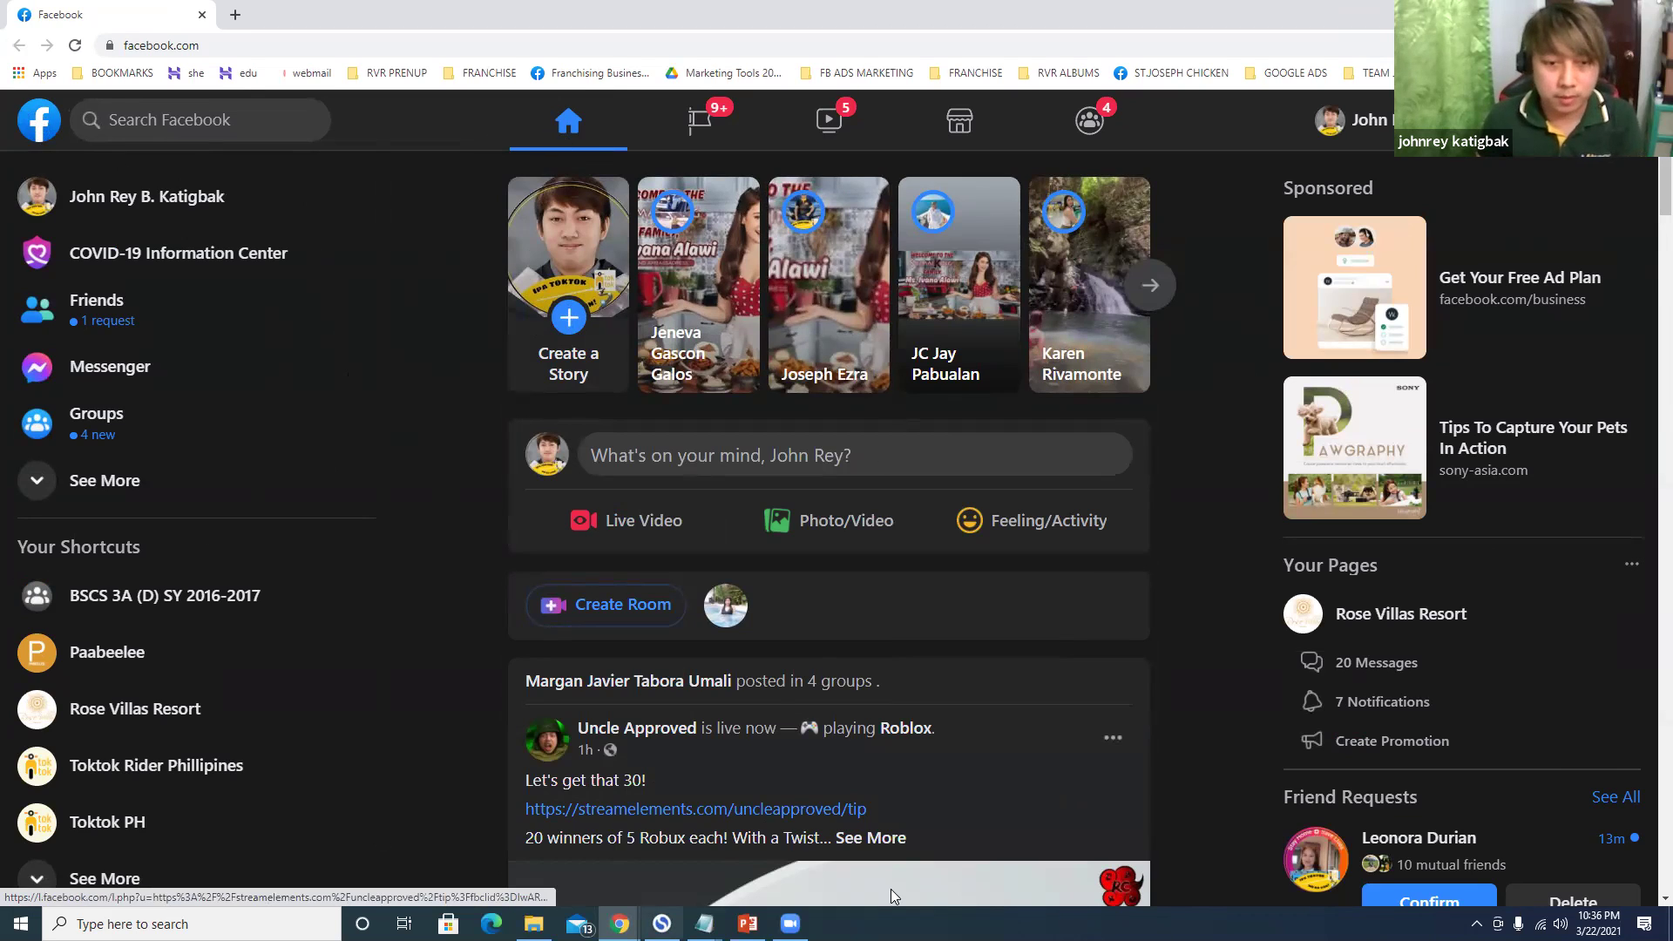
- Check the connection slide, then open Facebook Settings from the profile's Settings & Privacy menu
{"action": "key", "text": "alt+Tab"}
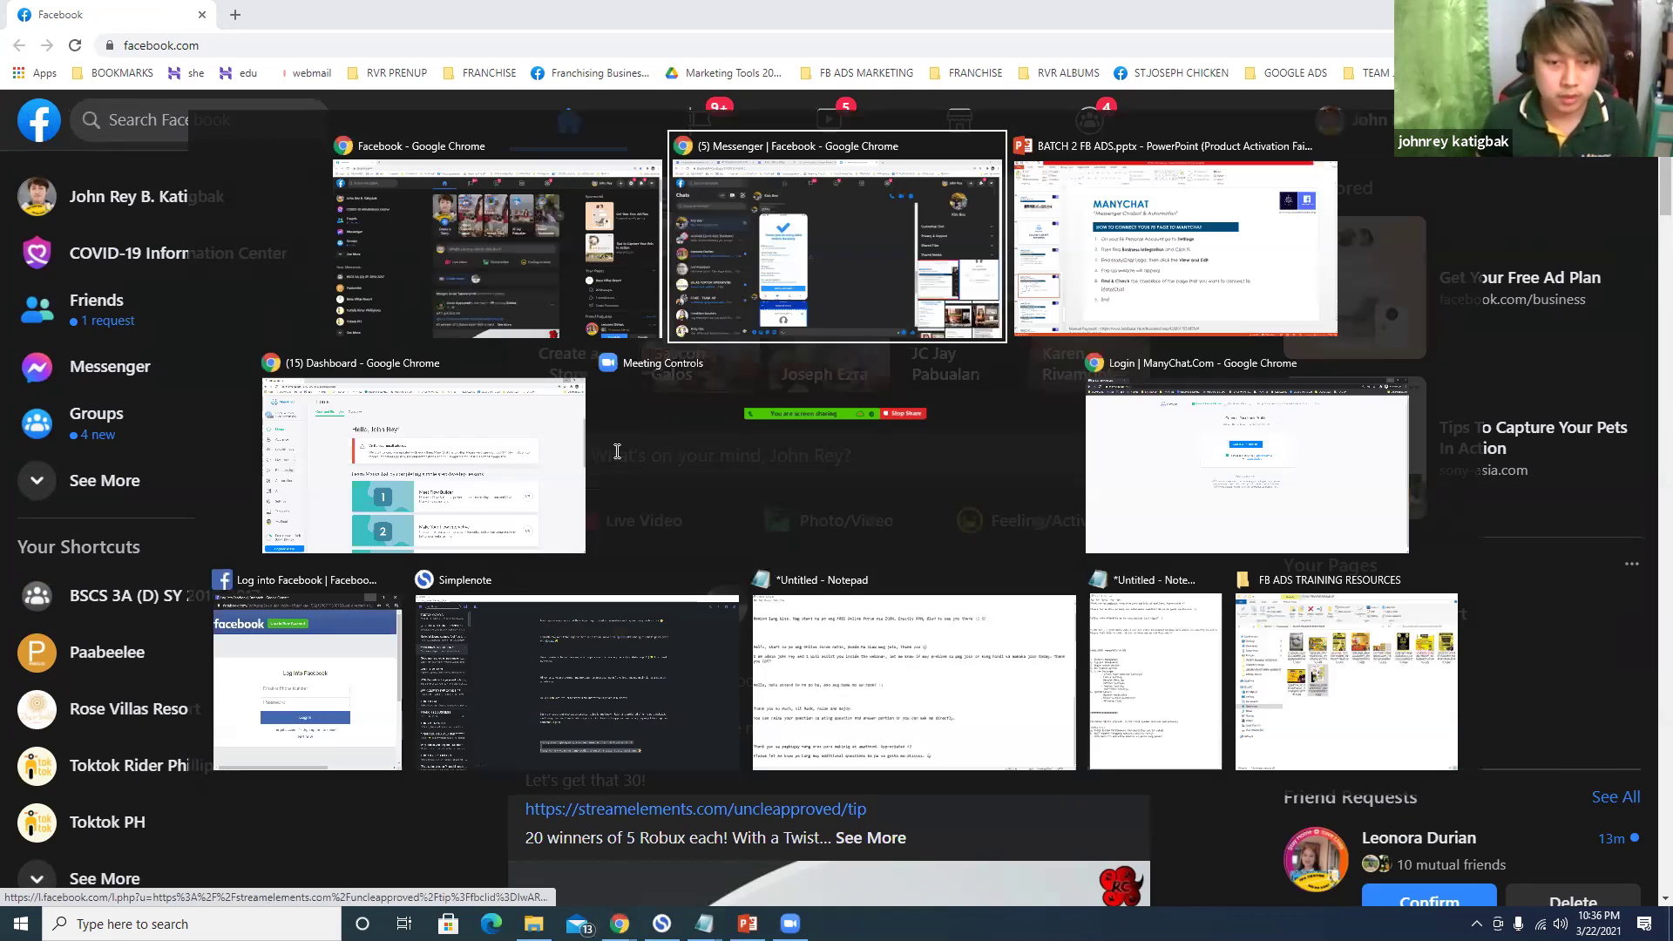
{"action": "key", "text": "alt+Tab"}
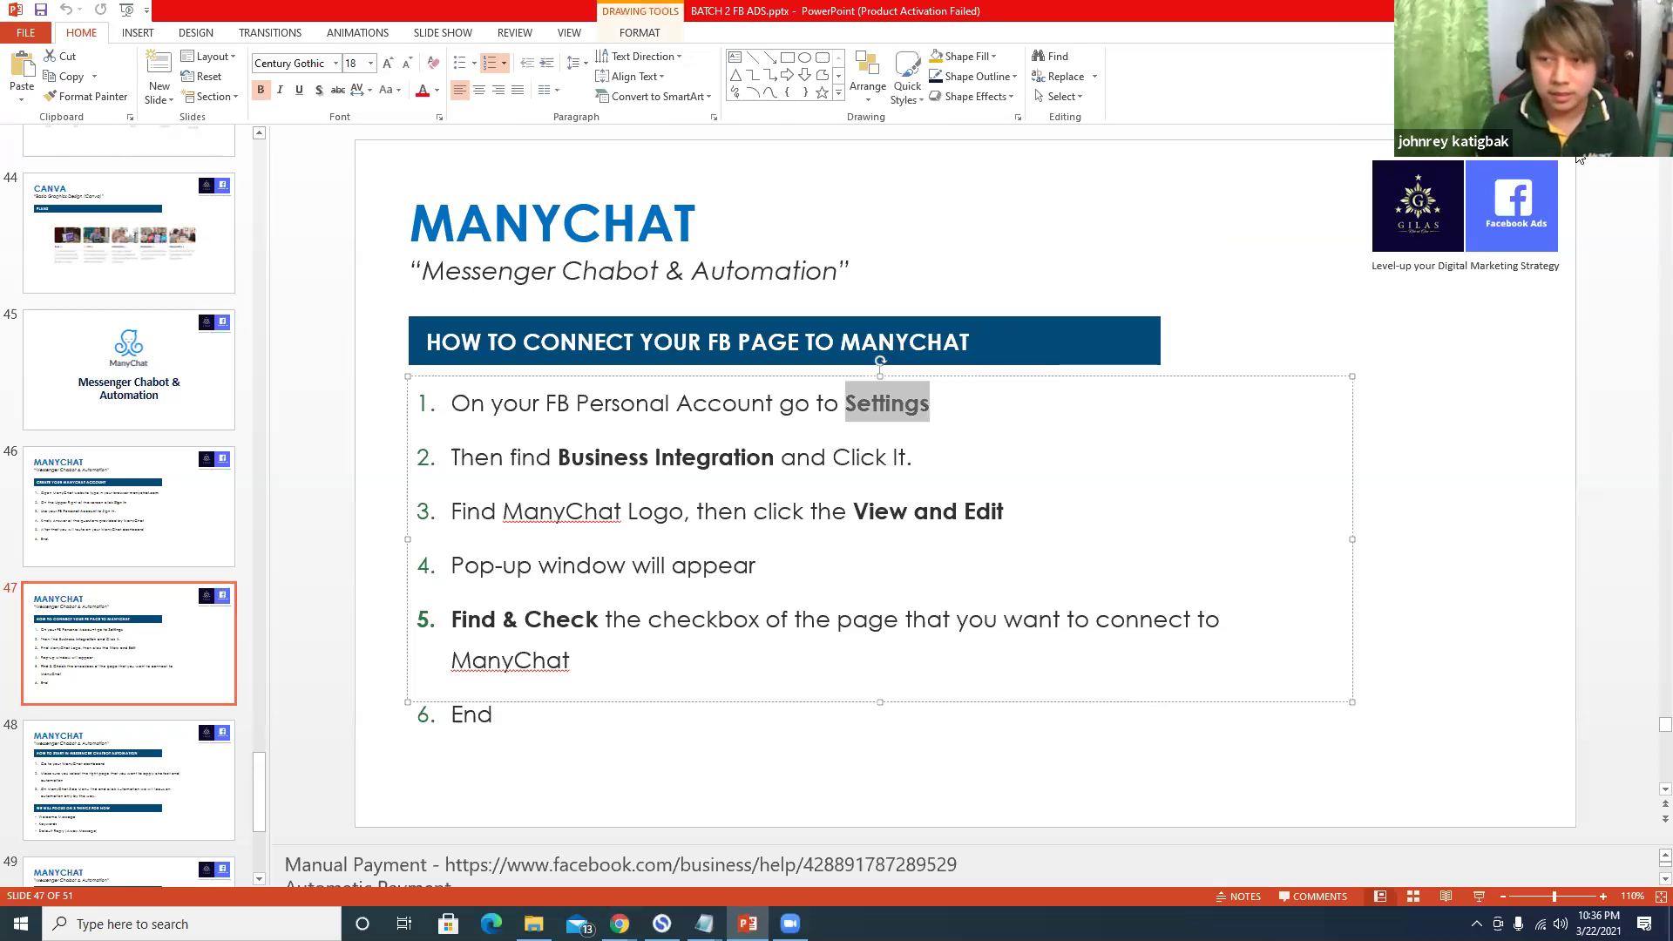
{"action": "key", "text": "alt+Tab"}
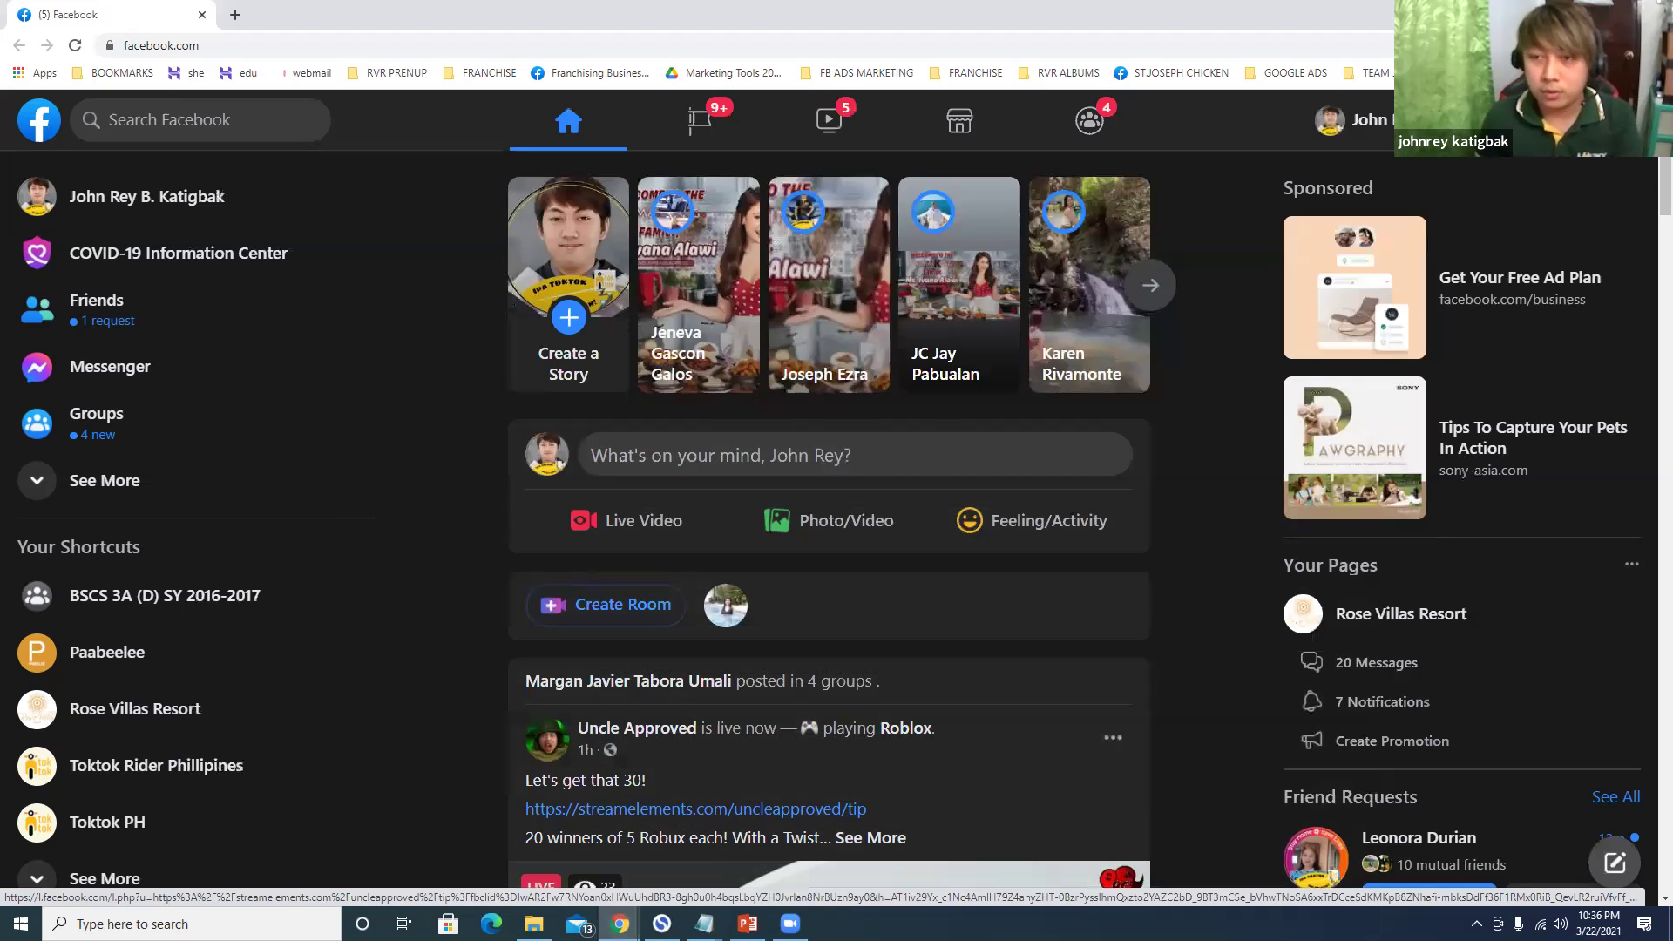
{"action": "left_click", "coordinate": [1639, 120]}
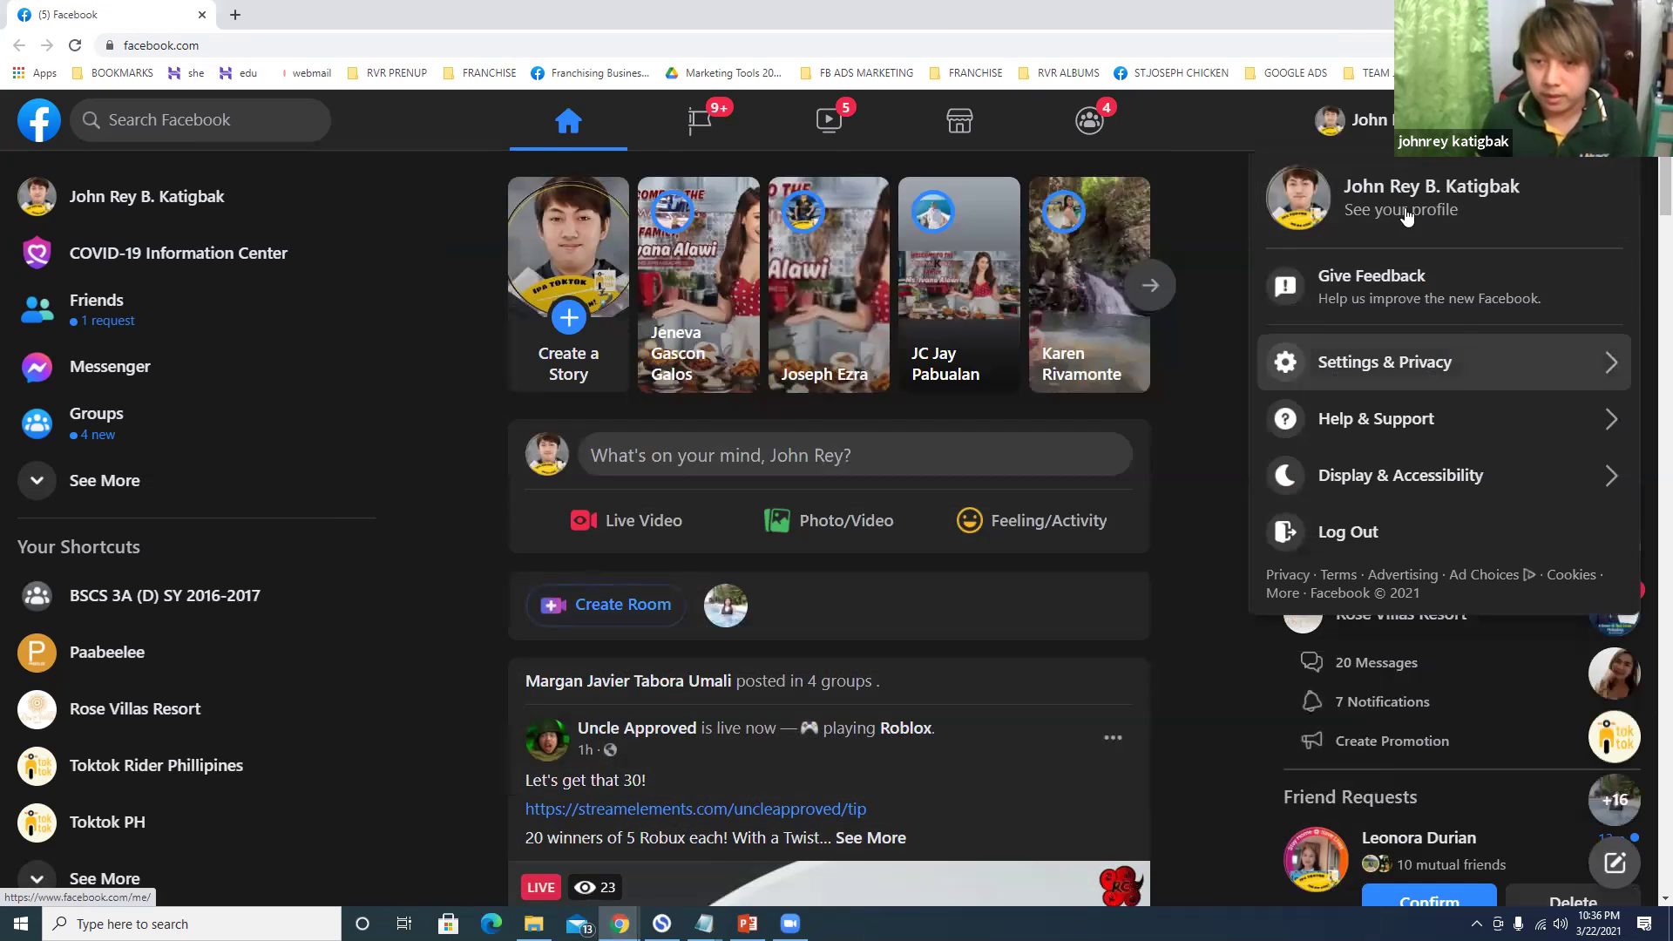
{"action": "left_click", "coordinate": [1390, 384]}
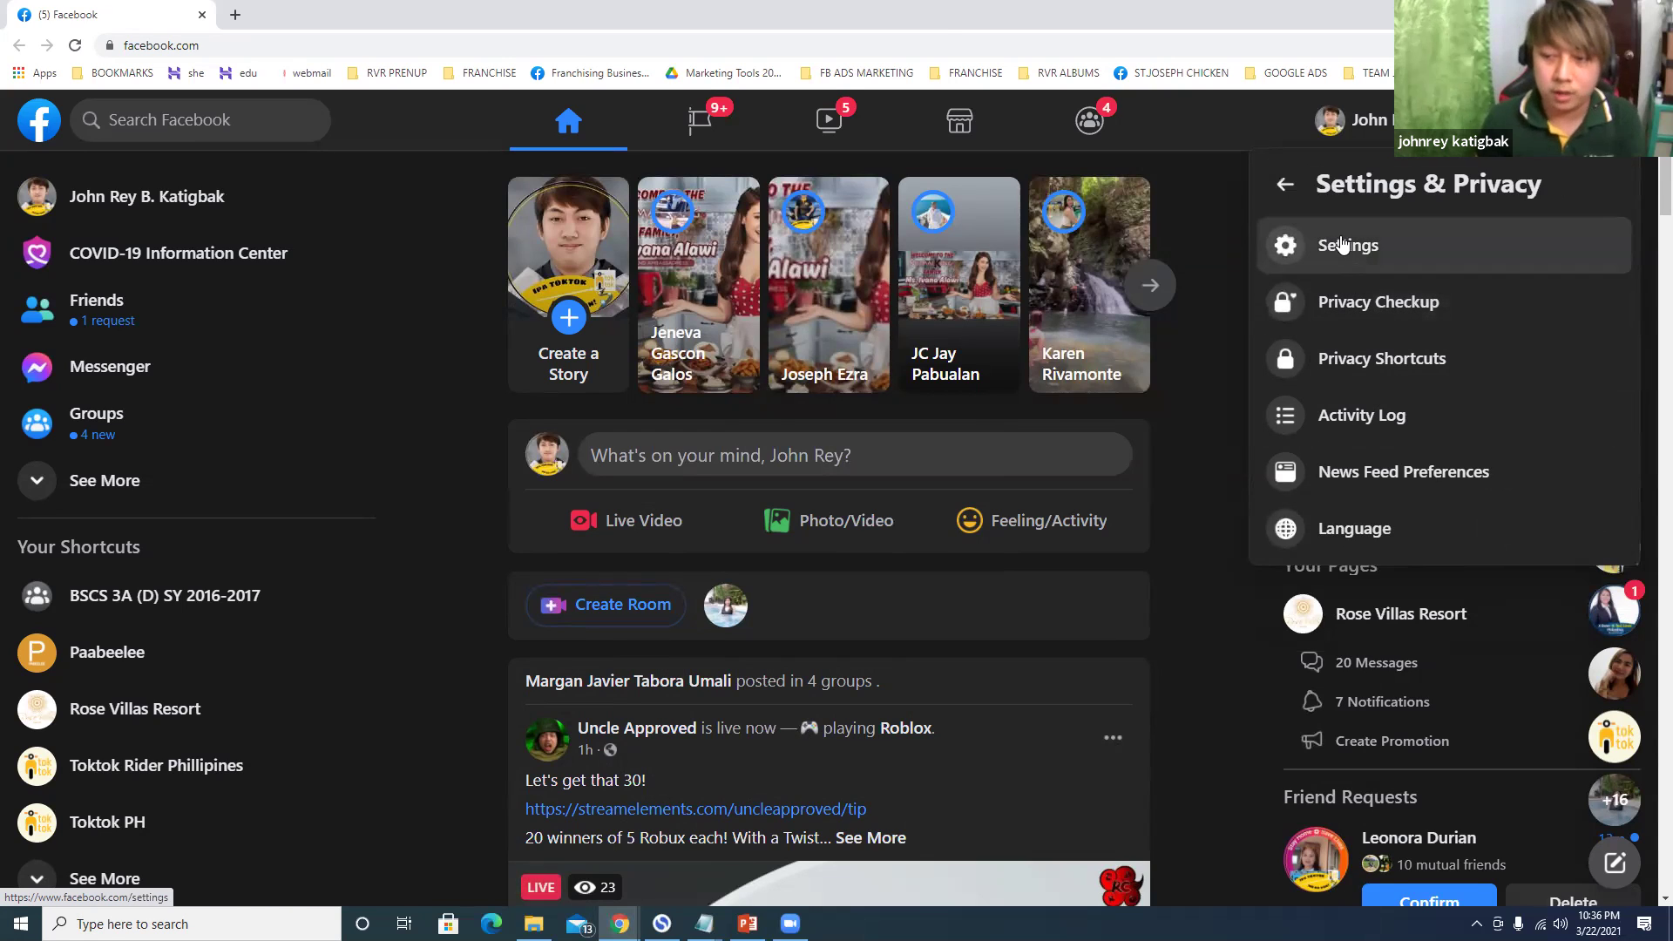
{"action": "left_click", "coordinate": [1320, 247]}
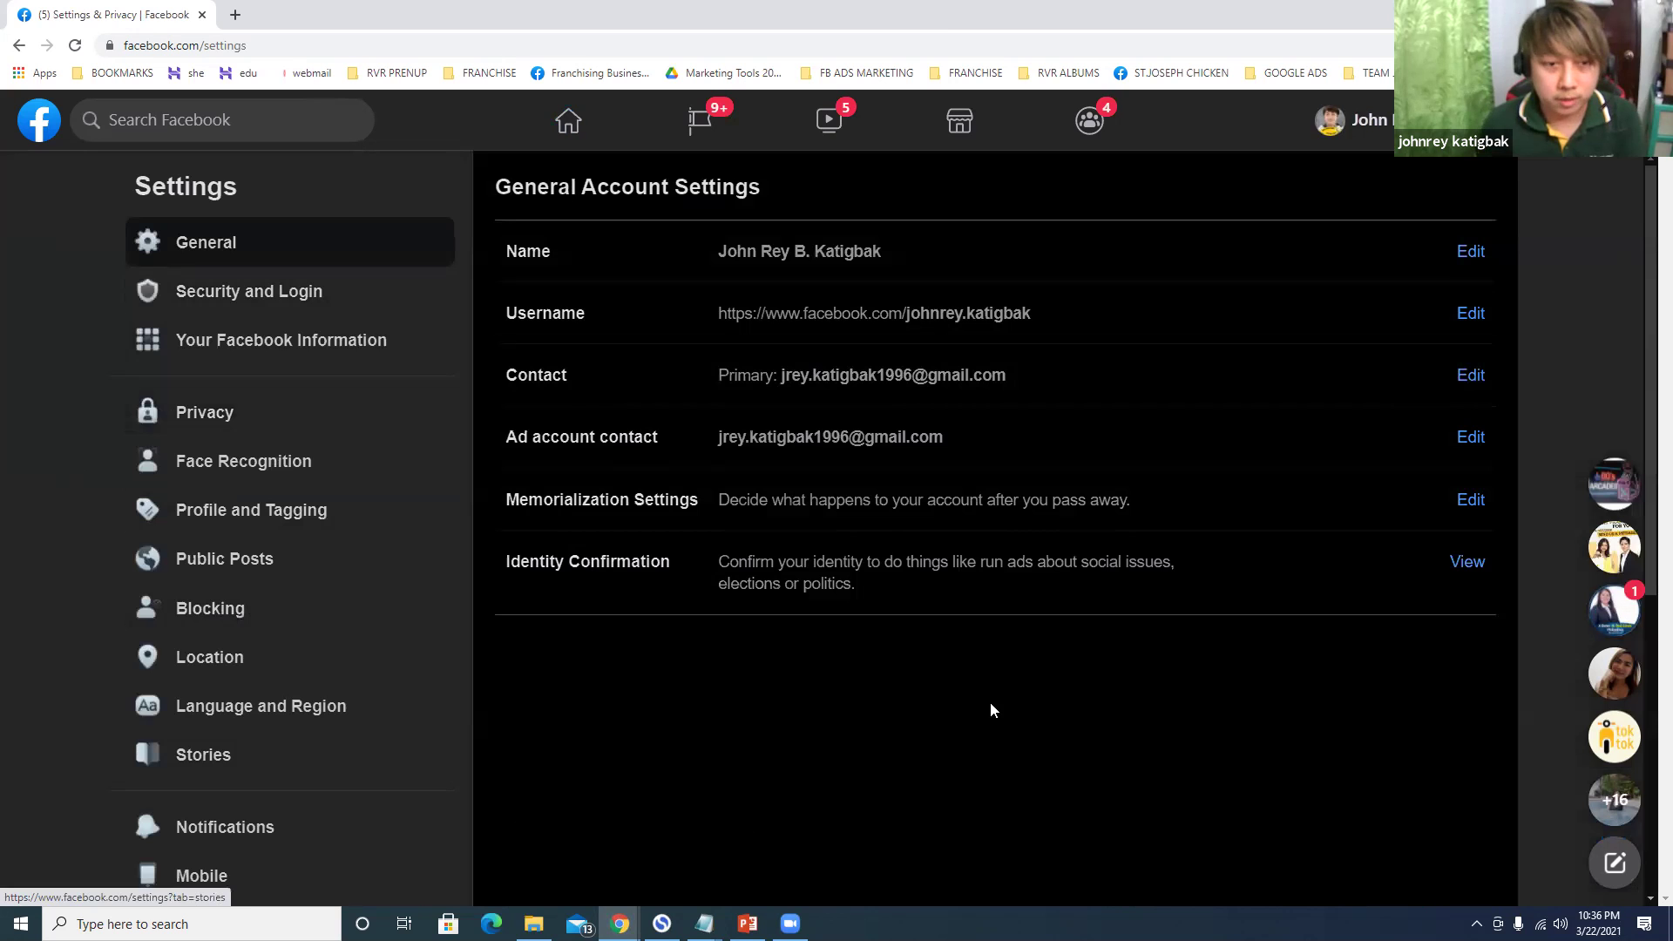
- Highlight the Business Integration step on the slide, then open Facebook's Business Integrations settings
{"action": "key", "text": "alt+Tab"}
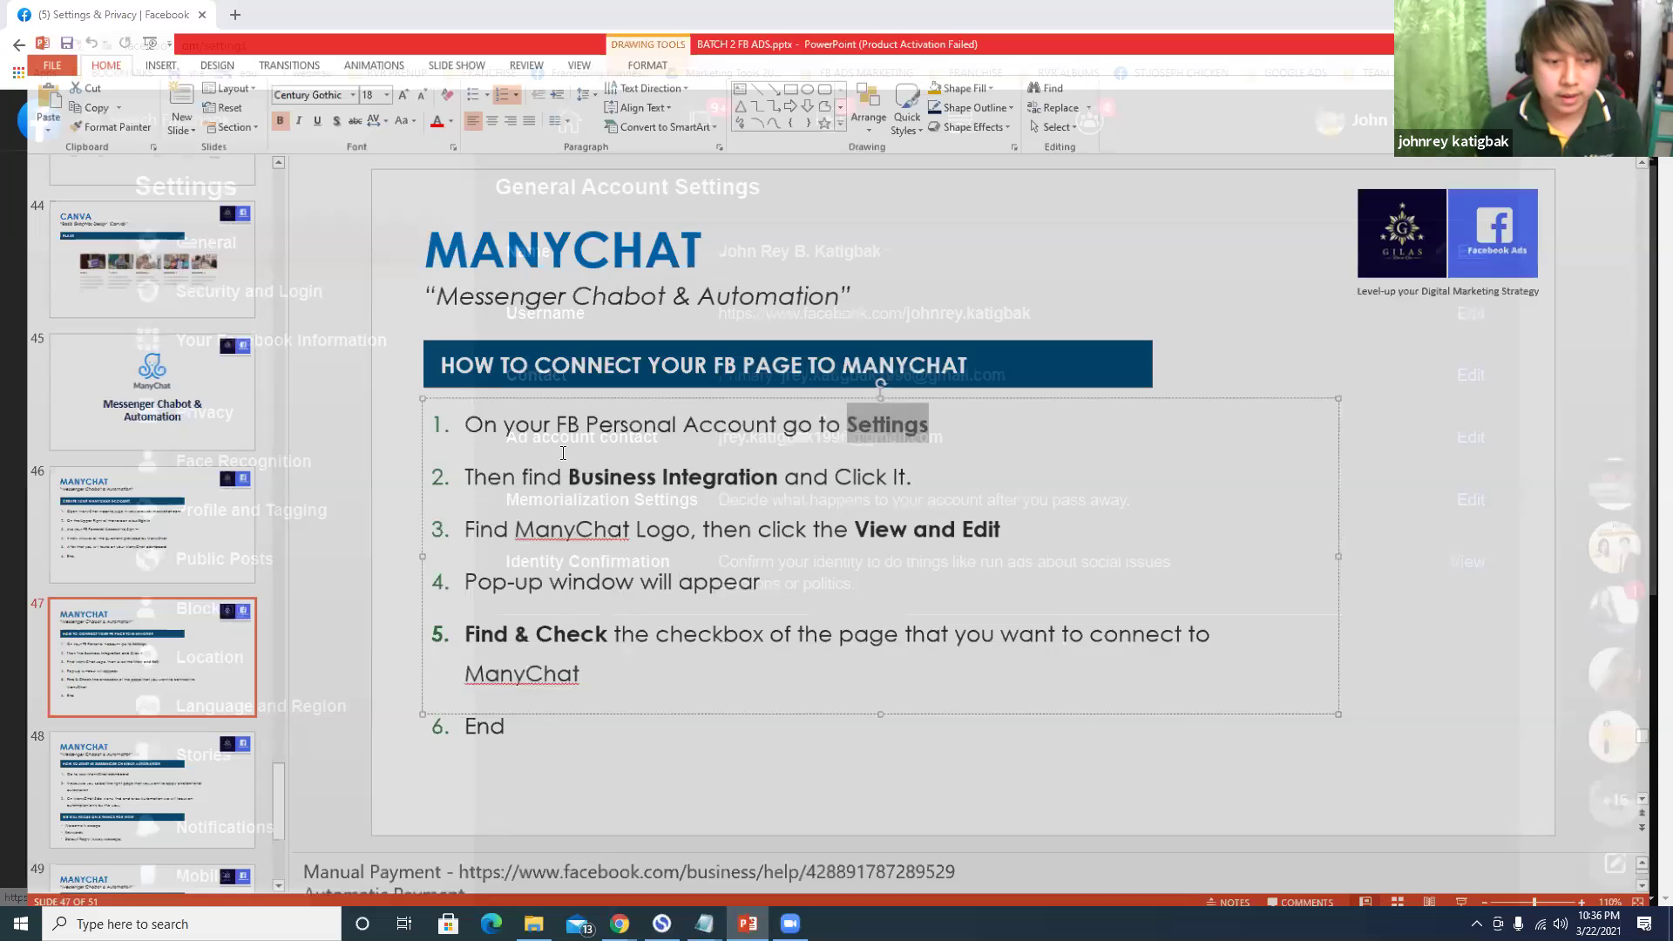
{"action": "left_click_drag", "start_coordinate": [558, 457], "coordinate": [774, 455]}
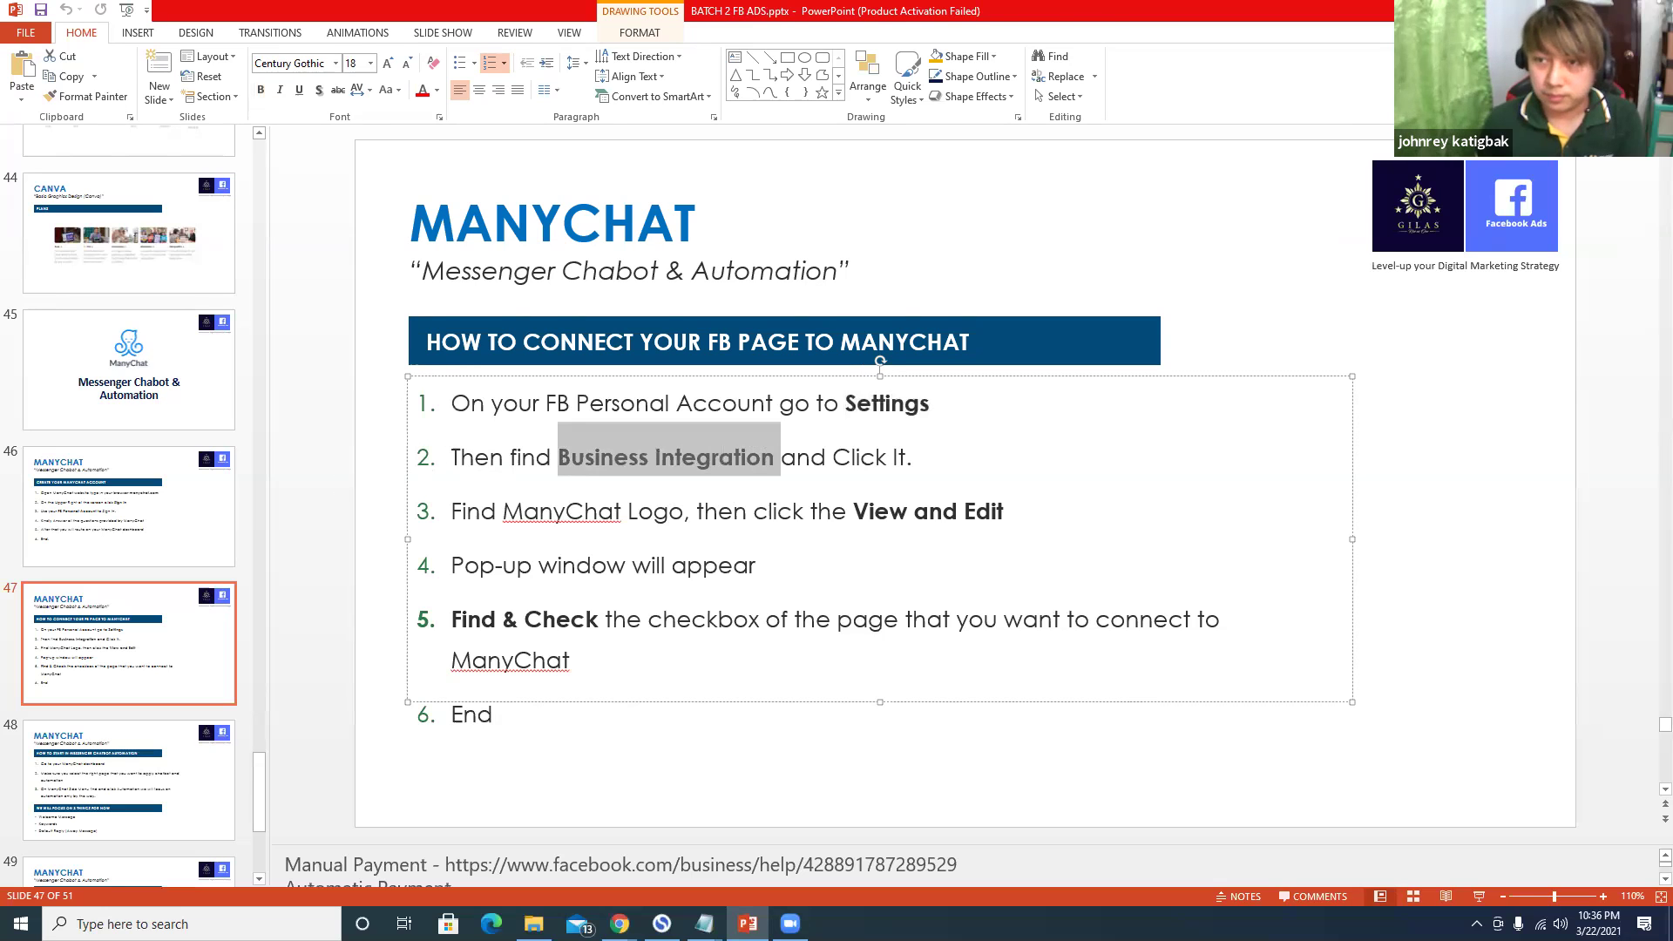
{"action": "key", "text": "alt+Tab"}
{"action": "scroll", "coordinate": [170, 488], "scroll_direction": "down", "scroll_amount": 5}
{"action": "scroll", "coordinate": [171, 488], "scroll_direction": "up", "scroll_amount": 6}
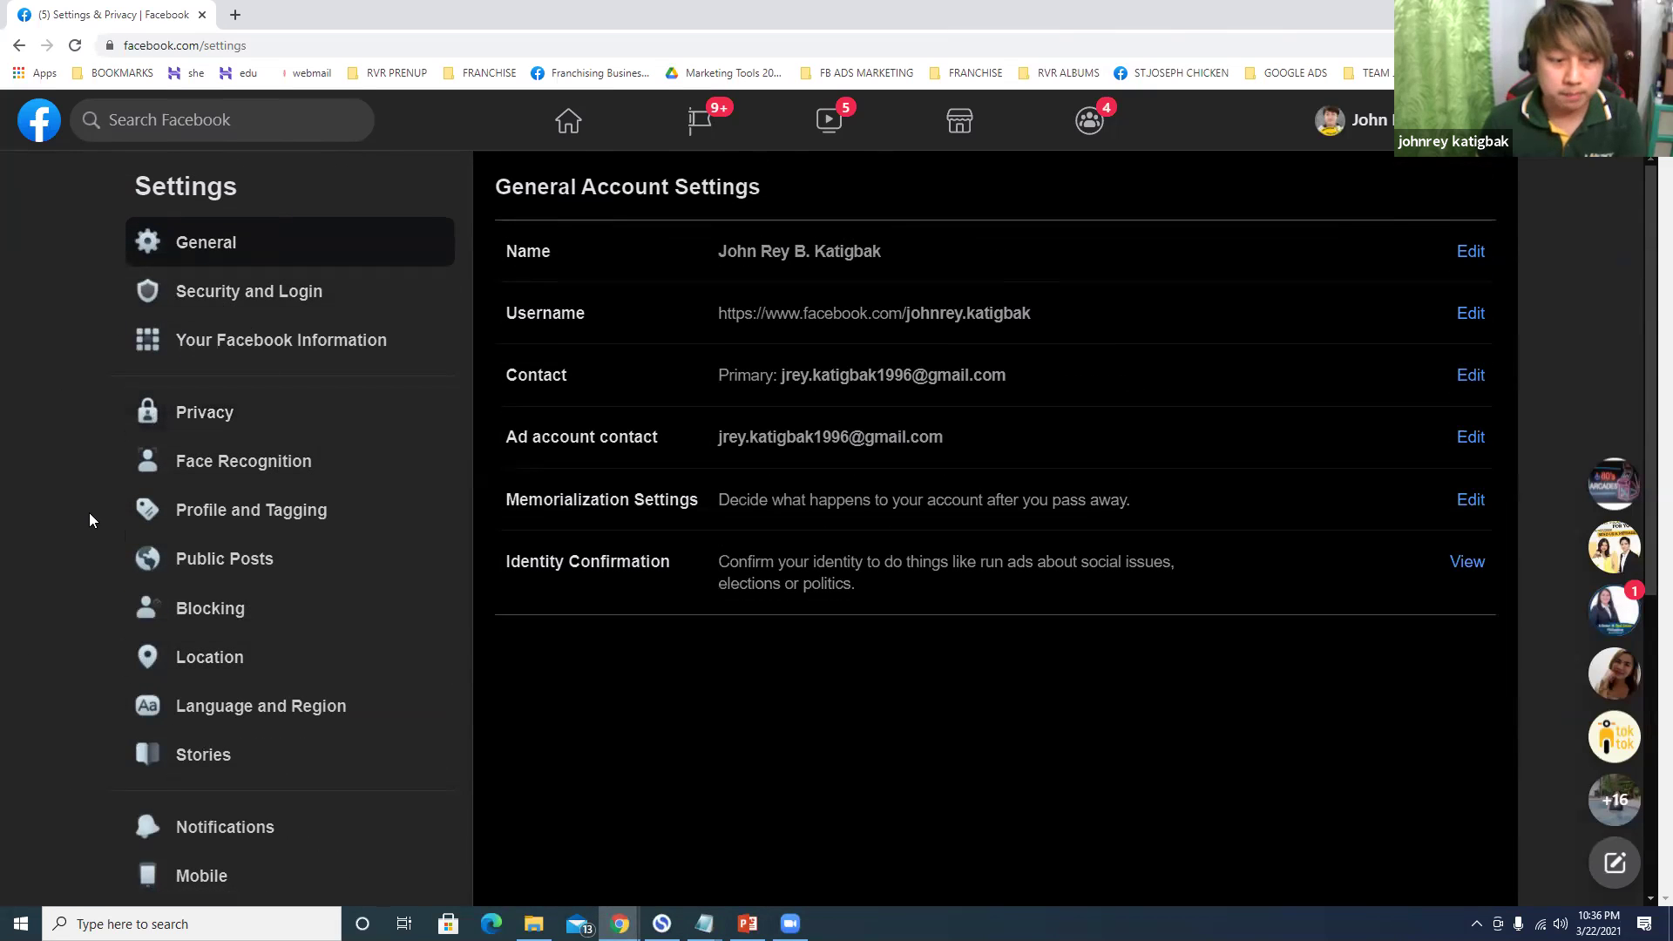
{"action": "scroll", "coordinate": [90, 526], "scroll_direction": "down", "scroll_amount": 3}
{"action": "scroll", "coordinate": [115, 577], "scroll_direction": "down", "scroll_amount": 3}
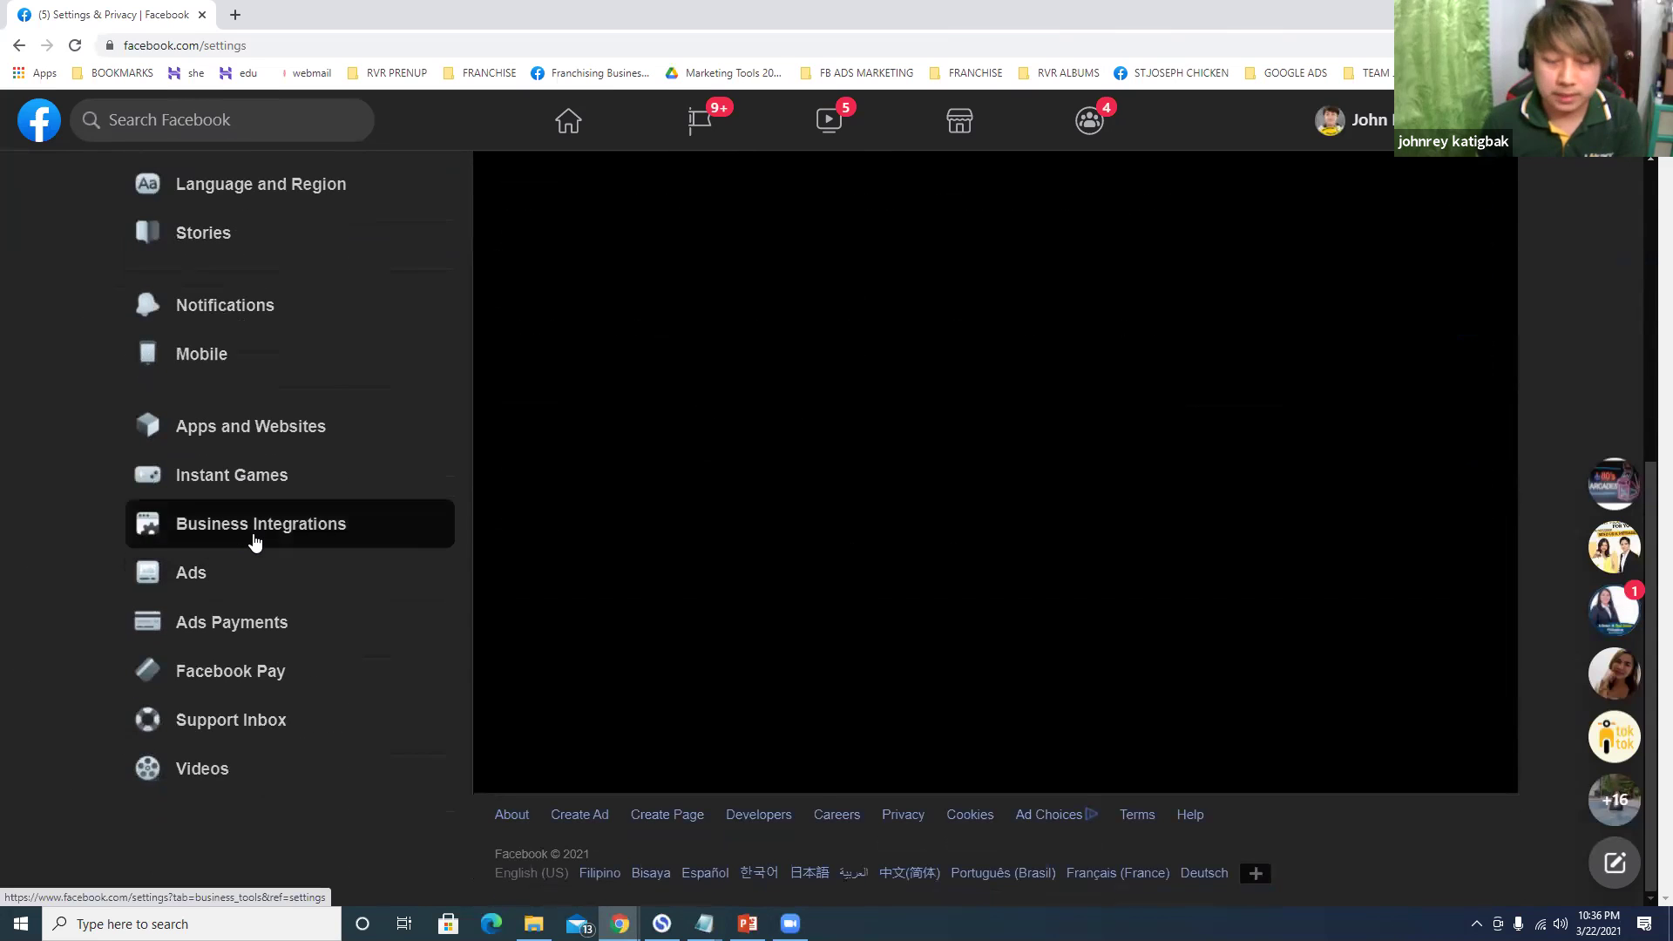
{"action": "left_click", "coordinate": [254, 540]}
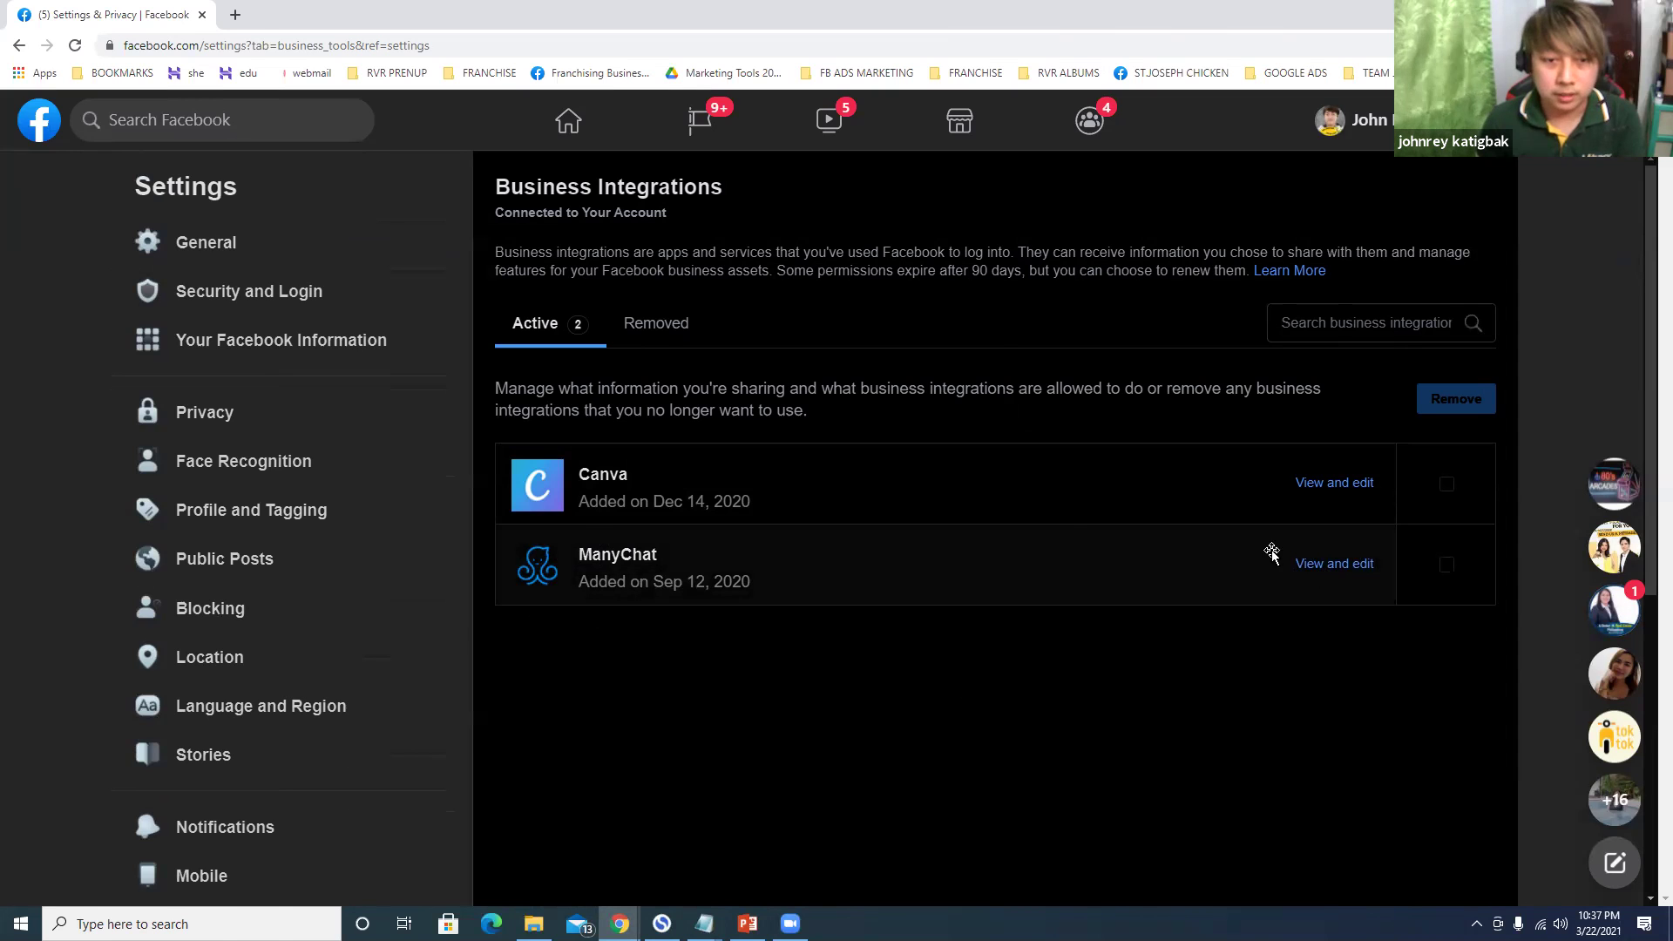
- Highlight the View and Edit step on the instruction slide
{"action": "key", "text": "alt+Tab"}
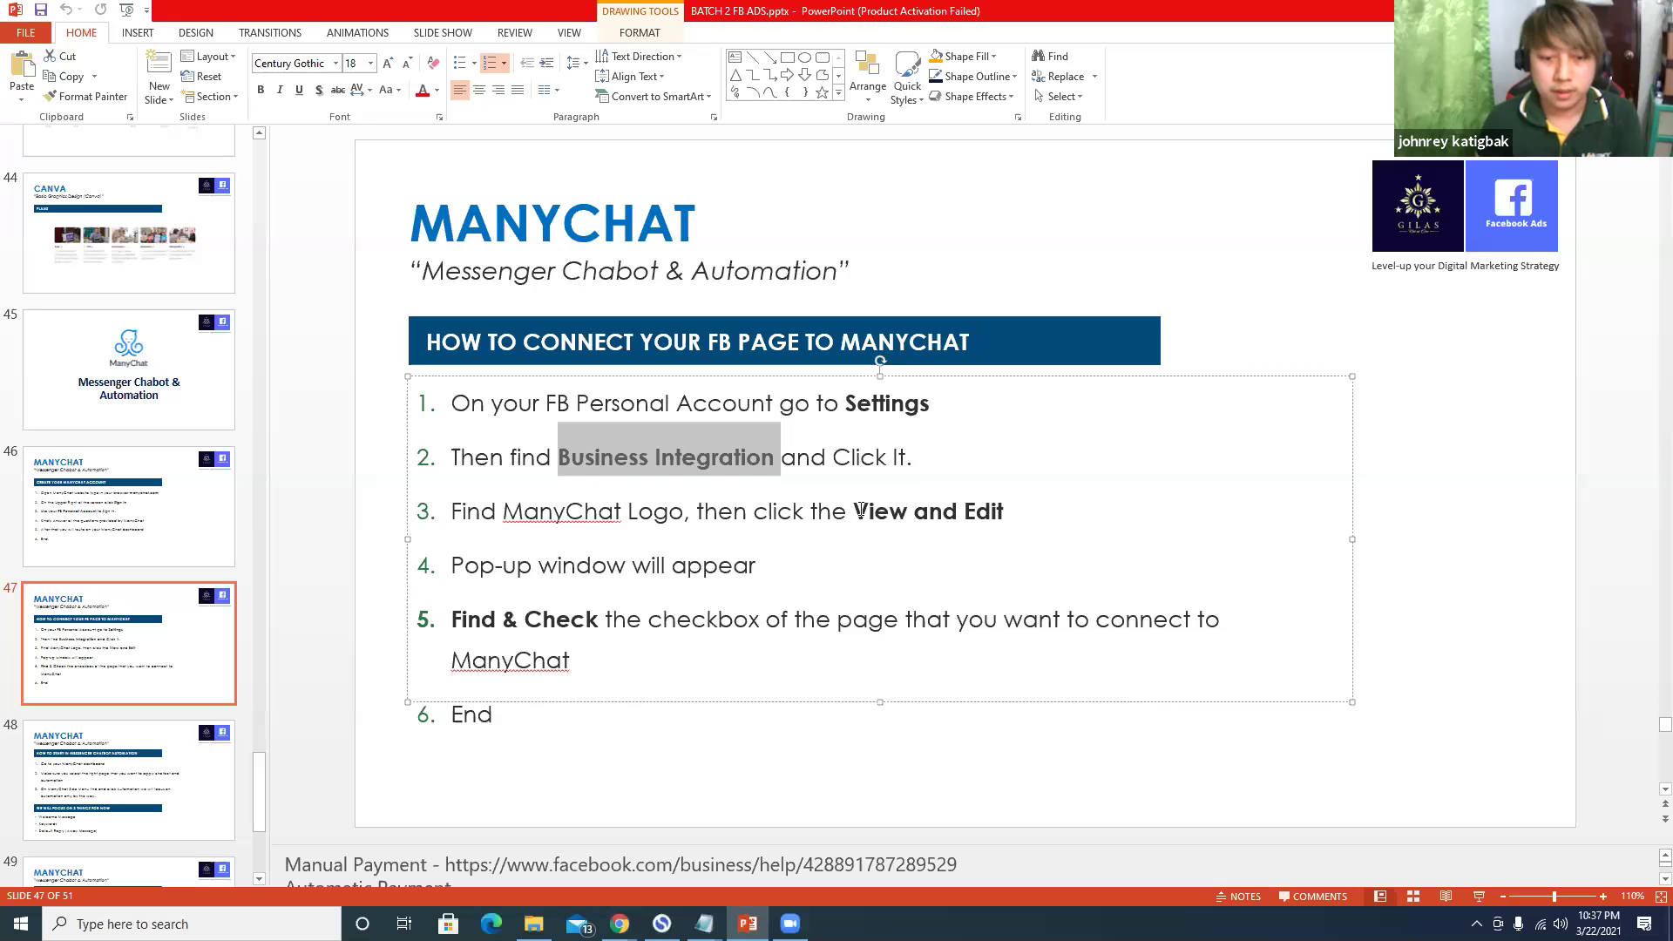
{"action": "left_click_drag", "start_coordinate": [860, 512], "coordinate": [1013, 512]}
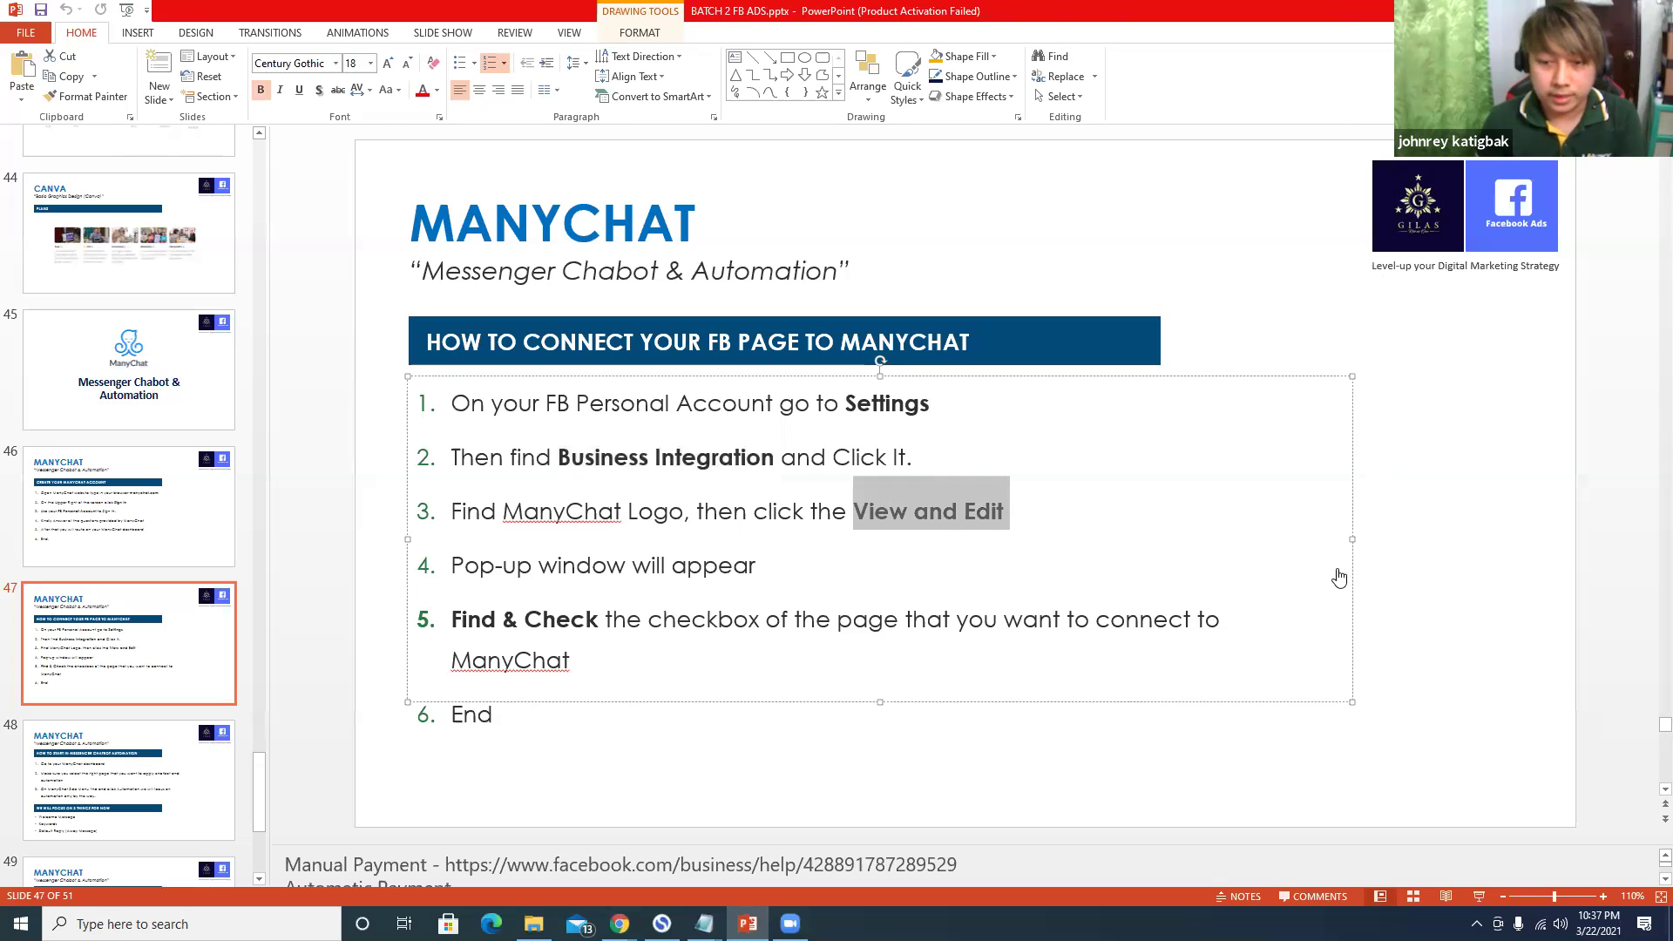
{"action": "key", "text": "alt+Tab"}
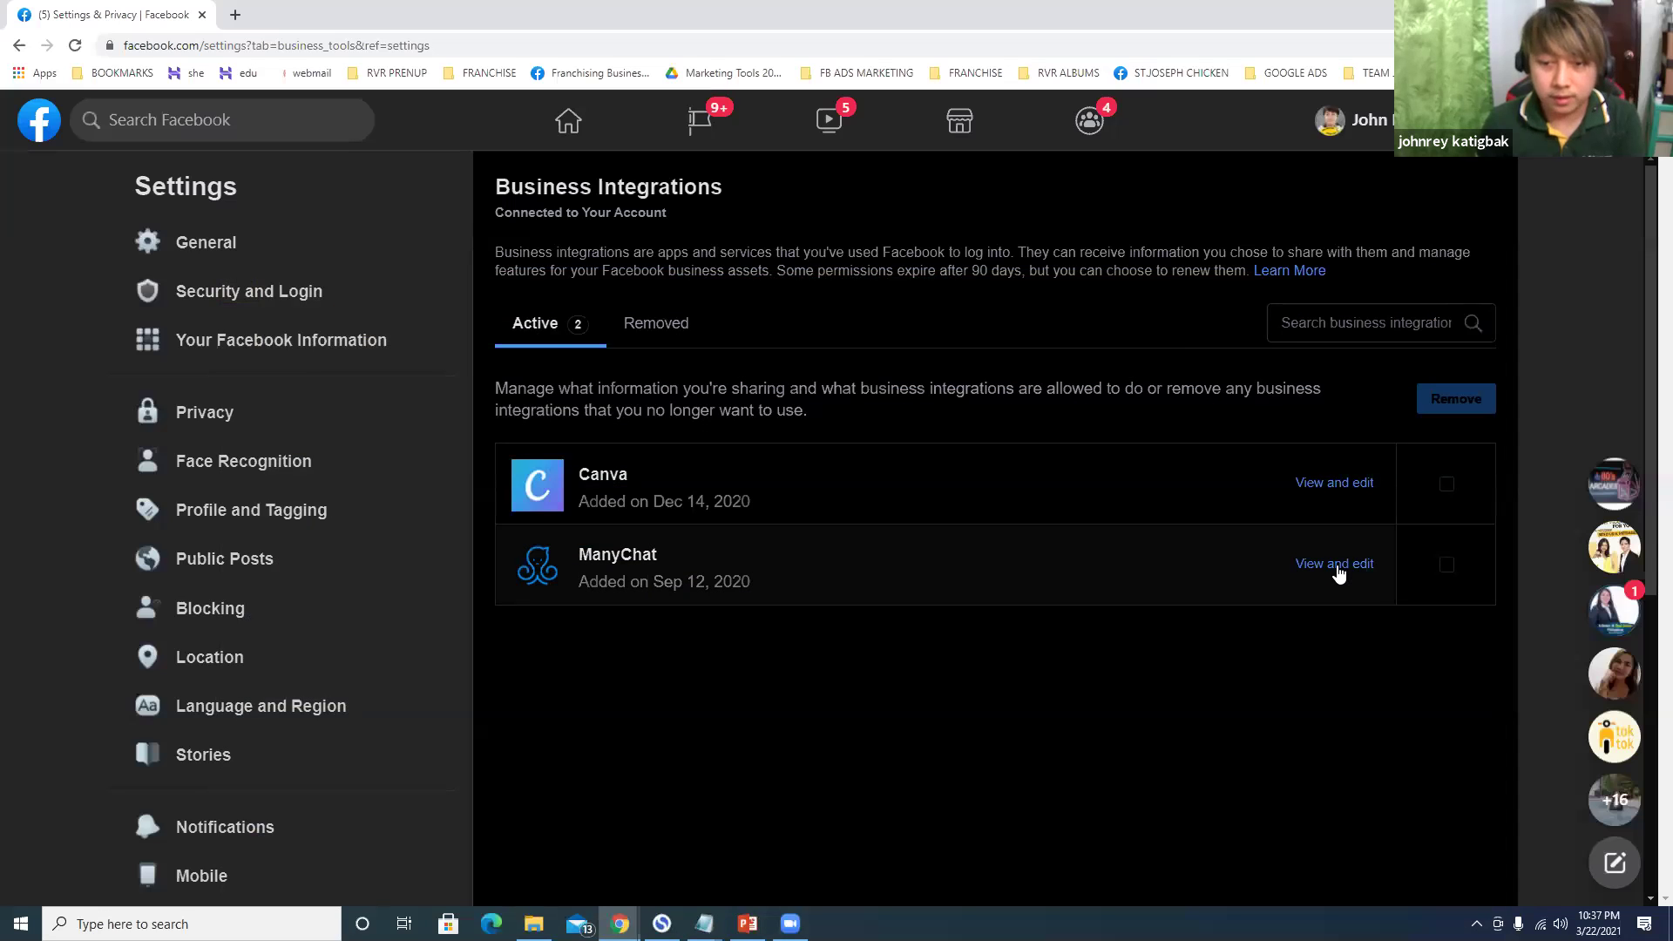
- Open ManyChat's integration details and review all Pages it can access
{"action": "left_click", "coordinate": [1338, 567]}
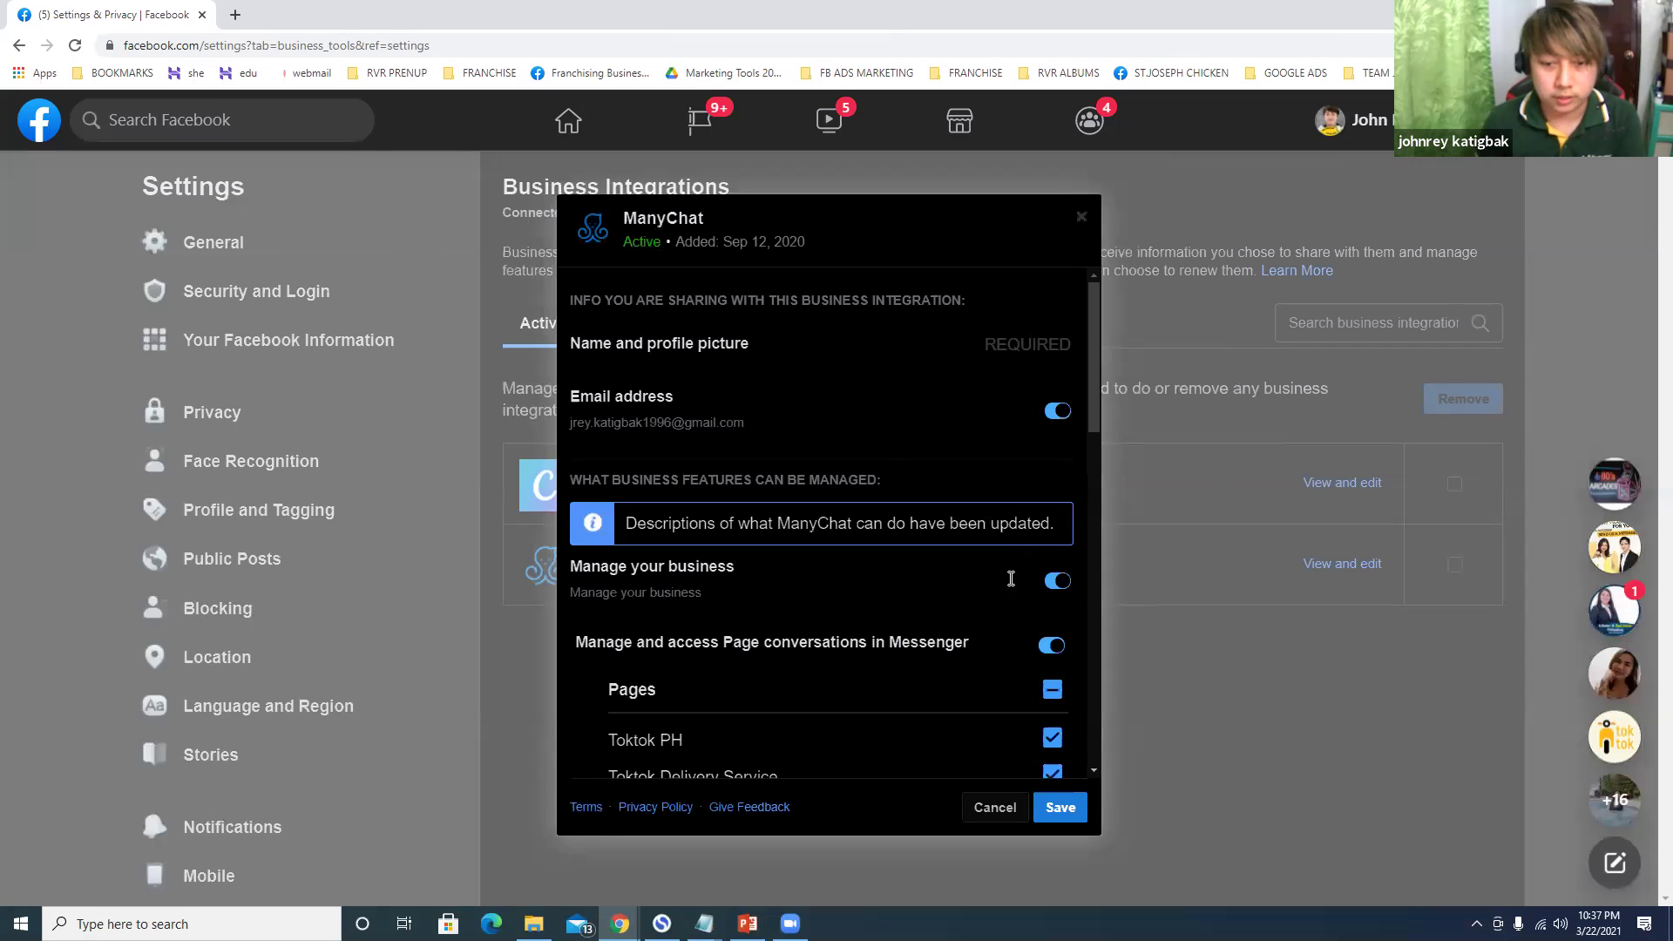
{"action": "key", "text": "alt+Tab"}
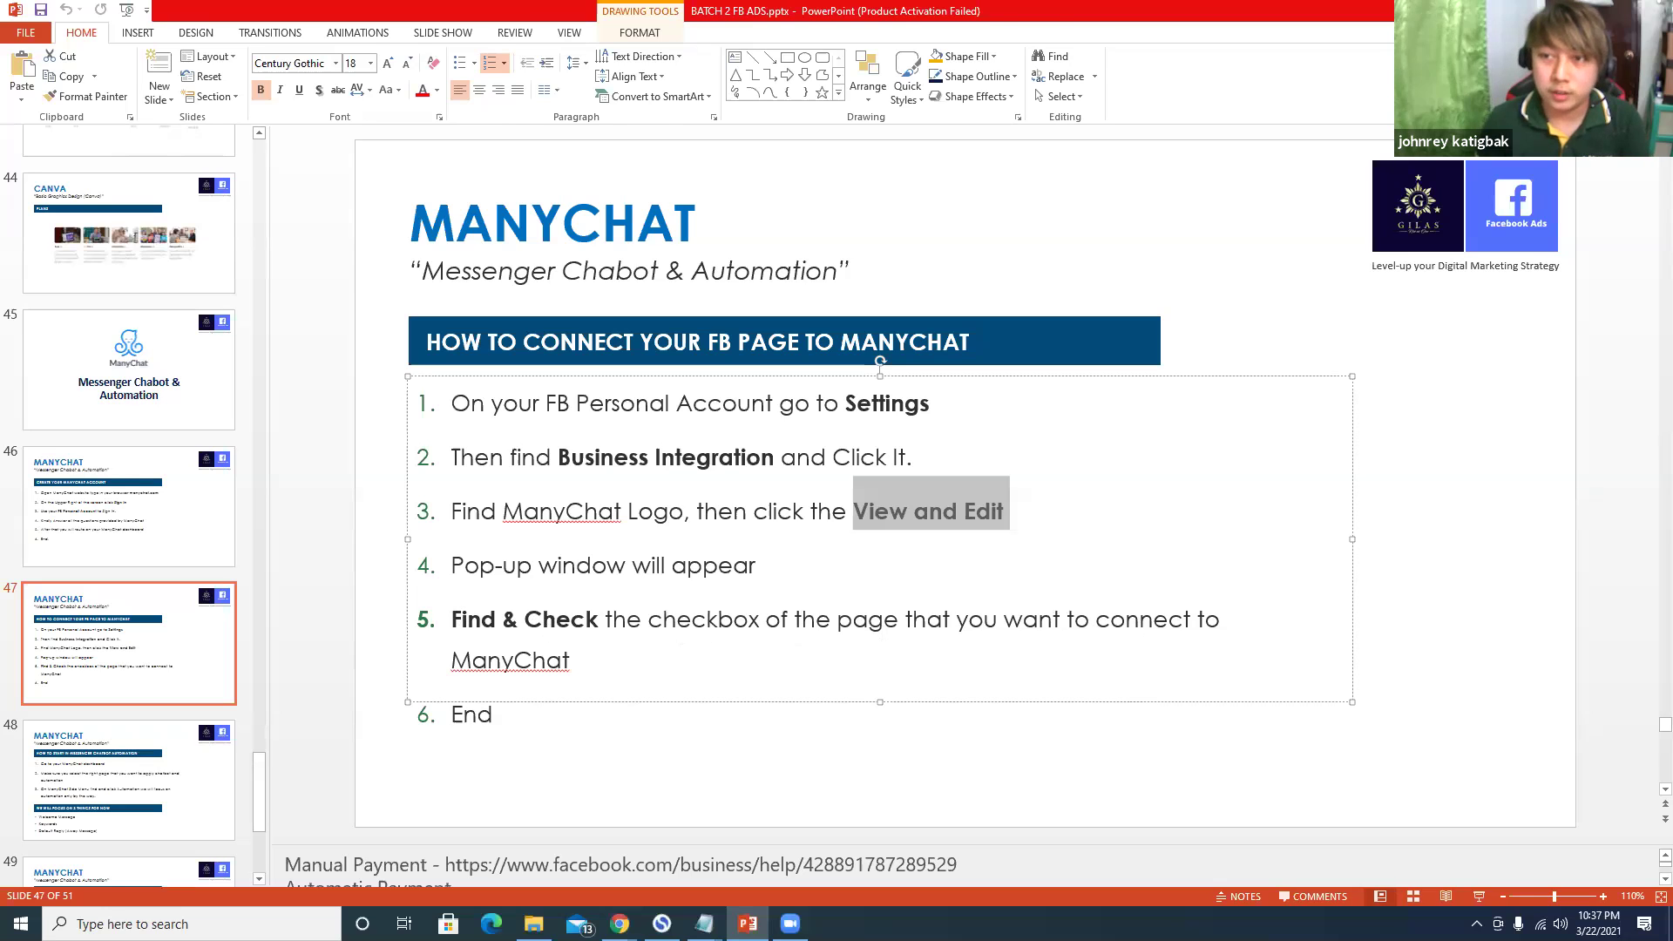
{"action": "key", "text": "alt+Tab"}
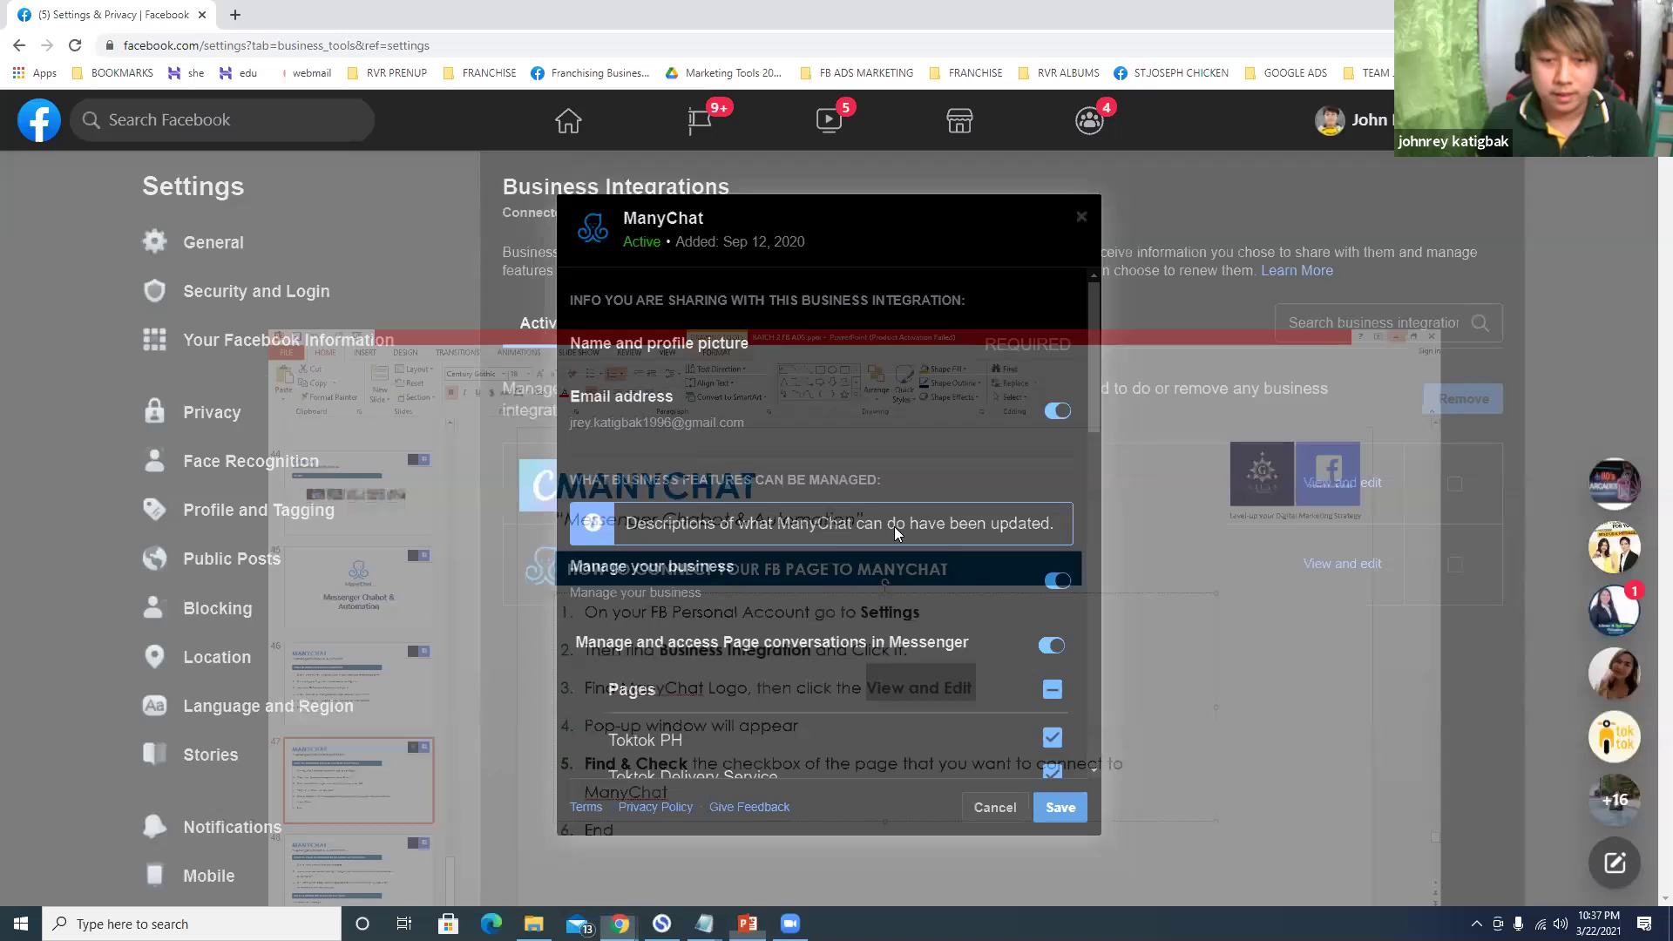
{"action": "scroll", "coordinate": [835, 462], "scroll_direction": "down", "scroll_amount": 3}
{"action": "scroll", "coordinate": [854, 479], "scroll_direction": "up", "scroll_amount": 3}
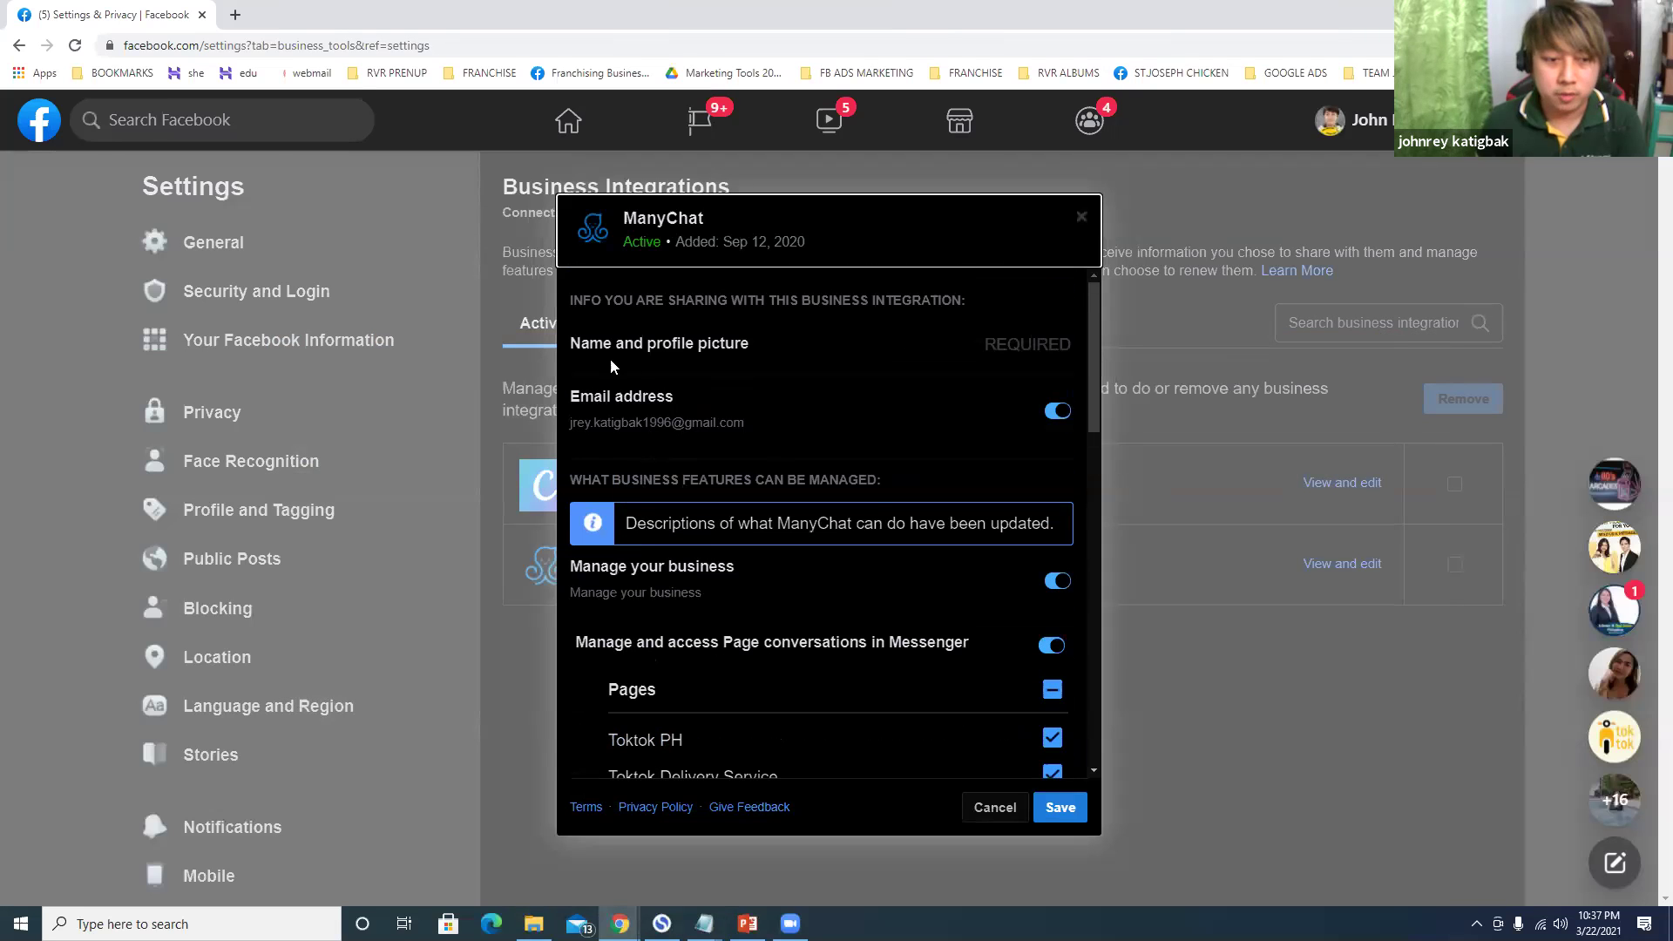
{"action": "scroll", "coordinate": [627, 512], "scroll_direction": "down", "scroll_amount": 2}
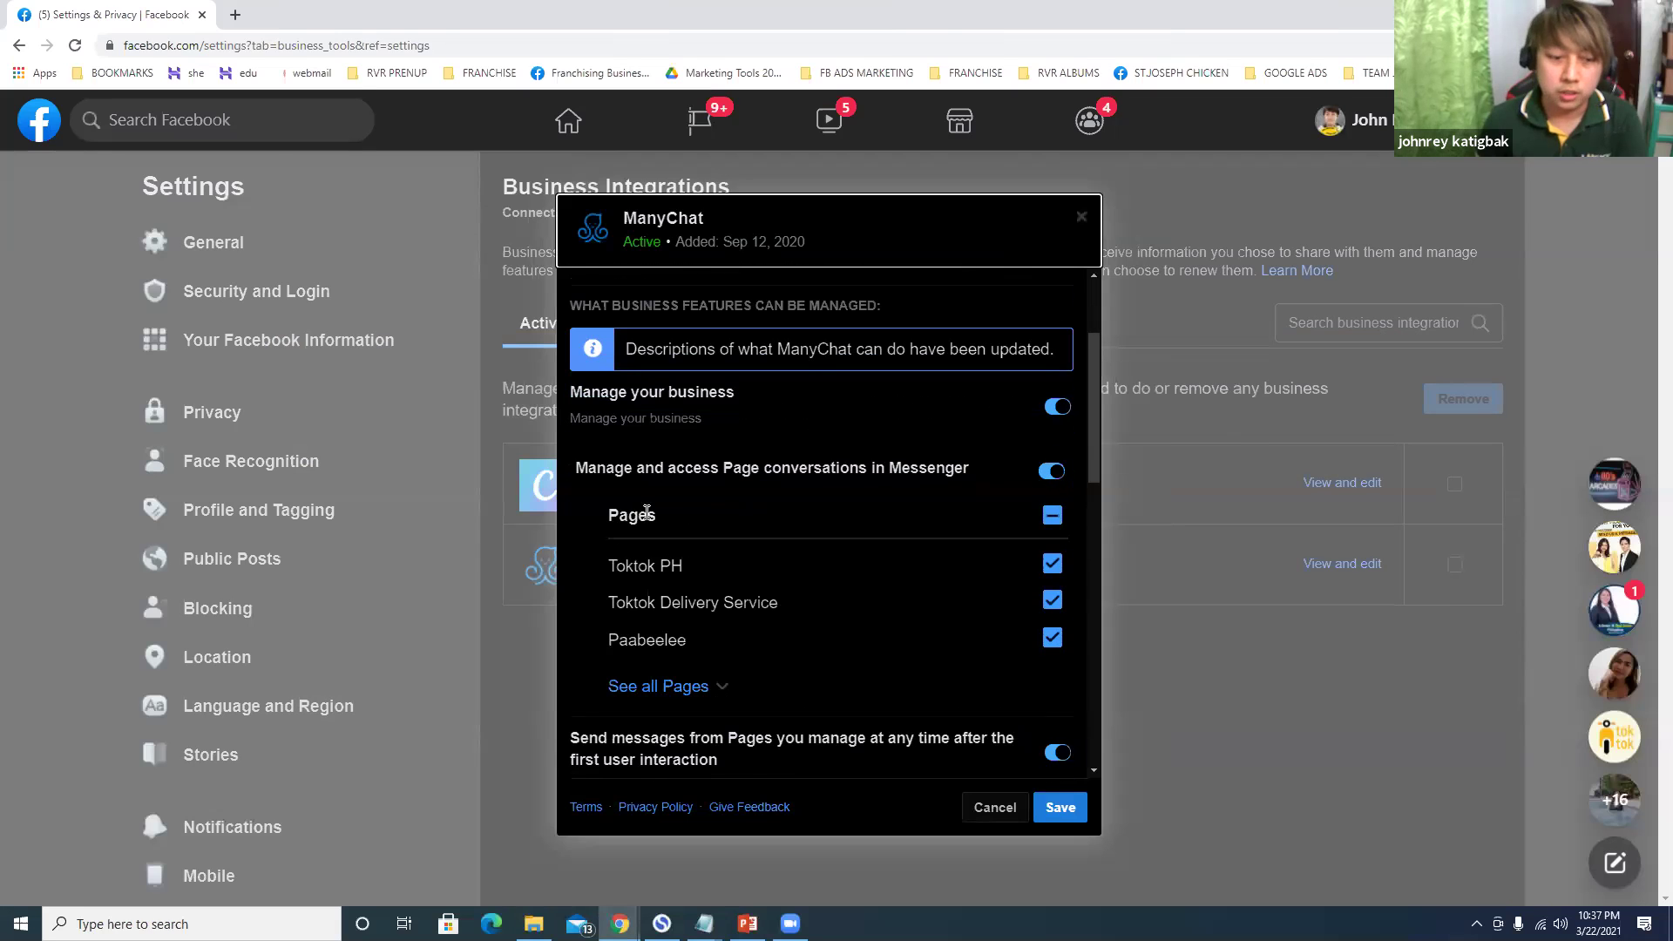
{"action": "double_click", "coordinate": [609, 517]}
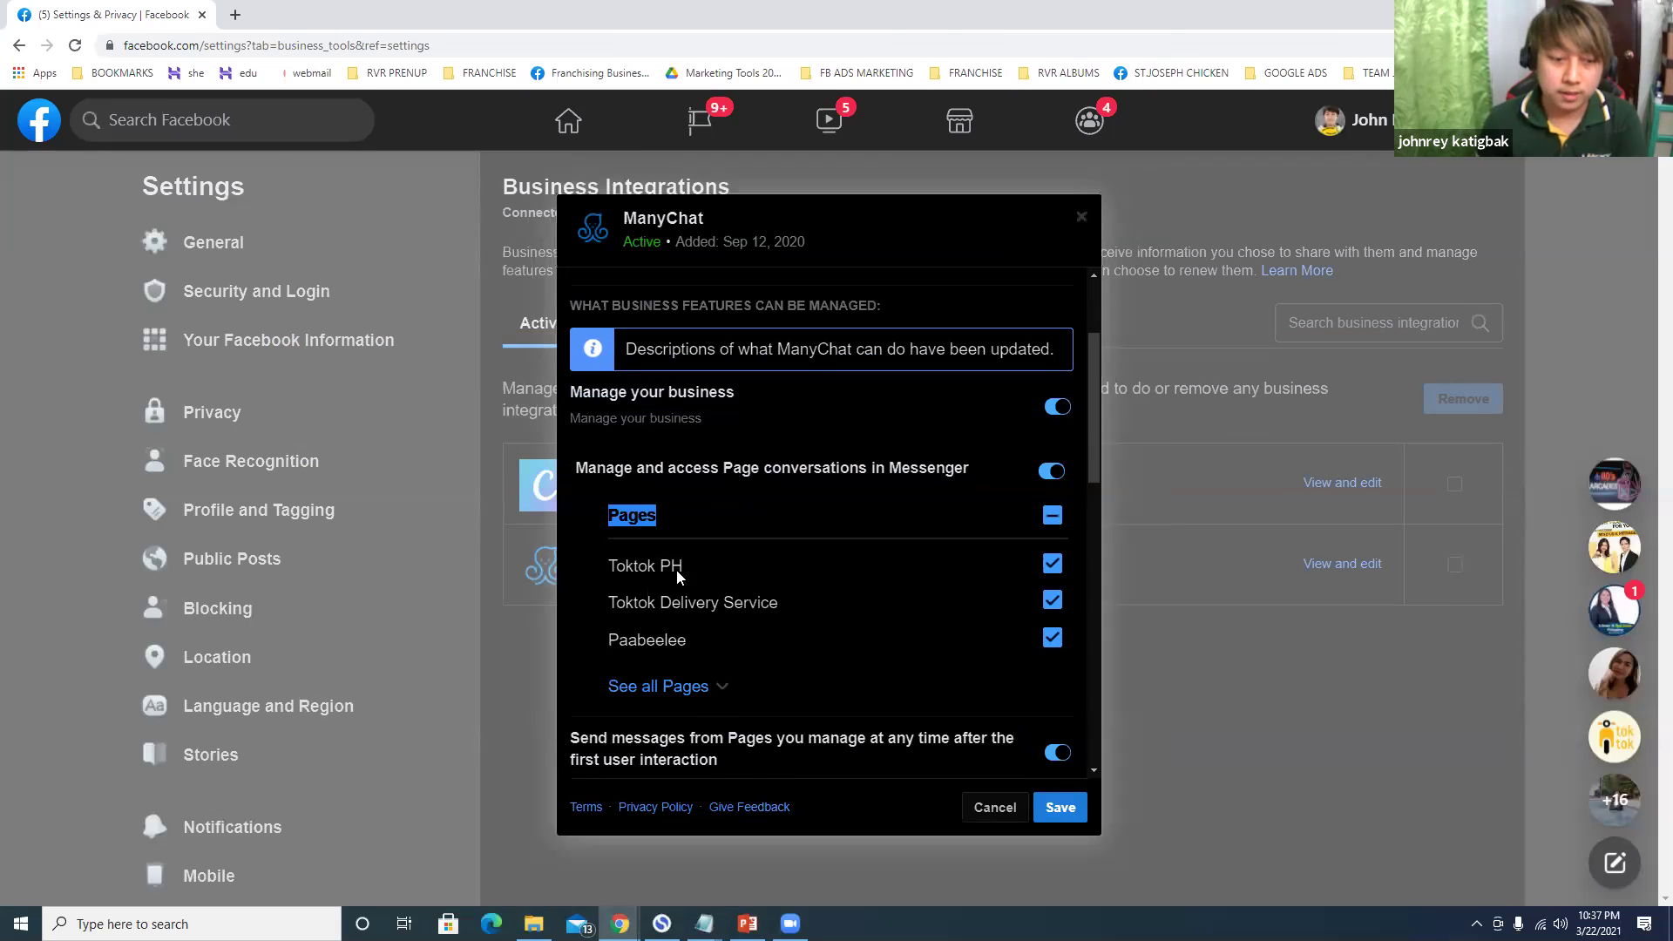
{"action": "left_click", "coordinate": [717, 688]}
{"action": "scroll", "coordinate": [741, 611], "scroll_direction": "down", "scroll_amount": 2}
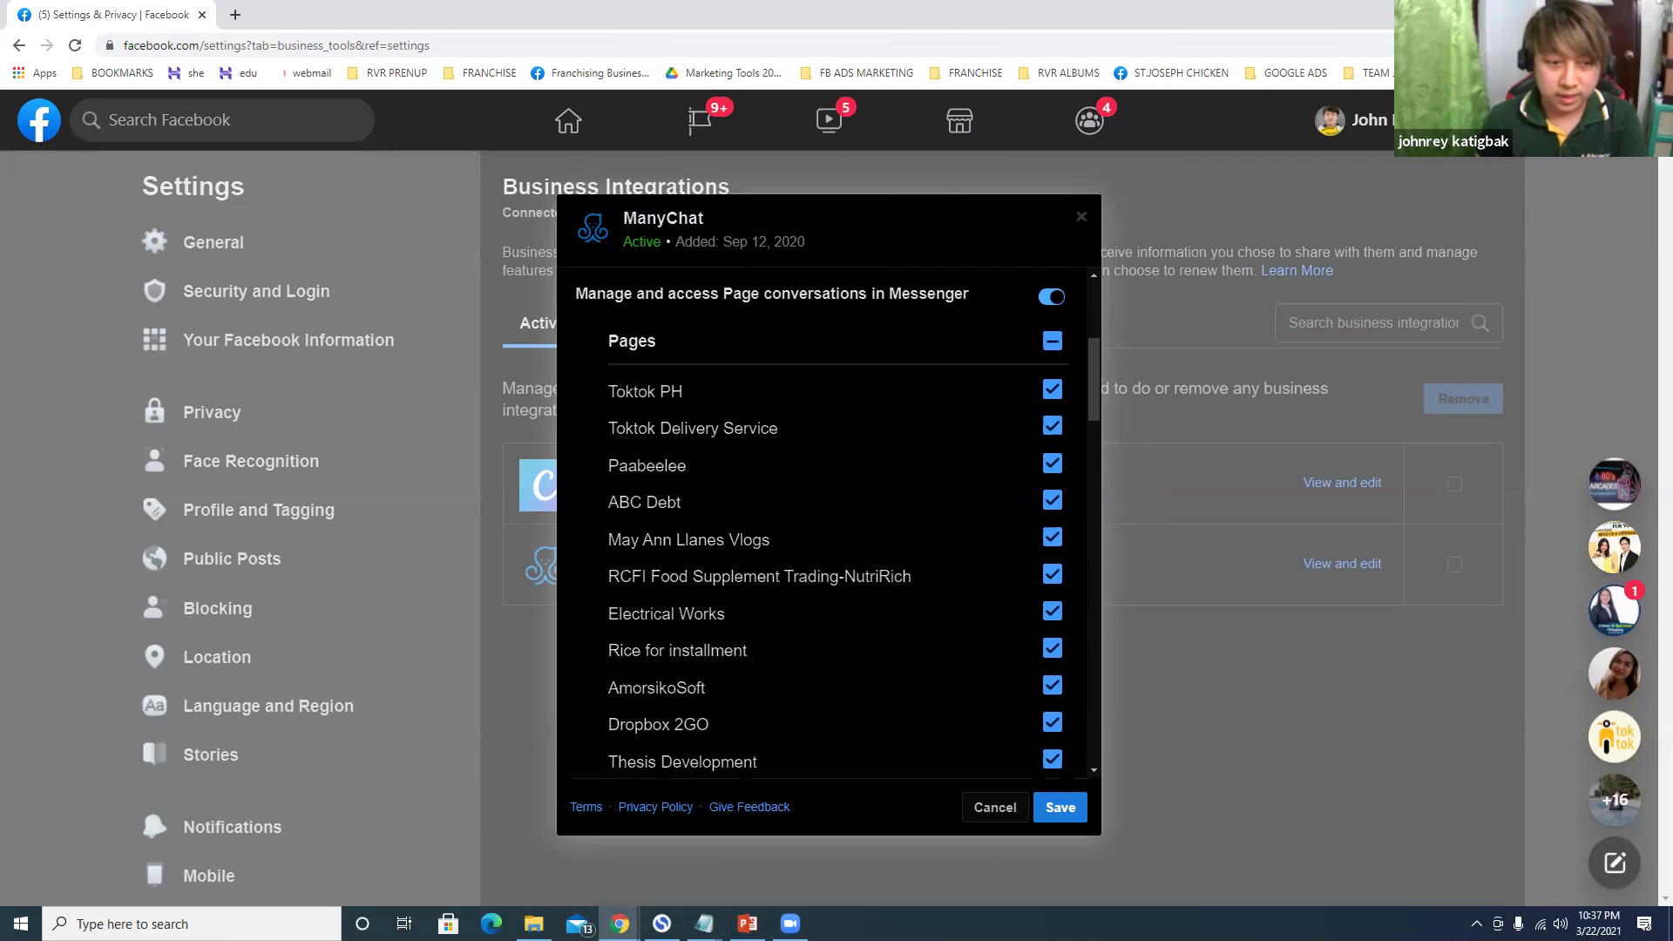
{"action": "left_click_drag", "start_coordinate": [619, 396], "coordinate": [752, 541]}
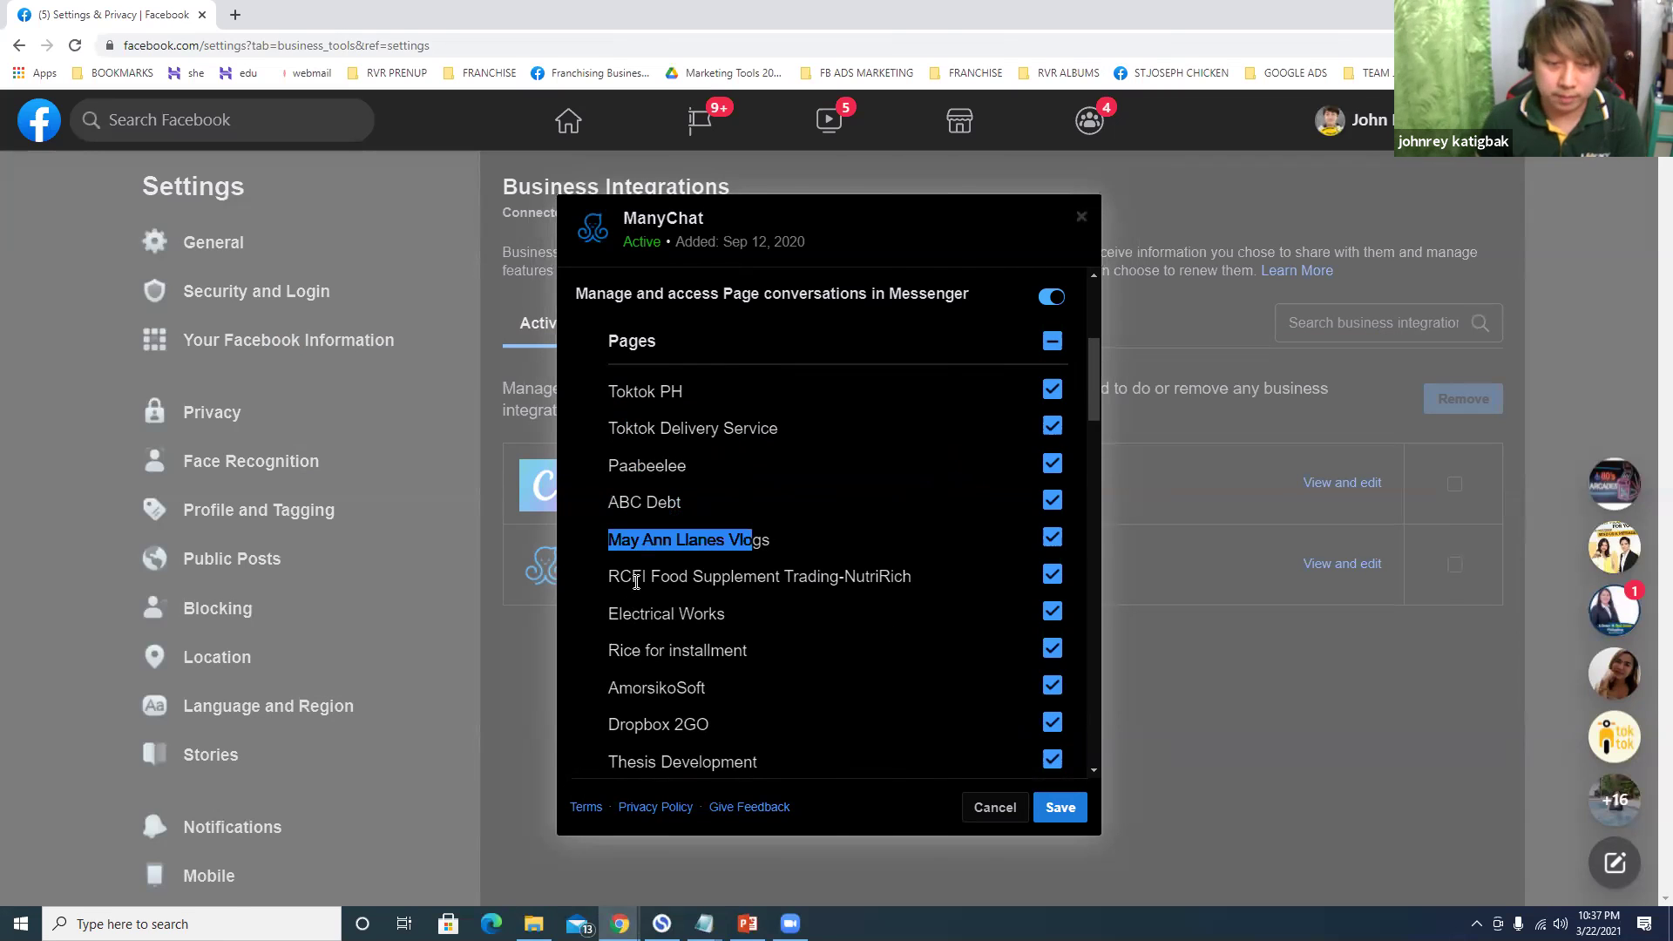
{"action": "left_click_drag", "start_coordinate": [670, 579], "coordinate": [807, 582]}
{"action": "scroll", "coordinate": [640, 545], "scroll_direction": "down", "scroll_amount": 2}
{"action": "left_click_drag", "start_coordinate": [634, 550], "coordinate": [745, 551]}
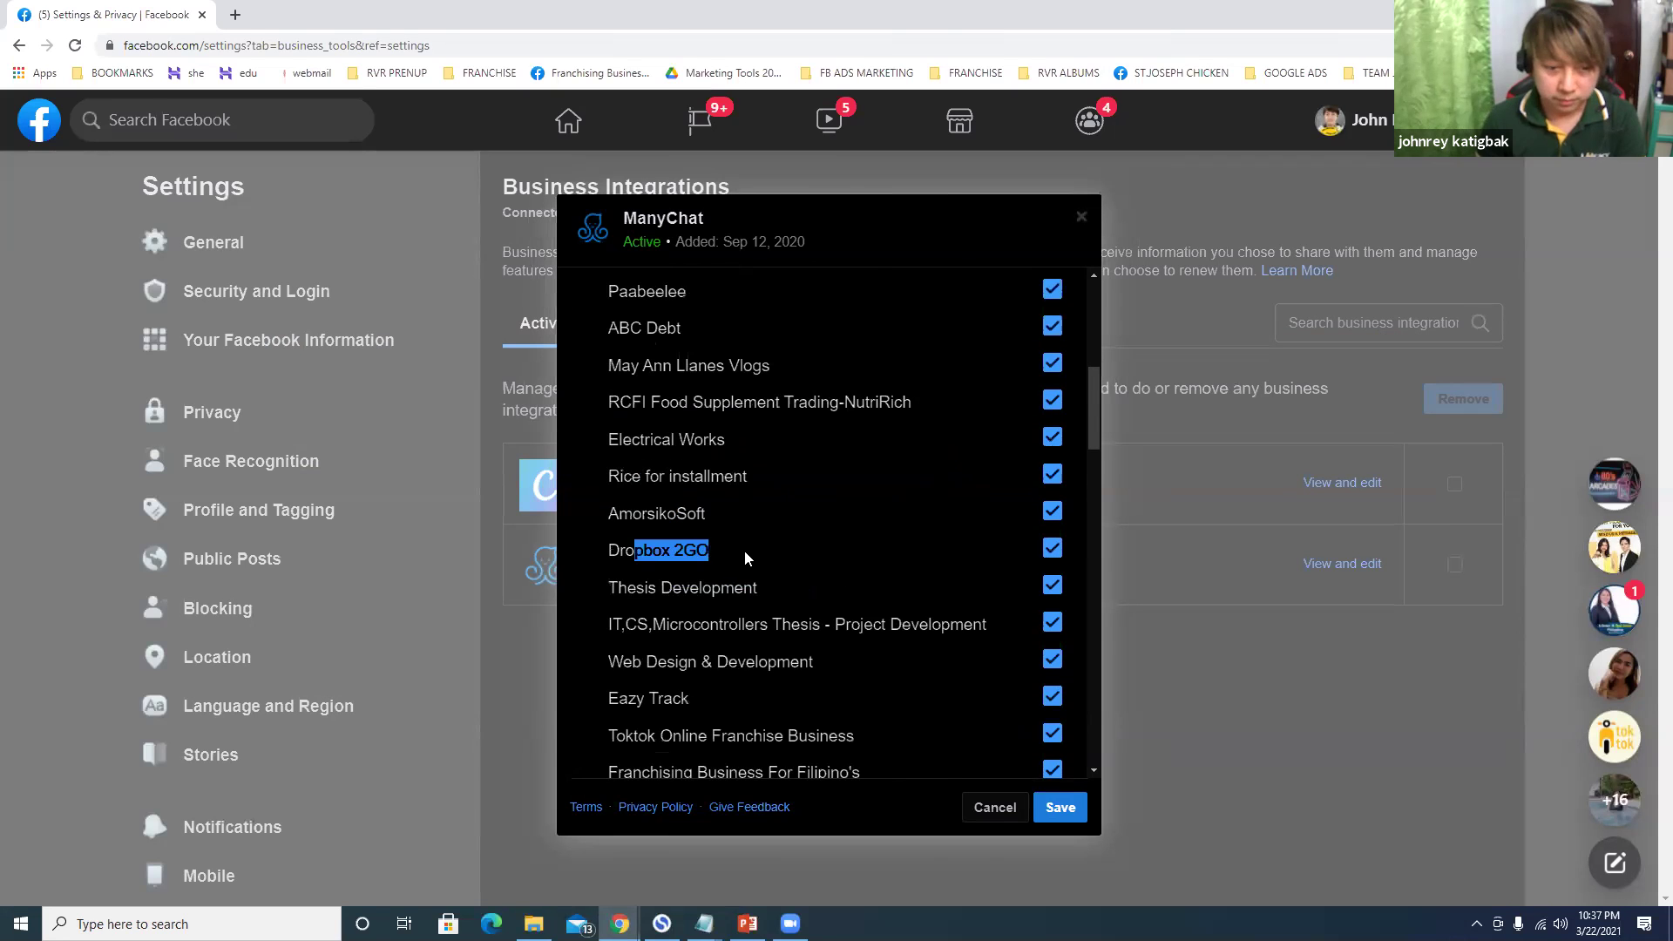
- Tick the Toktok PH 1 page in ManyChat's access list and save
{"action": "scroll", "coordinate": [741, 558], "scroll_direction": "down", "scroll_amount": 3}
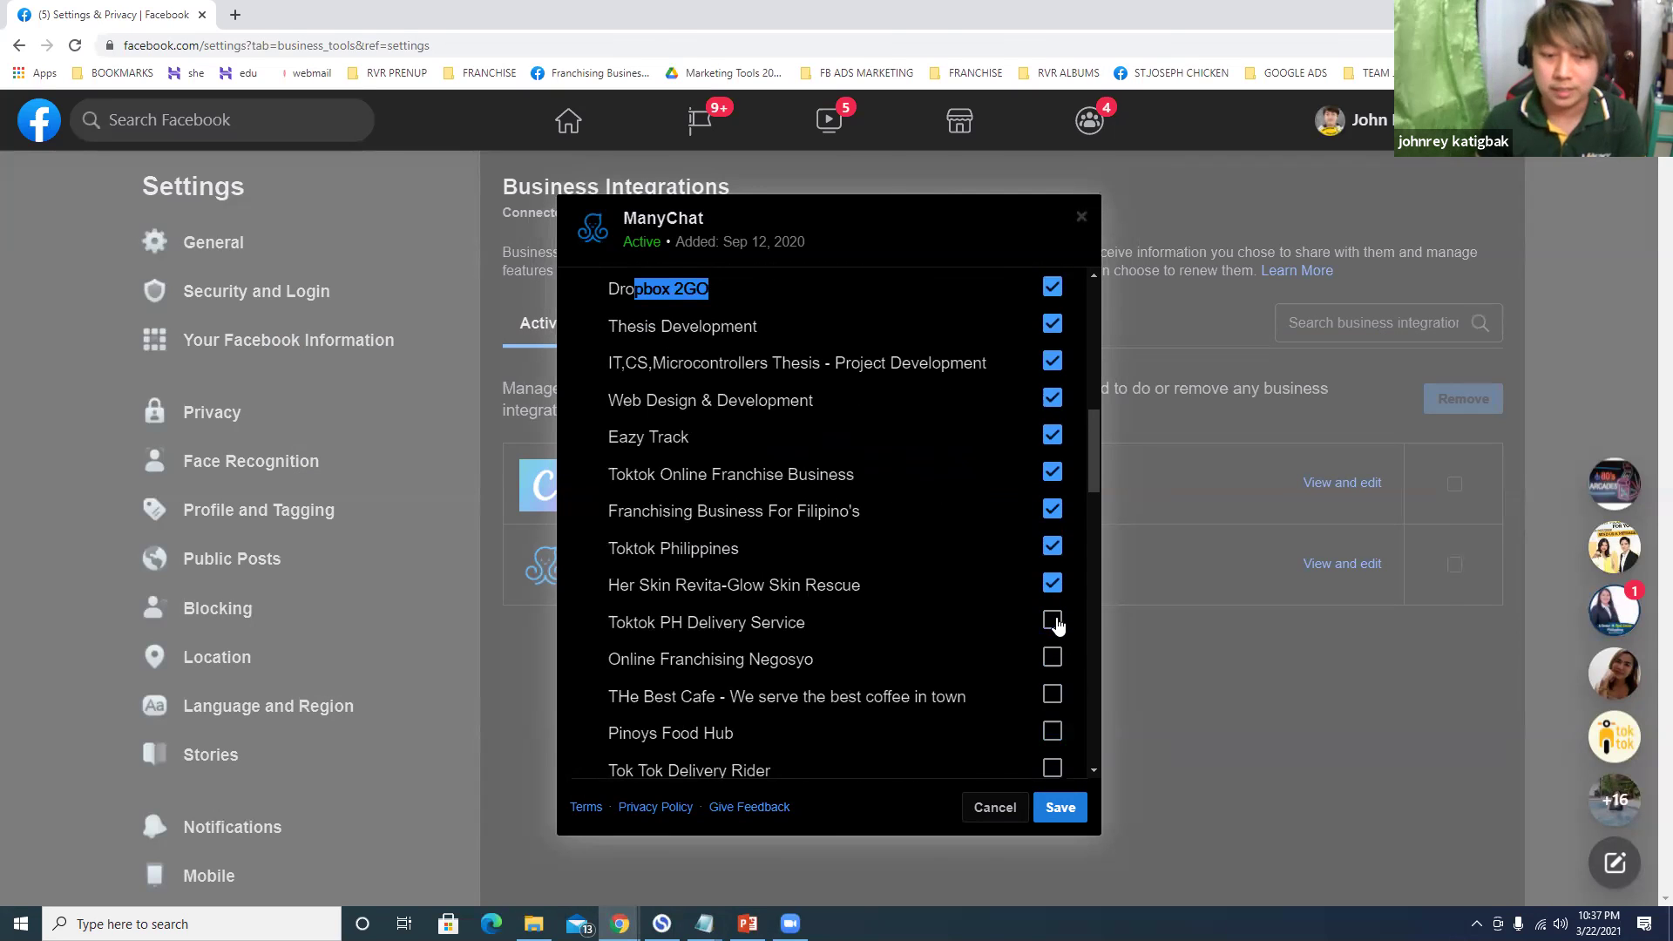
{"action": "scroll", "coordinate": [1050, 615], "scroll_direction": "down", "scroll_amount": 2}
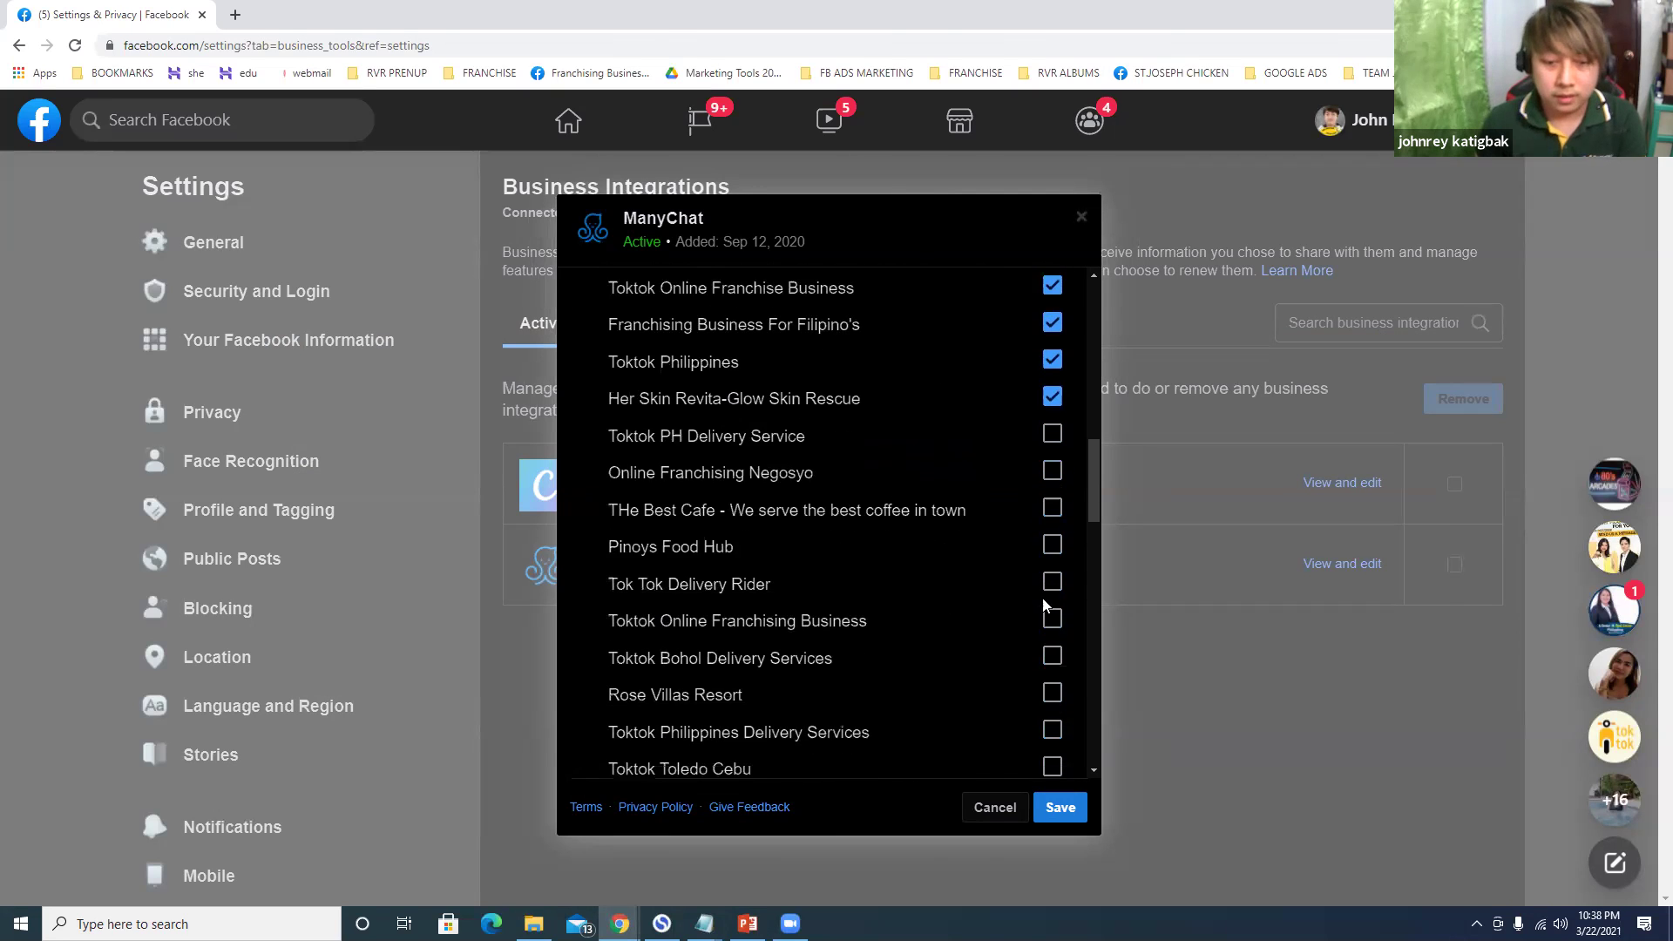
{"action": "scroll", "coordinate": [1043, 598], "scroll_direction": "down", "scroll_amount": 1}
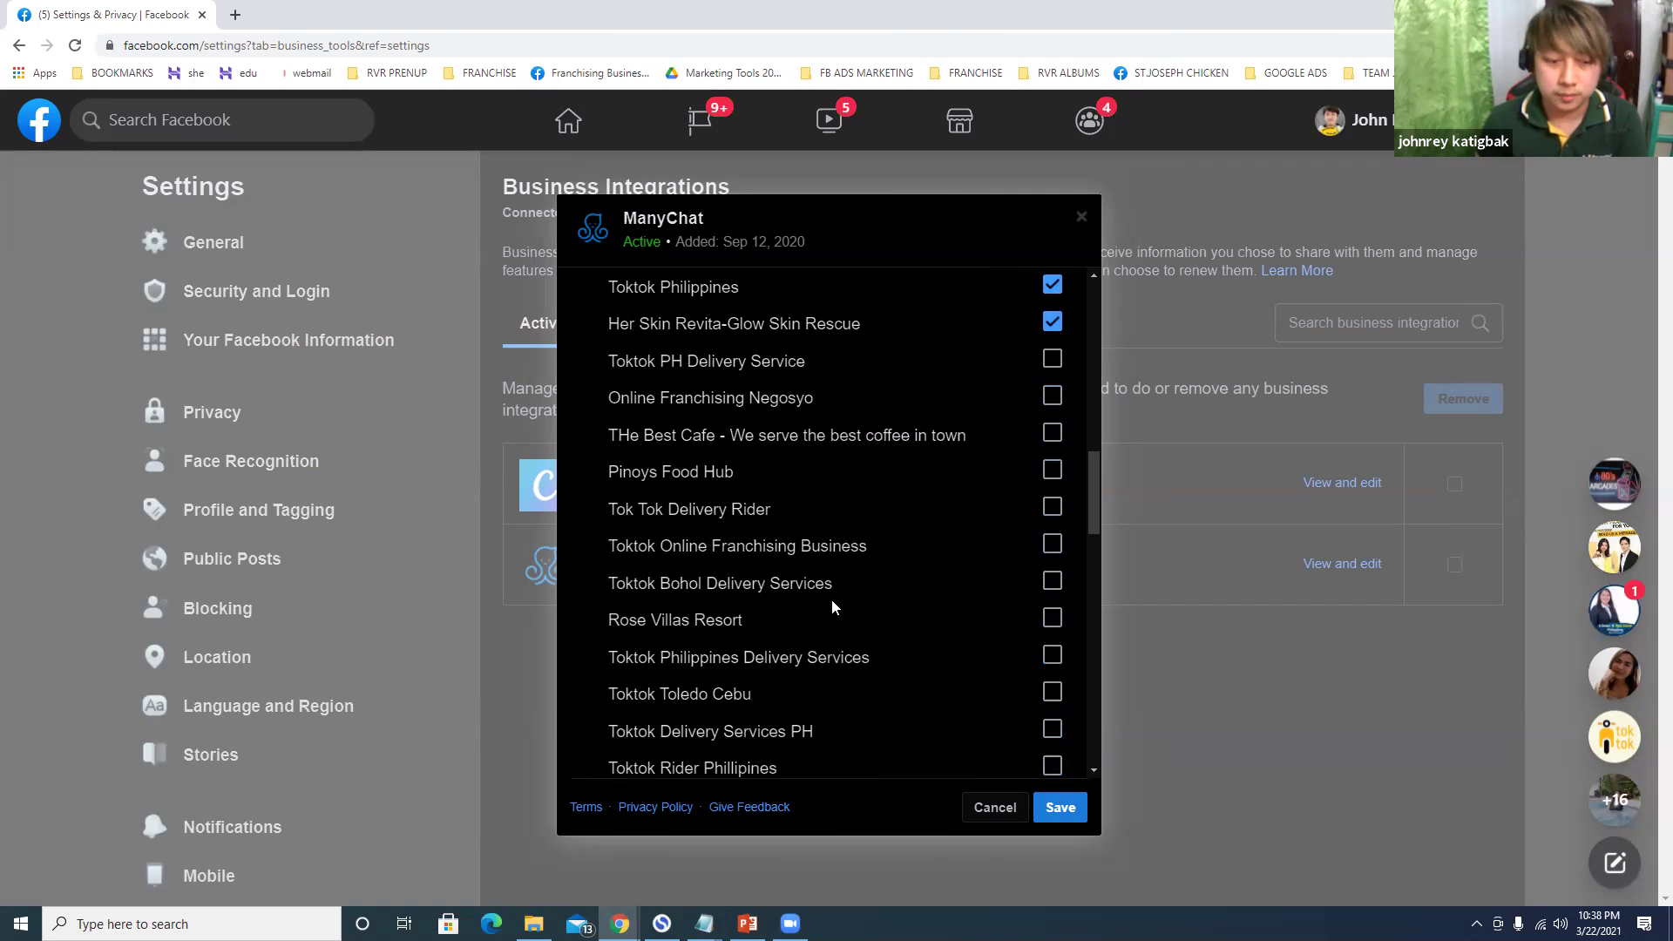
{"action": "scroll", "coordinate": [832, 607], "scroll_direction": "down", "scroll_amount": 2}
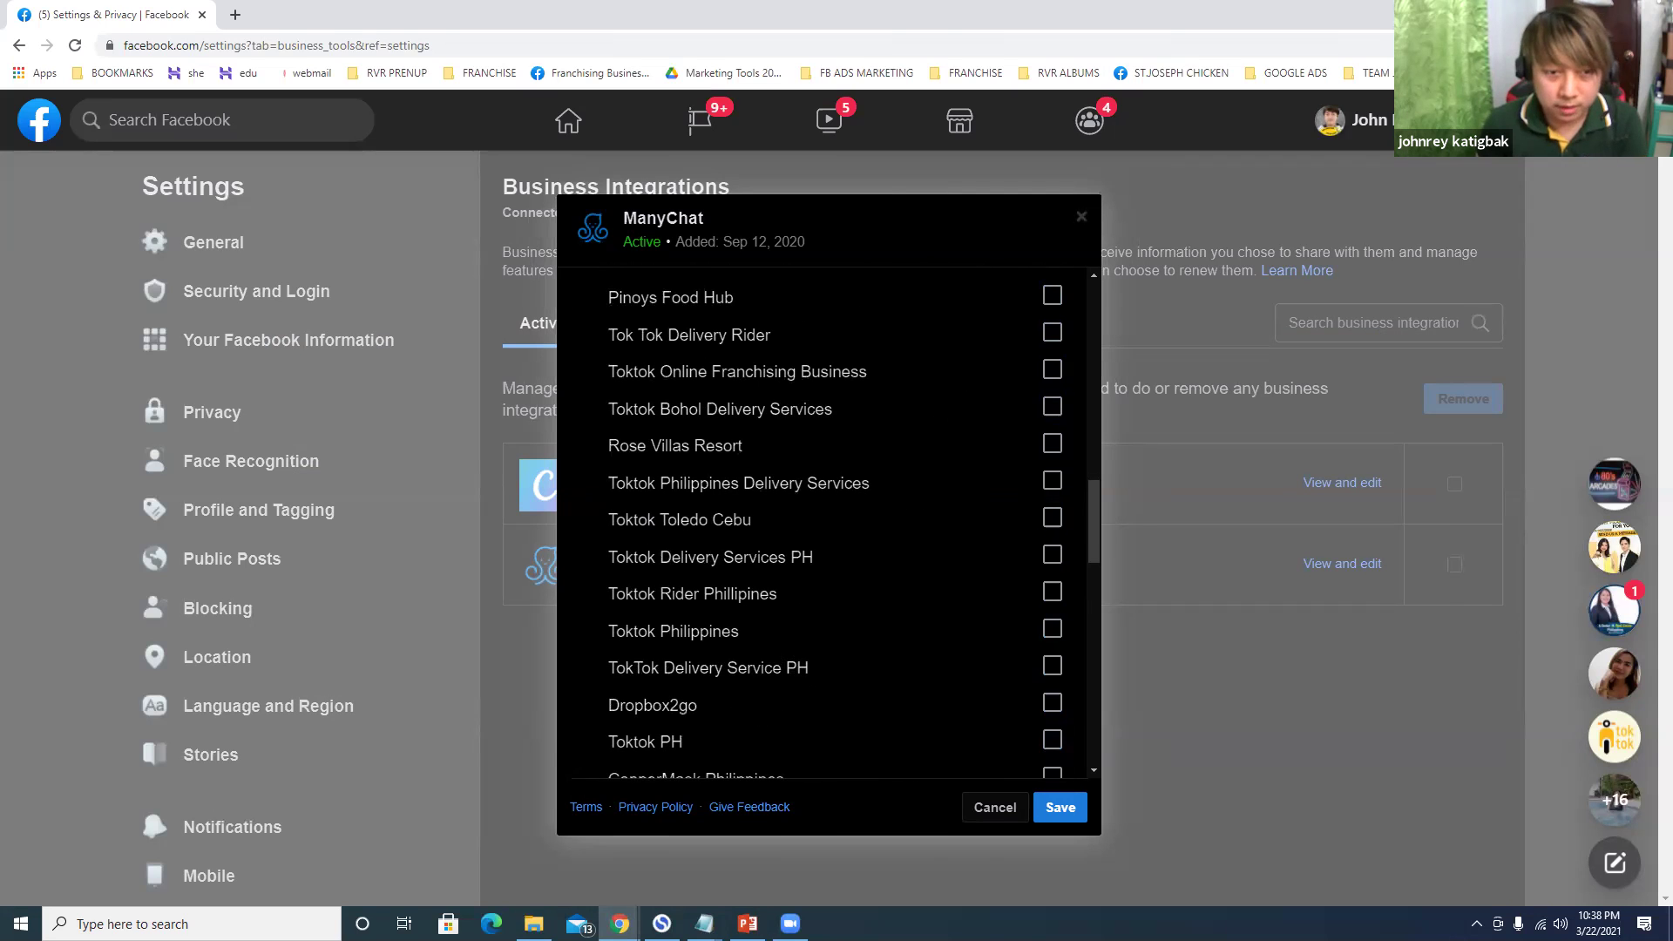
{"action": "scroll", "coordinate": [793, 653], "scroll_direction": "up", "scroll_amount": 1}
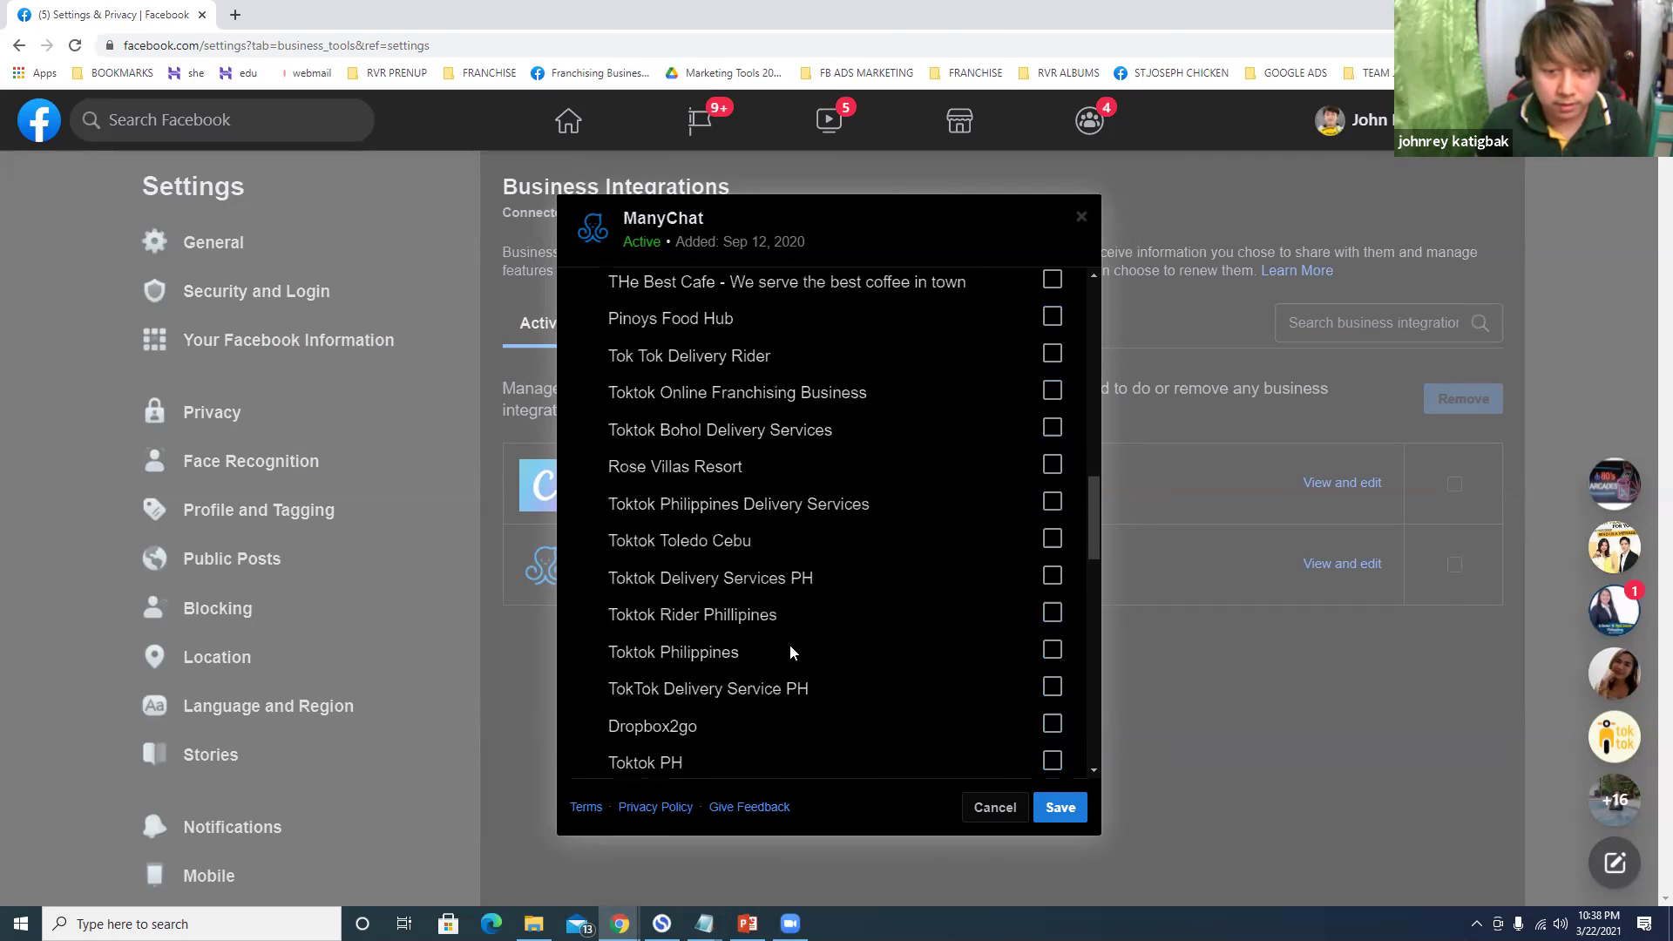
{"action": "scroll", "coordinate": [793, 653], "scroll_direction": "up", "scroll_amount": 2}
{"action": "double_click", "coordinate": [788, 658]}
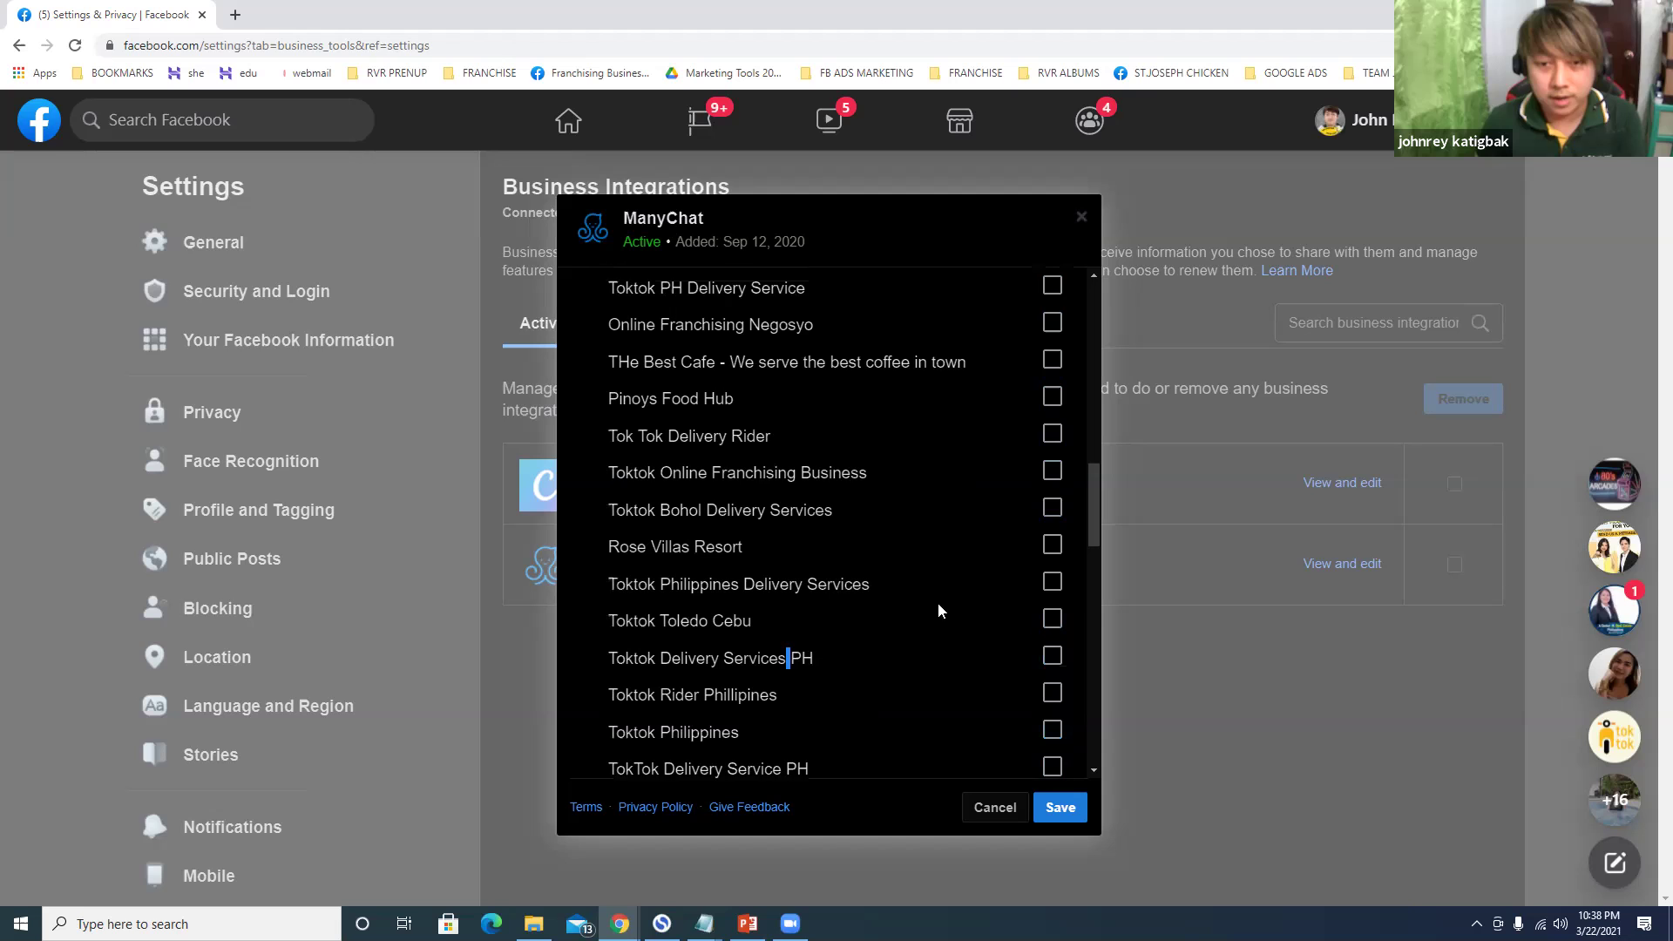
{"action": "scroll", "coordinate": [866, 608], "scroll_direction": "up", "scroll_amount": 2}
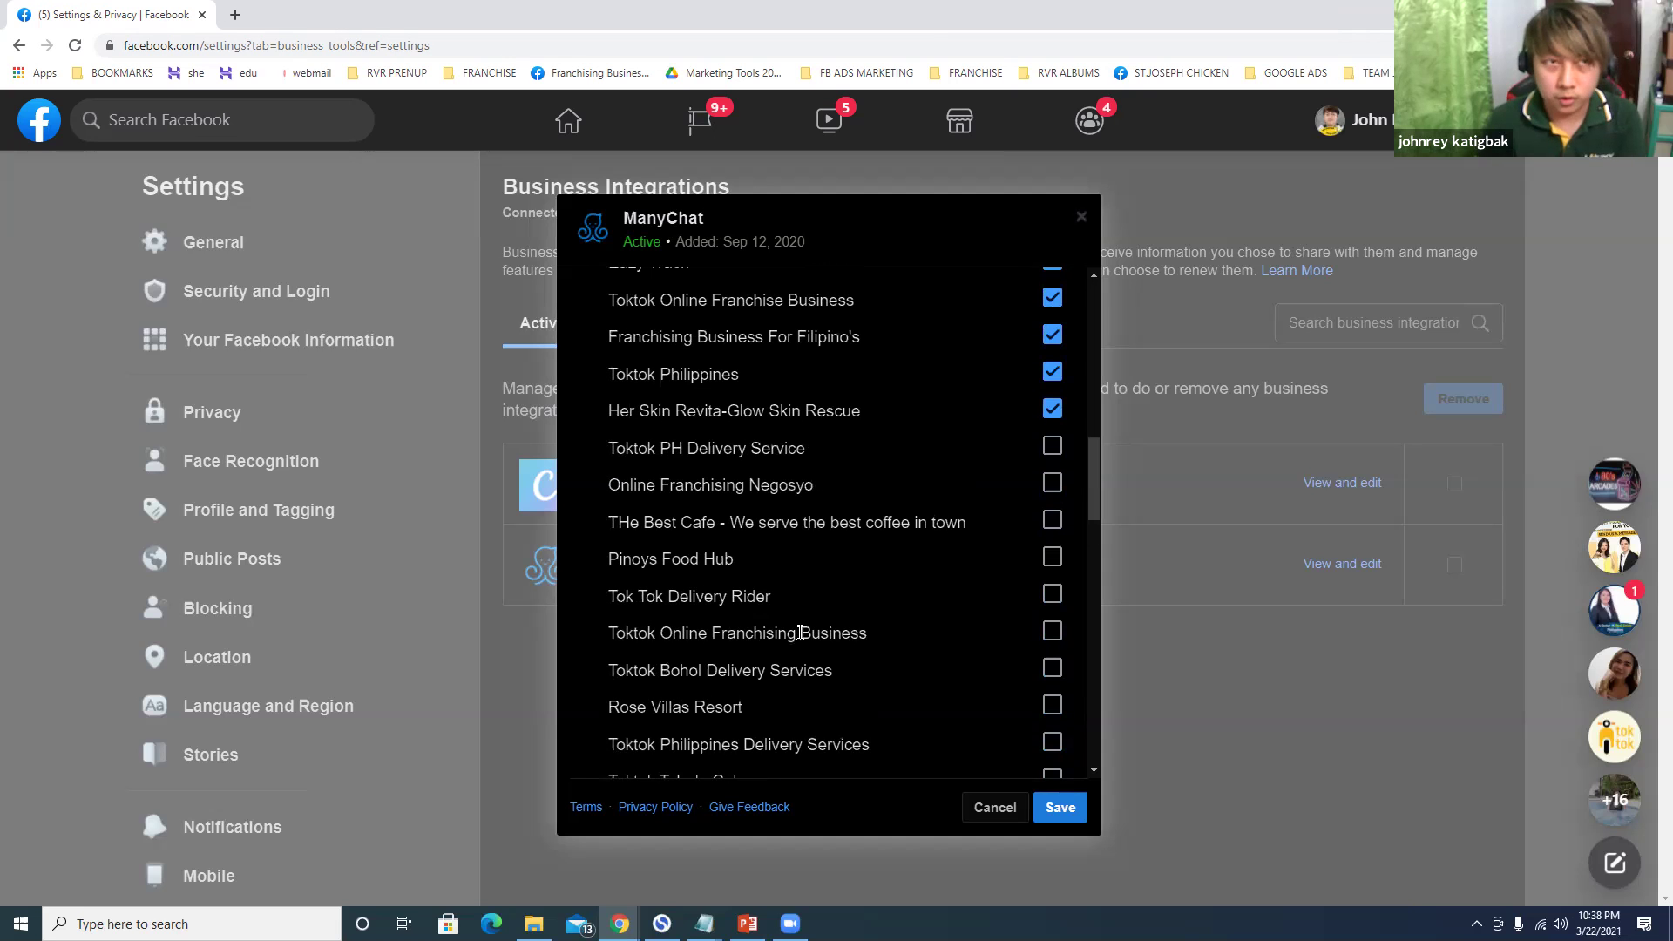
{"action": "scroll", "coordinate": [801, 633], "scroll_direction": "down", "scroll_amount": 5}
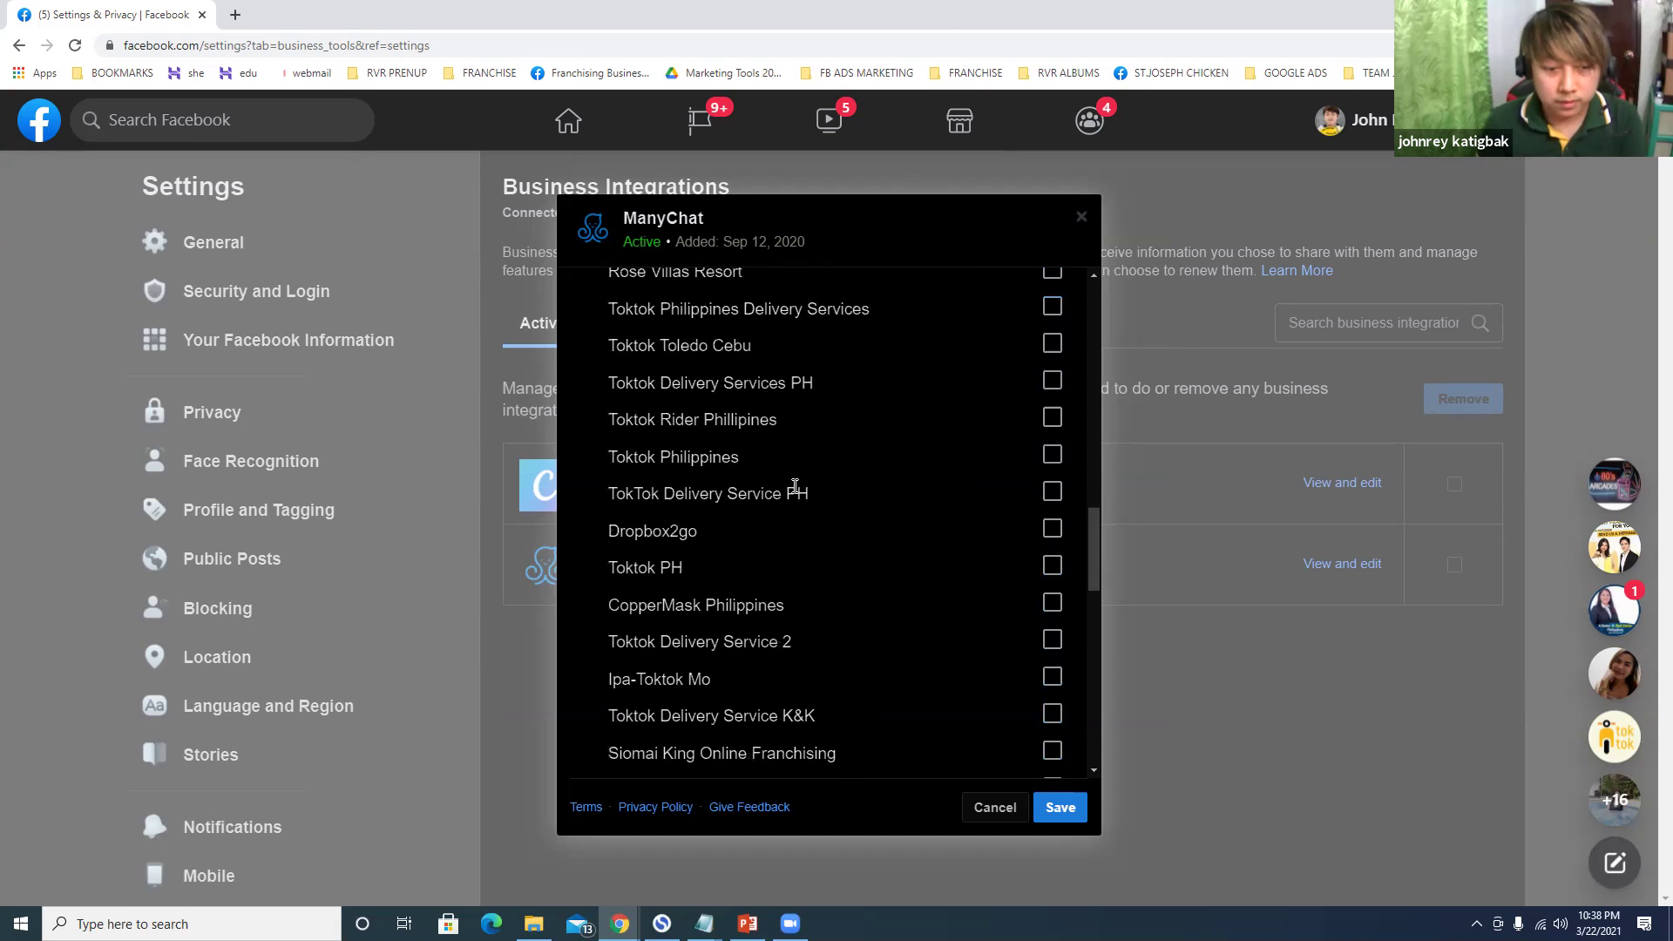
{"action": "scroll", "coordinate": [610, 536], "scroll_direction": "down", "scroll_amount": 3}
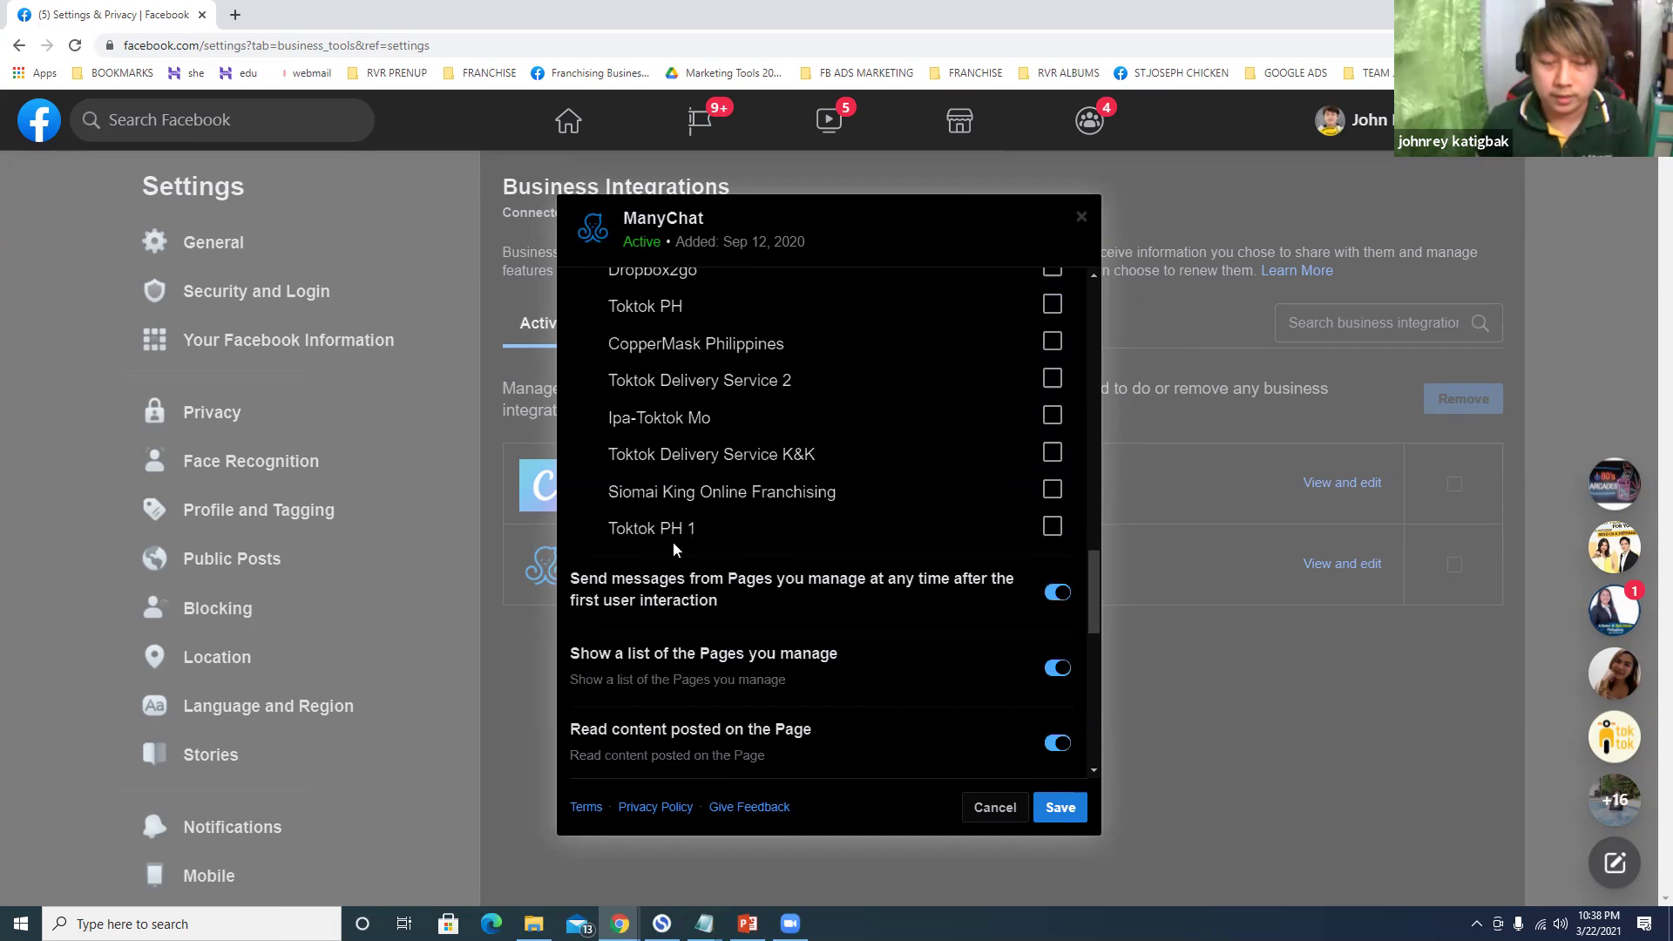
{"action": "left_click", "coordinate": [1051, 528]}
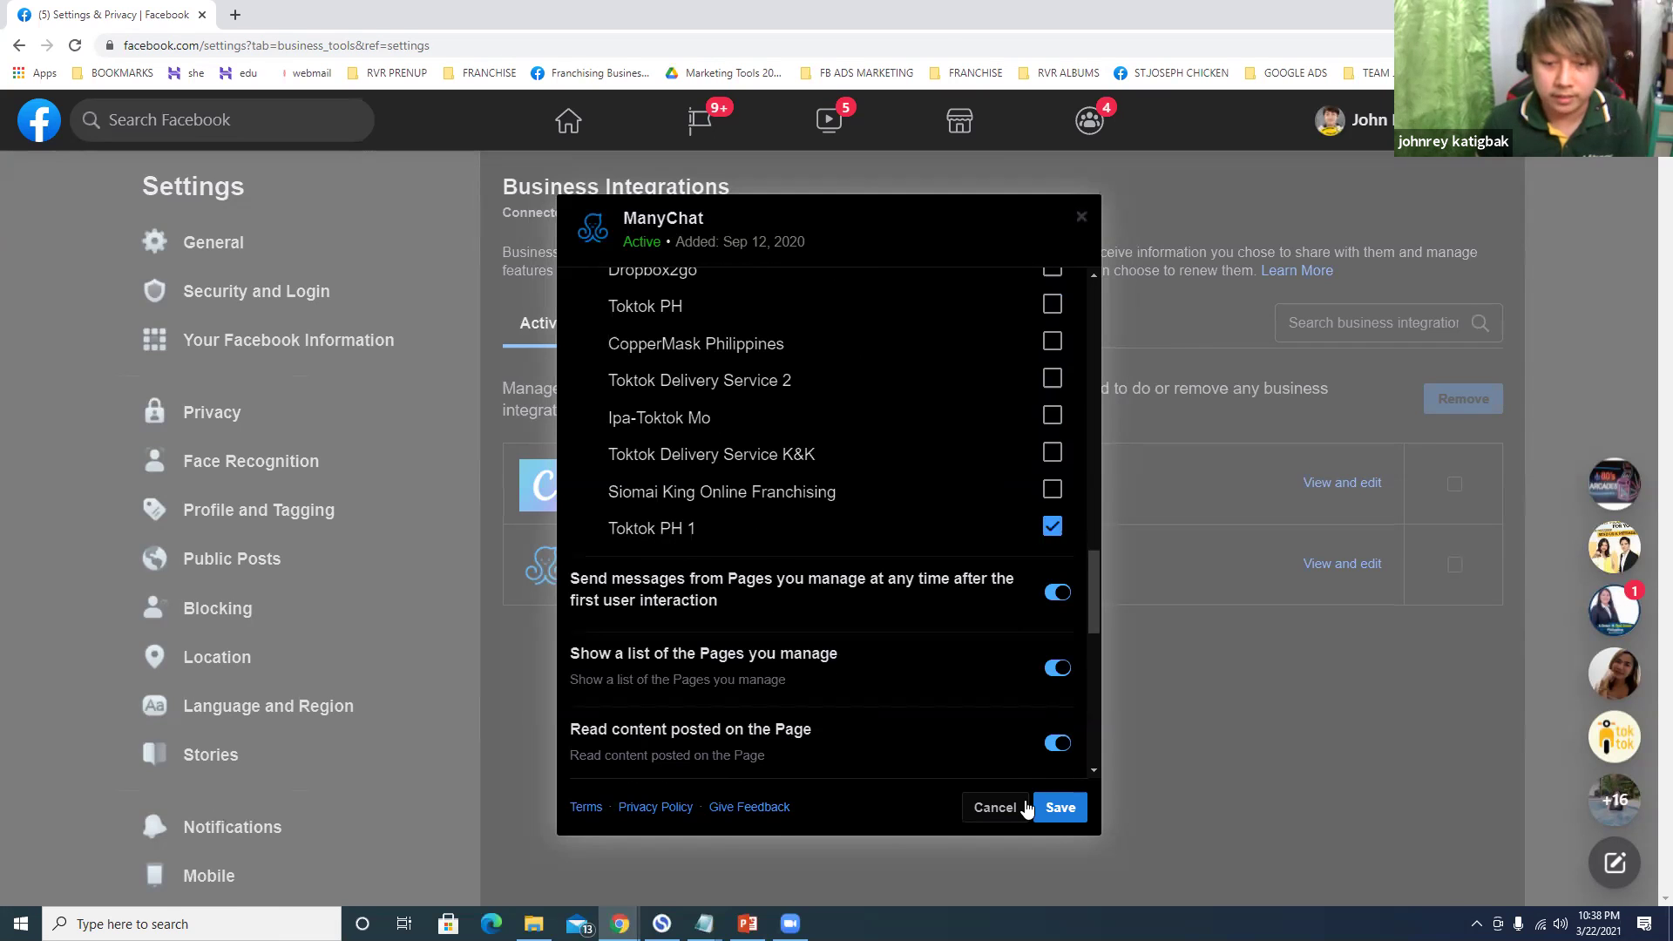
{"action": "left_click", "coordinate": [1062, 811]}
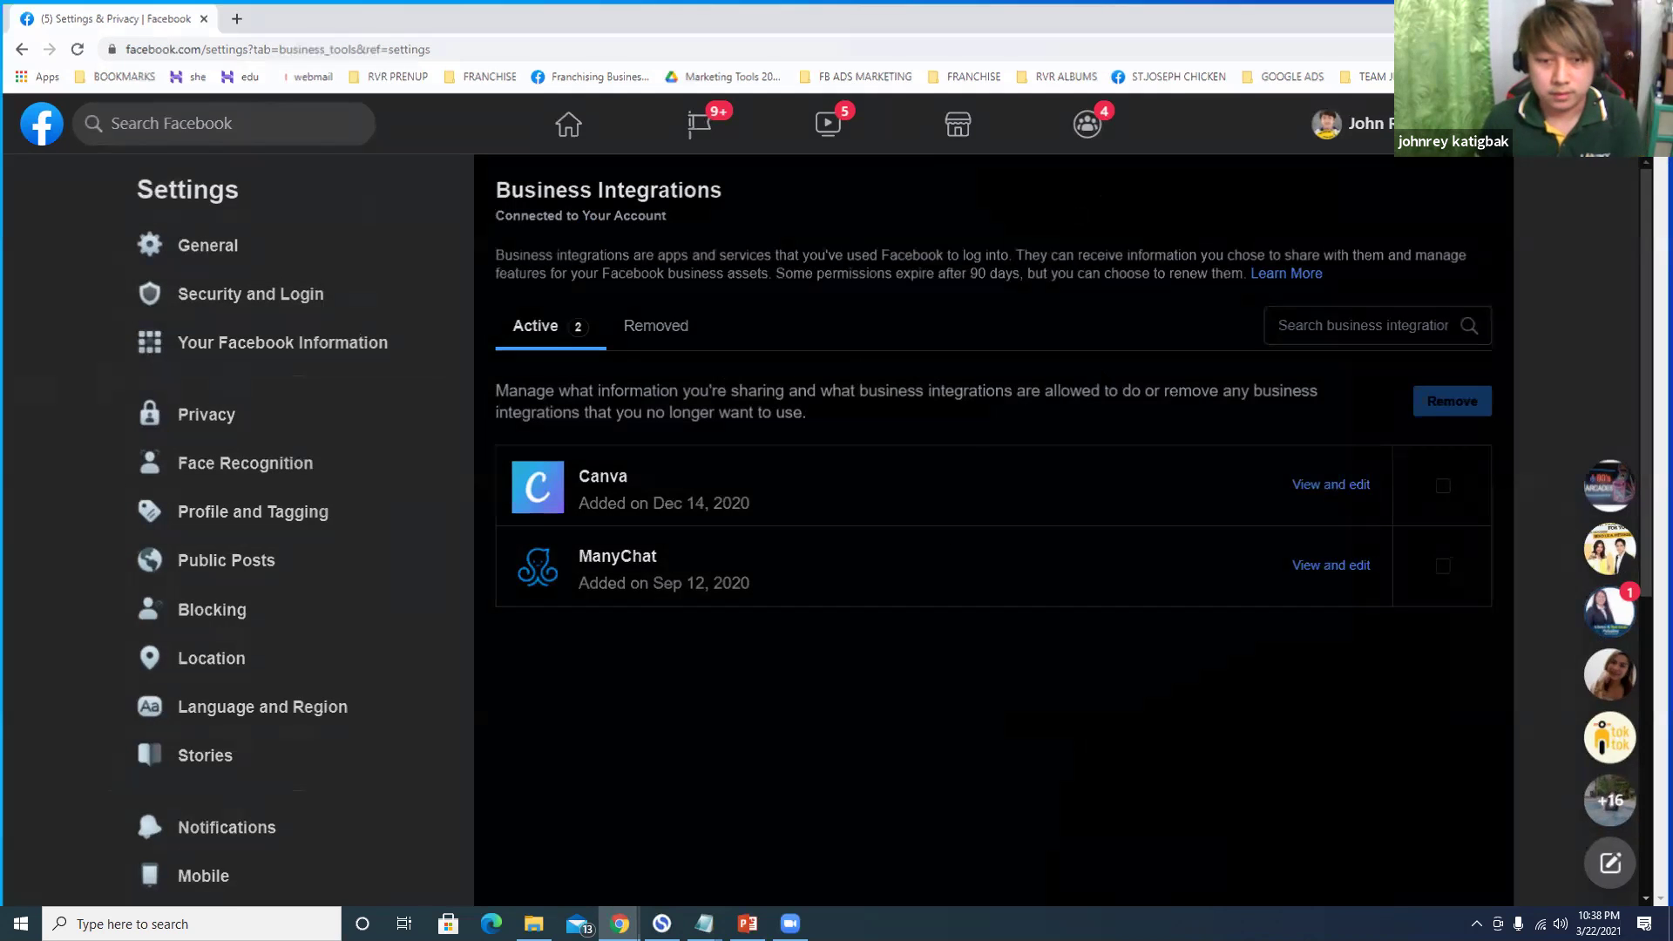
- Advance the guide to slide 48, highlight 'Go to your ManyChat dashboard', then minimize PowerPoint
{"action": "key", "text": "super+d"}
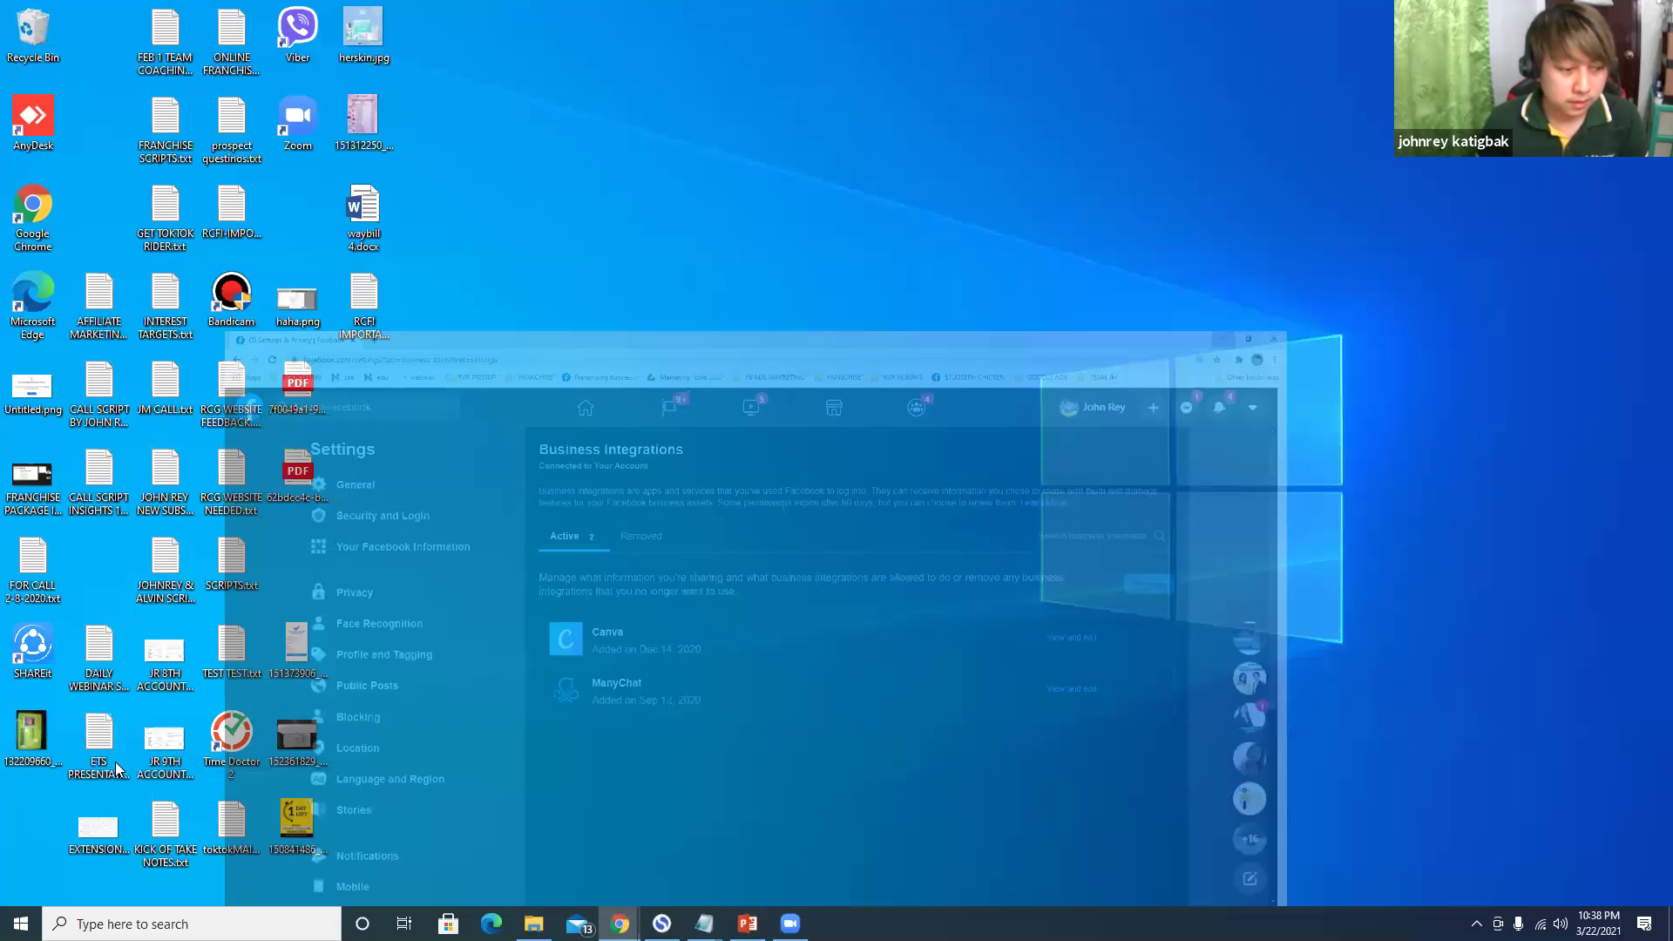
{"action": "key", "text": "alt+Tab"}
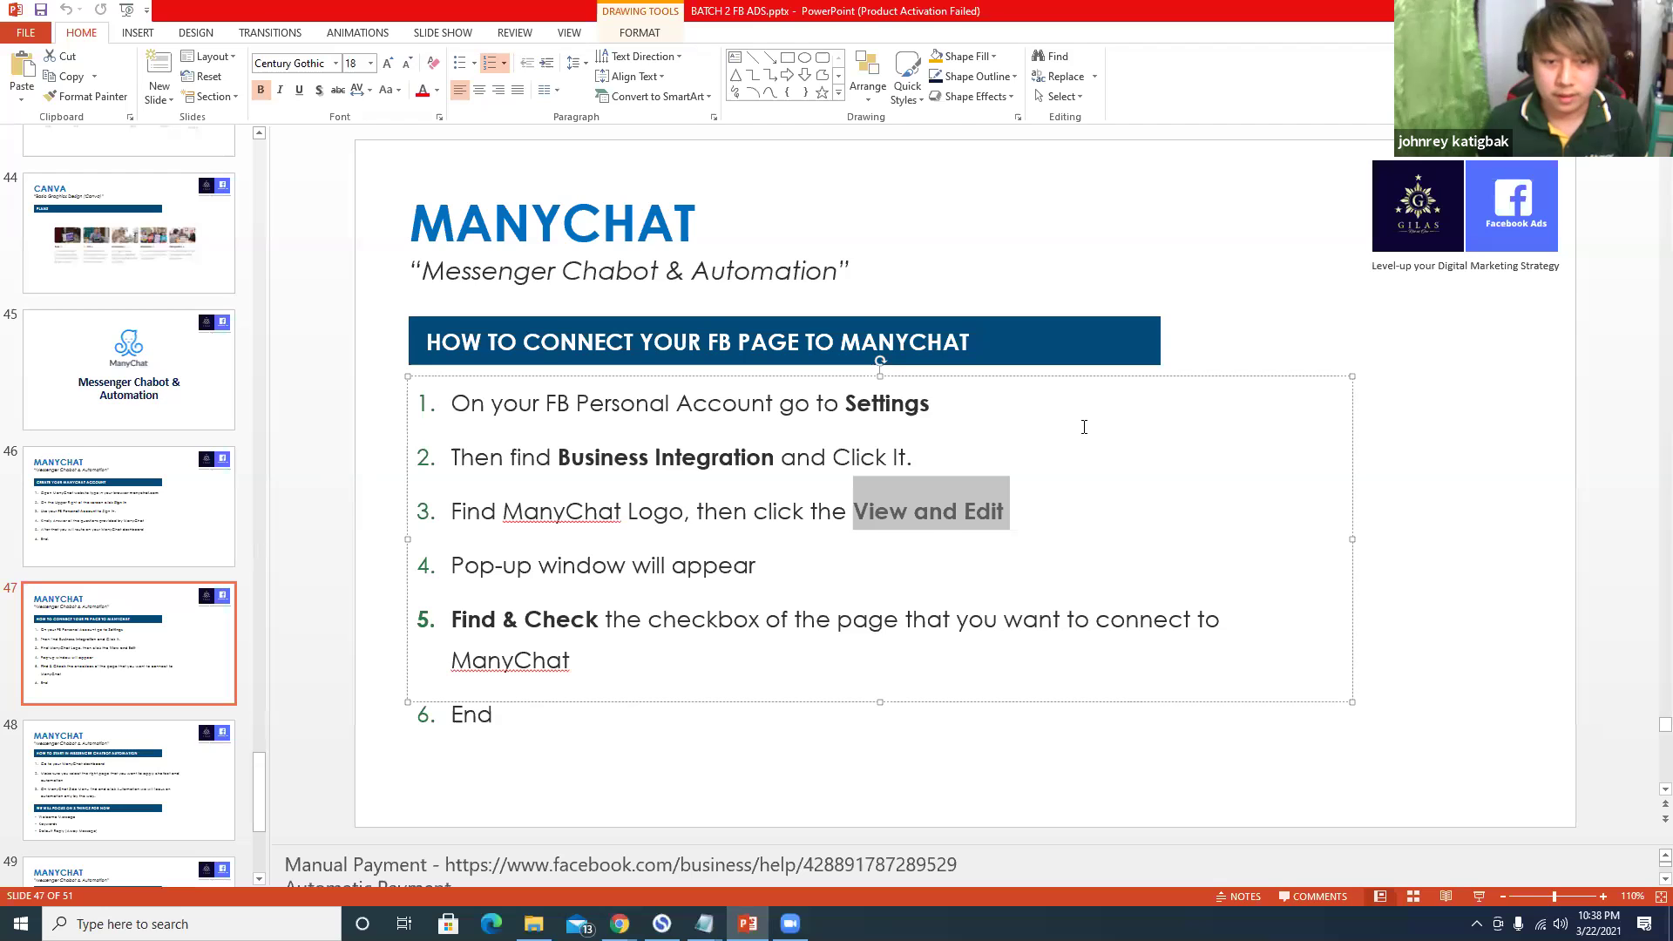
{"action": "key", "text": "Page_Down"}
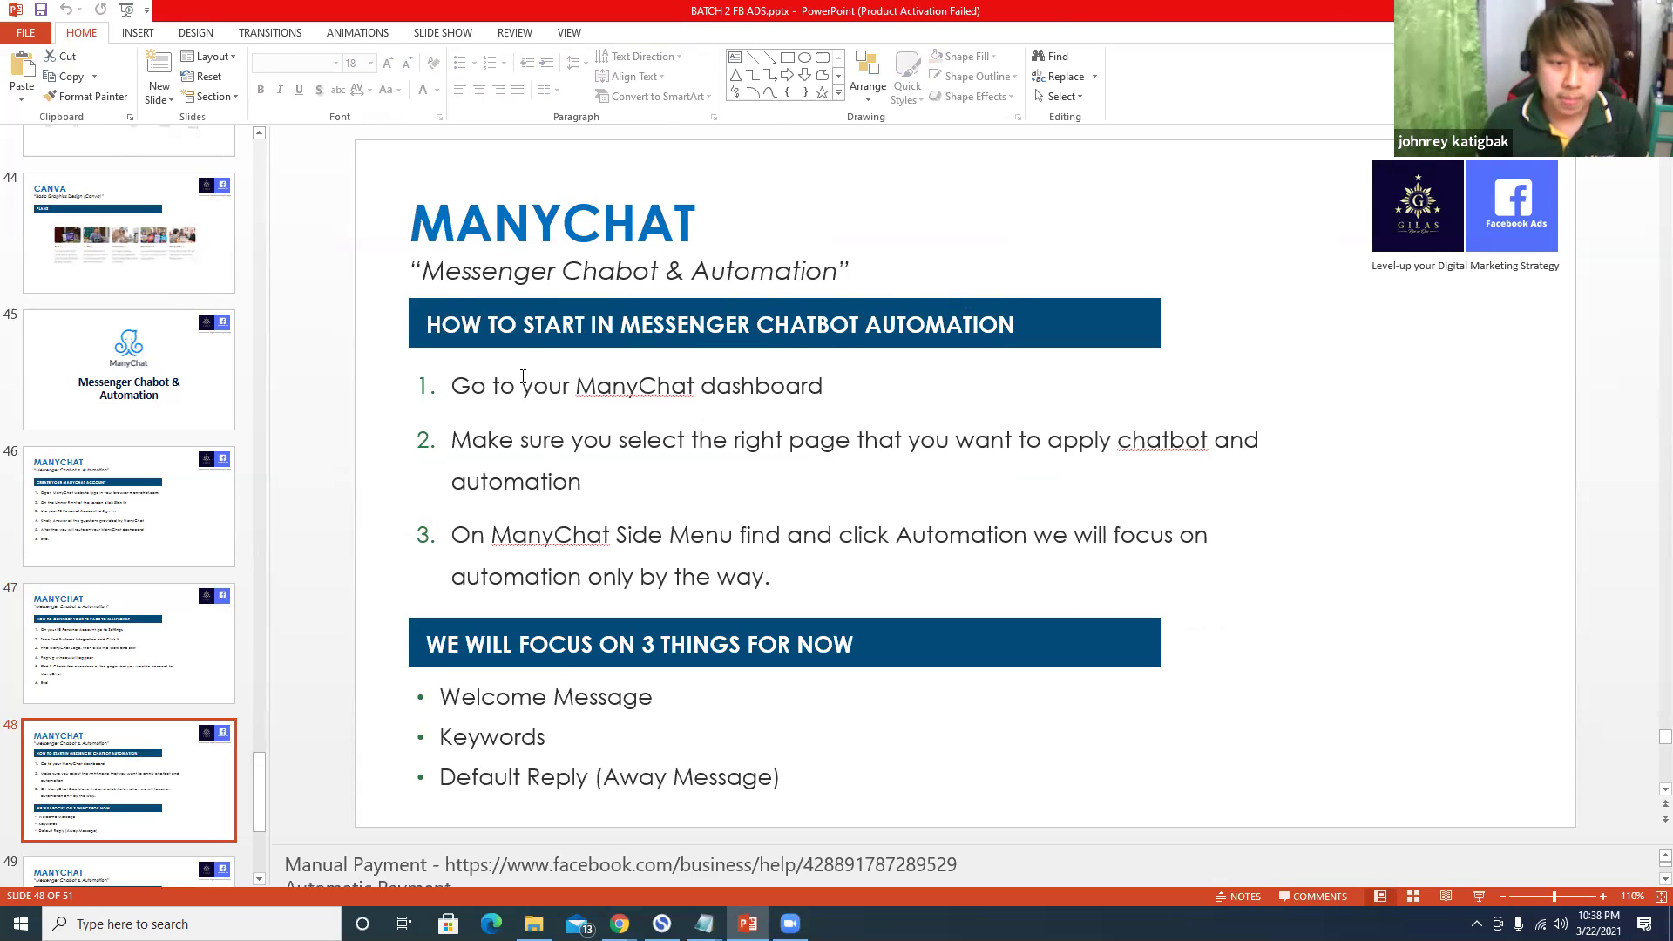
{"action": "left_click_drag", "start_coordinate": [450, 384], "coordinate": [821, 391]}
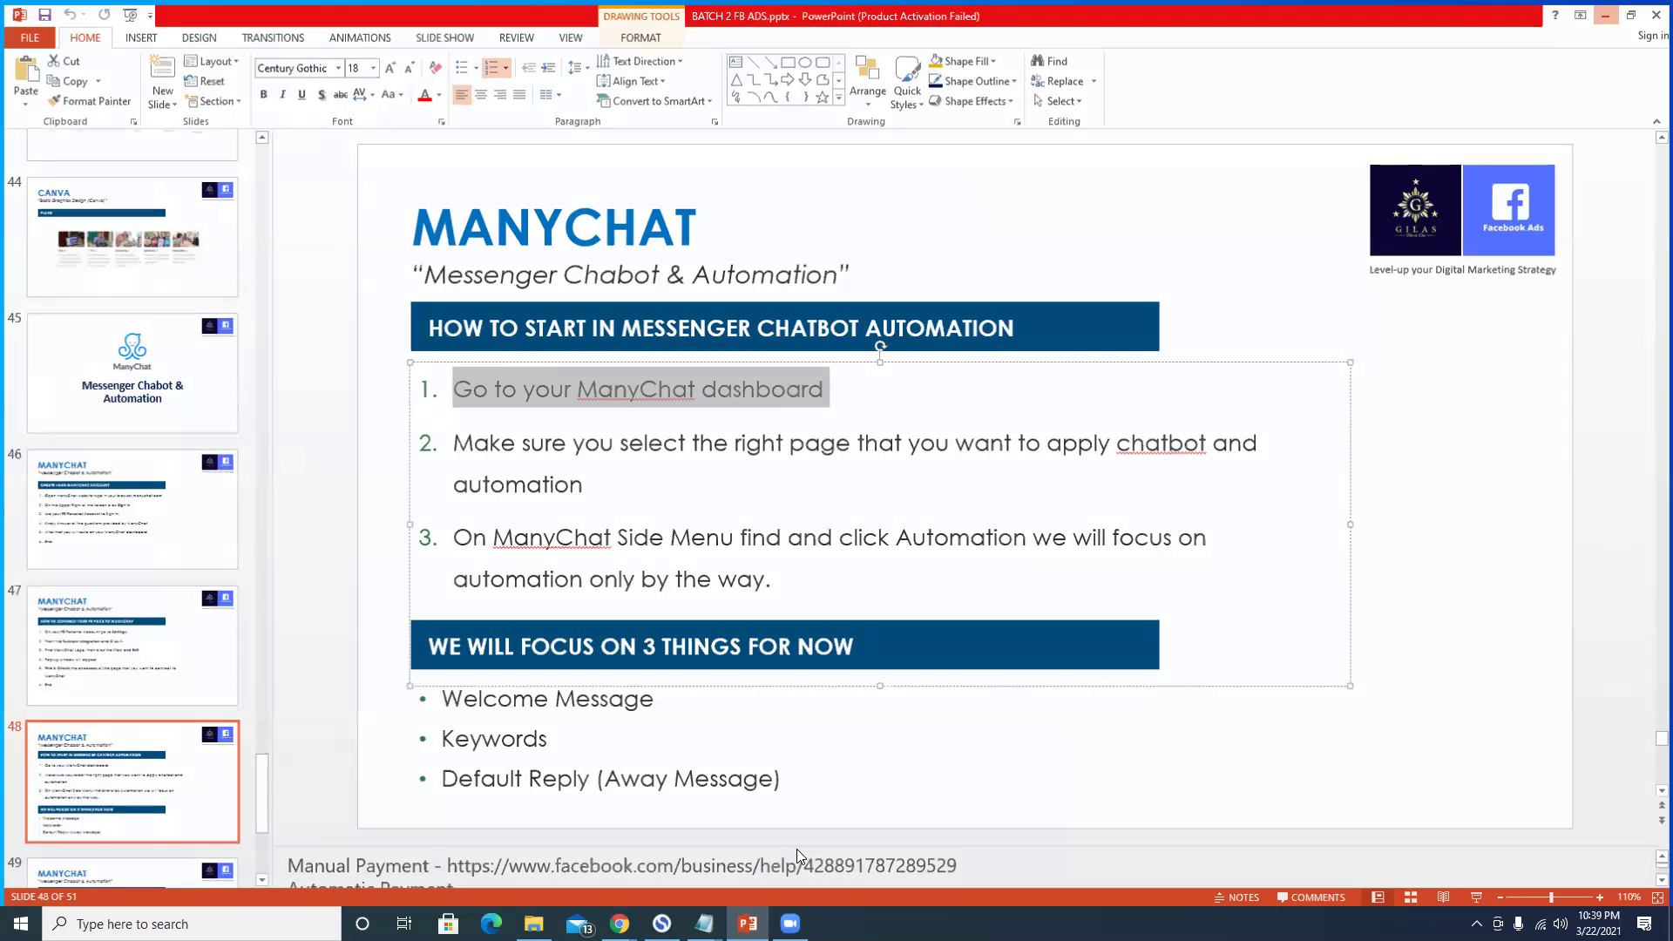
{"action": "key", "text": "super+d"}
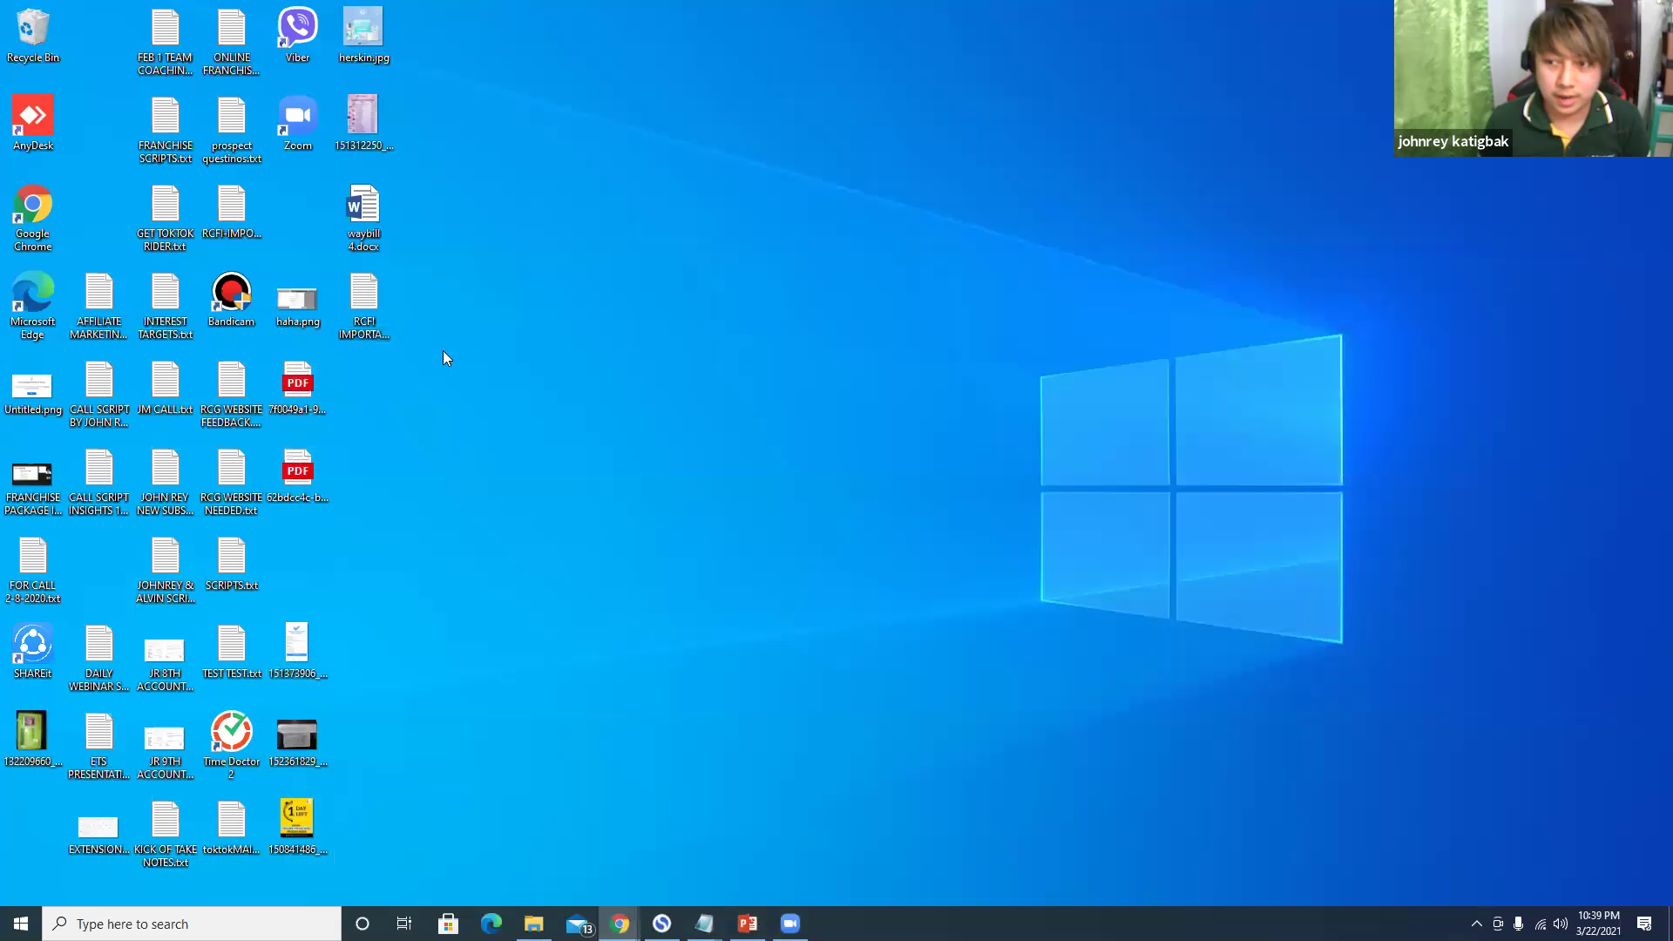
- Bring back ManyChat, open Automation to list the Flows, then minimize the browser
{"action": "key", "text": "alt+Tab"}
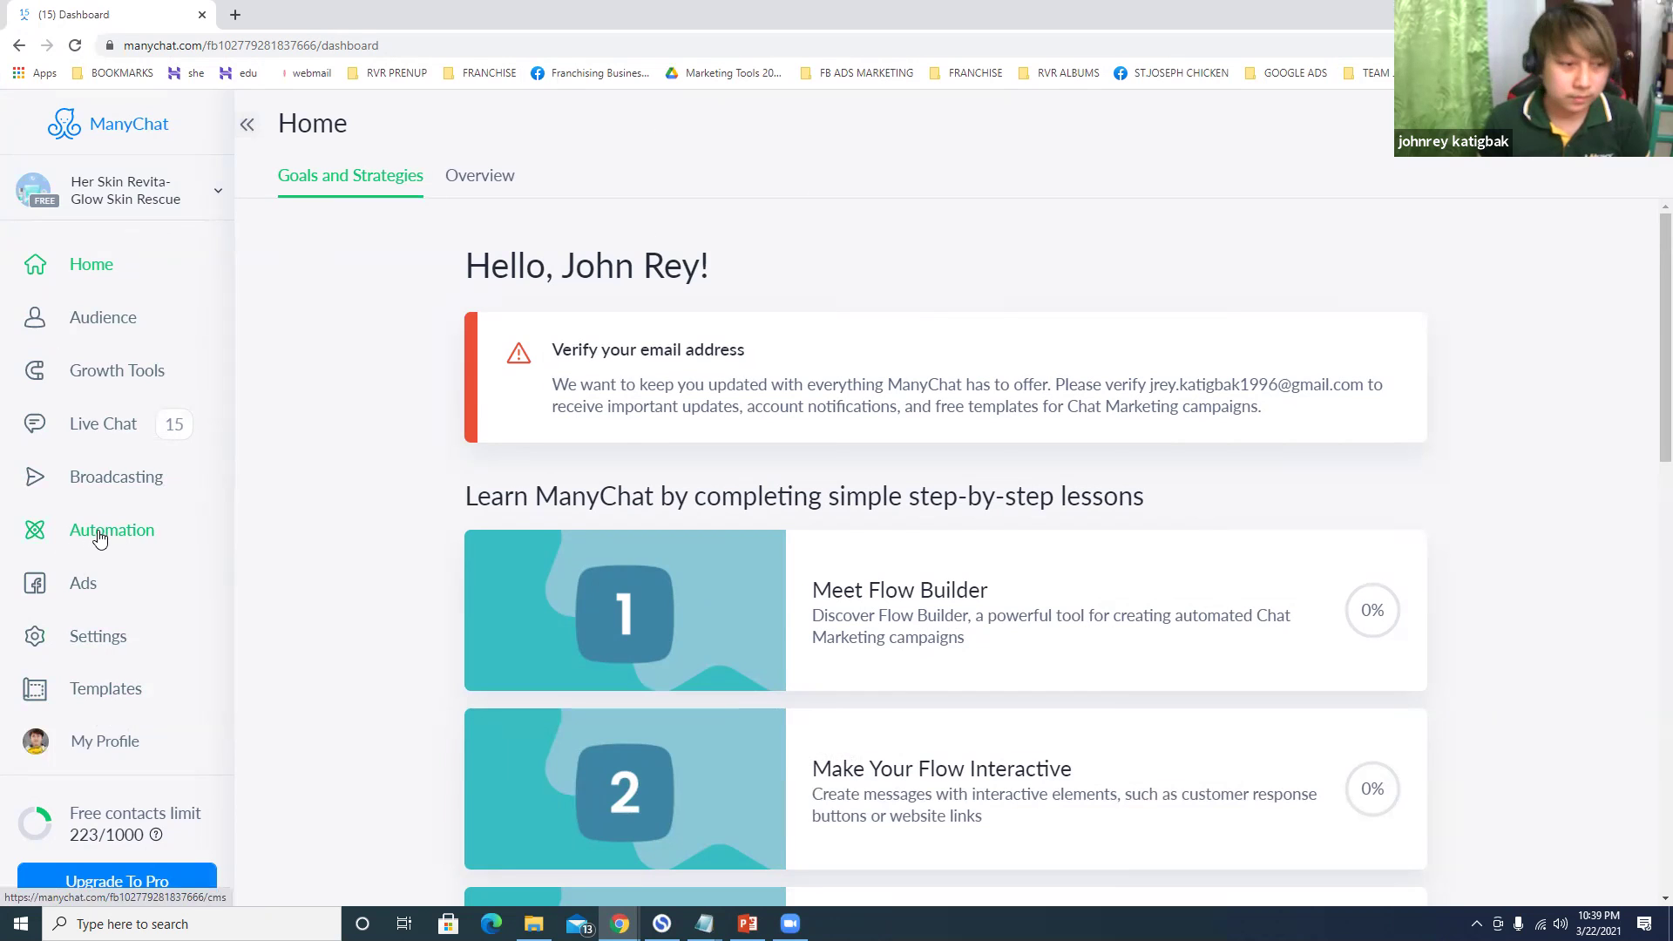
{"action": "scroll", "coordinate": [93, 493], "scroll_direction": "down", "scroll_amount": 1}
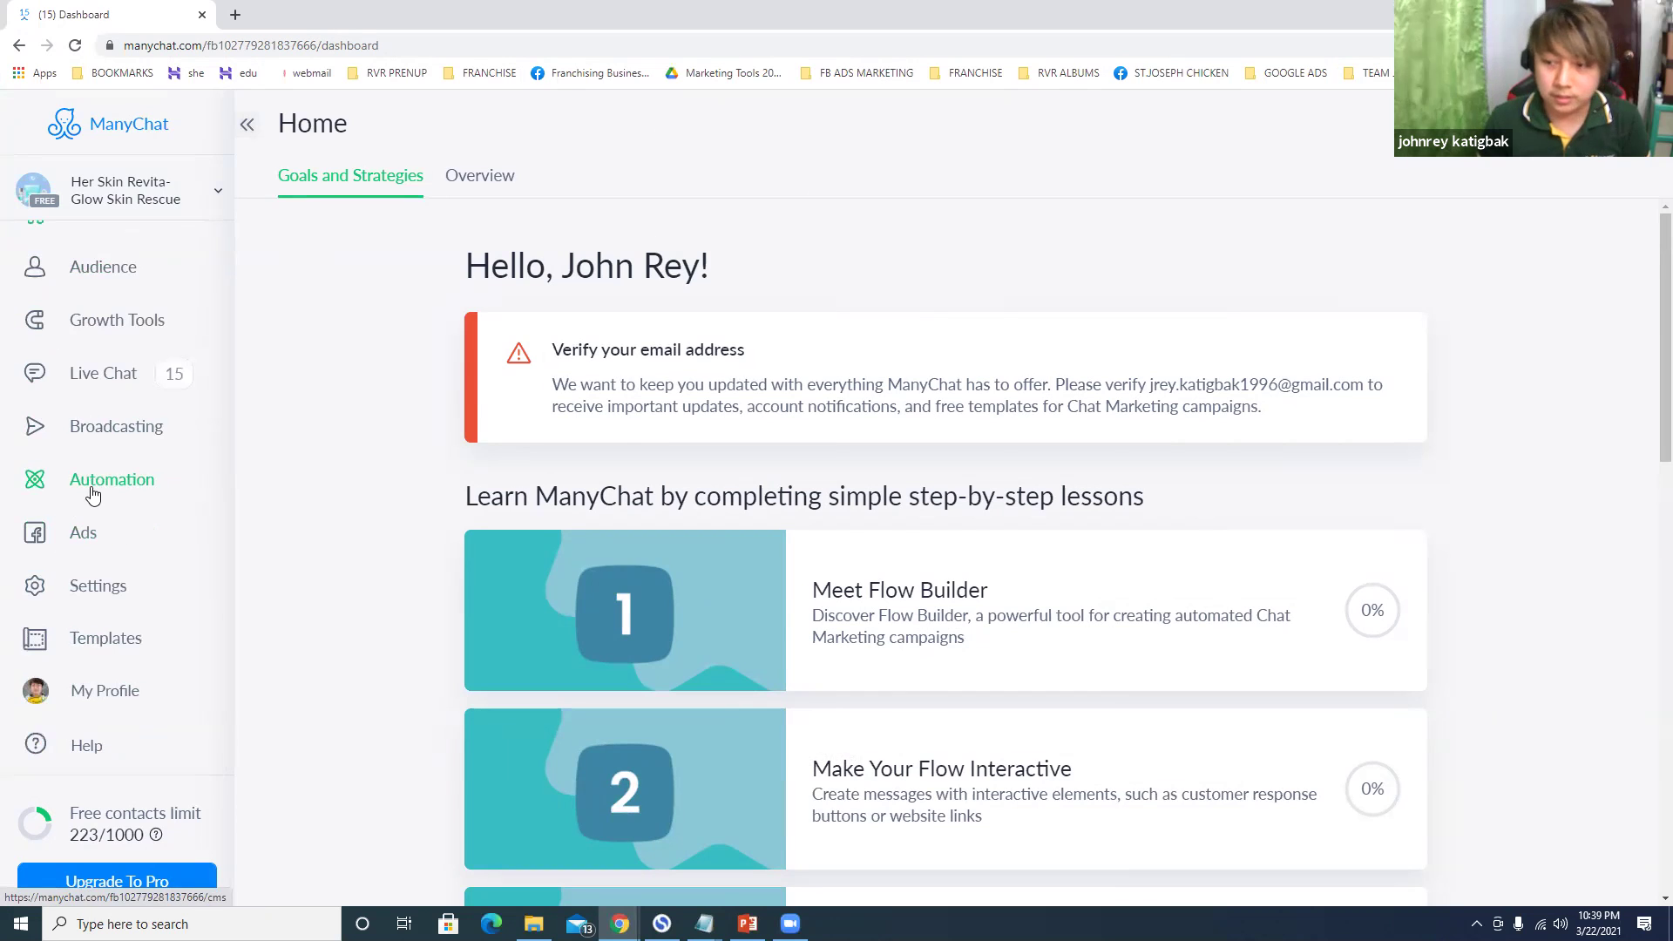
{"action": "left_click", "coordinate": [93, 493]}
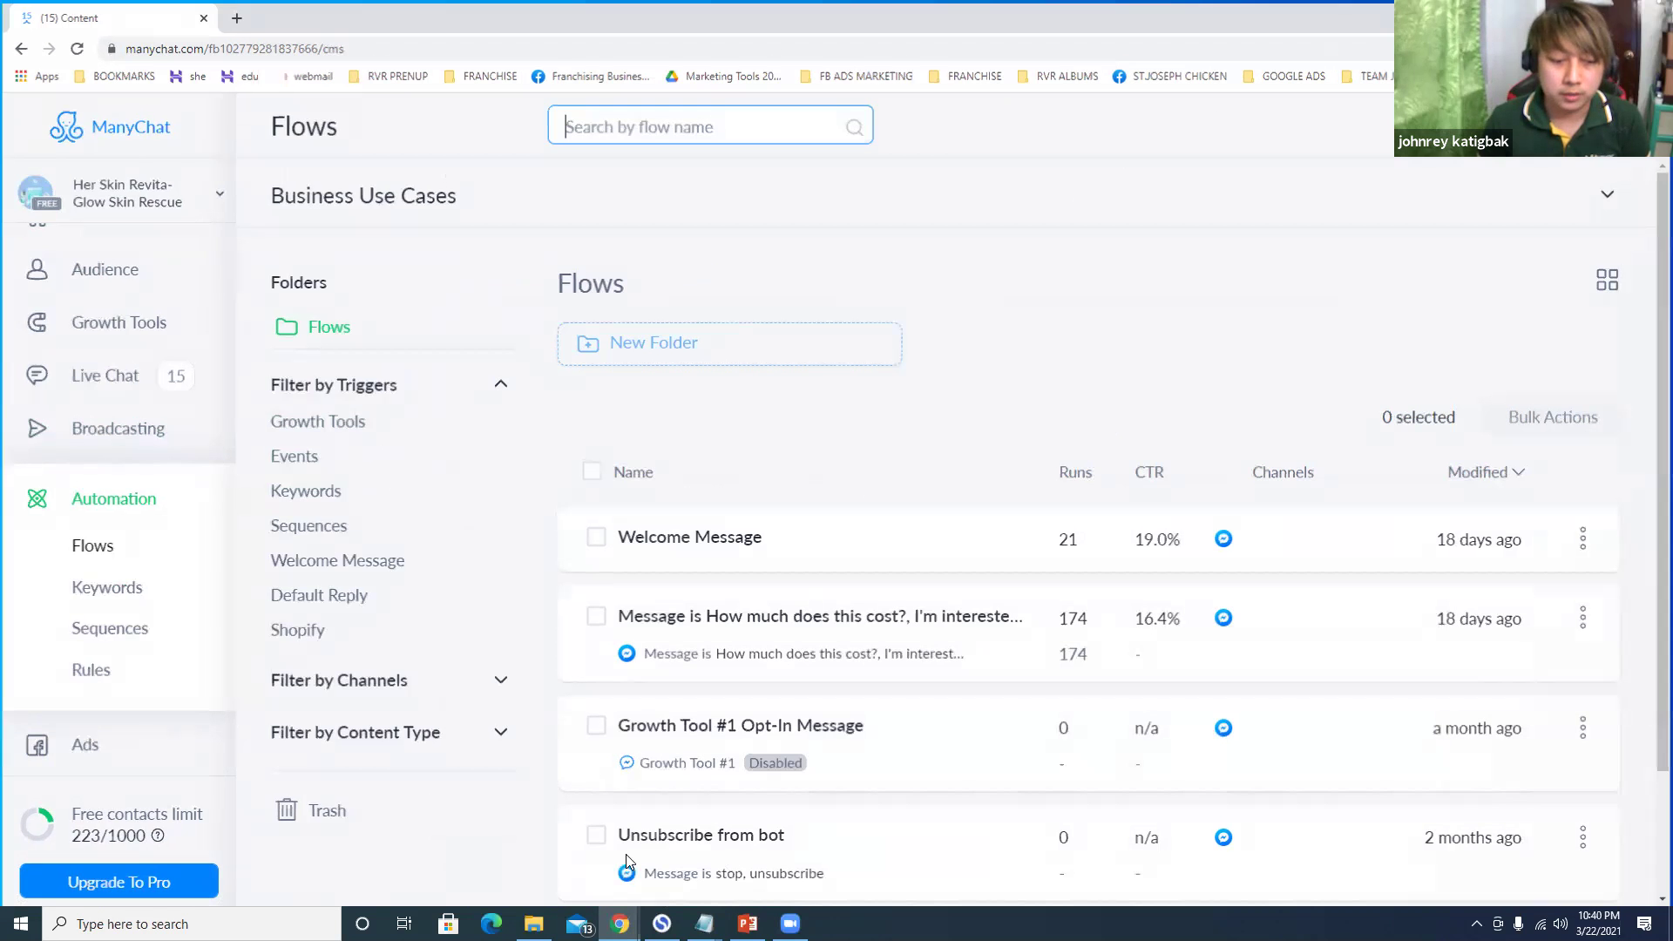
{"action": "key", "text": "super+d"}
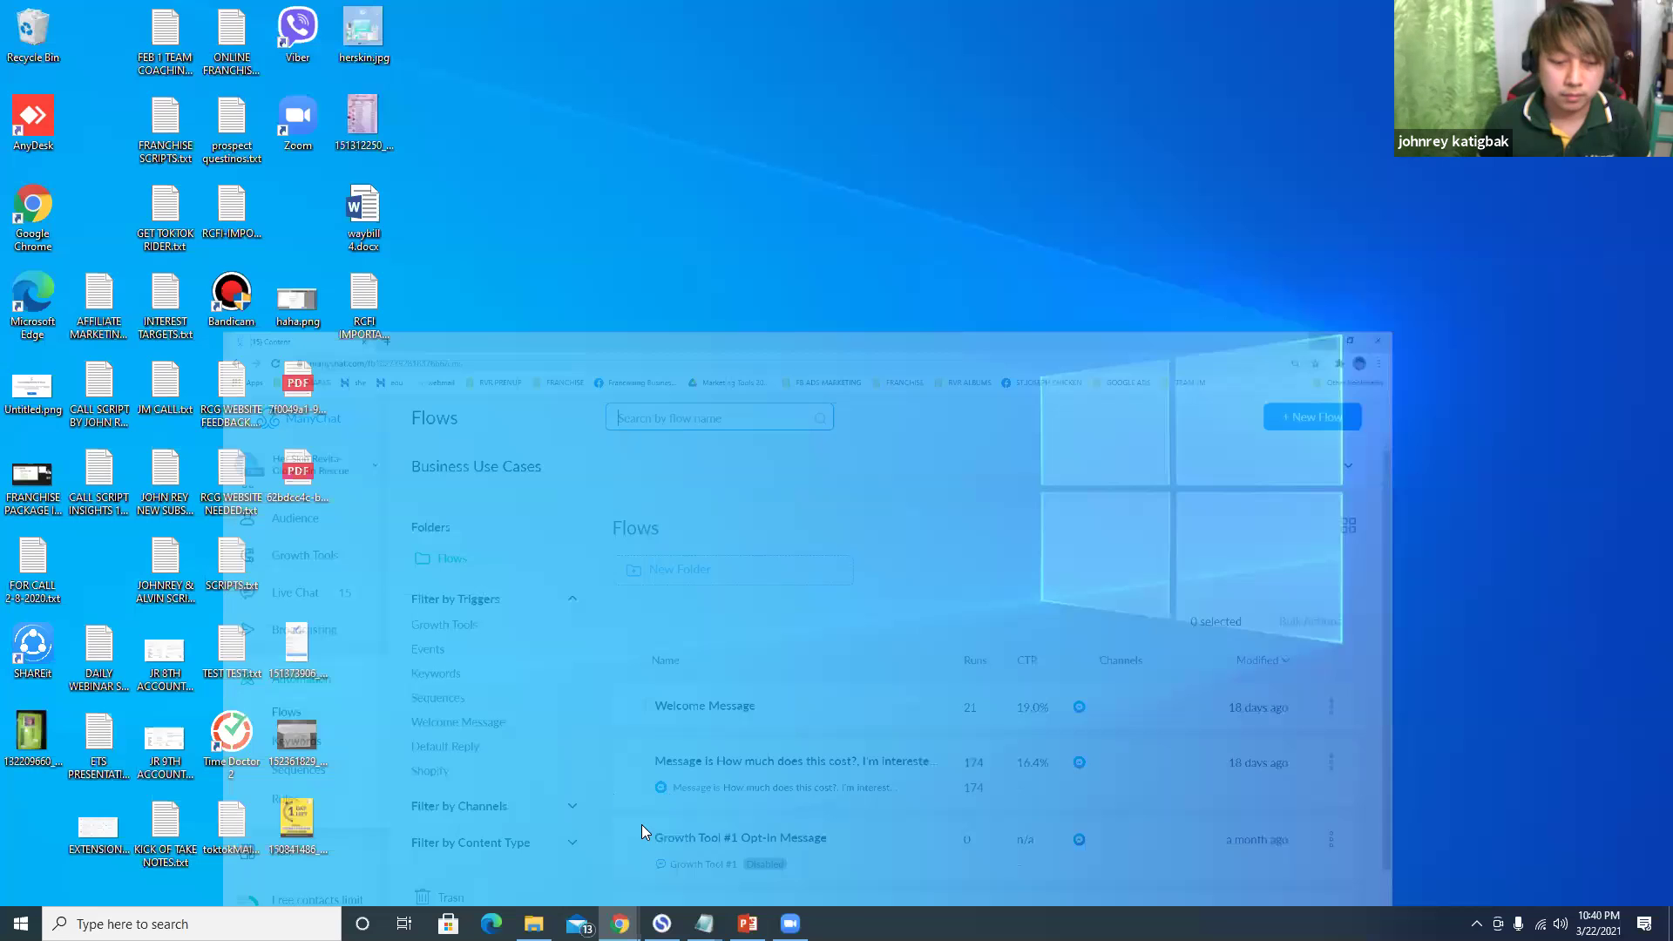
- Search the managed pages for 'toktok ph 1' and open that page
{"action": "mouse_move", "coordinate": [619, 923]}
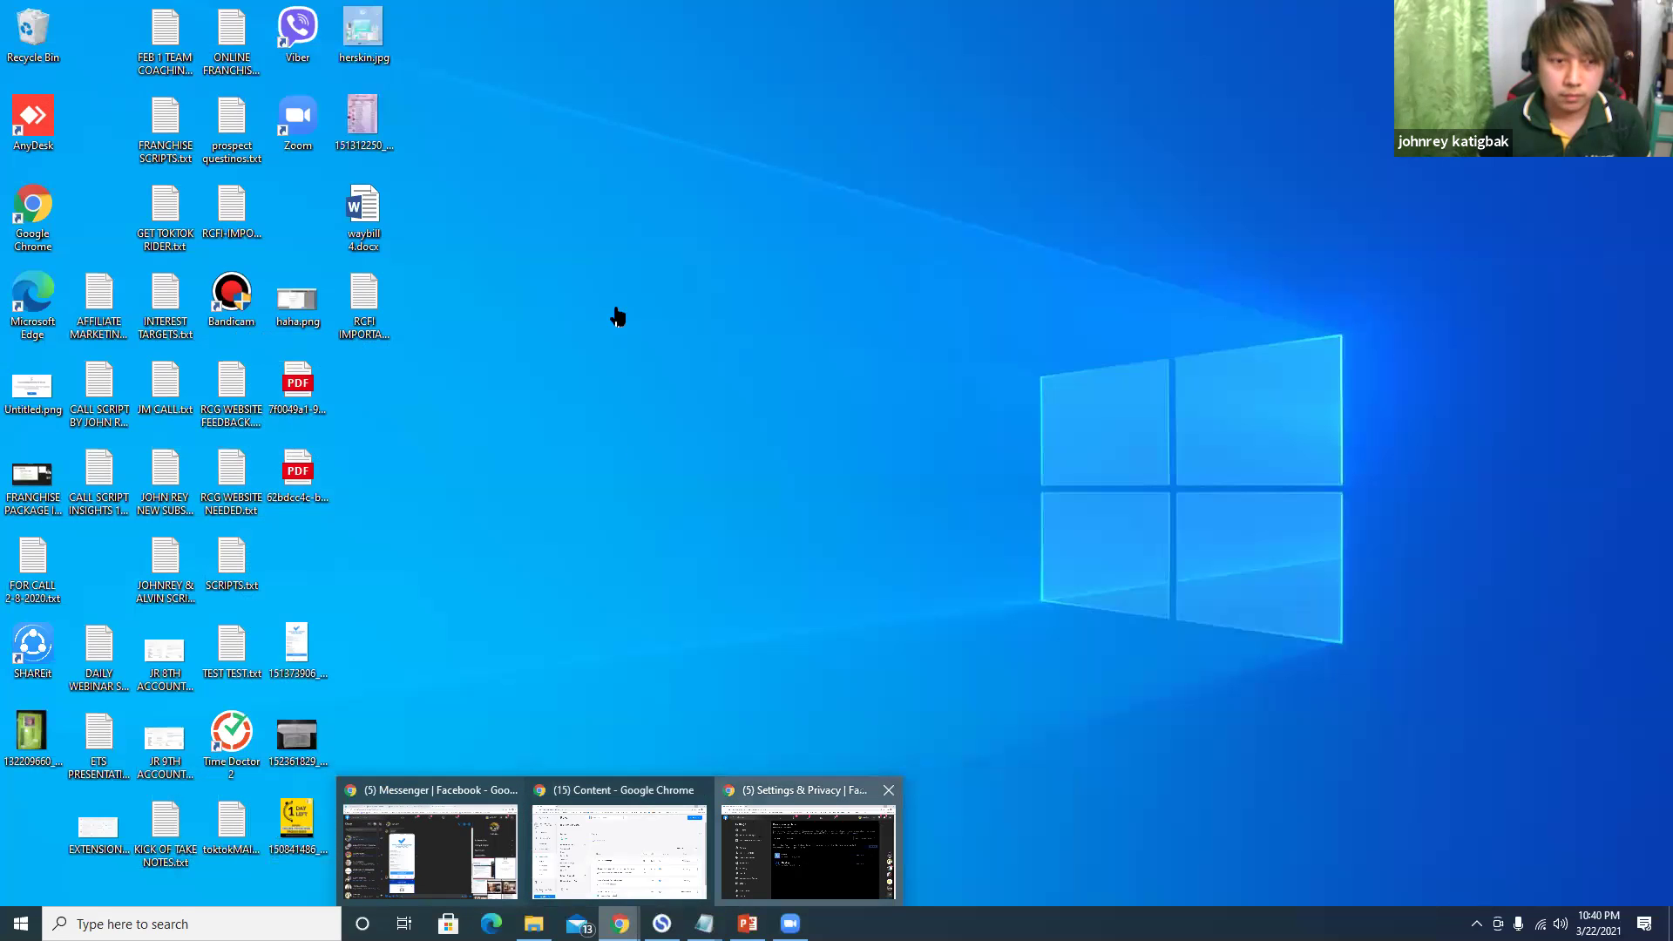
{"action": "key", "text": "super+d"}
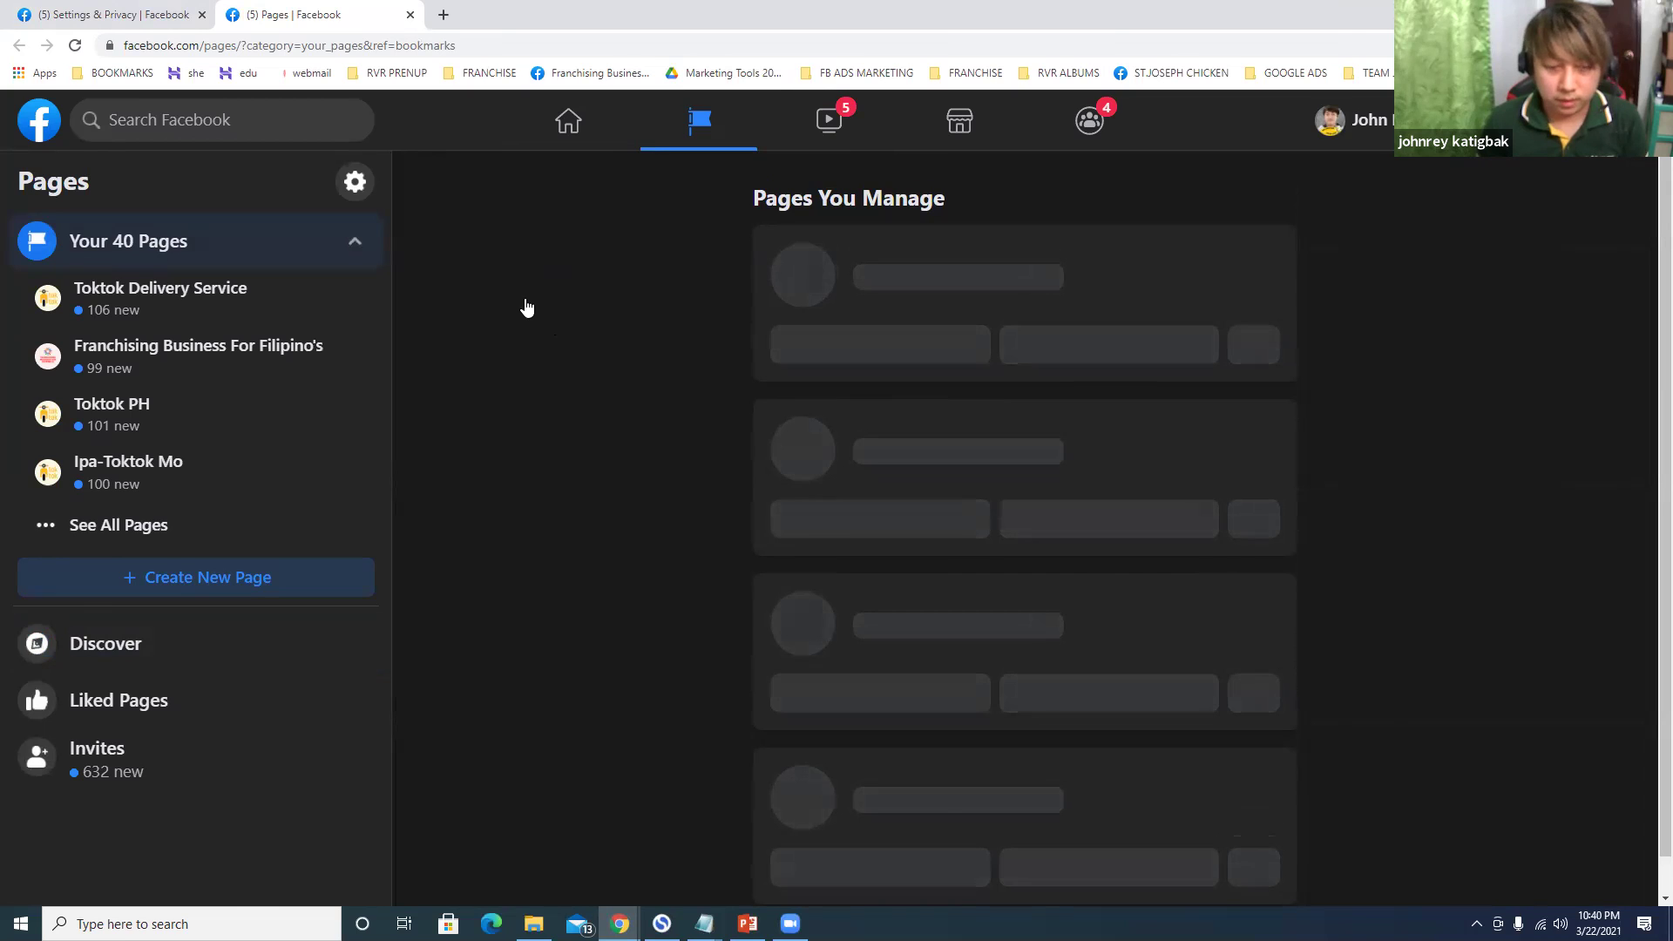
{"action": "key", "text": "ctrl+f"}
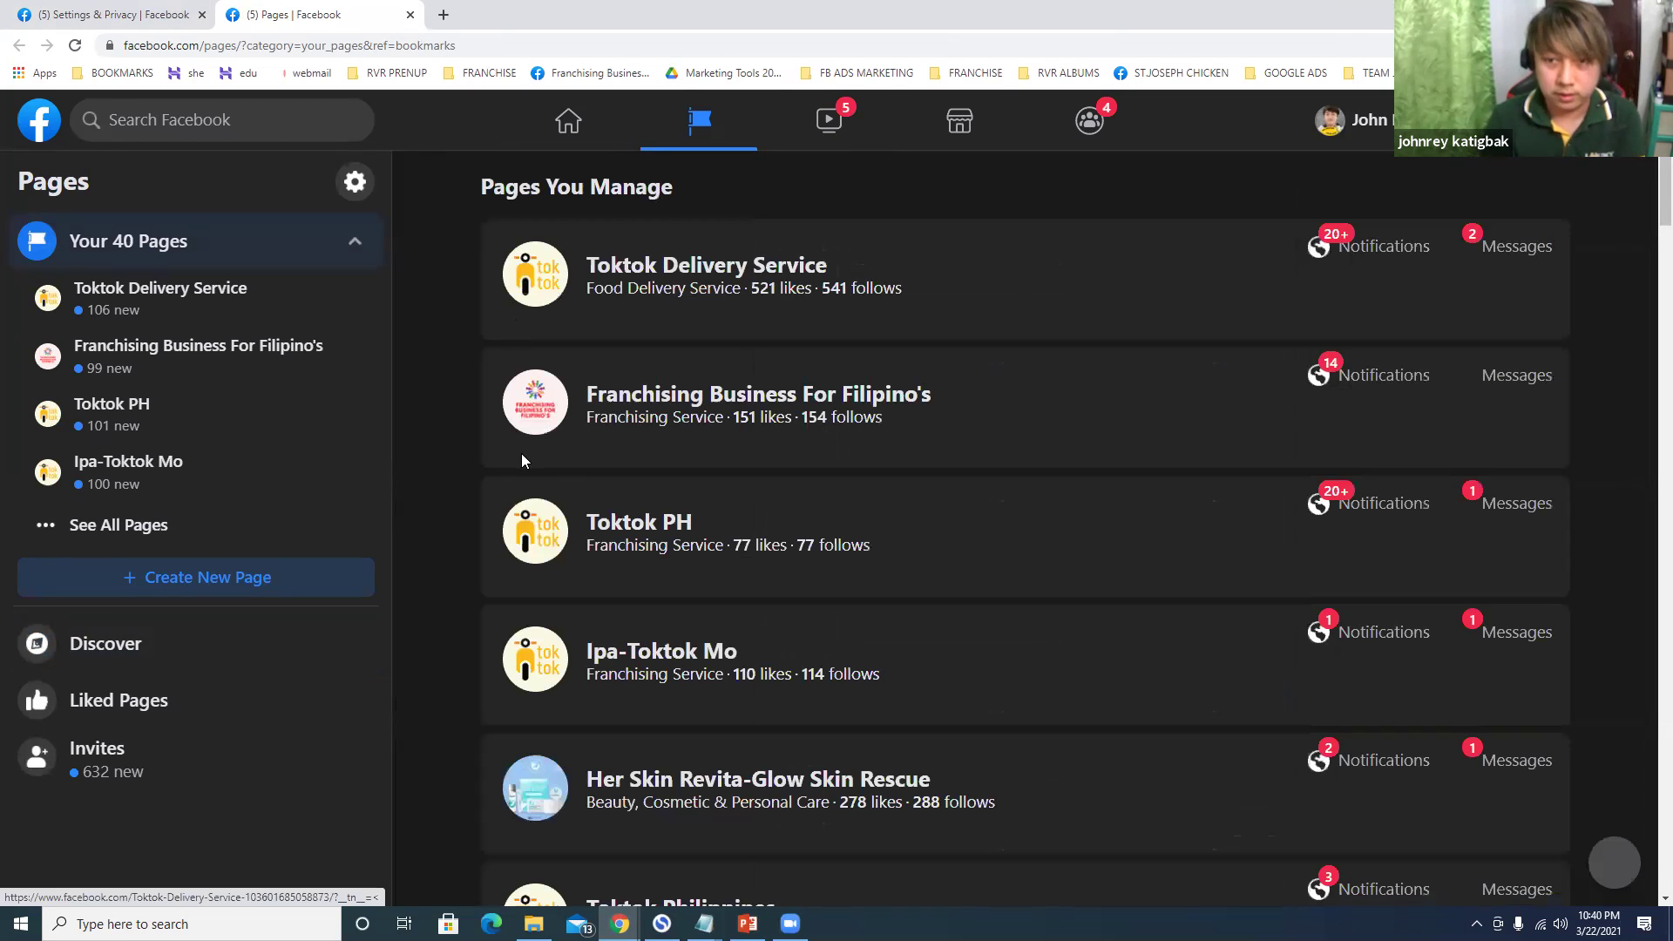
{"action": "type", "text": "toktok ph 1"}
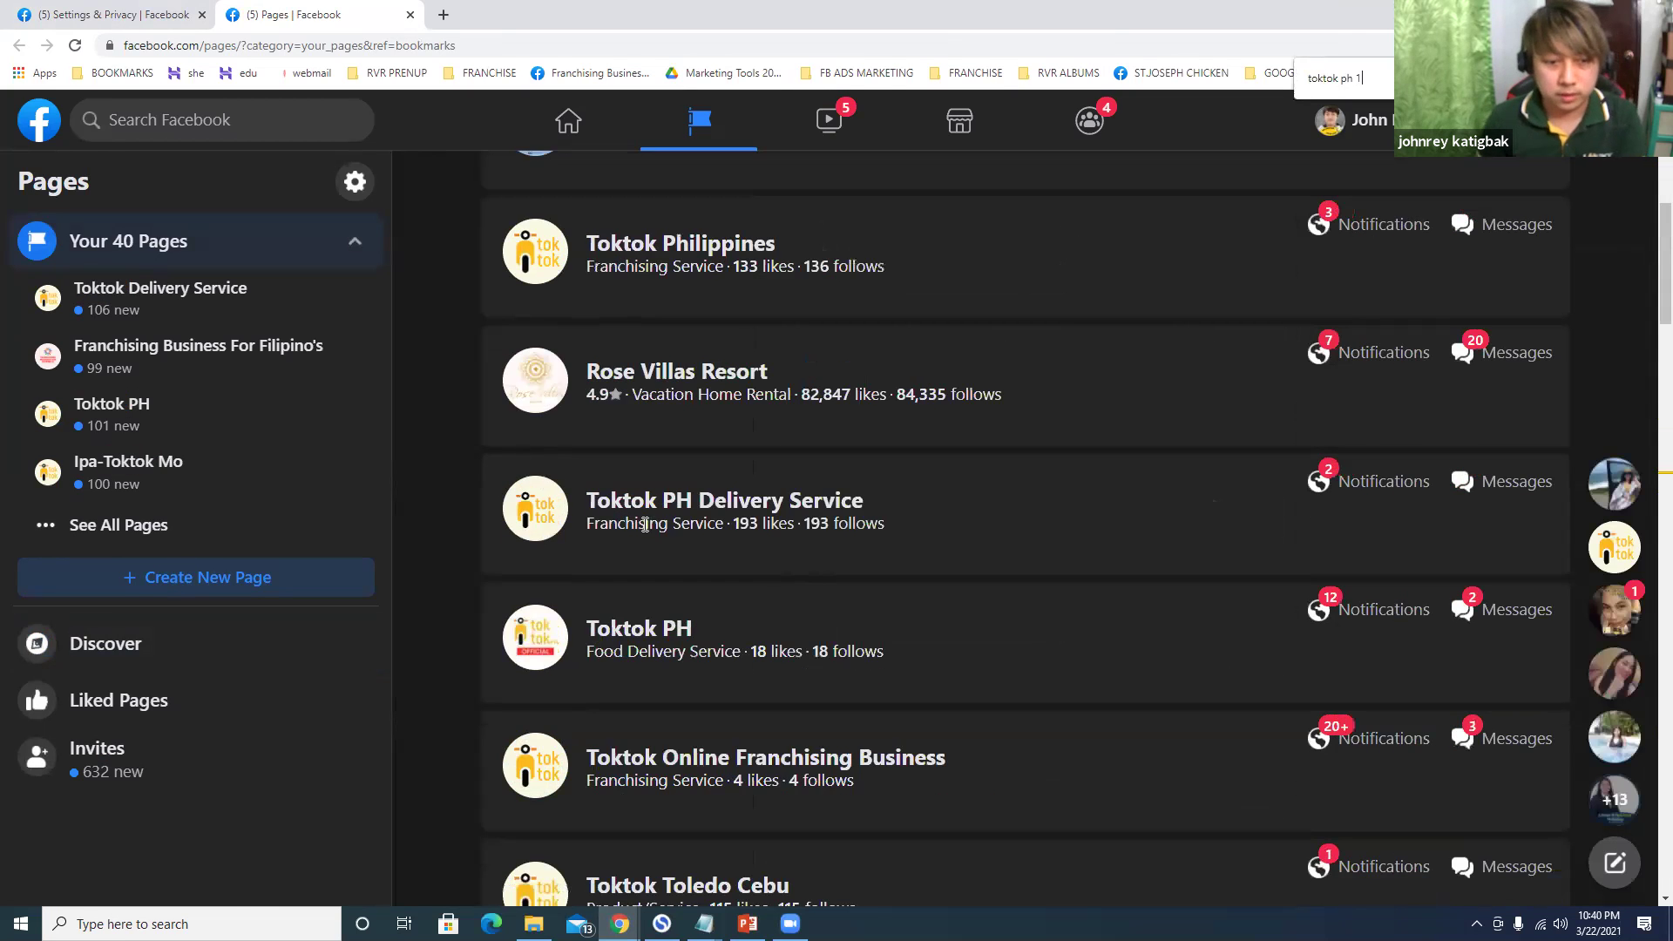
{"action": "left_click", "coordinate": [656, 493]}
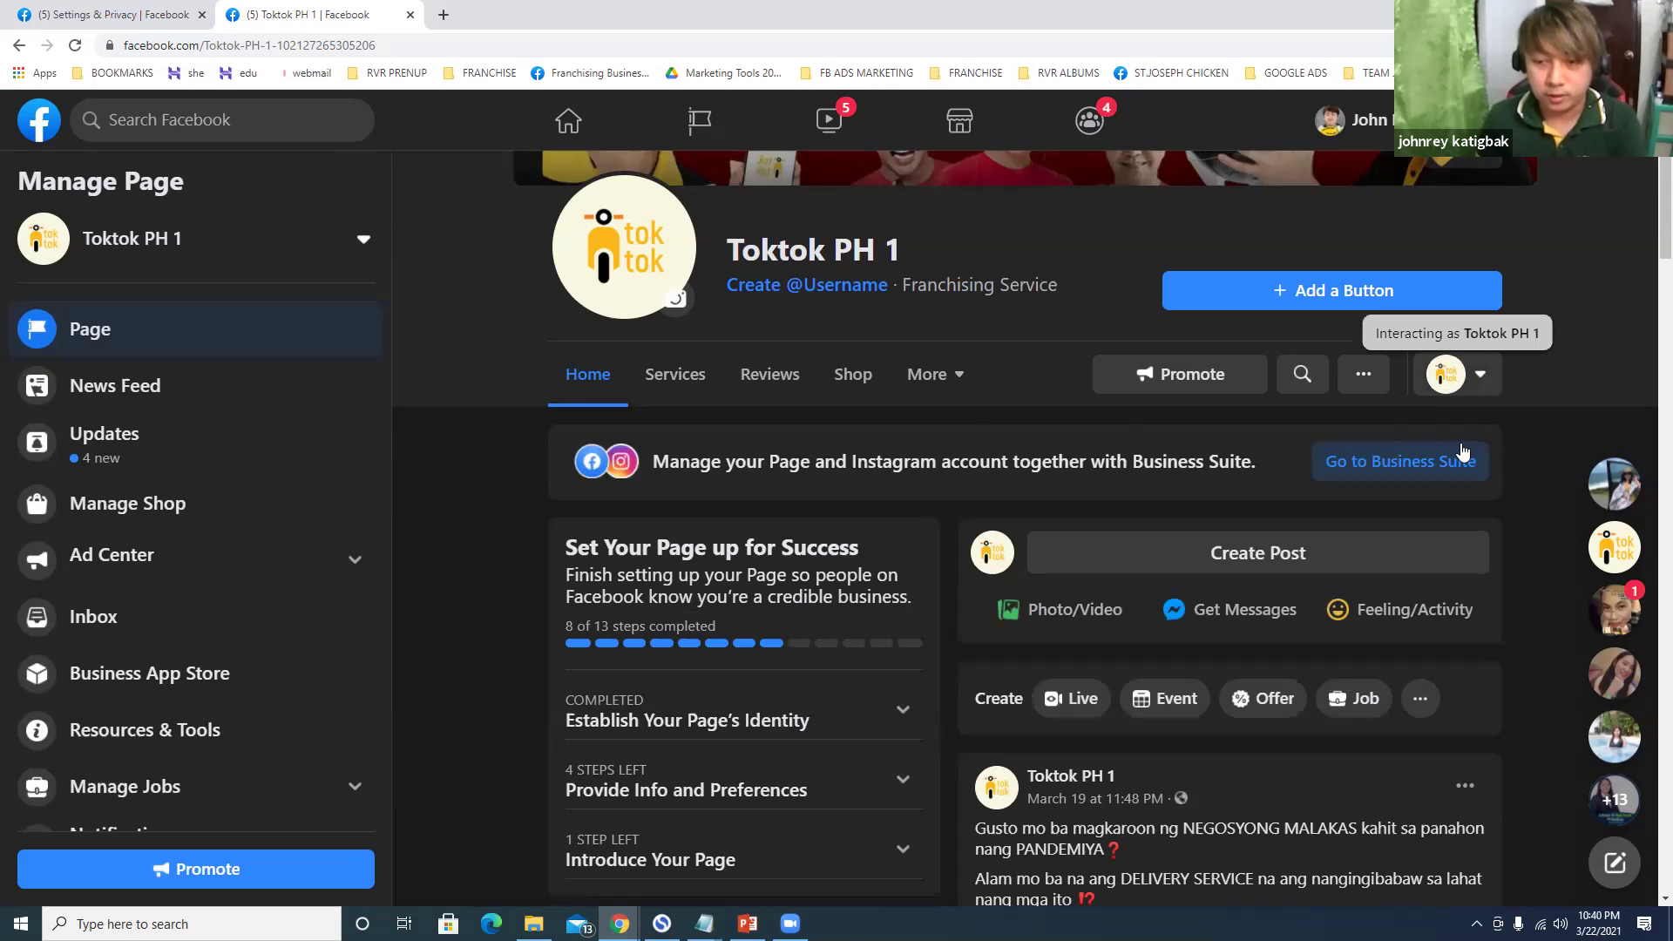
- Interact with Toktok PH 1 as your personal profile and start a Messenger chat
{"action": "scroll", "coordinate": [1392, 526], "scroll_direction": "up", "scroll_amount": 1}
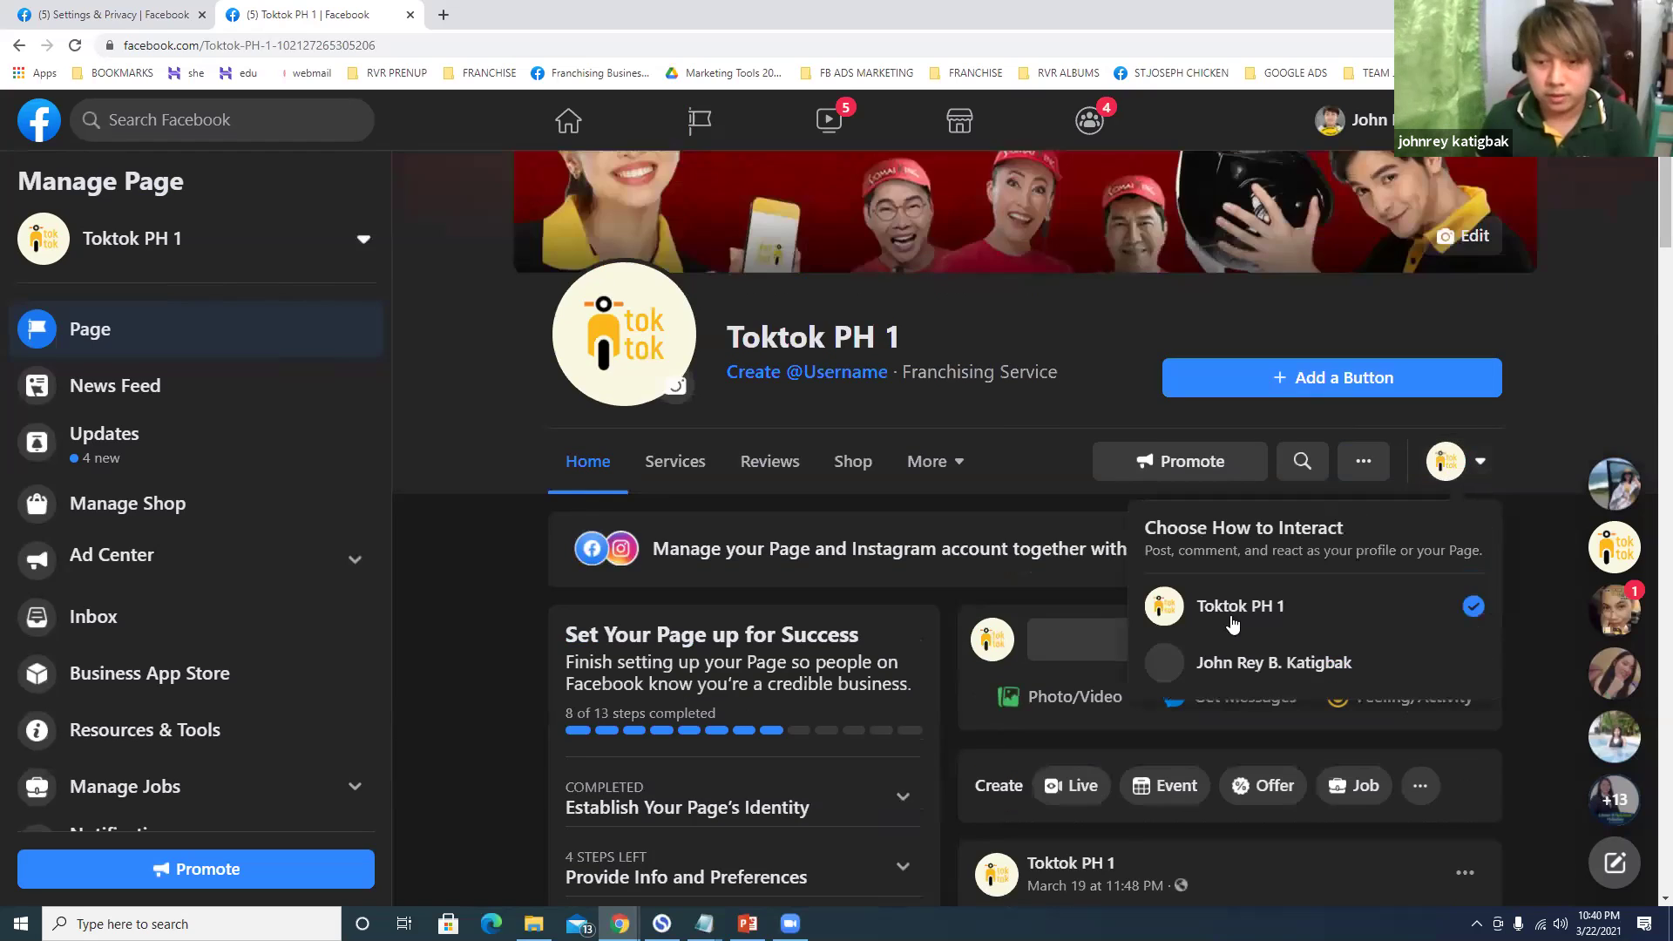
{"action": "left_click", "coordinate": [1221, 664]}
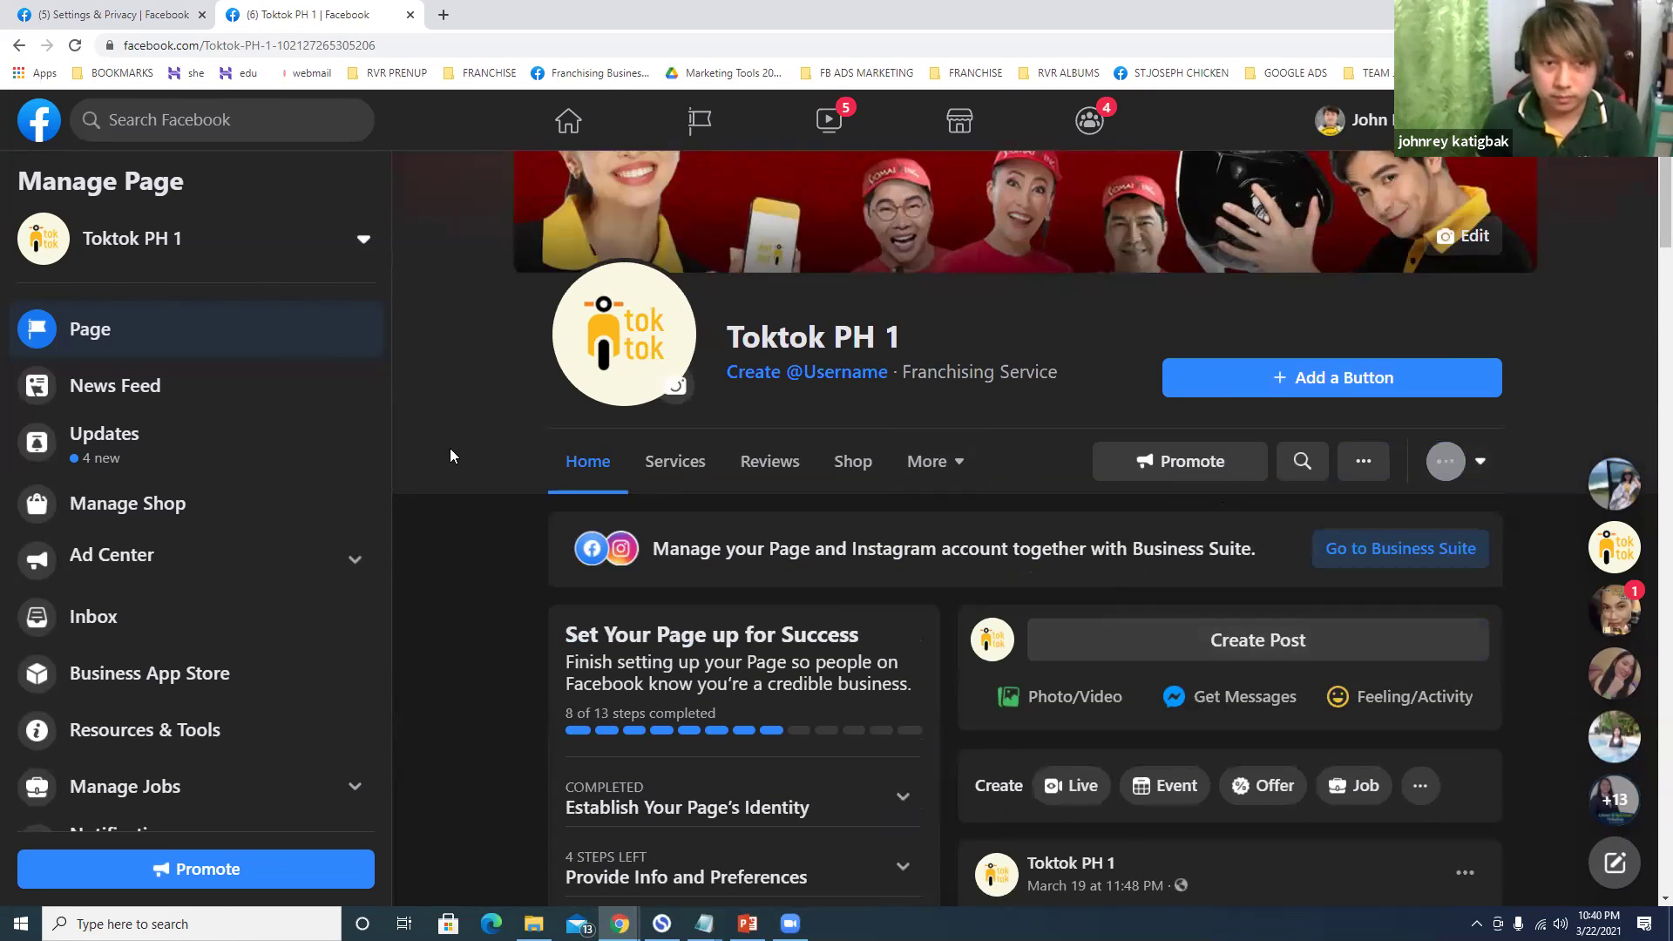
{"action": "scroll", "coordinate": [450, 455], "scroll_direction": "up", "scroll_amount": 3}
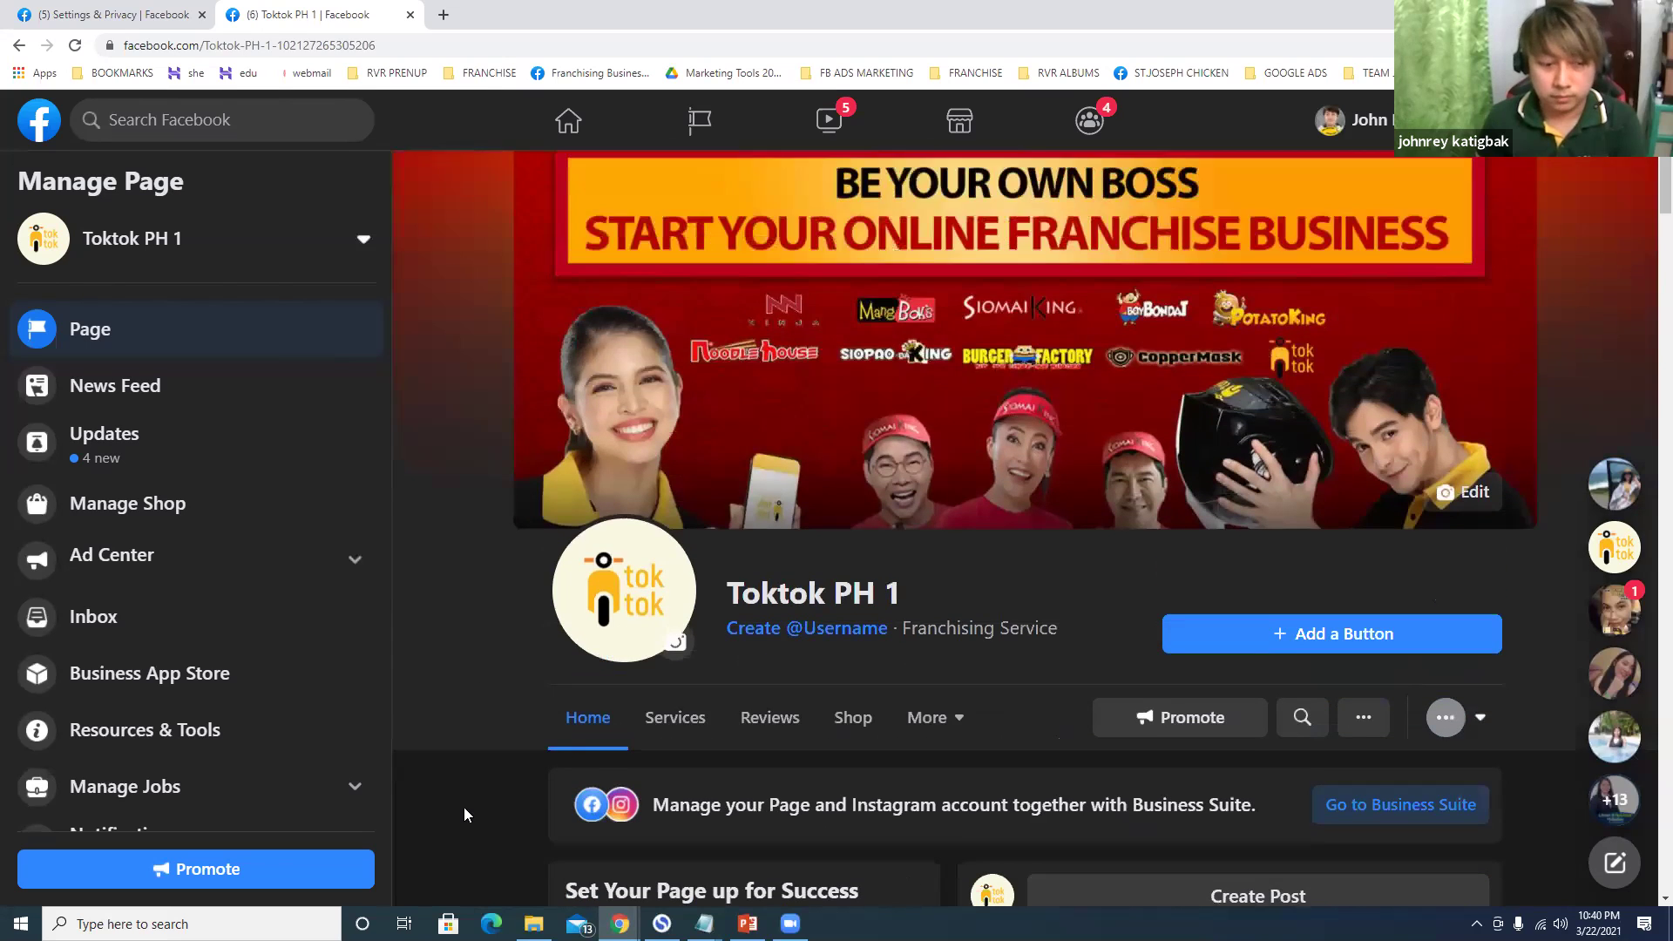
{"action": "scroll", "coordinate": [463, 807], "scroll_direction": "down", "scroll_amount": 3}
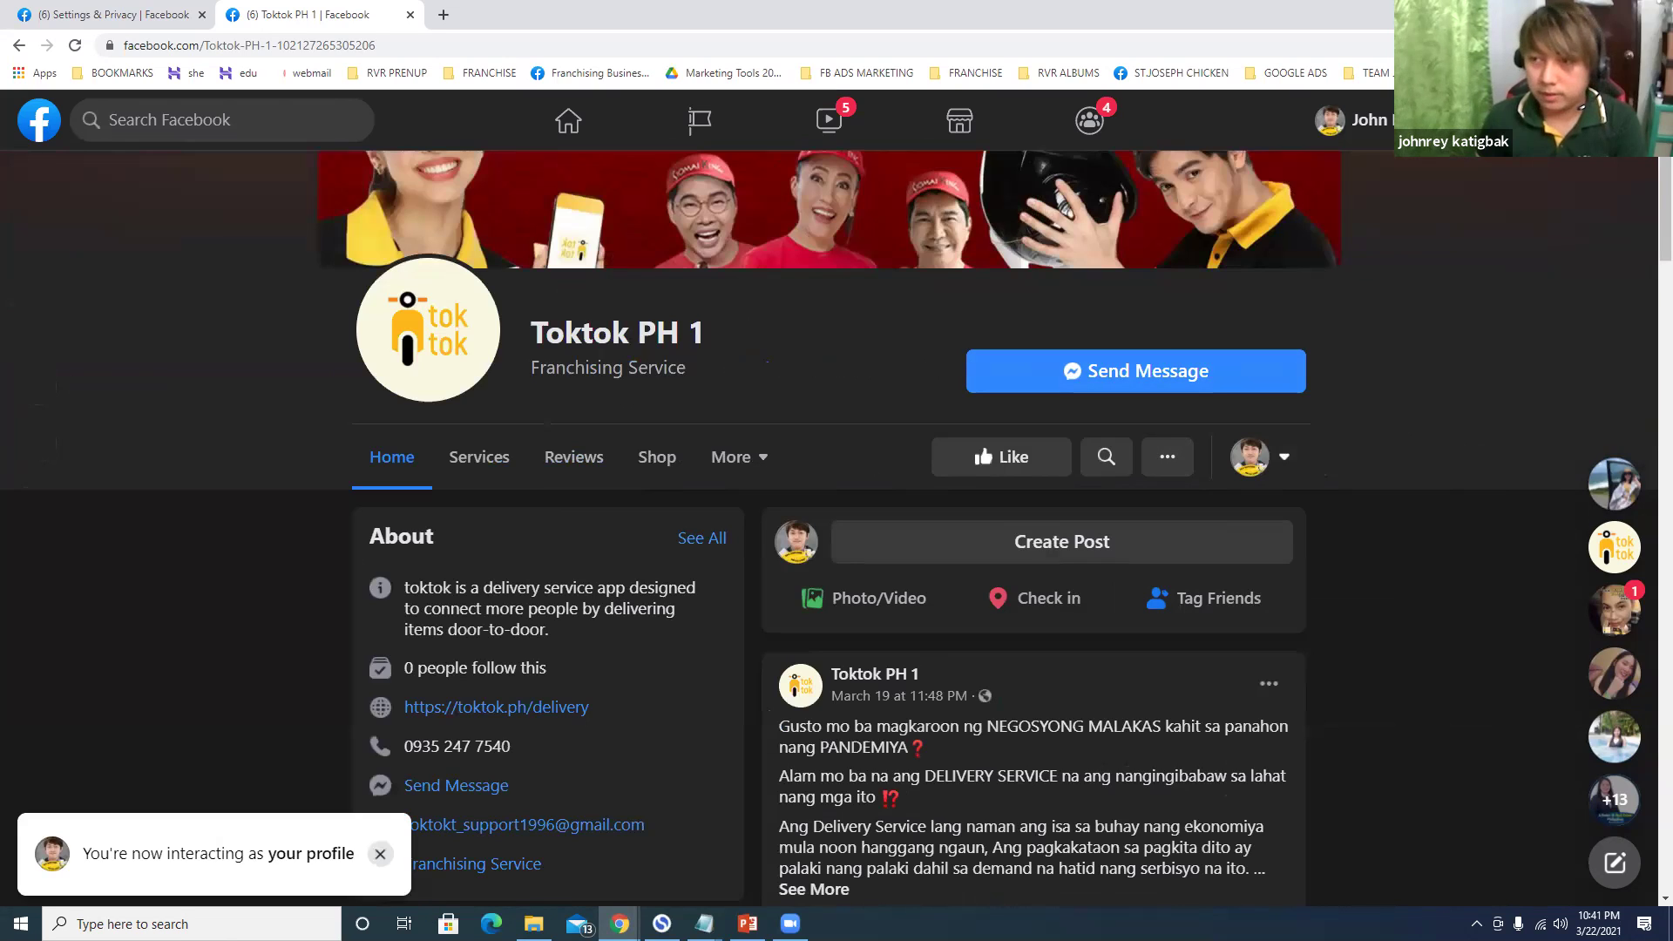
{"action": "left_click", "coordinate": [1122, 370]}
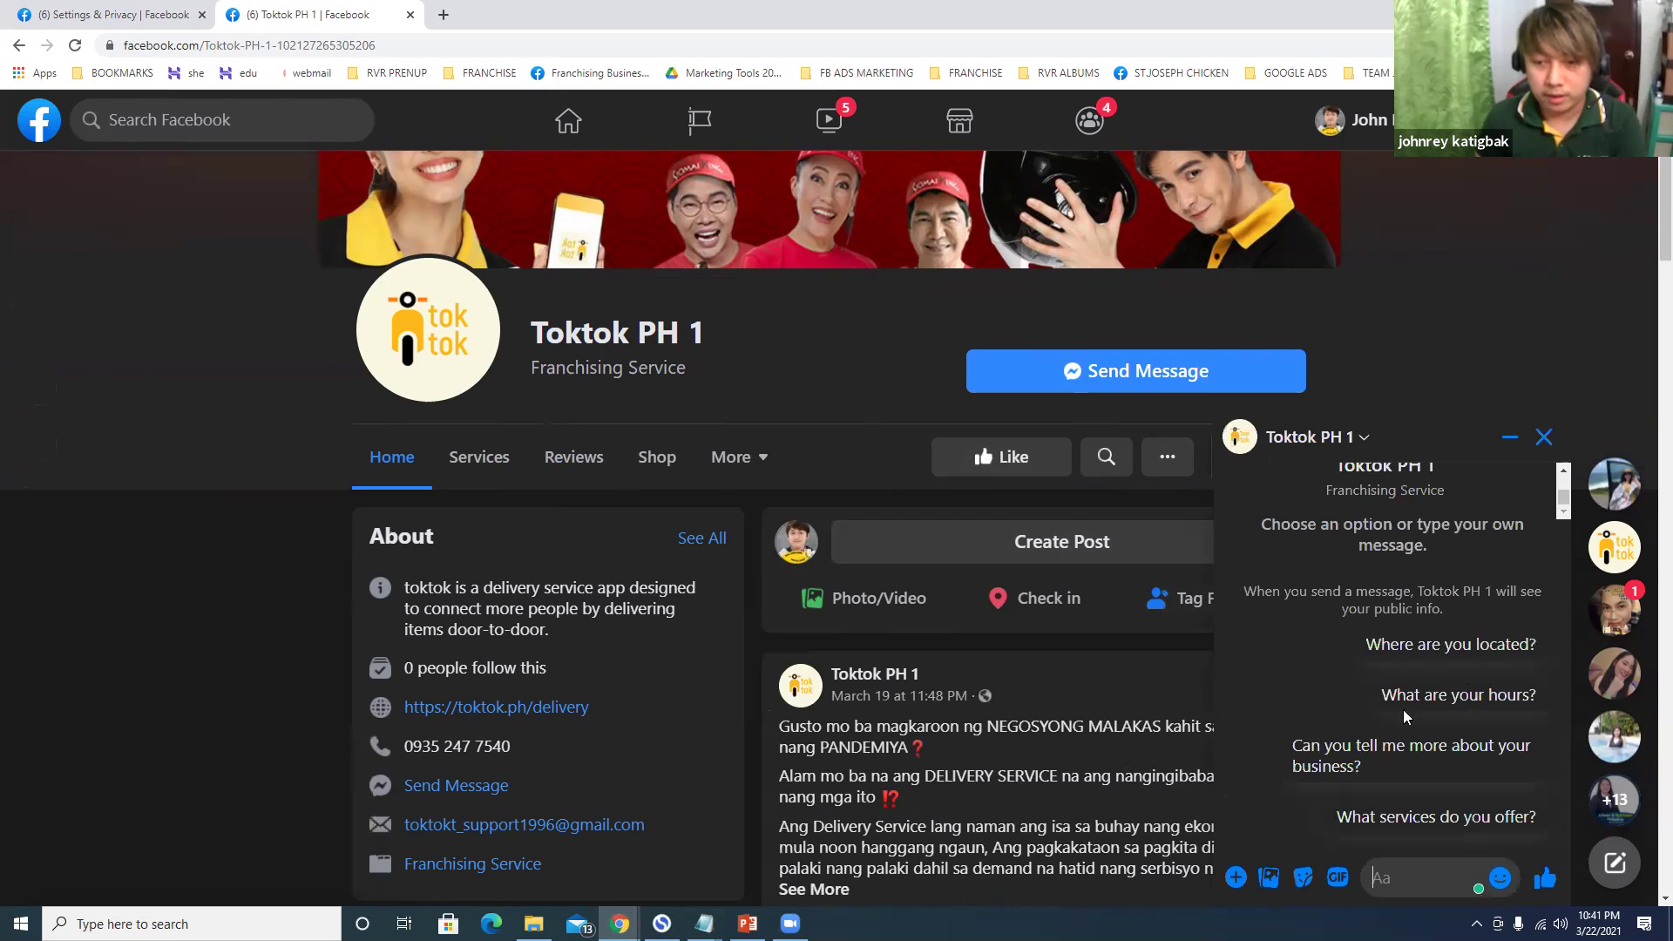
- Check the welcome message's starter questions, minimize and reopen the chat, then close it
{"action": "scroll", "coordinate": [1351, 749], "scroll_direction": "up", "scroll_amount": 1}
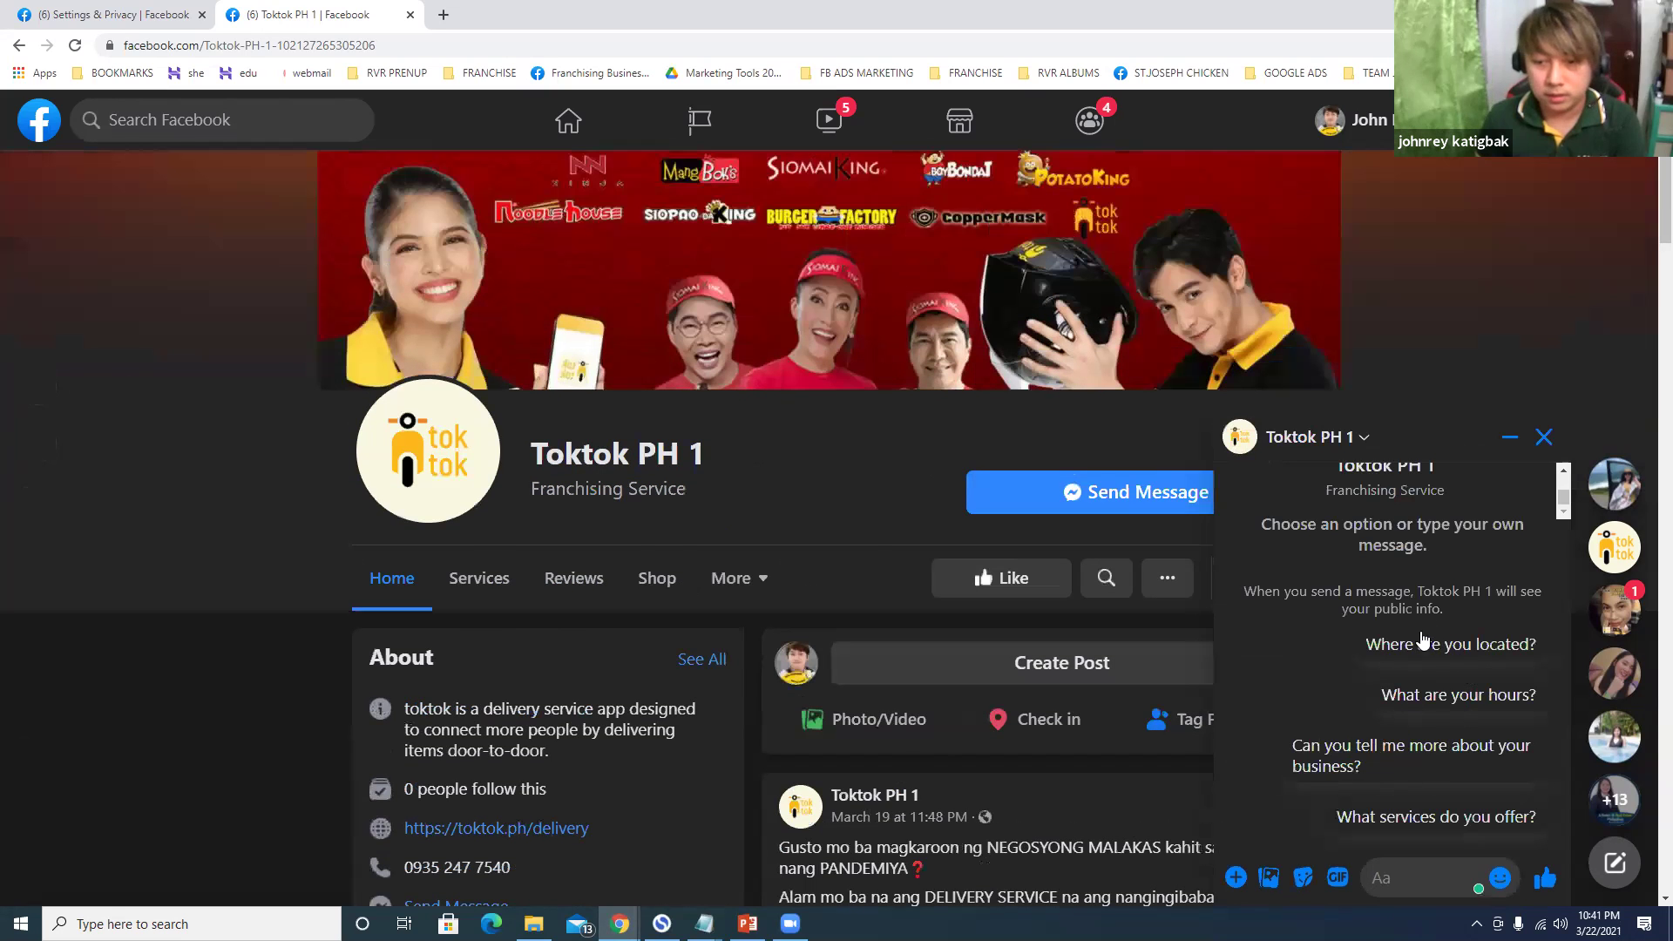
{"action": "scroll", "coordinate": [1390, 643], "scroll_direction": "up", "scroll_amount": 1}
{"action": "scroll", "coordinate": [1360, 541], "scroll_direction": "down", "scroll_amount": 1}
{"action": "left_click", "coordinate": [1316, 438]}
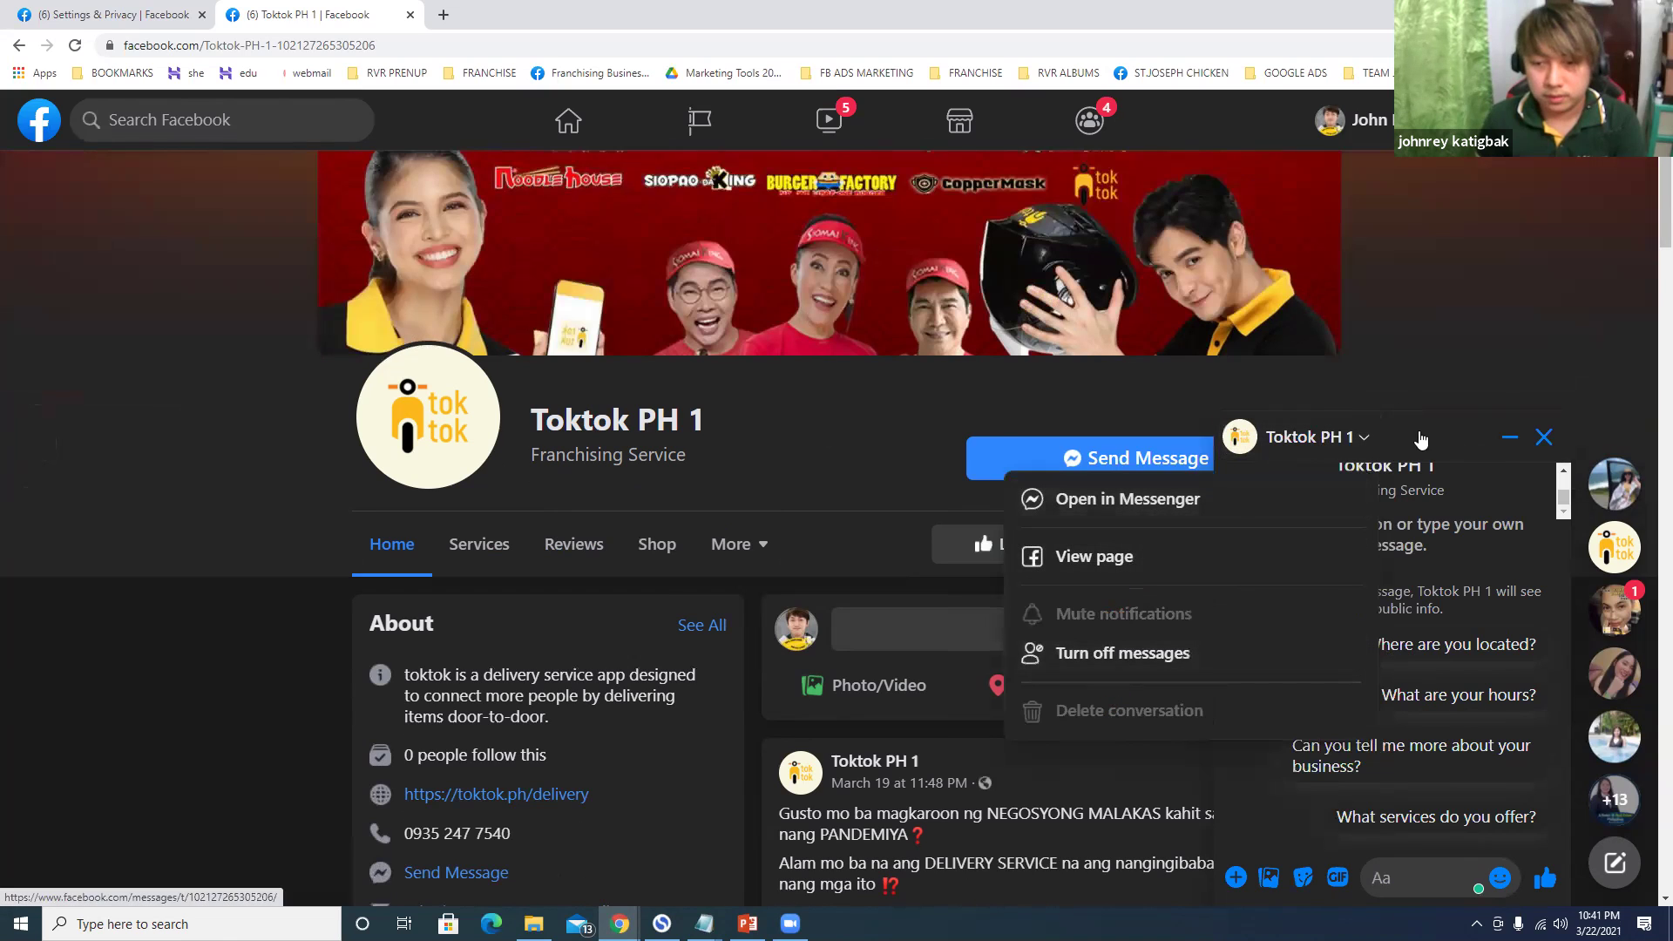
{"action": "left_click", "coordinate": [1509, 436]}
{"action": "left_click", "coordinate": [1133, 458]}
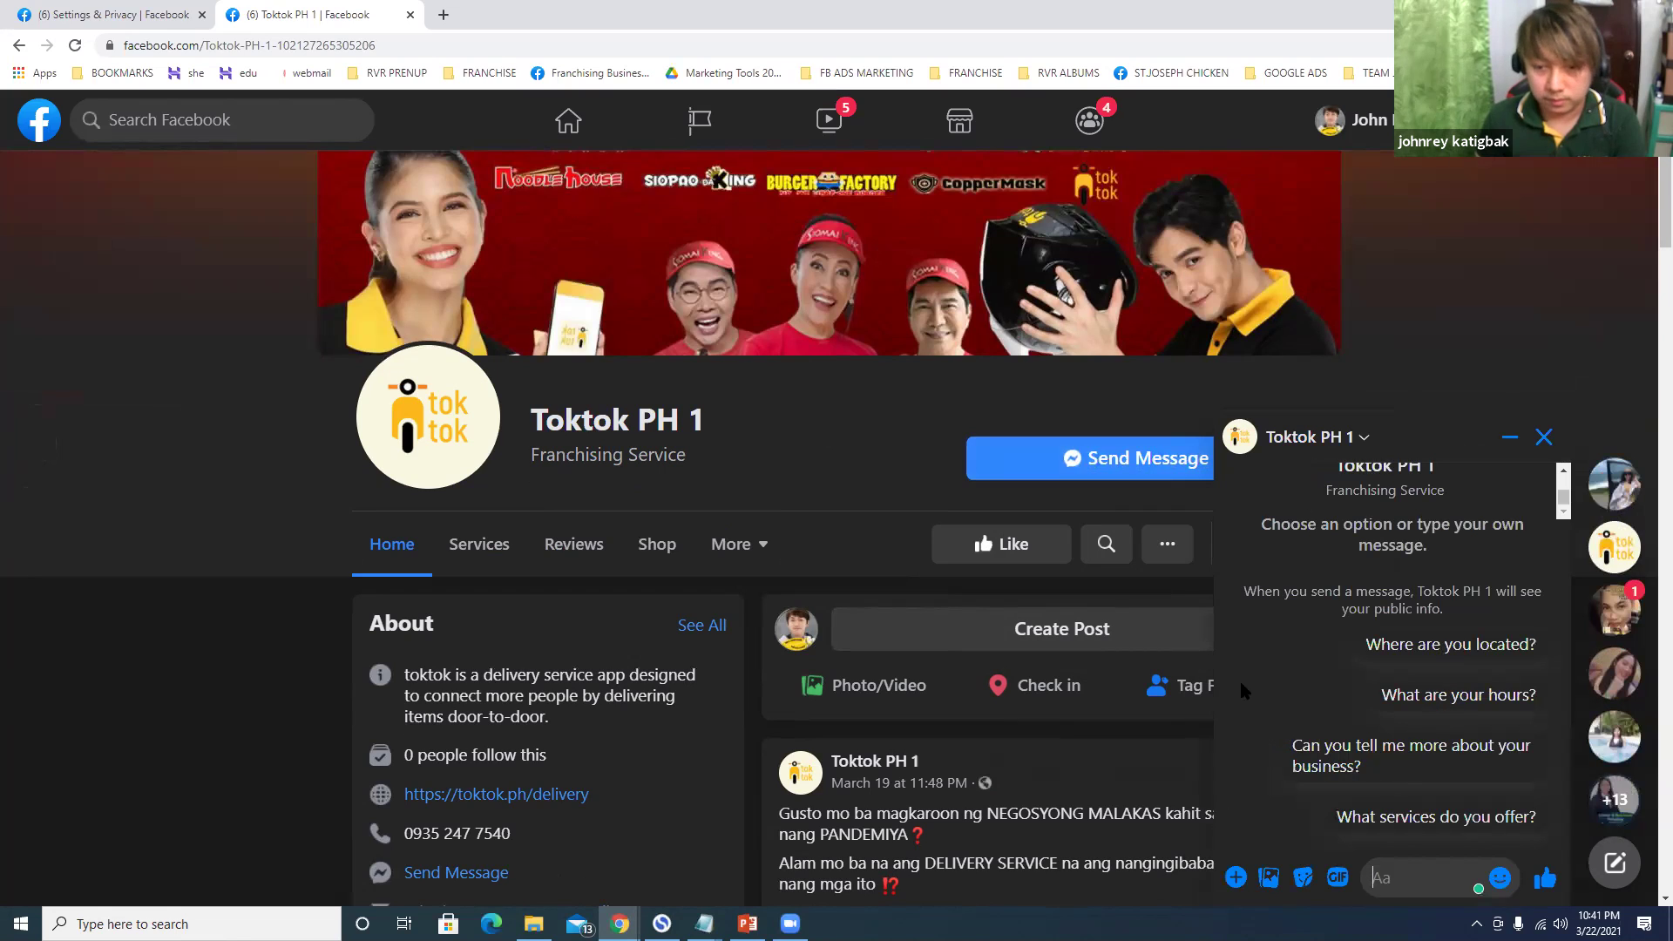
{"action": "scroll", "coordinate": [1287, 610], "scroll_direction": "up", "scroll_amount": 2}
{"action": "scroll", "coordinate": [1286, 615], "scroll_direction": "down", "scroll_amount": 1}
{"action": "scroll", "coordinate": [1287, 619], "scroll_direction": "down", "scroll_amount": 2}
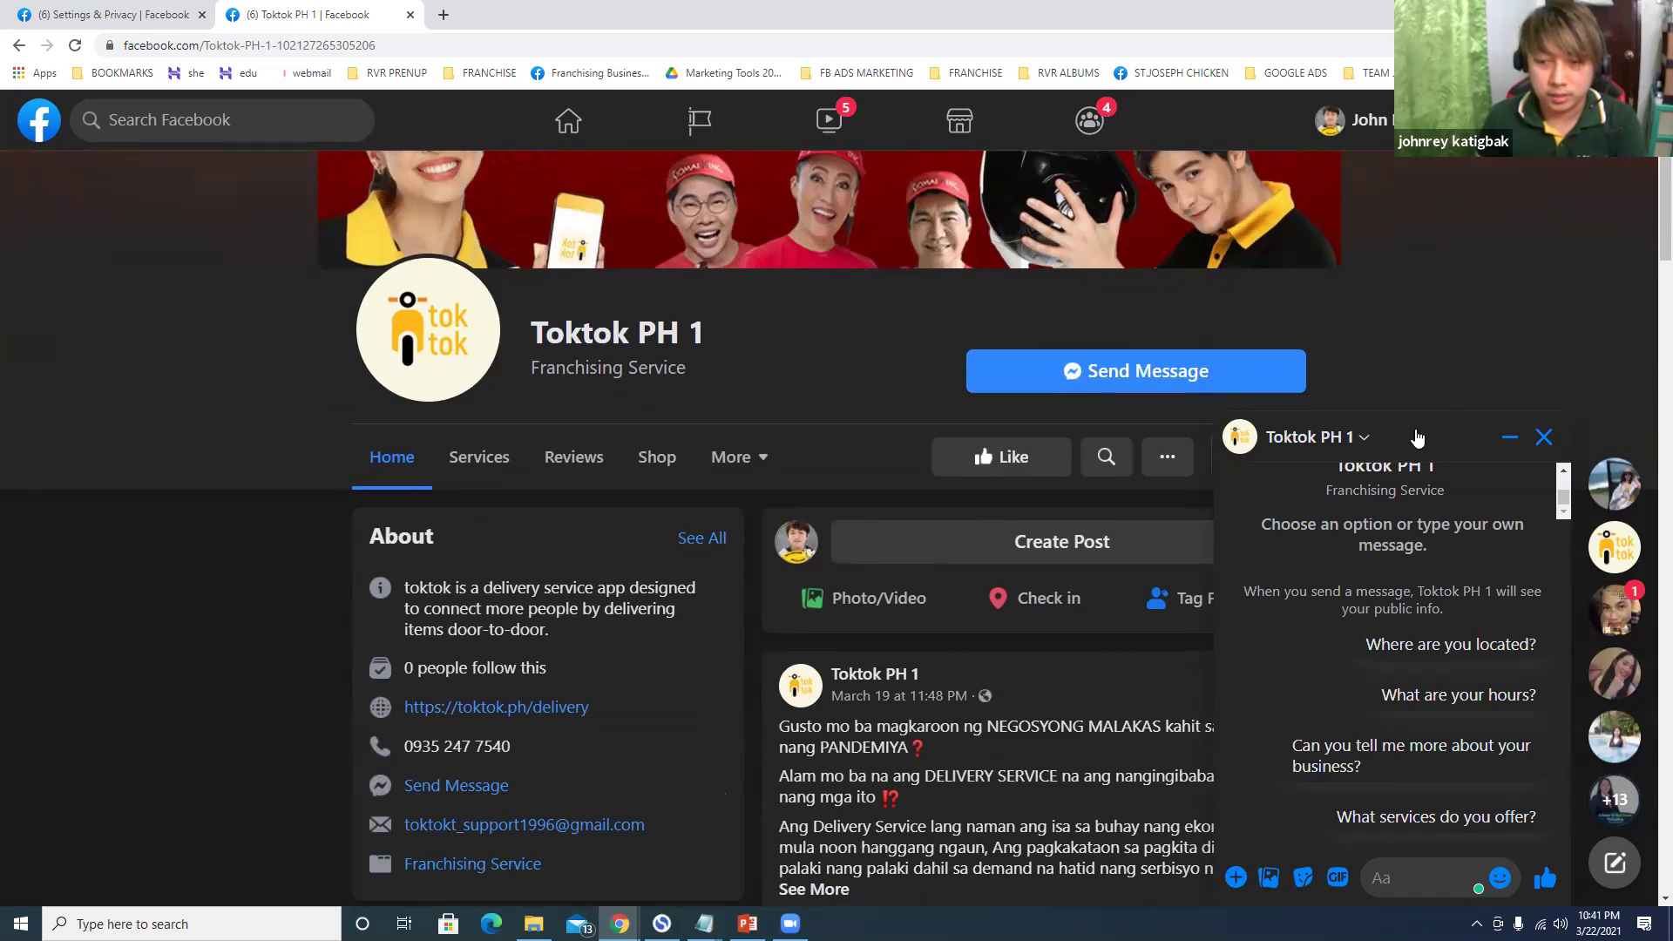
{"action": "left_click", "coordinate": [1543, 437]}
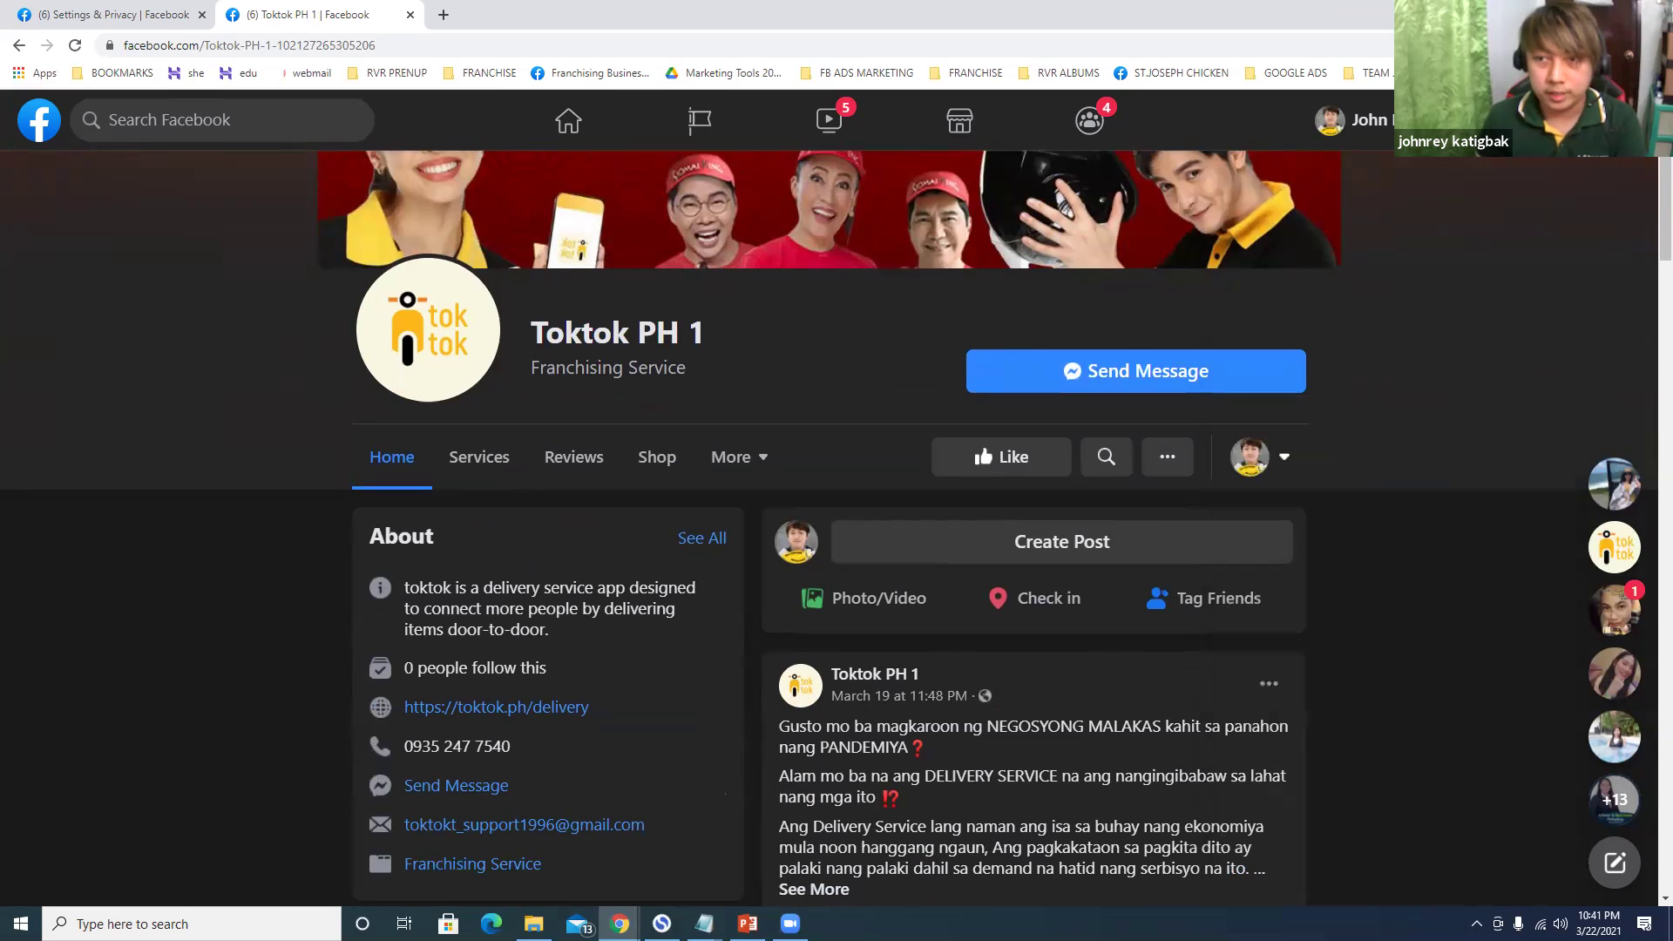
- Switch from Facebook to the '(15) Content' ManyChat window showing the Flows list
{"action": "key", "text": "super+d"}
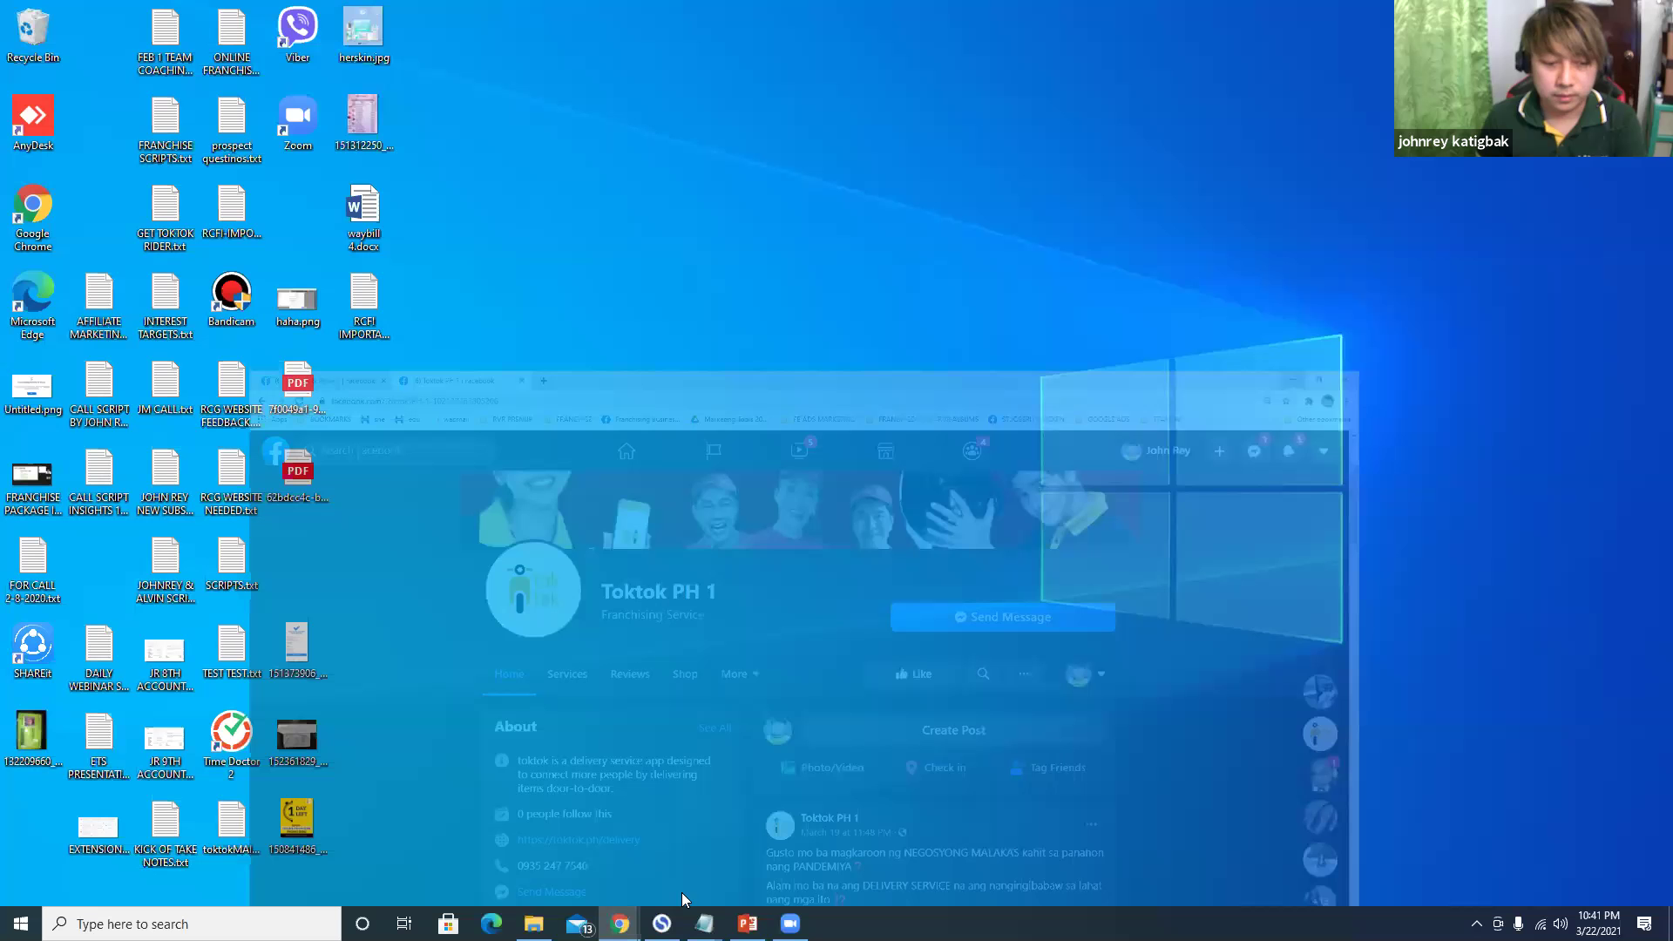
{"action": "mouse_move", "coordinate": [620, 924]}
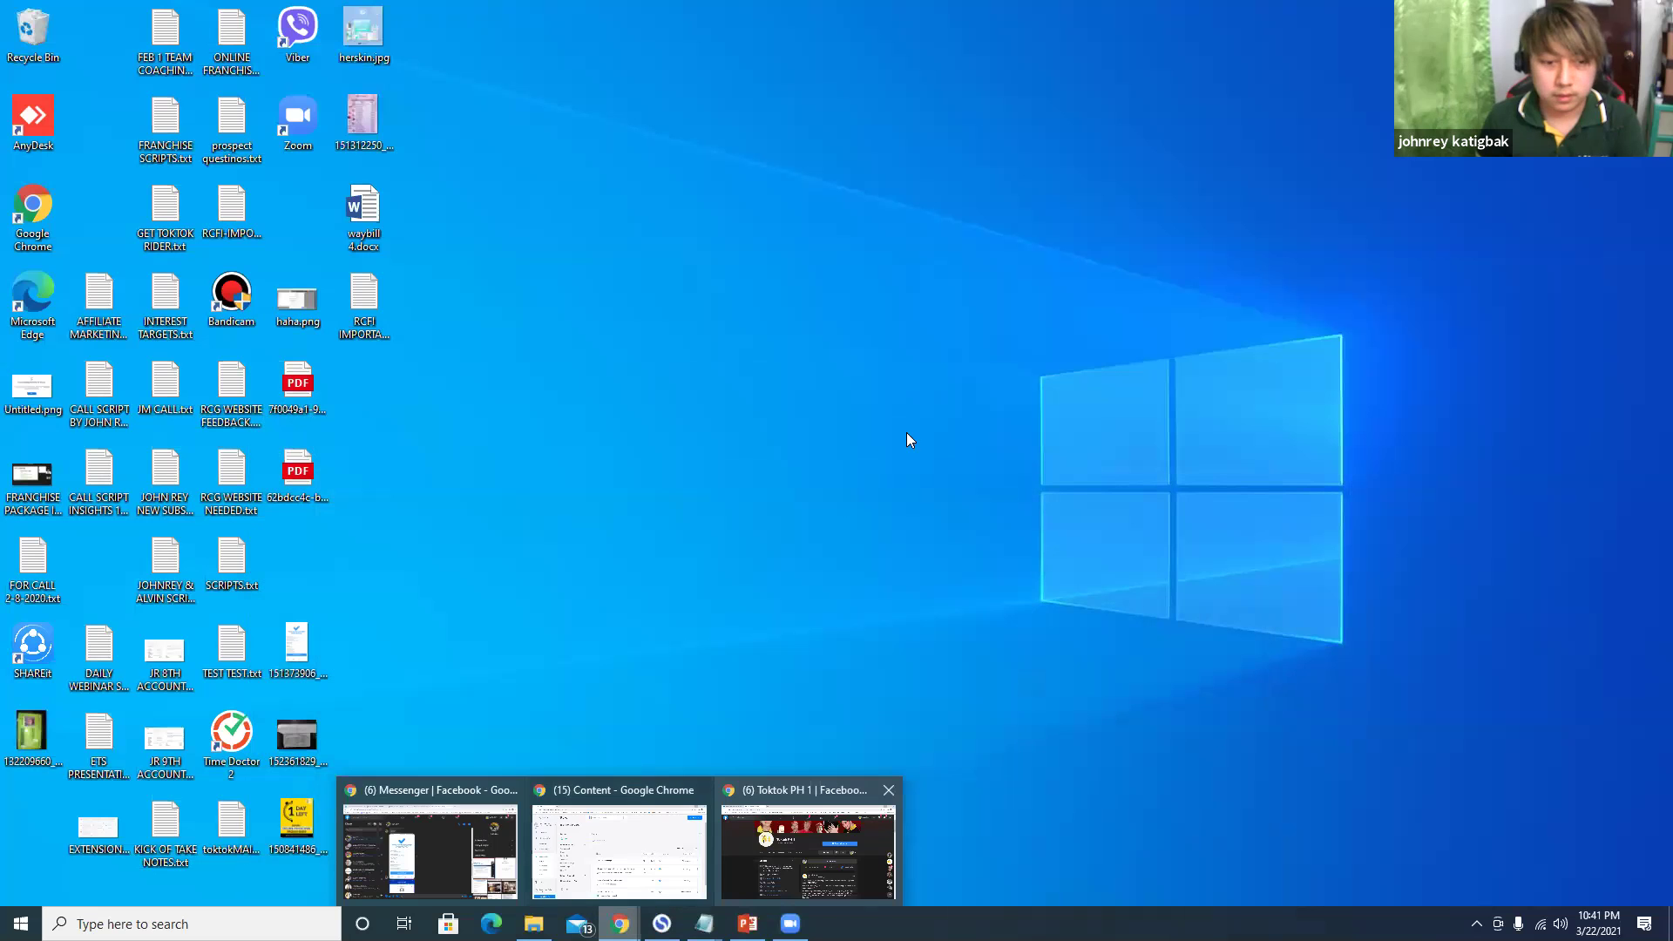
{"action": "left_click", "coordinate": [671, 859]}
{"action": "scroll", "coordinate": [994, 349], "scroll_direction": "down", "scroll_amount": 1}
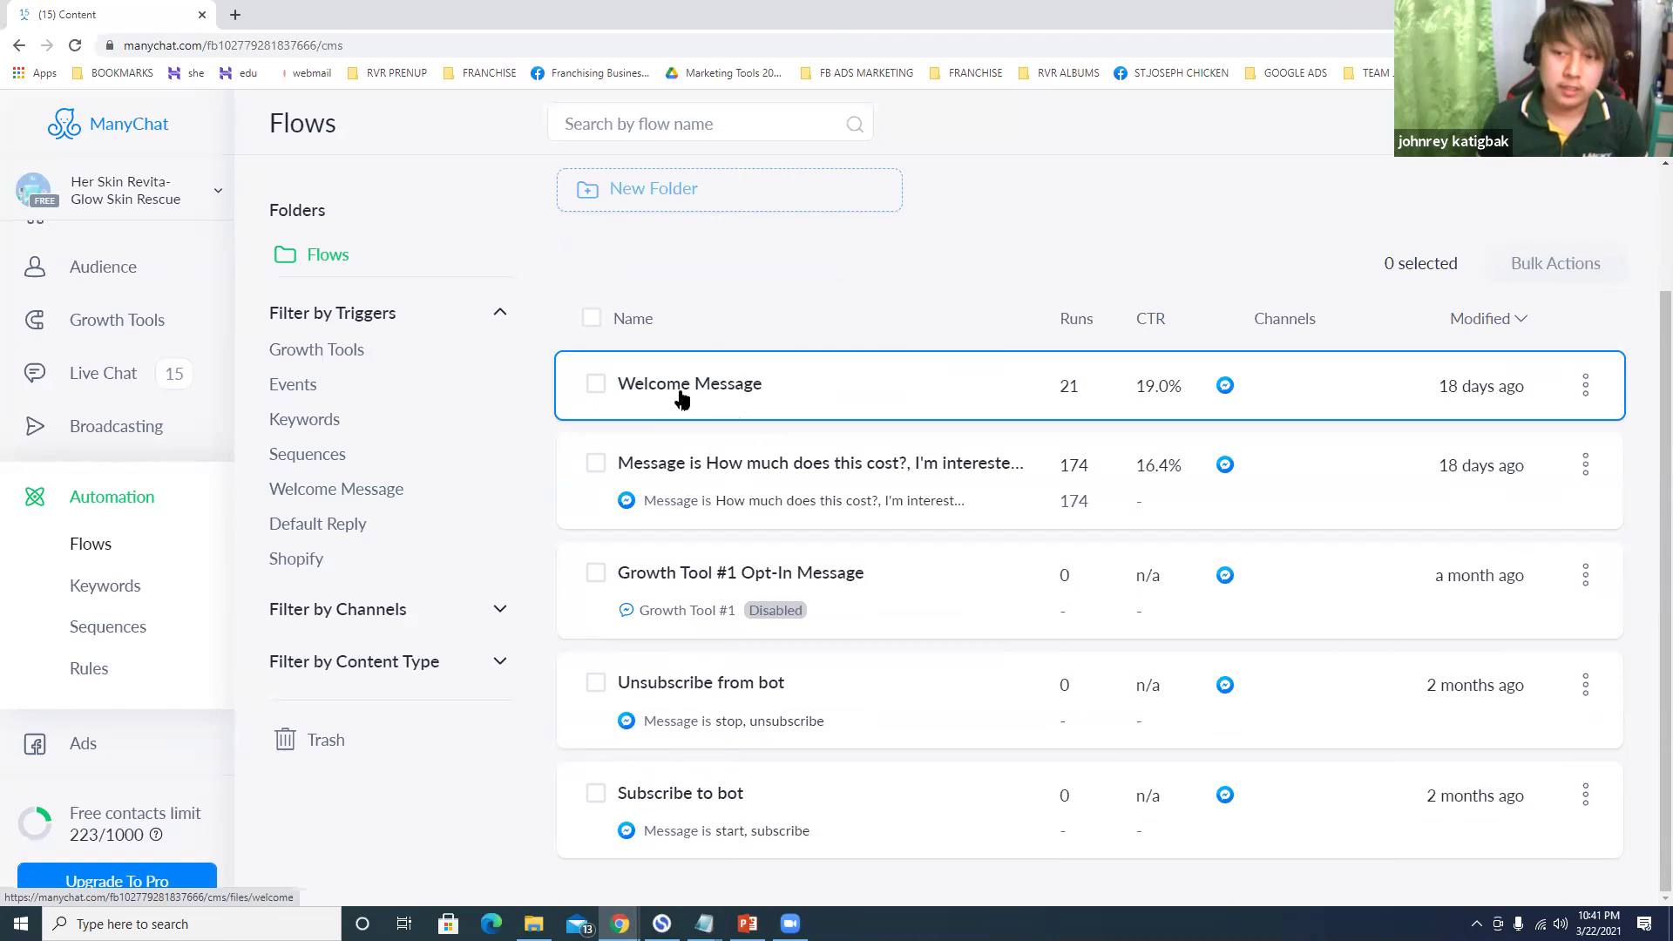
- Open the Welcome Message flow (21 sent, 19.0% clicked), then scroll the account switcher to Toktok PH
{"action": "left_click", "coordinate": [762, 386]}
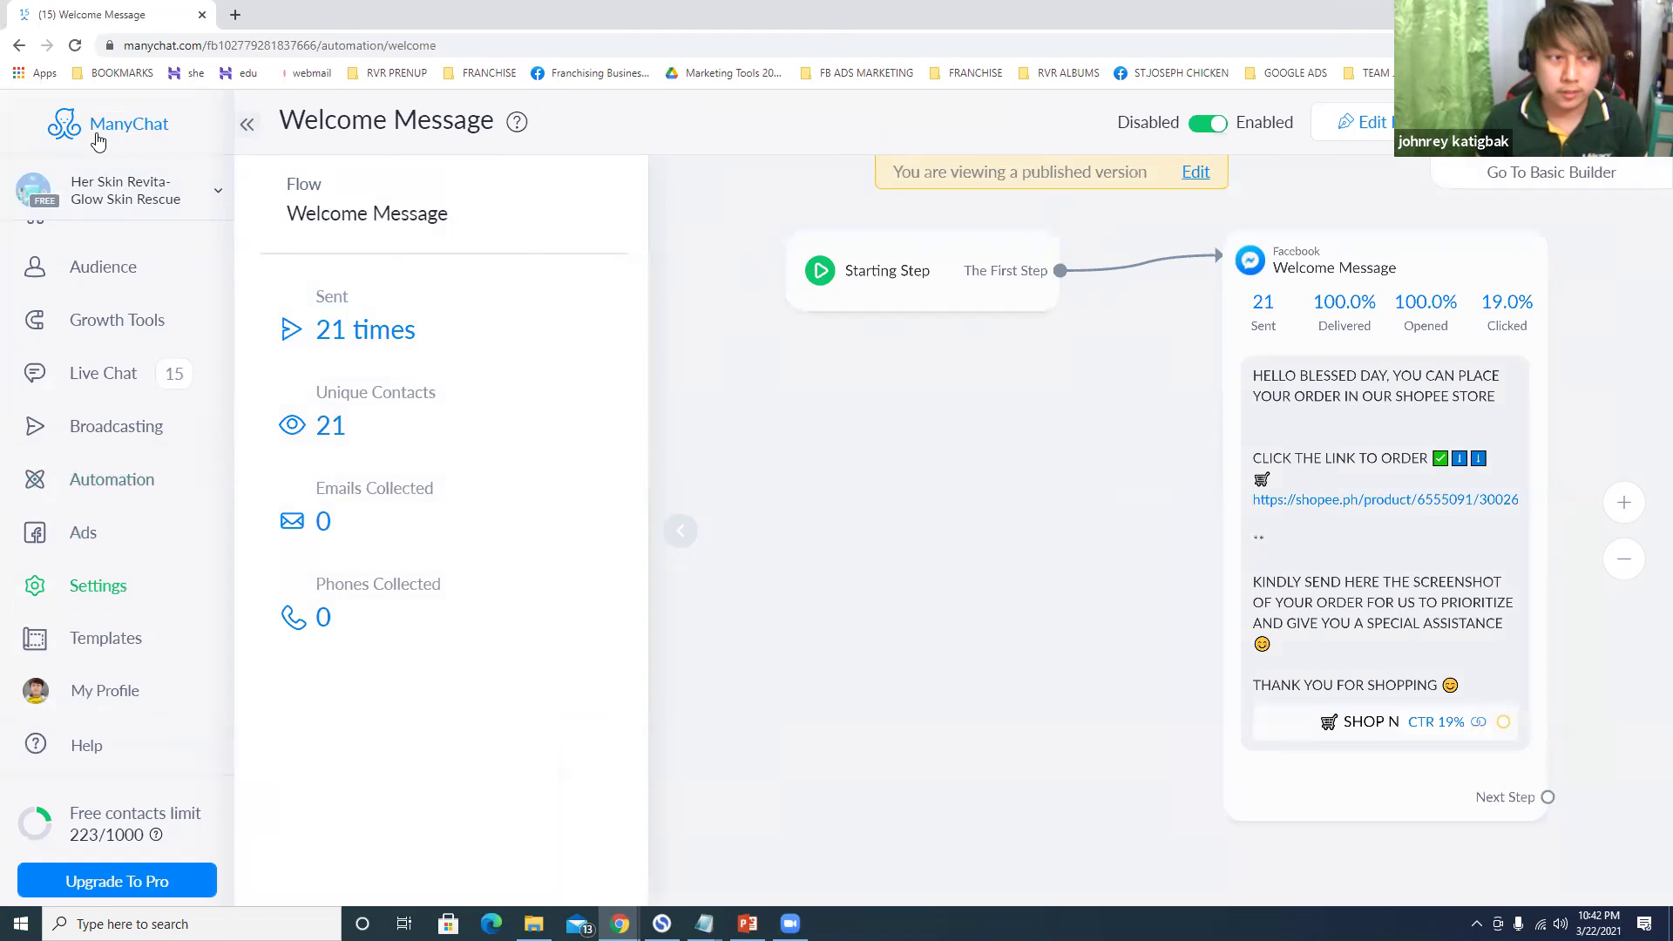
{"action": "left_click", "coordinate": [150, 184]}
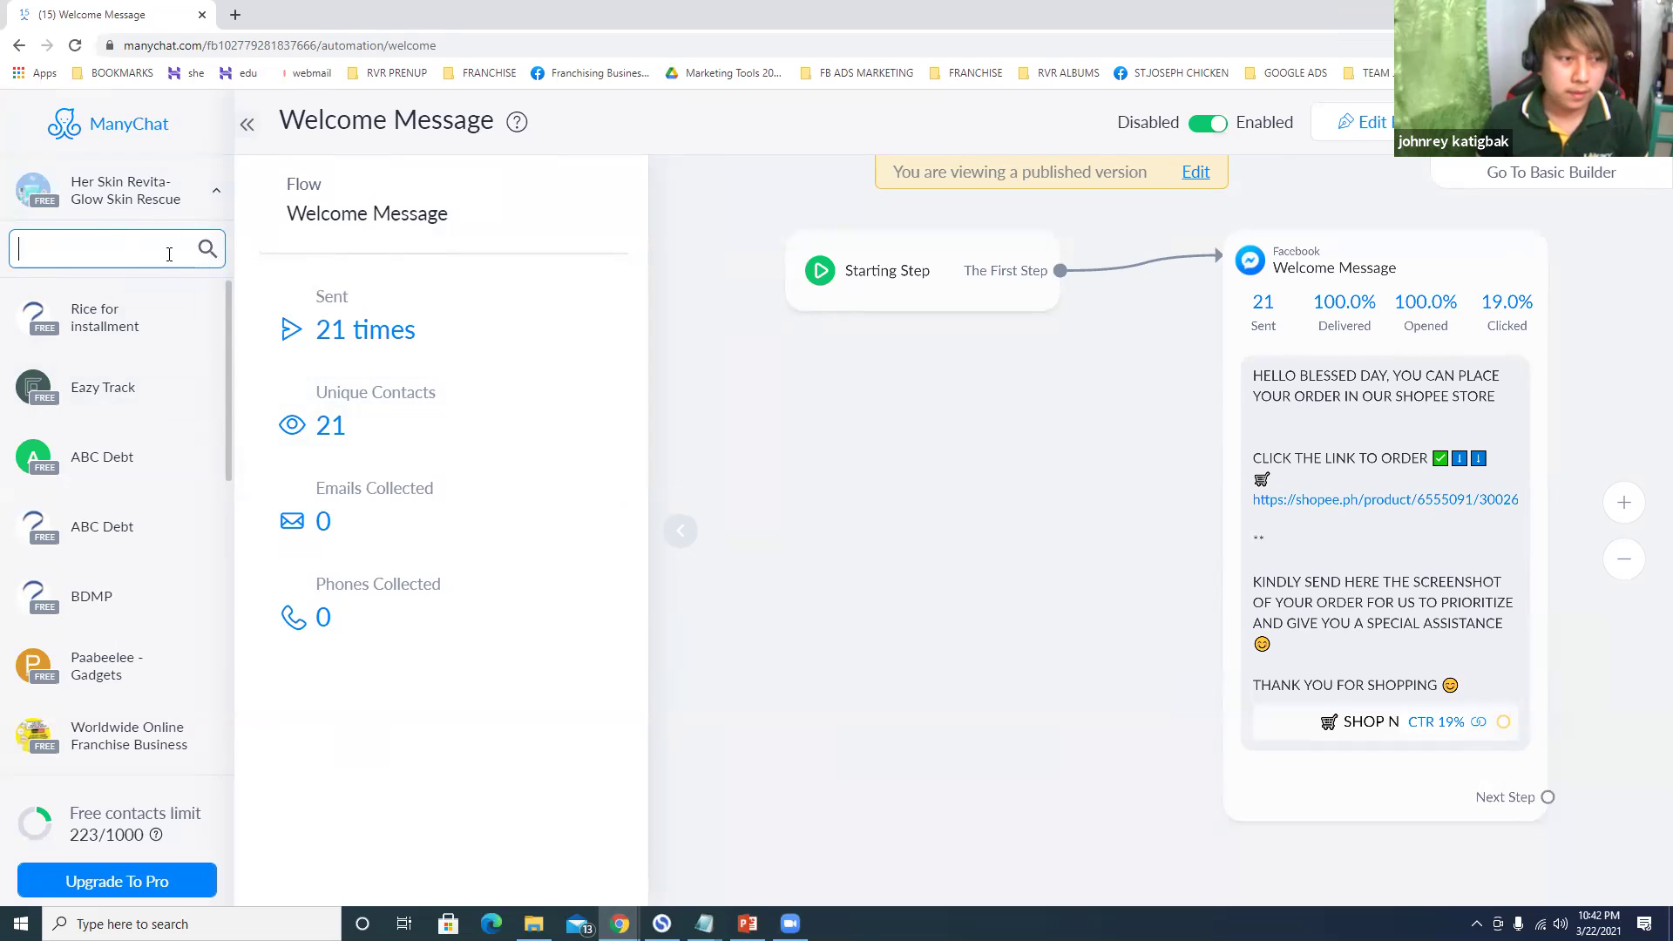
{"action": "left_click", "coordinate": [125, 172]}
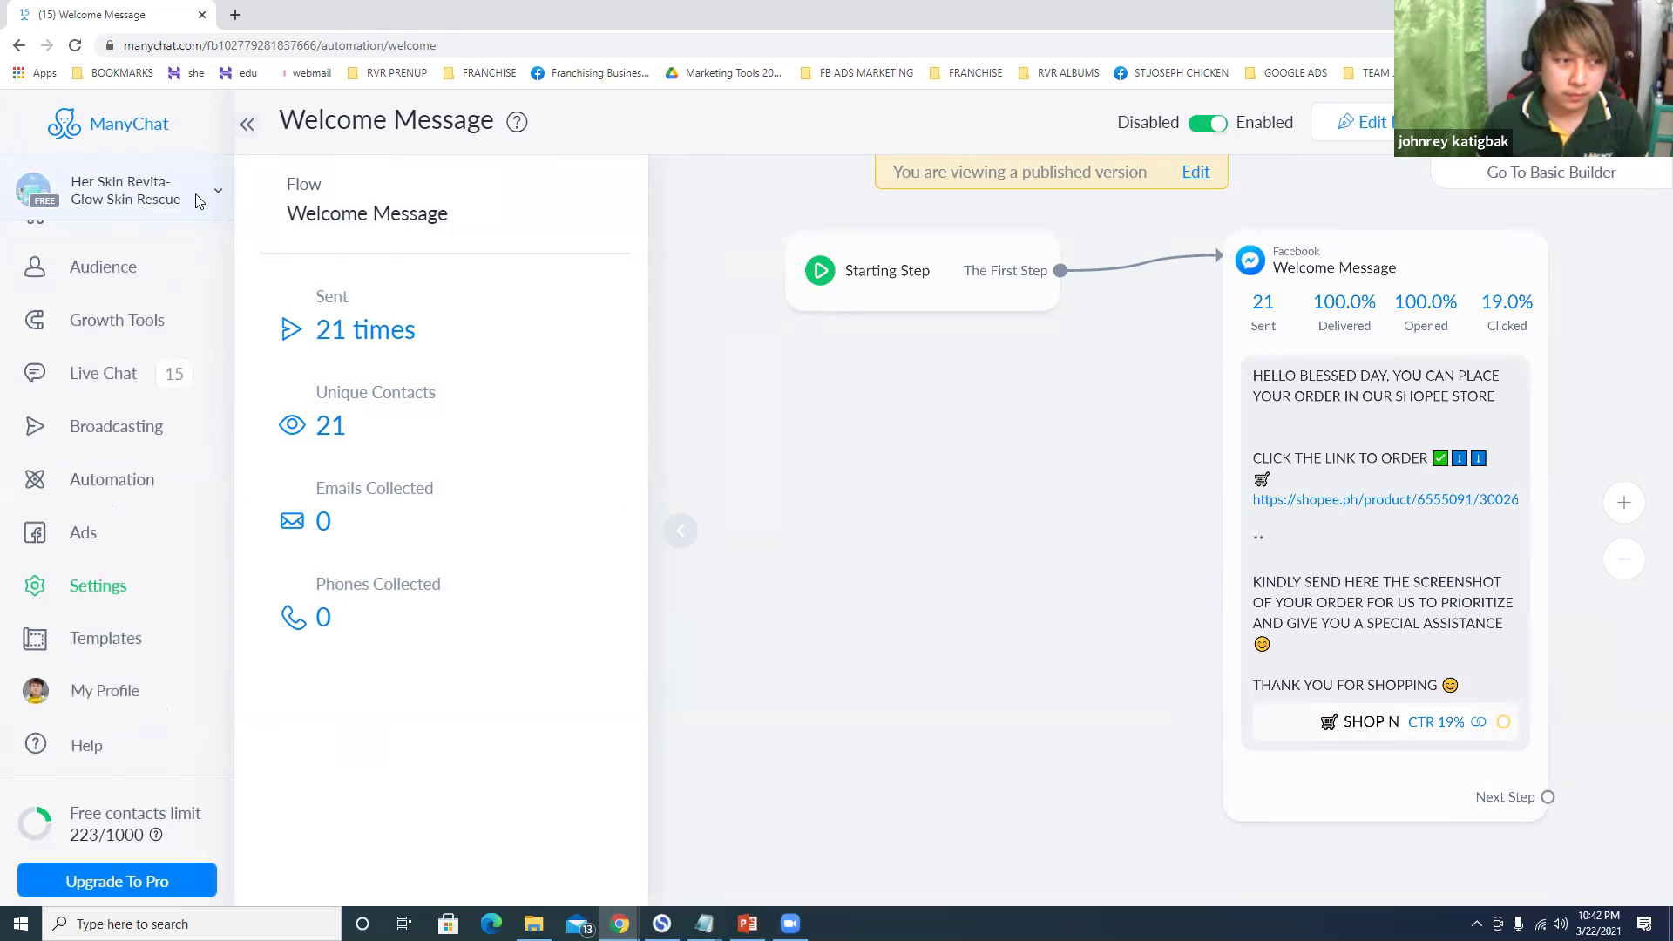
{"action": "left_click", "coordinate": [219, 196]}
{"action": "left_click_drag", "start_coordinate": [230, 320], "coordinate": [212, 574]}
{"action": "scroll", "coordinate": [209, 429], "scroll_direction": "up", "scroll_amount": 4}
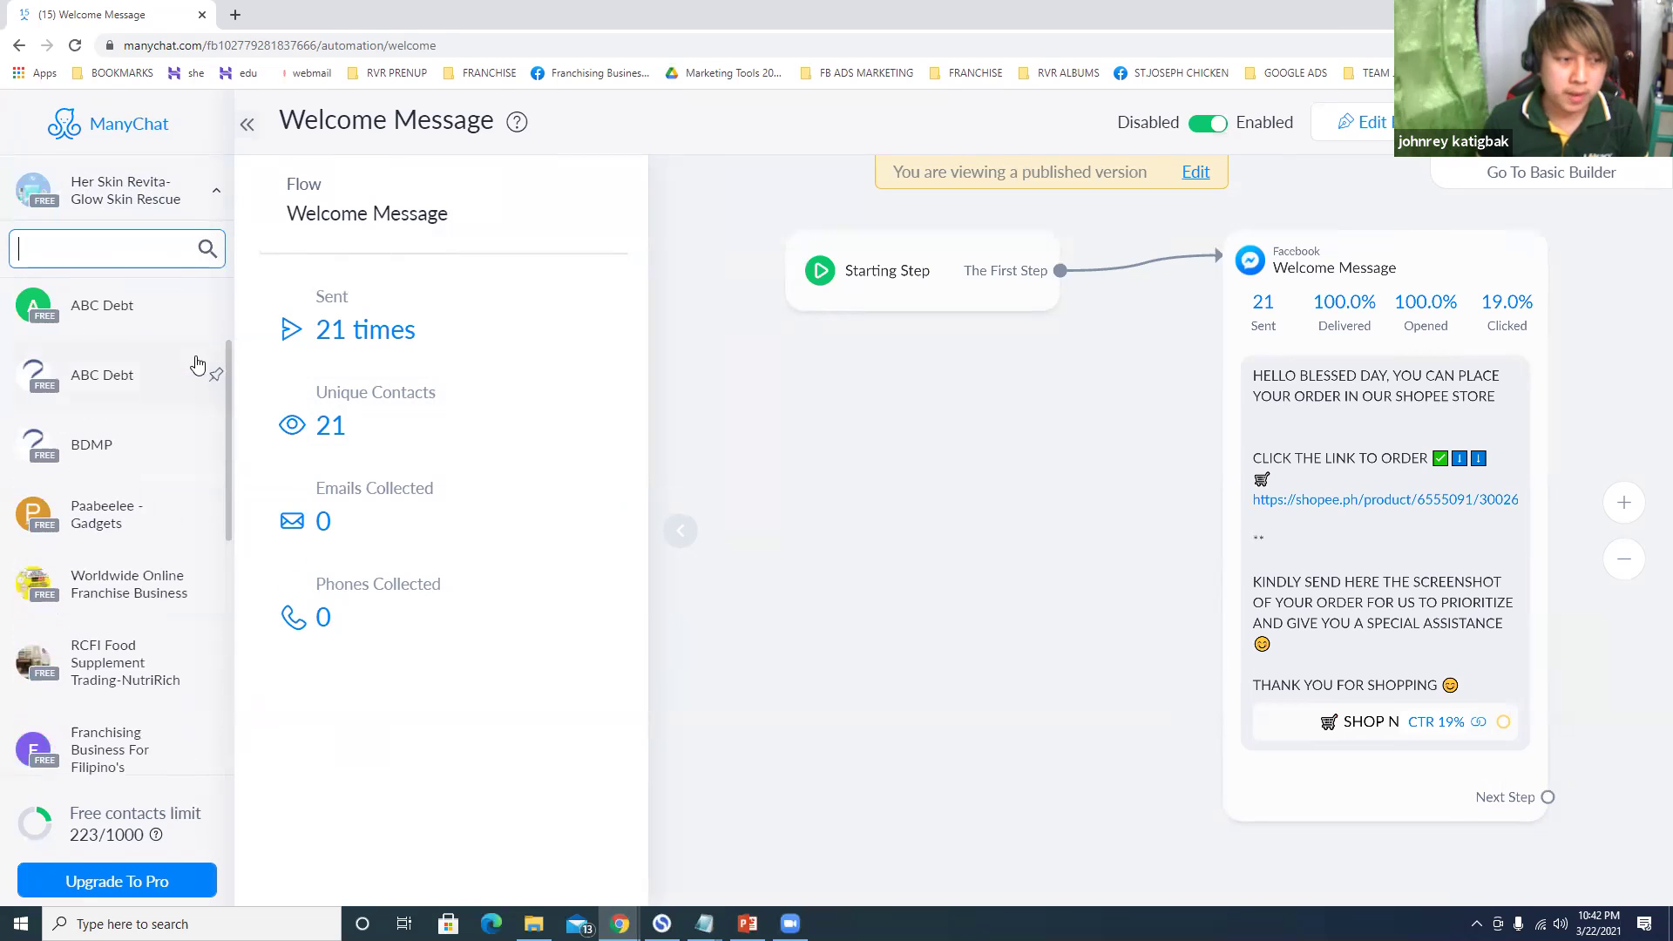
{"action": "scroll", "coordinate": [199, 521], "scroll_direction": "down", "scroll_amount": 3}
{"action": "scroll", "coordinate": [199, 521], "scroll_direction": "down", "scroll_amount": 3}
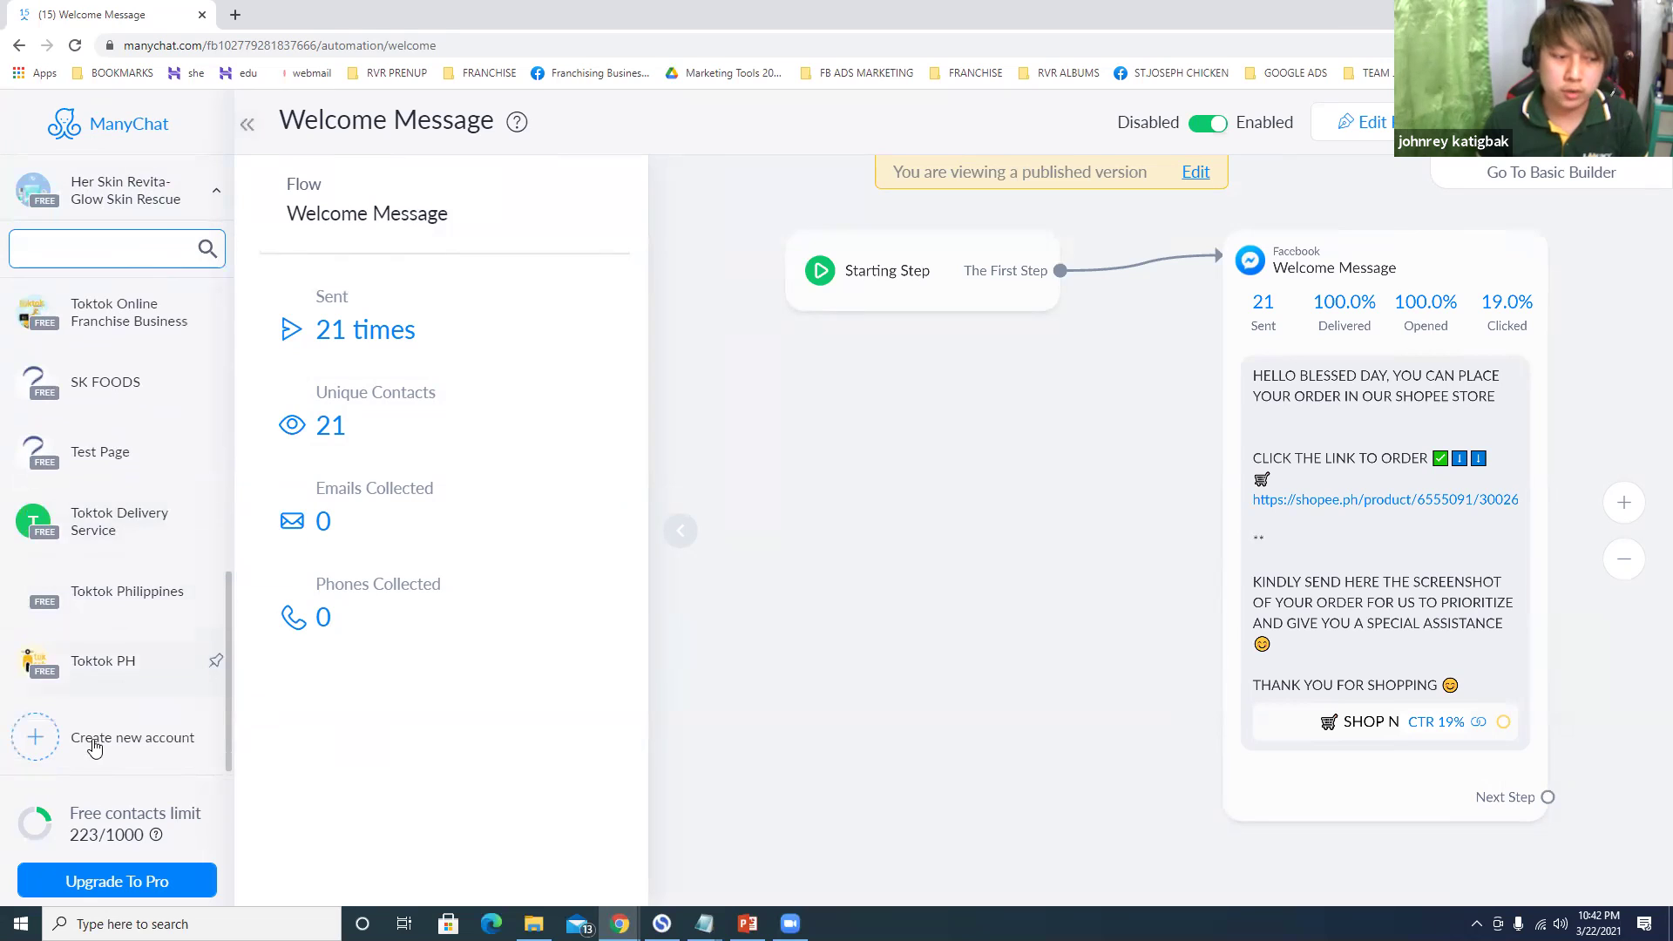
- Create a new ManyChat account by connecting the Toktok PH 1 Facebook page
{"action": "left_click", "coordinate": [98, 746]}
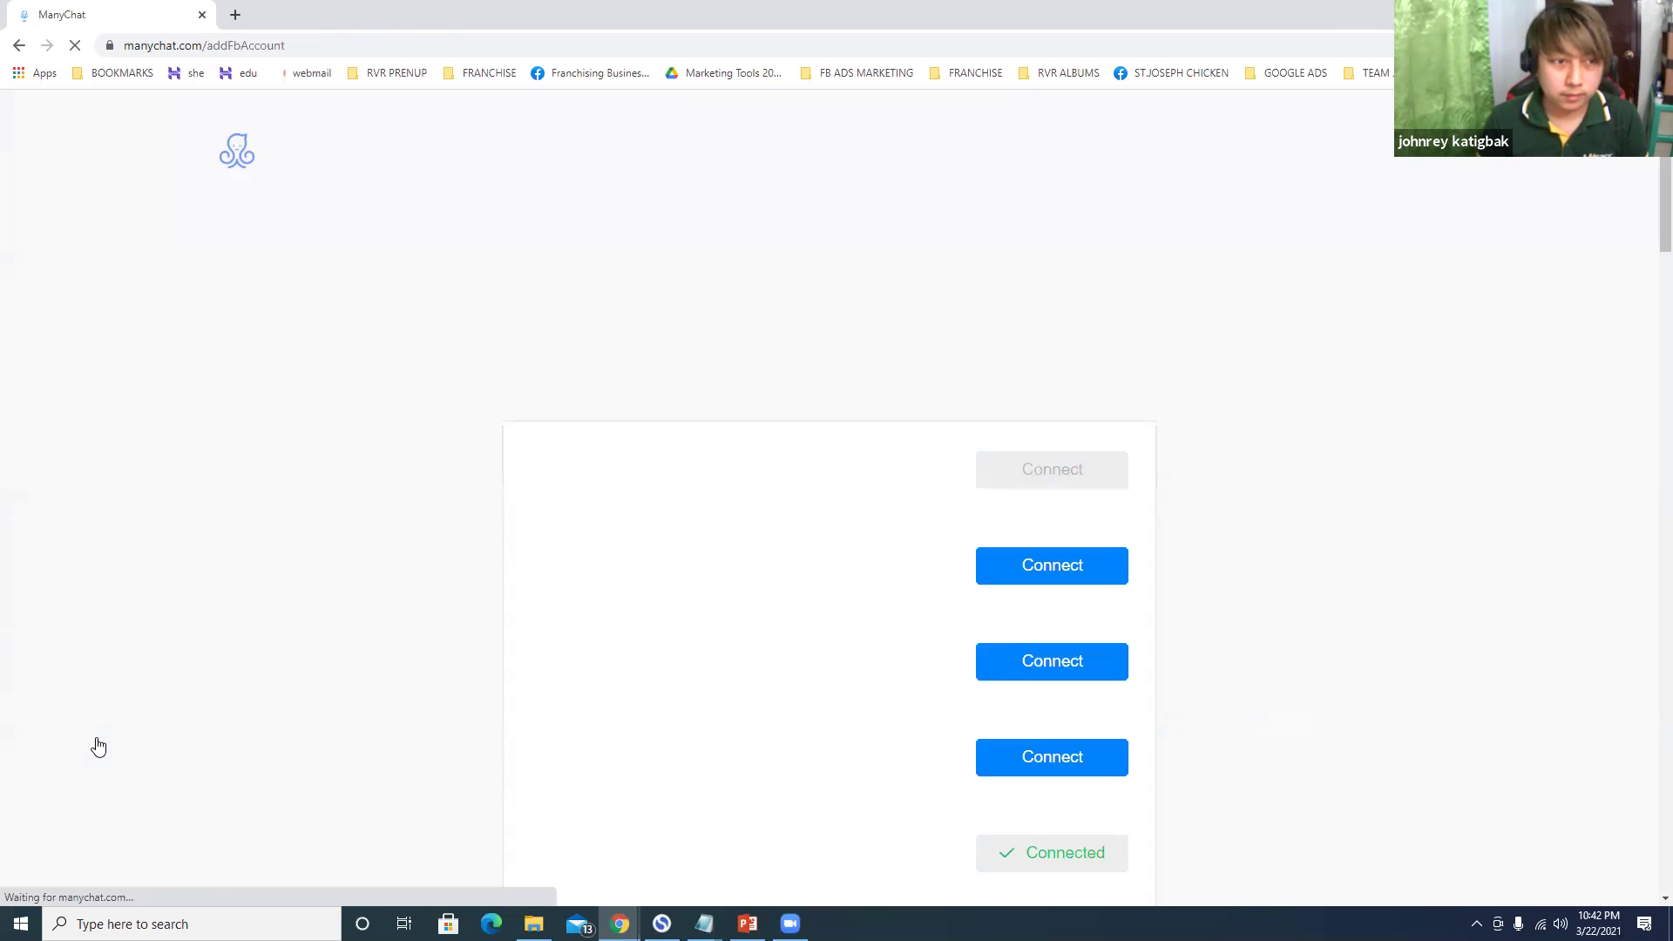
{"action": "scroll", "coordinate": [502, 521], "scroll_direction": "down", "scroll_amount": 9}
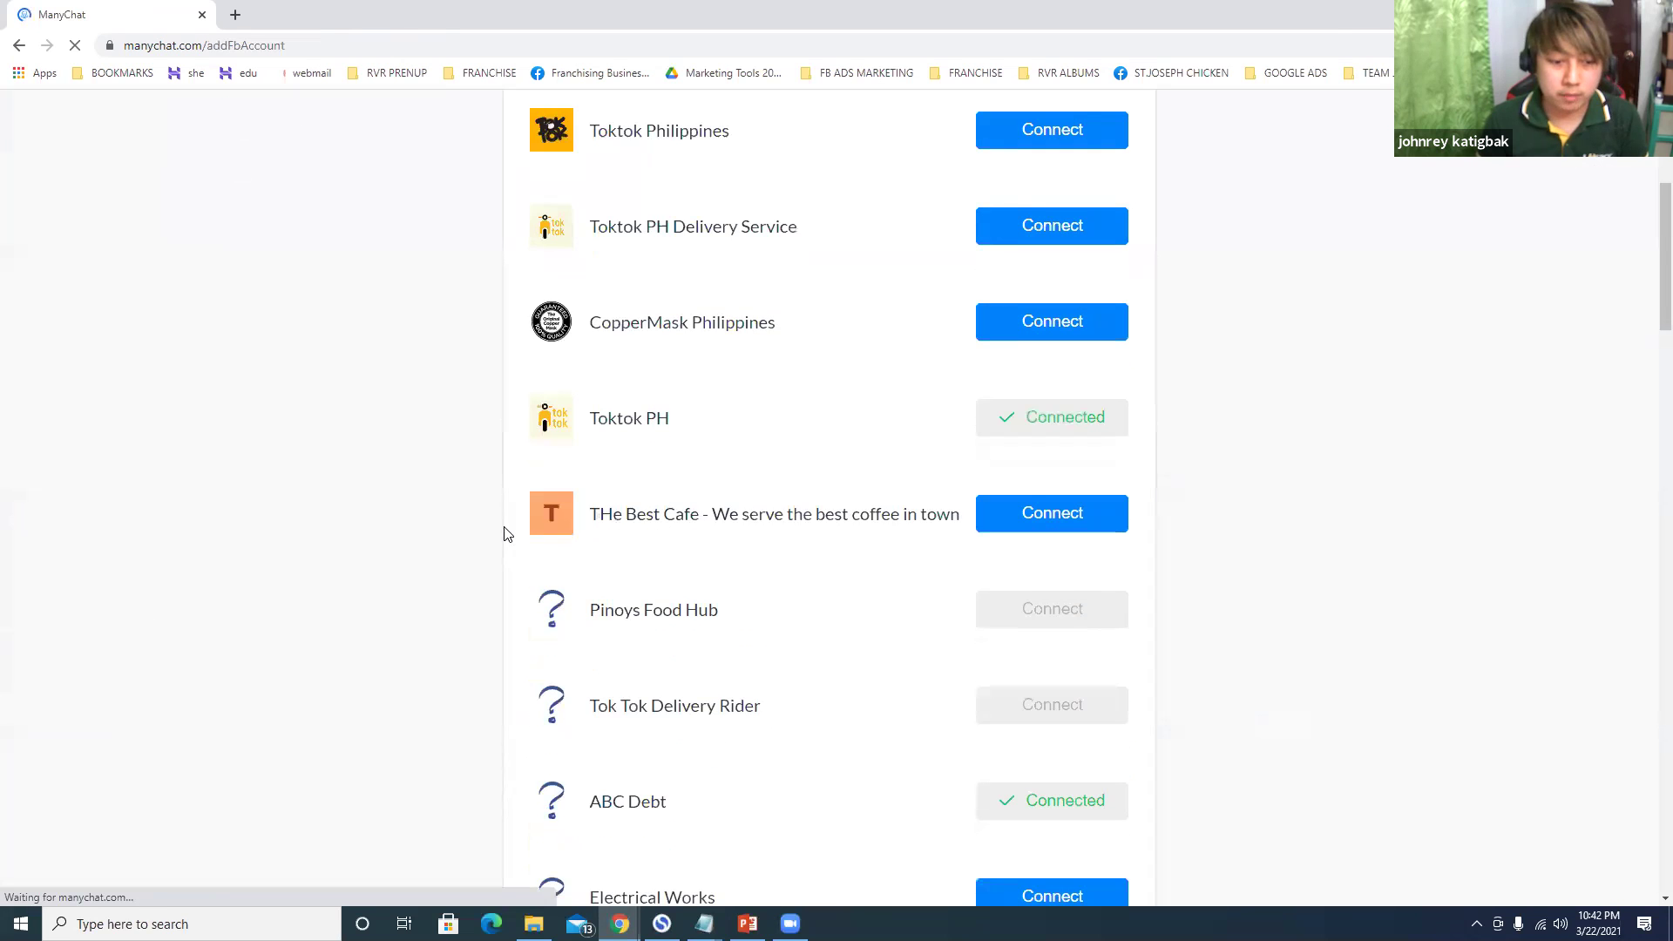
{"action": "scroll", "coordinate": [549, 505], "scroll_direction": "down", "scroll_amount": 4}
{"action": "scroll", "coordinate": [549, 505], "scroll_direction": "up", "scroll_amount": 2}
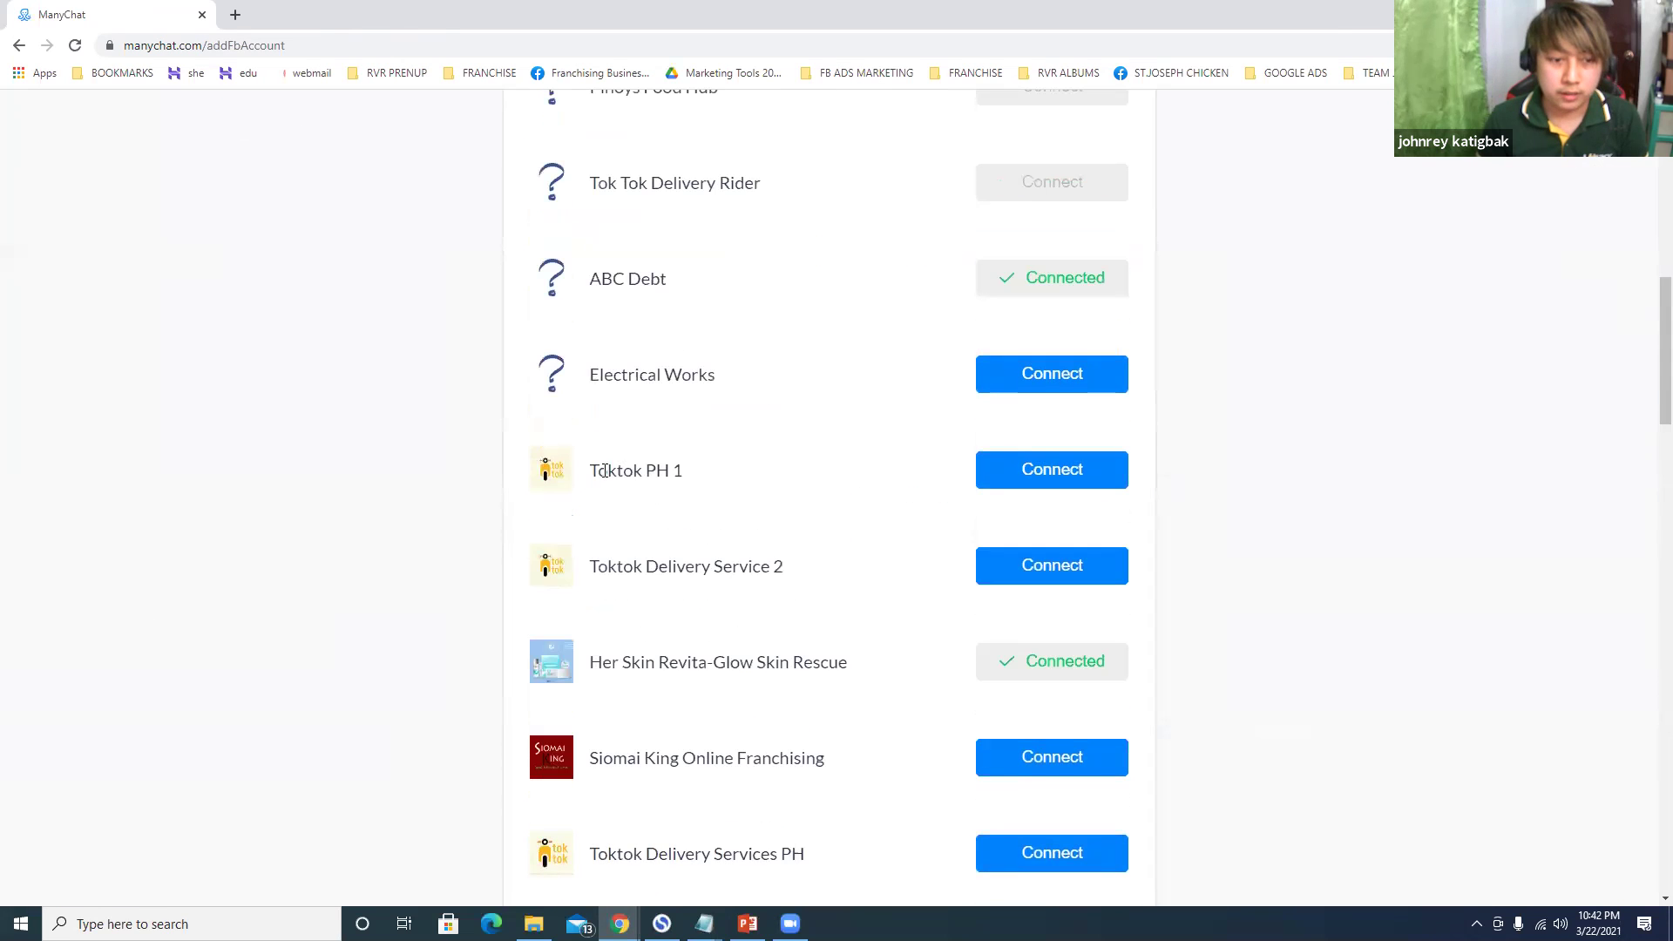
{"action": "left_click_drag", "start_coordinate": [590, 470], "coordinate": [689, 477]}
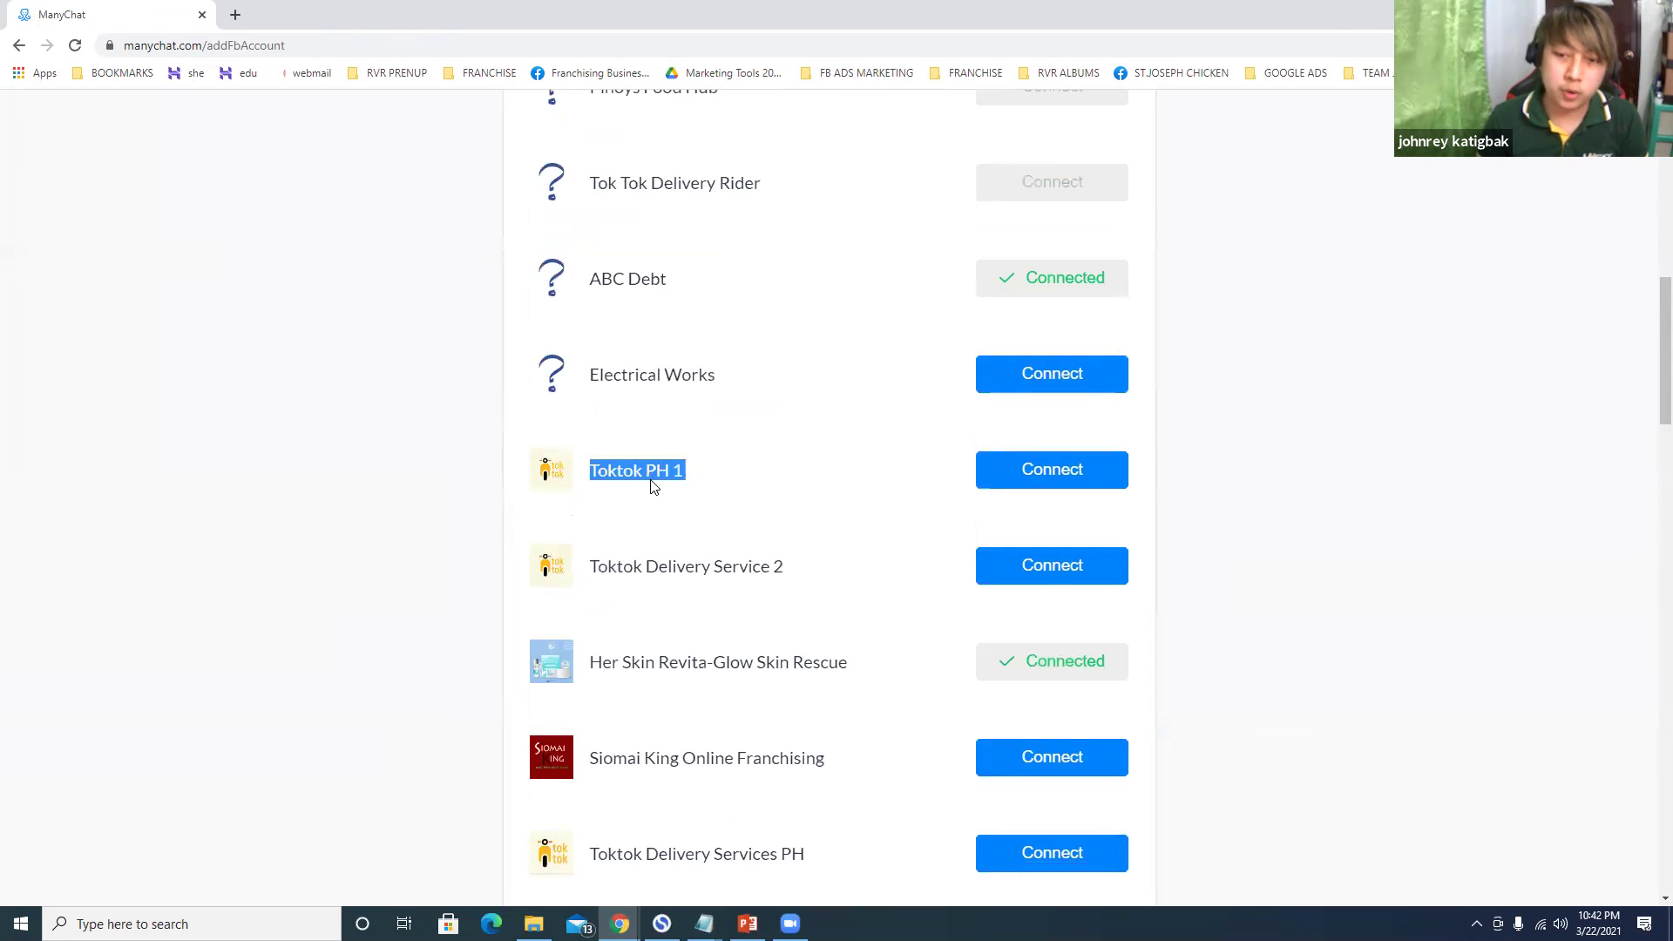
{"action": "left_click", "coordinate": [1033, 479]}
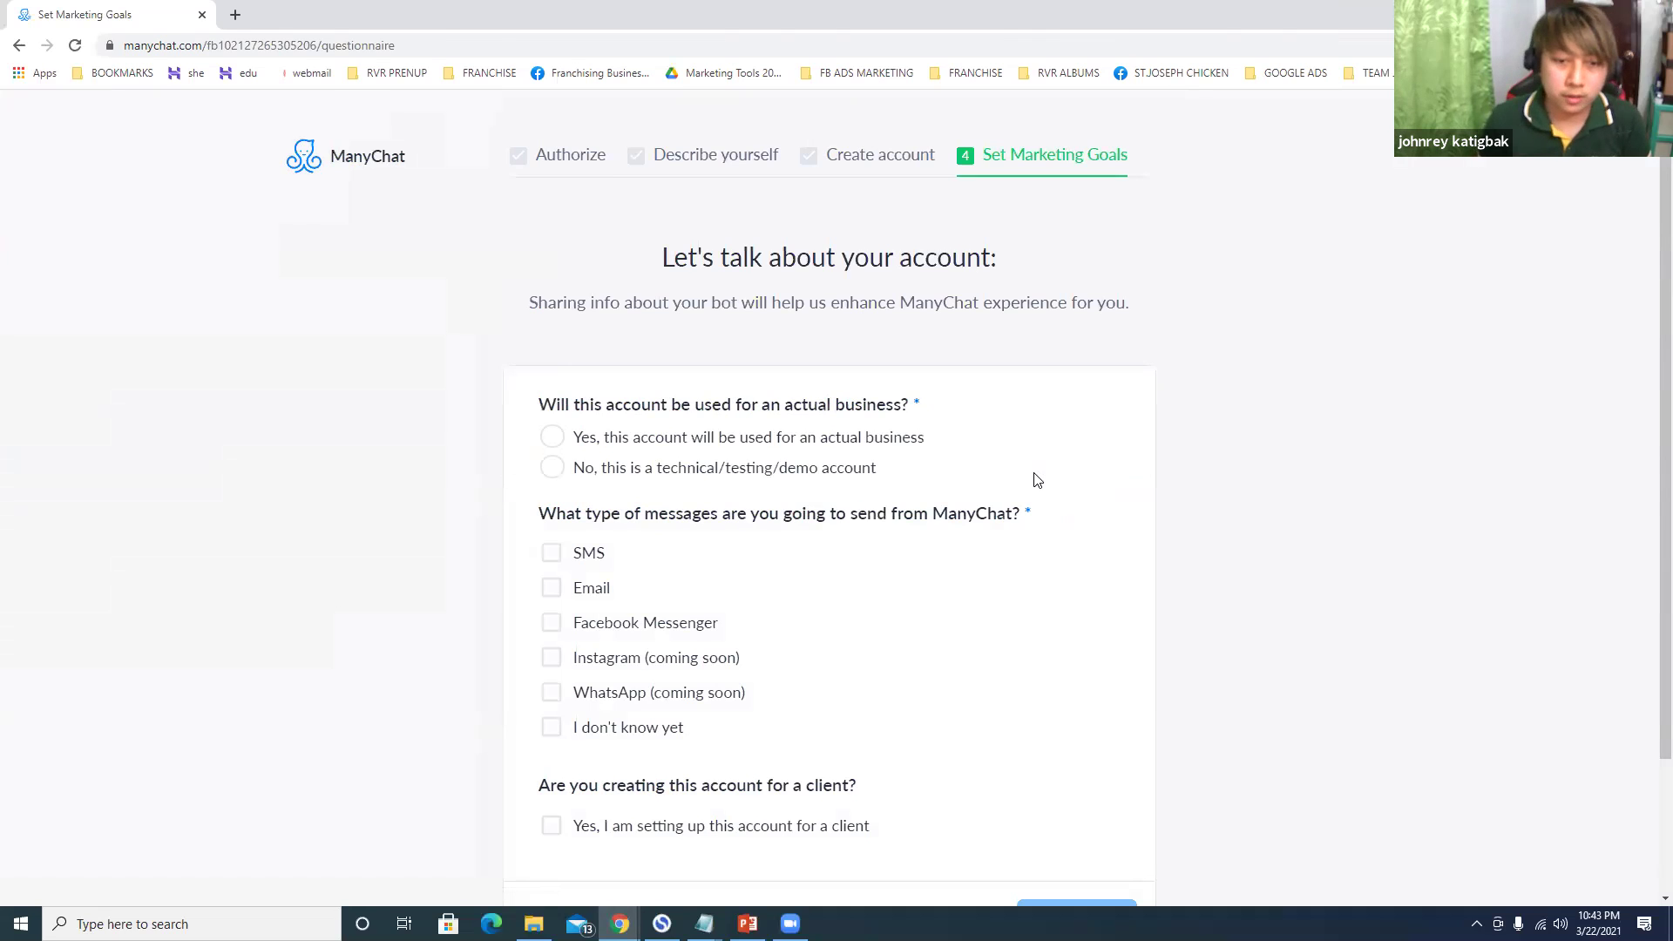
- Answer that it's an actual business using Facebook Messenger messages, set up for a client
{"action": "scroll", "coordinate": [471, 401], "scroll_direction": "down", "scroll_amount": 2}
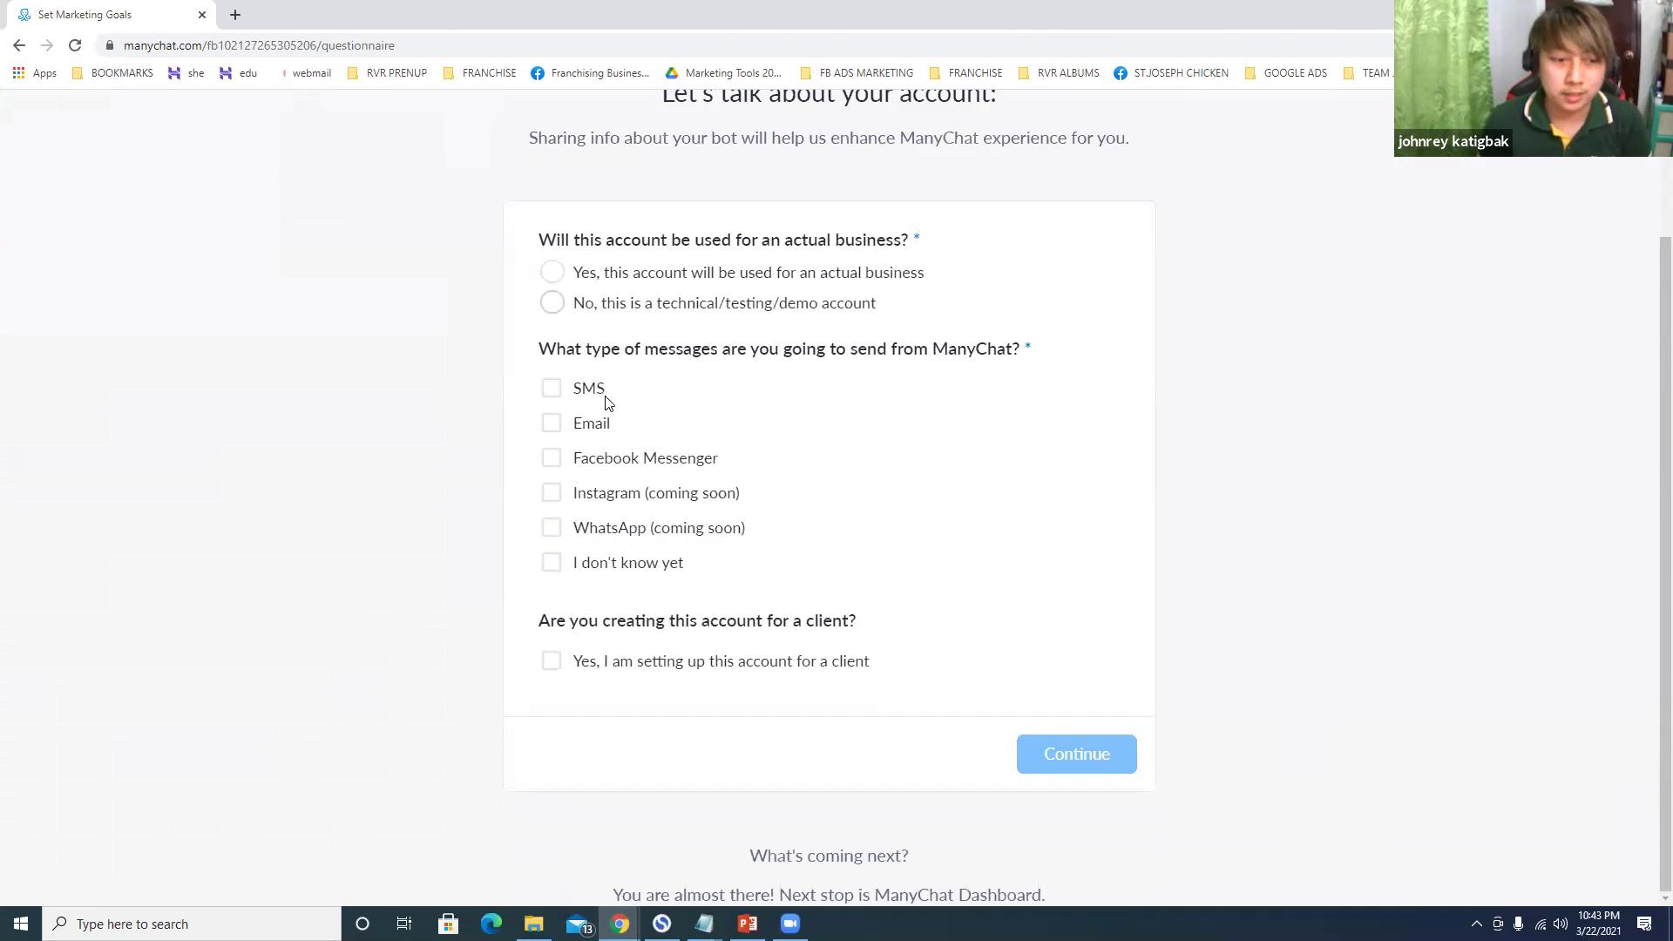
{"action": "left_click", "coordinate": [610, 274]}
{"action": "left_click", "coordinate": [589, 544]}
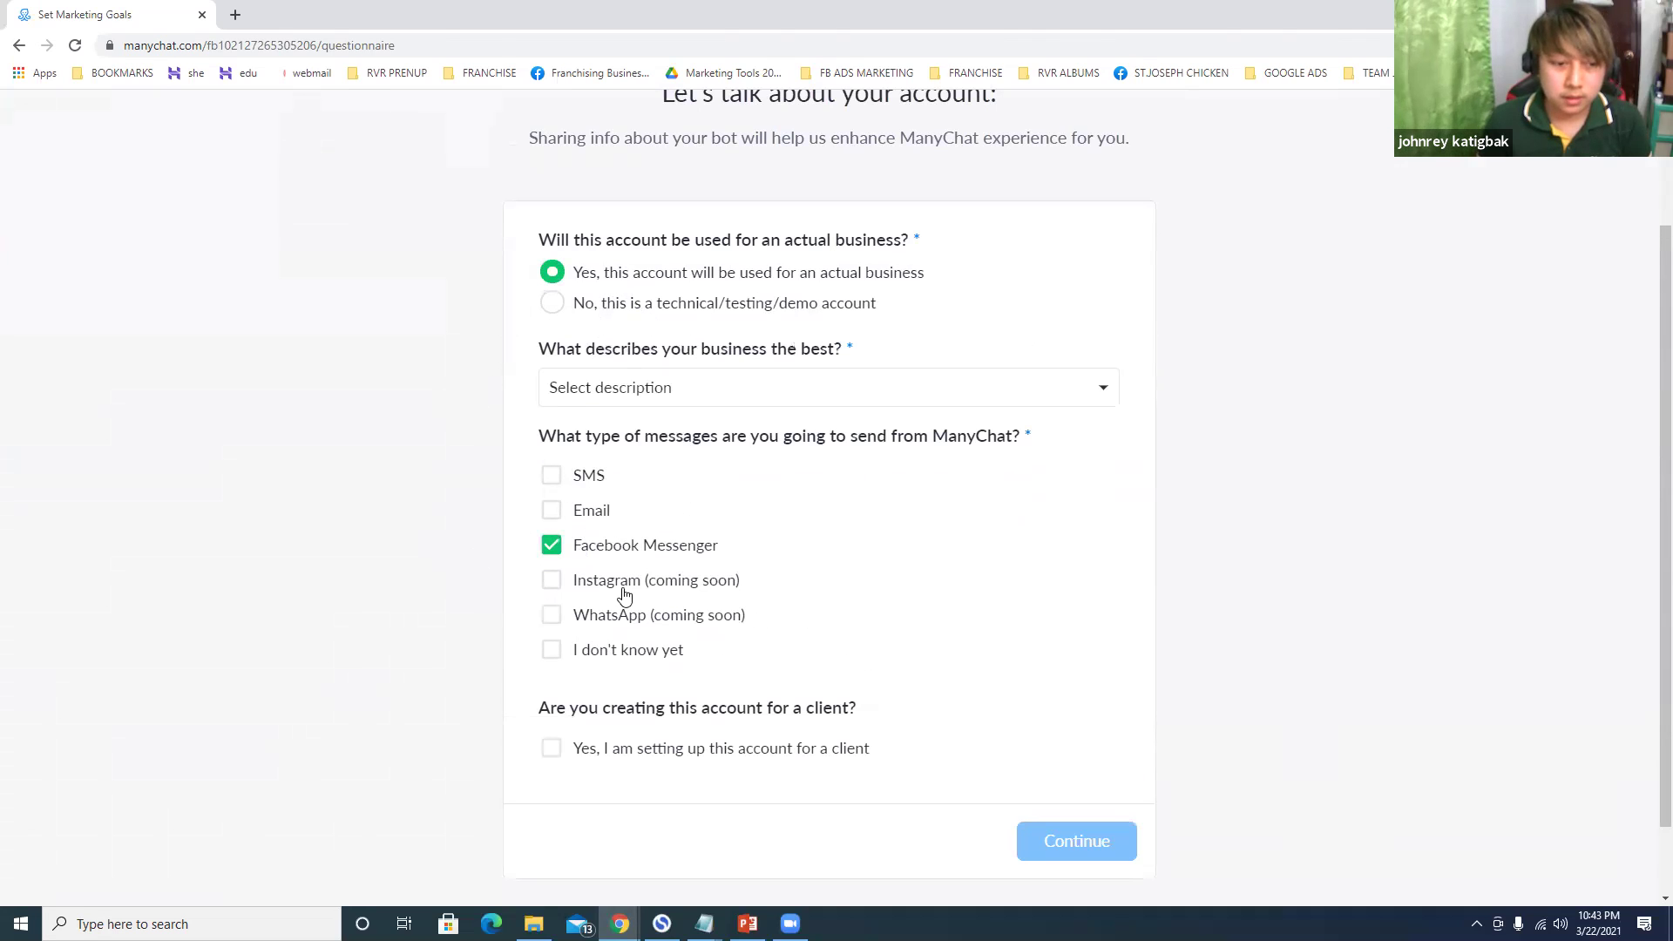
{"action": "scroll", "coordinate": [610, 697], "scroll_direction": "down", "scroll_amount": 1}
{"action": "left_click", "coordinate": [609, 664]}
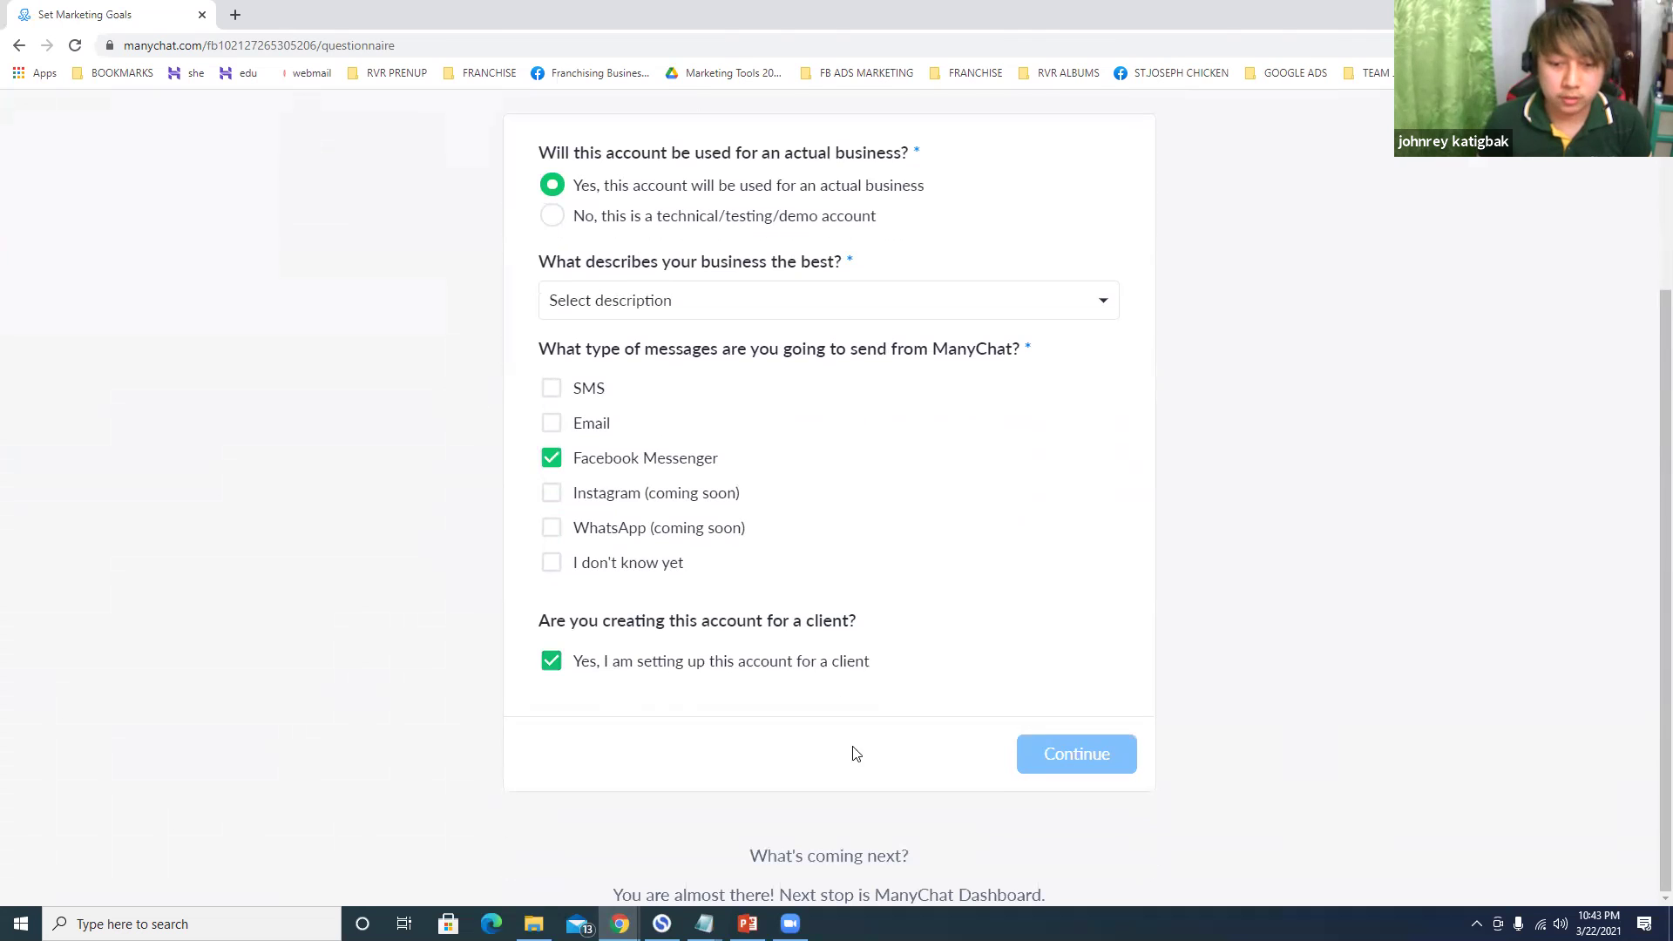
{"action": "scroll", "coordinate": [914, 688], "scroll_direction": "up", "scroll_amount": 3}
- Choose E-commerce, Amazon as the platform, and Digital products as the product kind
{"action": "left_click", "coordinate": [676, 552]}
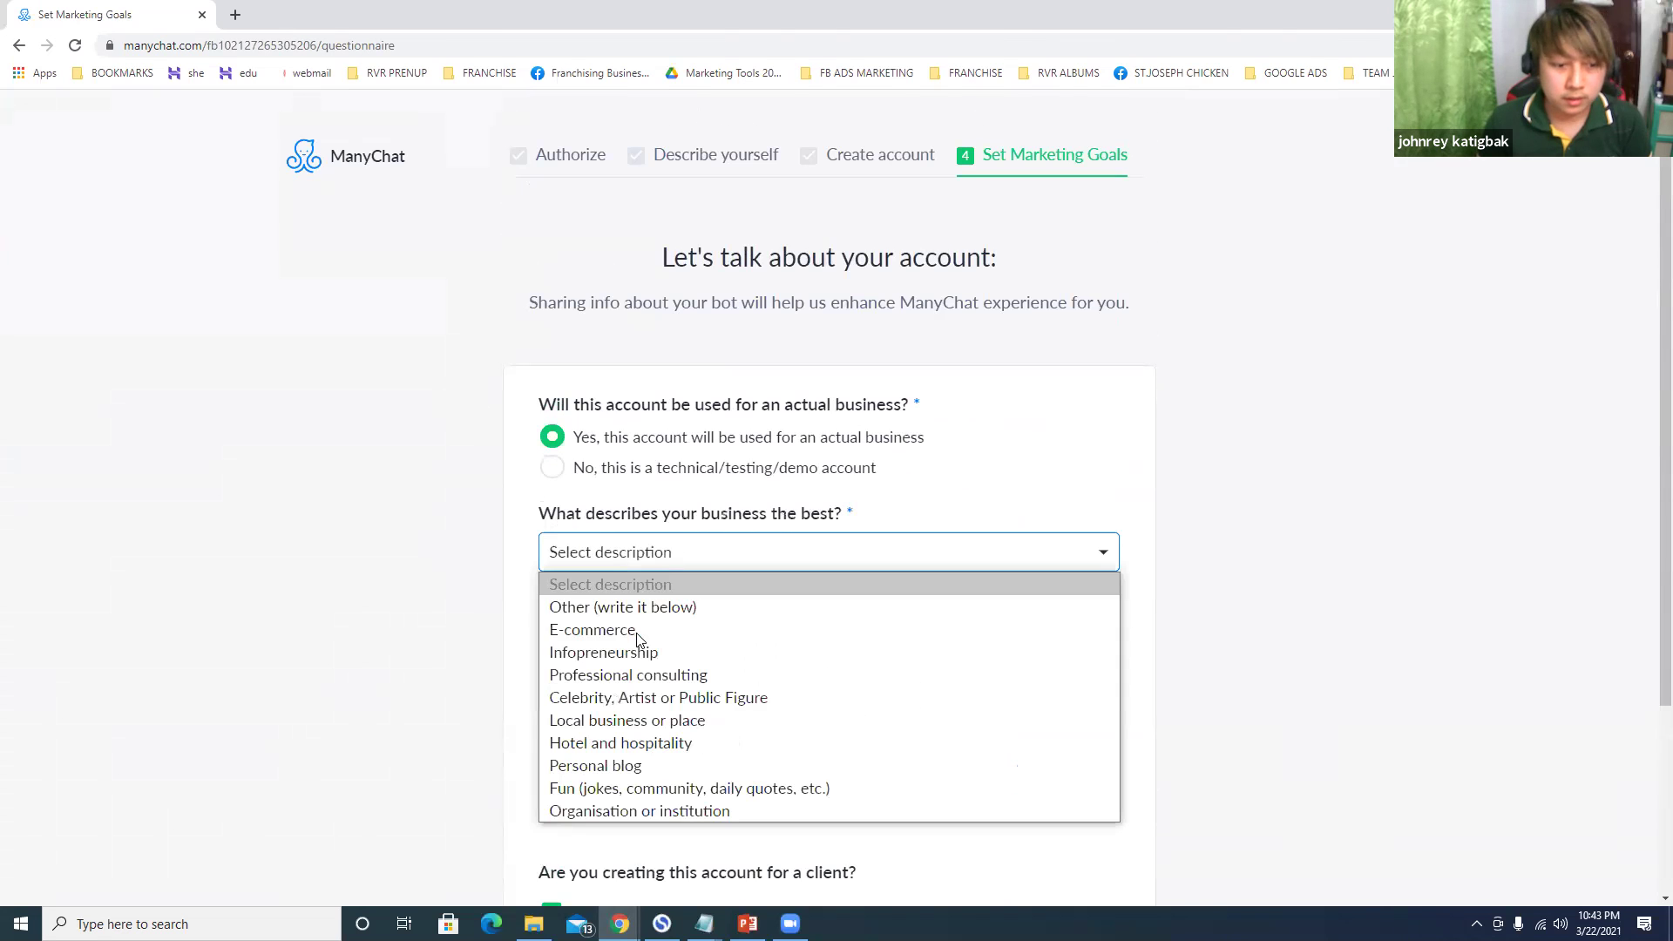
{"action": "left_click", "coordinate": [633, 629]}
{"action": "scroll", "coordinate": [1023, 610], "scroll_direction": "down", "scroll_amount": 4}
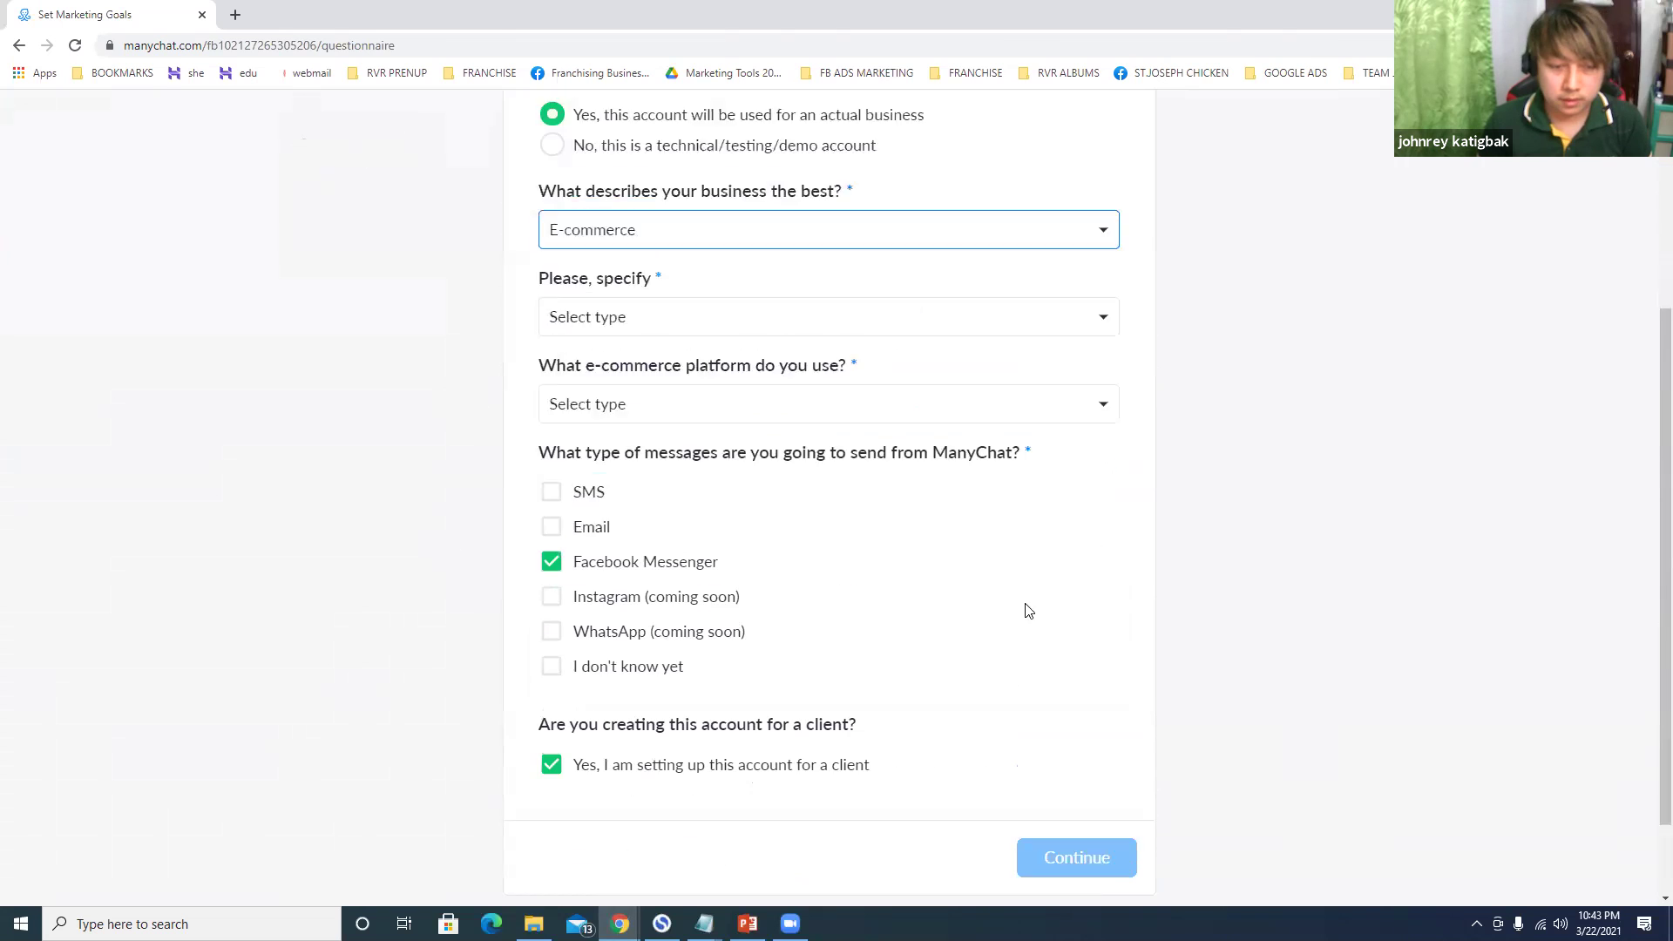
{"action": "left_click", "coordinate": [670, 375]}
{"action": "left_click", "coordinate": [781, 527]}
{"action": "scroll", "coordinate": [941, 703], "scroll_direction": "down", "scroll_amount": 1}
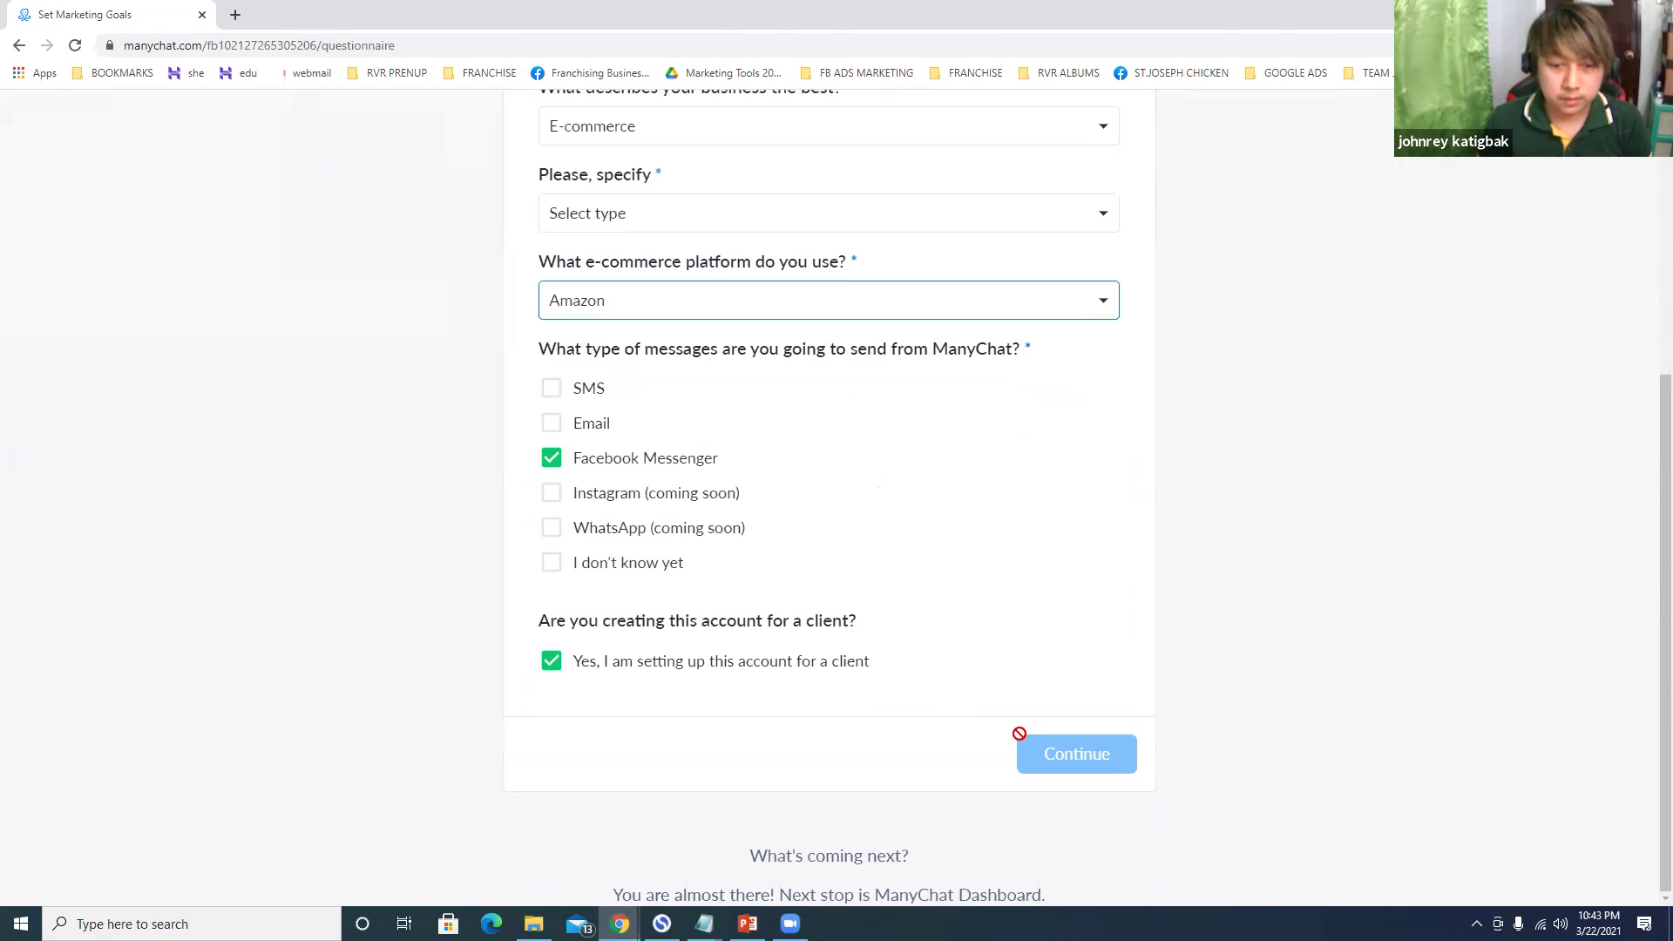
{"action": "scroll", "coordinate": [653, 582], "scroll_direction": "up", "scroll_amount": 3}
{"action": "left_click", "coordinate": [640, 474]}
{"action": "left_click", "coordinate": [621, 532]}
{"action": "scroll", "coordinate": [1037, 724], "scroll_direction": "down", "scroll_amount": 3}
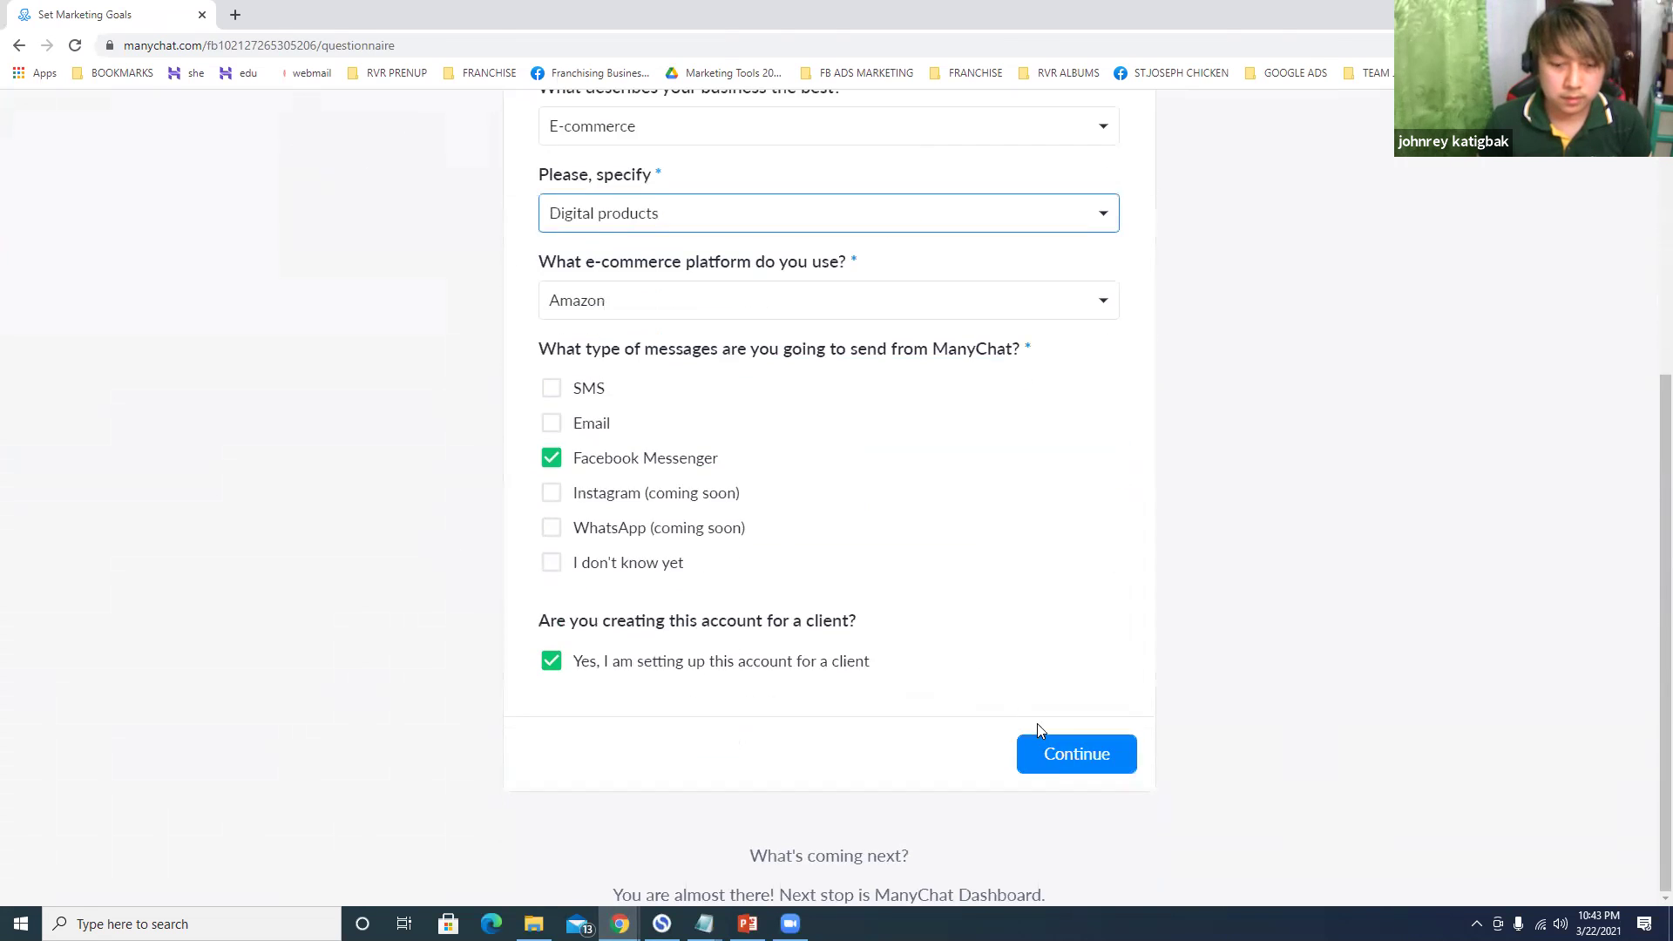
{"action": "scroll", "coordinate": [546, 448], "scroll_direction": "down", "scroll_amount": 1}
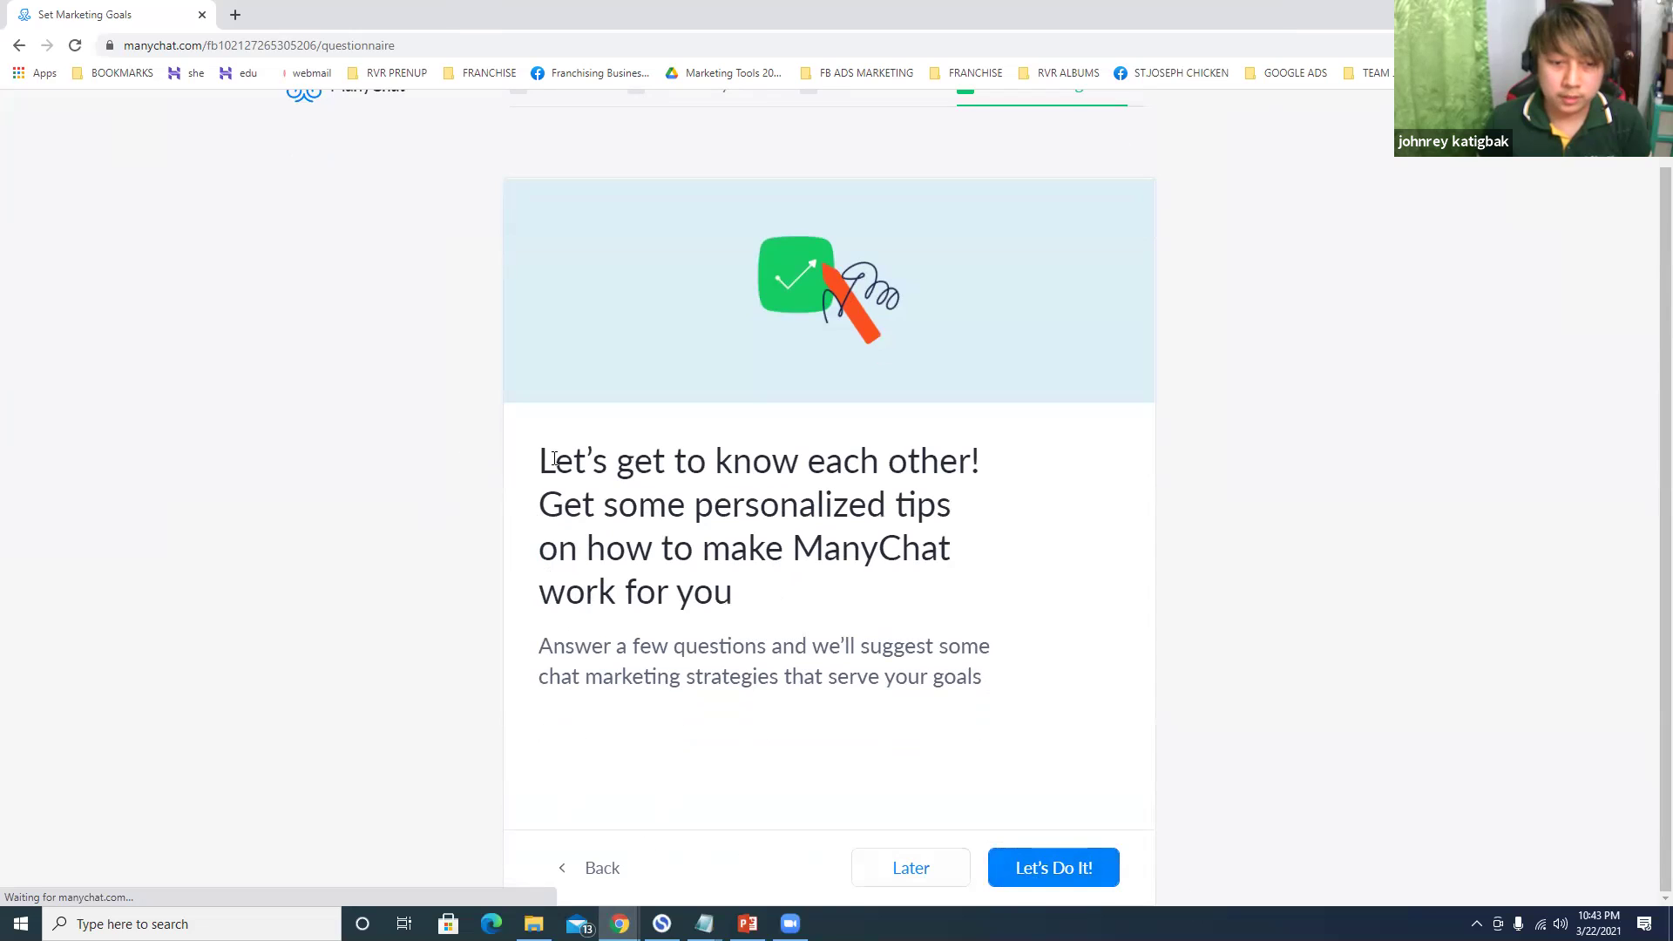
- Skip the personalized tips and go to Automation to list the Toktok PH 1 flows
{"action": "left_click", "coordinate": [911, 869]}
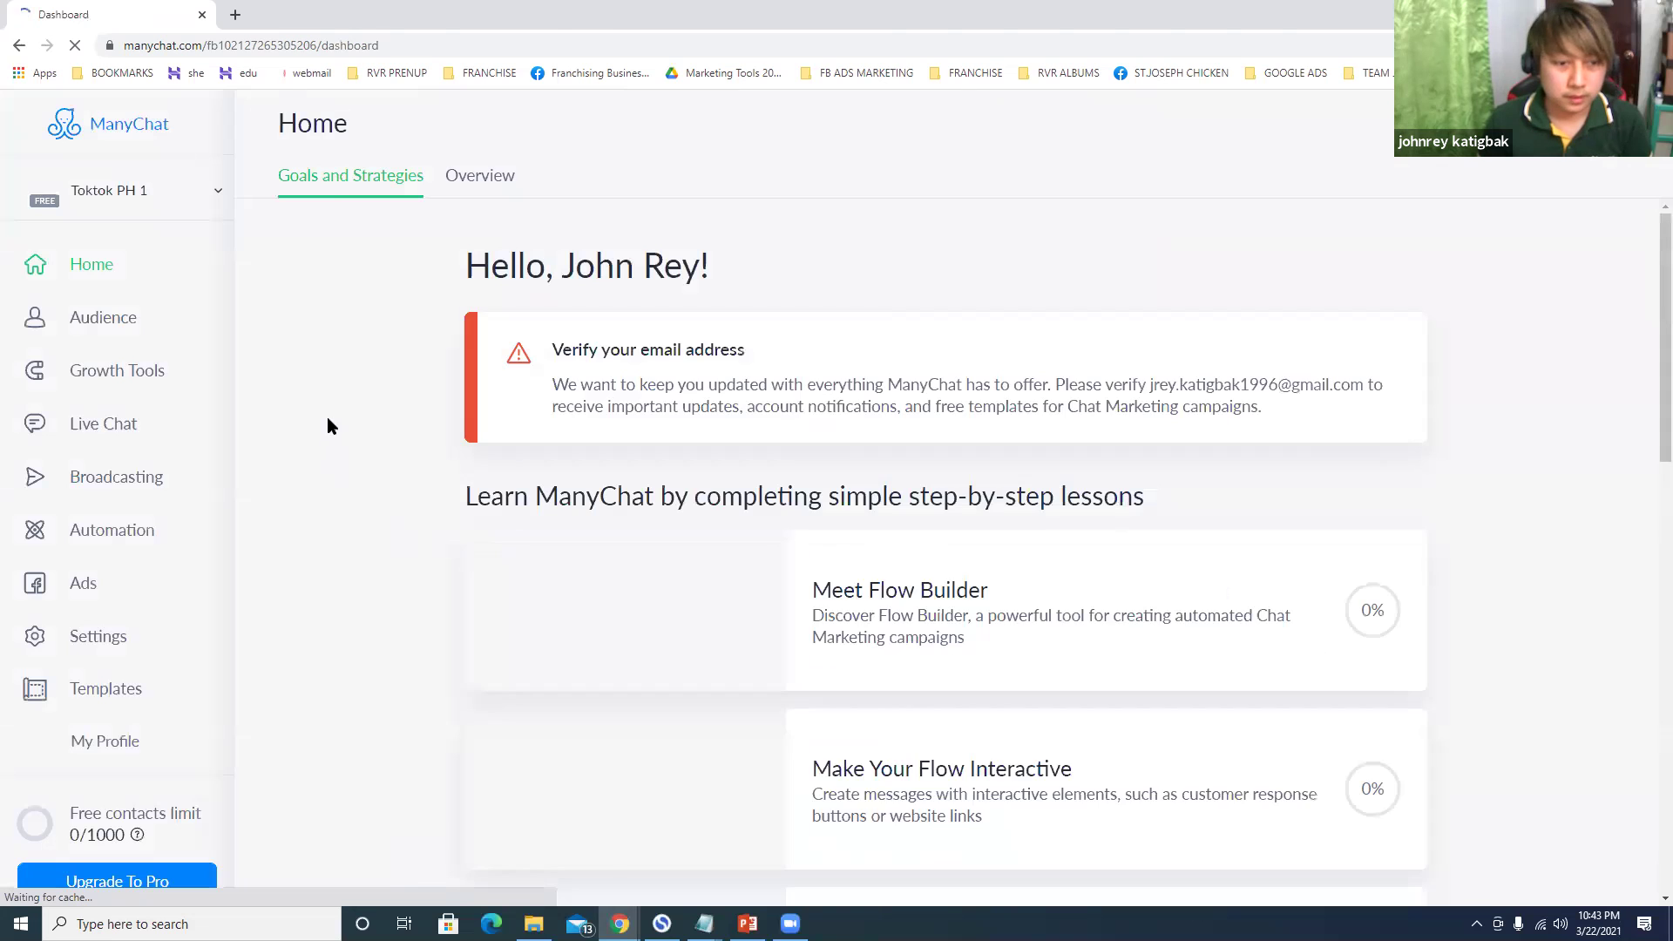
{"action": "scroll", "coordinate": [330, 424], "scroll_direction": "down", "scroll_amount": 2}
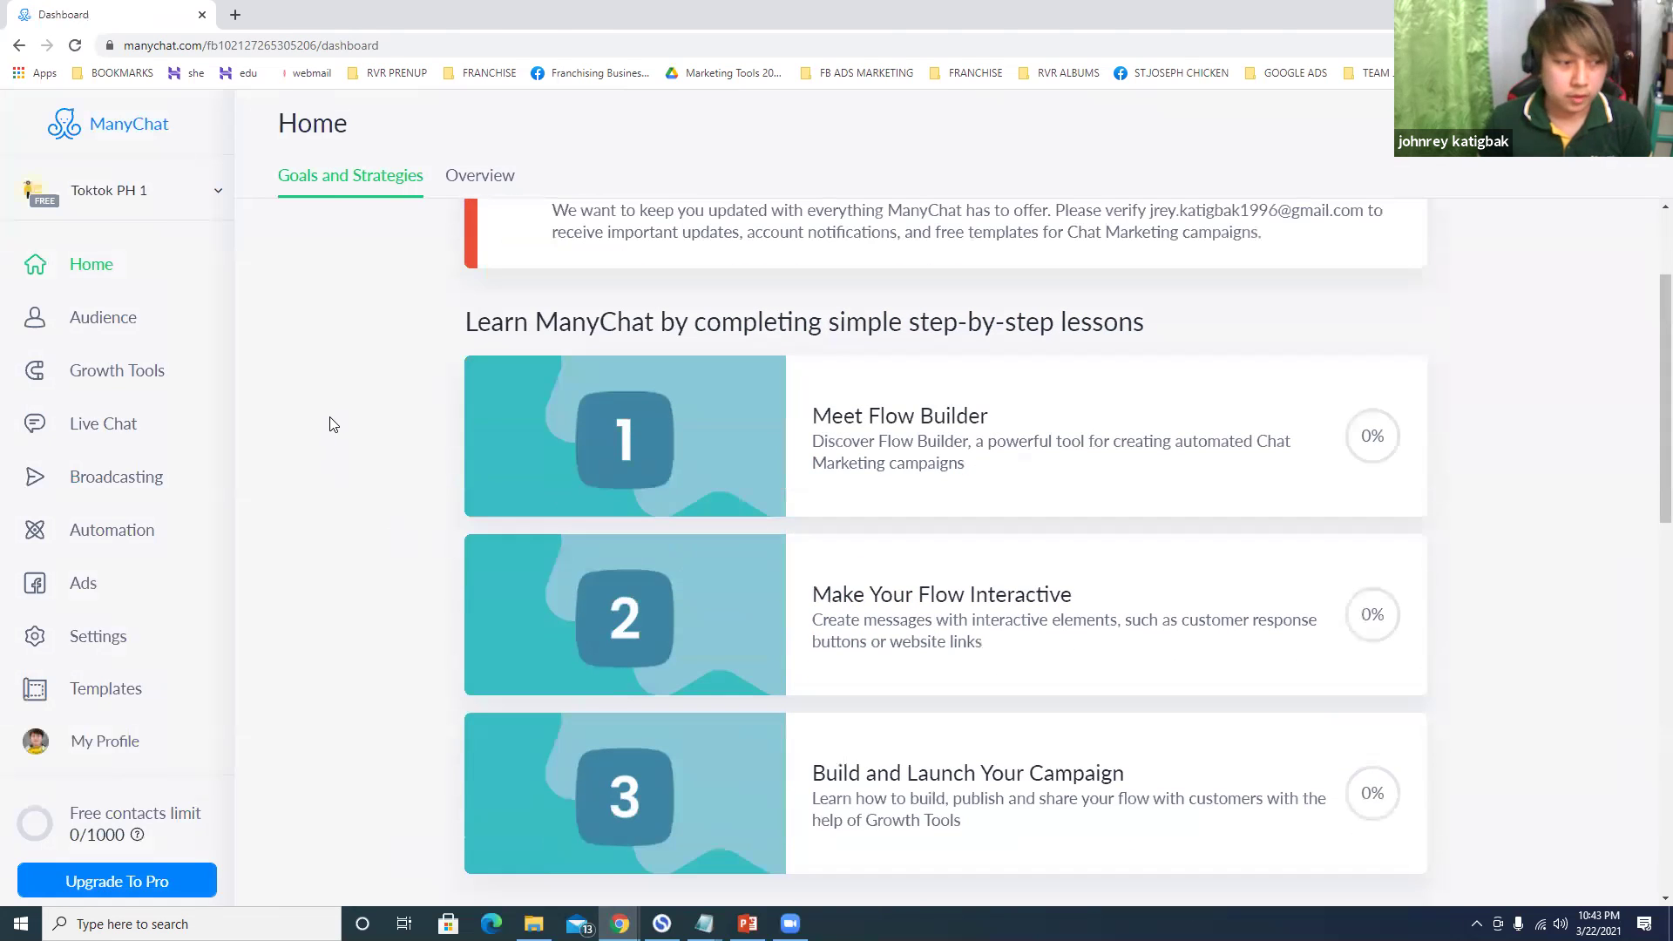
{"action": "left_click", "coordinate": [78, 541]}
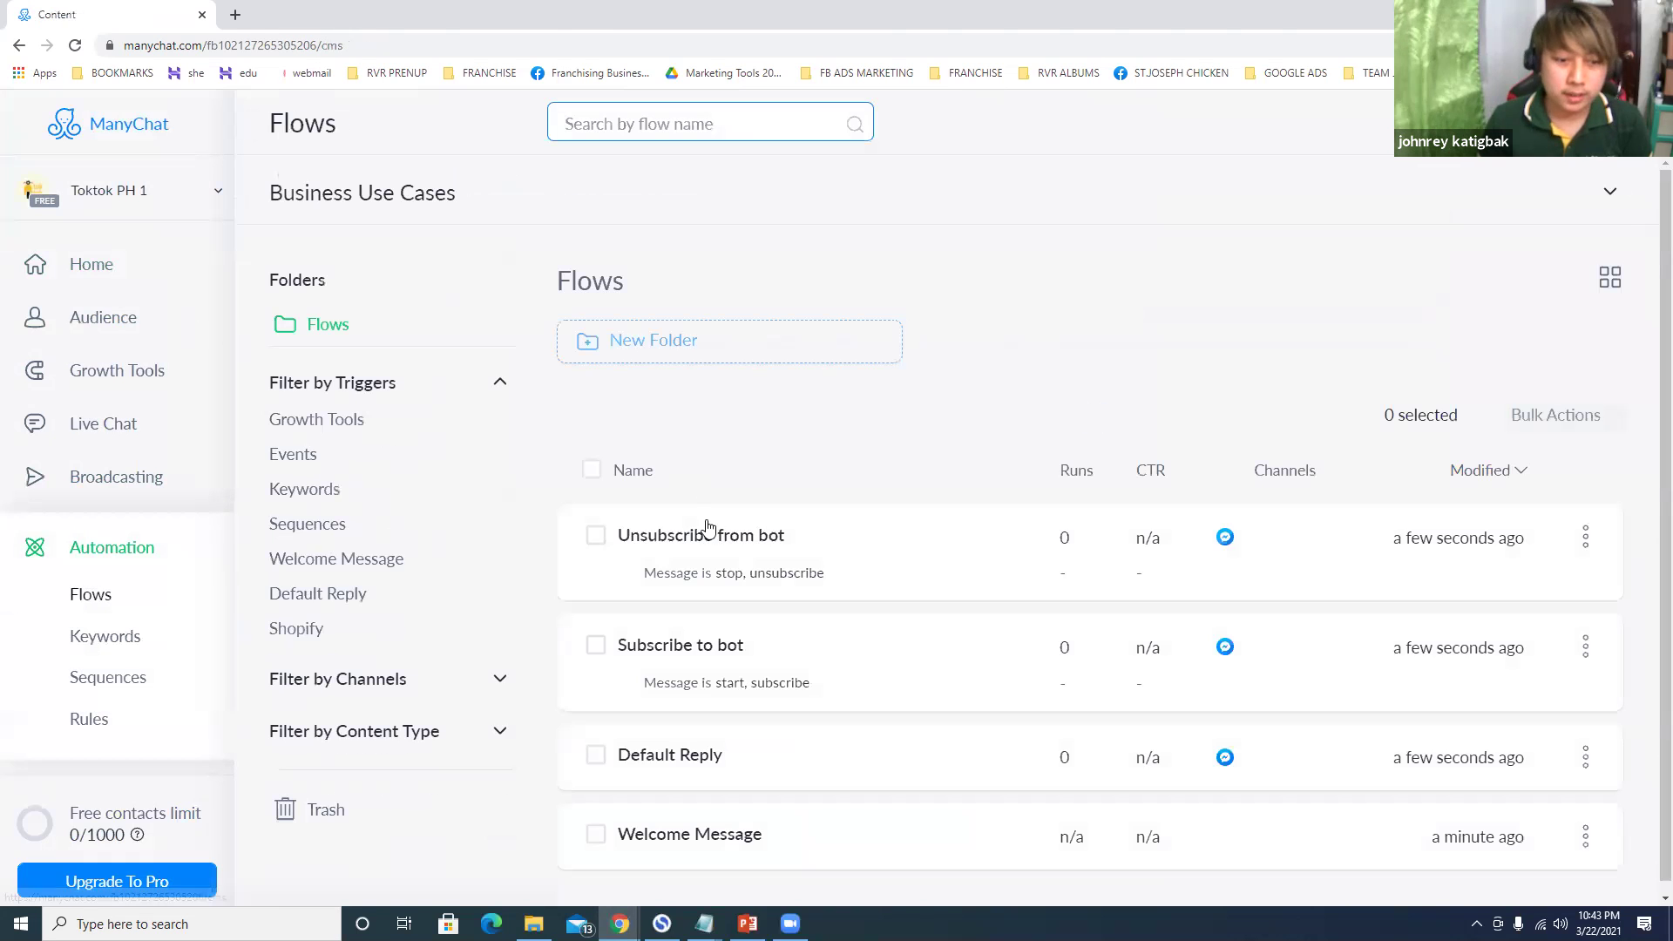
{"action": "scroll", "coordinate": [723, 697], "scroll_direction": "down", "scroll_amount": 1}
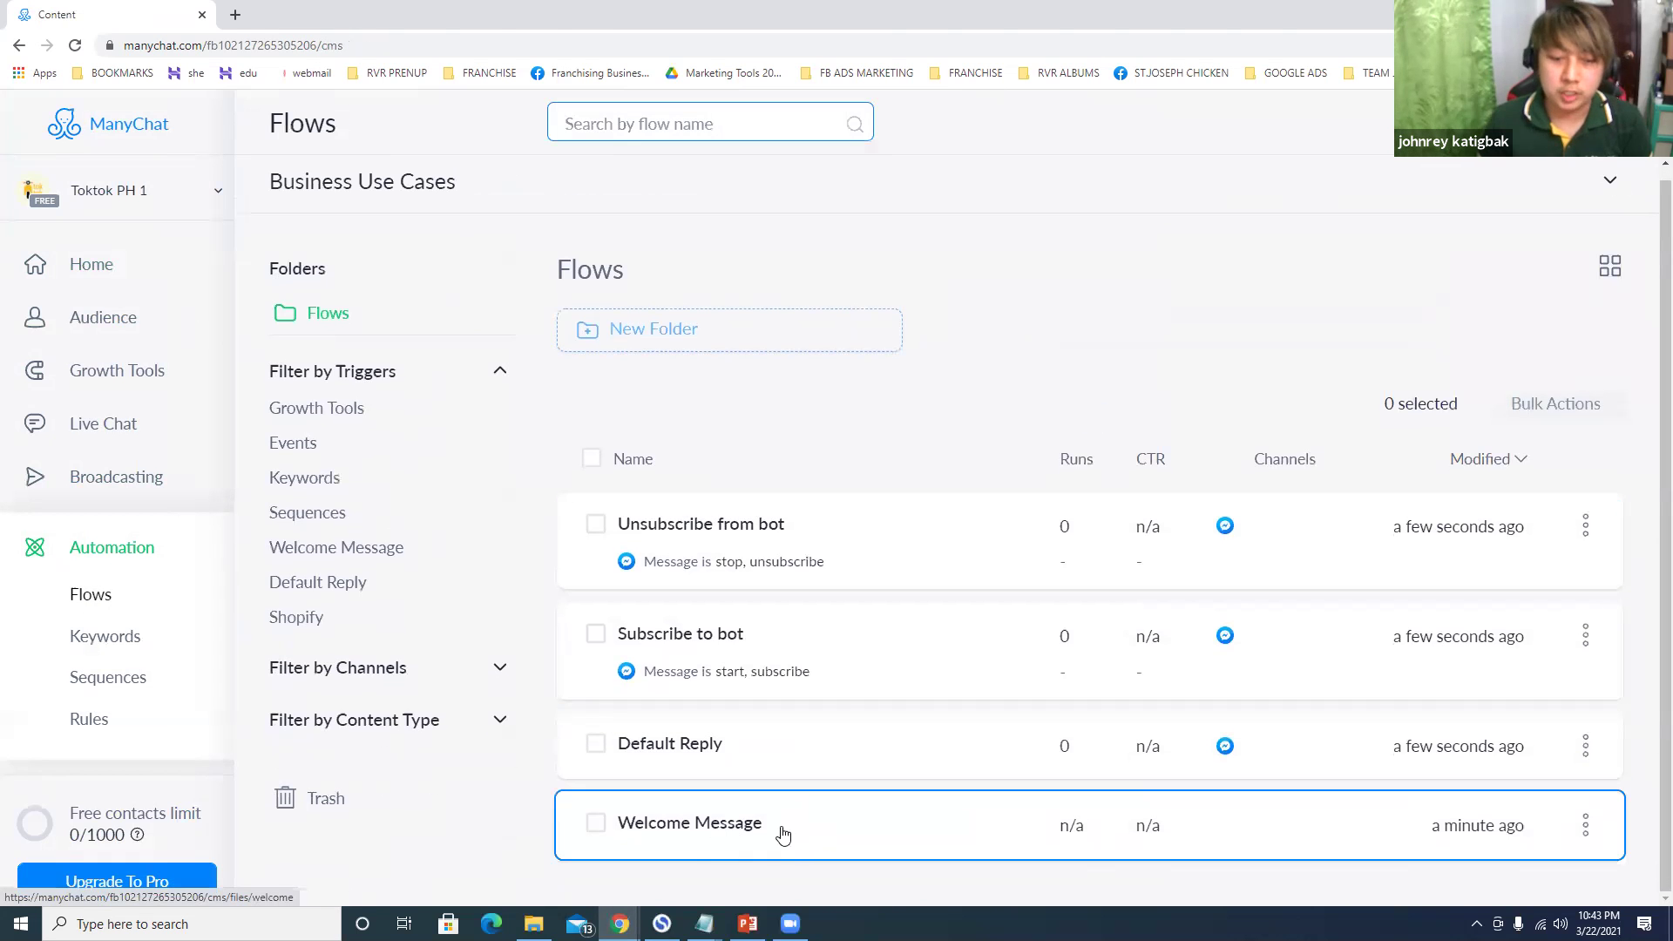
- Open the Welcome Message flow and drag its message step closer to the Starting Step
{"action": "left_click", "coordinate": [695, 835]}
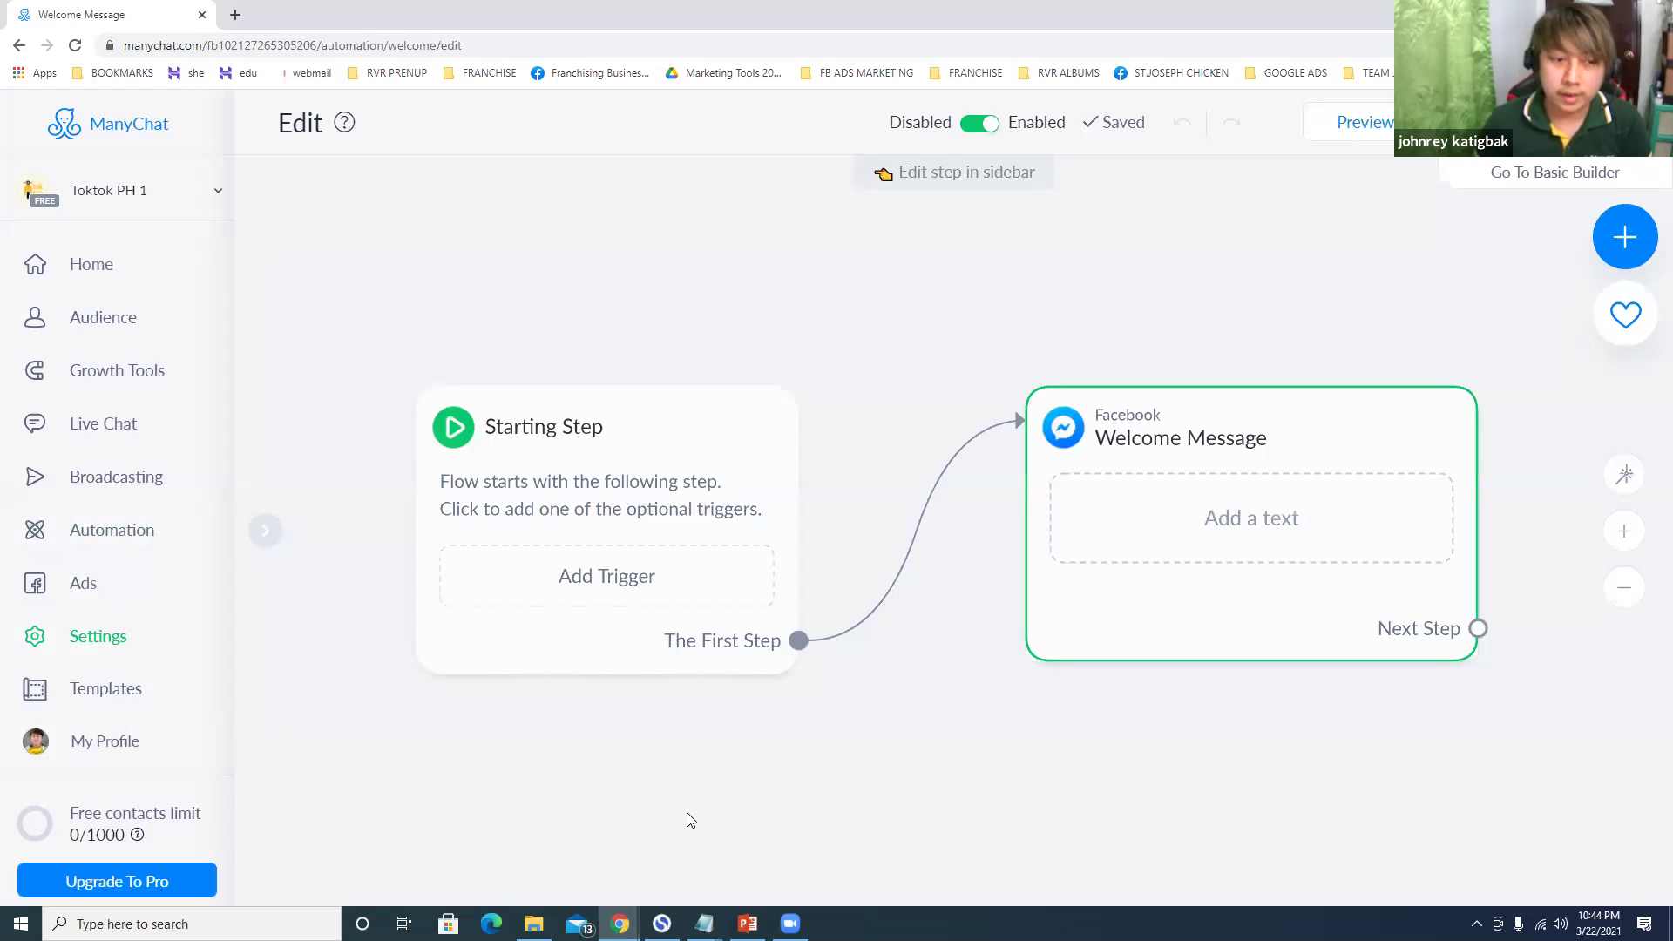
{"action": "left_click_drag", "start_coordinate": [360, 310], "coordinate": [416, 276]}
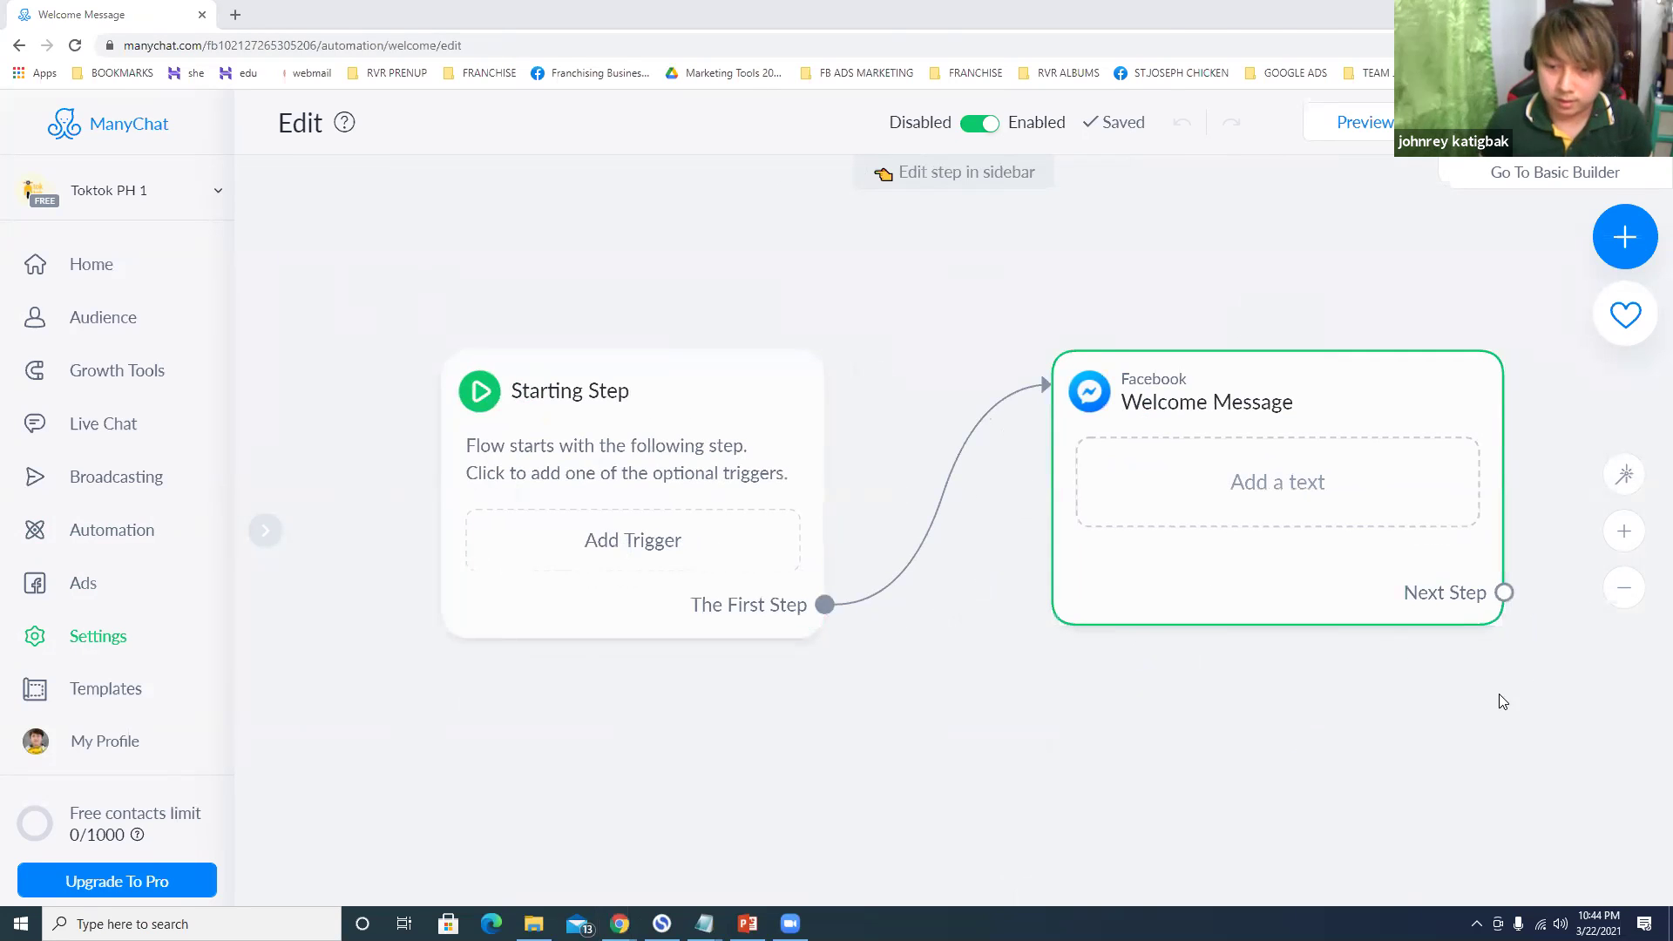
{"action": "left_click_drag", "start_coordinate": [1352, 388], "coordinate": [1270, 378]}
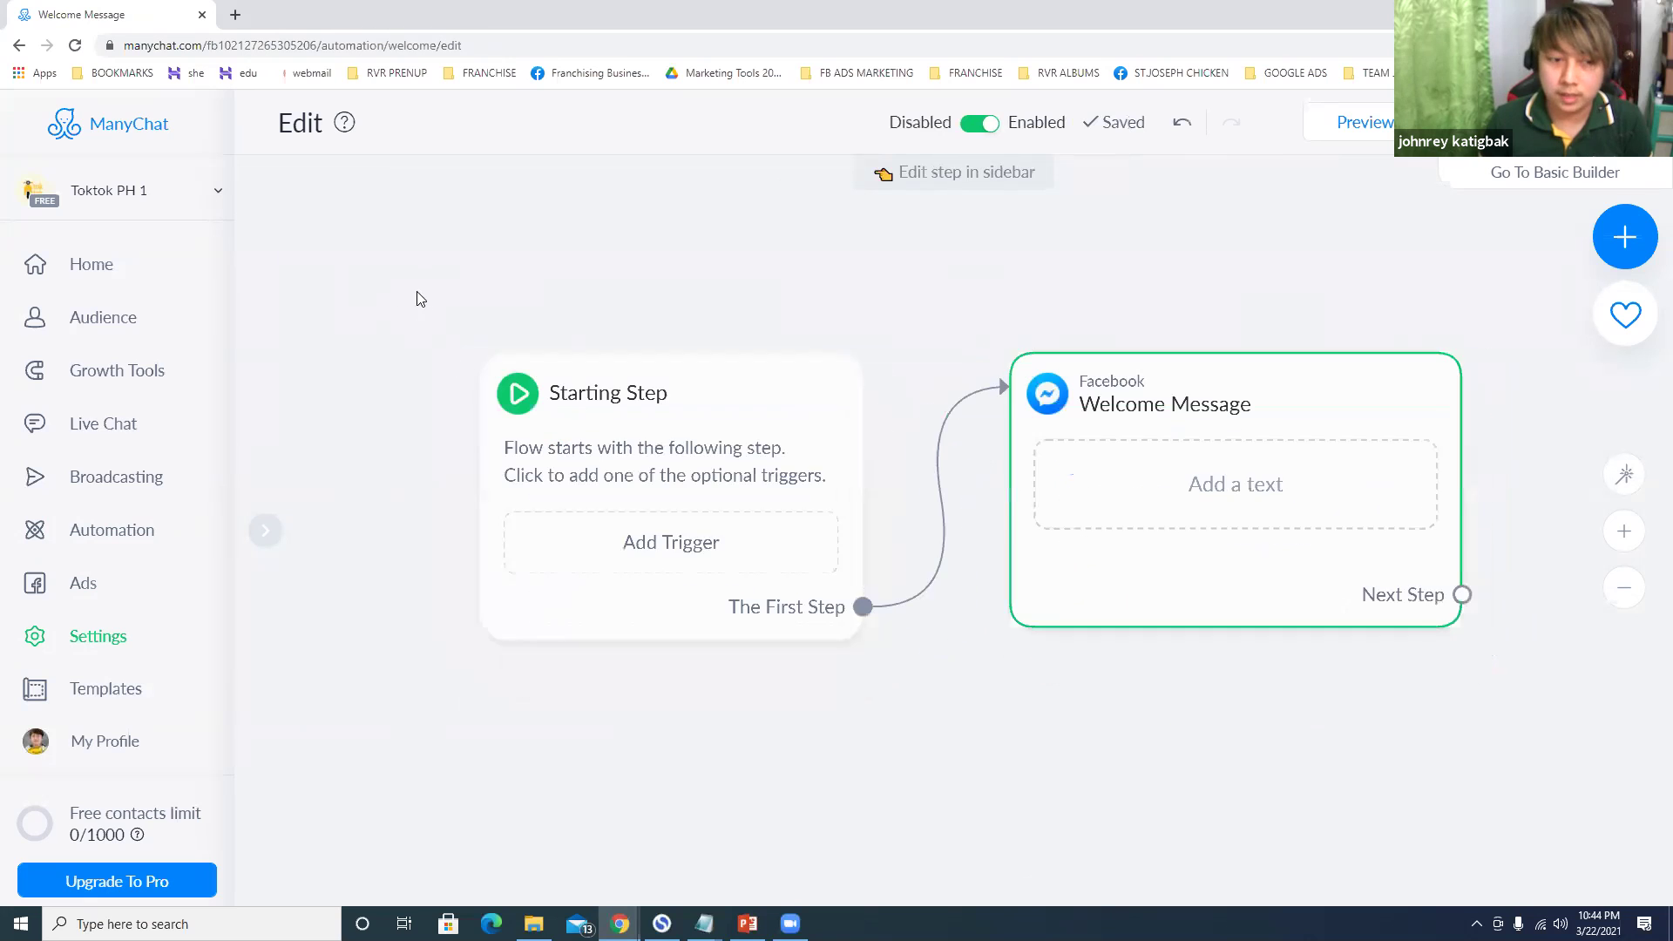
{"action": "left_click", "coordinate": [579, 385]}
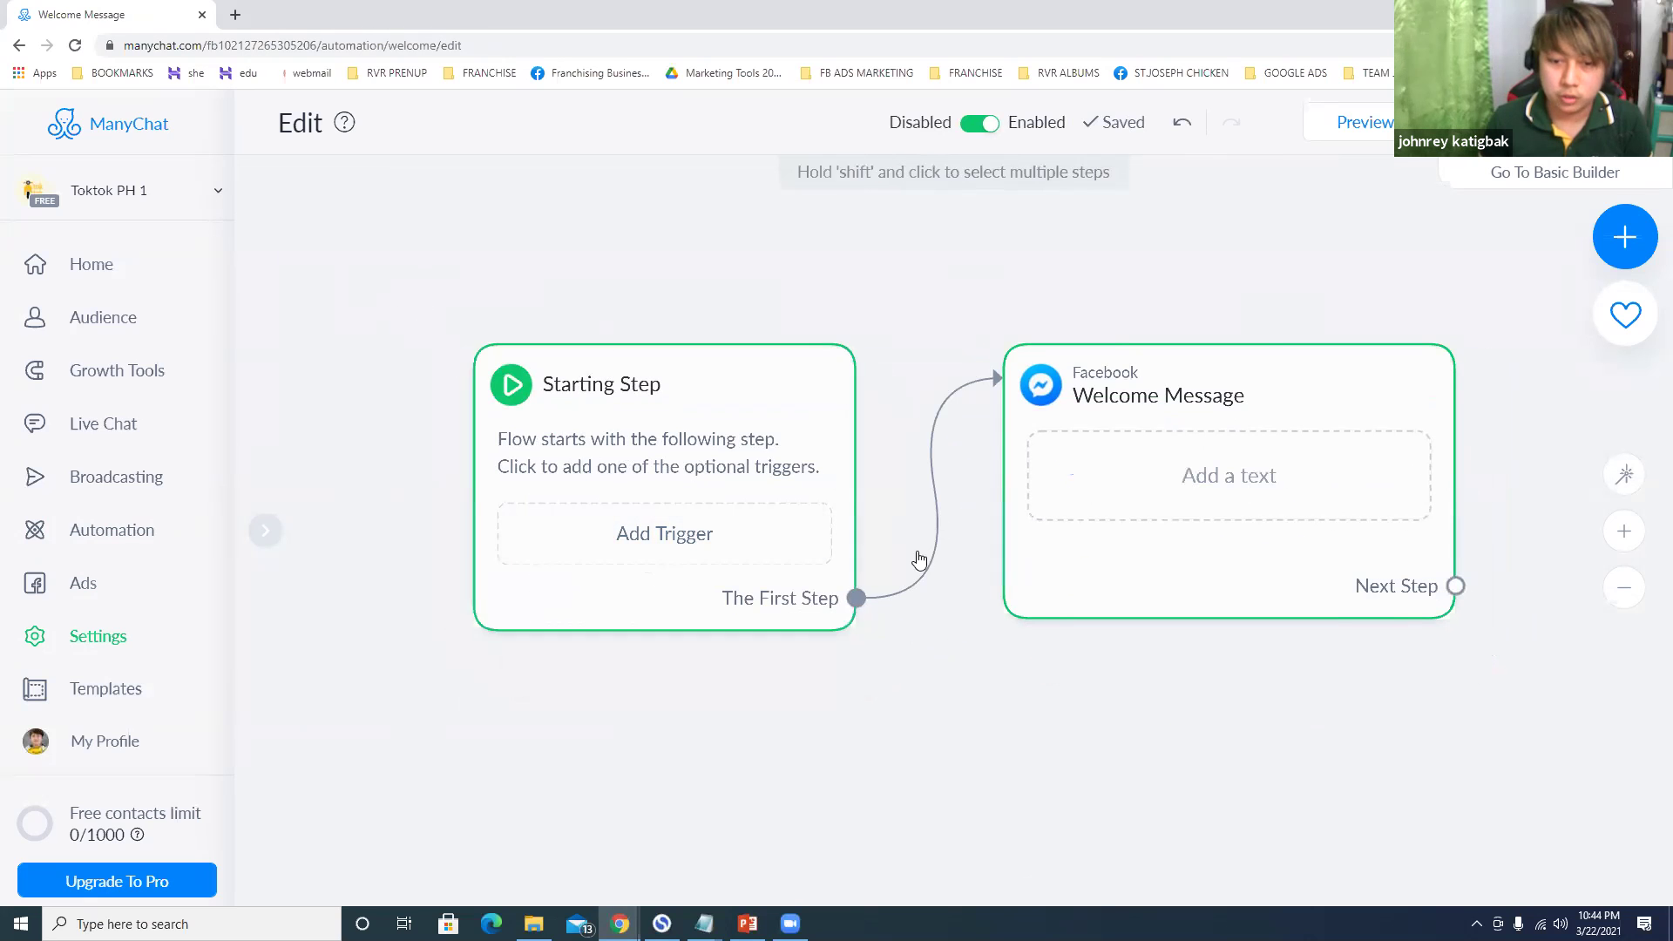
{"action": "left_click", "coordinate": [1151, 460]}
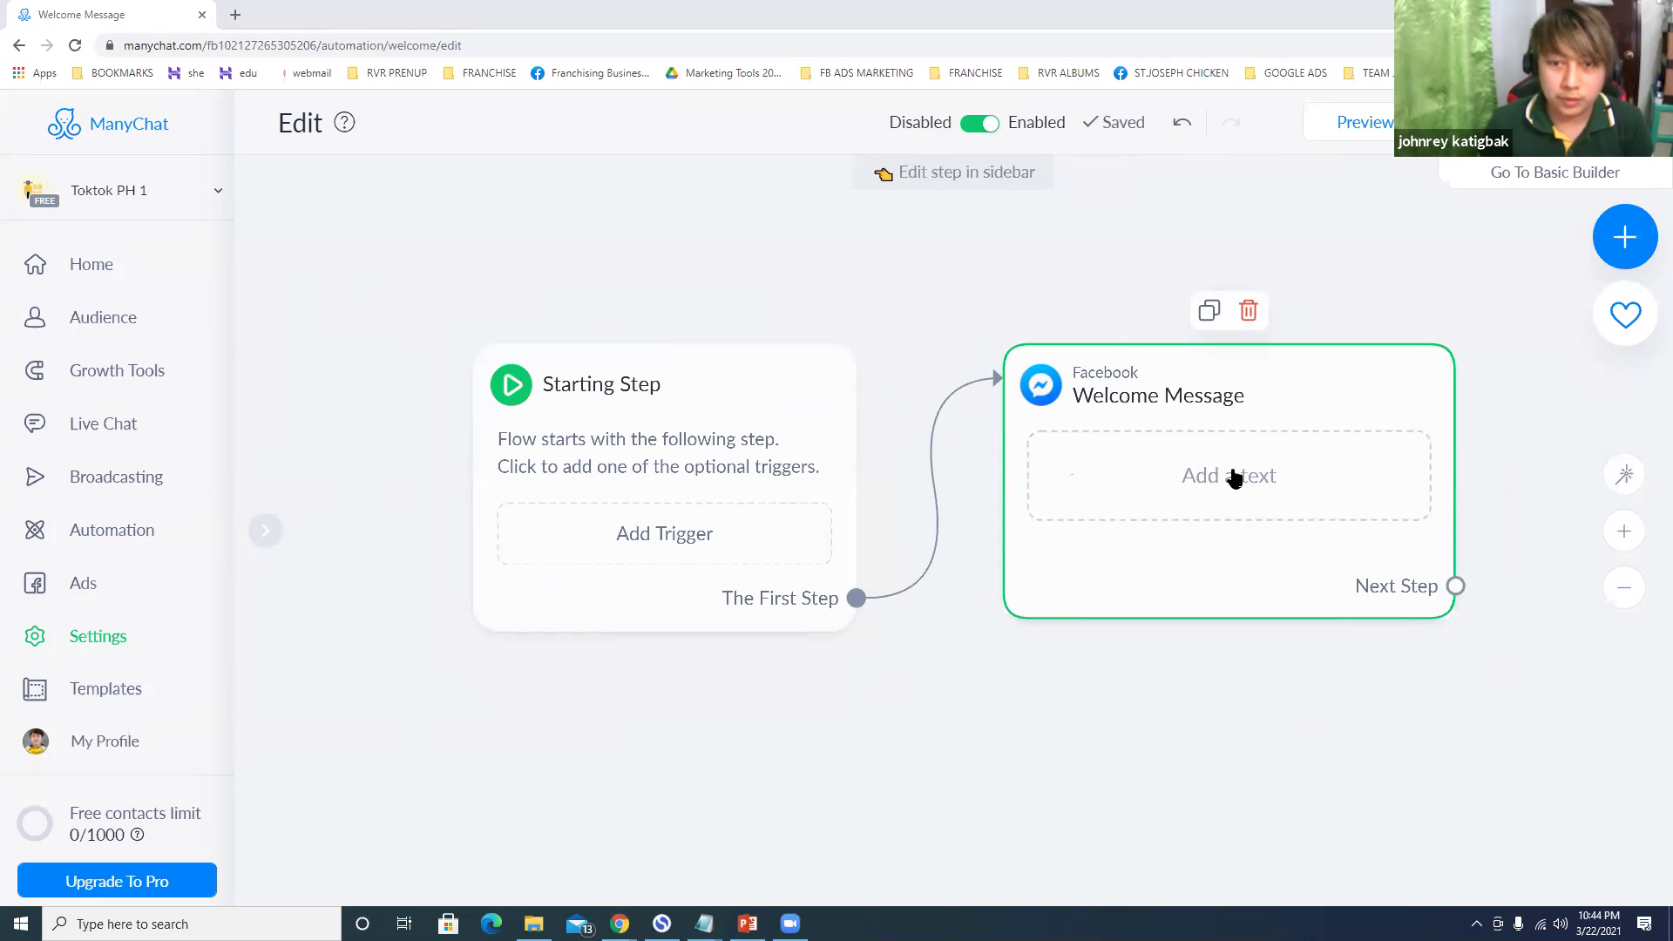
{"action": "mouse_move", "coordinate": [1145, 372]}
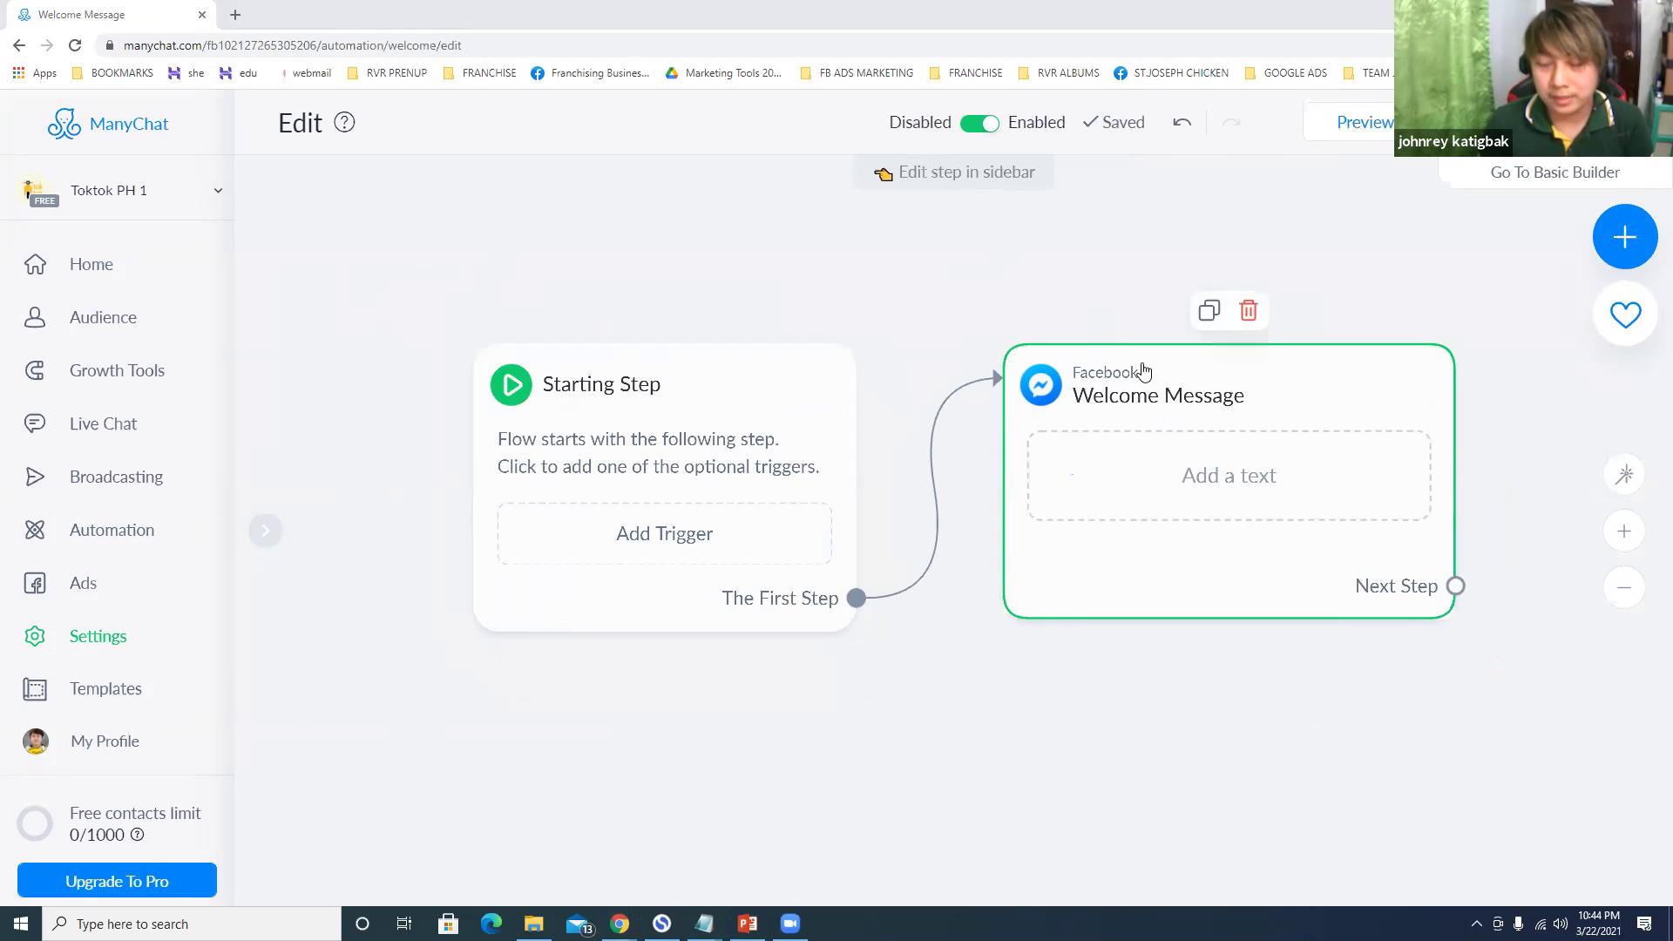
{"action": "left_click_drag", "start_coordinate": [1142, 381], "coordinate": [1085, 374]}
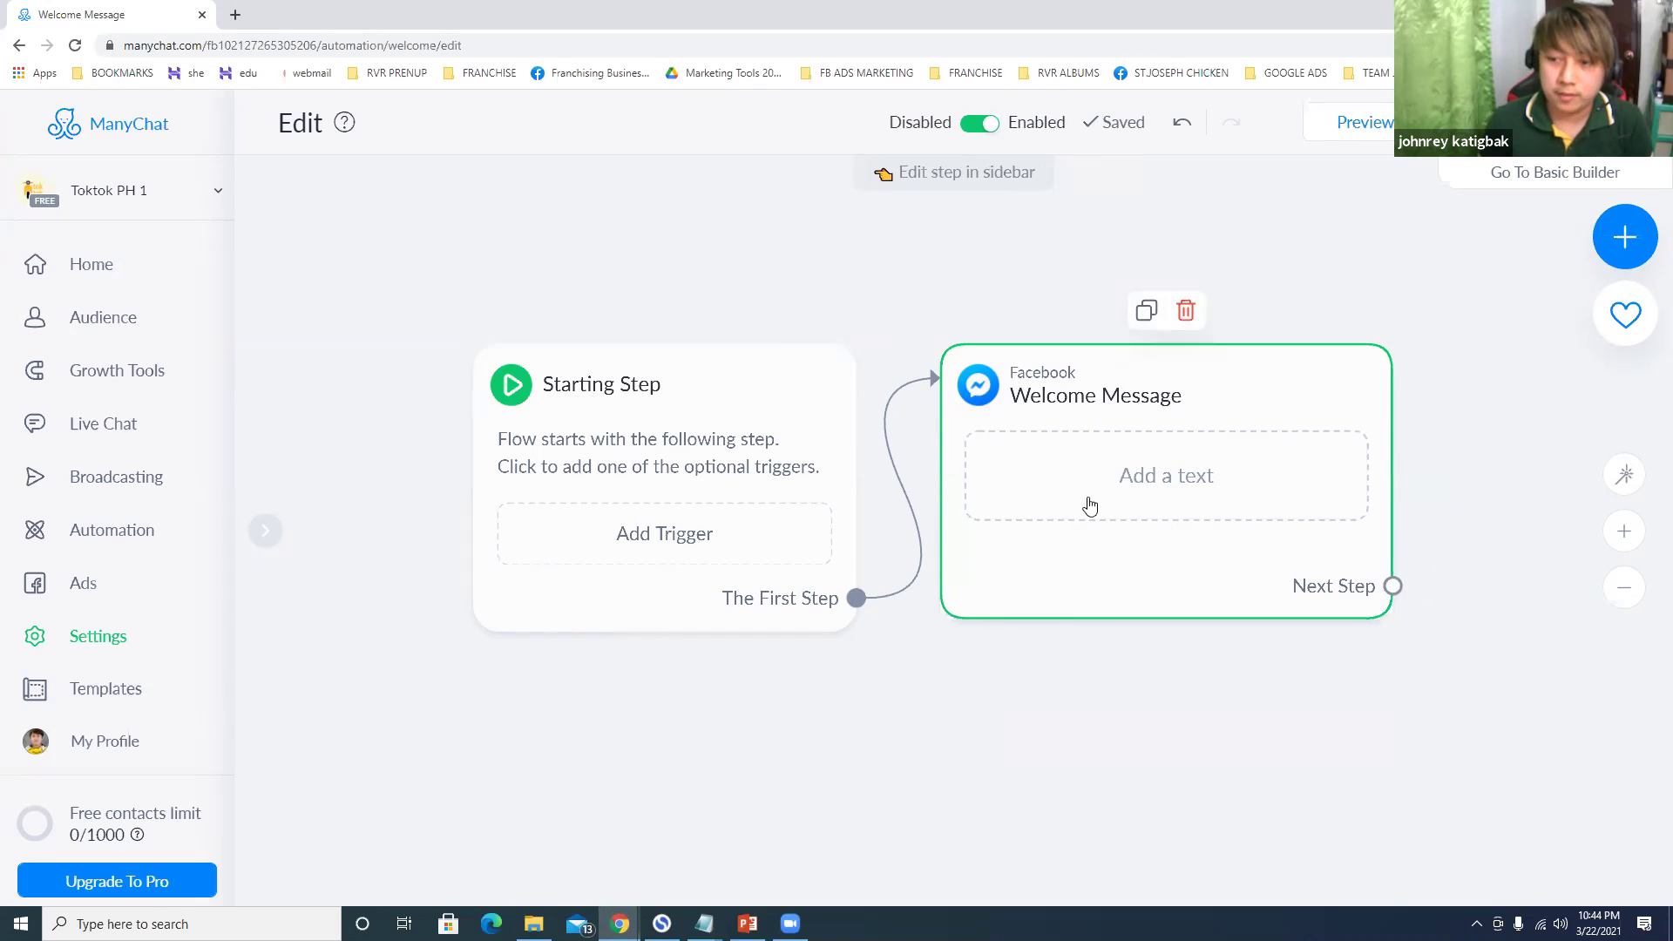
- Add a text to the Welcome Message step greeting the contact by name with 'This is sample message'
{"action": "left_click", "coordinate": [1137, 491]}
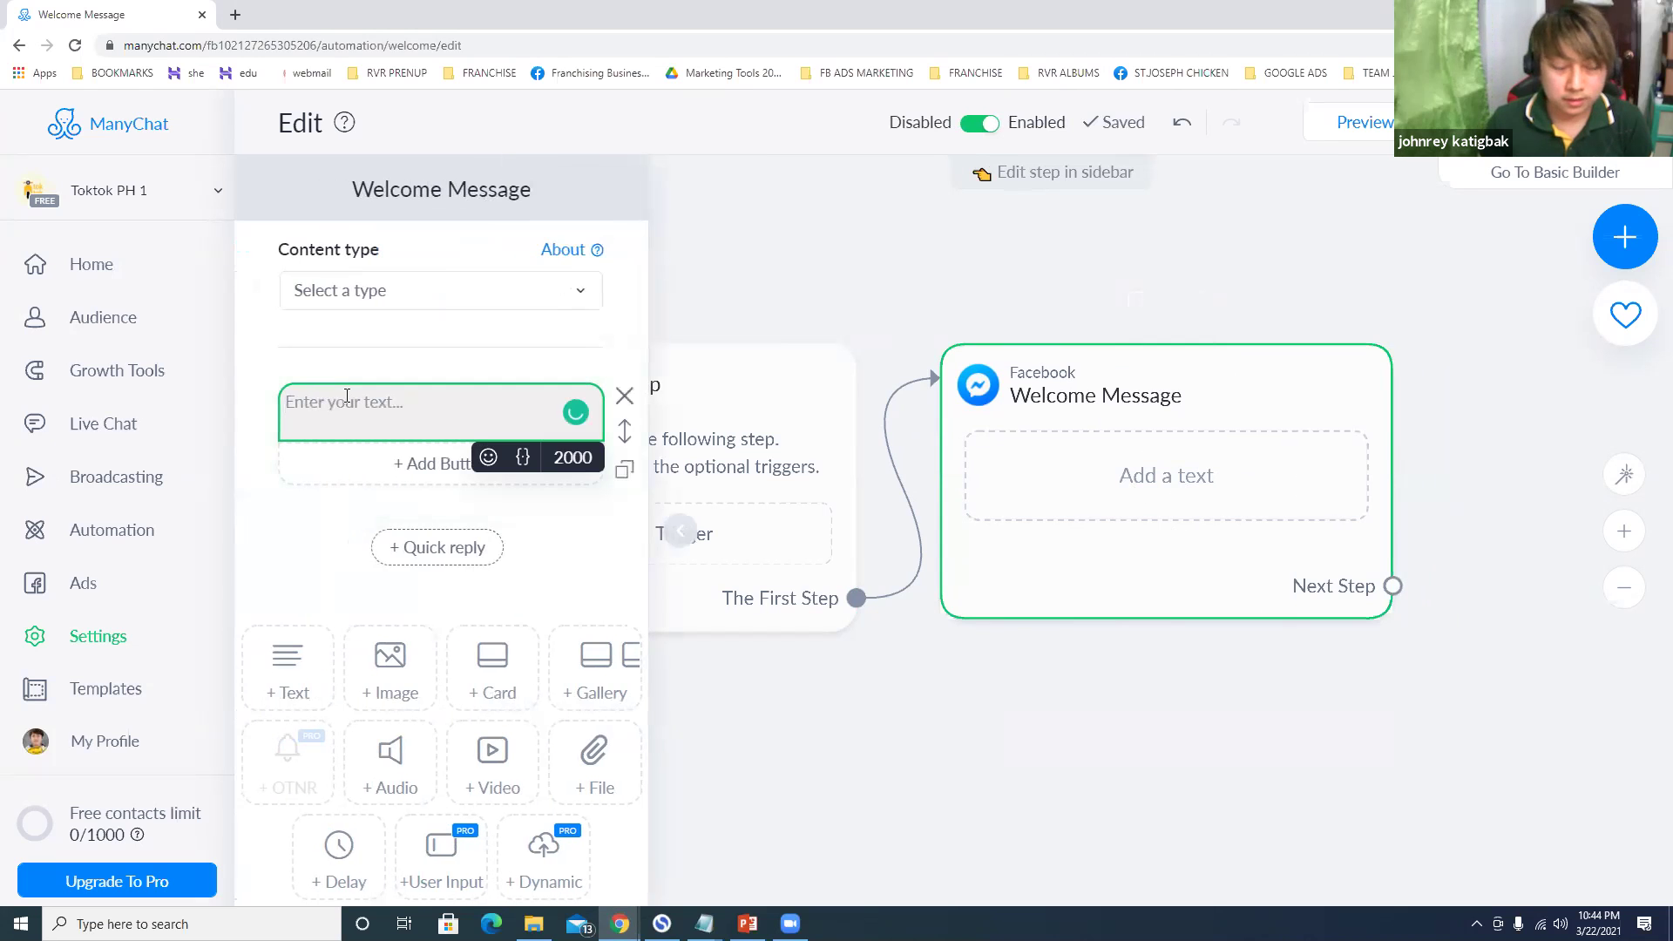
{"action": "type", "text": "Hi John "}
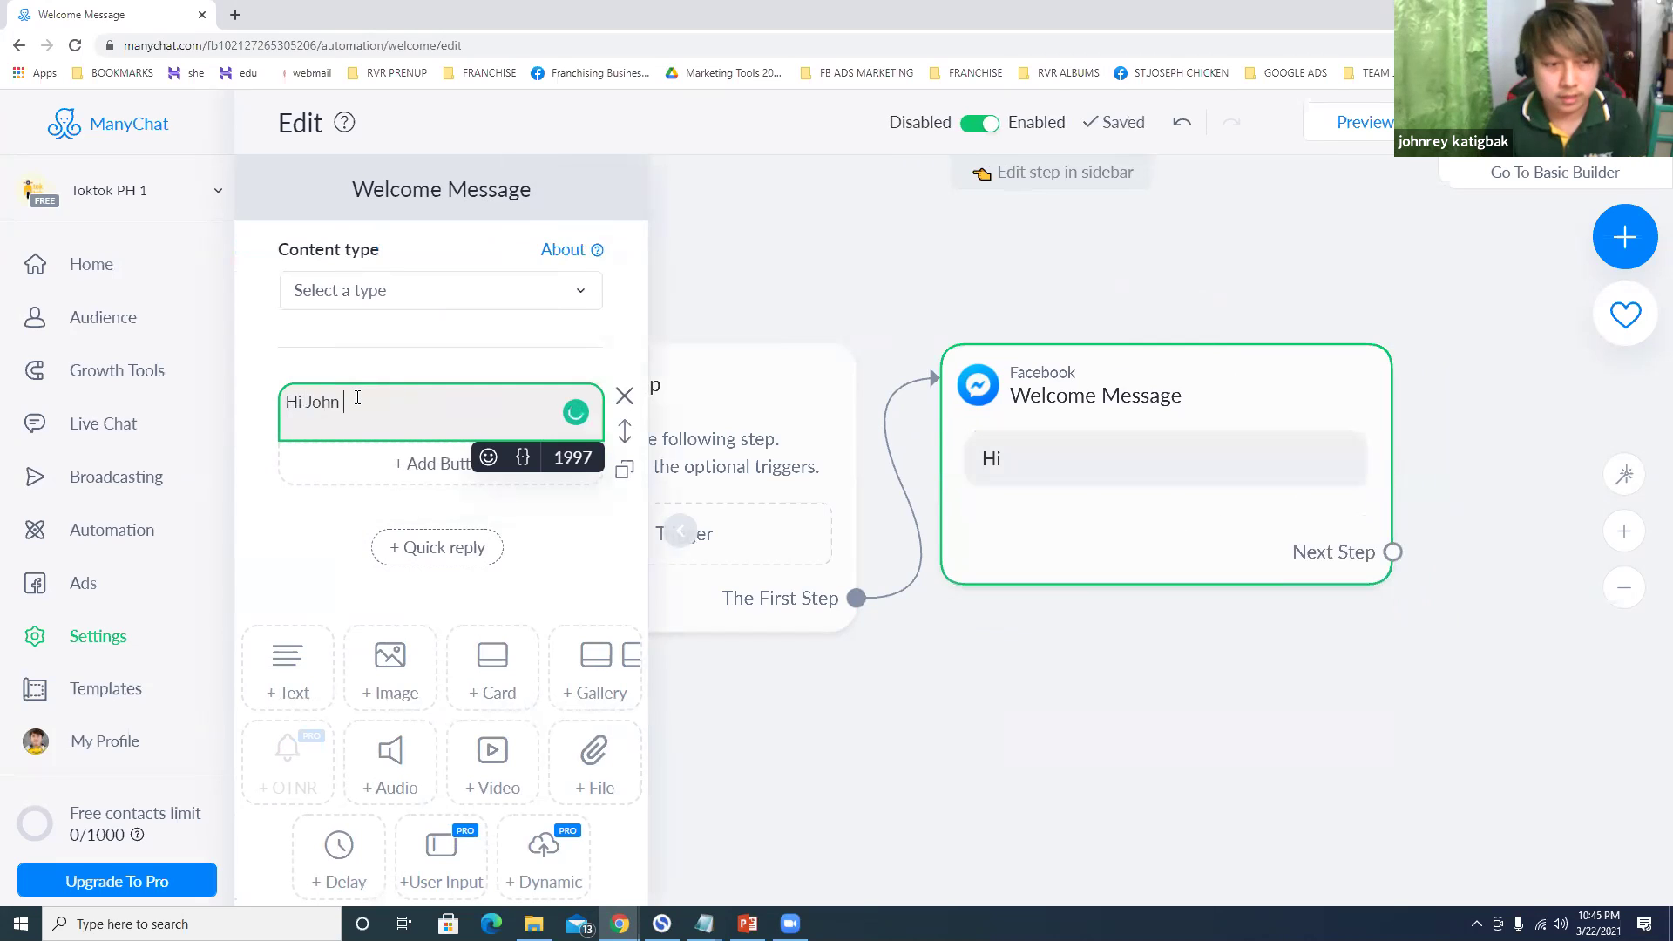
{"action": "type", "text": "Rey, This is sample t"}
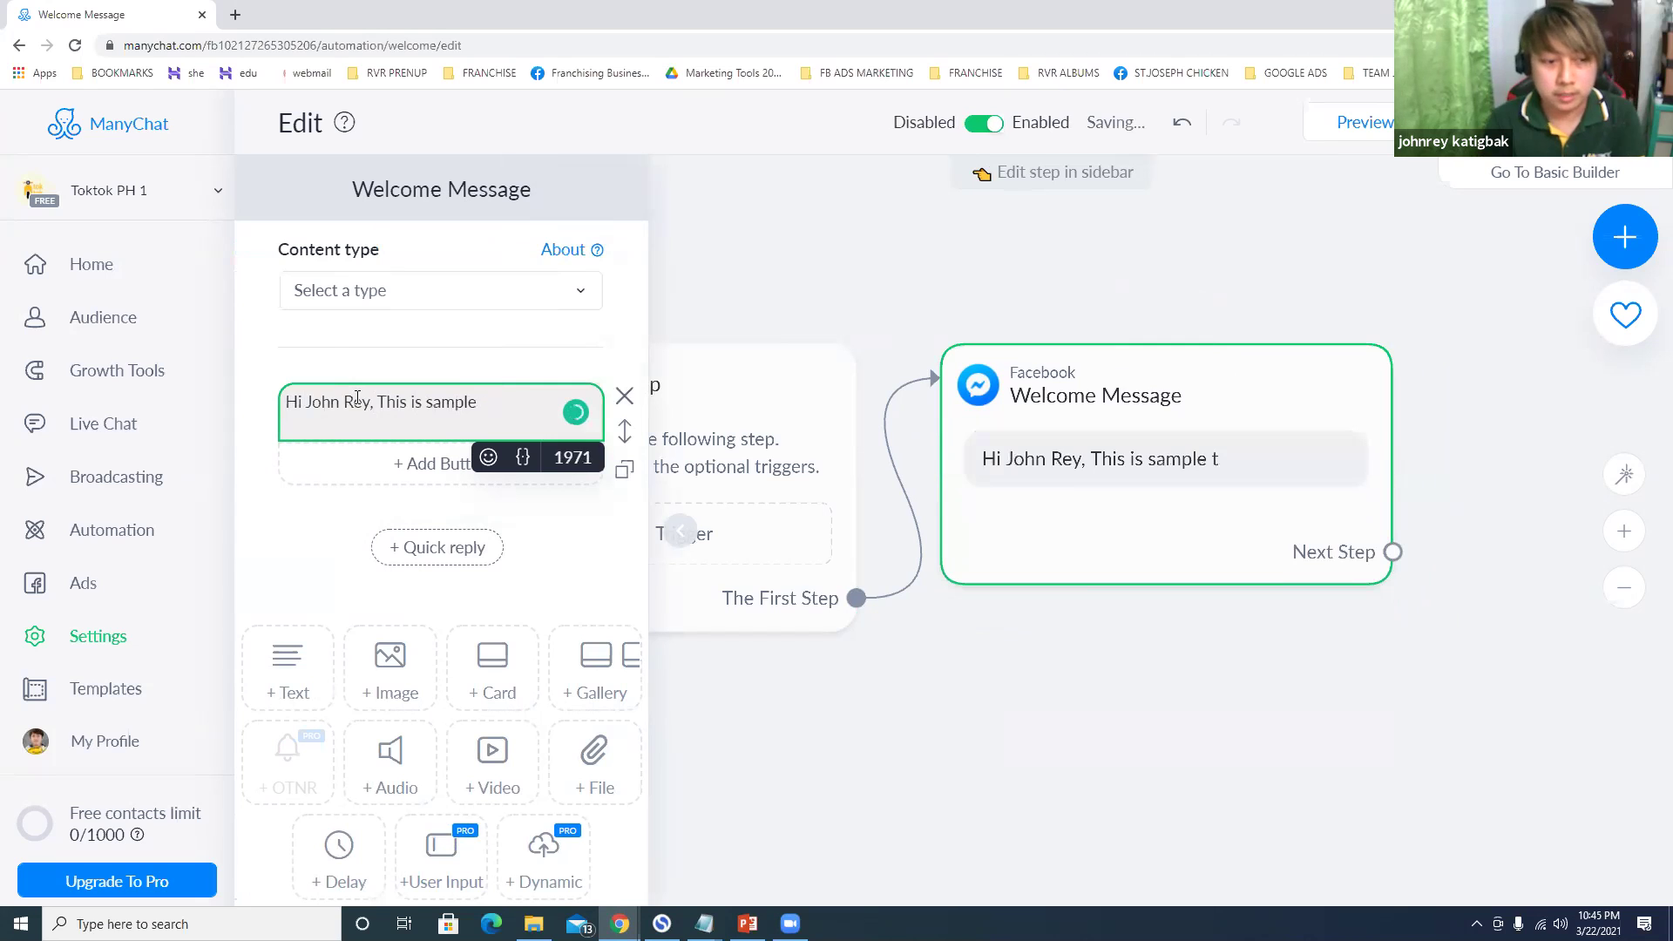
{"action": "left_click", "coordinate": [957, 299]}
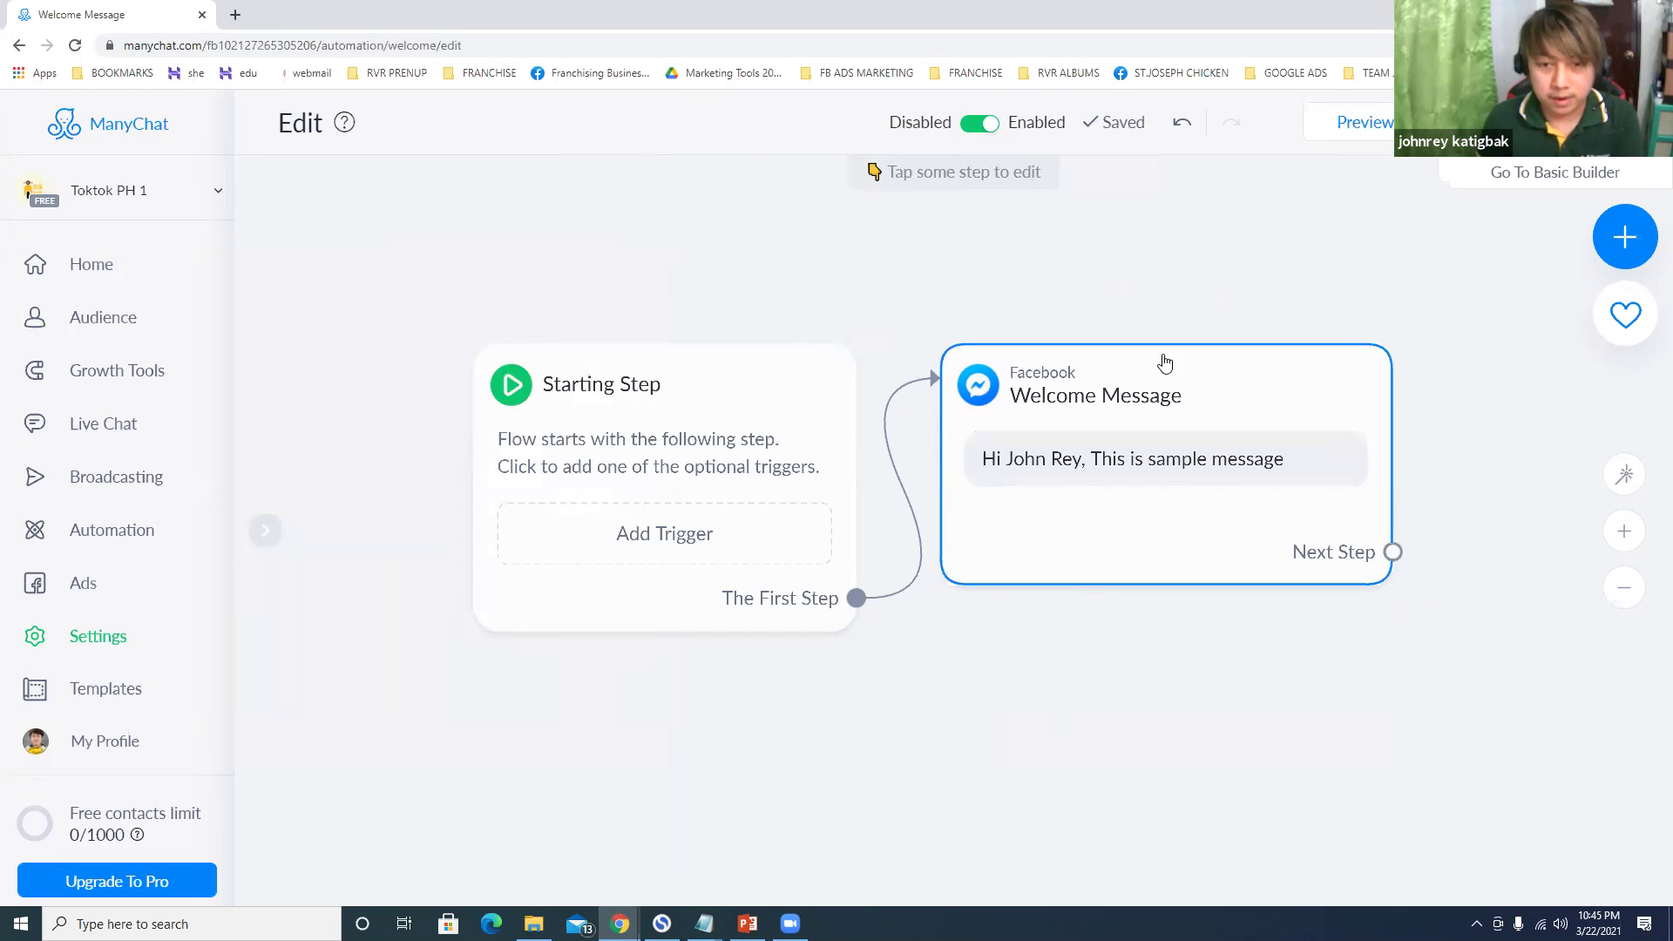
{"action": "left_click_drag", "start_coordinate": [1162, 383], "coordinate": [1159, 372]}
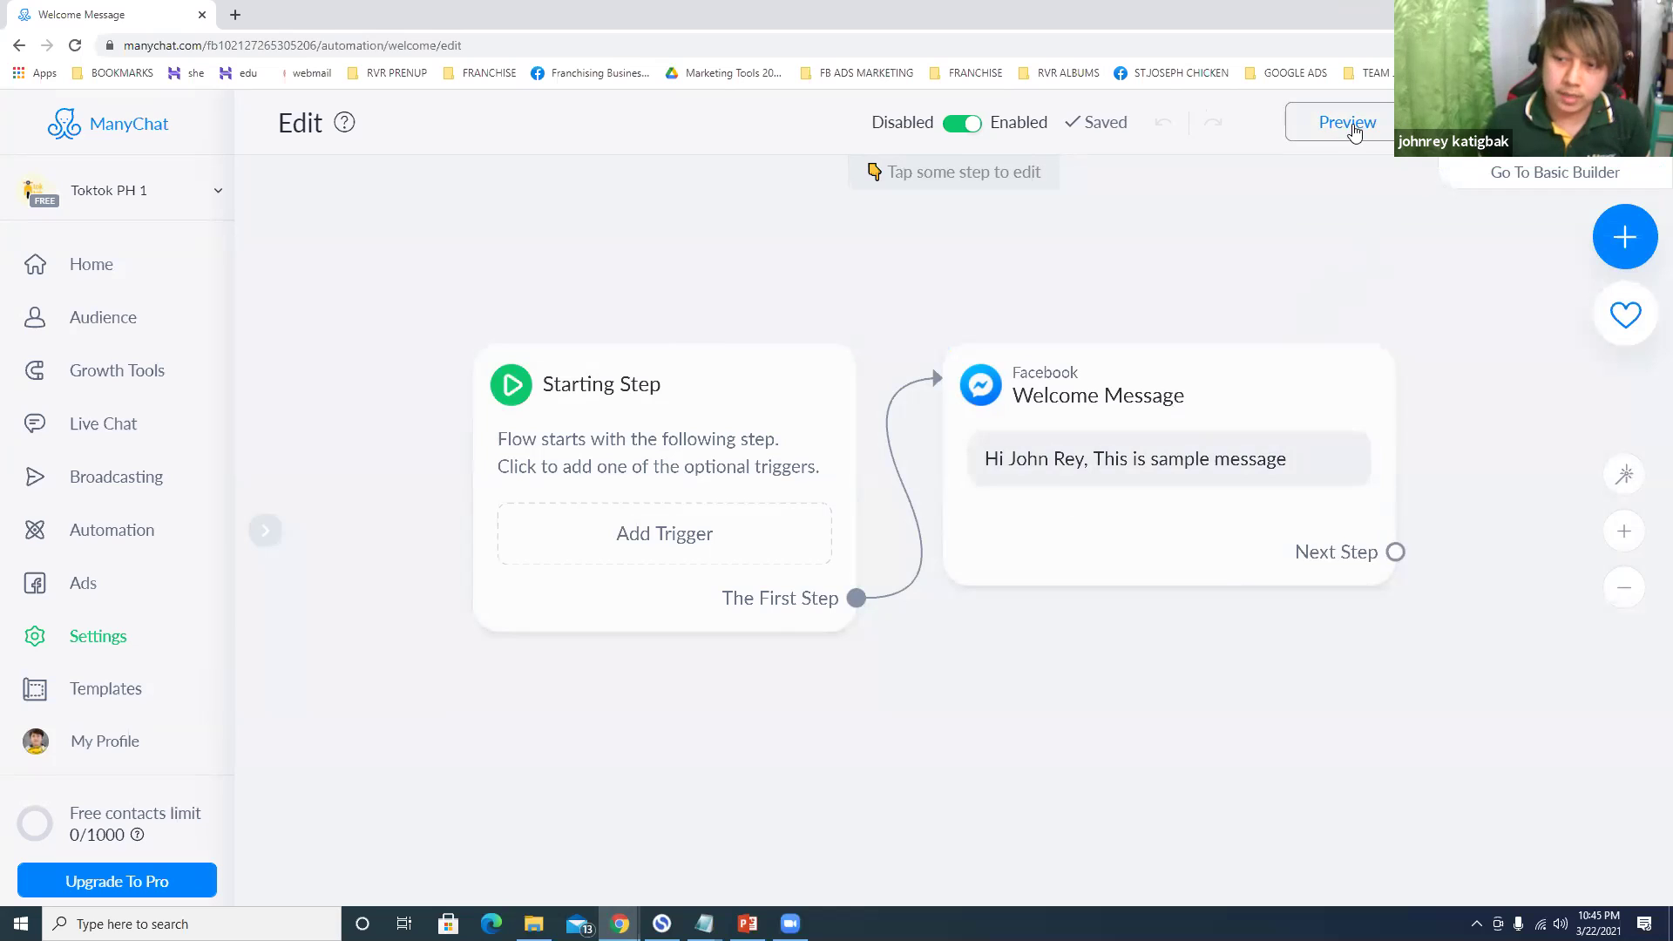
- Send the Welcome Message flow preview to Messenger, then minimize the browser to the desktop
{"action": "left_click", "coordinate": [1317, 122]}
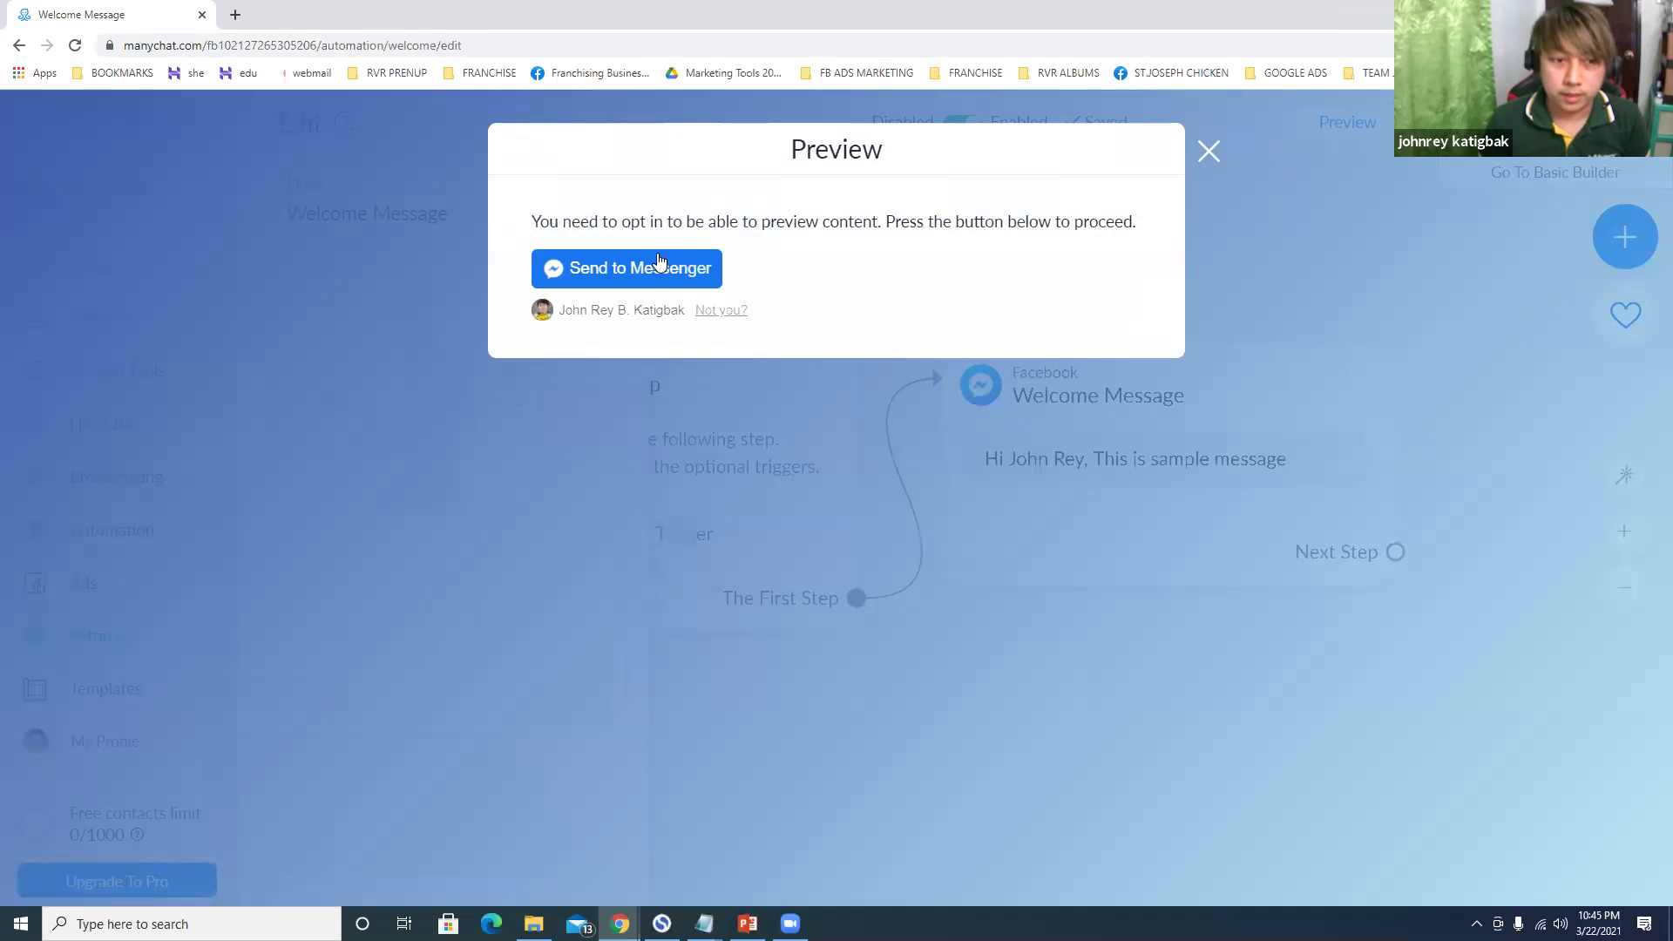
{"action": "left_click", "coordinate": [652, 269]}
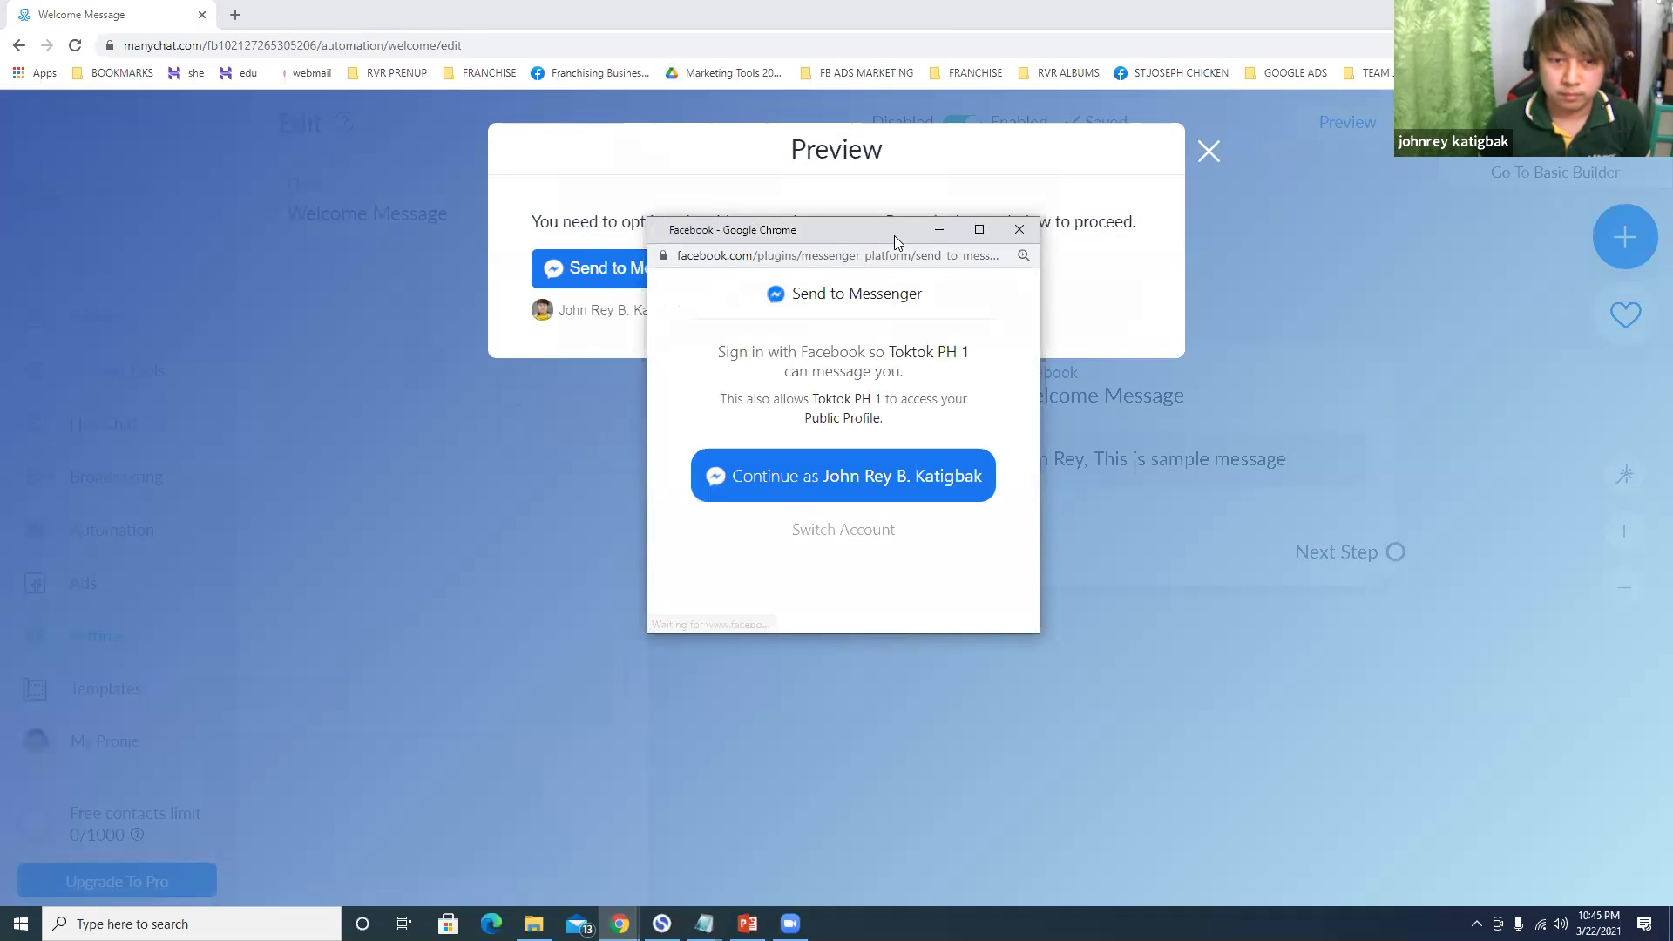
{"action": "left_click_drag", "start_coordinate": [894, 235], "coordinate": [1083, 319]}
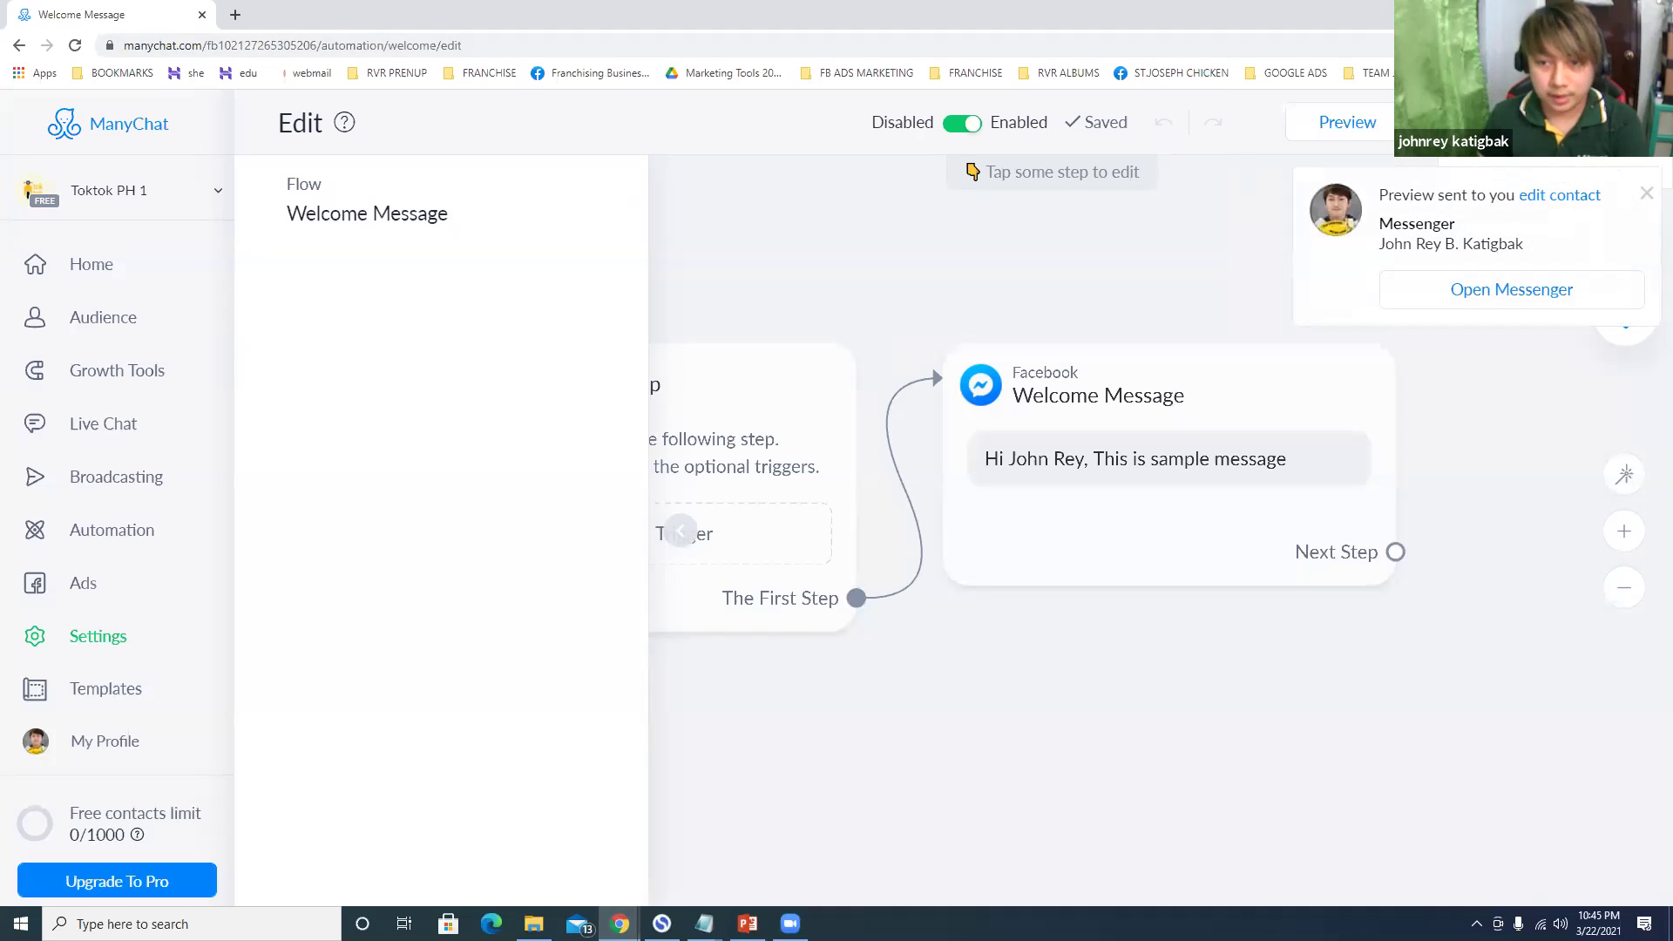
{"action": "key", "text": "super+d"}
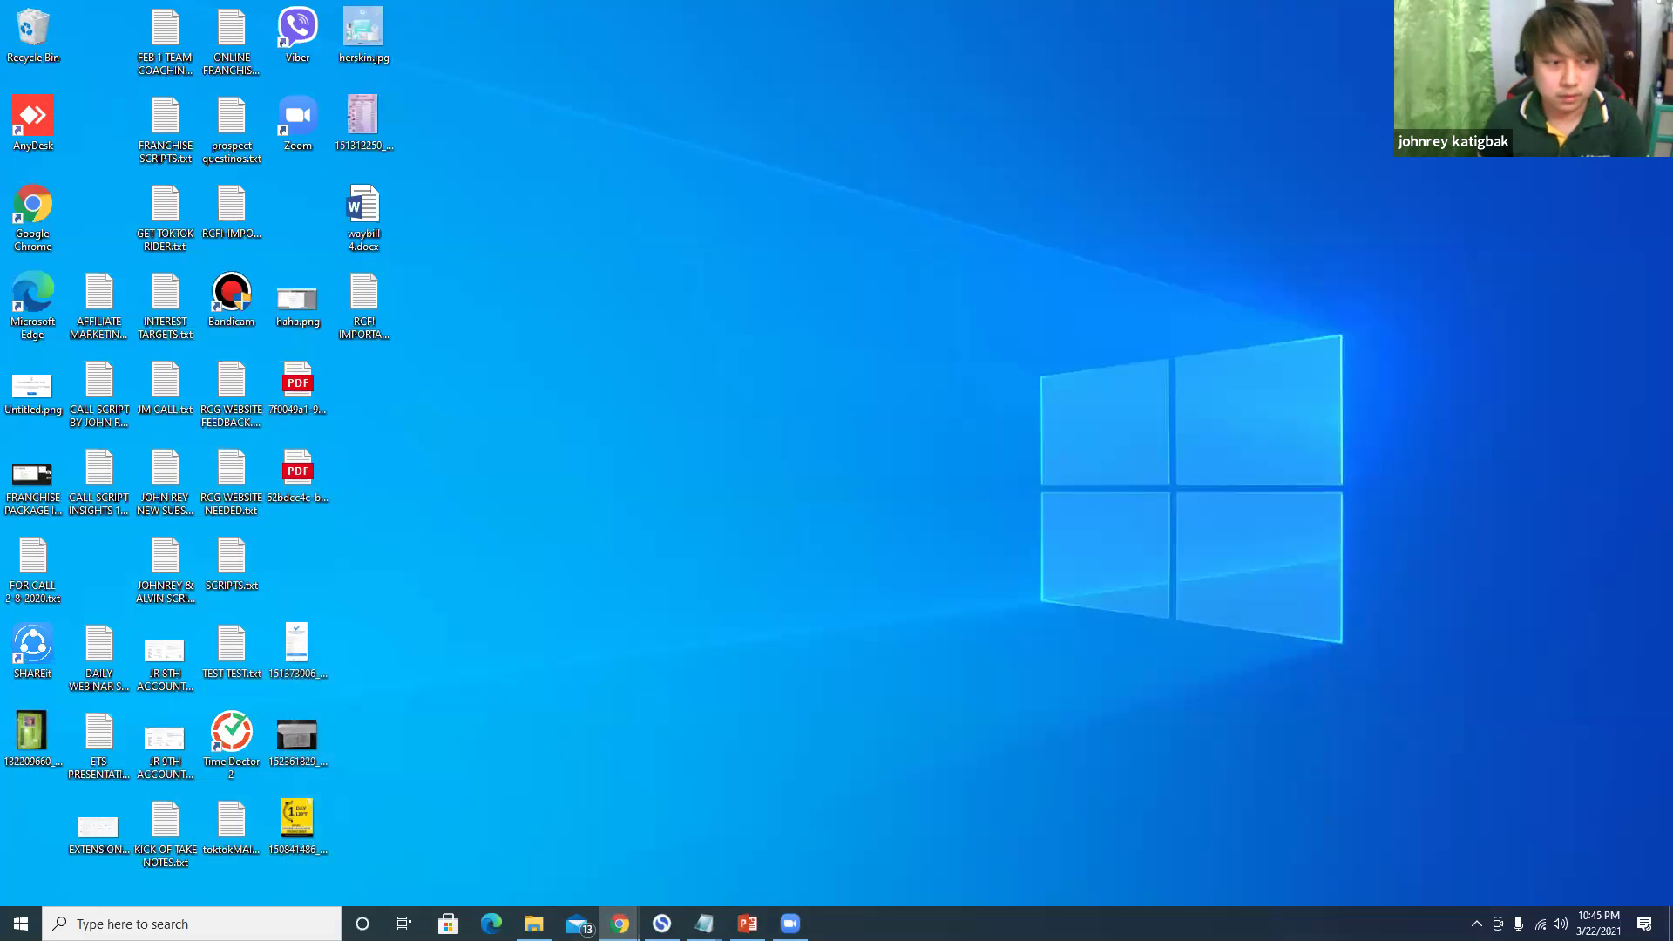
- Open the Toktok PH 1 Messenger conversation and check the received 'This is sample message' greeting
{"action": "key", "text": "alt+Tab"}
{"action": "key", "text": "ctrl+Tab"}
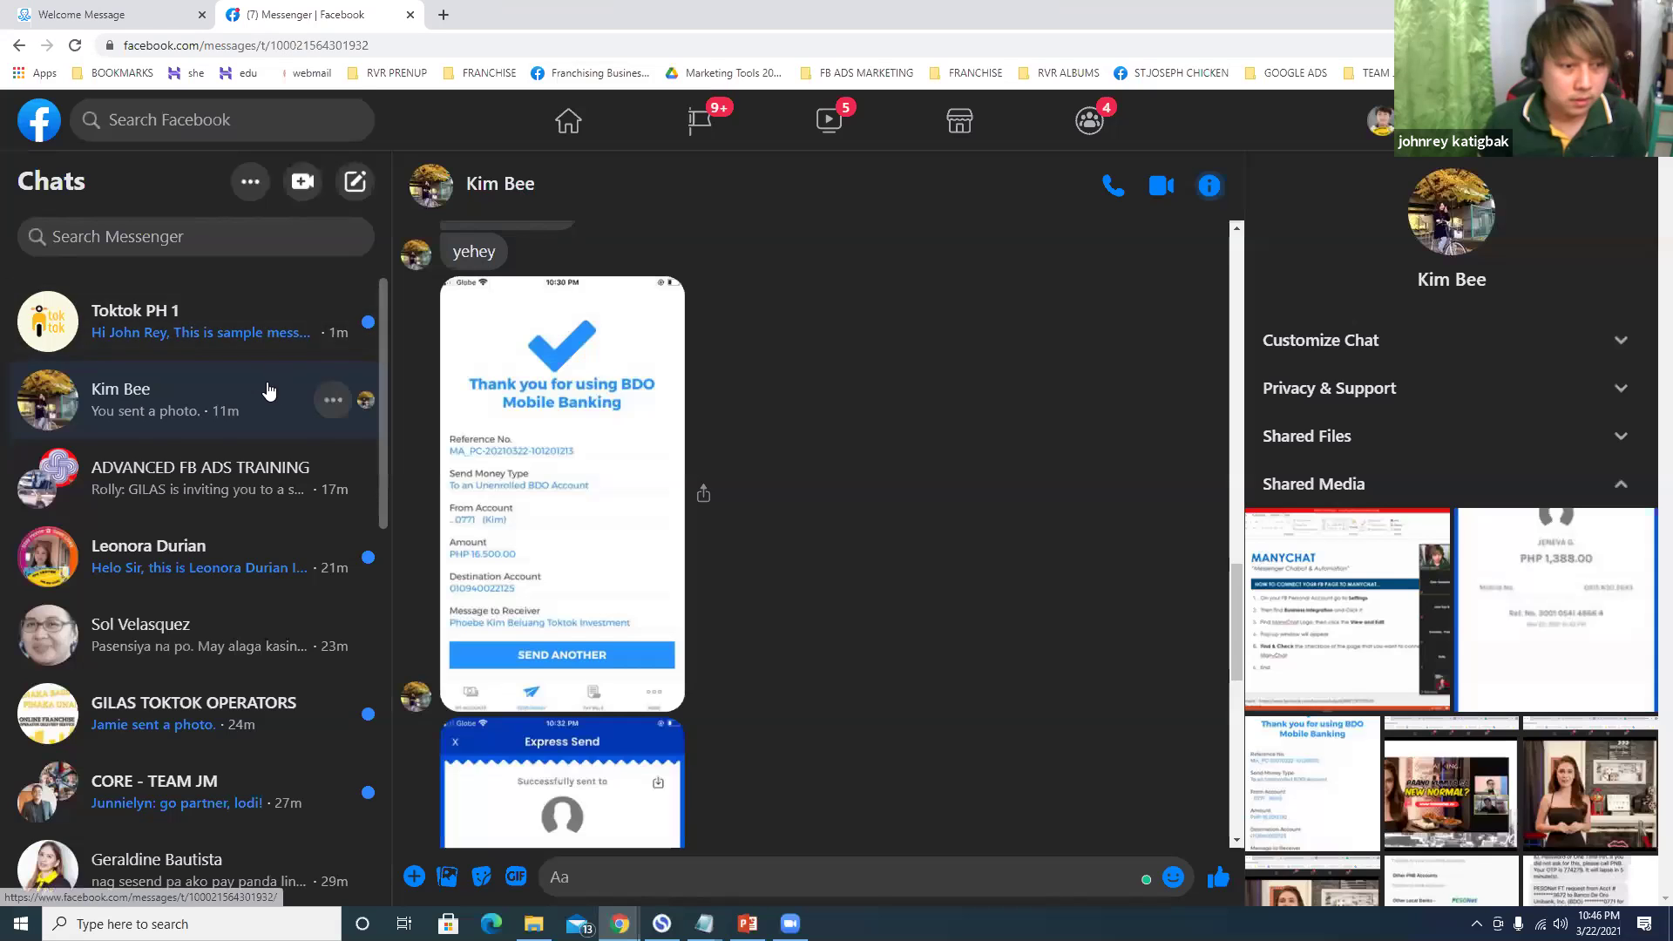
{"action": "scroll", "coordinate": [273, 383], "scroll_direction": "down", "scroll_amount": 3}
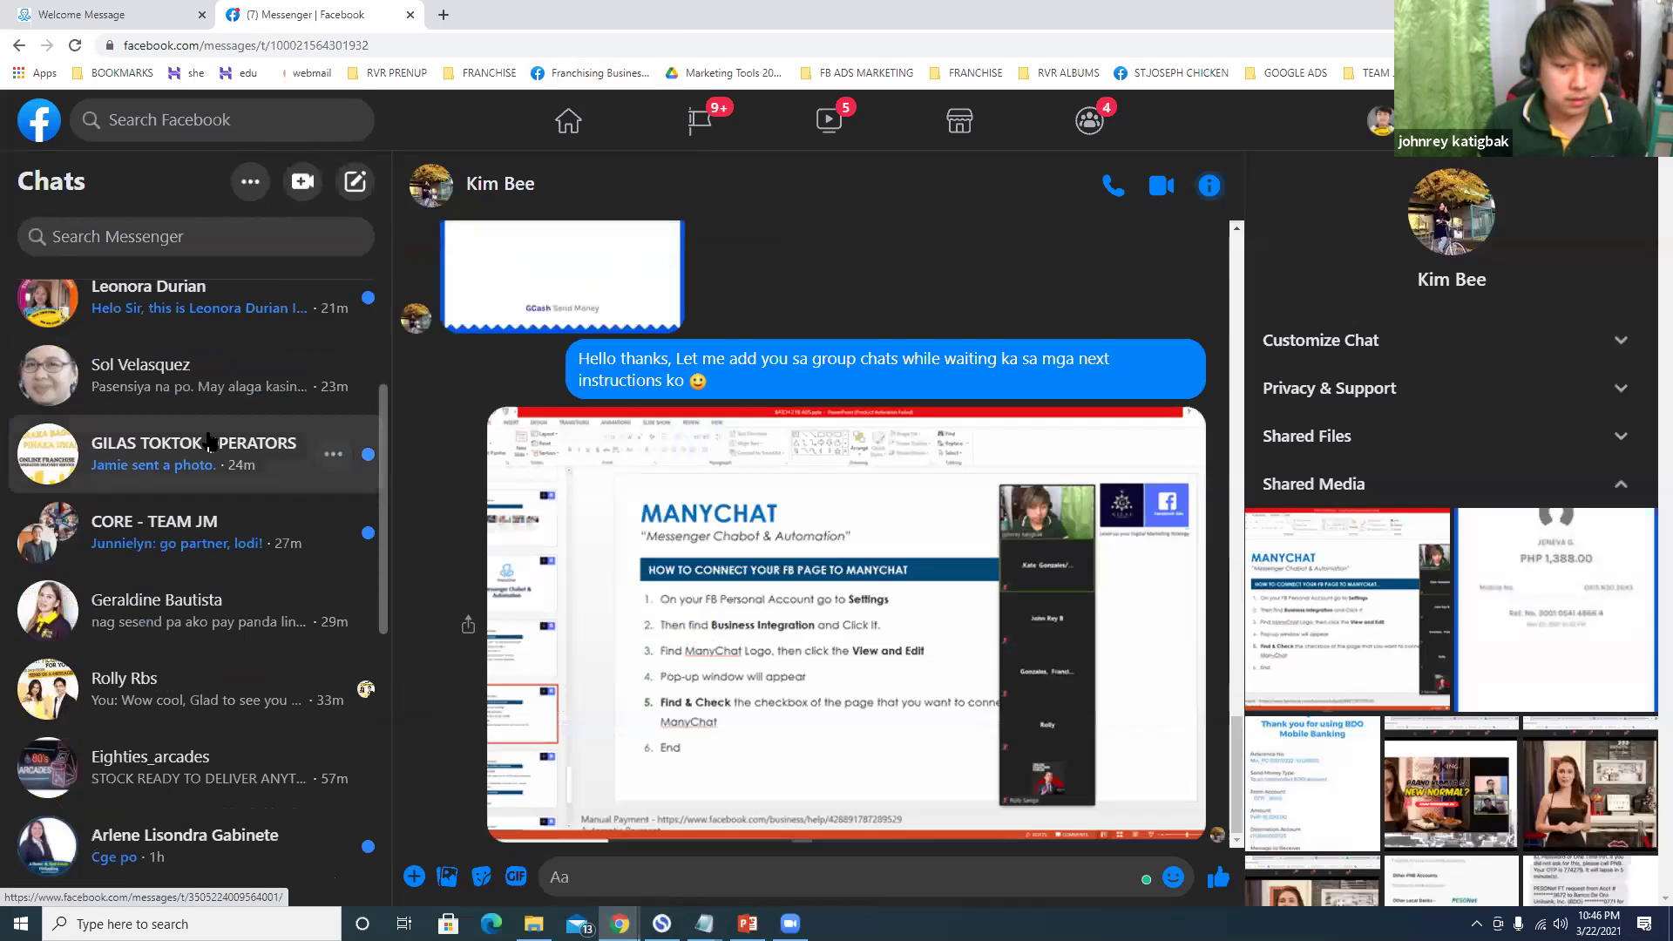
{"action": "scroll", "coordinate": [209, 443], "scroll_direction": "up", "scroll_amount": 3}
{"action": "left_click", "coordinate": [202, 349]}
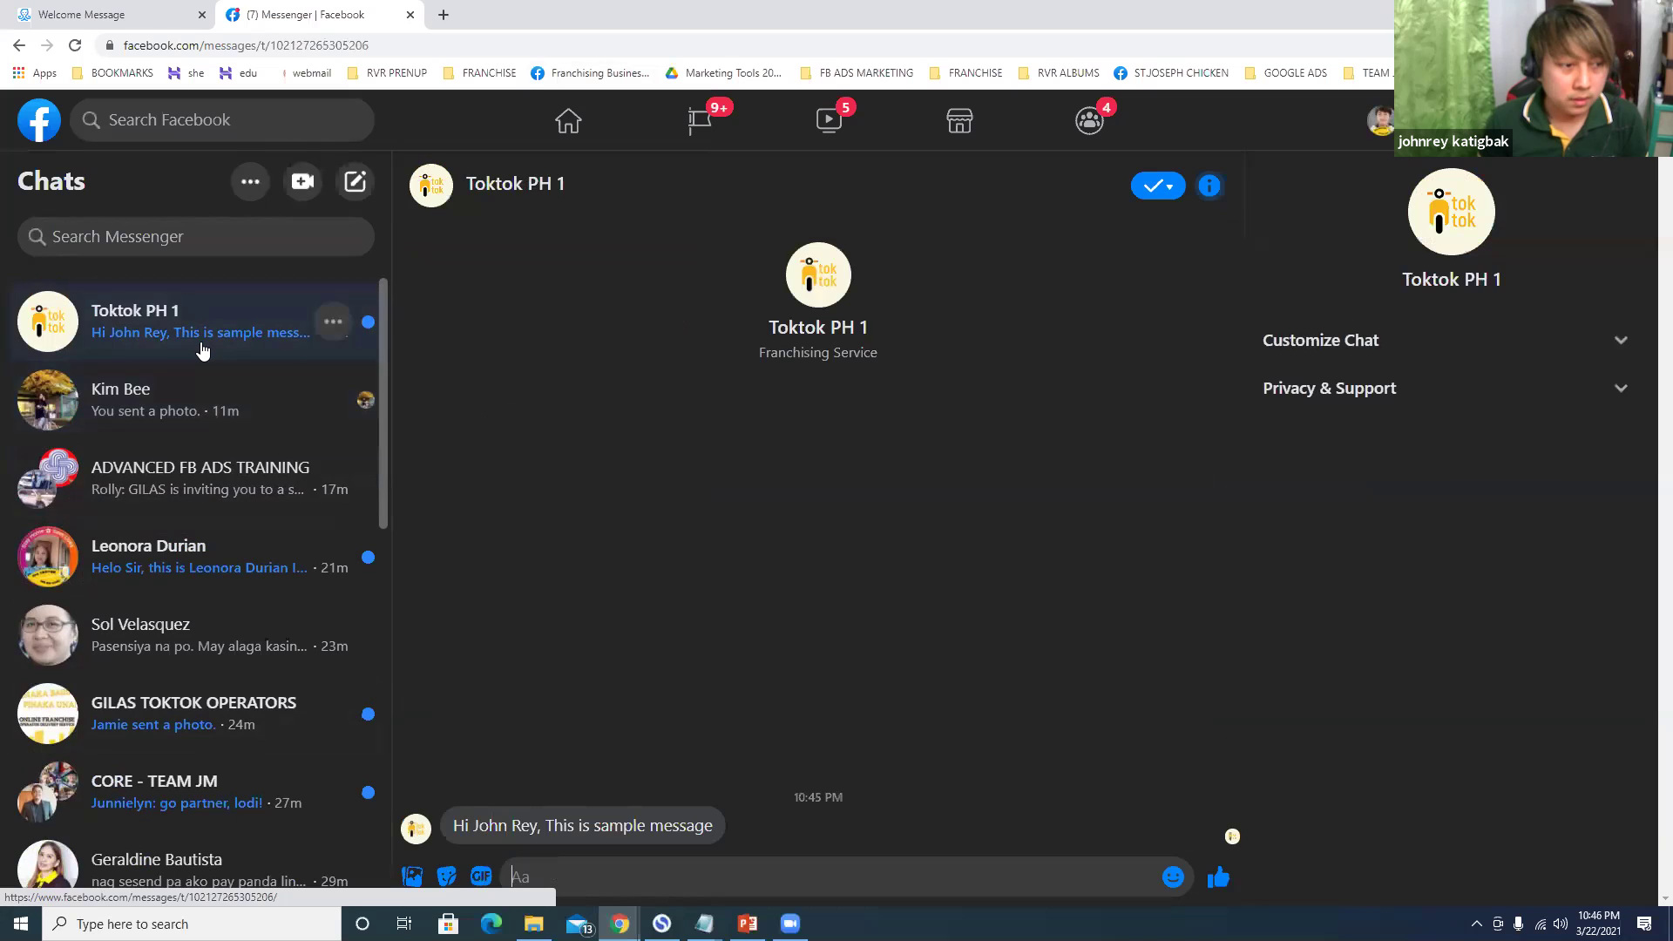
{"action": "left_click_drag", "start_coordinate": [458, 823], "coordinate": [601, 826]}
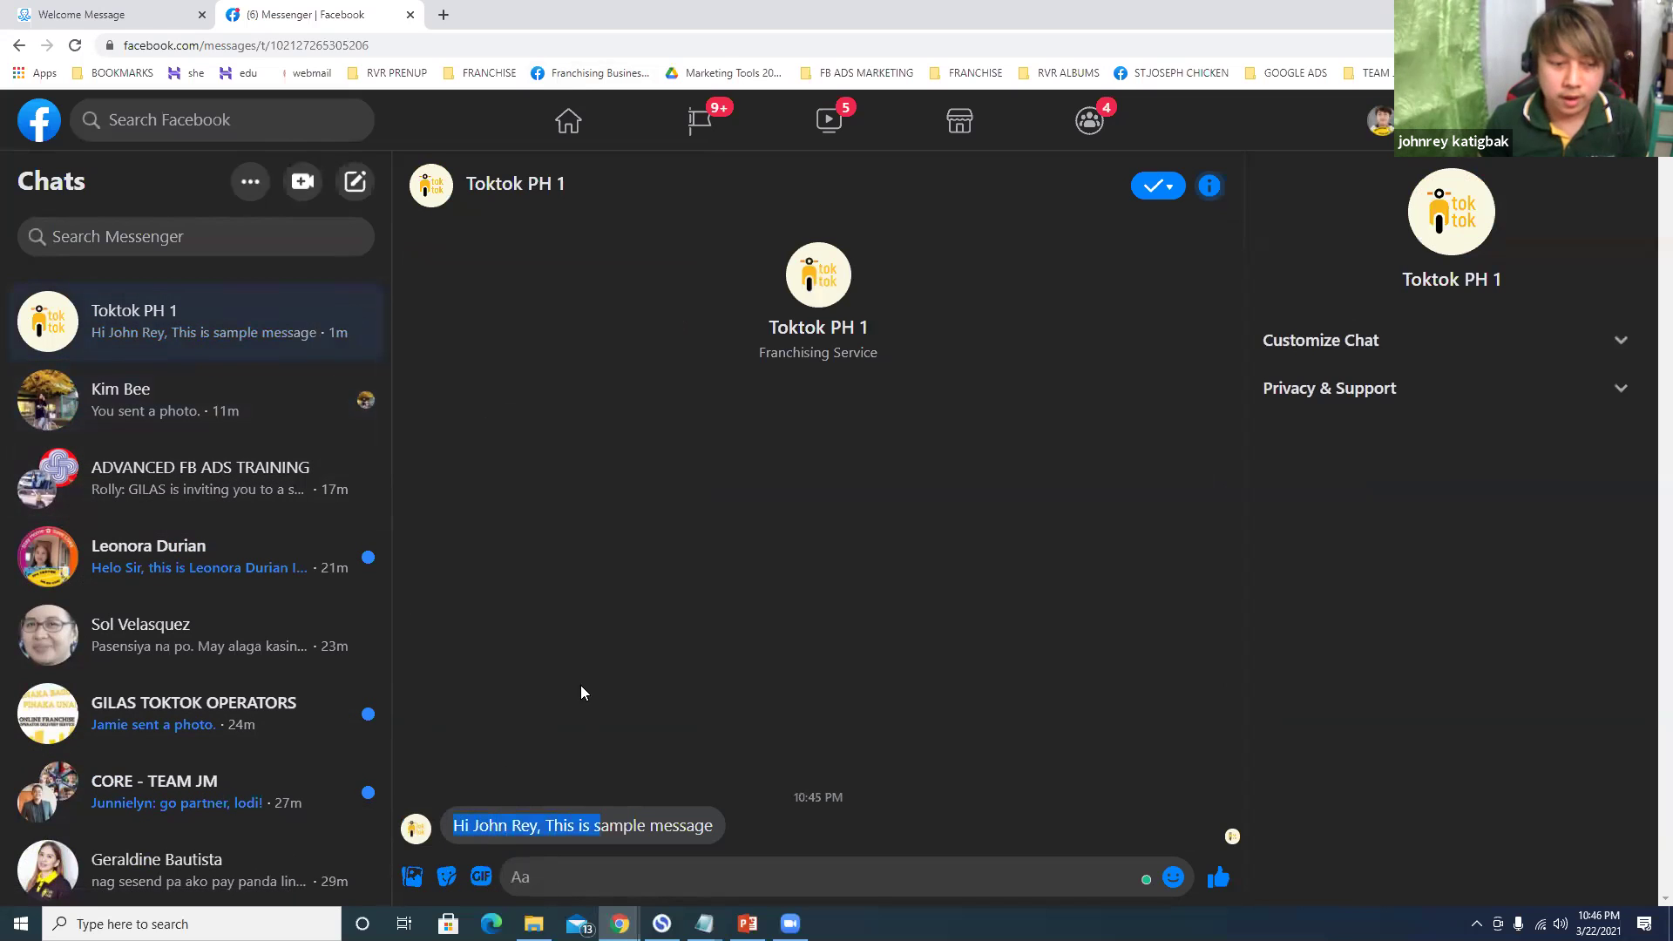
{"action": "left_click", "coordinate": [624, 835]}
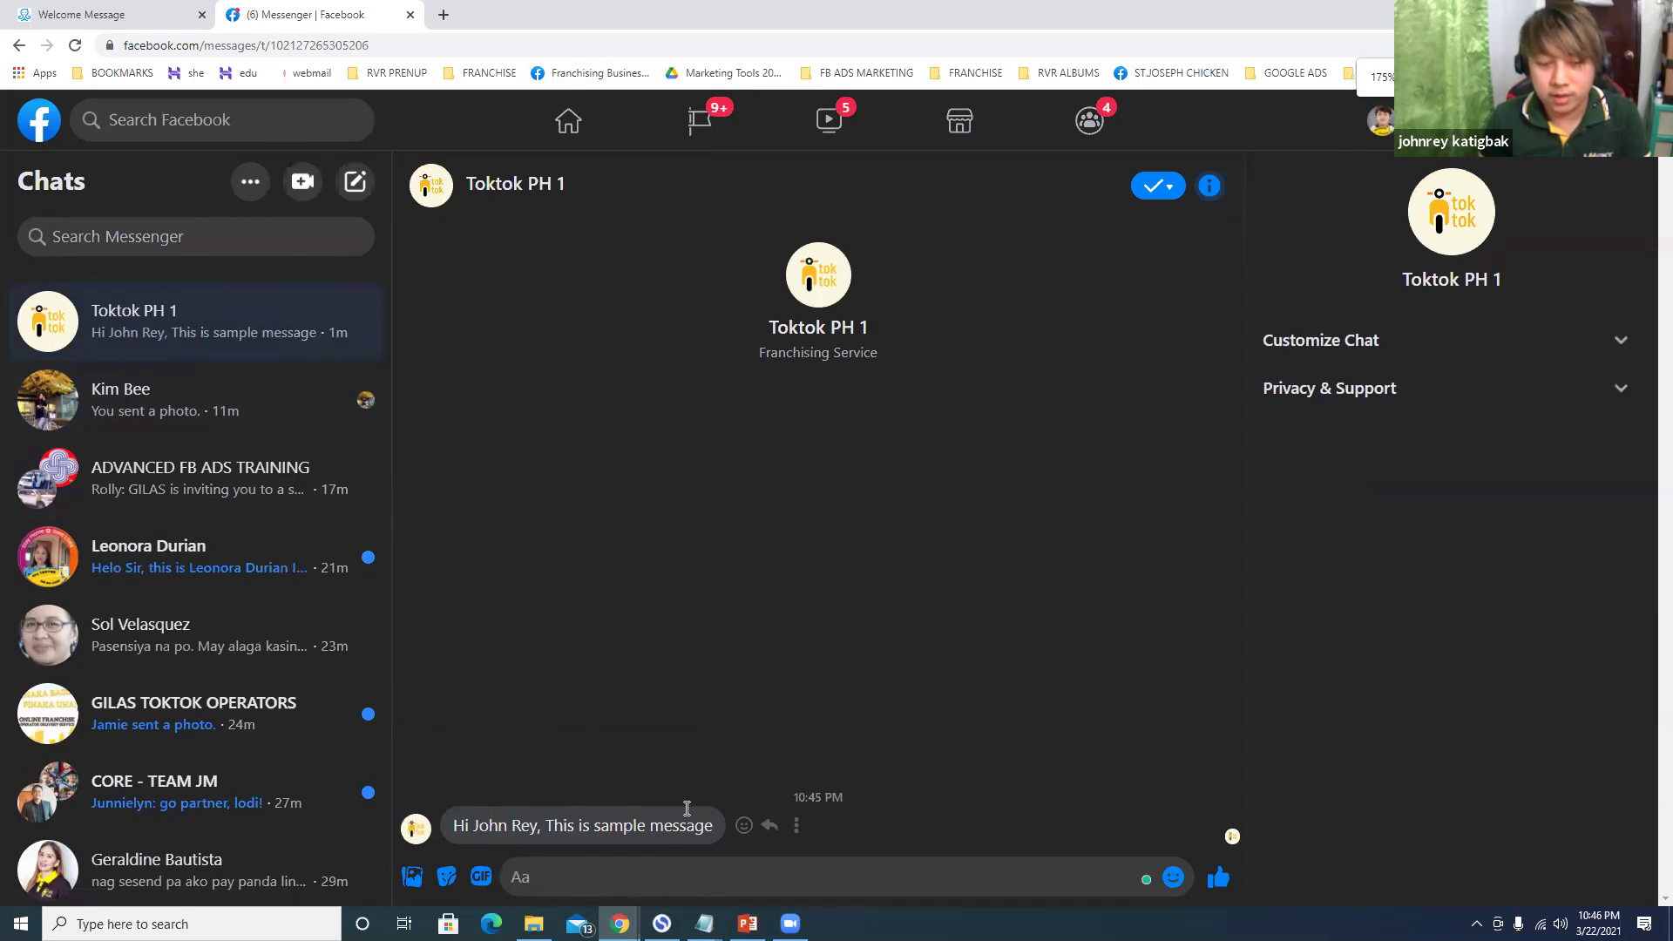
{"action": "key", "text": "ctrl+plus"}
{"action": "key", "text": "ctrl+plus"}
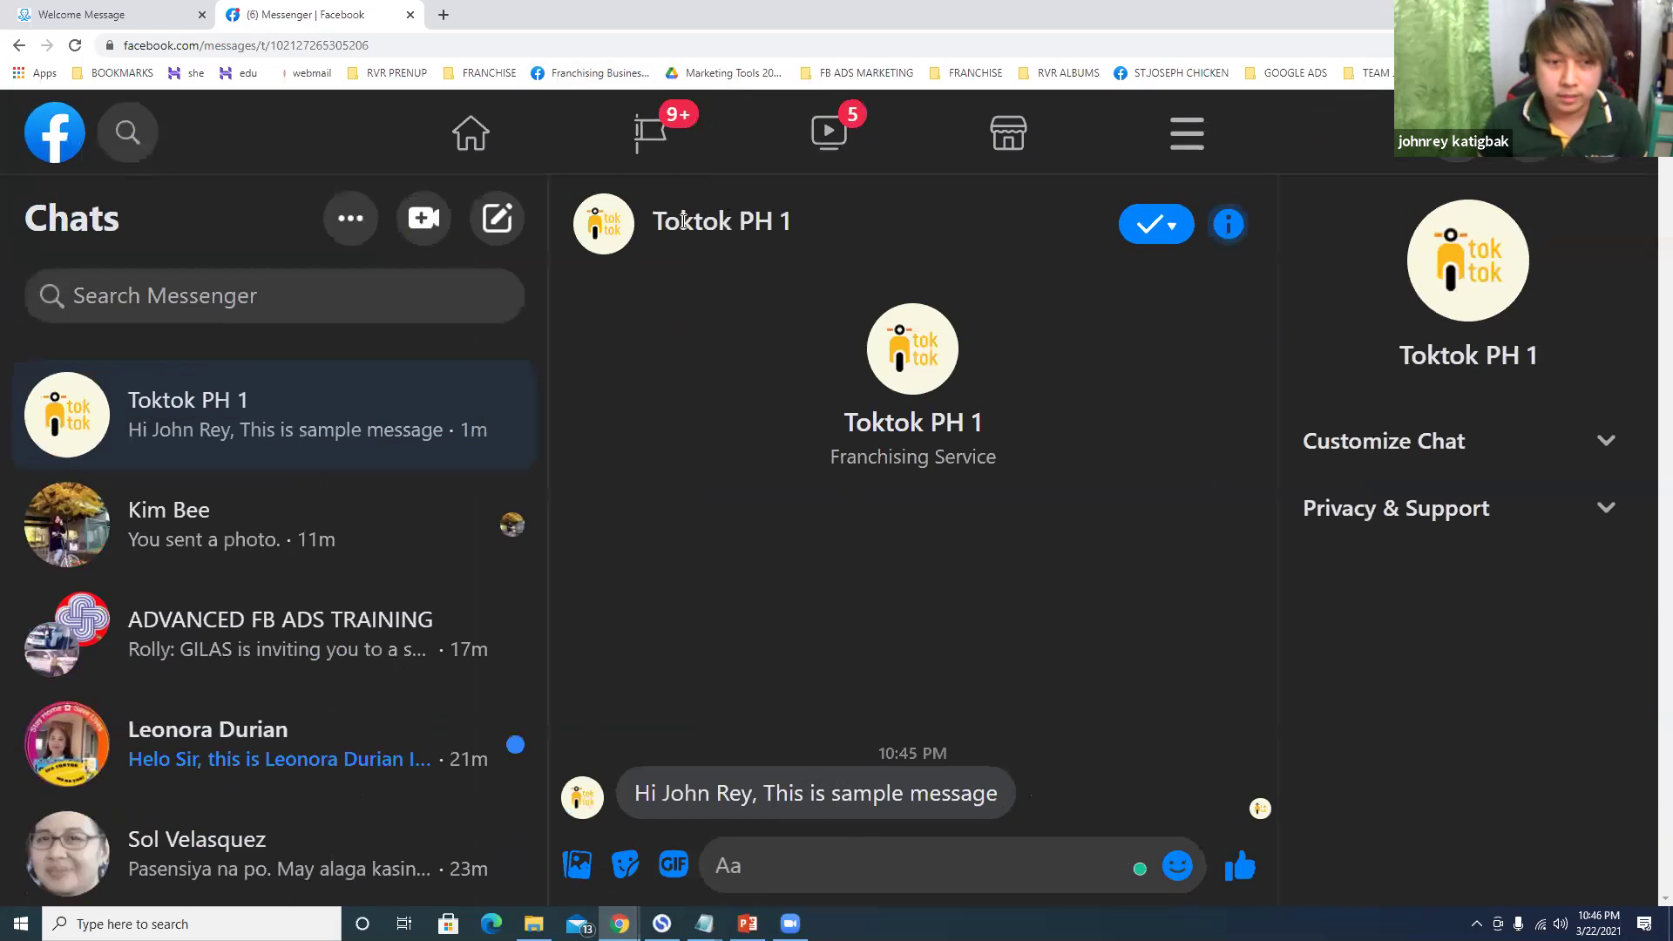
- Reorder the browser tabs and switch to the Toktok PH 1 page tab
{"action": "left_click_drag", "start_coordinate": [665, 214], "coordinate": [797, 225]}
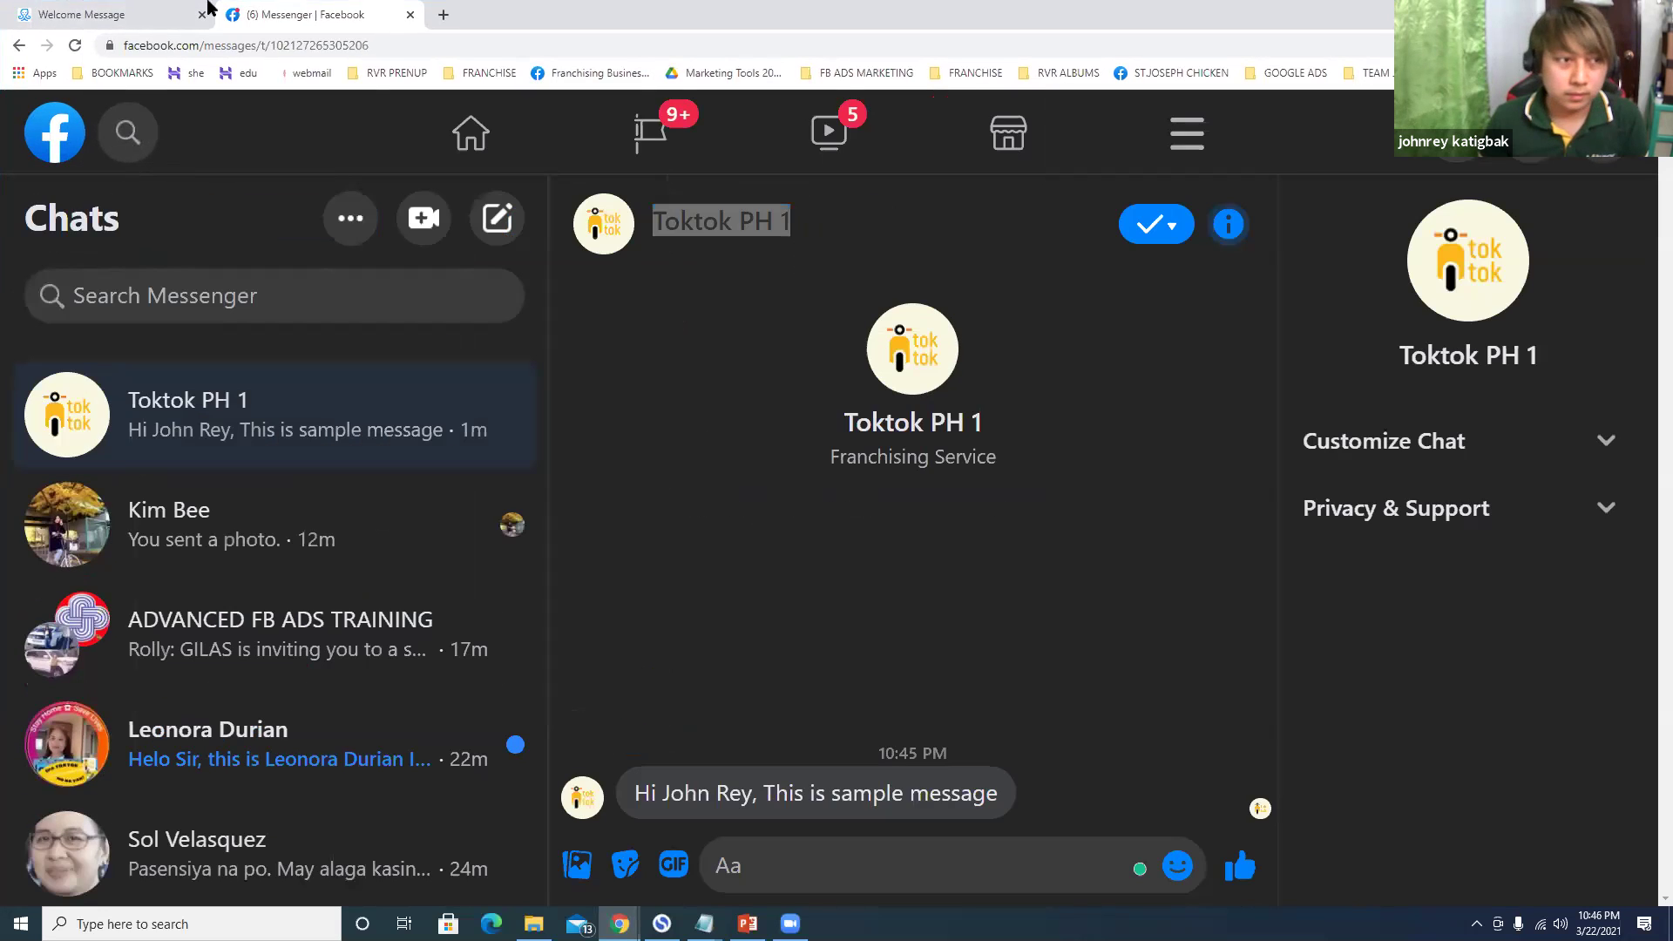
{"action": "left_click_drag", "start_coordinate": [318, 15], "coordinate": [105, 15]}
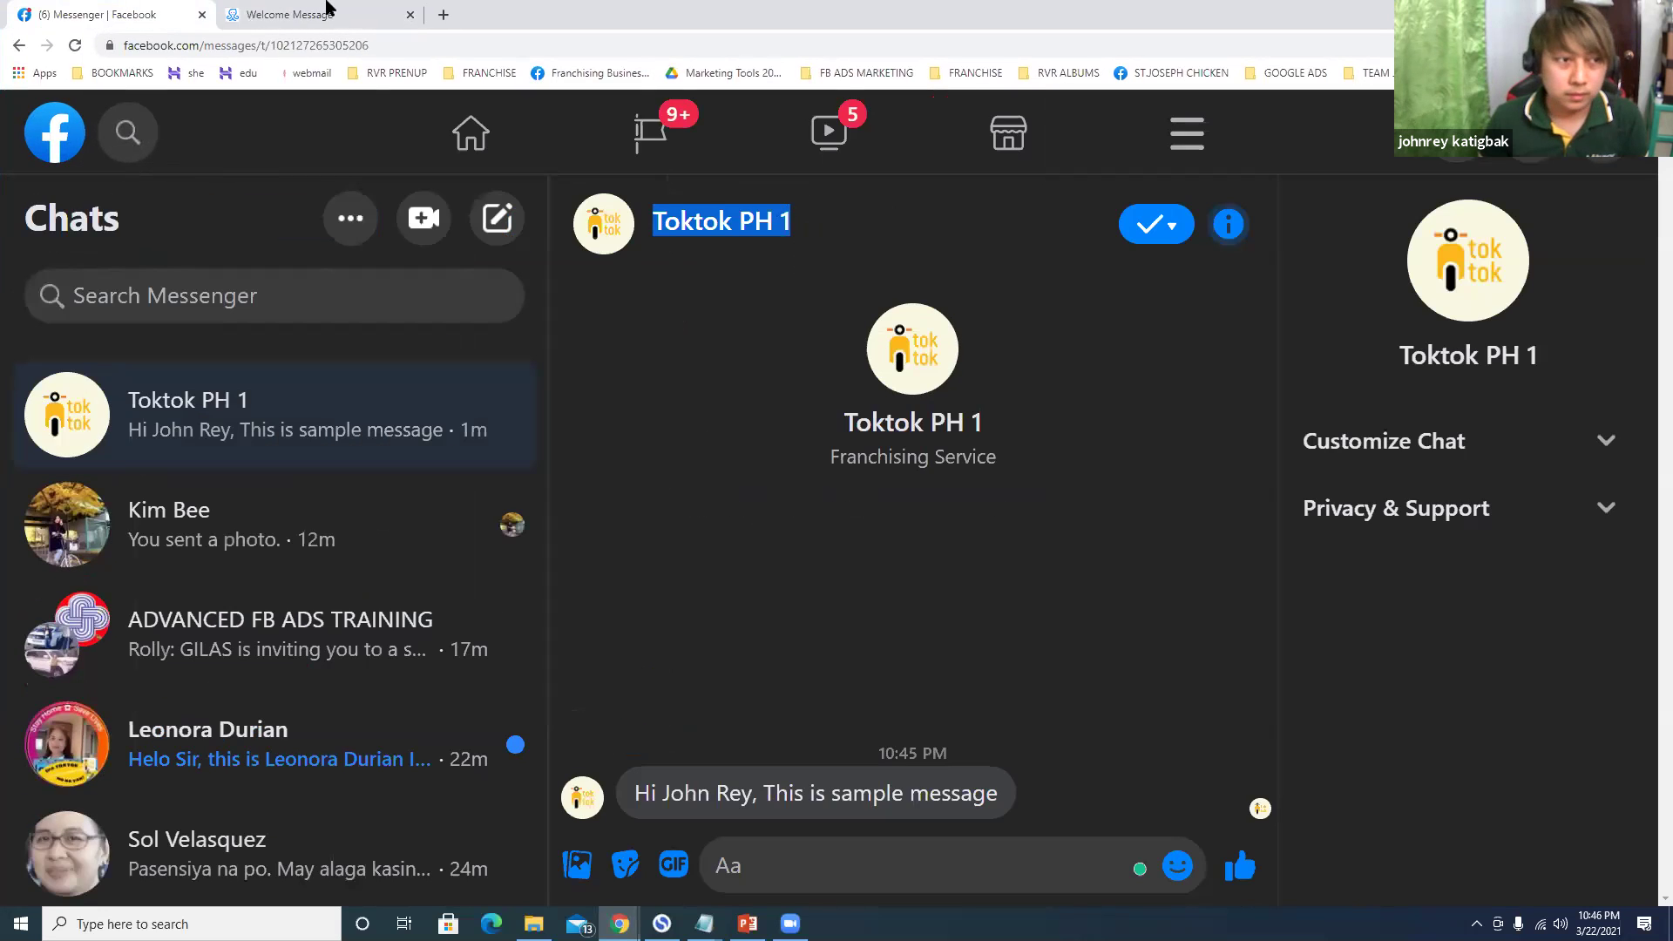
{"action": "left_click", "coordinate": [288, 15]}
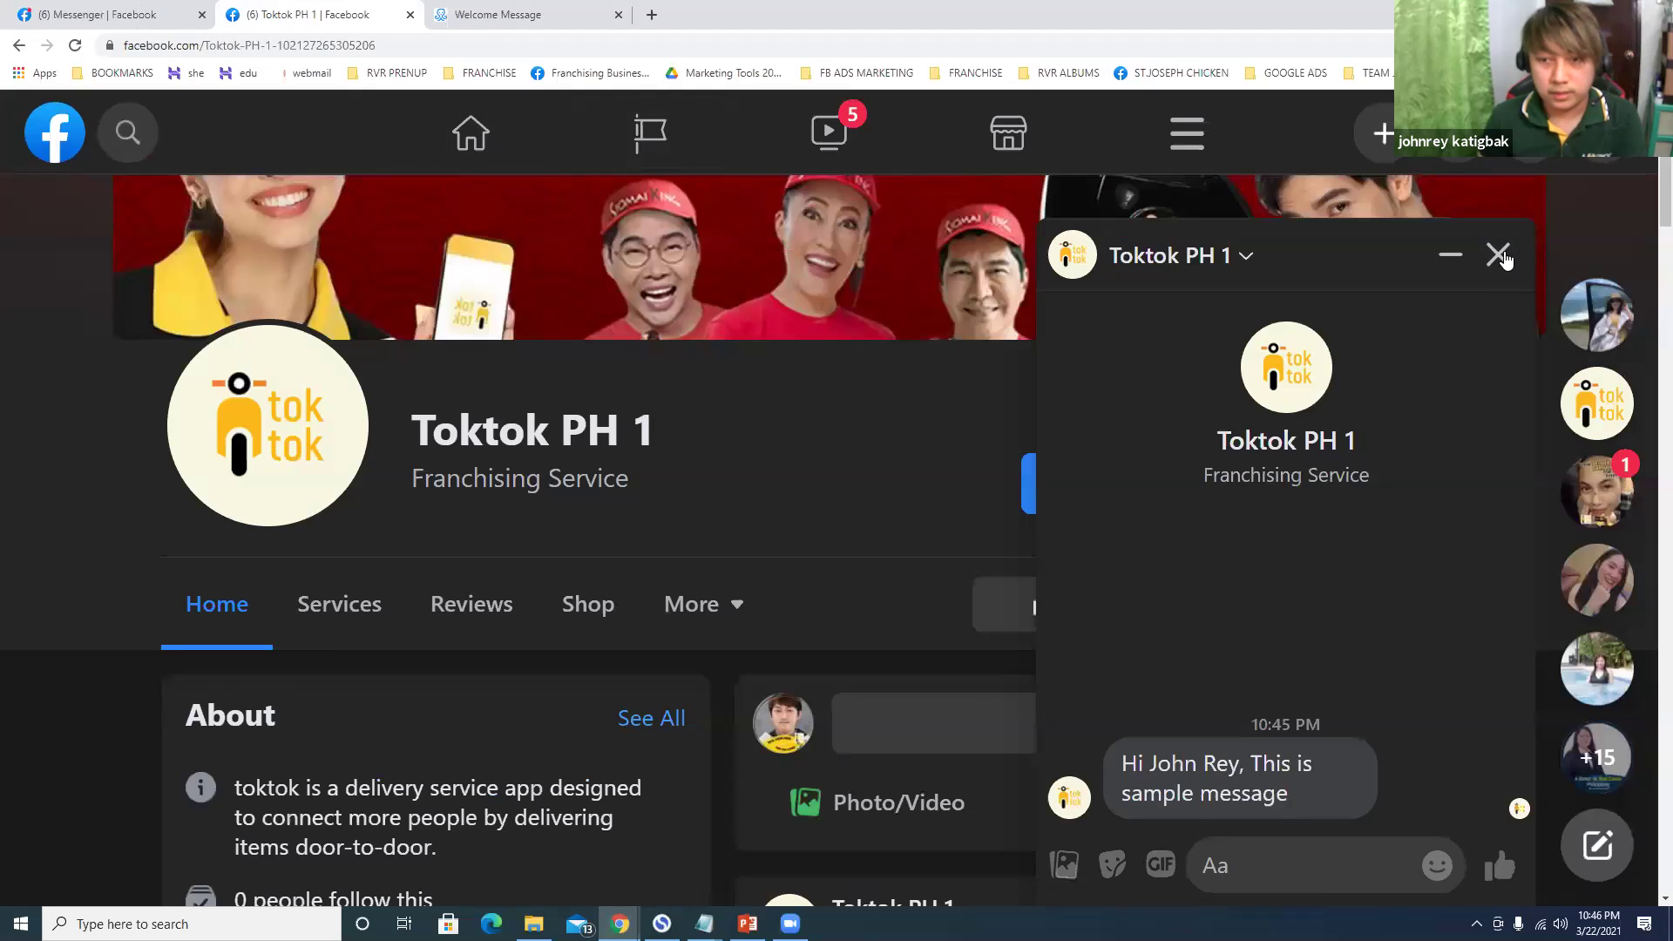
- Close the open chat window and set the page zoom to 150%
{"action": "left_click", "coordinate": [1498, 255]}
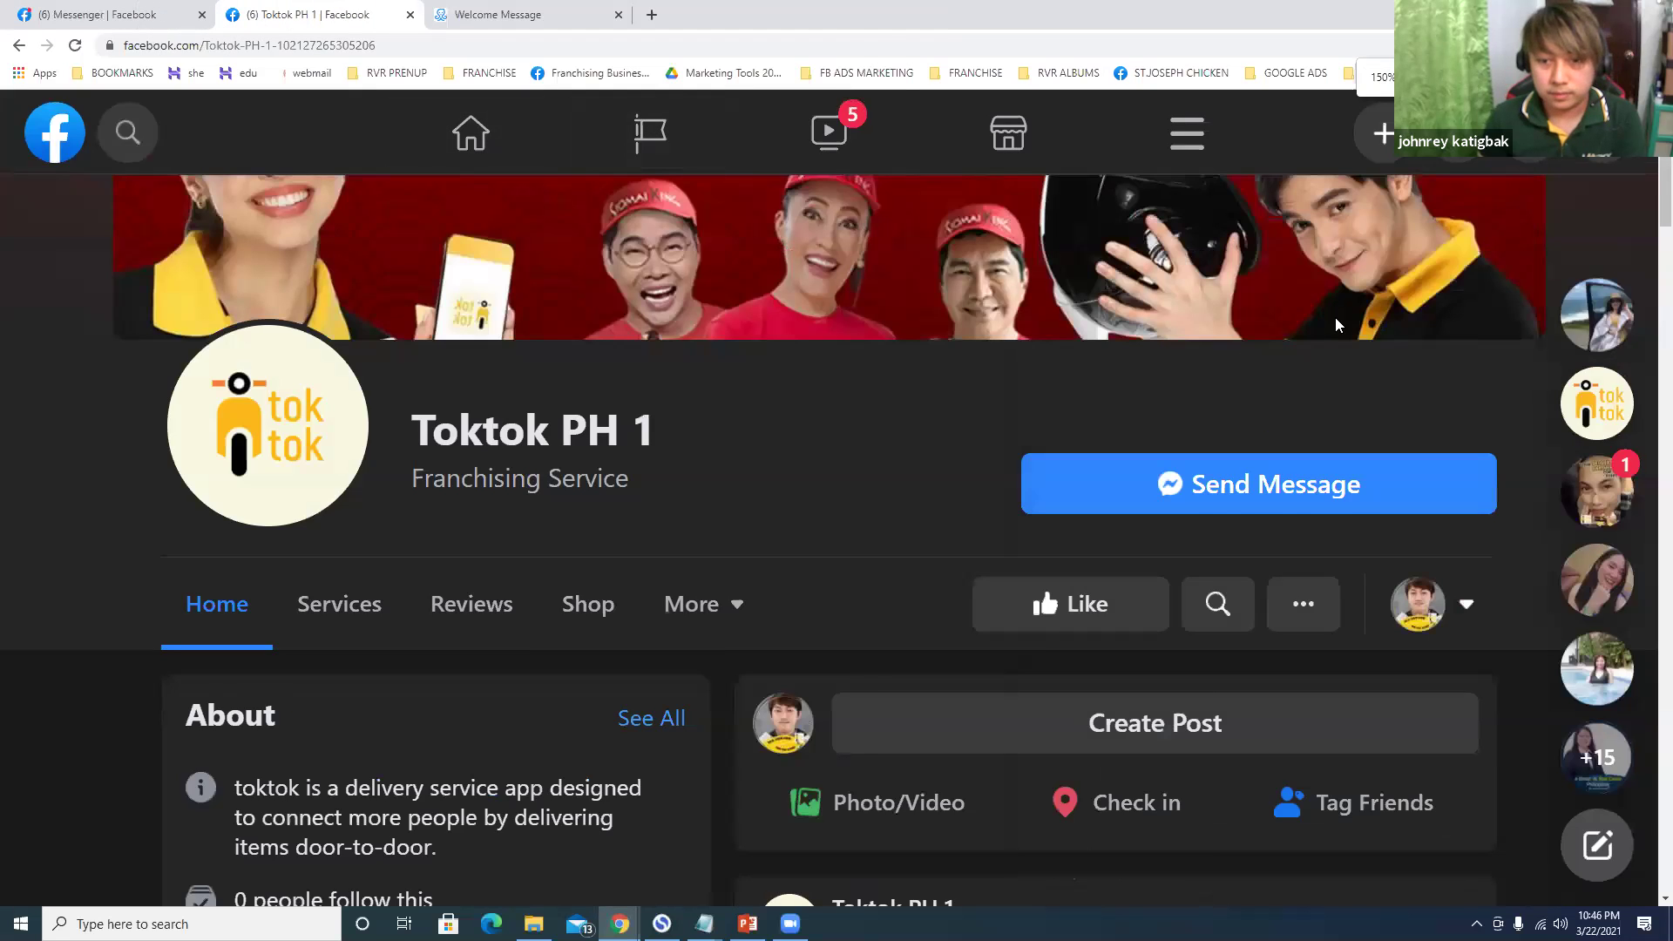
{"action": "key", "text": "ctrl+0"}
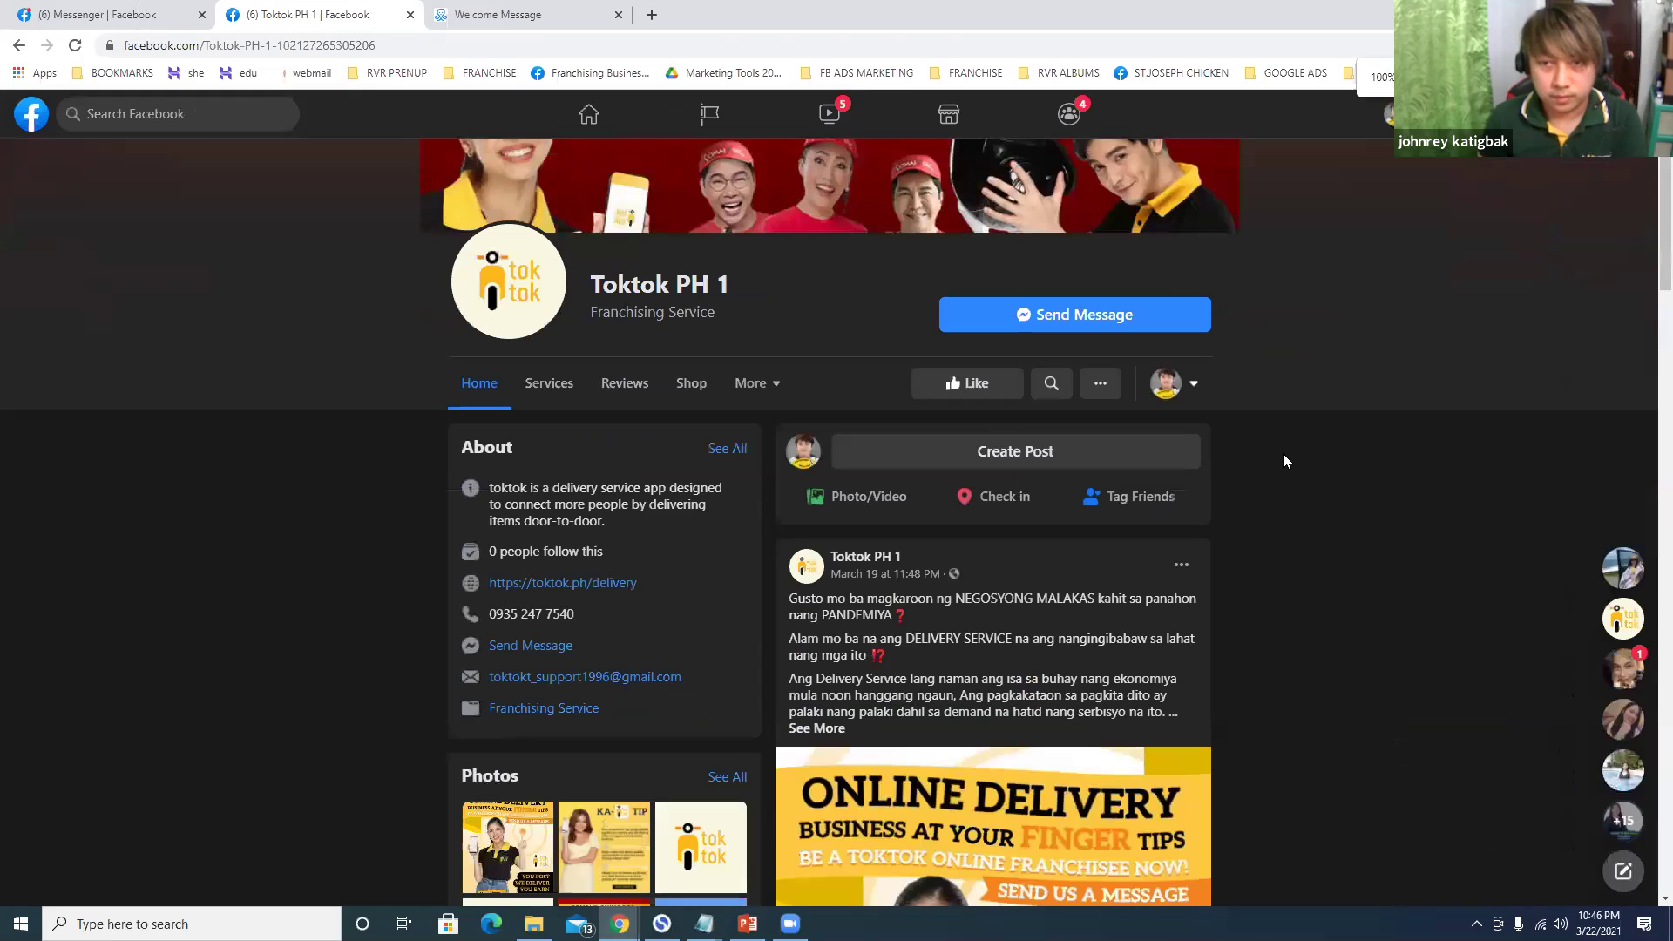
{"action": "key", "text": "ctrl+plus"}
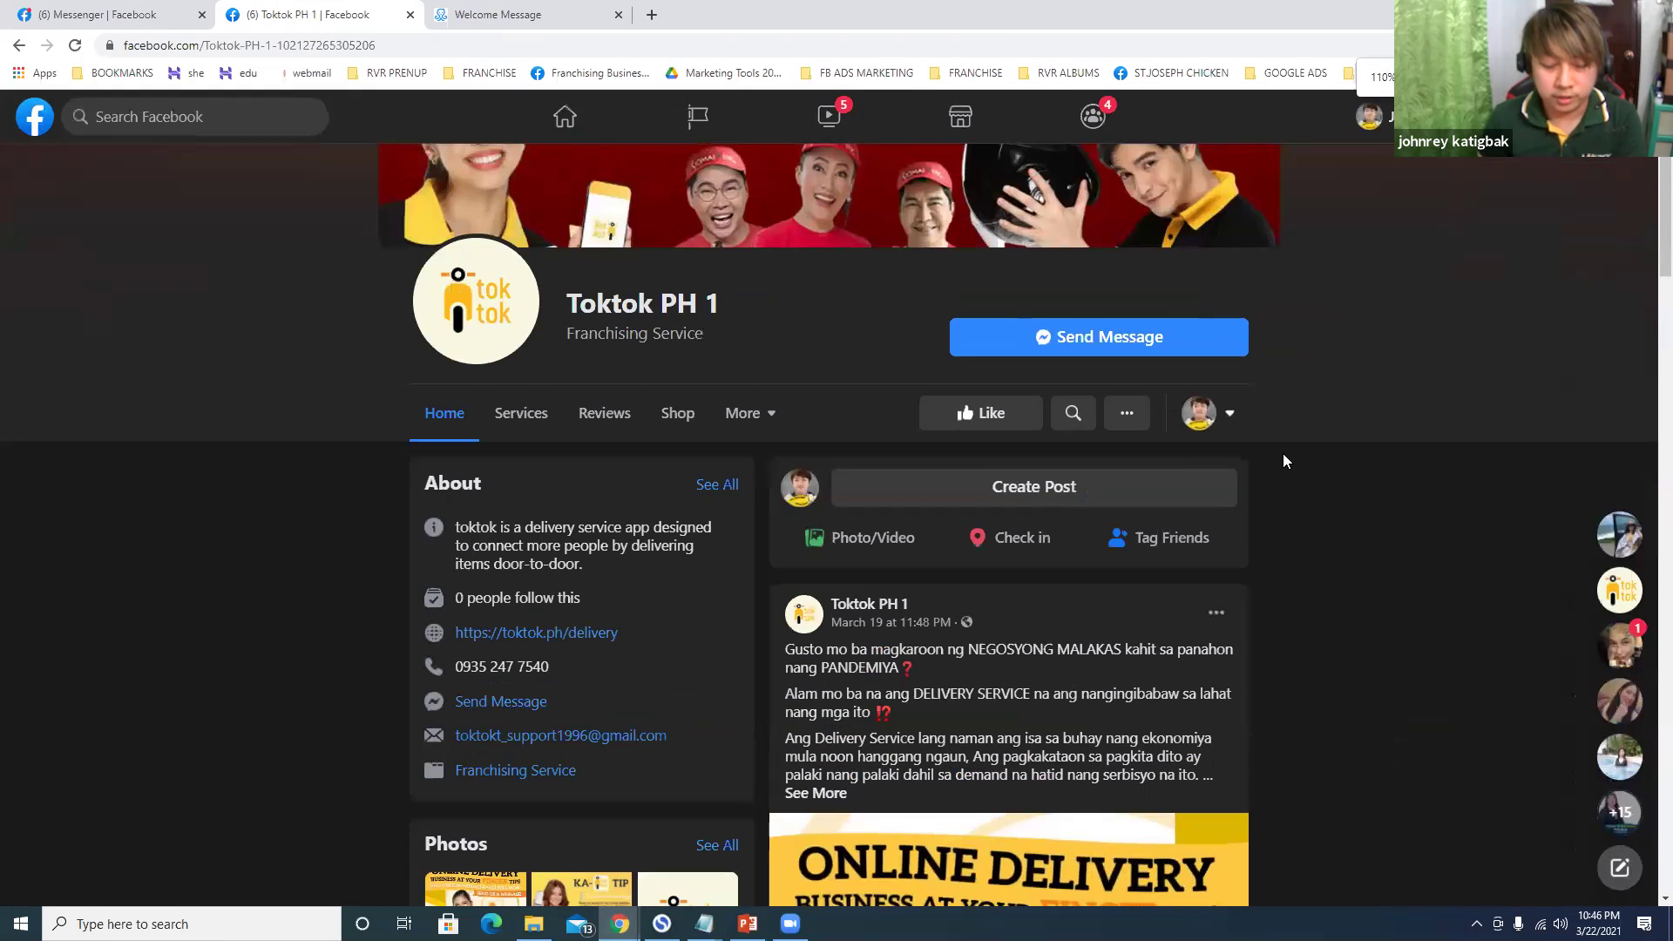
{"action": "key", "text": "ctrl+plus"}
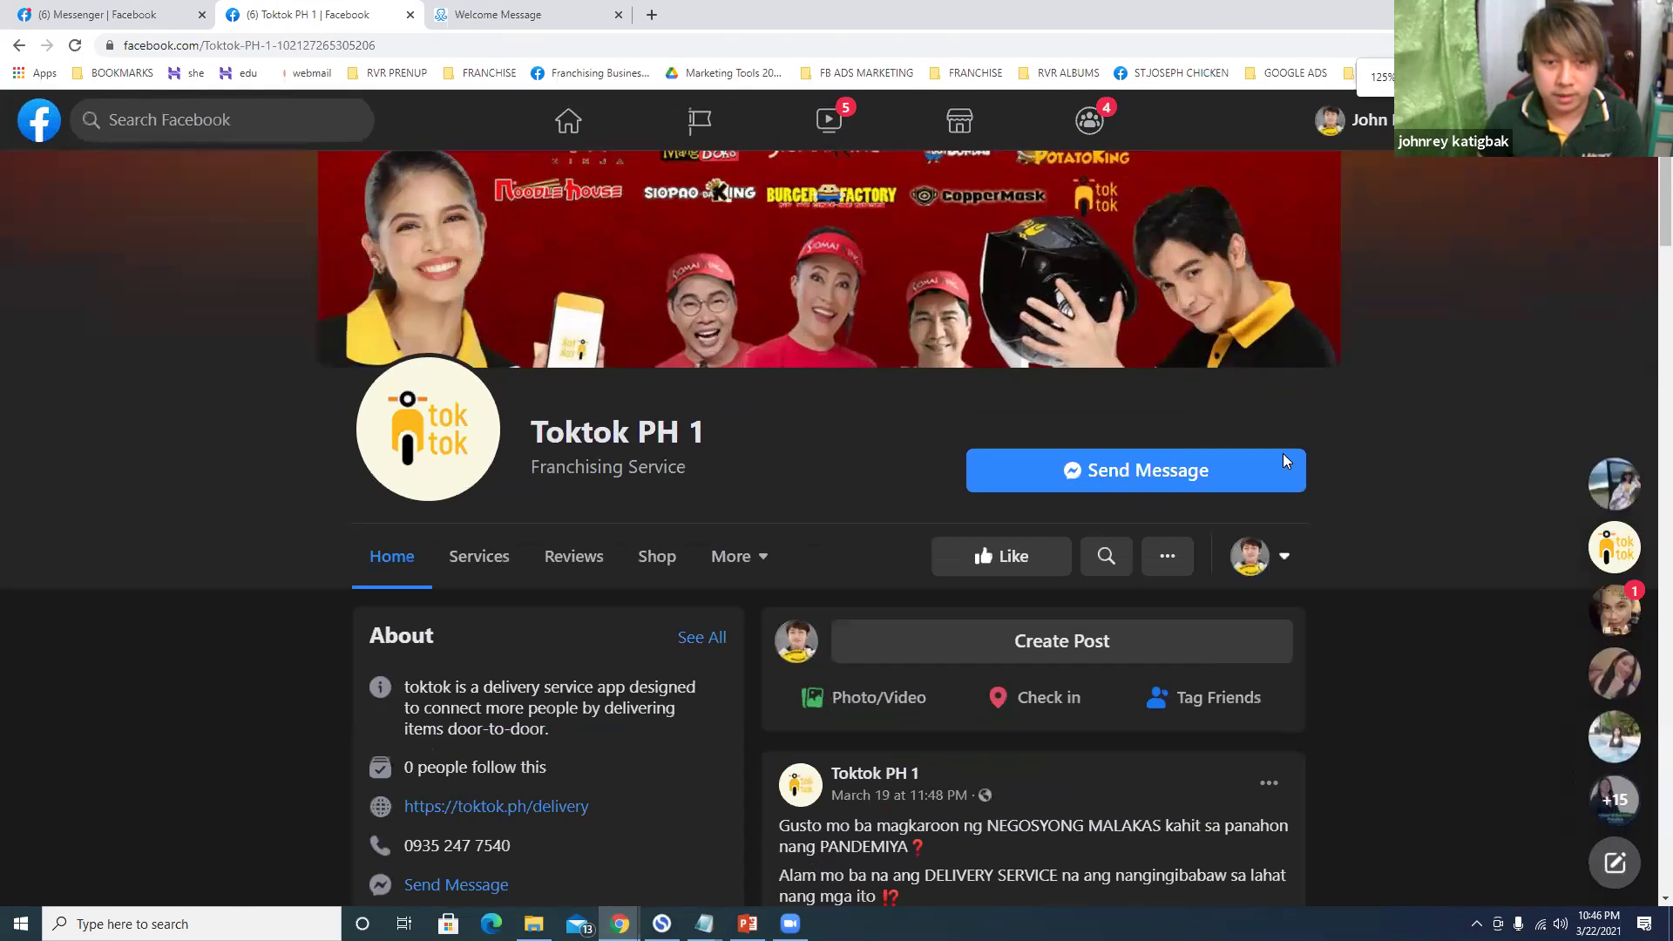
{"action": "key", "text": "ctrl+plus"}
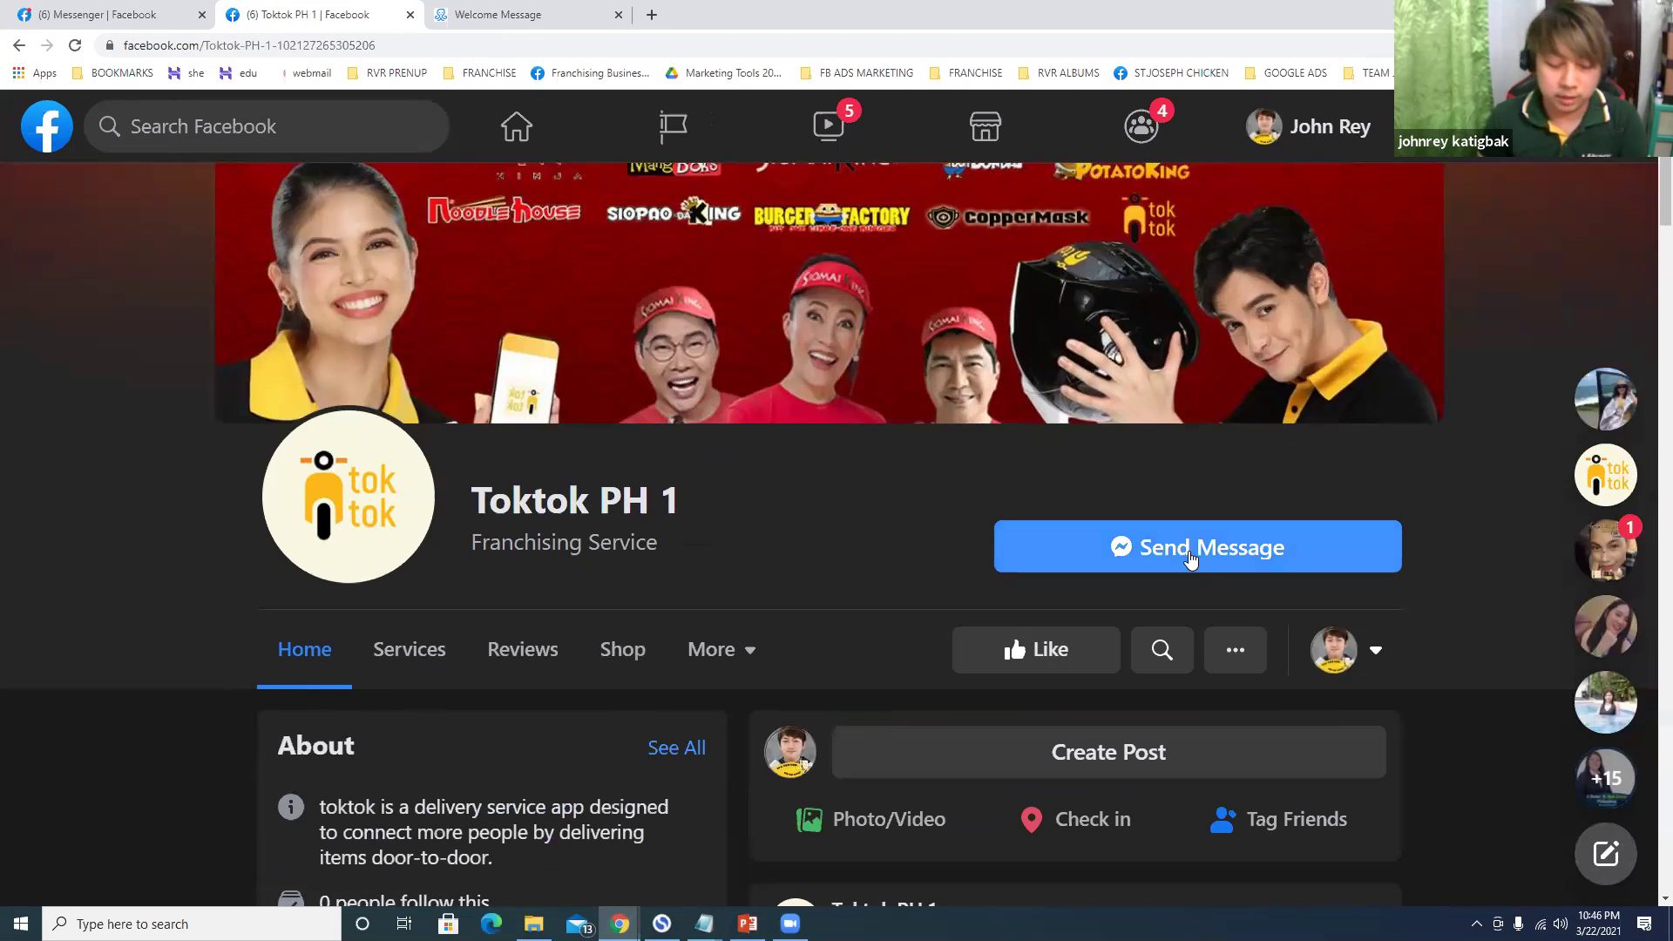
- Message the Toktok PH 1 page, delete the old conversation, and start a fresh chat
{"action": "left_click", "coordinate": [1079, 560]}
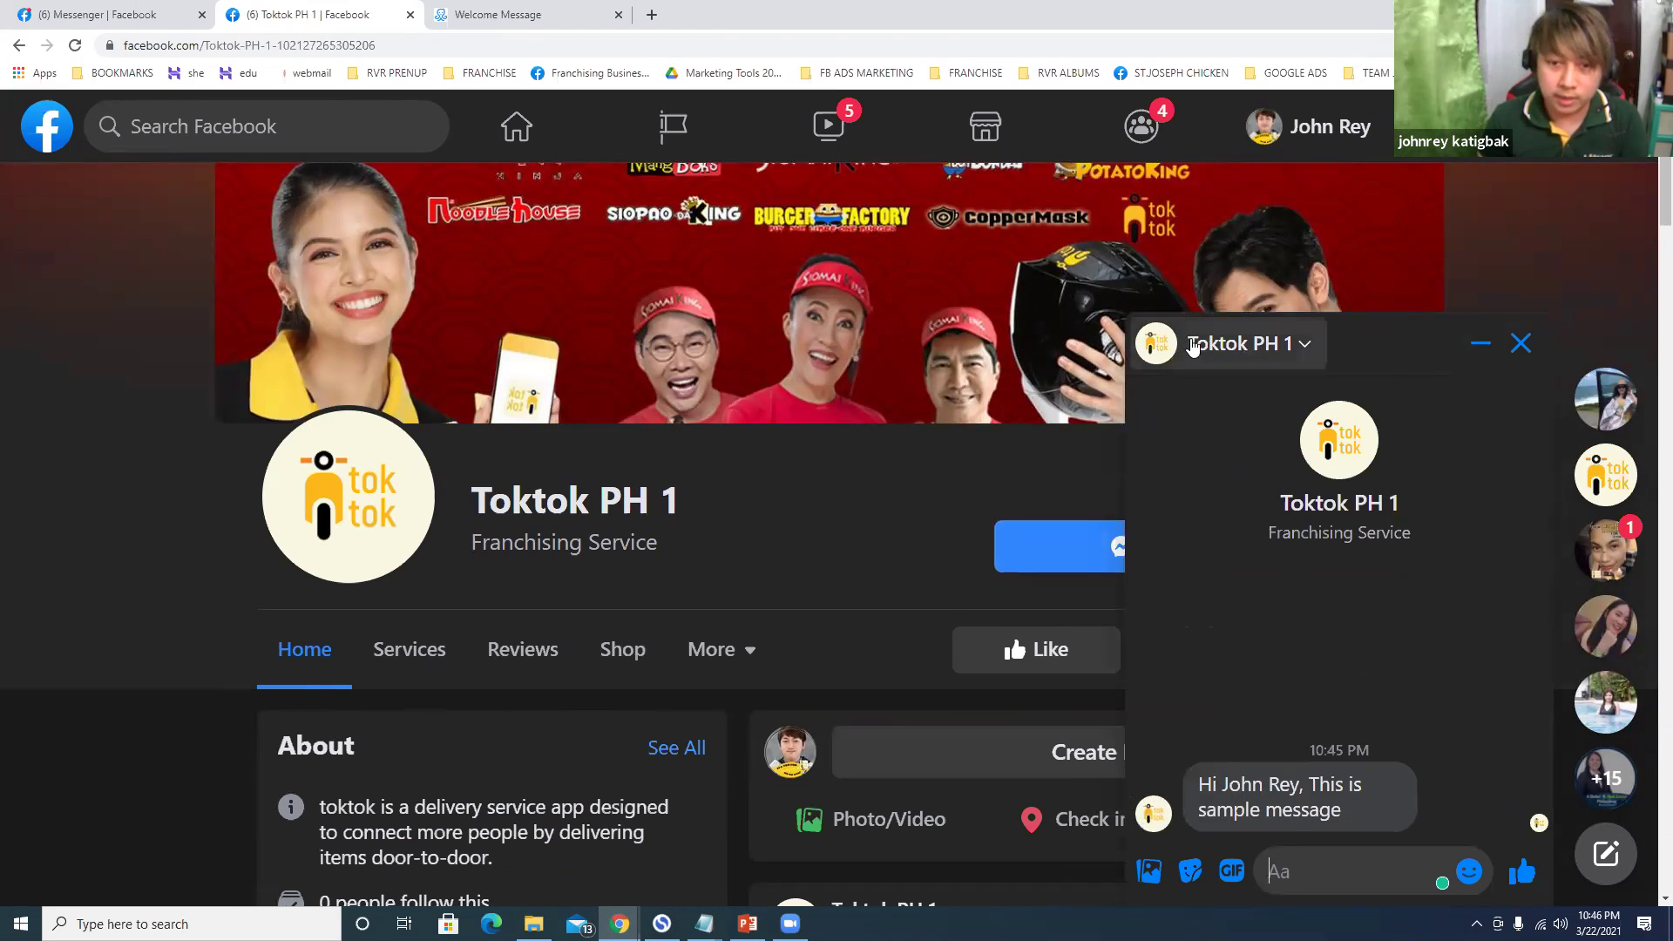
{"action": "left_click", "coordinate": [1237, 344]}
{"action": "left_click", "coordinate": [1256, 833]}
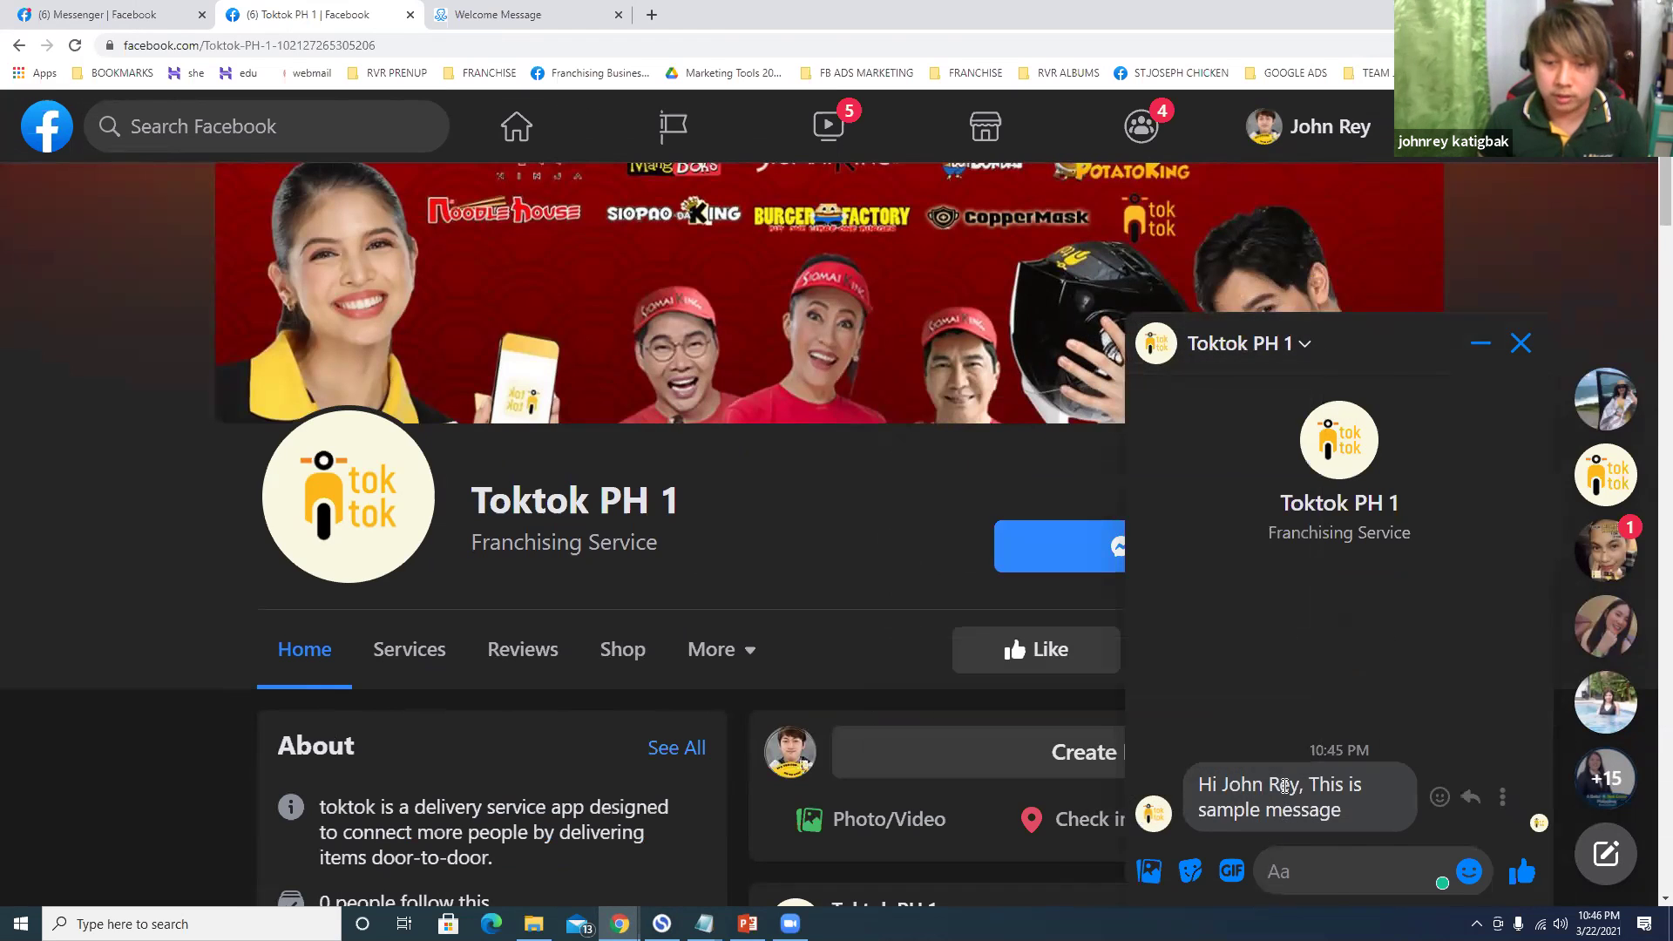
{"action": "left_click", "coordinate": [1222, 349]}
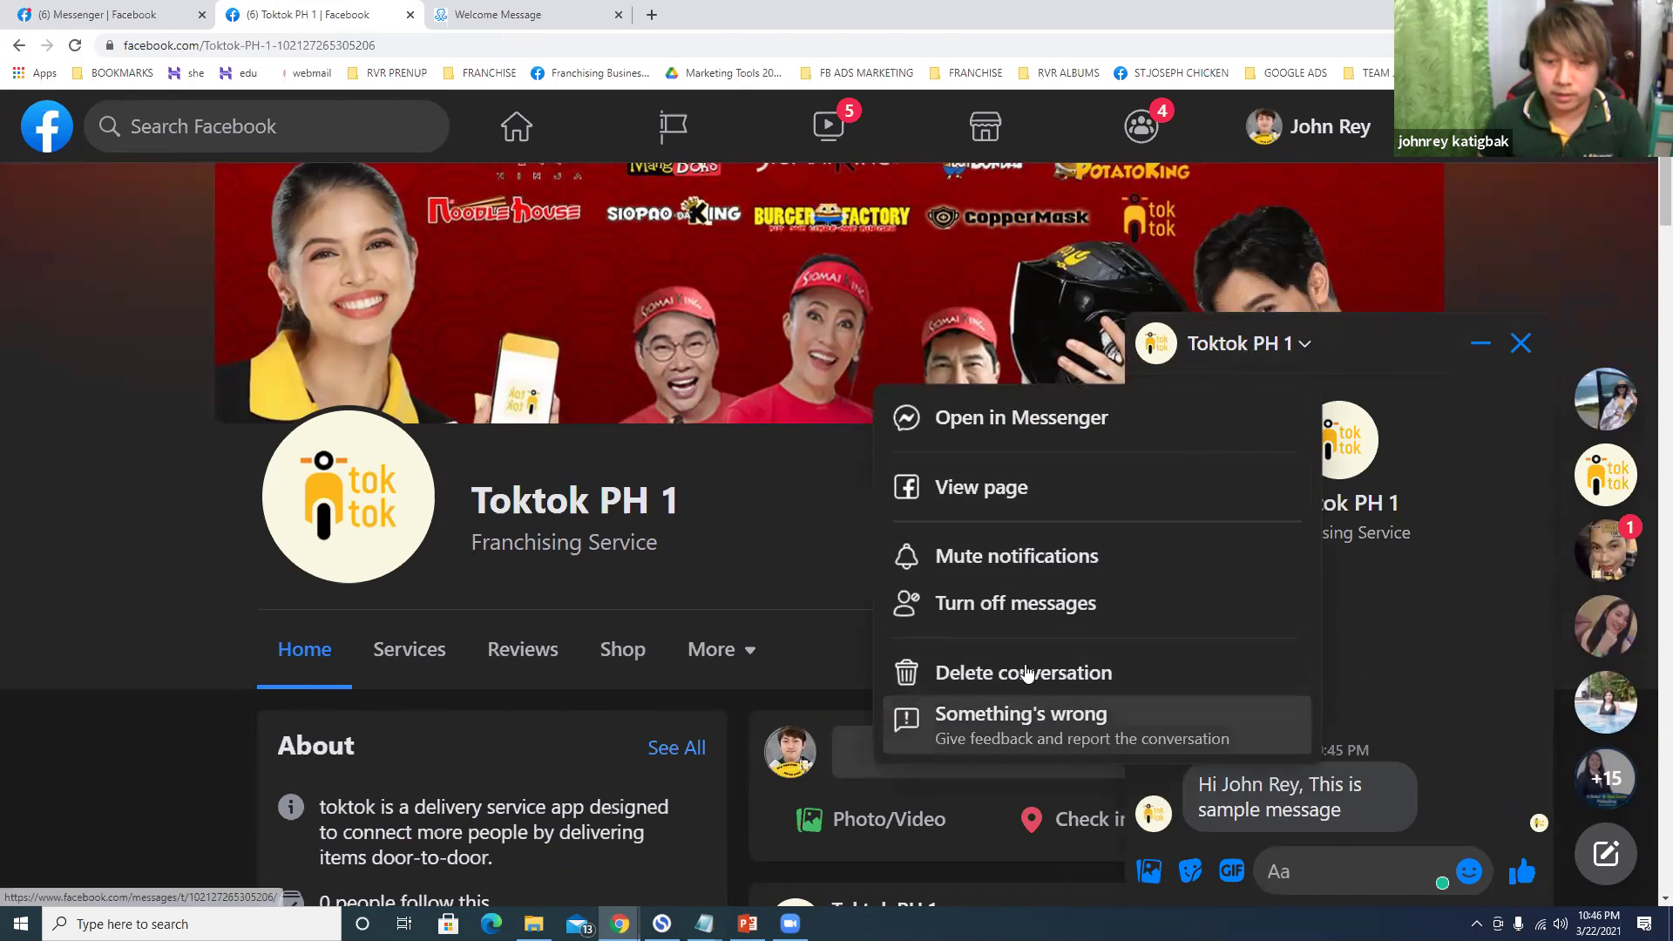
{"action": "left_click", "coordinate": [1084, 670]}
{"action": "left_click", "coordinate": [985, 563]}
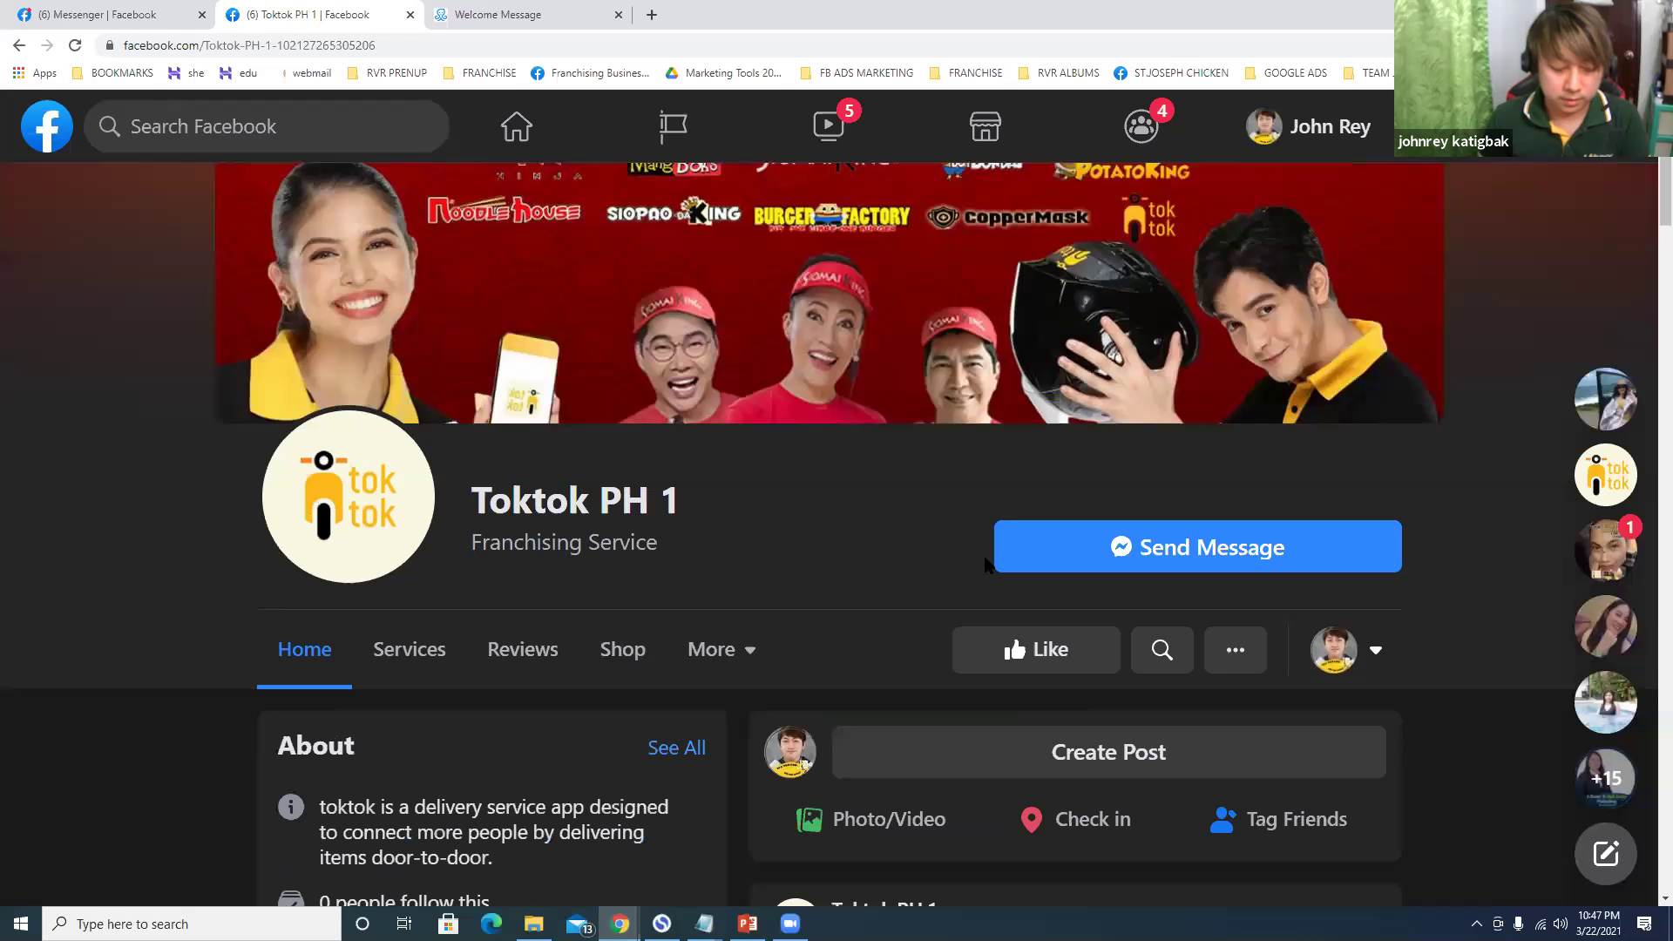
{"action": "left_click", "coordinate": [1039, 562]}
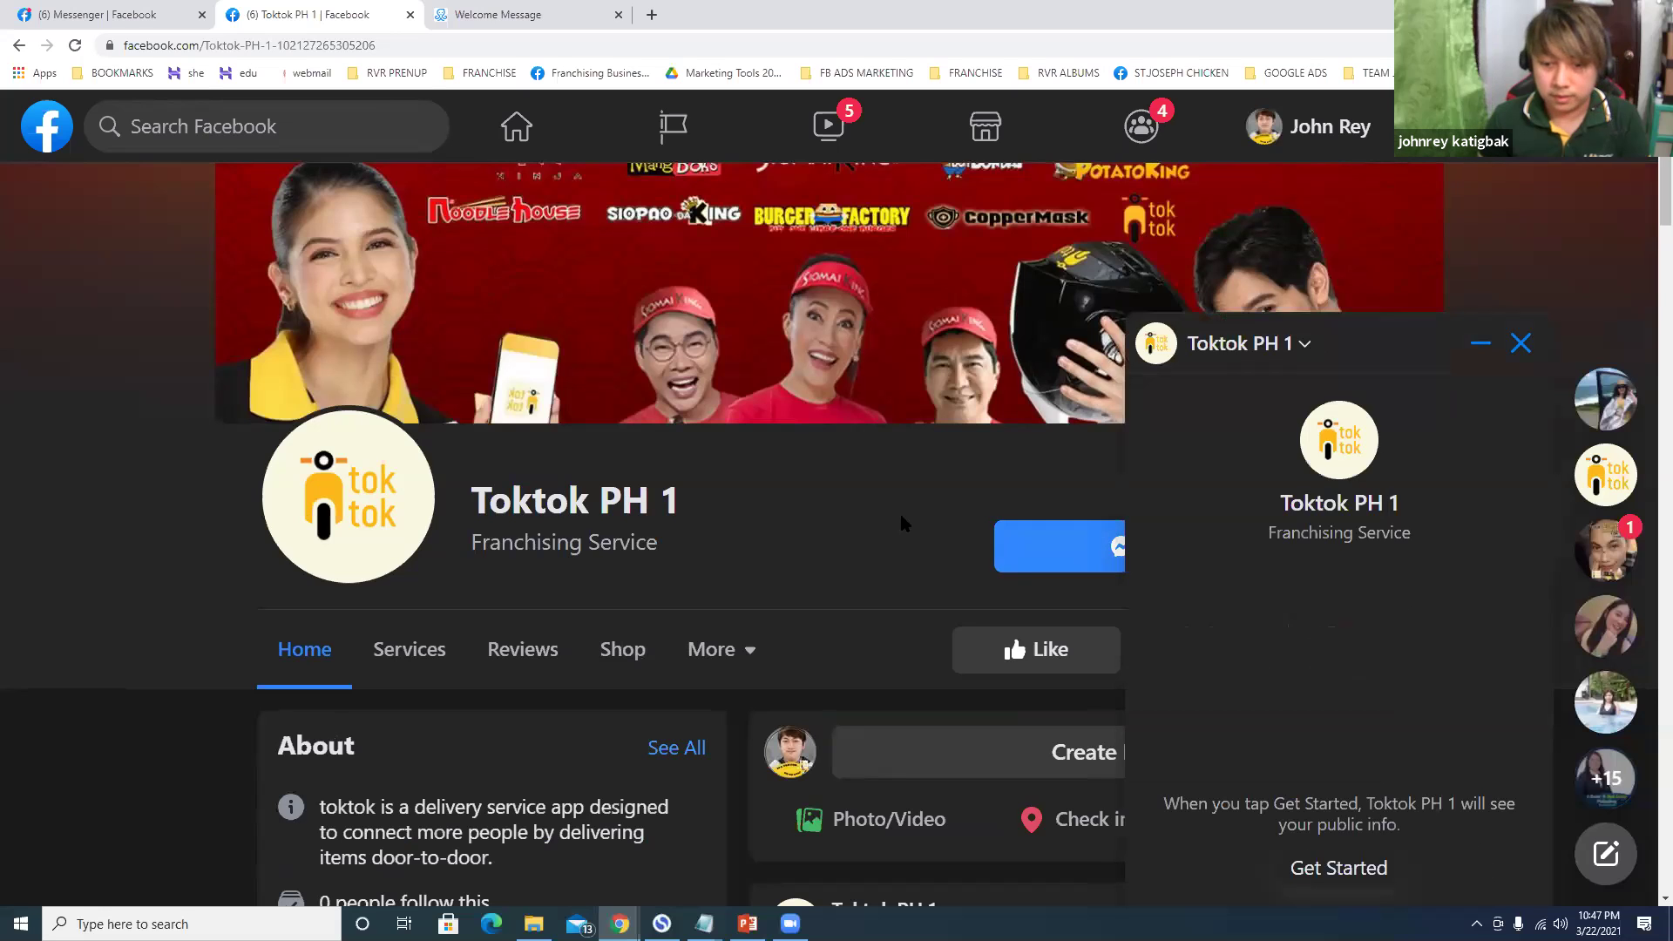
{"action": "scroll", "coordinate": [898, 523], "scroll_direction": "up", "scroll_amount": 2}
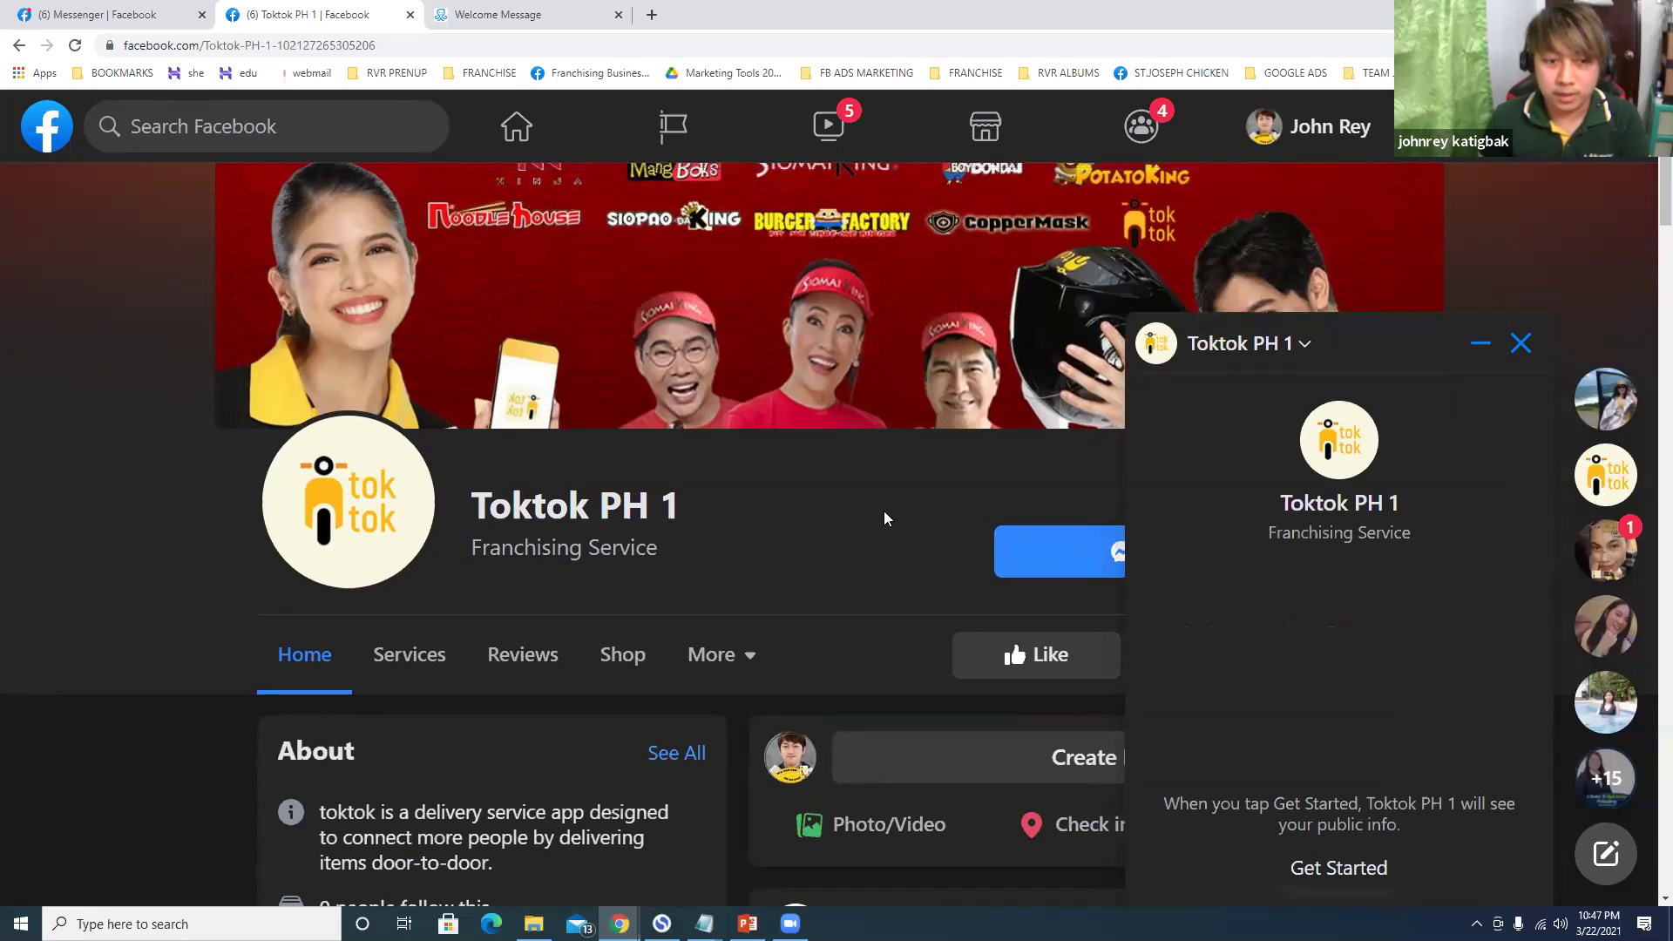
{"action": "scroll", "coordinate": [1010, 659], "scroll_direction": "up", "scroll_amount": 1}
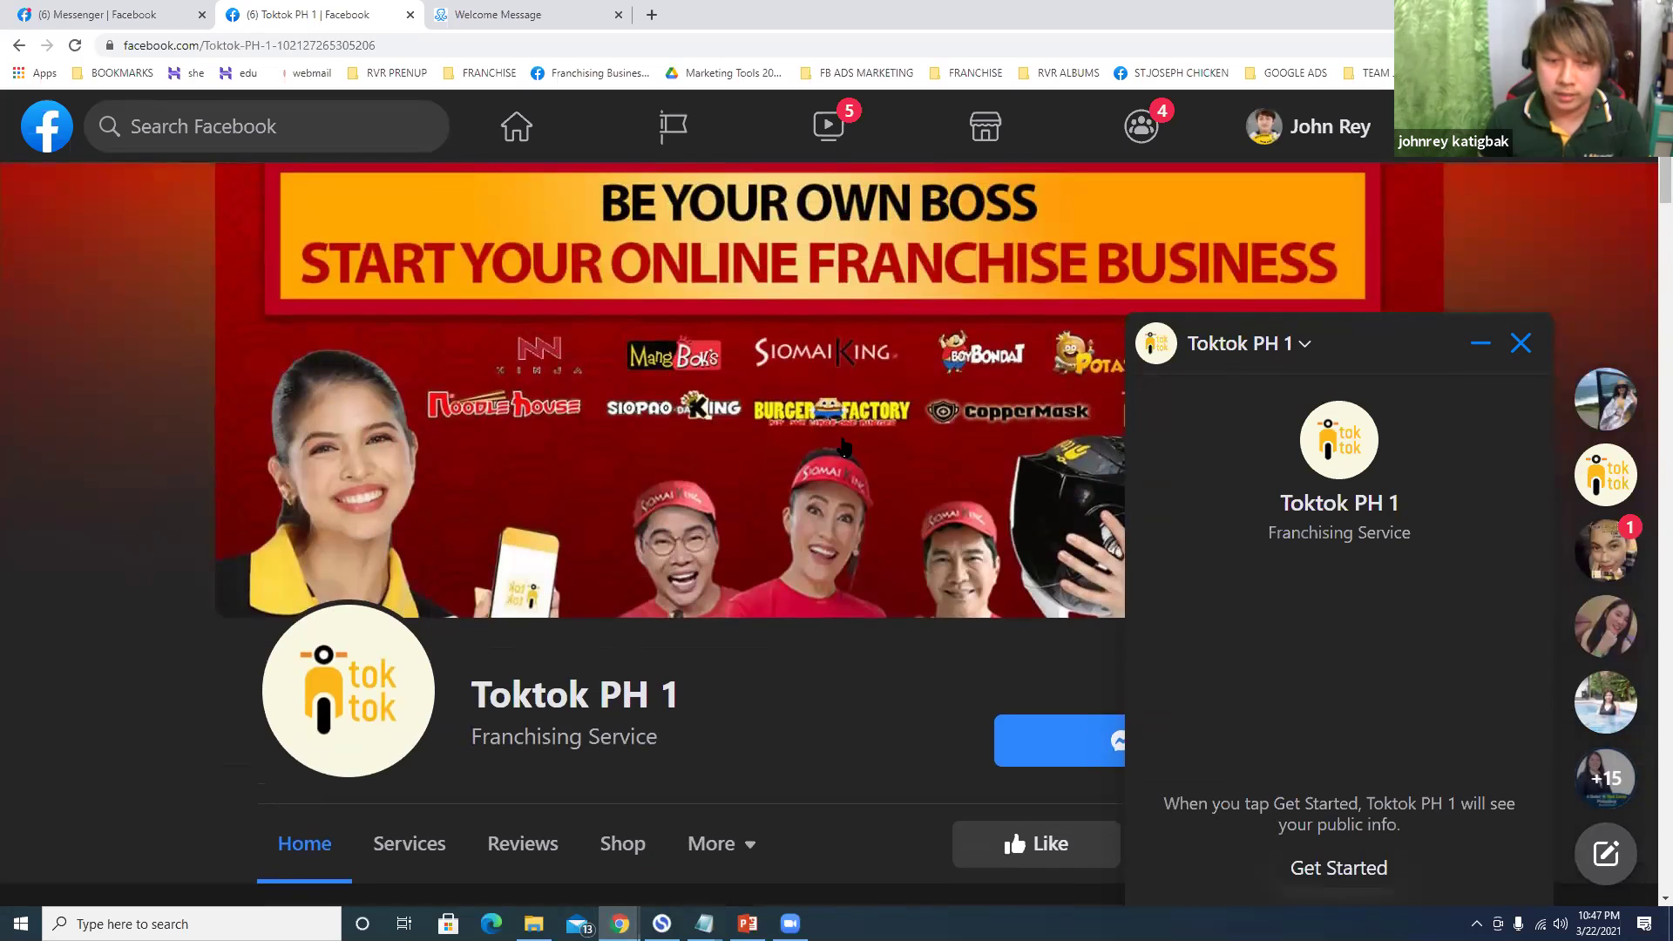
{"action": "scroll", "coordinate": [697, 523], "scroll_direction": "down", "scroll_amount": 2}
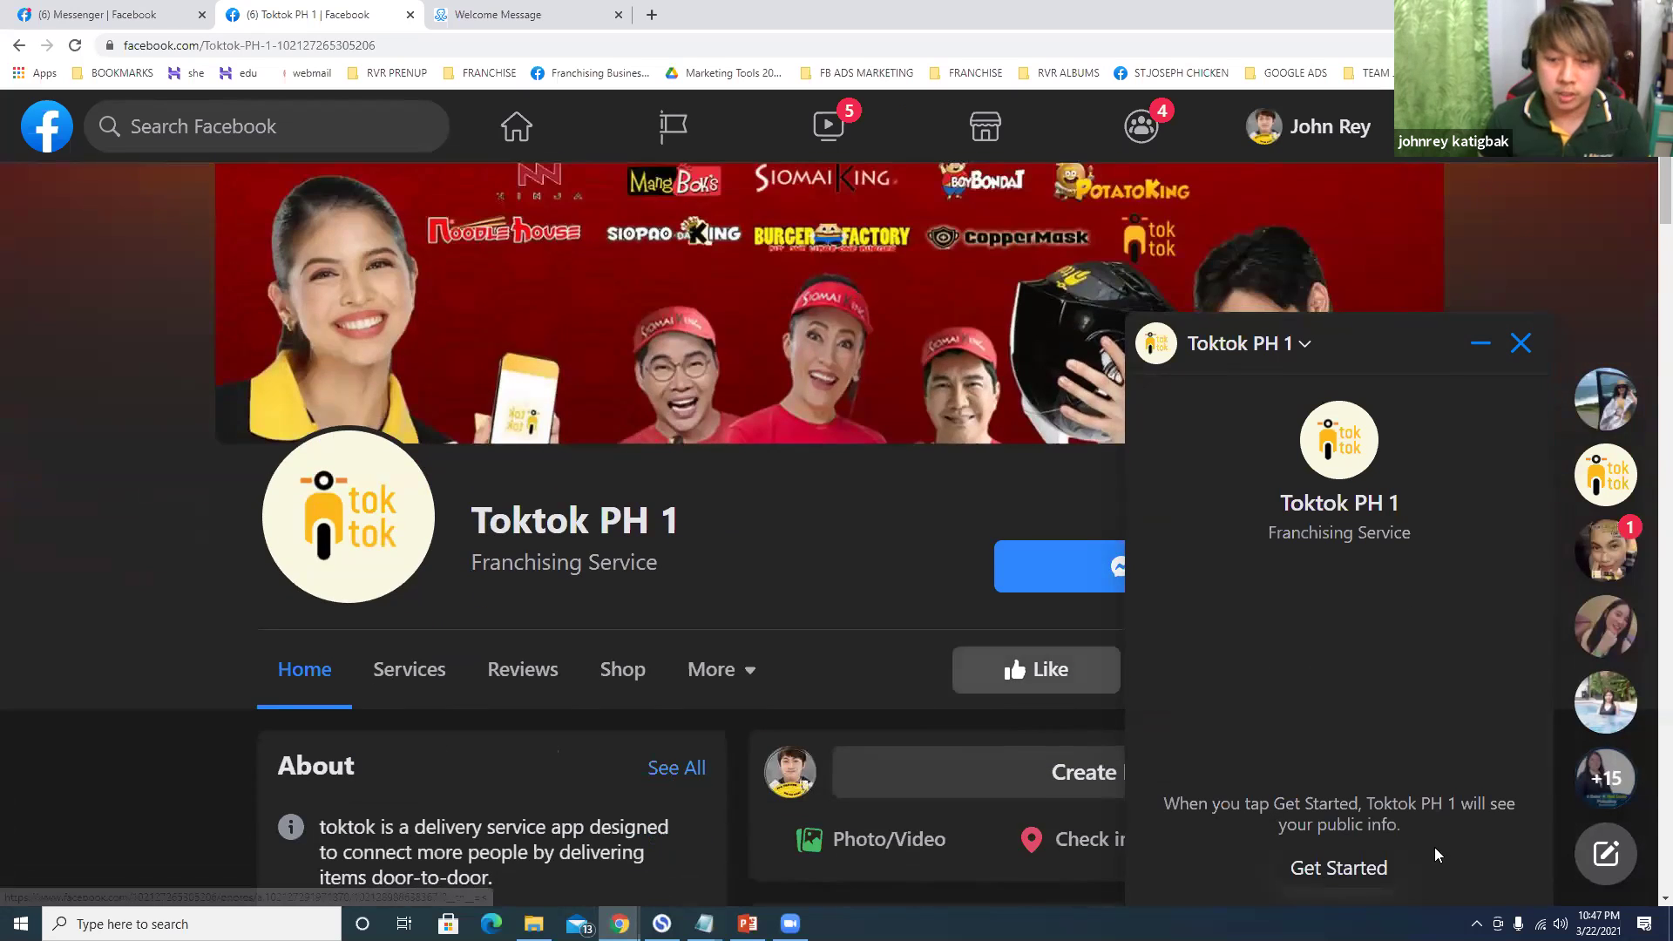
- Send Get Started and inspect the bot's 'This is sample message' reply
{"action": "left_click", "coordinate": [1342, 870]}
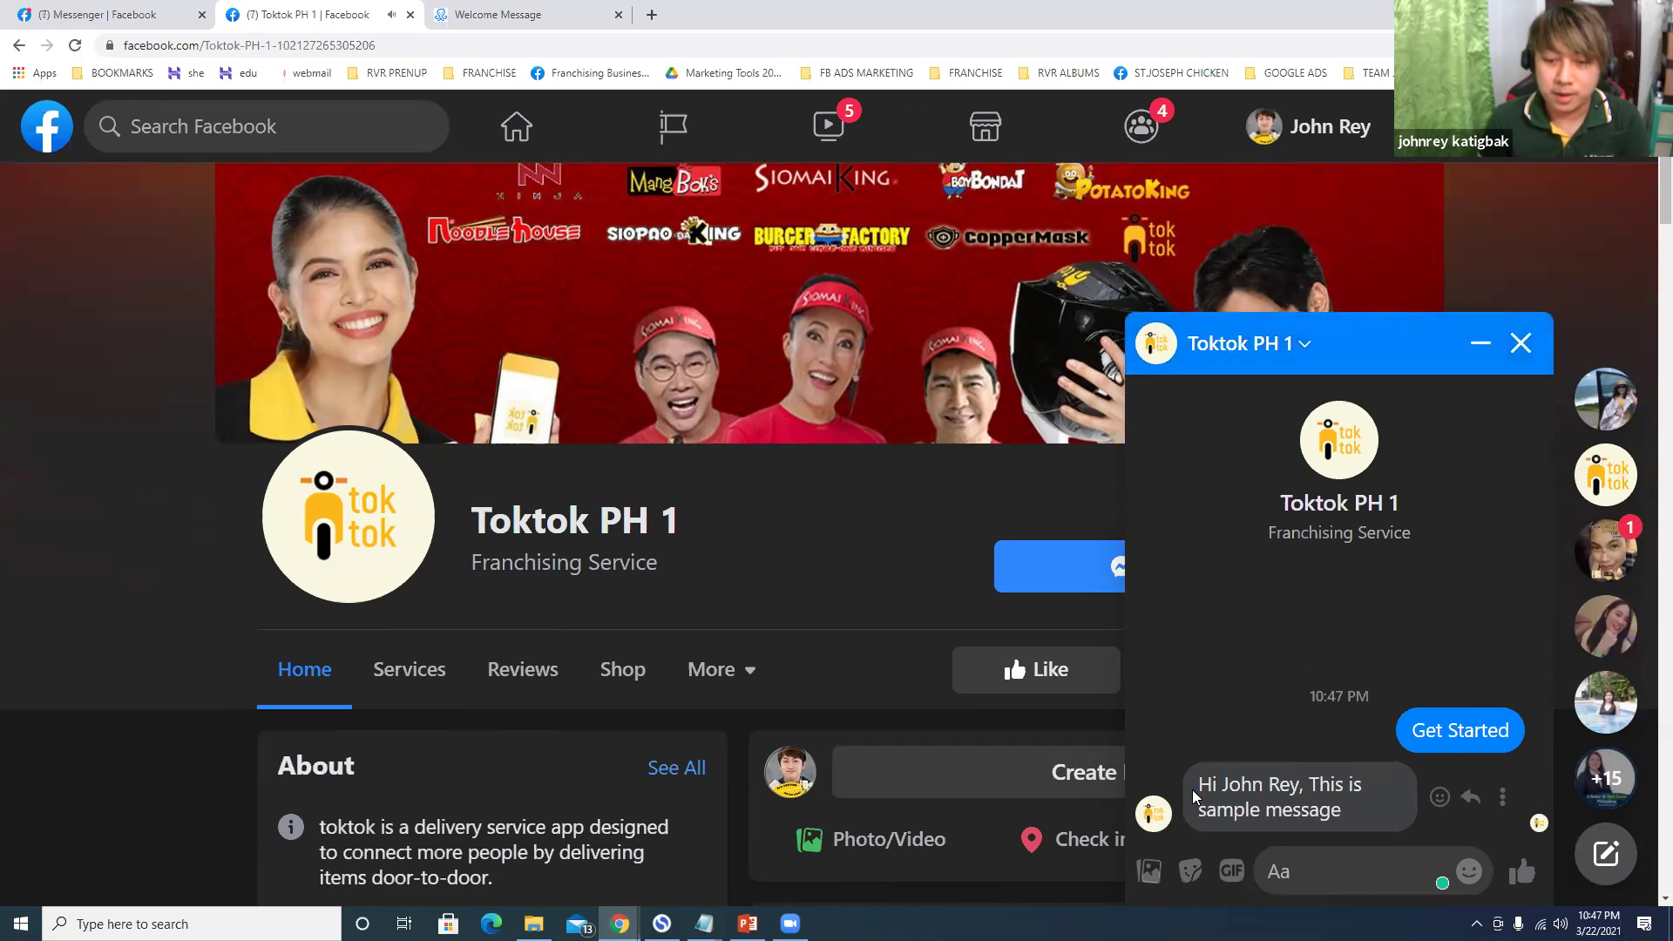
{"action": "left_click_drag", "start_coordinate": [1198, 789], "coordinate": [1340, 815]}
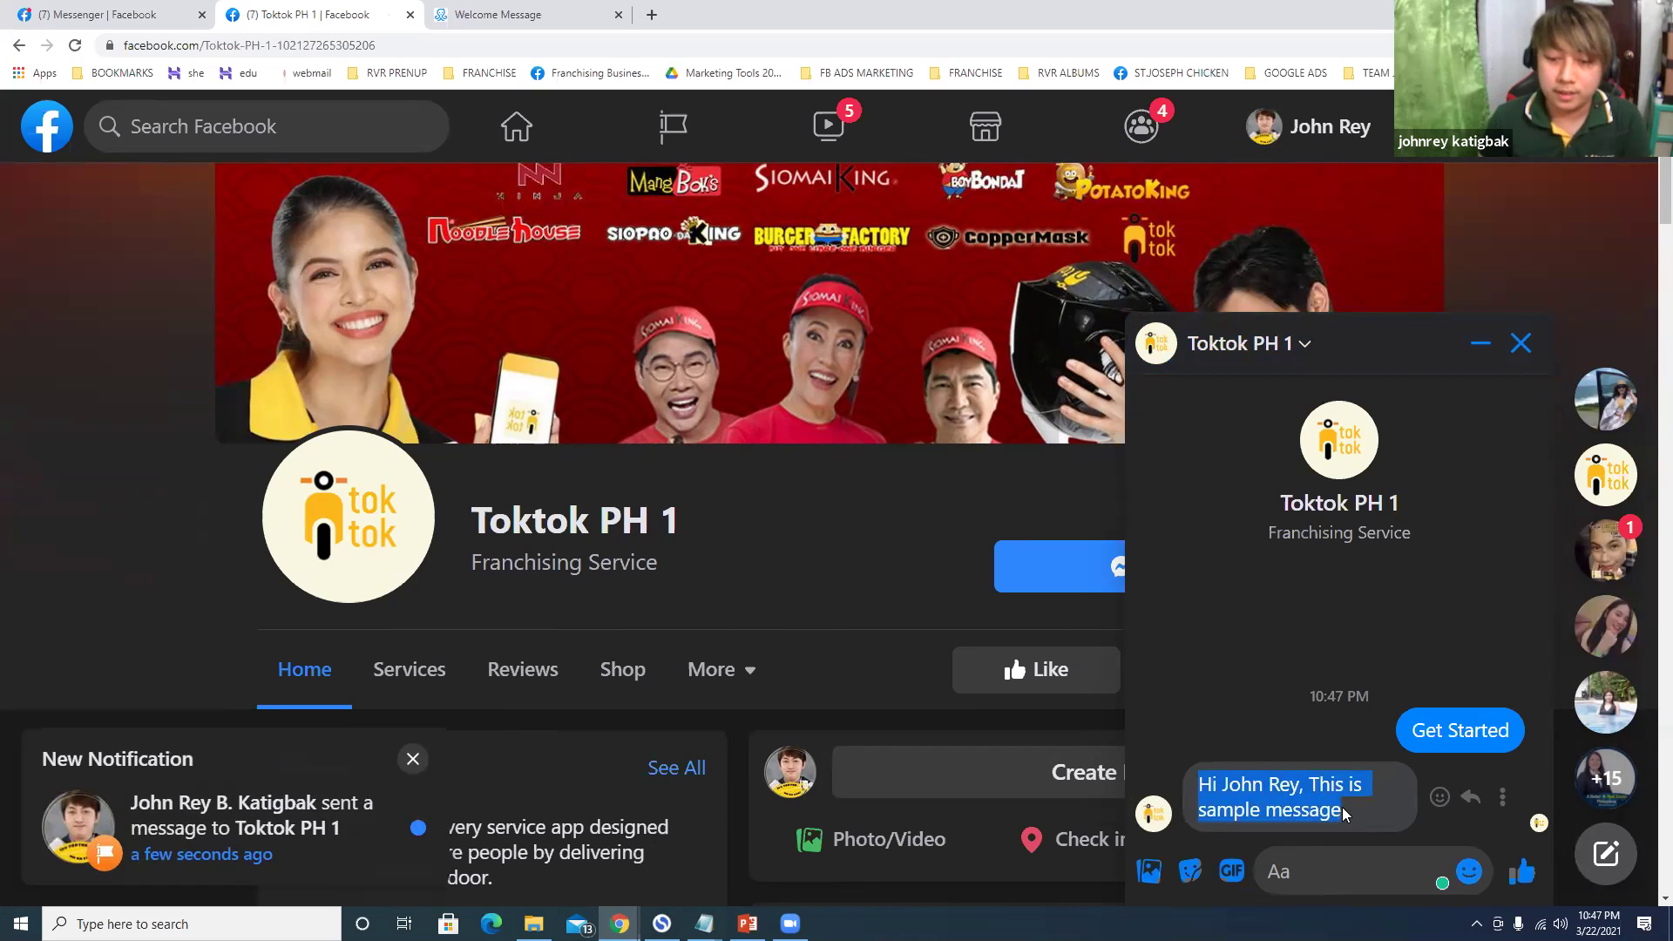
{"action": "left_click", "coordinate": [1206, 773]}
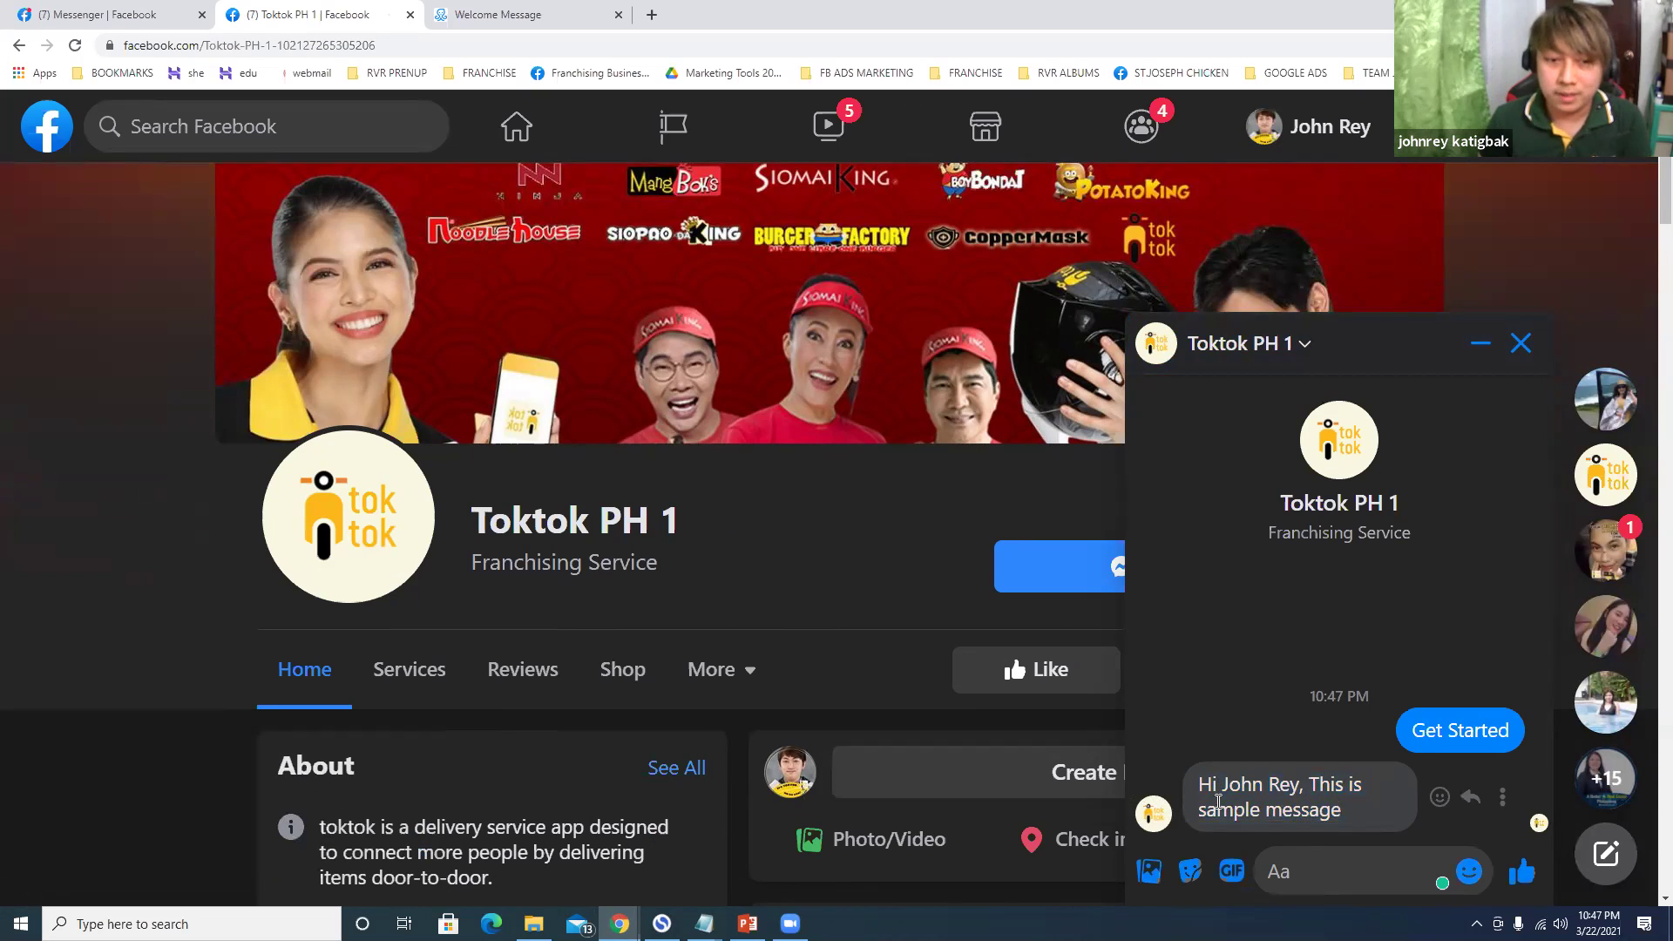
{"action": "left_click_drag", "start_coordinate": [1378, 819], "coordinate": [1201, 782]}
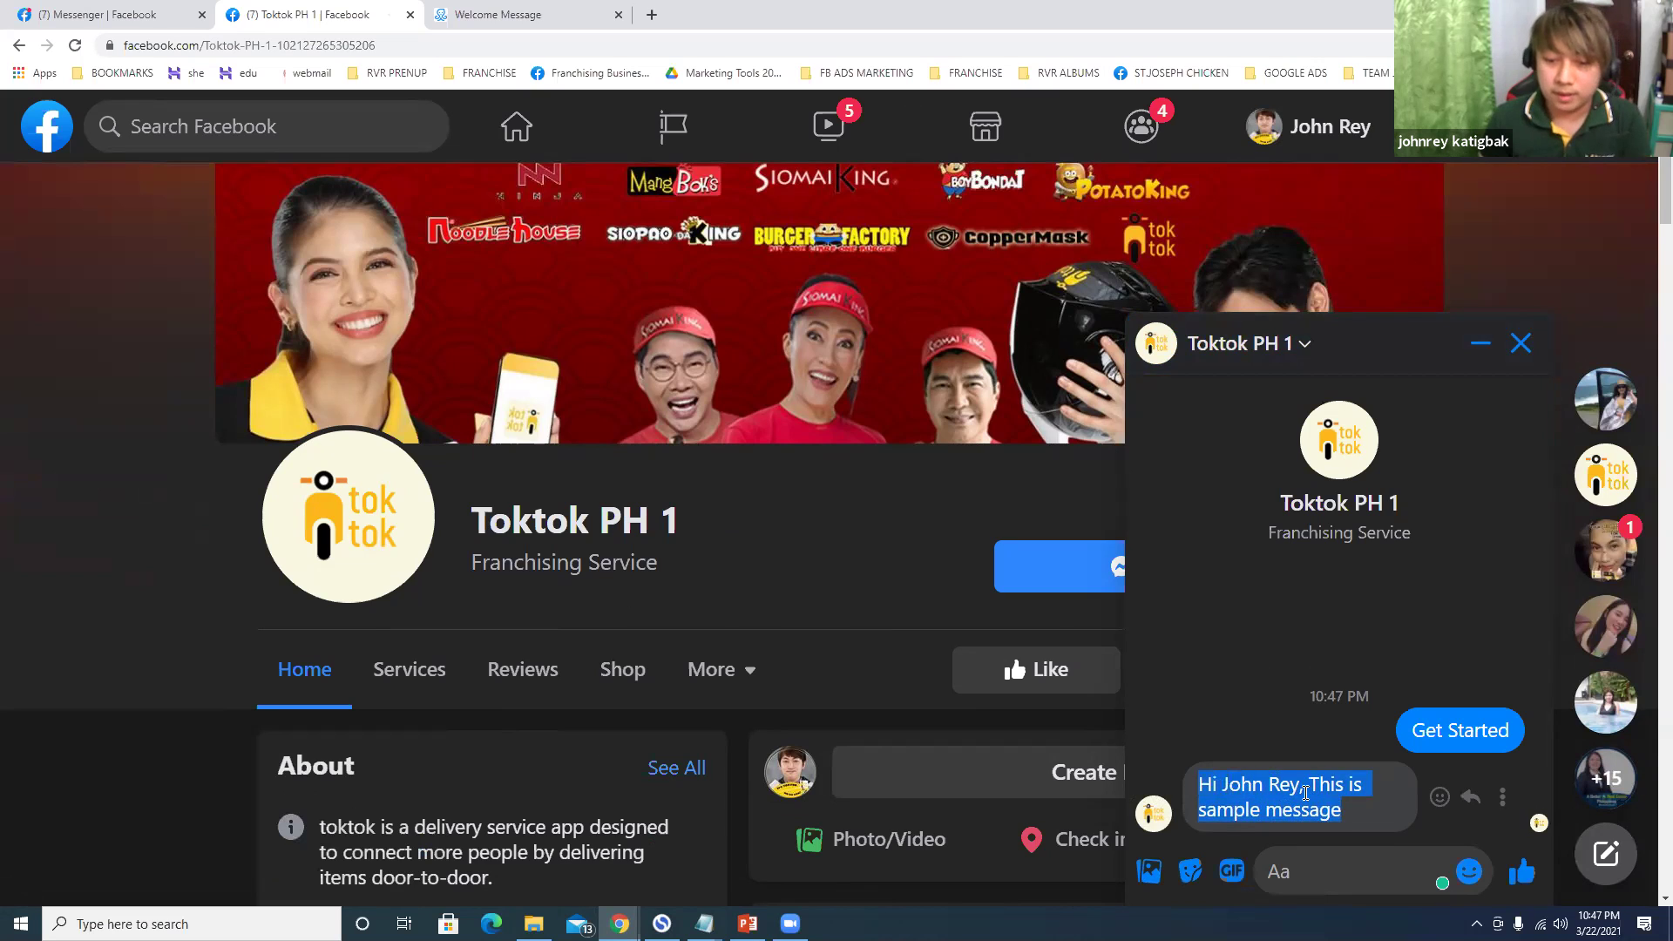
{"action": "left_click", "coordinate": [1274, 700]}
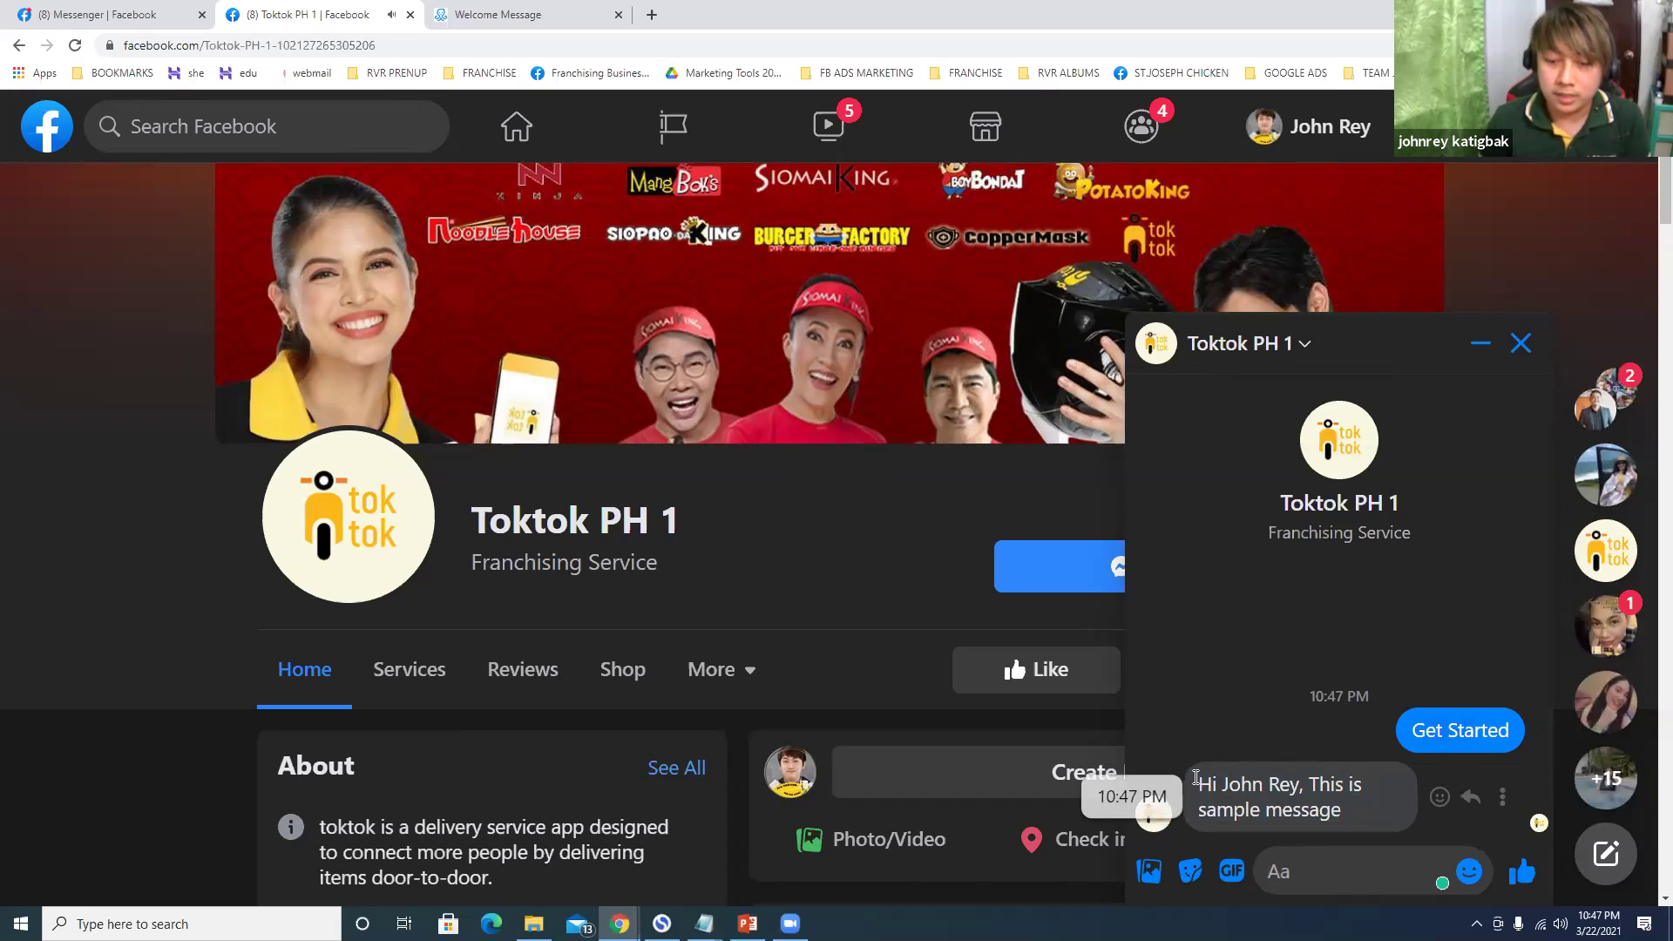
{"action": "left_click_drag", "start_coordinate": [1346, 816], "coordinate": [1208, 795]}
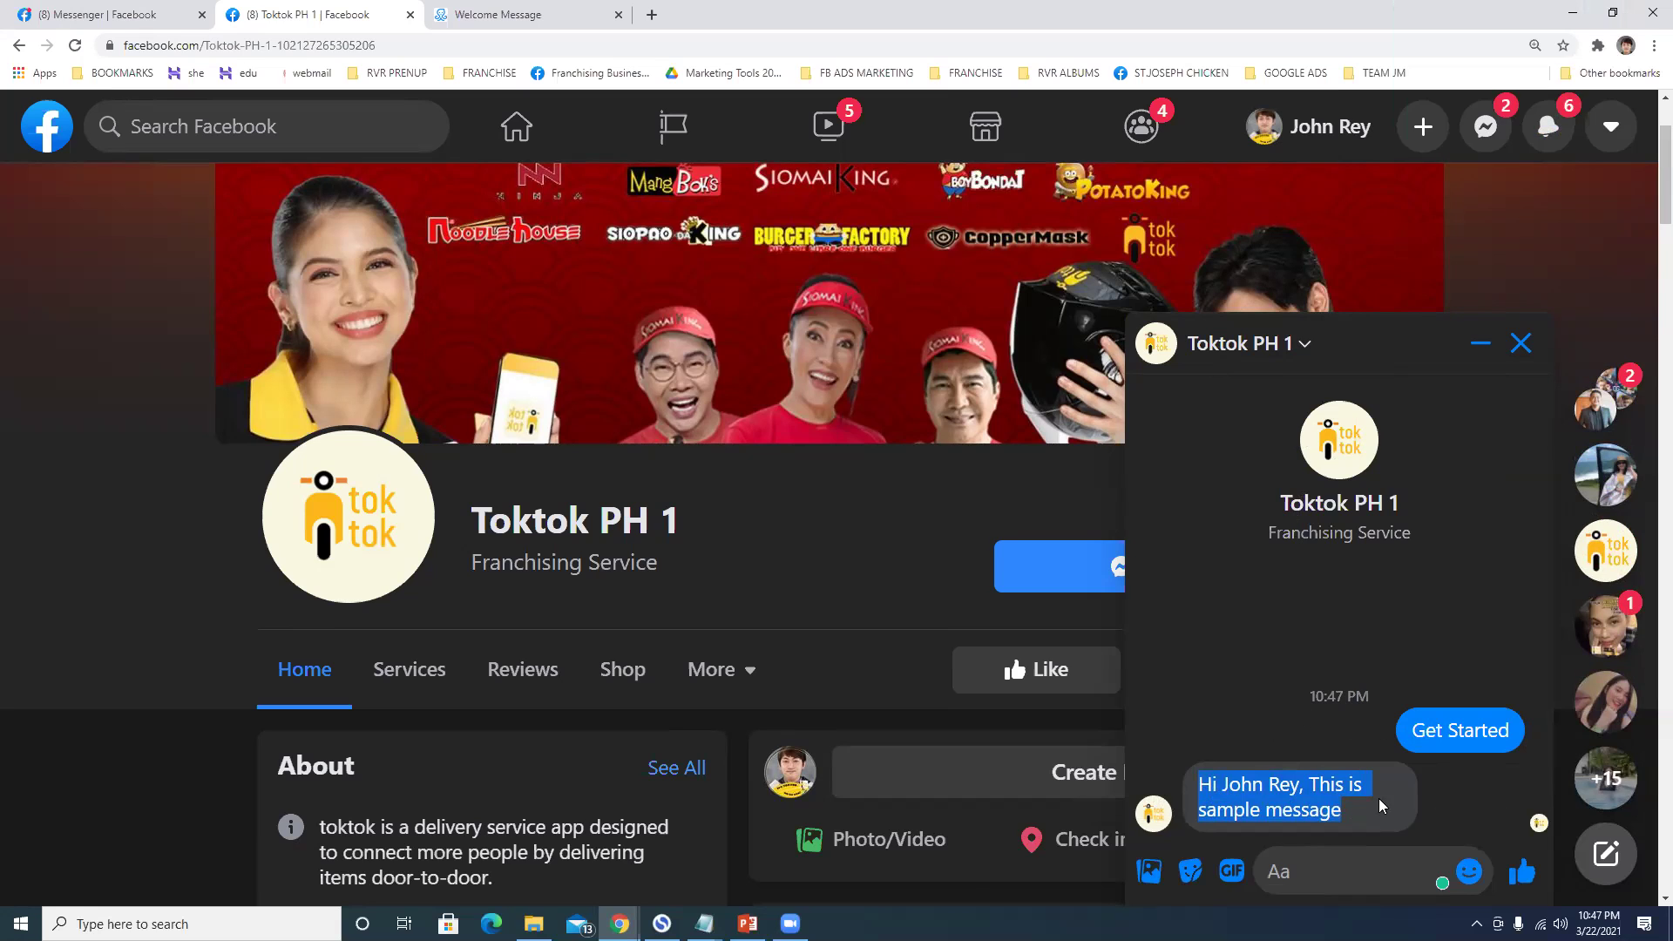
{"action": "scroll", "coordinate": [1207, 698], "scroll_direction": "up", "scroll_amount": 2}
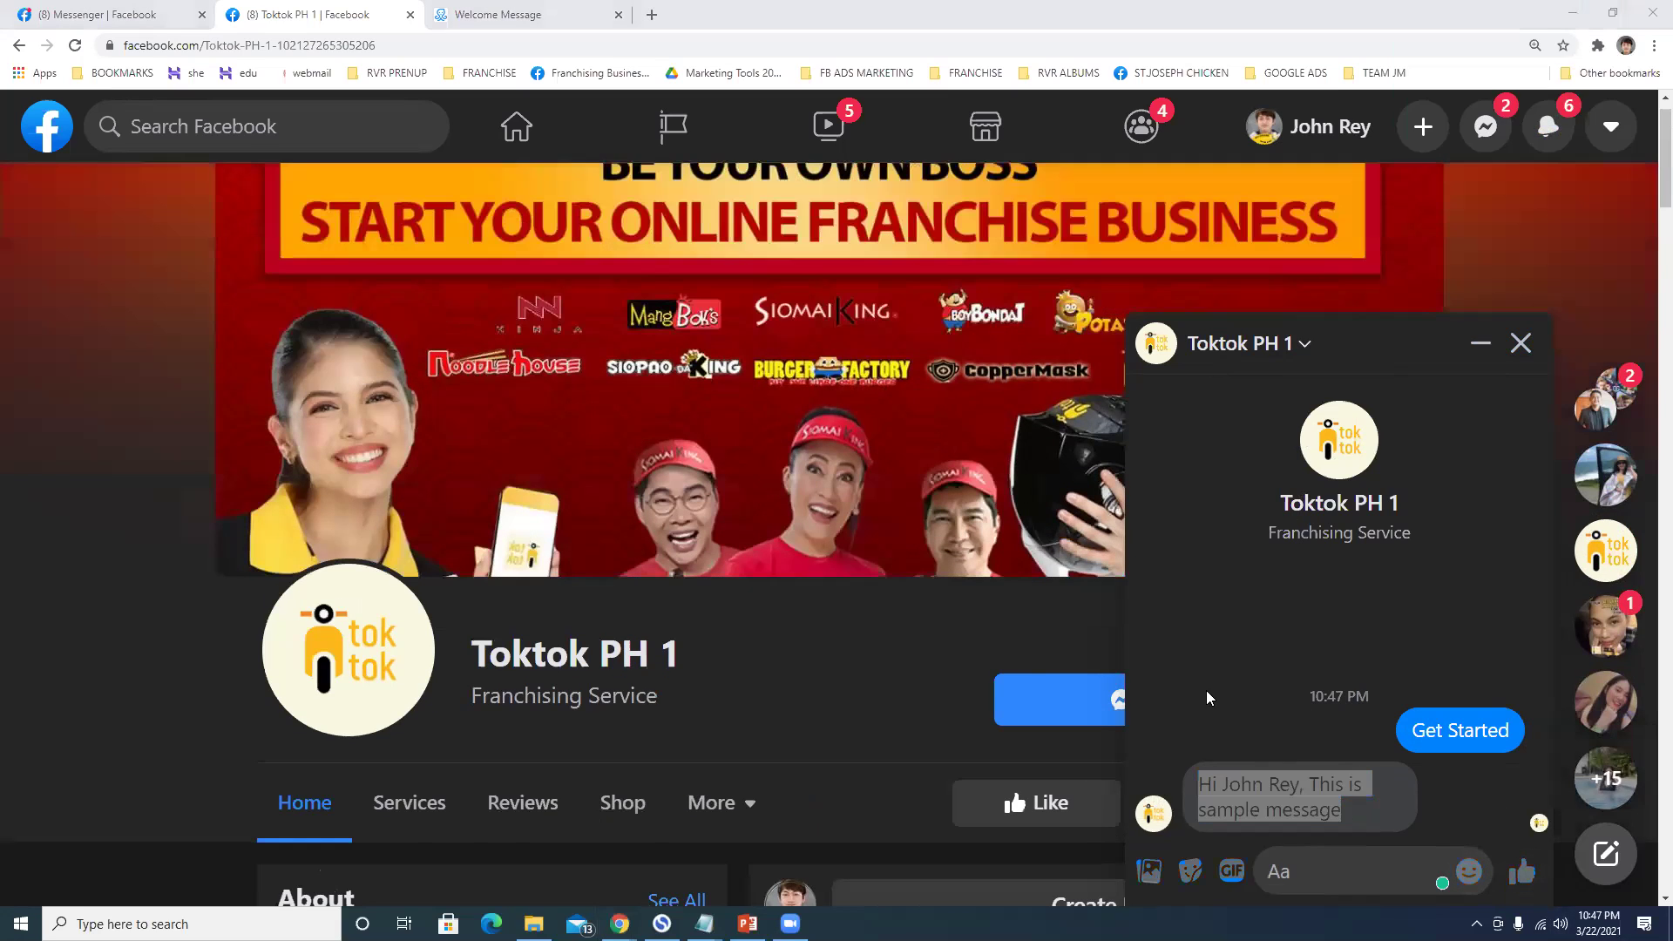
{"action": "scroll", "coordinate": [1090, 689], "scroll_direction": "up", "scroll_amount": 1}
{"action": "key", "text": "XF86AudioRaiseVolume"}
{"action": "left_click", "coordinate": [881, 695]}
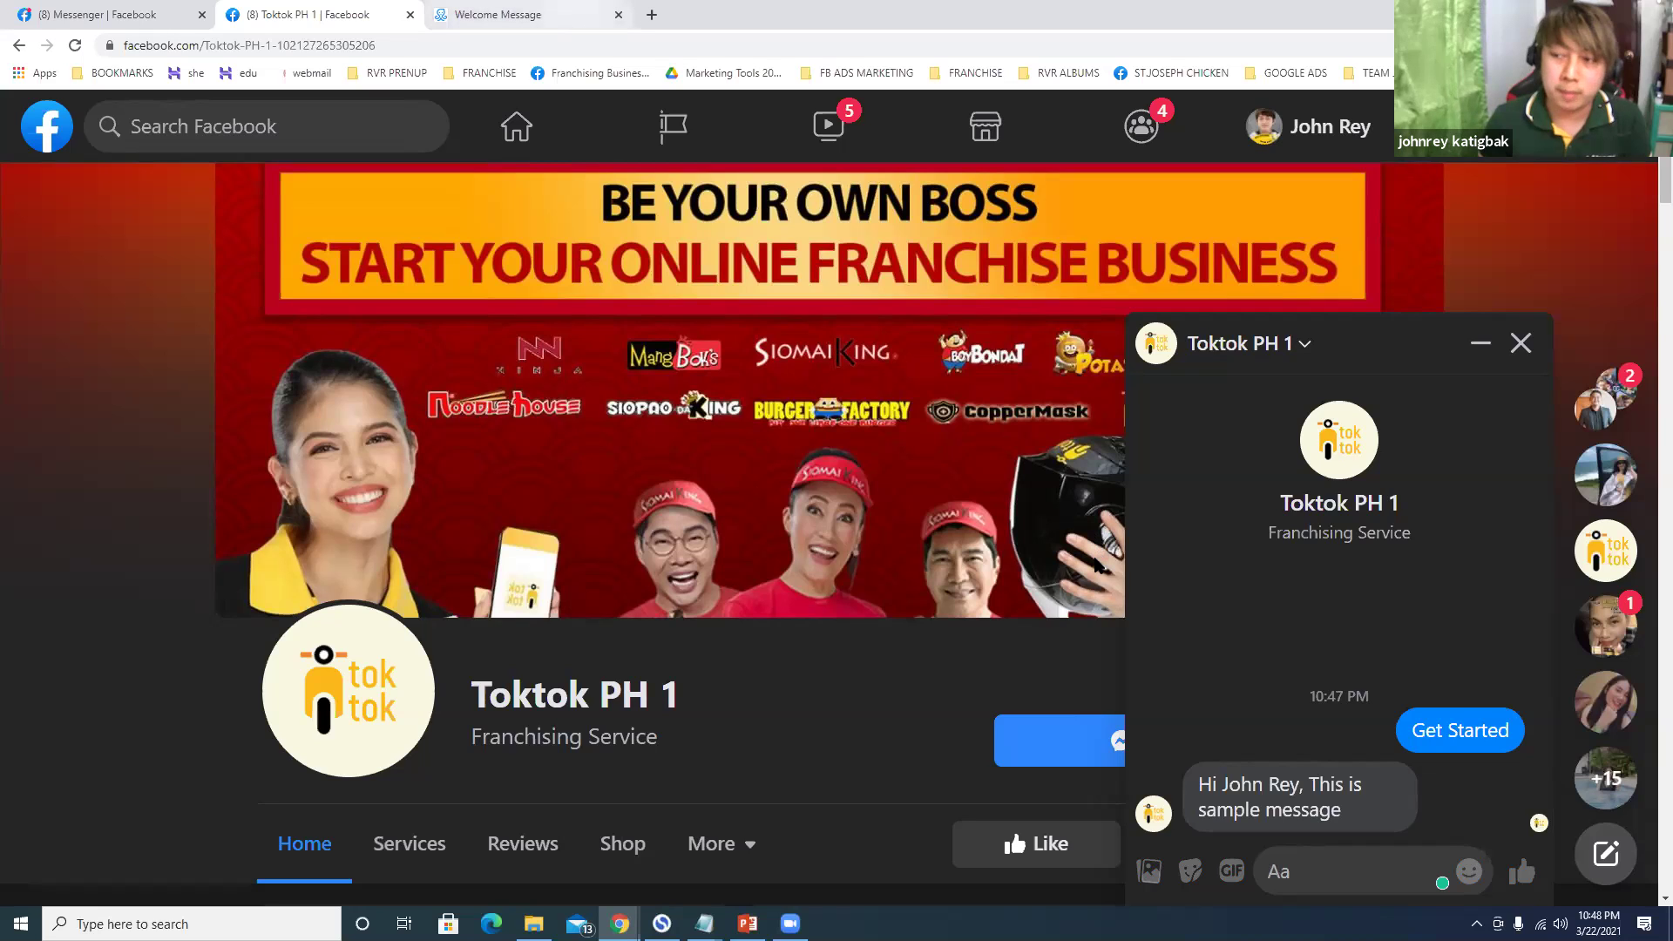
- Return to the Welcome Message flow and drag the Starting Step and Welcome Message cards left
{"action": "key", "text": "ctrl+Tab"}
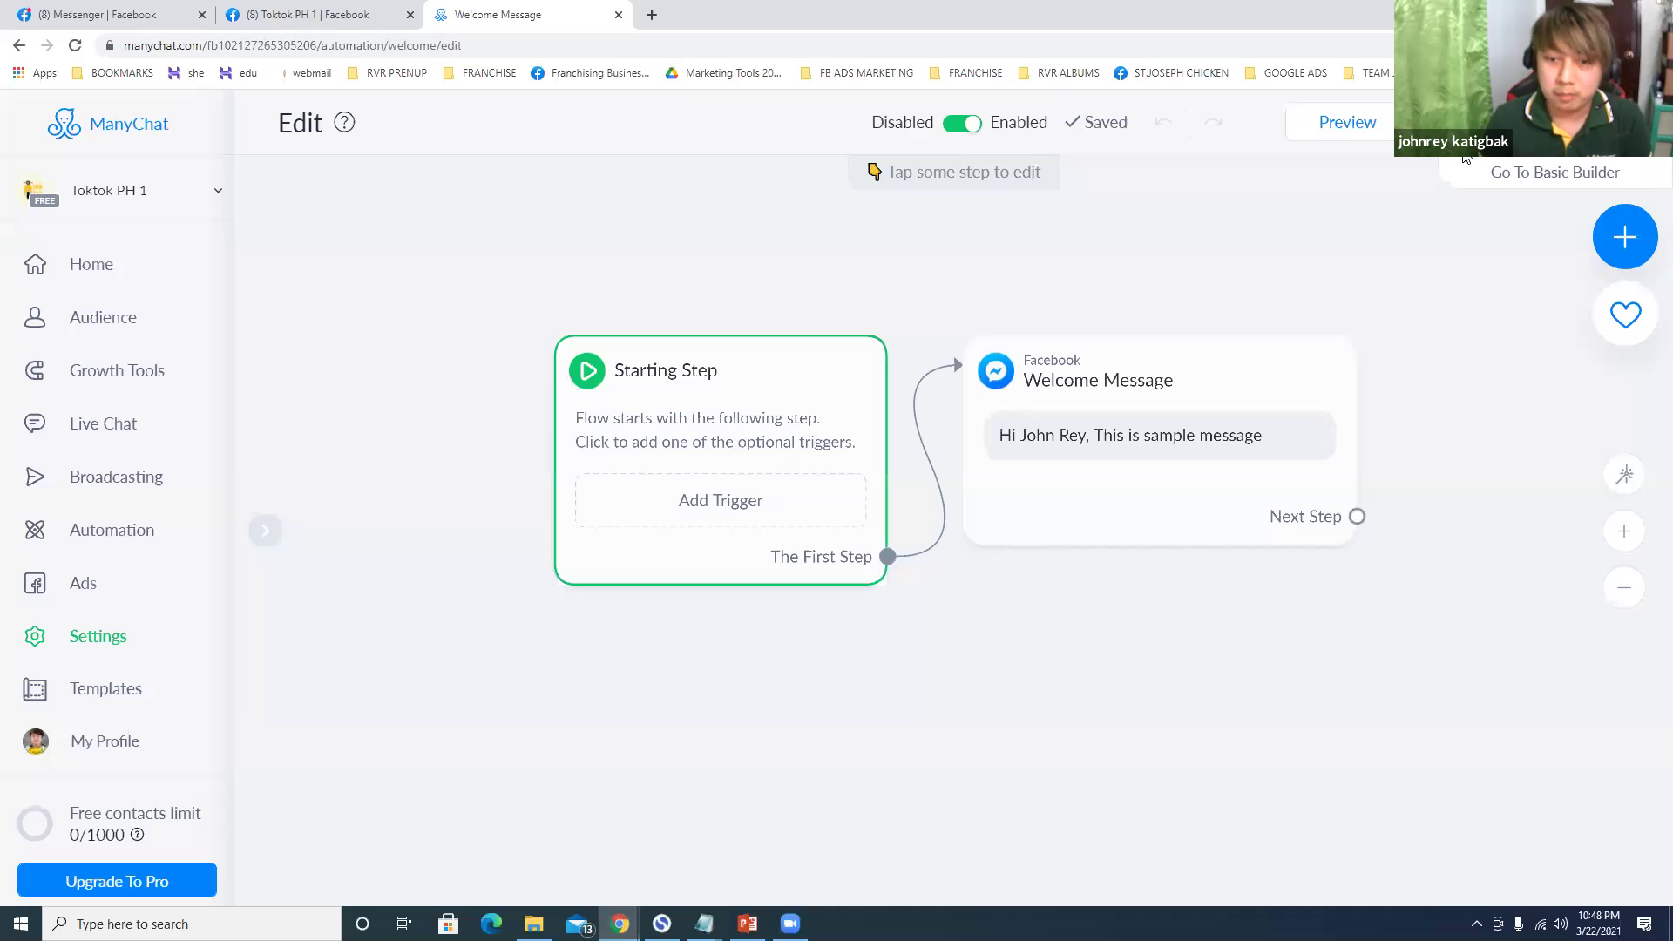
{"action": "left_click", "coordinate": [992, 445]}
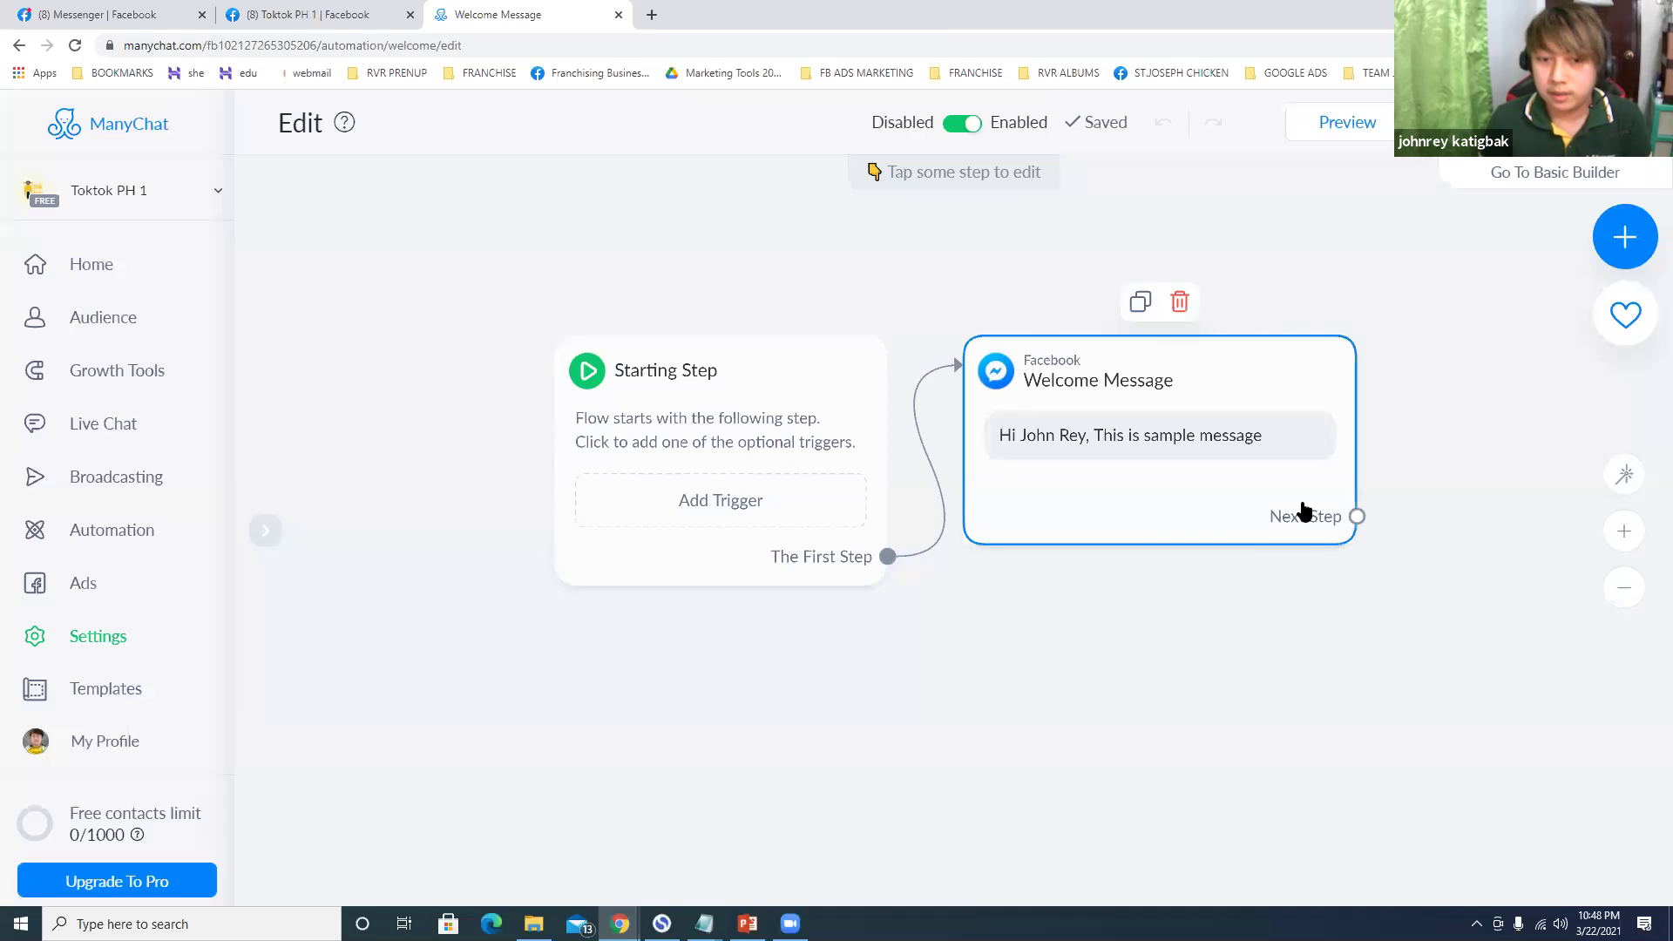
{"action": "left_click", "coordinate": [762, 363]}
{"action": "left_click_drag", "start_coordinate": [974, 371], "coordinate": [1107, 365]}
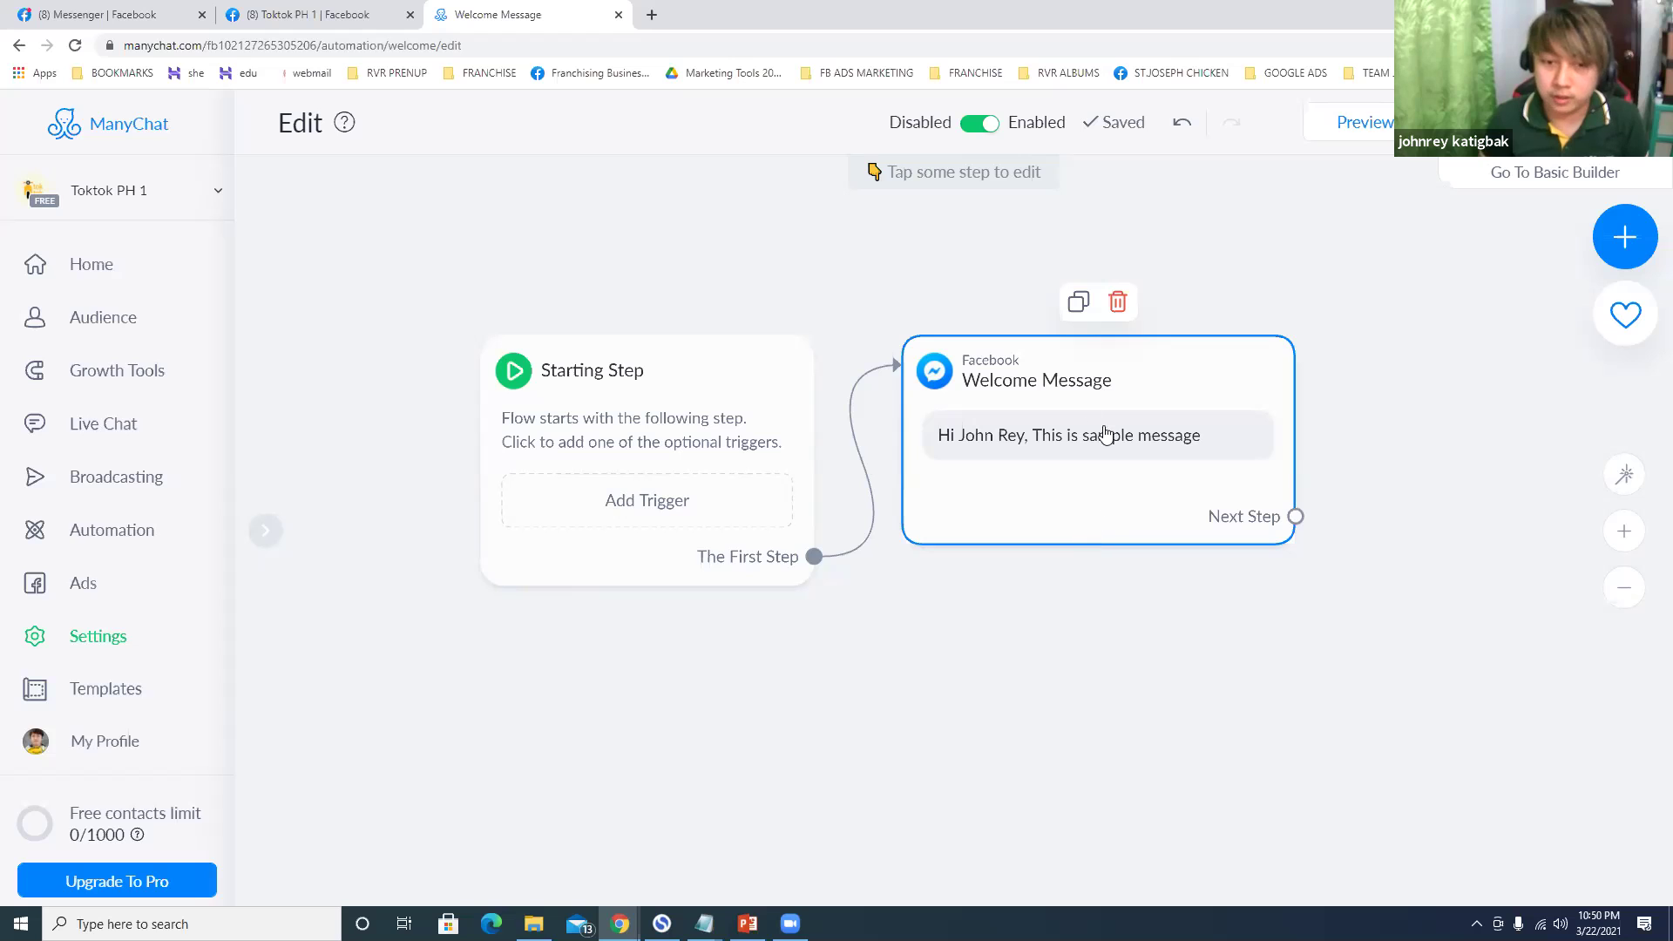
{"action": "left_click_drag", "start_coordinate": [724, 376], "coordinate": [673, 370]}
{"action": "left_click_drag", "start_coordinate": [1090, 378], "coordinate": [1061, 364]}
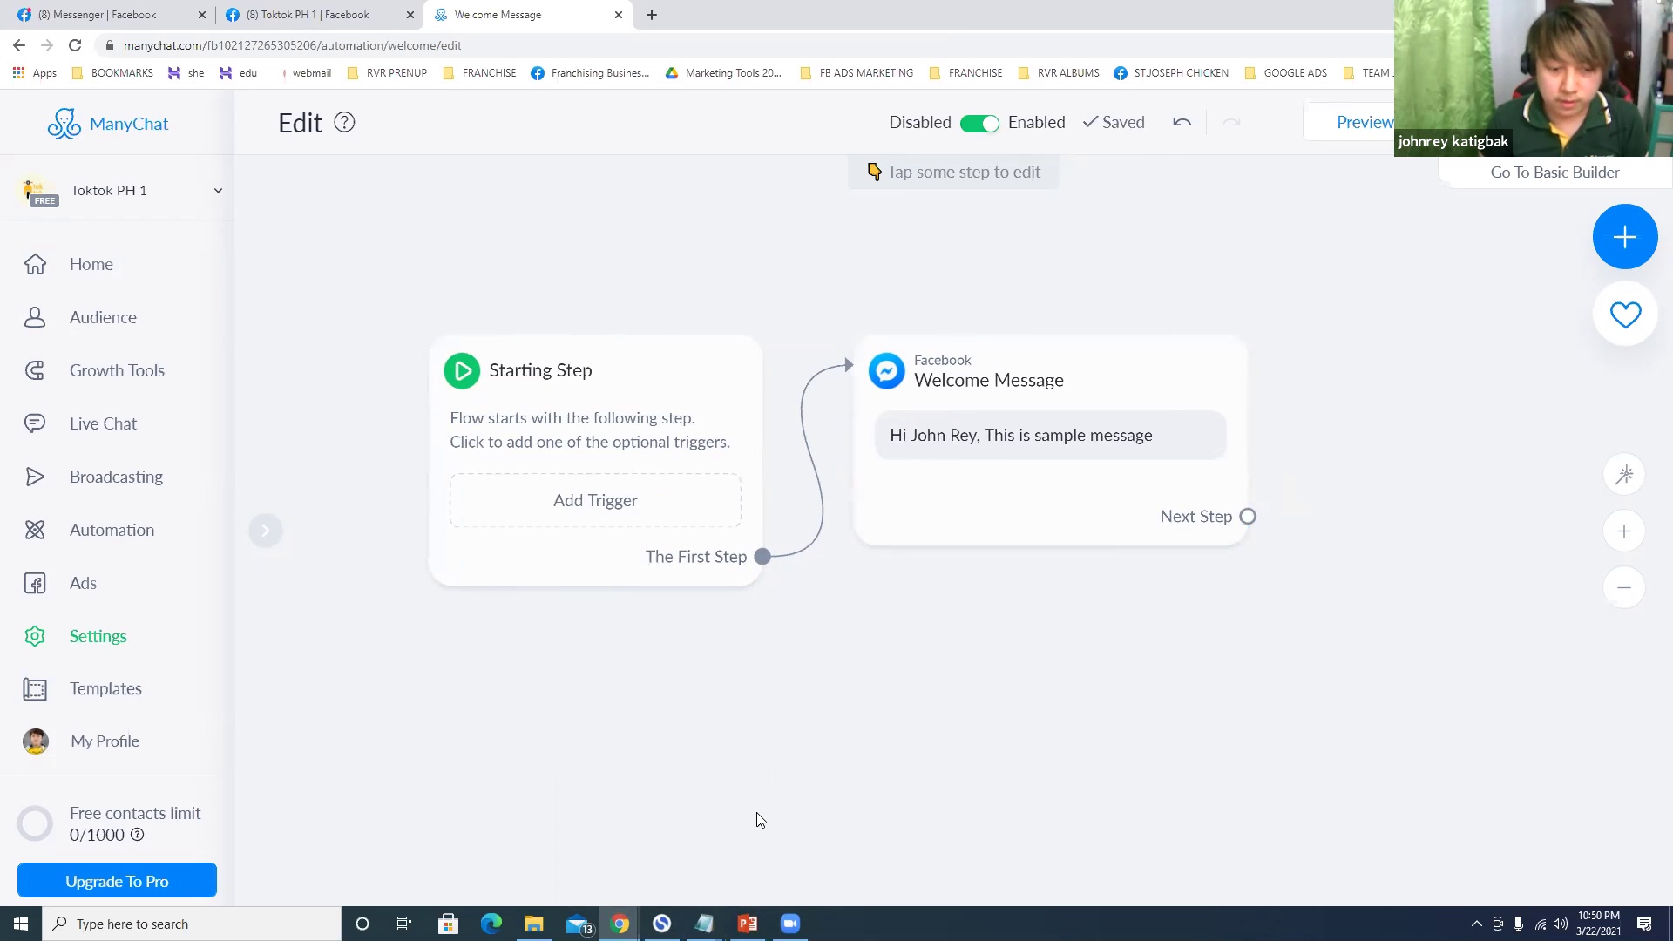
- Copy the franchise inquiry welcome text from the notes
{"action": "mouse_move", "coordinate": [704, 923]}
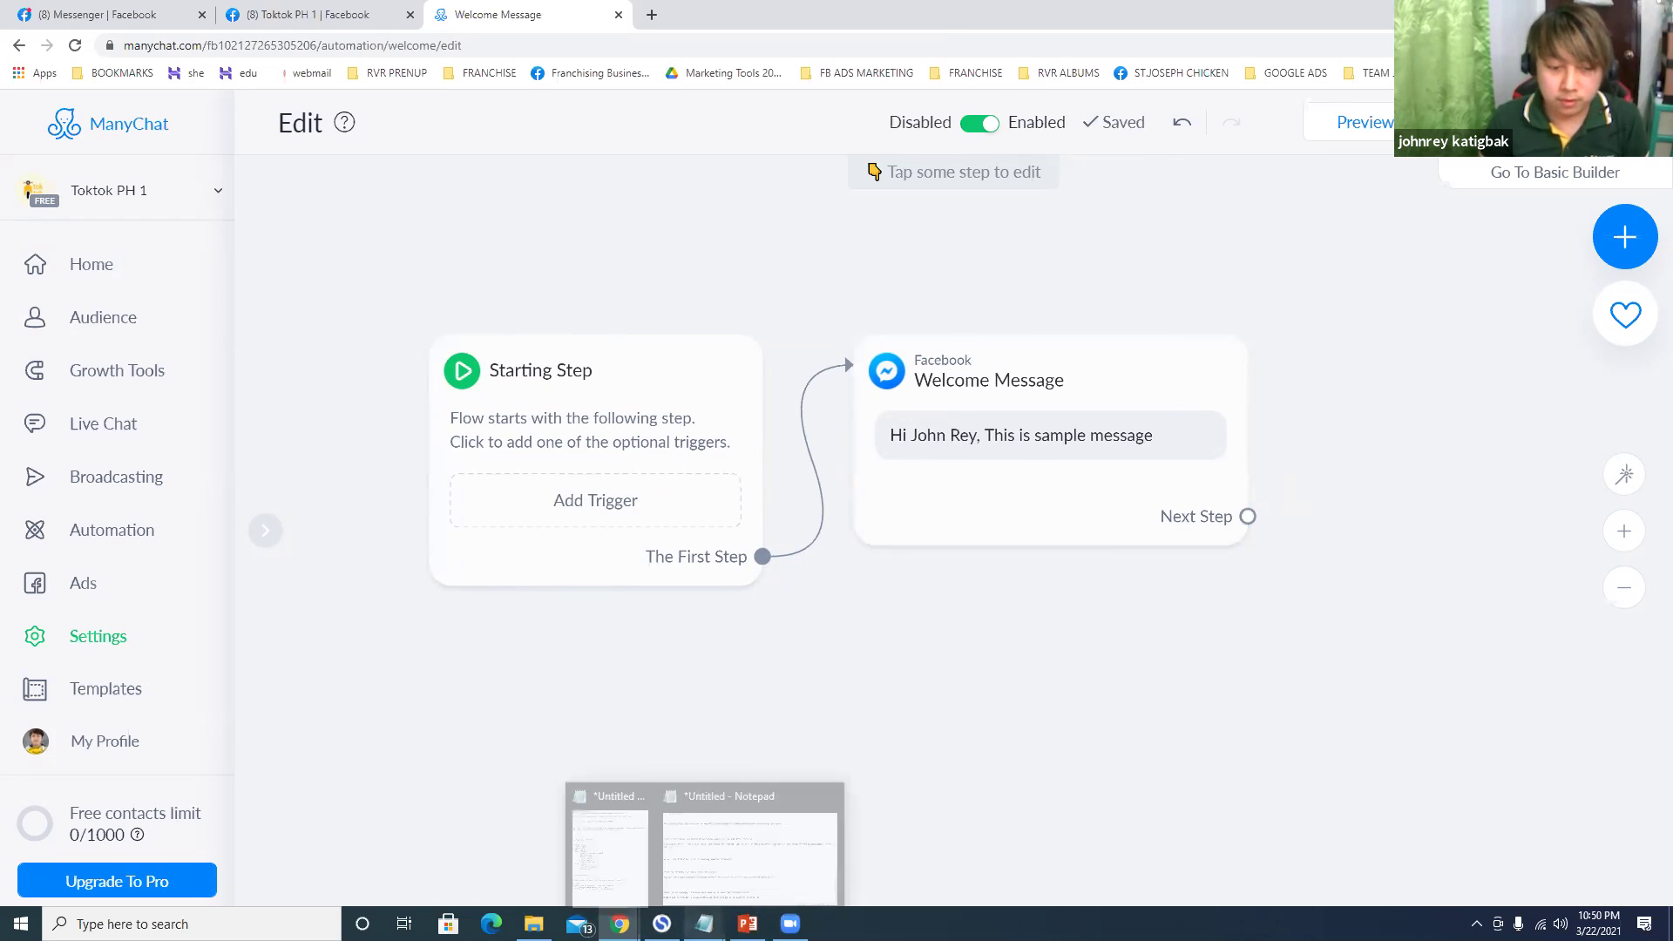
{"action": "left_click", "coordinate": [735, 837]}
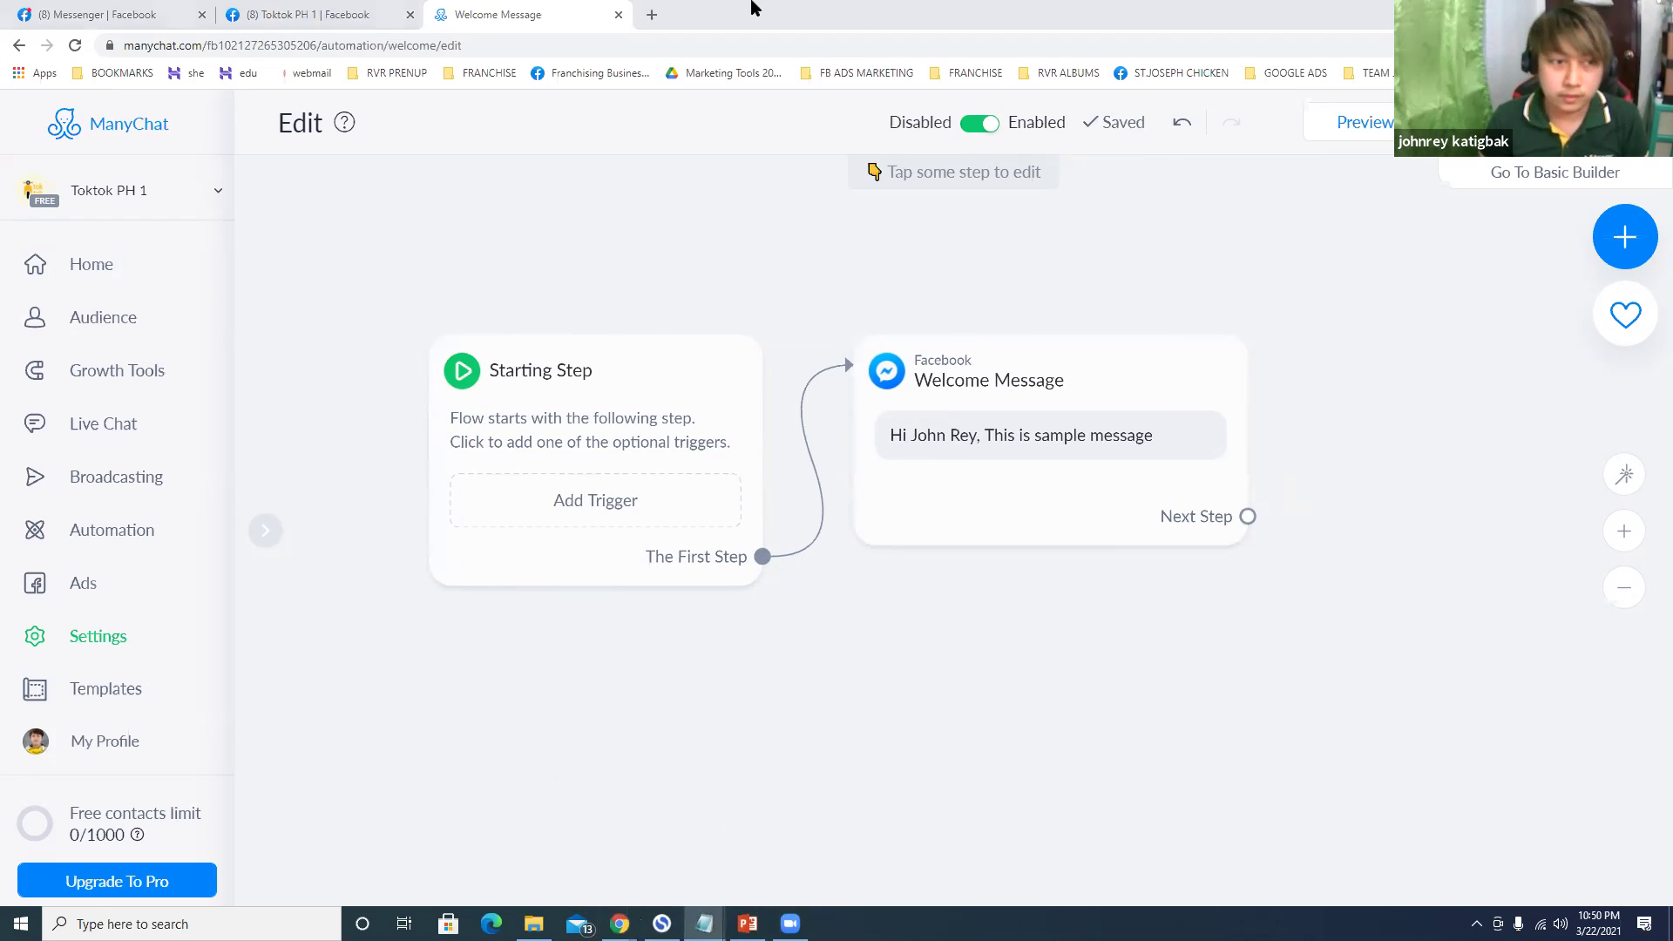
{"action": "scroll", "coordinate": [478, 331], "scroll_direction": "up", "scroll_amount": 9}
{"action": "key", "text": "super+Down"}
{"action": "scroll", "coordinate": [362, 272], "scroll_direction": "up", "scroll_amount": 3}
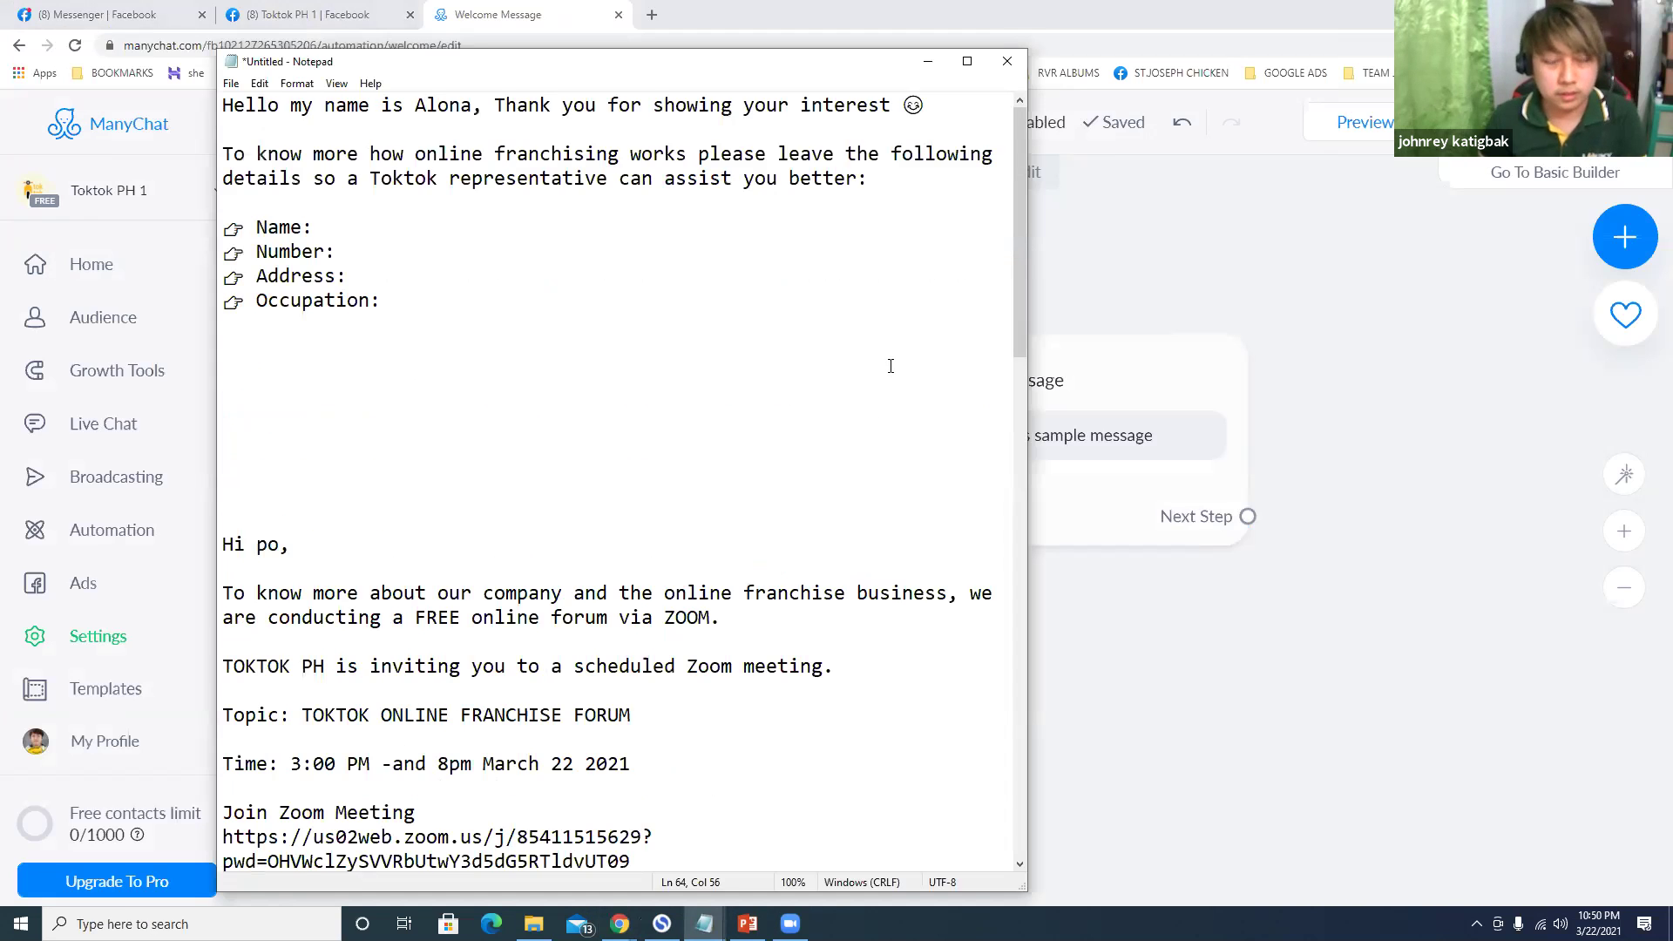
{"action": "left_click_drag", "start_coordinate": [268, 178], "coordinate": [1342, 491]}
{"action": "key", "text": "ctrl+shift+Home"}
{"action": "key", "text": "alt+Tab"}
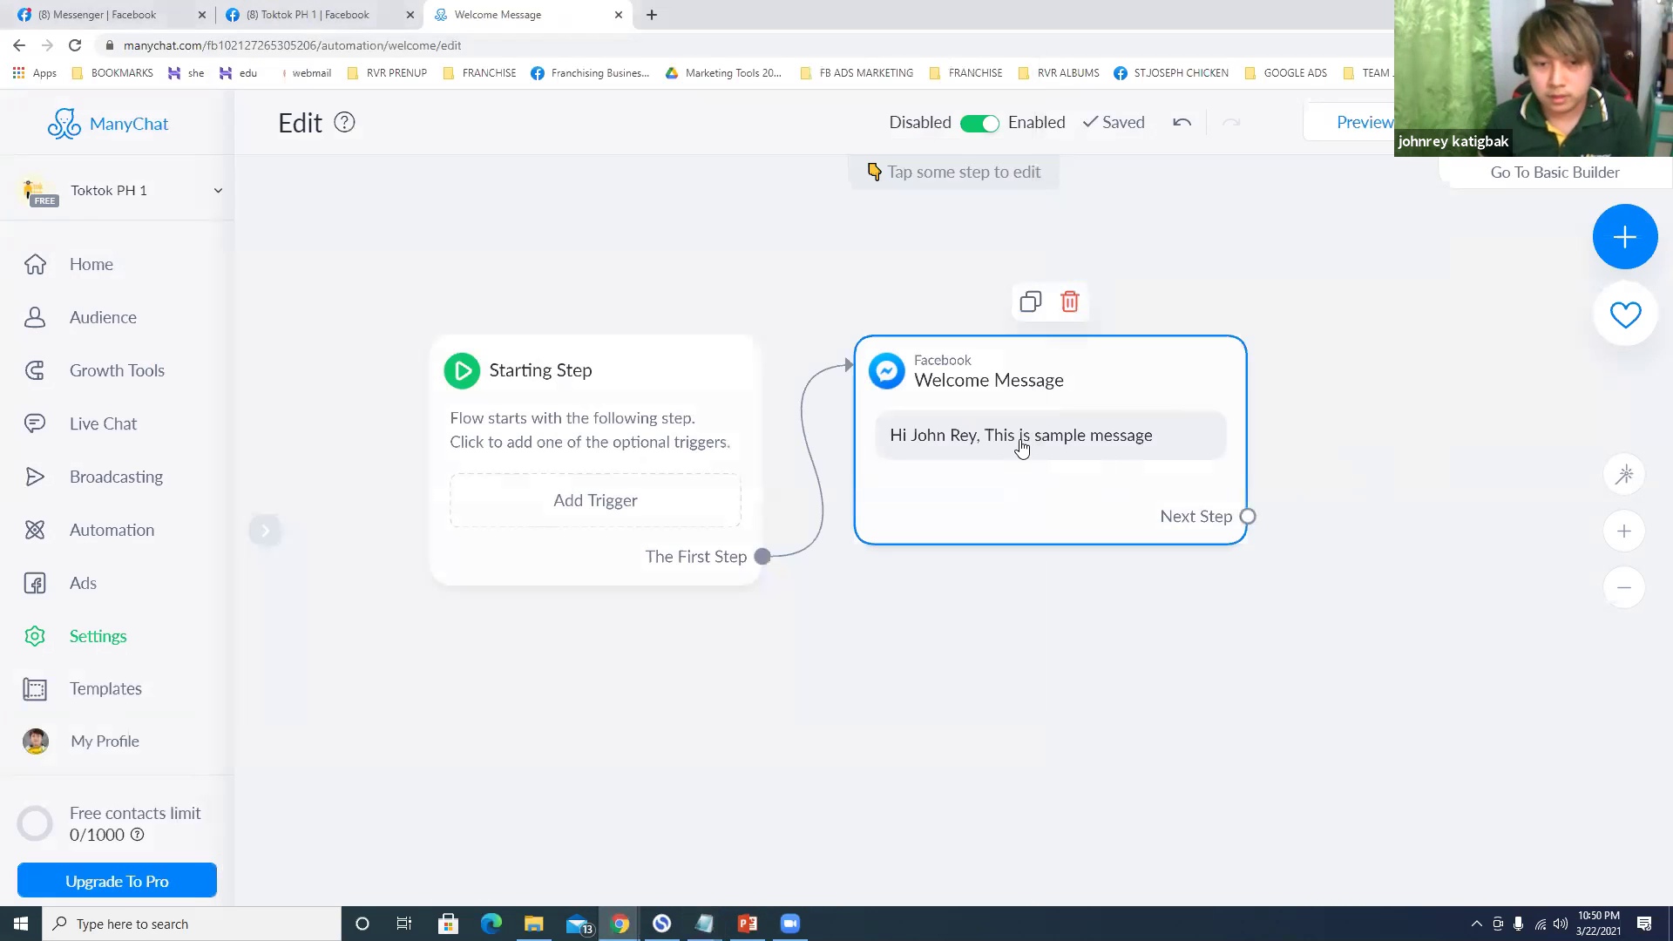
- Paste it over the sample text, then remove the opening greeting so it starts 'Thank you for showing your interest'
{"action": "left_click", "coordinate": [1021, 447]}
{"action": "key", "text": "ctrl+a"}
{"action": "type", "text": "Hello my name is Alona, Thank you for showing your interest 😊  To know more how online franchising works please leave the following details so a Toktok representative can assist you better:  👉 Name: 👉 Number: 👉 Address: 👉 Occupation:"}
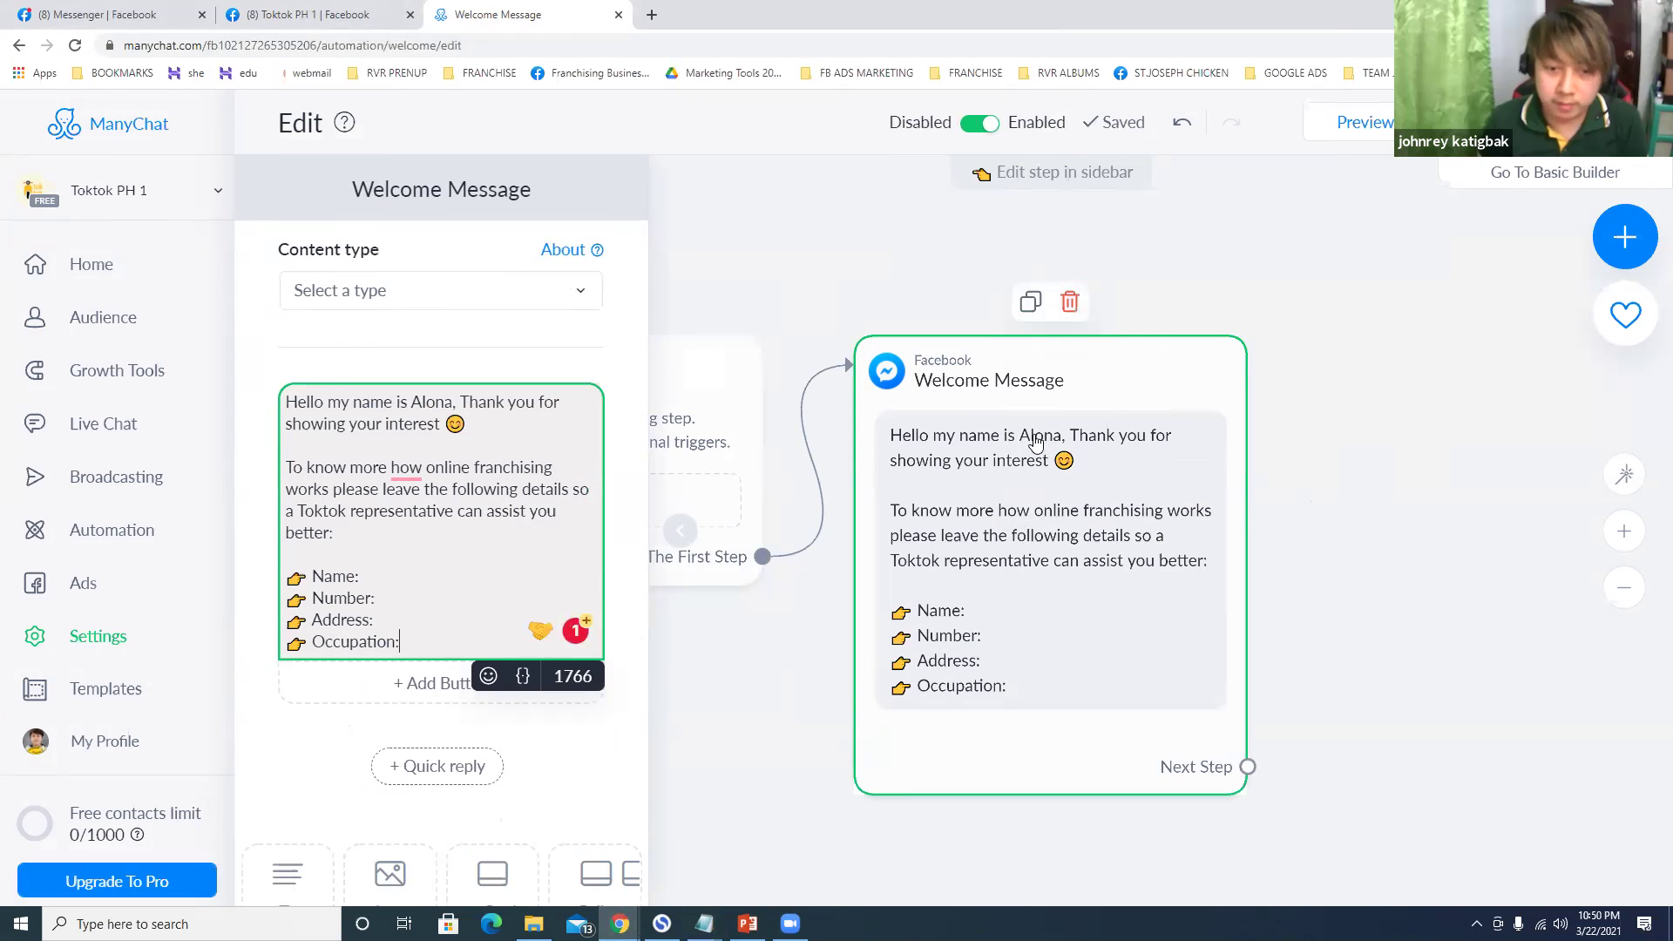
{"action": "key", "text": "ctrl+shift+Left"}
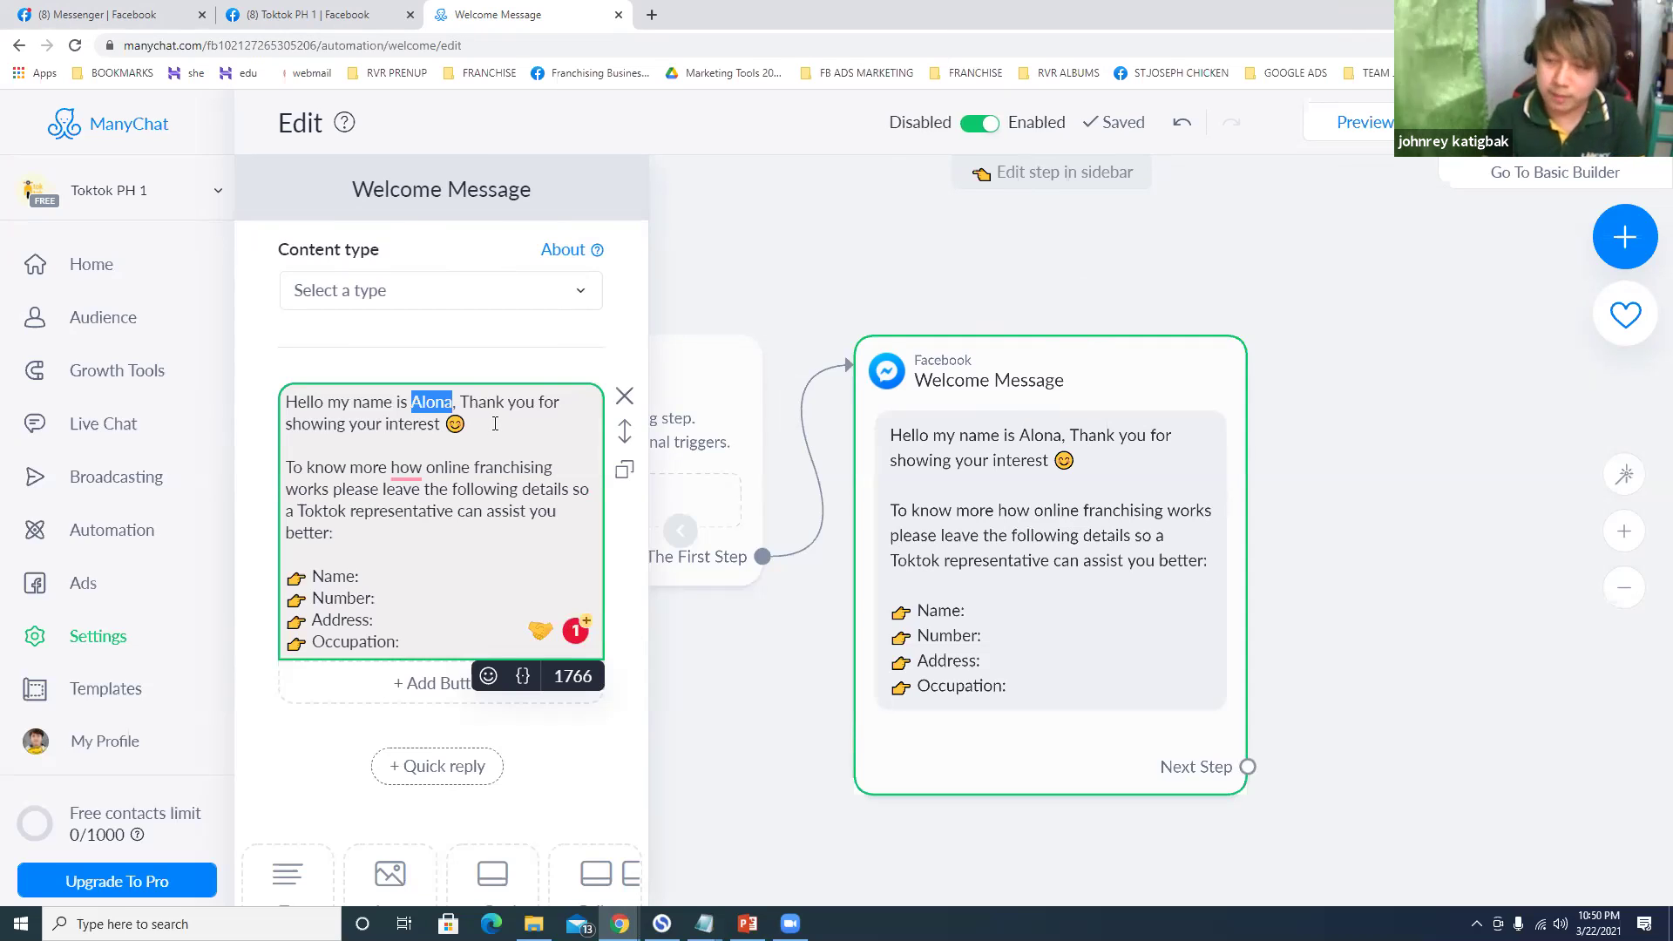
{"action": "type", "text": "Kate"}
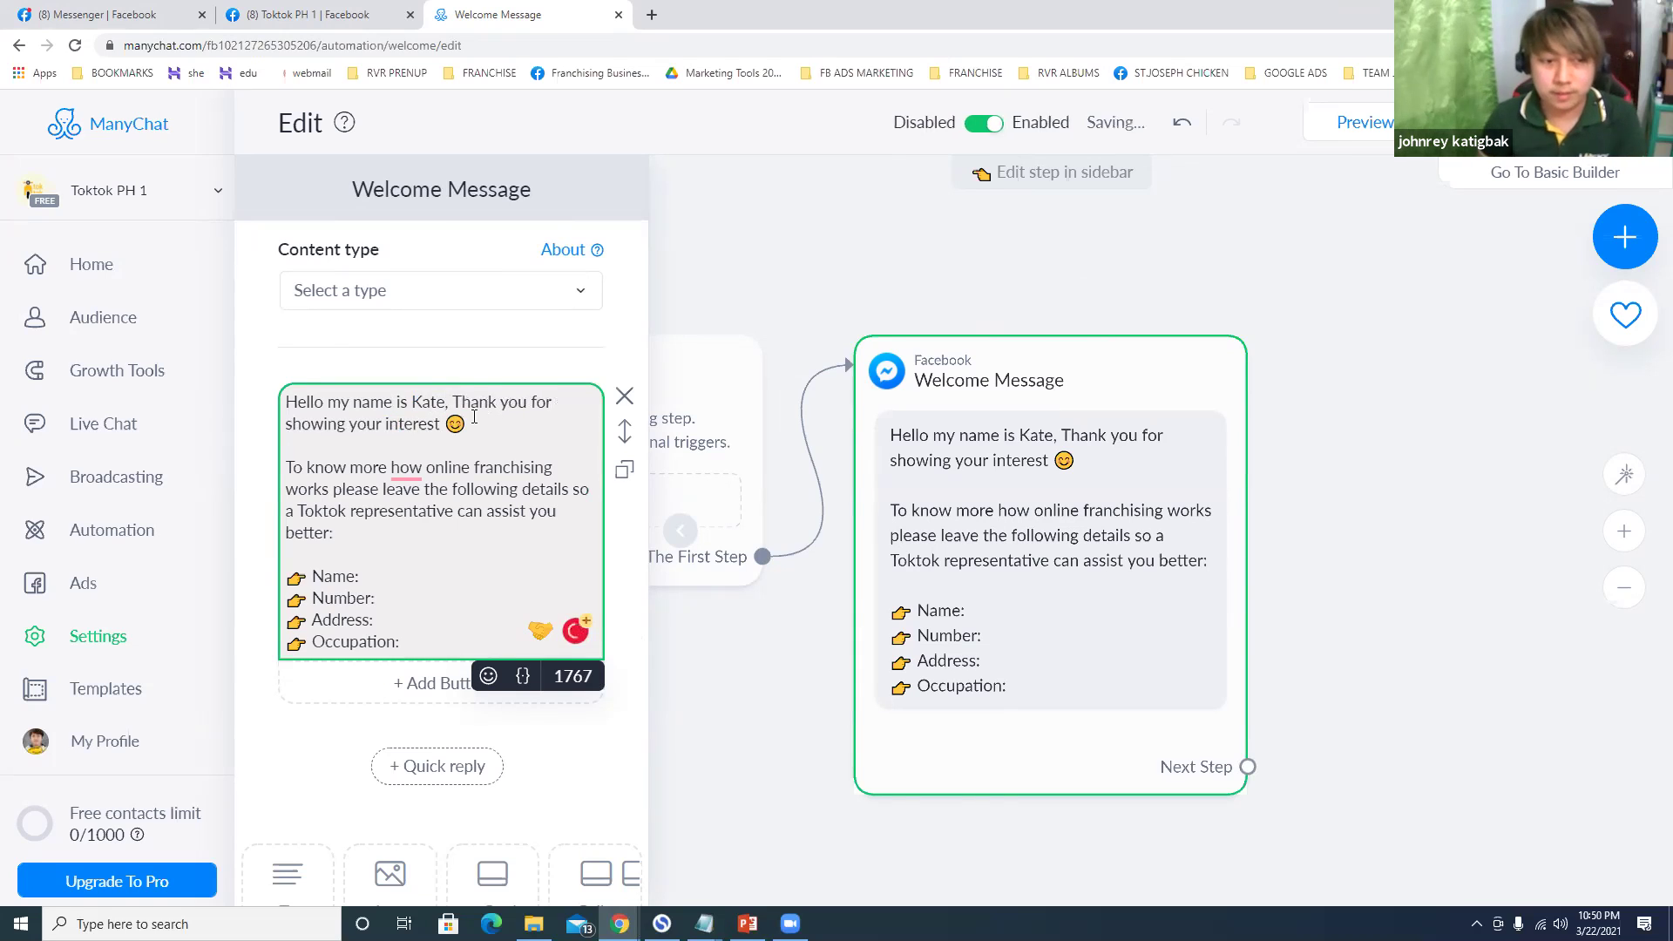
{"action": "left_click", "coordinate": [586, 361]}
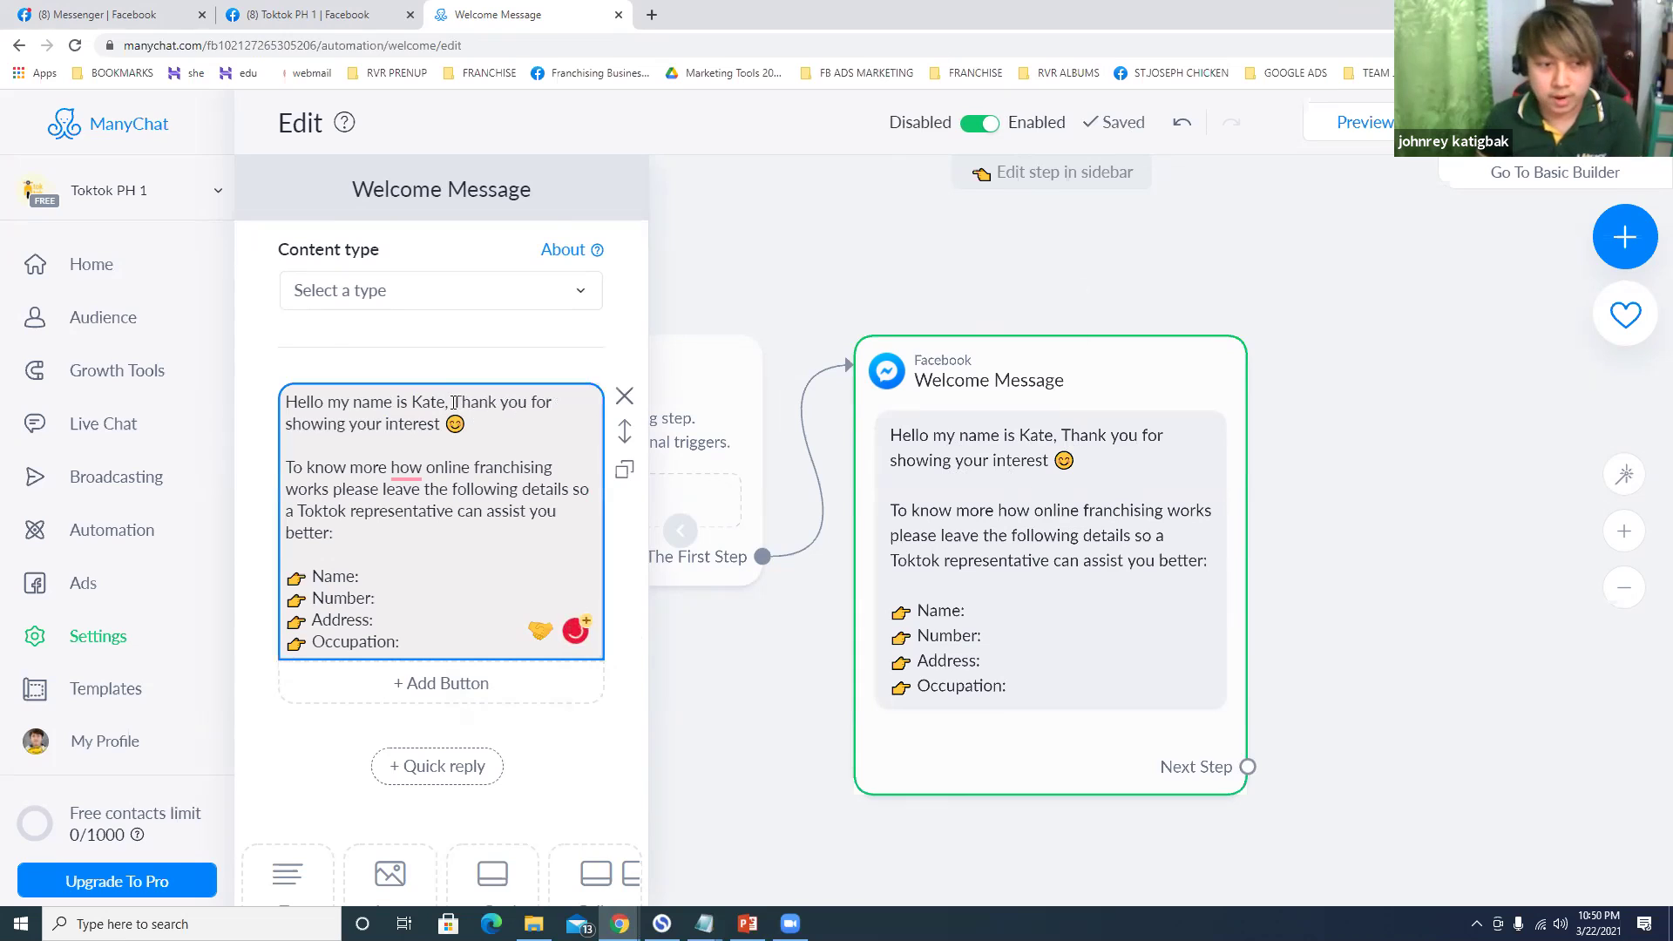
{"action": "left_click_drag", "start_coordinate": [455, 401], "coordinate": [275, 406]}
{"action": "key", "text": "BackSpace"}
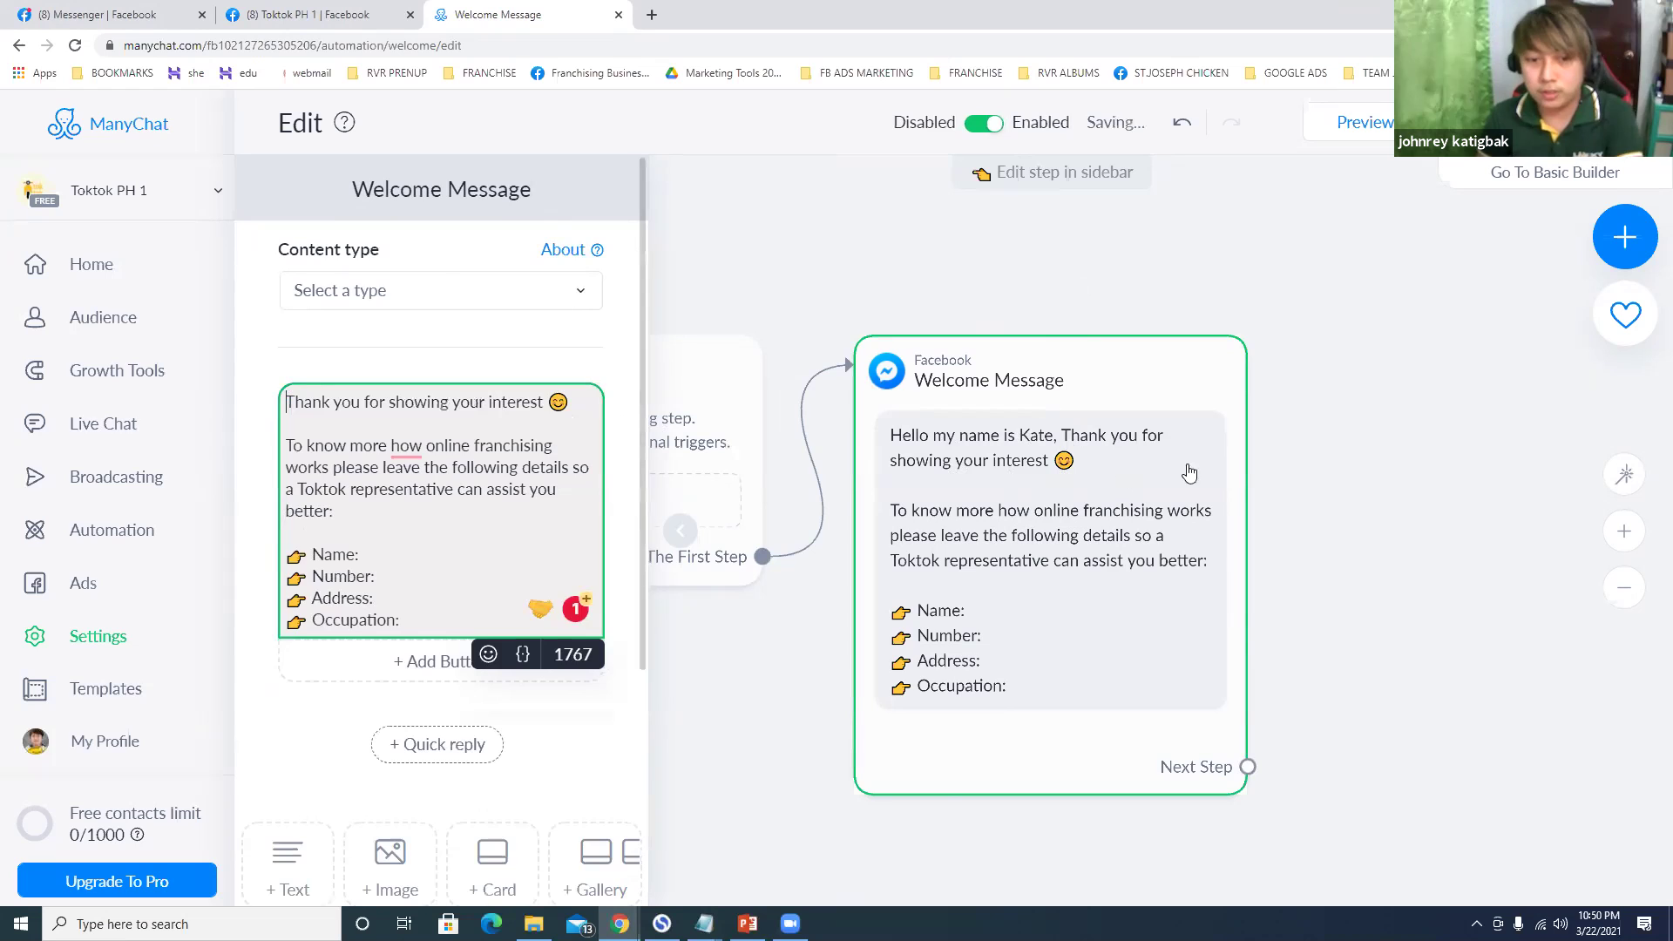
{"action": "left_click", "coordinate": [989, 458]}
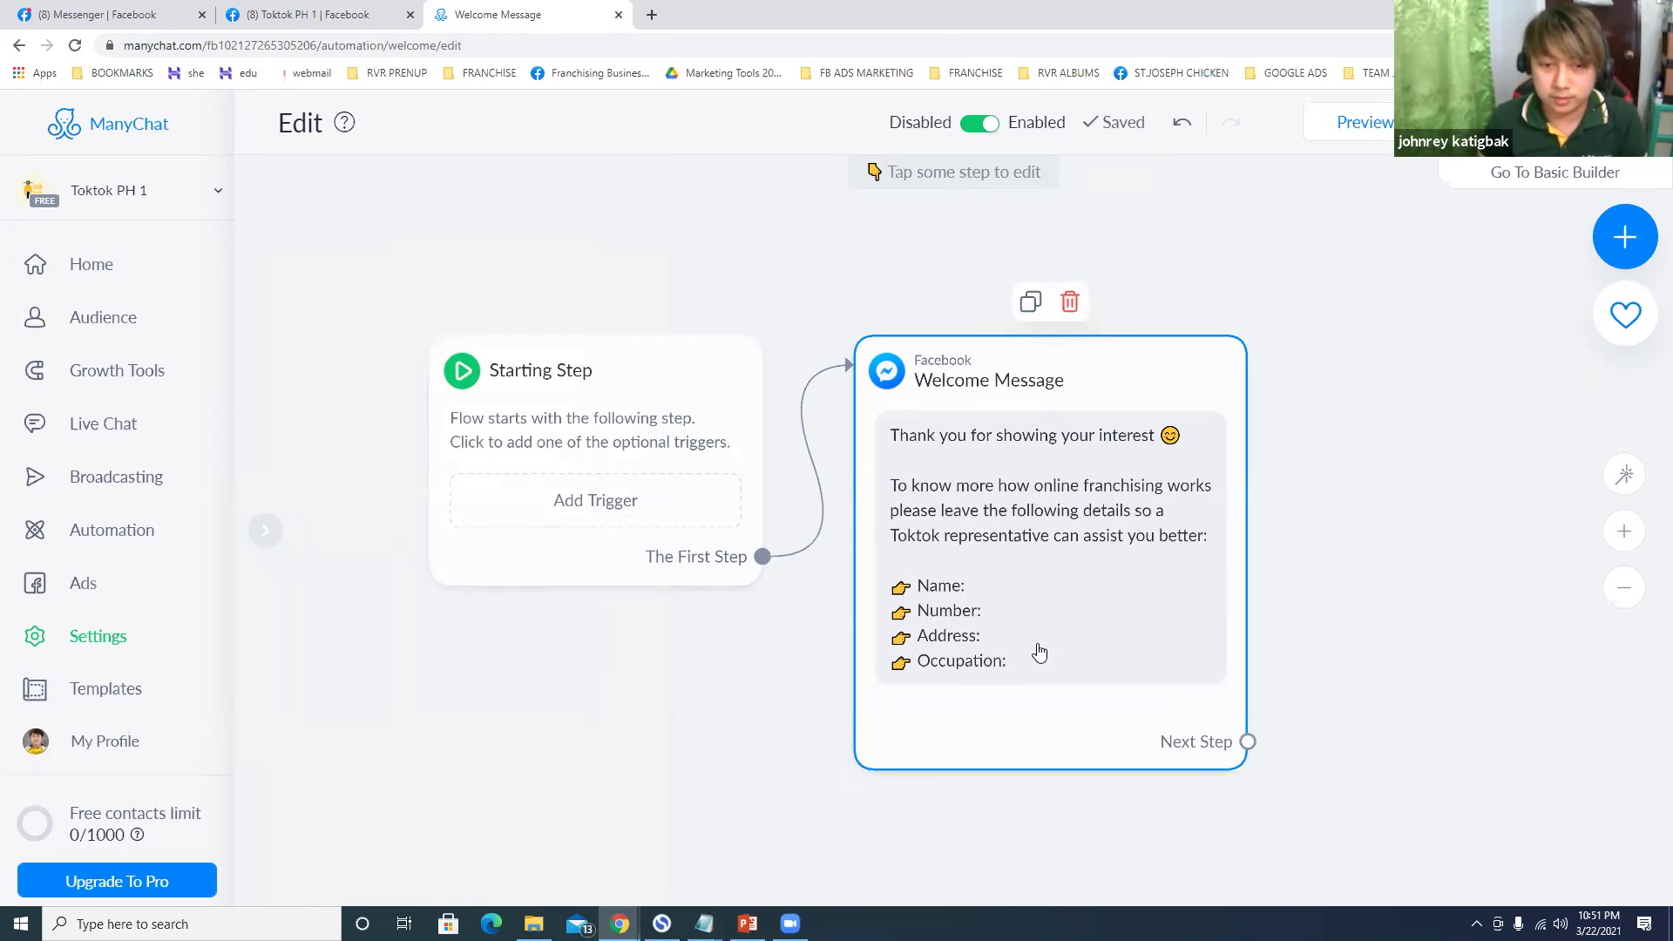
- Open the Welcome Message step's editor and place the cursor in its message text
{"action": "left_click", "coordinate": [267, 534]}
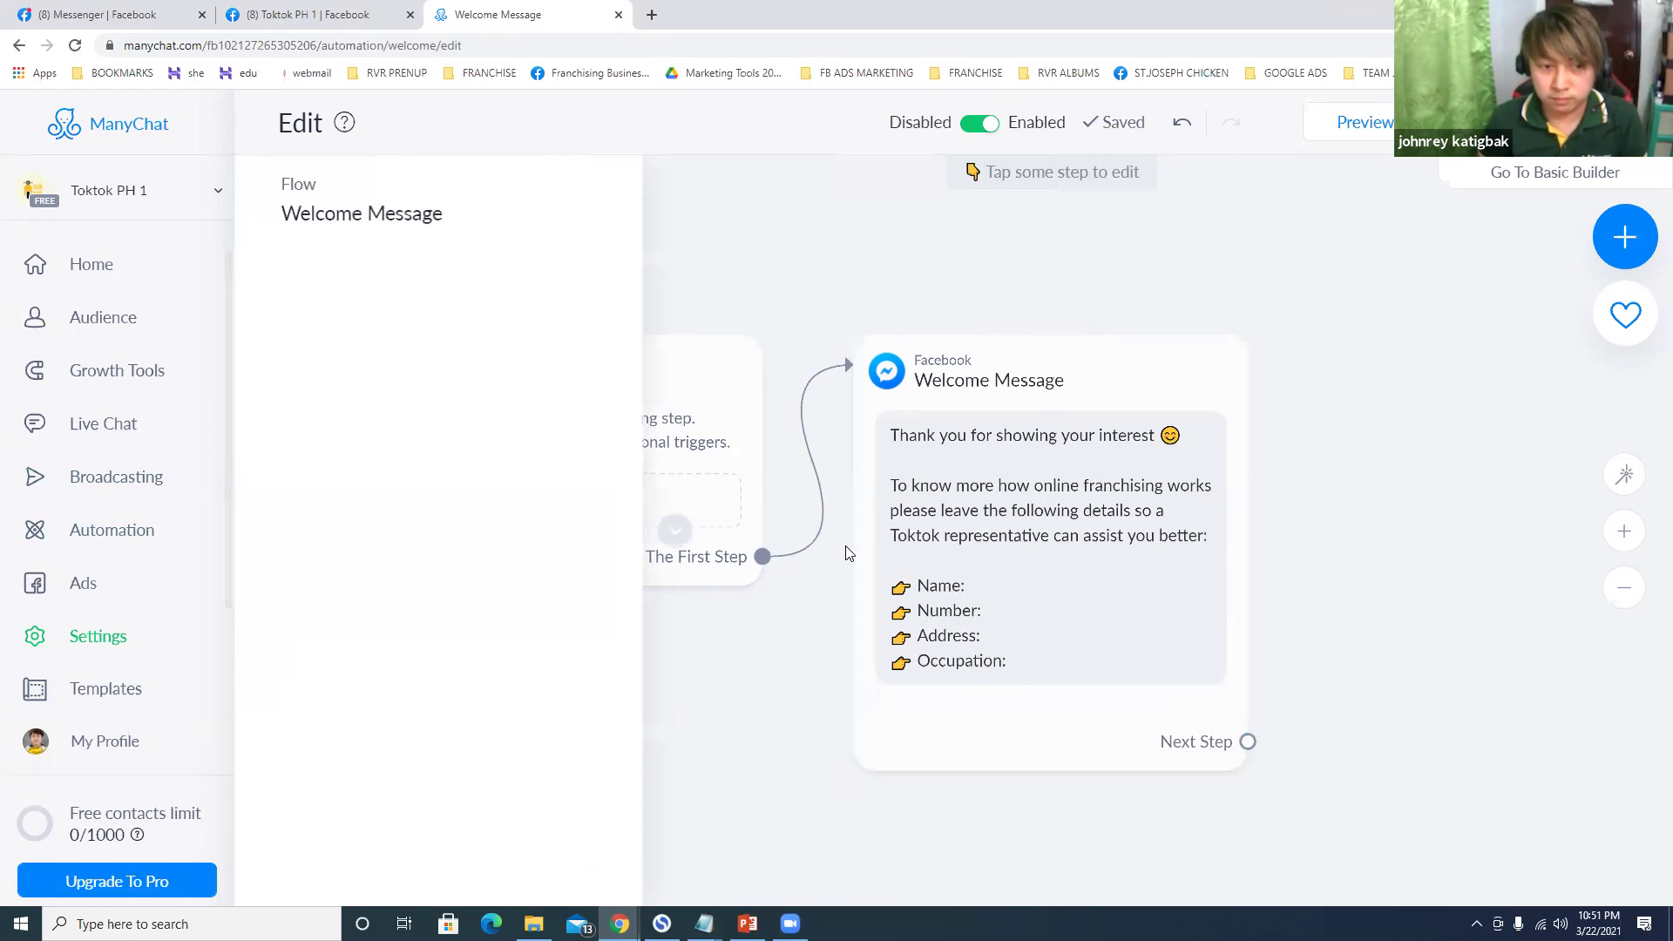
{"action": "left_click", "coordinate": [1349, 503]}
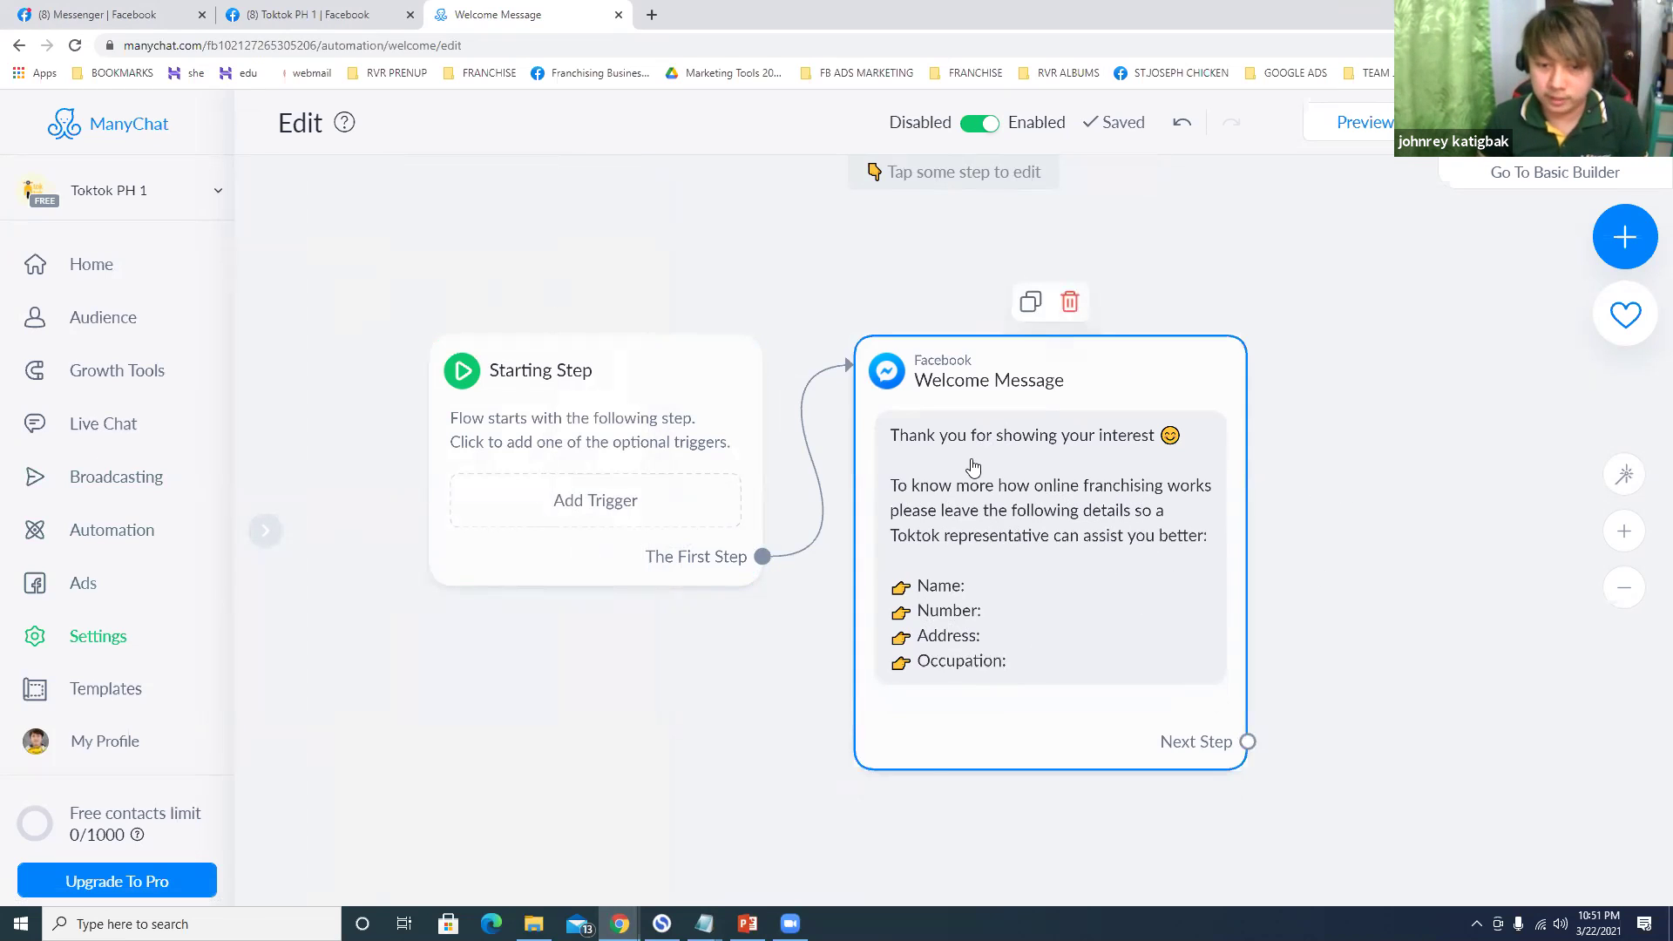
{"action": "left_click", "coordinate": [1061, 514]}
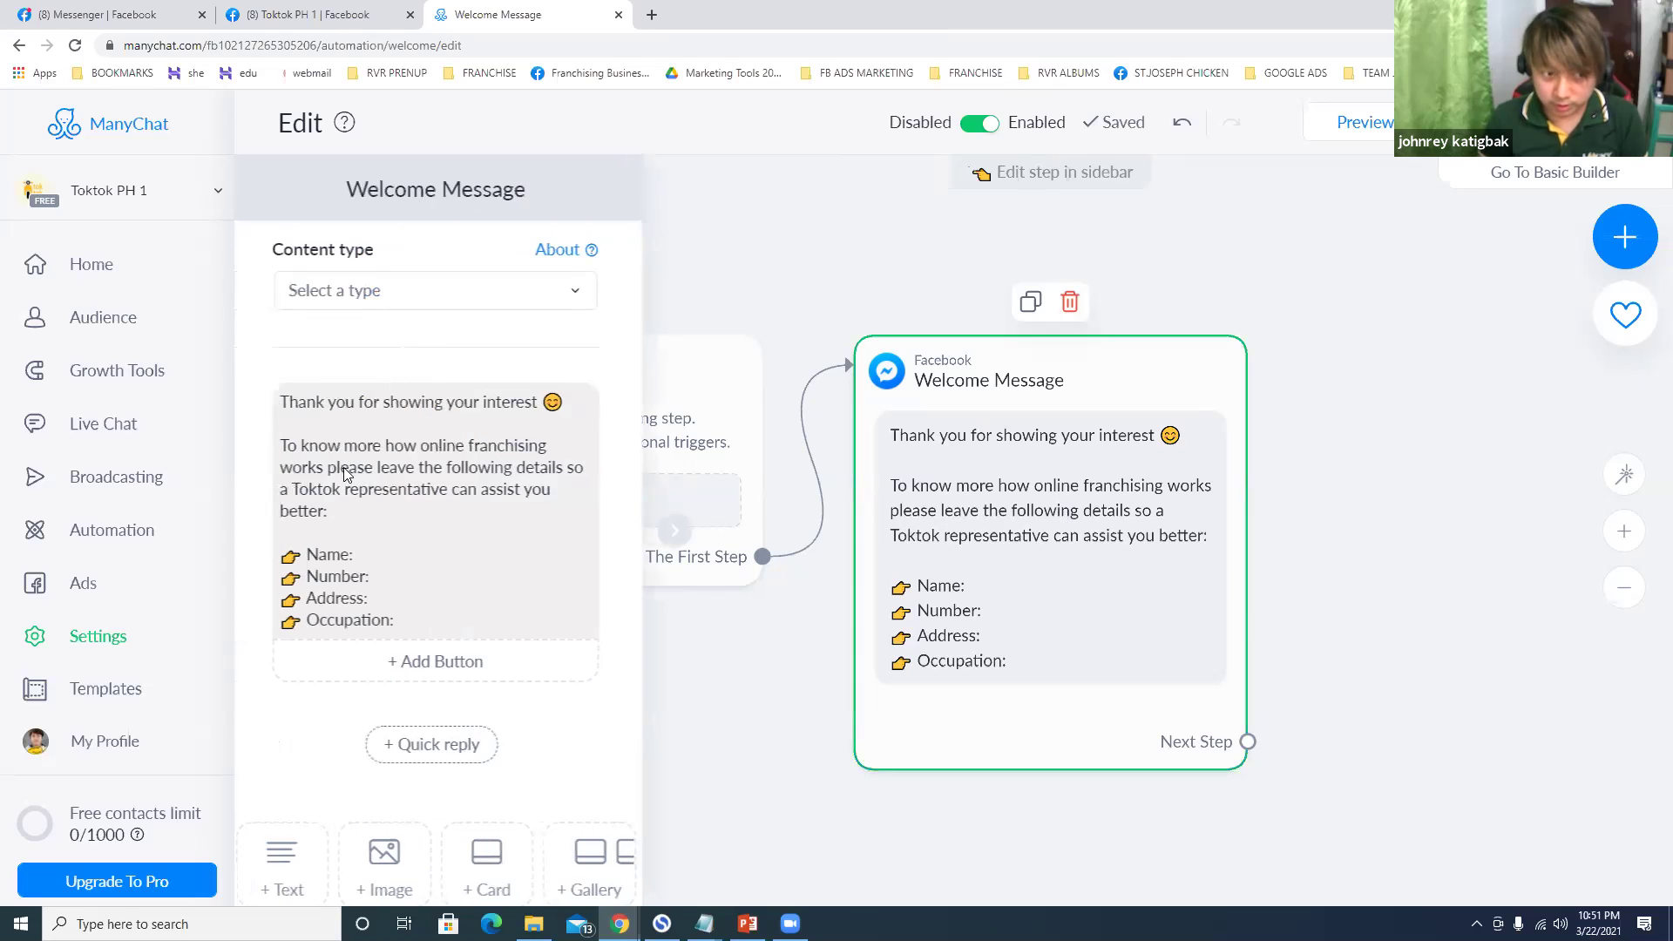
{"action": "left_click", "coordinate": [384, 408]}
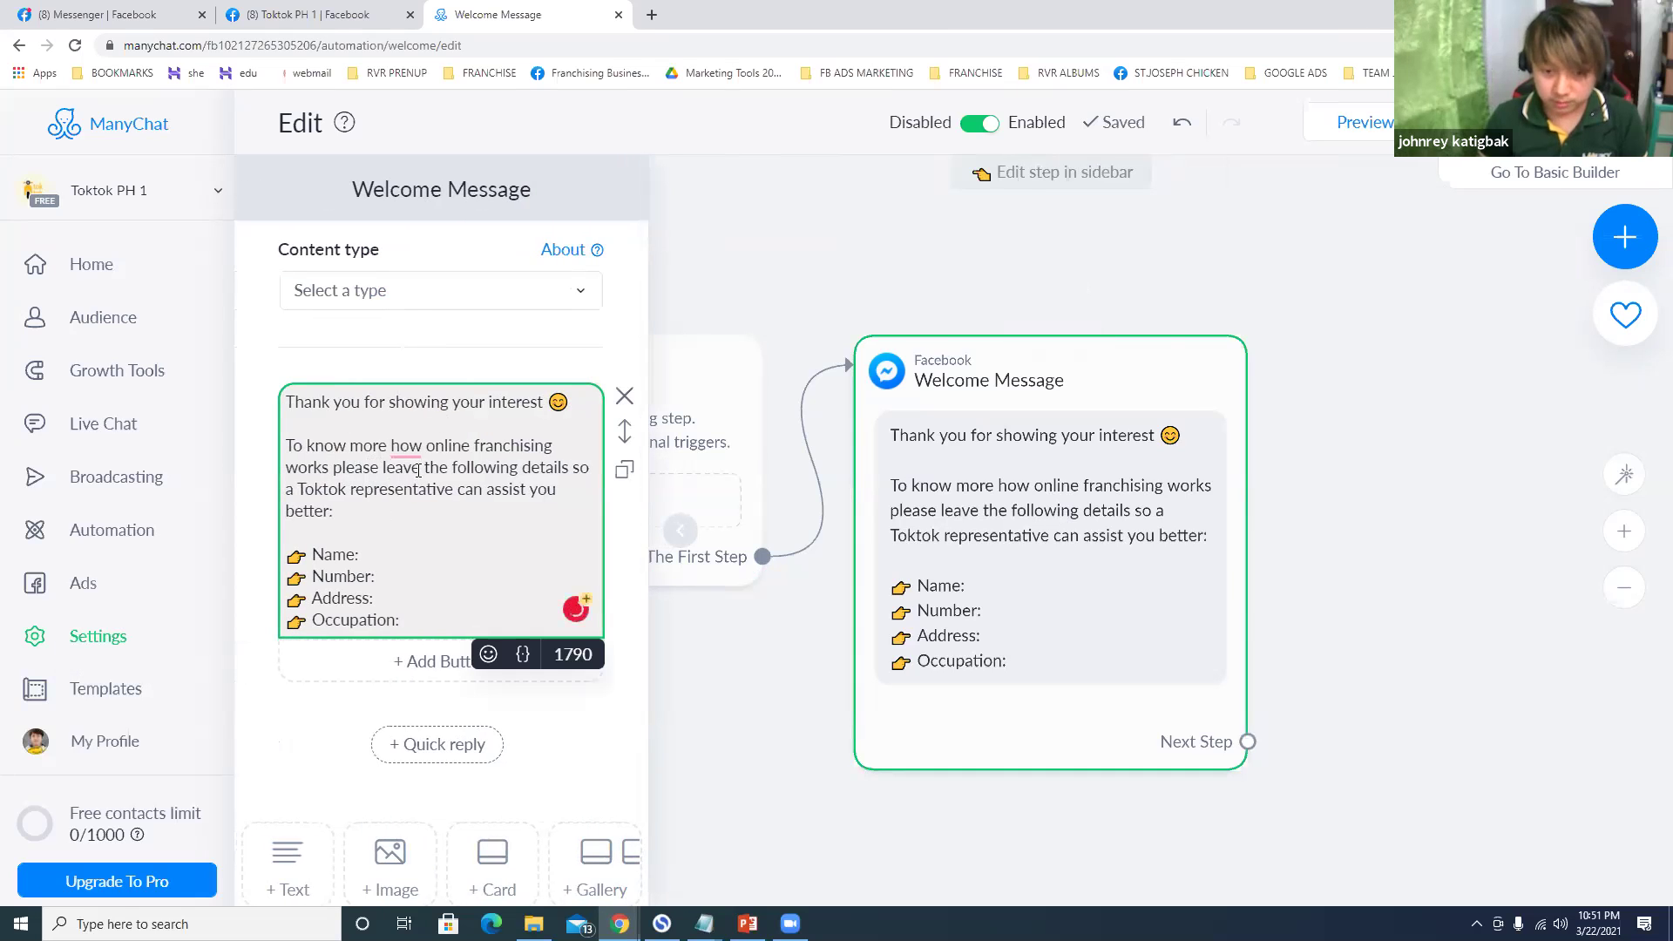
- Accept the 'about how' grammar fix and close the editor so the flow saves
{"action": "left_click", "coordinate": [407, 446]}
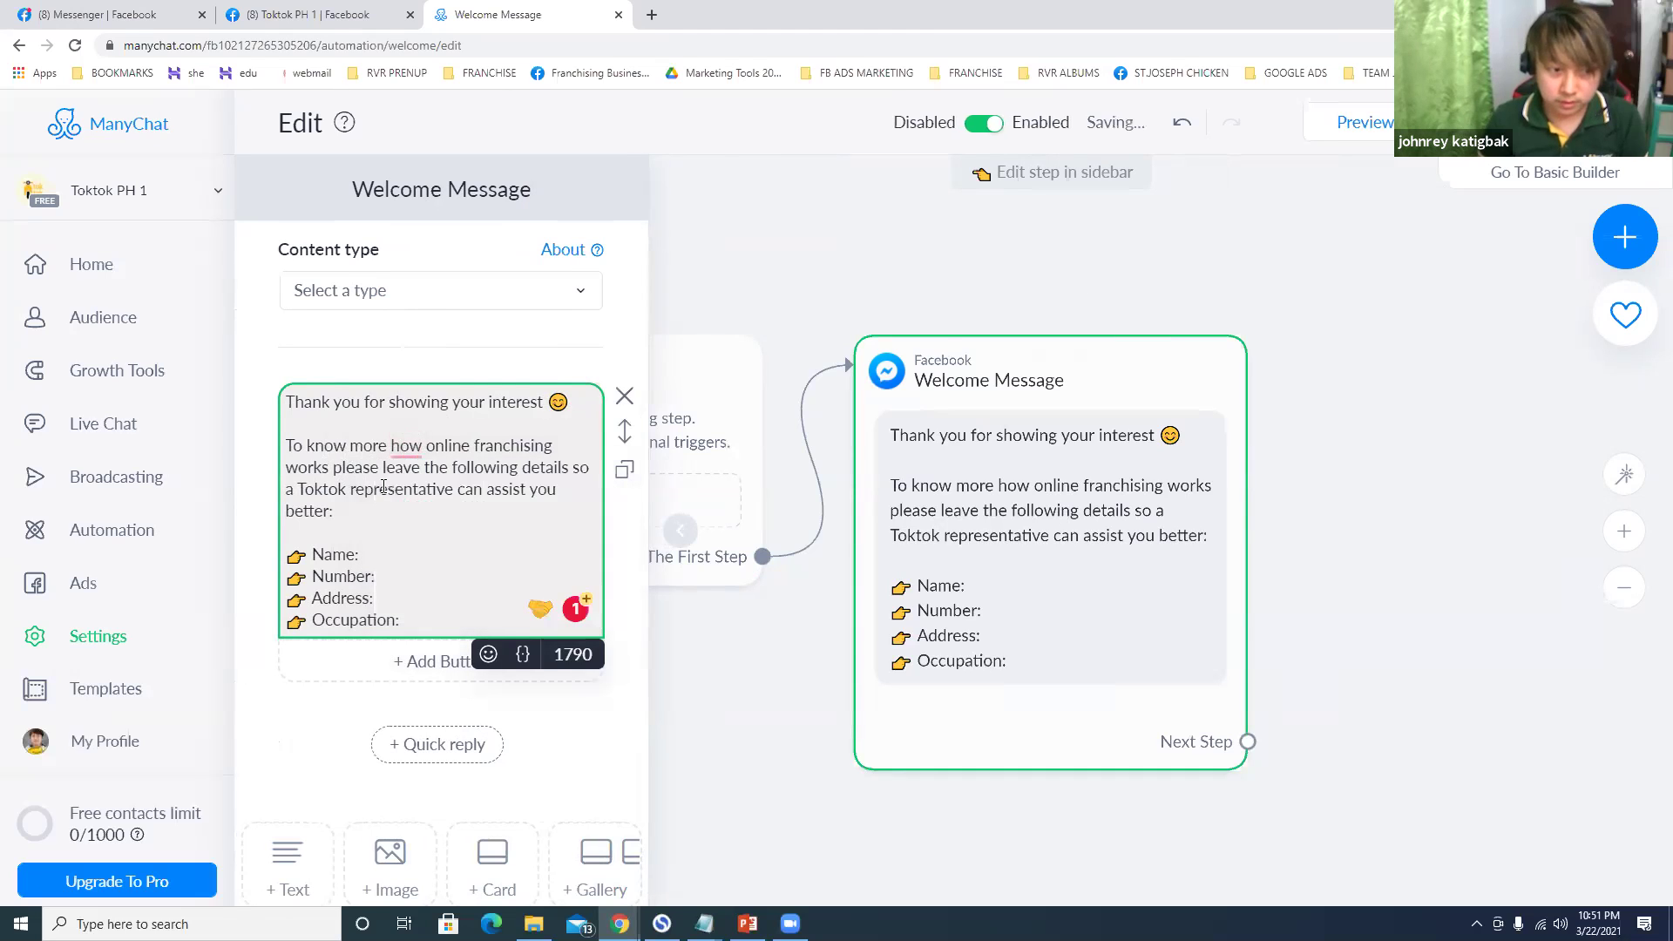
{"action": "key", "text": "Left"}
{"action": "key", "text": "Left"}
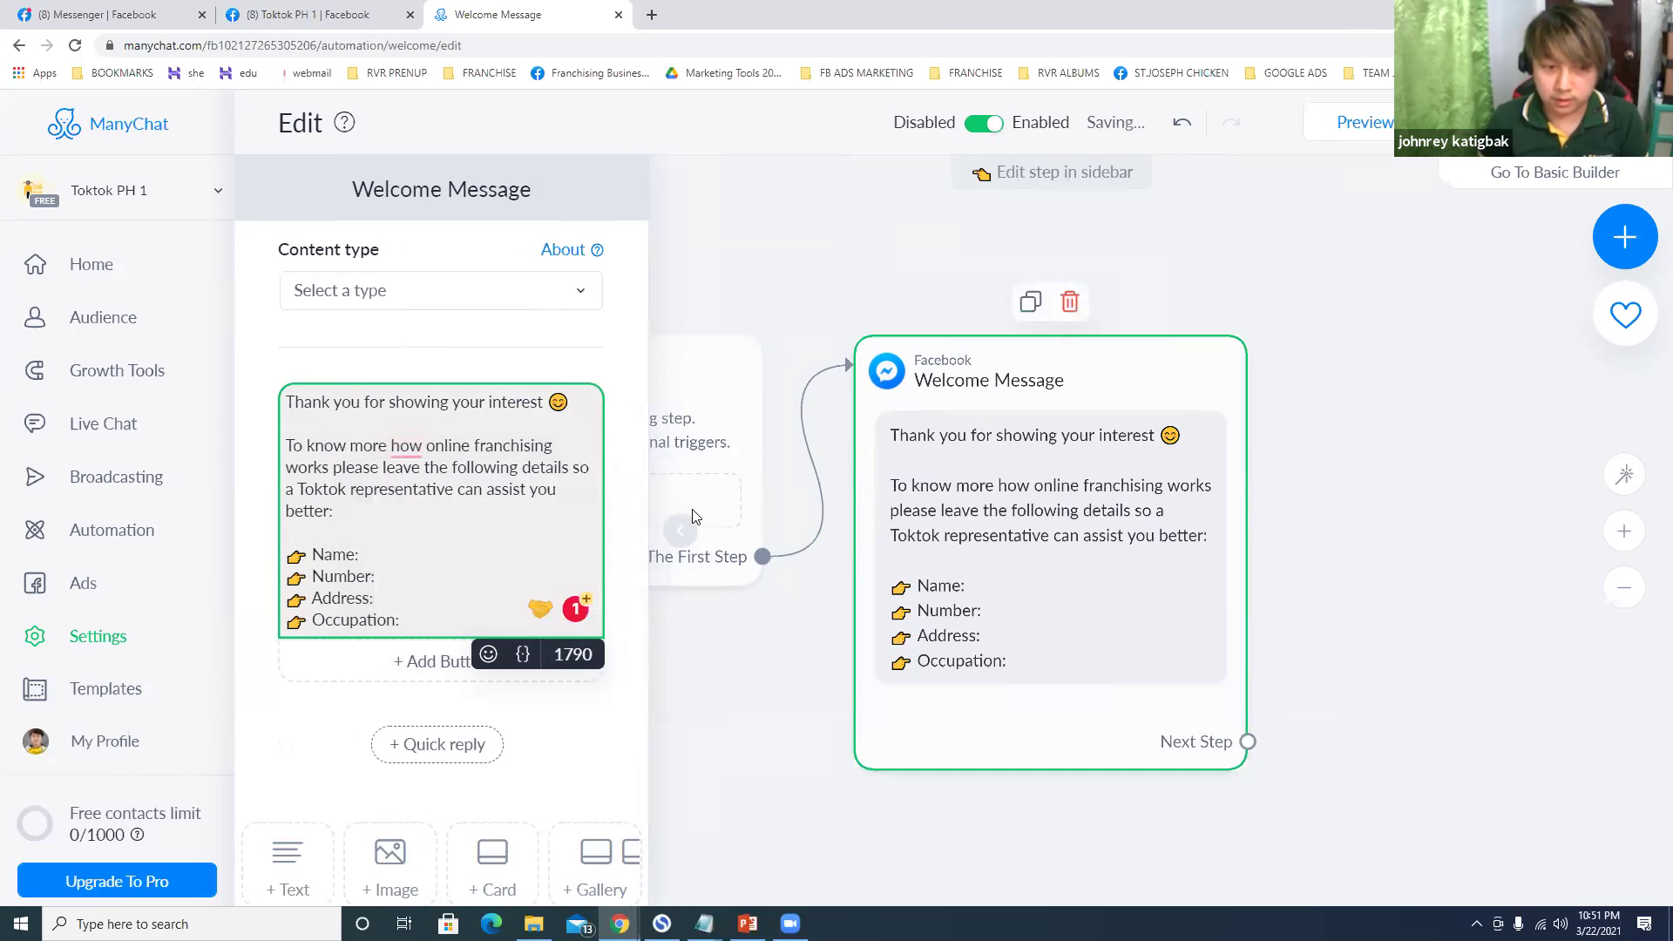
{"action": "mouse_move", "coordinate": [410, 451]}
{"action": "left_click", "coordinate": [377, 503]}
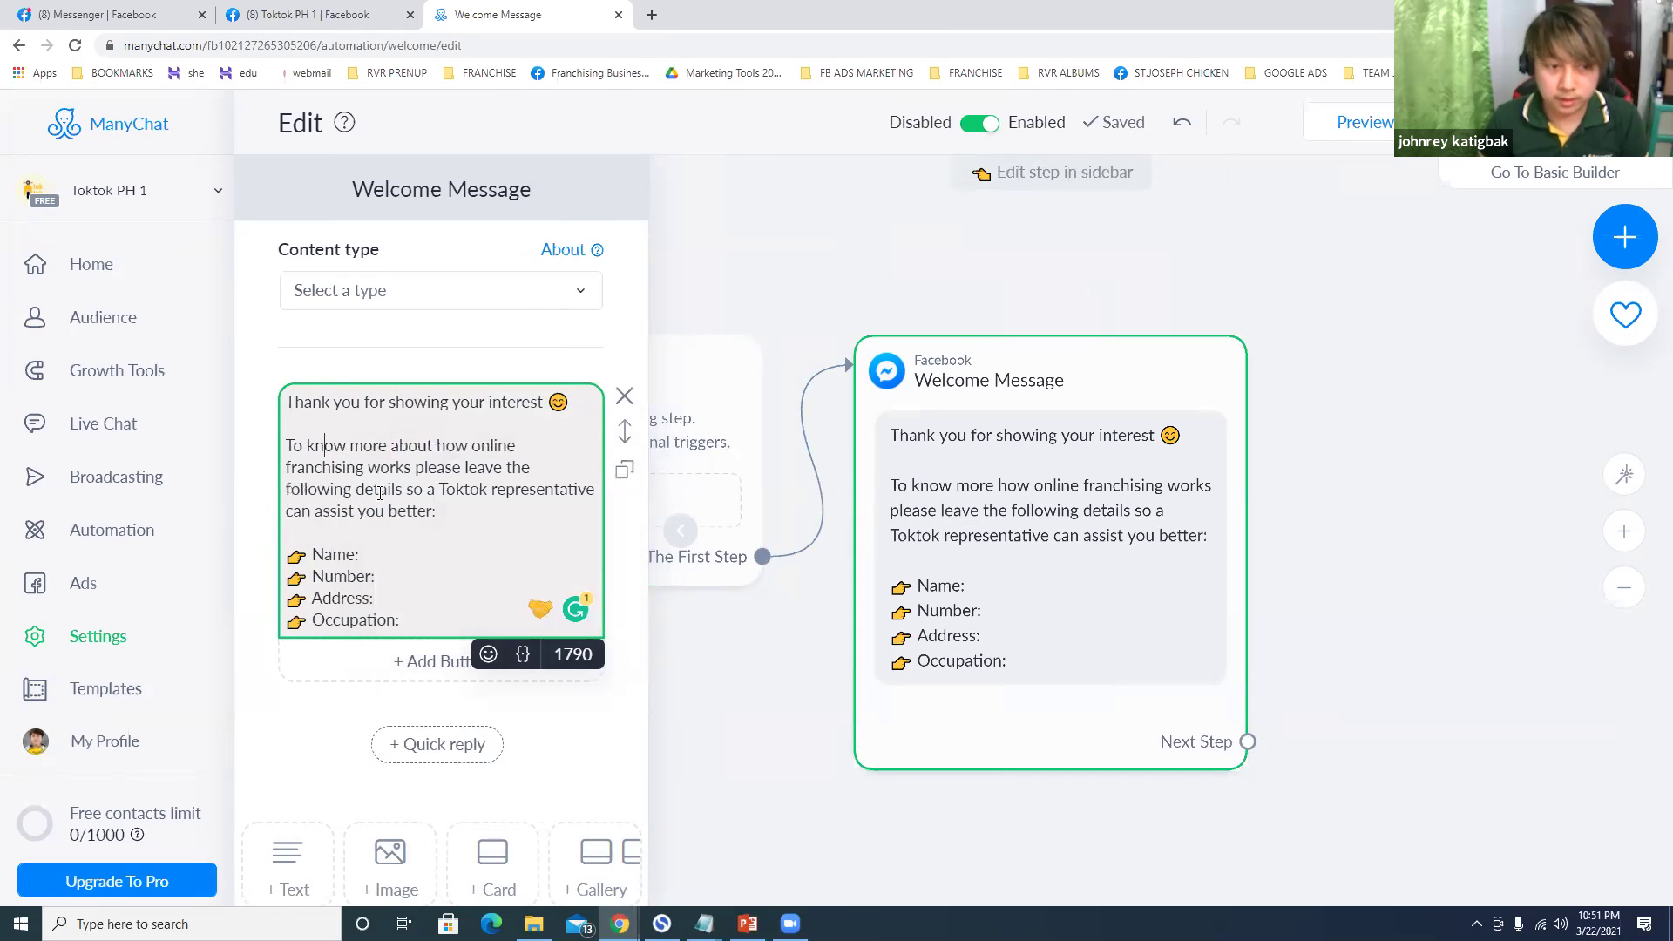
{"action": "left_click", "coordinate": [1306, 573]}
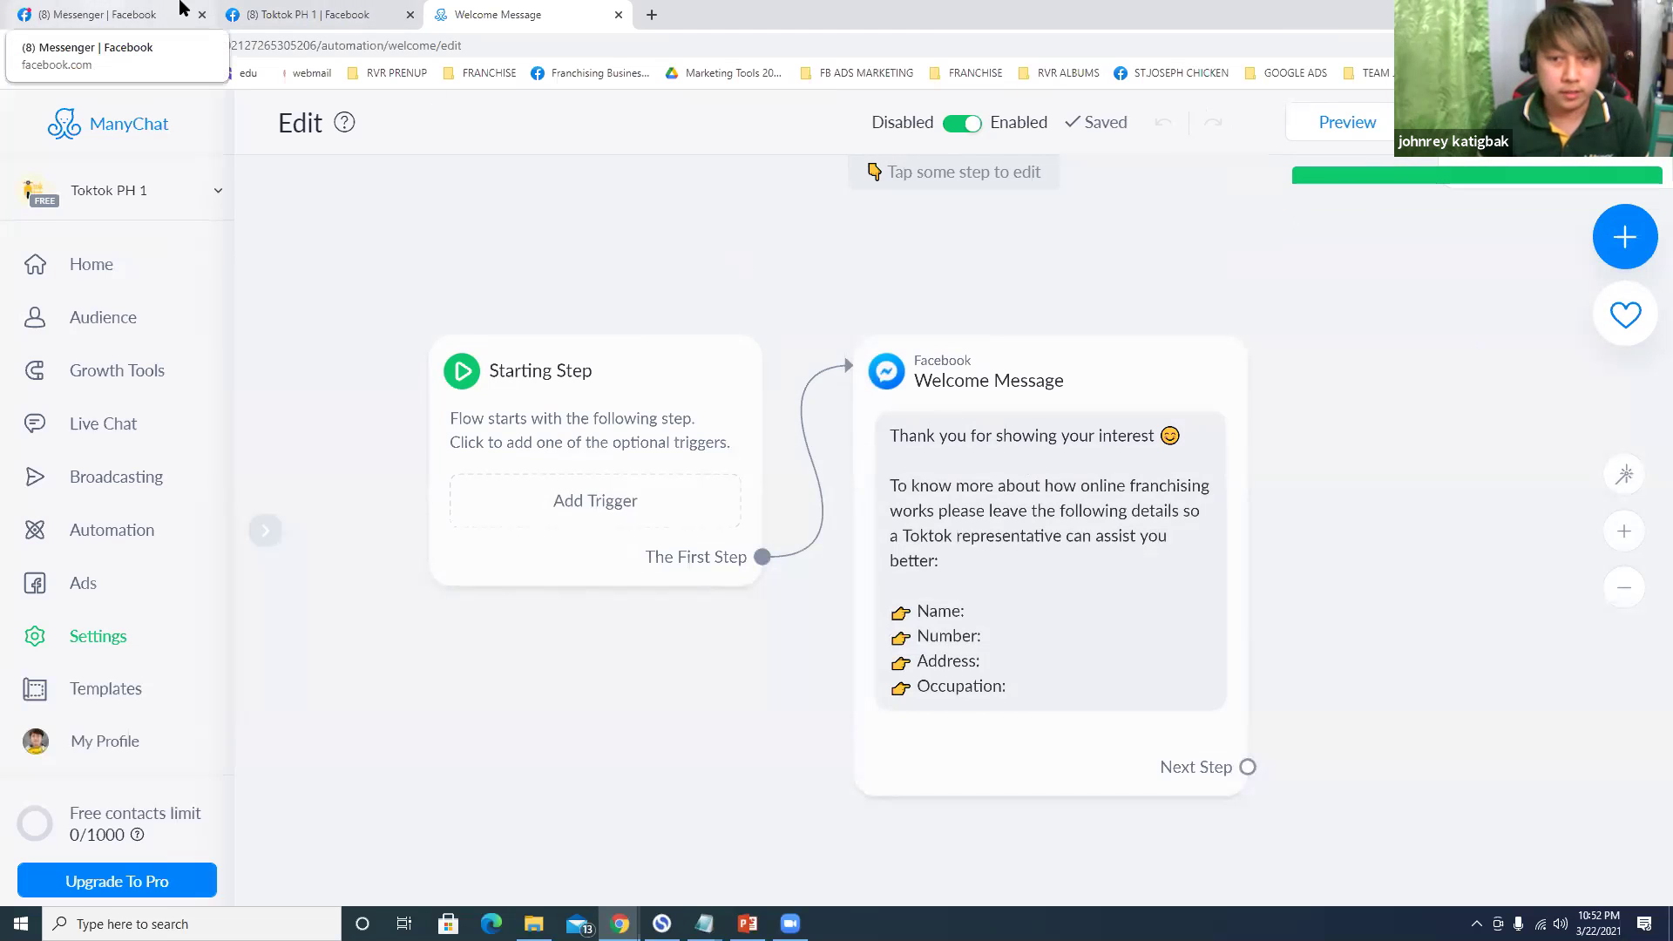
- Delete the existing chat conversation with the Toktok PH 1 page
{"action": "key", "text": "ctrl+1"}
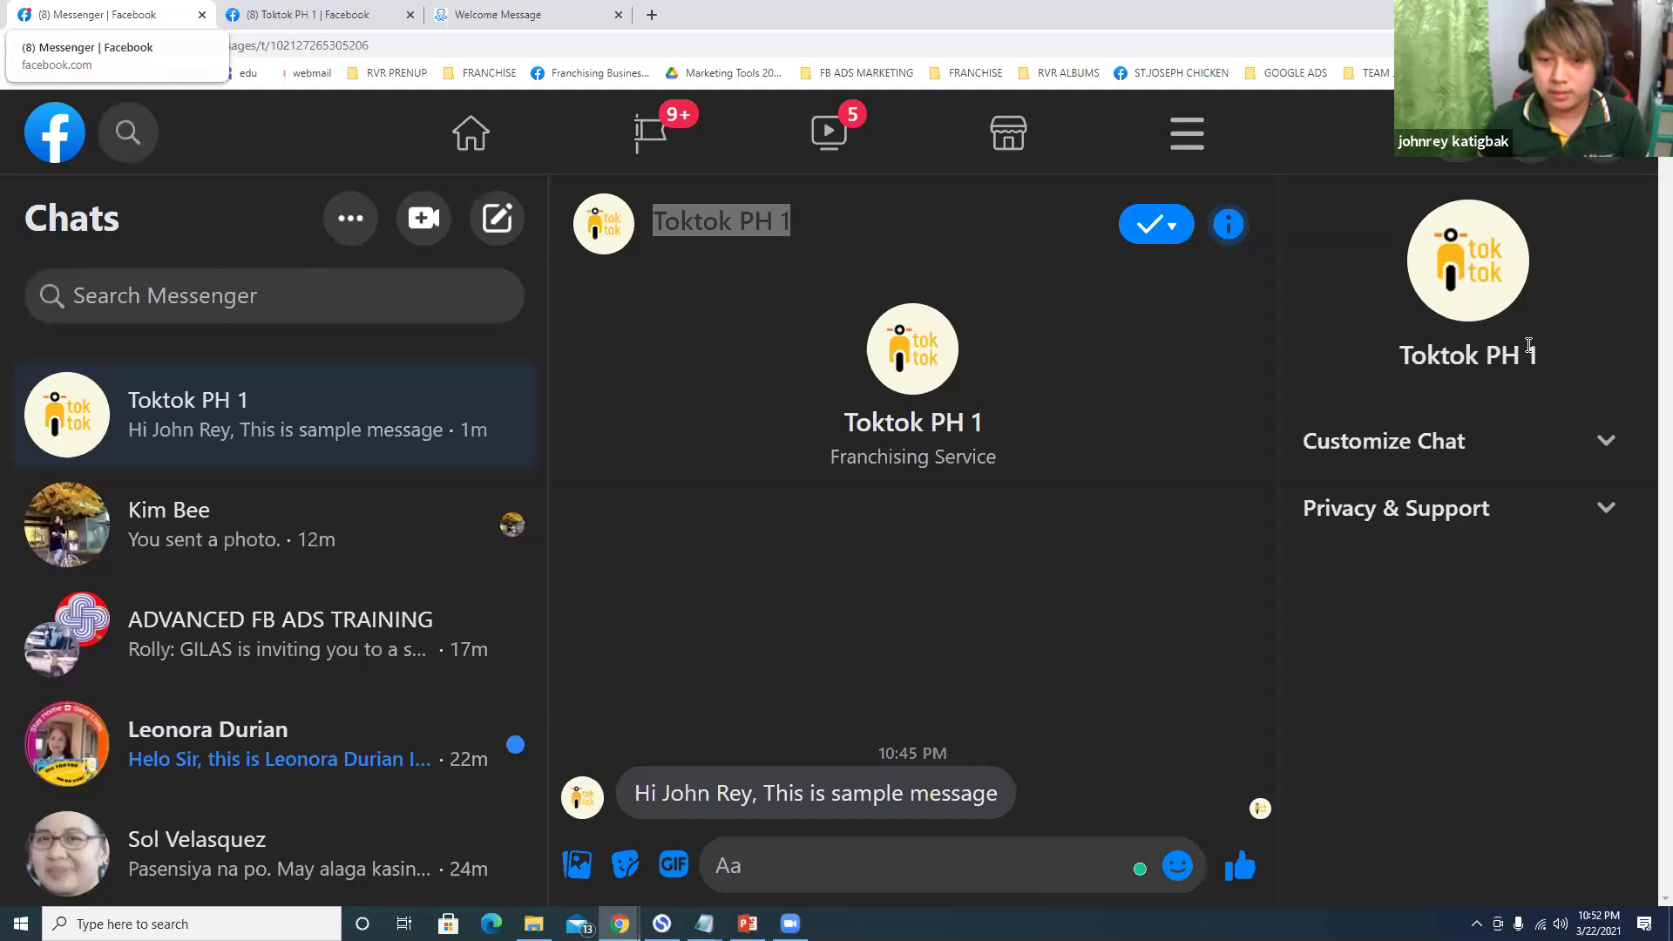
{"action": "key", "text": "ctrl+2"}
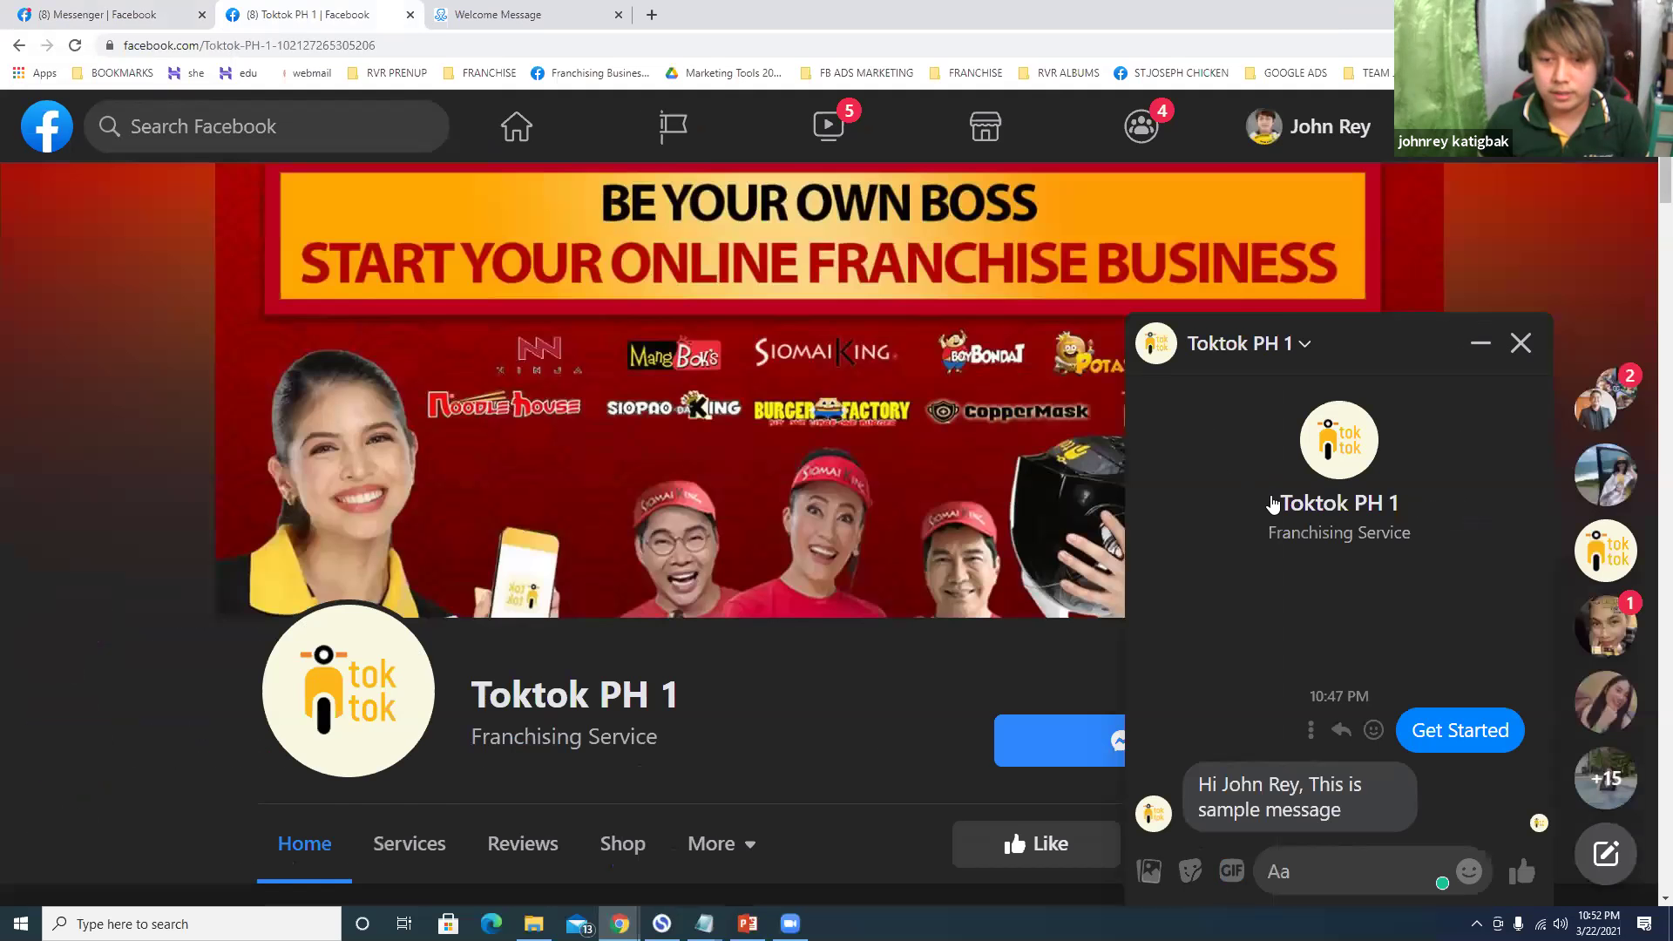
{"action": "scroll", "coordinate": [1255, 507], "scroll_direction": "down", "scroll_amount": 4}
{"action": "left_click", "coordinate": [1232, 347]}
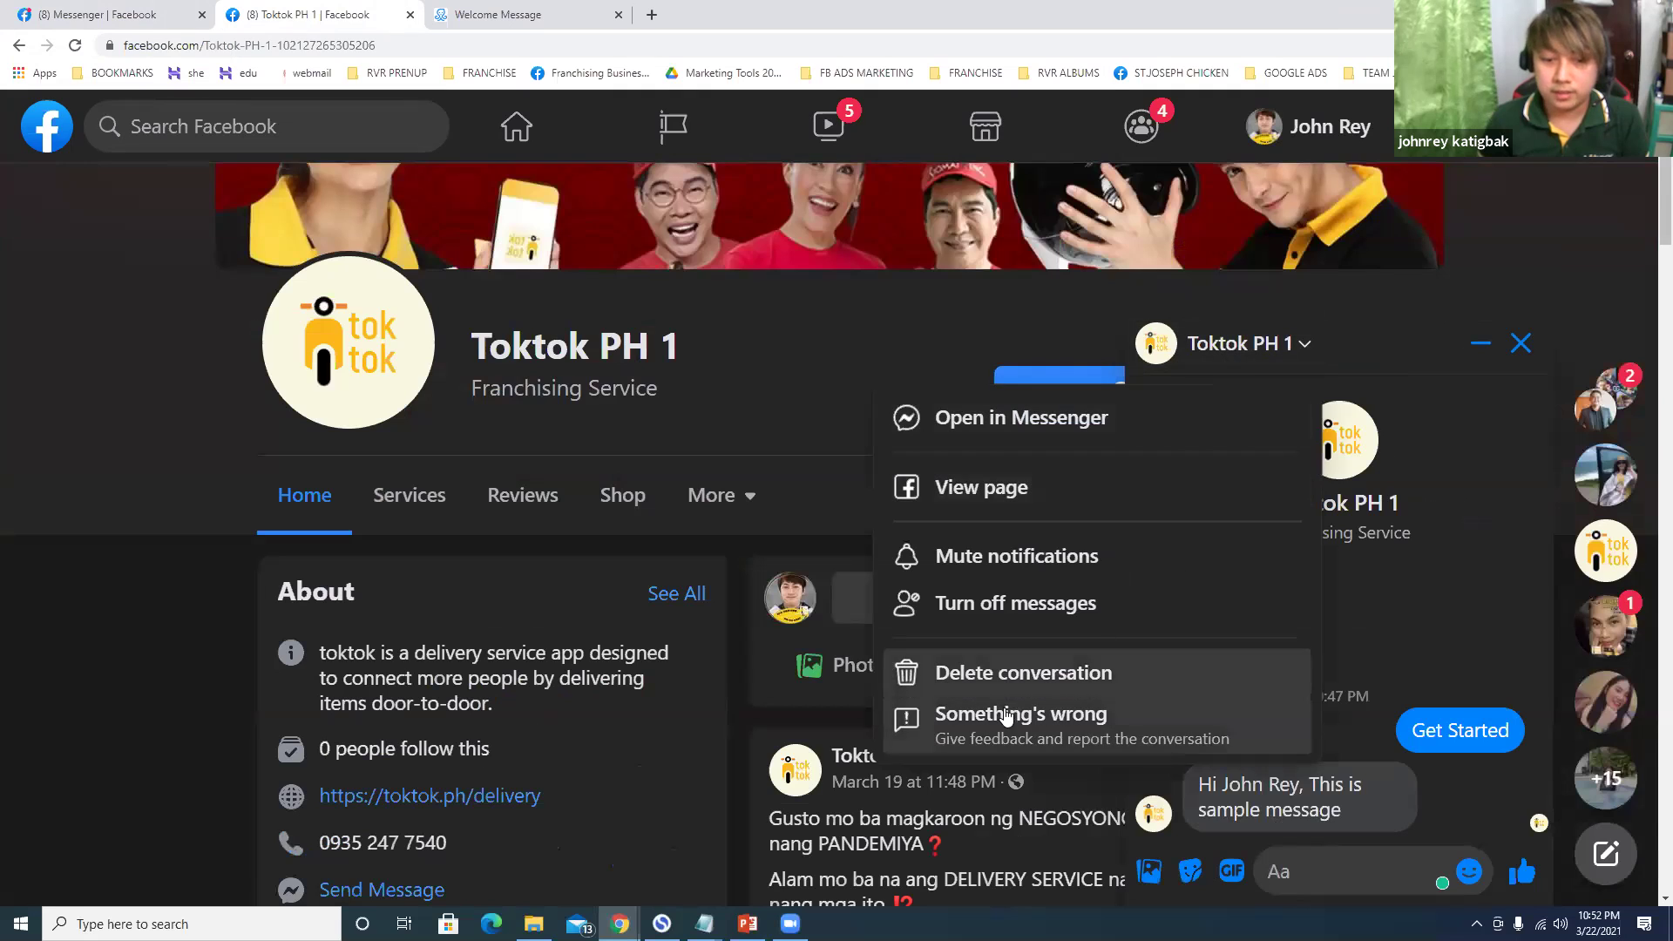
{"action": "left_click", "coordinate": [1042, 672]}
{"action": "left_click", "coordinate": [1024, 561]}
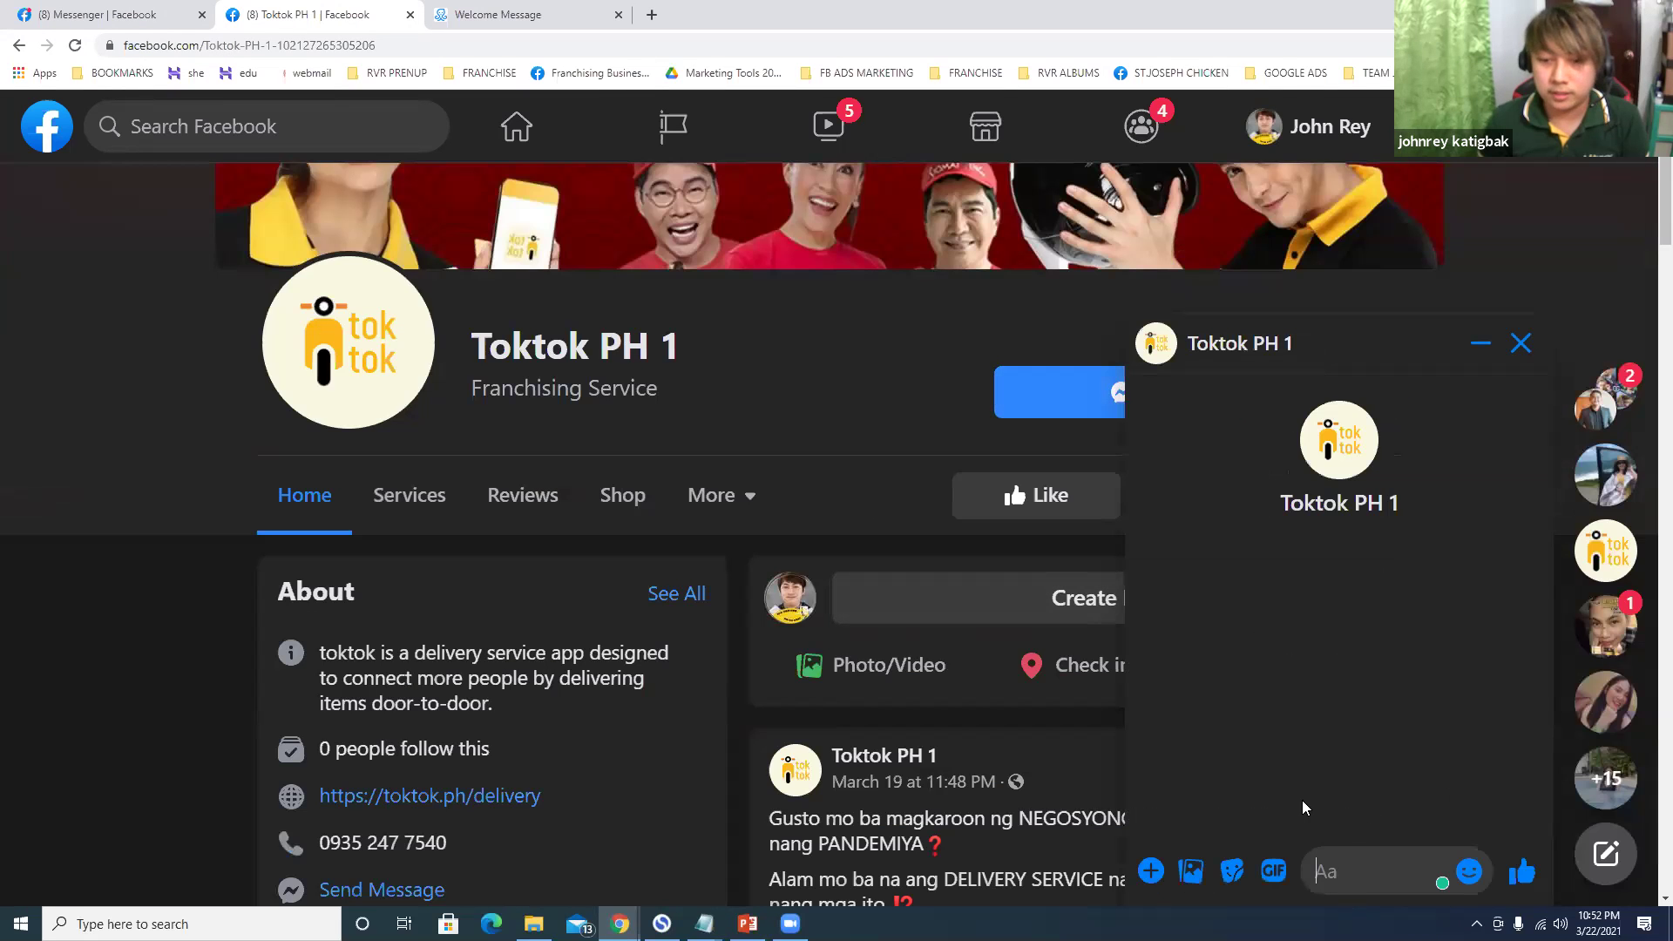
- Send Get Started to trigger the bot's welcome message
{"action": "scroll", "coordinate": [108, 513], "scroll_direction": "down", "scroll_amount": 2}
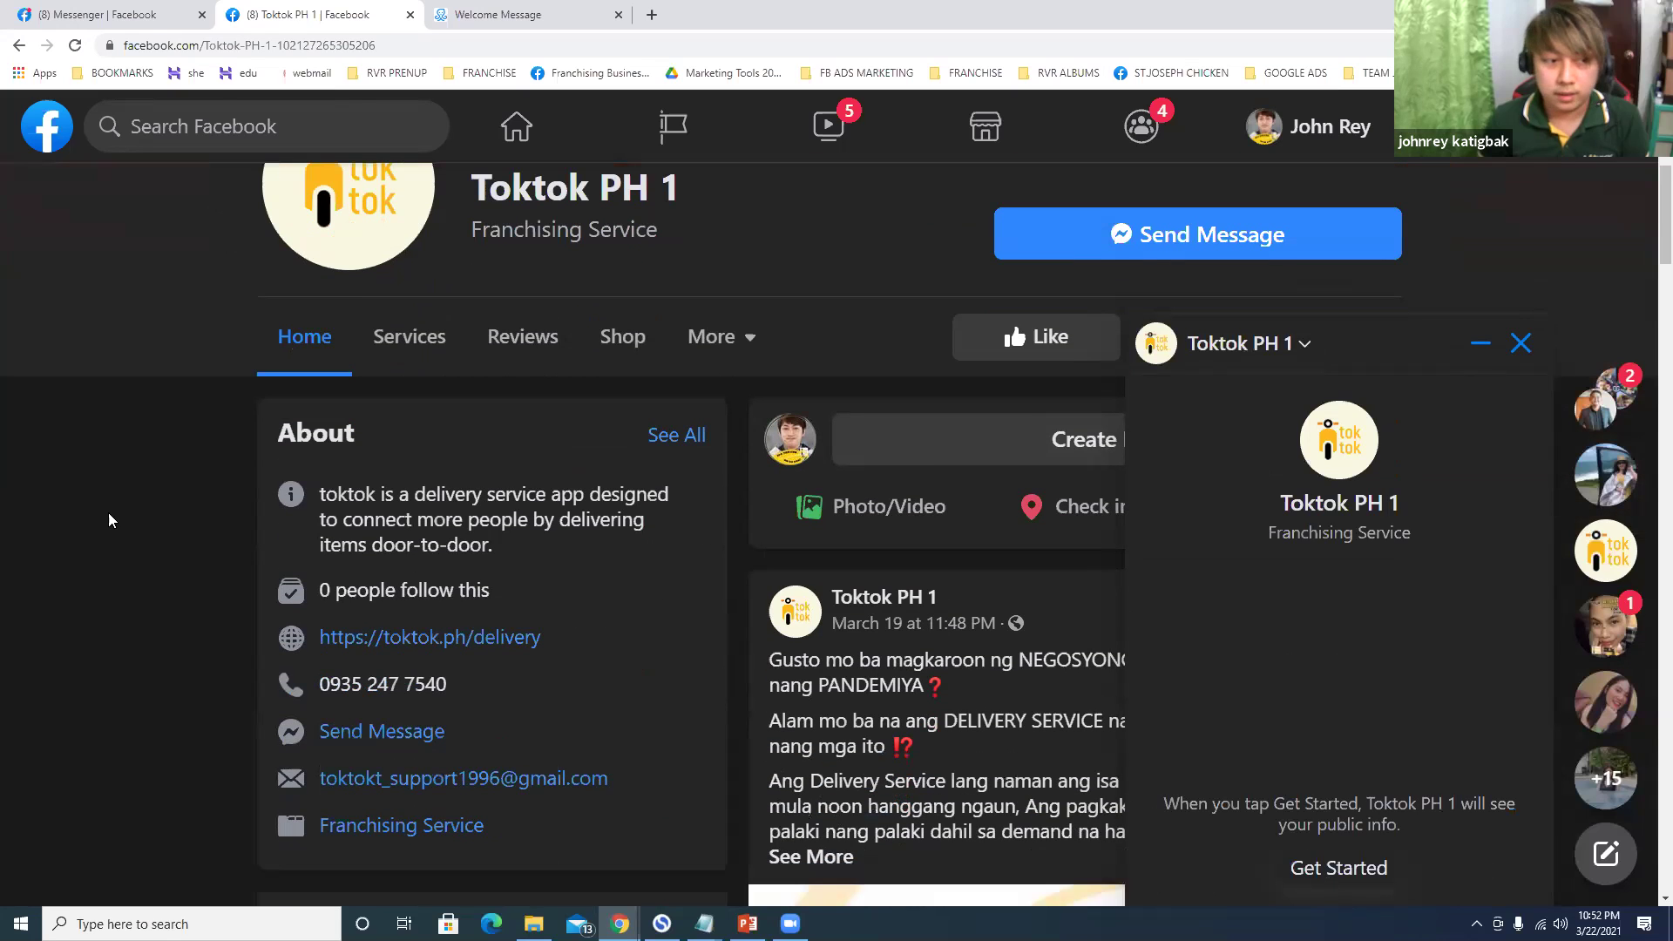
{"action": "scroll", "coordinate": [261, 614], "scroll_direction": "down", "scroll_amount": 1}
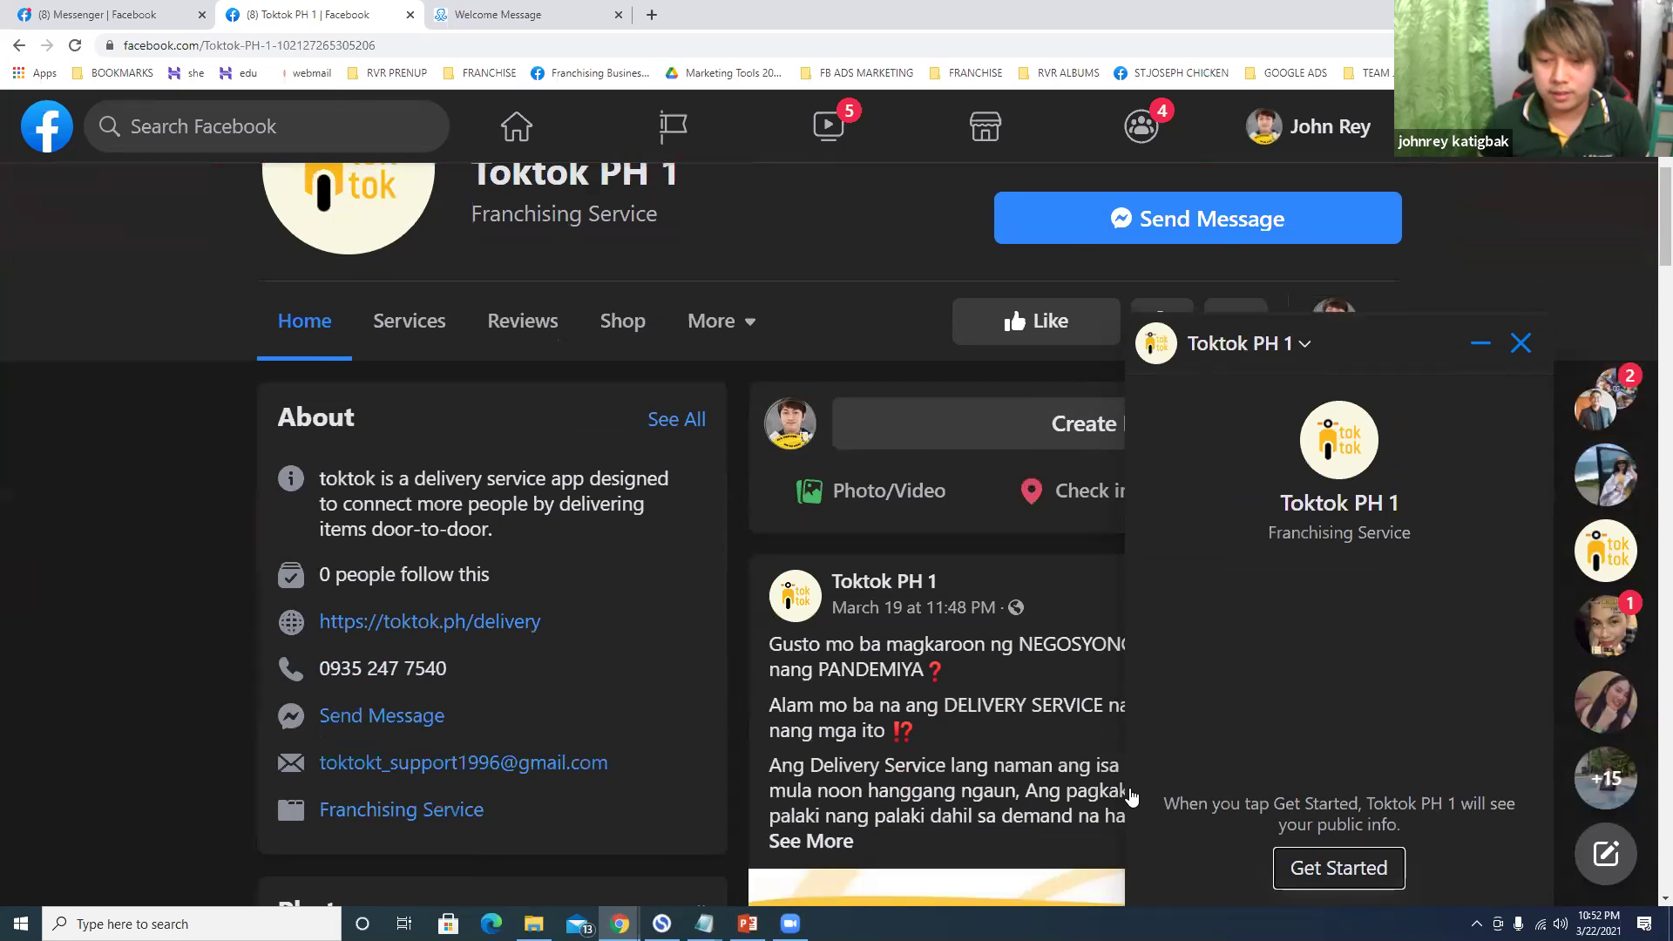
{"action": "key", "text": "Return"}
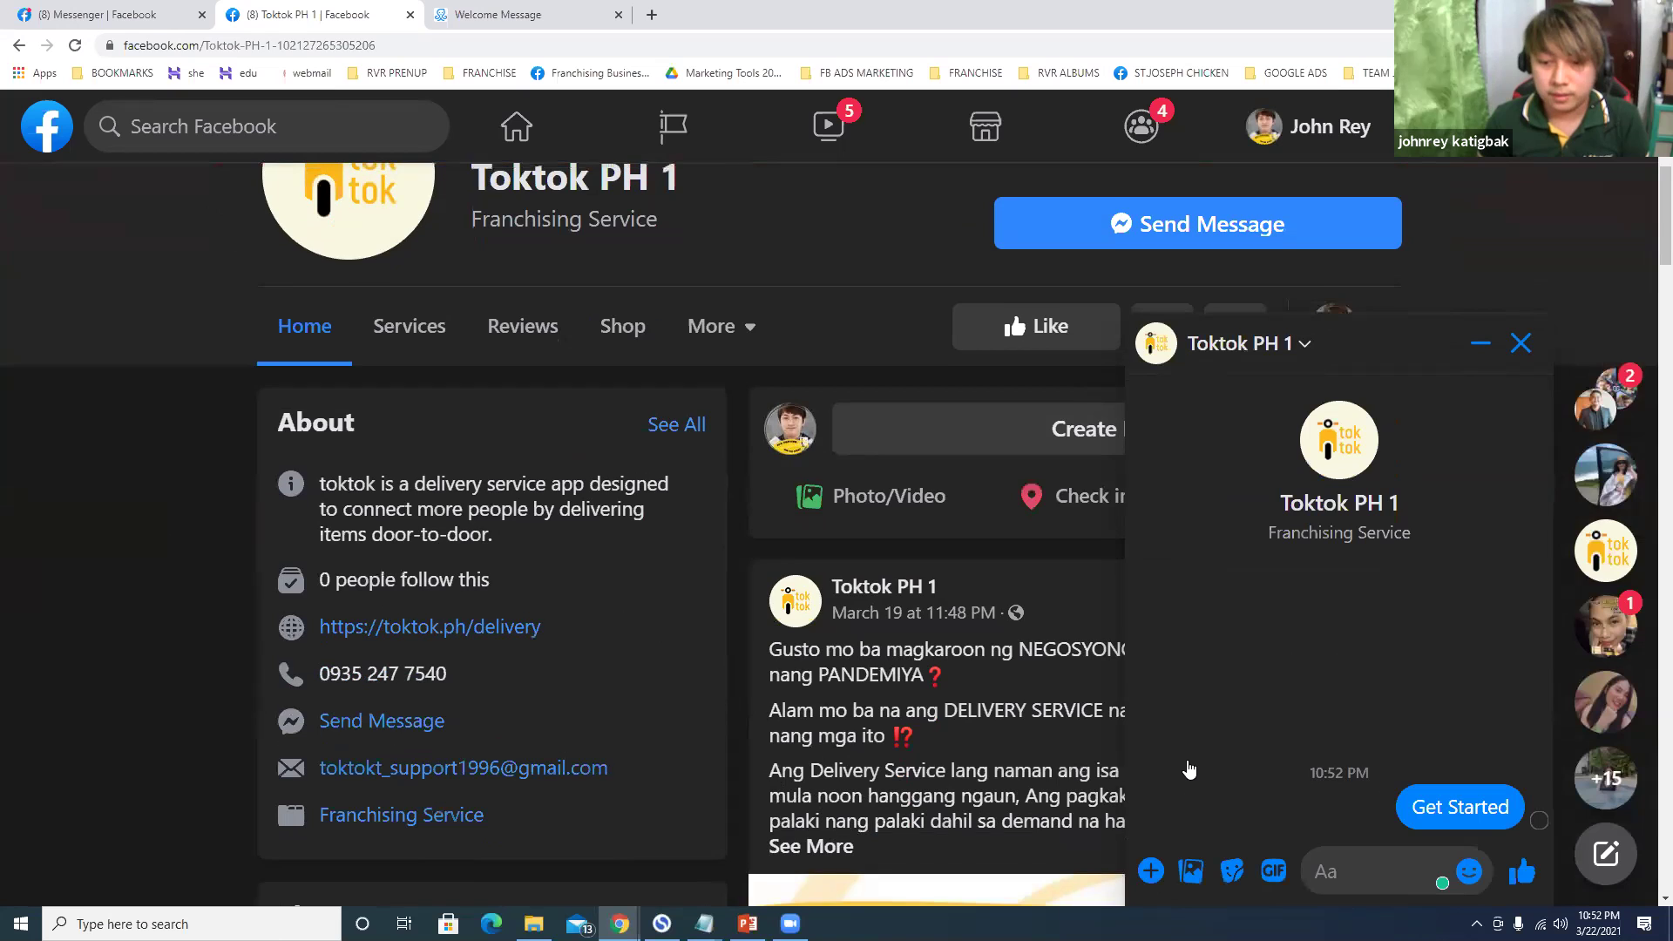
{"action": "scroll", "coordinate": [1264, 811], "scroll_direction": "up", "scroll_amount": 2}
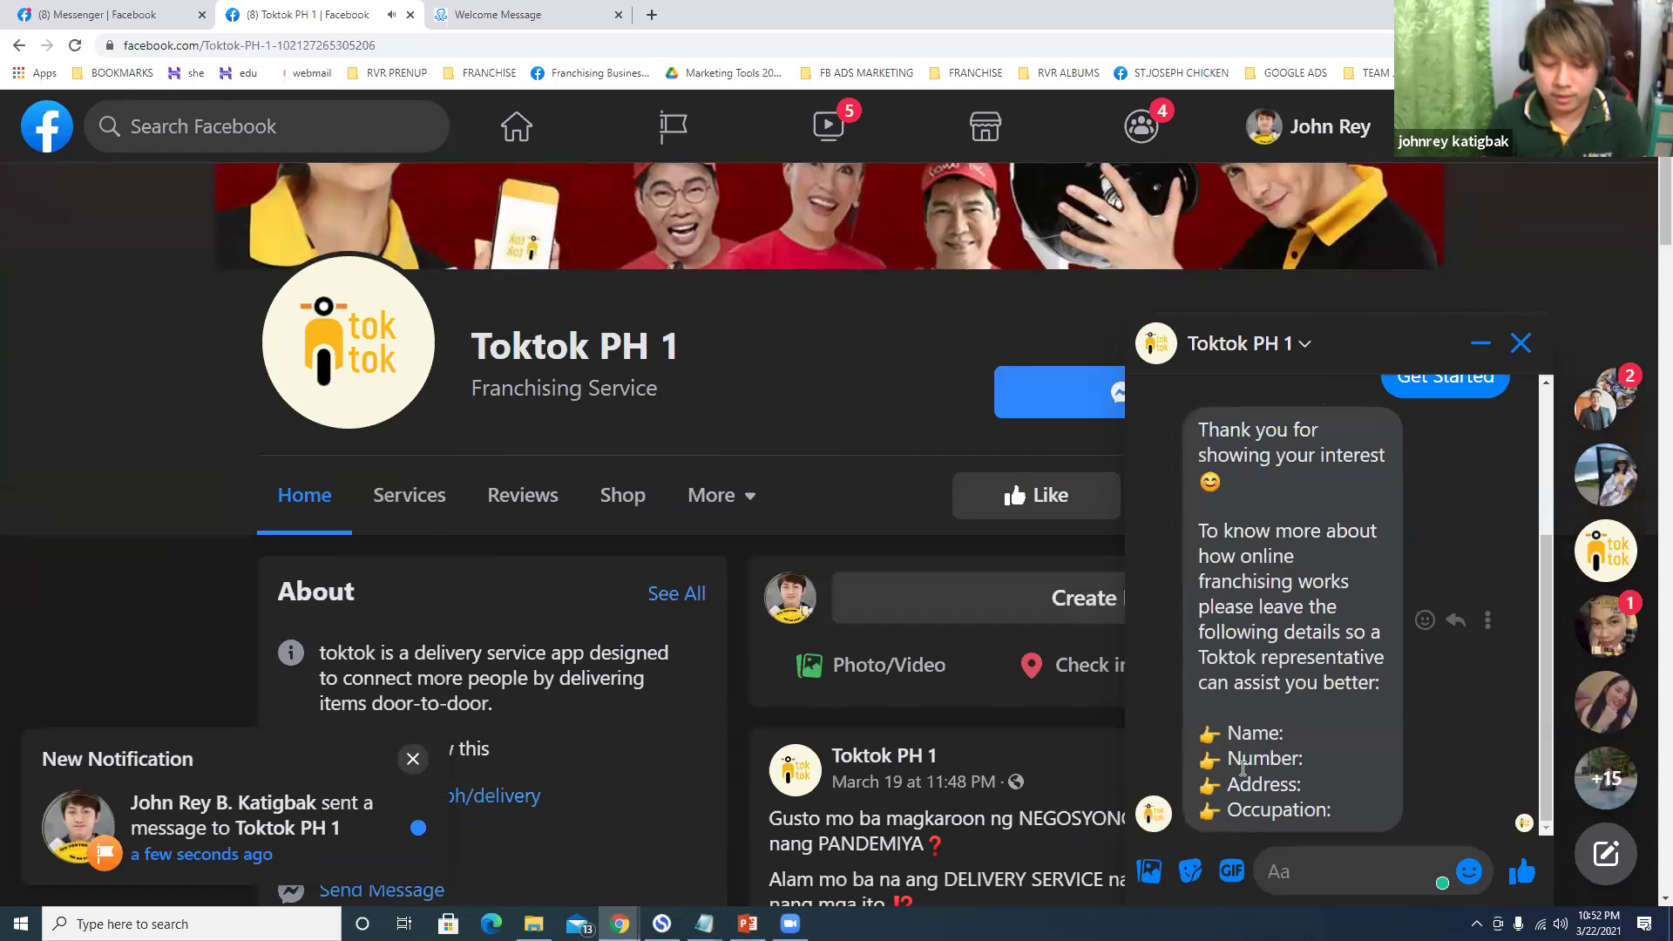
- Reply to the bot with a sample name and phone number, then return to the Messenger inbox
{"action": "type", "text": "joh nrey"}
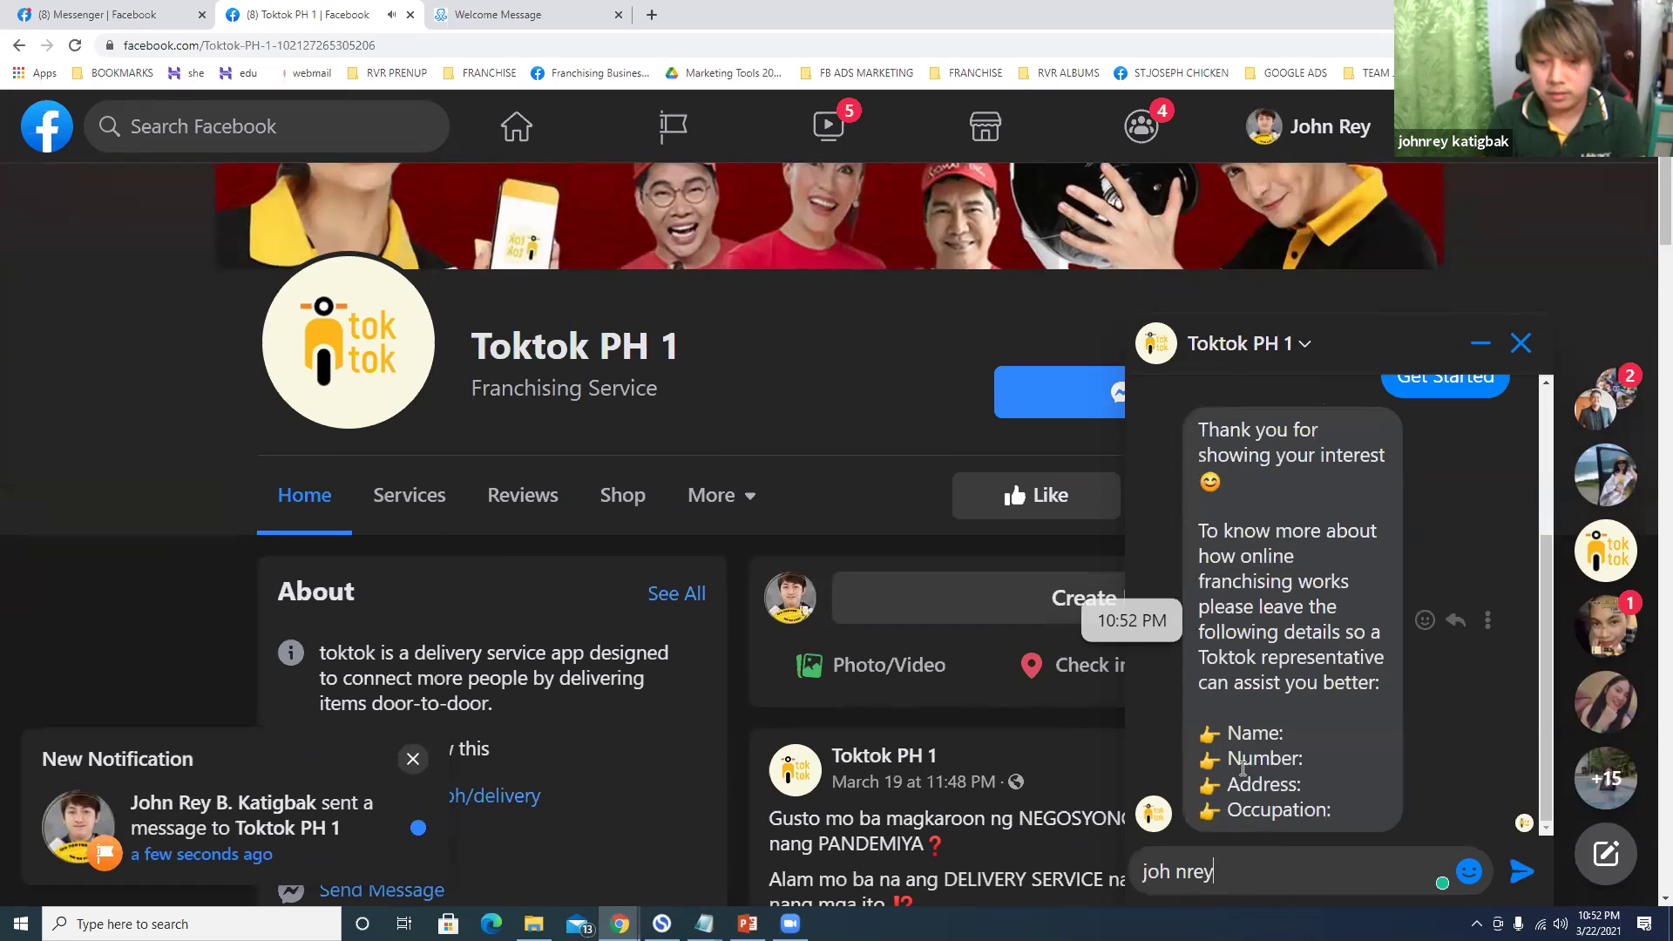
{"action": "key", "text": "BackSpace"}
{"action": "key", "text": "BackSpace"}
{"action": "key", "text": "BackSpace"}
{"action": "key", "text": "BackSpace"}
{"action": "key", "text": "BackSpace"}
{"action": "type", "text": "n rey"}
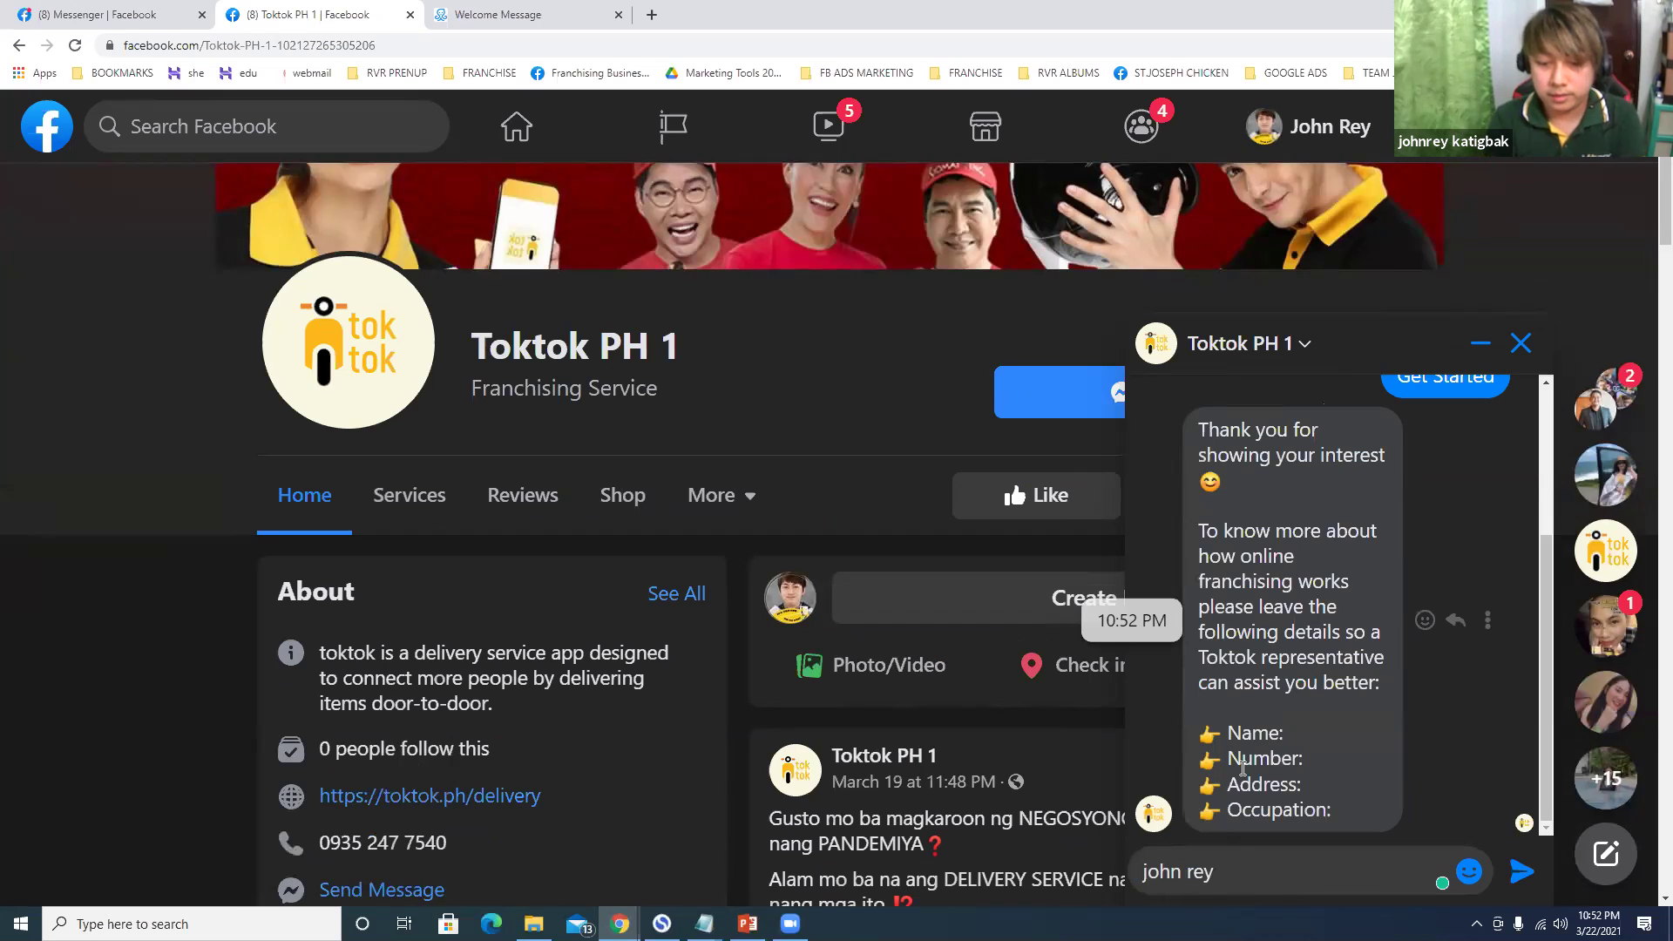
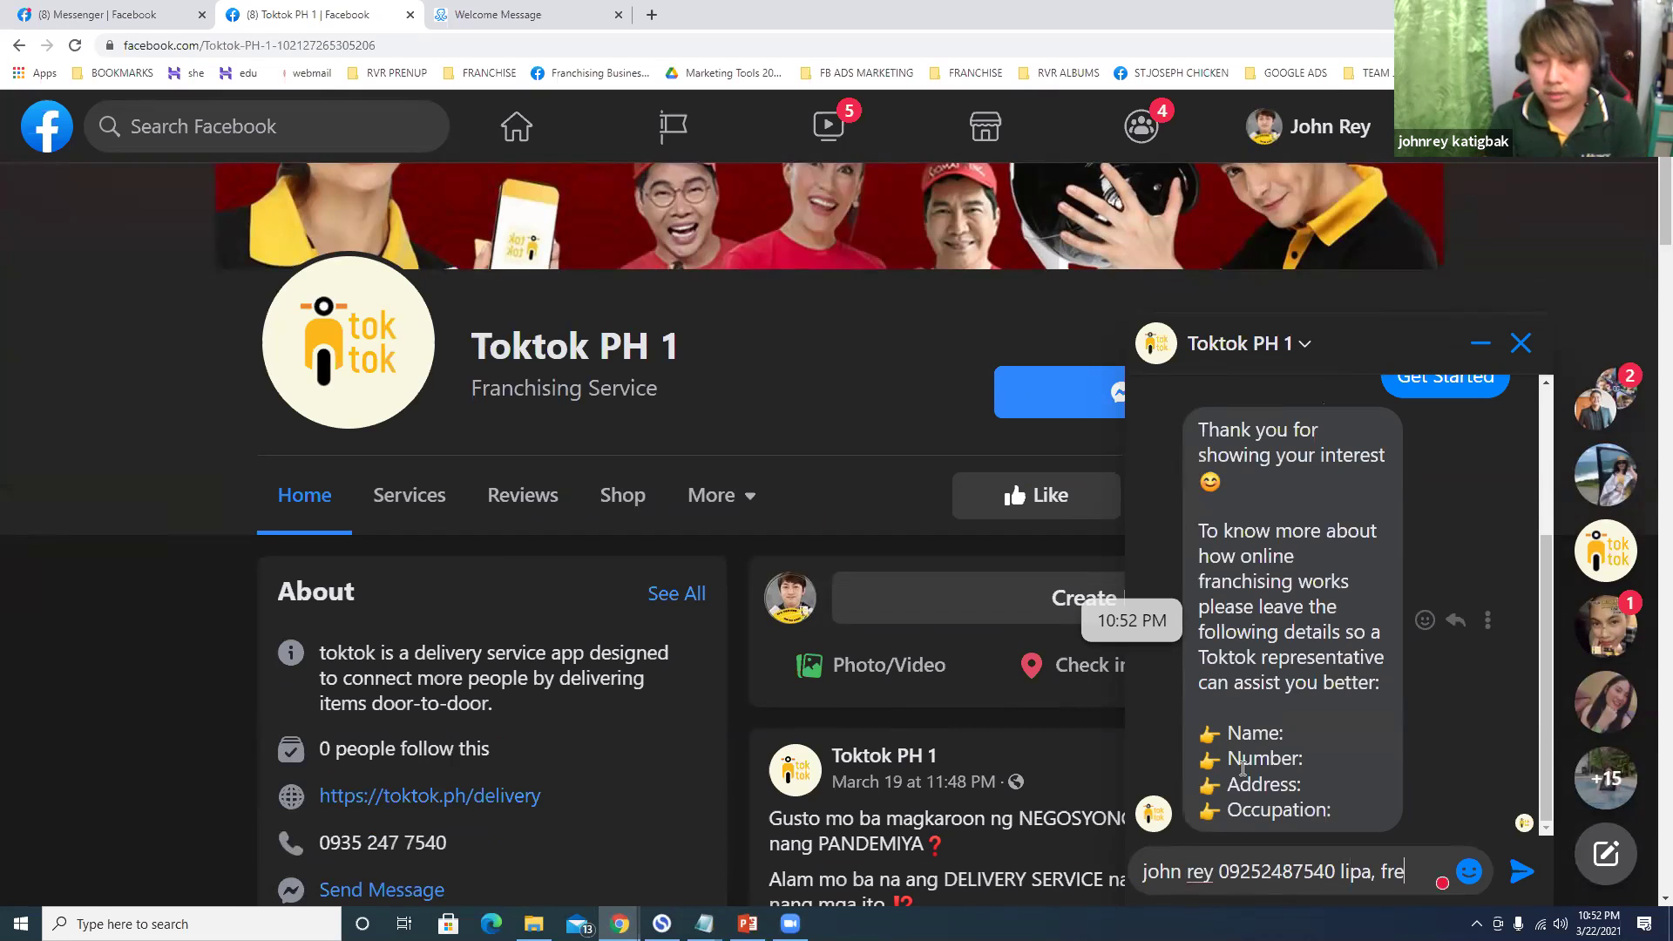
{"action": "type", "text": "ncer"}
{"action": "key", "text": "Return"}
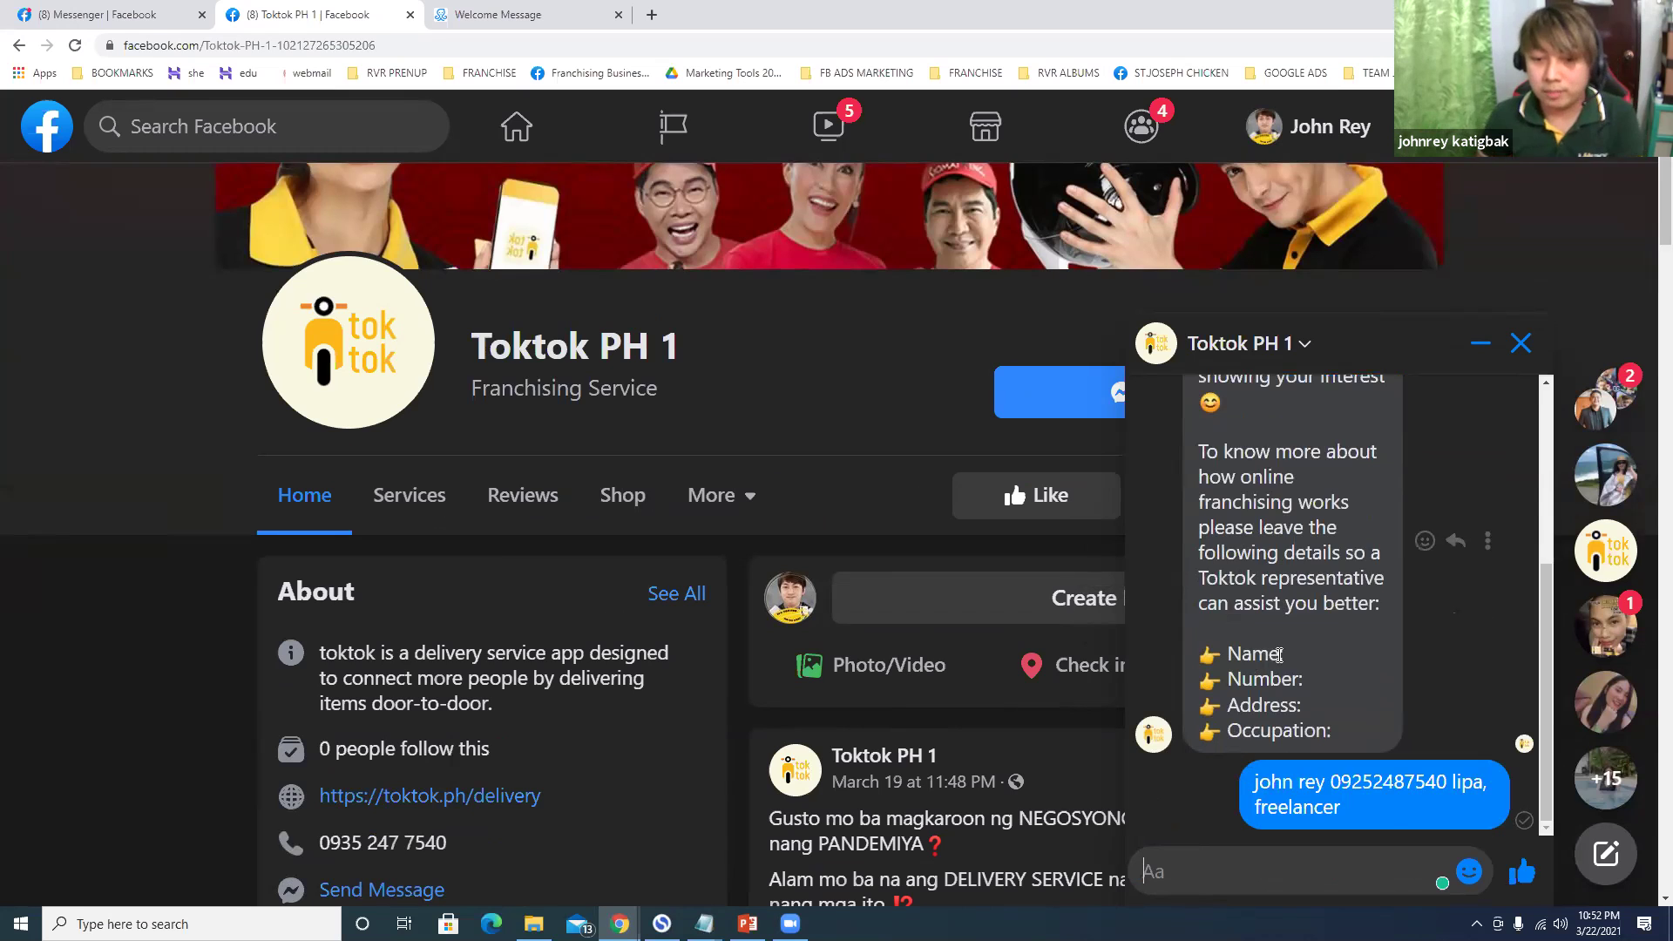
{"action": "scroll", "coordinate": [1273, 662], "scroll_direction": "up", "scroll_amount": 2}
{"action": "scroll", "coordinate": [1273, 662], "scroll_direction": "down", "scroll_amount": 2}
{"action": "scroll", "coordinate": [1271, 666], "scroll_direction": "up", "scroll_amount": 2}
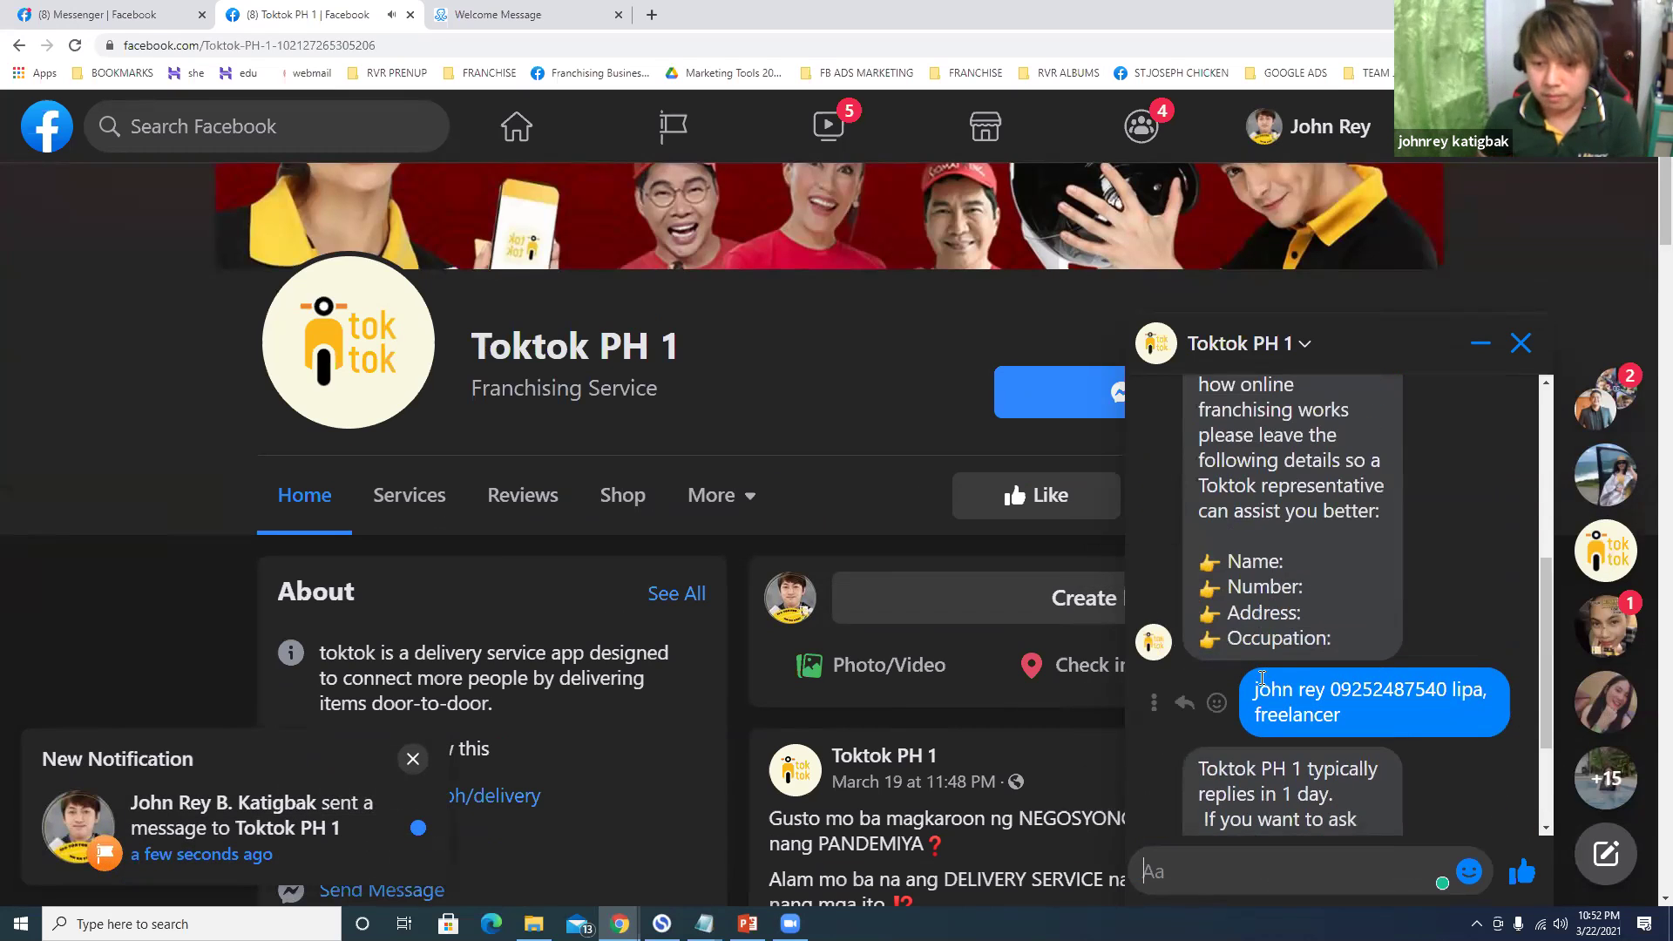
{"action": "scroll", "coordinate": [1260, 669], "scroll_direction": "up", "scroll_amount": 2}
{"action": "scroll", "coordinate": [1254, 668], "scroll_direction": "down", "scroll_amount": 3}
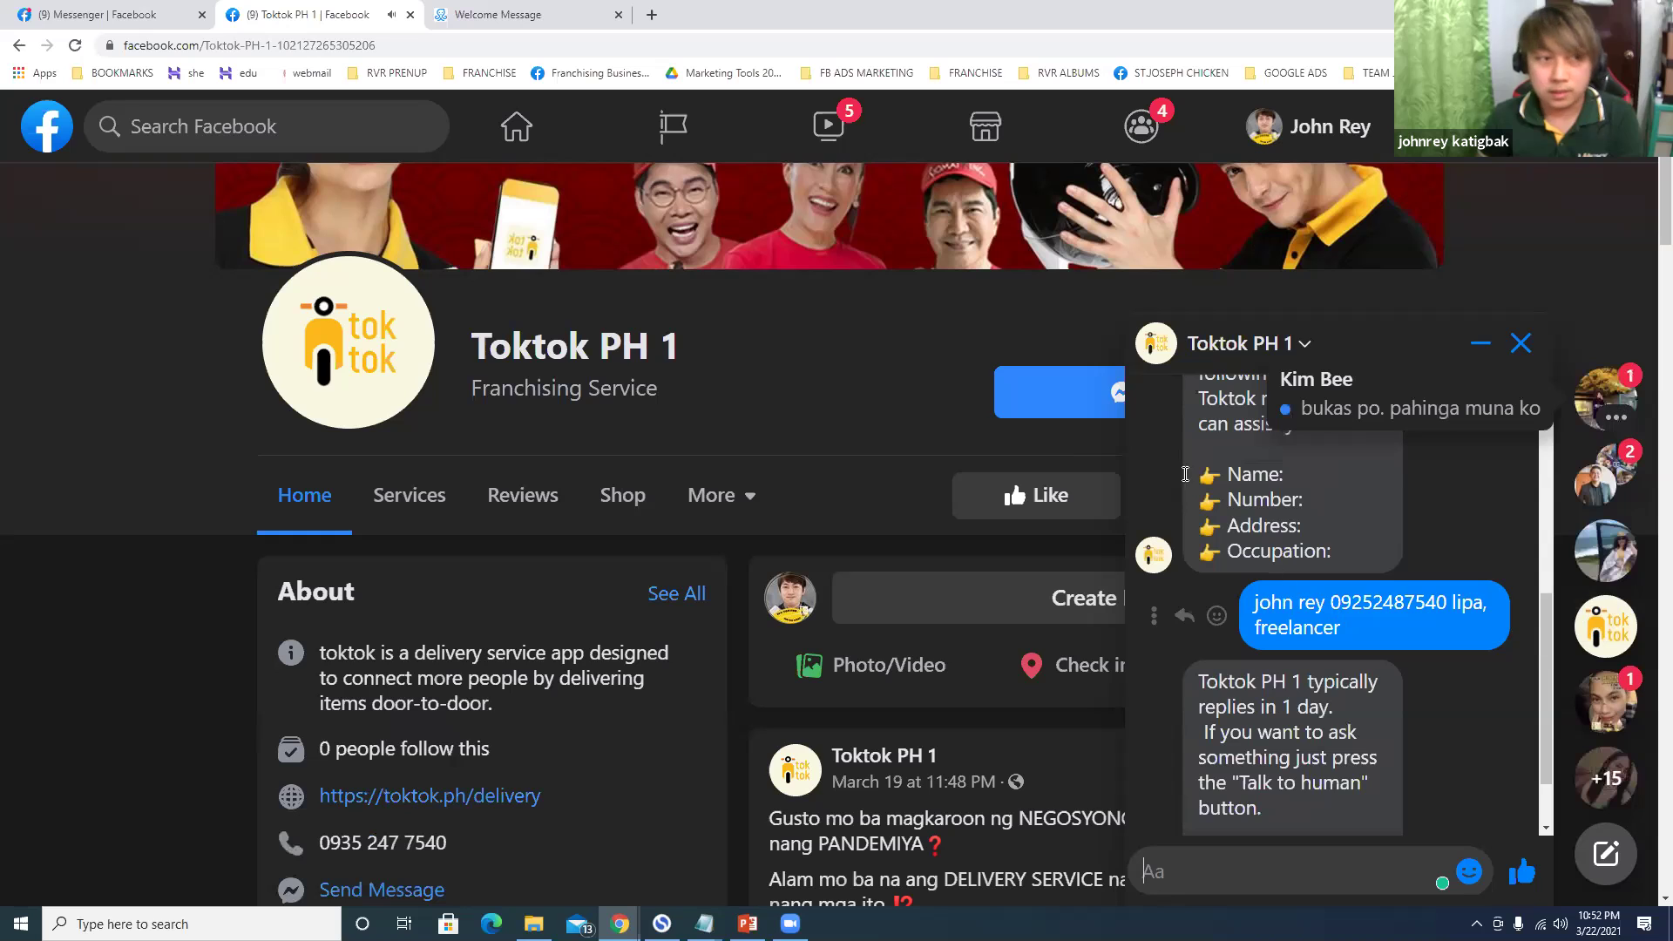
{"action": "left_click", "coordinate": [168, 12]}
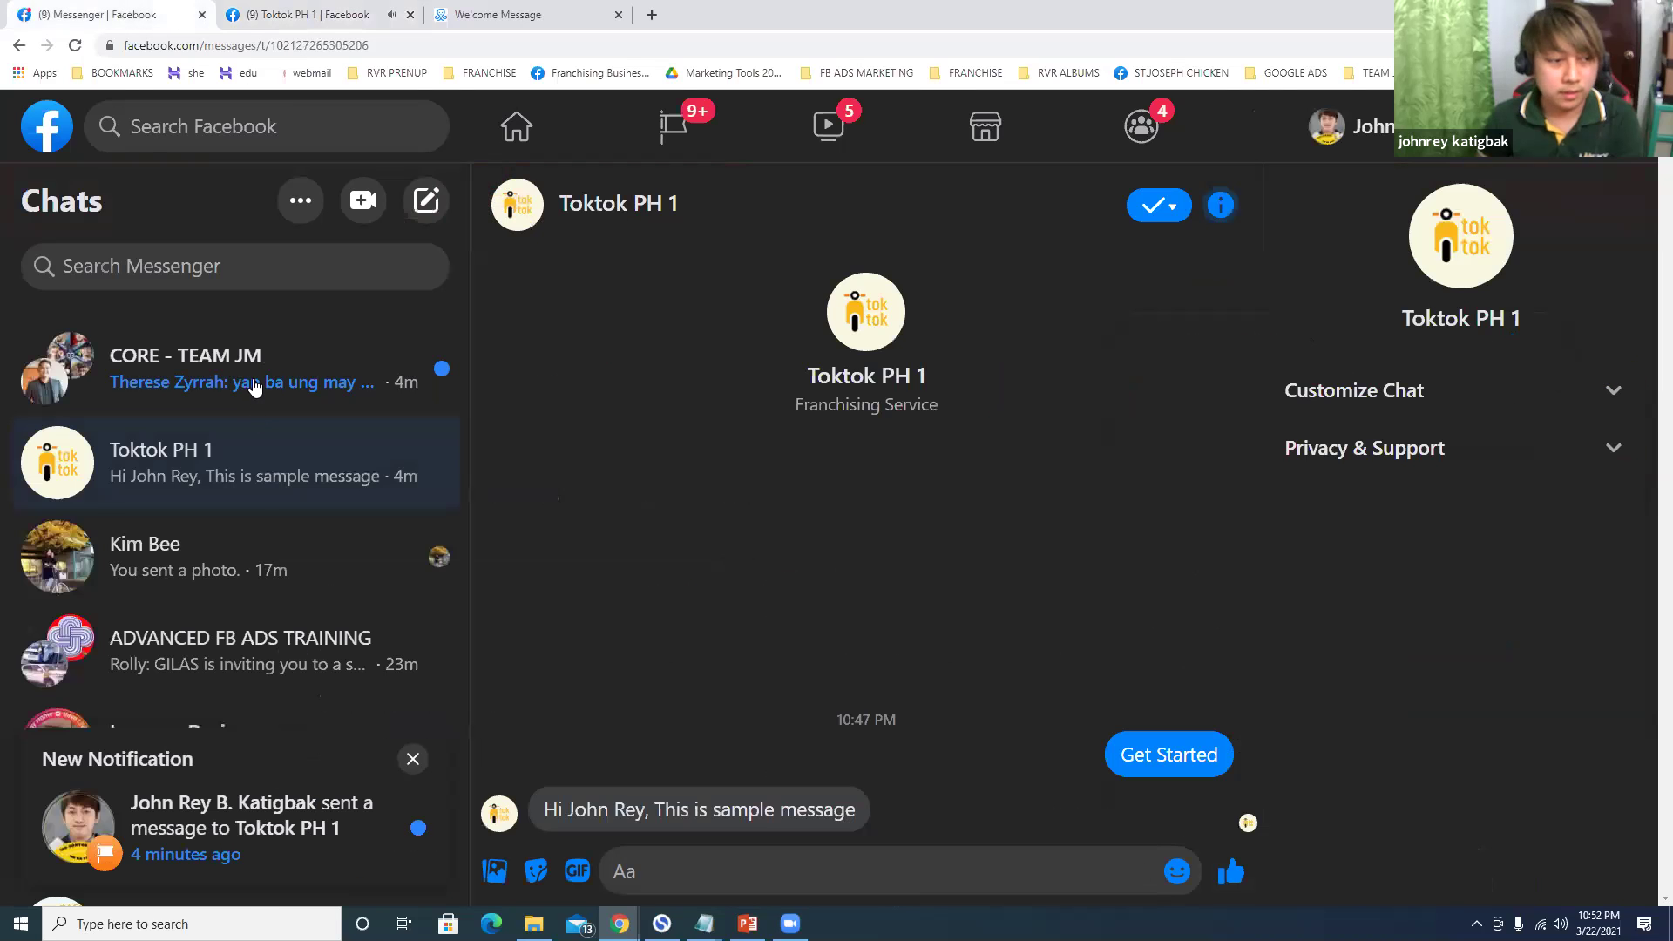
- Send the farewell messages 'See you tom, usap tayo :)' and 'Rest well ka muna,' to another contact
{"action": "left_click", "coordinate": [254, 388]}
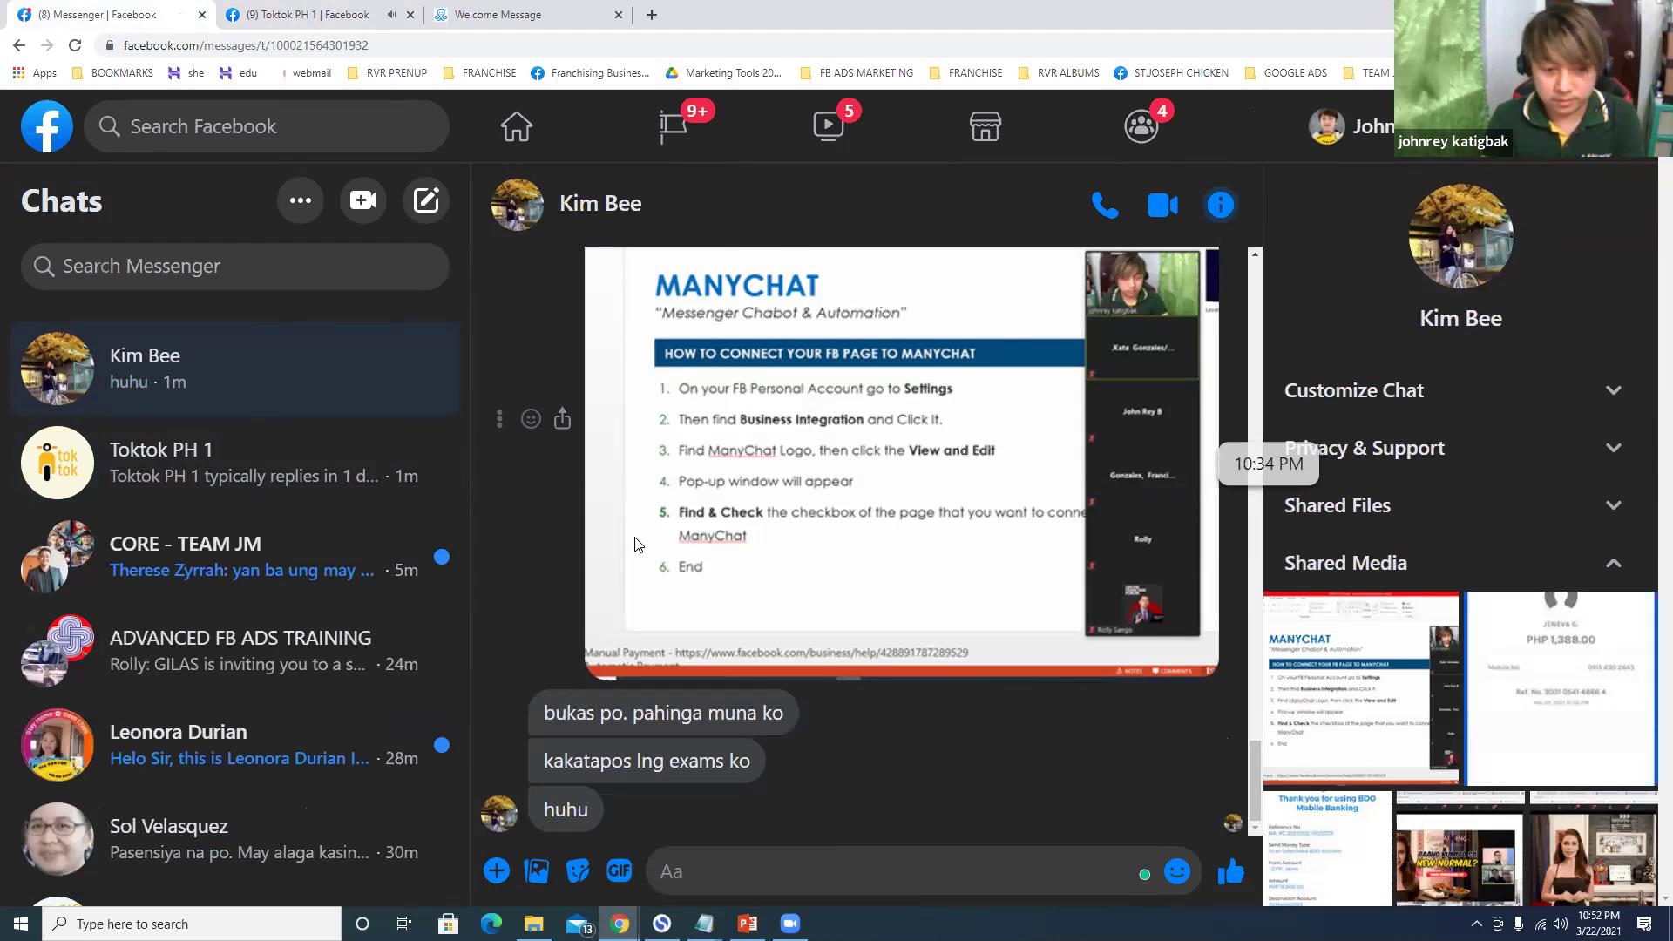
{"action": "type", "text": "Okay c"}
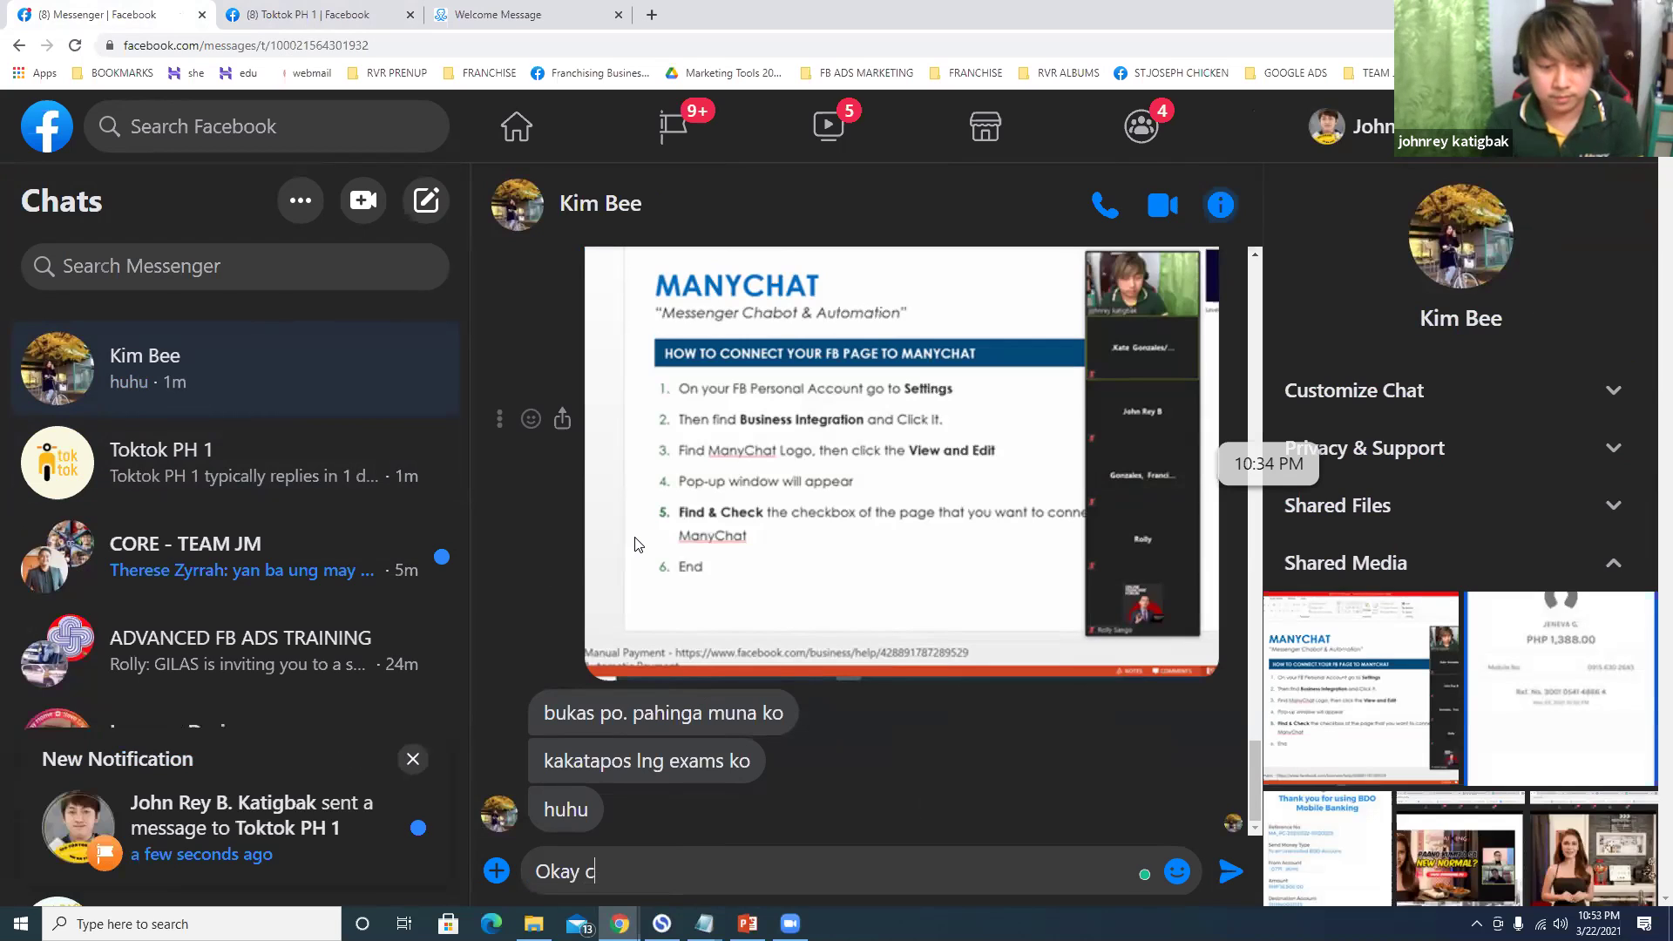
{"action": "type", "text": "hge thank"}
{"action": "key", "text": "BackSpace"}
{"action": "key", "text": "BackSpace"}
{"action": "key", "text": "BackSpace"}
{"action": "key", "text": "BackSpace"}
{"action": "key", "text": "BackSpace"}
{"action": "type", "text": ", See you tom"}
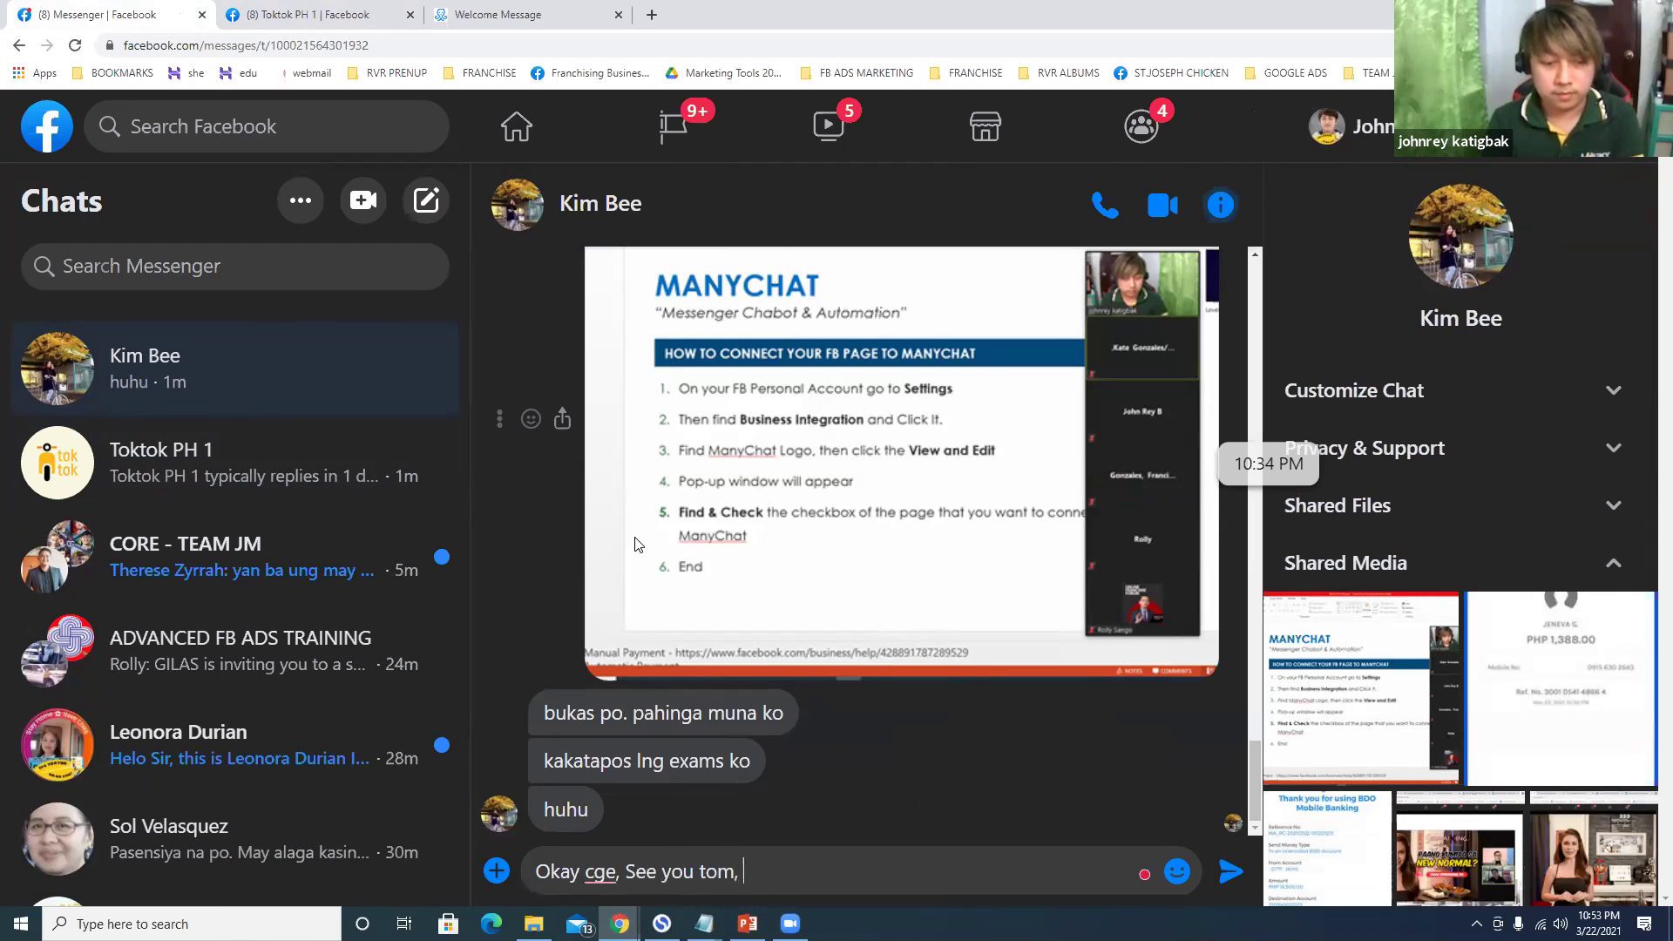
{"action": "type", "text": ", usap tayo"}
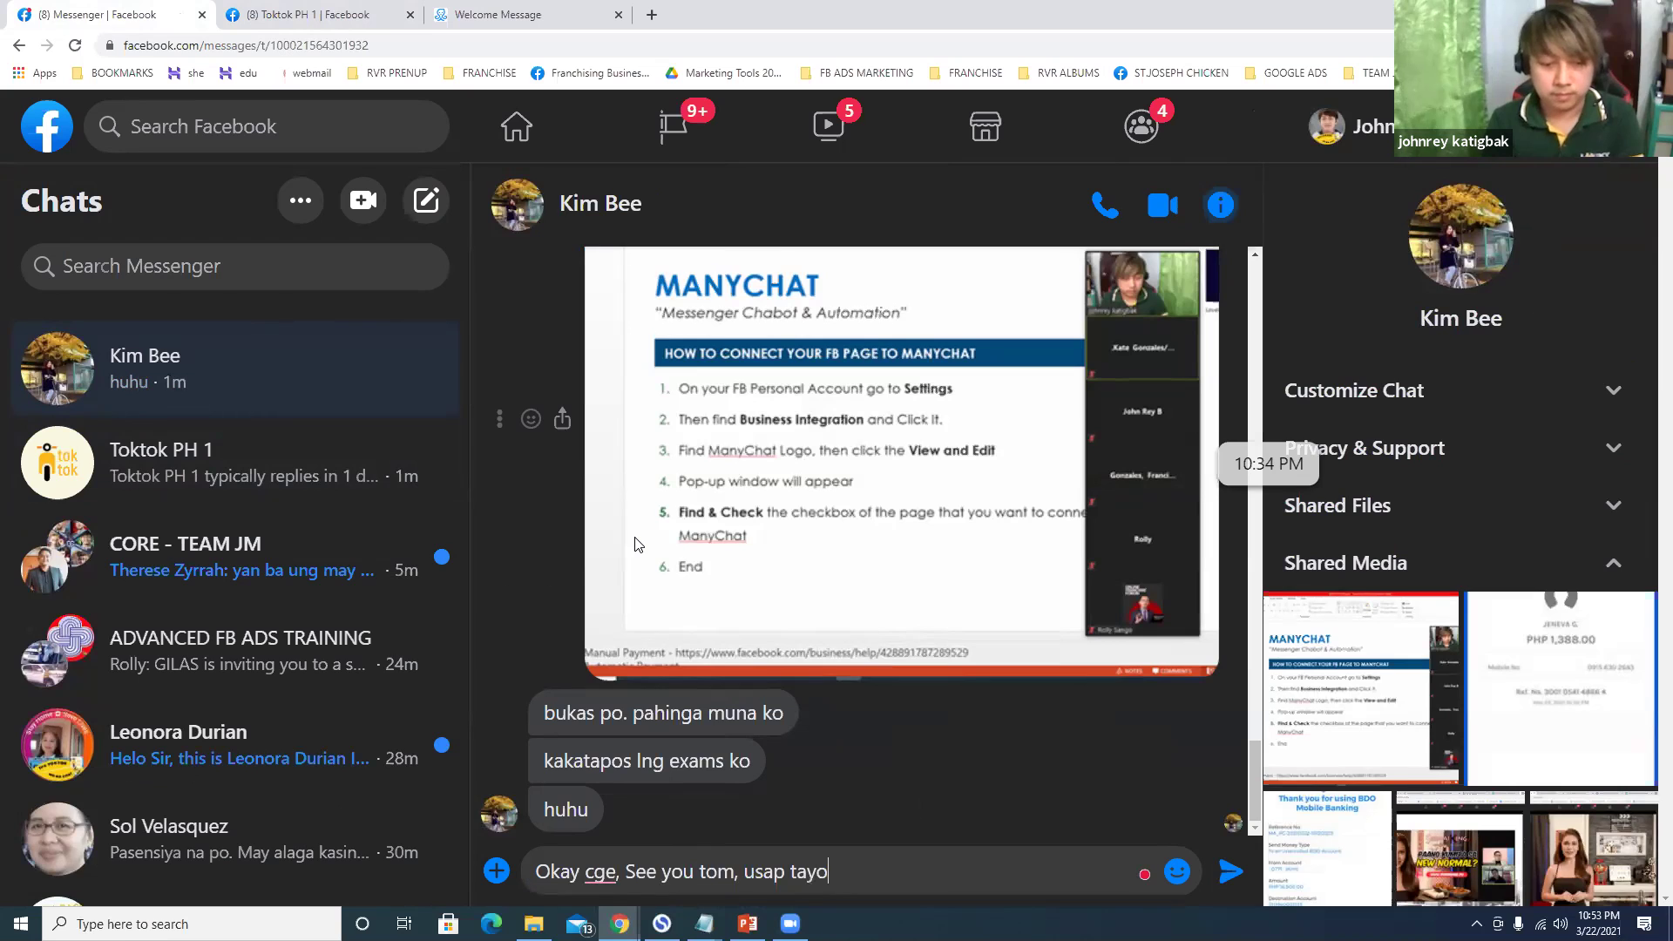
{"action": "type", "text": " :)"}
{"action": "key", "text": "Return"}
{"action": "type", "text": "Res"}
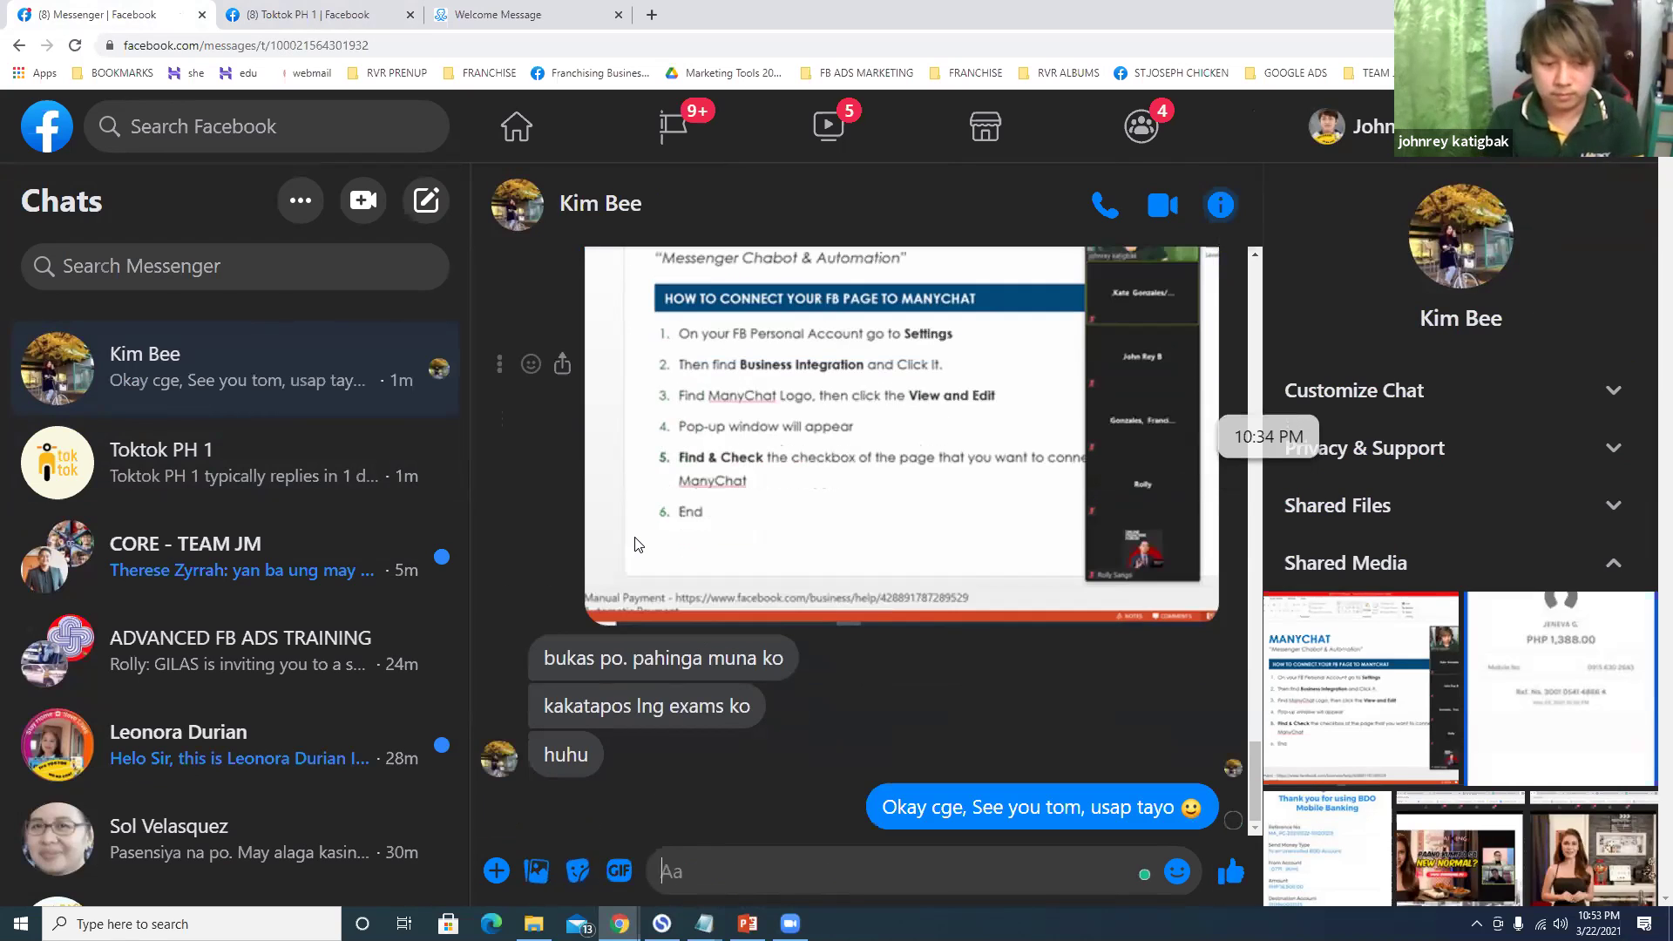
{"action": "type", "text": "t well"}
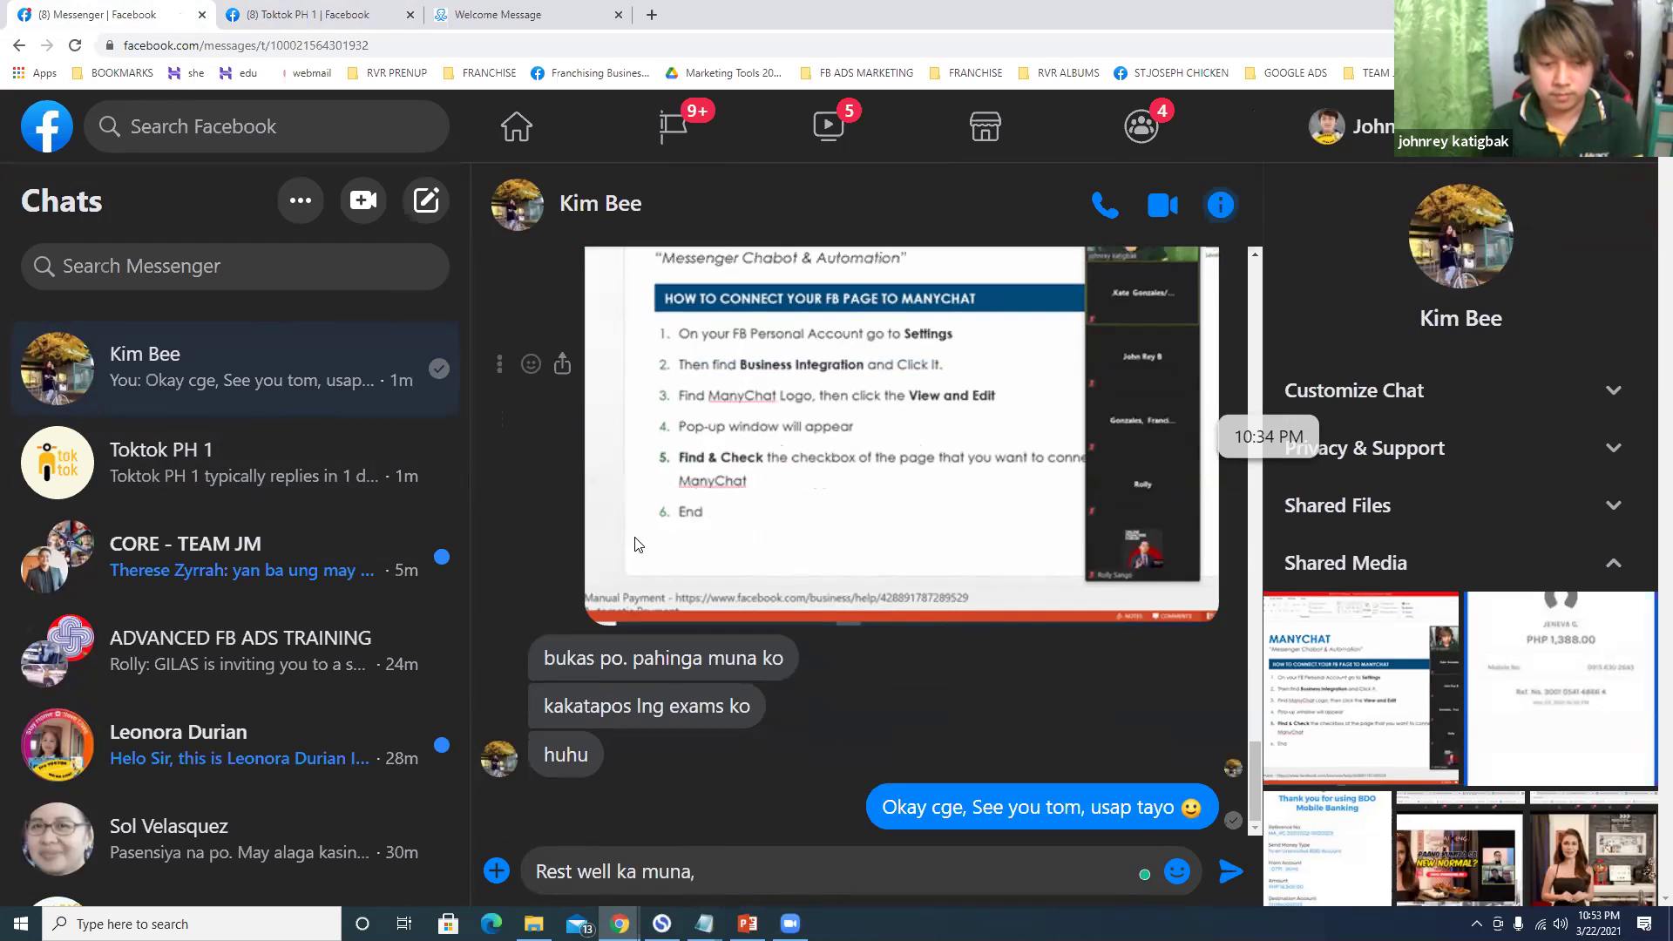
{"action": "type", "text": " ka muna,"}
{"action": "key", "text": "Return"}
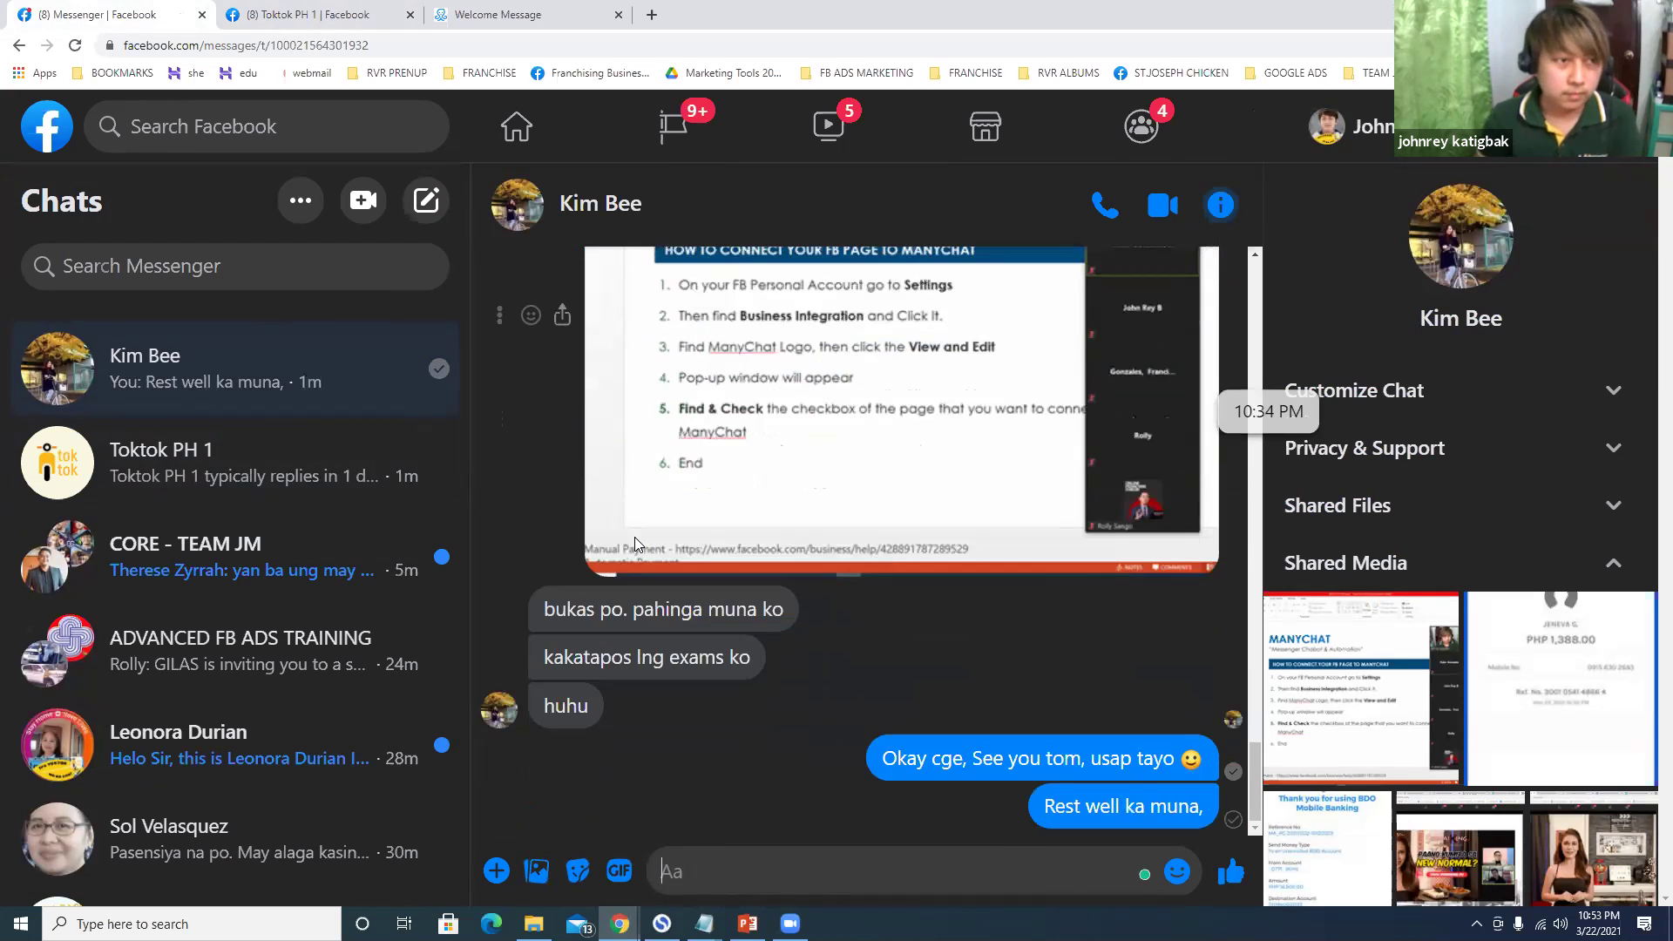
- Back in the Toktok PH 1 chat, highlight the bot's auto-reply text
{"action": "key", "text": "ctrl+Tab"}
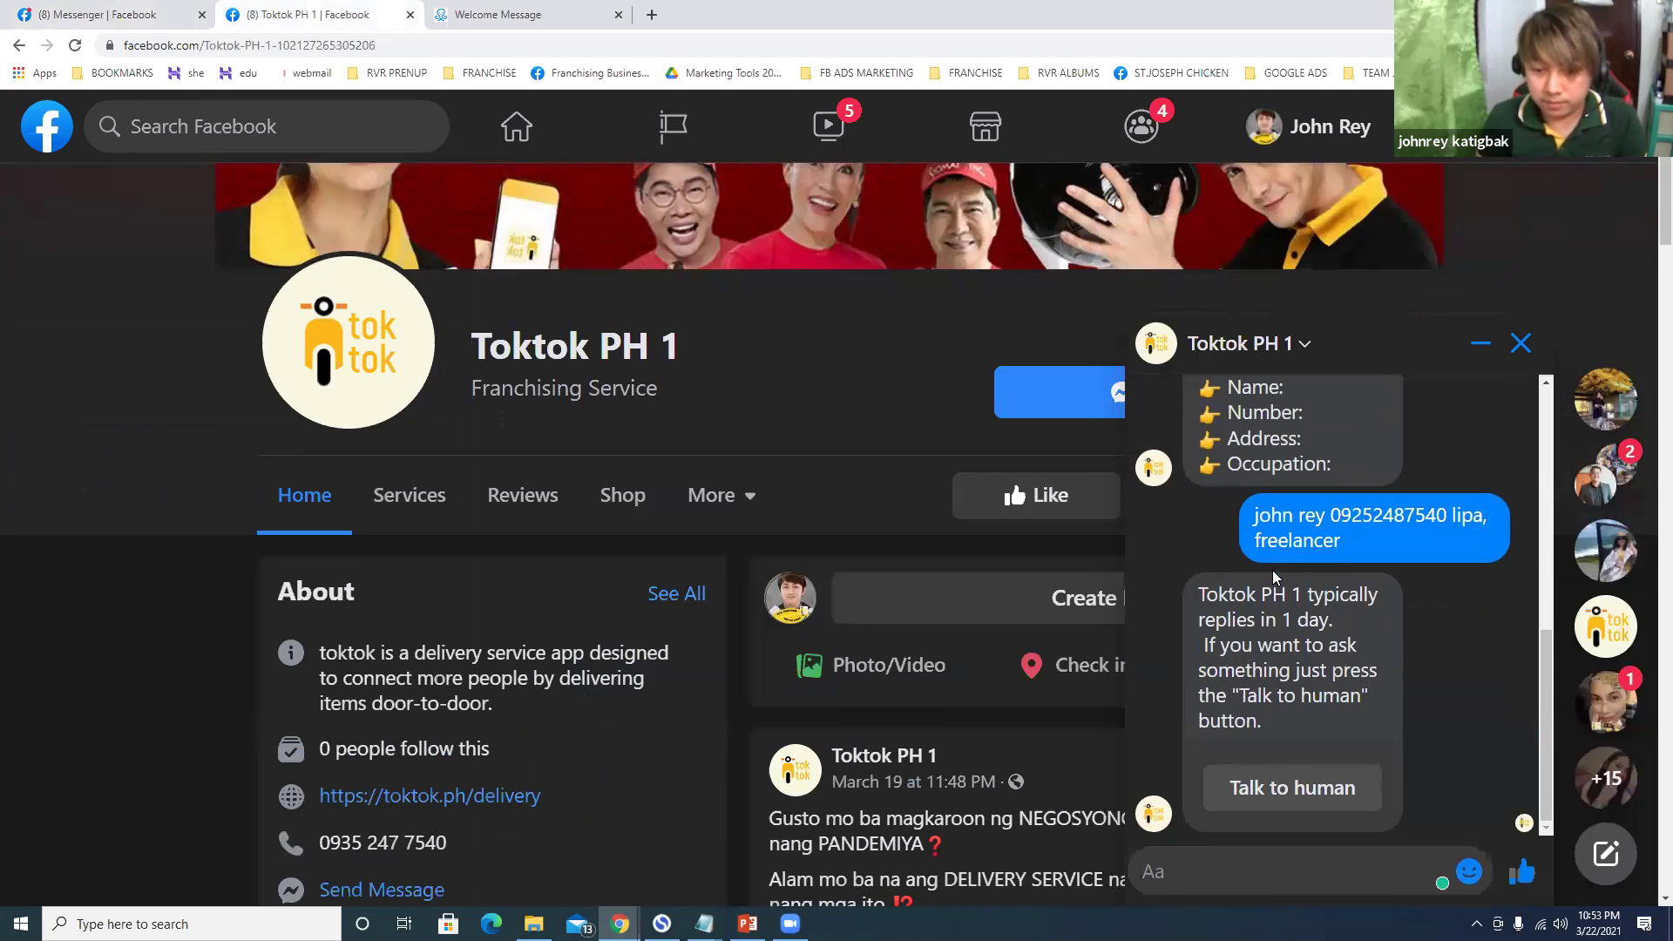
{"action": "scroll", "coordinate": [1268, 573], "scroll_direction": "up", "scroll_amount": 1}
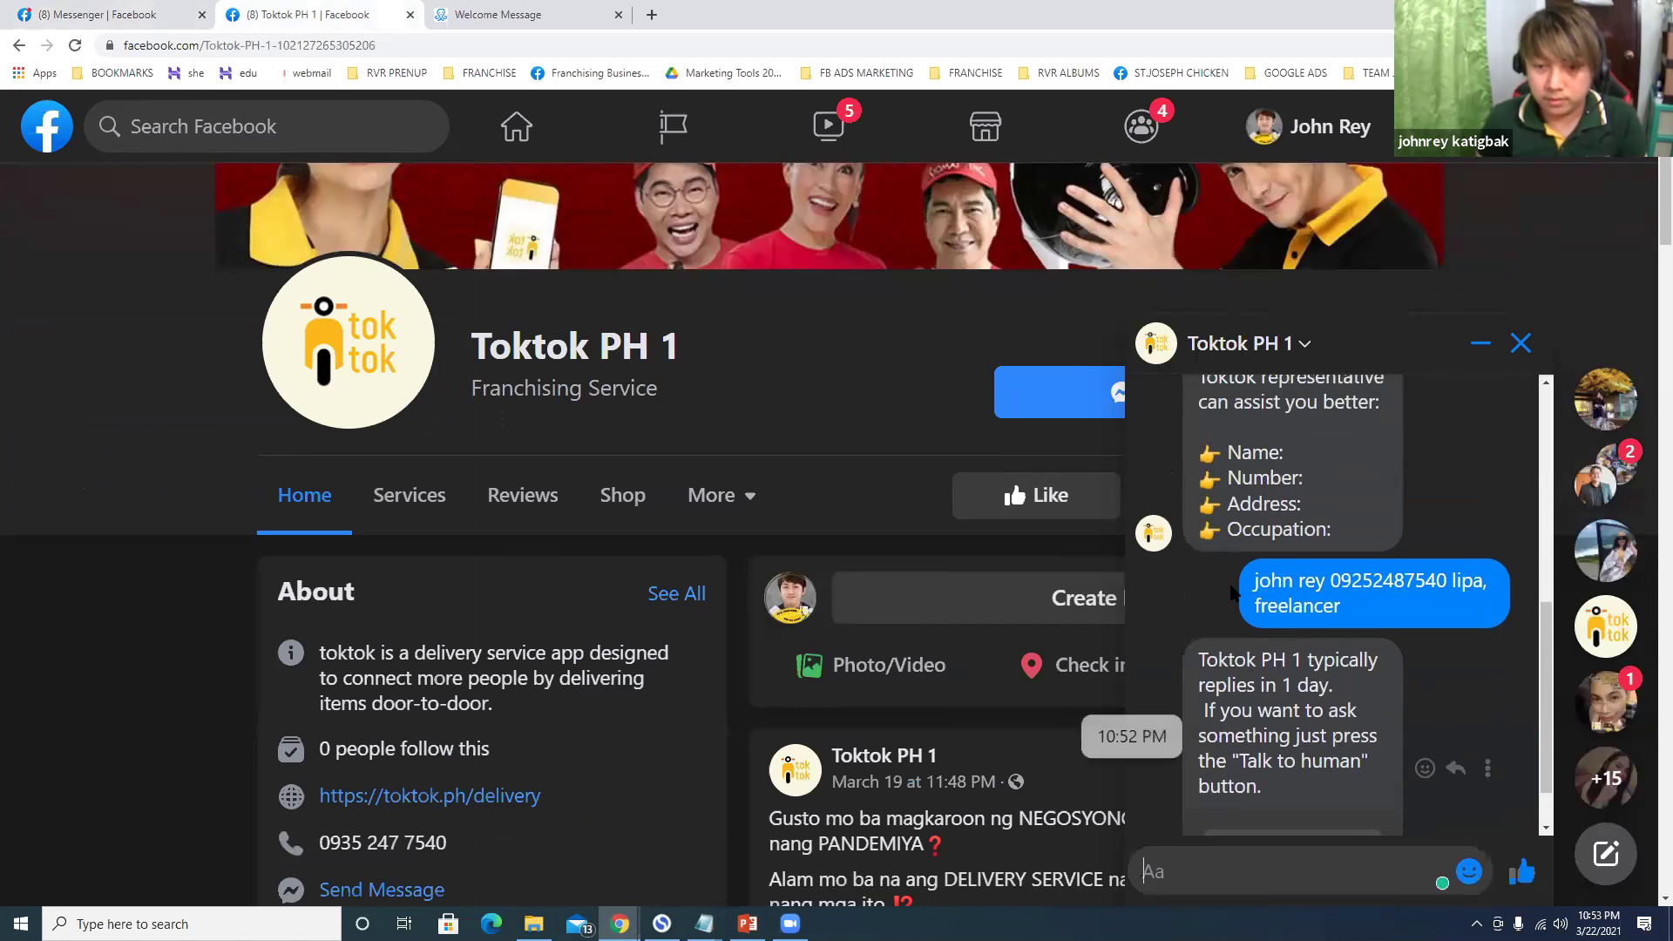
{"action": "scroll", "coordinate": [1233, 586], "scroll_direction": "down", "scroll_amount": 1}
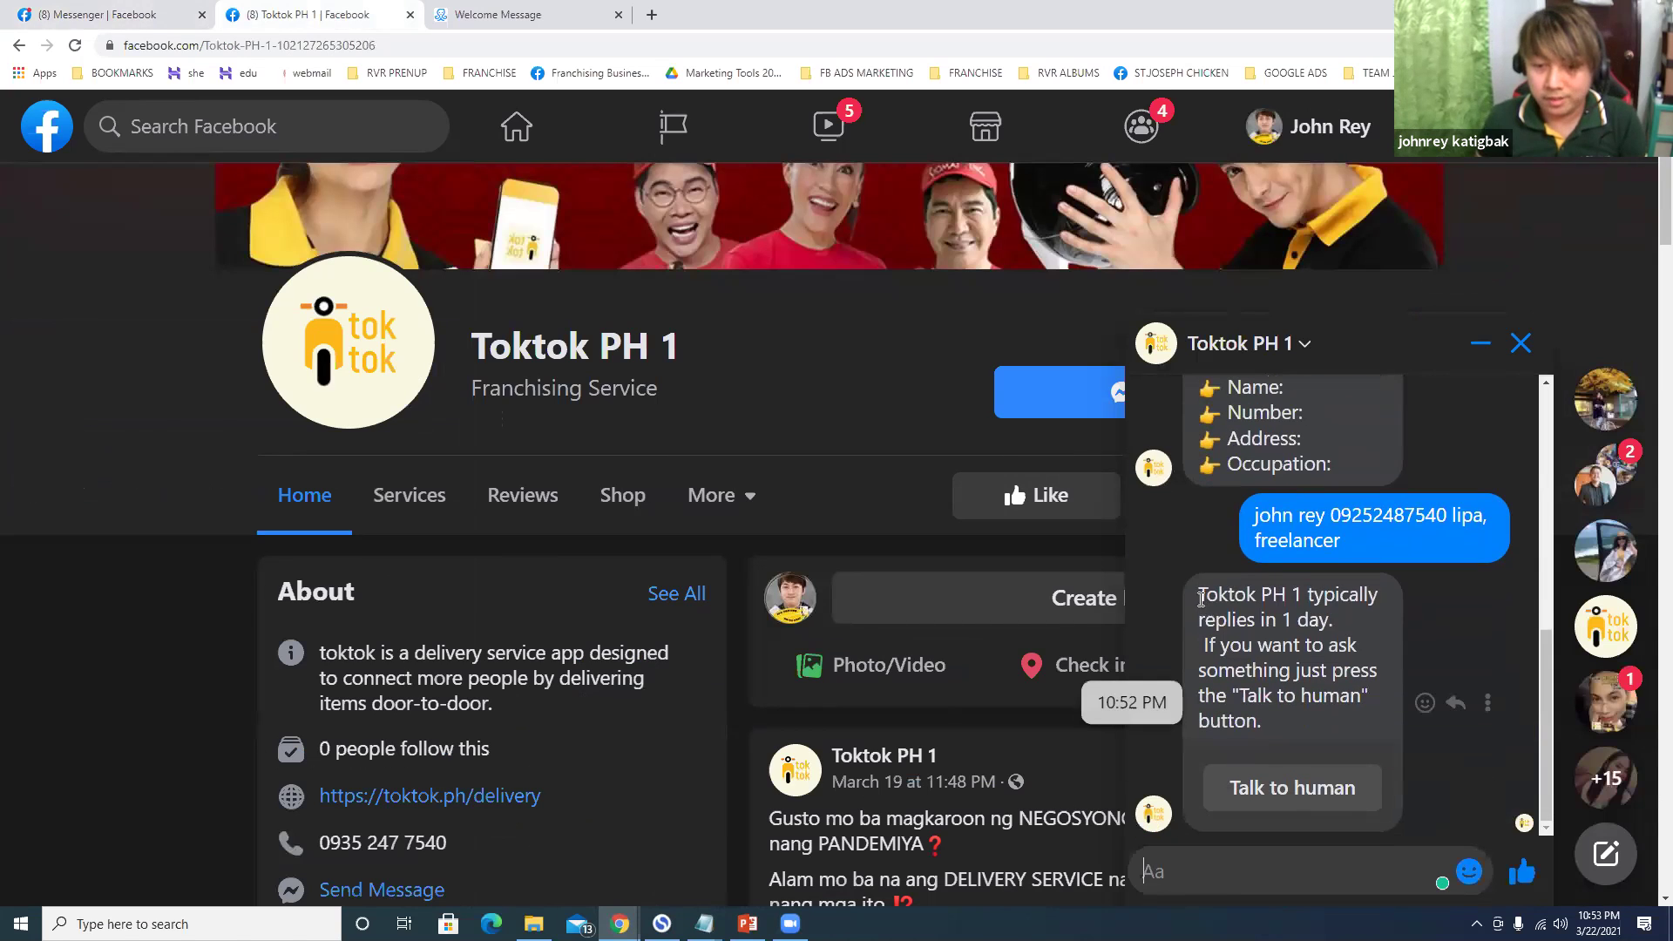
{"action": "left_click_drag", "start_coordinate": [1207, 596], "coordinate": [1286, 715]}
{"action": "left_click", "coordinate": [1309, 669]}
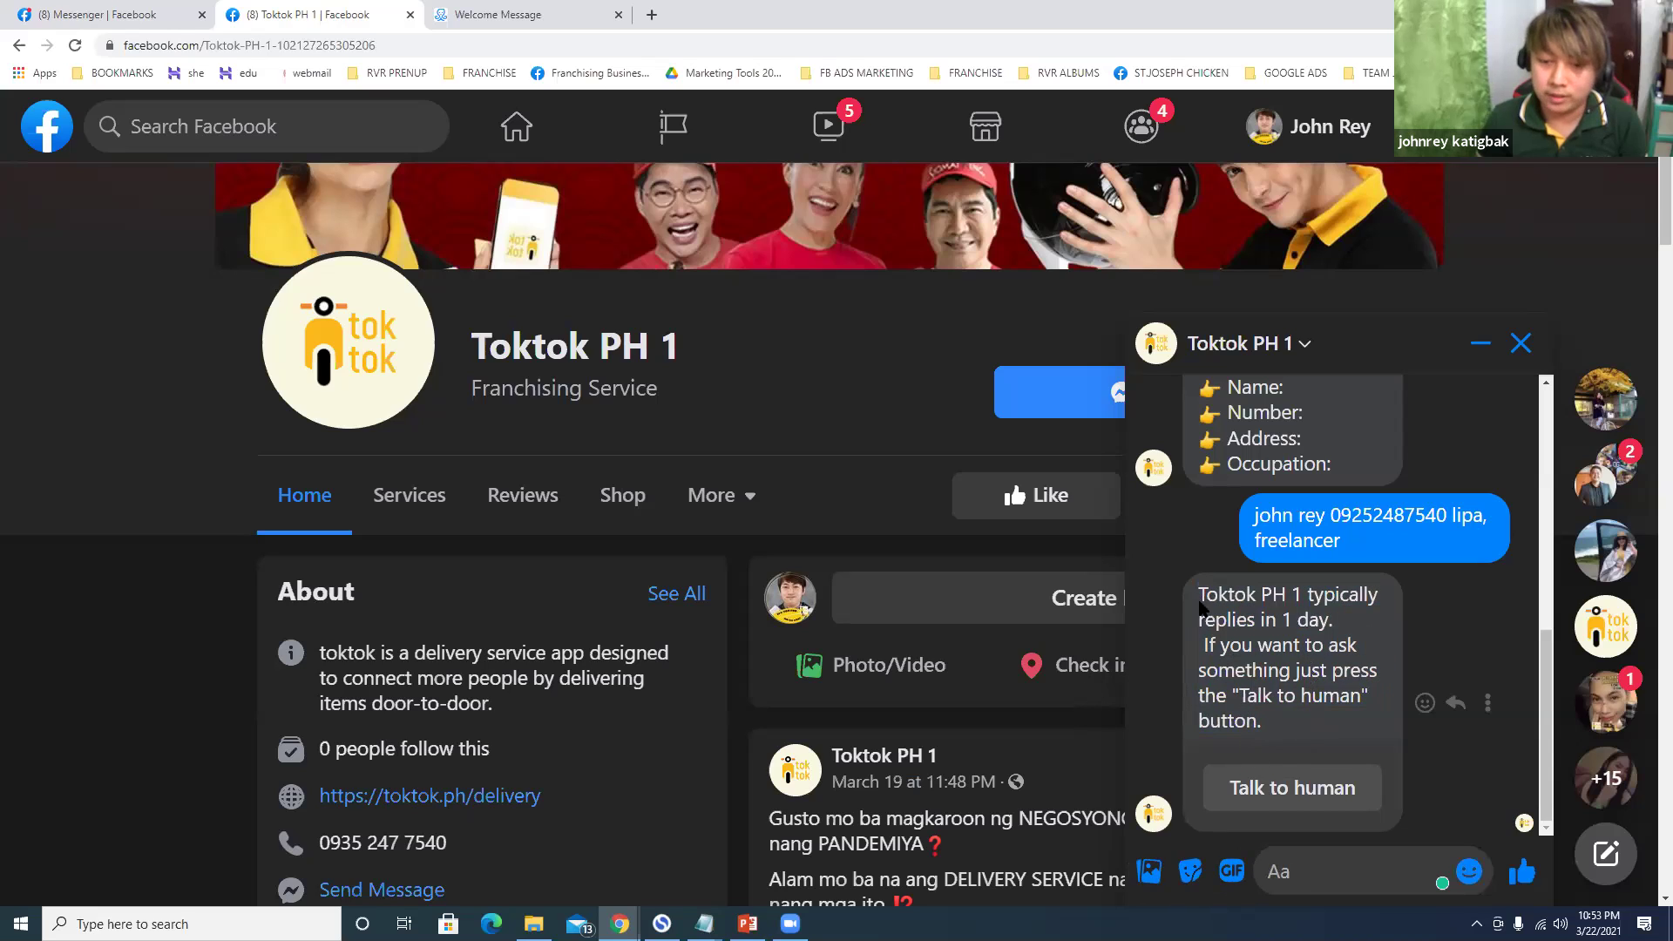
{"action": "left_click_drag", "start_coordinate": [1200, 602], "coordinate": [1276, 722]}
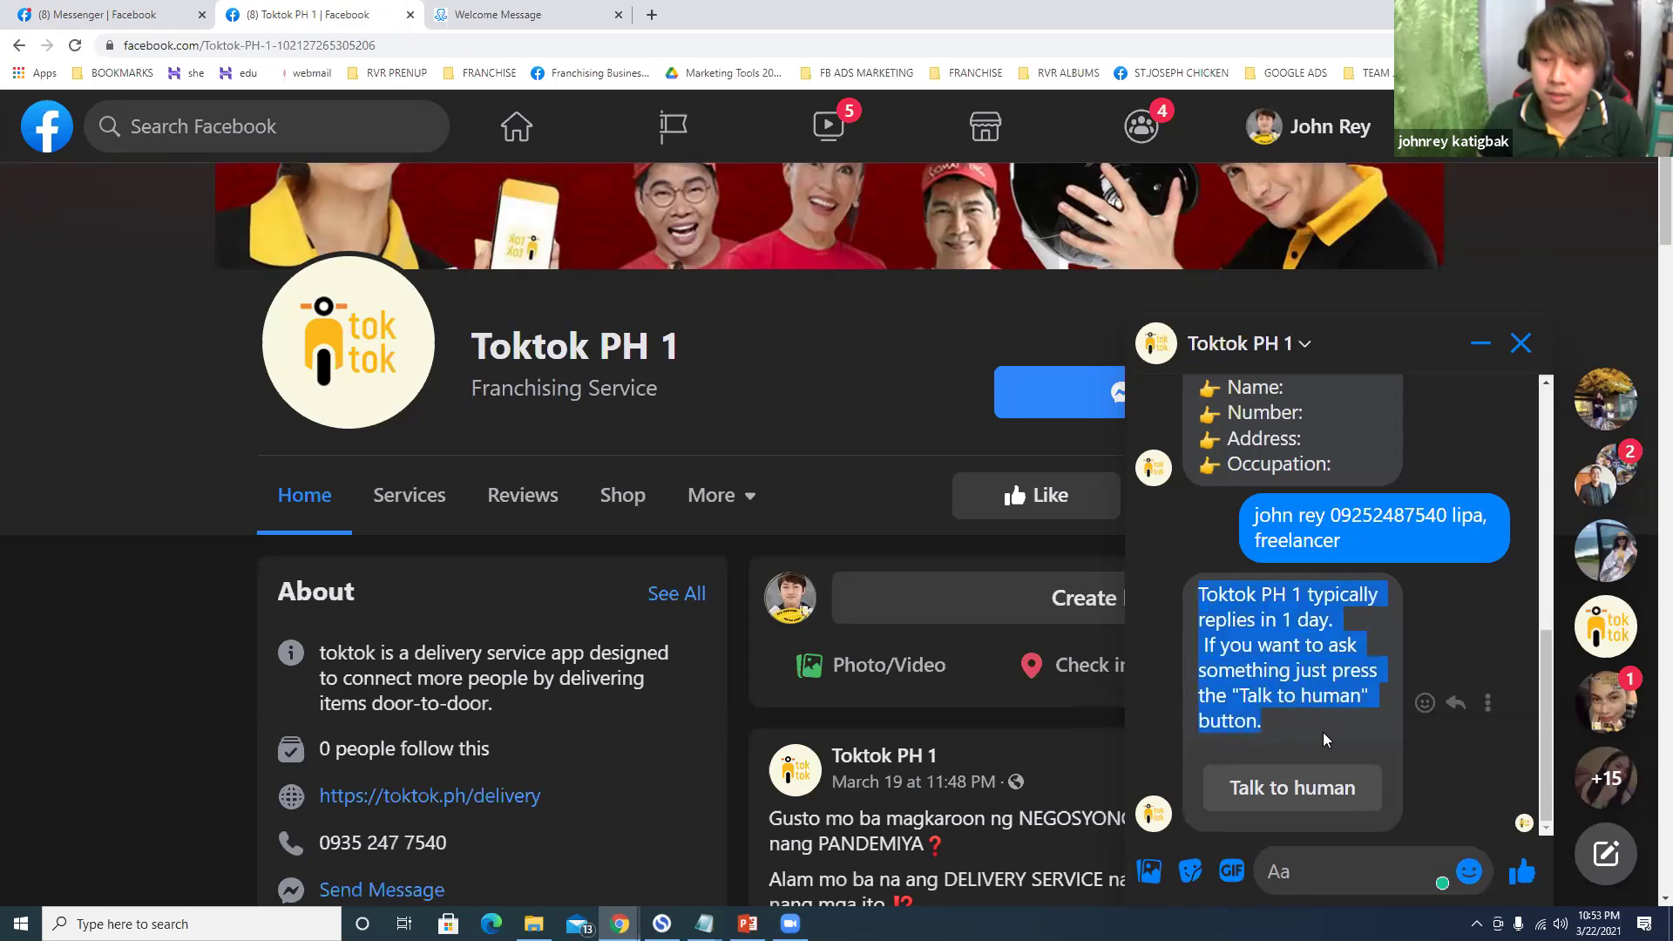
{"action": "left_click", "coordinate": [1318, 727]}
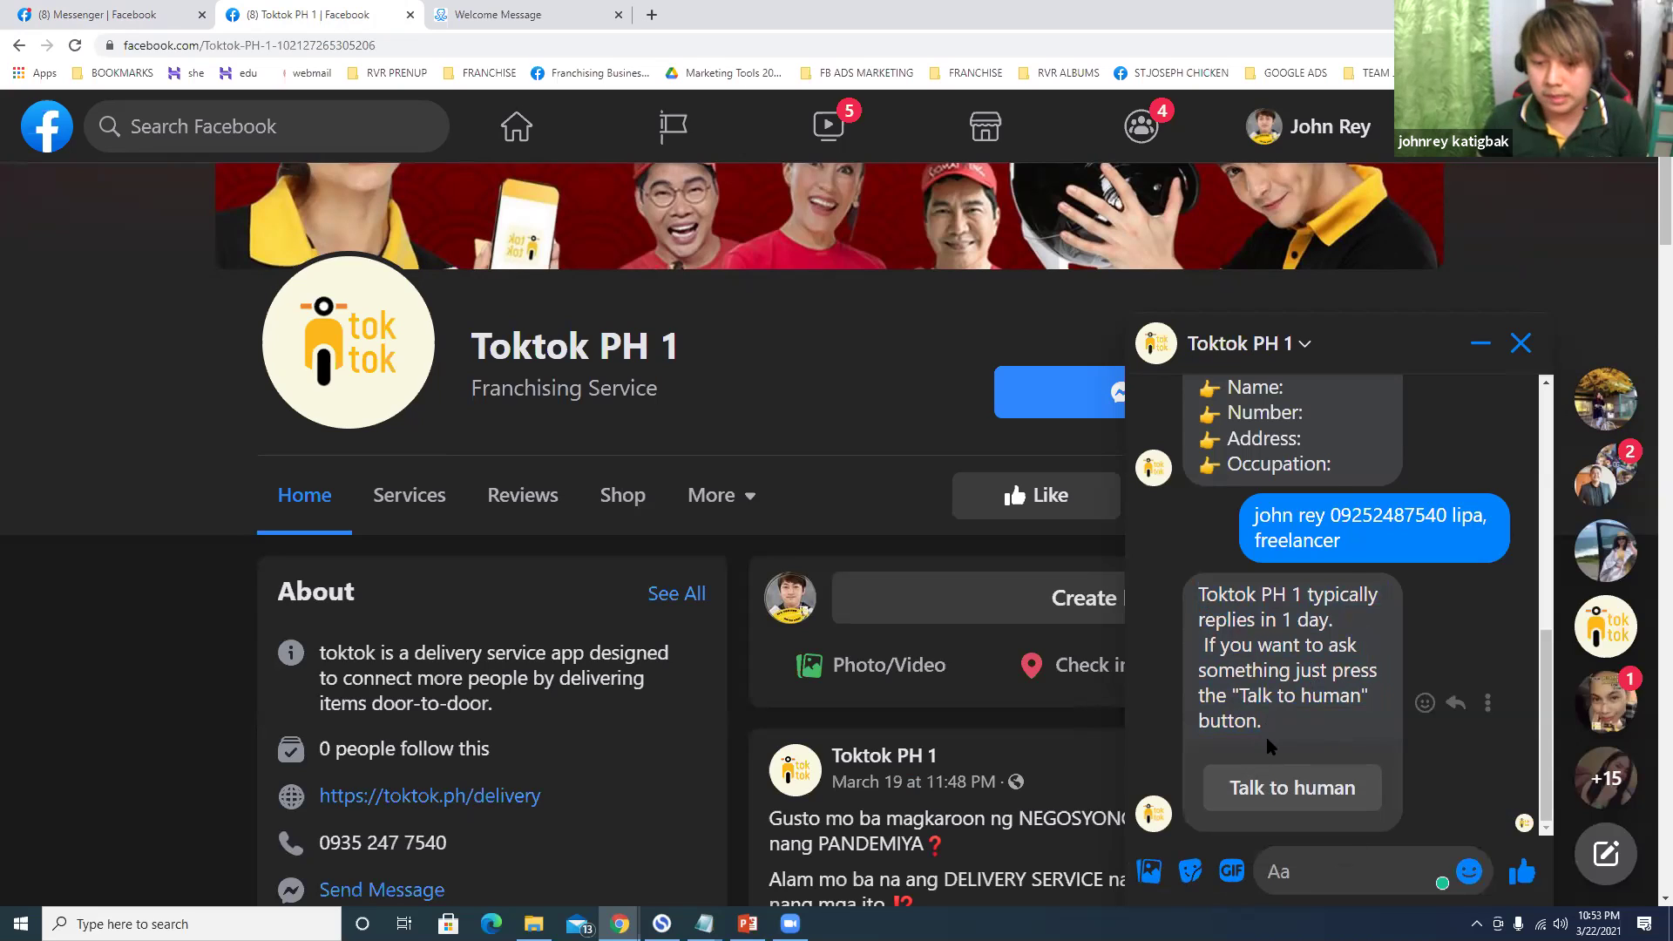
- Send Talk to human, select the bot's follow-up replies, and return to ManyChat
{"action": "left_click", "coordinate": [1274, 799]}
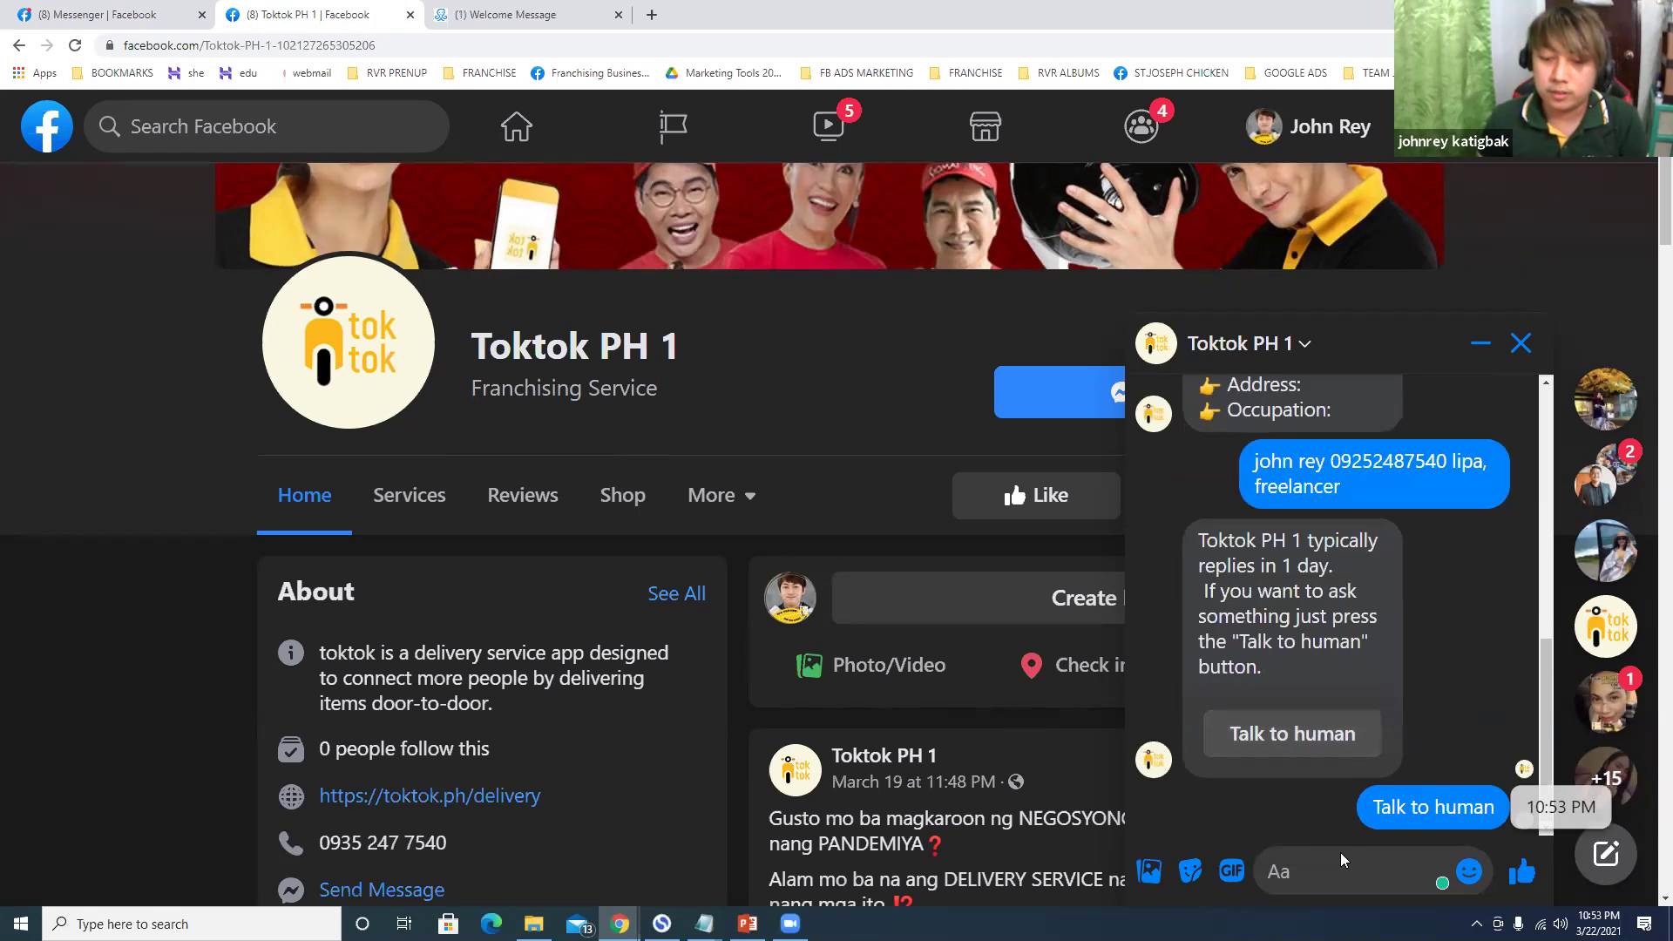
{"action": "left_click_drag", "start_coordinate": [1210, 734], "coordinate": [1357, 815]}
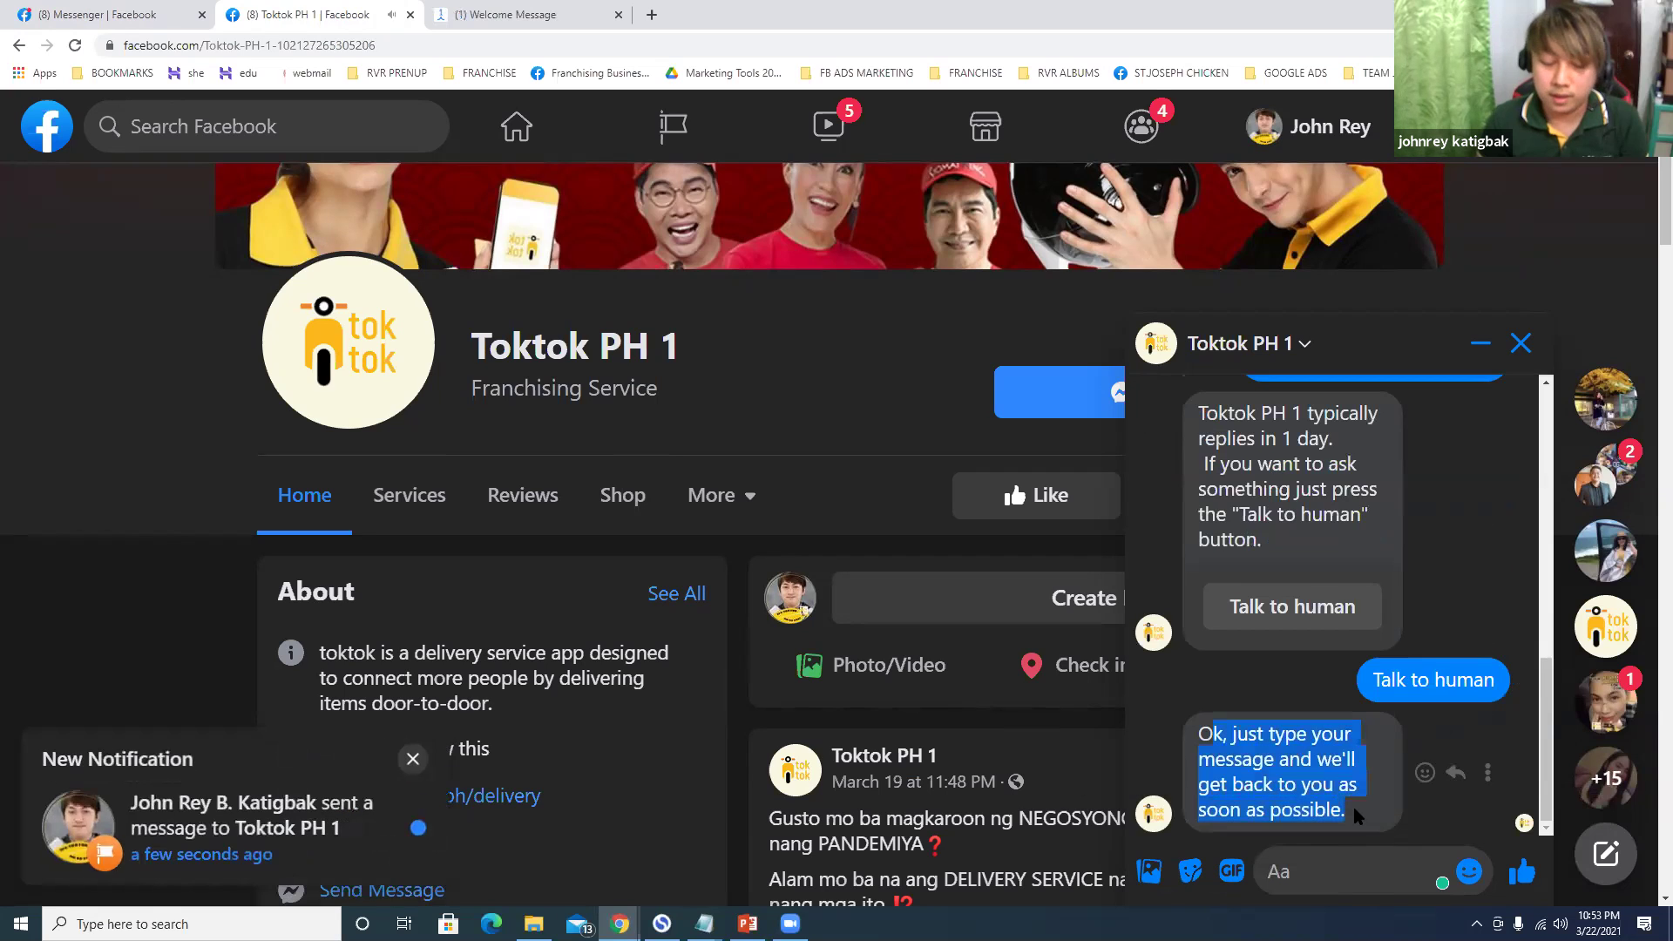
{"action": "scroll", "coordinate": [1290, 784], "scroll_direction": "up", "scroll_amount": 2}
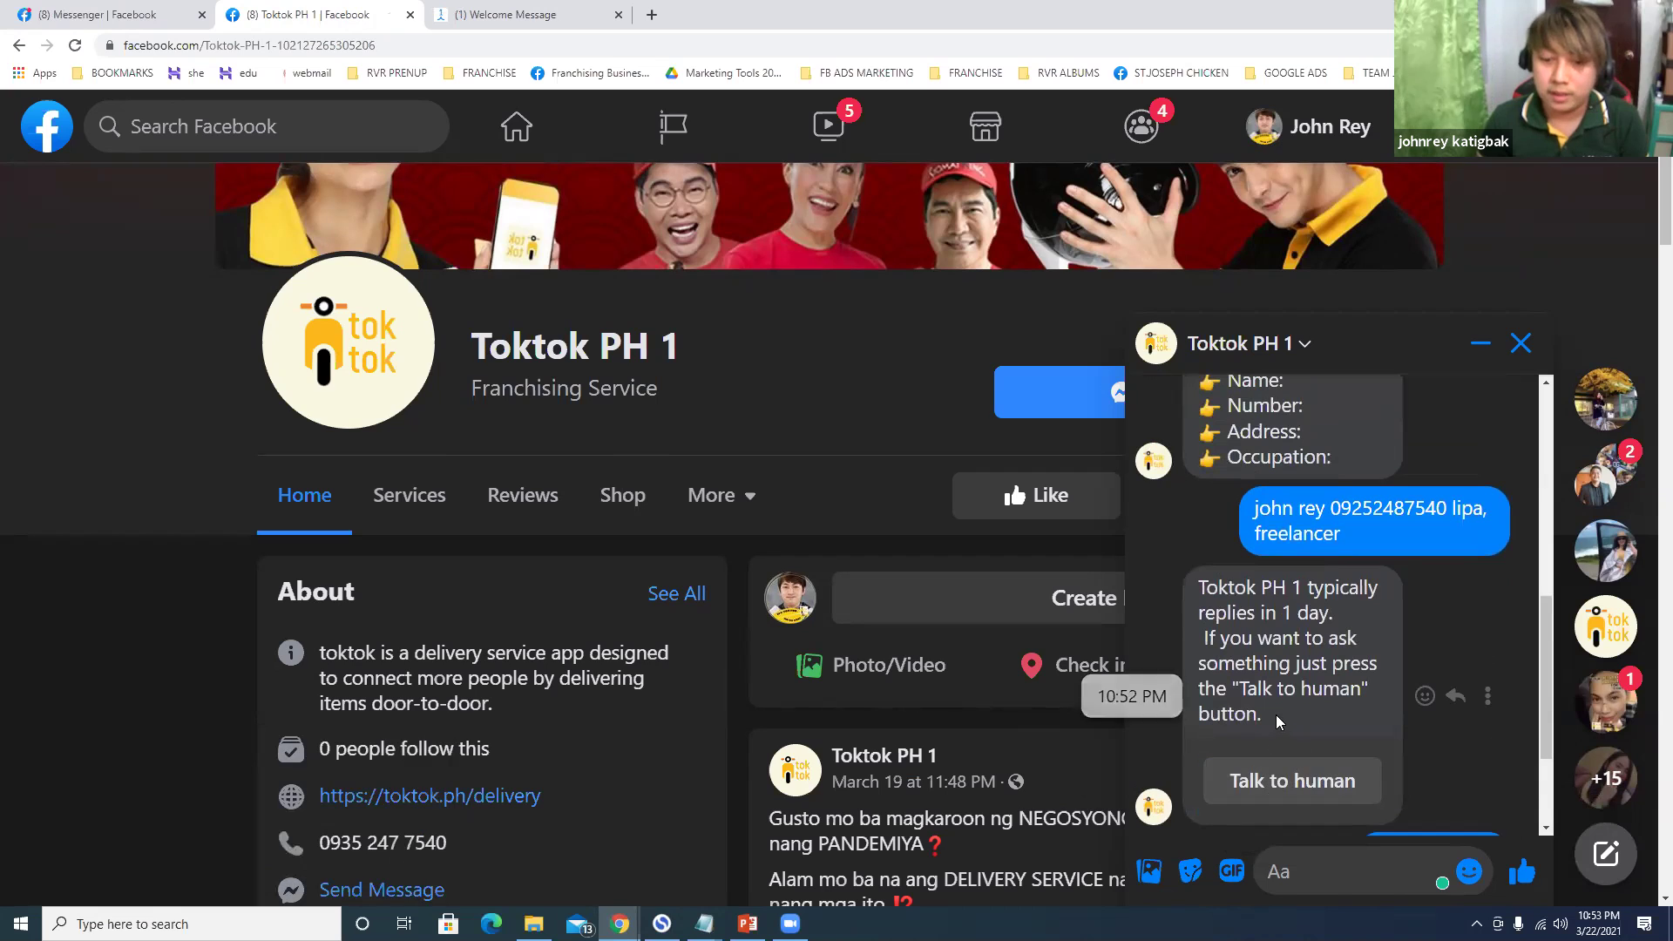
{"action": "left_click_drag", "start_coordinate": [1201, 586], "coordinate": [1292, 725]}
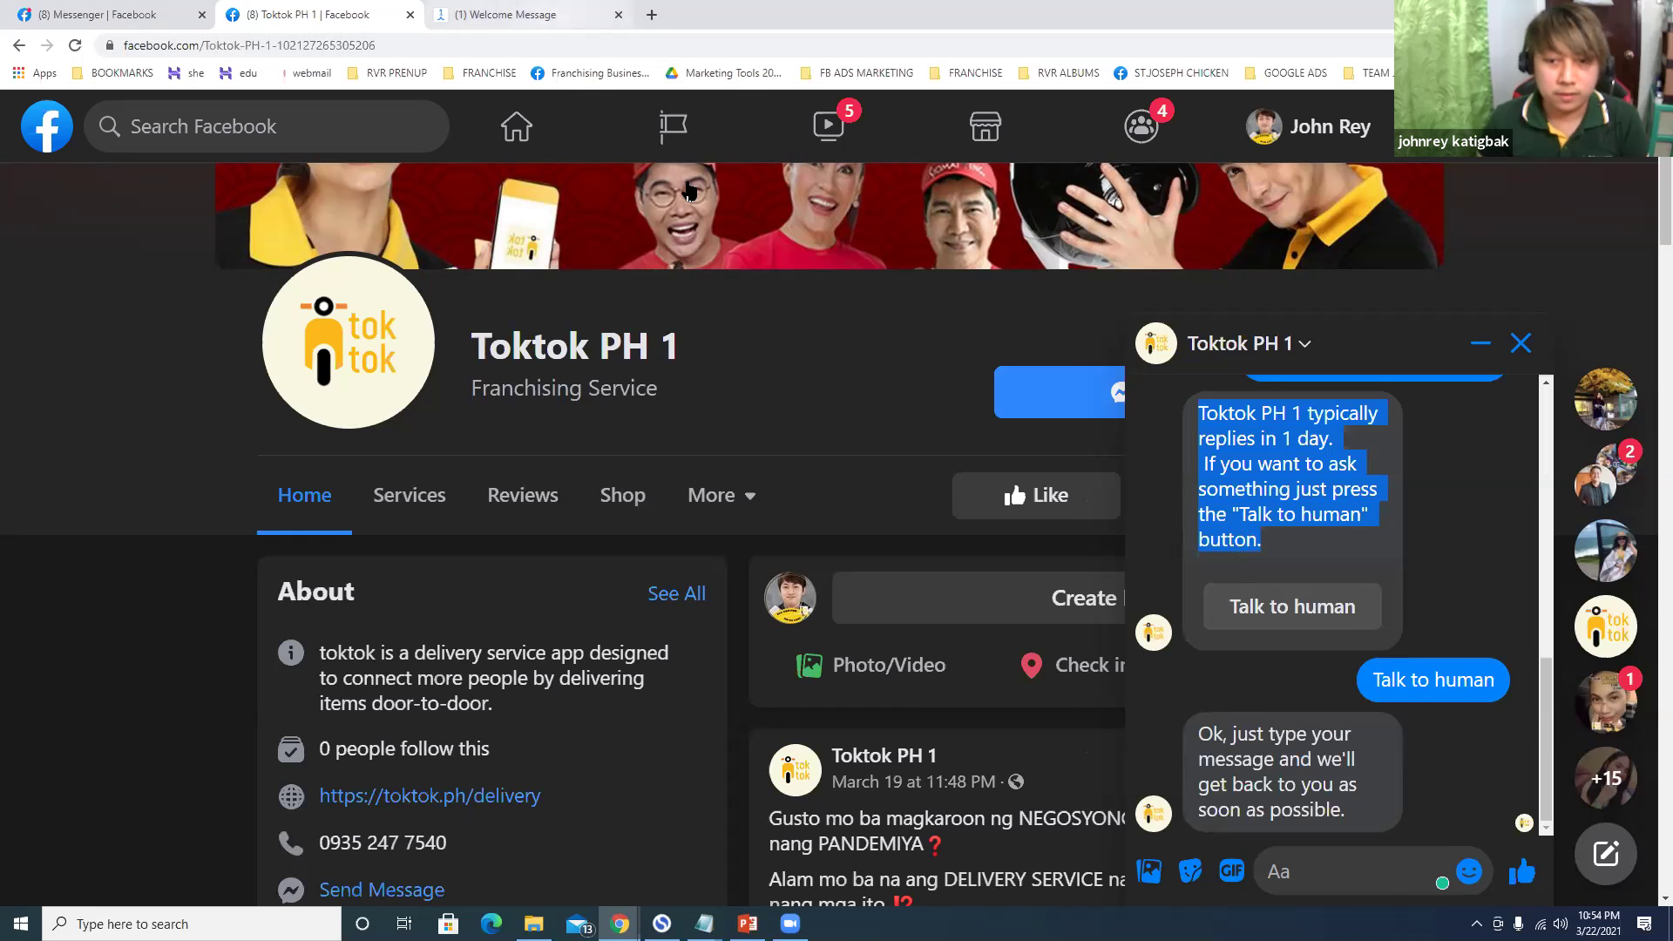
{"action": "left_click", "coordinate": [536, 12]}
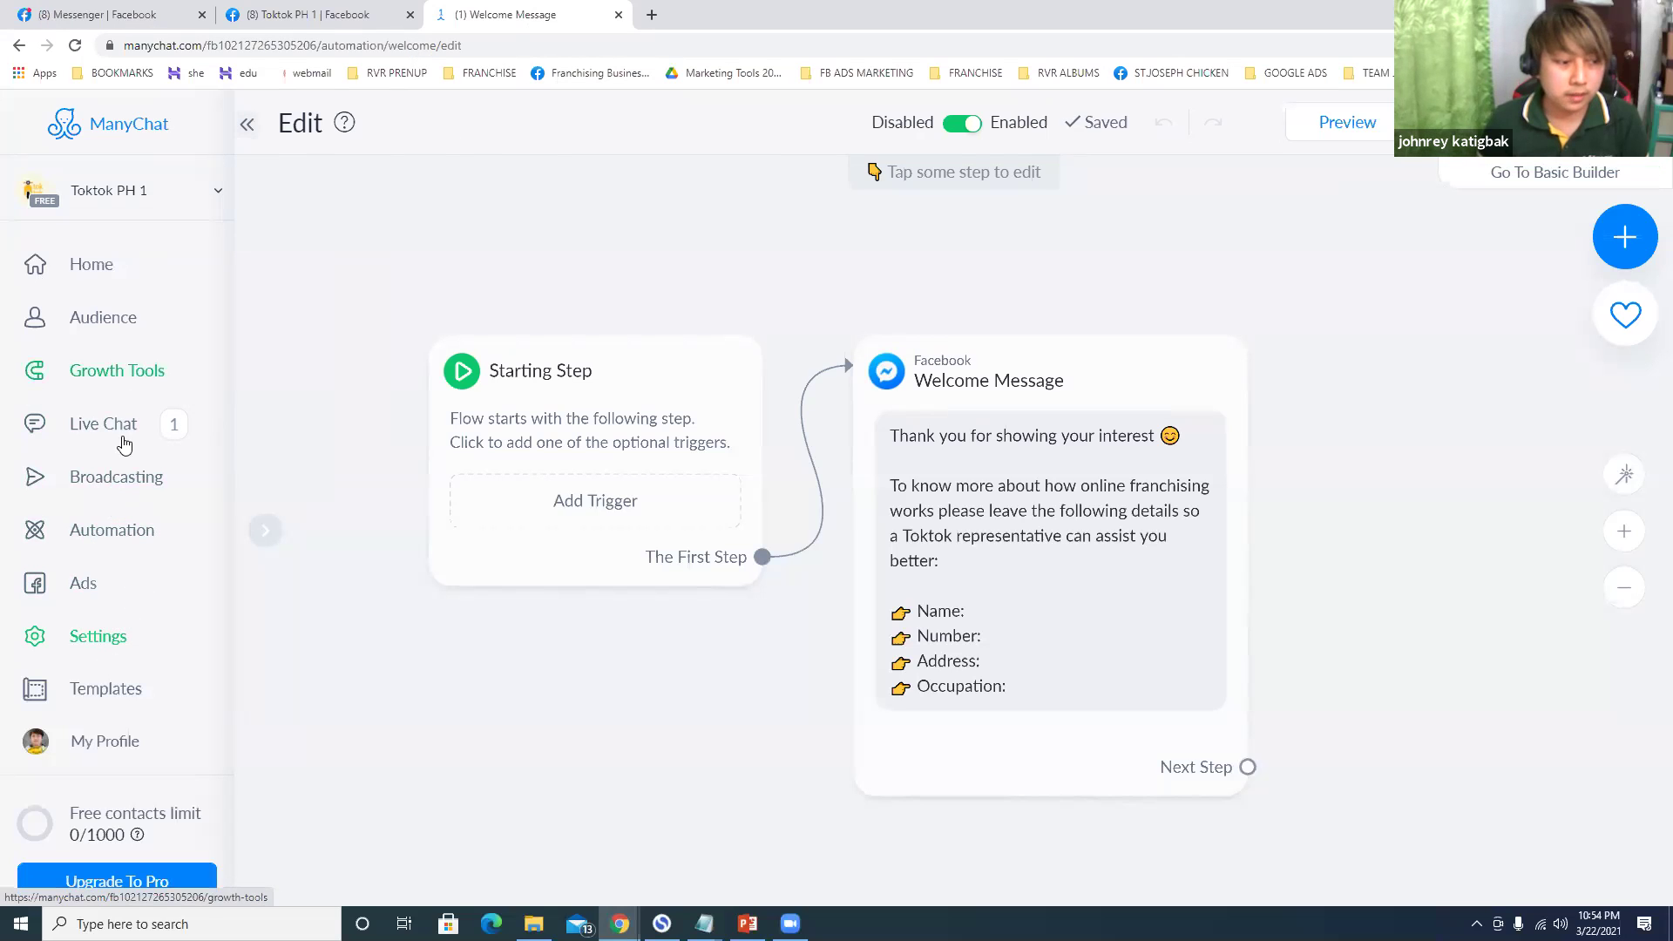
- Open the Default Reply flow from Flows, switch it into editing, then return to the Flows list
{"action": "scroll", "coordinate": [104, 584], "scroll_direction": "down", "scroll_amount": 1}
{"action": "scroll", "coordinate": [105, 558], "scroll_direction": "down", "scroll_amount": 1}
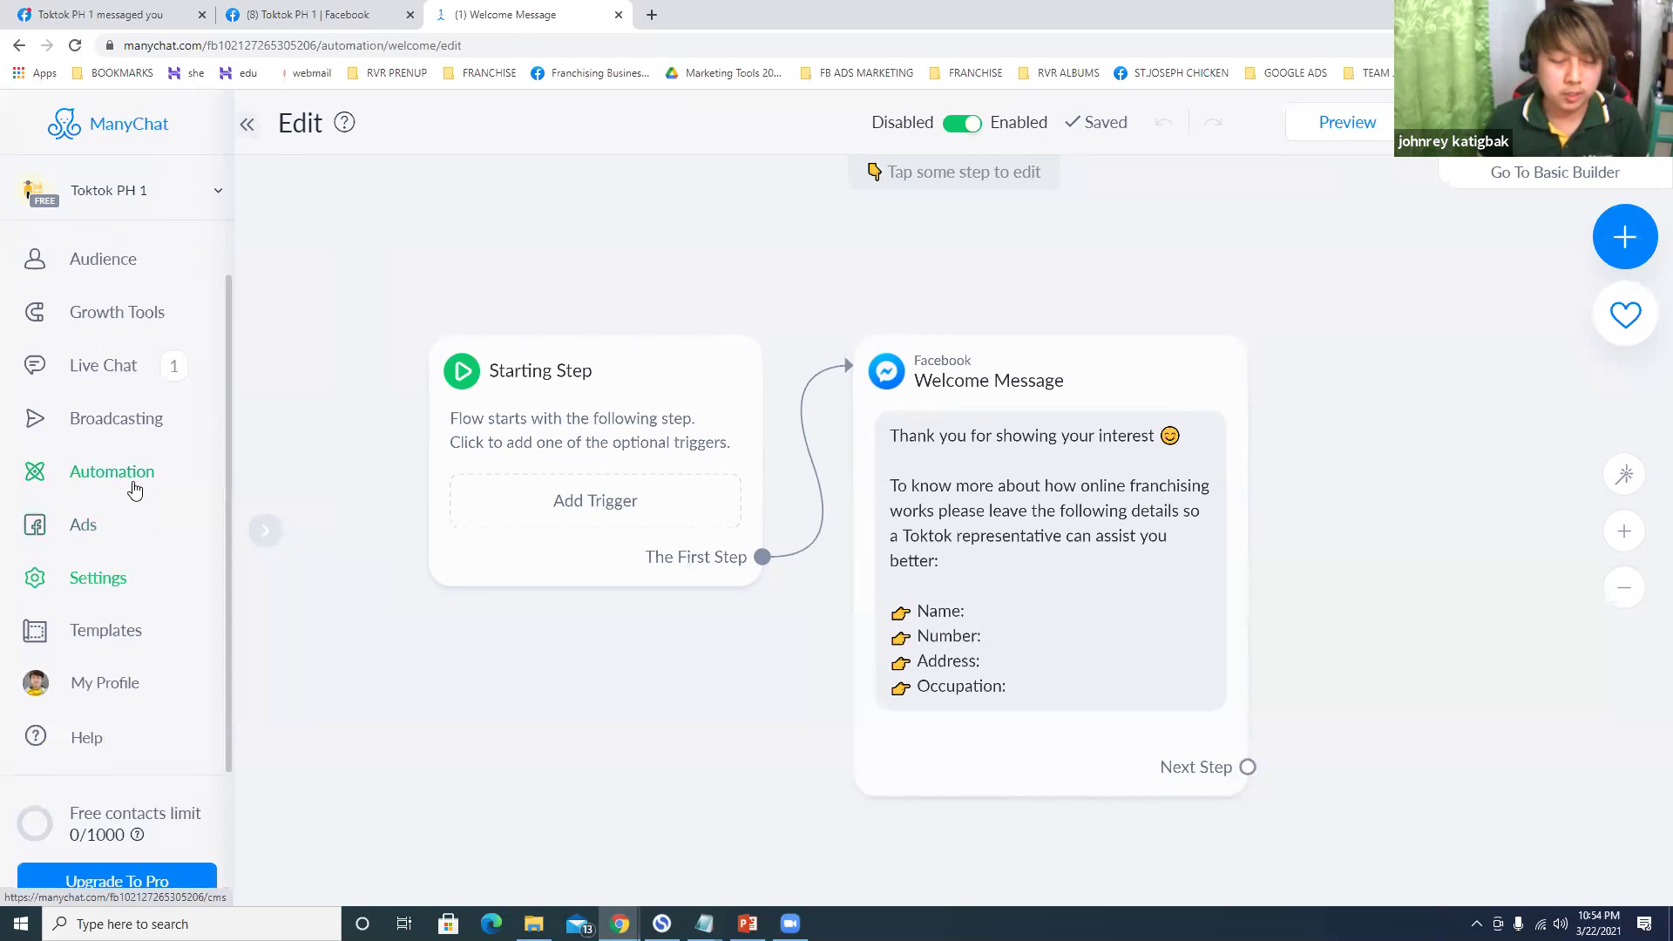
{"action": "left_click", "coordinate": [125, 481]}
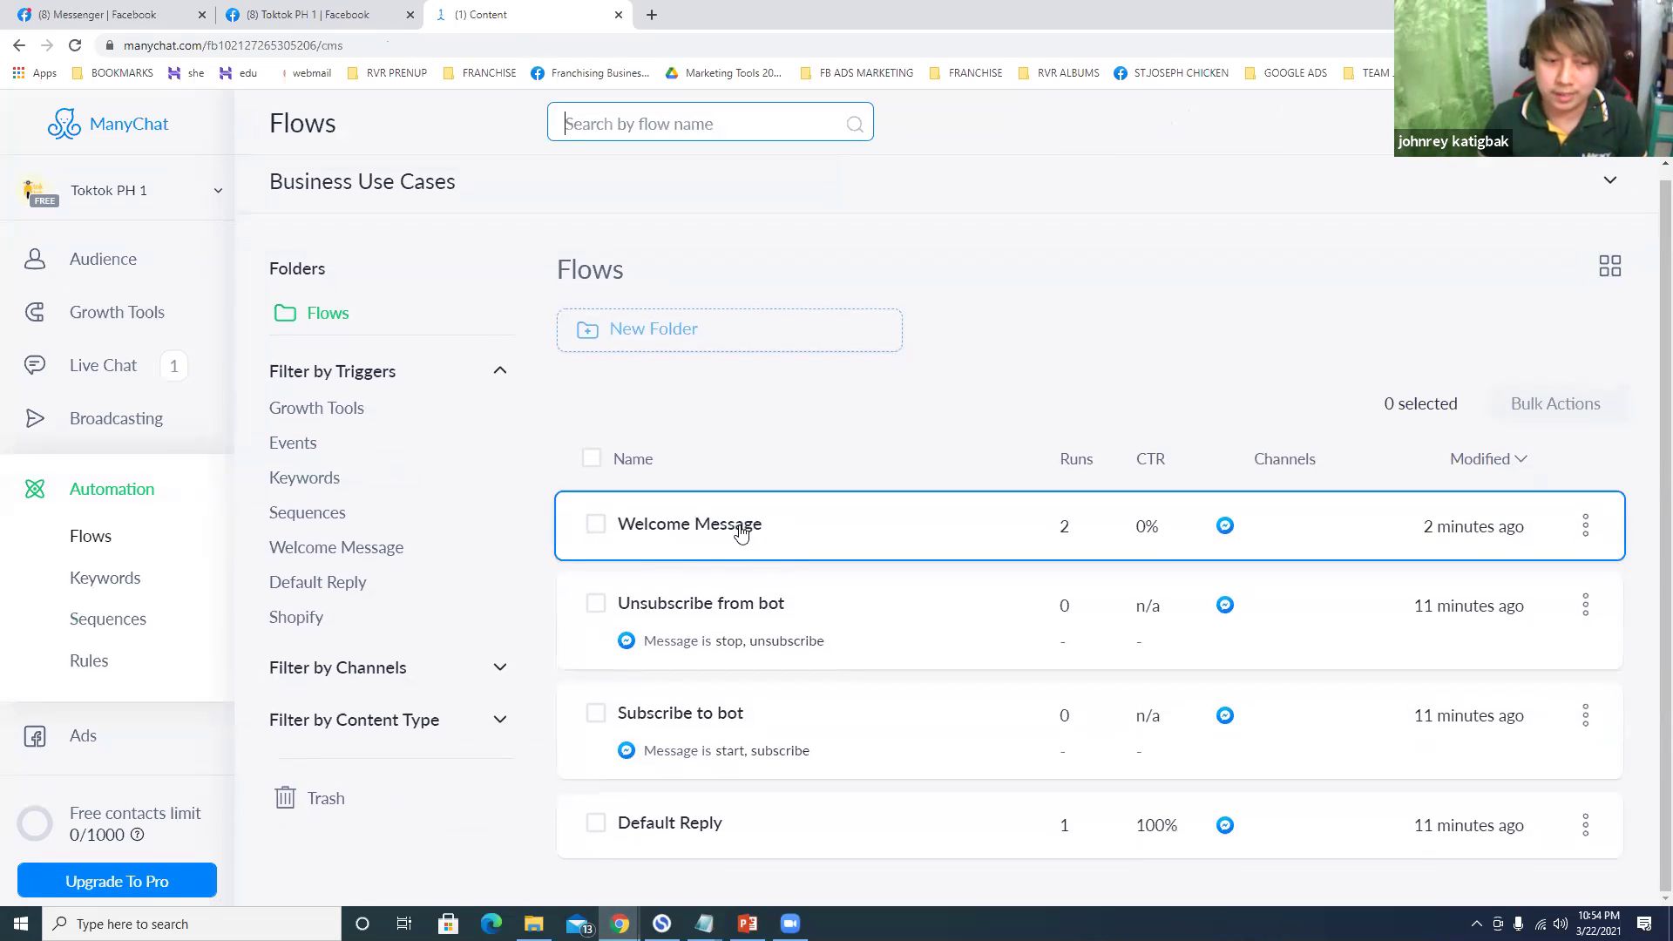
{"action": "left_click", "coordinate": [707, 830]}
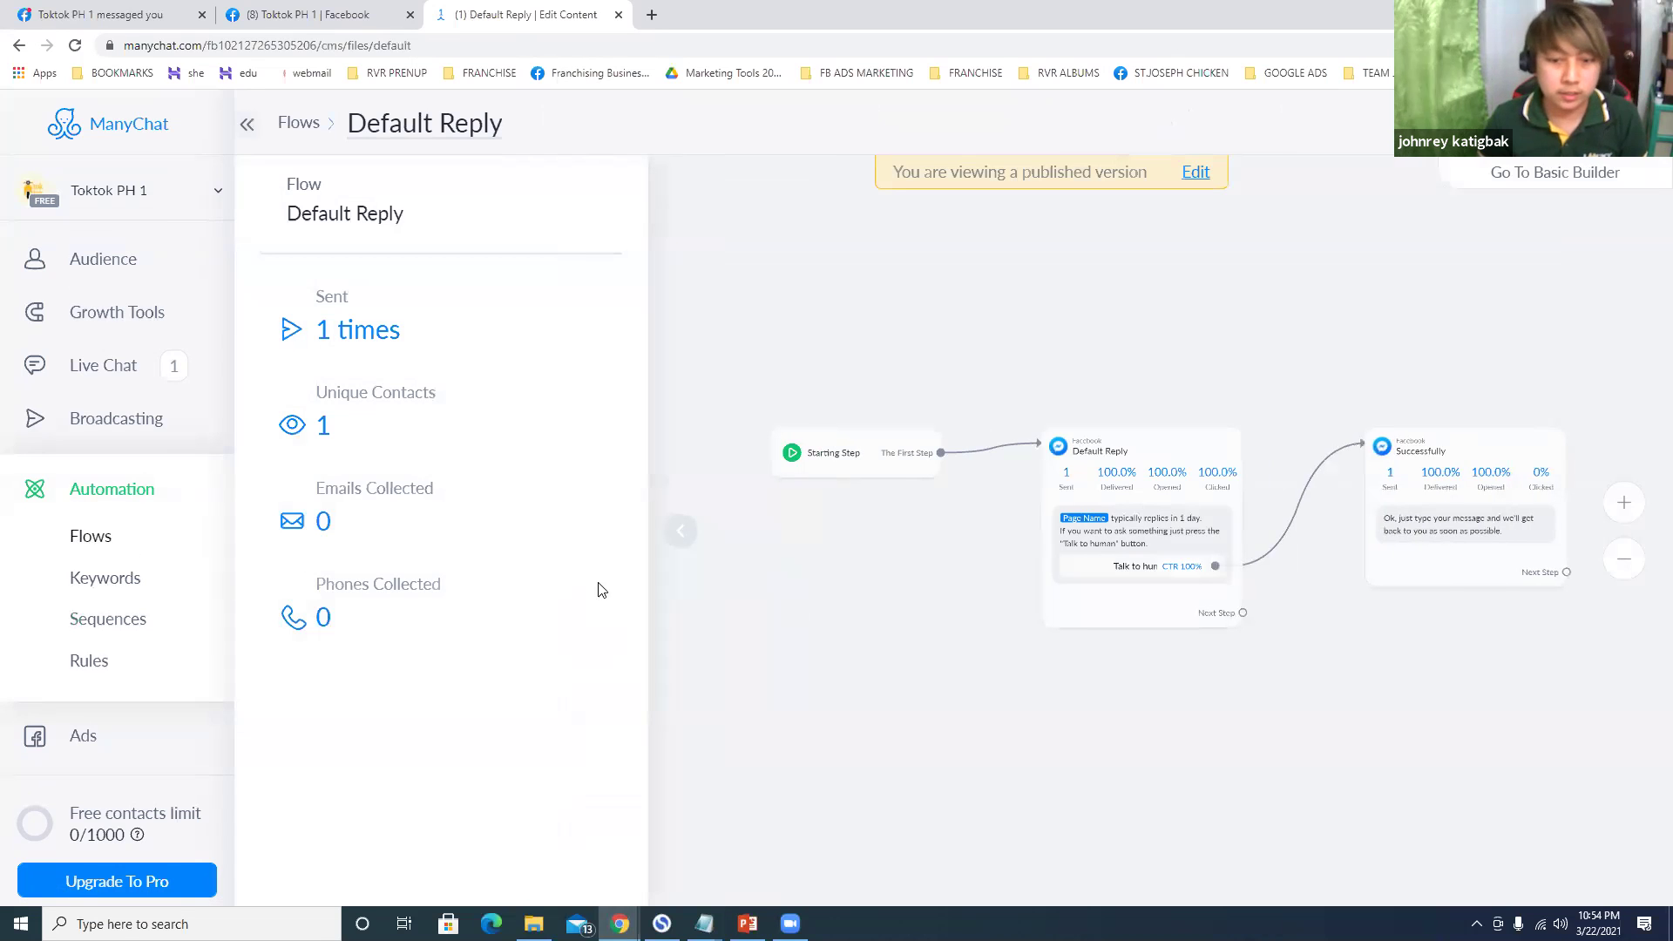
{"action": "scroll", "coordinate": [1104, 681], "scroll_direction": "up", "scroll_amount": 2}
{"action": "scroll", "coordinate": [1106, 678], "scroll_direction": "up", "scroll_amount": 5}
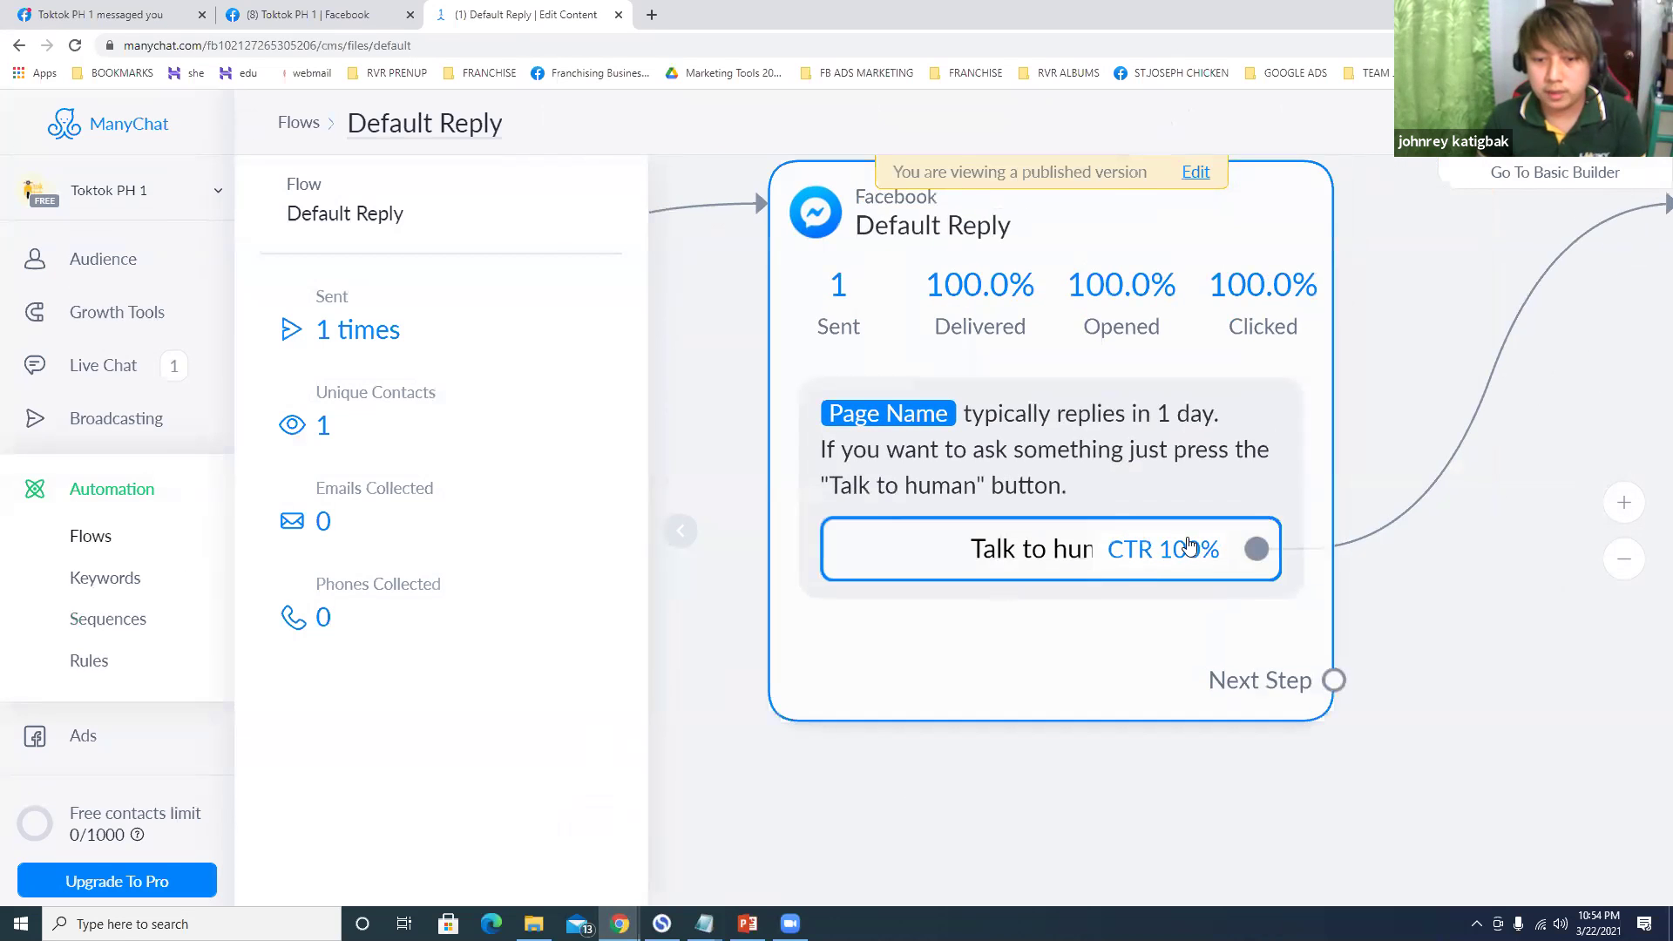
{"action": "left_click", "coordinate": [1196, 172]}
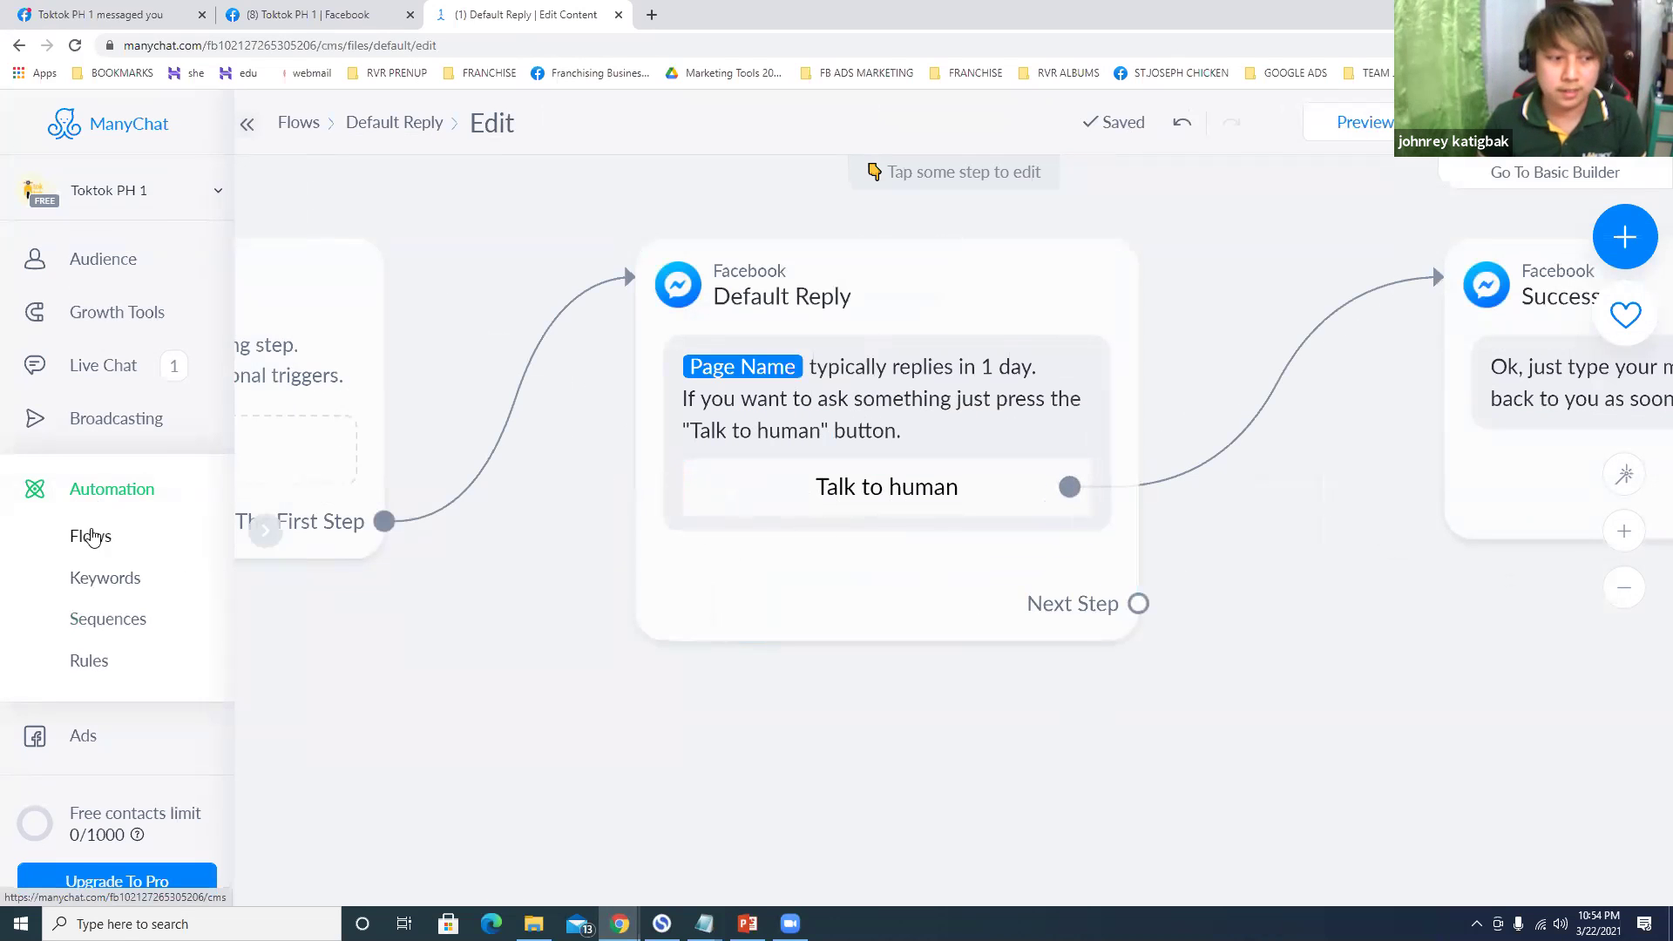
{"action": "left_click", "coordinate": [102, 494]}
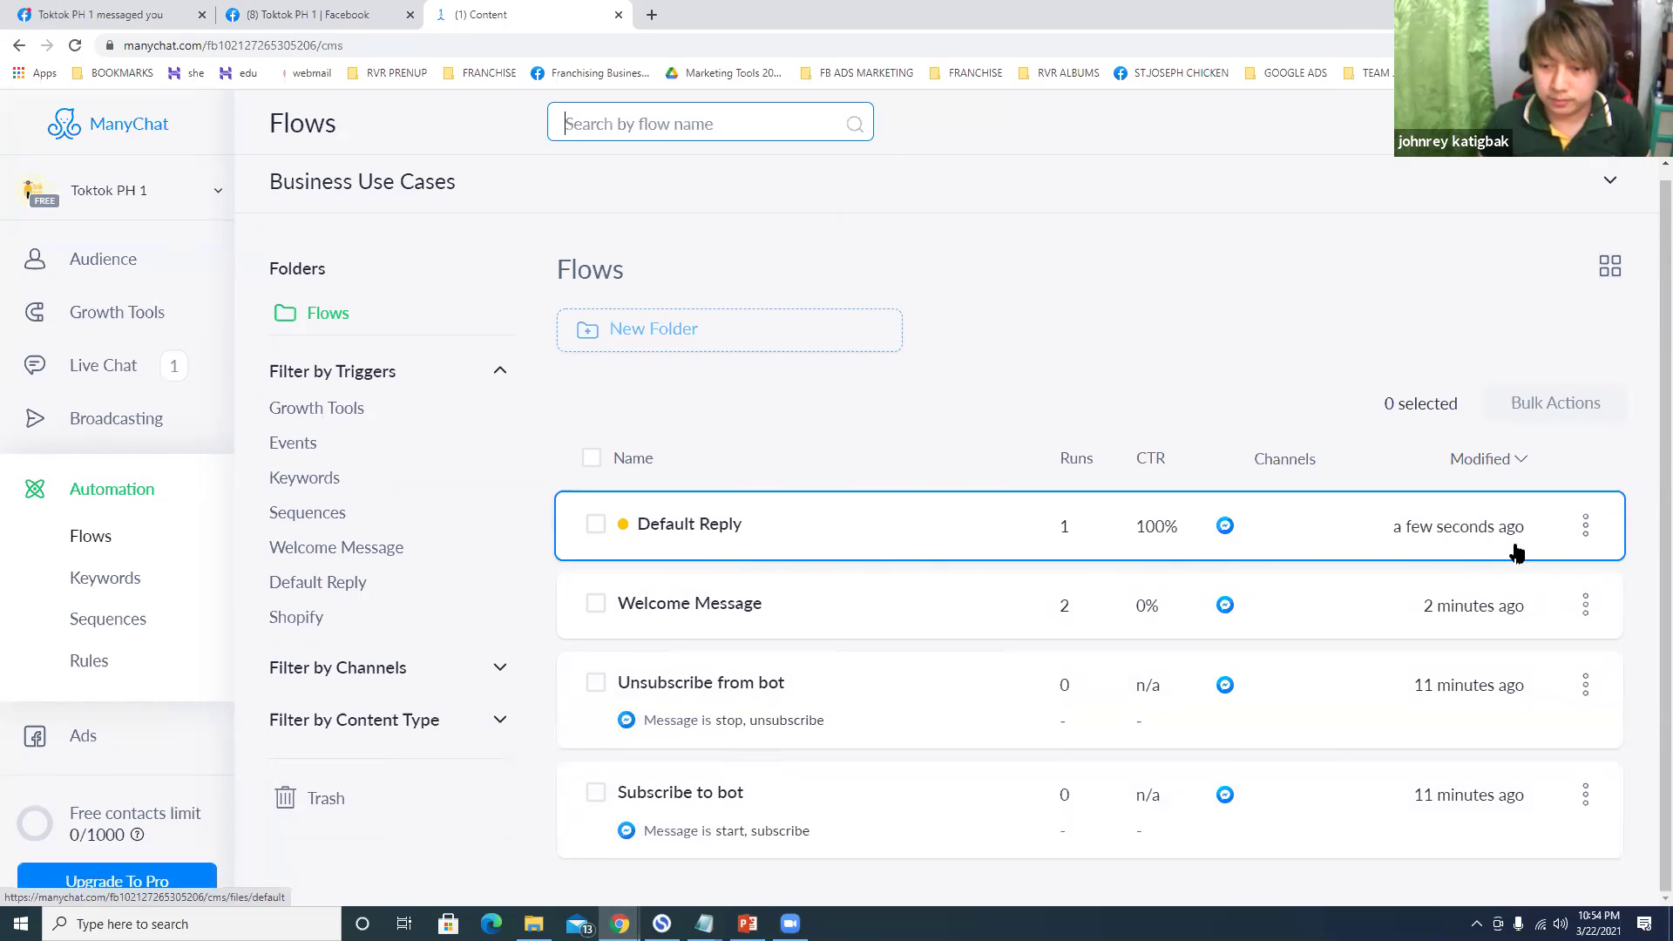
- Delete the Default Reply flow from its options menu and confirm with Delete Now
{"action": "left_click", "coordinate": [1586, 525]}
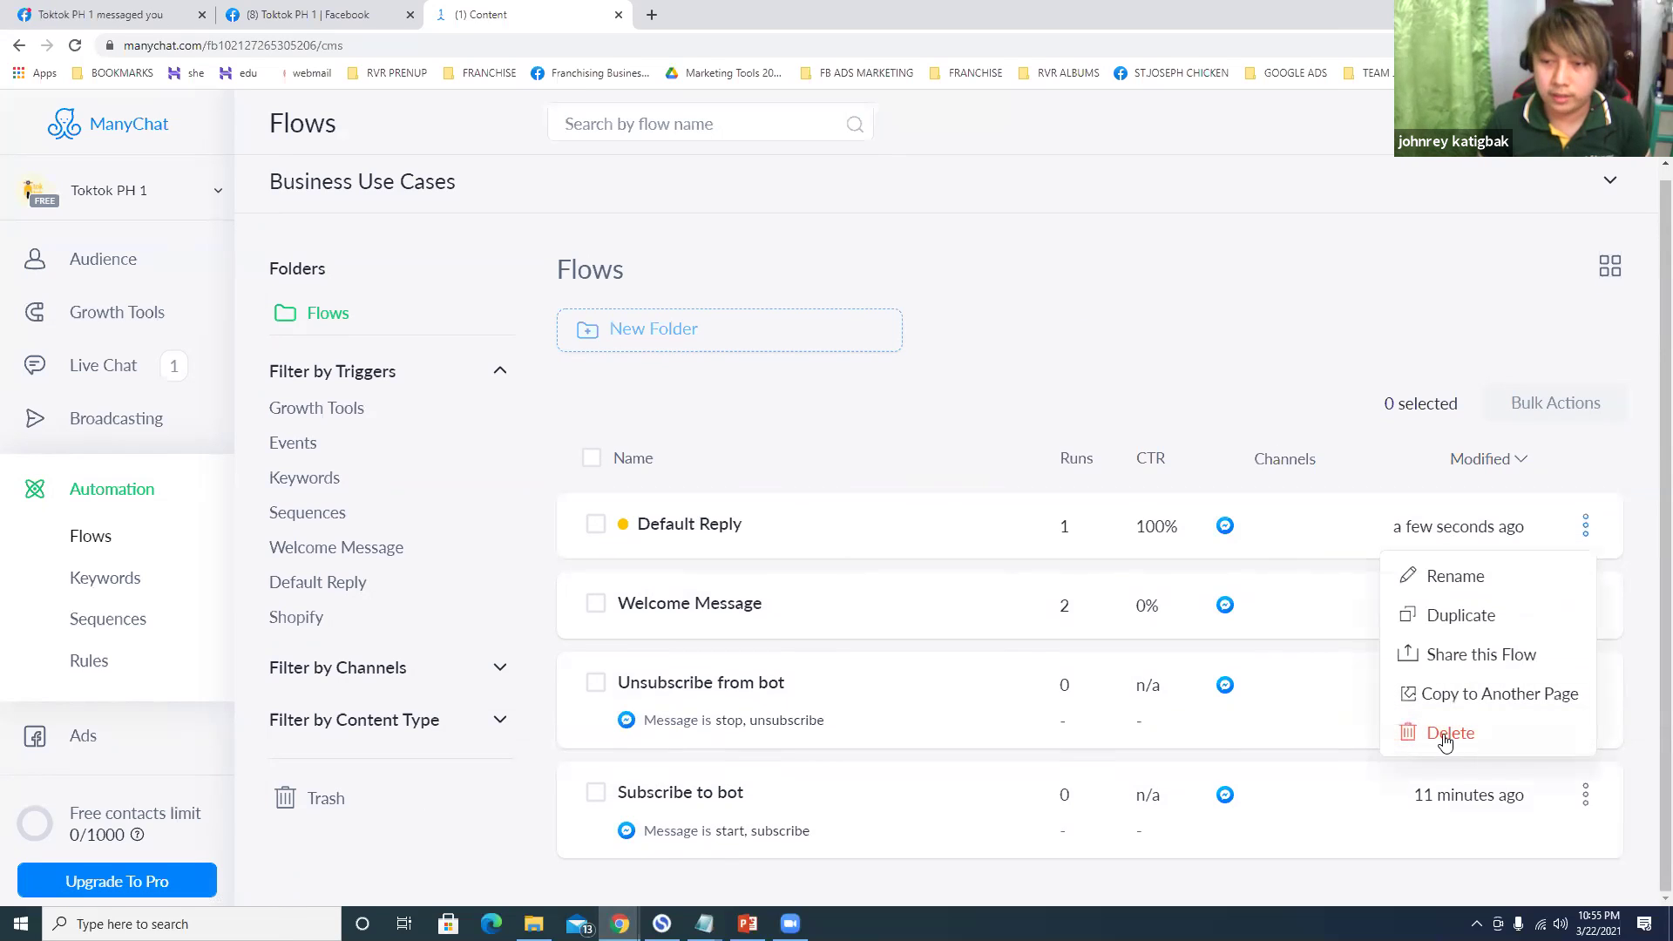
{"action": "left_click", "coordinate": [1593, 526]}
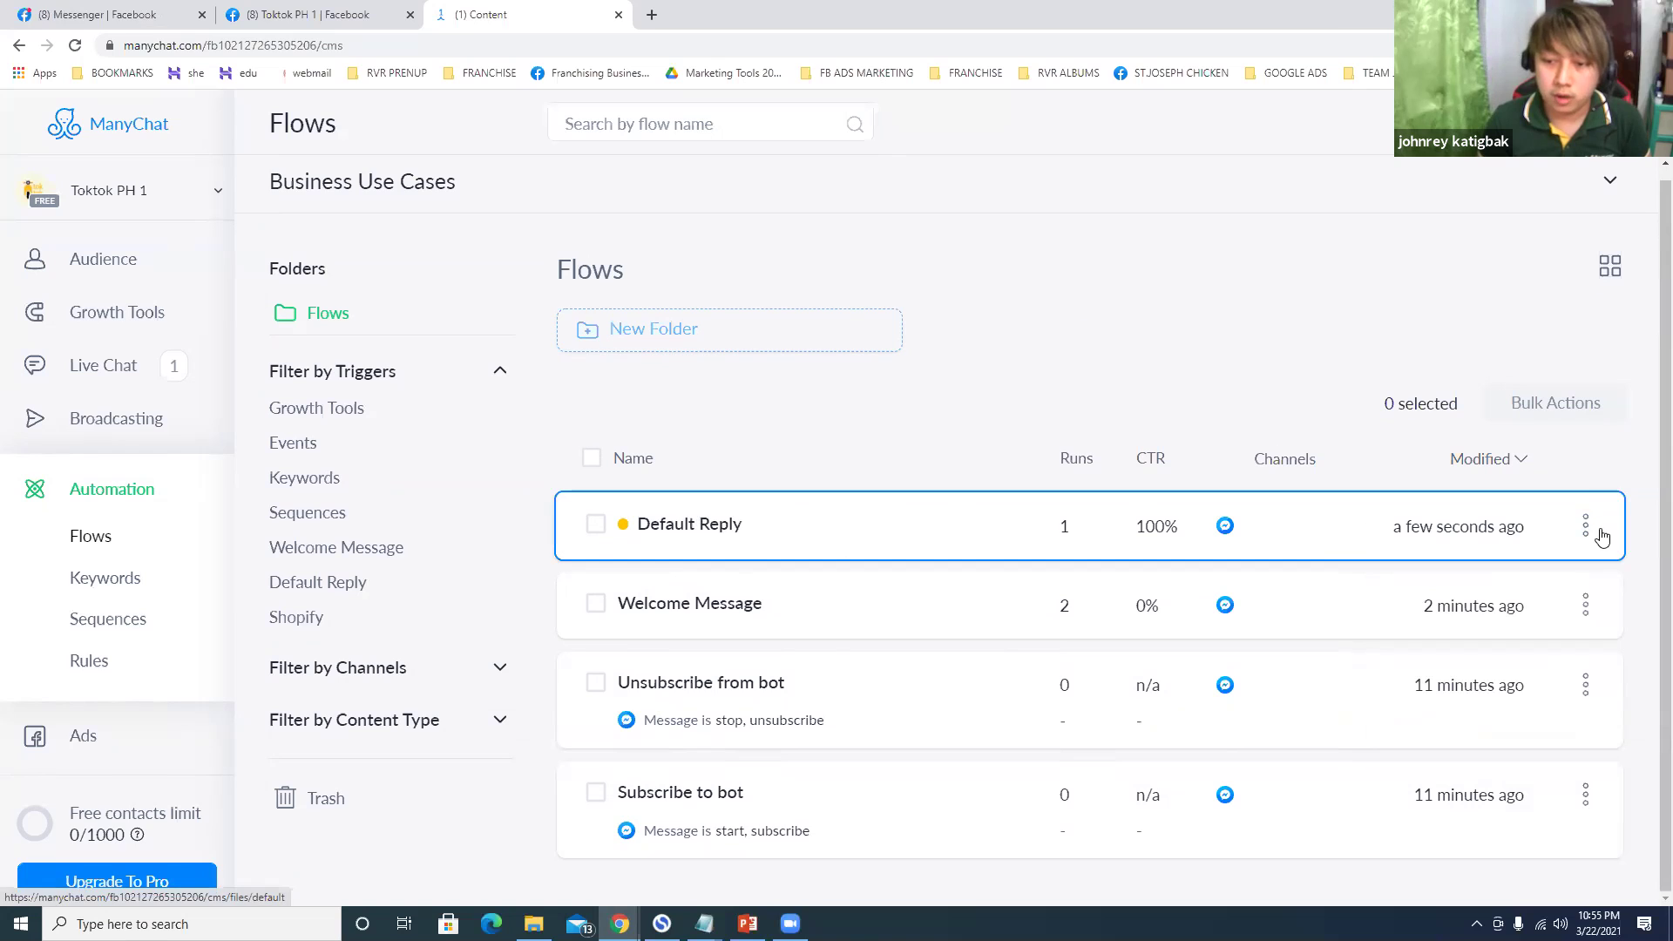
{"action": "left_click", "coordinate": [1586, 528]}
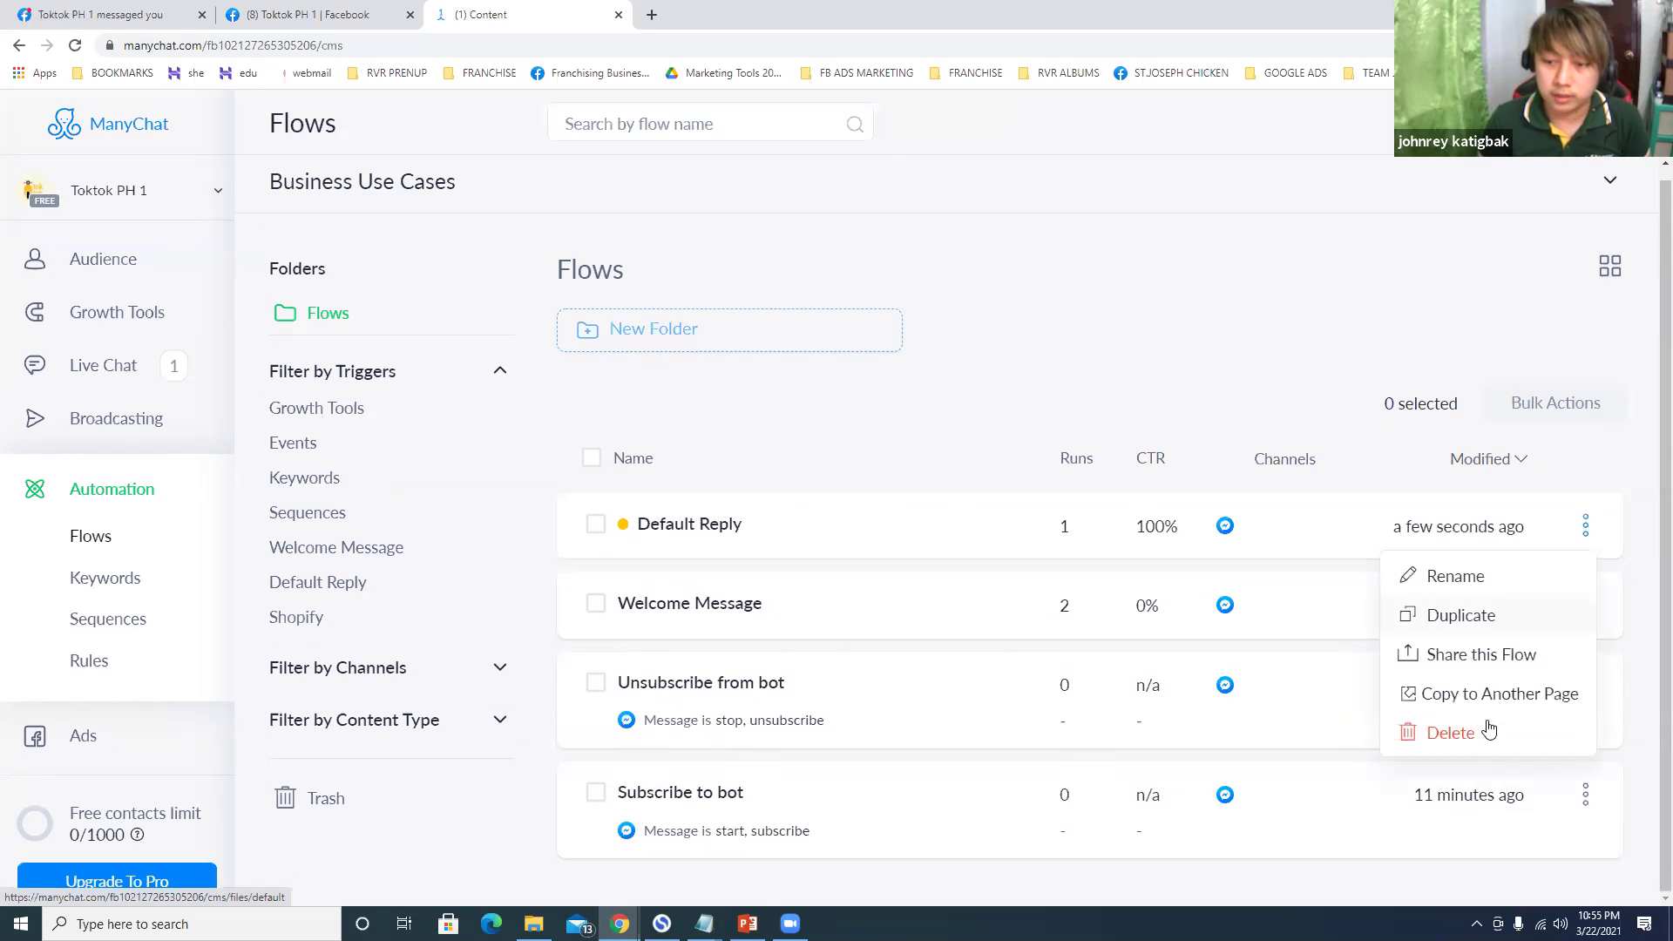
{"action": "left_click", "coordinate": [1445, 734]}
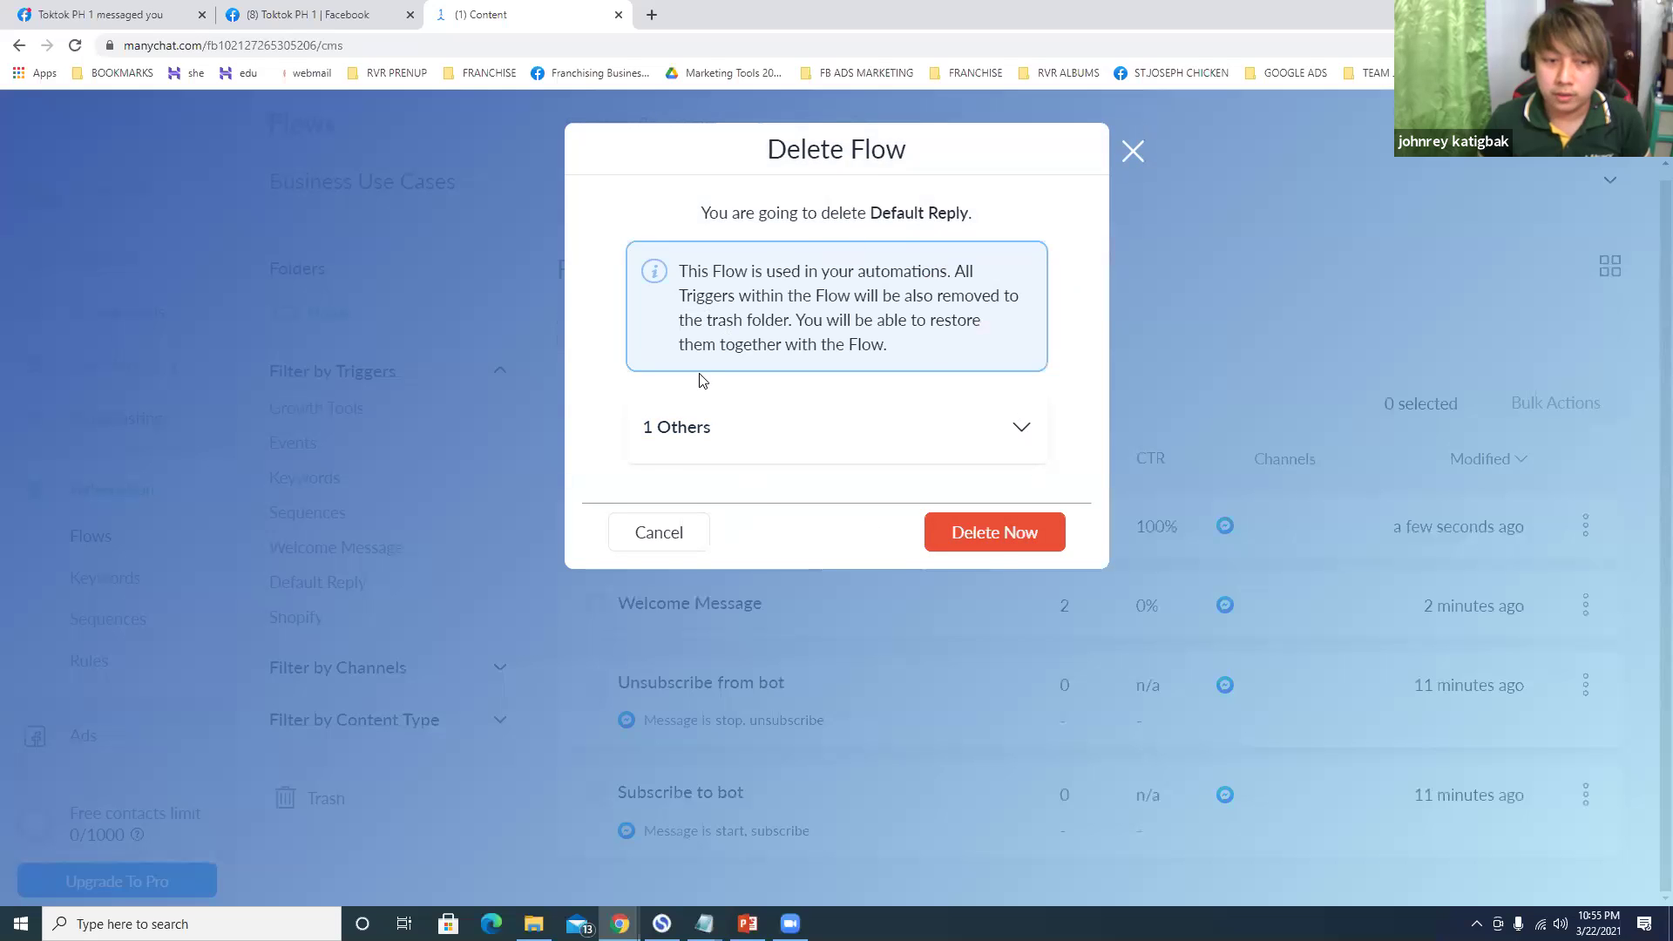
{"action": "left_click", "coordinate": [964, 546]}
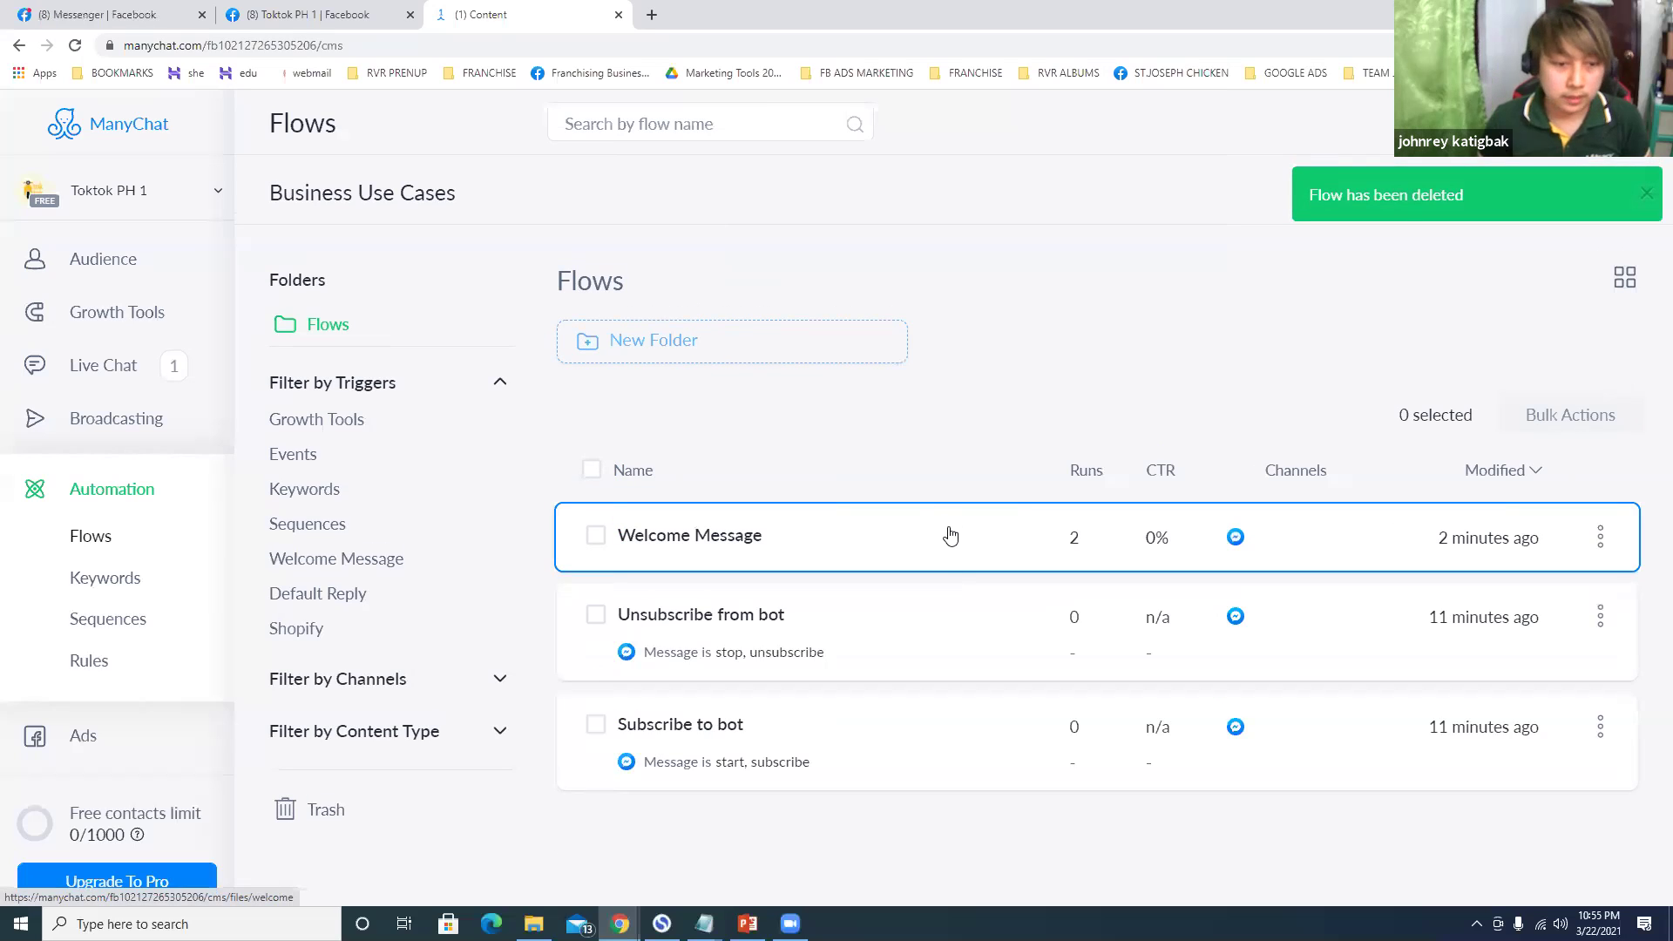
{"action": "left_click", "coordinate": [113, 14]}
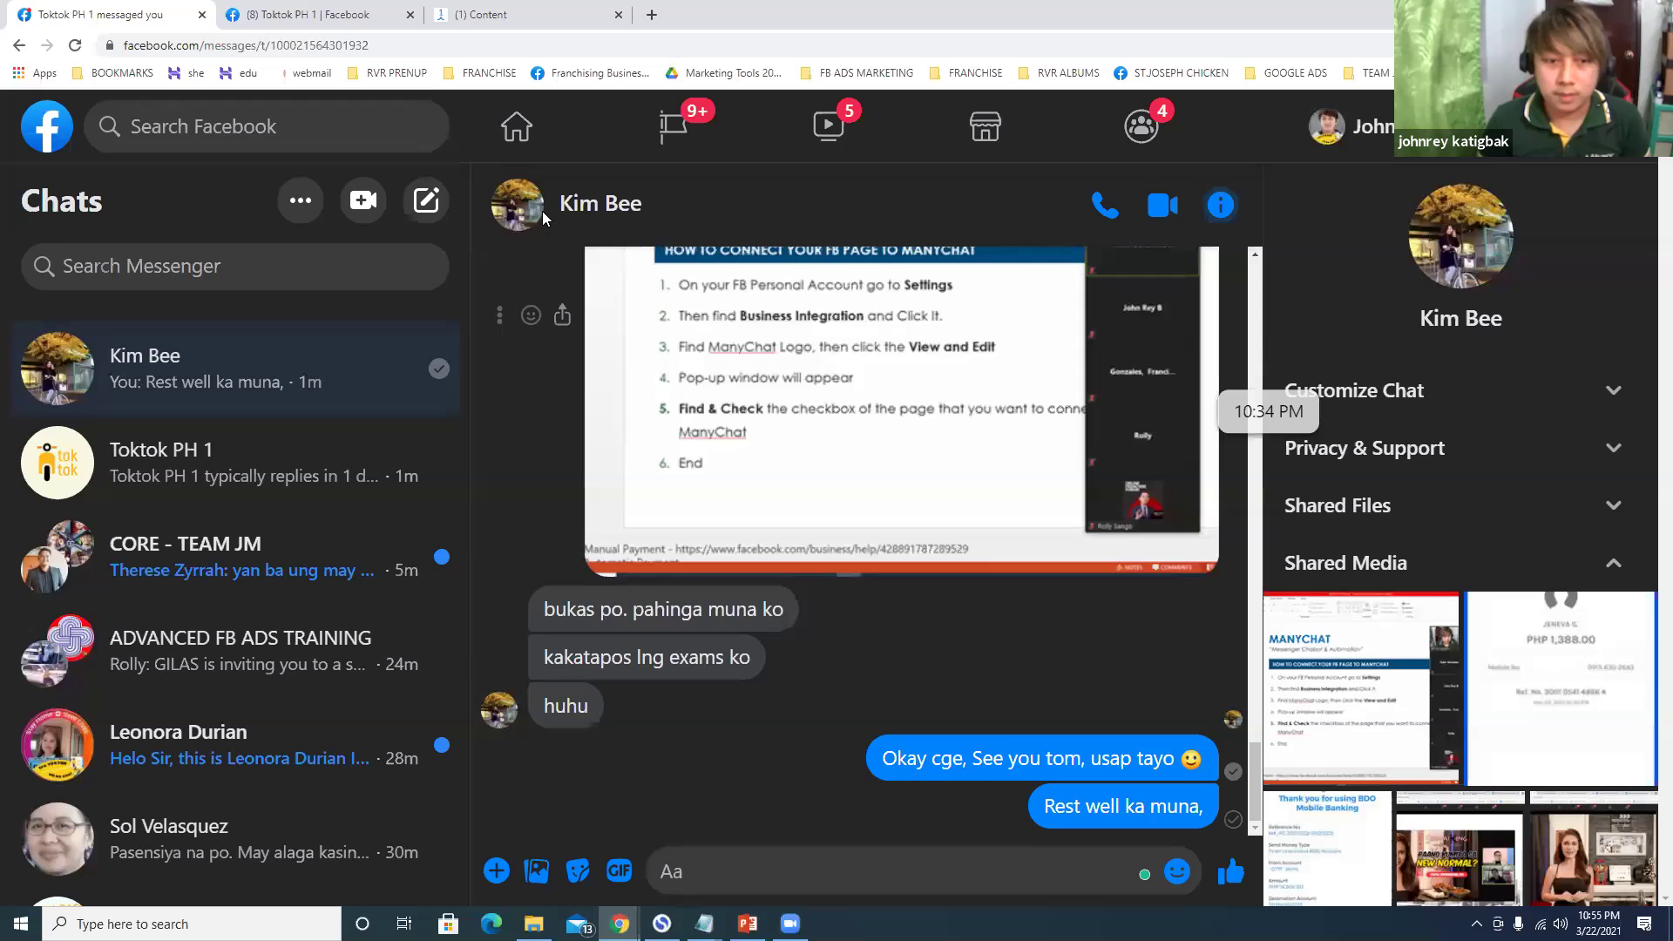
{"action": "left_click", "coordinate": [287, 15]}
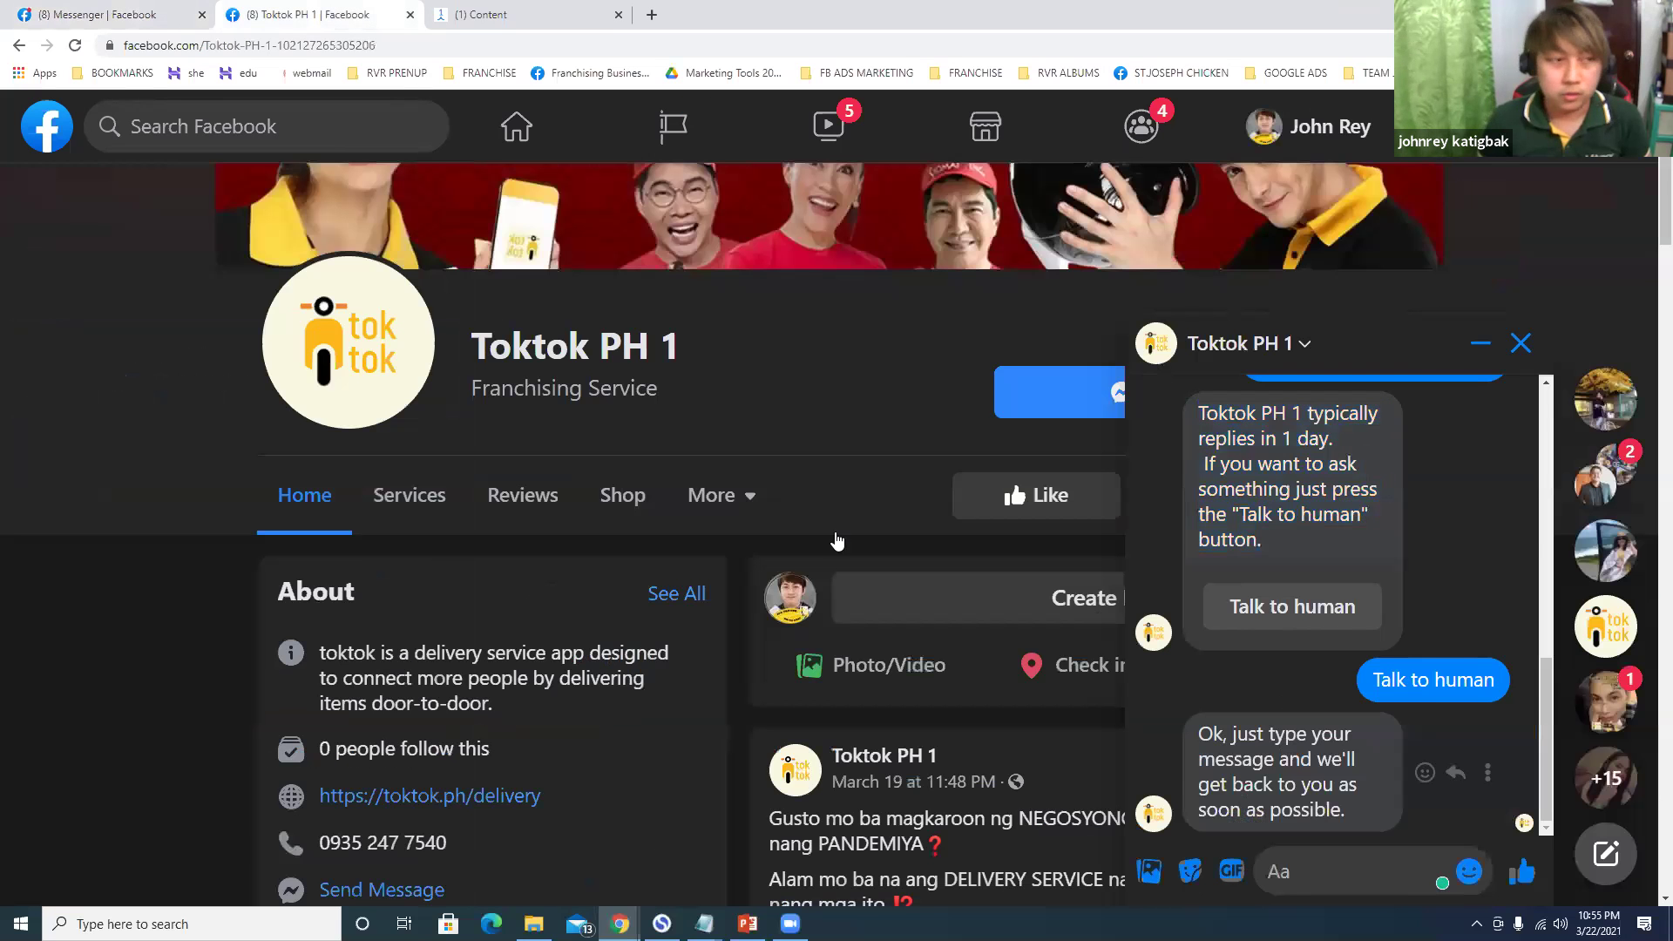
{"action": "left_click", "coordinate": [180, 13]}
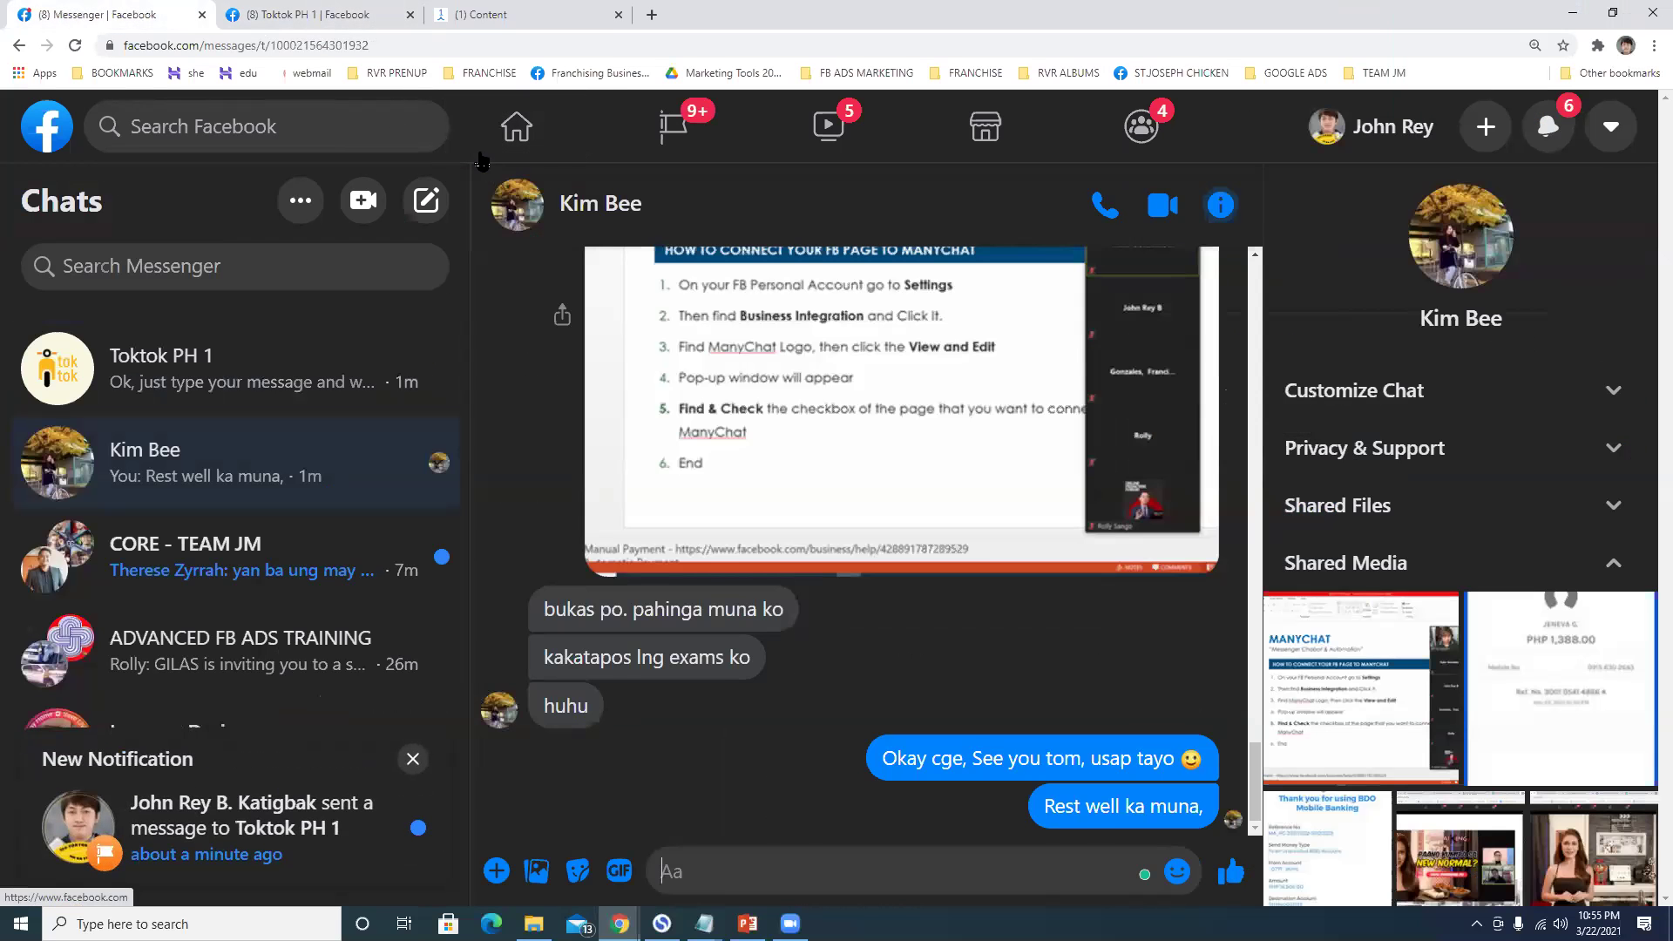
{"action": "left_click", "coordinate": [413, 8]}
{"action": "left_click", "coordinate": [485, 12]}
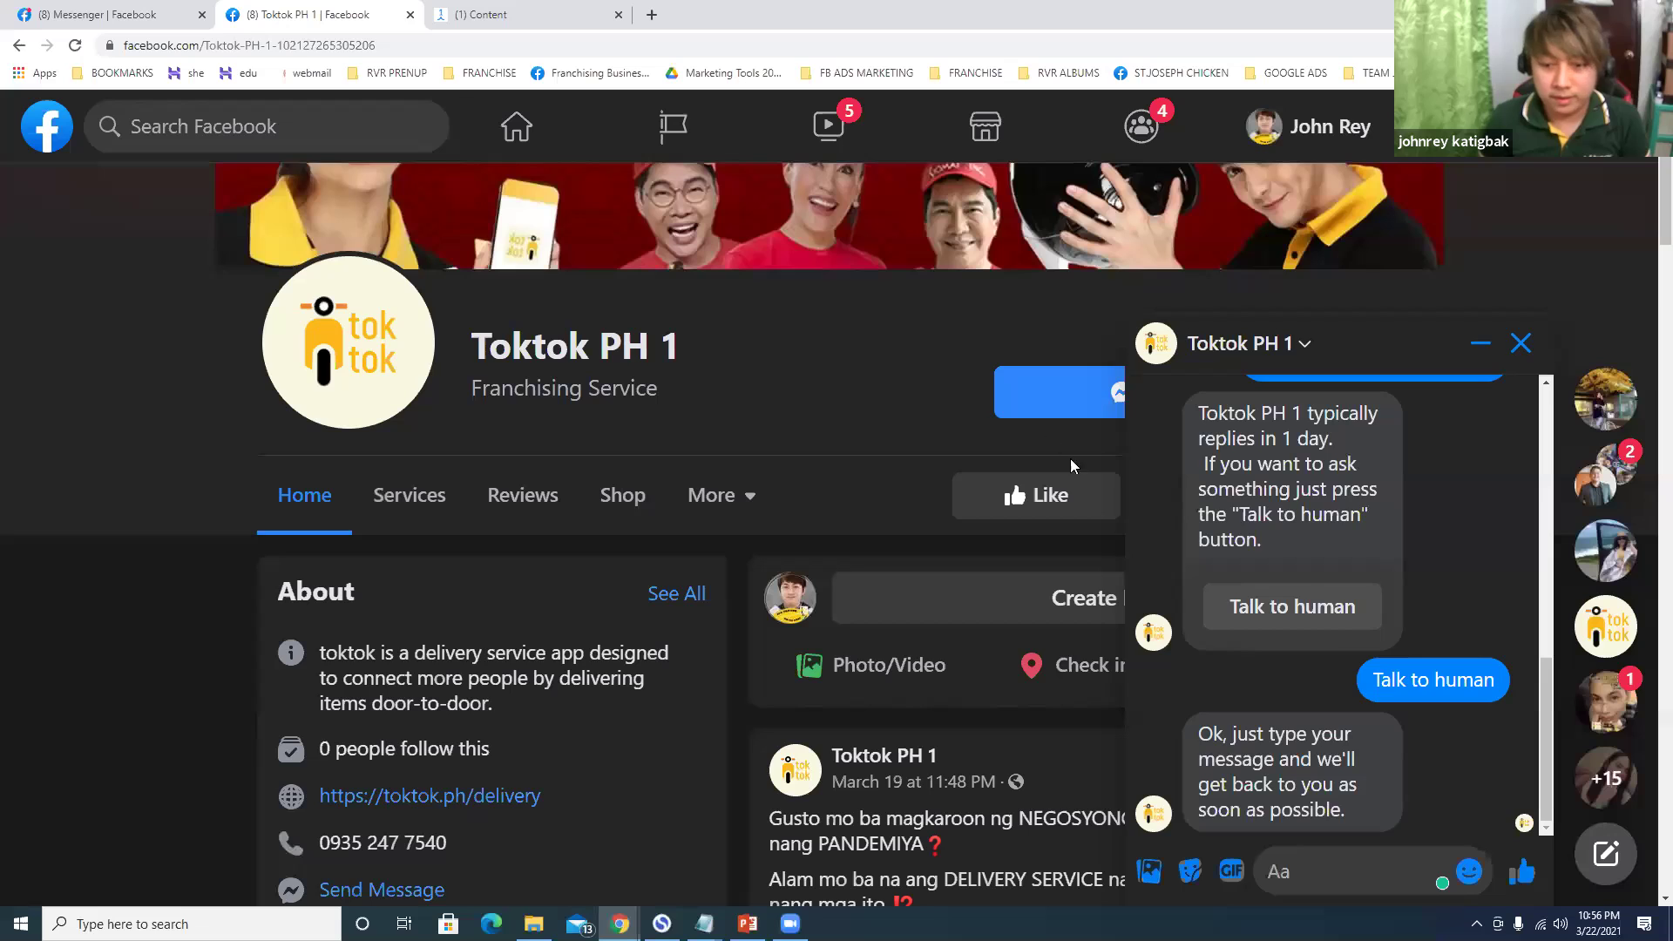
- Review the bot's replies in the Toktok PH 1 test chat, including the replies-in-1-day message
{"action": "left_click", "coordinate": [296, 14]}
{"action": "scroll", "coordinate": [1331, 645], "scroll_direction": "up", "scroll_amount": 3}
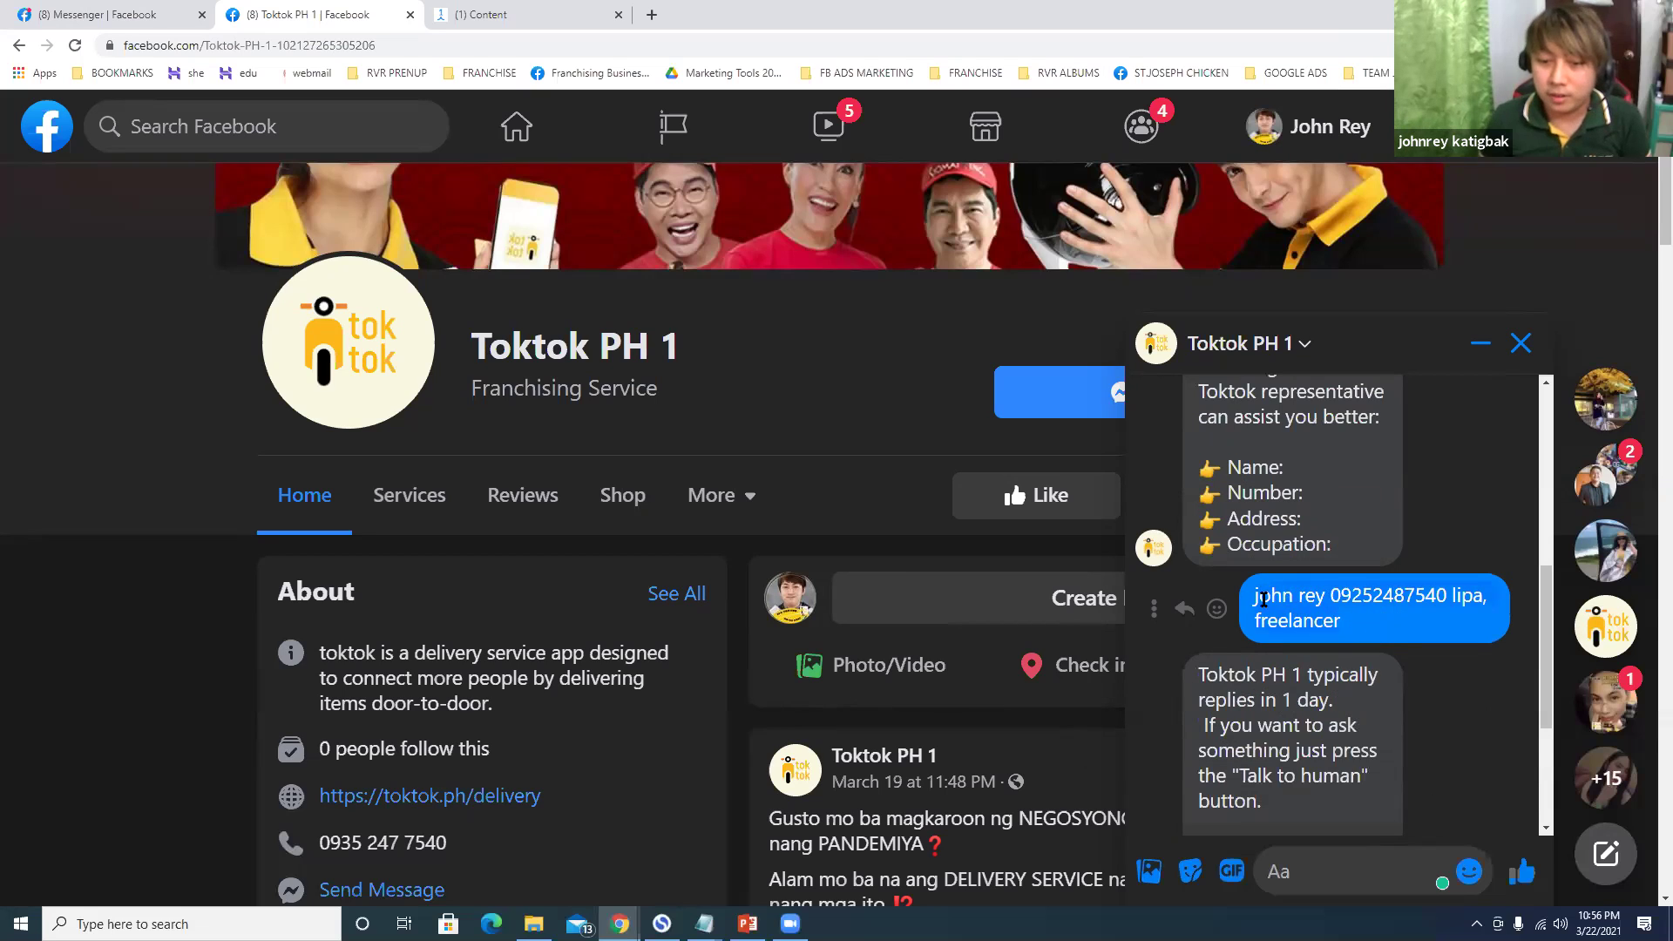
{"action": "scroll", "coordinate": [1255, 595], "scroll_direction": "down", "scroll_amount": 1}
{"action": "left_click_drag", "start_coordinate": [1200, 588], "coordinate": [1305, 713]}
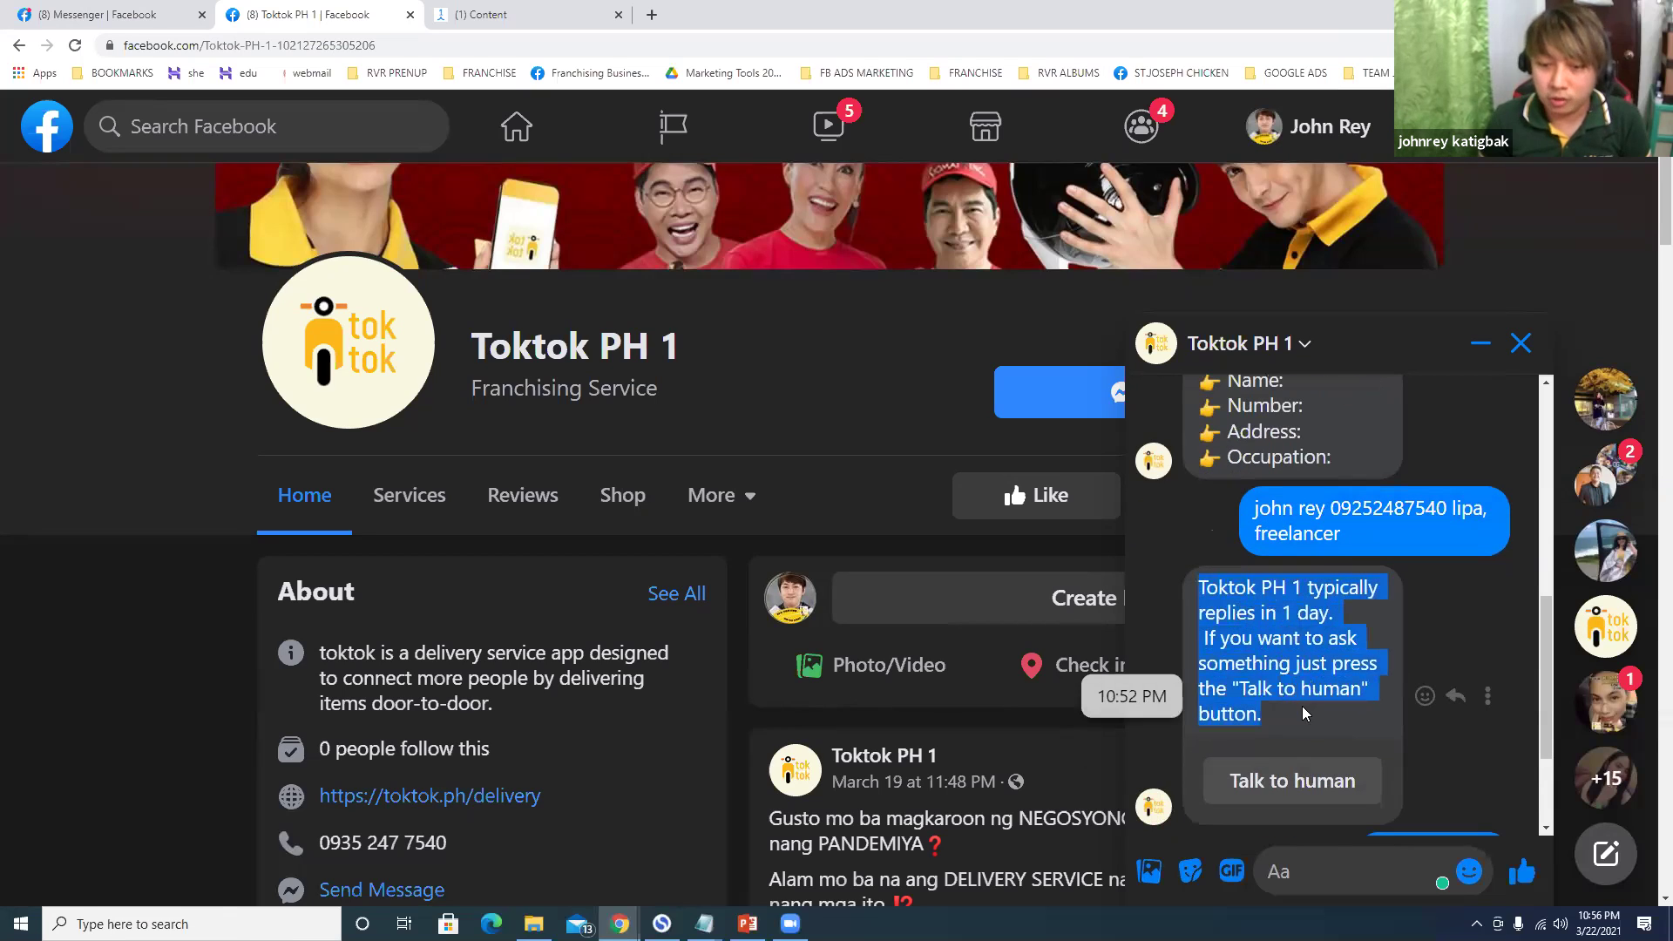
{"action": "scroll", "coordinate": [1351, 711], "scroll_direction": "down", "scroll_amount": 2}
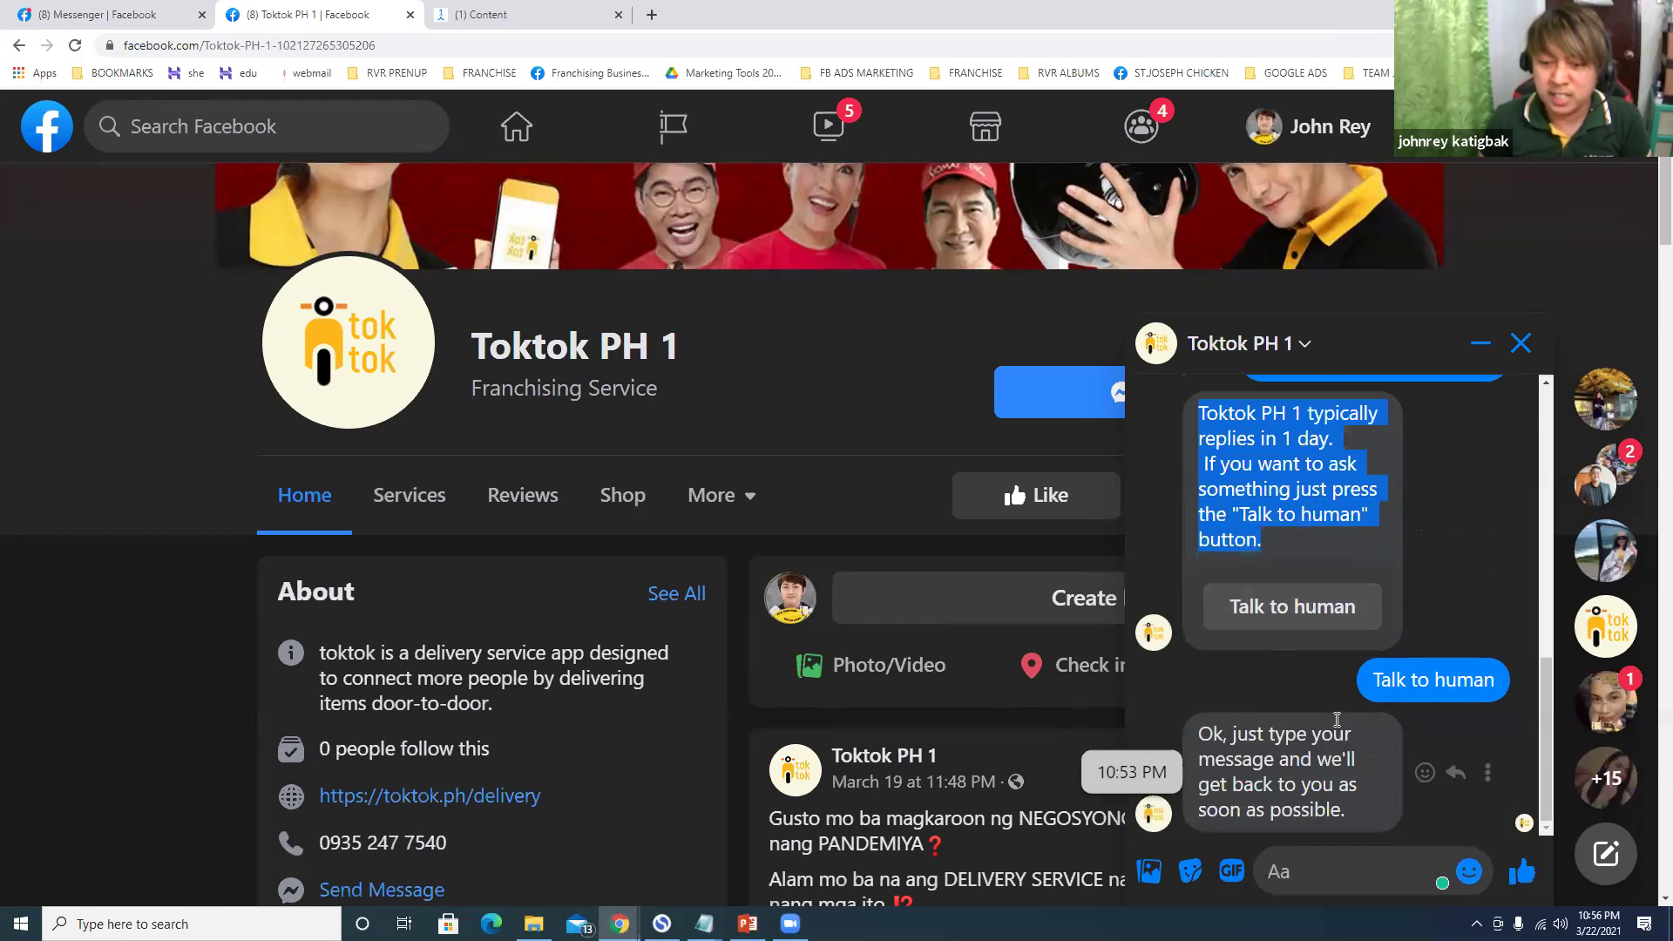
{"action": "scroll", "coordinate": [1326, 698], "scroll_direction": "up", "scroll_amount": 2}
{"action": "scroll", "coordinate": [1325, 698], "scroll_direction": "up", "scroll_amount": 1}
{"action": "left_click", "coordinate": [1206, 672]}
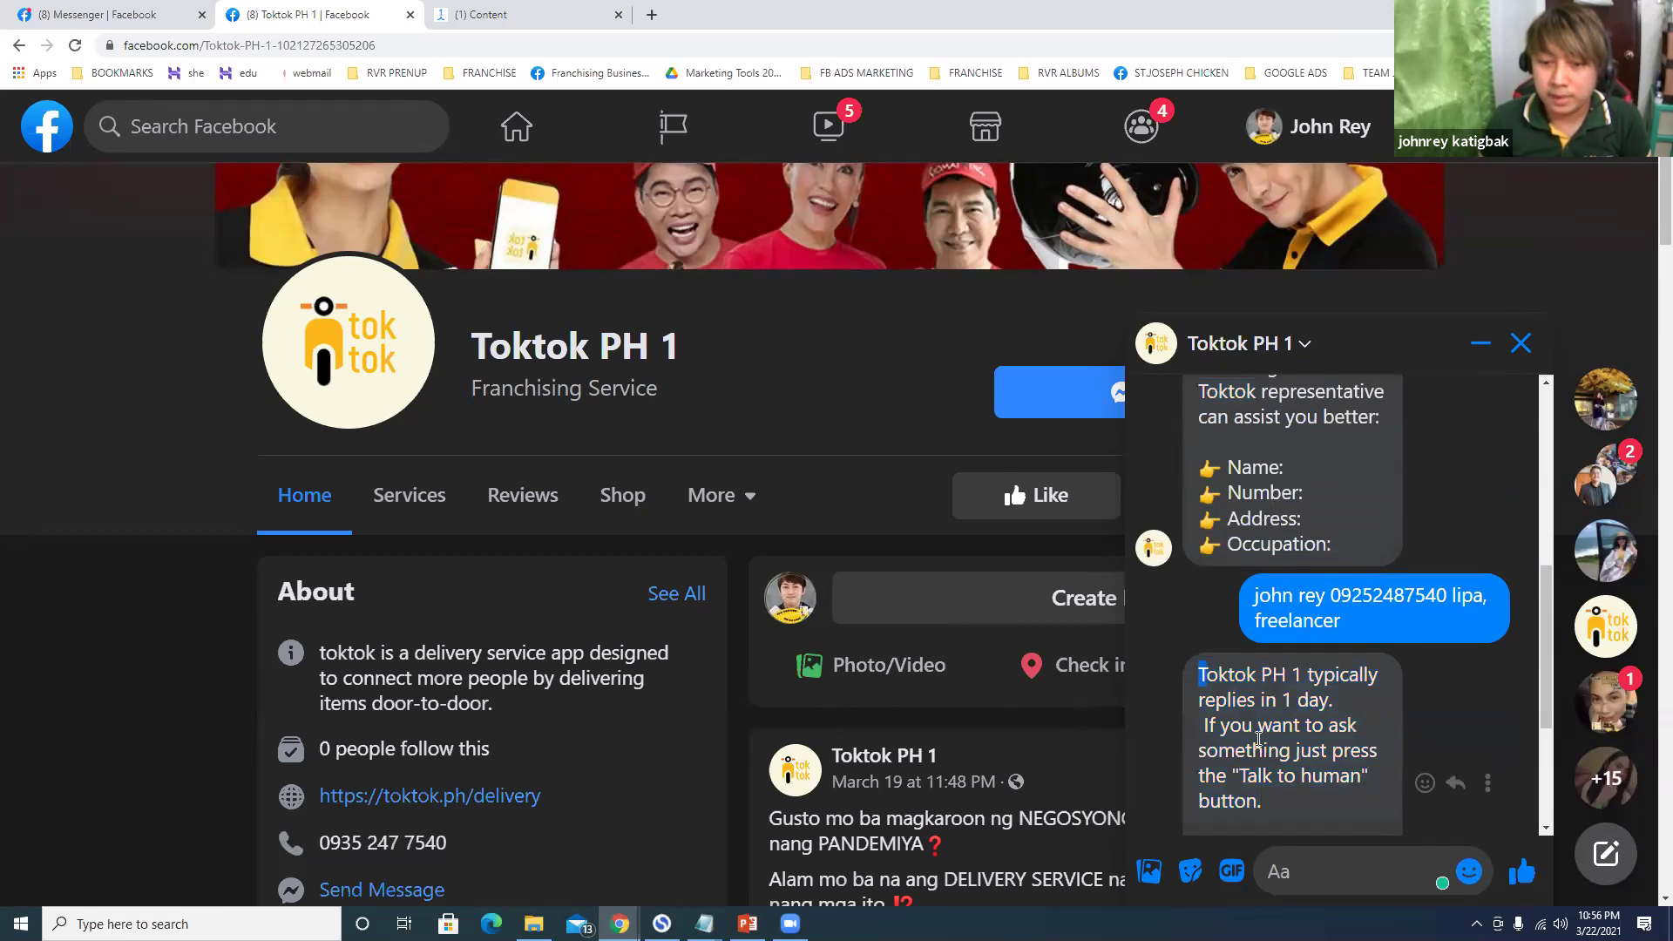
{"action": "left_click_drag", "start_coordinate": [1258, 739], "coordinate": [1279, 811]}
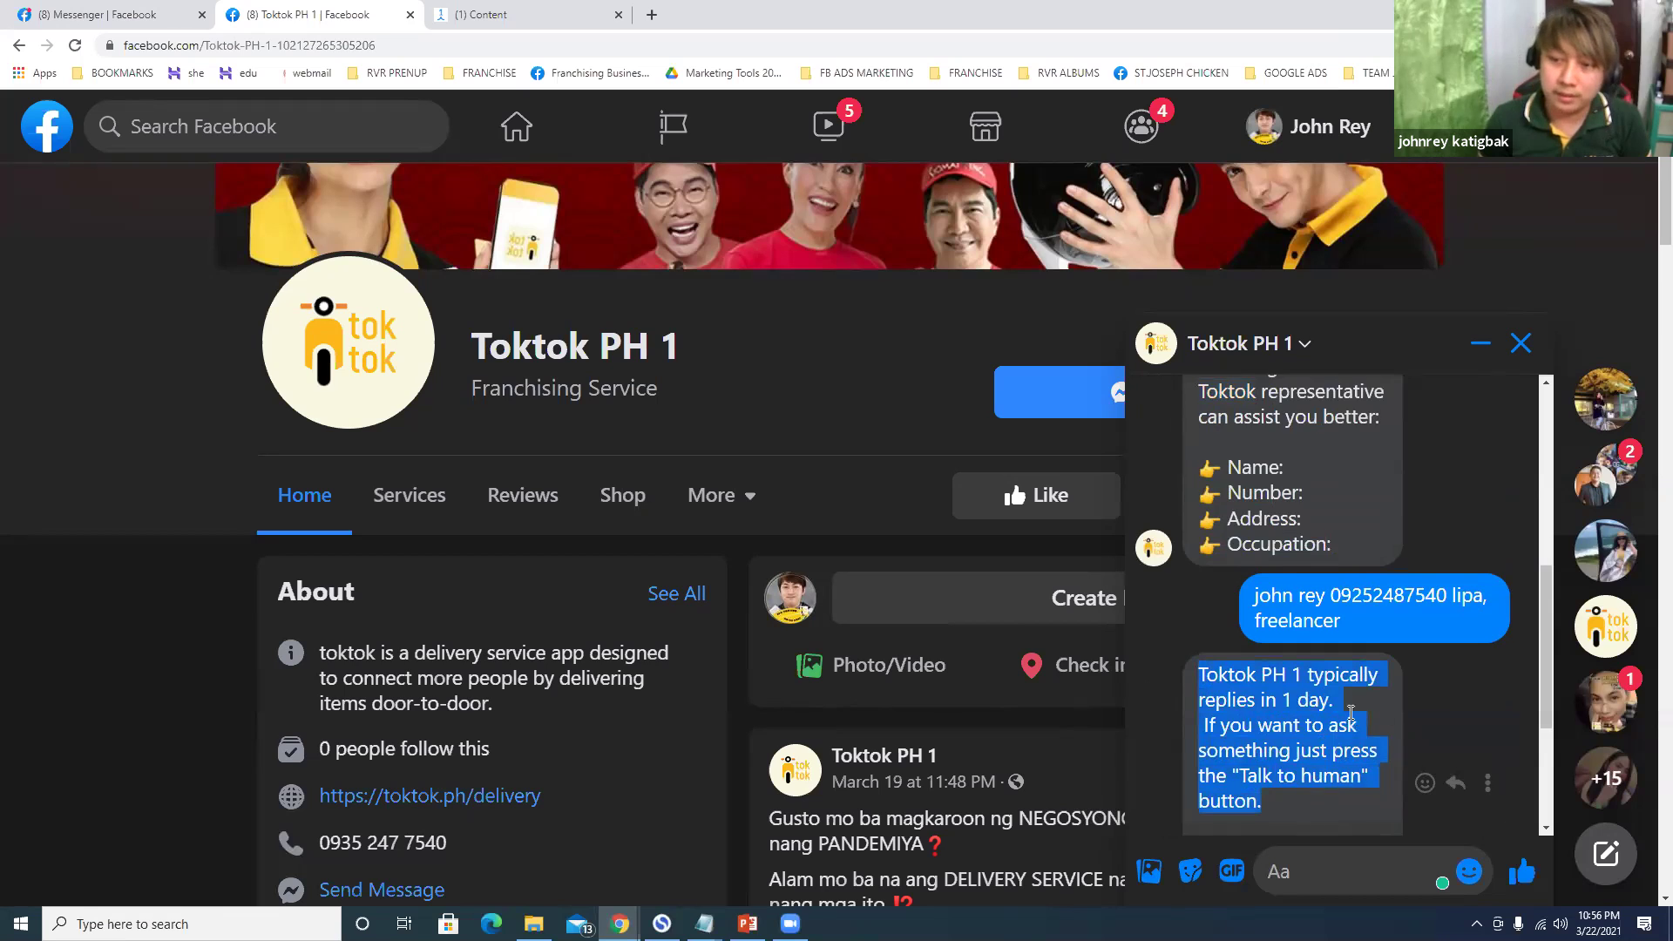
{"action": "scroll", "coordinate": [1351, 710], "scroll_direction": "down", "scroll_amount": 3}
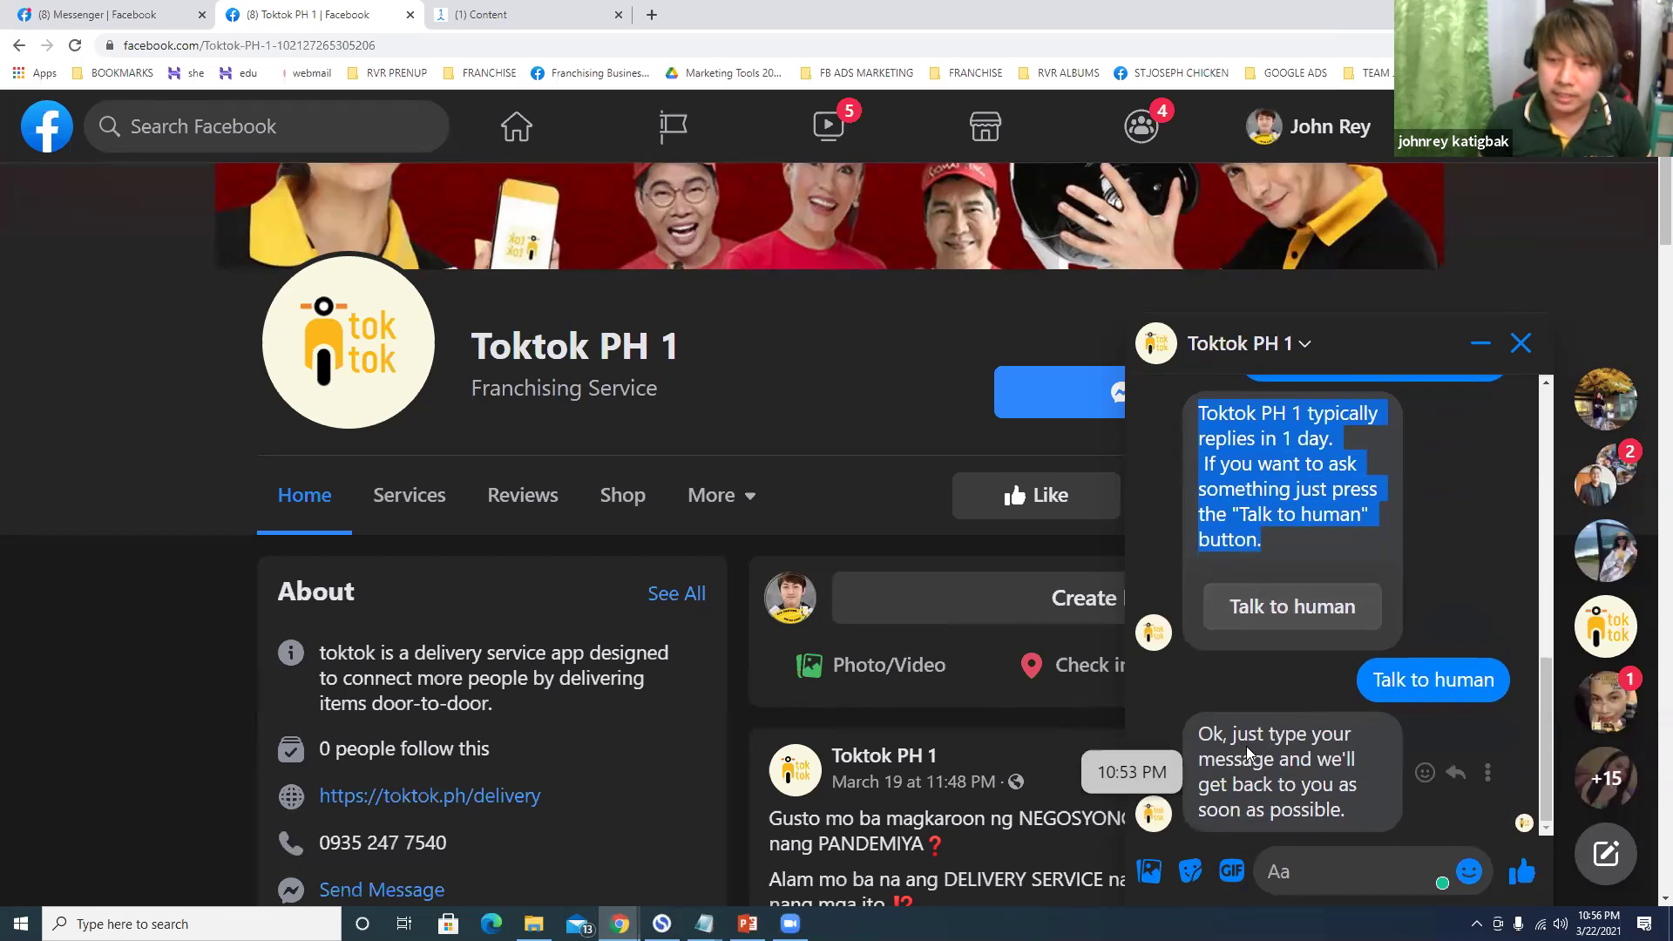
{"action": "scroll", "coordinate": [1248, 755], "scroll_direction": "up", "scroll_amount": 3}
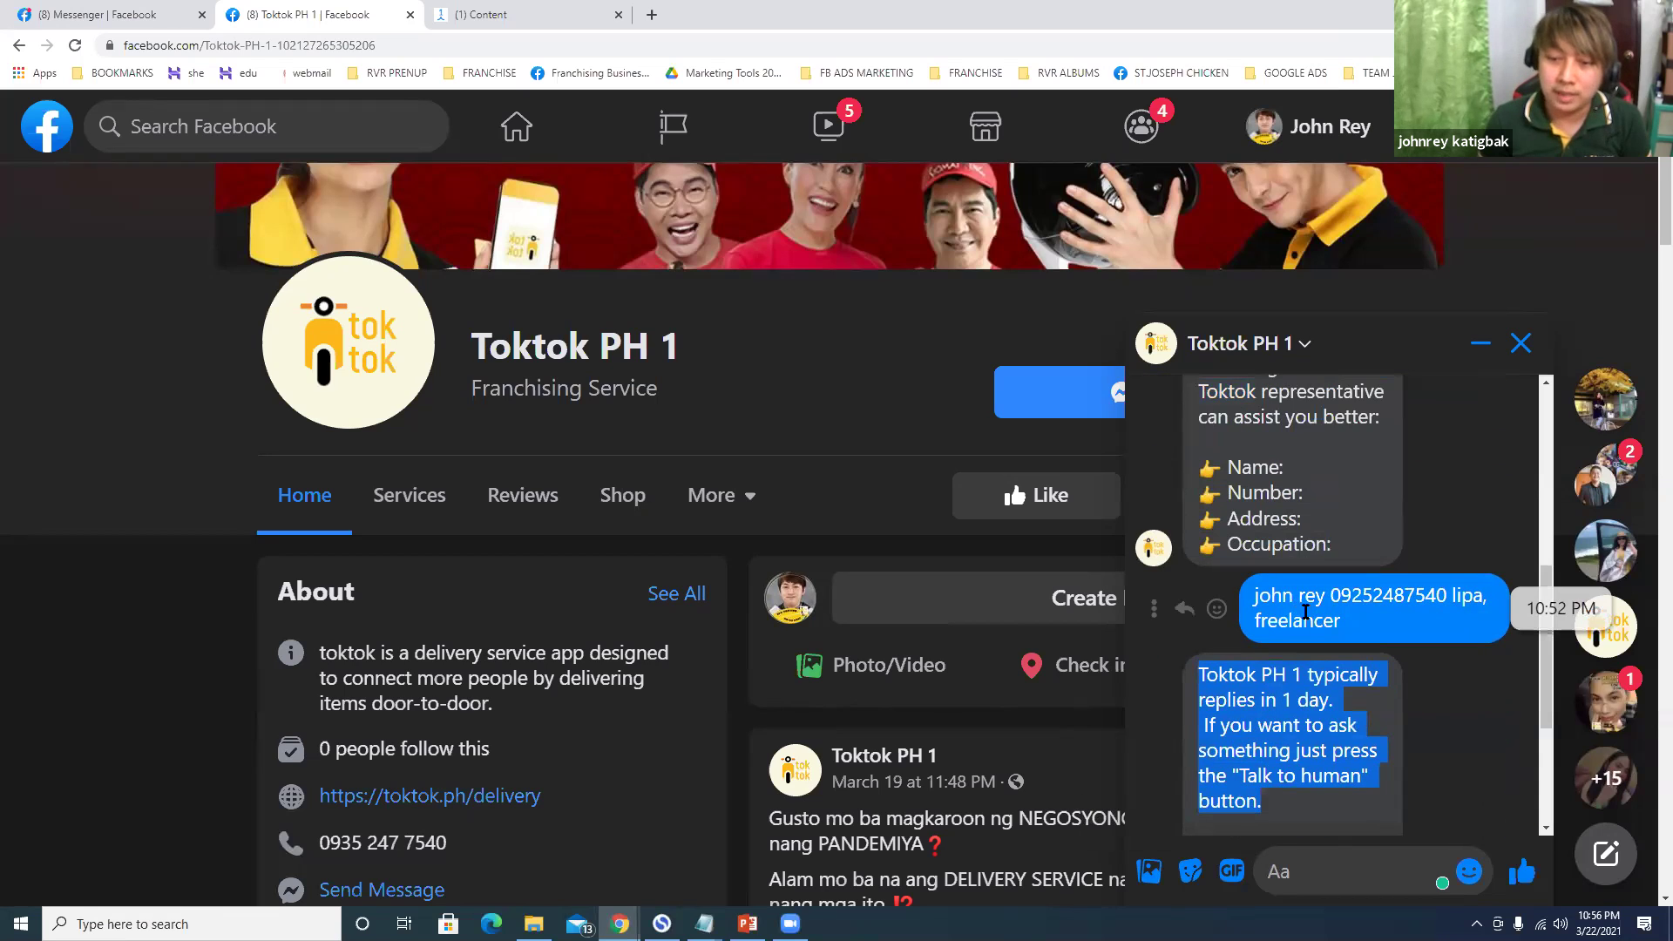
{"action": "left_click", "coordinate": [1288, 600]}
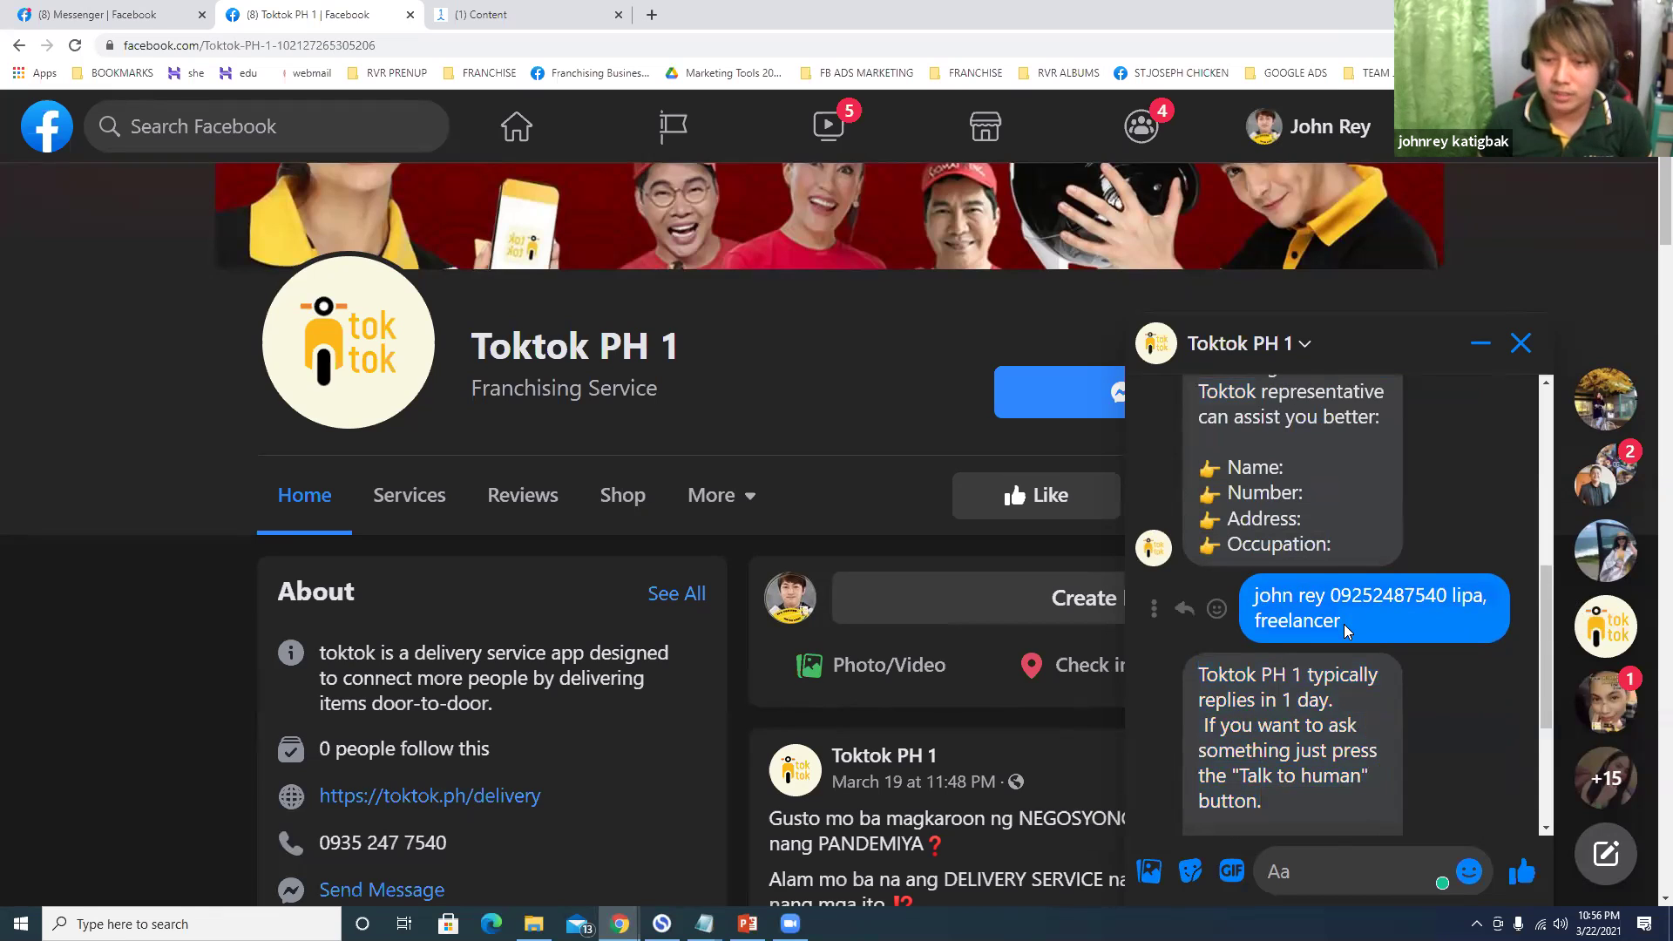
{"action": "scroll", "coordinate": [1348, 630], "scroll_direction": "up", "scroll_amount": 1}
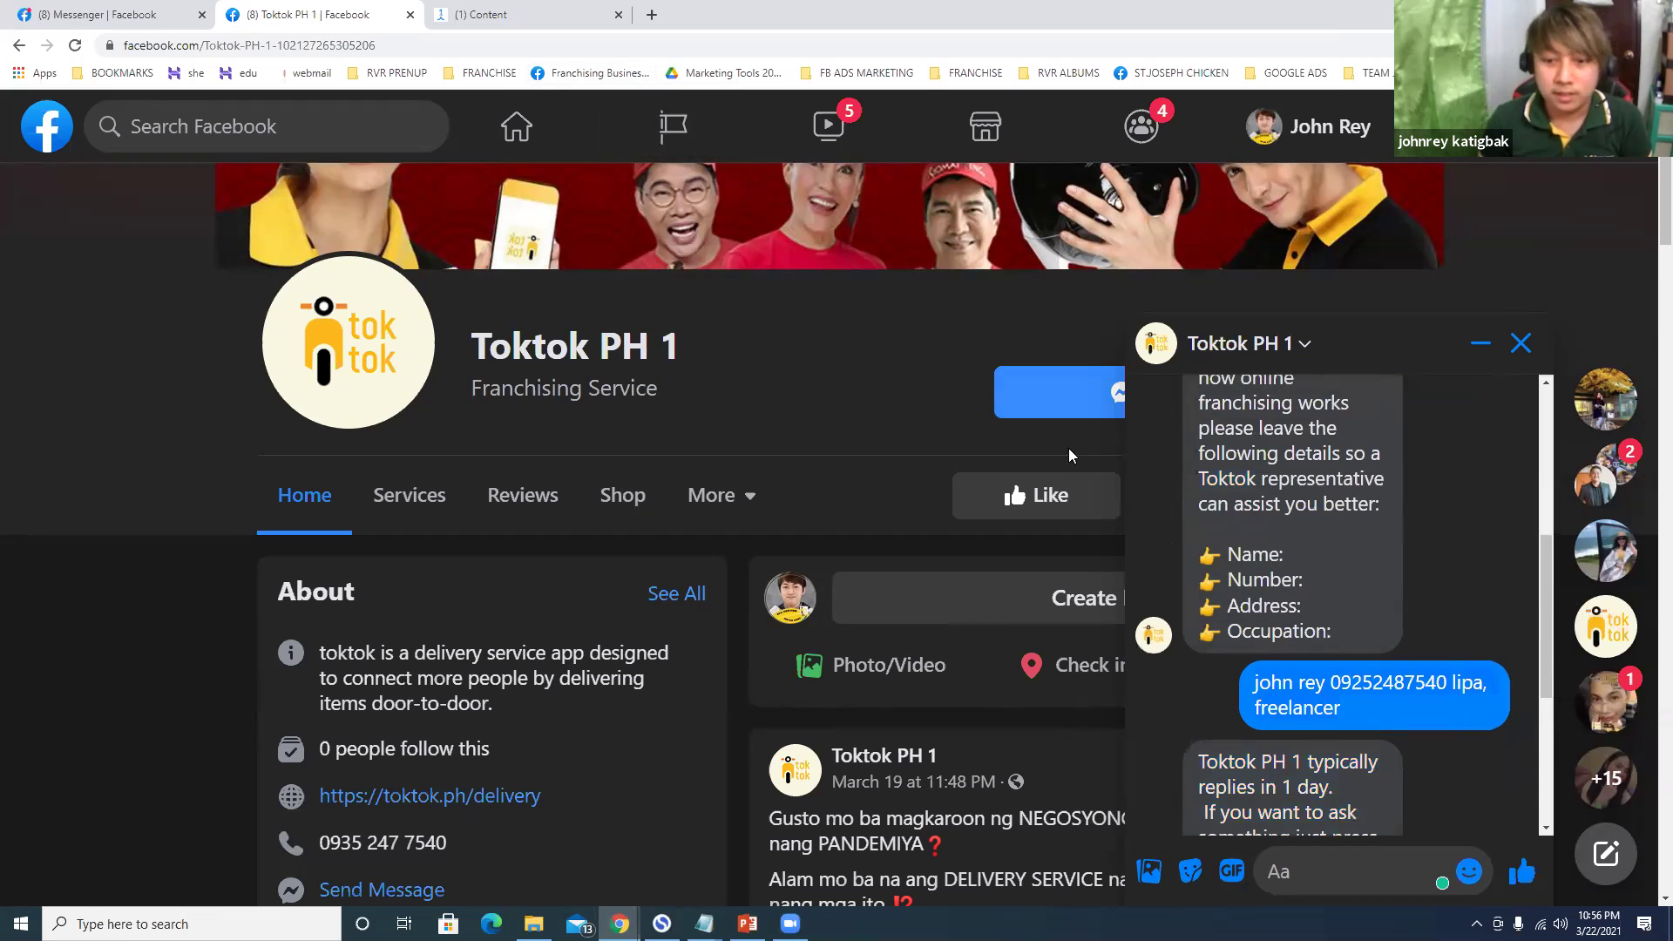
- Switch between the test chat and ManyChat, ending on the ManyChat Flows tab
{"action": "left_click", "coordinate": [488, 15]}
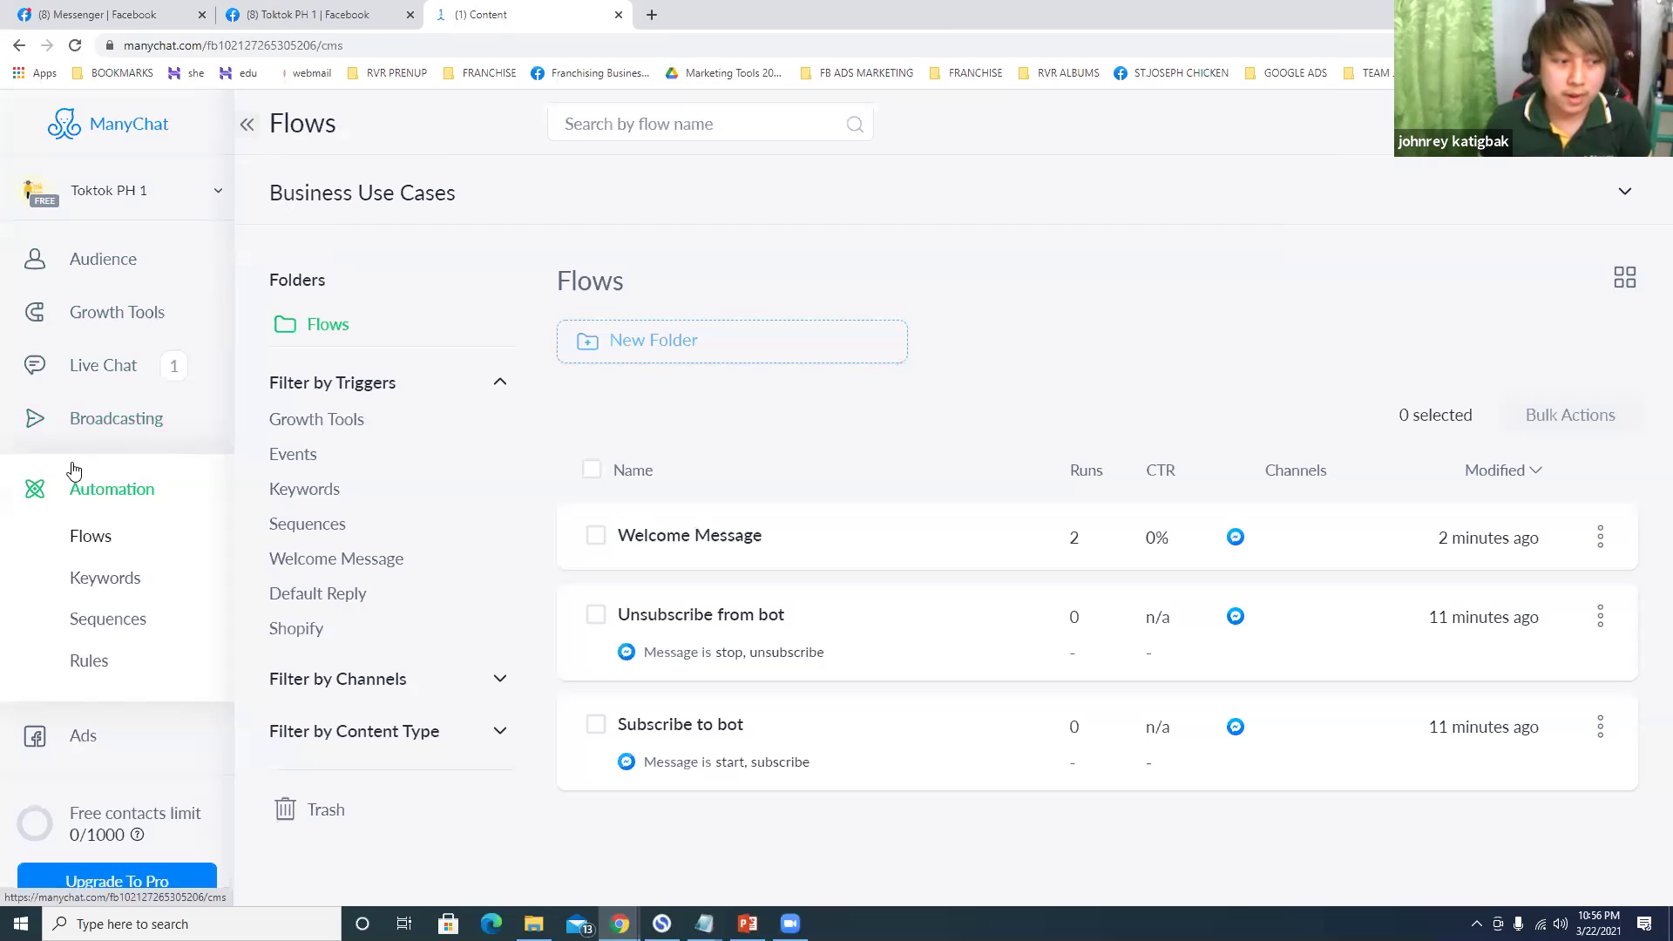
{"action": "left_click", "coordinate": [309, 15]}
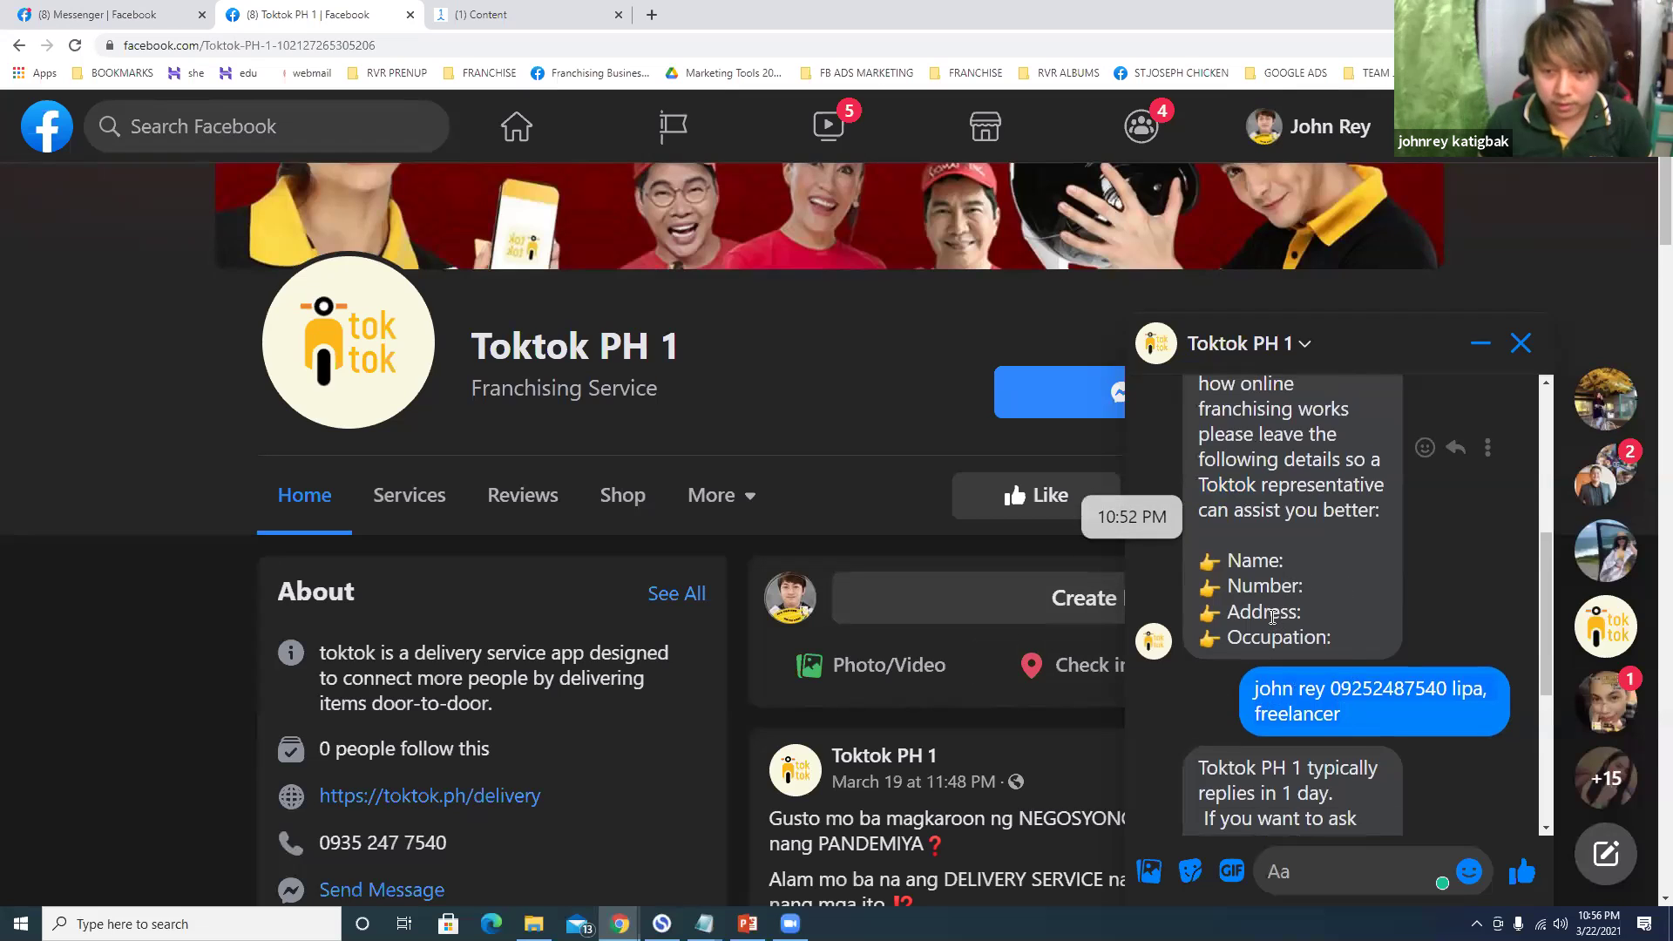
{"action": "scroll", "coordinate": [1307, 610], "scroll_direction": "up", "scroll_amount": 1}
{"action": "scroll", "coordinate": [1308, 610], "scroll_direction": "down", "scroll_amount": 1}
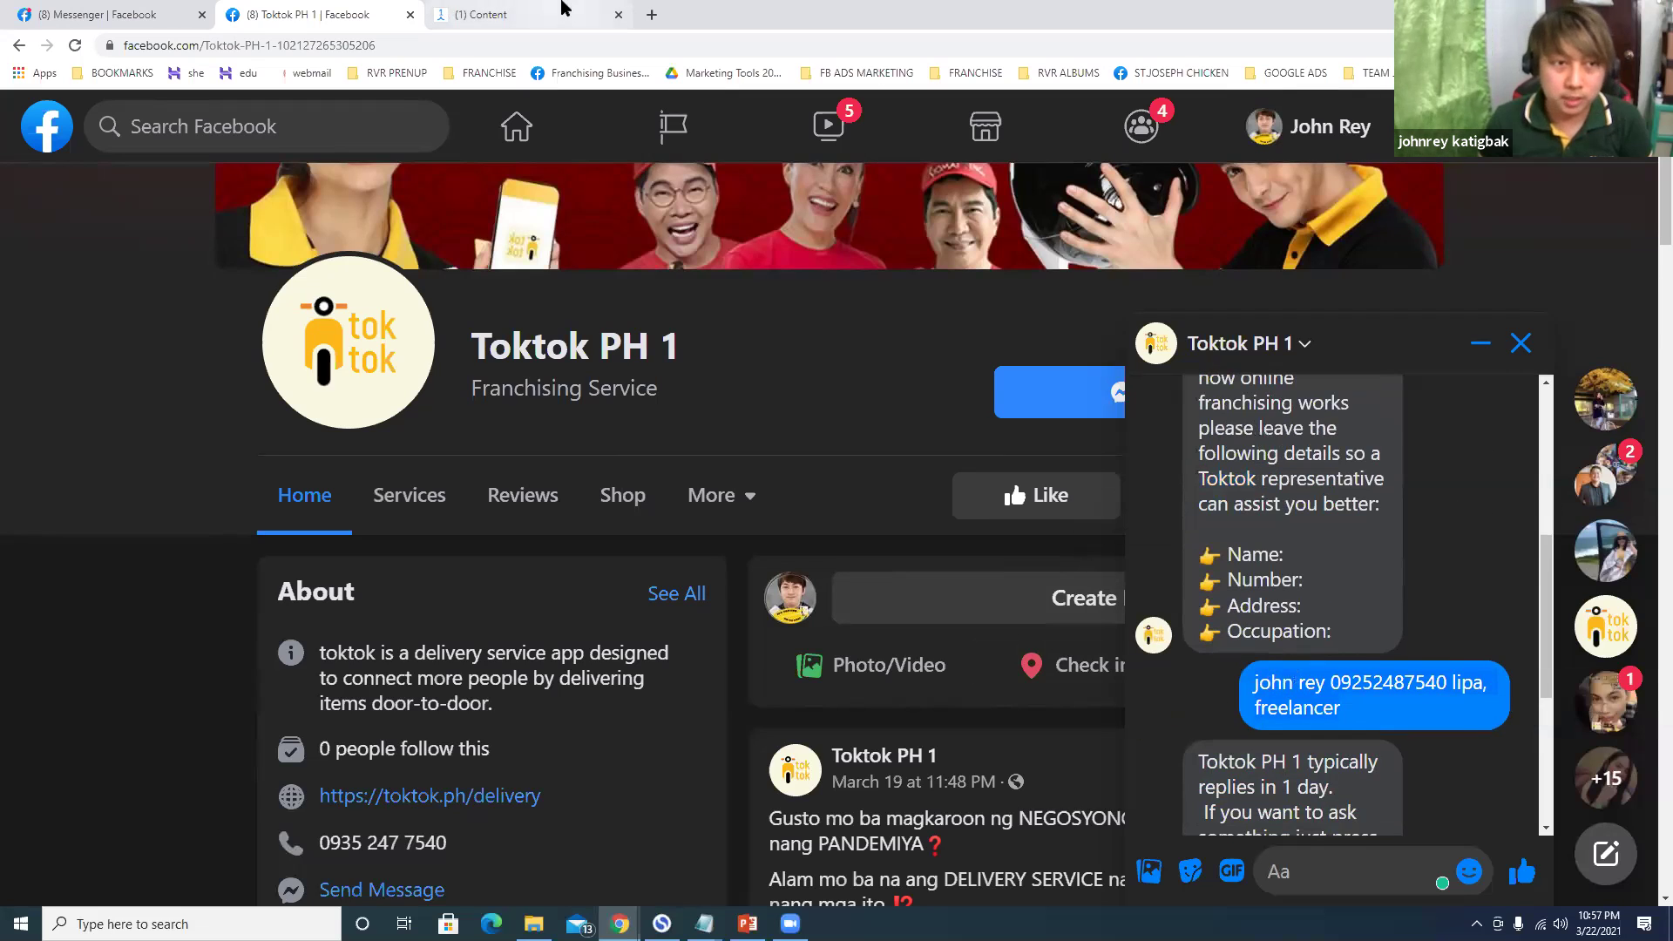
{"action": "key", "text": "ctrl+Tab"}
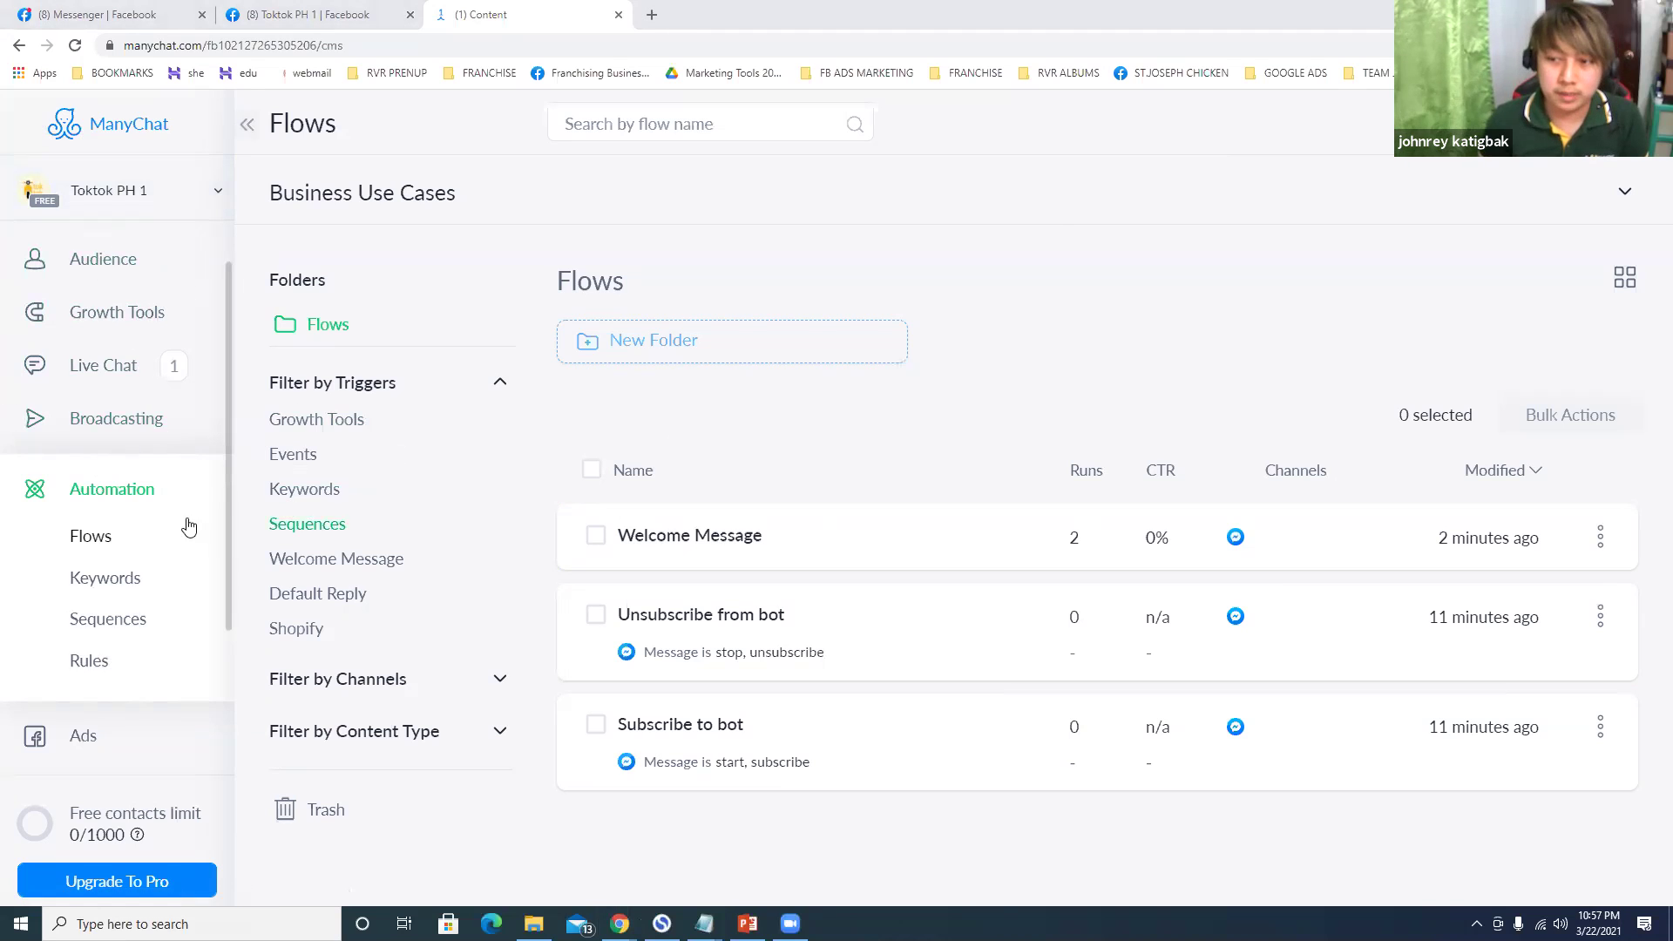
- Open the Welcome Message flow, switch the published version to editing, and open its message text
{"action": "scroll", "coordinate": [149, 558], "scroll_direction": "down", "scroll_amount": 3}
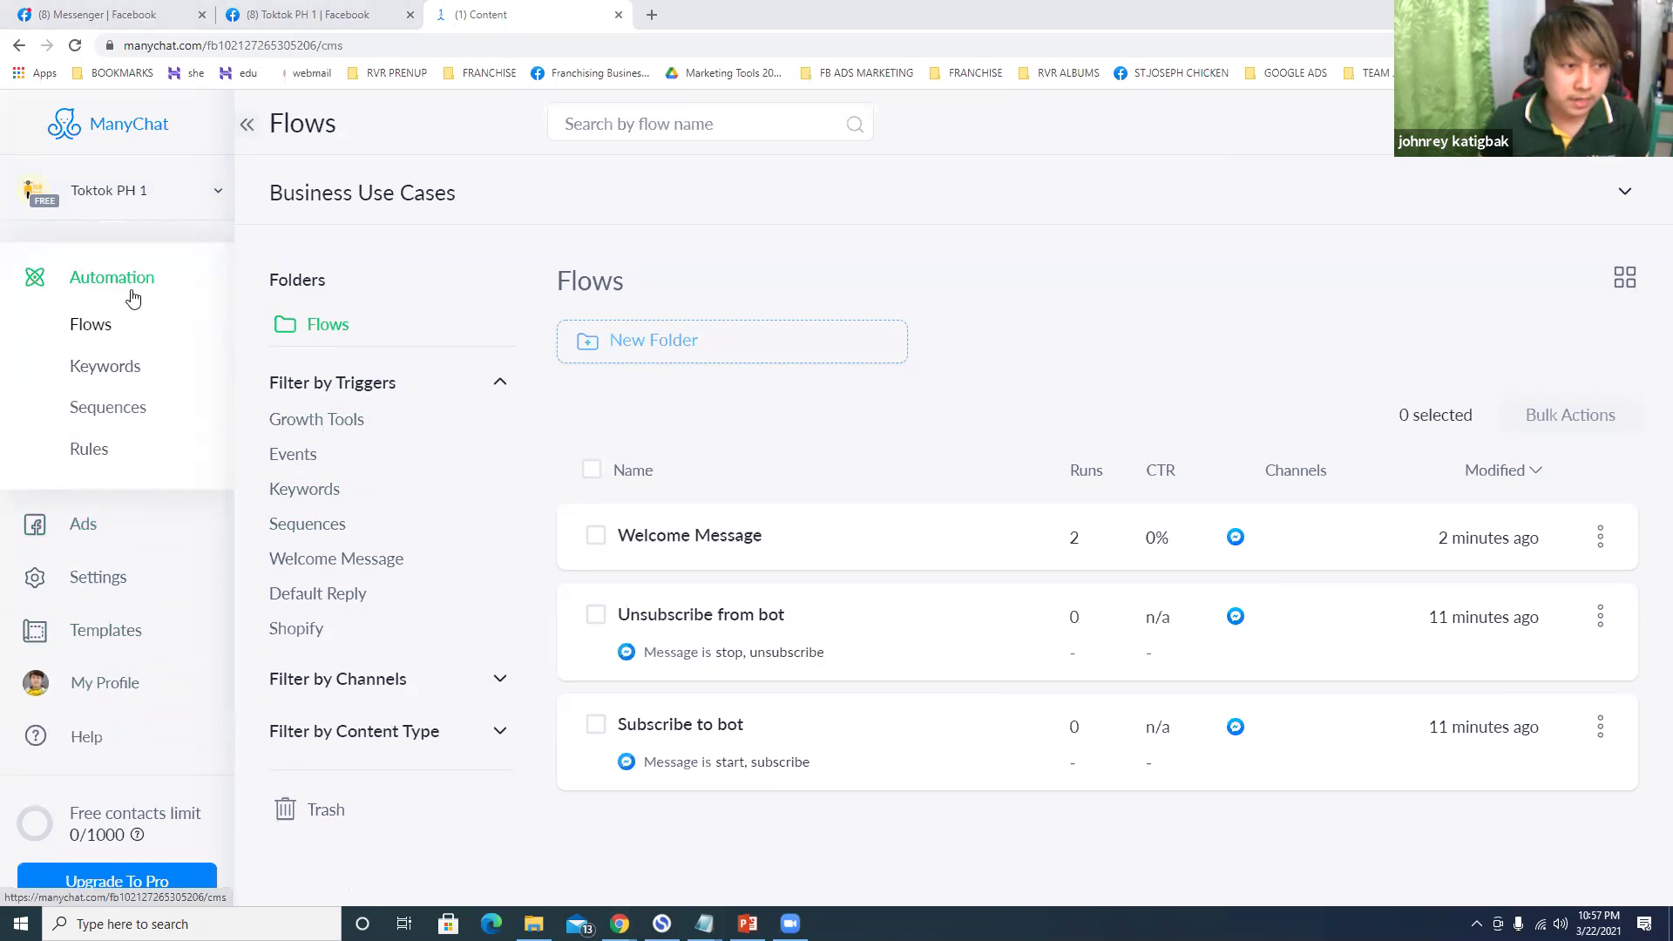
{"action": "left_click", "coordinate": [750, 542]}
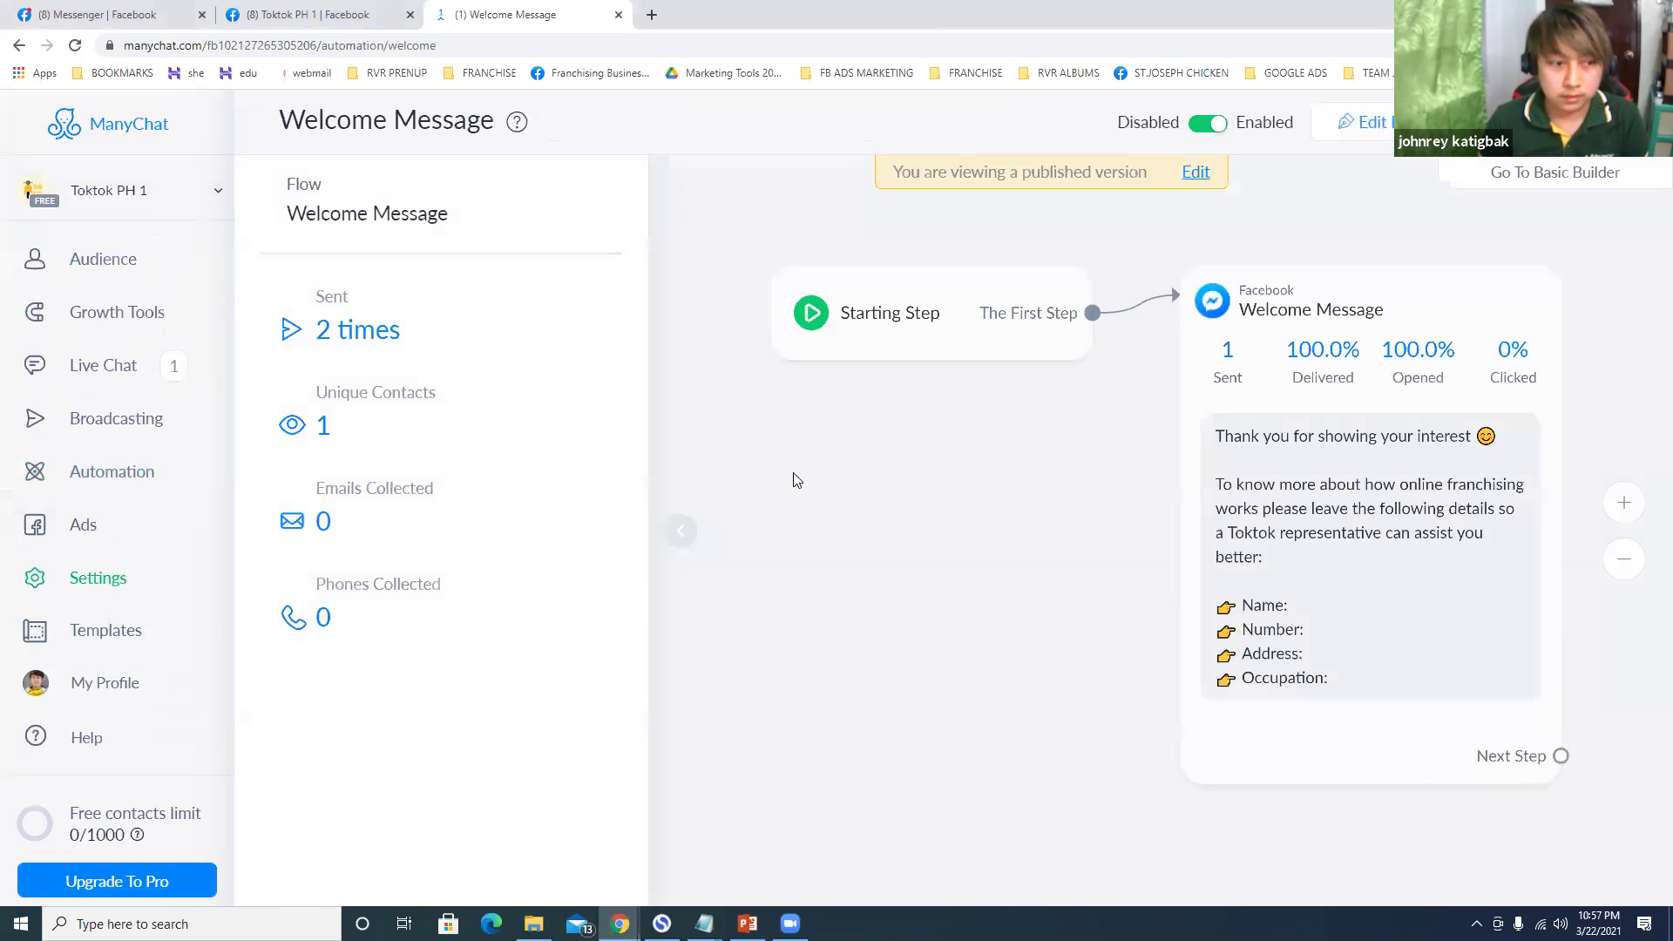
{"action": "left_click", "coordinate": [1196, 173]}
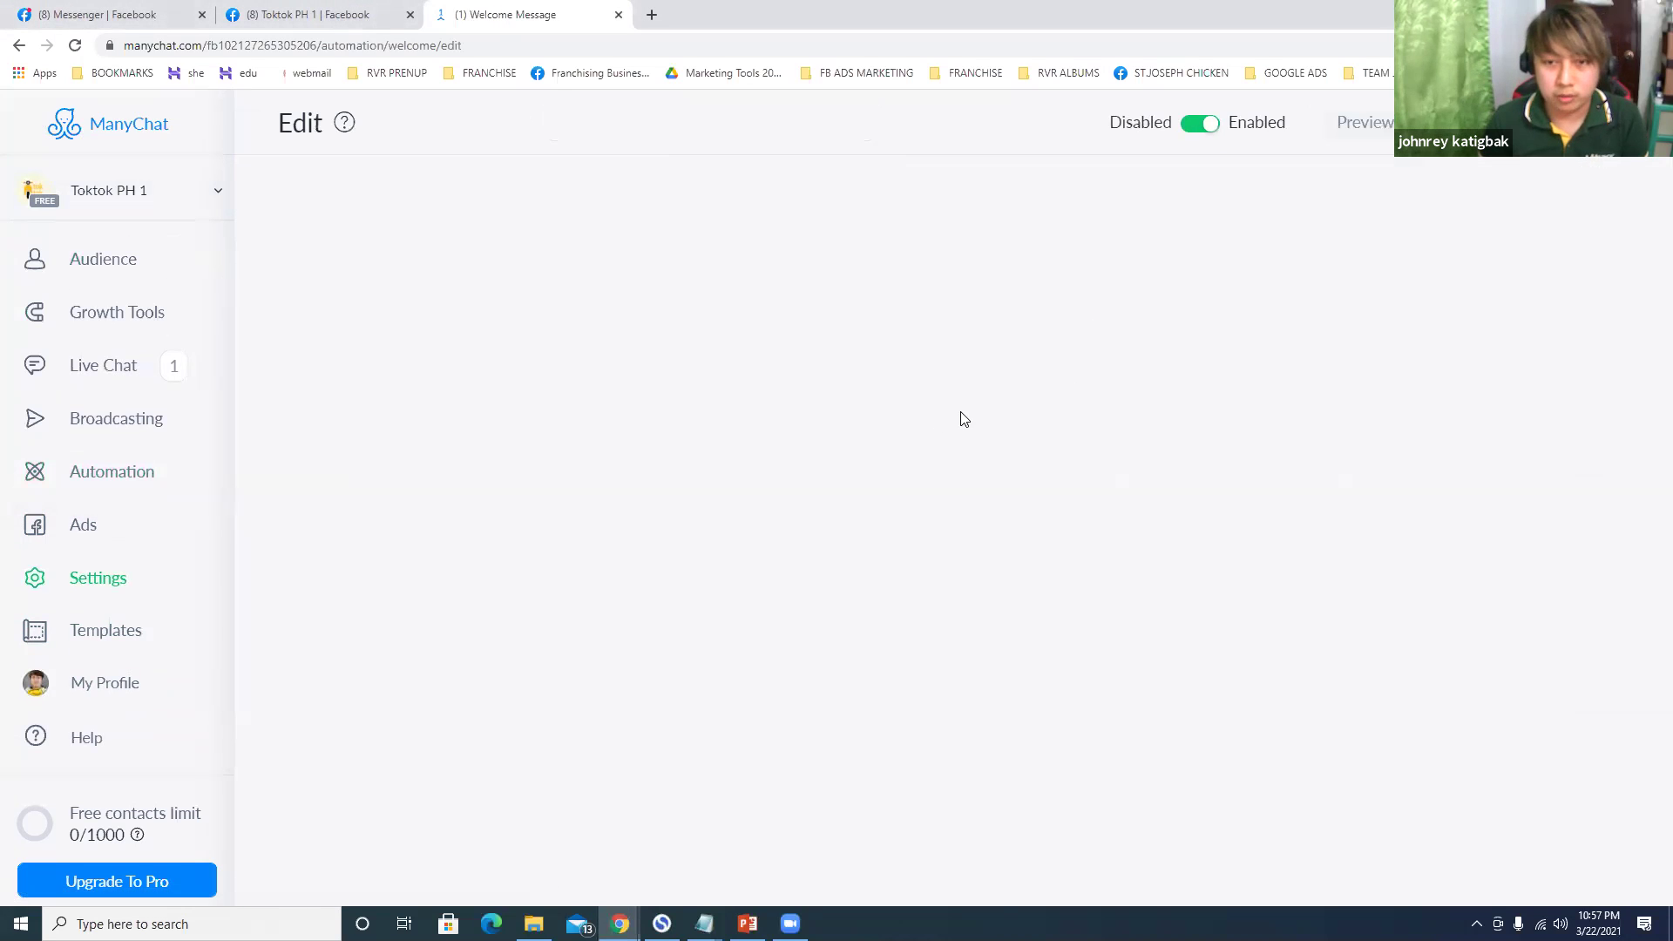
{"action": "left_click", "coordinate": [1181, 545]}
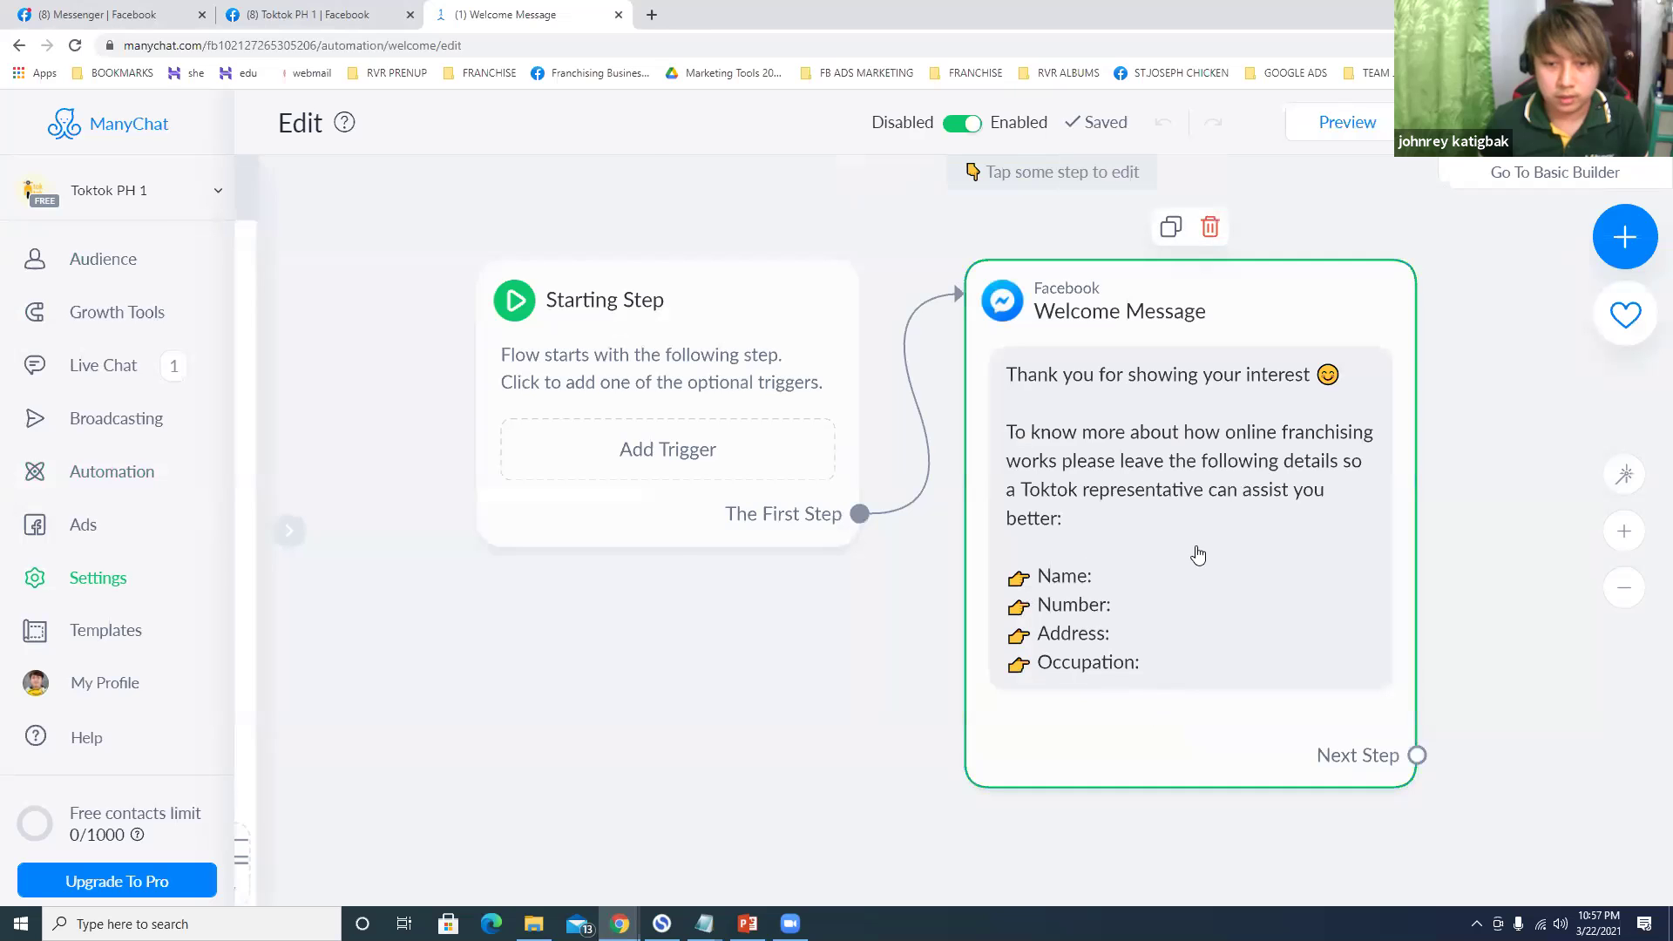
{"action": "left_click", "coordinate": [467, 553]}
{"action": "scroll", "coordinate": [366, 562], "scroll_direction": "down", "scroll_amount": 3}
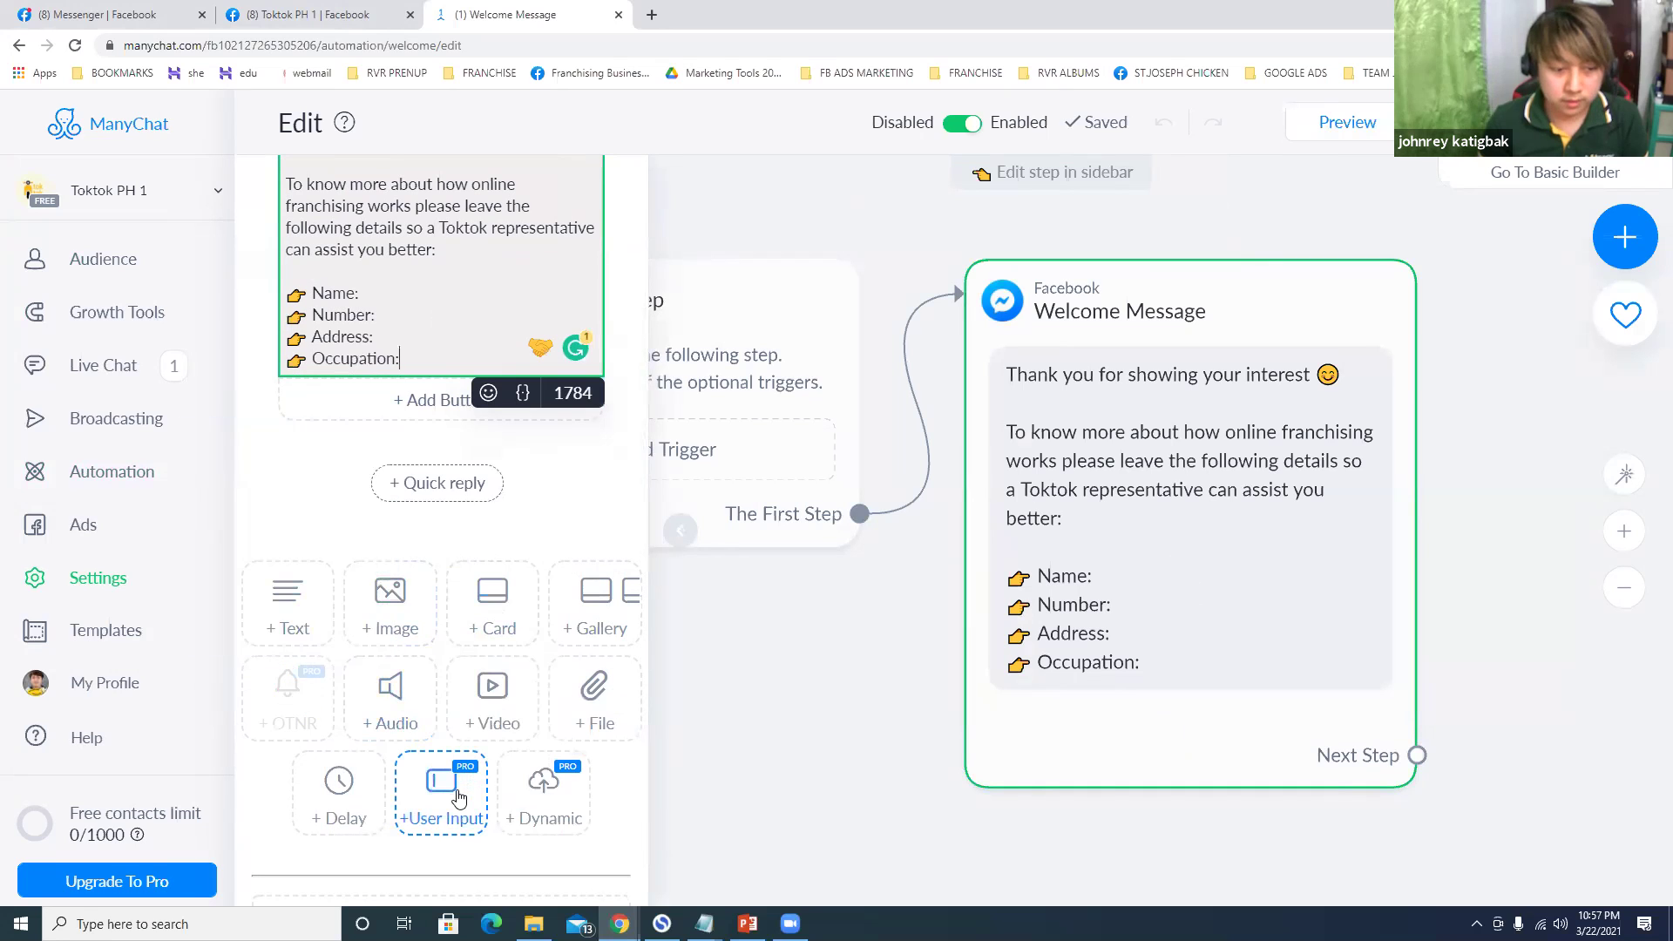
- Add and then remove a Dynamic content block and a User Input question in the Welcome Message
{"action": "left_click", "coordinate": [541, 801]}
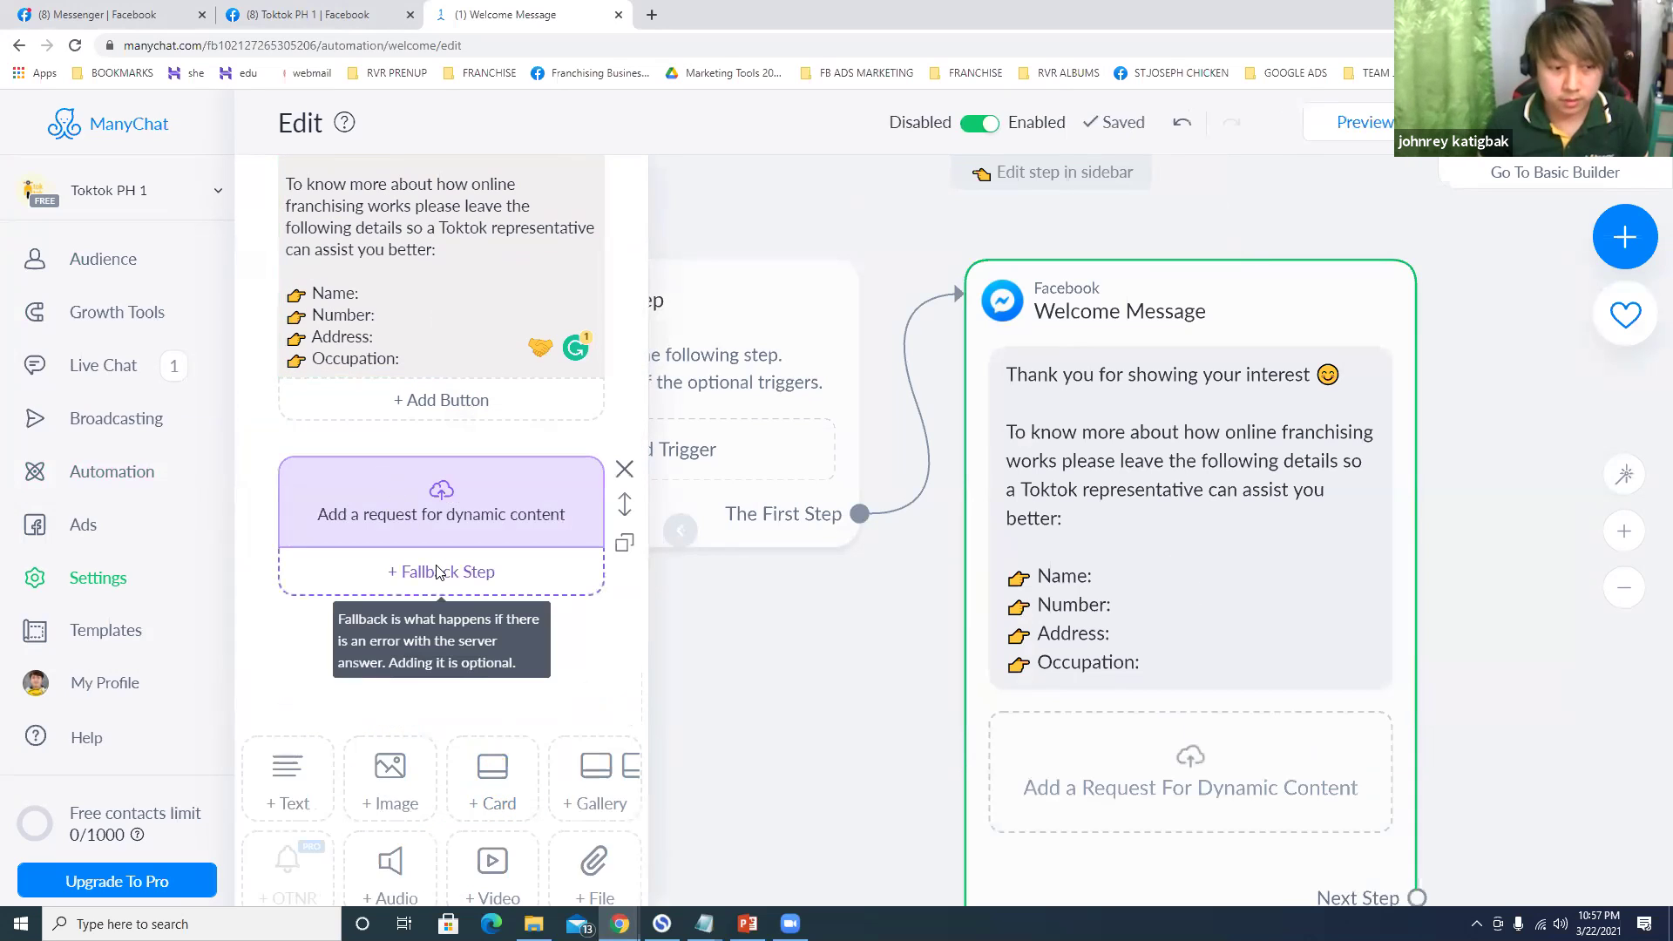
{"action": "left_click", "coordinate": [624, 469]}
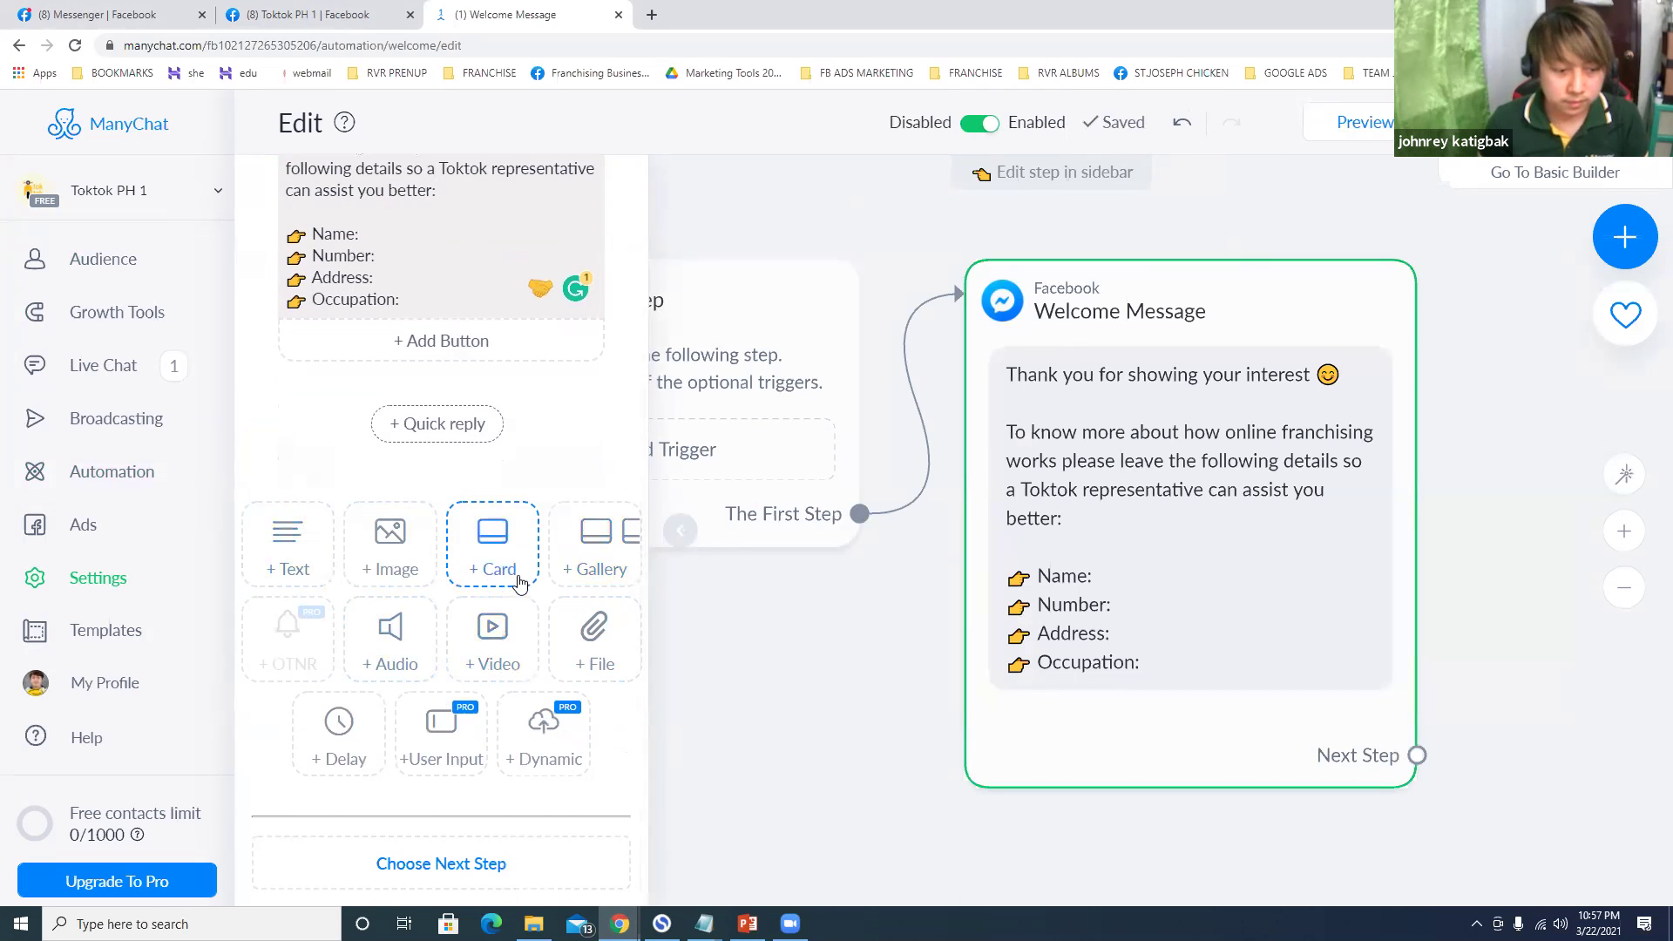
{"action": "left_click", "coordinate": [441, 747]}
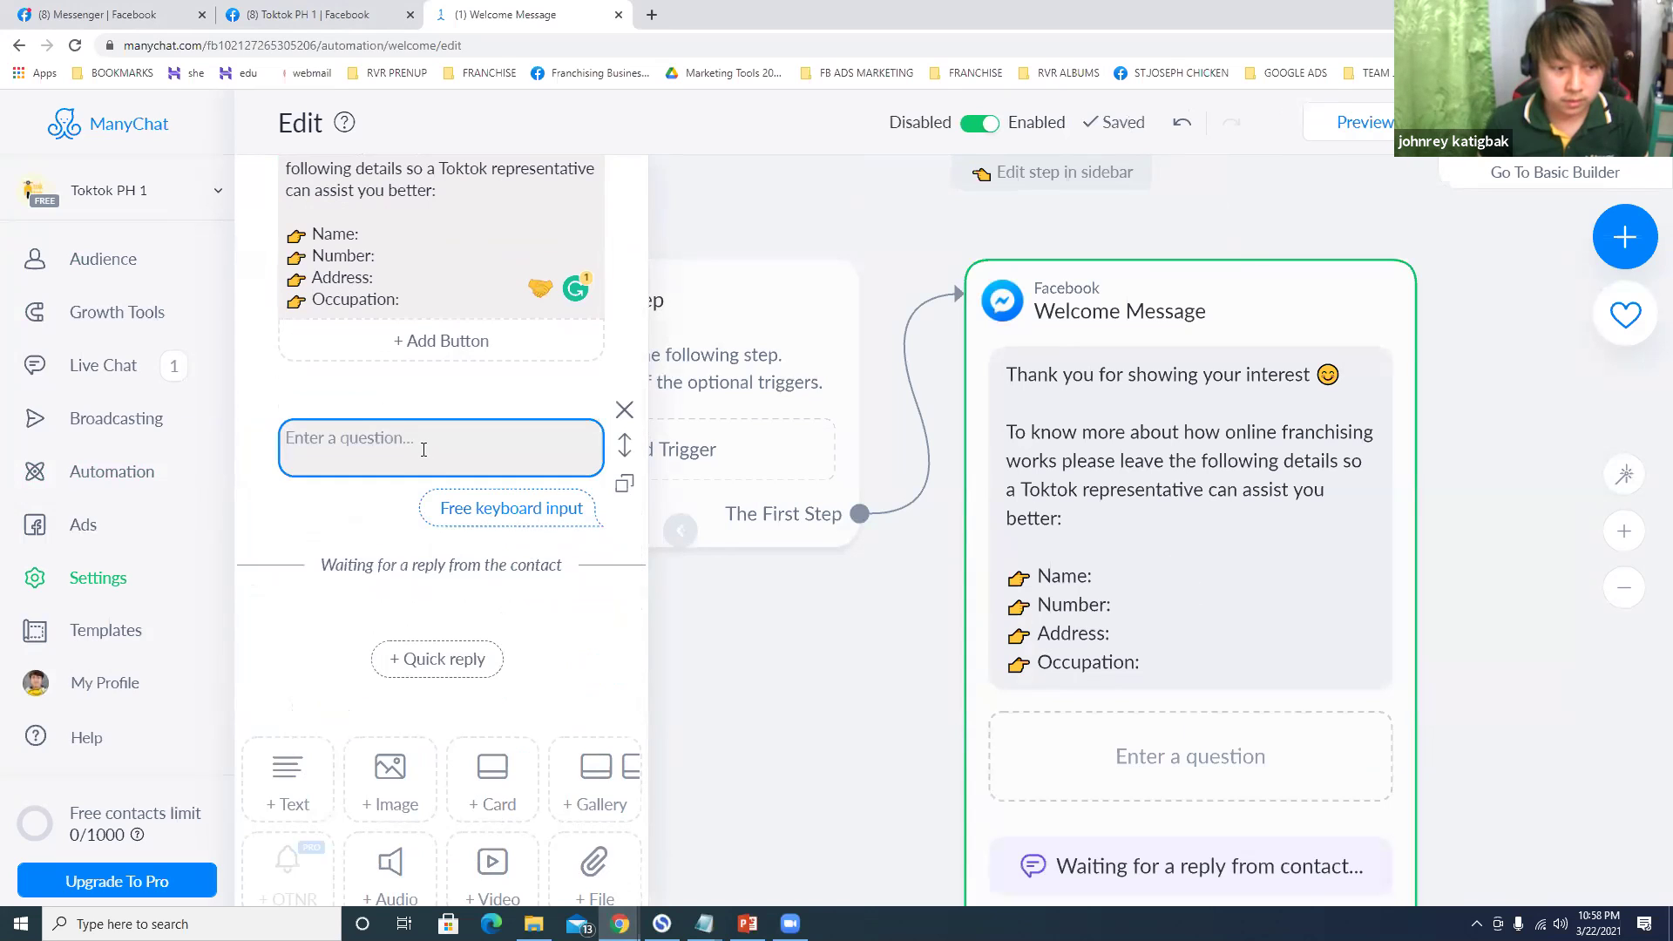
{"action": "scroll", "coordinate": [405, 523], "scroll_direction": "down", "scroll_amount": 2}
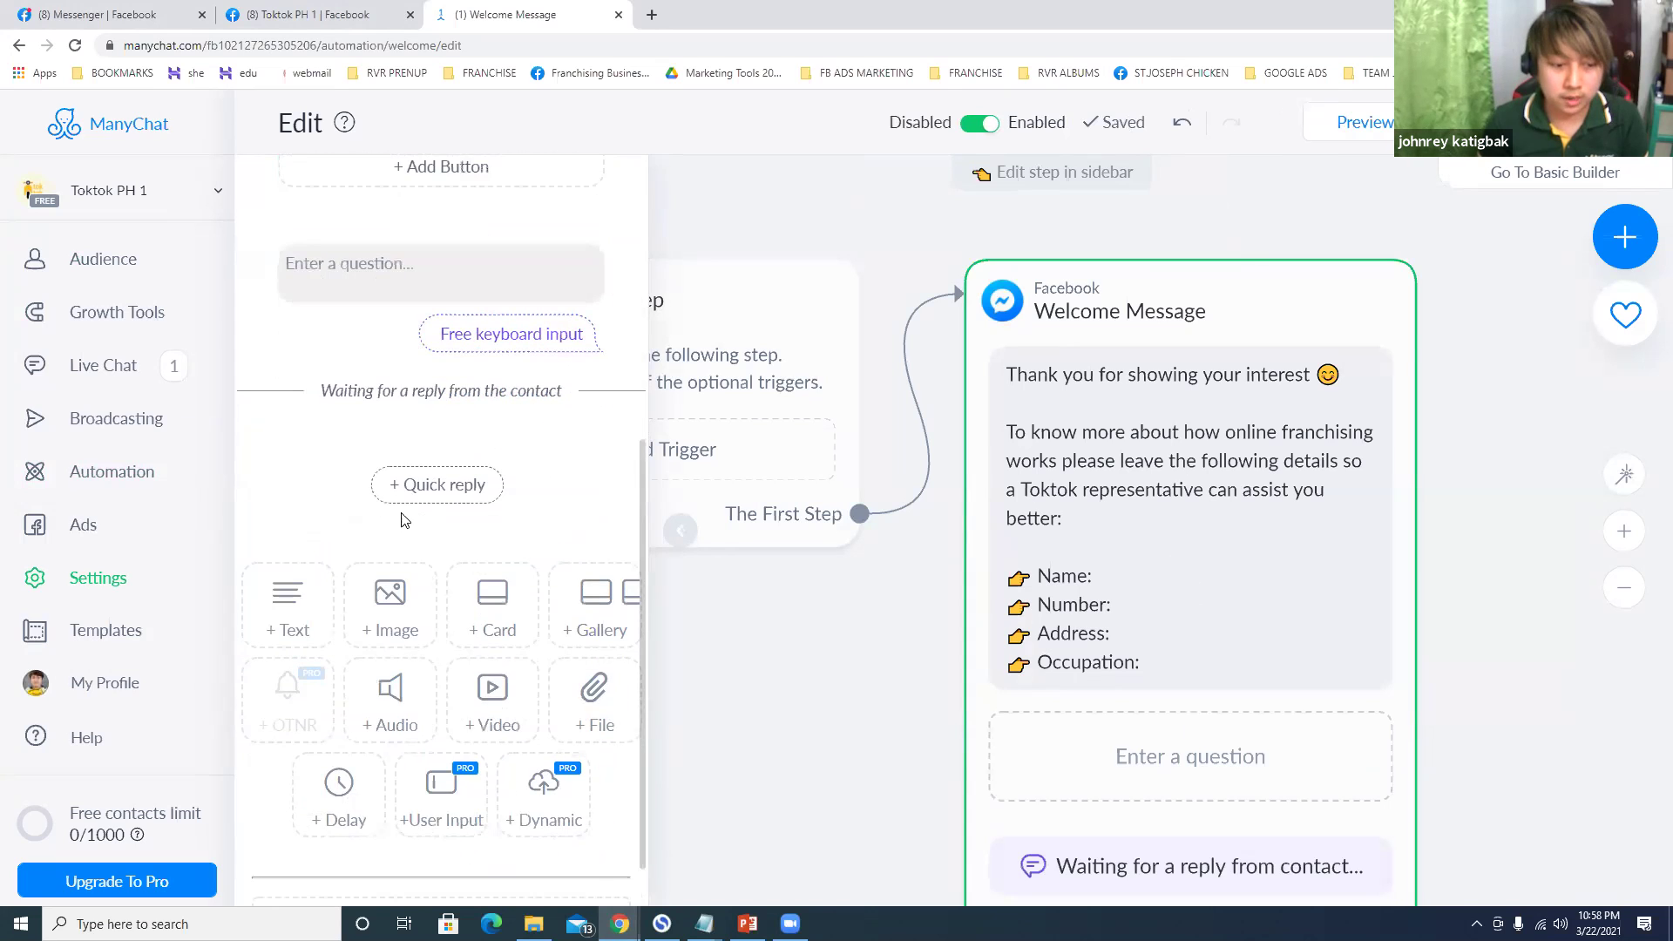
{"action": "scroll", "coordinate": [362, 392], "scroll_direction": "up", "scroll_amount": 1}
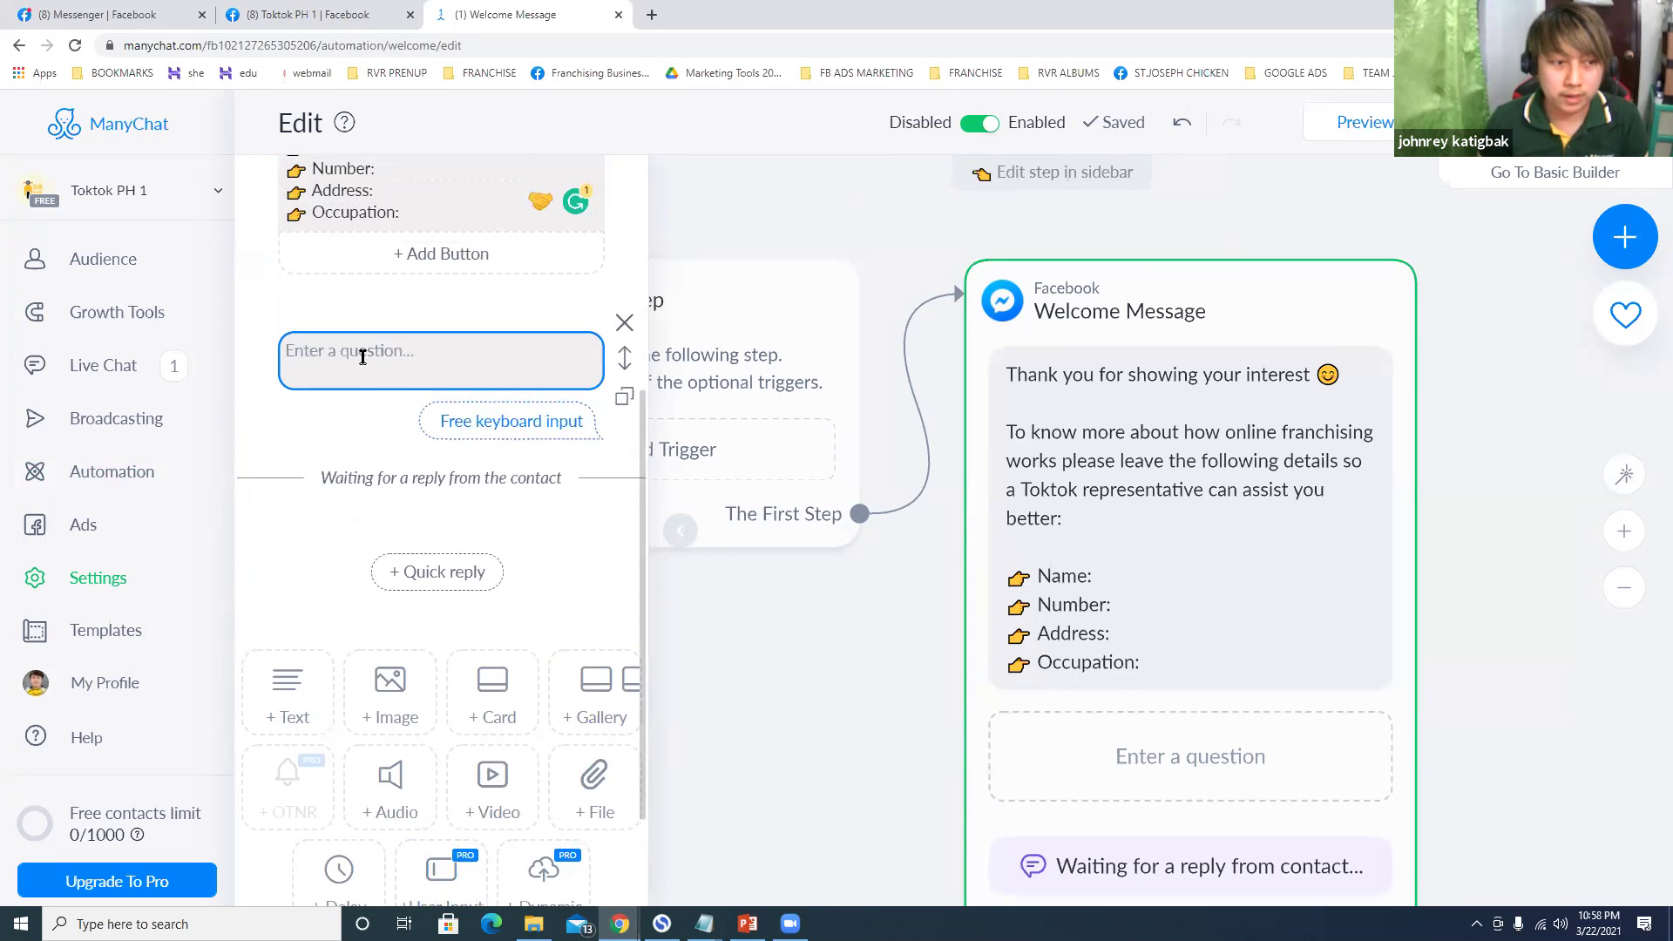
{"action": "left_click", "coordinate": [362, 358]}
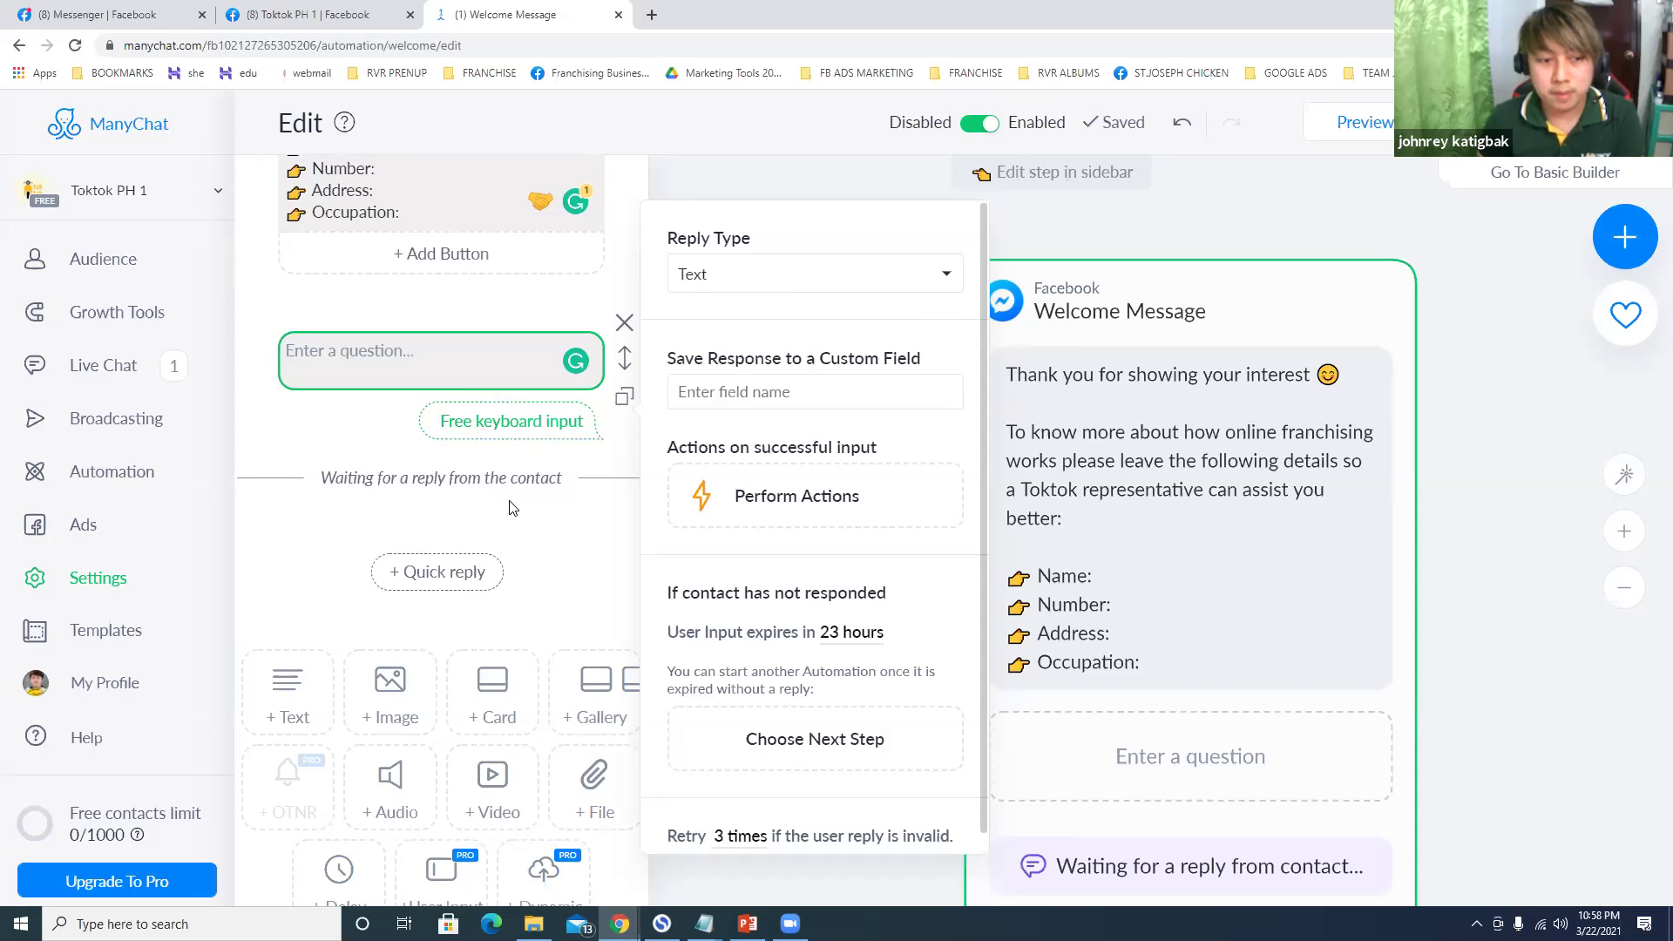
{"action": "left_click", "coordinate": [612, 342]}
{"action": "left_click", "coordinate": [621, 327]}
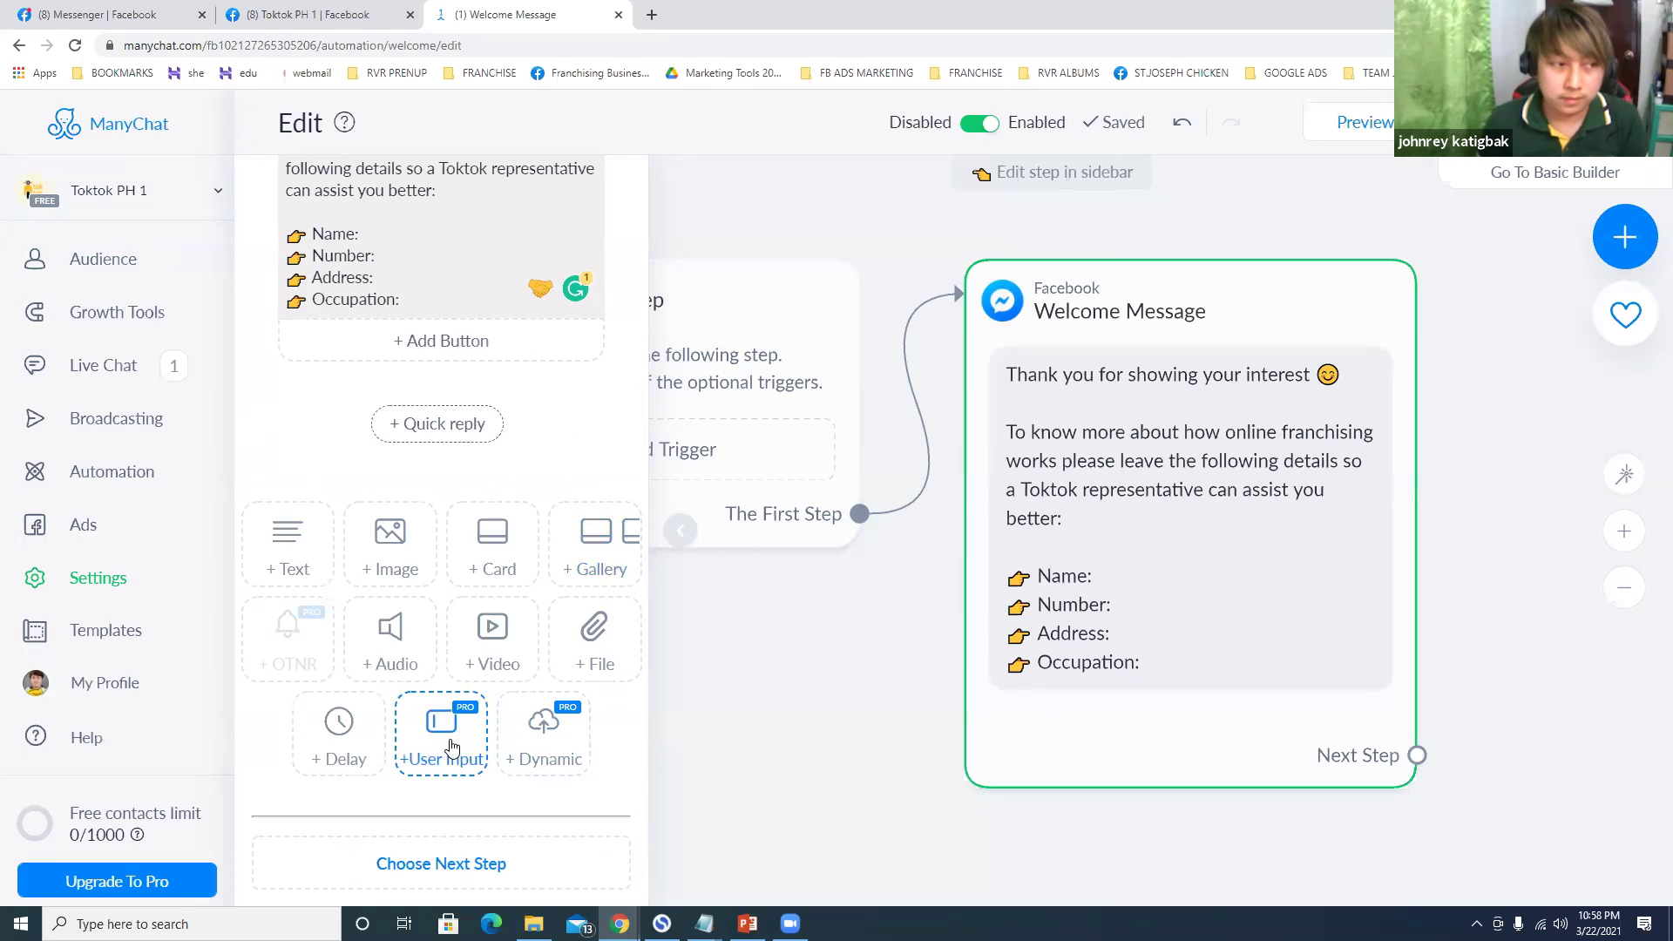
- Add another User Input question, delete it, and go back to the Flows list
{"action": "left_click", "coordinate": [448, 737]}
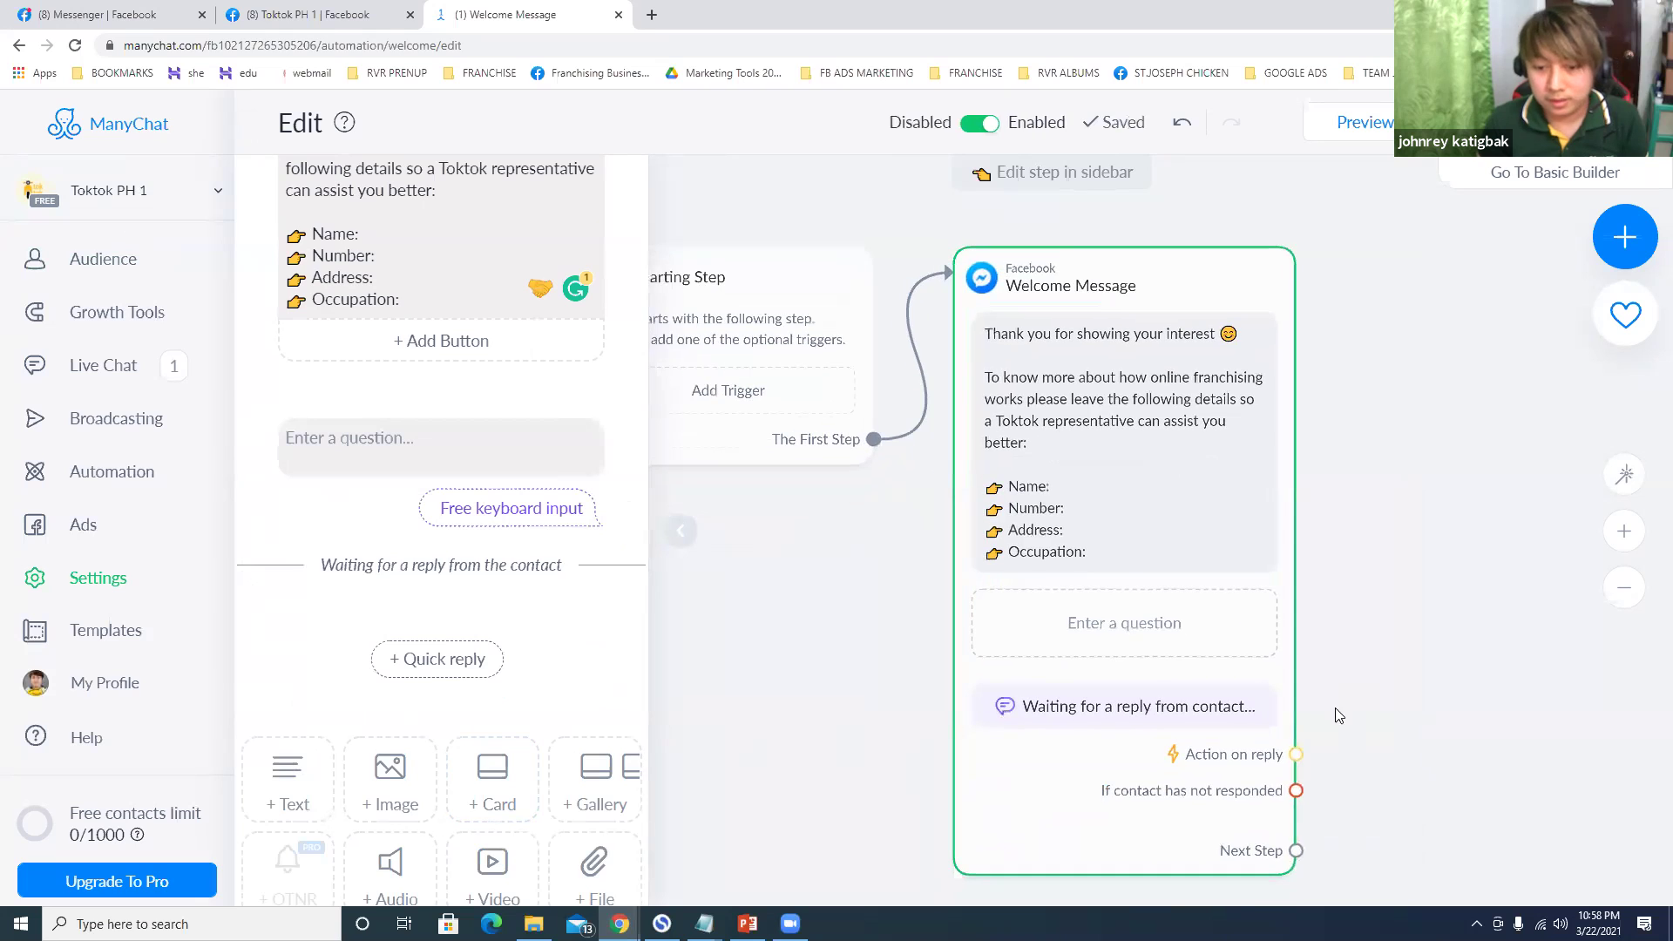
{"action": "mouse_move", "coordinate": [583, 477]}
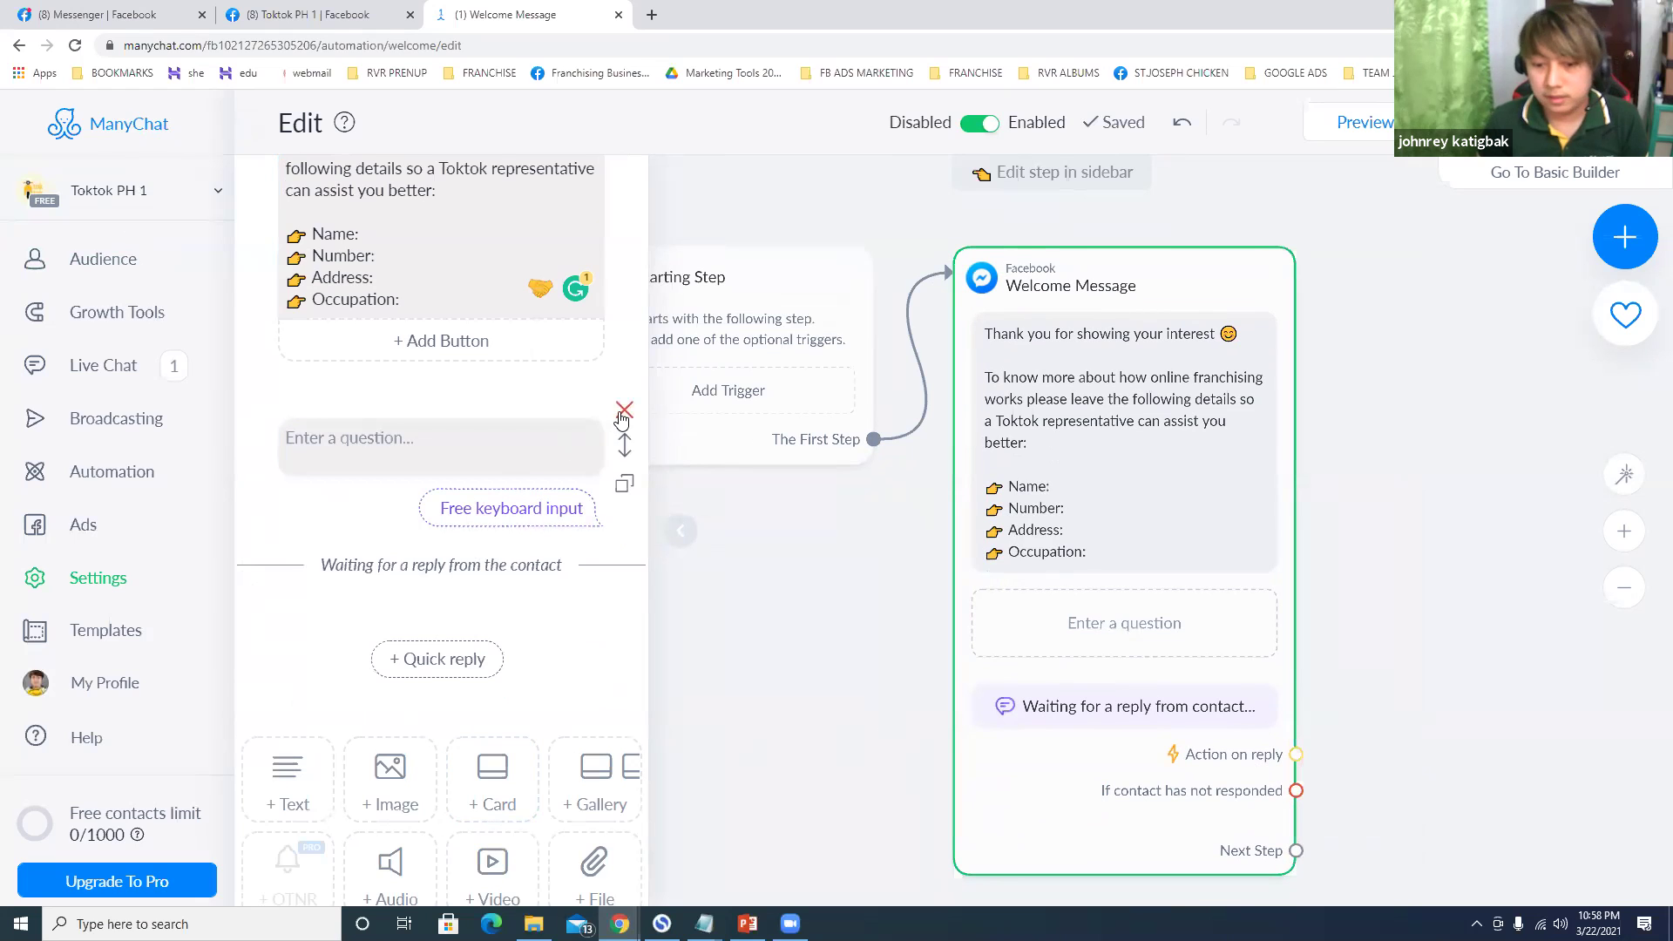
{"action": "left_click", "coordinate": [621, 415]}
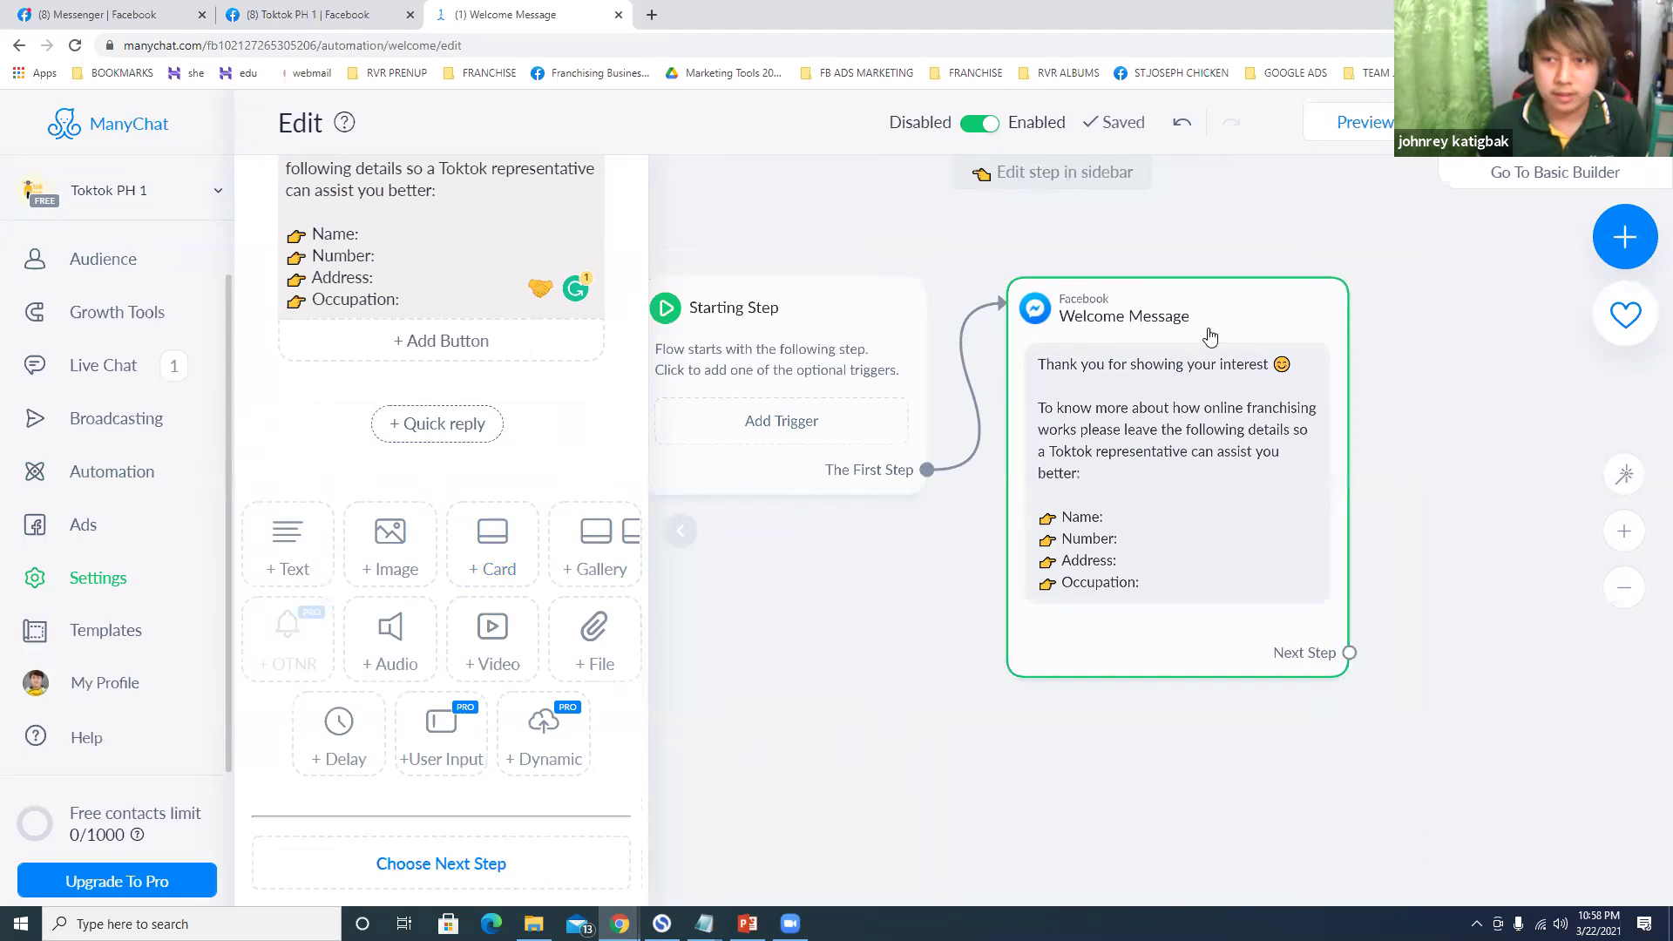
{"action": "left_click", "coordinate": [143, 483]}
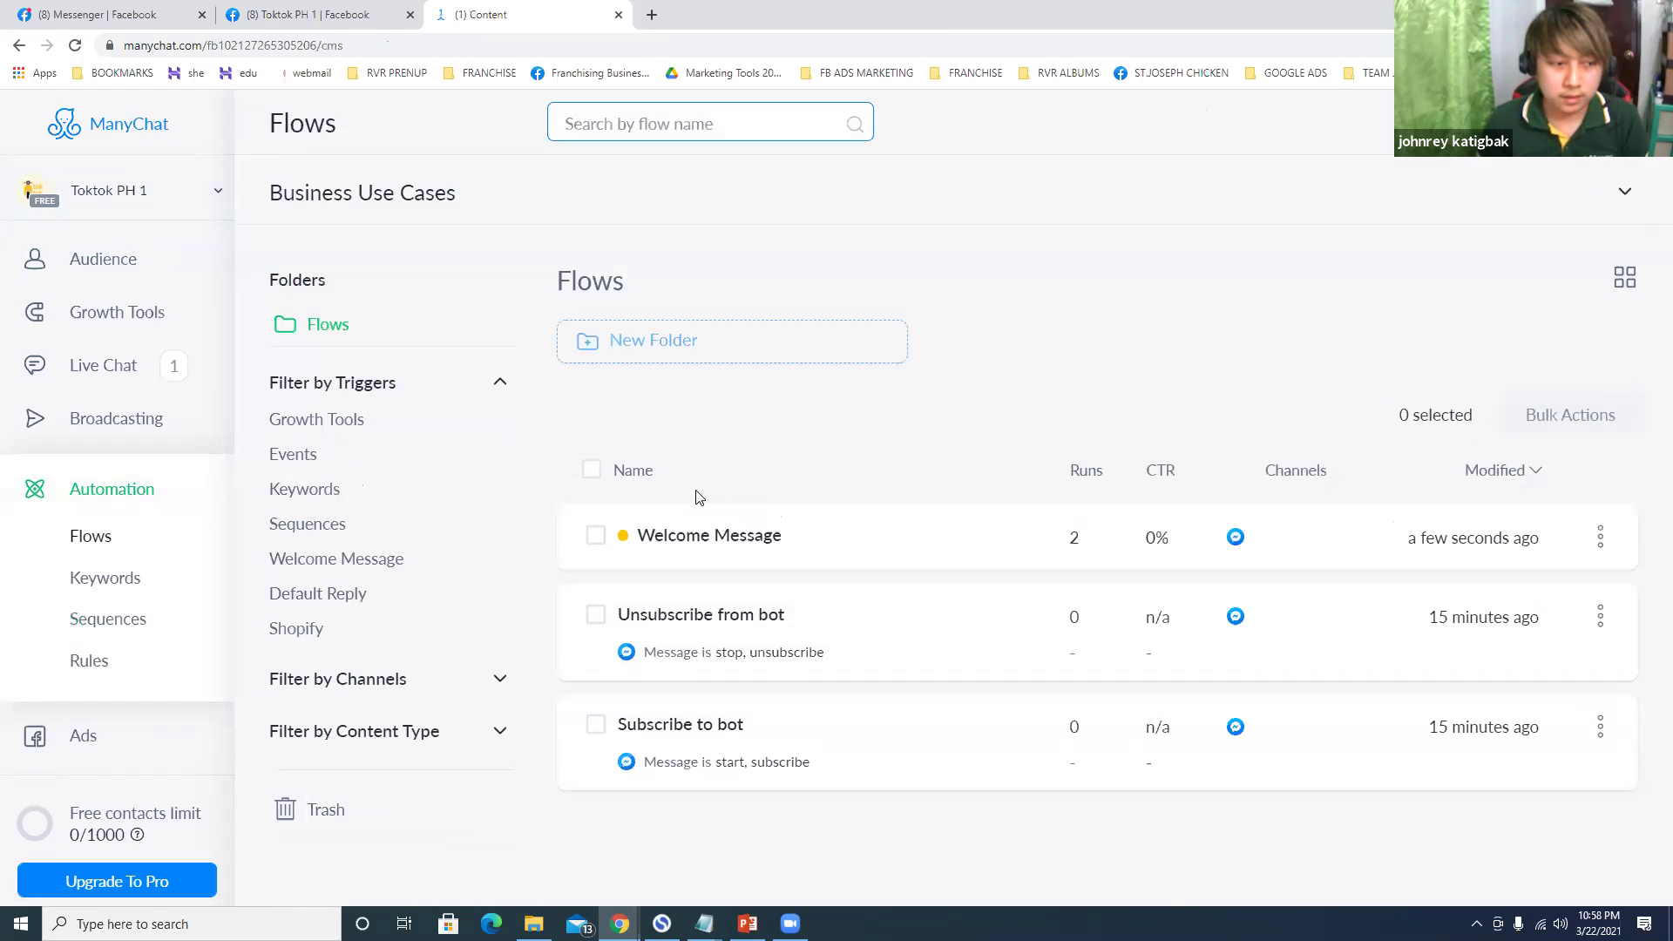
- Go to Keywords, zoom the page in, and add a New Keyword rule
{"action": "left_click", "coordinate": [117, 590]}
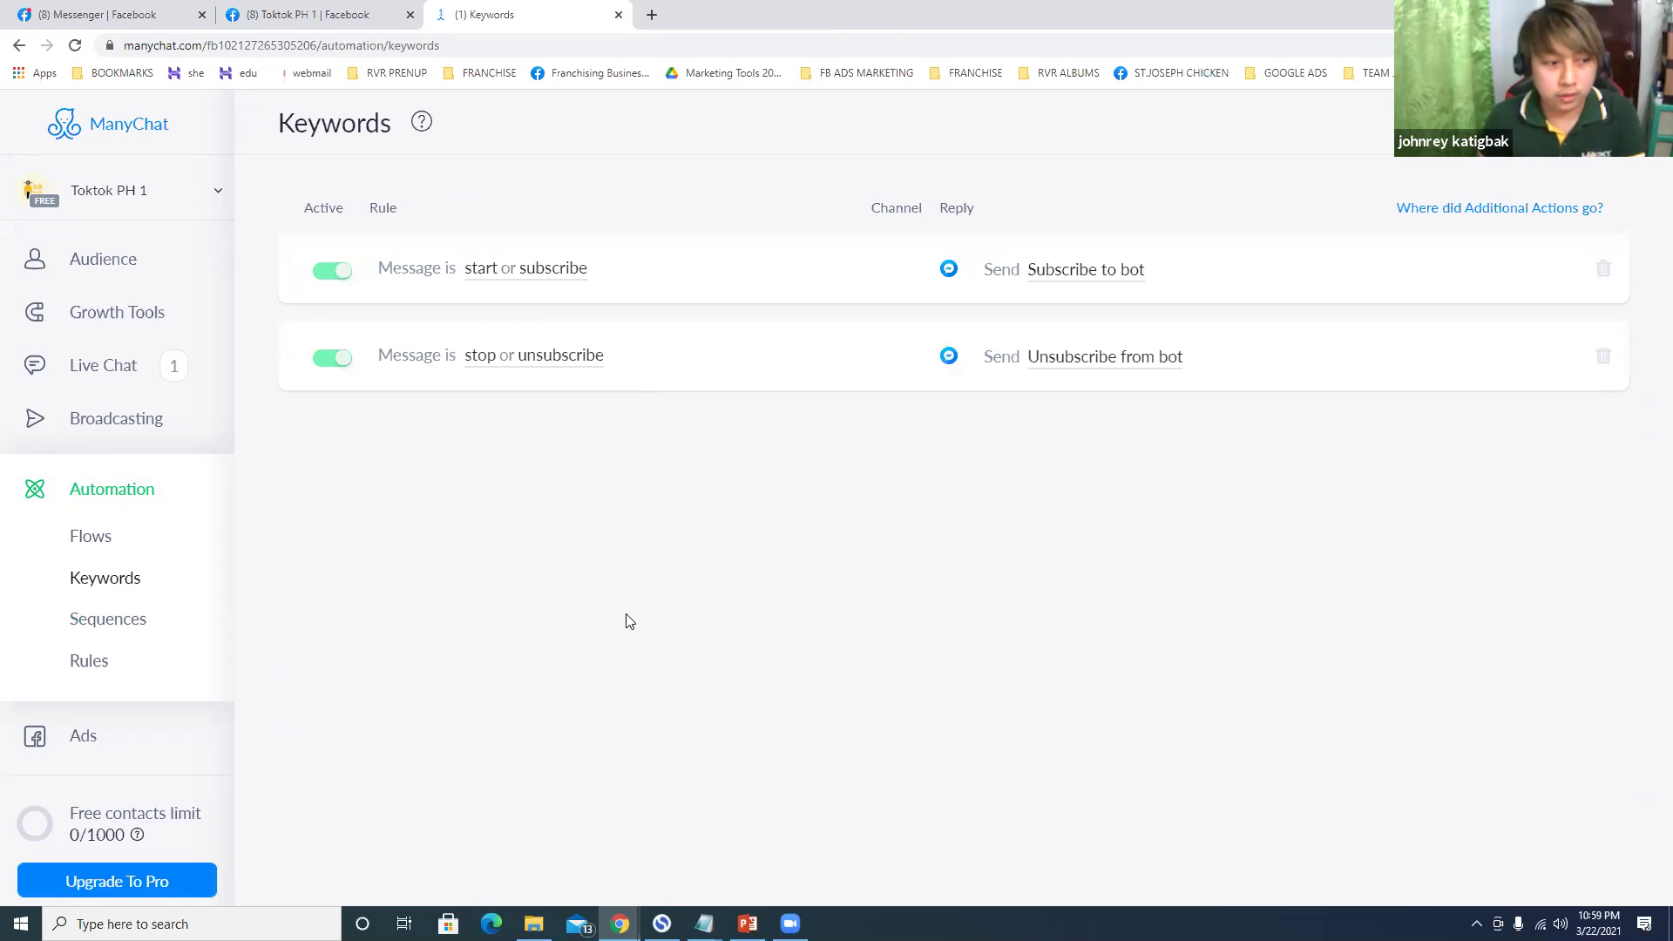
{"action": "key", "text": "ctrl+plus"}
{"action": "key", "text": "ctrl+plus"}
{"action": "scroll", "coordinate": [158, 562], "scroll_direction": "down", "scroll_amount": 3}
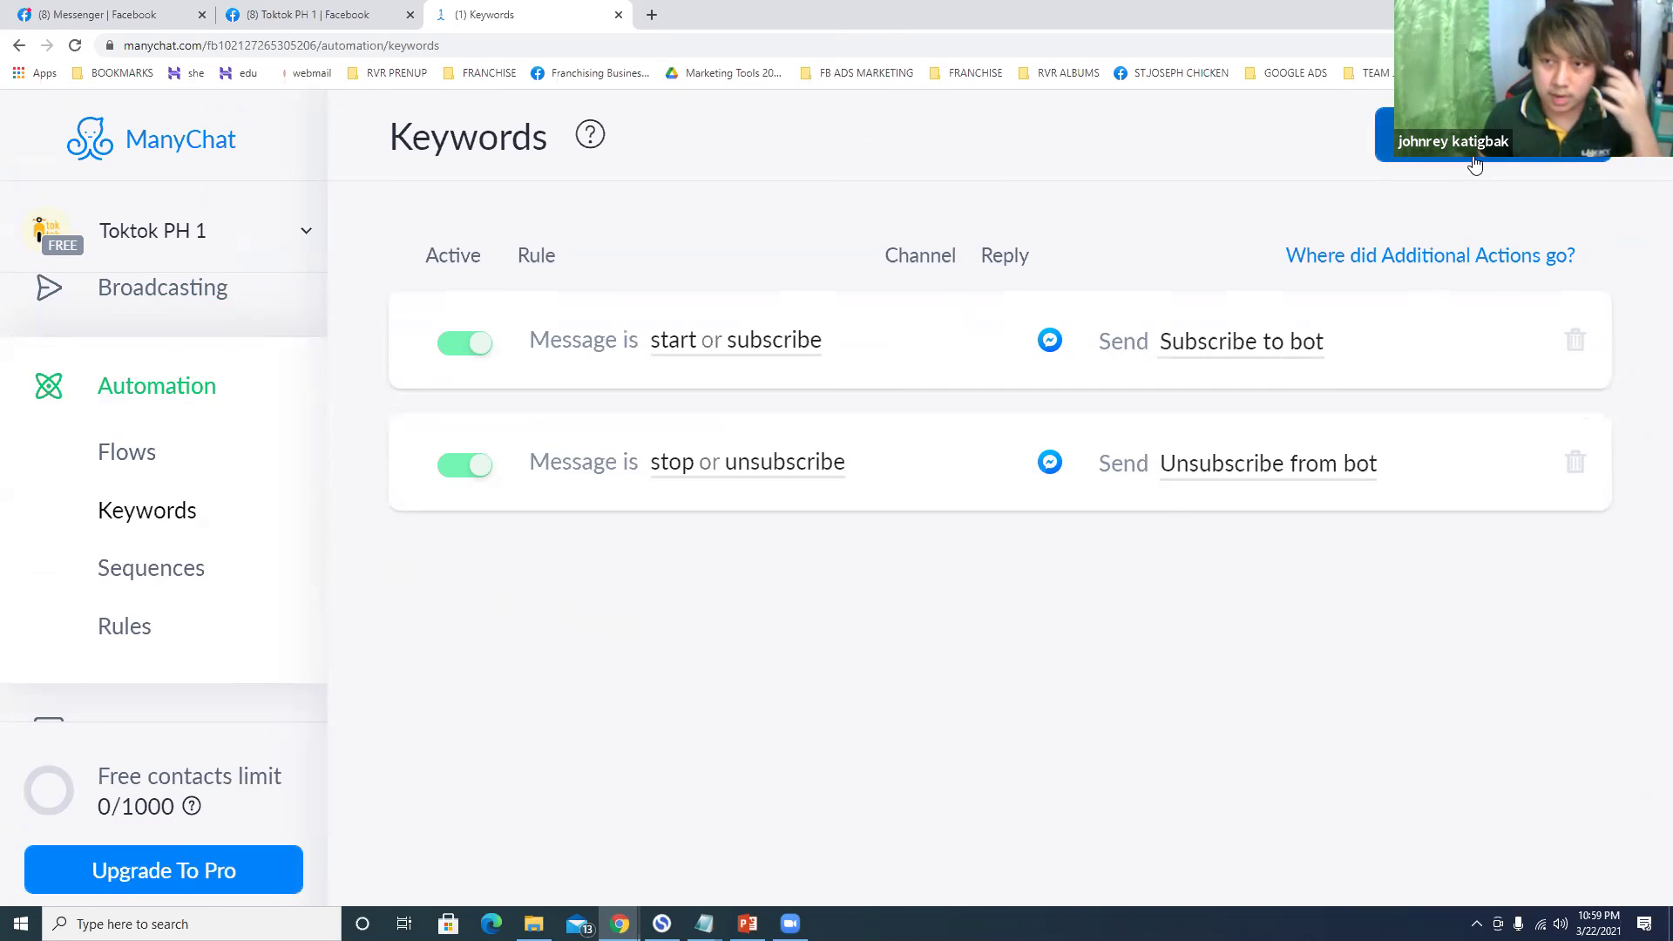
{"action": "left_click", "coordinate": [1492, 135]}
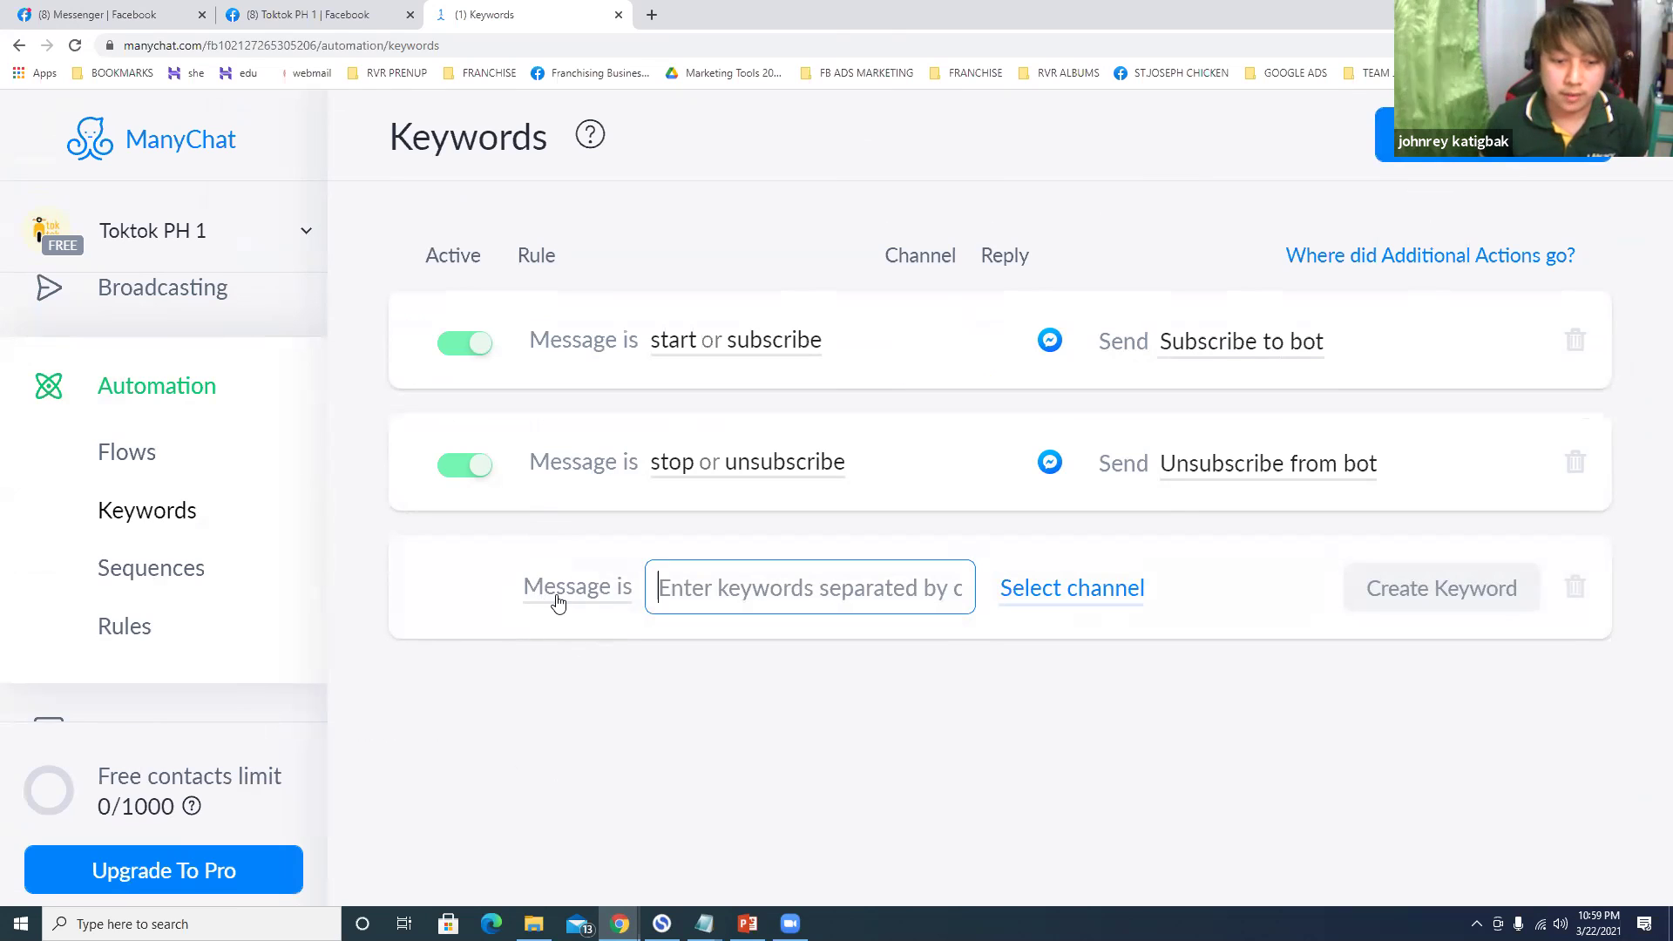
- Enter 'How much' as the new rule's keyword and show its Message is condition options
{"action": "left_click", "coordinate": [562, 593]}
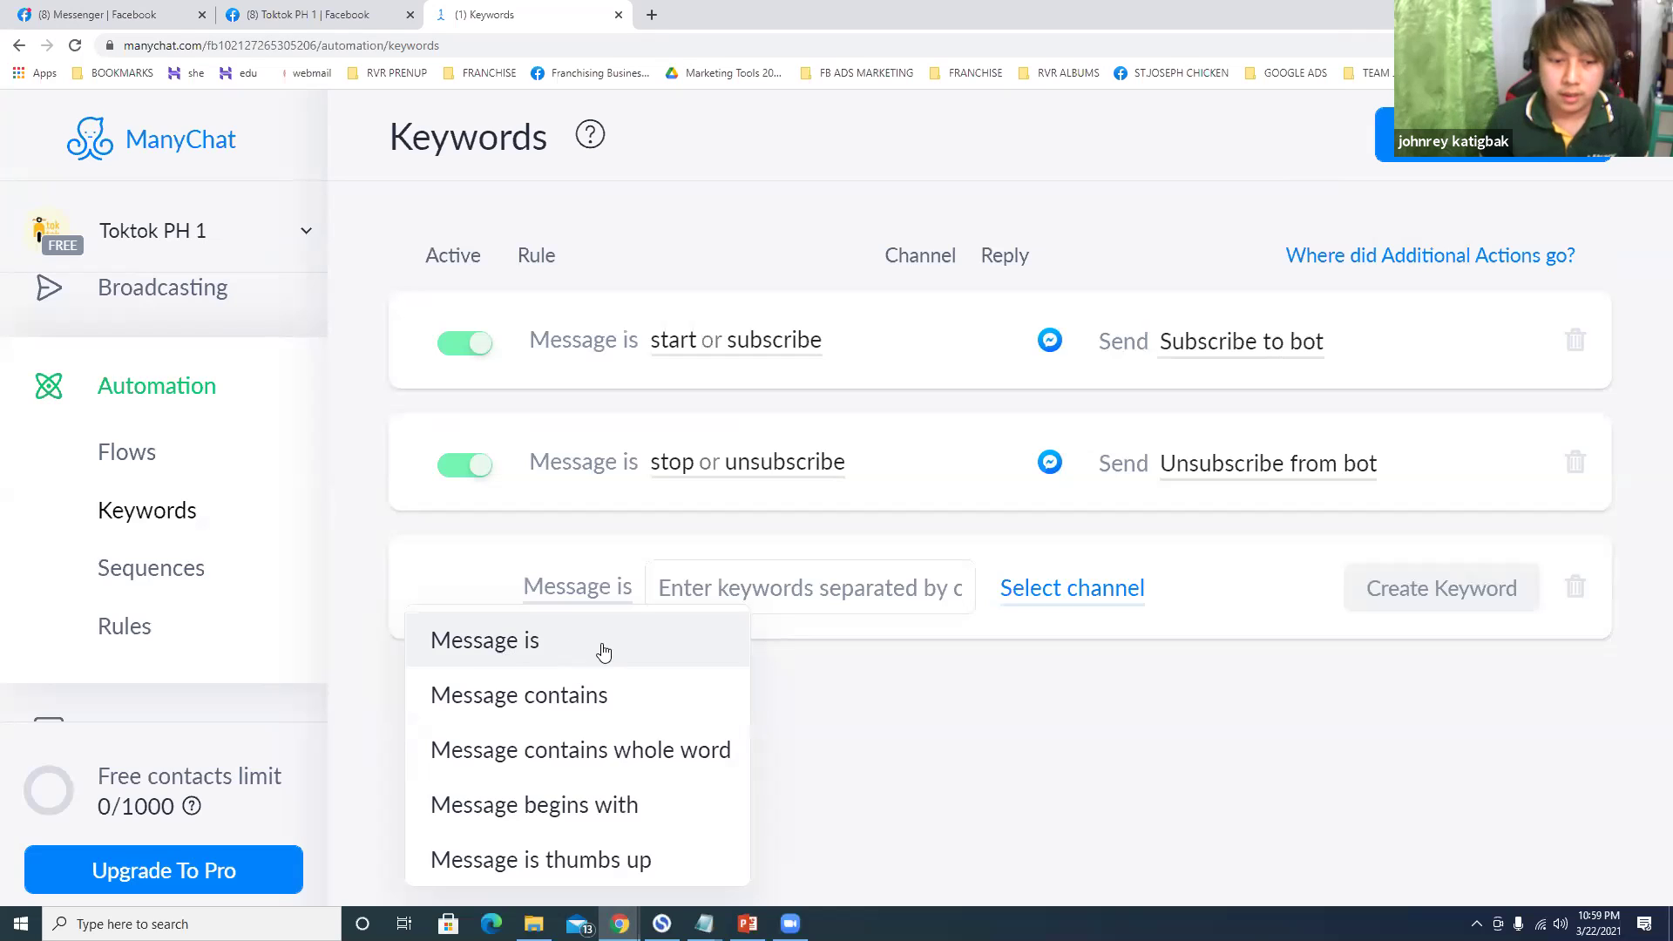
{"action": "left_click", "coordinate": [762, 586]}
{"action": "type", "text": "How much?"}
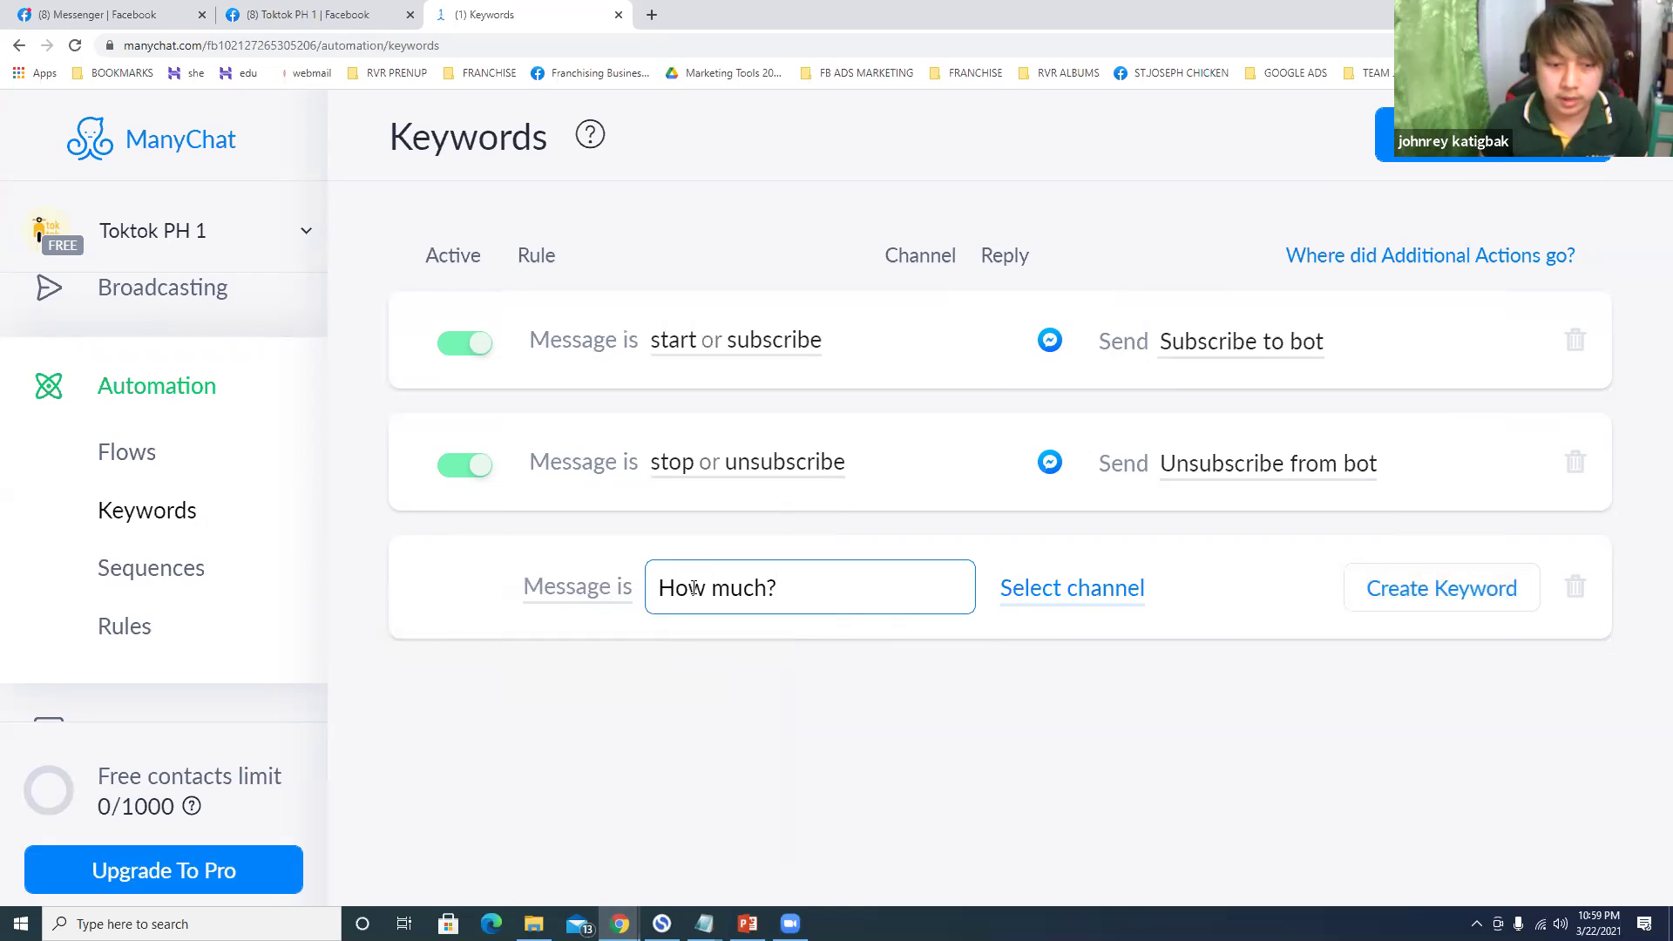
{"action": "left_click", "coordinate": [600, 600]}
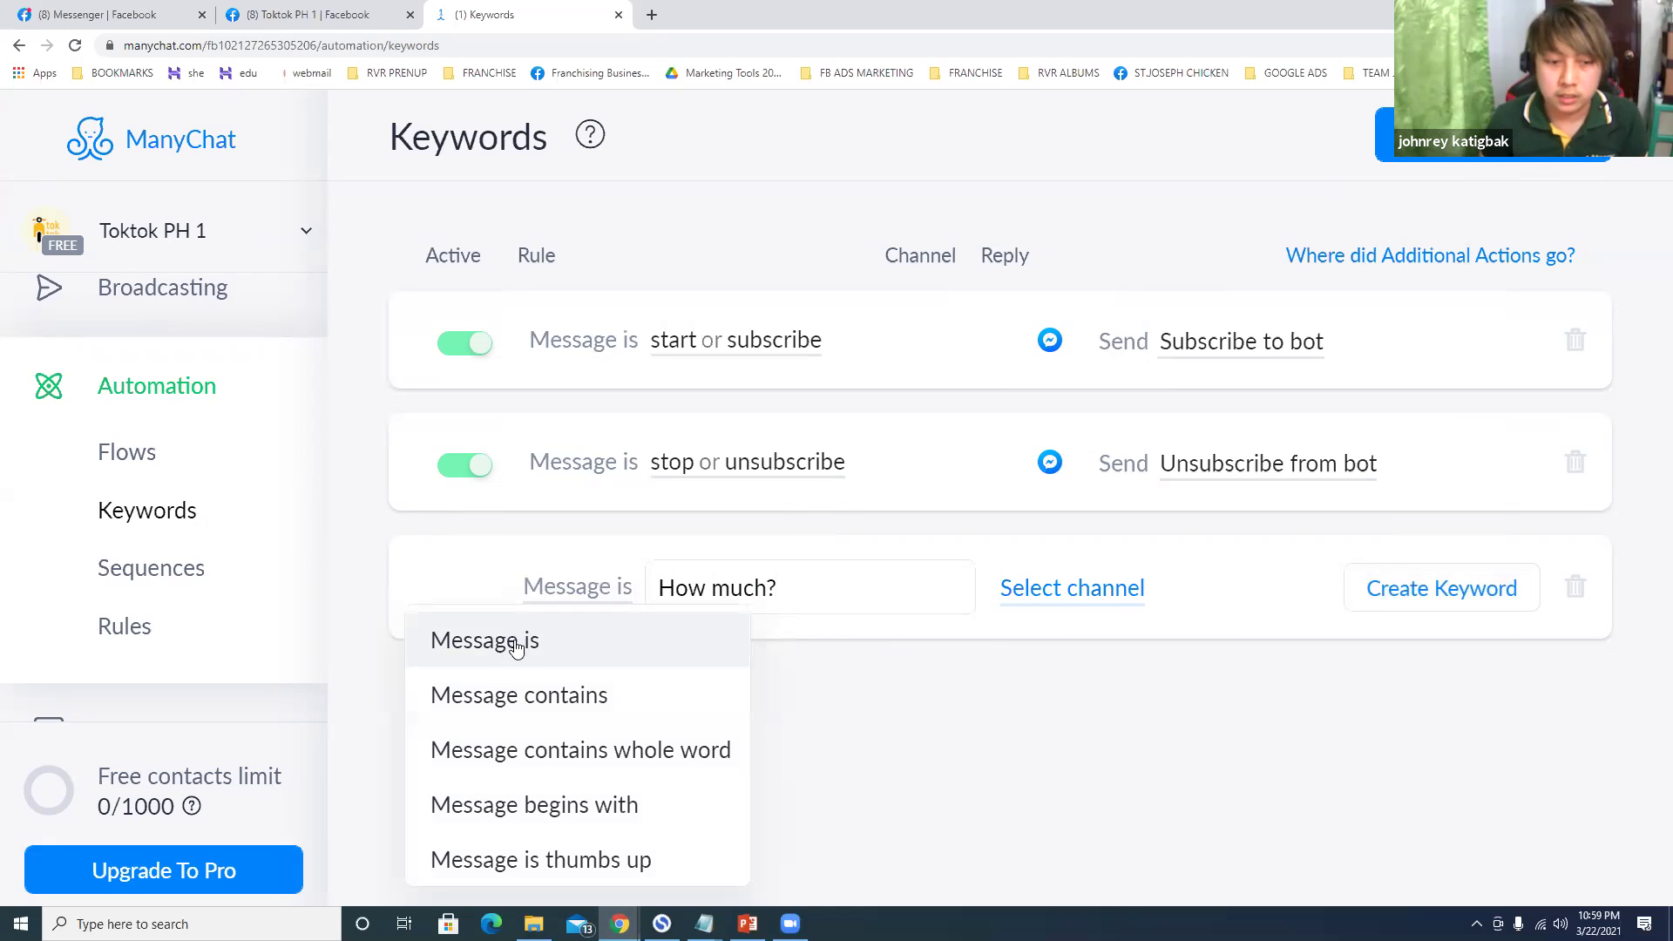
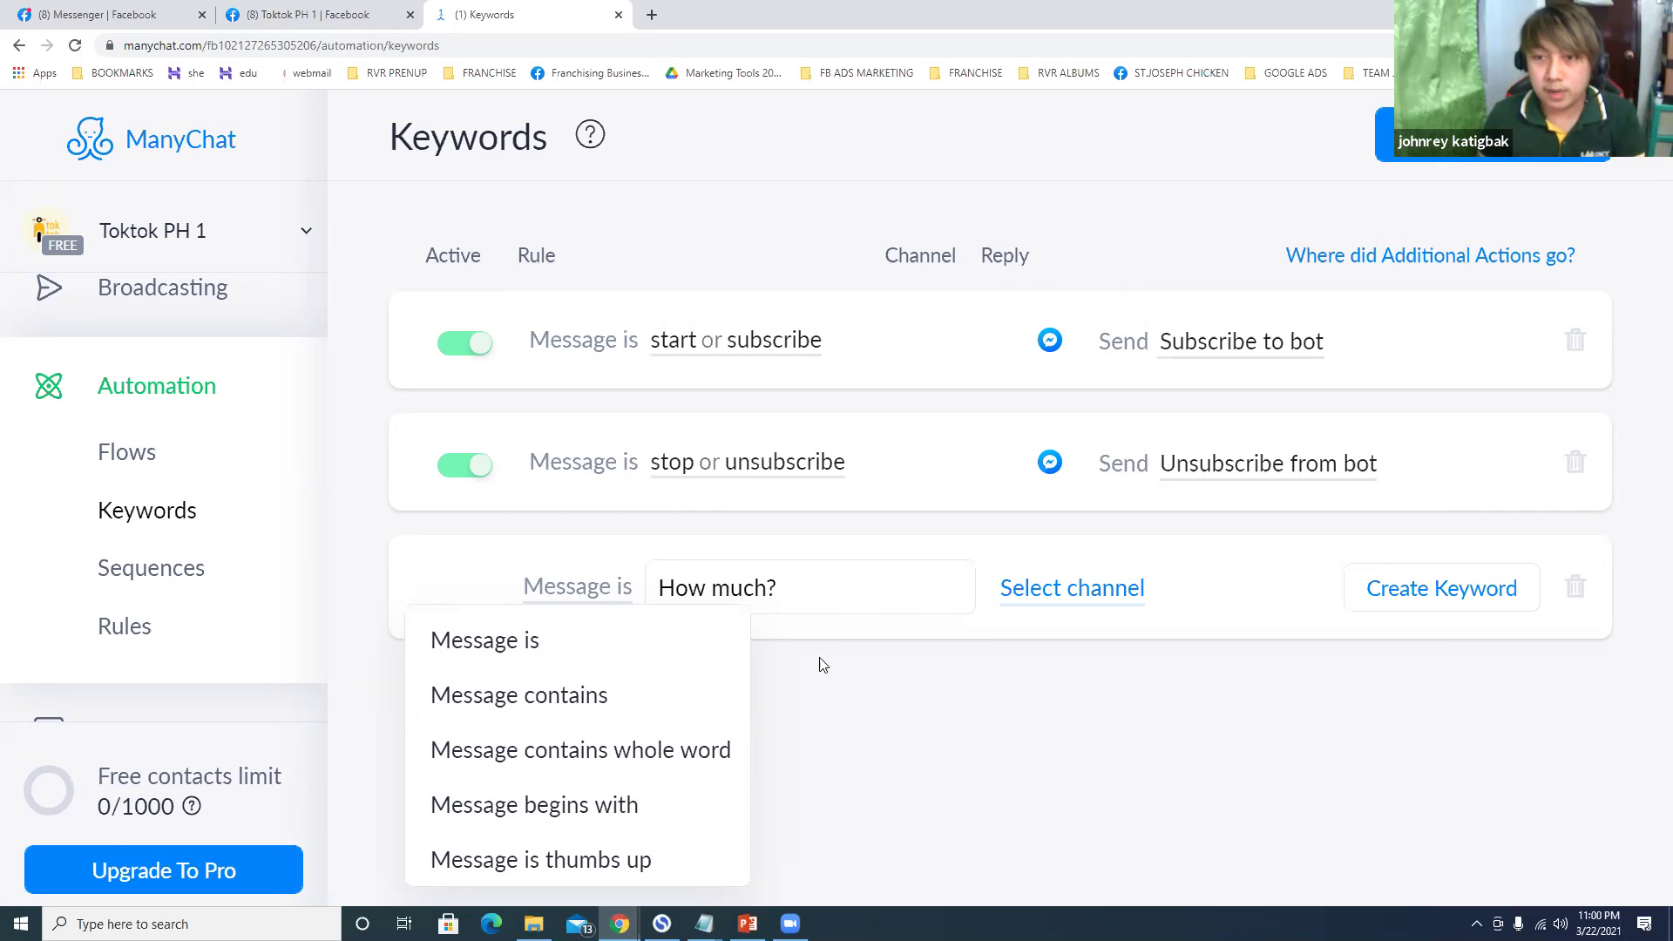
- Save a 'Message is' keyword rule triggered by 'How much?' for Toktok PH 1
{"action": "left_click", "coordinate": [876, 674]}
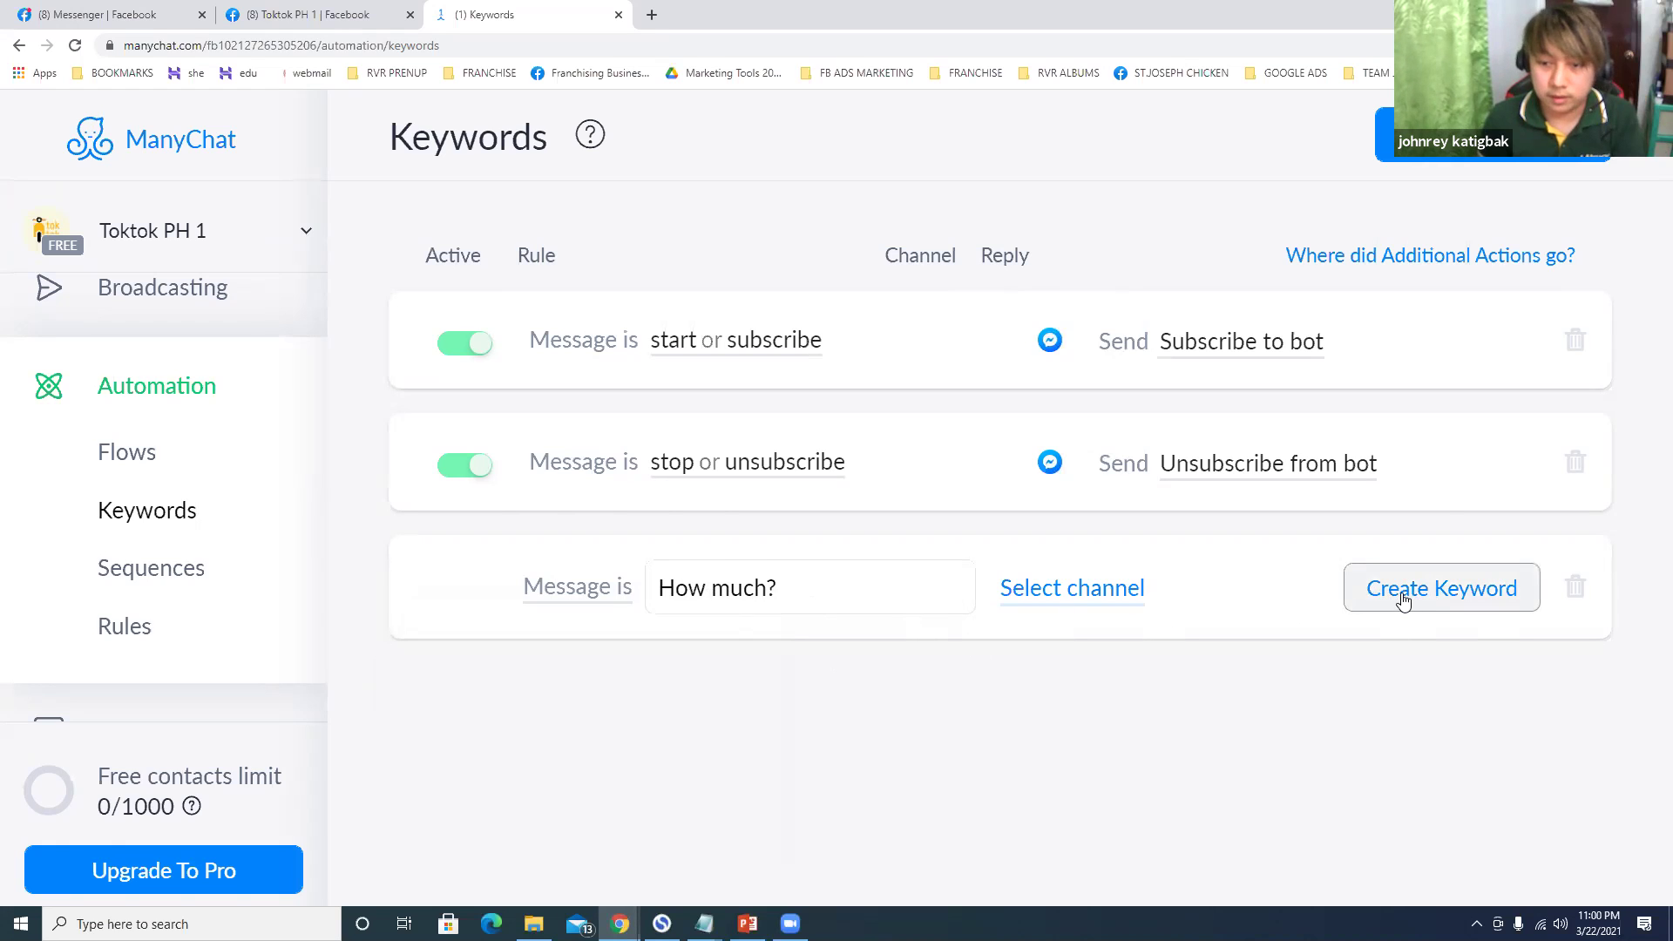
{"action": "left_click", "coordinate": [1403, 601]}
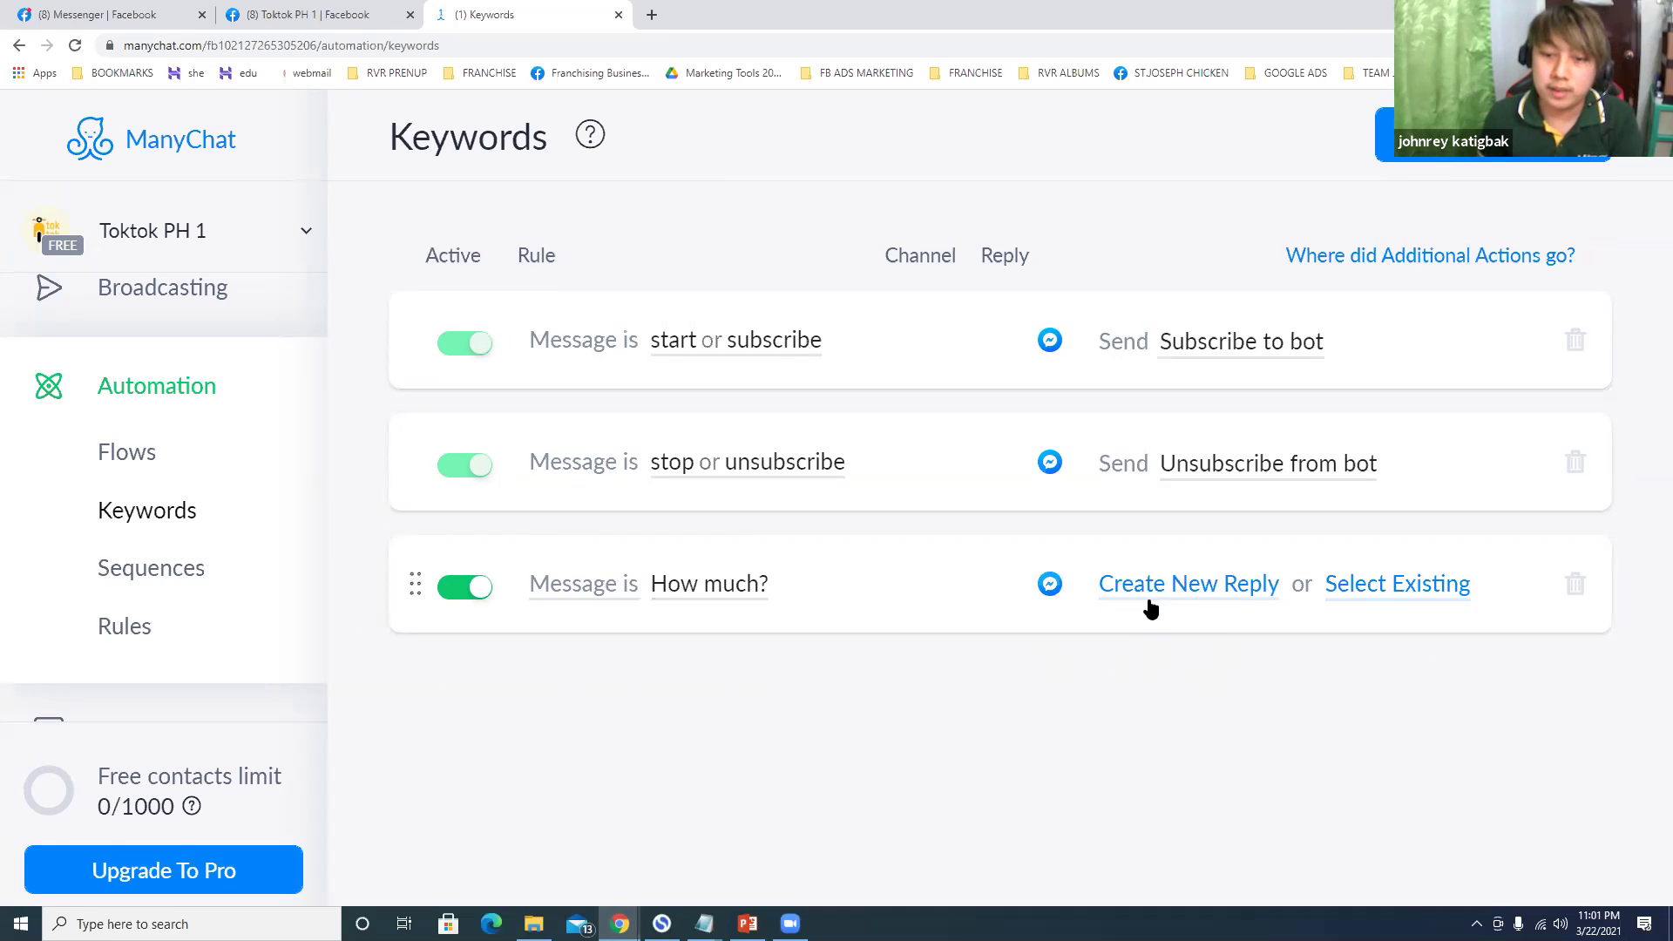
- Create a new reply for the How much? keyword and open its Send Message text editor
{"action": "left_click", "coordinate": [1183, 590]}
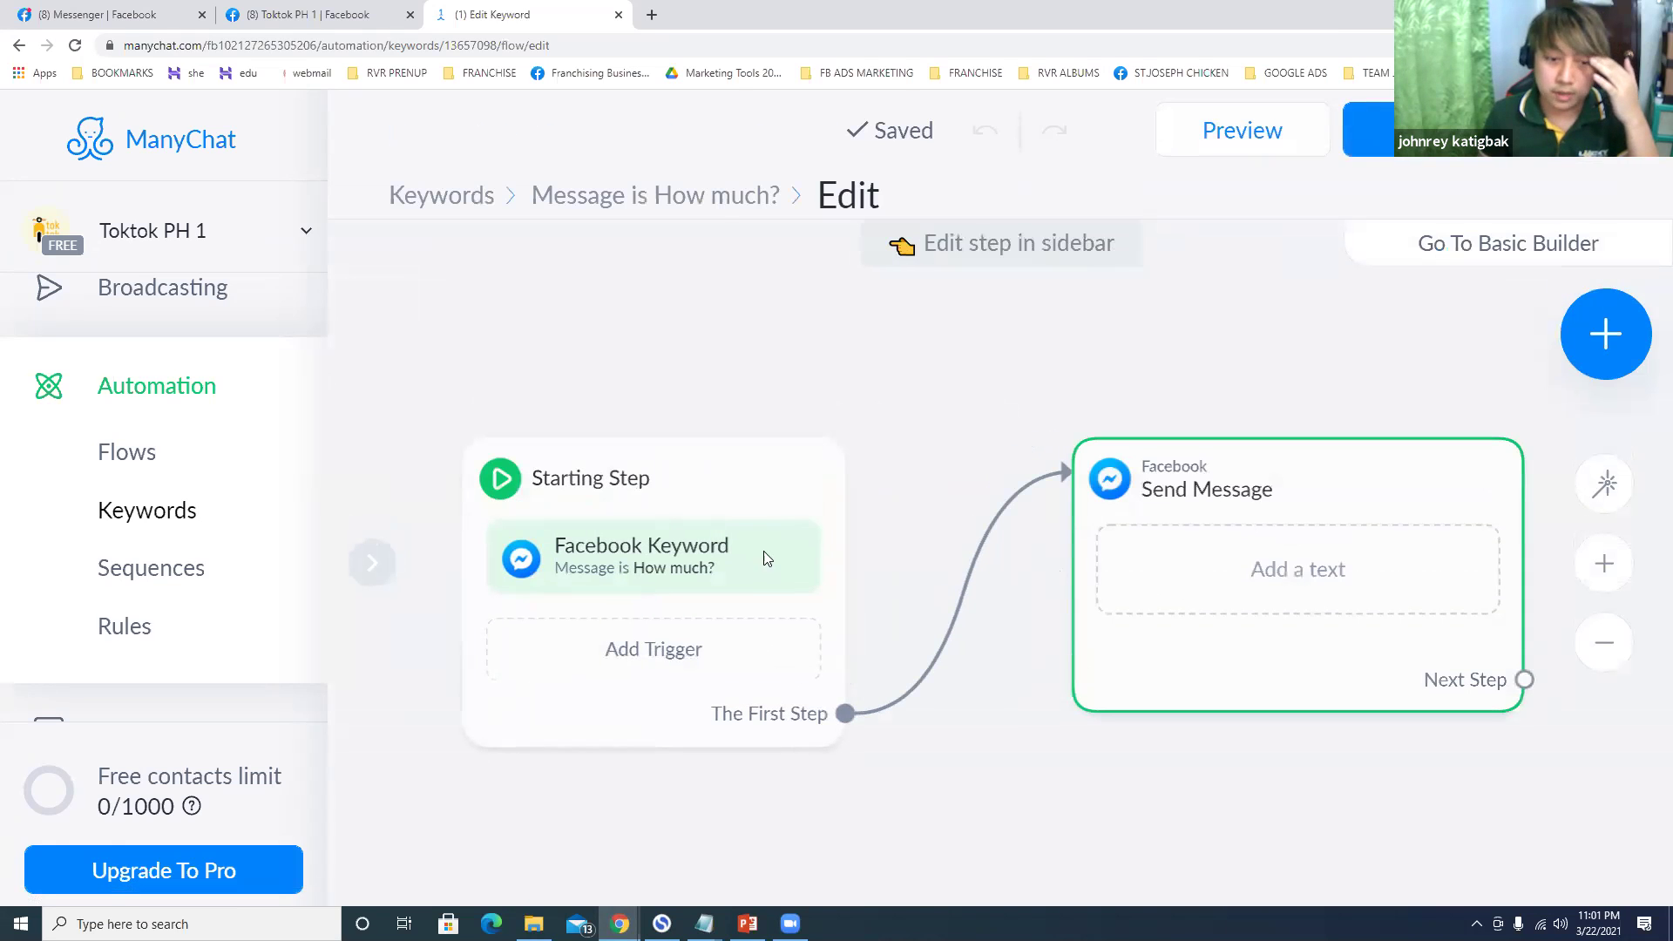
{"action": "mouse_move", "coordinate": [1249, 604]}
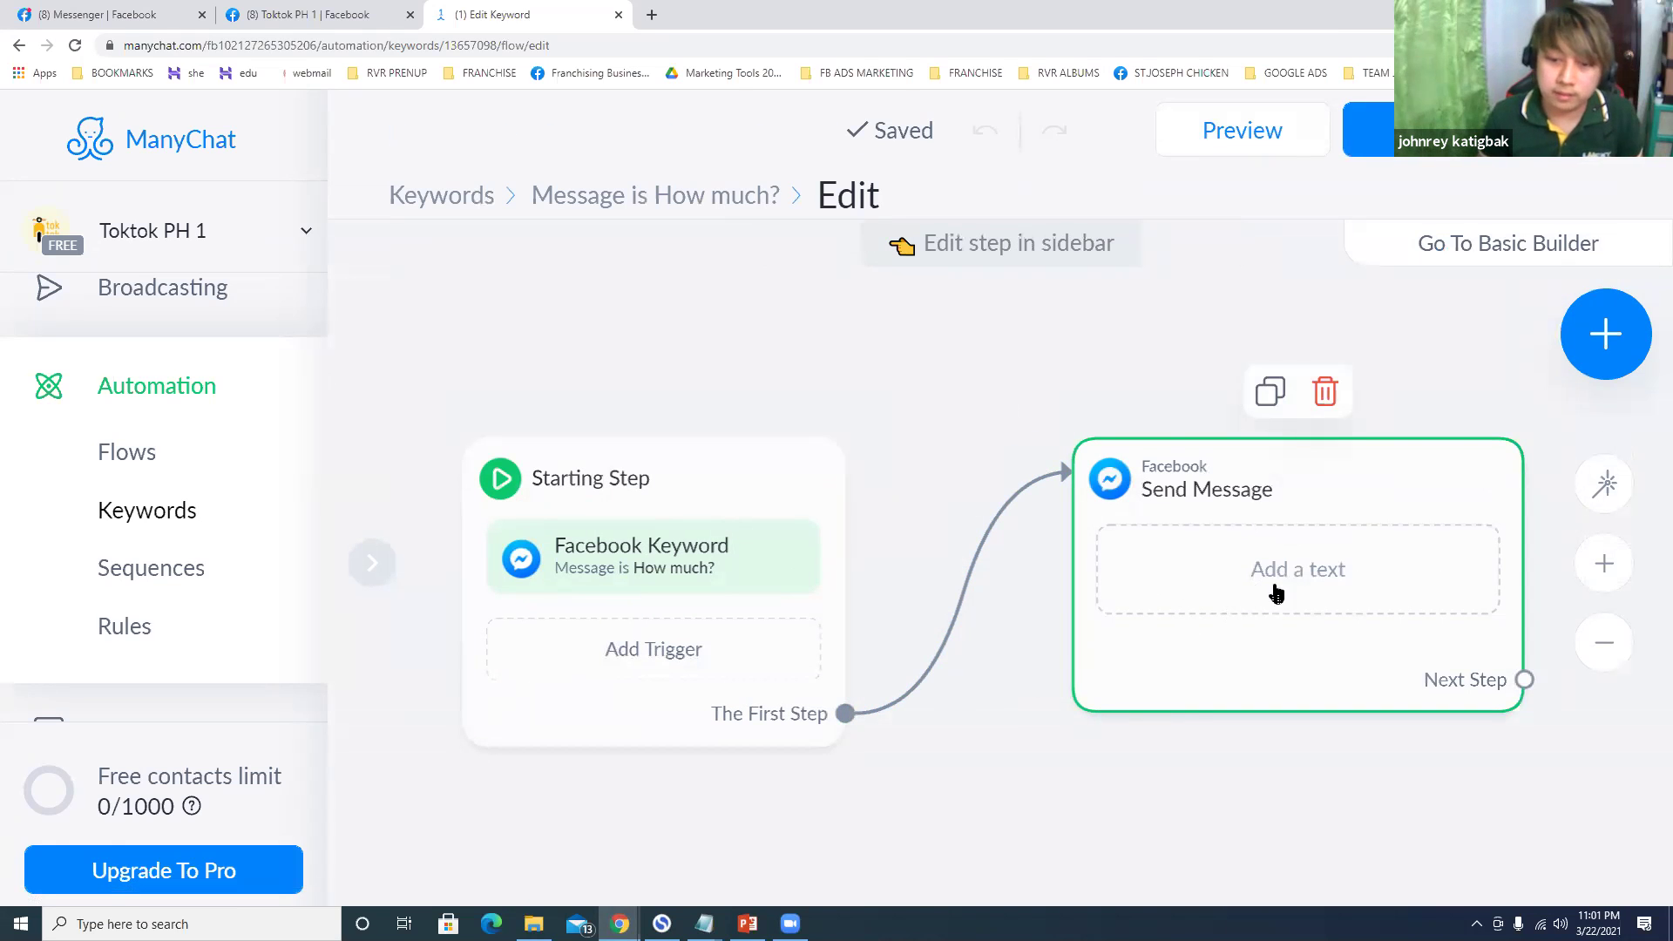
{"action": "left_click", "coordinate": [1318, 572]}
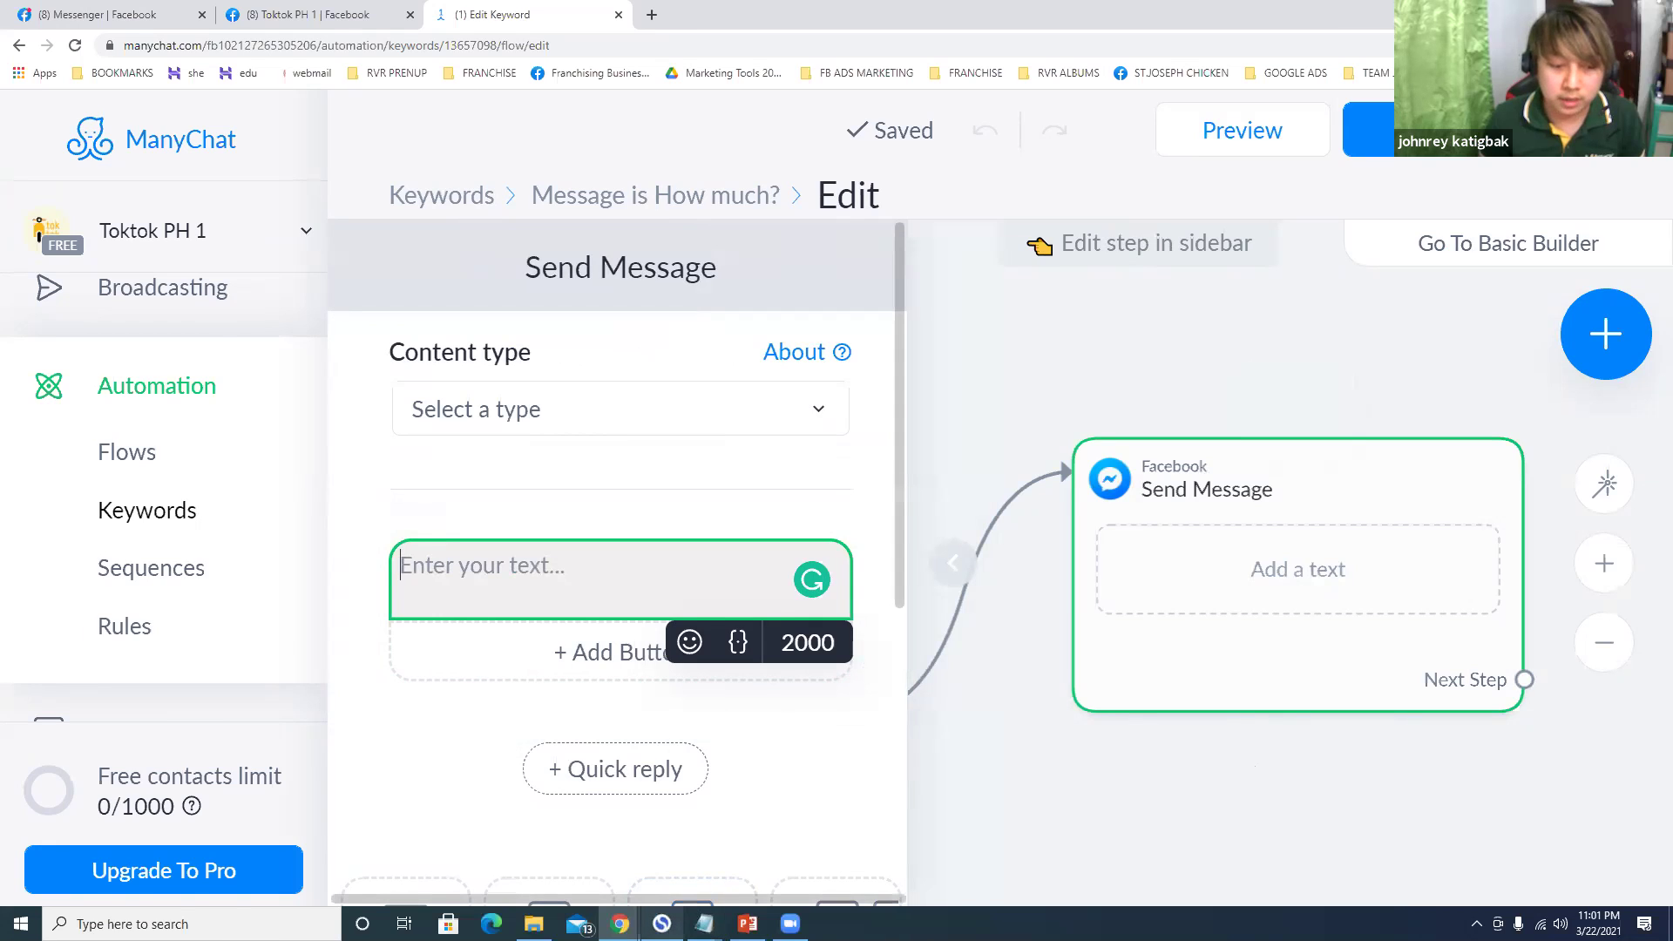
{"action": "mouse_move", "coordinate": [661, 923]}
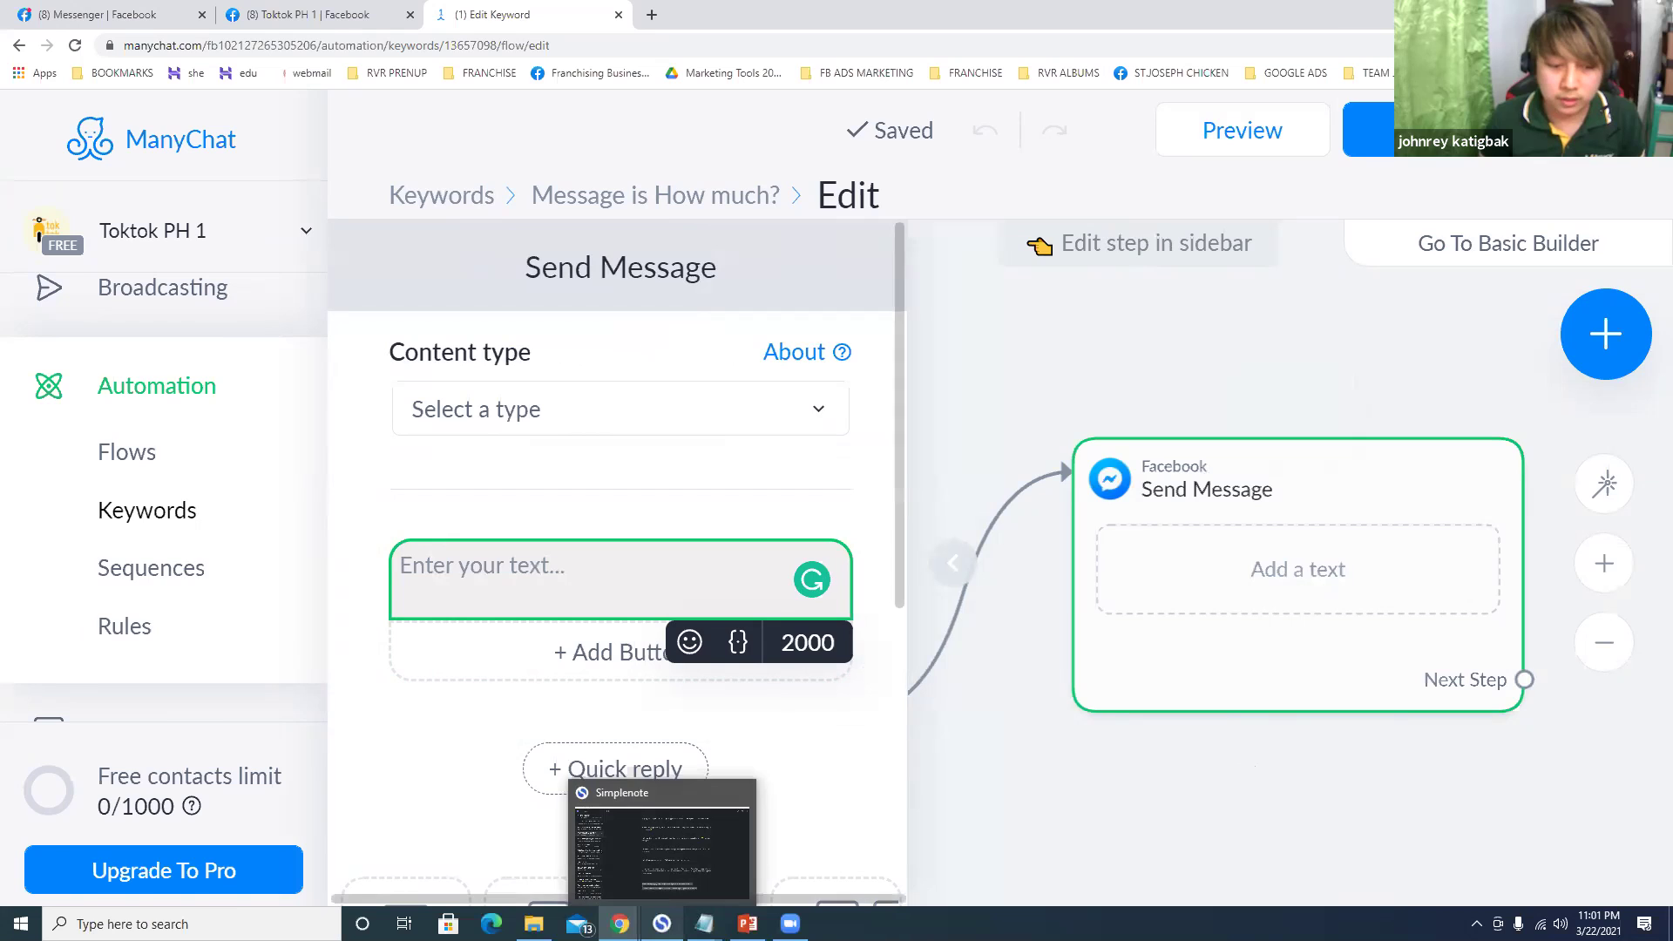
- Open the TOKTOK Q AND A note in Simplenote and select the 17,888 pricing answer under HOW MUCH
{"action": "left_click", "coordinate": [662, 861]}
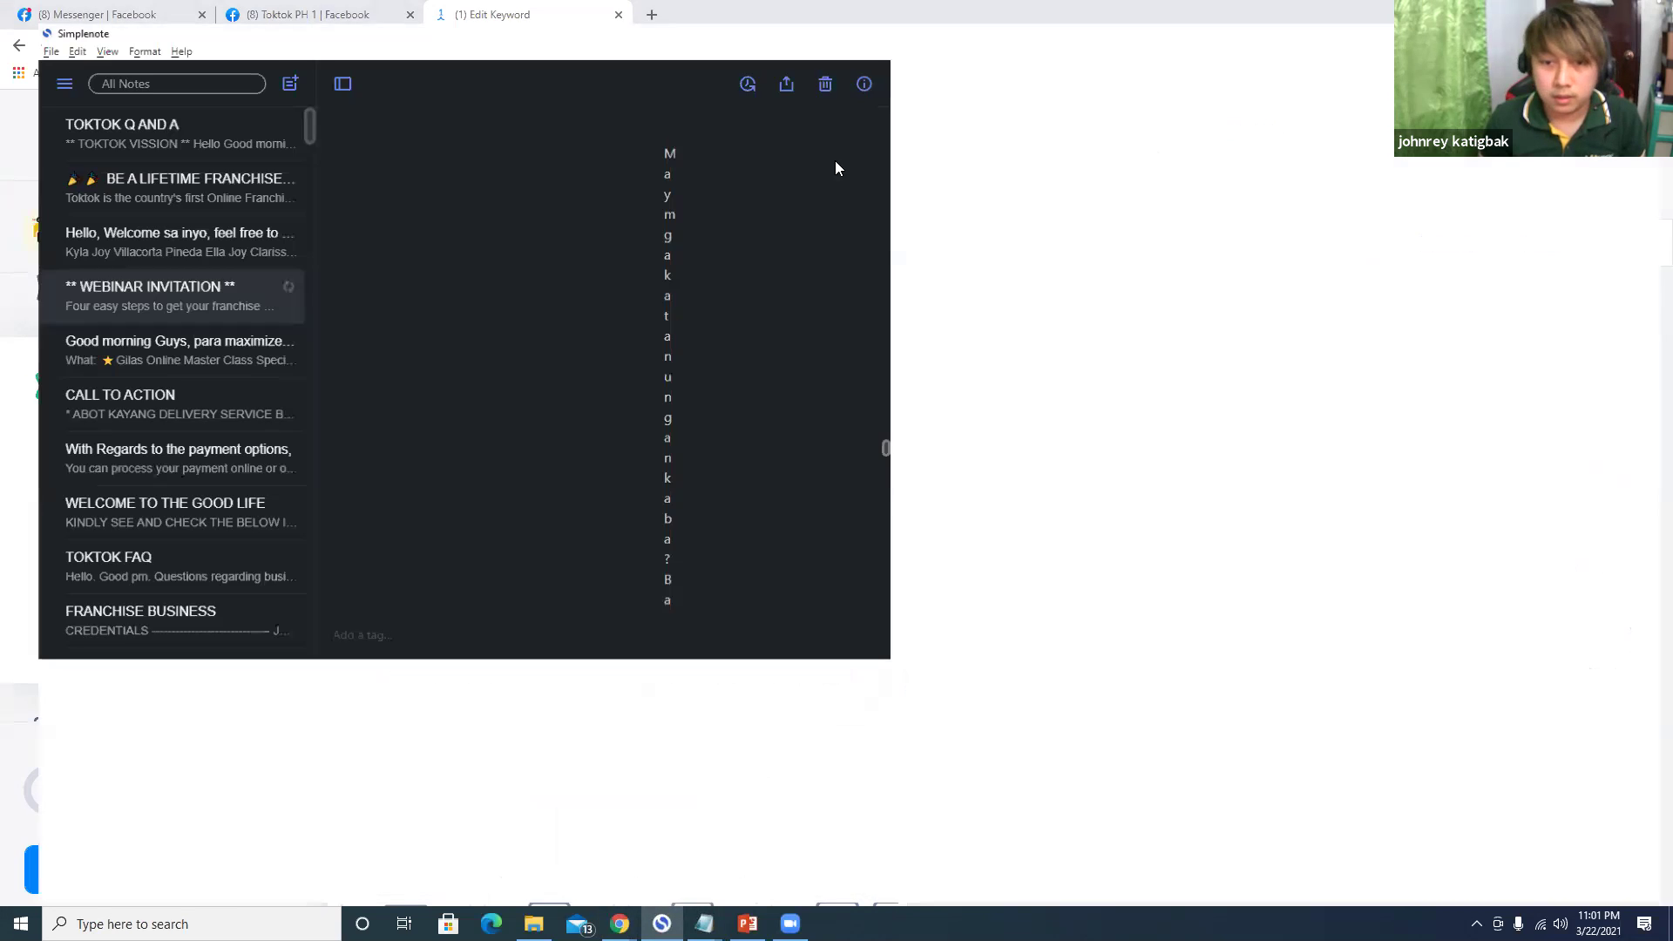
{"action": "scroll", "coordinate": [439, 316], "scroll_direction": "up", "scroll_amount": 8}
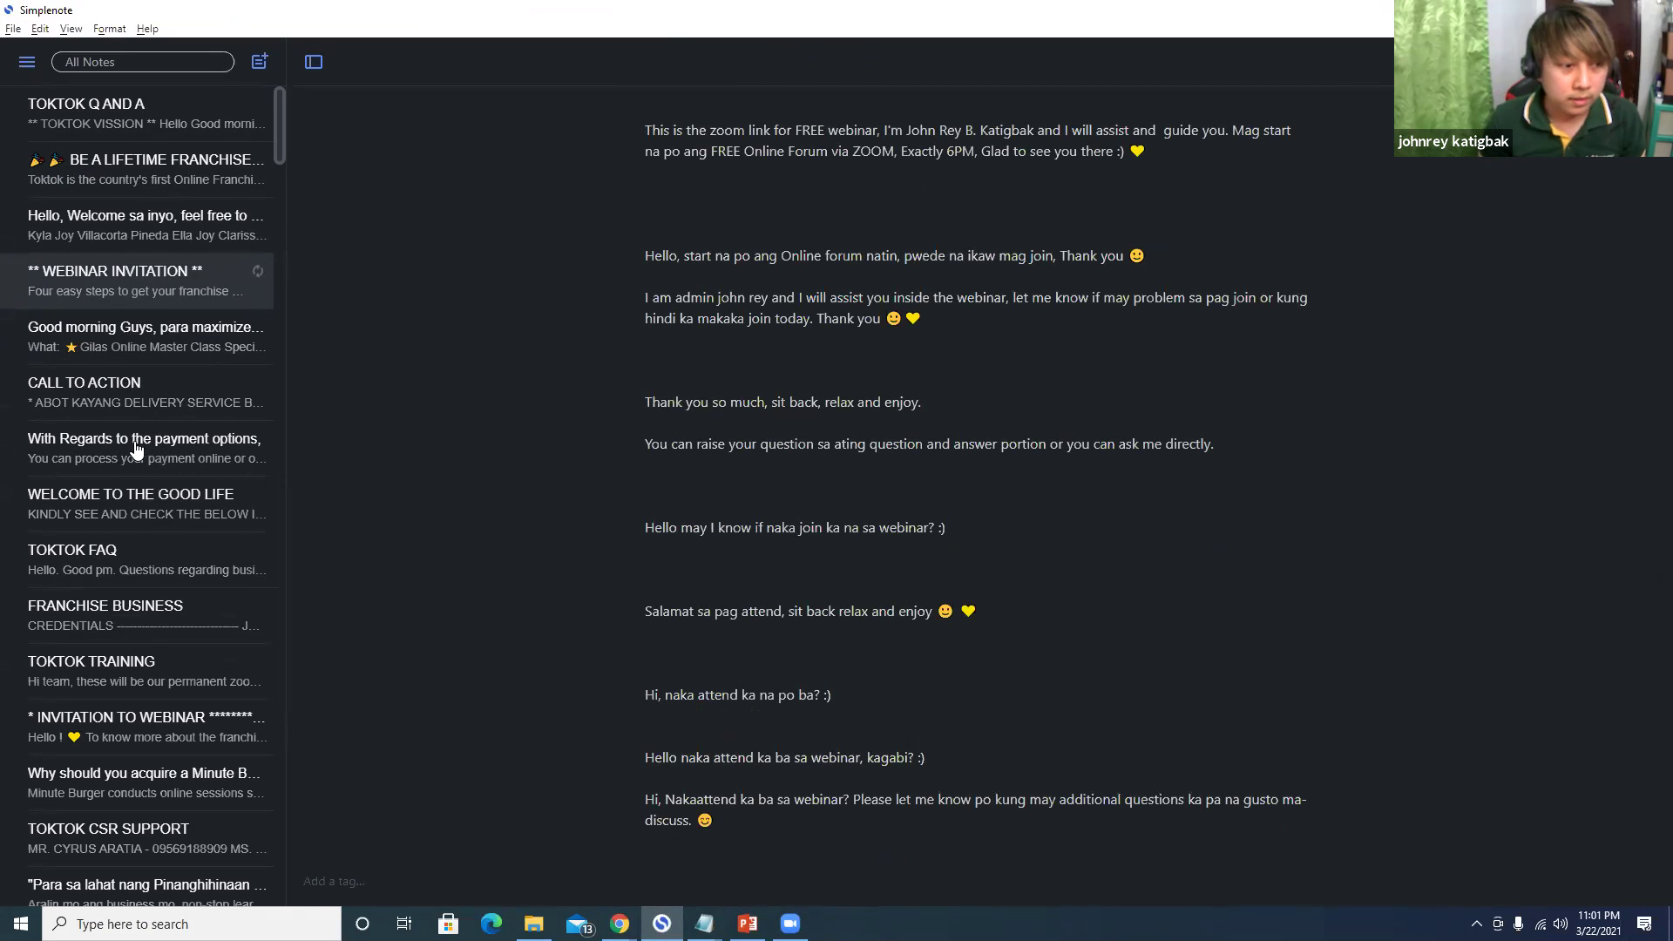
{"action": "left_click", "coordinate": [123, 399]}
{"action": "left_click", "coordinate": [170, 290]}
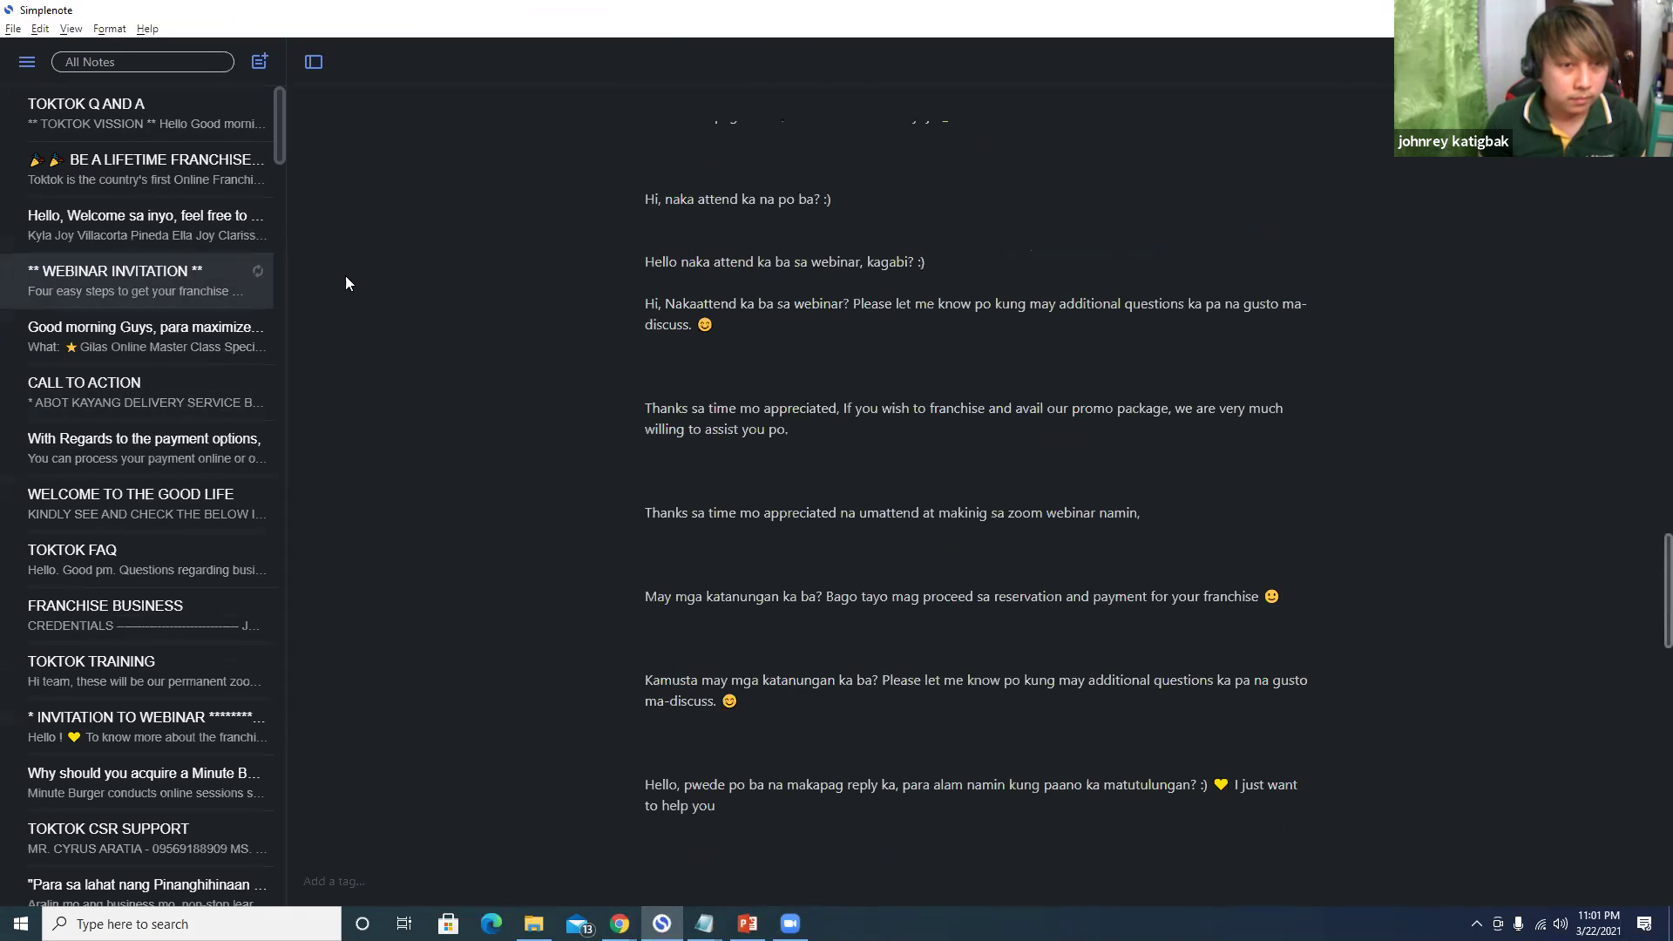
{"action": "scroll", "coordinate": [697, 371], "scroll_direction": "up", "scroll_amount": 4}
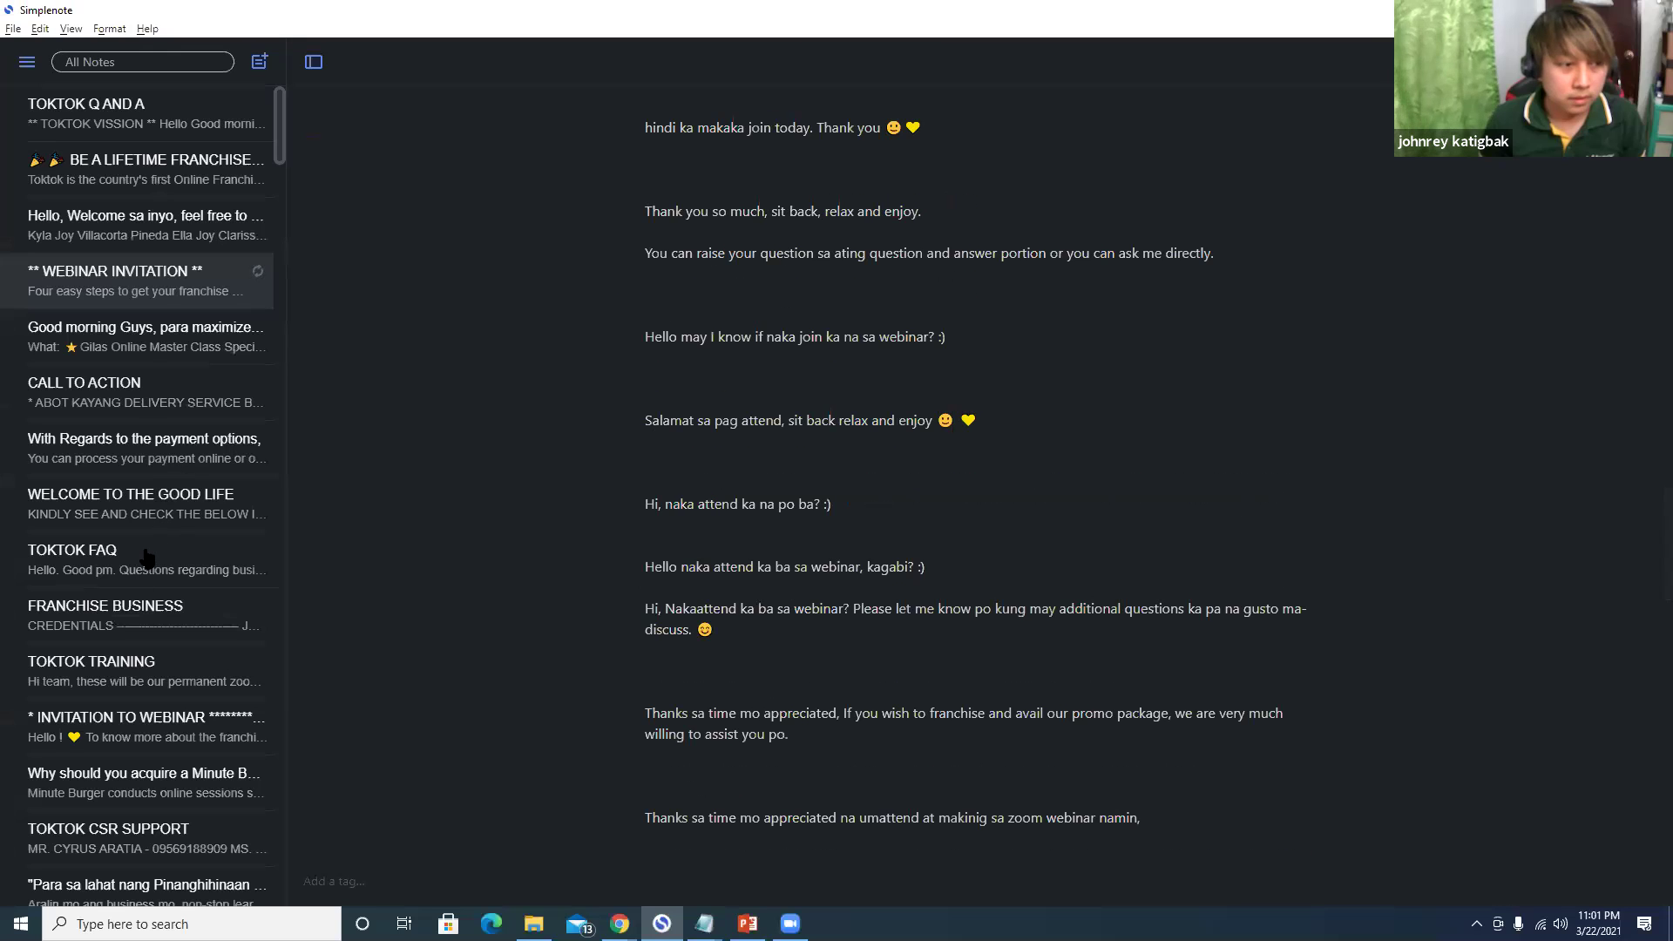
{"action": "left_click", "coordinate": [153, 126]}
{"action": "scroll", "coordinate": [810, 427], "scroll_direction": "down", "scroll_amount": 10}
{"action": "left_click", "coordinate": [821, 486]}
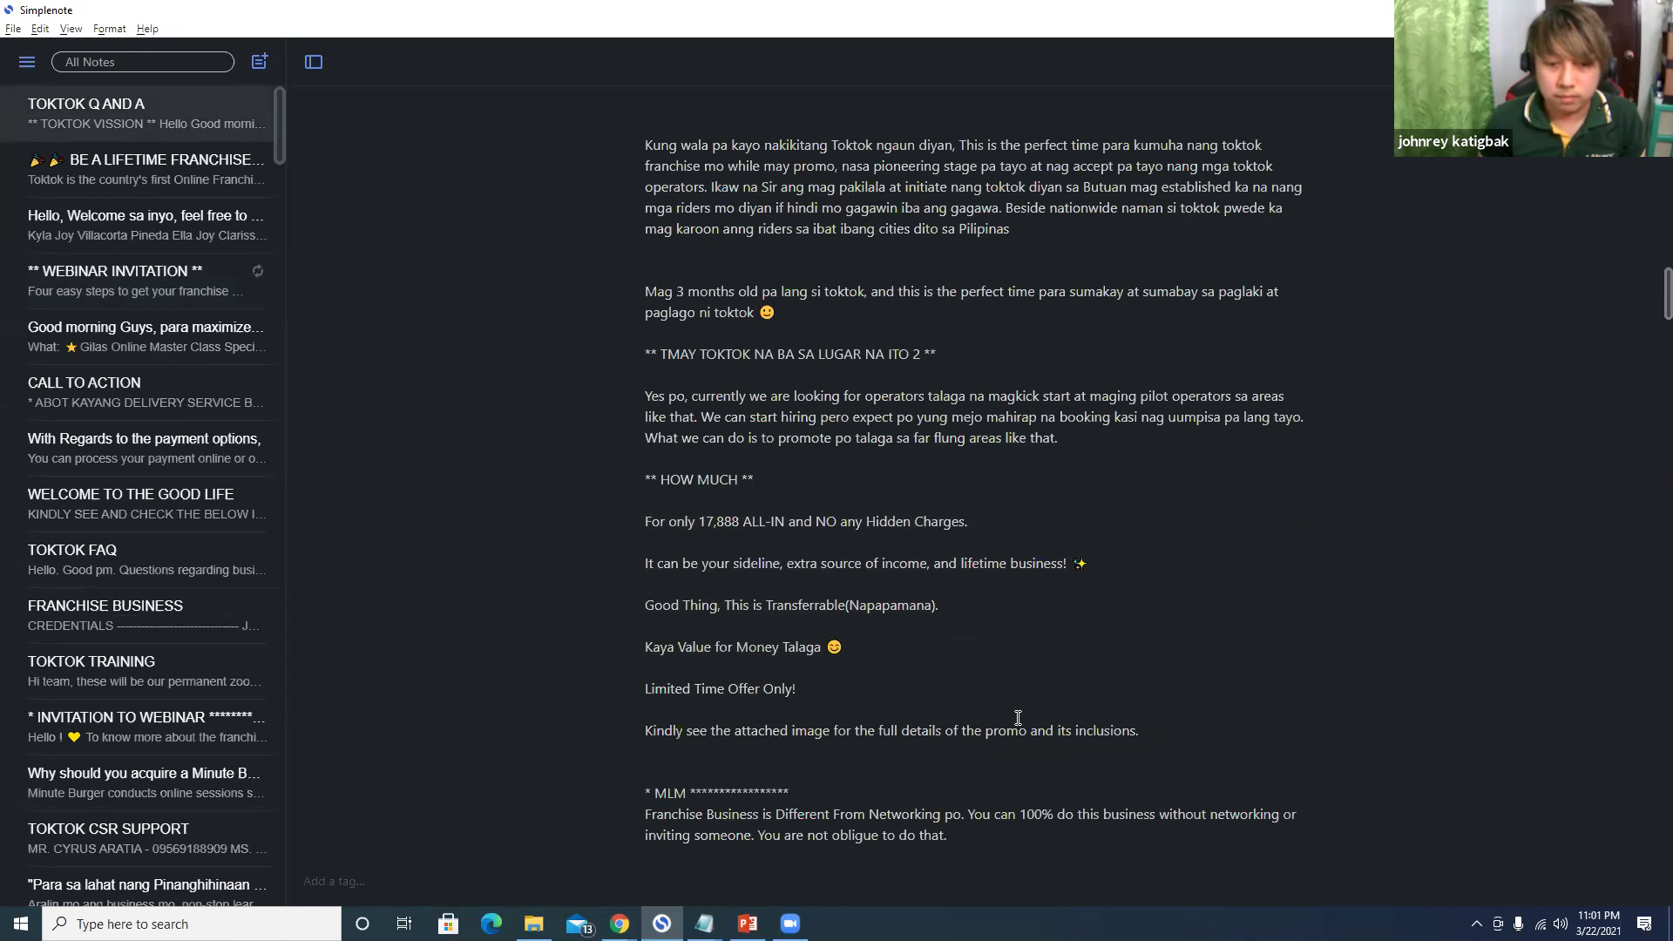
{"action": "left_click_drag", "start_coordinate": [645, 502], "coordinate": [1188, 724]}
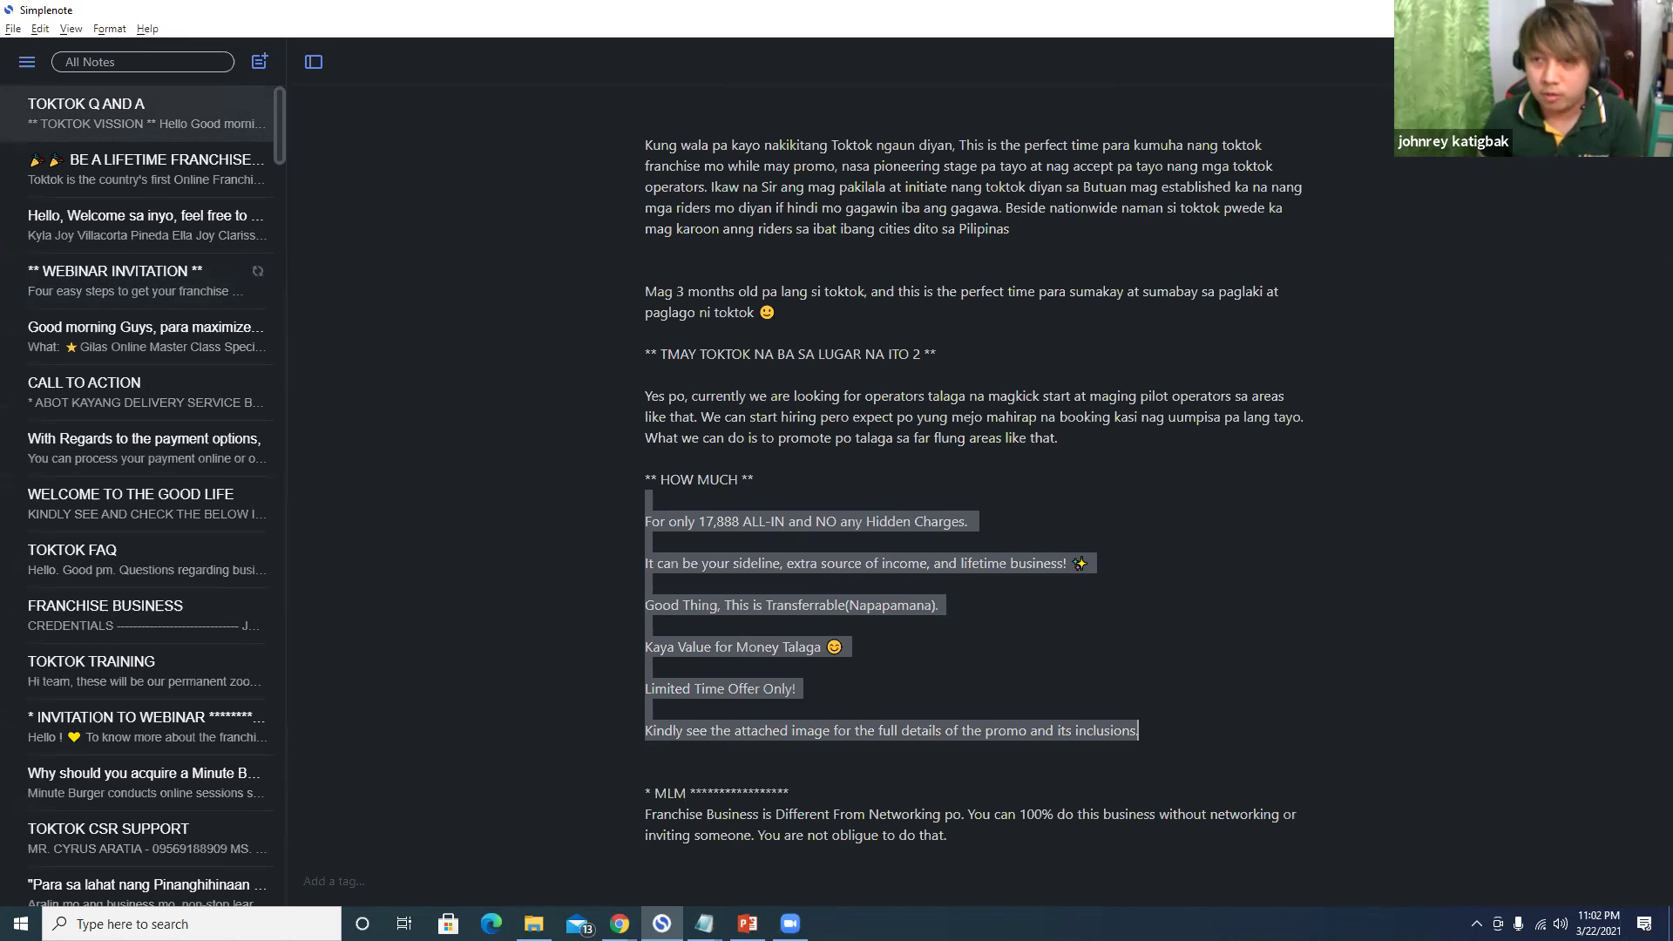
- Paste the copied 17,888 ALL-IN pricing text into the How much? Send Message block
{"action": "key", "text": "alt+Tab"}
{"action": "left_click", "coordinate": [579, 577]}
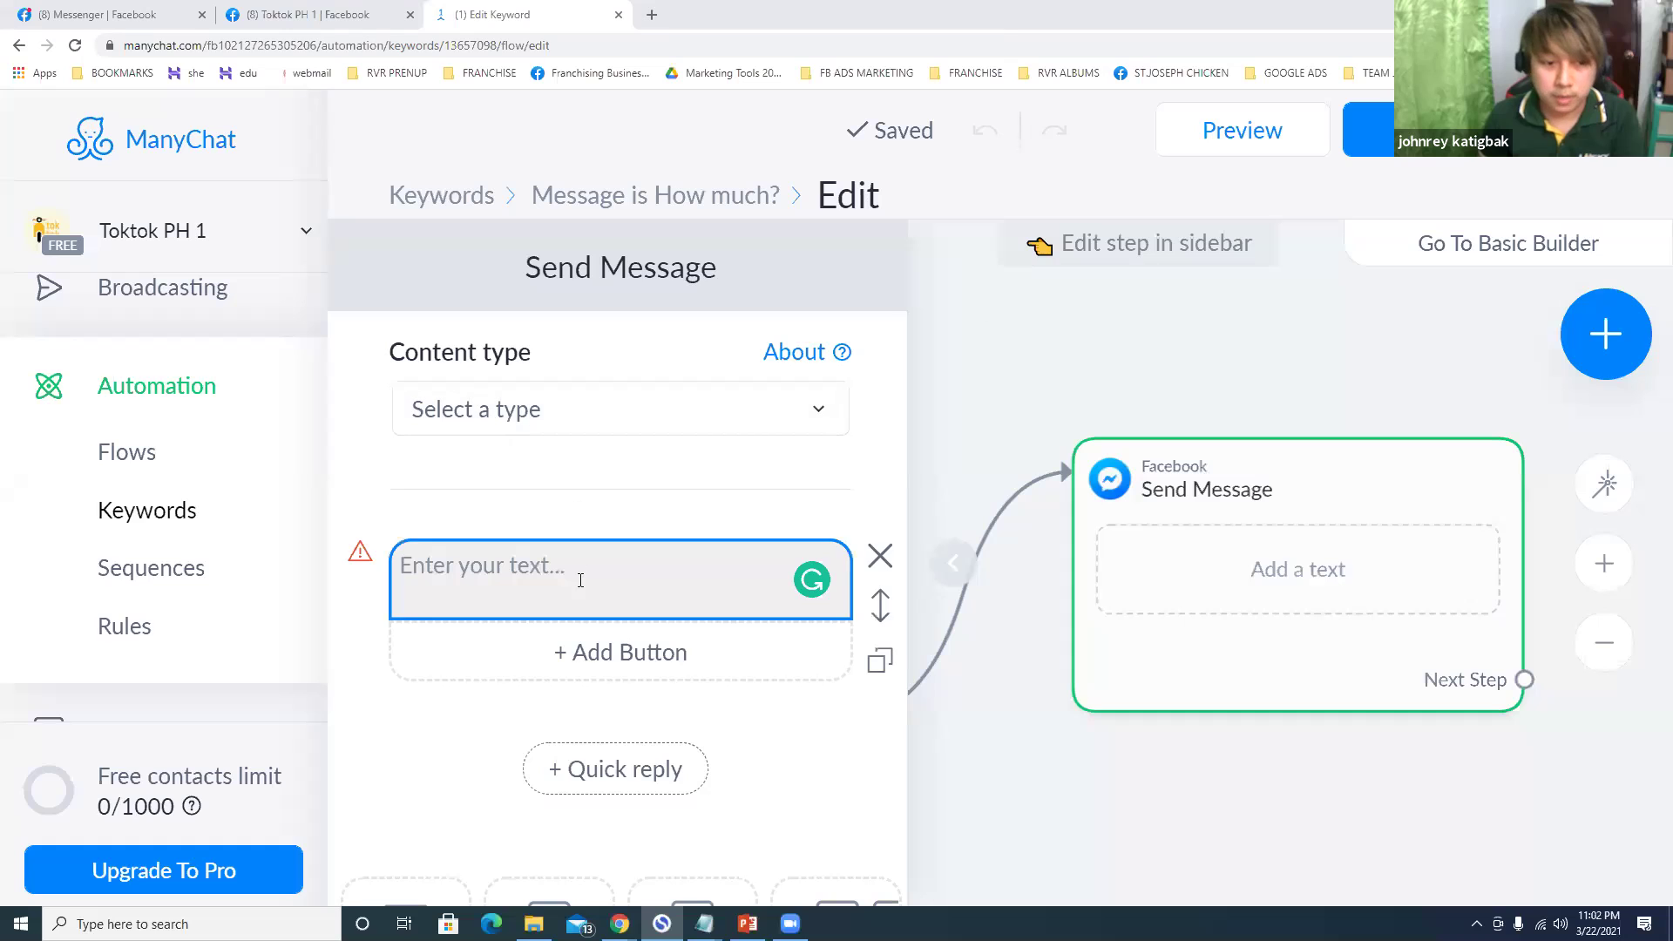
{"action": "key", "text": "ctrl+v"}
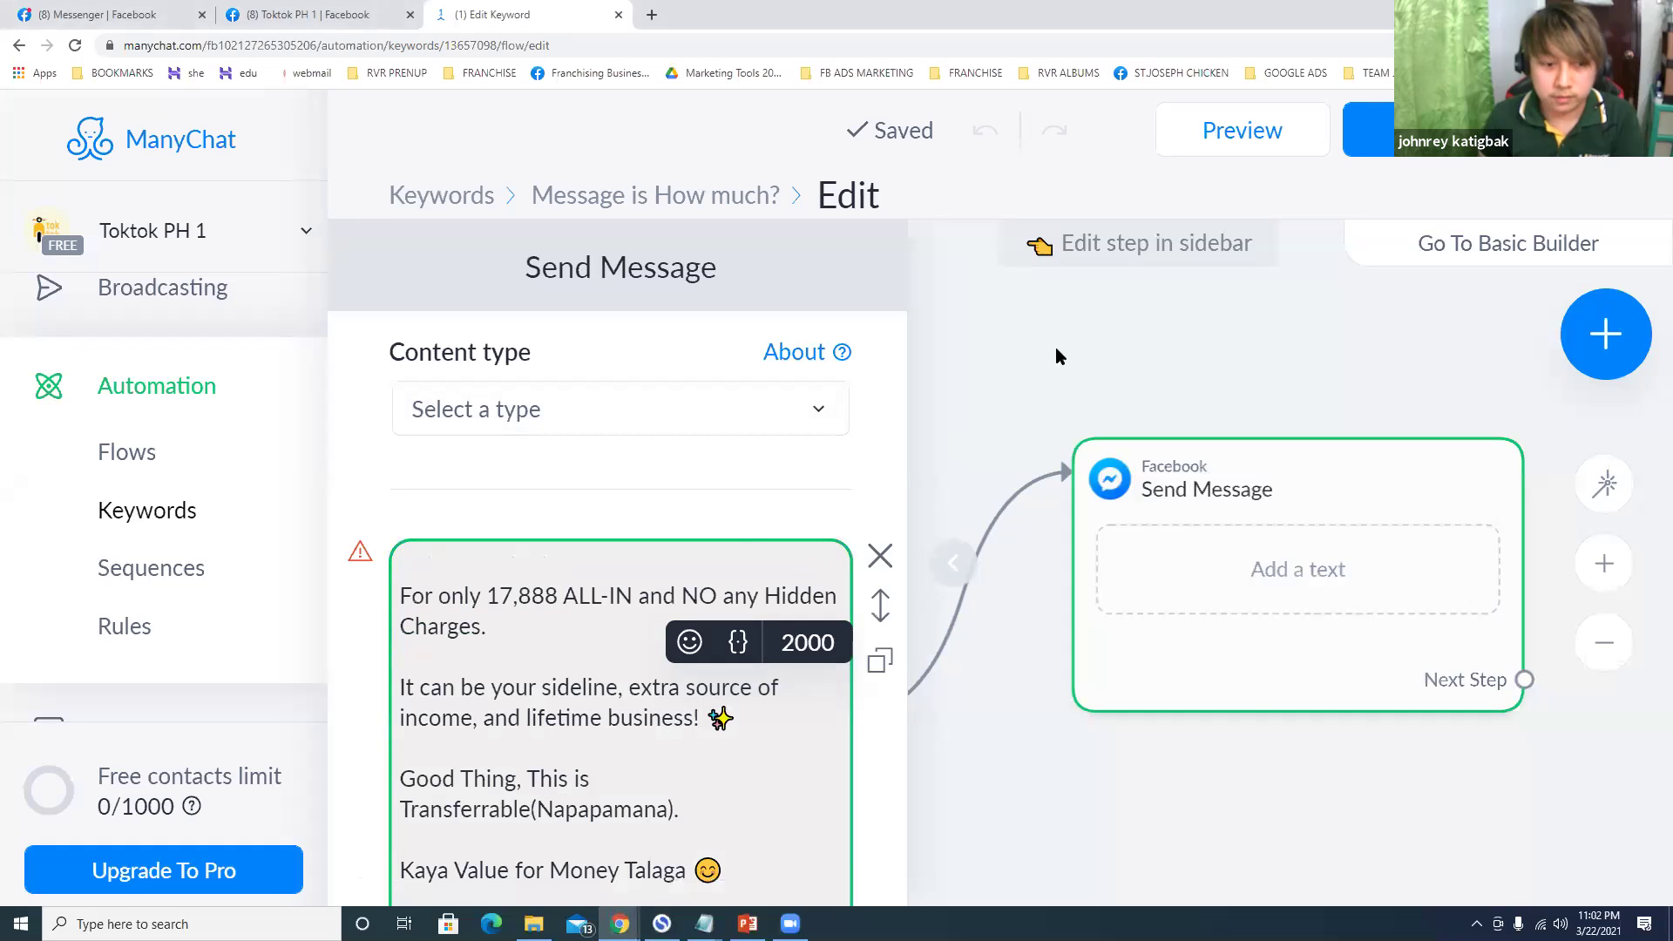
{"action": "left_click", "coordinate": [1007, 392]}
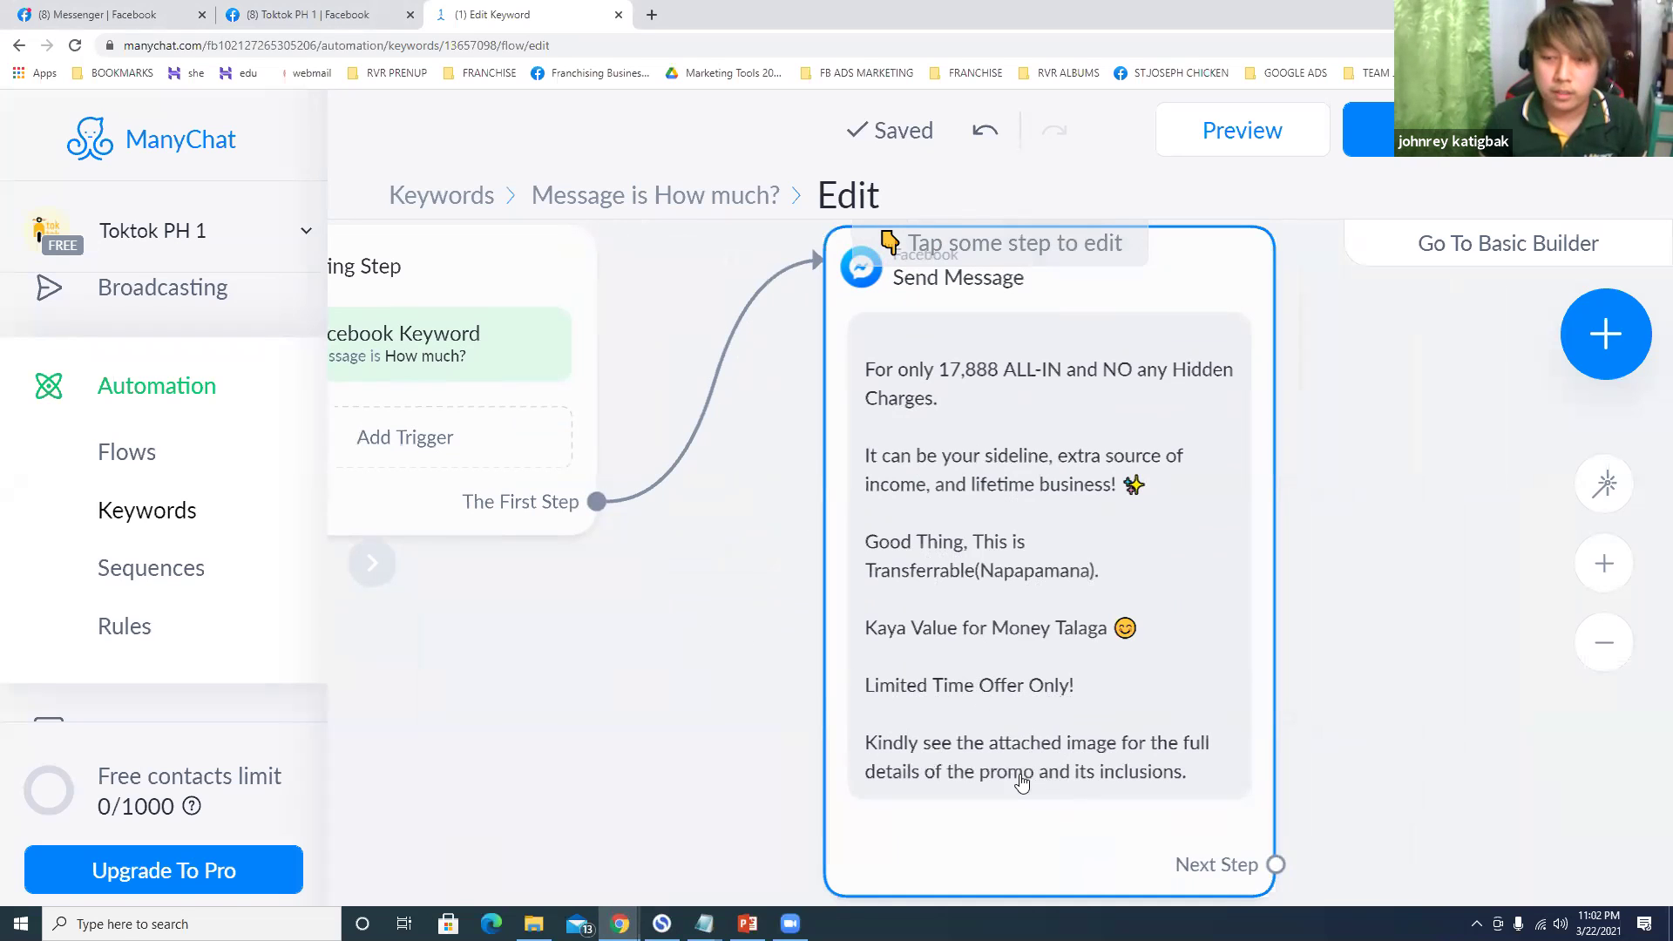
{"action": "scroll", "coordinate": [1325, 715], "scroll_direction": "down", "scroll_amount": 3}
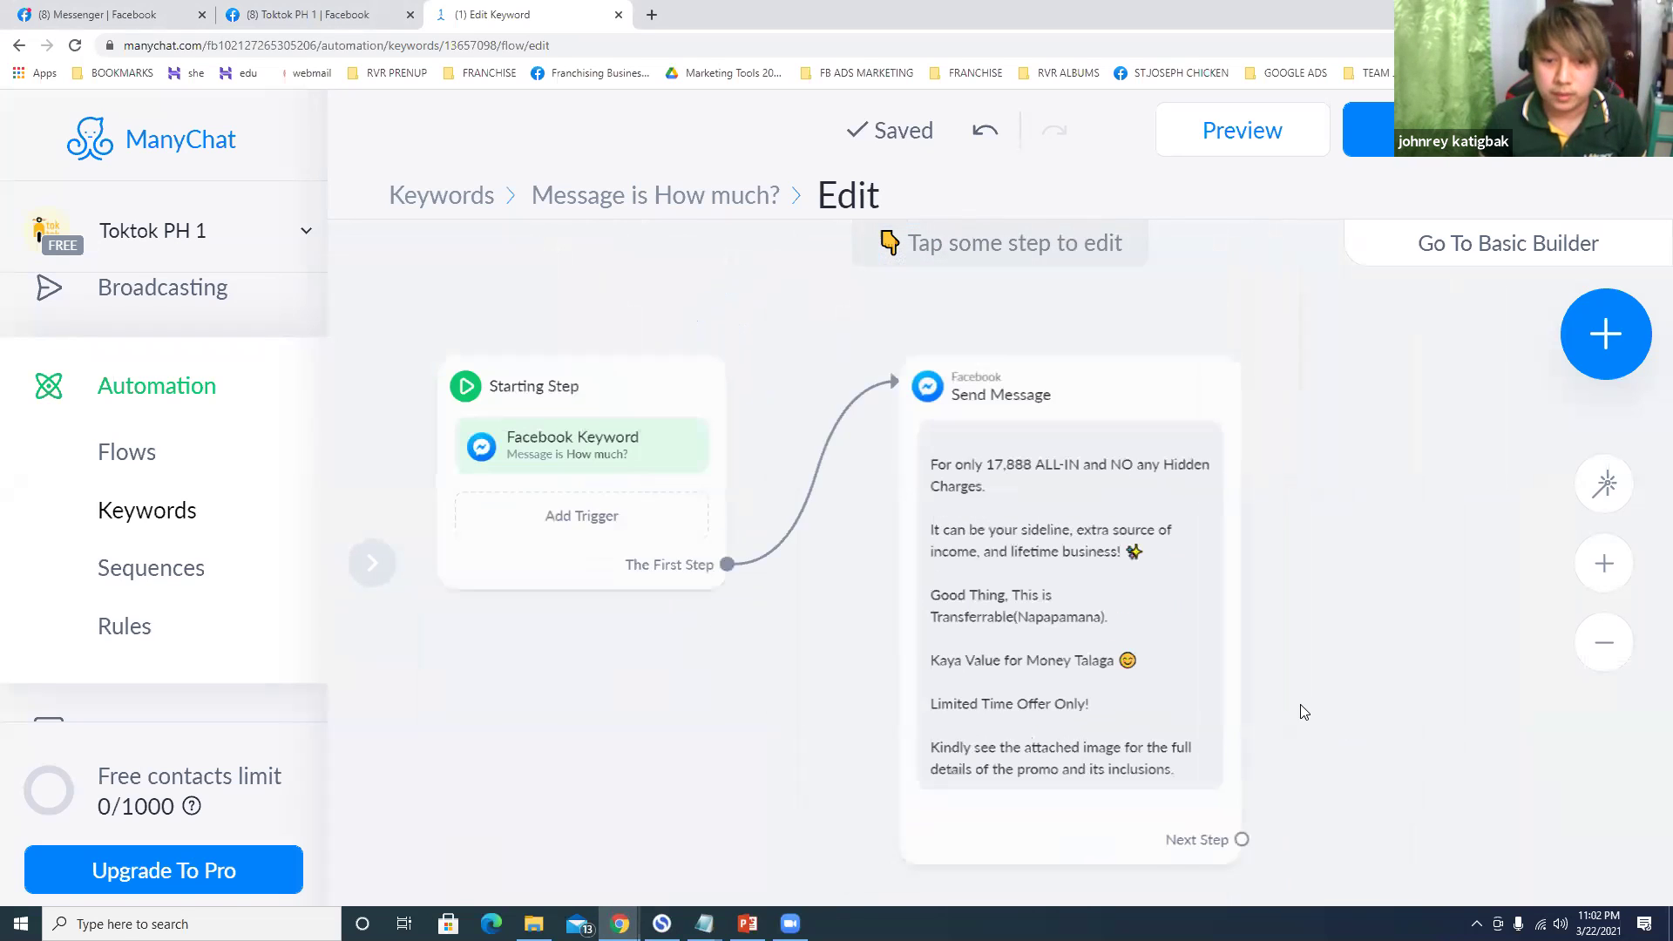
{"action": "scroll", "coordinate": [1304, 712], "scroll_direction": "up", "scroll_amount": 2}
{"action": "scroll", "coordinate": [1299, 707], "scroll_direction": "down", "scroll_amount": 1}
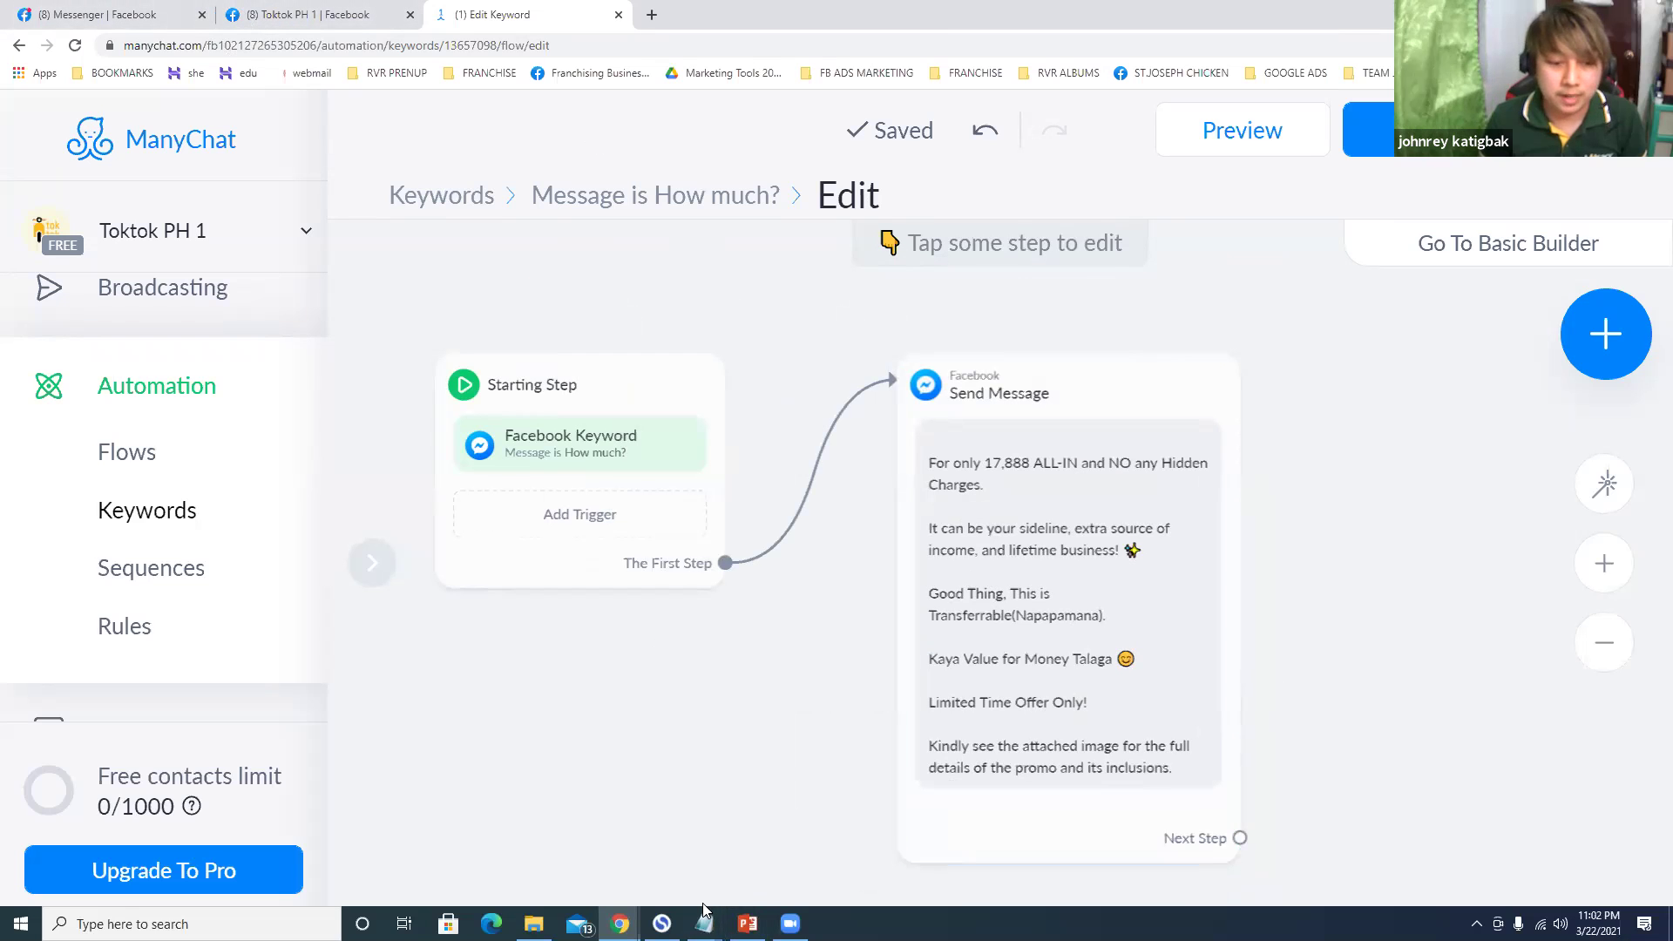
{"action": "mouse_move", "coordinate": [704, 910]}
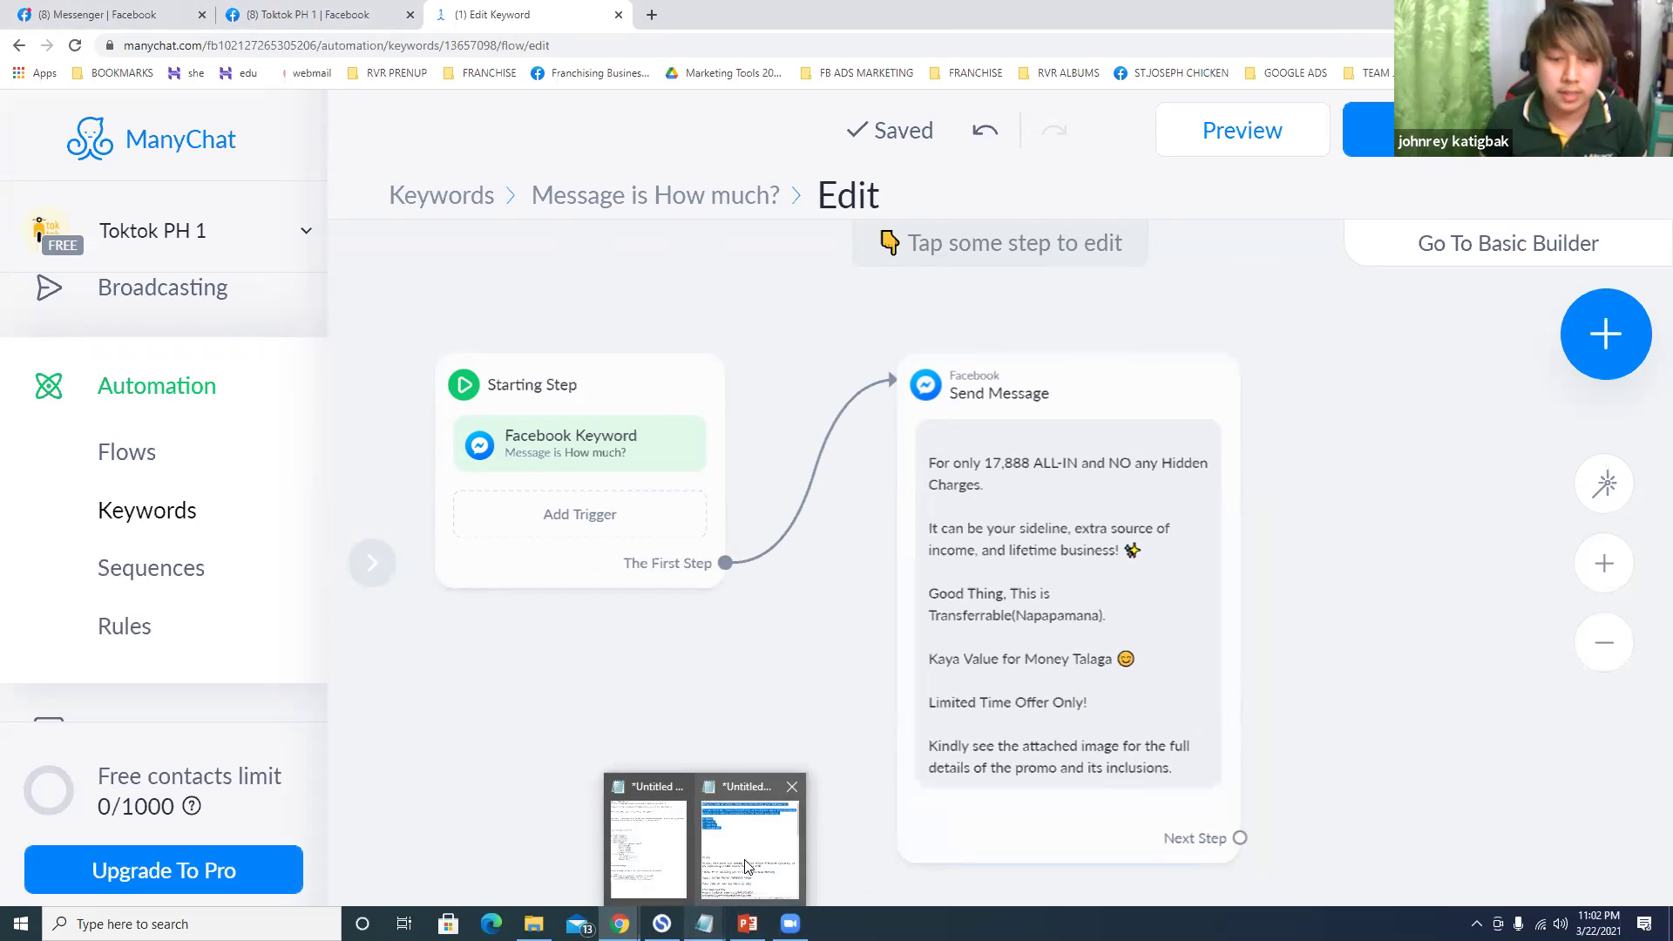
{"action": "scroll", "coordinate": [575, 512], "scroll_direction": "down", "scroll_amount": 3}
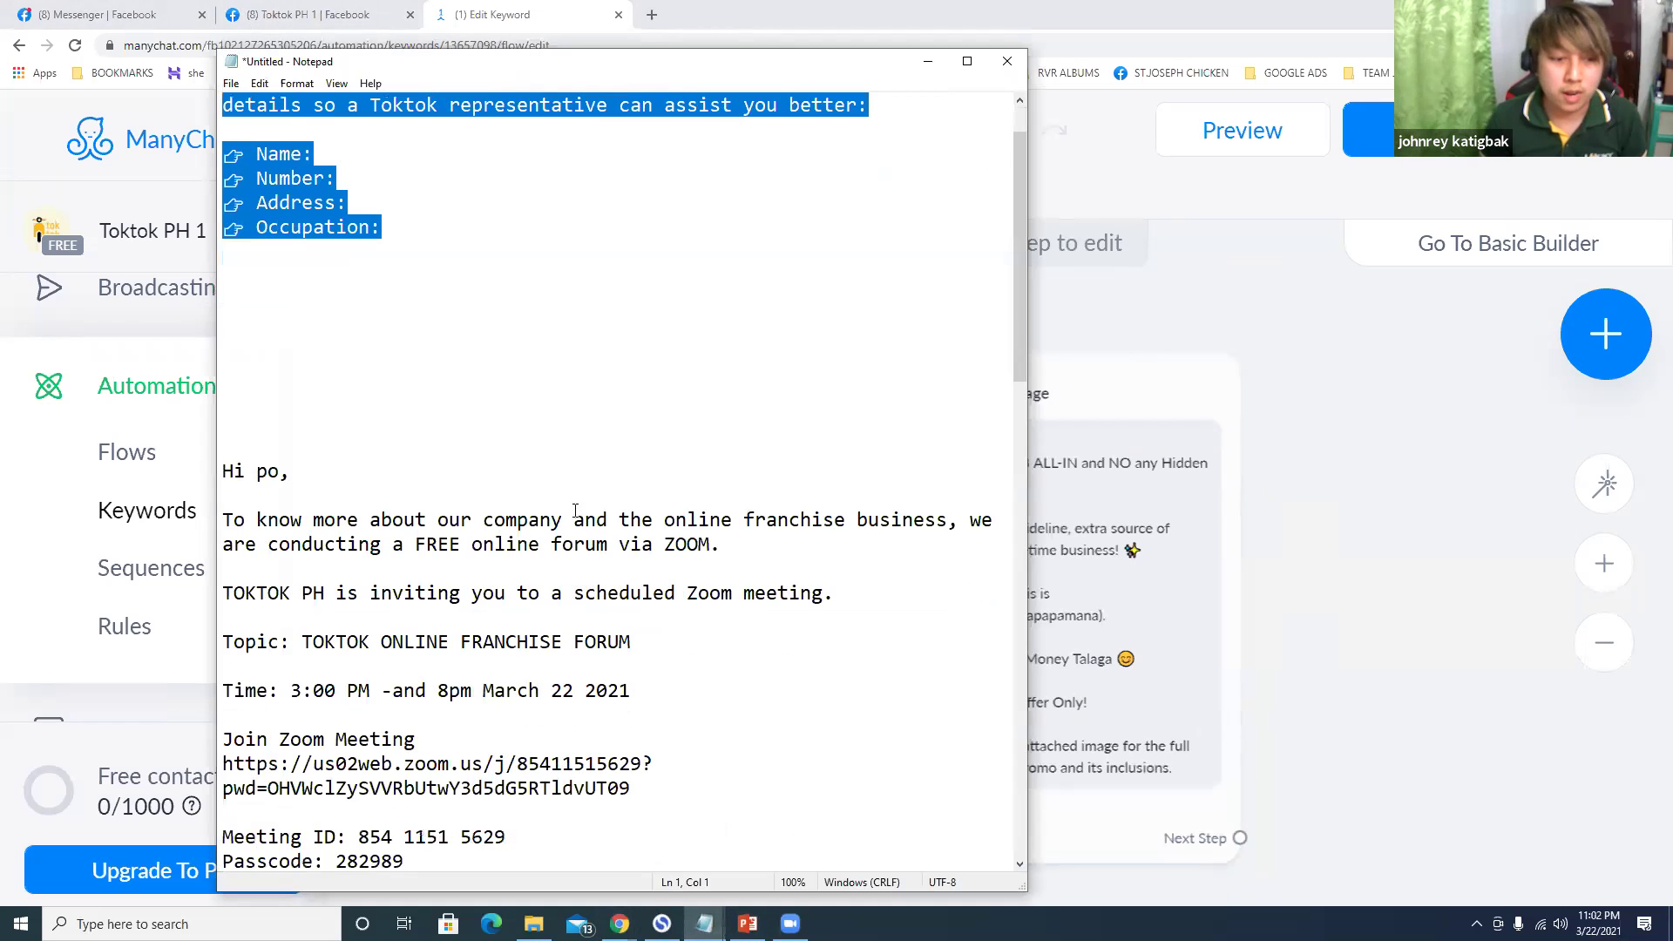
{"action": "scroll", "coordinate": [576, 512], "scroll_direction": "down", "scroll_amount": 2}
{"action": "scroll", "coordinate": [811, 297], "scroll_direction": "up", "scroll_amount": 2}
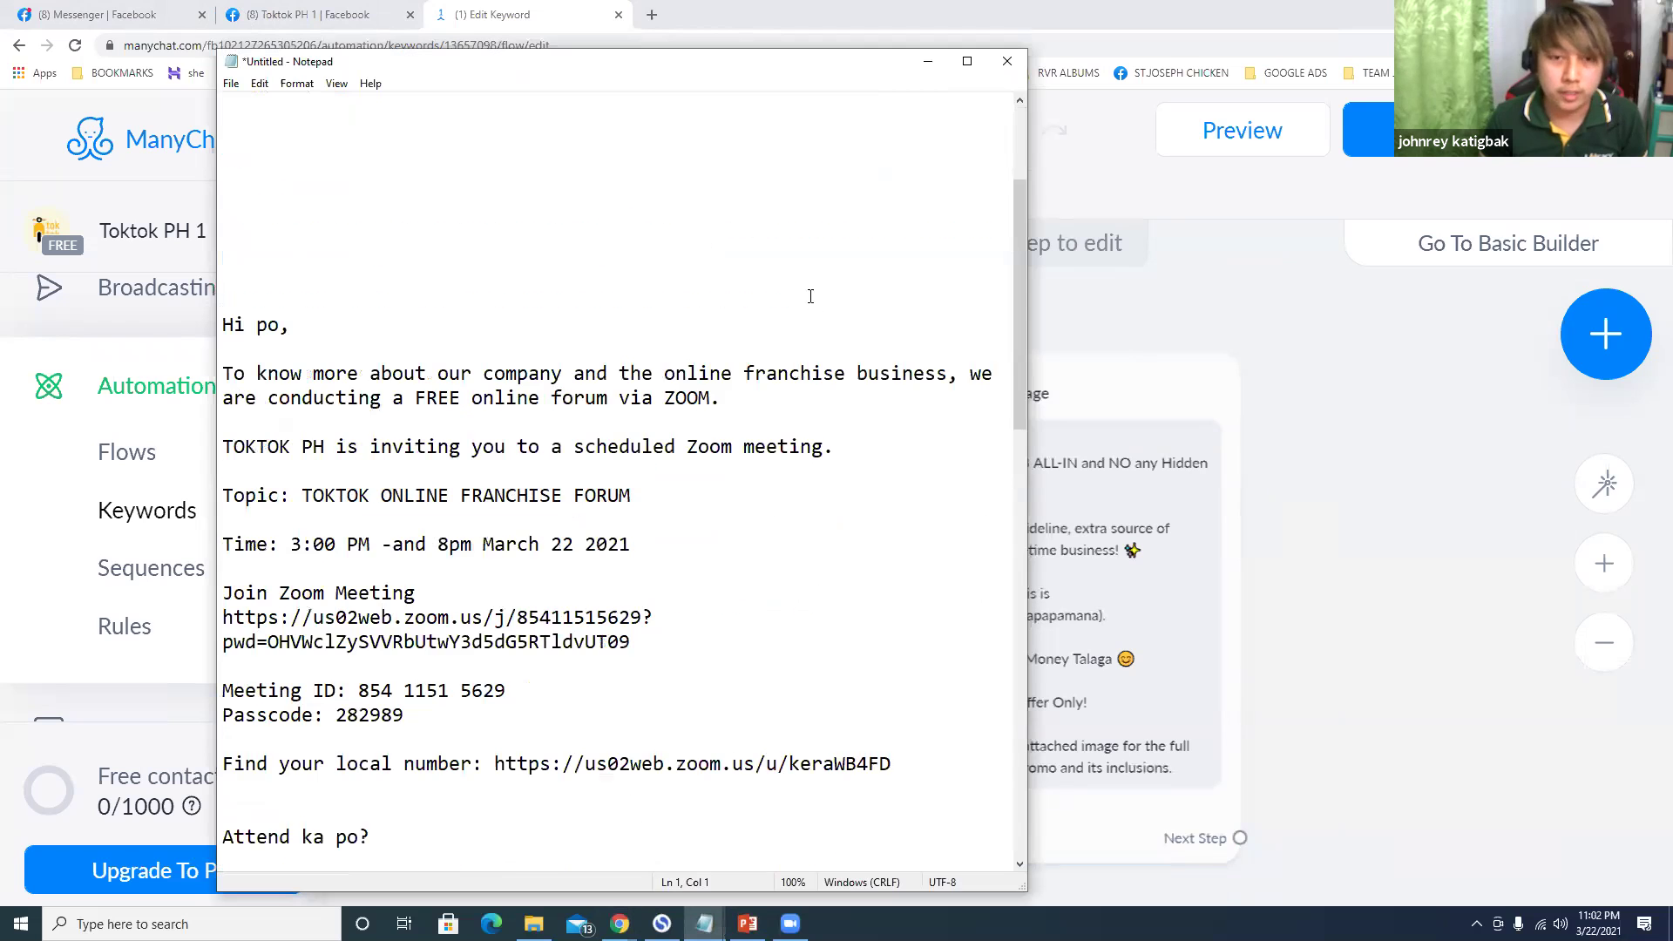
{"action": "left_click", "coordinate": [927, 61]}
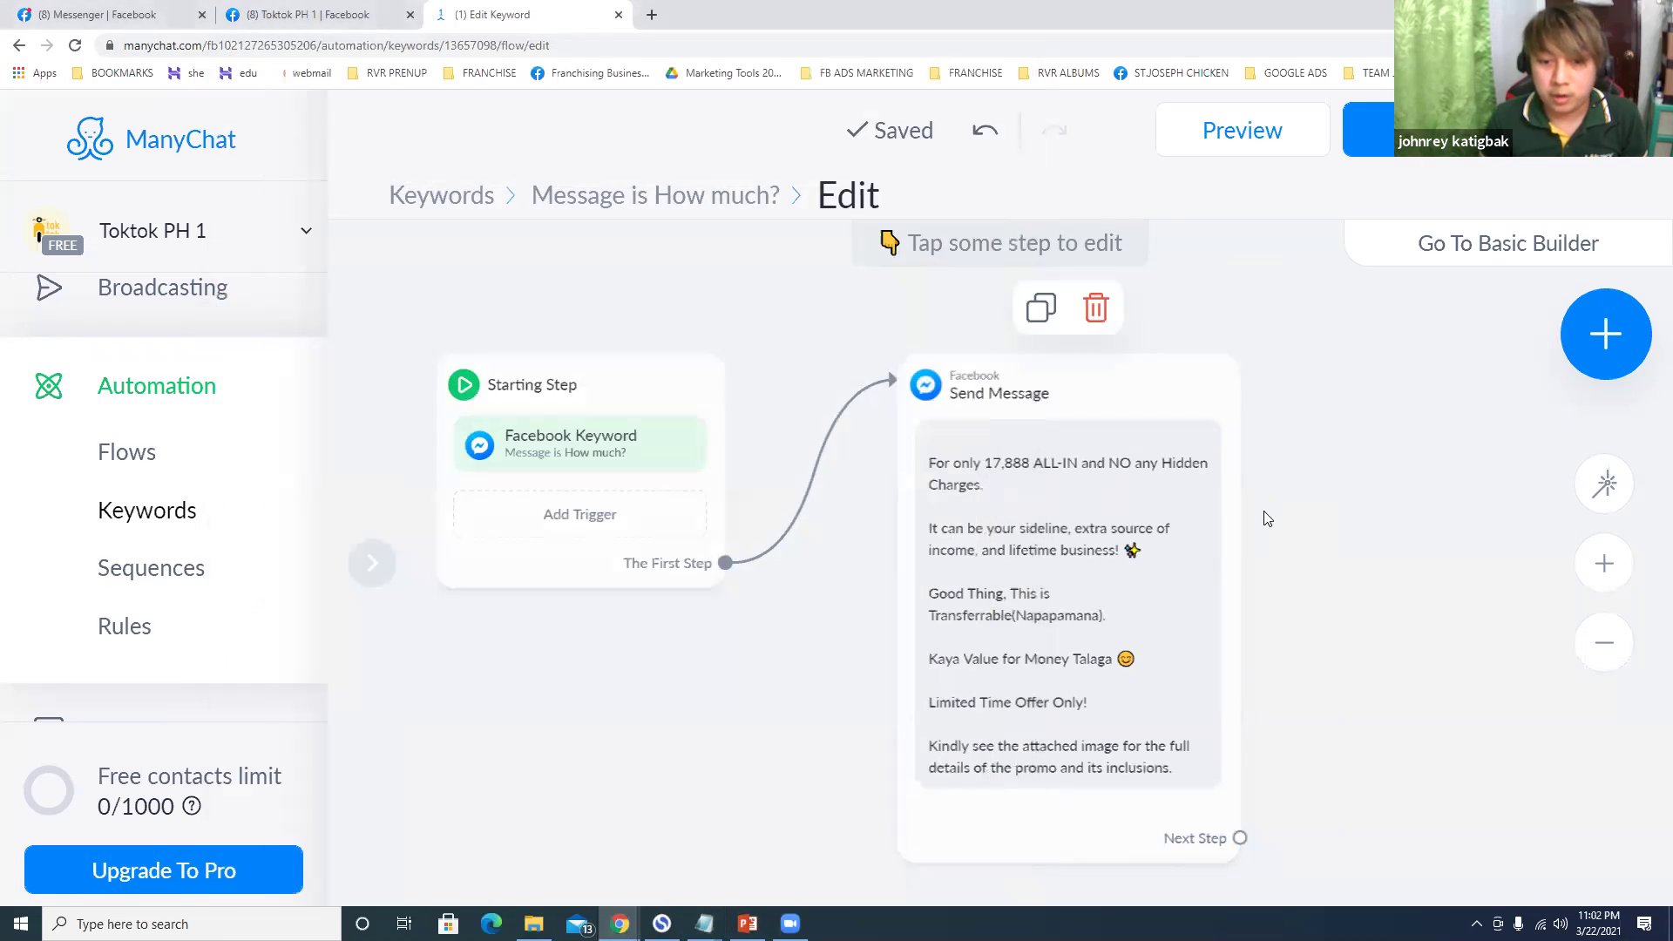
{"action": "scroll", "coordinate": [1000, 533], "scroll_direction": "down", "scroll_amount": 1}
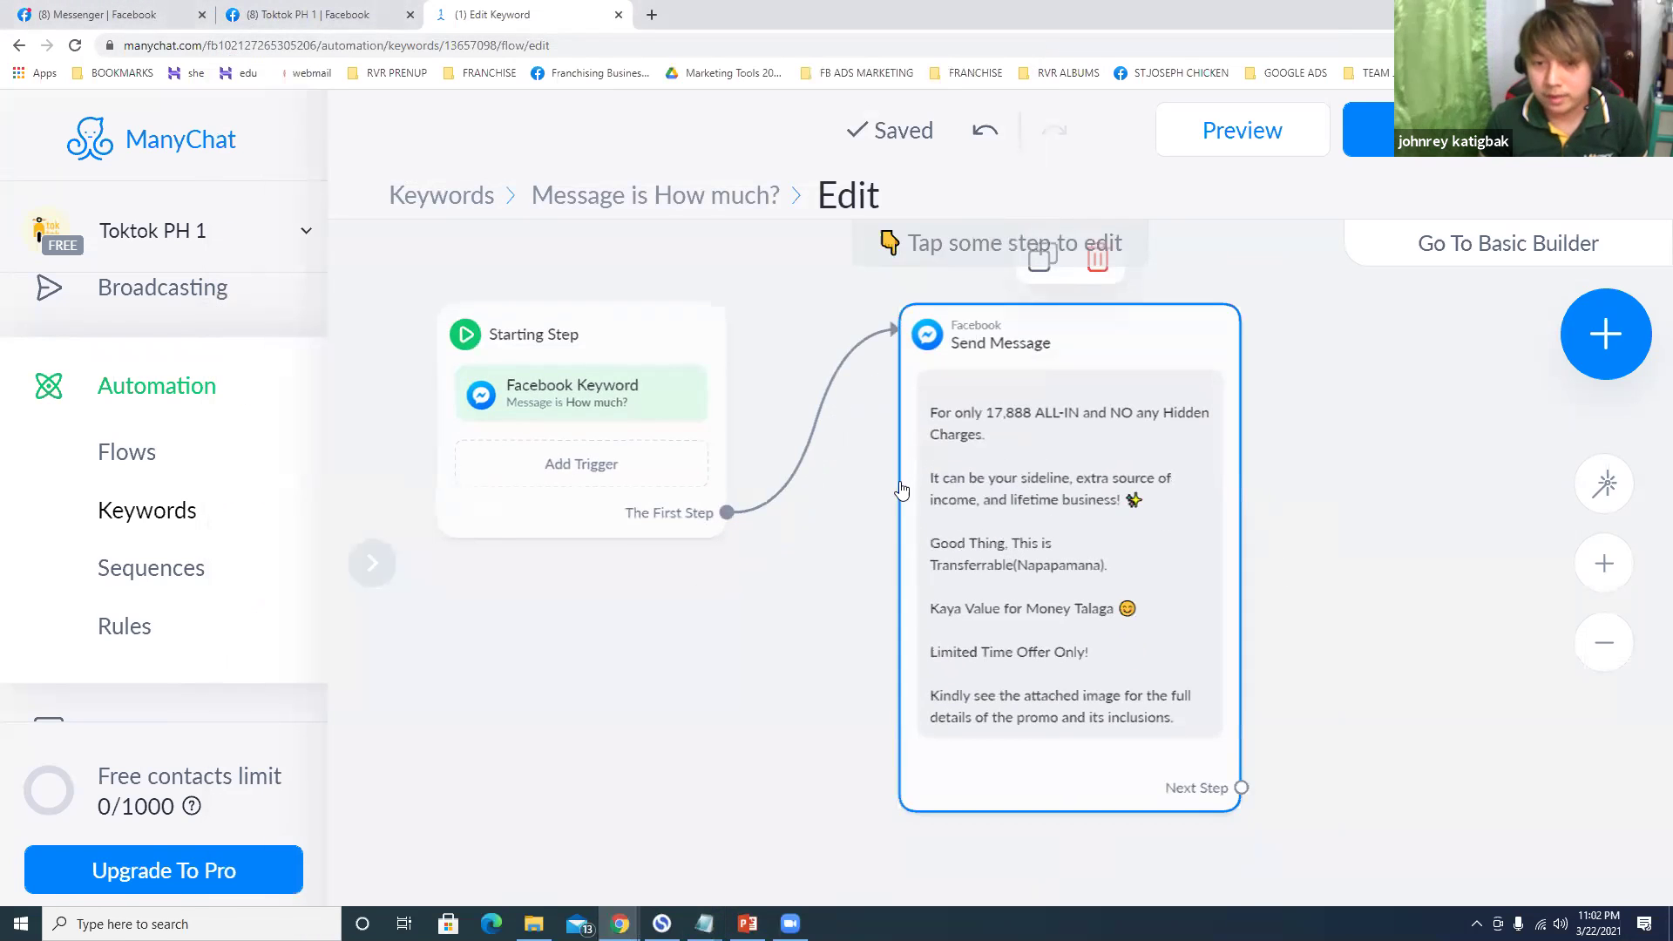
{"action": "scroll", "coordinate": [1331, 567], "scroll_direction": "up", "scroll_amount": 1}
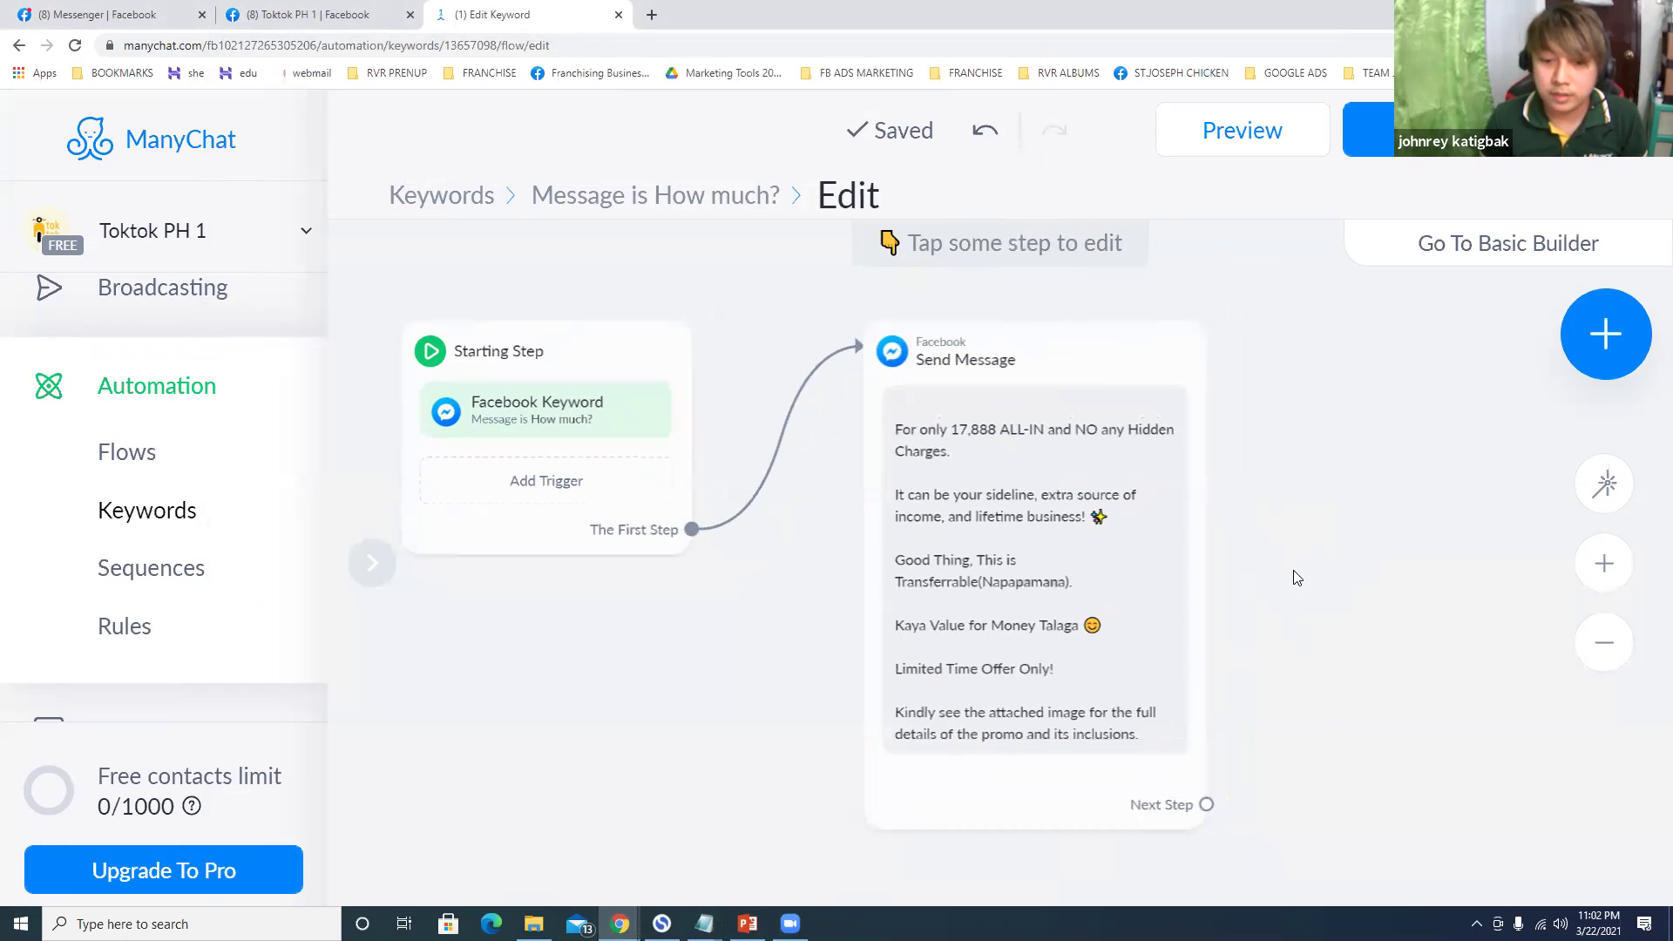
{"action": "mouse_move", "coordinate": [1152, 617]}
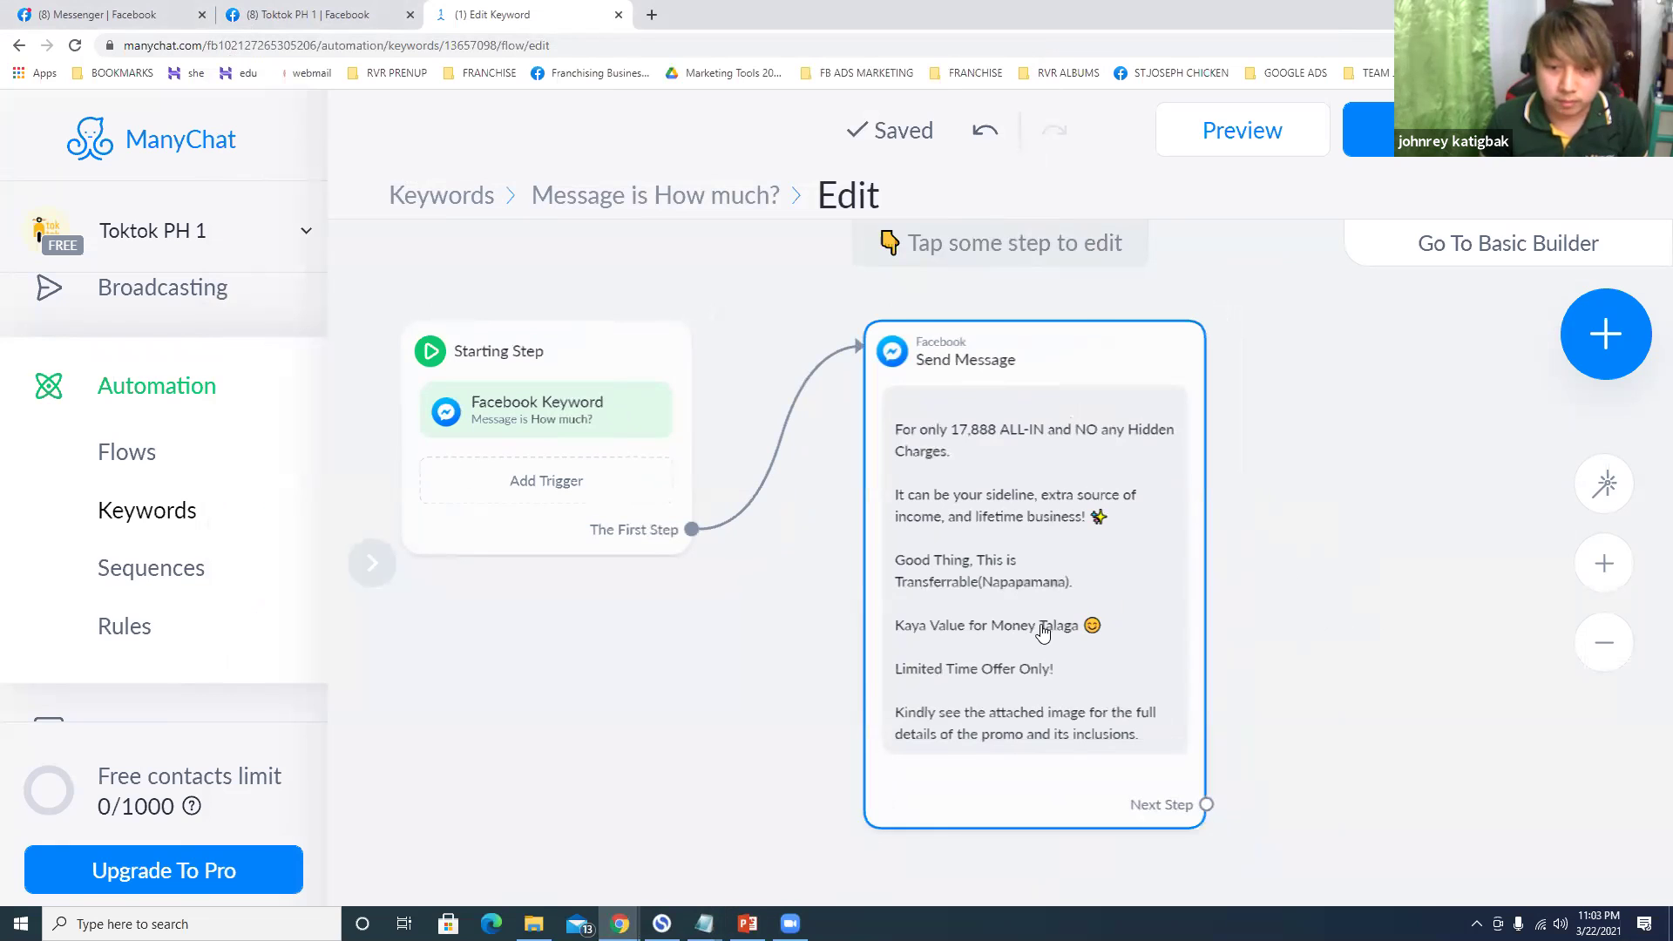
{"action": "scroll", "coordinate": [1033, 638], "scroll_direction": "up", "scroll_amount": 3}
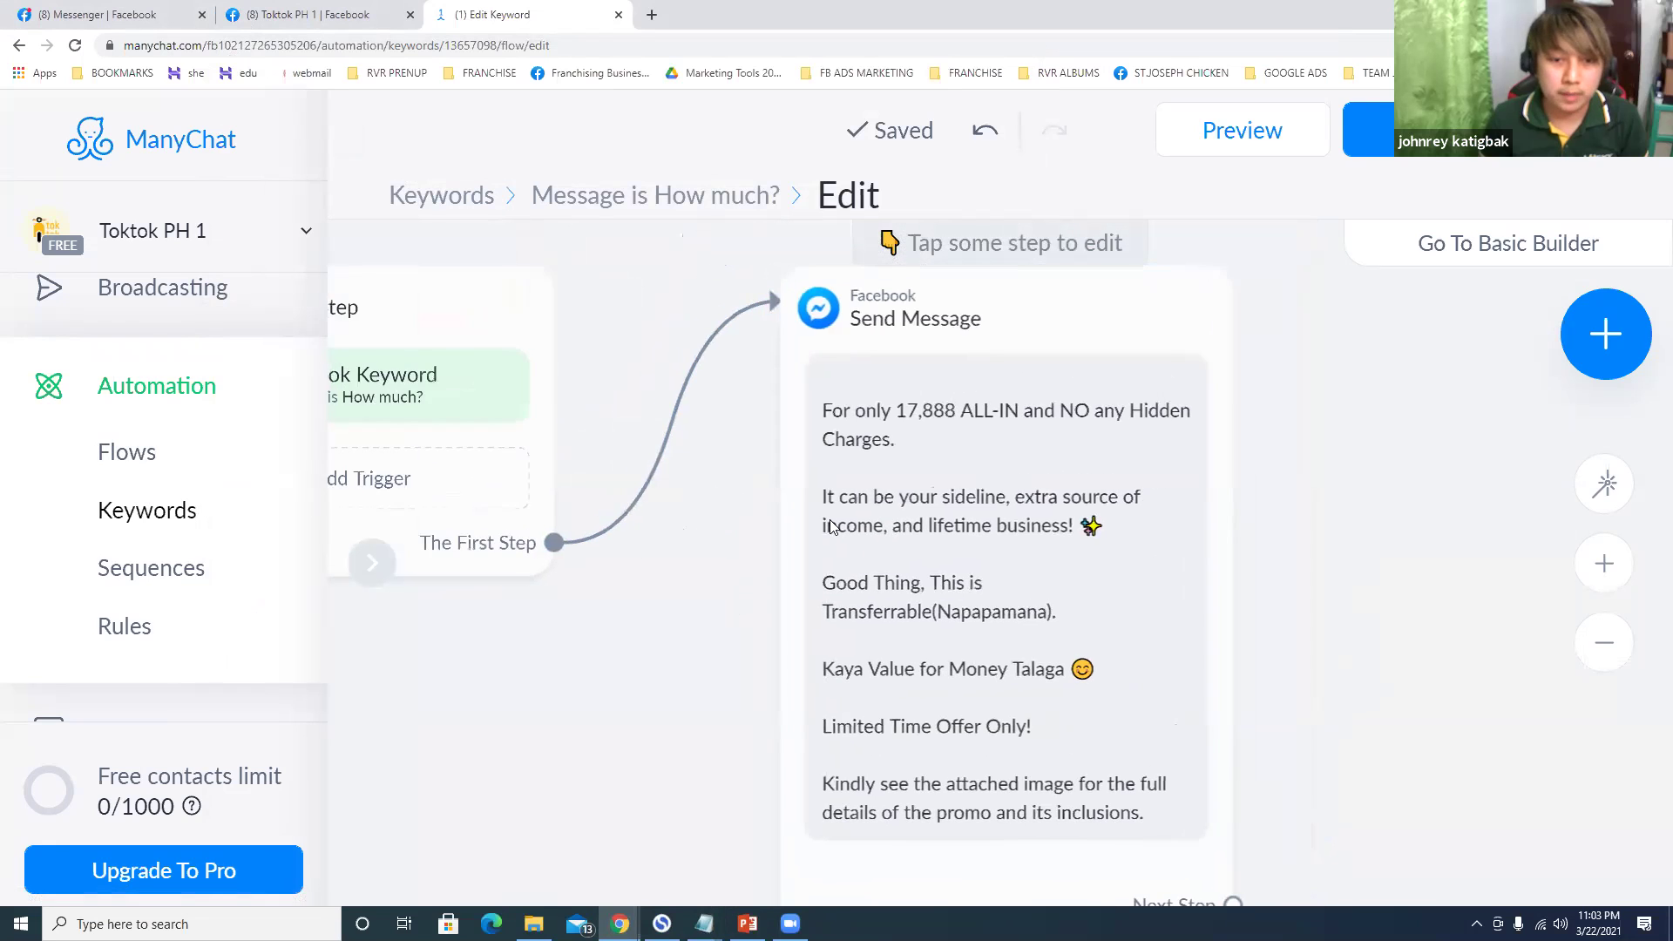
{"action": "left_click", "coordinate": [1002, 578]}
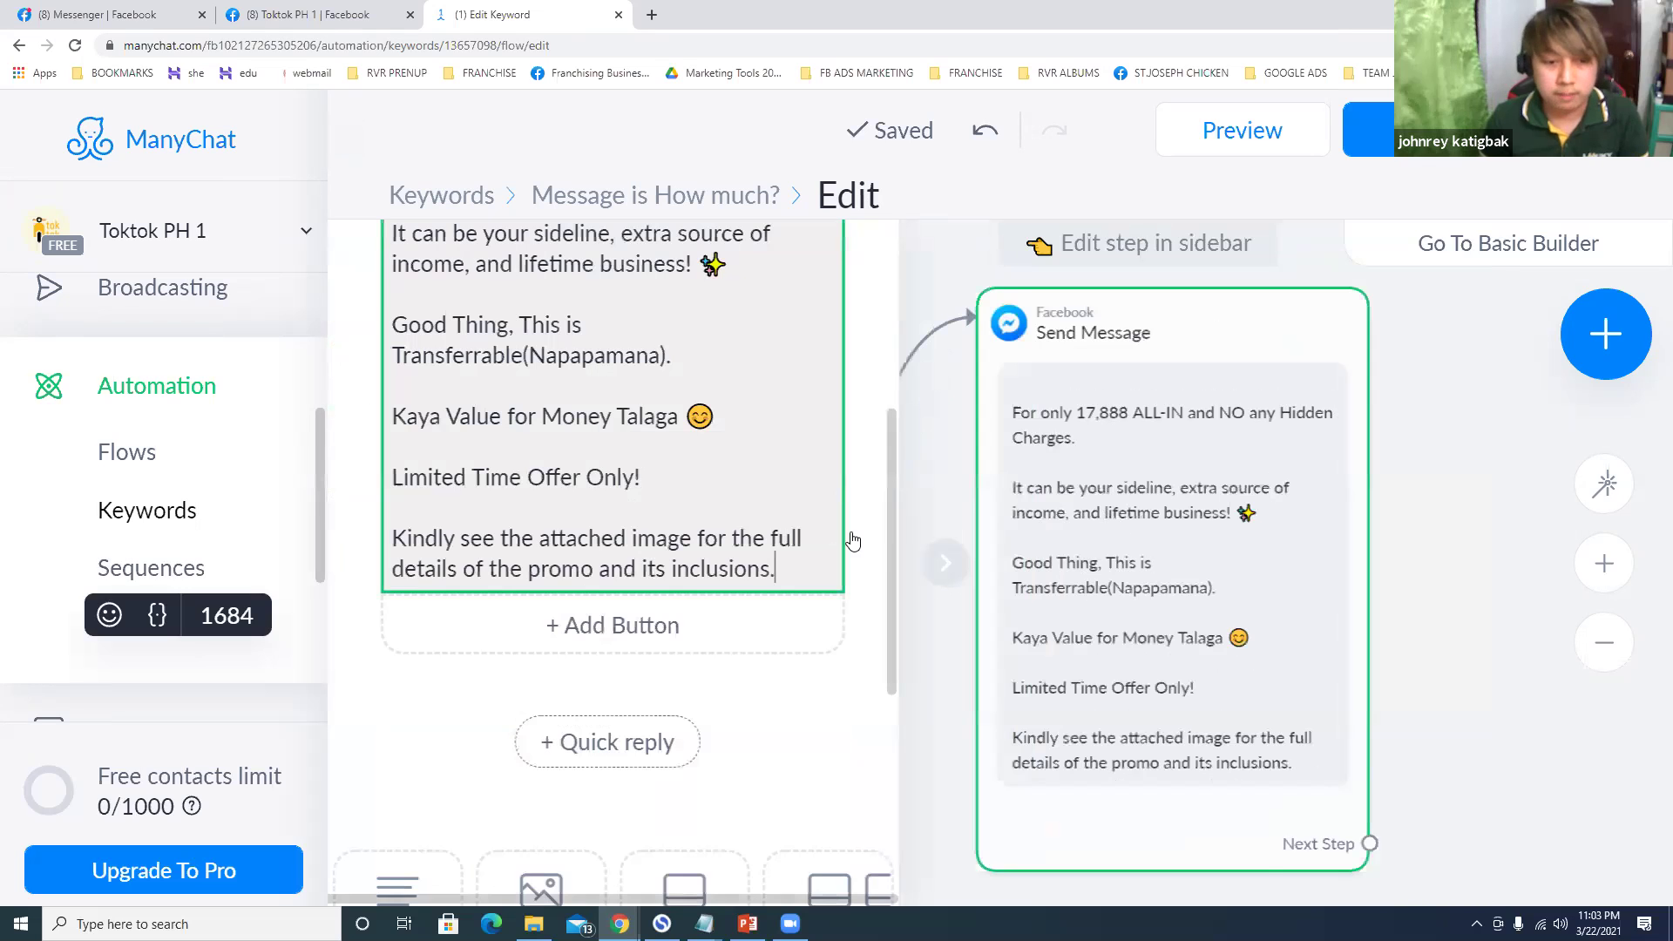
{"action": "key", "text": "ctrl+minus"}
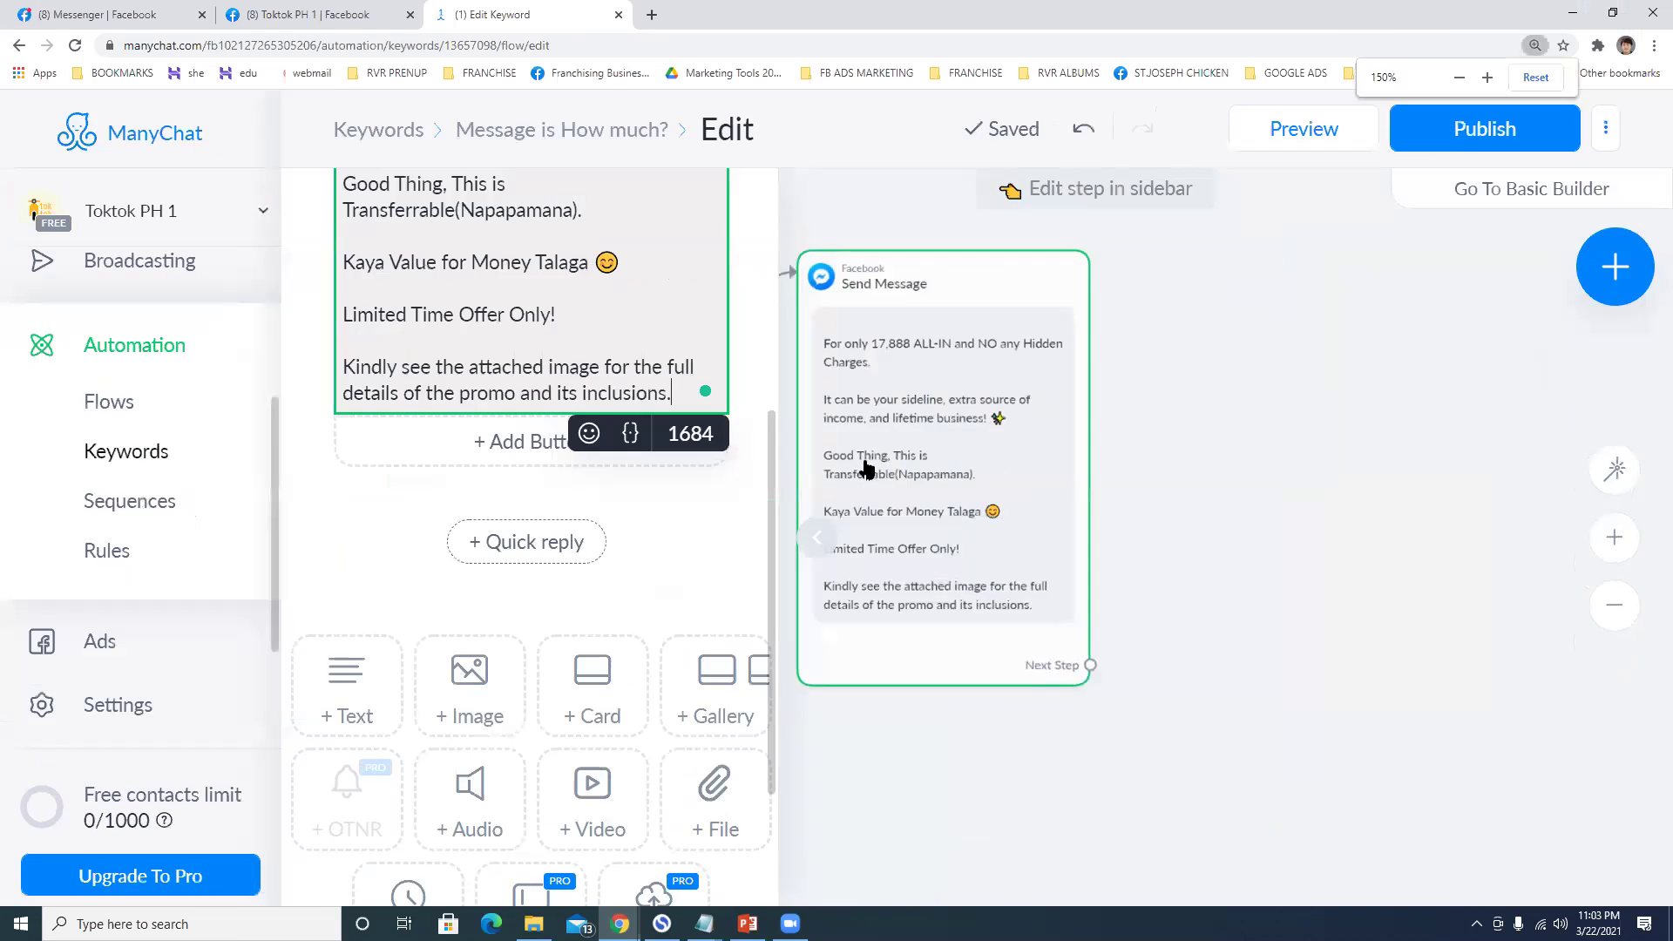
{"action": "scroll", "coordinate": [523, 436], "scroll_direction": "up", "scroll_amount": 5}
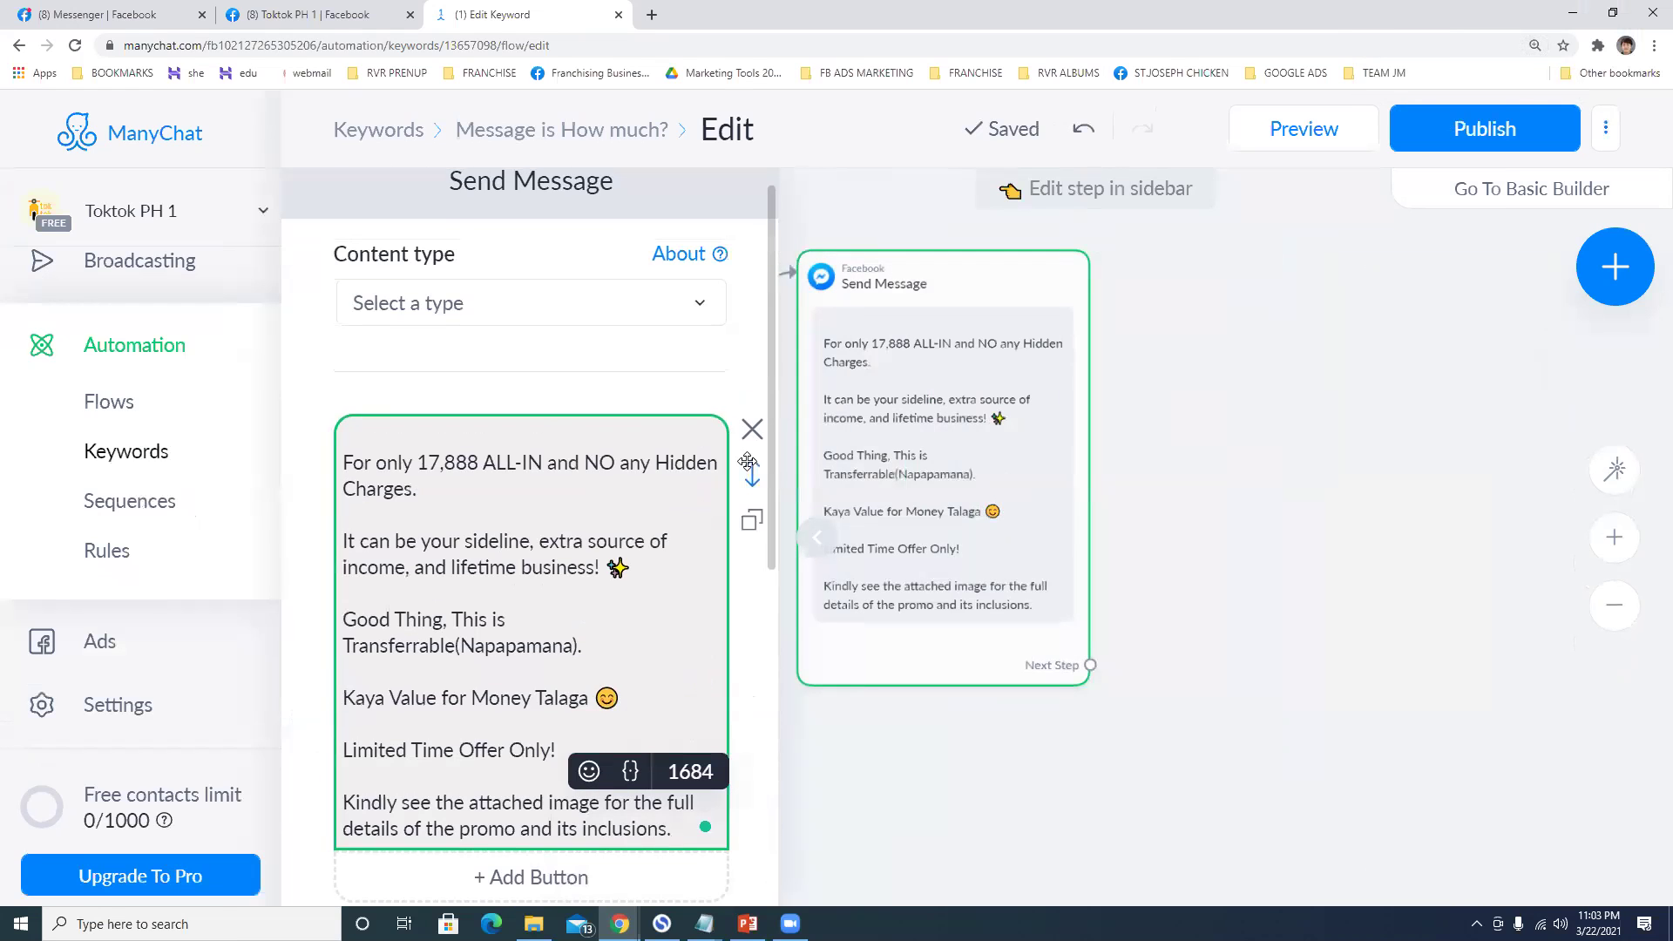
{"action": "left_click", "coordinate": [453, 311]}
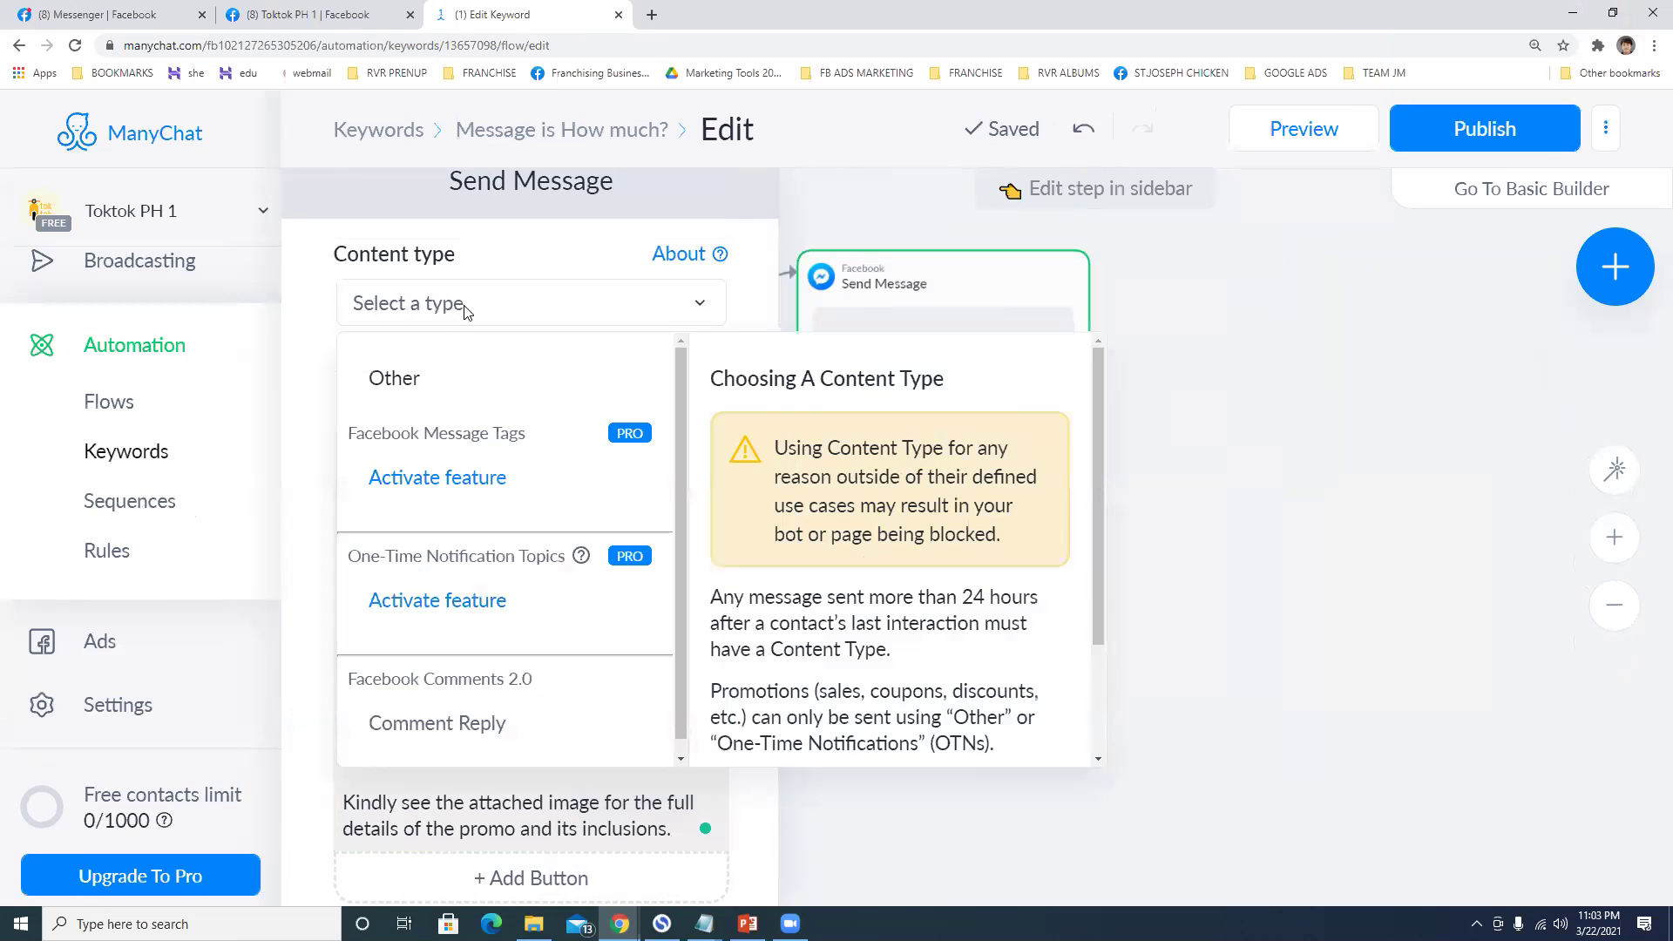
{"action": "left_click", "coordinate": [465, 312]}
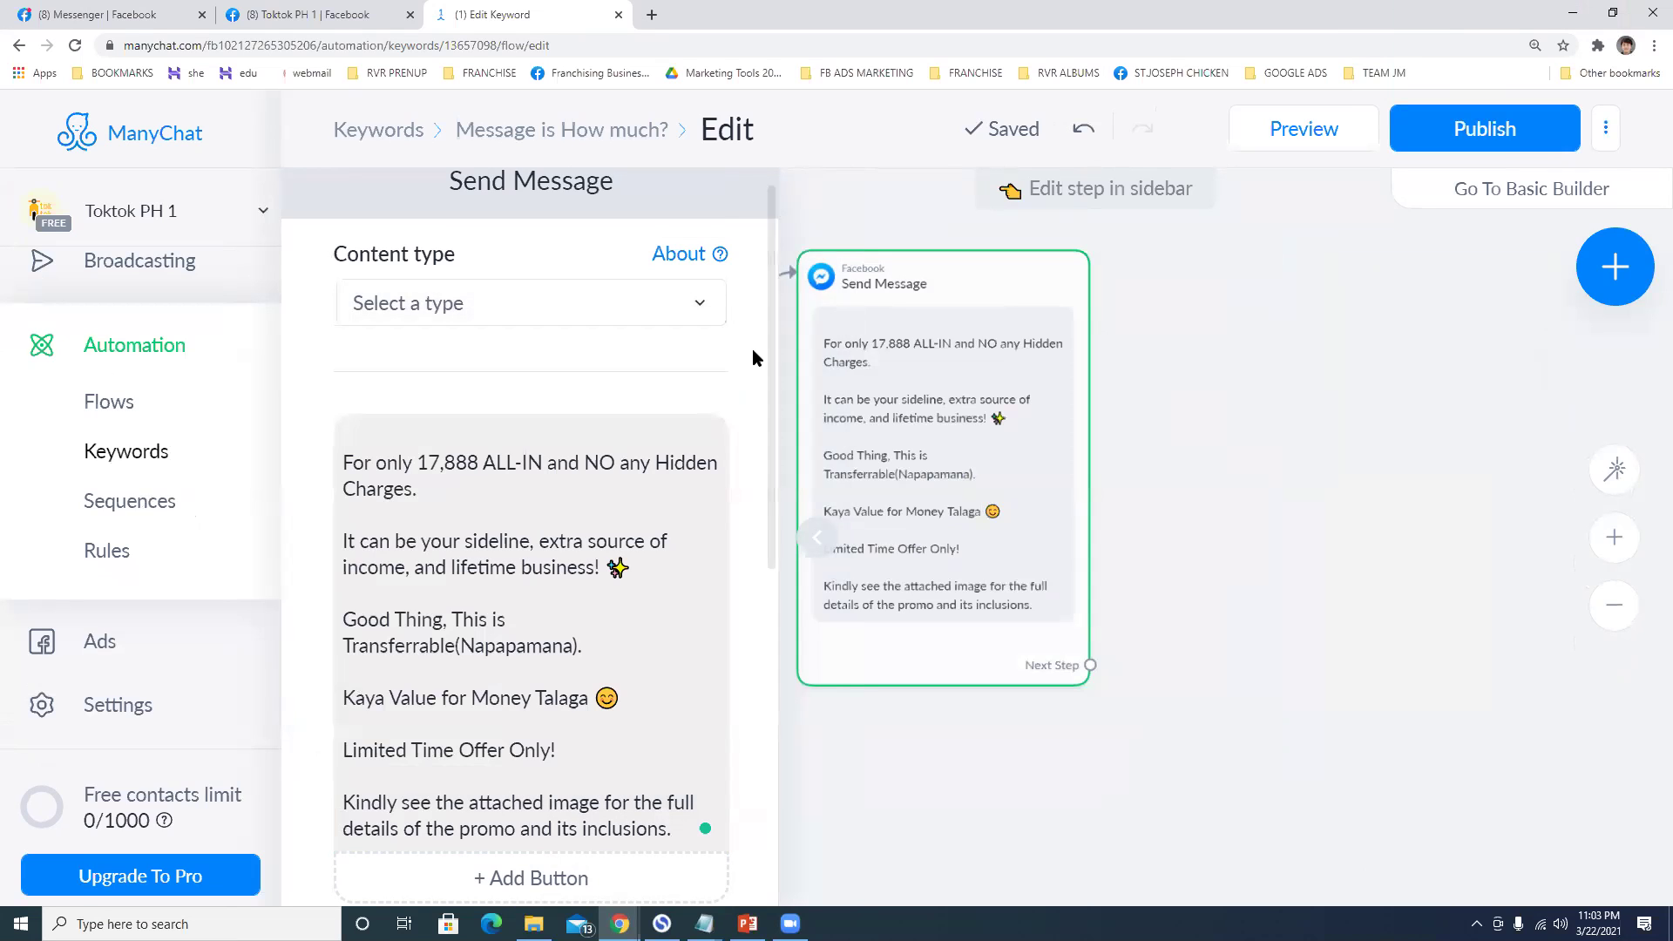
{"action": "left_click", "coordinate": [594, 305]}
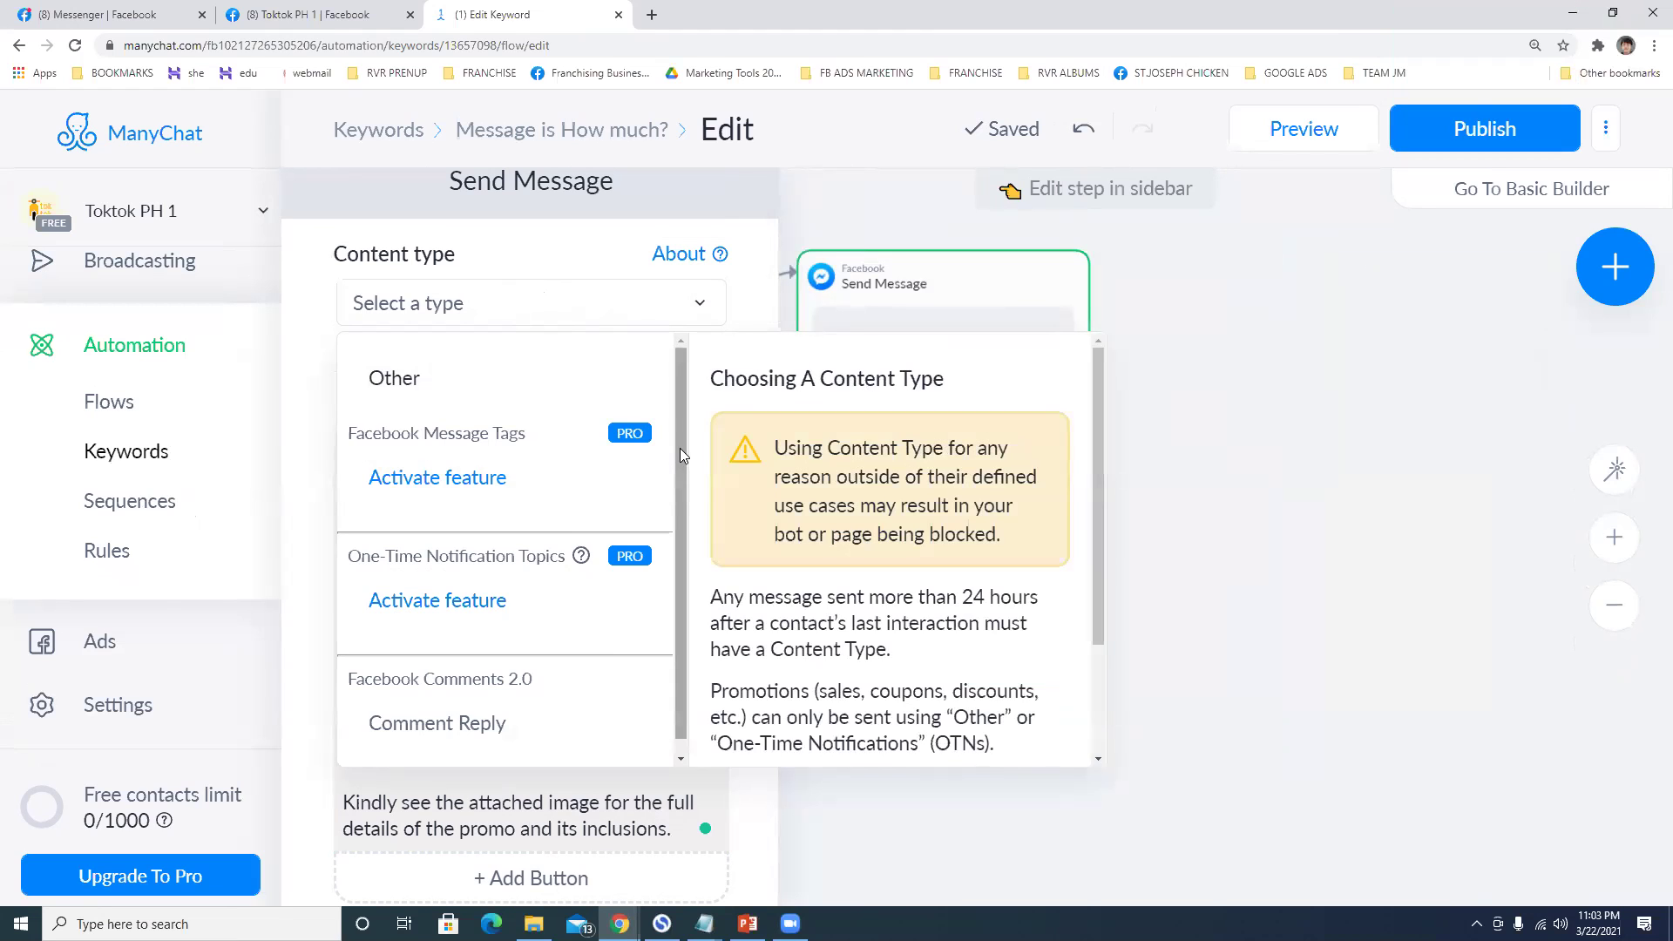
{"action": "left_click_drag", "start_coordinate": [679, 469], "coordinate": [672, 370]}
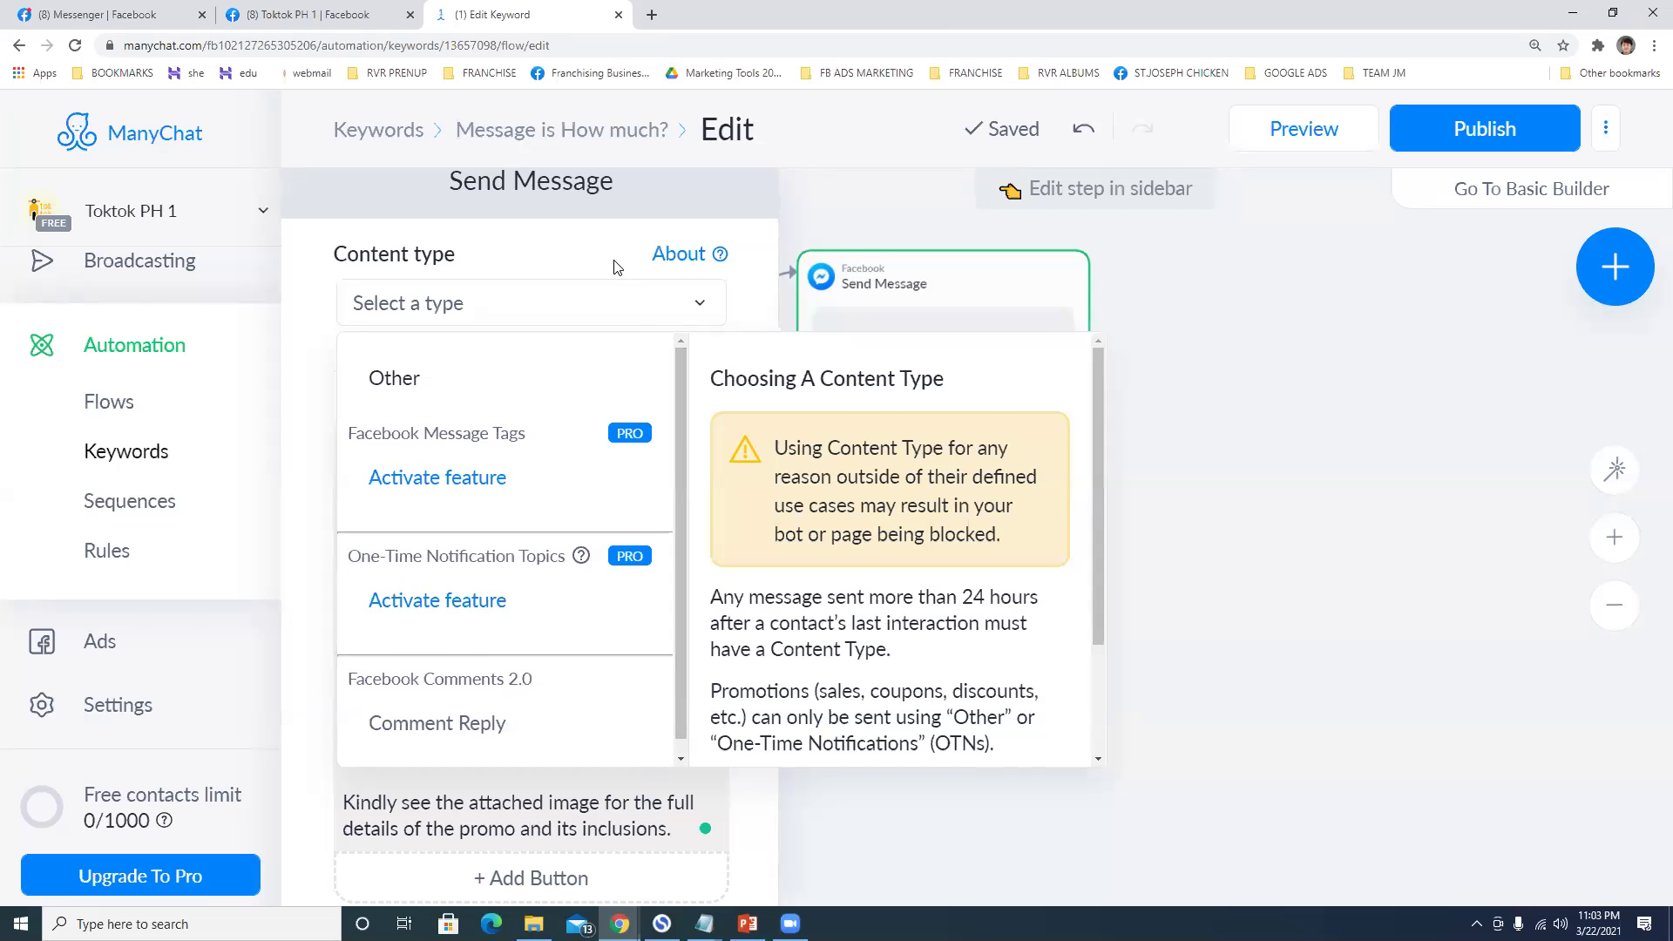
{"action": "left_click", "coordinate": [614, 267]}
{"action": "left_click_drag", "start_coordinate": [1184, 536], "coordinate": [1288, 564]}
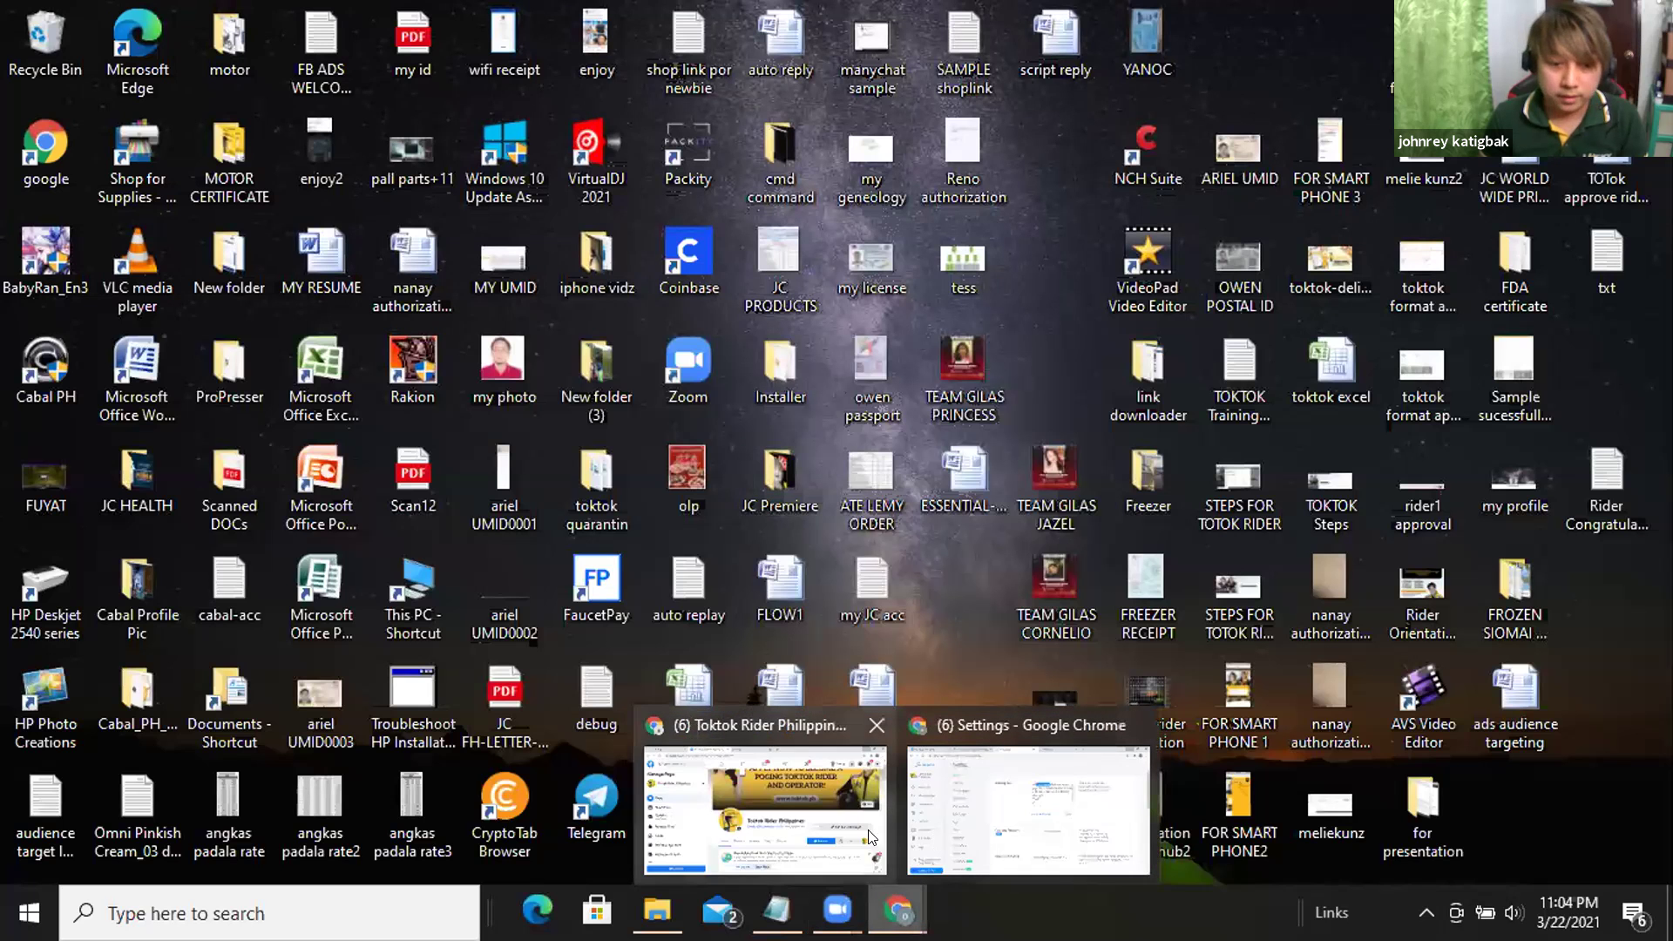
- Move from the Toktok Rider Philippines Facebook page to the ManyChat settings window
{"action": "left_click", "coordinate": [867, 867]}
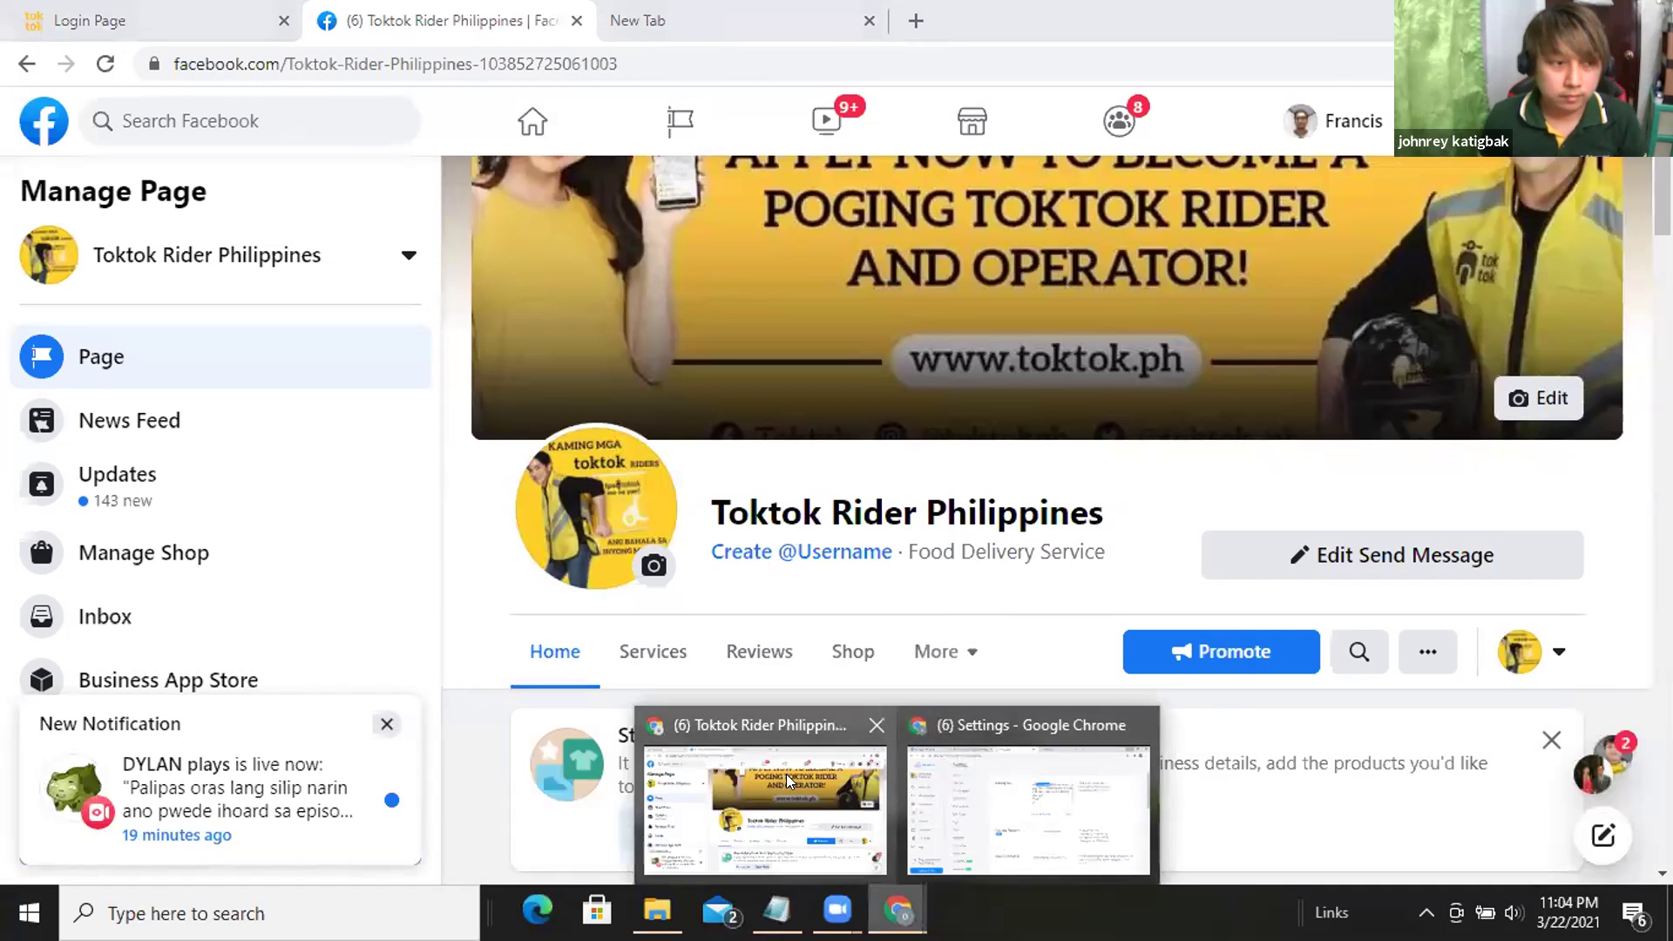
{"action": "mouse_move", "coordinate": [897, 910]}
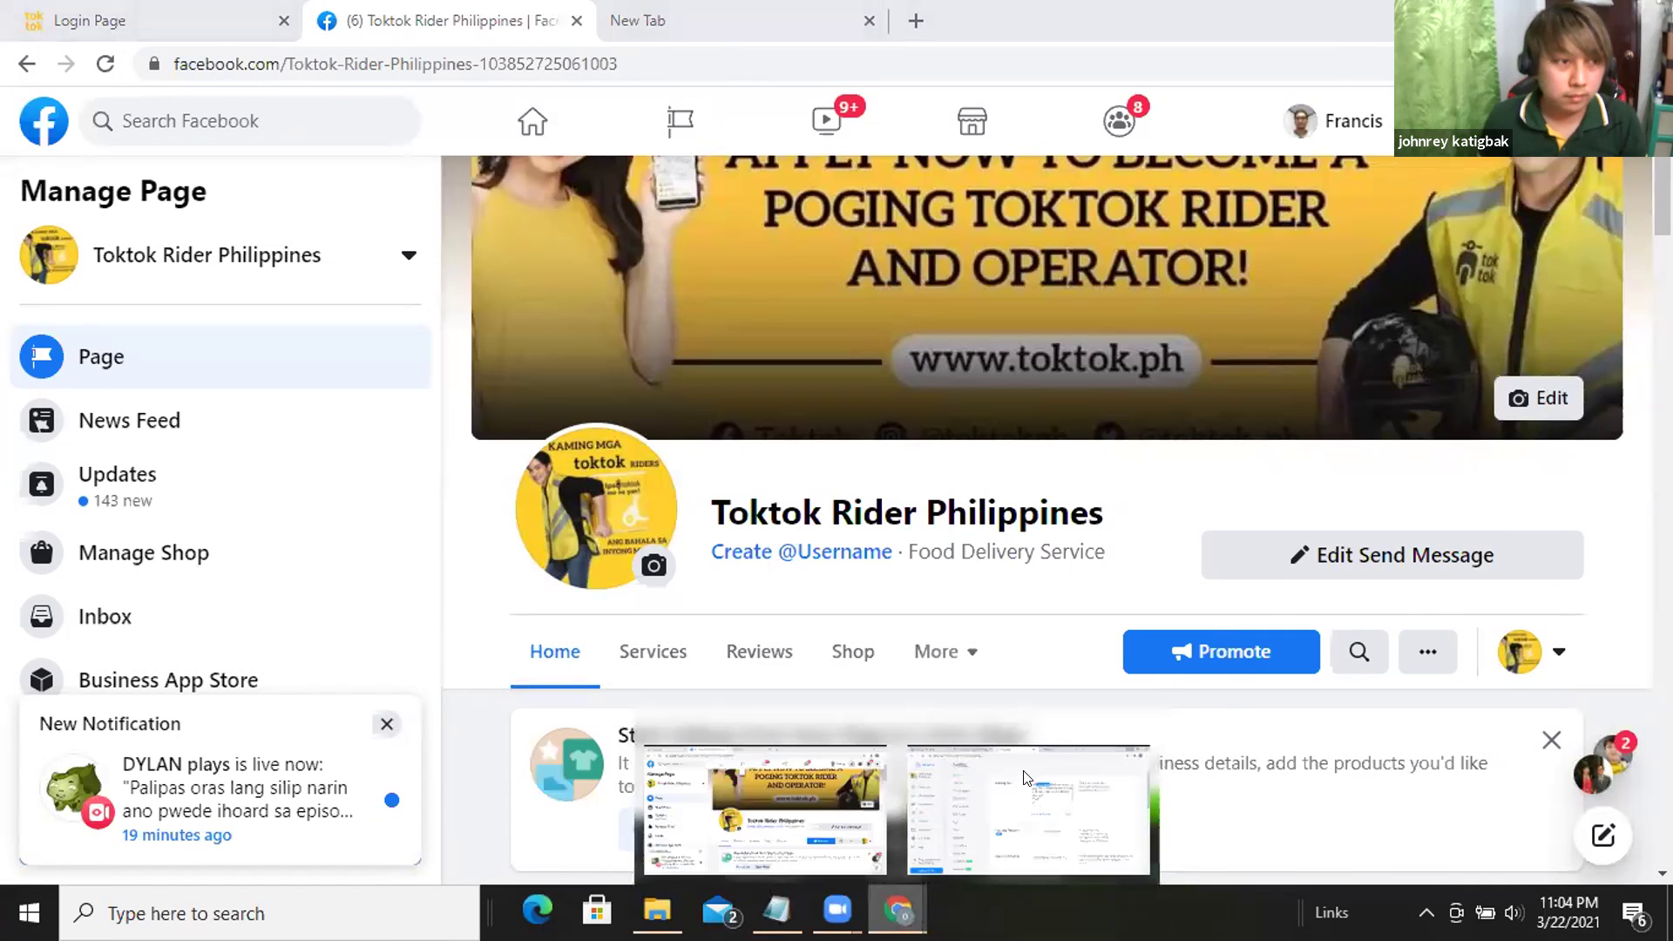
{"action": "left_click", "coordinate": [1028, 776]}
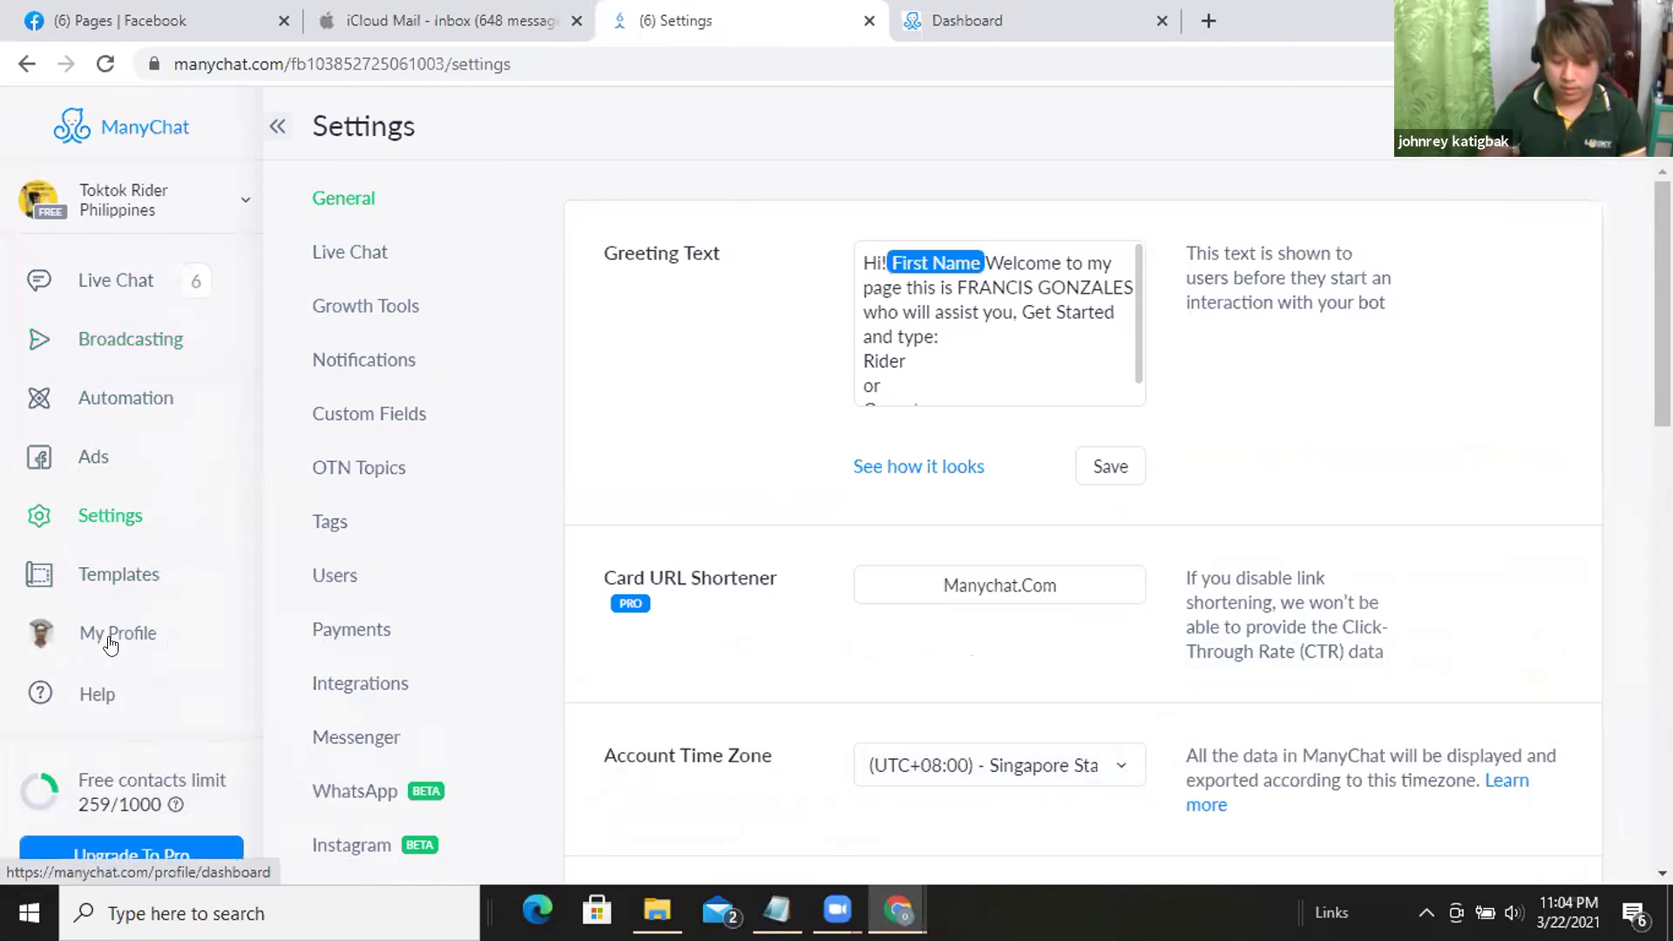
- Open the 'how to be a rider' flow from Automation > Flows and review its message step stats
{"action": "left_click", "coordinate": [123, 400]}
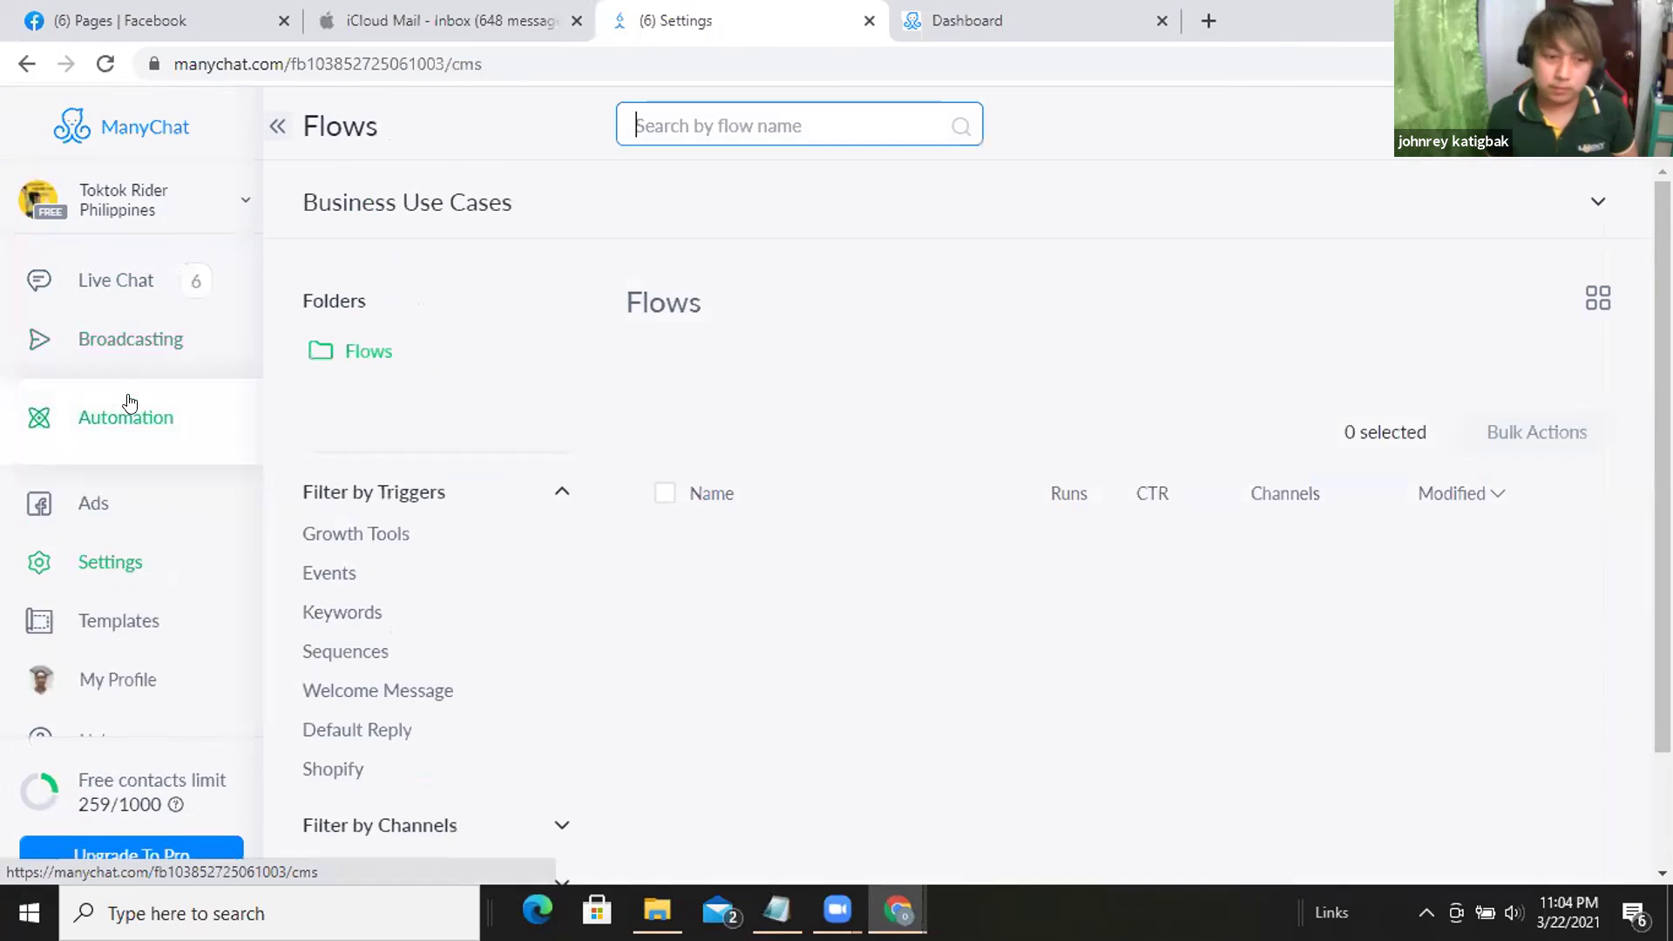
{"action": "scroll", "coordinate": [710, 455], "scroll_direction": "down", "scroll_amount": 3}
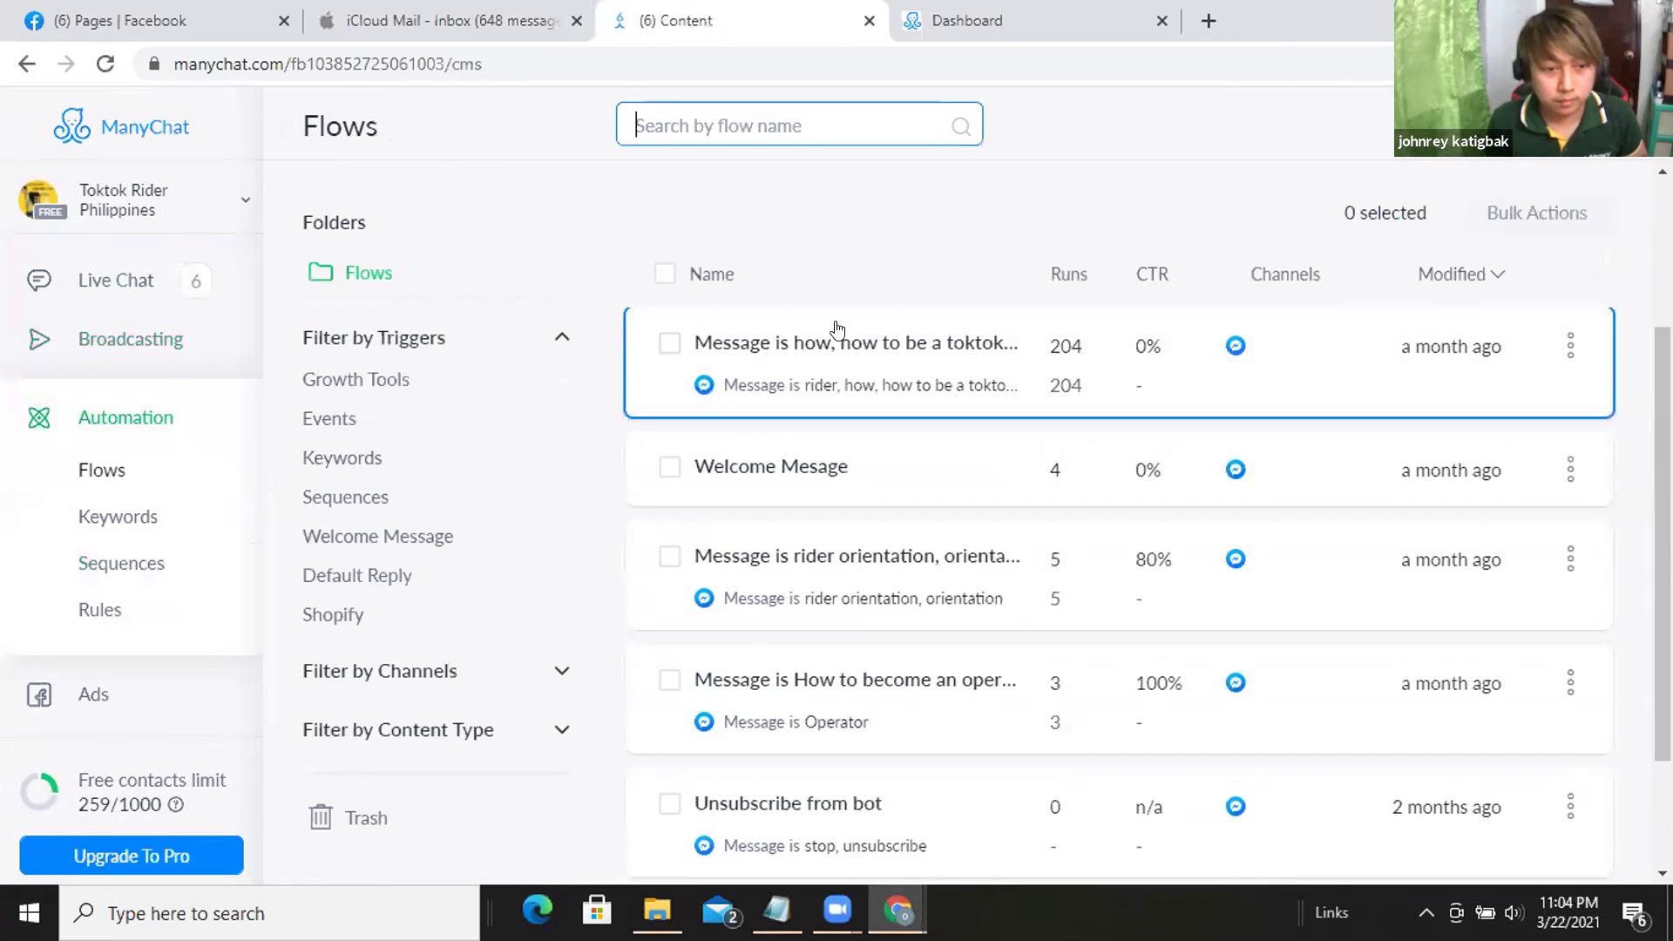
{"action": "left_click", "coordinate": [860, 347]}
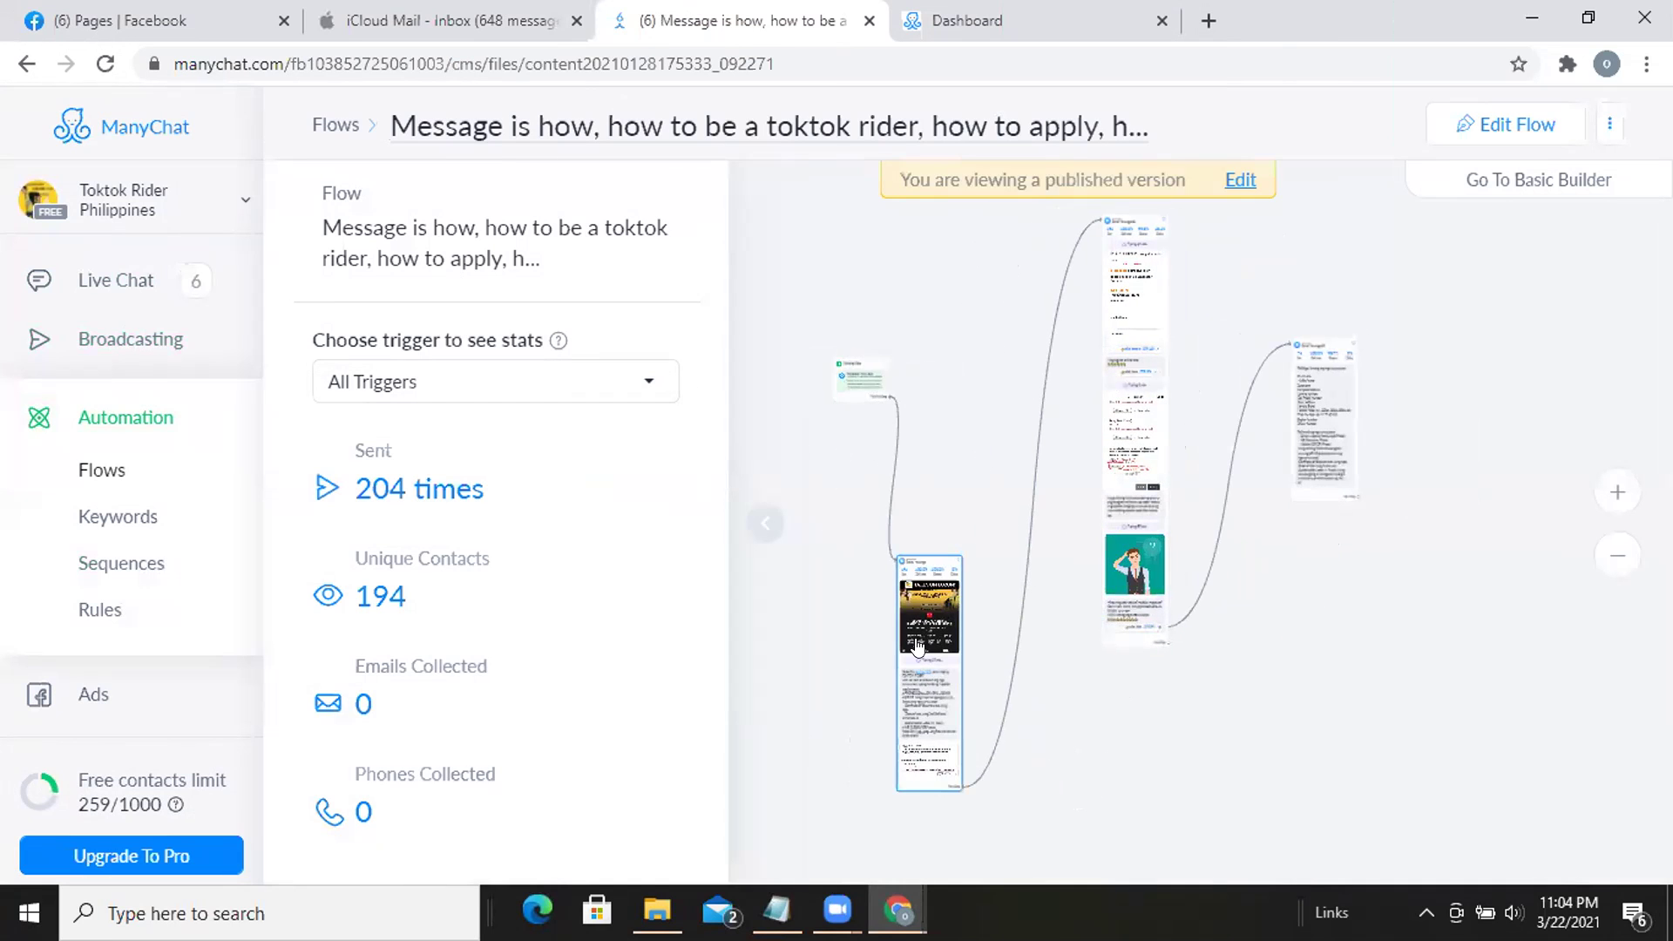
{"action": "left_click", "coordinate": [945, 601]}
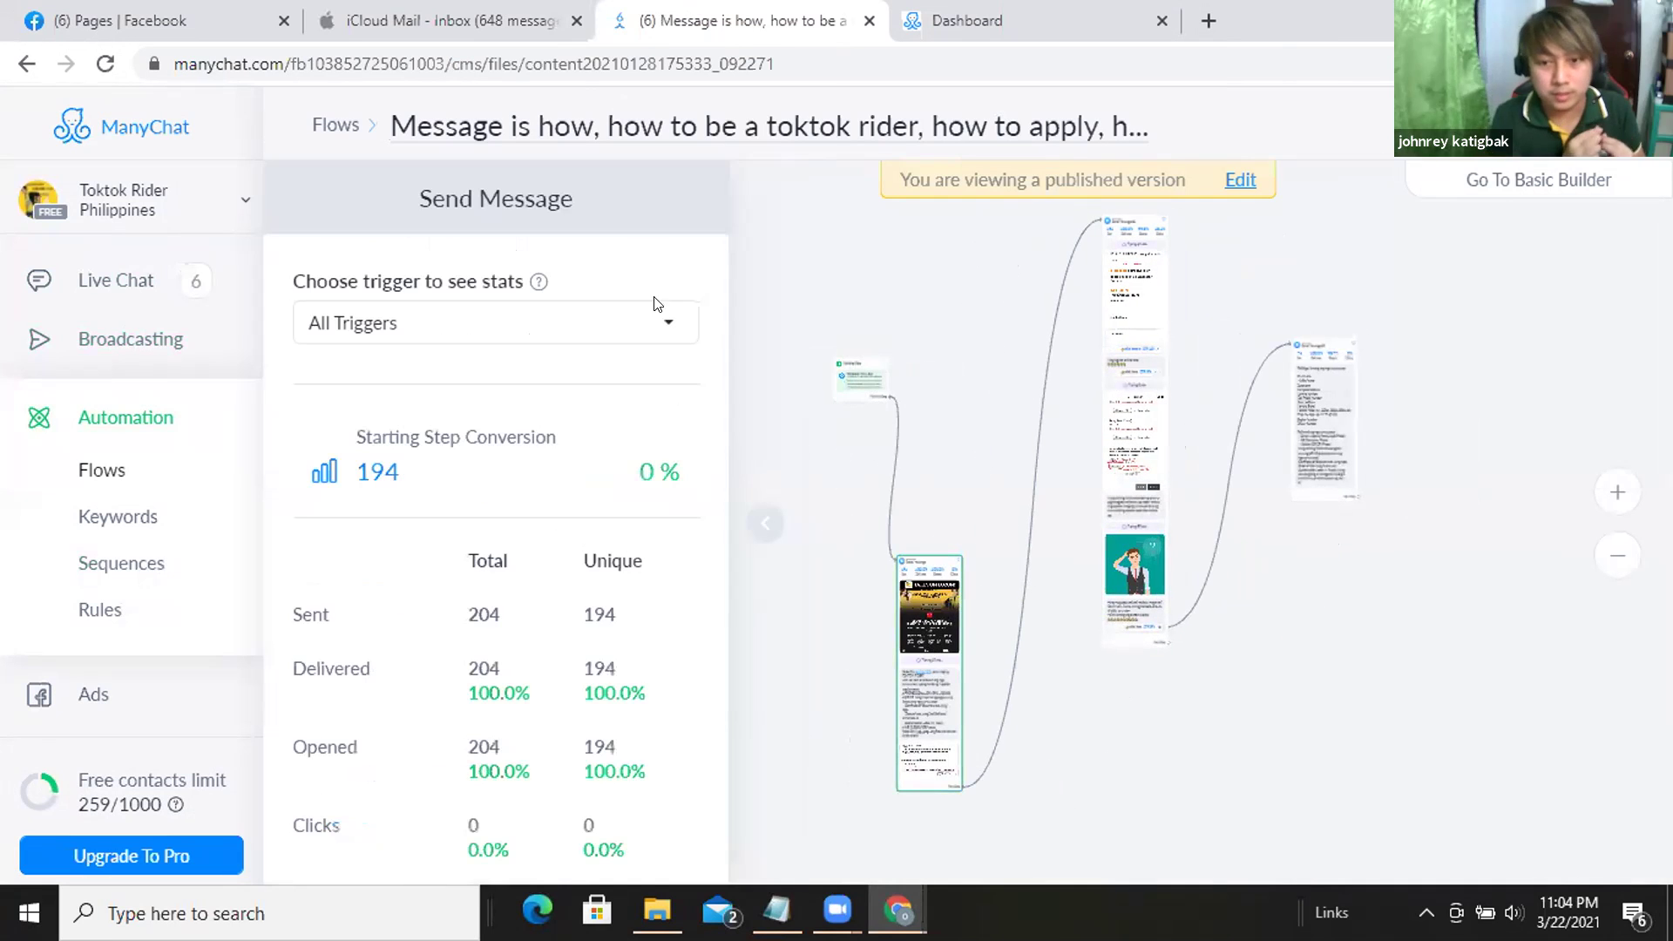
{"action": "left_click", "coordinate": [765, 523]}
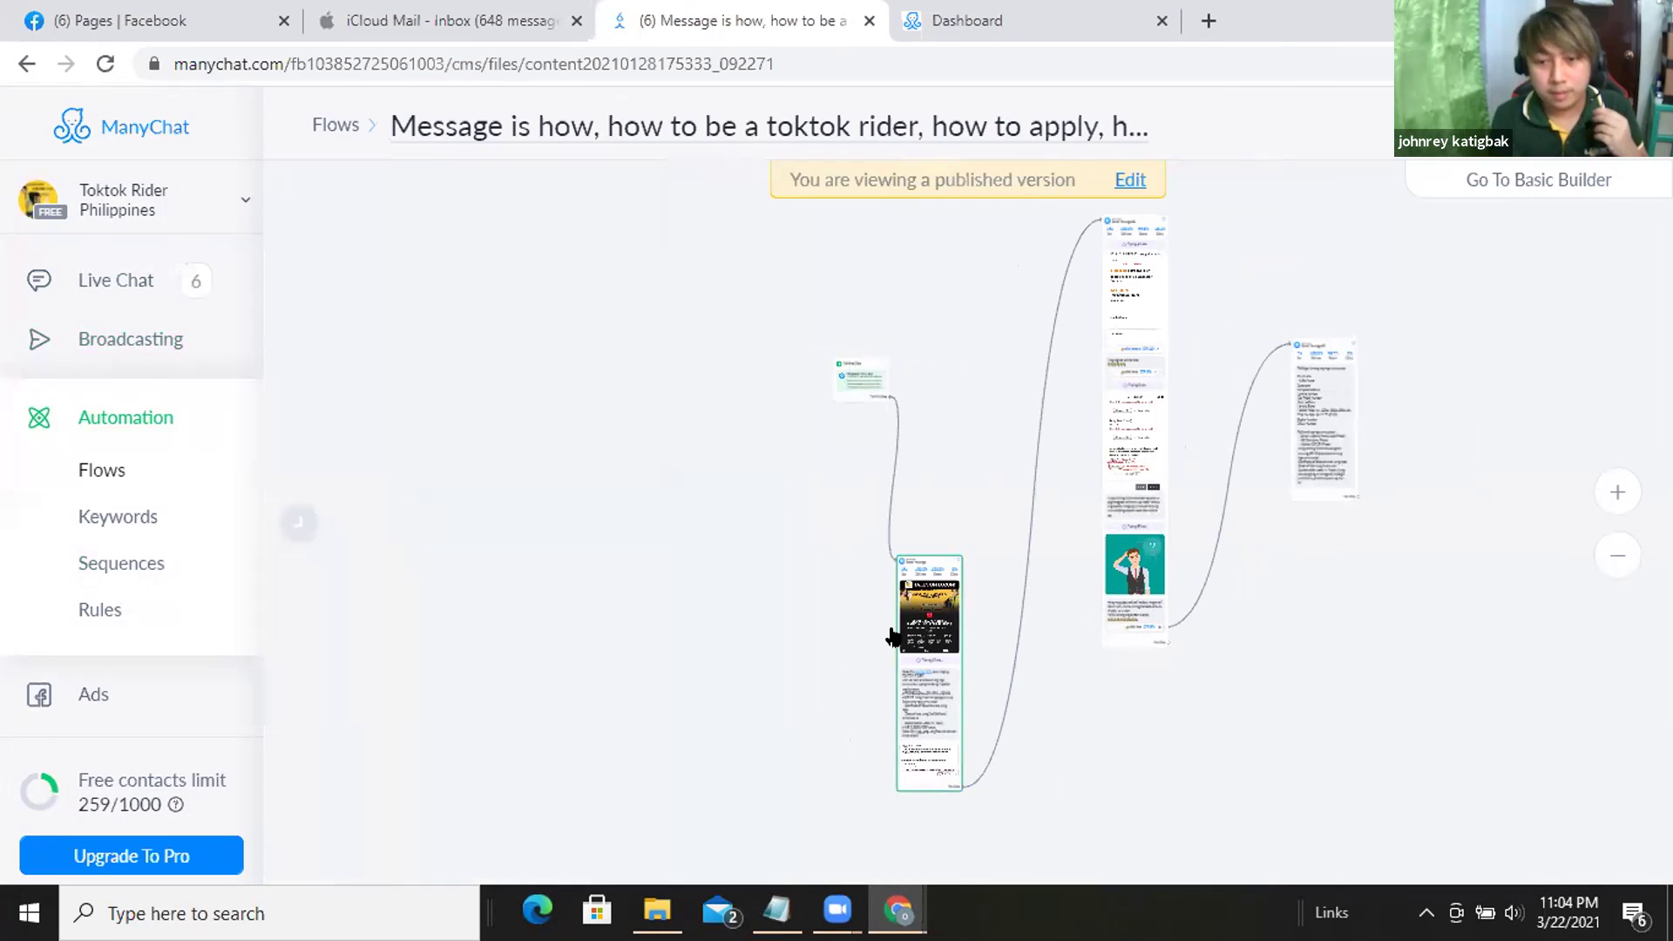
{"action": "left_click", "coordinate": [928, 682]}
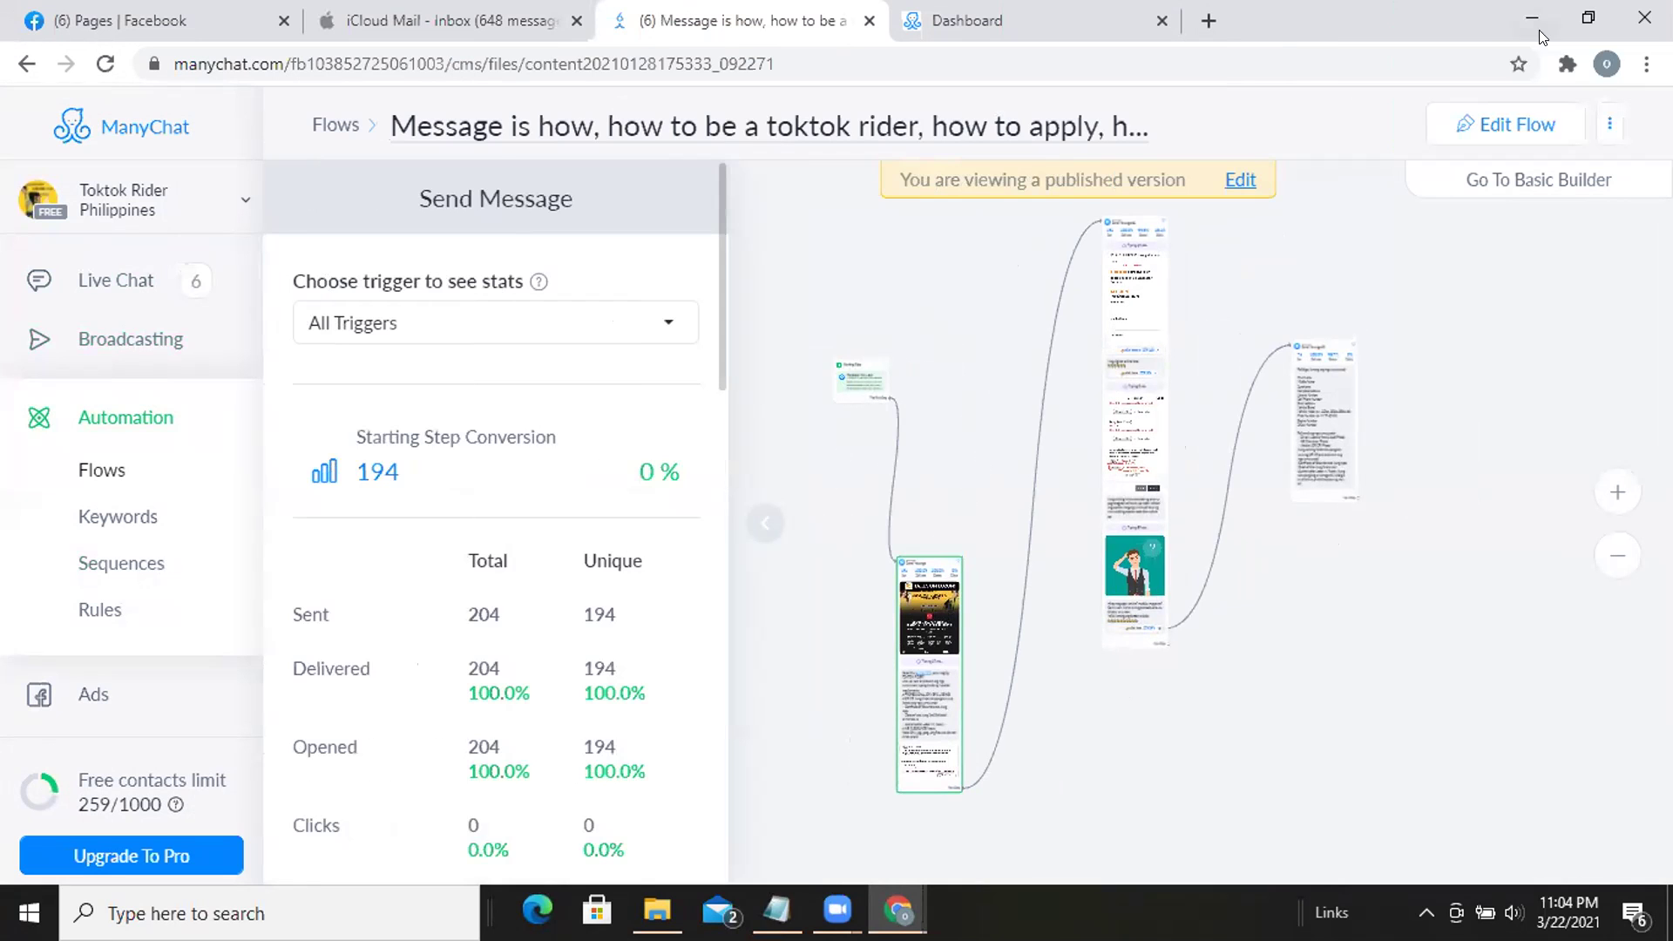
{"action": "left_click", "coordinate": [1546, 183]}
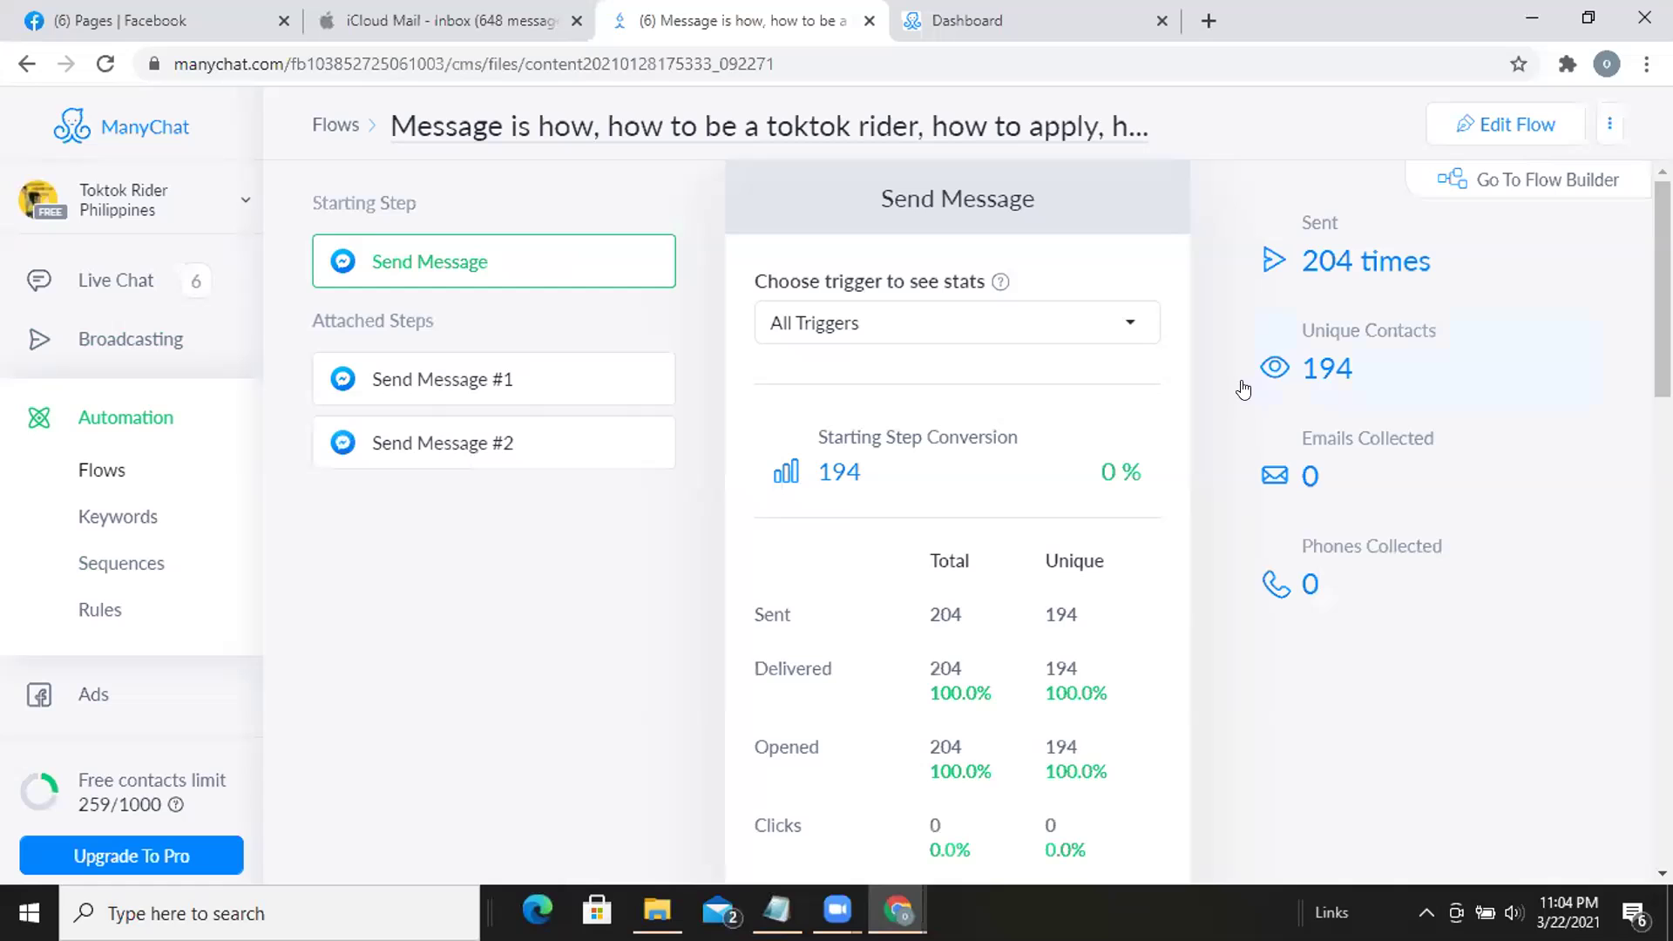
{"action": "left_click", "coordinate": [1551, 185]}
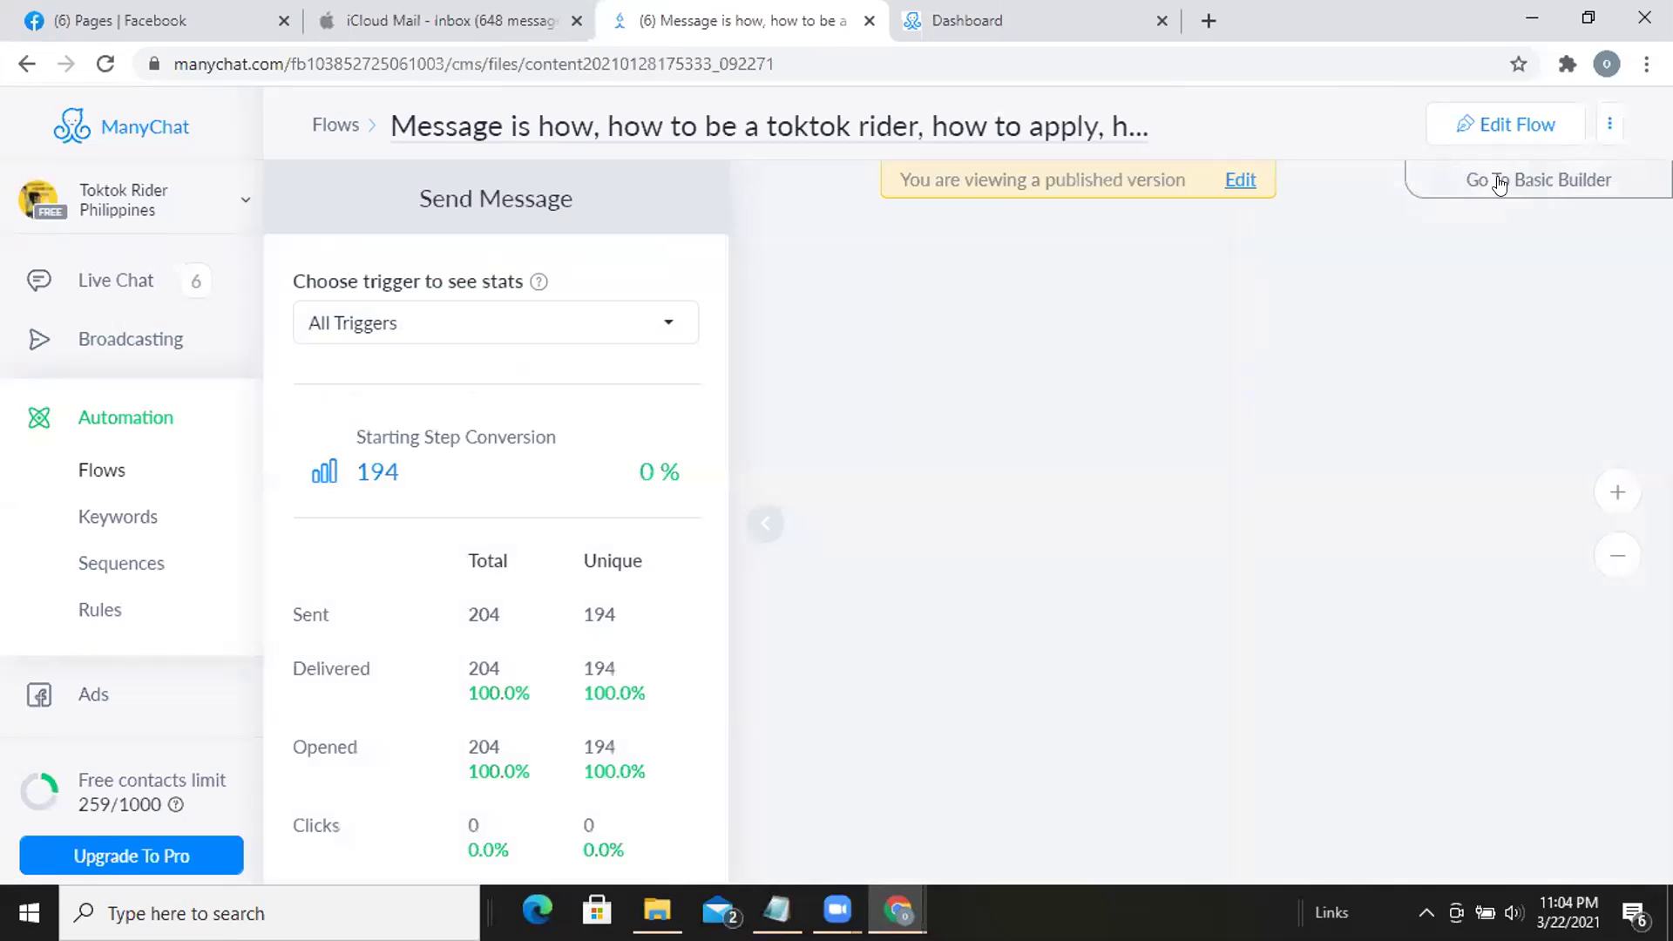
{"action": "left_click", "coordinate": [767, 523]}
{"action": "left_click", "coordinate": [920, 695]}
{"action": "scroll", "coordinate": [642, 573], "scroll_direction": "down", "scroll_amount": 6}
{"action": "scroll", "coordinate": [639, 571], "scroll_direction": "down", "scroll_amount": 5}
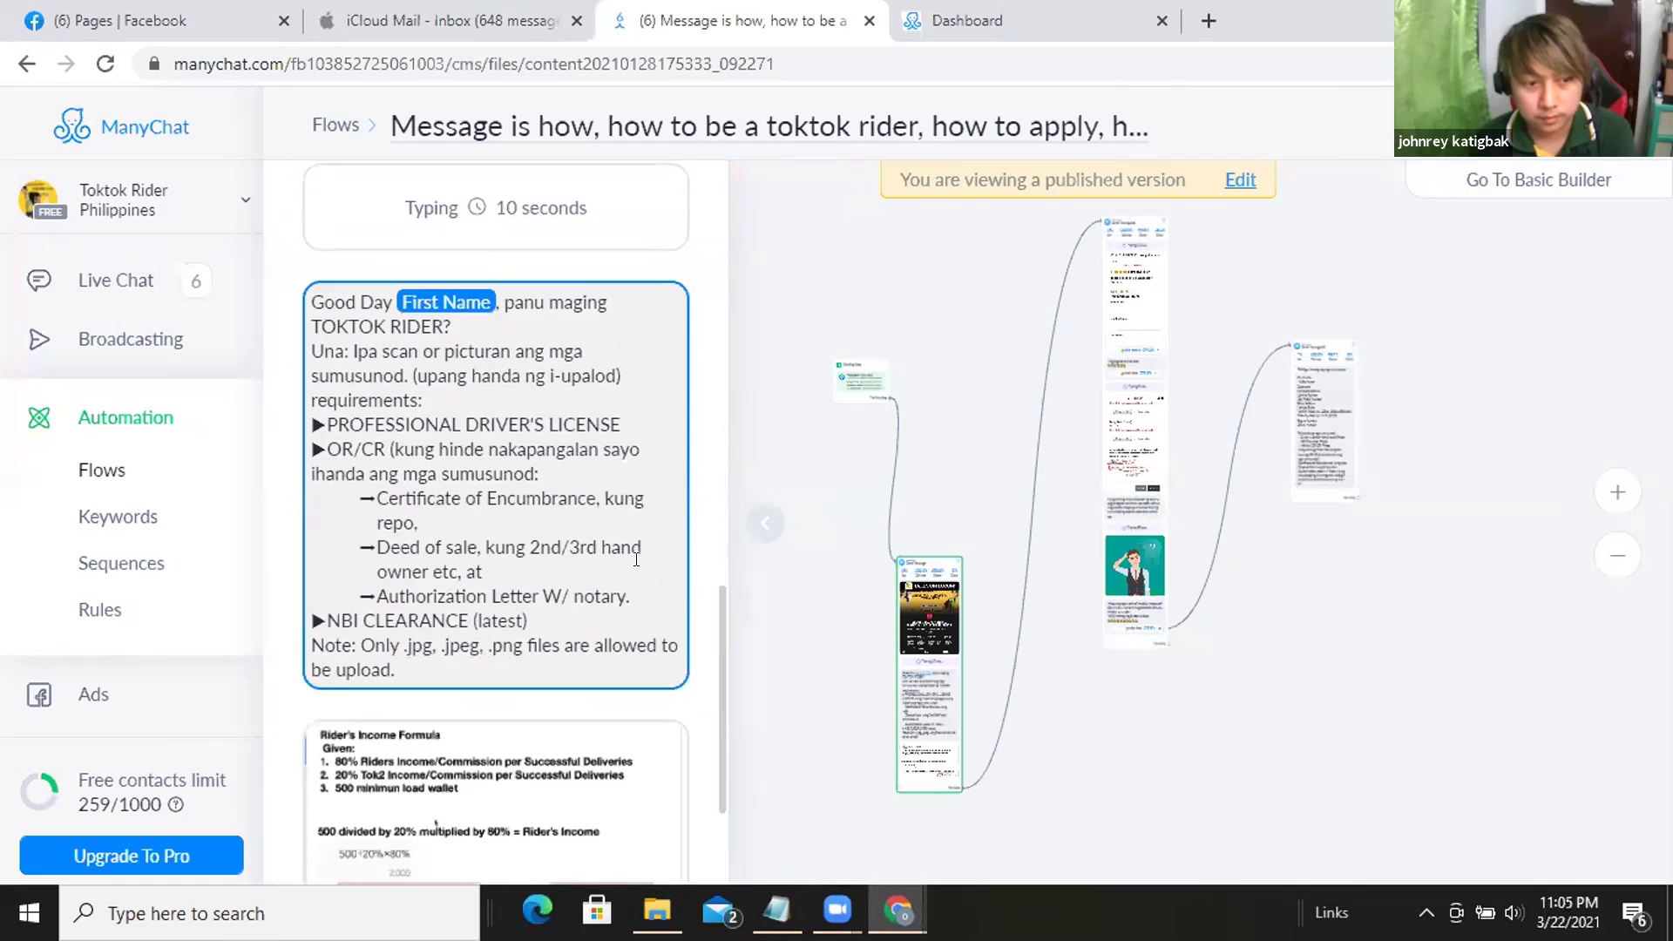
{"action": "scroll", "coordinate": [653, 506], "scroll_direction": "up", "scroll_amount": 12}
{"action": "scroll", "coordinate": [576, 460], "scroll_direction": "down", "scroll_amount": 3}
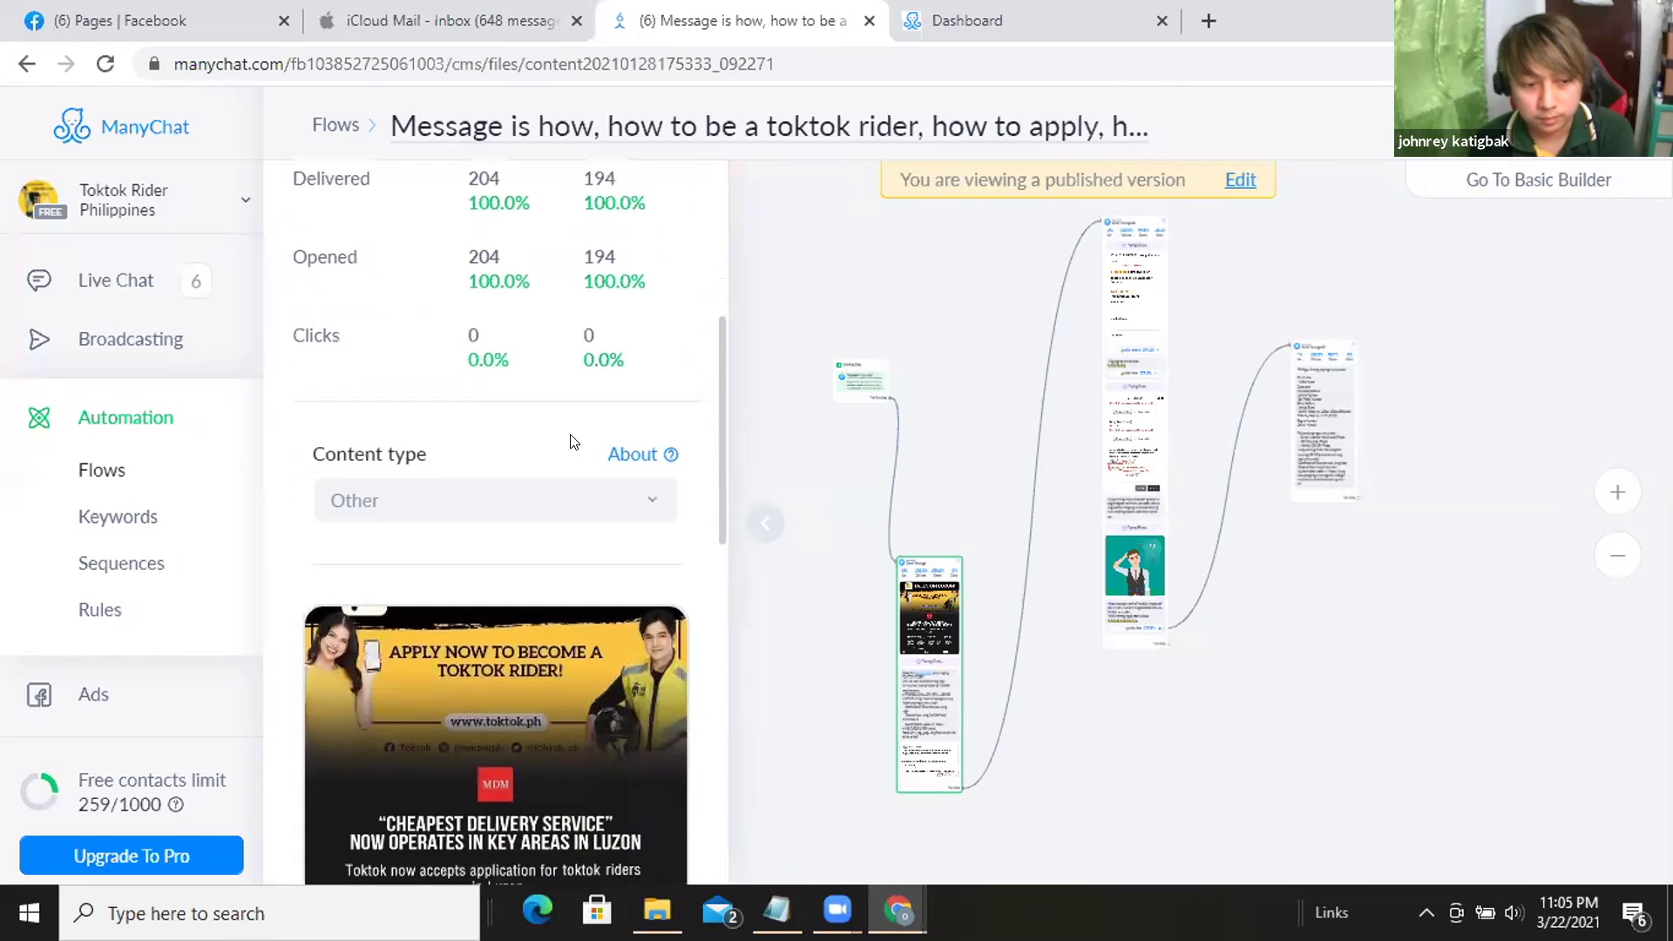
{"action": "scroll", "coordinate": [468, 368], "scroll_direction": "up", "scroll_amount": 6}
{"action": "scroll", "coordinate": [471, 366], "scroll_direction": "down", "scroll_amount": 4}
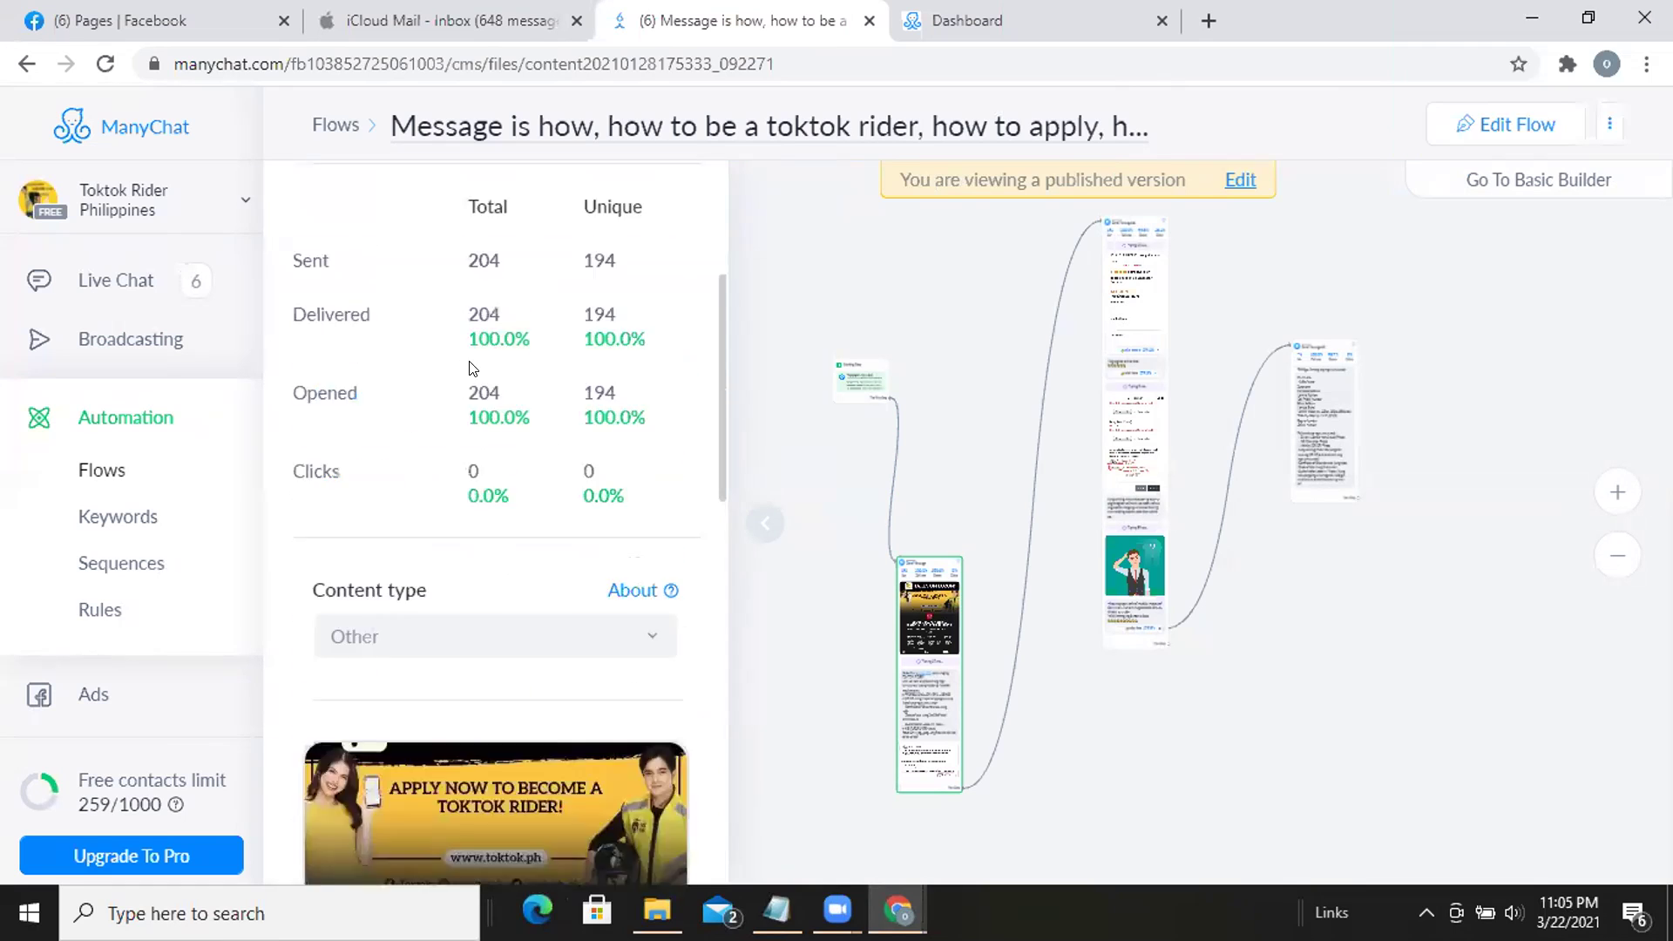
{"action": "scroll", "coordinate": [471, 366], "scroll_direction": "up", "scroll_amount": 4}
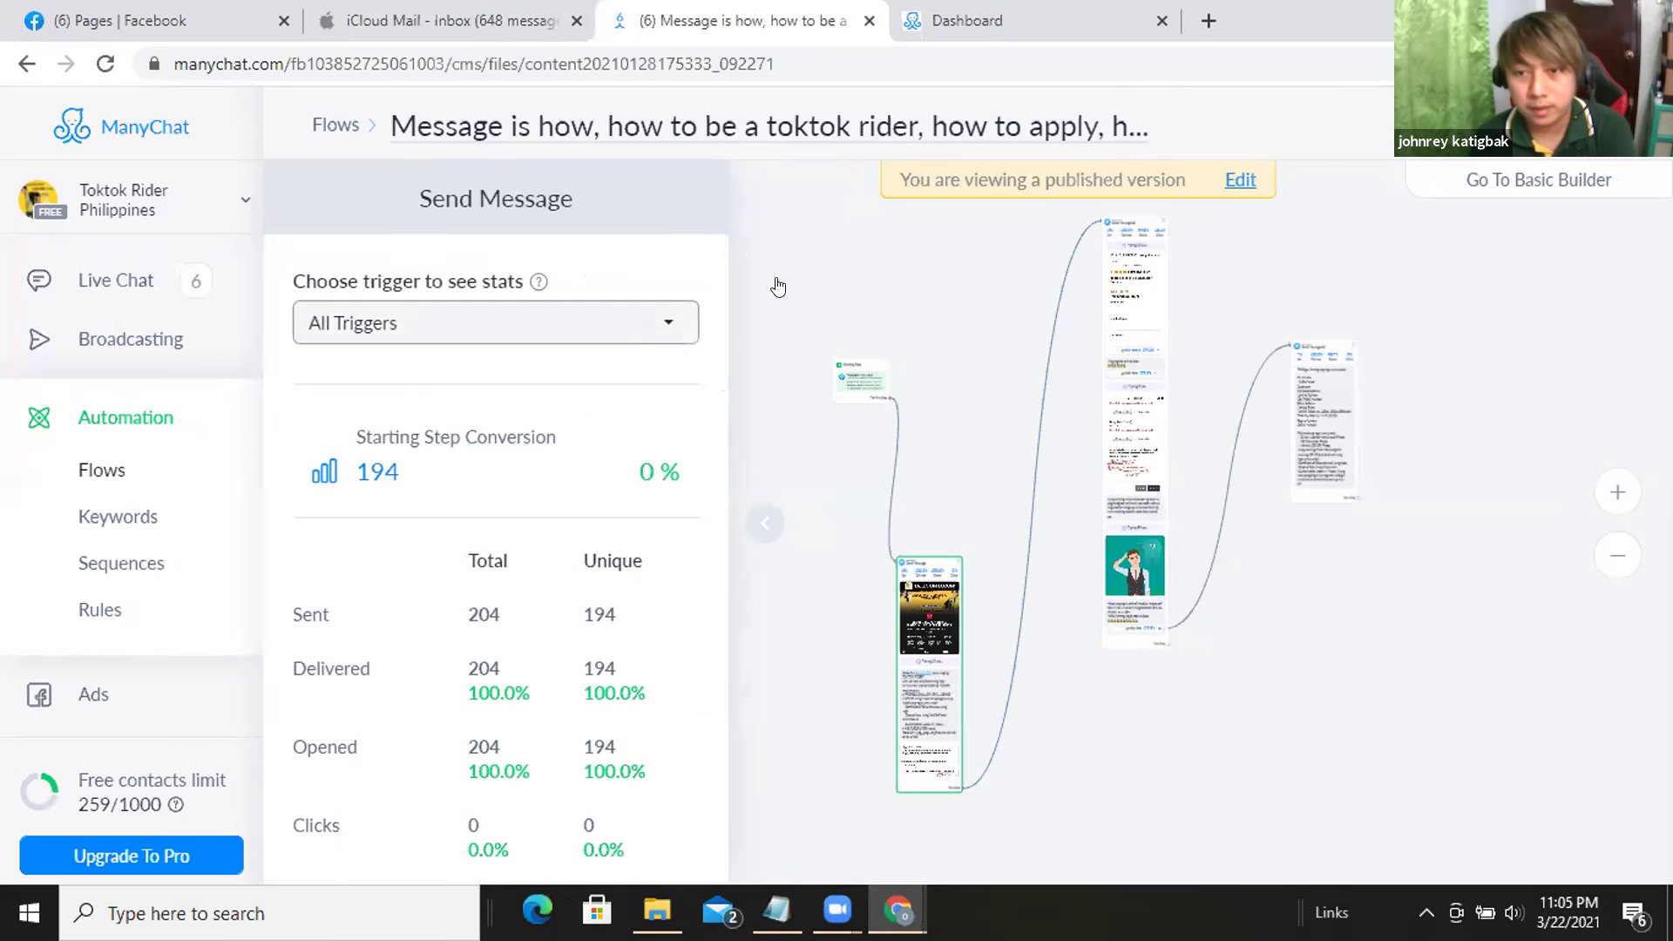
- Put the published flow into edit mode and open Send Message #1's settings
{"action": "left_click", "coordinate": [1241, 179]}
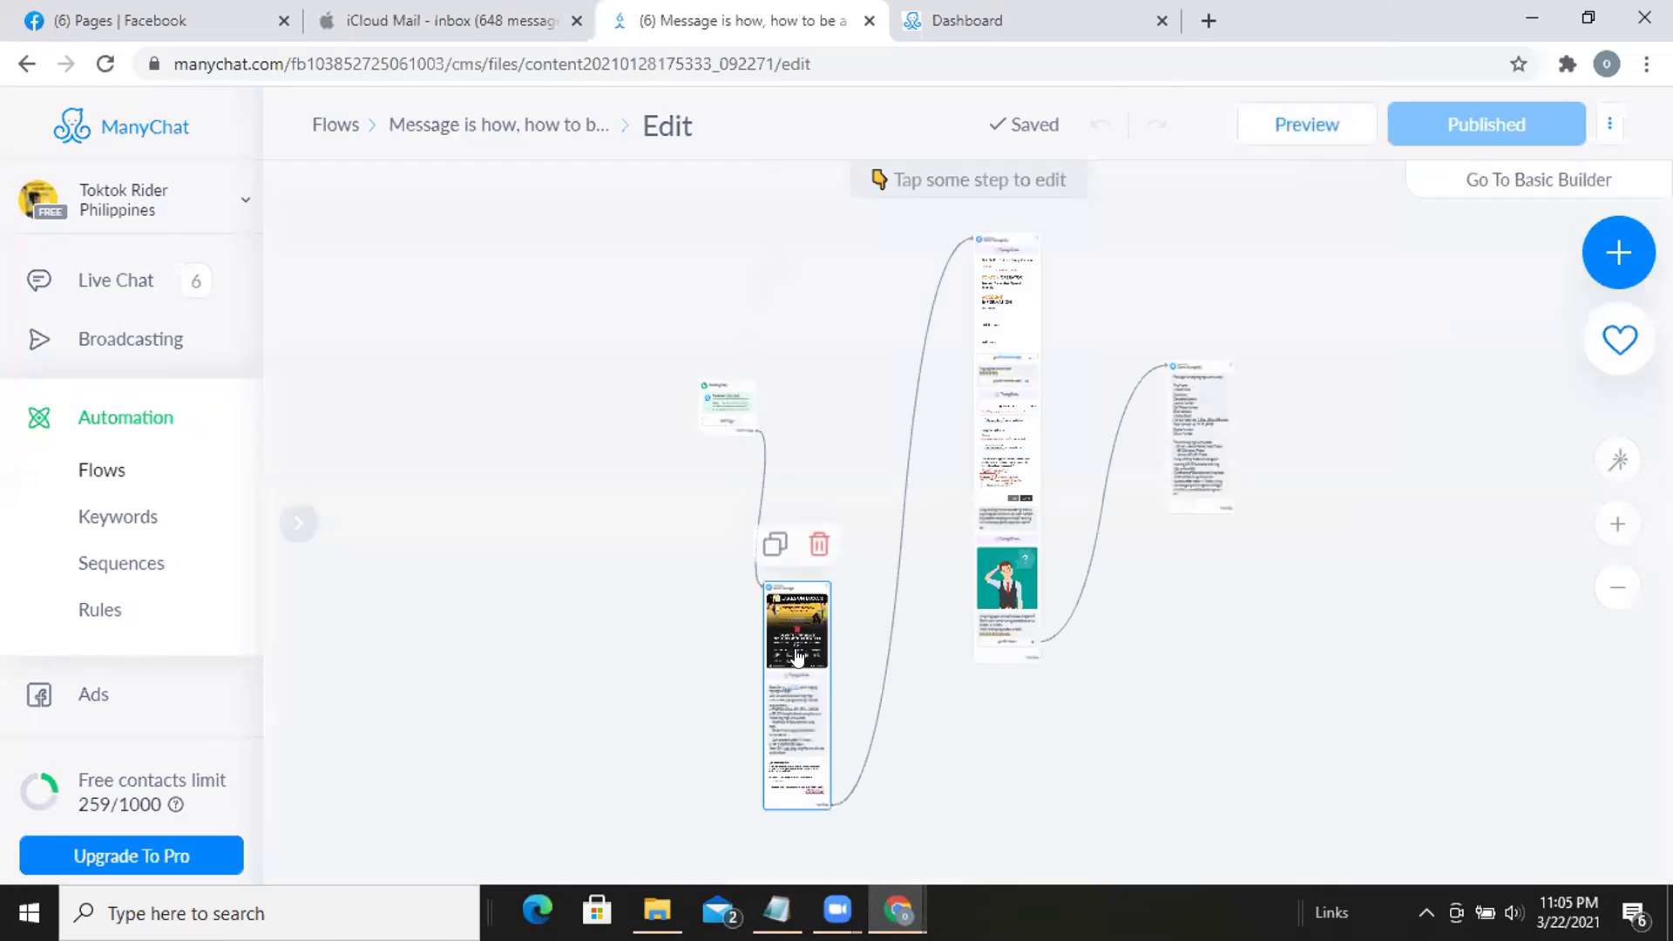
{"action": "left_click", "coordinate": [800, 702]}
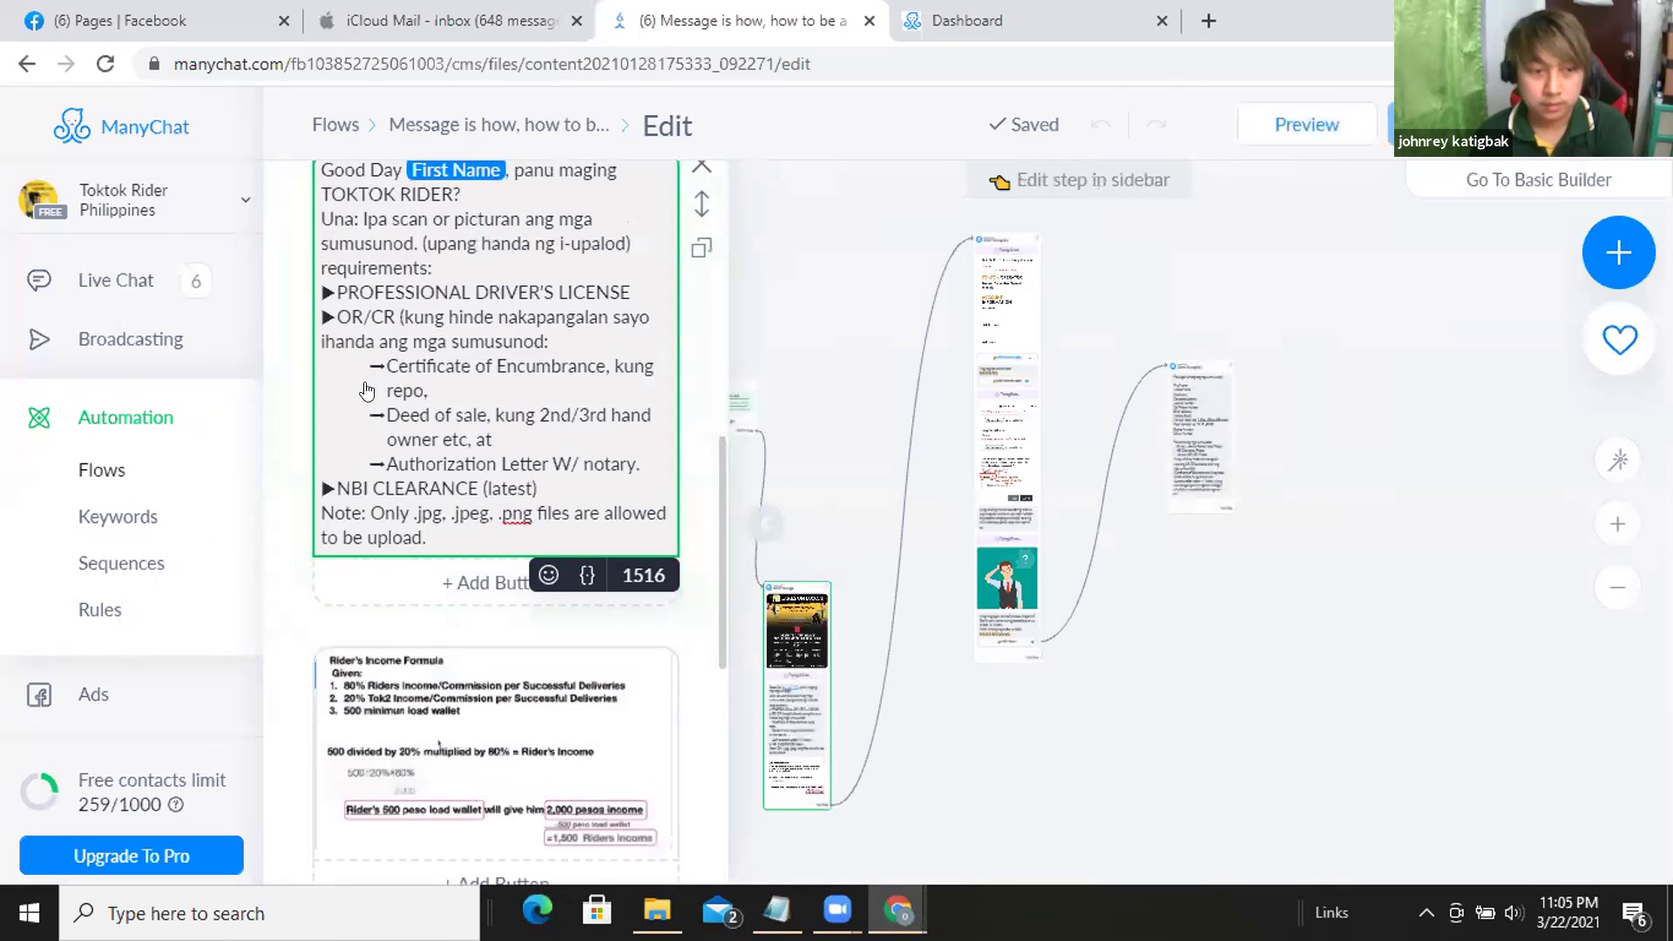
{"action": "left_click", "coordinate": [464, 306]}
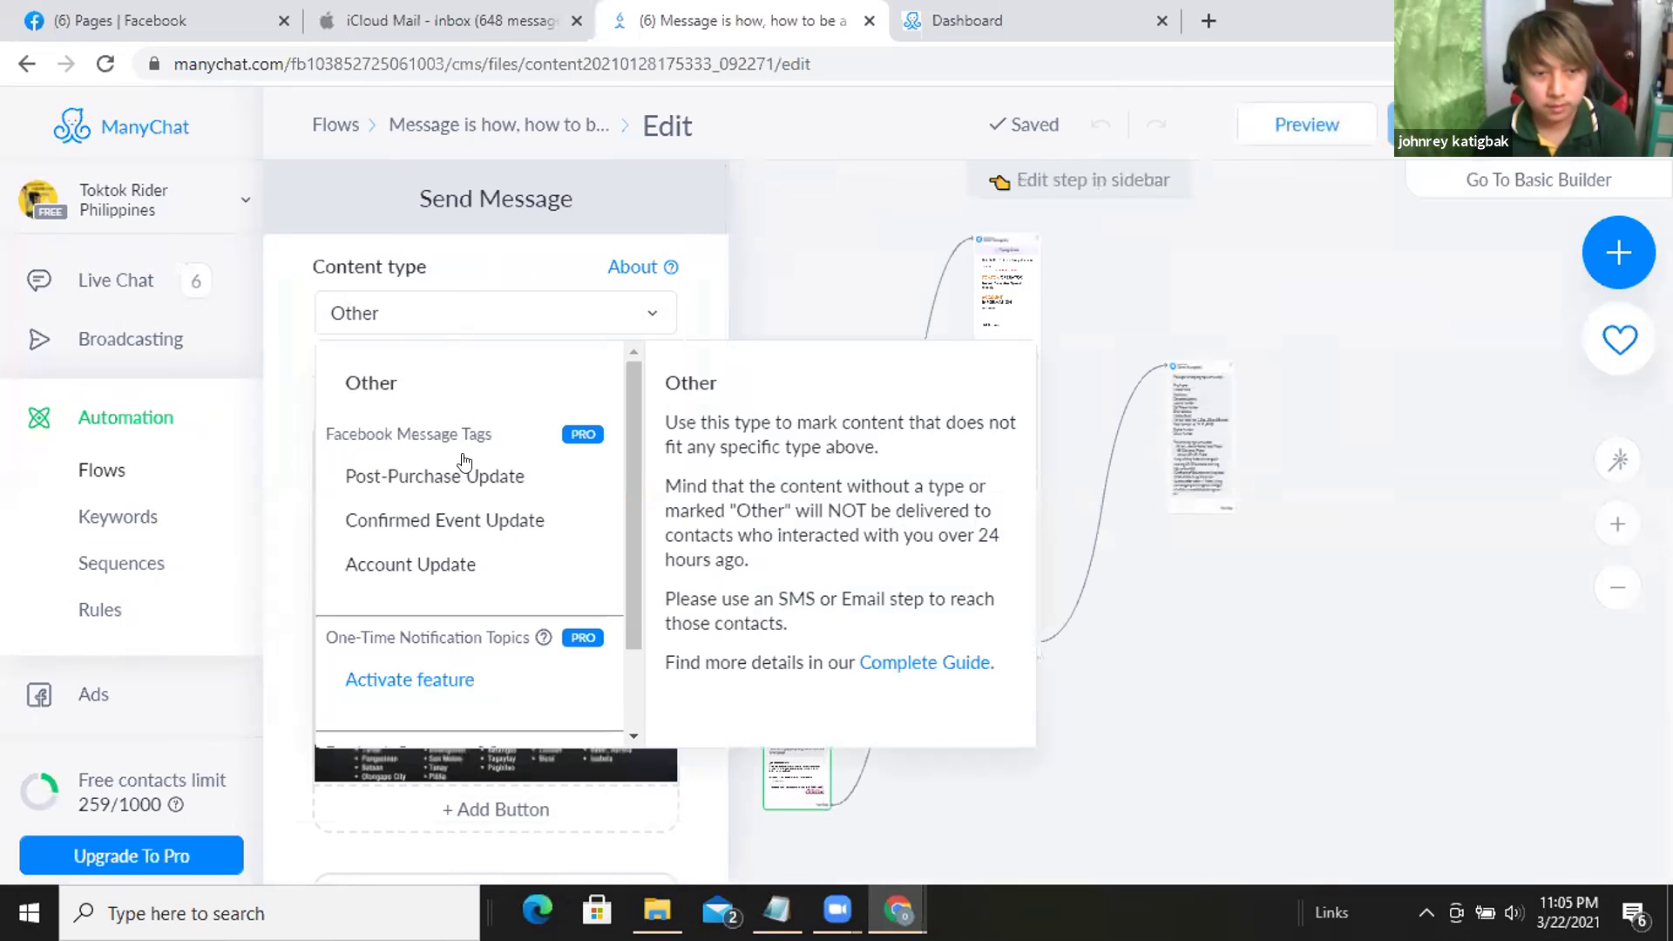
{"action": "left_click", "coordinate": [748, 260]}
{"action": "left_click", "coordinate": [992, 423]}
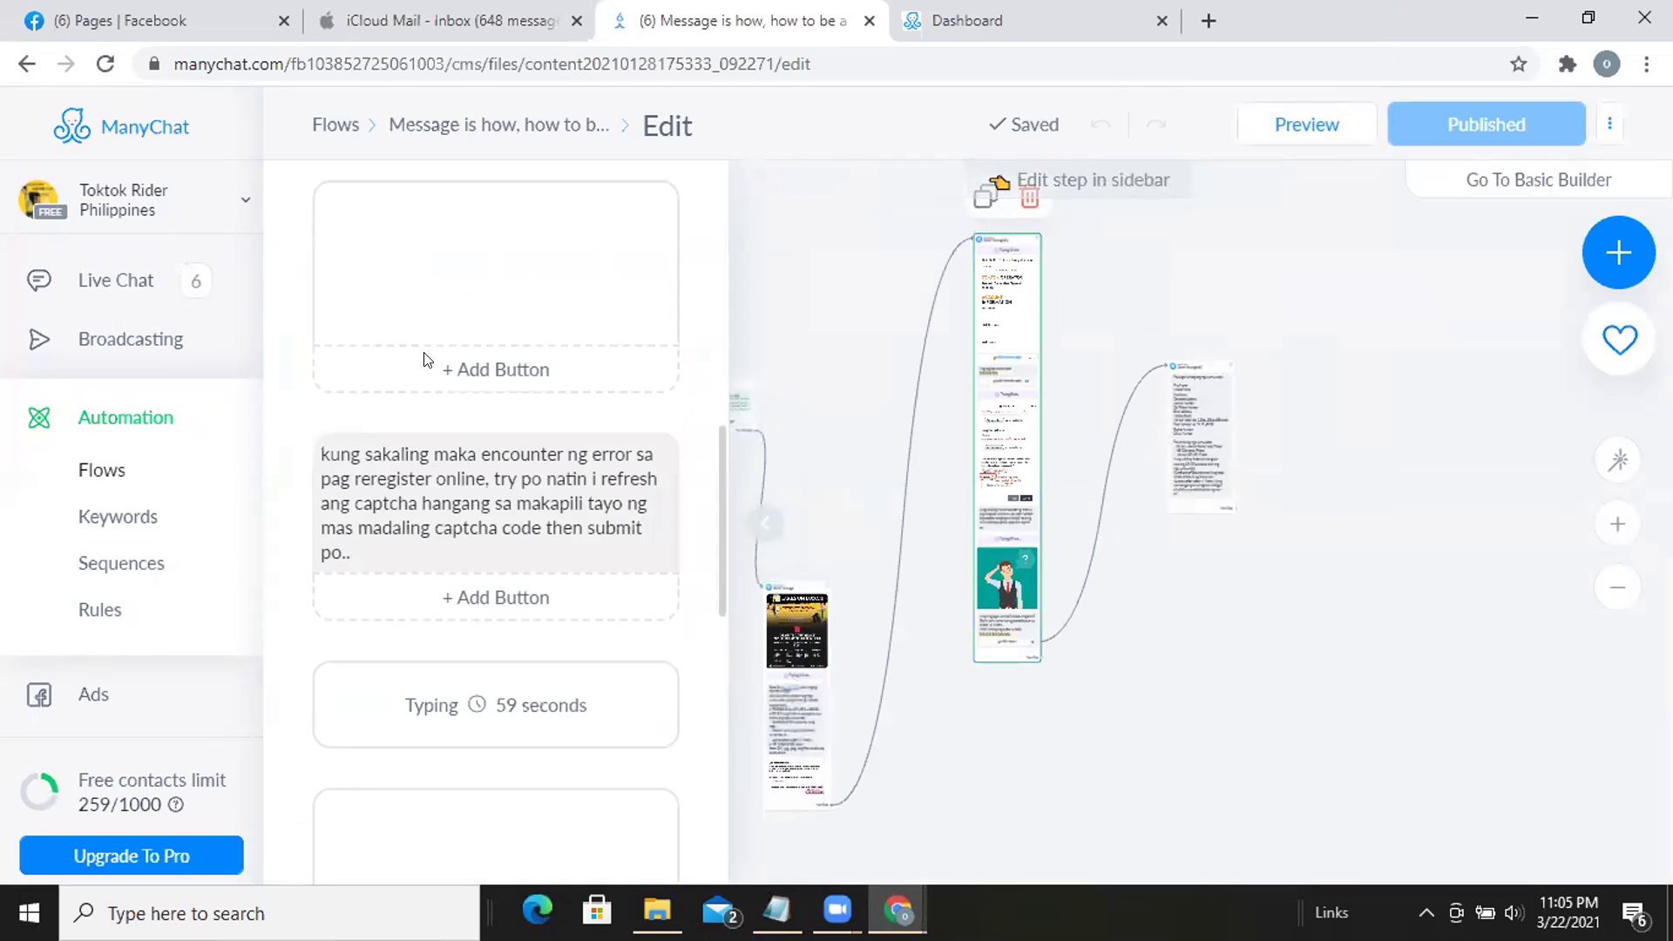
{"action": "scroll", "coordinate": [581, 472], "scroll_direction": "up", "scroll_amount": 5}
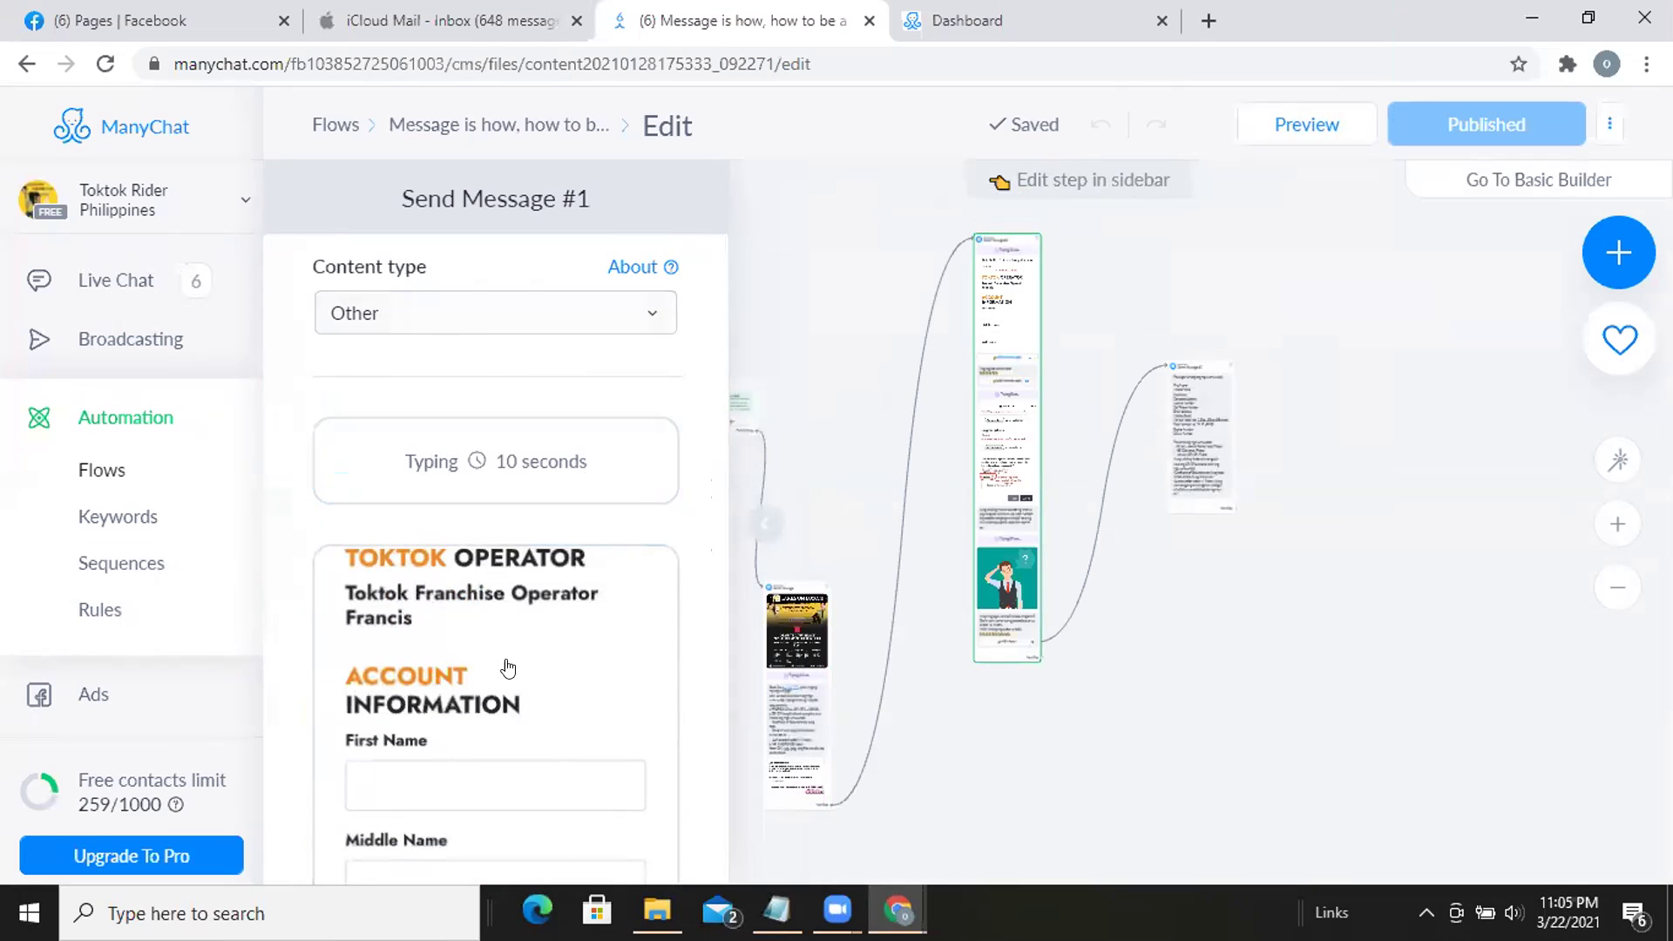
- Review Send Message #1's content type options, keep it on Other, then go to the Facebook page window
{"action": "left_click", "coordinate": [655, 321]}
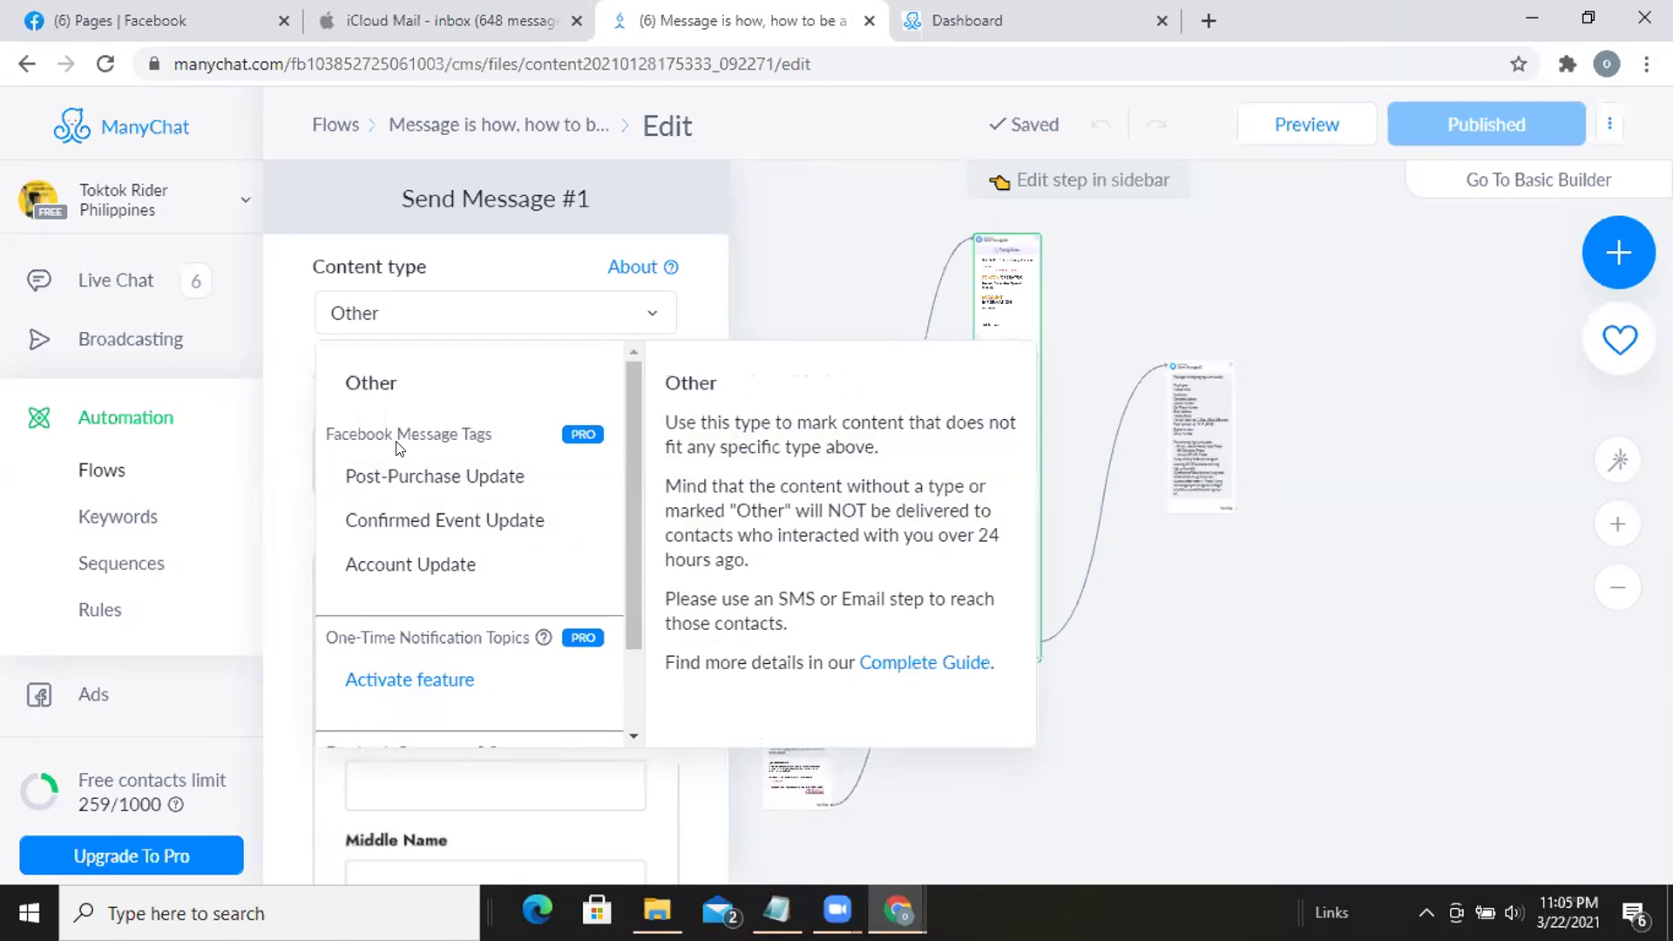
{"action": "left_click", "coordinate": [684, 292]}
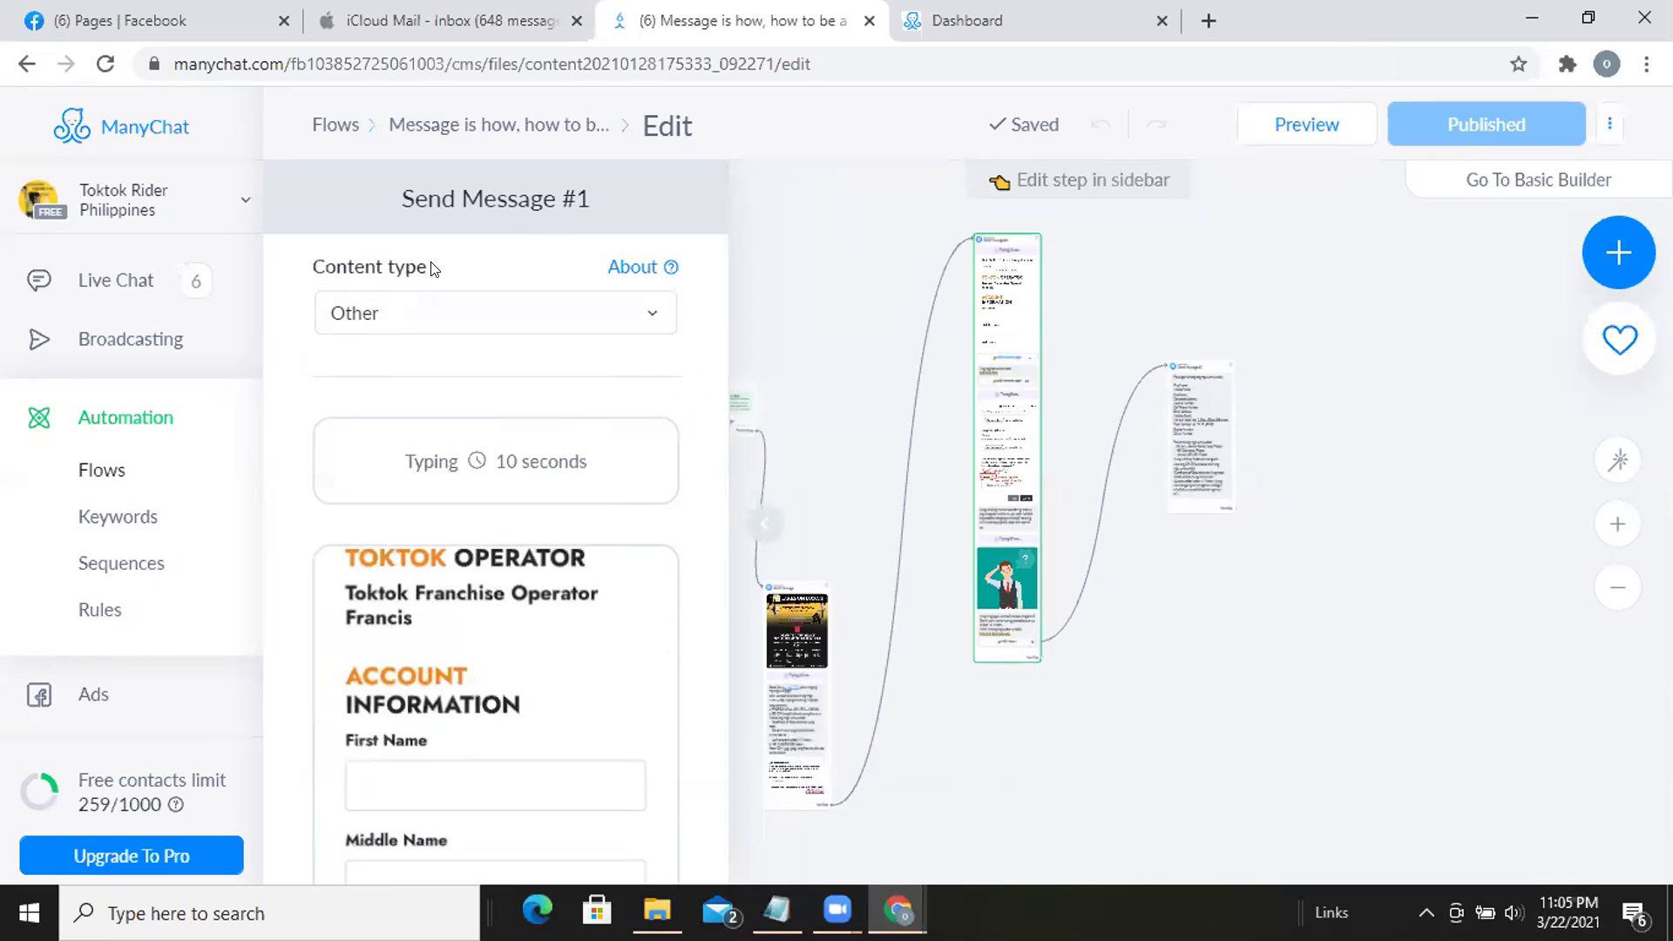
{"action": "left_click", "coordinate": [405, 314]}
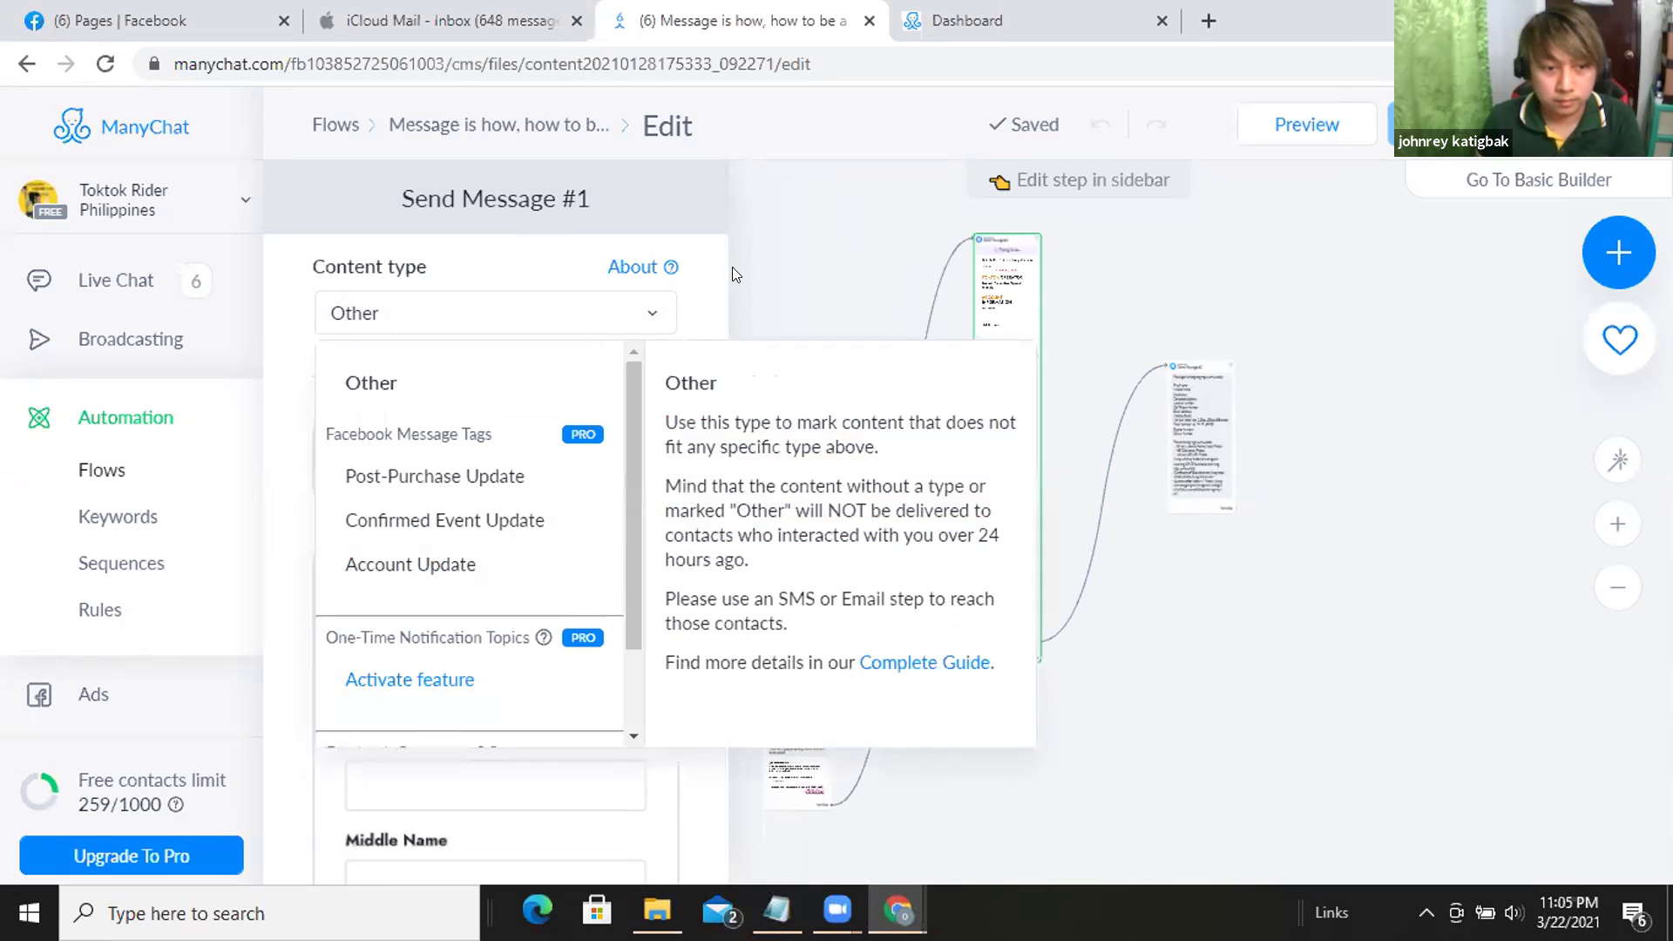
{"action": "left_click", "coordinate": [734, 260]}
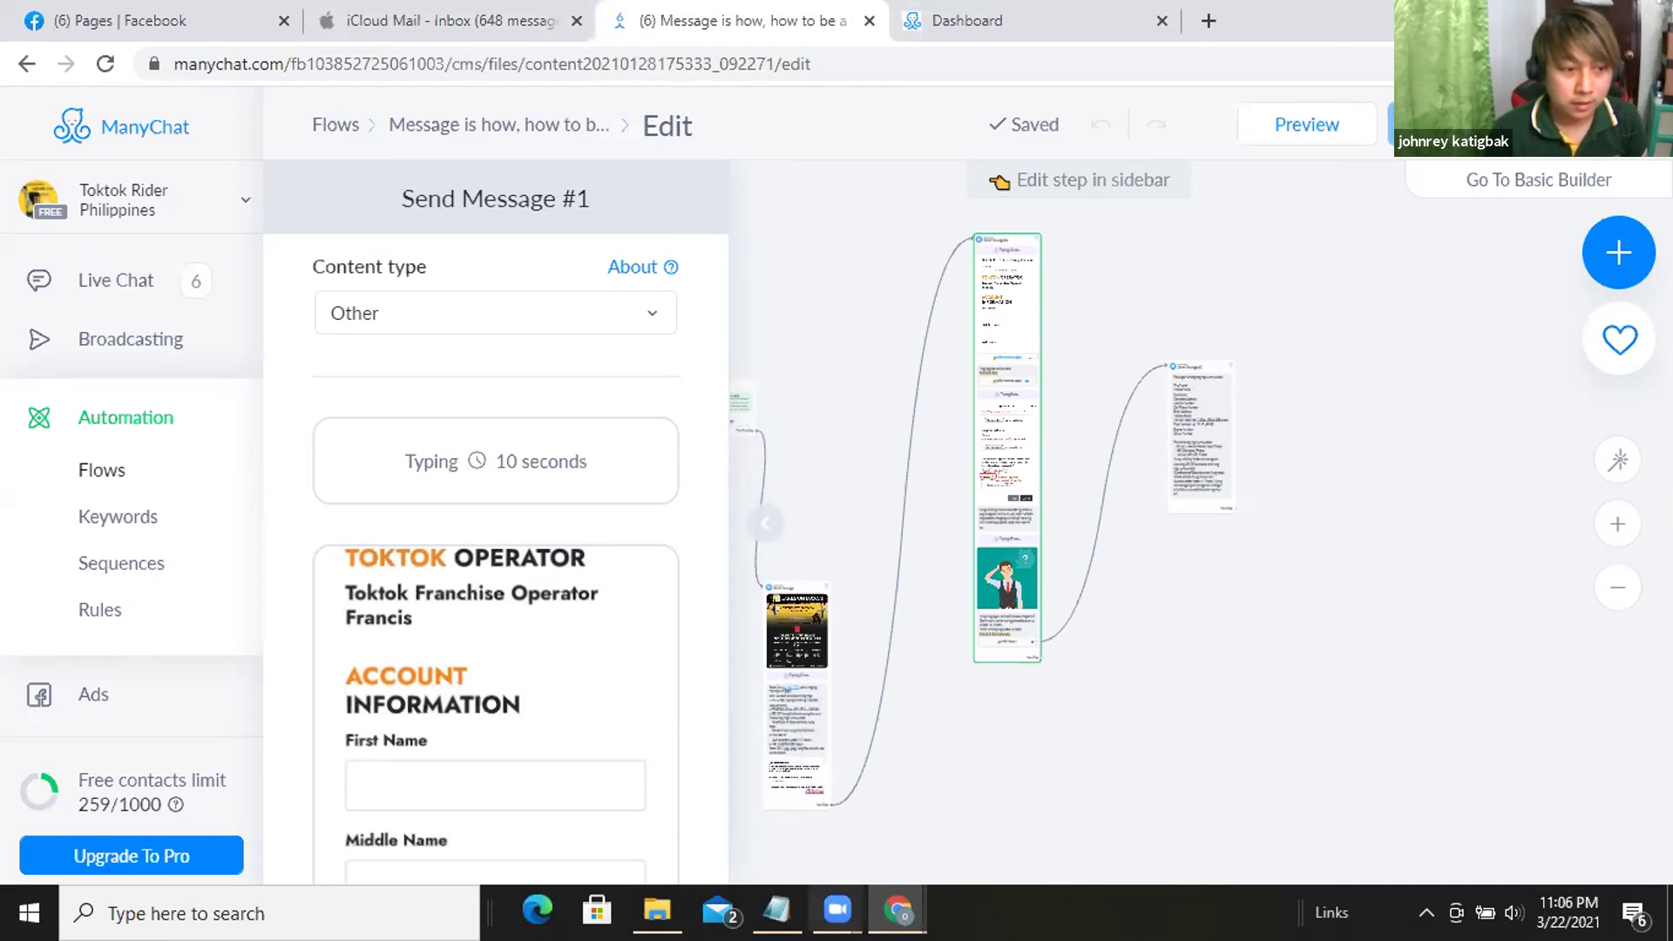
{"action": "mouse_move", "coordinate": [897, 910]}
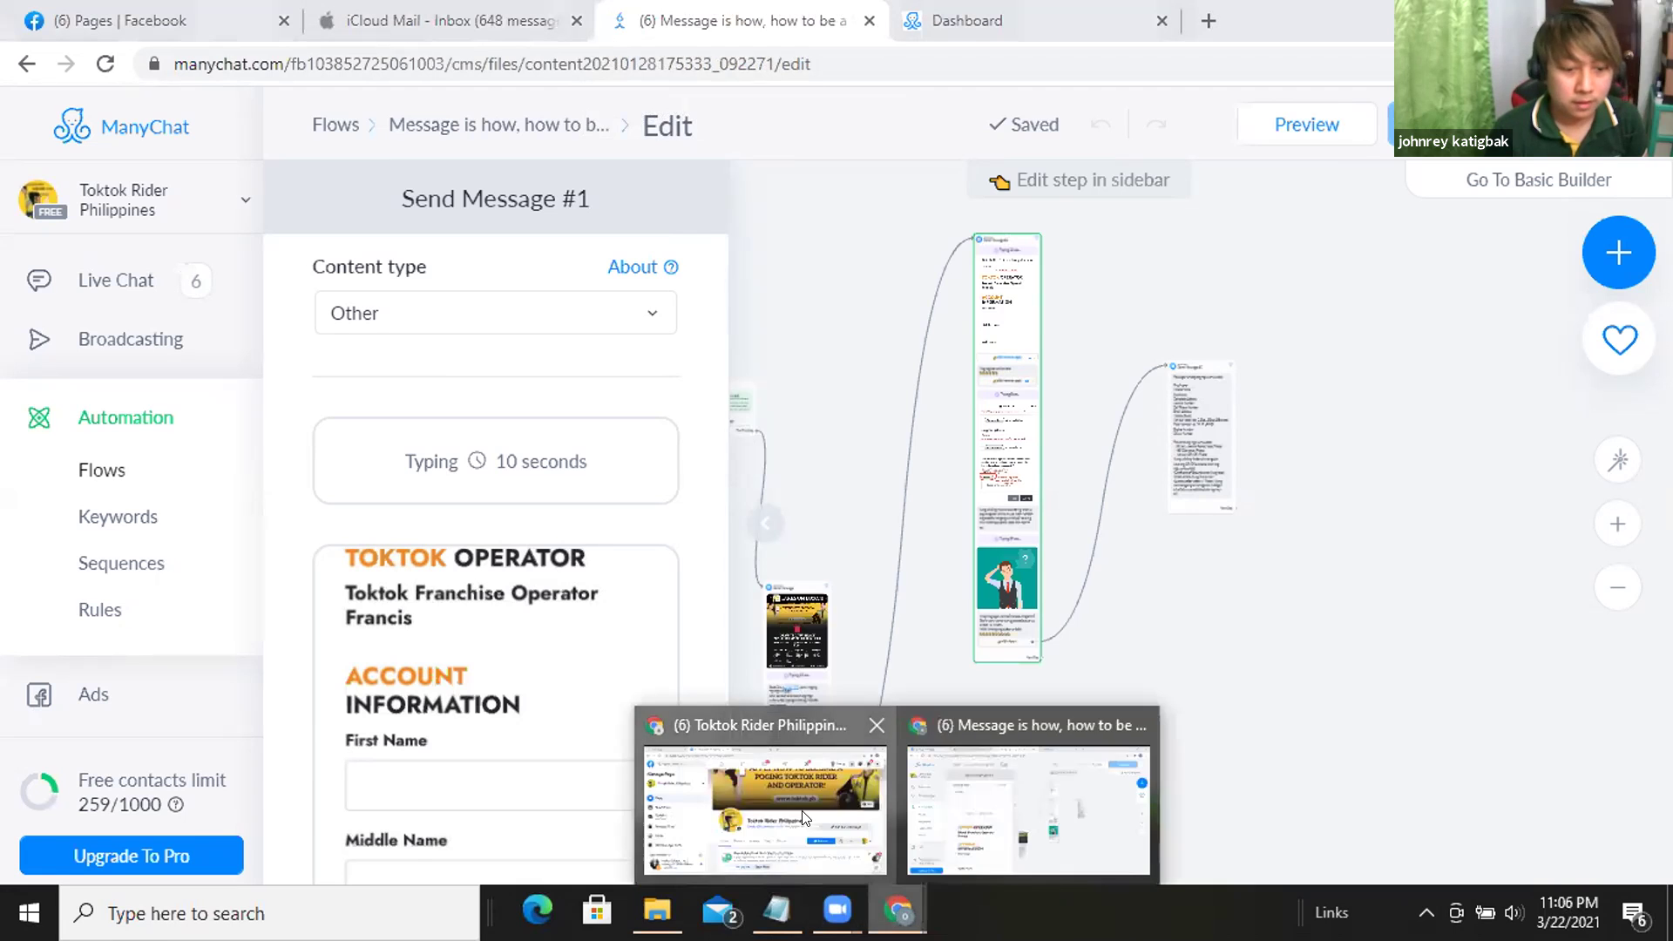
{"action": "left_click", "coordinate": [765, 797]}
- Sign in to the Toktok Operator Portal and open the Toktok Riders list under Accounts
{"action": "left_click", "coordinate": [150, 10]}
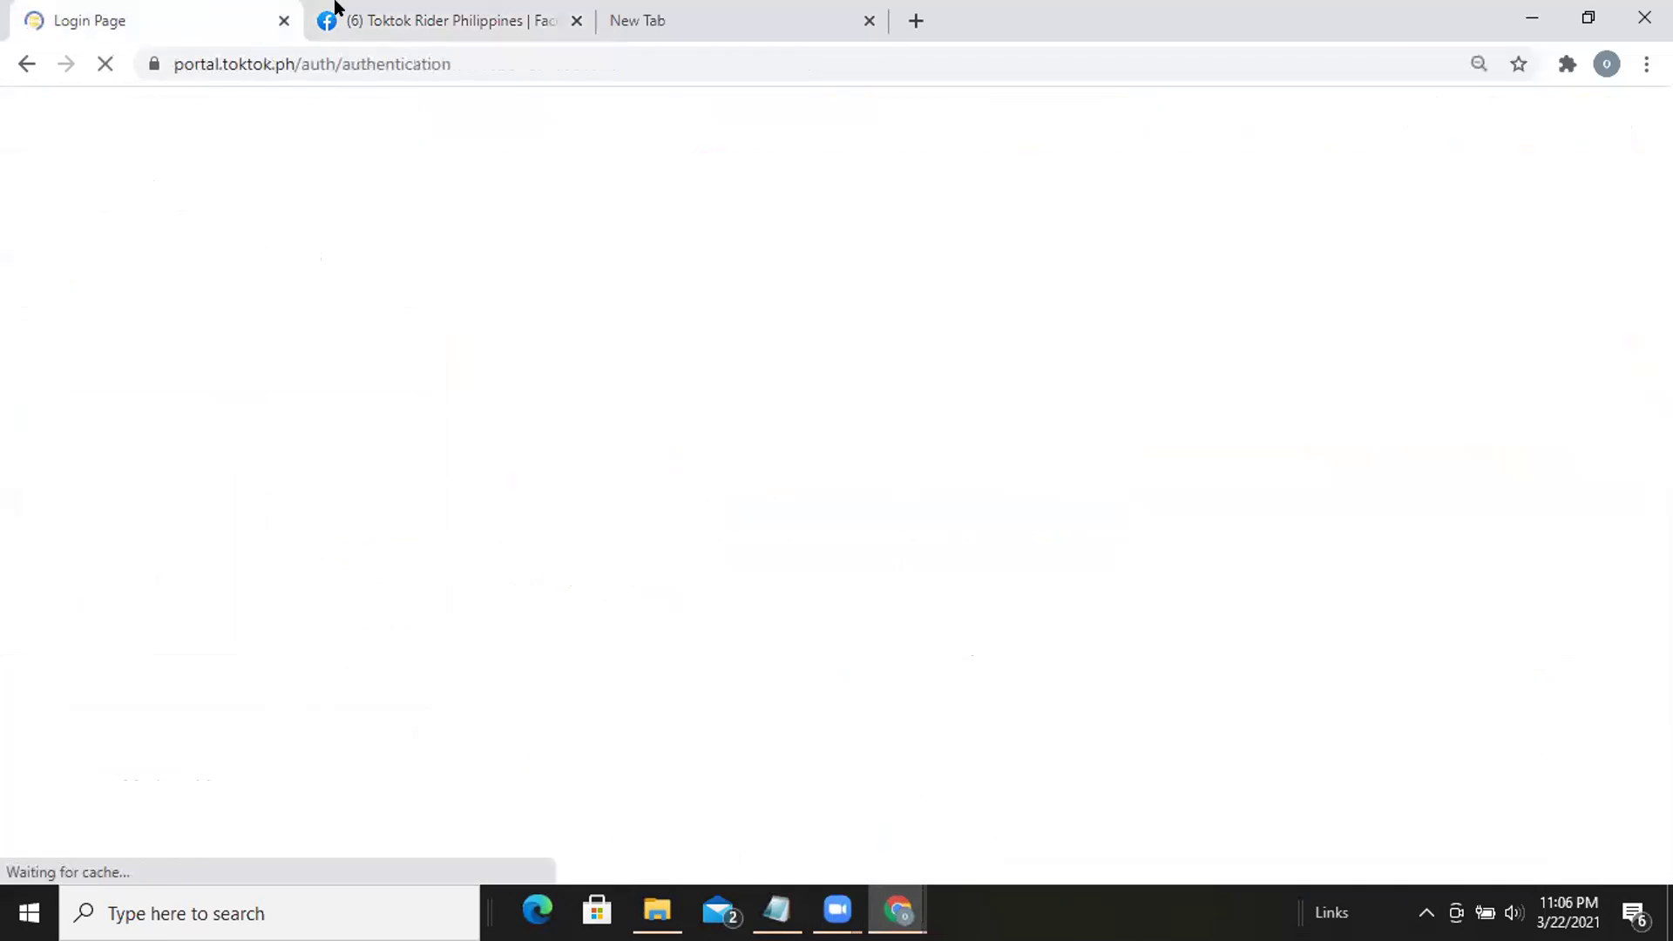
{"action": "left_click", "coordinate": [990, 612]}
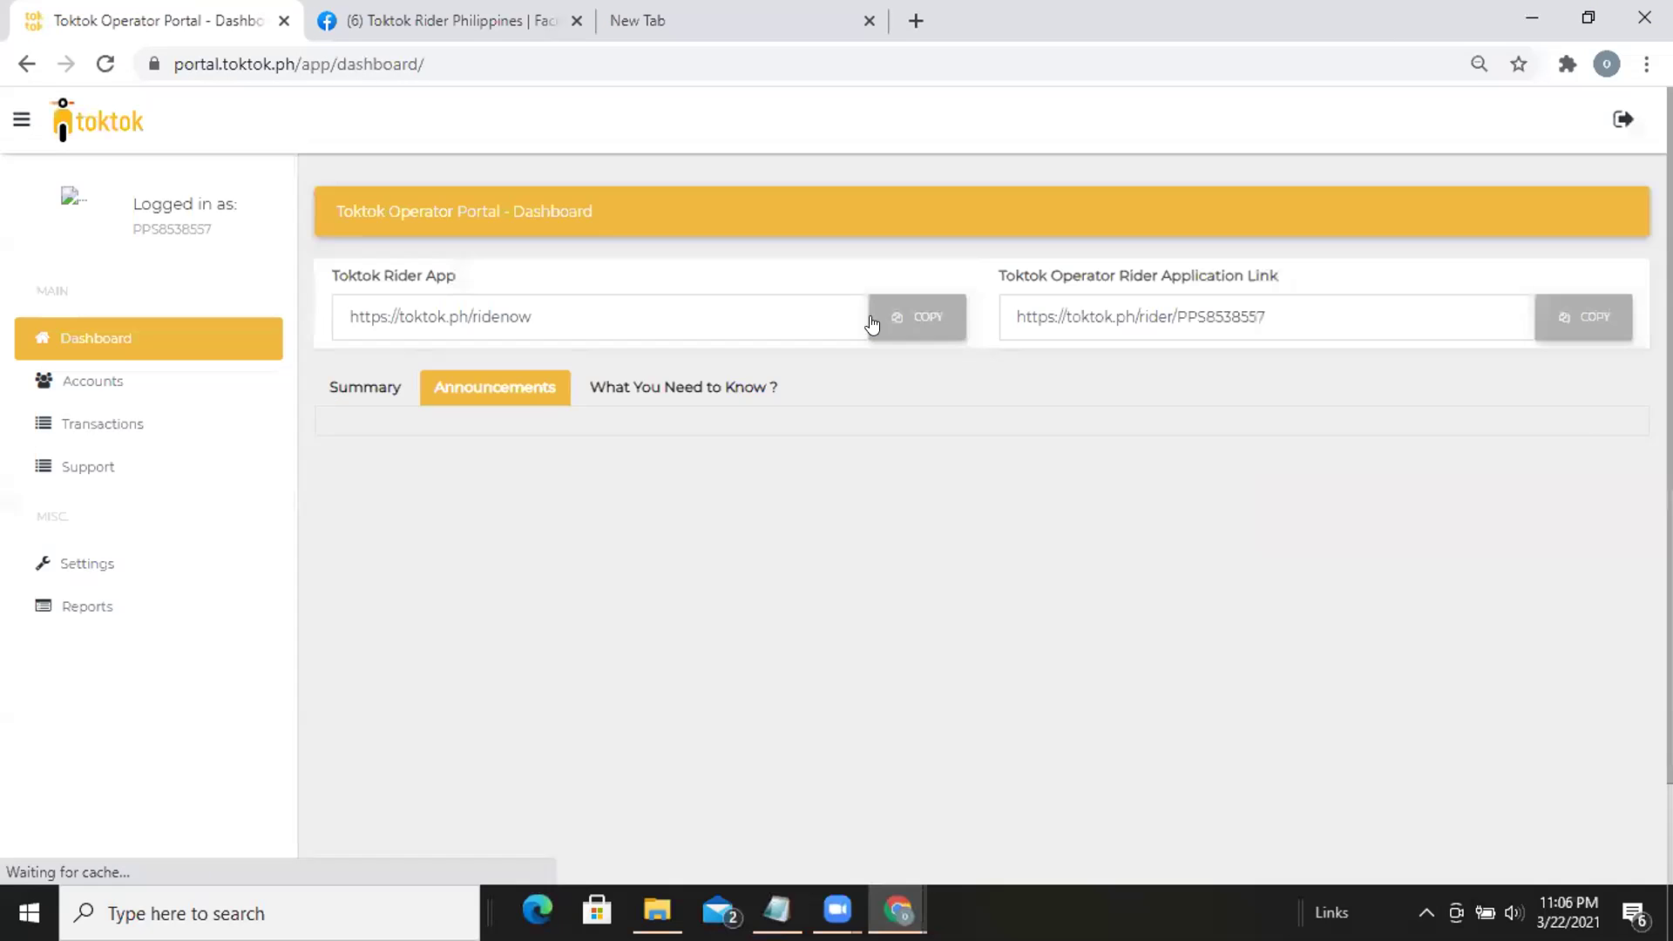
{"action": "left_click", "coordinate": [90, 386]}
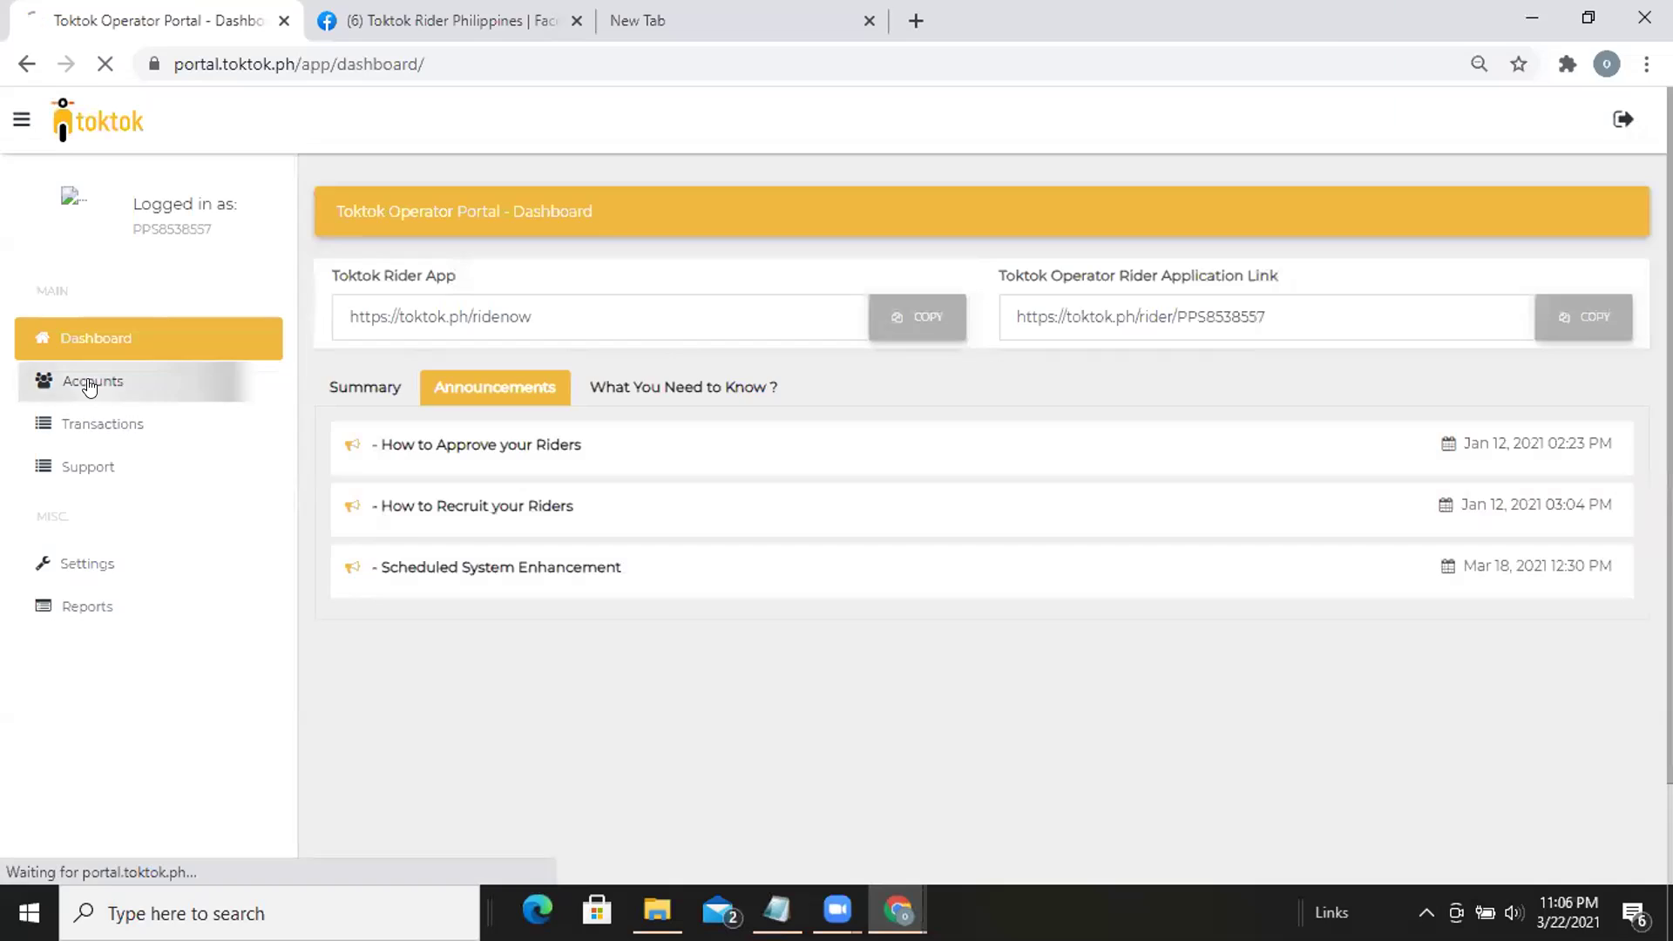
{"action": "left_click", "coordinate": [540, 296]}
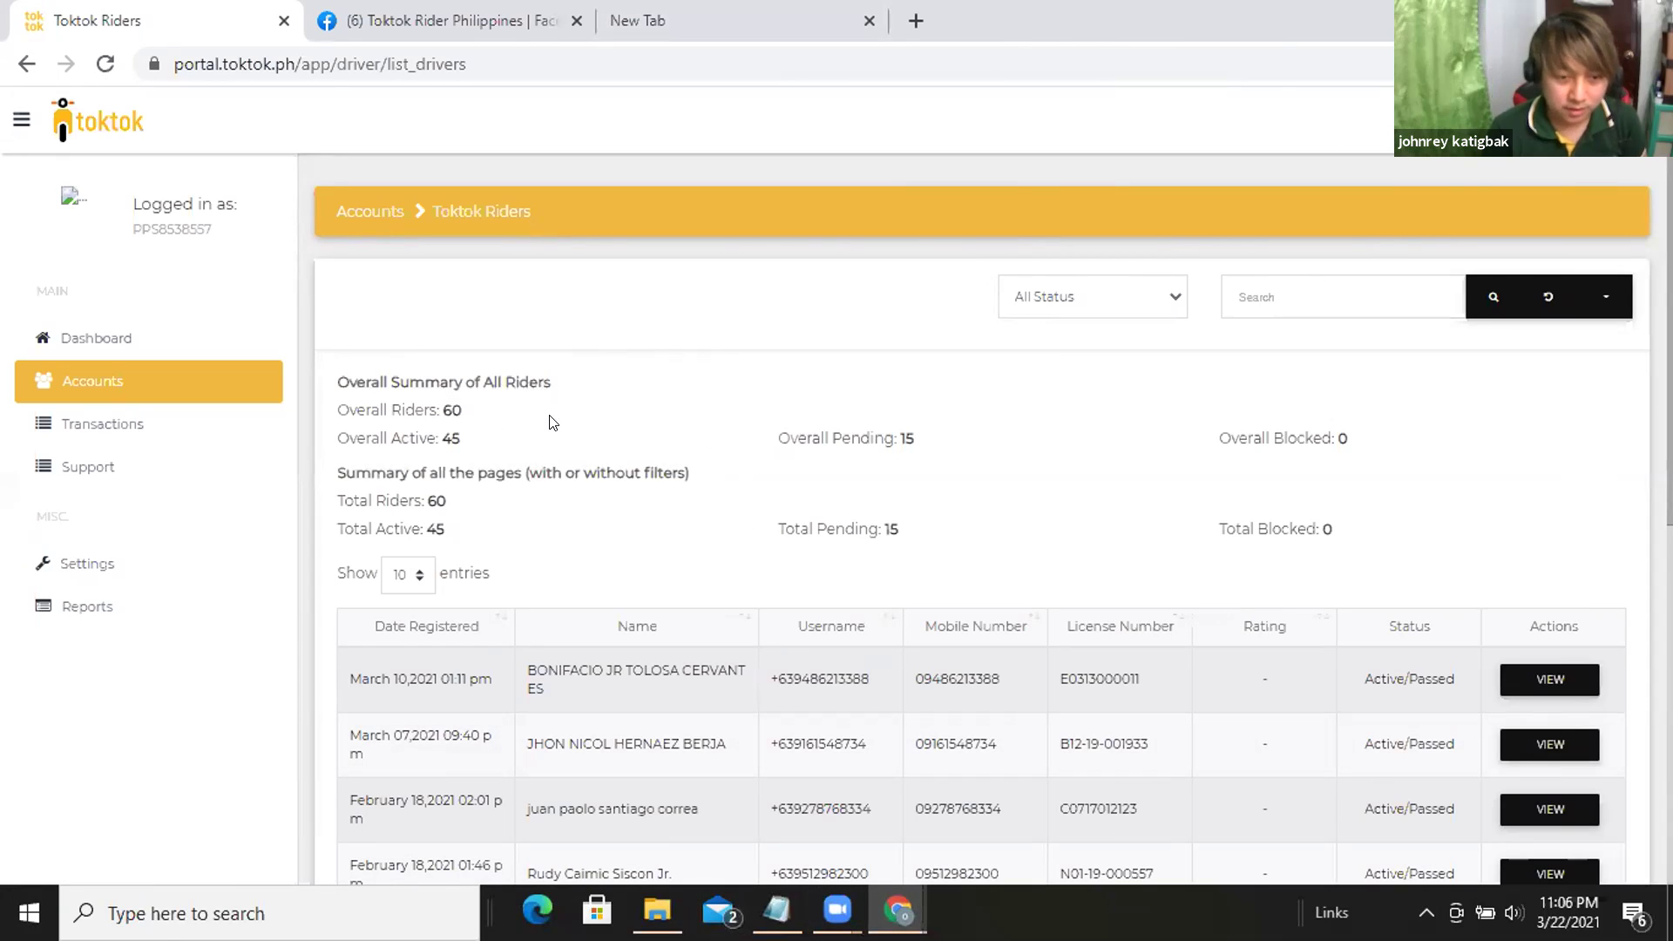
{"action": "scroll", "coordinate": [560, 422], "scroll_direction": "down", "scroll_amount": 3}
{"action": "scroll", "coordinate": [545, 423], "scroll_direction": "up", "scroll_amount": 3}
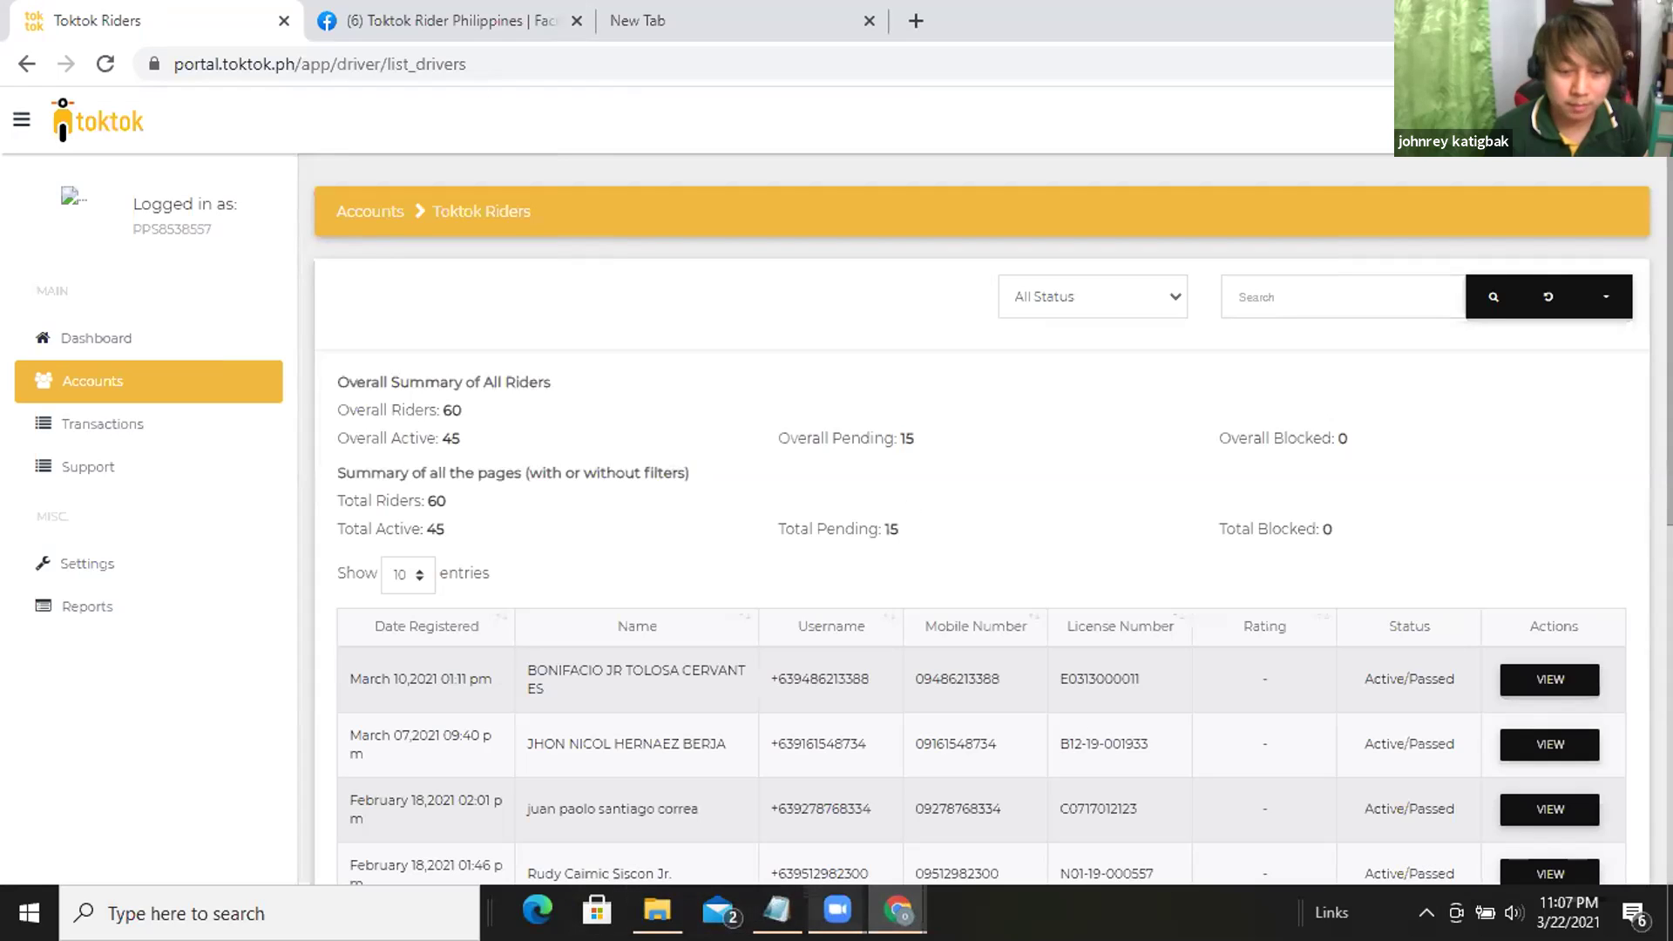
{"action": "mouse_move", "coordinate": [898, 911]}
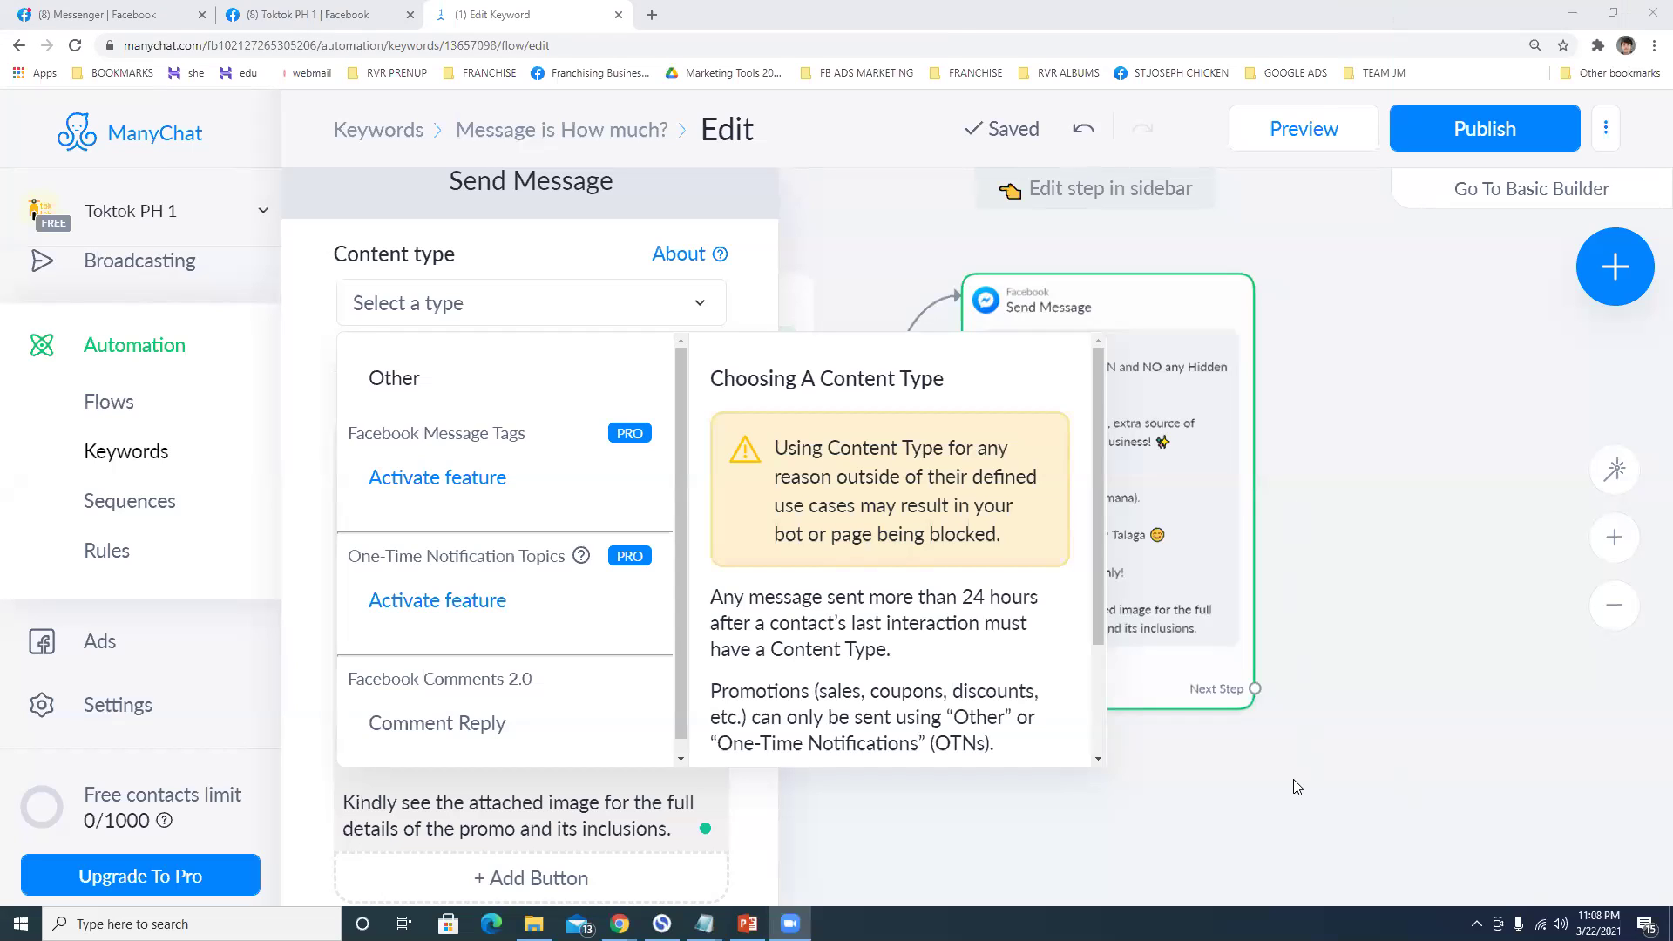
- Close the content type dropdown and reopen the How much? Send Message step for editing
{"action": "left_click", "coordinate": [1346, 473]}
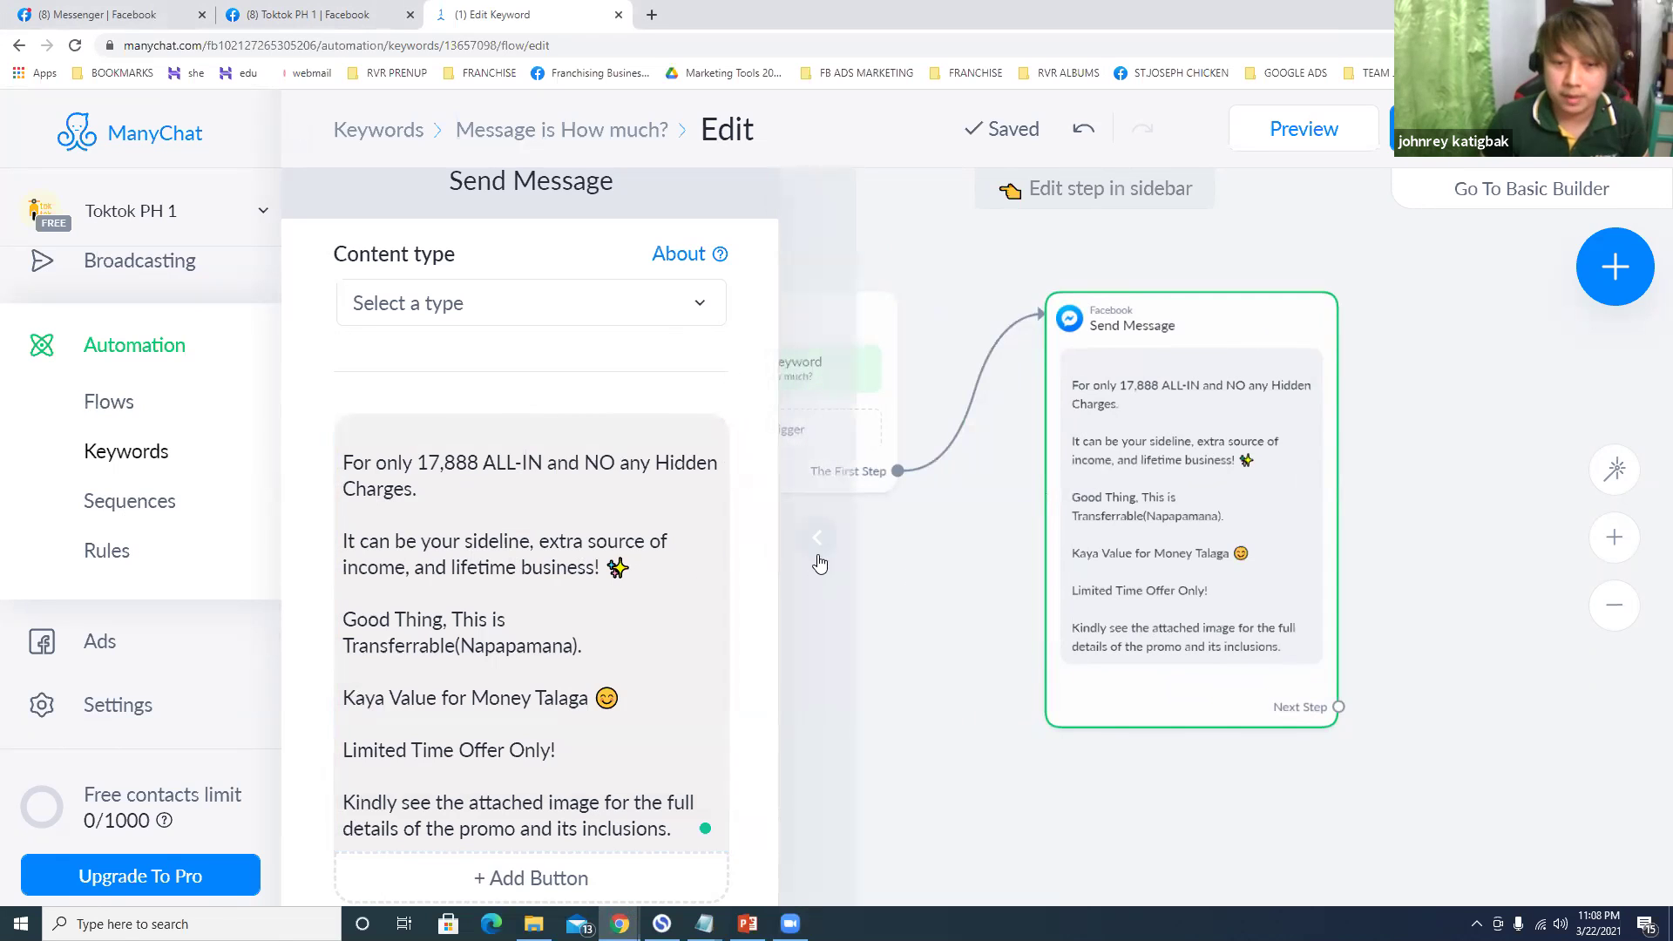
{"action": "left_click", "coordinate": [922, 569]}
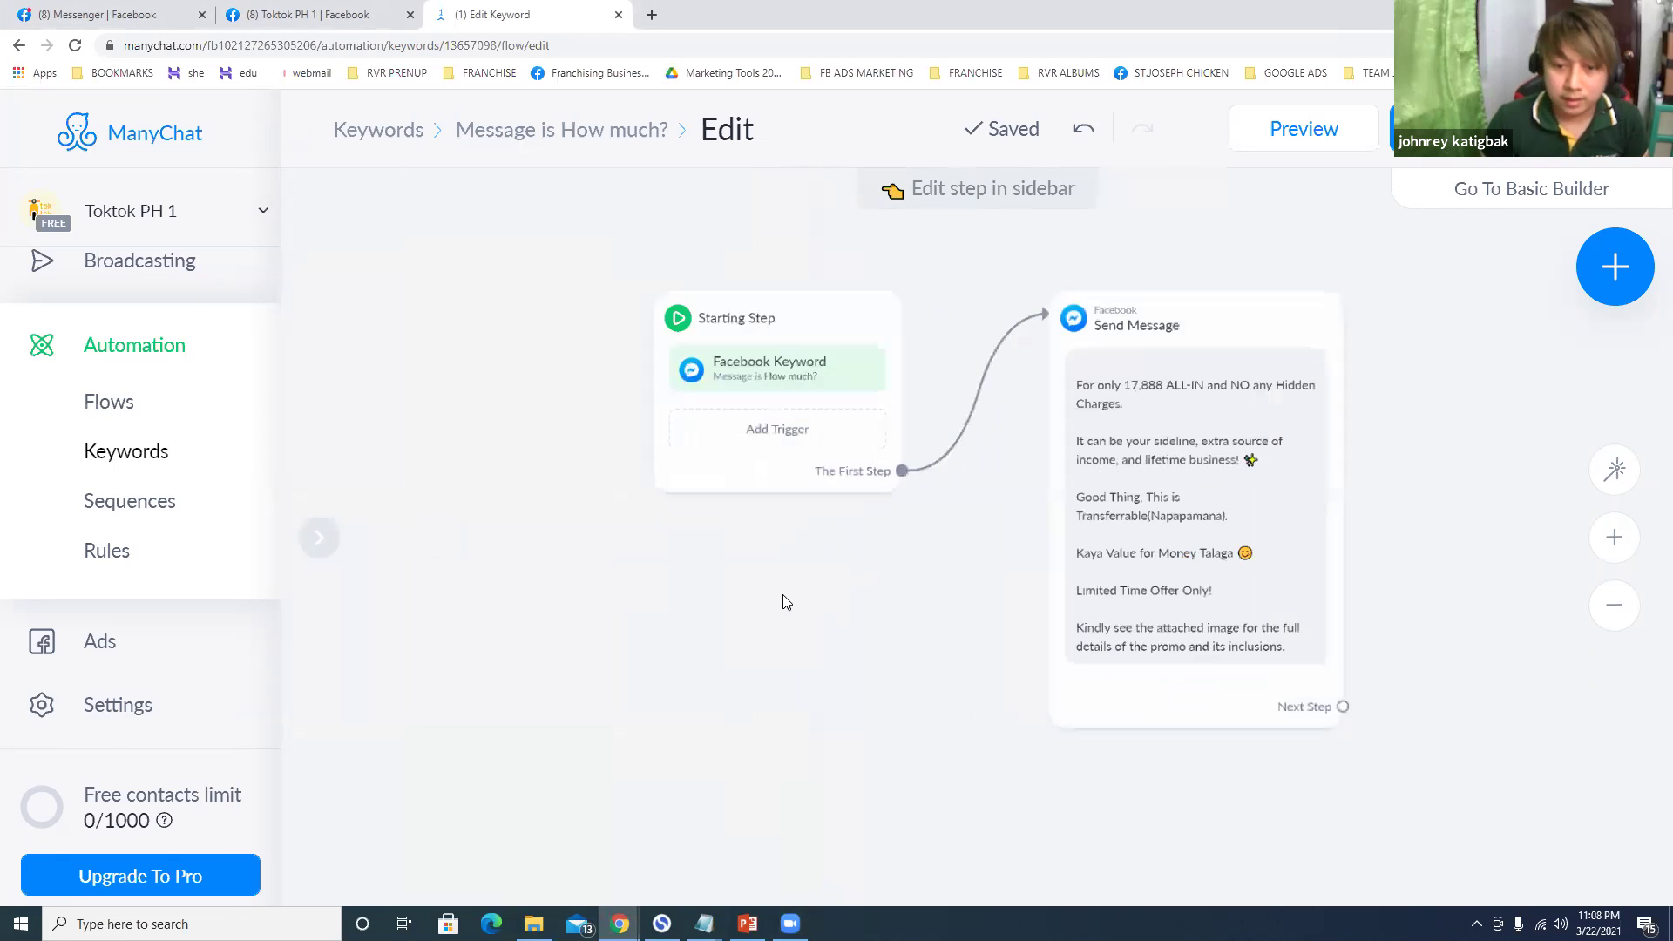
{"action": "scroll", "coordinate": [844, 593], "scroll_direction": "up", "scroll_amount": 3}
{"action": "scroll", "coordinate": [672, 691], "scroll_direction": "right", "scroll_amount": 5}
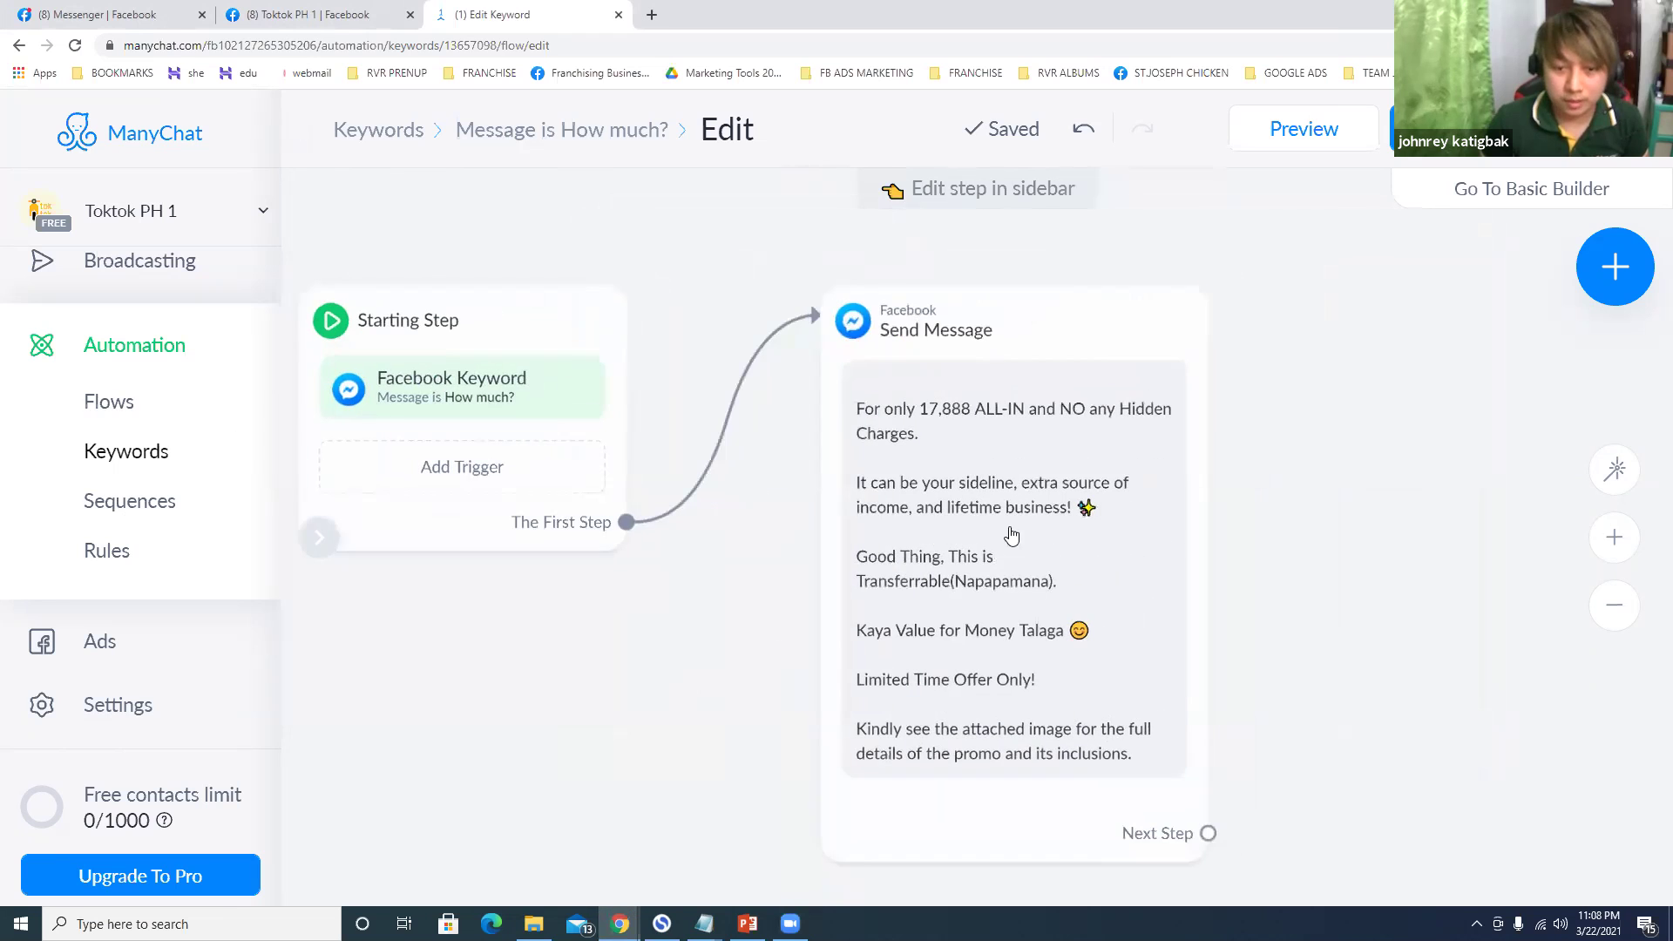
{"action": "left_click", "coordinate": [1011, 535]}
{"action": "left_click", "coordinate": [776, 602]}
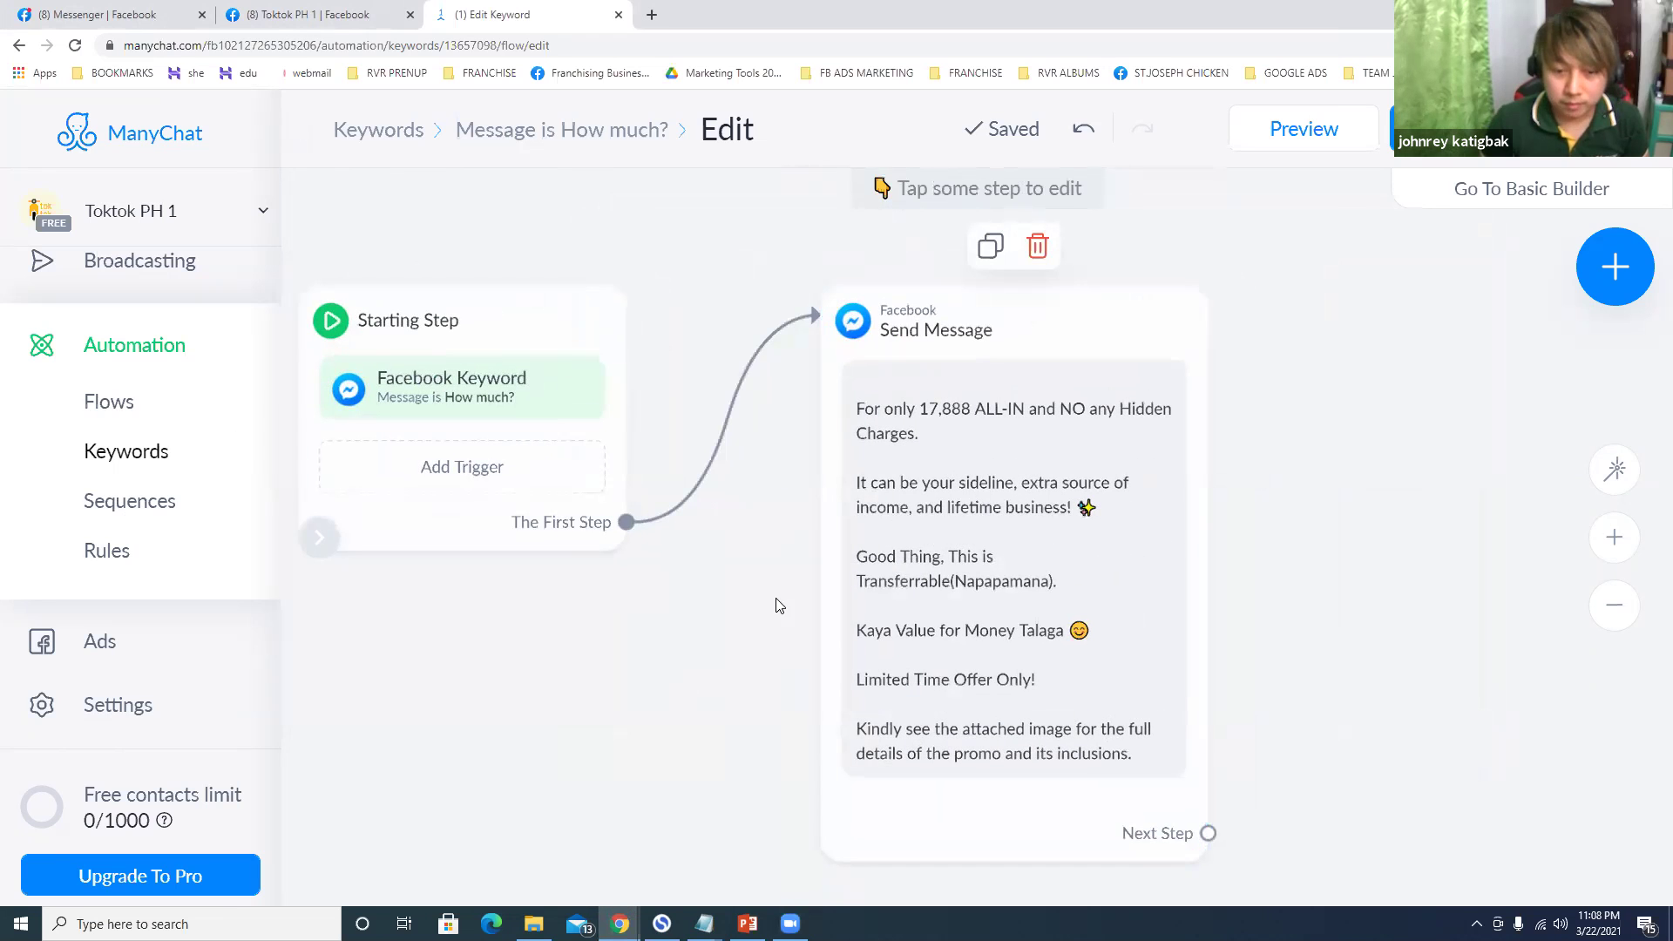
{"action": "scroll", "coordinate": [860, 549], "scroll_direction": "down", "scroll_amount": 2}
{"action": "left_click", "coordinate": [927, 732]}
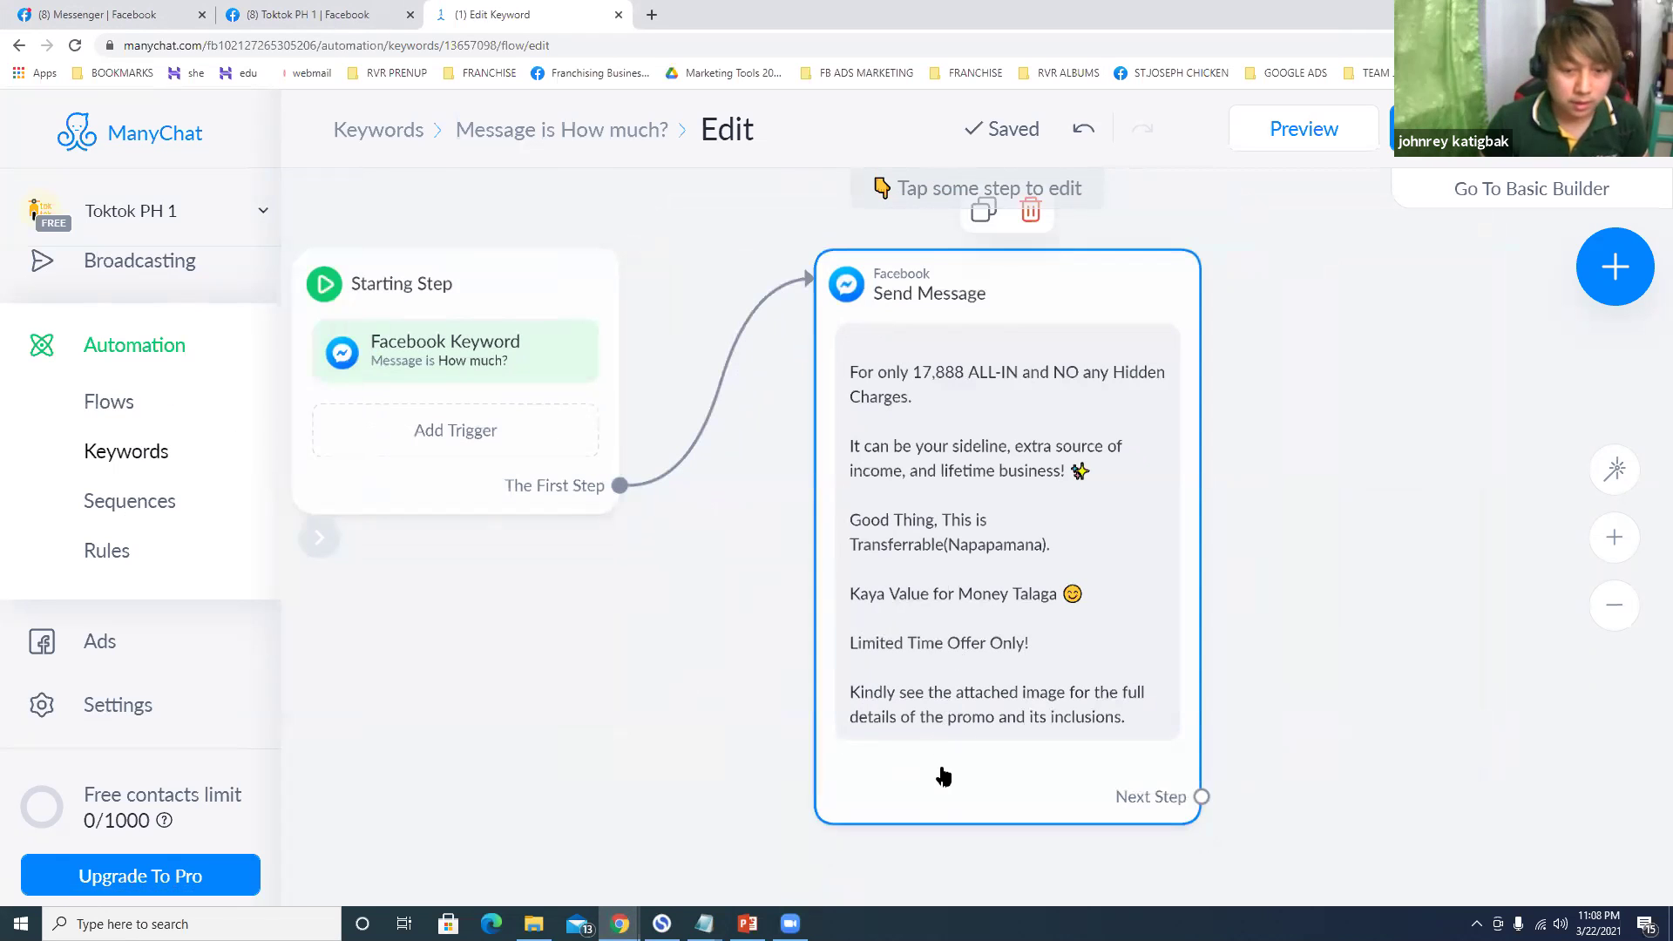
{"action": "left_click", "coordinate": [970, 475]}
{"action": "scroll", "coordinate": [586, 381], "scroll_direction": "down", "scroll_amount": 1}
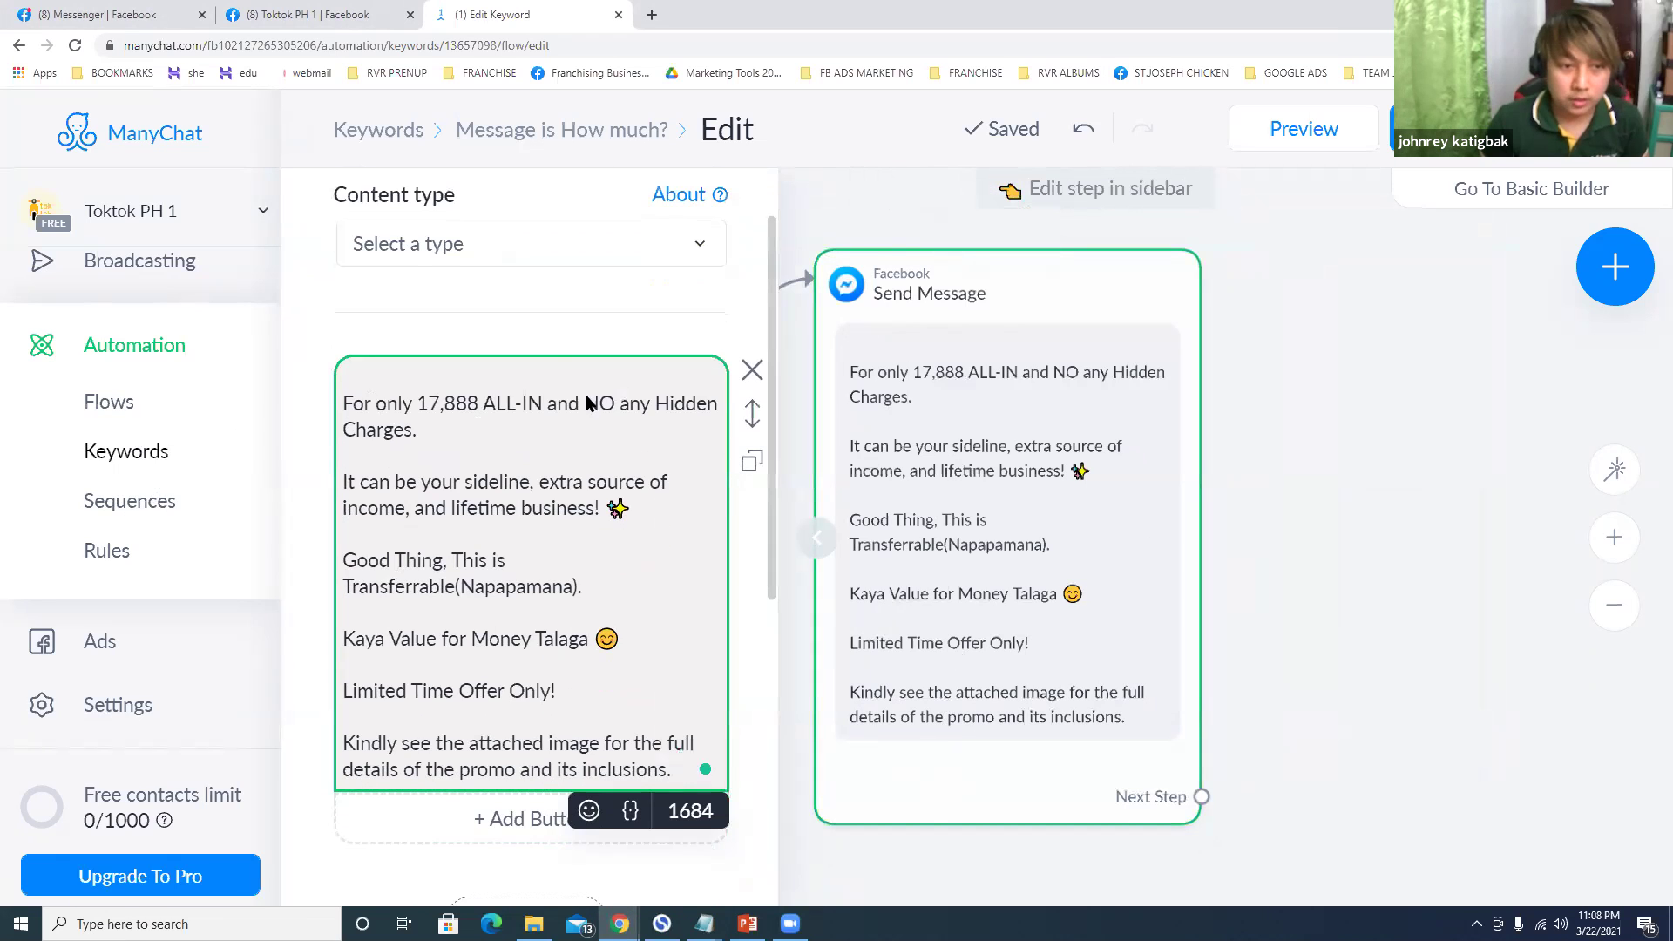
{"action": "left_click", "coordinate": [1318, 515]}
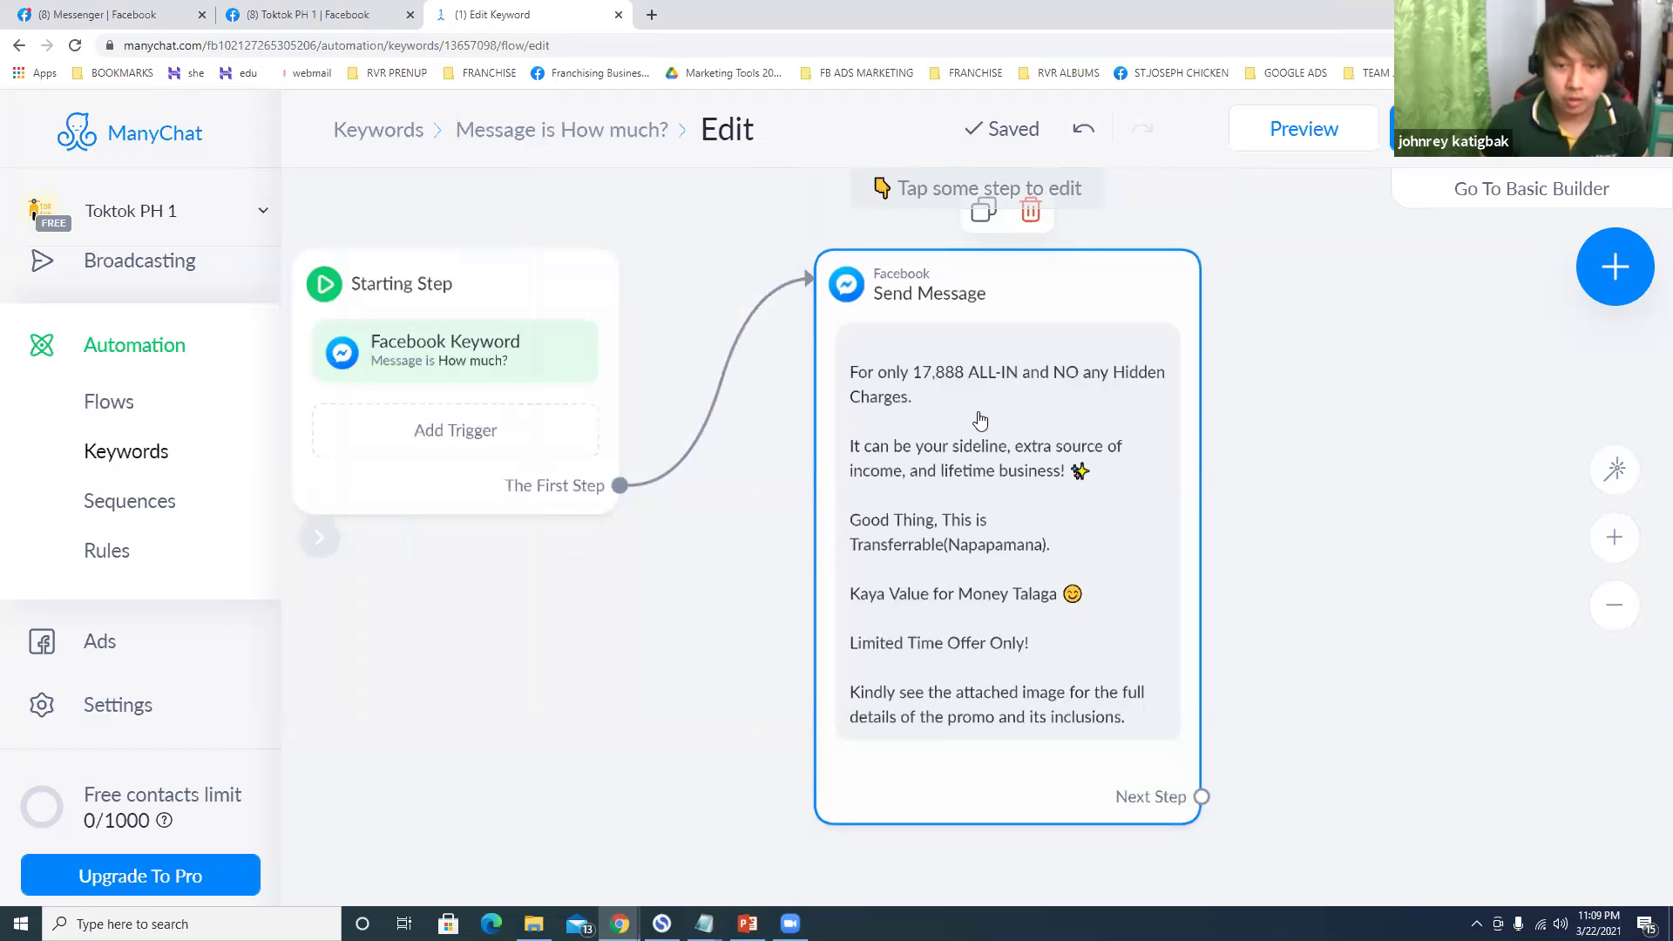
{"action": "left_click", "coordinate": [1001, 468]}
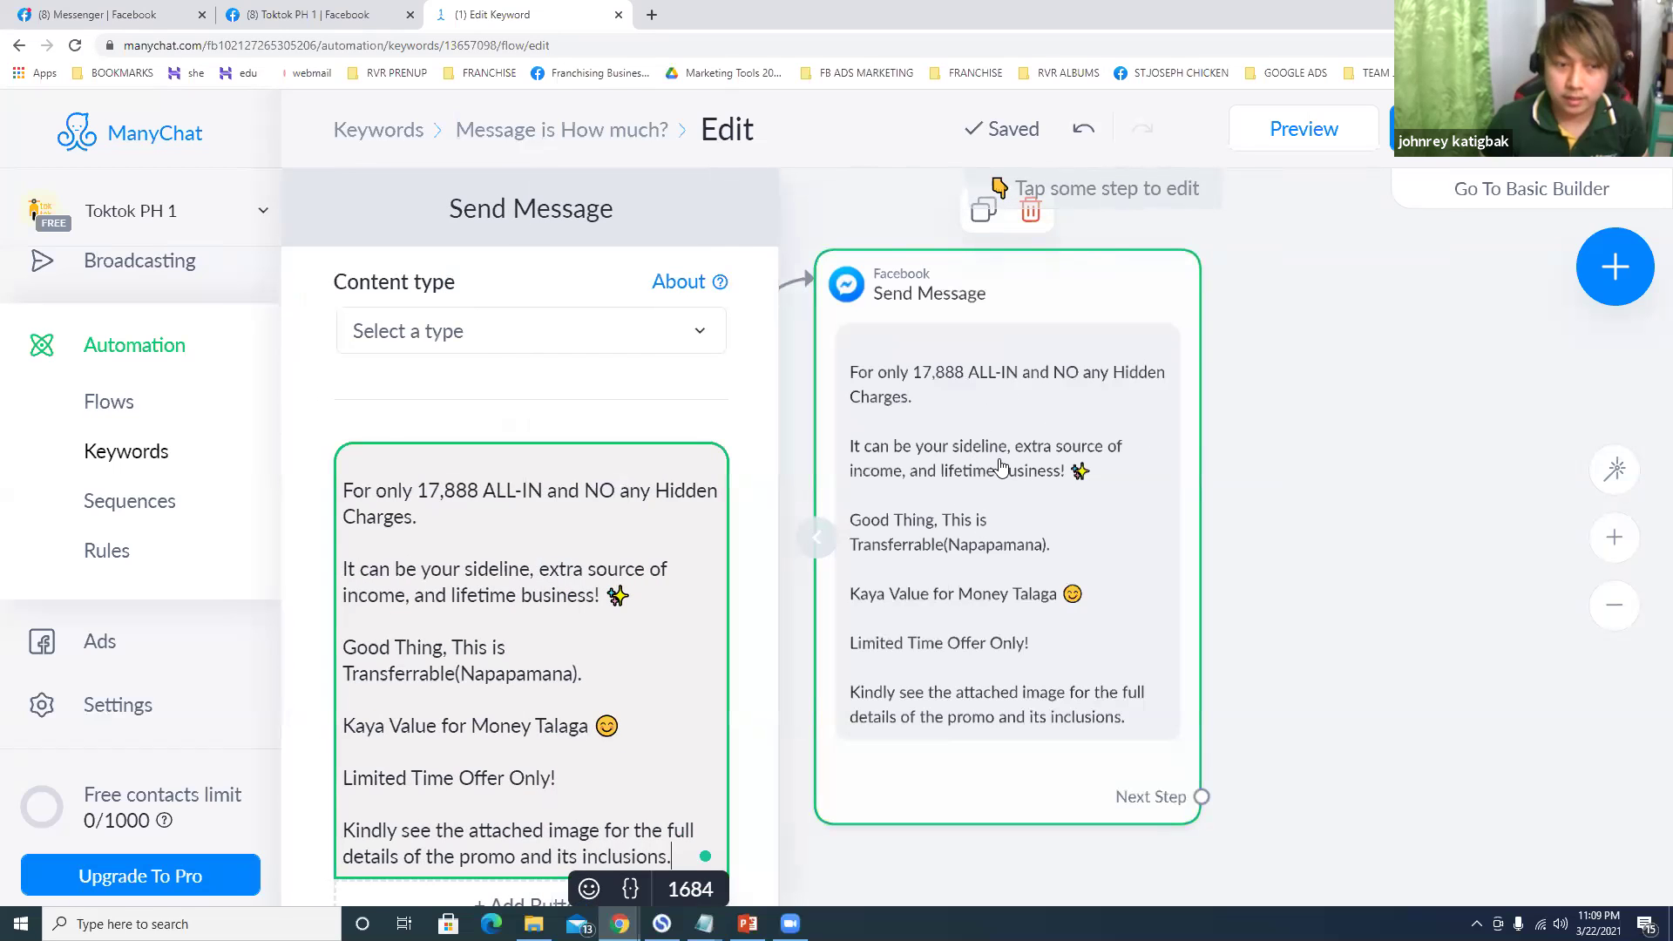
{"action": "left_click", "coordinate": [1087, 512]}
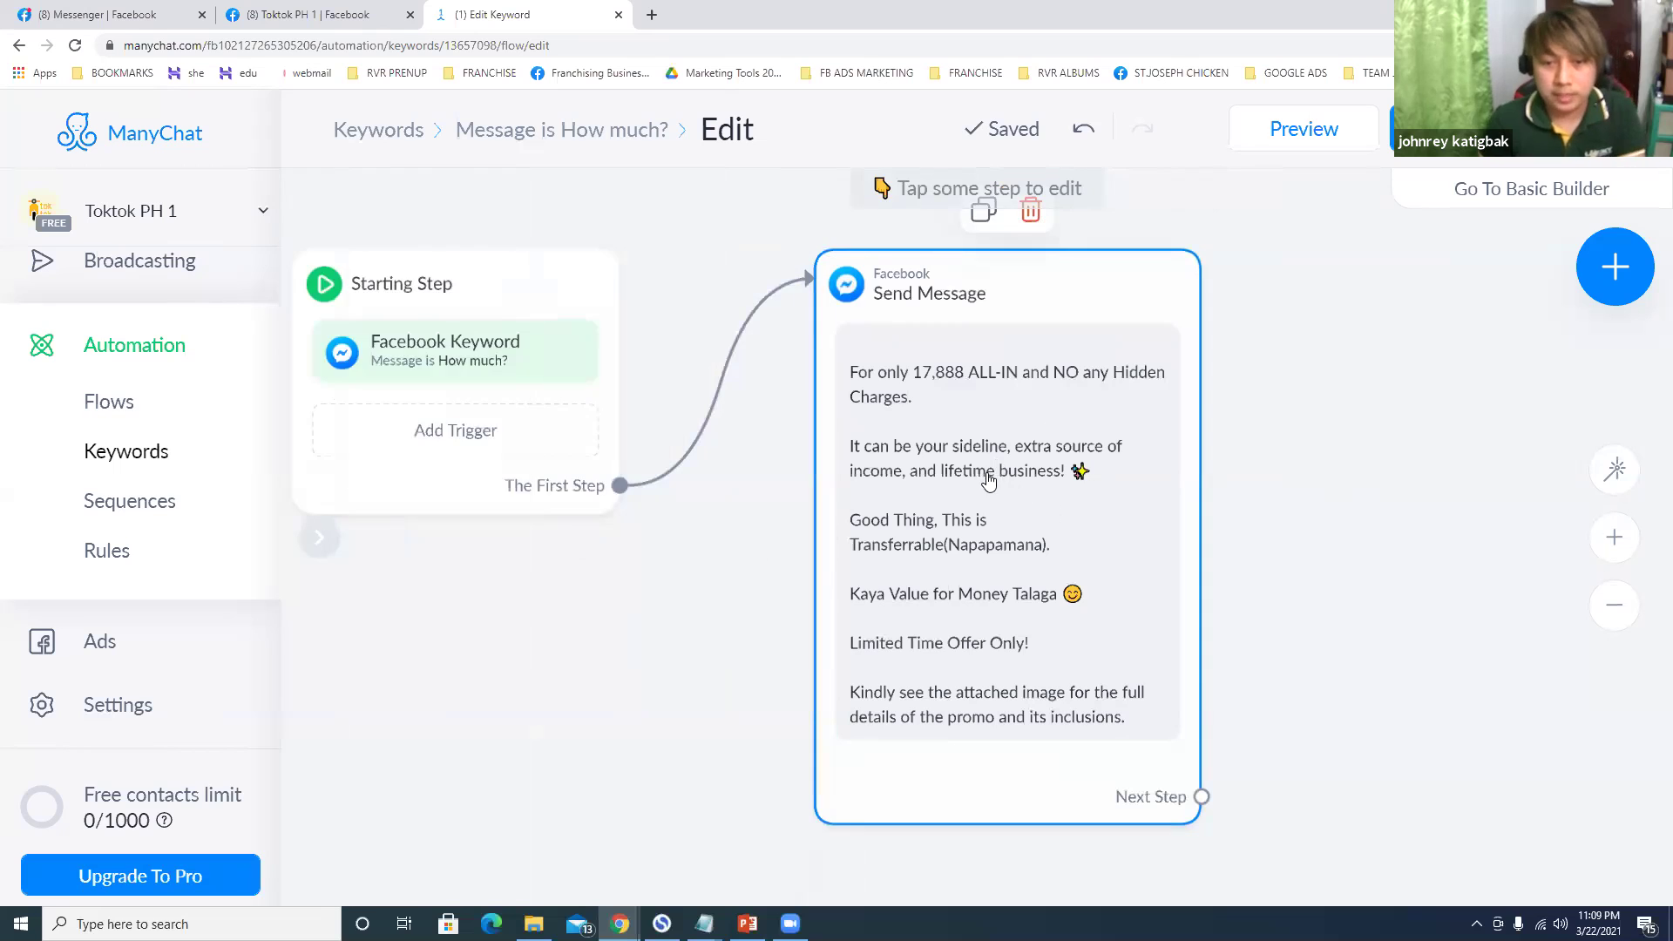
- Select the promo message text, then scroll the editor down to the +Text/+Image buttons
{"action": "left_click", "coordinate": [645, 621]}
{"action": "key", "text": "ctrl+a"}
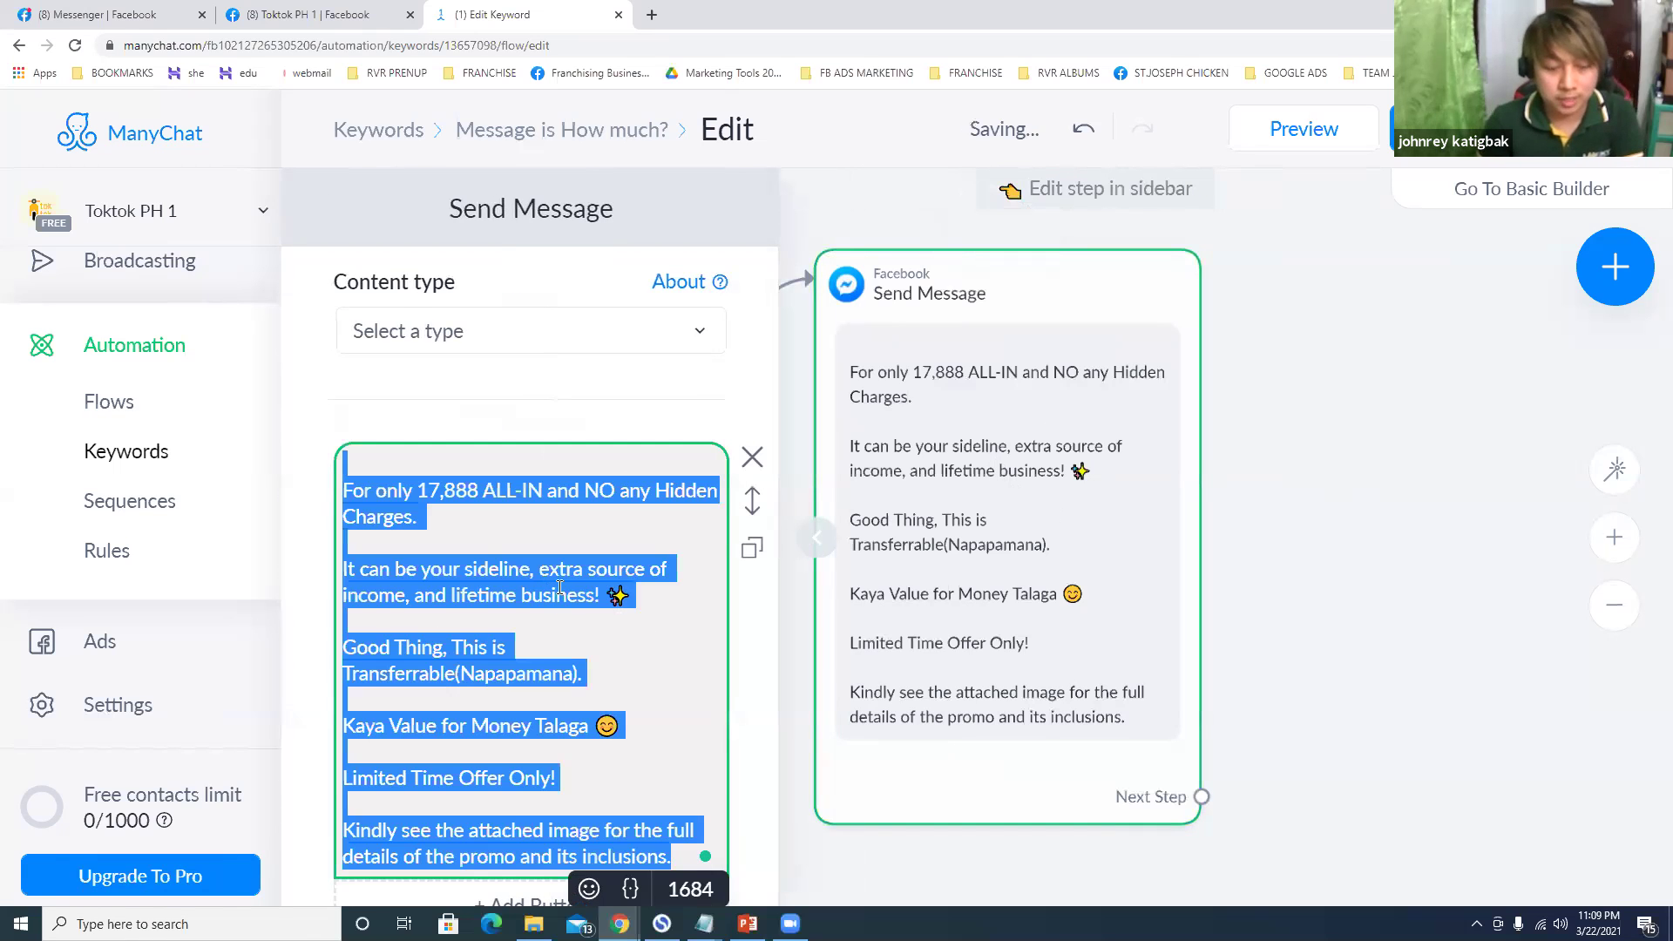
{"action": "key", "text": "alt+Tab"}
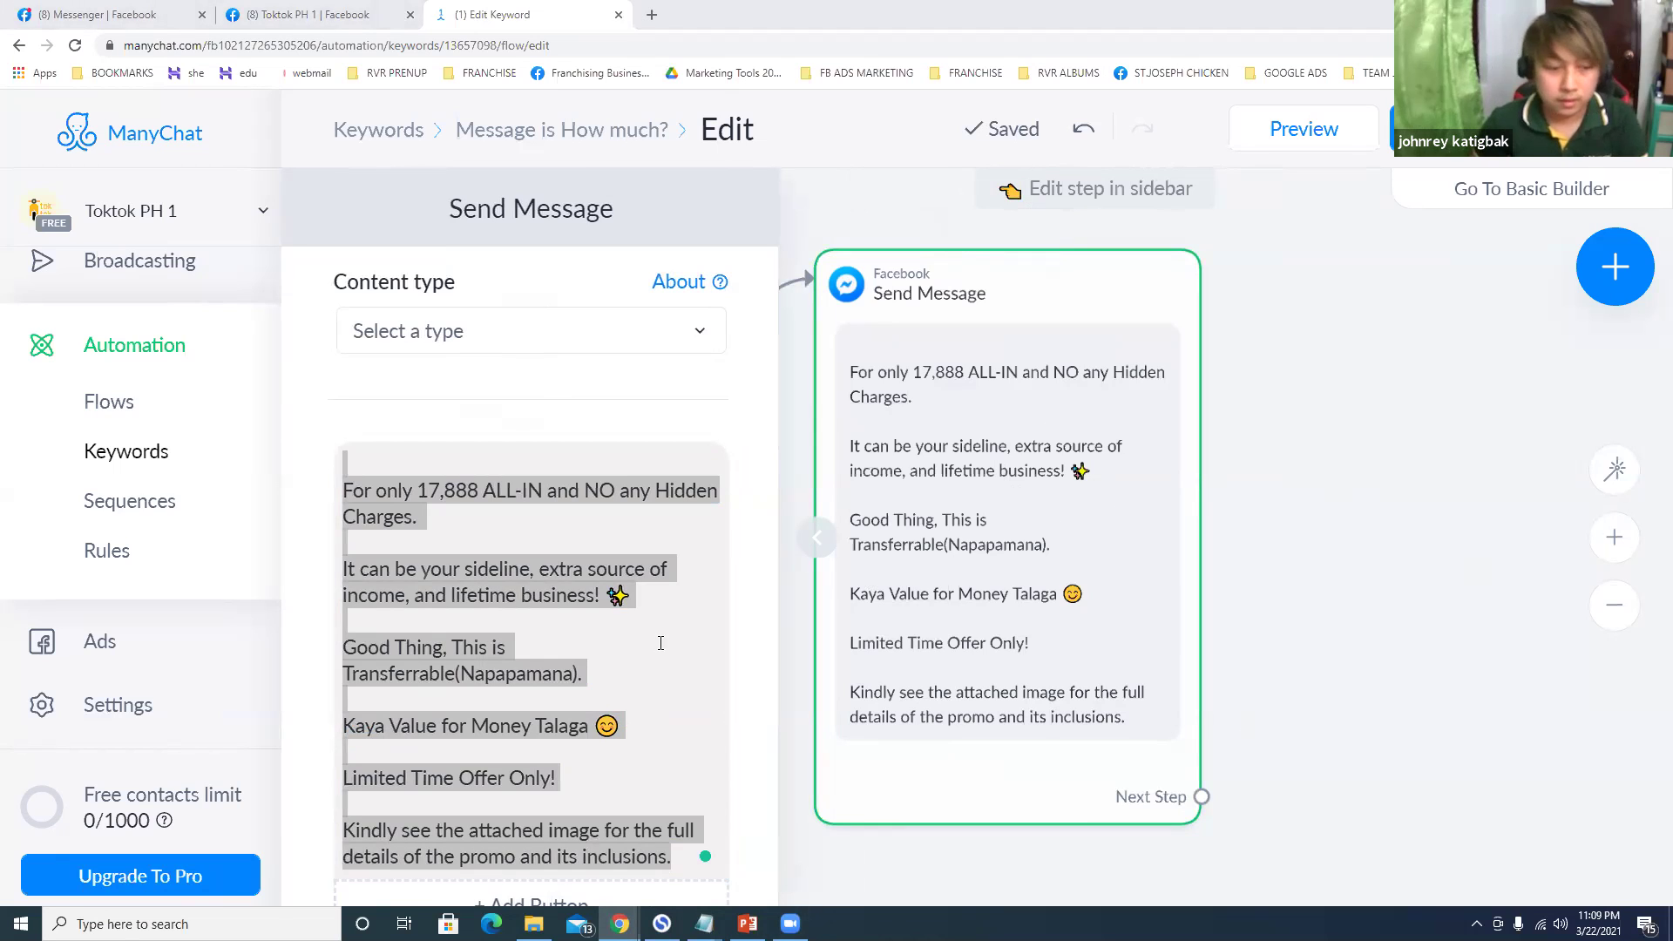
{"action": "left_click", "coordinate": [1225, 402]}
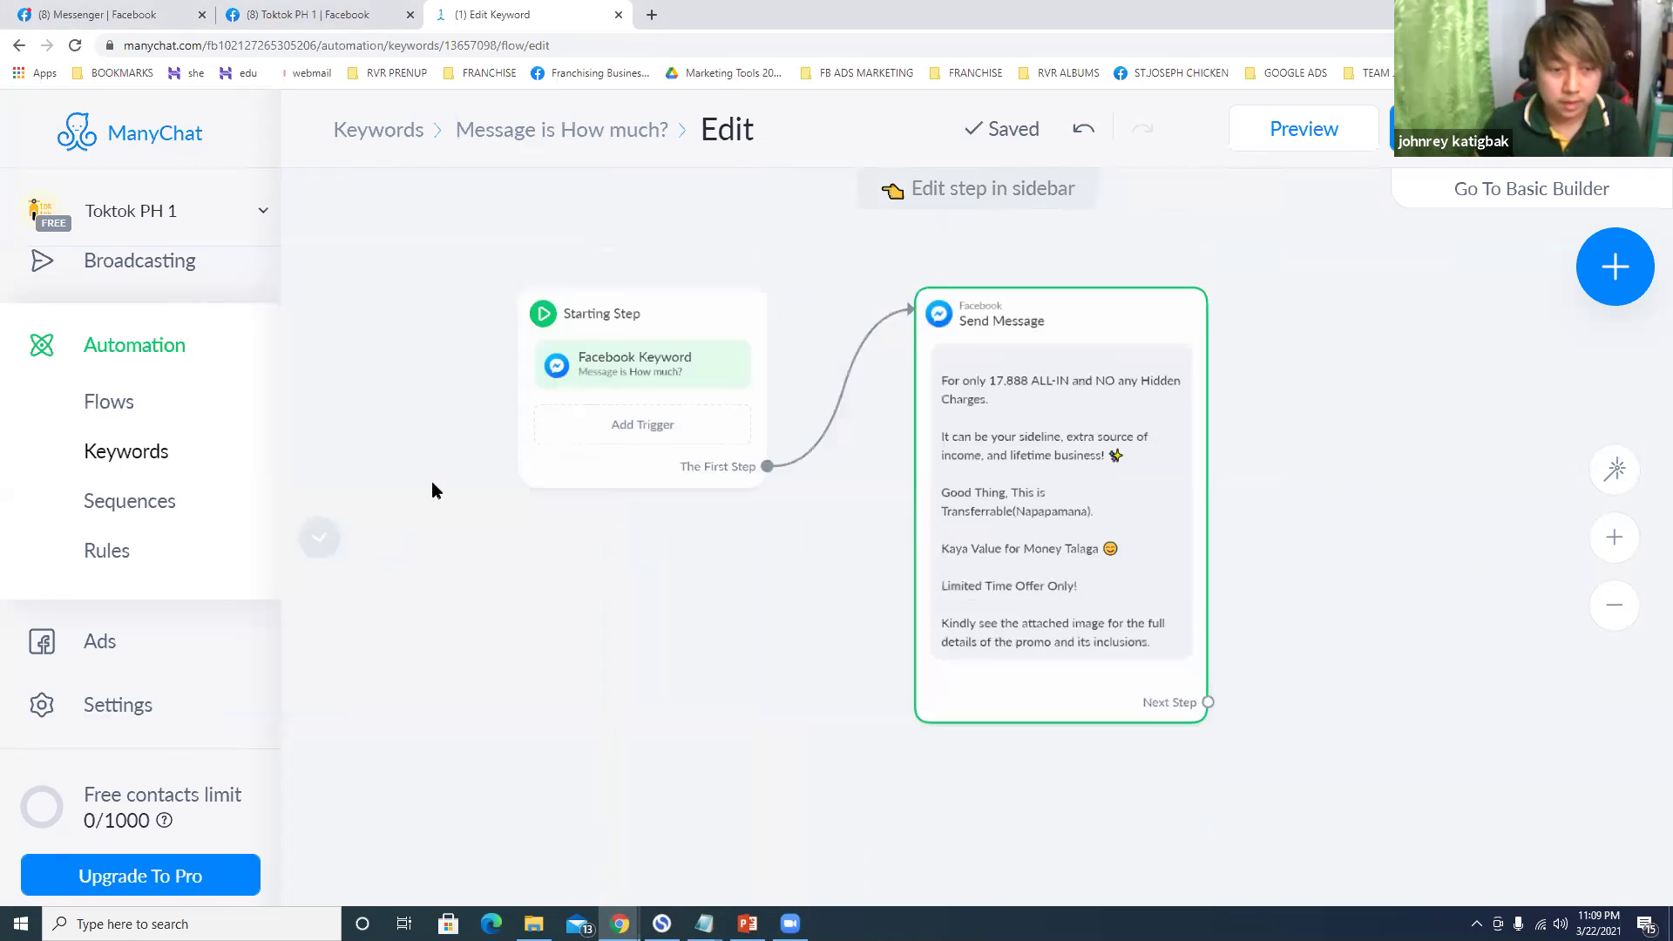
{"action": "left_click", "coordinate": [1020, 523]}
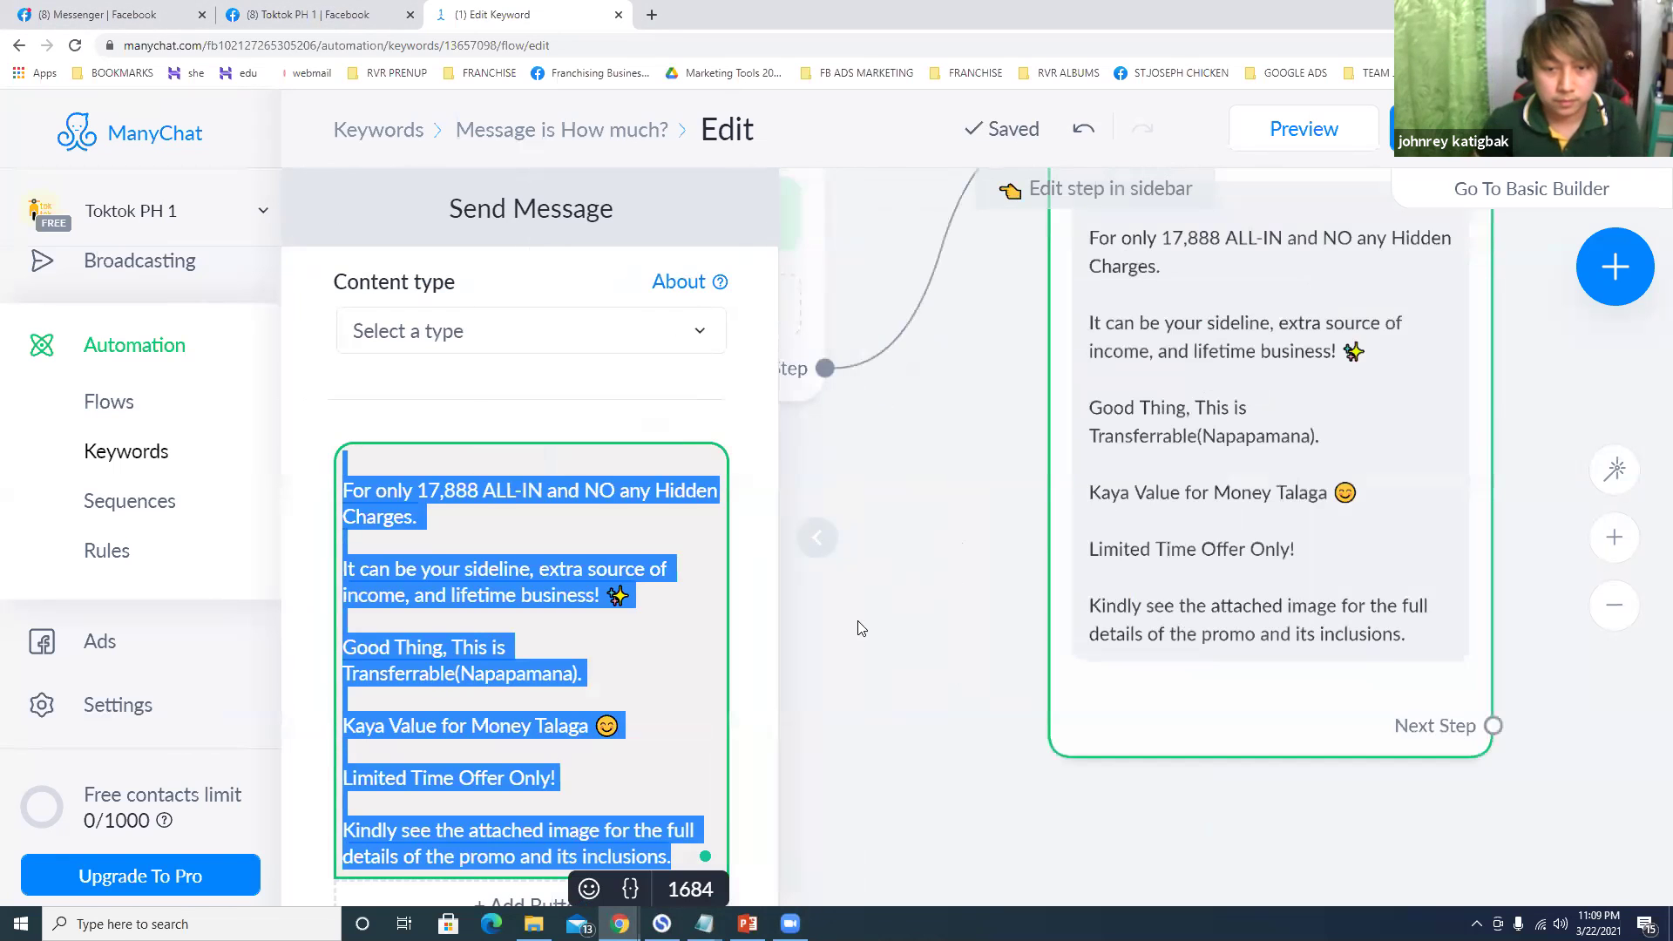
{"action": "left_click", "coordinate": [665, 477]}
{"action": "scroll", "coordinate": [665, 477], "scroll_direction": "down", "scroll_amount": 1}
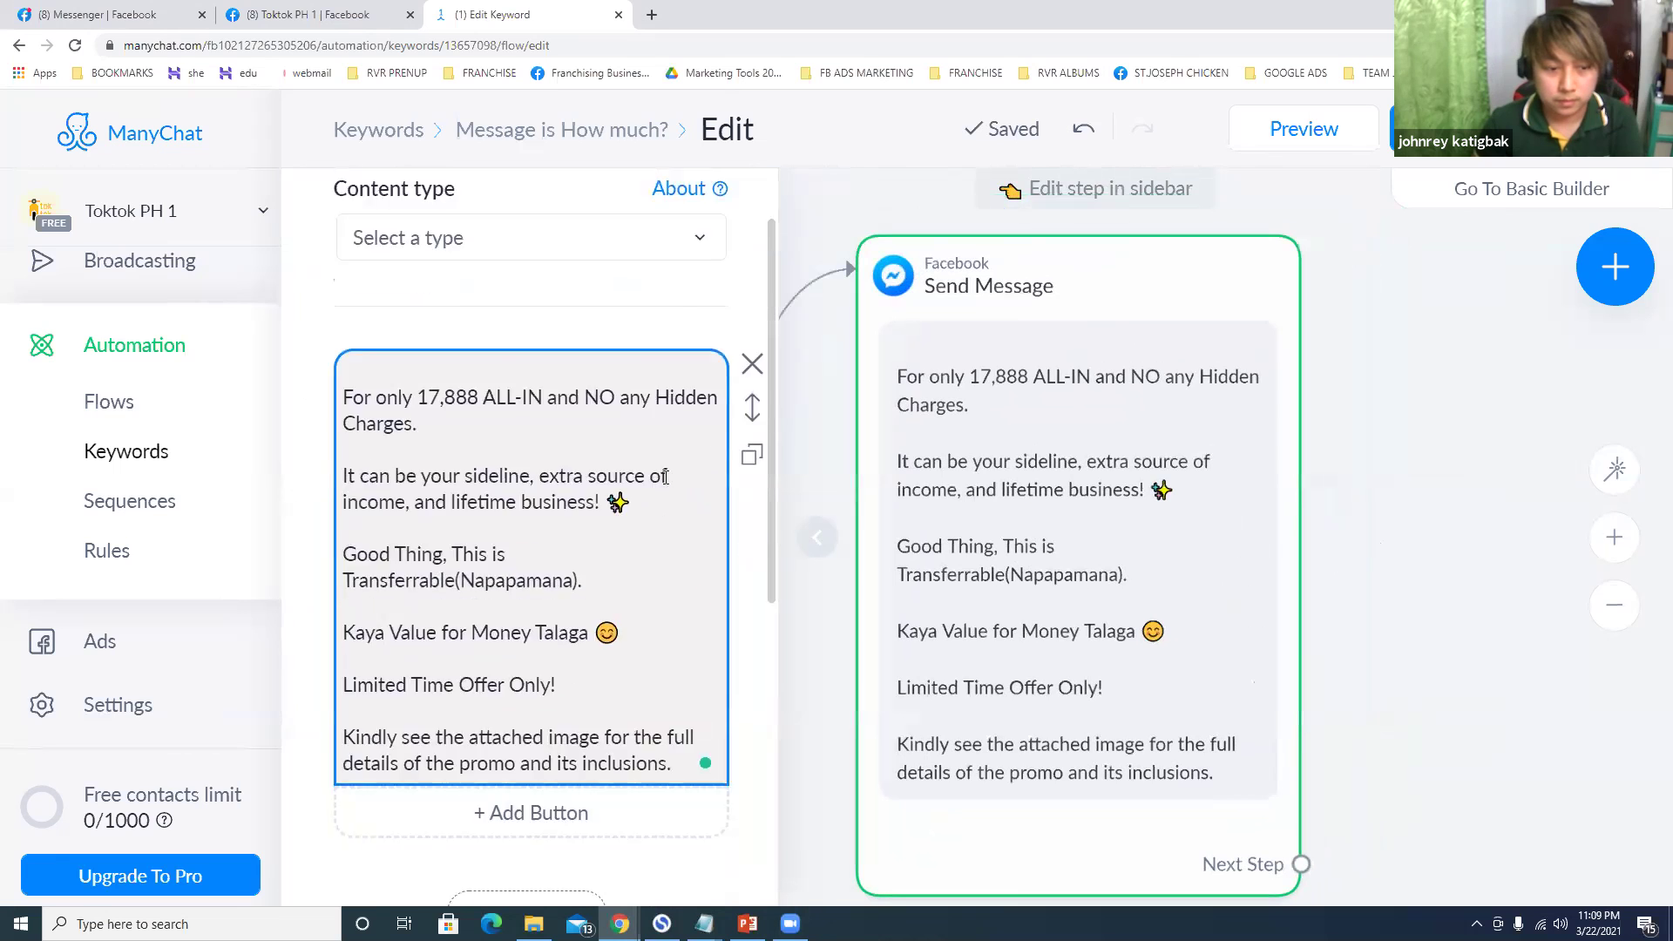
{"action": "scroll", "coordinate": [665, 479], "scroll_direction": "down", "scroll_amount": 4}
{"action": "scroll", "coordinate": [665, 479], "scroll_direction": "down", "scroll_amount": 1}
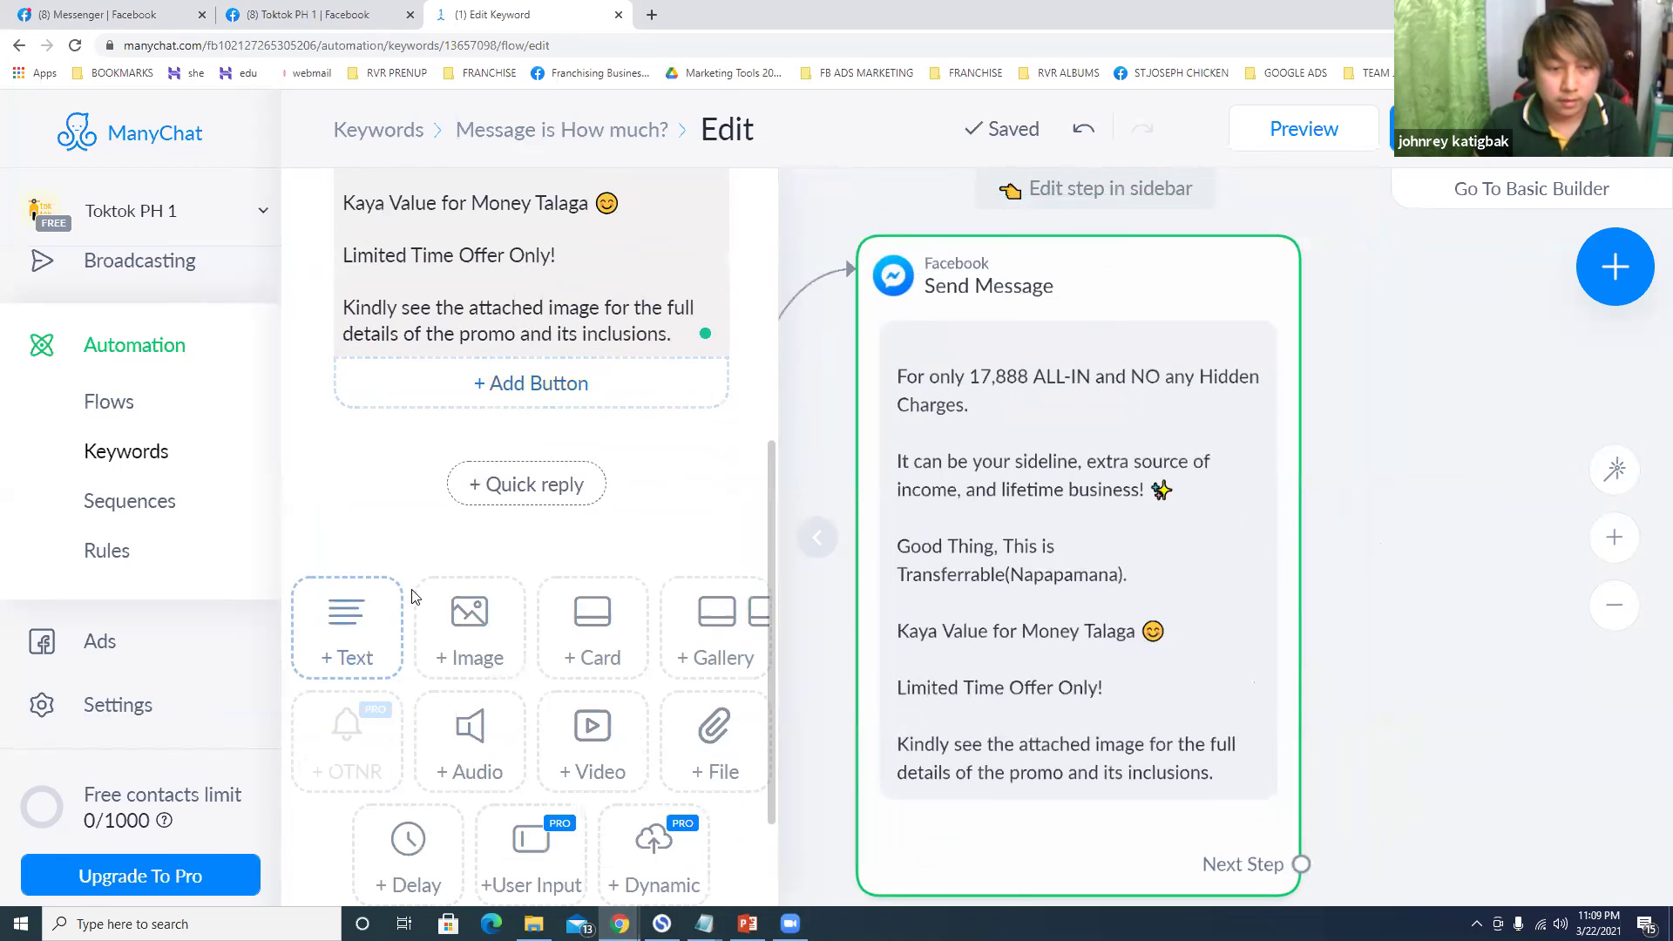
- Add an image block and pick the first yellow promo jpg in the JOHN REY OFFER folder
{"action": "left_click", "coordinate": [466, 629]}
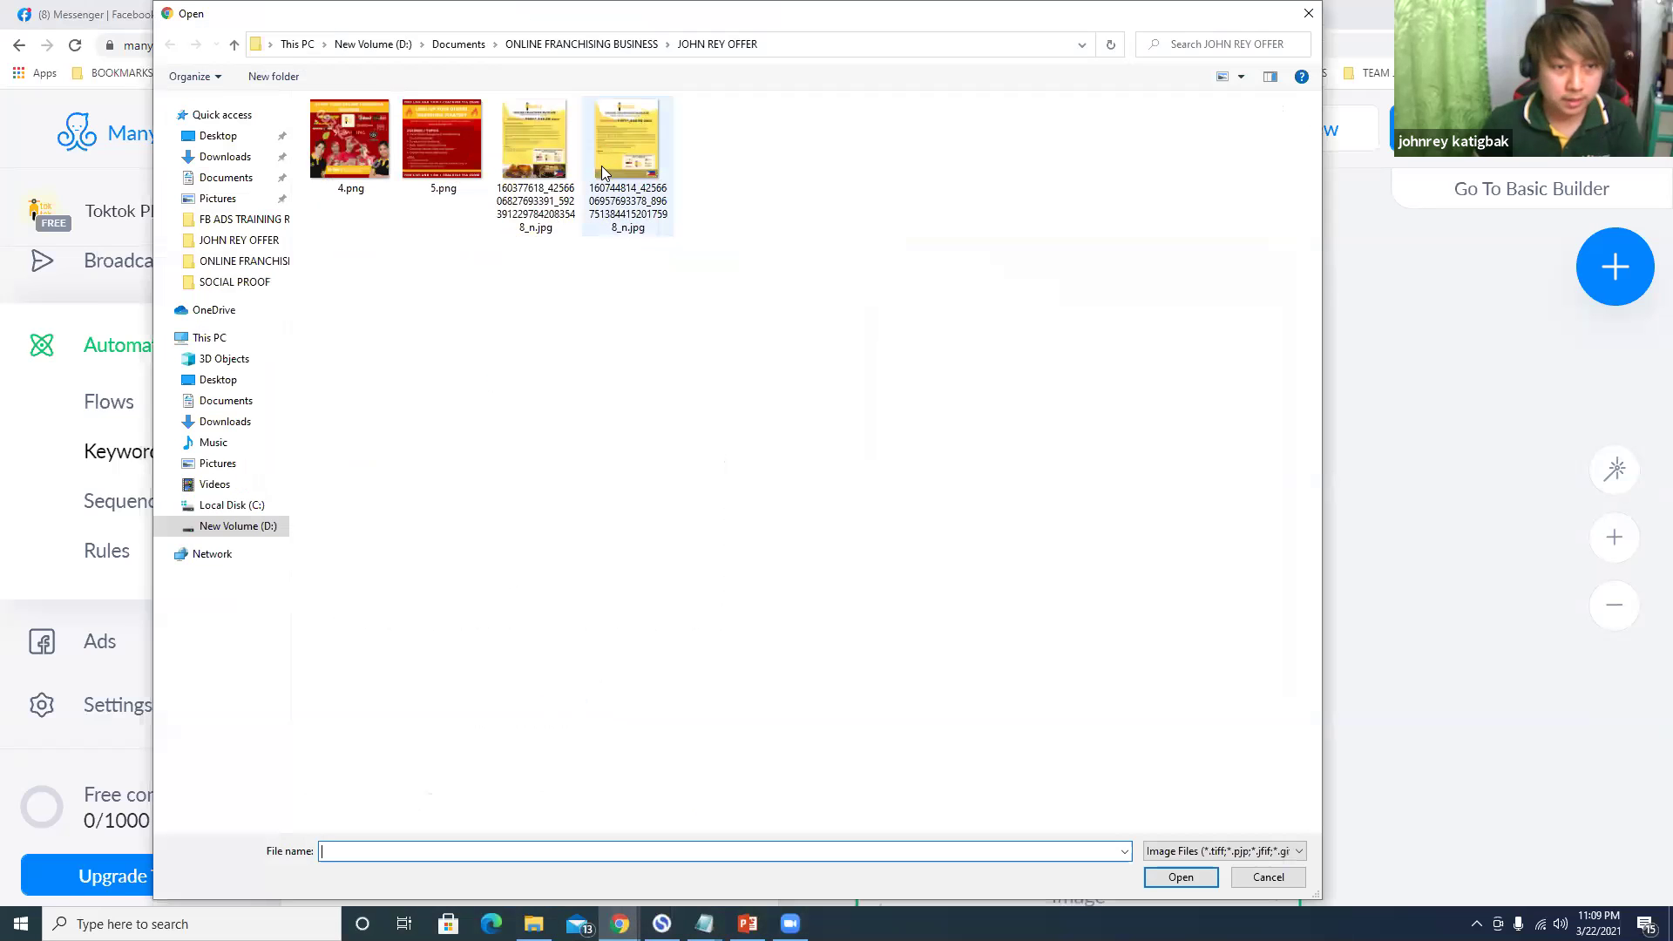
{"action": "scroll", "coordinate": [836, 415], "scroll_direction": "up", "scroll_amount": 3, "text": "ctrl"}
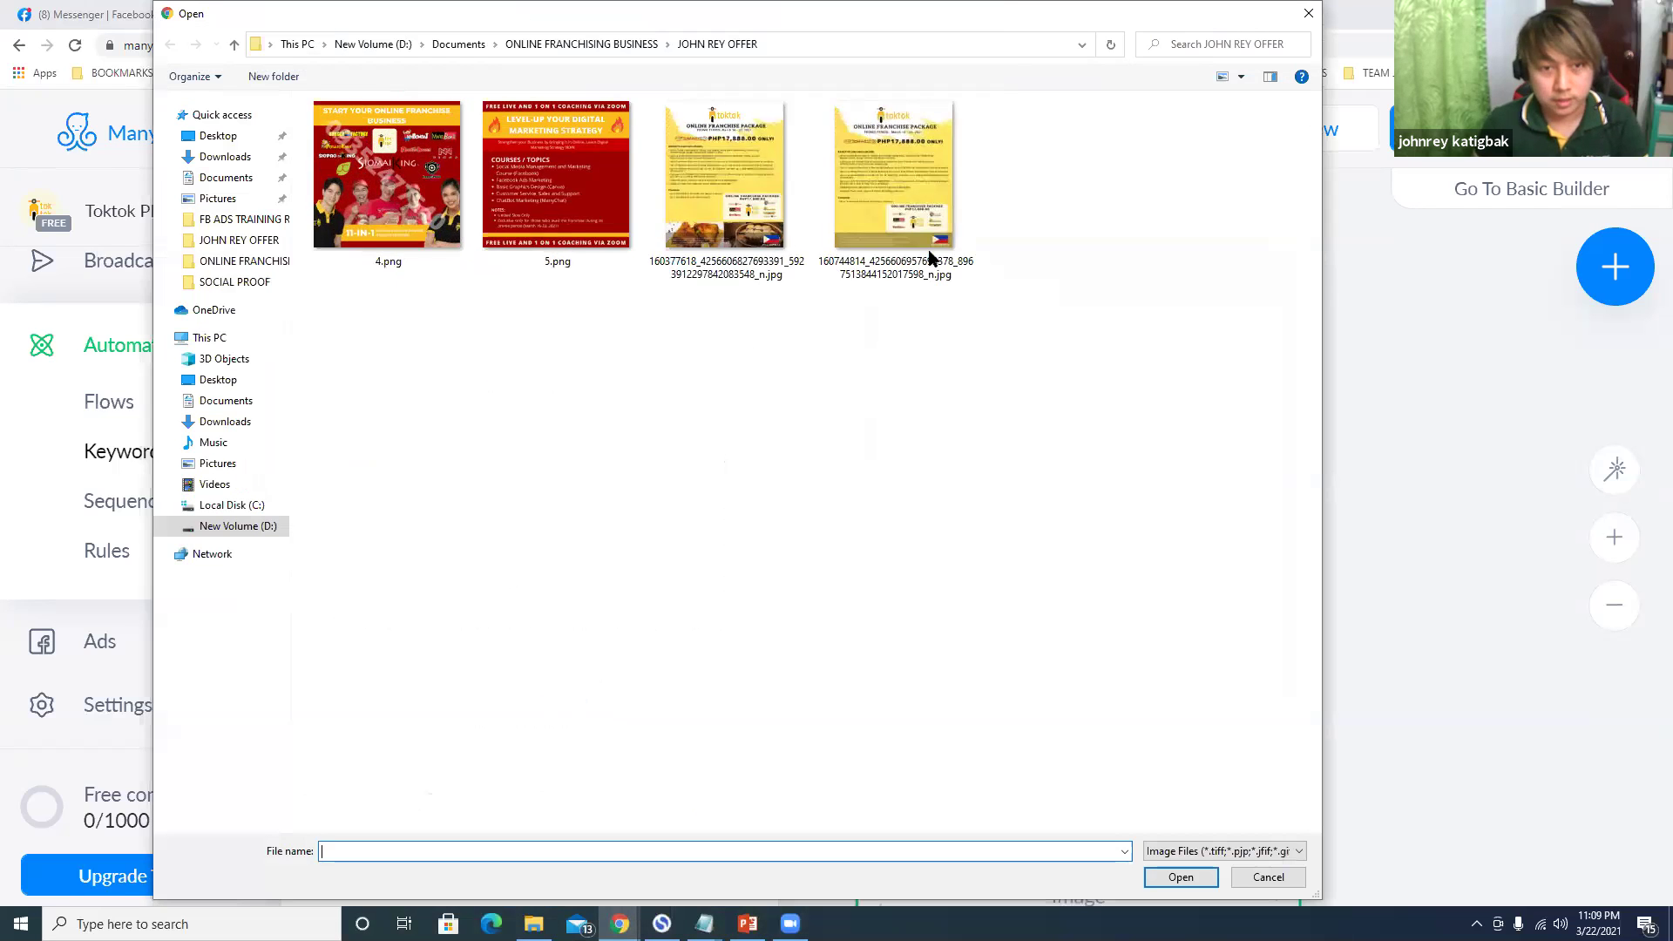
{"action": "left_click", "coordinate": [958, 169]}
{"action": "double_click", "coordinate": [948, 179]}
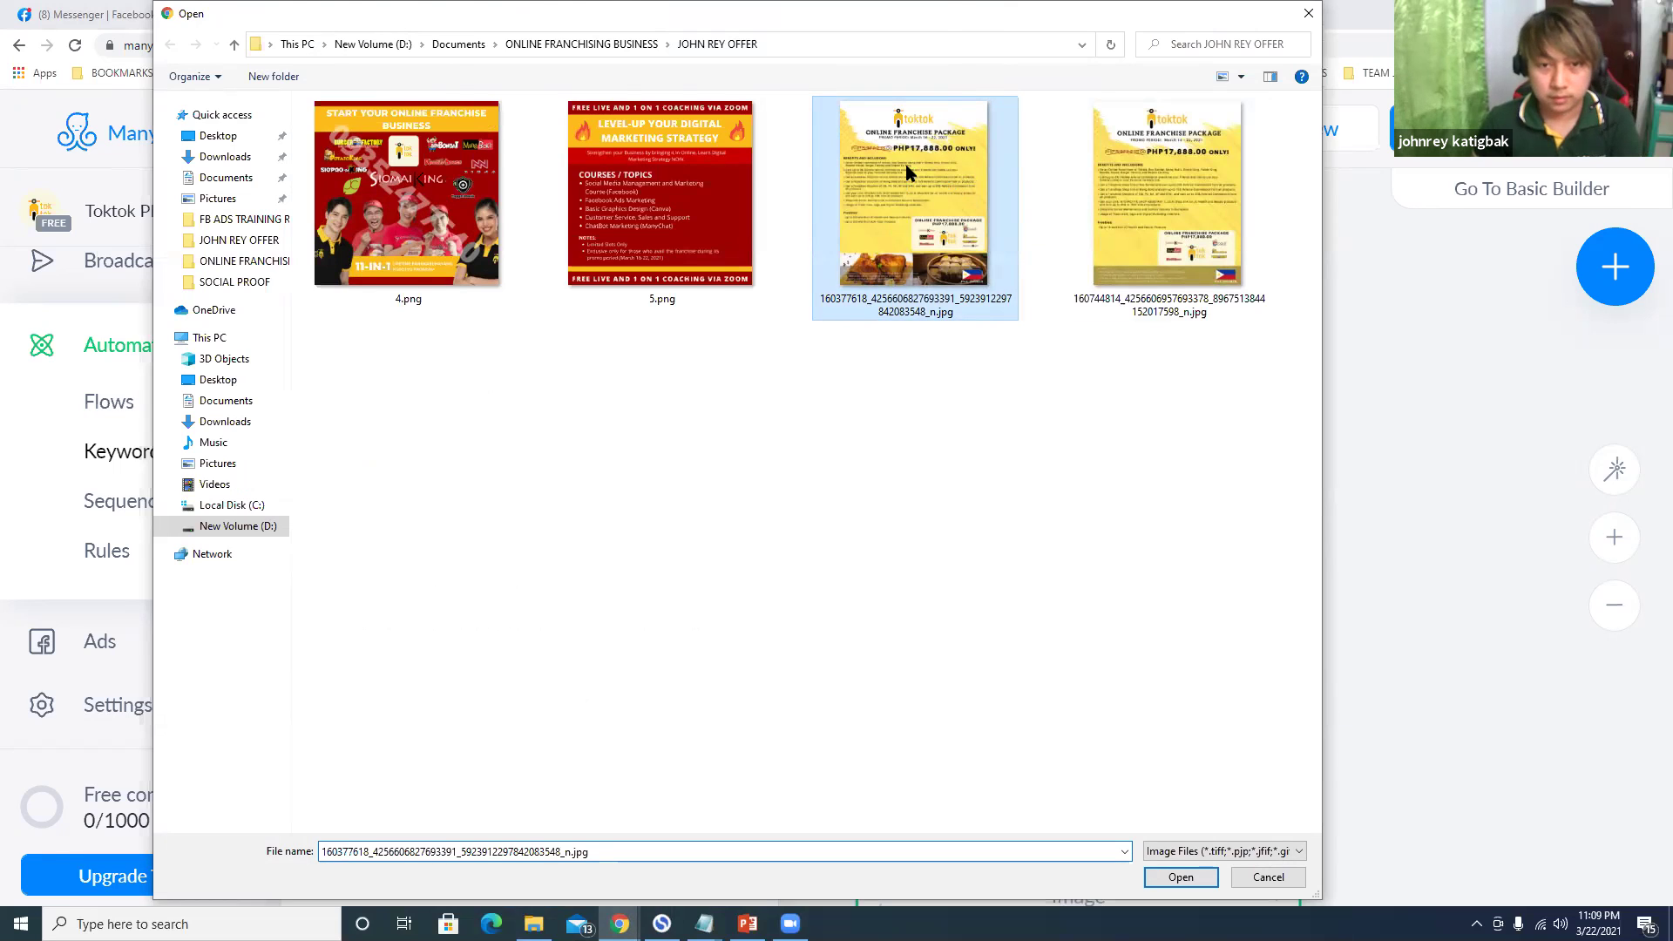
{"action": "right_click", "coordinate": [957, 169]}
{"action": "left_click", "coordinate": [1009, 225]}
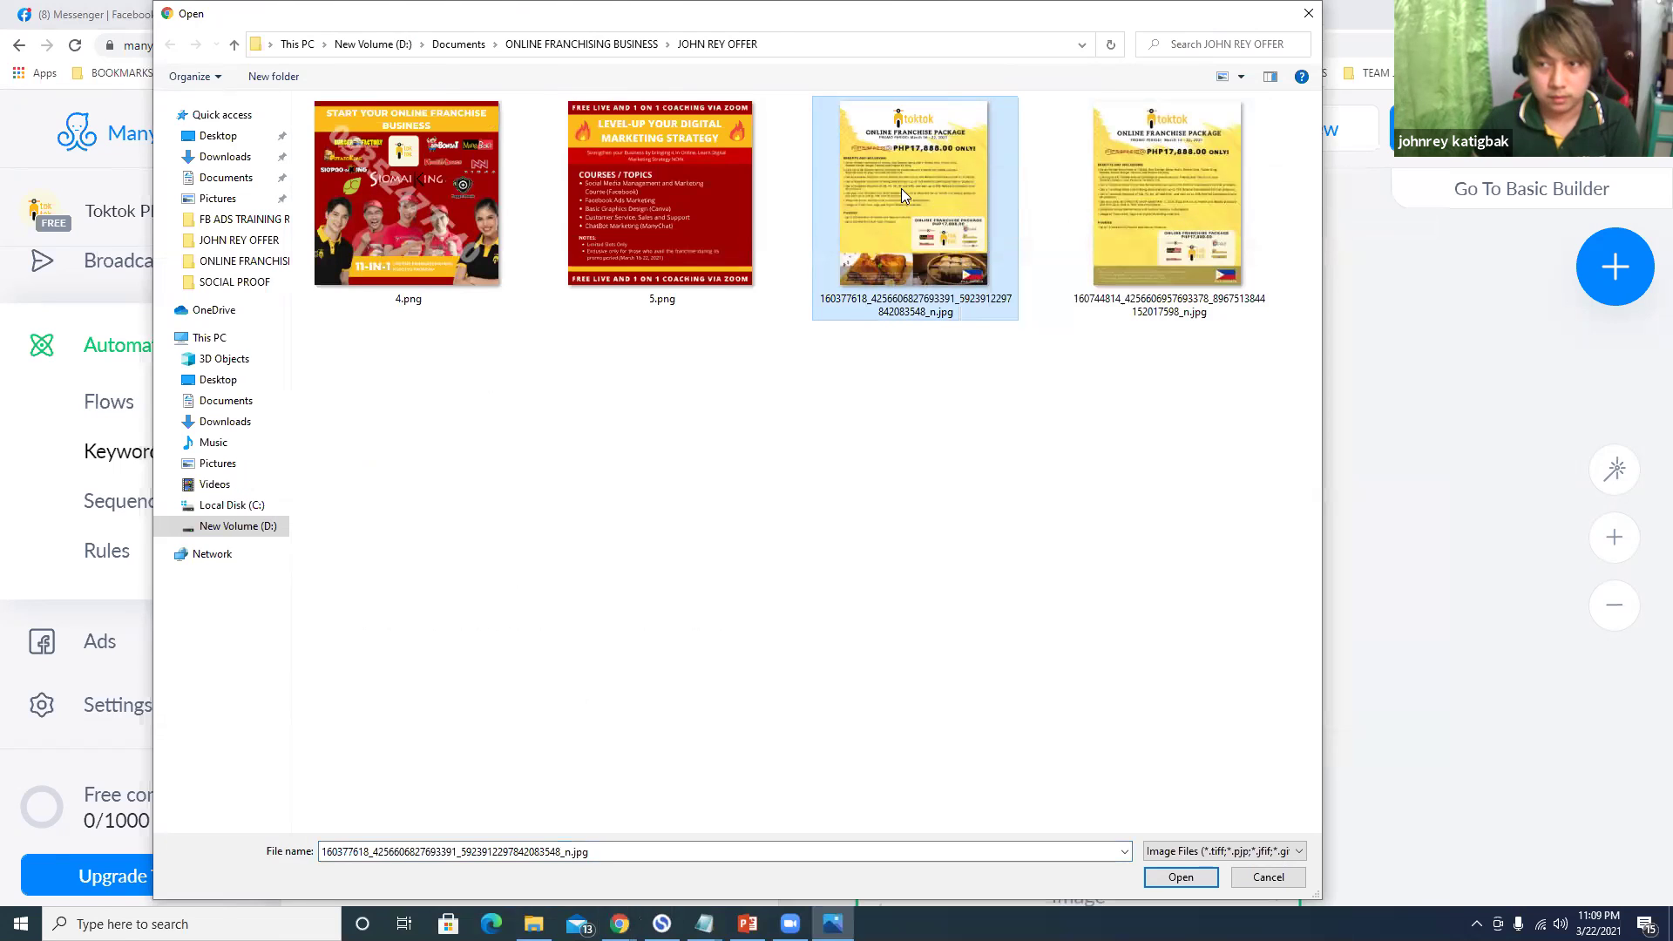
{"action": "right_click", "coordinate": [927, 205]}
{"action": "left_click", "coordinate": [1436, 206]}
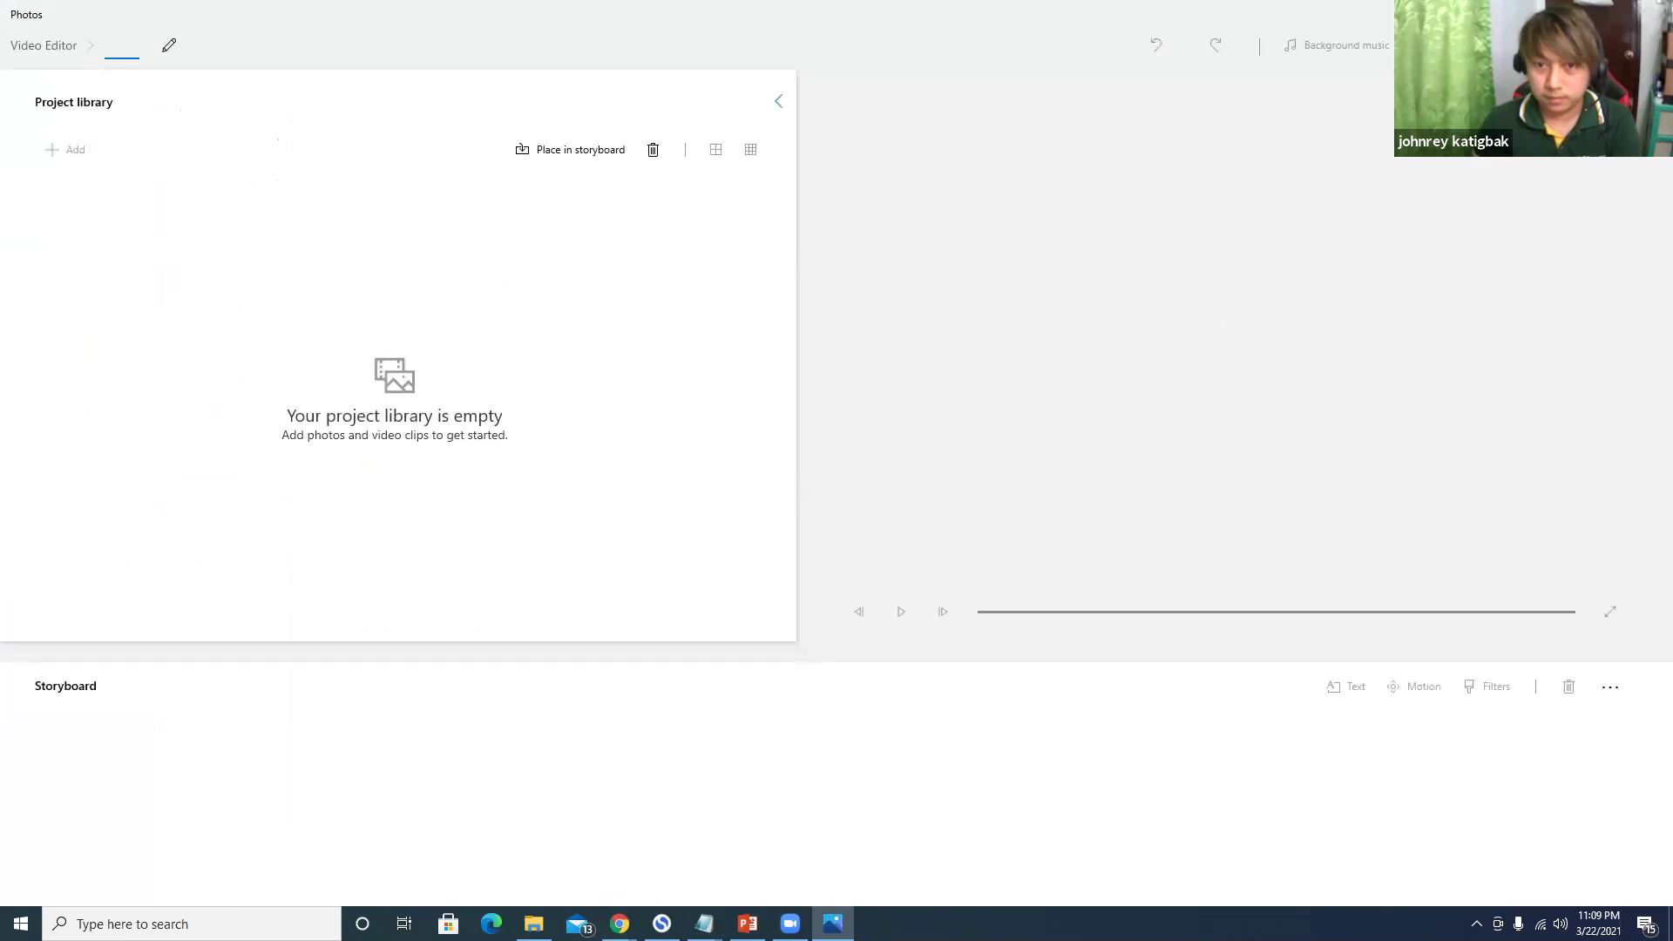
{"action": "key", "text": "alt+F4"}
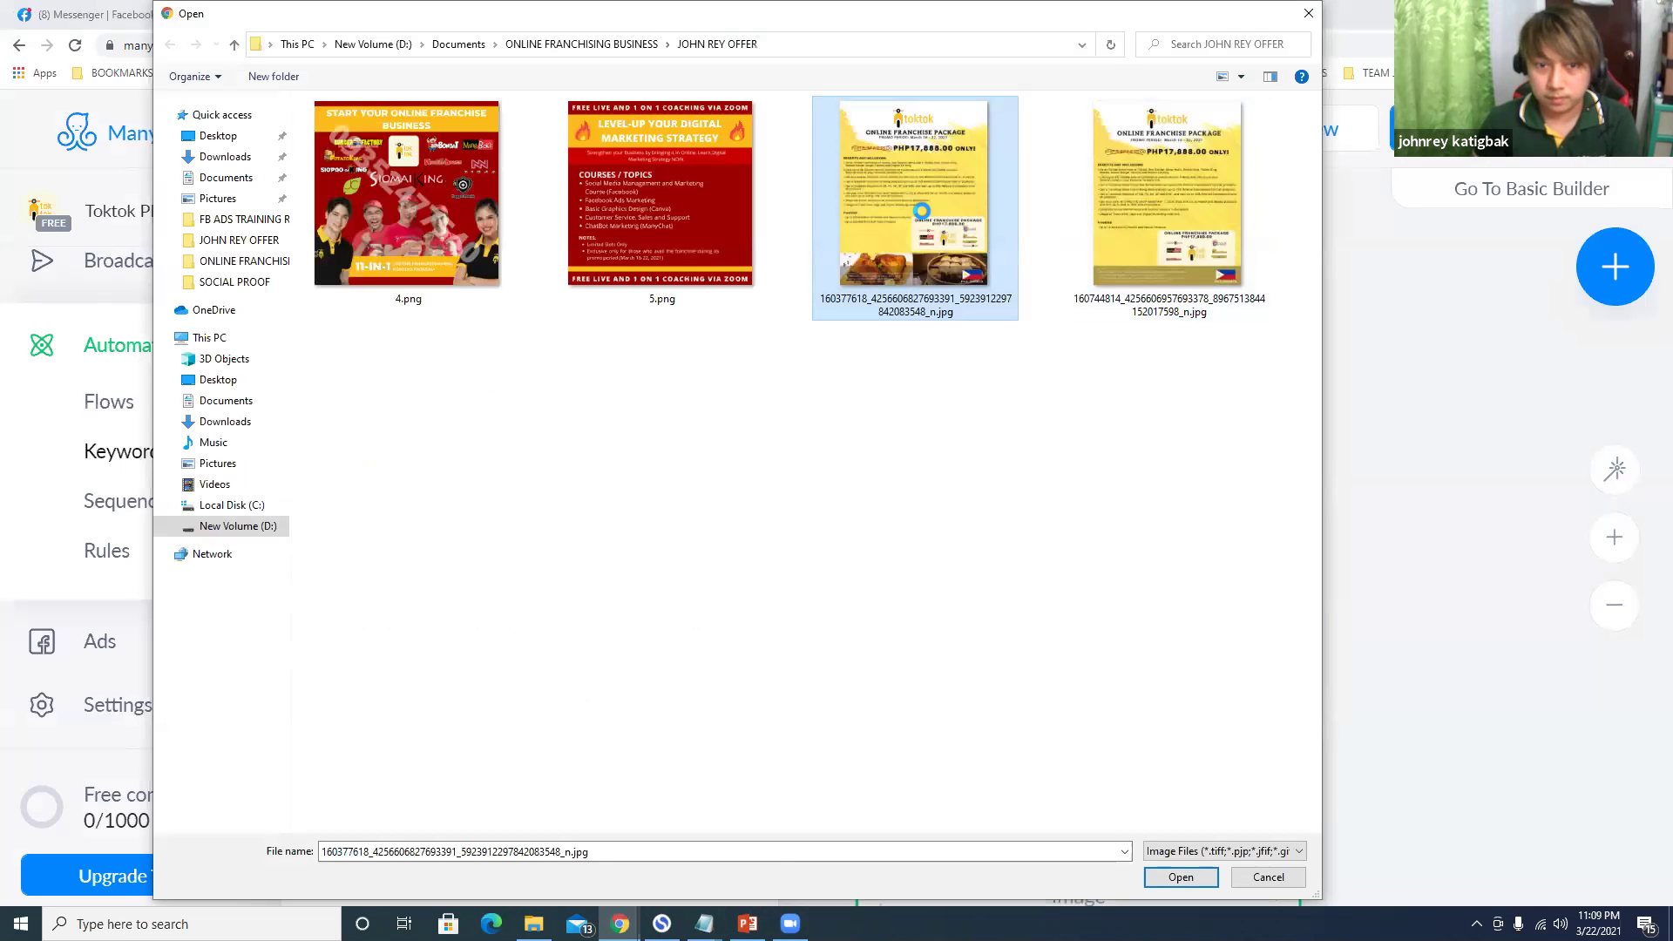
{"action": "right_click", "coordinate": [904, 202]}
{"action": "left_click", "coordinate": [947, 252]}
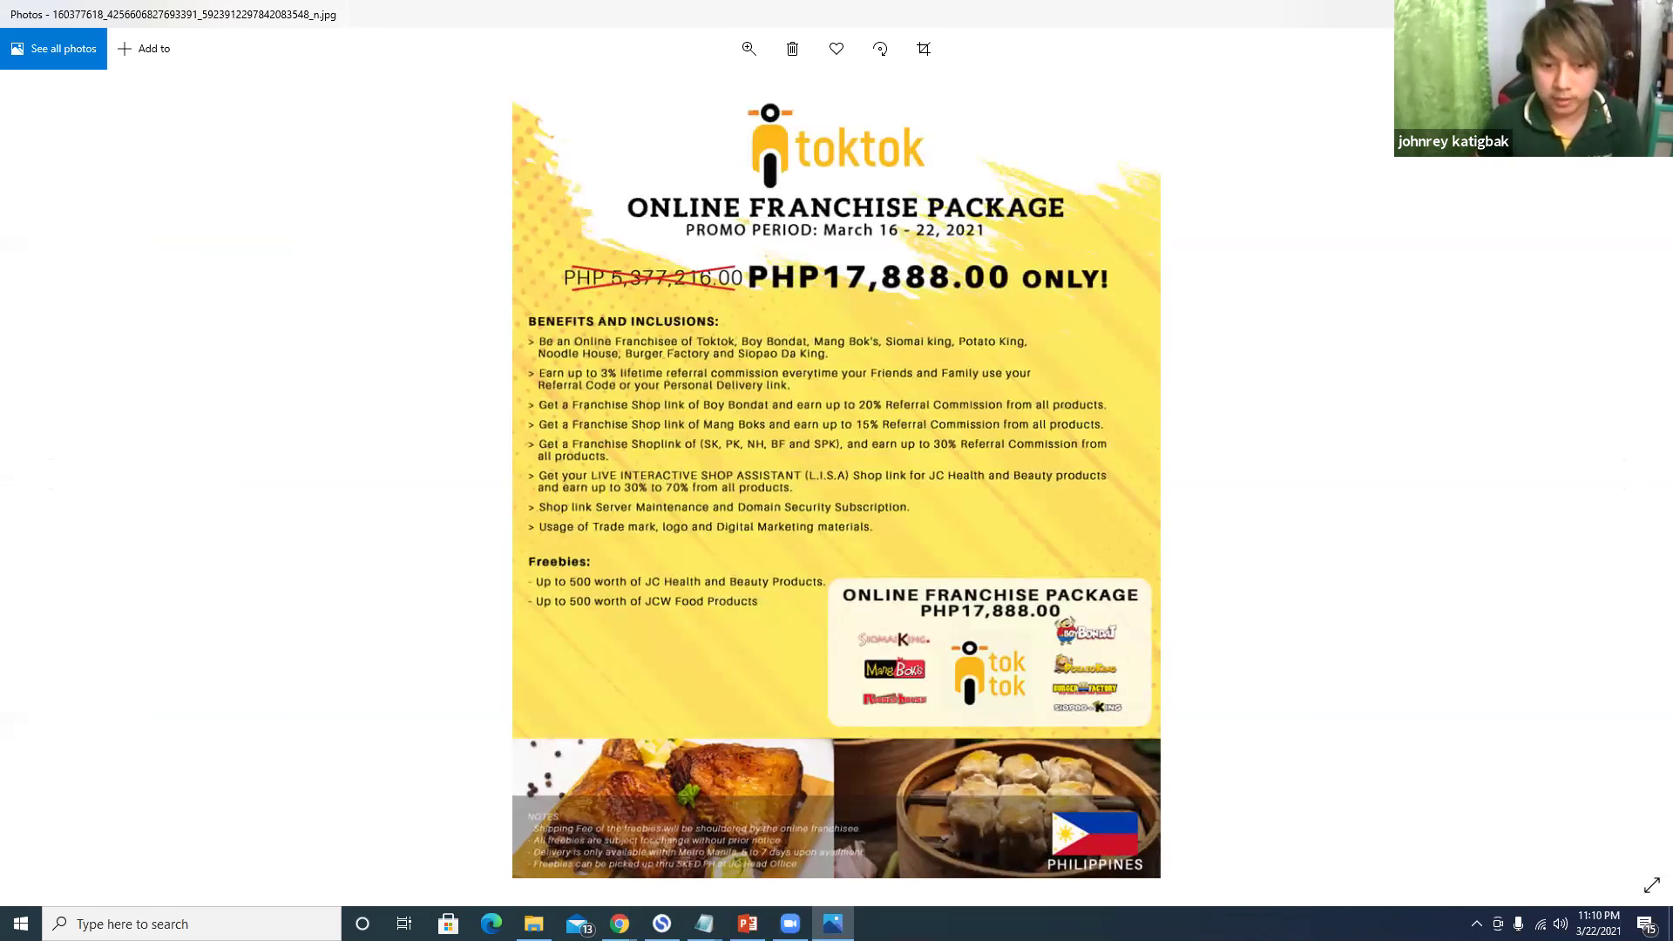
{"action": "key", "text": "alt+F4"}
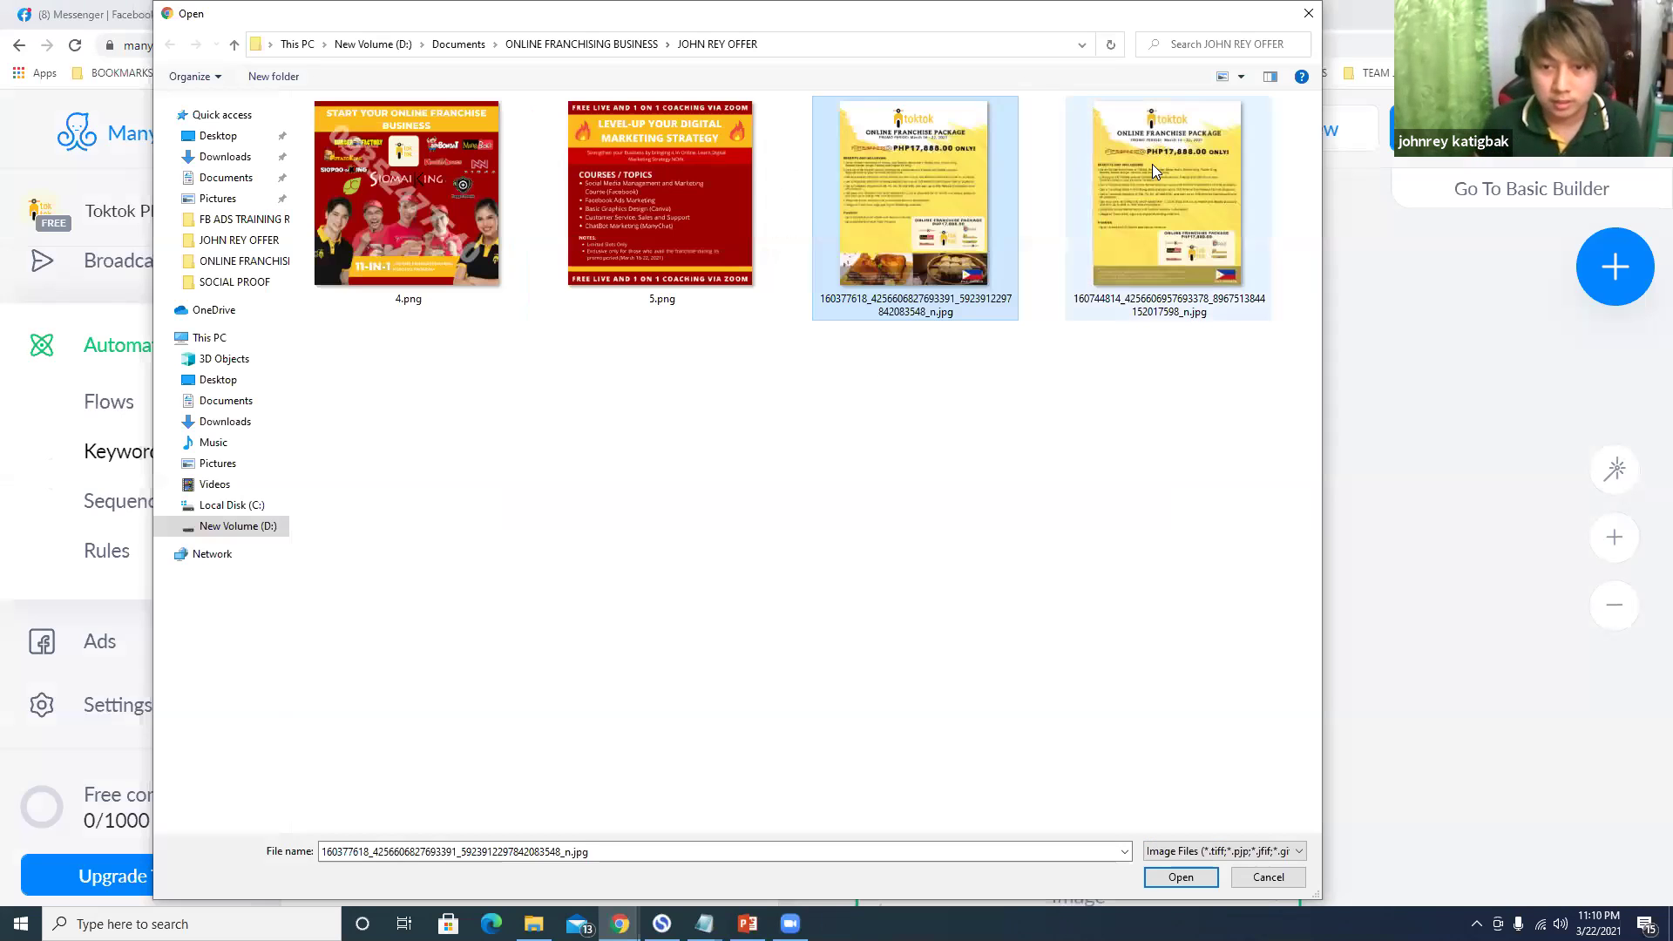
- Upload the second Online Franchise Package promo jpg below the reply message
{"action": "left_click", "coordinate": [1152, 164]}
{"action": "key", "text": "Return"}
{"action": "scroll", "coordinate": [1443, 553], "scroll_direction": "down", "scroll_amount": 2}
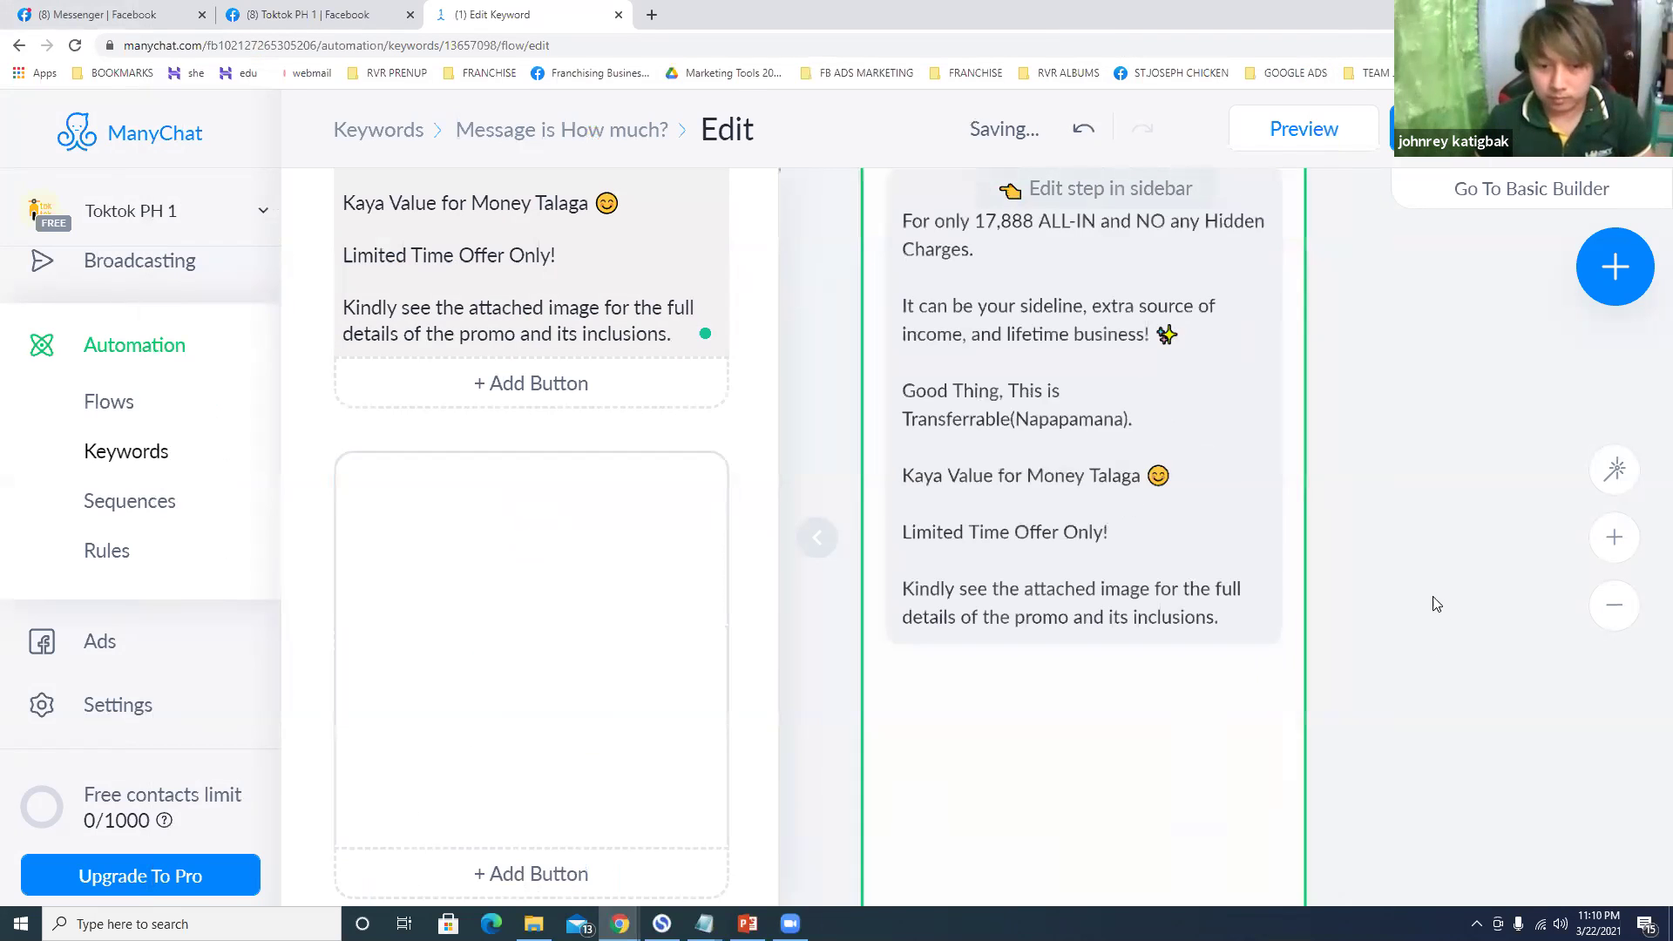
{"action": "scroll", "coordinate": [1337, 570], "scroll_direction": "up", "scroll_amount": 1}
{"action": "scroll", "coordinate": [1336, 570], "scroll_direction": "up", "scroll_amount": 4}
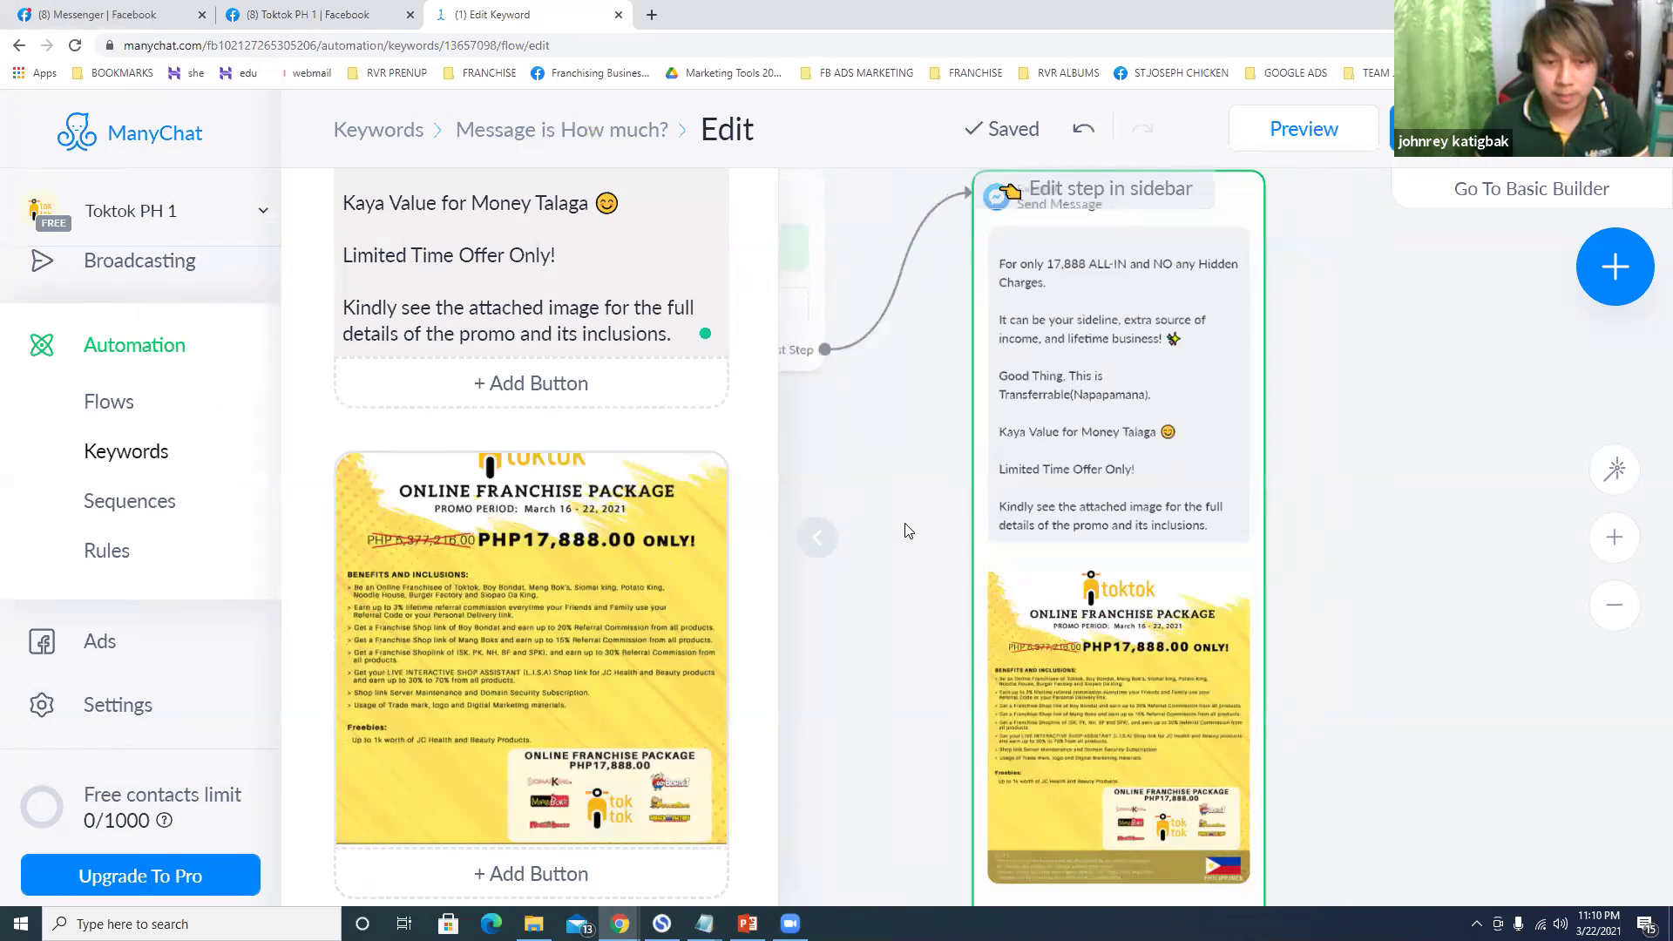
- Publish the updated flow and go back to the enlarged Keywords list
{"action": "left_click", "coordinate": [1376, 553]}
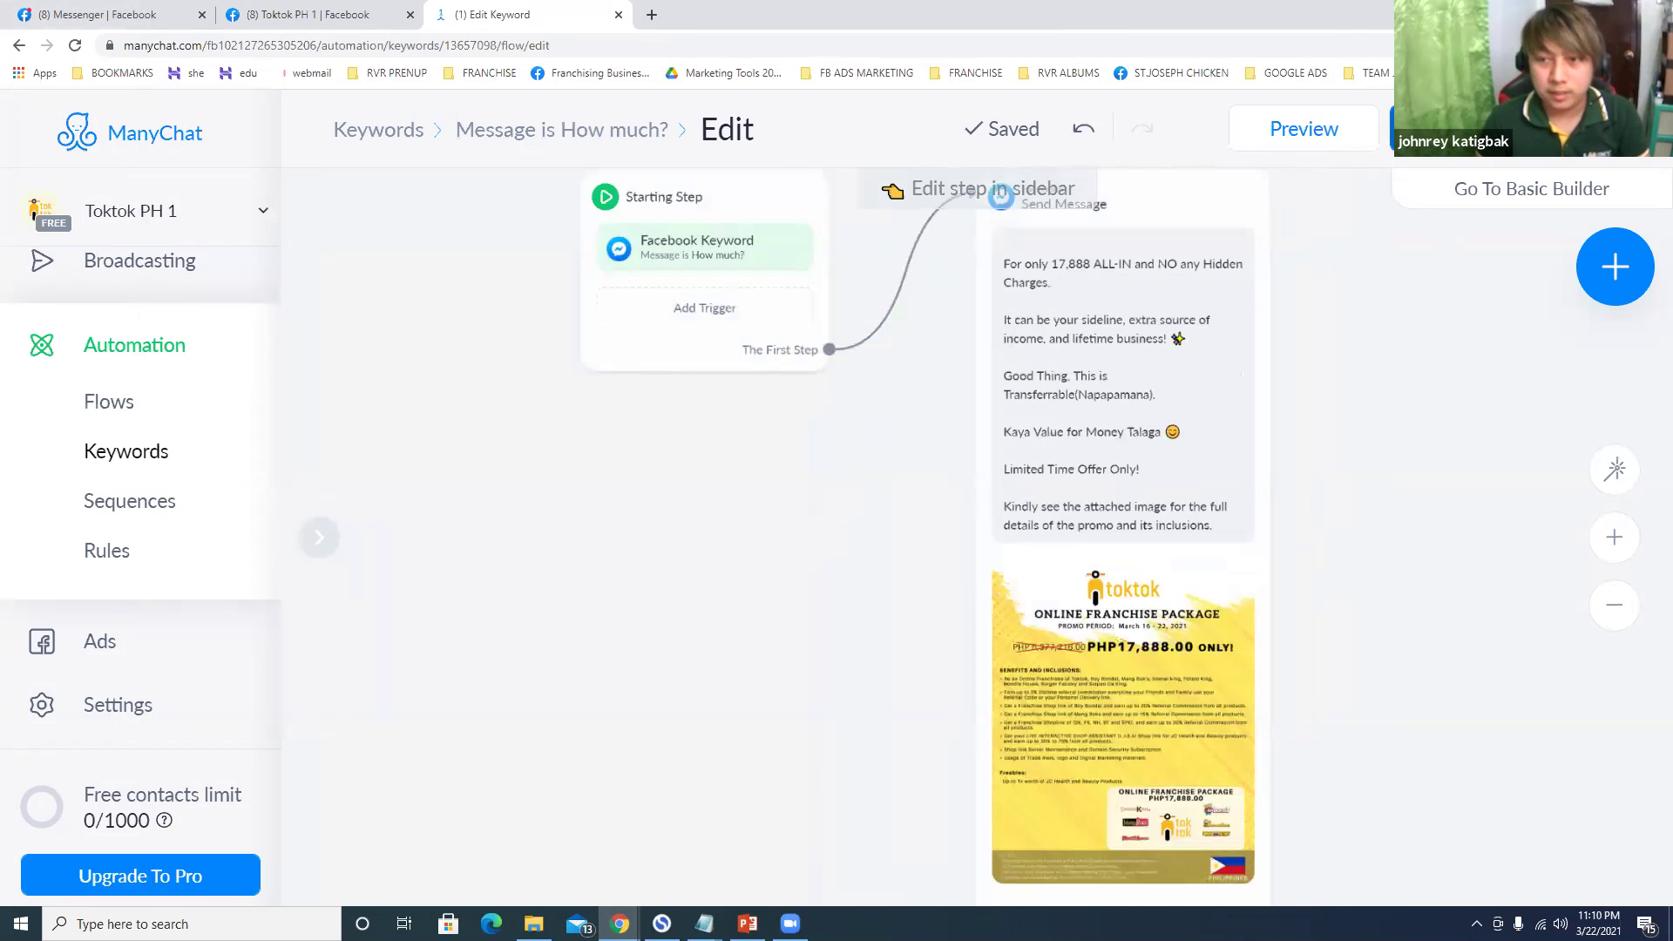
{"action": "left_click", "coordinate": [1412, 131]}
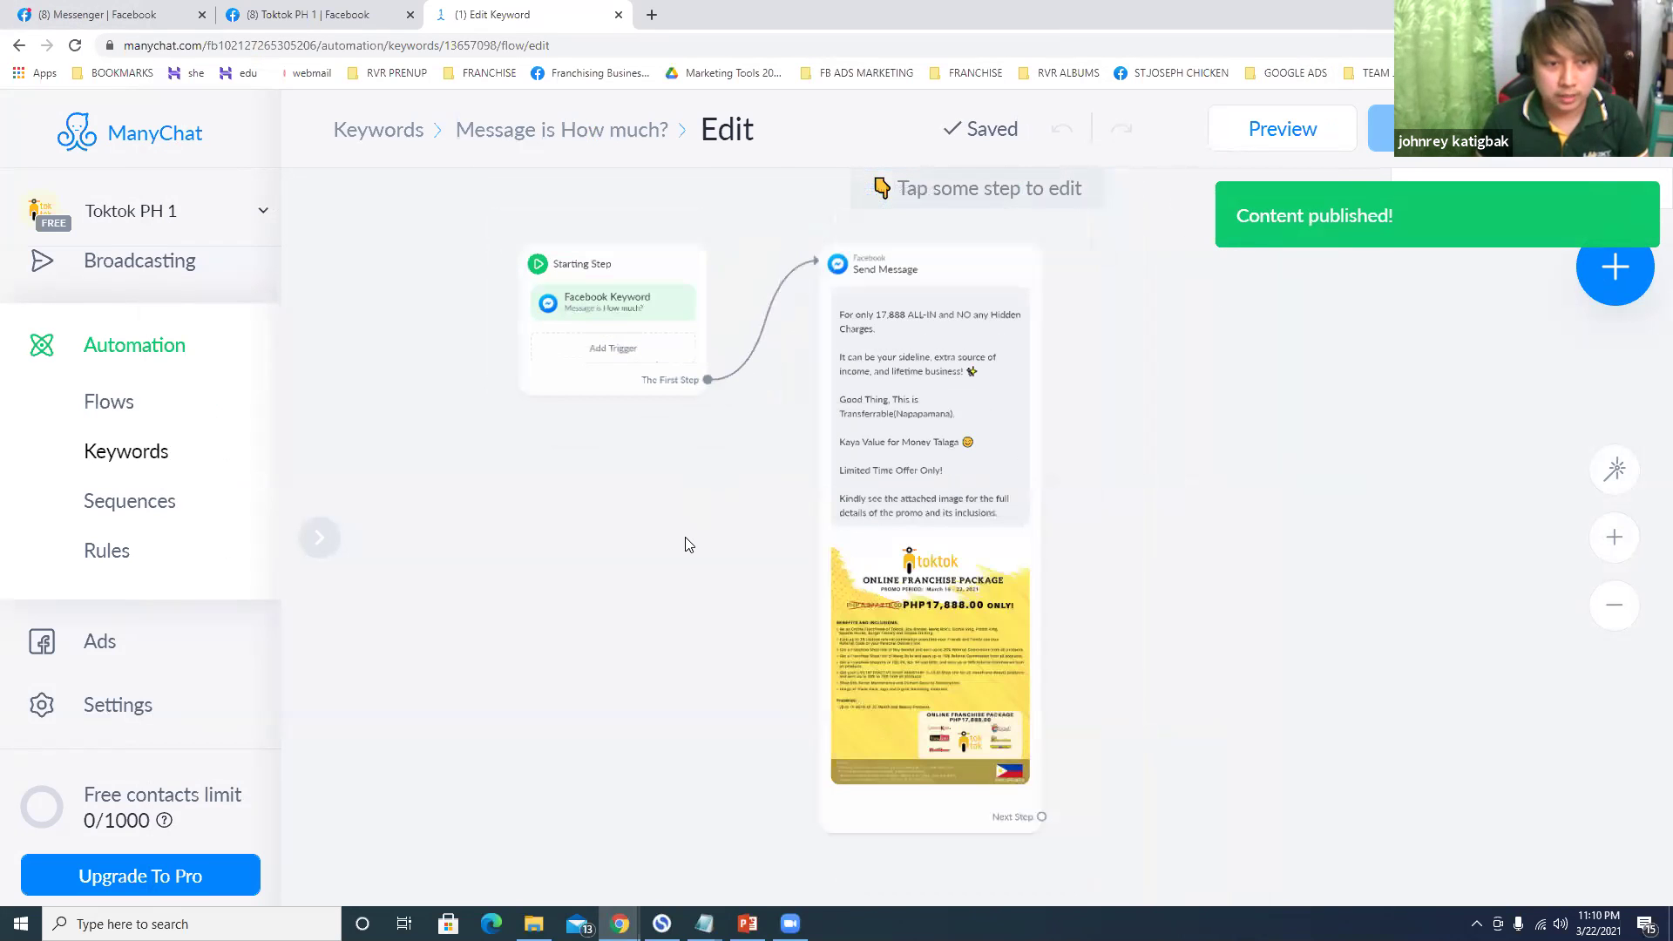
{"action": "left_click", "coordinate": [139, 473]}
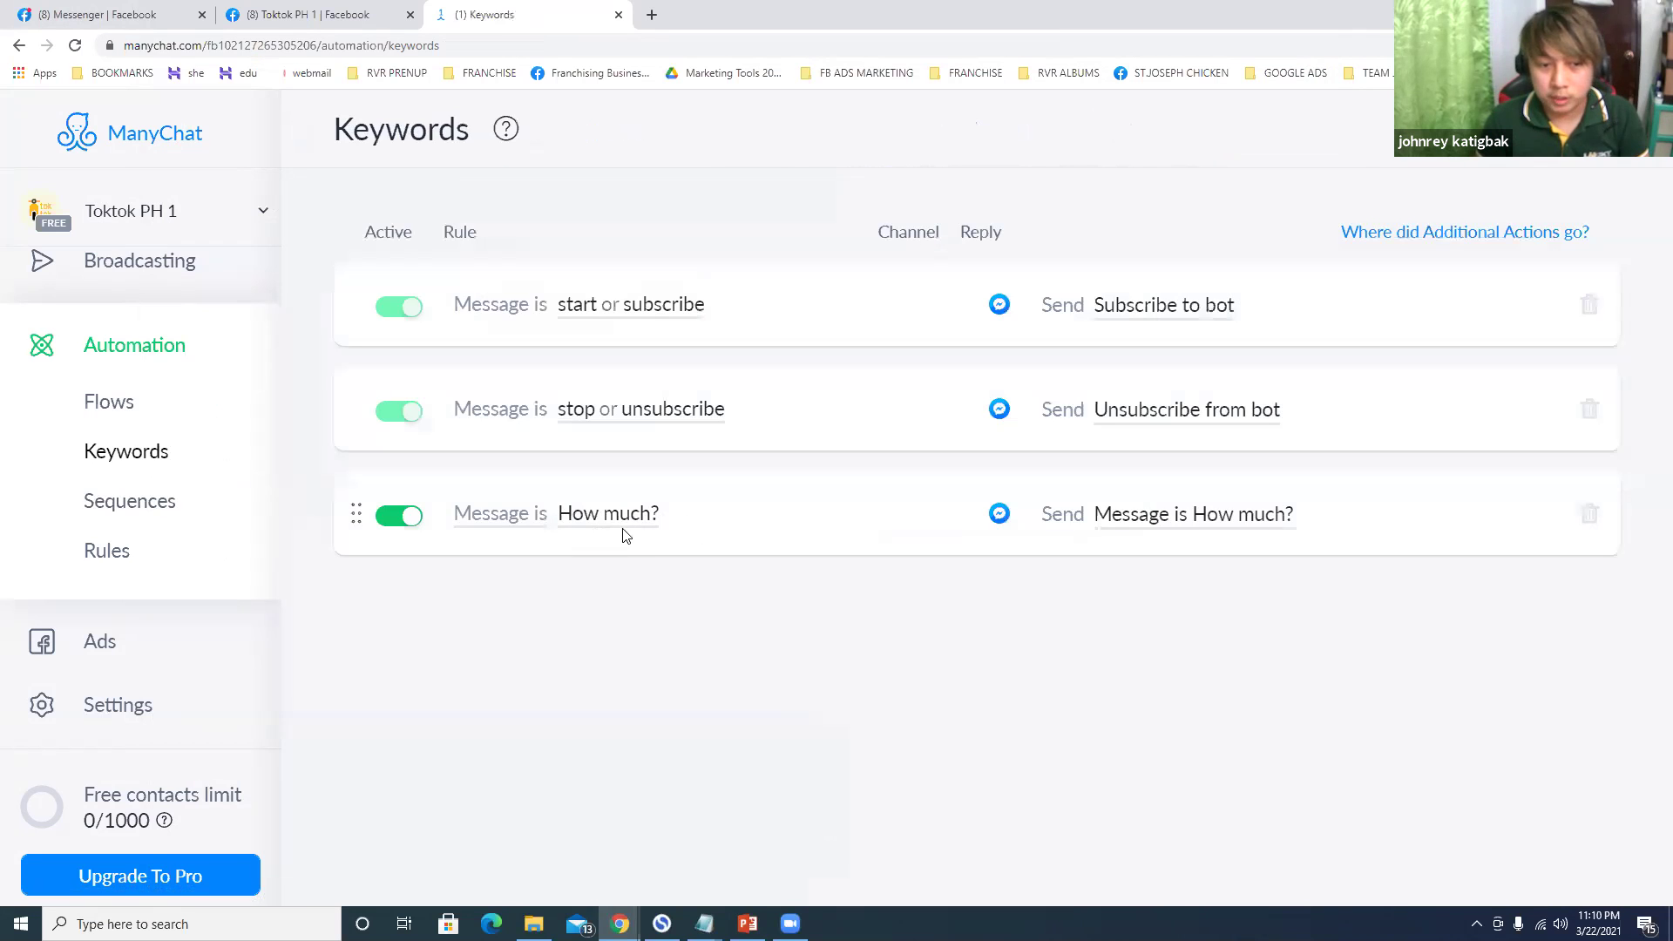
{"action": "key", "text": "ctrl+plus"}
{"action": "key", "text": "ctrl+plus"}
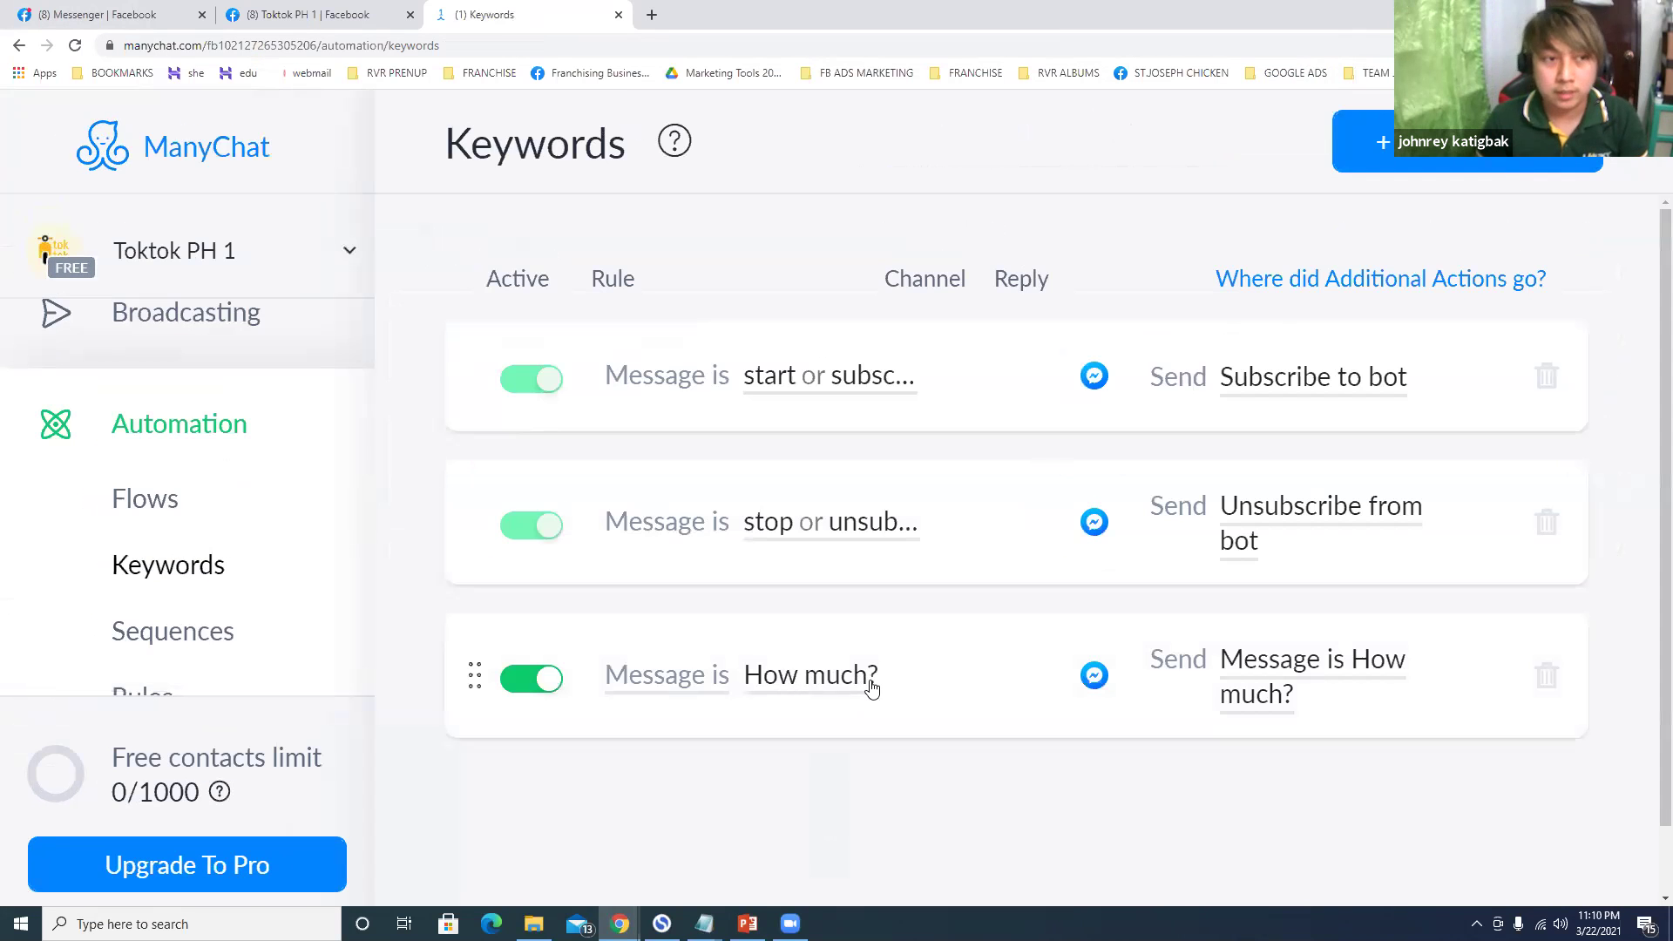
- Cancel the pending reply and send 'how much' to Toktok PH 1 in Messenger
{"action": "left_click", "coordinate": [294, 18]}
{"action": "scroll", "coordinate": [1369, 531], "scroll_direction": "down", "scroll_amount": 4}
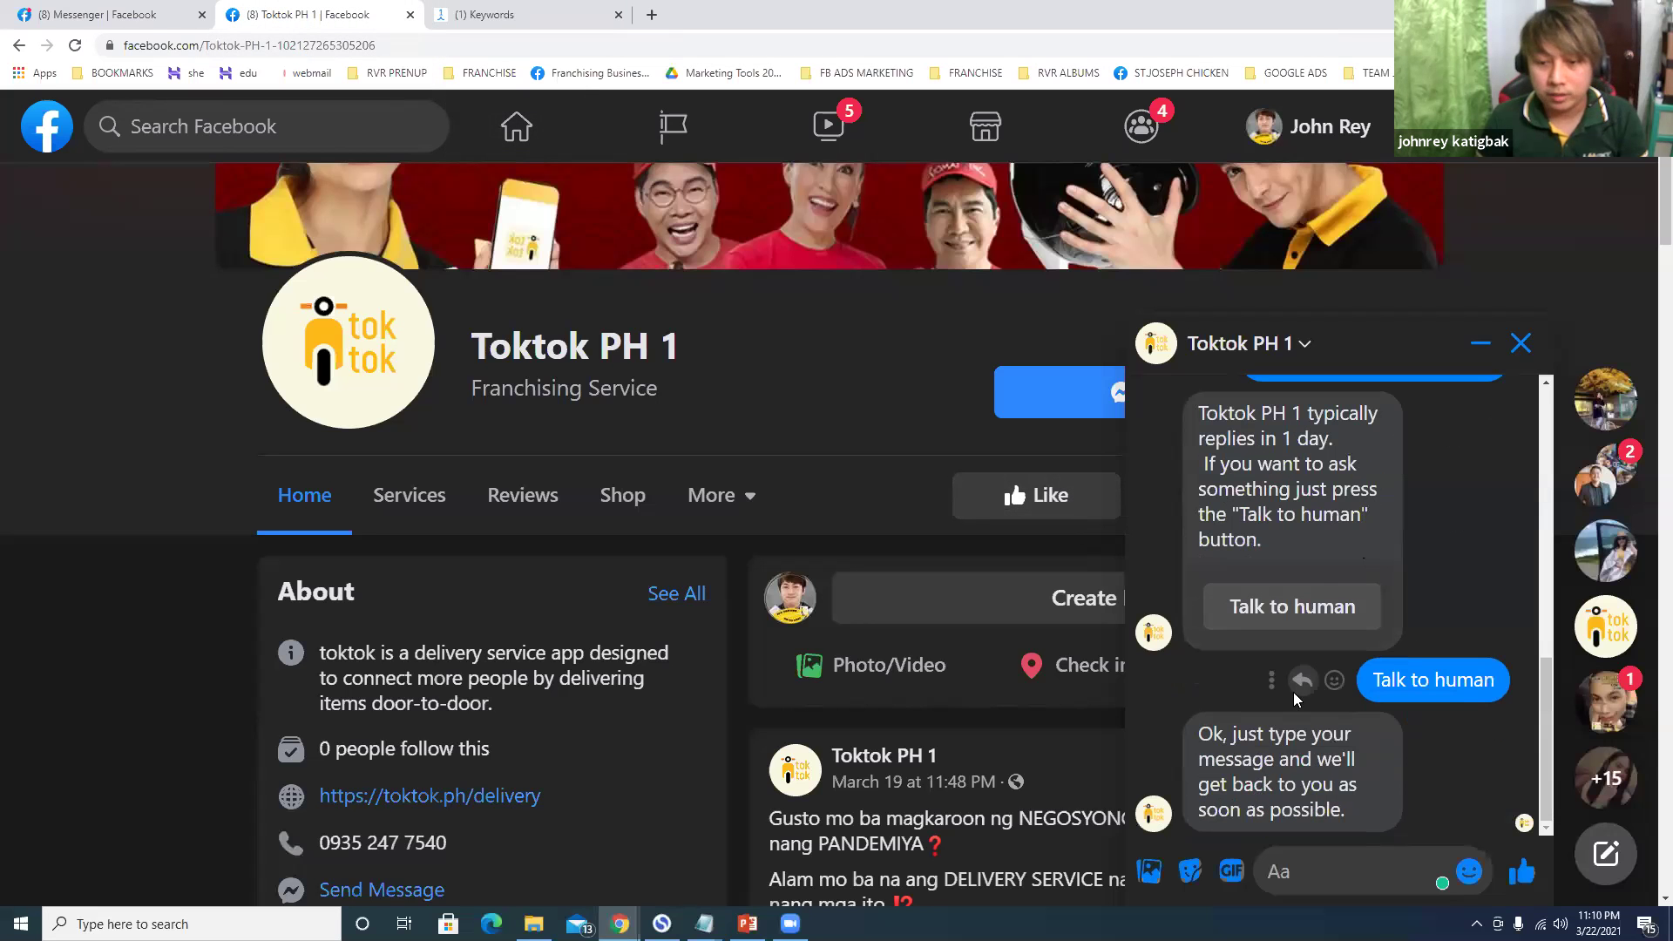
{"action": "left_click", "coordinate": [1456, 772]}
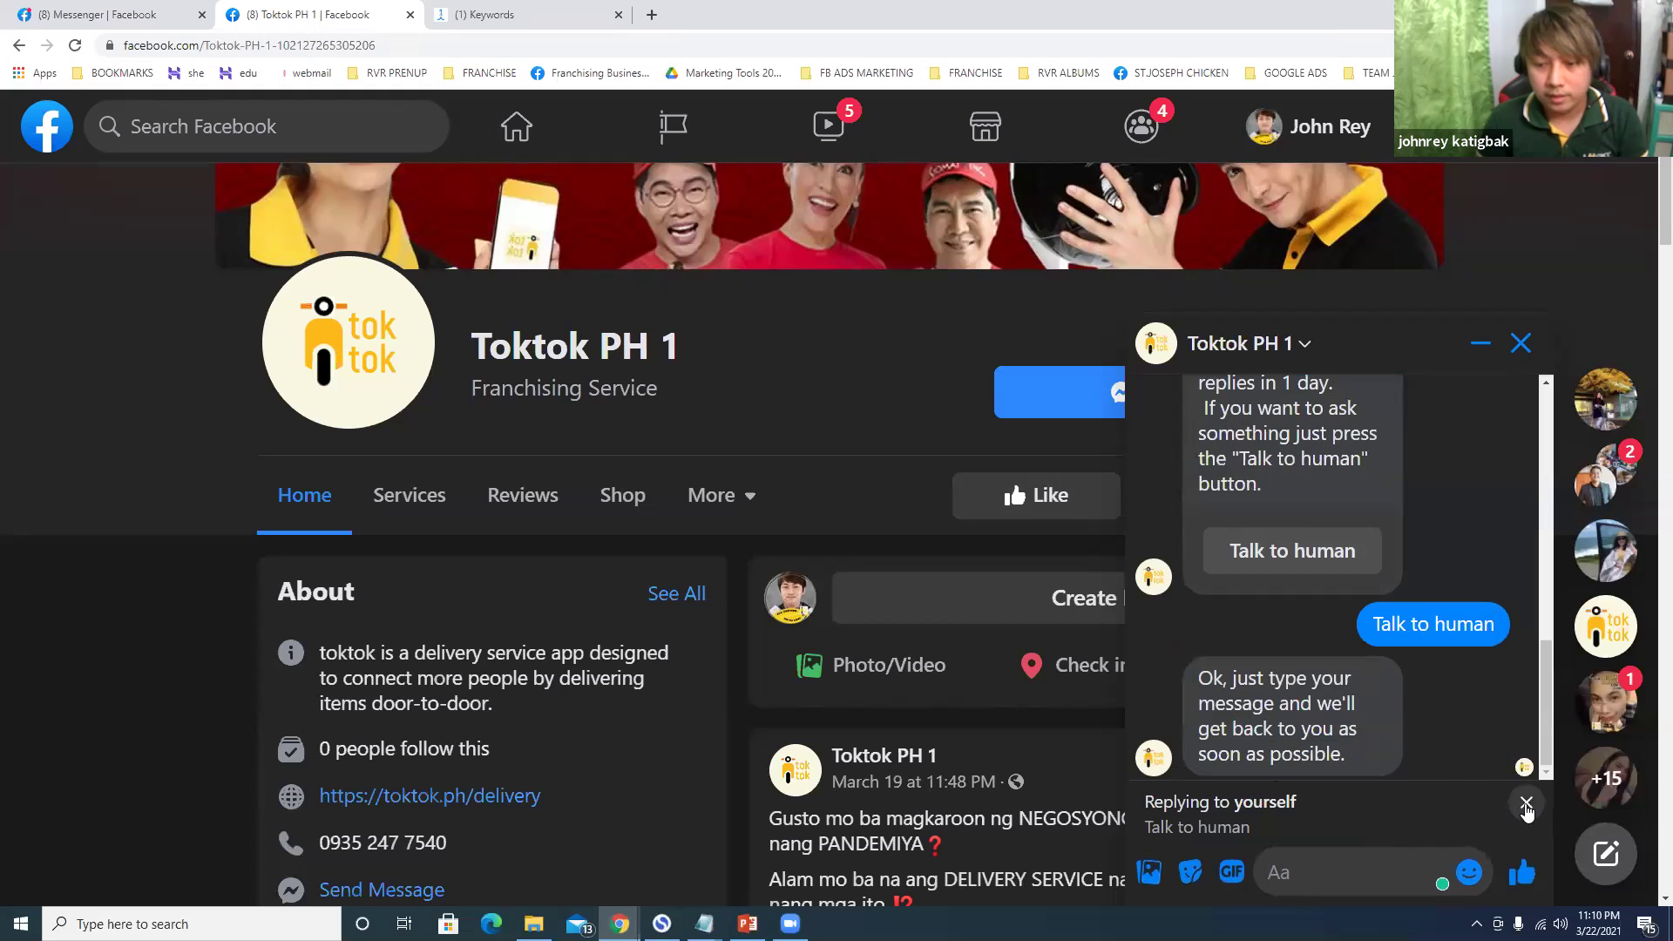
{"action": "left_click", "coordinate": [1525, 803]}
{"action": "left_click", "coordinate": [1344, 866]}
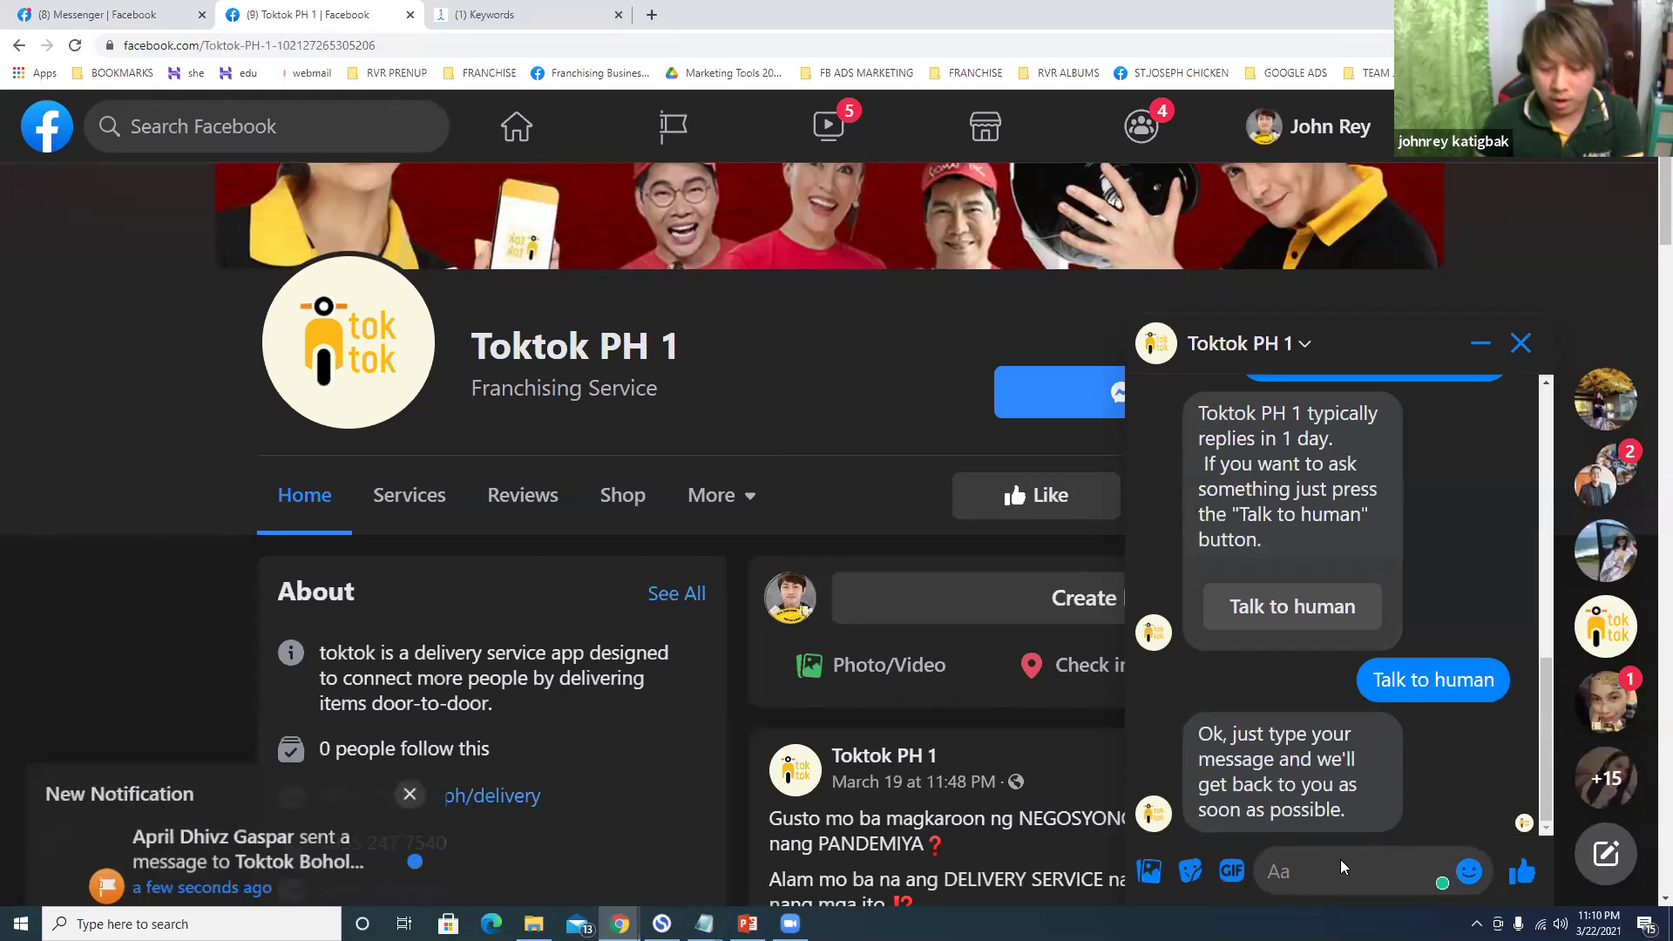
{"action": "type", "text": "how m"}
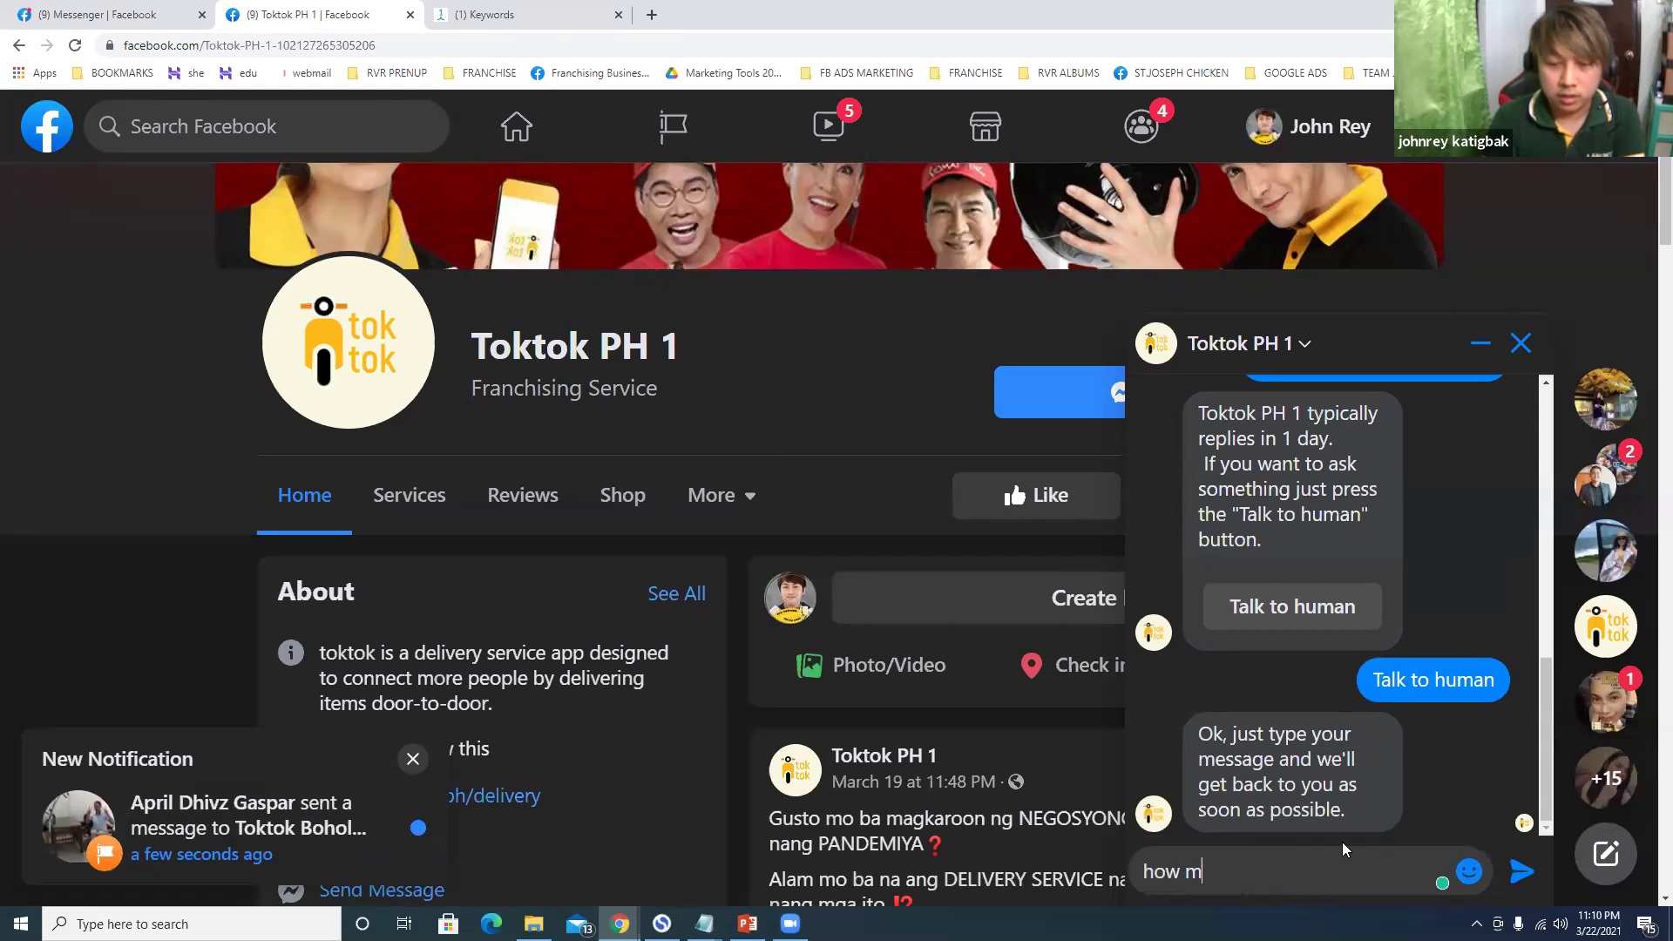
{"action": "type", "text": "uch?"}
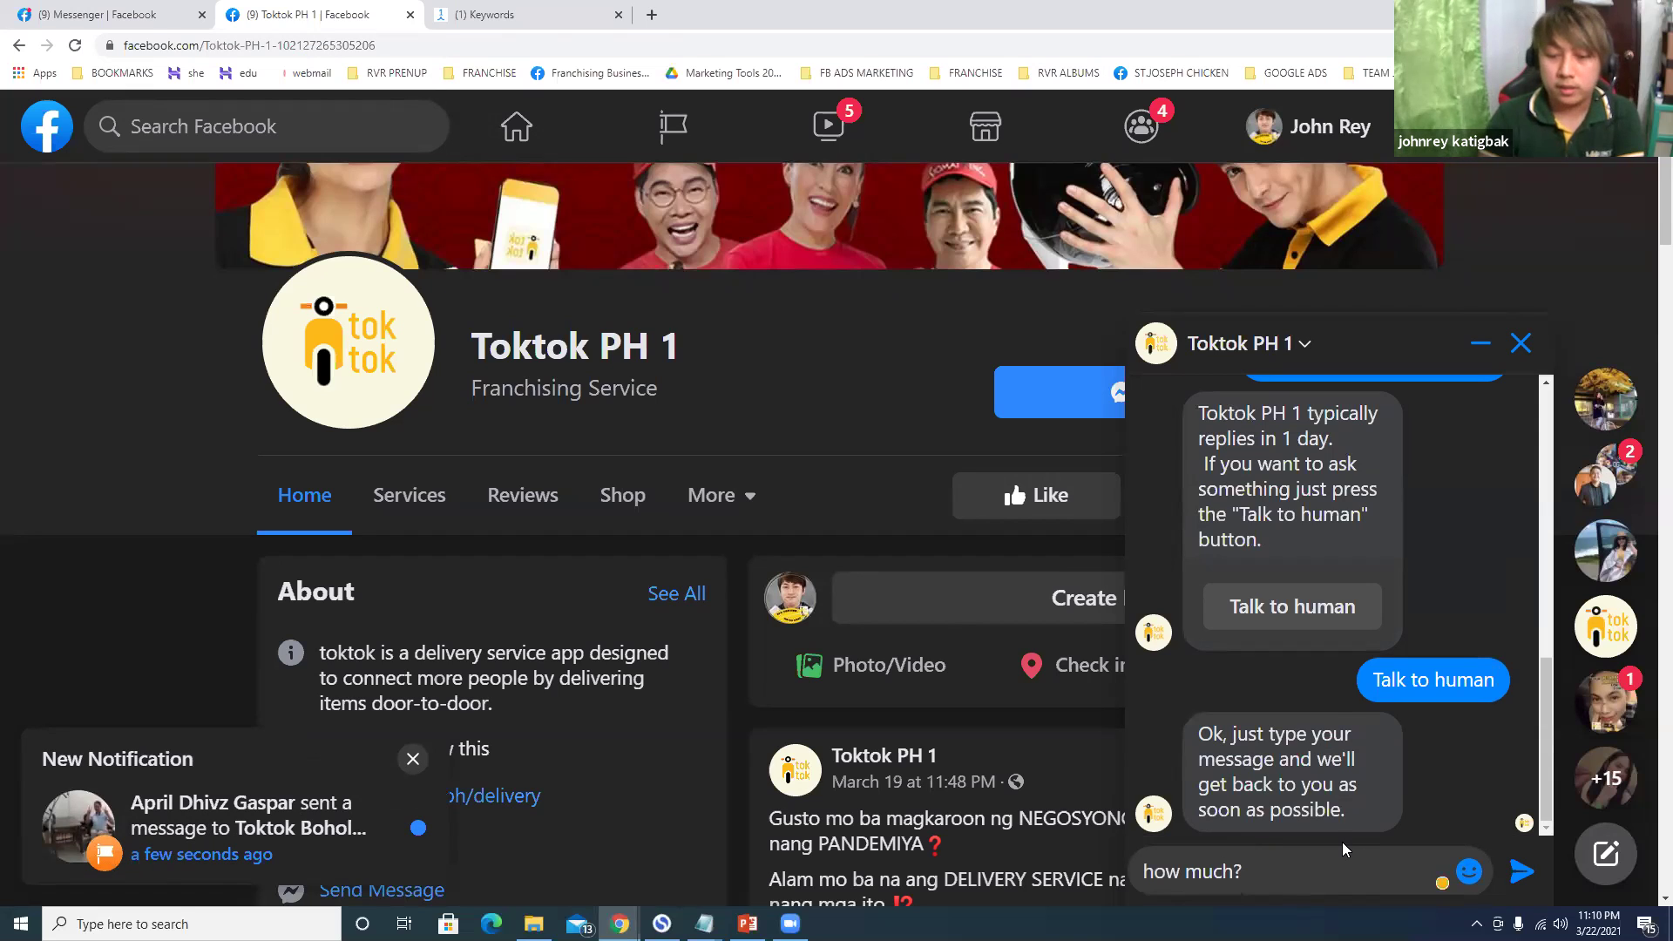
{"action": "key", "text": "BackSpace"}
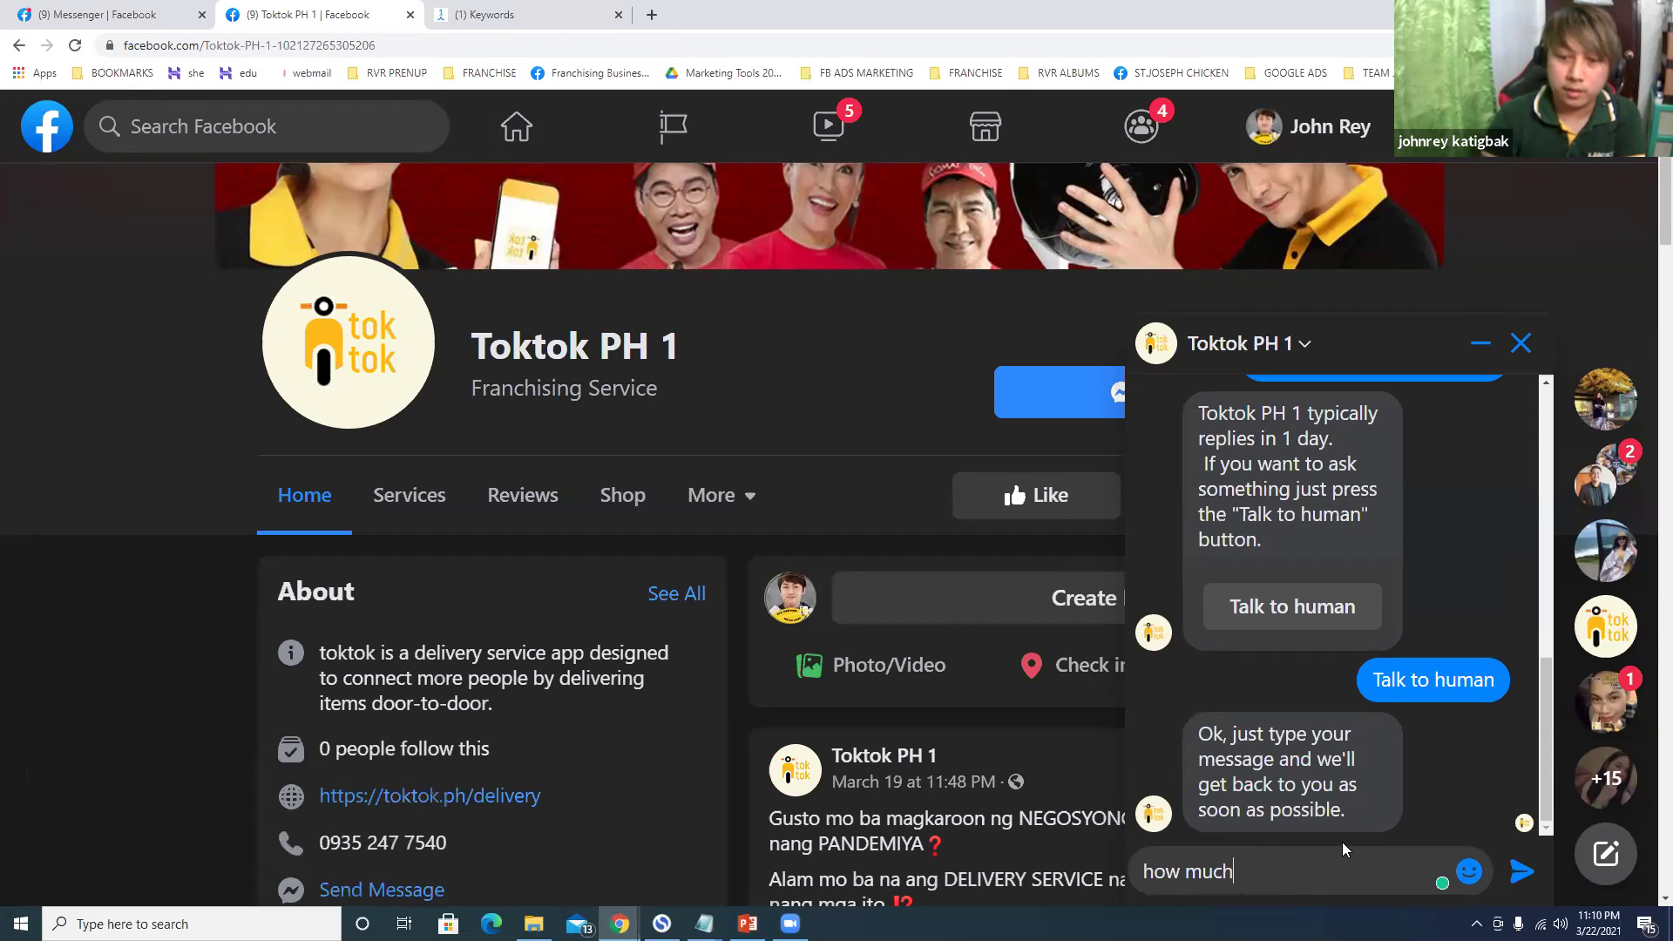
{"action": "key", "text": "Return"}
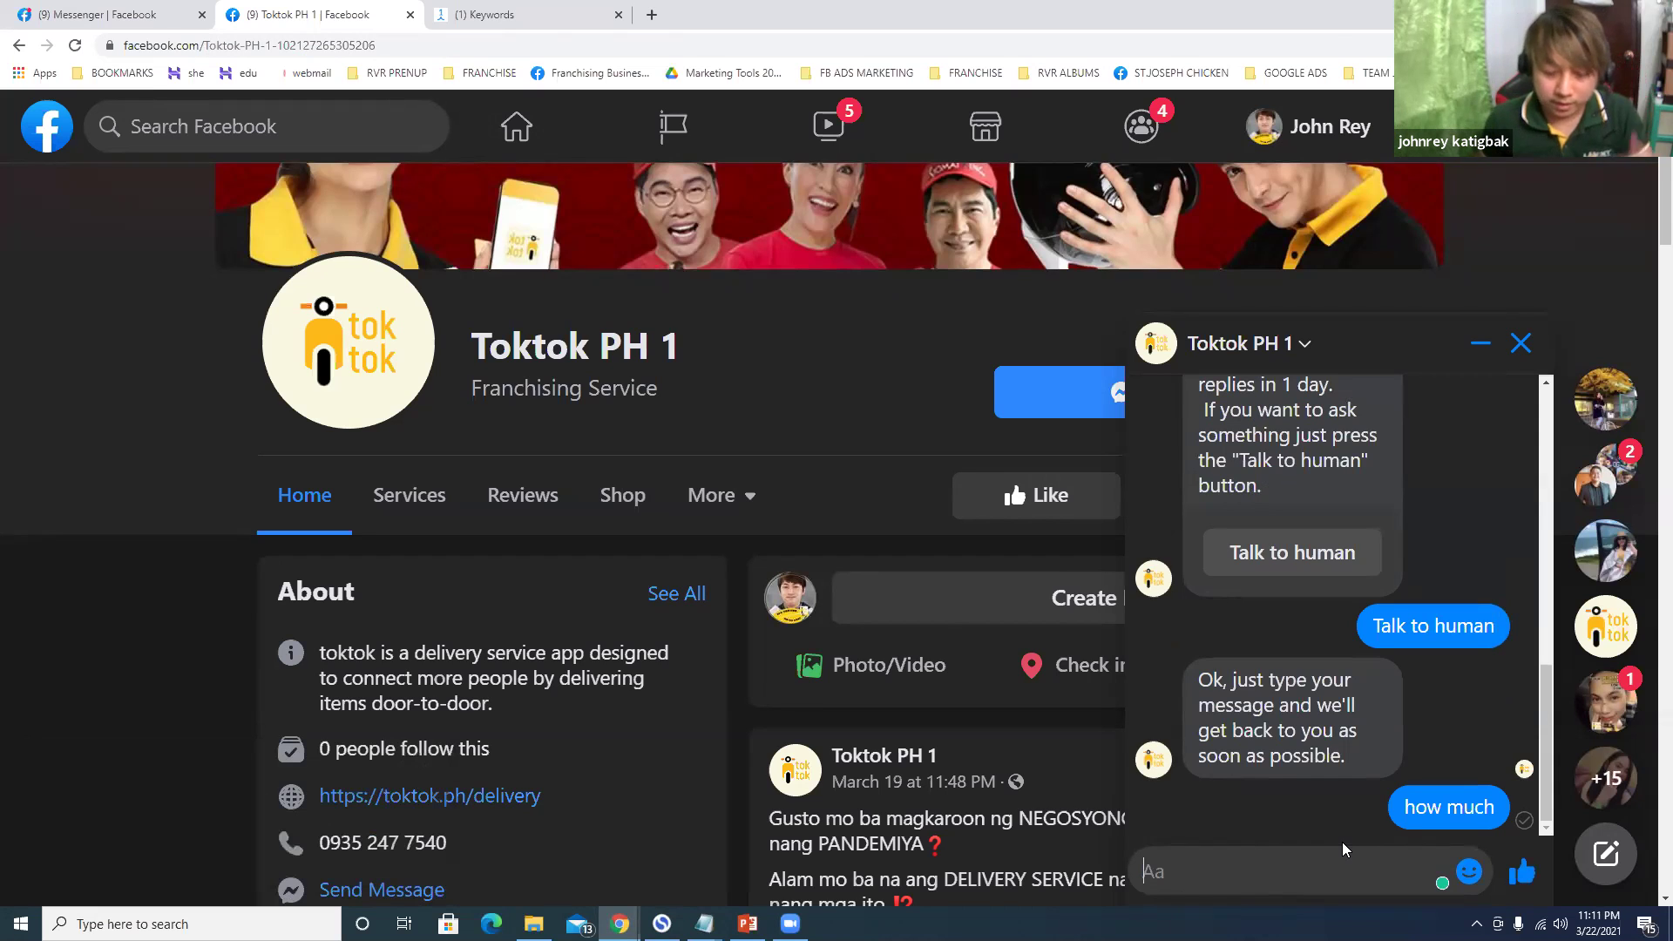
- Check the ManyChat keyword rules, then send 'how much?' to Toktok PH 1
{"action": "left_click", "coordinate": [503, 13]}
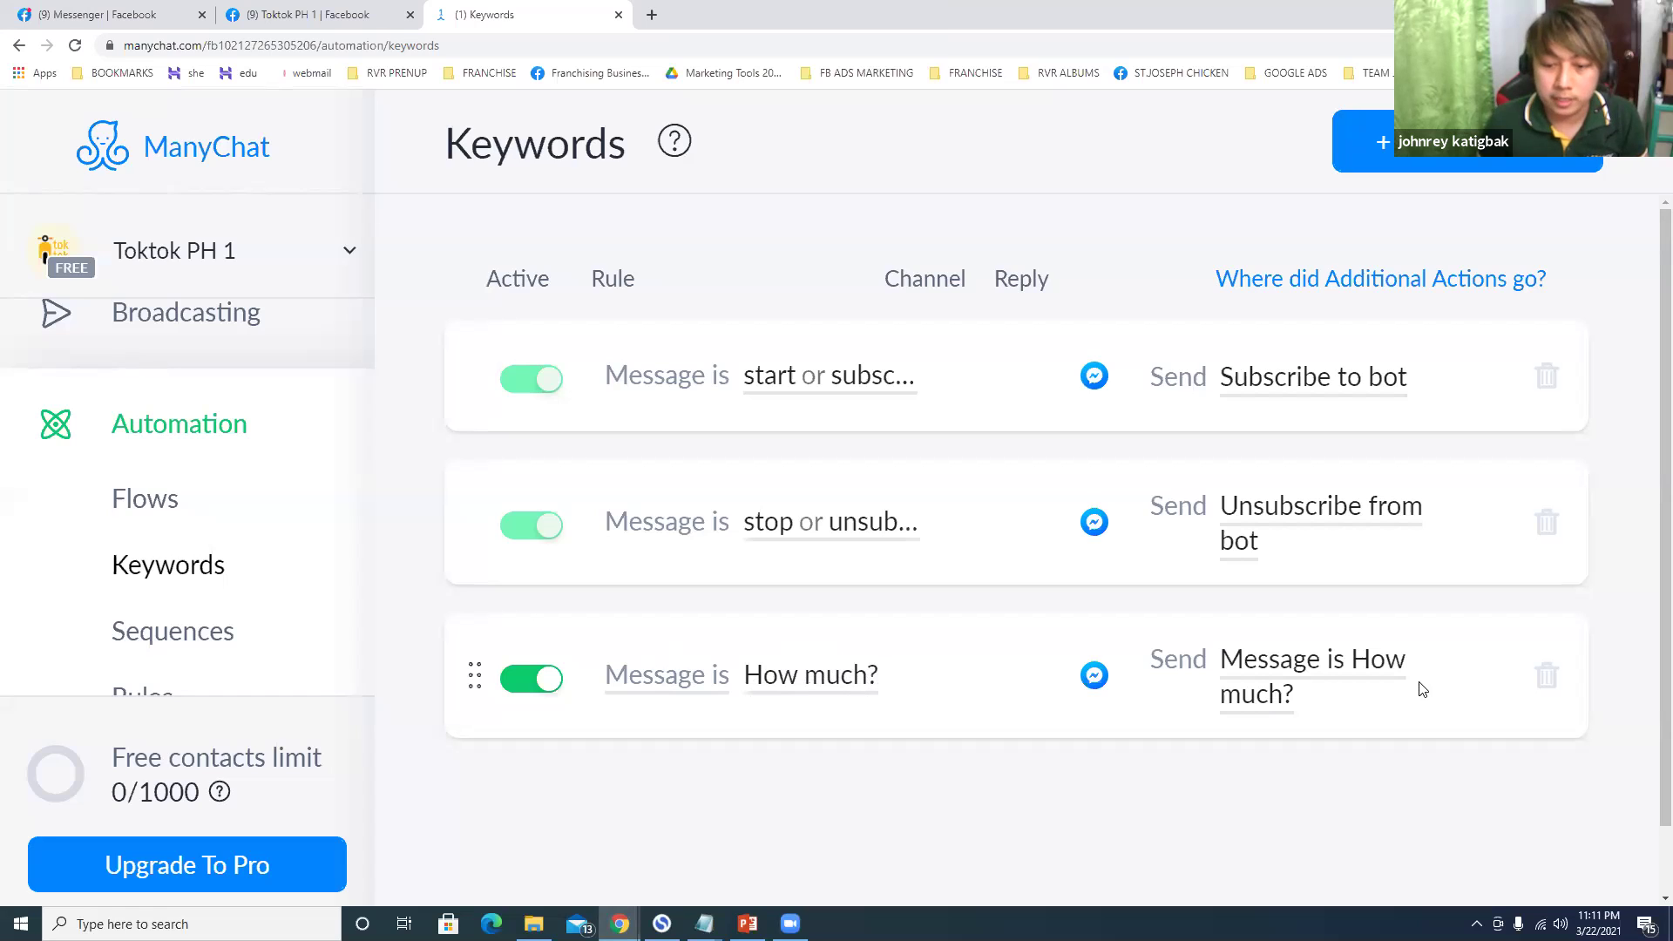
{"action": "left_click", "coordinate": [332, 10]}
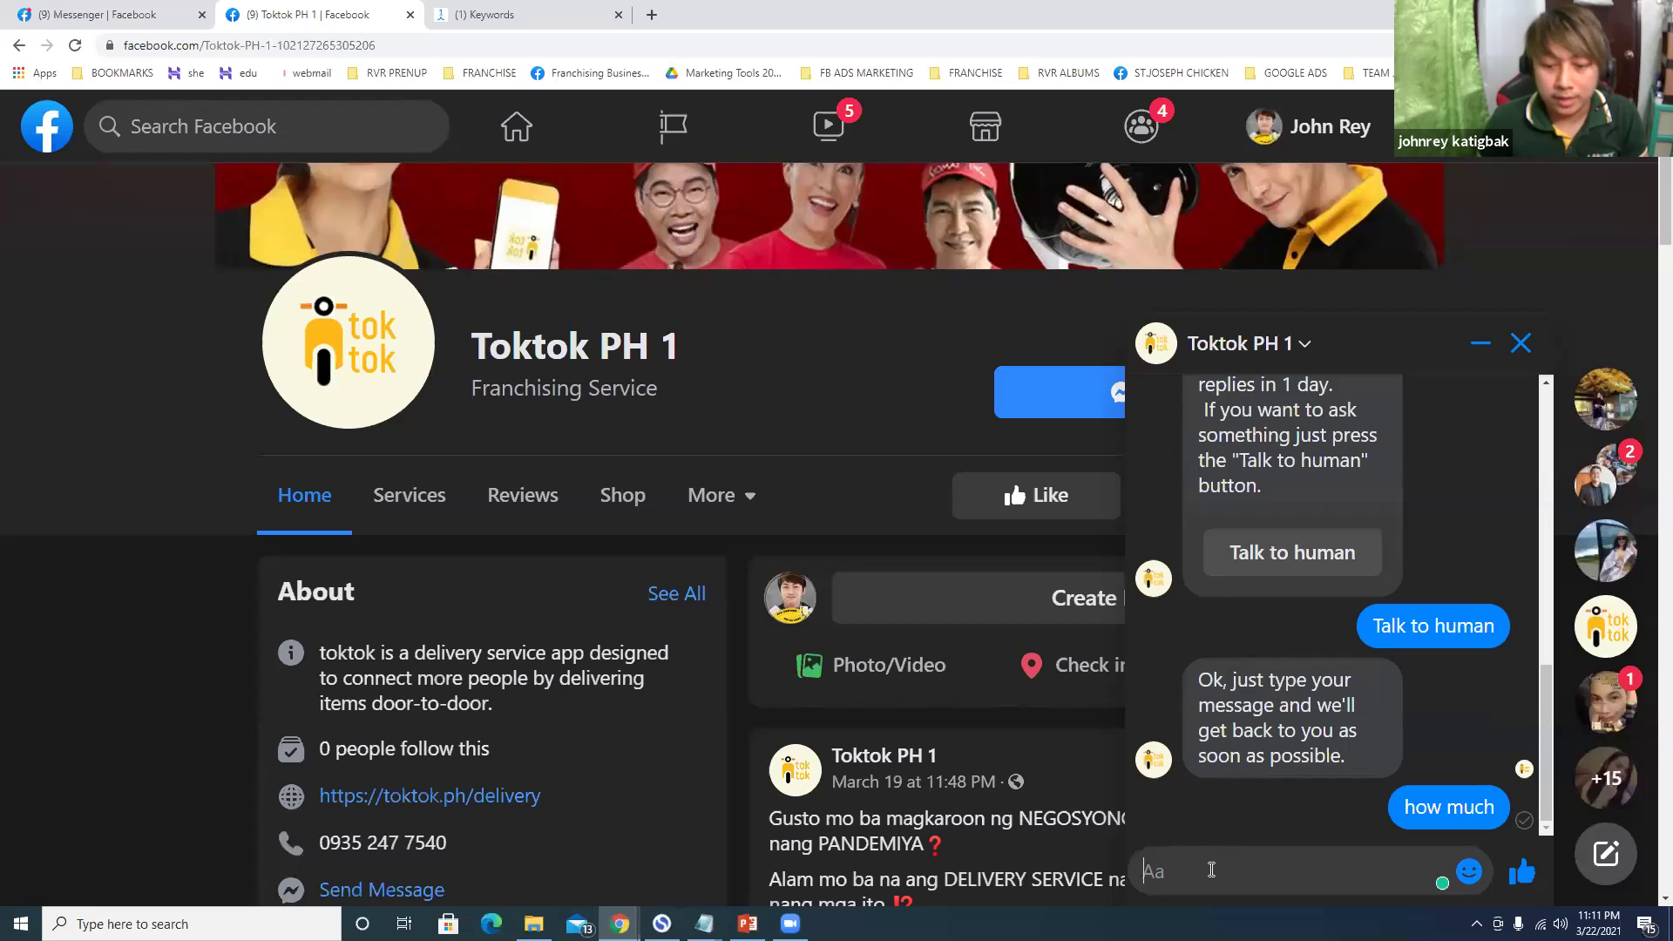
{"action": "type", "text": "how much"}
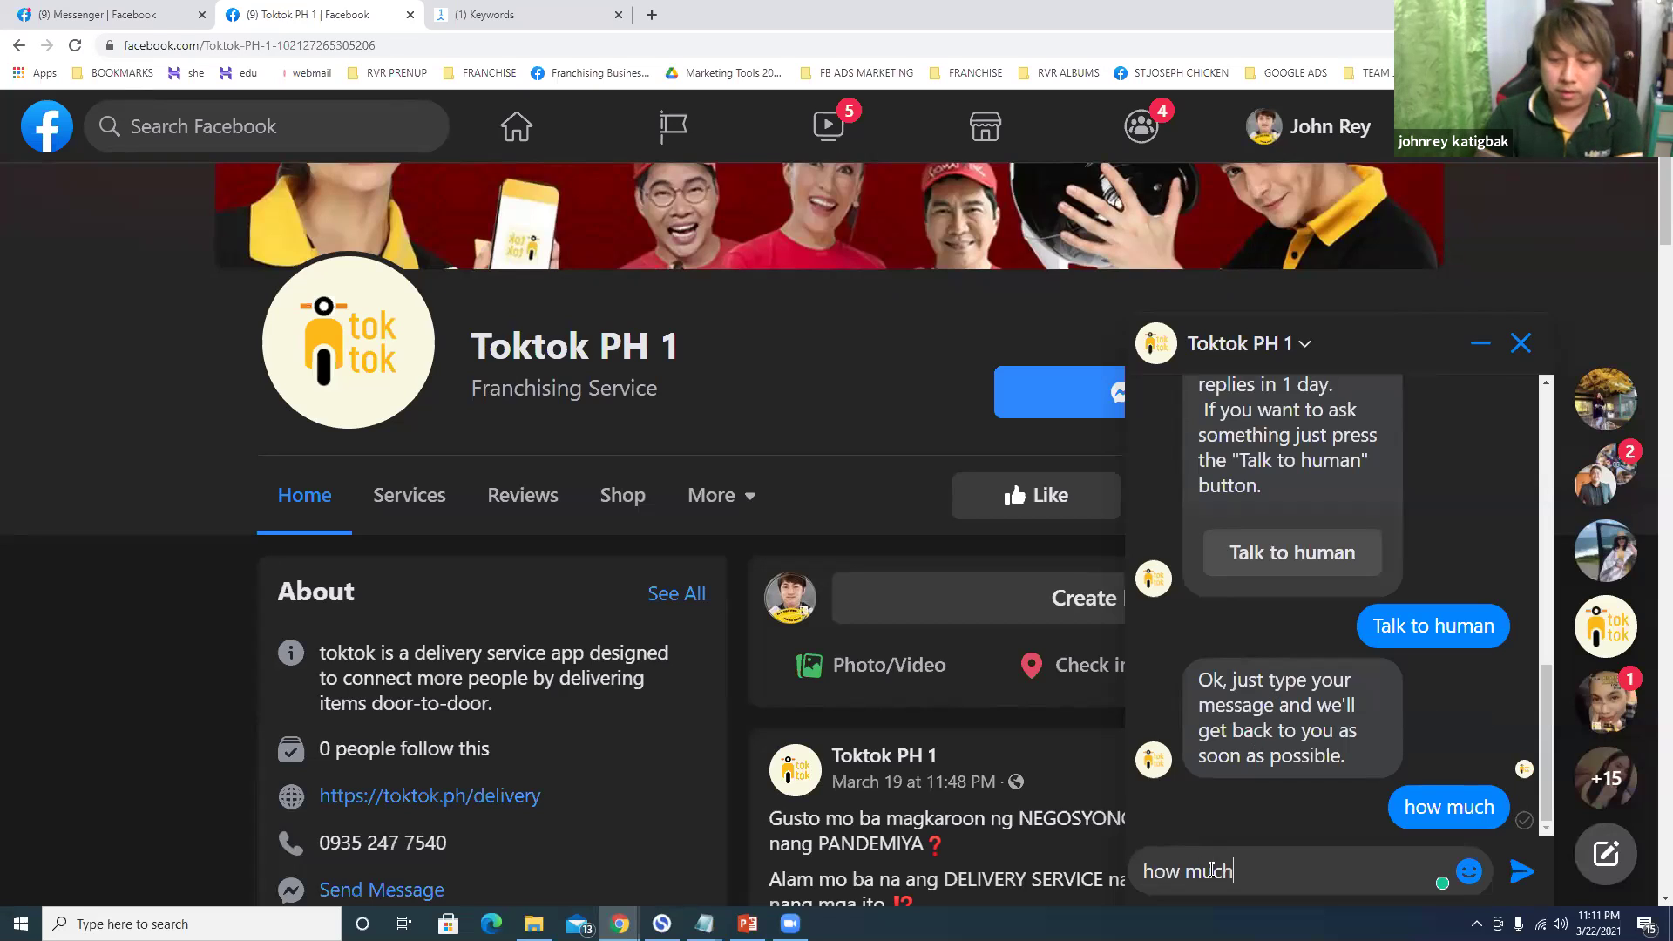
{"action": "type", "text": "?"}
{"action": "key", "text": "Return"}
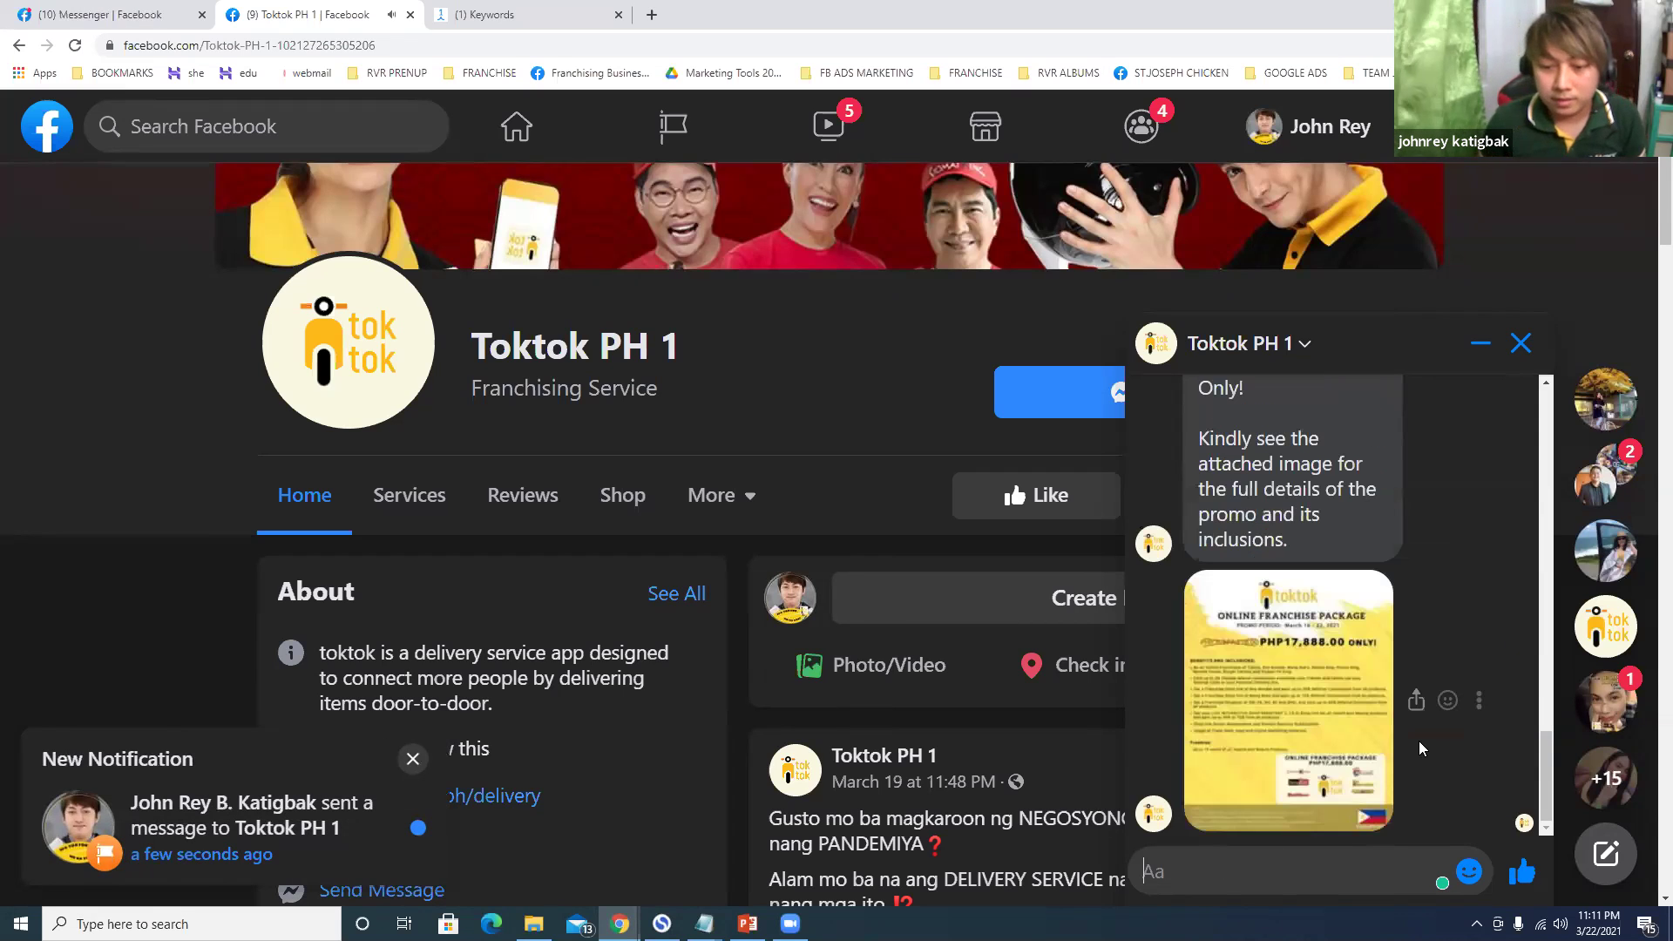
- View the franchise package image full size in the chat, close it, and return to ManyChat Keywords
{"action": "scroll", "coordinate": [1492, 723], "scroll_direction": "up", "scroll_amount": 6}
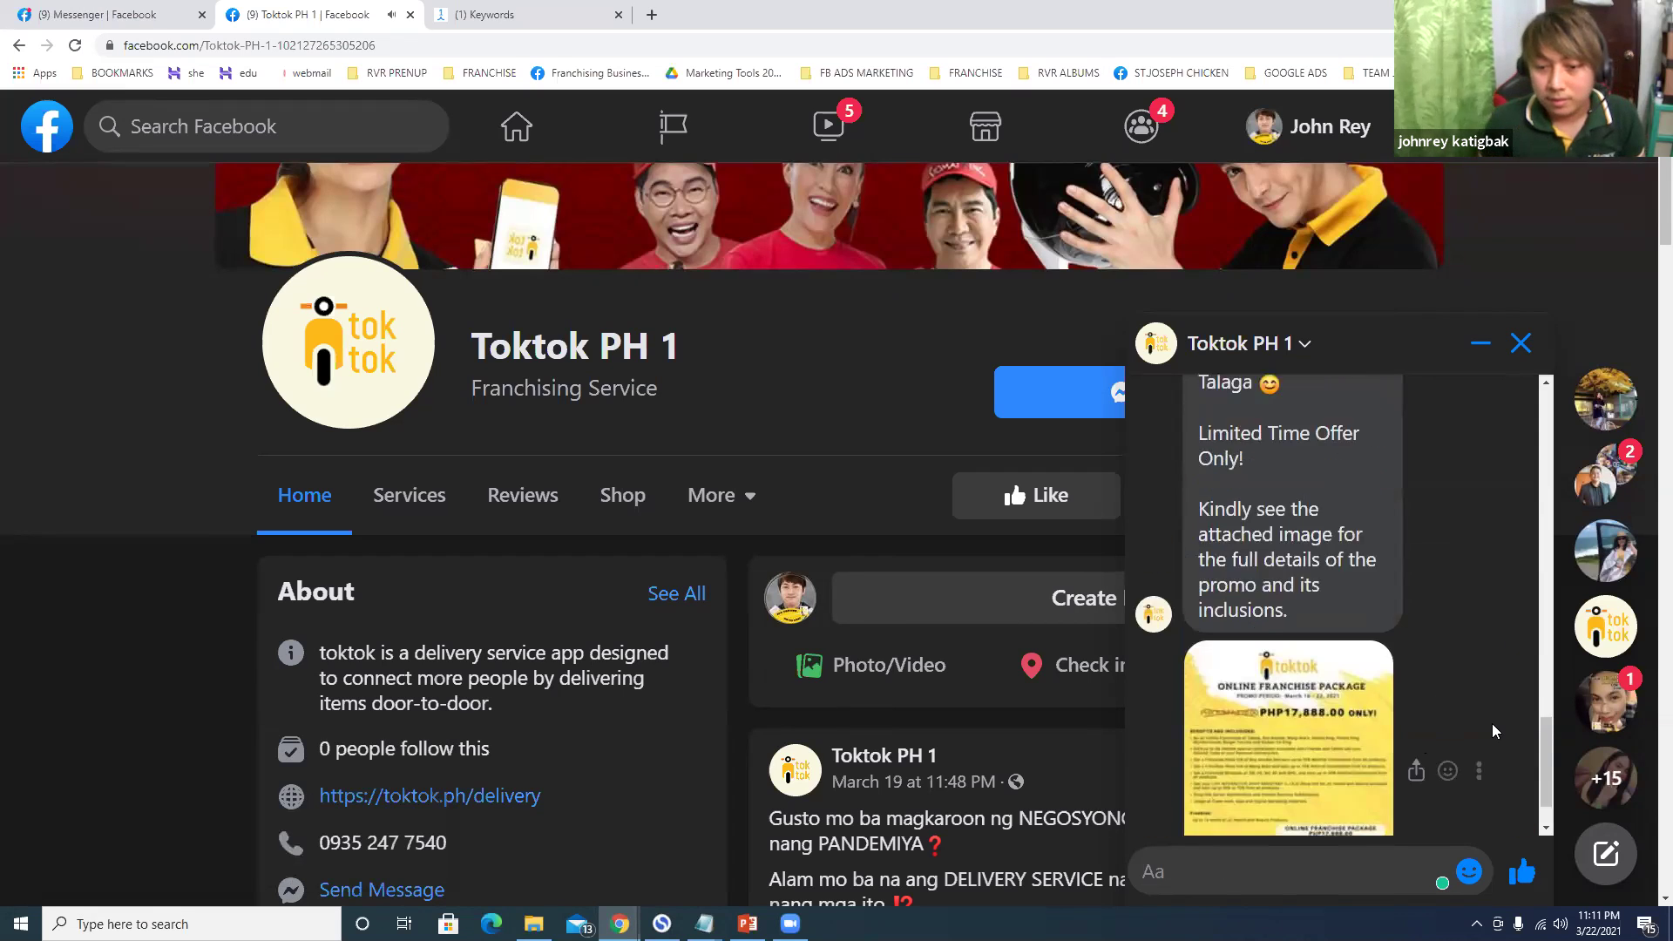
{"action": "scroll", "coordinate": [1492, 723], "scroll_direction": "down", "scroll_amount": 5}
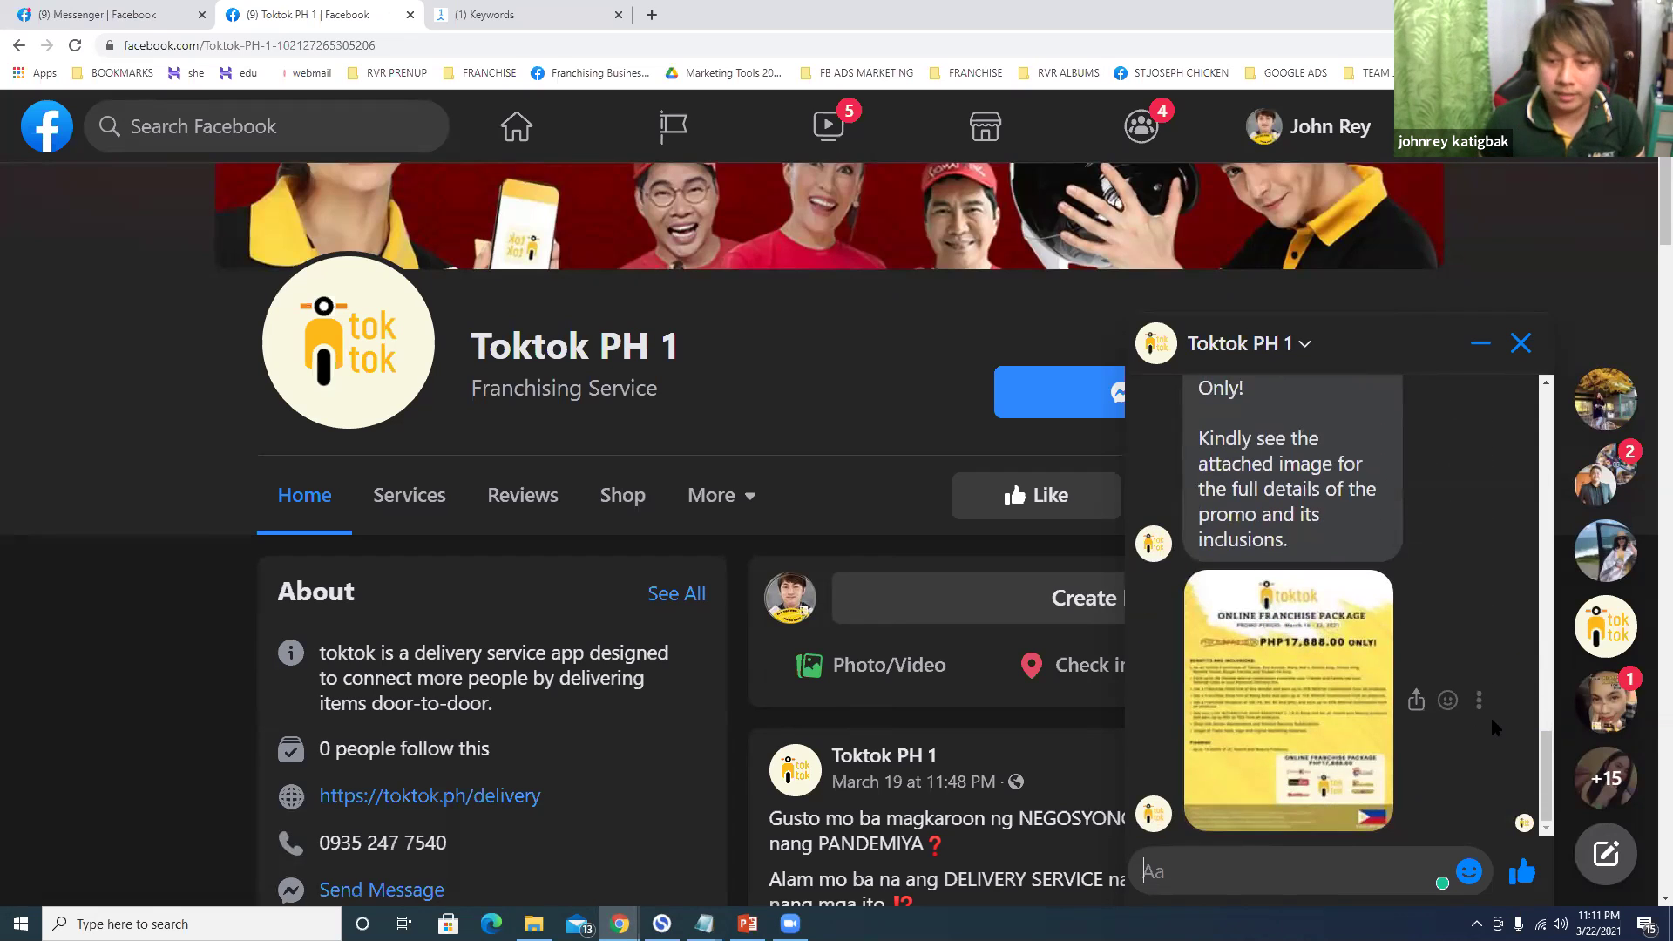
{"action": "scroll", "coordinate": [1490, 715], "scroll_direction": "up", "scroll_amount": 8}
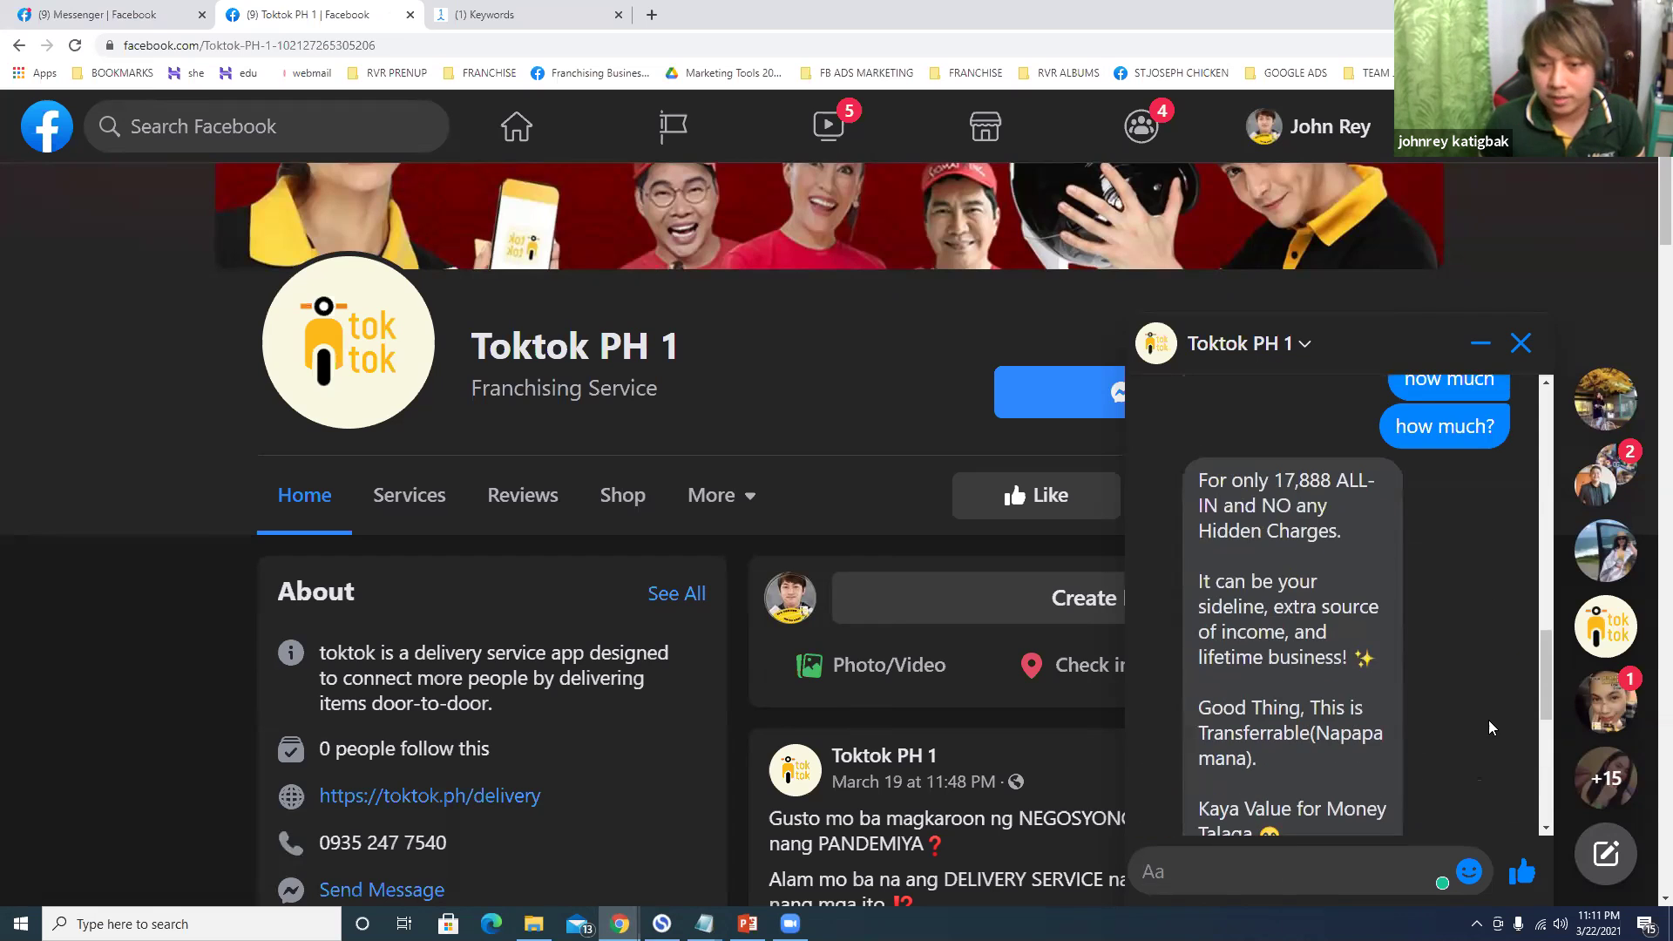
{"action": "left_click_drag", "start_coordinate": [1204, 477], "coordinate": [1342, 530]}
{"action": "scroll", "coordinate": [1299, 708], "scroll_direction": "down", "scroll_amount": 3}
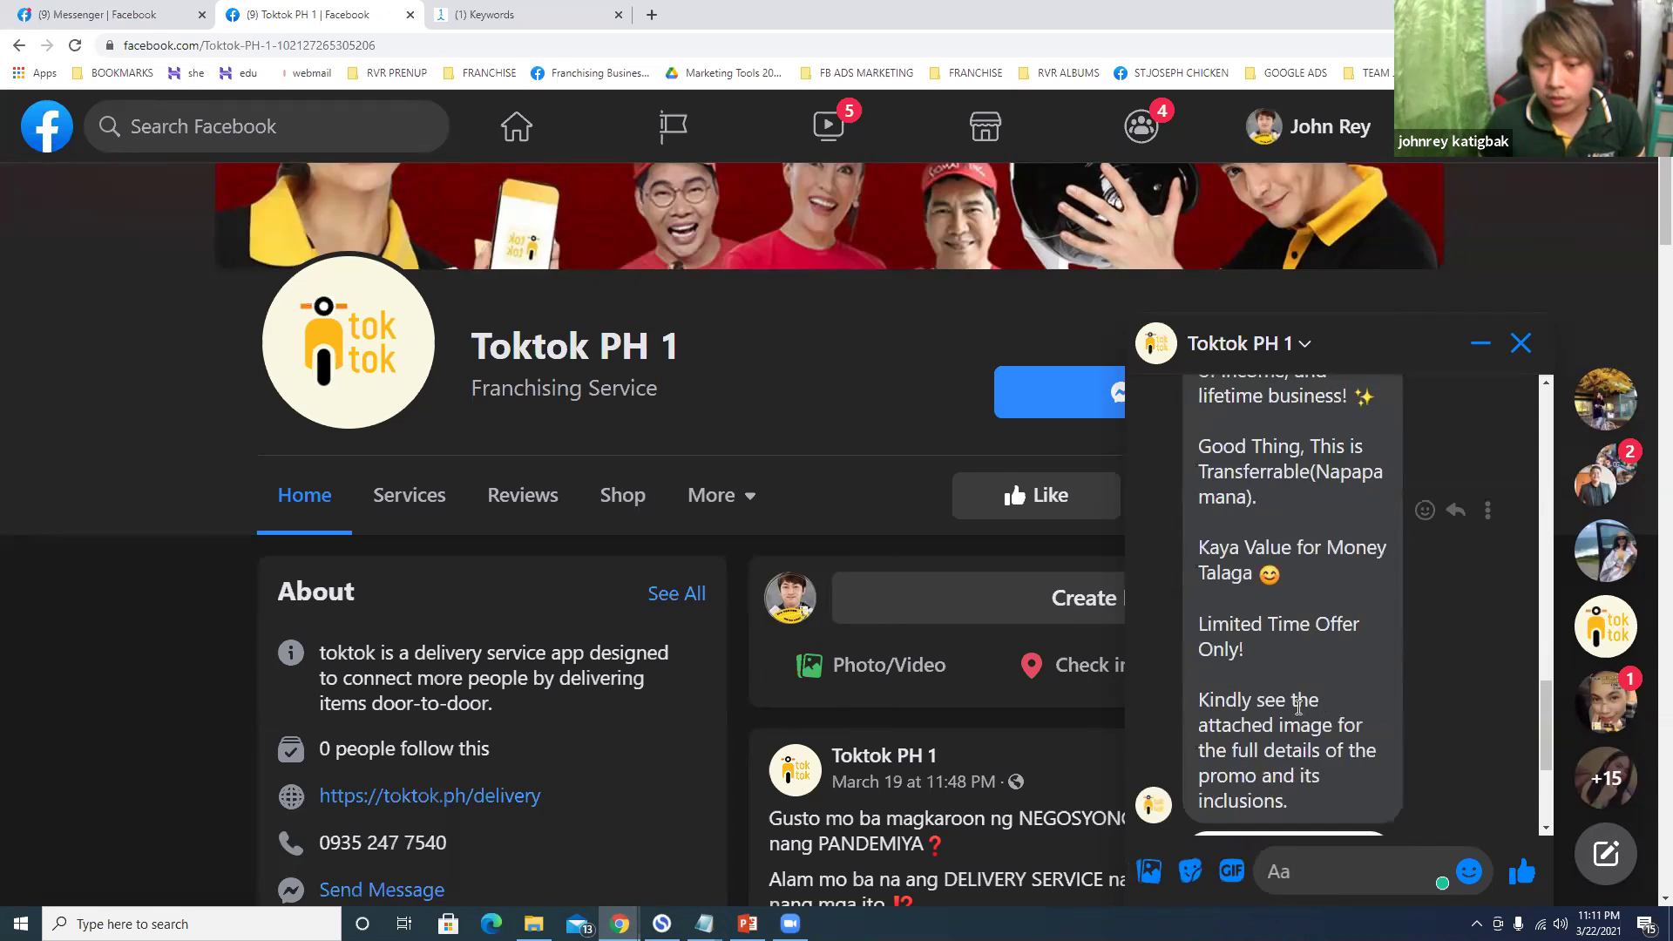
{"action": "scroll", "coordinate": [1299, 708], "scroll_direction": "down", "scroll_amount": 3}
{"action": "left_click", "coordinate": [1286, 697]}
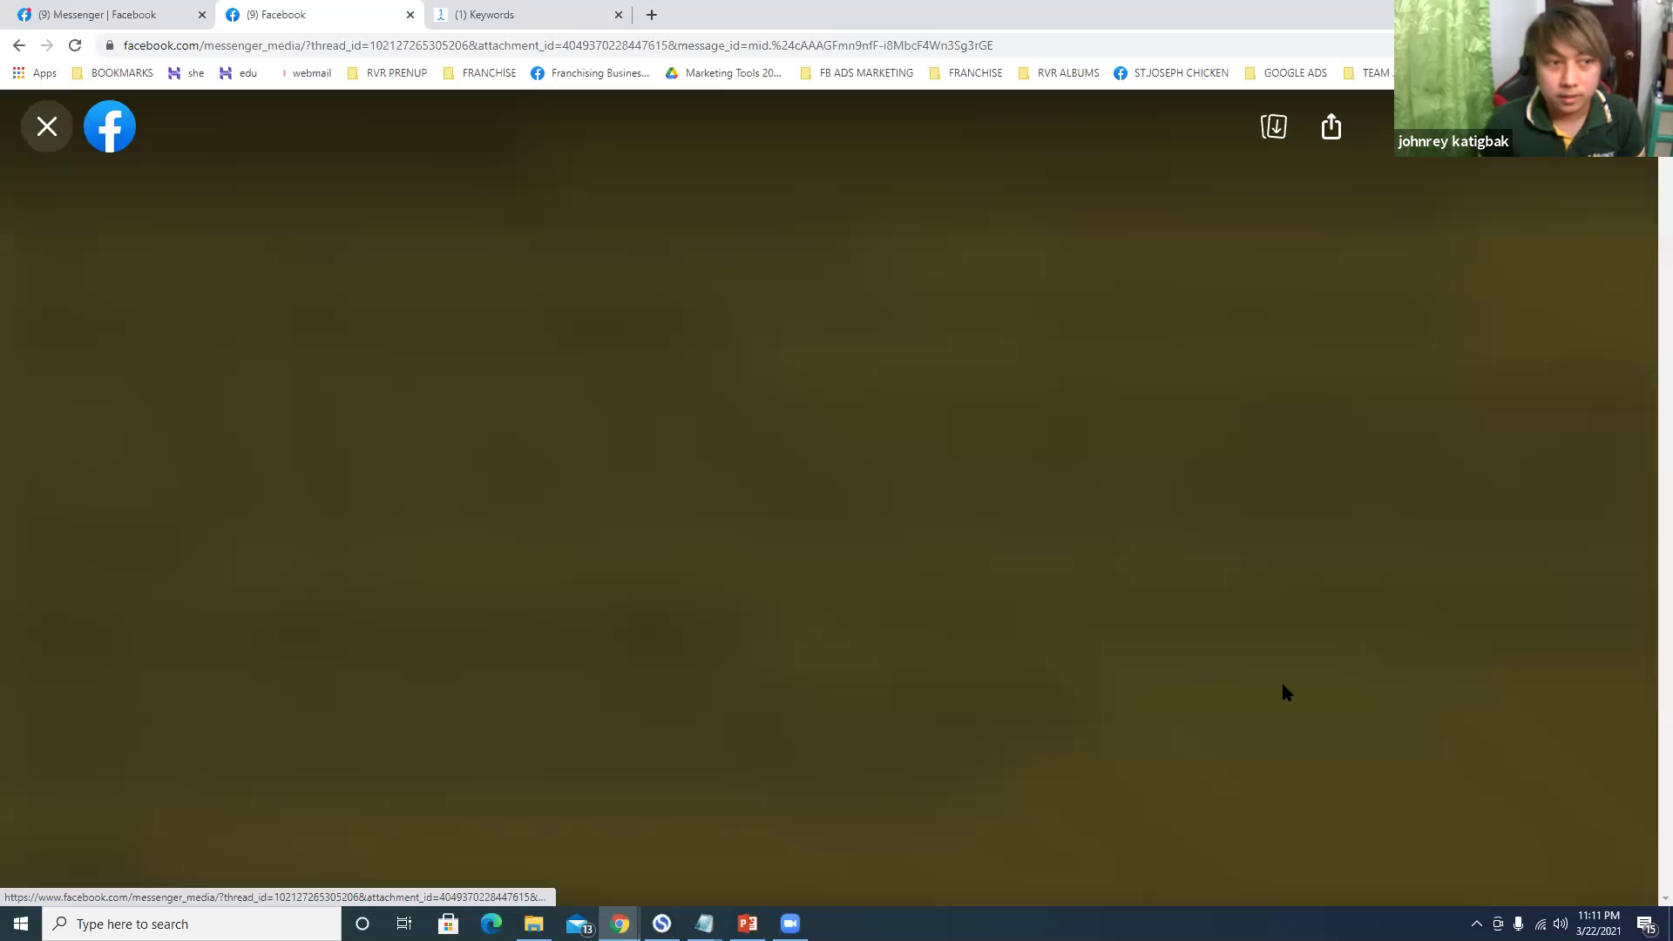
{"action": "left_click", "coordinate": [47, 131]}
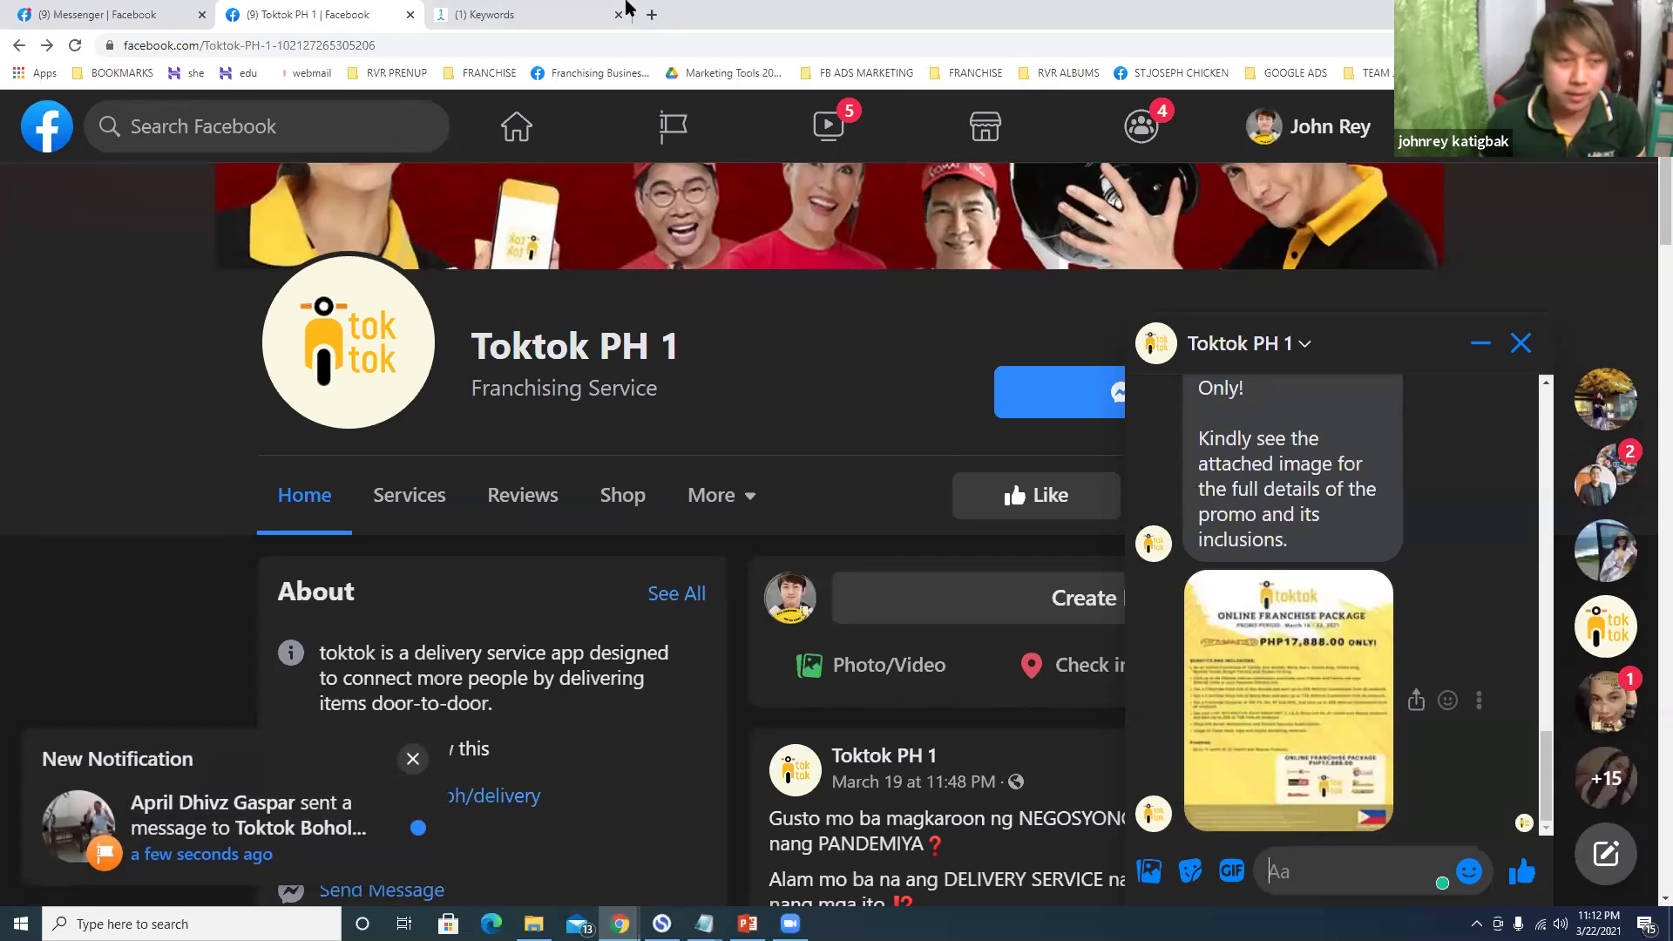
{"action": "left_click", "coordinate": [566, 11]}
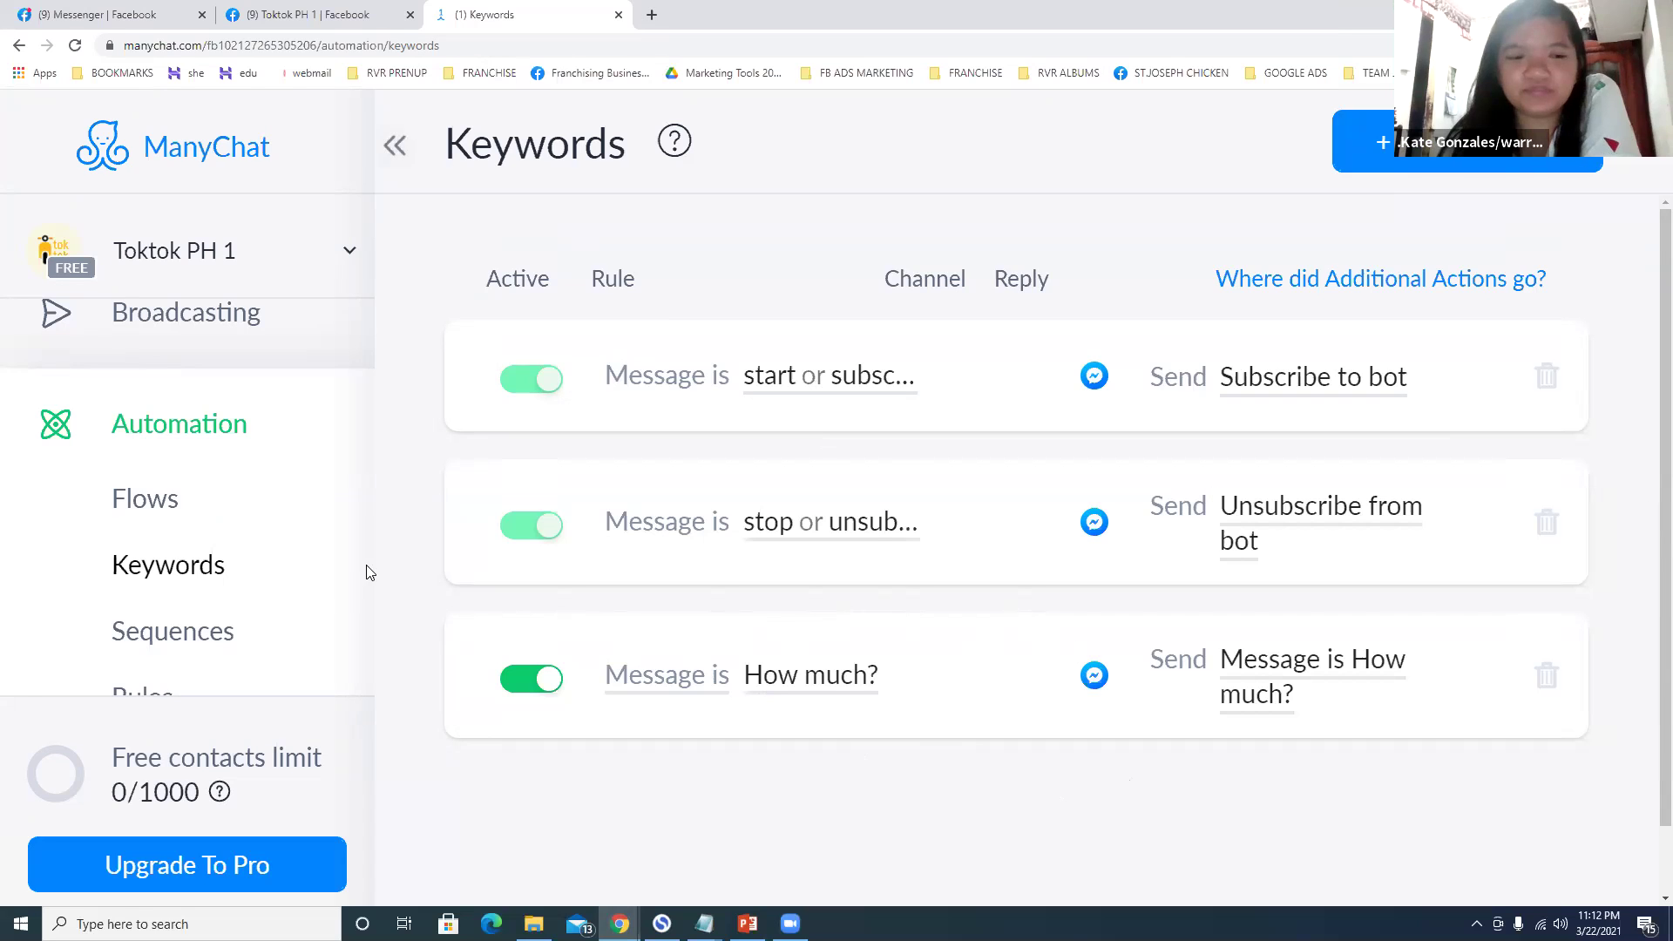
{"action": "scroll", "coordinate": [419, 589], "scroll_direction": "down", "scroll_amount": 1}
{"action": "scroll", "coordinate": [444, 601], "scroll_direction": "up", "scroll_amount": 1}
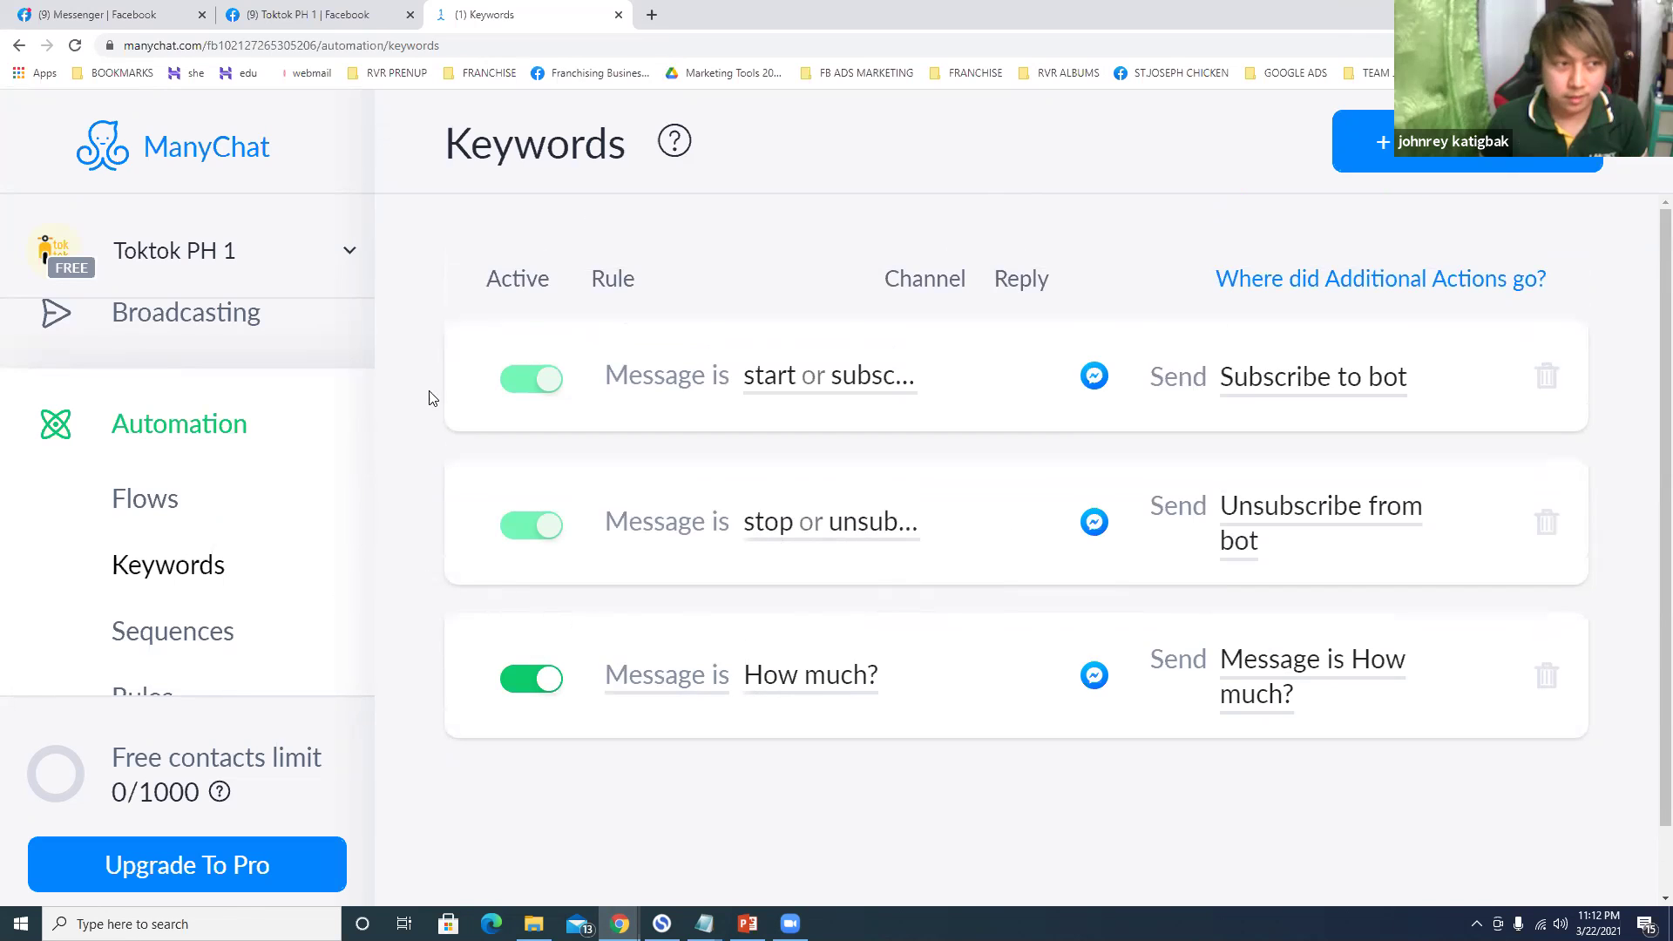
{"action": "left_click", "coordinate": [309, 15]}
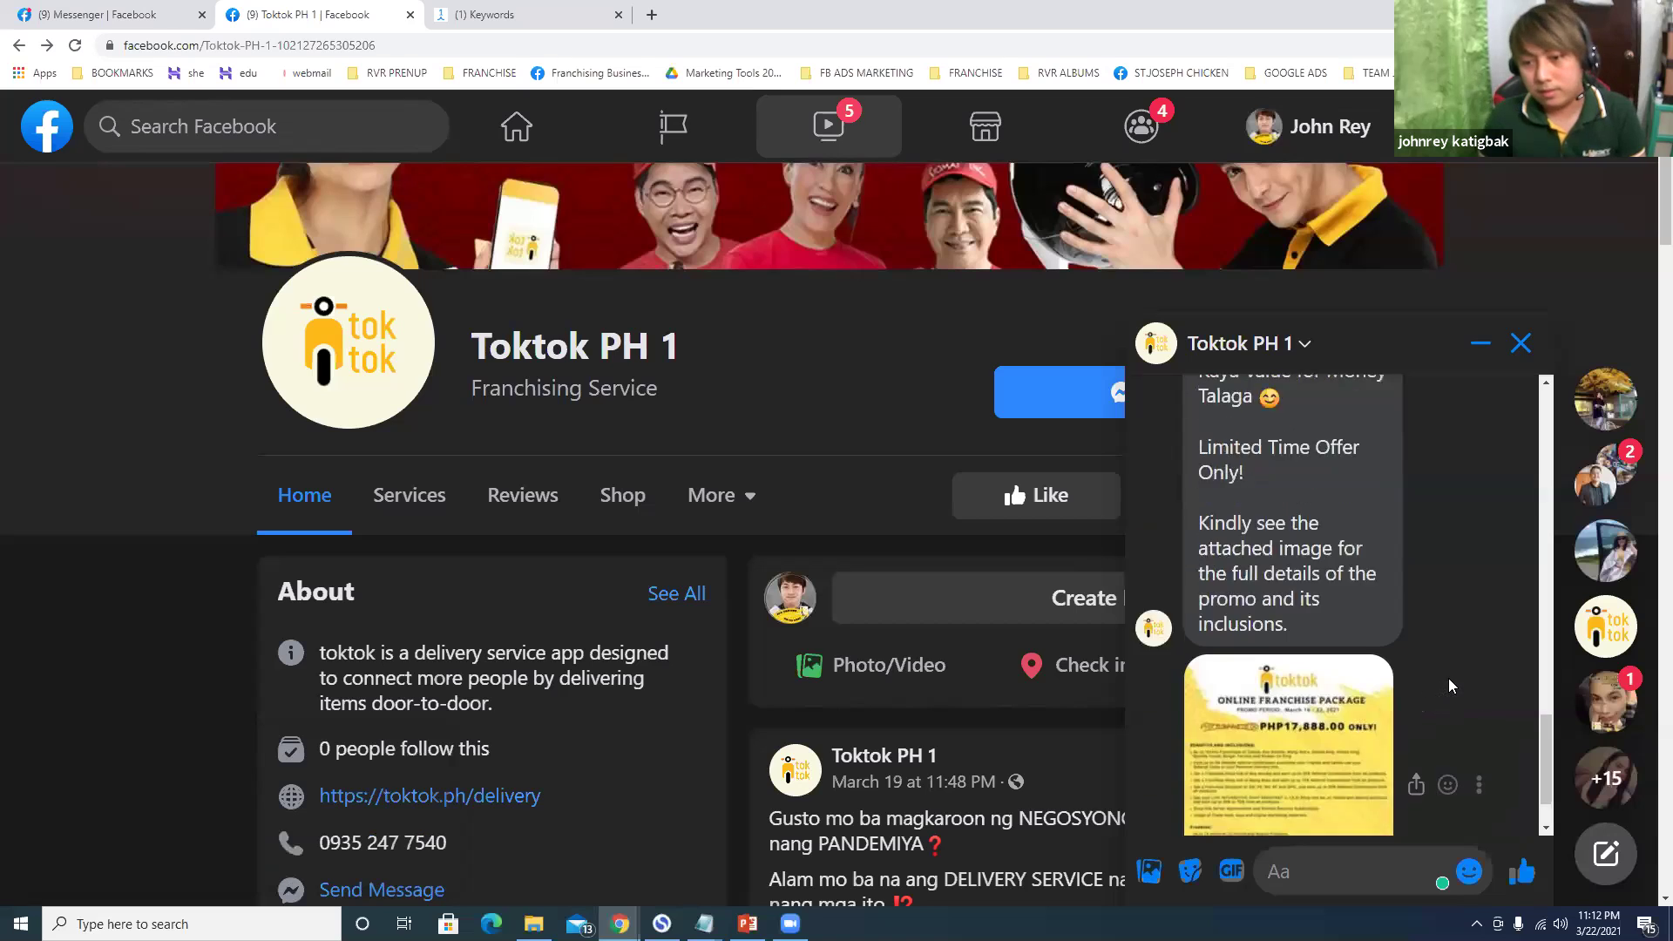
{"action": "scroll", "coordinate": [1449, 678], "scroll_direction": "up", "scroll_amount": 5}
{"action": "scroll", "coordinate": [1448, 678], "scroll_direction": "down", "scroll_amount": 7}
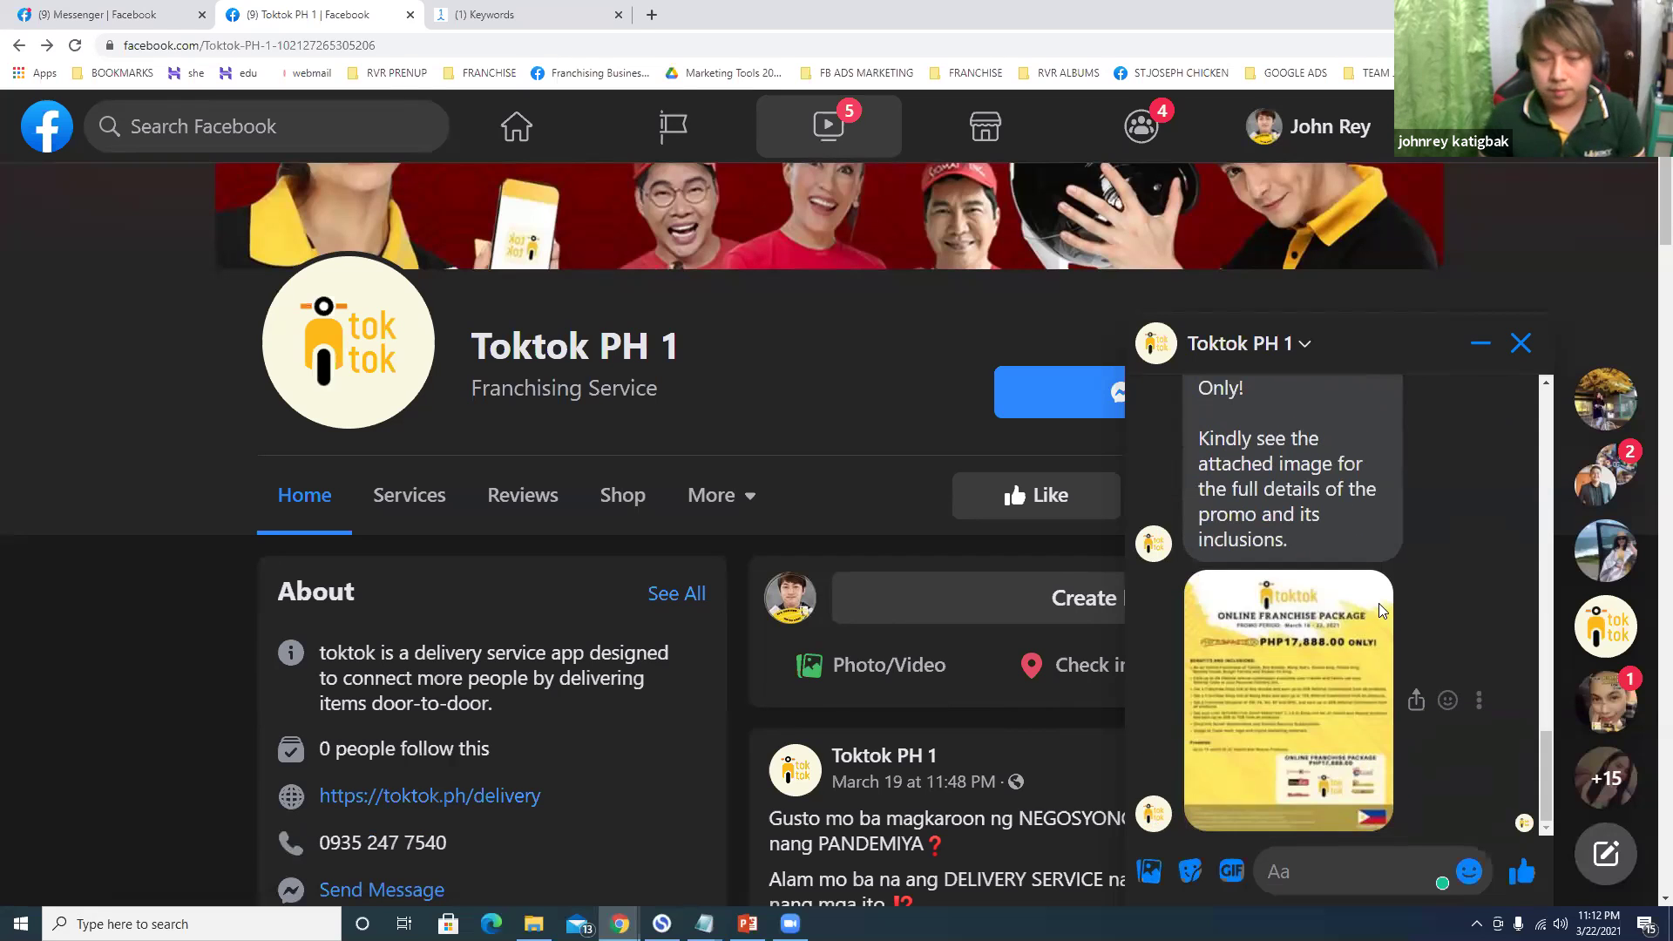
{"action": "left_click", "coordinate": [538, 8]}
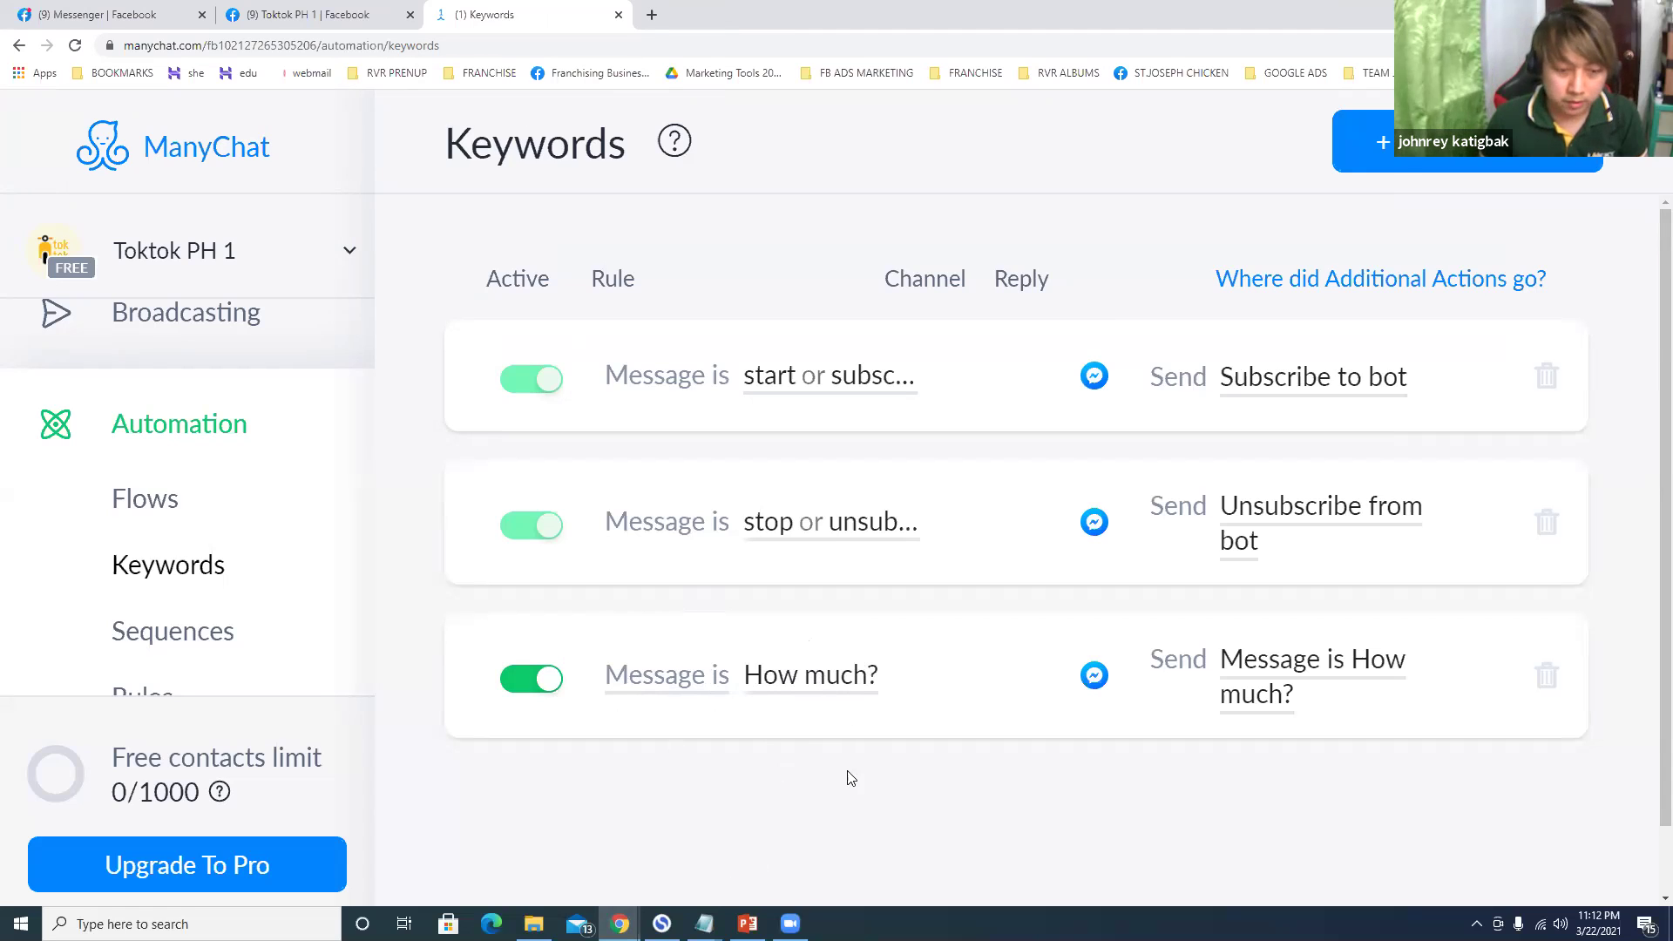
{"action": "scroll", "coordinate": [979, 770], "scroll_direction": "down", "scroll_amount": 1}
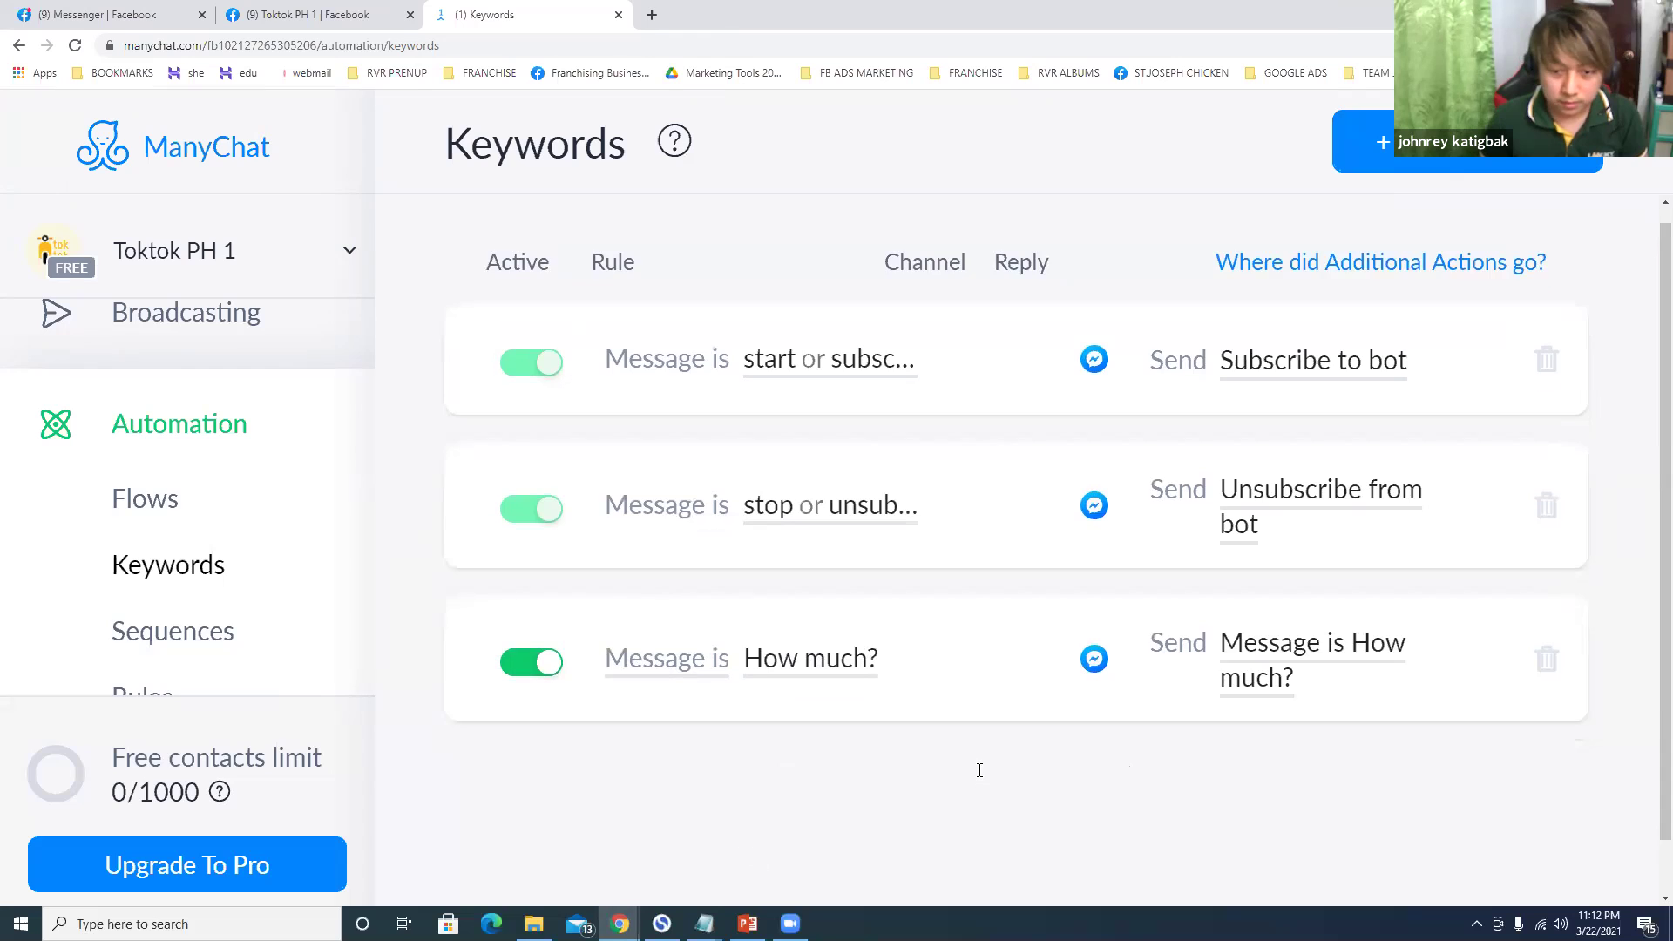
{"action": "scroll", "coordinate": [872, 676], "scroll_direction": "down", "scroll_amount": 1}
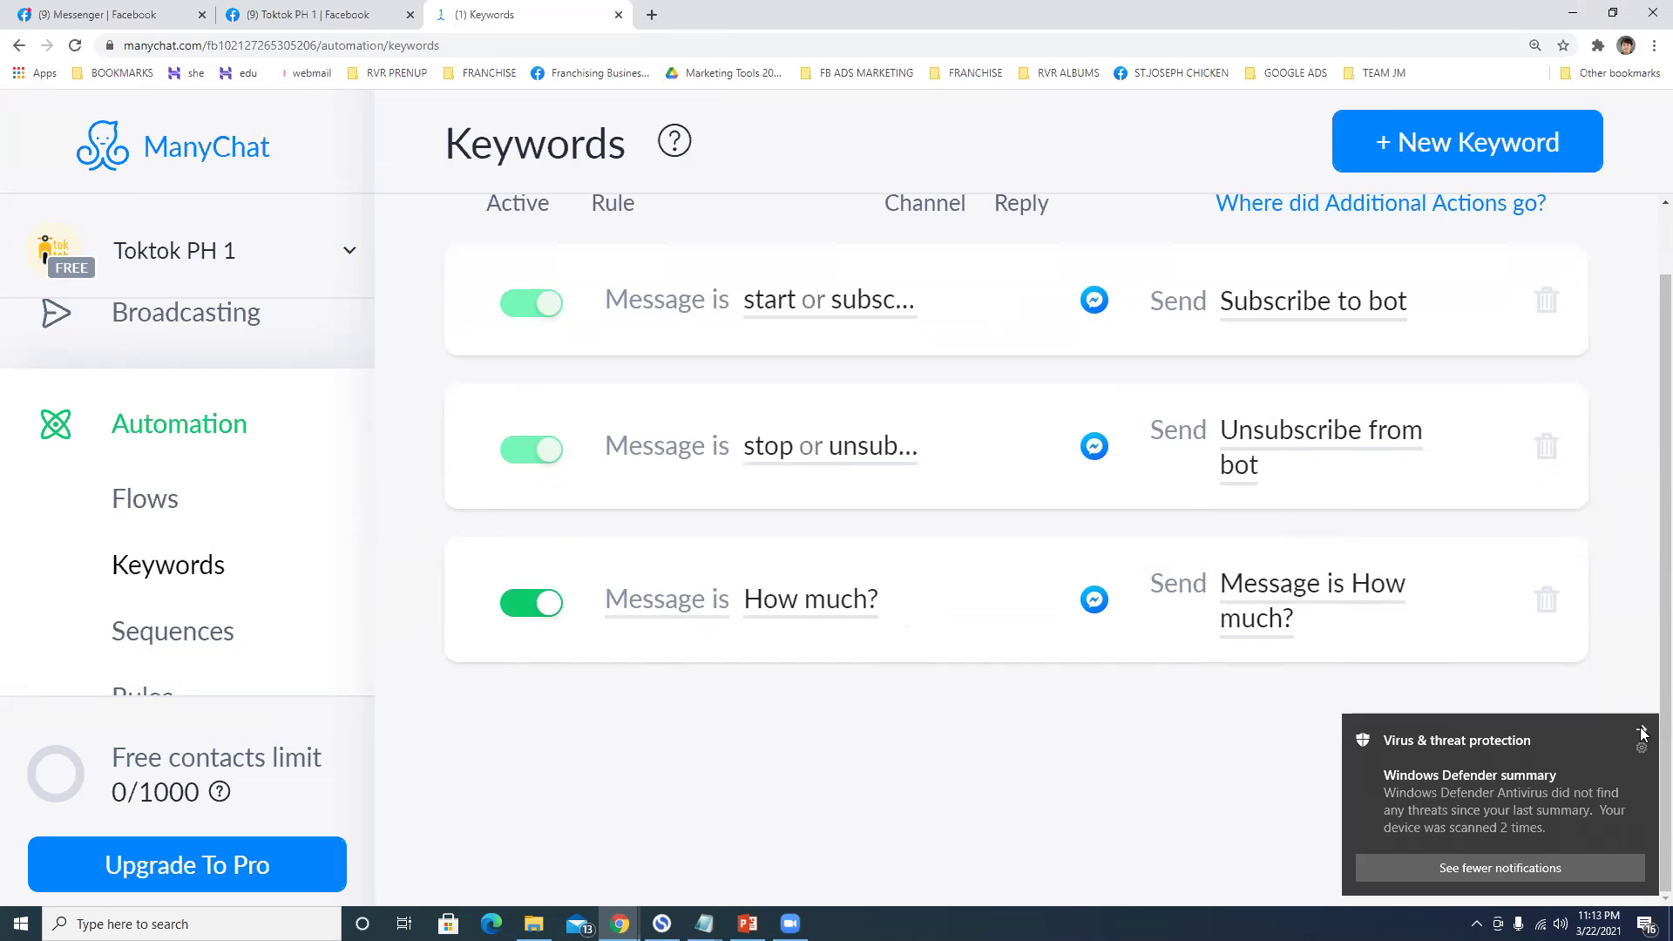
{"action": "left_click", "coordinate": [1642, 734]}
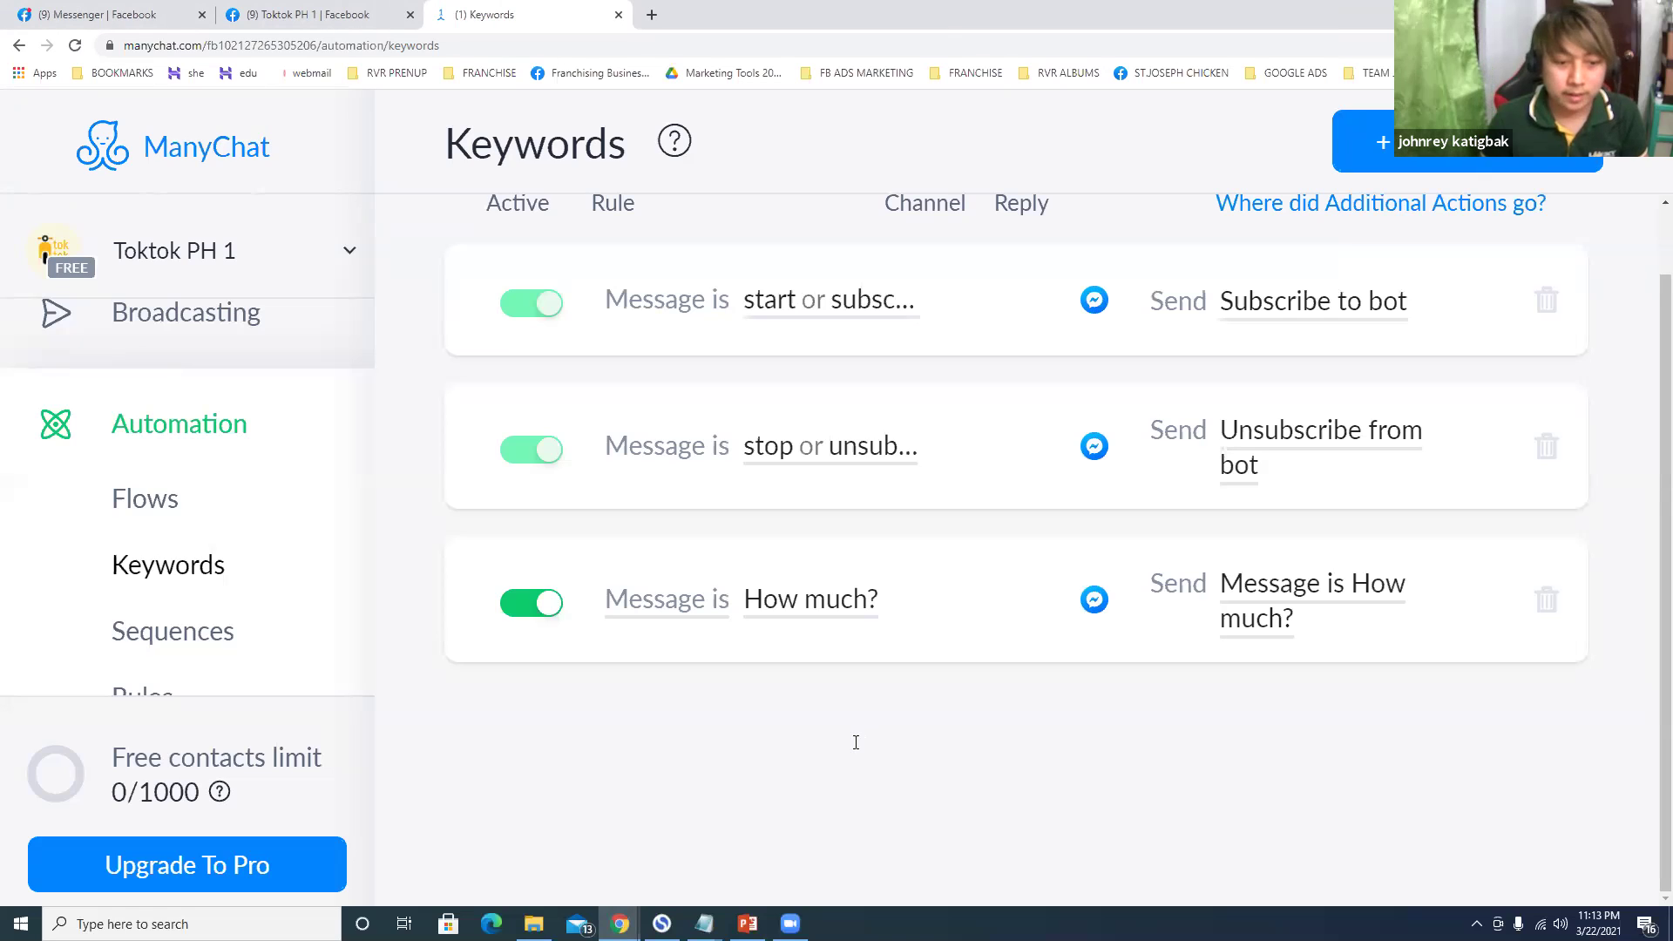
- Switch the How much? rule to 'Message contains' and type 'how' in the Toktok PH 1 chat
{"action": "left_click", "coordinate": [674, 608]}
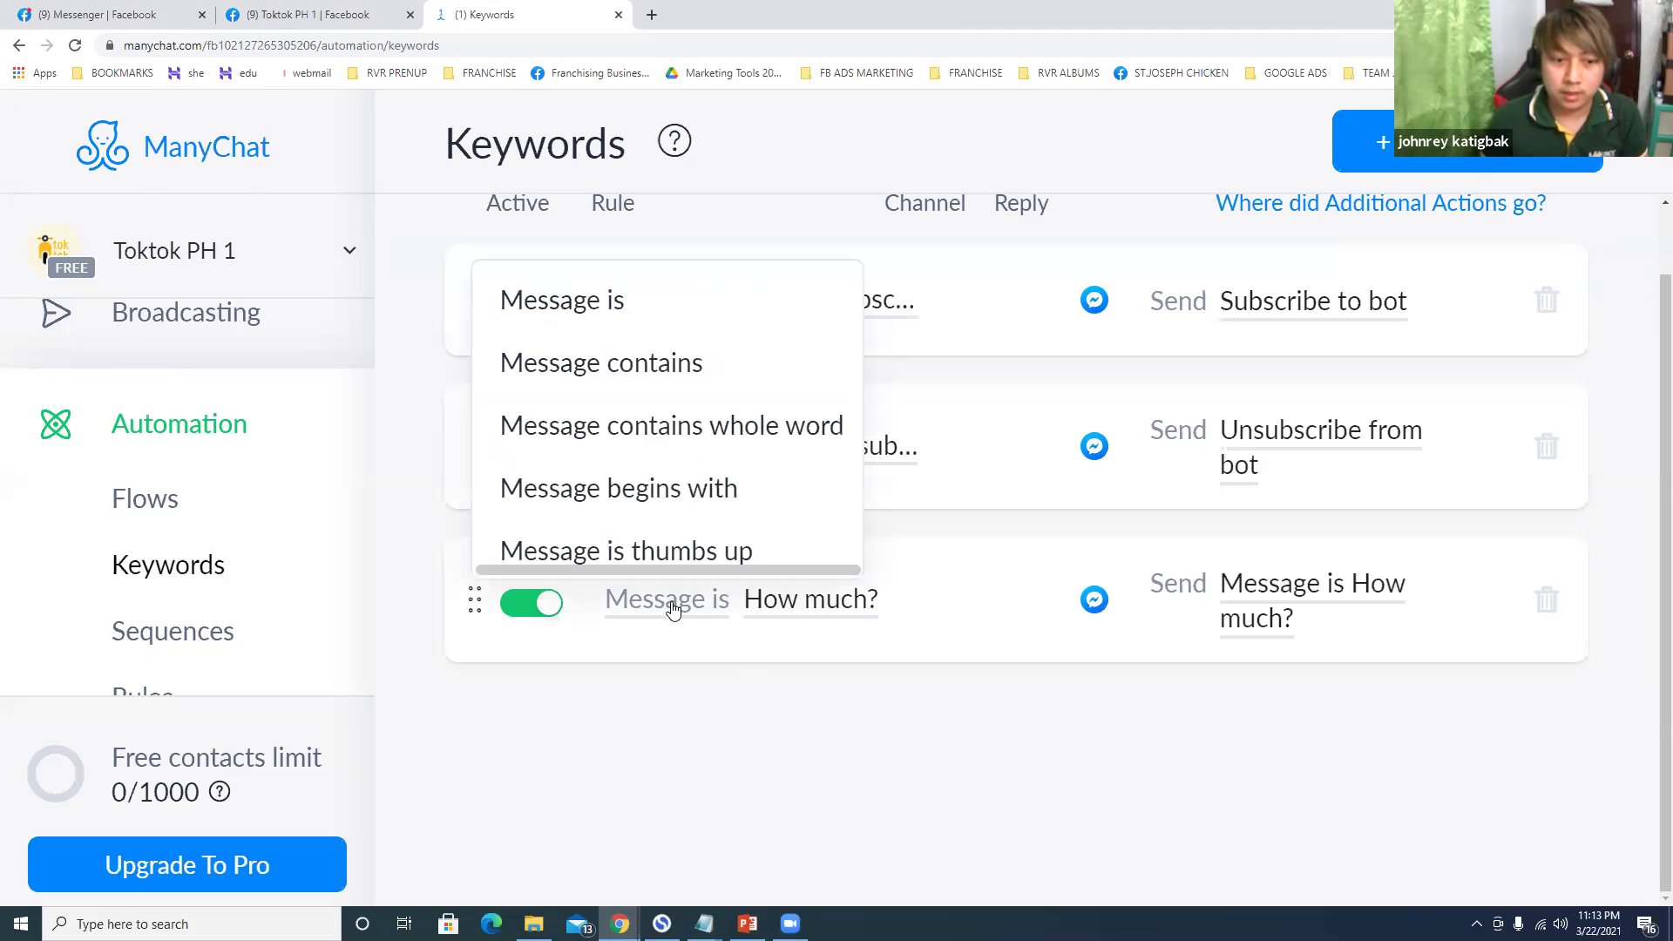
{"action": "left_click", "coordinate": [654, 366]}
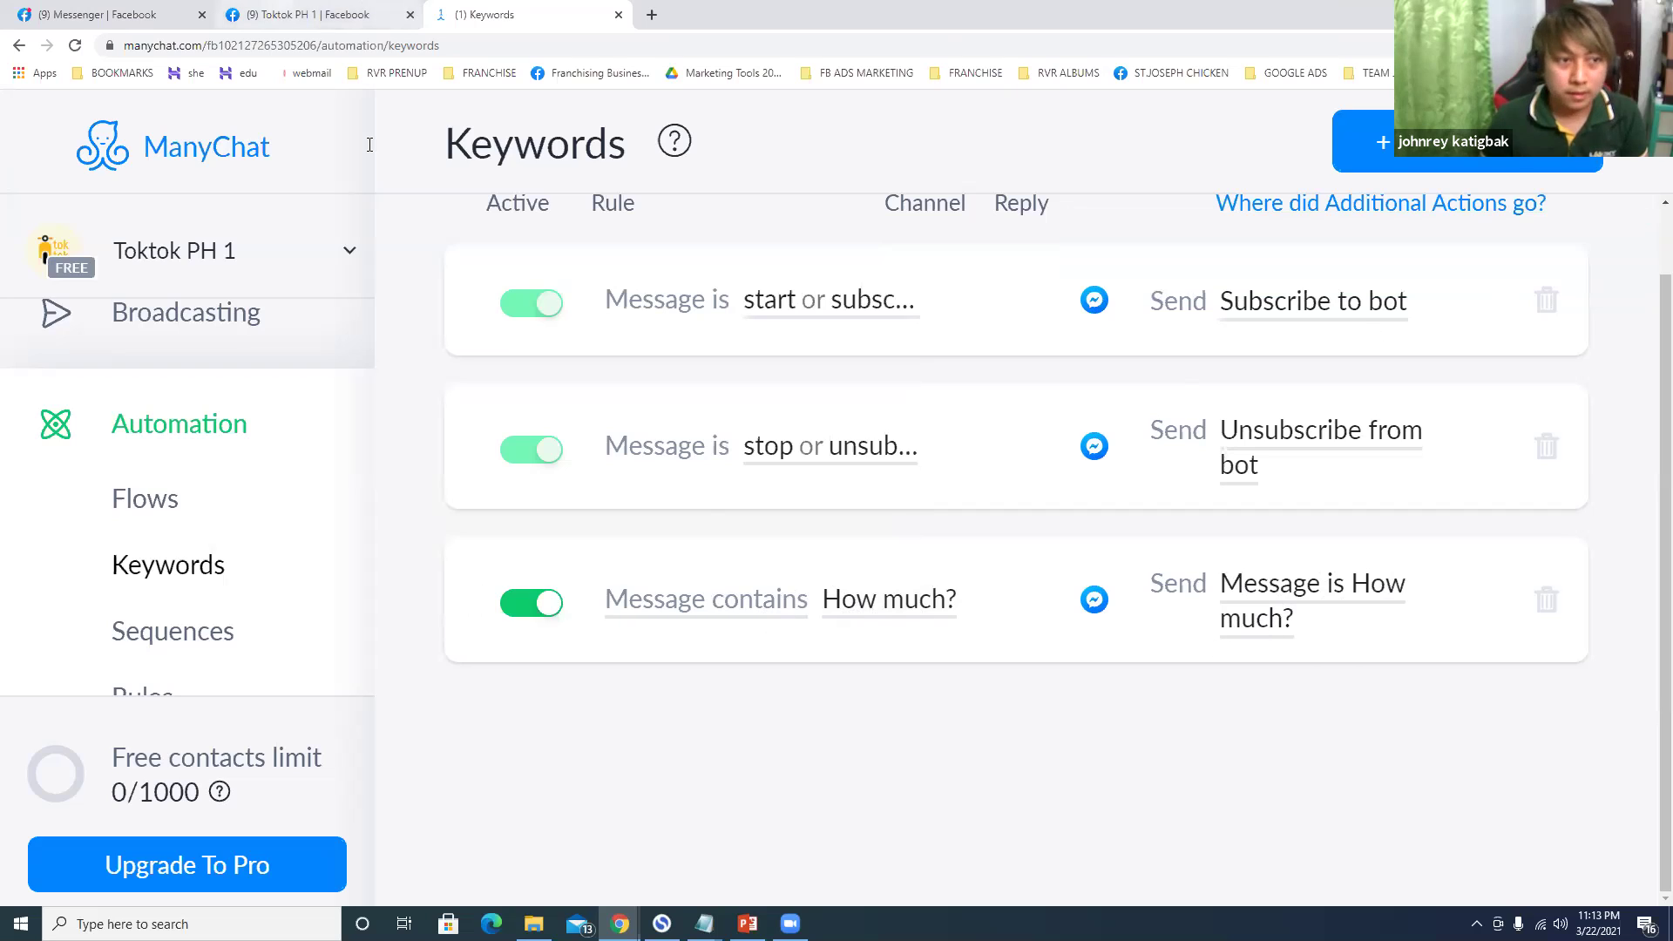
{"action": "left_click", "coordinate": [278, 9]}
{"action": "left_click", "coordinate": [1368, 867]}
{"action": "type", "text": "how"}
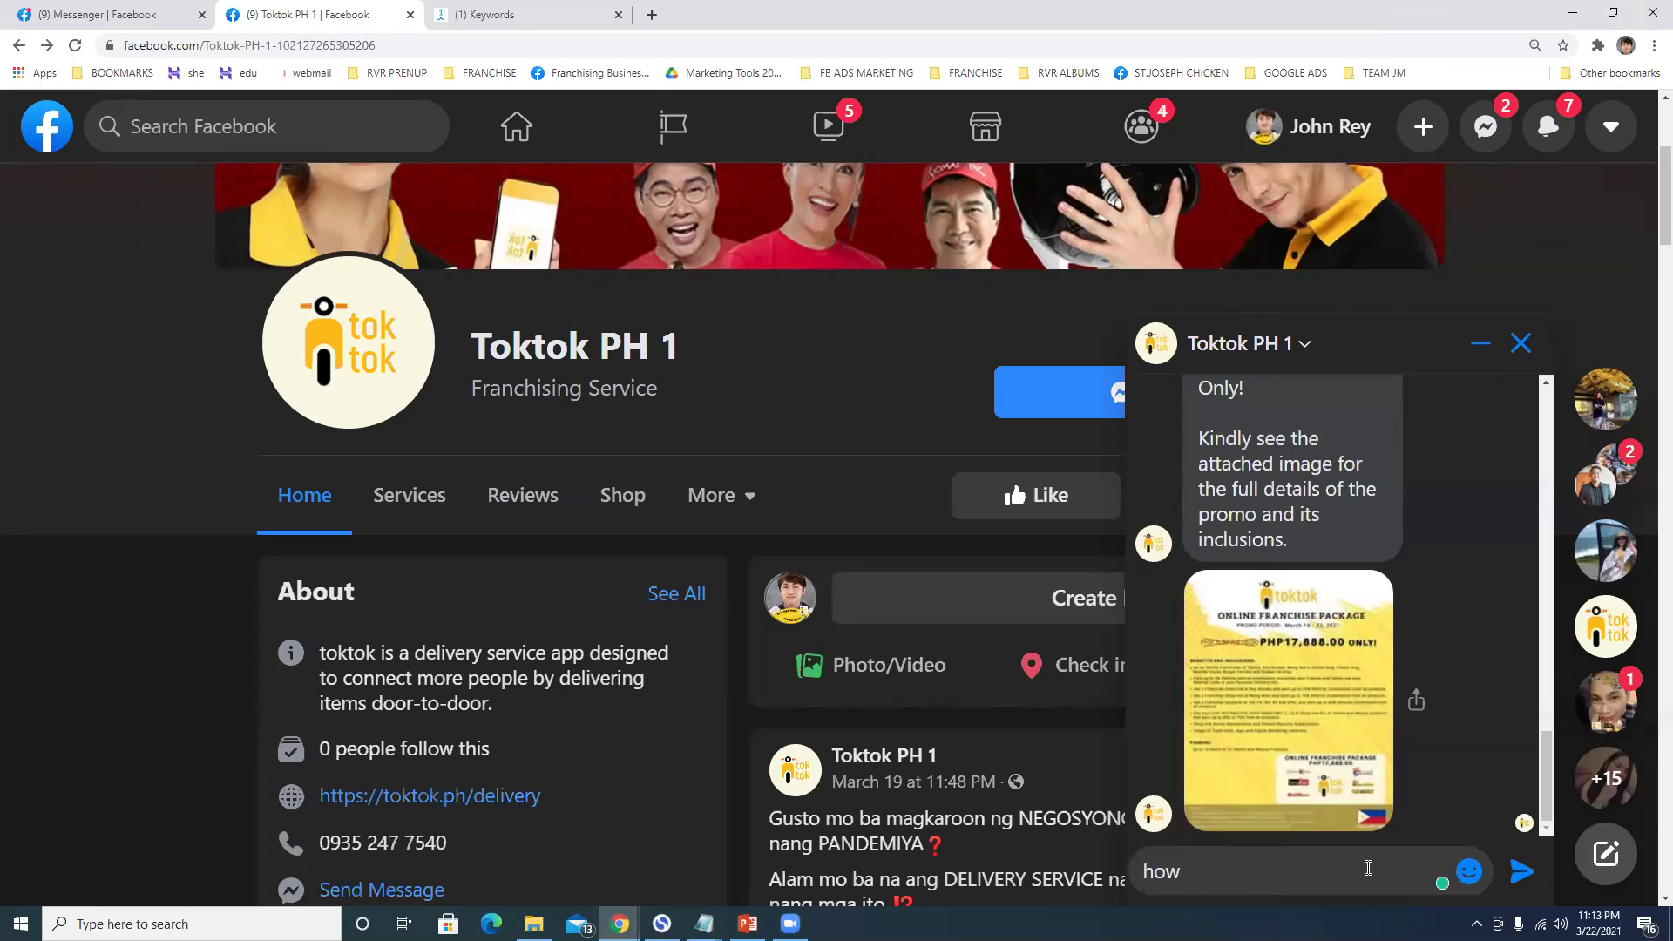
- Clear the draft, send 'how' to Toktok PH 1, and return to the ManyChat Keywords page
{"action": "key", "text": "ctrl+a"}
{"action": "key", "text": "BackSpace"}
{"action": "left_click", "coordinate": [562, 11]}
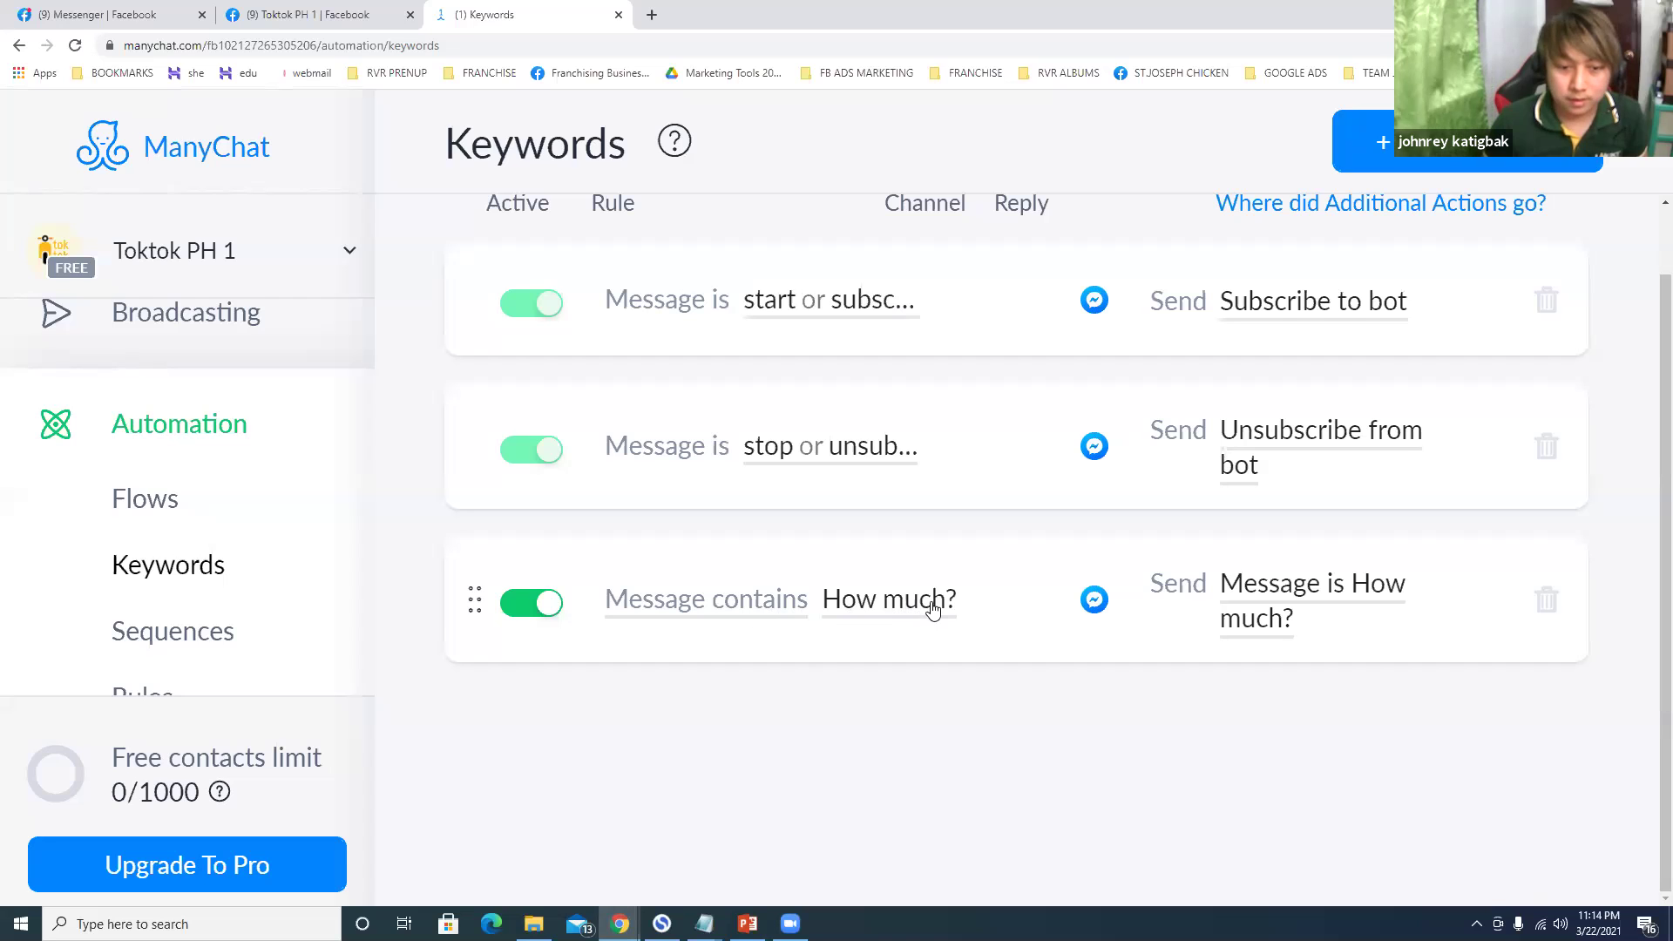
{"action": "key", "text": "ctrl+shift+Tab"}
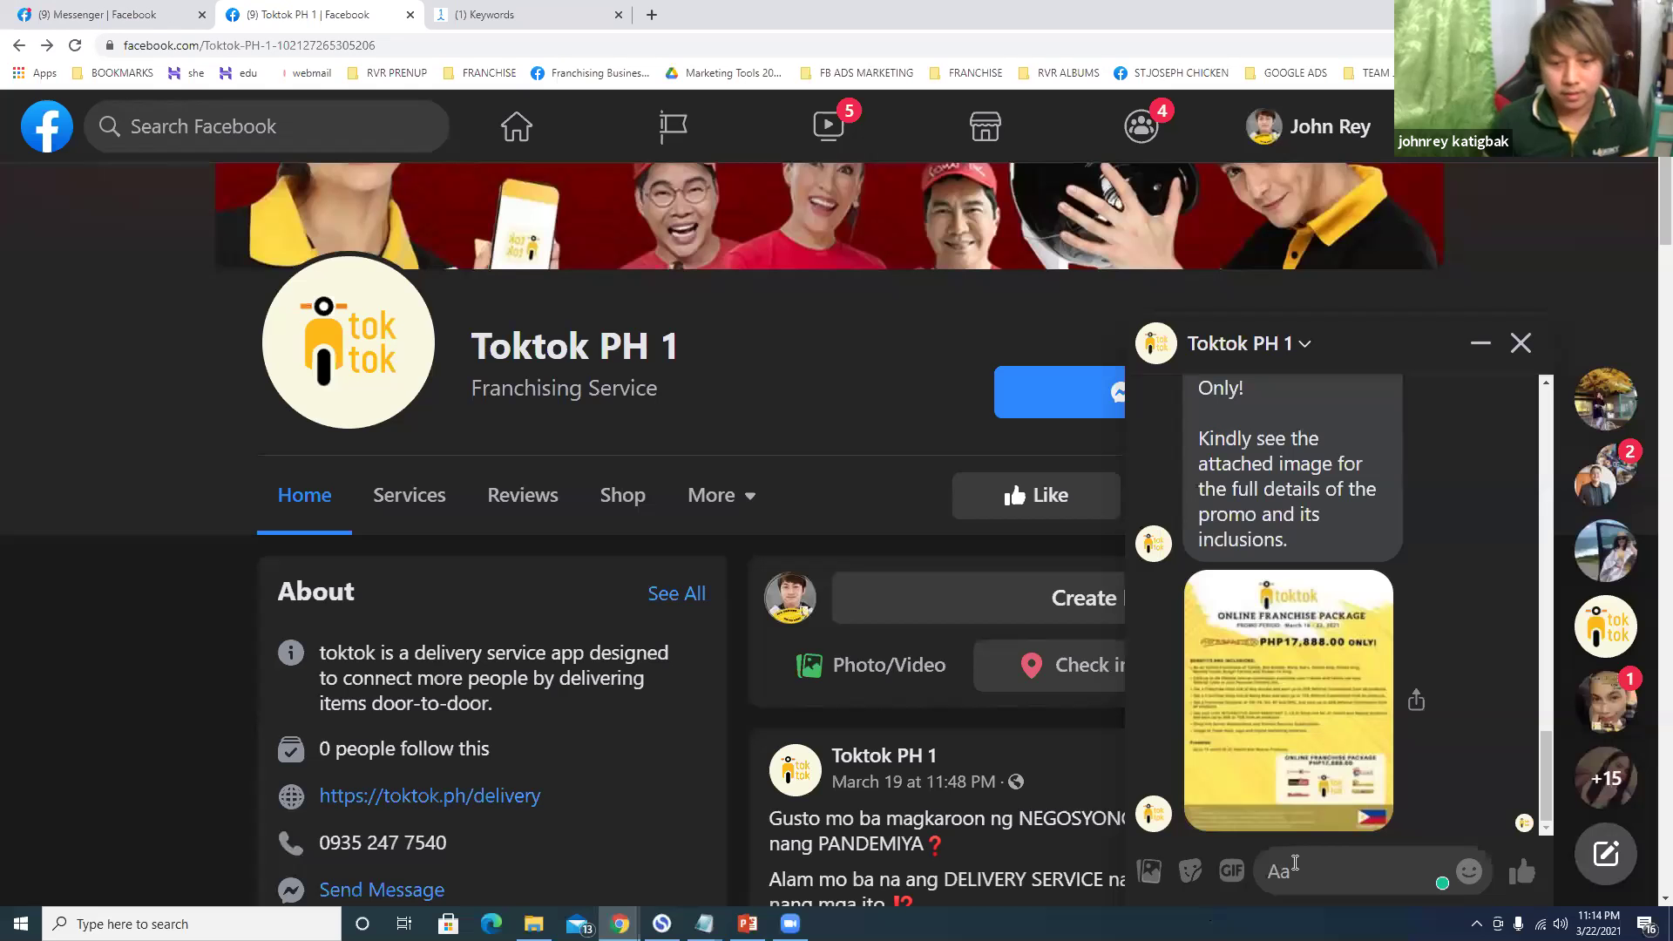
{"action": "left_click", "coordinate": [1304, 859]}
{"action": "type", "text": "how"}
{"action": "key", "text": "Return"}
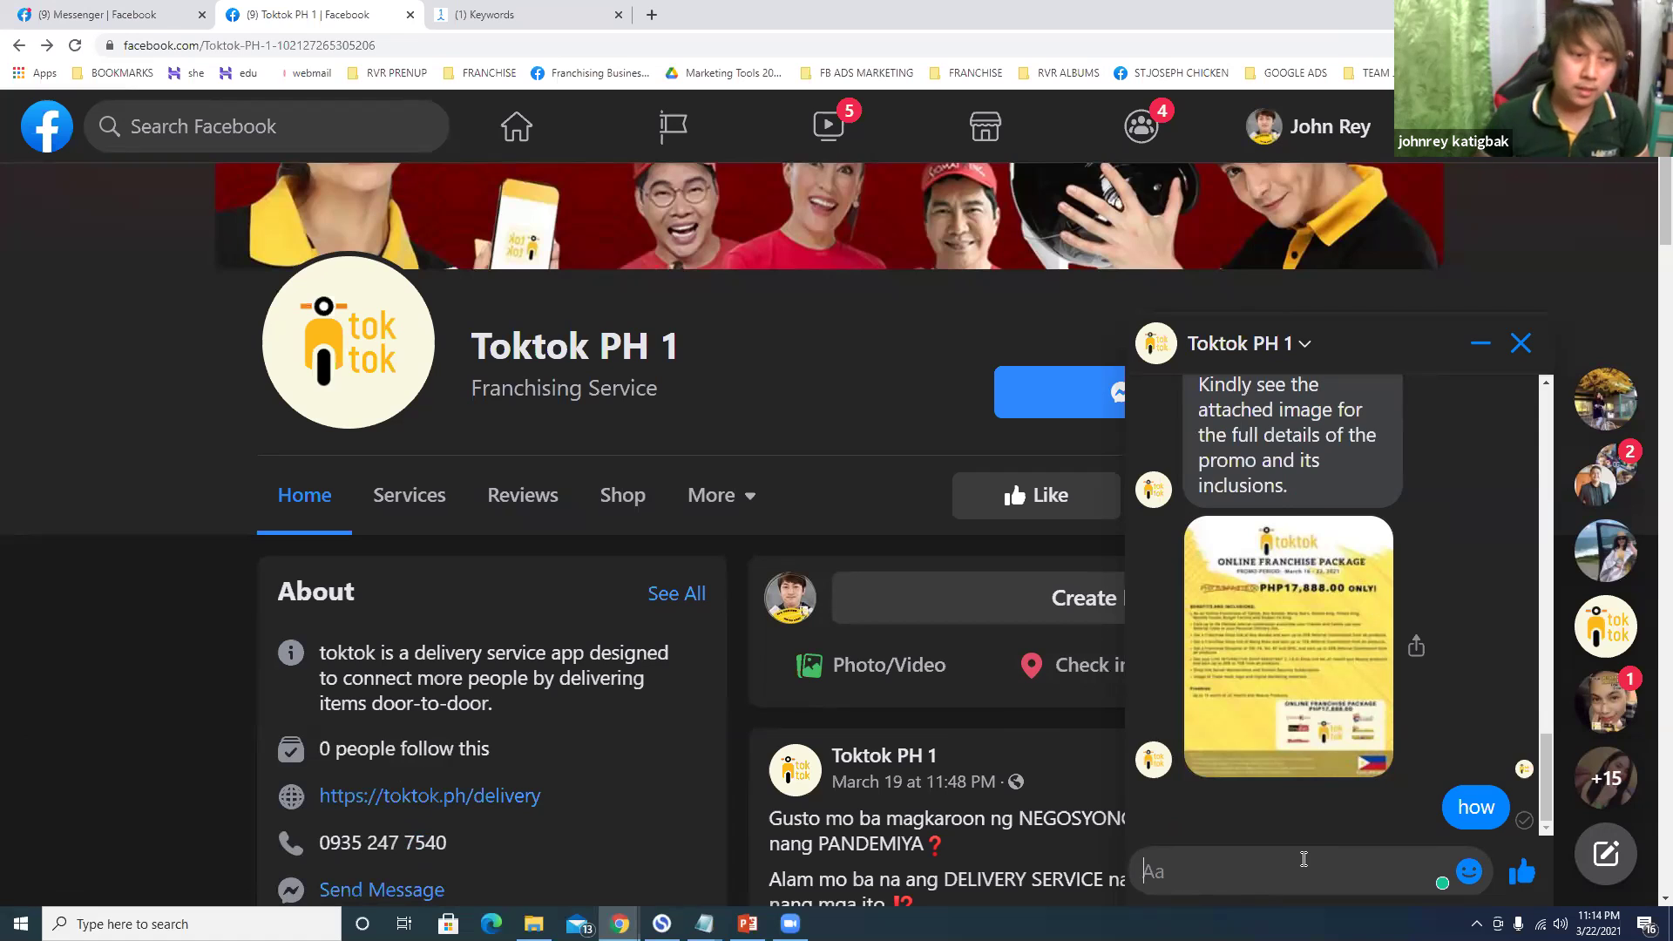
{"action": "left_click", "coordinate": [488, 14]}
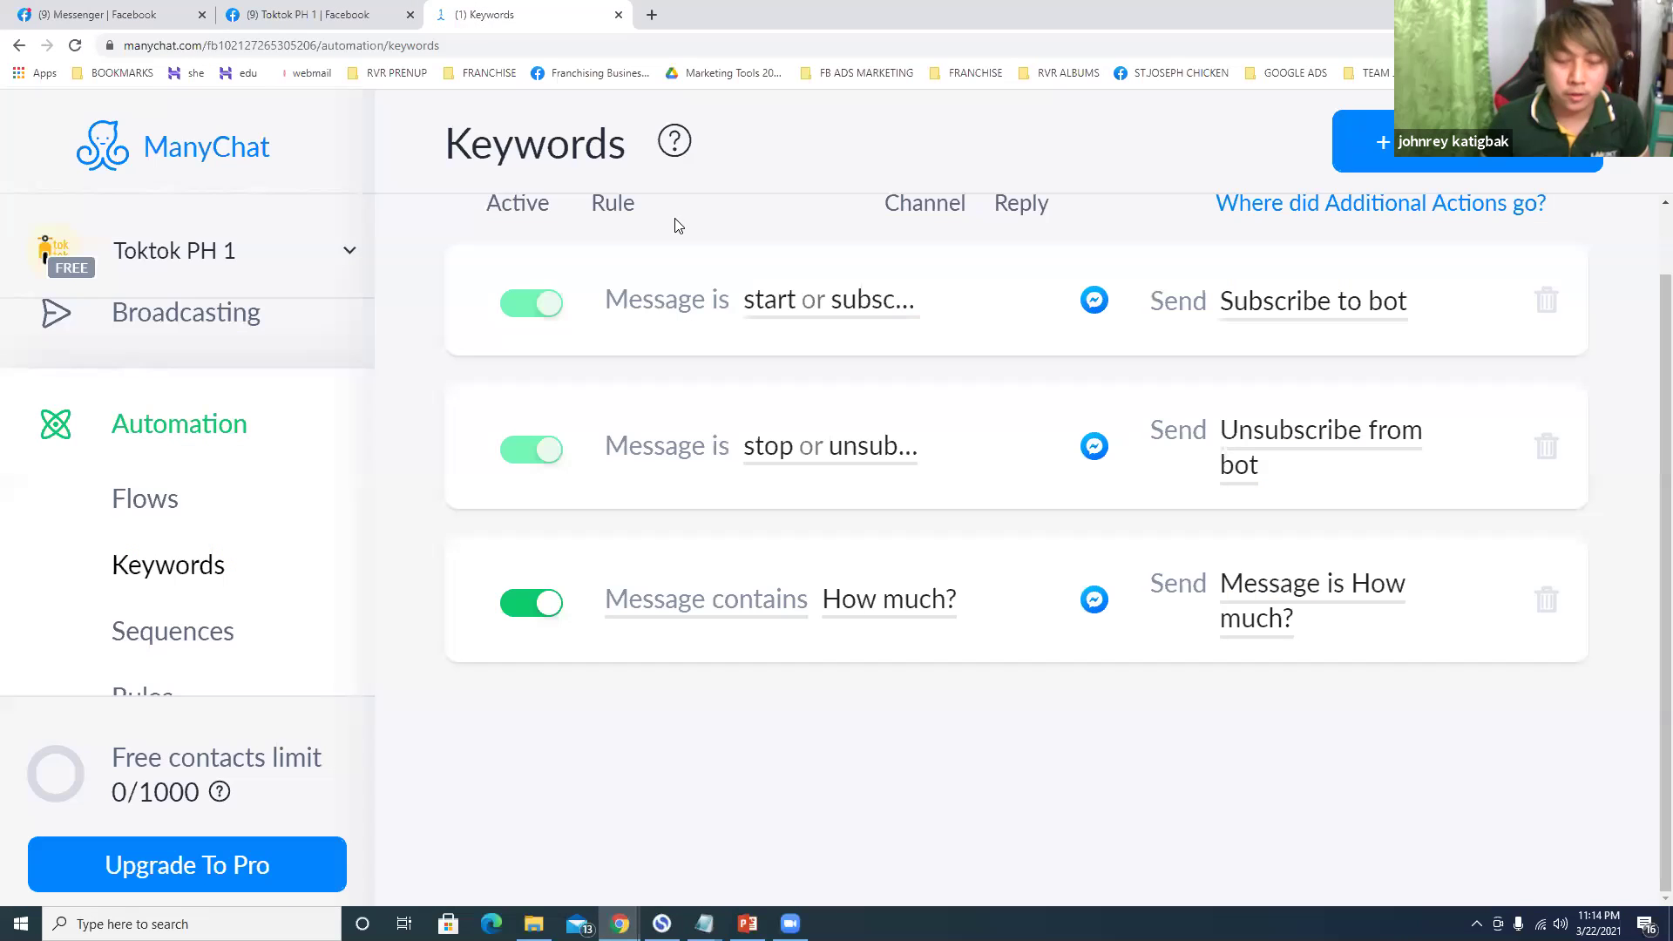
- Arrange the Notepad window, start typing 'Hello my name', and set the font size to 26
{"action": "mouse_move", "coordinate": [706, 923]}
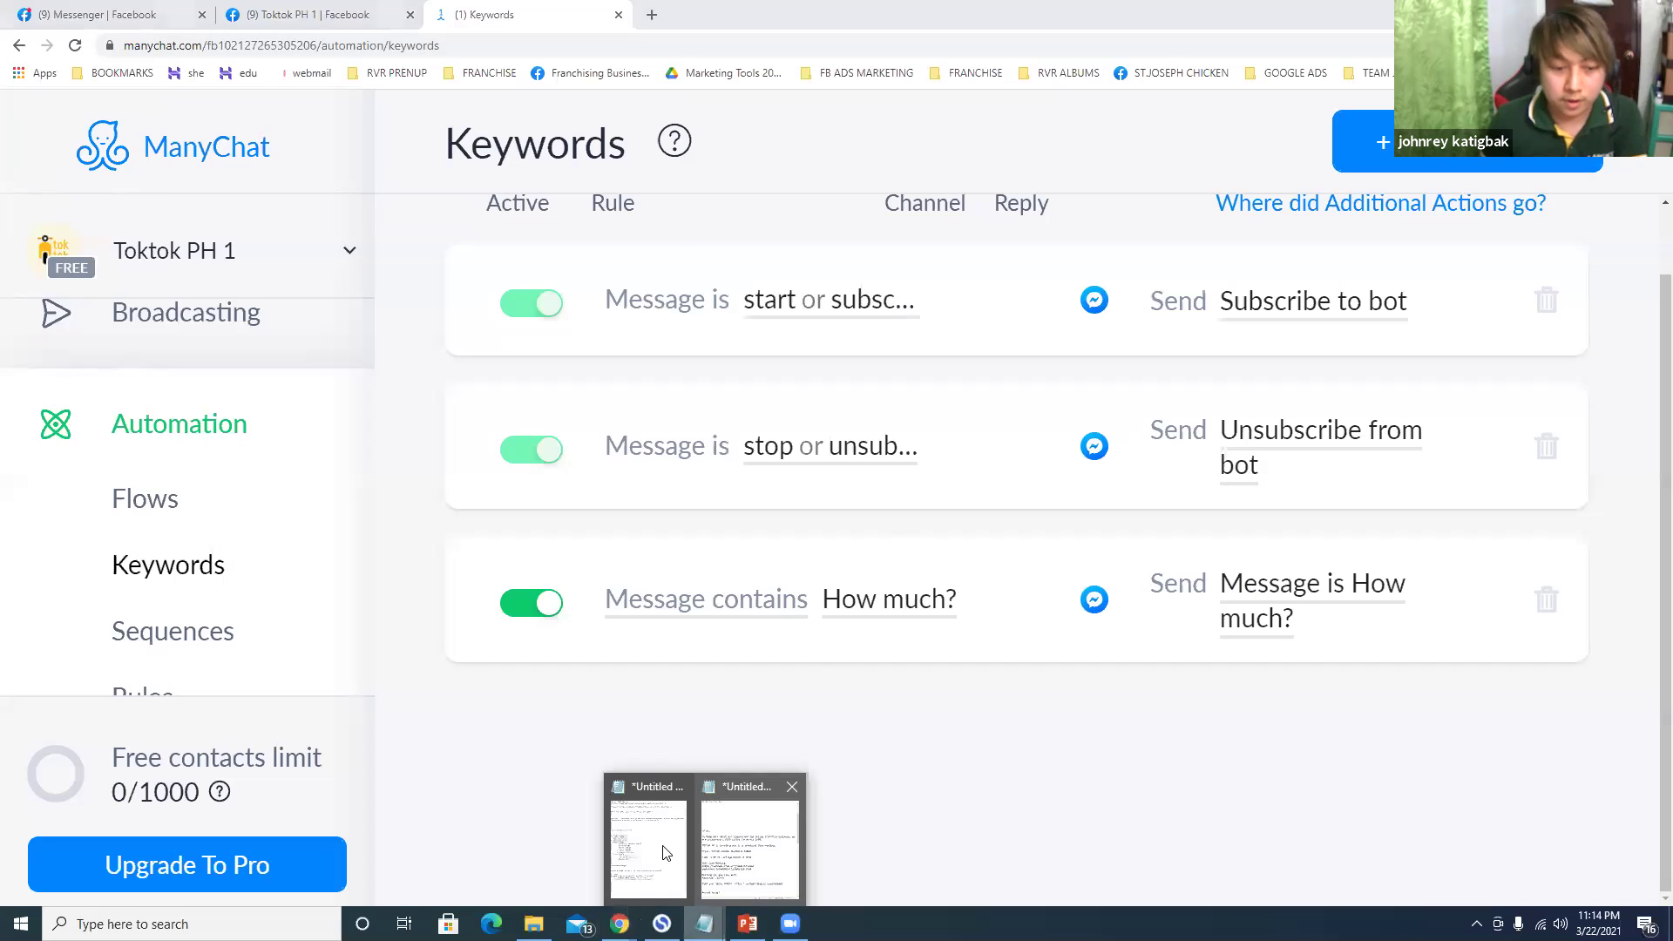
{"action": "left_click", "coordinate": [757, 843]}
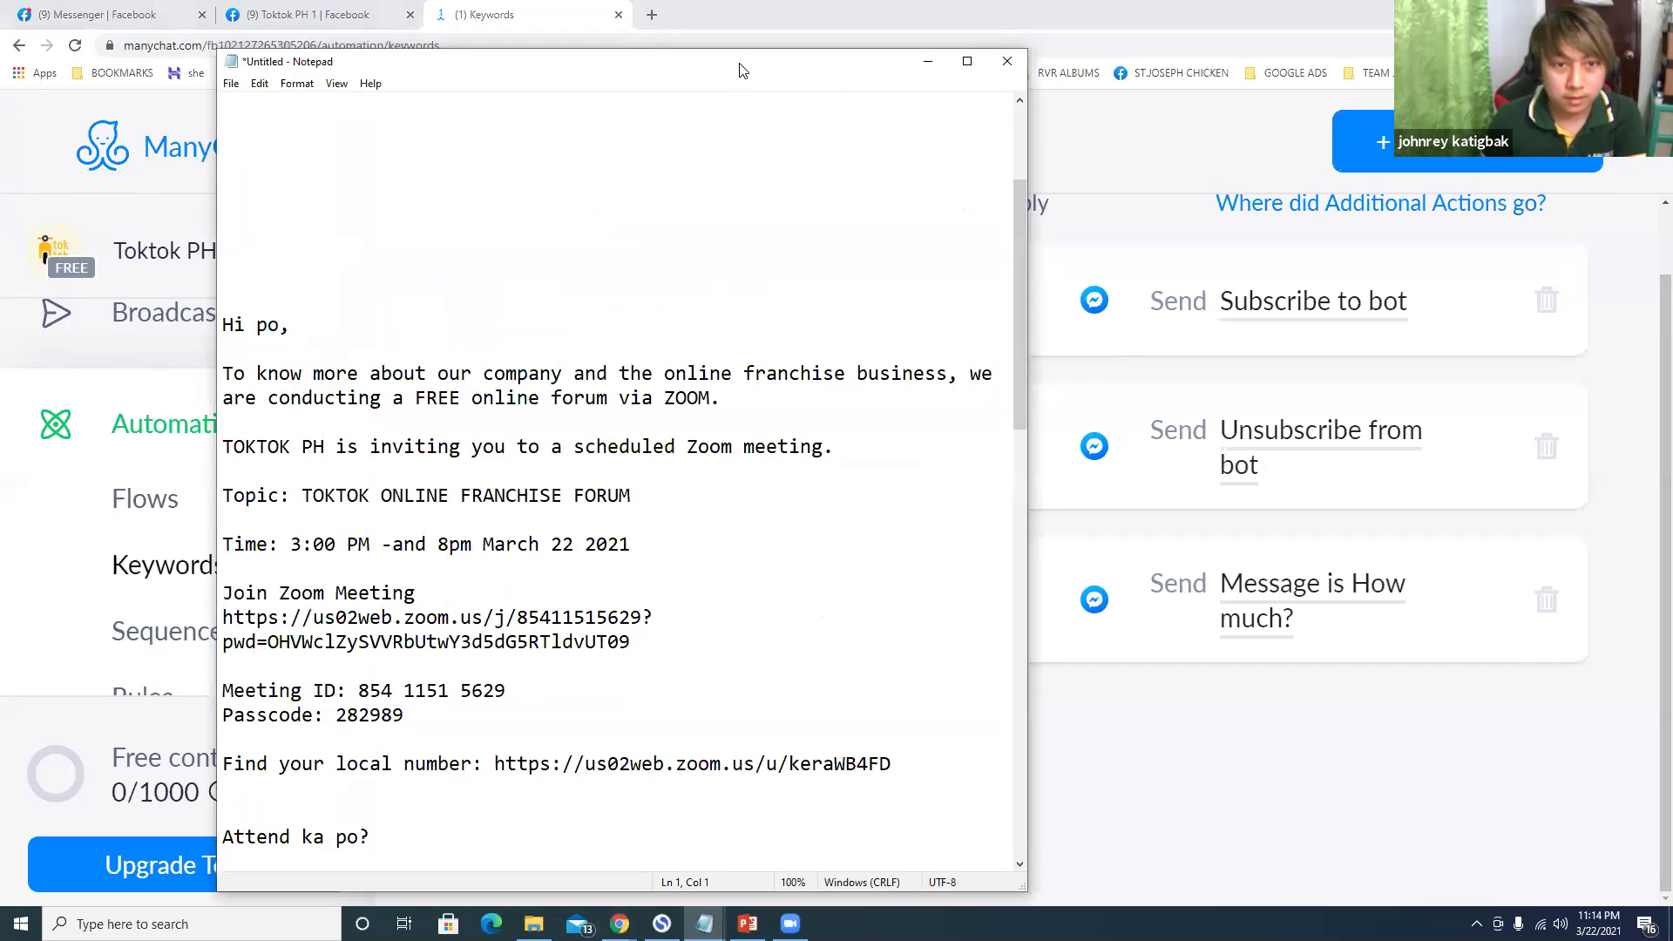
{"action": "left_click_drag", "start_coordinate": [739, 69], "coordinate": [753, 71]}
{"action": "left_click_drag", "start_coordinate": [554, 63], "coordinate": [993, 446]}
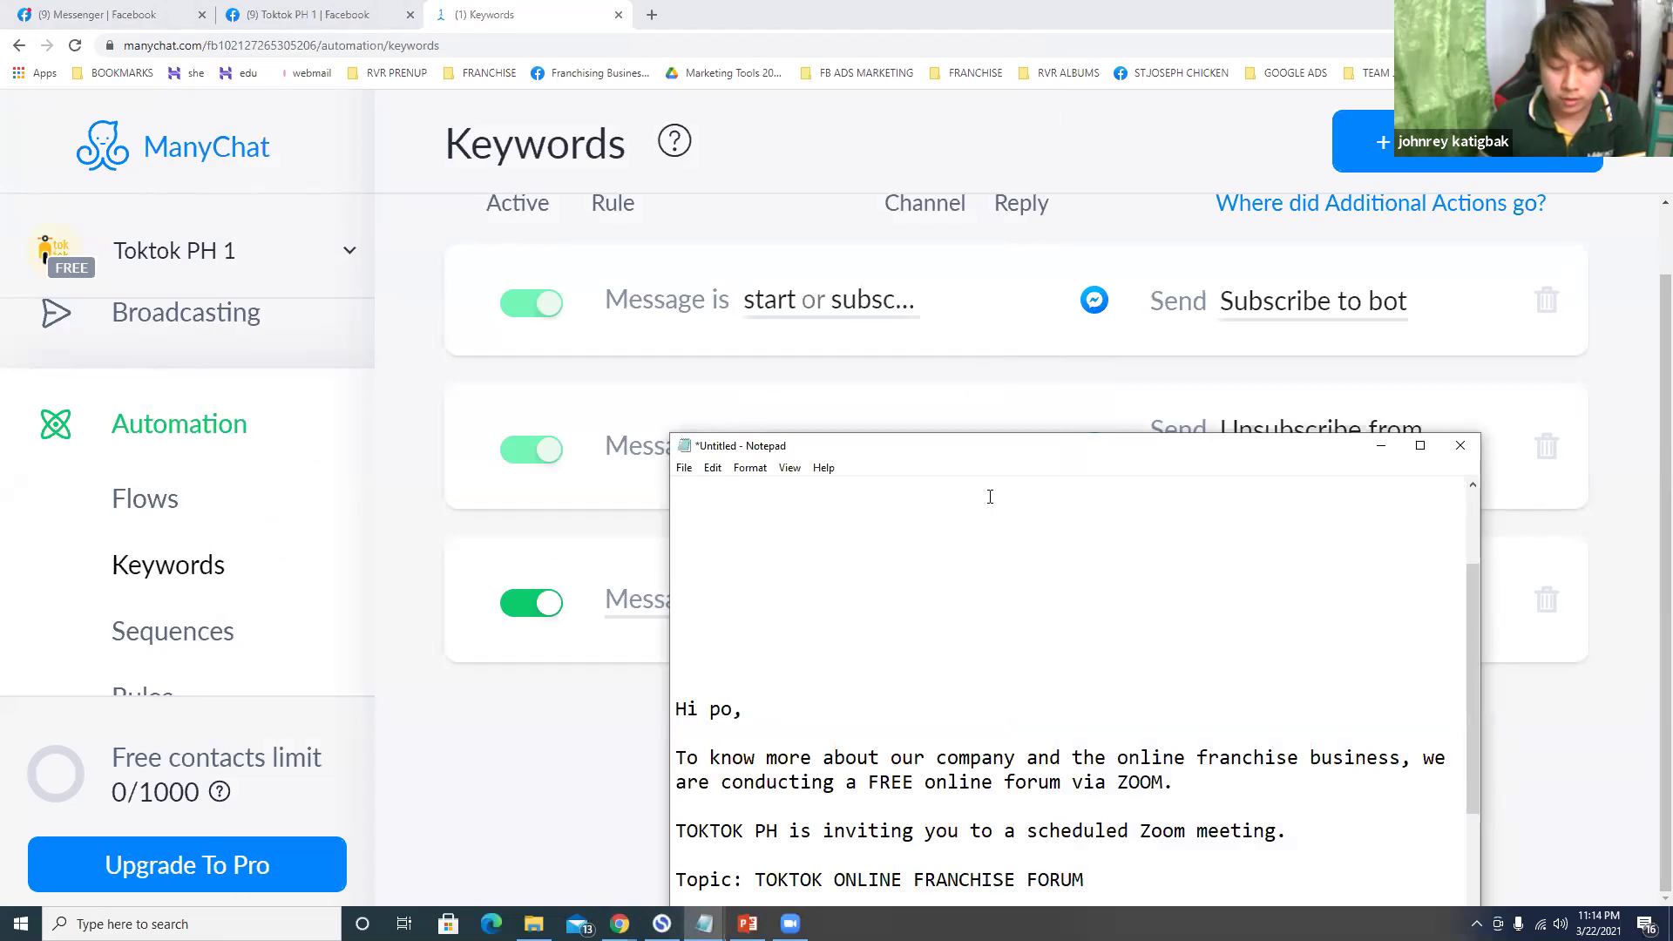
{"action": "type", "text": "Hello my name"}
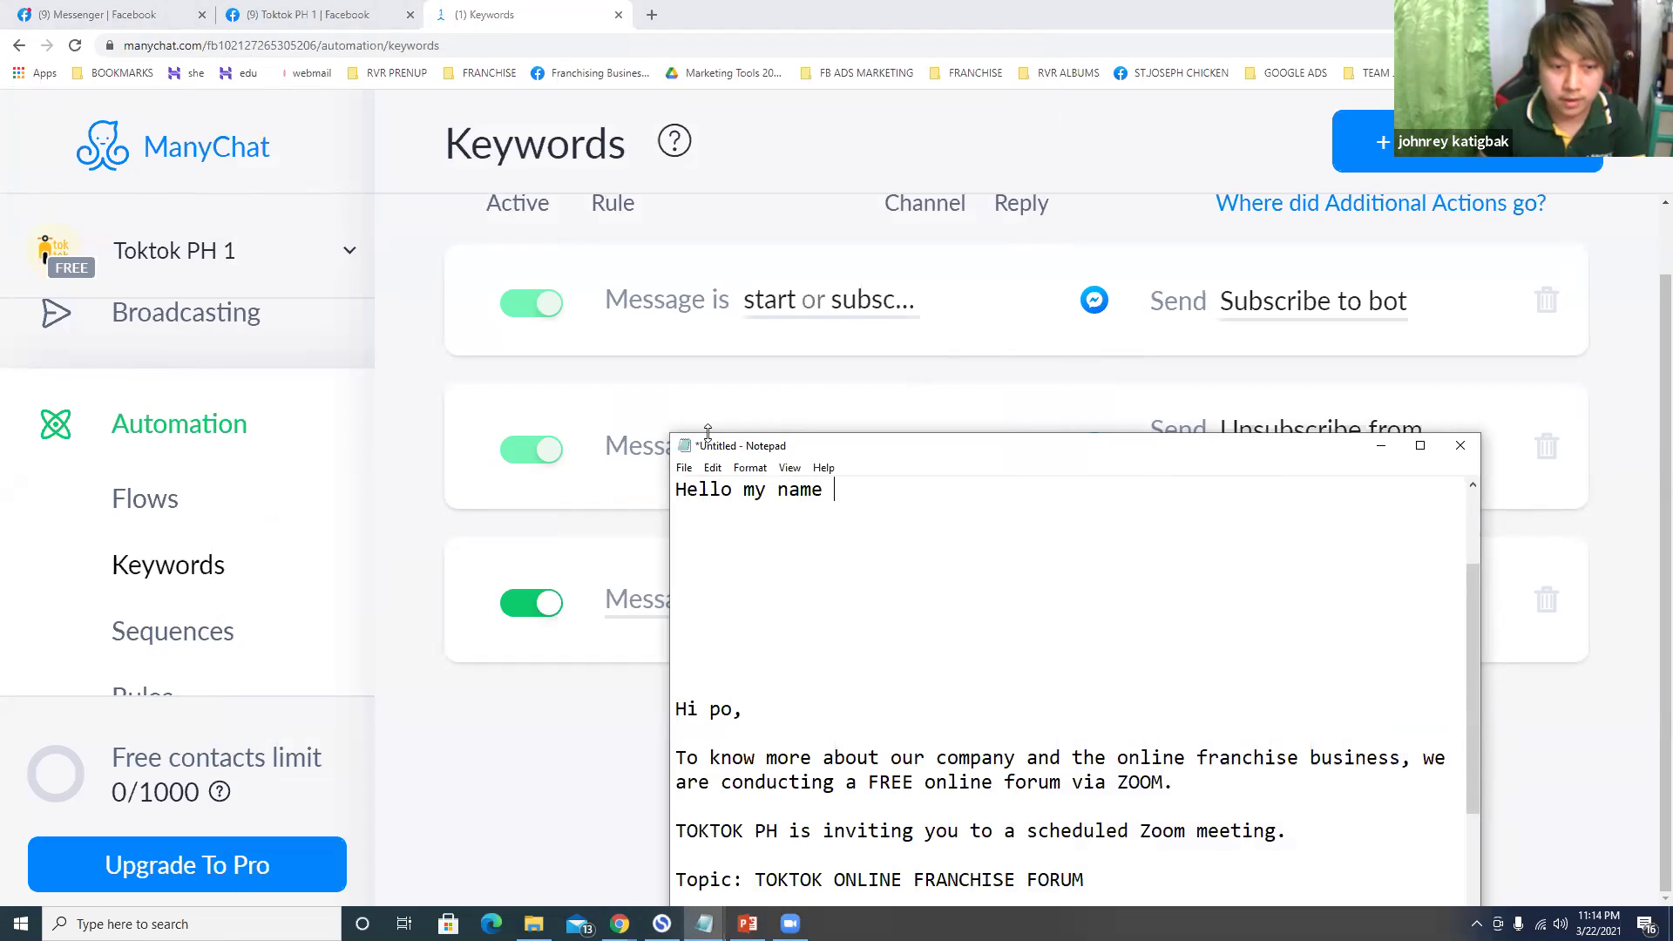
{"action": "left_click_drag", "start_coordinate": [673, 434], "coordinate": [370, 326]}
{"action": "left_click", "coordinate": [448, 359]}
{"action": "left_click", "coordinate": [506, 427]}
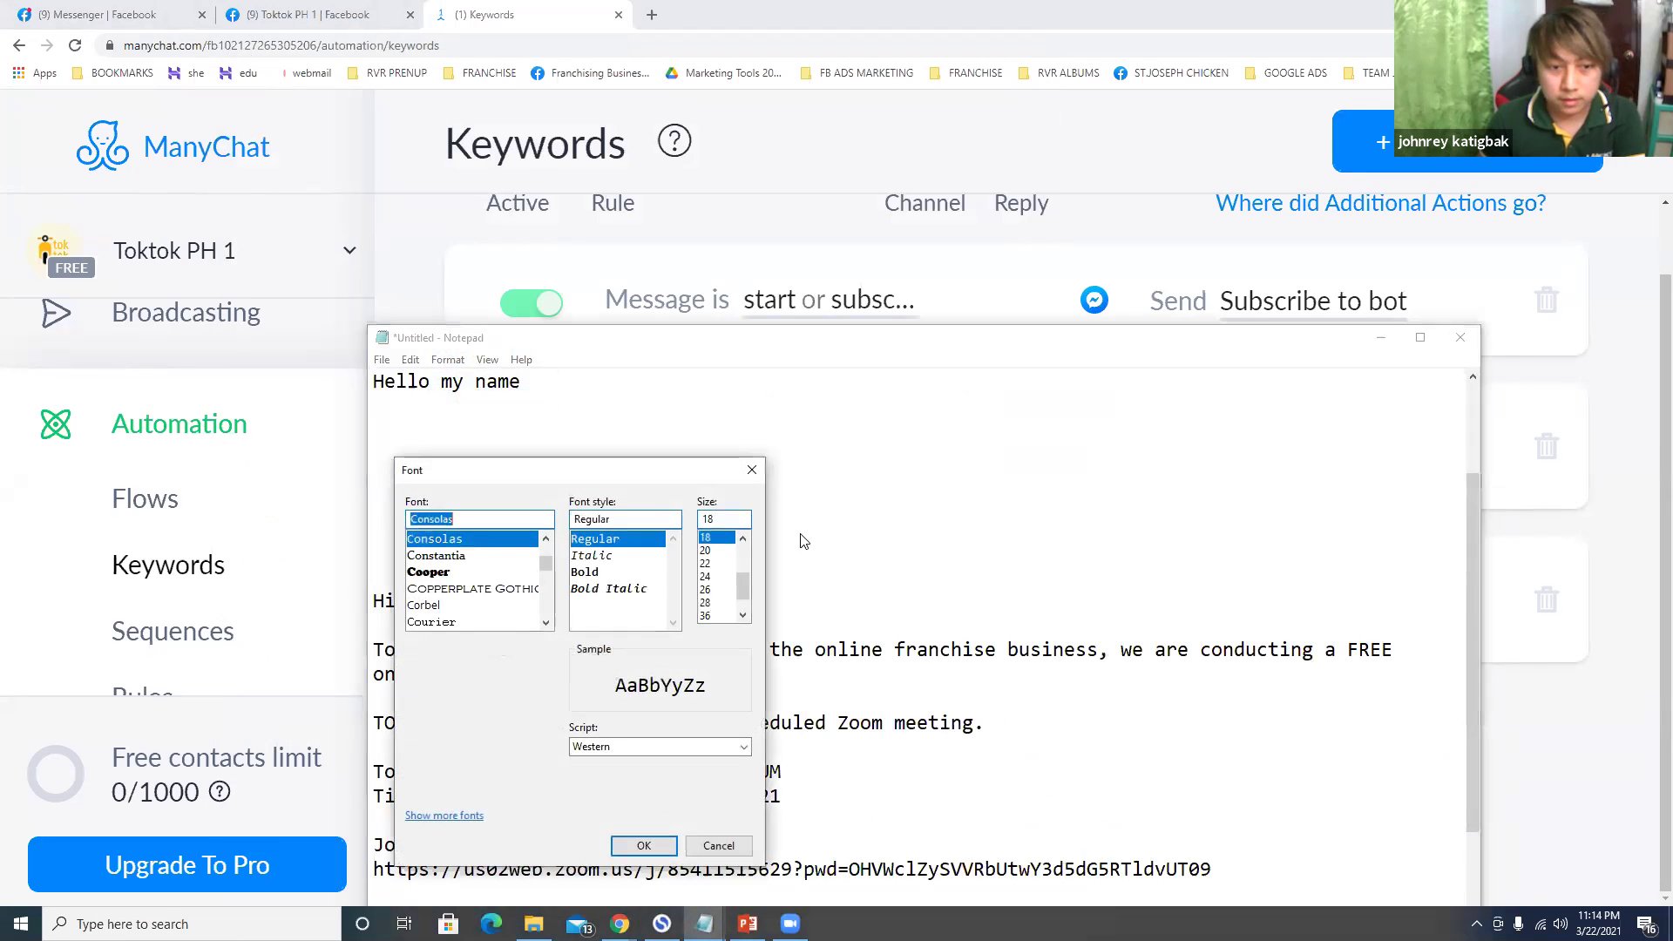
{"action": "left_click", "coordinate": [708, 590]}
{"action": "left_click", "coordinate": [649, 844]}
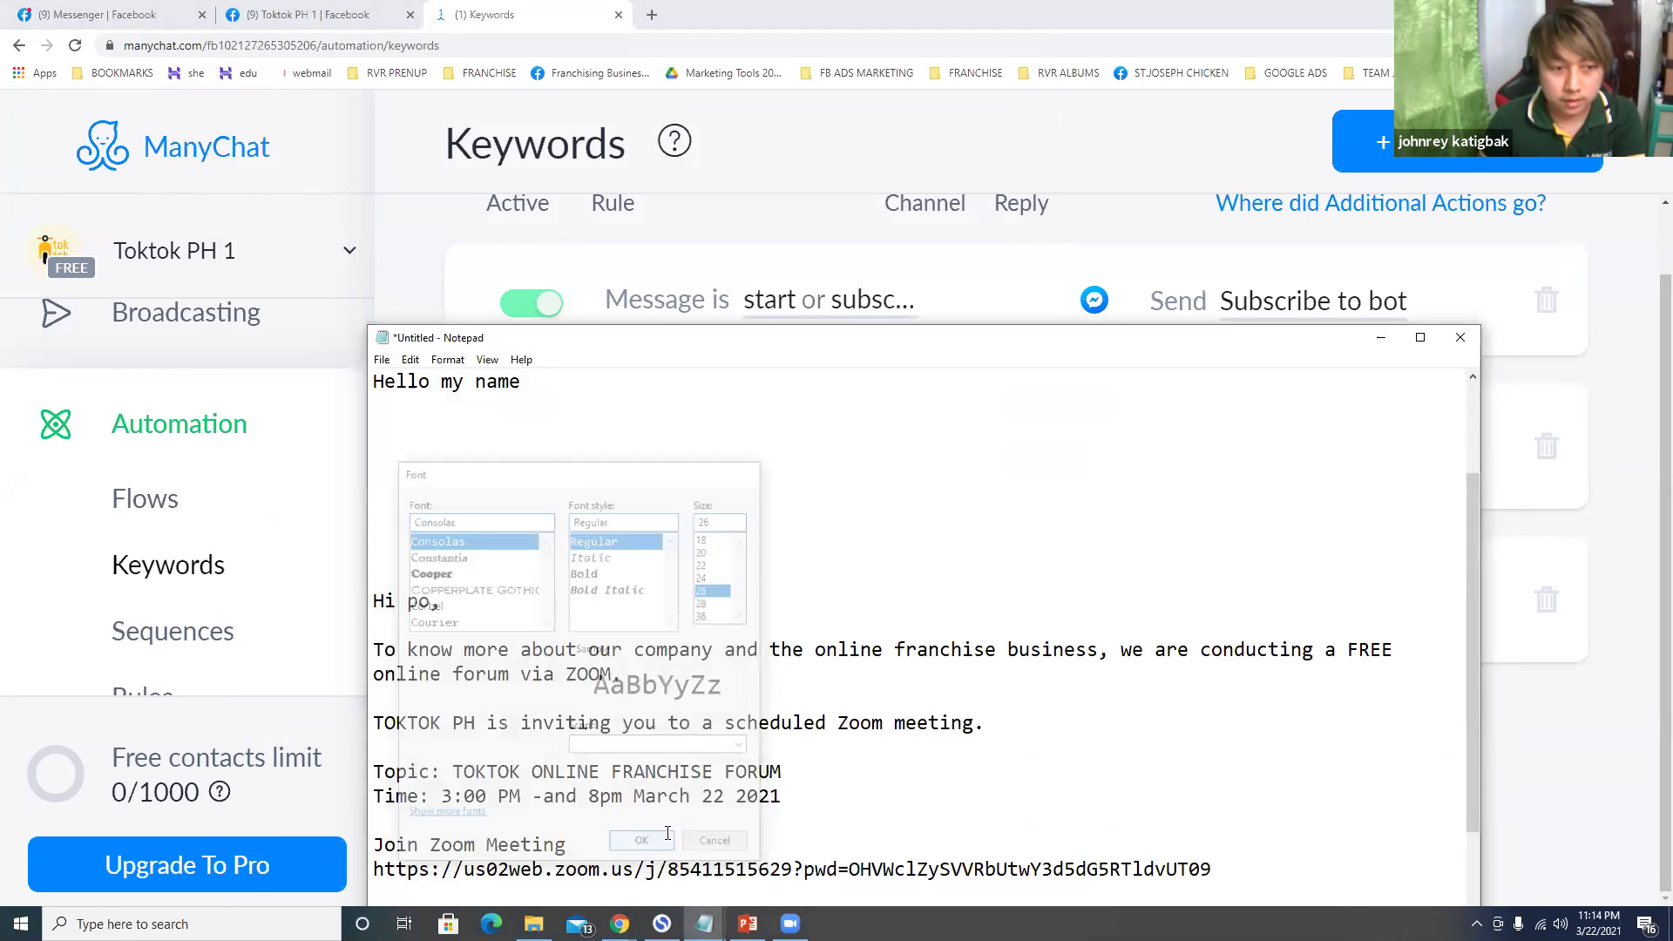
- Finish the sentence with the sender's name, trim 'How much is this' to 'How much?', and select the line
{"action": "key", "text": "Return"}
{"action": "key", "text": "Return"}
{"action": "key", "text": "Return"}
{"action": "key", "text": "Return"}
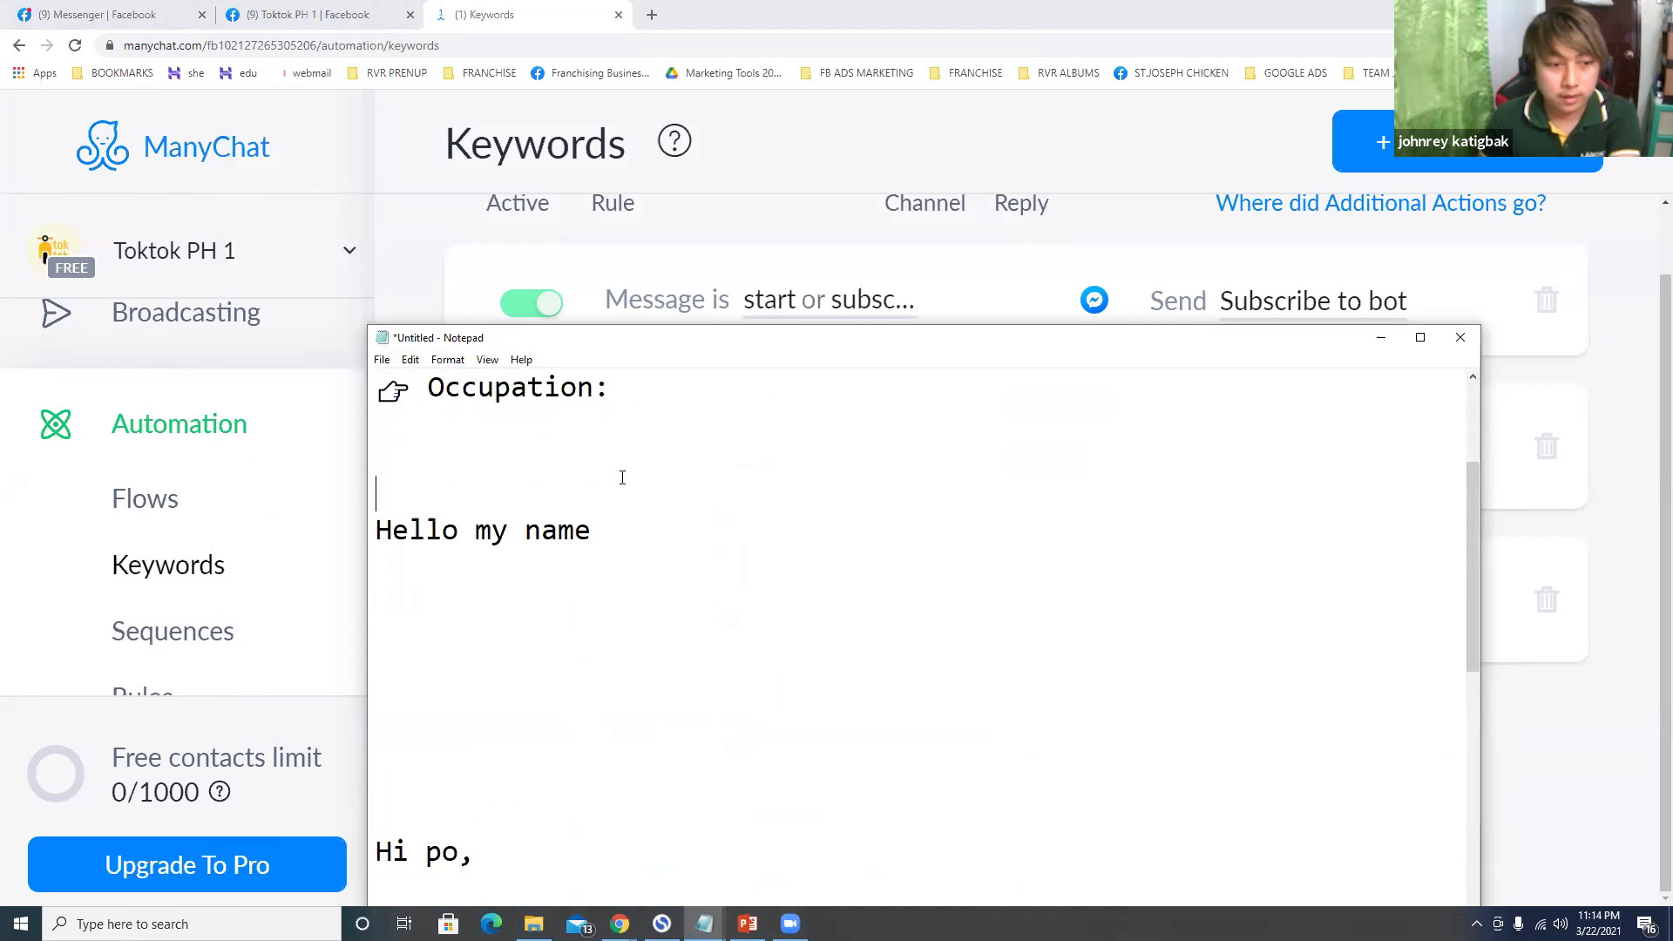
{"action": "left_click", "coordinate": [666, 579]}
{"action": "type", "text": "is John rey, How much is this?"}
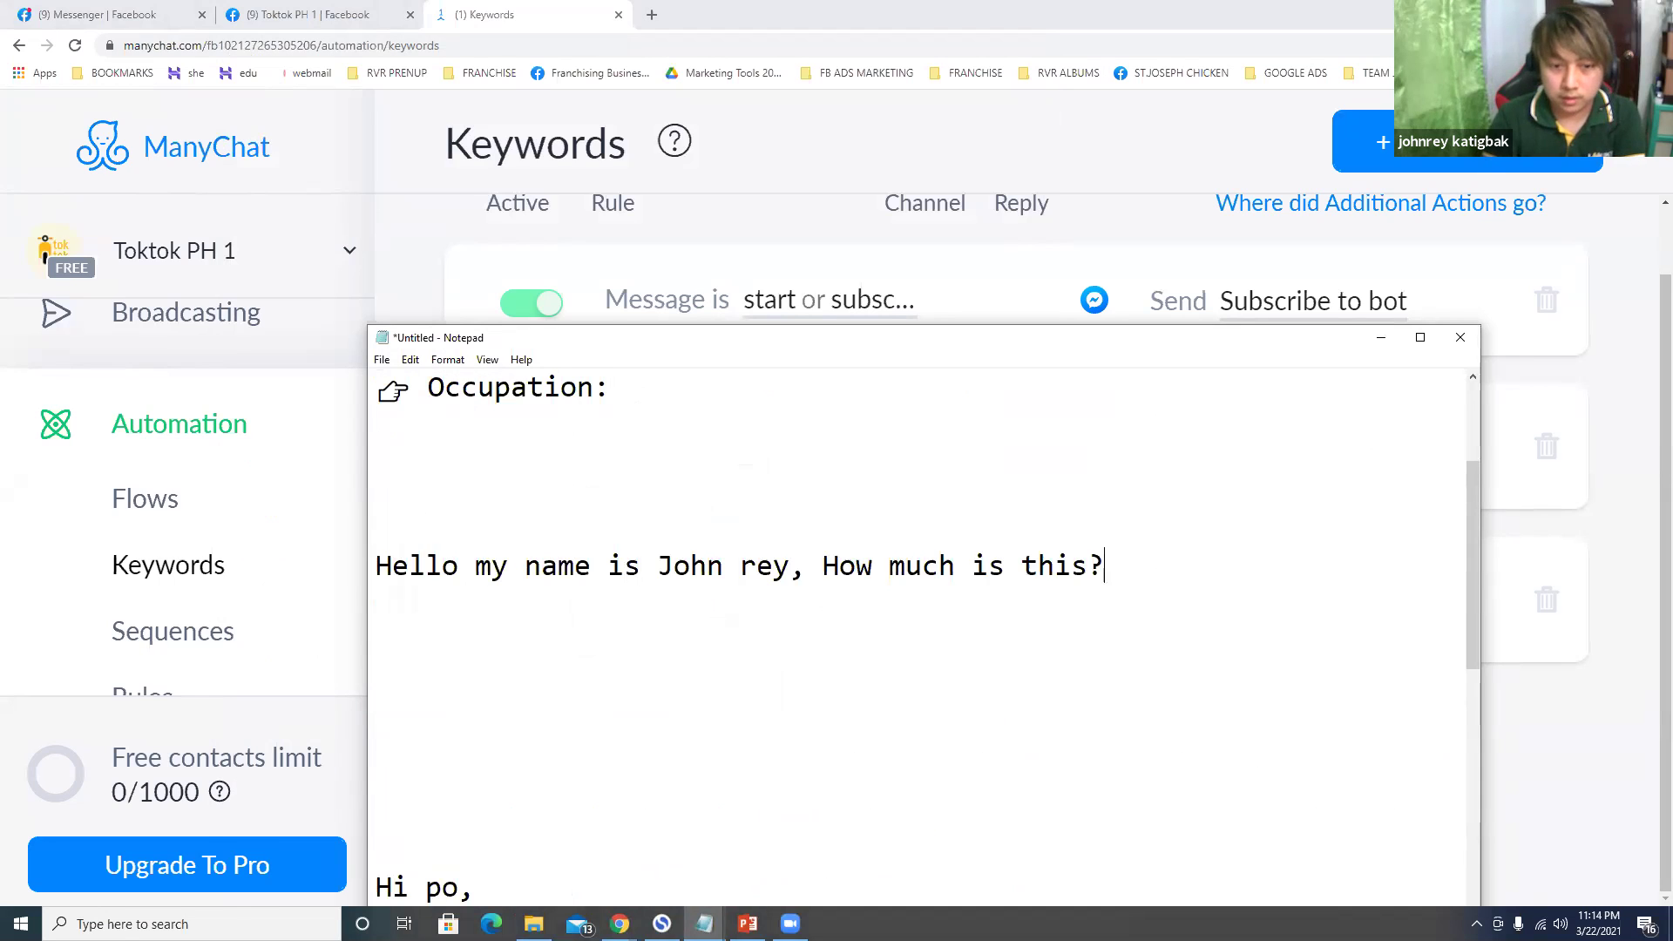
{"action": "left_click_drag", "start_coordinate": [1089, 567], "coordinate": [1073, 568]}
{"action": "left_click", "coordinate": [417, 275]}
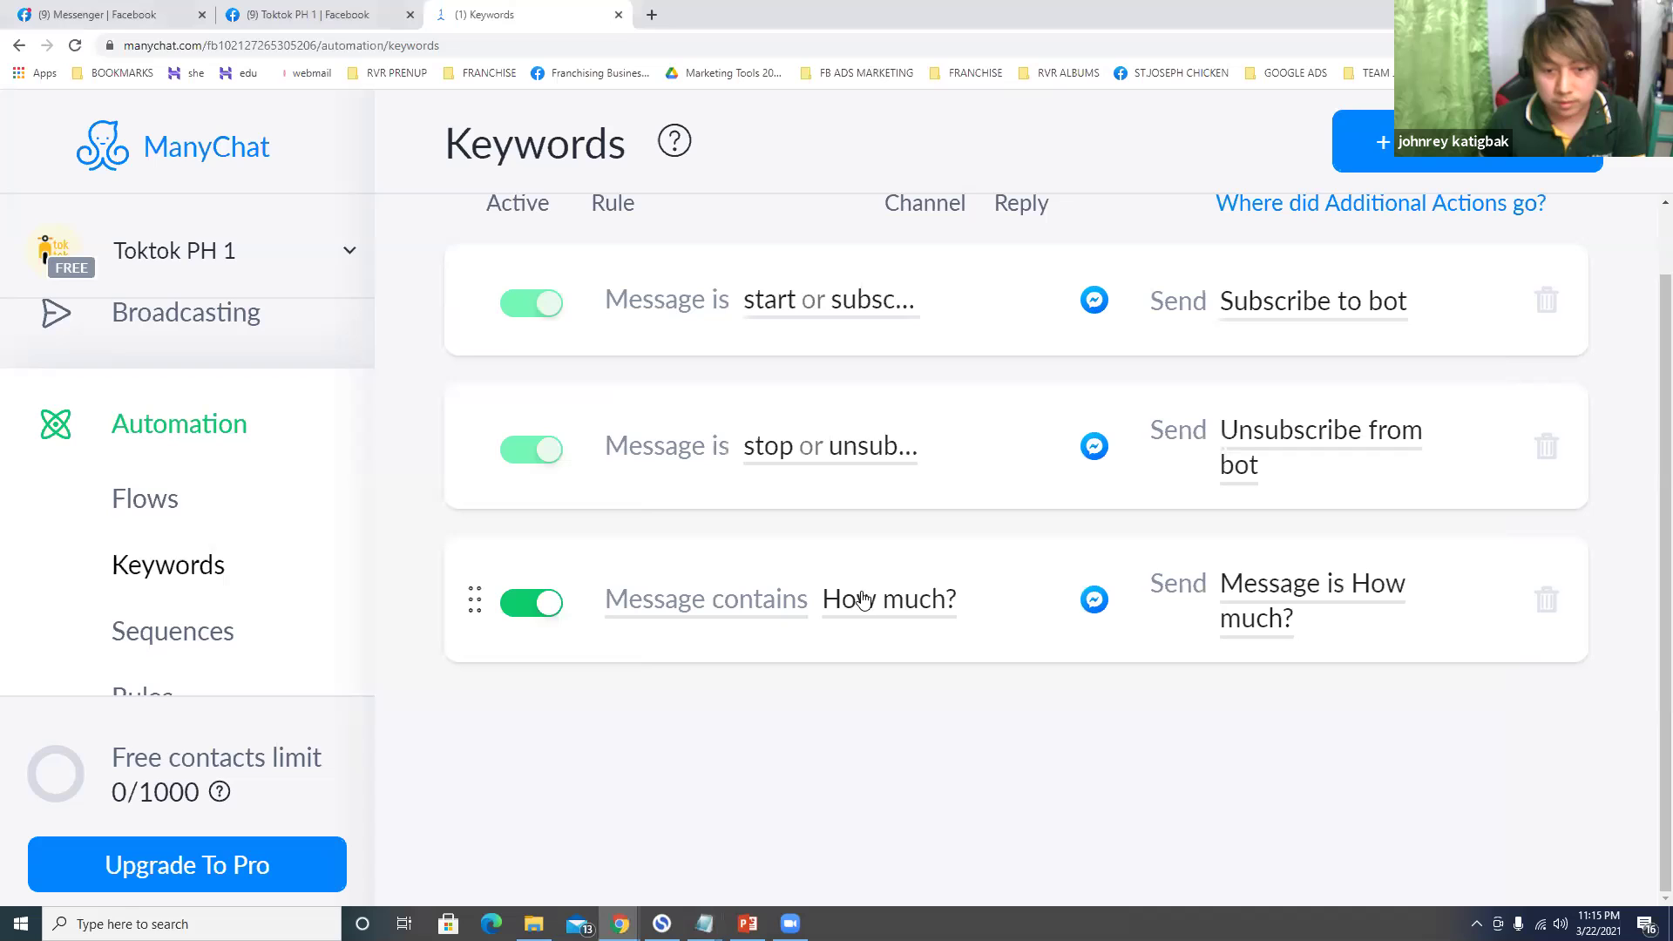
{"action": "key", "text": "alt+Tab"}
{"action": "left_click_drag", "start_coordinate": [1142, 560], "coordinate": [373, 565]}
{"action": "left_click_drag", "start_coordinate": [970, 568], "coordinate": [1088, 569]}
{"action": "key", "text": "BackSpace"}
{"action": "key", "text": "BackSpace"}
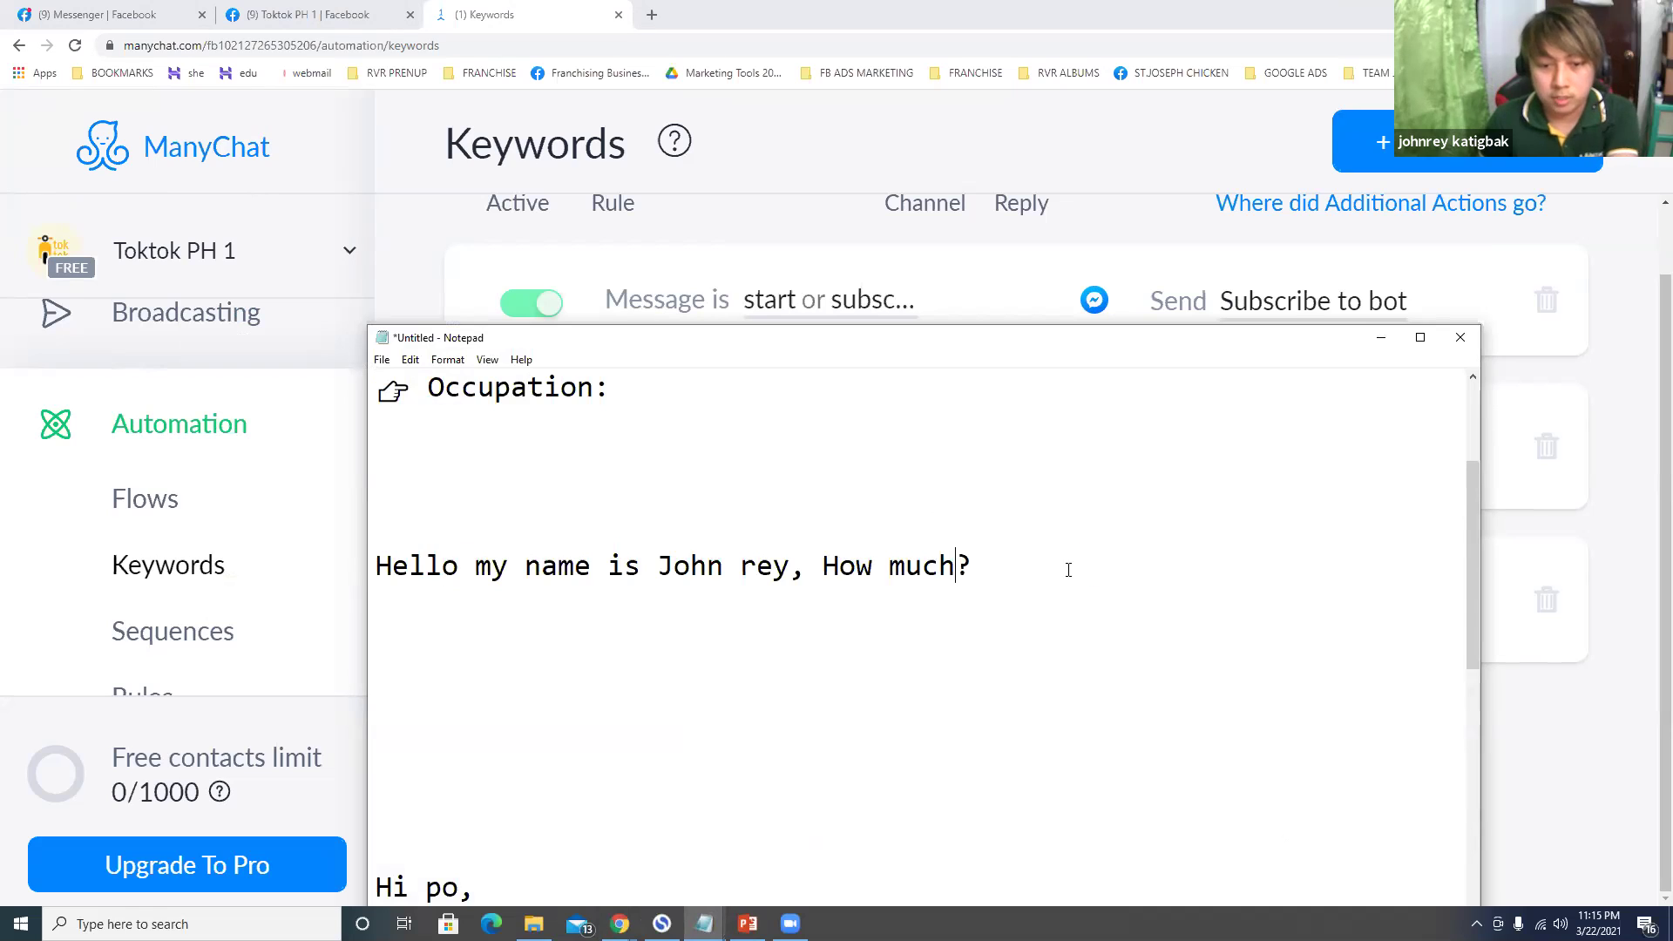
{"action": "key", "text": "shift+Up"}
{"action": "key", "text": "ctrl+c"}
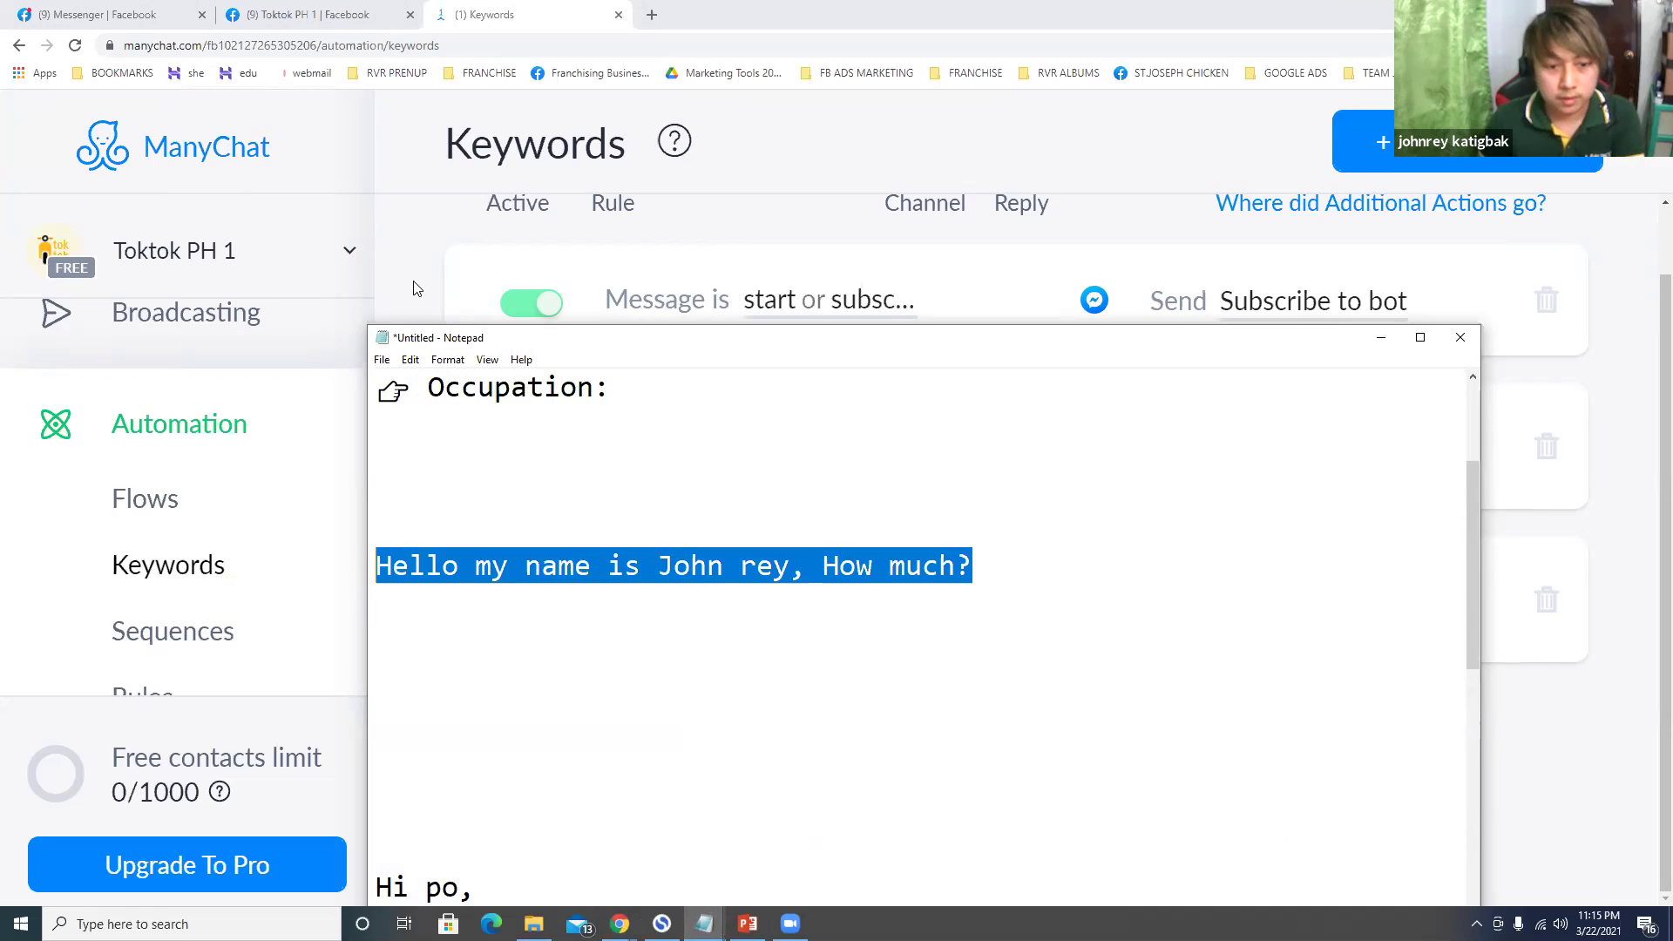
{"action": "key", "text": "alt+Tab"}
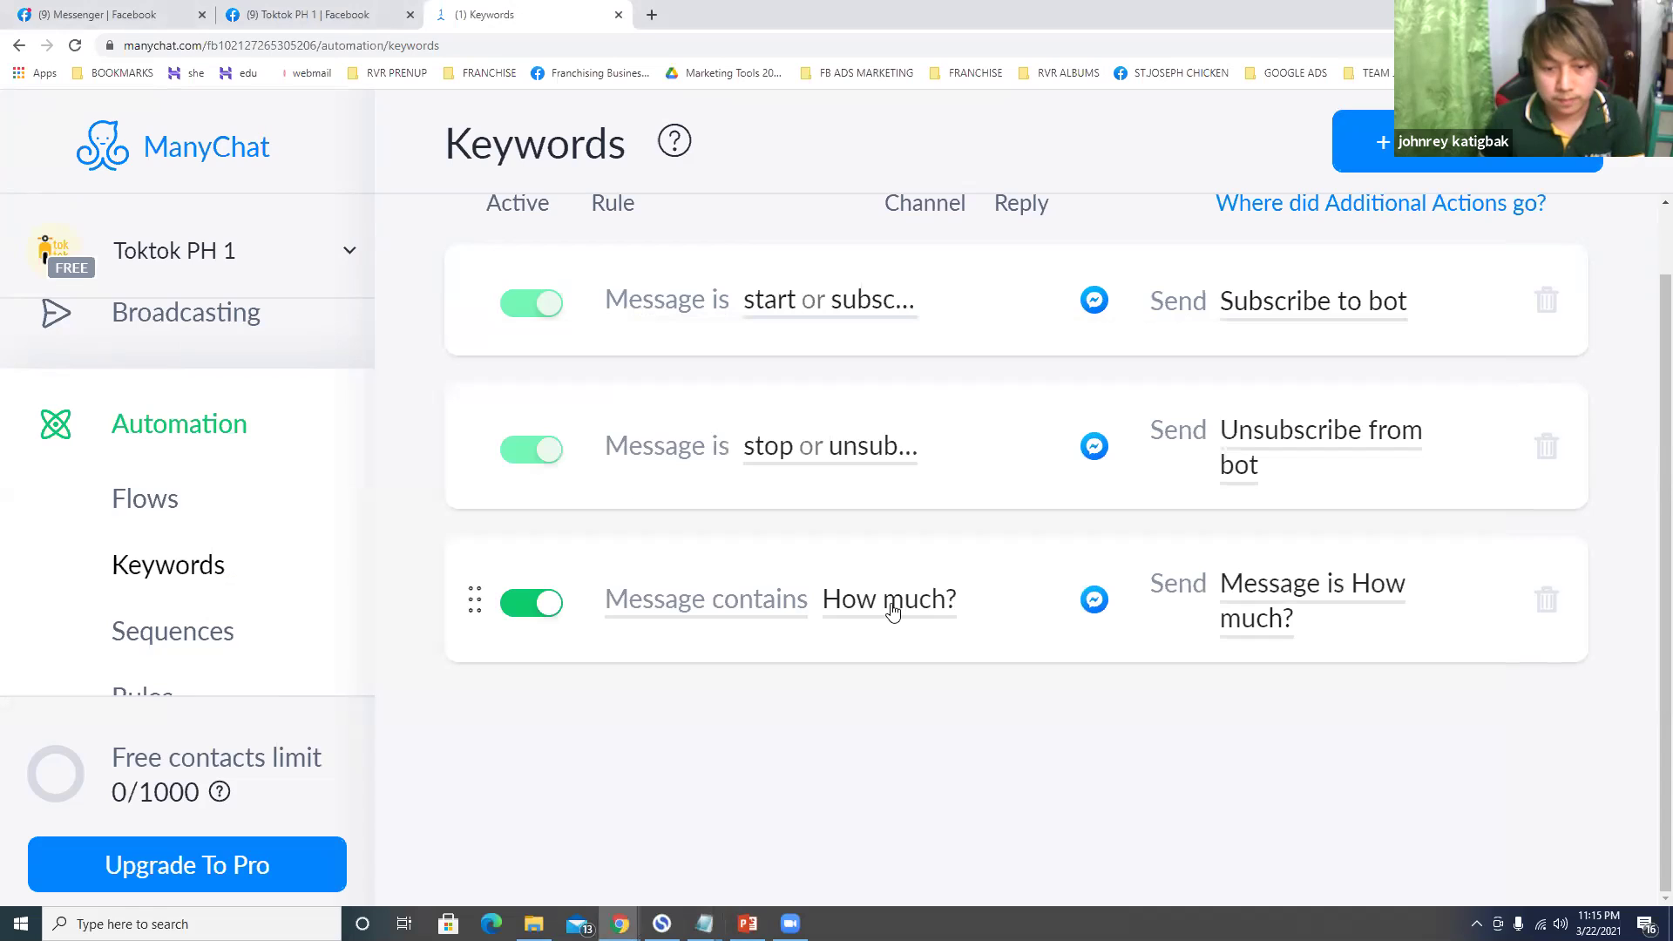
- Replace the third rule's keyword with the pasted test sentence and save it
{"action": "left_click", "coordinate": [893, 608]}
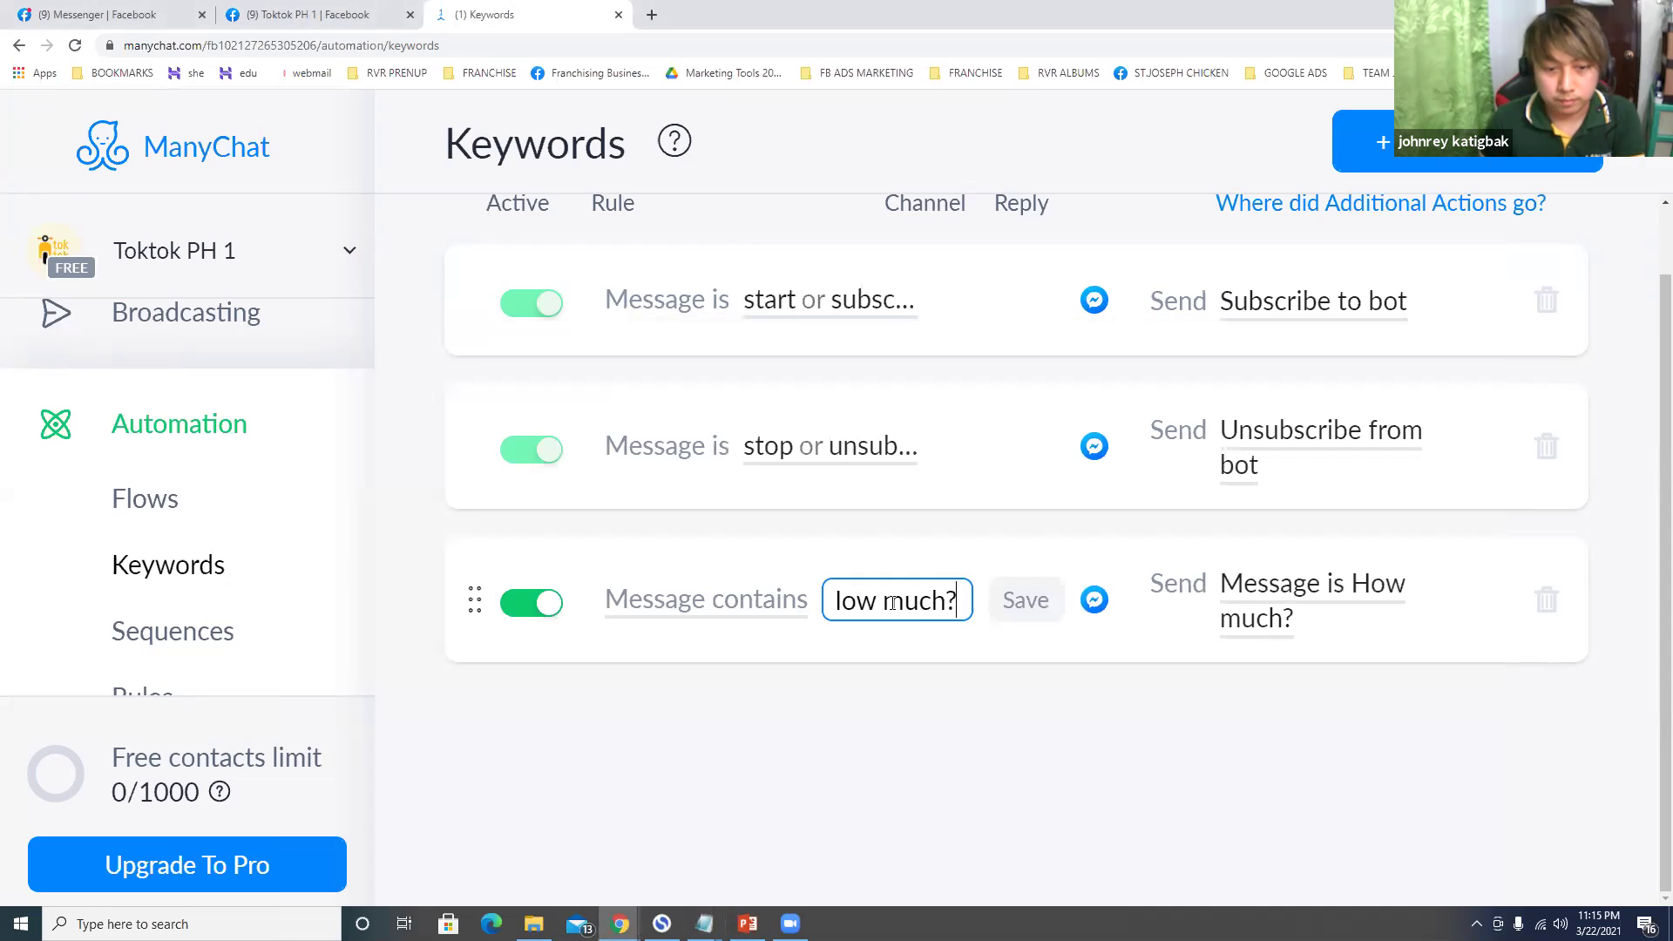
{"action": "key", "text": "ctrl+a"}
{"action": "key", "text": "ctrl+v"}
{"action": "key", "text": "Return"}
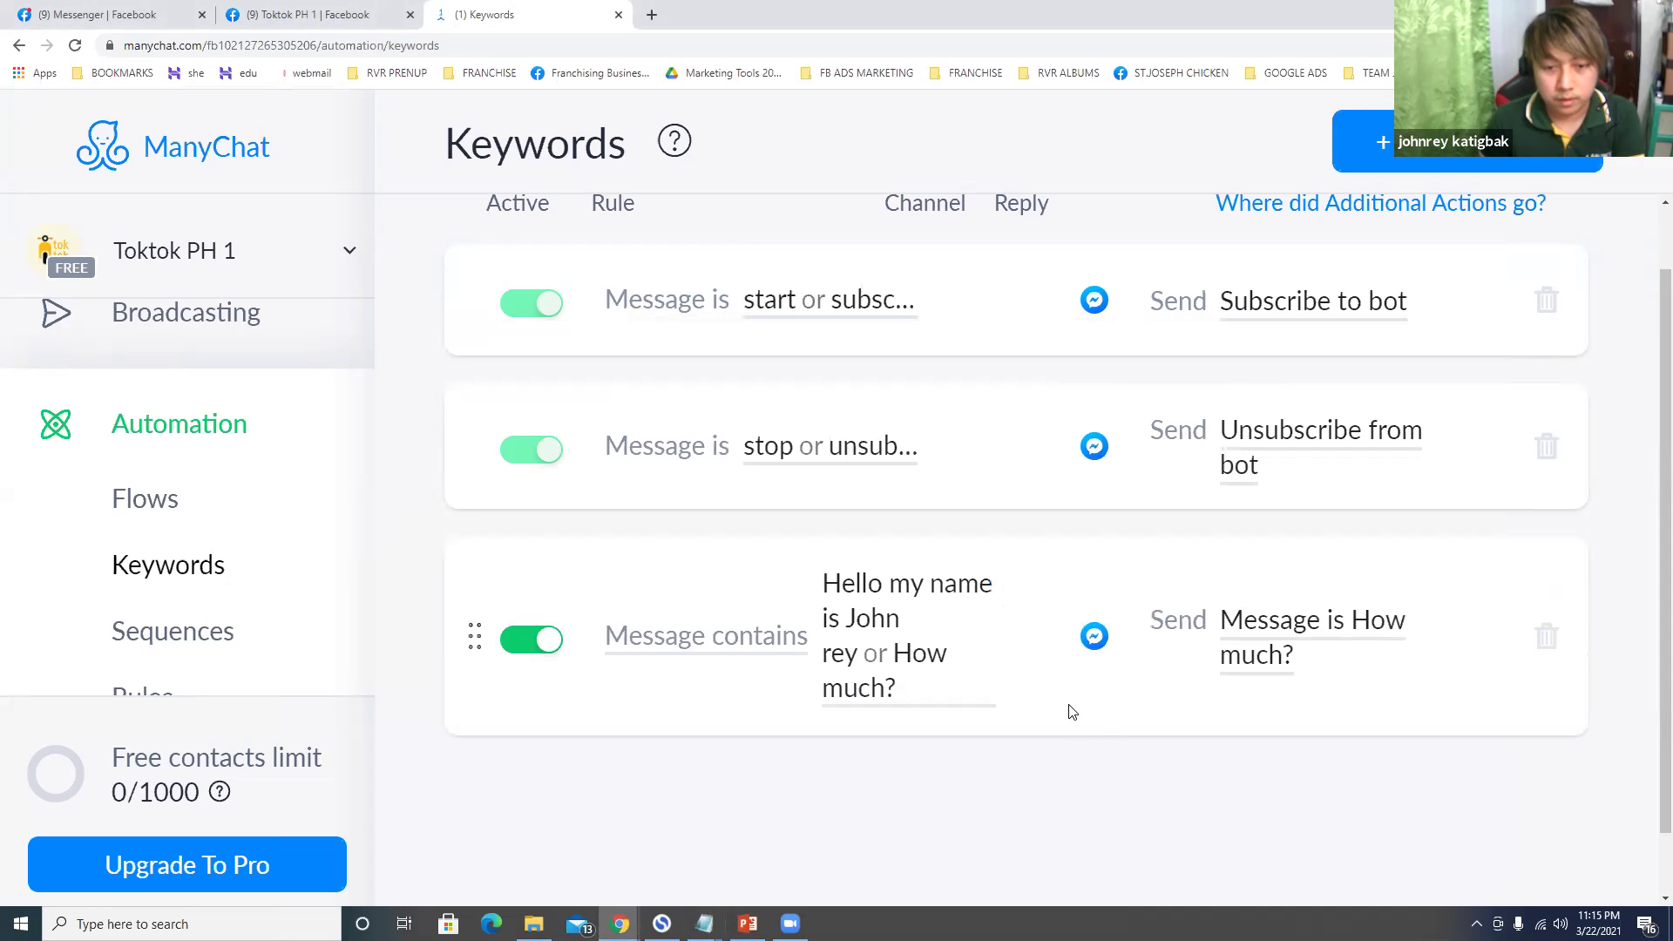
- Remove the comma after the name in the Notepad sentence and copy the corrected line
{"action": "left_click", "coordinate": [892, 650]}
{"action": "key", "text": "alt+Tab"}
{"action": "left_click", "coordinate": [732, 566]}
{"action": "left_click", "coordinate": [803, 566]}
{"action": "key", "text": "BackSpace"}
{"action": "key", "text": "Home"}
{"action": "key", "text": "shift+End"}
{"action": "key", "text": "ctrl+c"}
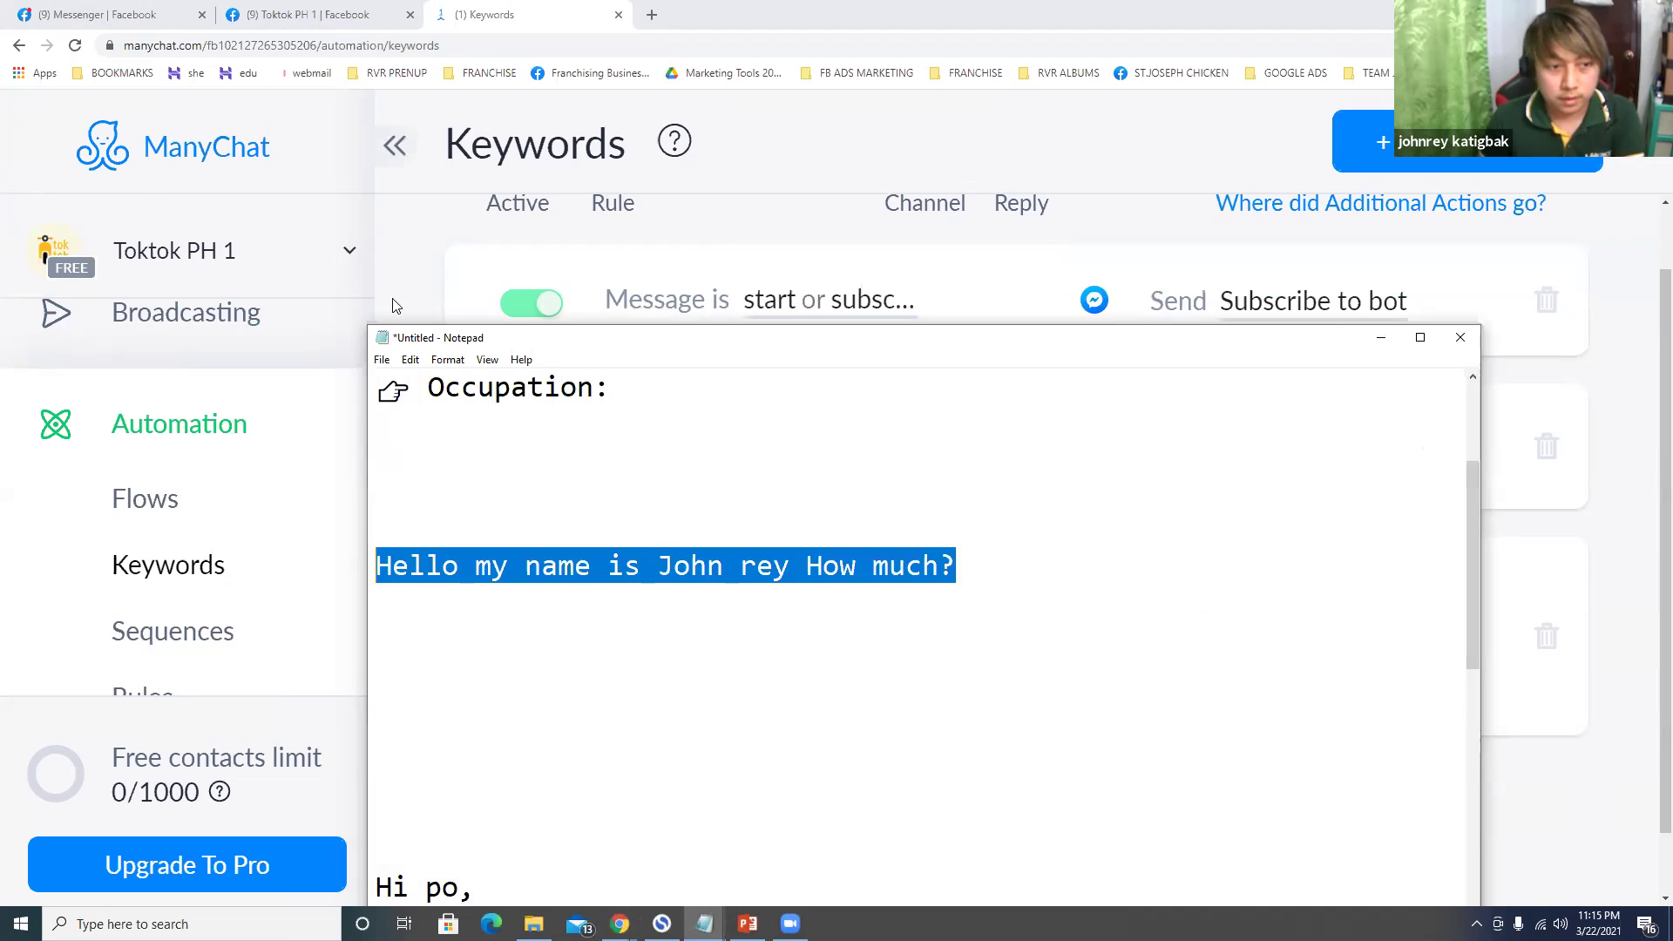
{"action": "key", "text": "alt+Tab"}
- Paste the corrected sentence over the third rule's keyword and save it
{"action": "left_click", "coordinate": [915, 656]}
{"action": "key", "text": "ctrl+a"}
{"action": "key", "text": "ctrl+v"}
{"action": "key", "text": "Return"}
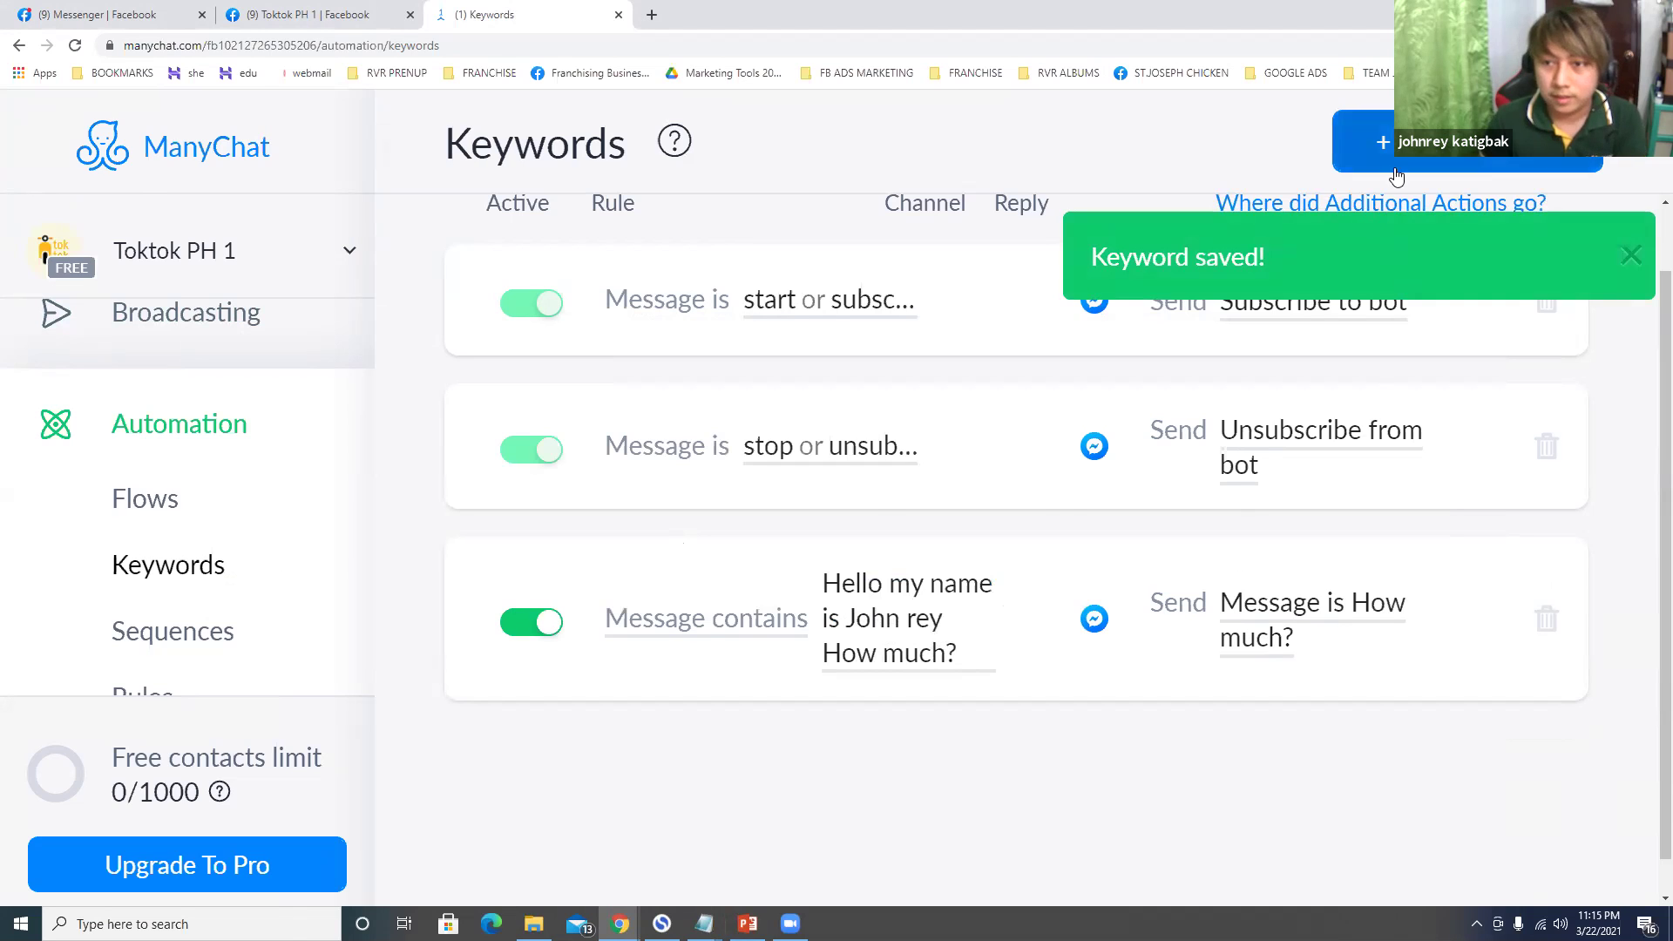
{"action": "left_click", "coordinate": [309, 14]}
- Send 'how much?' to Toktok PH 1 and check the ManyChat keywords page for the result
{"action": "left_click", "coordinate": [1215, 869]}
{"action": "type", "text": "how much?"}
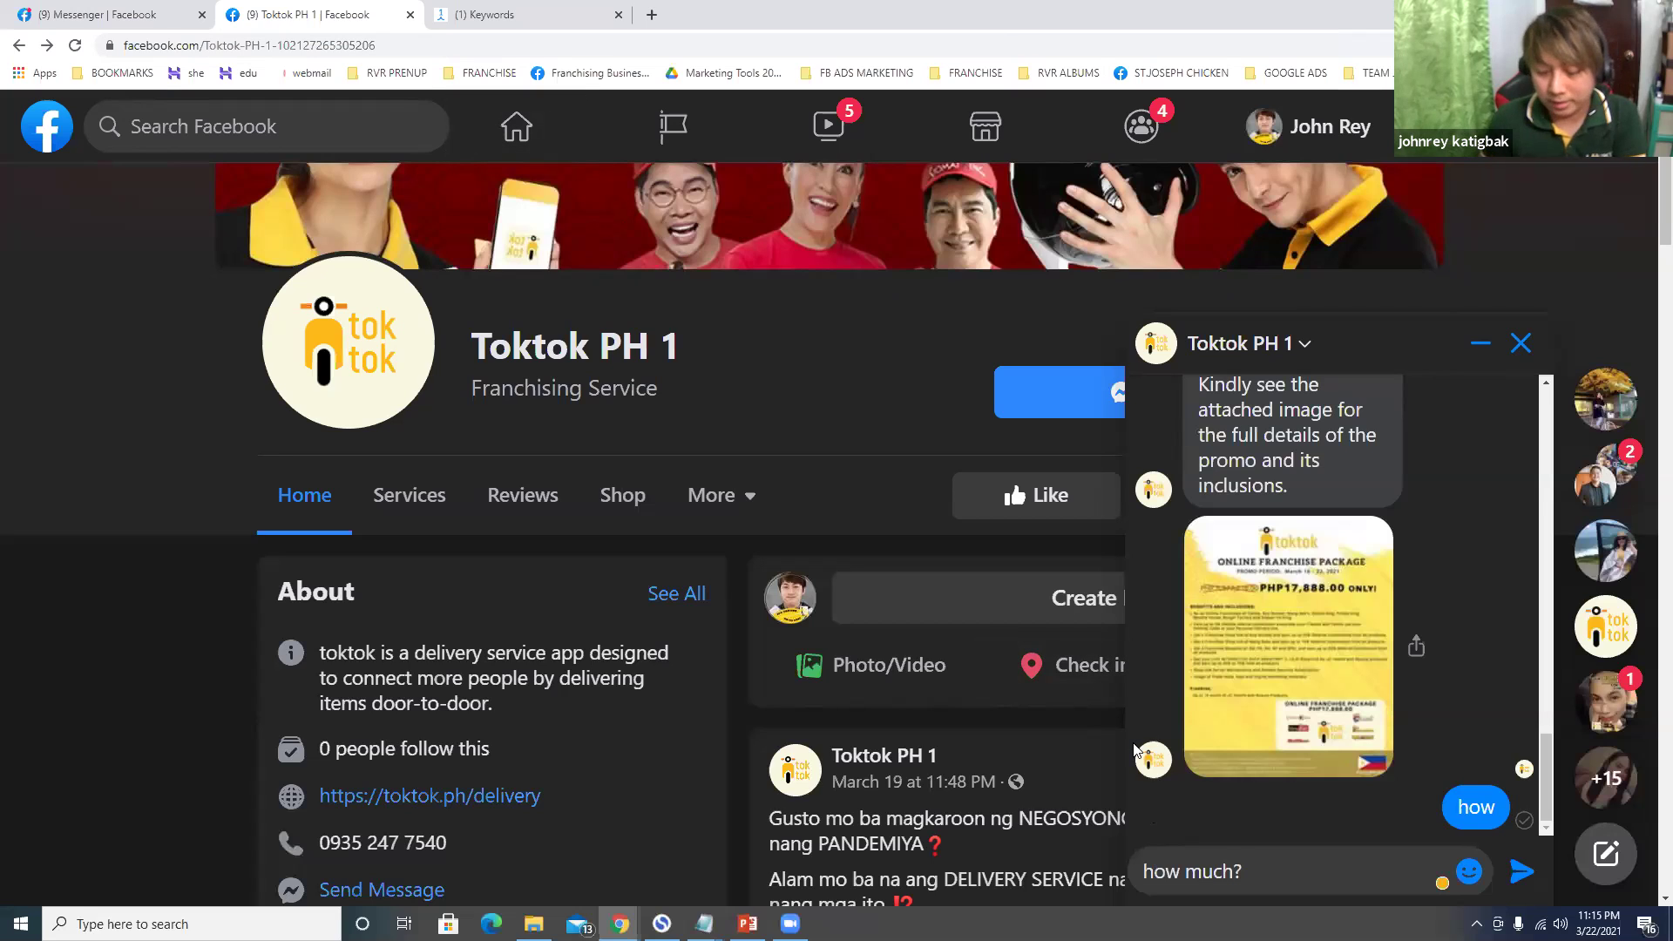
{"action": "key", "text": "Return"}
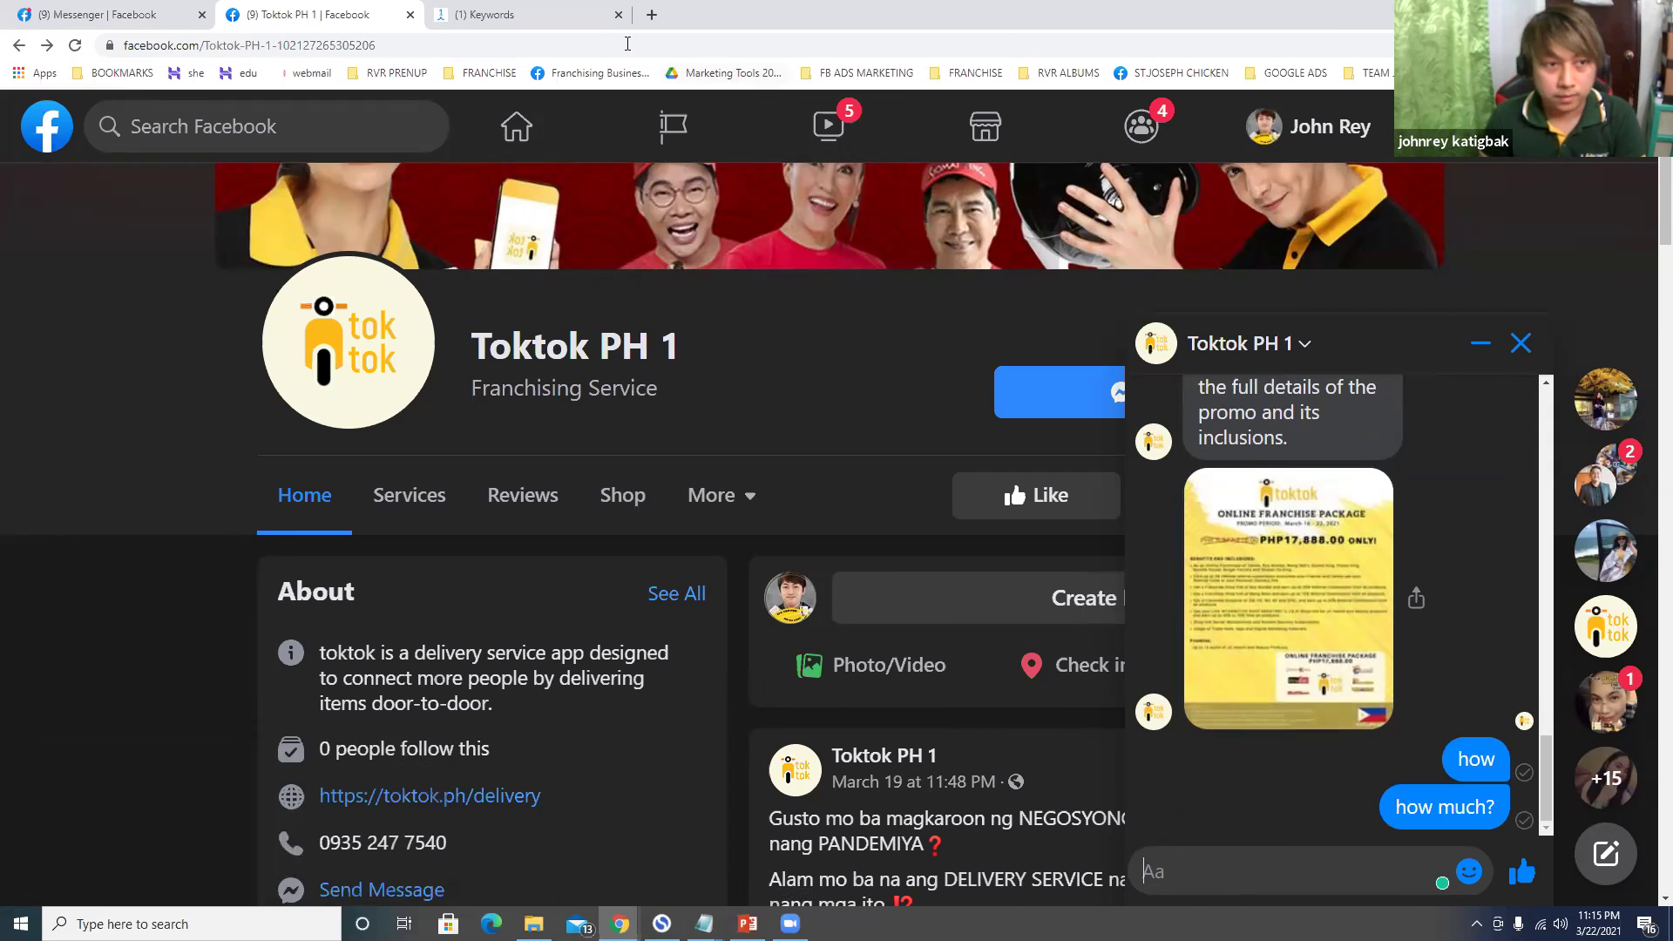
{"action": "left_click", "coordinate": [558, 13]}
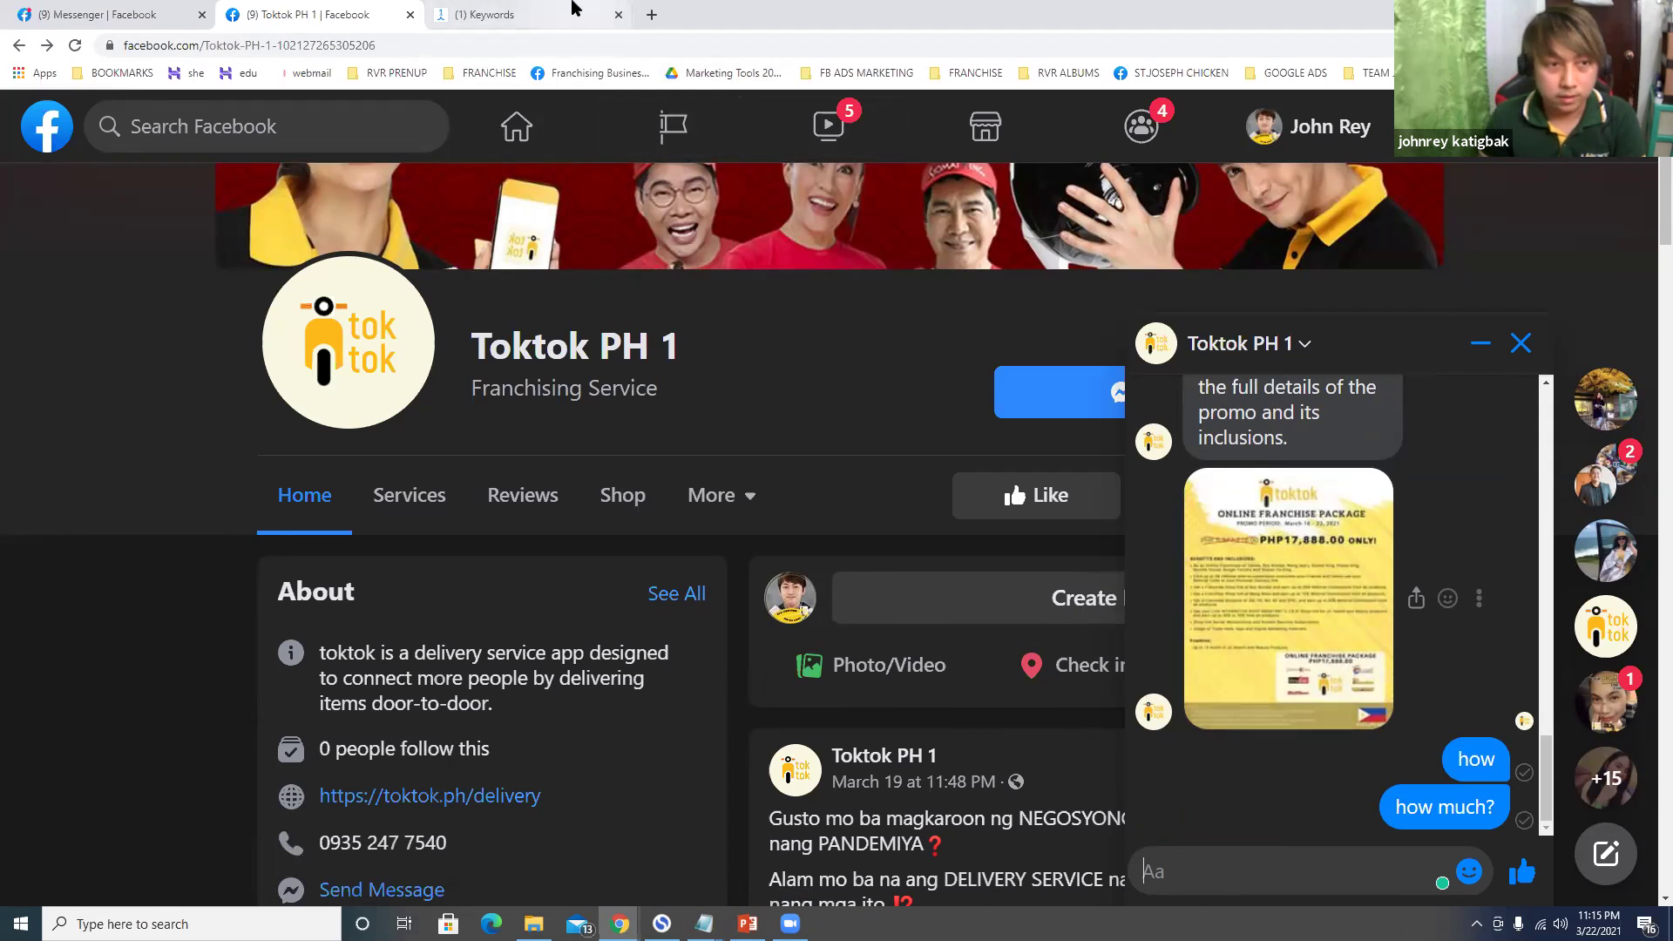
{"action": "left_click", "coordinate": [236, 7]}
{"action": "left_click", "coordinate": [471, 11]}
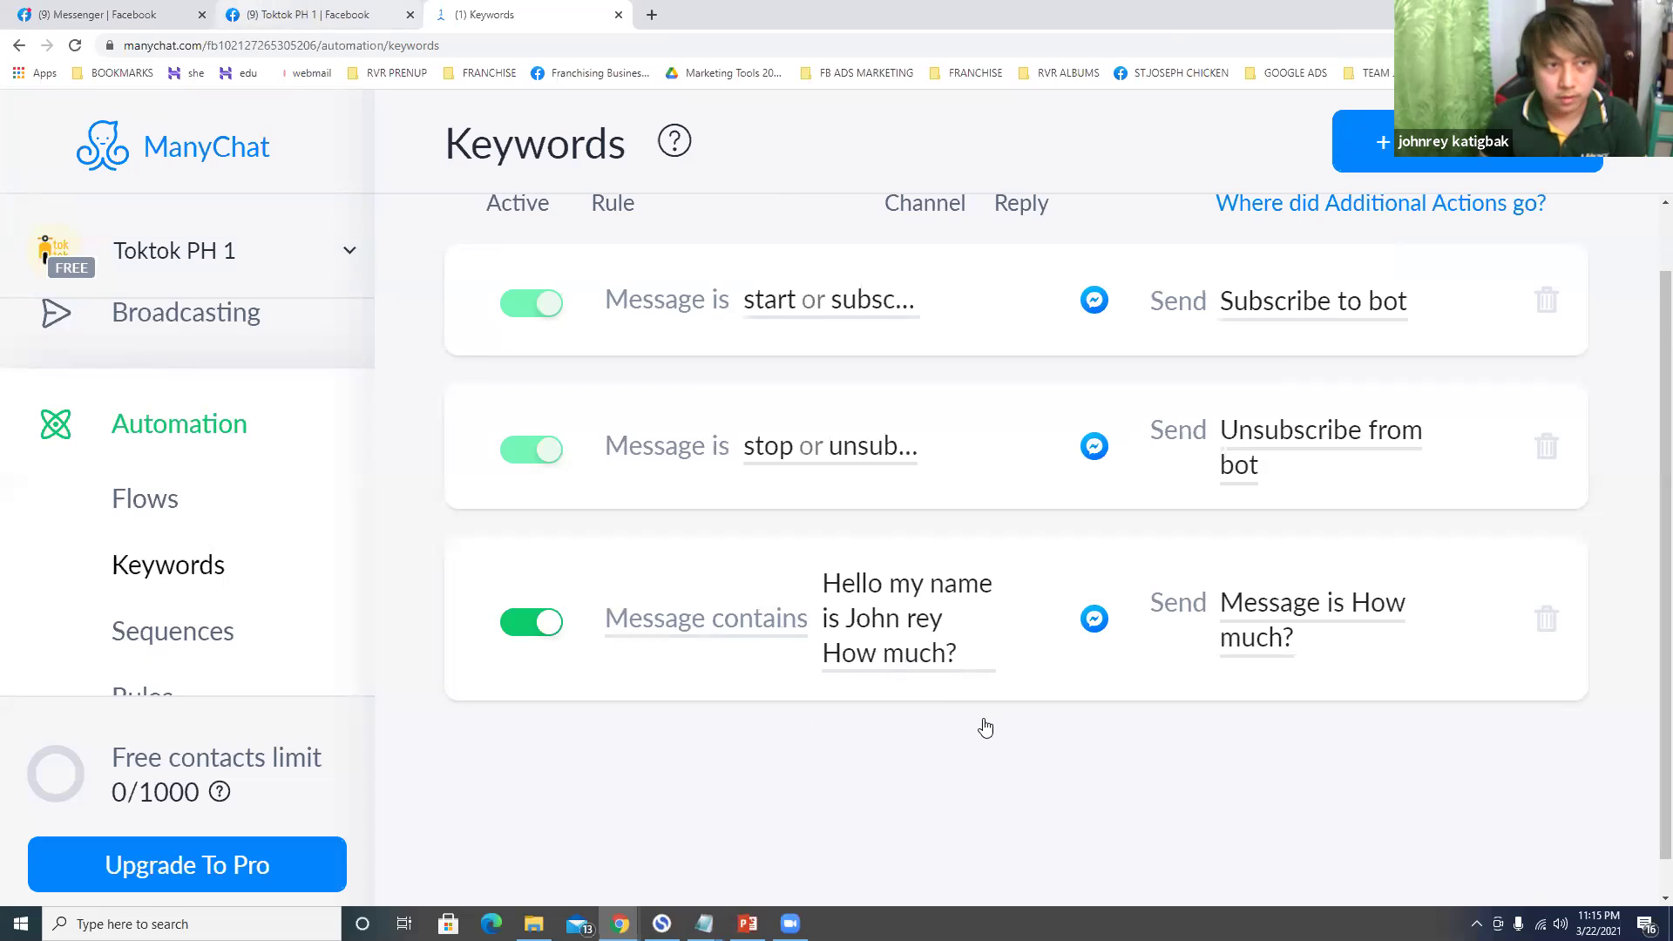
{"action": "key", "text": "ctrl+shift+Tab"}
- Send the sender's first name as a chat message, then reload the ManyChat keywords page
{"action": "left_click", "coordinate": [1224, 876]}
{"action": "type", "text": "john rey"}
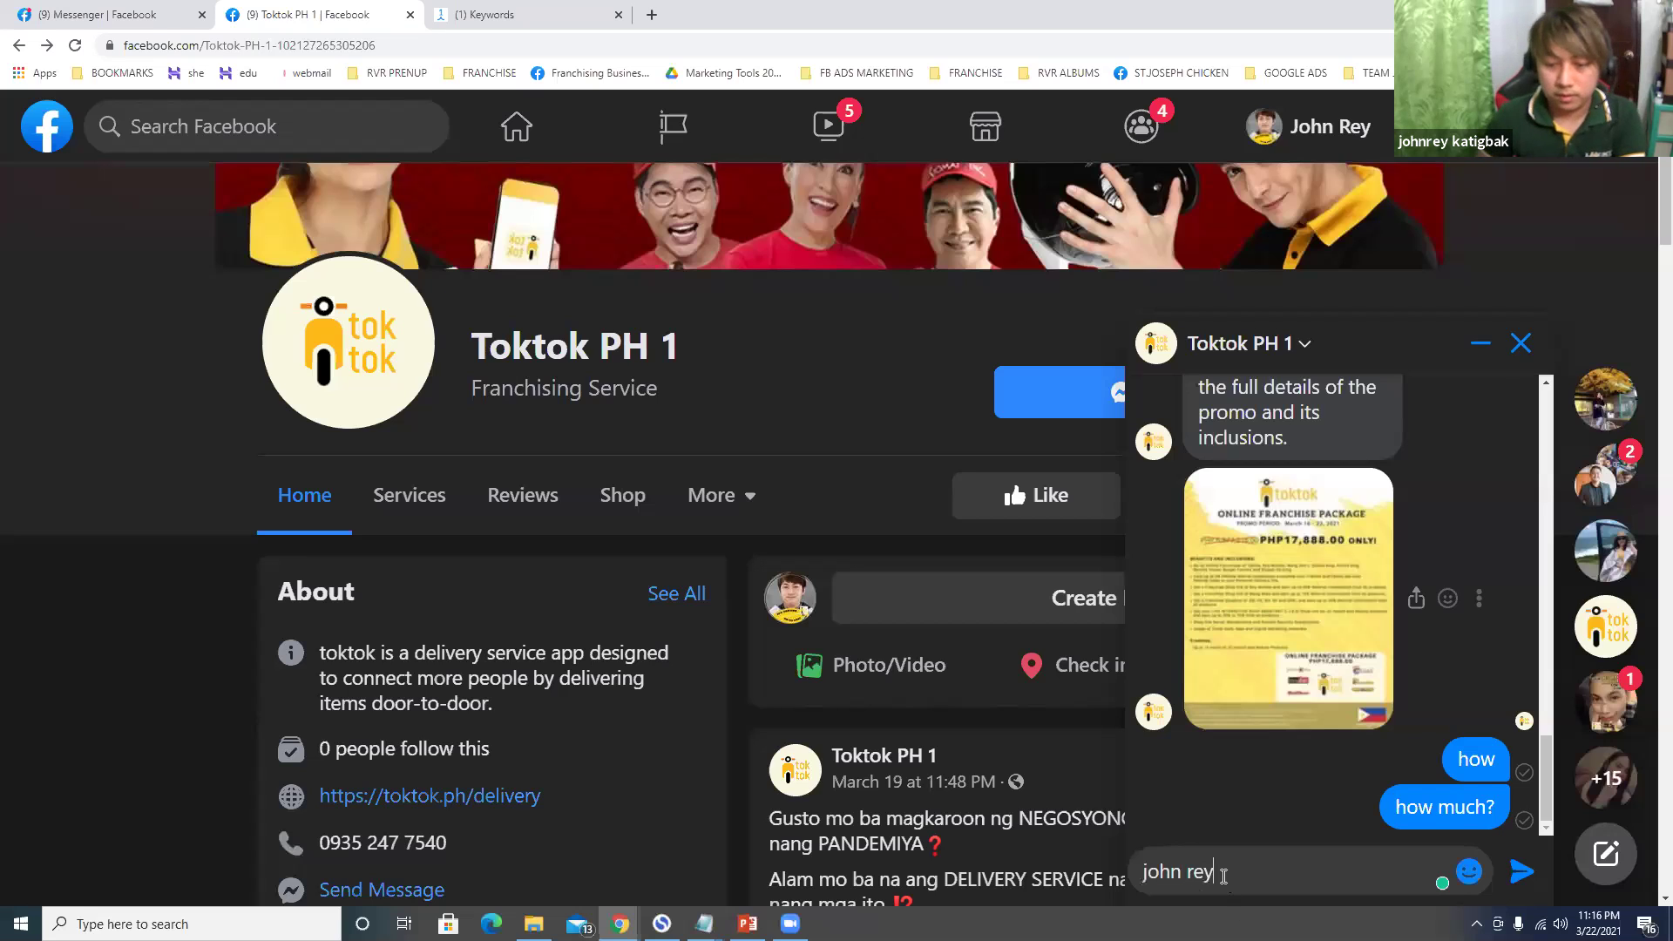
{"action": "key", "text": "Return"}
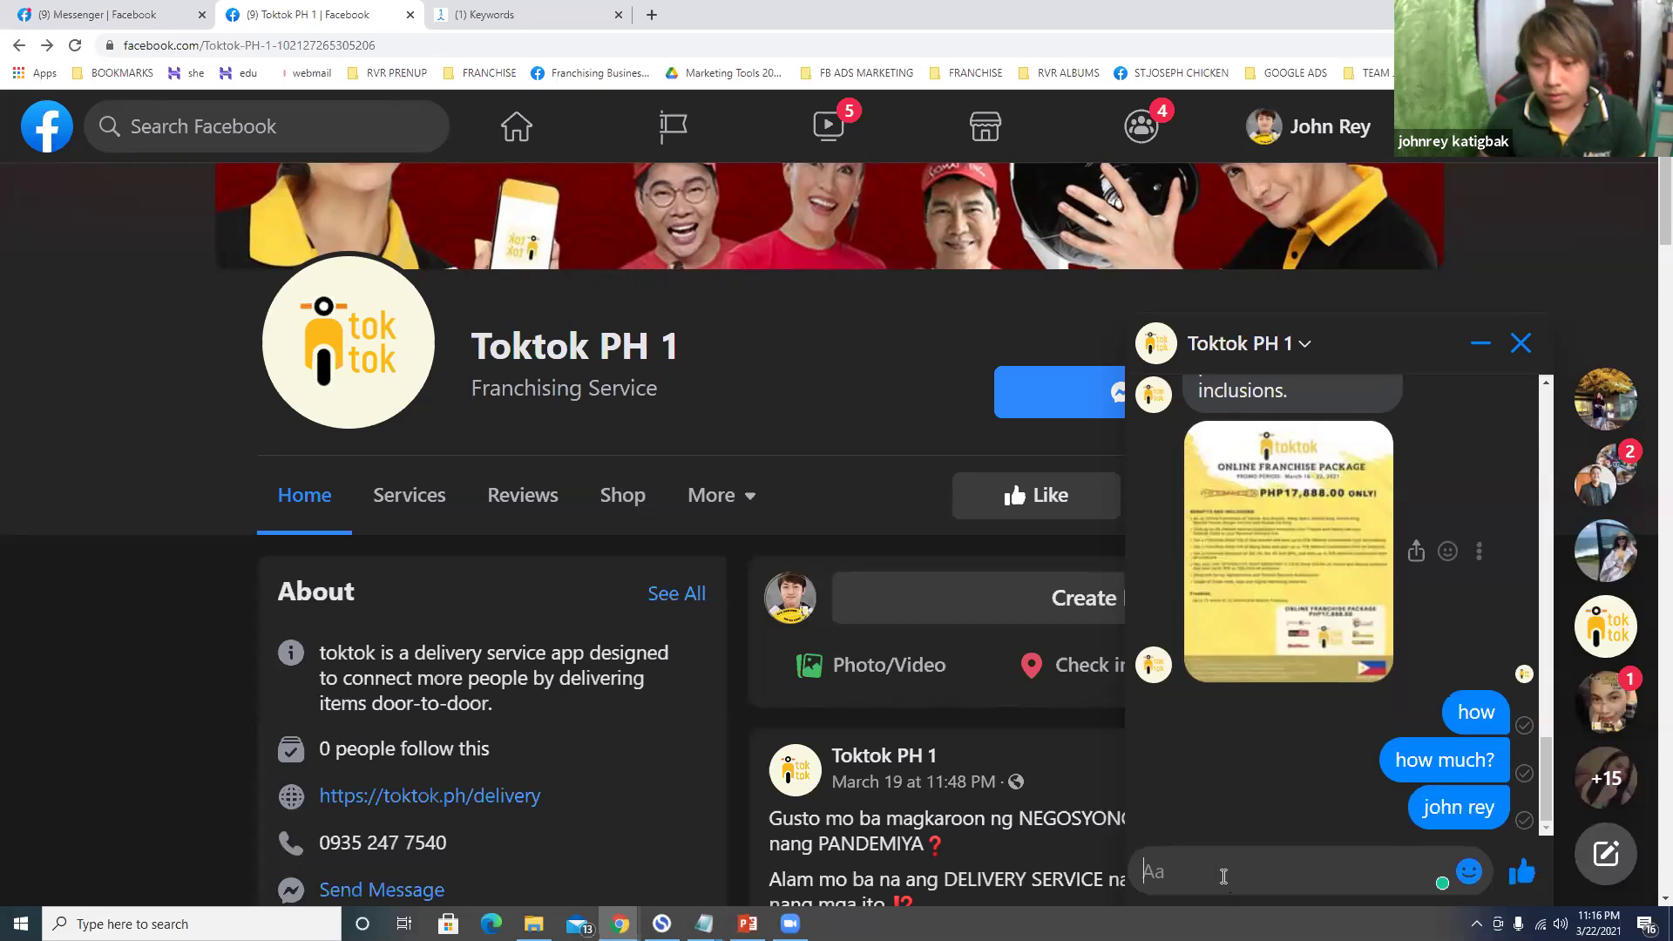
{"action": "left_click", "coordinate": [566, 10]}
{"action": "left_click", "coordinate": [75, 45]}
{"action": "left_click", "coordinate": [305, 14]}
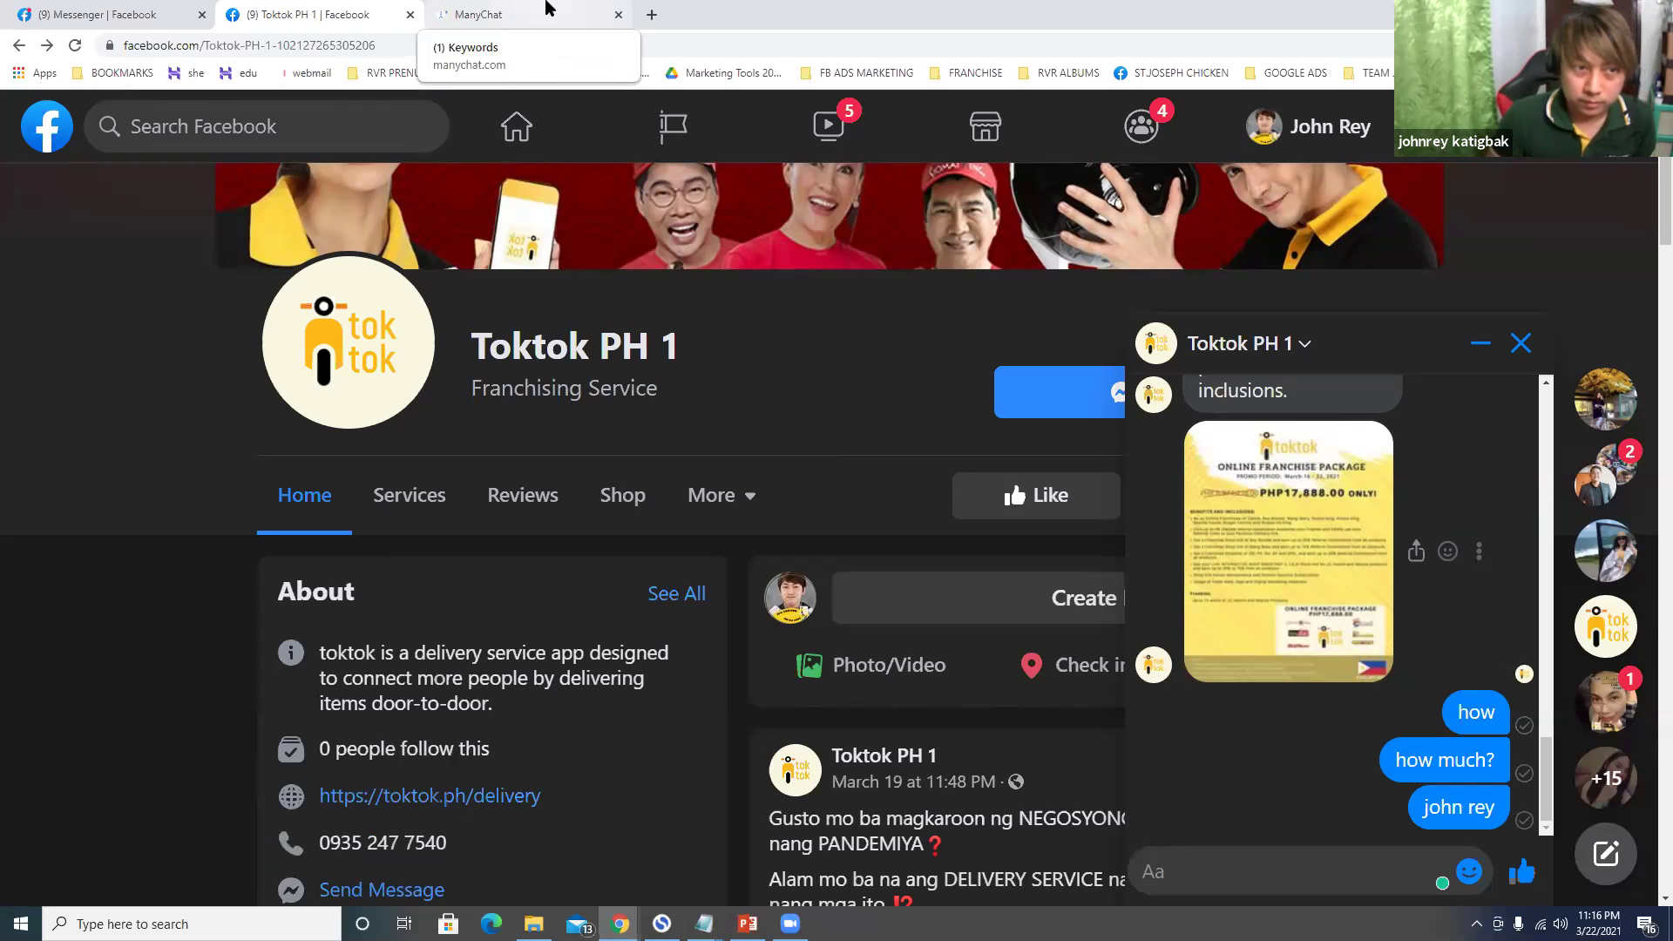
- Wait for the ManyChat keywords page to reload, checking the Facebook chat meanwhile
{"action": "left_click", "coordinate": [549, 12]}
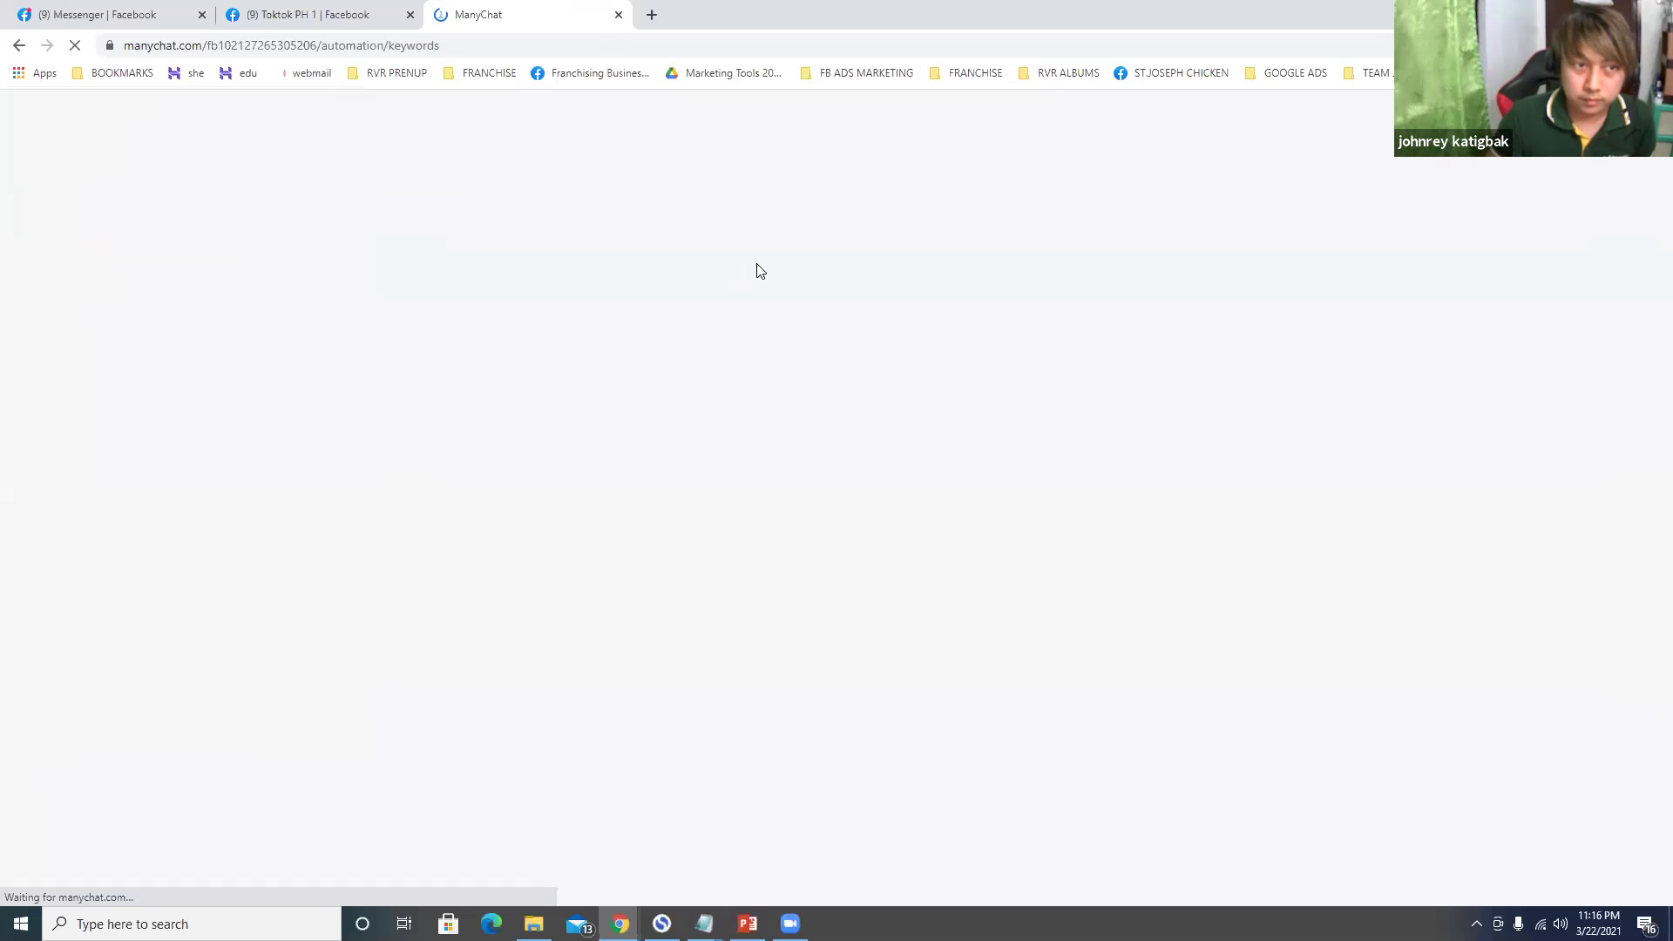
{"action": "left_click", "coordinate": [362, 10]}
{"action": "left_click", "coordinate": [504, 8]}
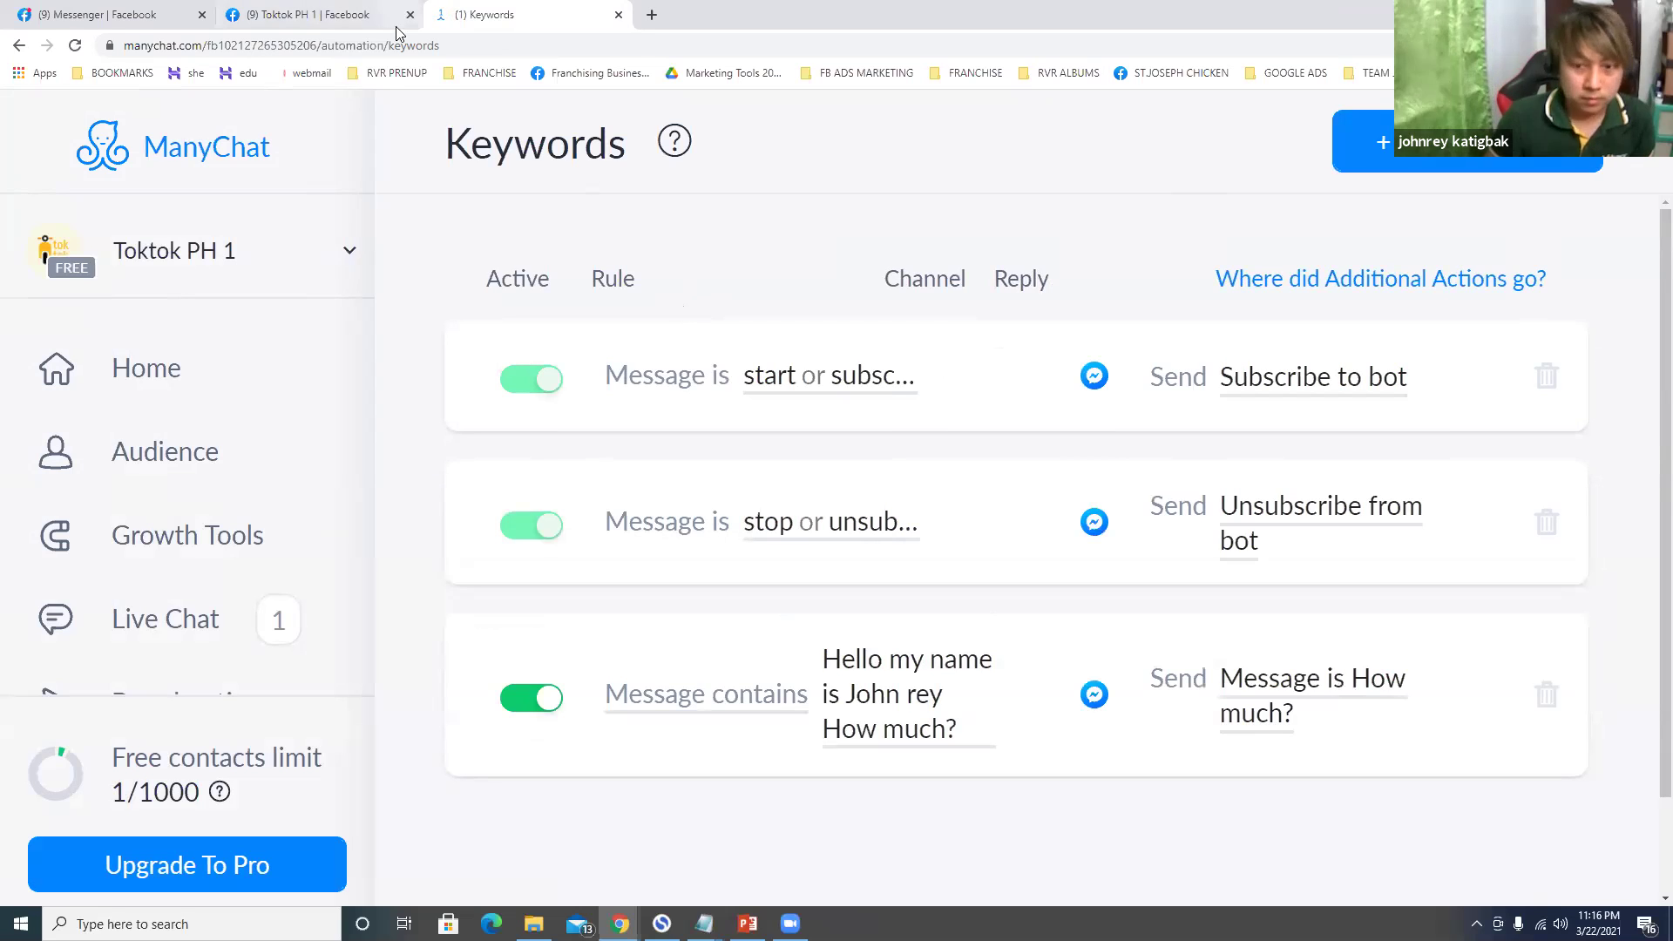
{"action": "left_click", "coordinate": [366, 14]}
{"action": "left_click", "coordinate": [506, 15]}
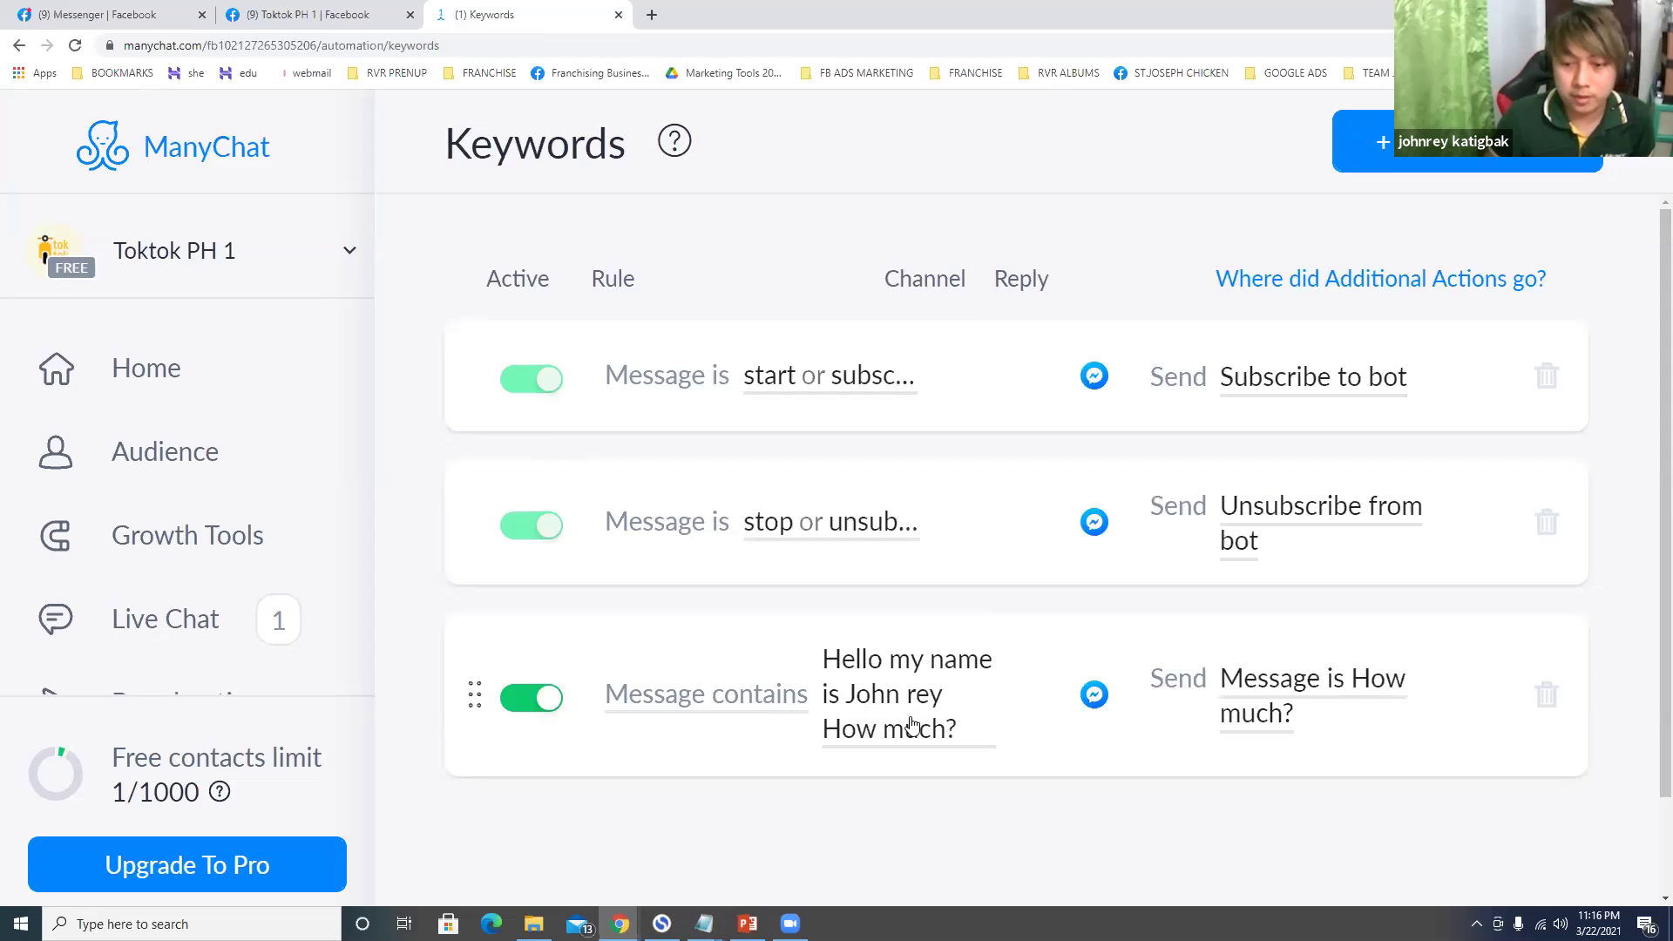
- Clear the third rule's keyword text, then reopen the field and select all of it
{"action": "left_click", "coordinate": [892, 694]}
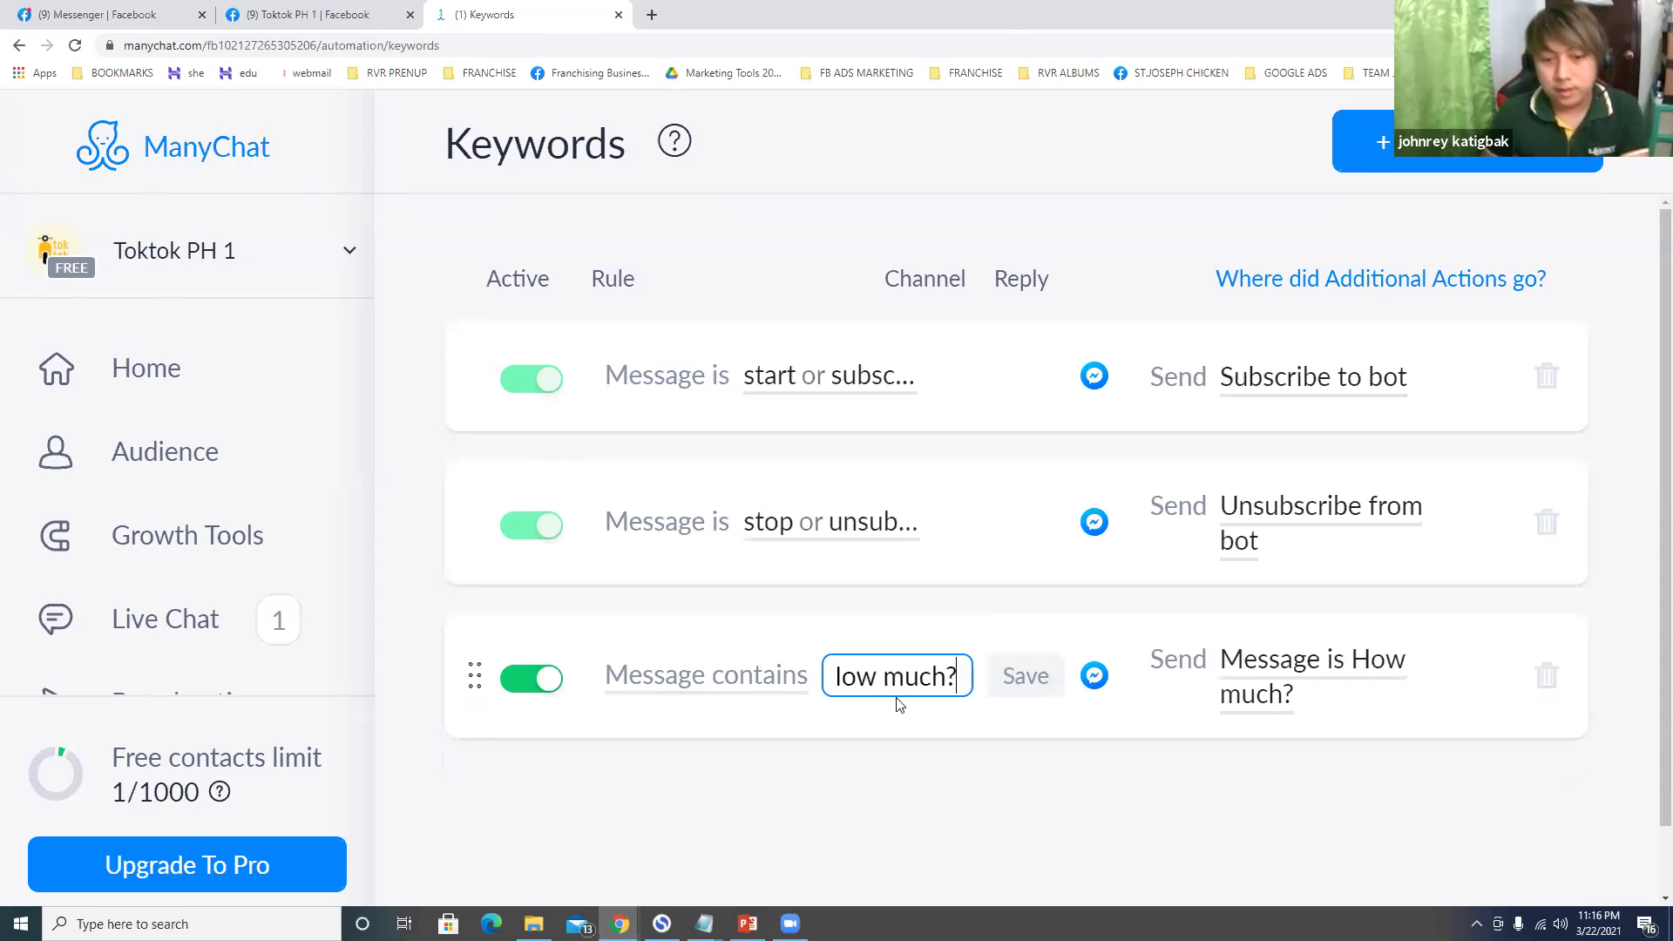
{"action": "triple_click", "coordinate": [881, 683]}
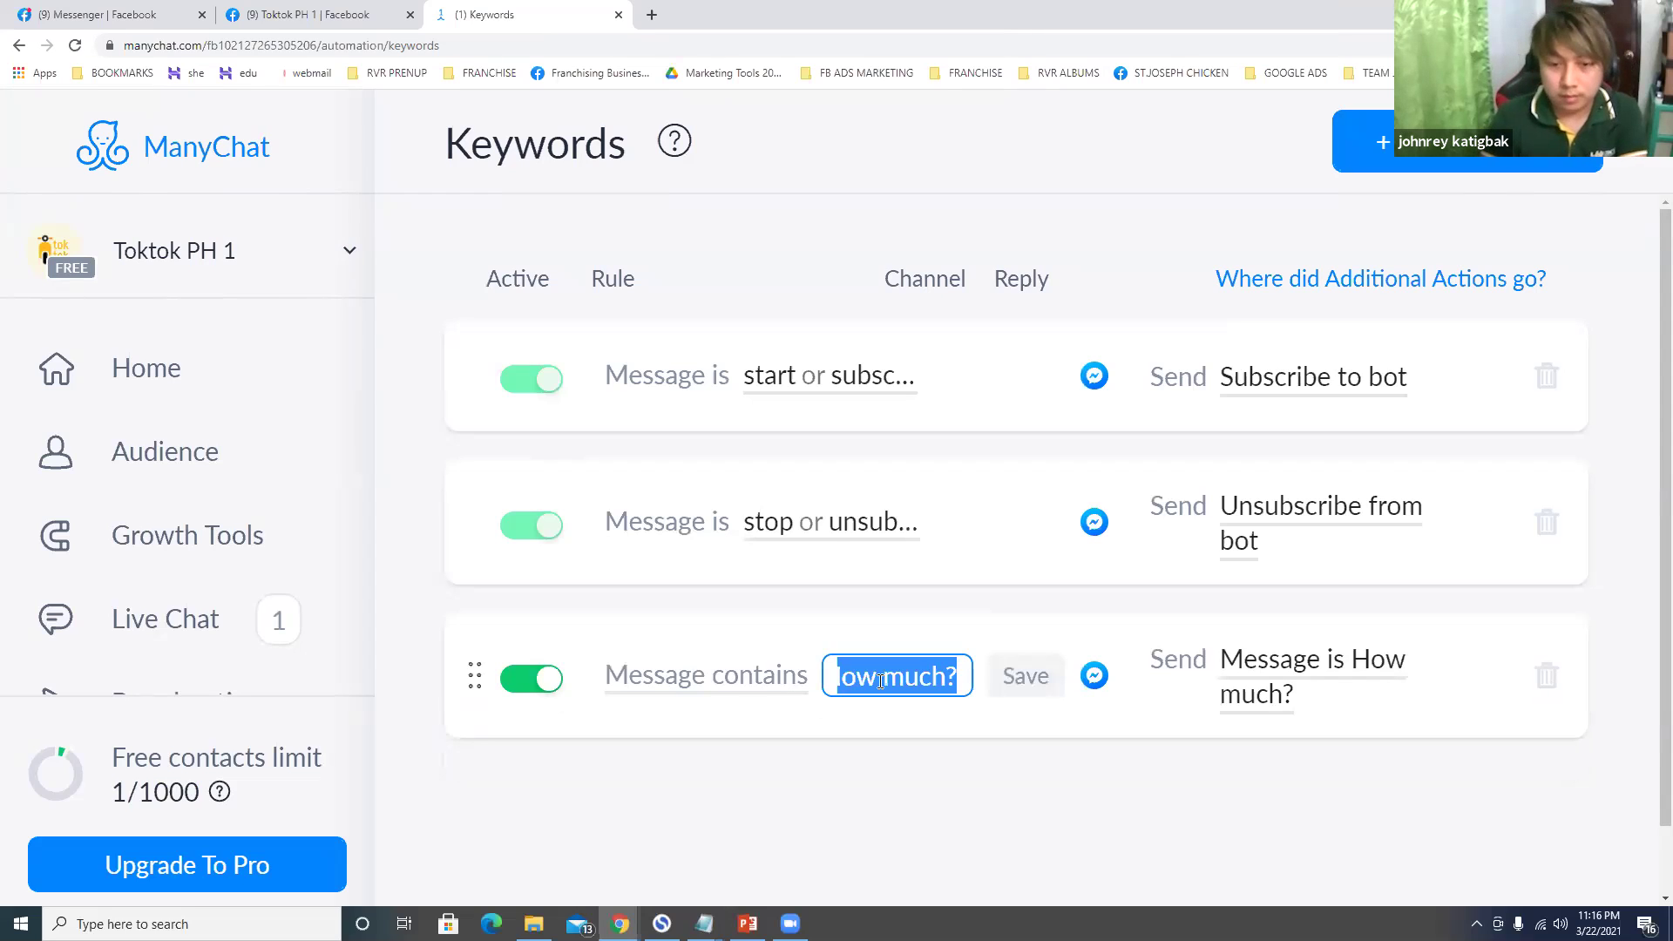
{"action": "key", "text": "BackSpace"}
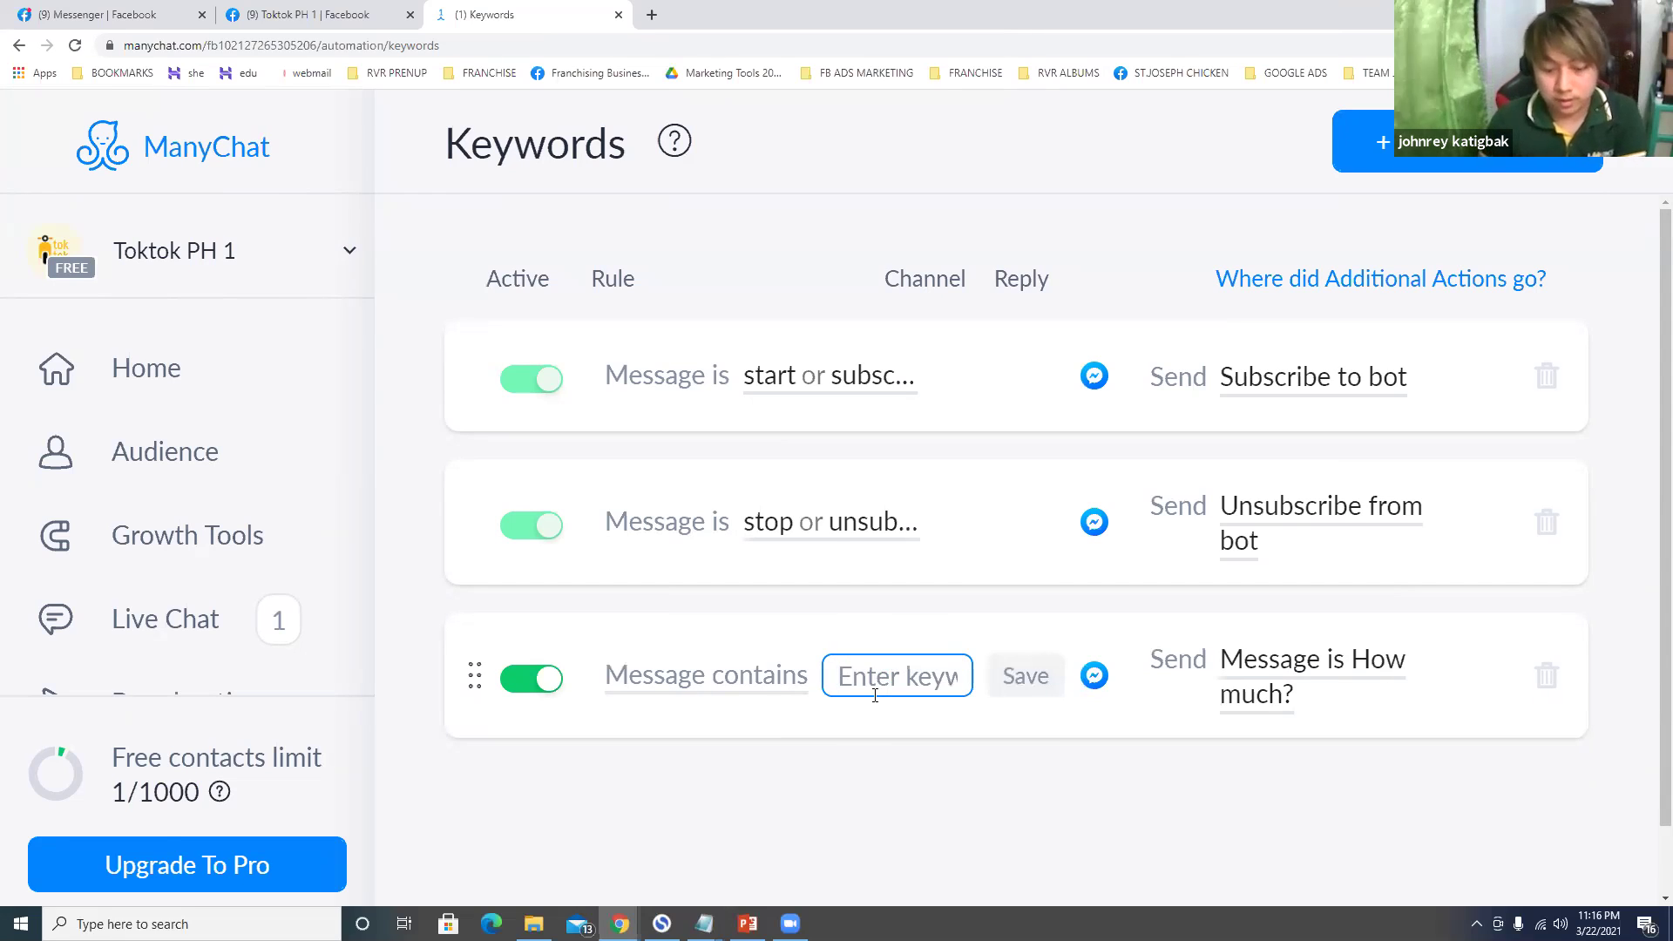
{"action": "left_click", "coordinate": [362, 8]}
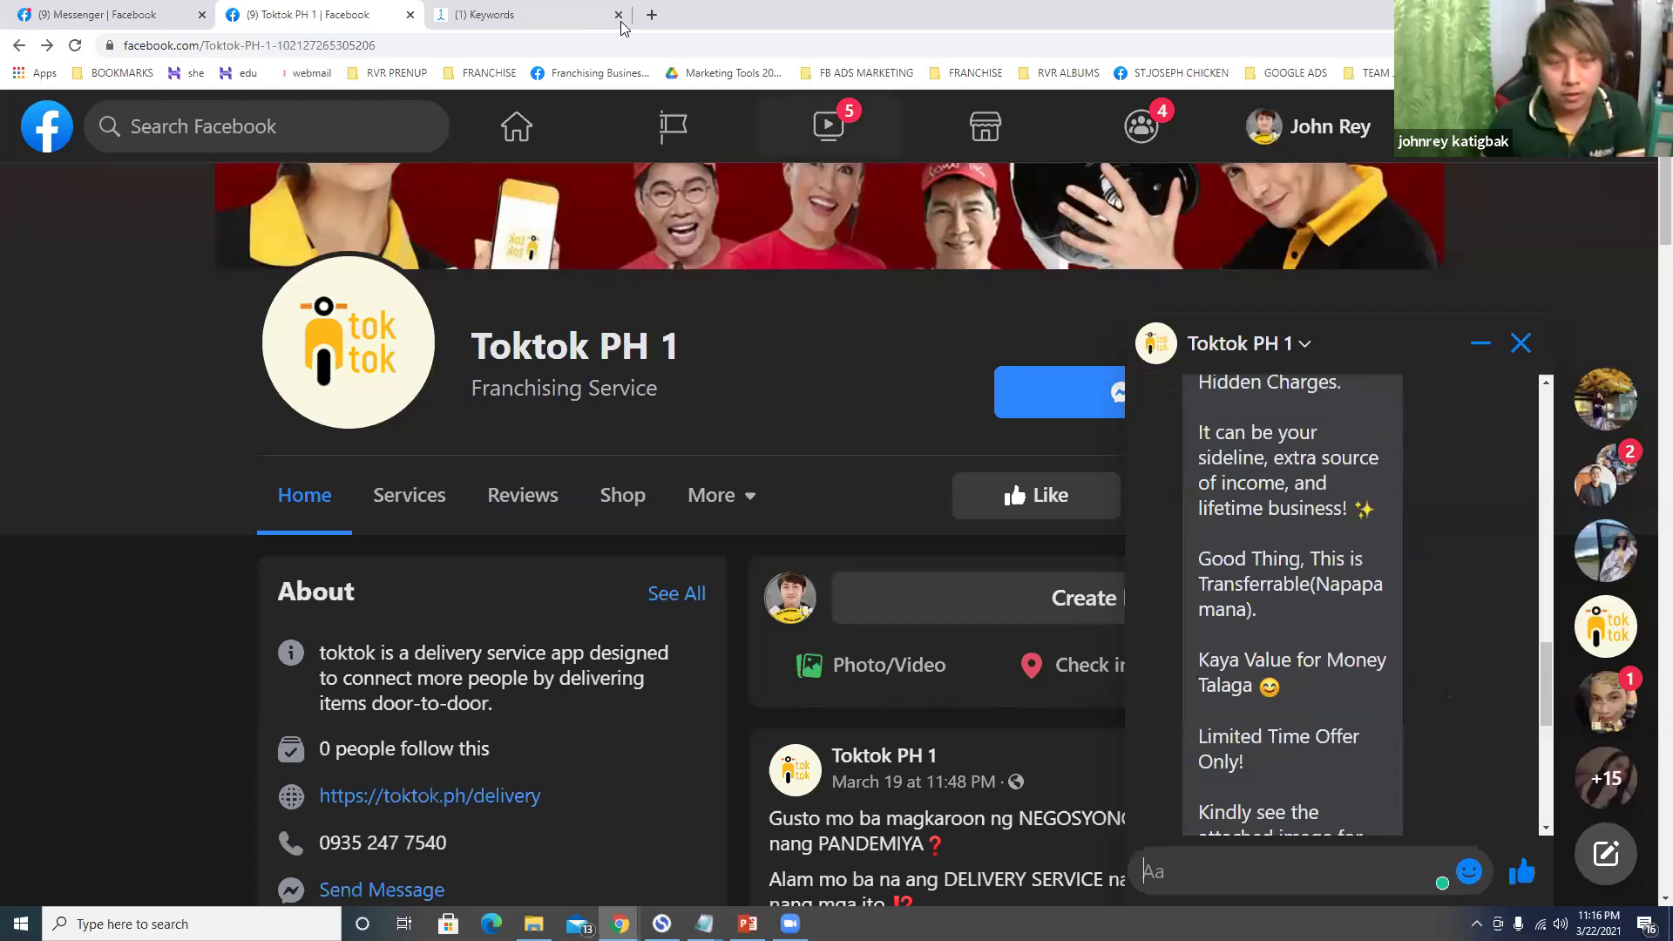
{"action": "left_click", "coordinate": [622, 24]}
{"action": "left_click", "coordinate": [909, 695]}
{"action": "key", "text": "ctrl+a"}
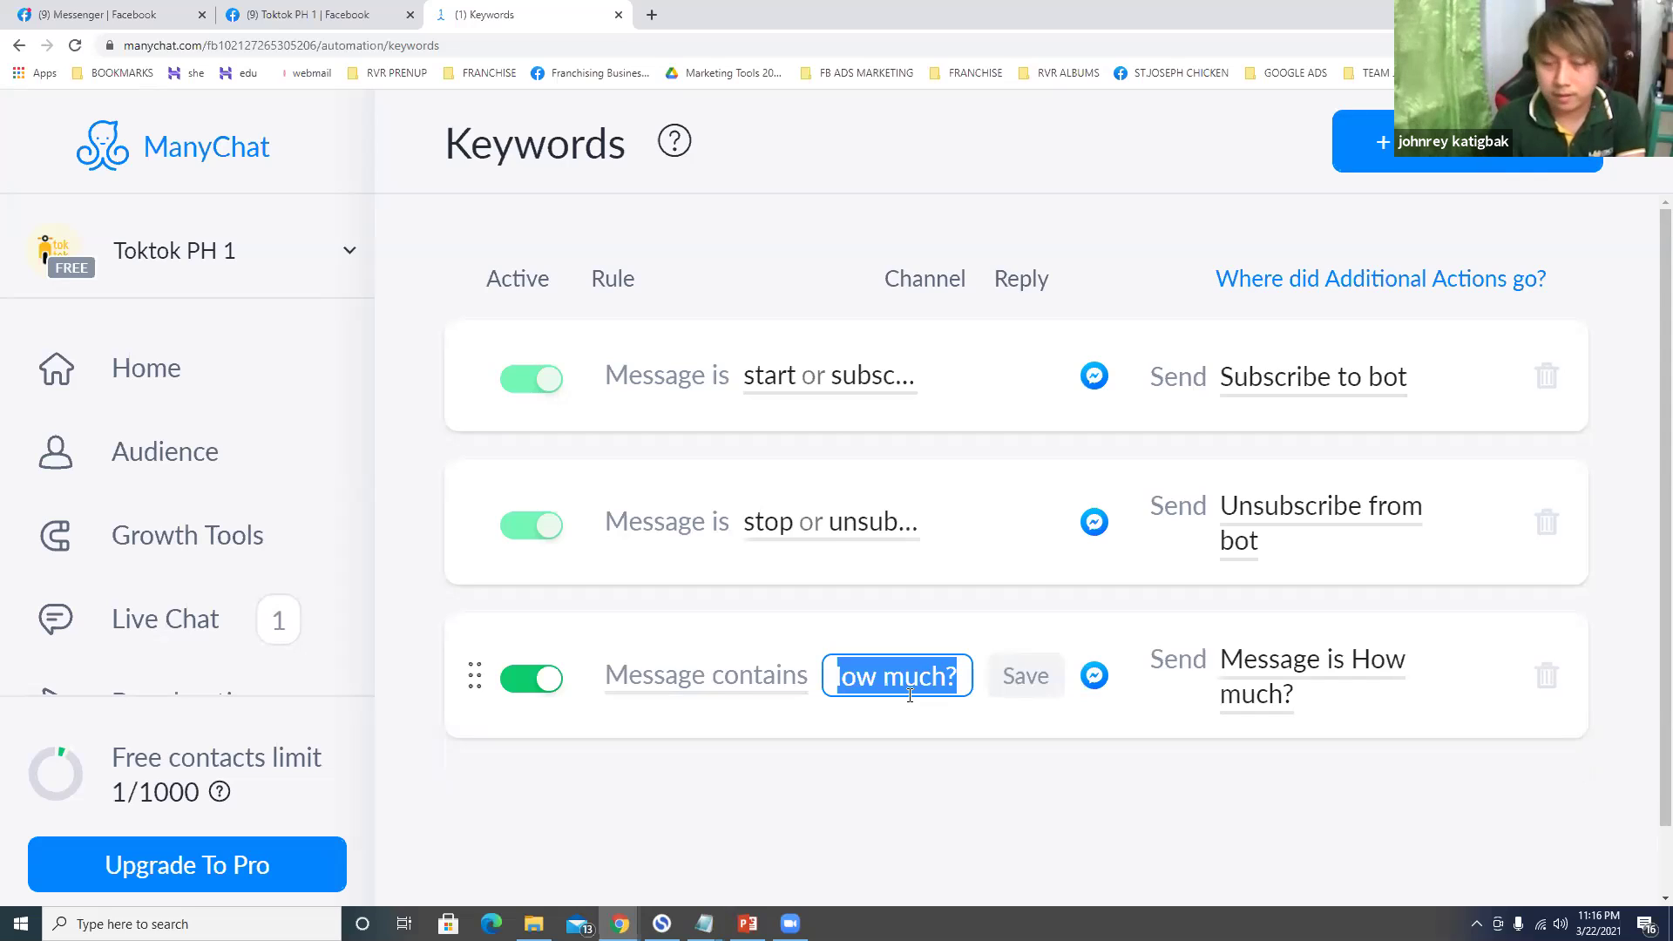
- Retype the keyword as 'how much' followed by a single comma
{"action": "key", "text": "BackSpace"}
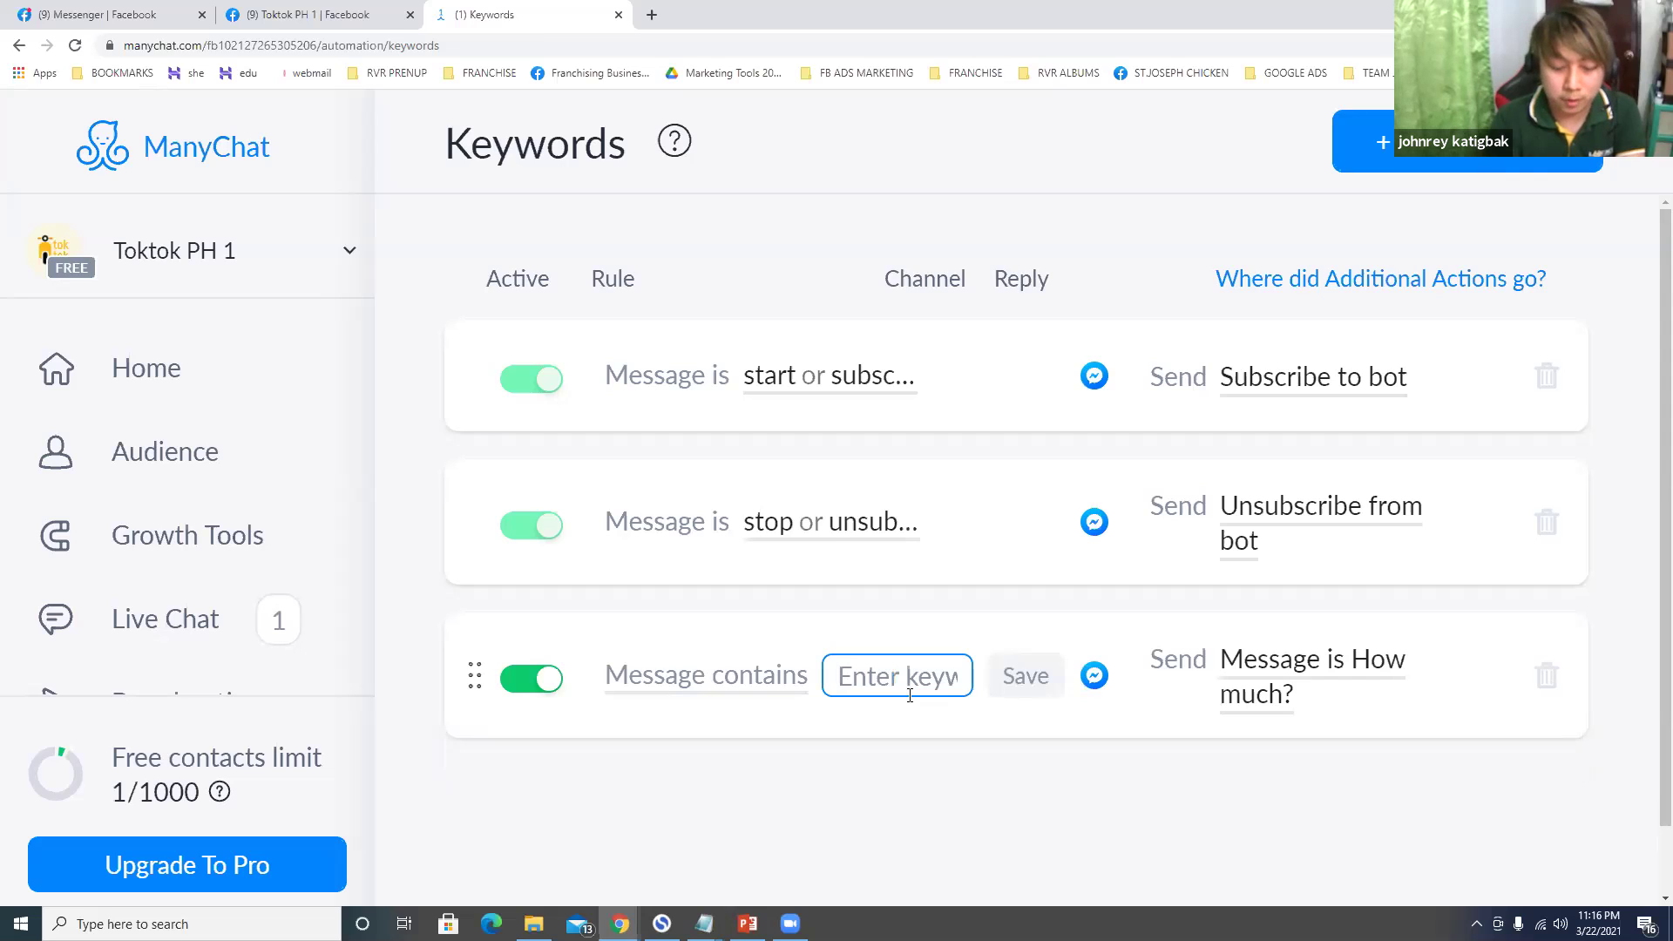
{"action": "type", "text": "how"}
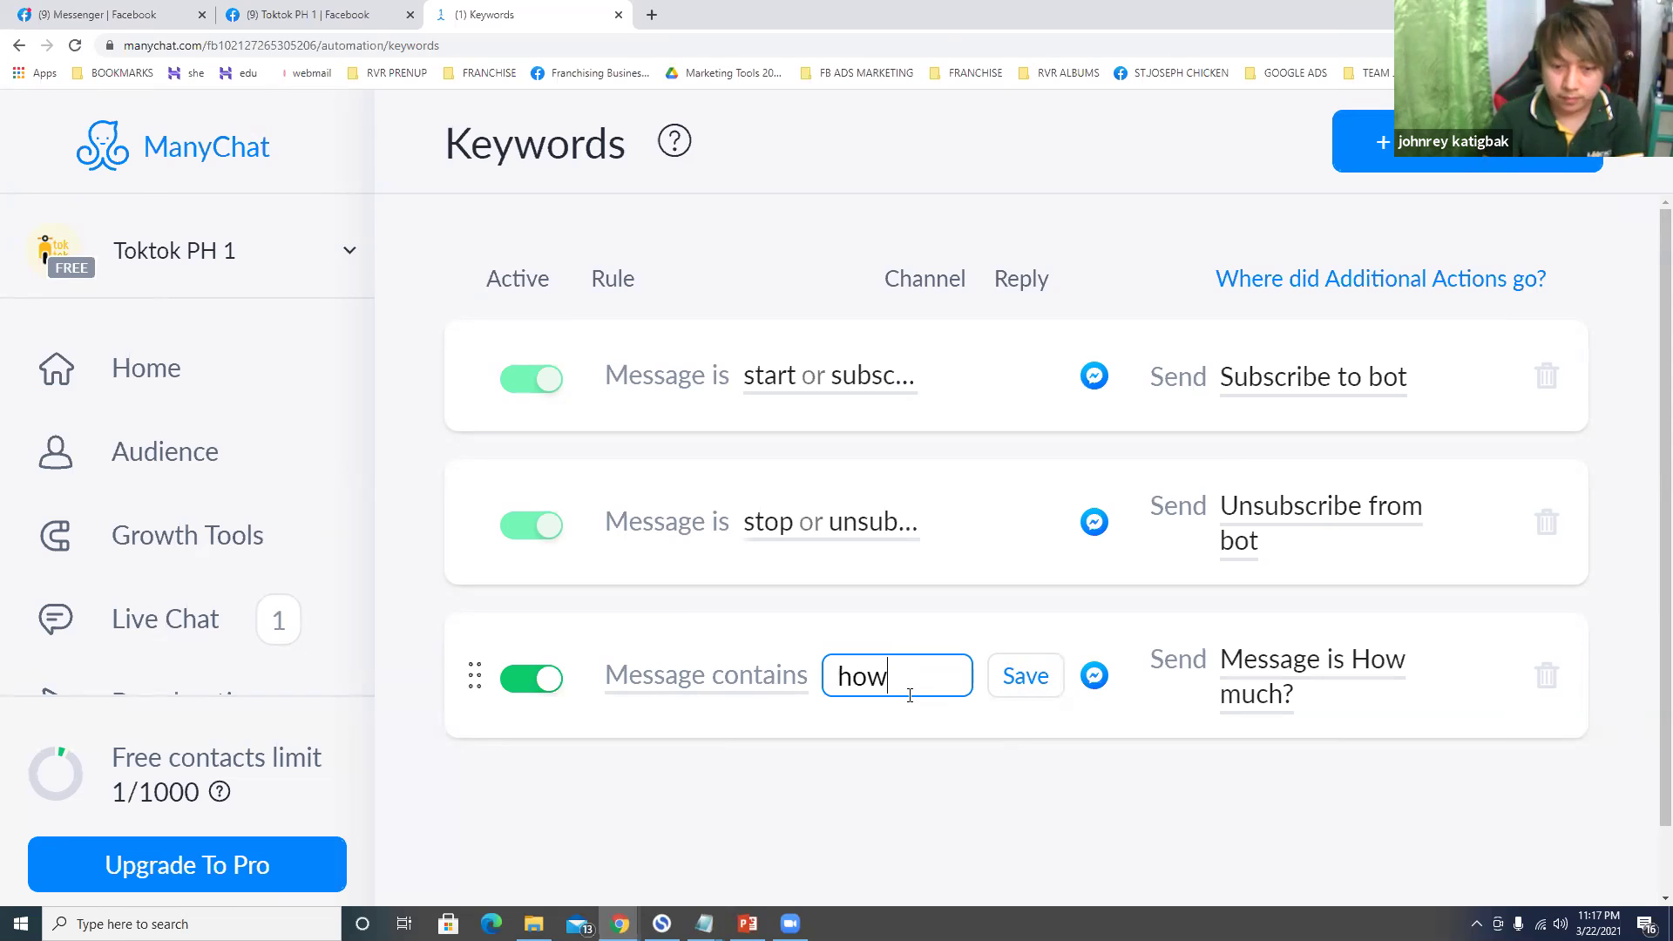
{"action": "type", "text": "much"}
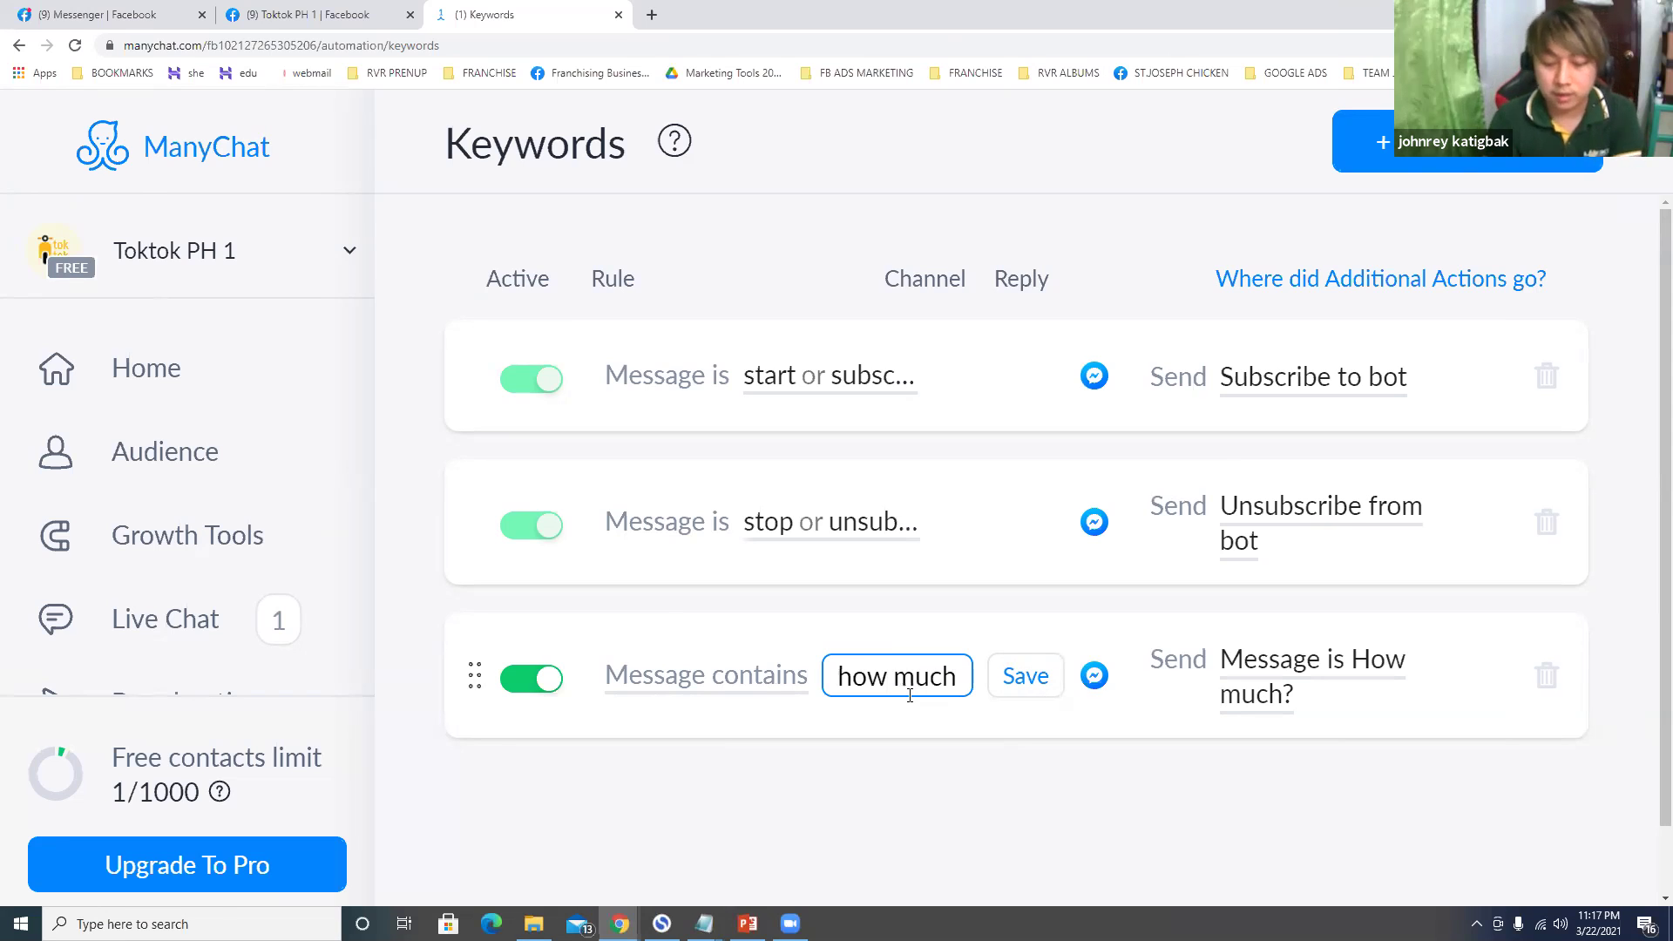
{"action": "type", "text": ","}
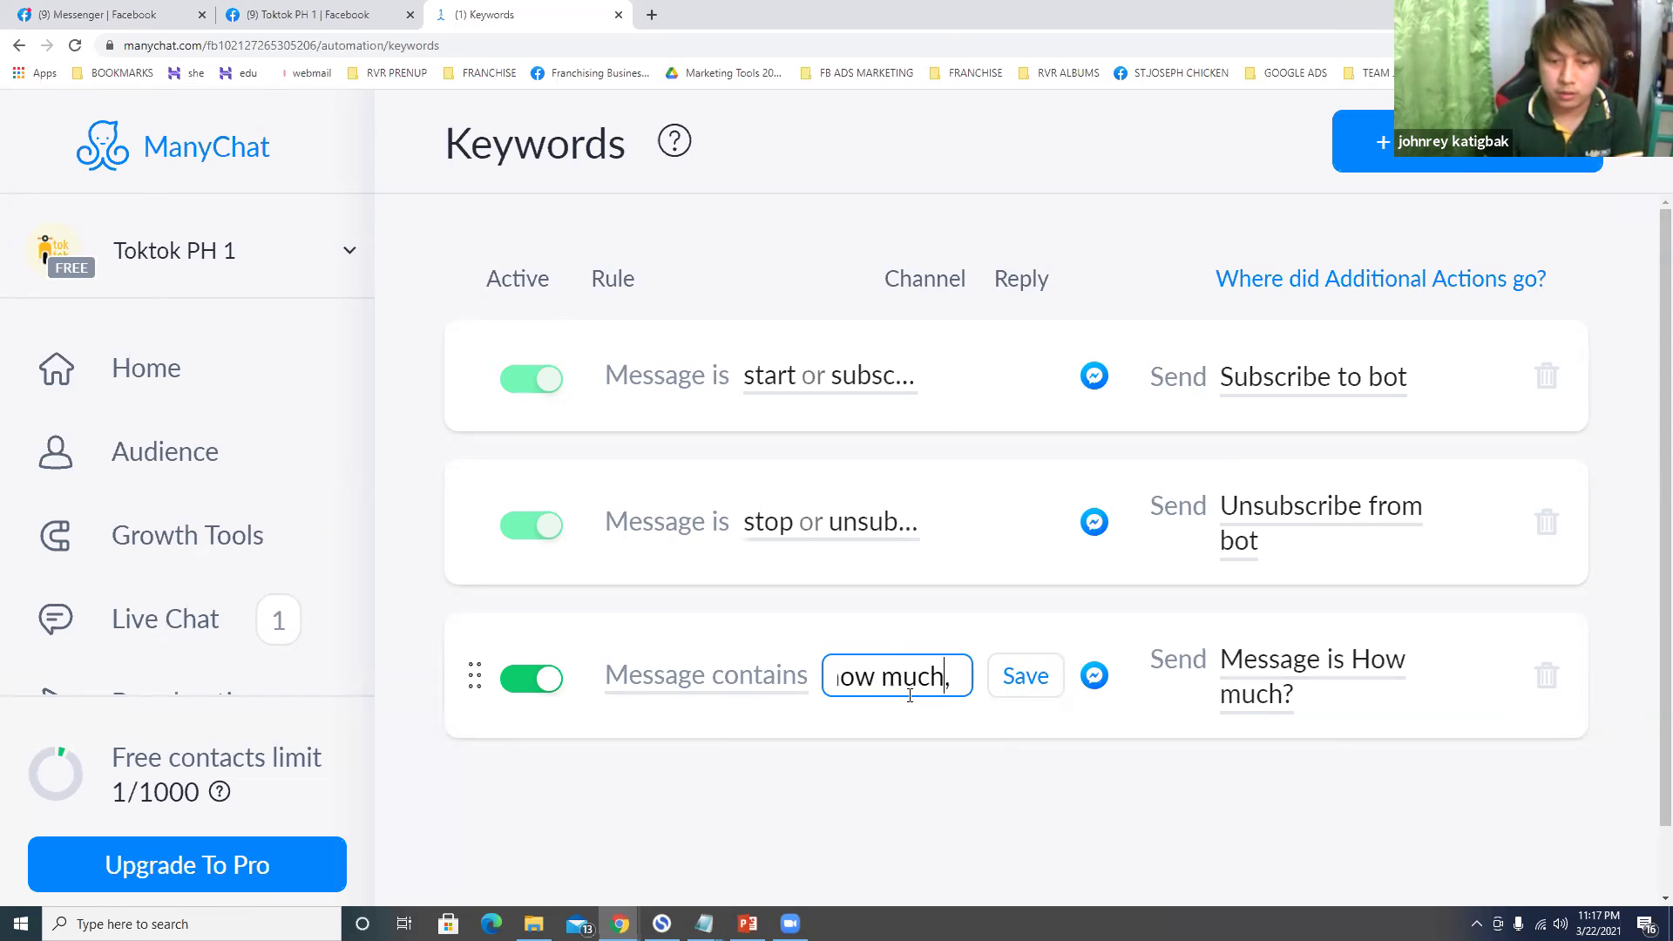
{"action": "key", "text": "shift+Left"}
{"action": "key", "text": "shift+Left"}
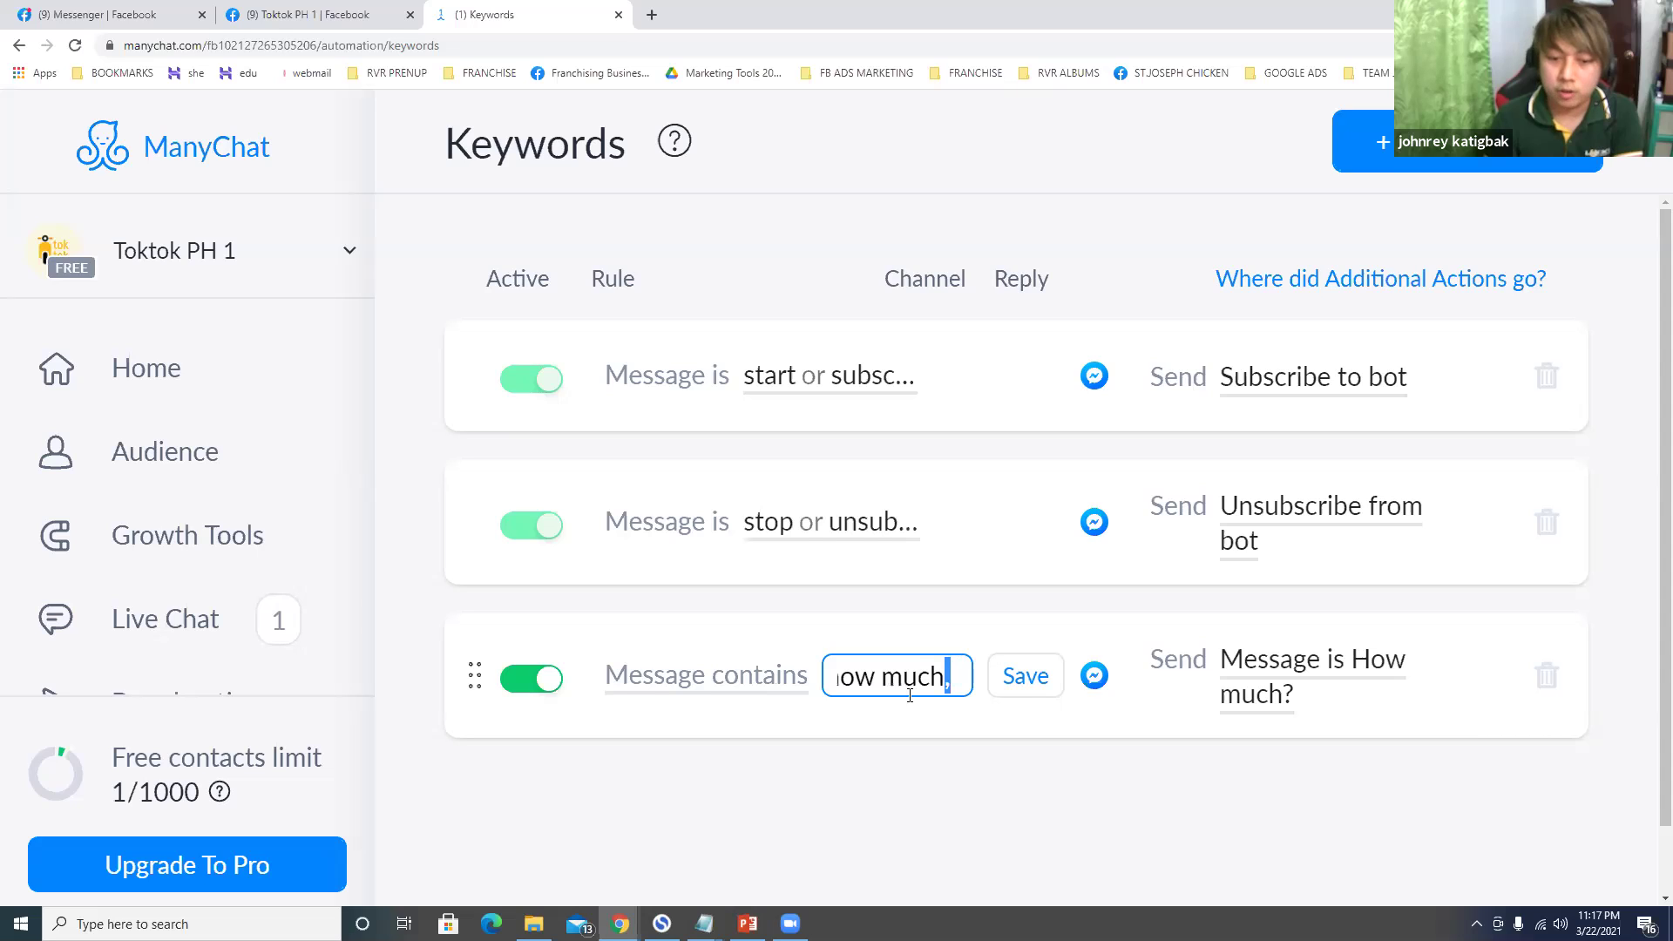
{"action": "key", "text": "BackSpace"}
- Append 'how much?, magkano ang promo, magkano po?', correcting the misspelled 'magko po?'
{"action": "type", "text": ", how "}
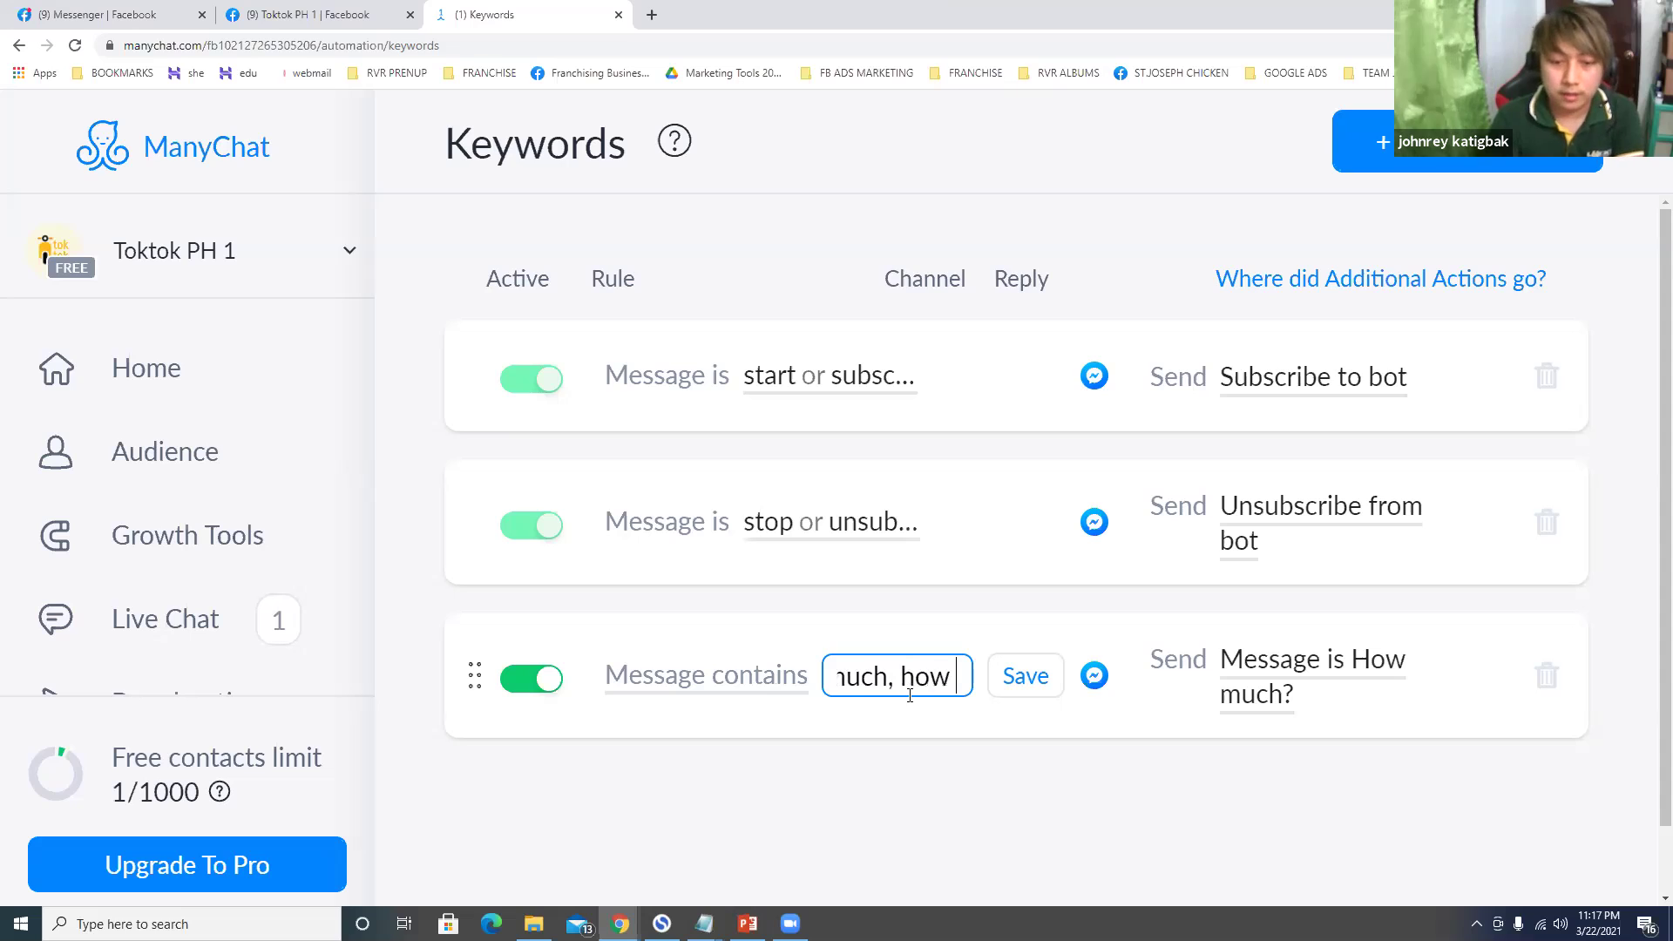
{"action": "type", "text": "much?"}
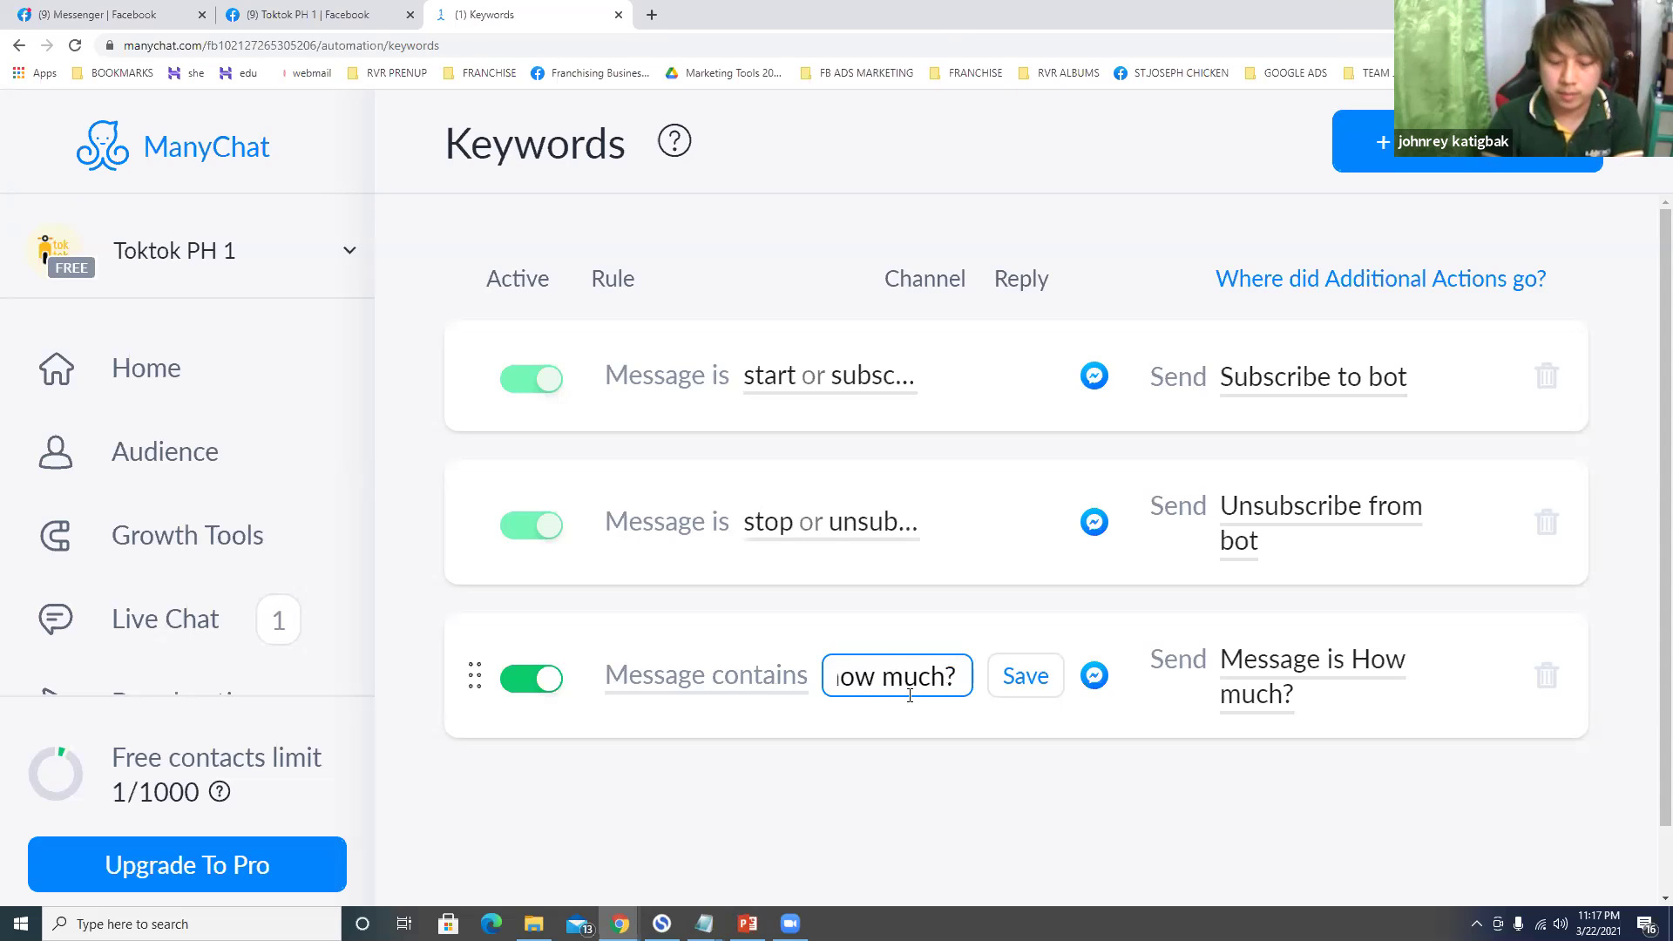
{"action": "type", "text": ", m"}
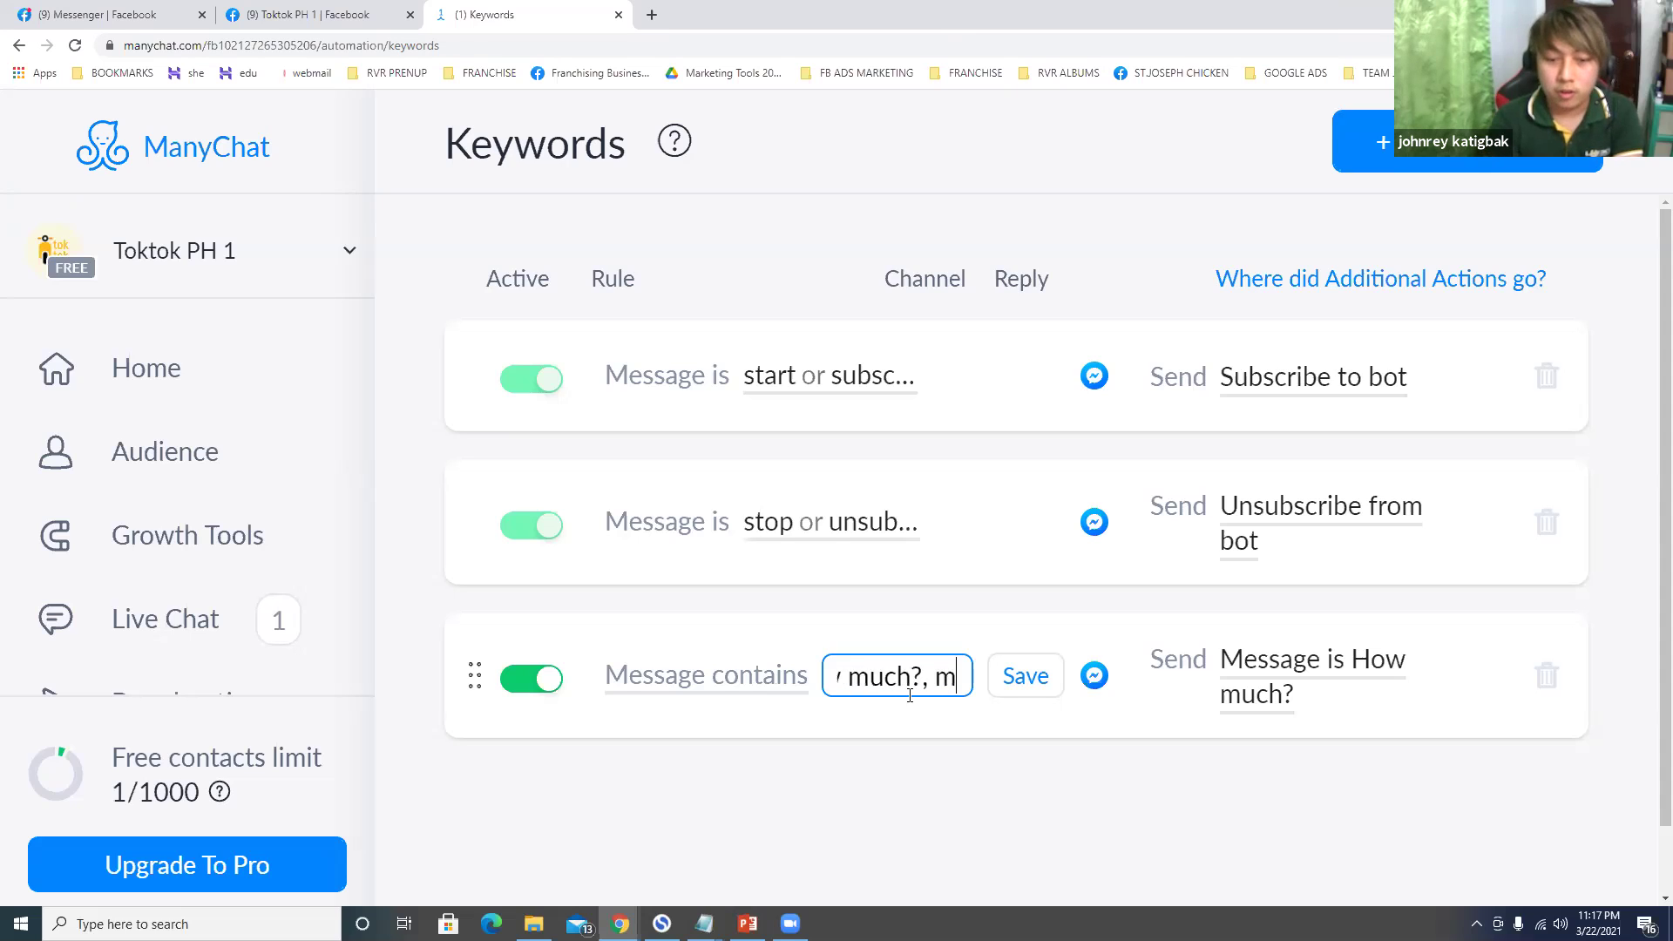
{"action": "type", "text": "agkano ang pro"}
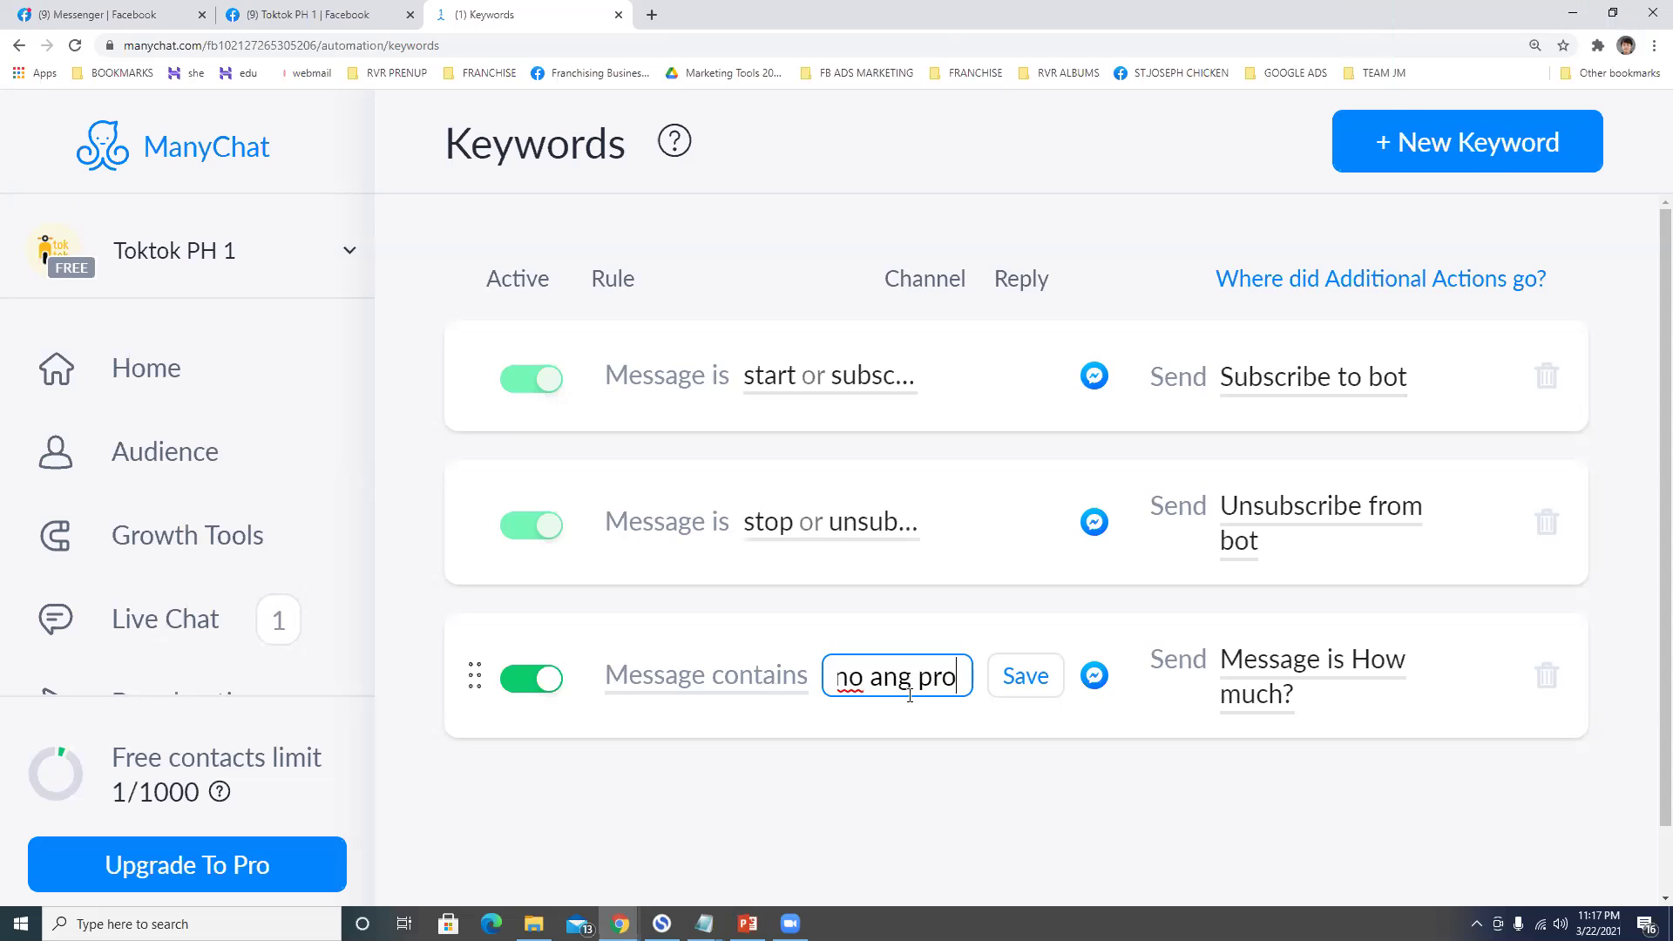
{"action": "type", "text": "mo,"}
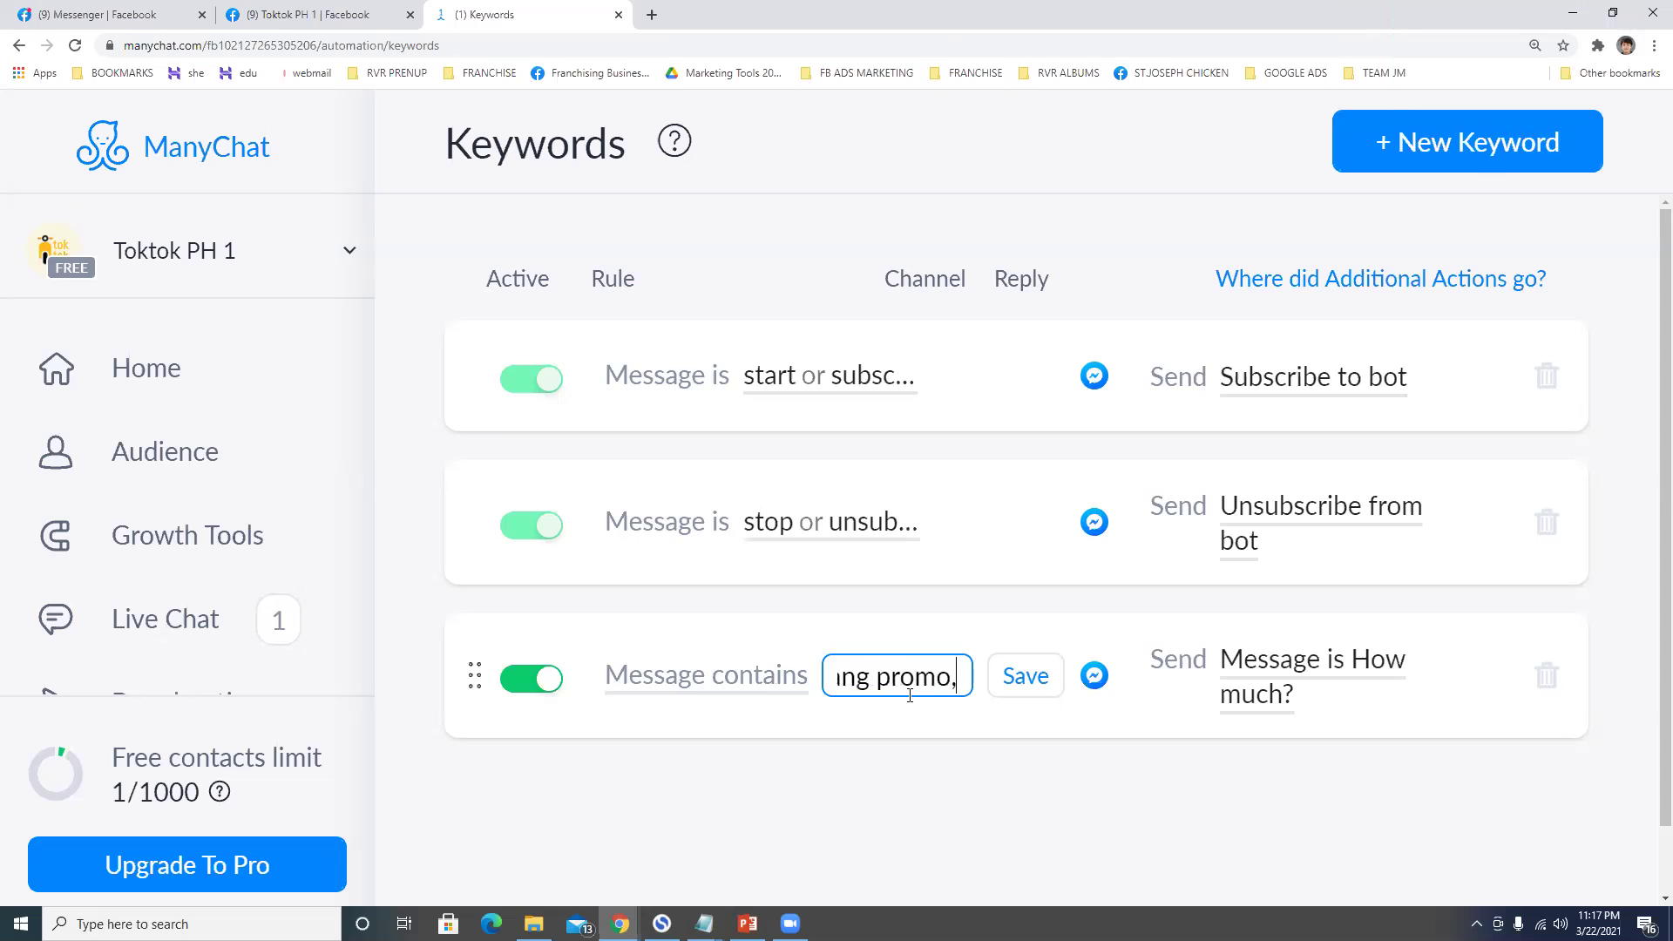
{"action": "type", "text": " magk"}
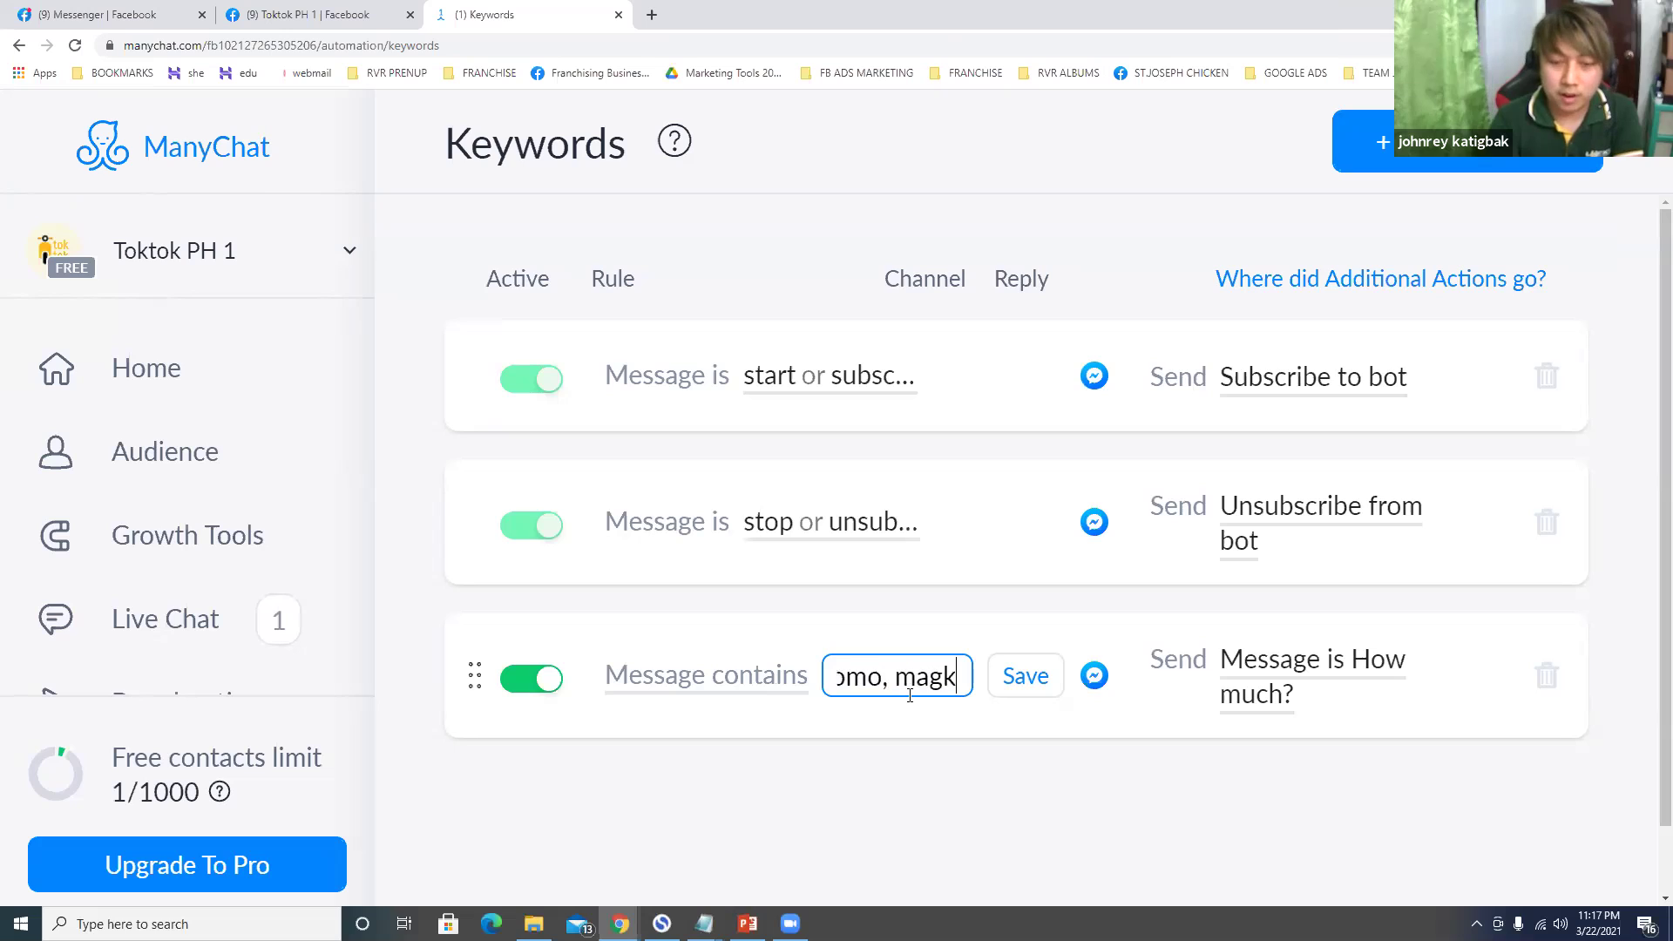
{"action": "type", "text": "o po?"}
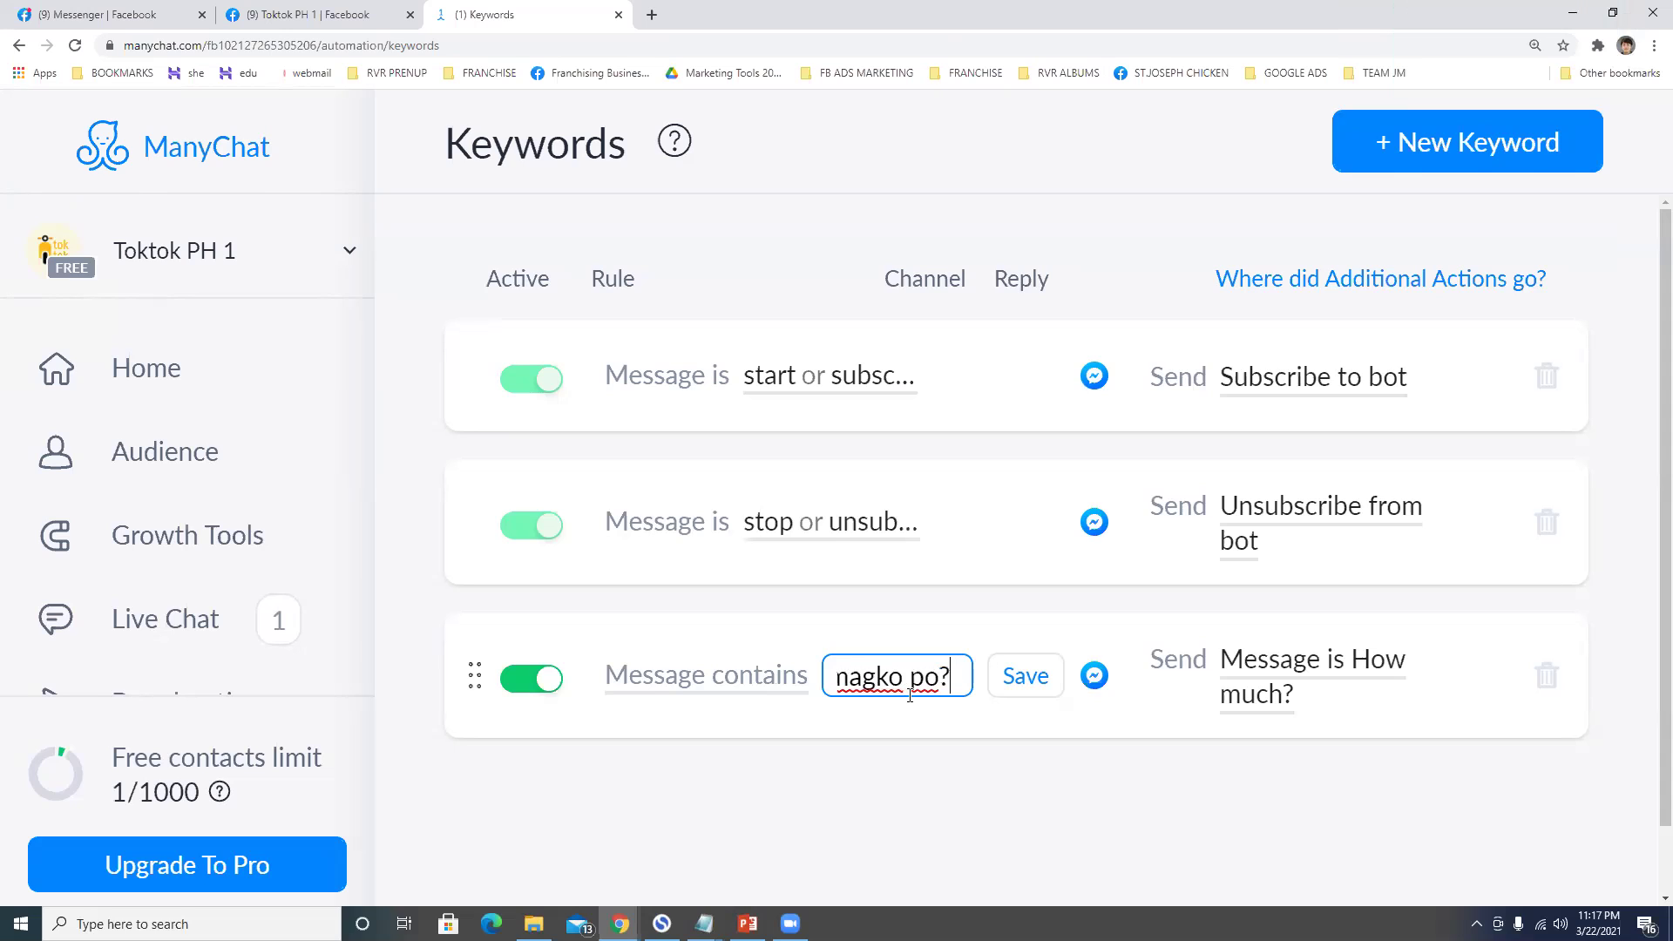
{"action": "key", "text": "BackSpace"}
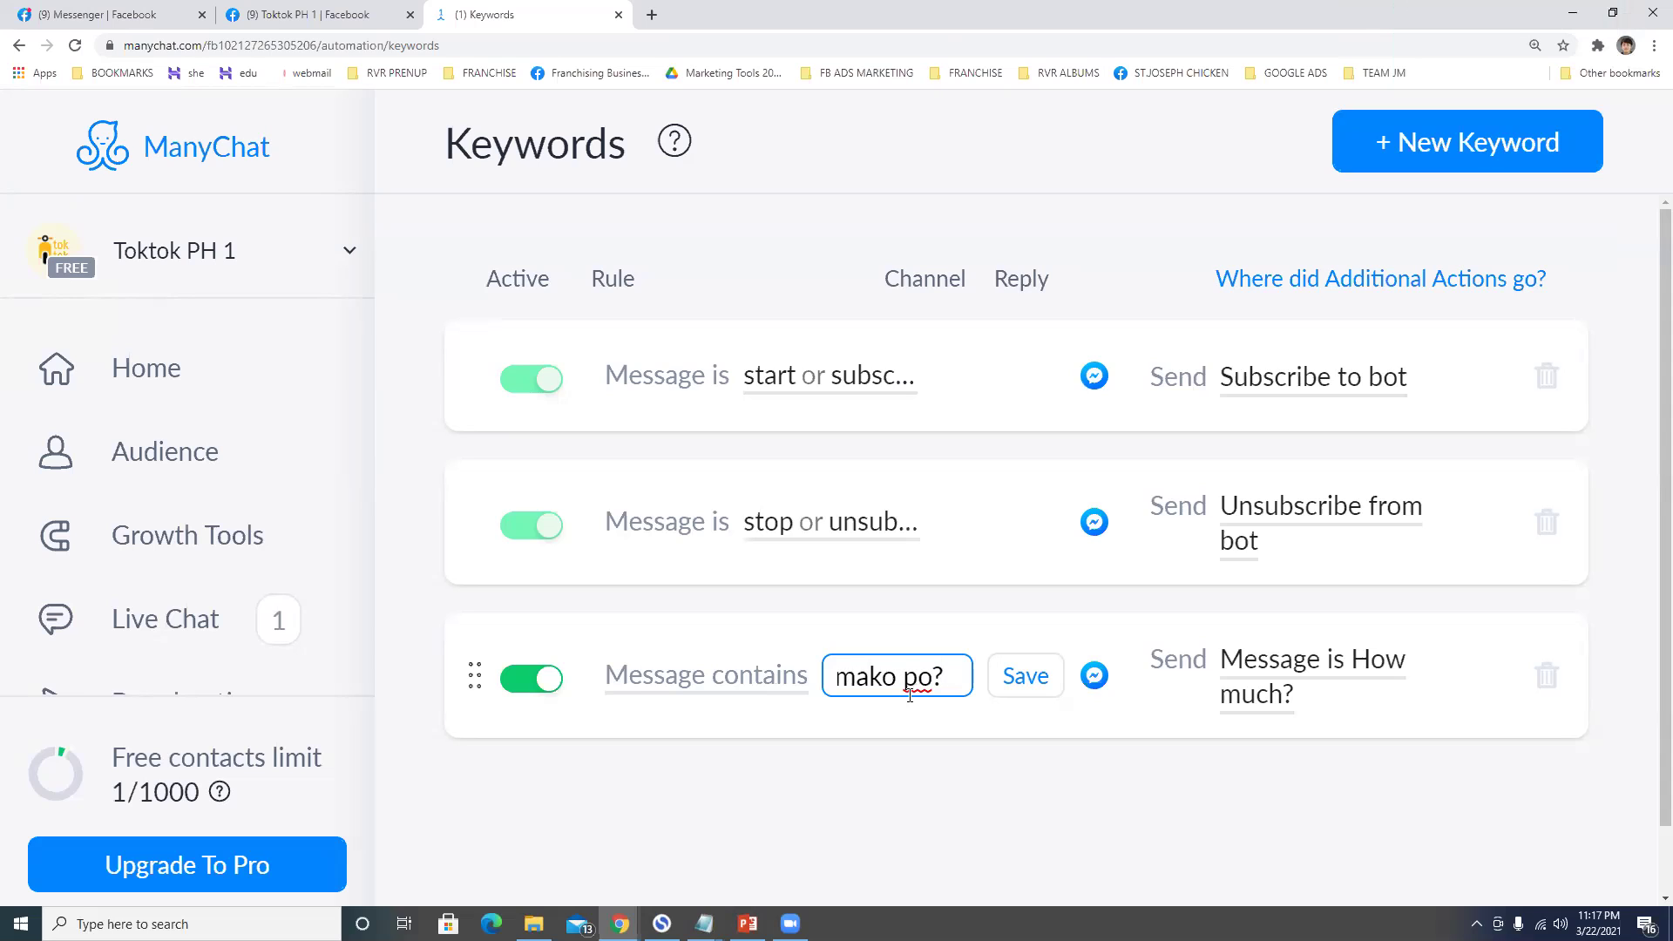
{"action": "type", "text": "g"}
{"action": "key", "text": "Right"}
{"action": "key", "text": "Right"}
{"action": "key", "text": "shift+Left"}
{"action": "key", "text": "shift+Left"}
{"action": "key", "text": "shift+Left"}
{"action": "key", "text": "shift+Left"}
{"action": "key", "text": "shift+Left"}
{"action": "key", "text": "shift+Left"}
{"action": "key", "text": "shift+Left"}
{"action": "key", "text": "shift+Left"}
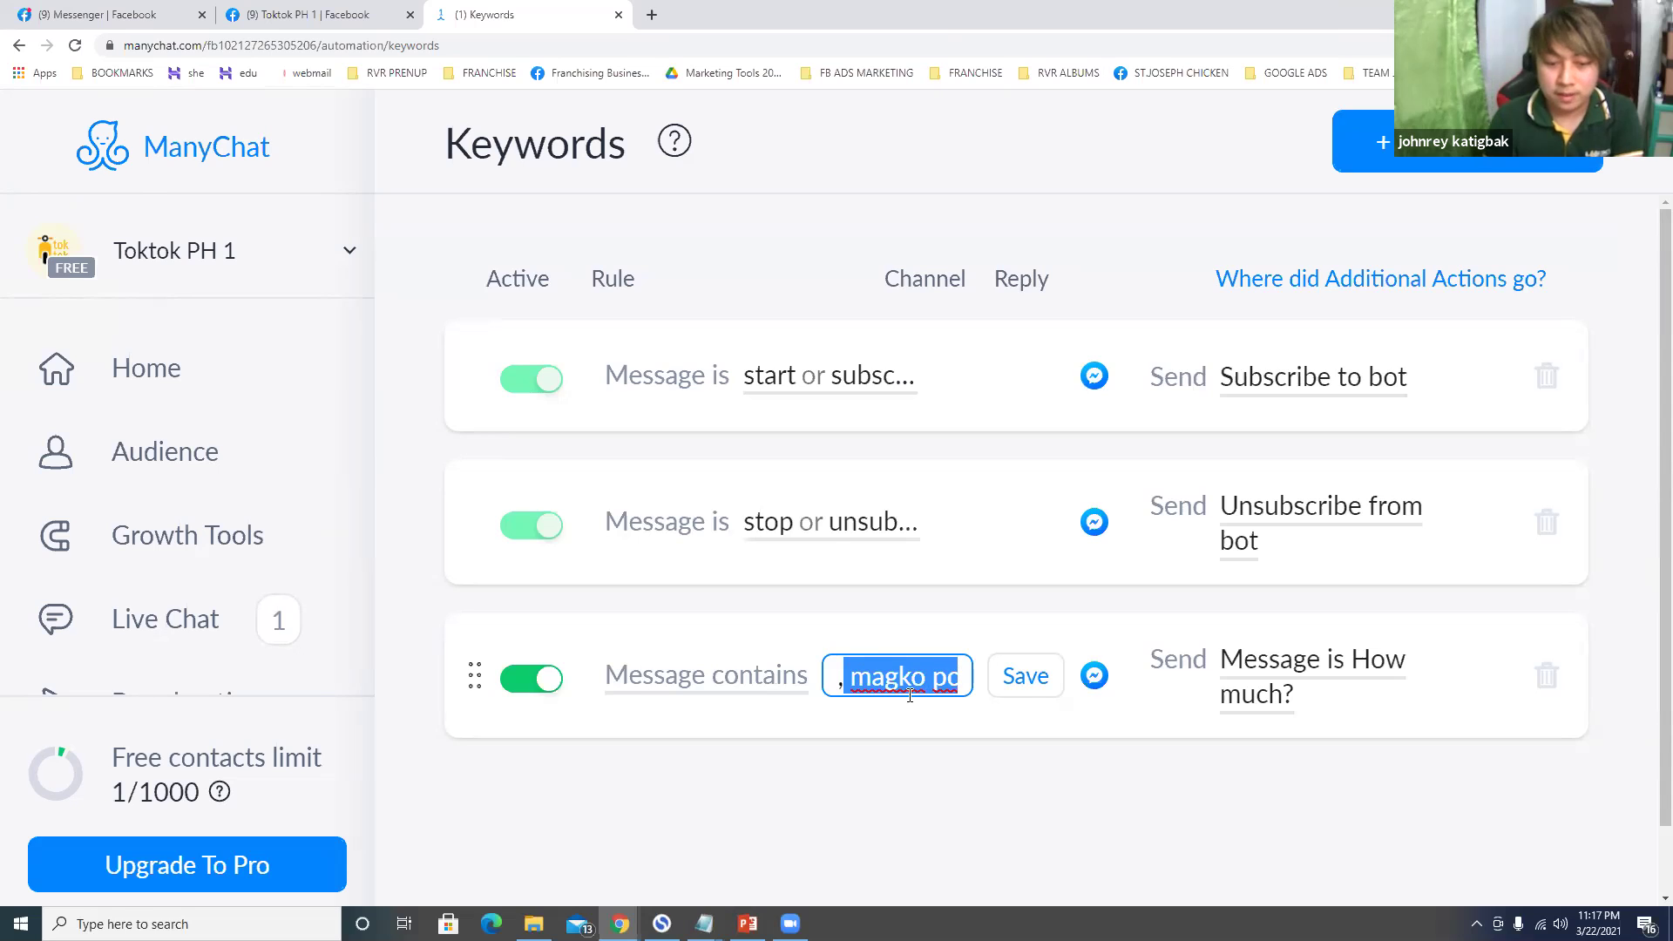
{"action": "type", "text": "magkan"}
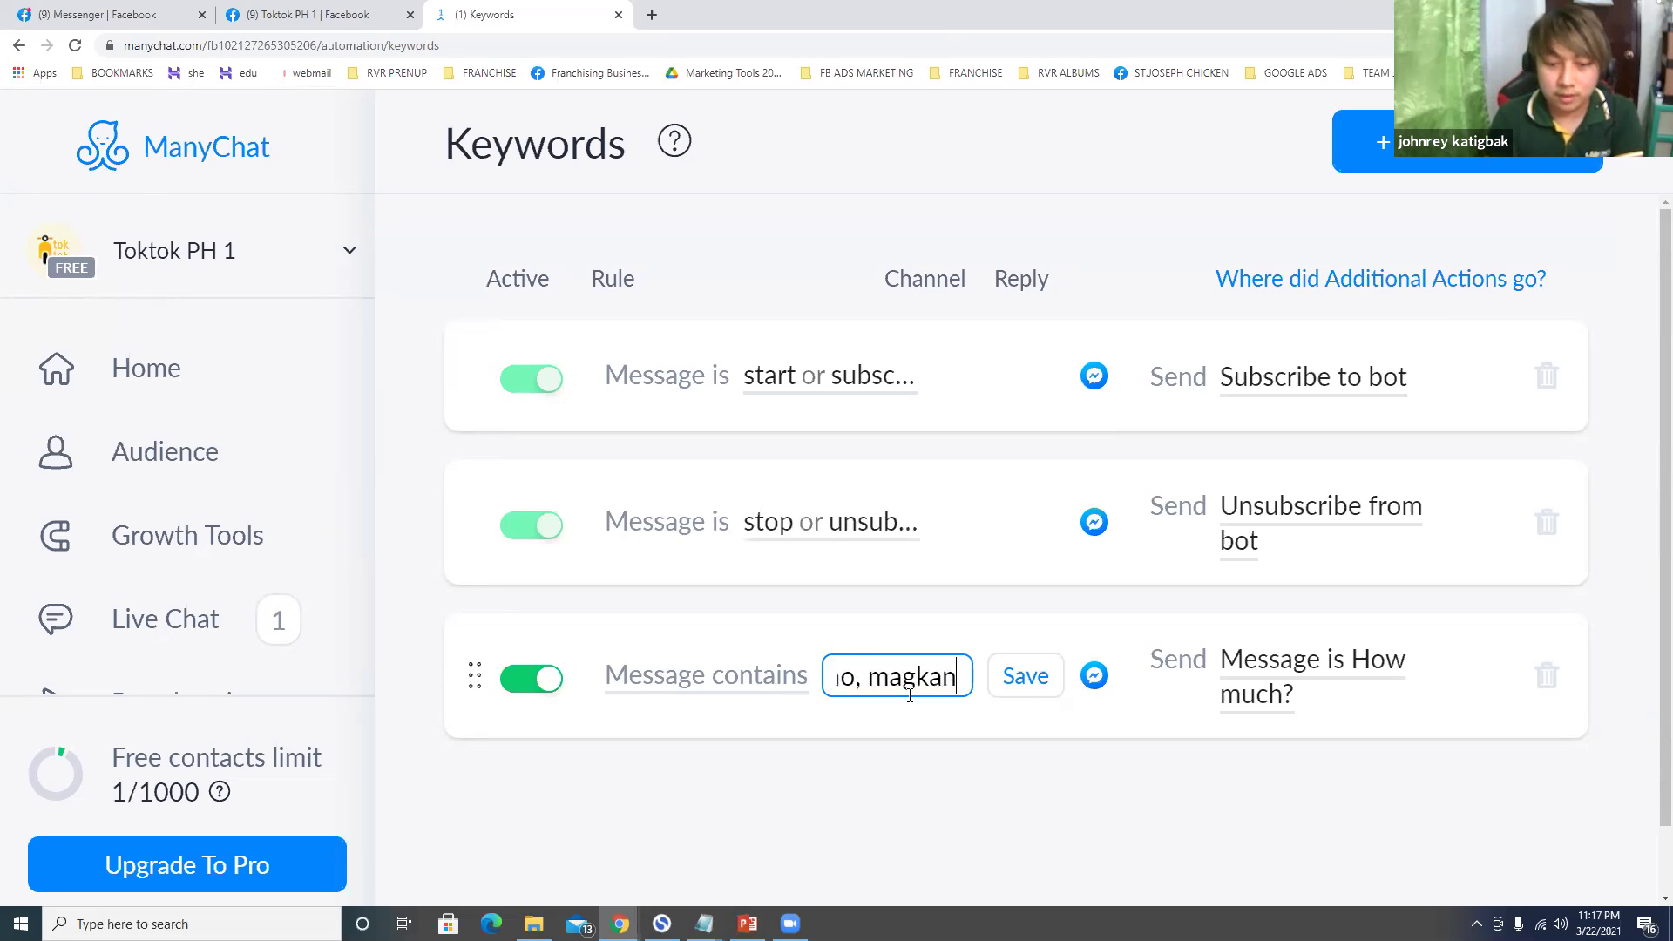
{"action": "type", "text": "o po?"}
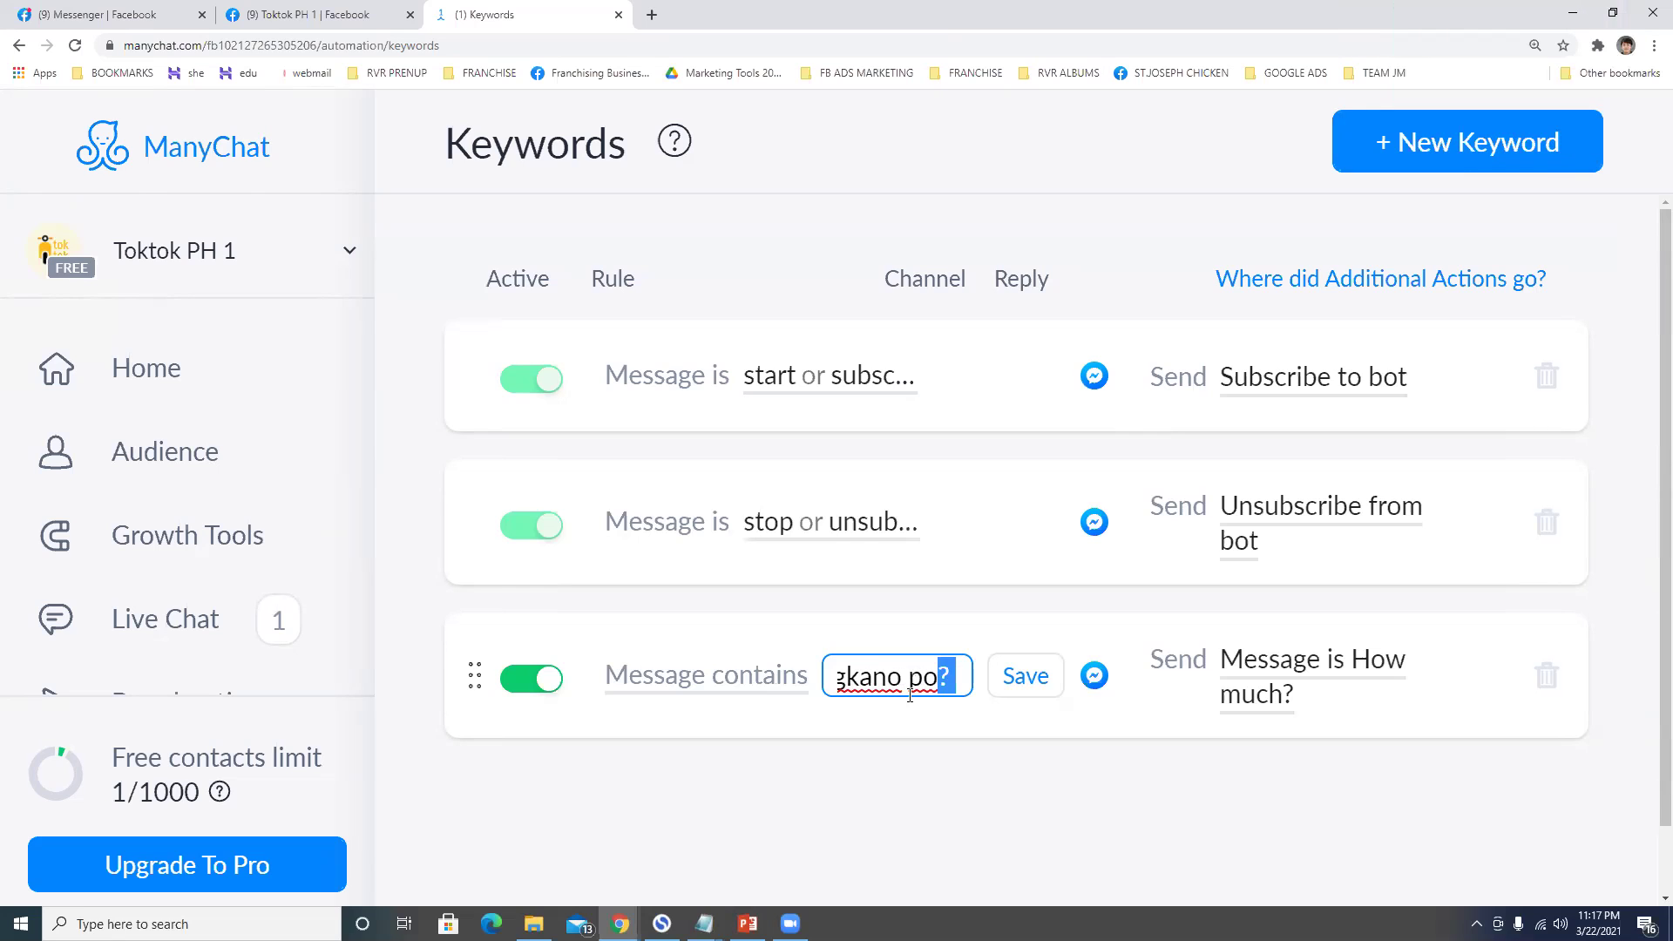
- Save the keyword list (how much, how much?, magkano ang promo, magkano po?) and review it
{"action": "left_click", "coordinate": [1048, 681]}
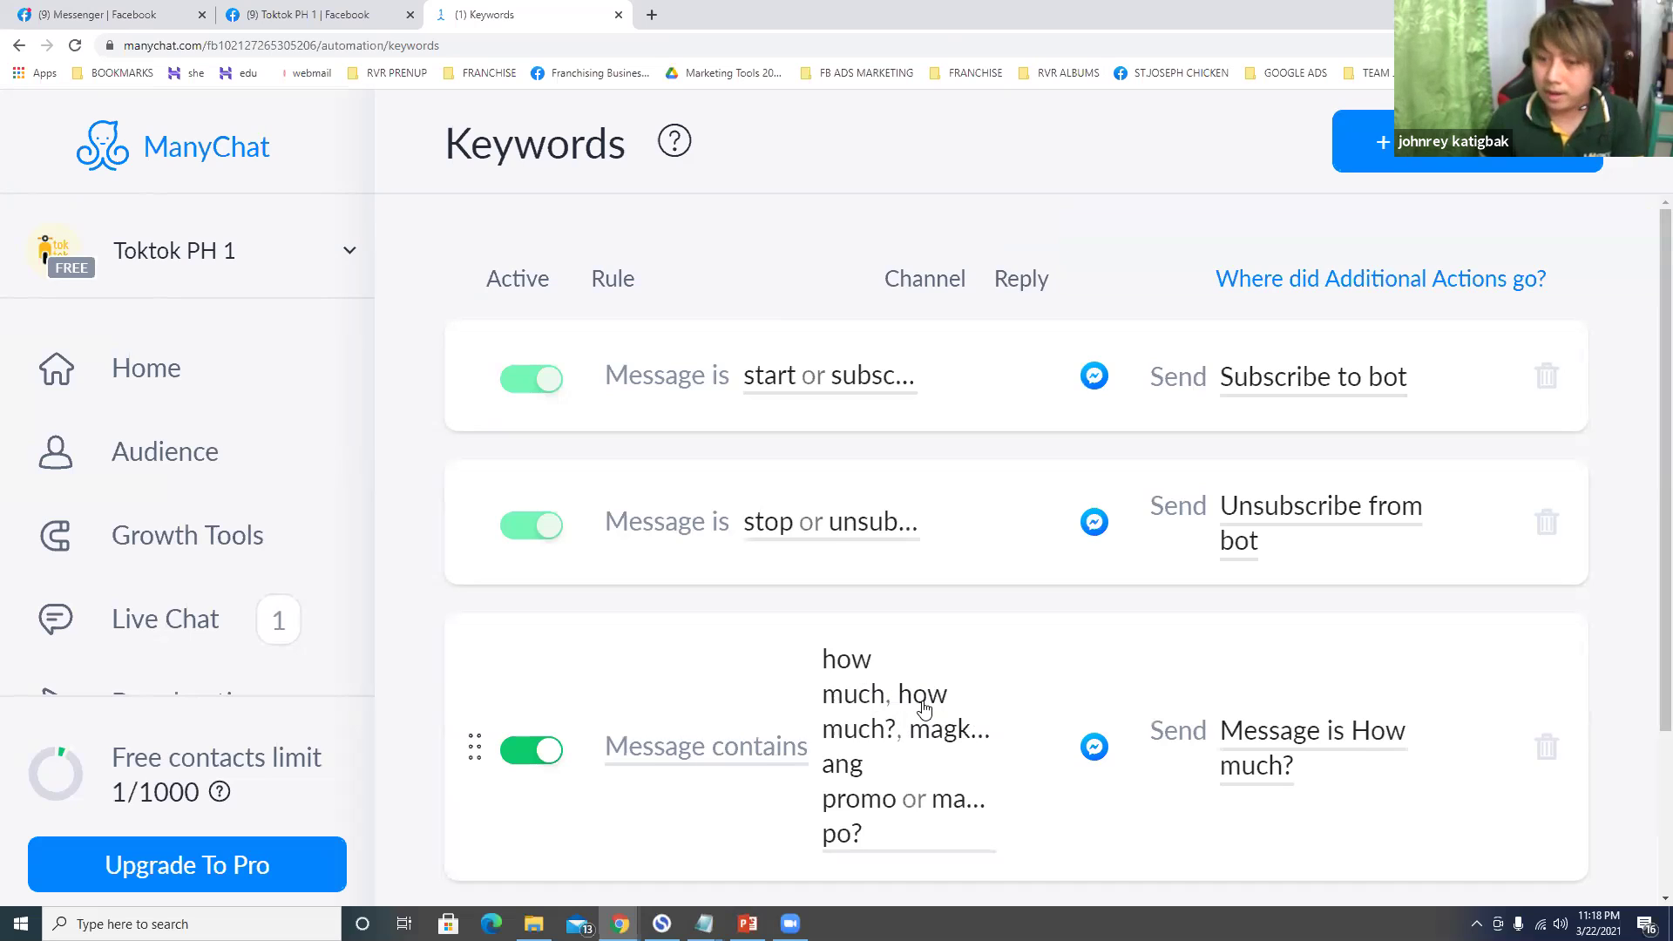
{"action": "scroll", "coordinate": [924, 711], "scroll_direction": "down", "scroll_amount": 2}
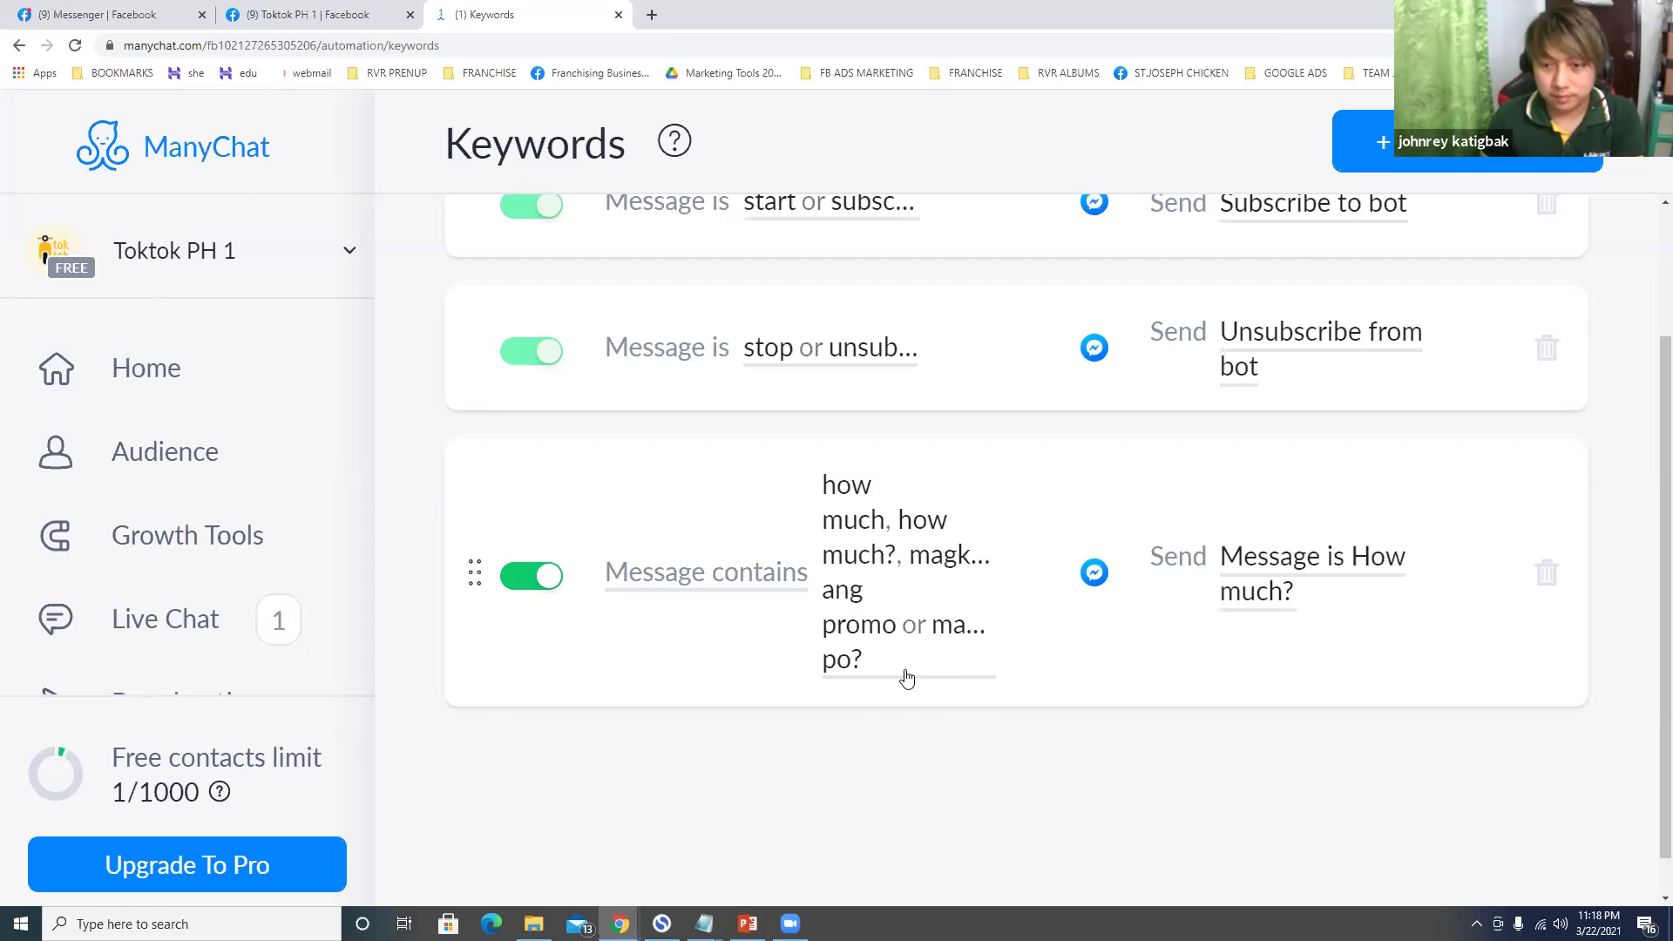
{"action": "scroll", "coordinate": [858, 766], "scroll_direction": "up", "scroll_amount": 1}
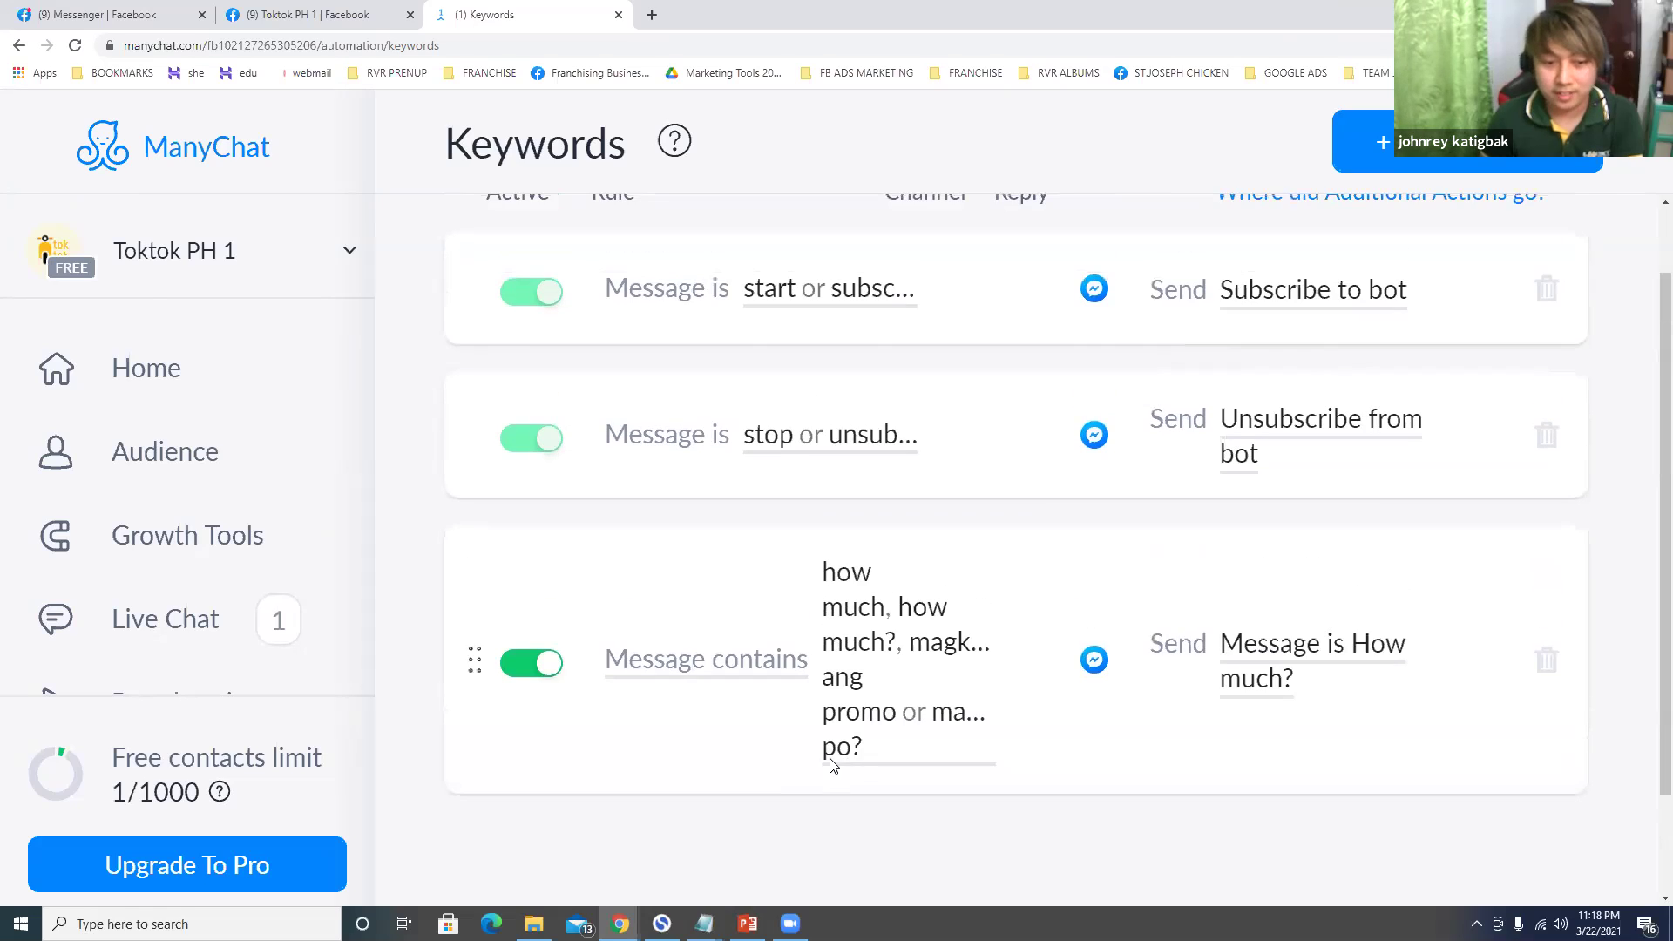
{"action": "scroll", "coordinate": [990, 766], "scroll_direction": "down", "scroll_amount": 2}
{"action": "scroll", "coordinate": [907, 758], "scroll_direction": "up", "scroll_amount": 2}
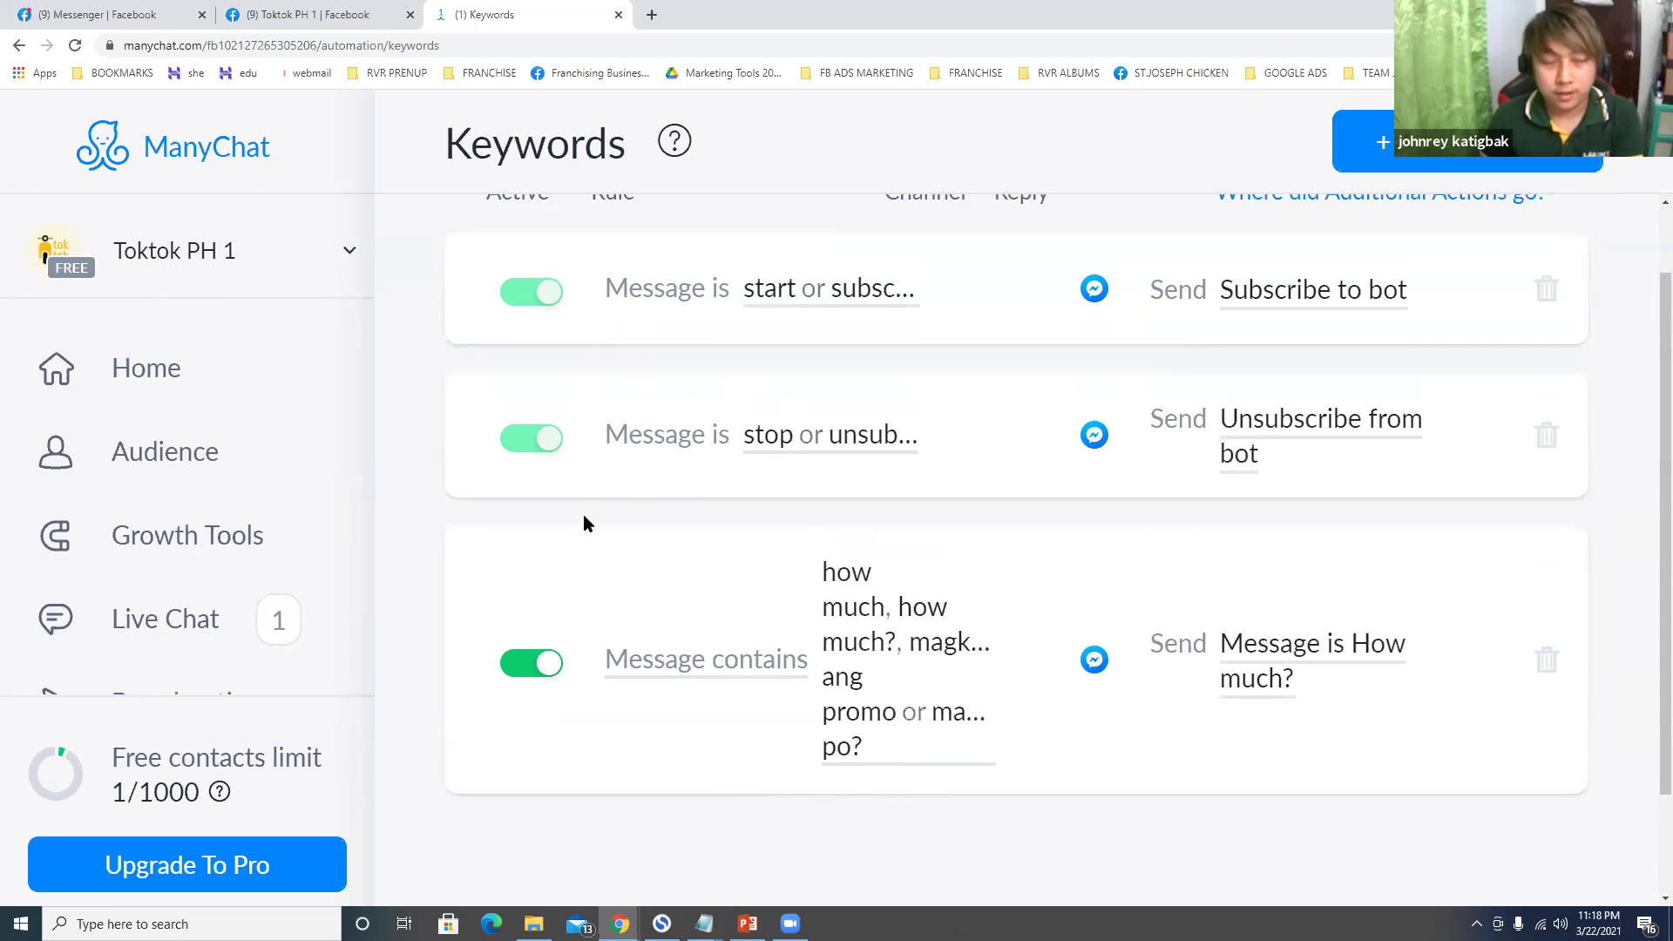
- Send 'how much' and 'magkano po?' to Toktok PH 1 in Messenger, then return to ManyChat
{"action": "left_click", "coordinate": [309, 14]}
{"action": "left_click", "coordinate": [1217, 878]}
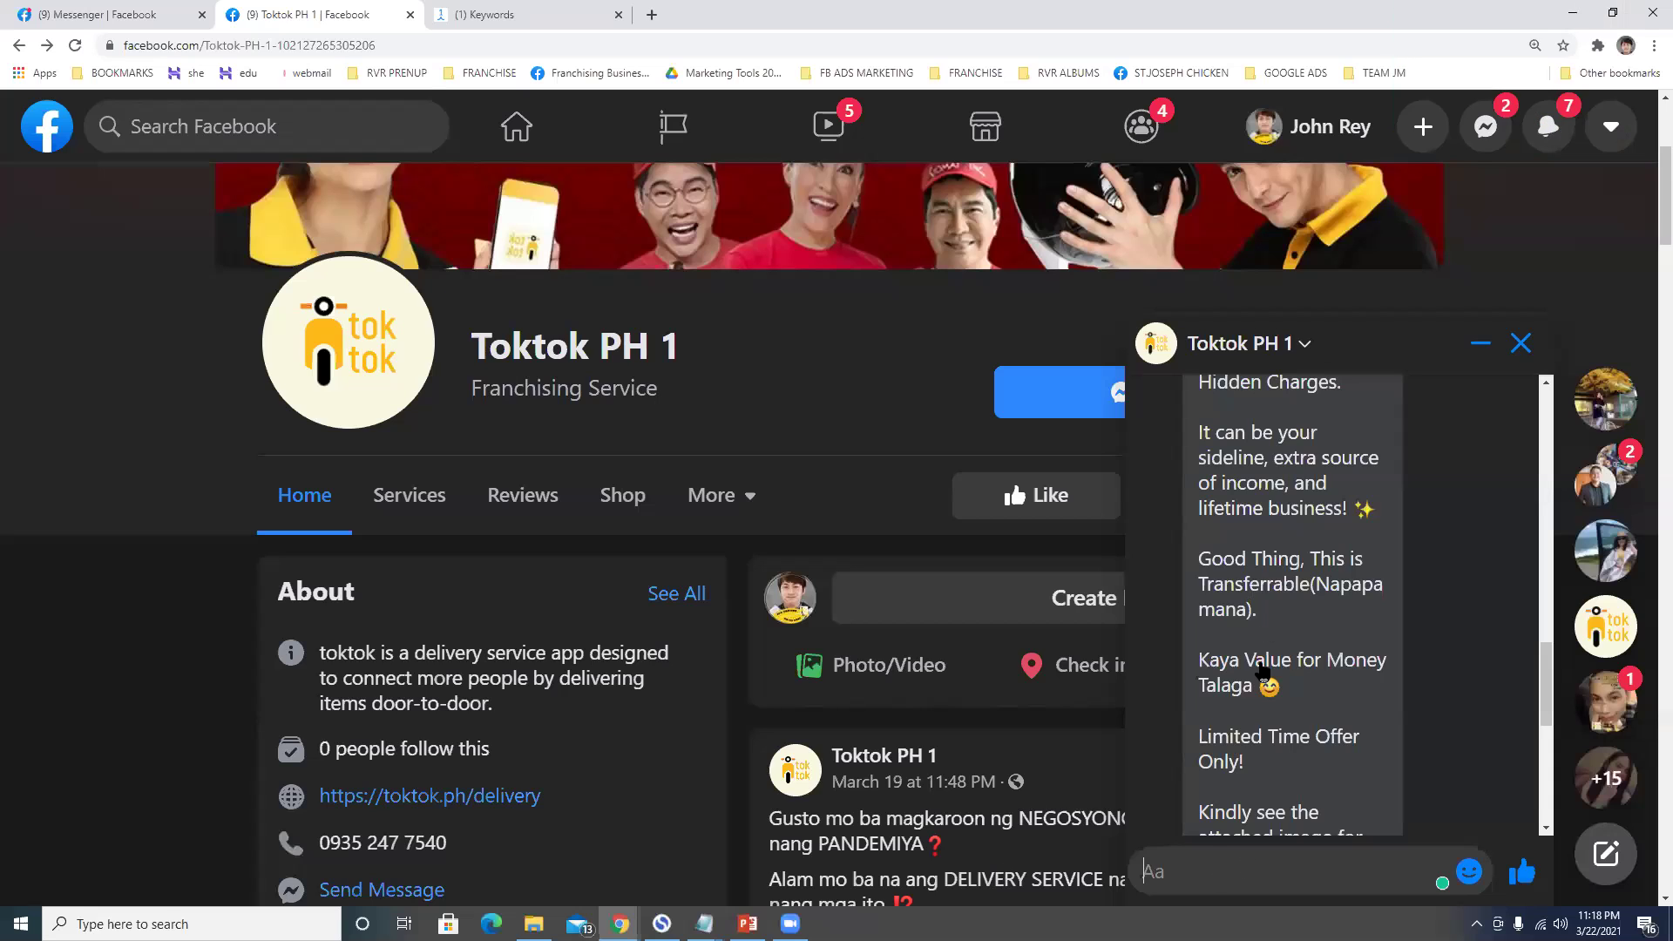
{"action": "type", "text": "how mu"}
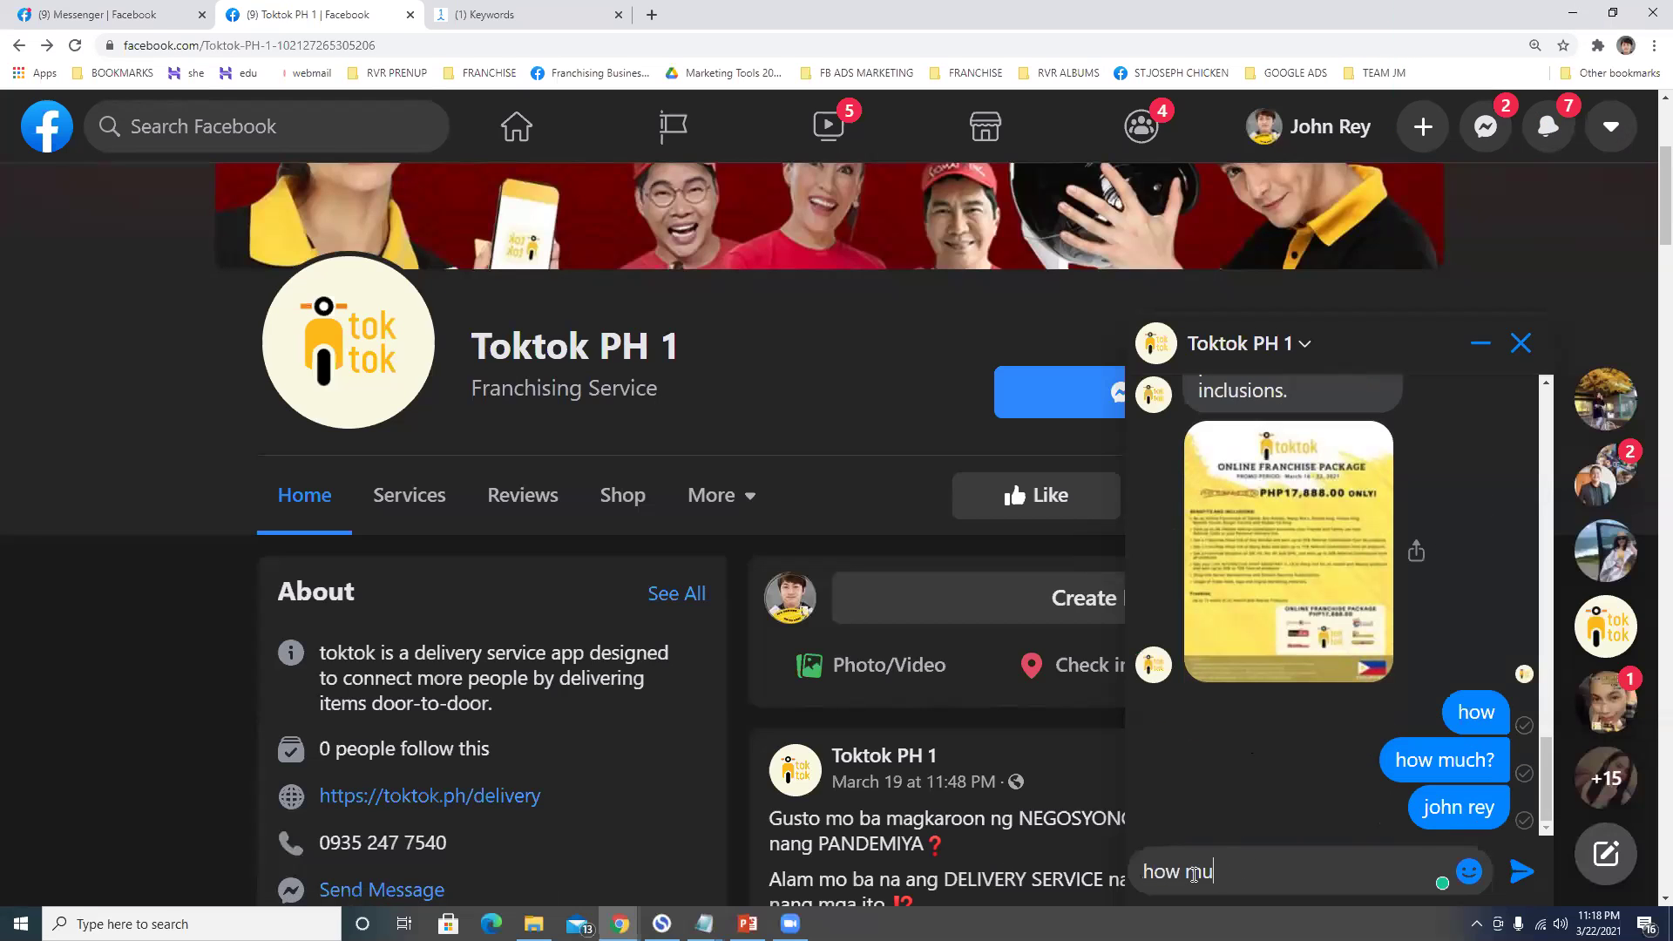
{"action": "type", "text": "ch"}
{"action": "key", "text": "Return"}
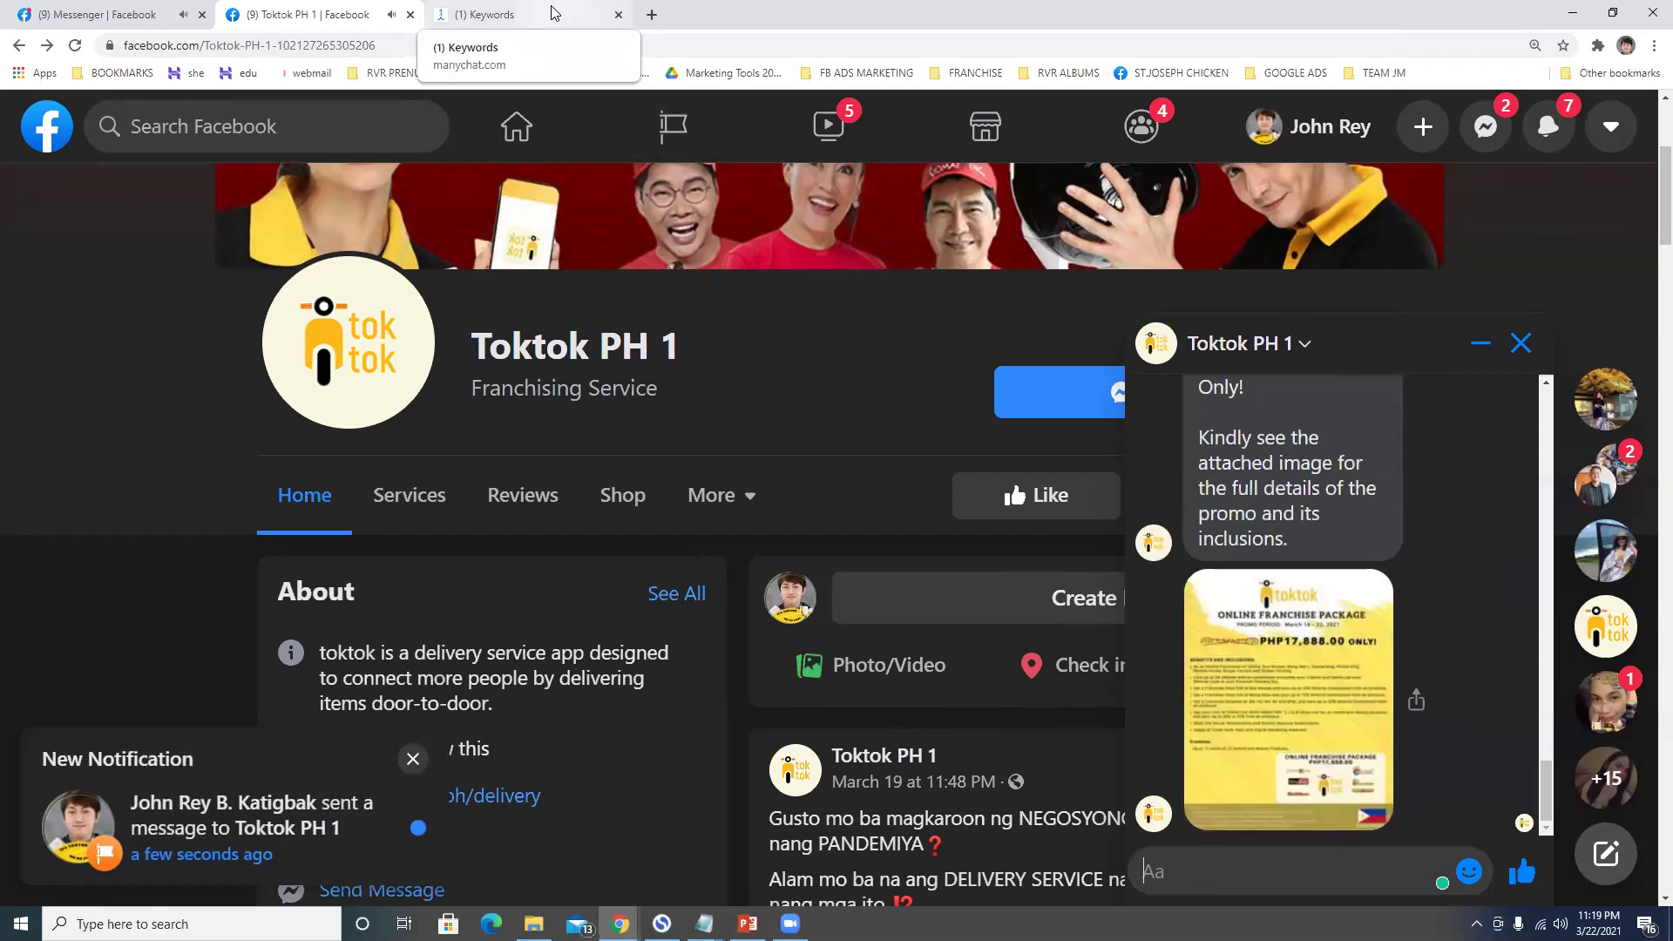
{"action": "type", "text": "magka"}
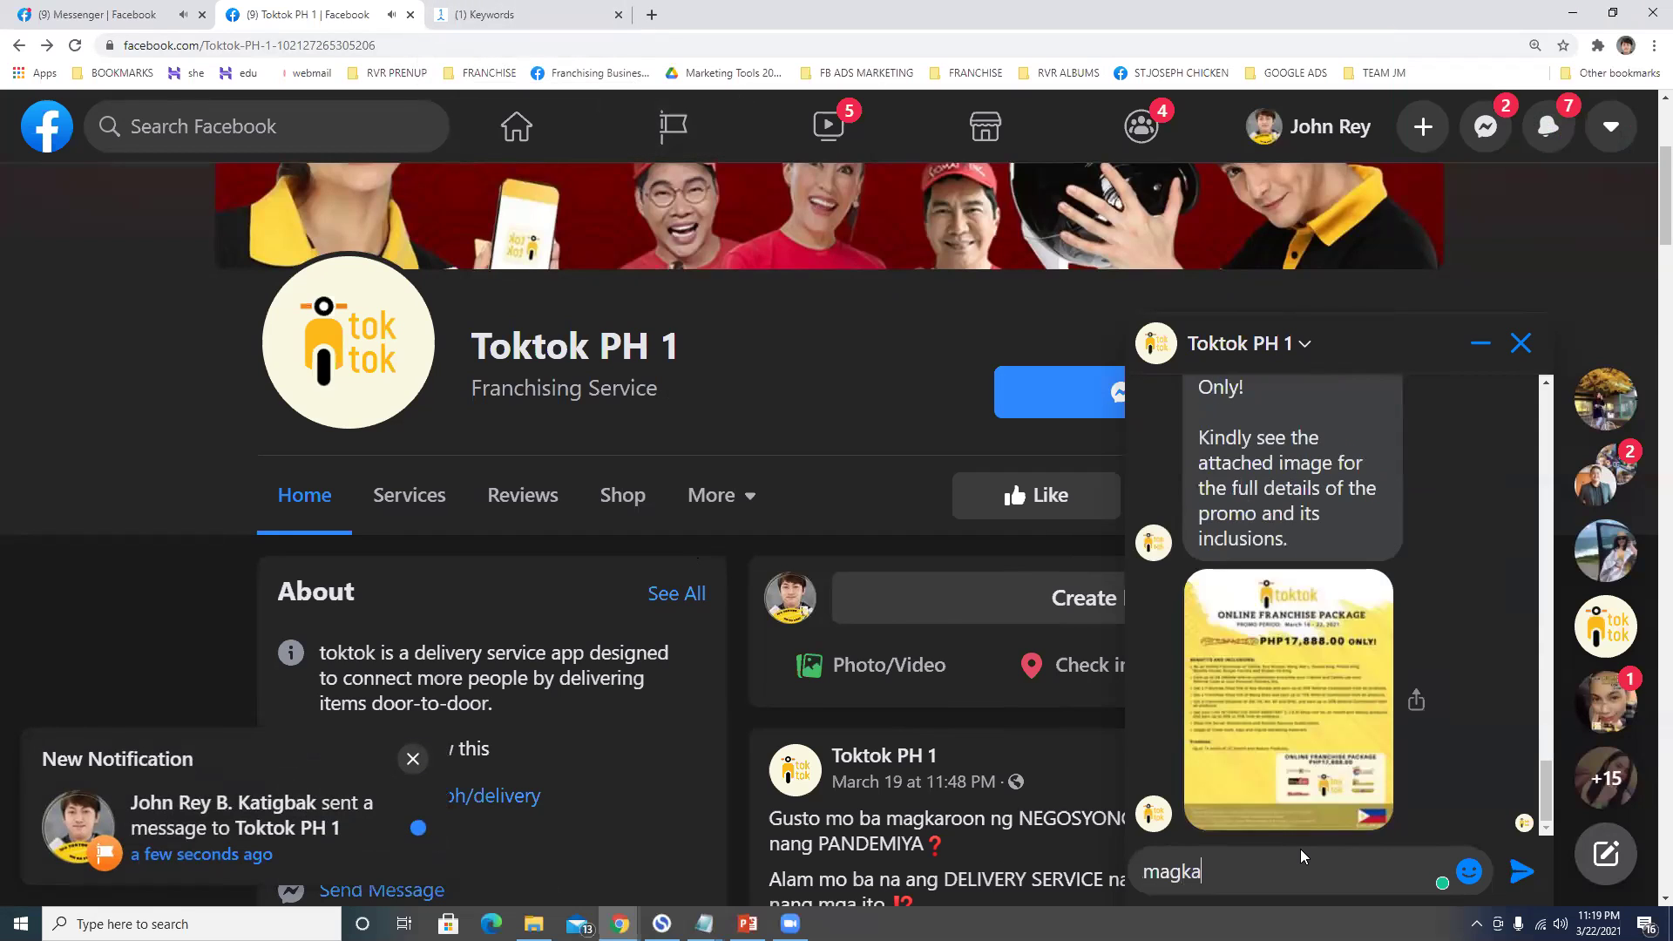
{"action": "type", "text": "no po?"}
{"action": "key", "text": "Return"}
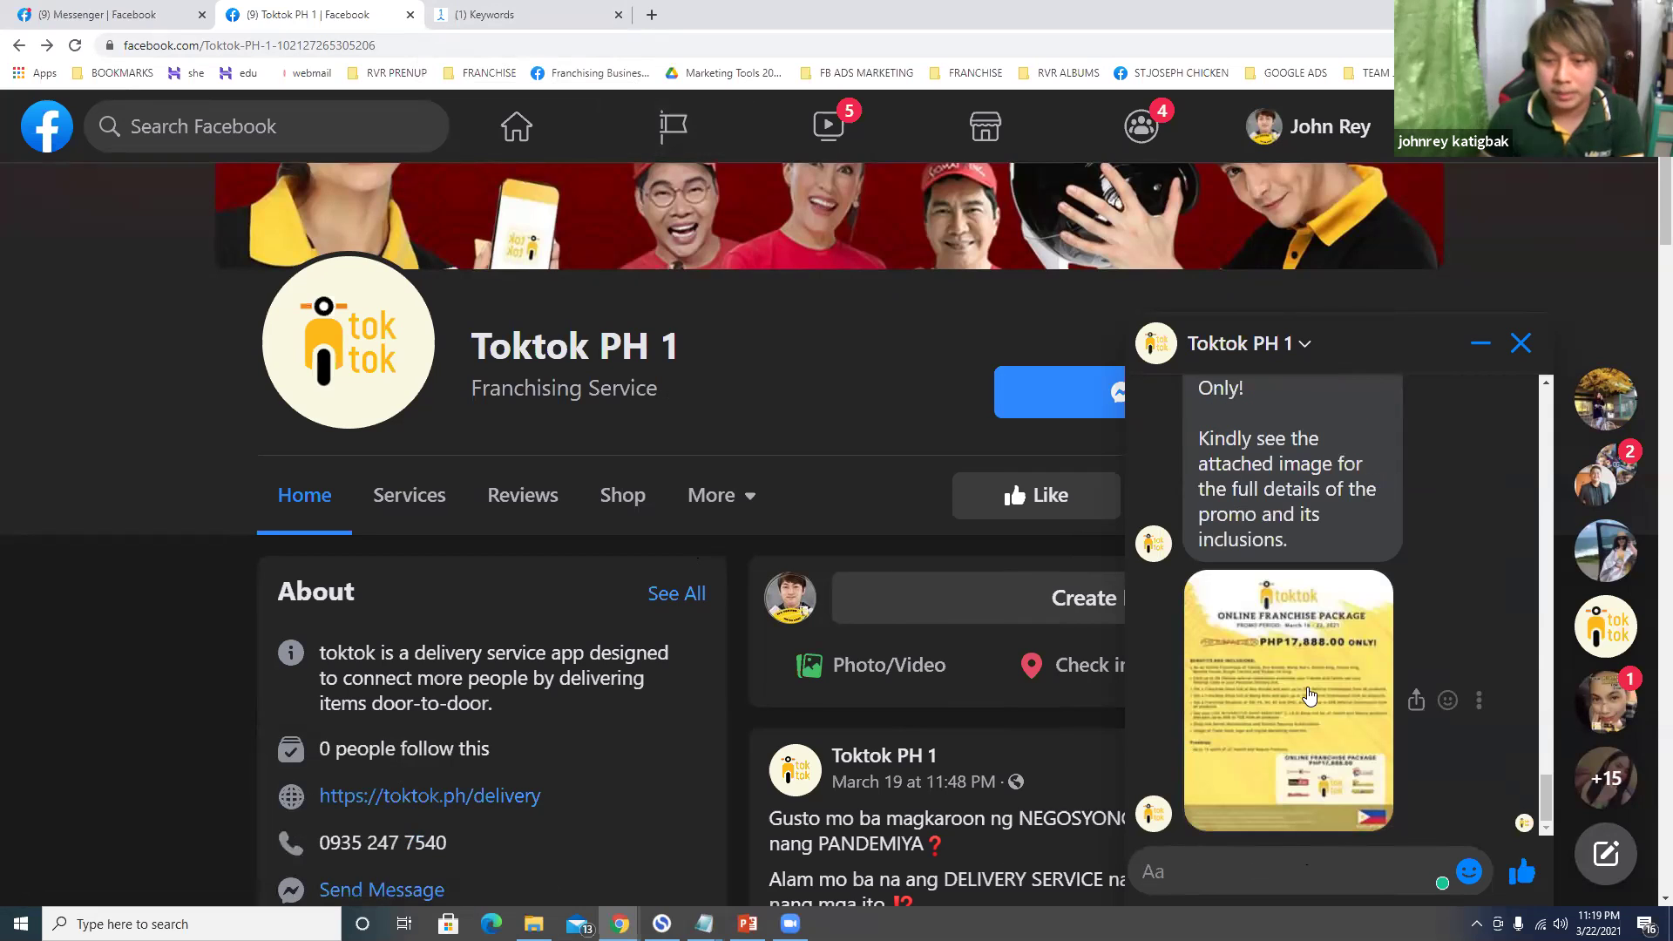
{"action": "left_click", "coordinate": [543, 21]}
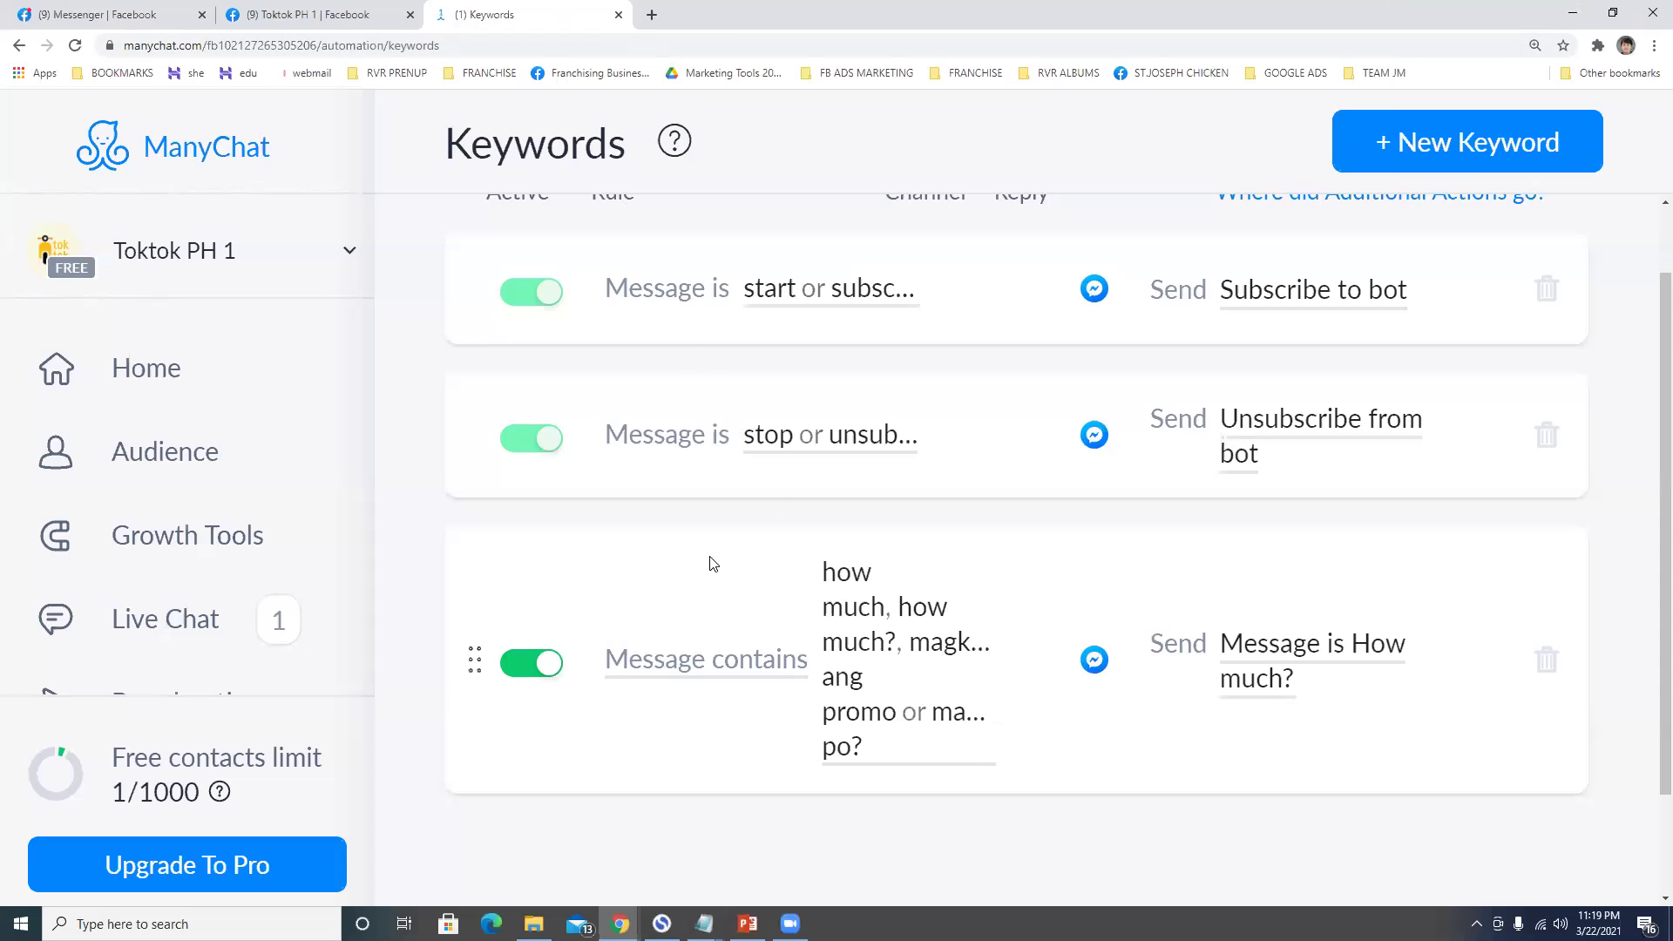
- Start a new keyword rule with the Message contains condition
{"action": "scroll", "coordinate": [710, 564], "scroll_direction": "down", "scroll_amount": 2}
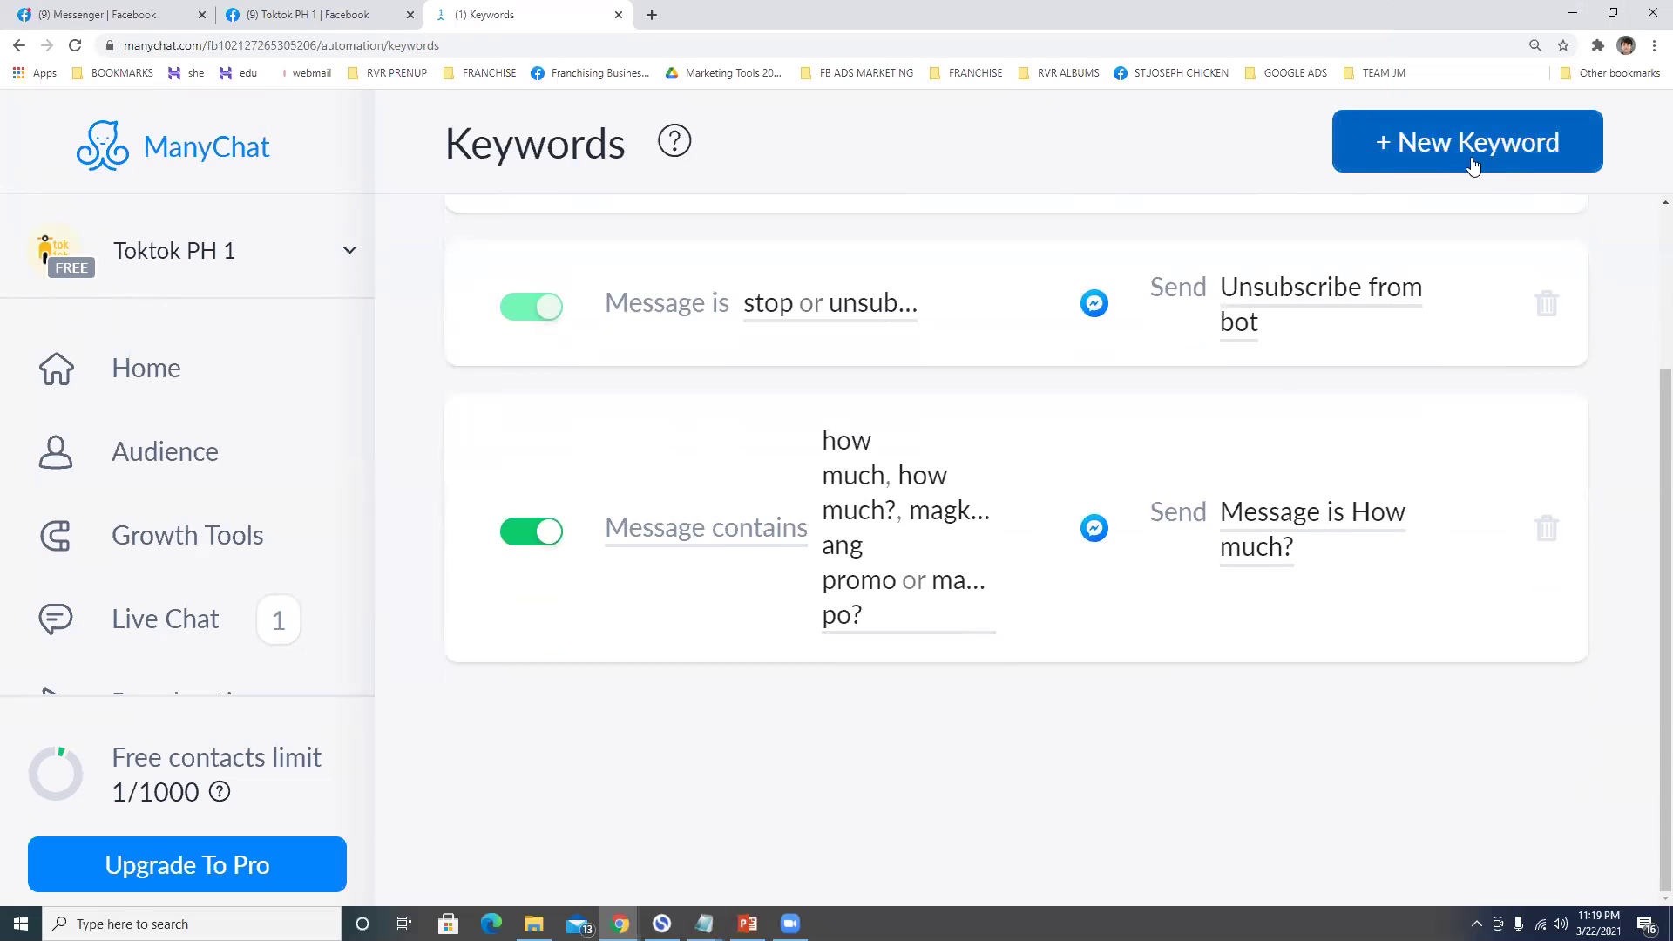
{"action": "left_click", "coordinate": [1477, 151]}
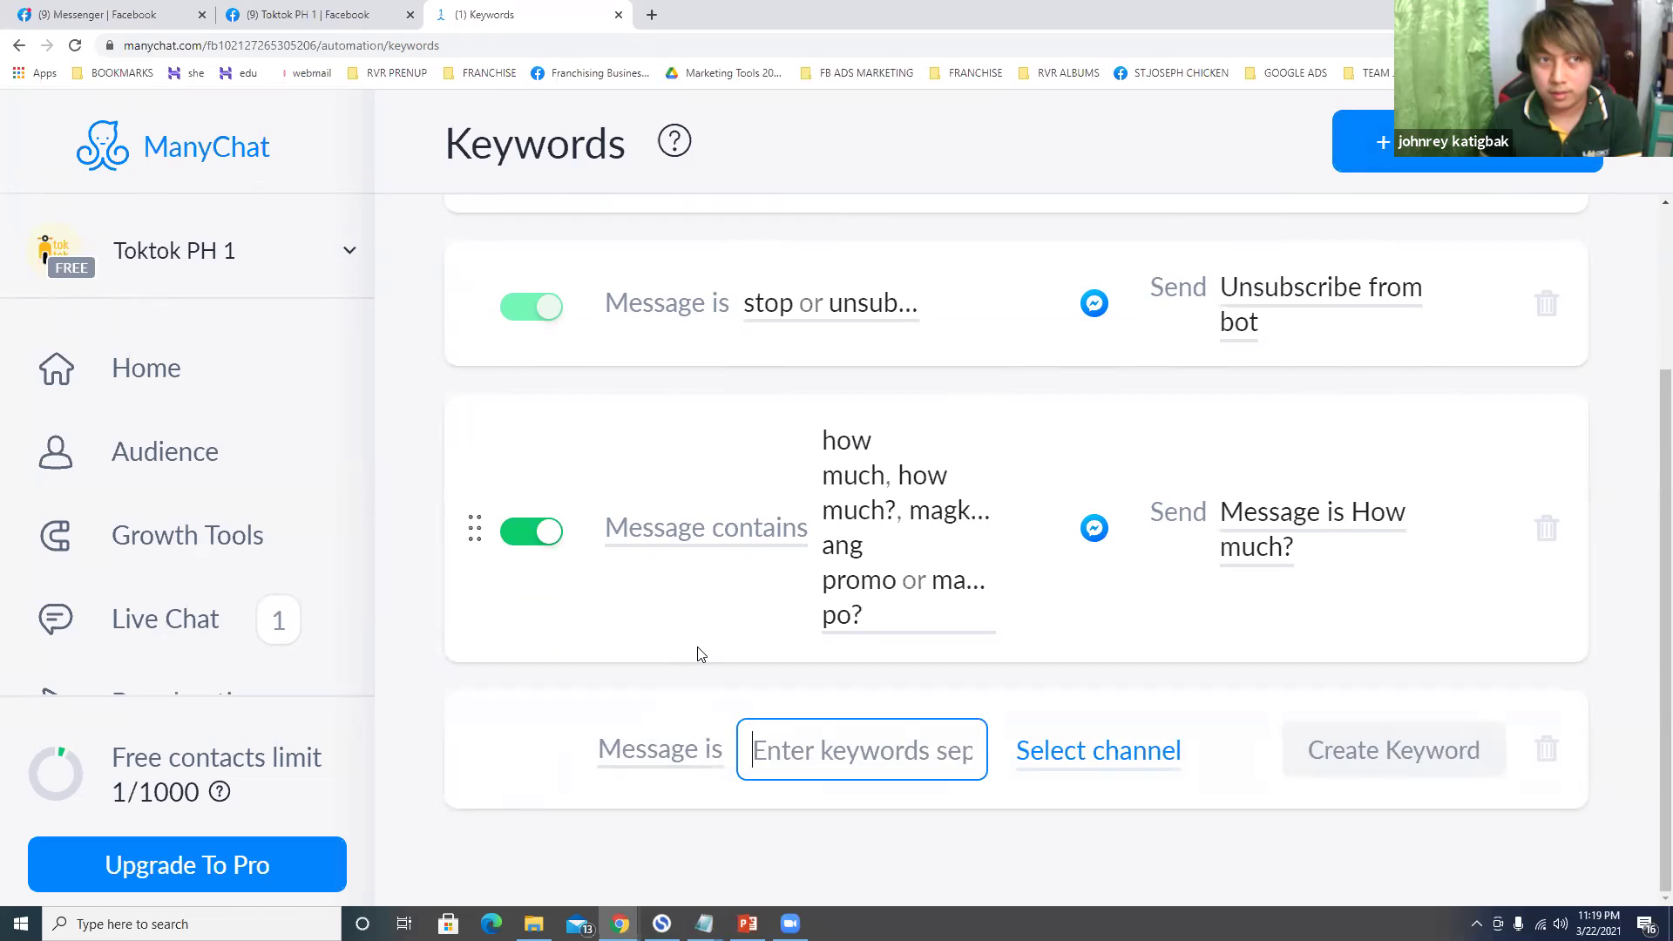
{"action": "left_click", "coordinate": [672, 750]}
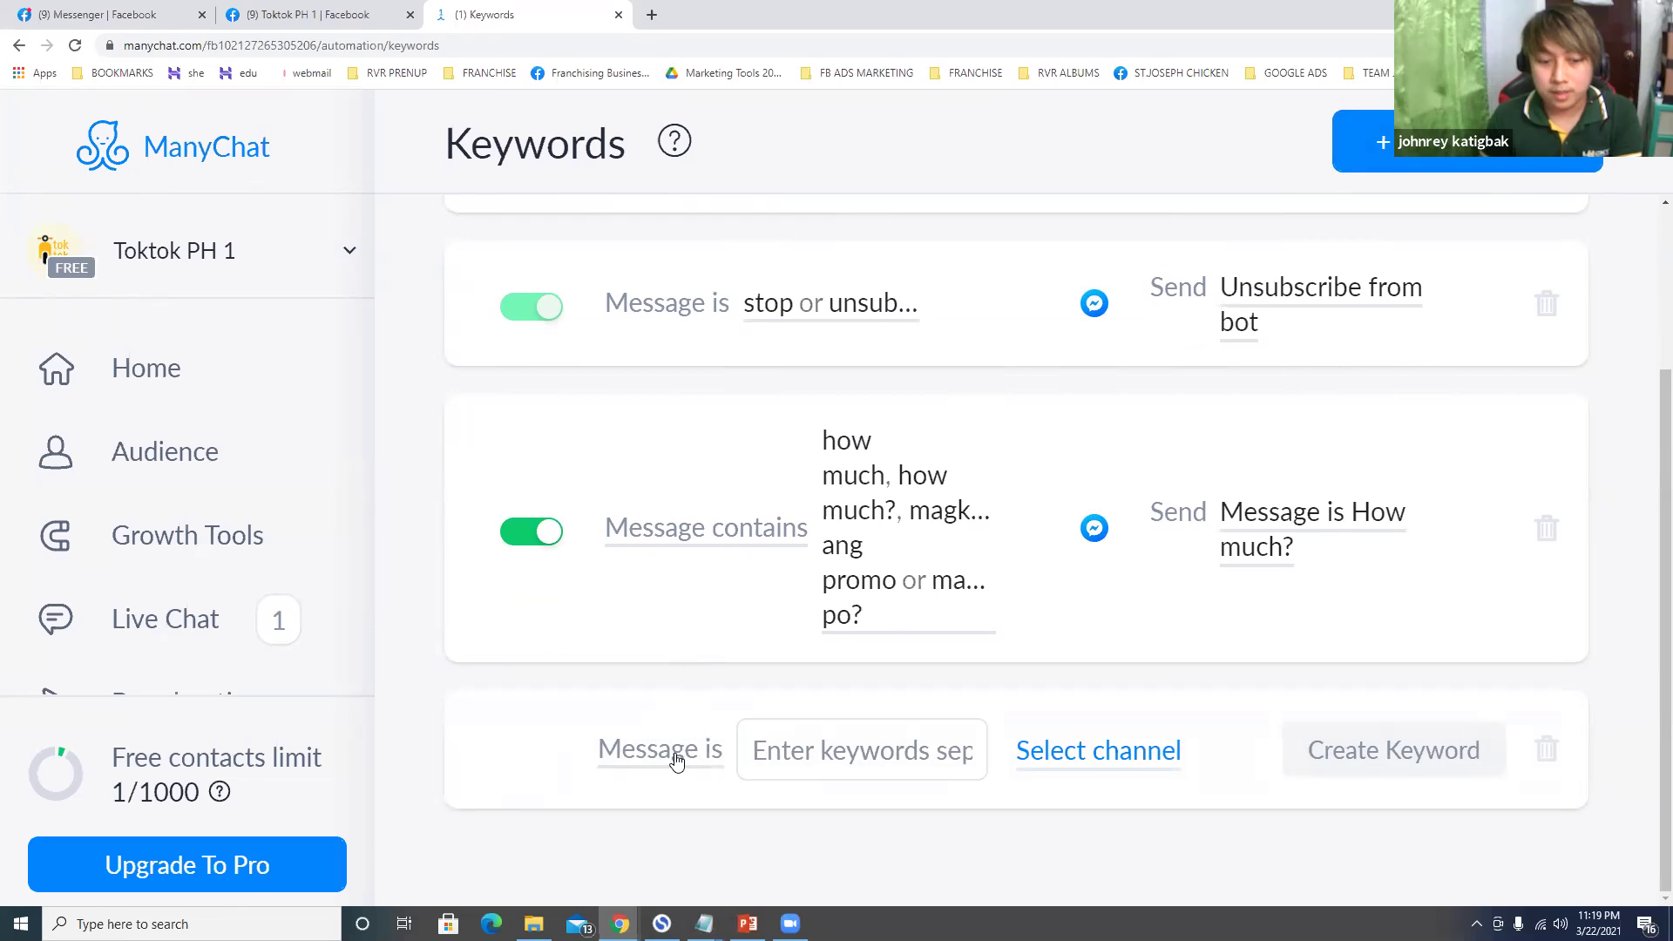
{"action": "left_click", "coordinate": [663, 502]}
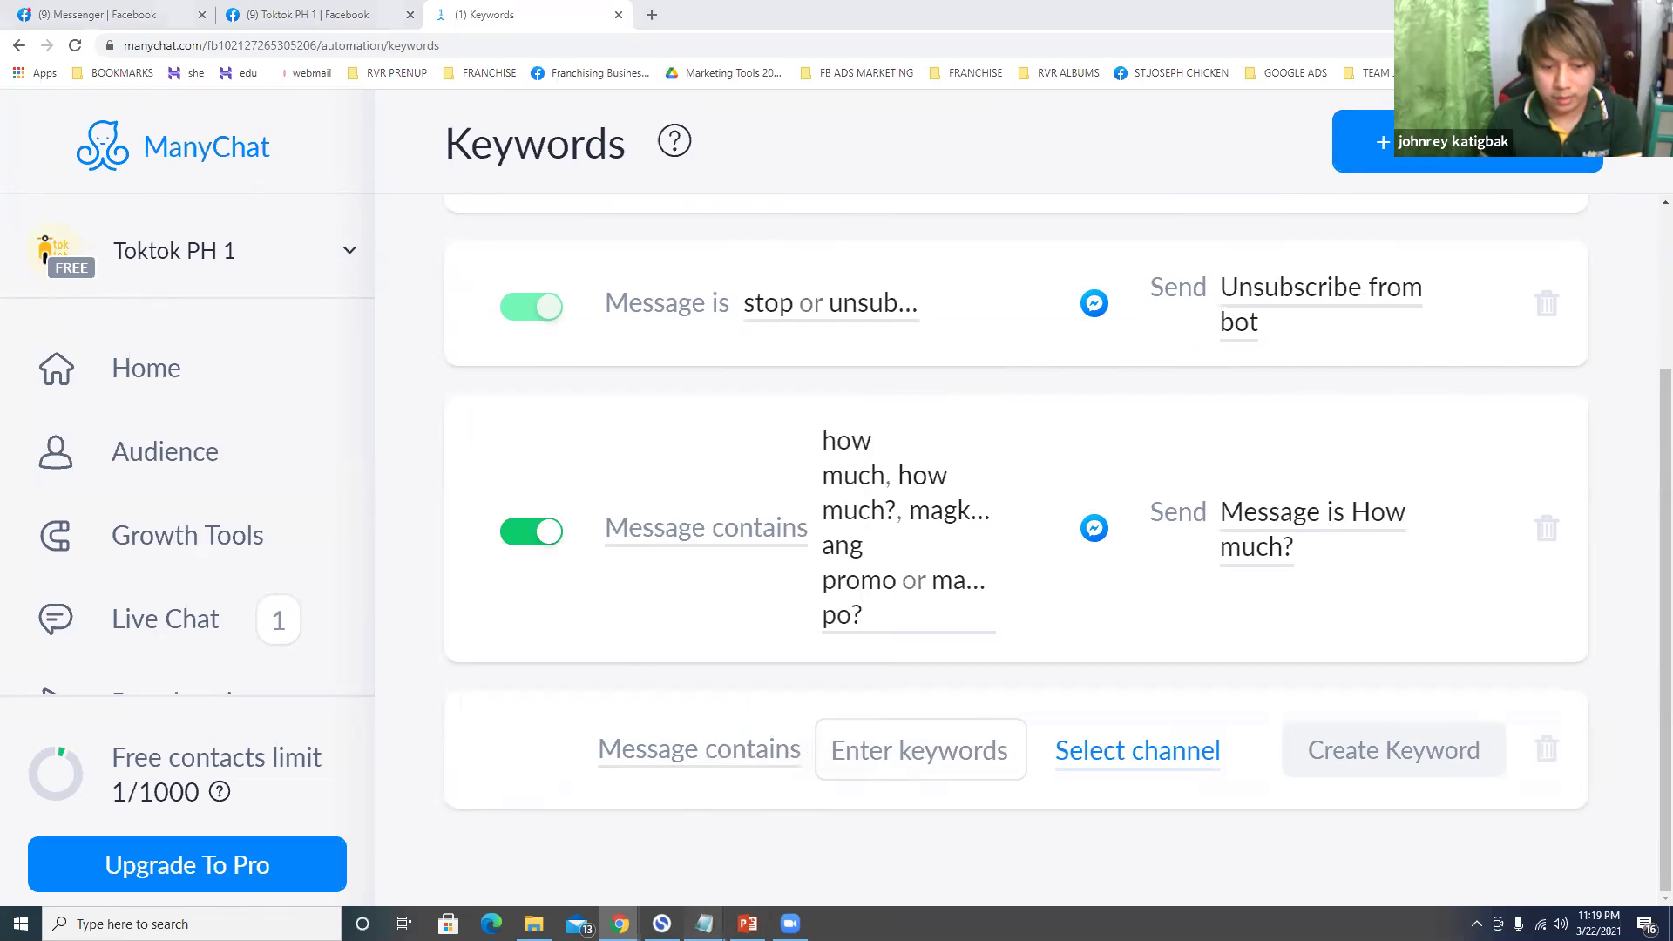
- Copy the sample self-introduction line ending 'How much?' from the Notepad notes
{"action": "mouse_move", "coordinate": [705, 924]}
{"action": "left_click", "coordinate": [743, 837]}
{"action": "left_click", "coordinate": [843, 494]}
{"action": "left_click", "coordinate": [1056, 554]}
{"action": "left_click_drag", "start_coordinate": [1057, 555], "coordinate": [341, 550]}
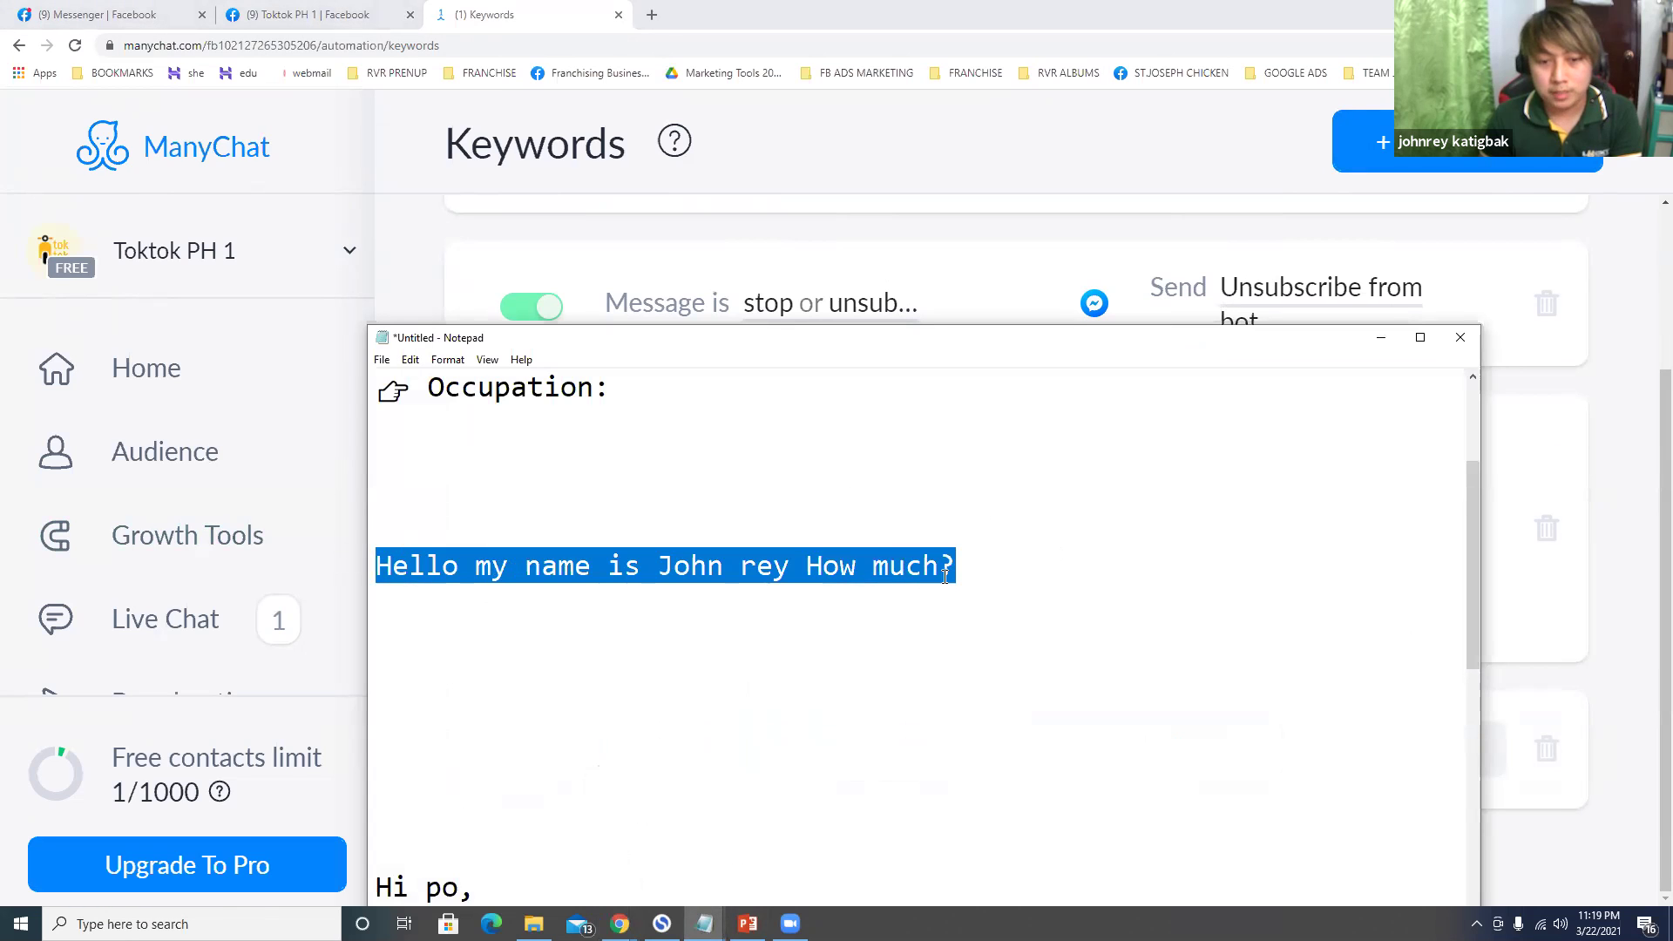
{"action": "left_click_drag", "start_coordinate": [960, 570], "coordinate": [357, 566]}
{"action": "left_click", "coordinate": [470, 568]}
{"action": "left_click", "coordinate": [596, 567]}
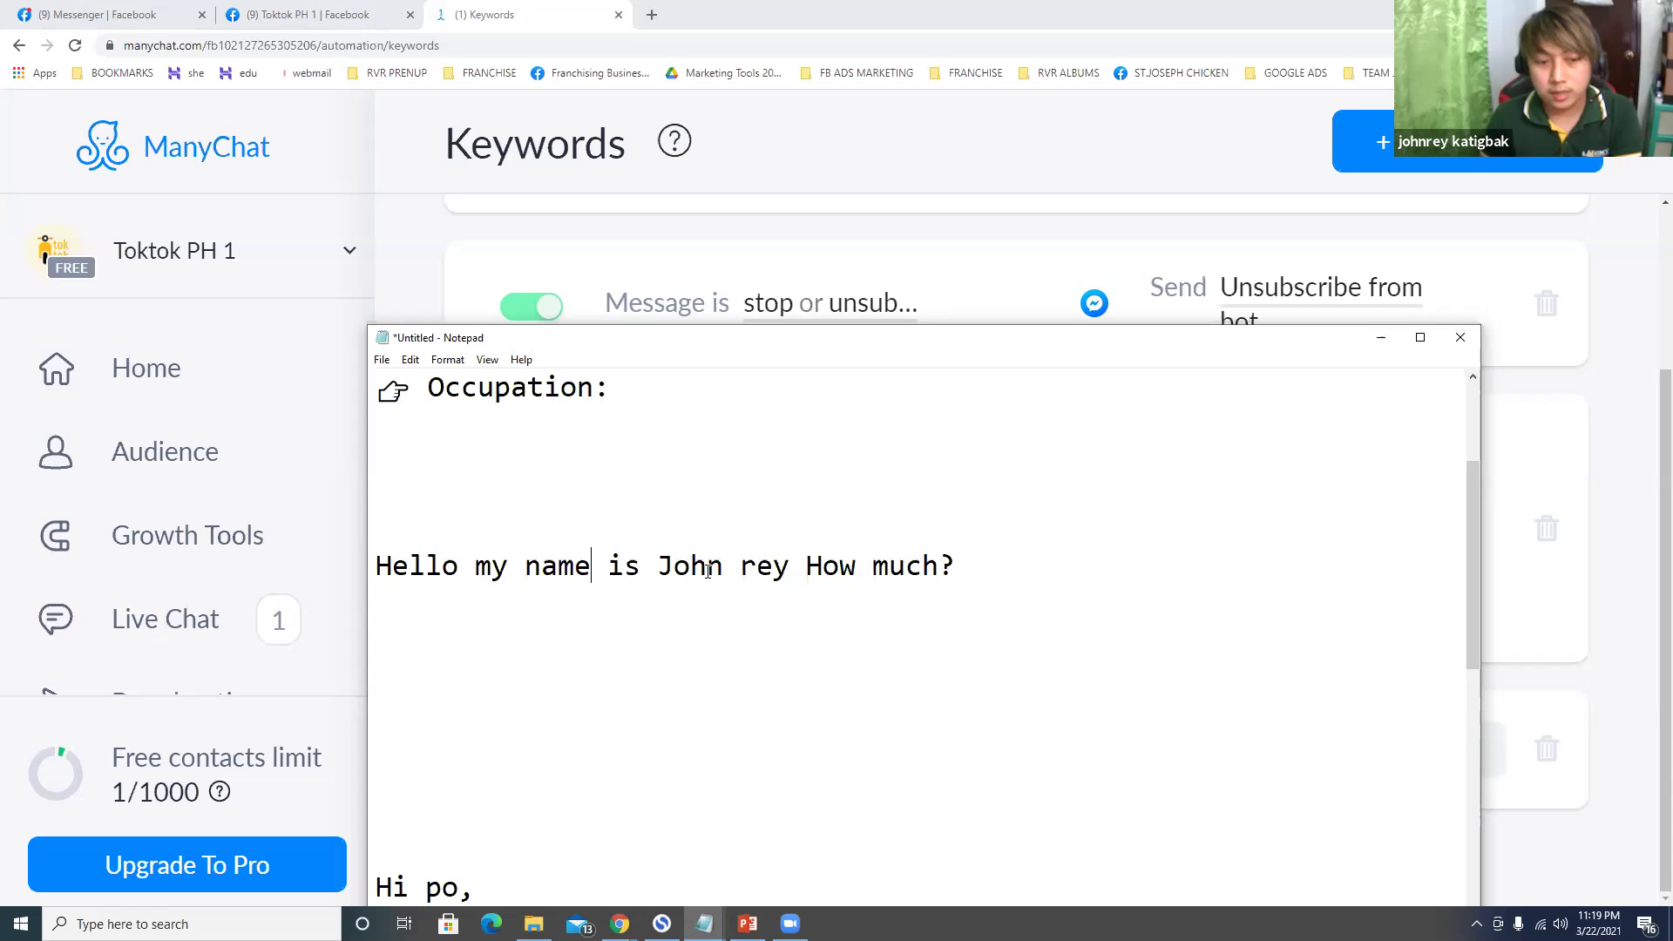
{"action": "left_click_drag", "start_coordinate": [823, 567], "coordinate": [375, 567]}
{"action": "key", "text": "ctrl+c"}
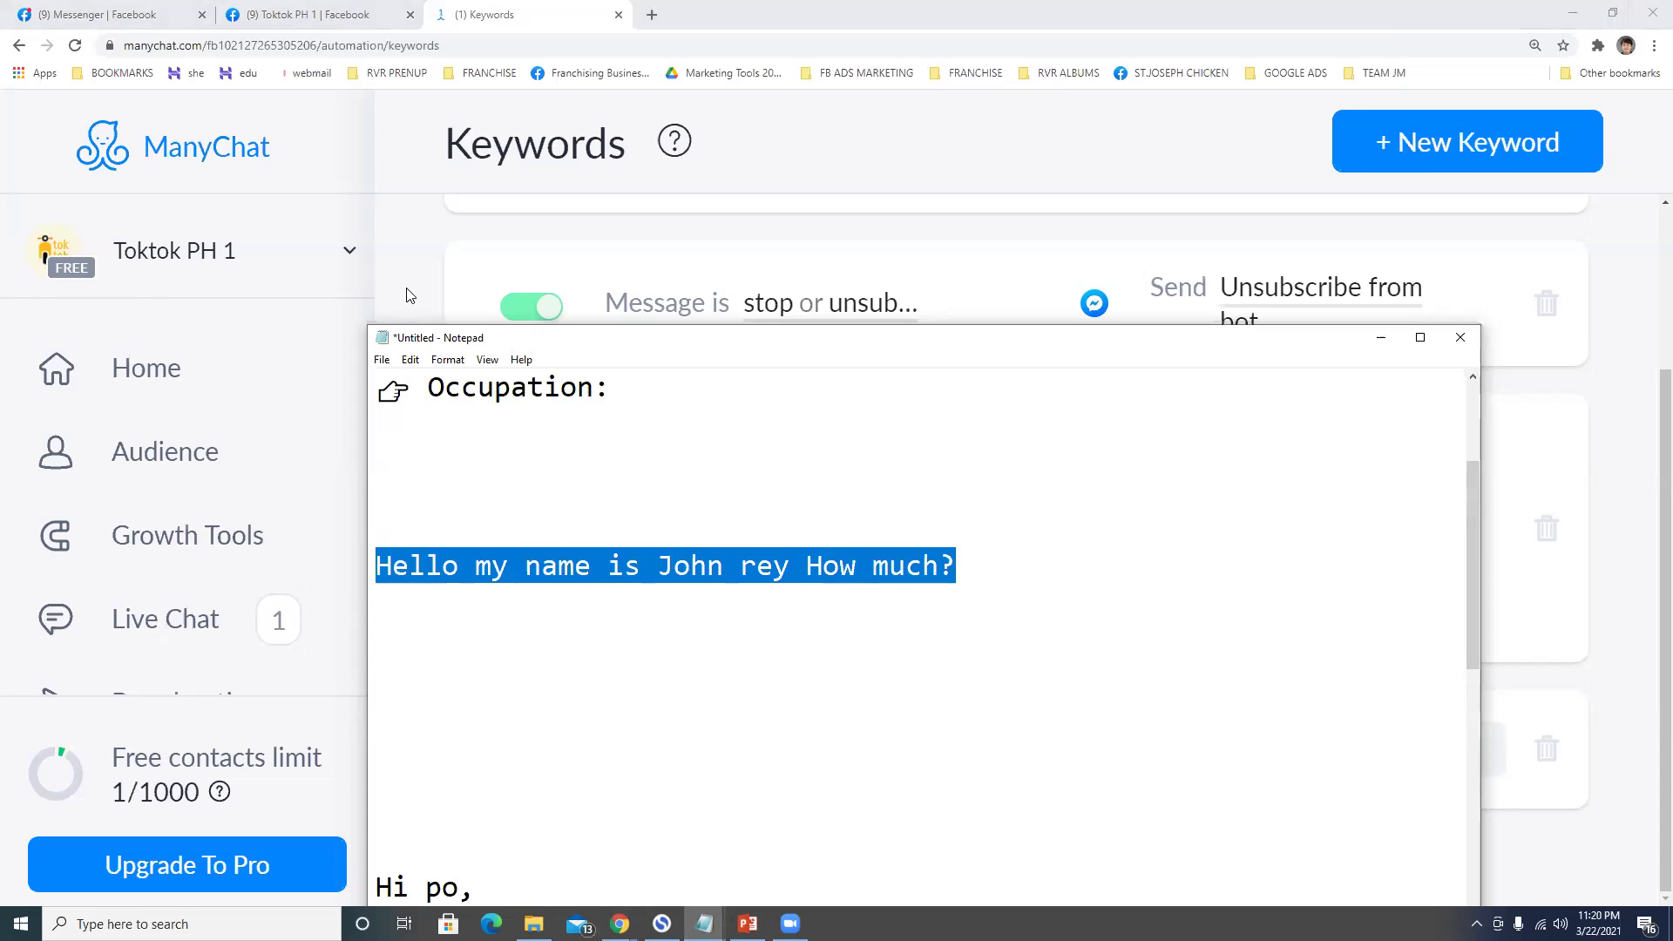
- Paste the copied line as the keyword and create the new rule
{"action": "left_click", "coordinate": [410, 295]}
{"action": "left_click", "coordinate": [936, 757]}
{"action": "key", "text": "ctrl+v"}
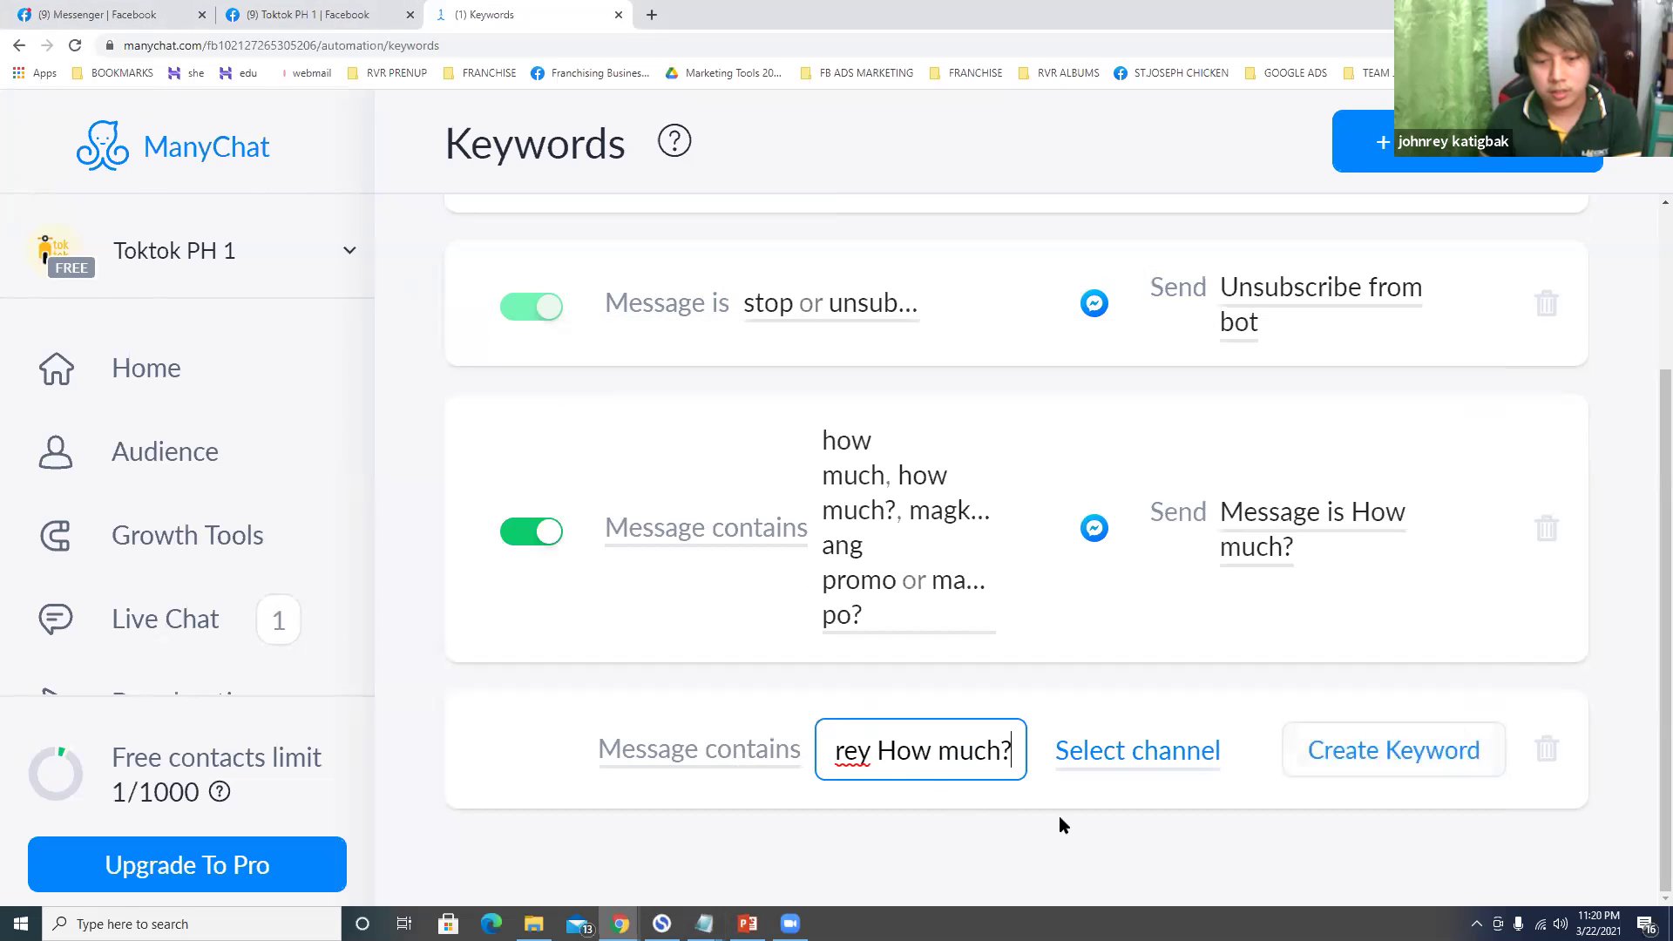
{"action": "left_click", "coordinate": [1378, 756]}
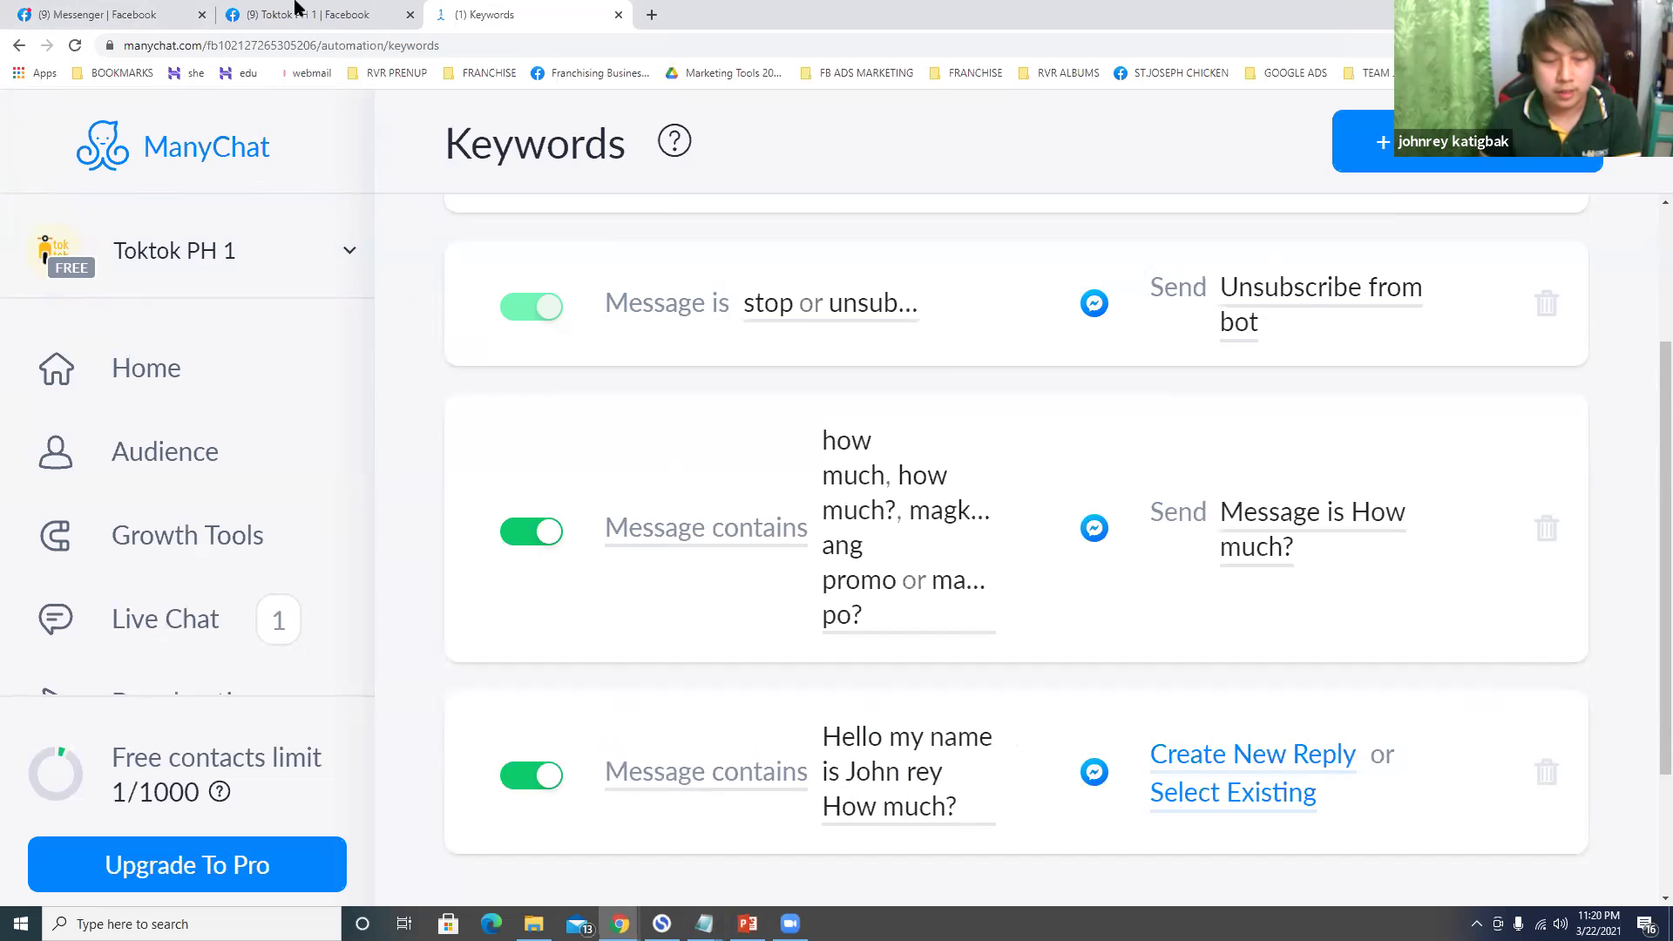
{"action": "left_click", "coordinate": [296, 9]}
- Type the sender's name in the Toktok PH 1 chat box, then return to the ManyChat keyword editor
{"action": "left_click", "coordinate": [1197, 868]}
{"action": "type", "text": "John Rey"}
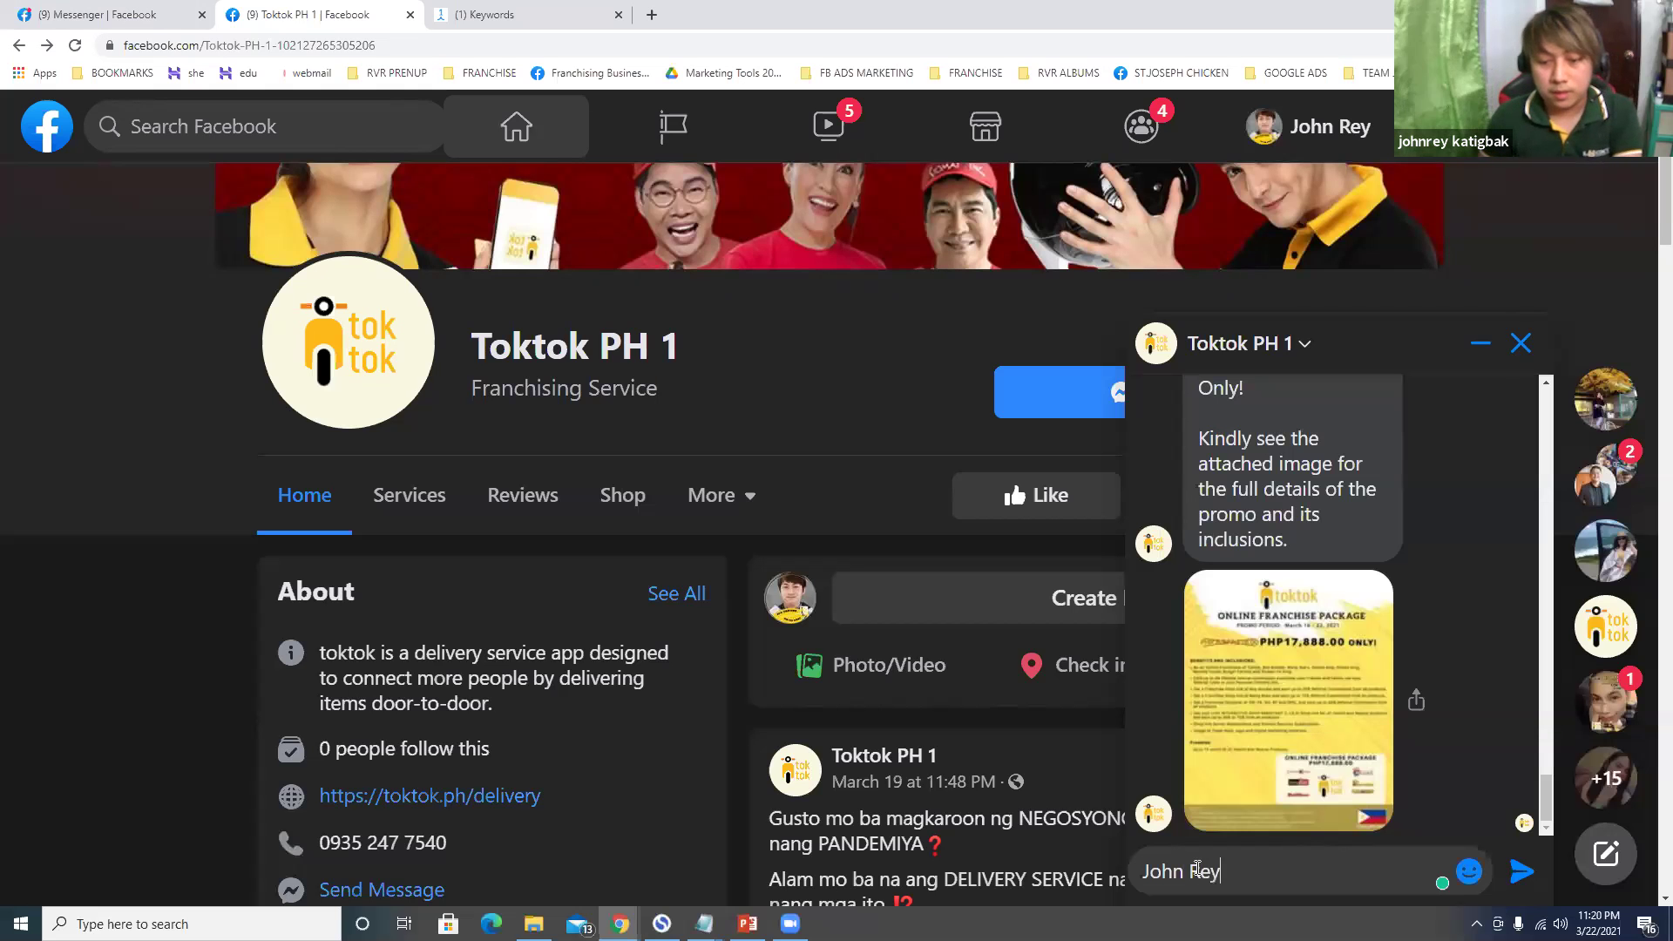
{"action": "left_click", "coordinate": [485, 14]}
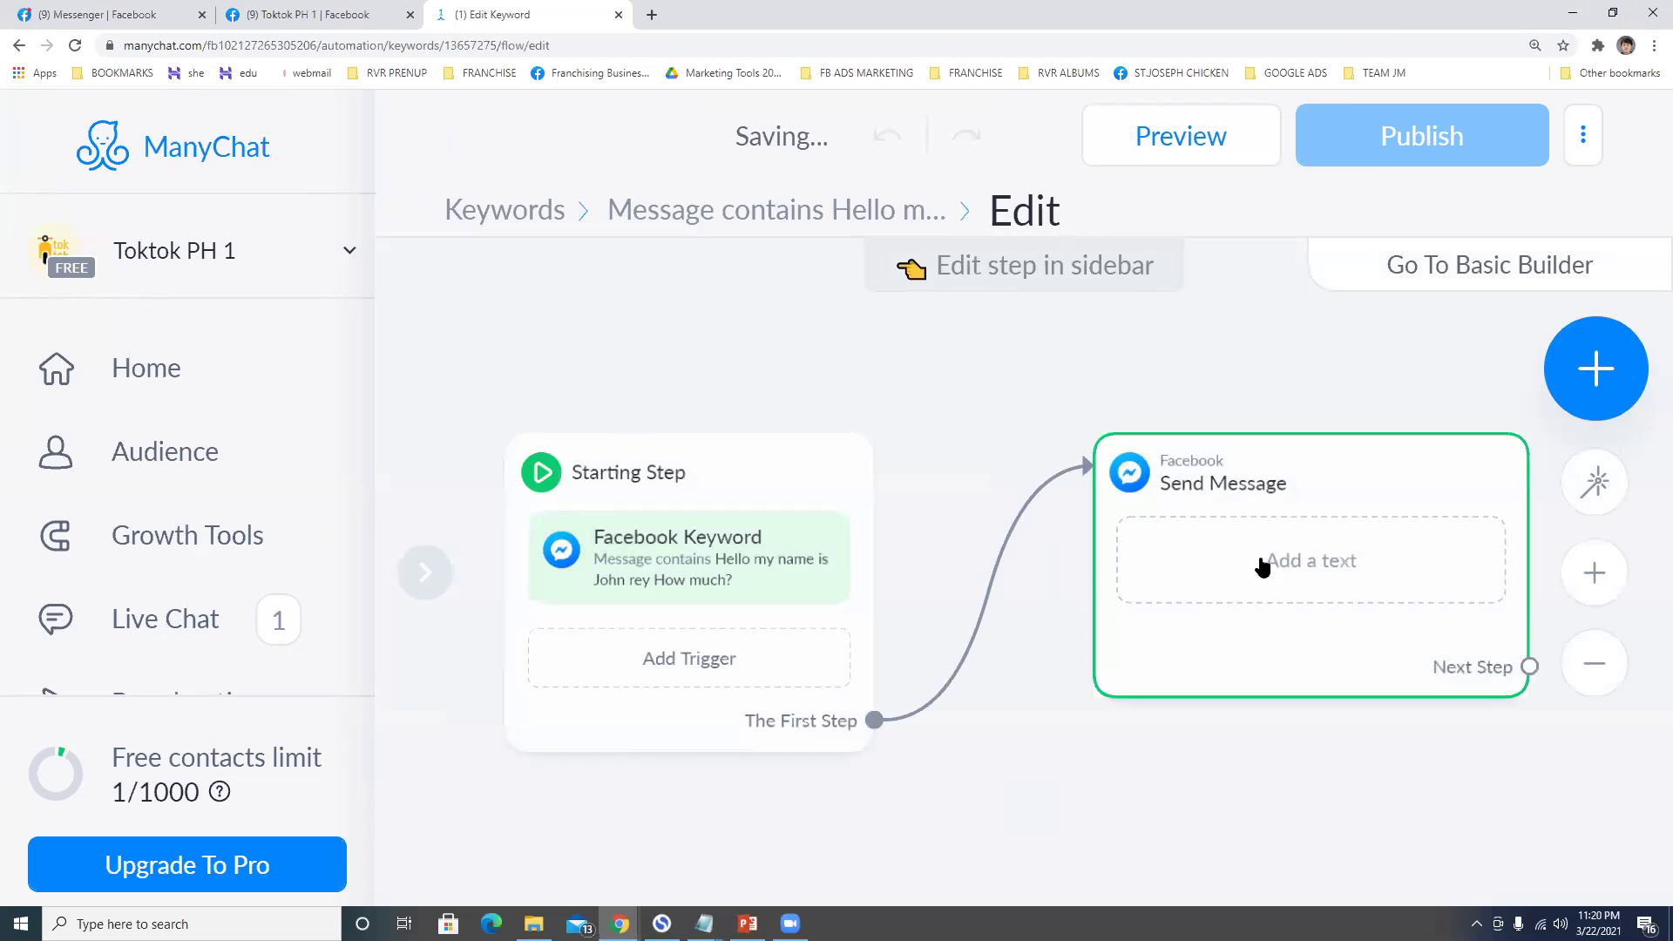
- Set the Send Message step's text to 'test' and publish the flow
{"action": "left_click", "coordinate": [1263, 566]}
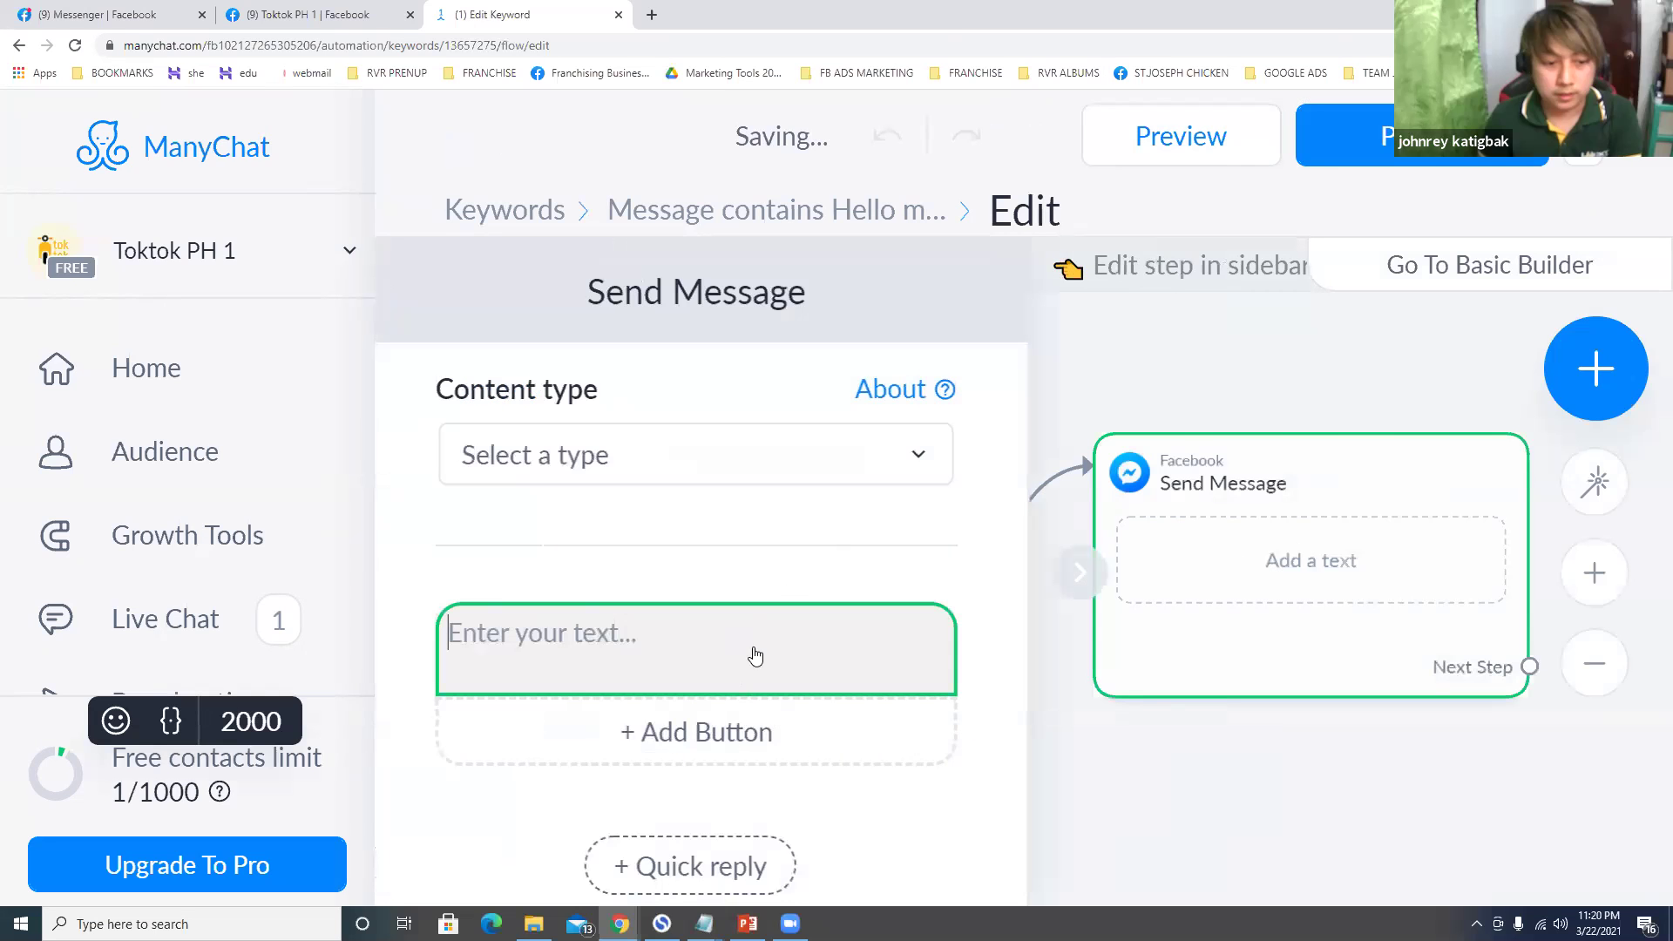
{"action": "left_click", "coordinate": [1079, 573]}
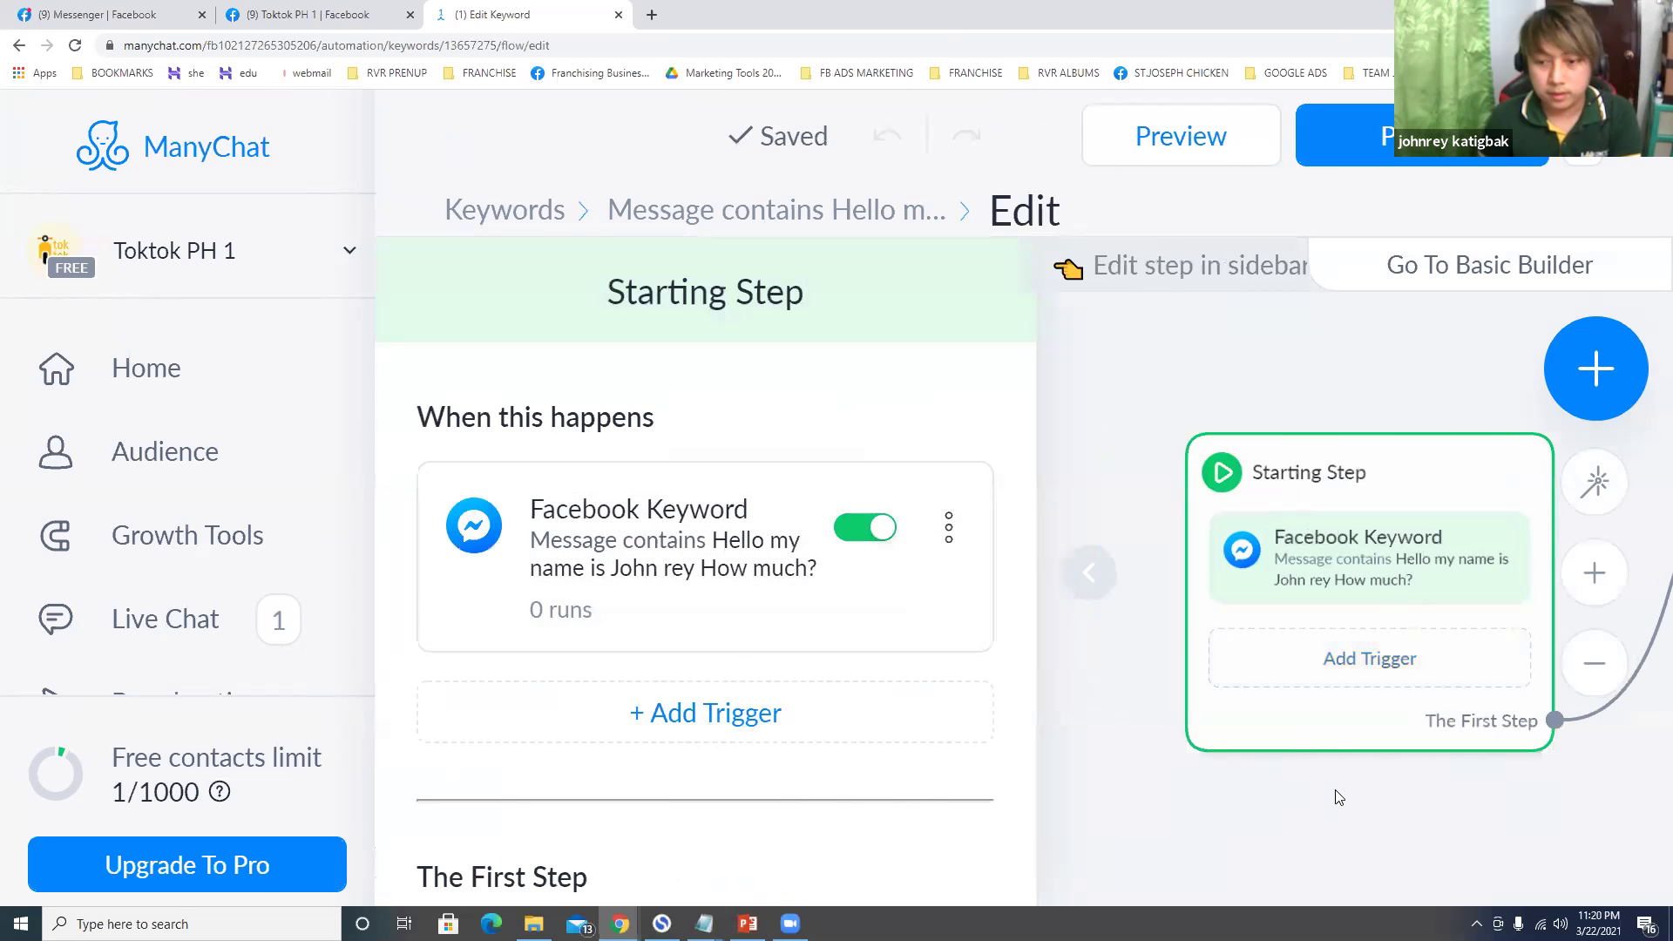
{"action": "left_click", "coordinate": [1333, 796]}
{"action": "left_click", "coordinate": [1321, 559]}
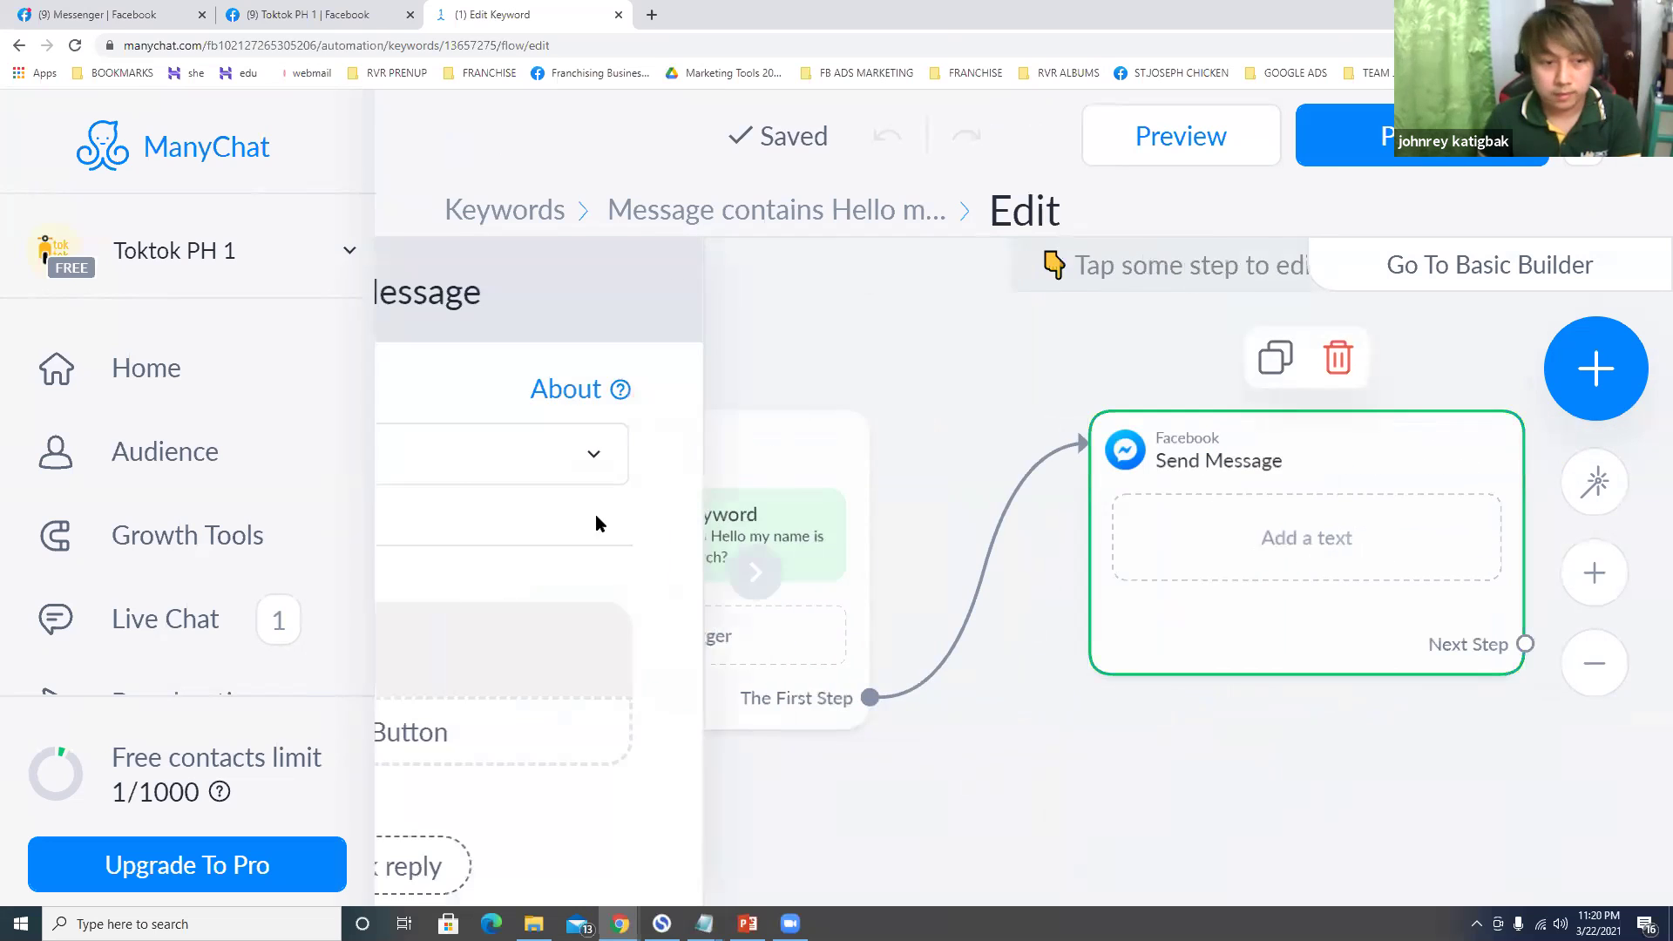
{"action": "left_click", "coordinate": [659, 647]}
{"action": "type", "text": "test"}
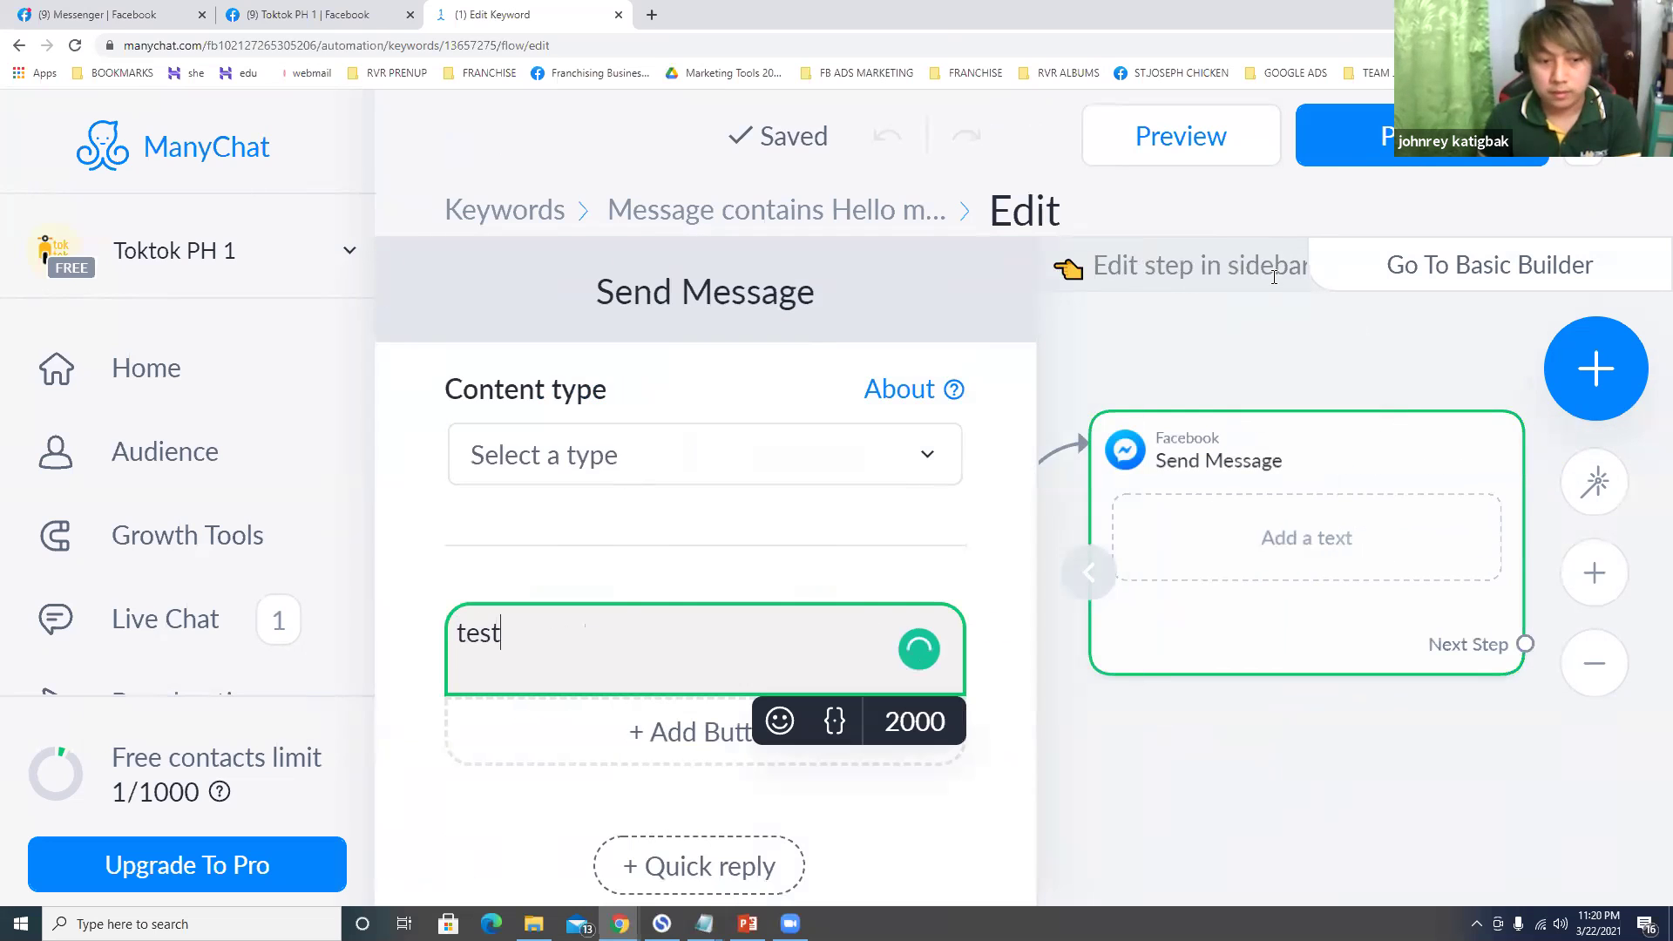
{"action": "left_click", "coordinate": [1366, 145]}
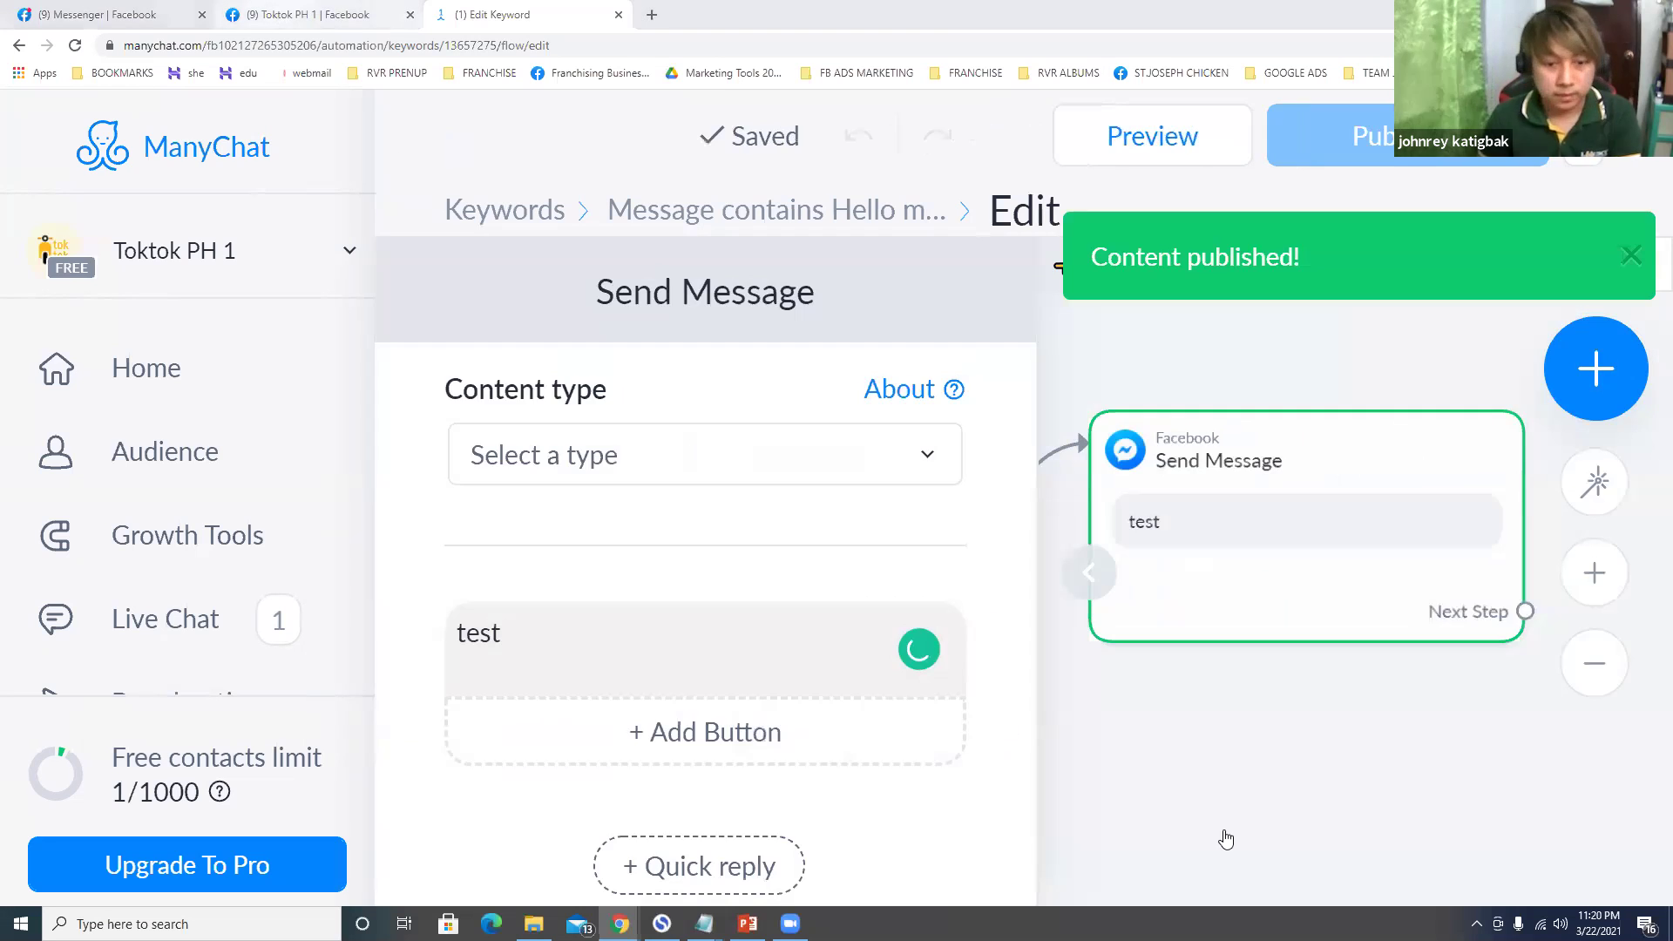
{"action": "key", "text": "ctrl+shift+Tab"}
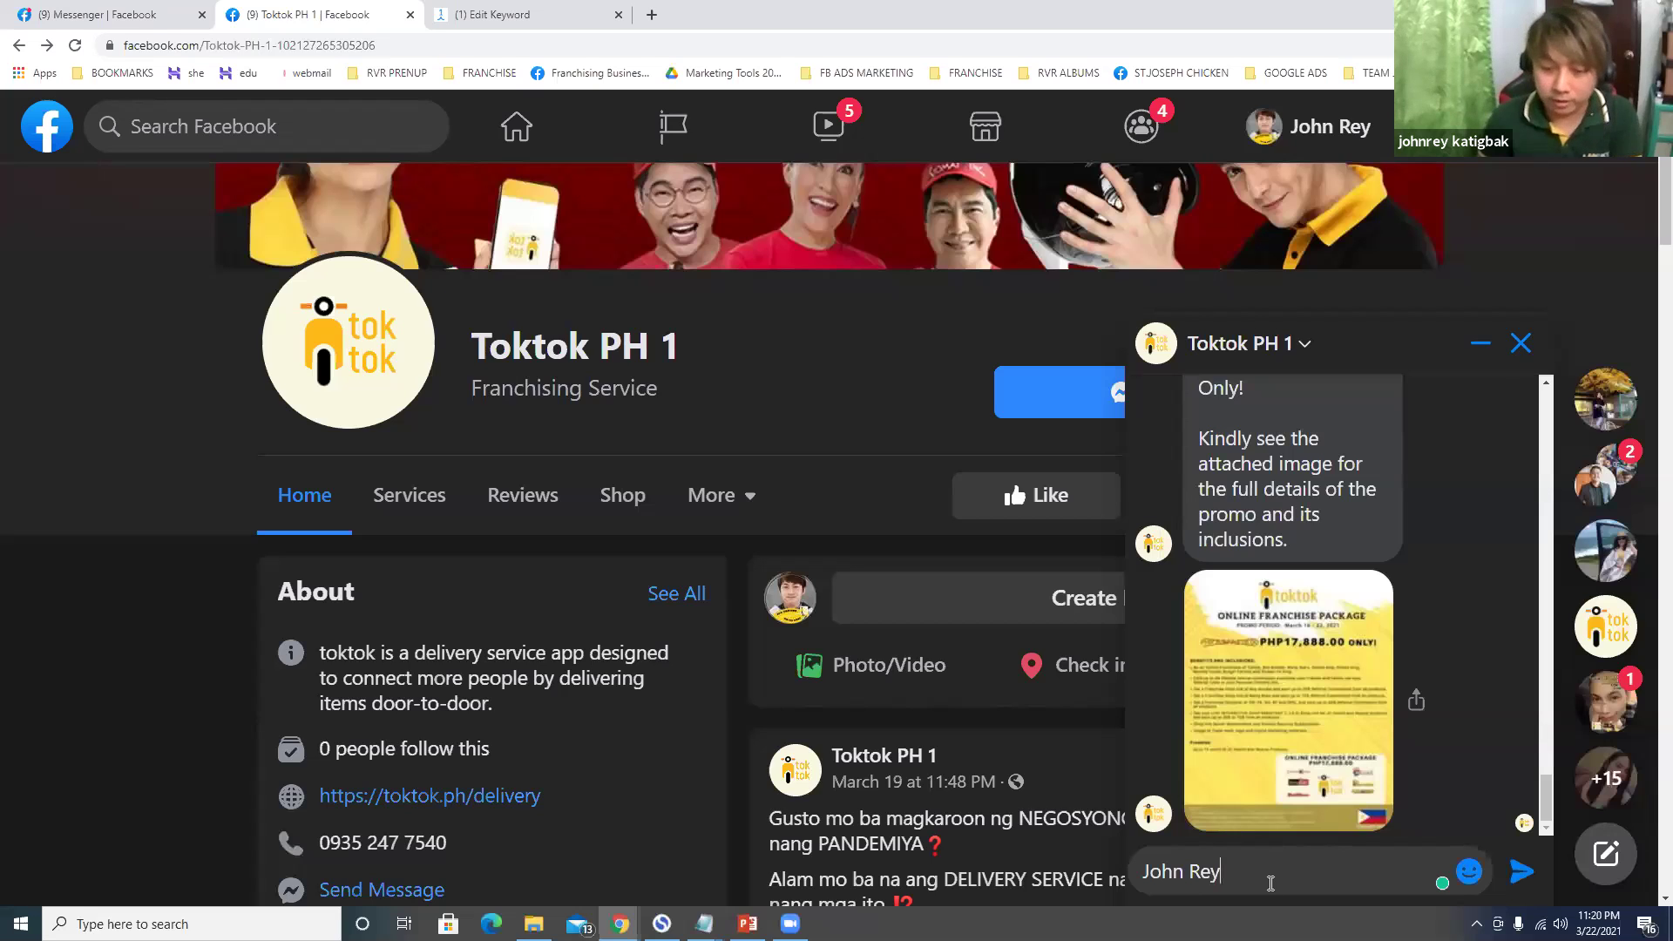
- Send the typed name as a test message to Toktok PH 1, then go back to ManyChat
{"action": "key", "text": "Return"}
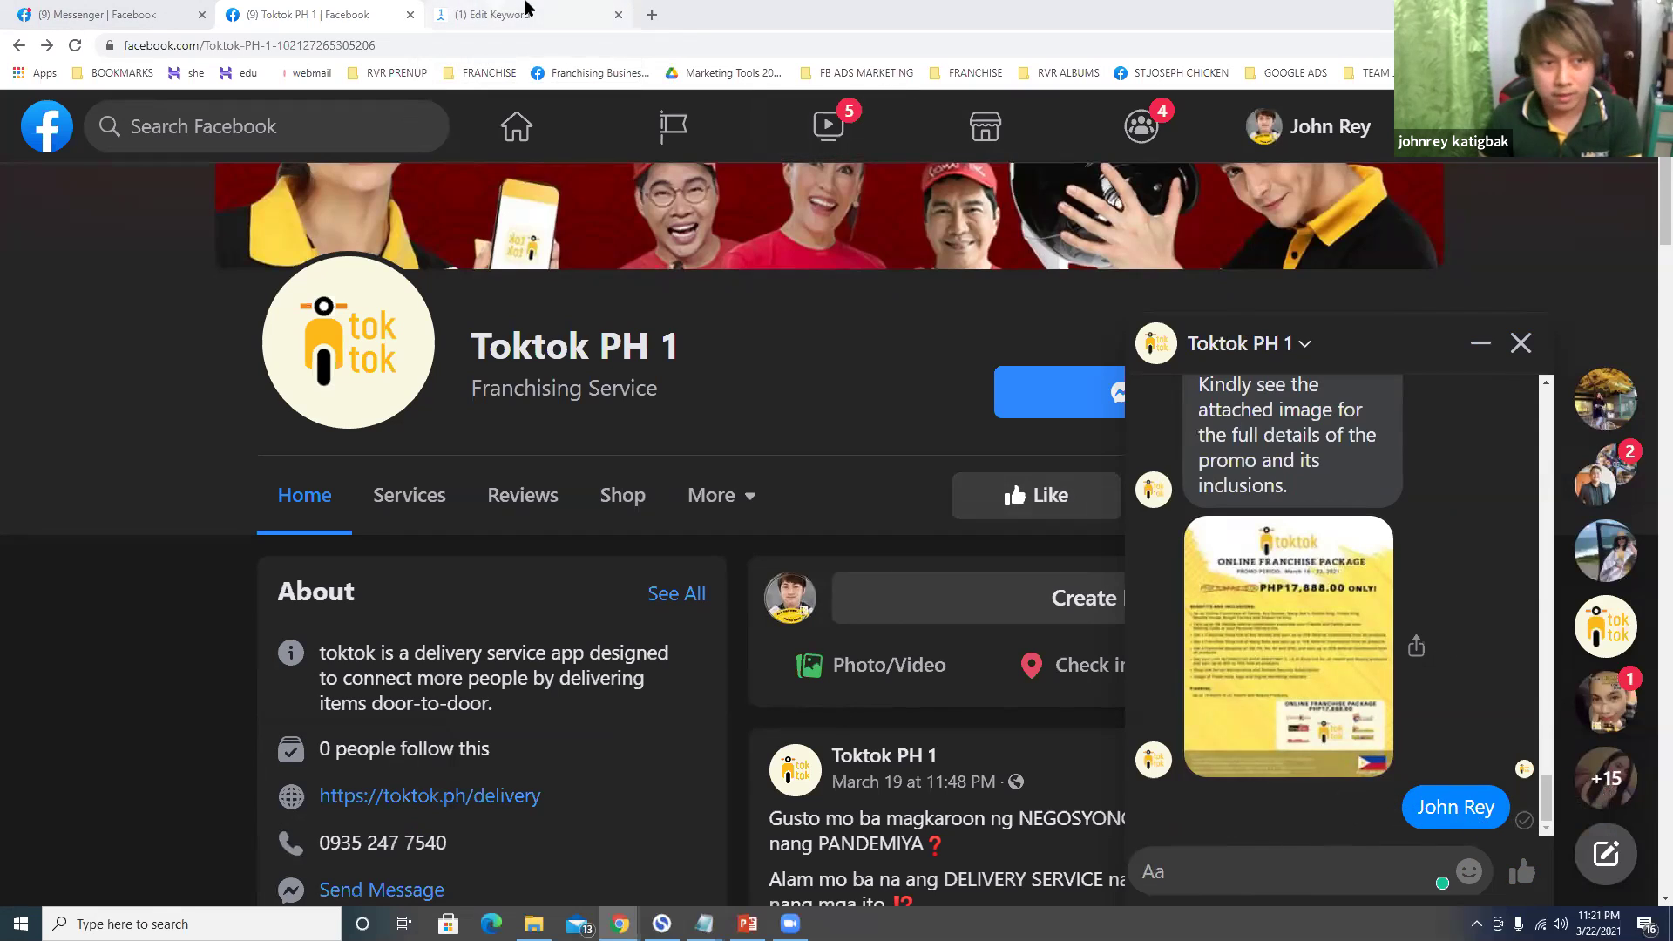
{"action": "left_click", "coordinate": [528, 14]}
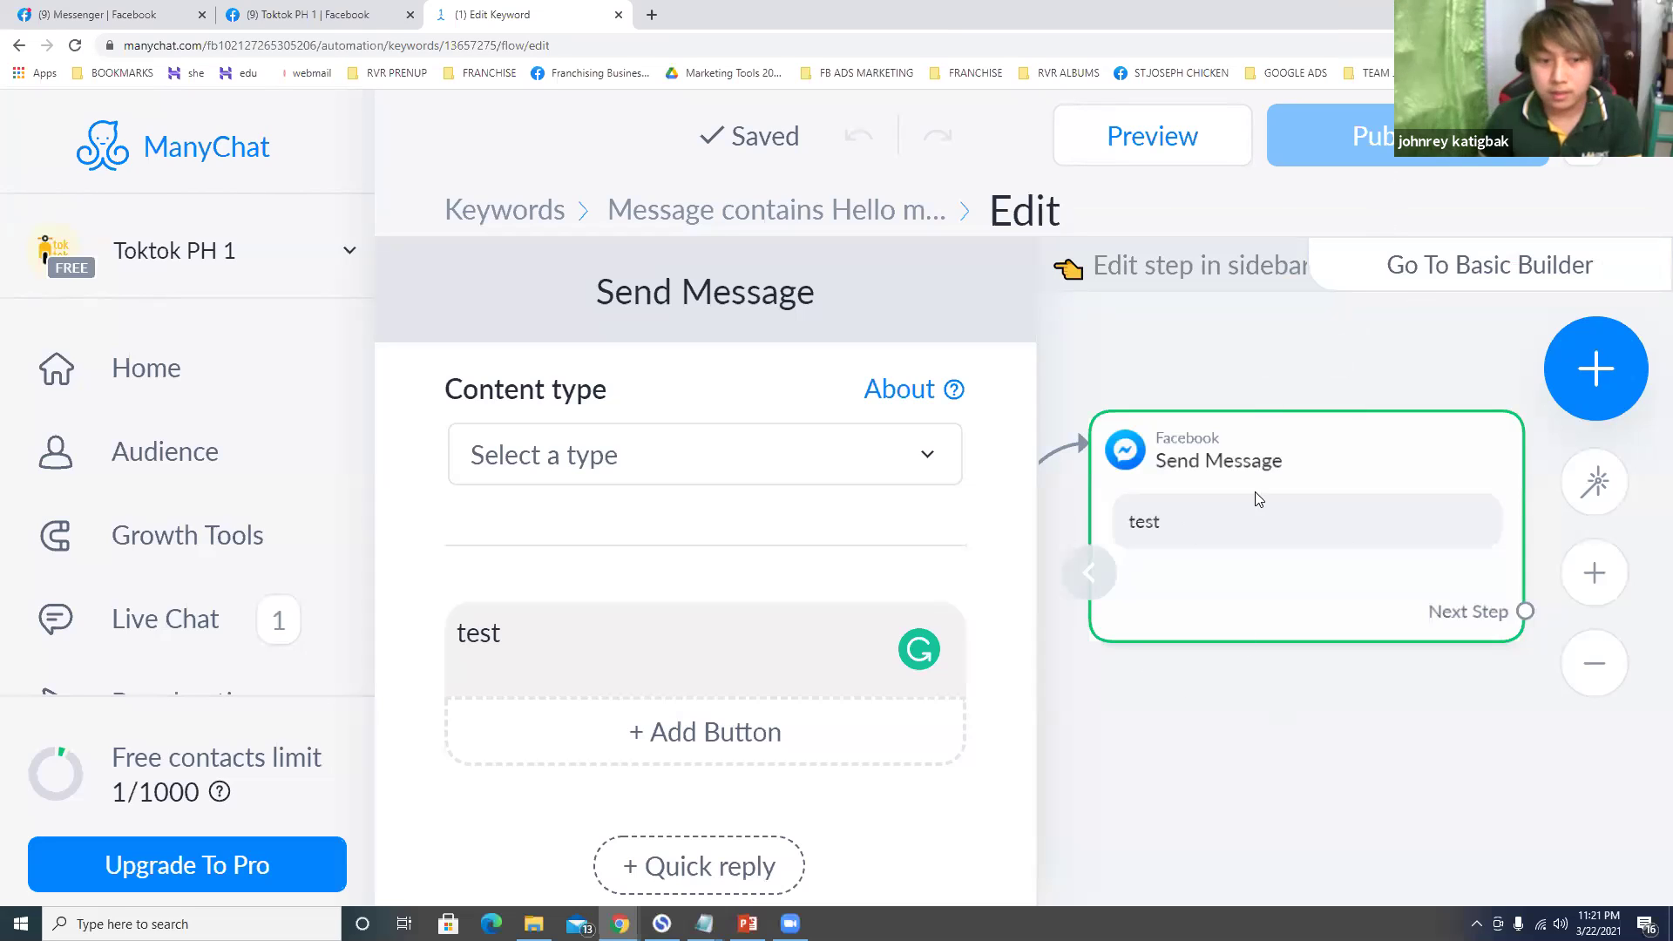
- Close the reply editor and switch the account to Her Skin Revita-Glow Skin Rescue
{"action": "left_click", "coordinate": [1343, 734]}
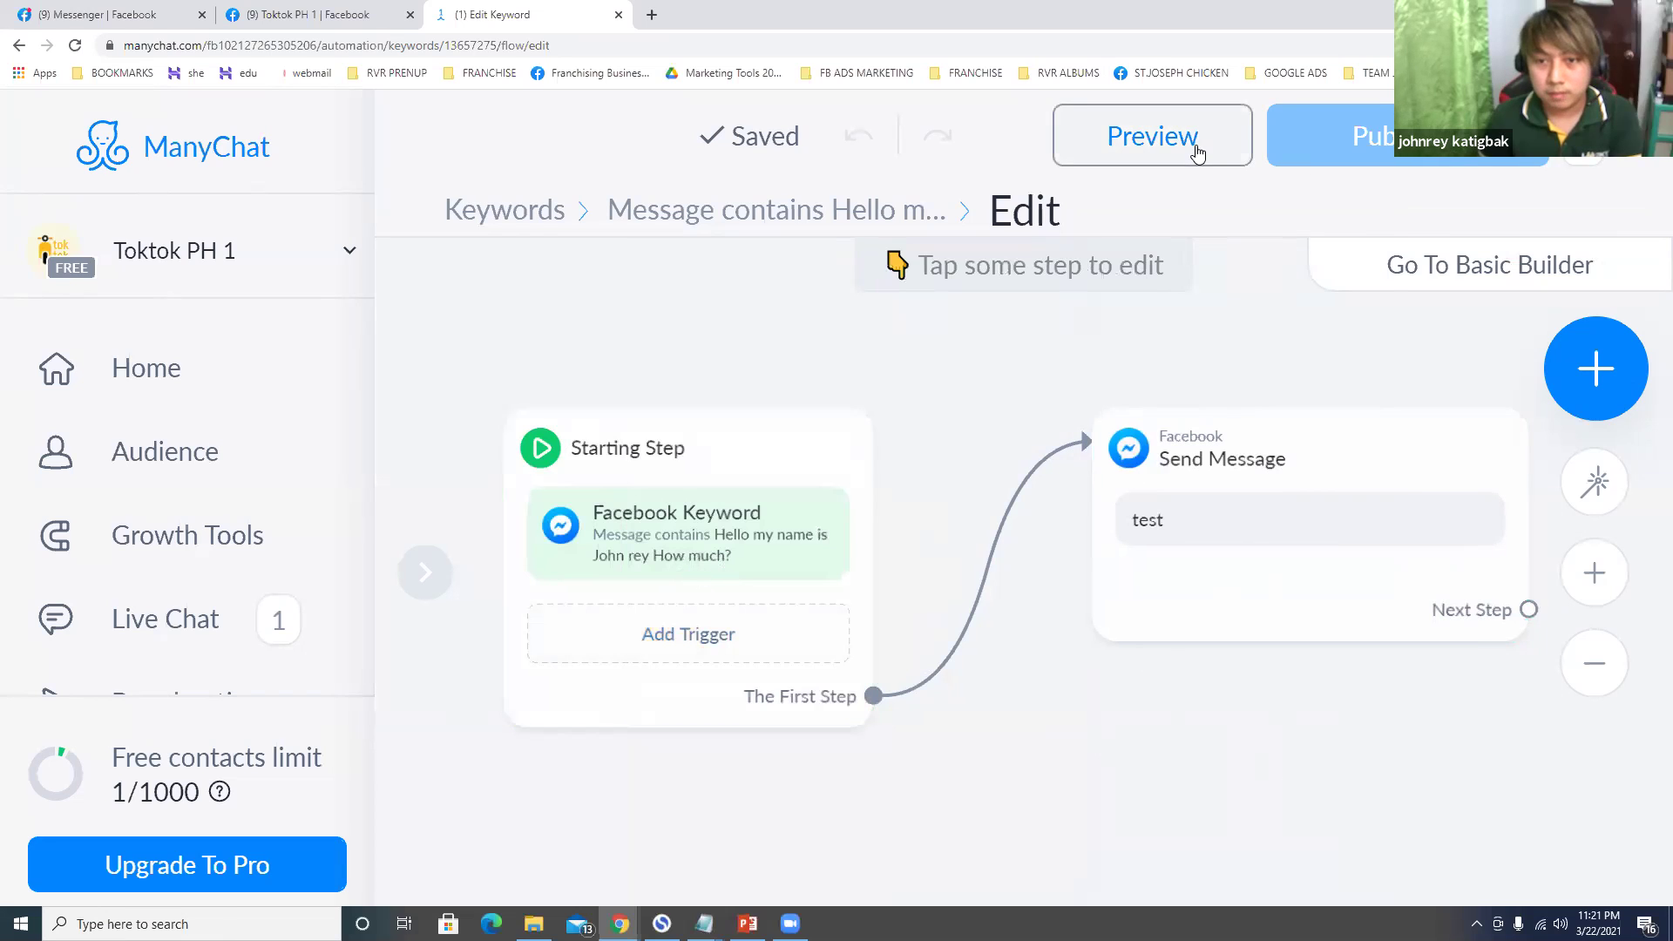
{"action": "left_click", "coordinate": [227, 251]}
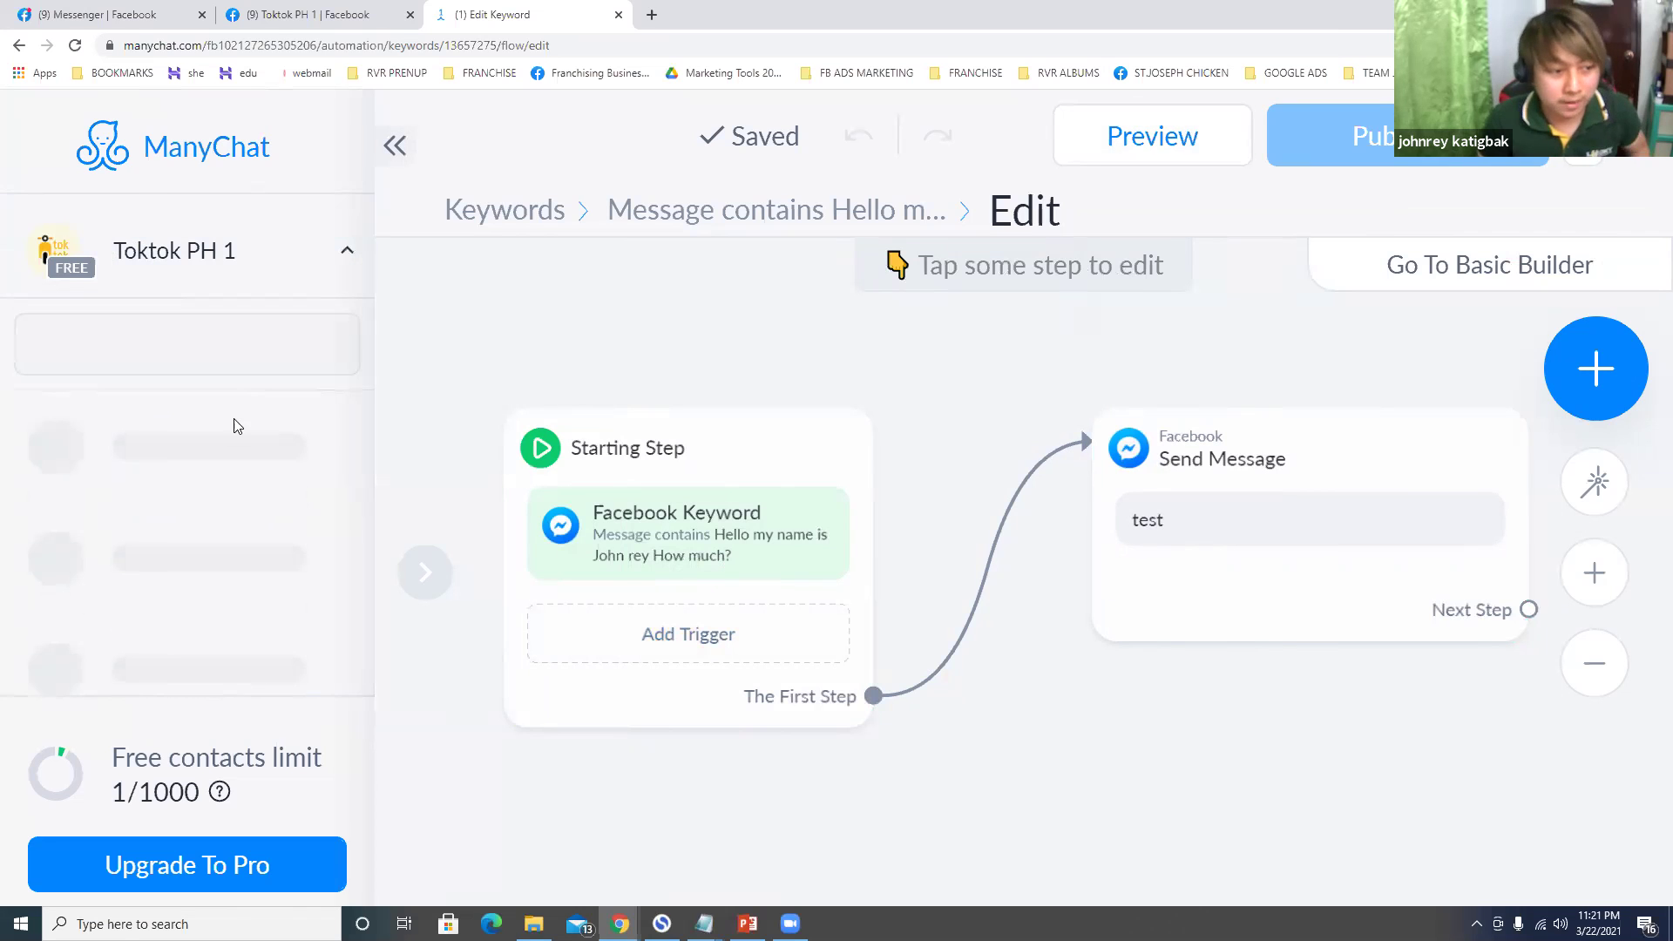
{"action": "scroll", "coordinate": [233, 448], "scroll_direction": "down", "scroll_amount": 3}
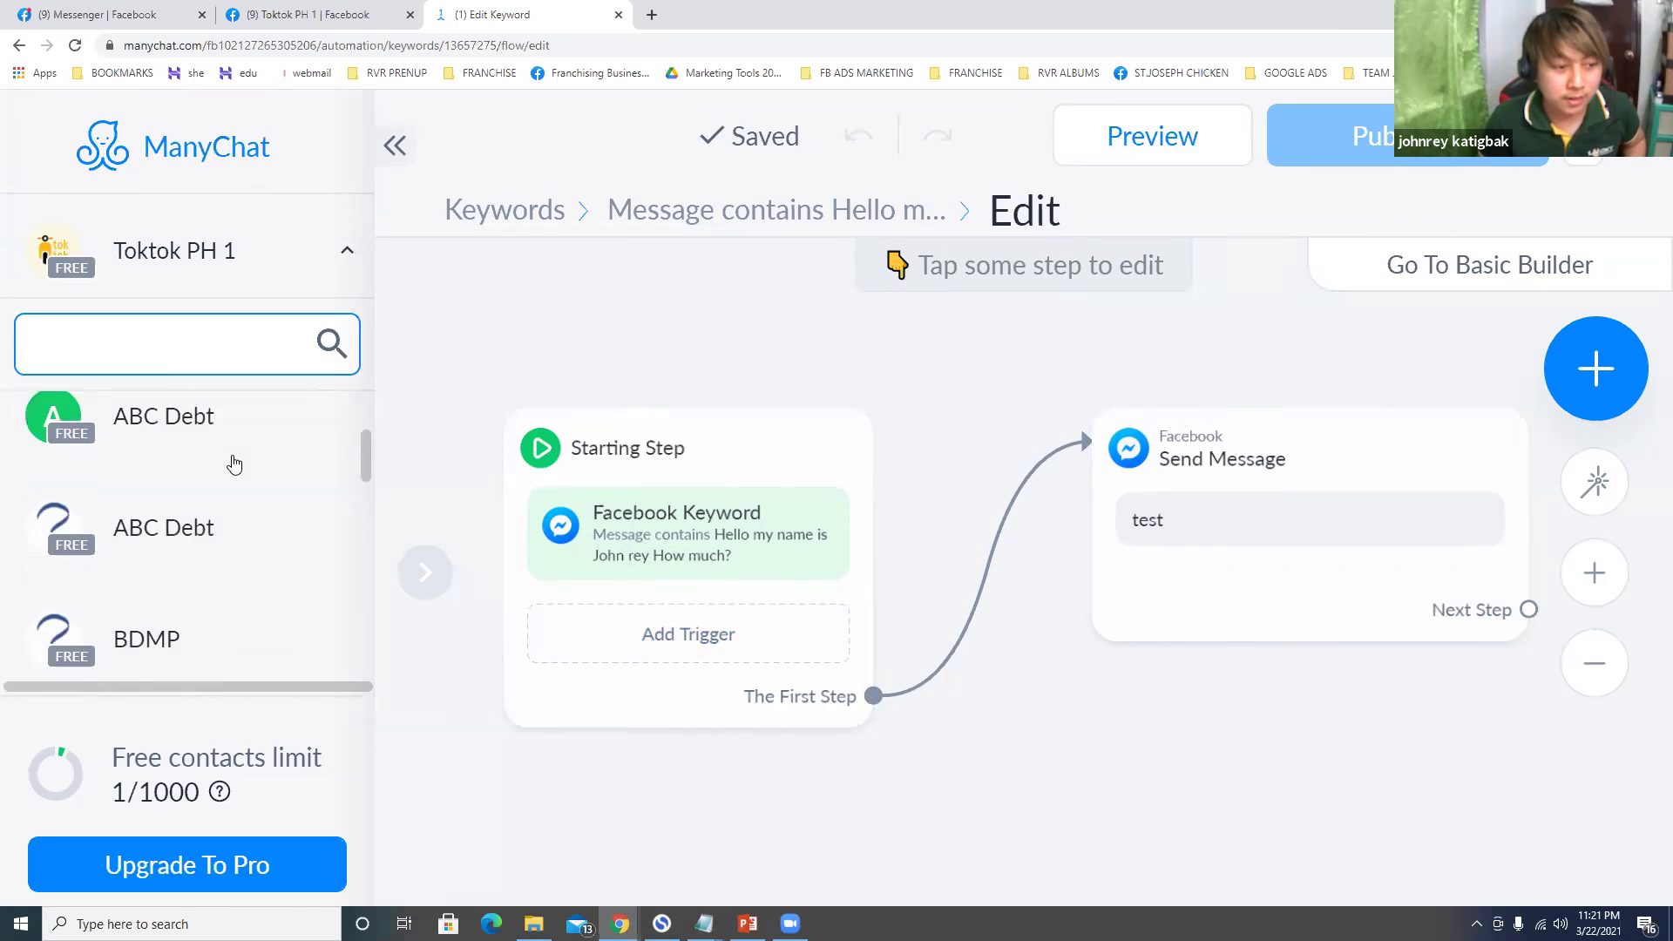
{"action": "scroll", "coordinate": [329, 452], "scroll_direction": "up", "scroll_amount": 3}
{"action": "scroll", "coordinate": [363, 459], "scroll_direction": "down", "scroll_amount": 1}
{"action": "left_click_drag", "start_coordinate": [366, 478], "coordinate": [366, 671]}
{"action": "scroll", "coordinate": [253, 558], "scroll_direction": "down", "scroll_amount": 1}
{"action": "scroll", "coordinate": [178, 571], "scroll_direction": "up", "scroll_amount": 1}
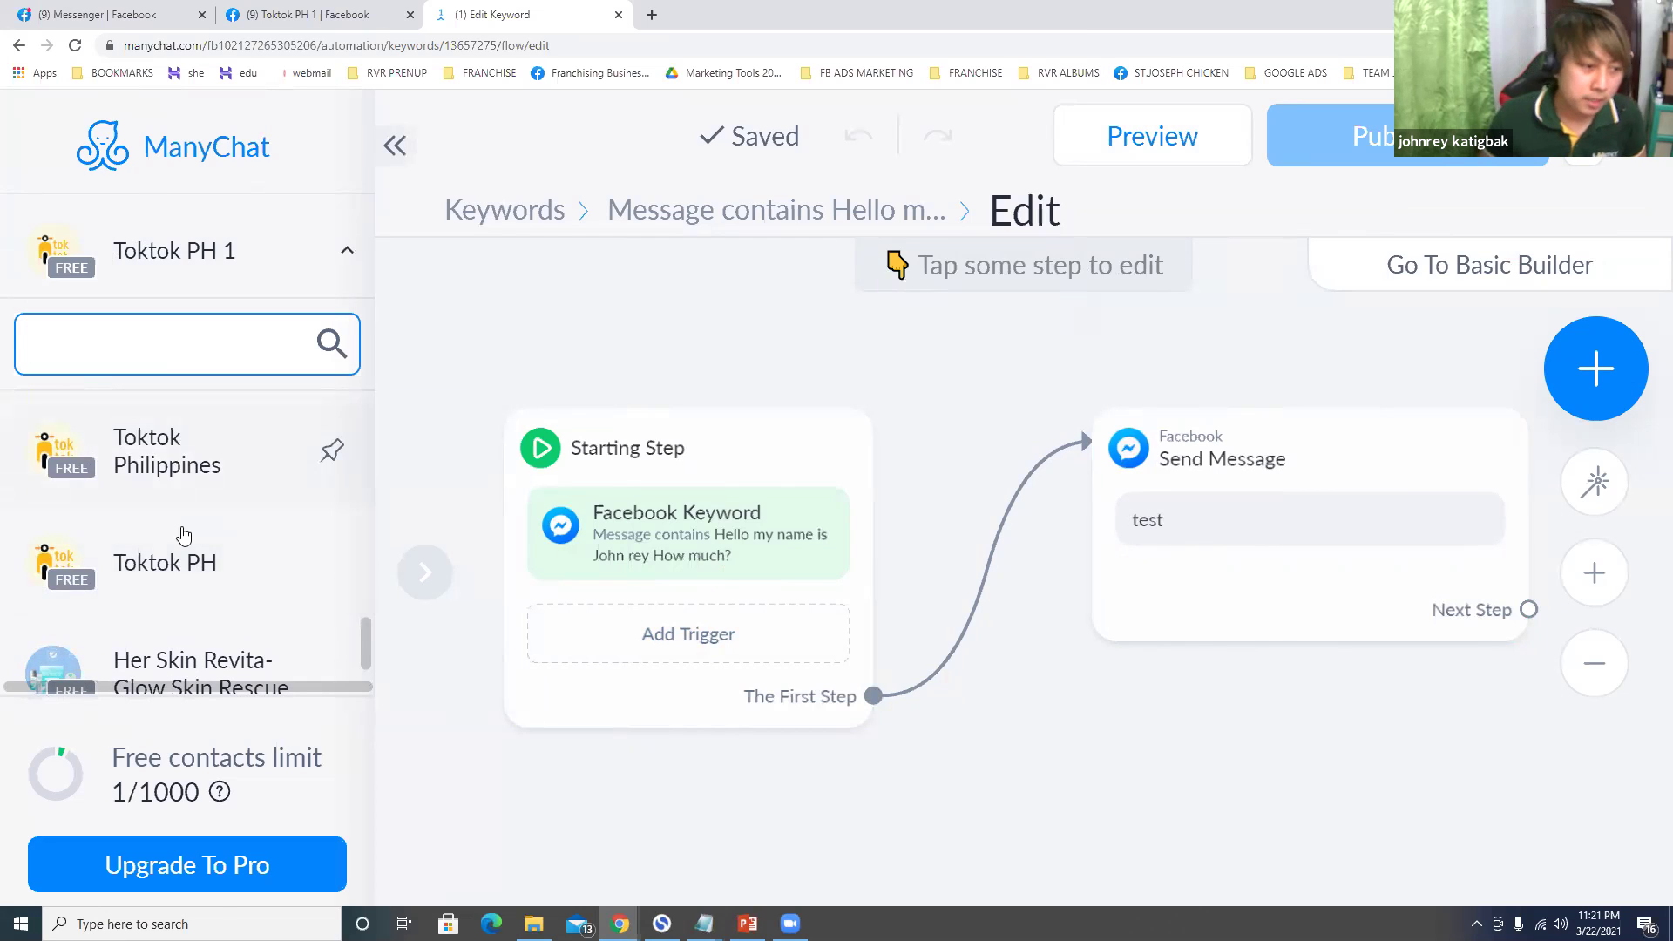
{"action": "scroll", "coordinate": [193, 549], "scroll_direction": "down", "scroll_amount": 1}
{"action": "scroll", "coordinate": [196, 556], "scroll_direction": "down", "scroll_amount": 2}
{"action": "scroll", "coordinate": [192, 567], "scroll_direction": "up", "scroll_amount": 3}
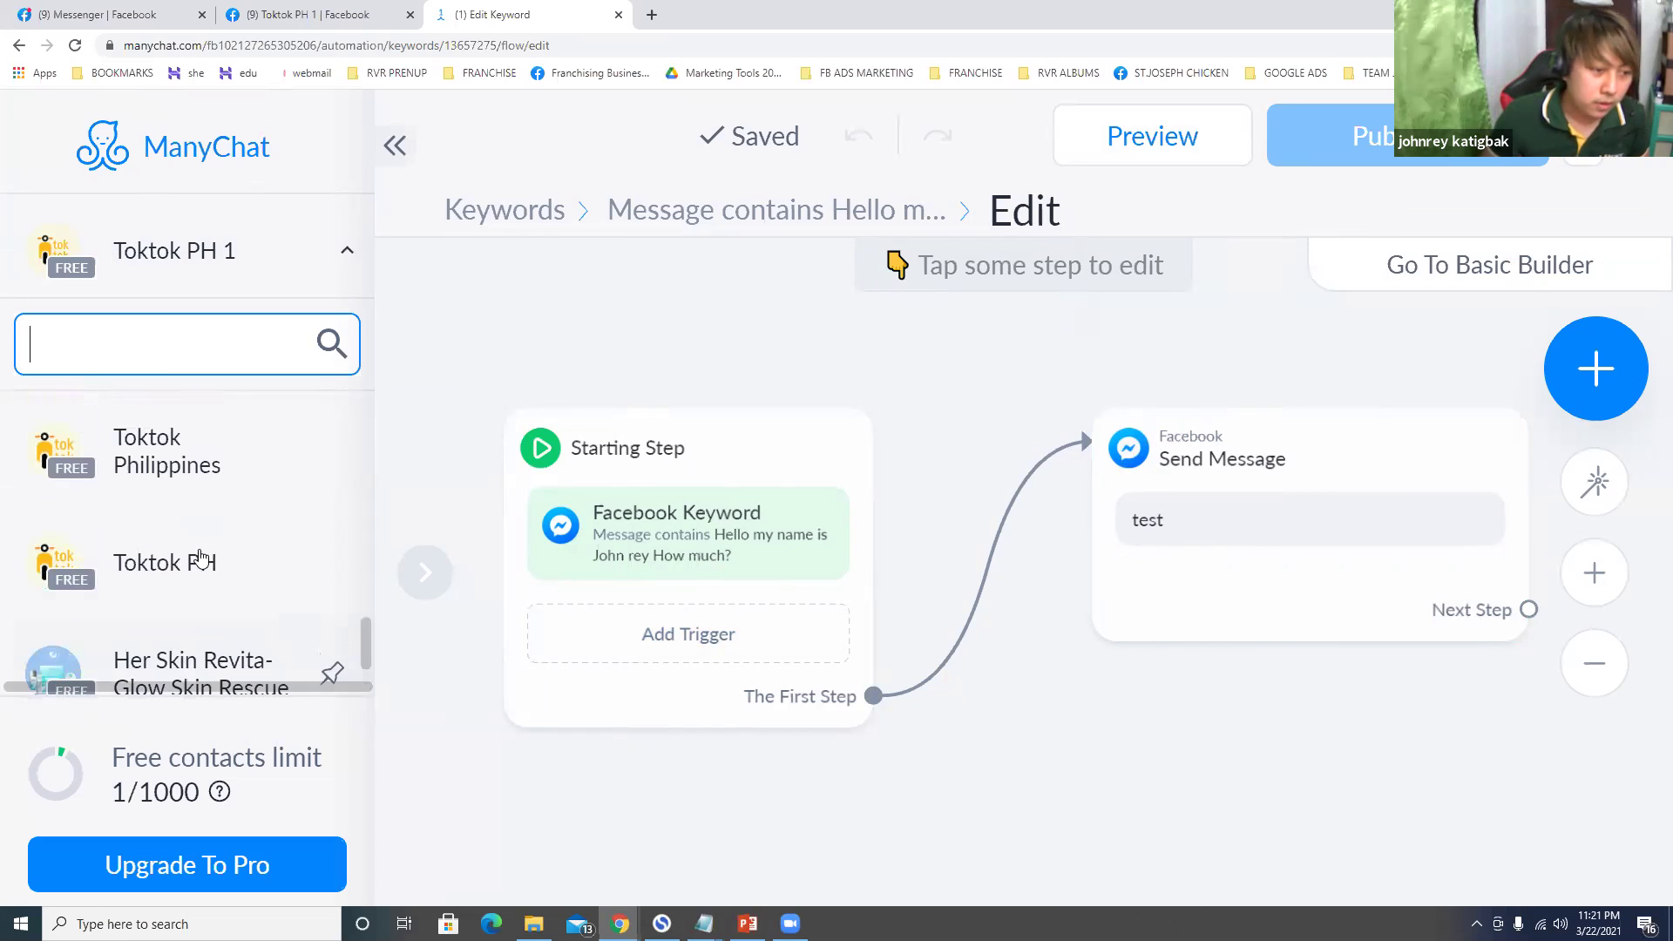
{"action": "scroll", "coordinate": [205, 575], "scroll_direction": "down", "scroll_amount": 1}
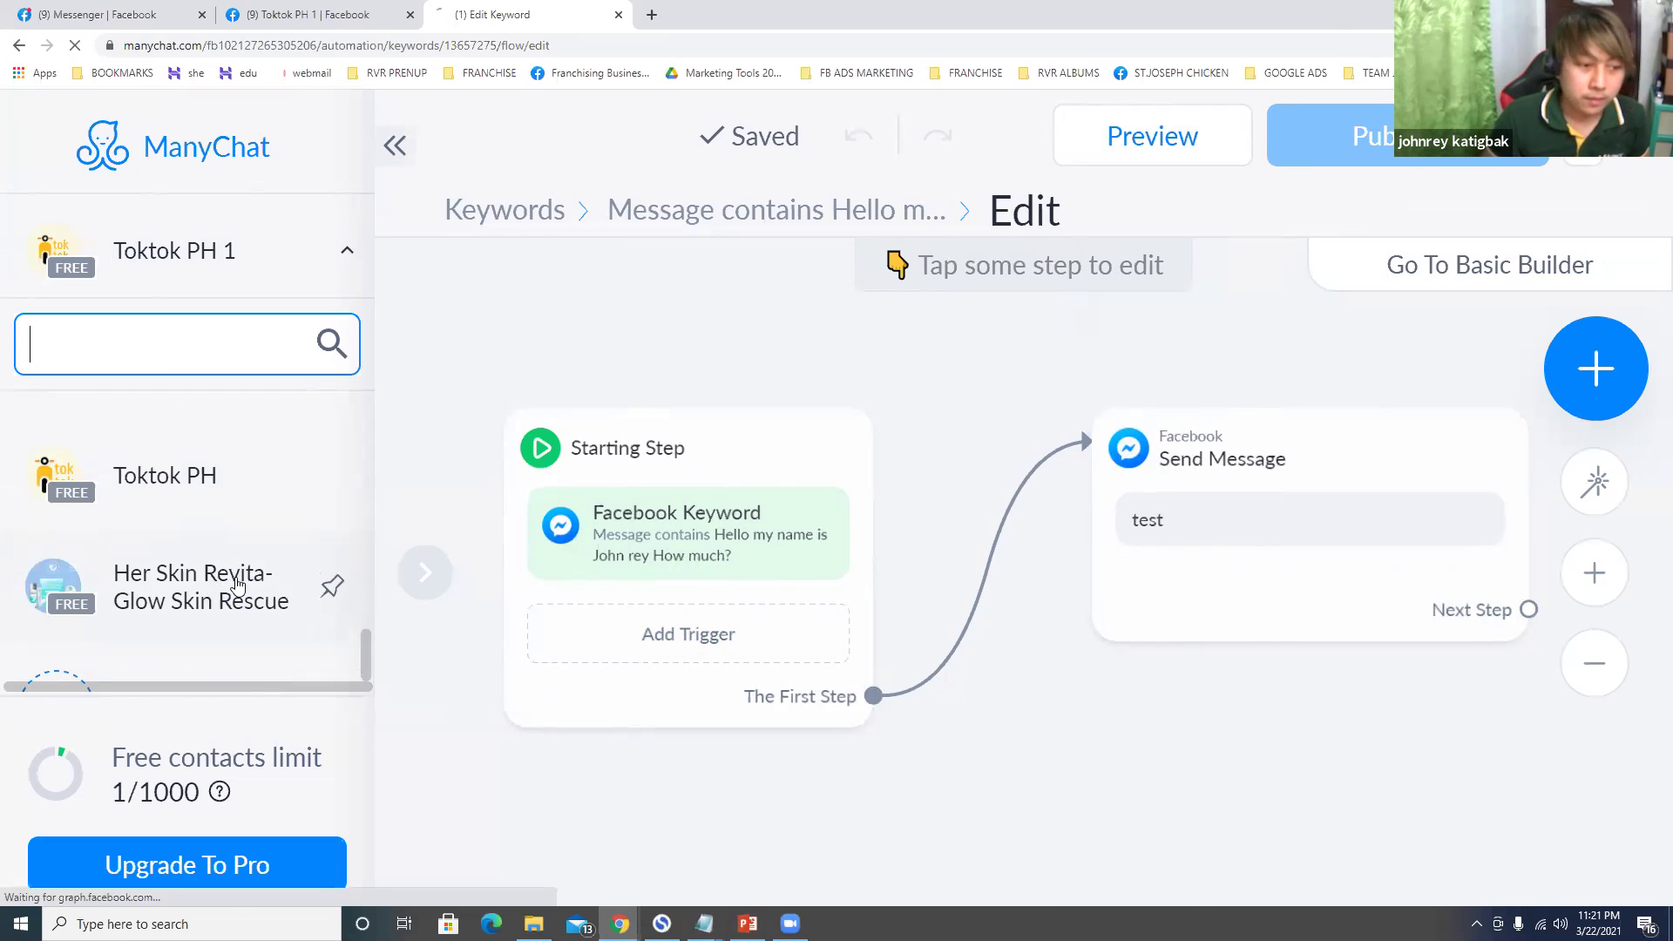
{"action": "left_click", "coordinate": [332, 585]}
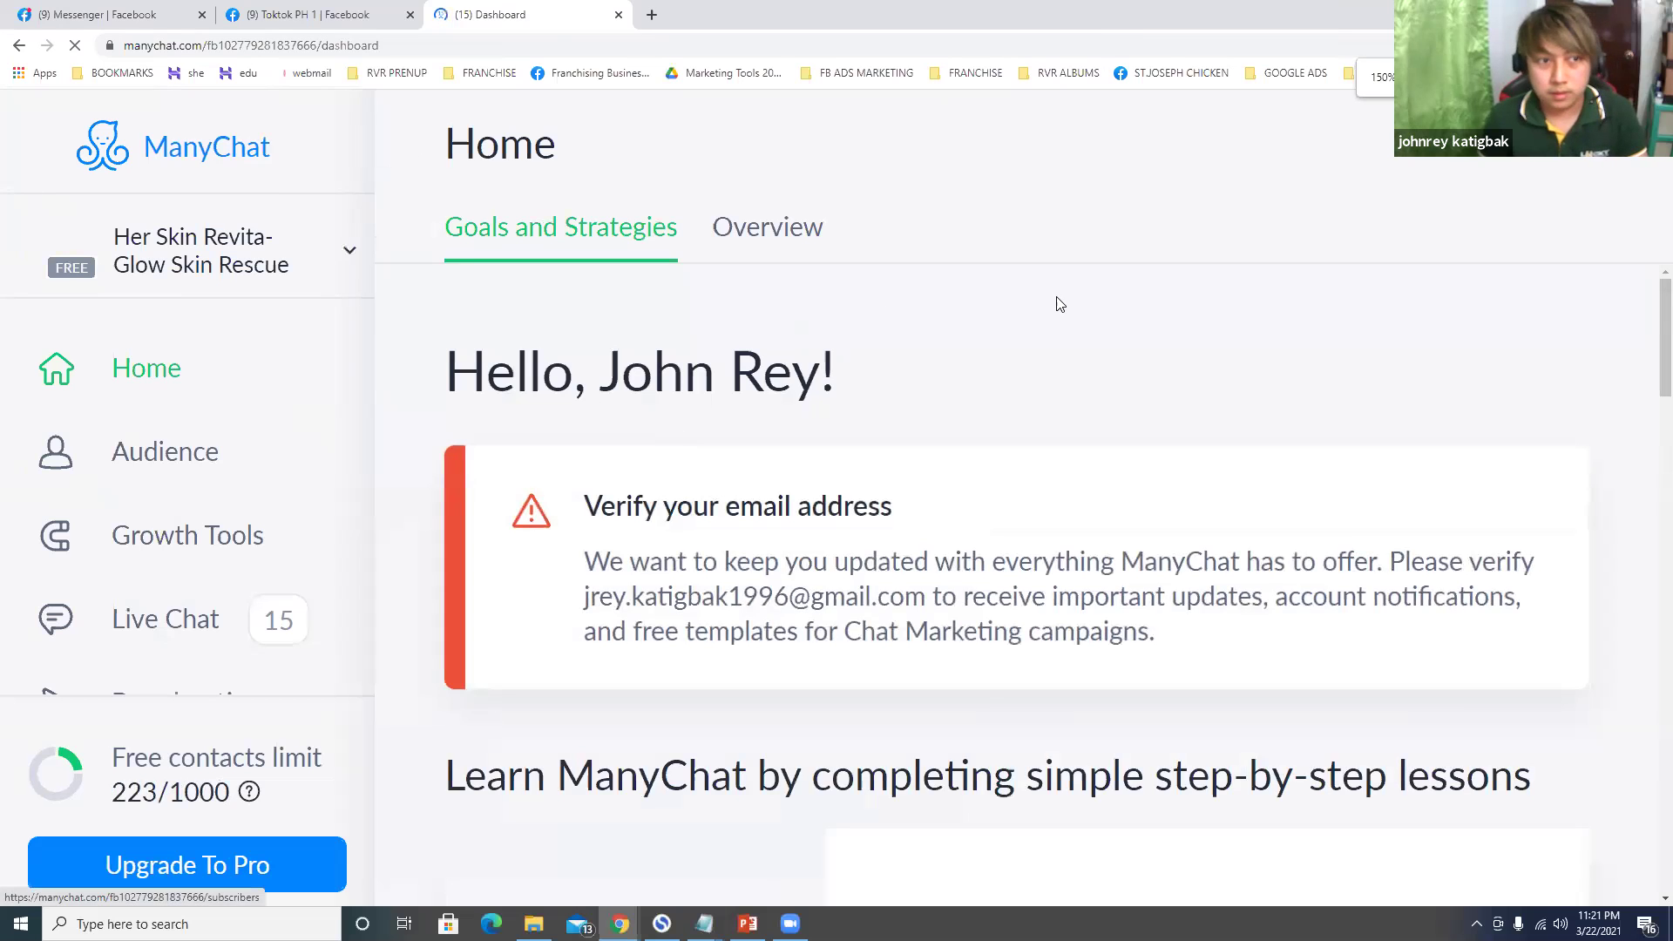
- Zoom out and open the Her Skin account's Automation > Keywords list
{"action": "key", "text": "ctrl+minus"}
{"action": "key", "text": "ctrl+minus"}
{"action": "key", "text": "ctrl+minus"}
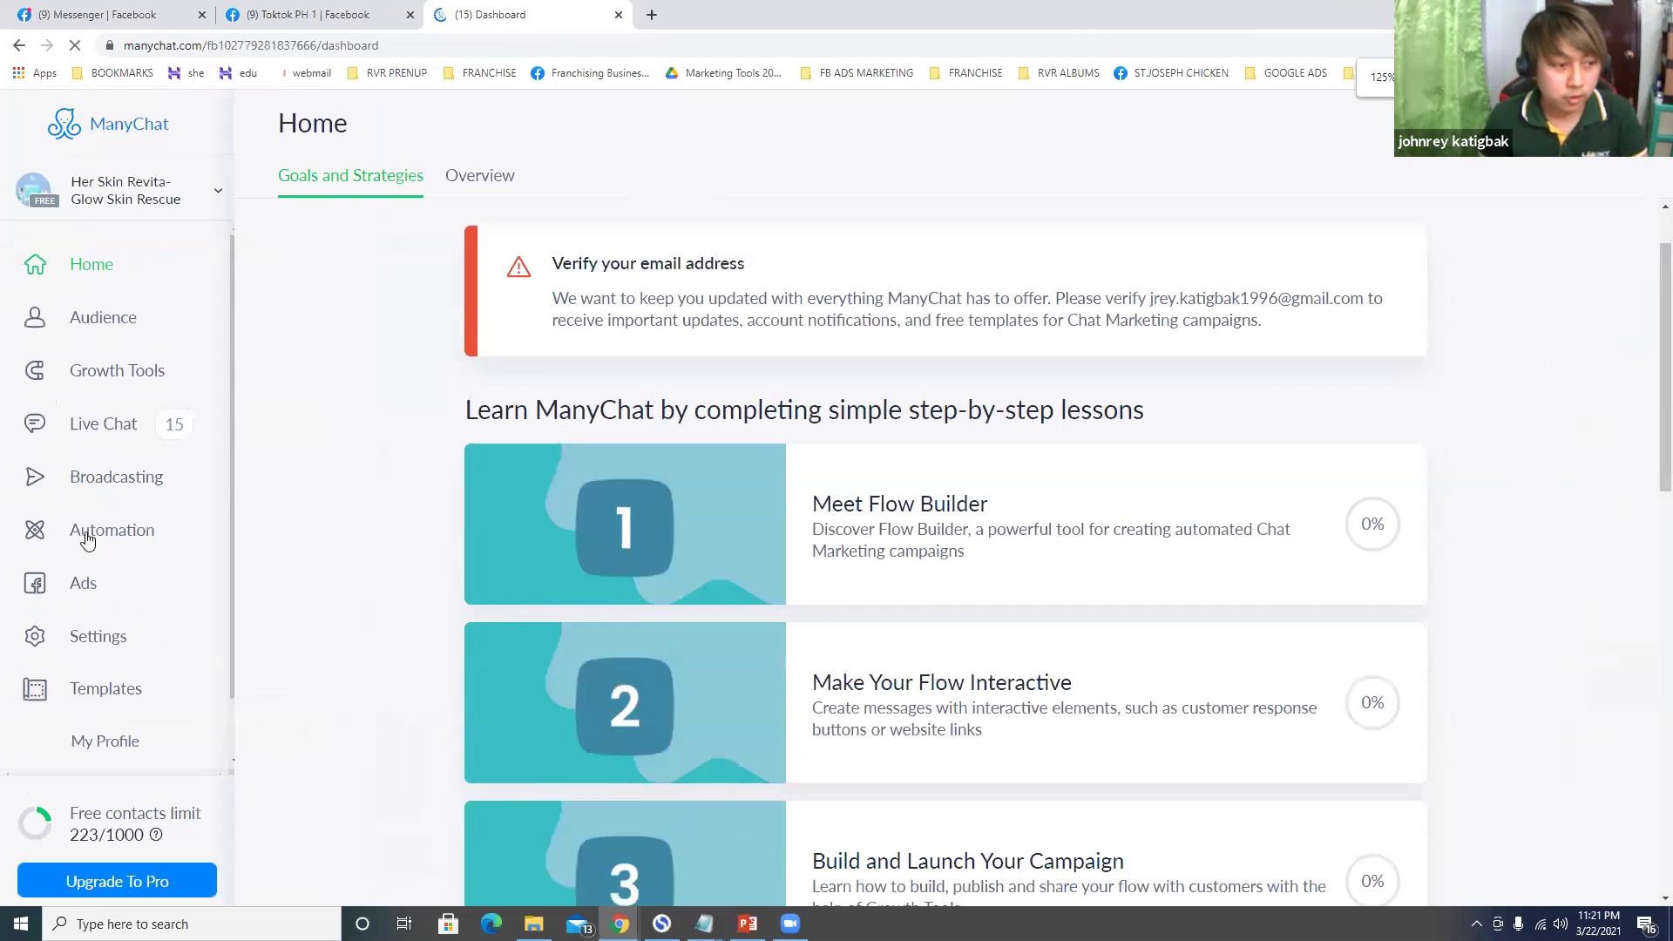
{"action": "left_click", "coordinate": [90, 531]}
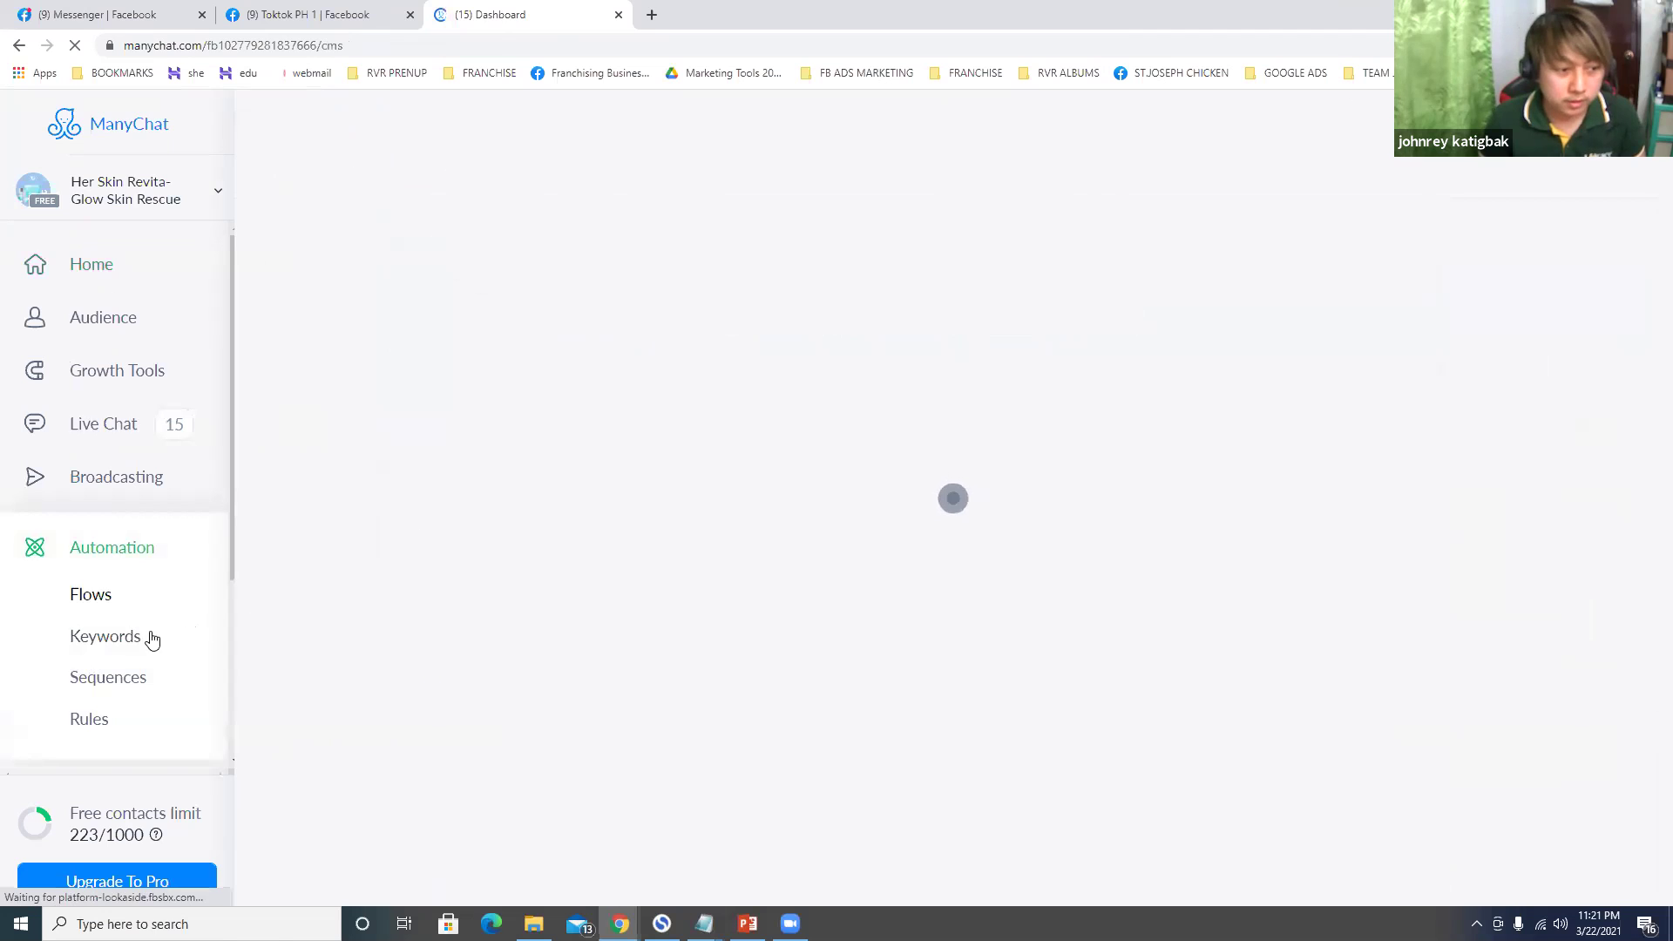
{"action": "left_click", "coordinate": [133, 641]}
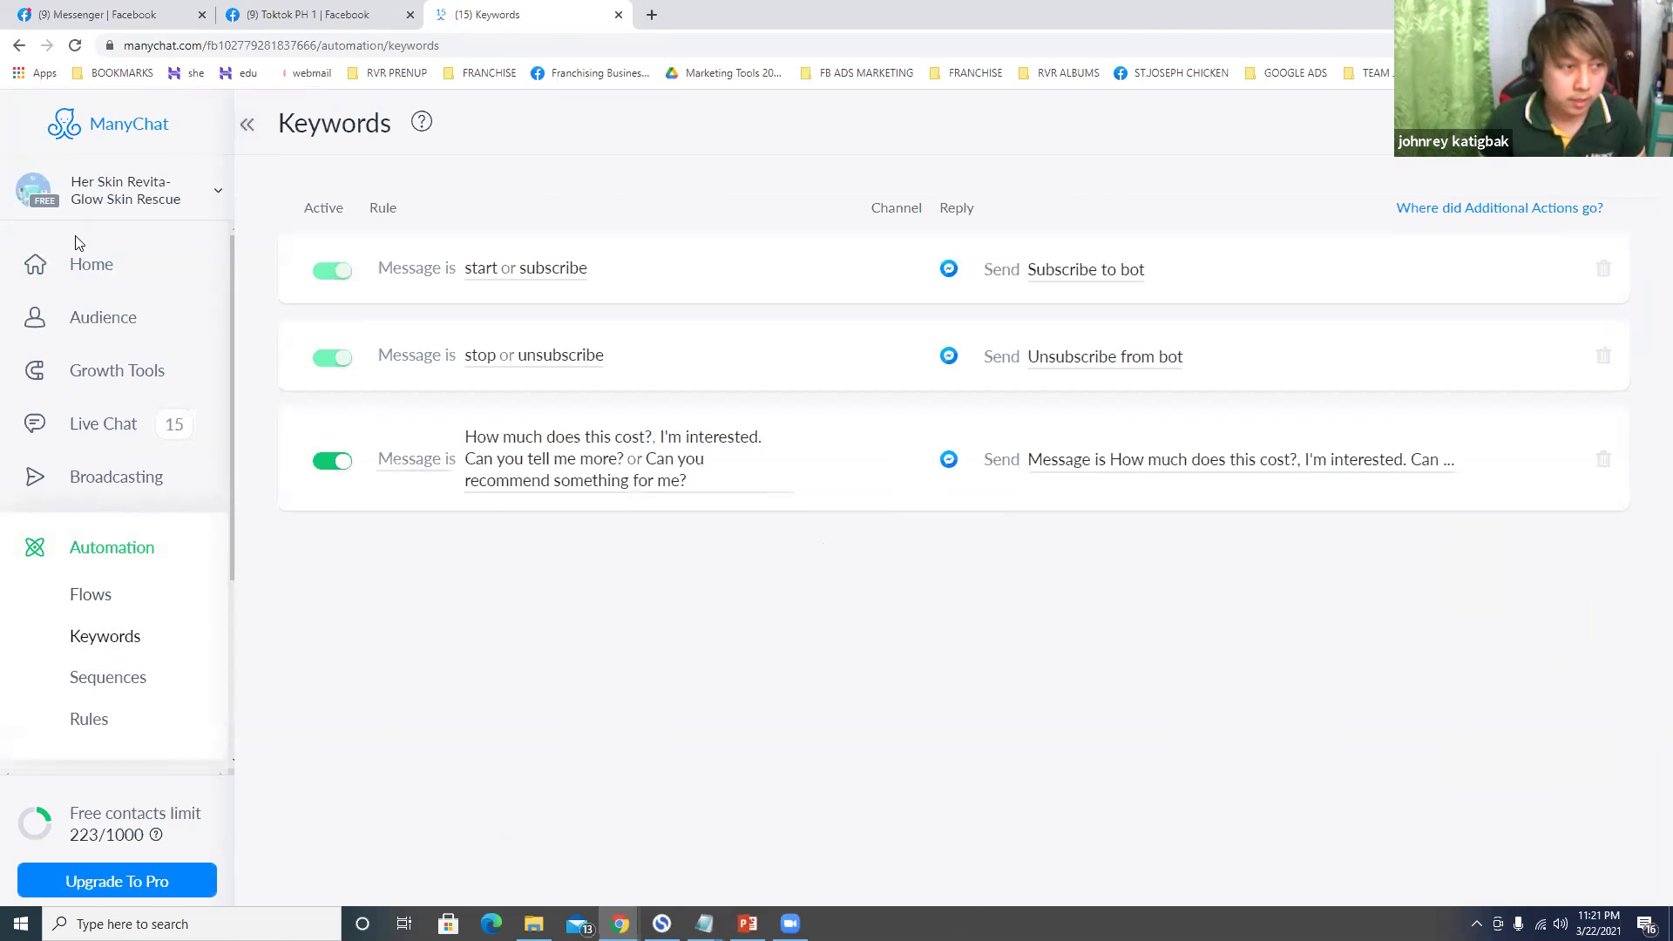
- Switch the account to Franchising Business For Filipino's
{"action": "left_click", "coordinate": [125, 190]}
{"action": "scroll", "coordinate": [140, 506], "scroll_direction": "down", "scroll_amount": 5}
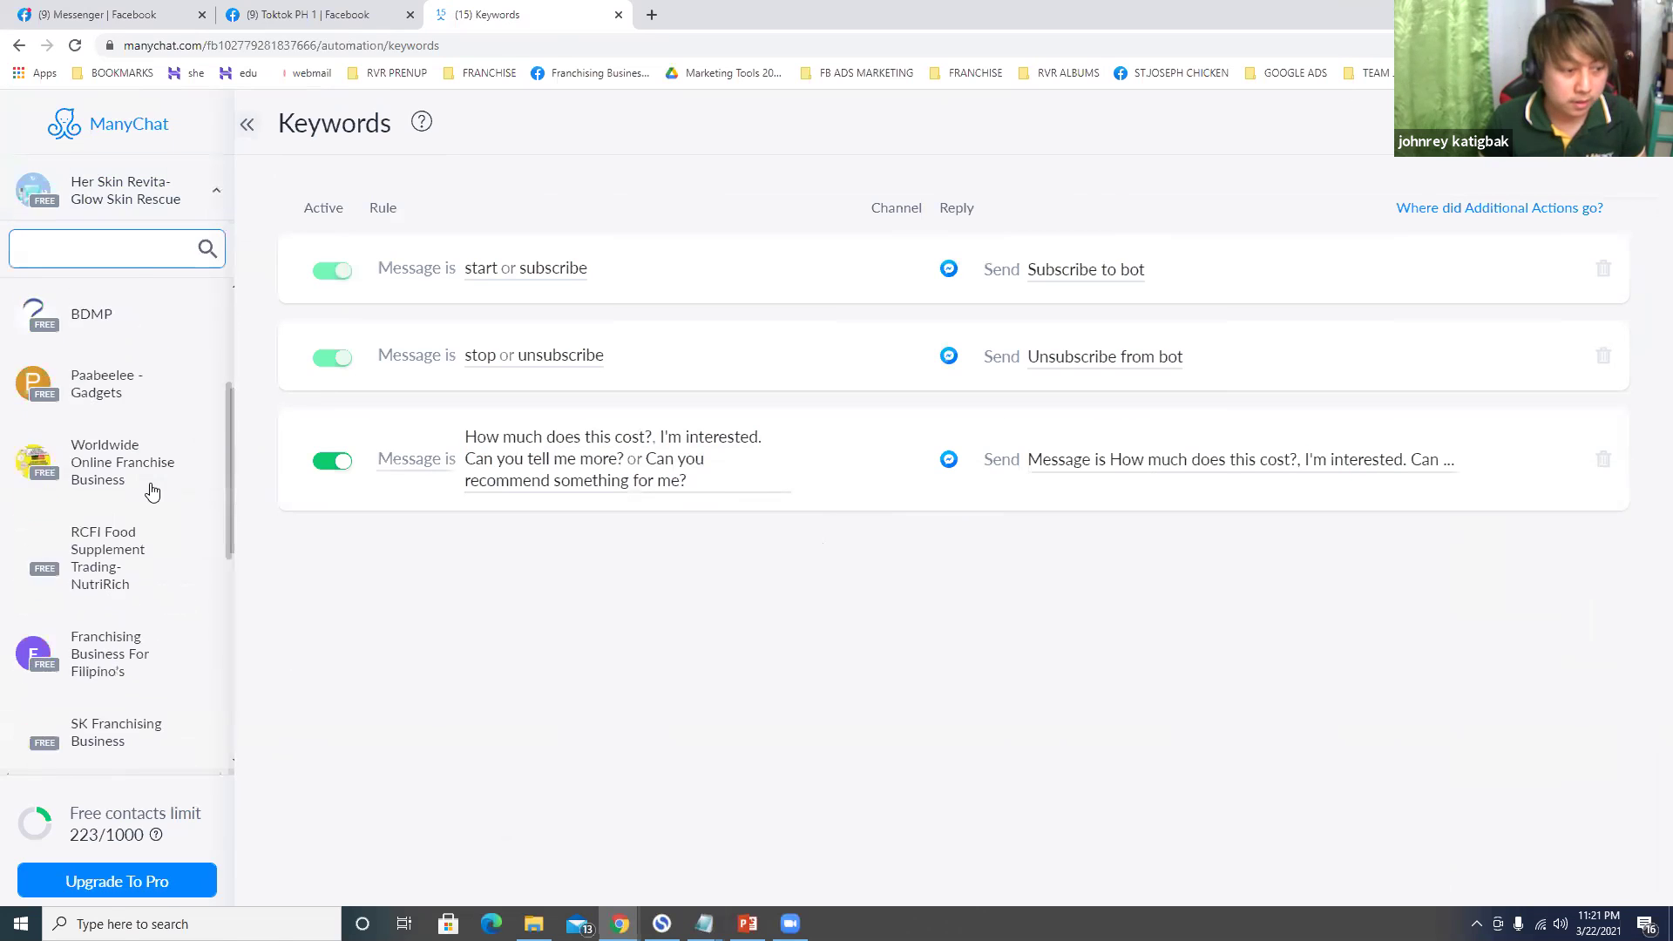
{"action": "scroll", "coordinate": [151, 491], "scroll_direction": "up", "scroll_amount": 1}
{"action": "scroll", "coordinate": [149, 491], "scroll_direction": "down", "scroll_amount": 1}
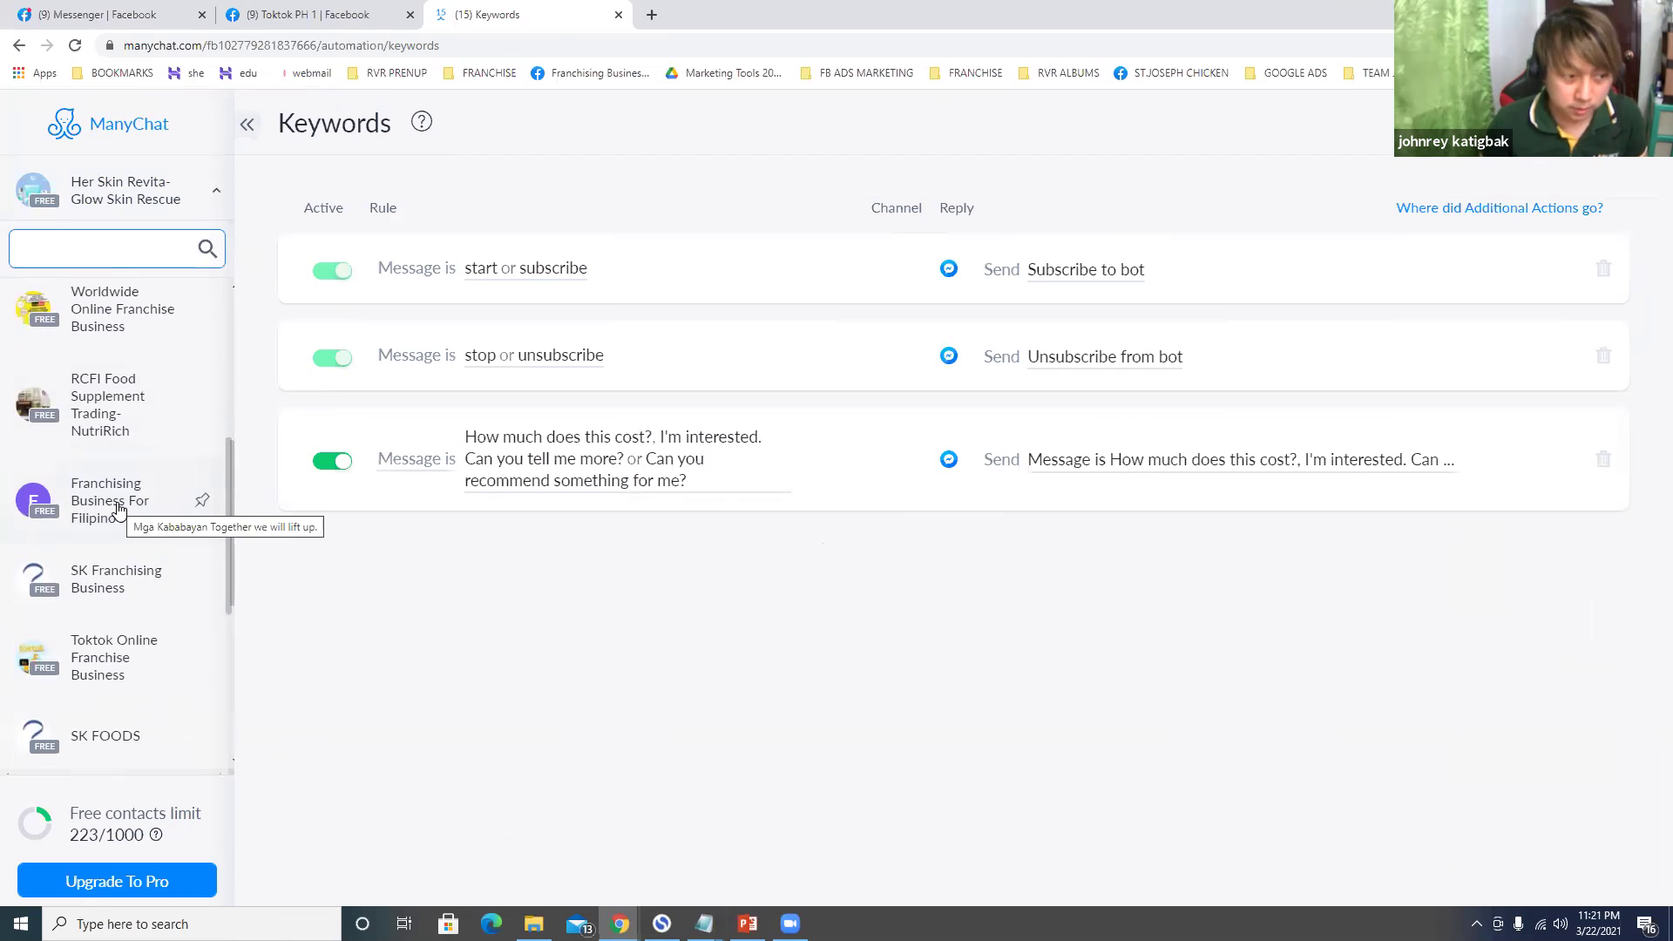
{"action": "left_click", "coordinate": [118, 508]}
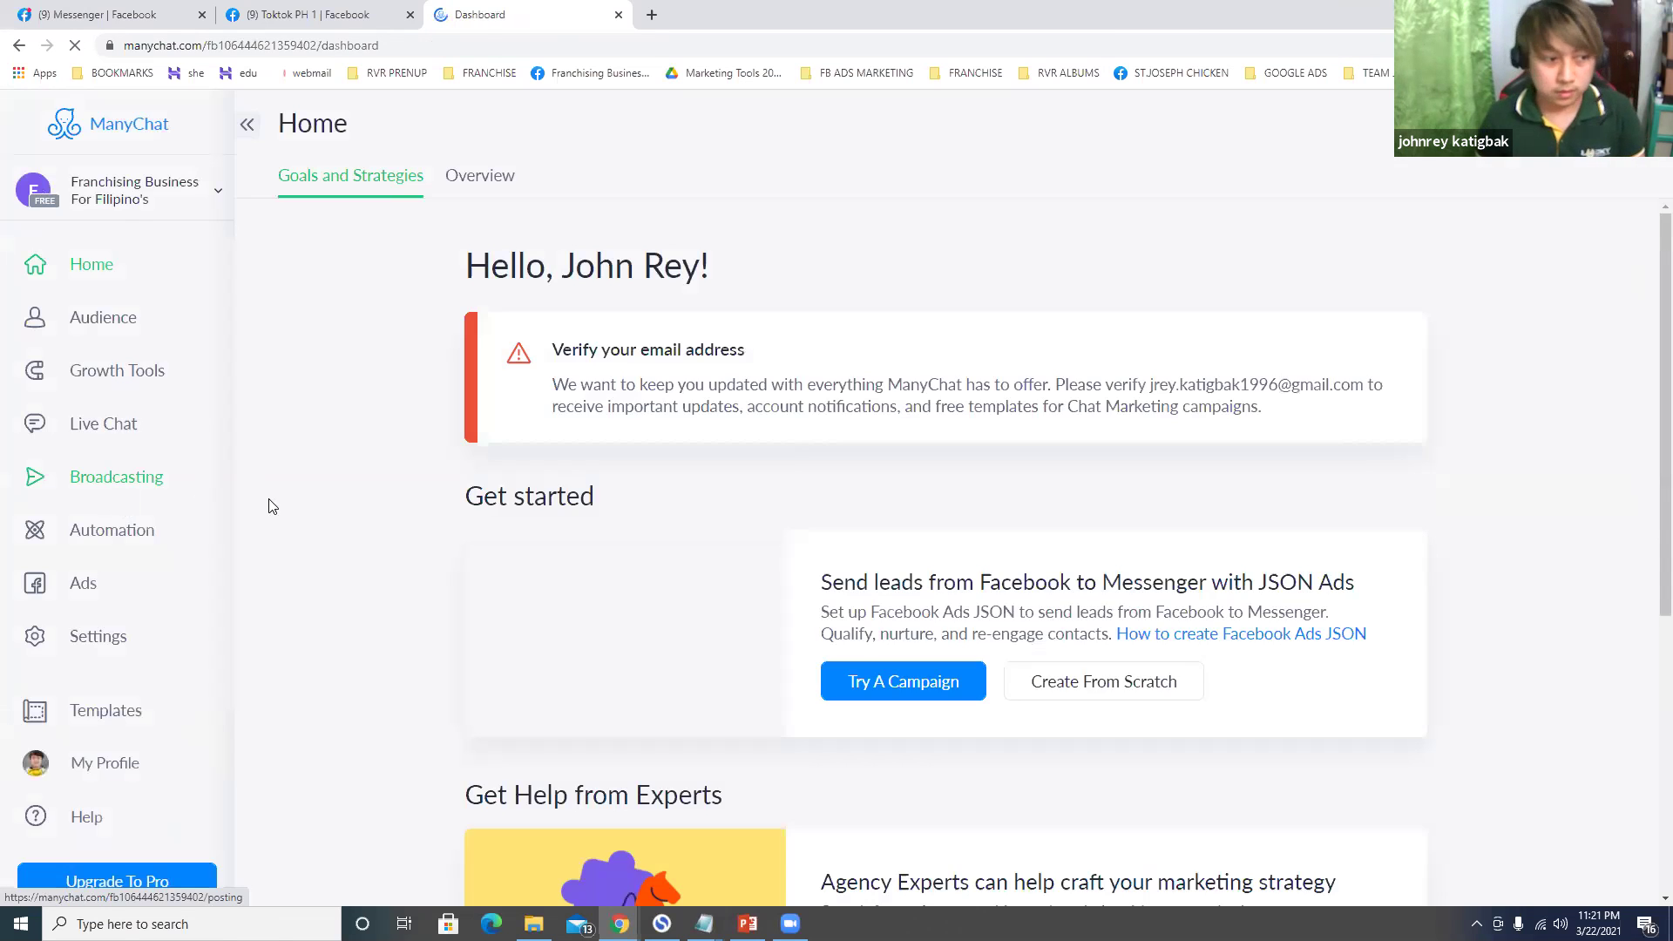
- Open Franchising Business For Filipino's Keywords list and inspect the third rule's keywords without changes
{"action": "left_click", "coordinate": [127, 533]}
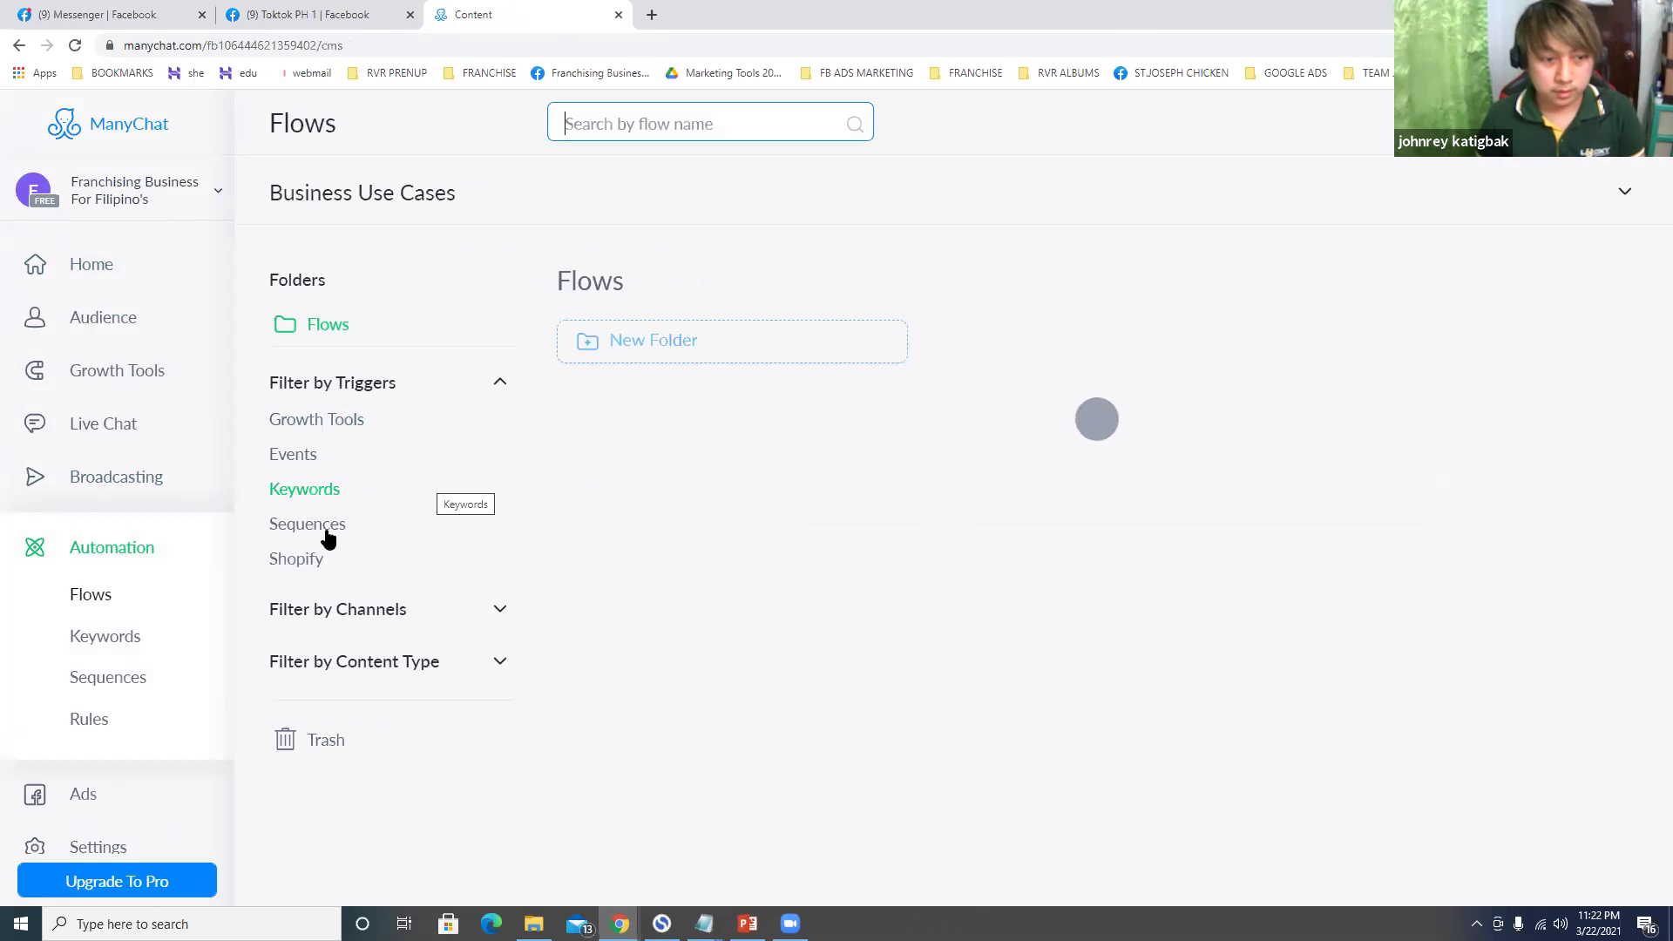
{"action": "left_click", "coordinate": [106, 636]}
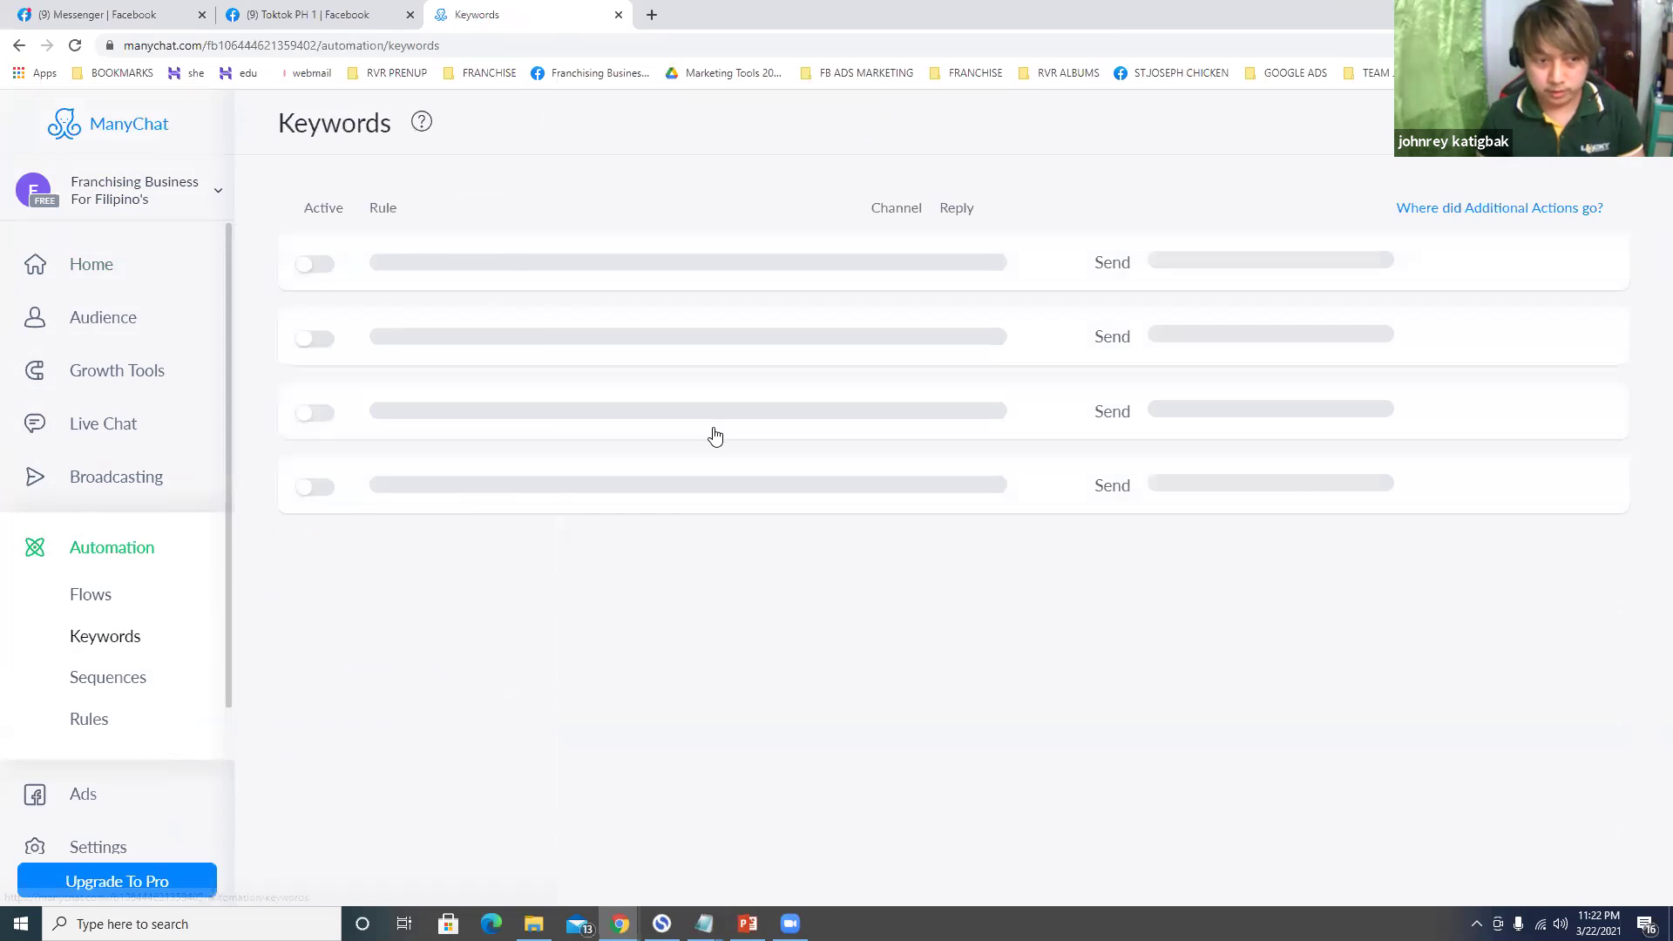
{"action": "scroll", "coordinate": [822, 433], "scroll_direction": "down", "scroll_amount": 2}
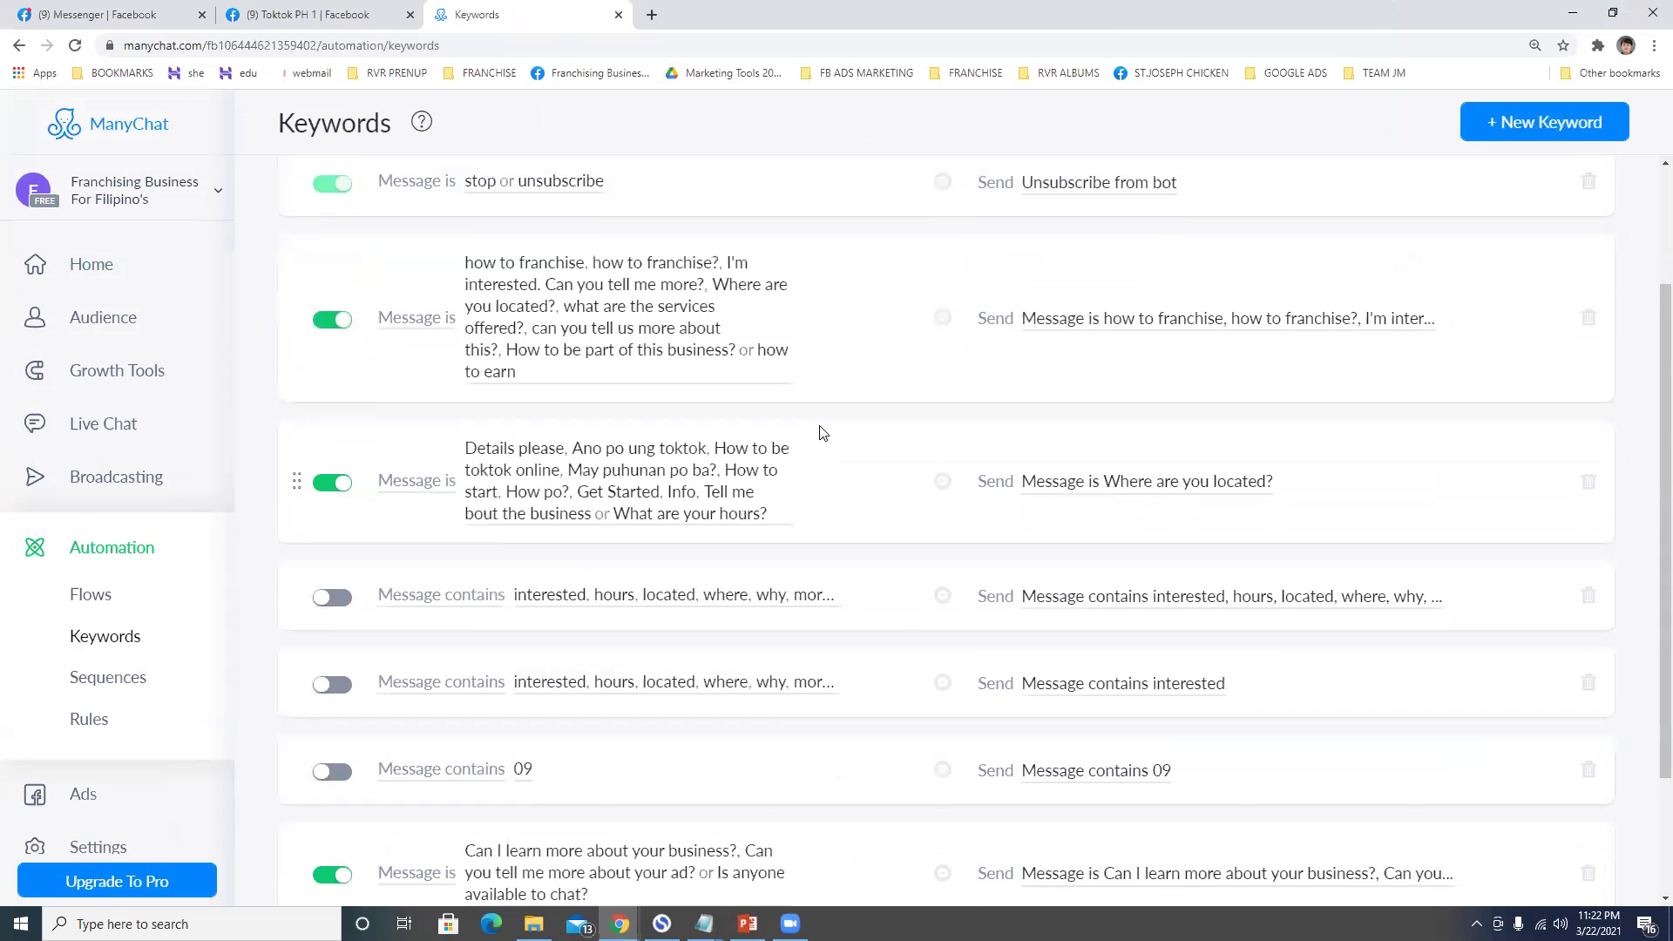
{"action": "scroll", "coordinate": [822, 433], "scroll_direction": "down", "scroll_amount": 1}
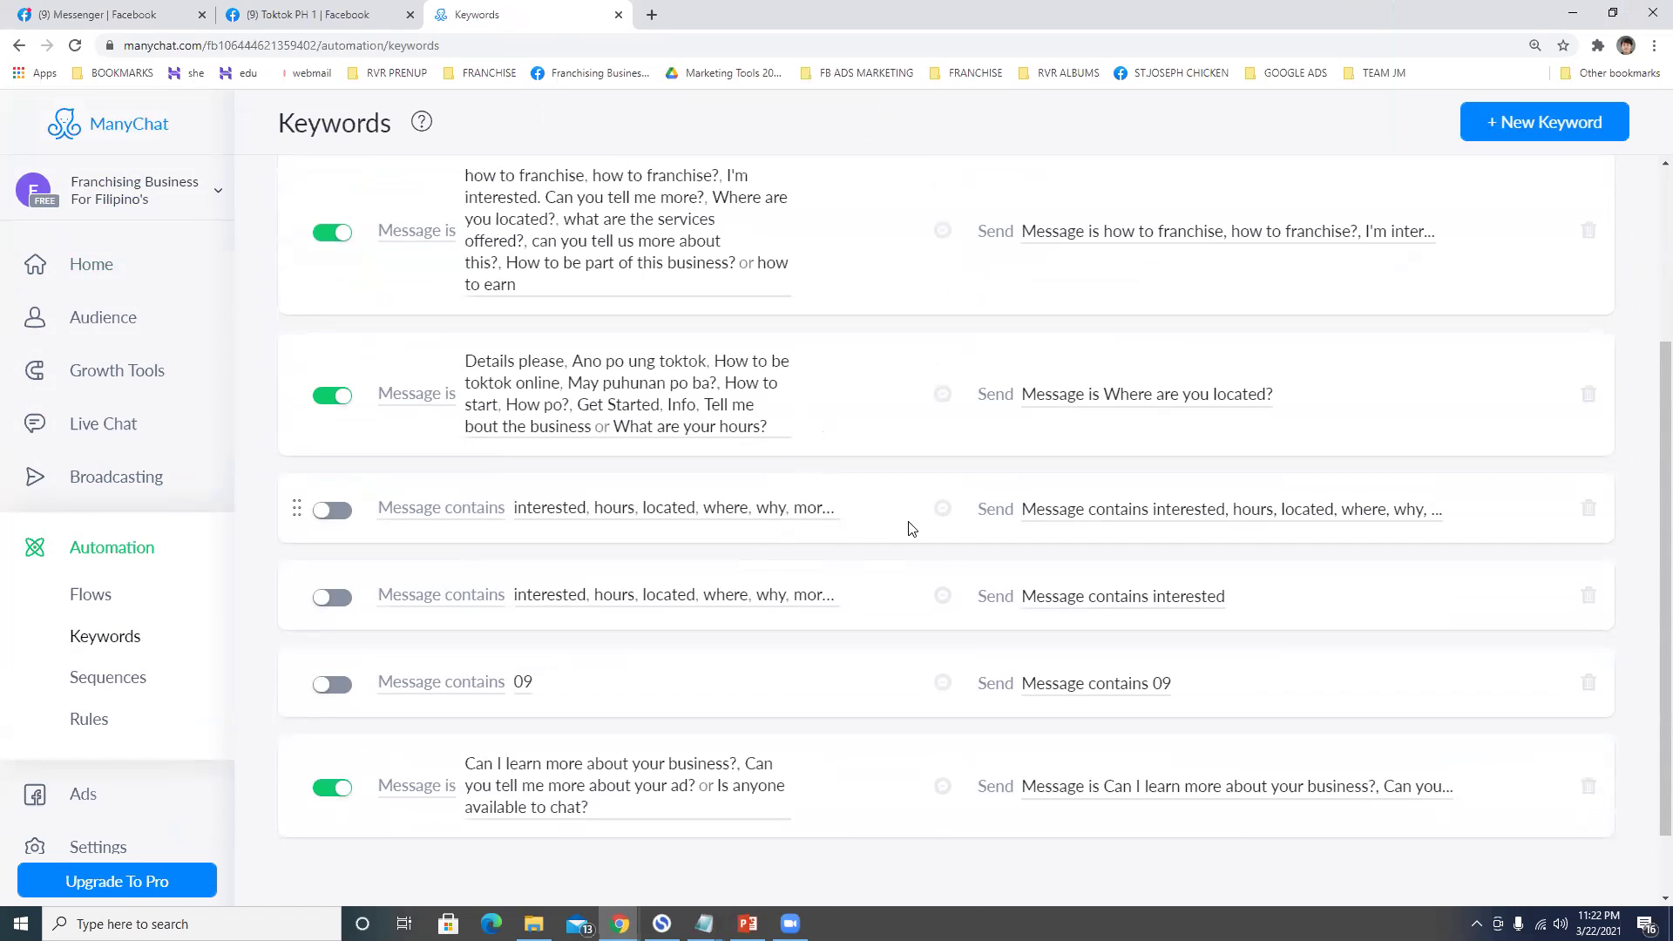
{"action": "left_click", "coordinate": [671, 516]}
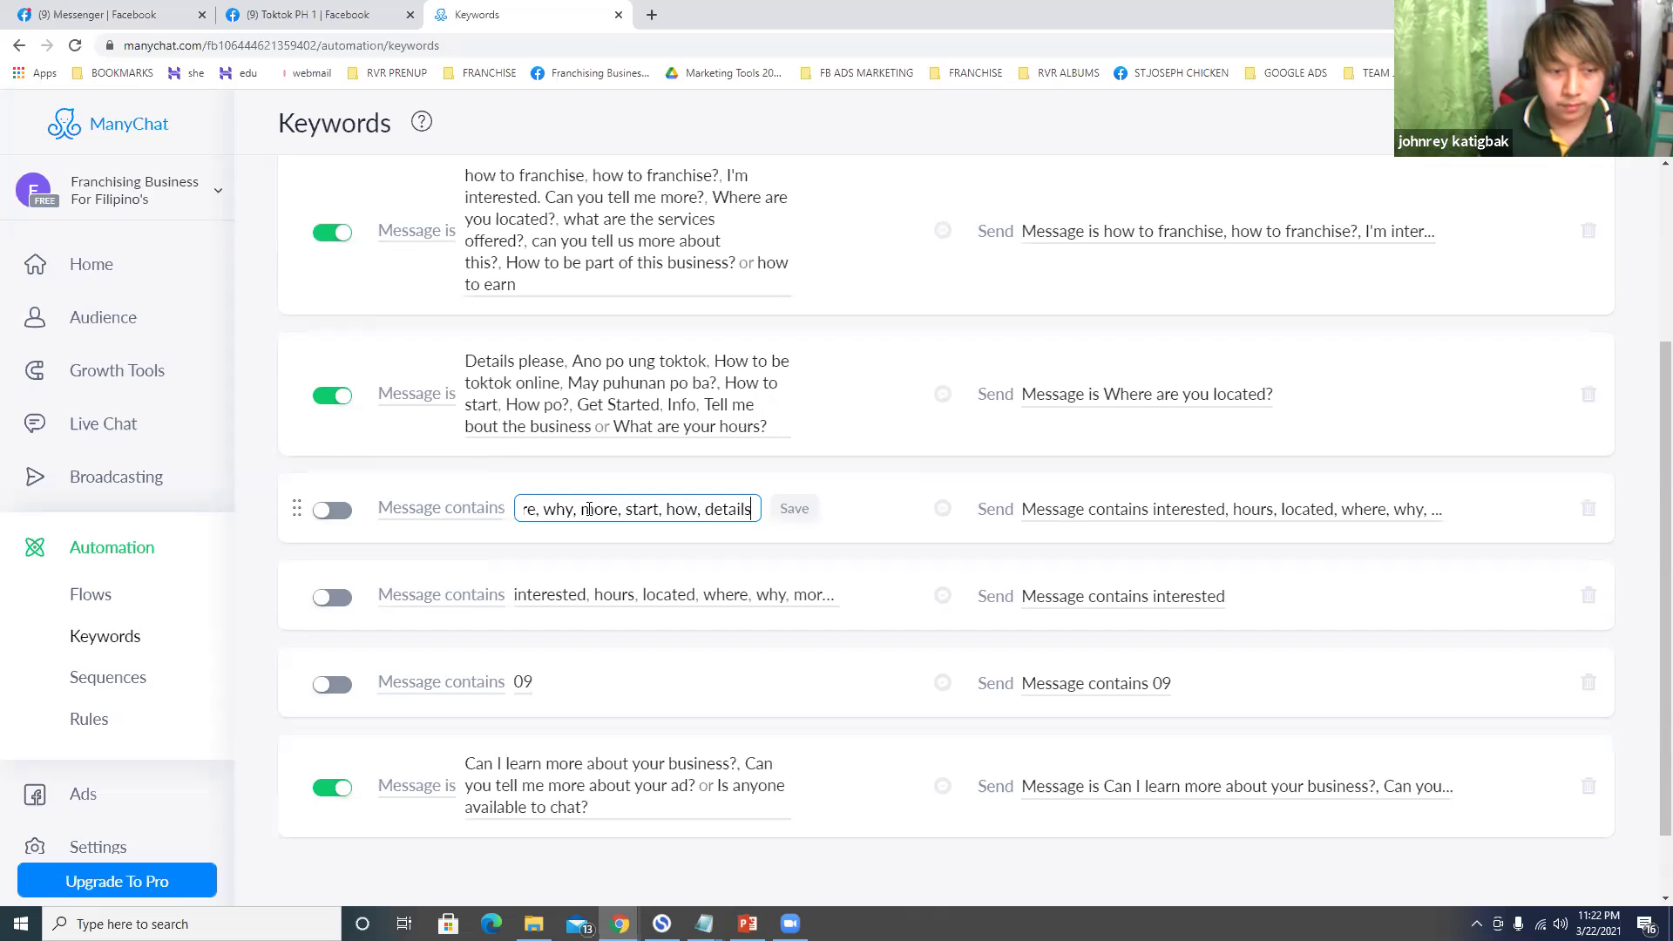
{"action": "left_click", "coordinate": [654, 478]}
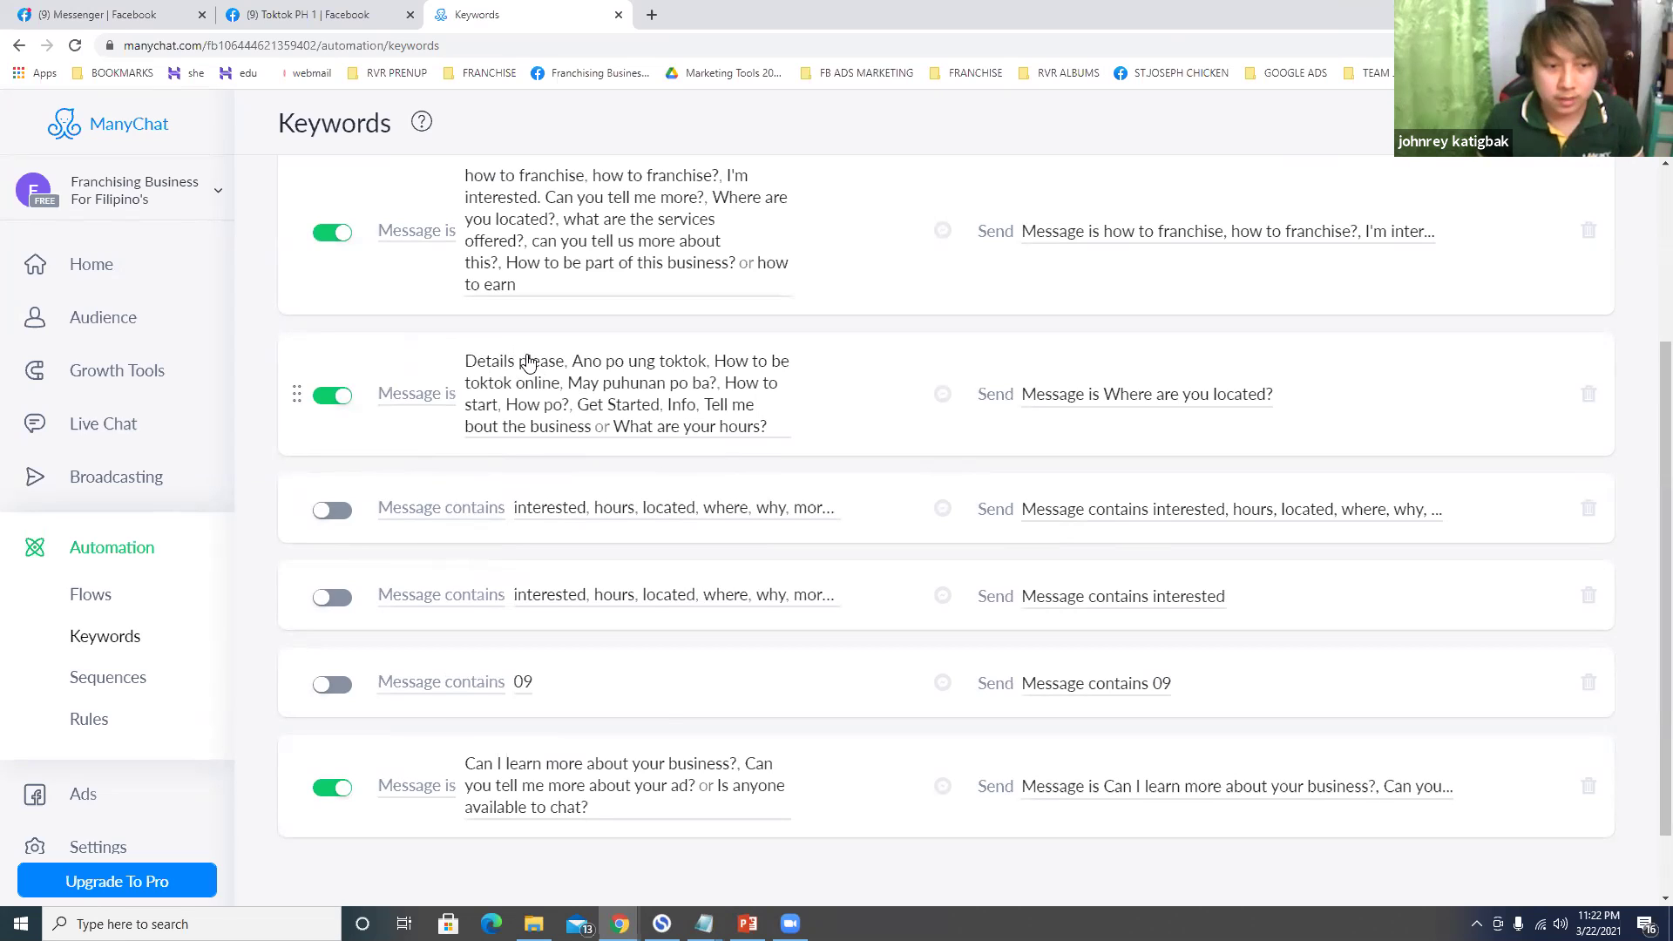
{"action": "left_click", "coordinate": [680, 507]}
{"action": "left_click", "coordinate": [659, 462]}
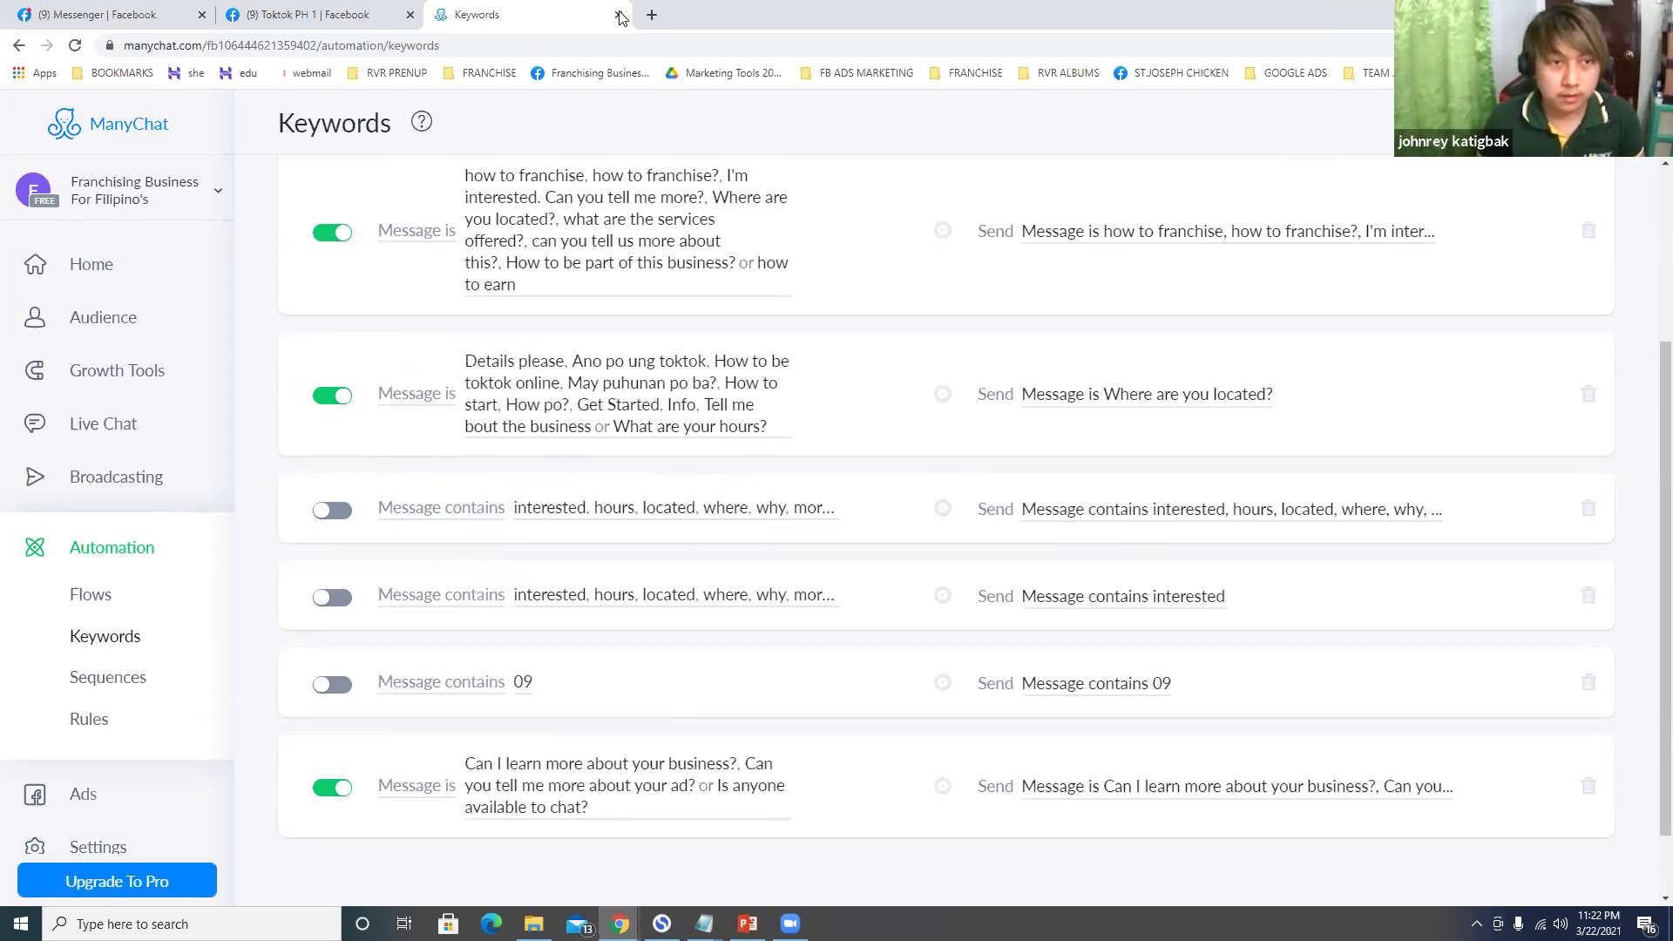
- Reopen the closed Keywords tab, then switch the account to Toktok PH 1
{"action": "middle_click", "coordinate": [438, 9]}
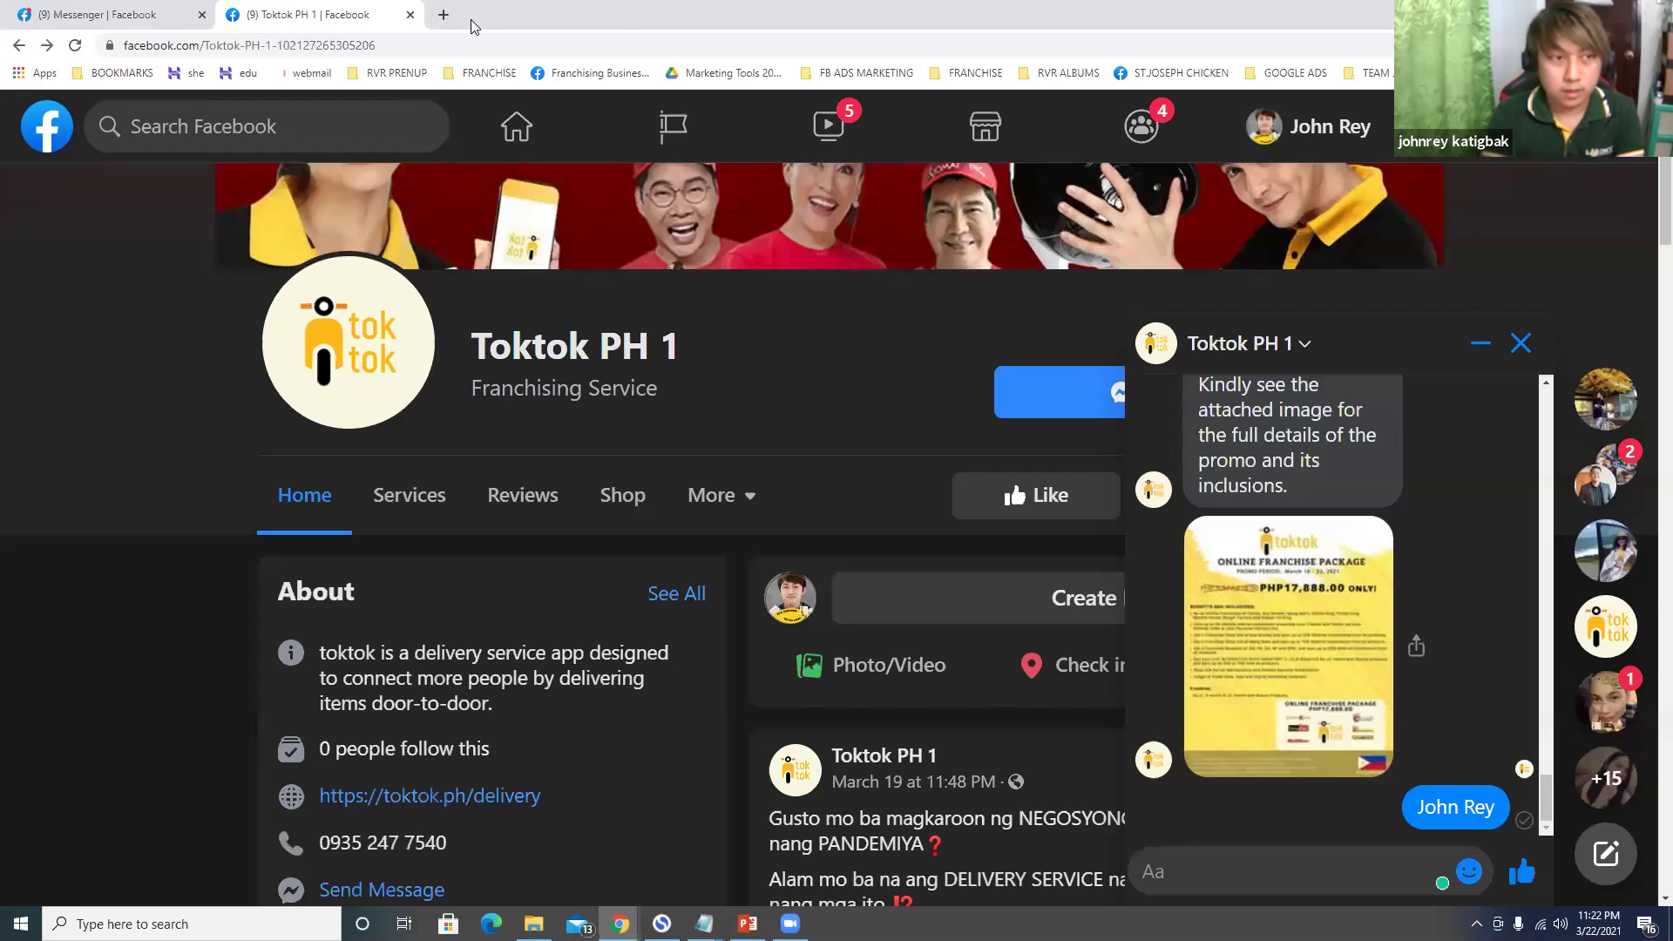
{"action": "key", "text": "ctrl+shift+t"}
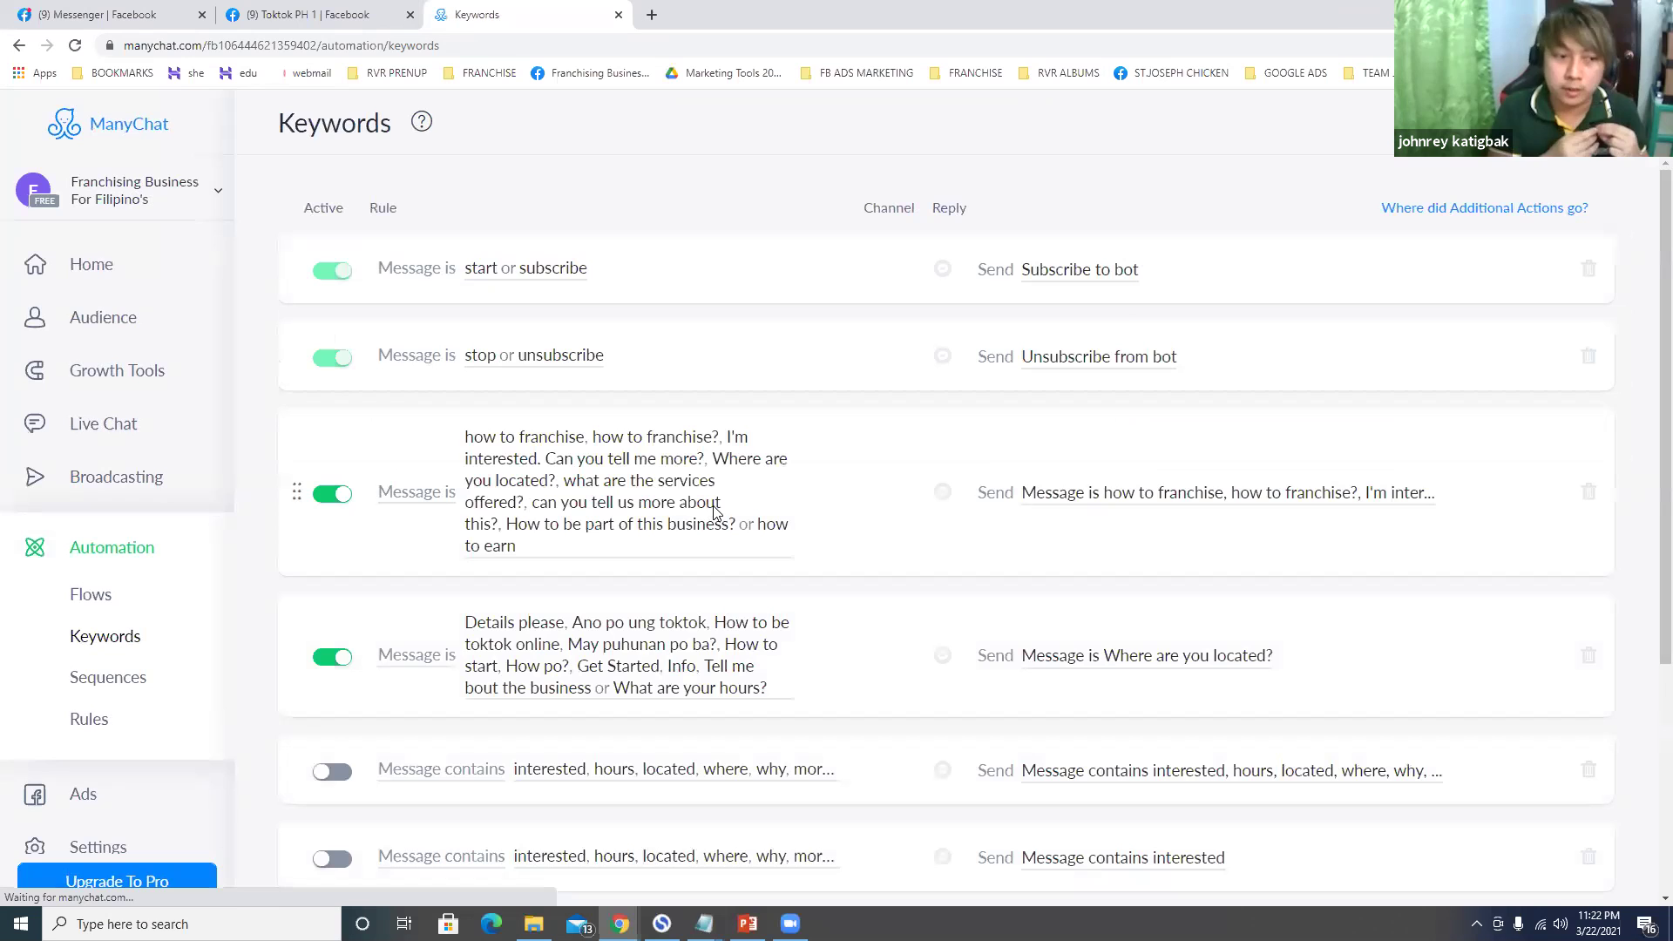
{"action": "left_click", "coordinate": [131, 190]}
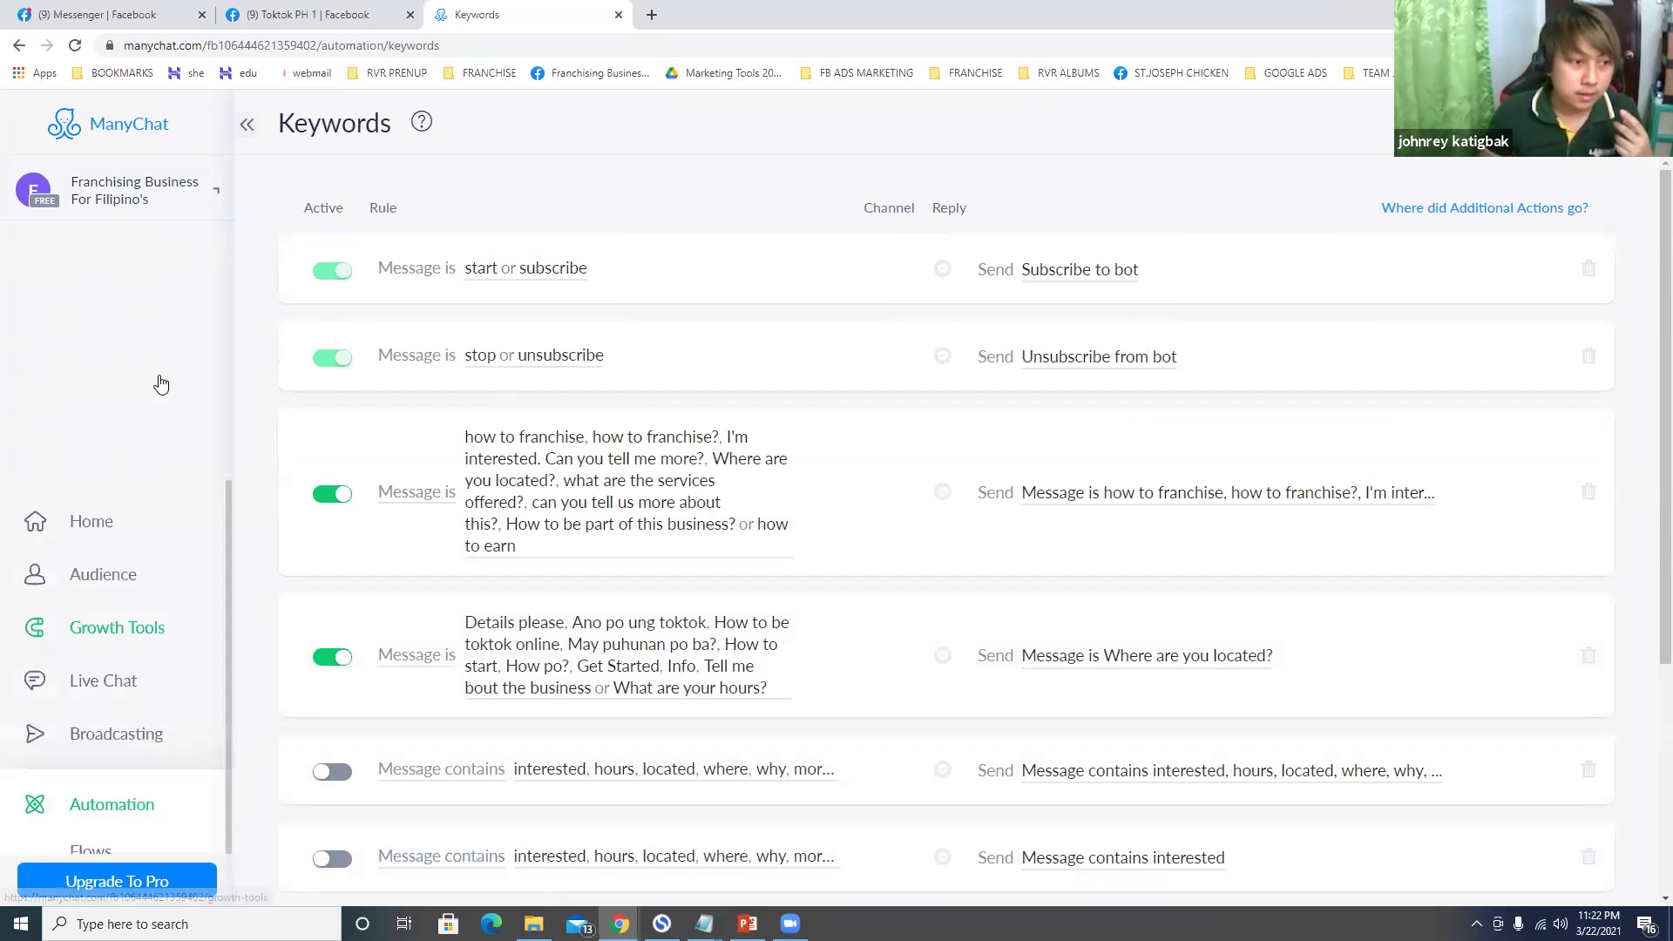
{"action": "scroll", "coordinate": [131, 523], "scroll_direction": "down", "scroll_amount": 10}
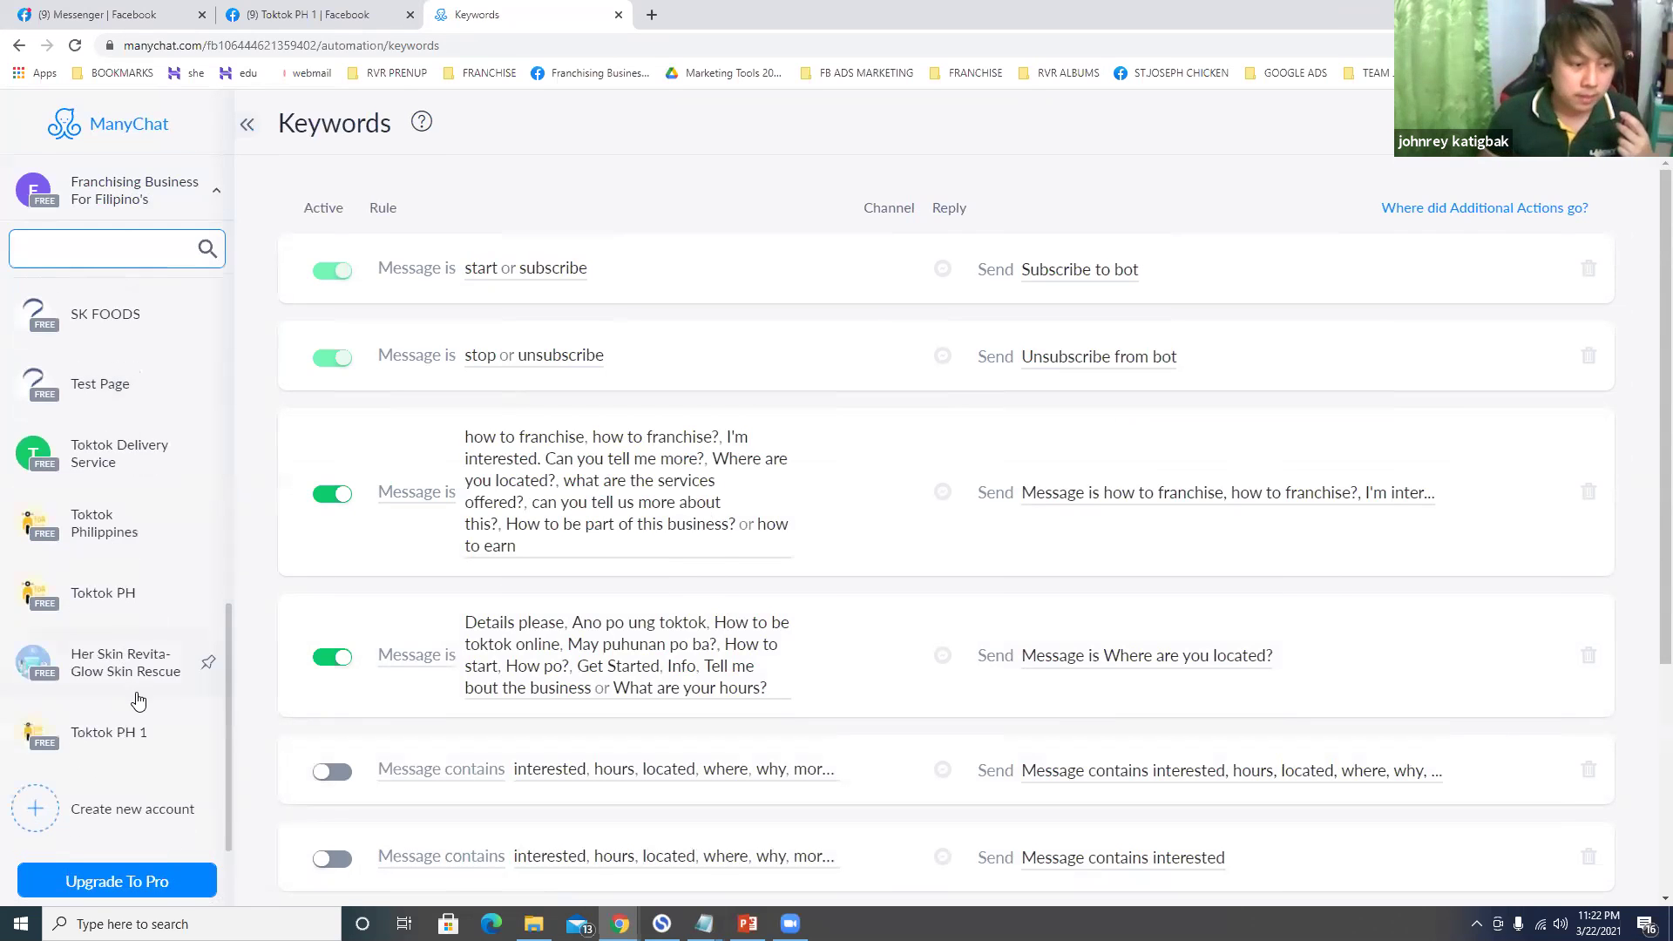
{"action": "left_click", "coordinate": [122, 743]}
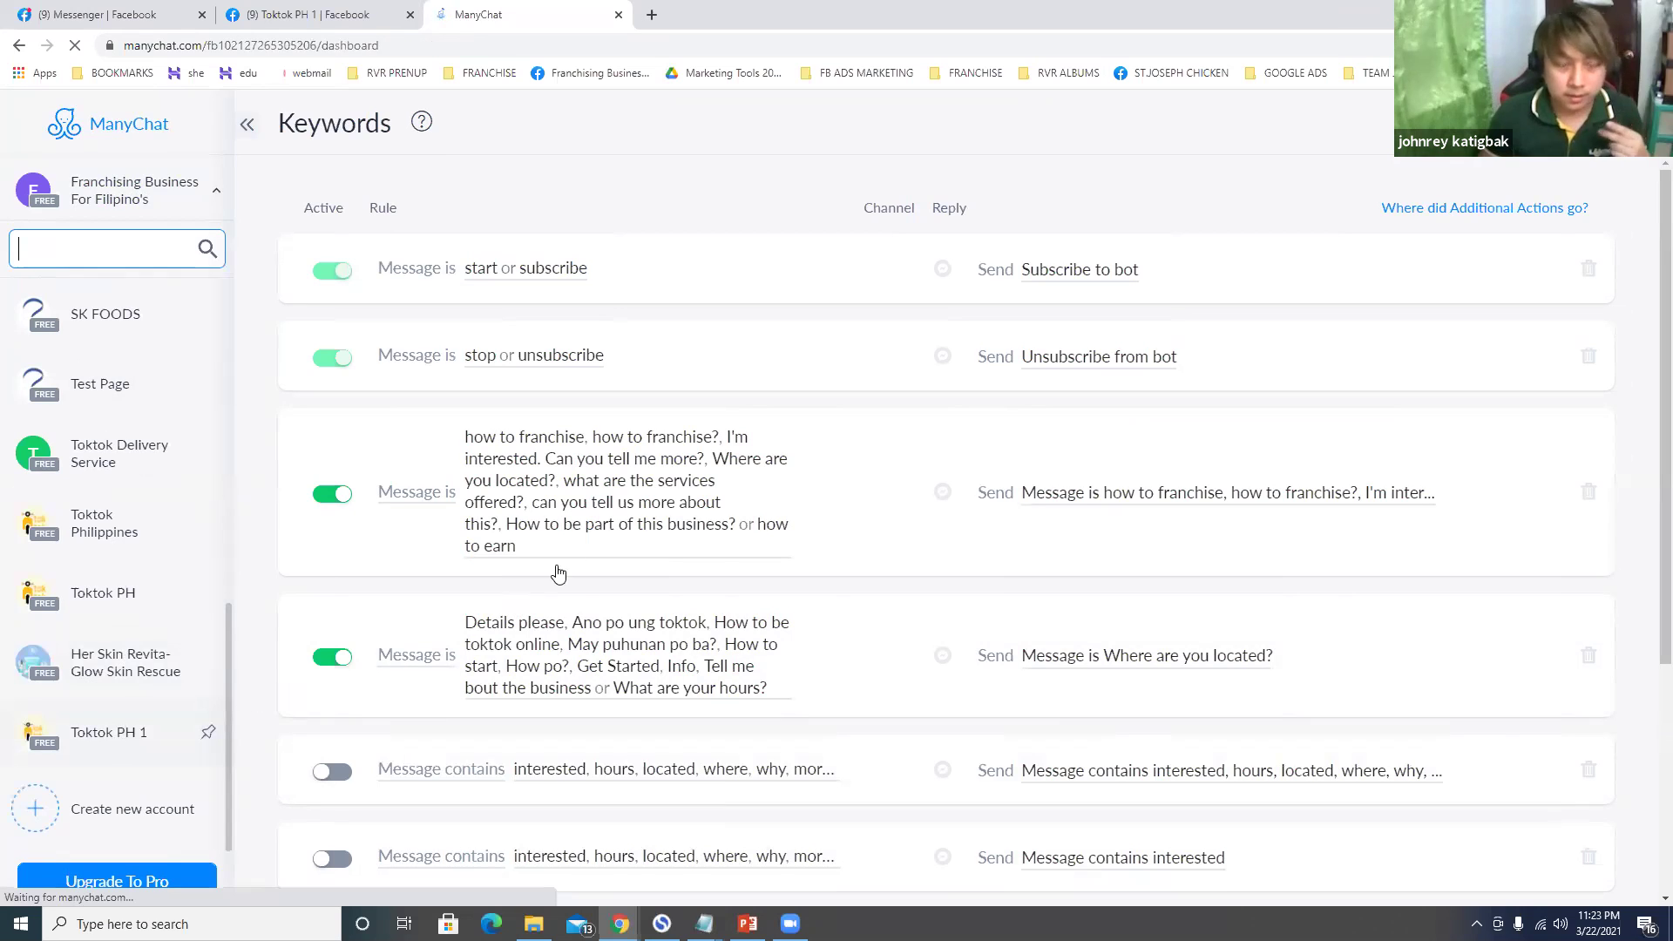
{"action": "left_click", "coordinate": [122, 14]}
{"action": "key", "text": "ctrl+Tab"}
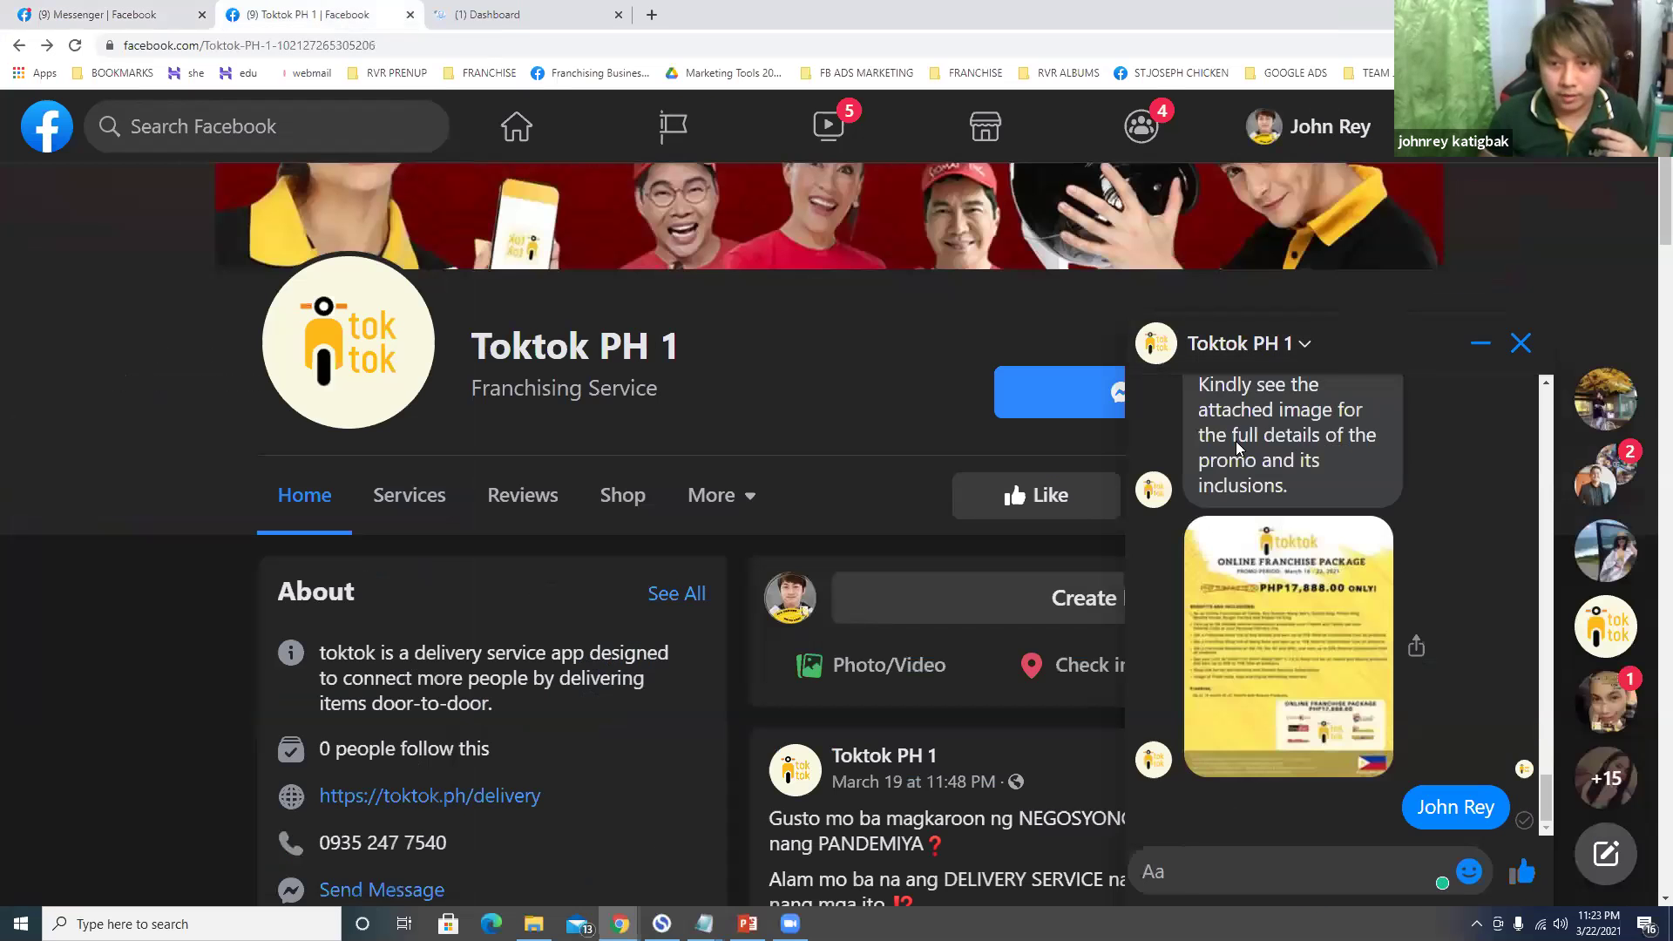
{"action": "key", "text": "Escape"}
{"action": "left_click_drag", "start_coordinate": [1258, 394], "coordinate": [1161, 385]}
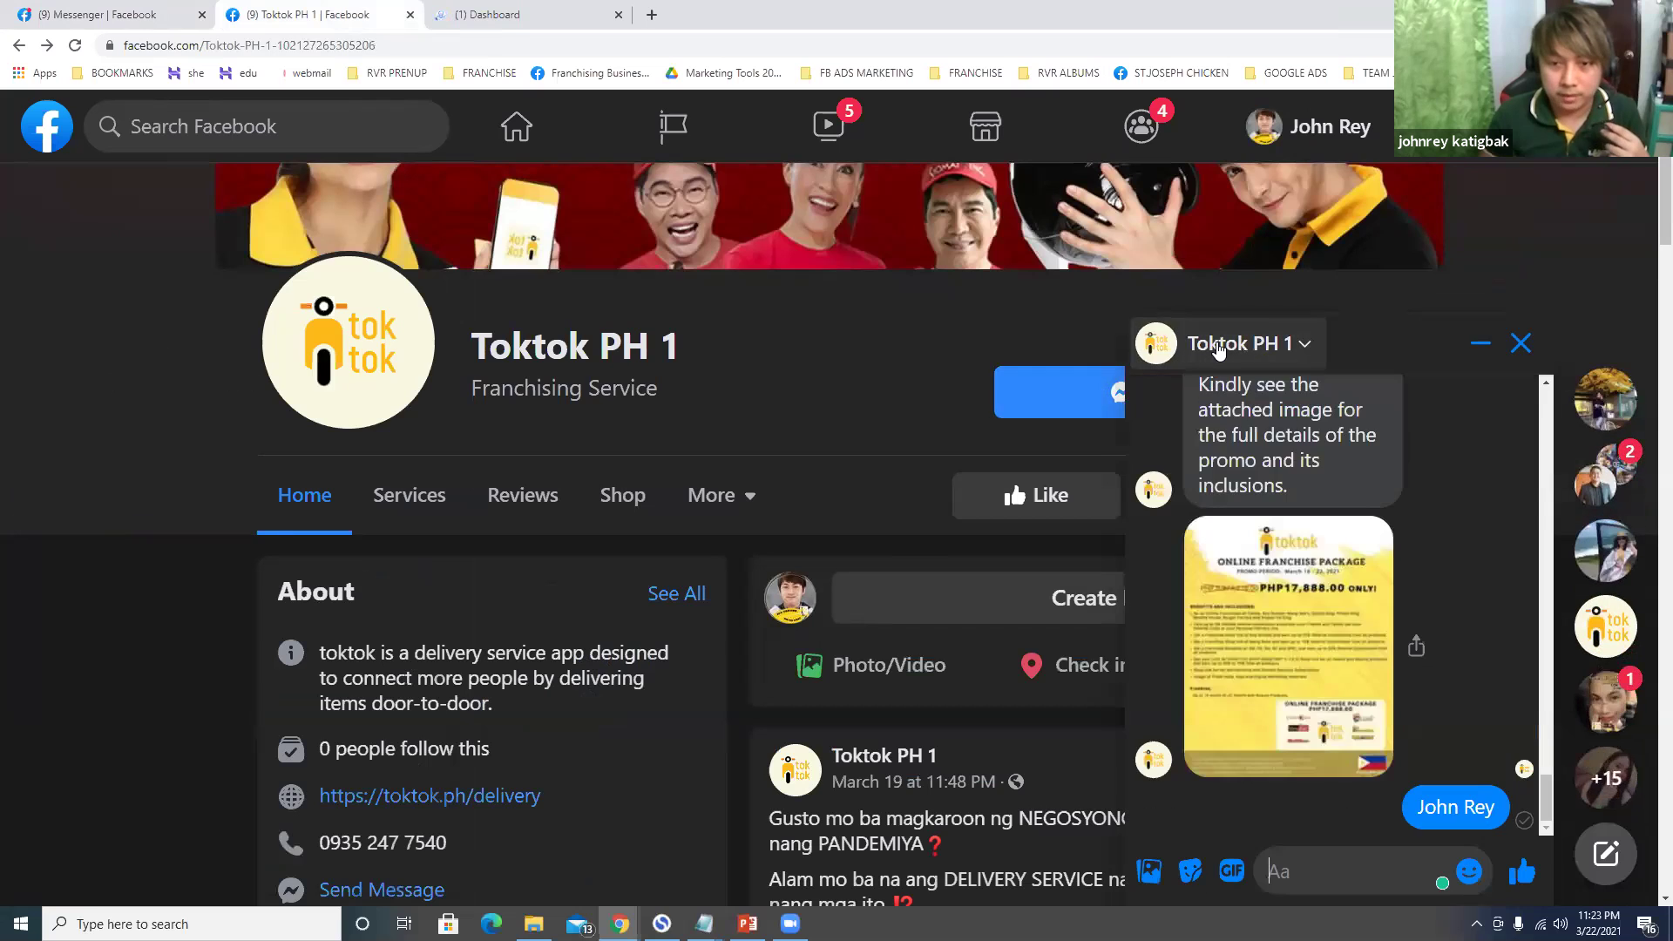
{"action": "left_click", "coordinate": [1219, 343]}
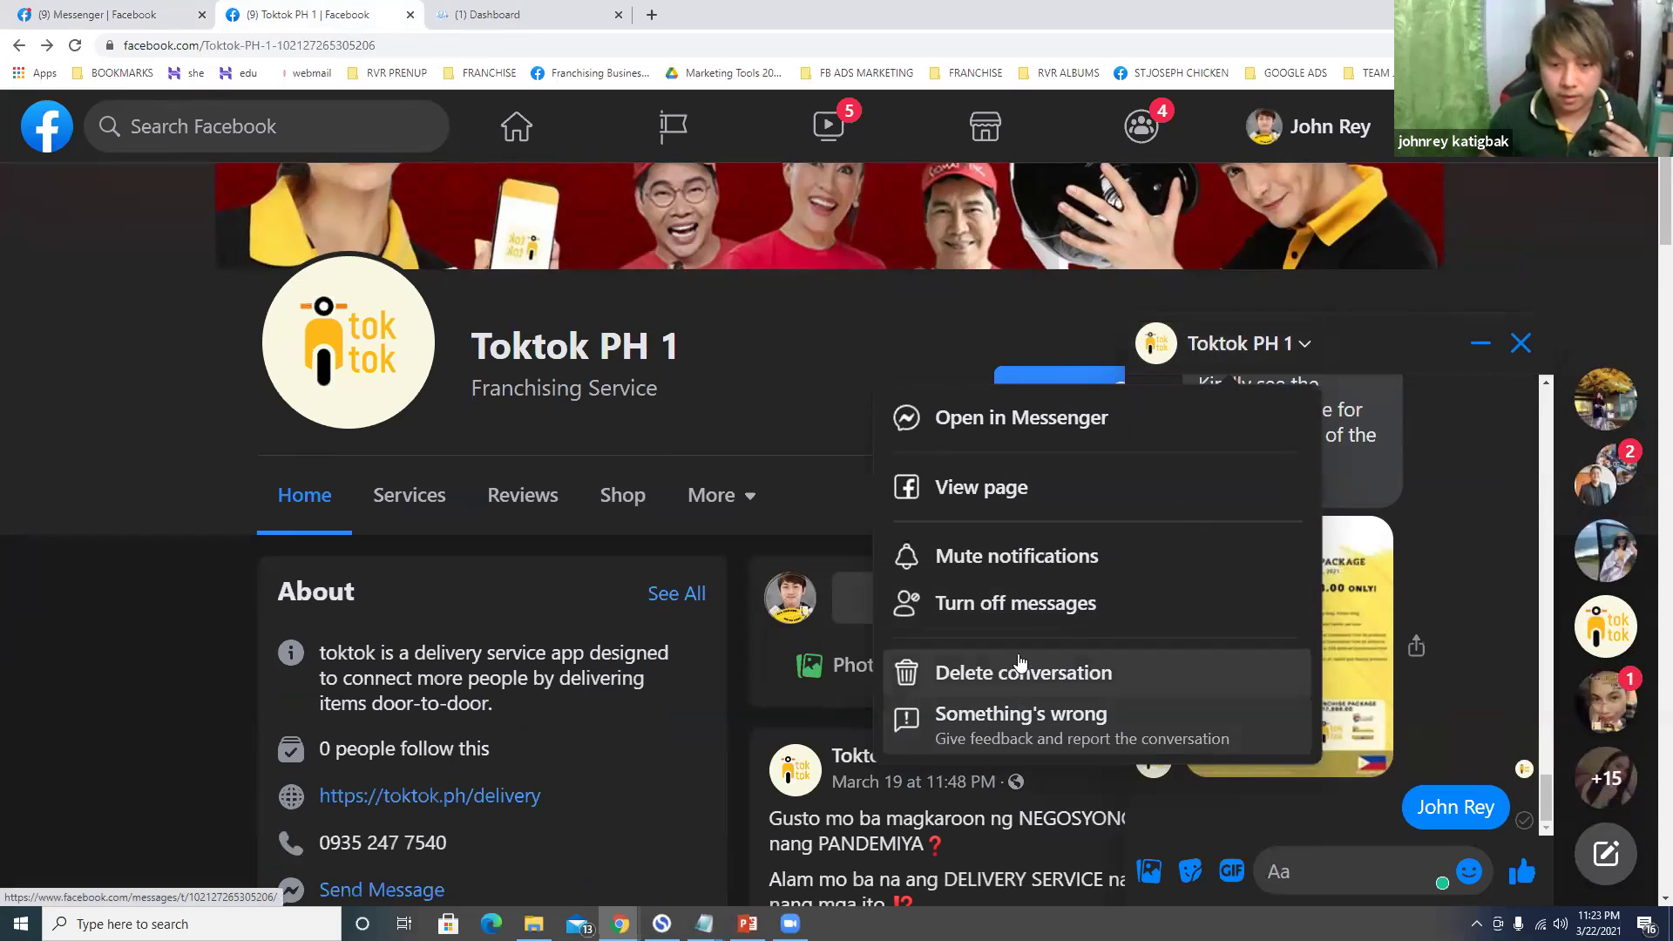
{"action": "key", "text": "Escape"}
{"action": "key", "text": "Escape"}
{"action": "left_click", "coordinate": [496, 12]}
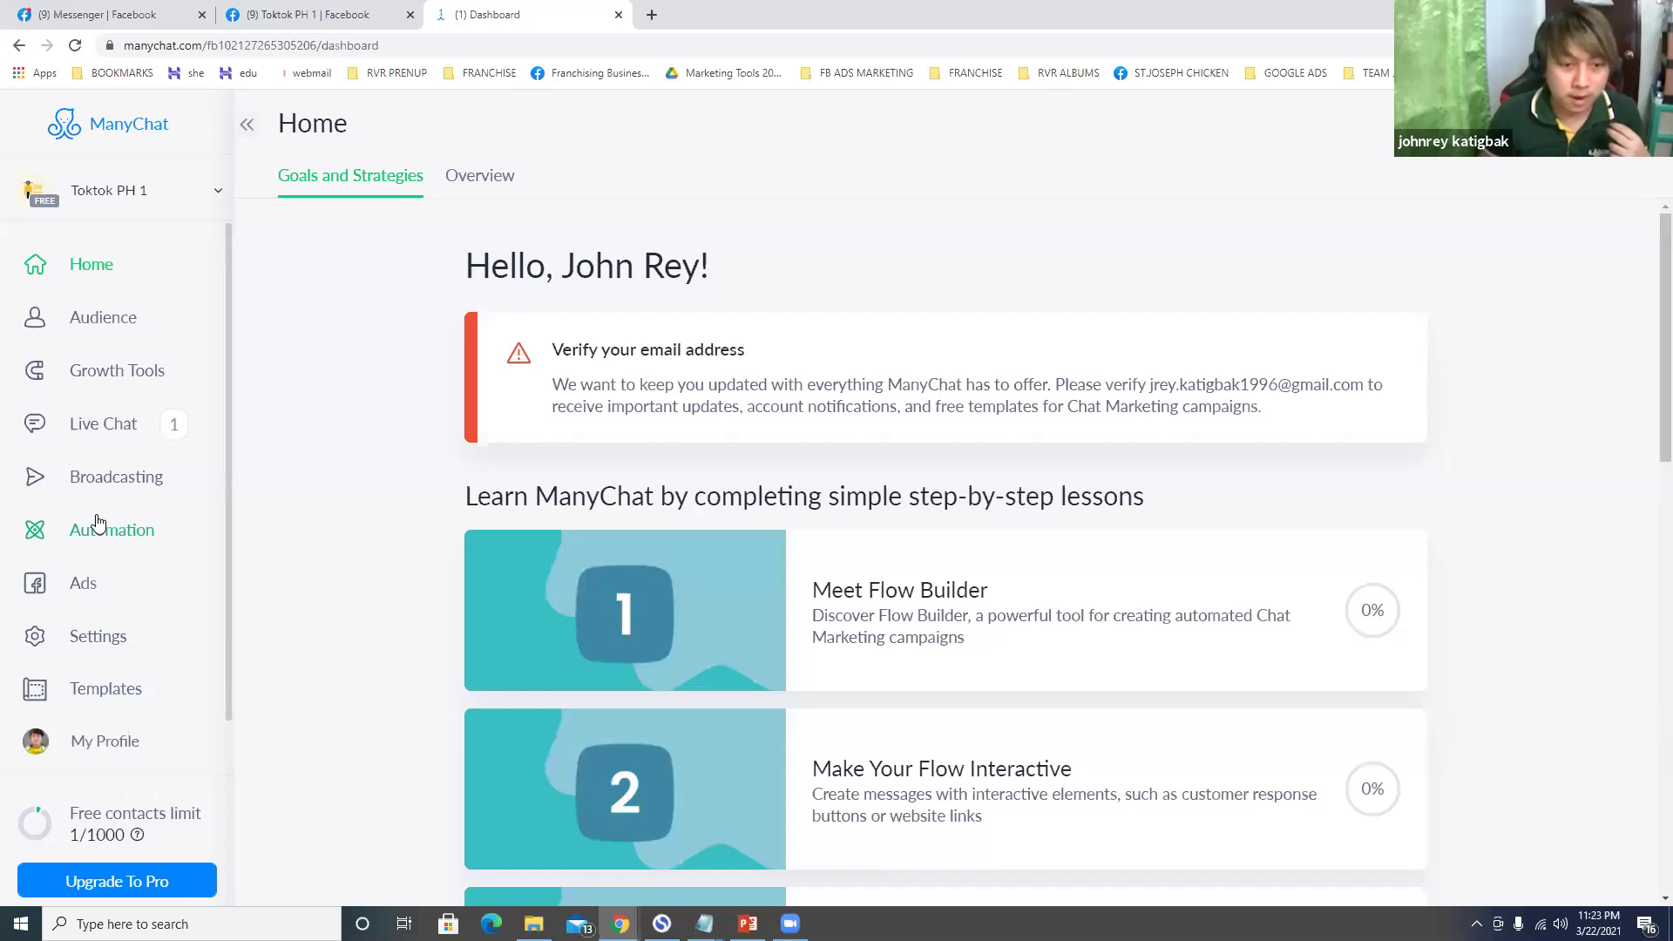
{"action": "left_click", "coordinate": [99, 523]}
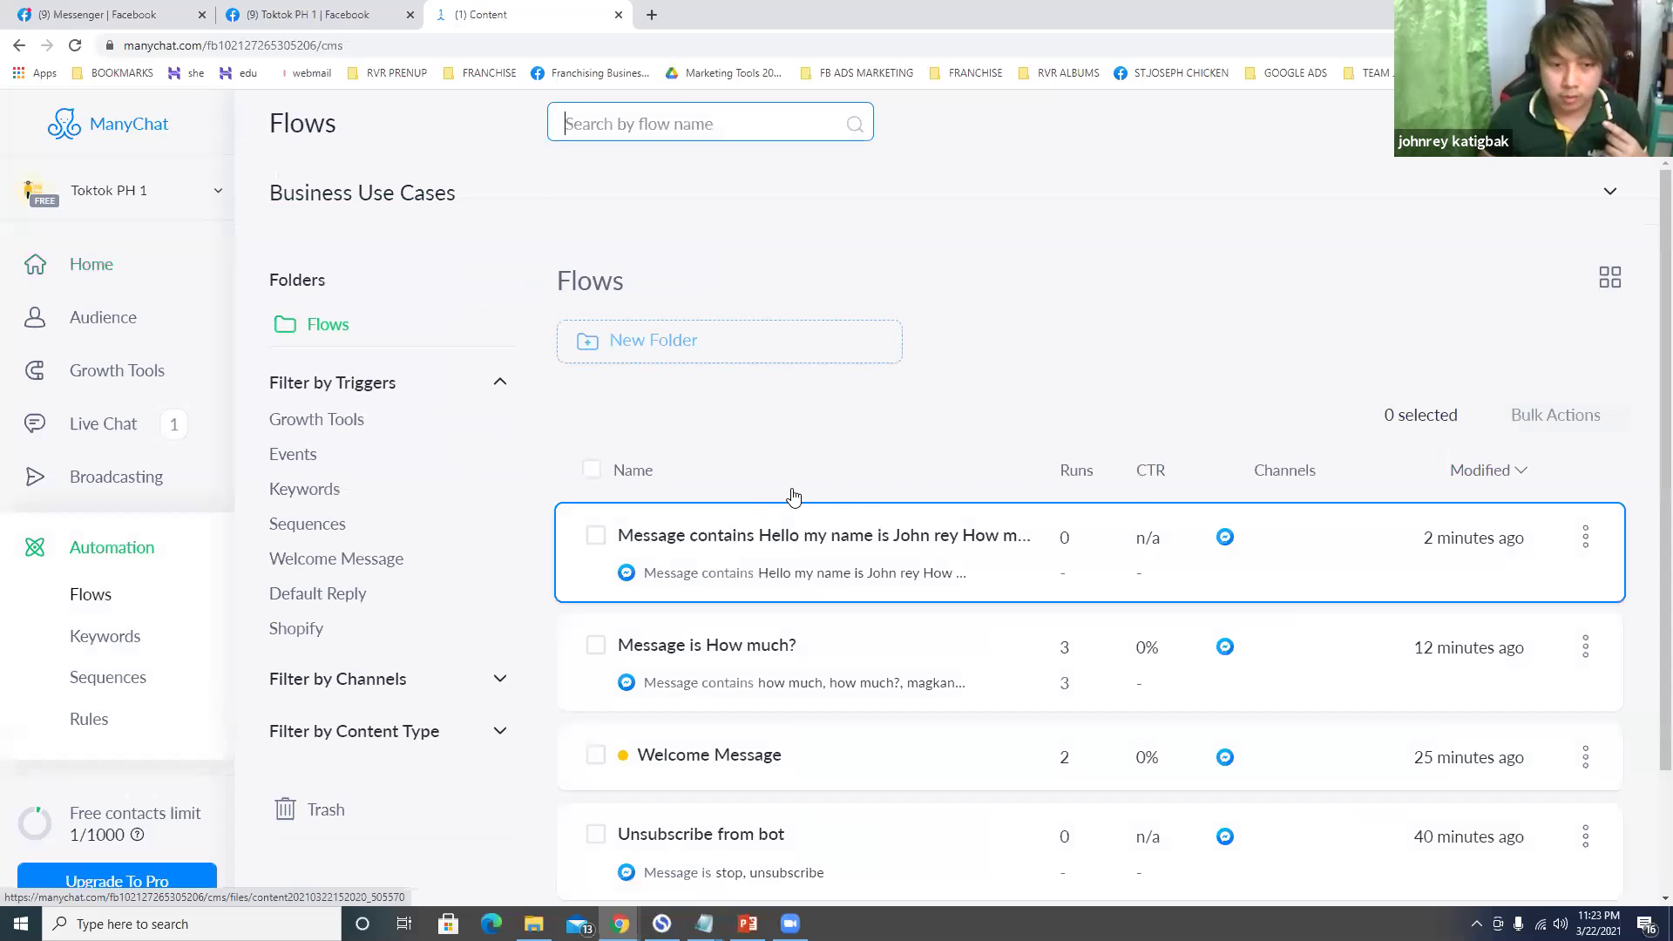
- Look over Keywords and the Welcome Message flow editor, then return to Toktok PH 1's Flows list
{"action": "scroll", "coordinate": [335, 491], "scroll_direction": "down", "scroll_amount": 2}
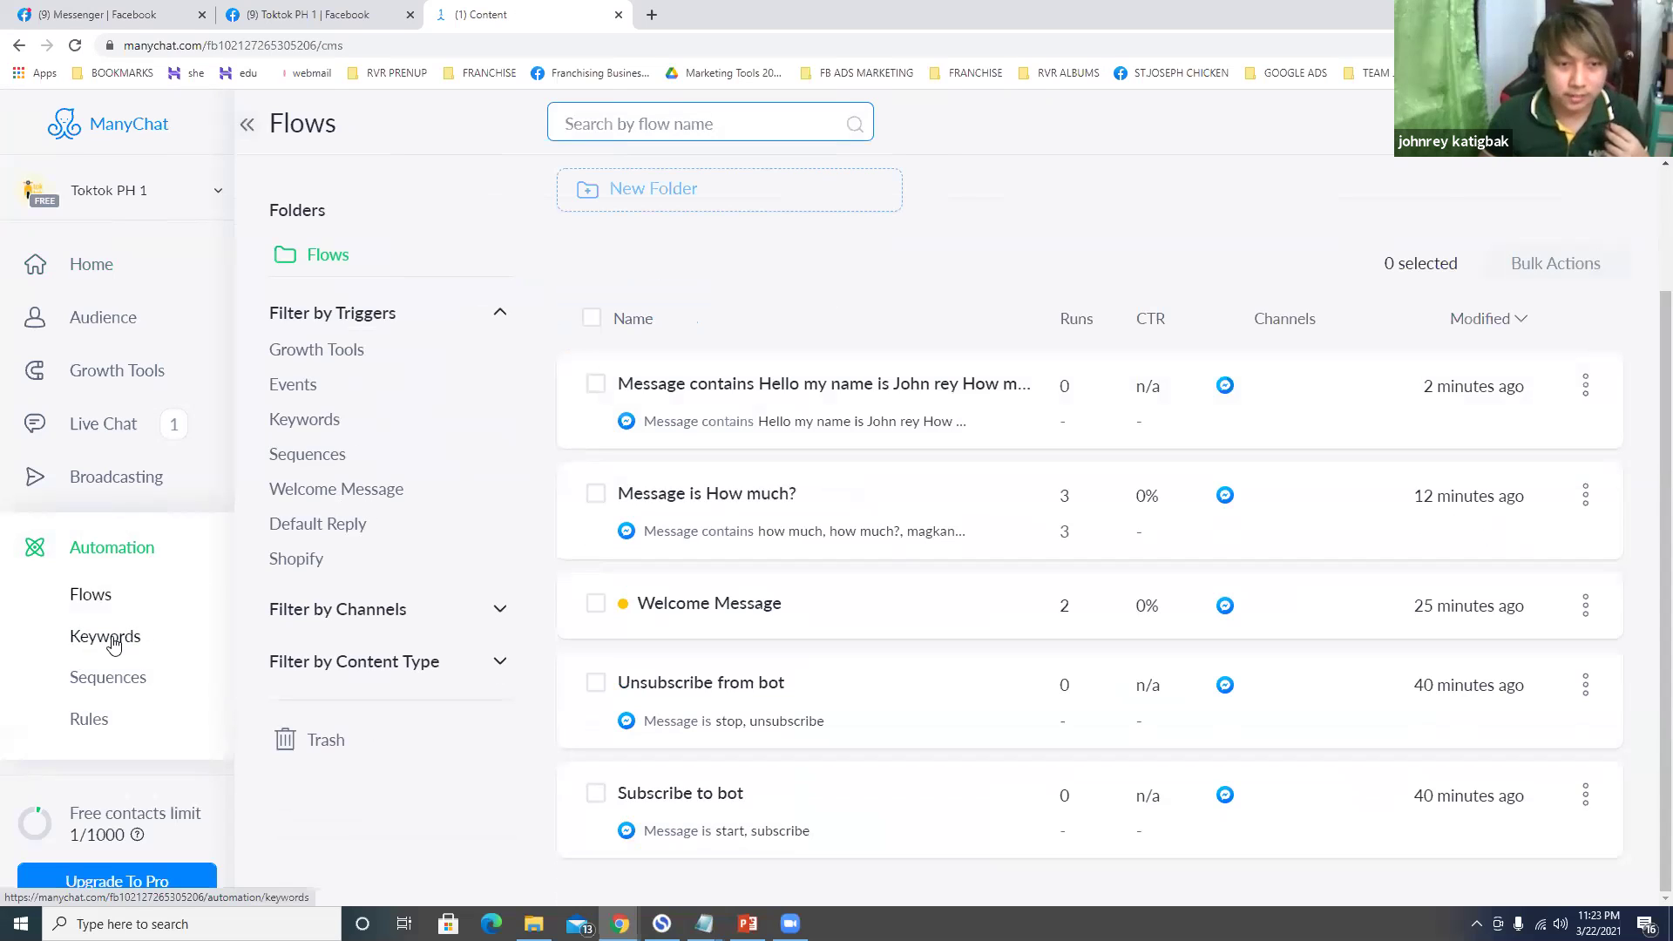
{"action": "left_click", "coordinate": [106, 637]}
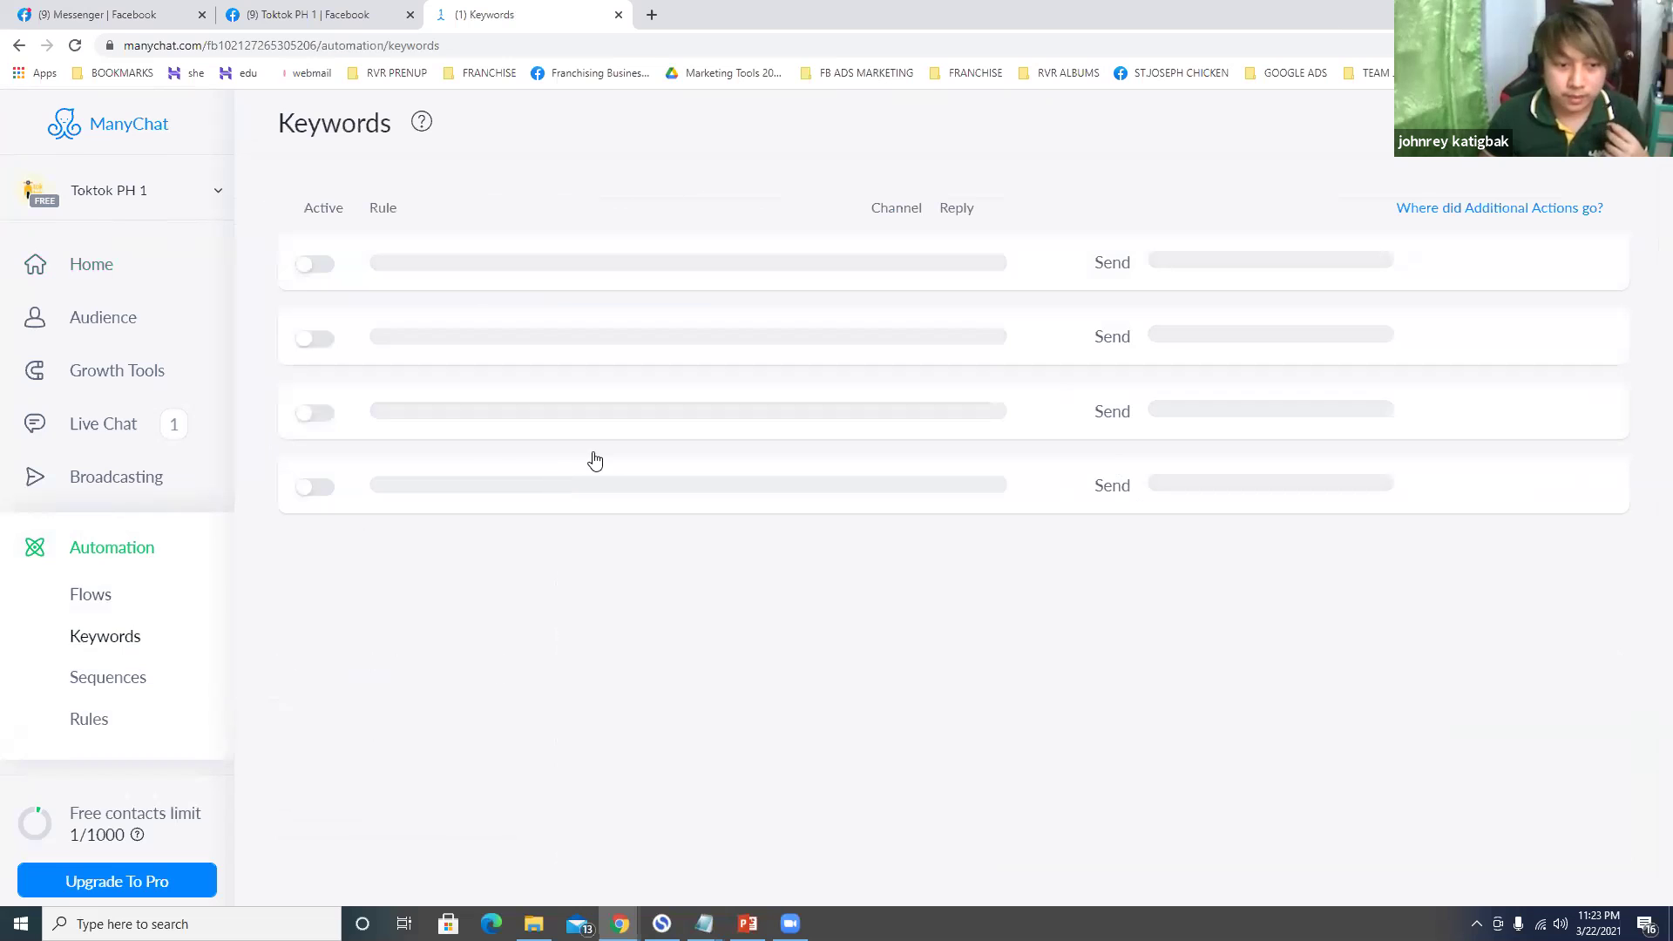
{"action": "left_click", "coordinate": [113, 554]}
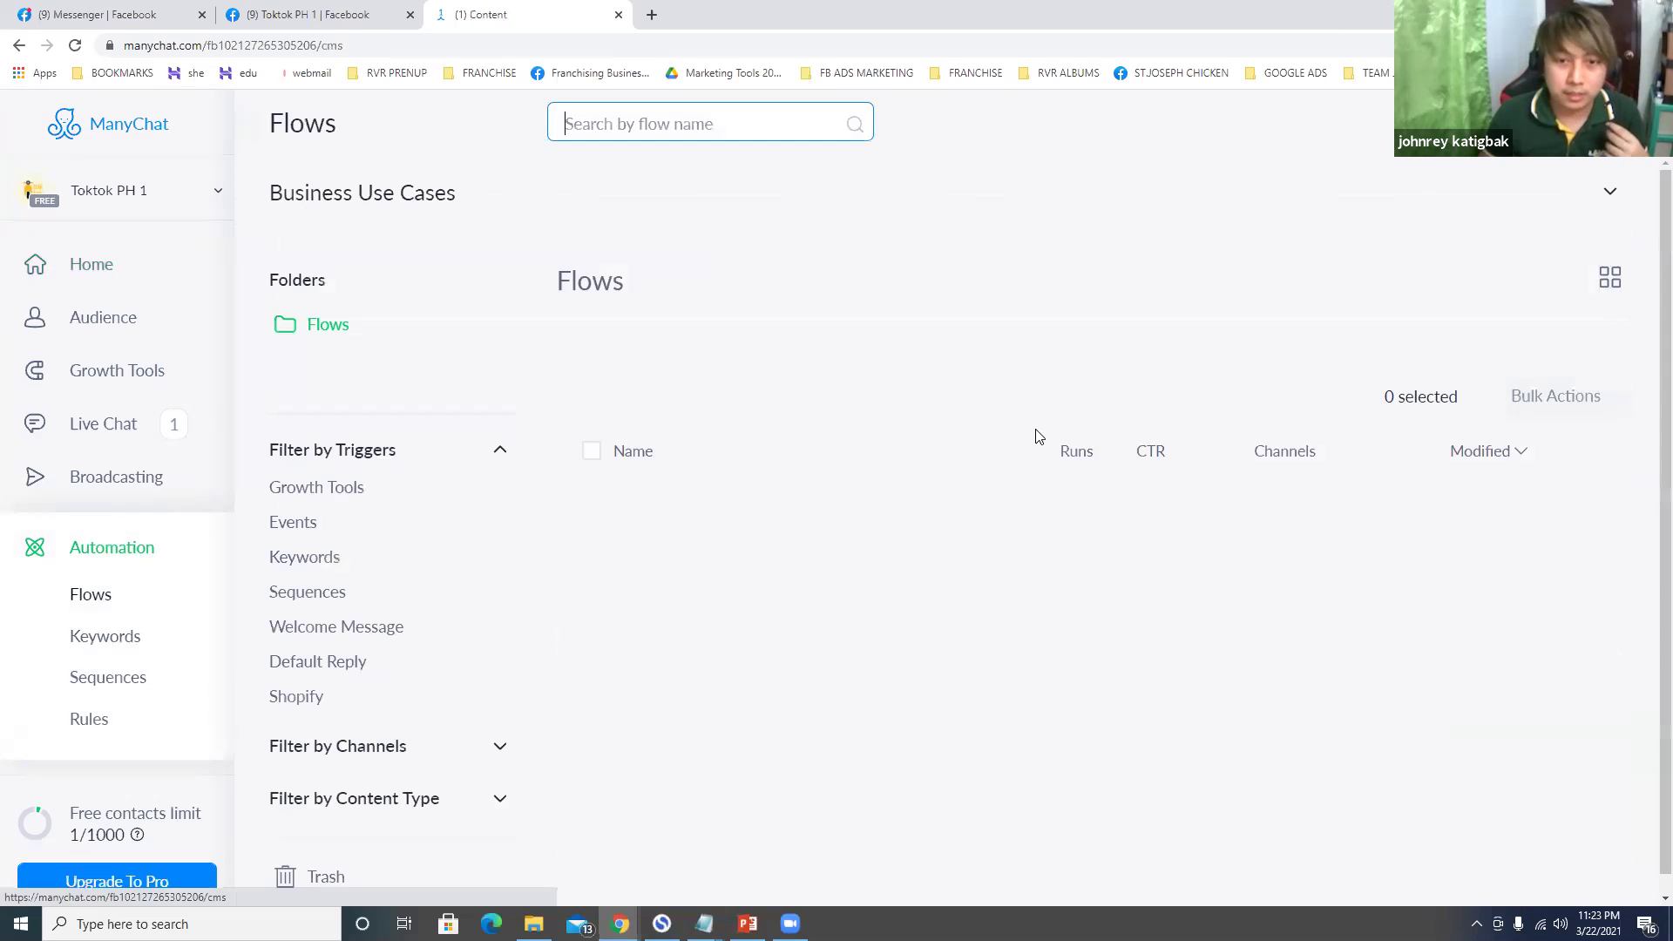
{"action": "left_click", "coordinate": [814, 616]}
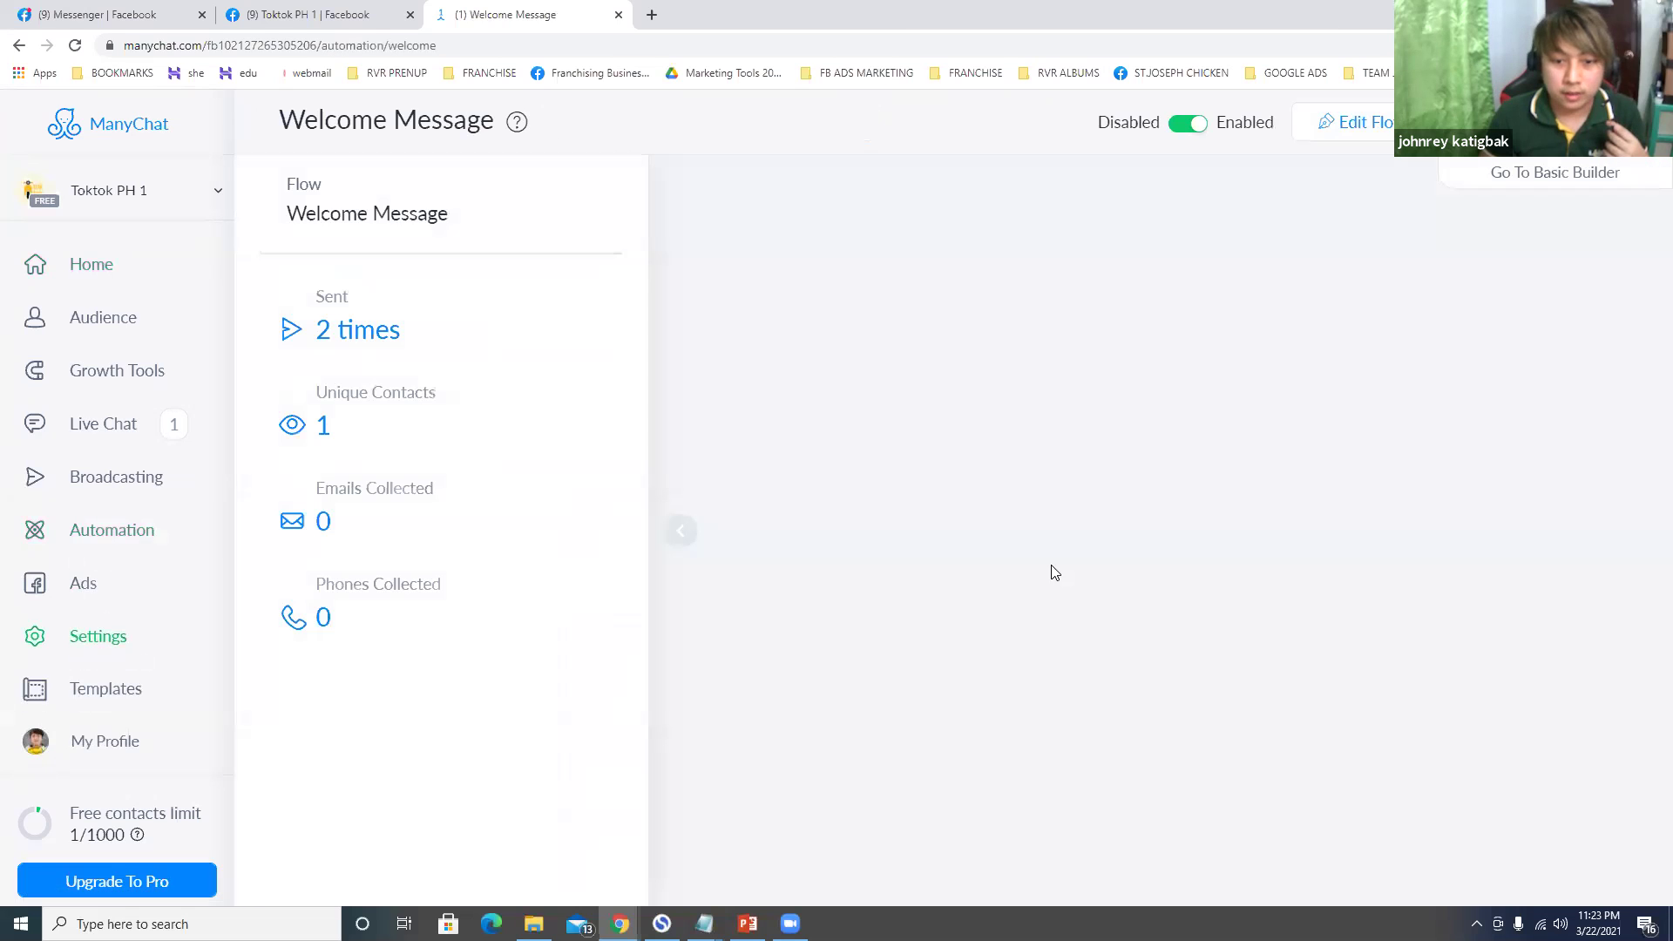
{"action": "left_click", "coordinate": [1194, 173]}
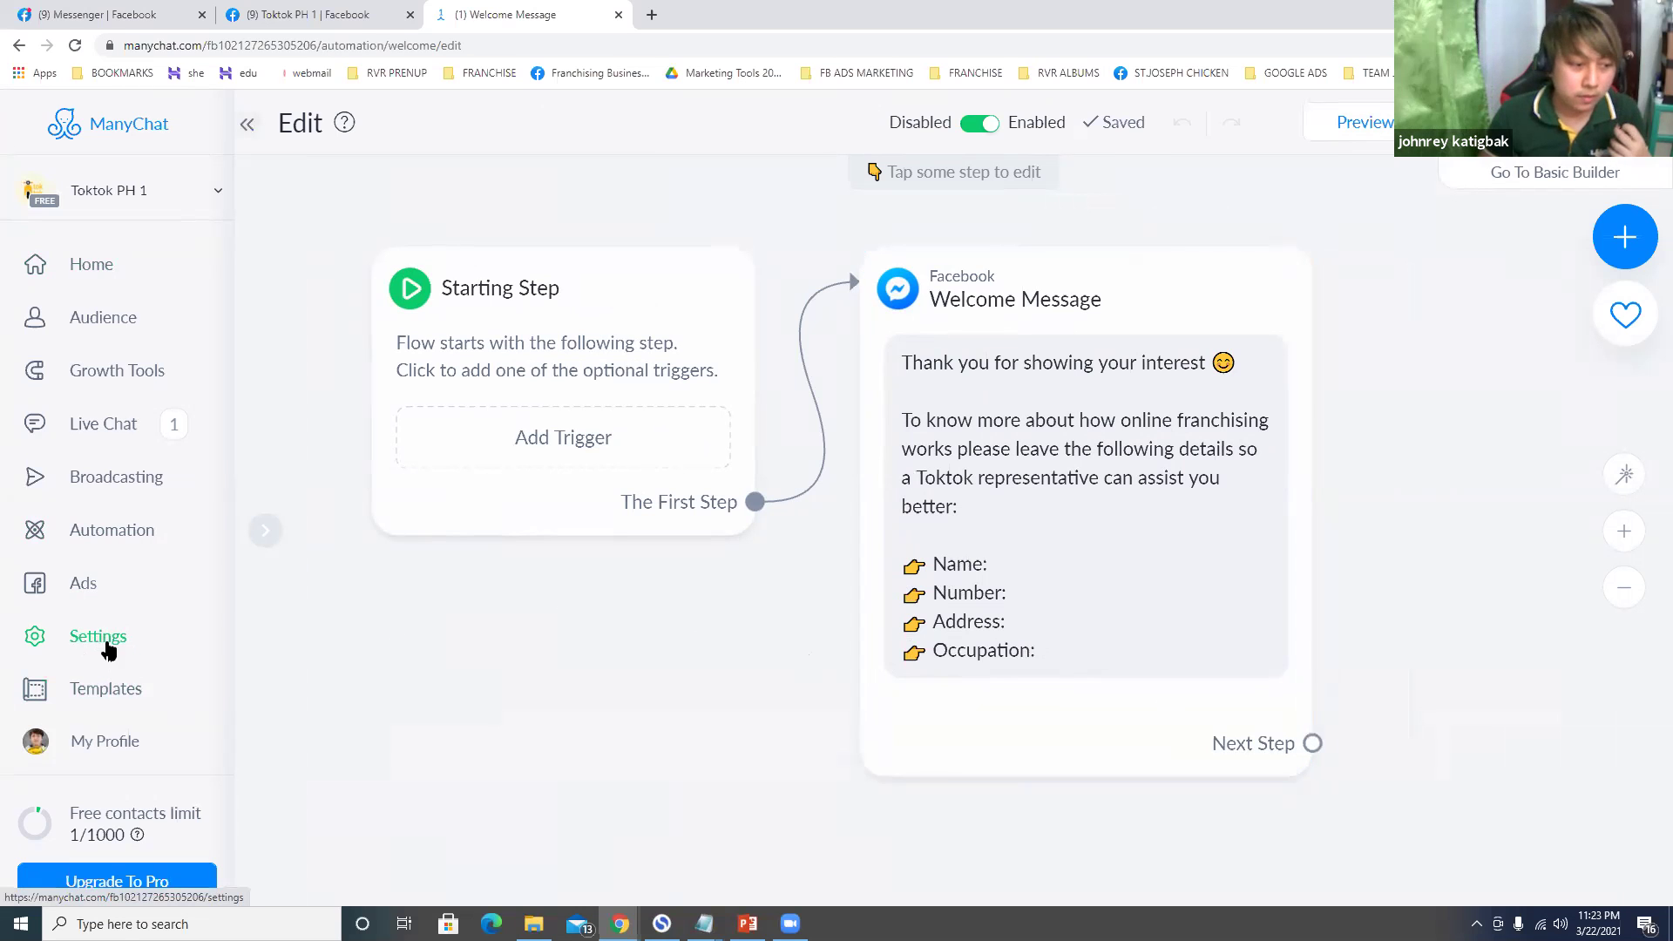
{"action": "left_click", "coordinate": [125, 536]}
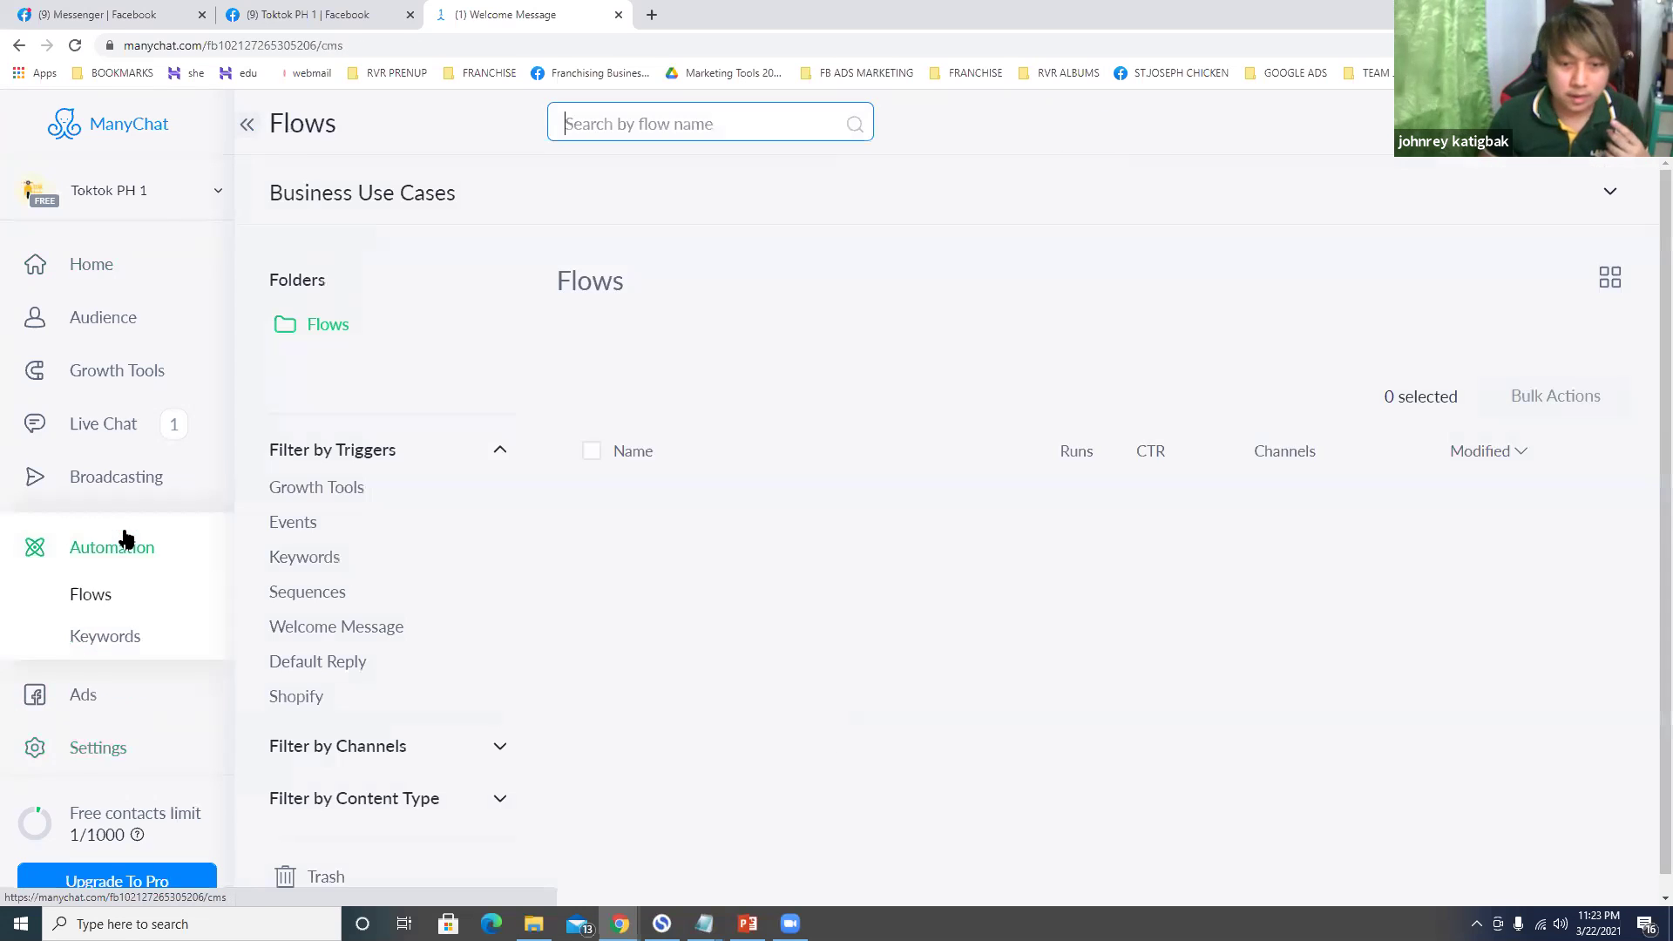
- Create a 'Message contains' keyword rule for '09' and start a new reply flow for it
{"action": "left_click", "coordinate": [124, 636]}
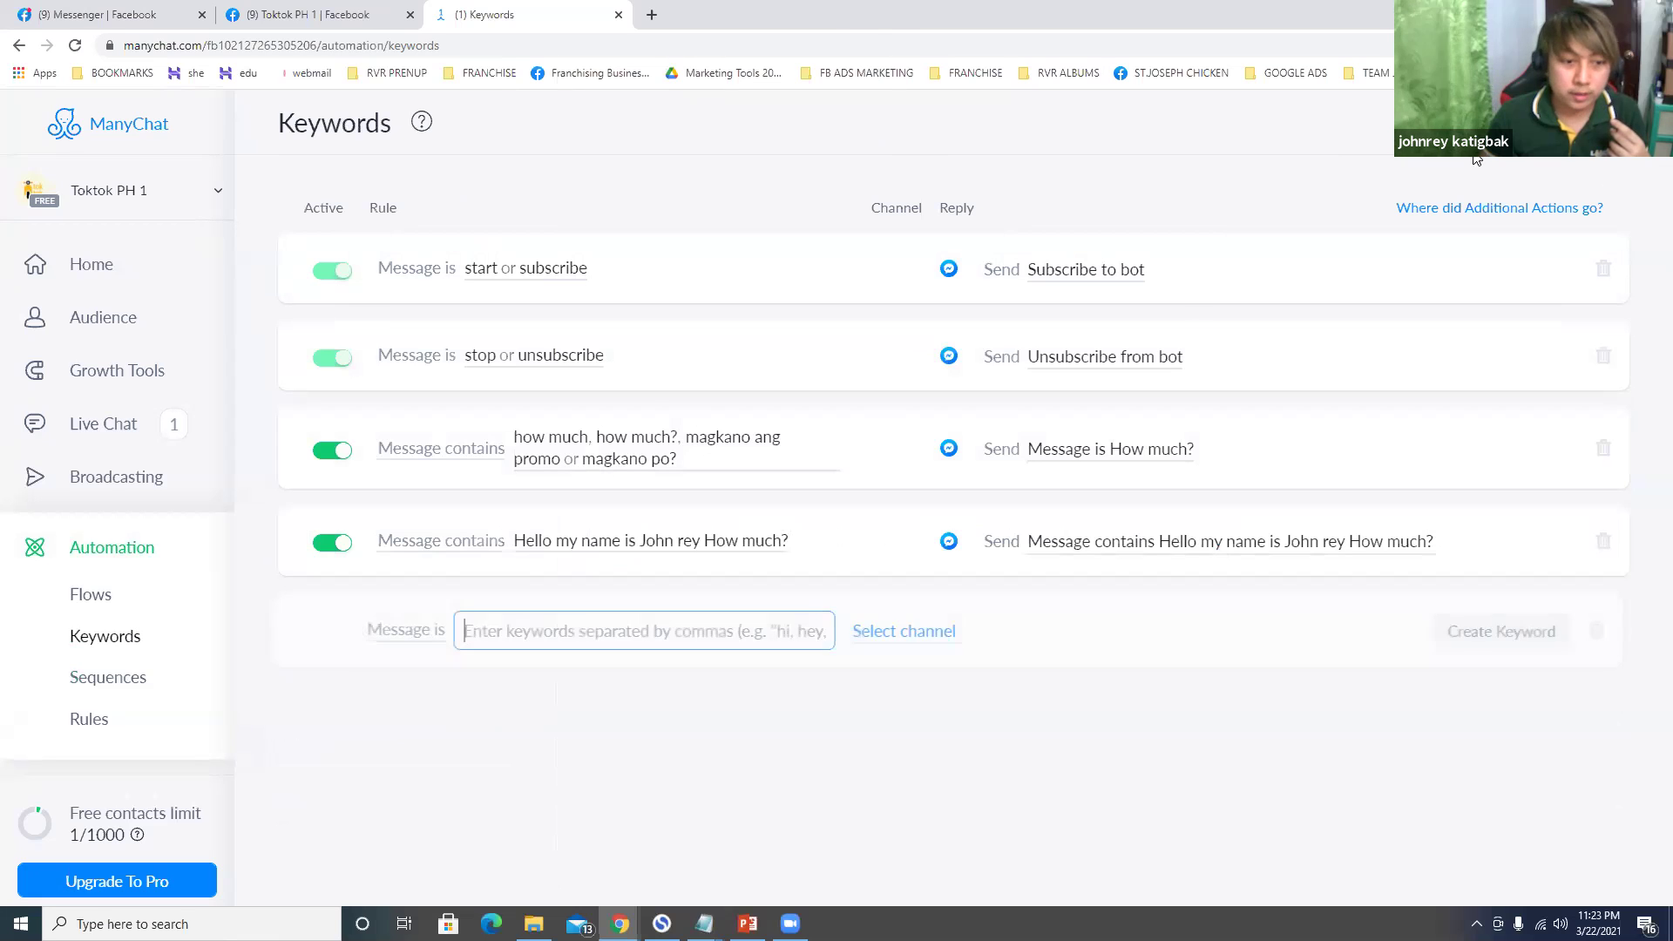
{"action": "left_click", "coordinate": [420, 637]}
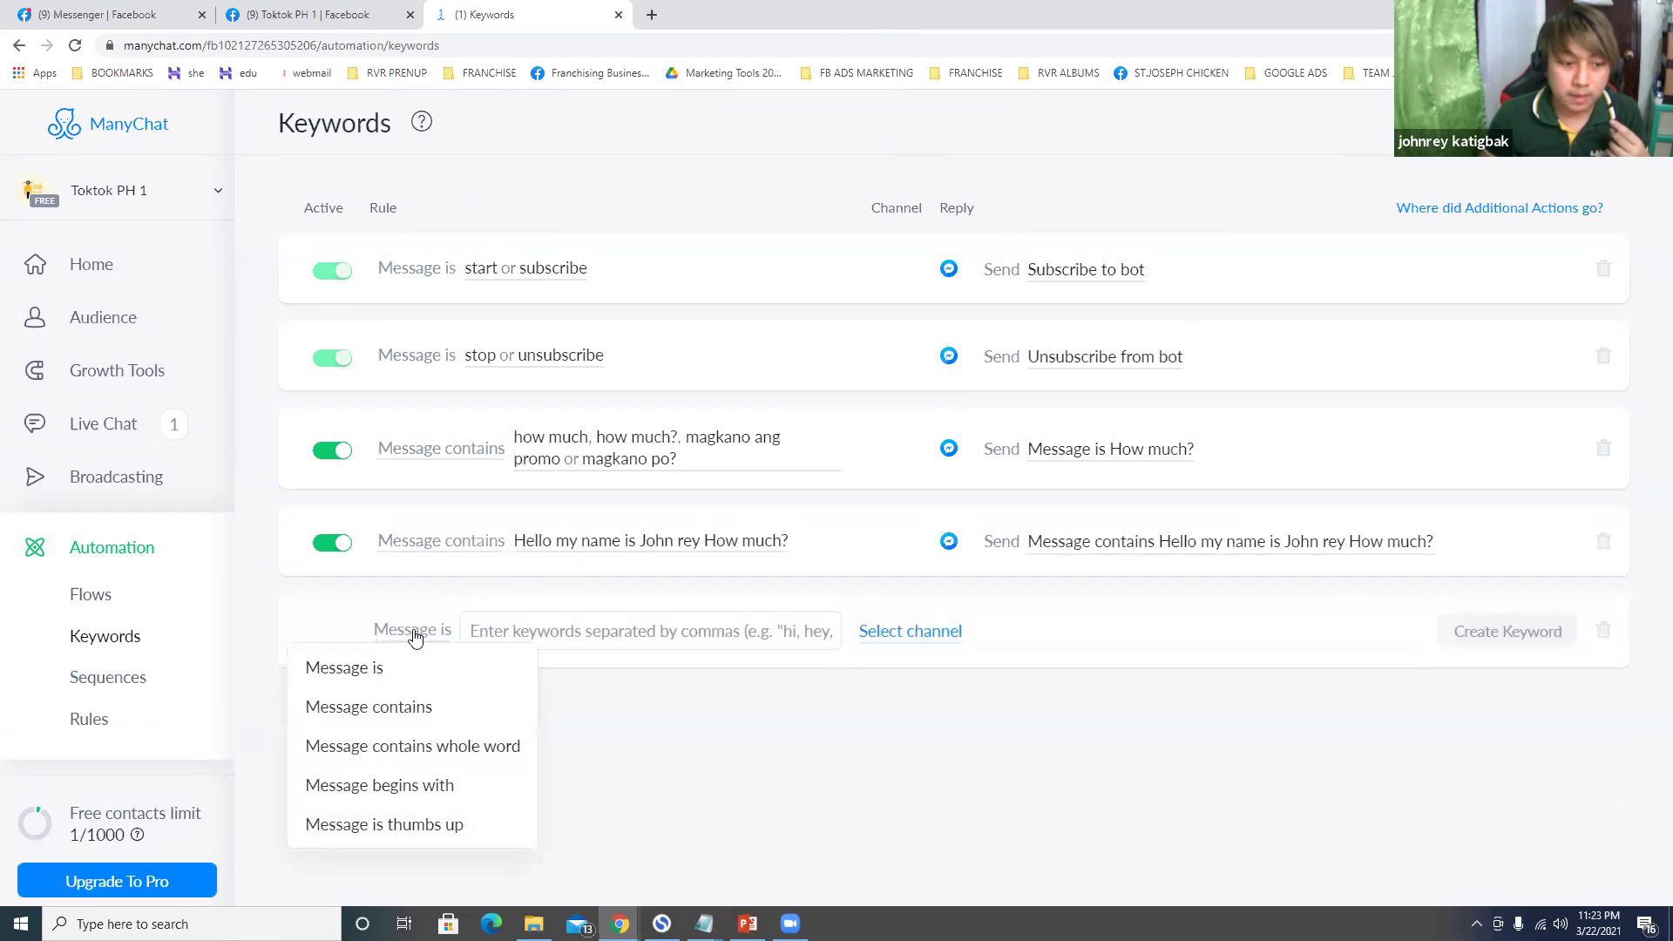
{"action": "left_click", "coordinate": [415, 713]}
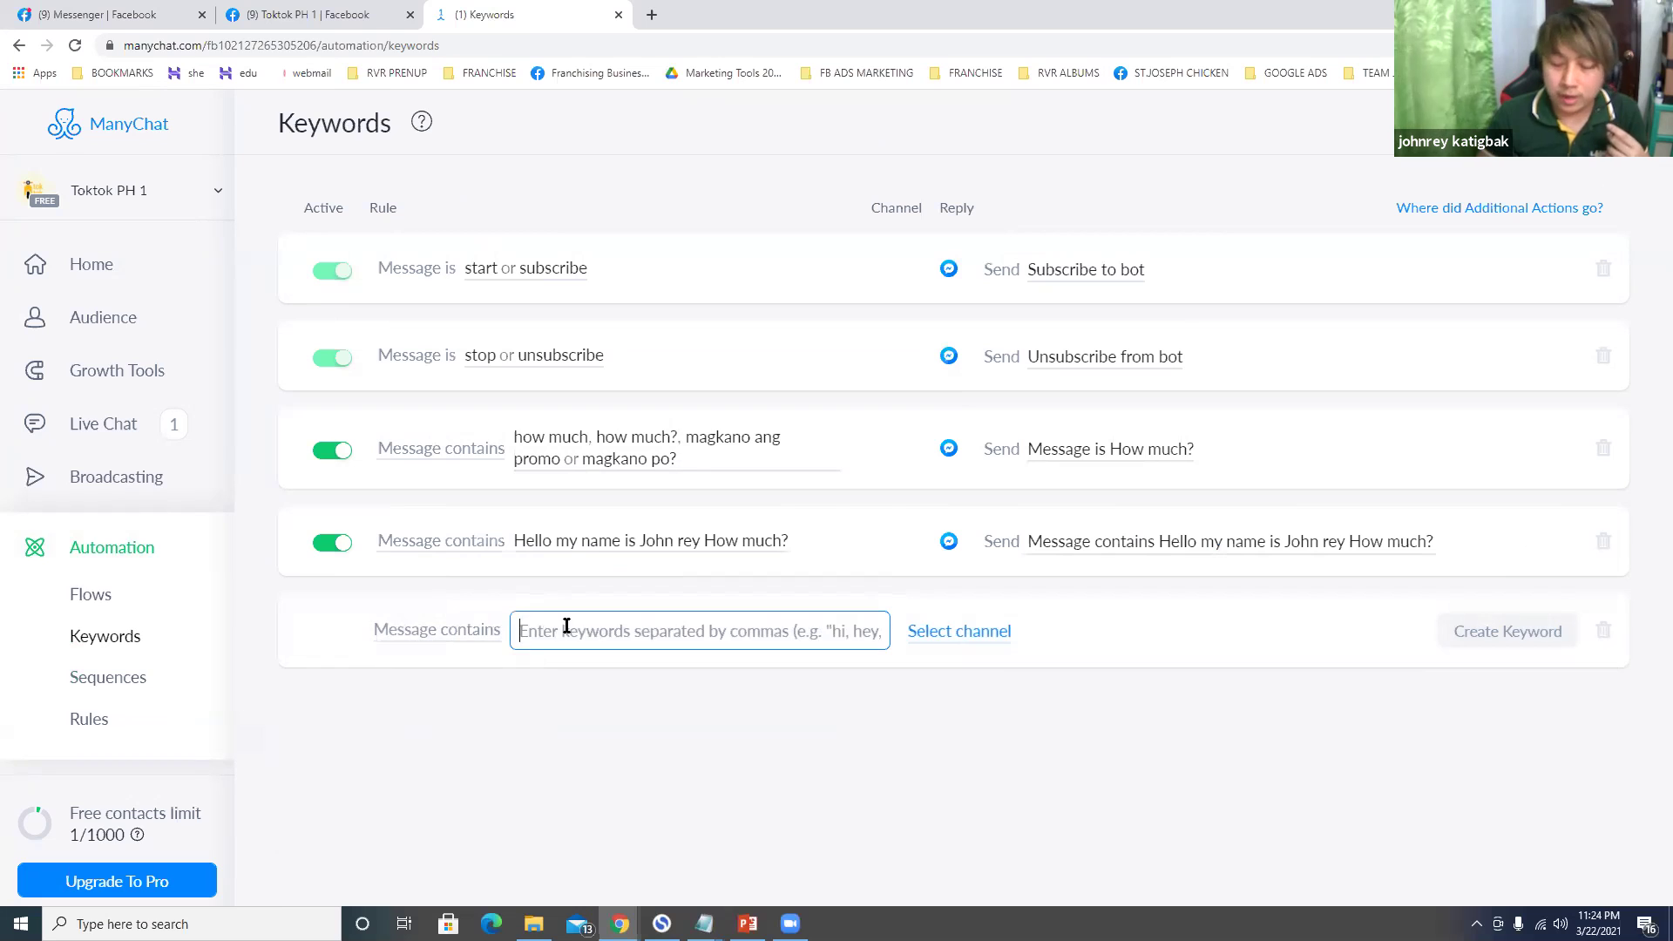
{"action": "type", "text": "09"}
{"action": "left_click", "coordinate": [629, 710]}
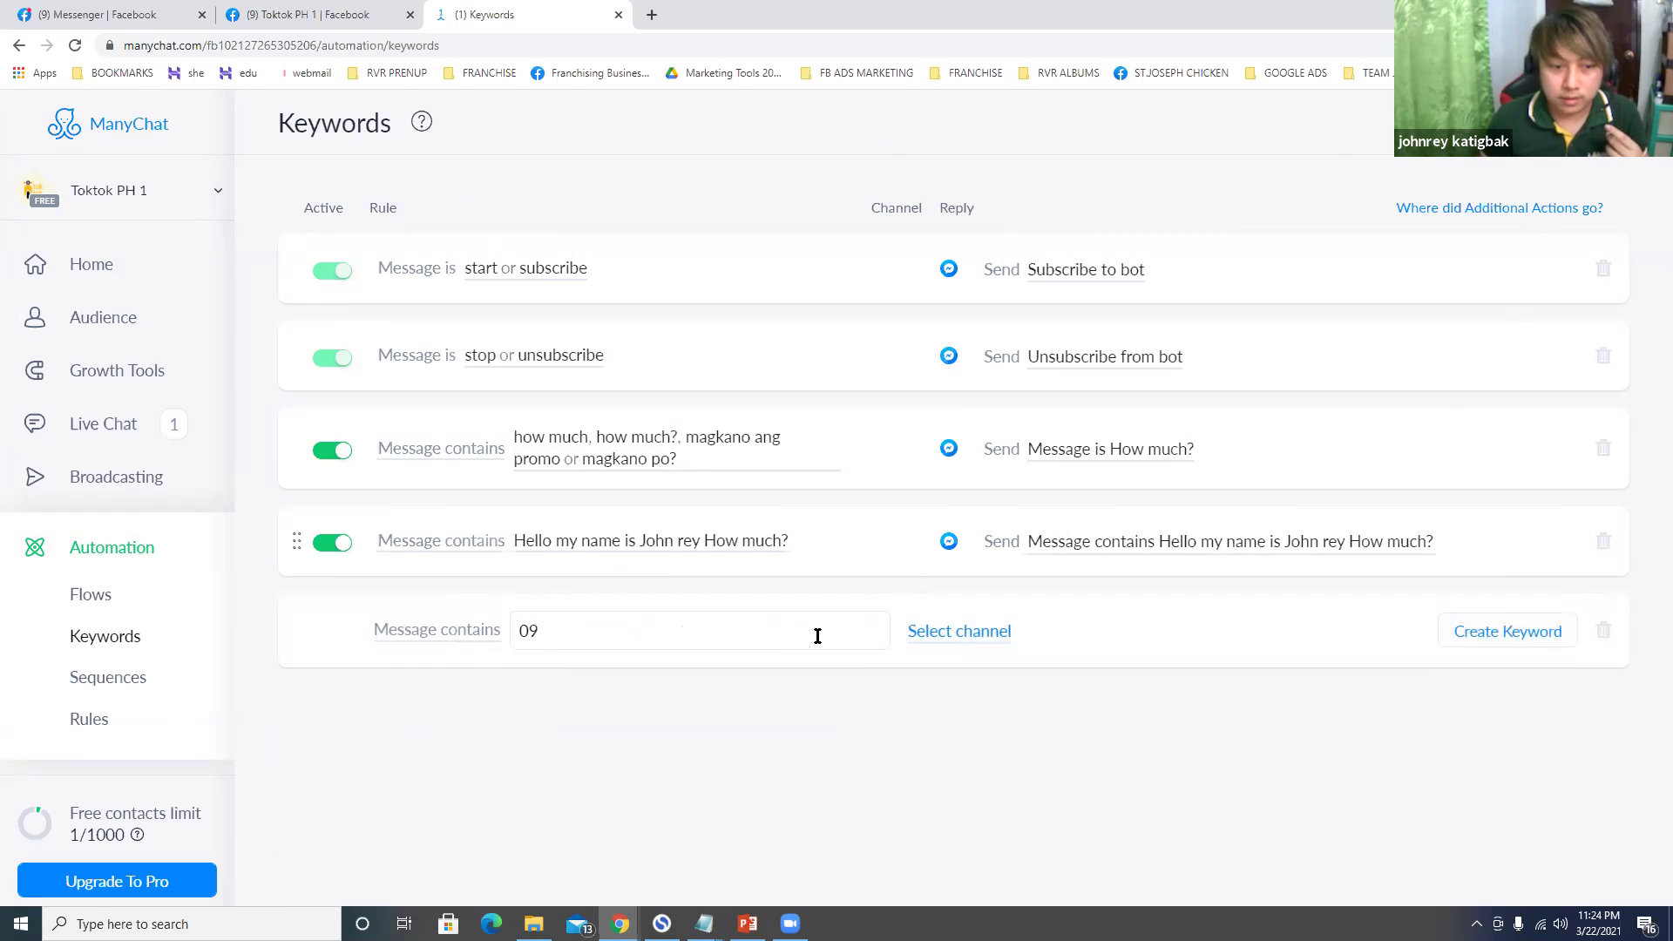
{"action": "left_click", "coordinate": [1506, 633]}
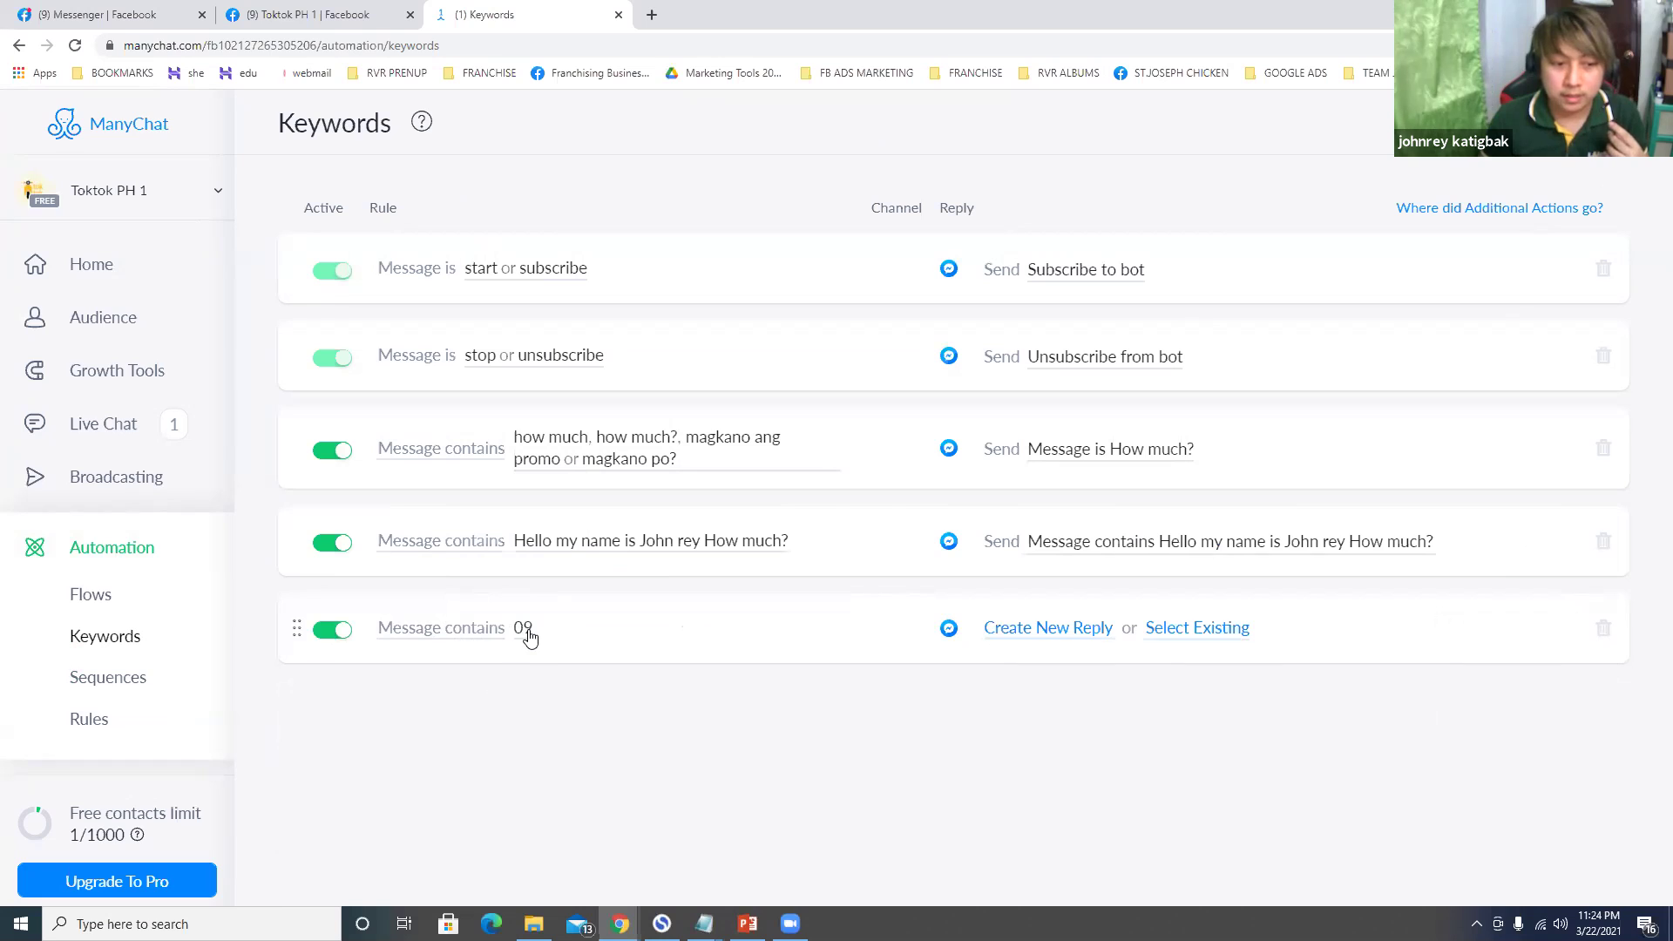
{"action": "left_click", "coordinate": [1036, 636]}
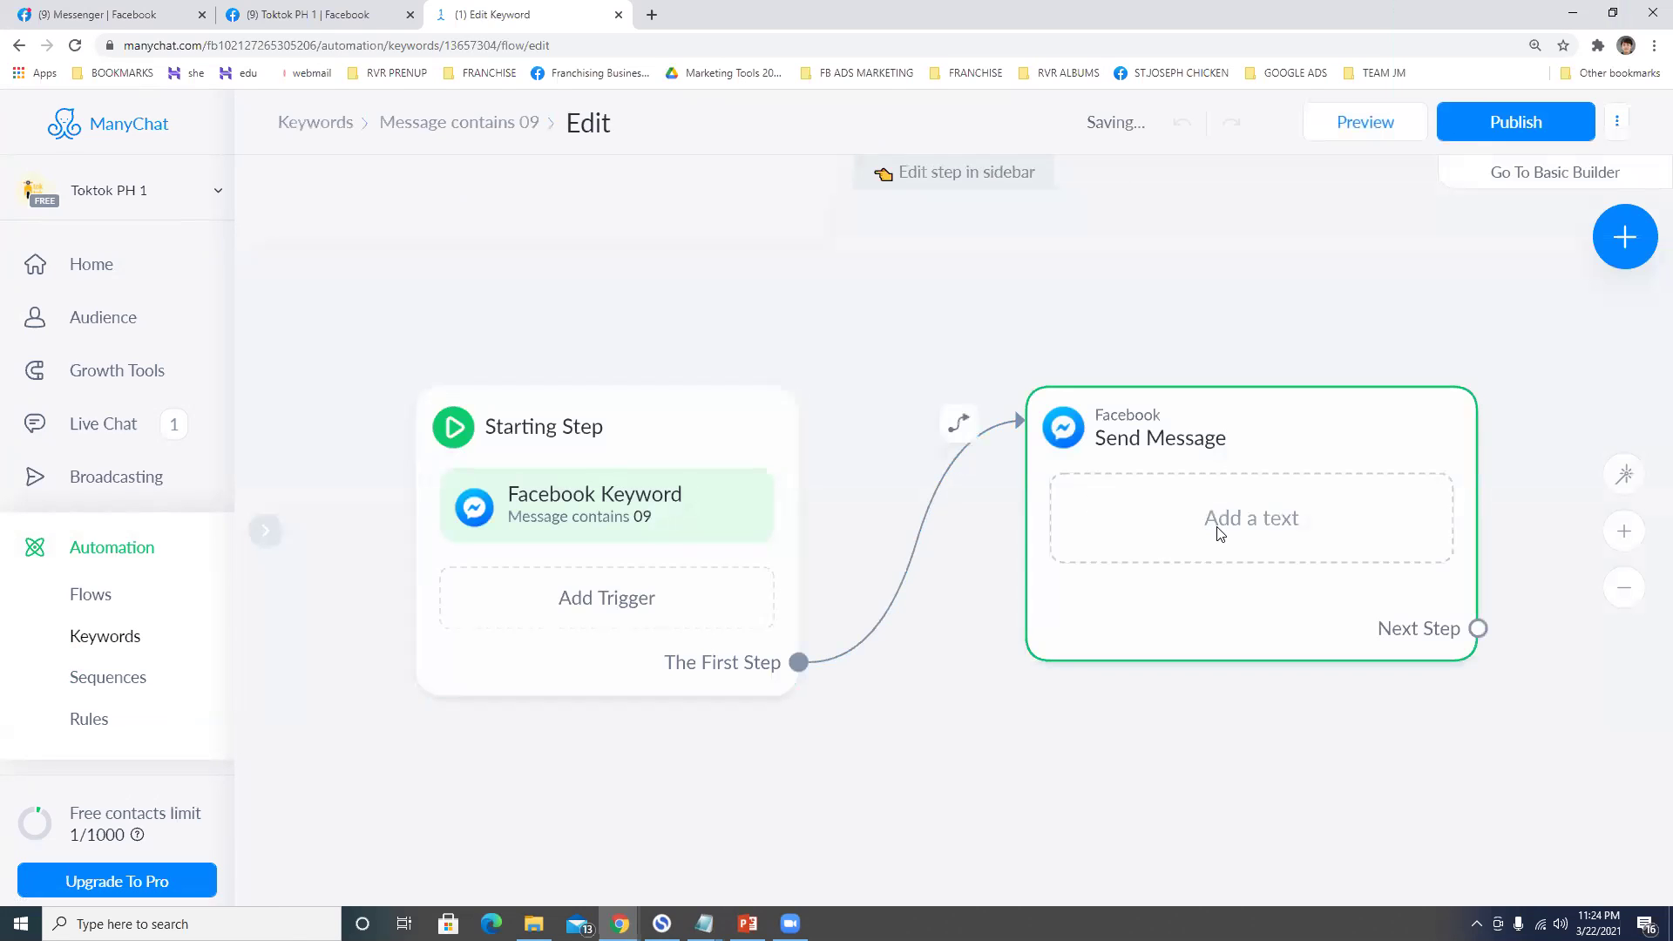
- Write the 09 reply's Send Message text as 'Thank you, for providing your details.'
{"action": "left_click", "coordinate": [1219, 533]}
{"action": "left_click", "coordinate": [416, 429]}
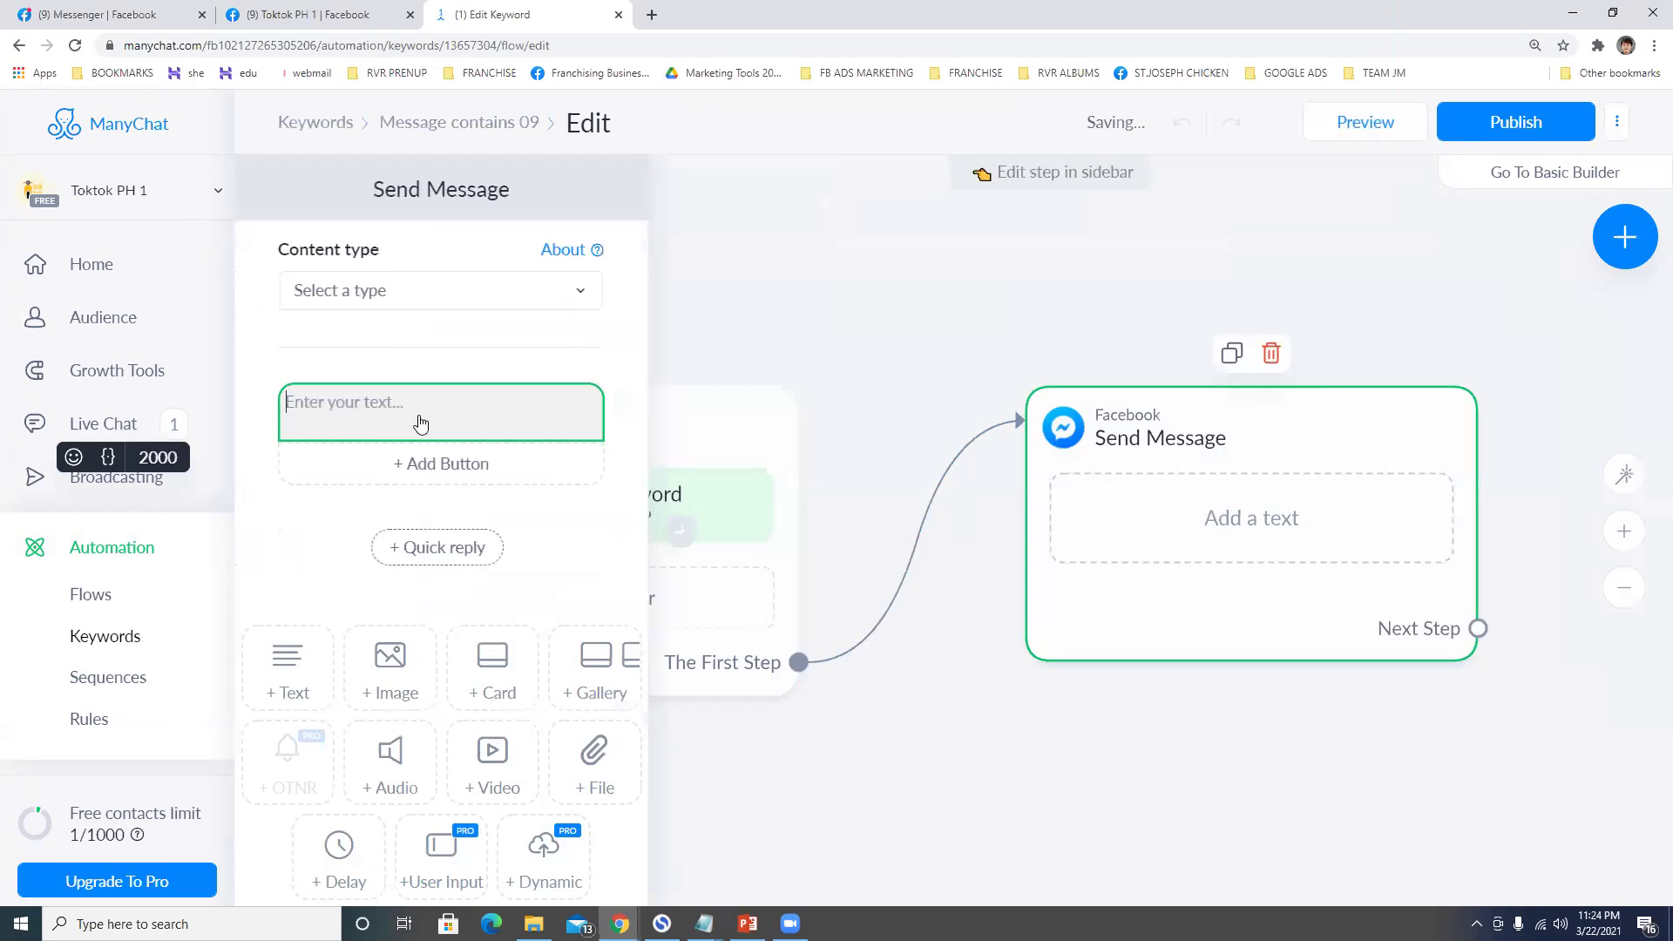
{"action": "key", "text": "Escape"}
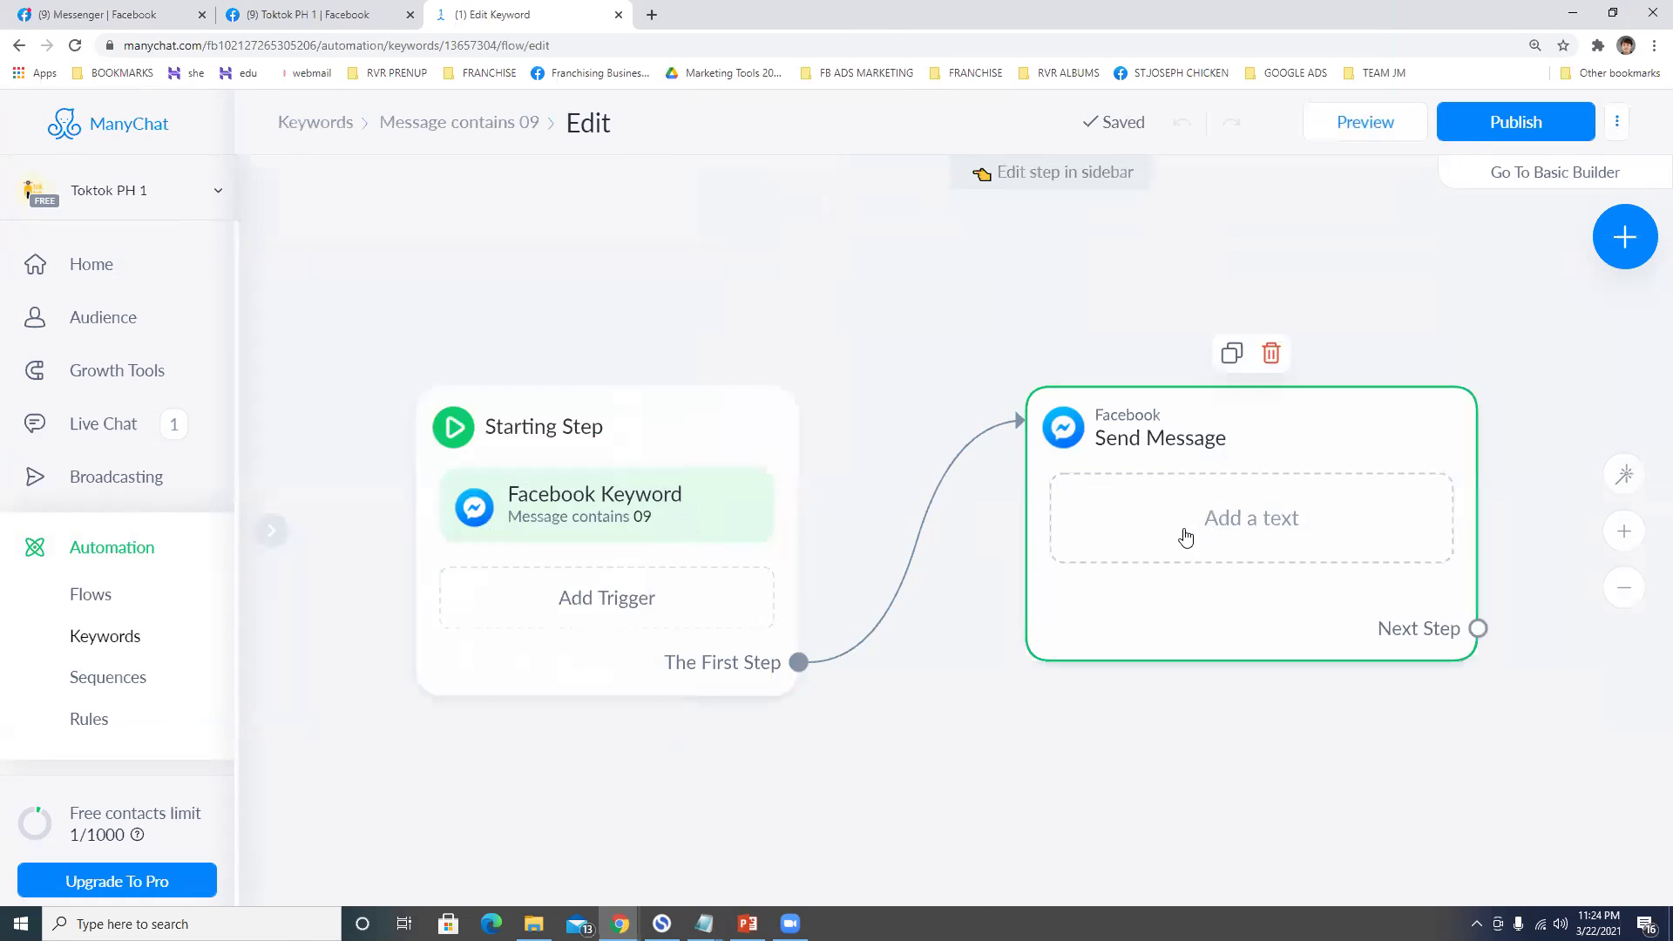
{"action": "left_click", "coordinate": [1180, 534]}
{"action": "left_click", "coordinate": [370, 406]}
{"action": "type", "text": "Thank you "}
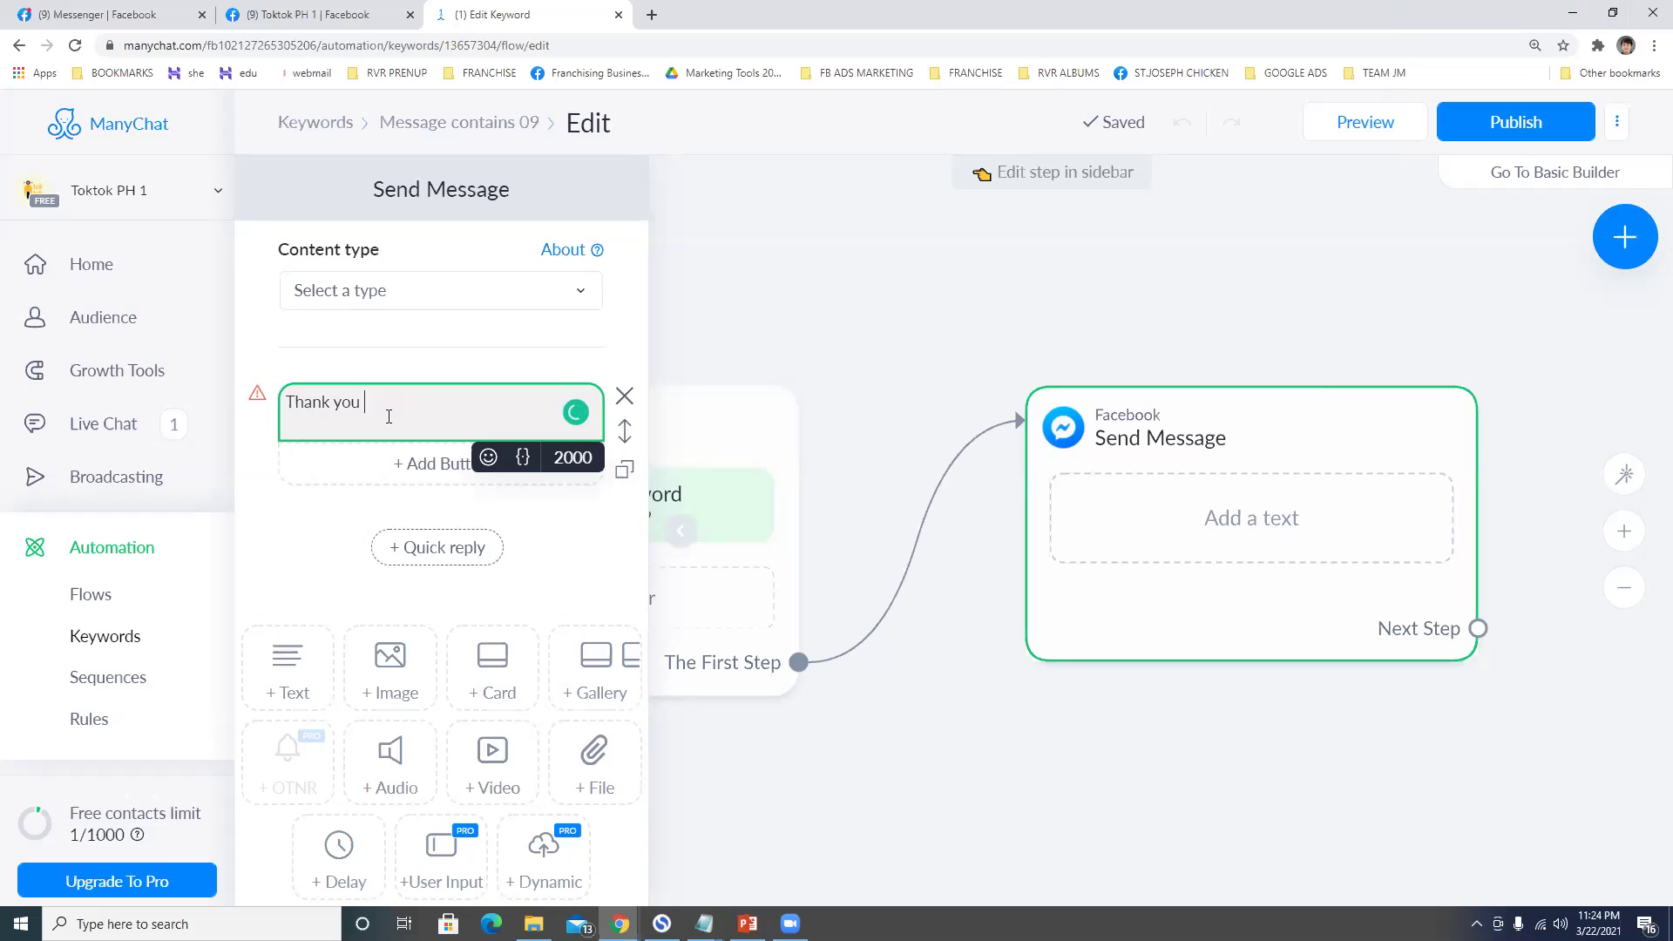
{"action": "type", "text": "f"}
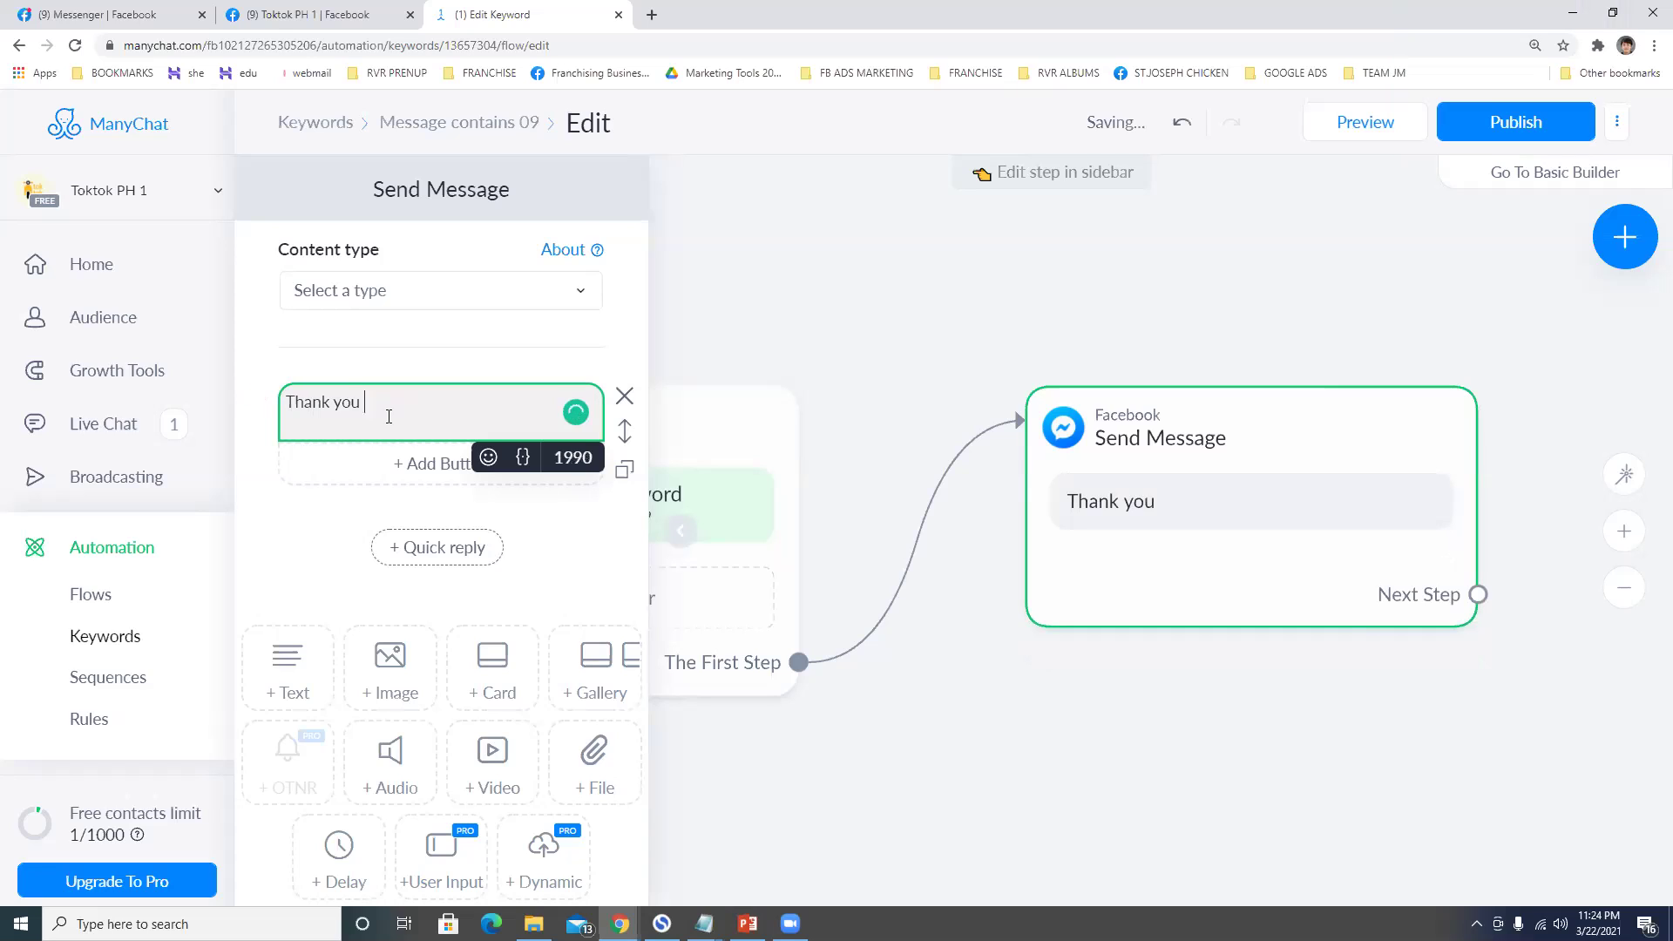
{"action": "type", "text": ", y"}
{"action": "type", "text": "for p"}
{"action": "type", "text": "roviding"}
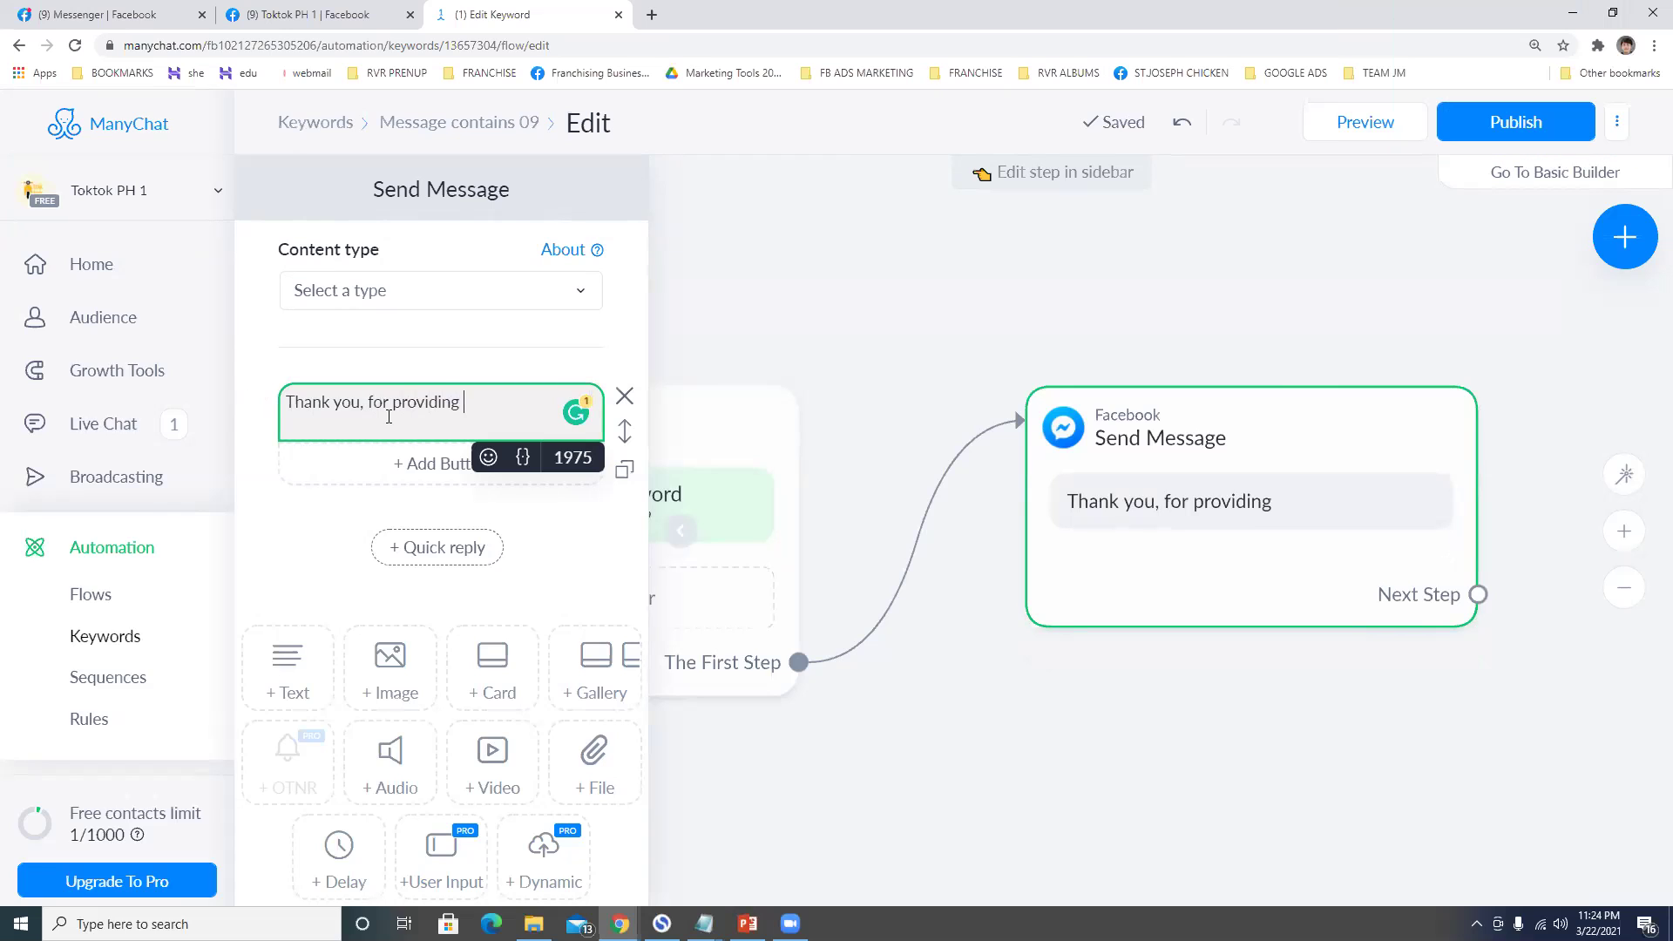
{"action": "type", "text": "your details,"}
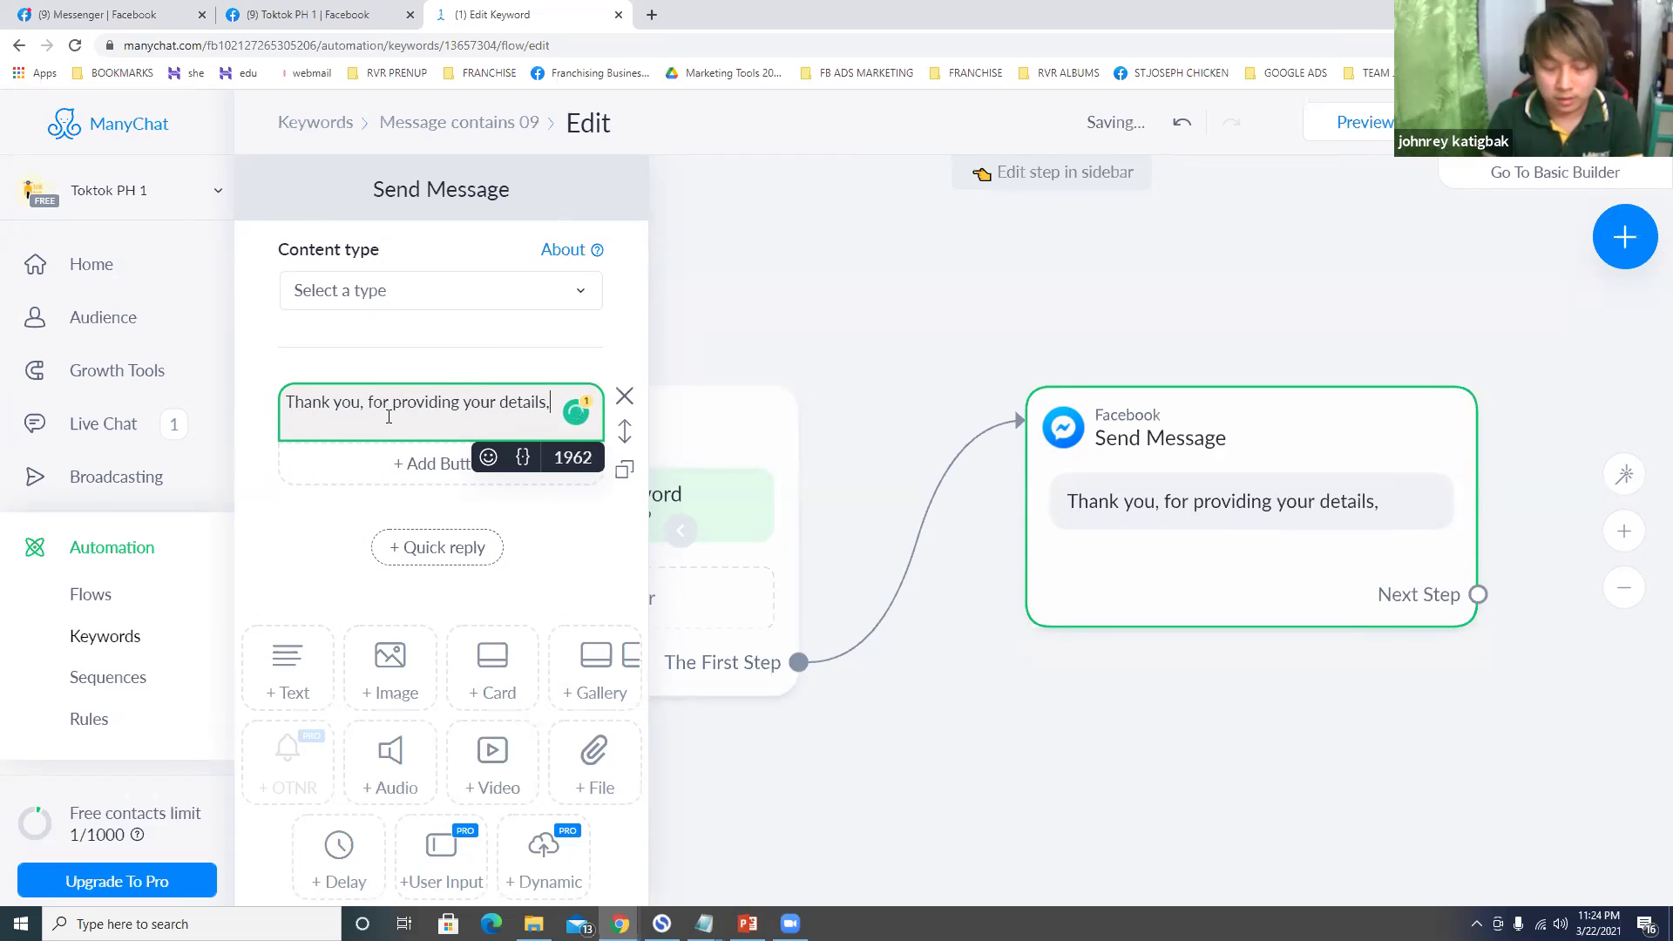
{"action": "key", "text": "BackSpace"}
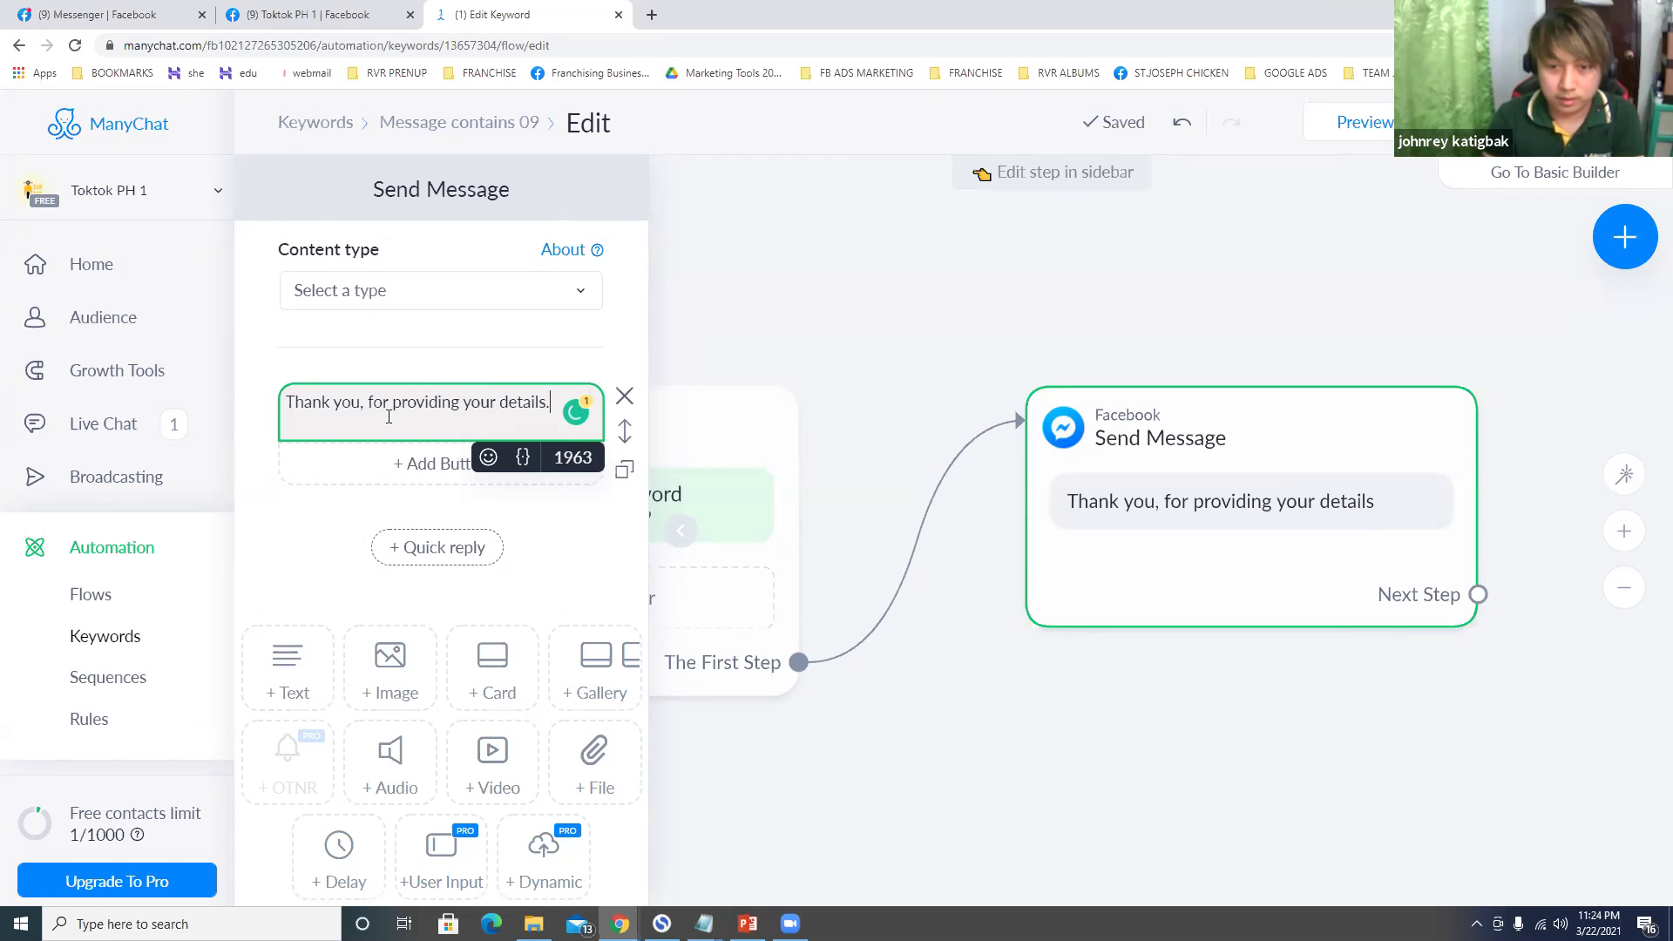
{"action": "left_click", "coordinate": [1282, 323]}
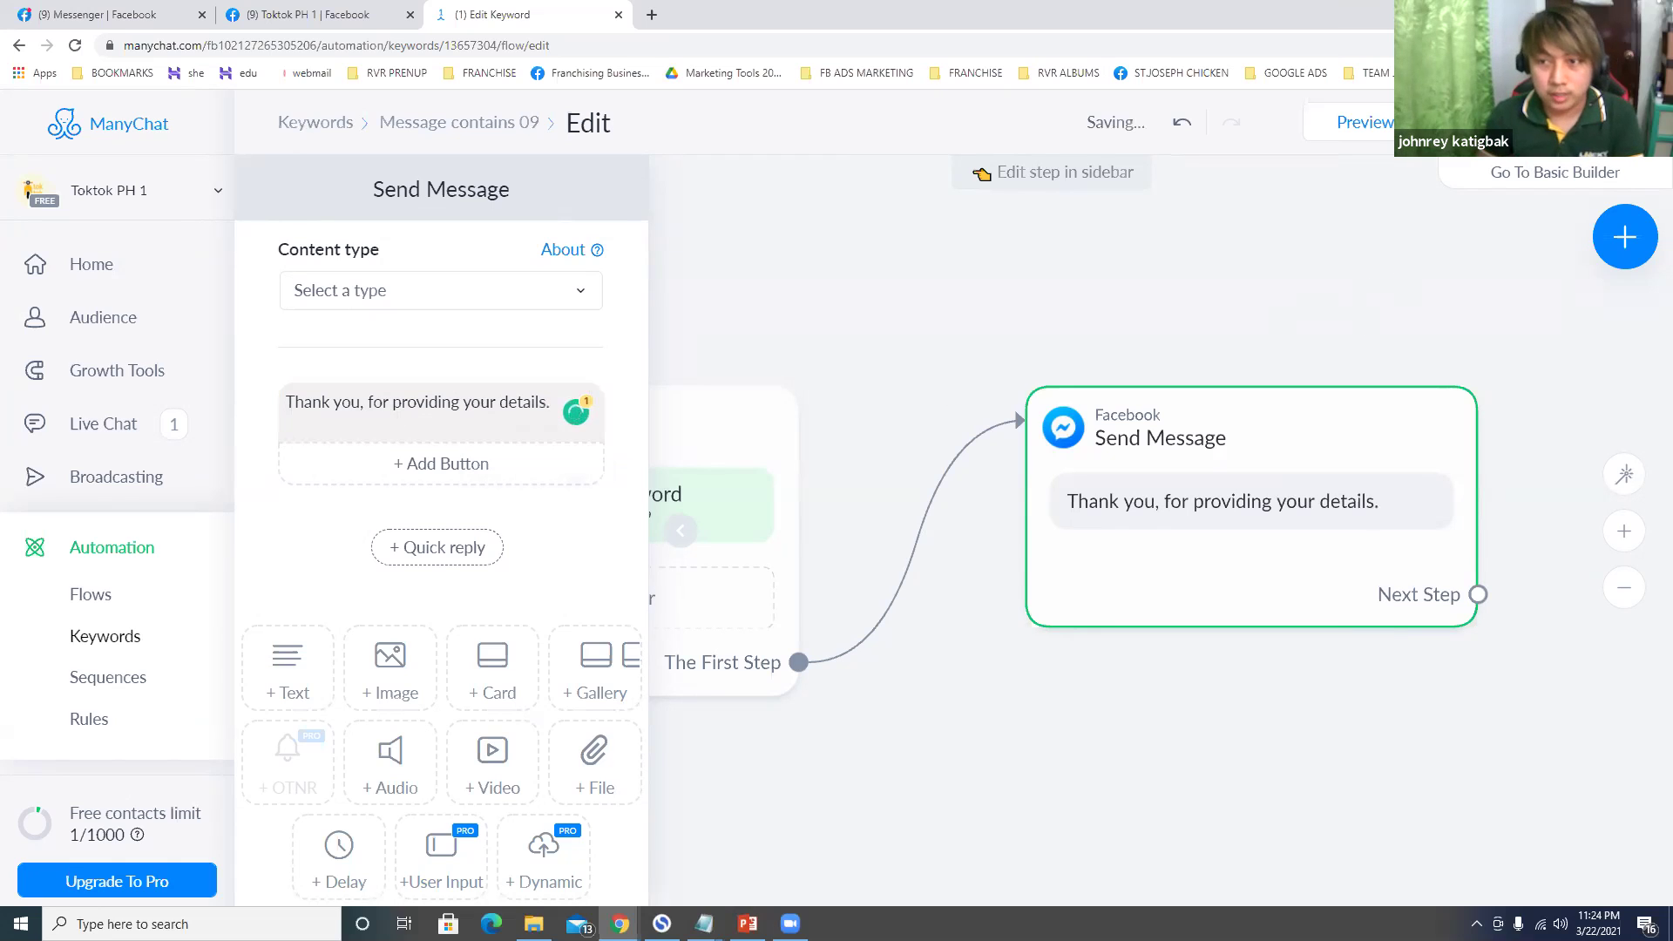
{"action": "key", "text": "Escape"}
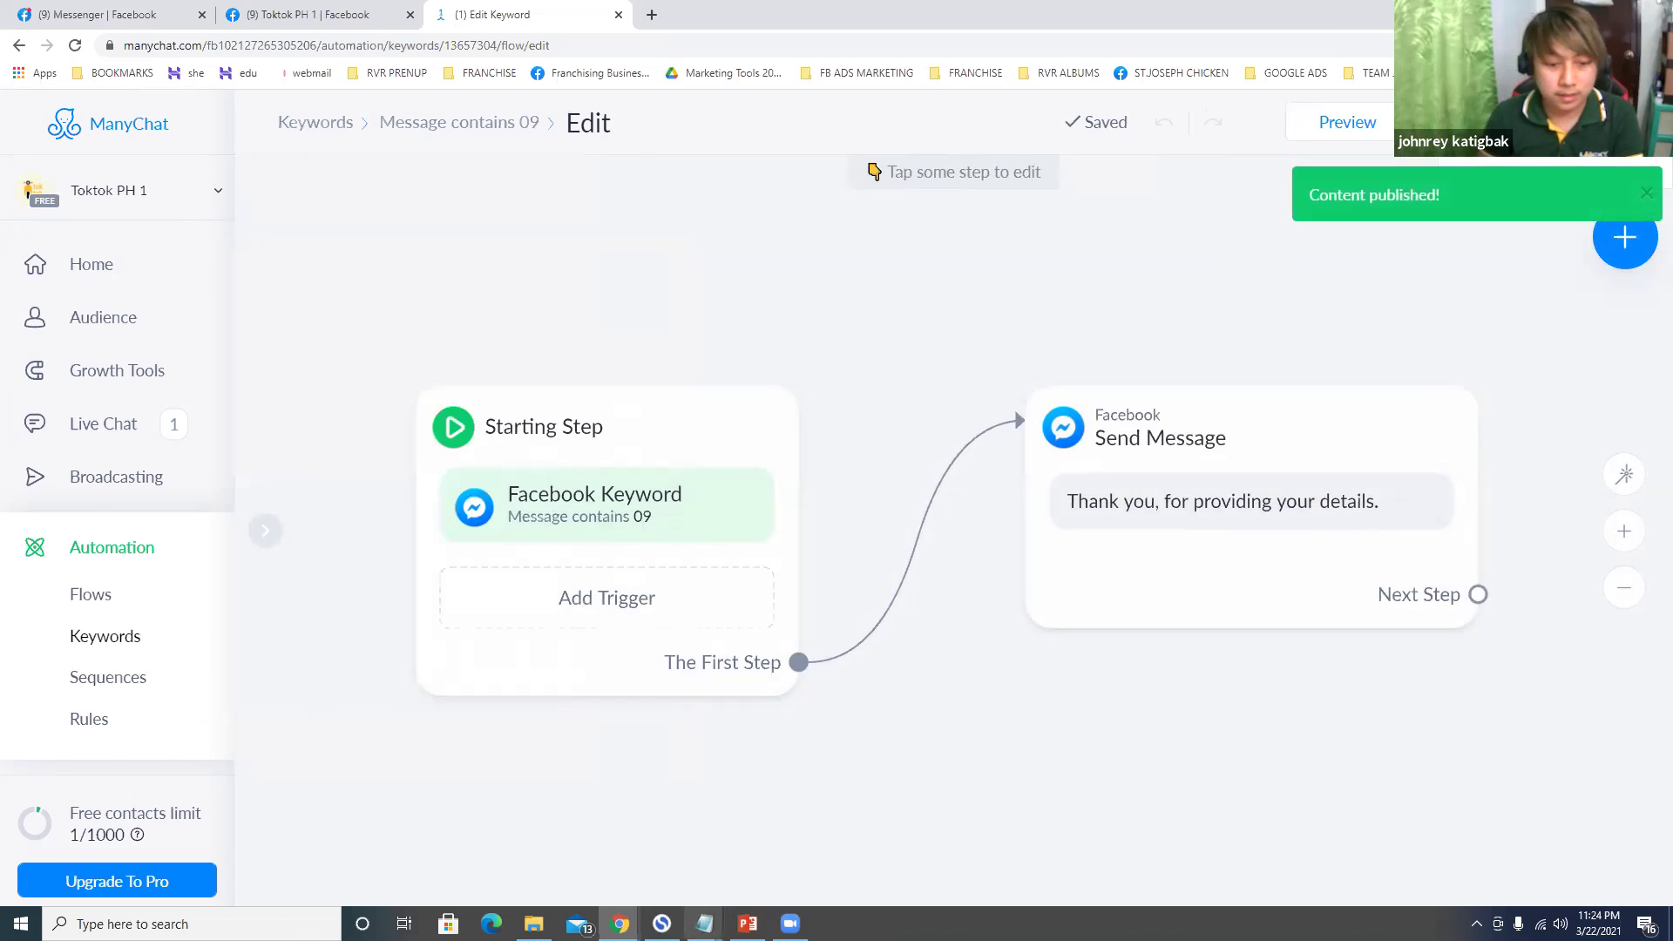
- Bring Notepad forward and select the Name–Occupation details list in the notes
{"action": "mouse_move", "coordinate": [704, 924]}
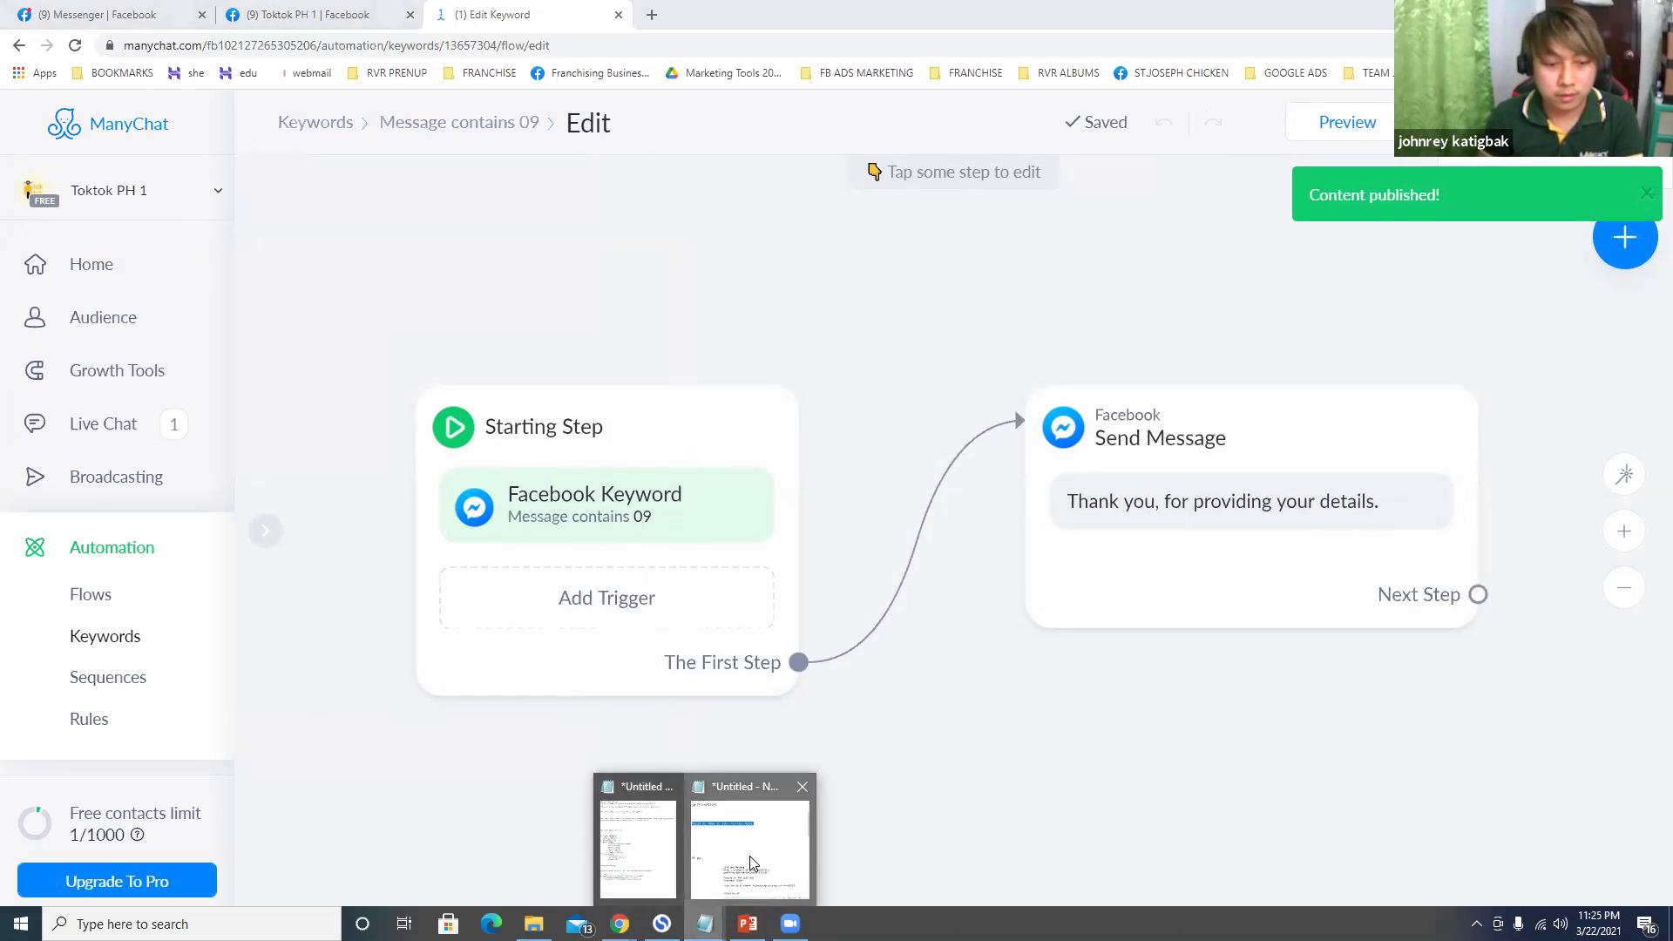
{"action": "left_click", "coordinate": [752, 863]}
{"action": "scroll", "coordinate": [672, 643], "scroll_direction": "up", "scroll_amount": 3}
{"action": "left_click", "coordinate": [671, 643]}
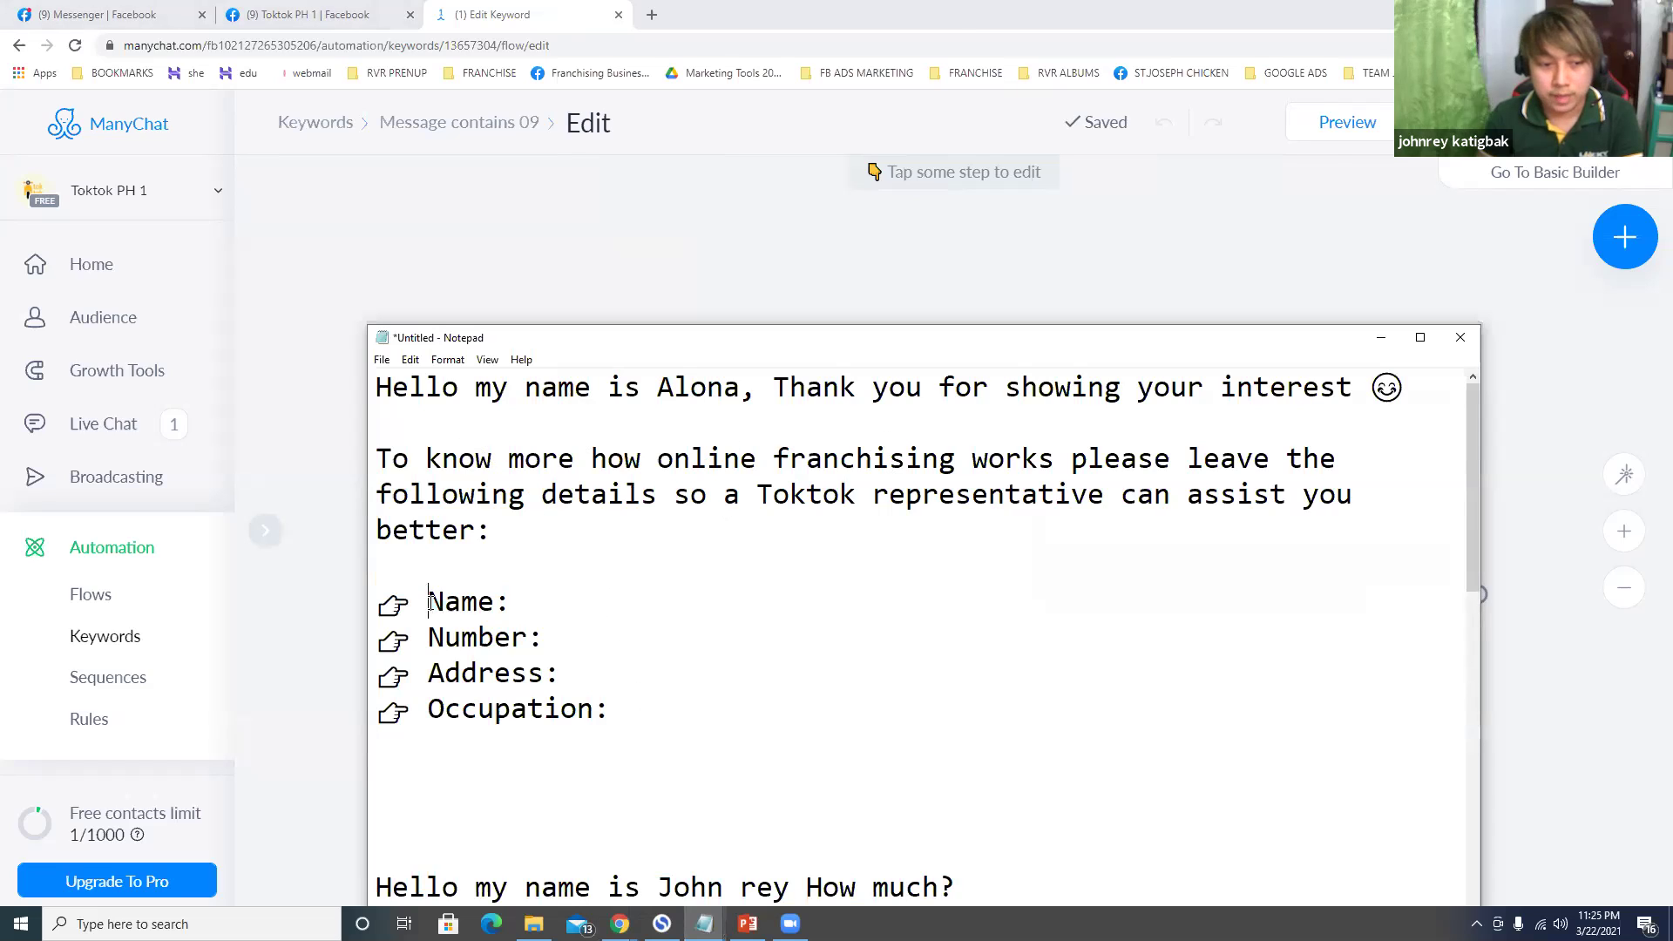
{"action": "double_click", "coordinate": [469, 674]}
{"action": "left_click_drag", "start_coordinate": [428, 711], "coordinate": [384, 610]}
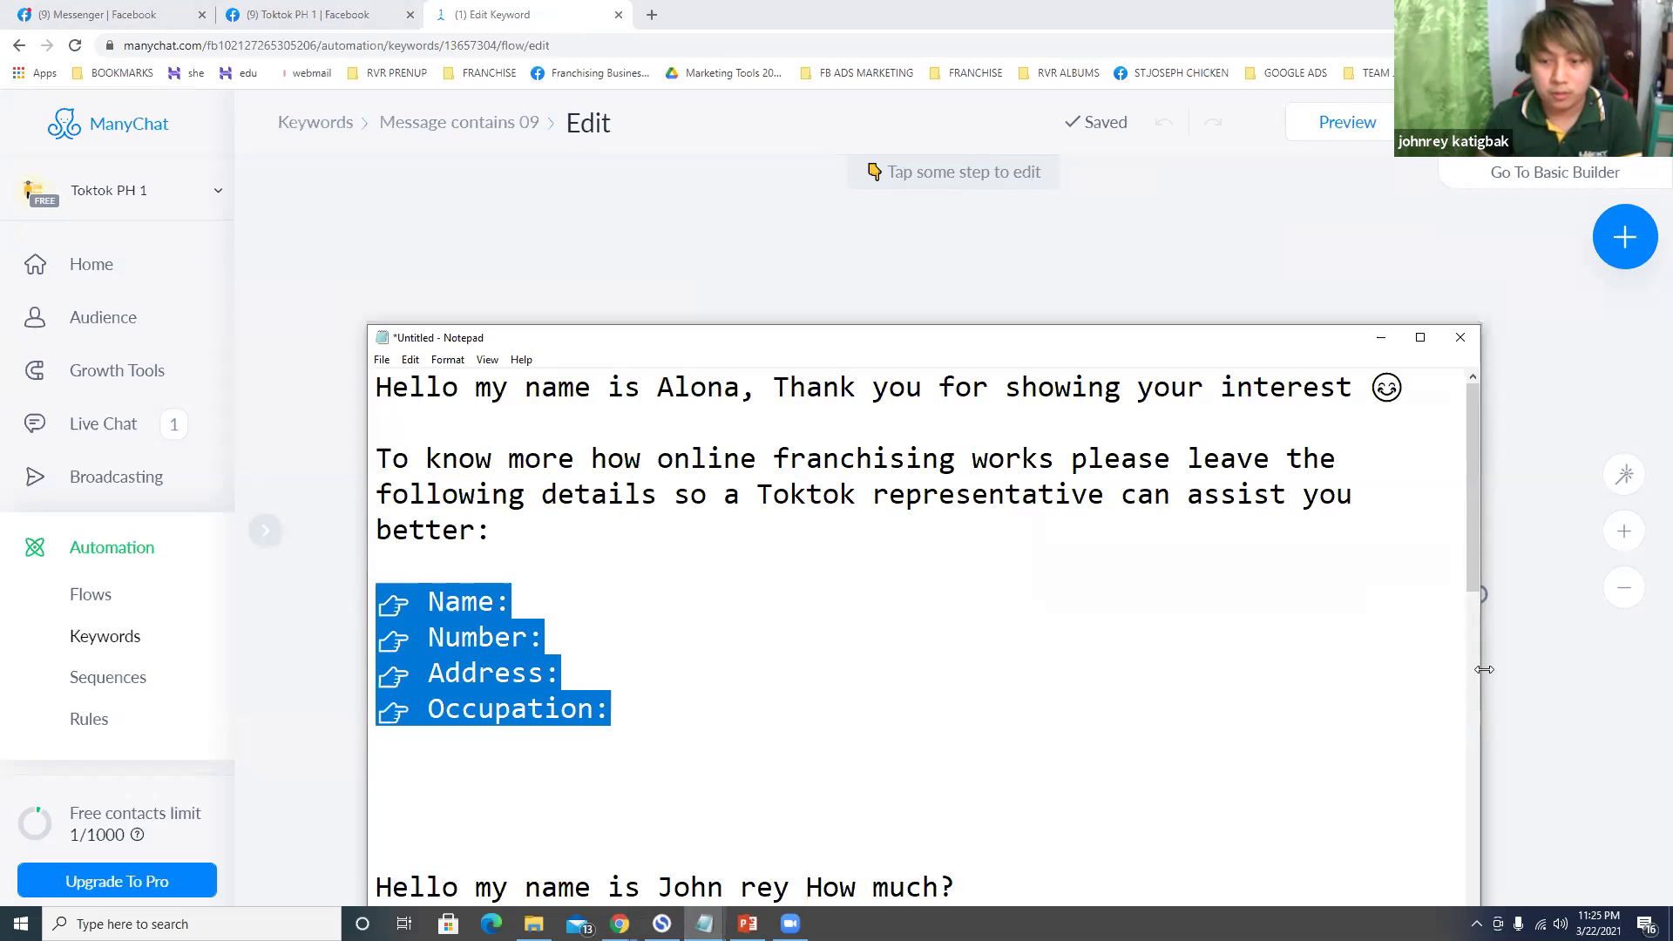
- Narrow the Notepad window, select the entire message, and return to the ManyChat flow
{"action": "left_click_drag", "start_coordinate": [1484, 670], "coordinate": [1332, 669]}
{"action": "left_click", "coordinate": [678, 673]}
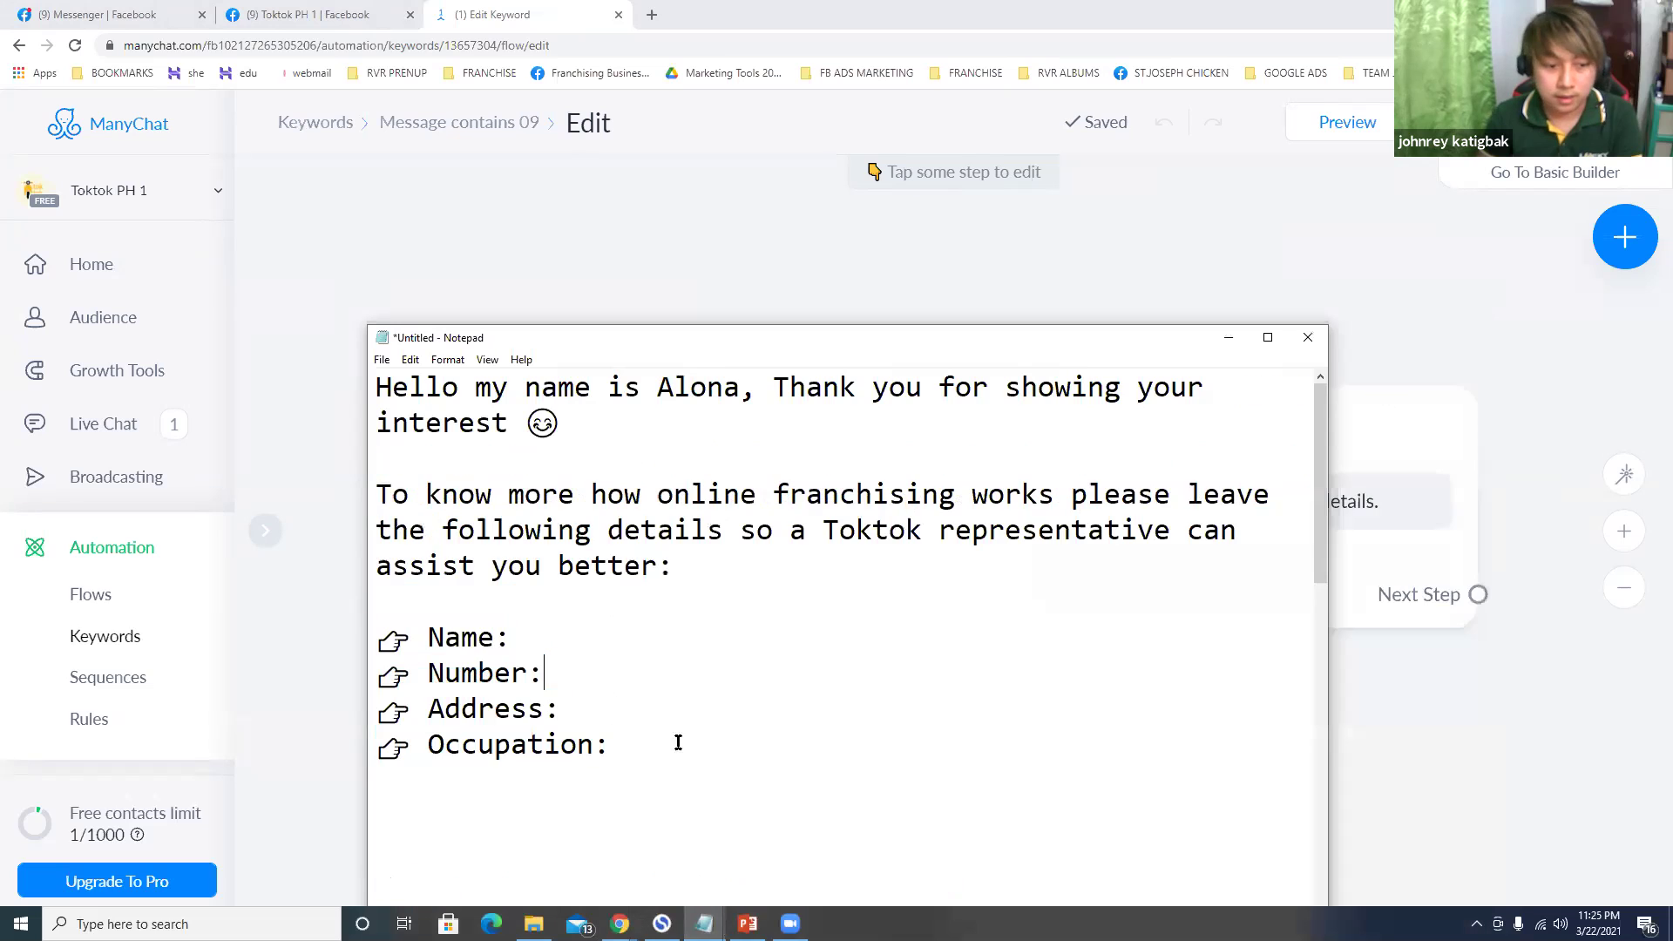
{"action": "key", "text": "ctrl+a"}
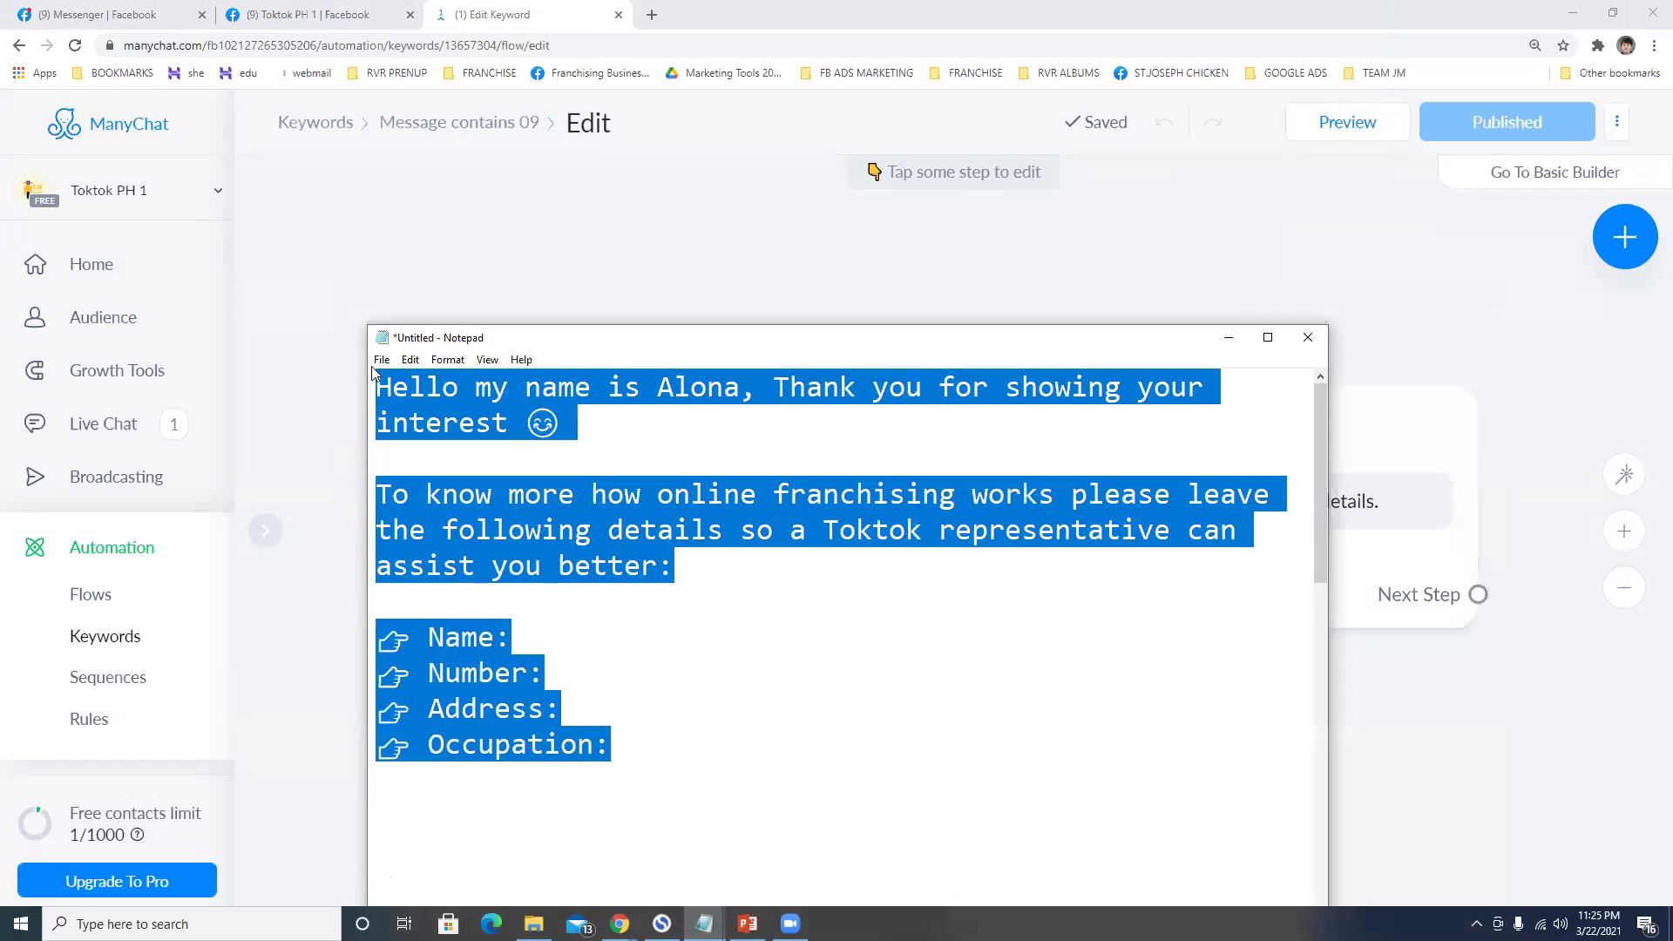
{"action": "left_click", "coordinate": [626, 288]}
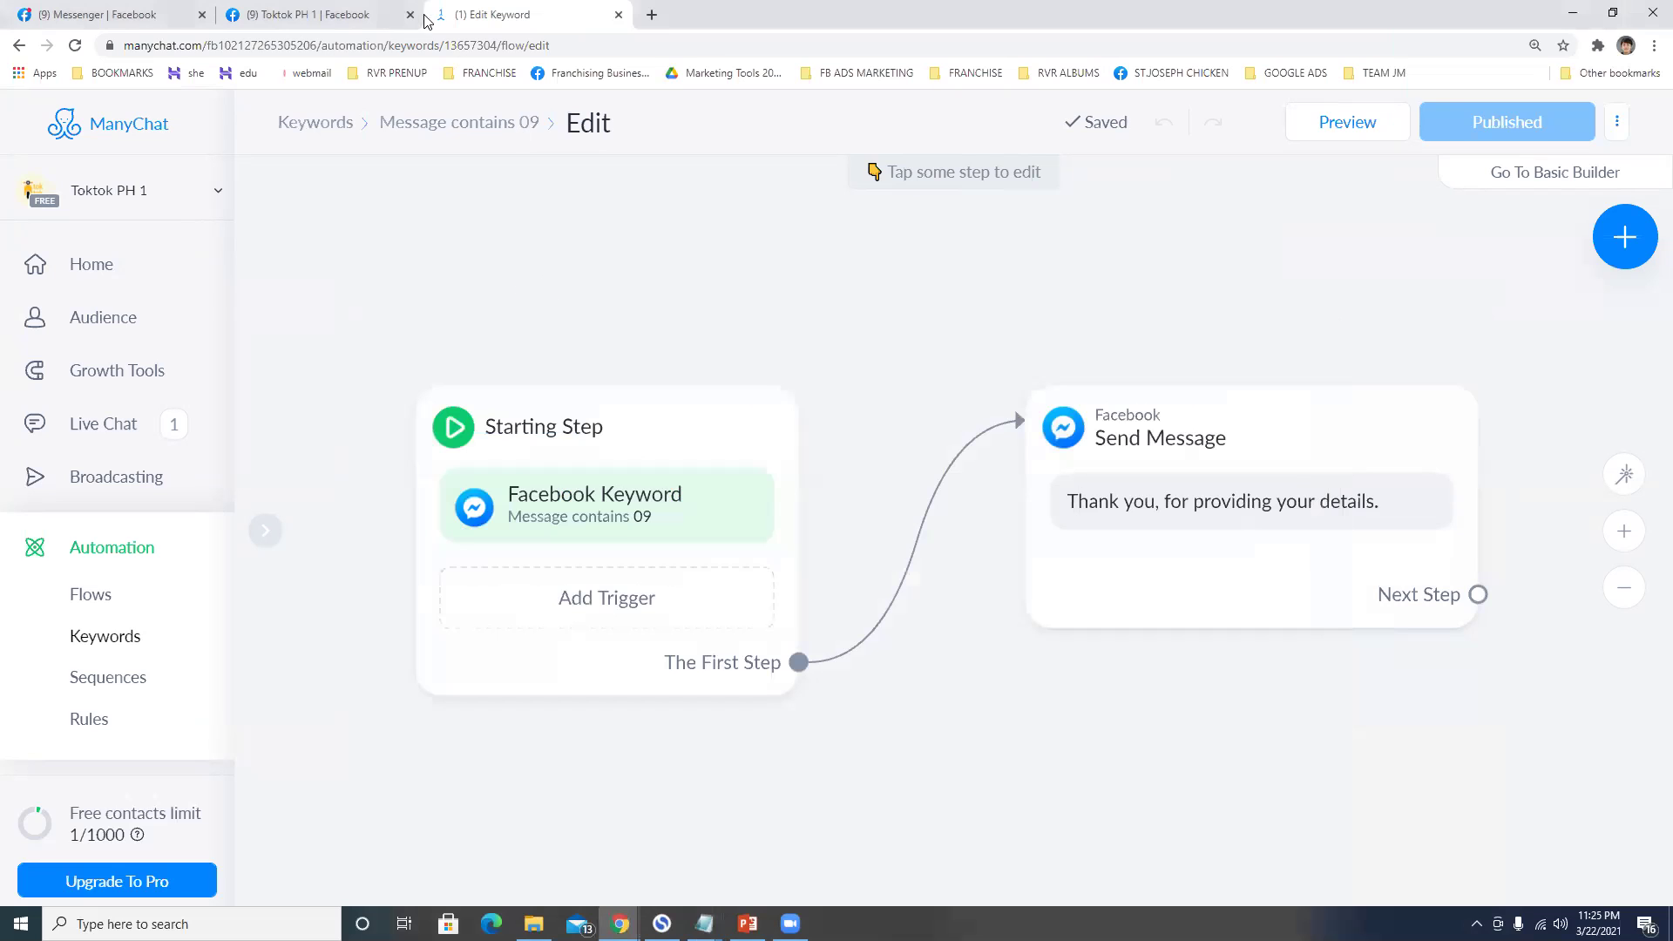
- Open a Messenger chat with Toktok PH 1 and start the conversation with Get Started
{"action": "left_click", "coordinate": [328, 11]}
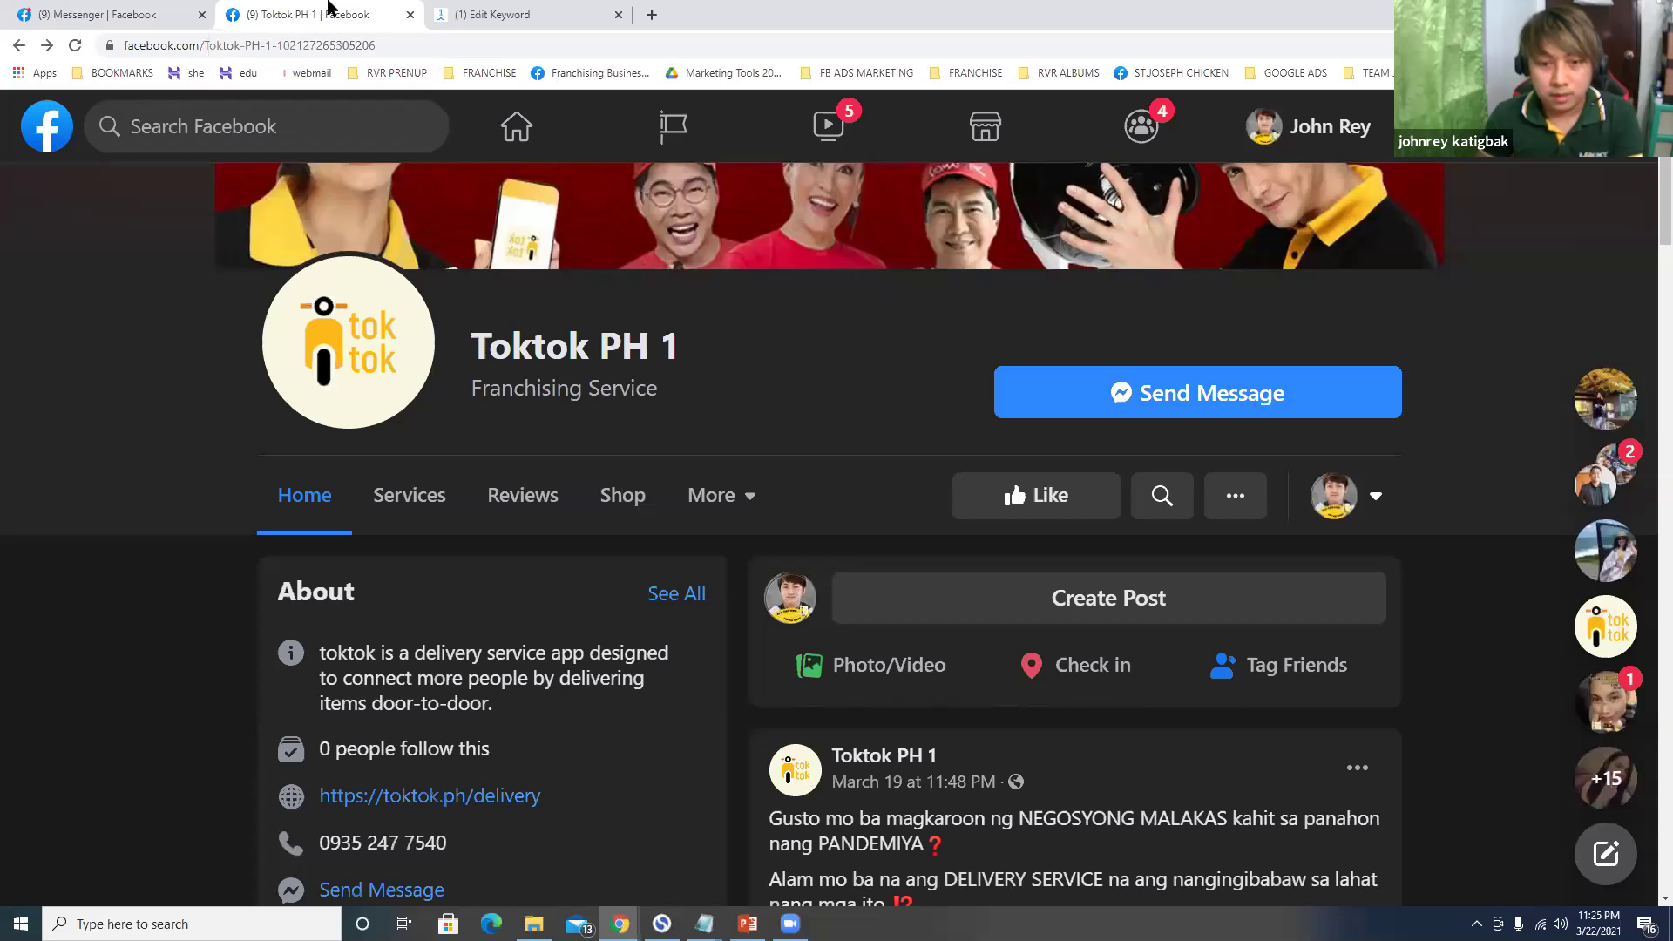
{"action": "left_click", "coordinate": [497, 12]}
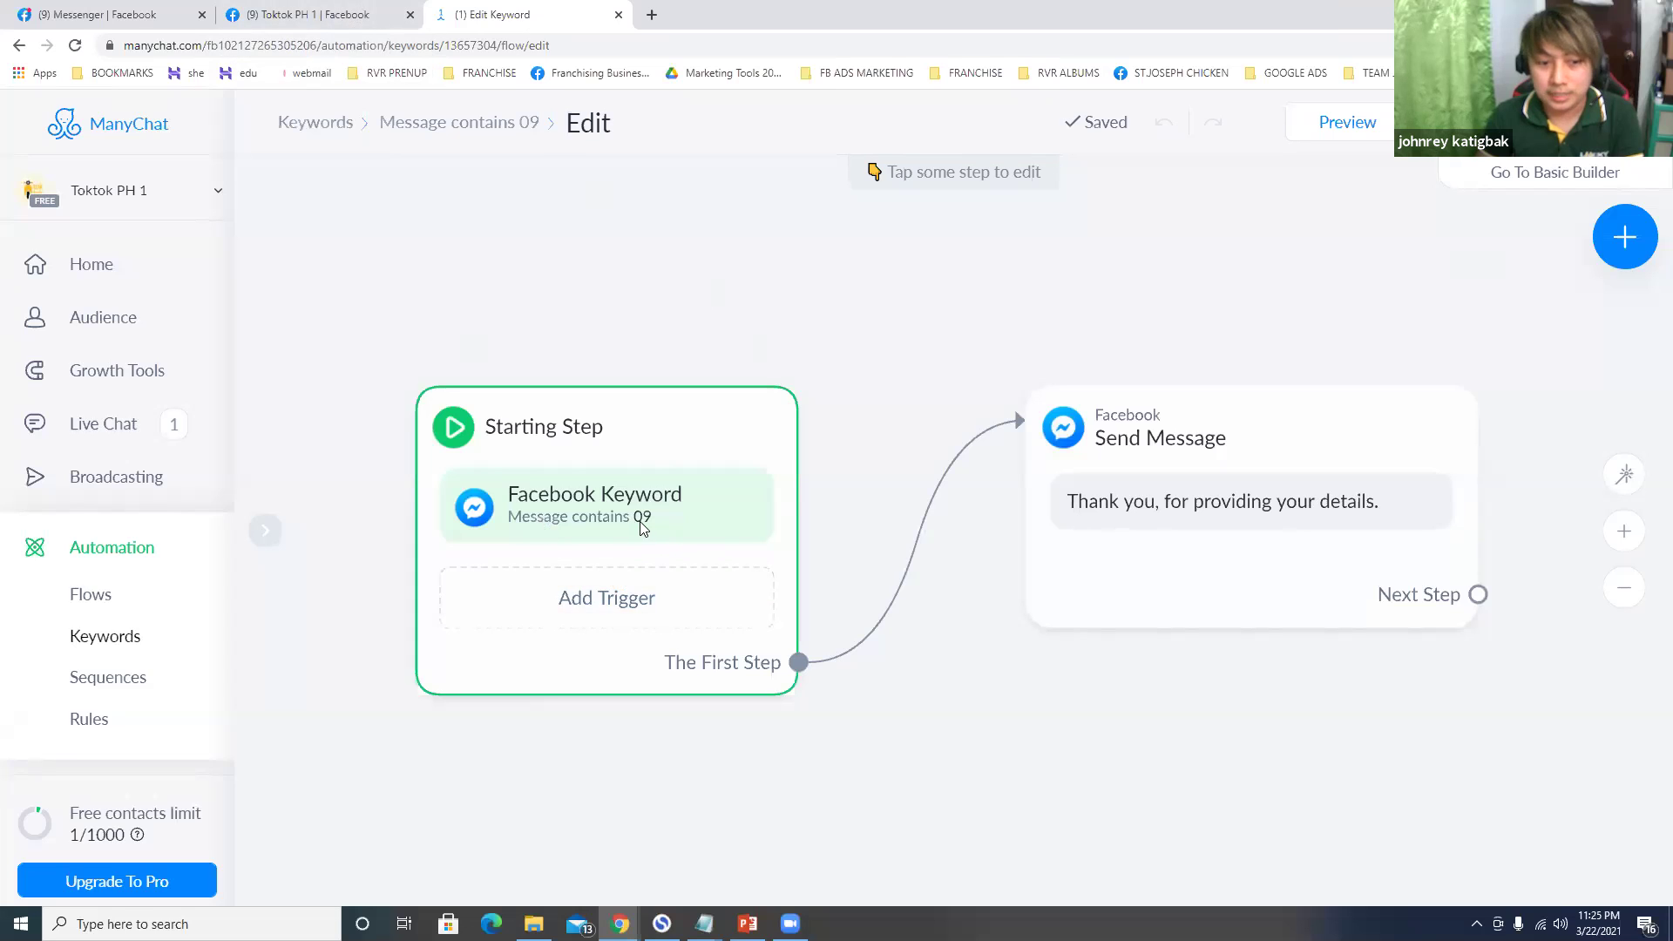
{"action": "key", "text": "ctrl+shift+Tab"}
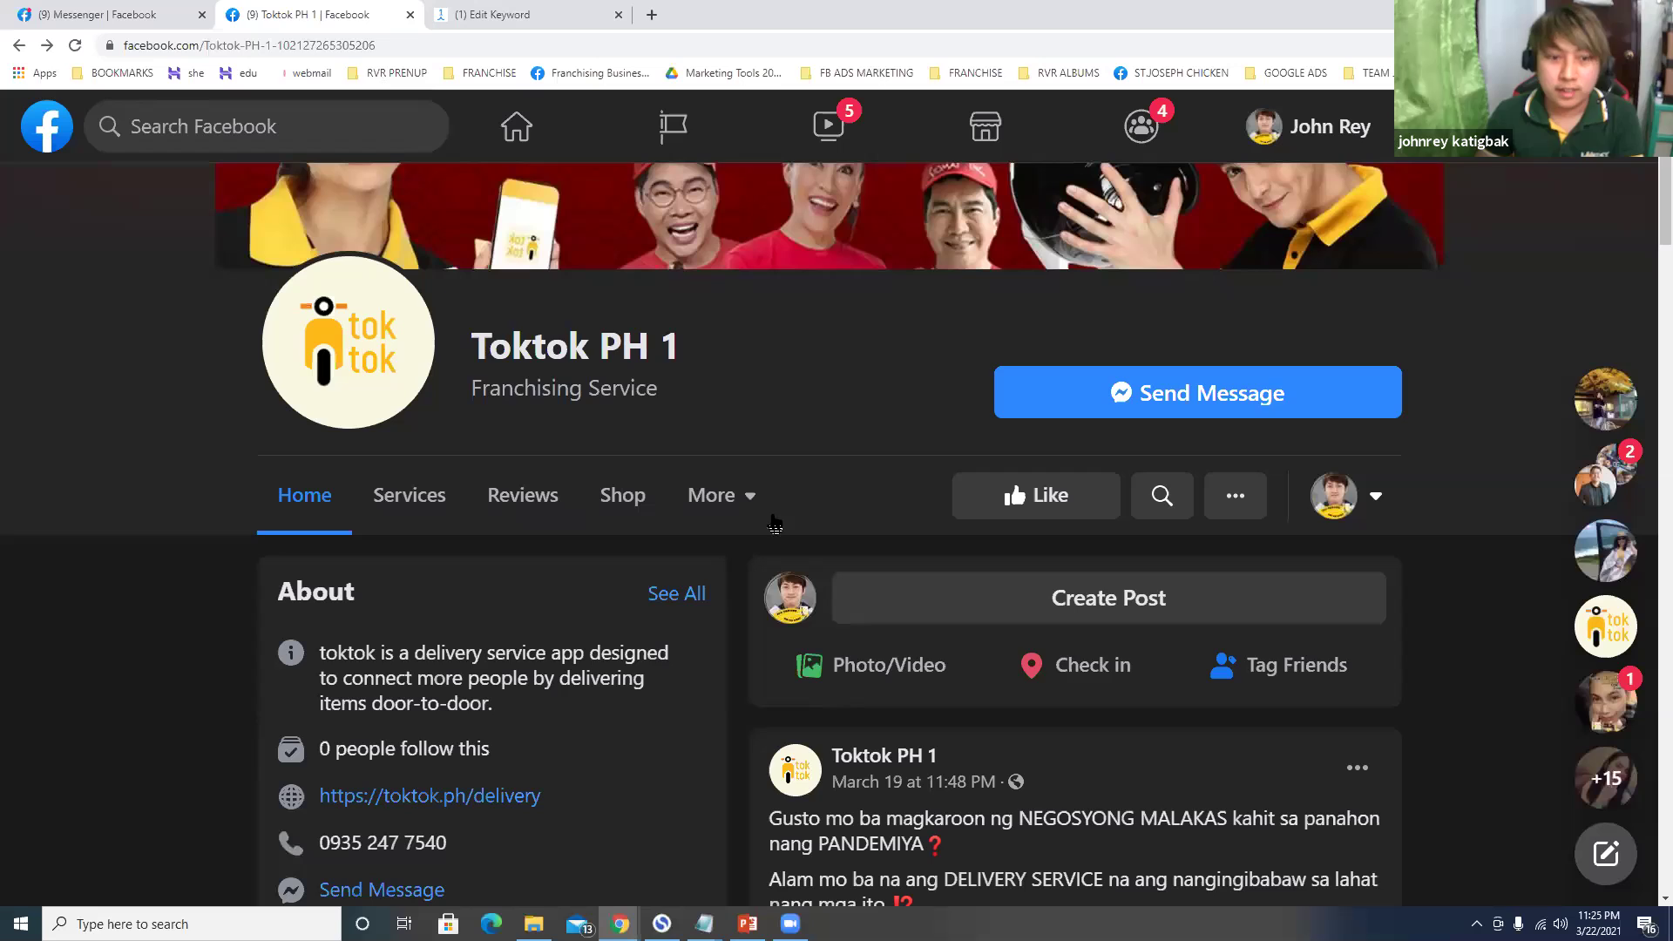
{"action": "left_click", "coordinate": [1203, 392]}
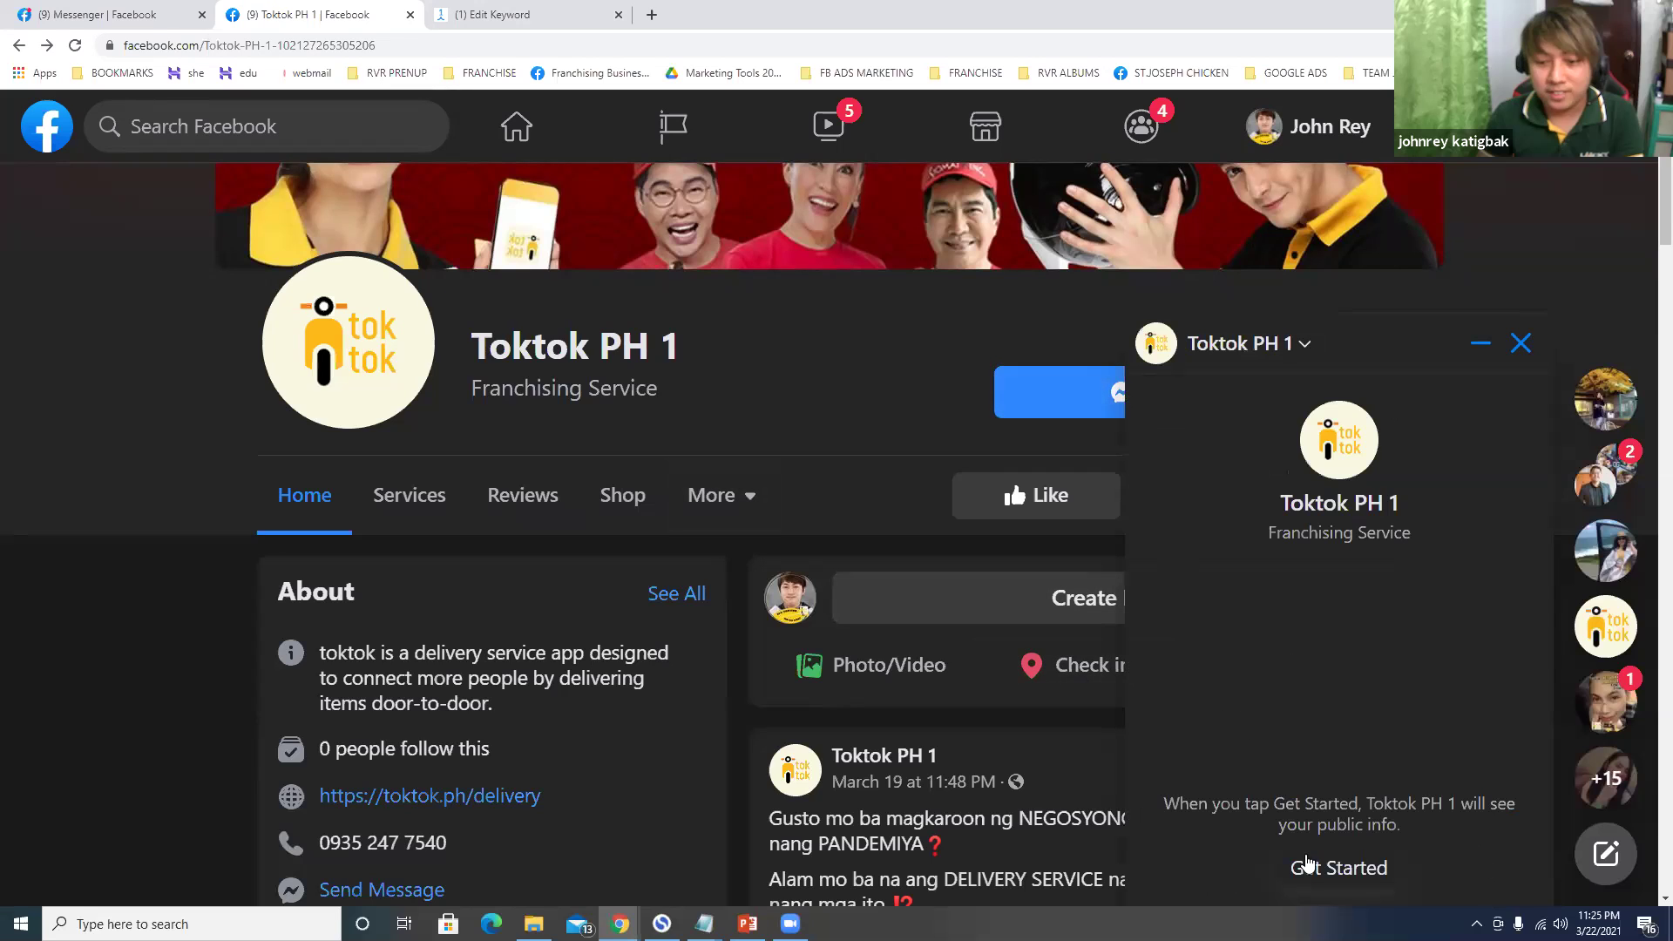
{"action": "left_click", "coordinate": [1324, 850]}
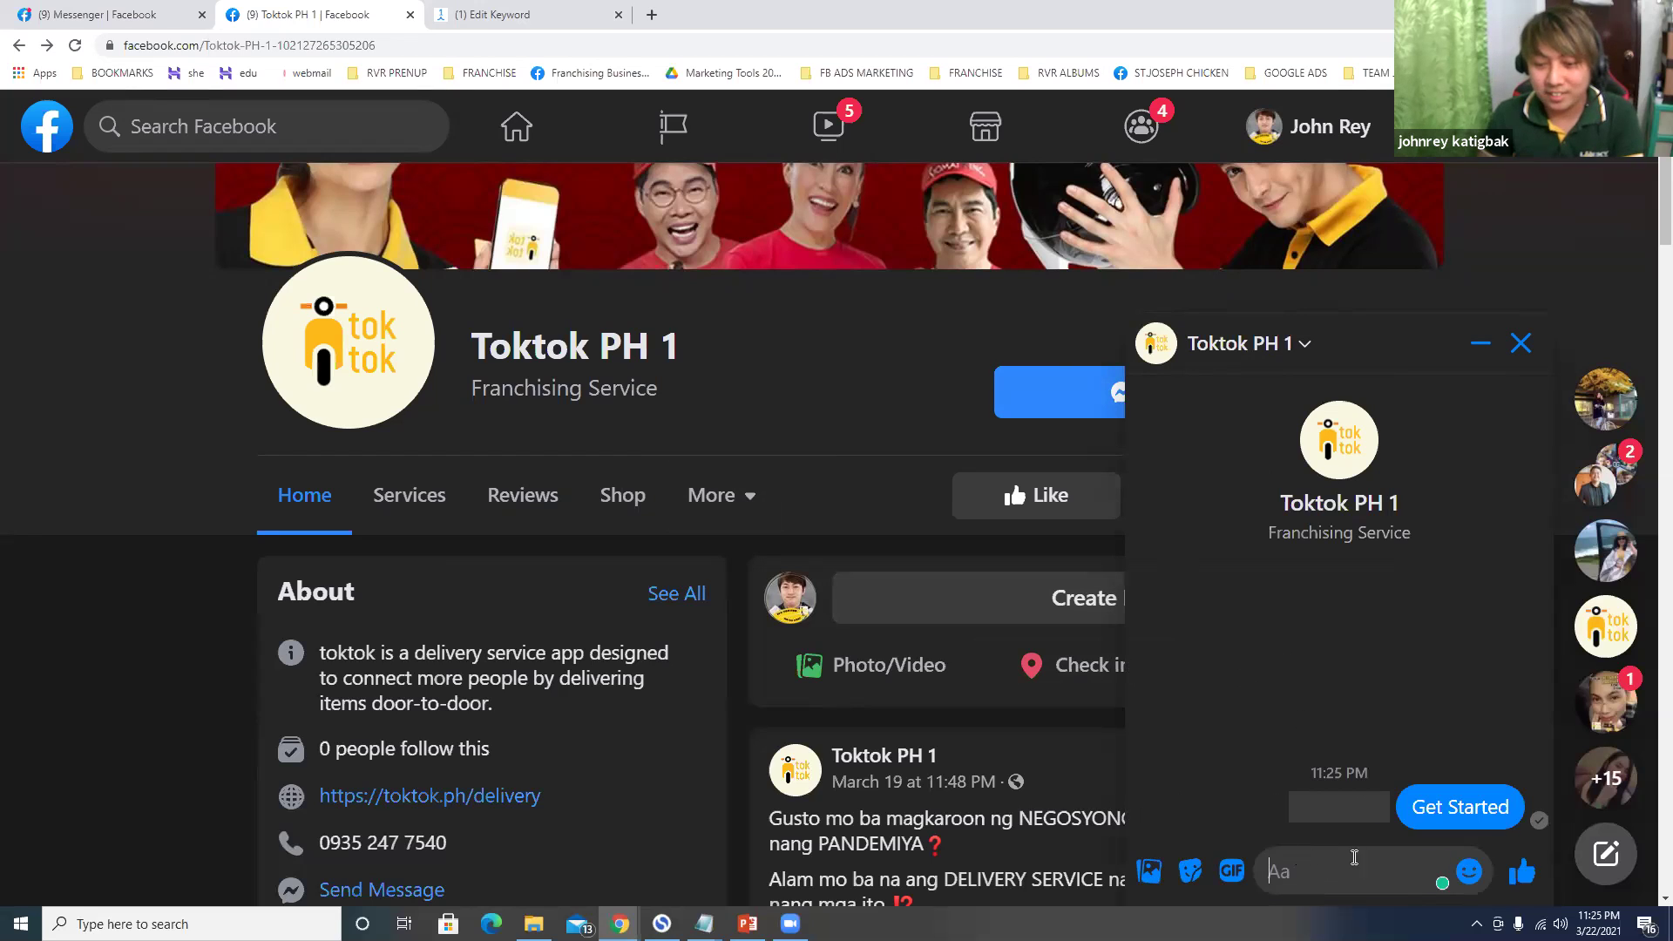
- Send a test message with a name and a mobile number starting with 09
{"action": "type", "text": "joh nre"}
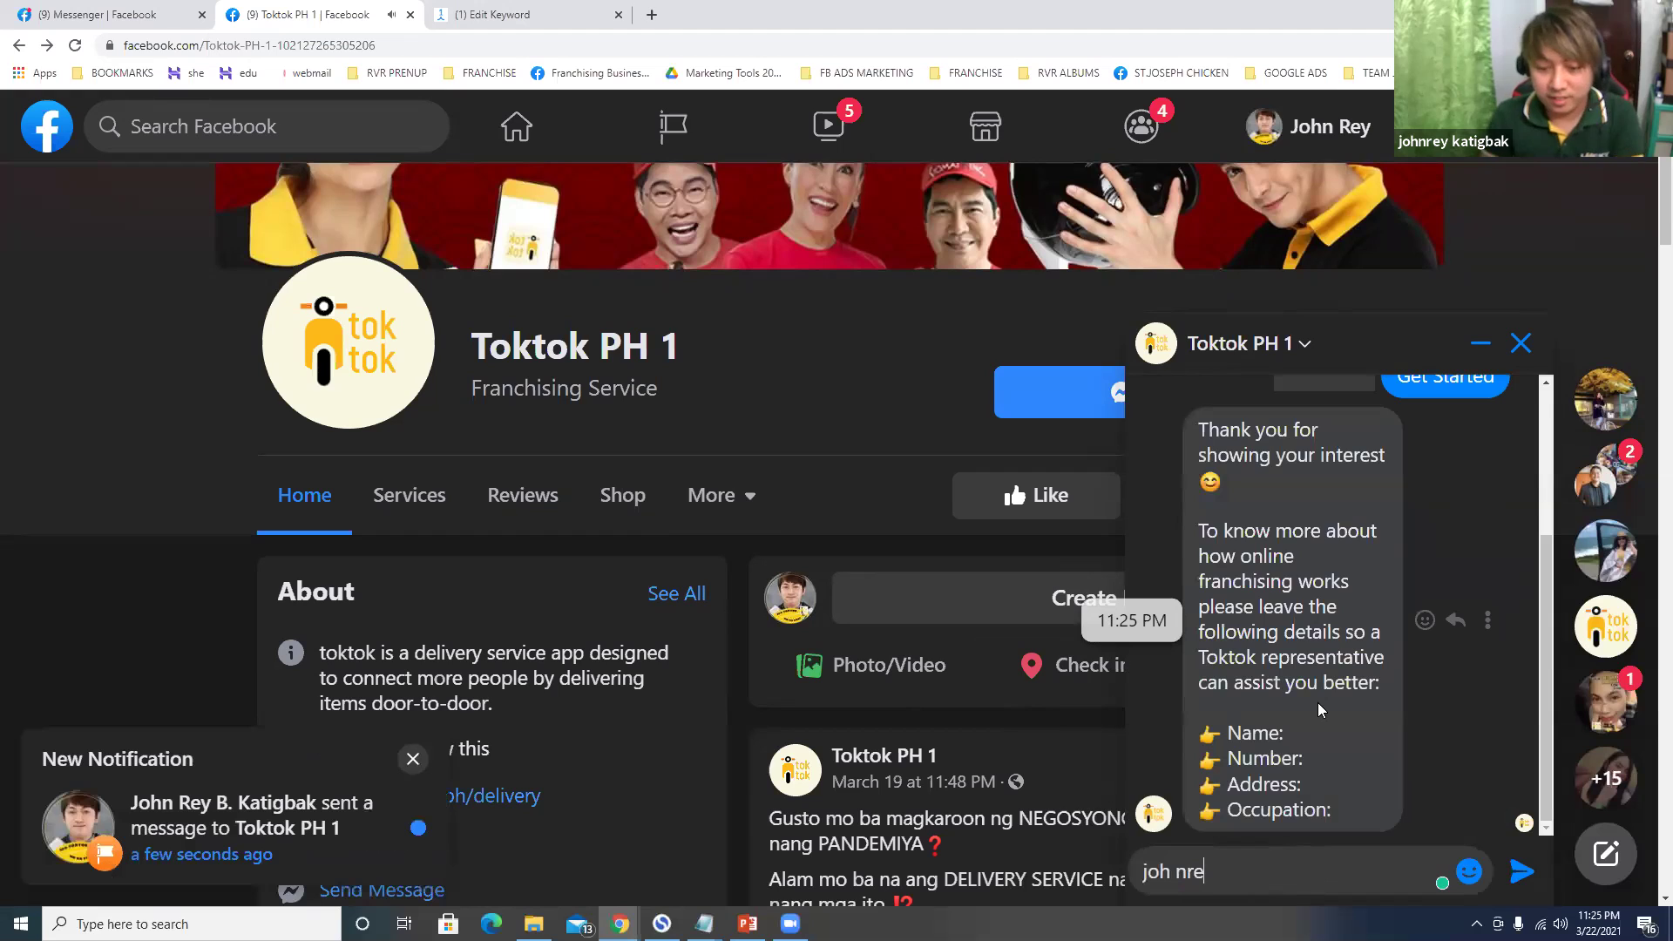
{"action": "key", "text": "BackSpace"}
{"action": "key", "text": "BackSpace"}
{"action": "key", "text": "BackSpace"}
{"action": "key", "text": "BackSpace"}
{"action": "key", "text": "ctrl+Left"}
{"action": "key", "text": "shift+Right"}
{"action": "key", "text": "shift+Right"}
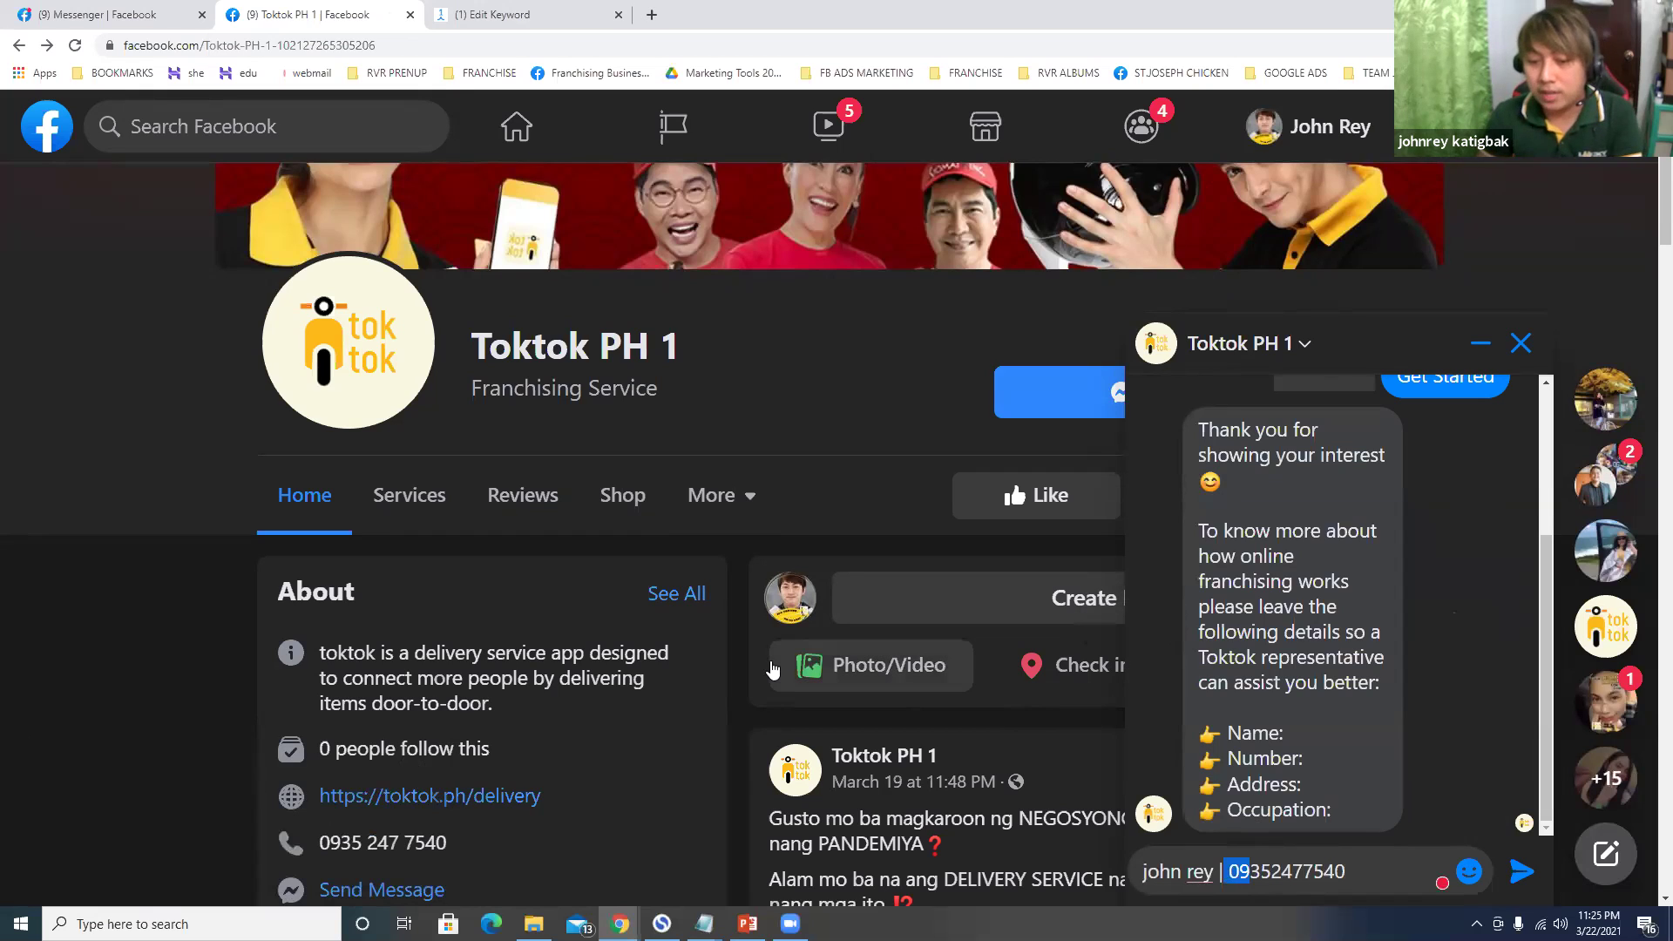
{"action": "left_click", "coordinate": [1368, 873]}
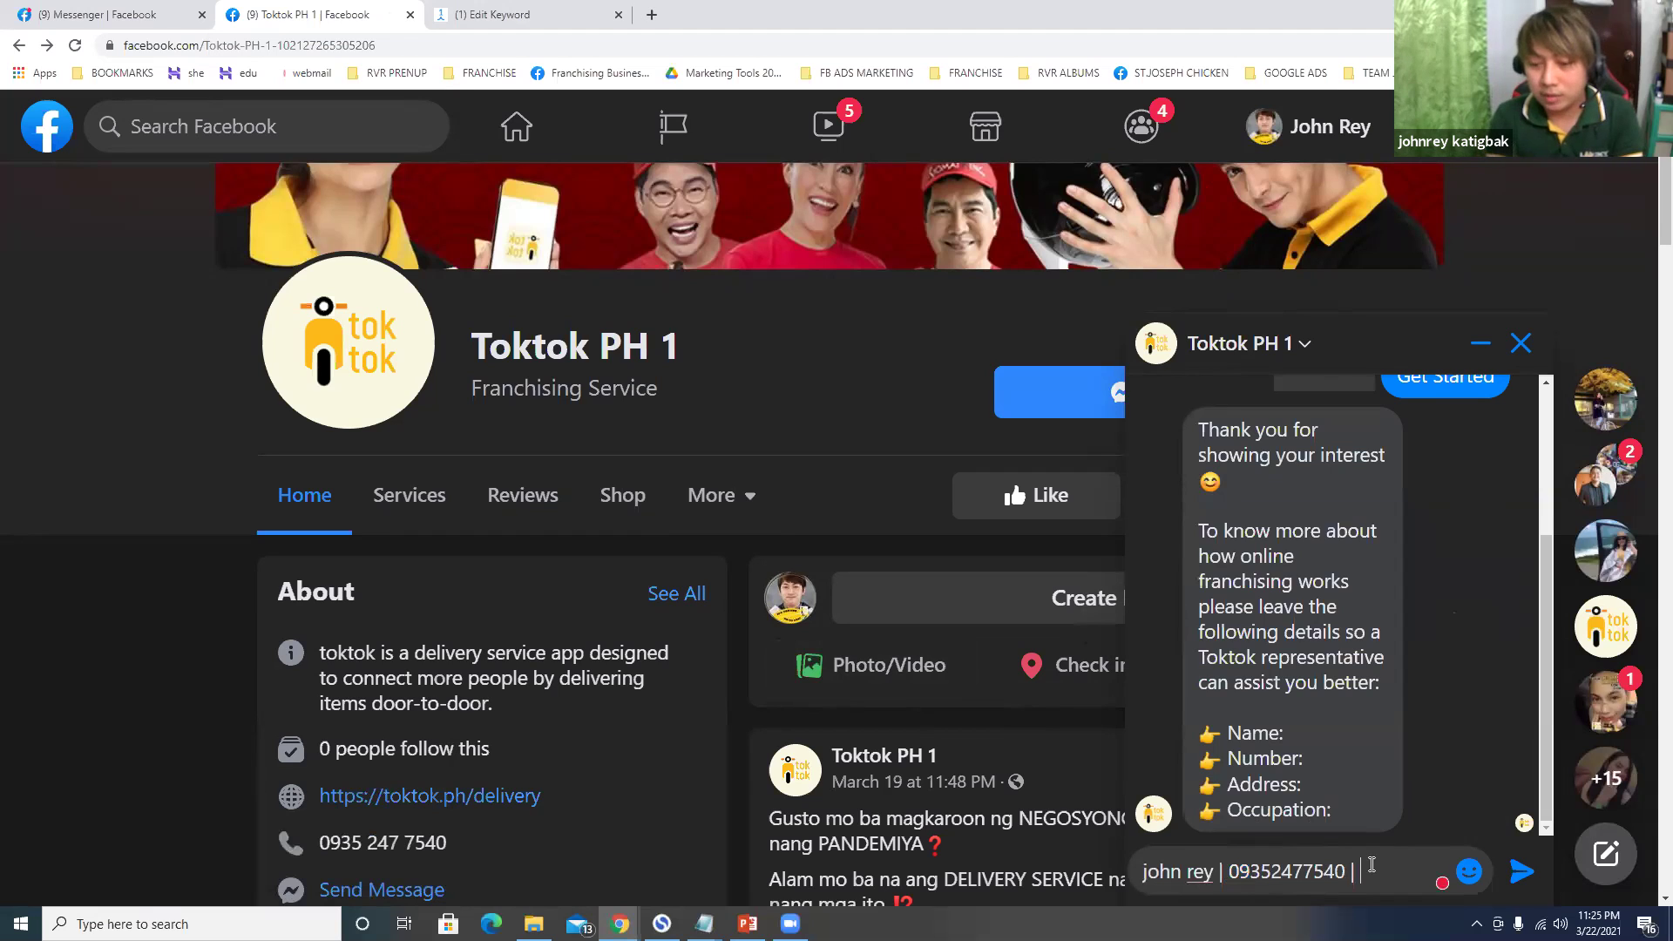
{"action": "key", "text": "Return"}
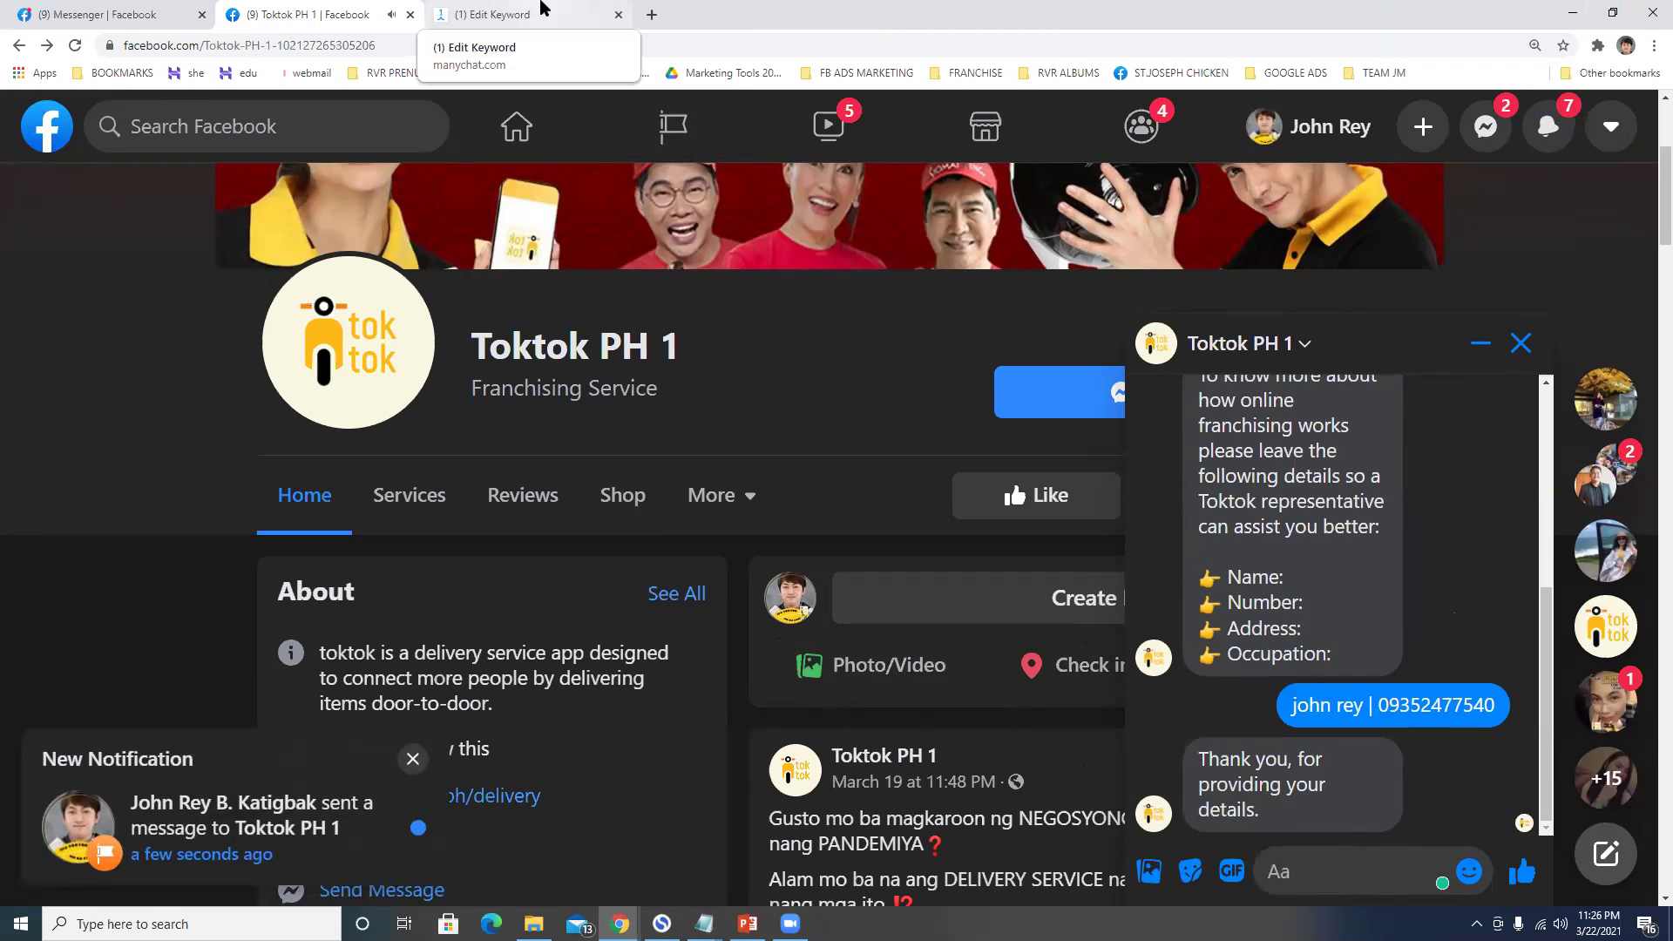
{"action": "left_click", "coordinate": [540, 11]}
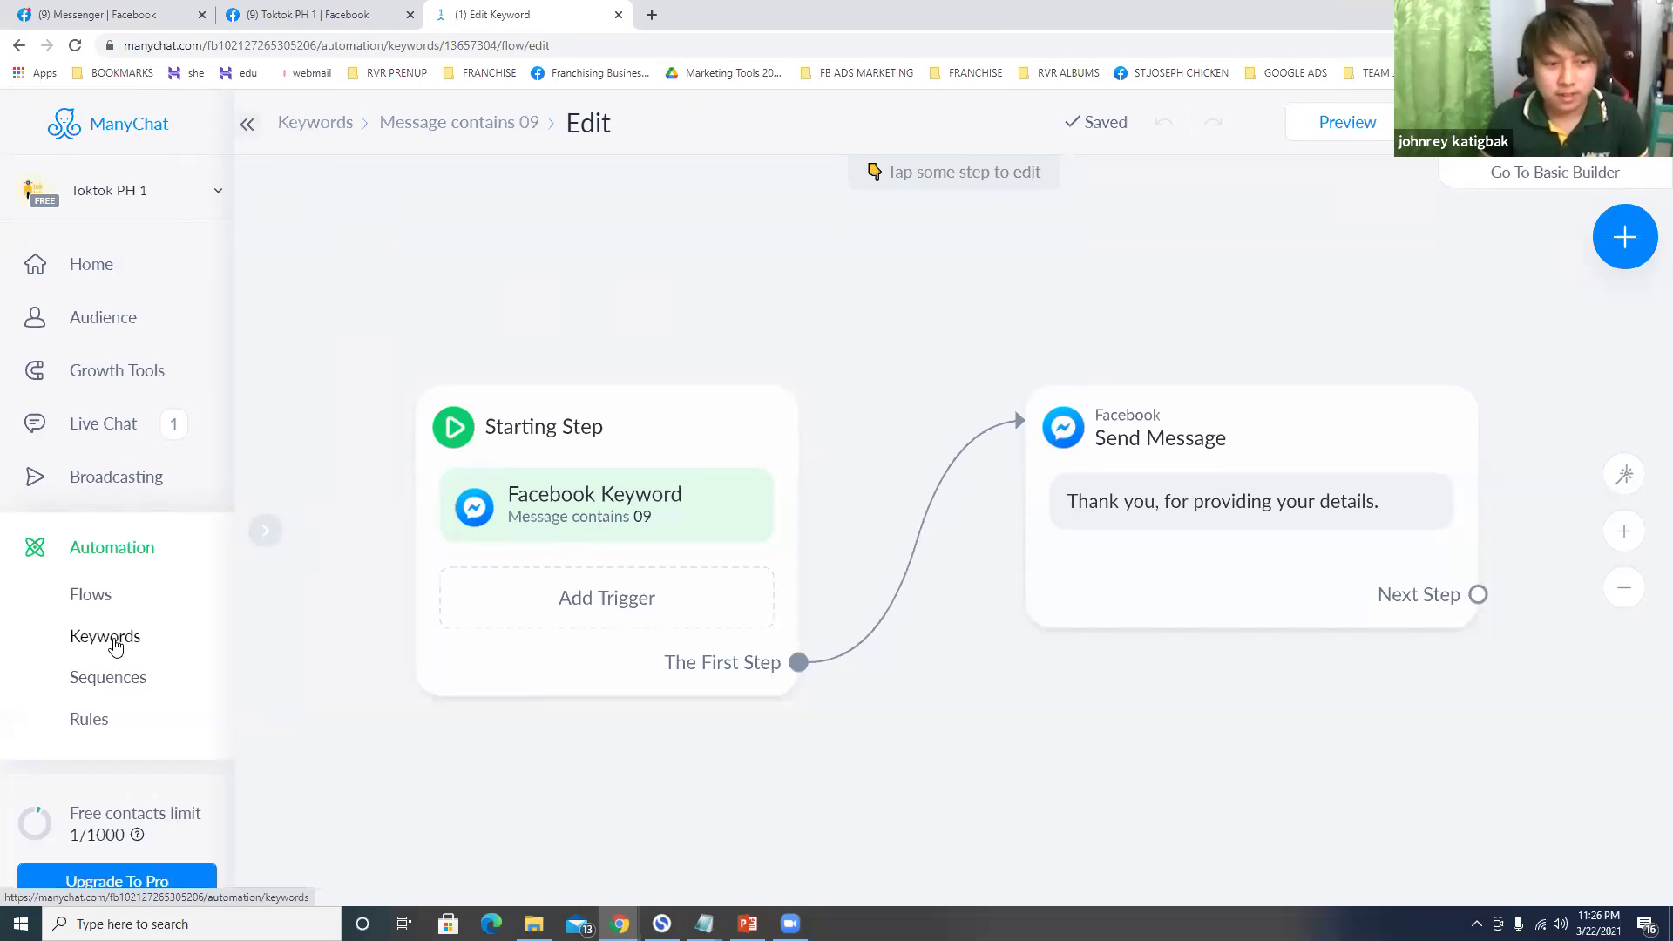
- Open ManyChat's Keywords list and send the test message 'hel' in the Toktok PH 1 chat
{"action": "left_click", "coordinate": [114, 645]}
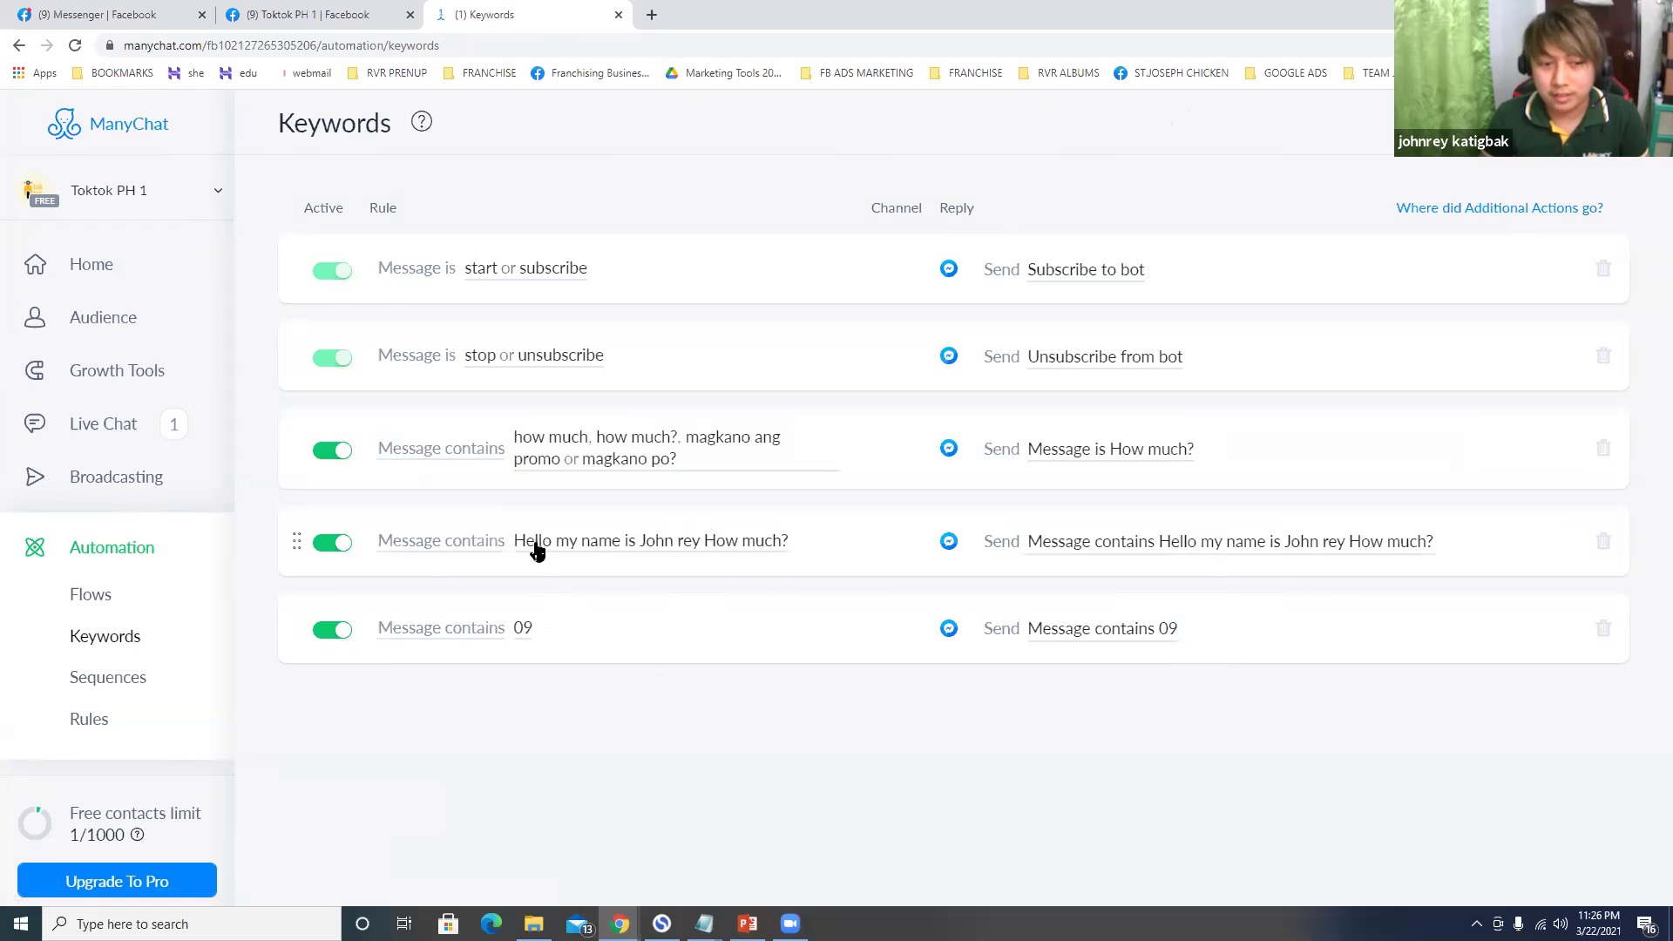
{"action": "left_click", "coordinate": [345, 9]}
{"action": "left_click", "coordinate": [1332, 872]}
{"action": "type", "text": "hel"}
{"action": "key", "text": "Return"}
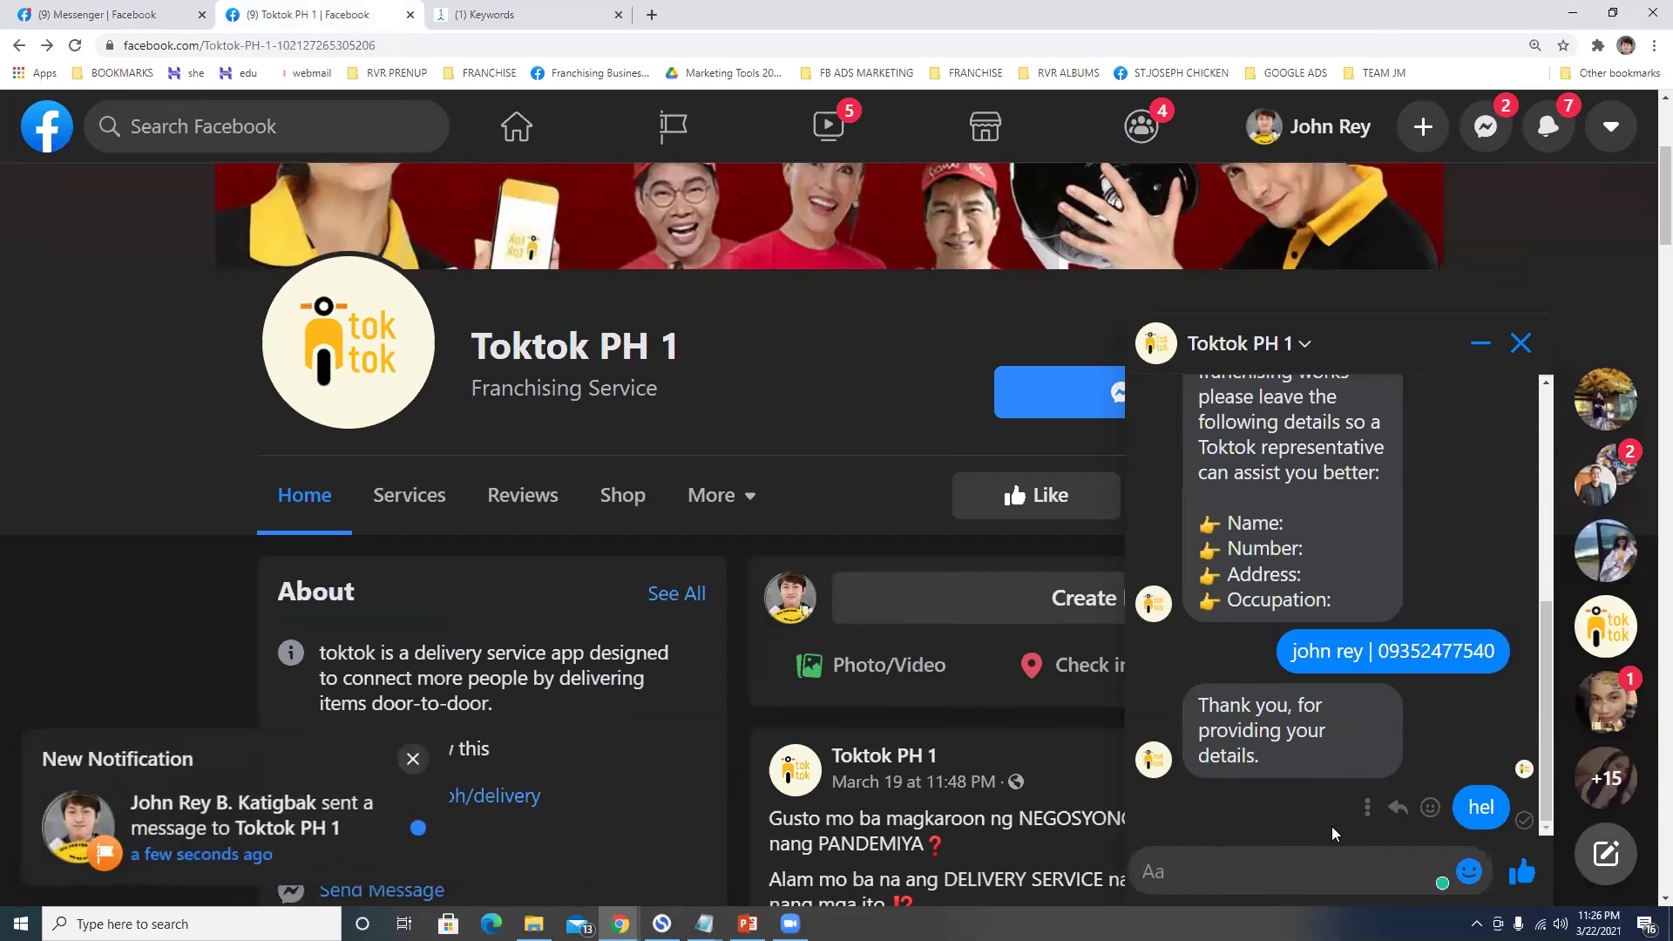
{"action": "left_click", "coordinate": [525, 10]}
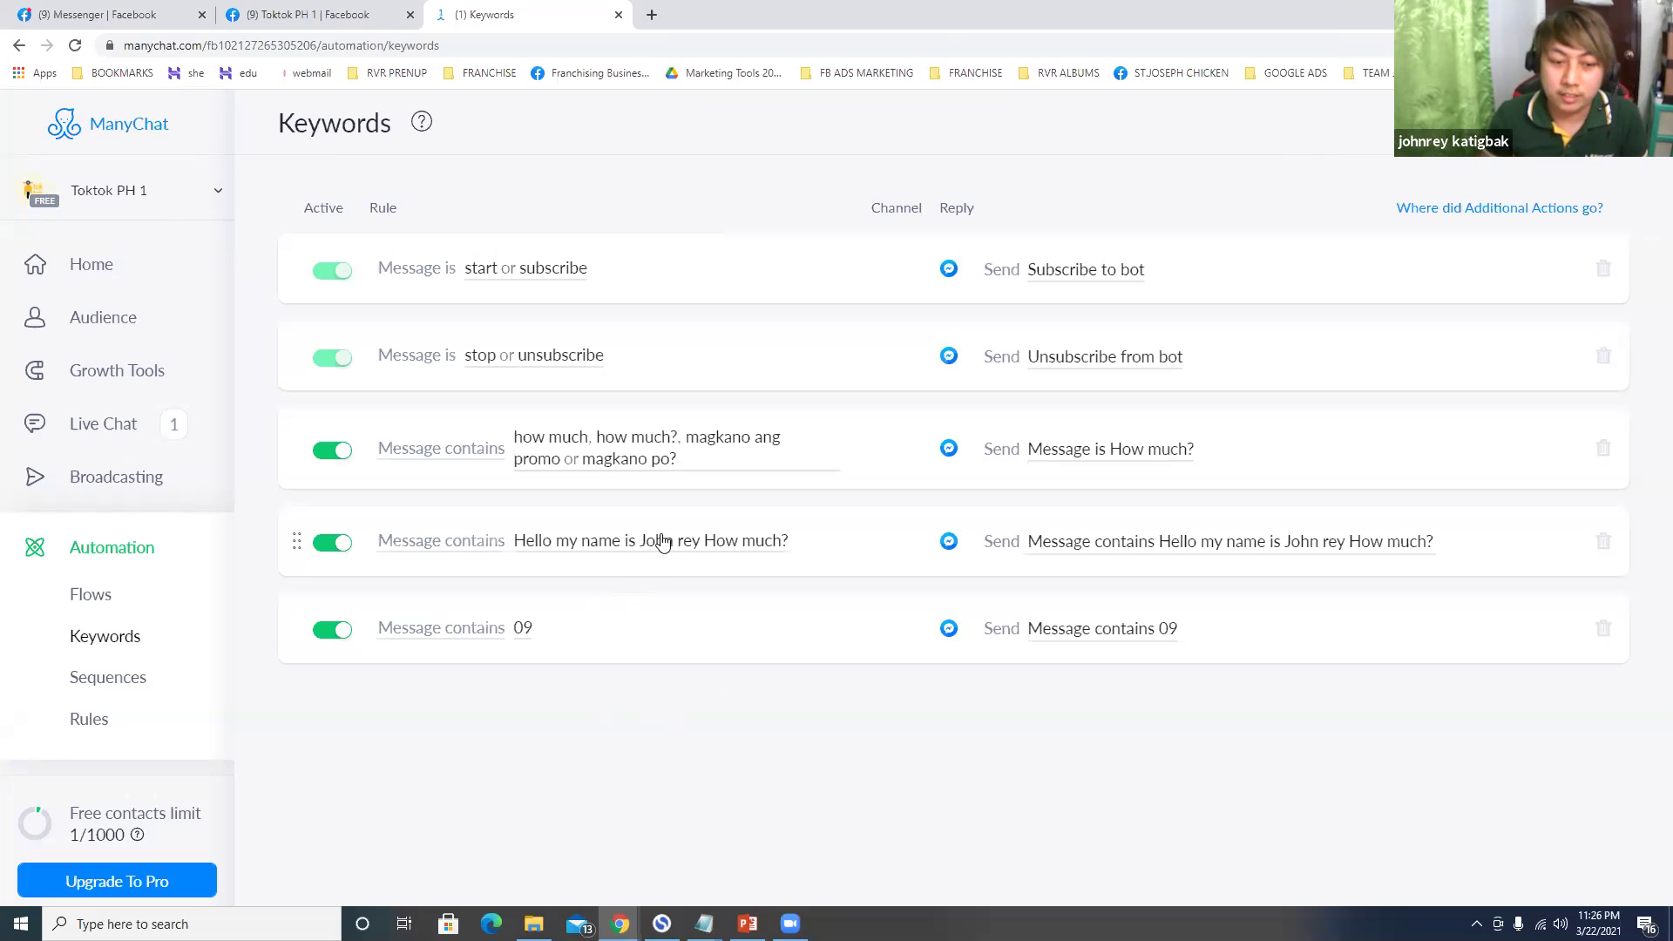
- Add ', interested' to the 09 rule's keyword and save it as '09 or interested'
{"action": "left_click", "coordinate": [523, 627]}
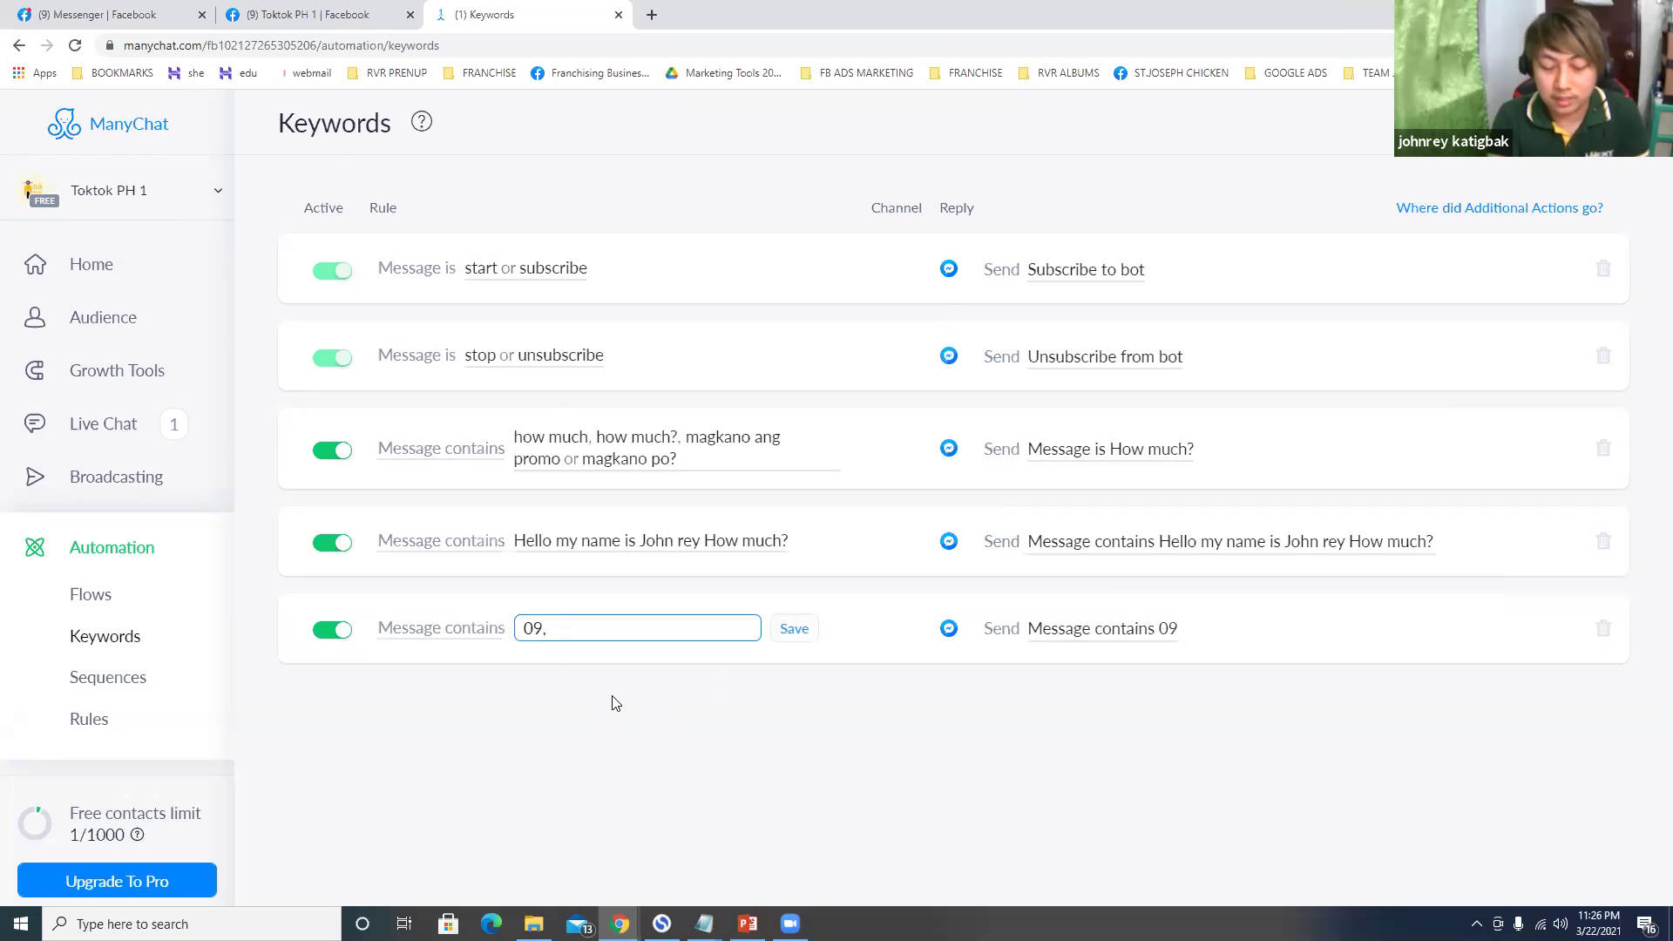
{"action": "type", "text": ", inte"}
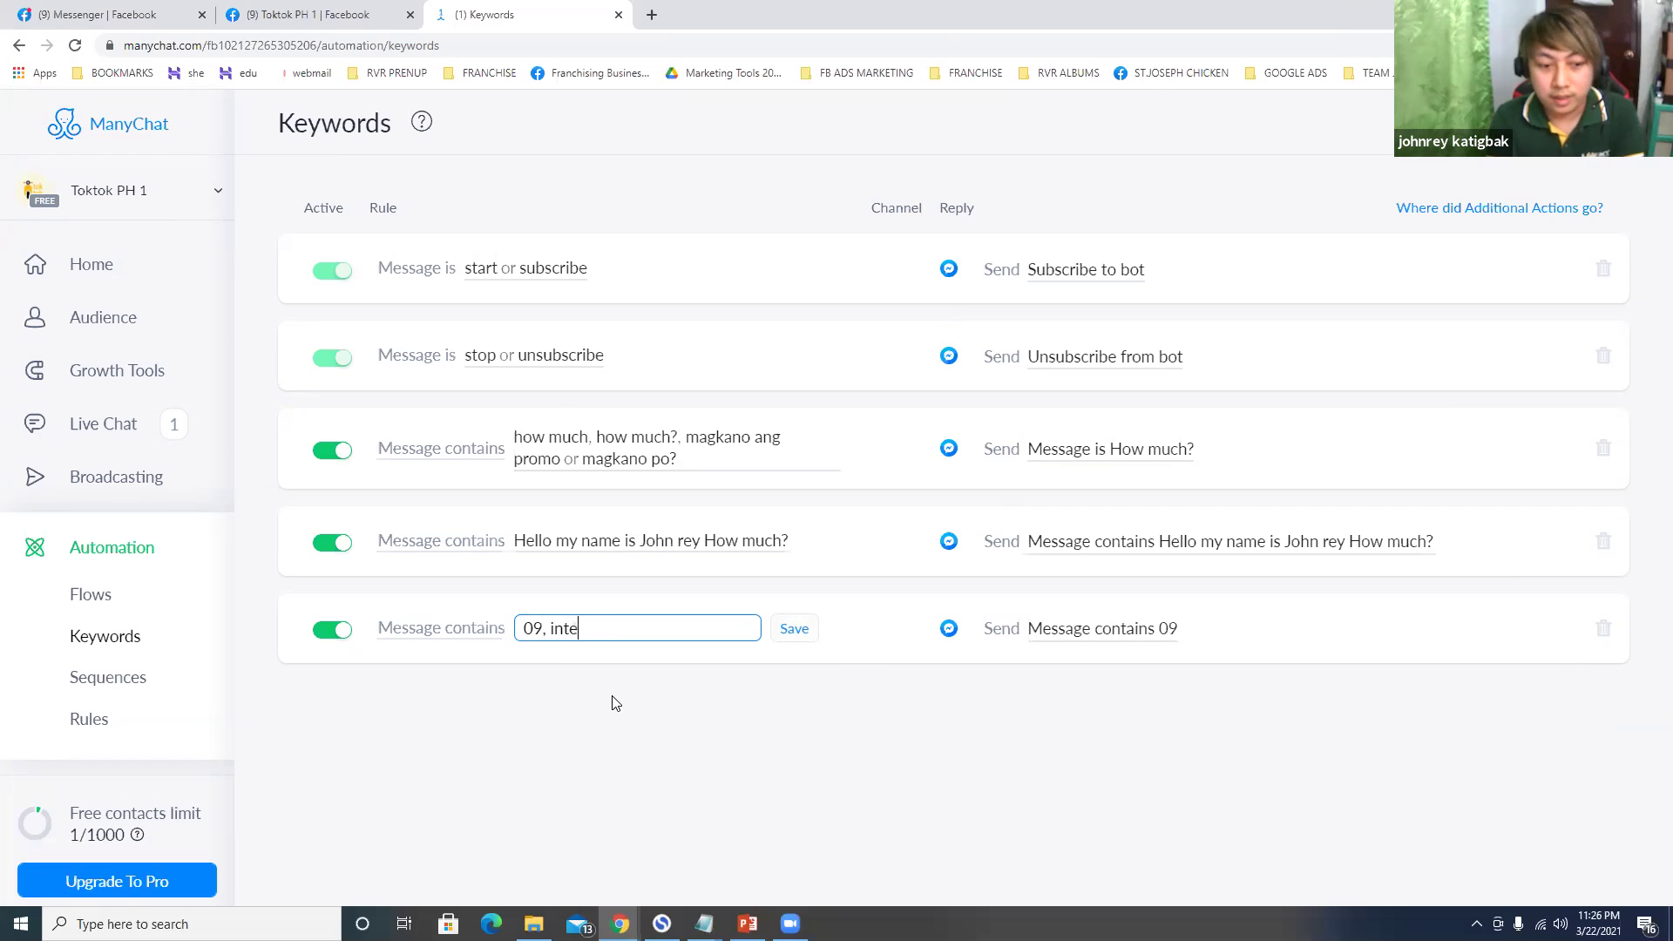
{"action": "type", "text": "rested"}
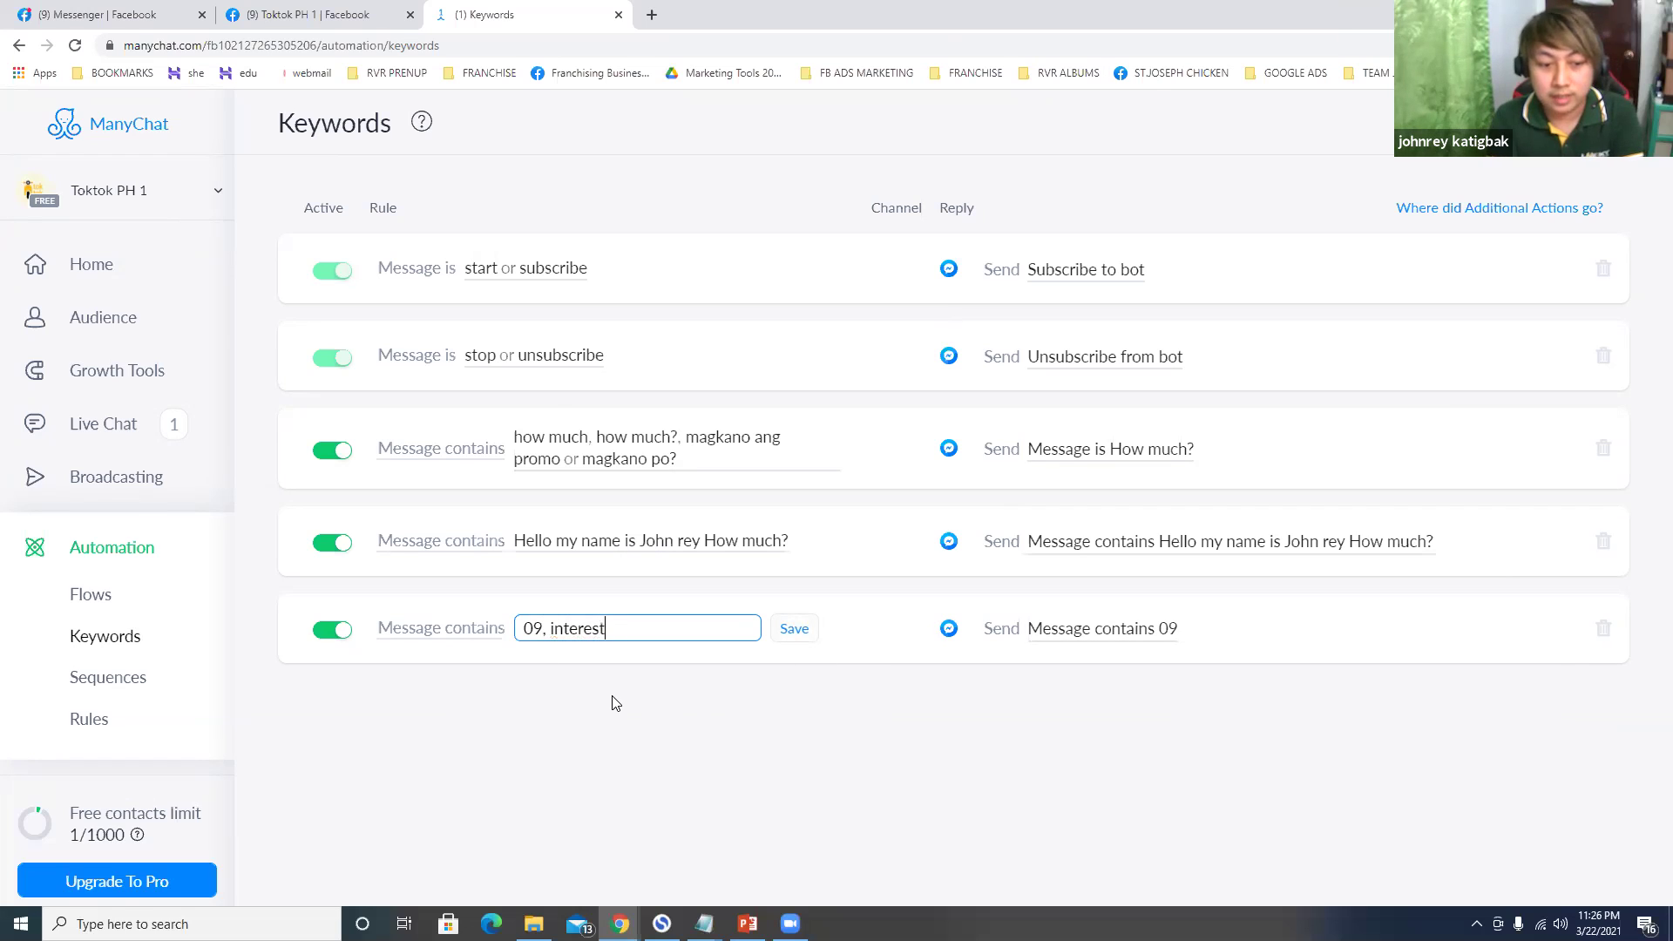
{"action": "left_click", "coordinate": [791, 630]}
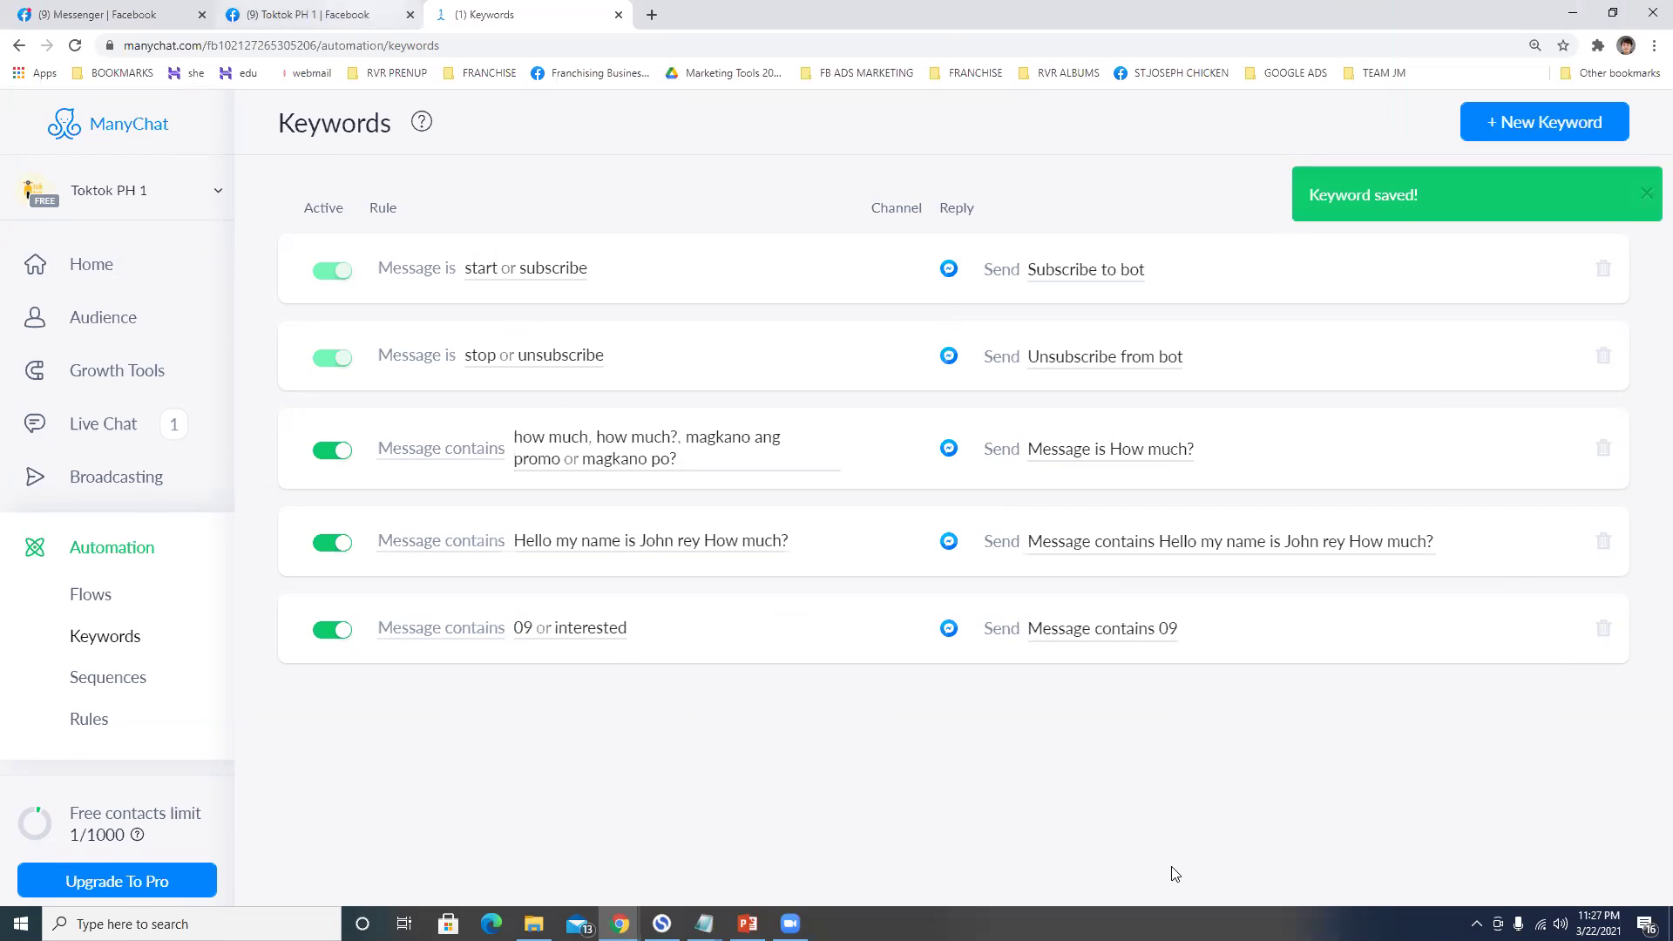
- Send the test message 'interest' in the Toktok PH 1 chat
{"action": "key", "text": "ctrl+shift+Tab"}
{"action": "type", "text": "interest"}
{"action": "key", "text": "Return"}
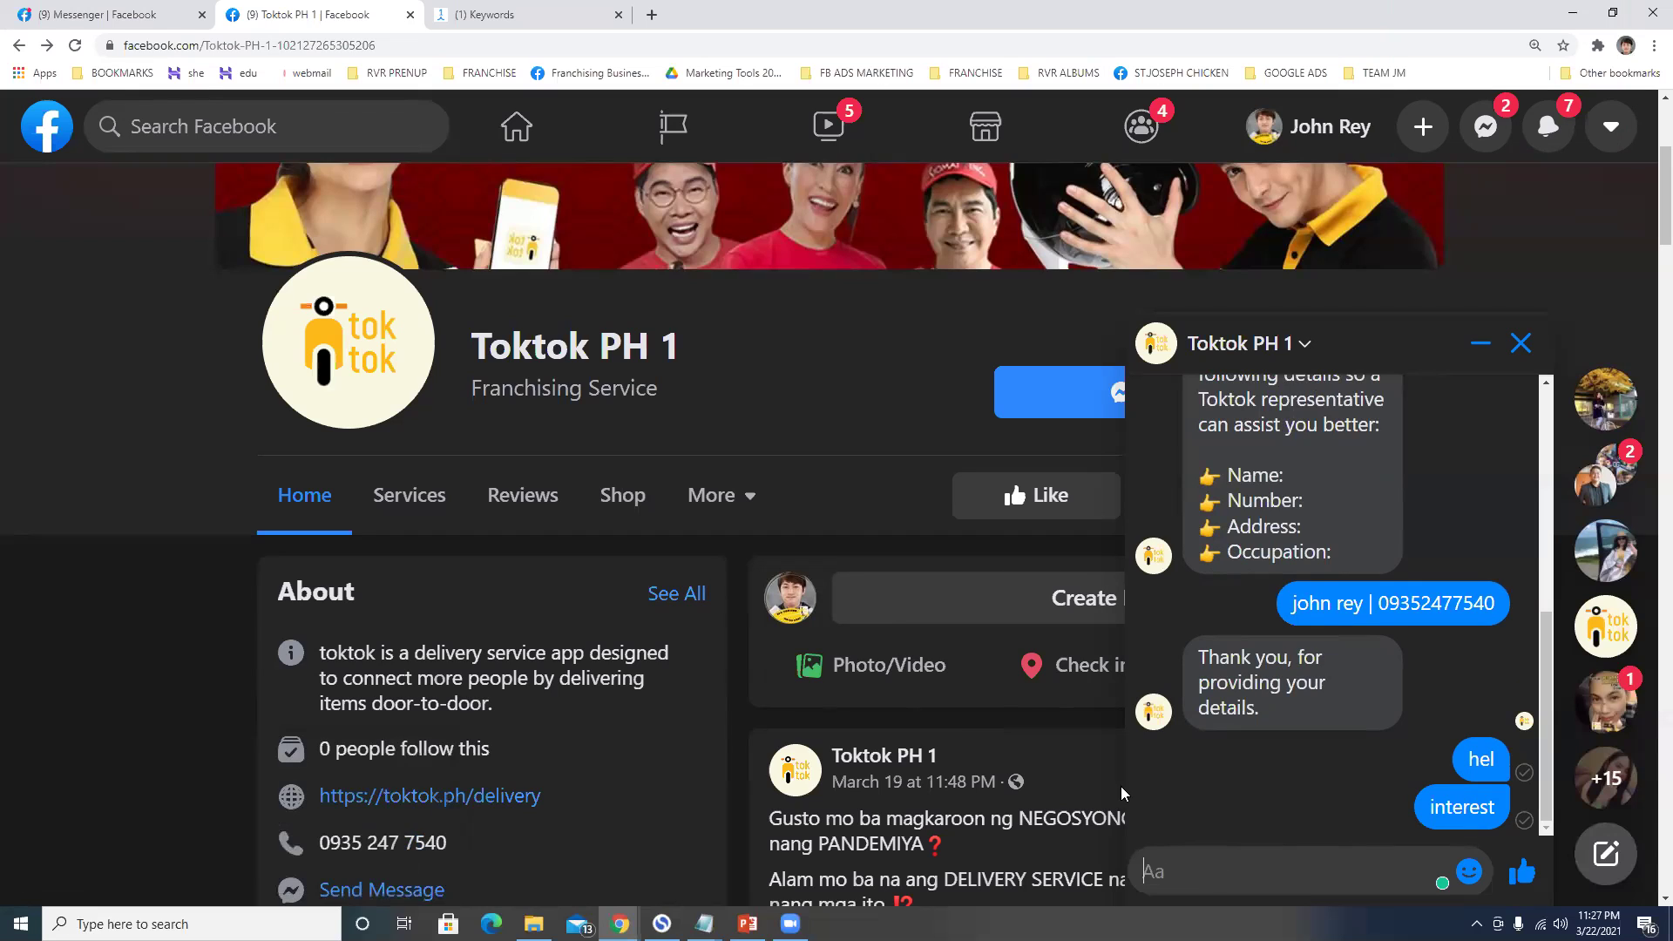
- Check the '09 or interested' keyword, then send 'I am interested' to Toktok PH 1
{"action": "left_click", "coordinate": [495, 8]}
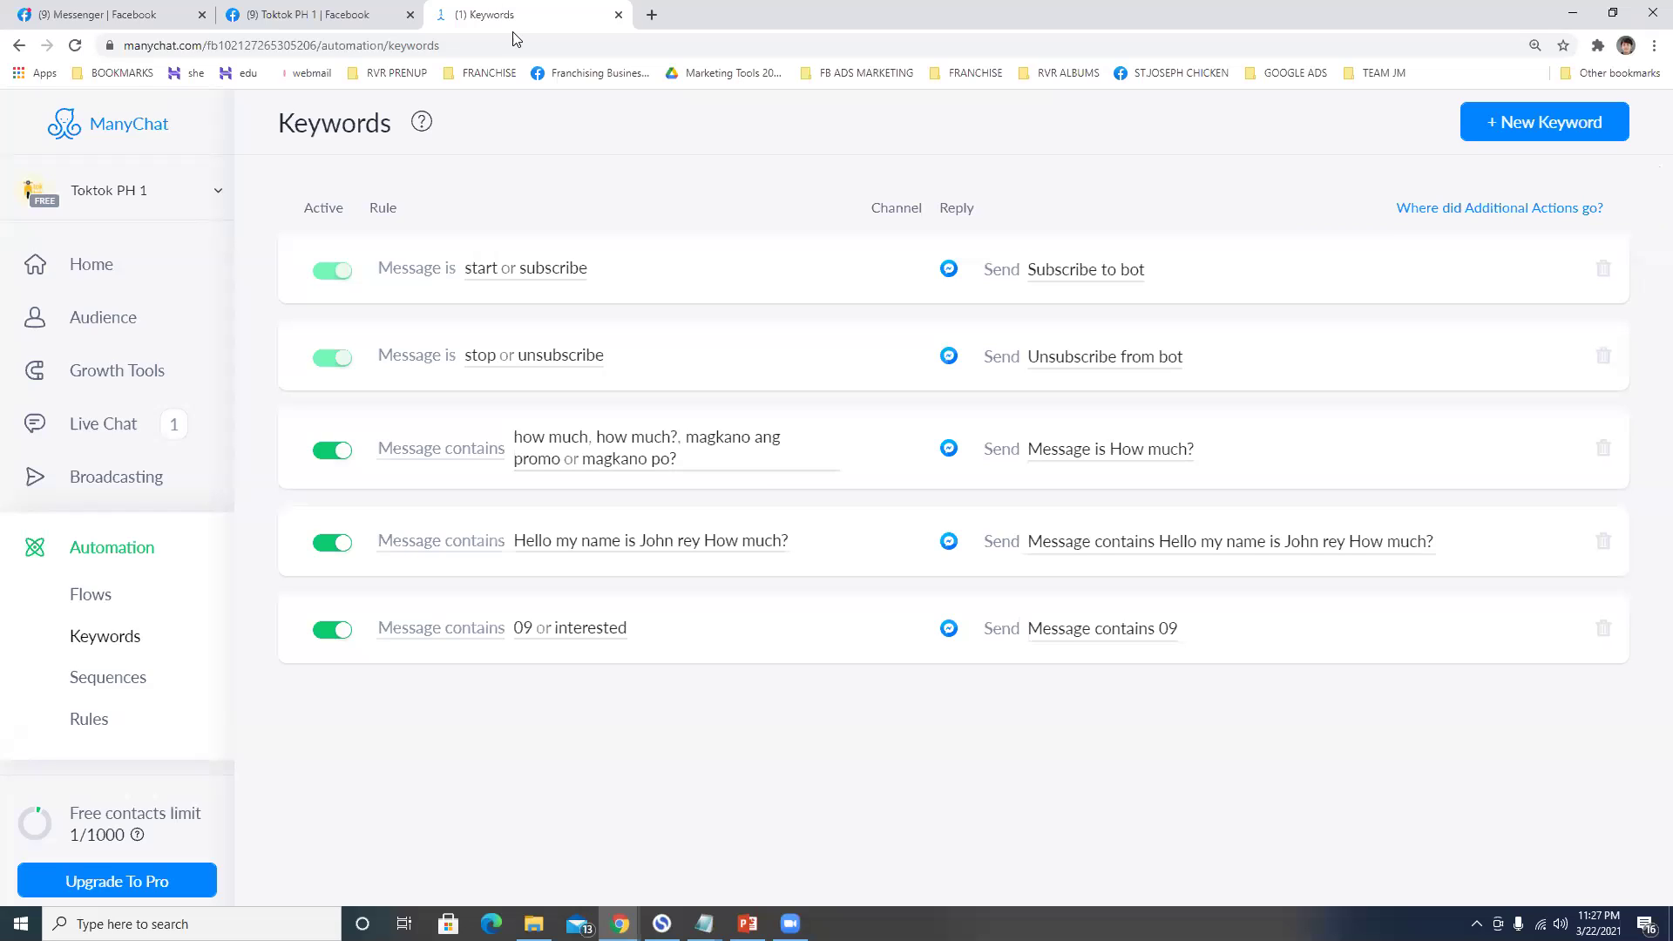
{"action": "left_click", "coordinate": [619, 634]}
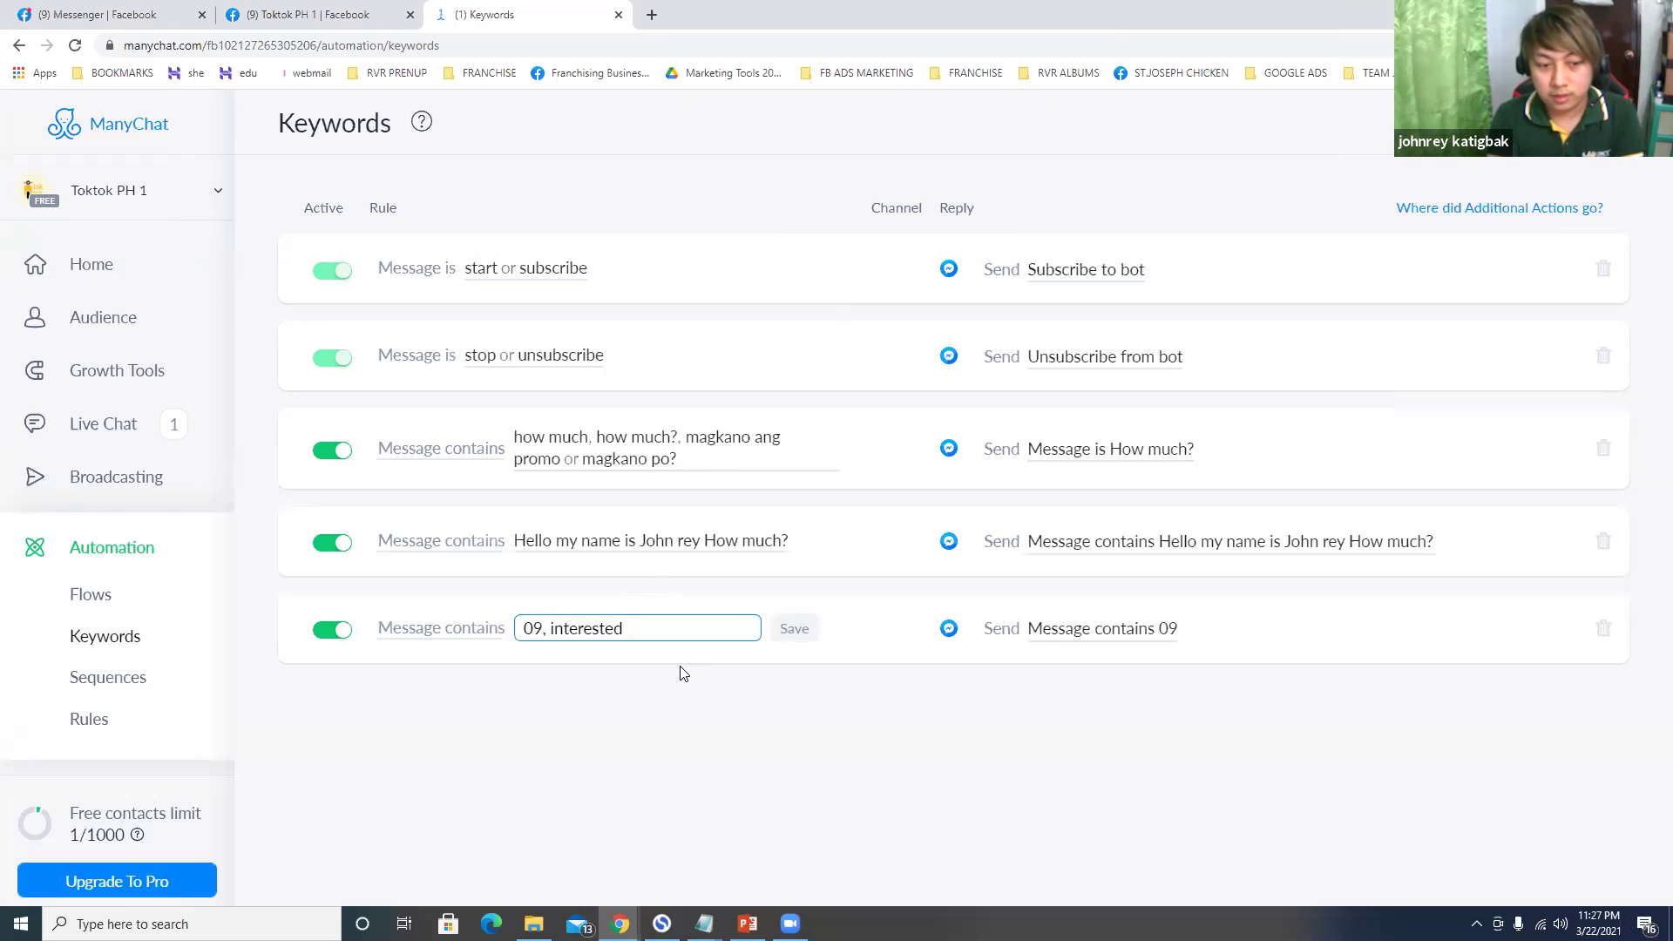
{"action": "left_click", "coordinate": [314, 15]}
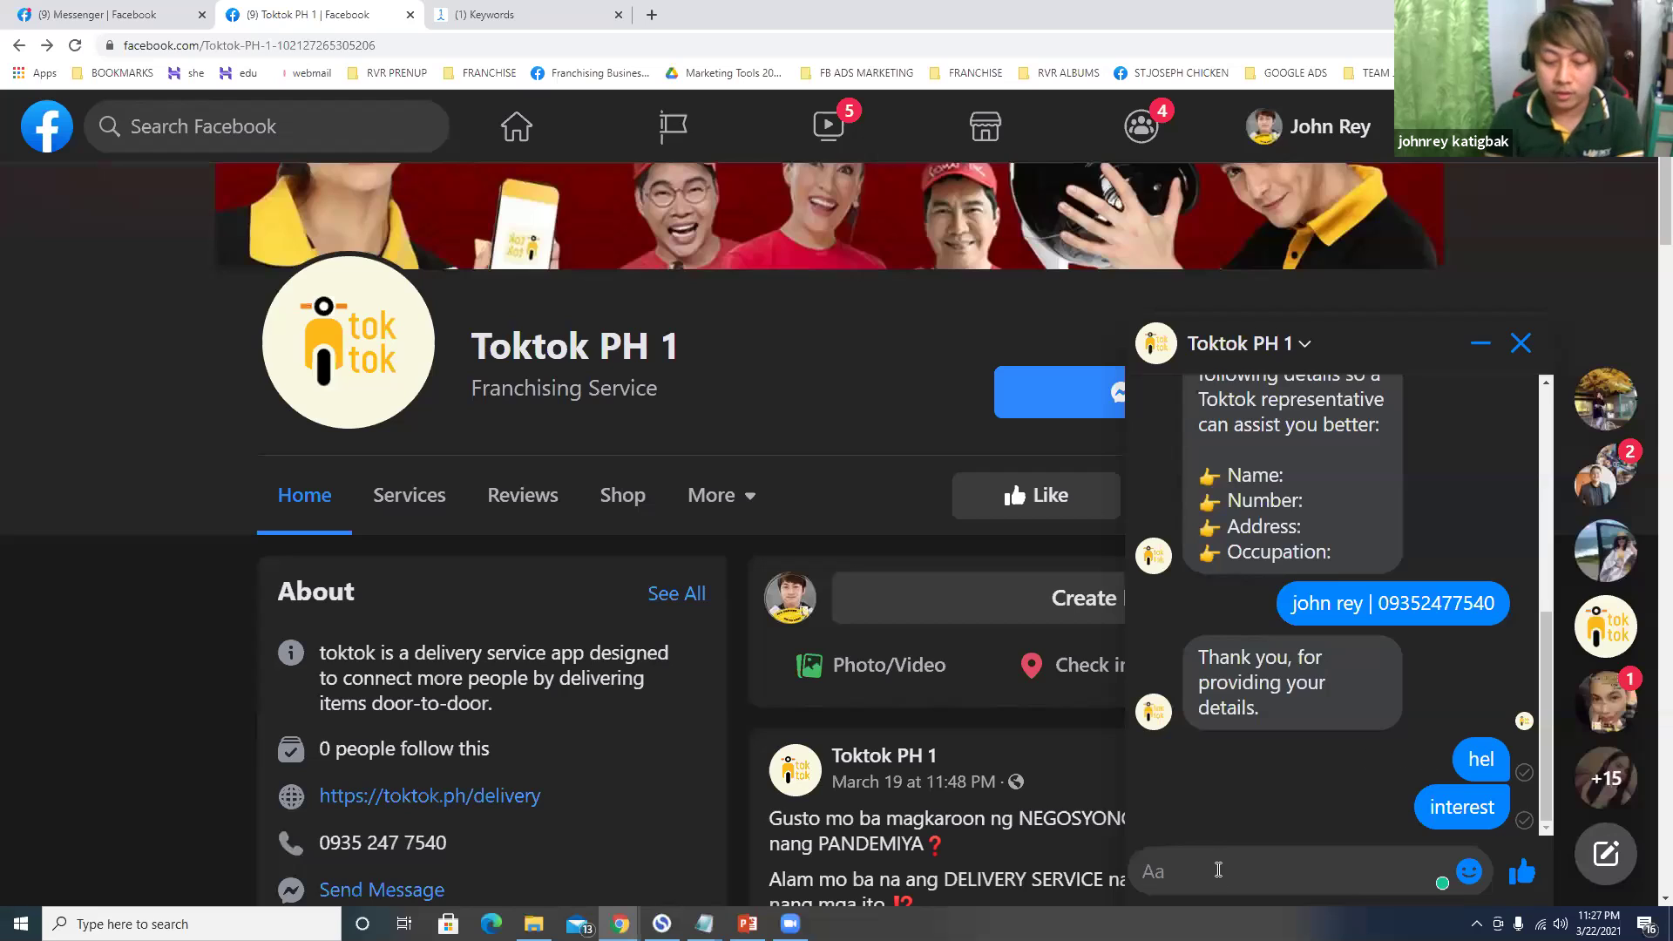
{"action": "left_click", "coordinate": [1219, 870]}
{"action": "type", "text": "l"}
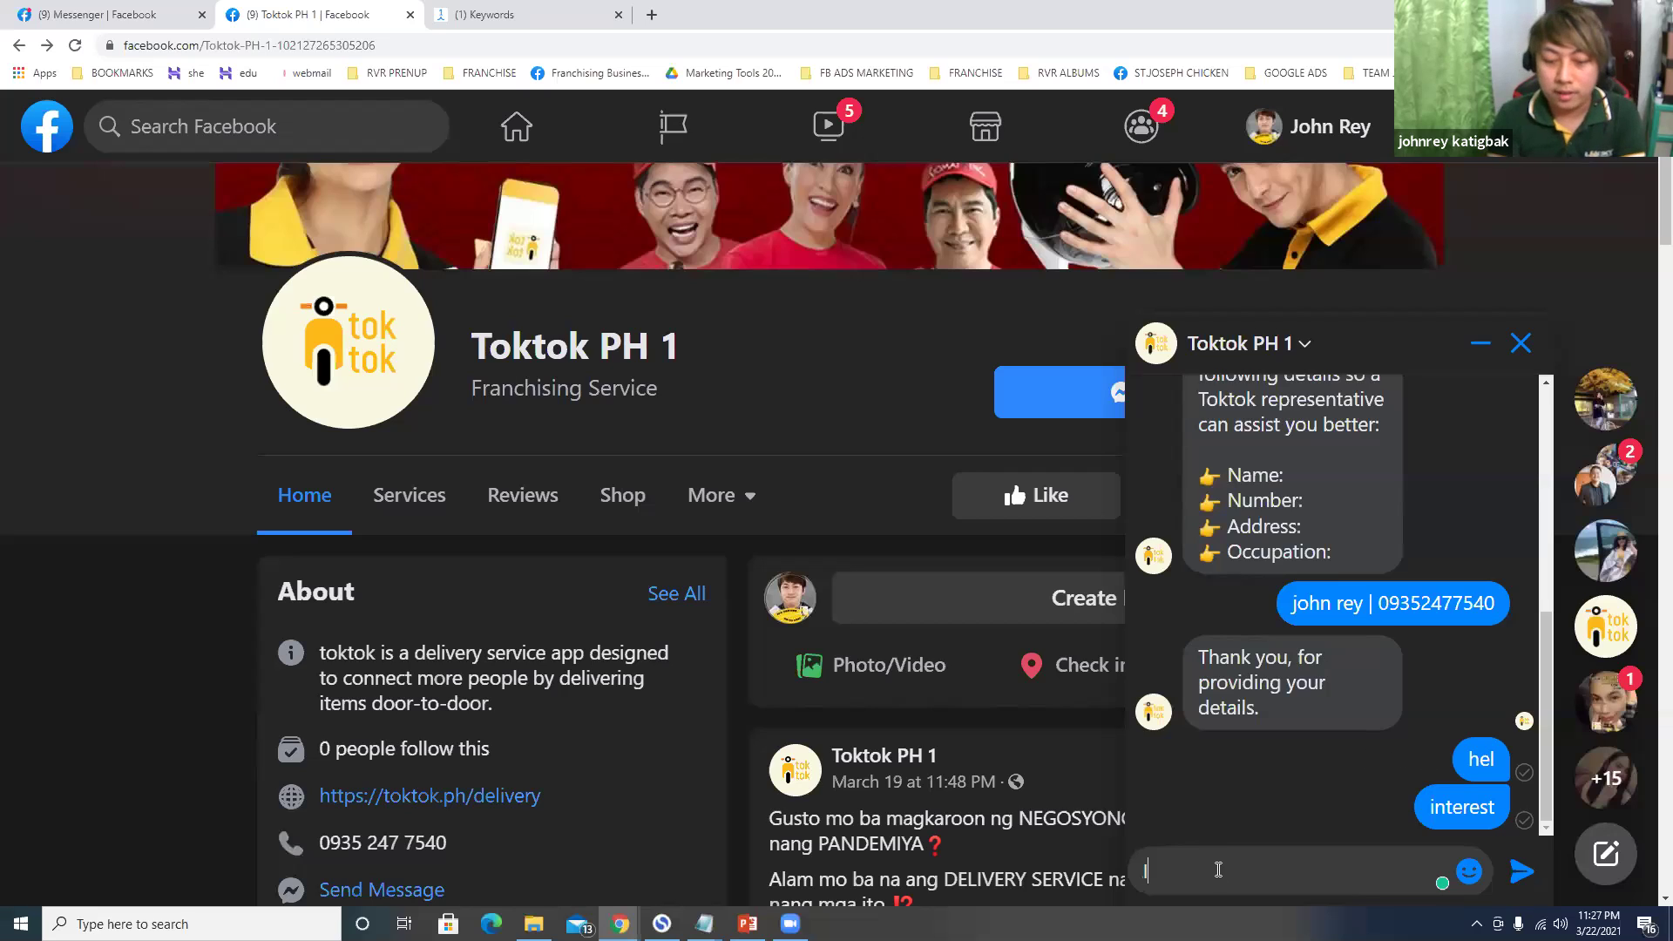
{"action": "type", "text": " am interested"}
{"action": "key", "text": "Return"}
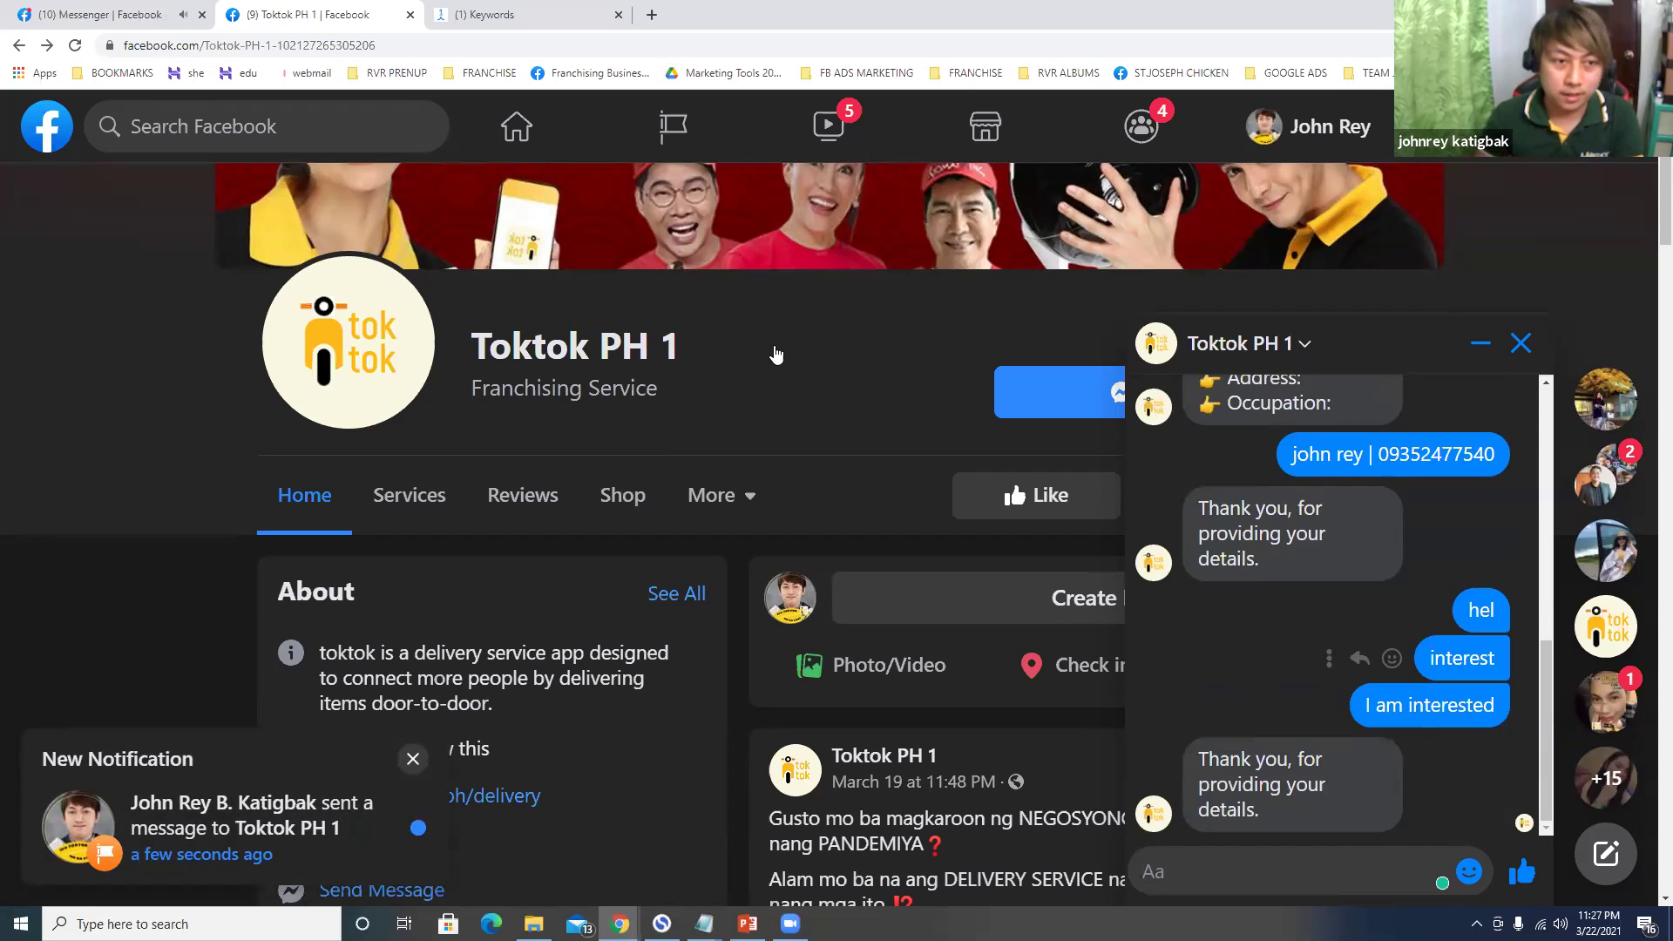
{"action": "left_click", "coordinate": [503, 11]}
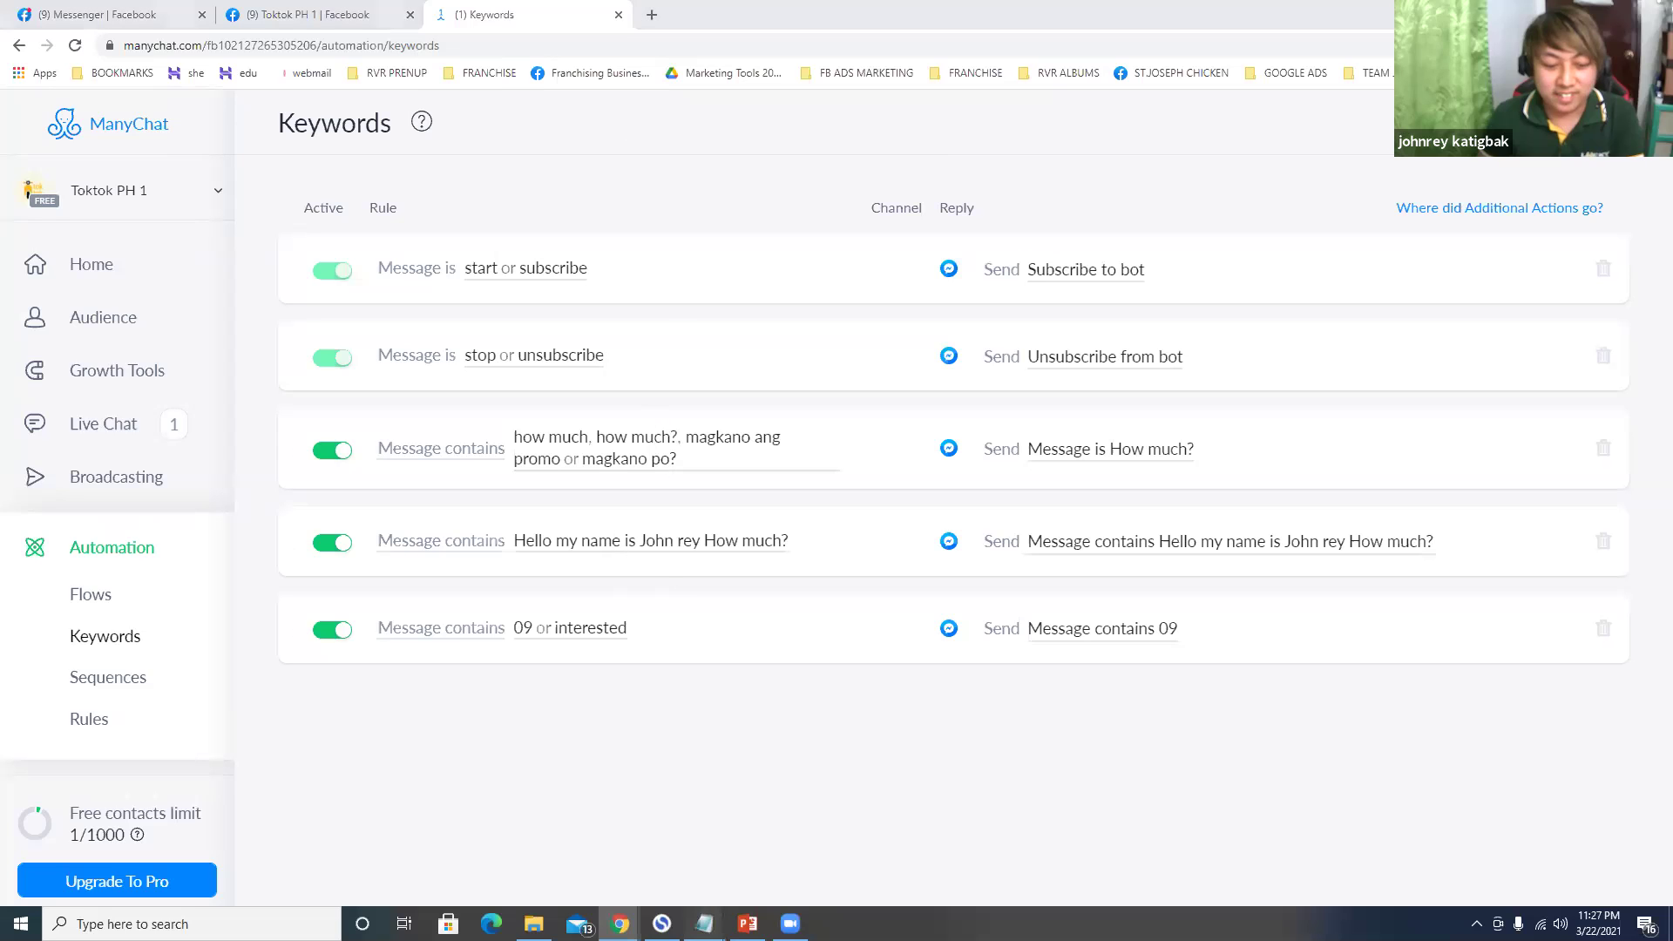
{"action": "mouse_move", "coordinate": [704, 922]}
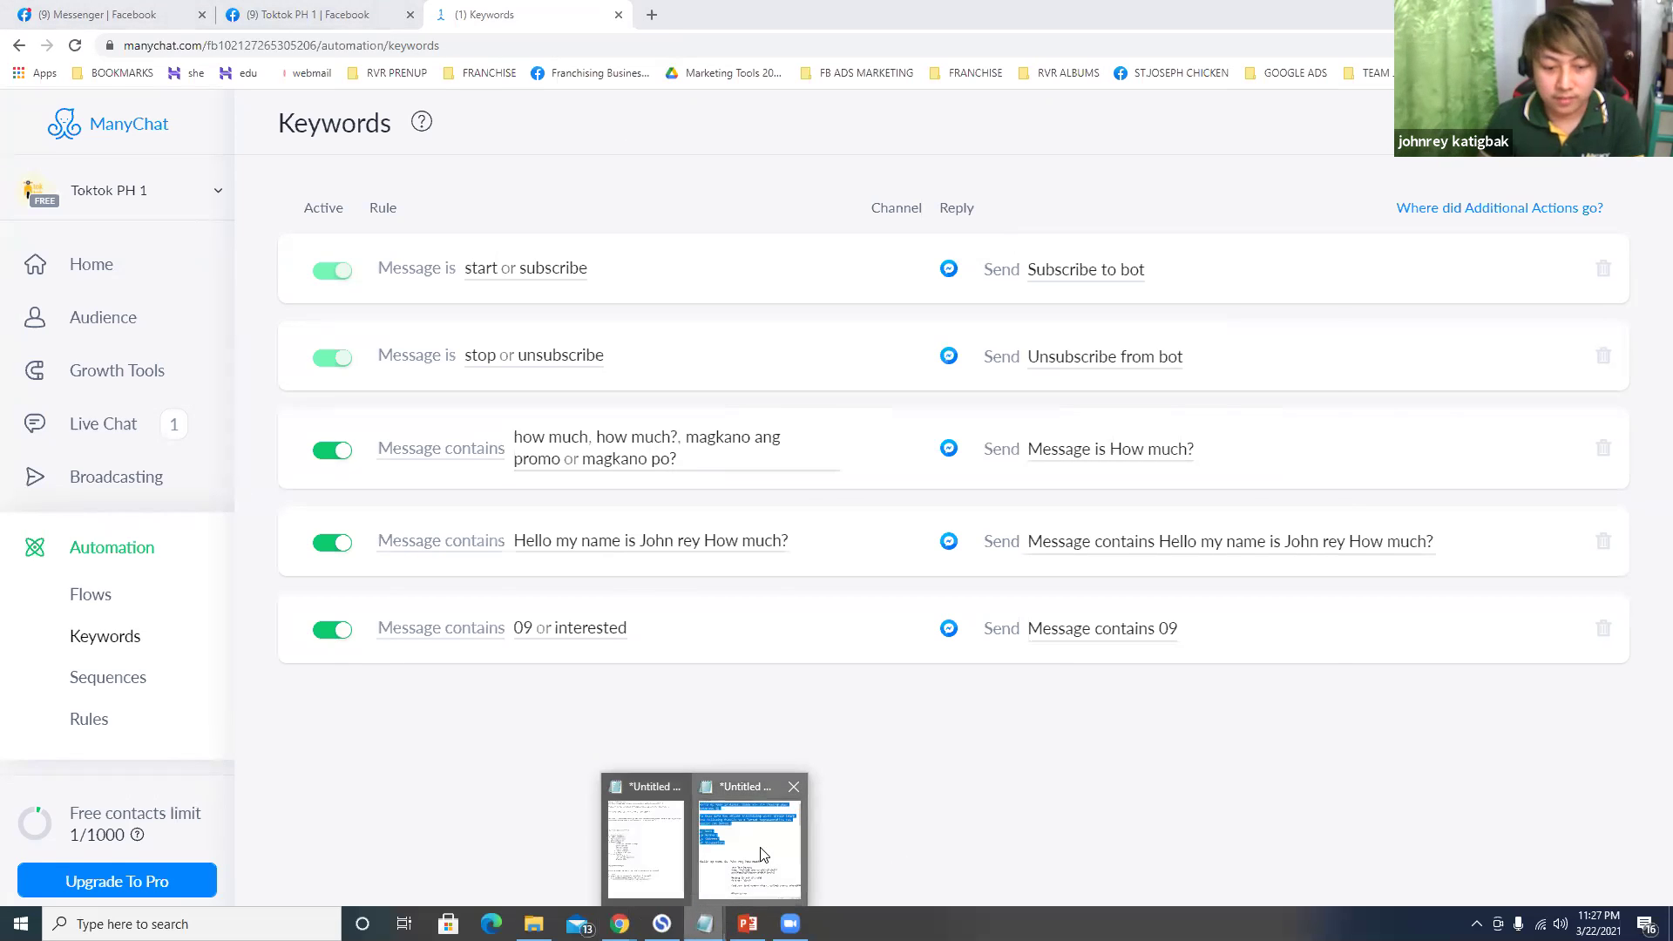
- Review the details template in Notepad, then go back to the Toktok PH 1 chat
{"action": "left_click", "coordinate": [763, 857]}
{"action": "left_click", "coordinate": [737, 174]}
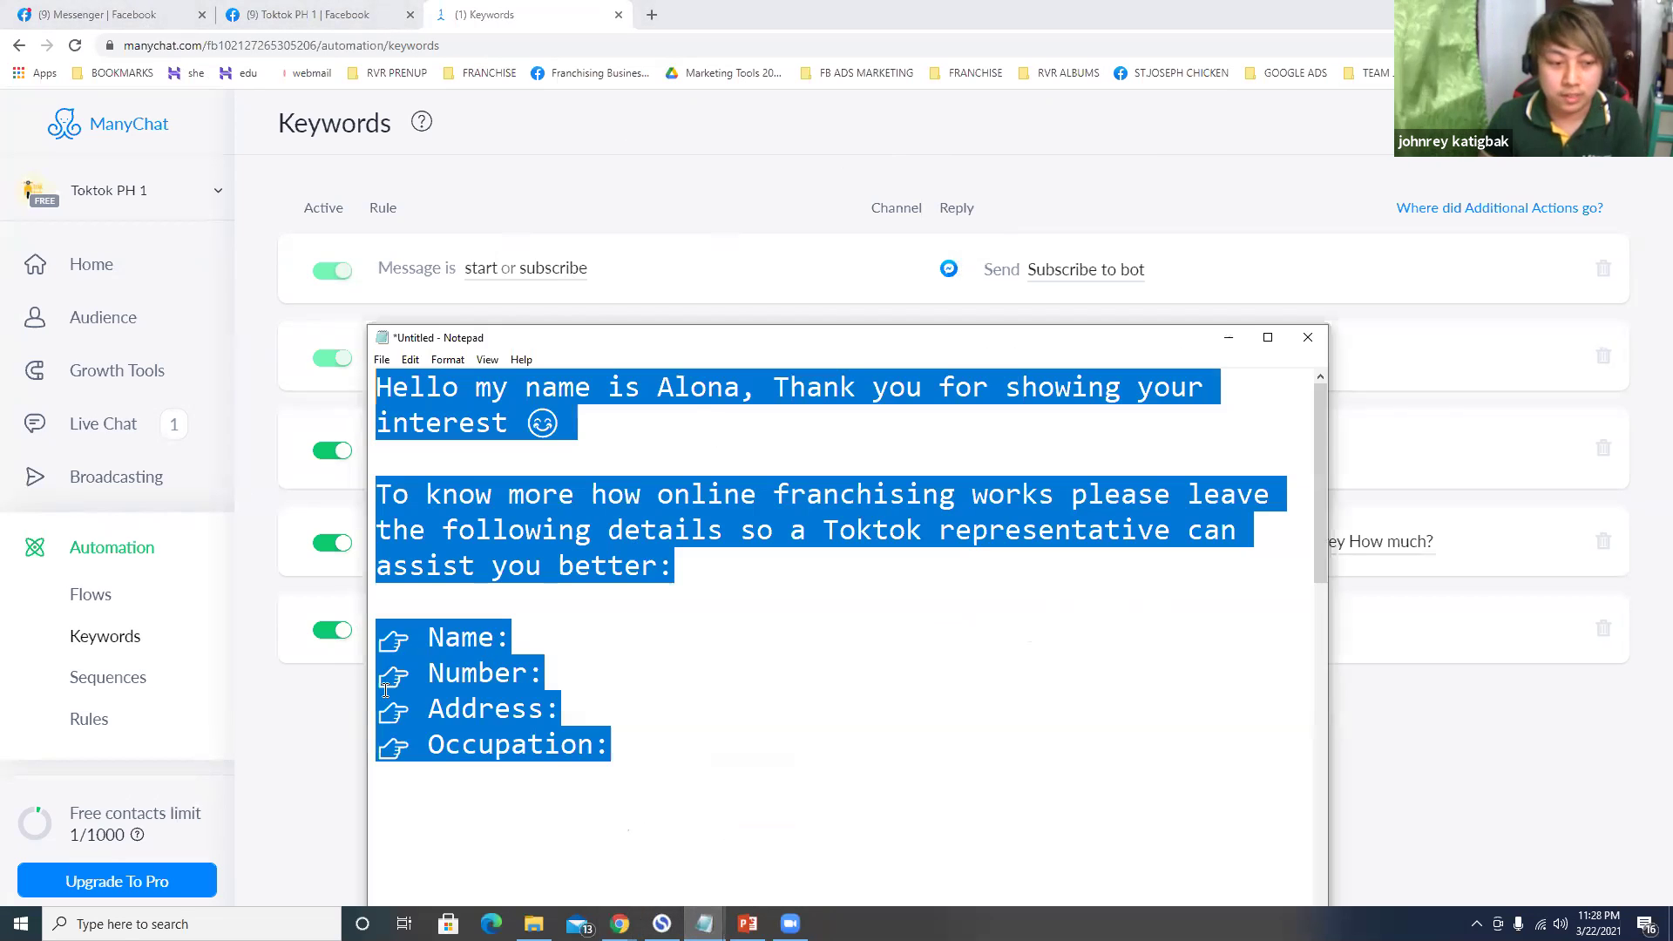
{"action": "left_click", "coordinate": [313, 15]}
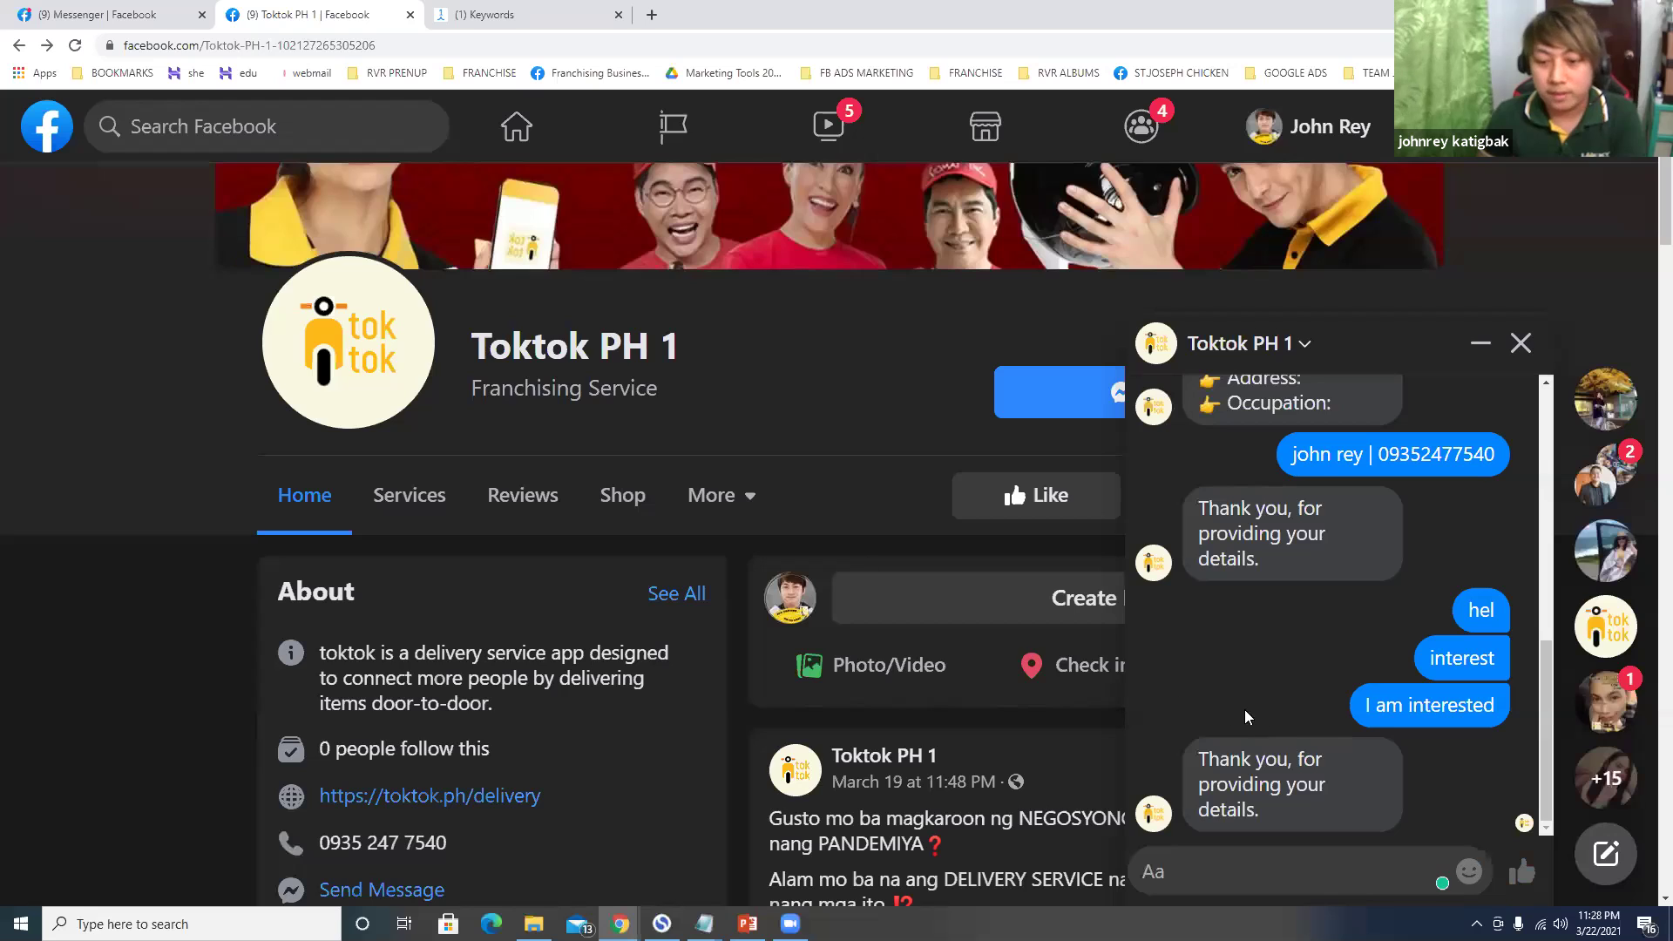
{"action": "left_click", "coordinate": [1477, 703]}
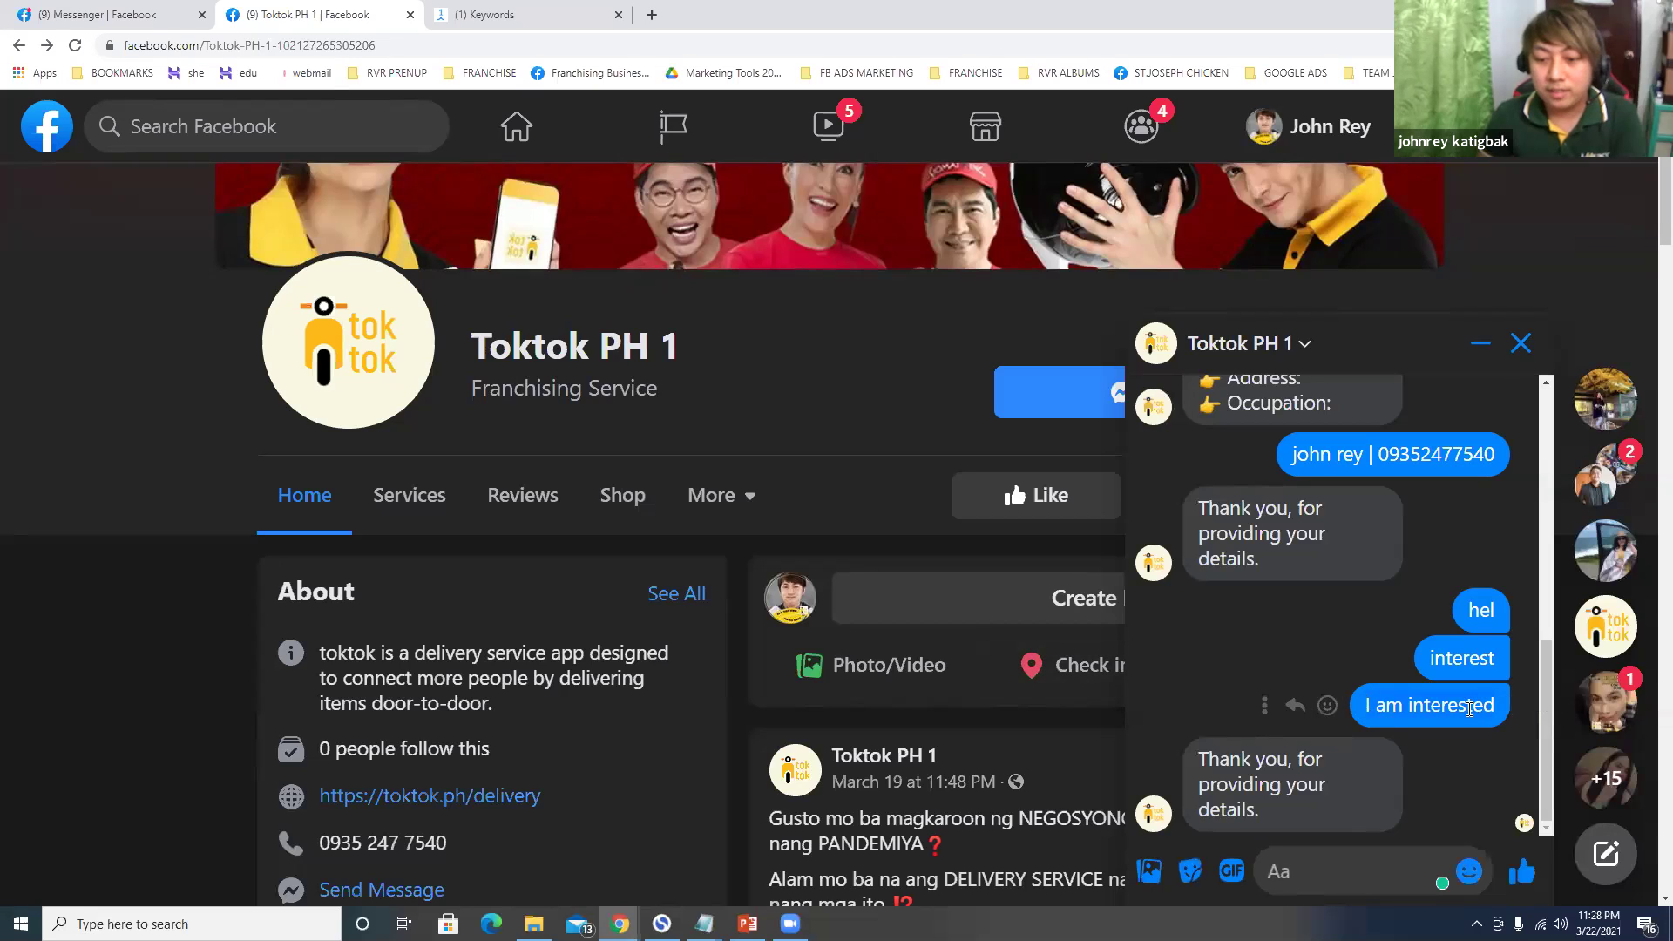
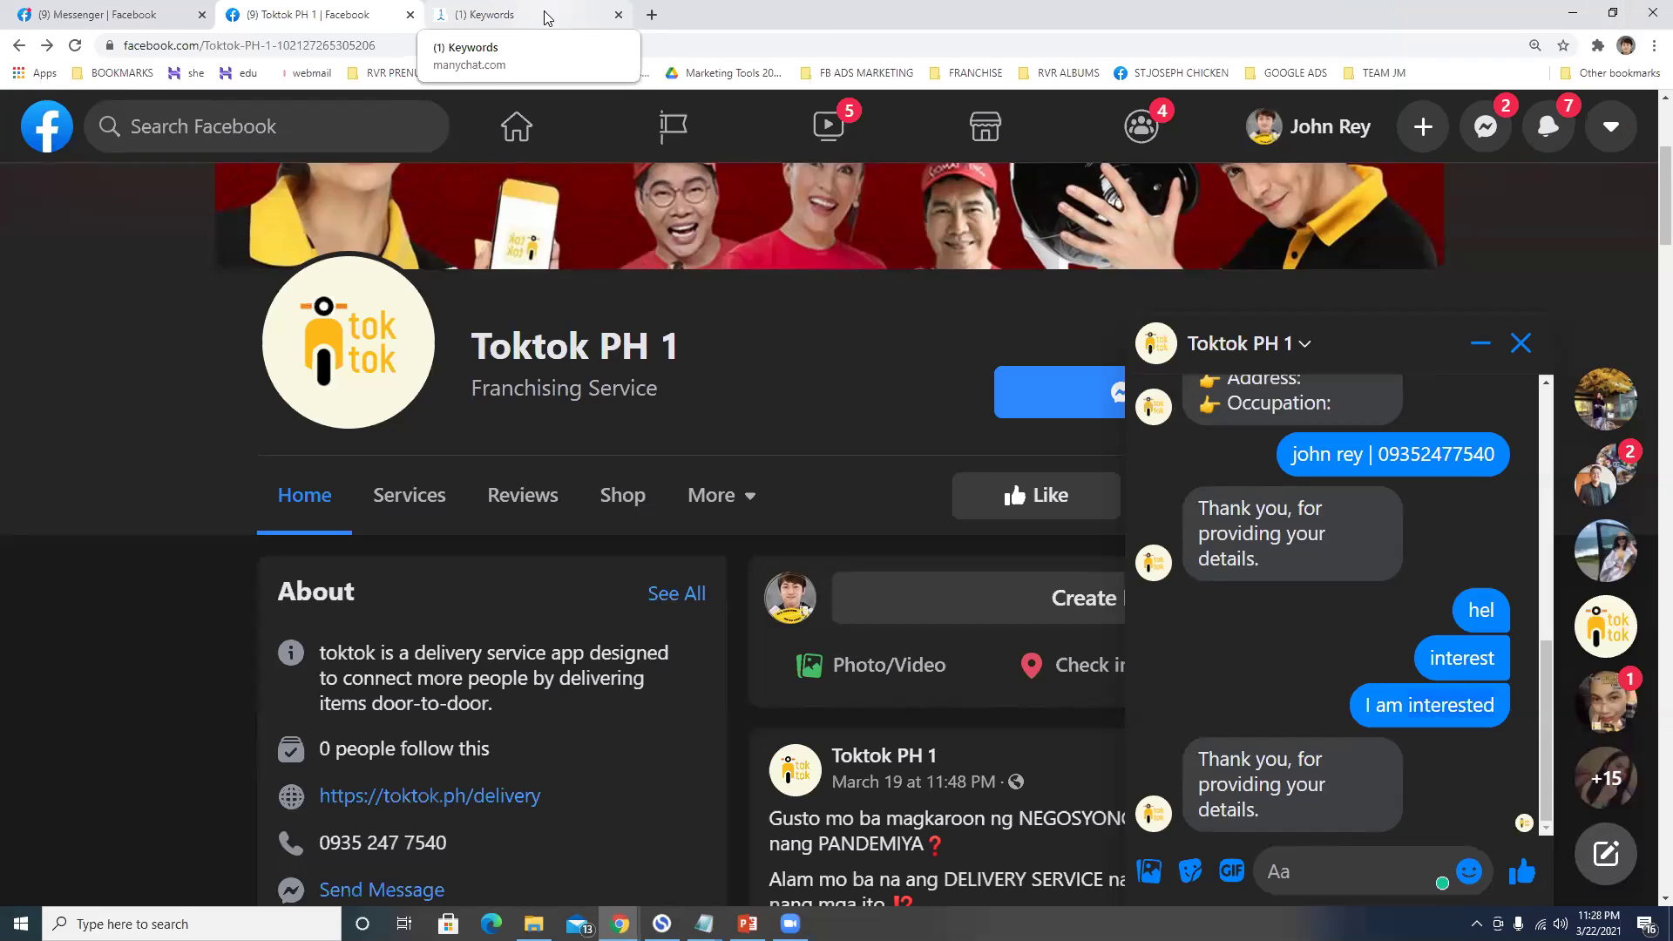
- Switch from the Toktok PH 1 Facebook chat to the ManyChat Keywords tab
{"action": "left_click", "coordinate": [546, 17]}
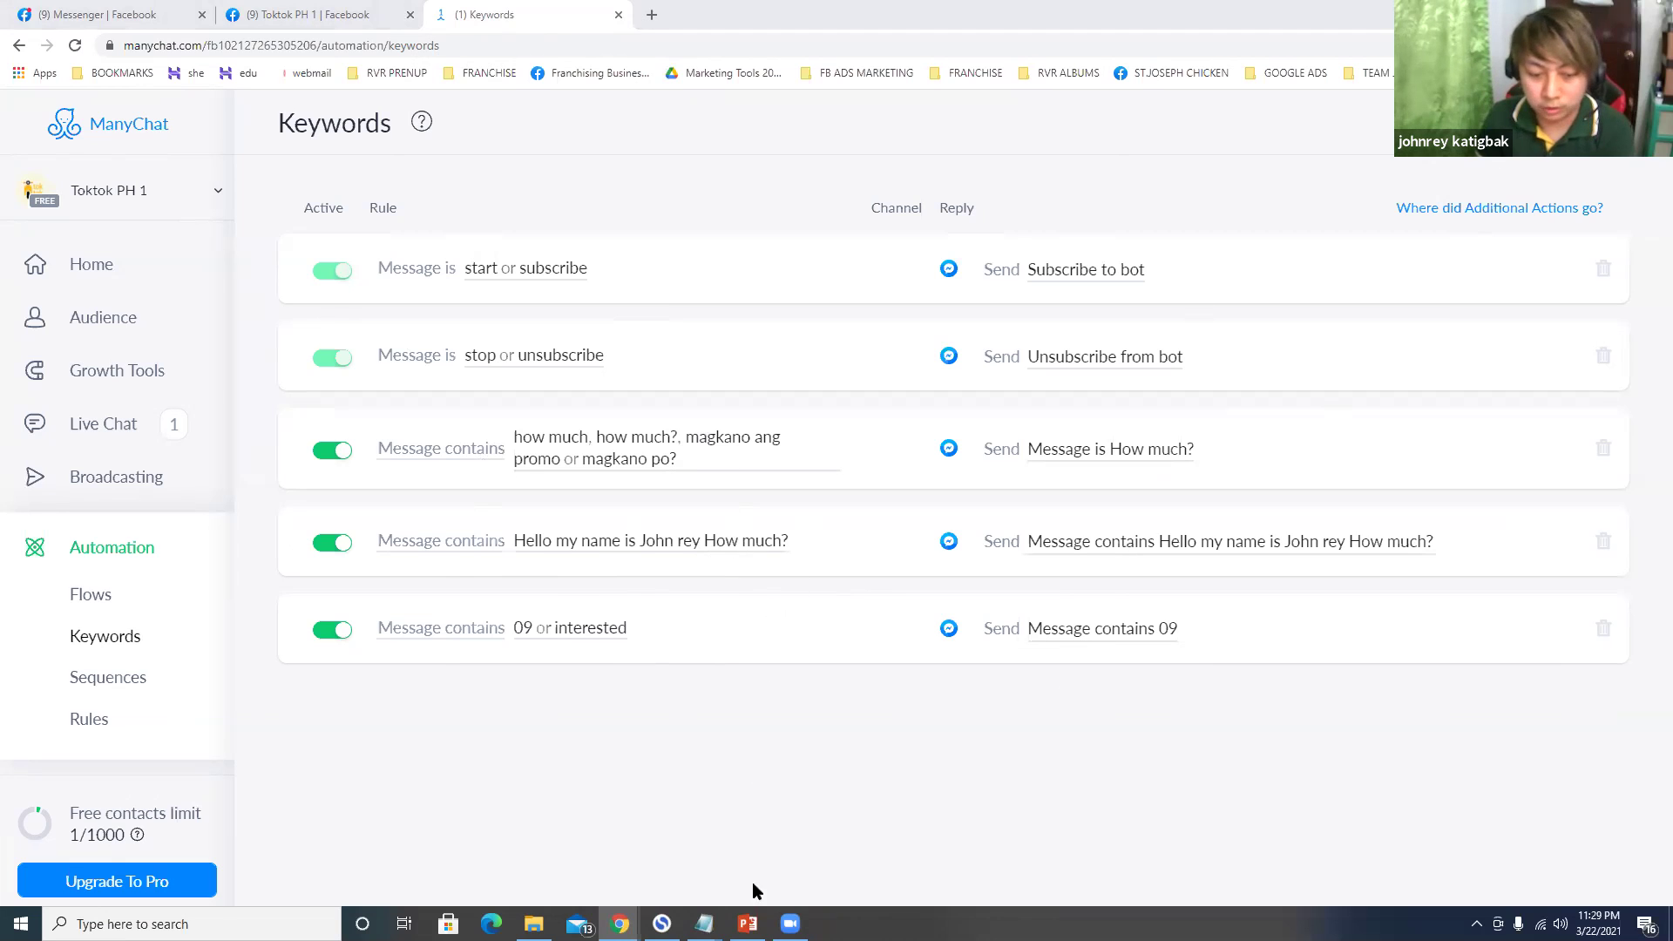
- Open GET TOKTOK RIDER.txt from the Desktop in Notepad, then close Explorer and minimize Notepad
{"action": "mouse_move", "coordinate": [704, 922]}
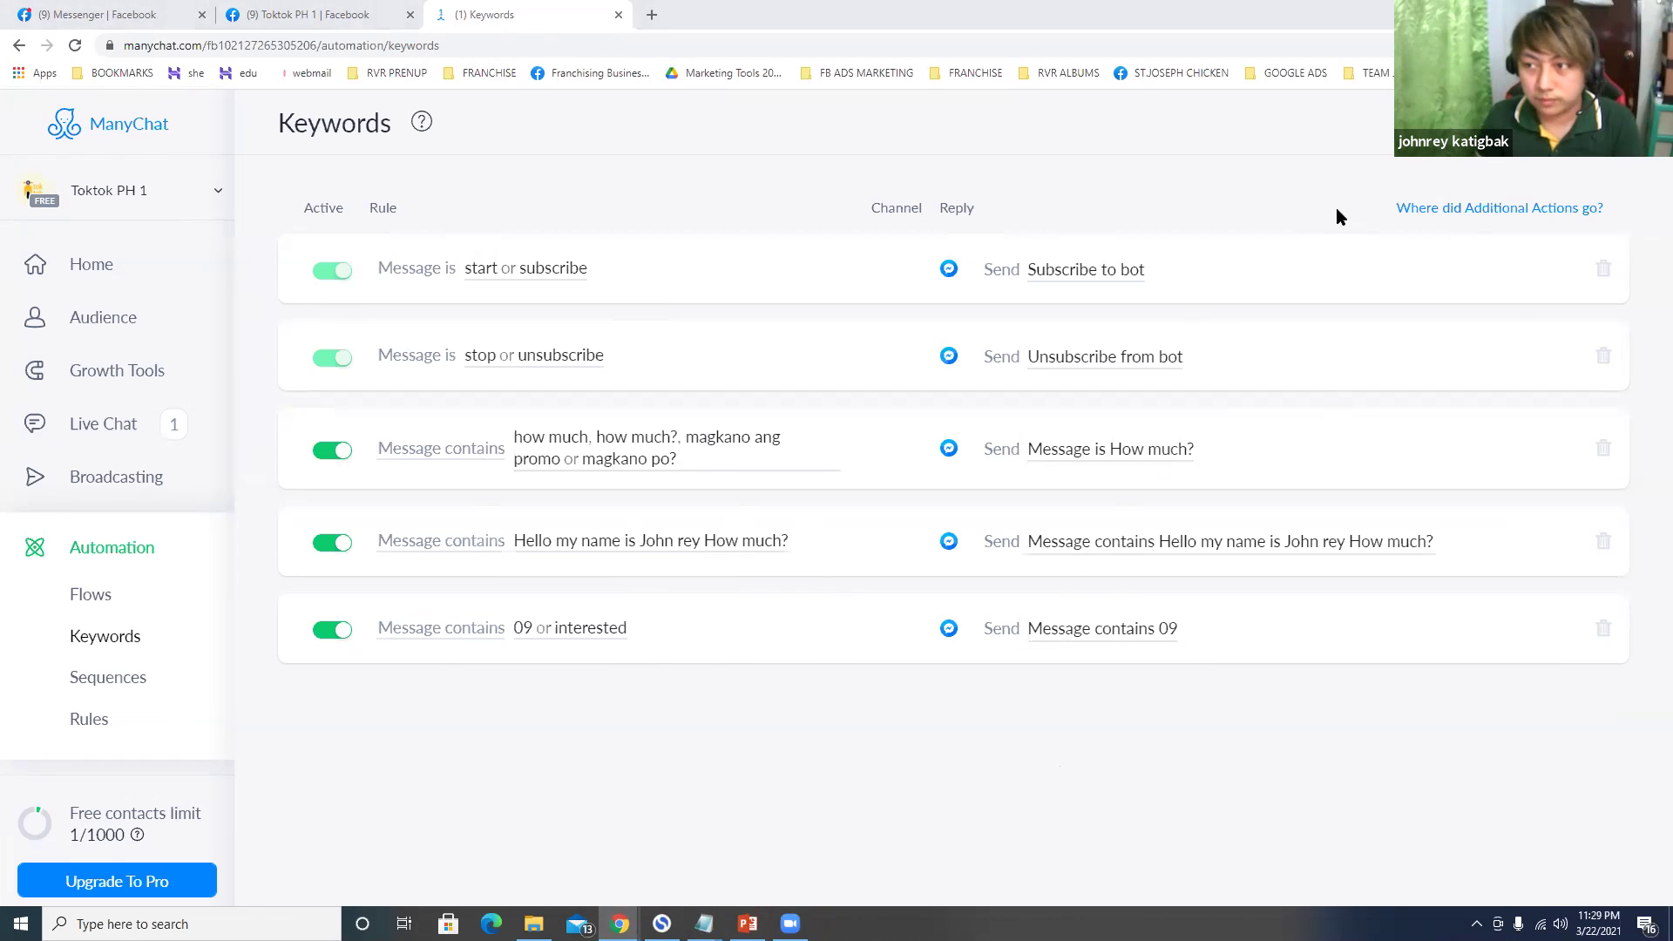
{"action": "key", "text": "super+e"}
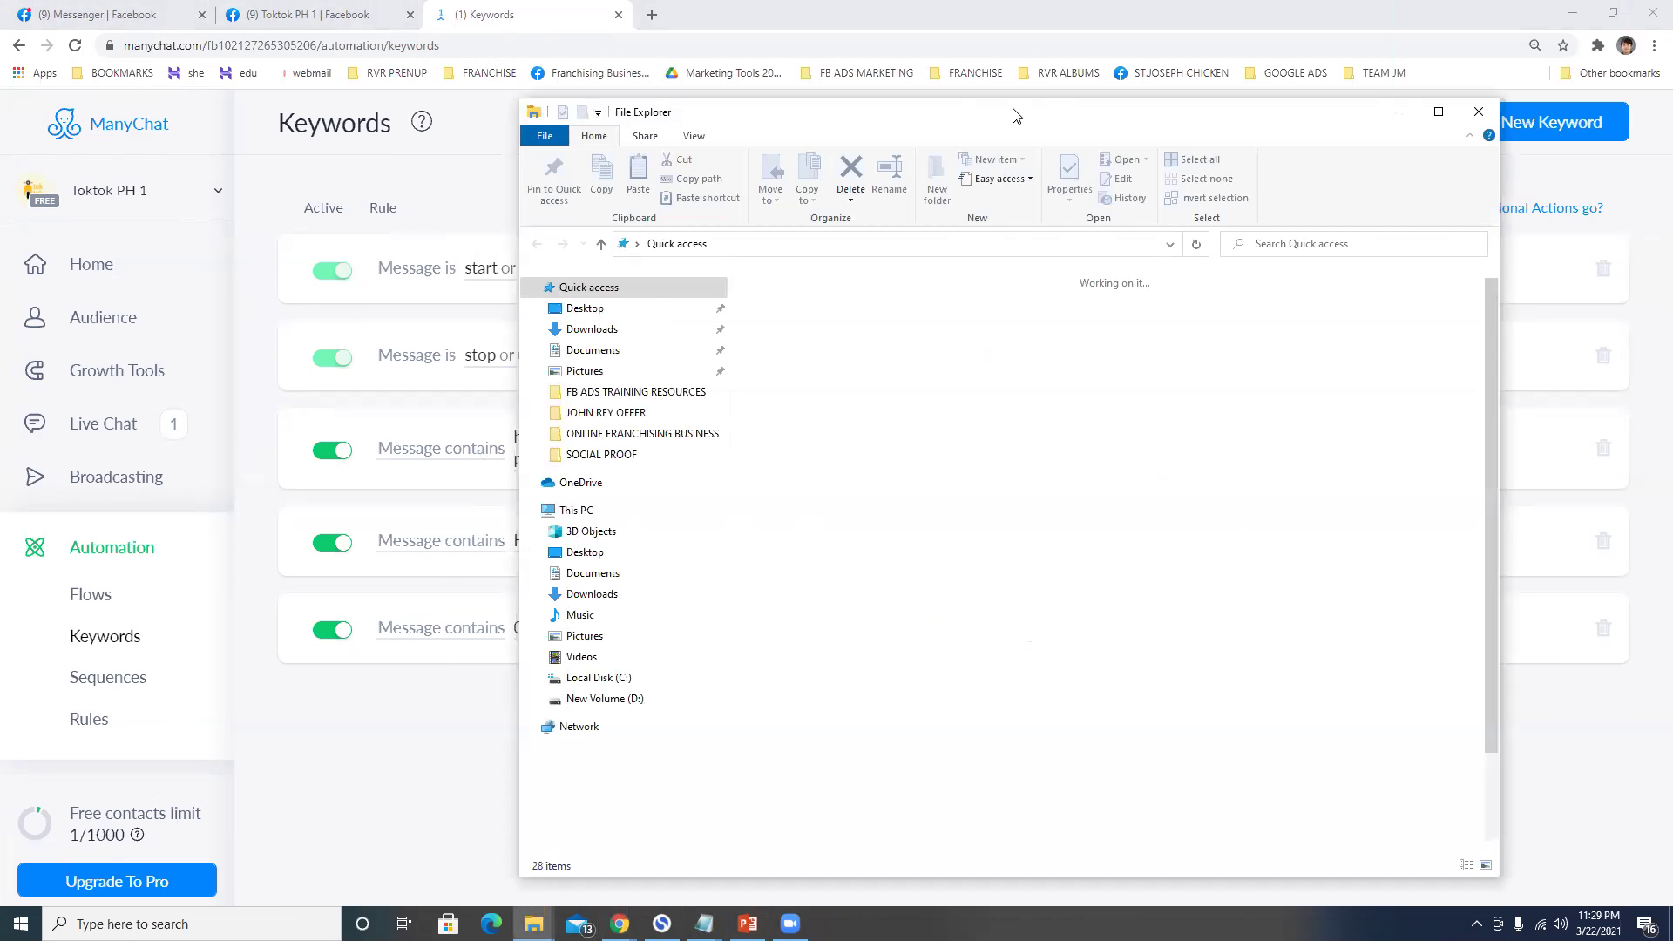
{"action": "left_click", "coordinate": [477, 302]}
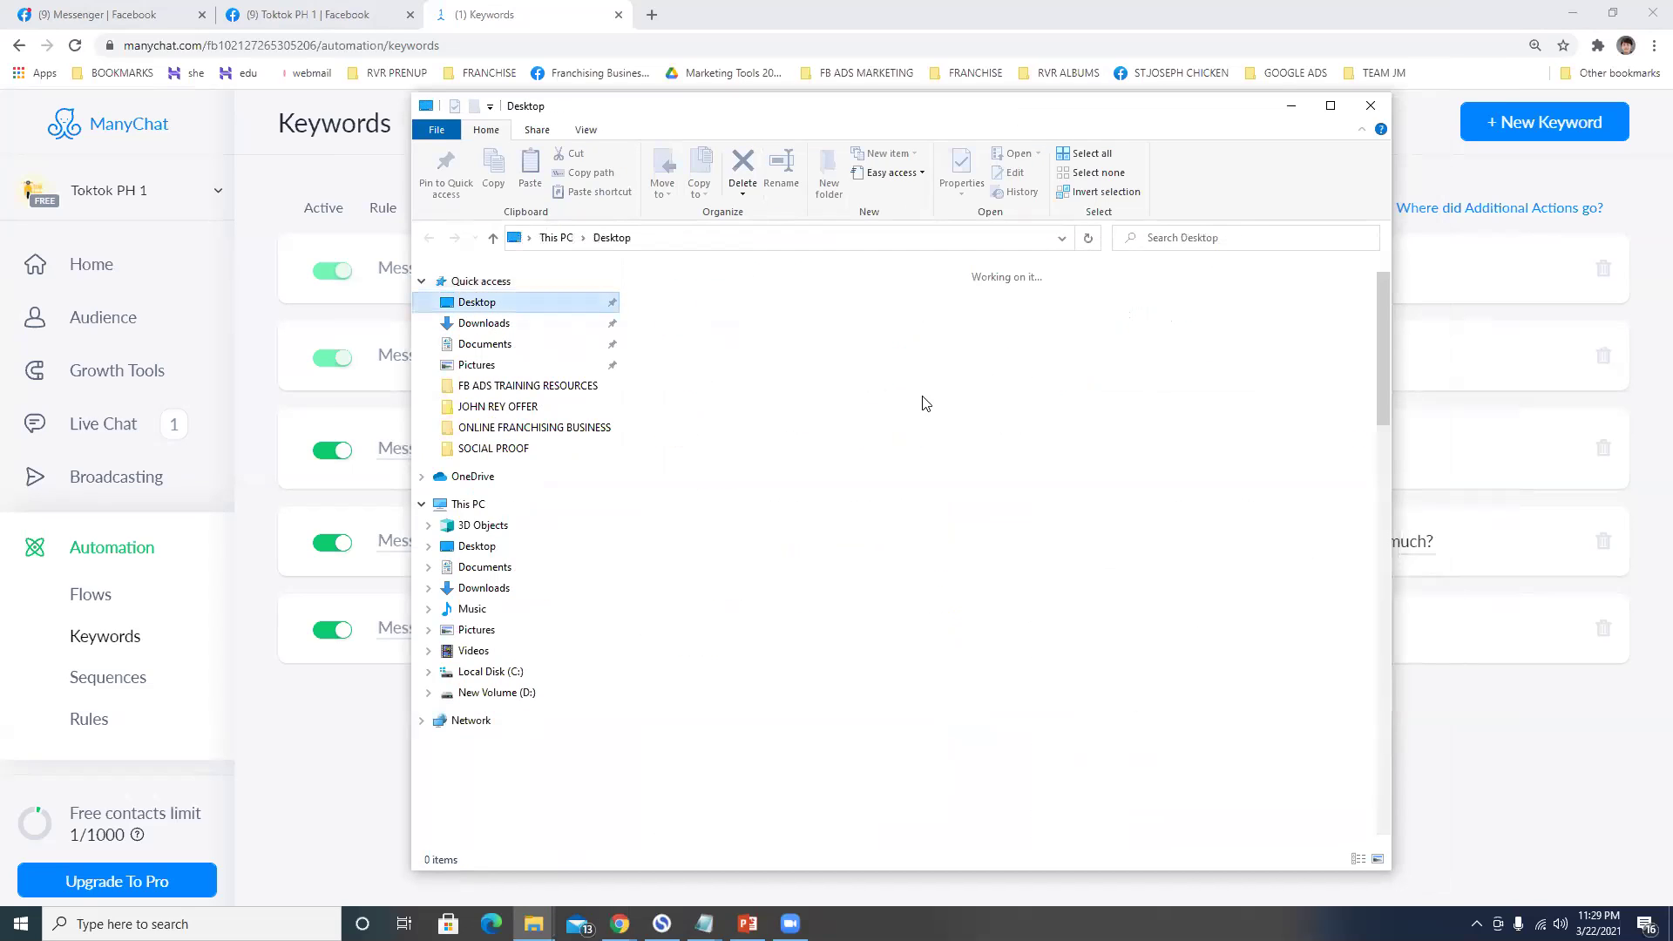
{"action": "scroll", "coordinate": [924, 523], "scroll_direction": "down", "scroll_amount": 4}
{"action": "left_click", "coordinate": [926, 727]}
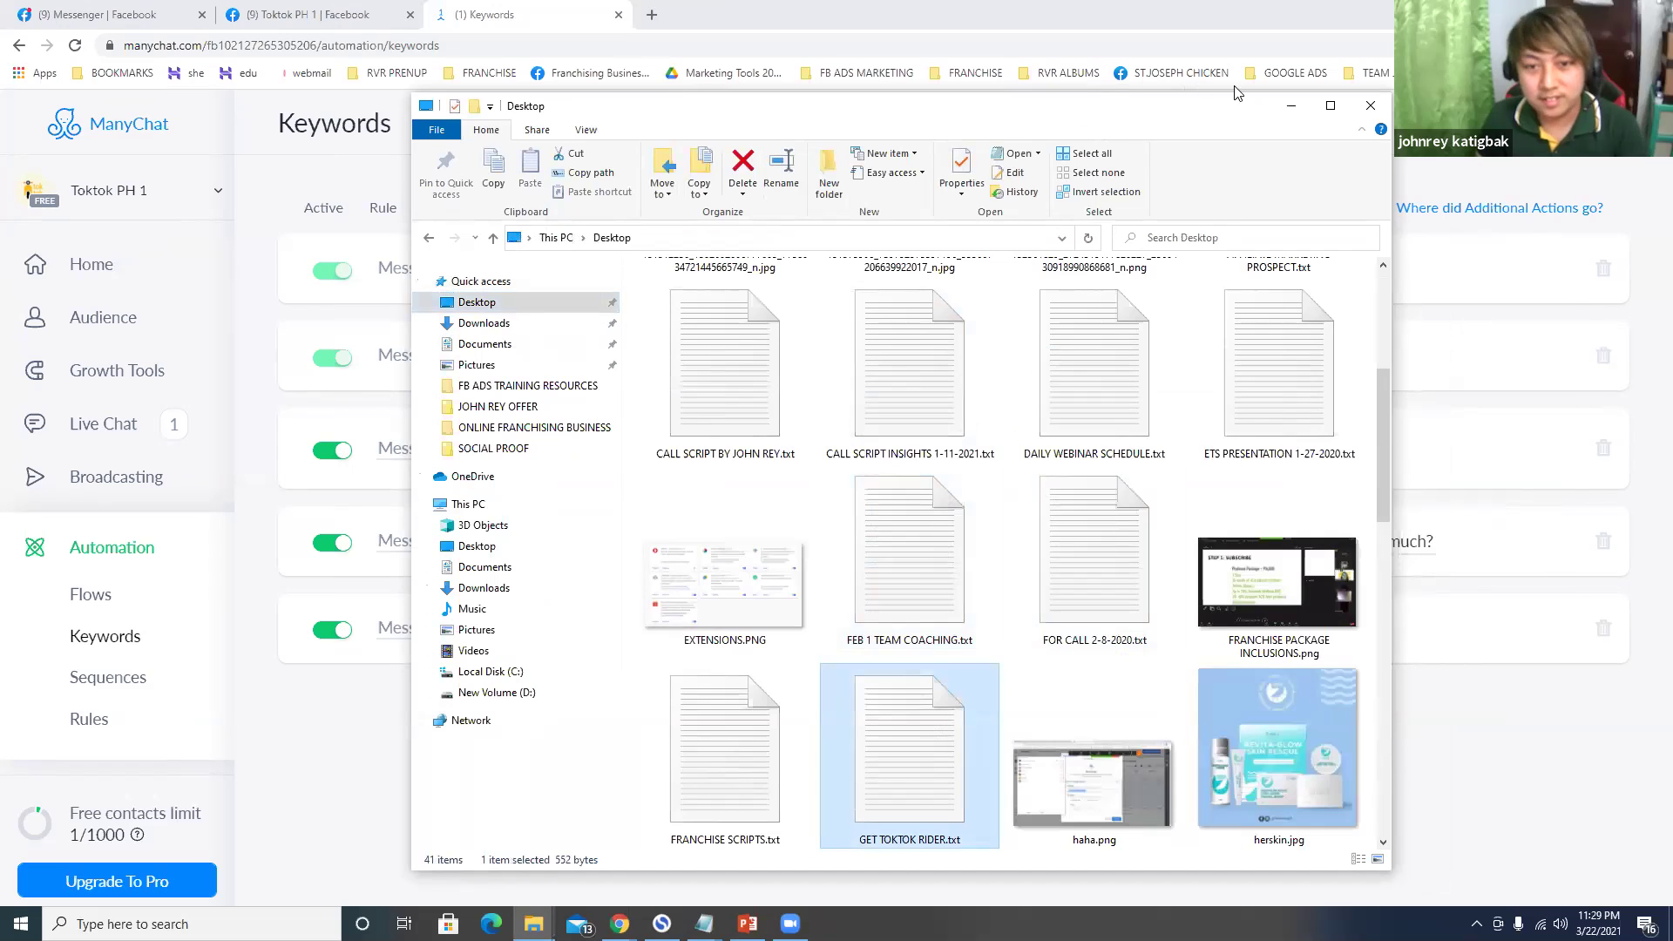
{"action": "left_click", "coordinate": [1371, 106]}
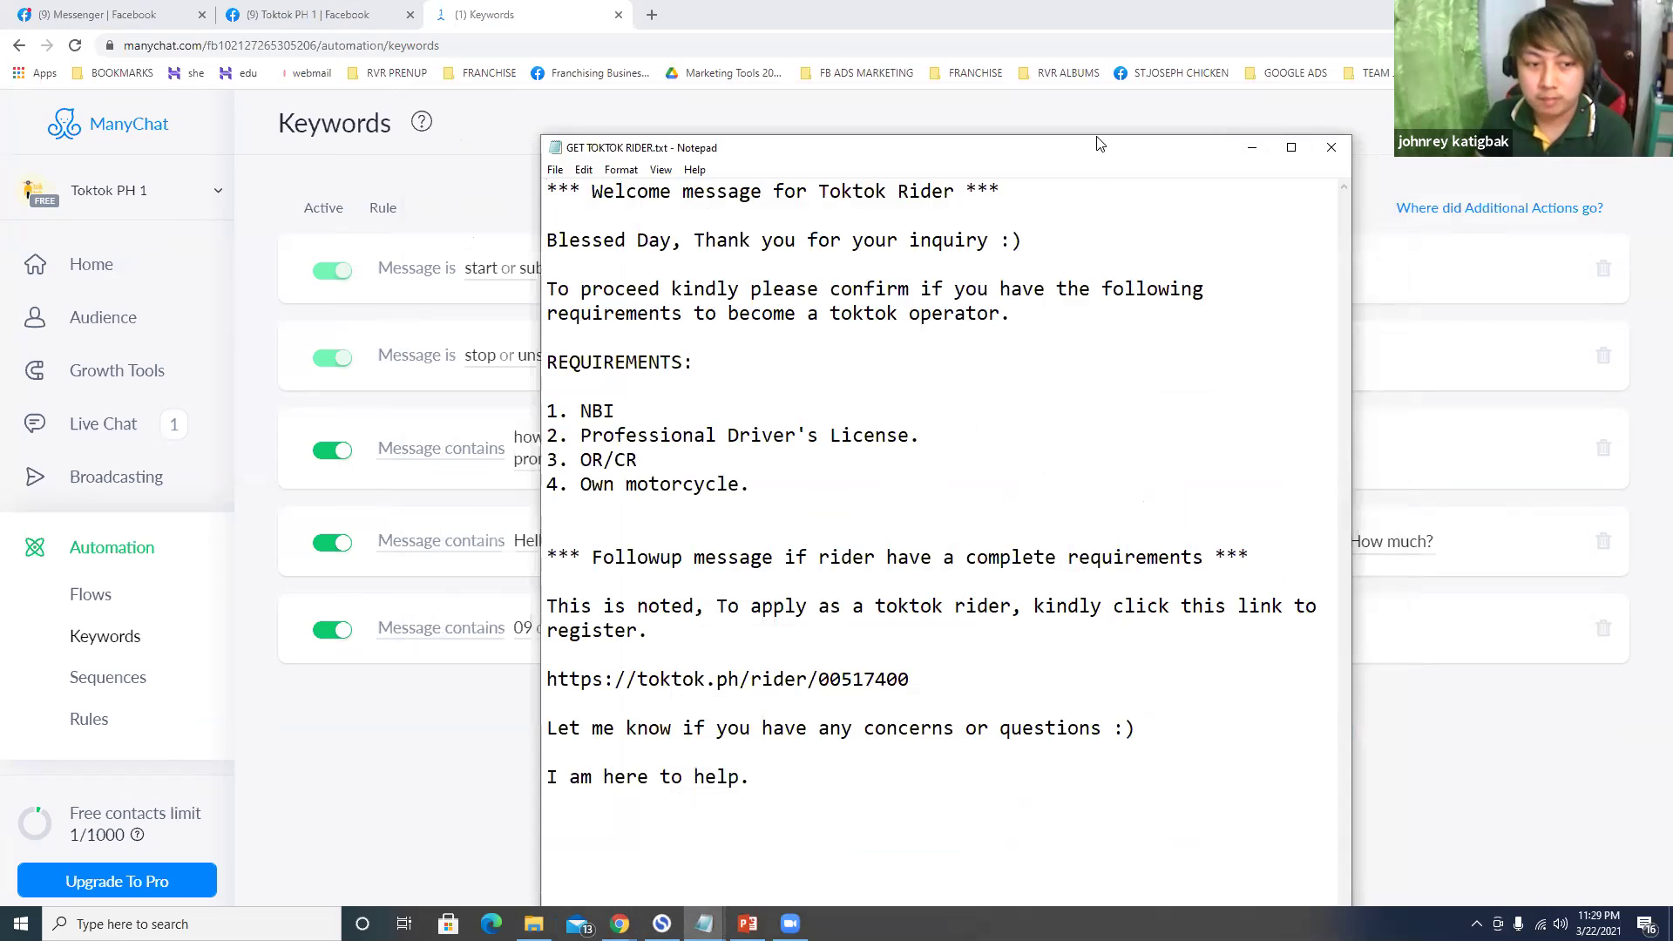
{"action": "left_click", "coordinate": [1200, 116]}
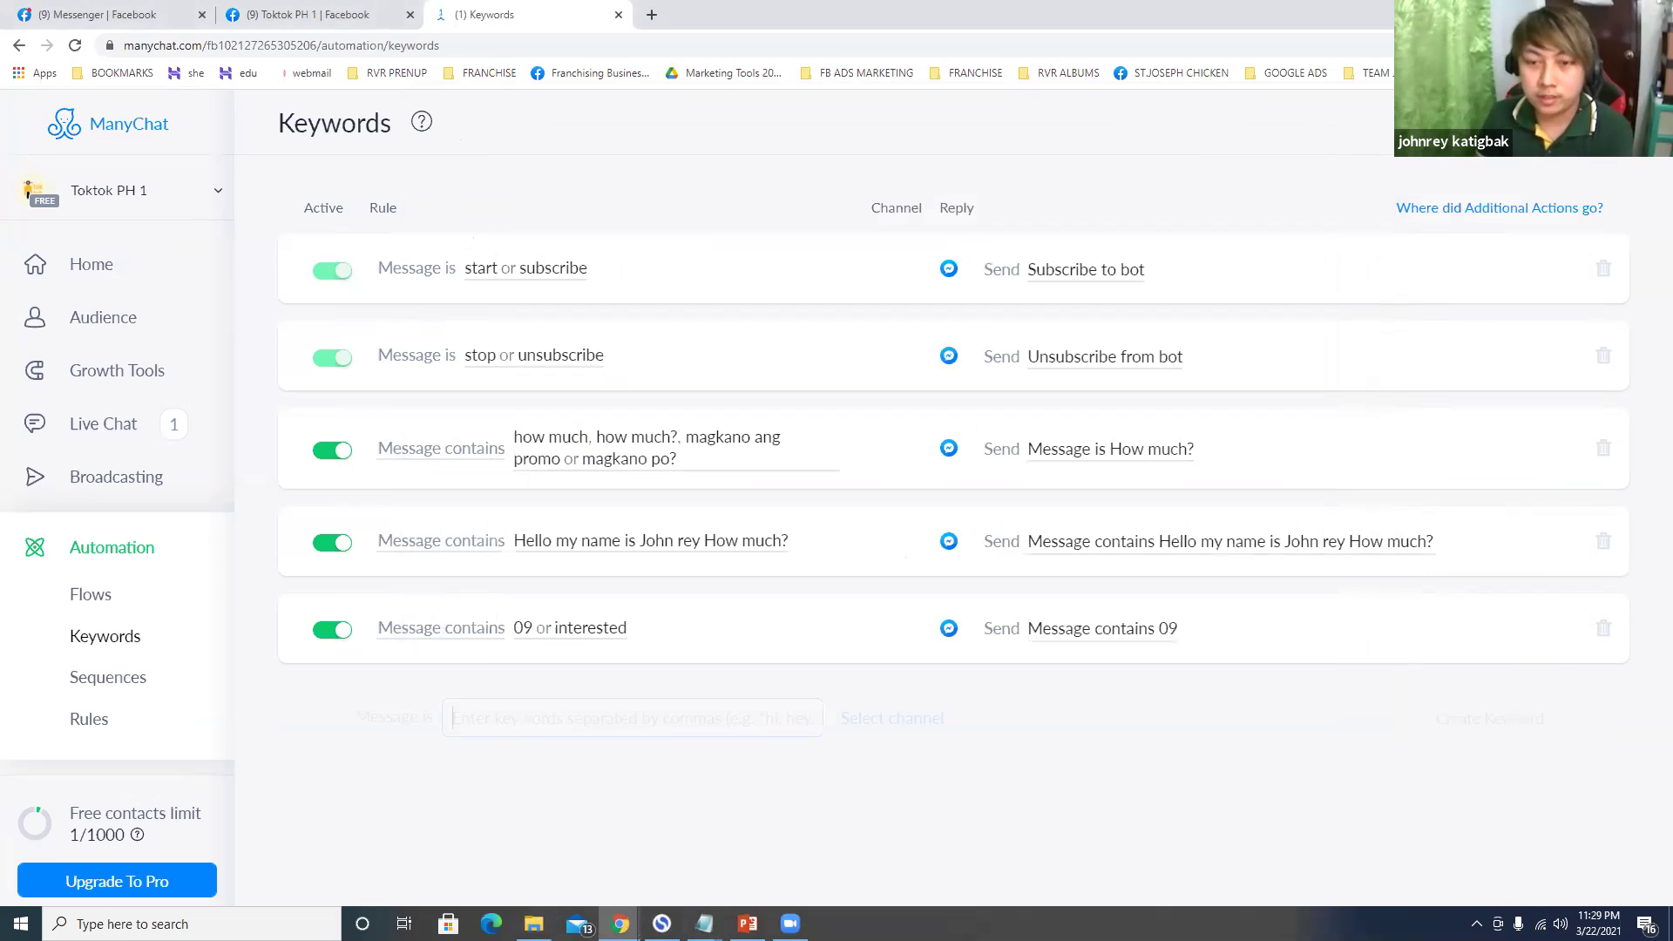
- Create a 'Message contains' keyword rule for 'how to apply' and 'paano magsila'
{"action": "left_click", "coordinate": [1551, 122]}
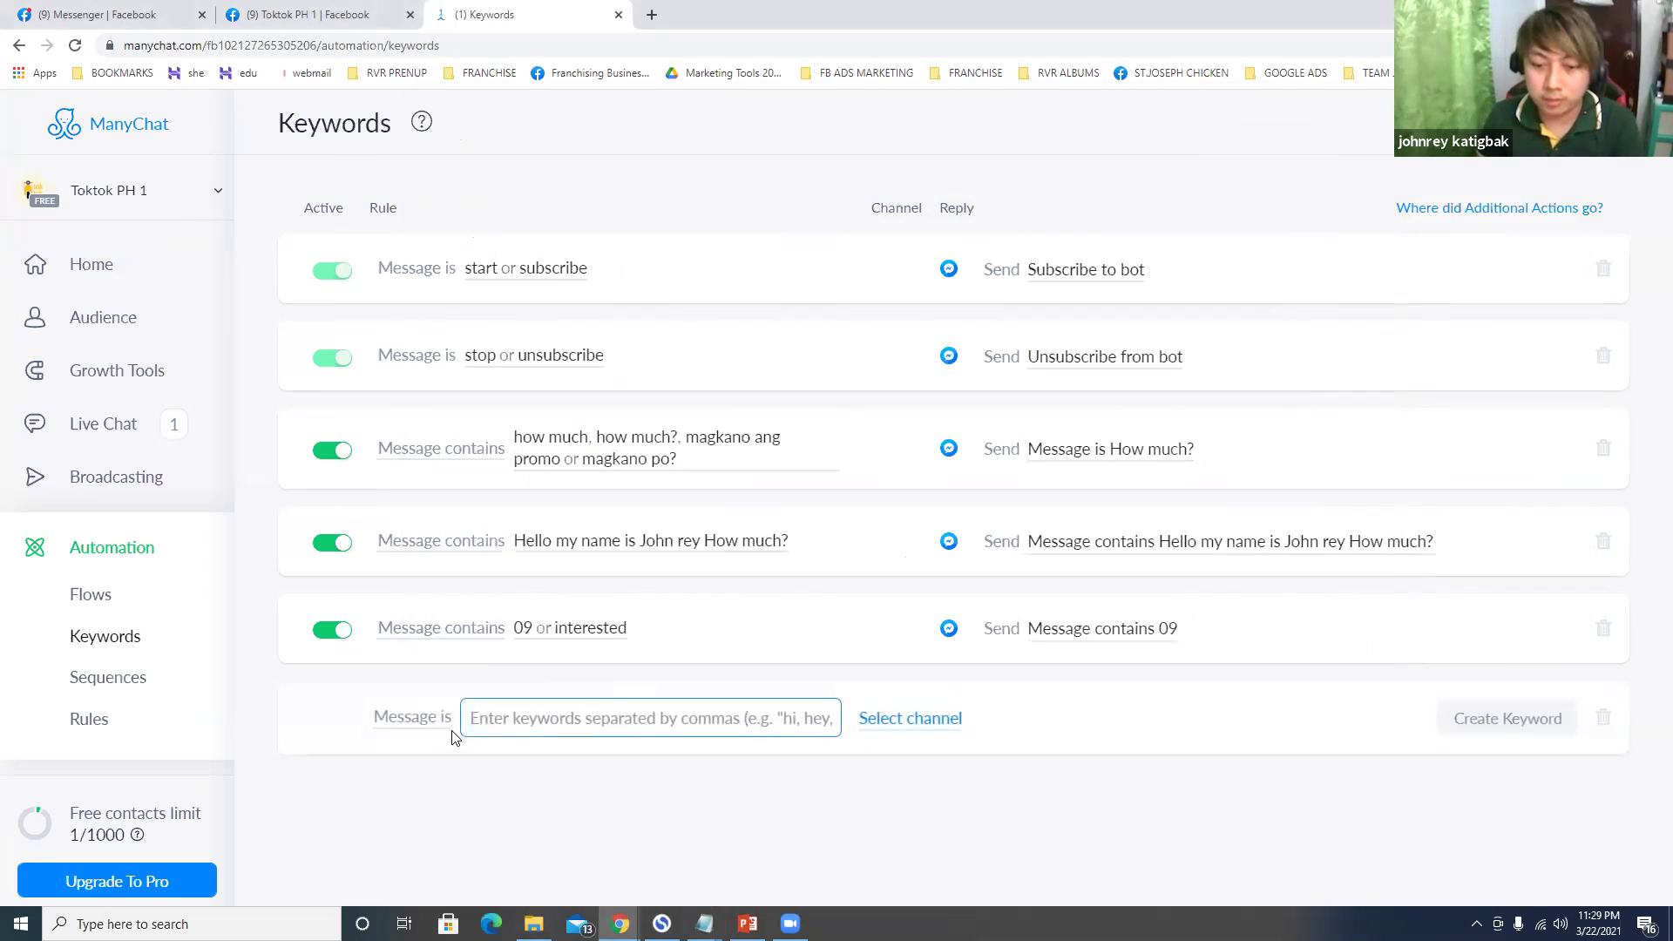
{"action": "left_click", "coordinate": [408, 736]}
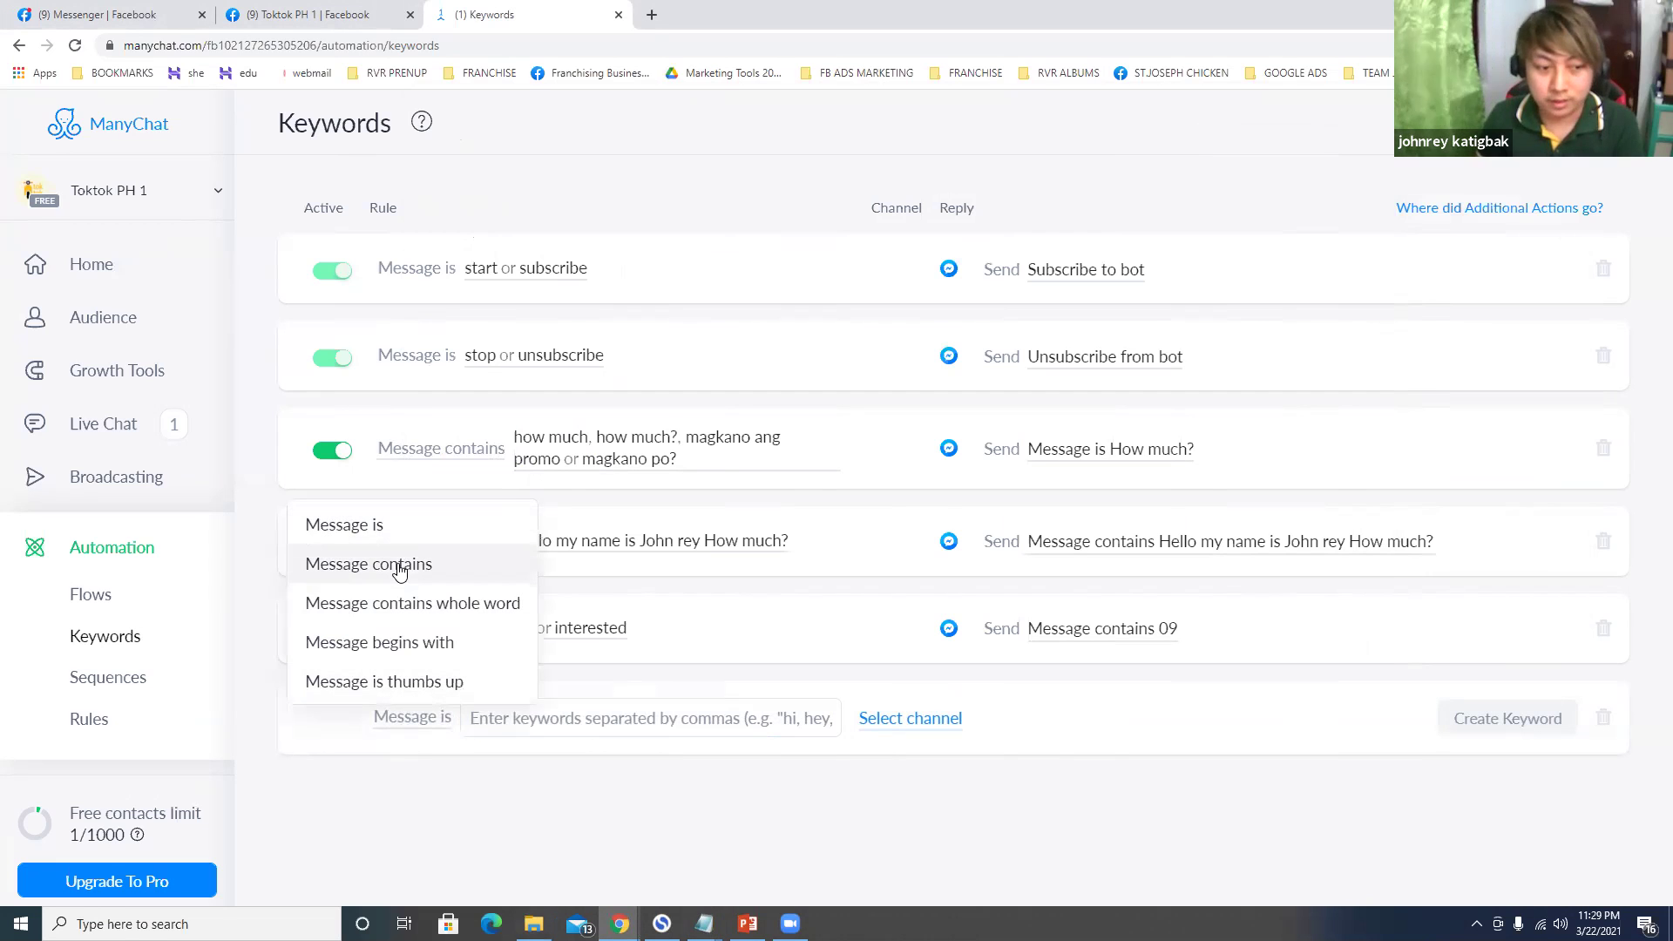
{"action": "left_click", "coordinate": [398, 567]}
{"action": "left_click", "coordinate": [616, 713]}
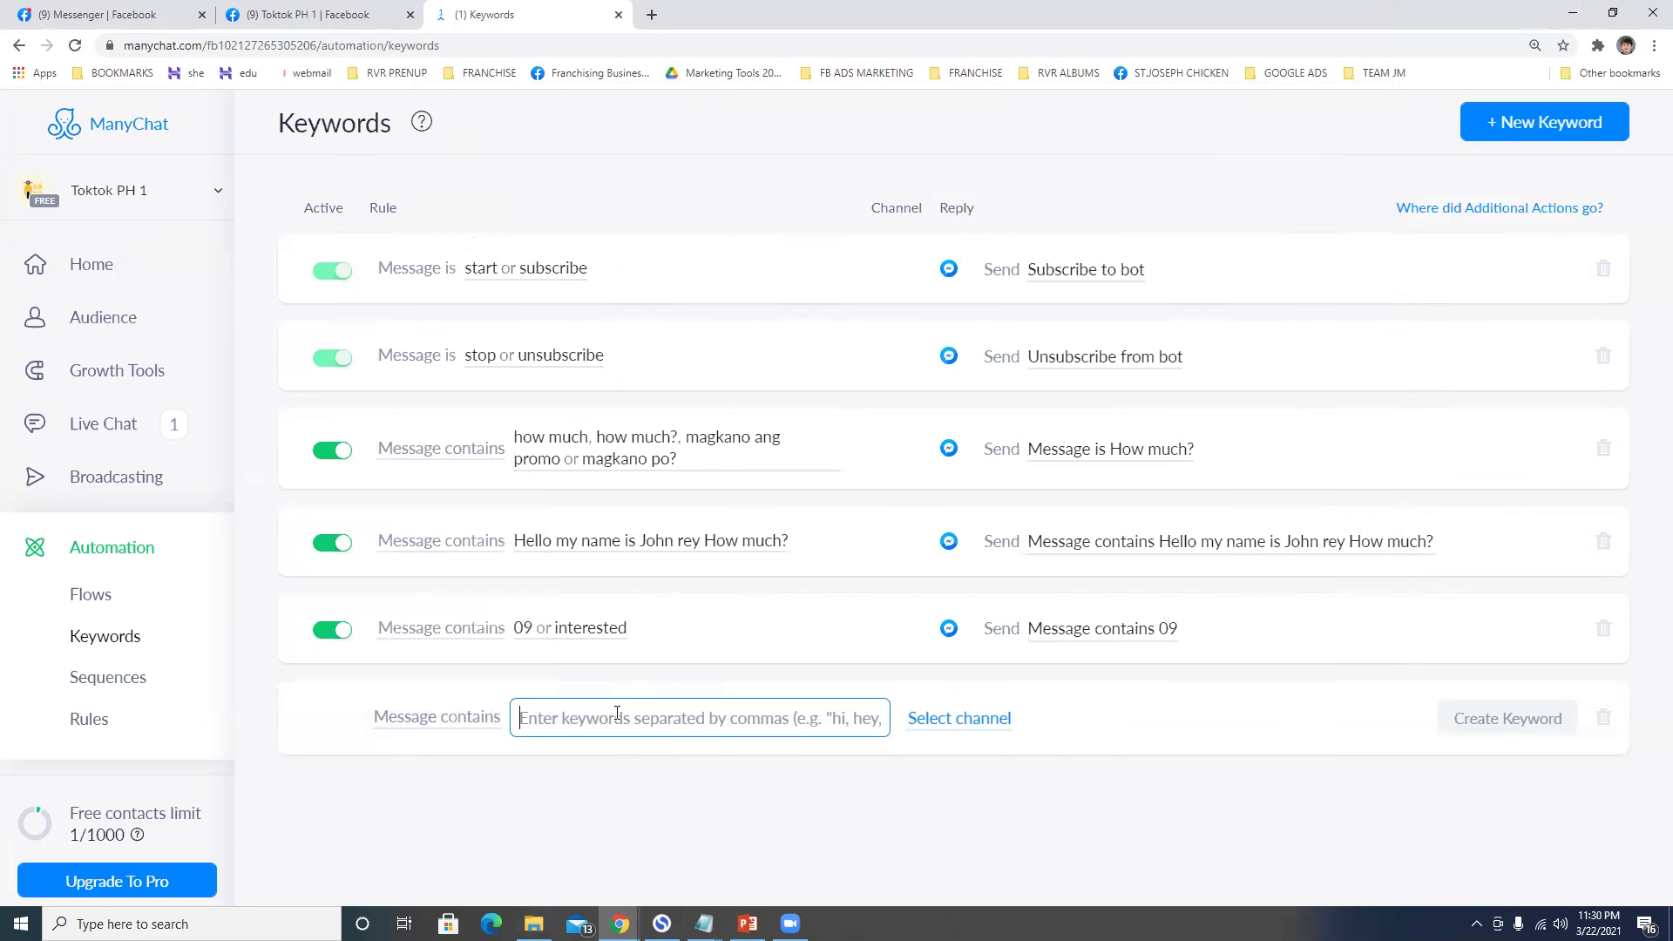
{"action": "type", "text": "how to apply?"}
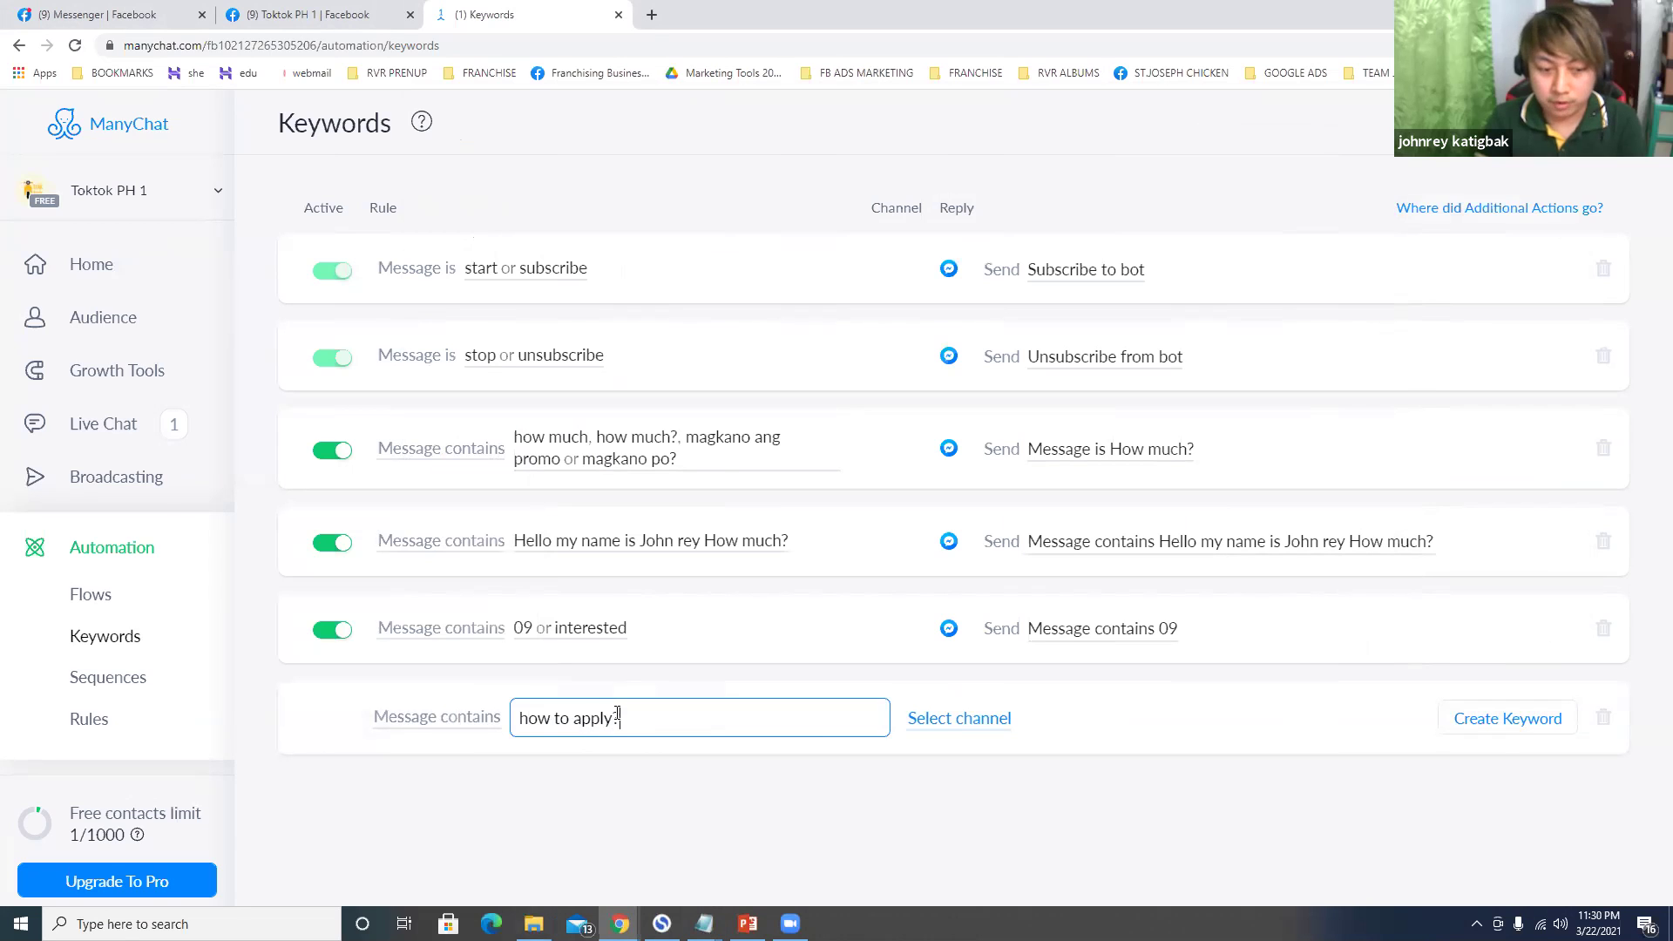
{"action": "key", "text": "BackSpace"}
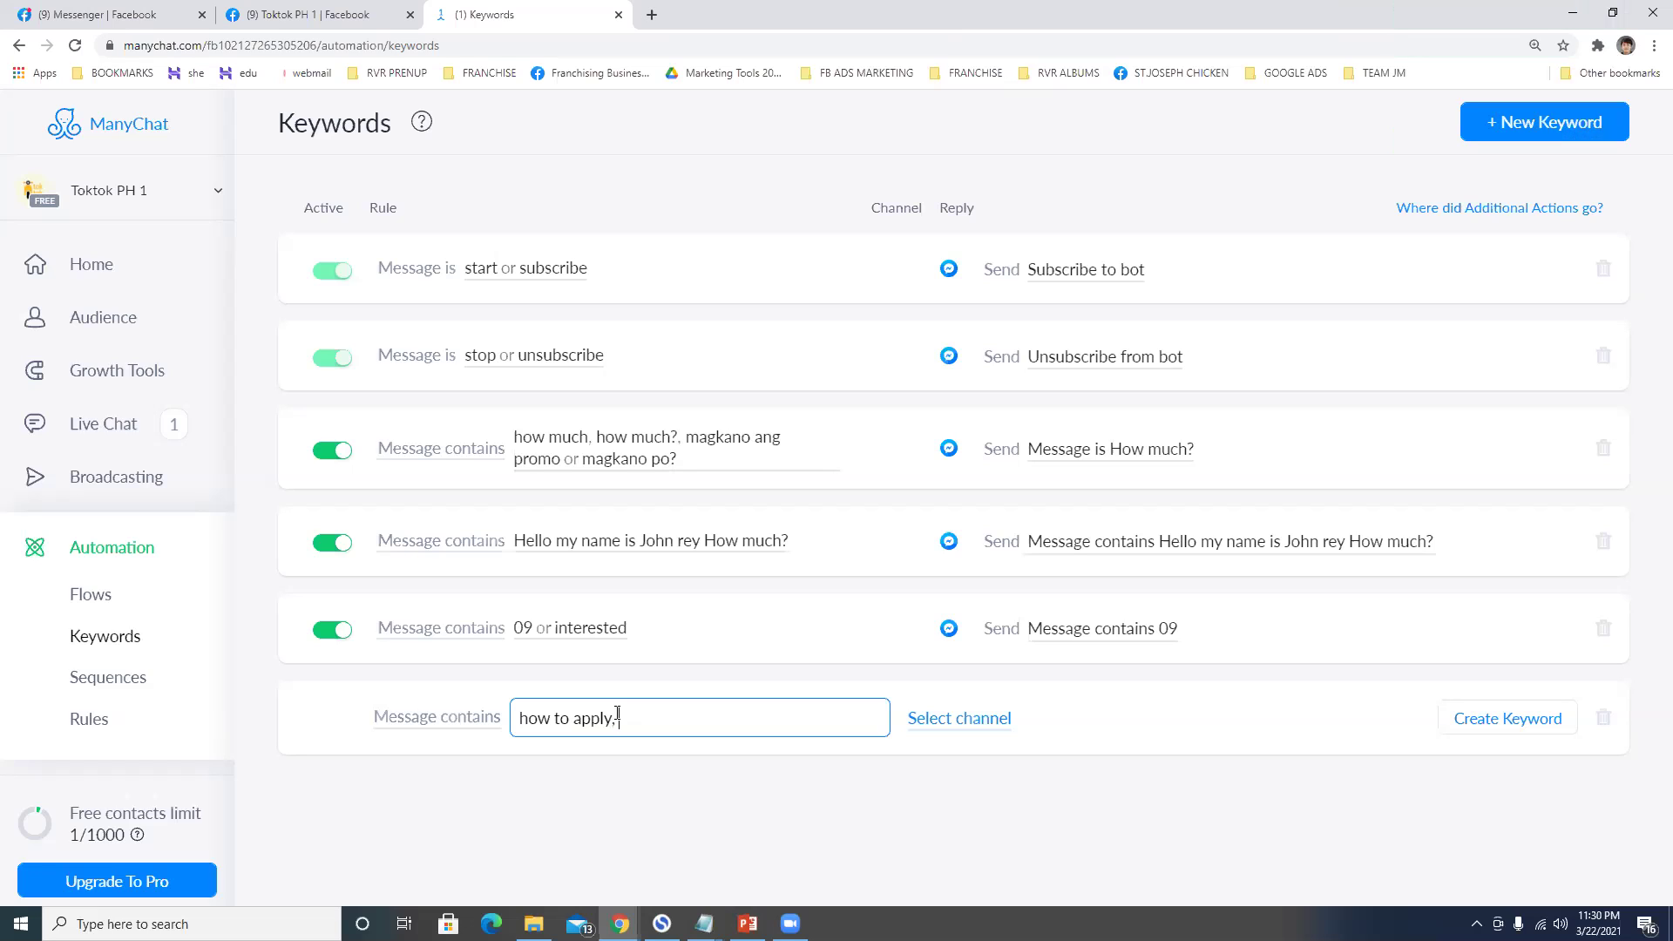
{"action": "type", "text": "paano magsila"}
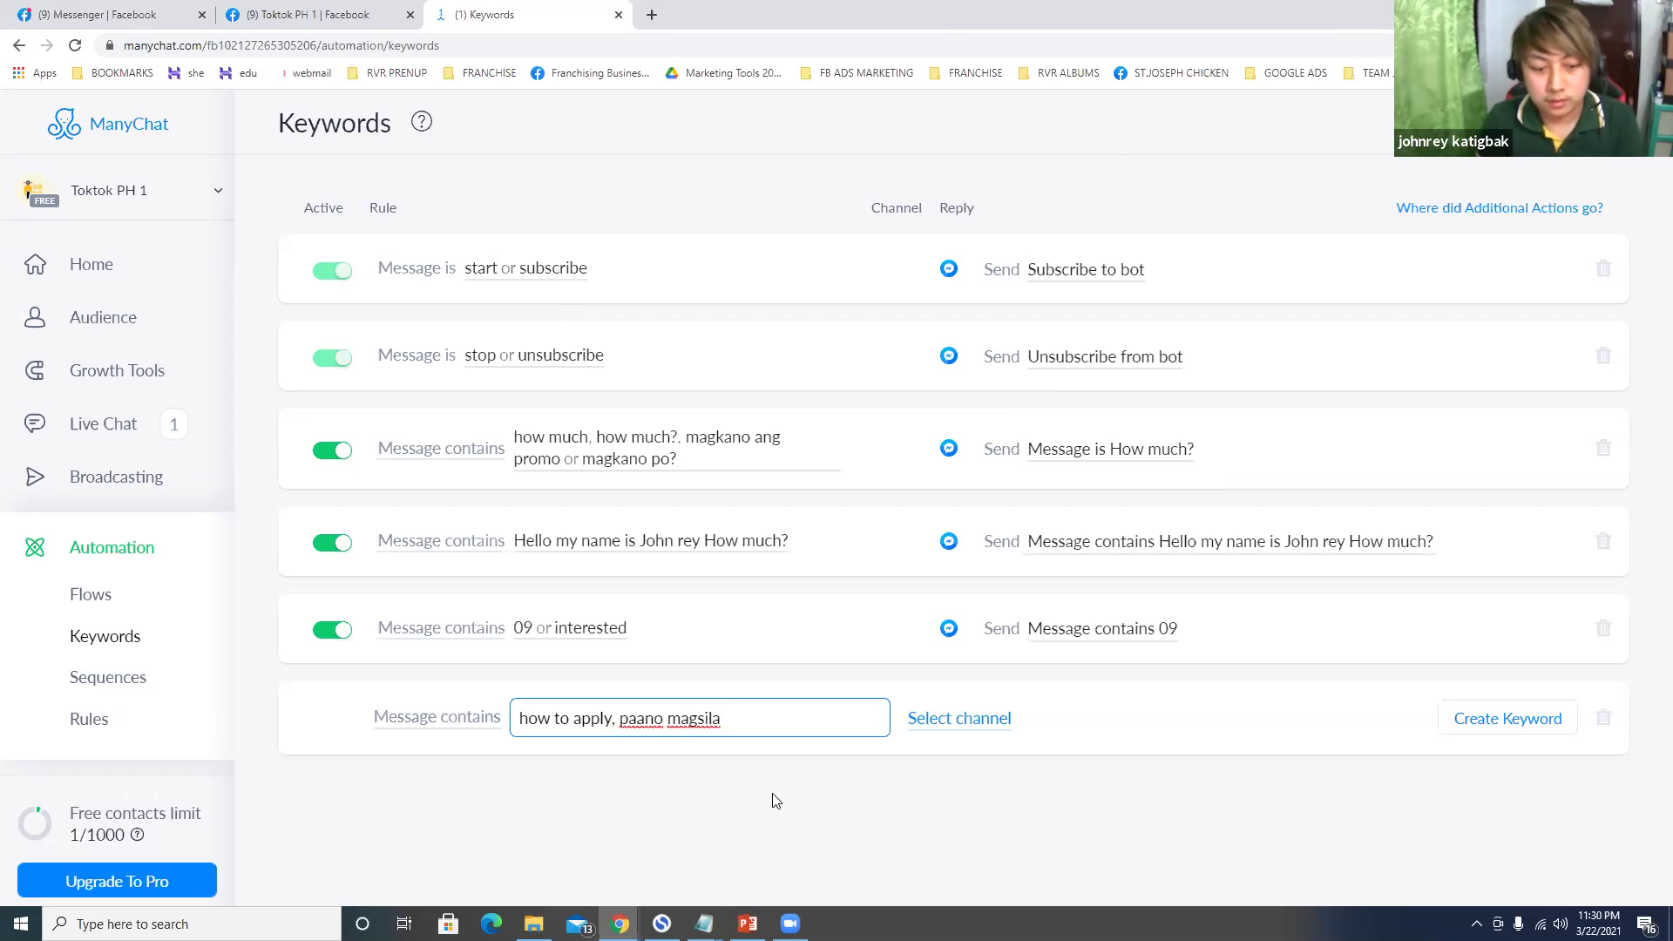
{"action": "left_click", "coordinate": [1394, 778]}
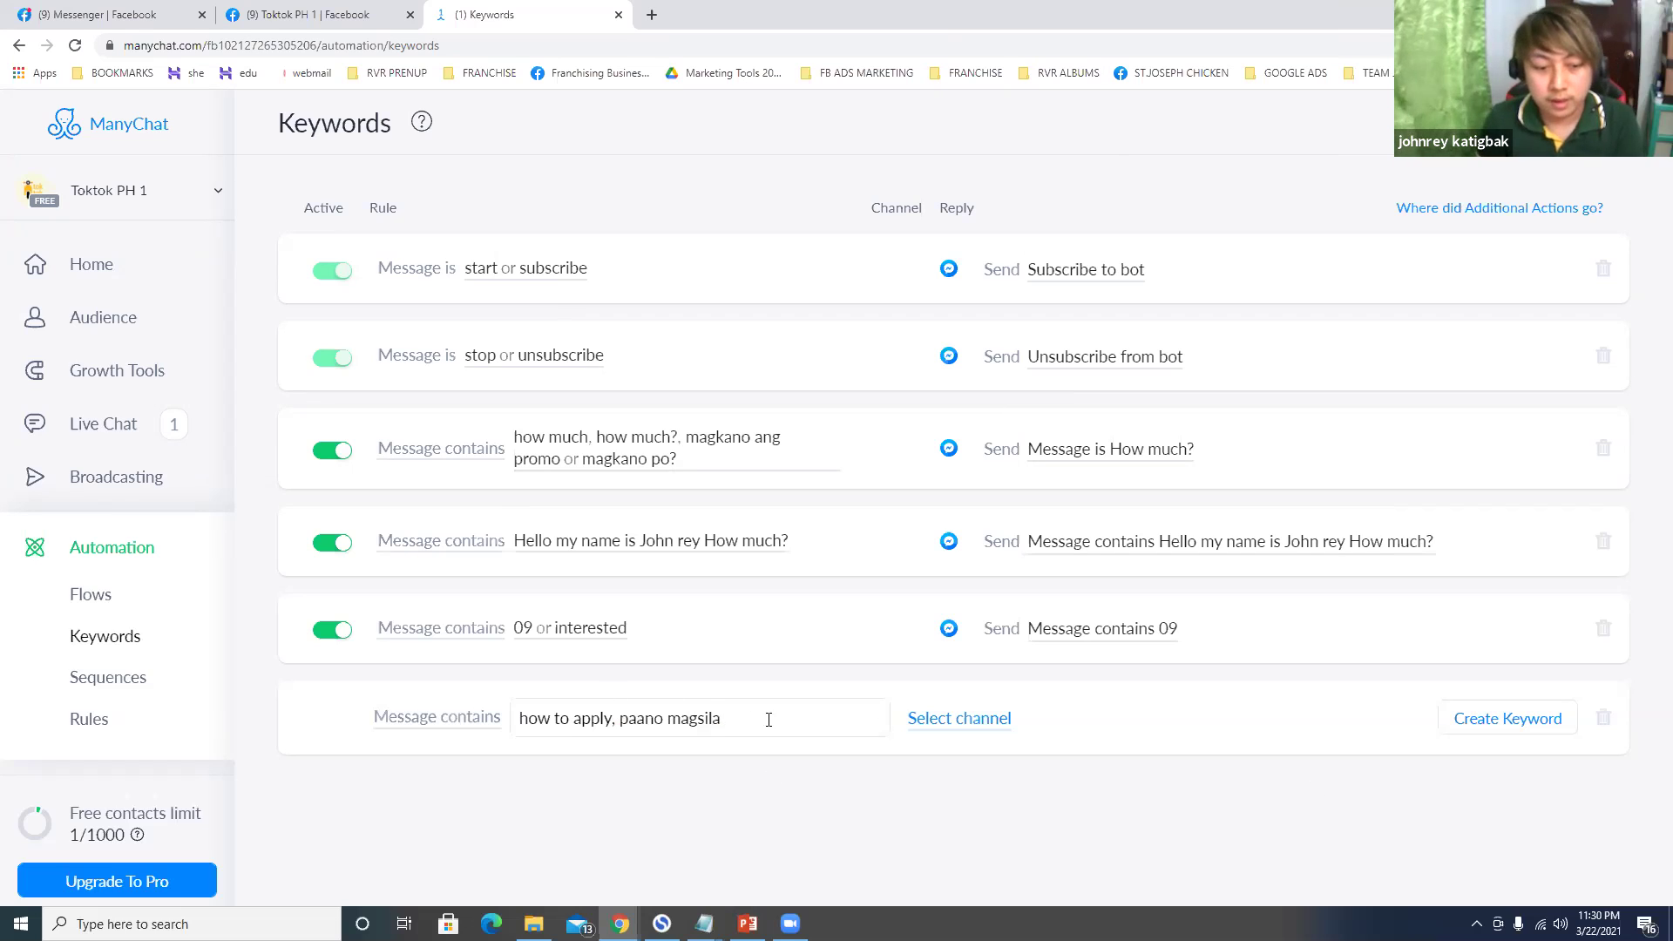
{"action": "left_click", "coordinate": [1507, 723]}
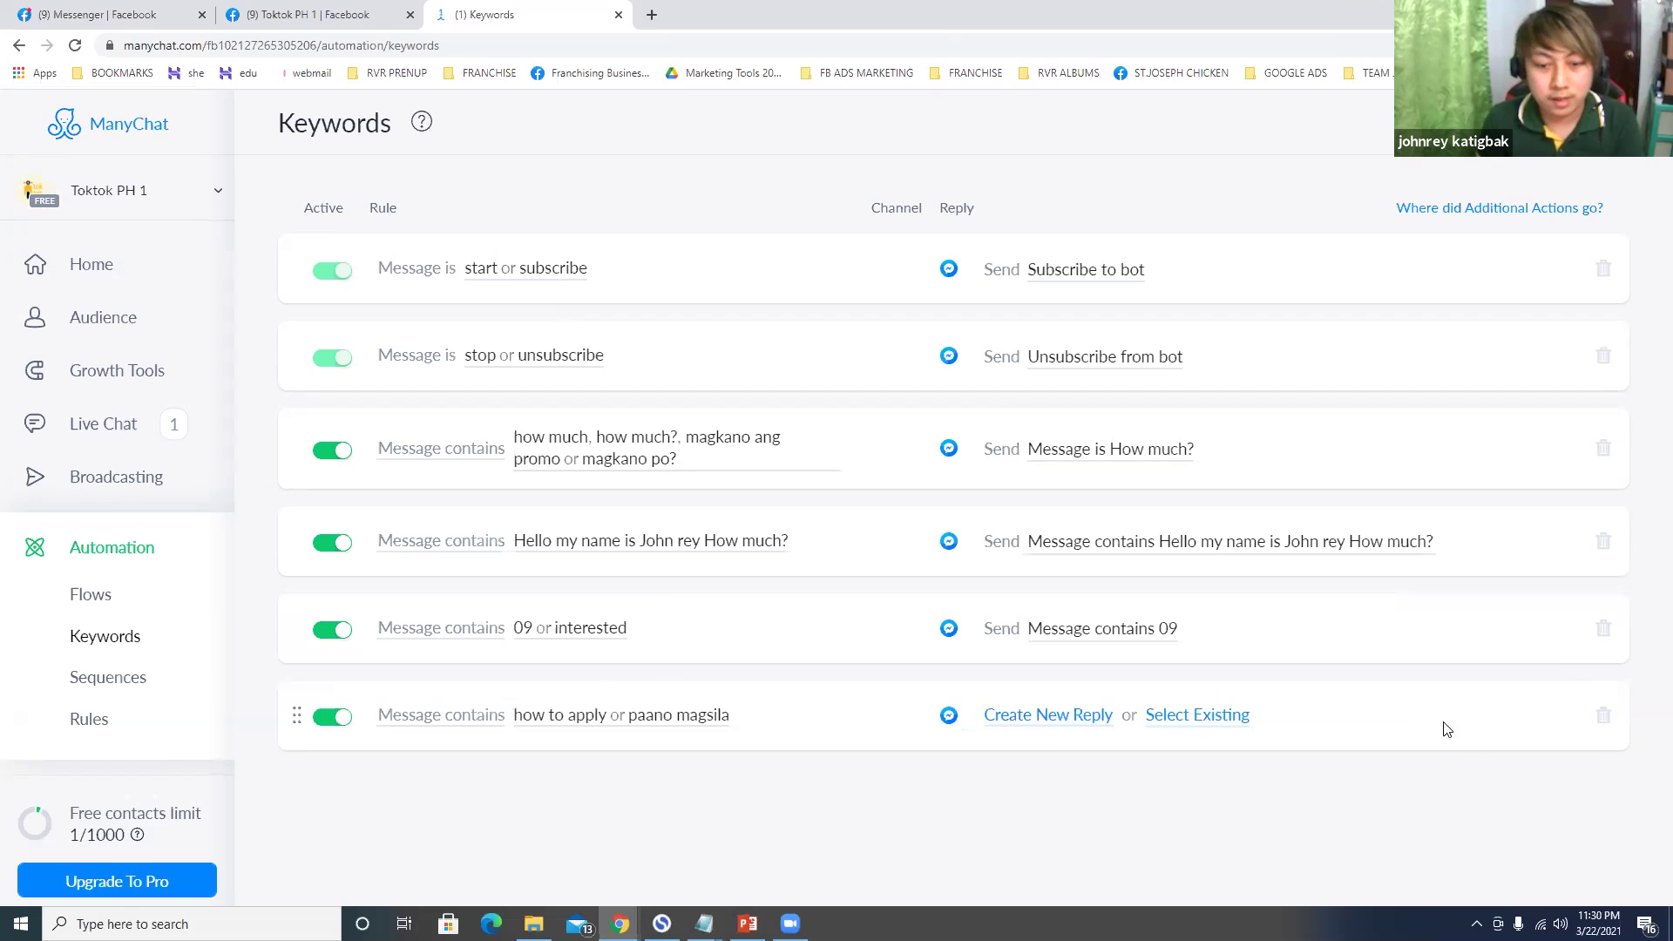
- Create a new reply flow for the keyword and select the greeting and requirements text in the GET TOKTOK RIDER notes
{"action": "left_click", "coordinate": [1061, 723]}
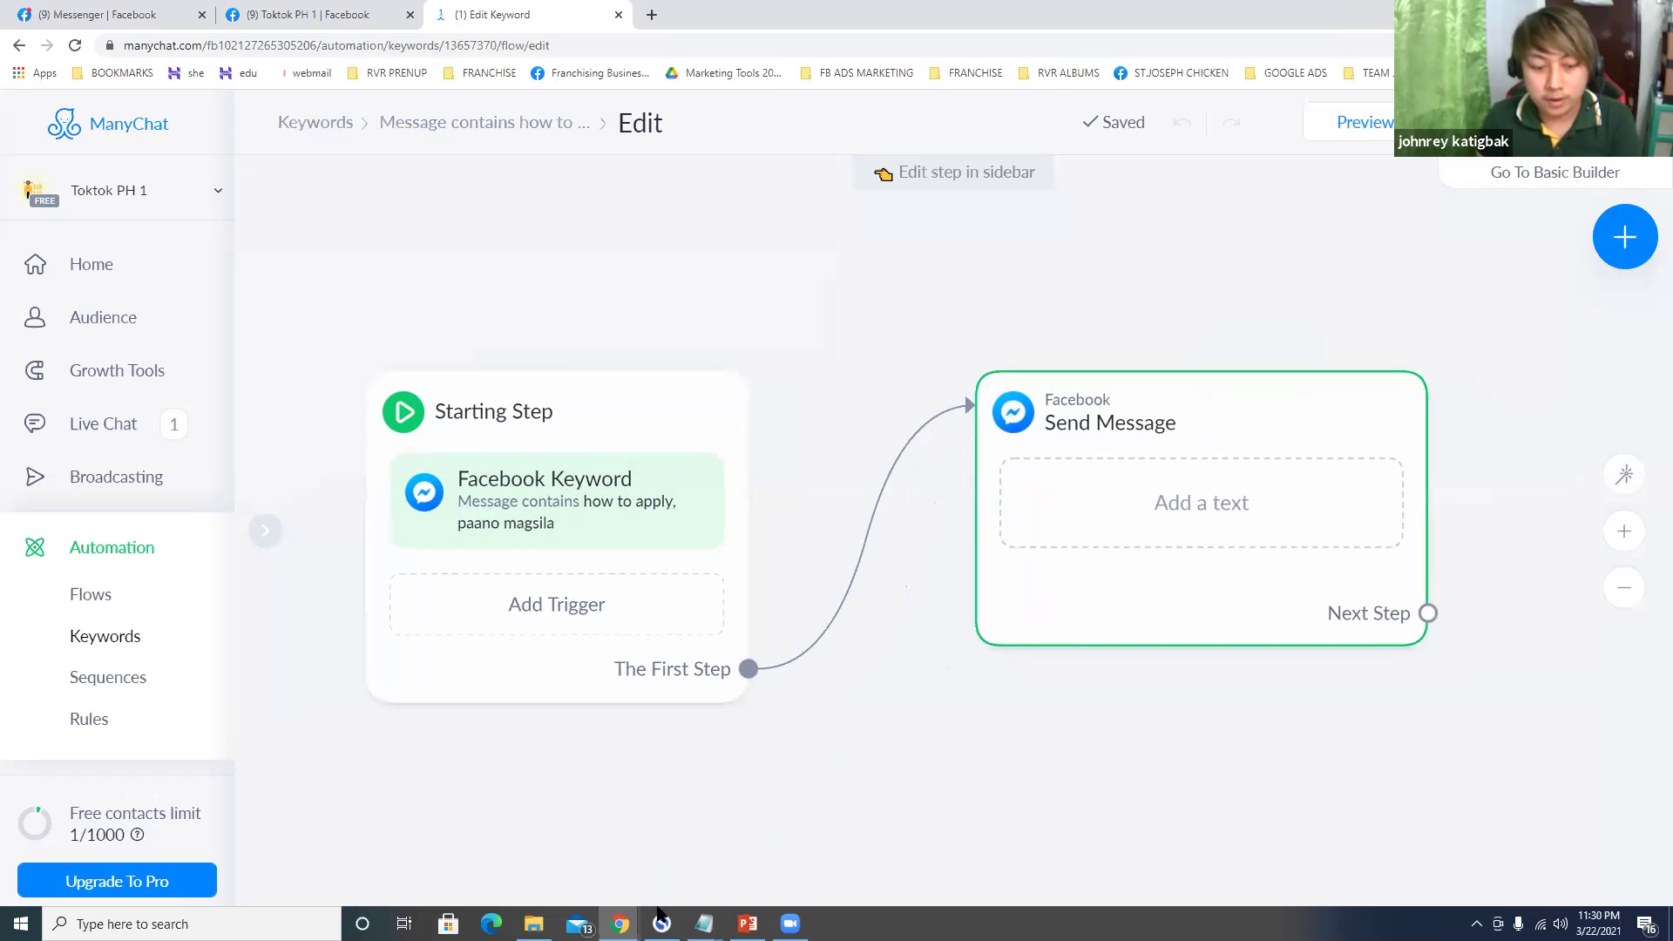
{"action": "mouse_move", "coordinate": [704, 922]}
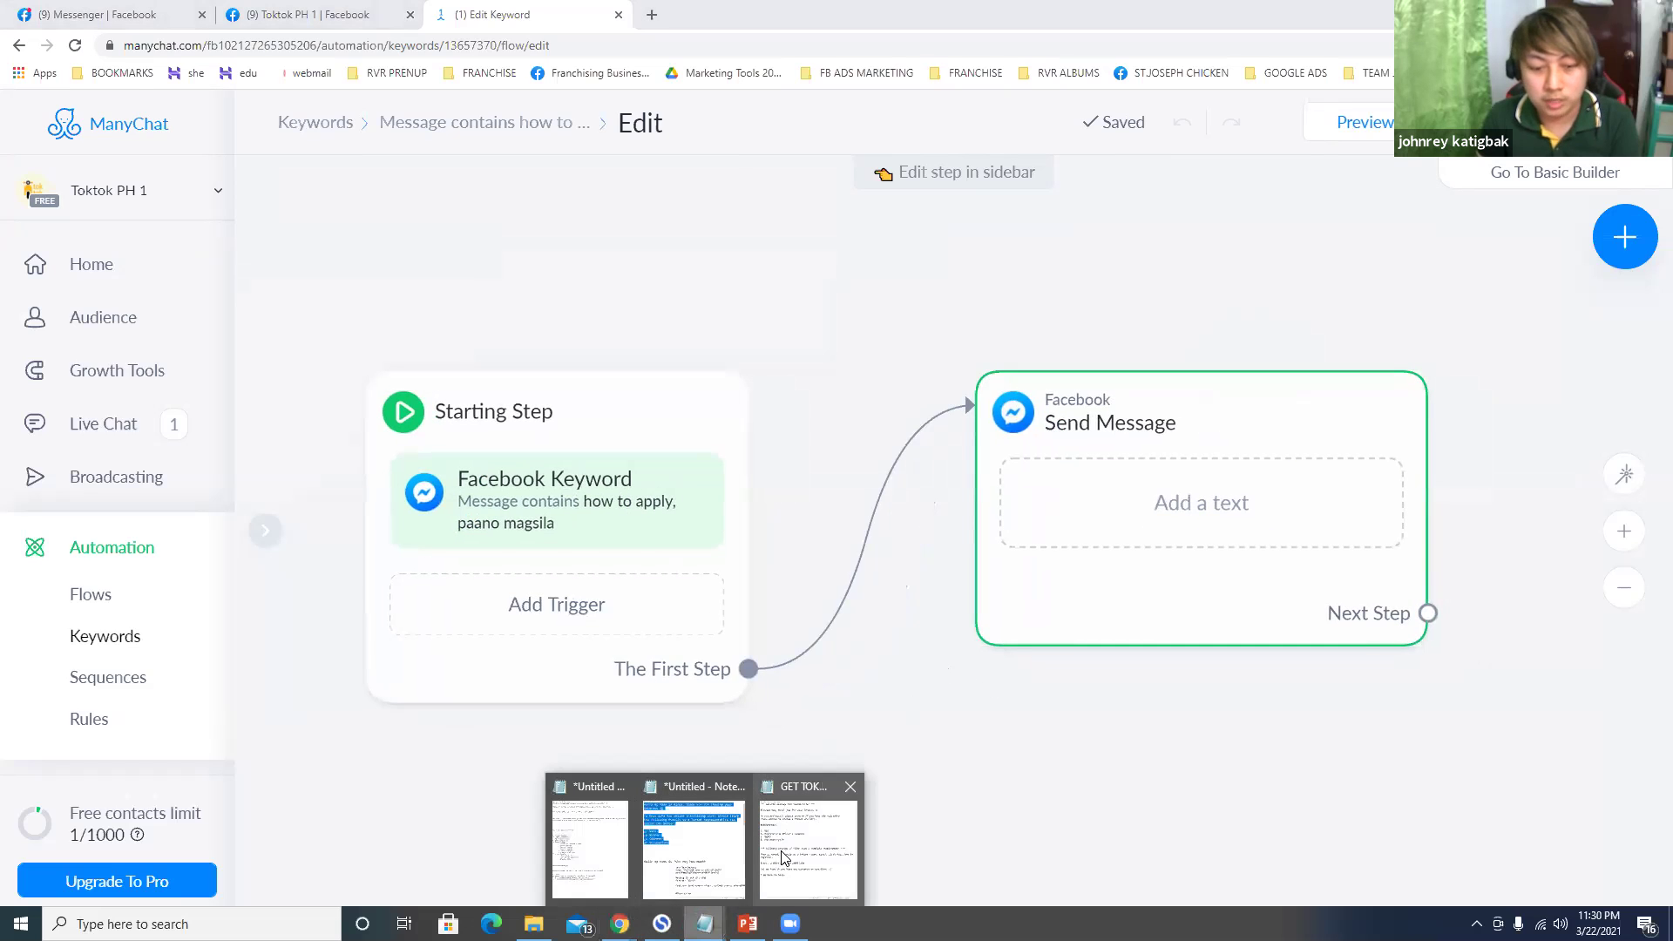
{"action": "left_click", "coordinate": [782, 859]}
{"action": "left_click_drag", "start_coordinate": [728, 488], "coordinate": [506, 414]}
{"action": "left_click_drag", "start_coordinate": [501, 317], "coordinate": [474, 247]}
{"action": "key", "text": "ctrl+c"}
- Paste the greeting and four toktok operator requirements into the flow's Send Message step
{"action": "left_click", "coordinate": [1485, 322]}
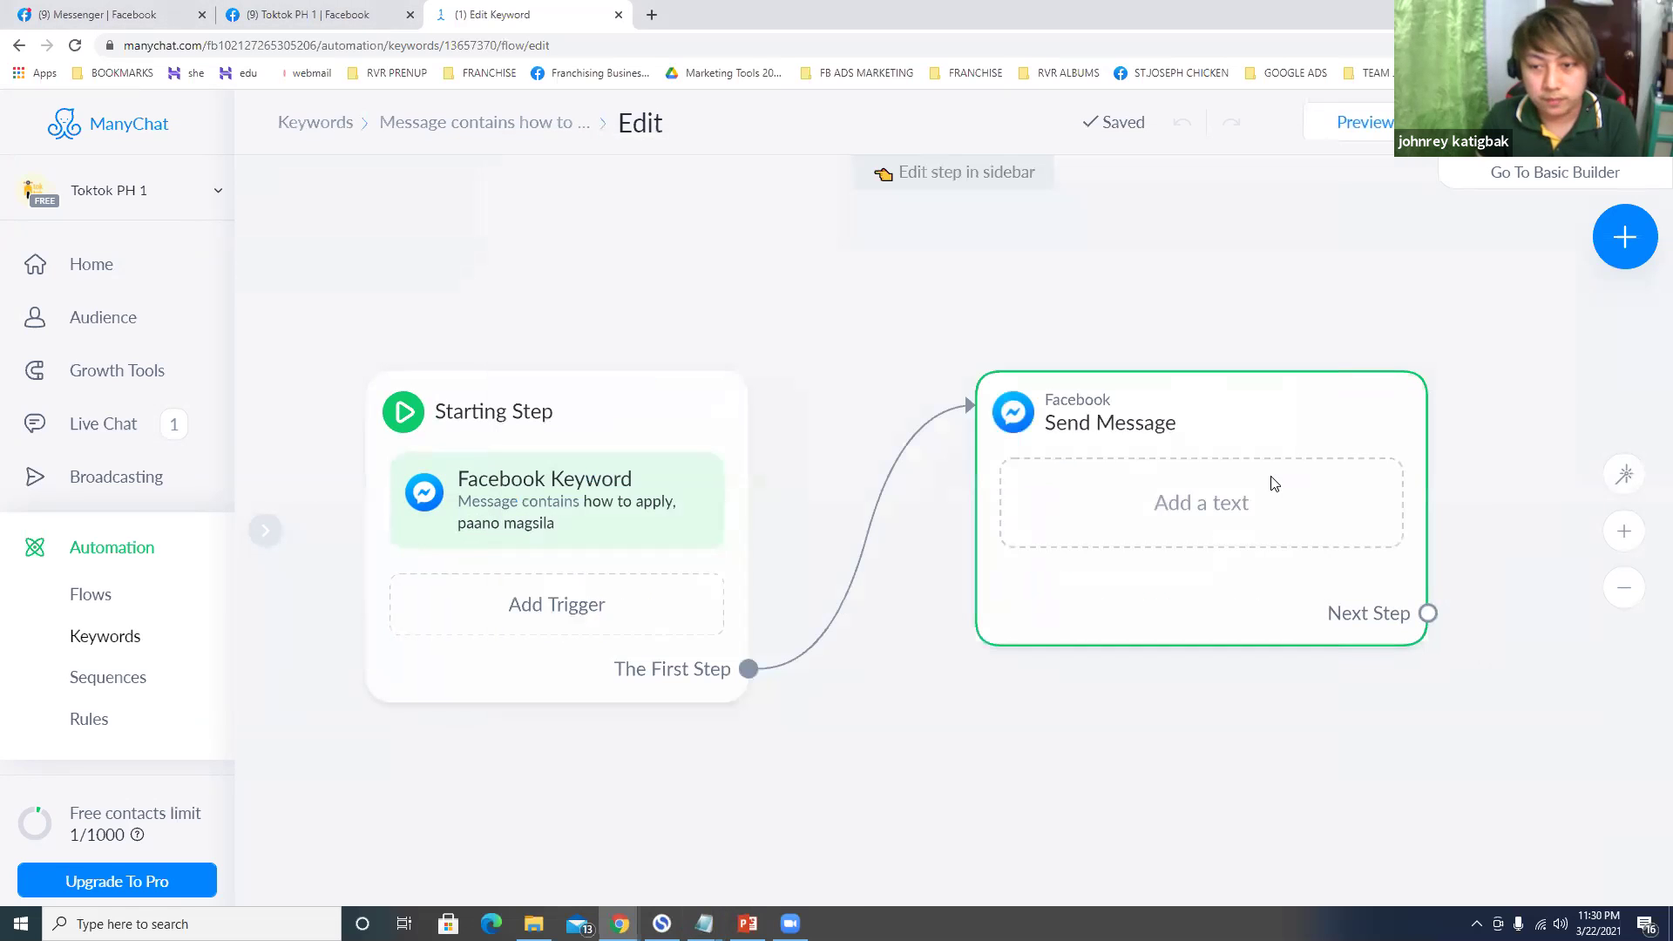
{"action": "left_click", "coordinate": [1123, 507]}
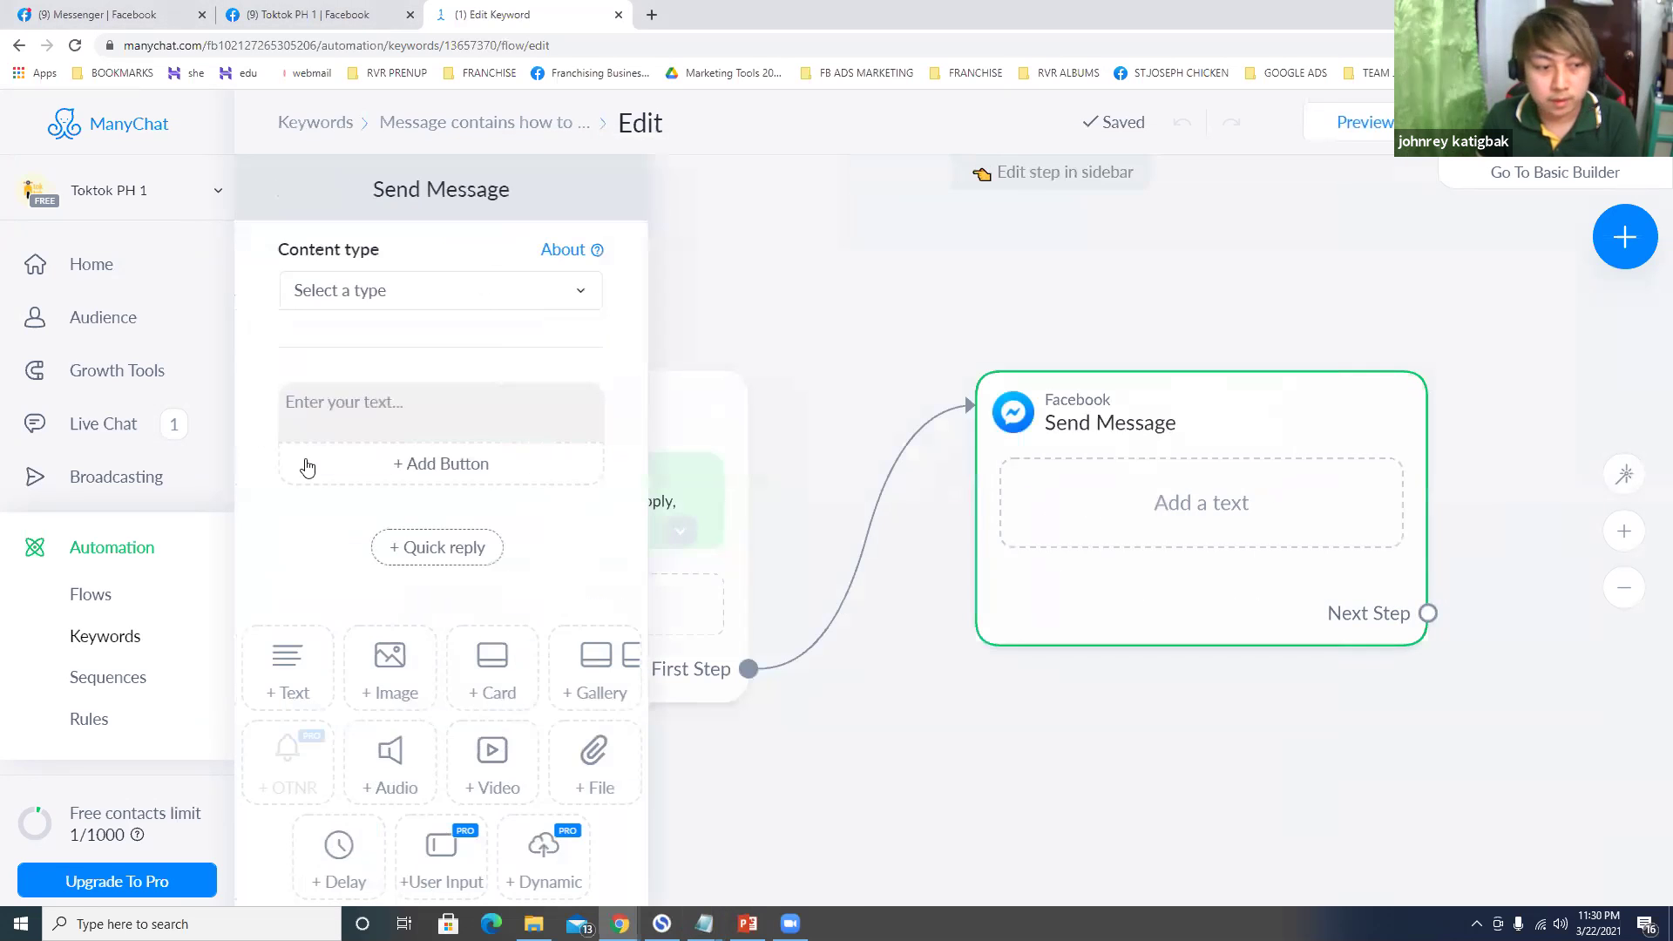
{"action": "left_click", "coordinate": [366, 414]}
{"action": "key", "text": "ctrl+v"}
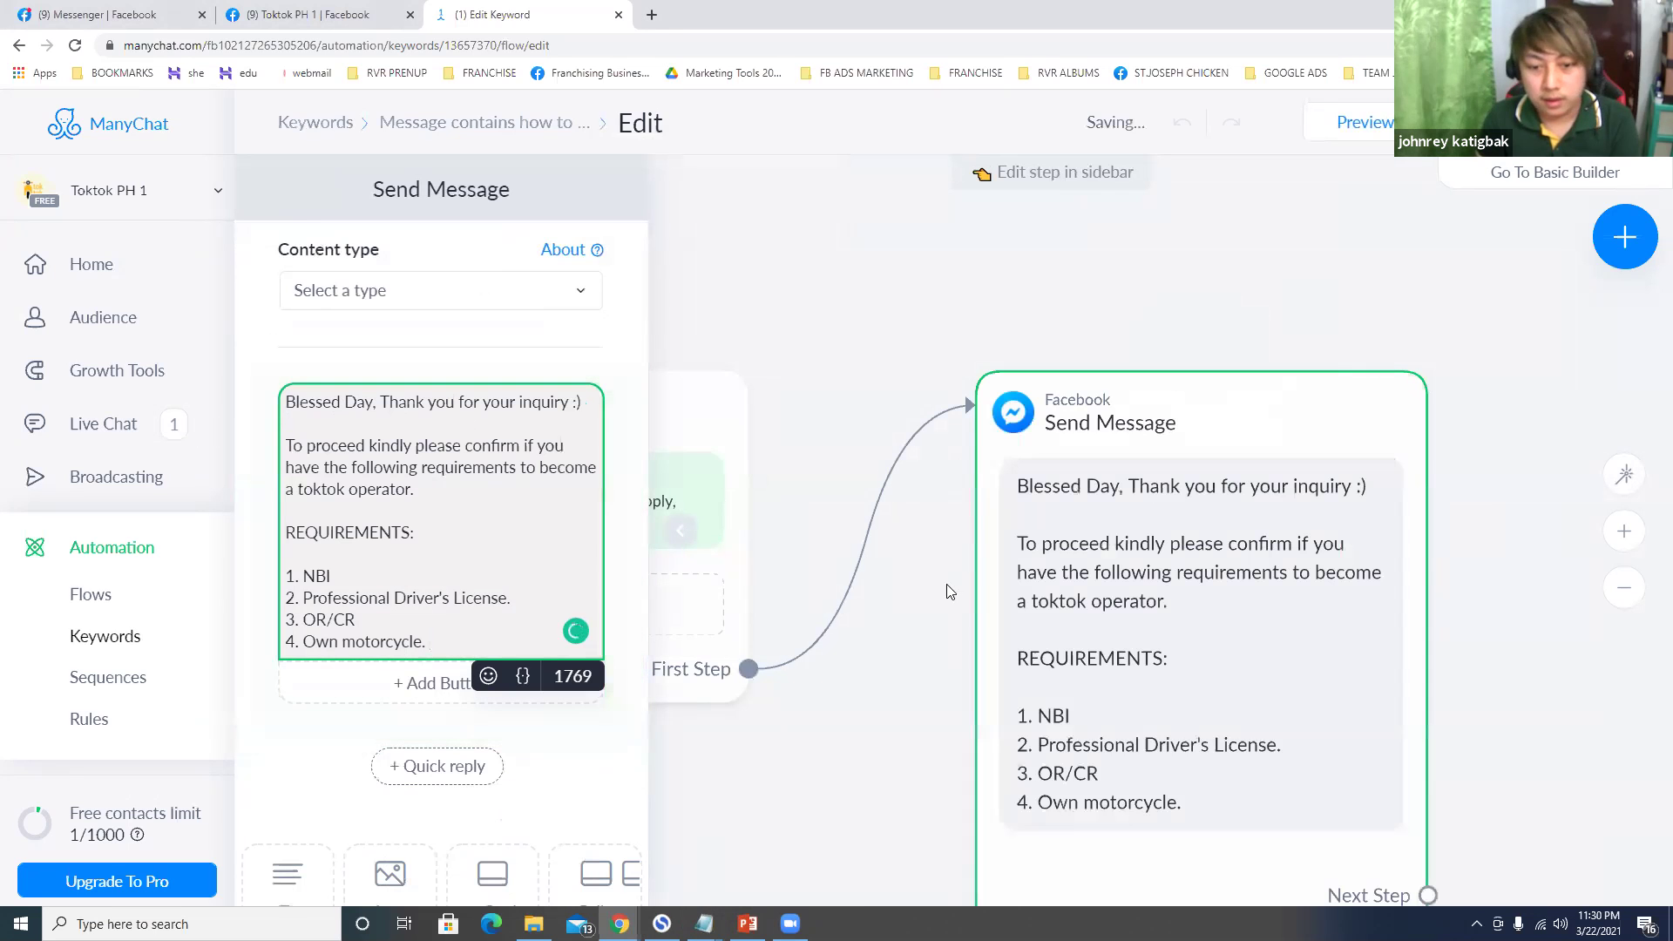
{"action": "left_click", "coordinate": [1455, 567]}
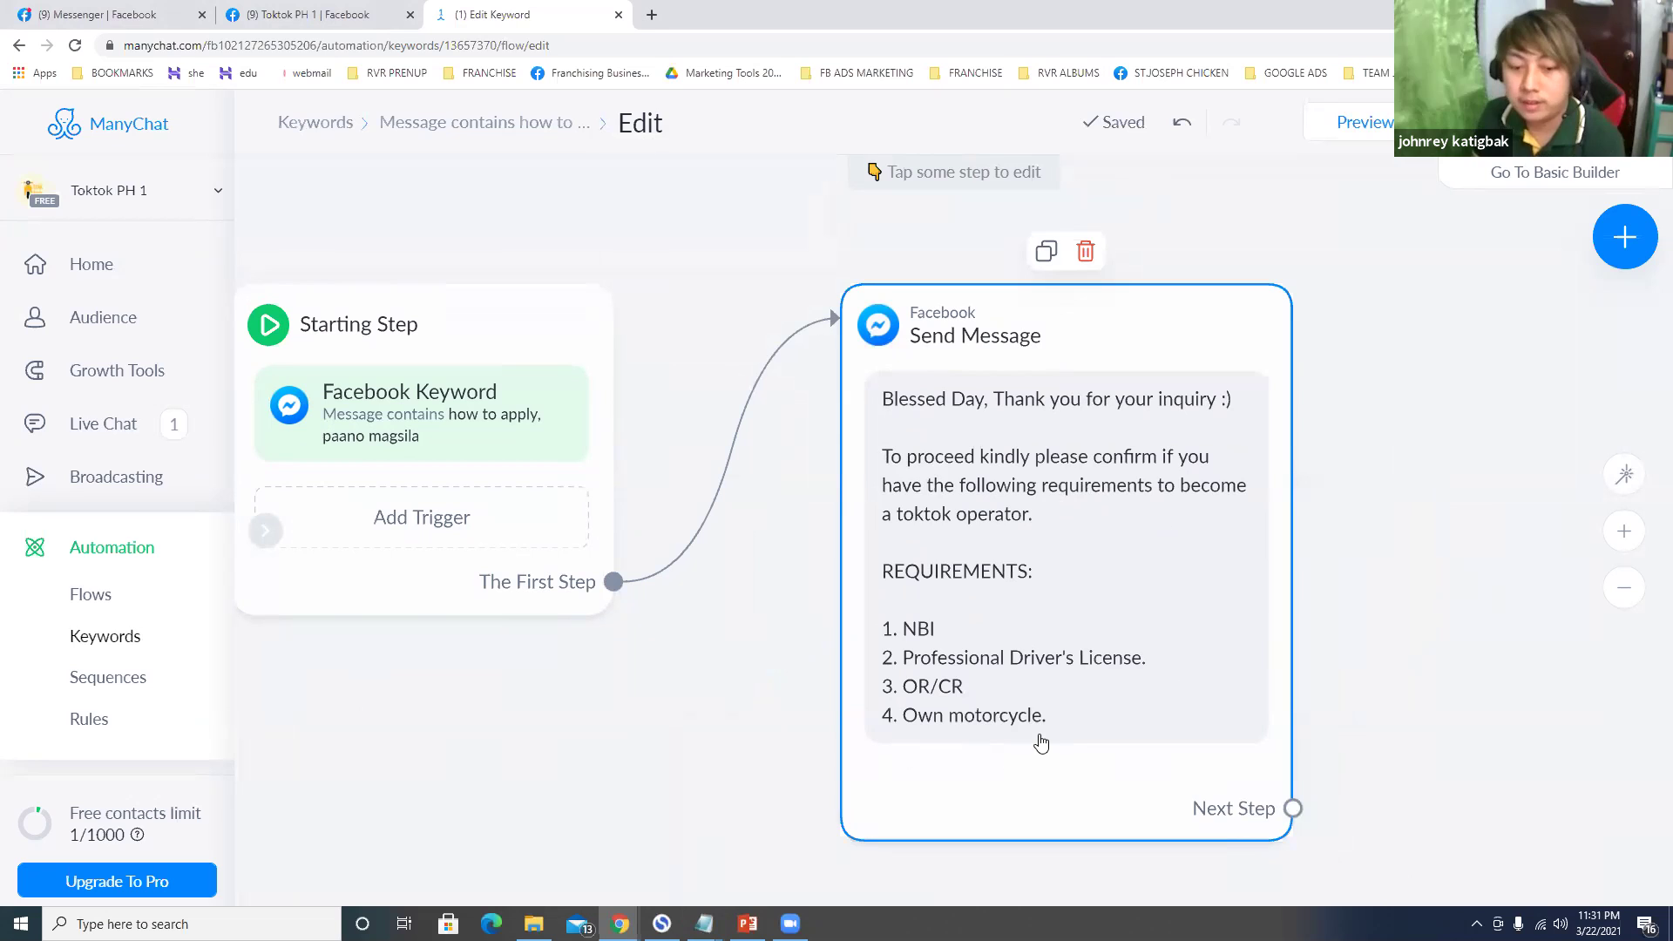
{"action": "left_click_drag", "start_coordinate": [1050, 765], "coordinate": [1037, 749]}
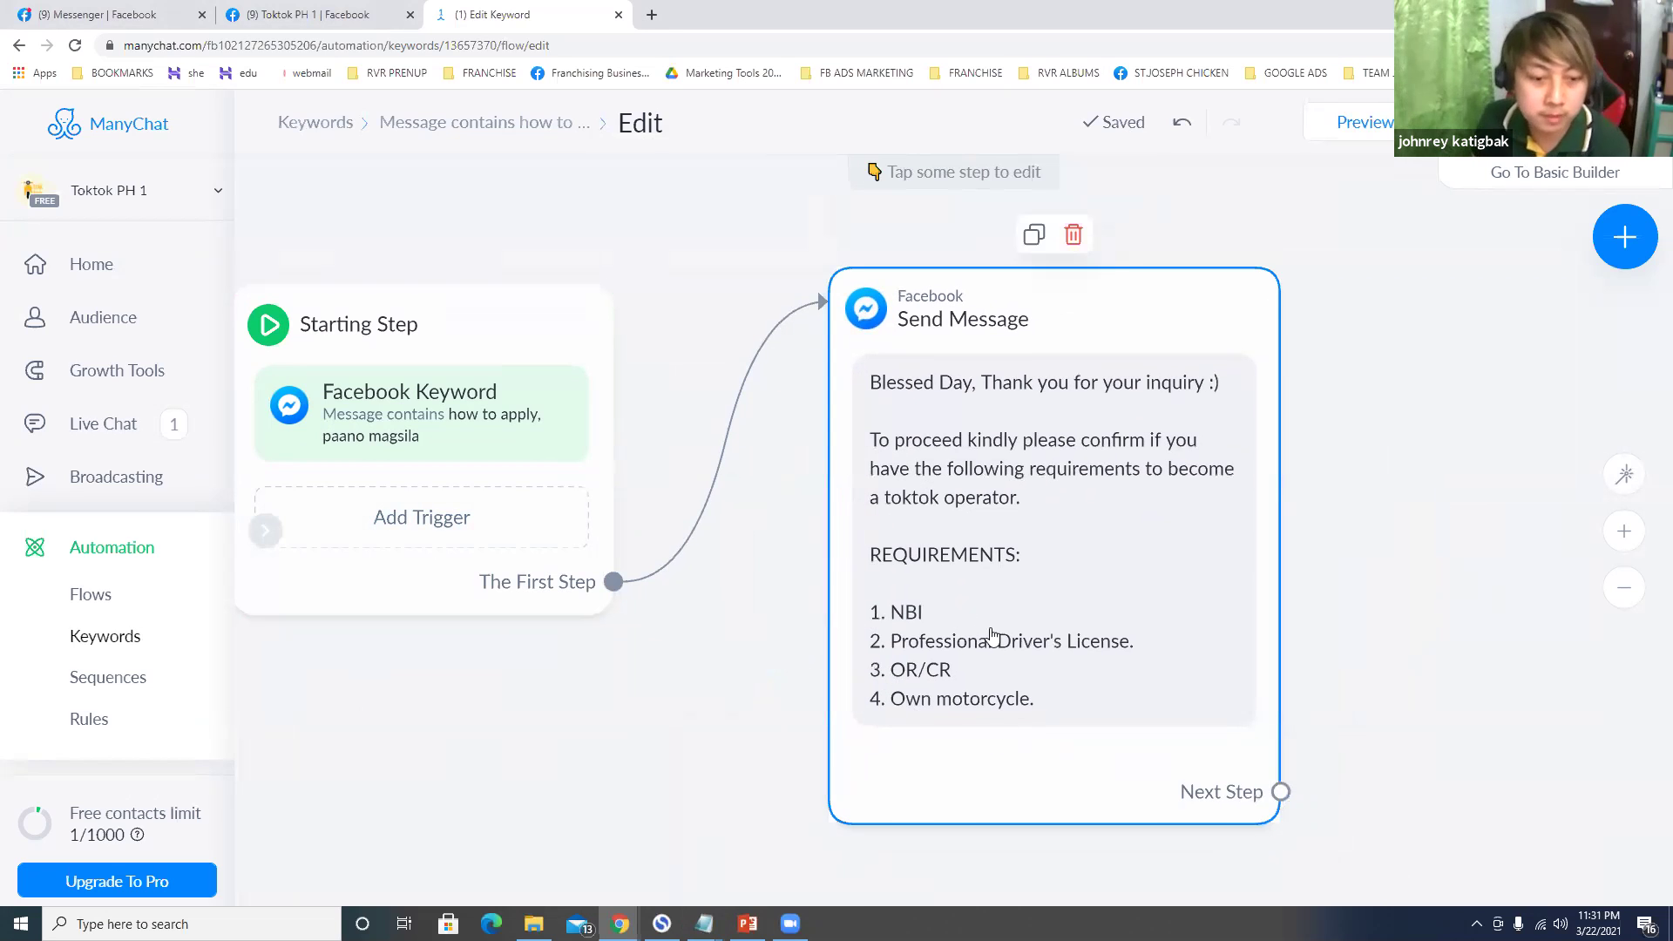
{"action": "left_click", "coordinate": [928, 635]}
{"action": "left_click", "coordinate": [520, 647]}
{"action": "scroll", "coordinate": [366, 649], "scroll_direction": "down", "scroll_amount": 1}
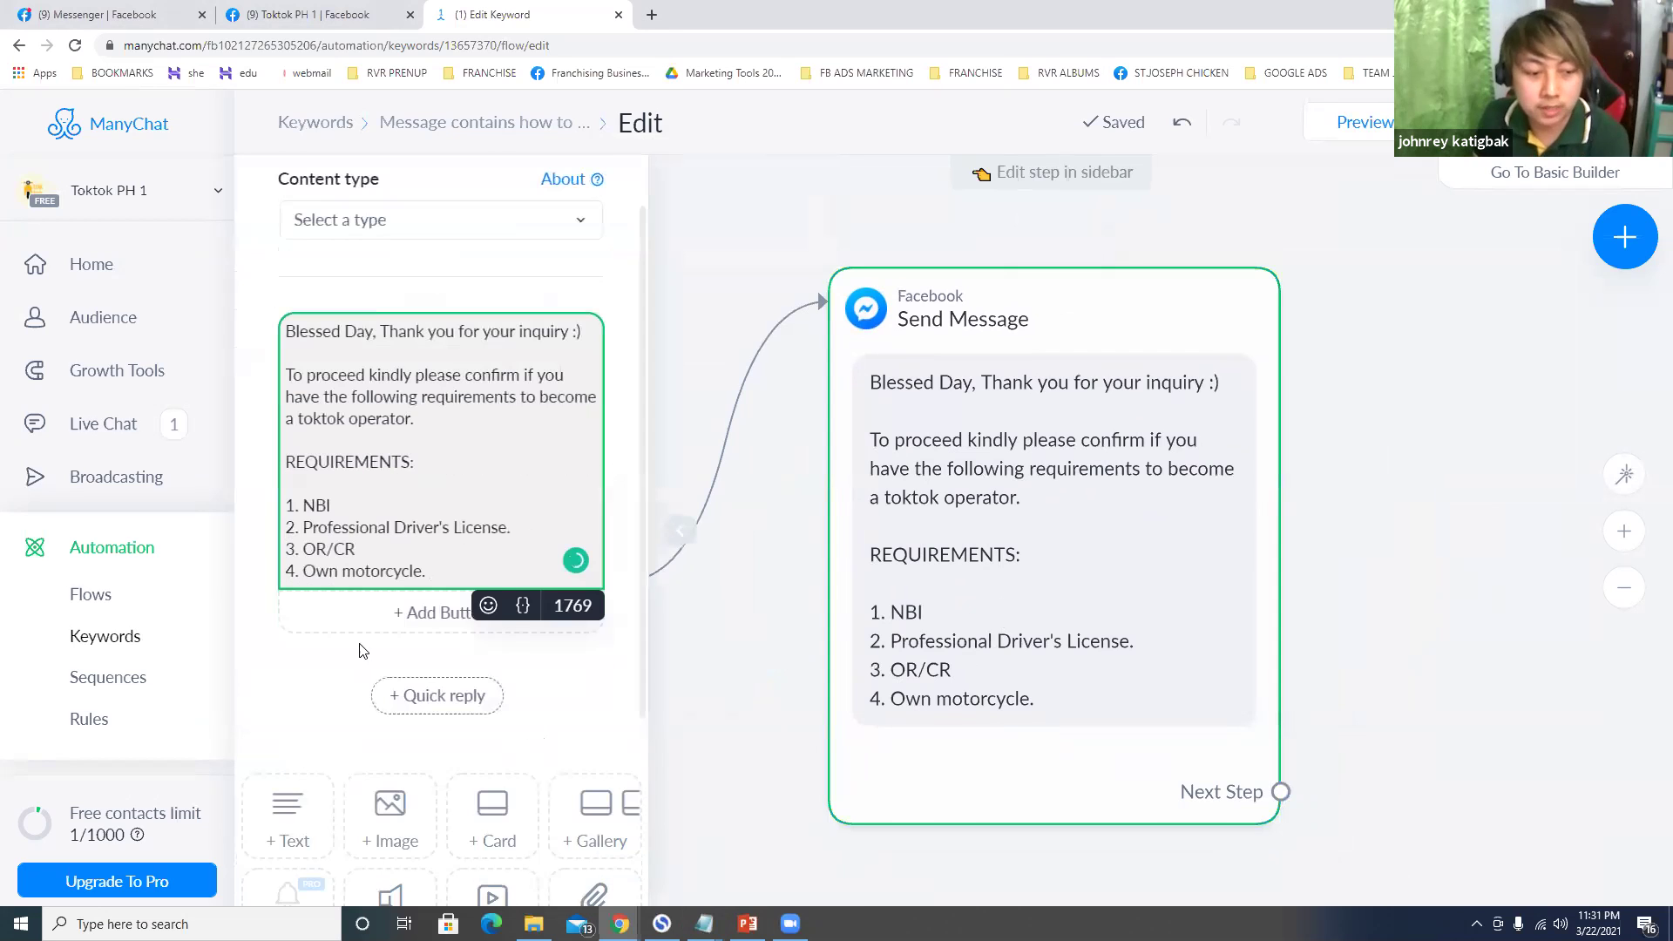
- Add two reply buttons titled 'Yes' and 'No' under the requirements message
{"action": "left_click", "coordinate": [443, 600]}
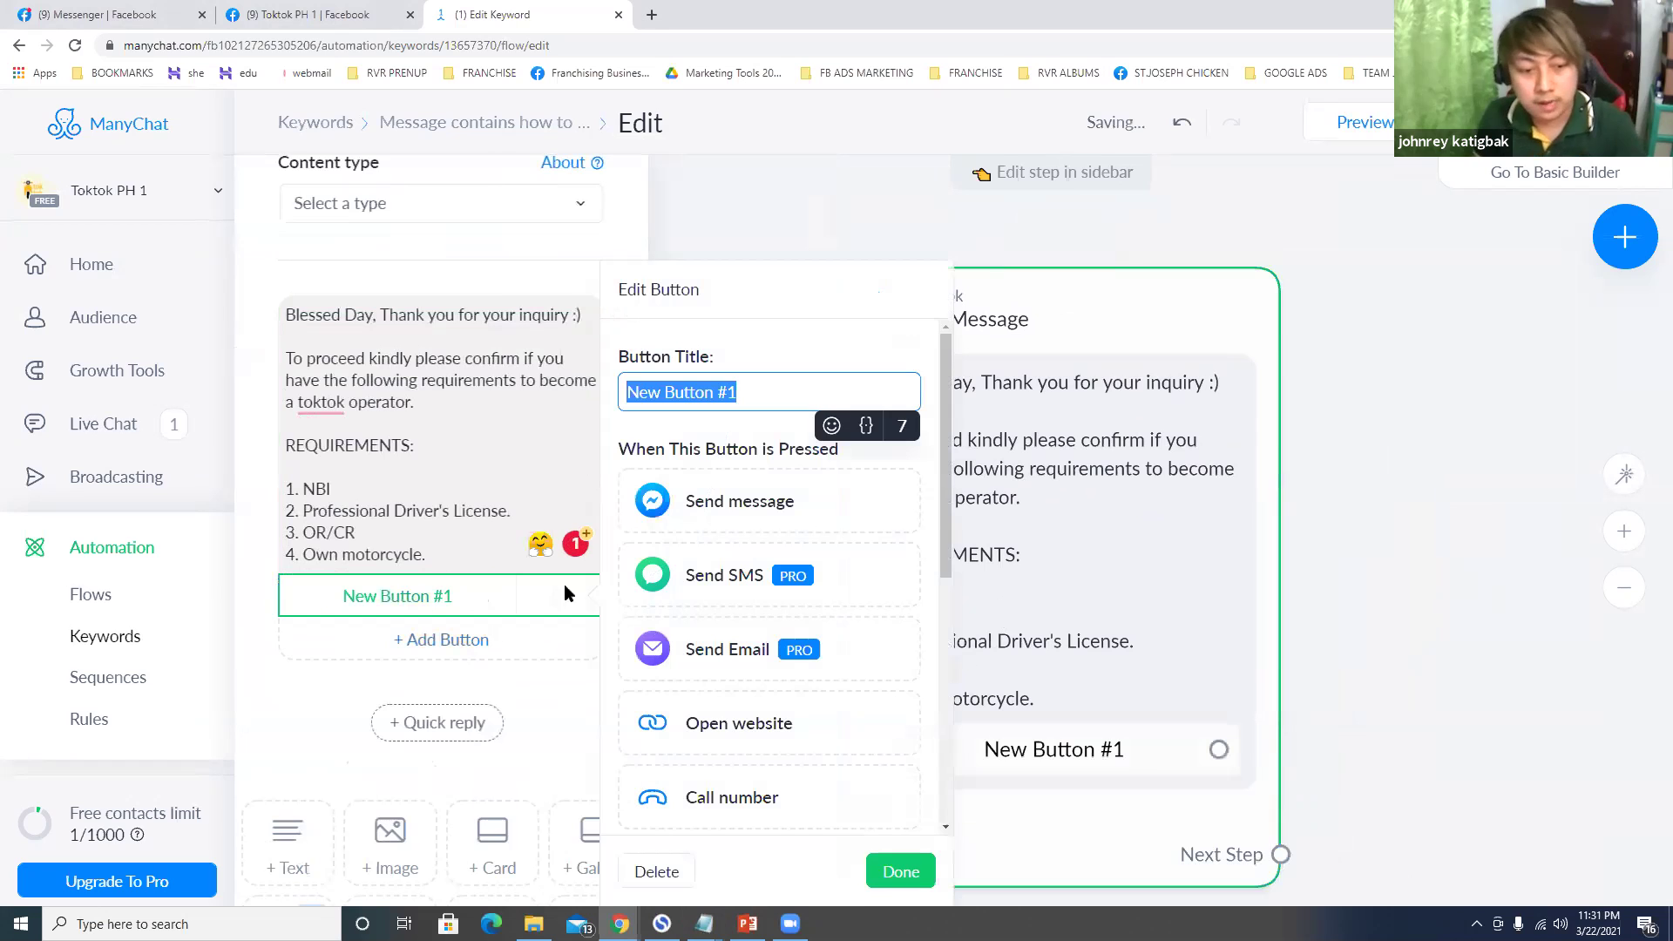
{"action": "type", "text": "Yes"}
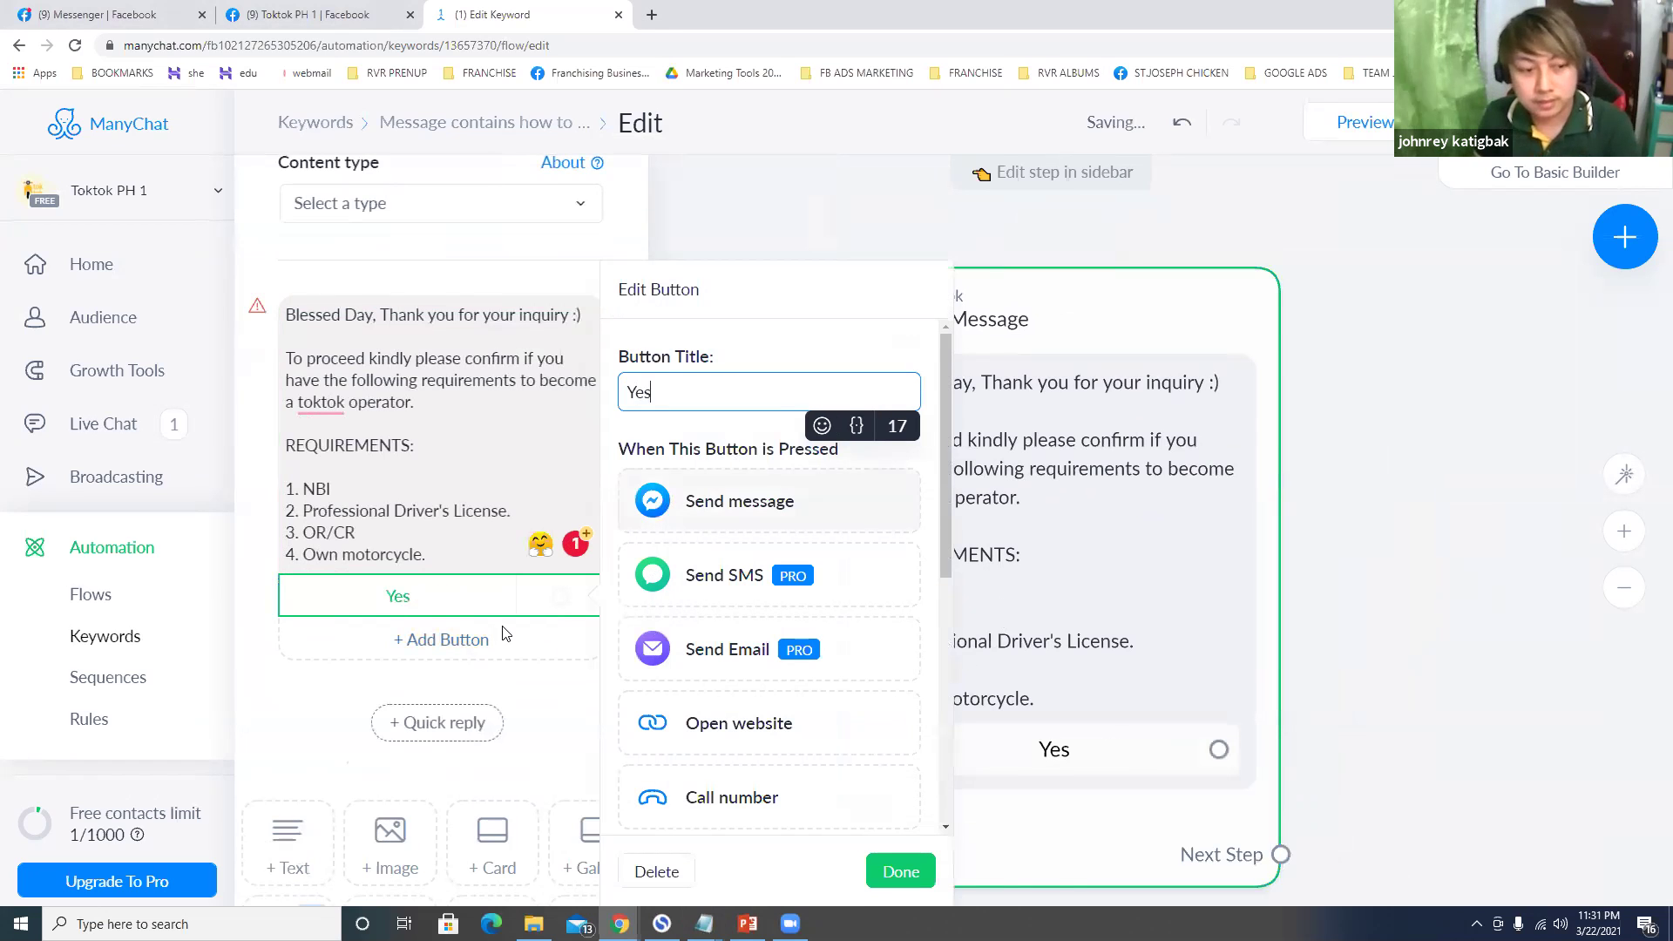
{"action": "left_click", "coordinate": [897, 872]}
{"action": "left_click", "coordinate": [452, 641]}
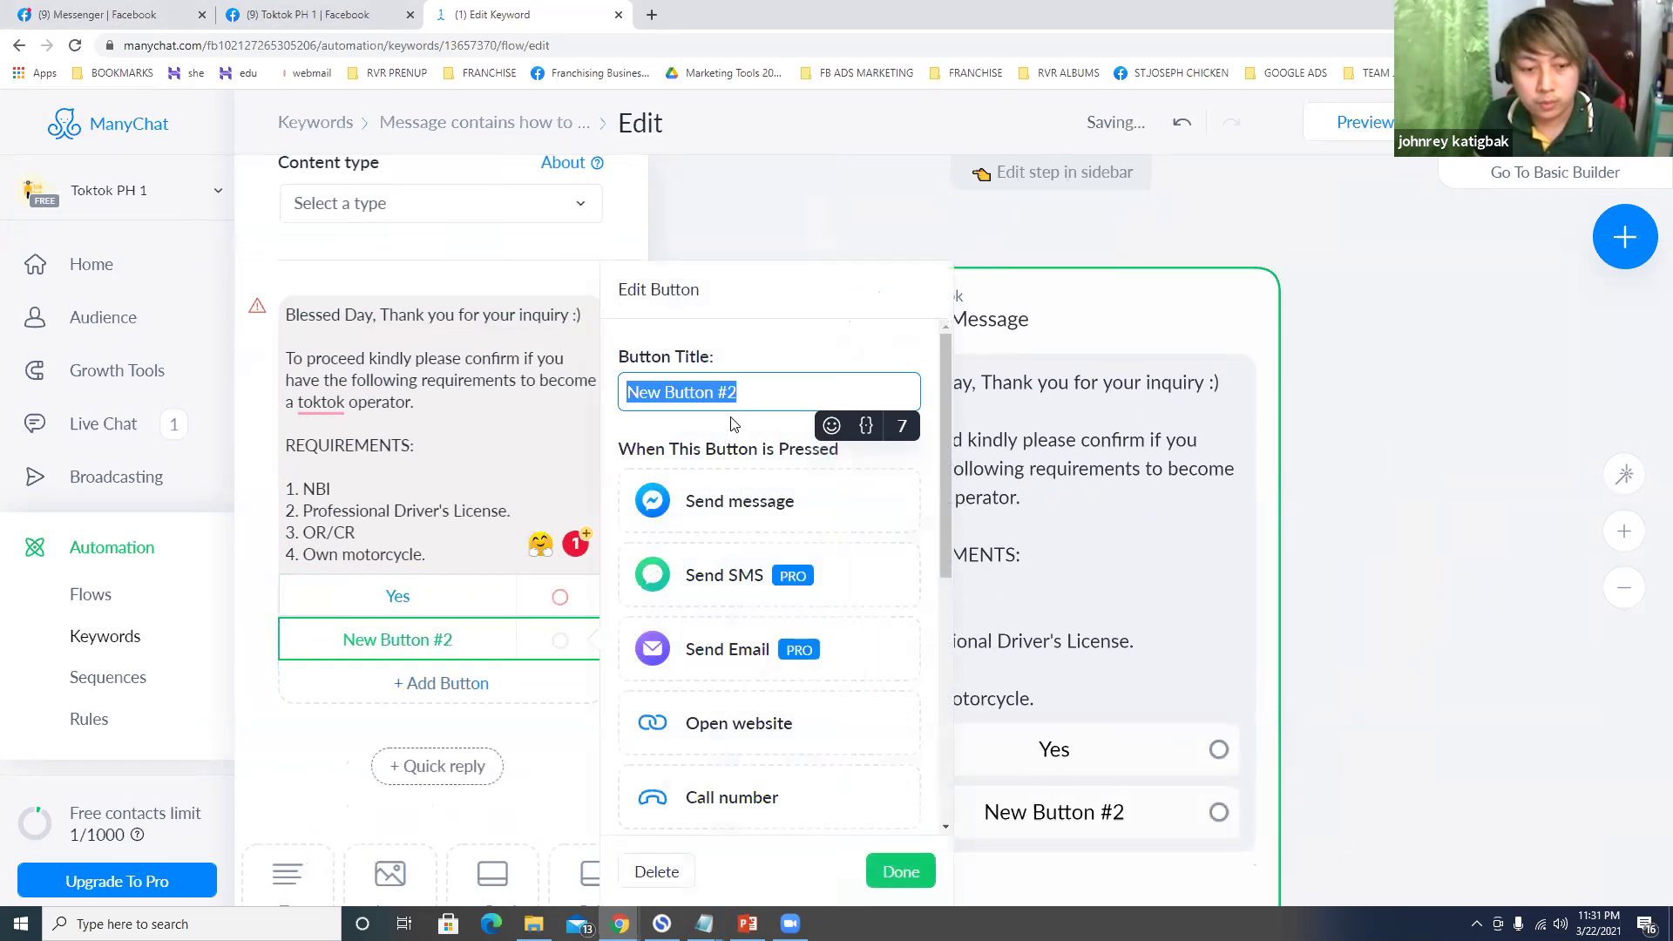
{"action": "type", "text": "O"}
{"action": "key", "text": "BackSpace"}
{"action": "type", "text": "No"}
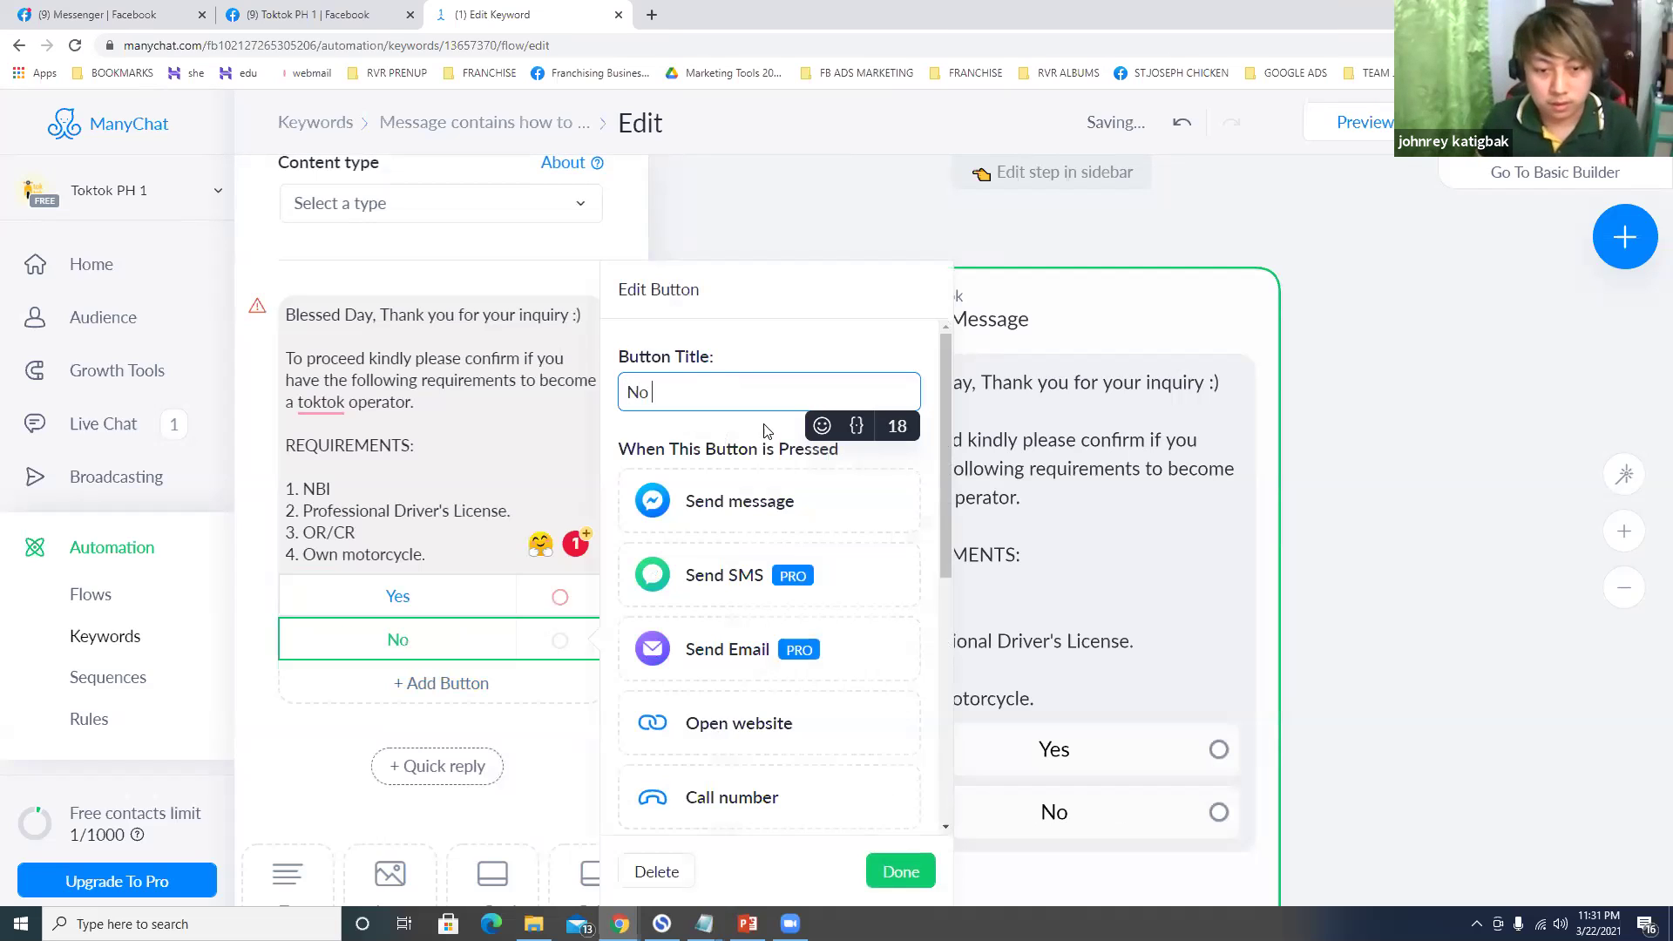
- Add a sad emoji to No and a grinning emoji to Yes, giving 'Yes 😀' and 'No 😥'
{"action": "left_click", "coordinate": [822, 427]}
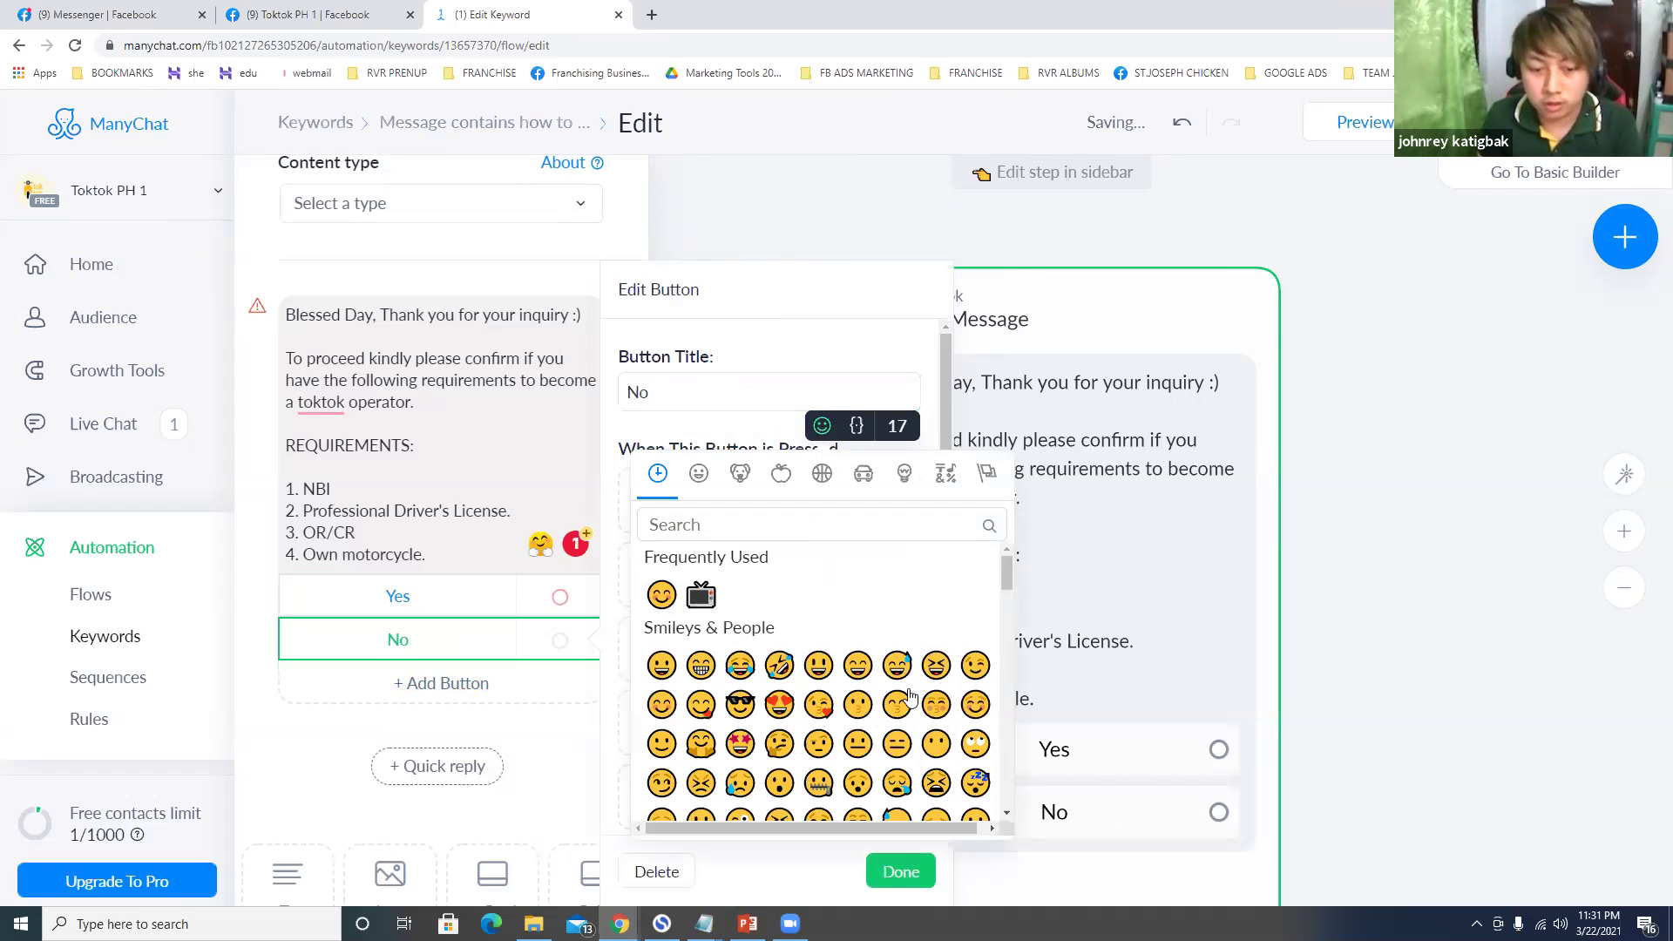
{"action": "scroll", "coordinate": [953, 715], "scroll_direction": "down", "scroll_amount": 1}
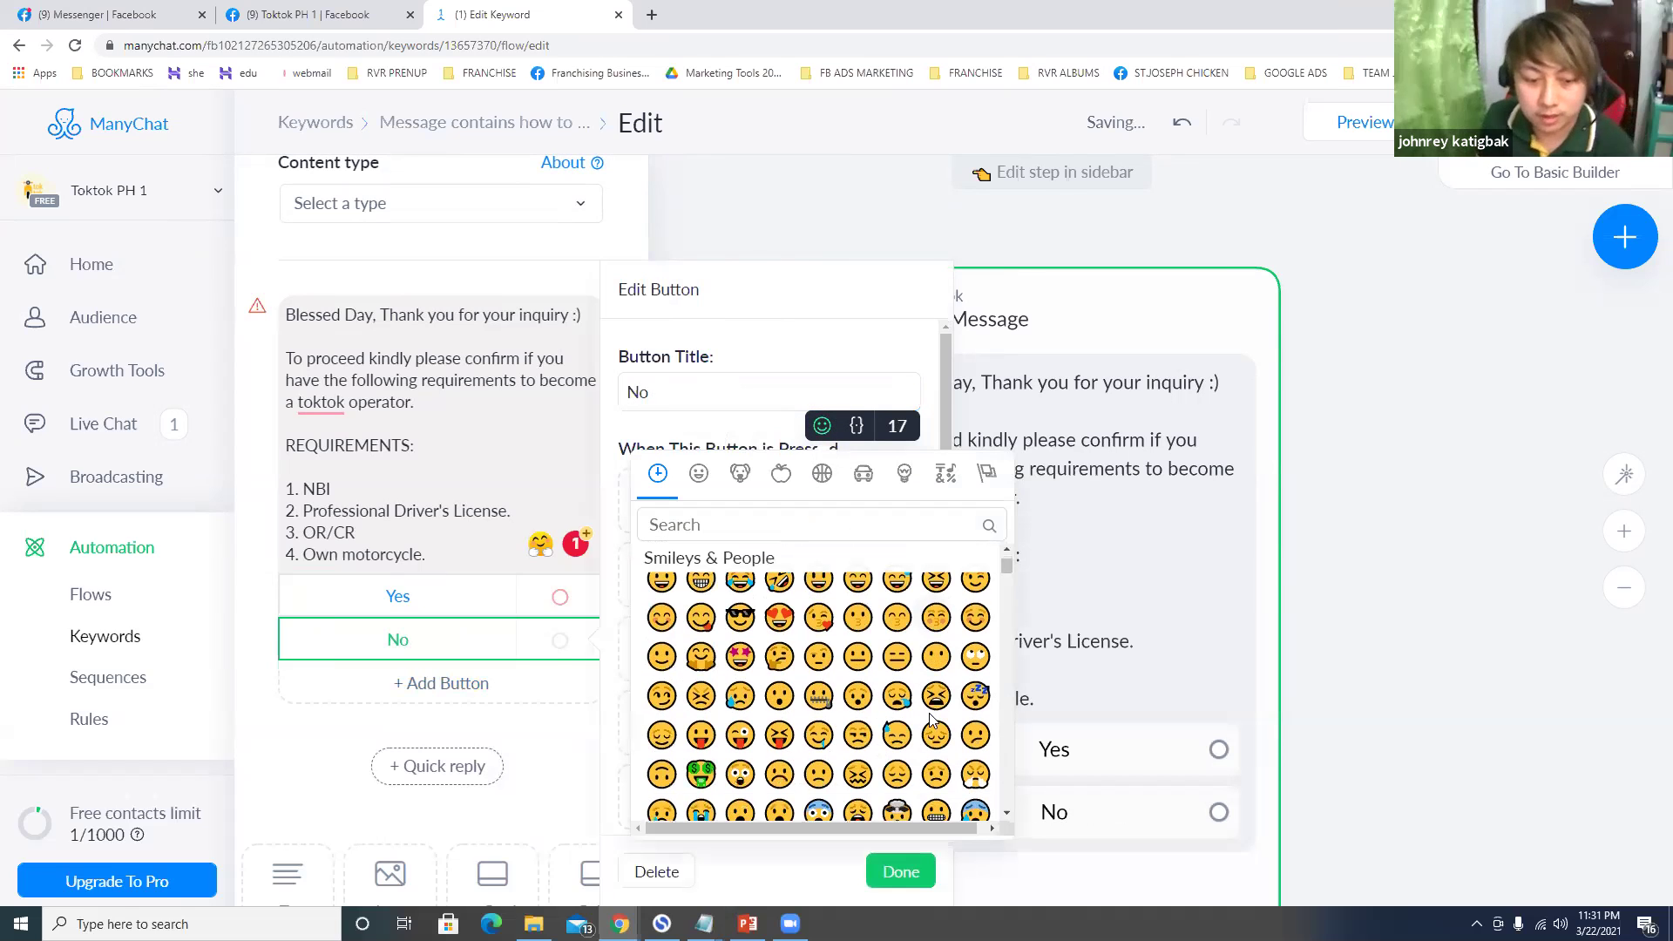
{"action": "left_click", "coordinate": [740, 697]}
{"action": "left_click", "coordinate": [484, 602]}
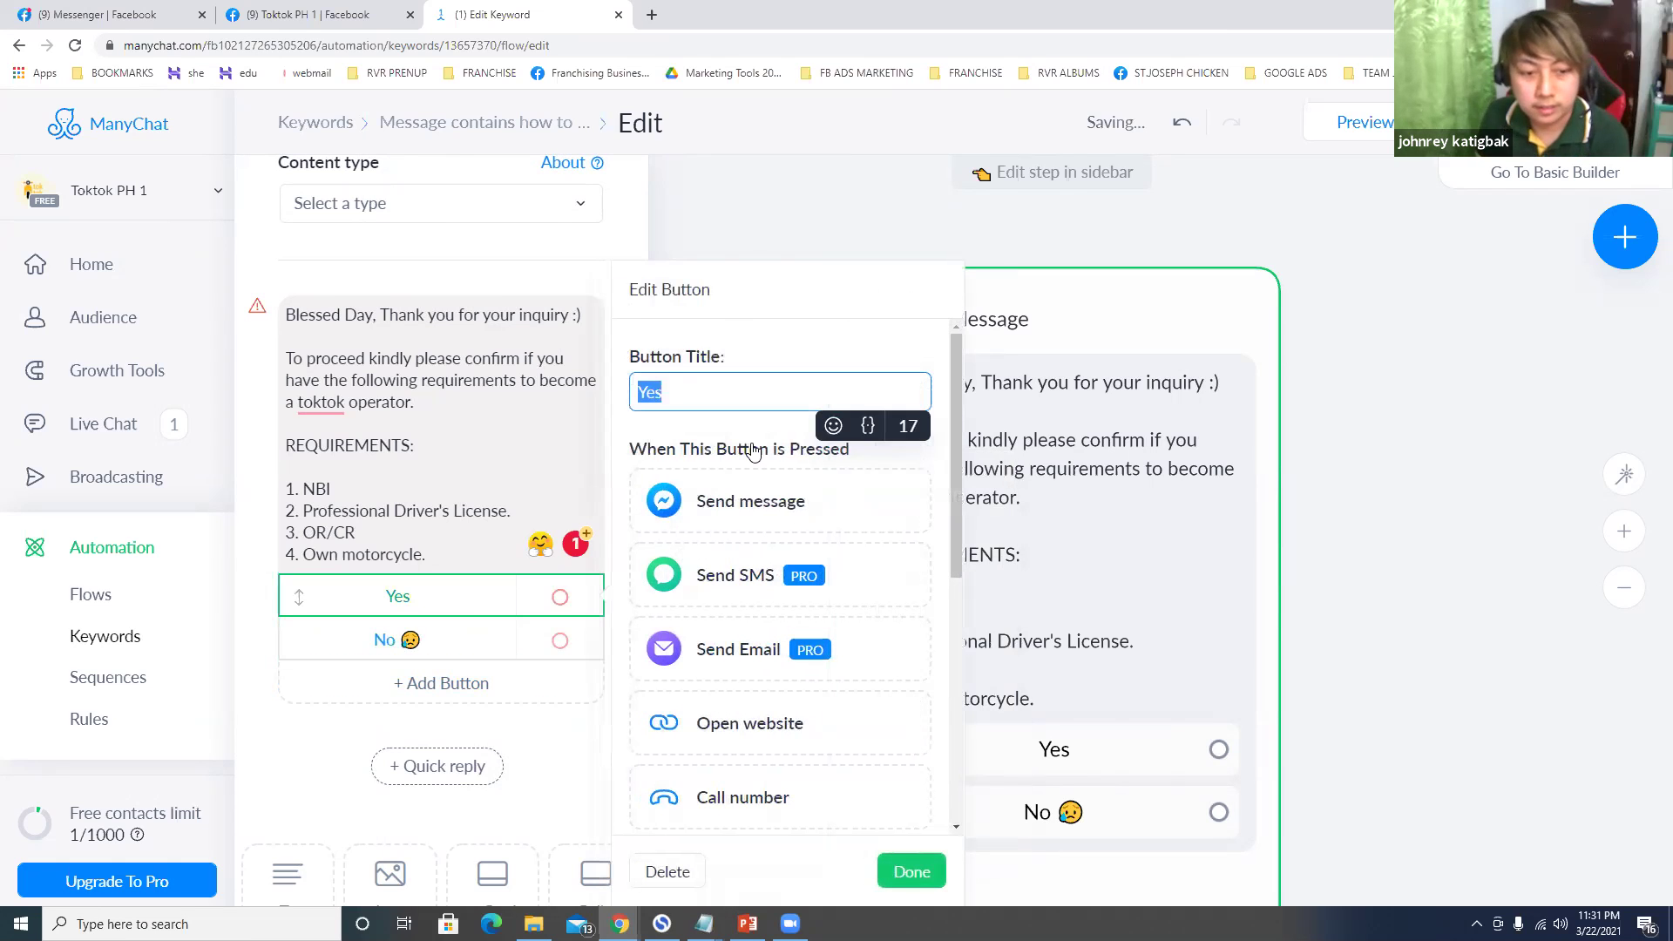
{"action": "left_click", "coordinate": [803, 407]}
{"action": "left_click", "coordinate": [834, 425]}
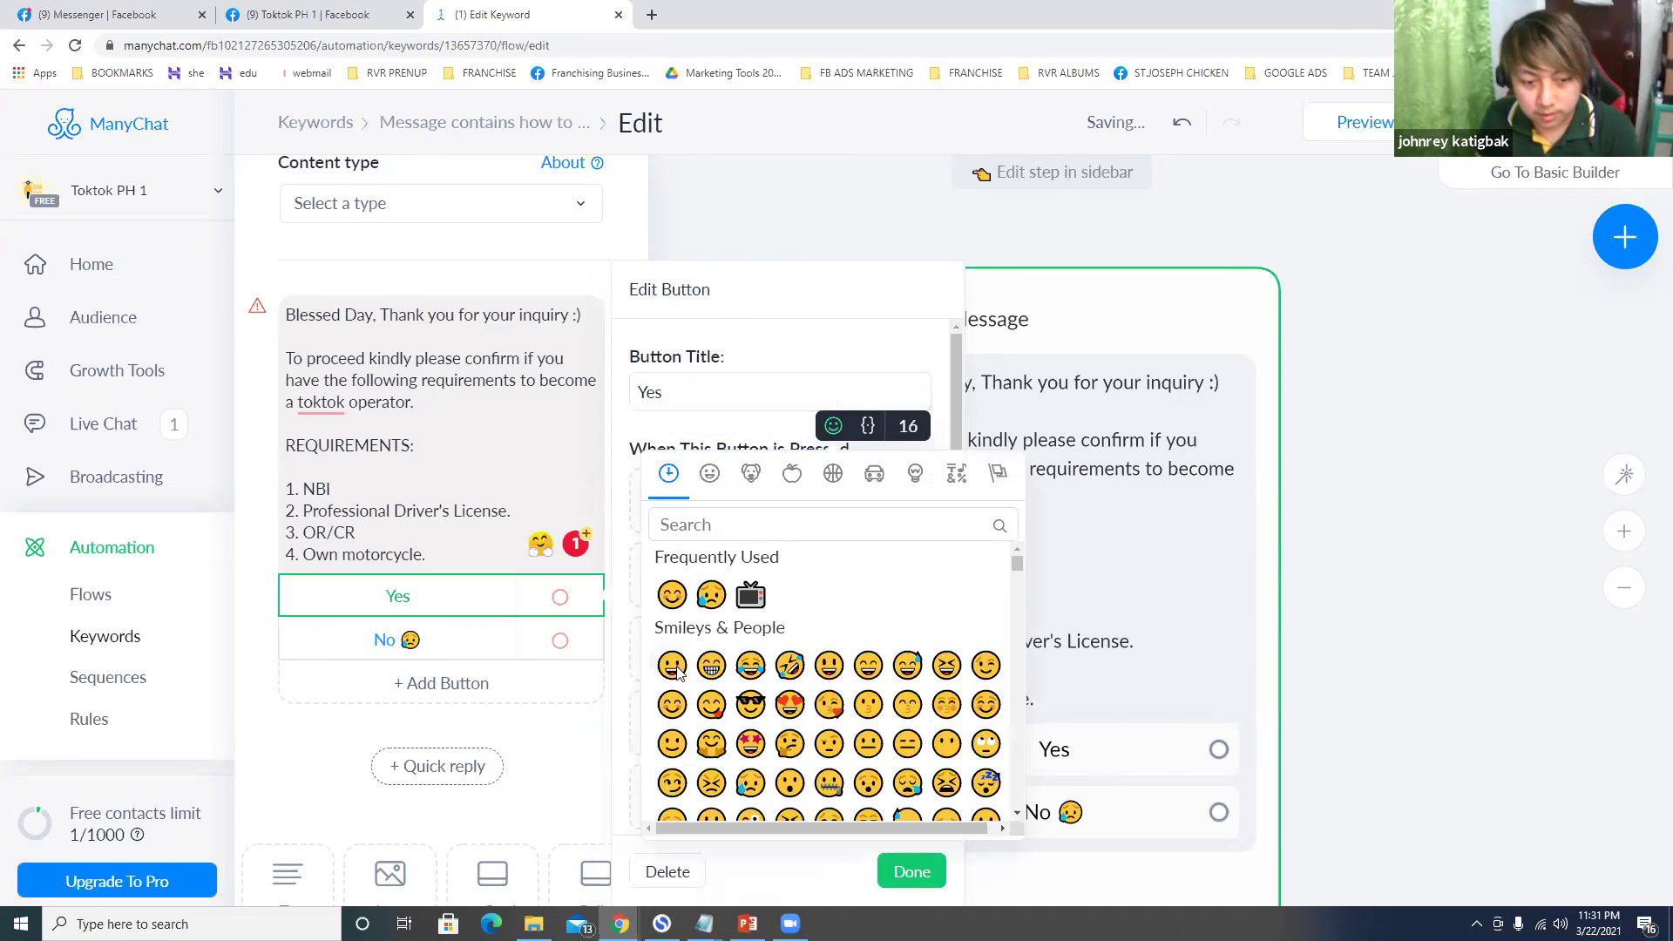
{"action": "left_click", "coordinate": [671, 667]}
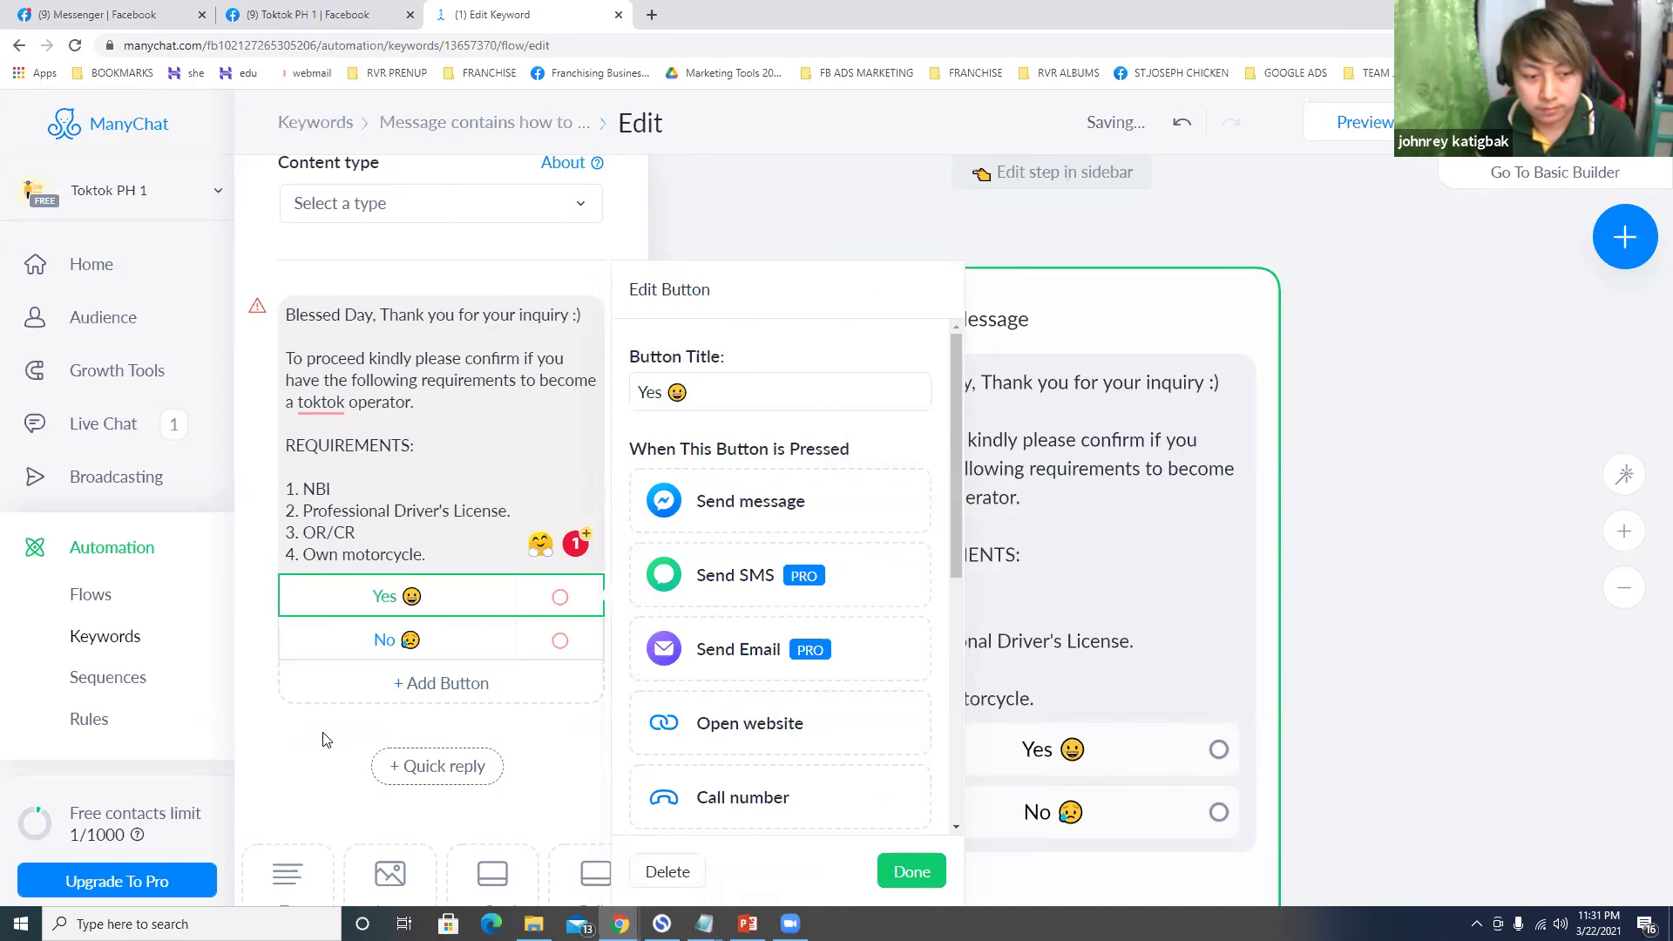
{"action": "left_click", "coordinate": [982, 567]}
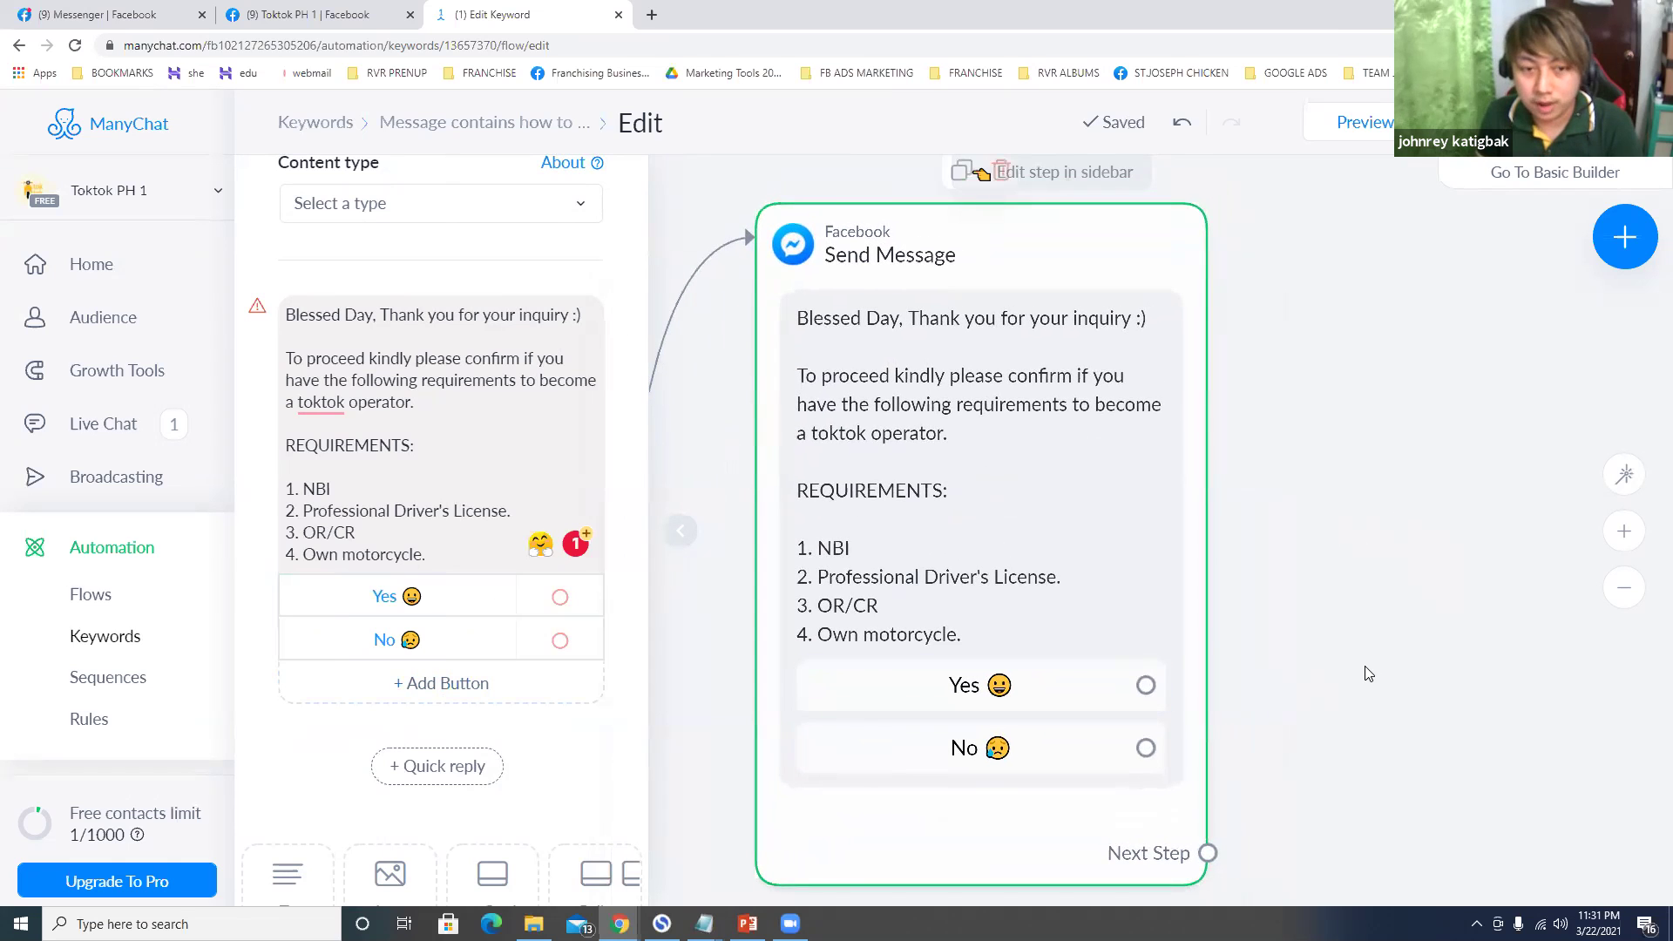
{"action": "scroll", "coordinate": [1364, 668], "scroll_direction": "down", "scroll_amount": 2}
{"action": "scroll", "coordinate": [1363, 672], "scroll_direction": "down", "scroll_amount": 1}
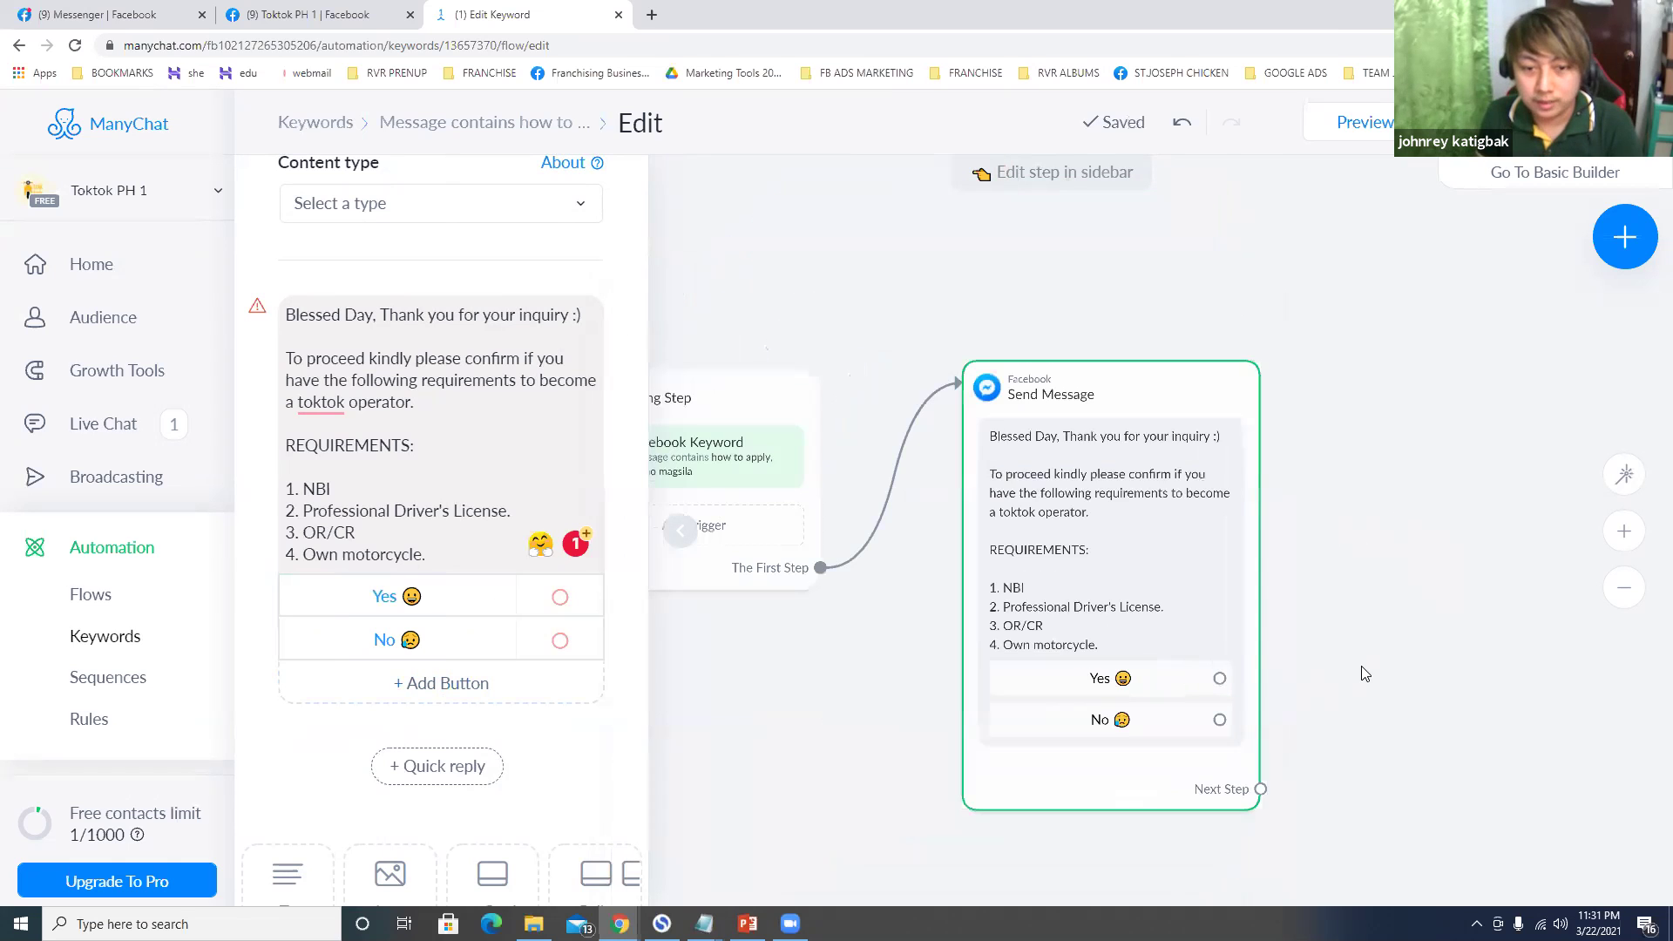
- Connect the Yes reply button to a new empty Facebook message step, Send Message #1
{"action": "left_click", "coordinate": [687, 540]}
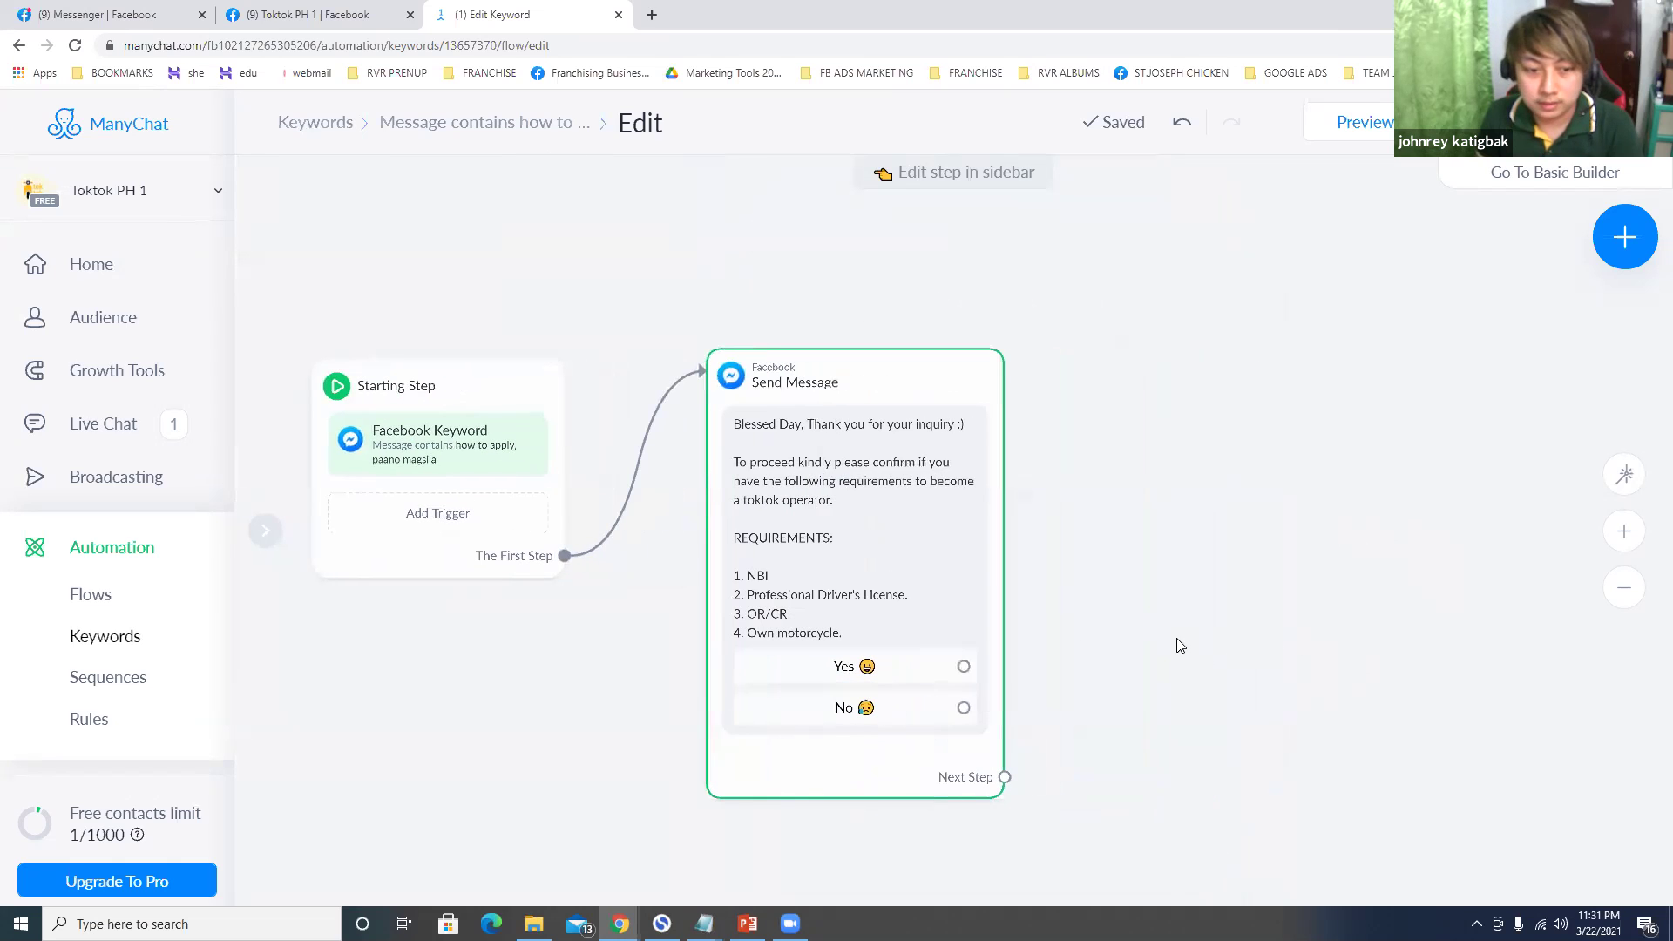
{"action": "left_click", "coordinate": [965, 669]}
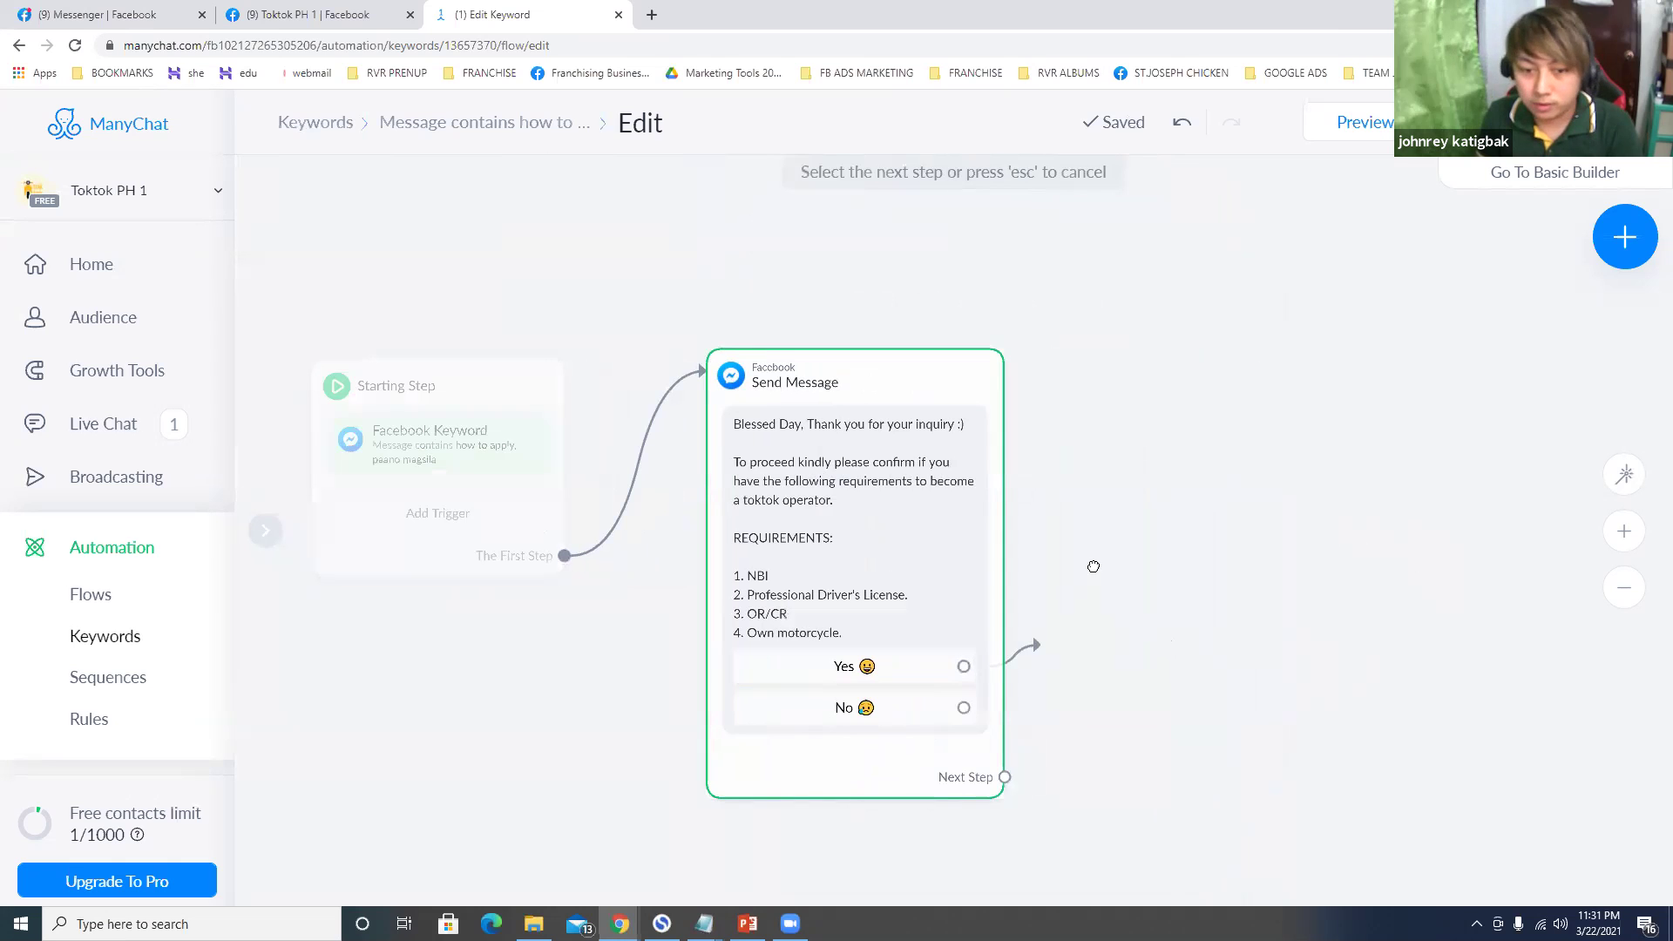
{"action": "left_click", "coordinate": [965, 667]}
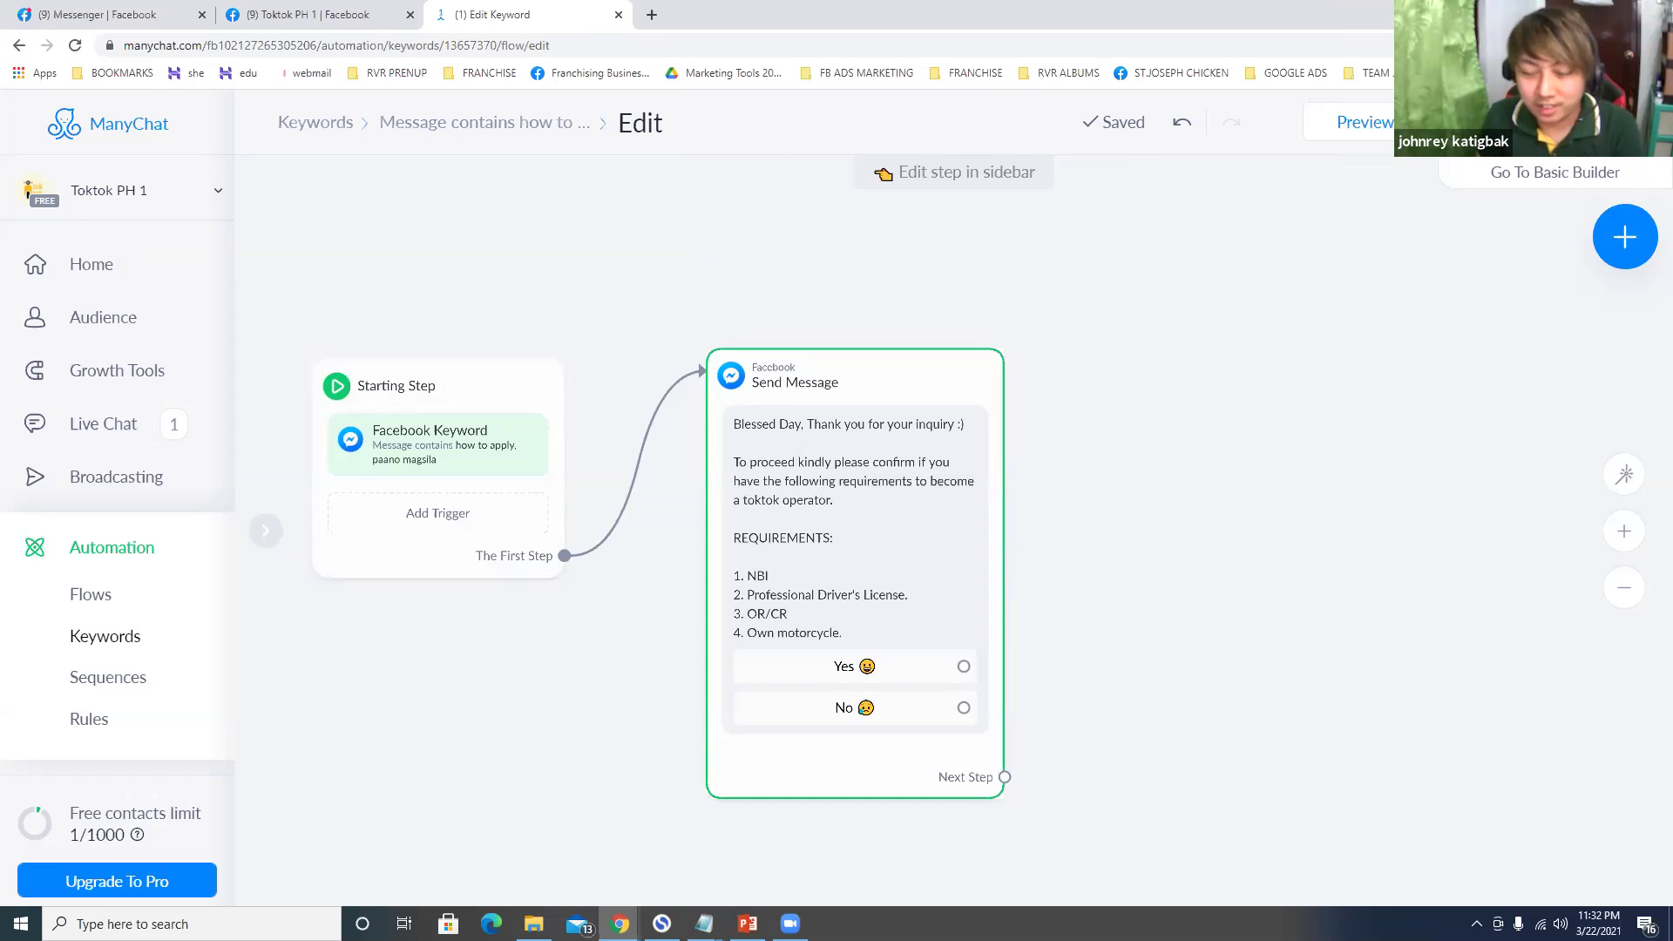
{"action": "left_click_drag", "start_coordinate": [1331, 590], "coordinate": [1311, 587]}
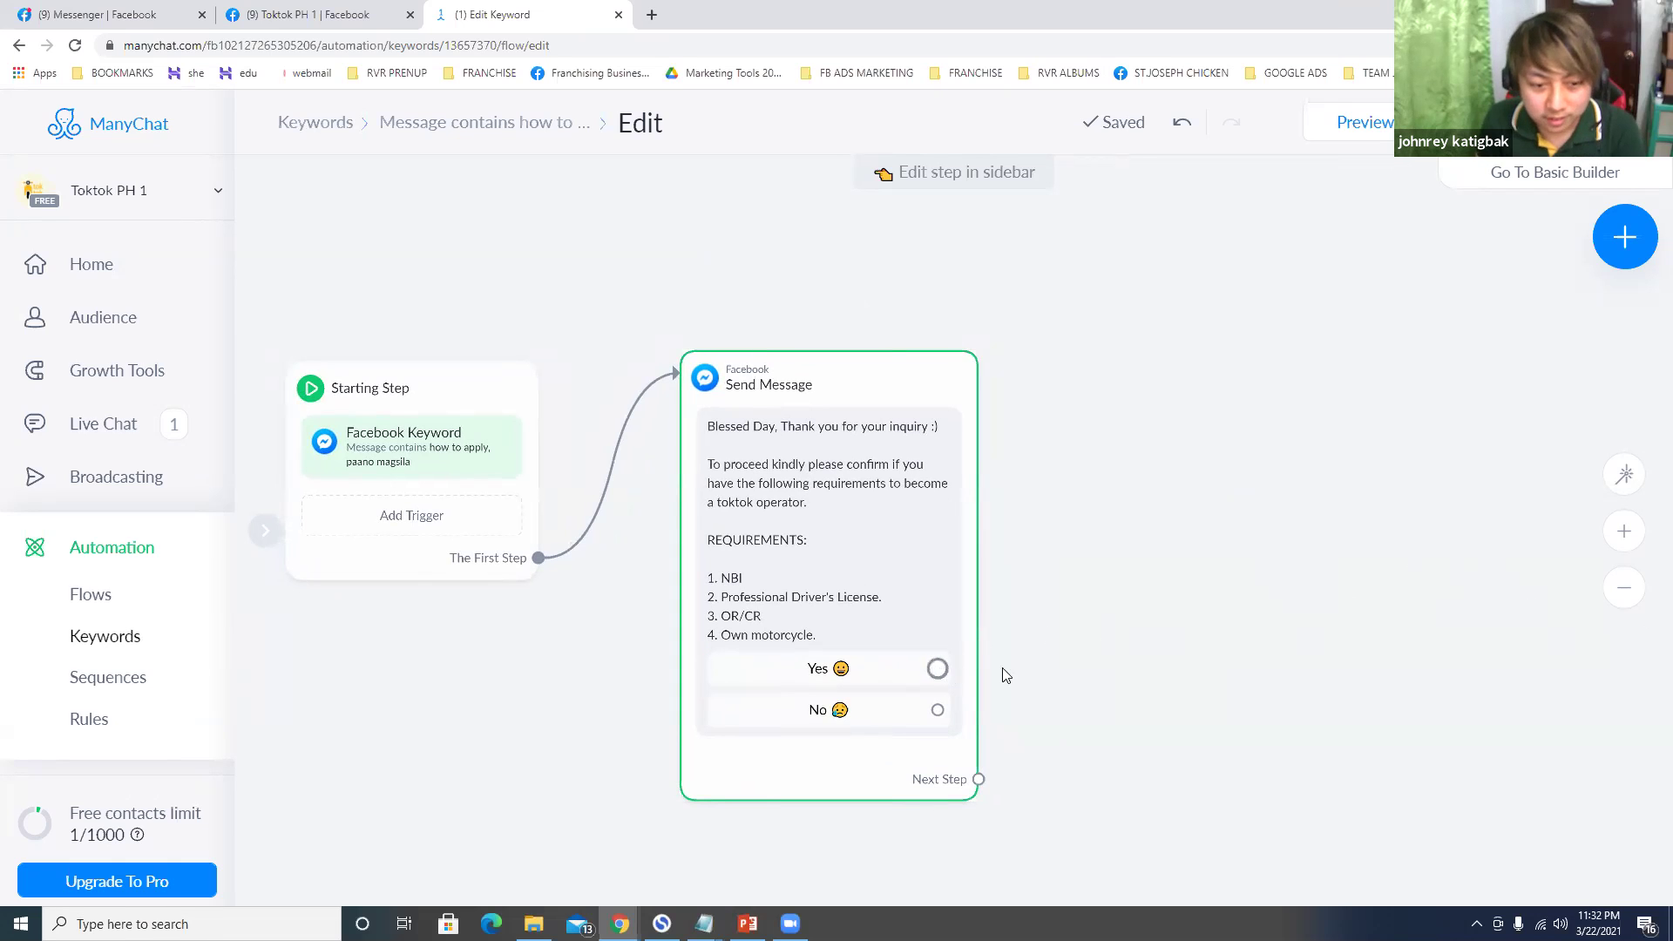
{"action": "scroll", "coordinate": [1076, 665], "scroll_direction": "up", "scroll_amount": 2}
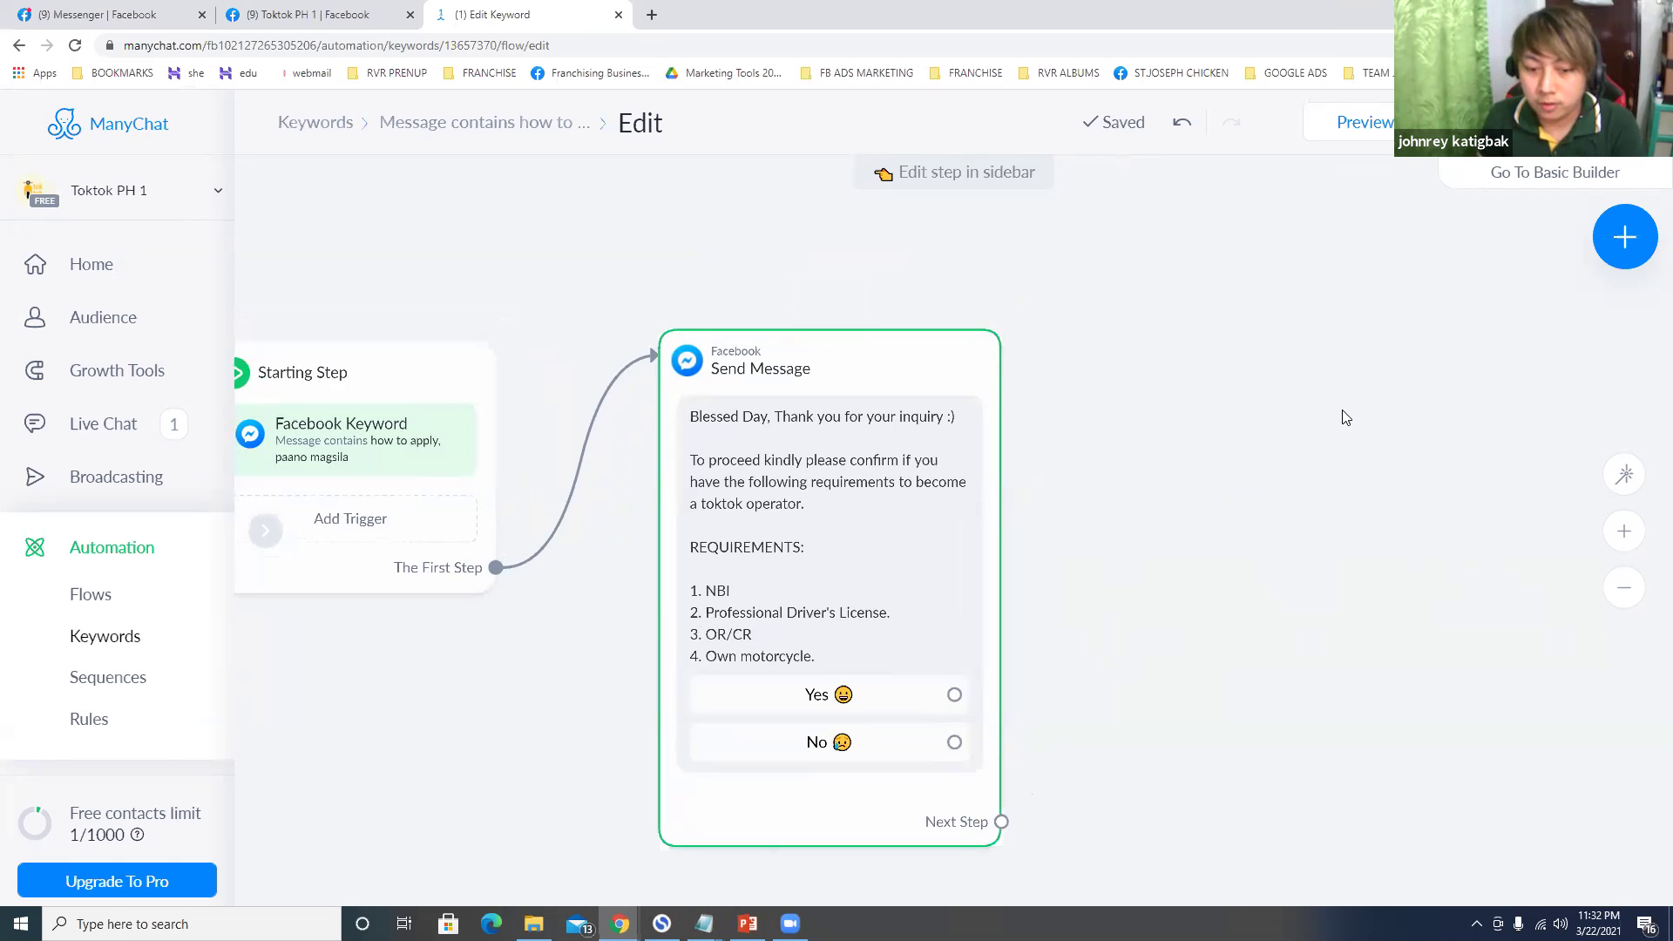
{"action": "left_click_drag", "start_coordinate": [1281, 489], "coordinate": [1252, 476]}
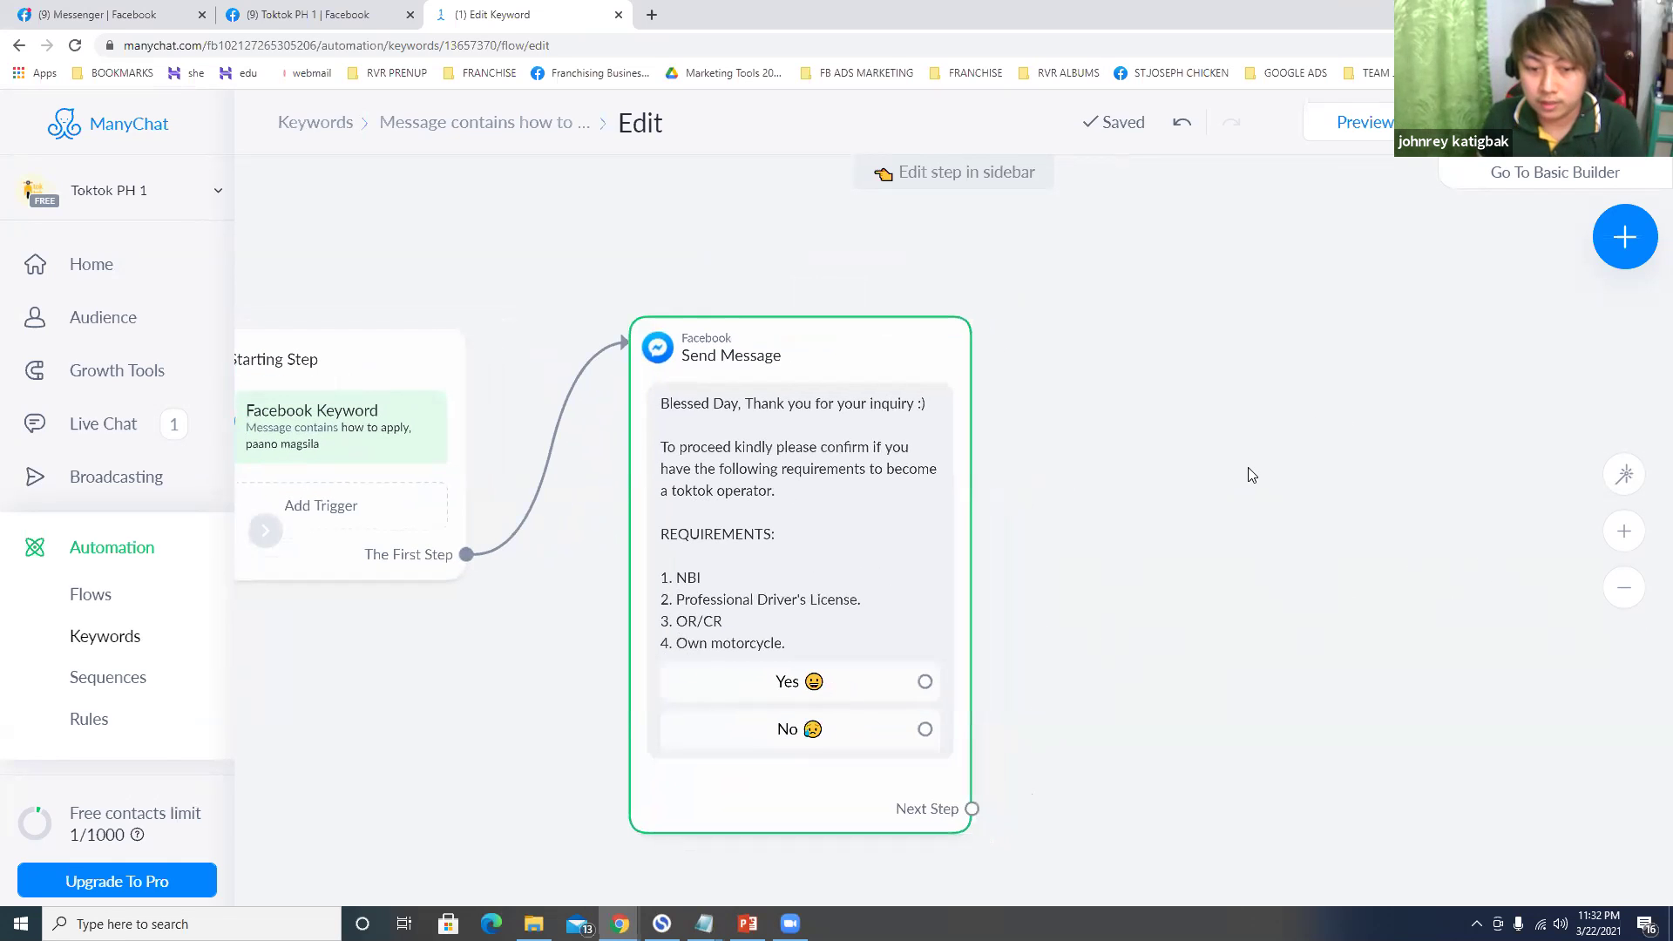
{"action": "left_click", "coordinate": [924, 682]}
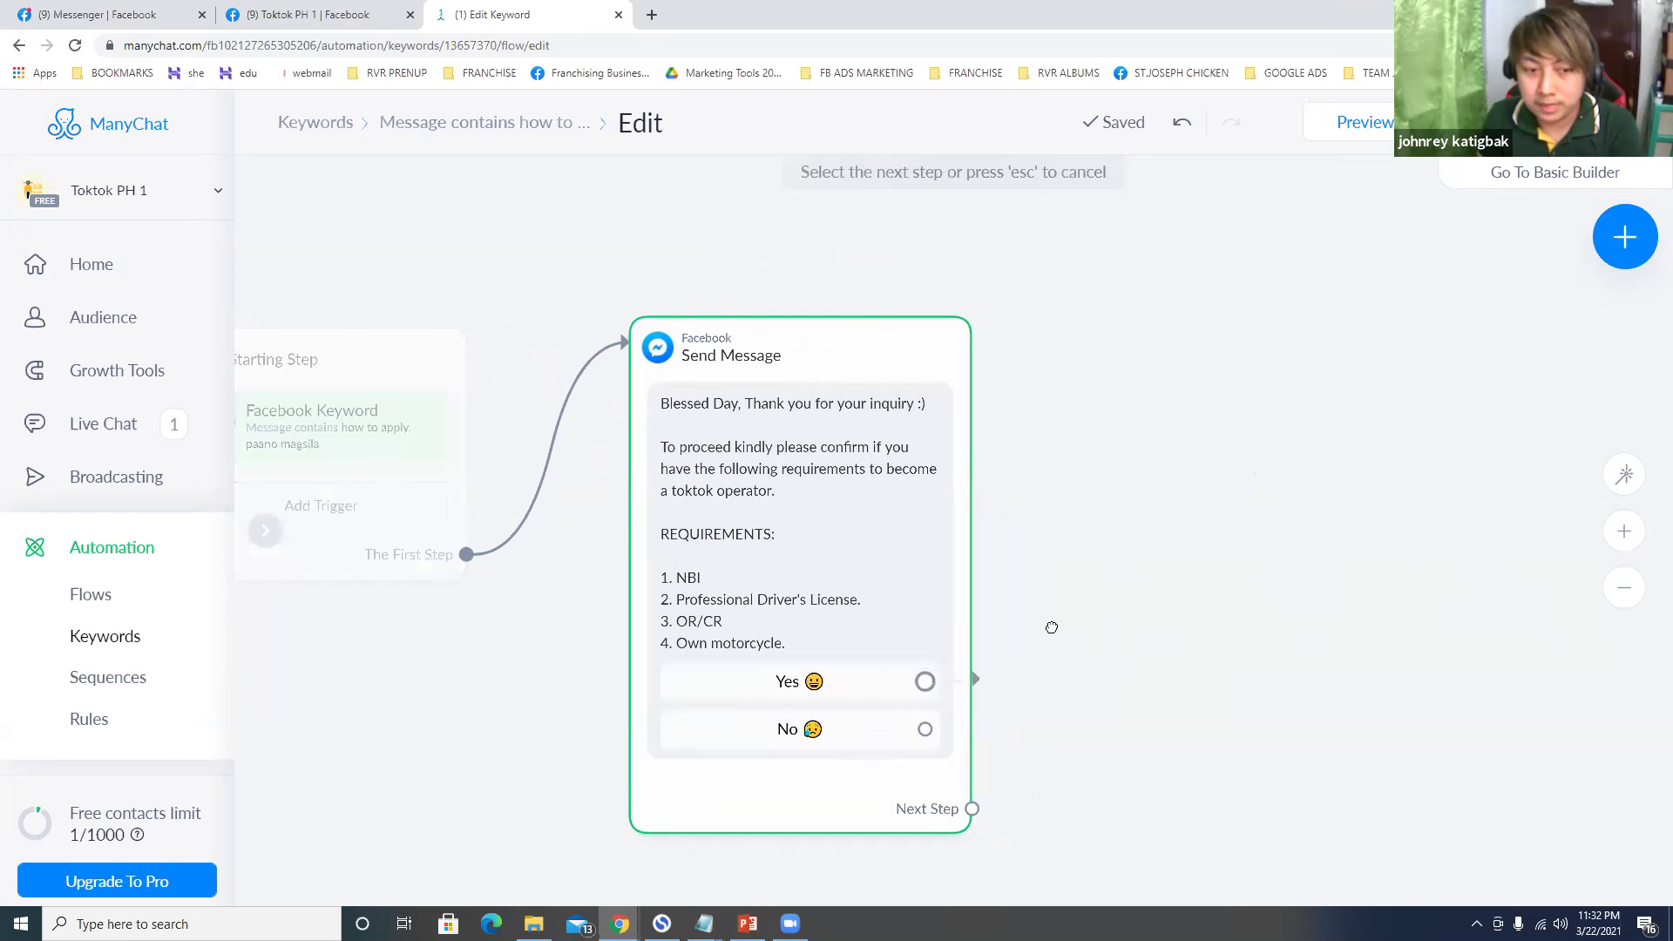
{"action": "left_click", "coordinate": [1083, 341]}
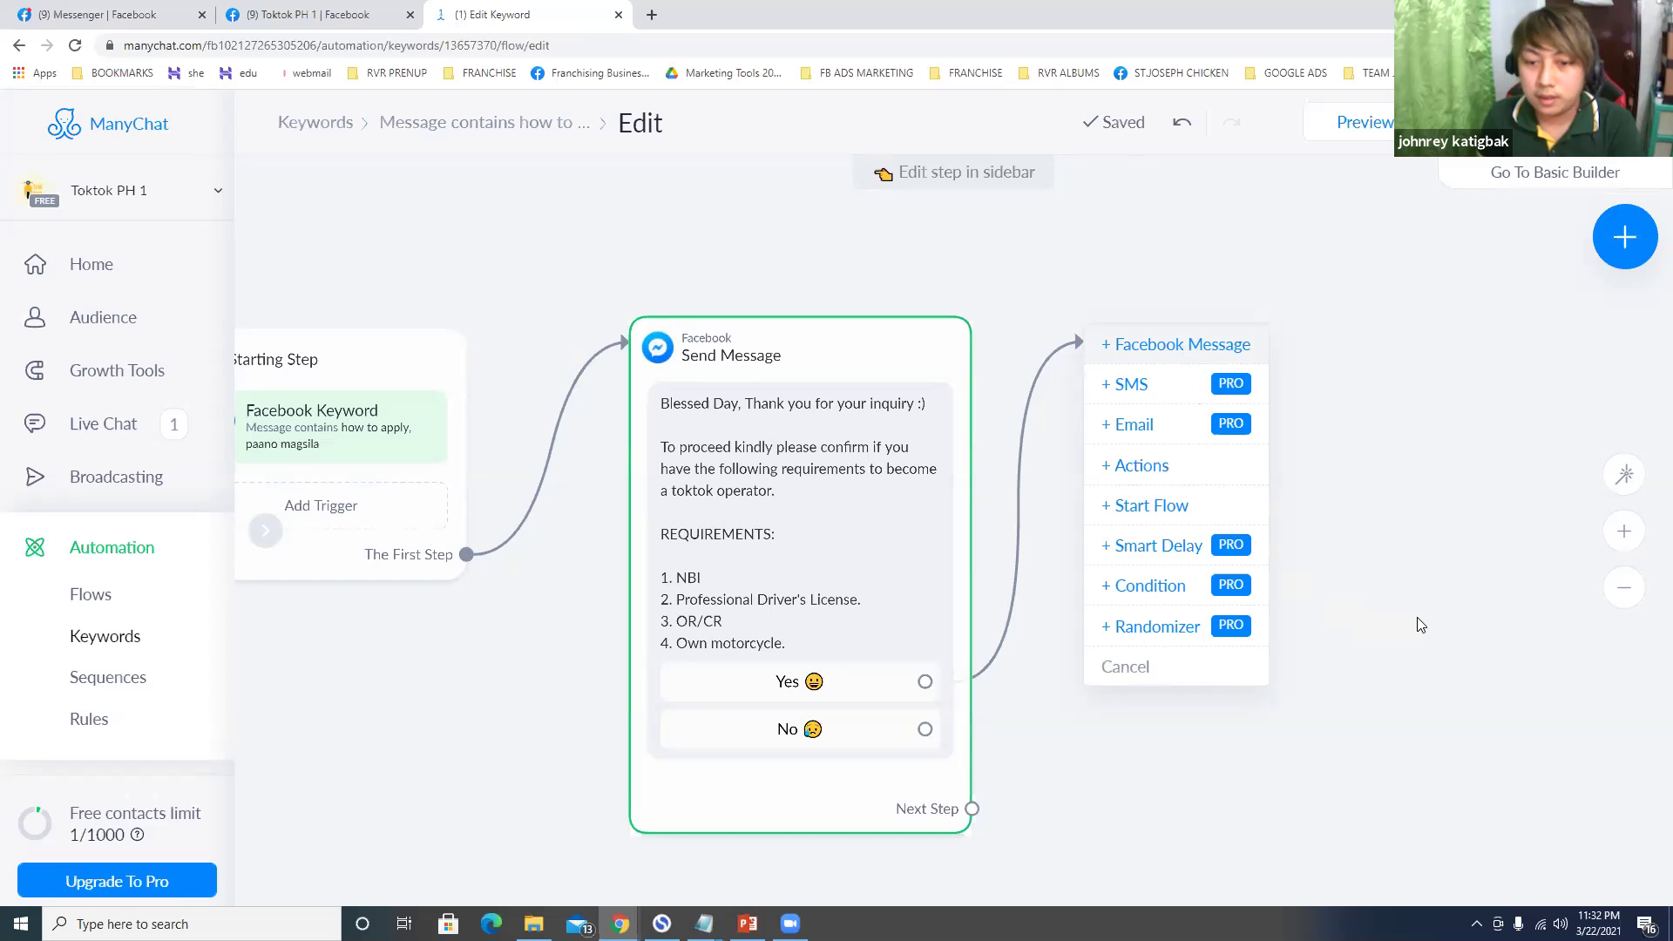
{"action": "left_click", "coordinate": [1182, 344]}
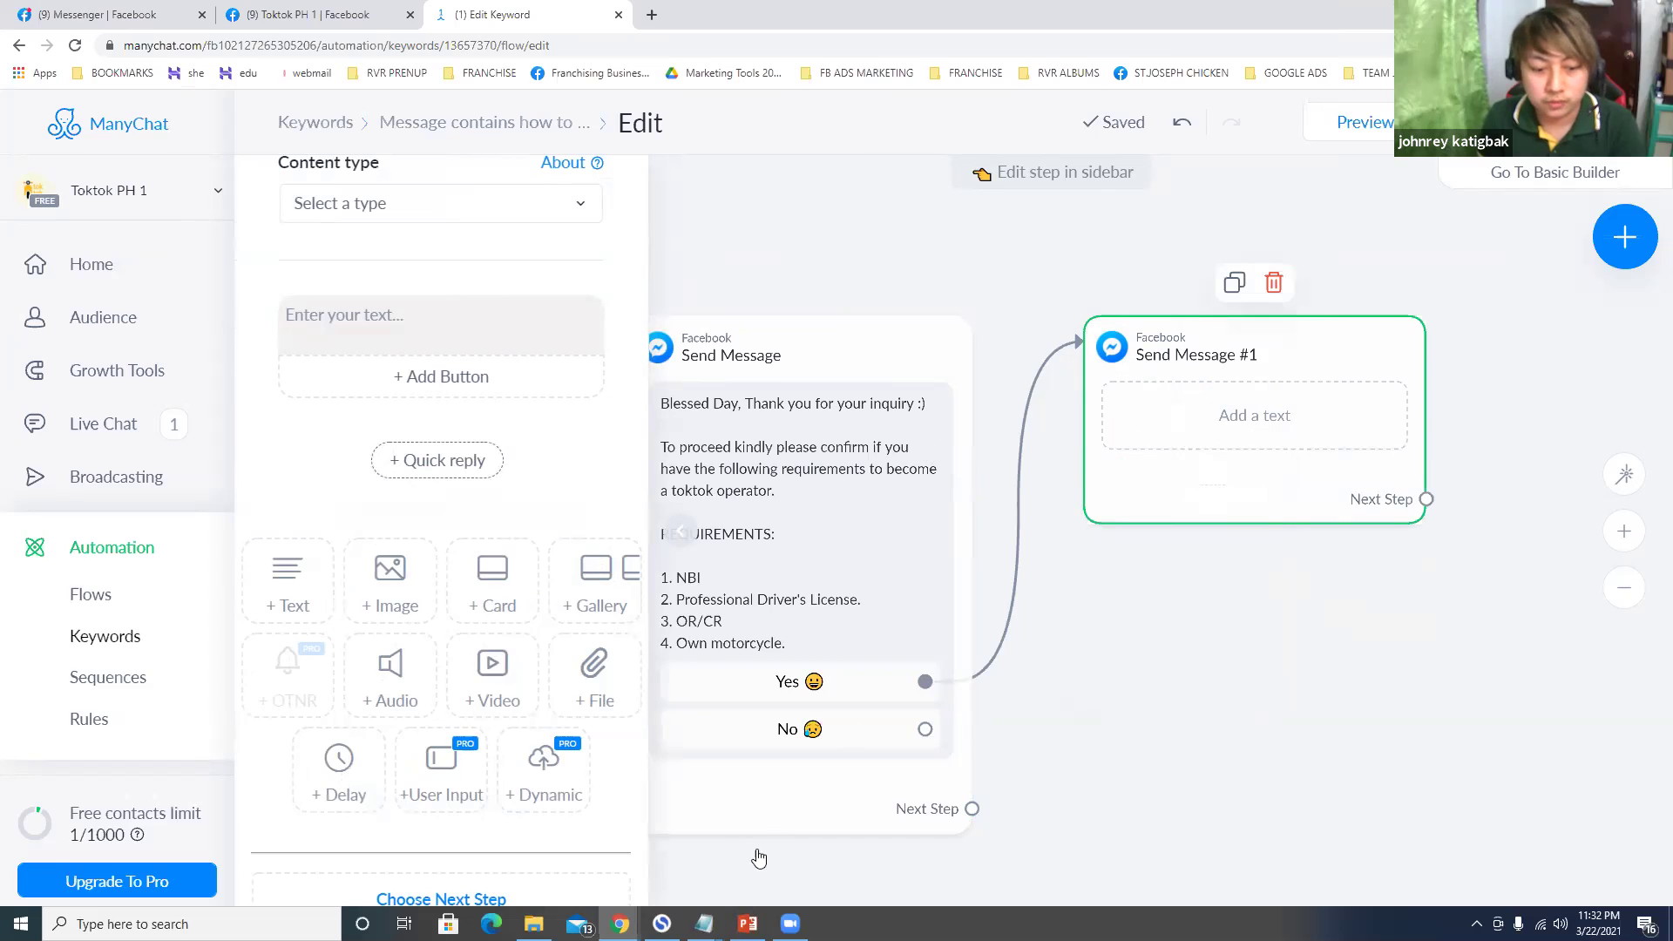
{"action": "mouse_move", "coordinate": [693, 919]}
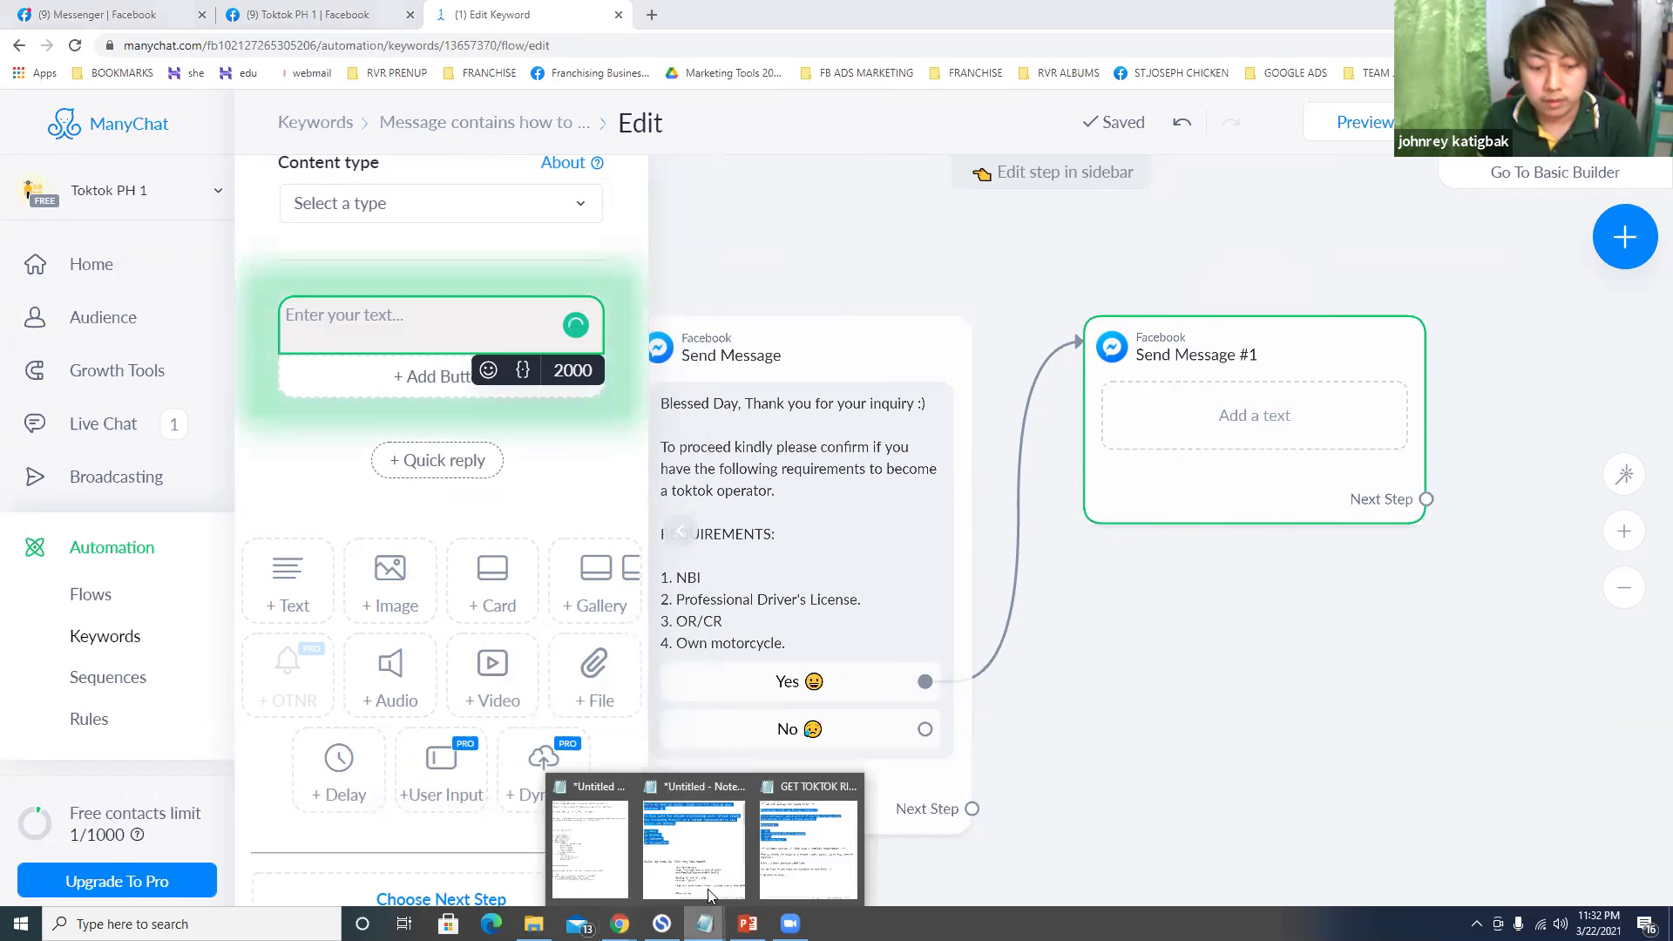
- Copy the follow-up text with the toktok rider registration link from Notepad into Send Message #1
{"action": "left_click", "coordinate": [780, 853]}
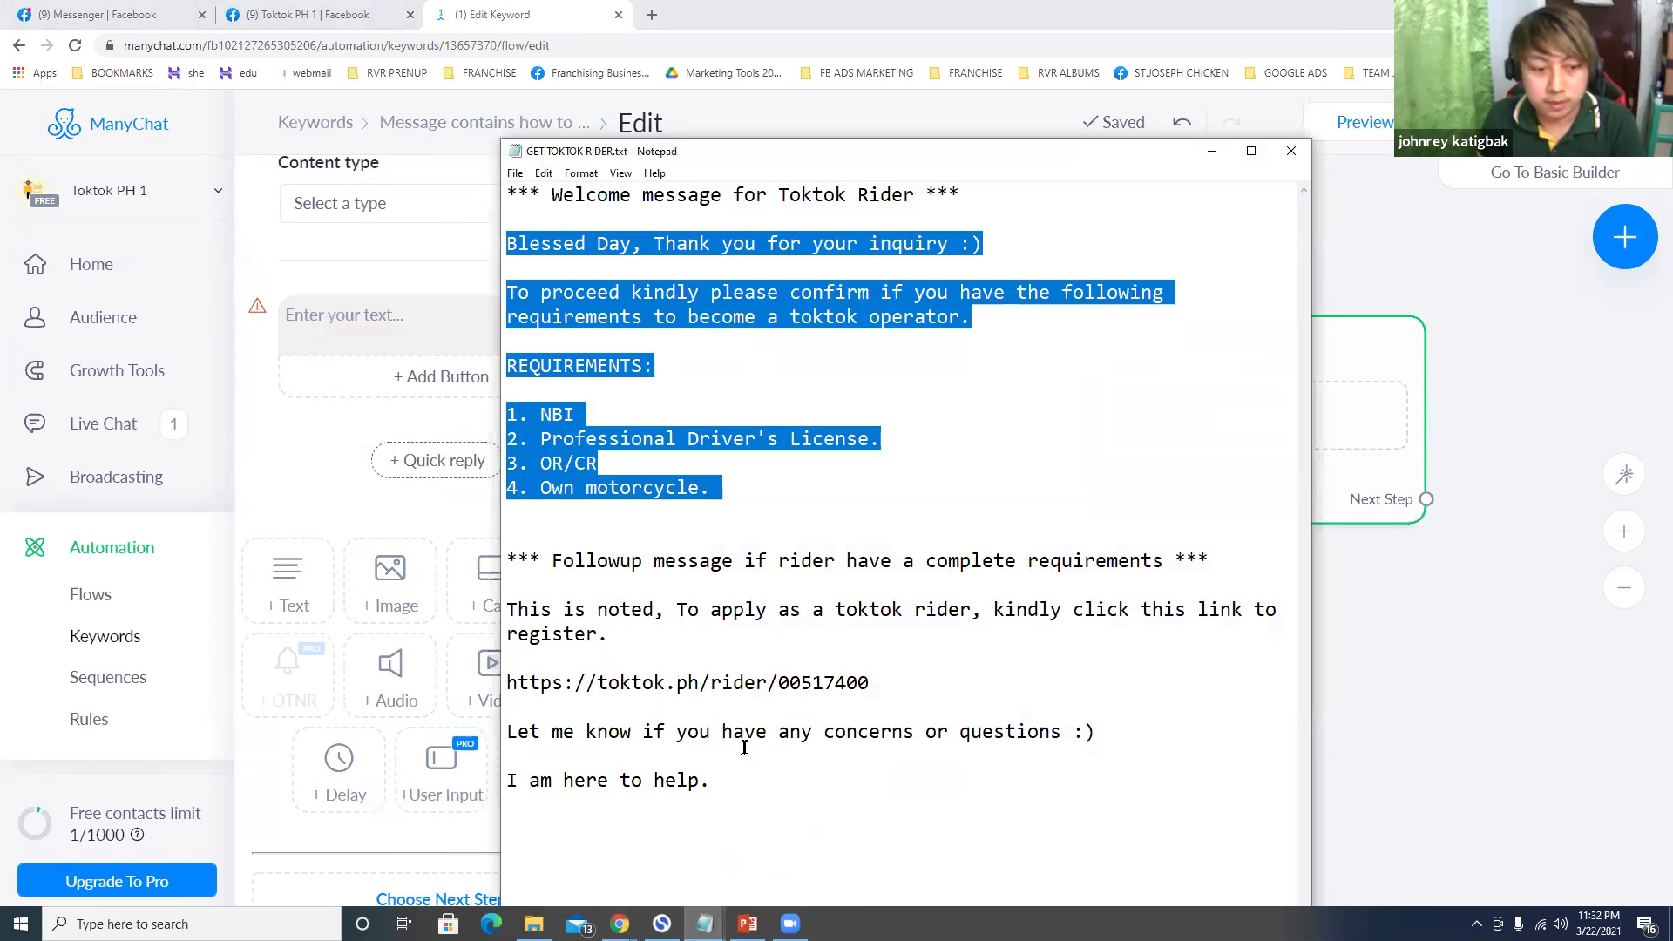
{"action": "left_click_drag", "start_coordinate": [713, 782], "coordinate": [501, 601]}
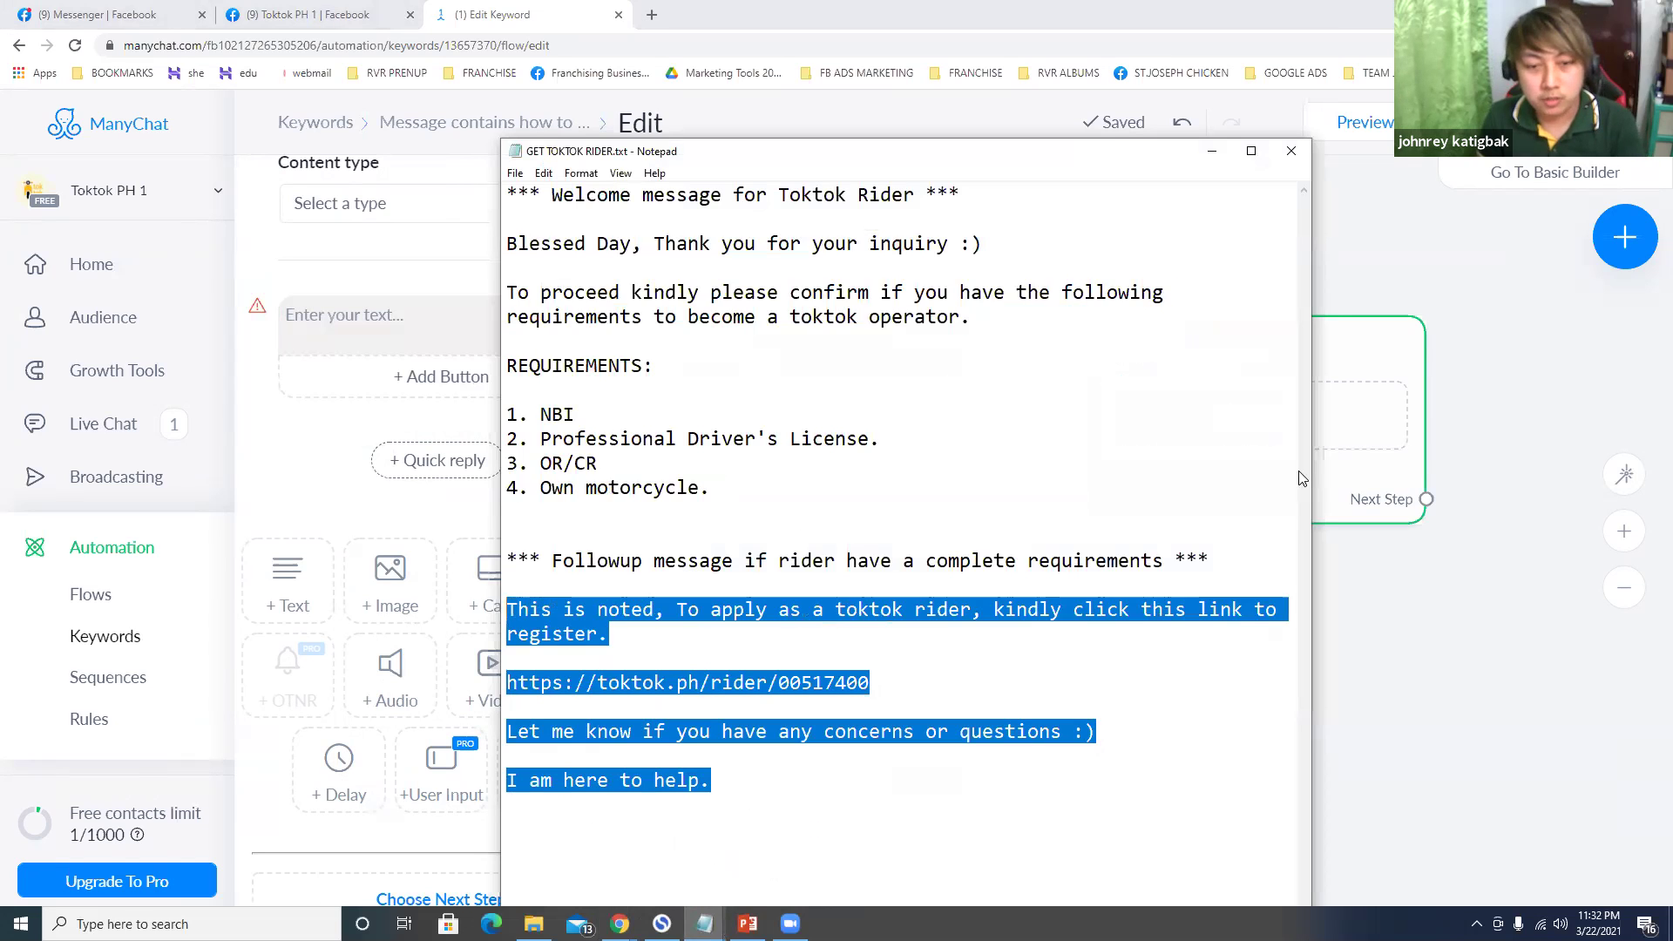
{"action": "key", "text": "ctrl+c"}
{"action": "key", "text": "alt+Tab"}
{"action": "key", "text": "ctrl+v"}
{"action": "left_click", "coordinate": [993, 276]}
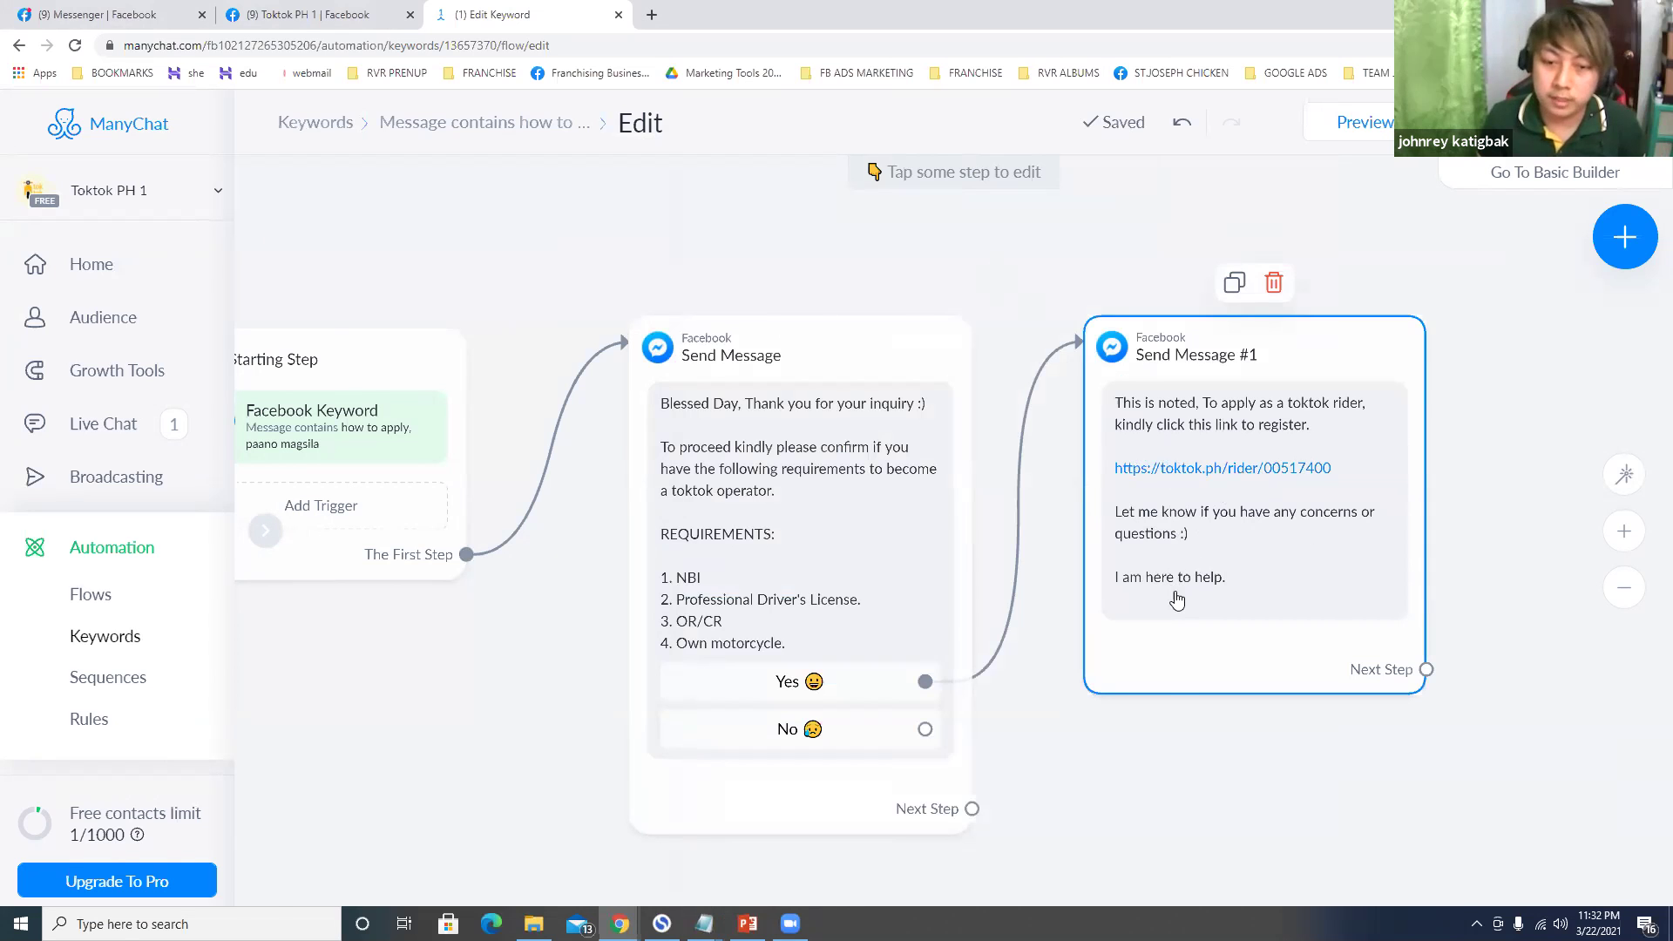
- Link No to a new message 'Kindly complete your requirements first, then come back to reapply', placed below #1
{"action": "left_click", "coordinate": [1132, 739]}
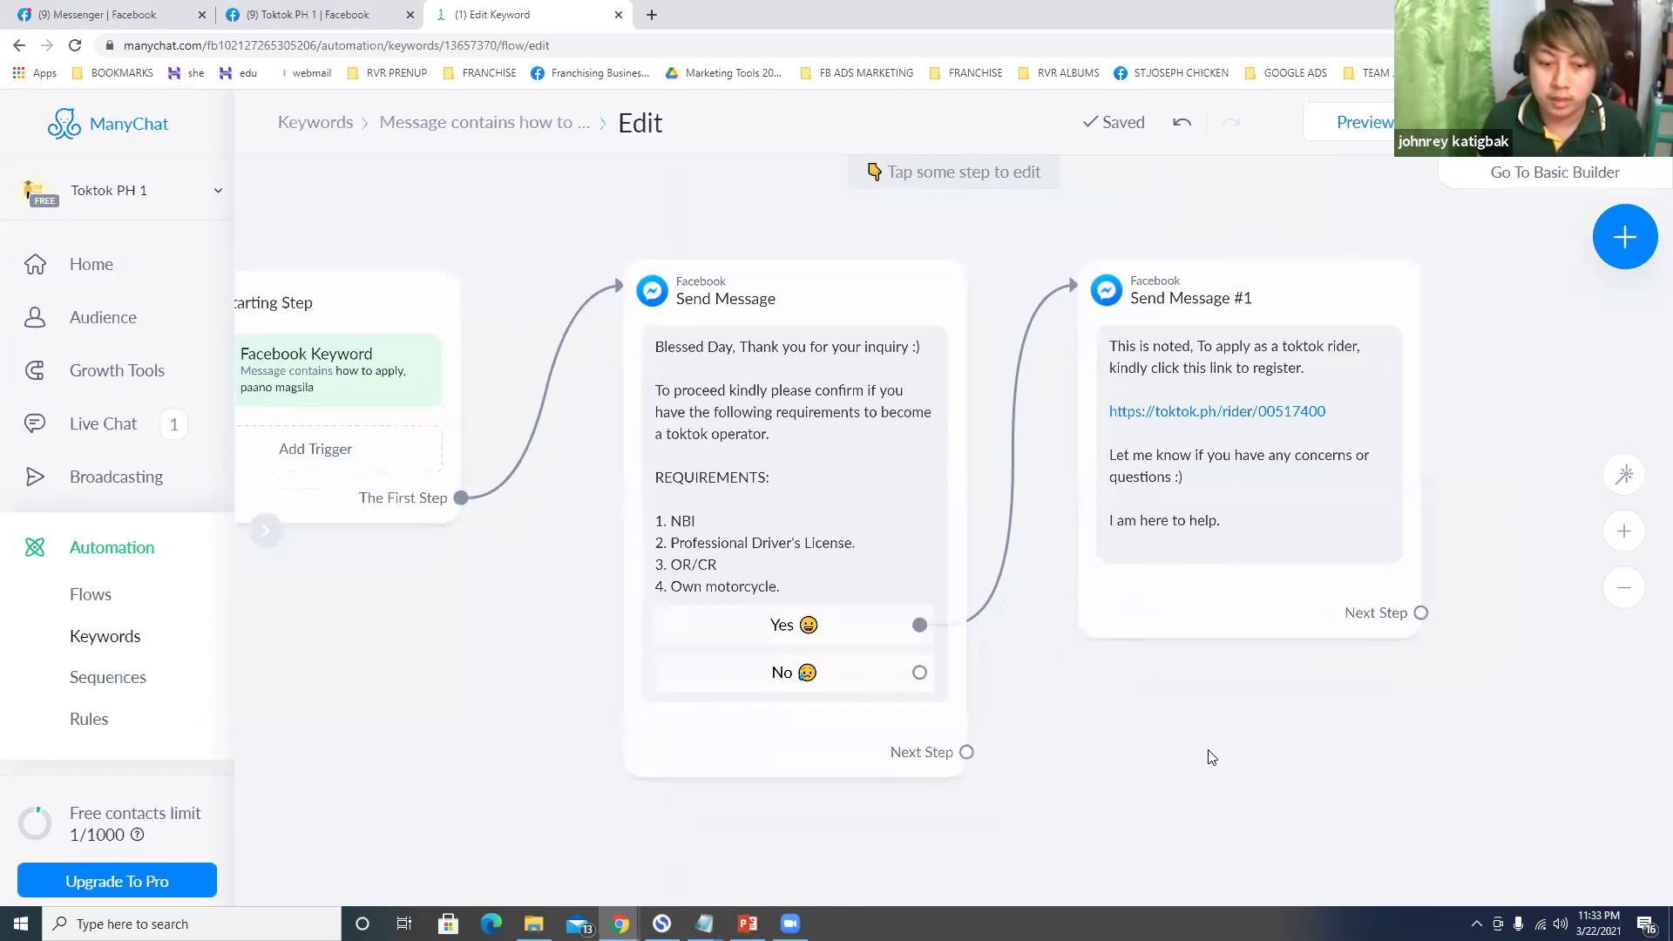
{"action": "left_click_drag", "start_coordinate": [1031, 716], "coordinate": [1090, 727]}
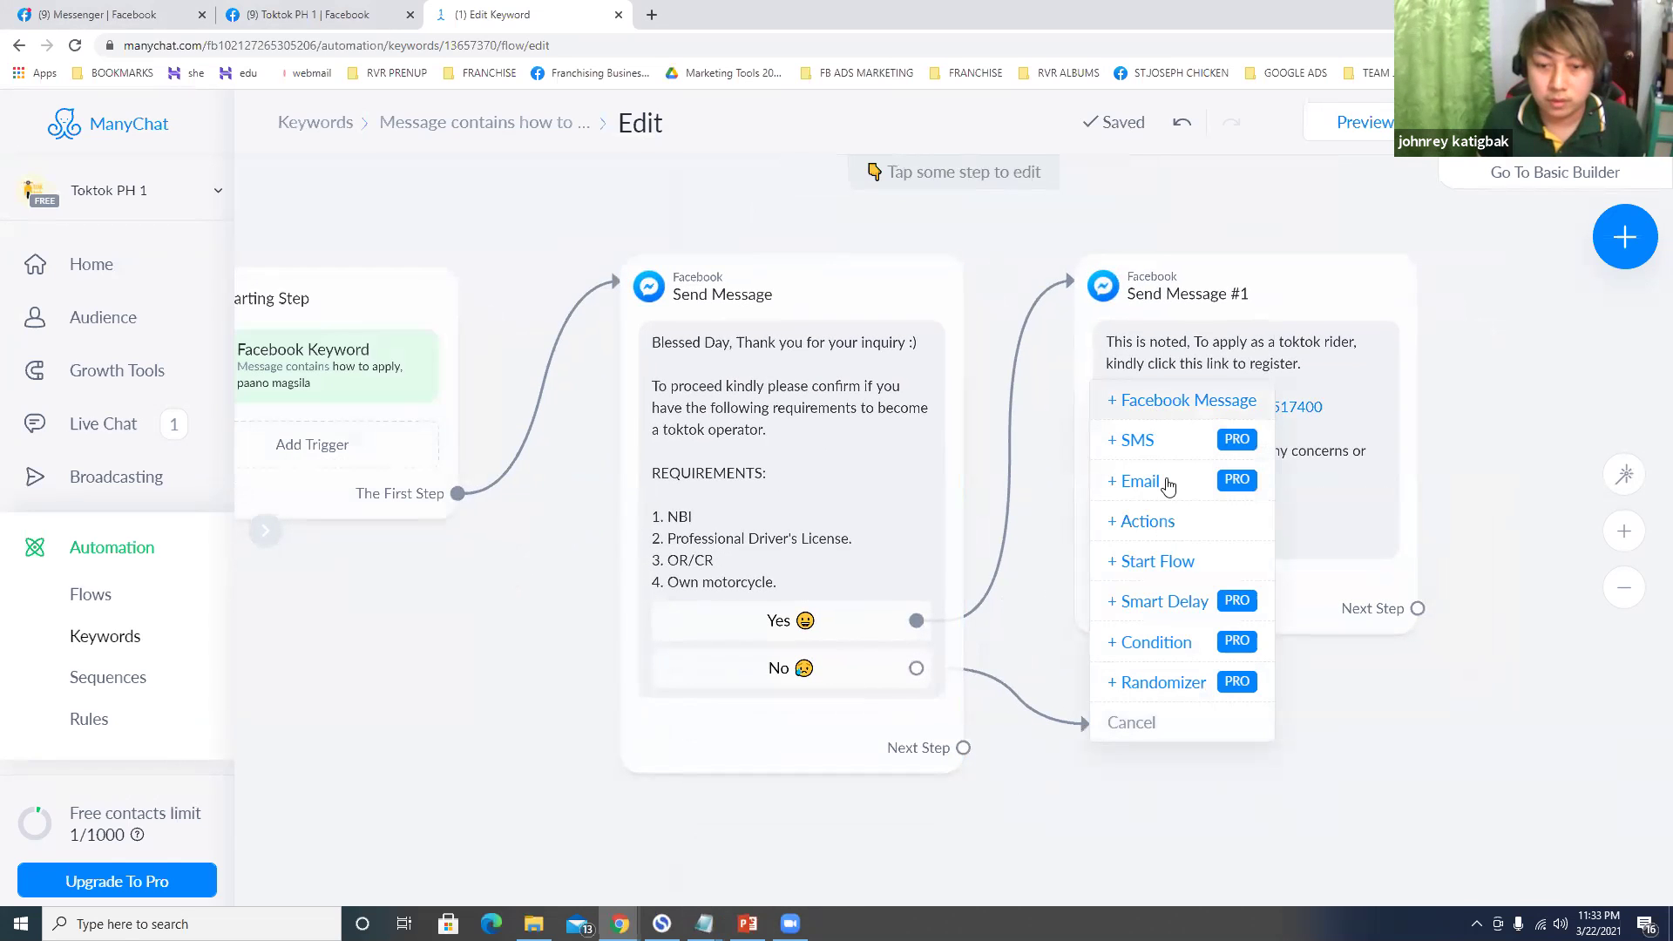
{"action": "left_click", "coordinate": [1189, 400]}
{"action": "left_click", "coordinate": [514, 401]}
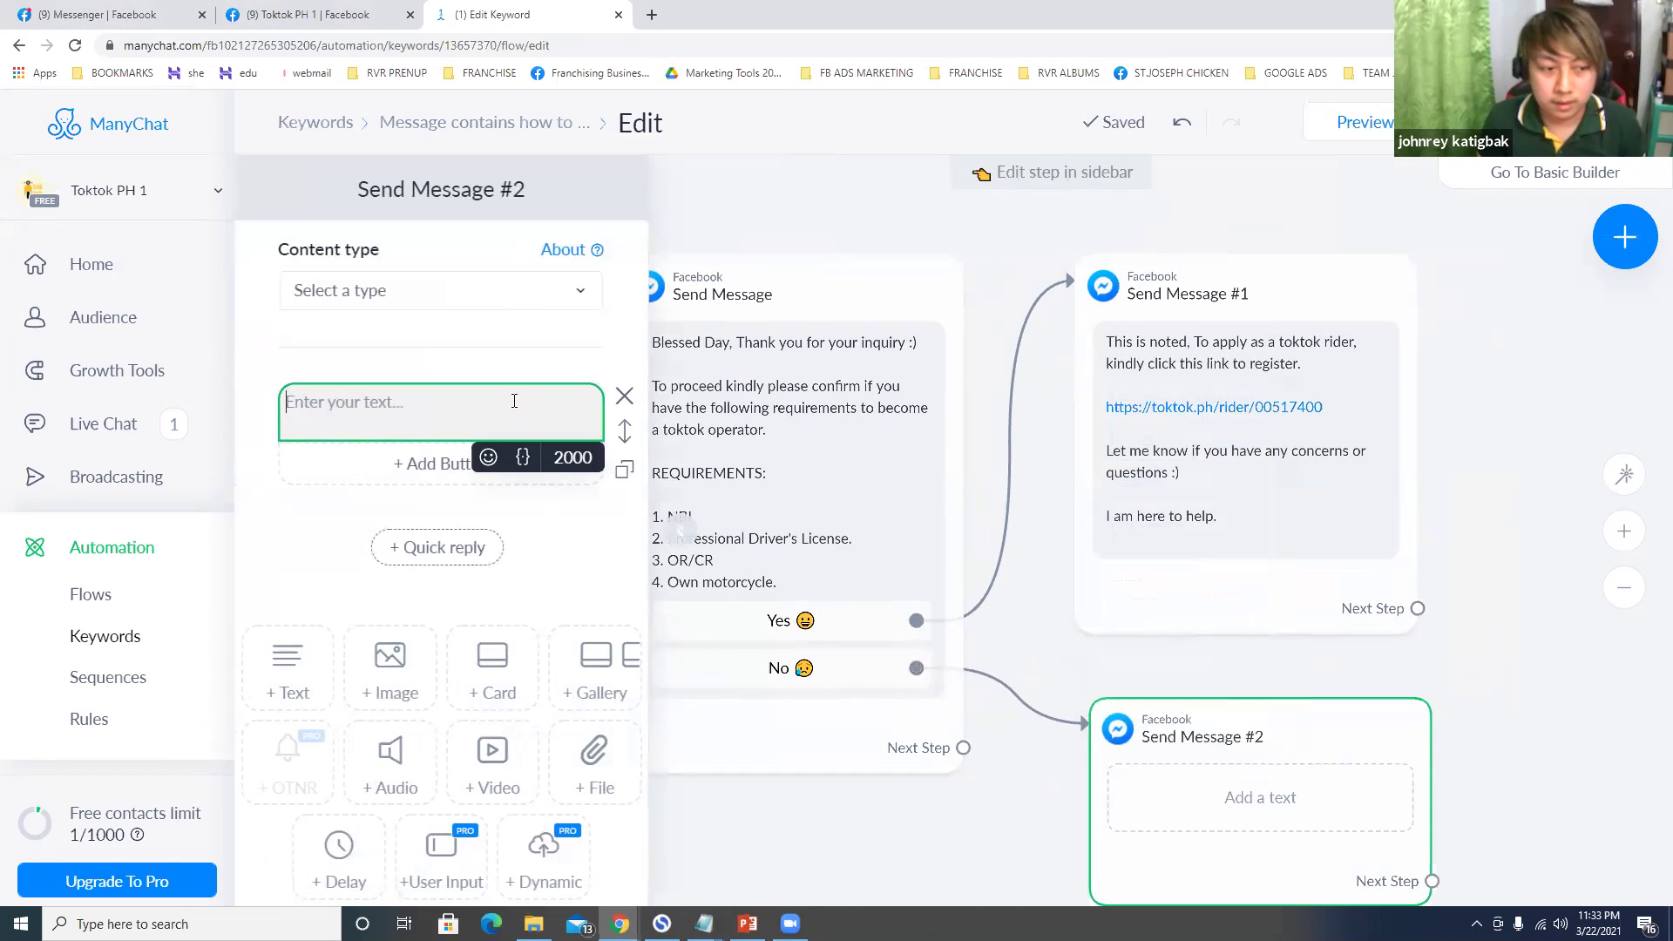
{"action": "type", "text": "Kindly complete your"}
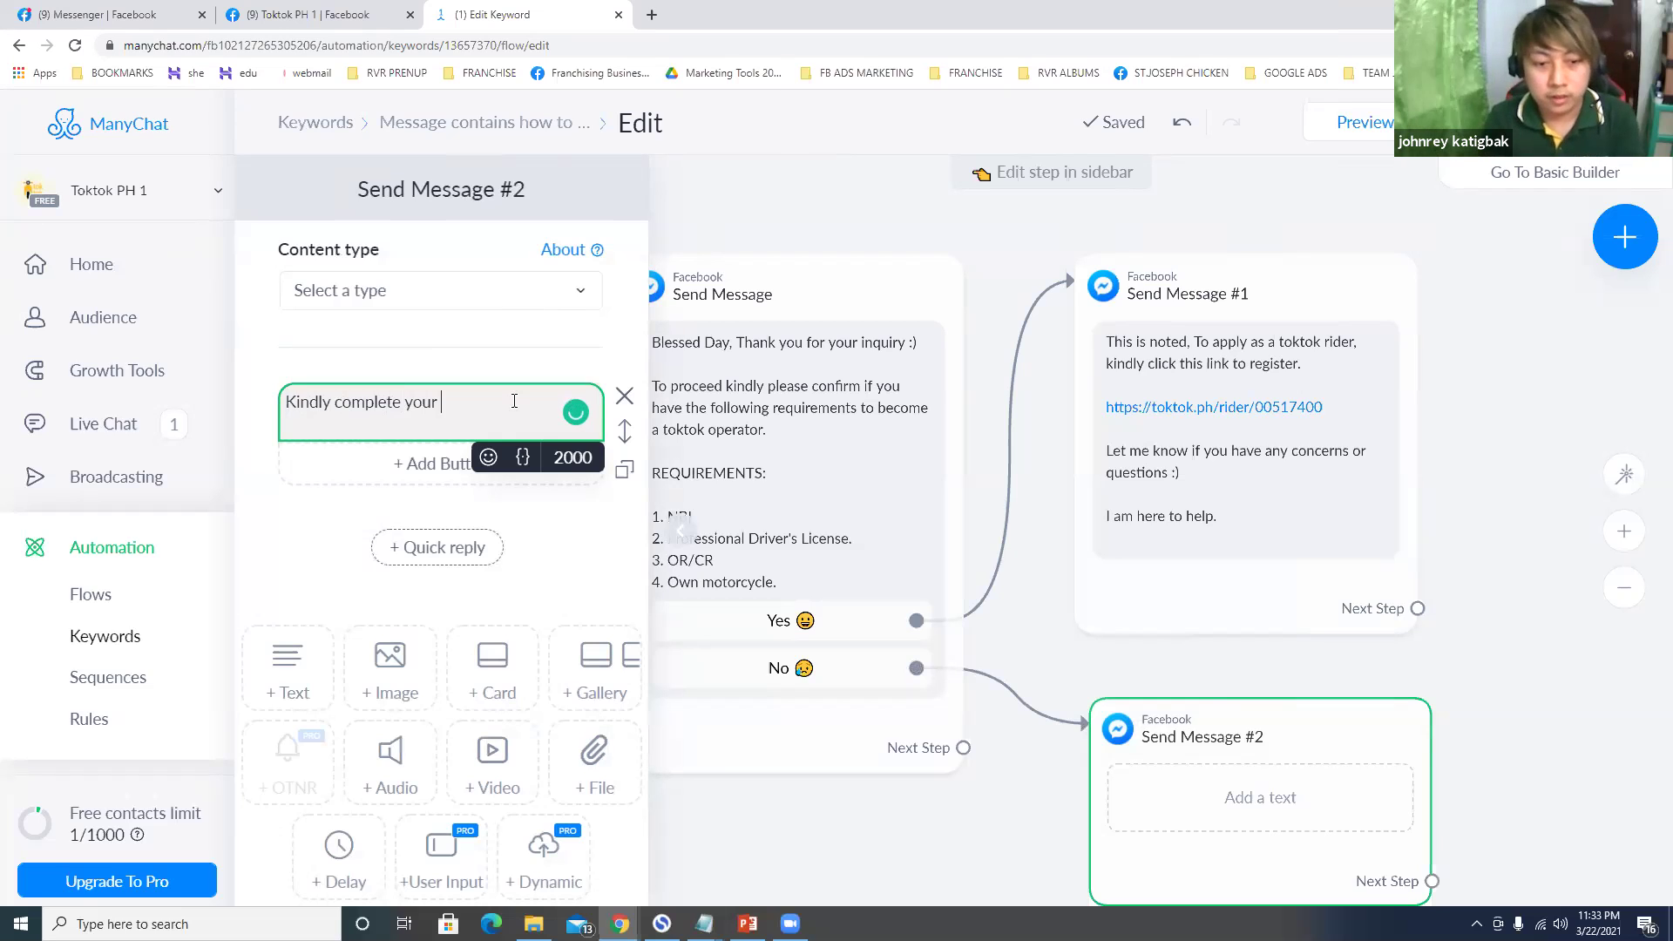
{"action": "type", "text": " requir"}
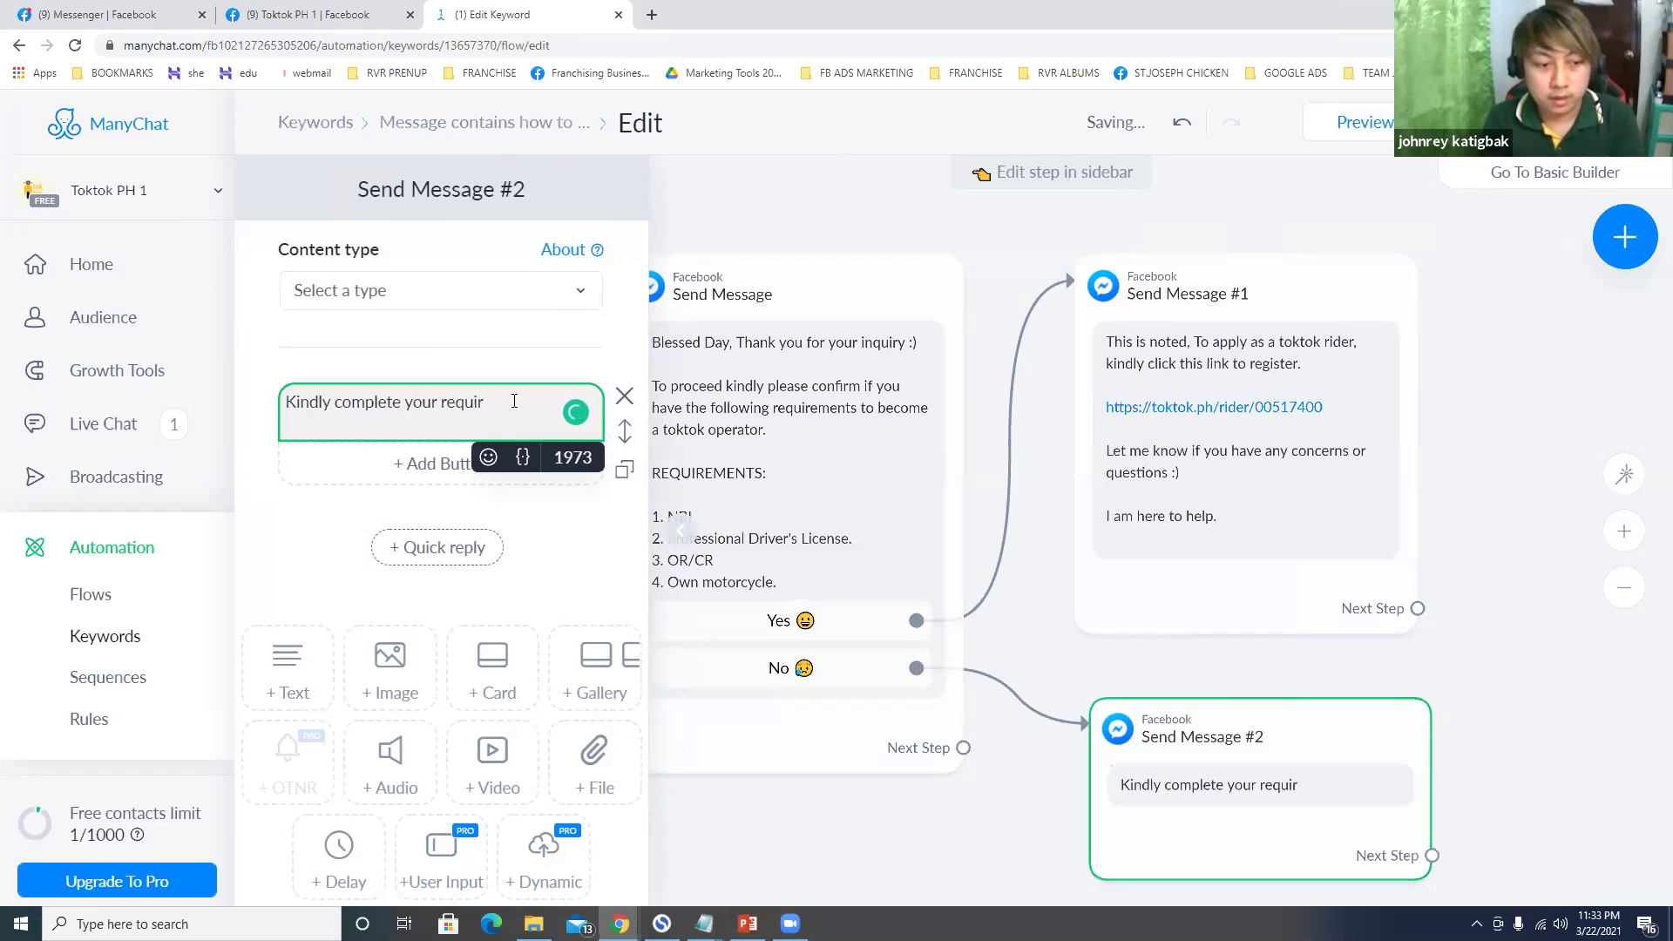
{"action": "type", "text": "ements first, then "}
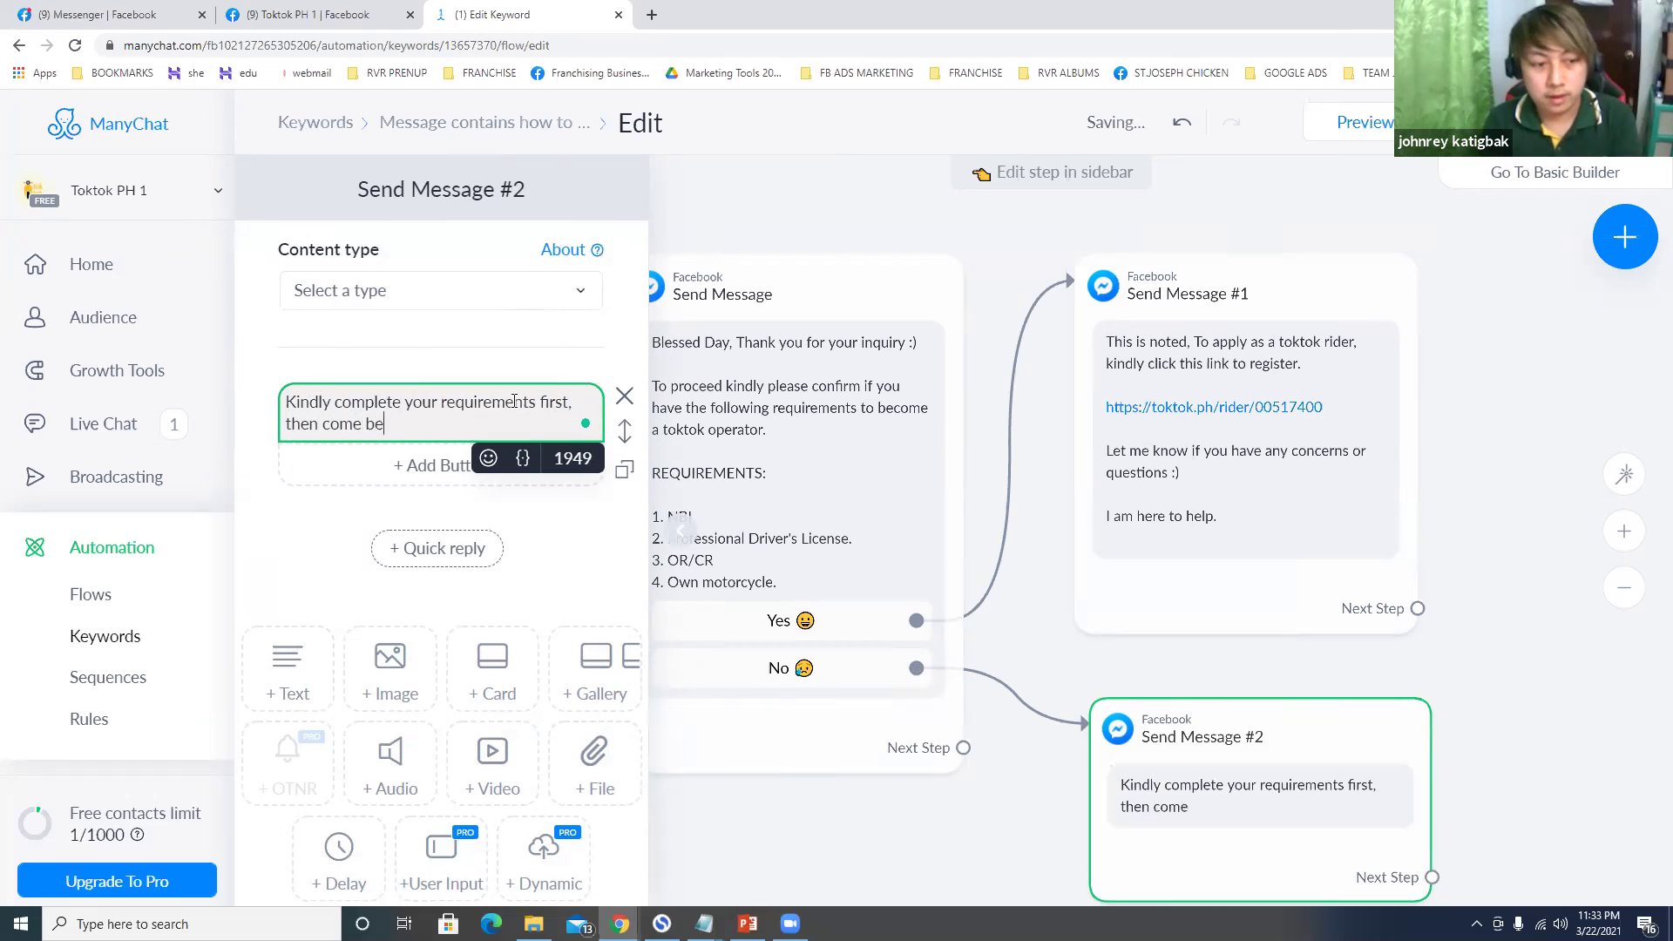
{"action": "type", "text": "come back to rea"}
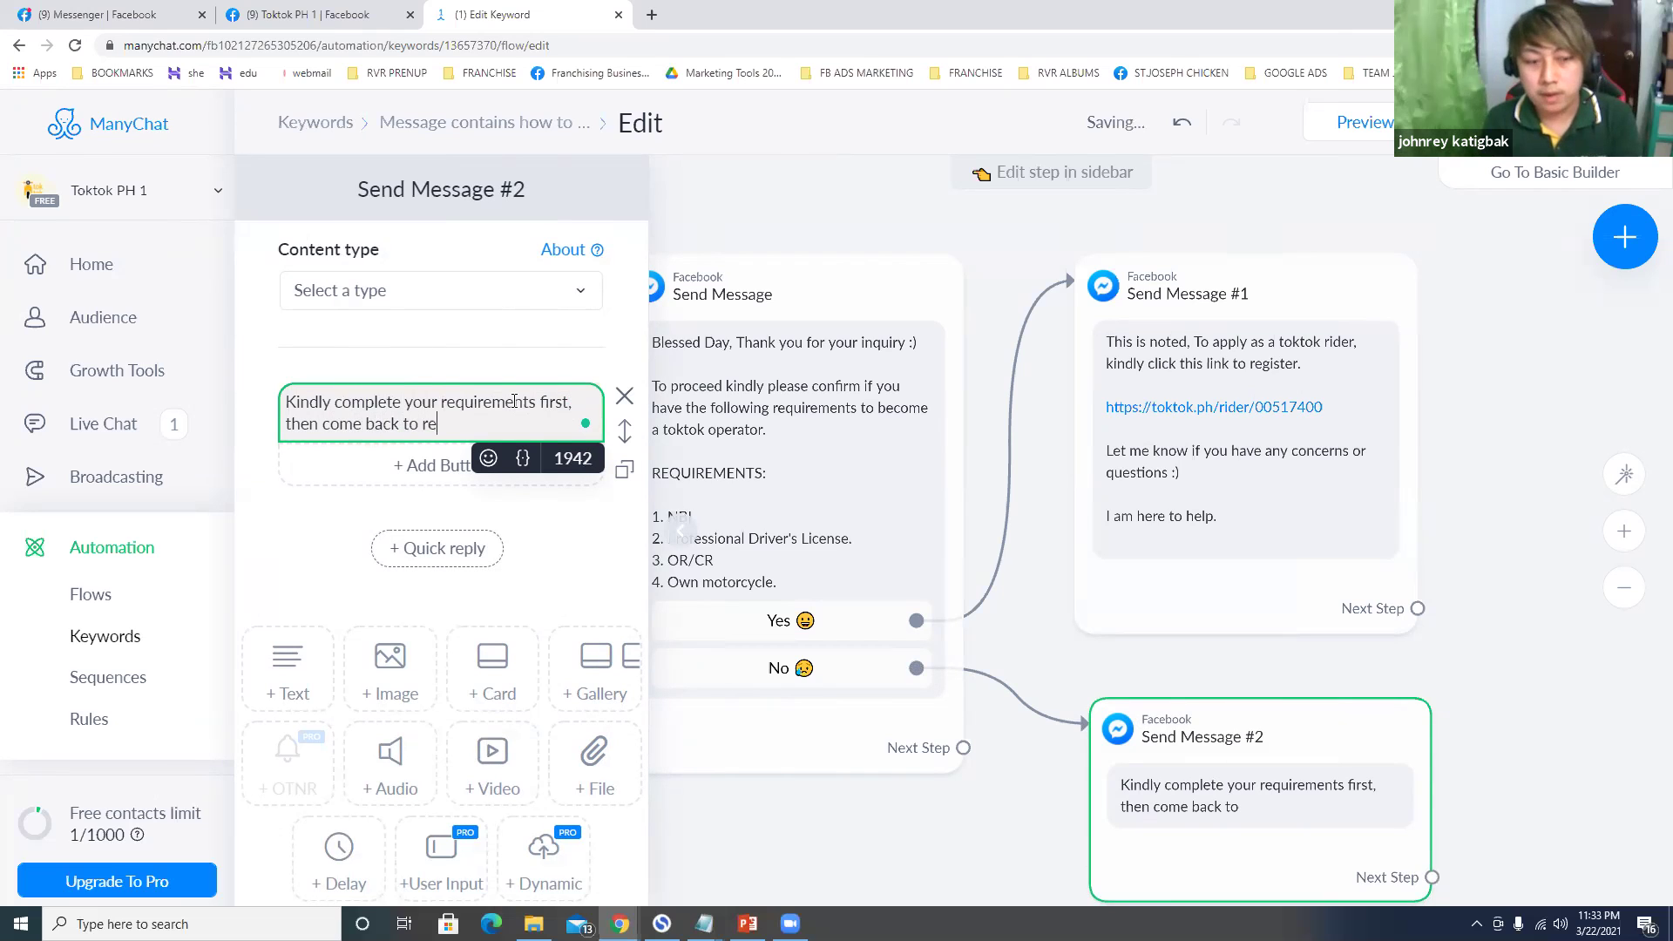
{"action": "type", "text": "pply"}
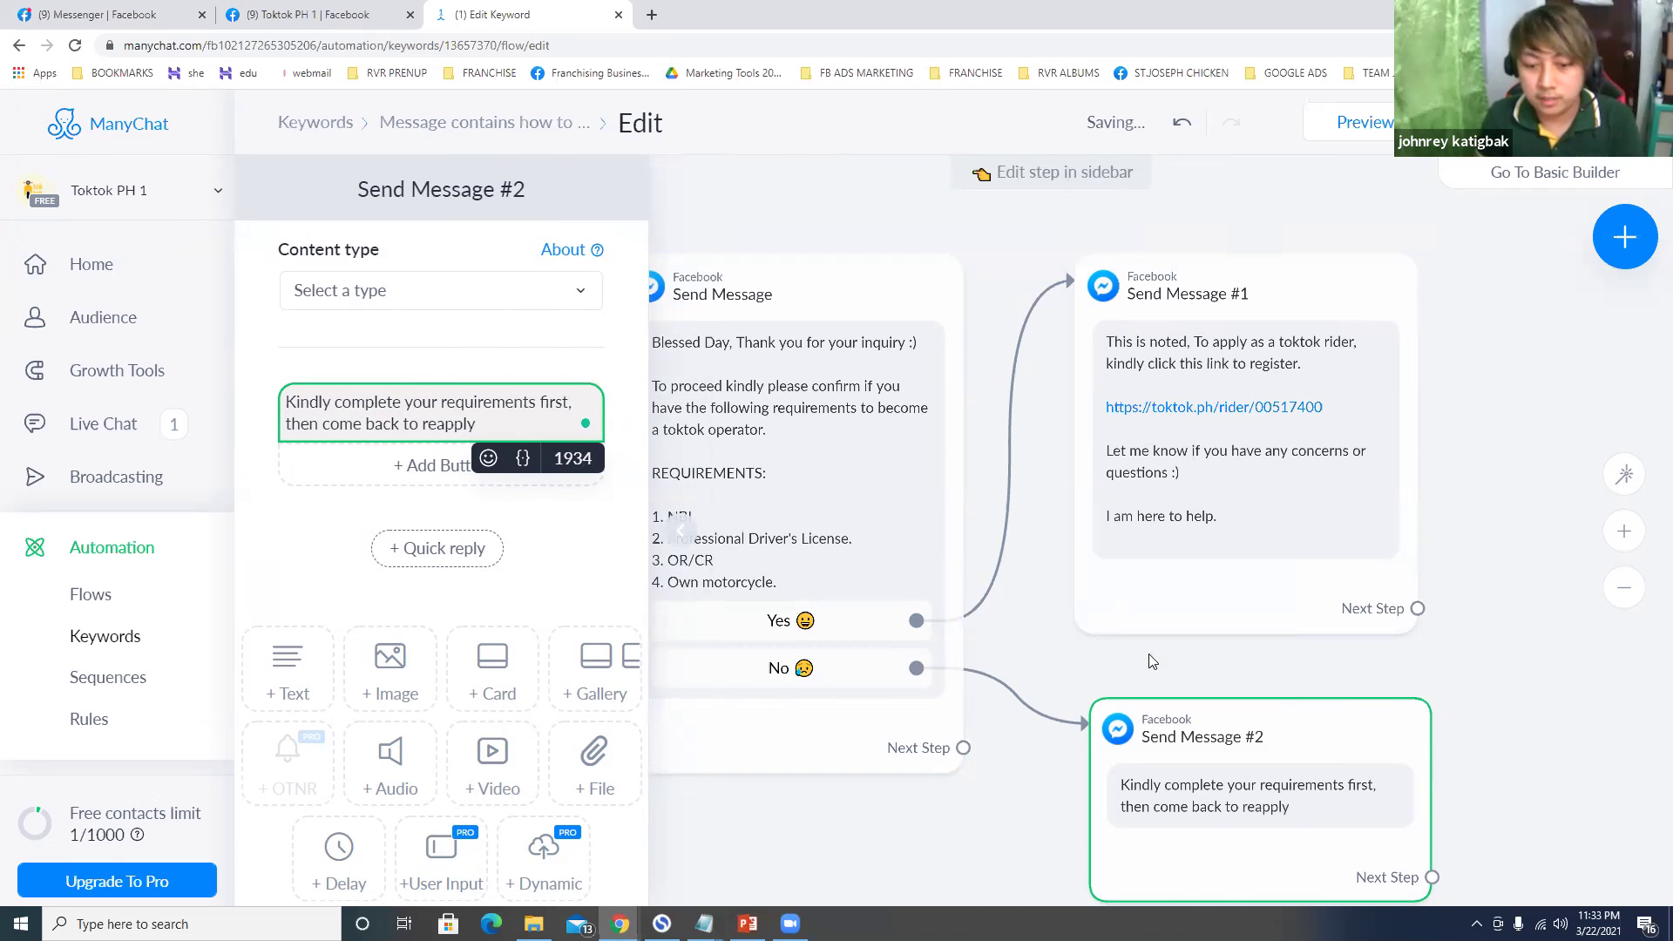
{"action": "left_click", "coordinate": [1525, 376]}
{"action": "left_click_drag", "start_coordinate": [1289, 714], "coordinate": [1281, 698]}
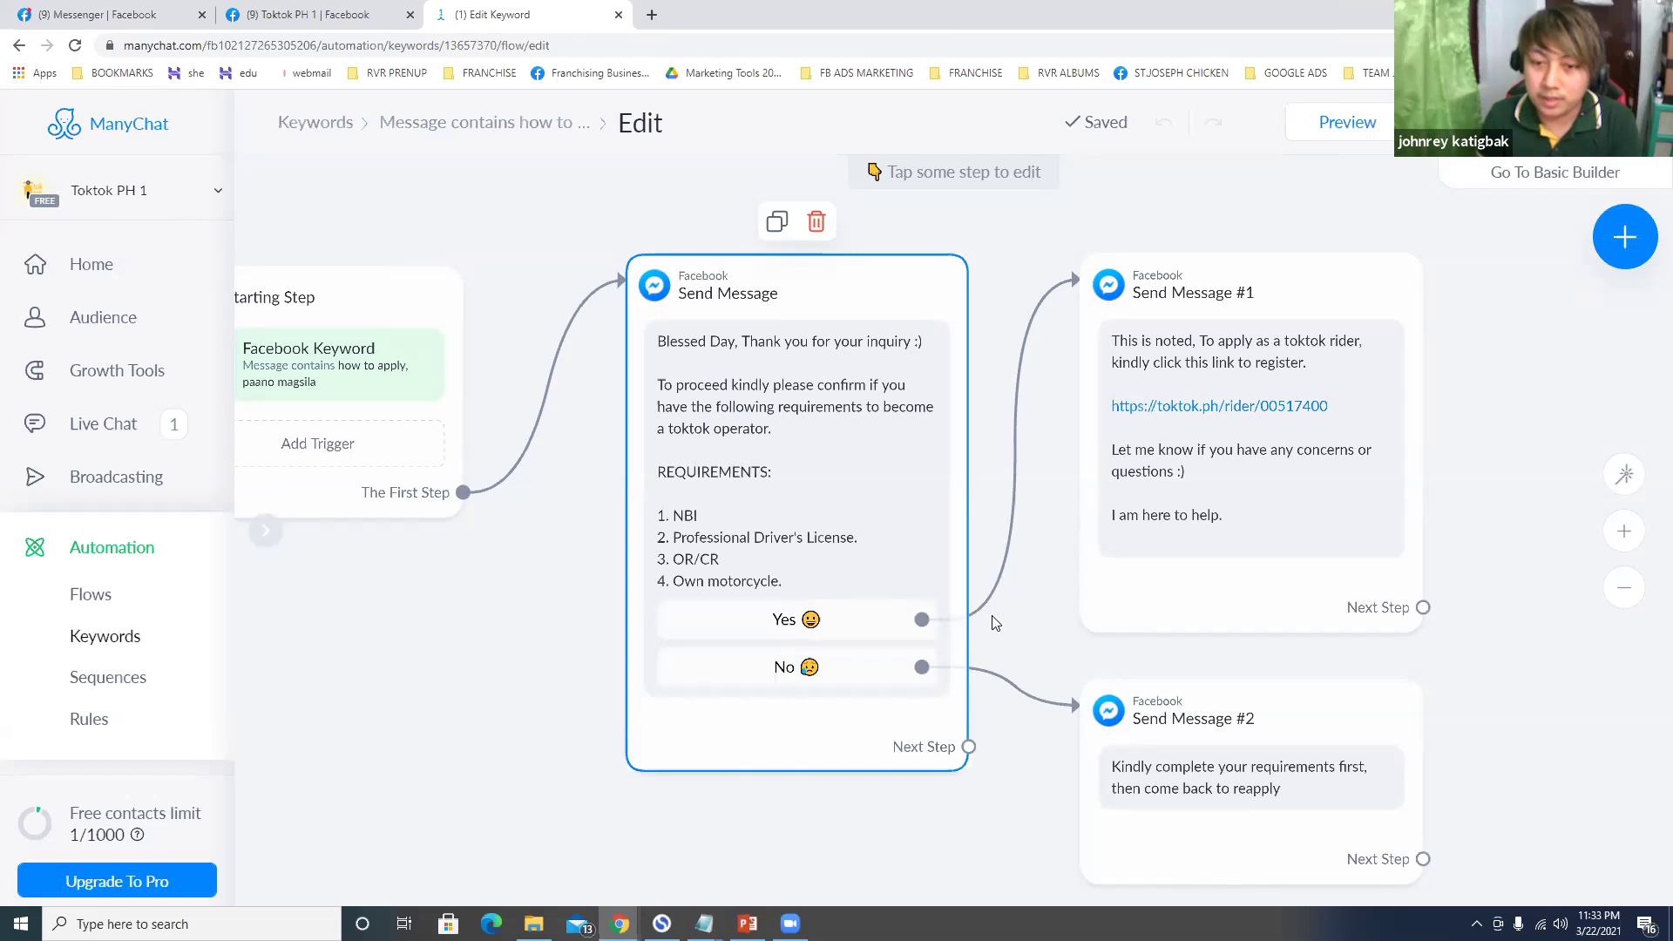
{"action": "left_click", "coordinate": [1259, 407]}
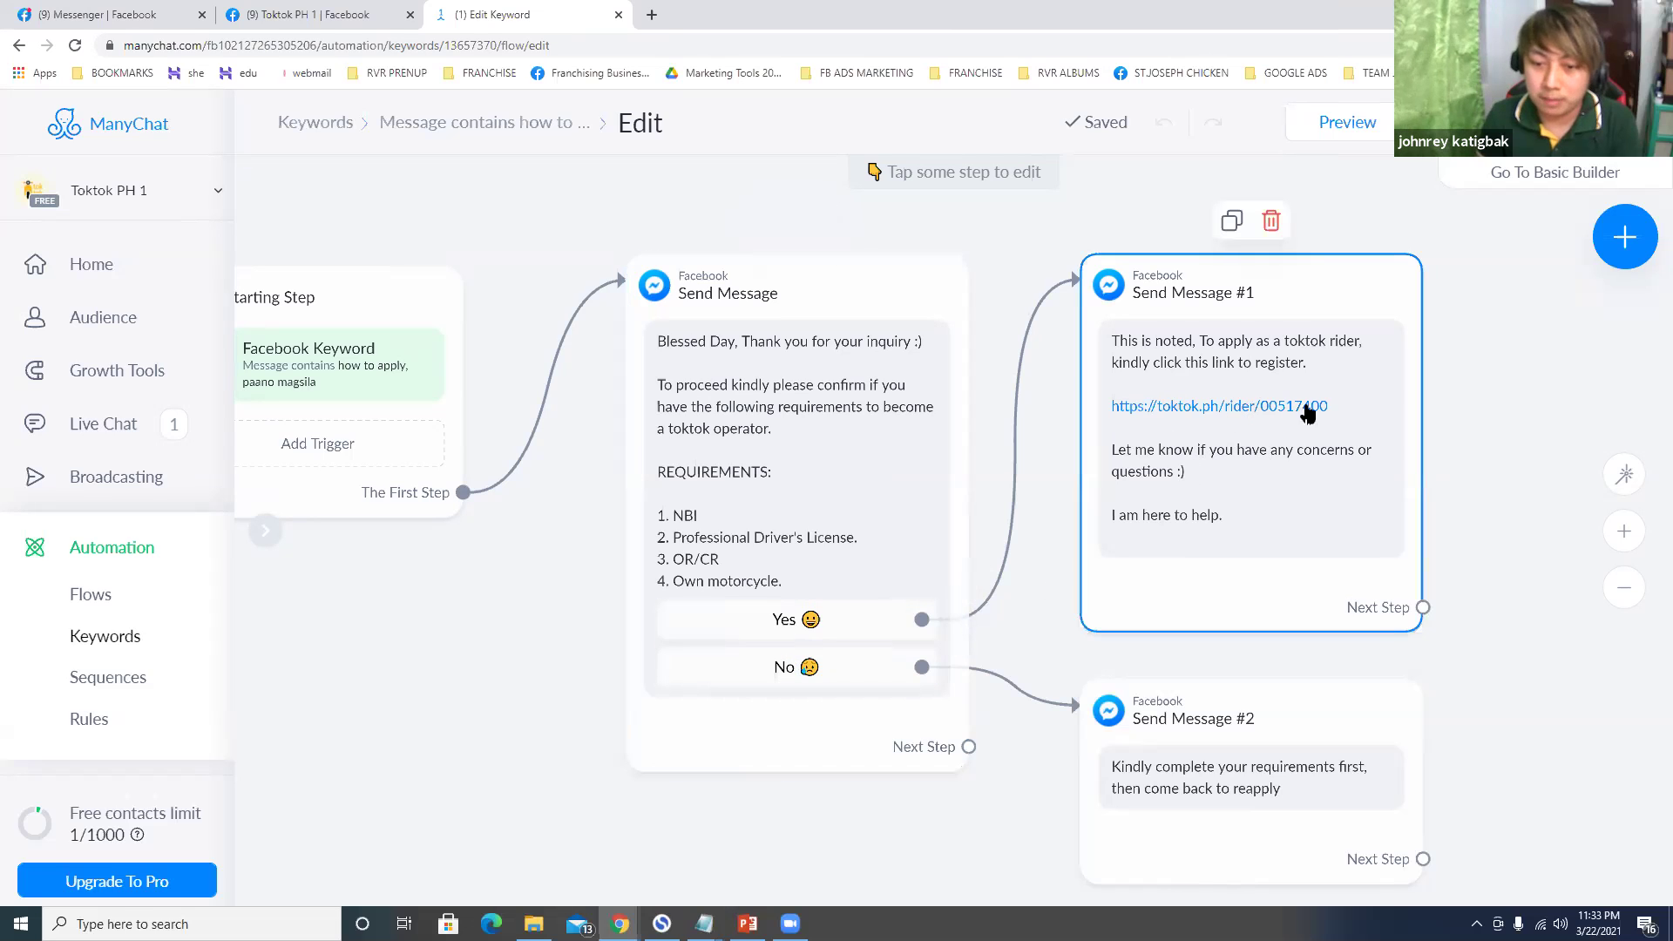
{"action": "left_click", "coordinate": [773, 687]}
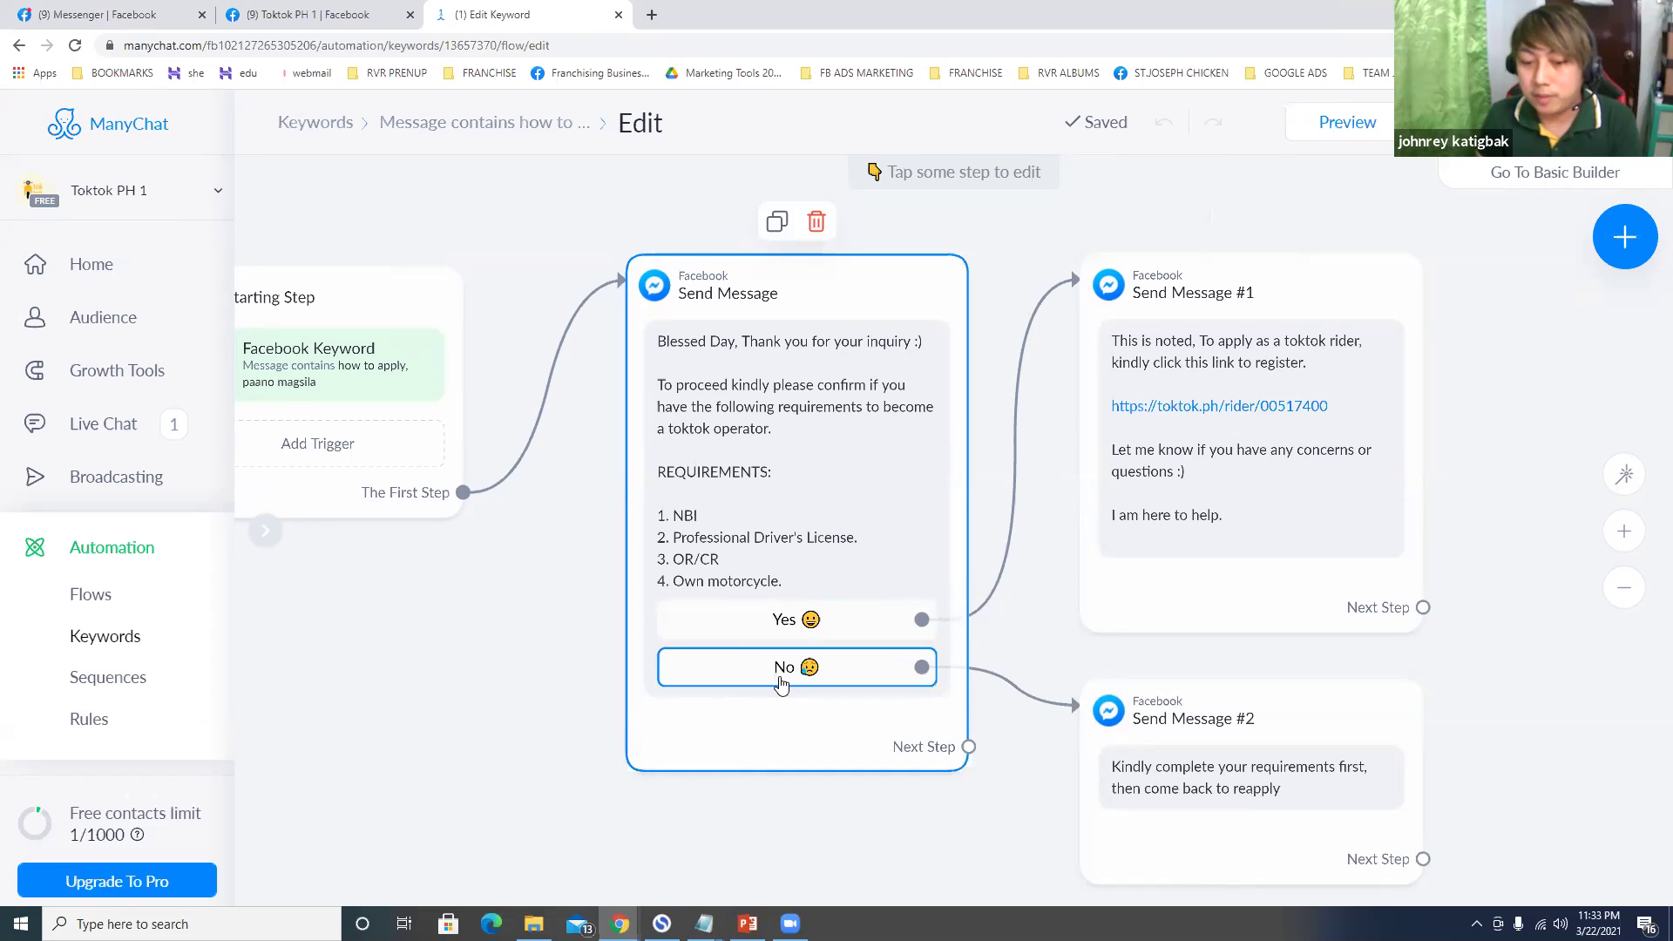
{"action": "left_click", "coordinate": [1180, 758]}
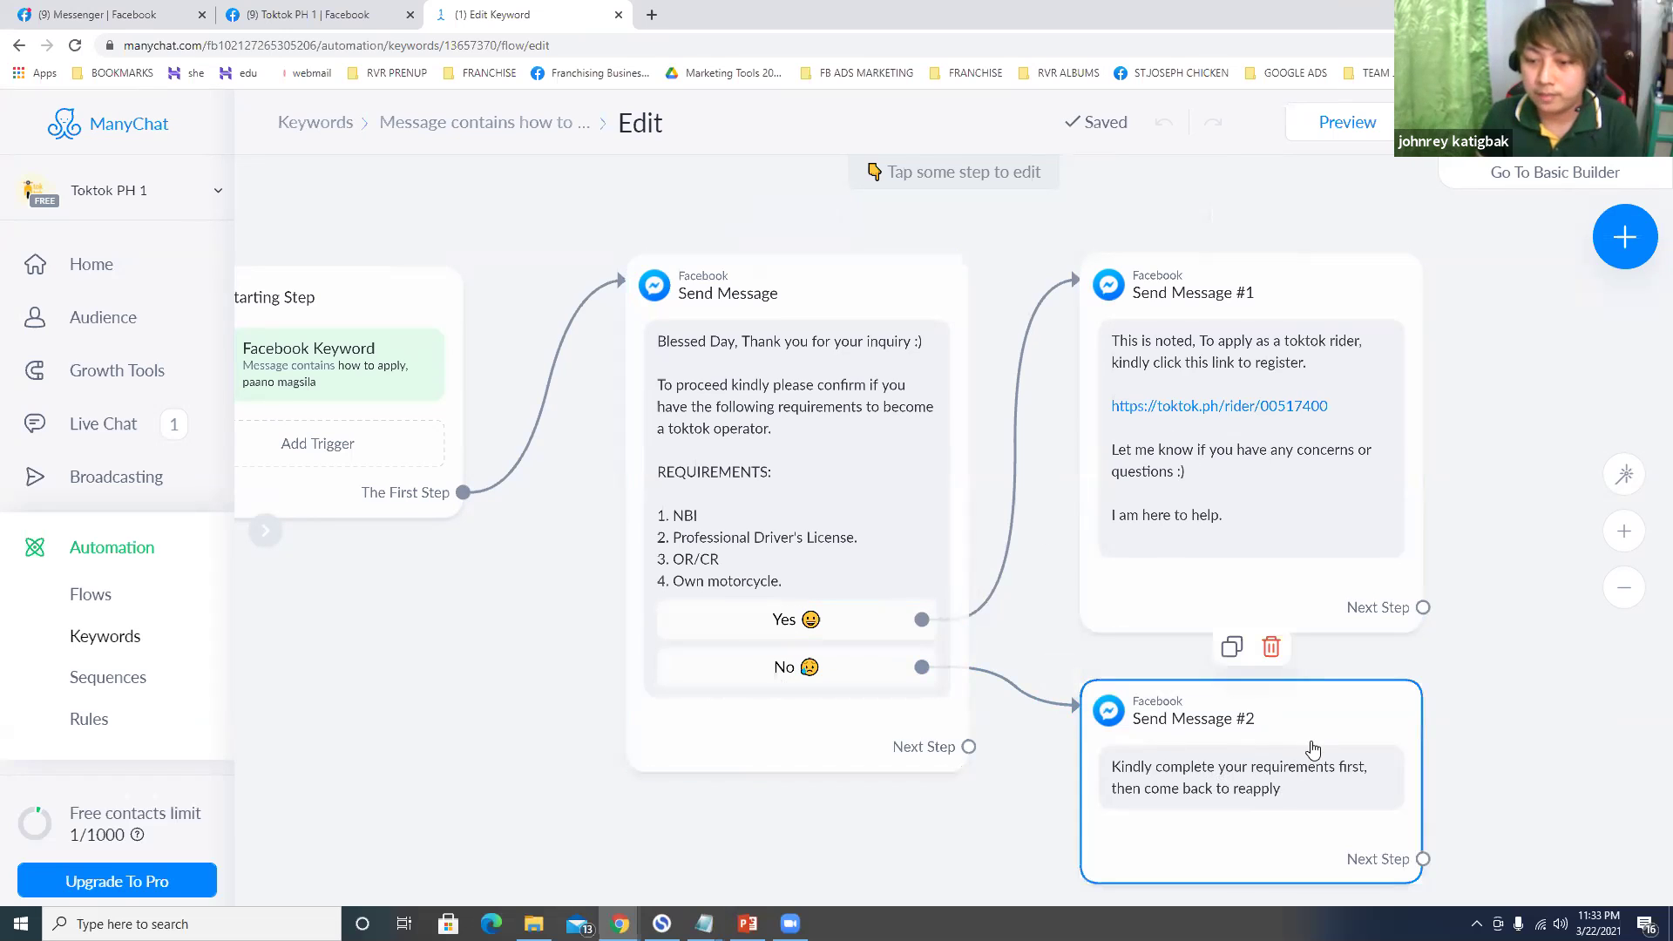
{"action": "scroll", "coordinate": [1521, 717], "scroll_direction": "down", "scroll_amount": 2}
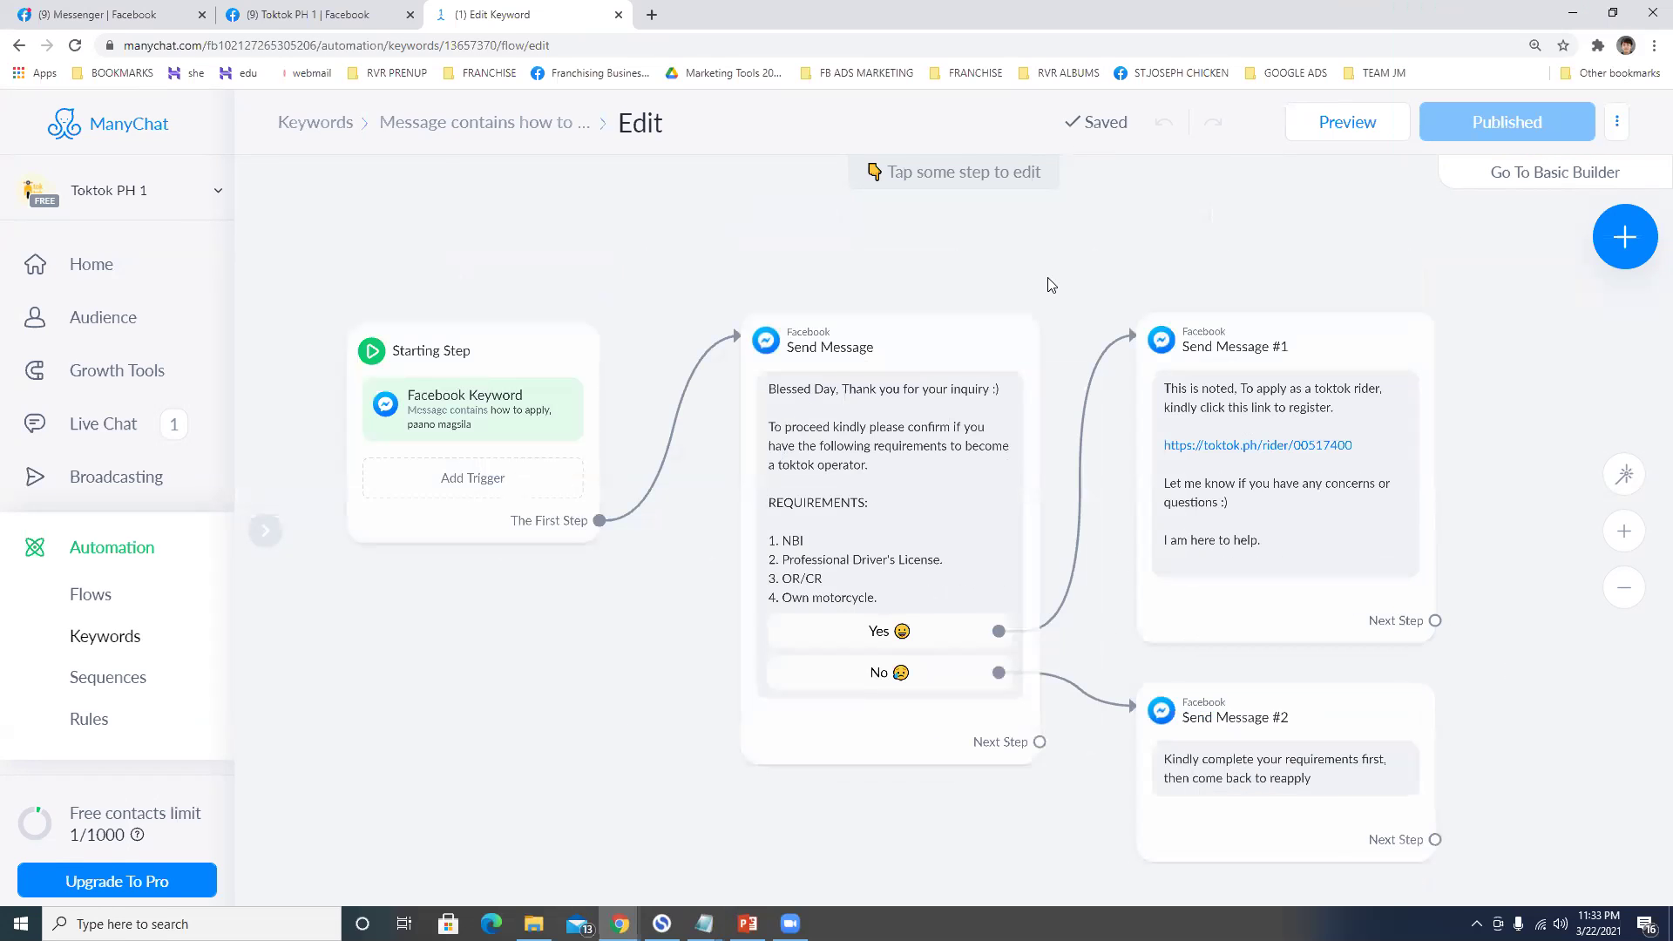
{"action": "scroll", "coordinate": [1051, 285], "scroll_direction": "up", "scroll_amount": 2}
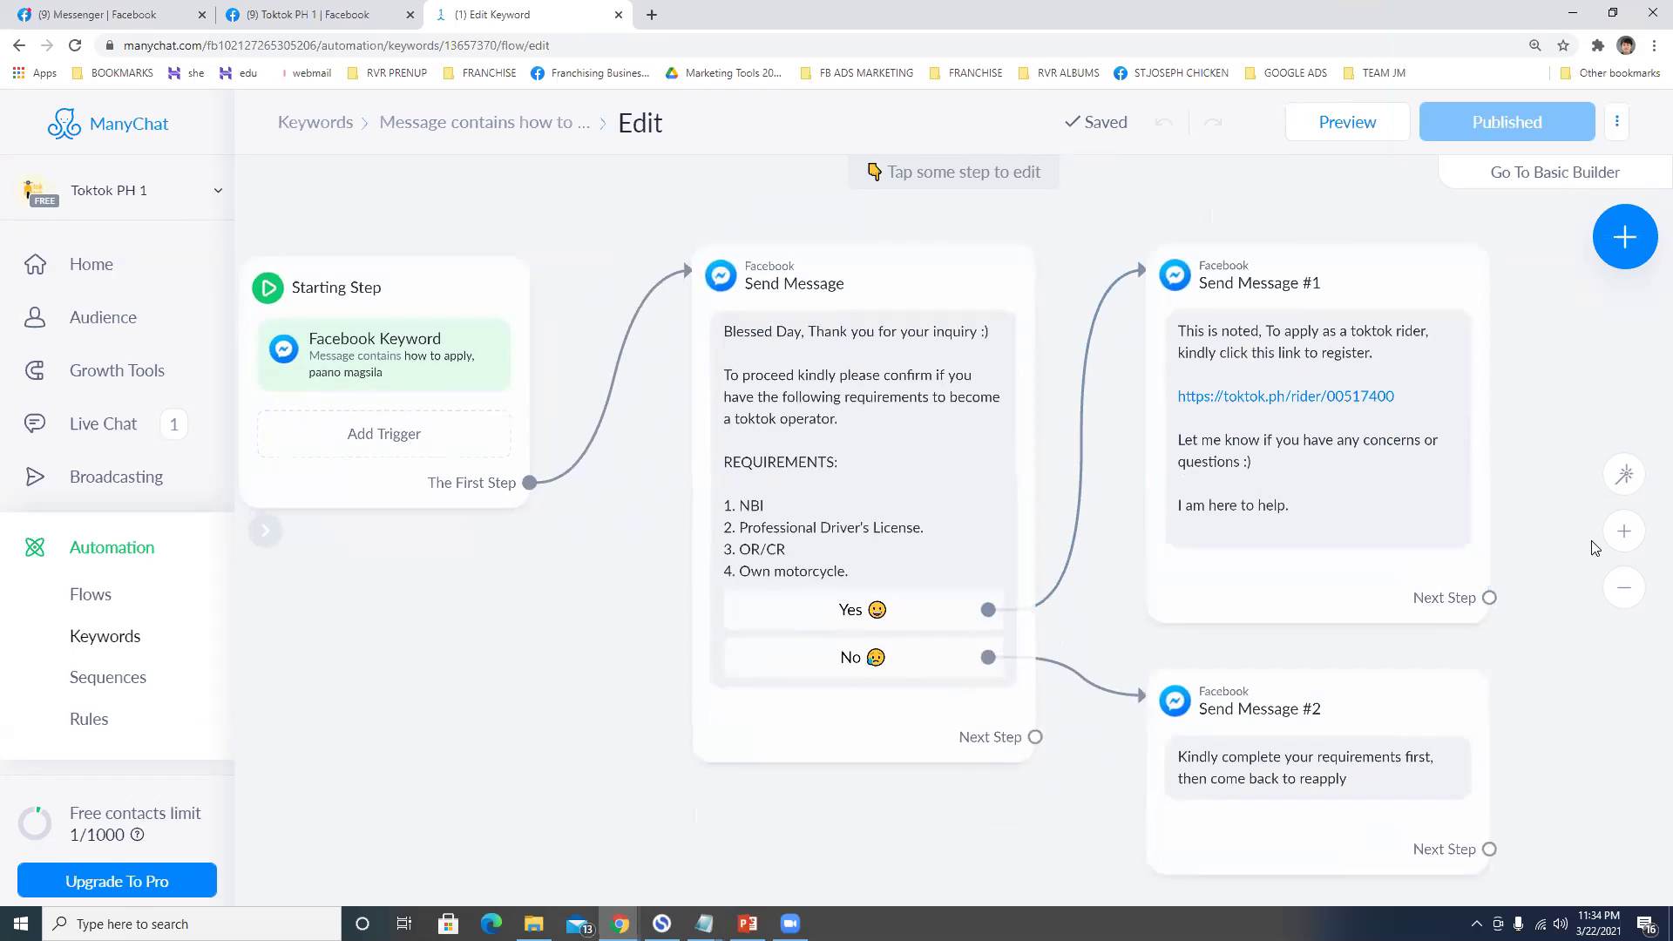
{"action": "left_click_drag", "start_coordinate": [1556, 535], "coordinate": [1545, 518]}
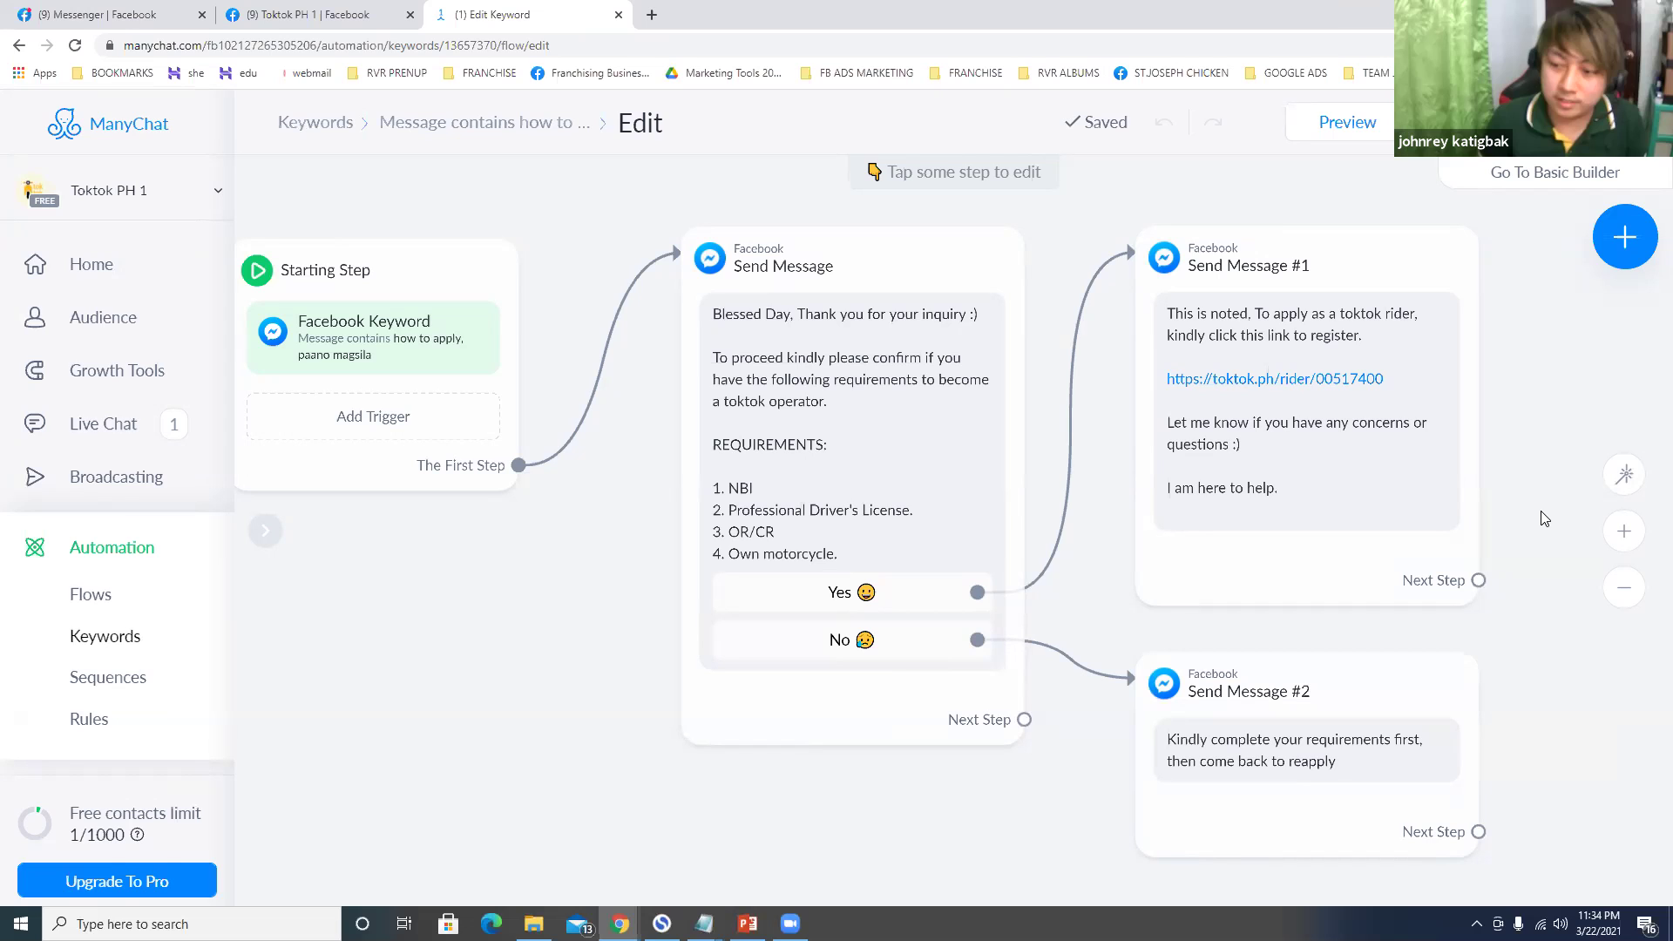
{"action": "left_click_drag", "start_coordinate": [1502, 506], "coordinate": [1541, 505]}
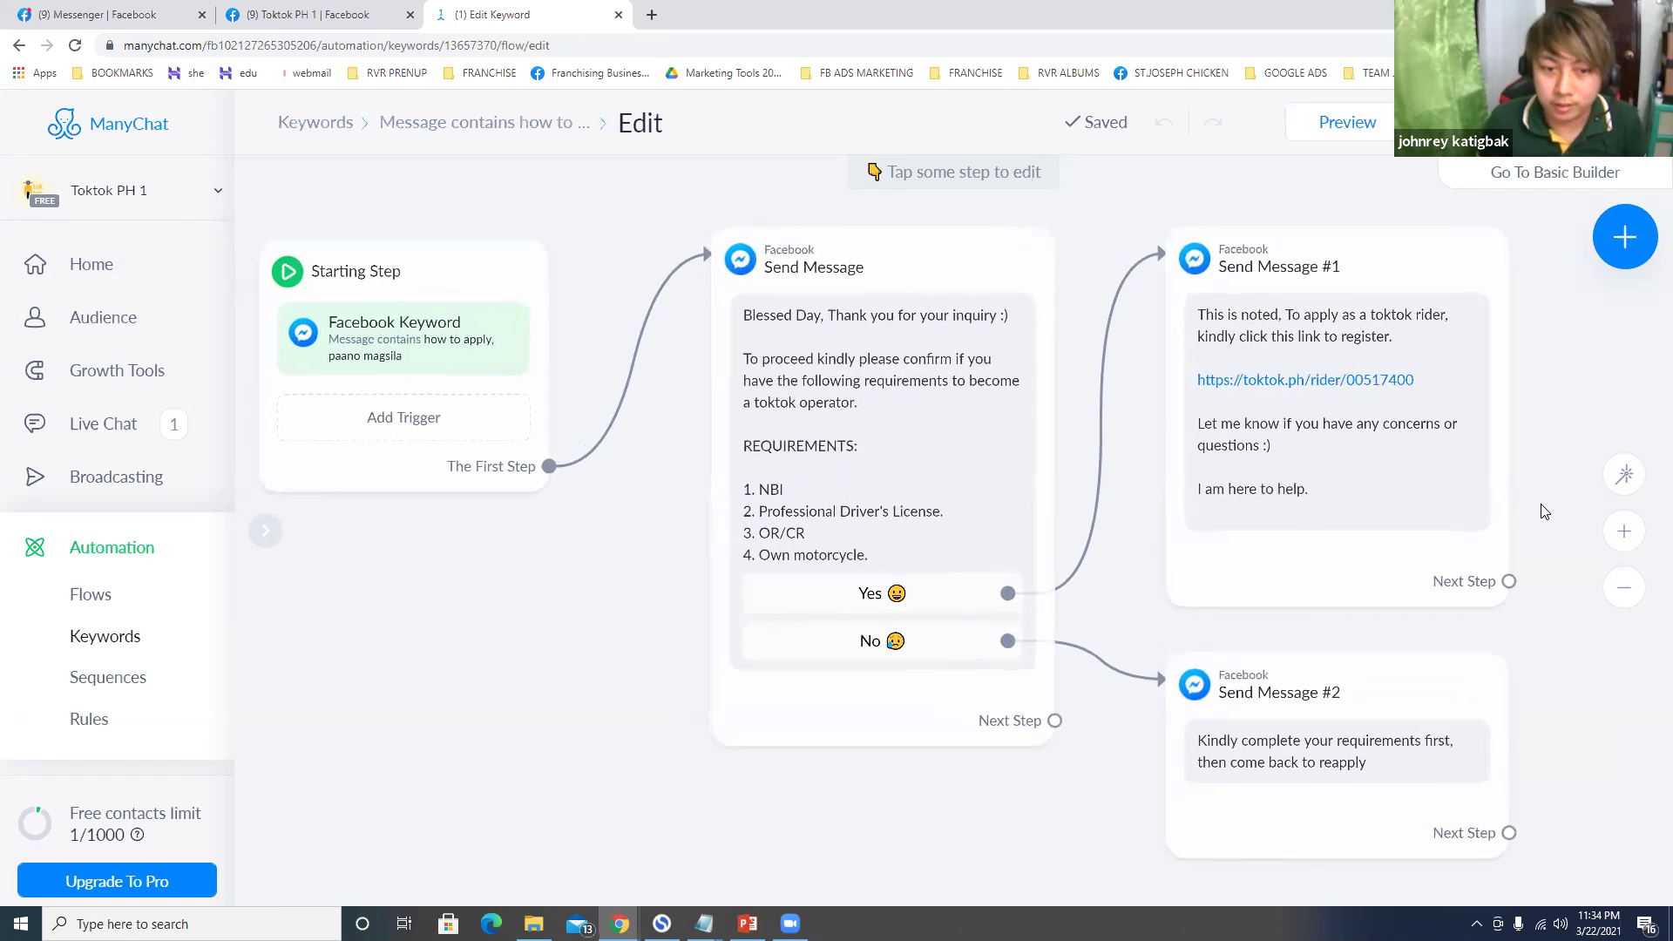
{"action": "scroll", "coordinate": [1543, 512], "scroll_direction": "down", "scroll_amount": 1}
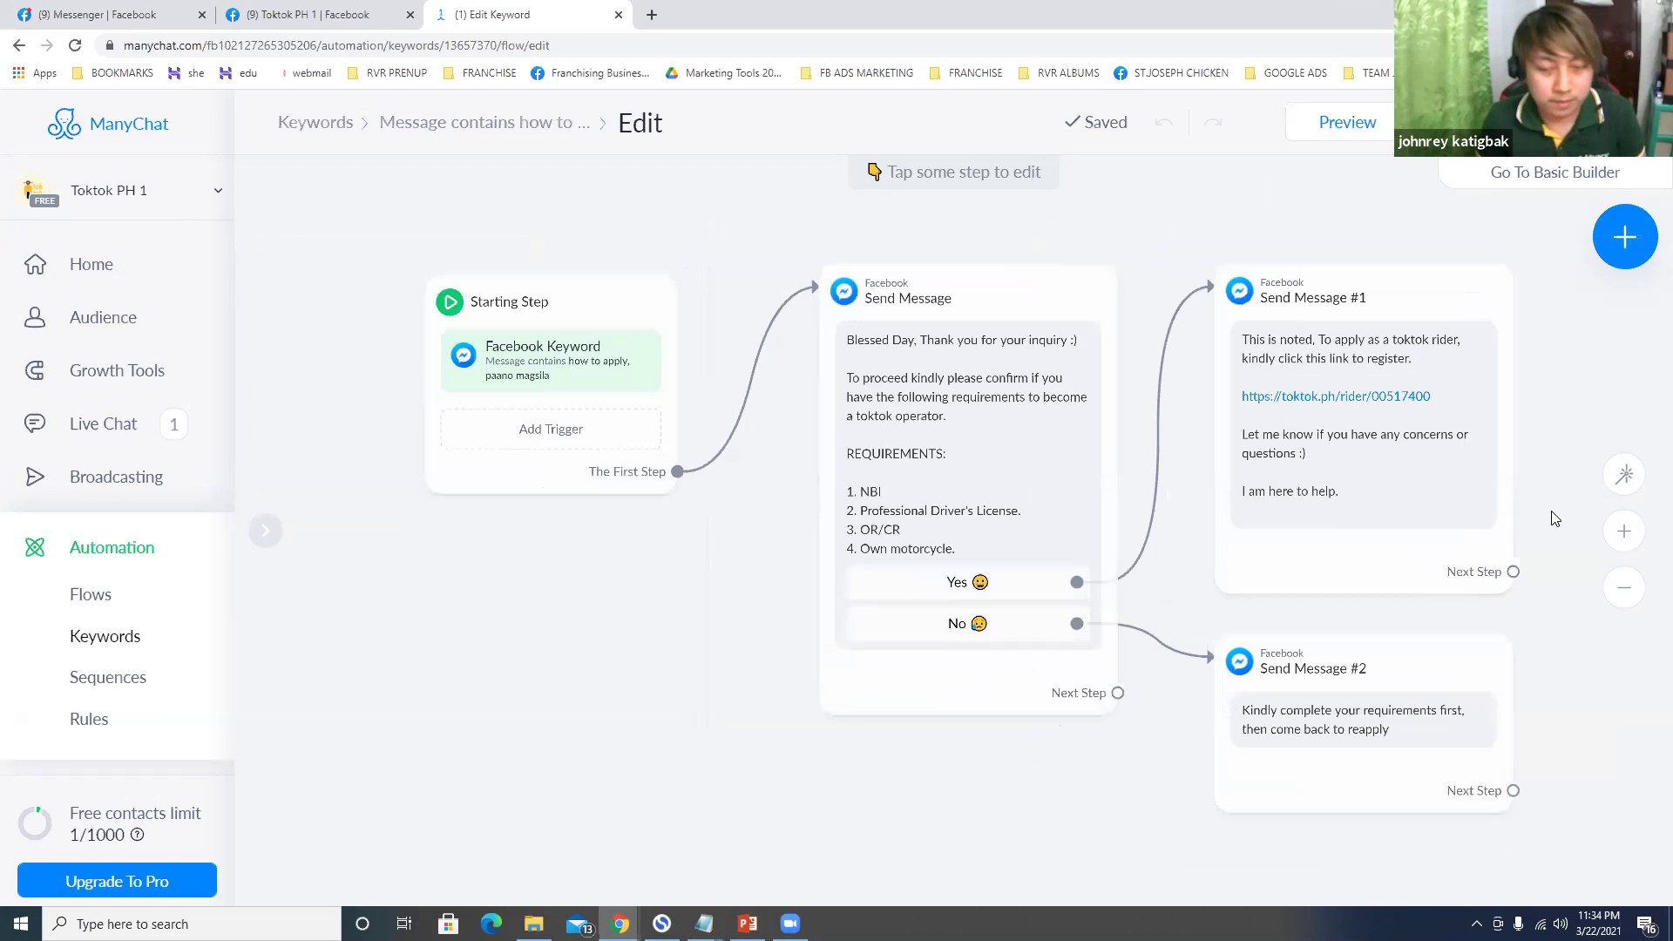
{"action": "left_click_drag", "start_coordinate": [647, 631], "coordinate": [624, 665]}
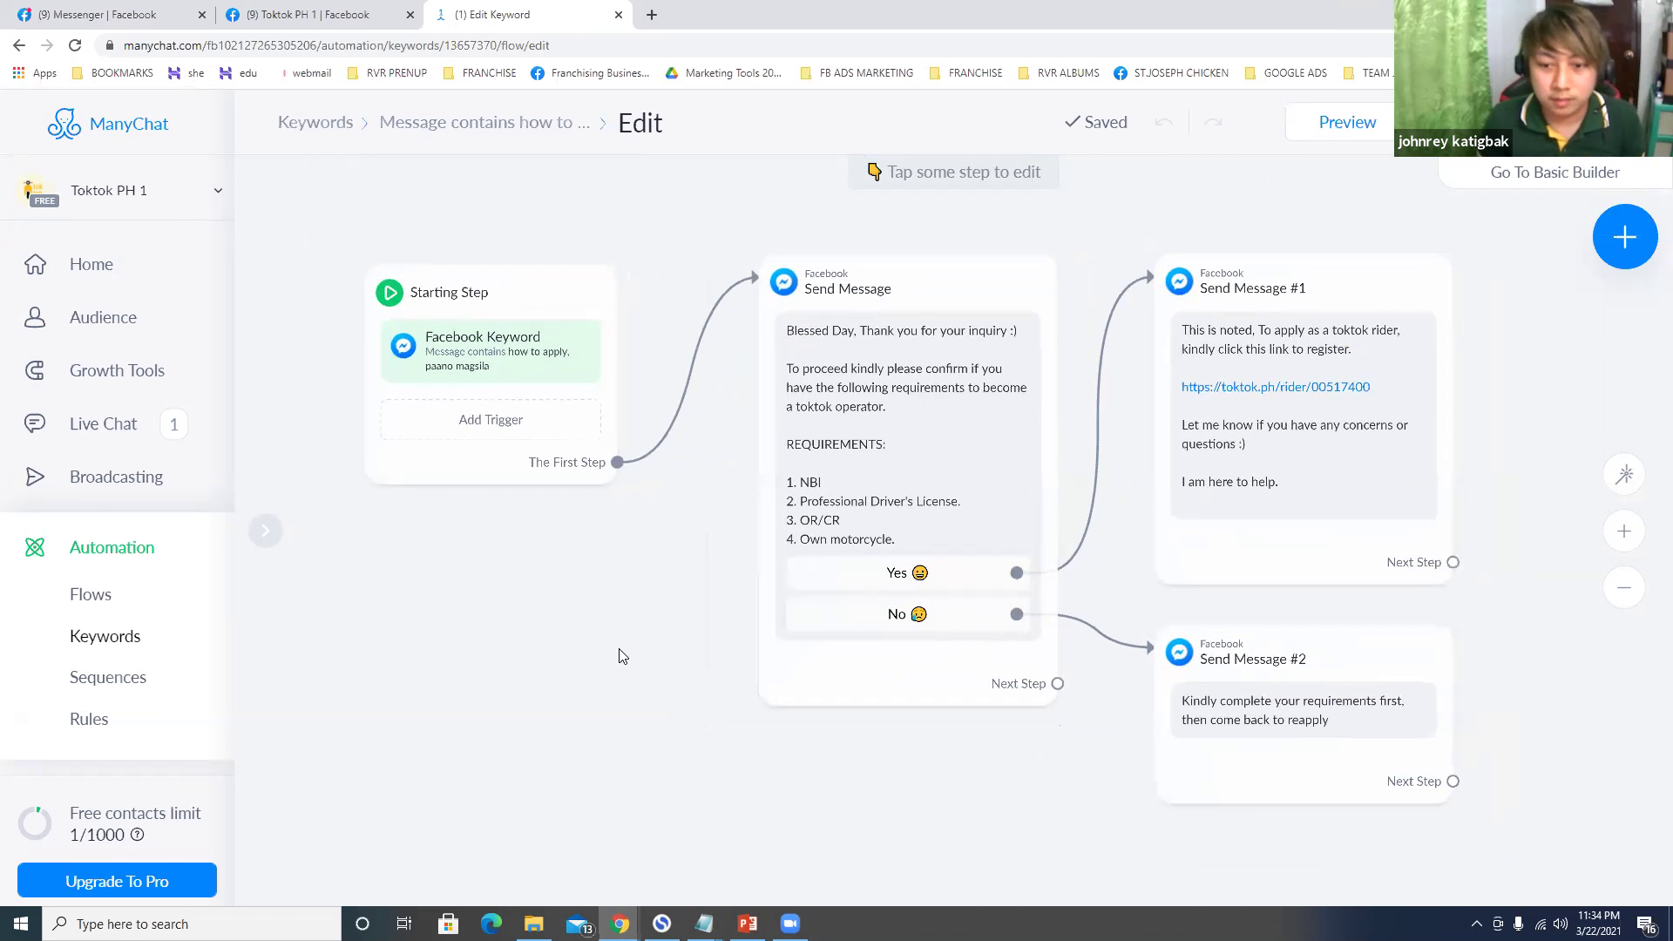
{"action": "scroll", "coordinate": [616, 655], "scroll_direction": "up", "scroll_amount": 2}
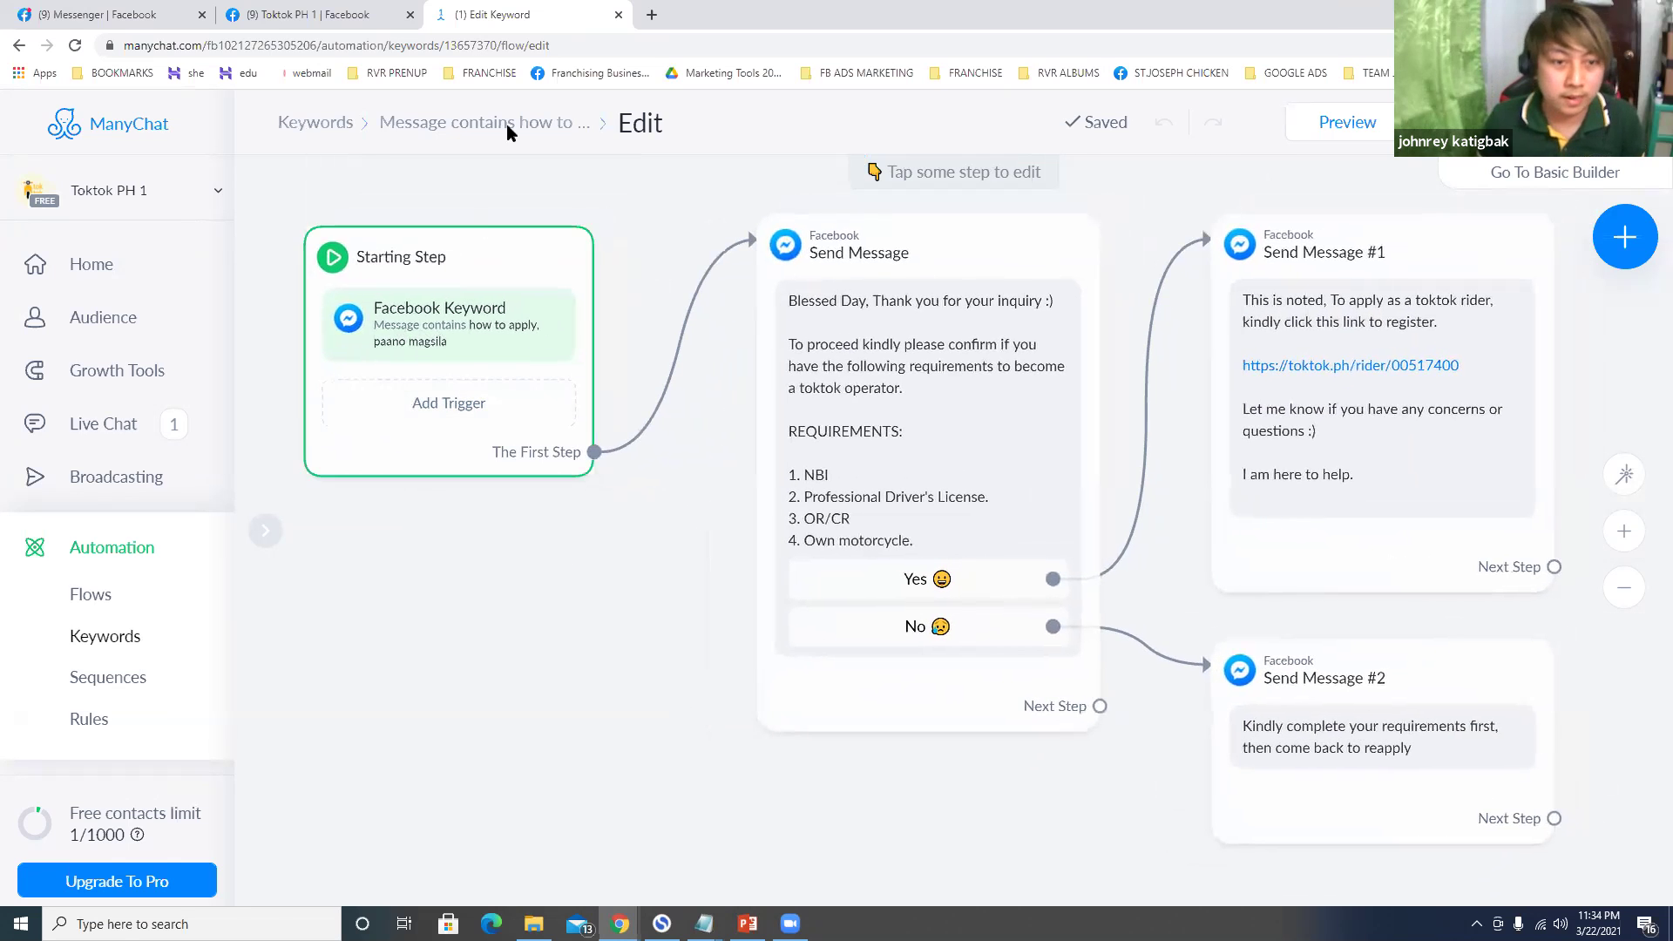
{"action": "left_click_drag", "start_coordinate": [560, 597], "coordinate": [534, 608]}
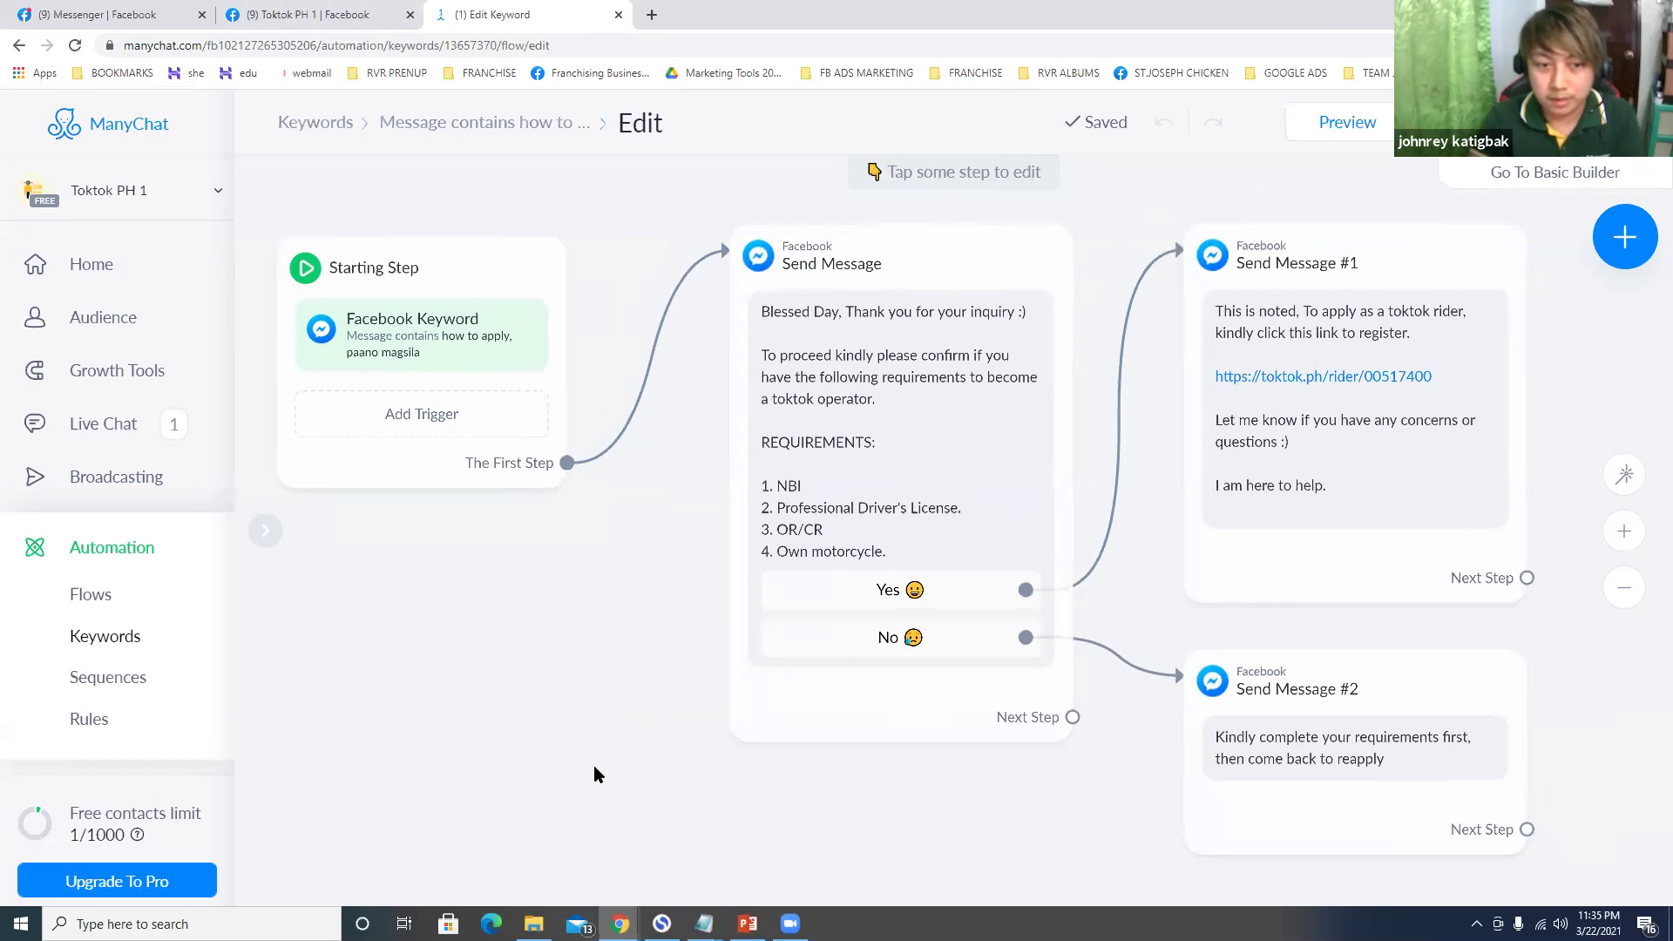
{"action": "left_click", "coordinate": [114, 14]}
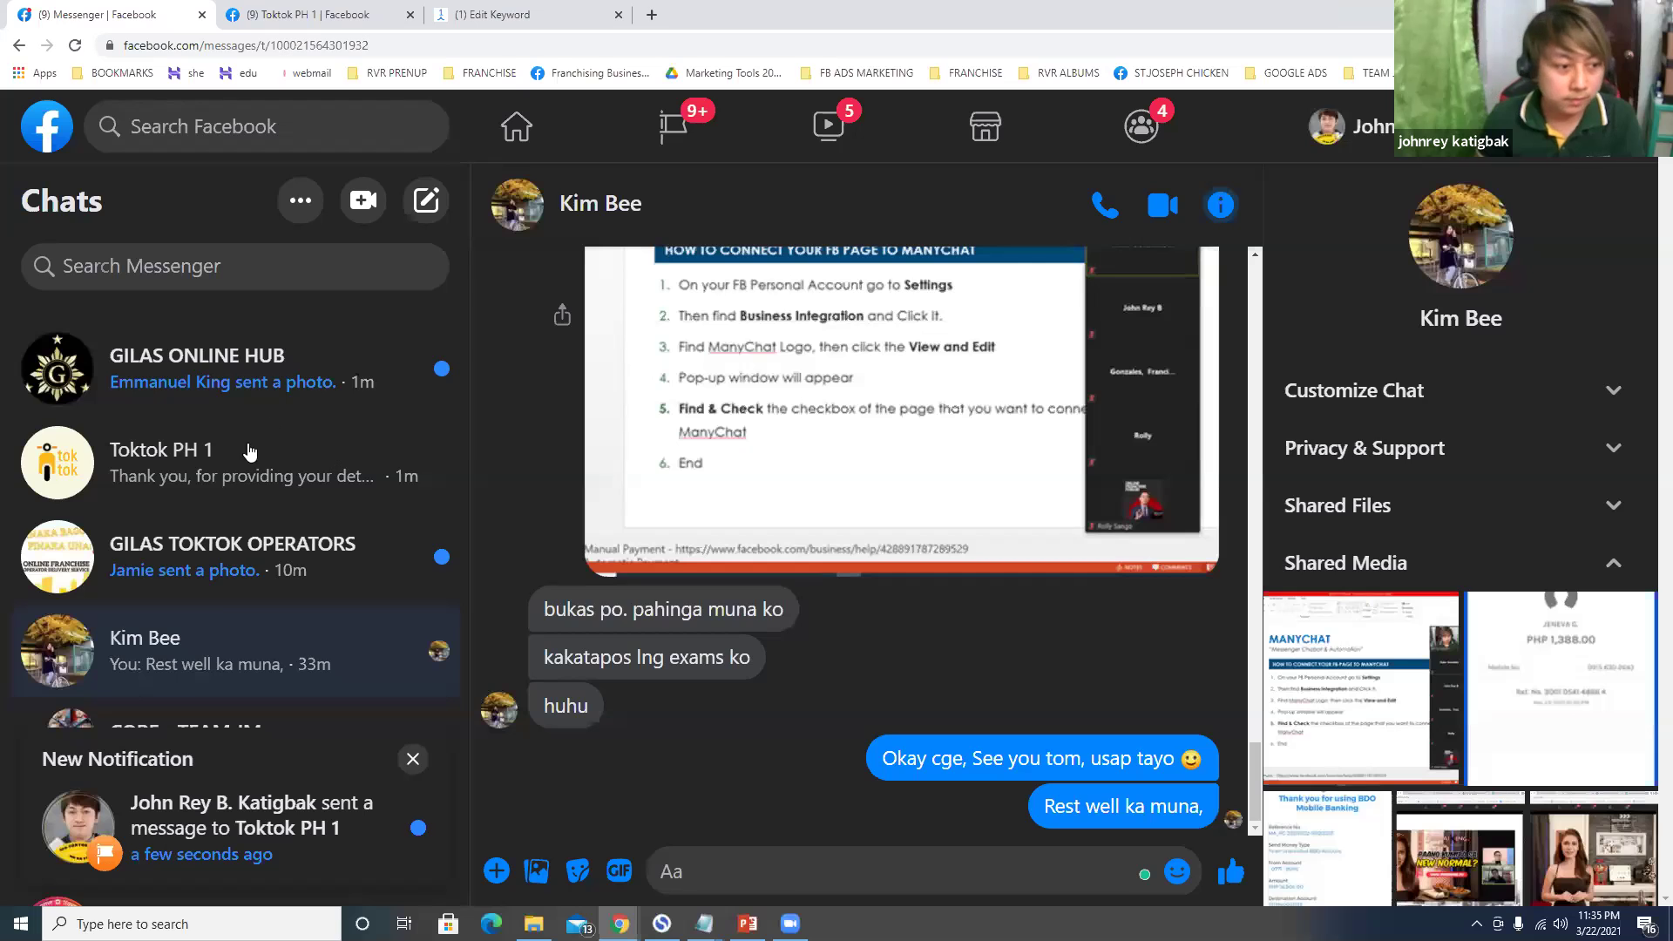
{"action": "scroll", "coordinate": [292, 575], "scroll_direction": "down", "scroll_amount": 3}
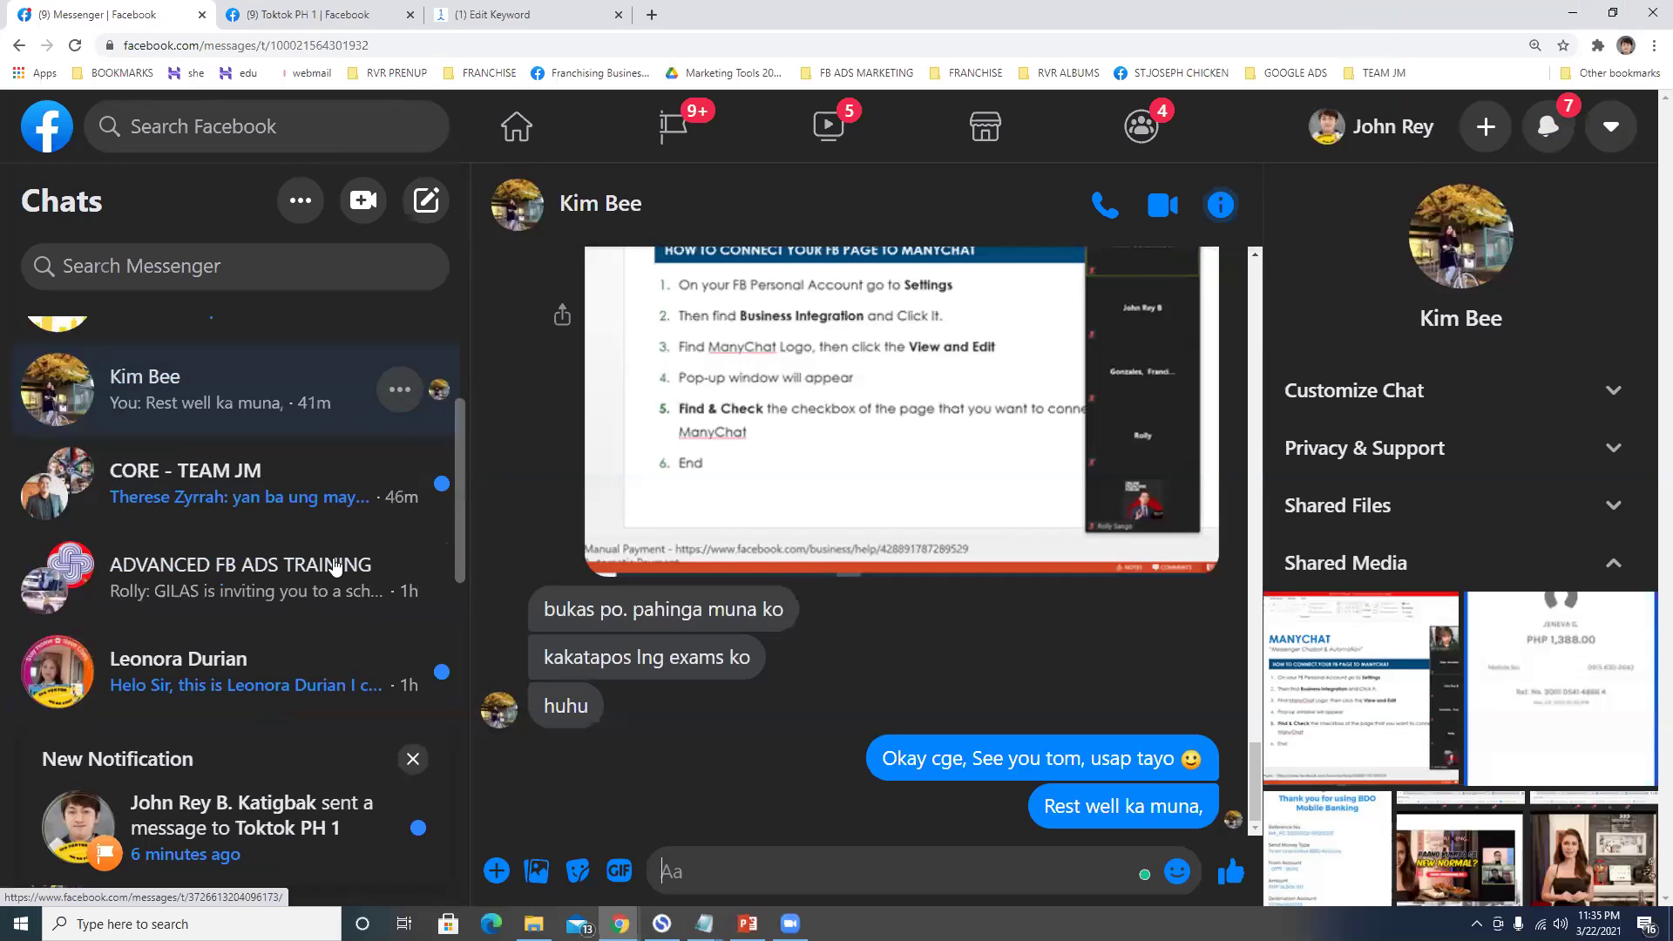
{"action": "left_click", "coordinate": [292, 575]}
{"action": "scroll", "coordinate": [294, 558], "scroll_direction": "down", "scroll_amount": 2}
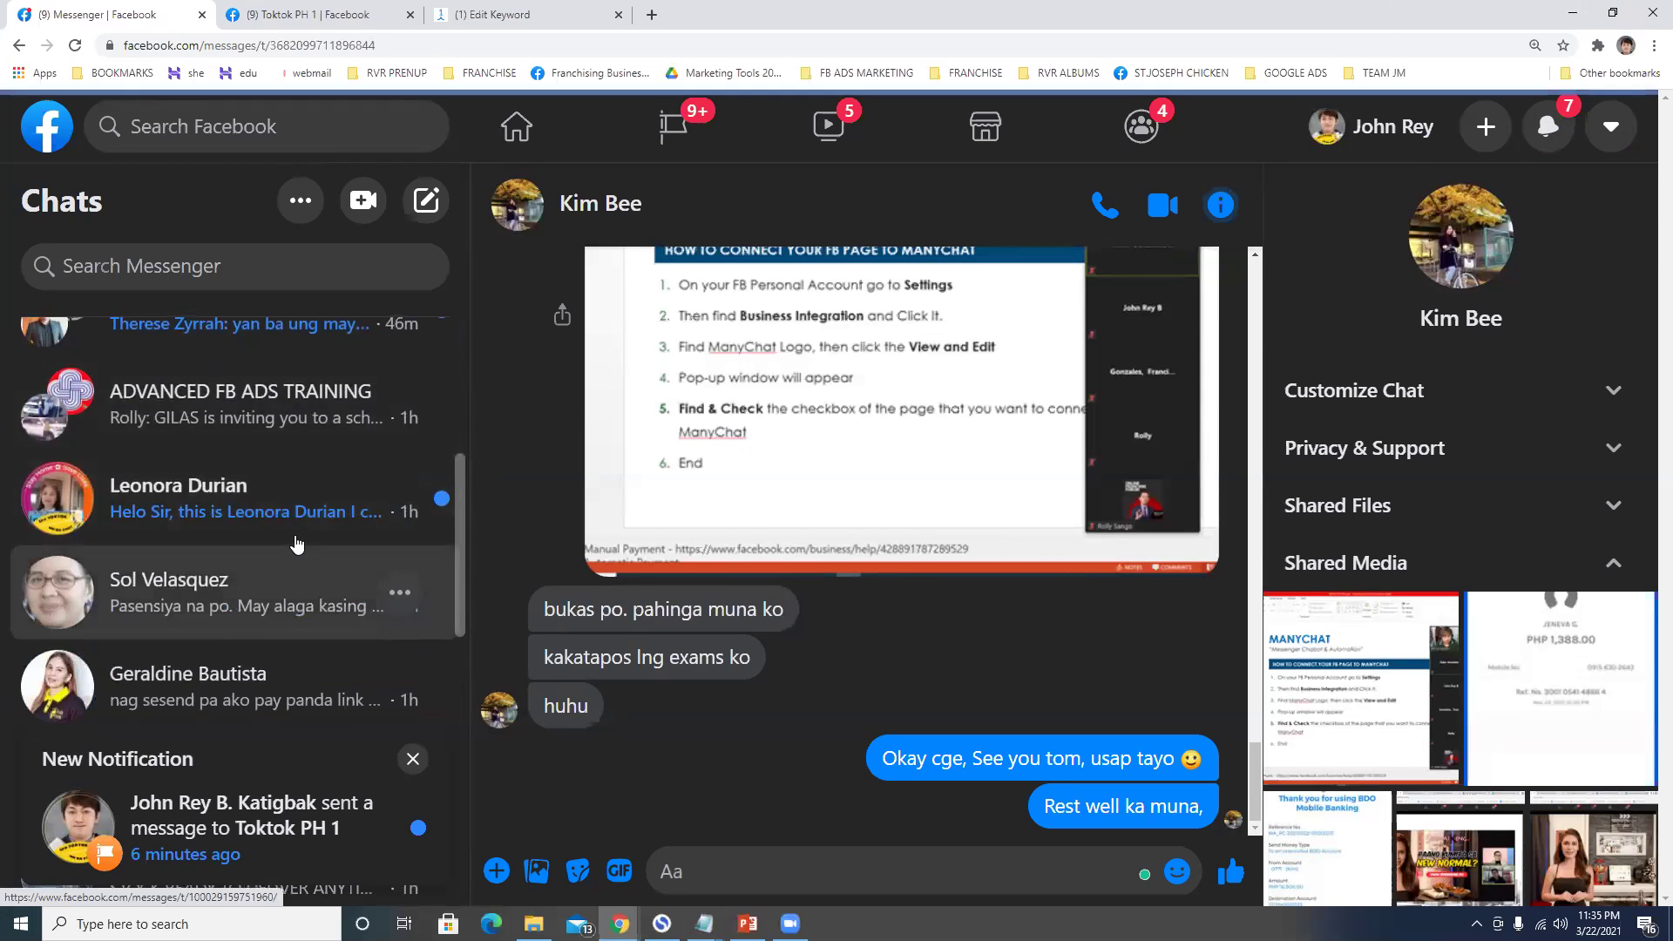
{"action": "scroll", "coordinate": [296, 544], "scroll_direction": "down", "scroll_amount": 2}
{"action": "scroll", "coordinate": [297, 542], "scroll_direction": "up", "scroll_amount": 5}
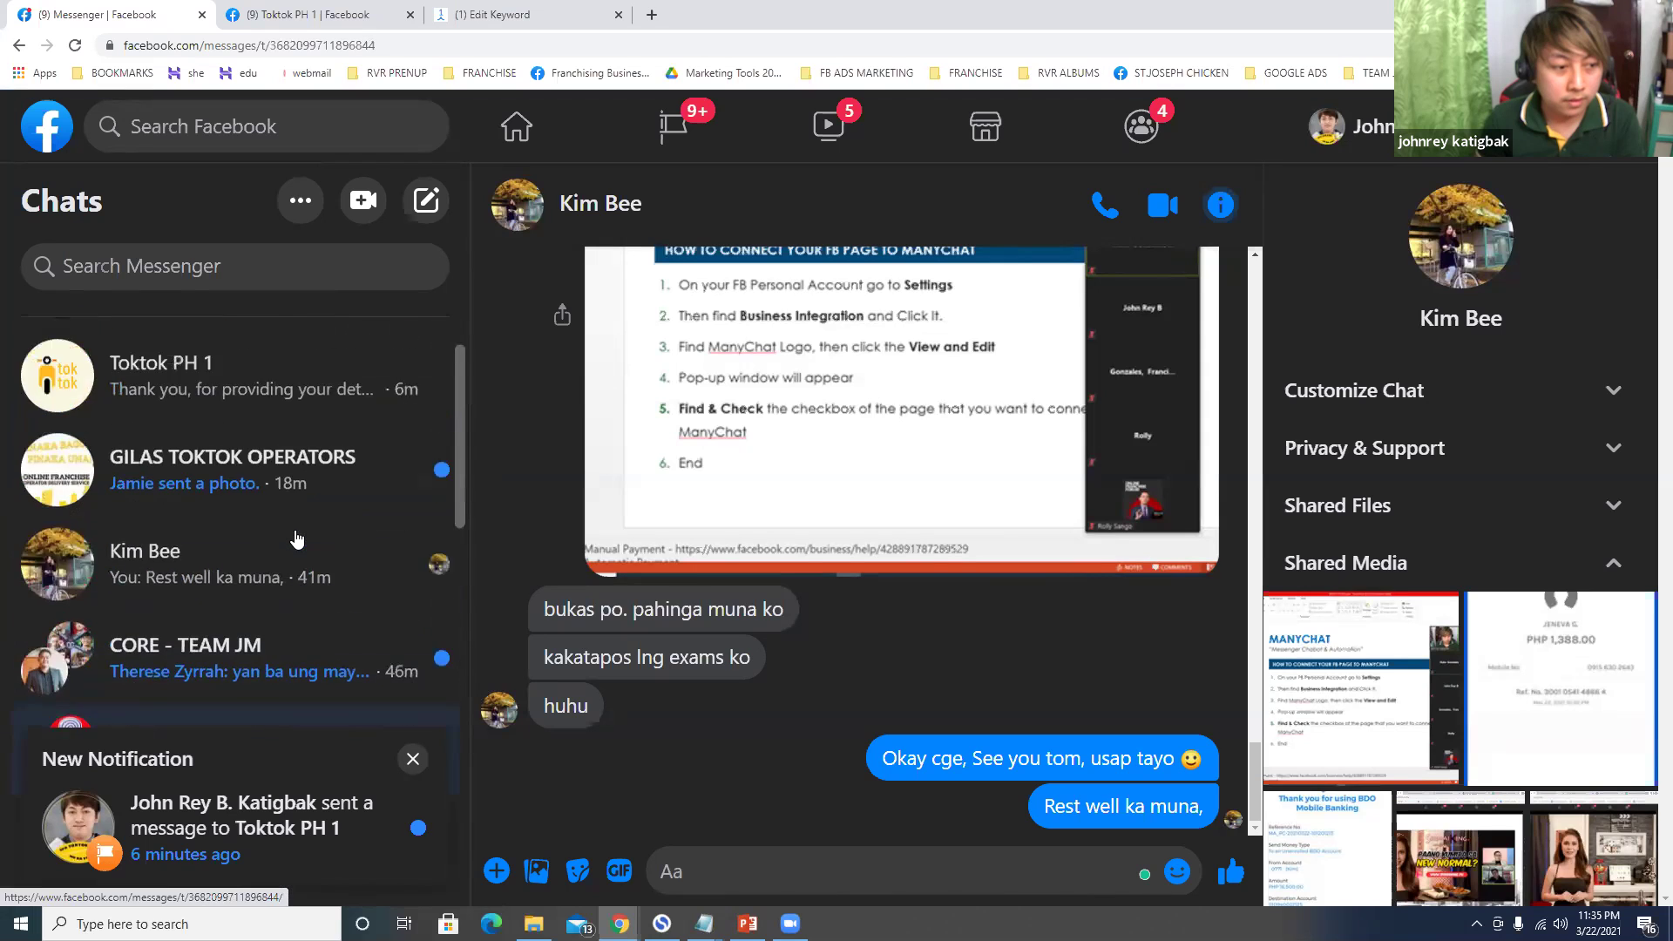
{"action": "scroll", "coordinate": [296, 540], "scroll_direction": "up", "scroll_amount": 1}
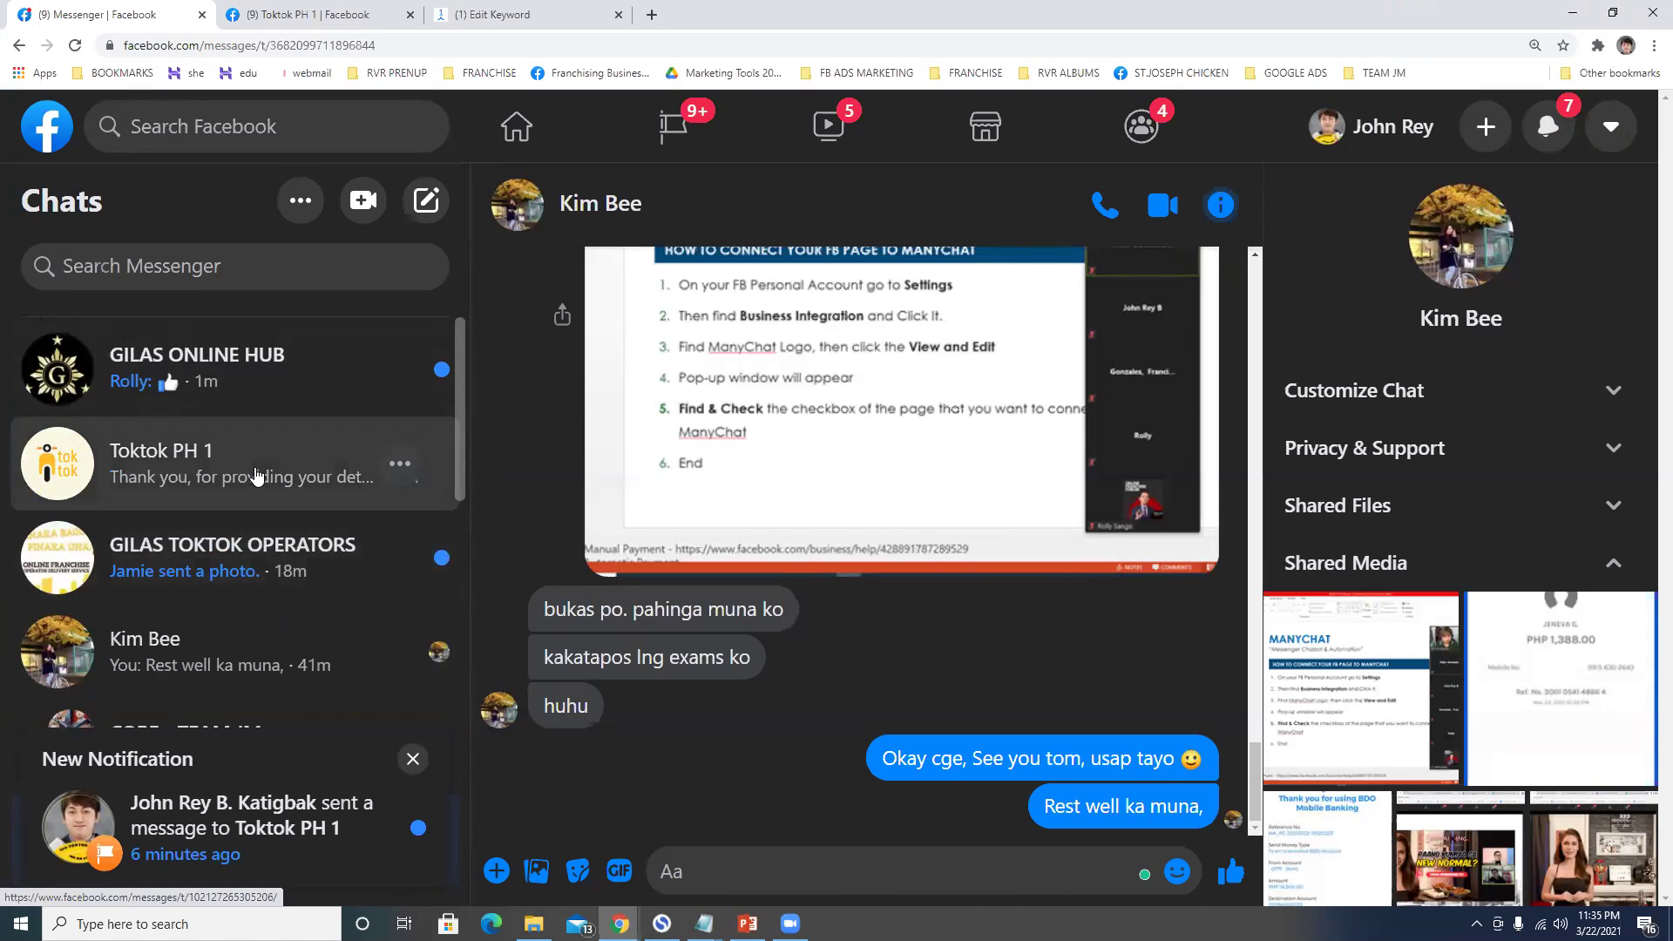
{"action": "scroll", "coordinate": [256, 476], "scroll_direction": "down", "scroll_amount": 3}
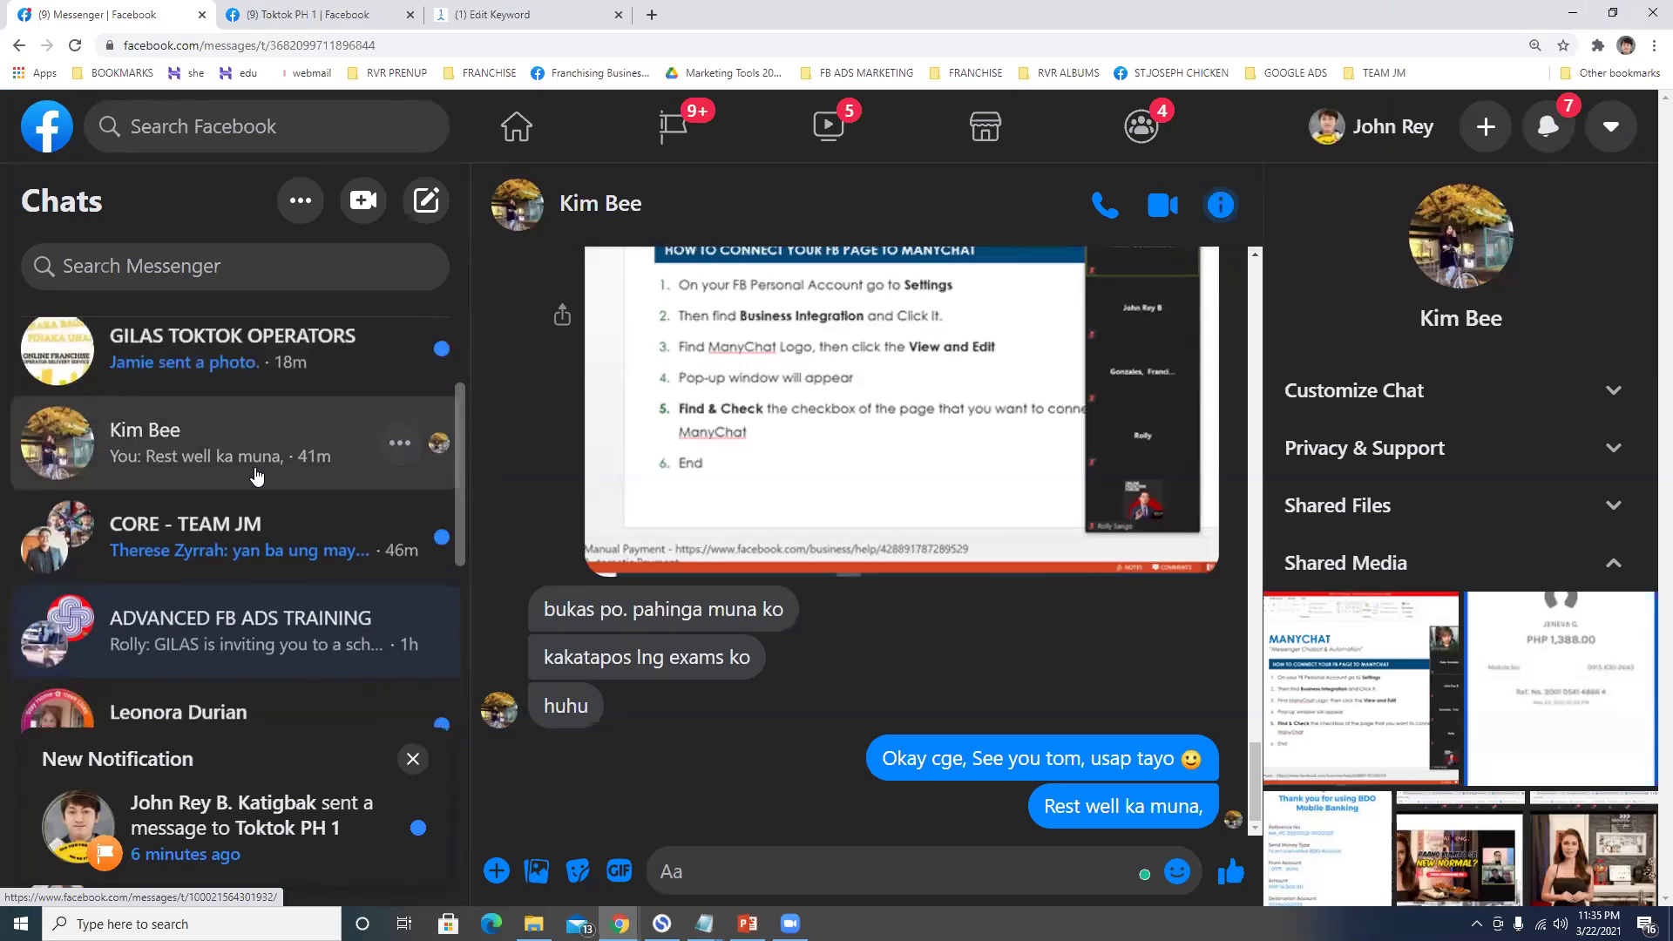
{"action": "scroll", "coordinate": [287, 523], "scroll_direction": "down", "scroll_amount": 1}
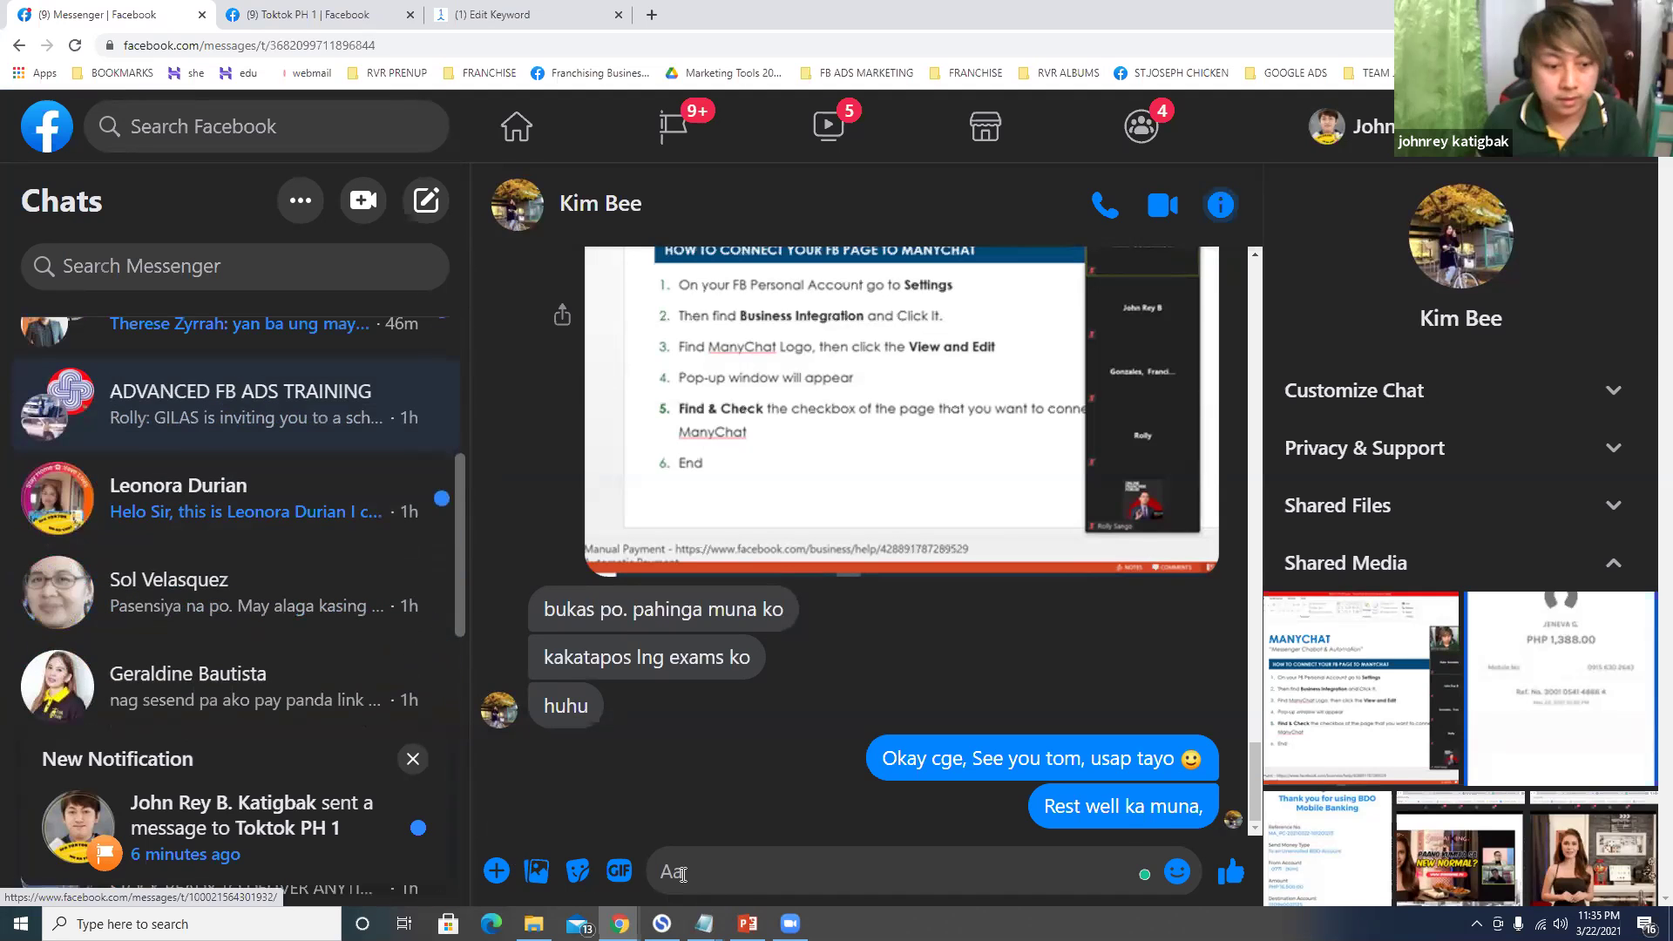
{"action": "left_click", "coordinate": [288, 402]}
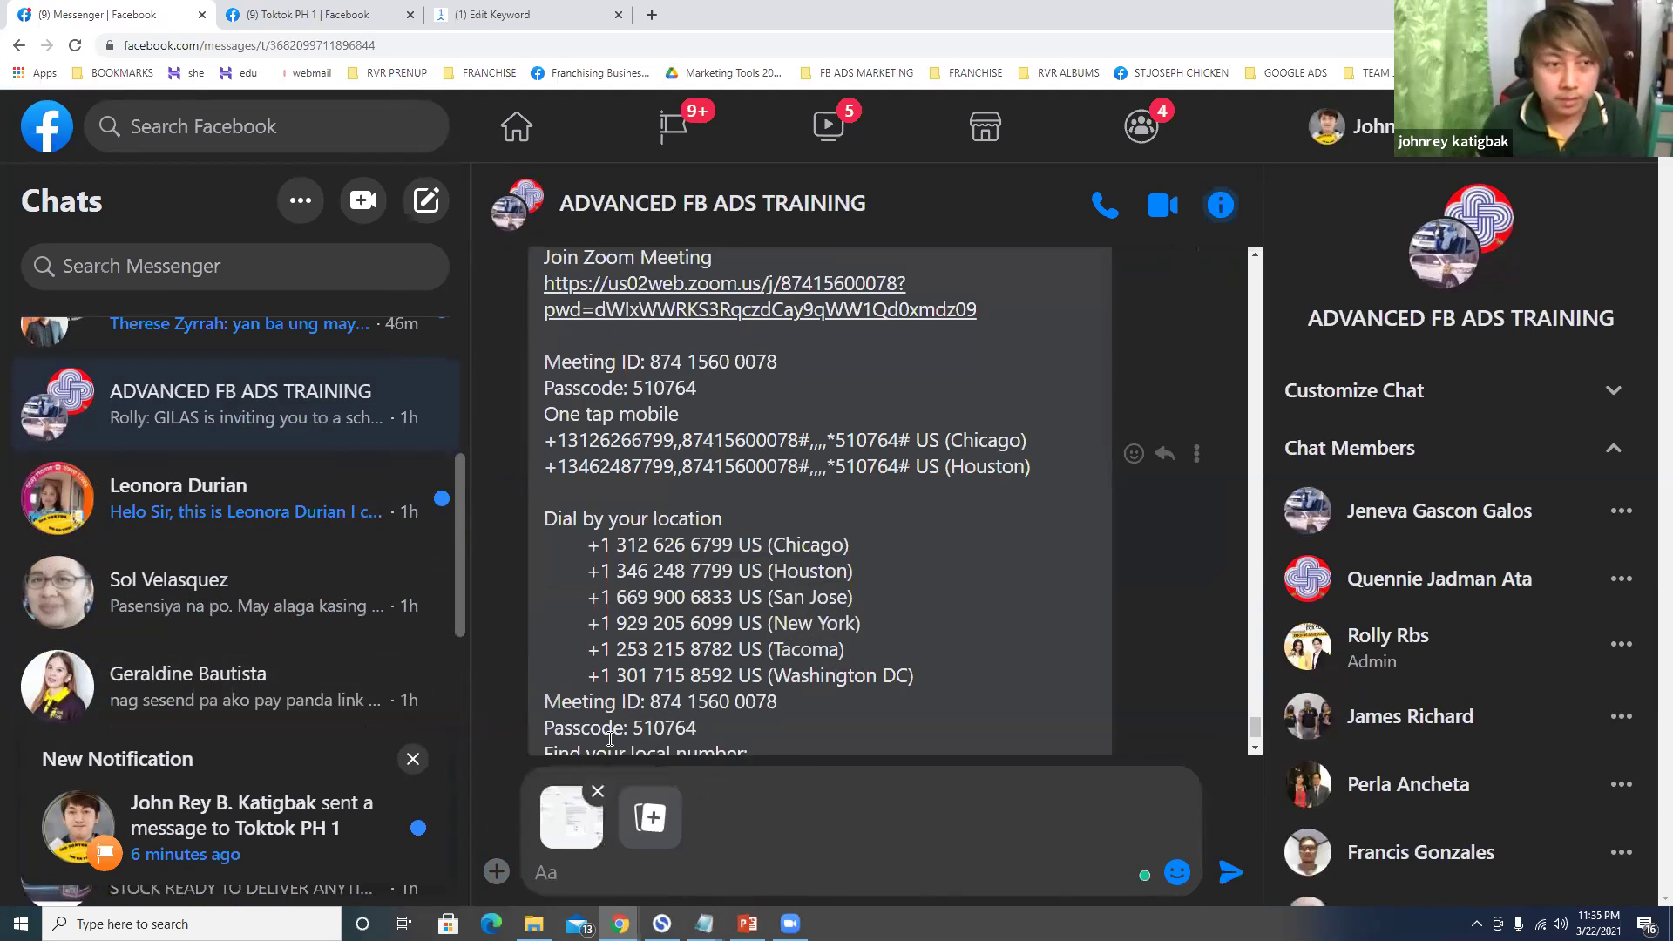
{"action": "left_click", "coordinate": [514, 11]}
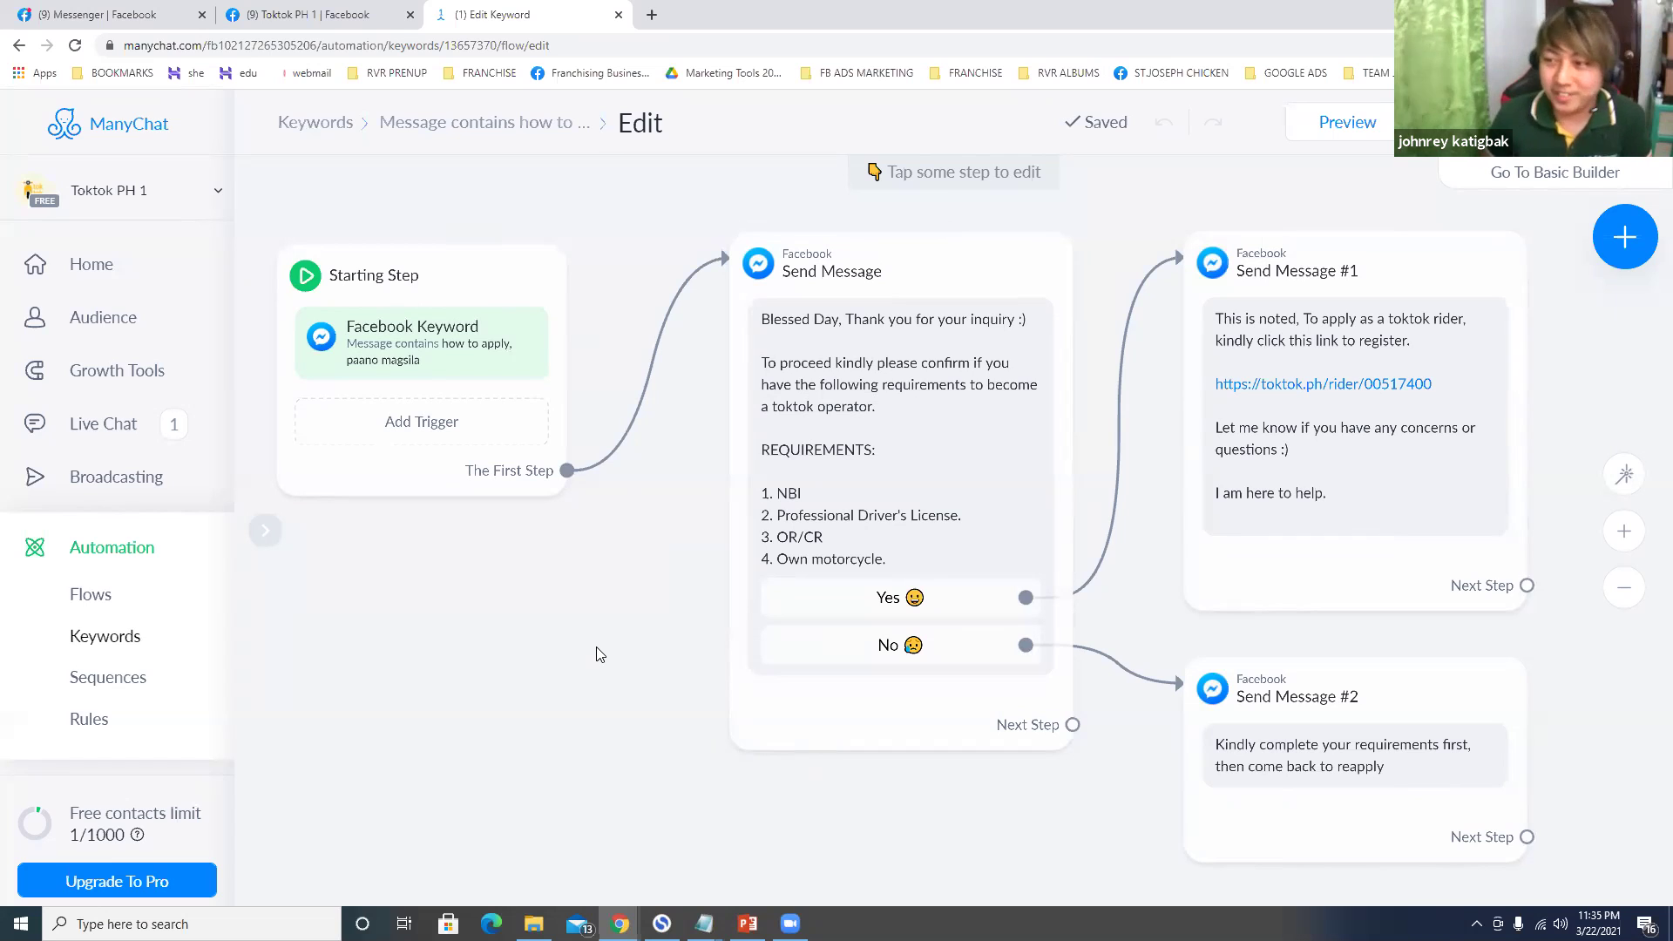
- Open a fresh Messenger chat with the Toktok PH 1 Facebook page
{"action": "left_click", "coordinate": [355, 13]}
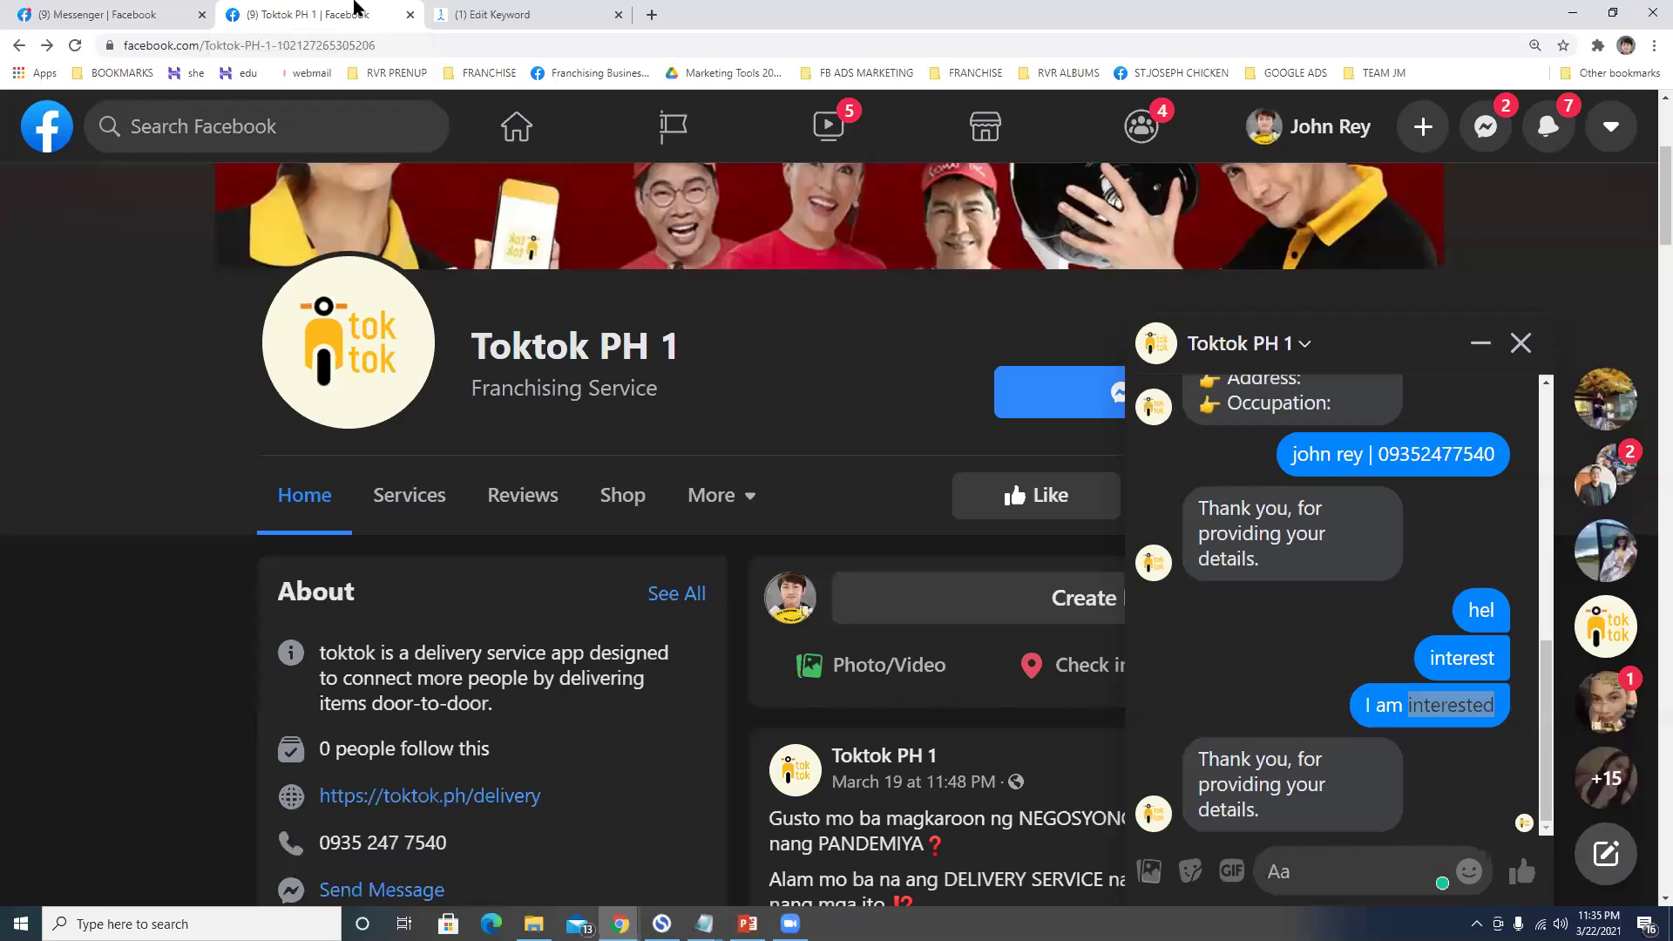
{"action": "left_click", "coordinate": [1526, 337]}
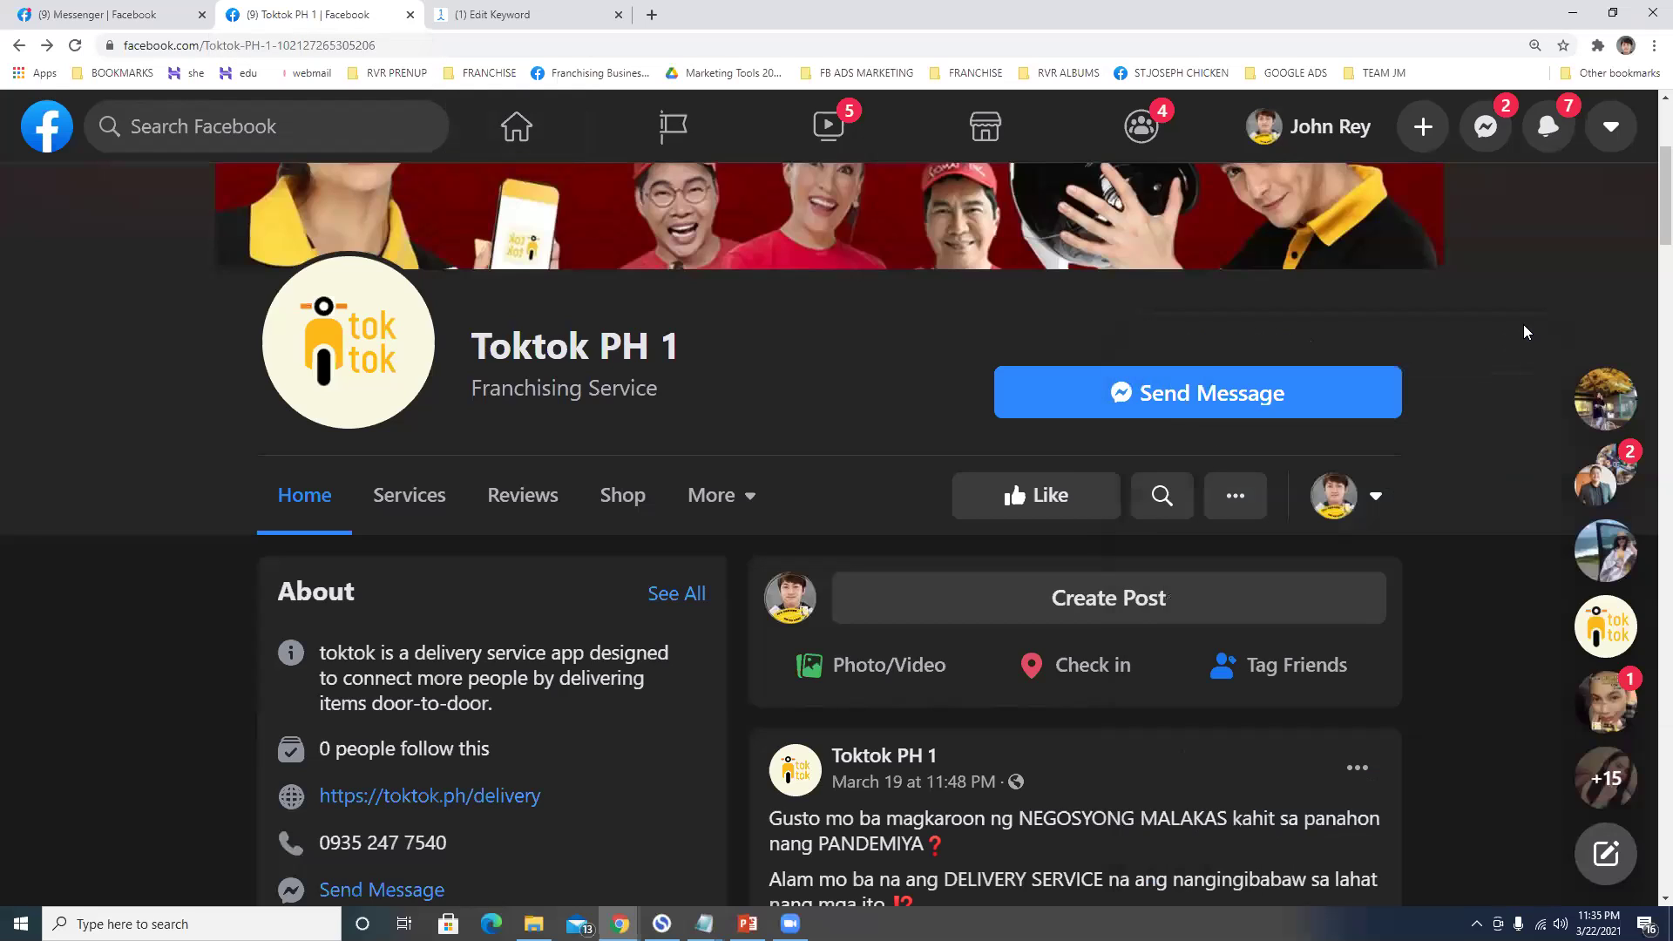
{"action": "left_click", "coordinate": [1231, 397]}
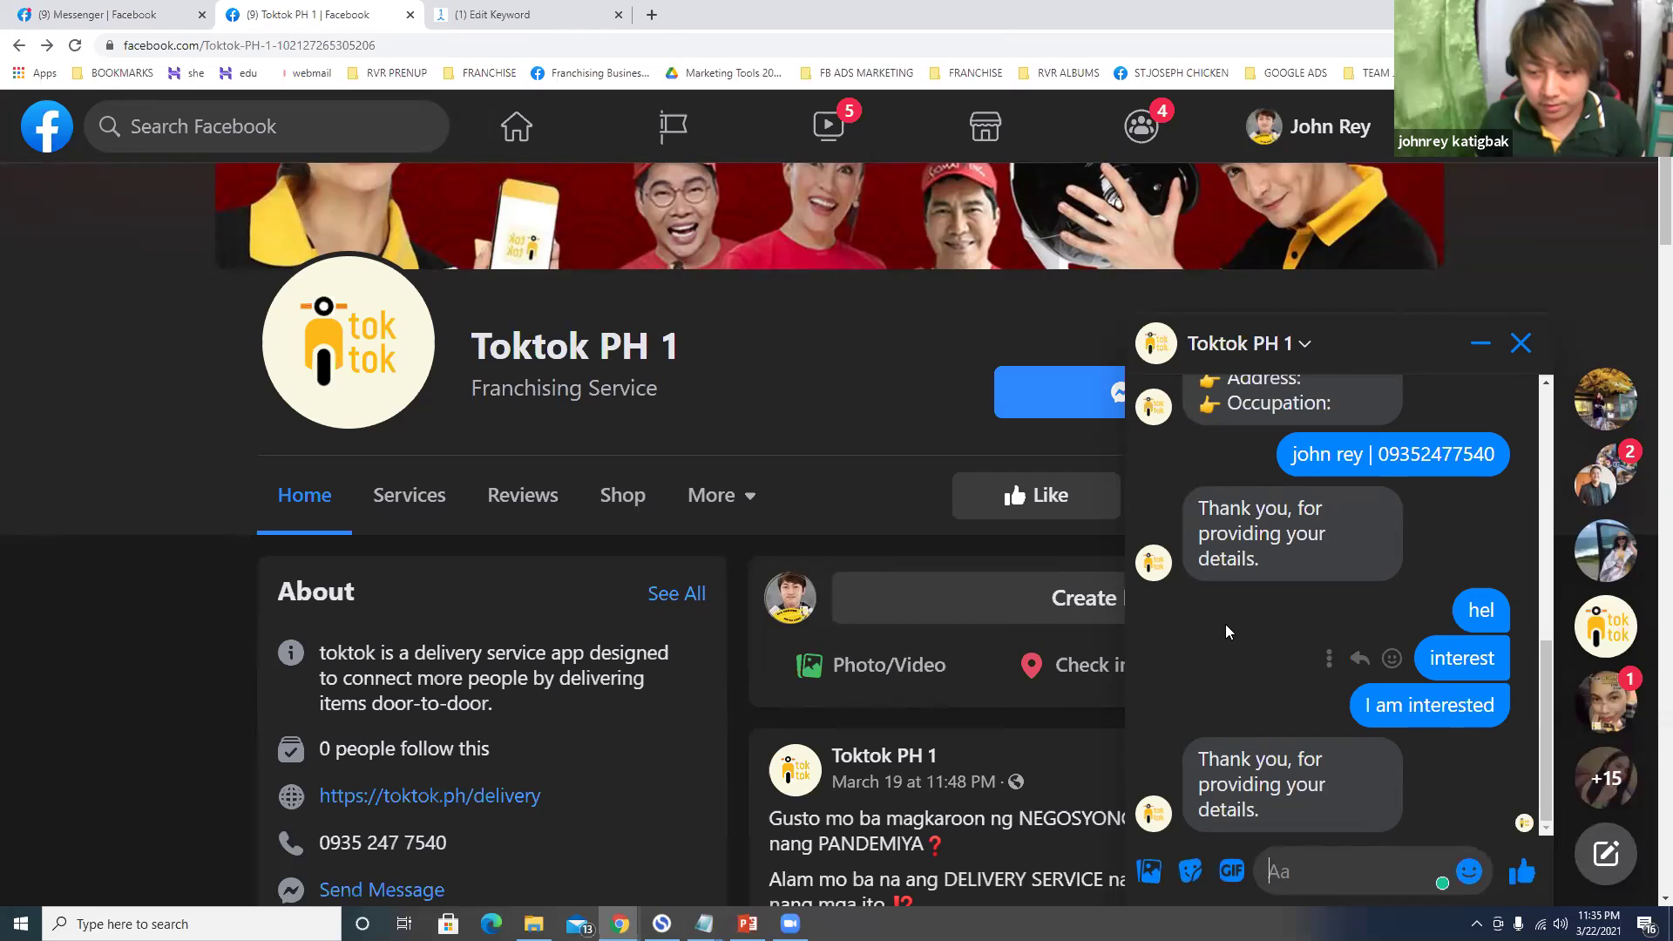
{"action": "left_click", "coordinate": [1290, 869]}
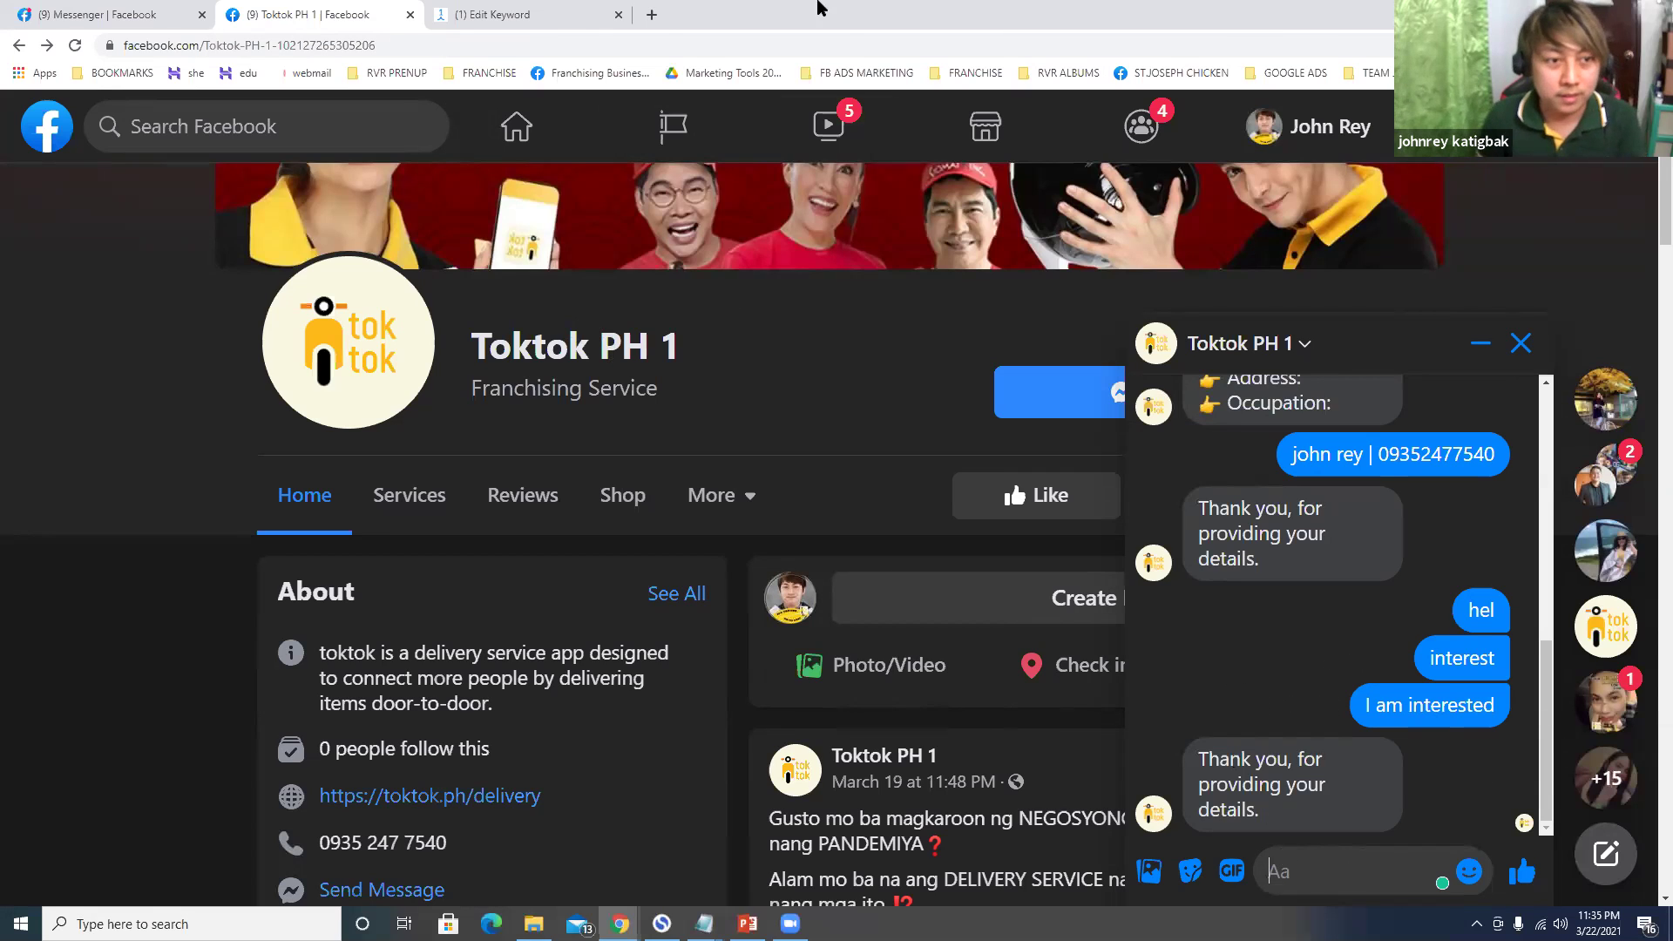
{"action": "left_click", "coordinate": [493, 15]}
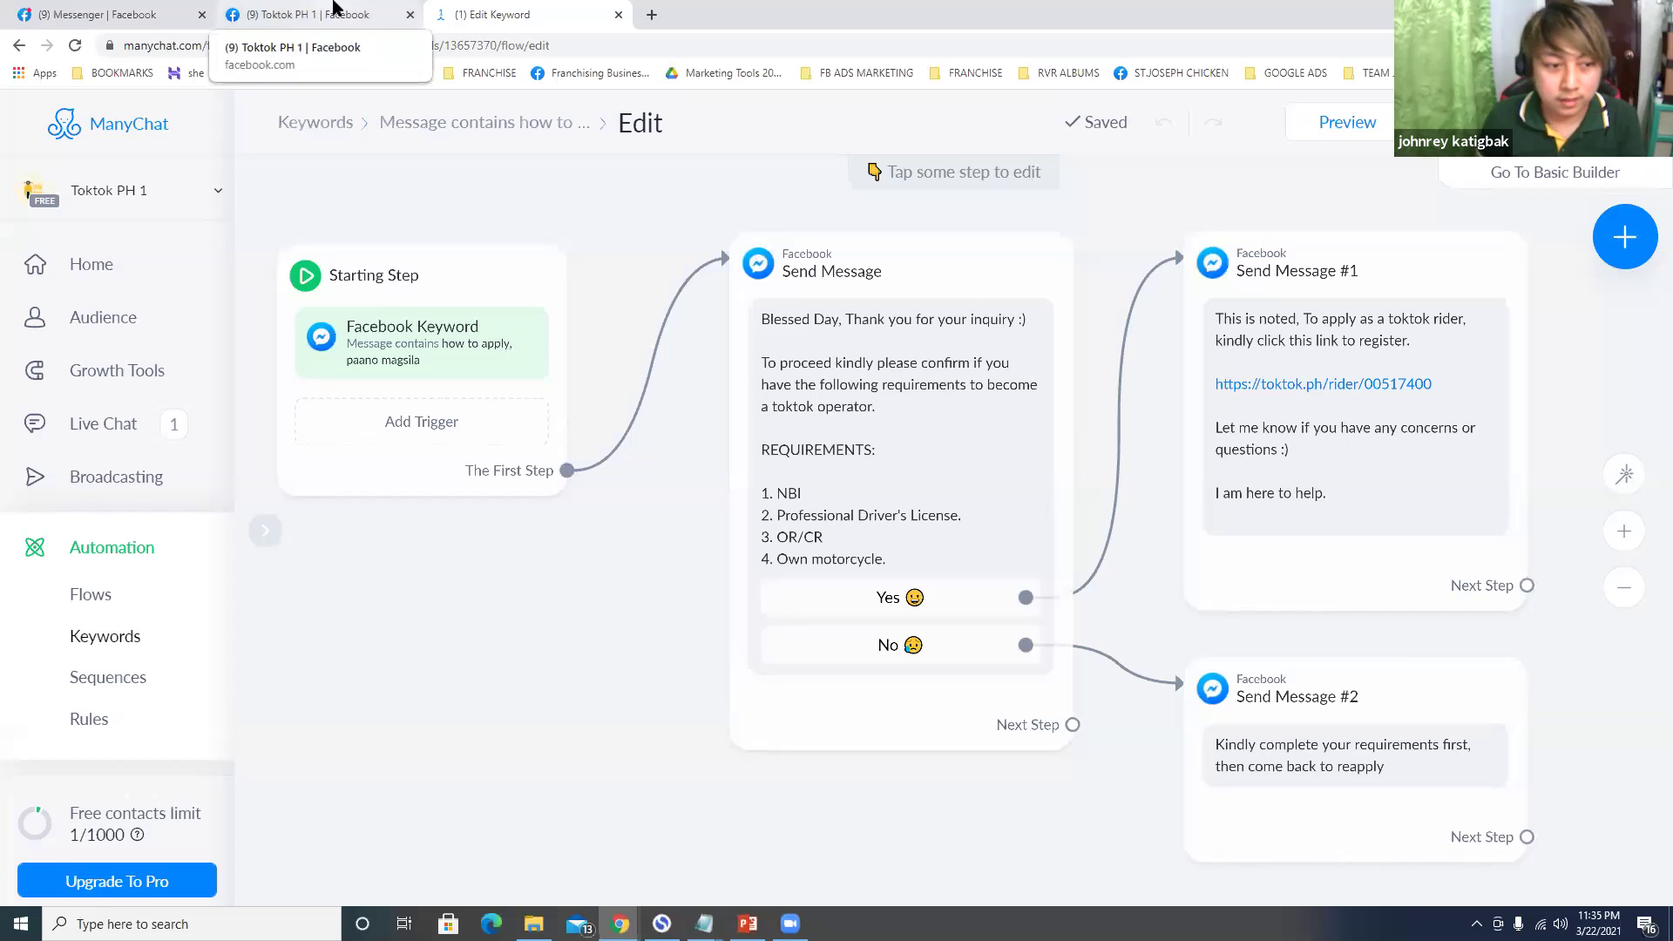
{"action": "left_click", "coordinate": [334, 11]}
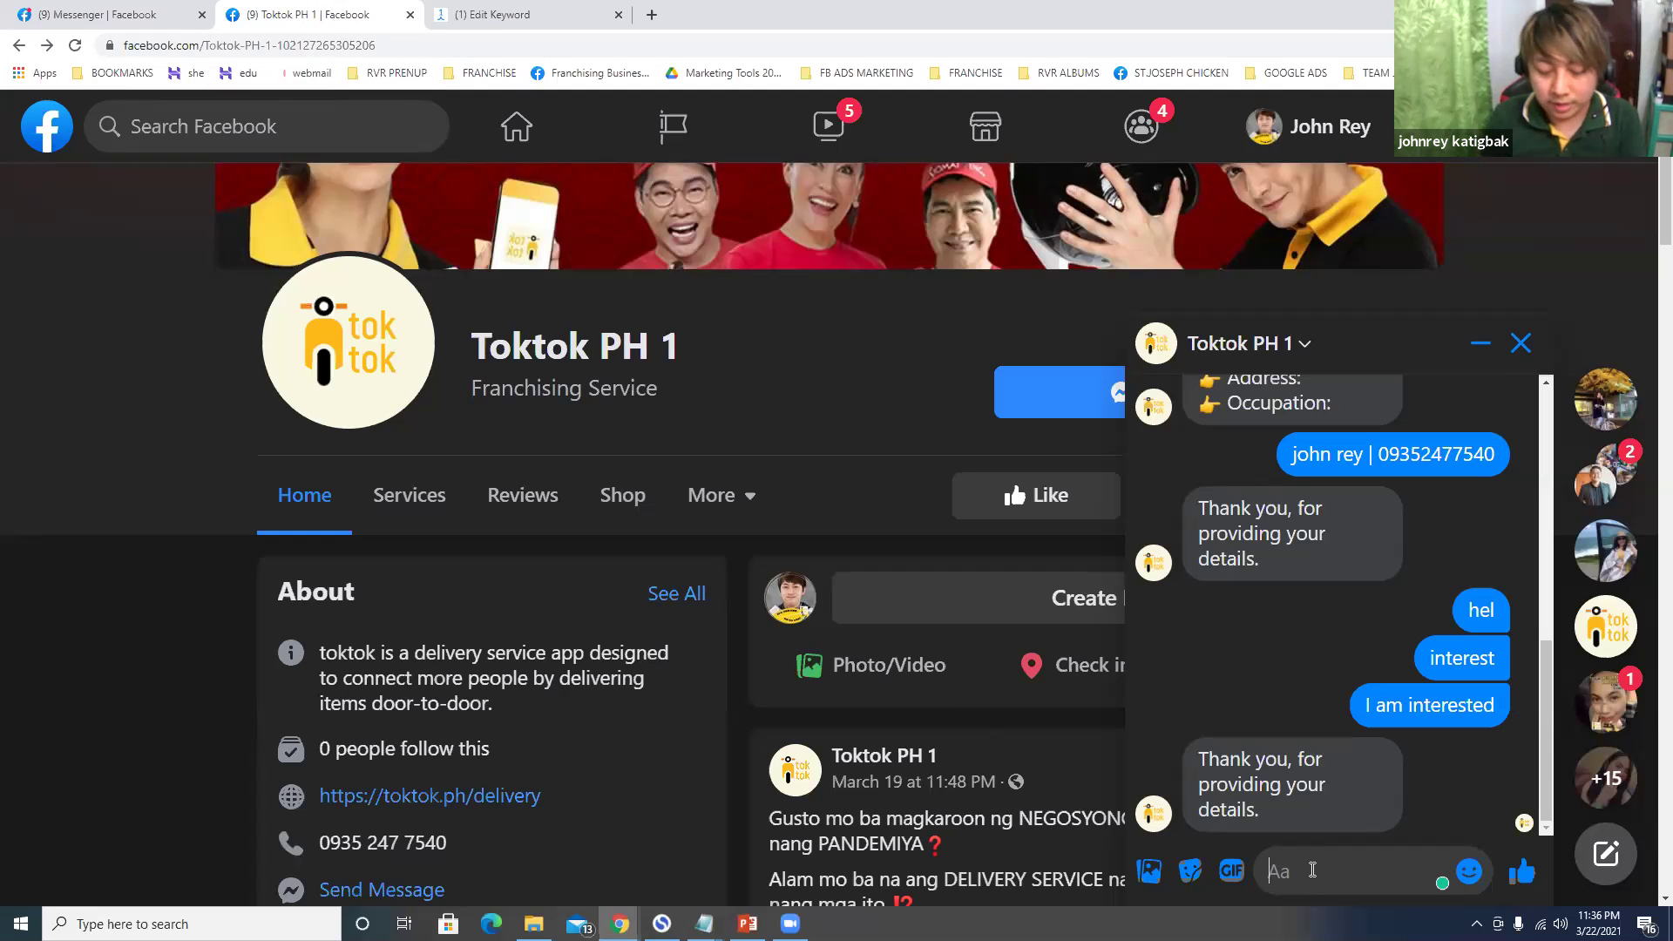
- Send 'how to apply' to the page and review the bot's requirements reply with Yes/No options
{"action": "type", "text": "how a"}
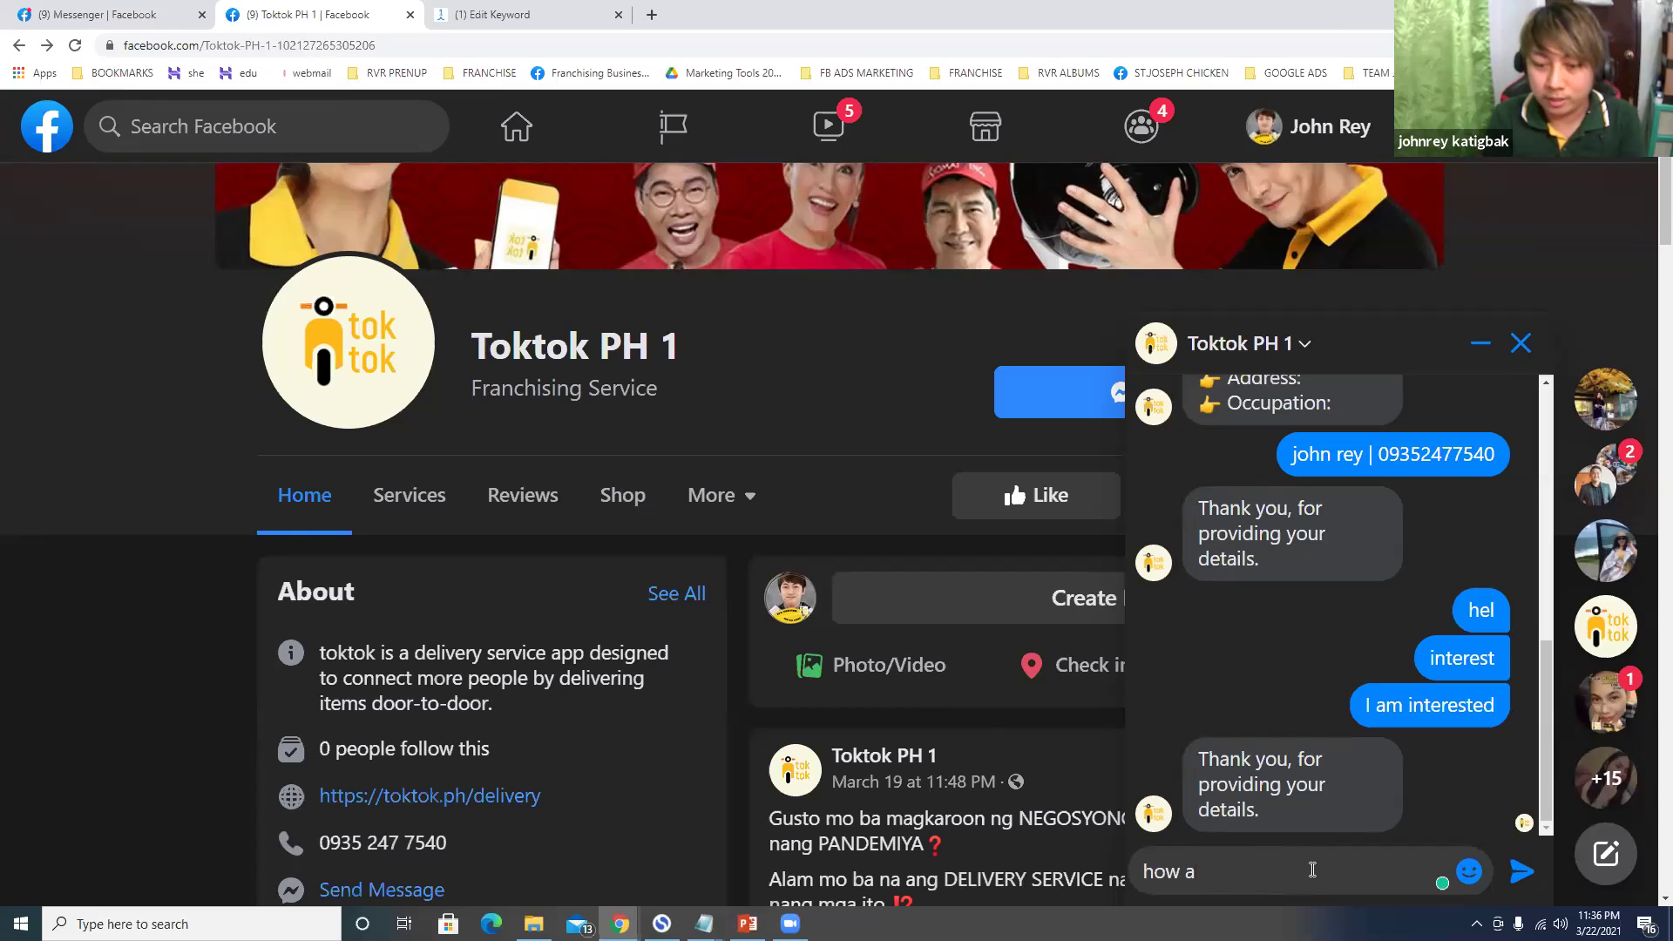
{"action": "key", "text": "BackSpace"}
{"action": "type", "text": "to apply"}
{"action": "key", "text": "Return"}
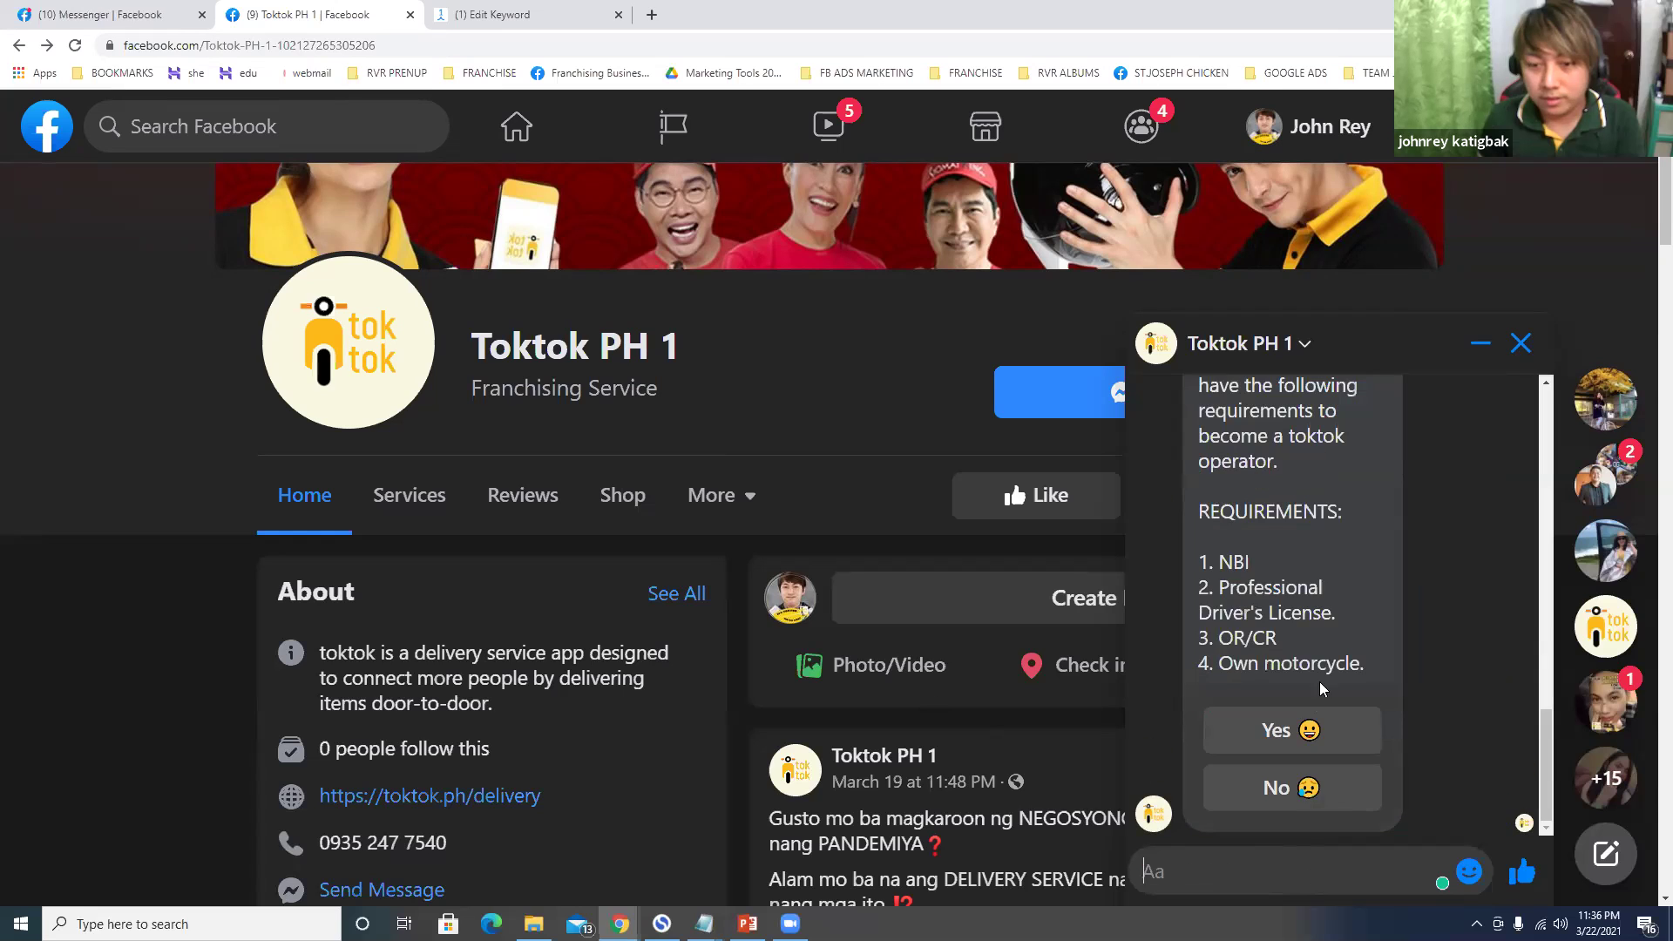
{"action": "scroll", "coordinate": [1336, 604], "scroll_direction": "up", "scroll_amount": 1}
{"action": "scroll", "coordinate": [1336, 604], "scroll_direction": "up", "scroll_amount": 2}
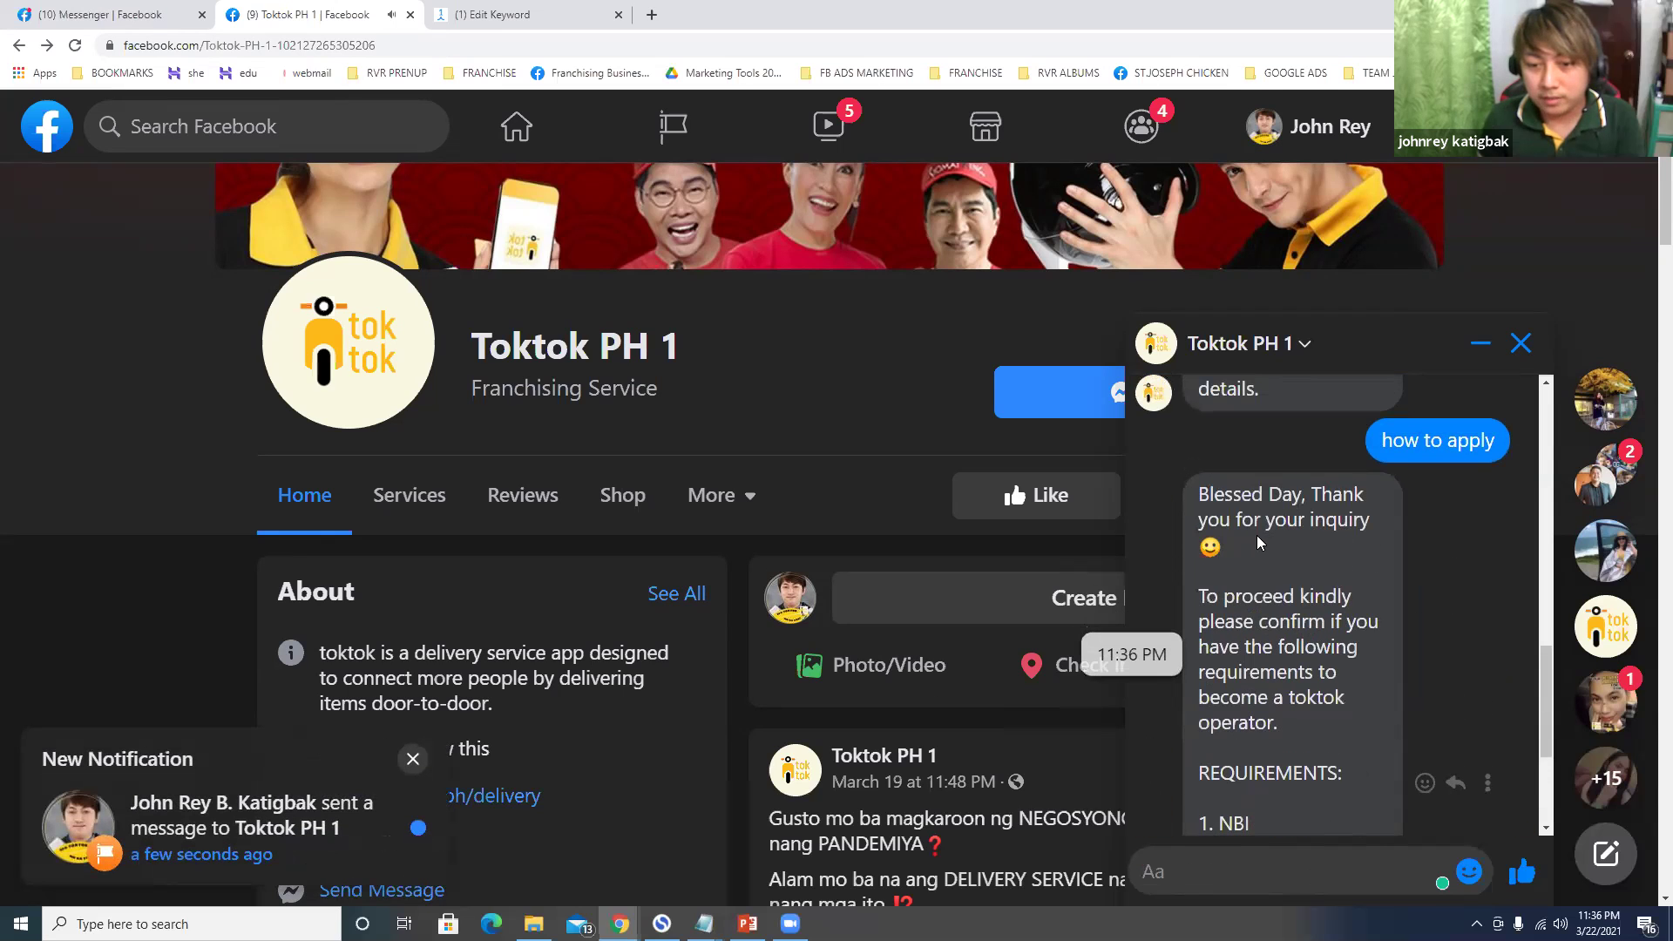
{"action": "scroll", "coordinate": [1257, 535], "scroll_direction": "down", "scroll_amount": 3}
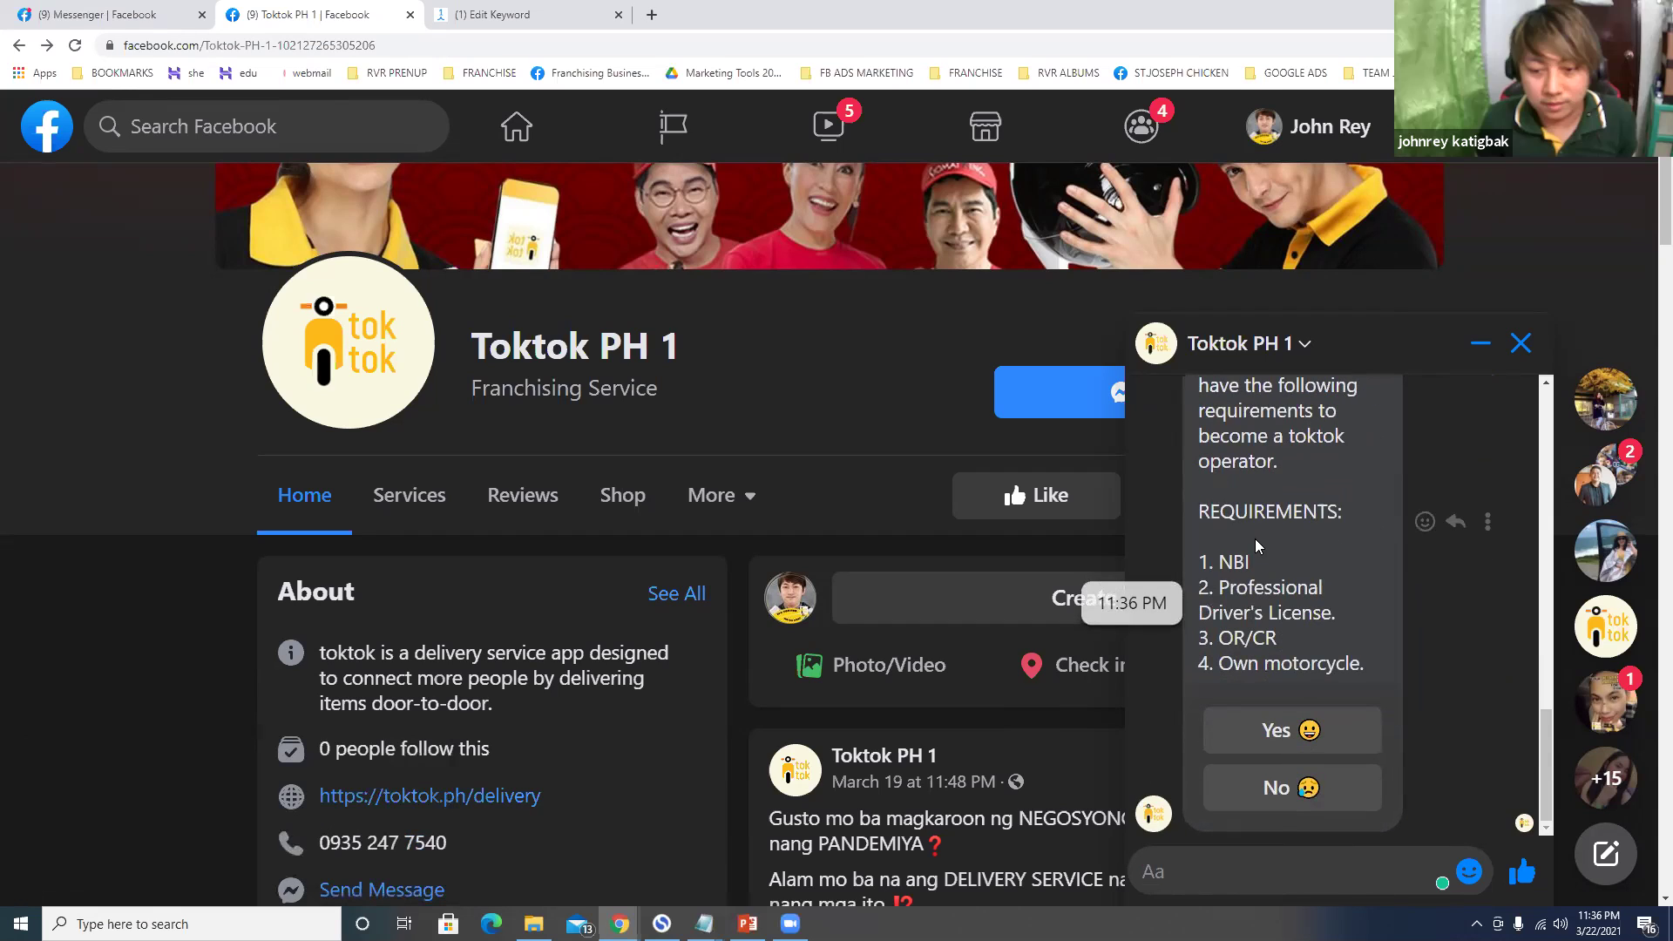
{"action": "scroll", "coordinate": [1255, 539], "scroll_direction": "up", "scroll_amount": 2}
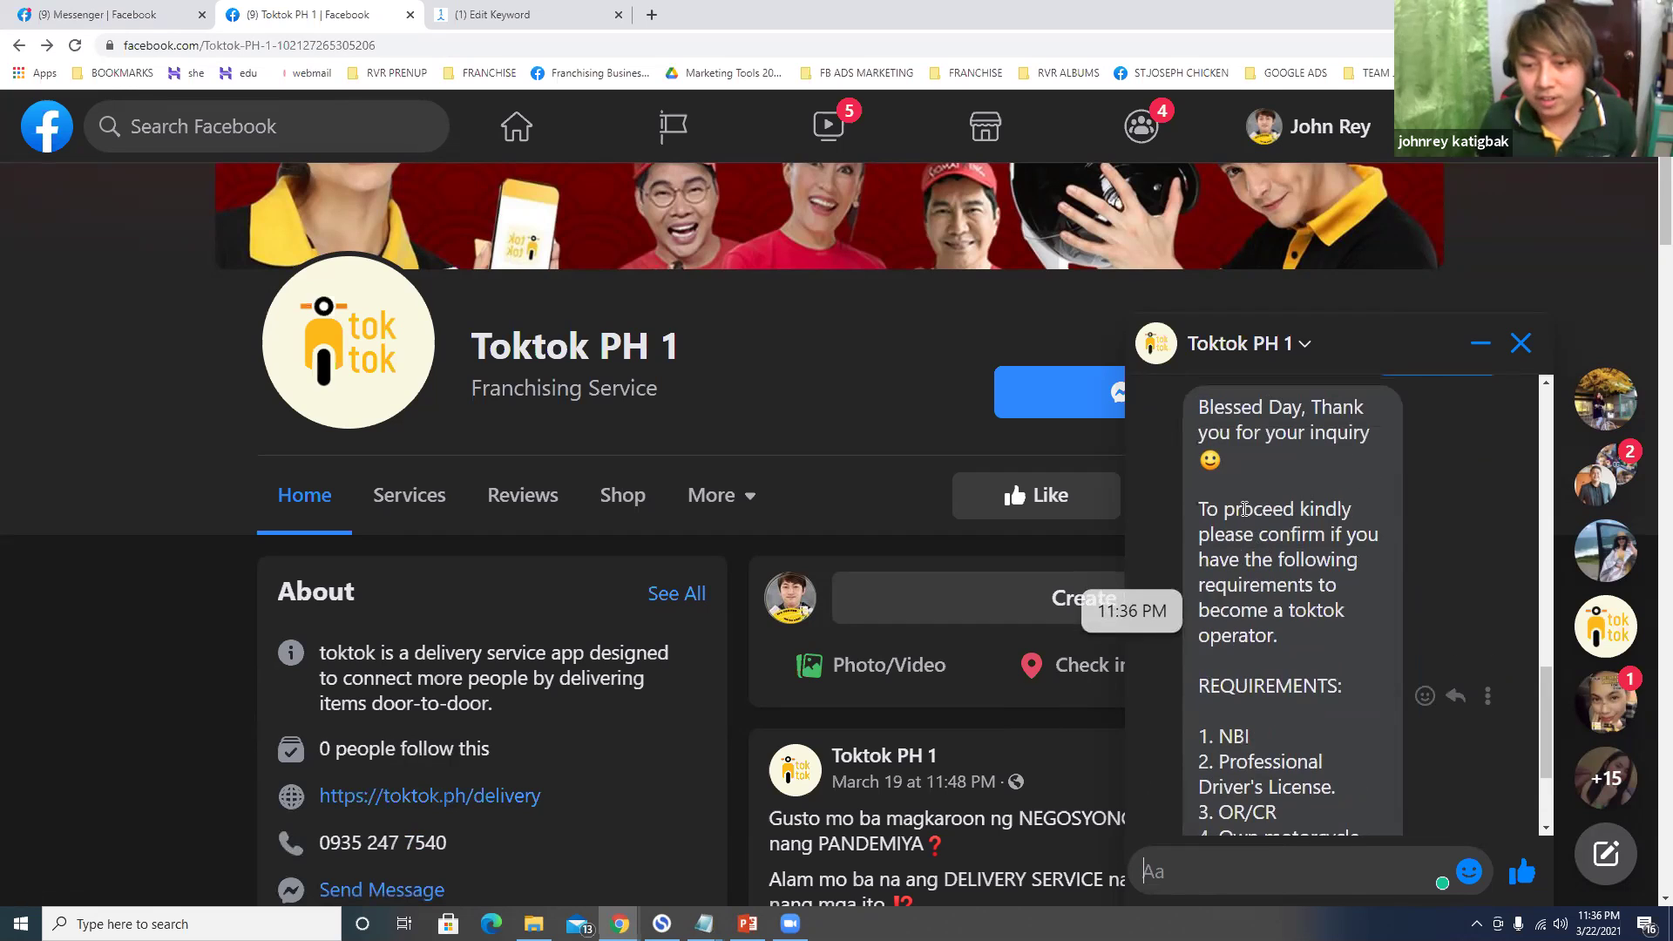
{"action": "scroll", "coordinate": [1245, 604], "scroll_direction": "down", "scroll_amount": 2}
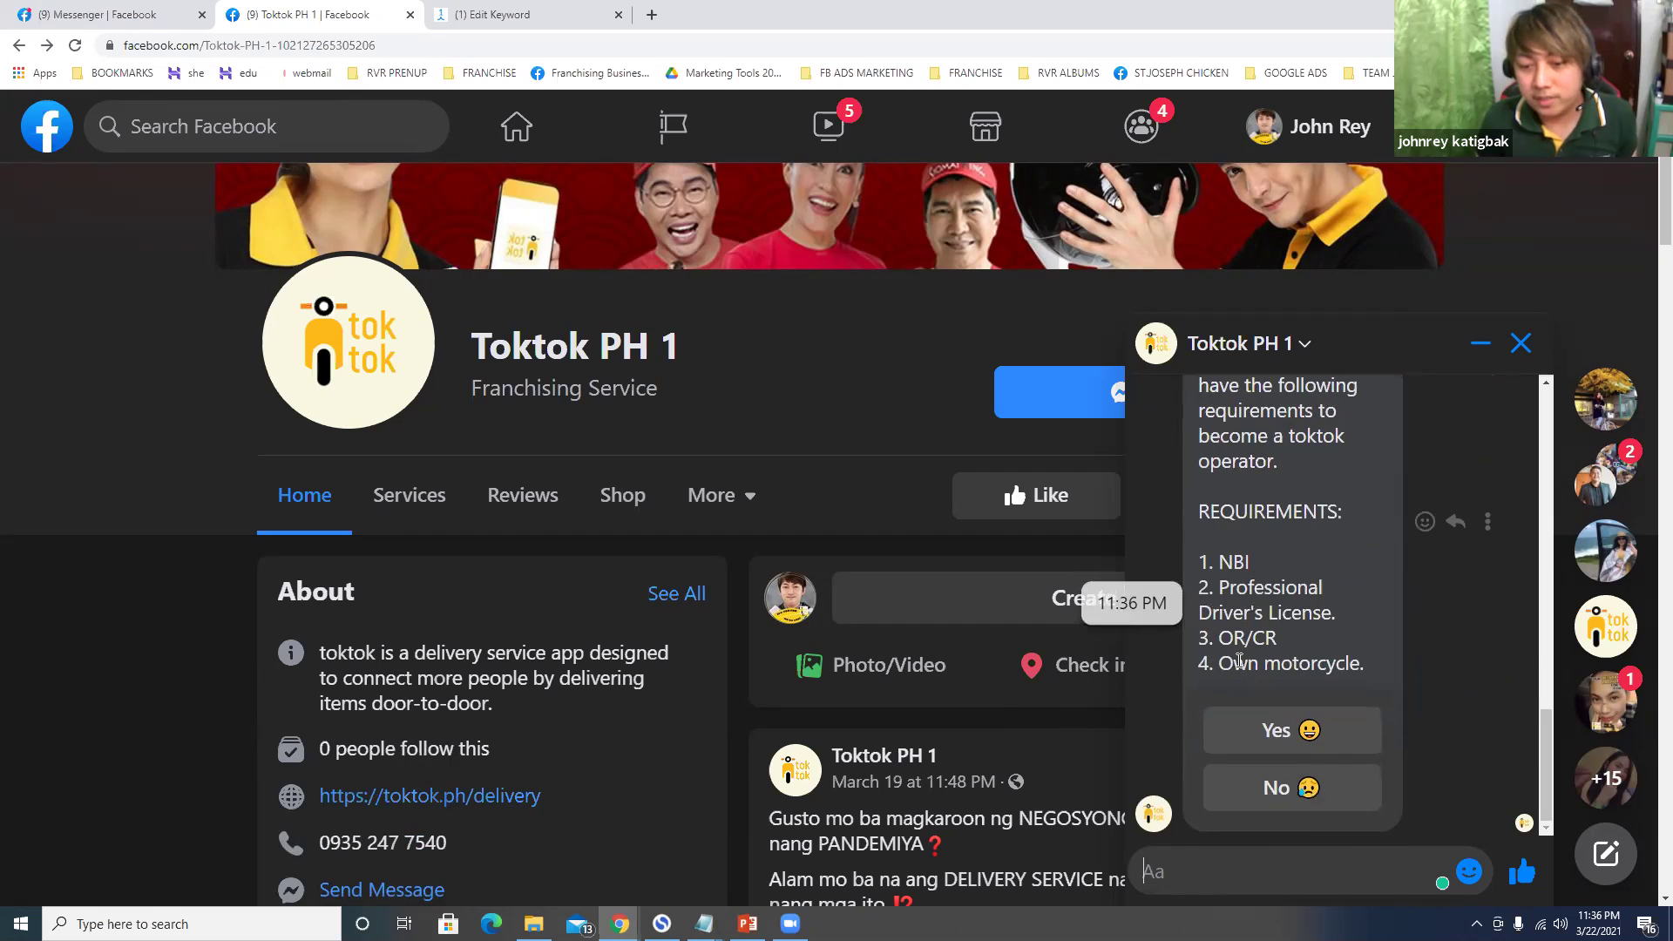
- Answer Yes in the chat and open the returned toktok rider registration link
{"action": "left_click", "coordinate": [1280, 732]}
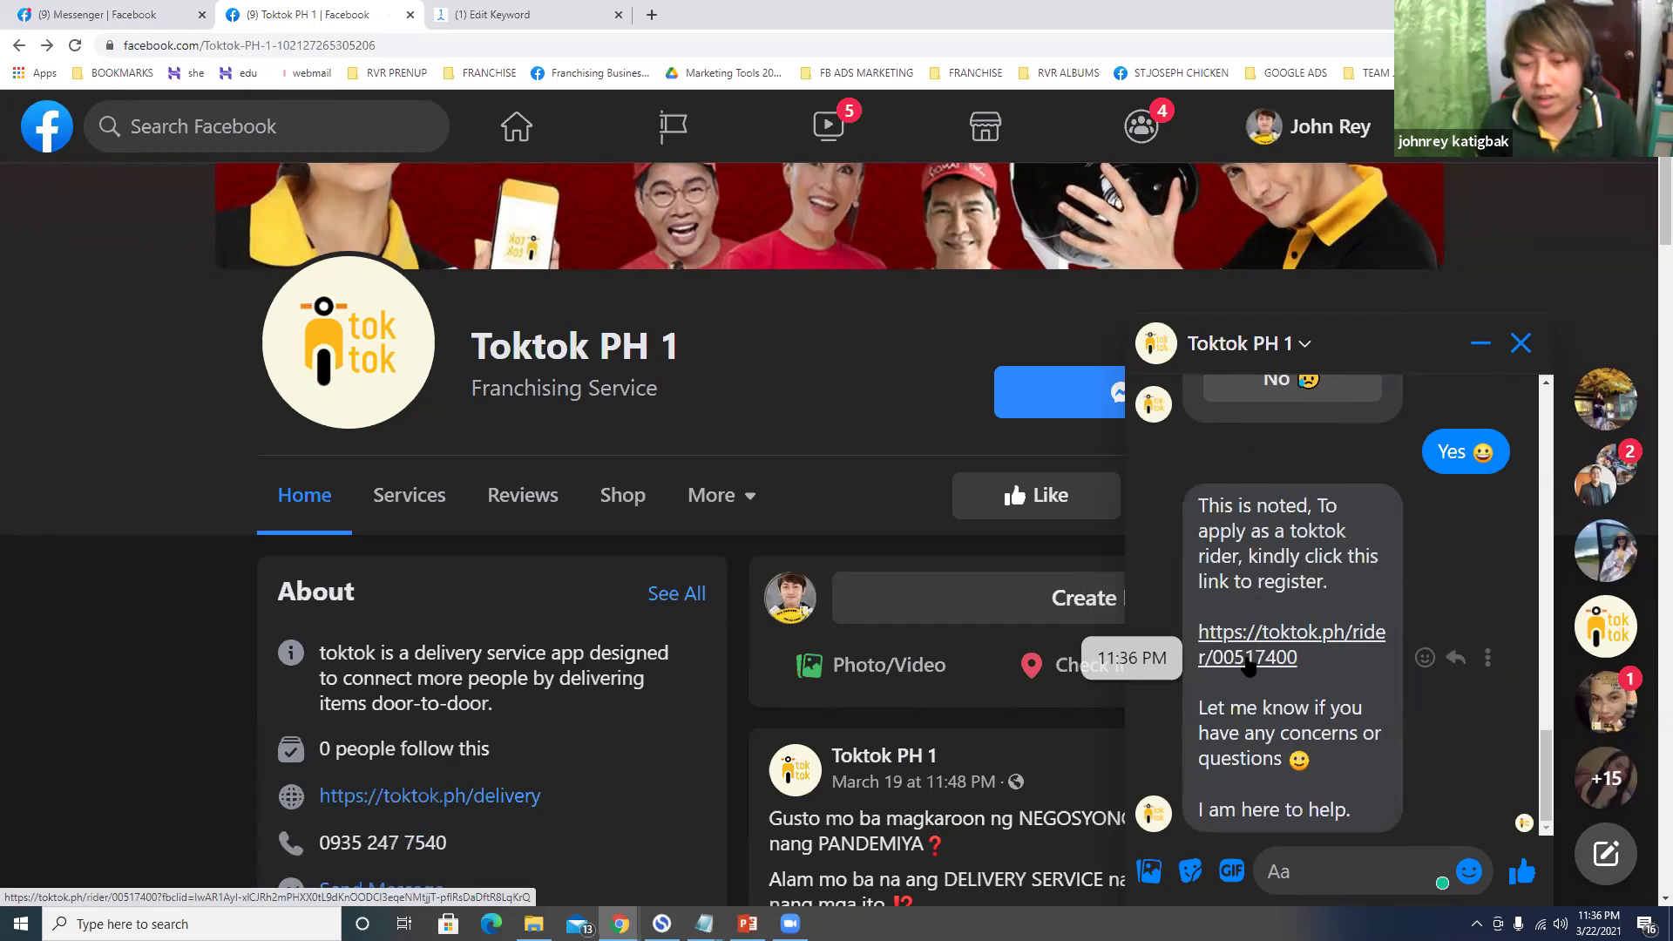
{"action": "left_click", "coordinate": [1249, 663]}
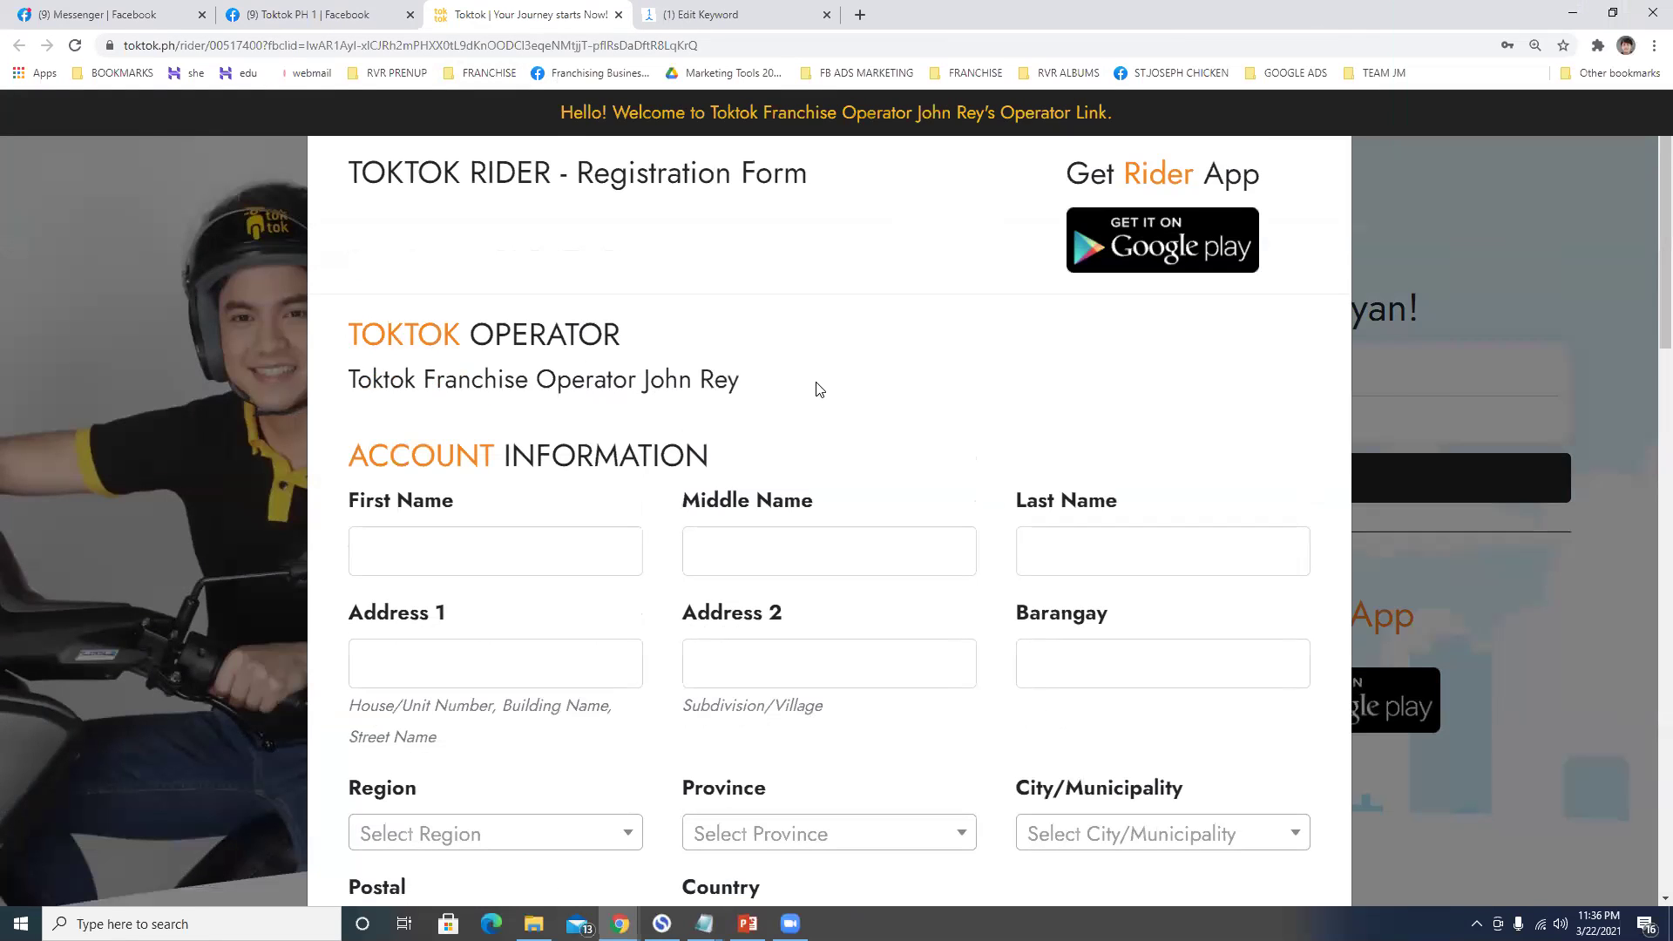
- Look over the Toktok rider registration form, then close its tab to return to Facebook
{"action": "left_click_drag", "start_coordinate": [643, 381], "coordinate": [766, 381]}
{"action": "left_click", "coordinate": [765, 381]}
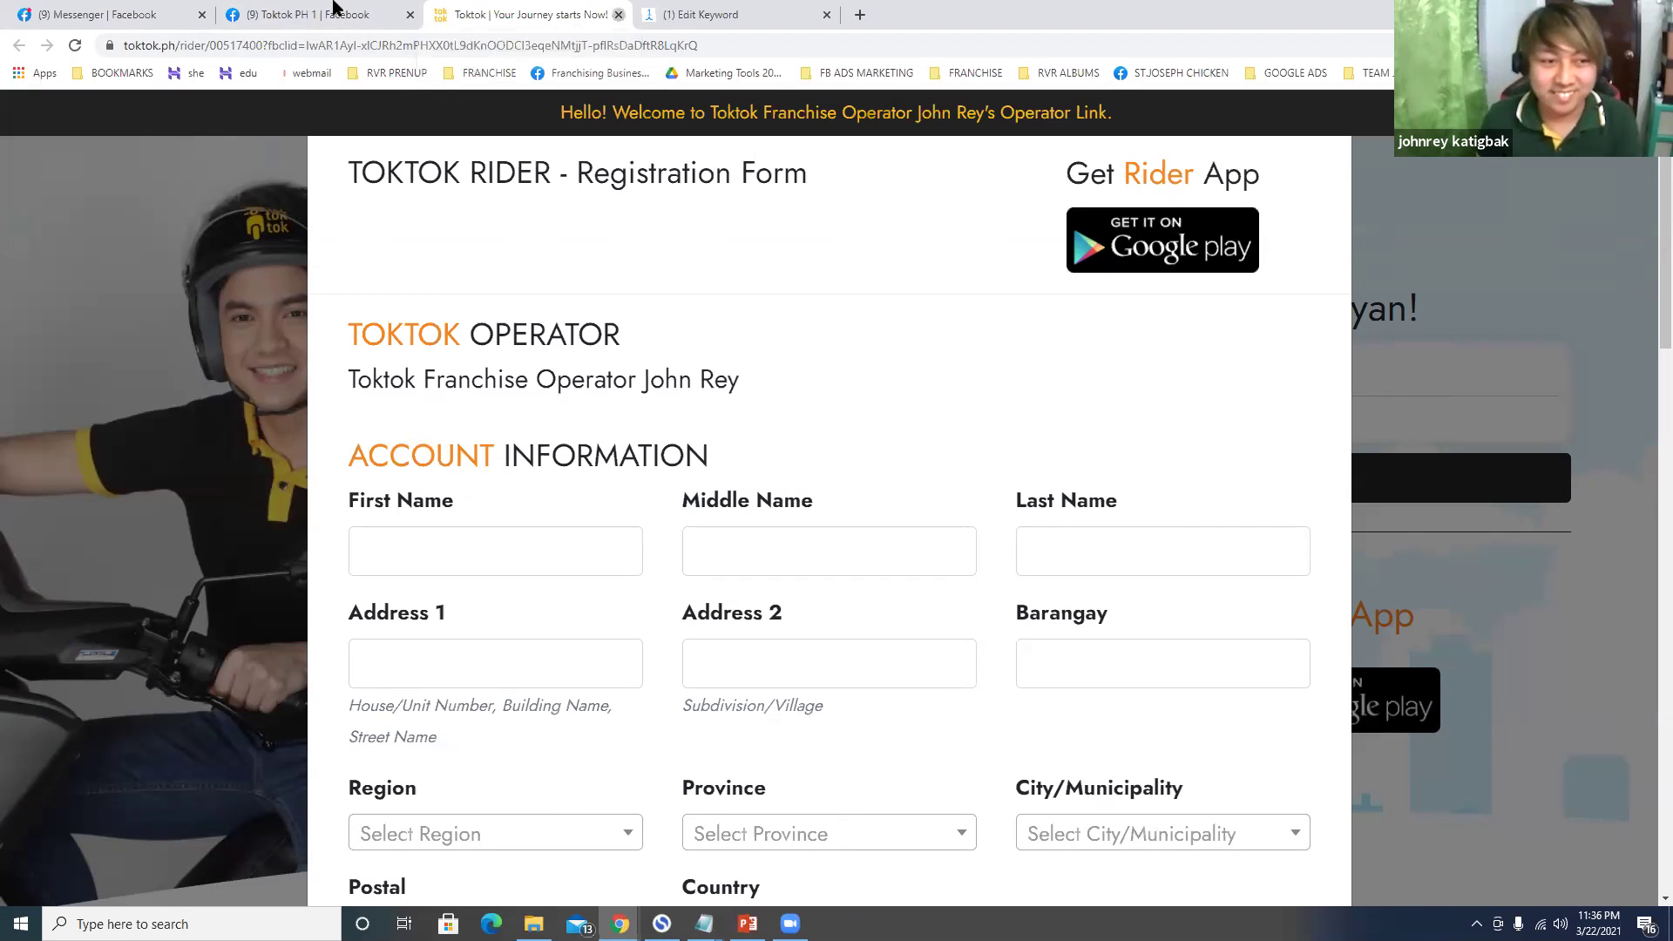
{"action": "key", "text": "ctrl+w"}
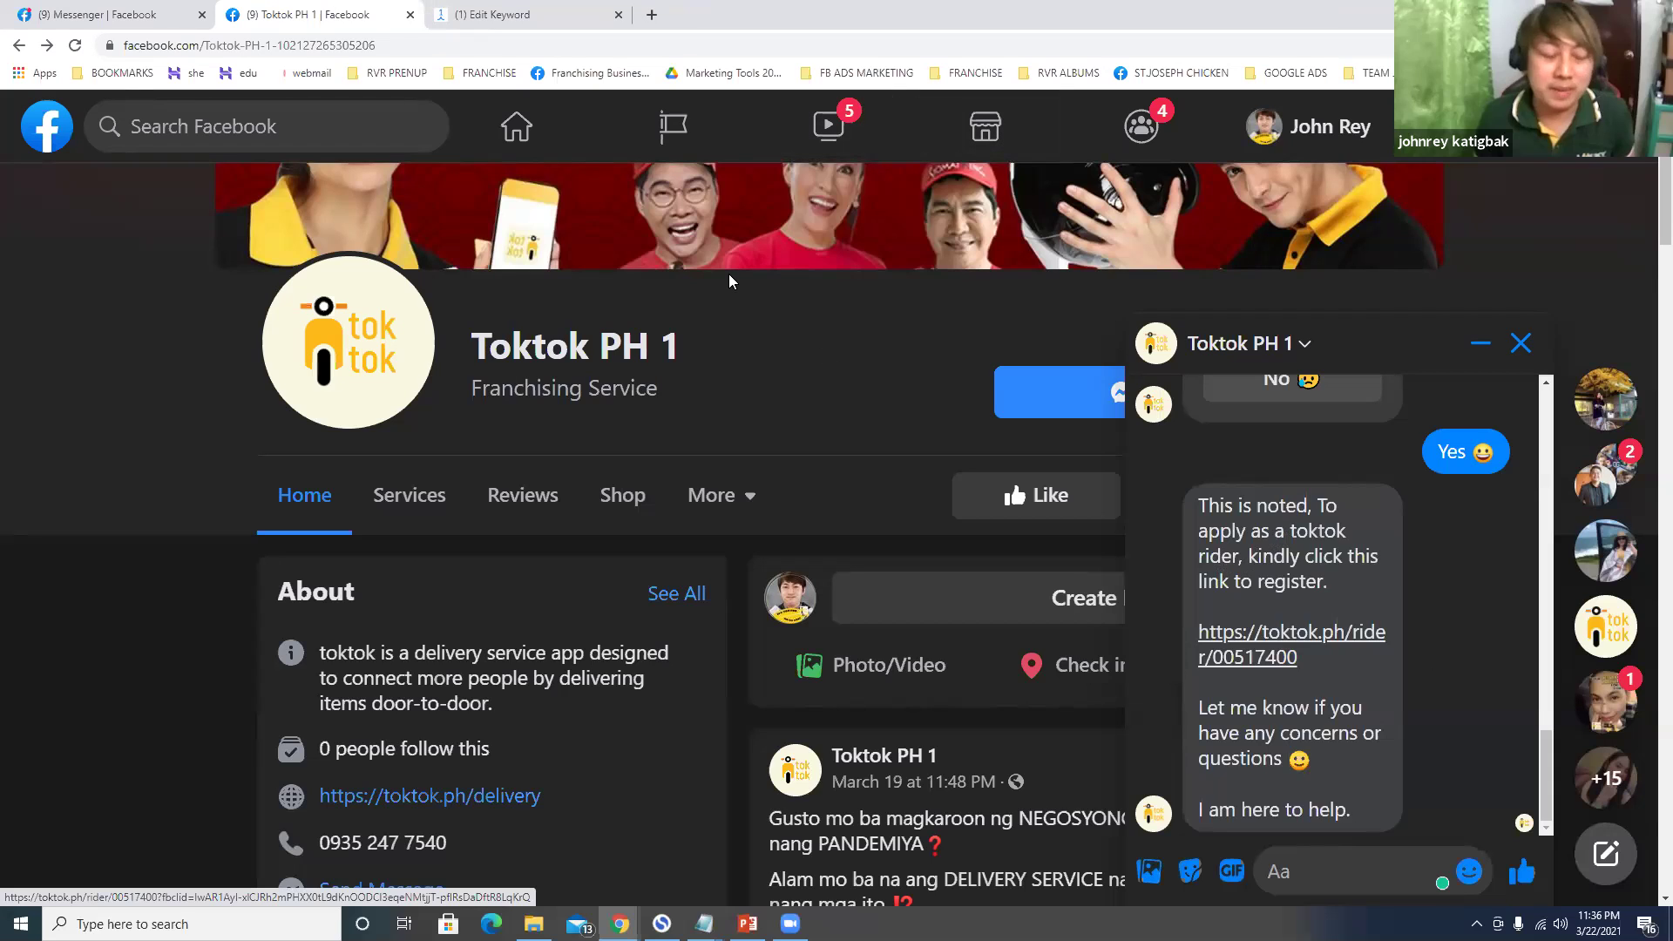
{"action": "key", "text": "ctrl+shift+t"}
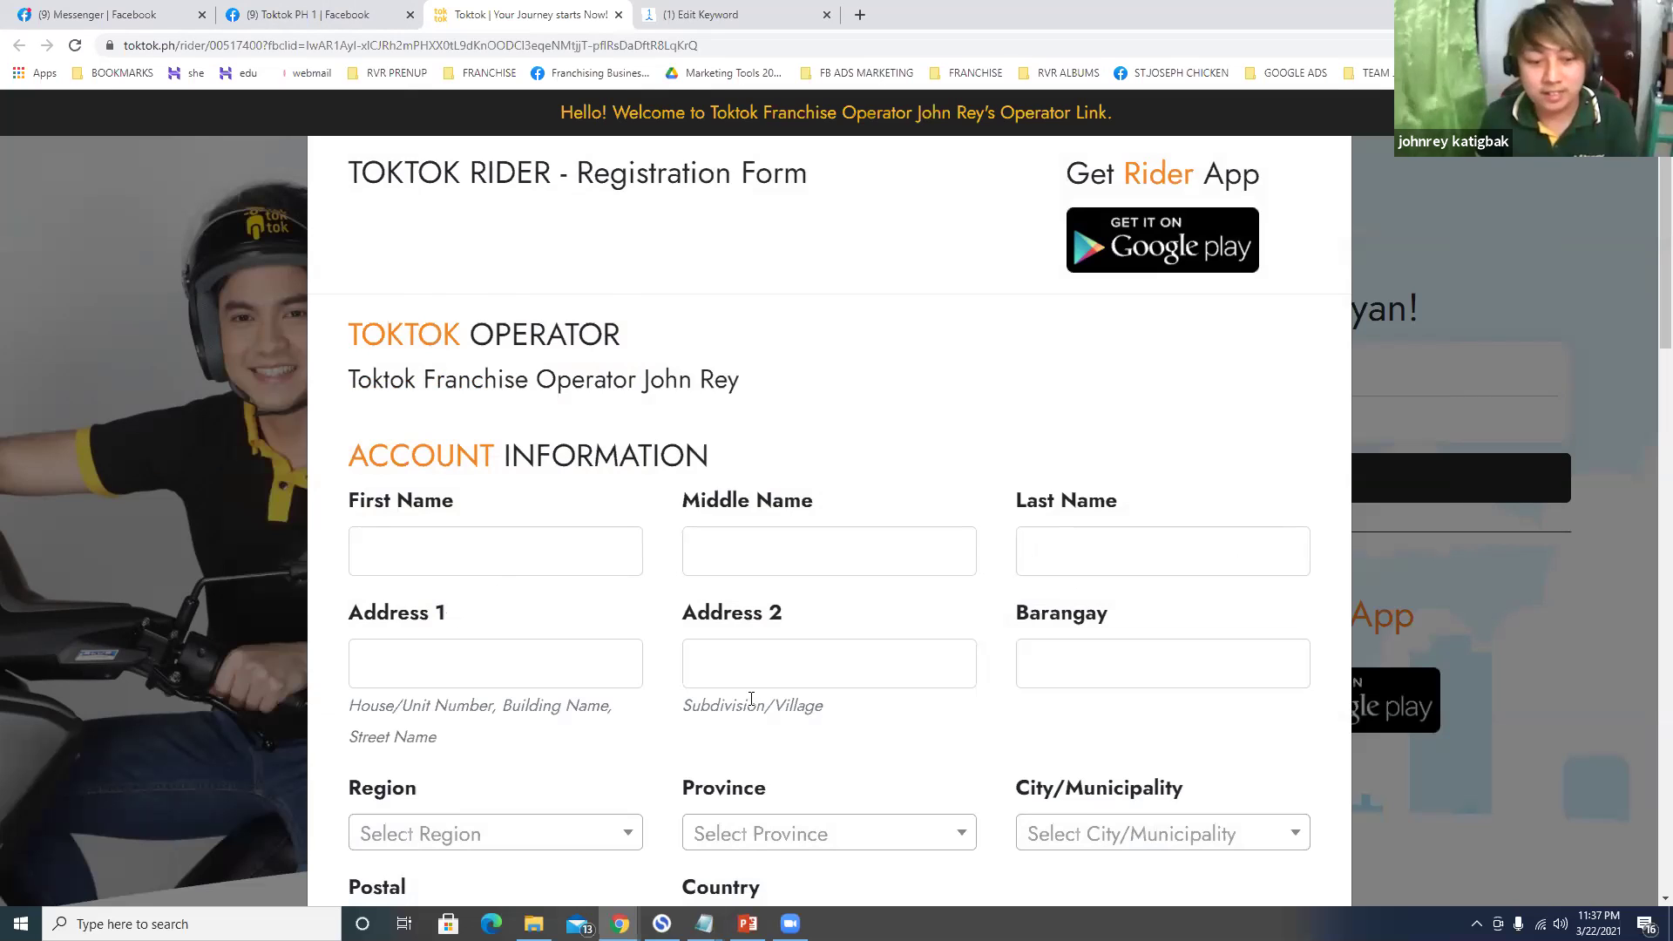
{"action": "scroll", "coordinate": [815, 684], "scroll_direction": "down", "scroll_amount": 2}
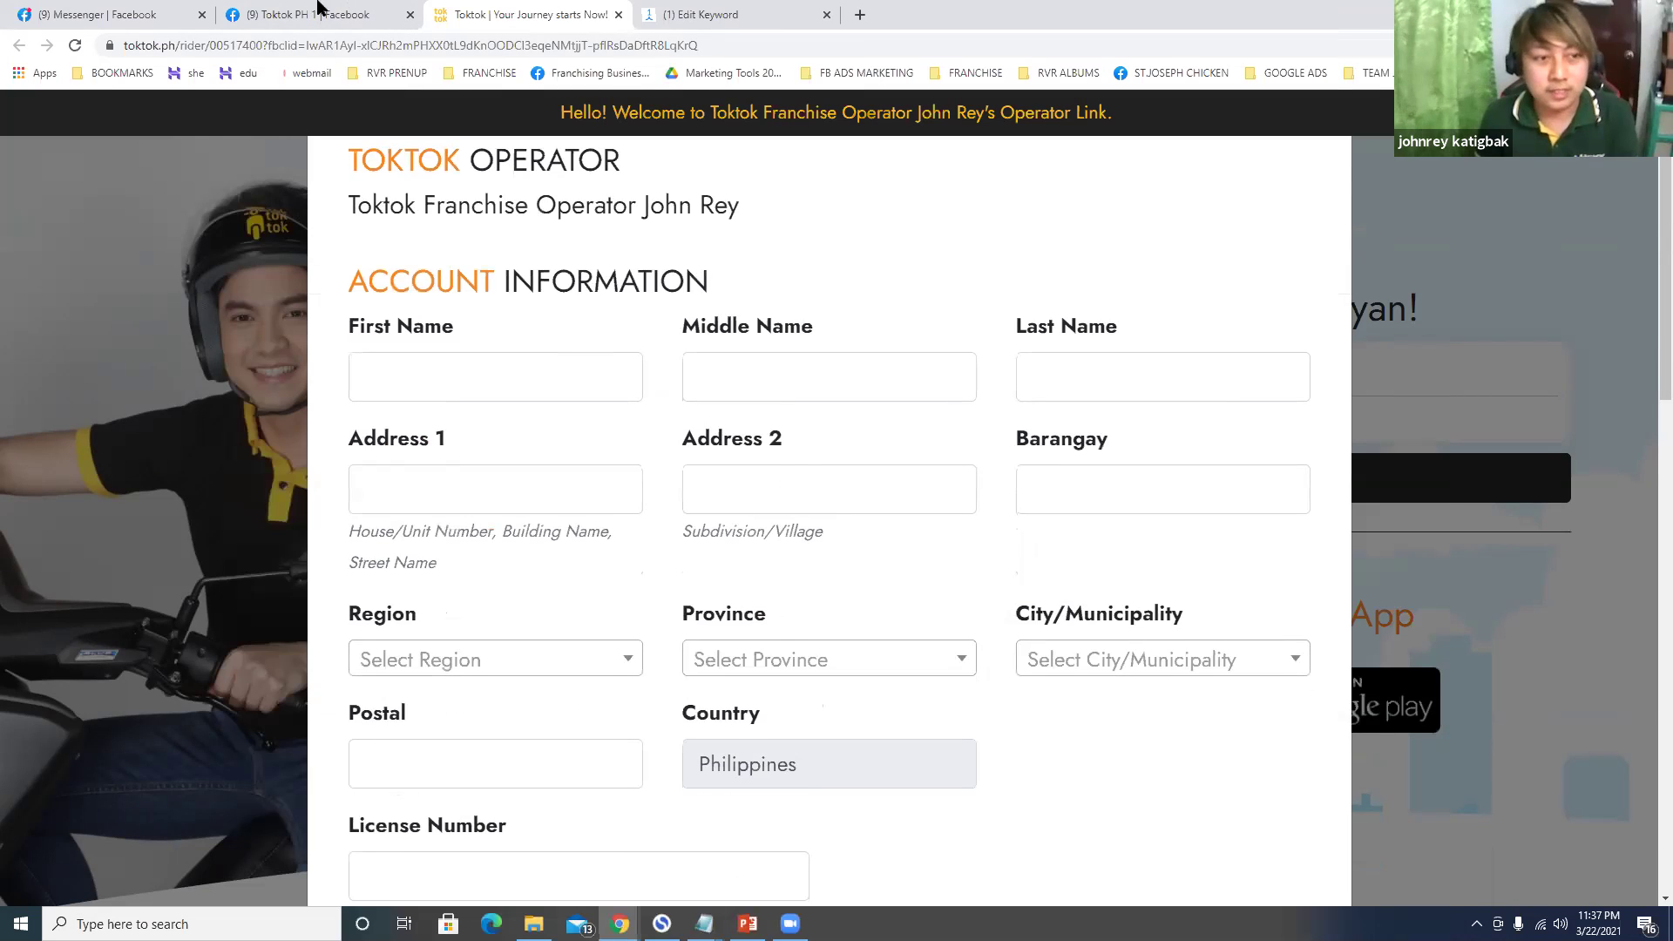
{"action": "key", "text": "ctrl+w"}
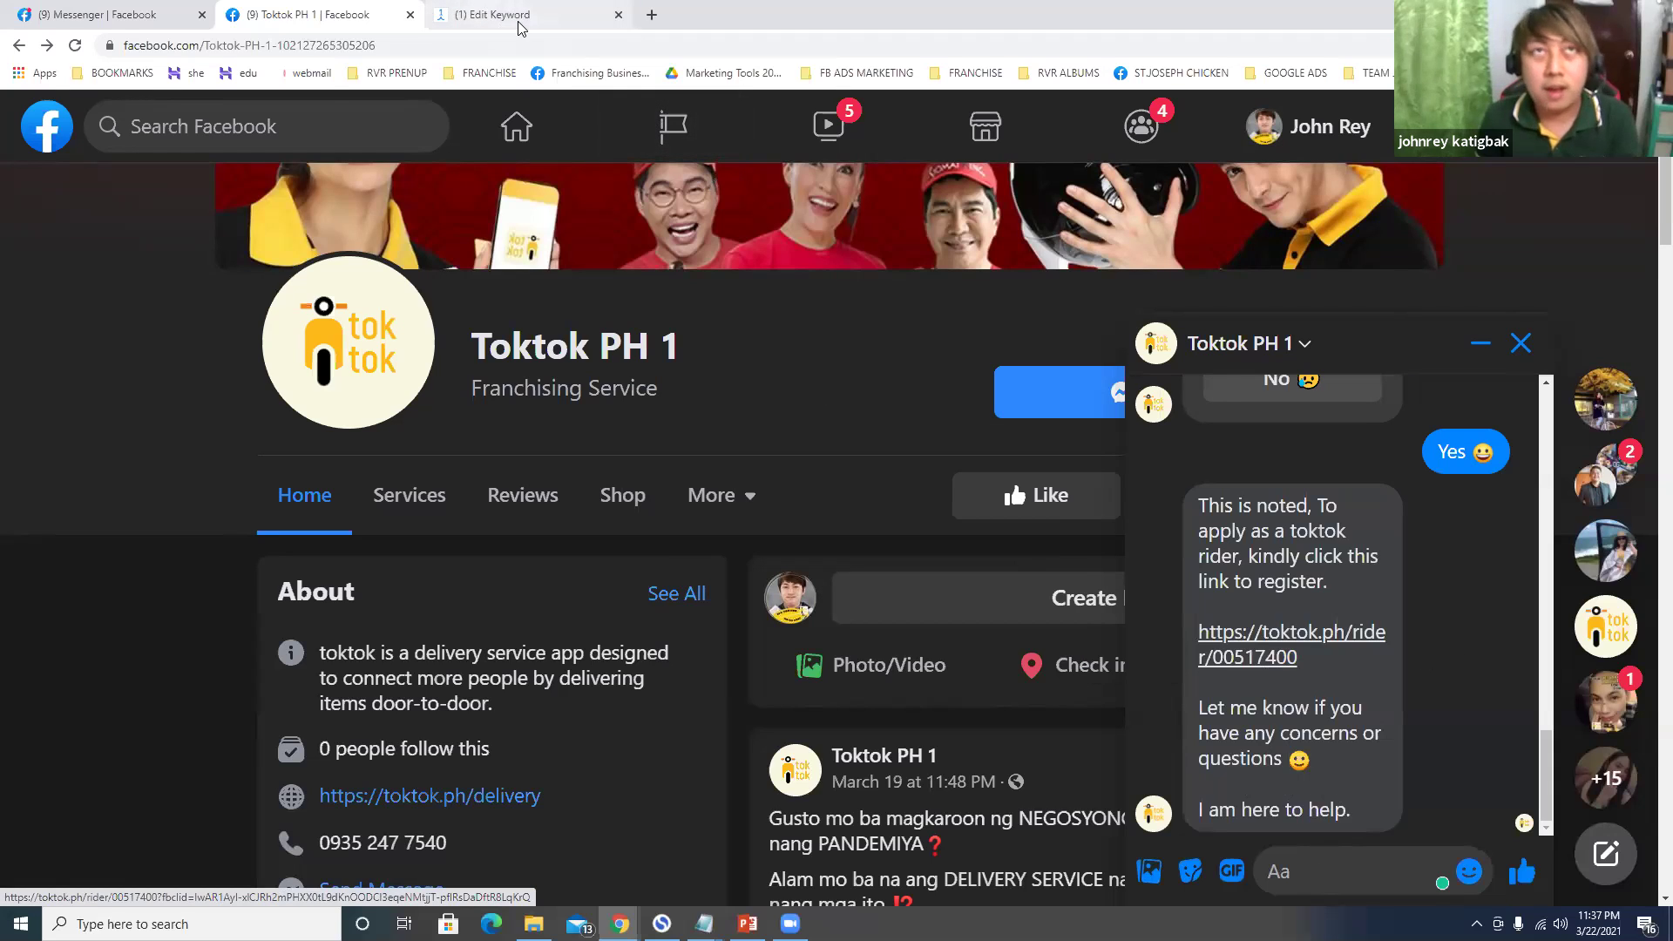
- Send 'Patulong mag register' in the Toktok PH 1 chat, then return to ManyChat's keyword editor
{"action": "left_click", "coordinate": [1287, 873]}
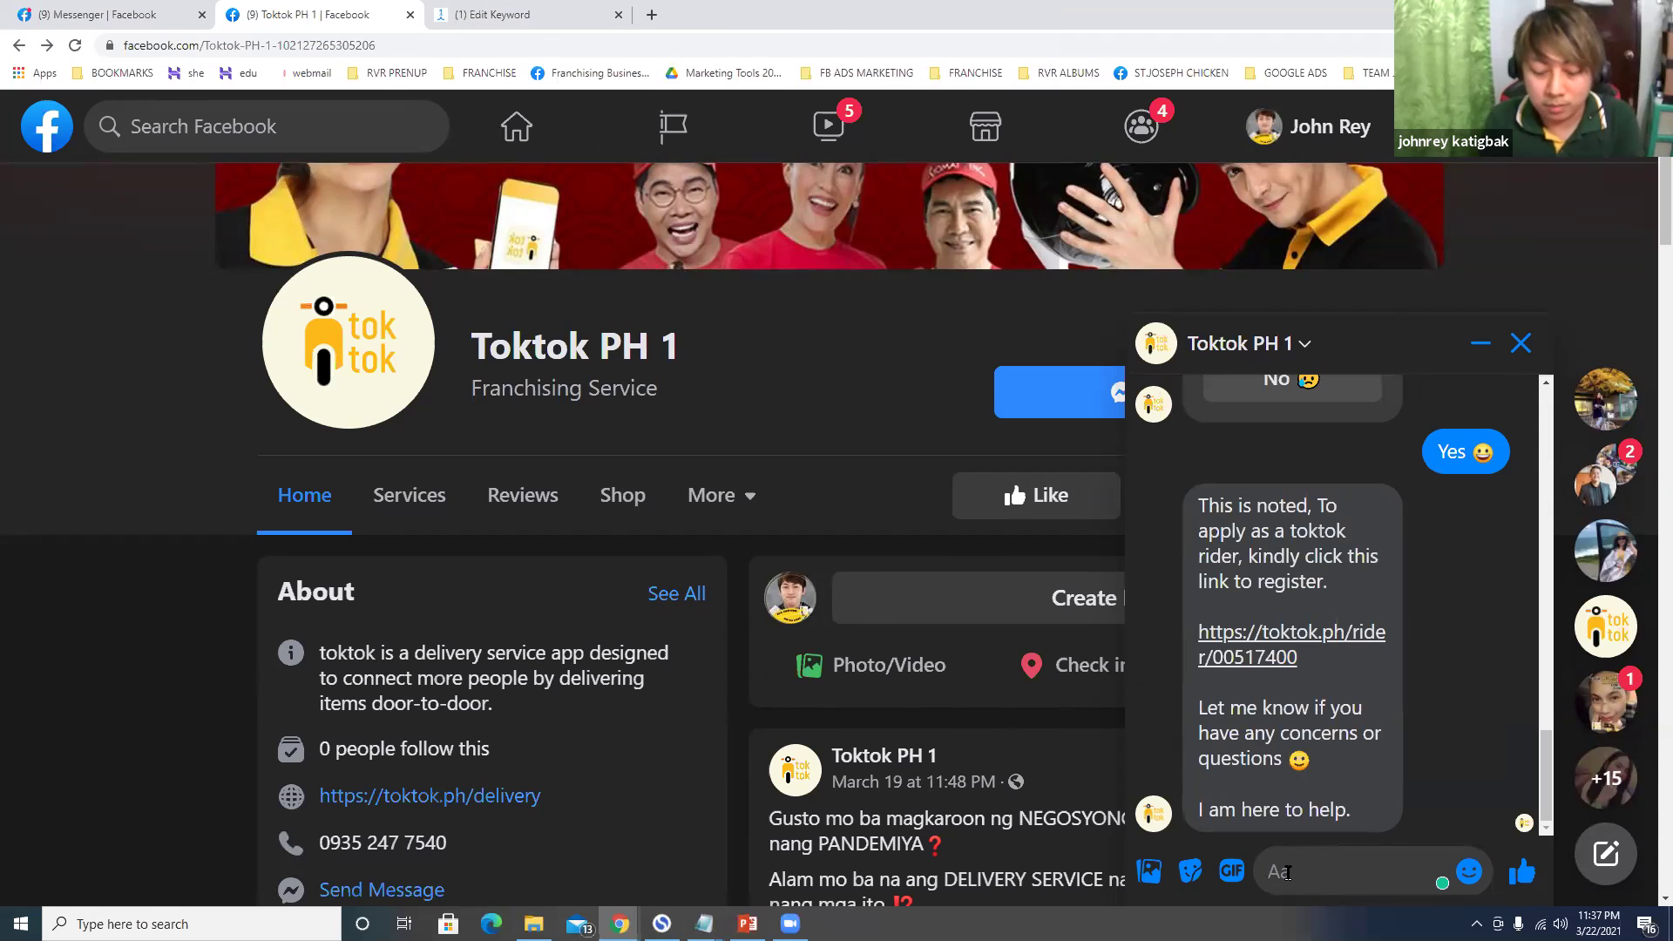
{"action": "type", "text": "Pau"}
{"action": "type", "text": "ulong mag"}
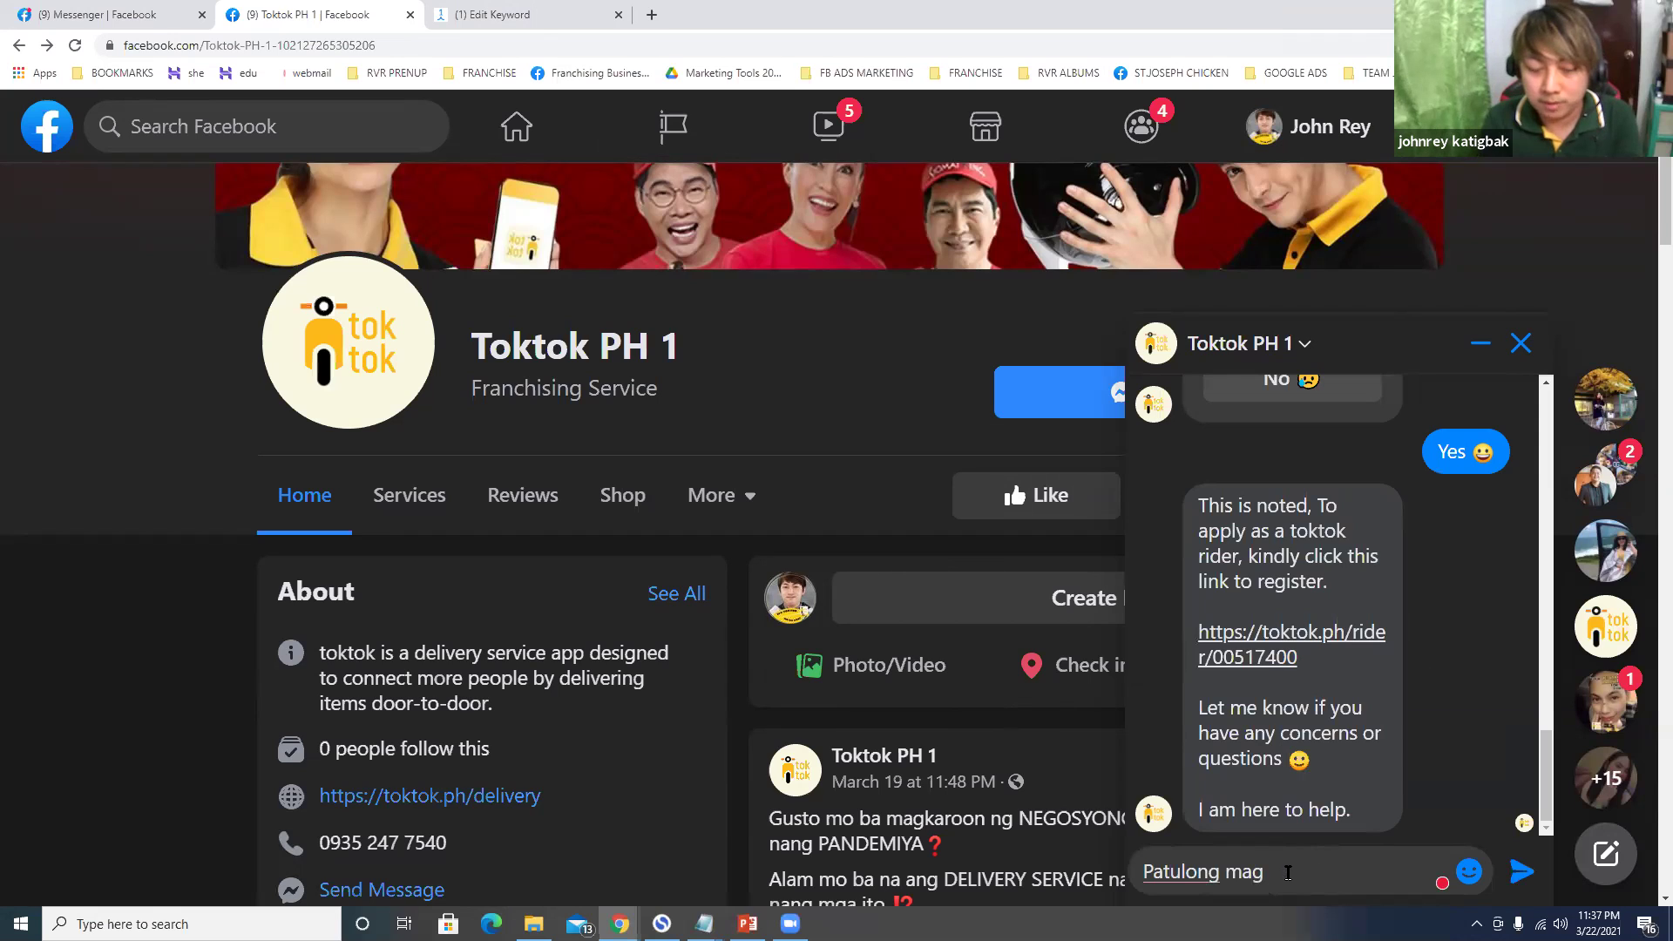
{"action": "type", "text": "regisgr"}
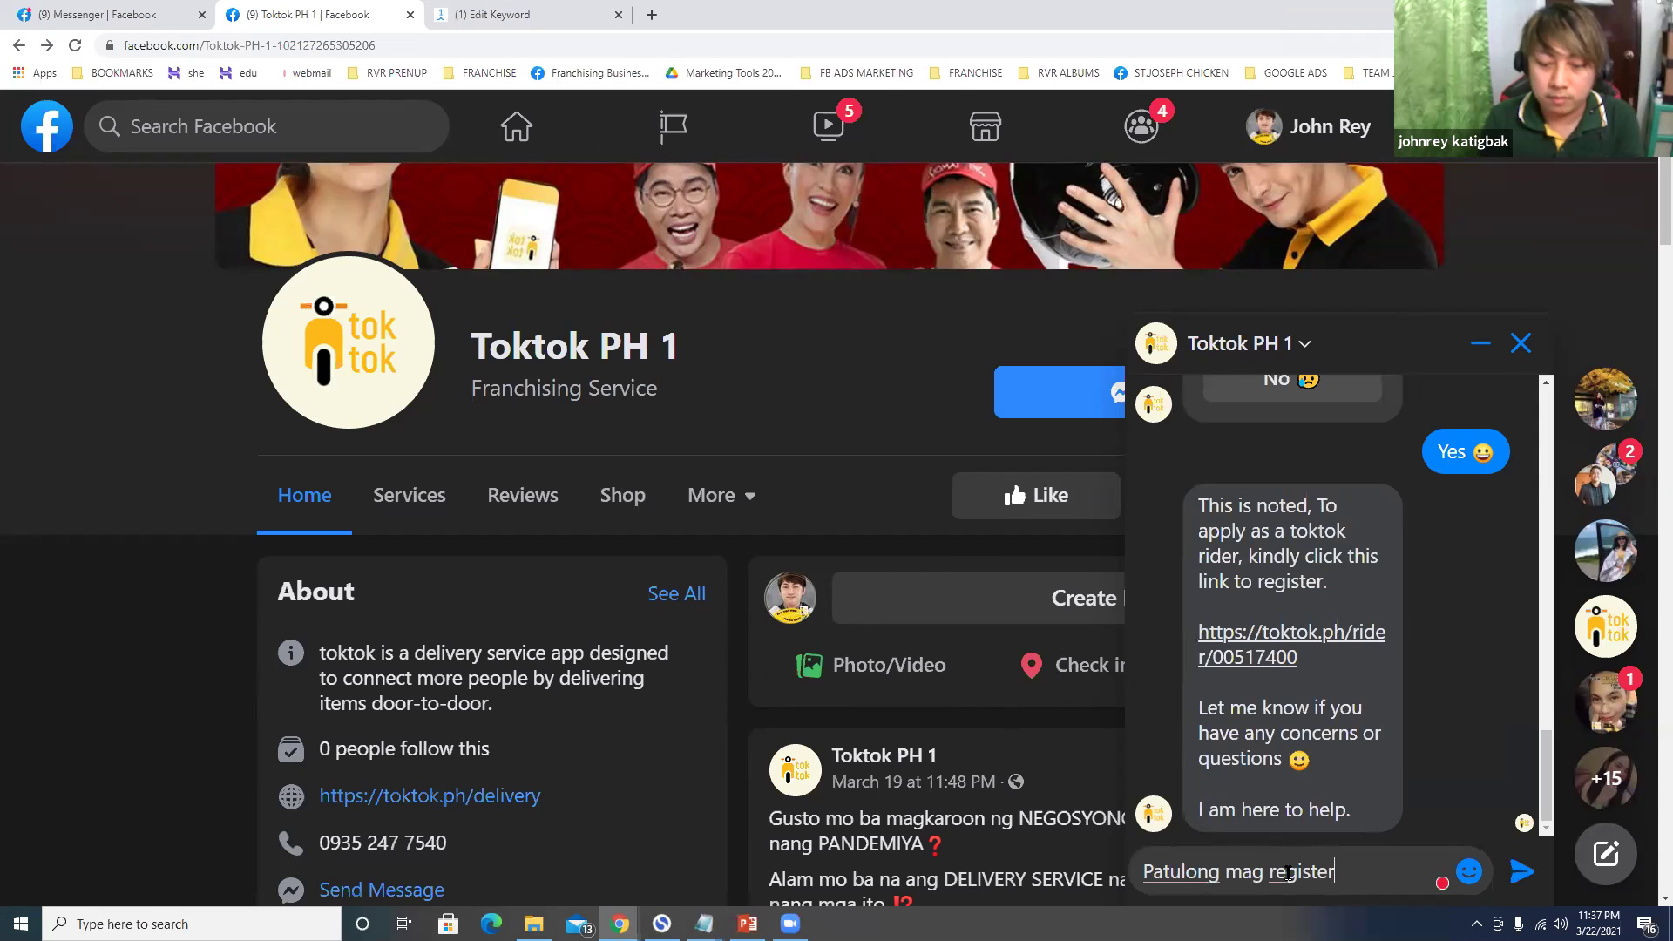
{"action": "key", "text": "Return"}
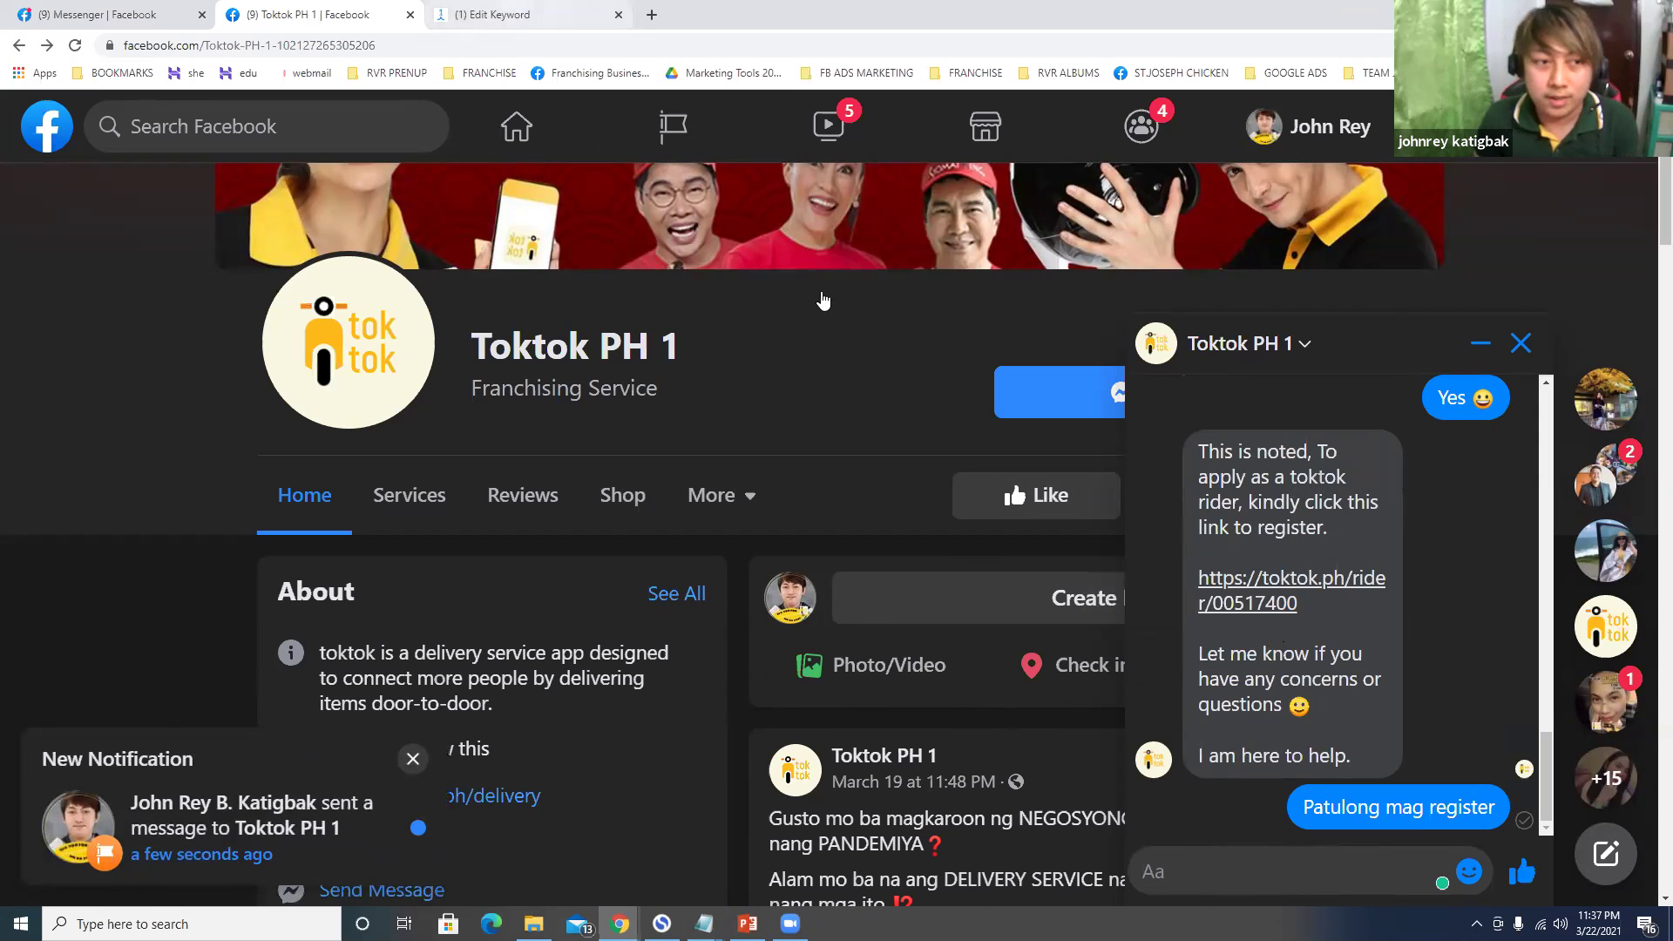
{"action": "key", "text": "ctrl+Tab"}
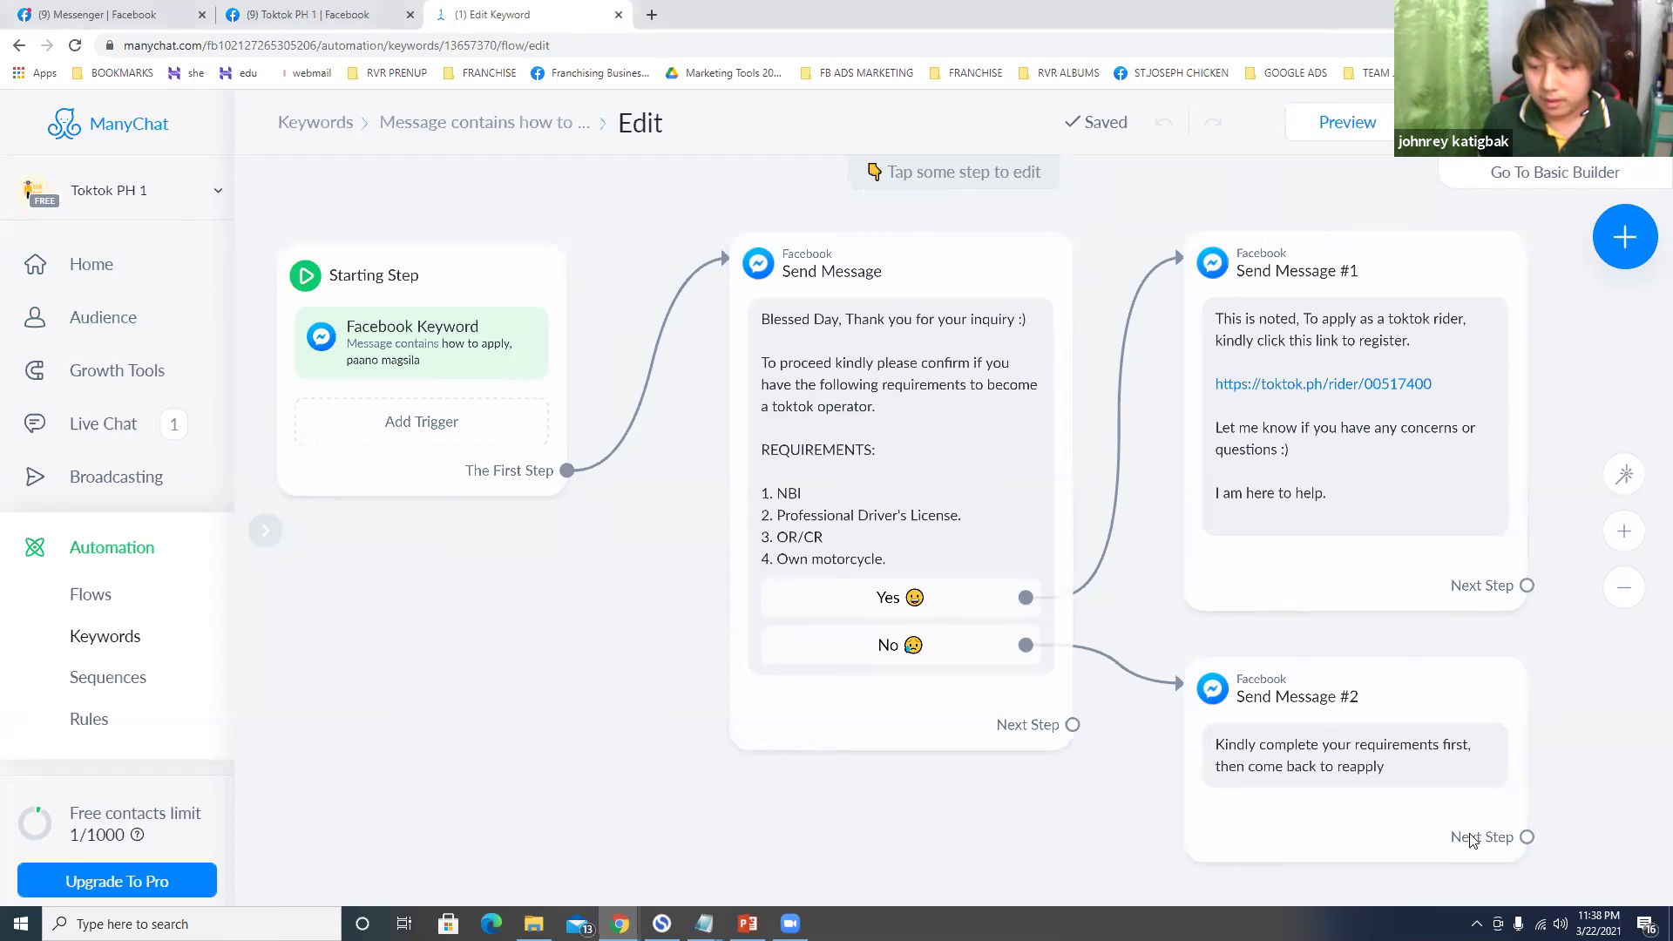
{"action": "scroll", "coordinate": [1524, 854], "scroll_direction": "right", "scroll_amount": 3}
{"action": "scroll", "coordinate": [1534, 859], "scroll_direction": "left", "scroll_amount": 4}
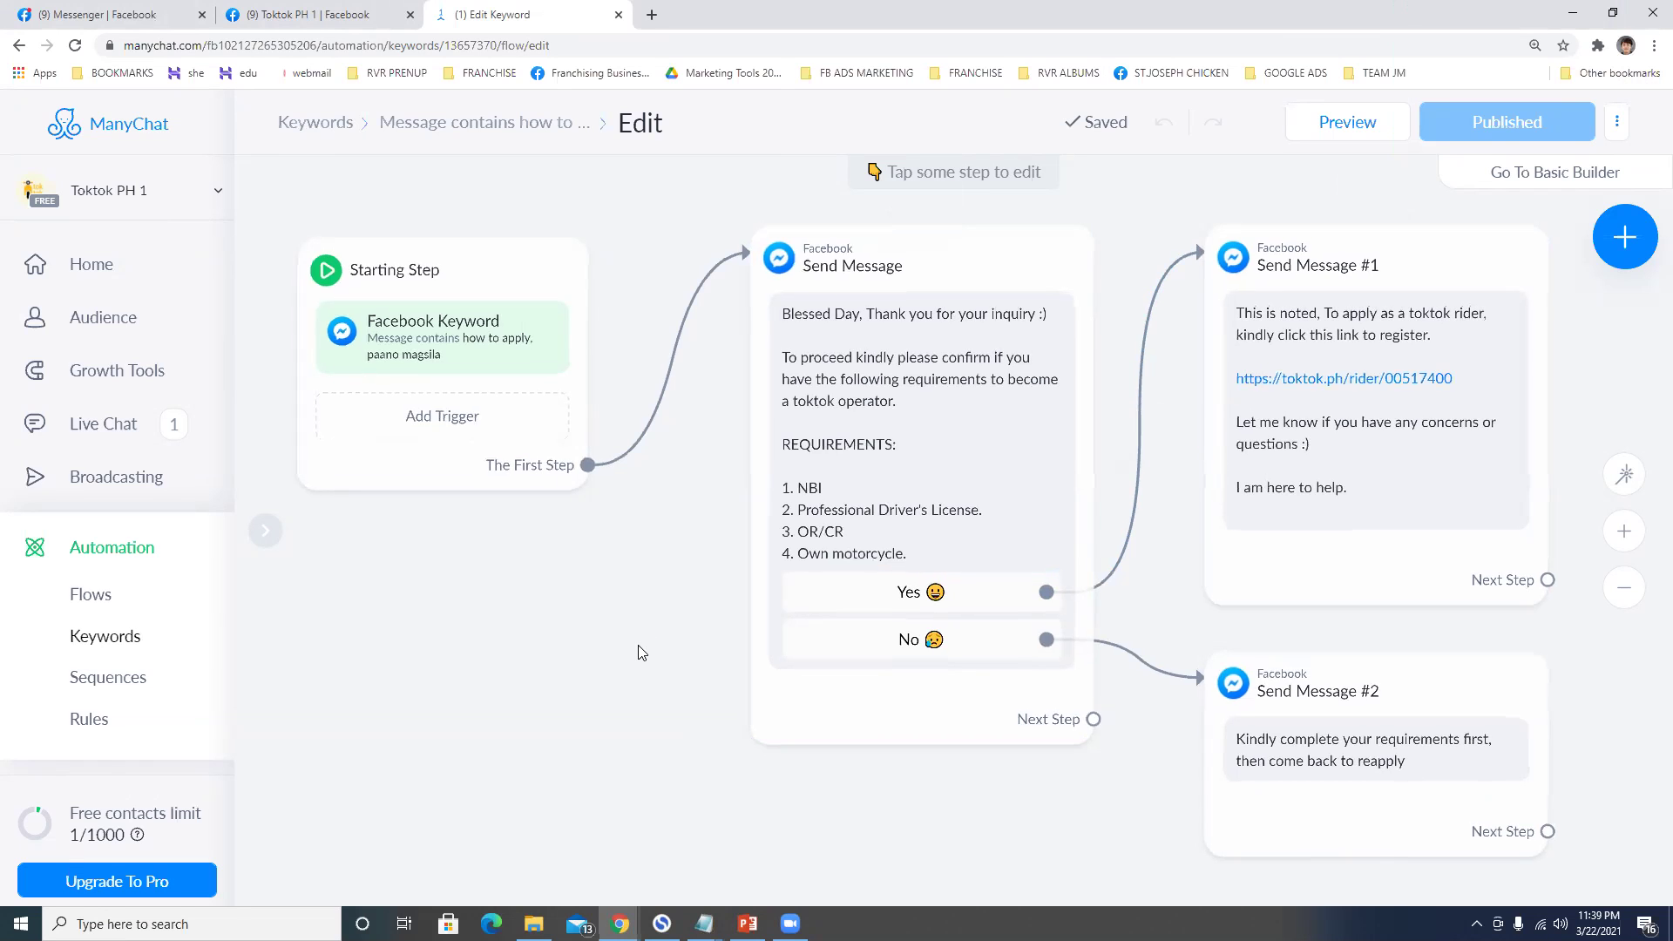
{"action": "left_click_drag", "start_coordinate": [641, 646], "coordinate": [642, 654]}
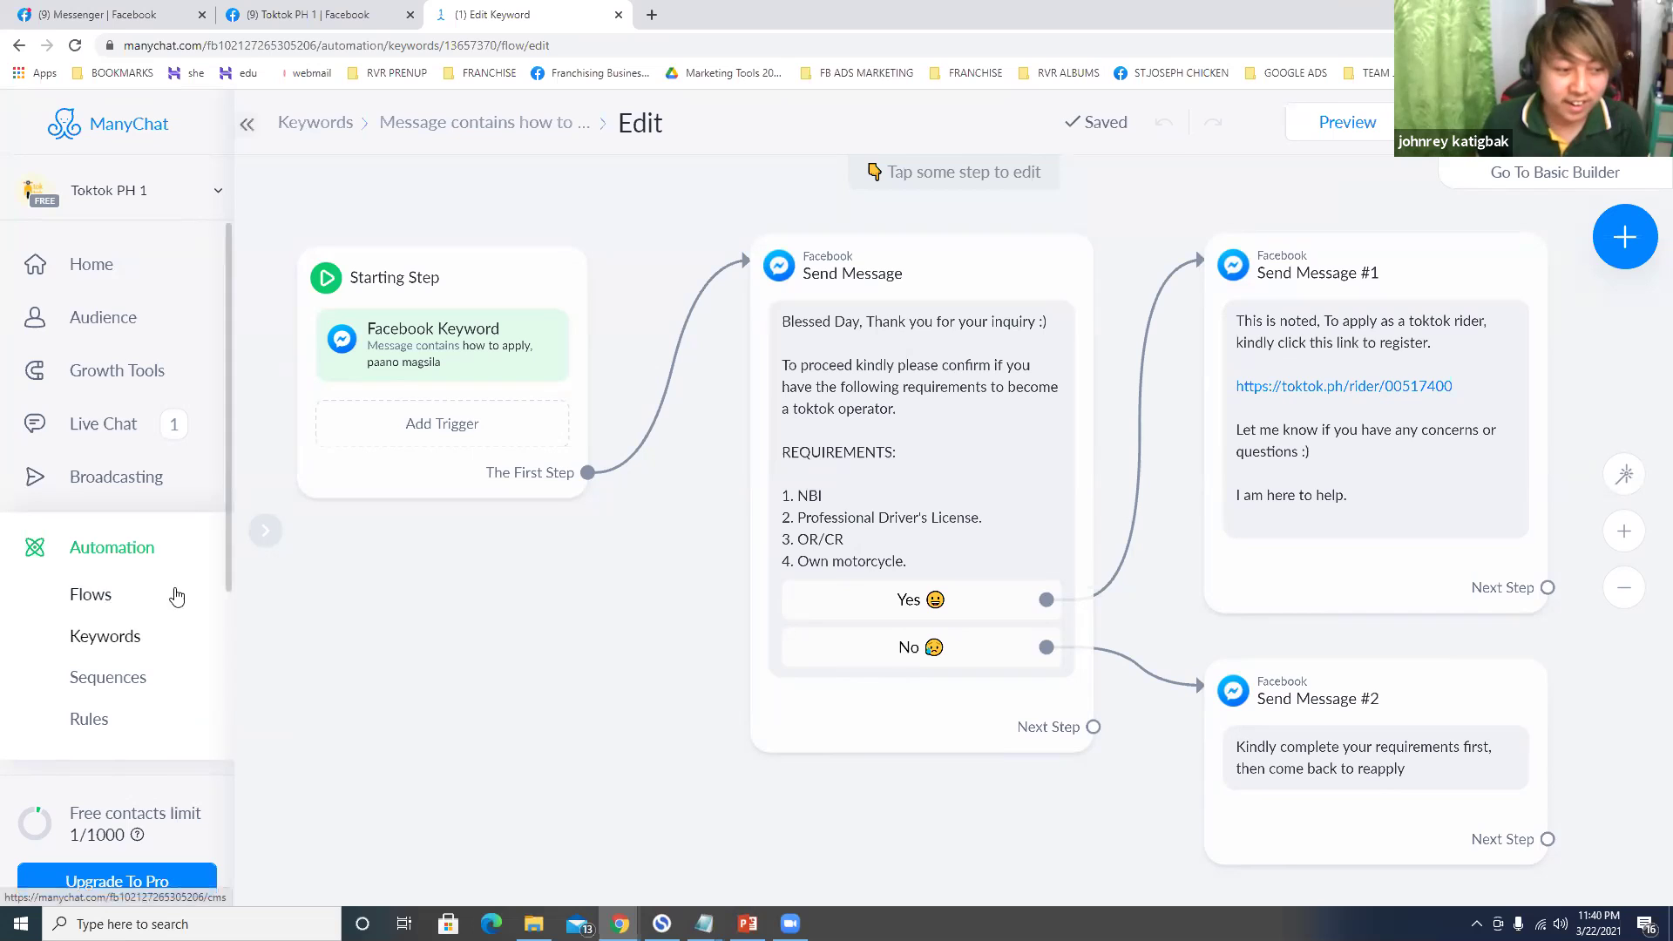
- Create a new Facebook Comments 2.0 growth tool that applies to all posts
{"action": "left_click", "coordinate": [129, 374]}
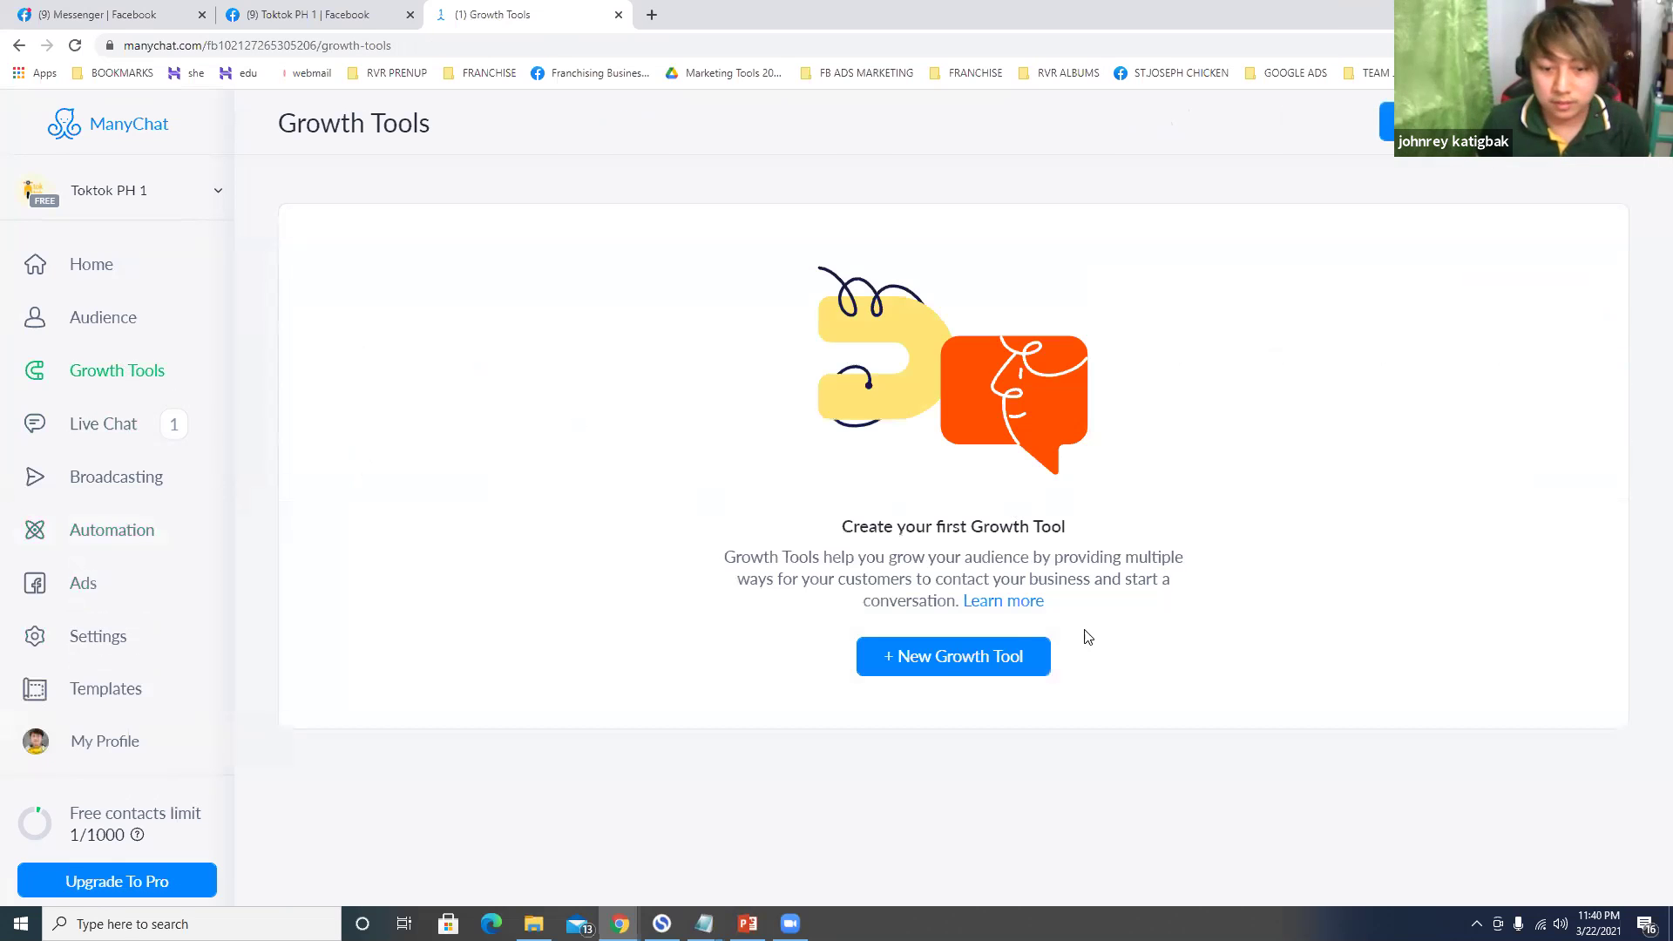
{"action": "left_click", "coordinate": [966, 662]}
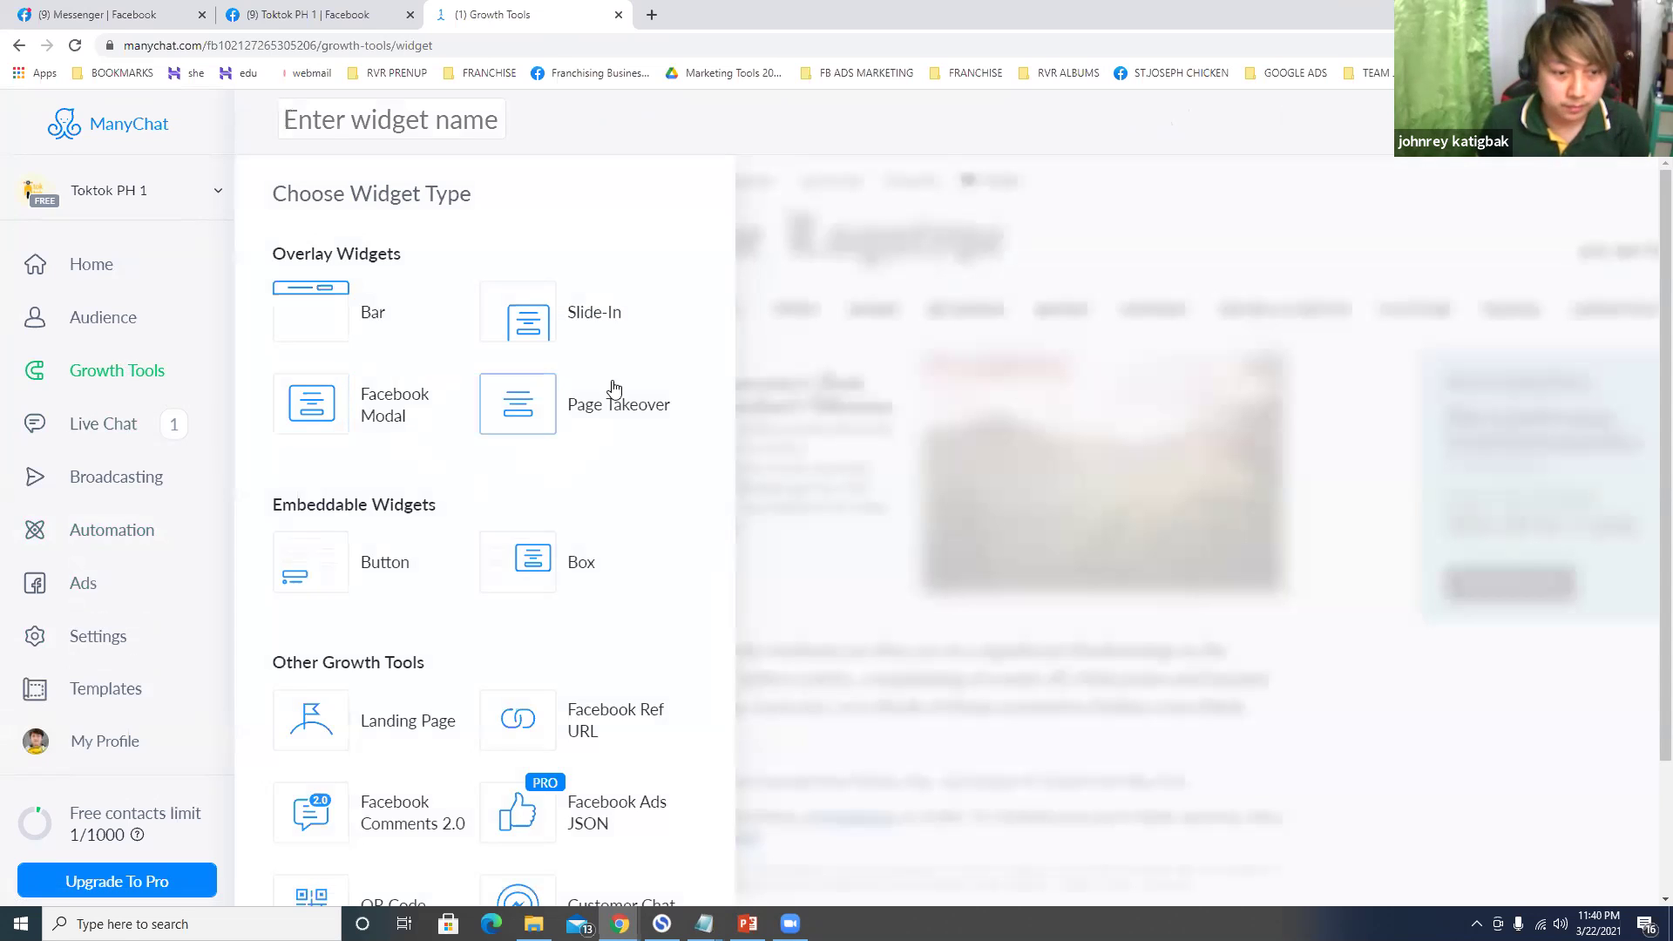
{"action": "scroll", "coordinate": [598, 493], "scroll_direction": "down", "scroll_amount": 2}
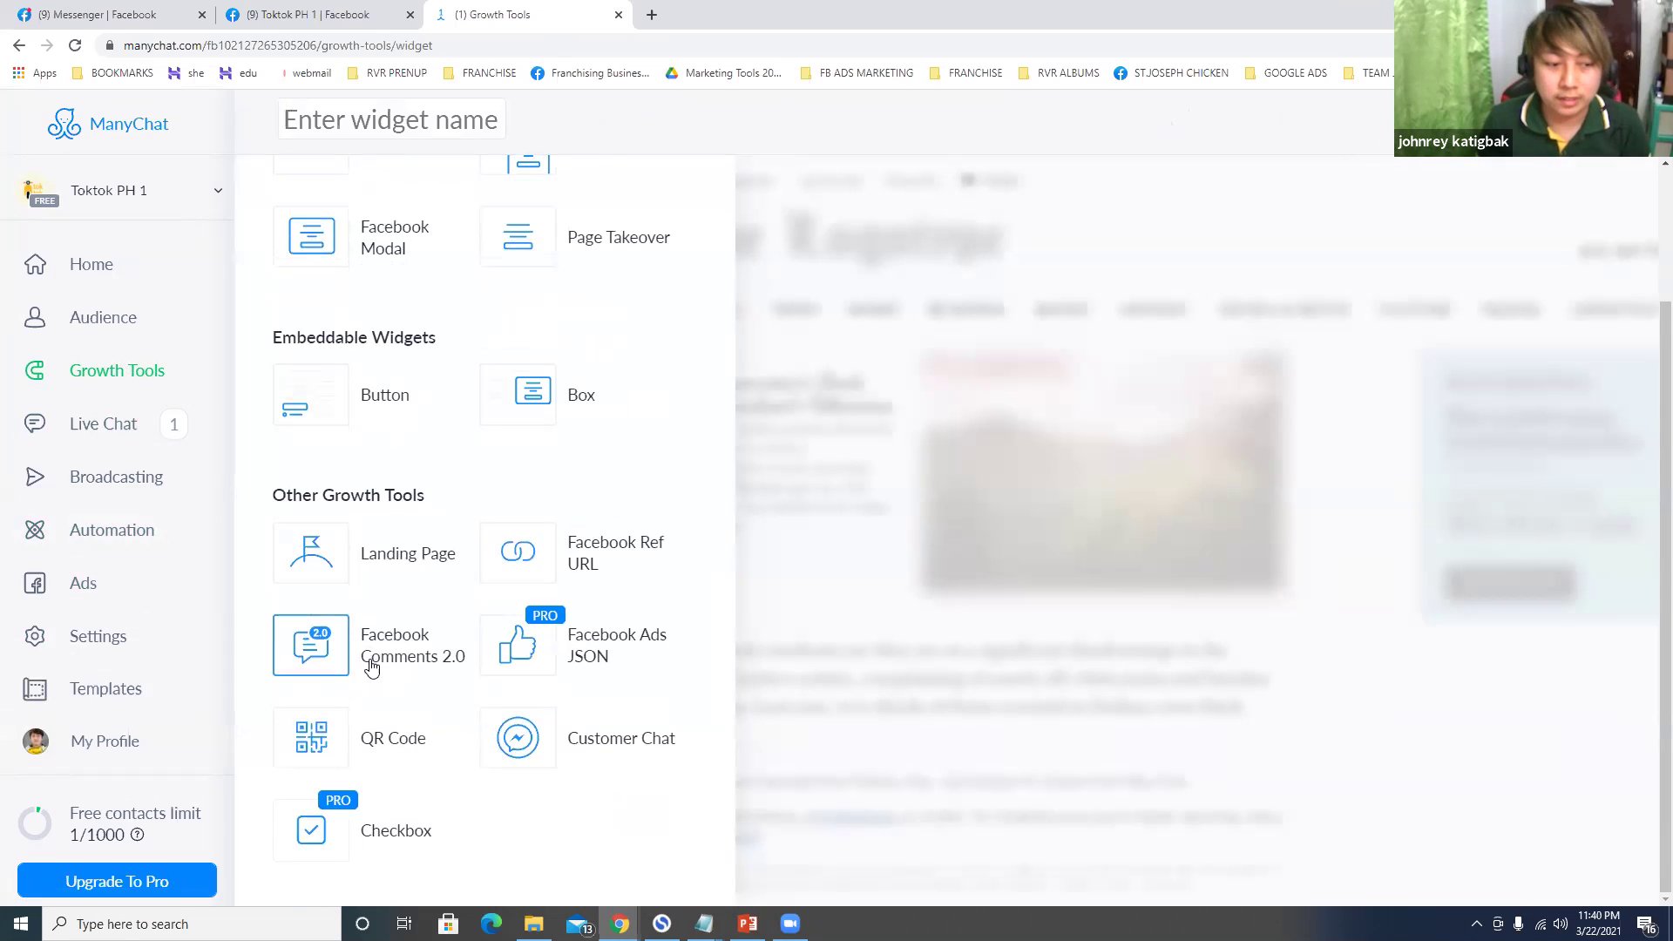
{"action": "left_click", "coordinate": [374, 662]}
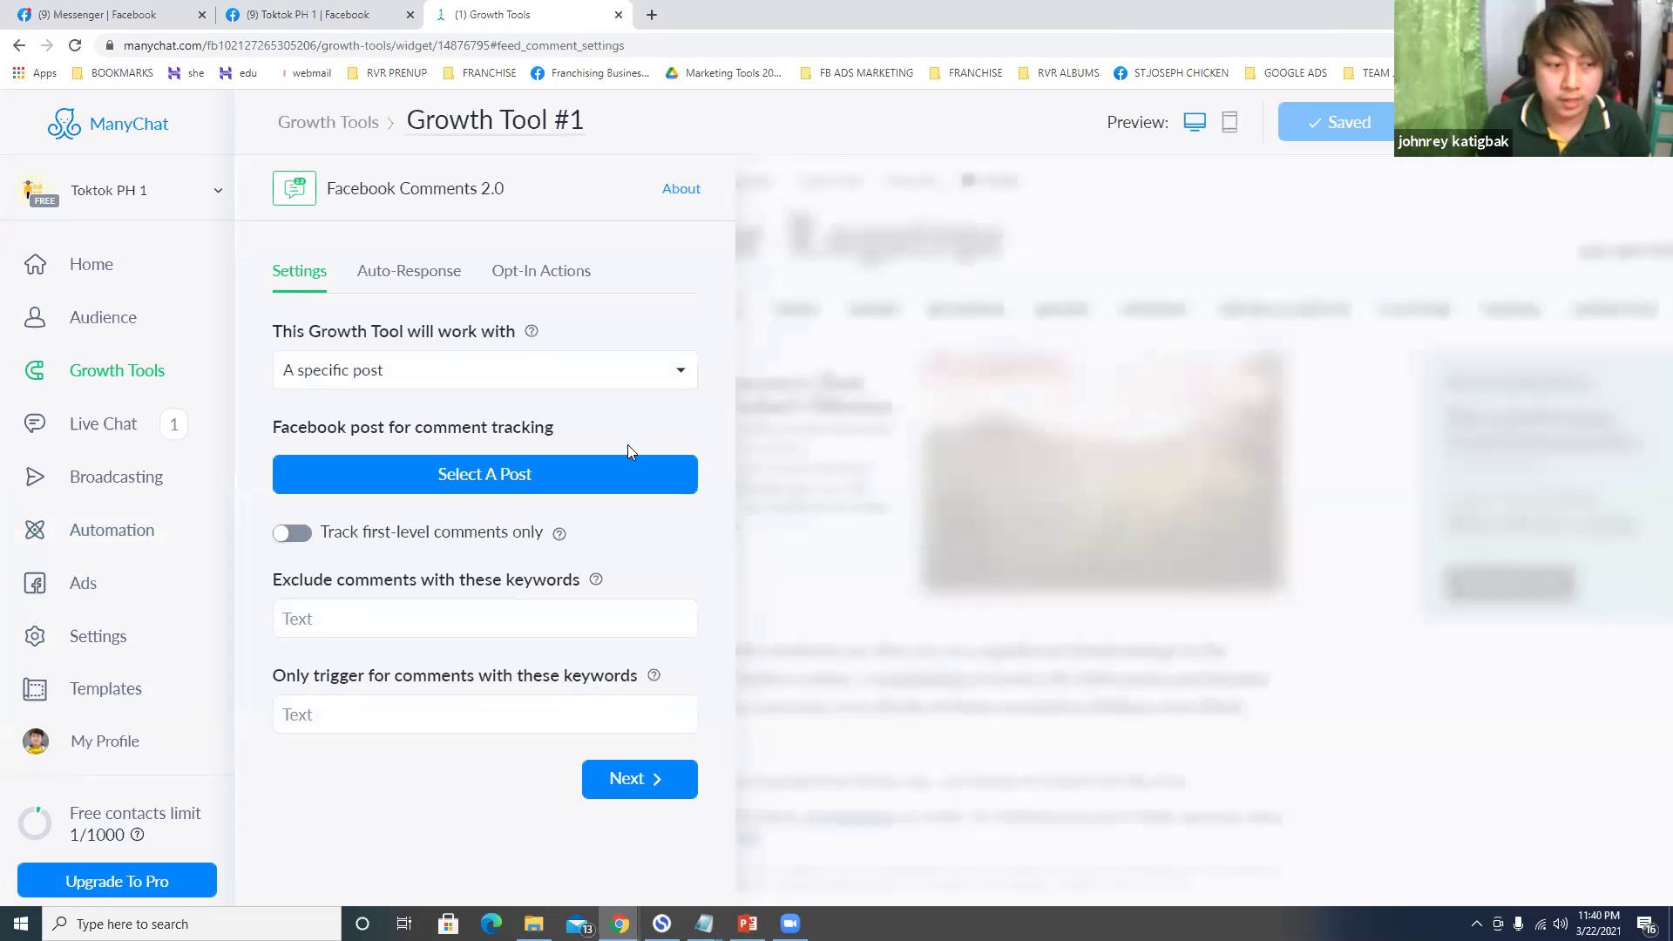
{"action": "left_click", "coordinate": [350, 375]}
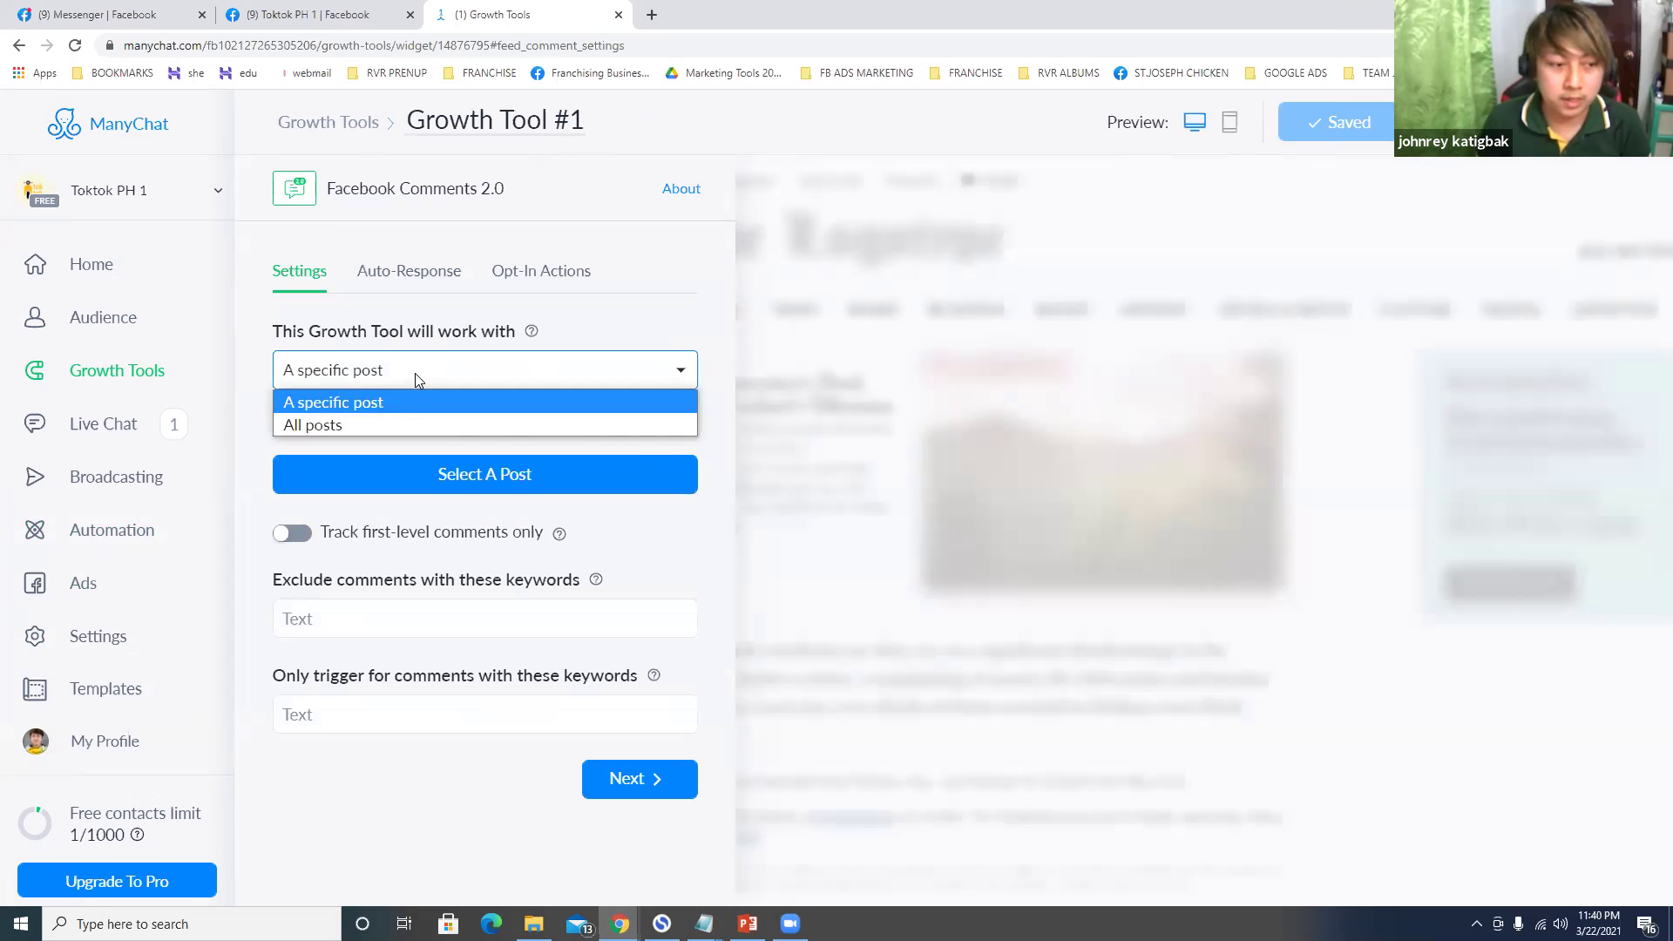
{"action": "left_click", "coordinate": [347, 423]}
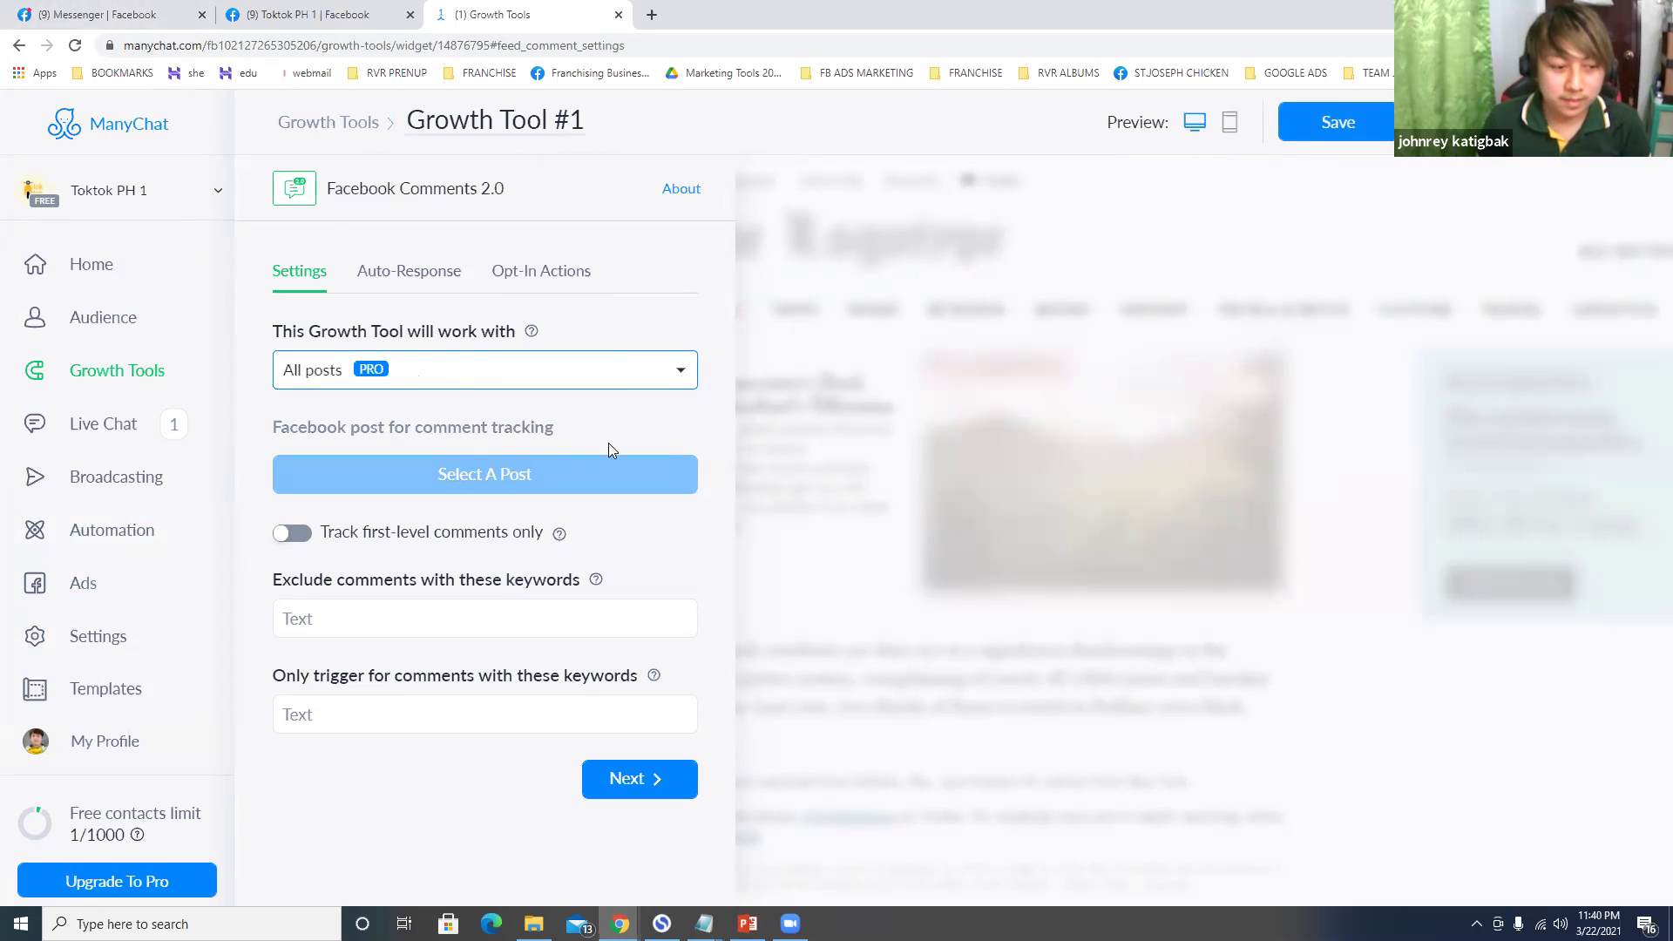
- Advance to the Opt-In Actions step and open the opt-in flow editor, confirming the unsaved-changes warning
{"action": "left_click", "coordinate": [649, 787]}
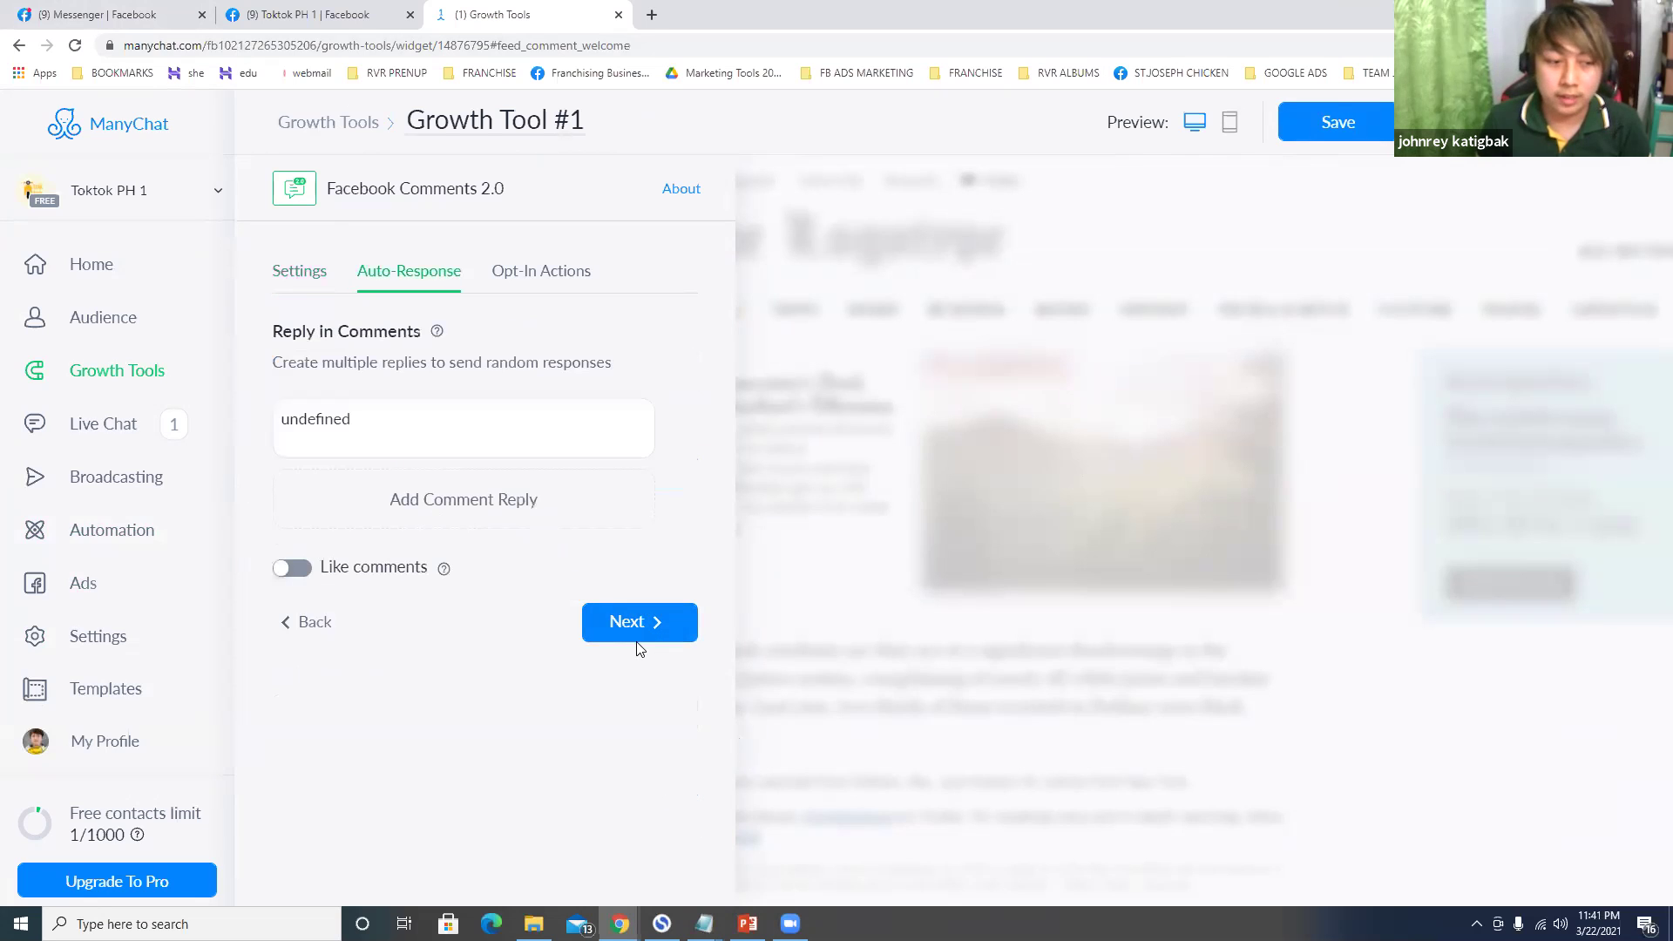
{"action": "left_click", "coordinate": [694, 639]}
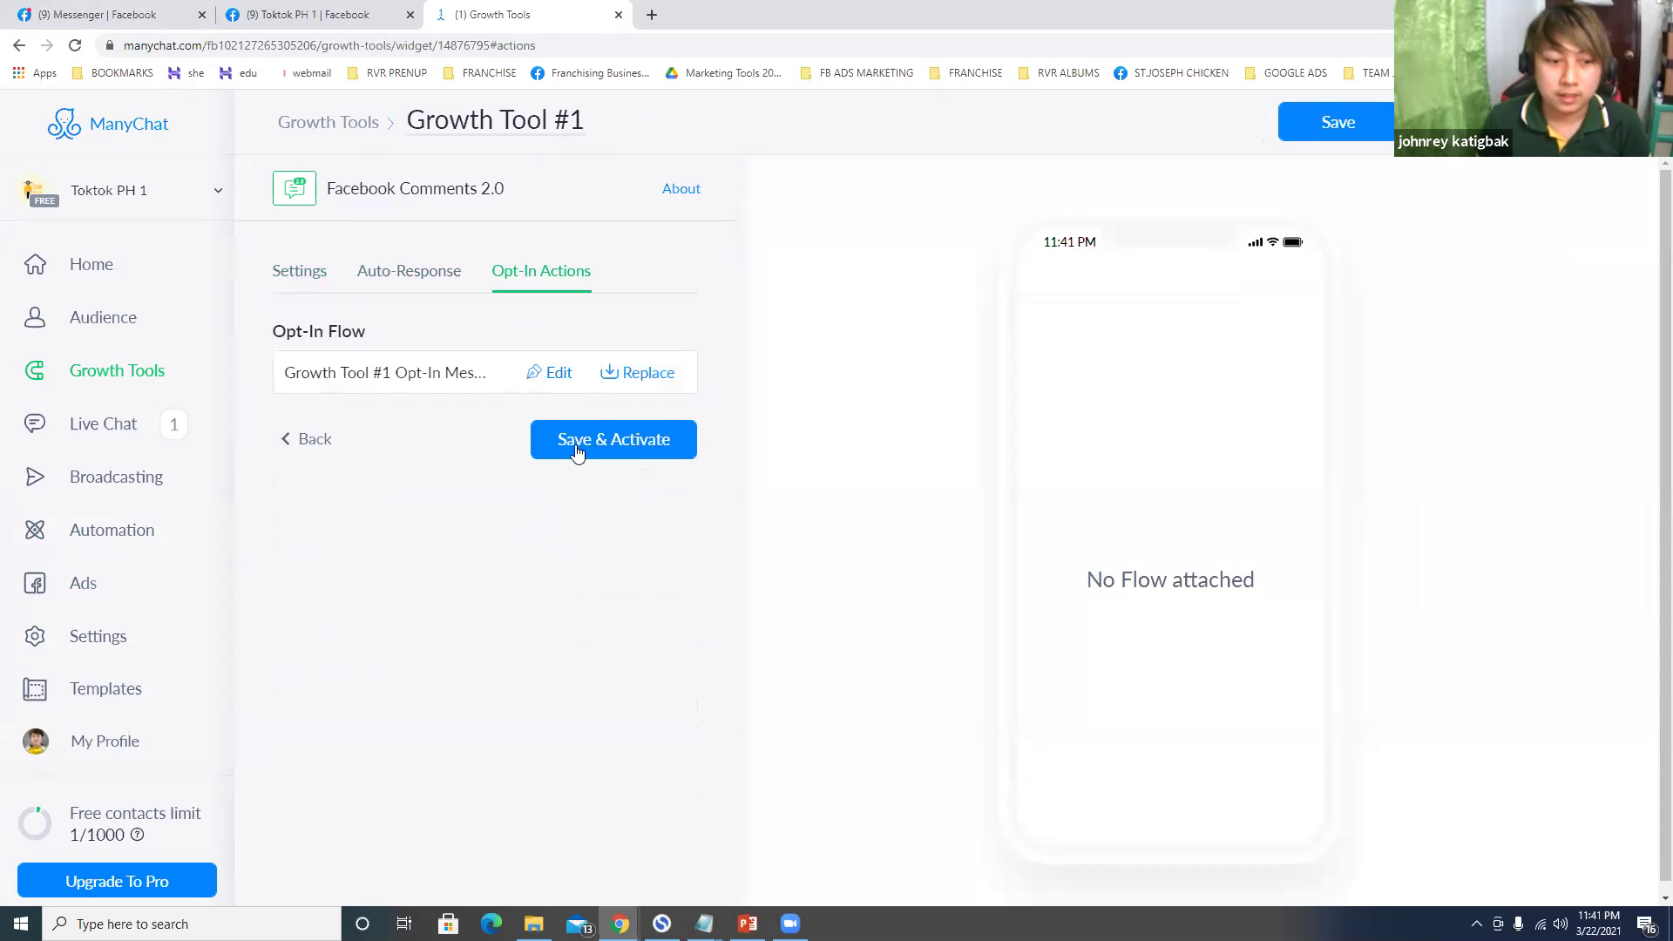
{"action": "left_click", "coordinate": [558, 373]}
{"action": "left_click", "coordinate": [1011, 236]}
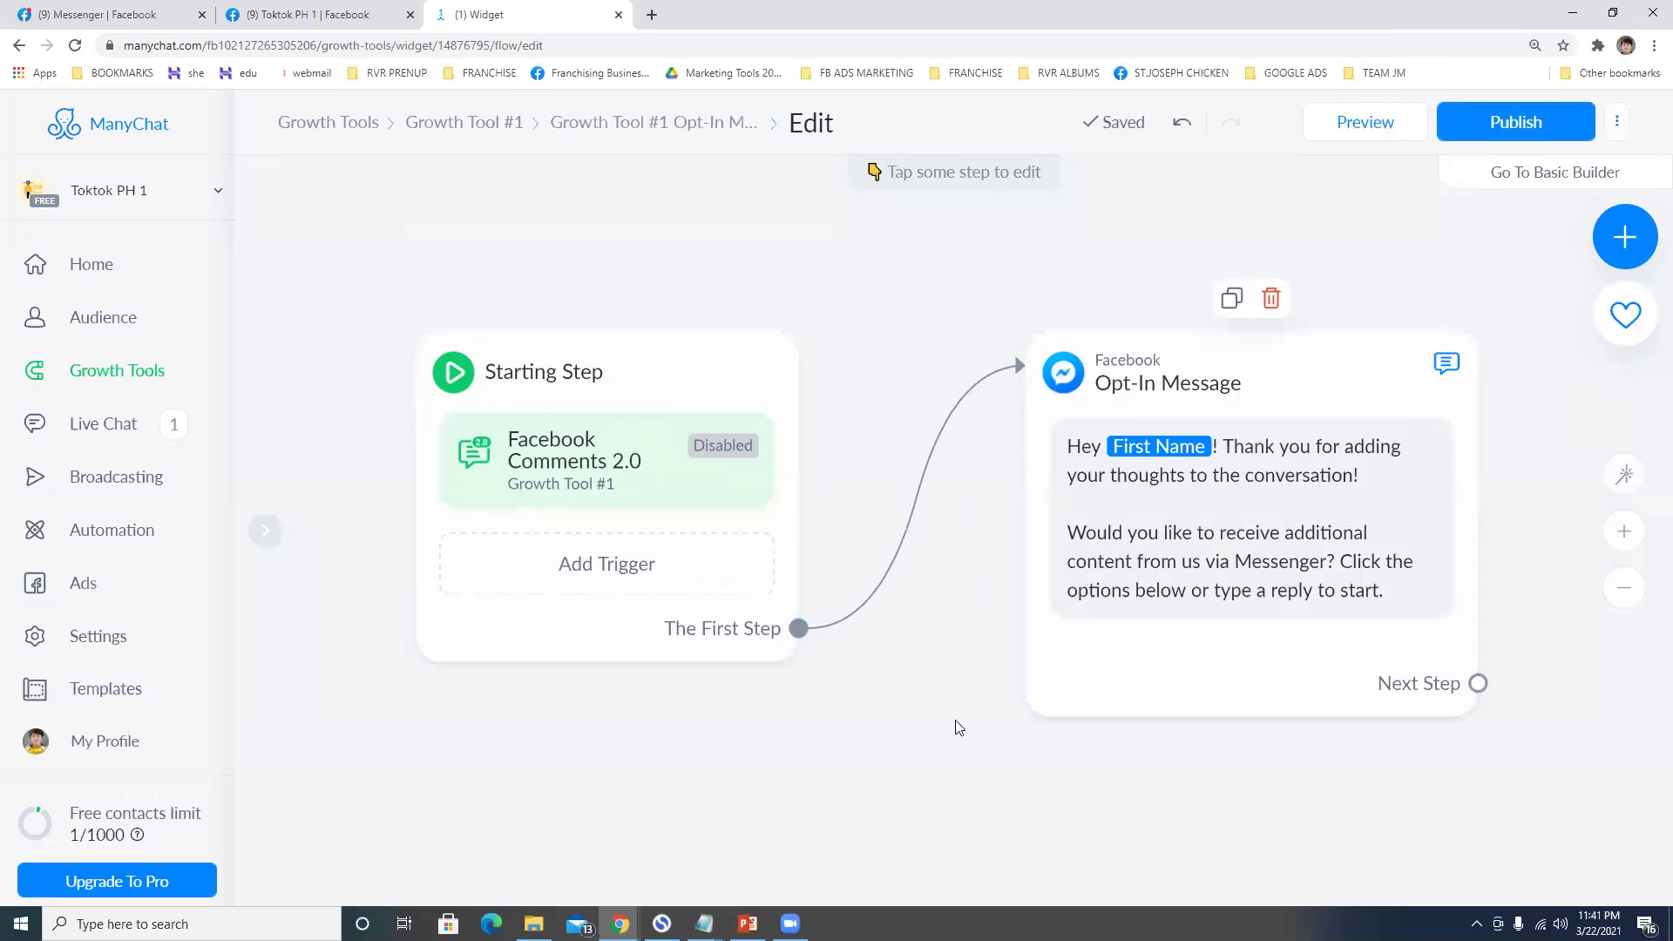
- Return to Growth Tool #1's Auto-Response settings and add second and third comment reply fields
{"action": "left_click_drag", "start_coordinate": [1006, 746], "coordinate": [948, 723]}
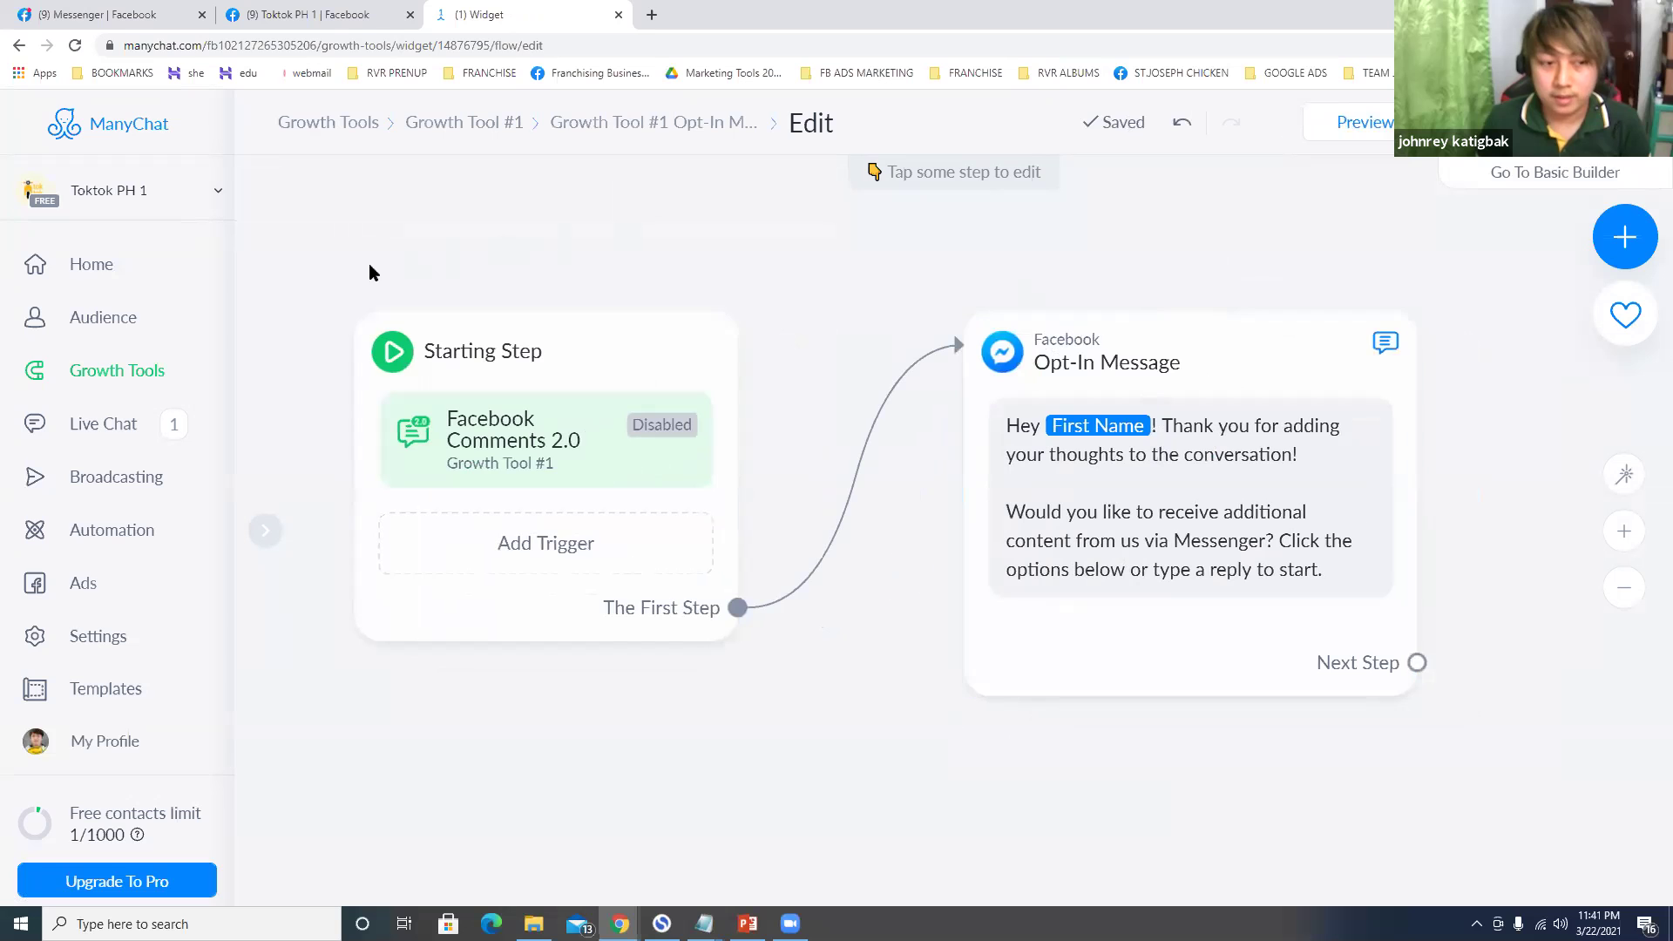
{"action": "left_click", "coordinate": [16, 45]}
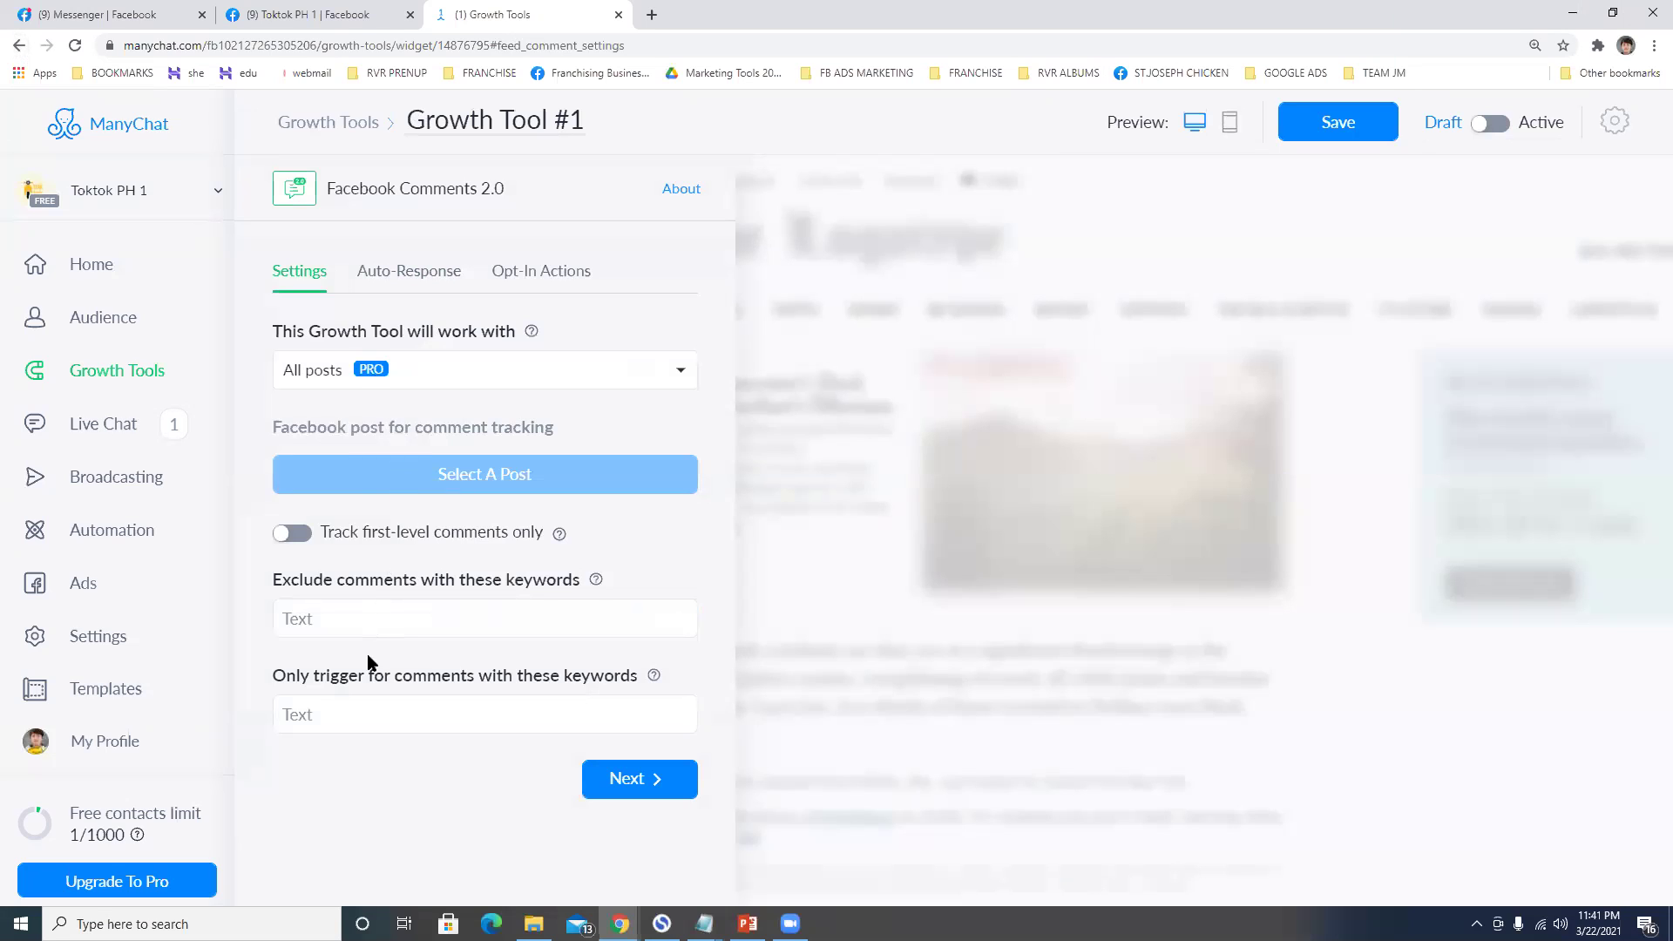
{"action": "left_click", "coordinate": [424, 278]}
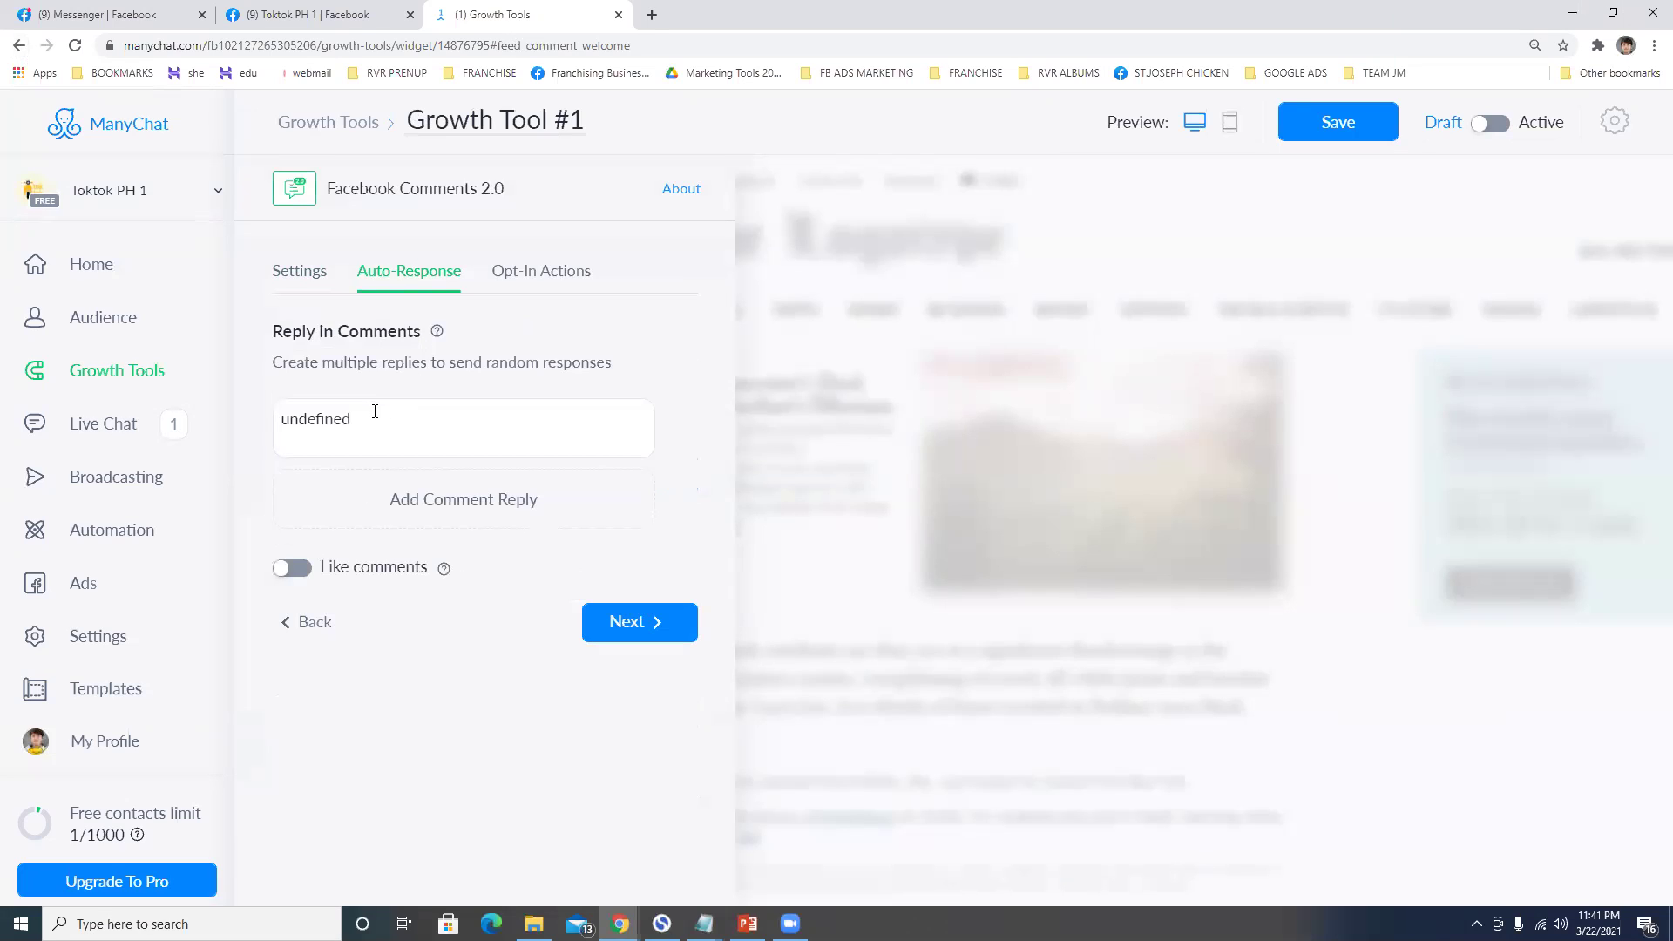
{"action": "left_click", "coordinate": [373, 415]}
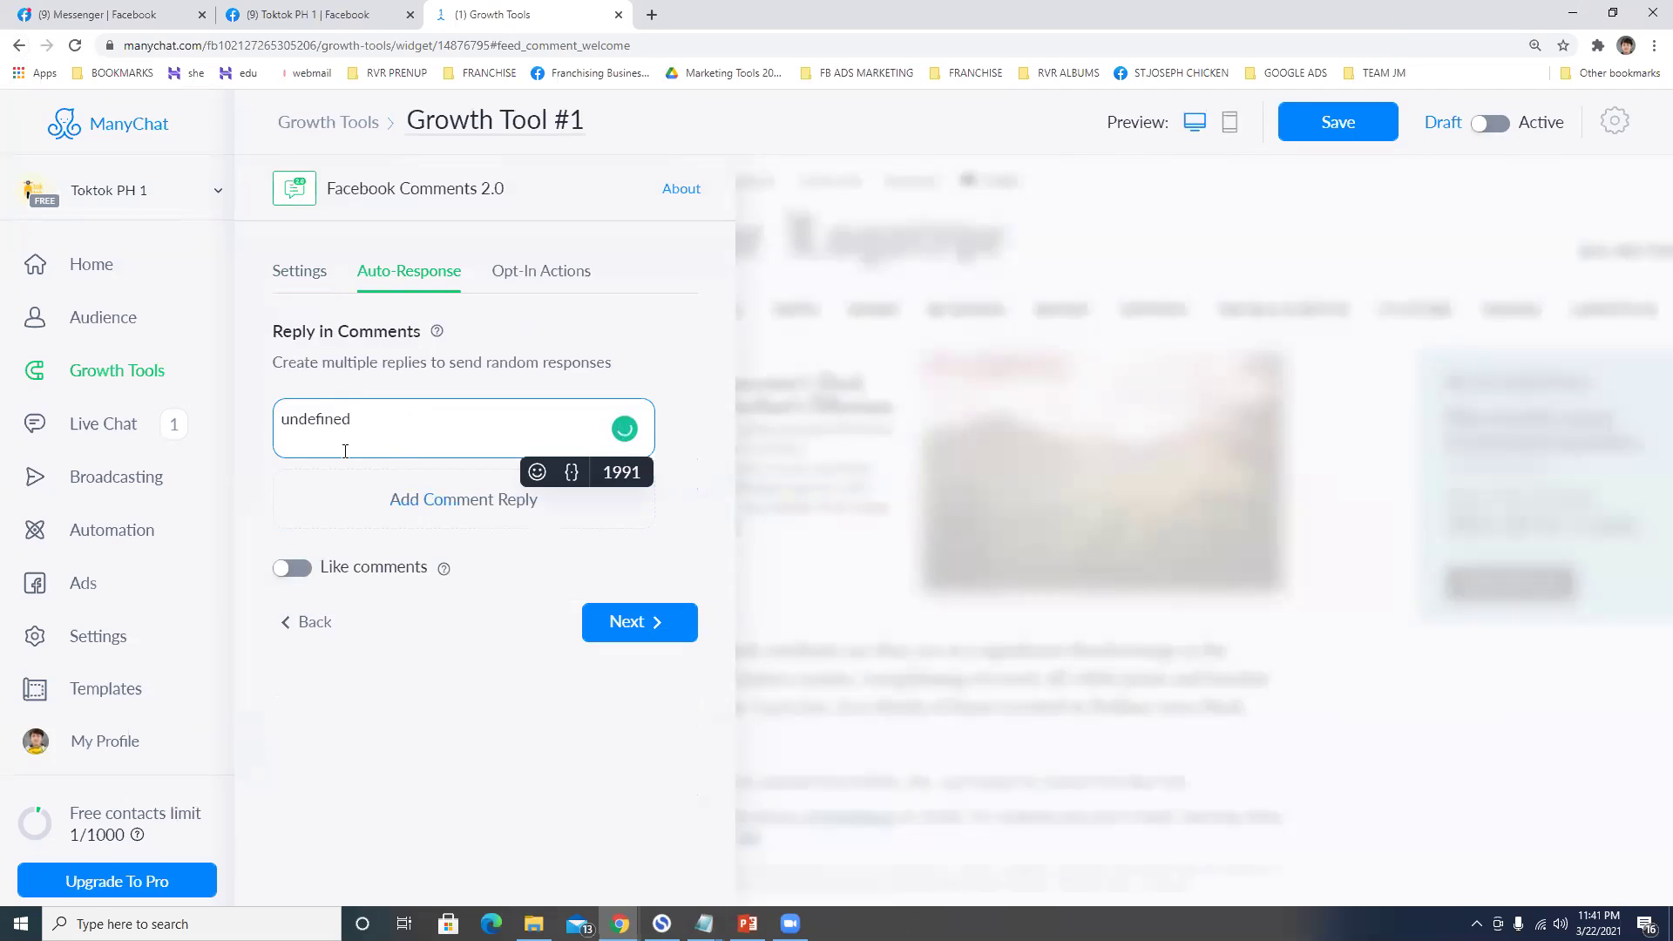
{"action": "left_click", "coordinate": [373, 501]}
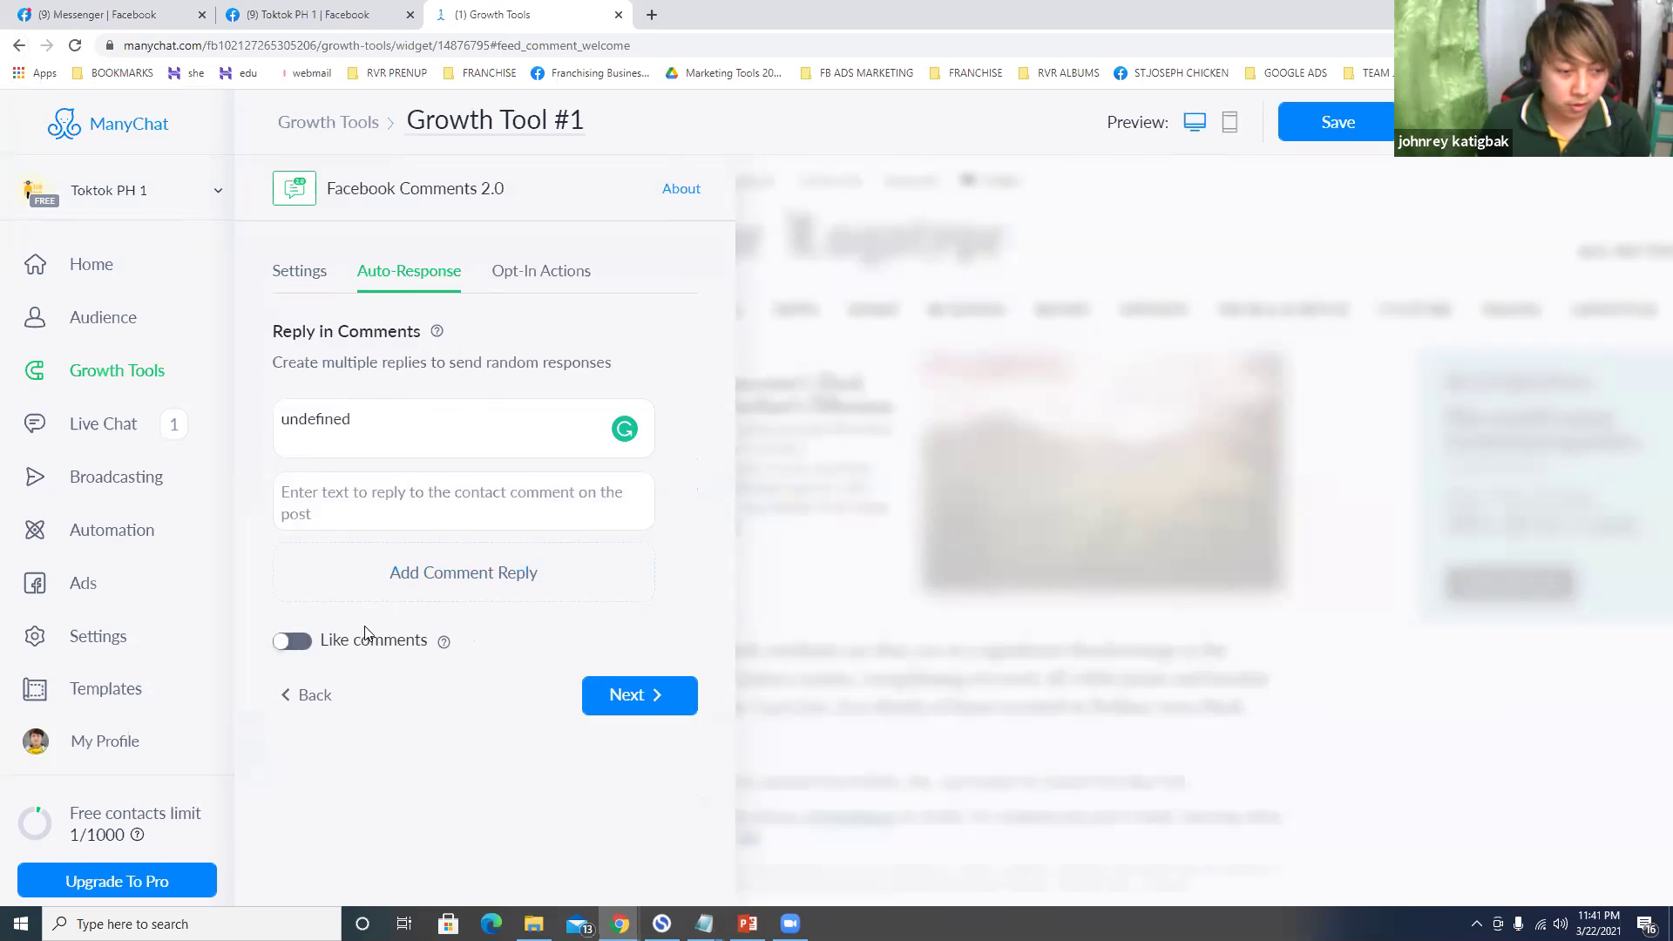
{"action": "left_click", "coordinate": [425, 573]}
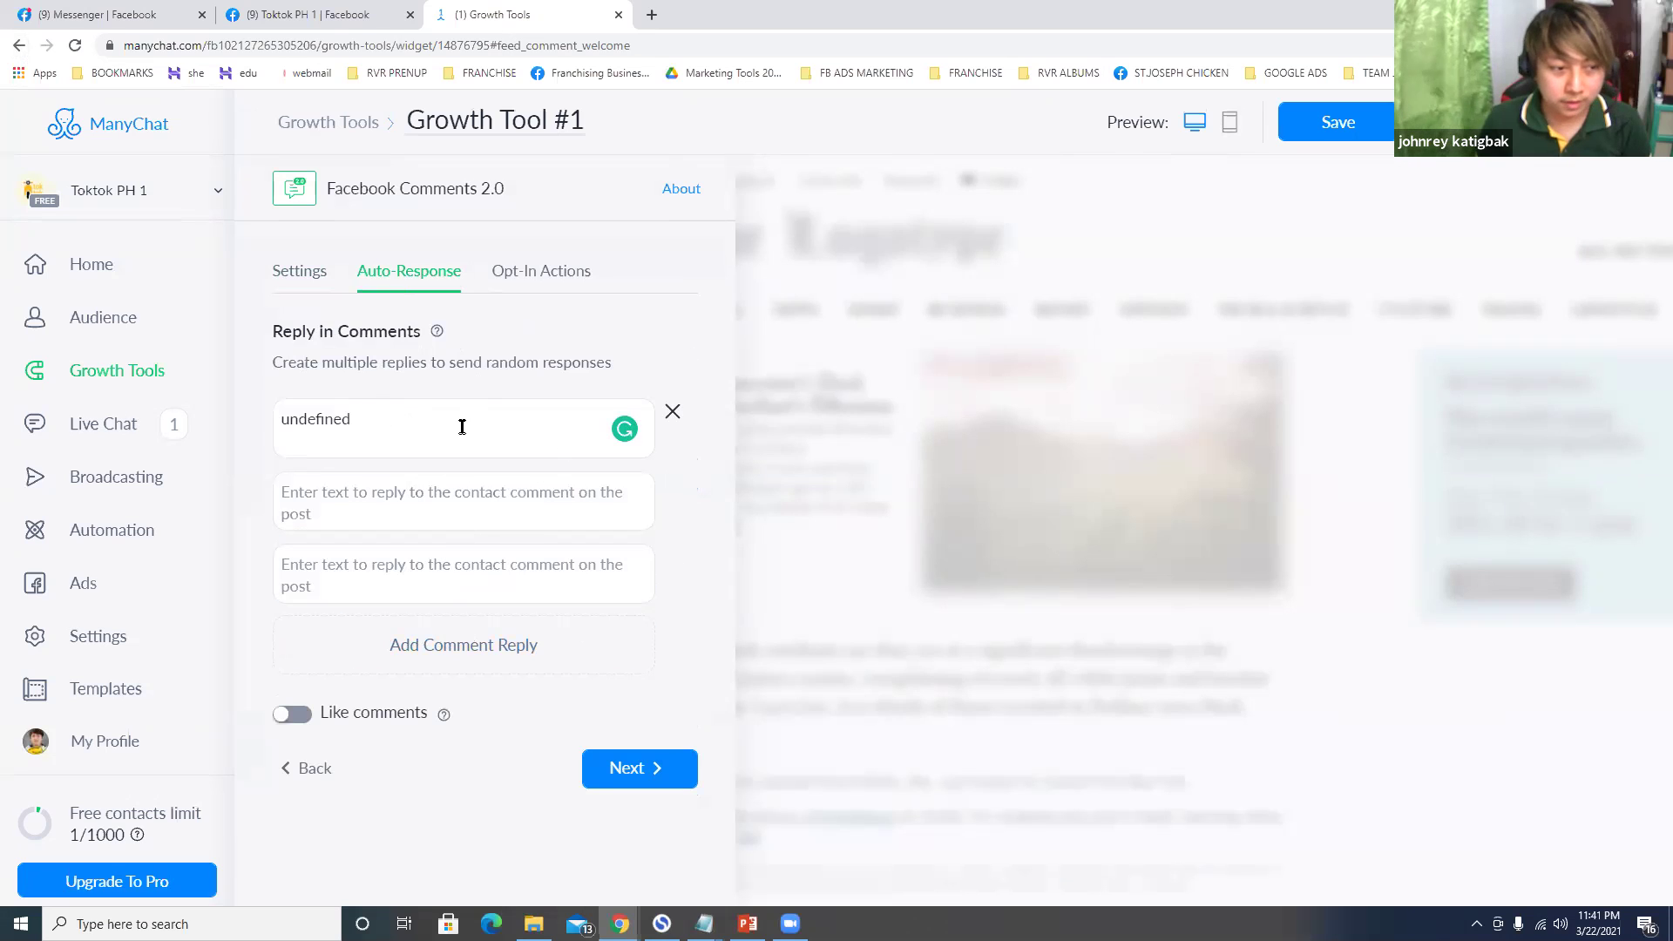
{"action": "left_click", "coordinate": [305, 514]}
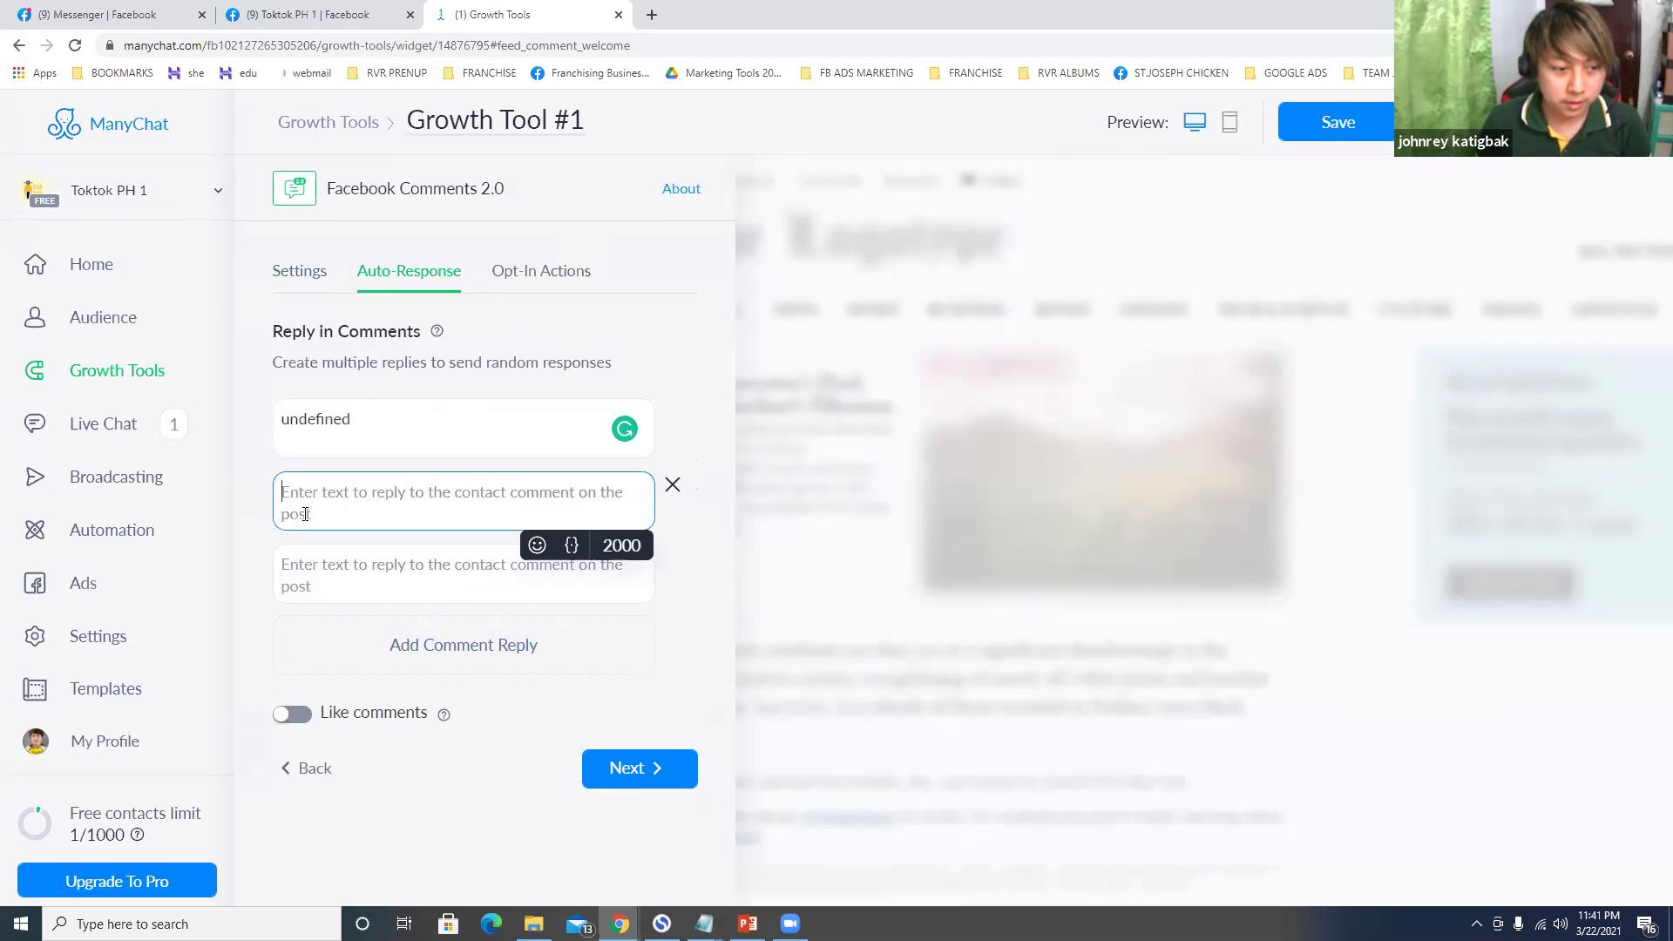
{"action": "left_click", "coordinate": [347, 565]}
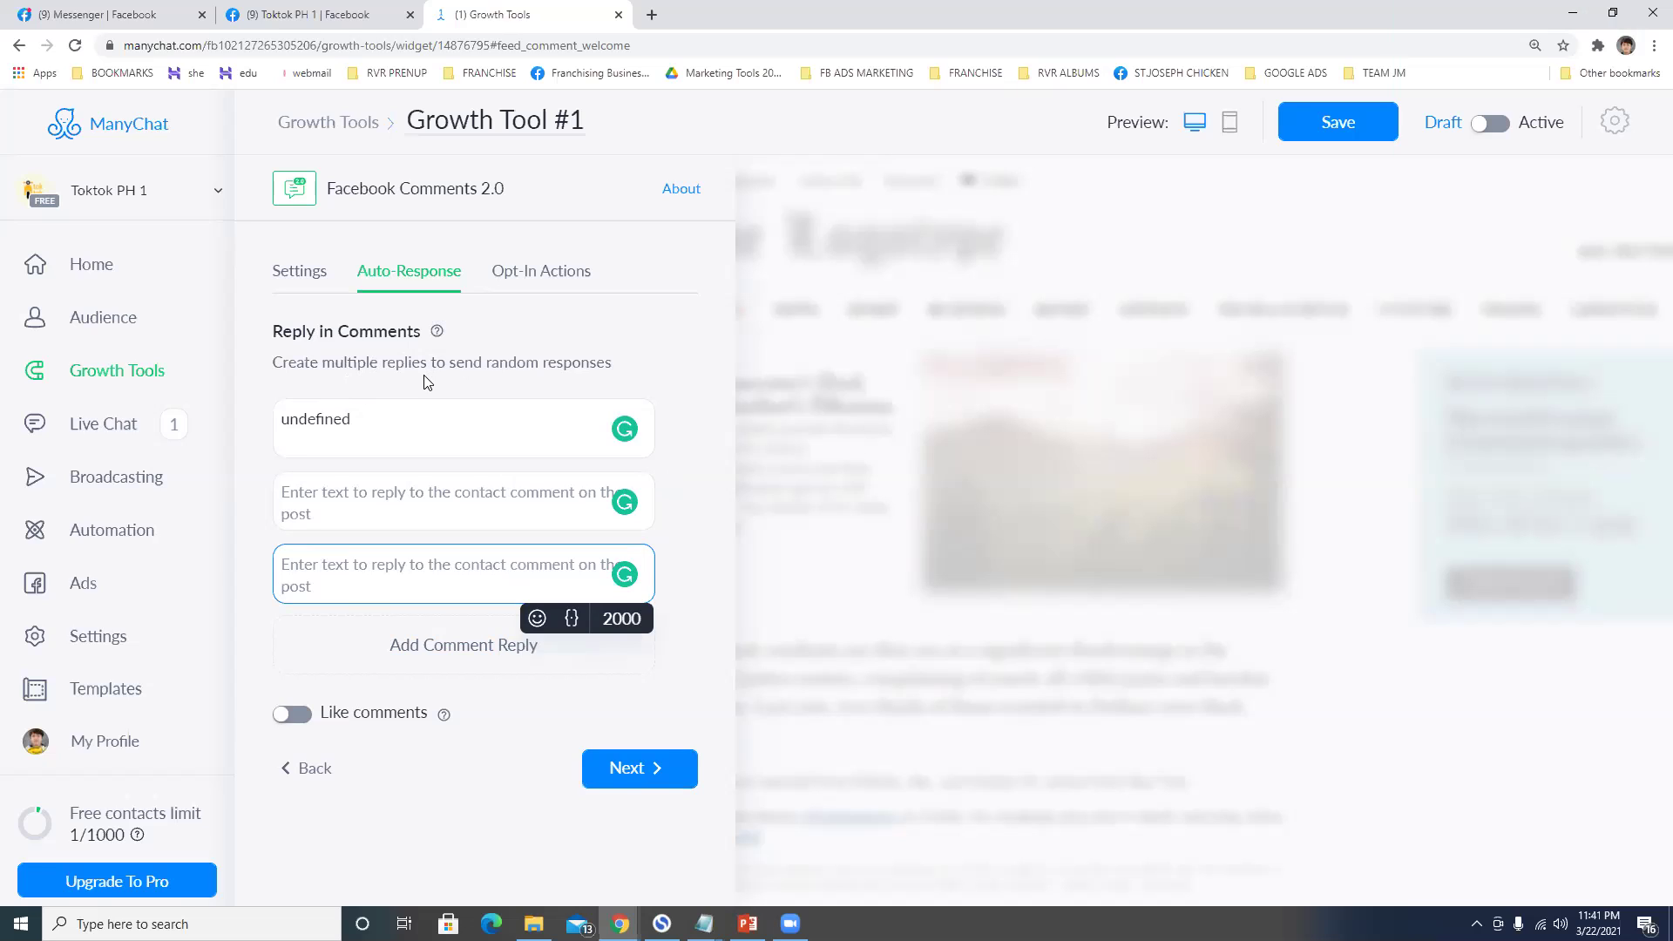
- Delete the leftover 'undefined' text from the first comment reply
{"action": "left_click", "coordinate": [344, 418]}
{"action": "double_click", "coordinate": [344, 418]}
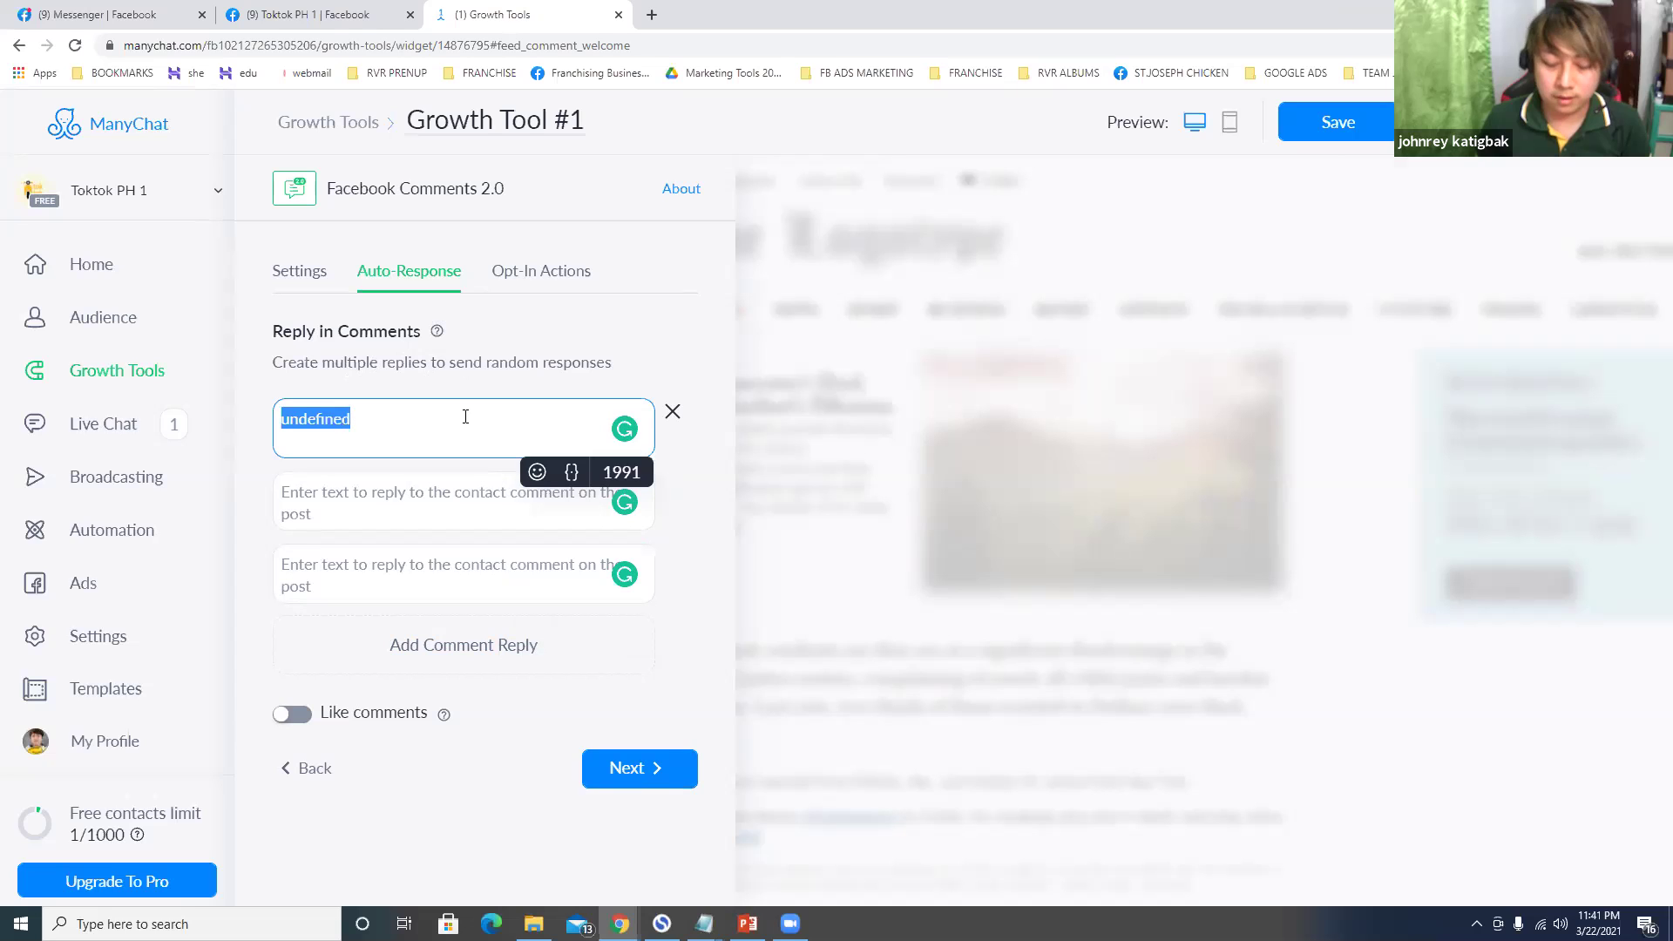
{"action": "key", "text": "BackSpace"}
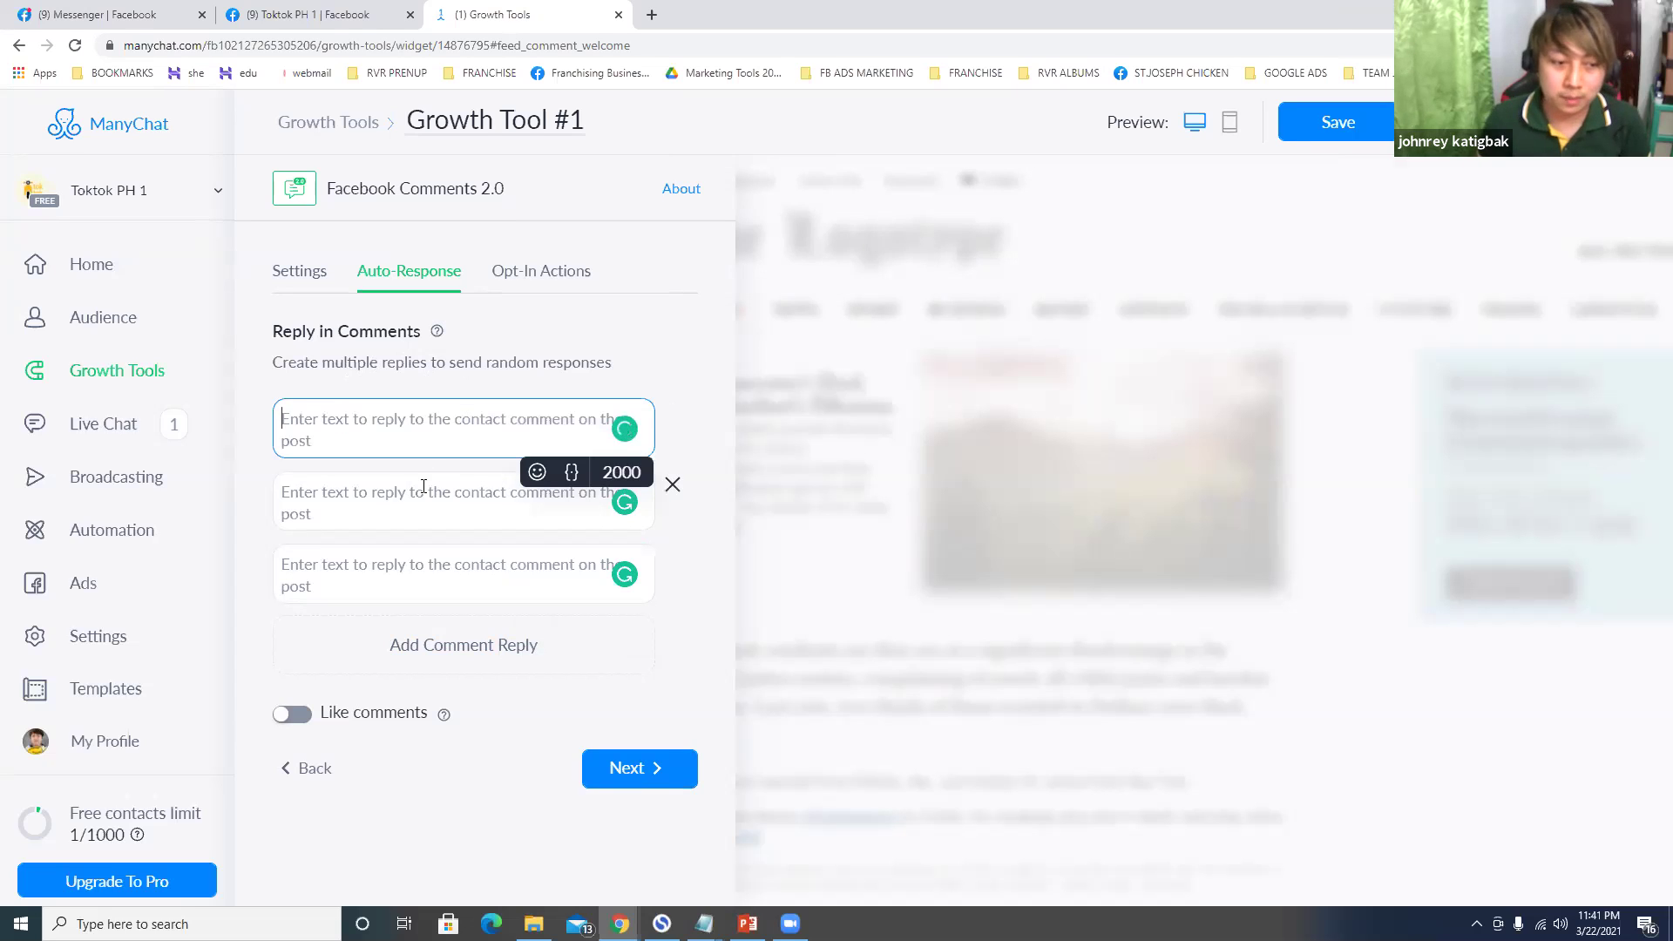
{"action": "left_click_drag", "start_coordinate": [272, 367], "coordinate": [610, 373]}
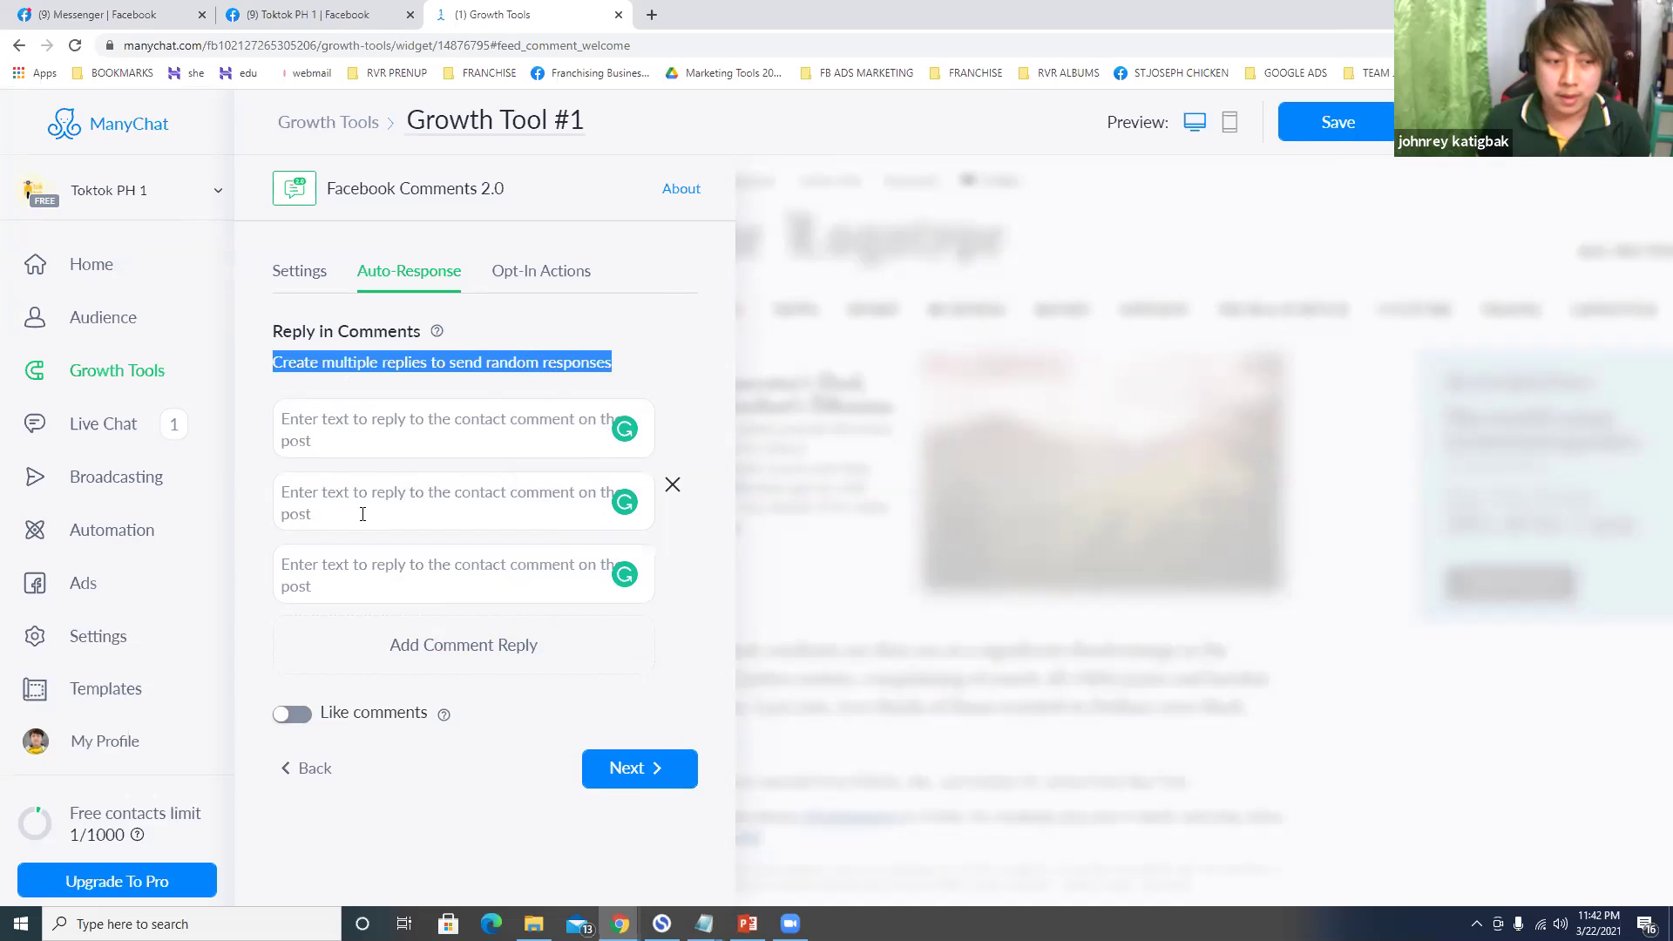
{"action": "left_click", "coordinate": [343, 565]}
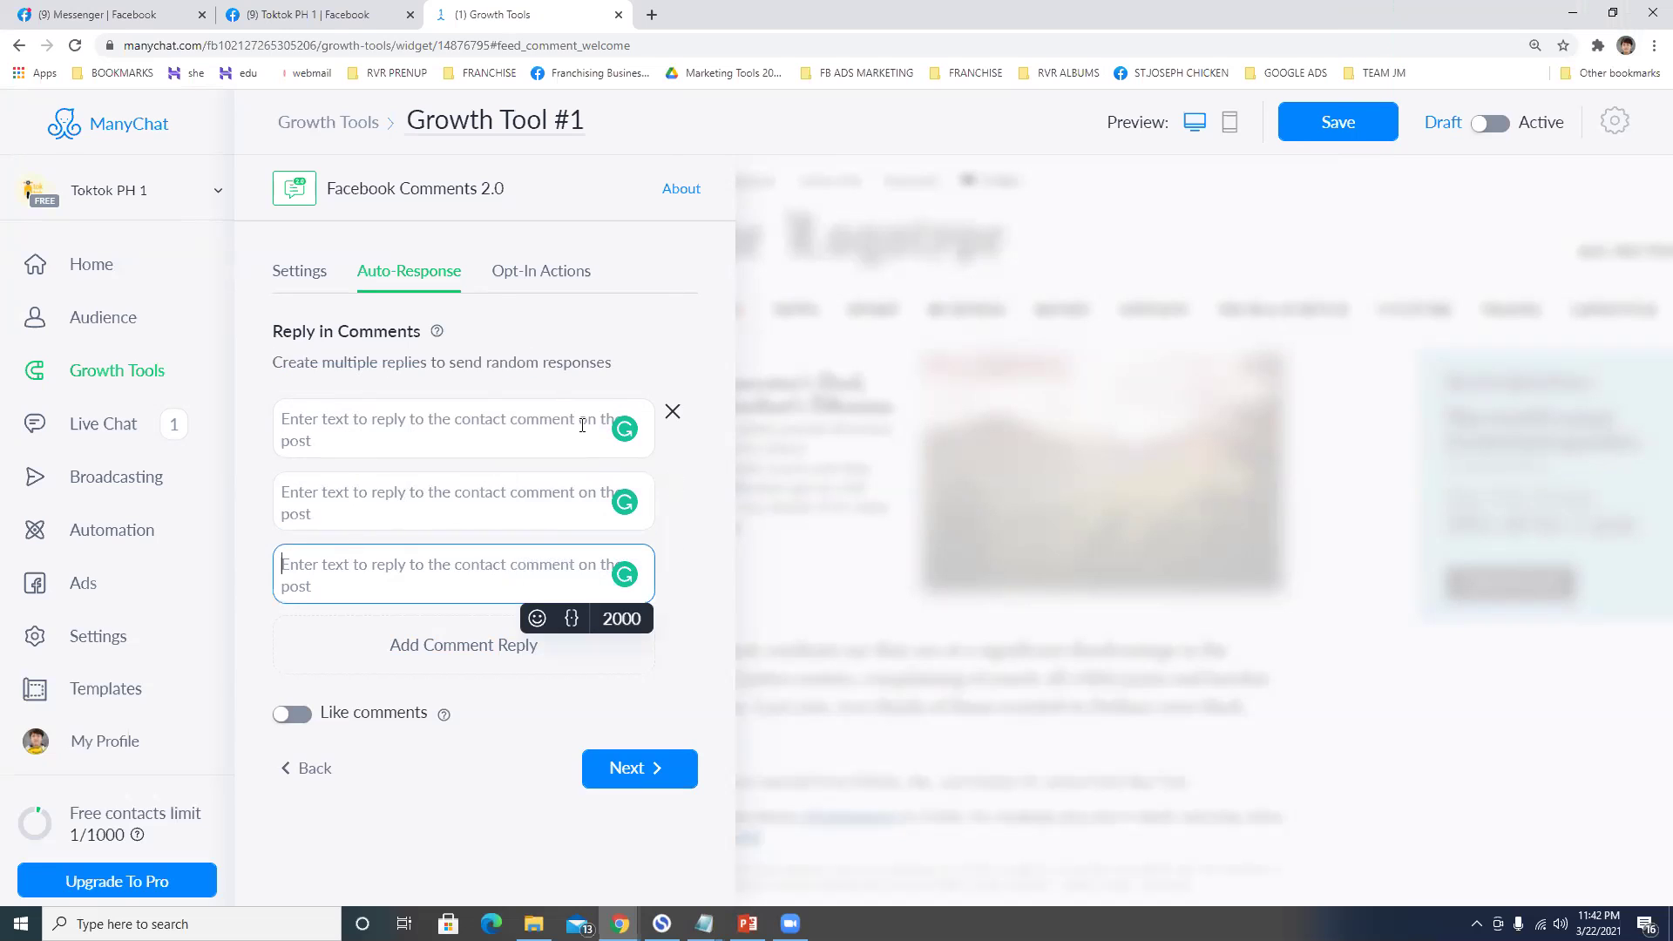
{"action": "left_click", "coordinate": [698, 377]}
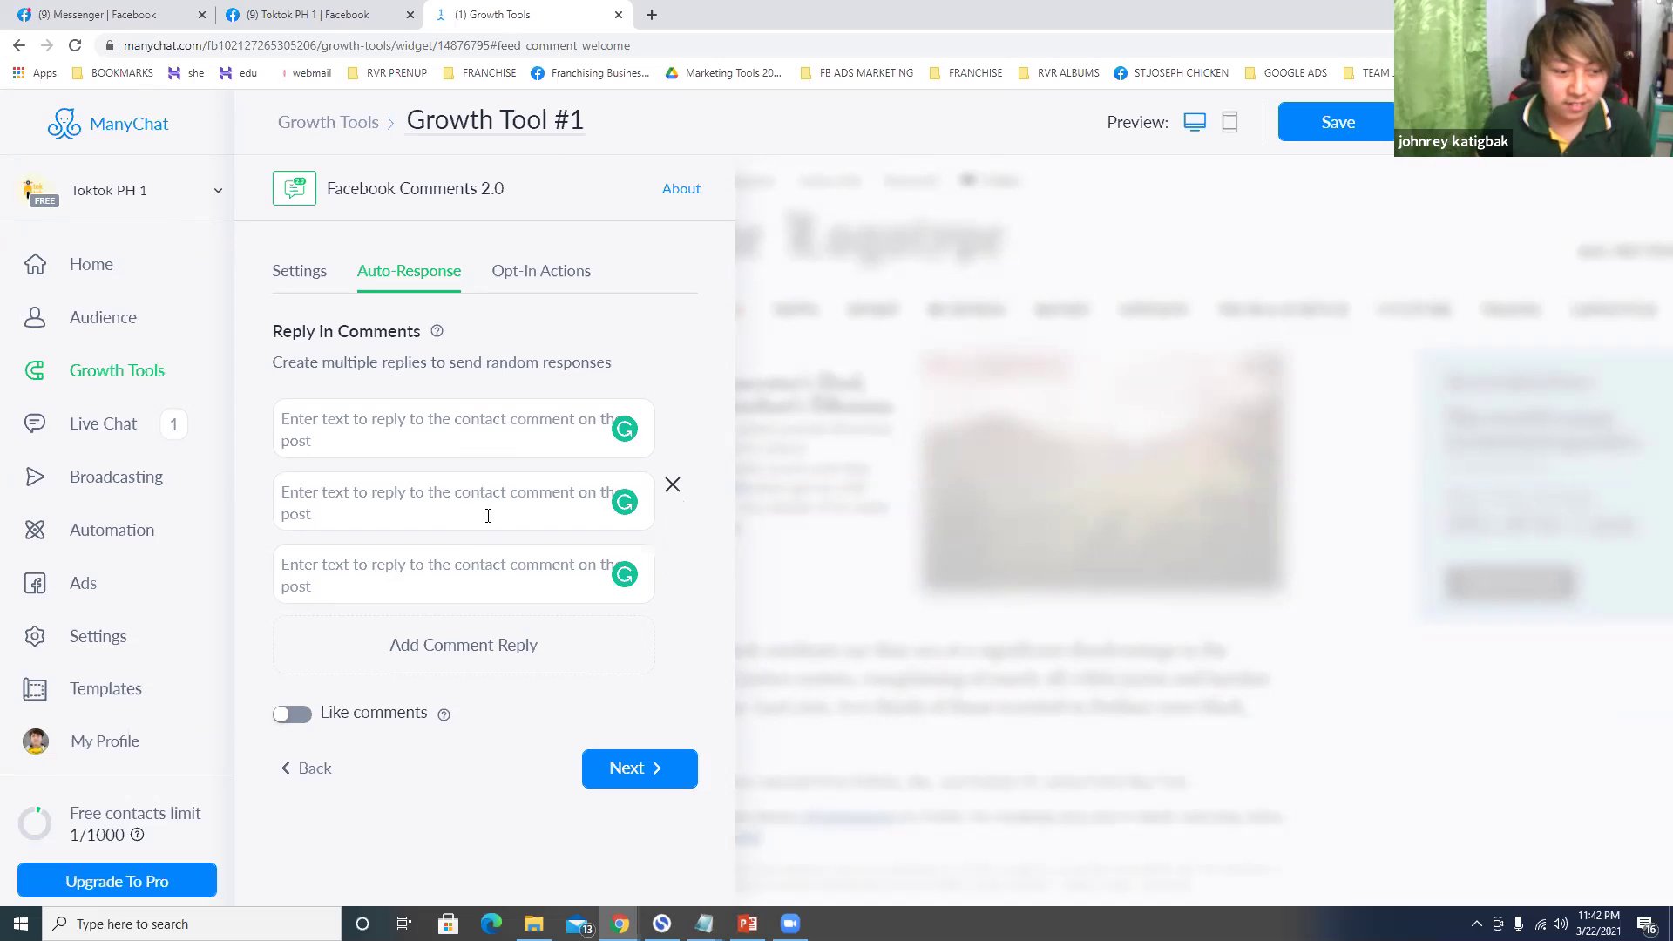
- Check each of the three comment reply fields to confirm they are empty
{"action": "left_click", "coordinate": [490, 481]}
{"action": "left_click", "coordinate": [401, 405]}
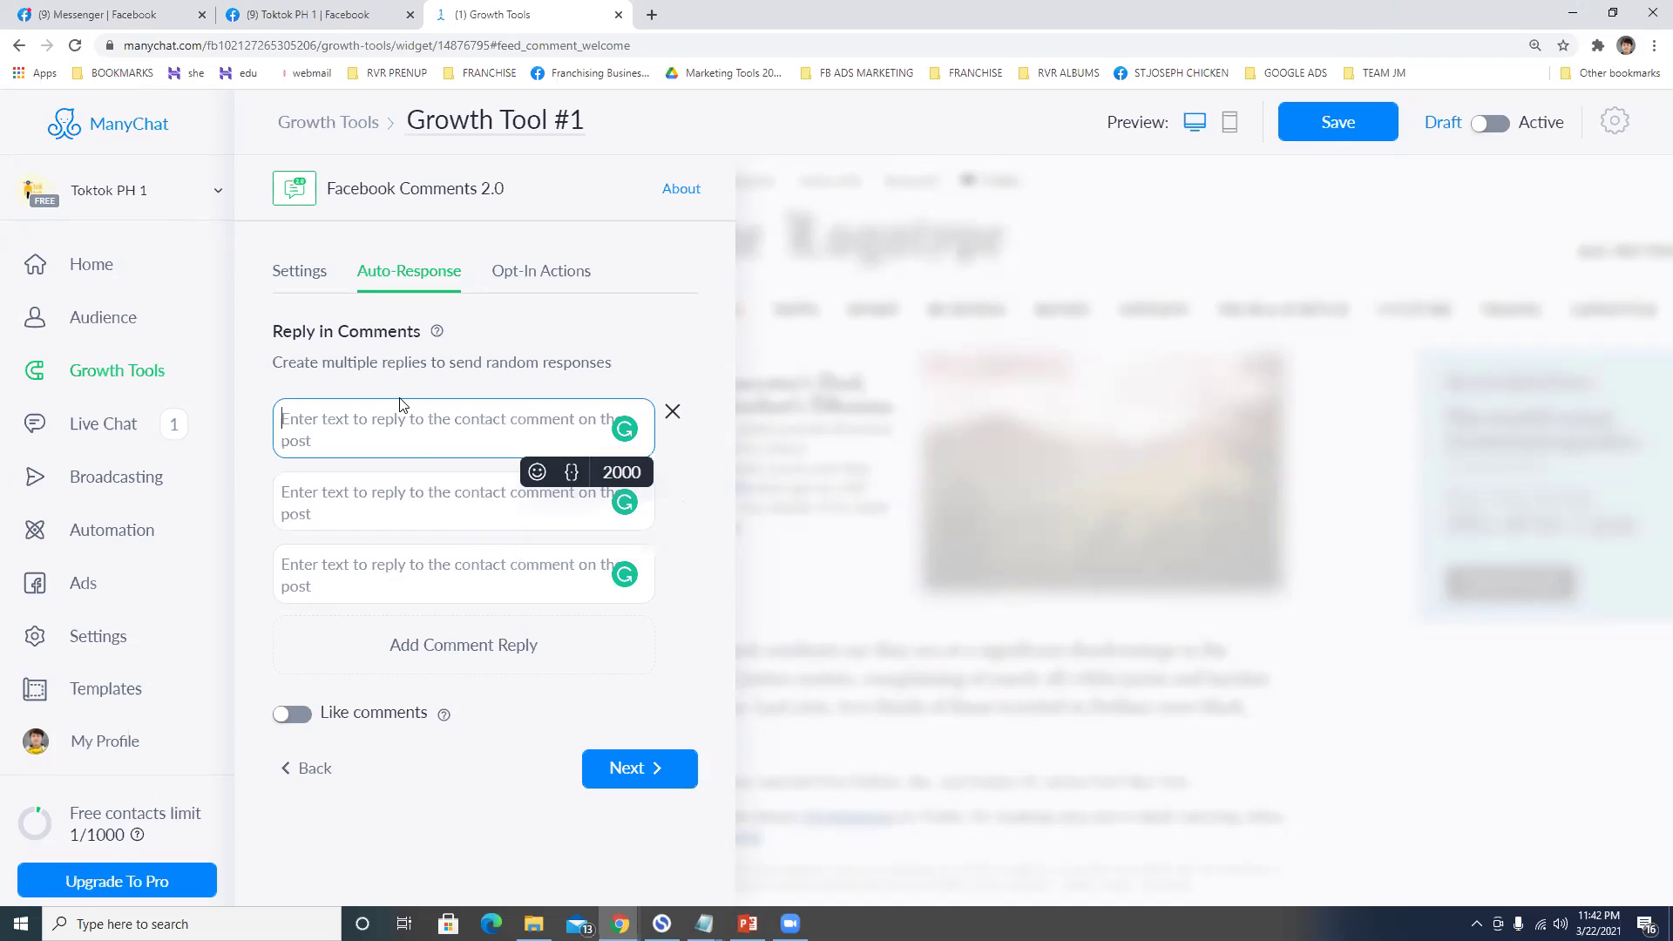
{"action": "left_click", "coordinate": [389, 485]}
{"action": "left_click", "coordinate": [329, 585]}
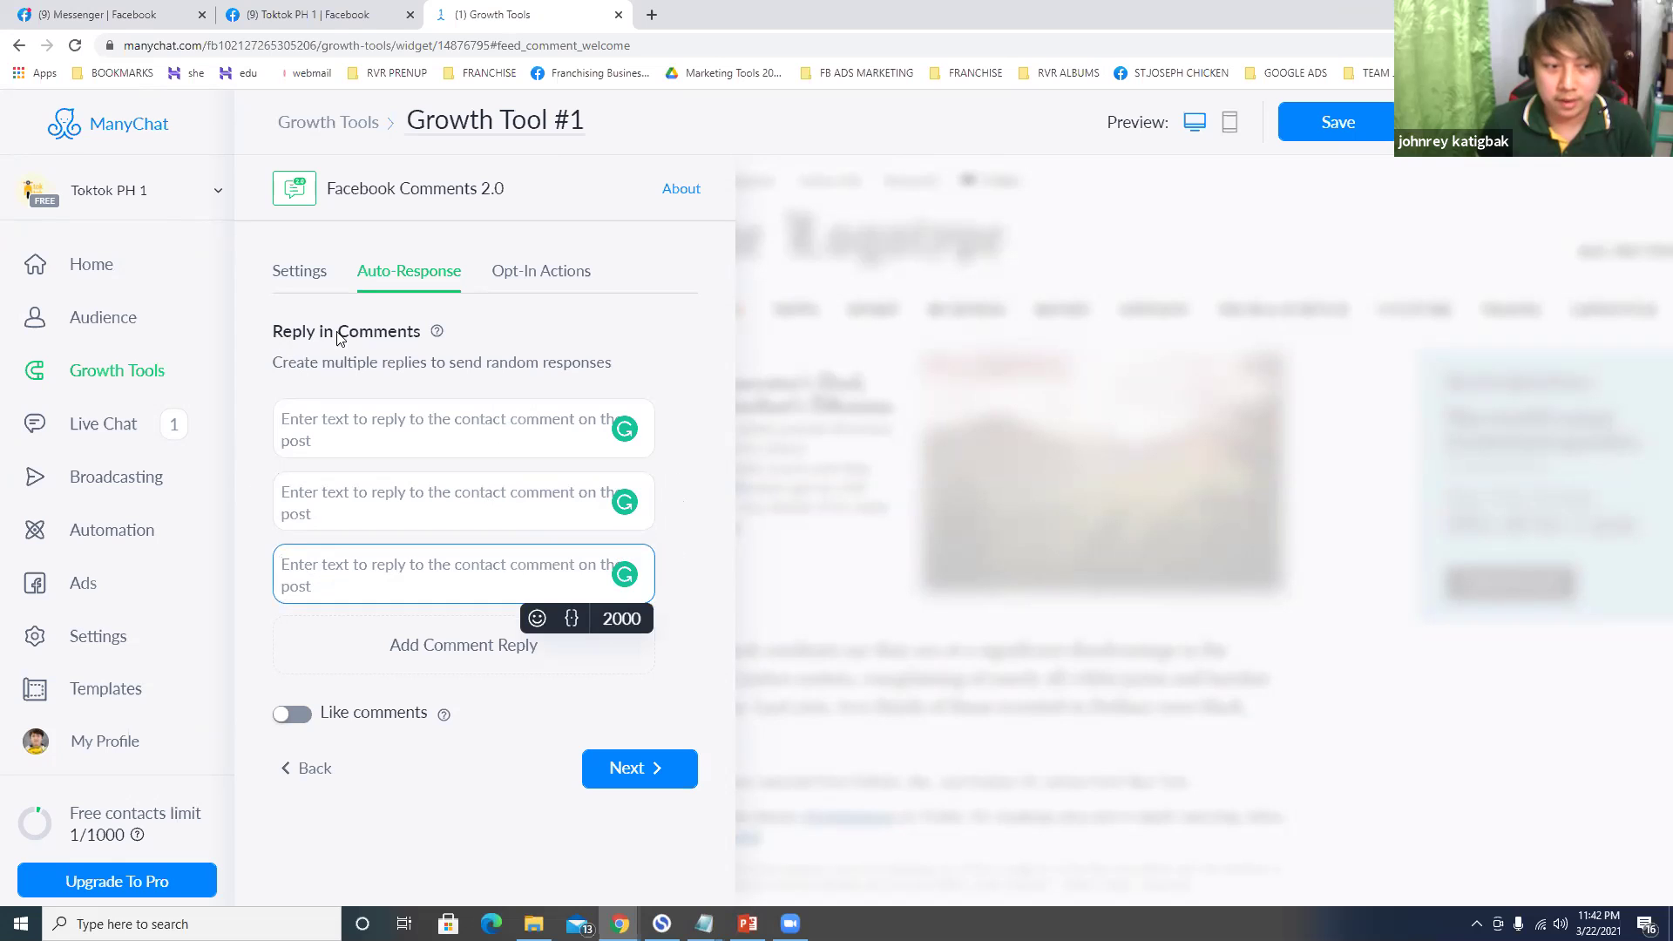
{"action": "left_click", "coordinate": [318, 427]}
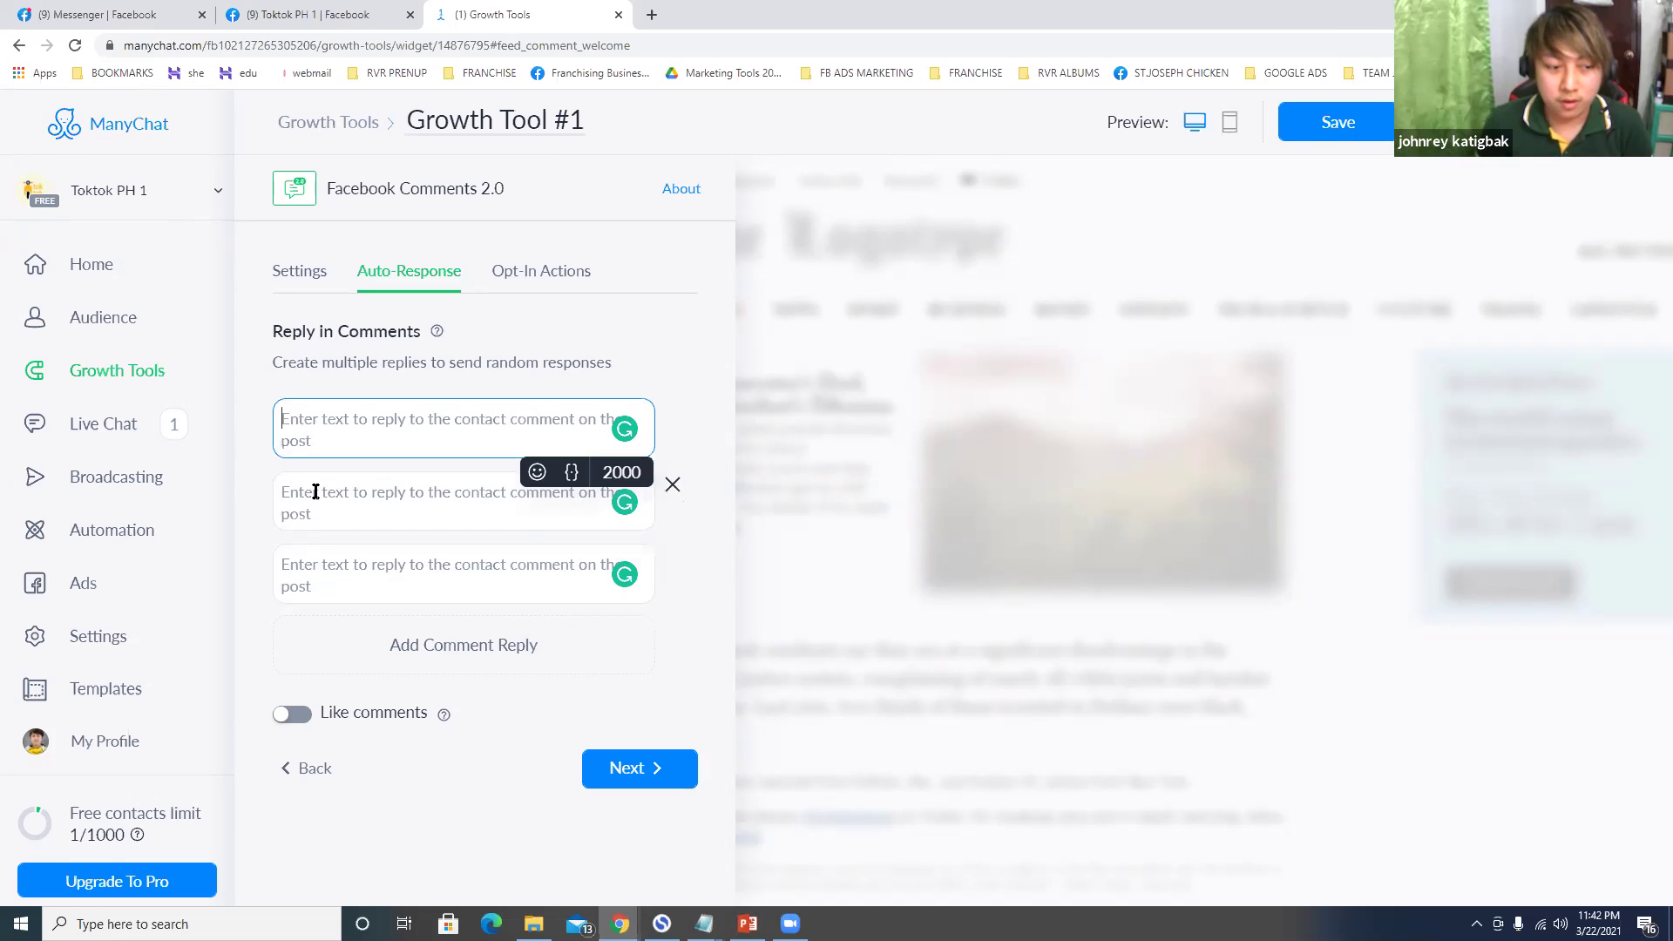
{"action": "left_click", "coordinate": [312, 549]}
{"action": "left_click", "coordinate": [381, 490]}
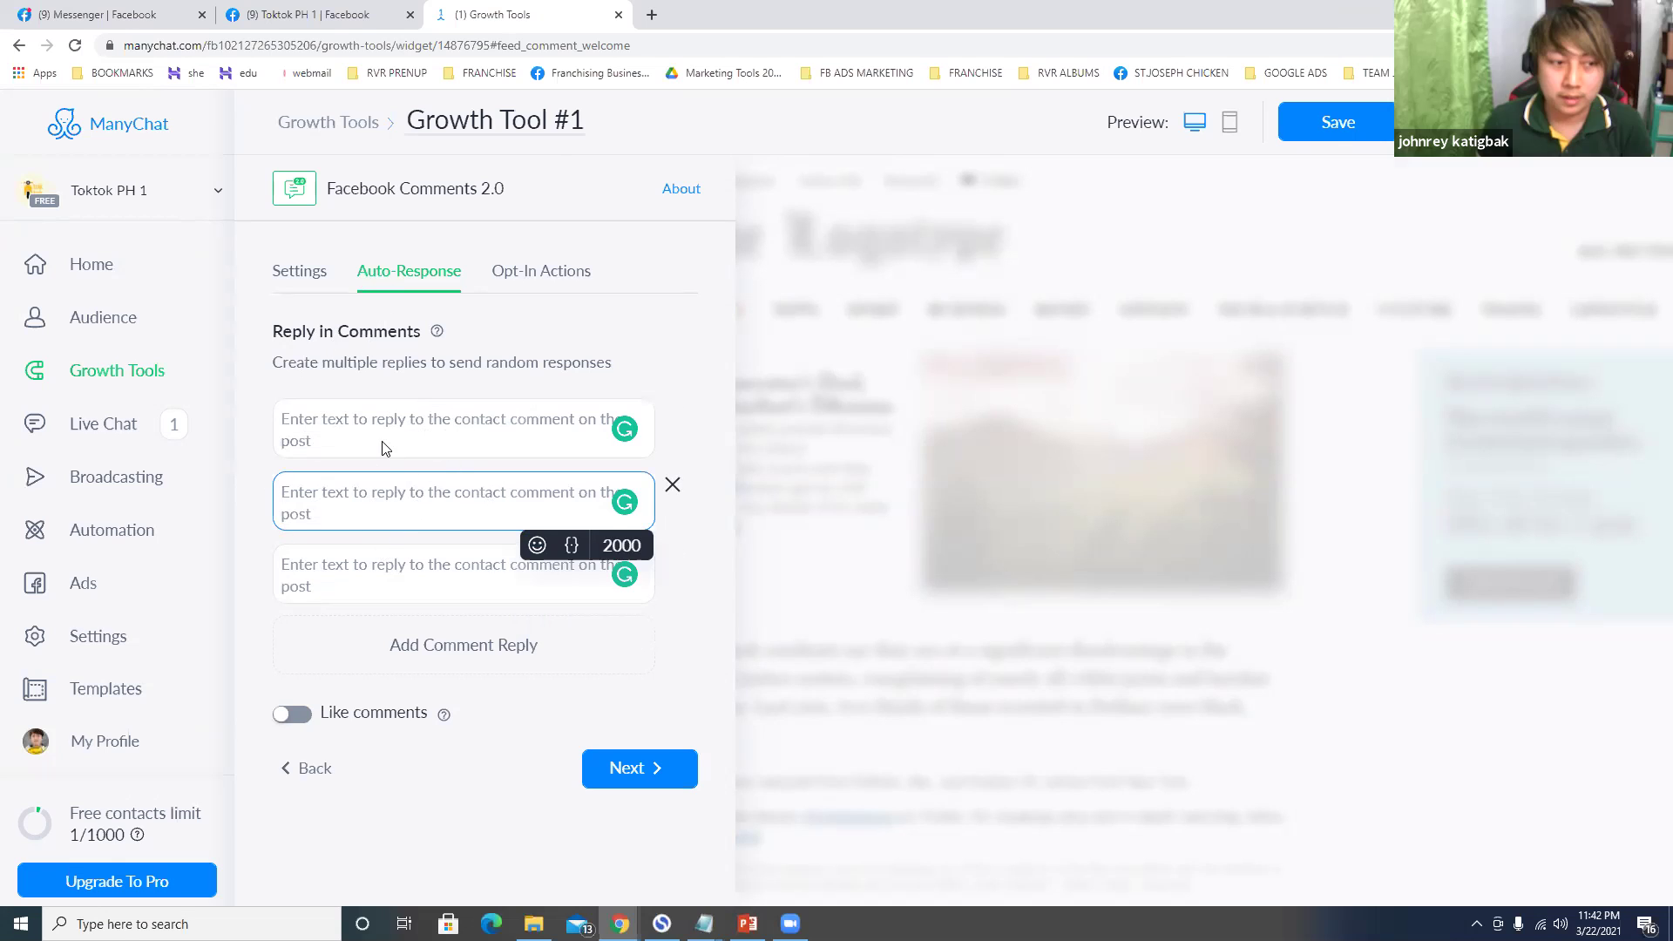
- Go from Settings through Auto-Response to Opt-In Actions and open the opt-in flow, discarding unsaved changes
{"action": "left_click", "coordinate": [312, 278]}
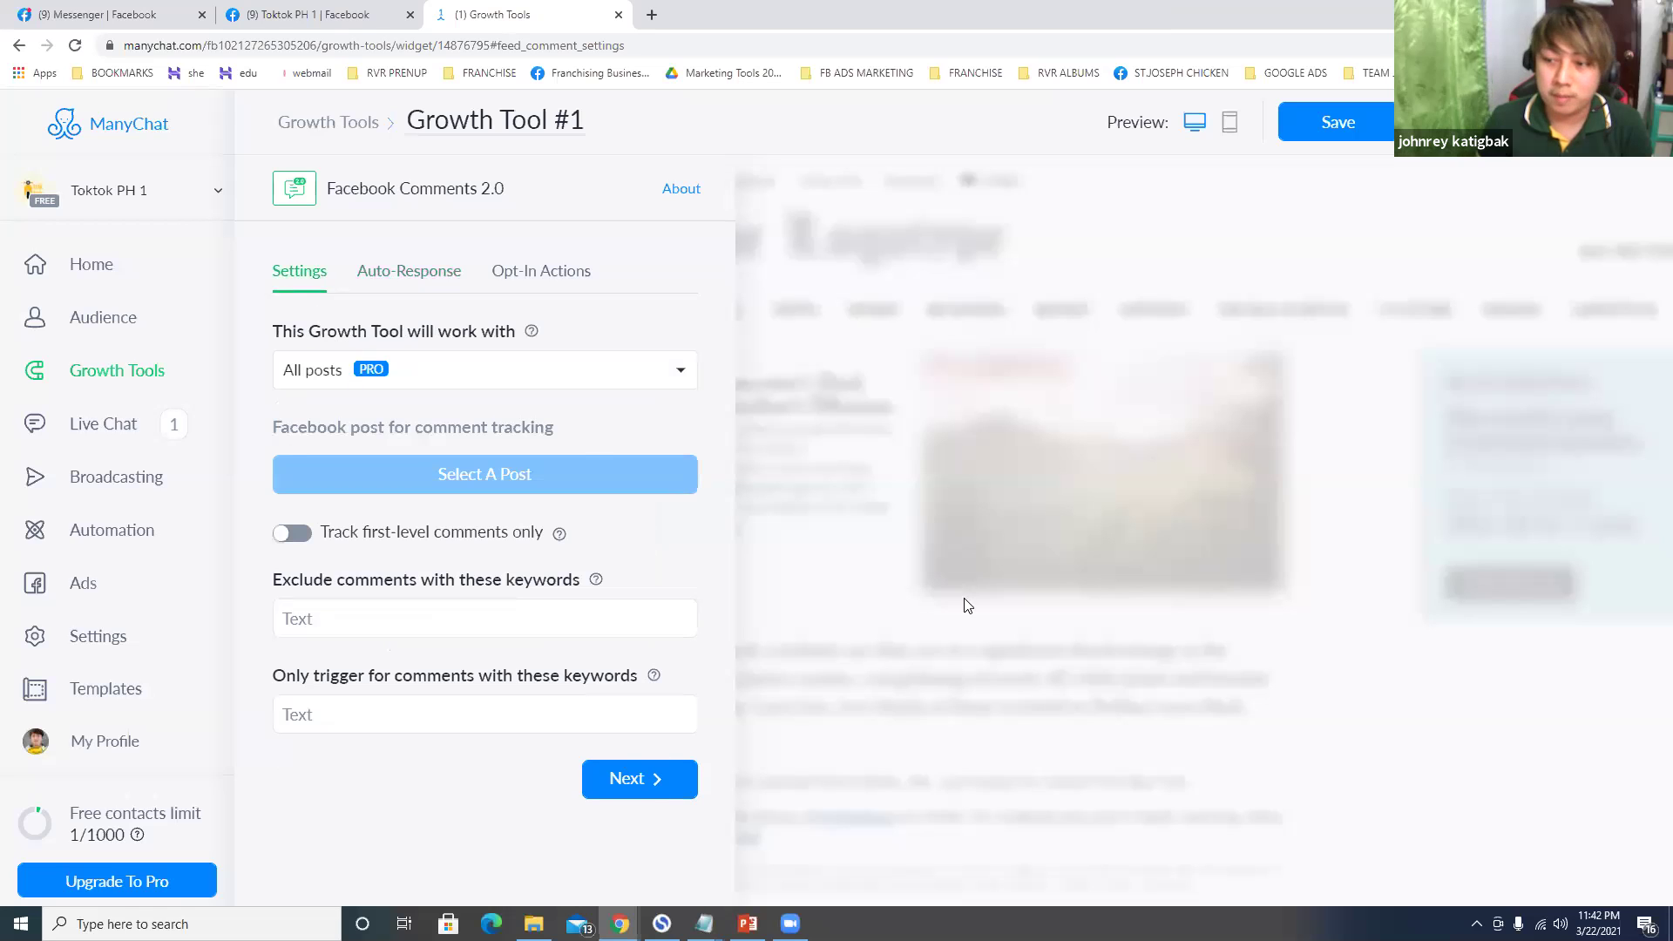
{"action": "left_click", "coordinate": [639, 785]}
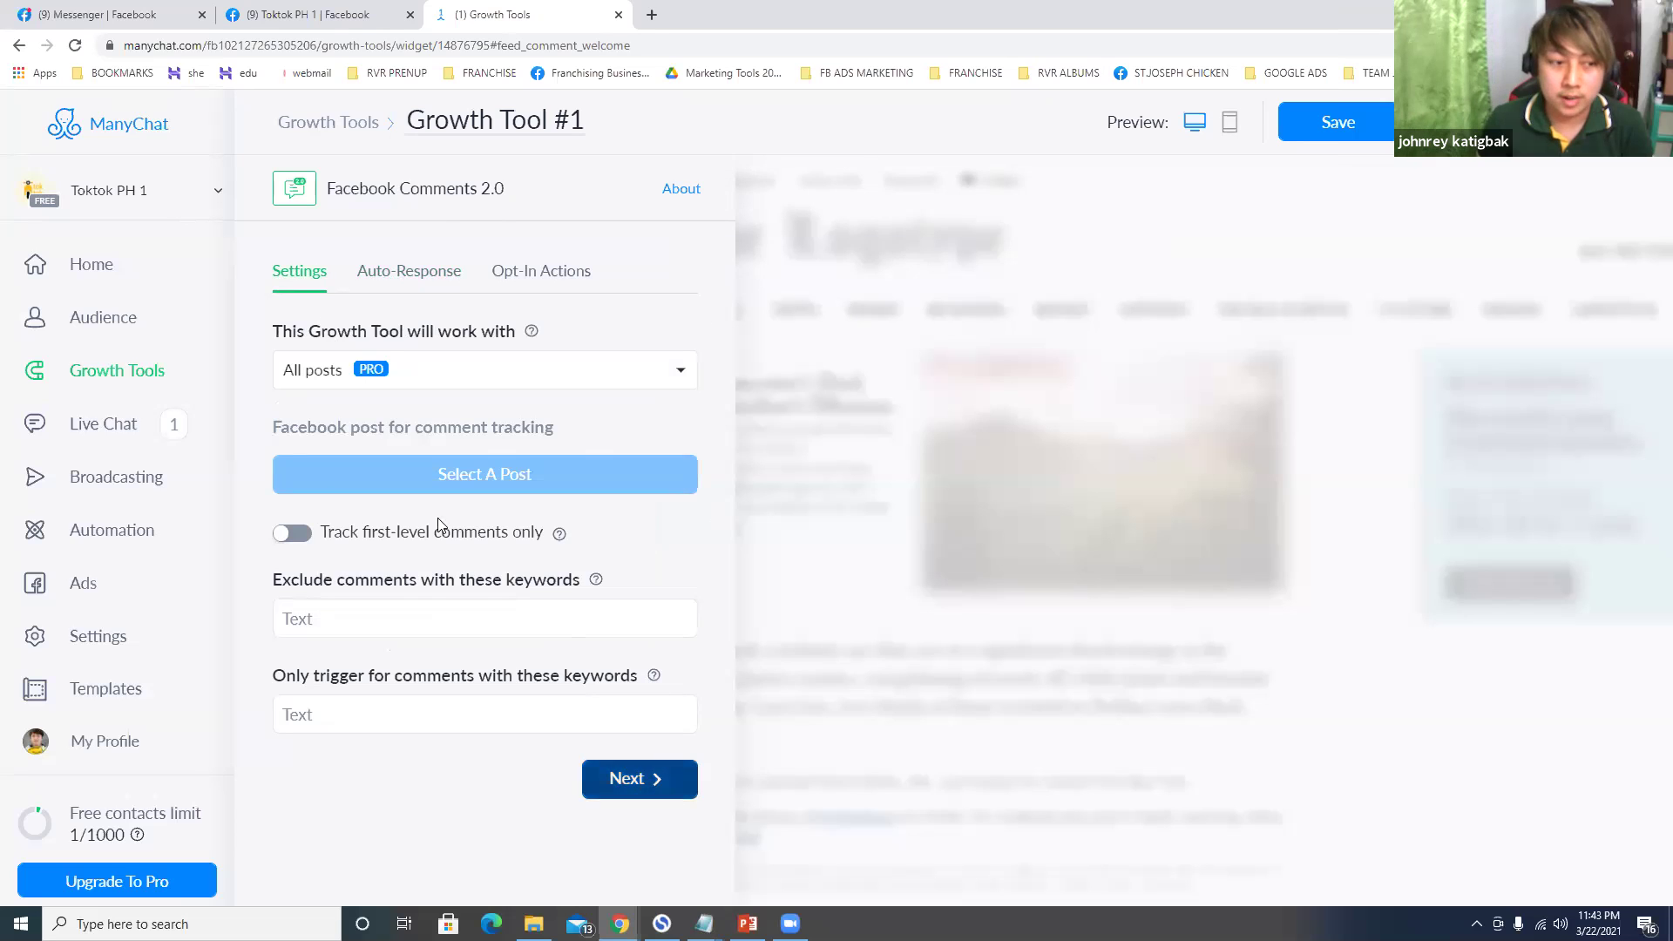
{"action": "left_click", "coordinate": [640, 536]}
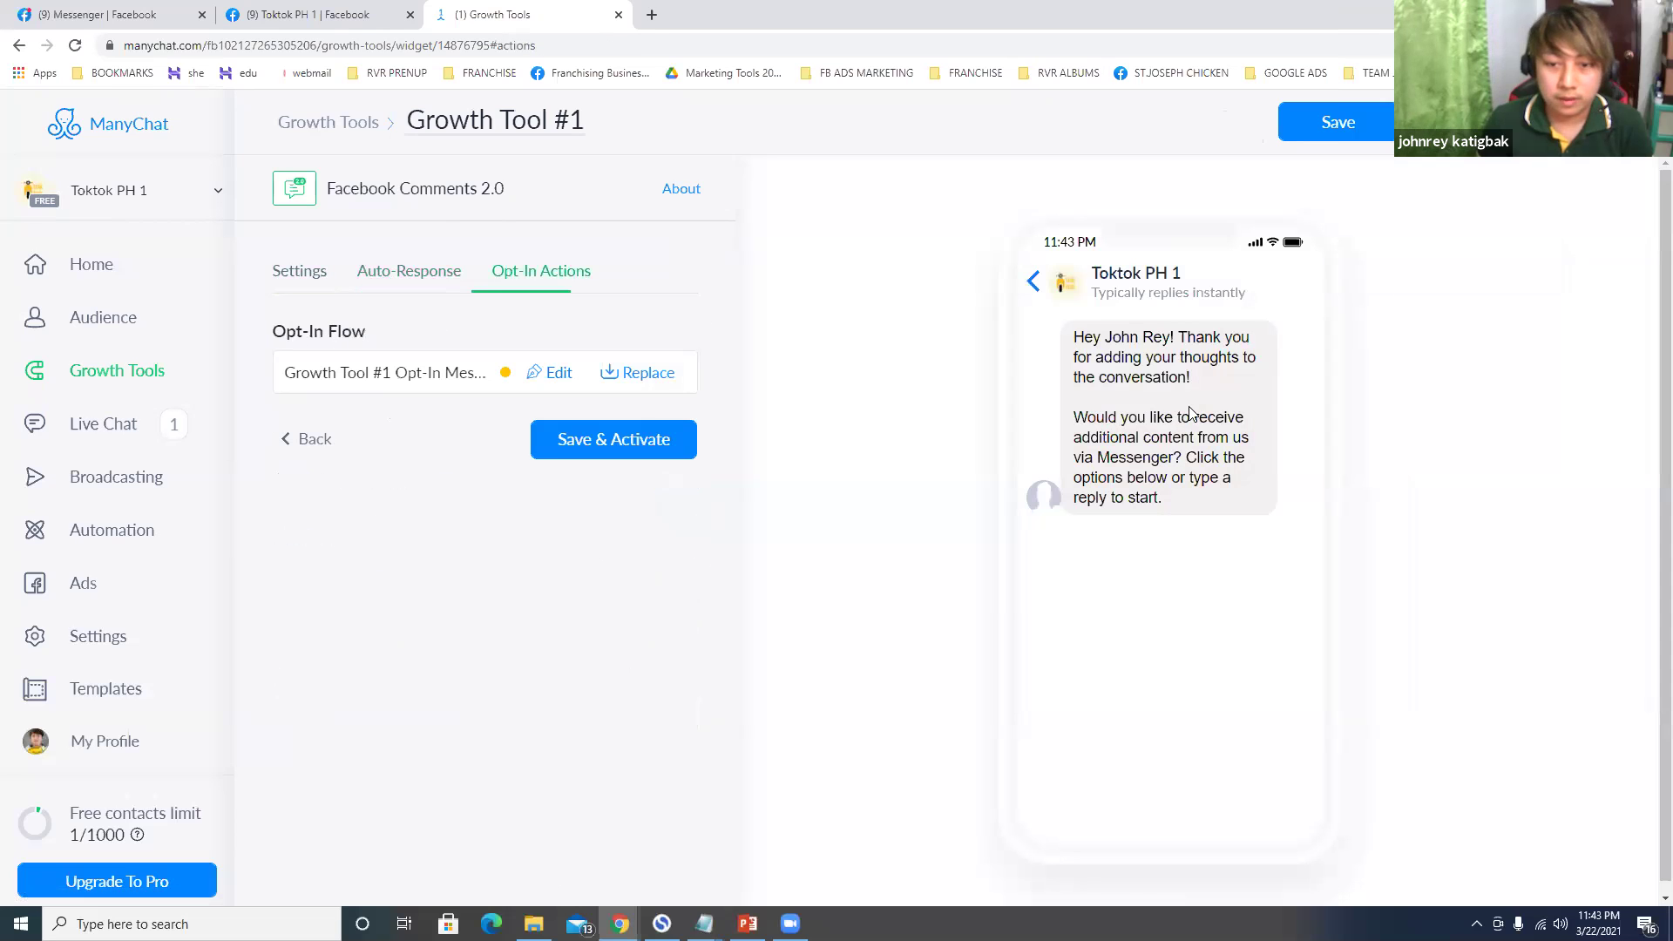
{"action": "left_click", "coordinate": [553, 373]}
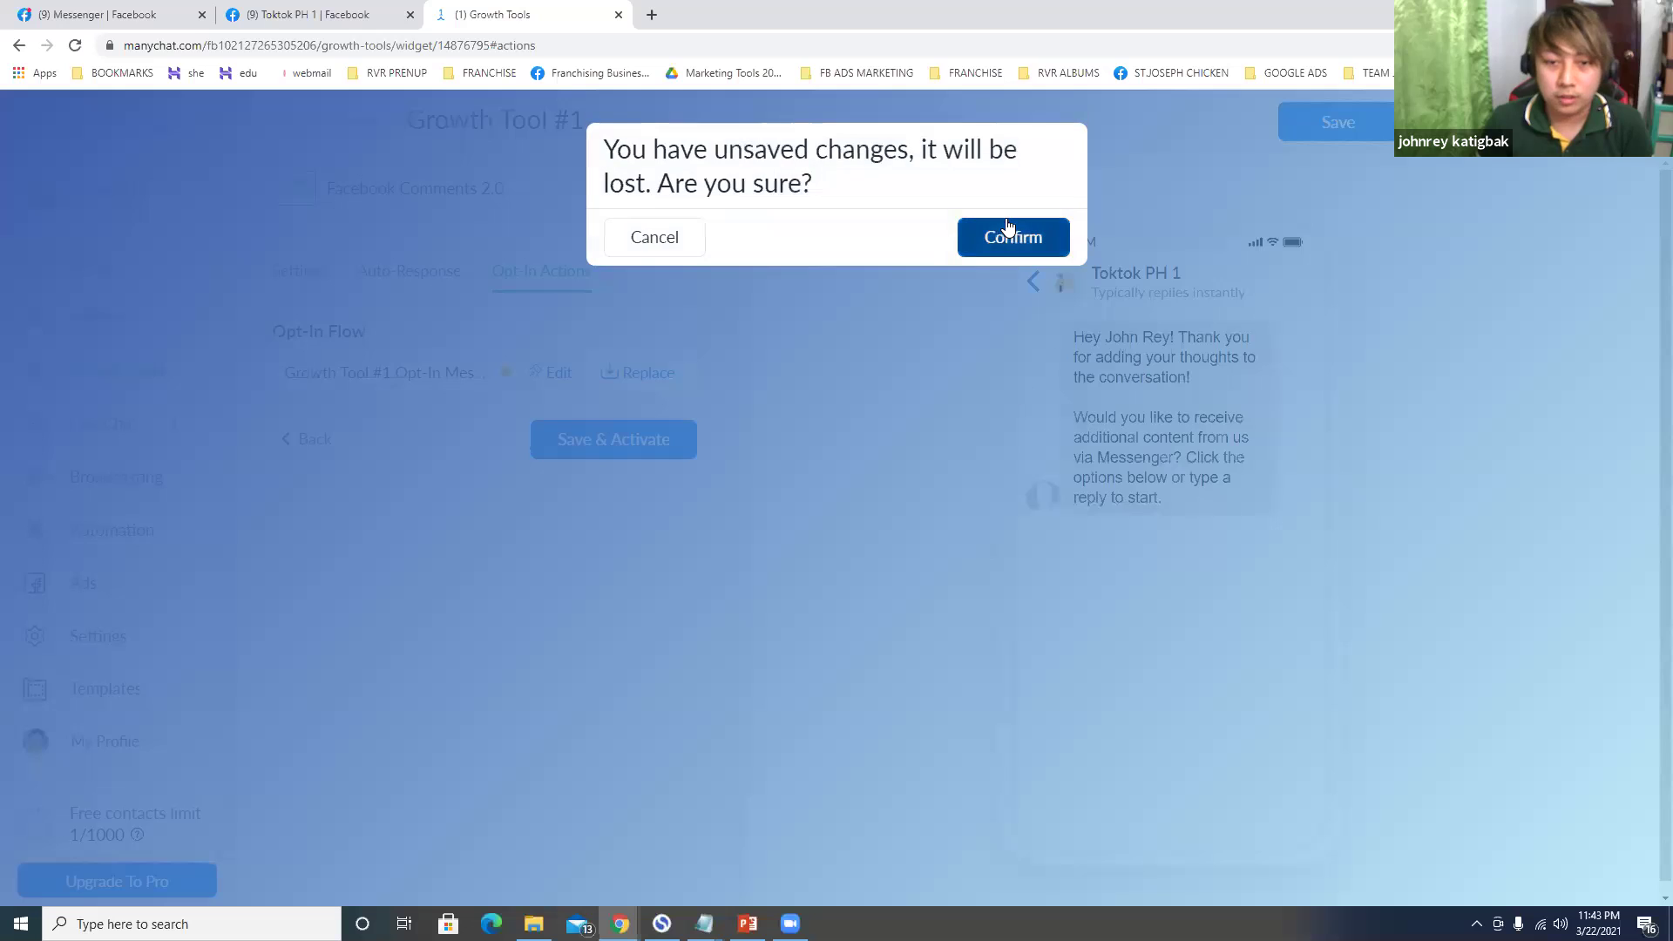
{"action": "left_click", "coordinate": [1002, 235]}
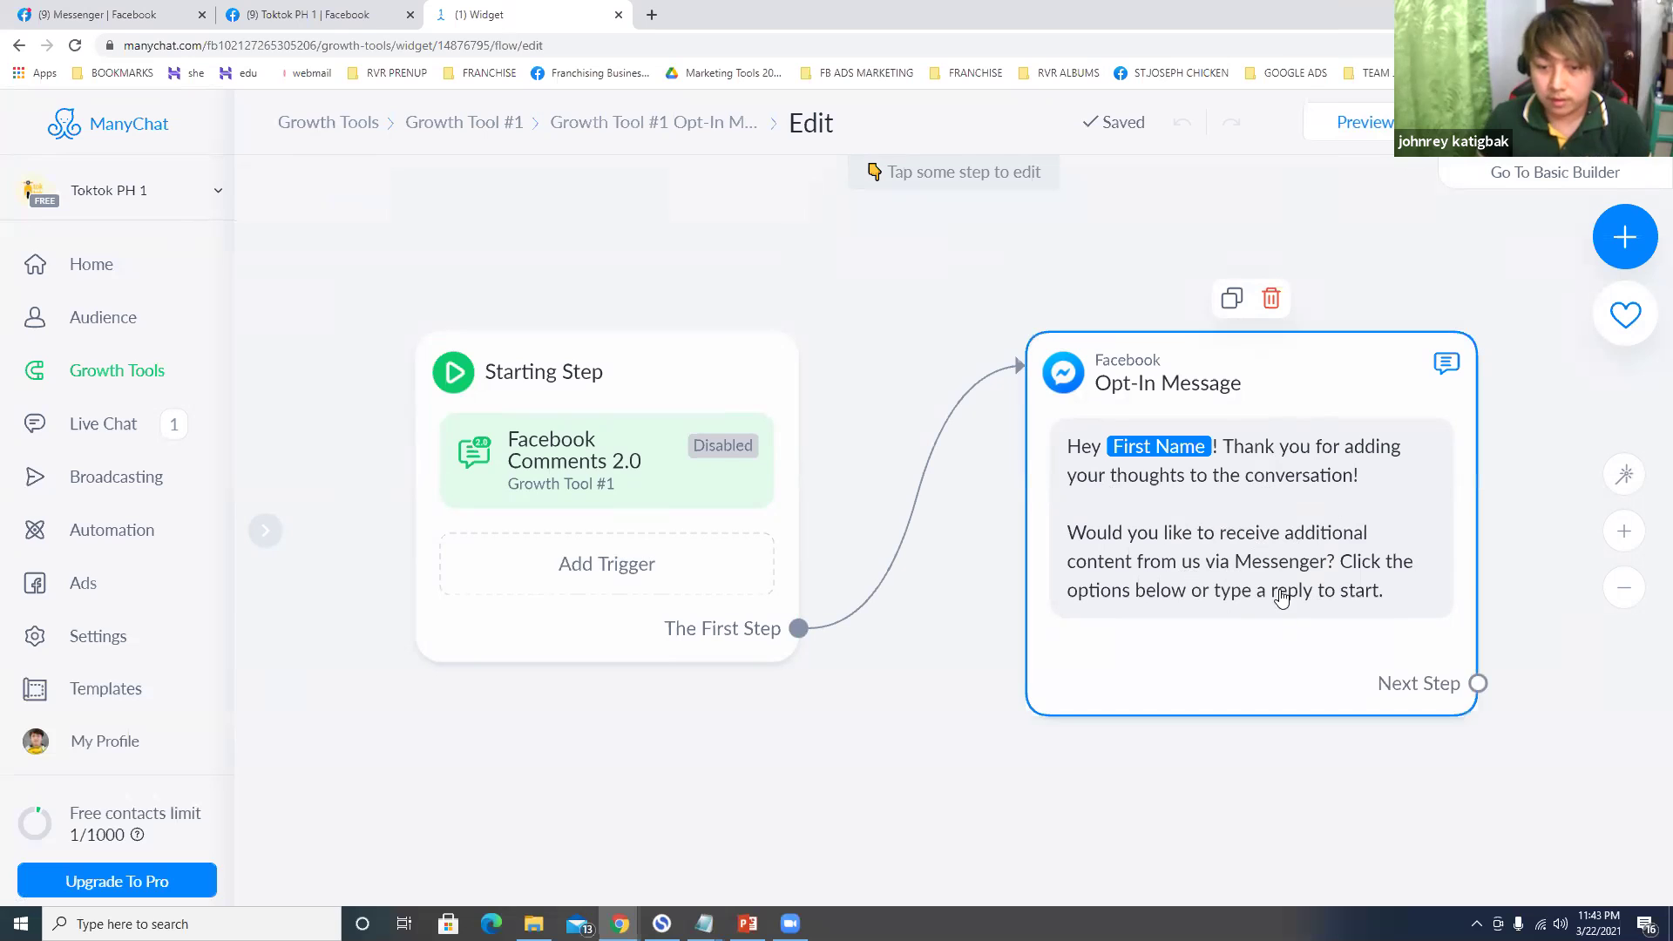
- Add a Start Flow step linked after the Opt-In Message
{"action": "left_click_drag", "start_coordinate": [1531, 572], "coordinate": [1464, 572]}
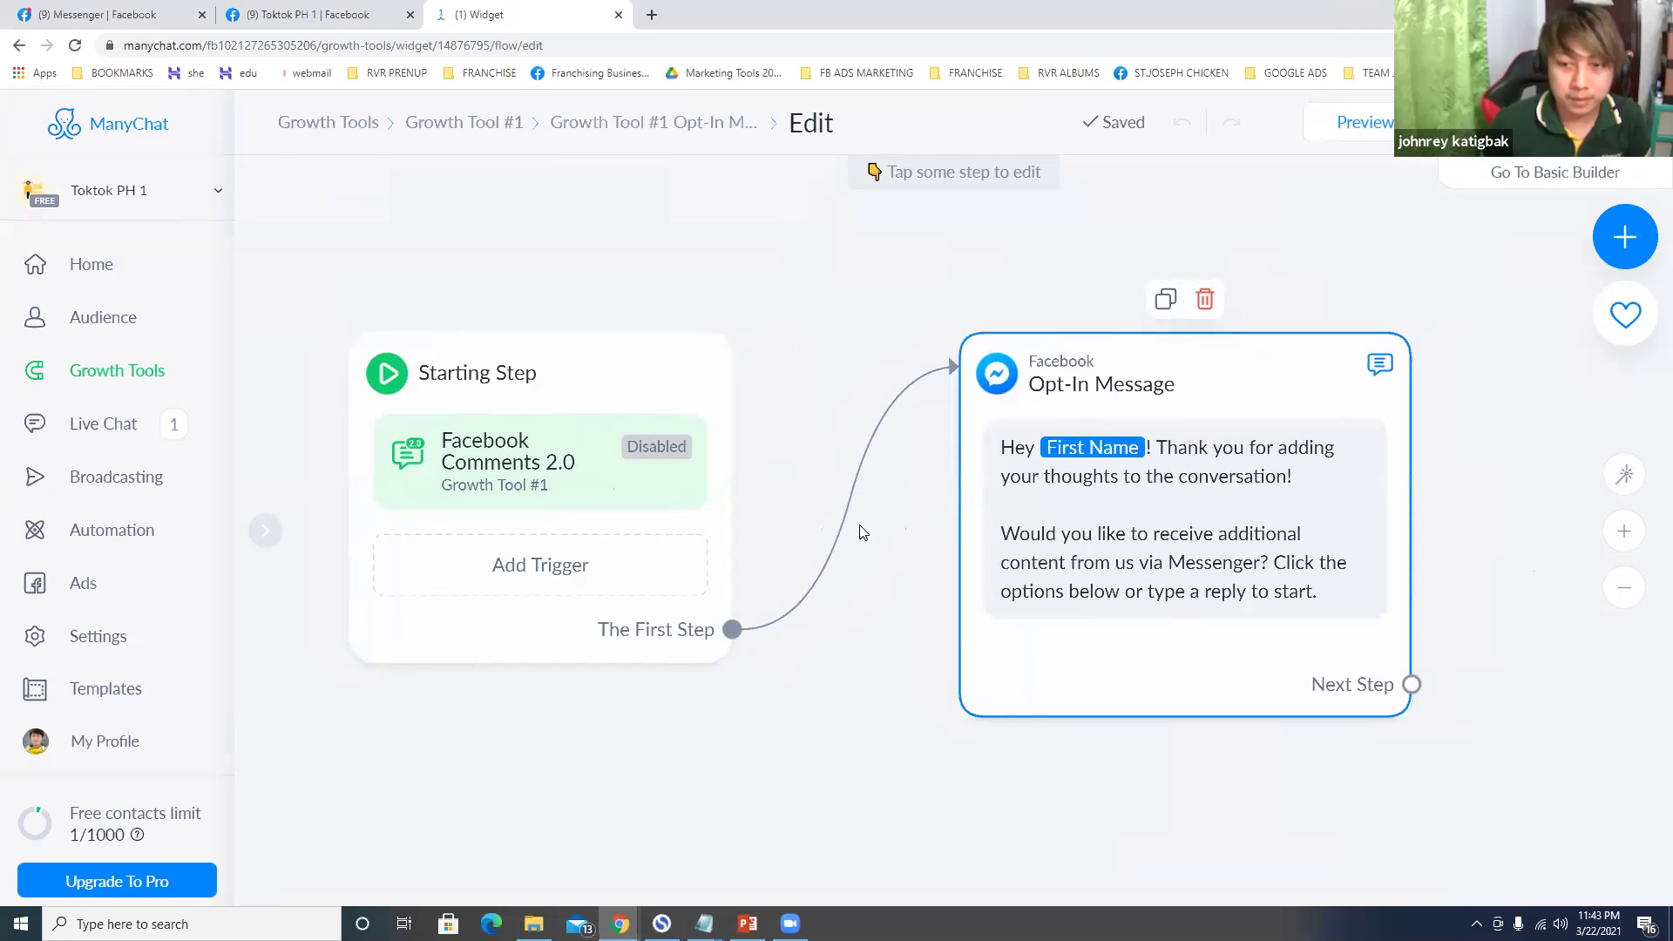
{"action": "left_click_drag", "start_coordinate": [1351, 613], "coordinate": [1258, 591]}
{"action": "left_click", "coordinate": [1318, 659]}
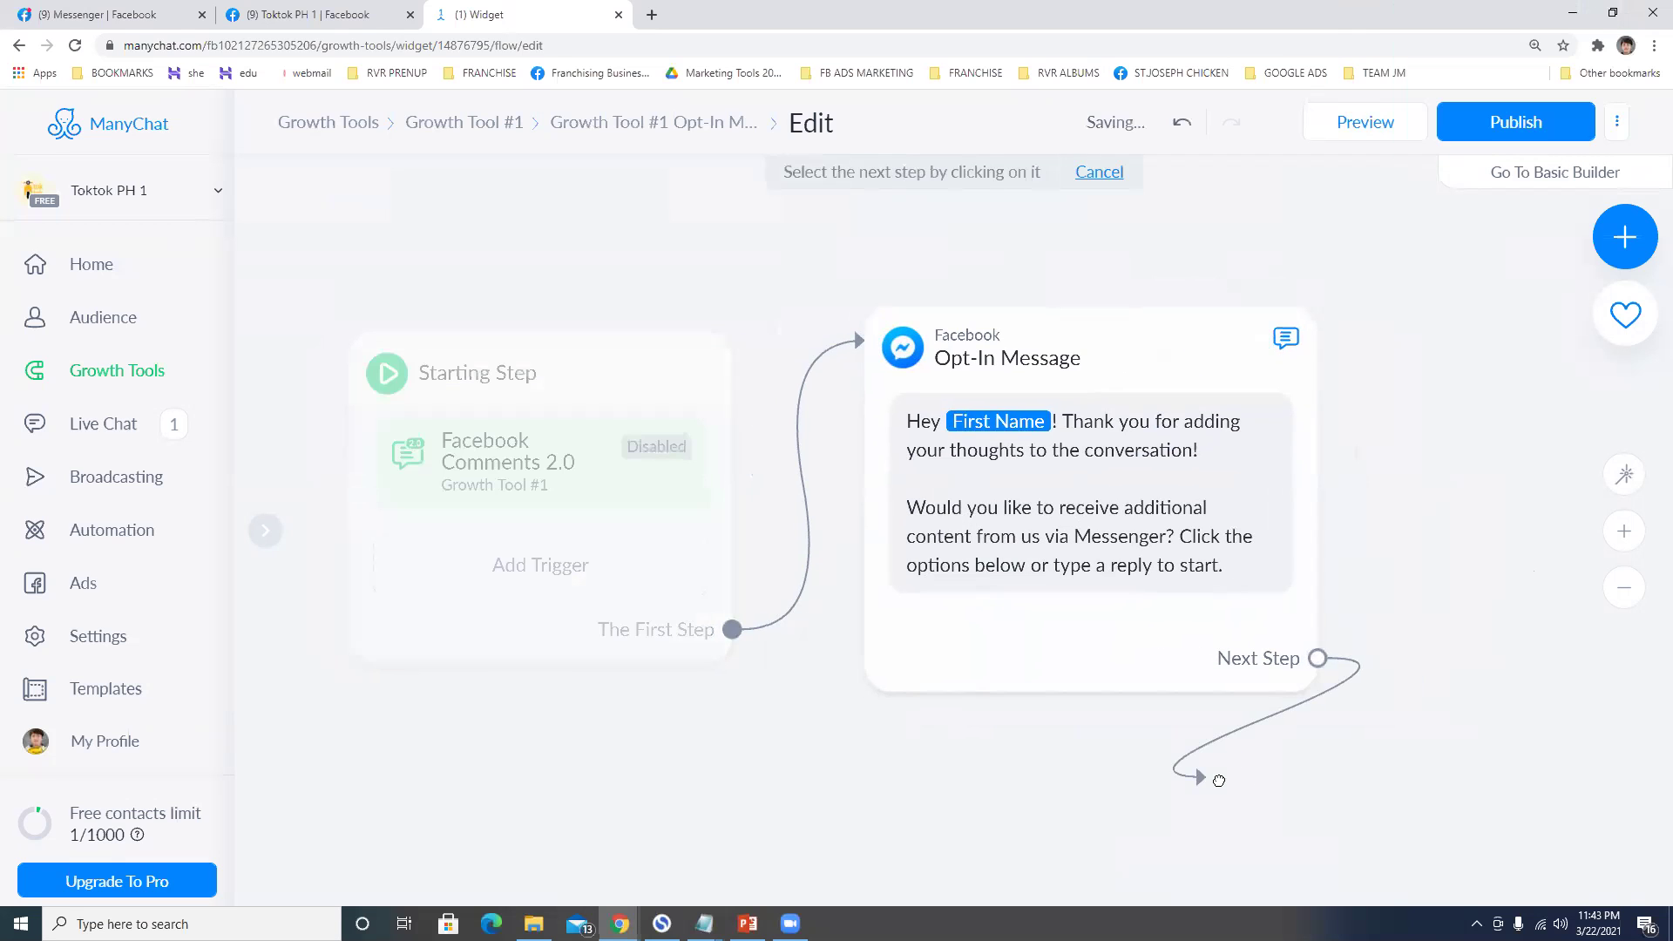
{"action": "left_click", "coordinate": [1203, 775]}
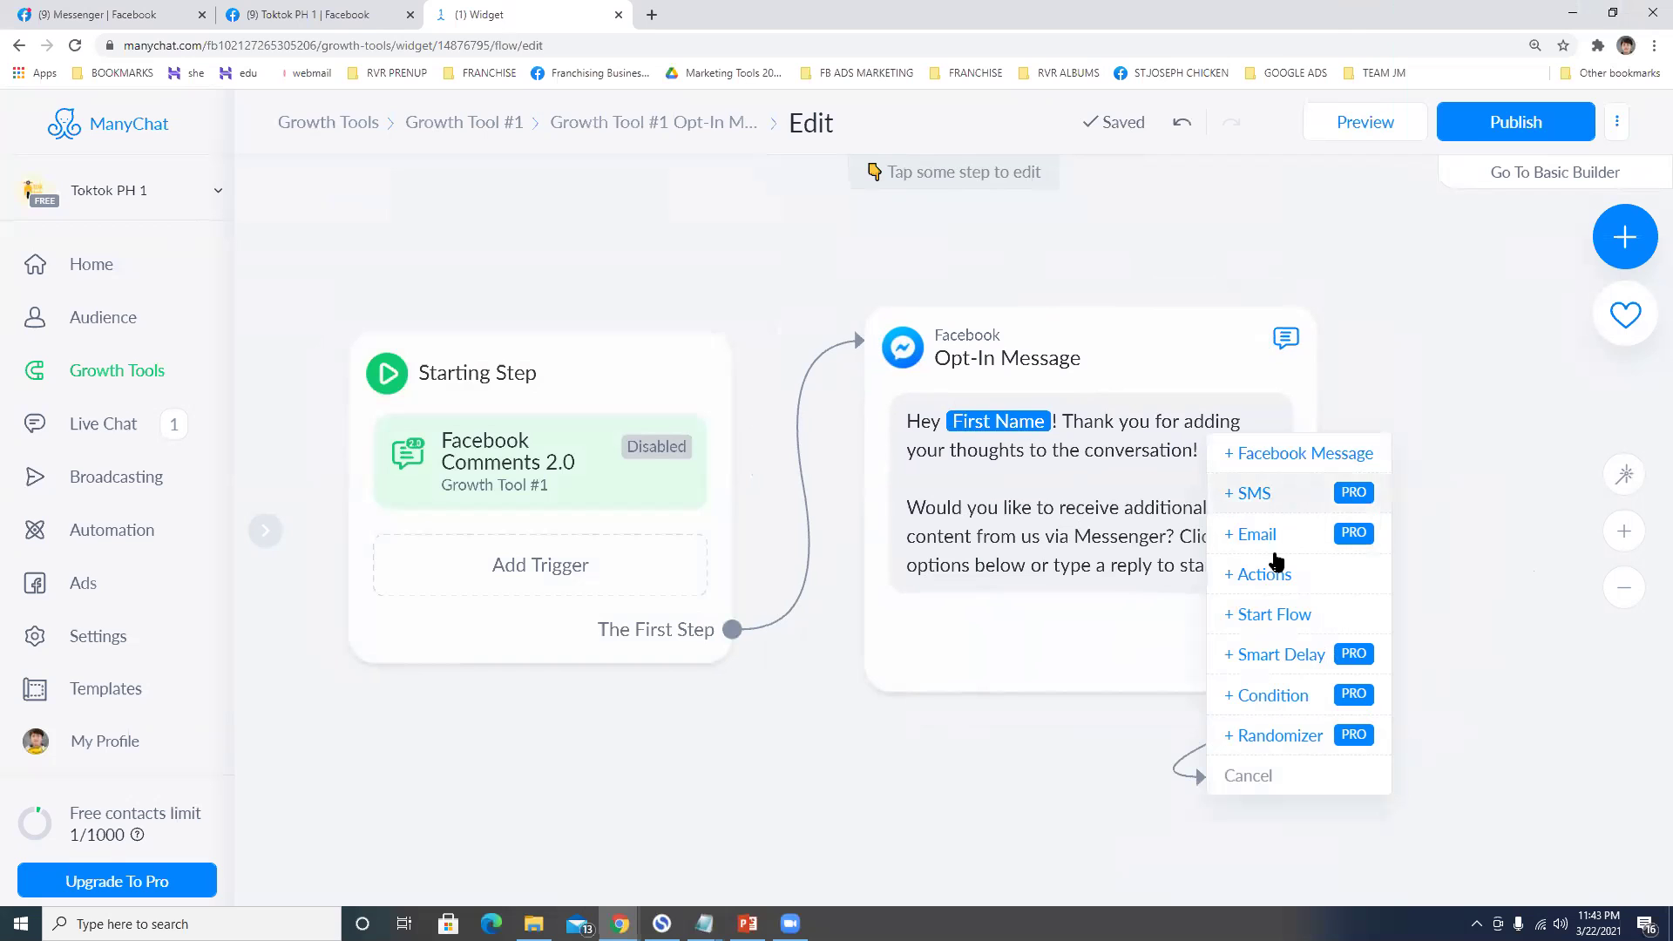
{"action": "left_click", "coordinate": [1296, 621]}
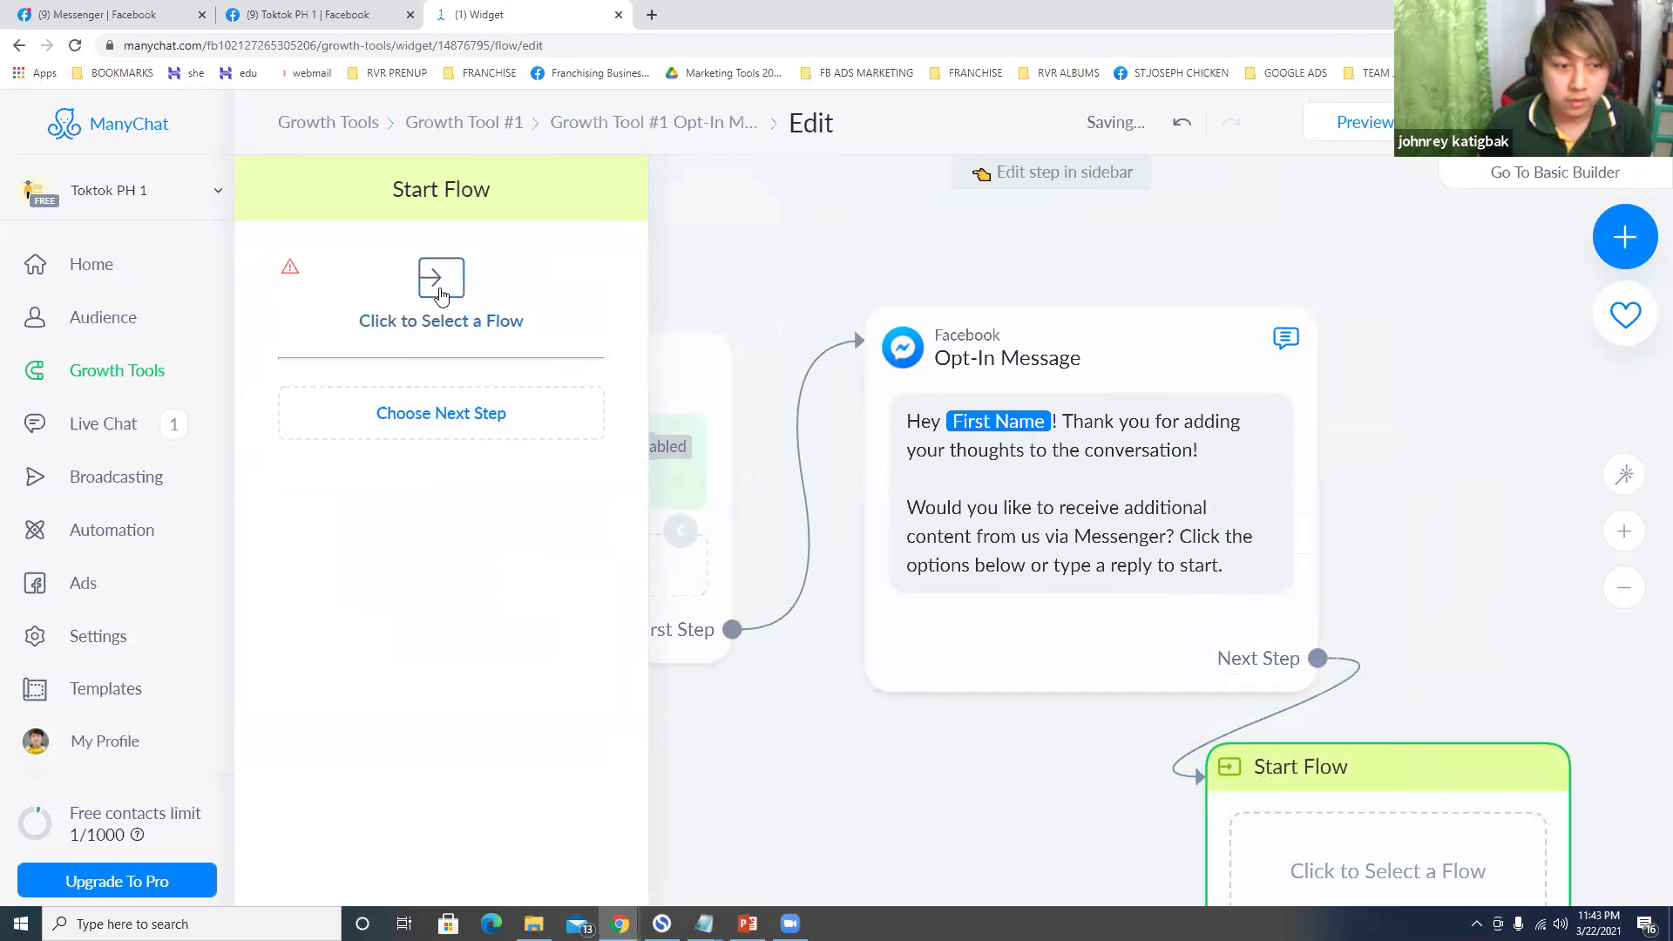
- Set the Start Flow step to run the Welcome Message flow
{"action": "scroll", "coordinate": [1446, 664], "scroll_direction": "down", "scroll_amount": 1}
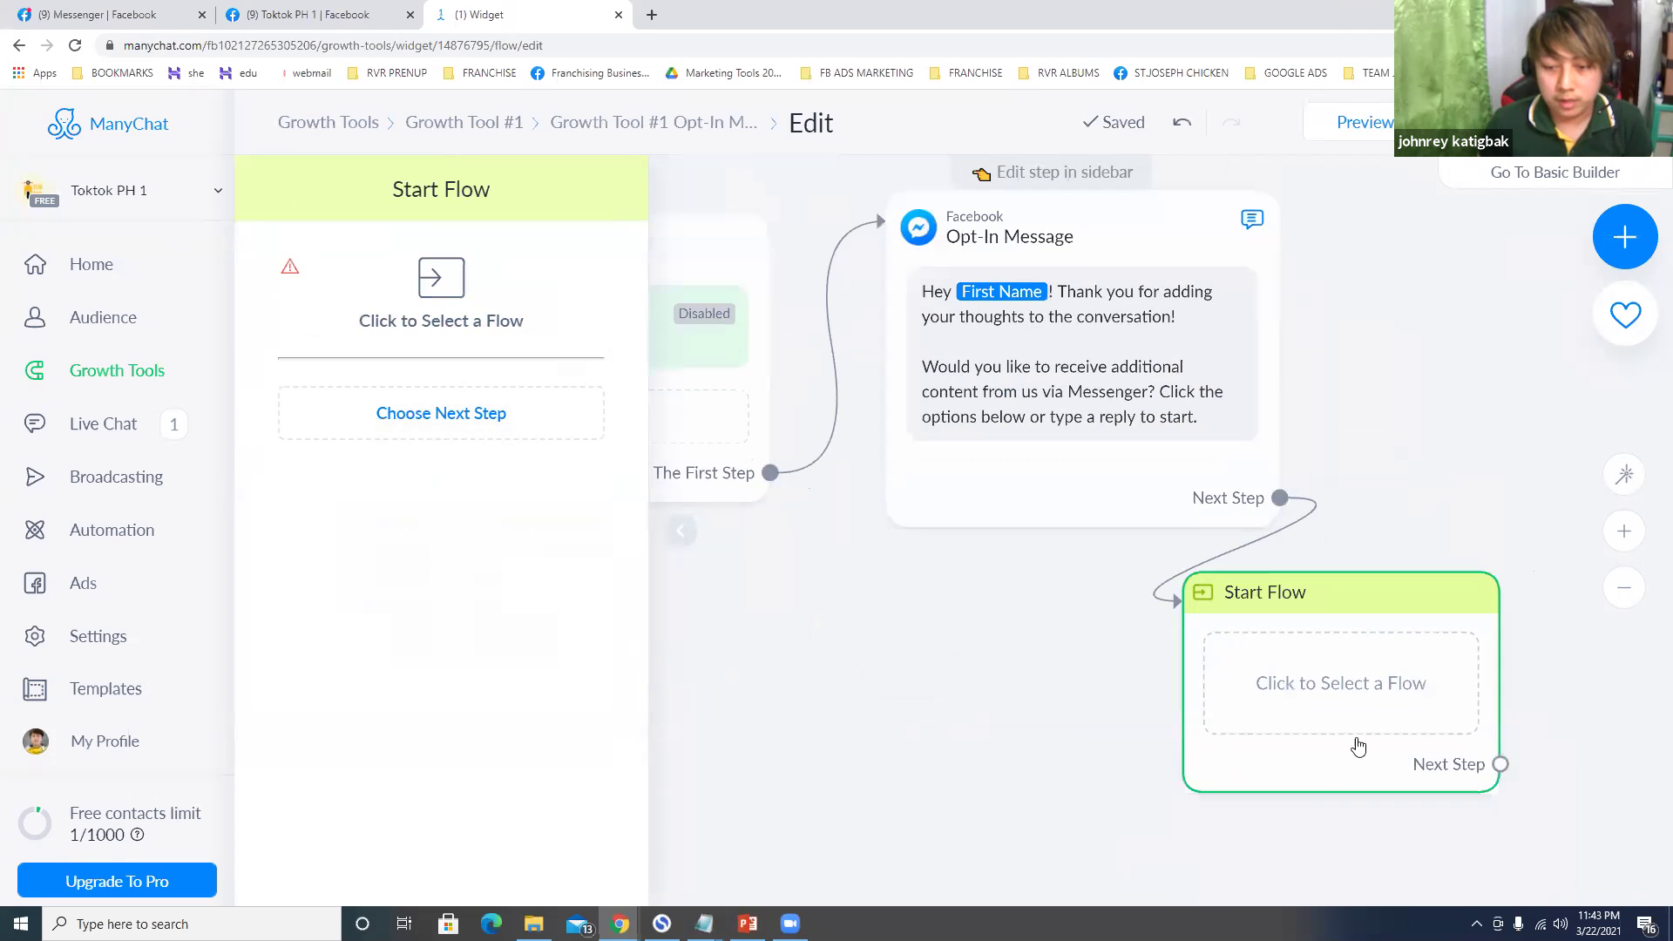
{"action": "left_click", "coordinate": [1320, 702]}
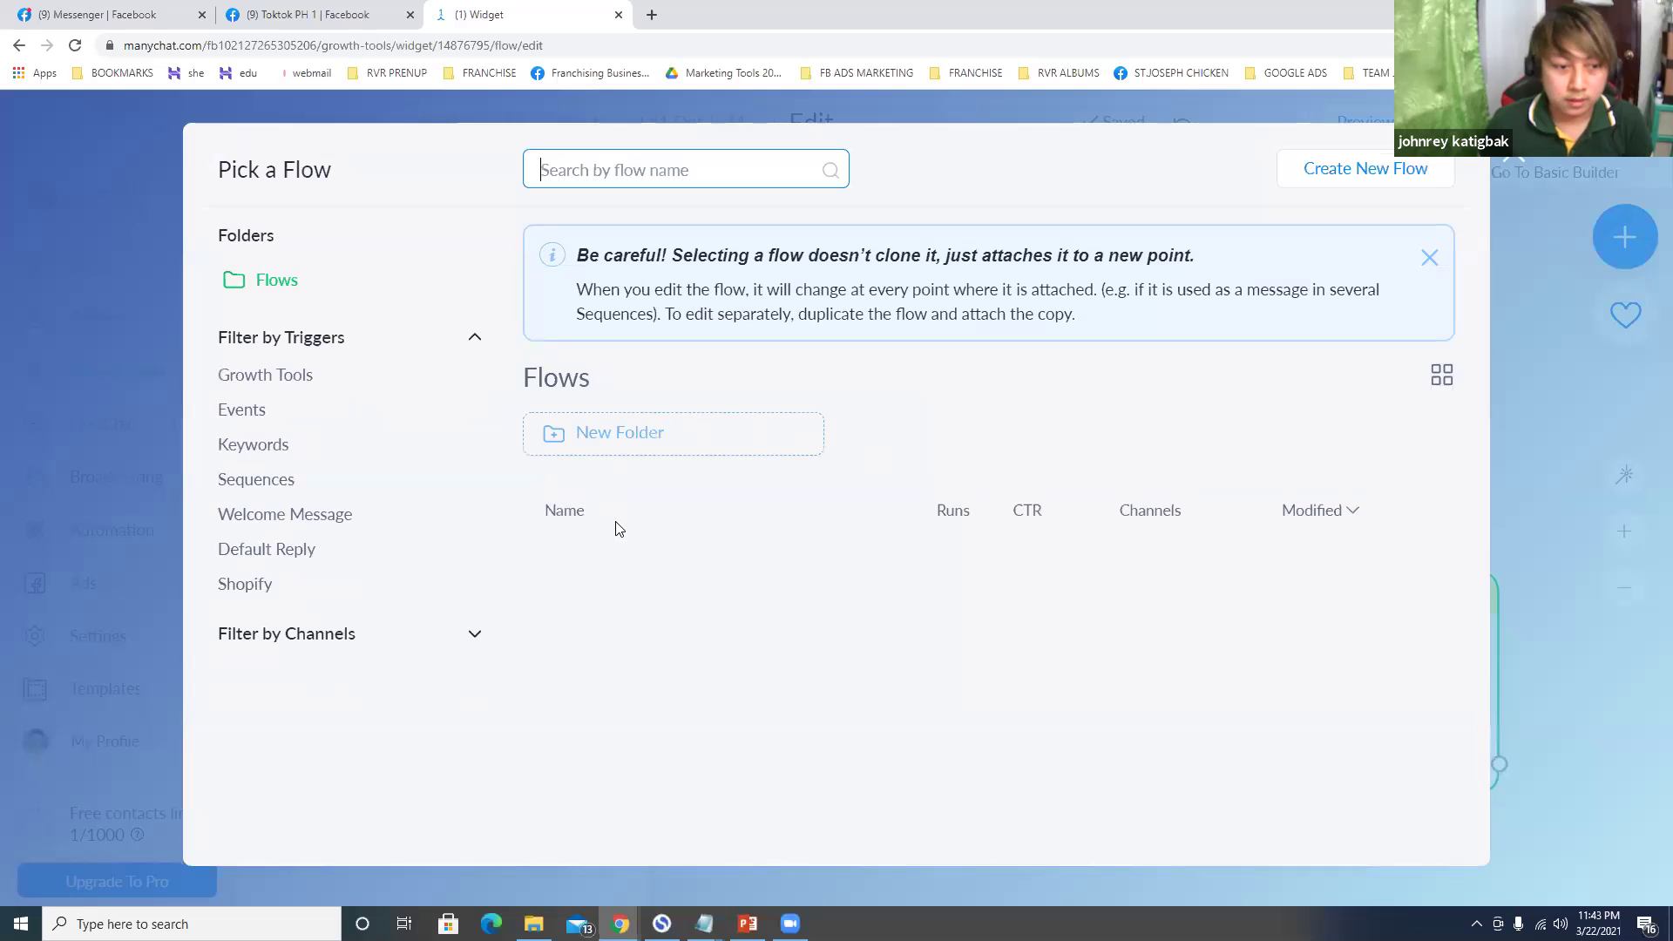
{"action": "scroll", "coordinate": [791, 778], "scroll_direction": "down", "scroll_amount": 5}
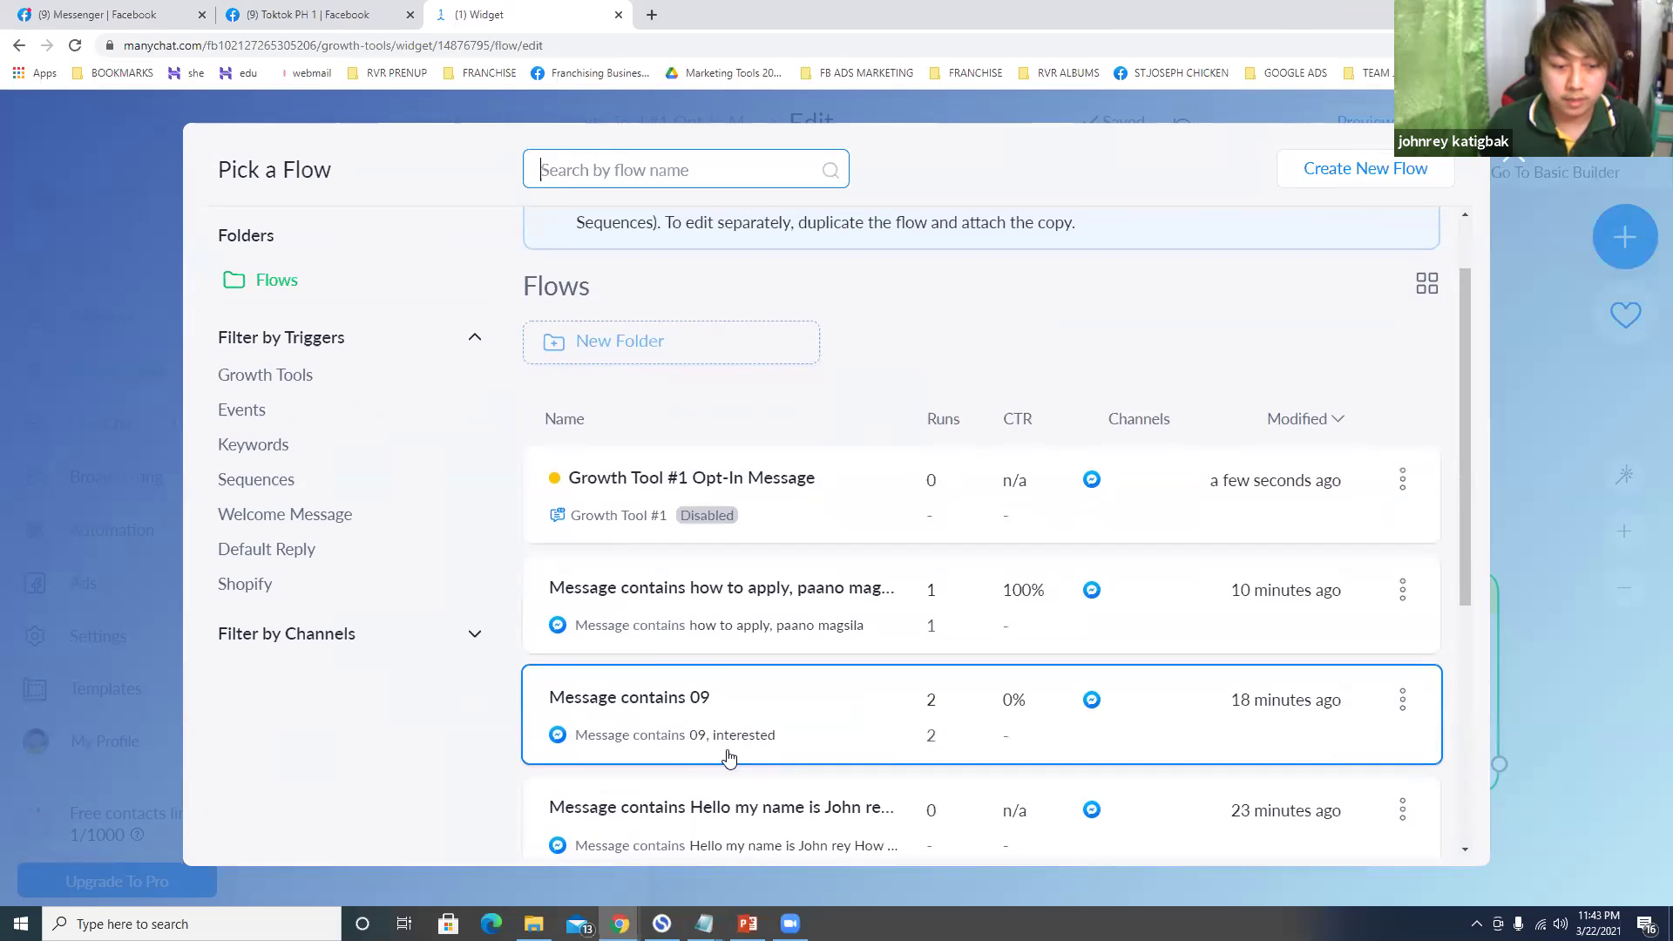
{"action": "left_click", "coordinate": [1423, 727]}
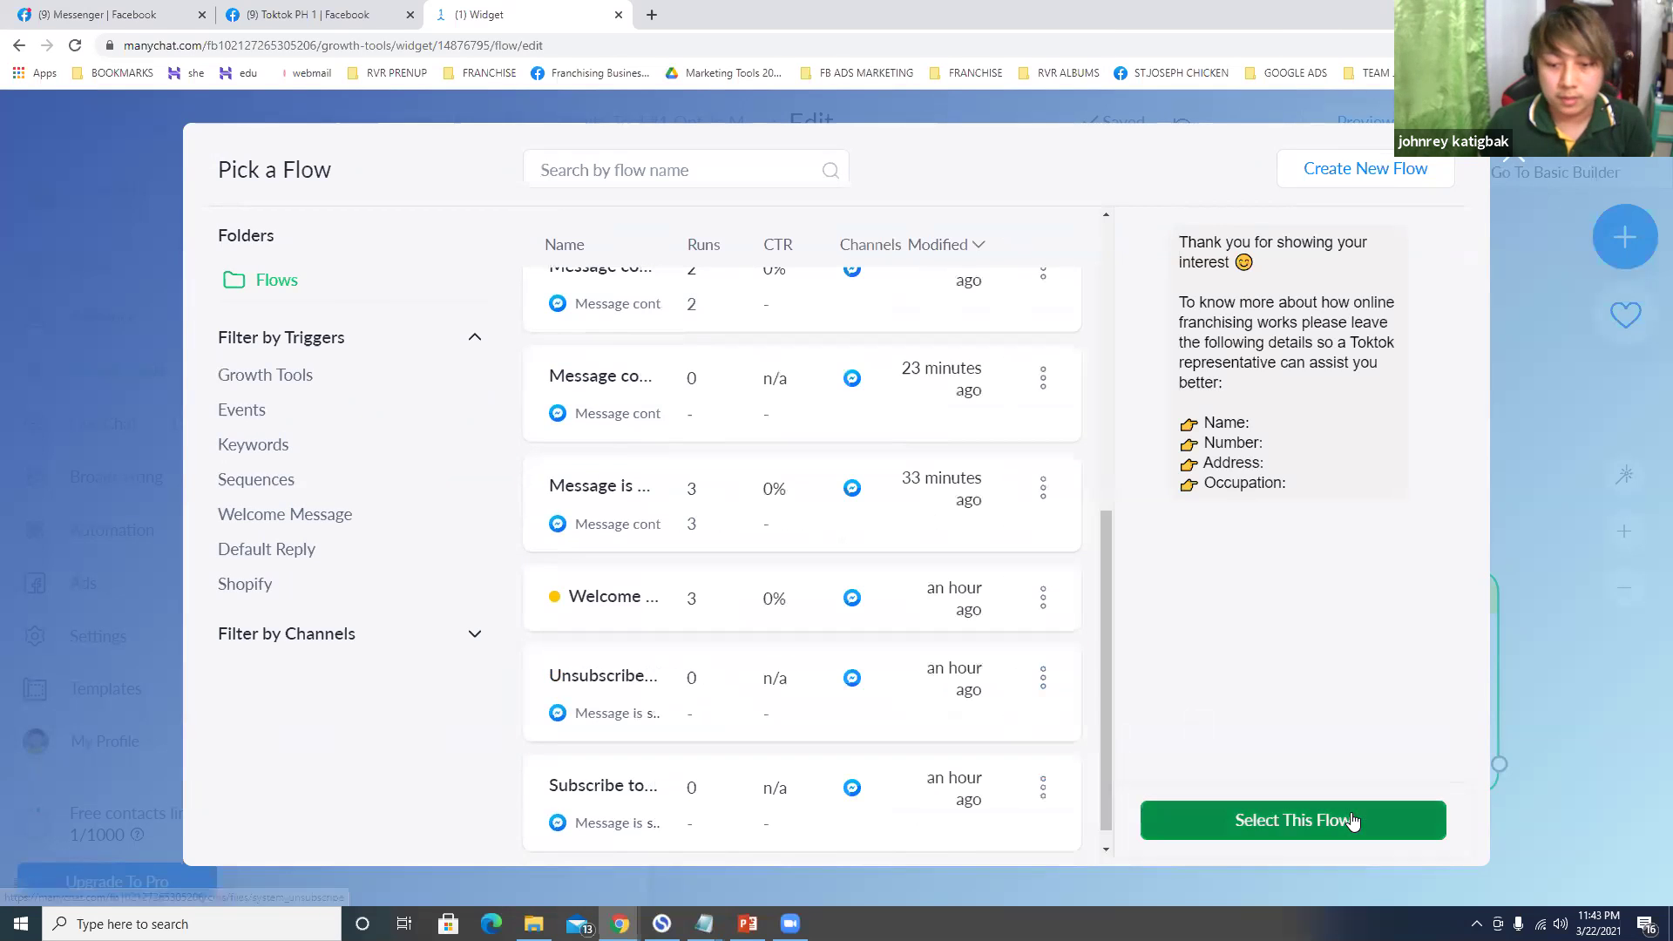
{"action": "left_click", "coordinate": [1294, 820]}
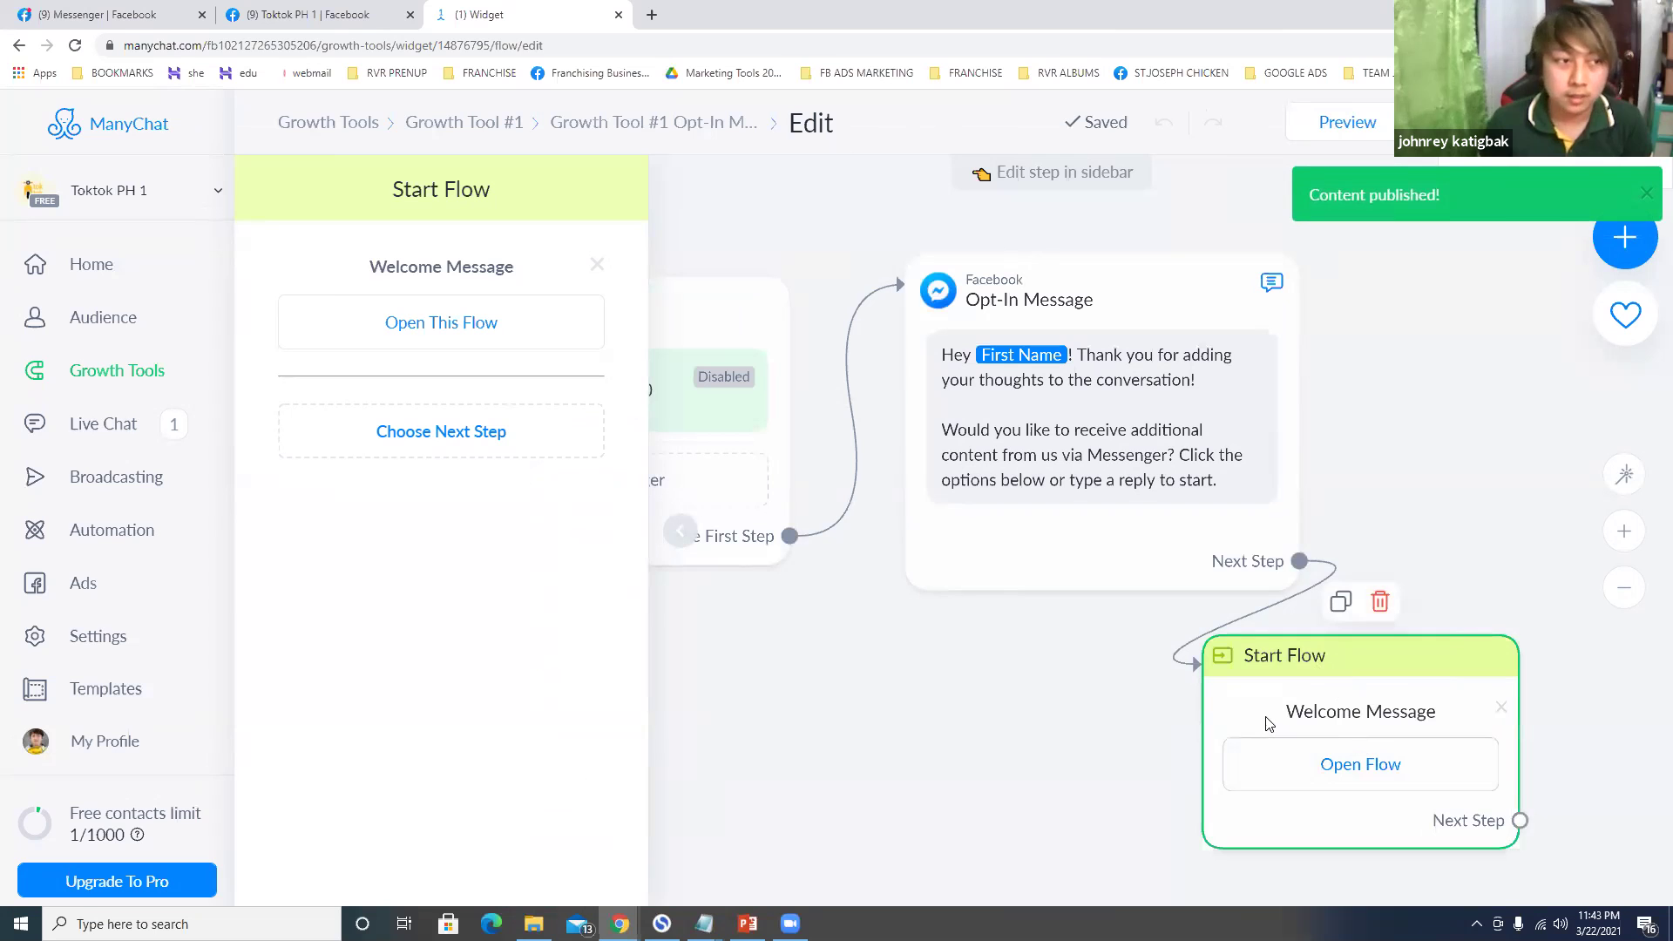
{"action": "left_click", "coordinate": [1454, 584]}
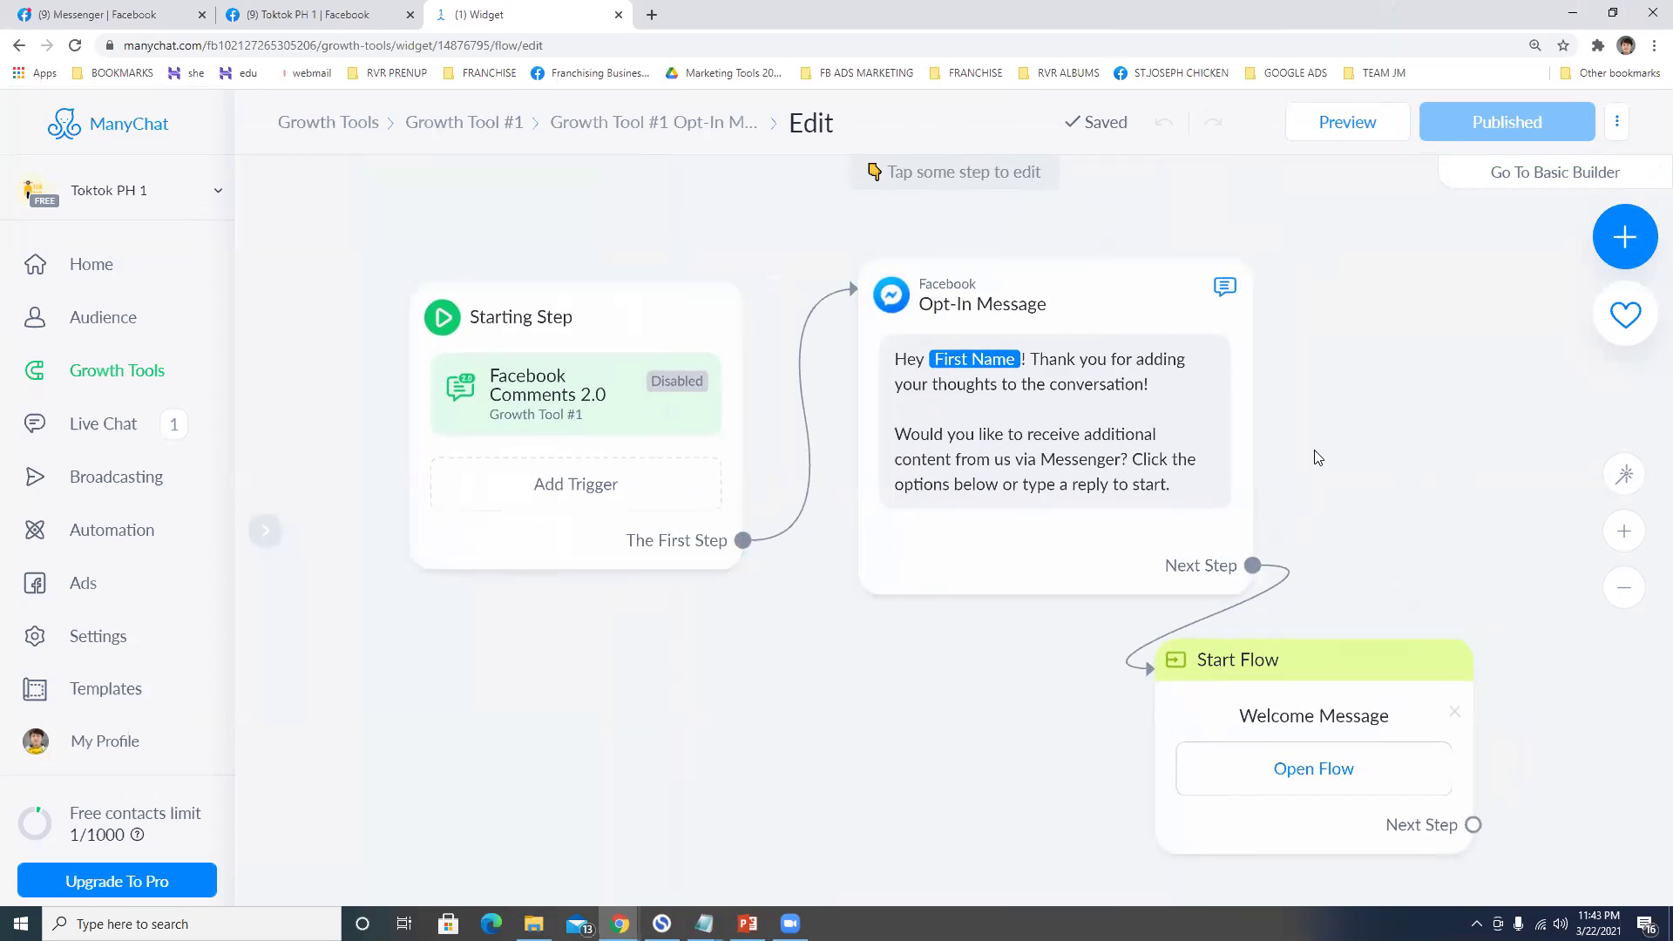
{"action": "left_click_drag", "start_coordinate": [770, 259], "coordinate": [699, 269]}
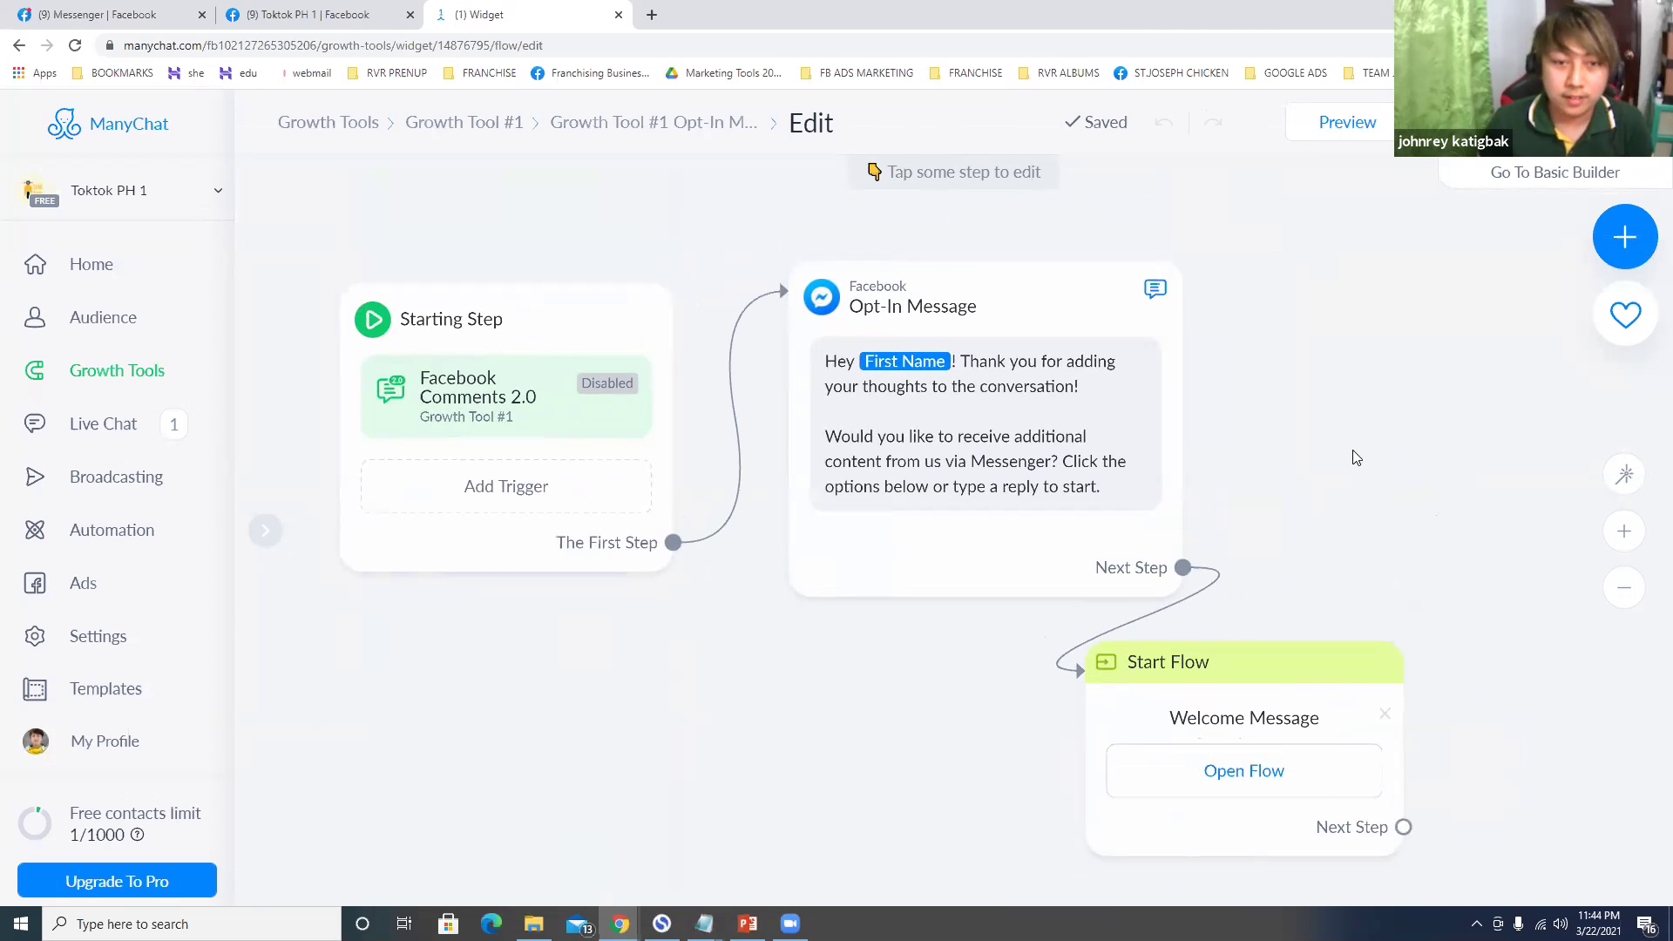
{"action": "left_click_drag", "start_coordinate": [1357, 458], "coordinate": [1322, 445]}
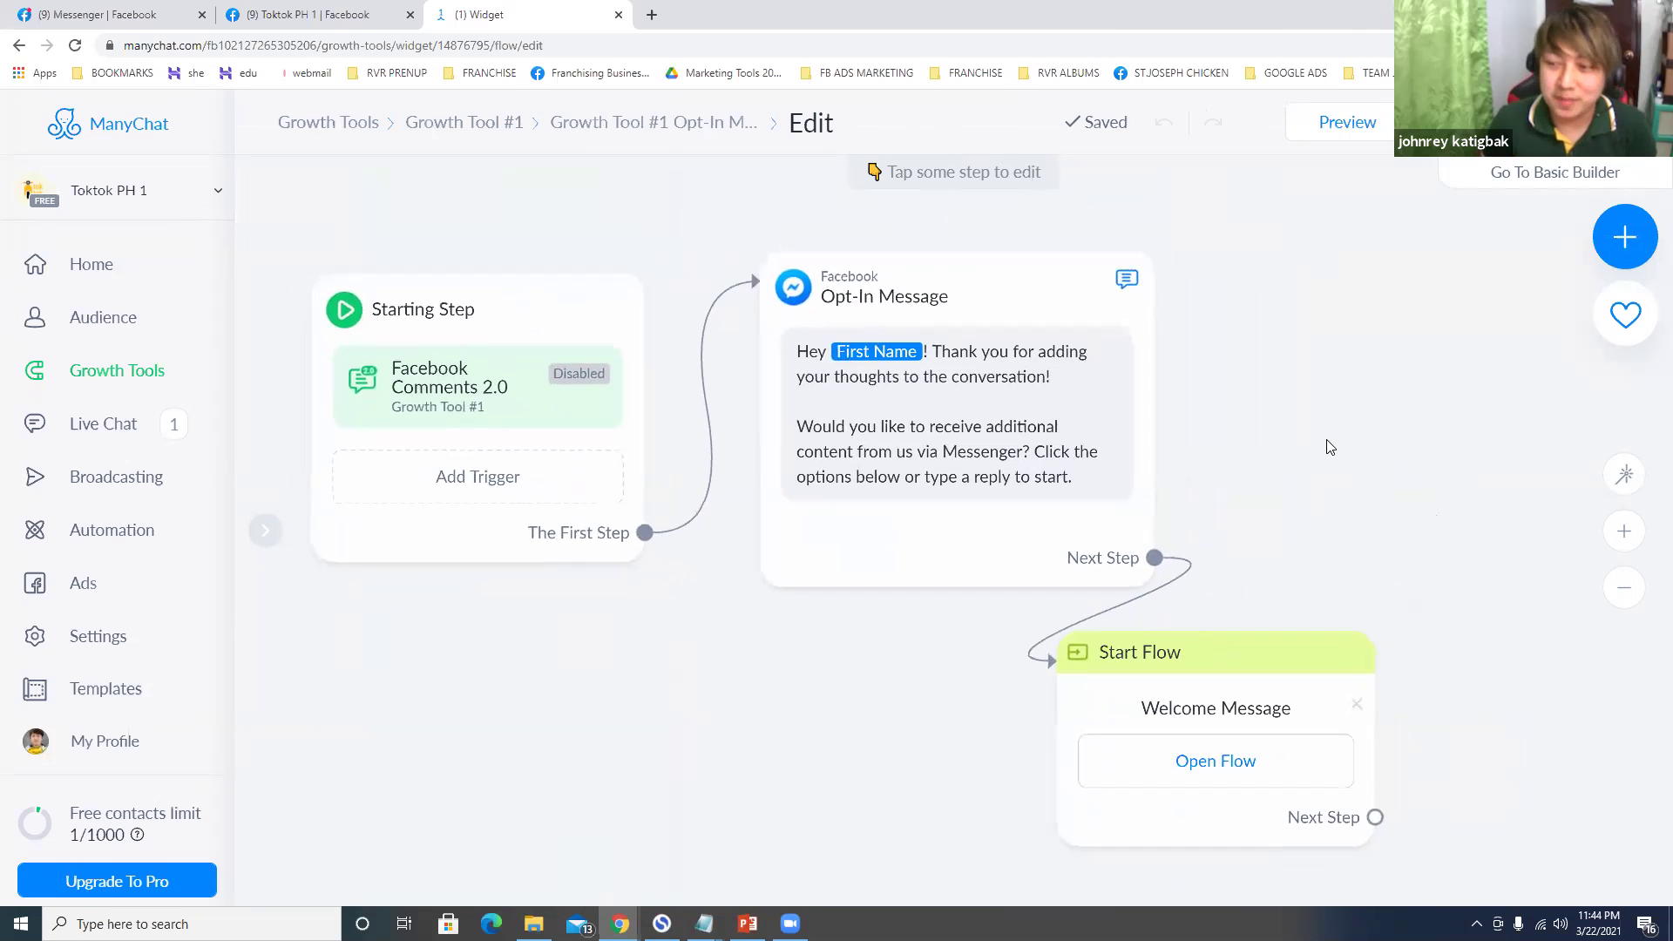
{"action": "mouse_move", "coordinate": [1331, 437]}
{"action": "left_mouse_down"}
{"action": "mouse_move", "coordinate": [1326, 402]}
{"action": "mouse_move", "coordinate": [1345, 405]}
{"action": "mouse_move", "coordinate": [1382, 484]}
{"action": "mouse_move", "coordinate": [1330, 445]}
{"action": "mouse_move", "coordinate": [1318, 459]}
{"action": "left_mouse_up"}
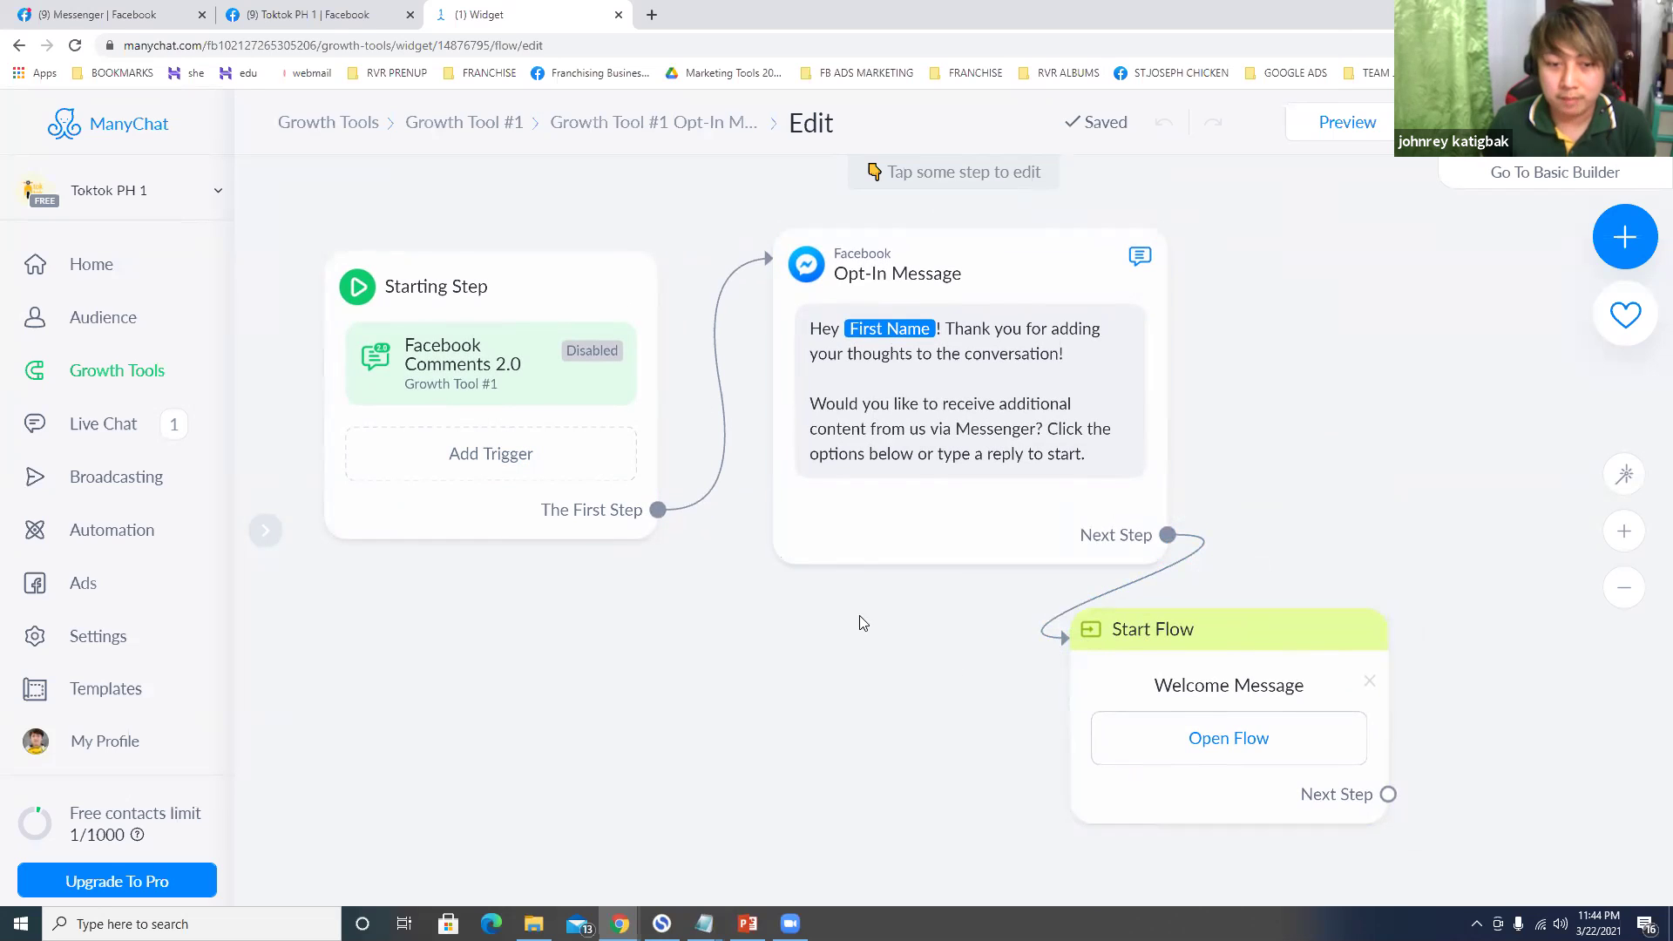
{"action": "left_click_drag", "start_coordinate": [1080, 673], "coordinate": [1103, 683]}
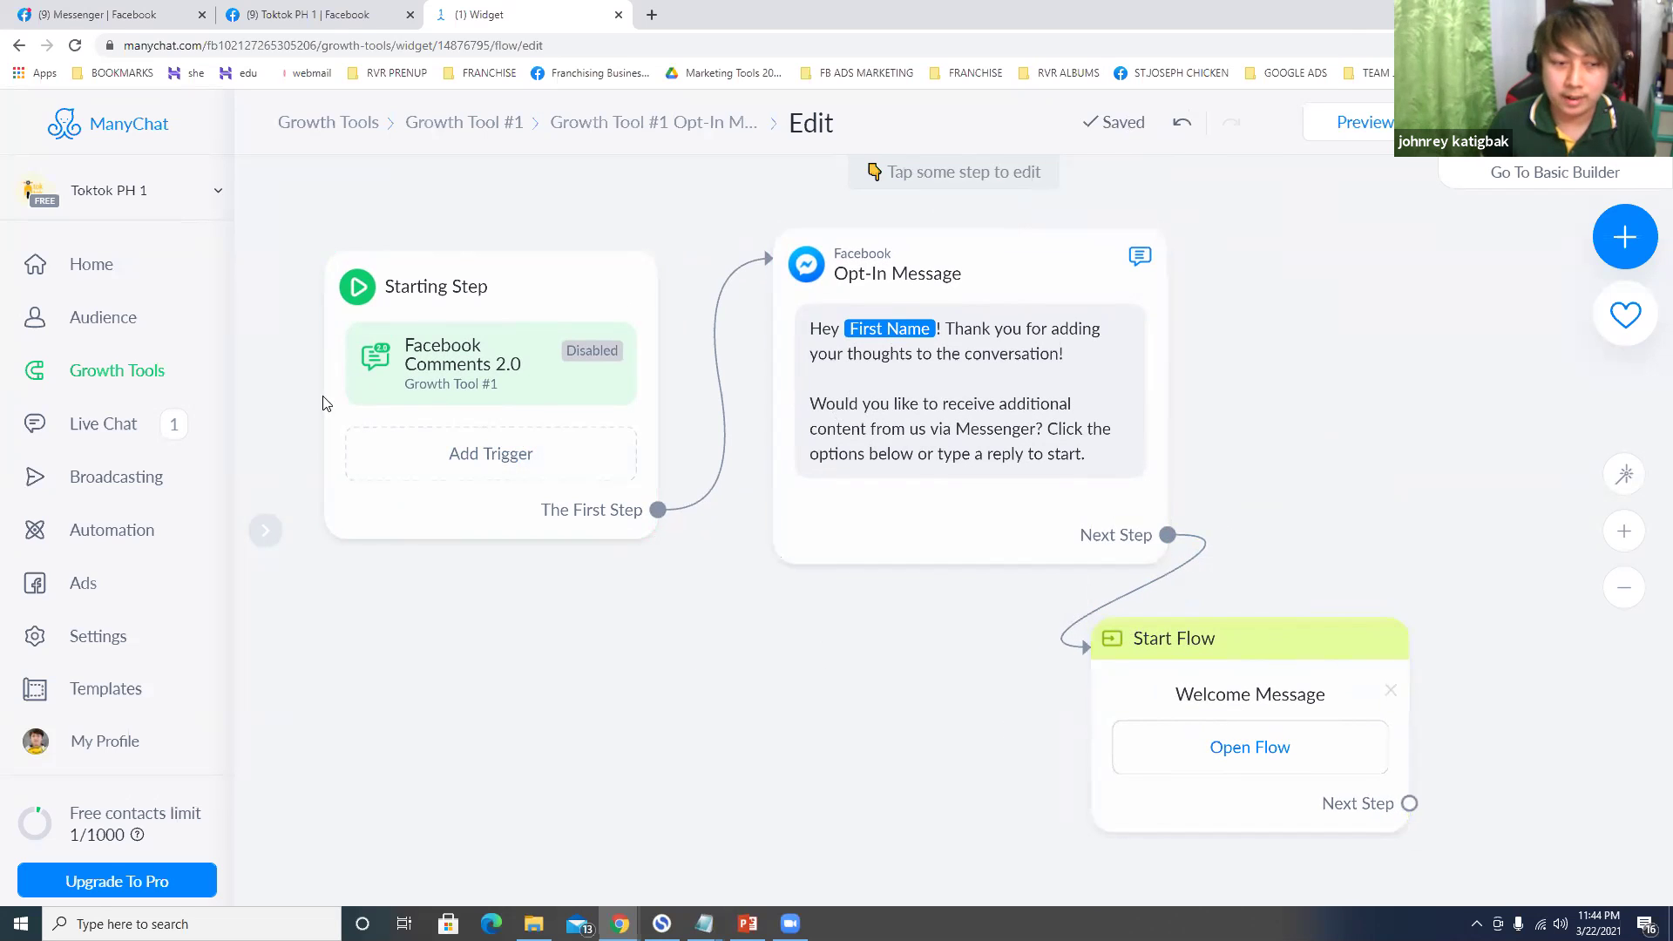
{"action": "left_click_drag", "start_coordinate": [827, 684], "coordinate": [842, 688]}
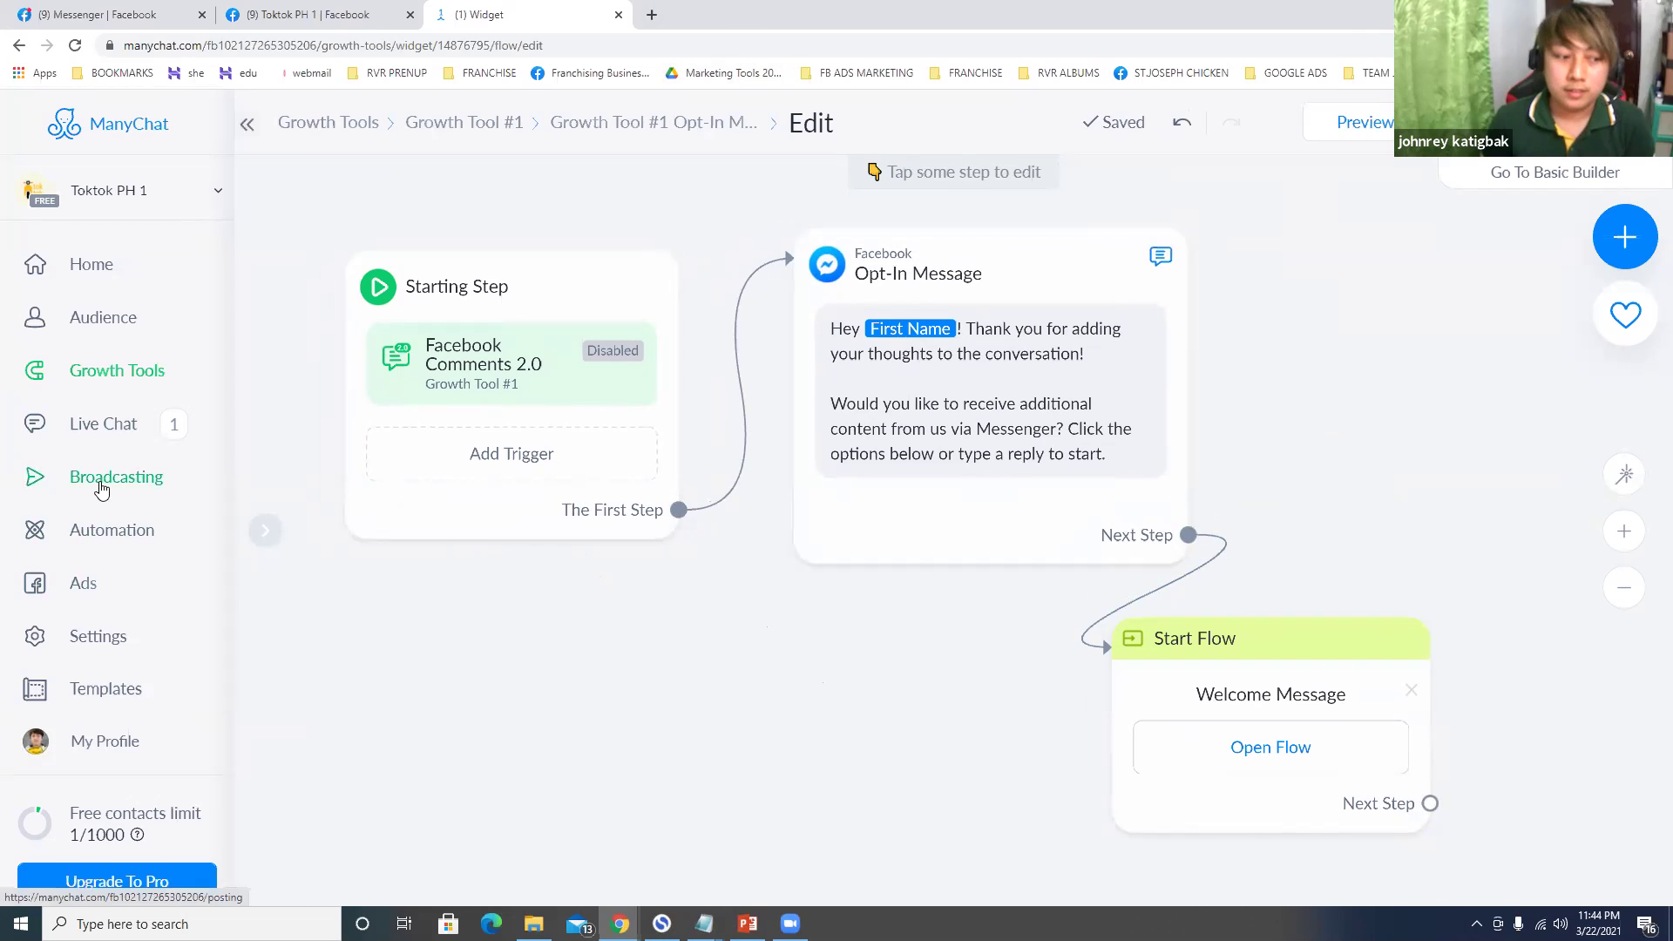
- Go to the Broadcasting section to see the empty Broadcasts page
{"action": "left_click", "coordinate": [101, 490]}
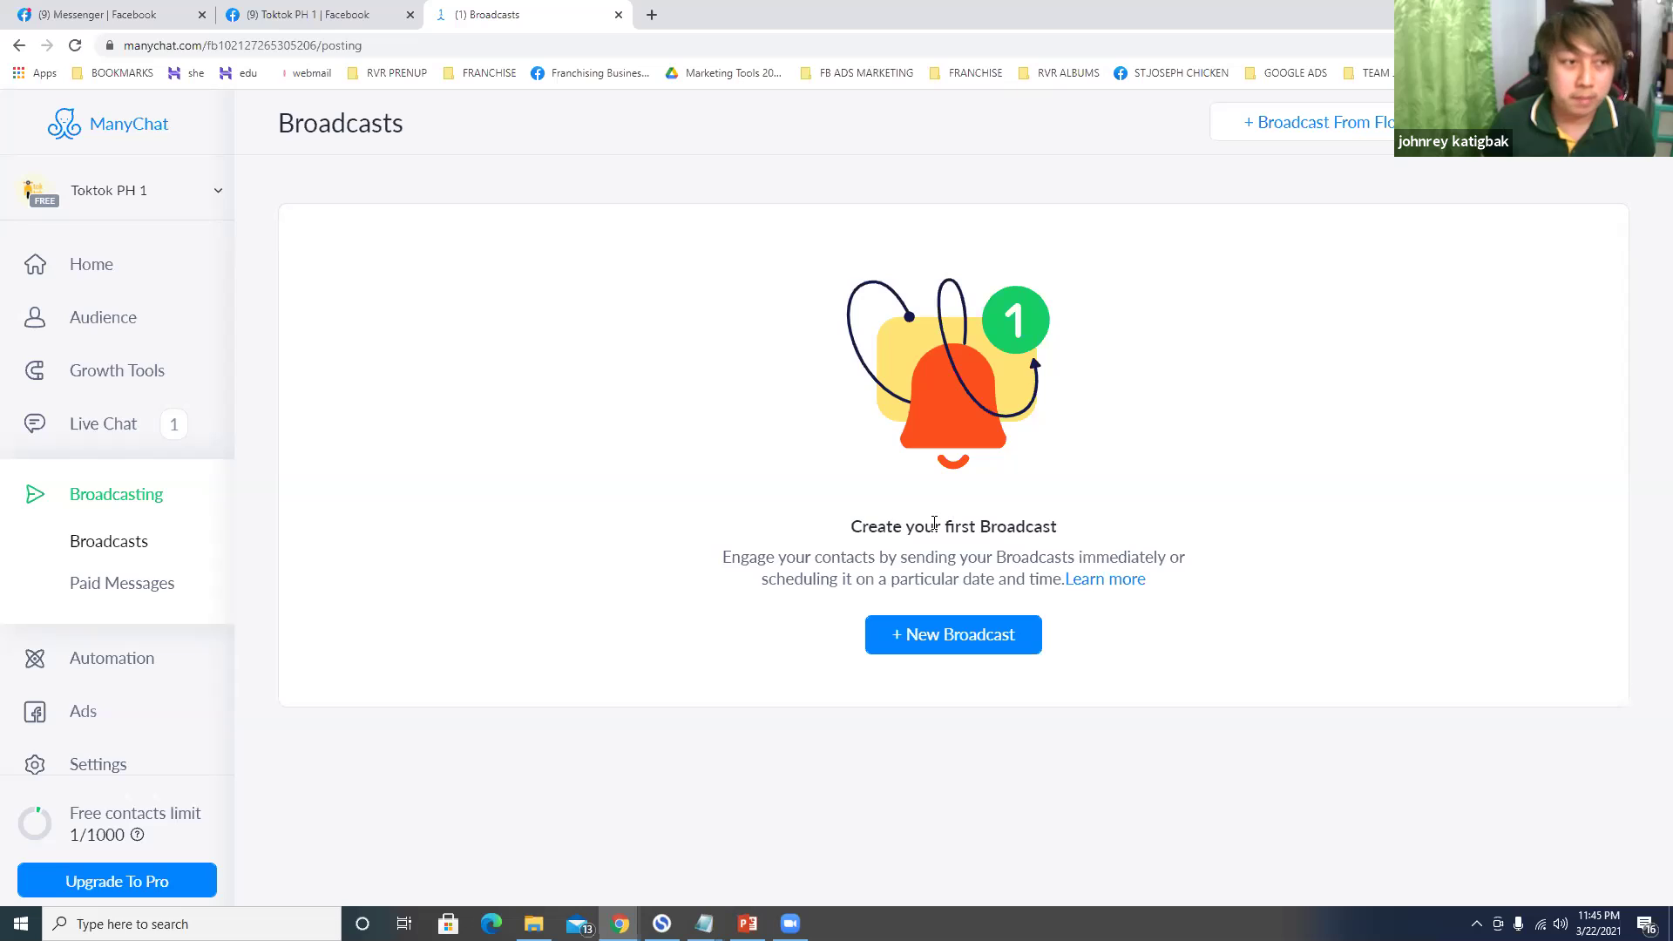
- On the Toktok PH 1 page, close the chat and switch to interacting as Toktok PH 1
{"action": "left_click", "coordinate": [127, 12]}
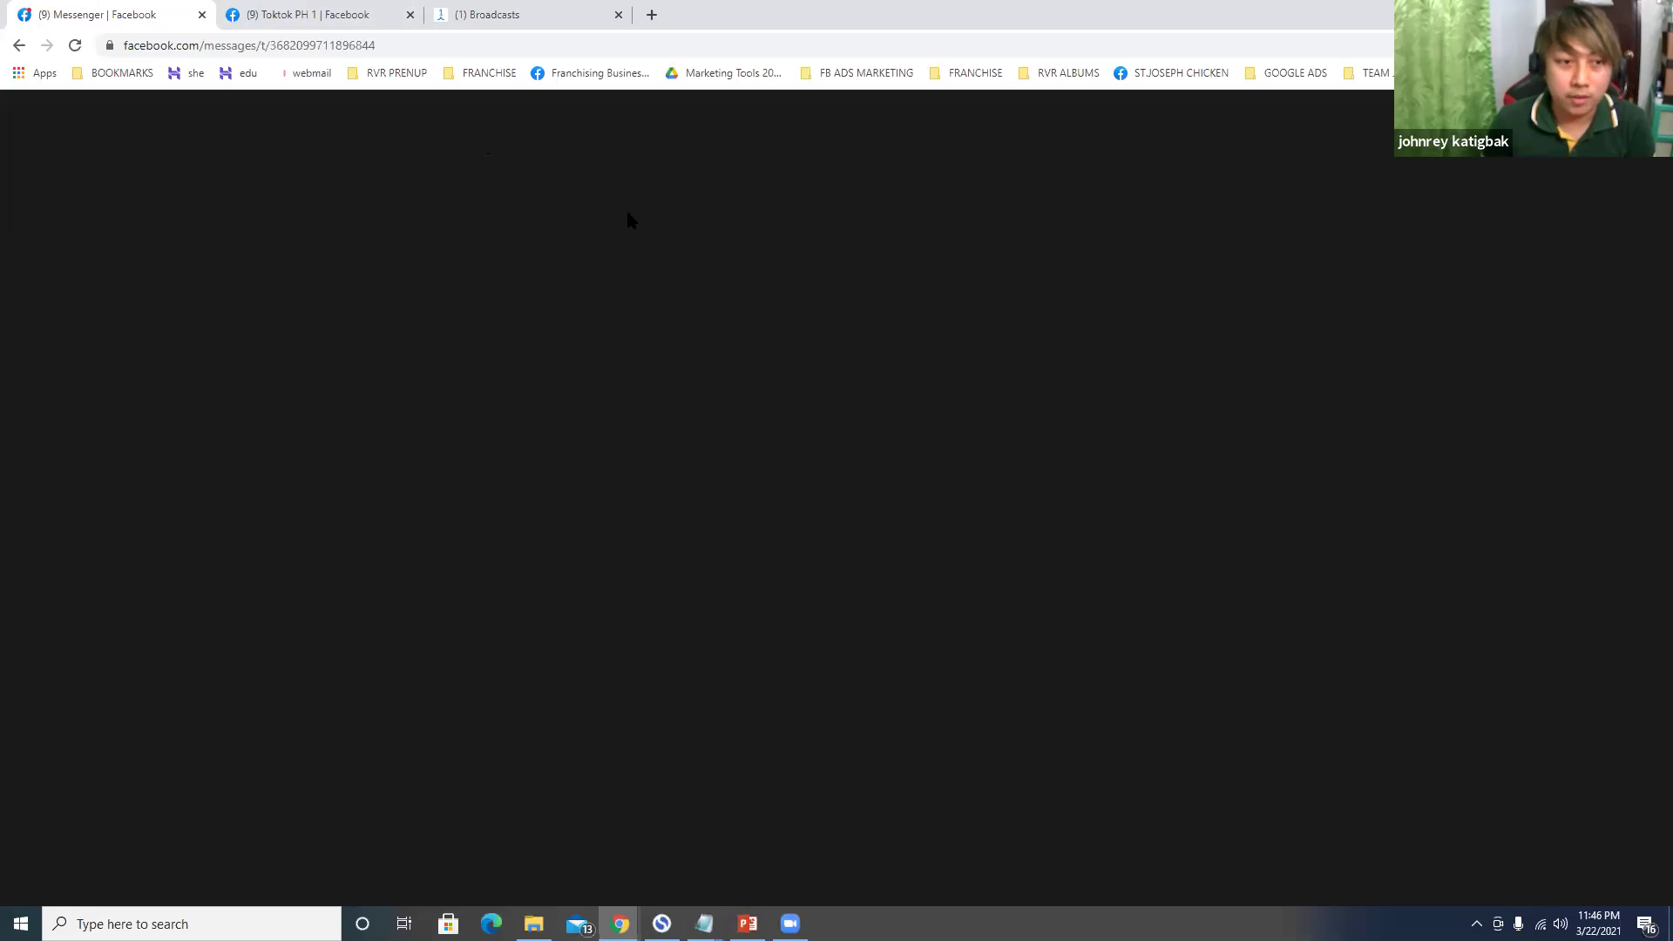
{"action": "left_click", "coordinate": [319, 12]}
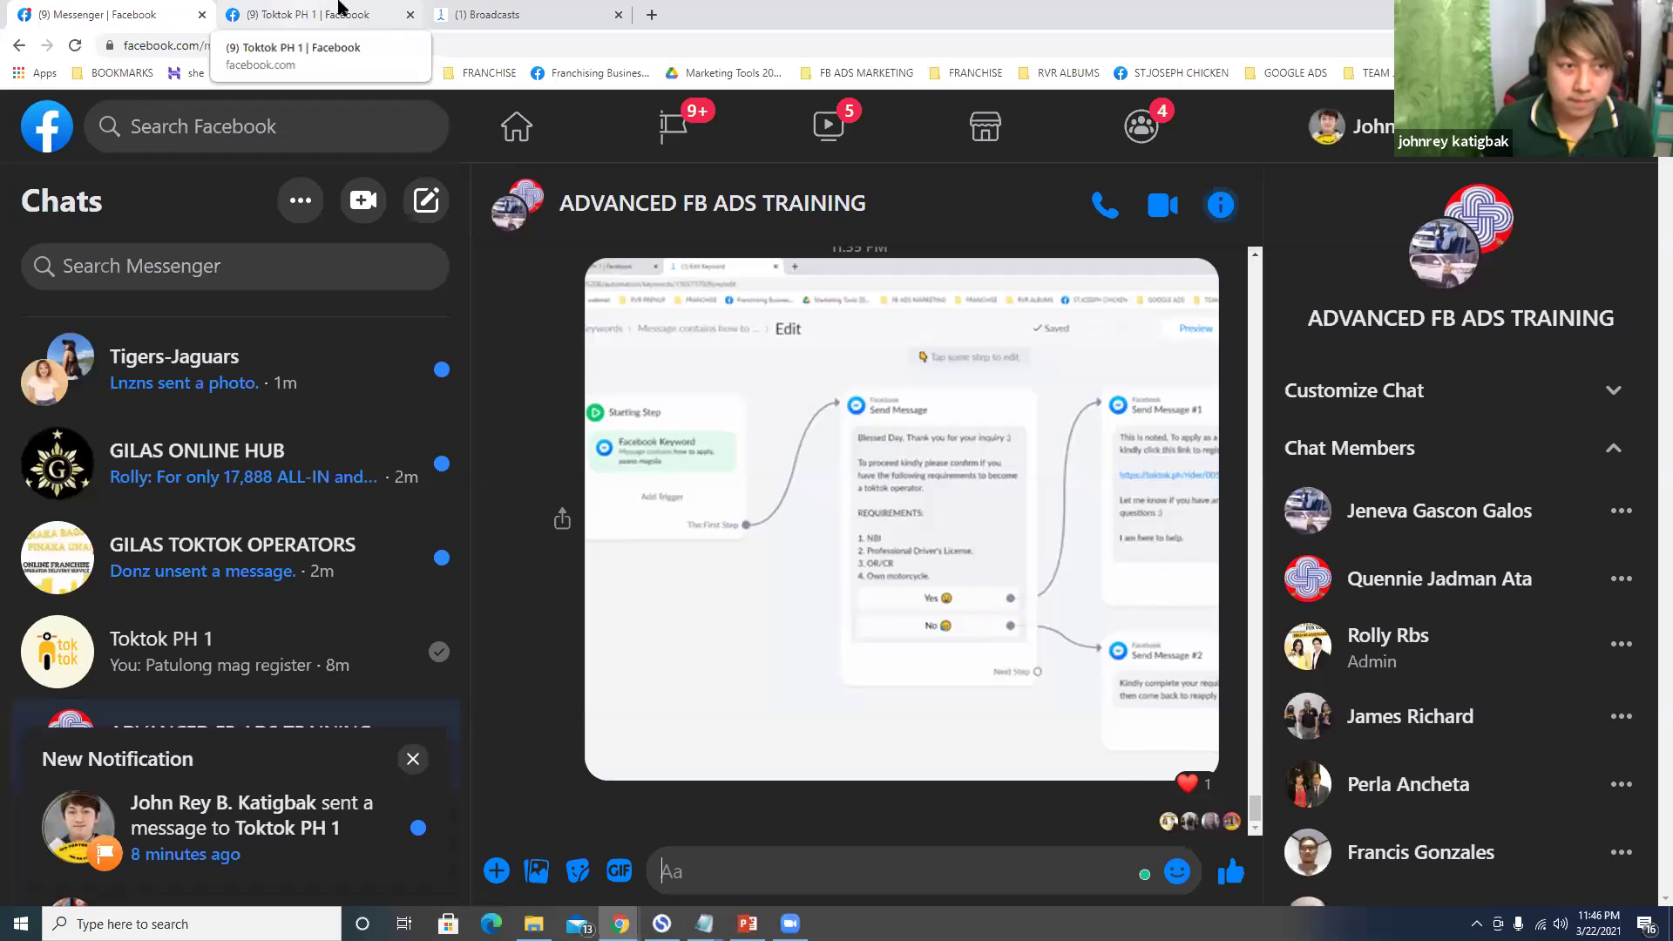
{"action": "scroll", "coordinate": [654, 504], "scroll_direction": "down", "scroll_amount": 3}
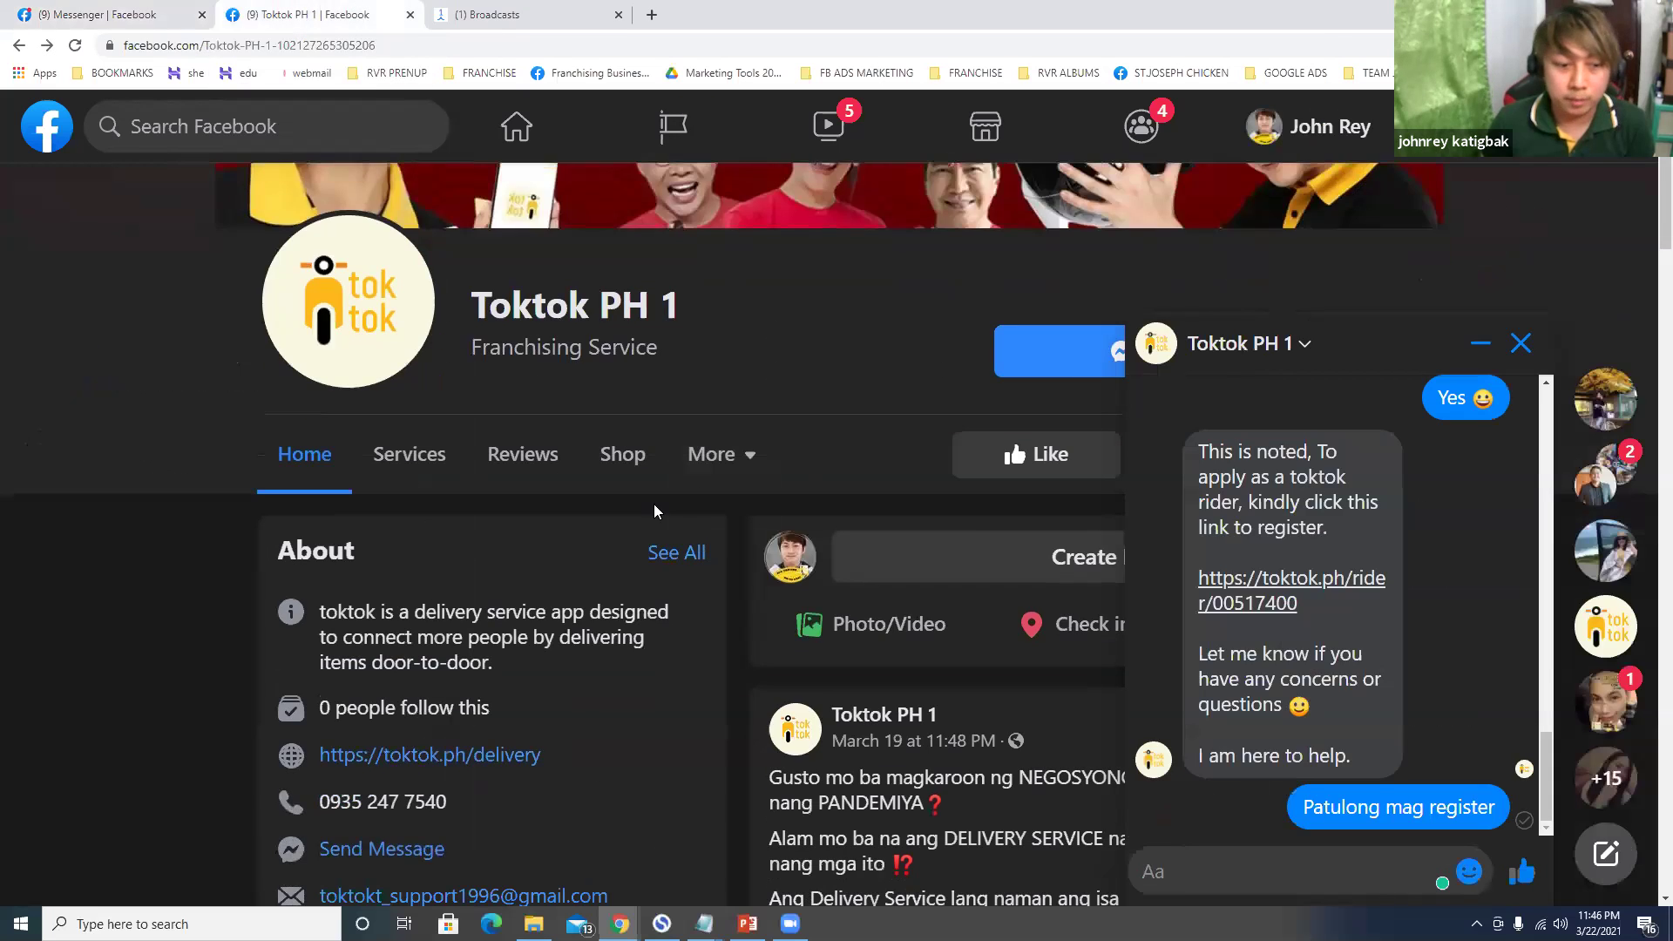
{"action": "scroll", "coordinate": [959, 523], "scroll_direction": "up", "scroll_amount": 2}
{"action": "left_click", "coordinate": [1521, 342]}
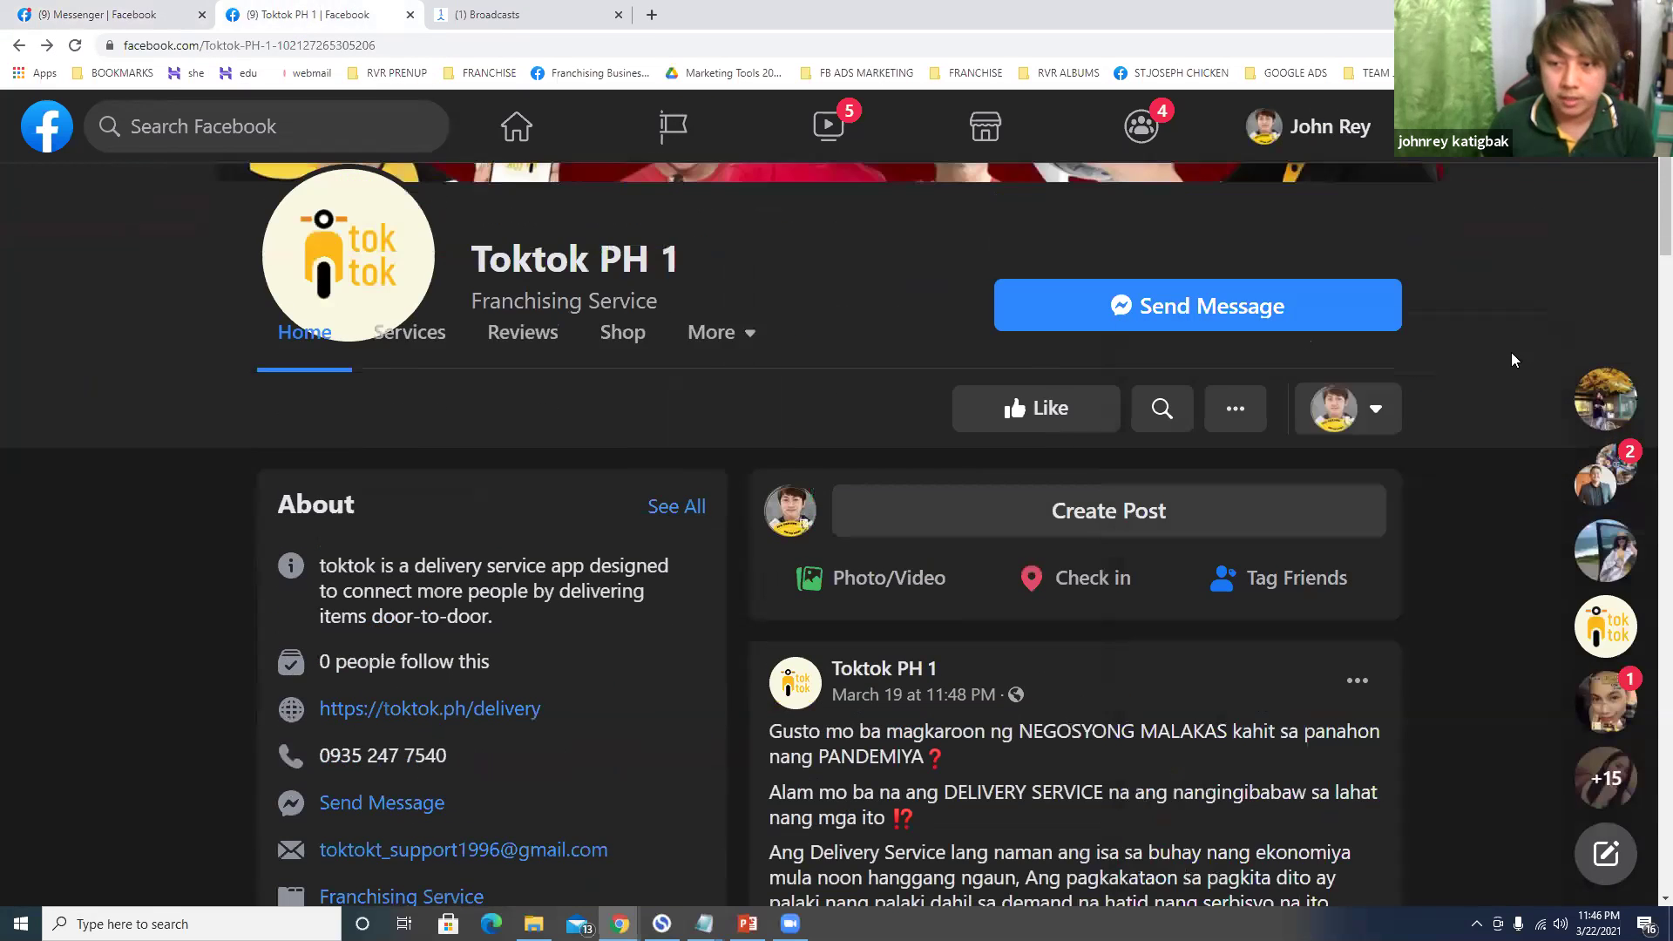
{"action": "left_click", "coordinate": [1345, 408]}
{"action": "left_click", "coordinate": [1109, 577]}
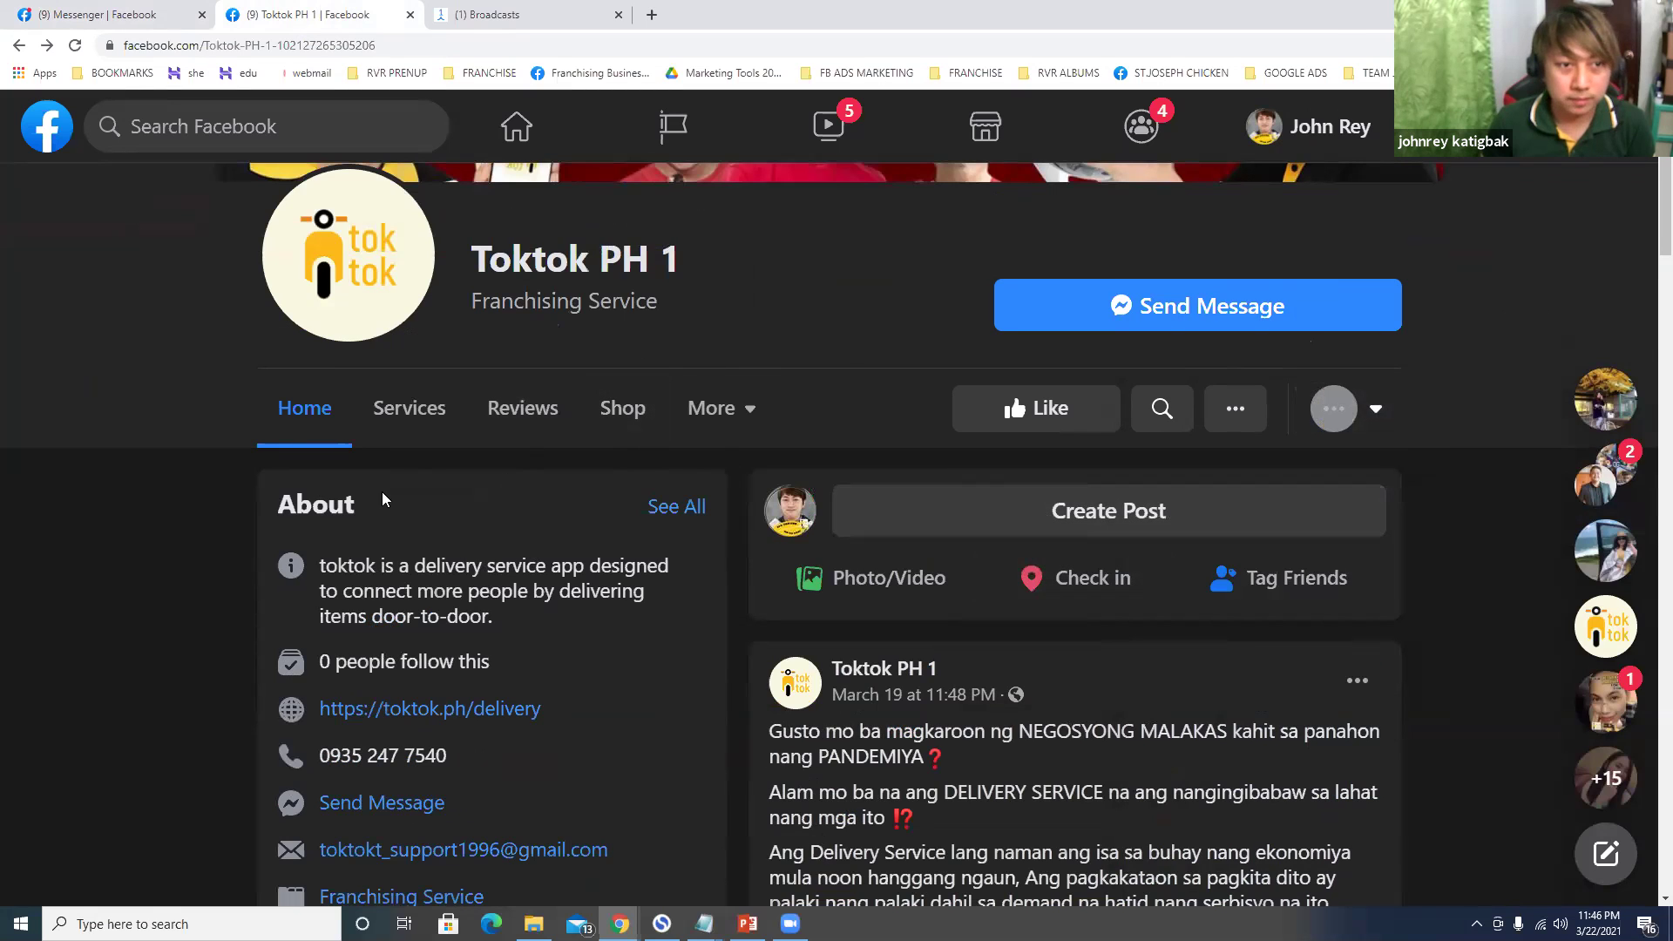
{"action": "scroll", "coordinate": [444, 484], "scroll_direction": "down", "scroll_amount": 3}
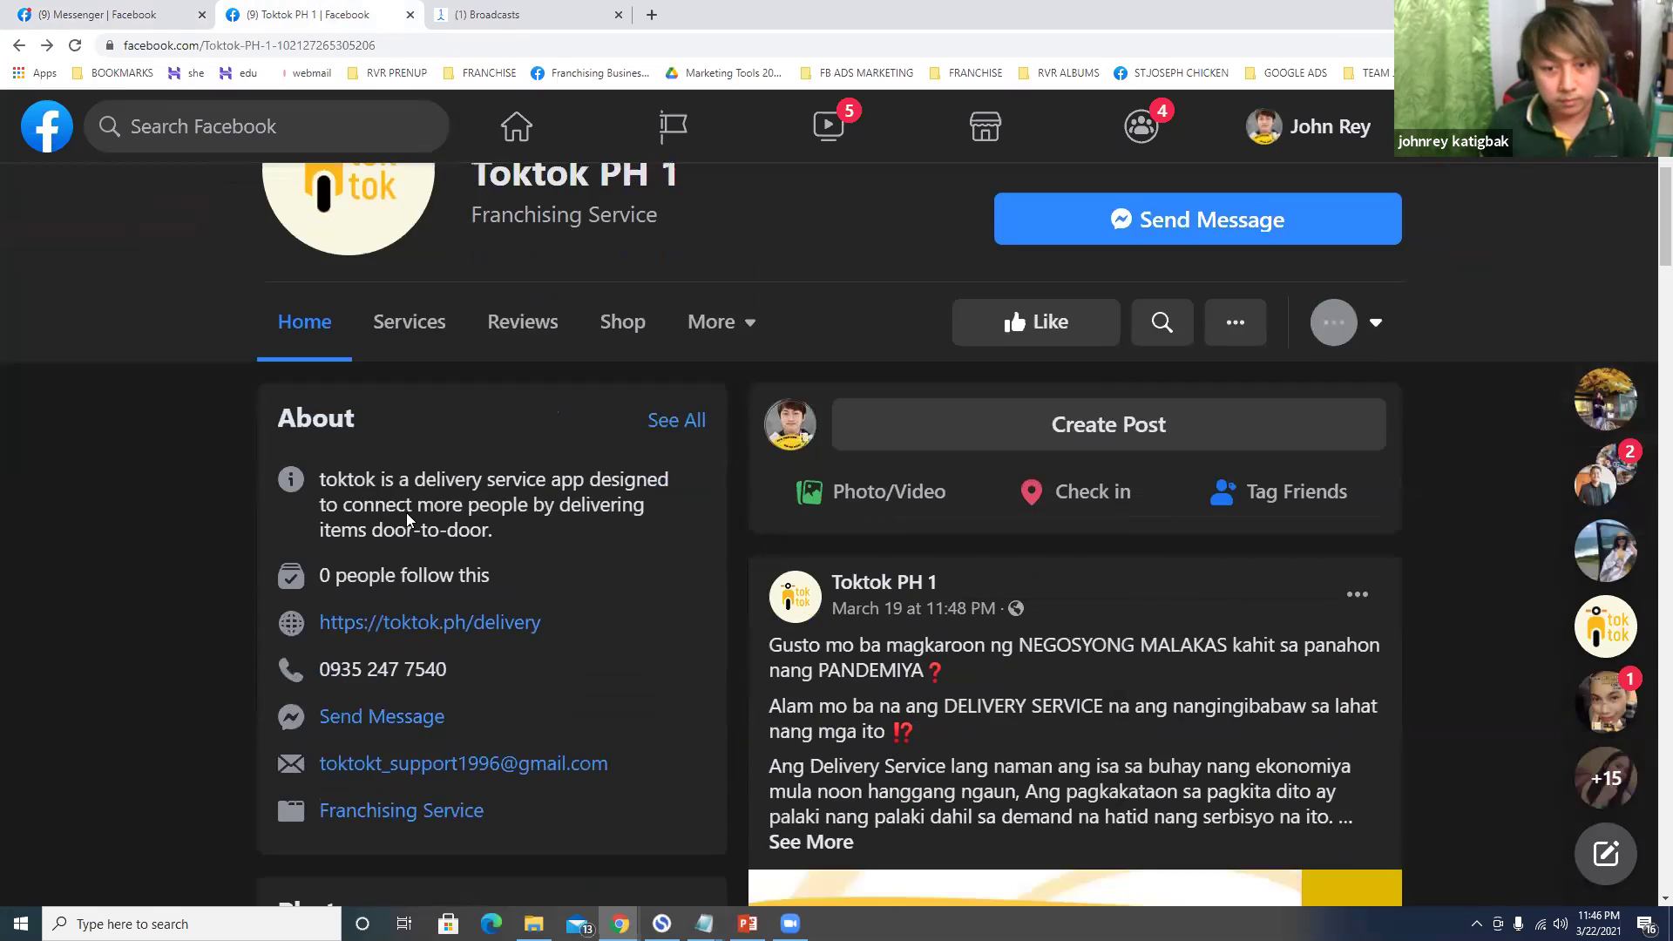
{"action": "scroll", "coordinate": [417, 515], "scroll_direction": "up", "scroll_amount": 5}
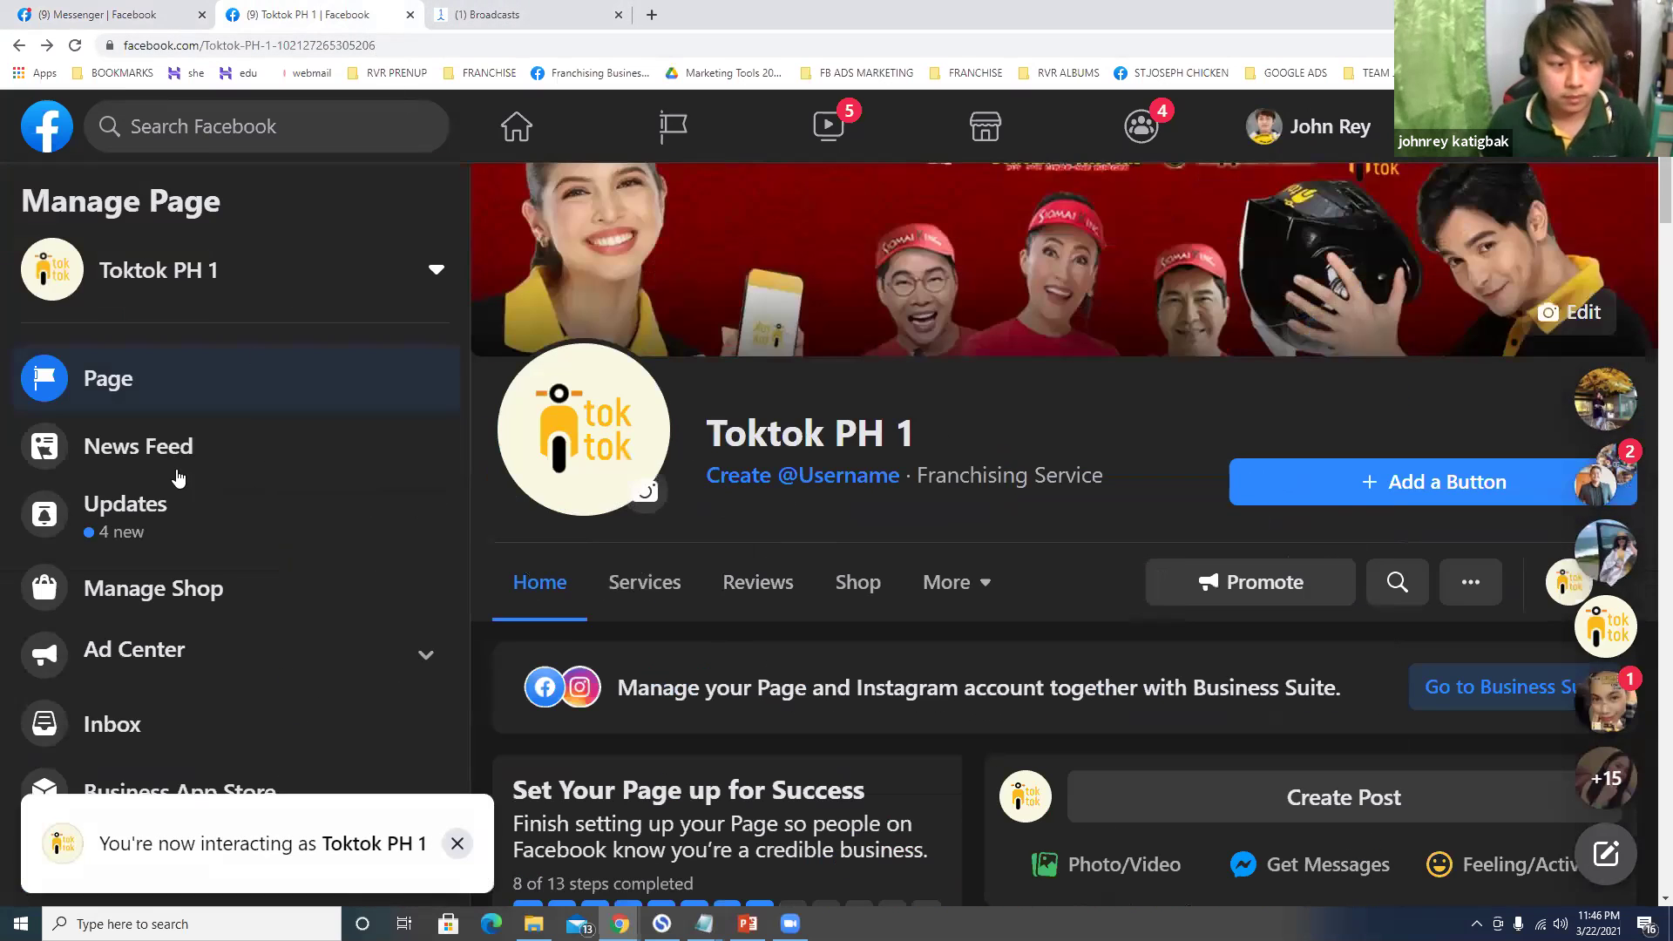
- Open the Toktok PH 1 page in a new tab, using its copied address without the inbox suffix
{"action": "left_click", "coordinate": [164, 551]}
{"action": "left_click", "coordinate": [302, 48]}
{"action": "key", "text": "ctrl+c"}
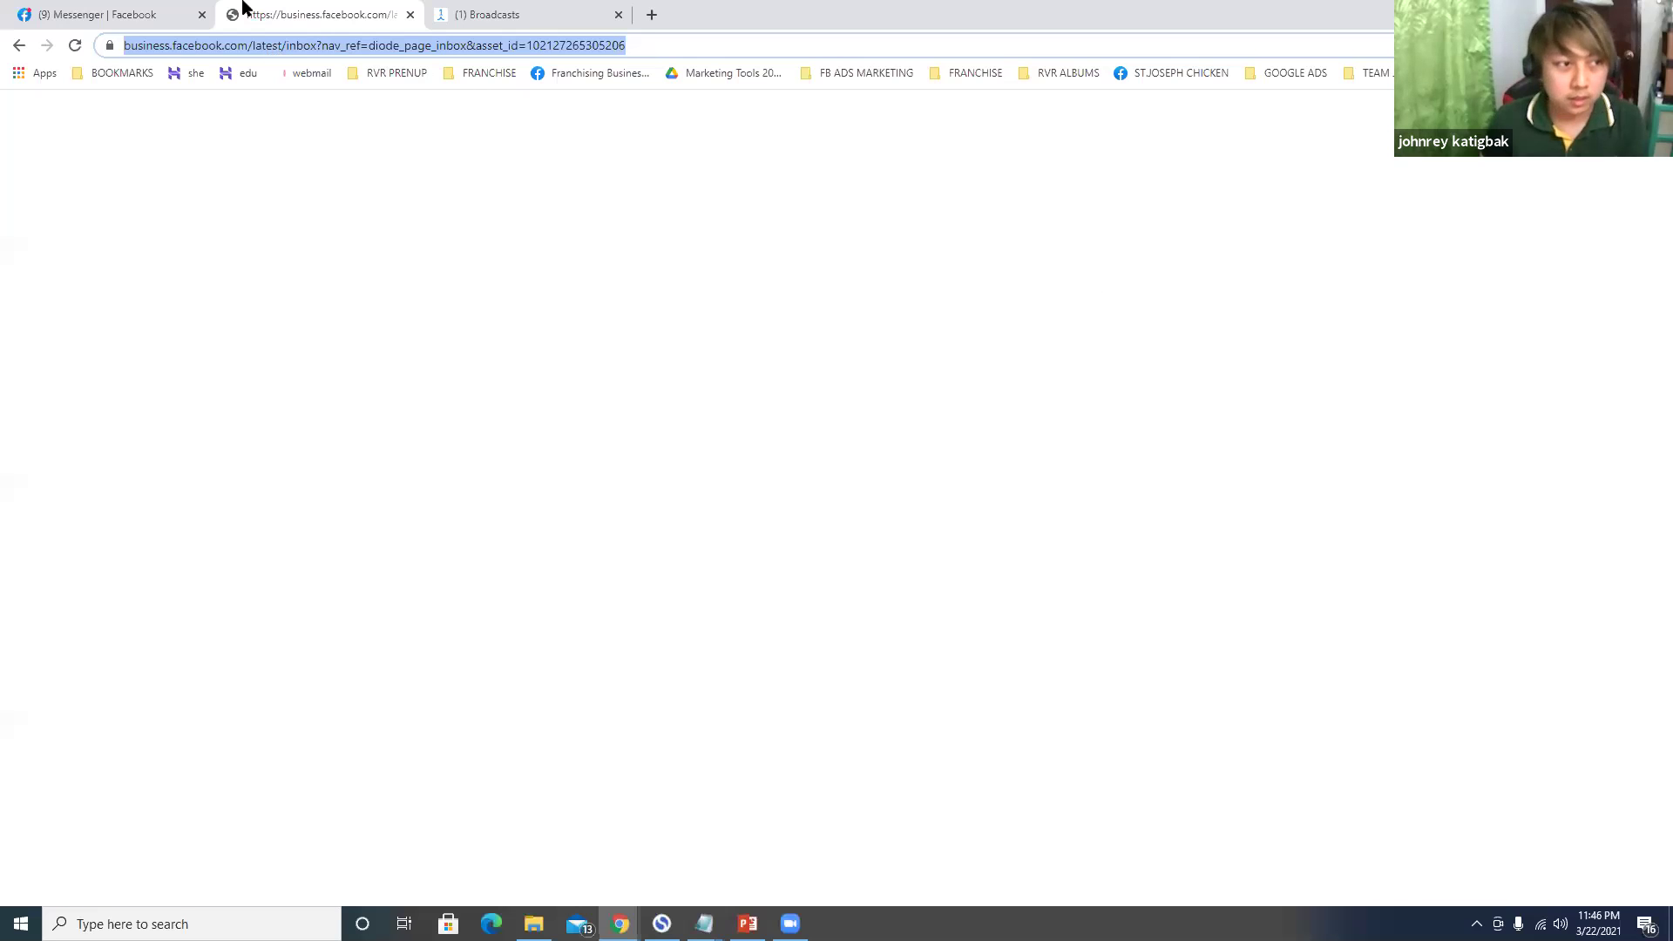
{"action": "key", "text": "ctrl+t"}
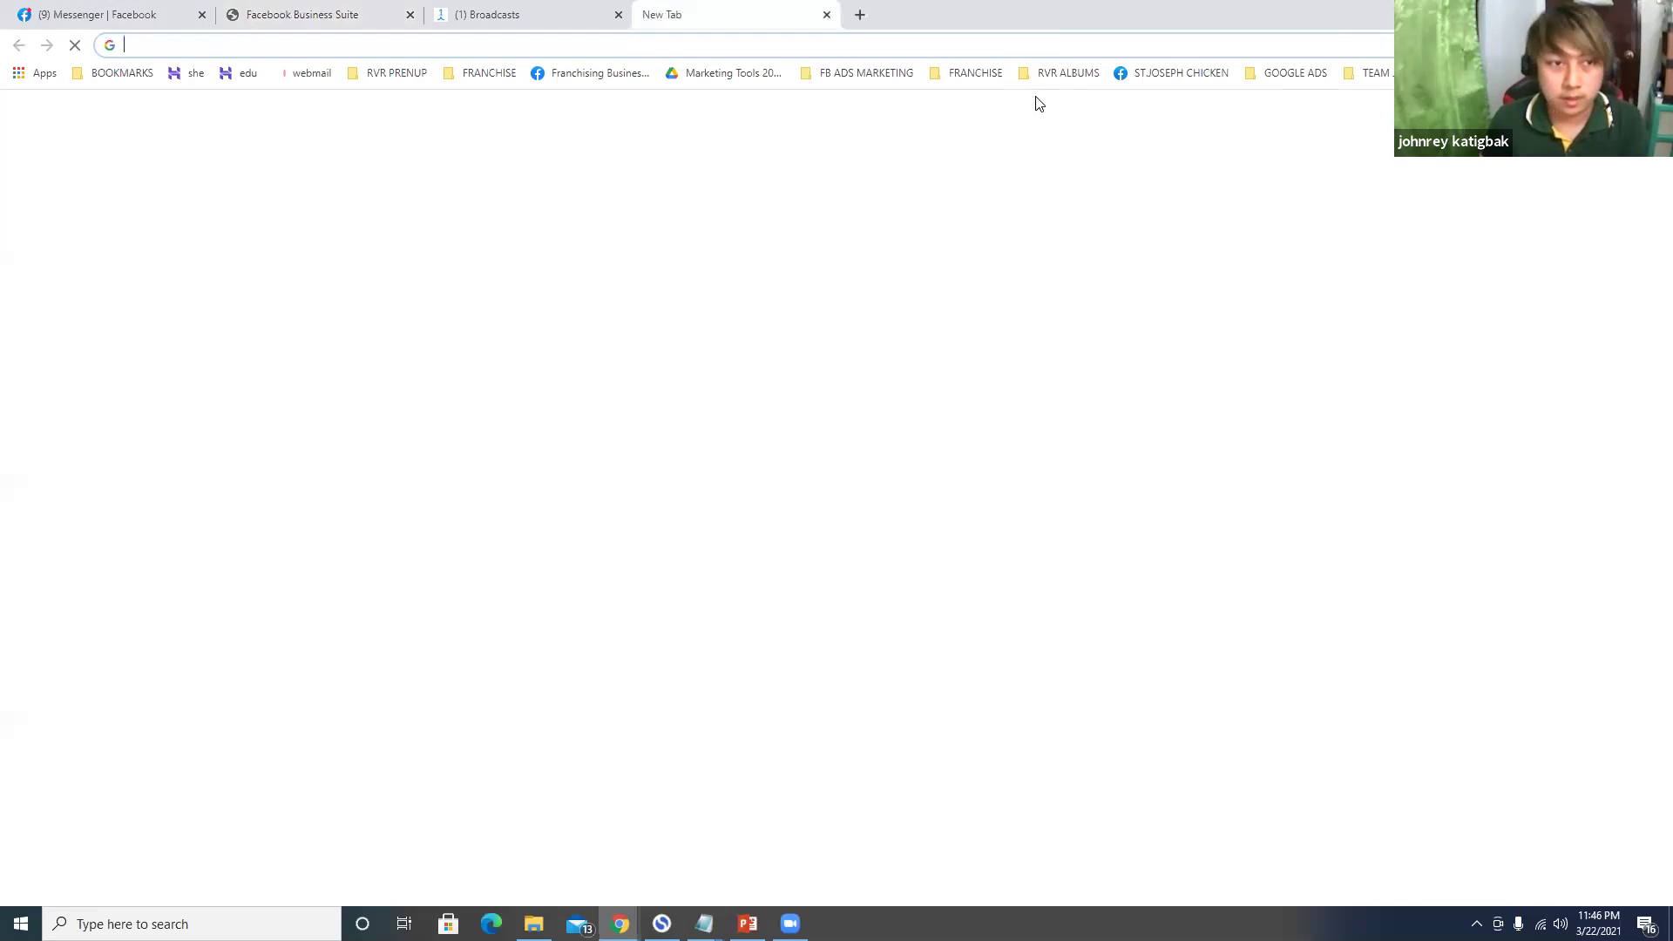
{"action": "key", "text": "ctrl+v"}
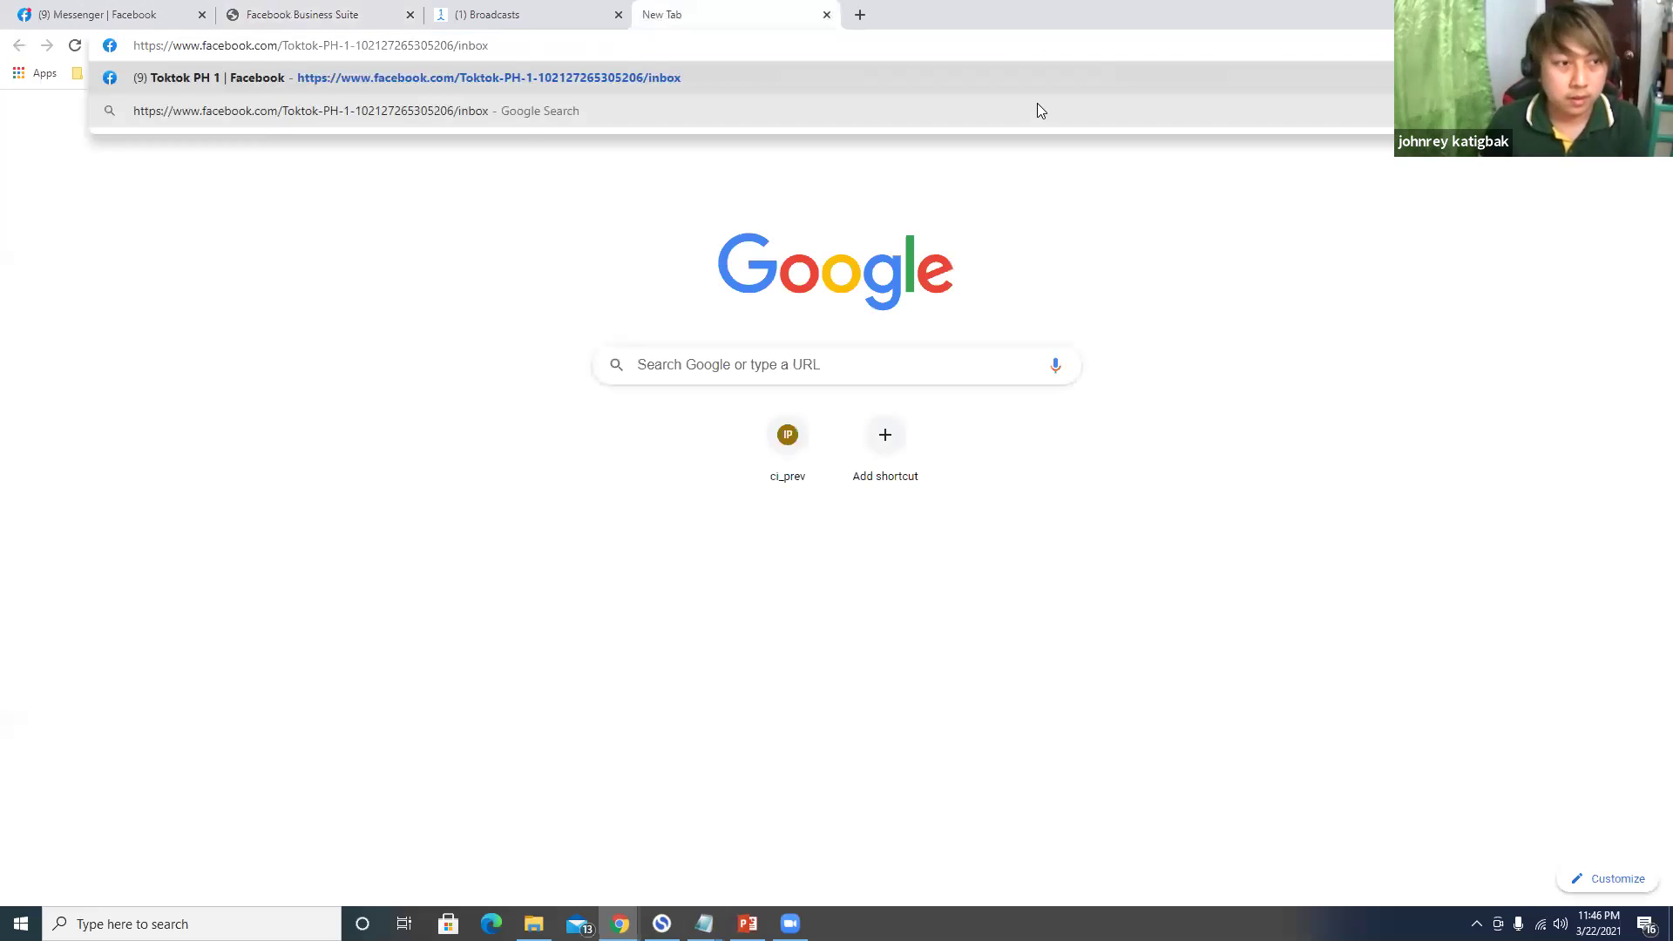
{"action": "key", "text": "BackSpace"}
{"action": "key", "text": "BackSpace"}
{"action": "key", "text": "BackSpace"}
{"action": "key", "text": "BackSpace"}
{"action": "key", "text": "BackSpace"}
{"action": "key", "text": "Return"}
{"action": "left_click", "coordinate": [467, 44]}
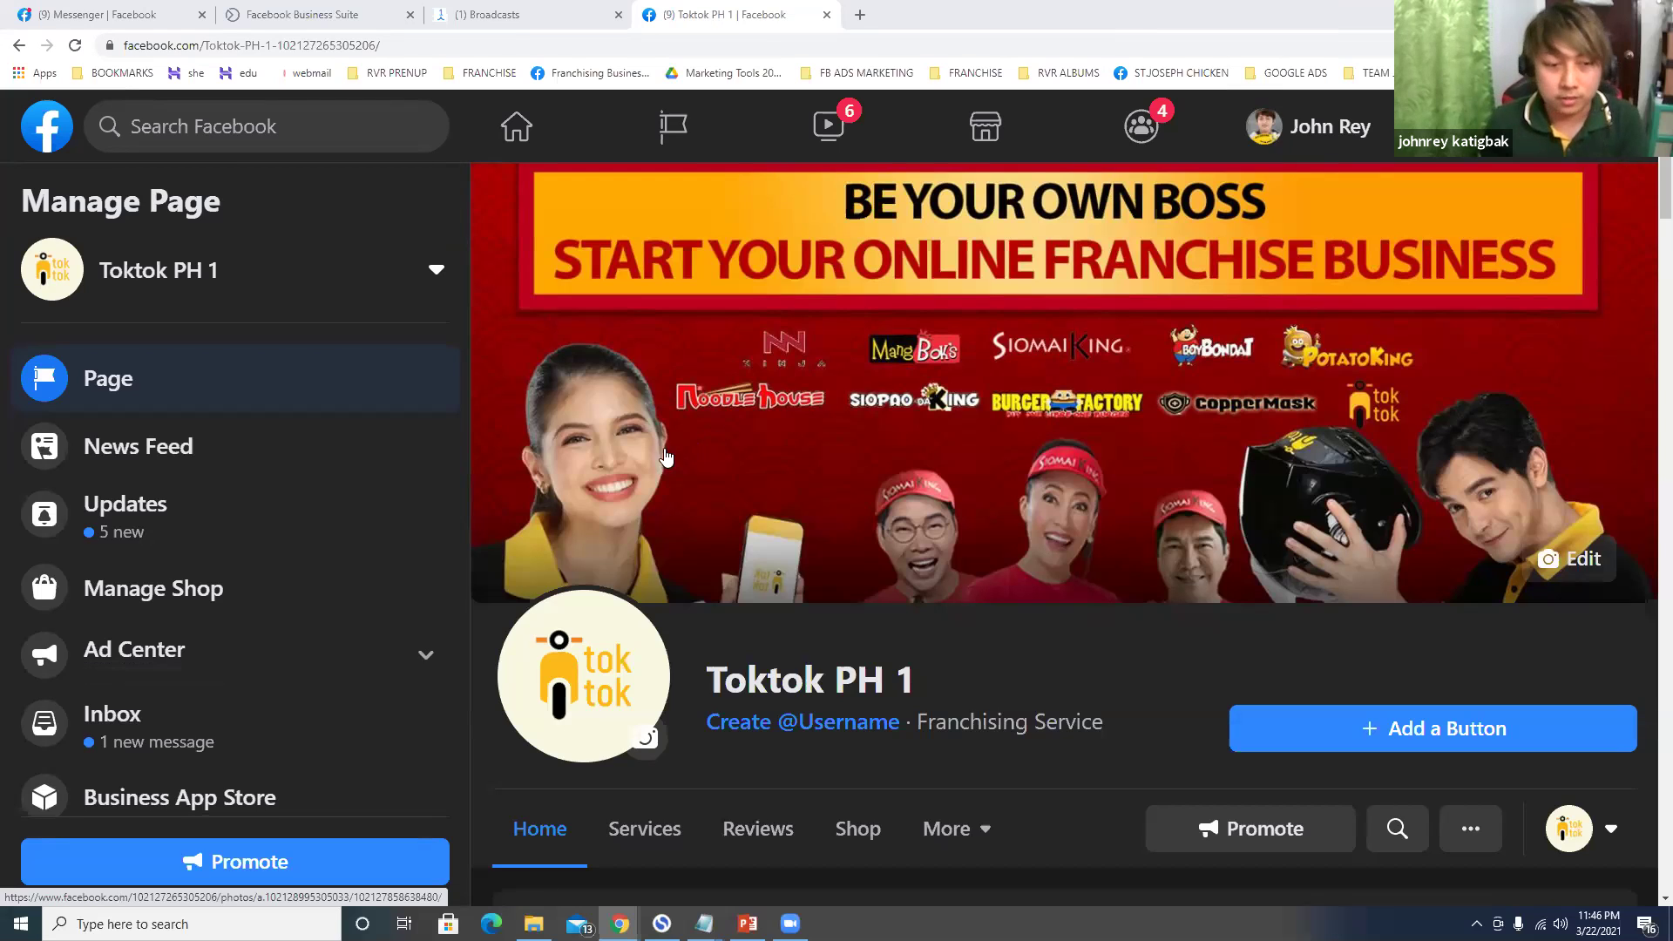
- Open the page Inbox in Business Suite, reorder the browser tabs, and switch to it
{"action": "scroll", "coordinate": [246, 519], "scroll_direction": "down", "scroll_amount": 1}
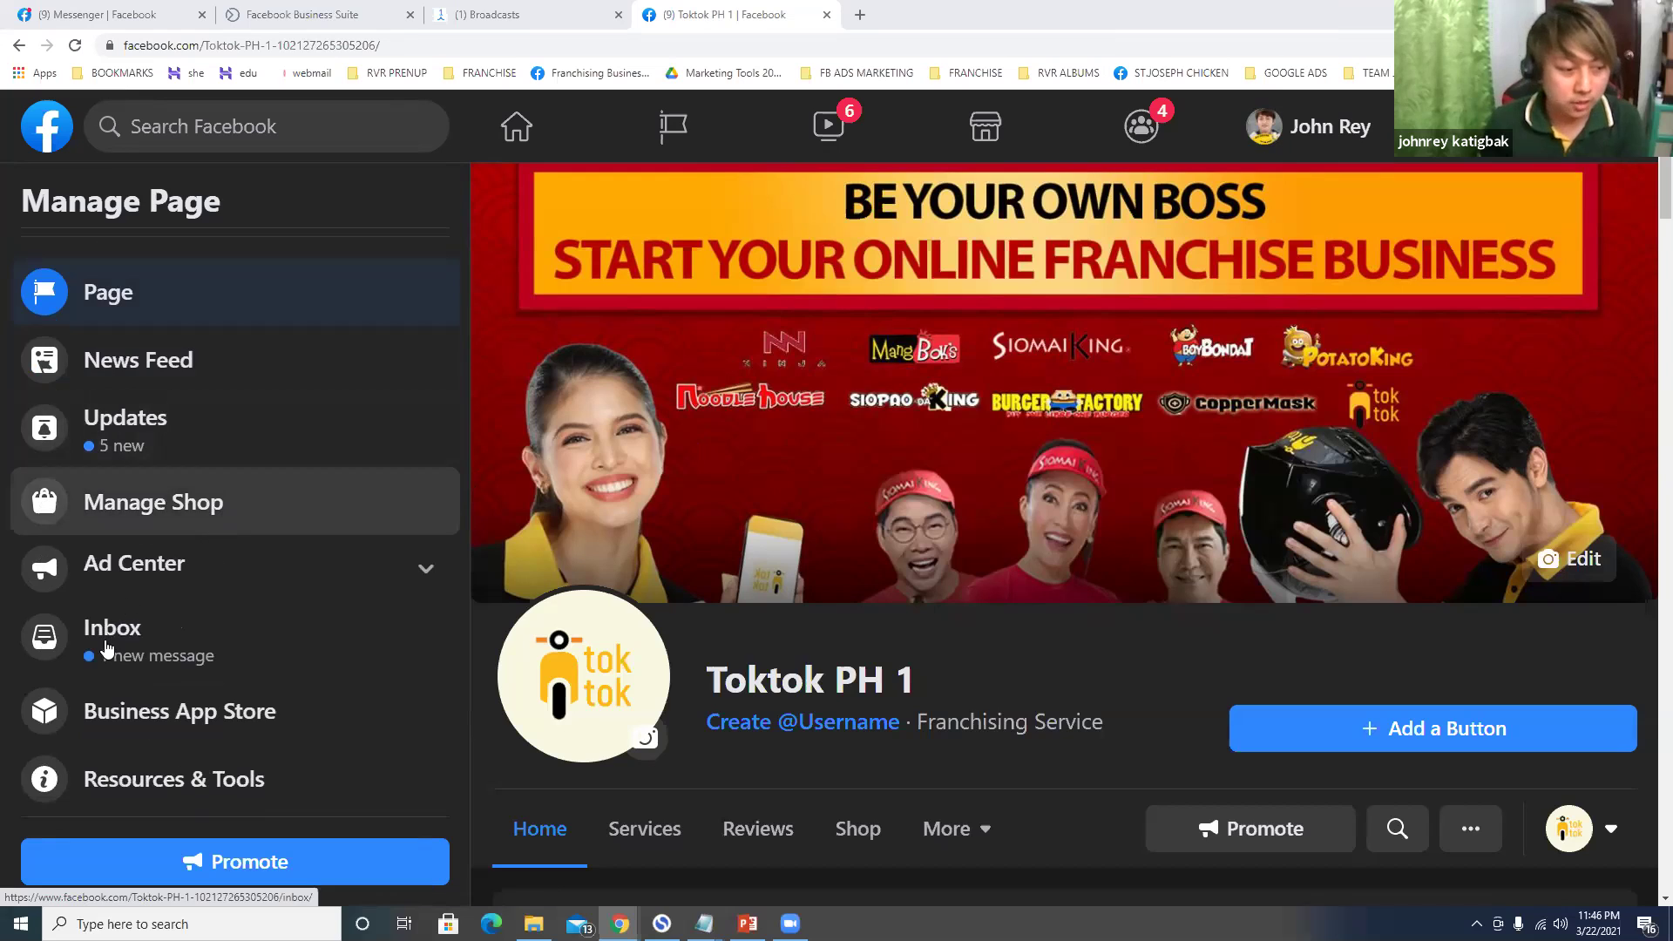
{"action": "left_click", "coordinate": [254, 616]}
{"action": "left_click_drag", "start_coordinate": [710, 11], "coordinate": [527, 9]}
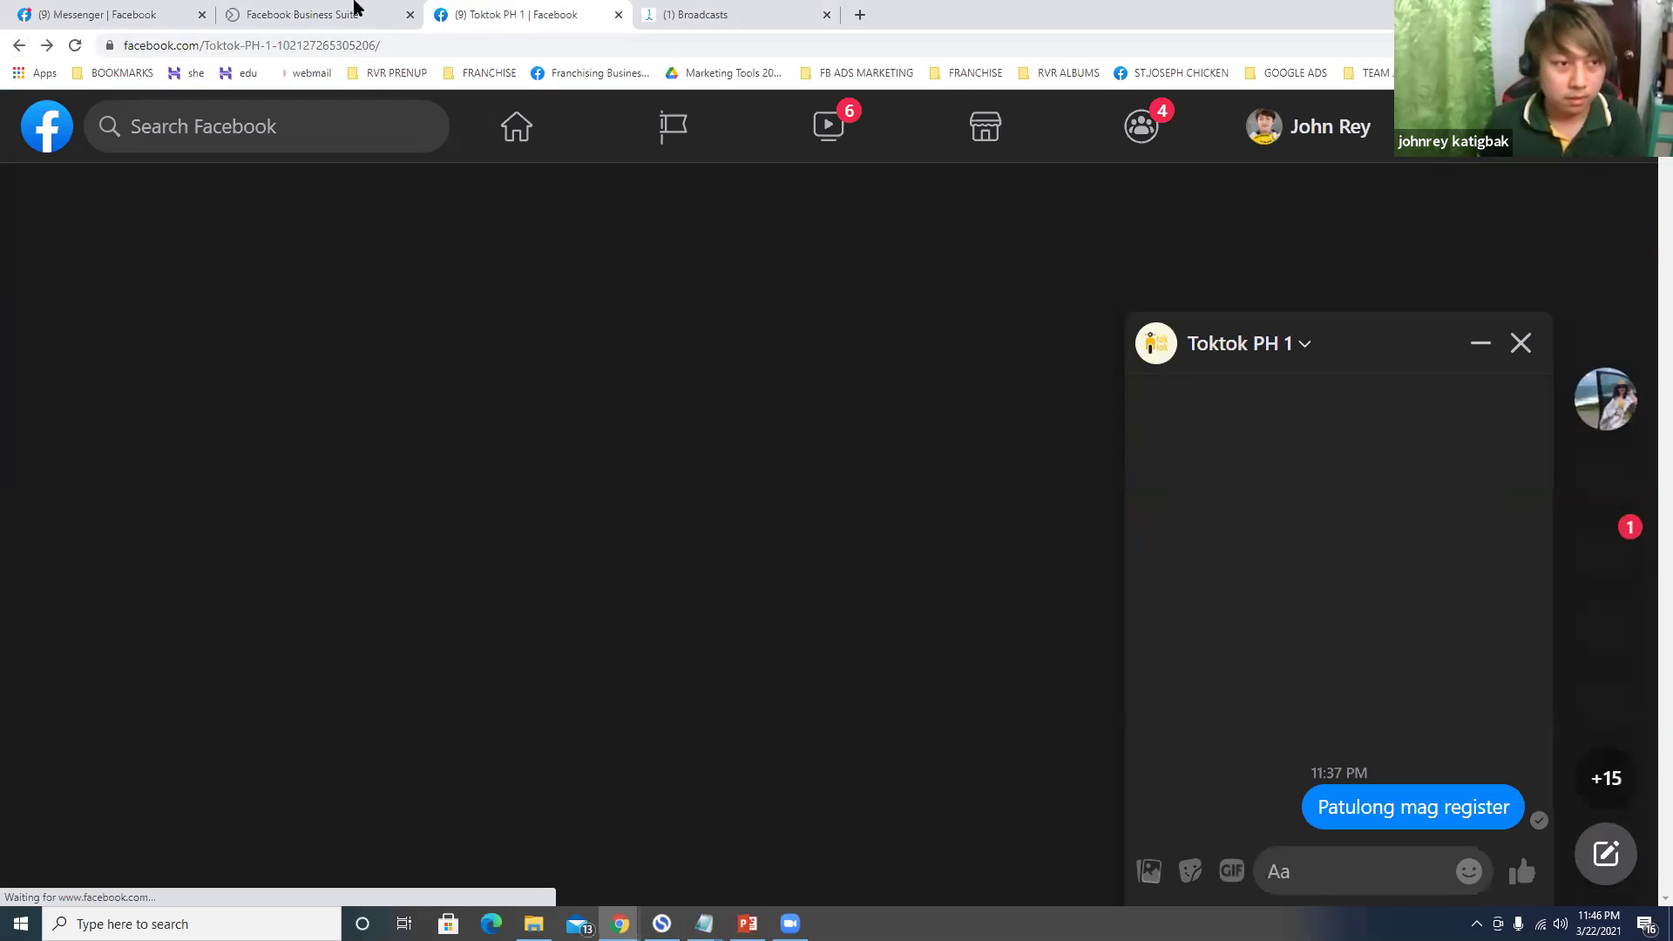
{"action": "left_click_drag", "start_coordinate": [440, 9], "coordinate": [336, 8]}
{"action": "left_click", "coordinate": [475, 22]}
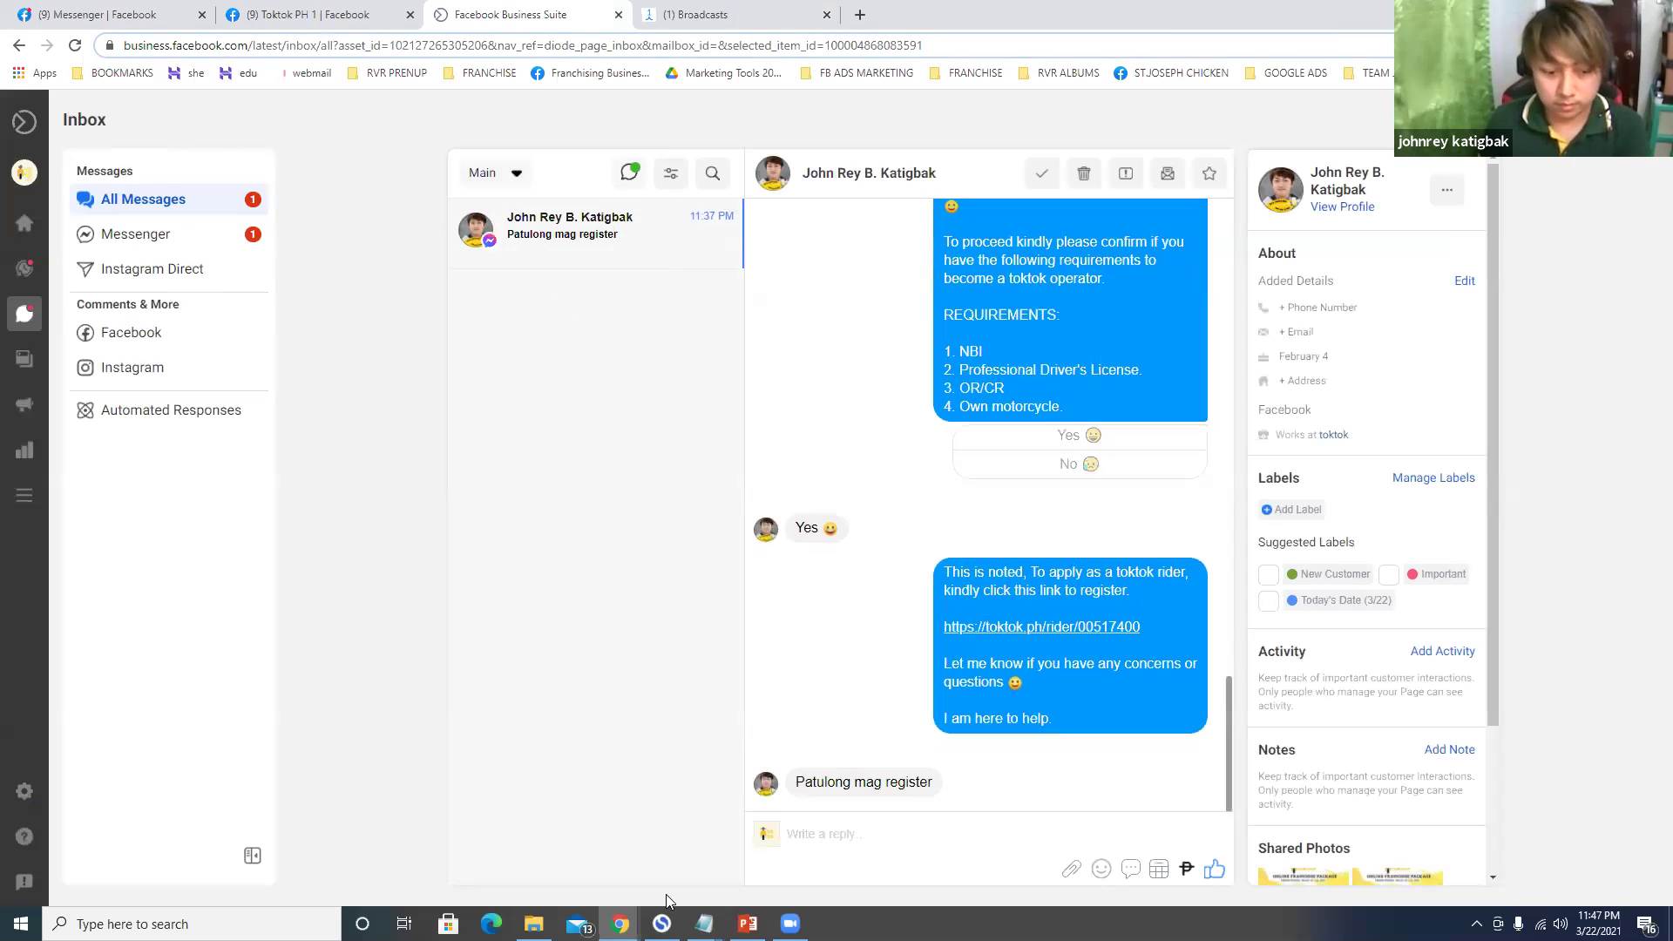
- Bring the untitled Notepad notes forward and preview the open Notepad windows
{"action": "mouse_move", "coordinate": [705, 924]}
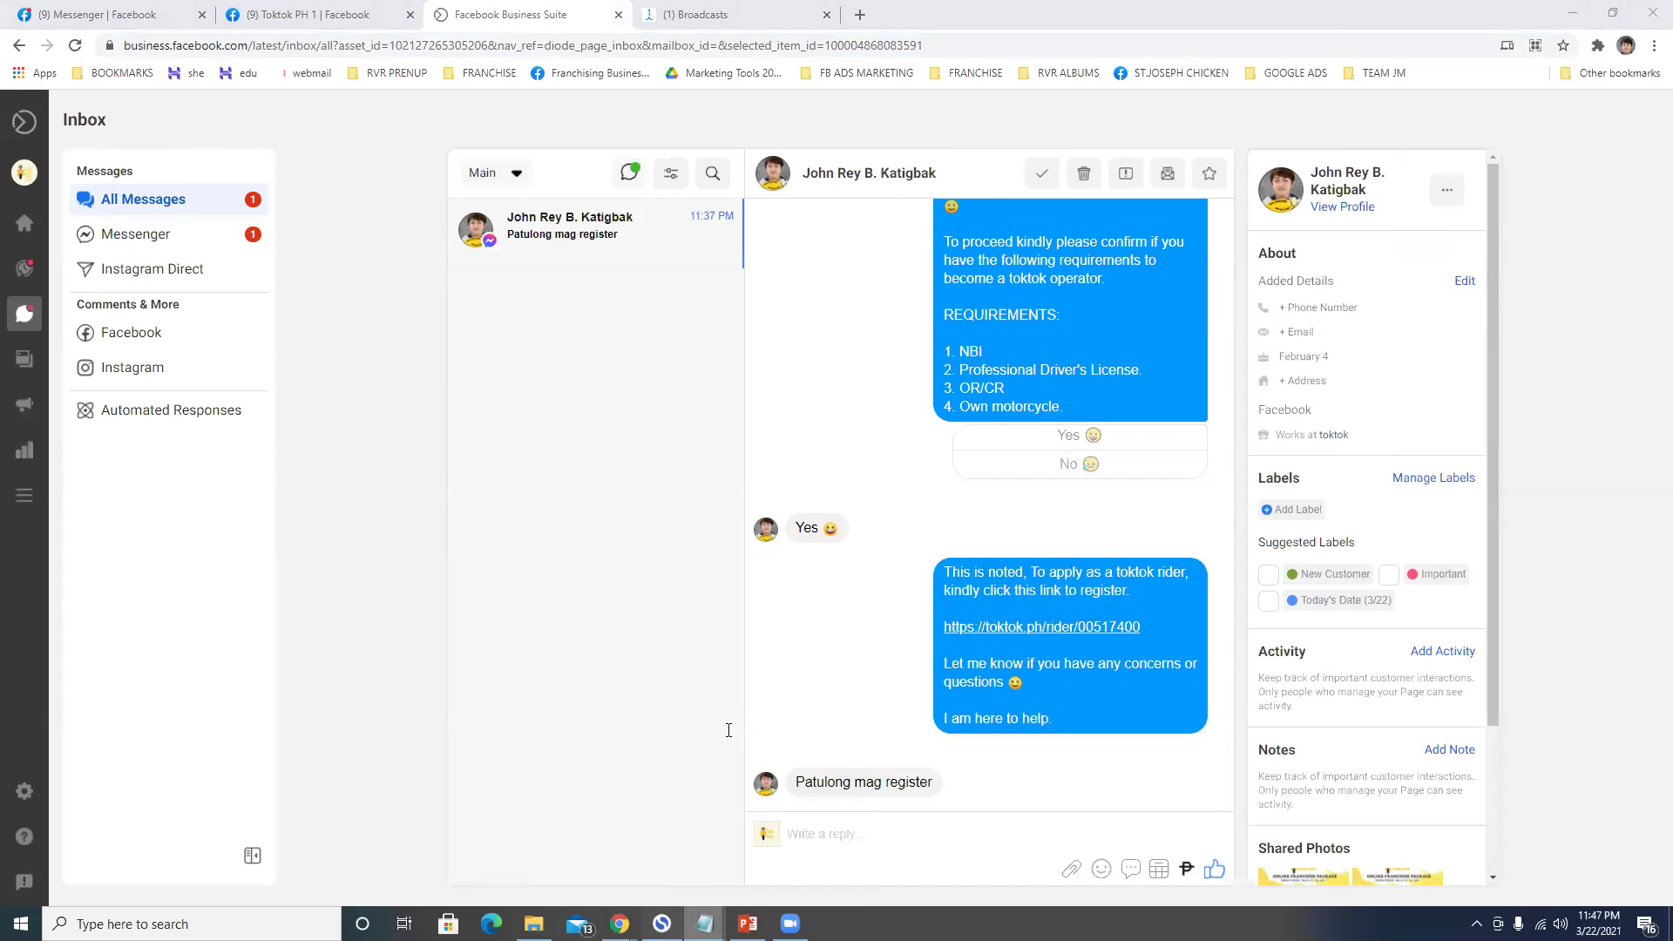
{"action": "key", "text": "alt+Tab"}
{"action": "key", "text": "alt+Tab"}
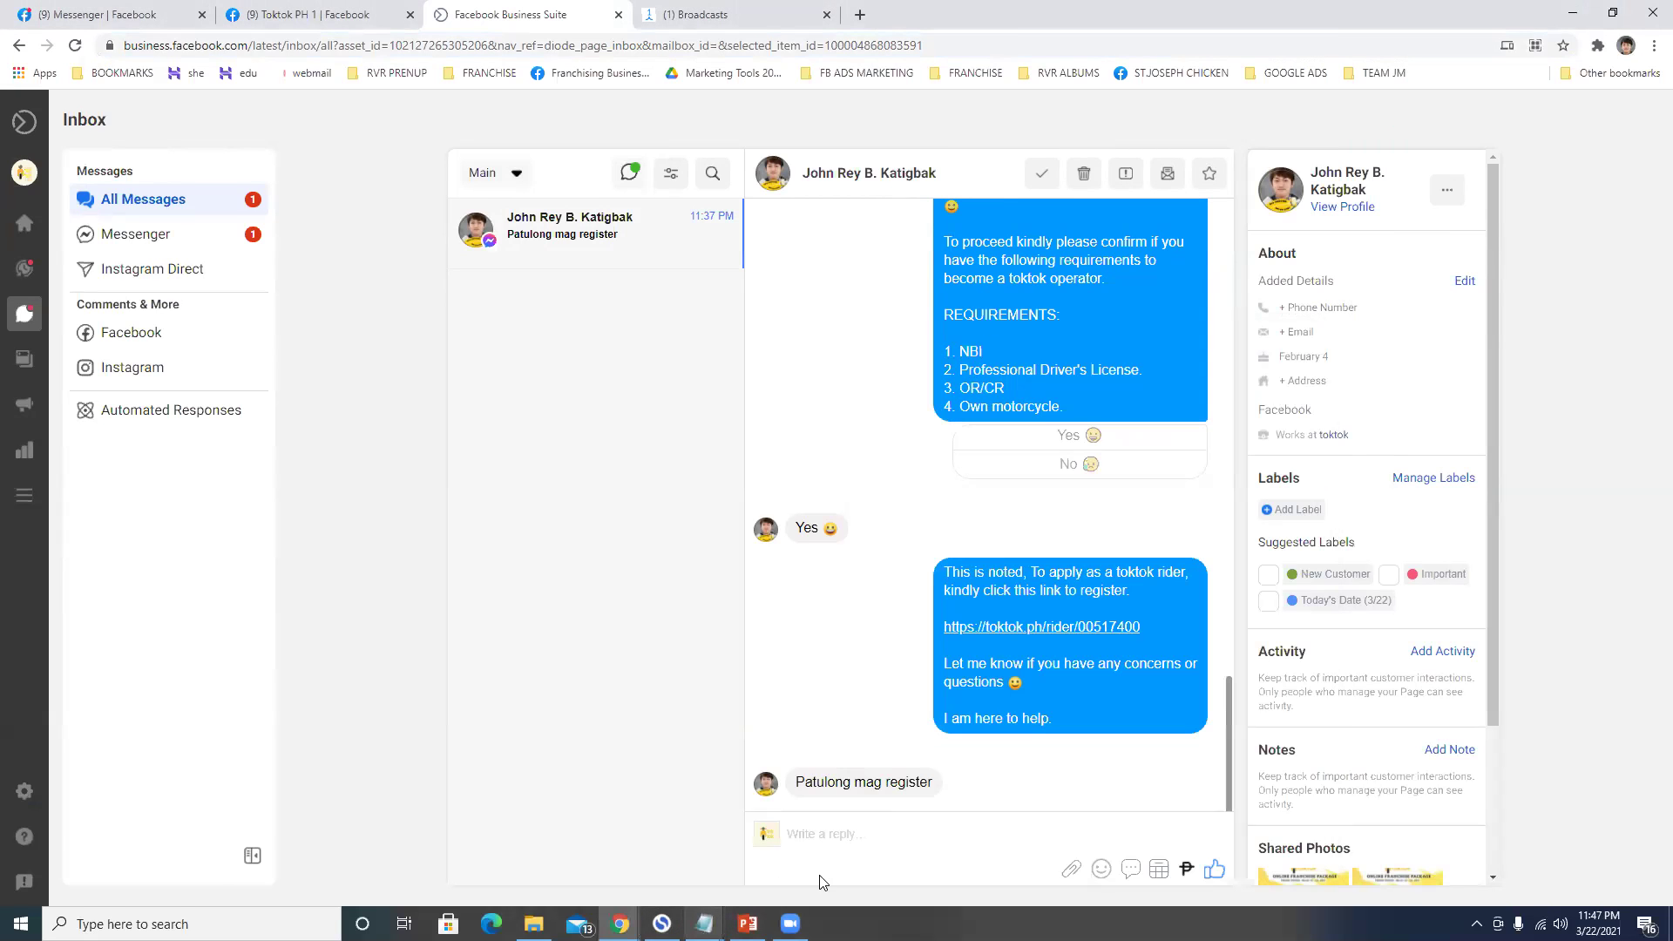
{"action": "key", "text": "super+7"}
- Bring the untitled Notepad note forward and paste back the Zoom forum invitation
{"action": "left_click", "coordinate": [703, 915]}
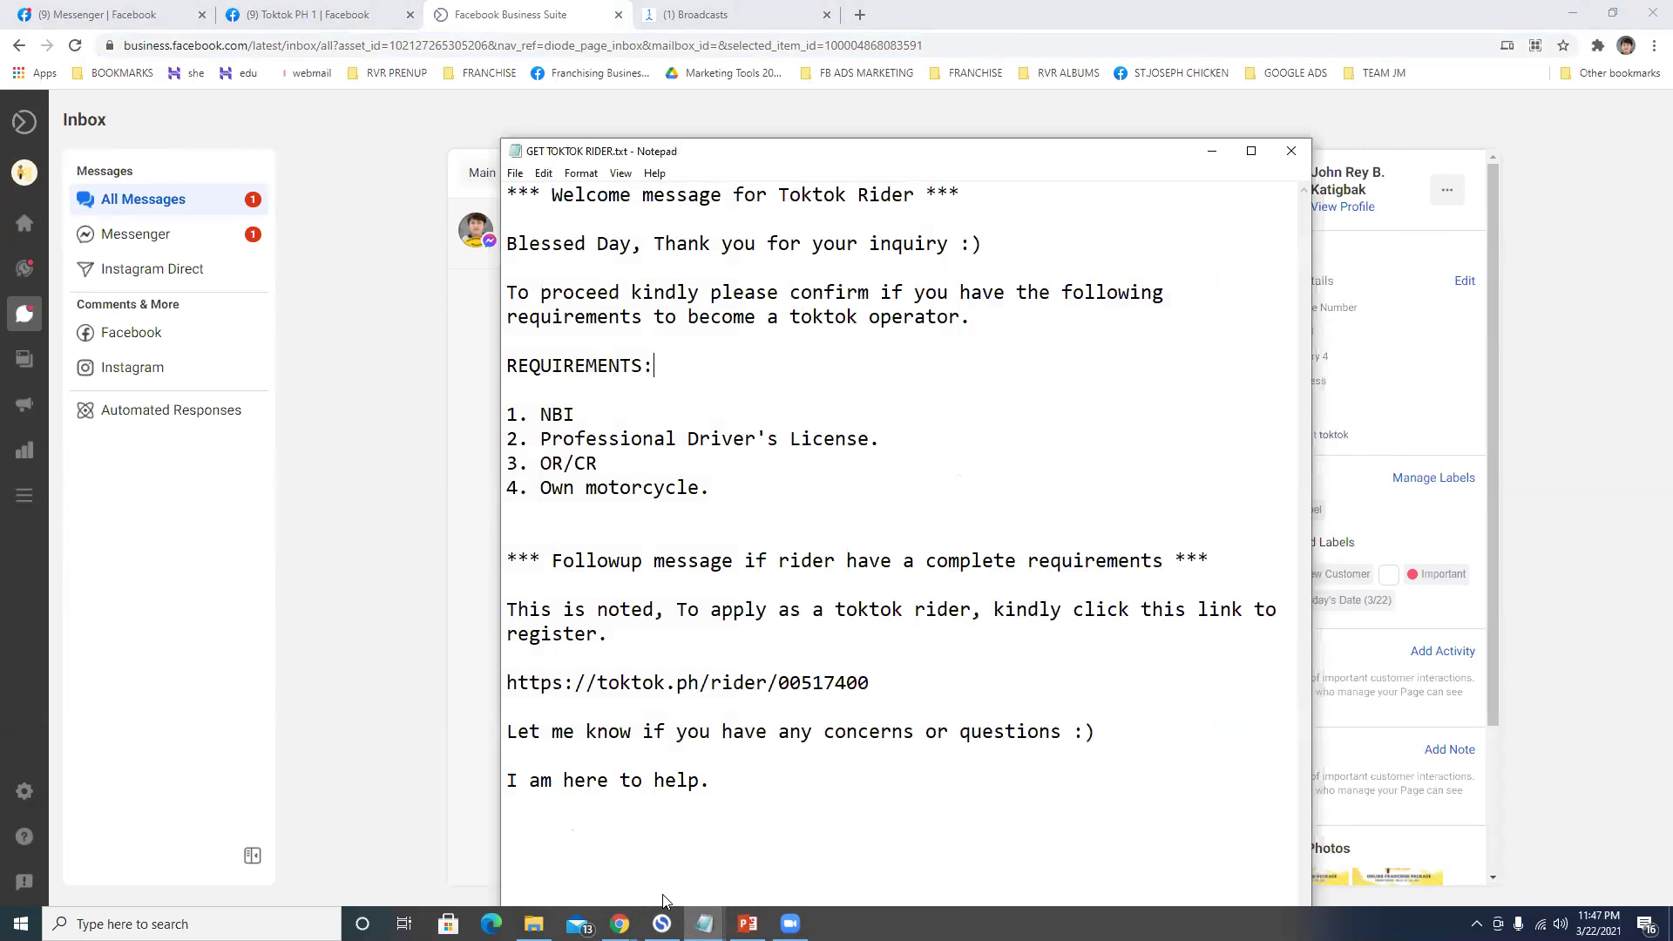
{"action": "key", "text": "super+7"}
{"action": "left_click", "coordinate": [675, 877]}
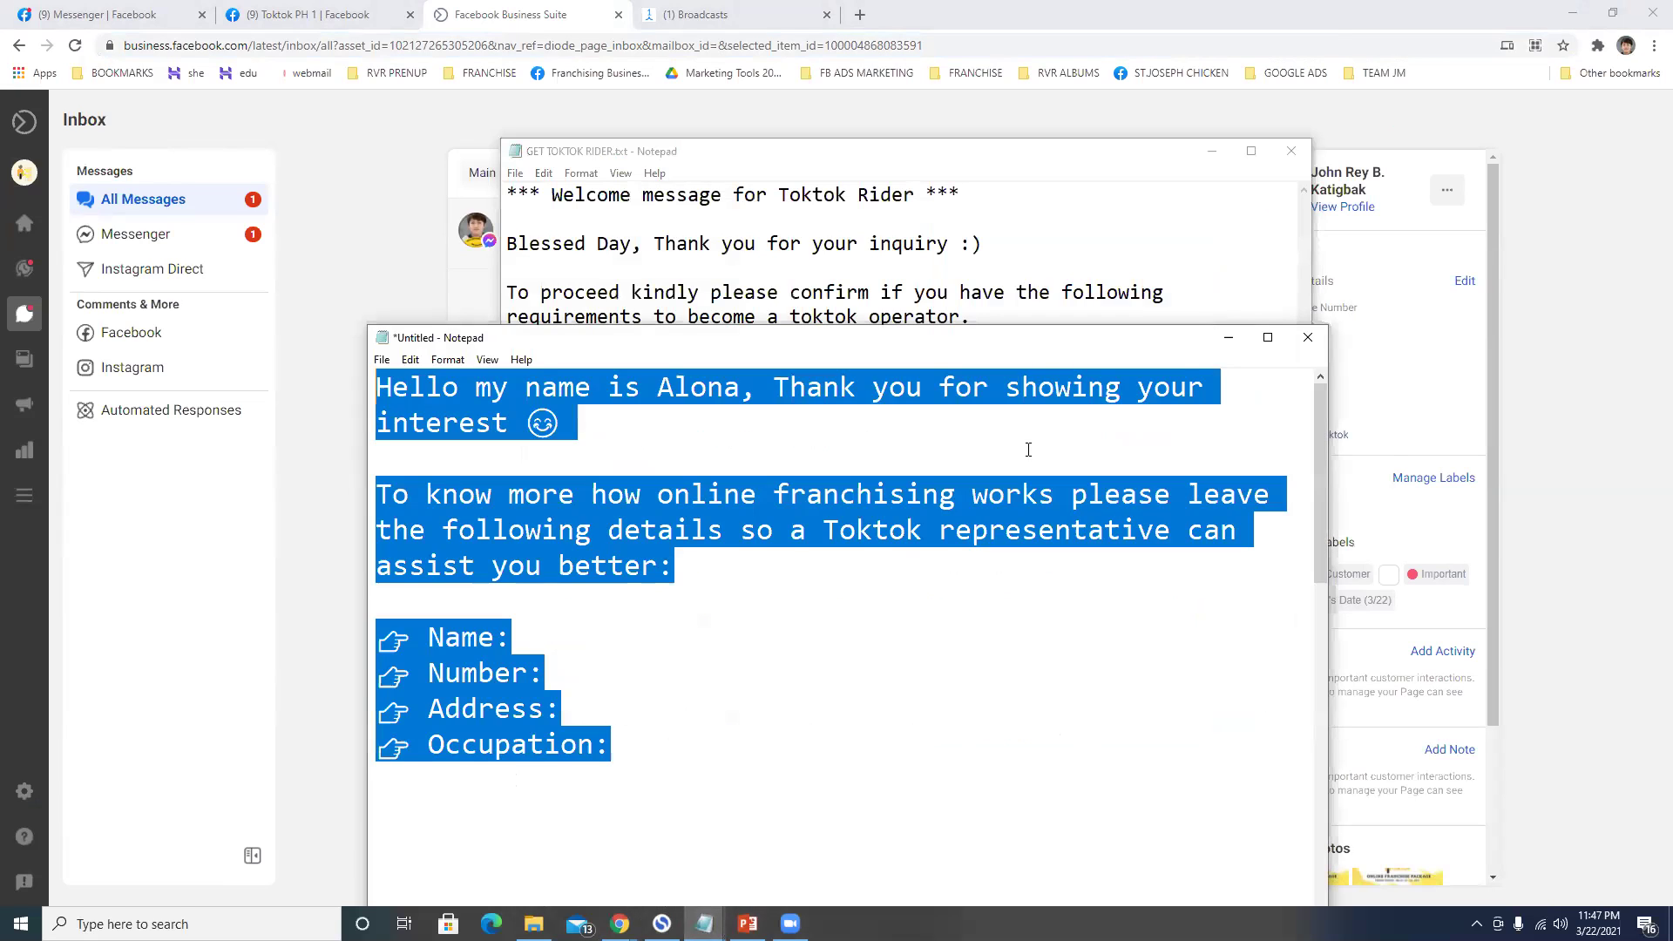
{"action": "key", "text": "ctrl+v"}
{"action": "left_click_drag", "start_coordinate": [436, 338], "coordinate": [260, 225]}
- Change the note's font size to 18
{"action": "left_click", "coordinate": [340, 225]}
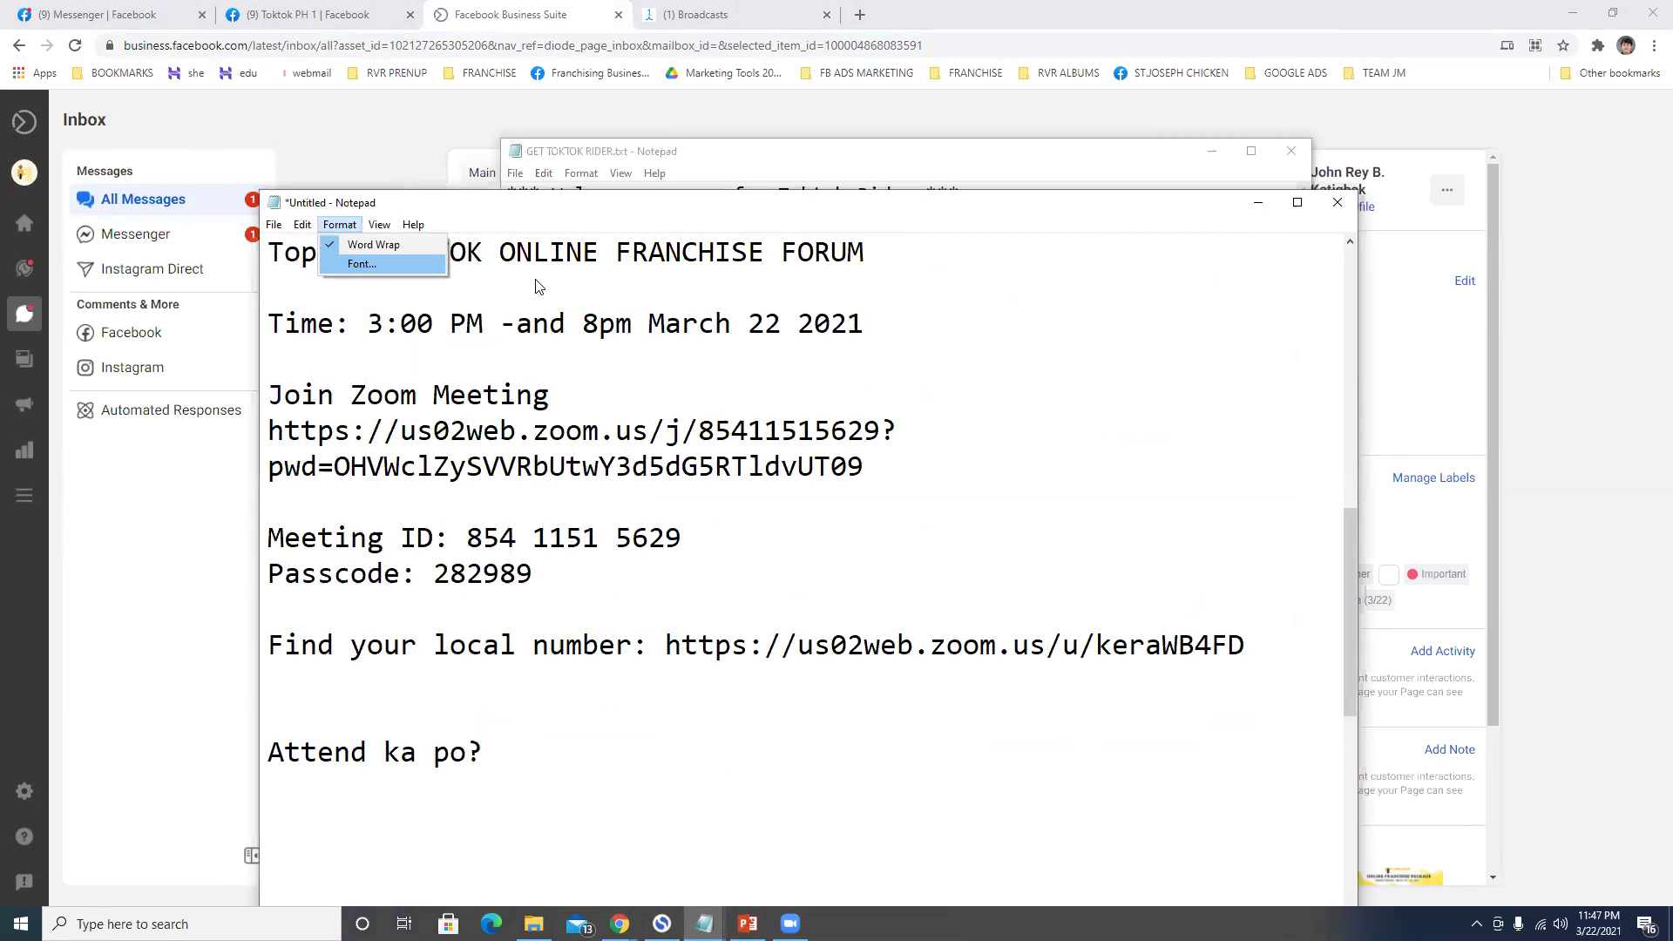
{"action": "key", "text": "Return"}
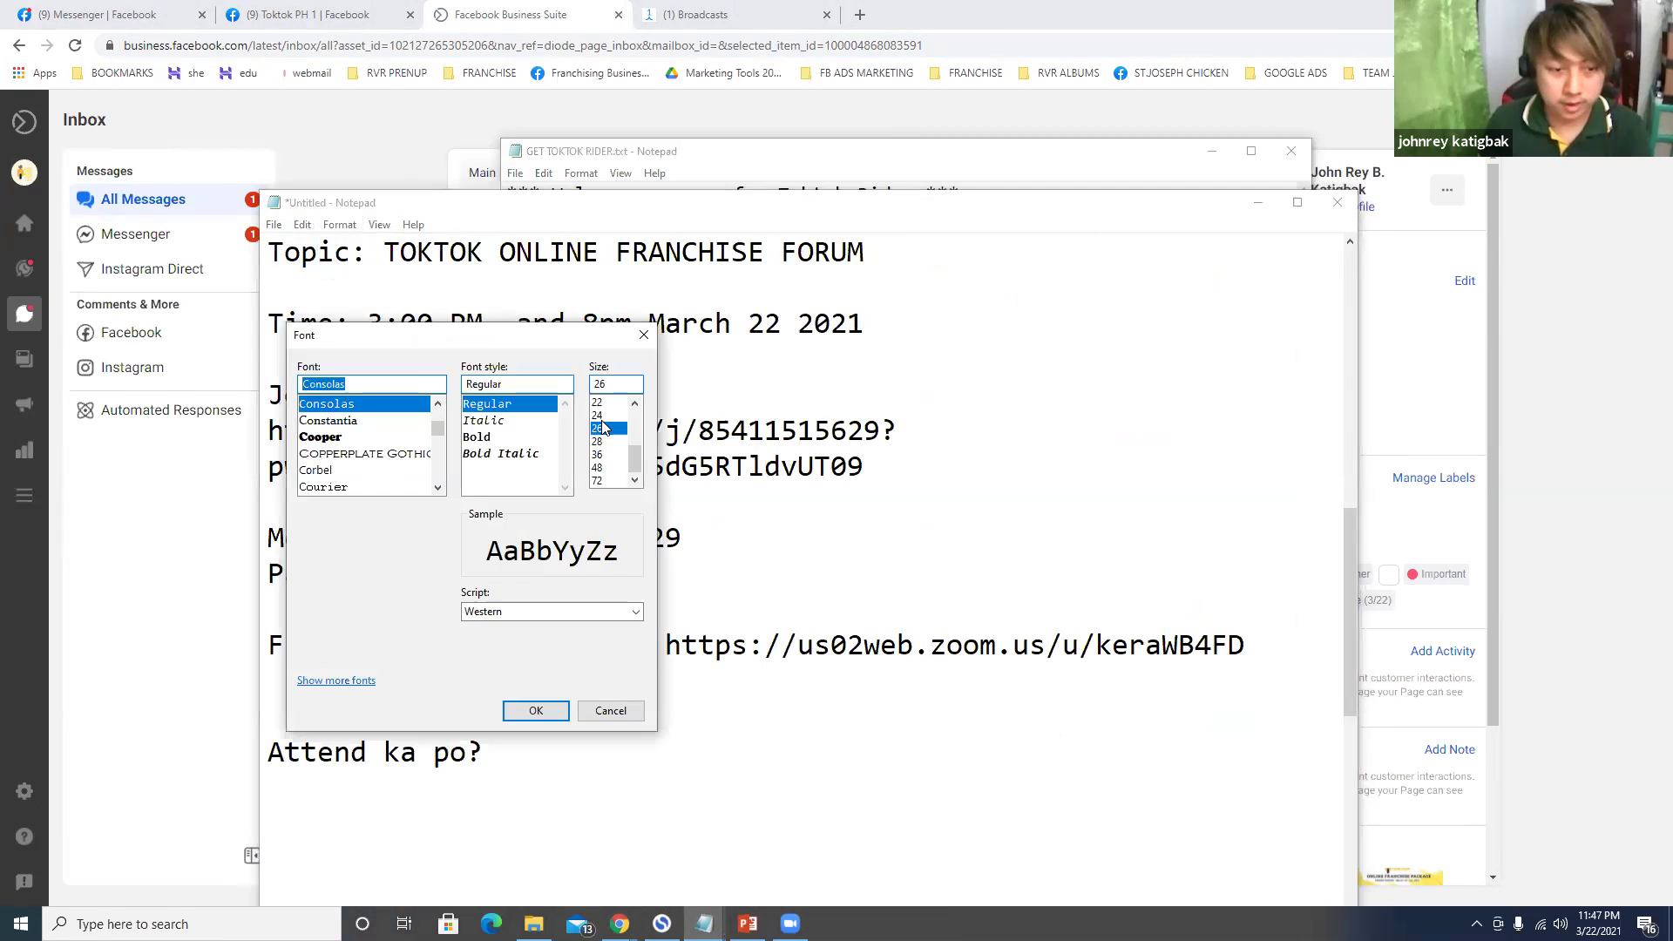
{"action": "left_click", "coordinate": [533, 712]}
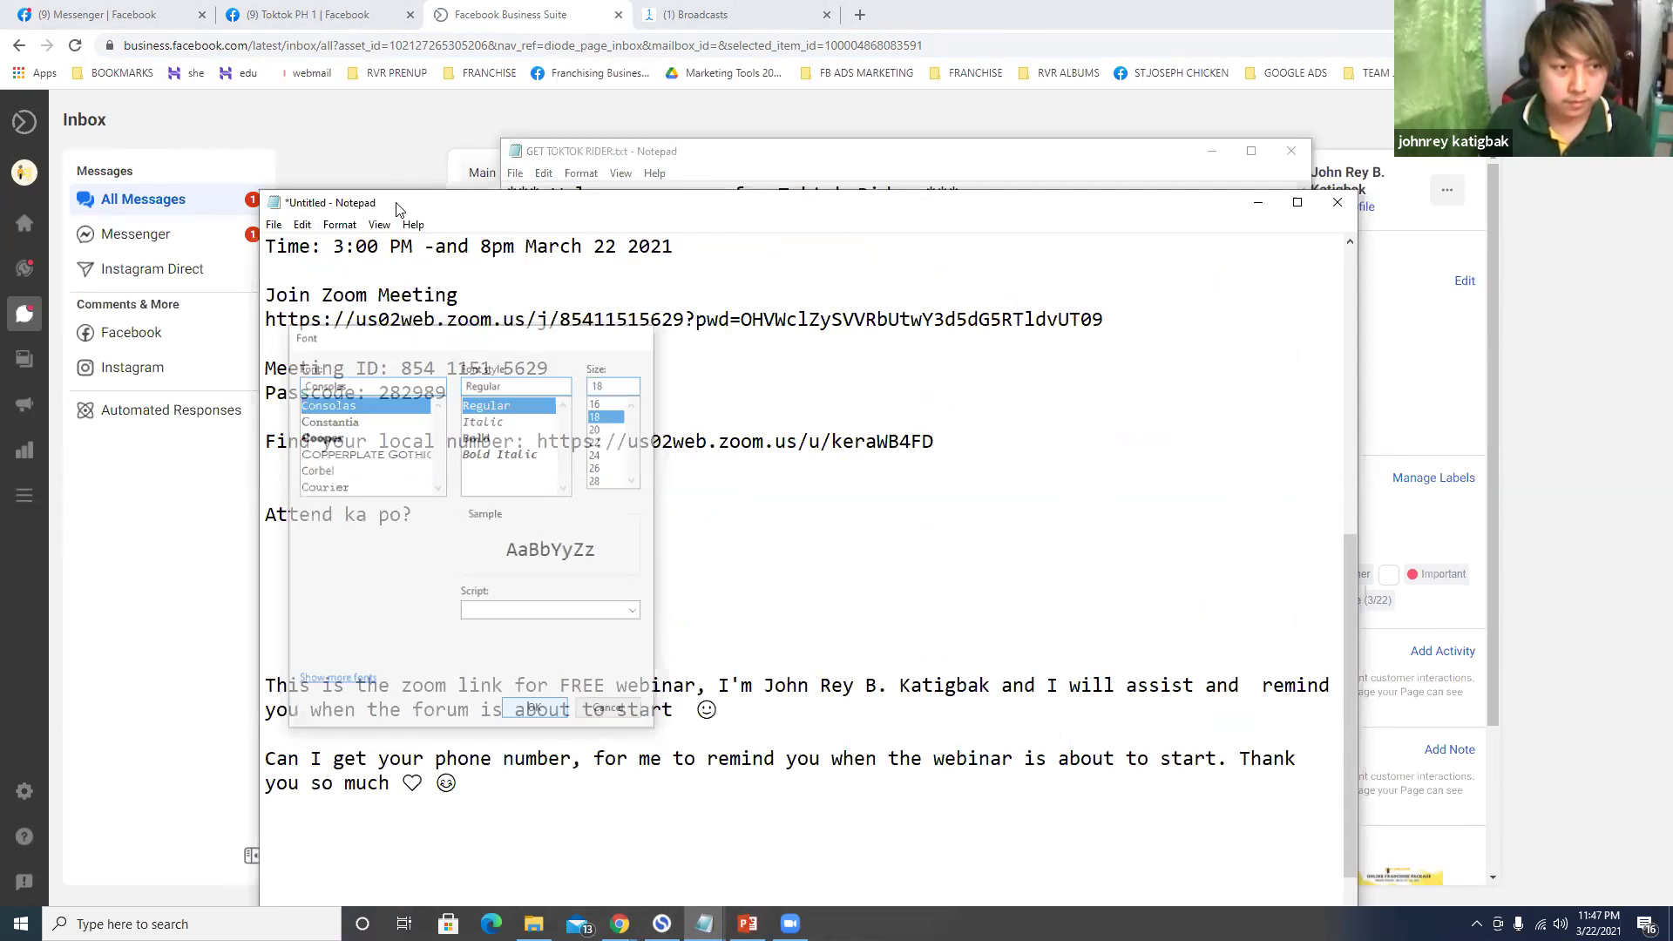
{"action": "scroll", "coordinate": [454, 404], "scroll_direction": "up", "scroll_amount": 3}
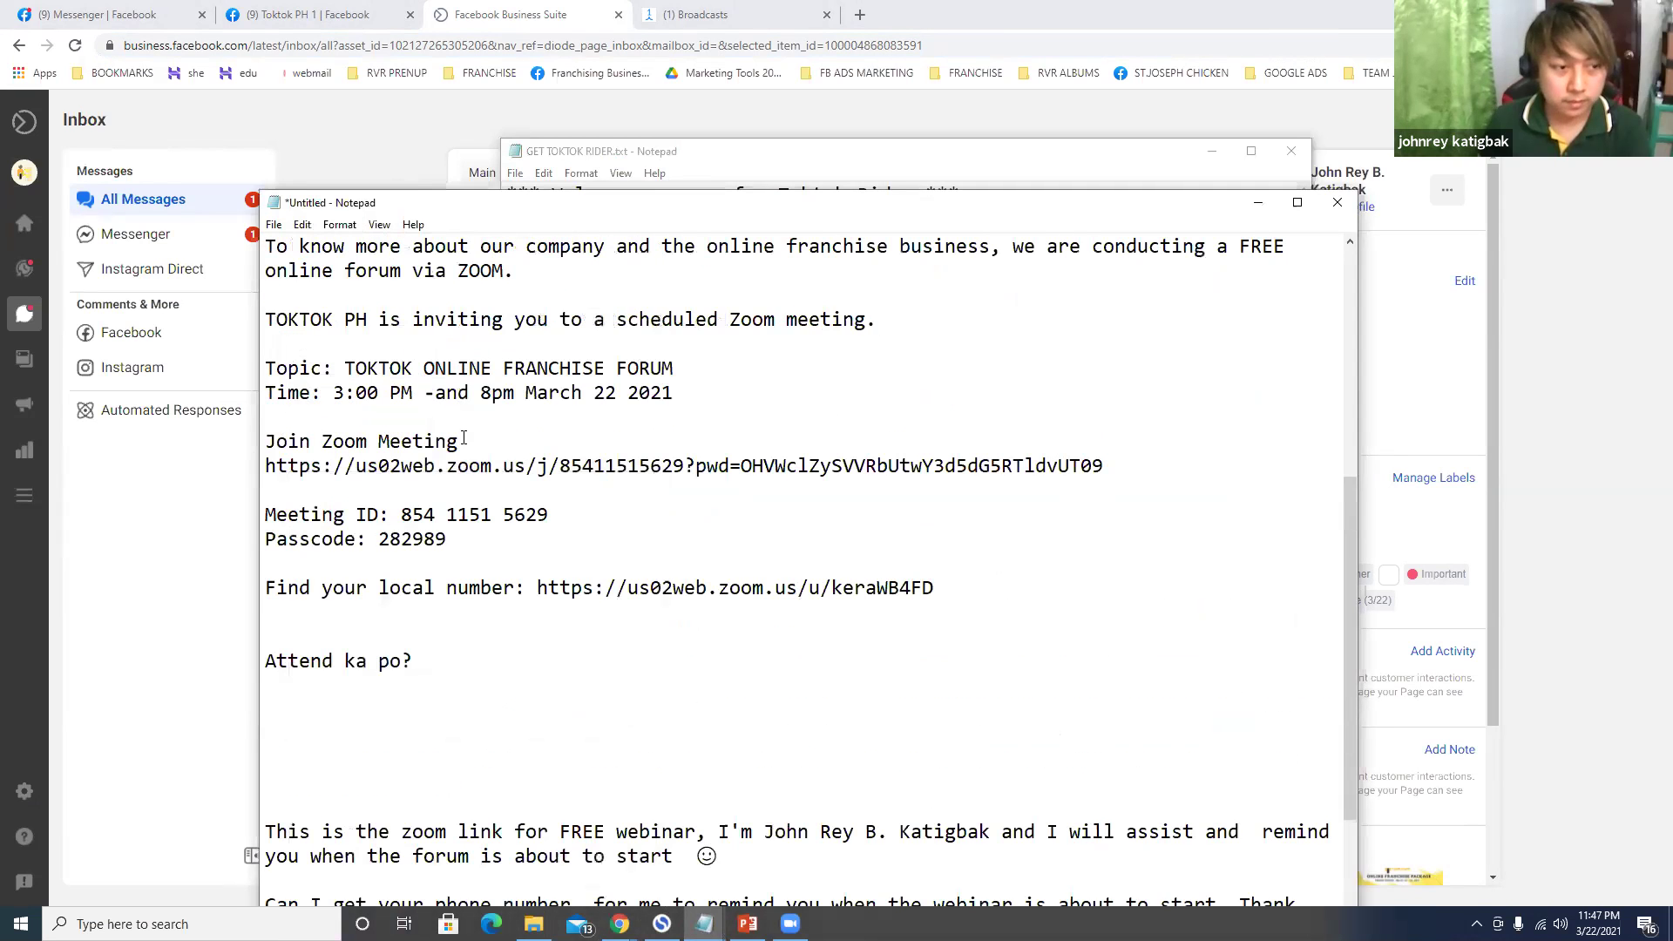
{"action": "scroll", "coordinate": [436, 418], "scroll_direction": "up", "scroll_amount": 1}
- Select the whole invitation from "Hi po," to "Attend ka po?"
{"action": "key", "text": "alt+Tab"}
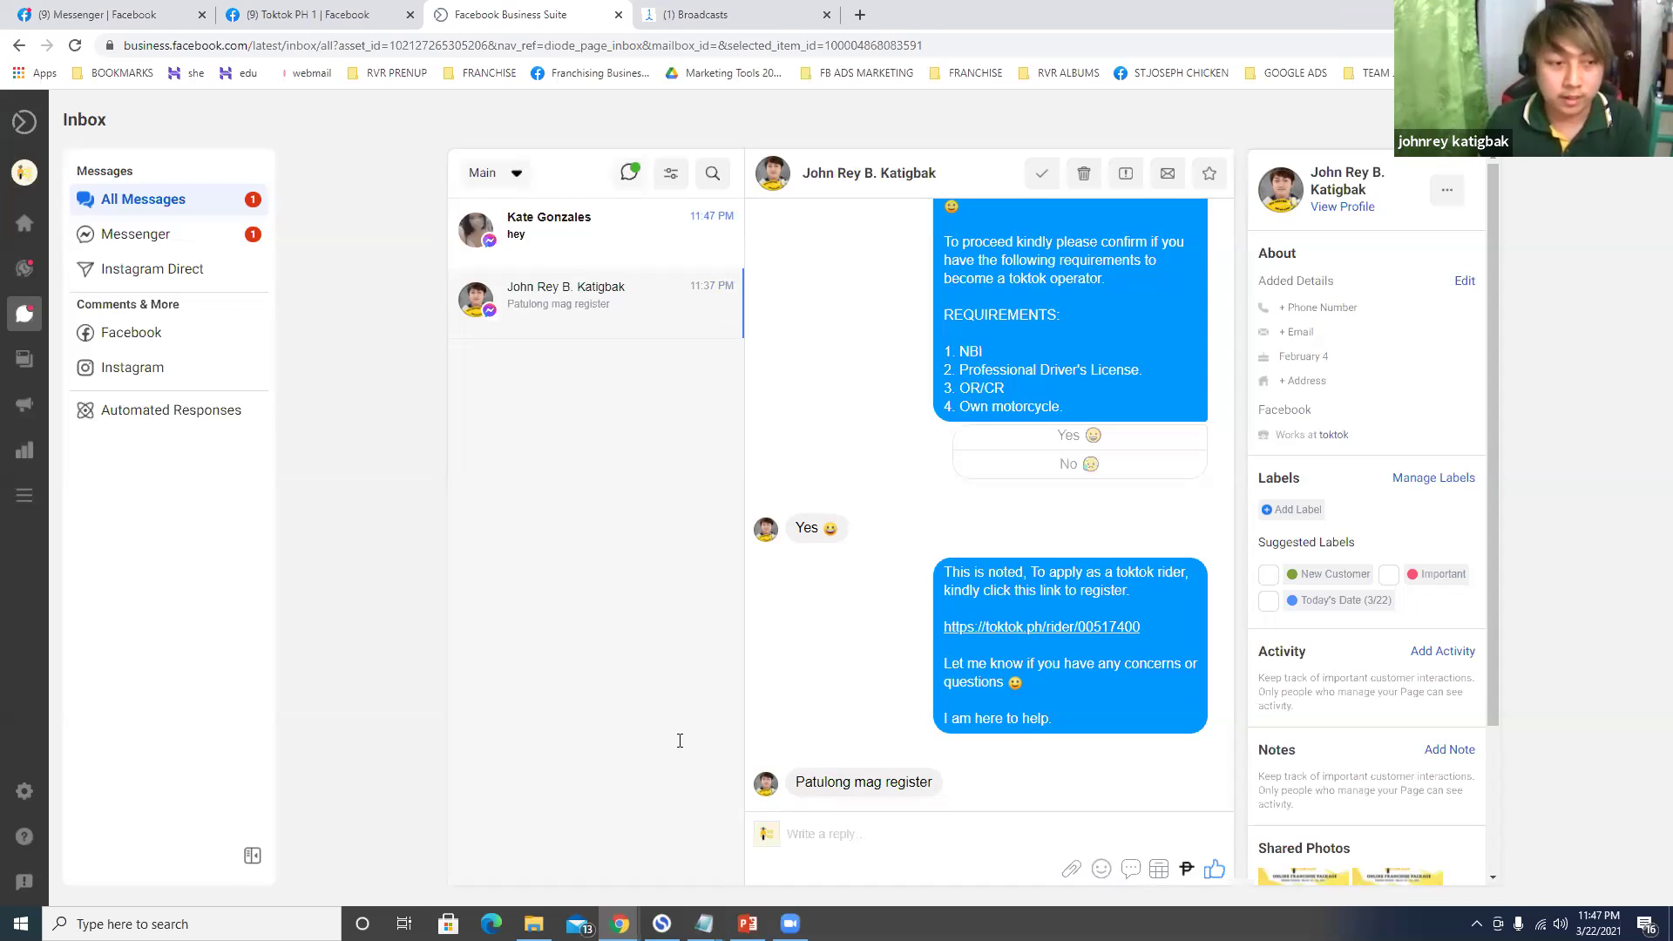
{"action": "key", "text": "alt+Tab"}
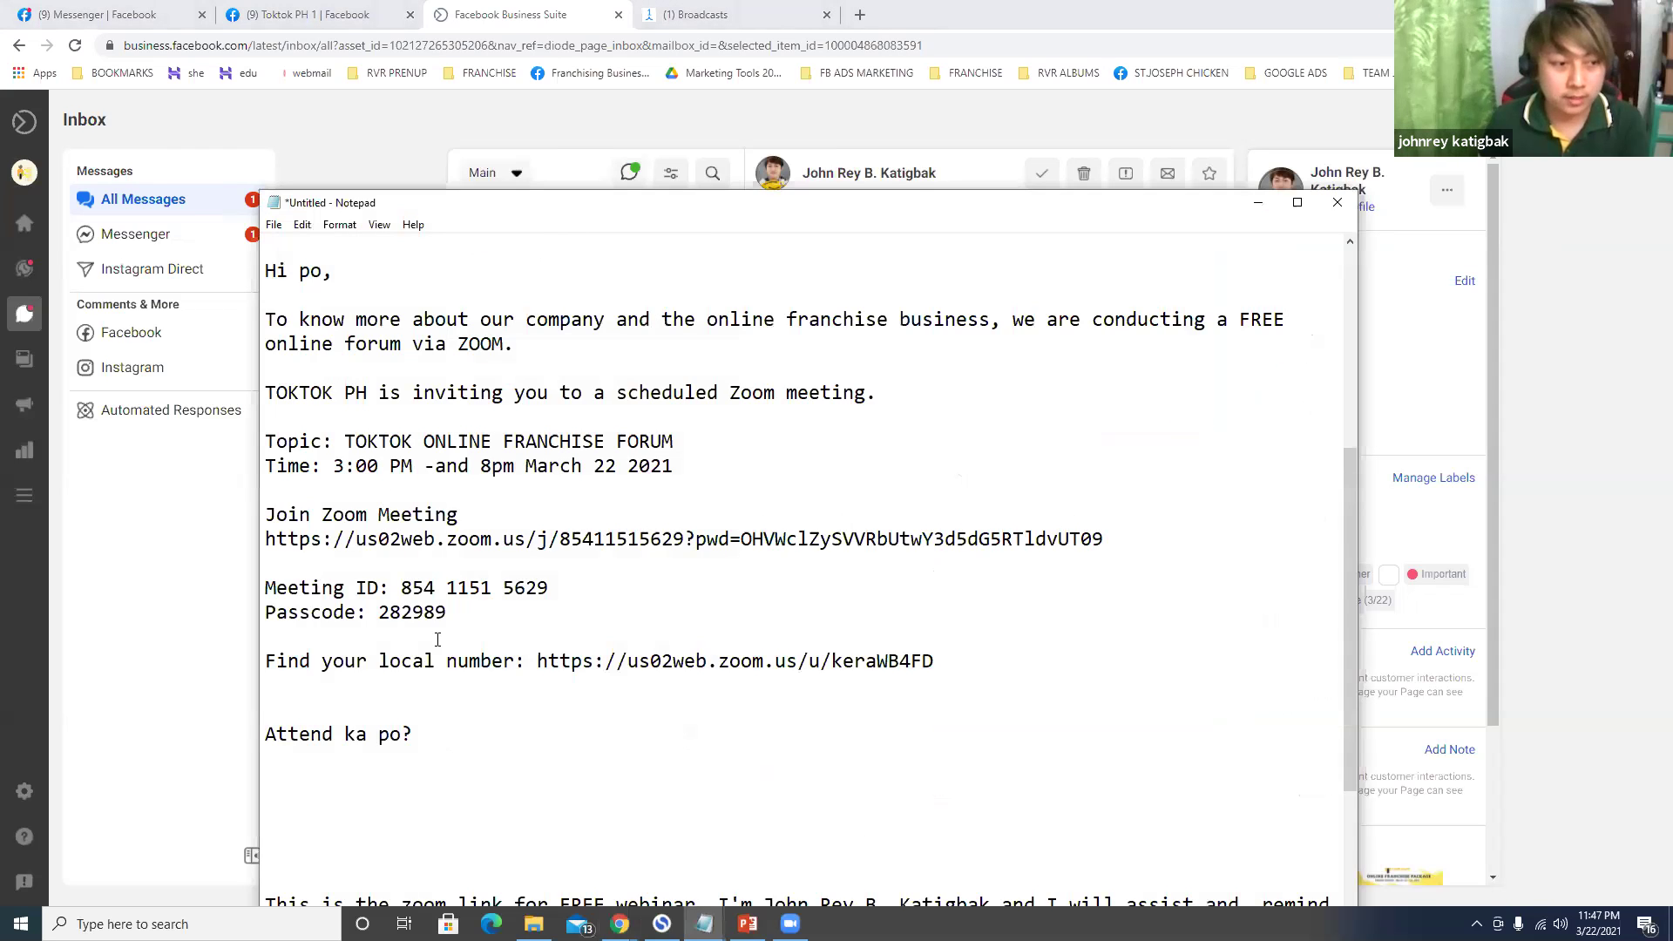
{"action": "scroll", "coordinate": [501, 575], "scroll_direction": "up", "scroll_amount": 1}
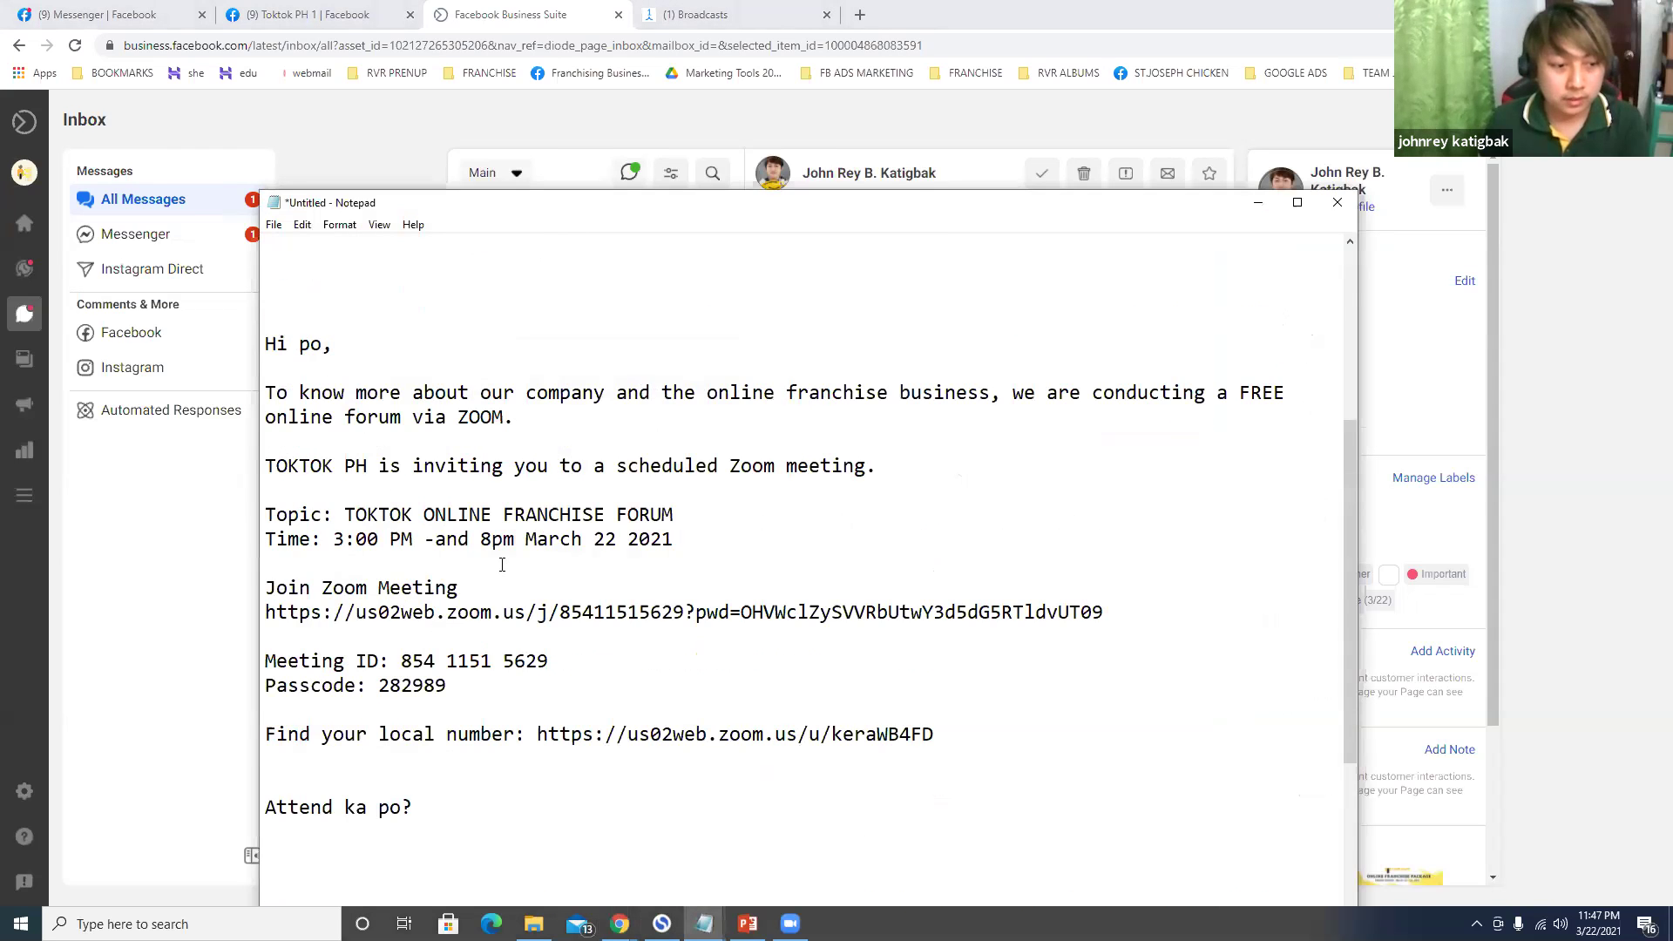
{"action": "scroll", "coordinate": [453, 475], "scroll_direction": "up", "scroll_amount": 2}
{"action": "scroll", "coordinate": [411, 470], "scroll_direction": "down", "scroll_amount": 3}
{"action": "left_click_drag", "start_coordinate": [413, 735], "coordinate": [230, 267]}
{"action": "key", "text": "ctrl+c"}
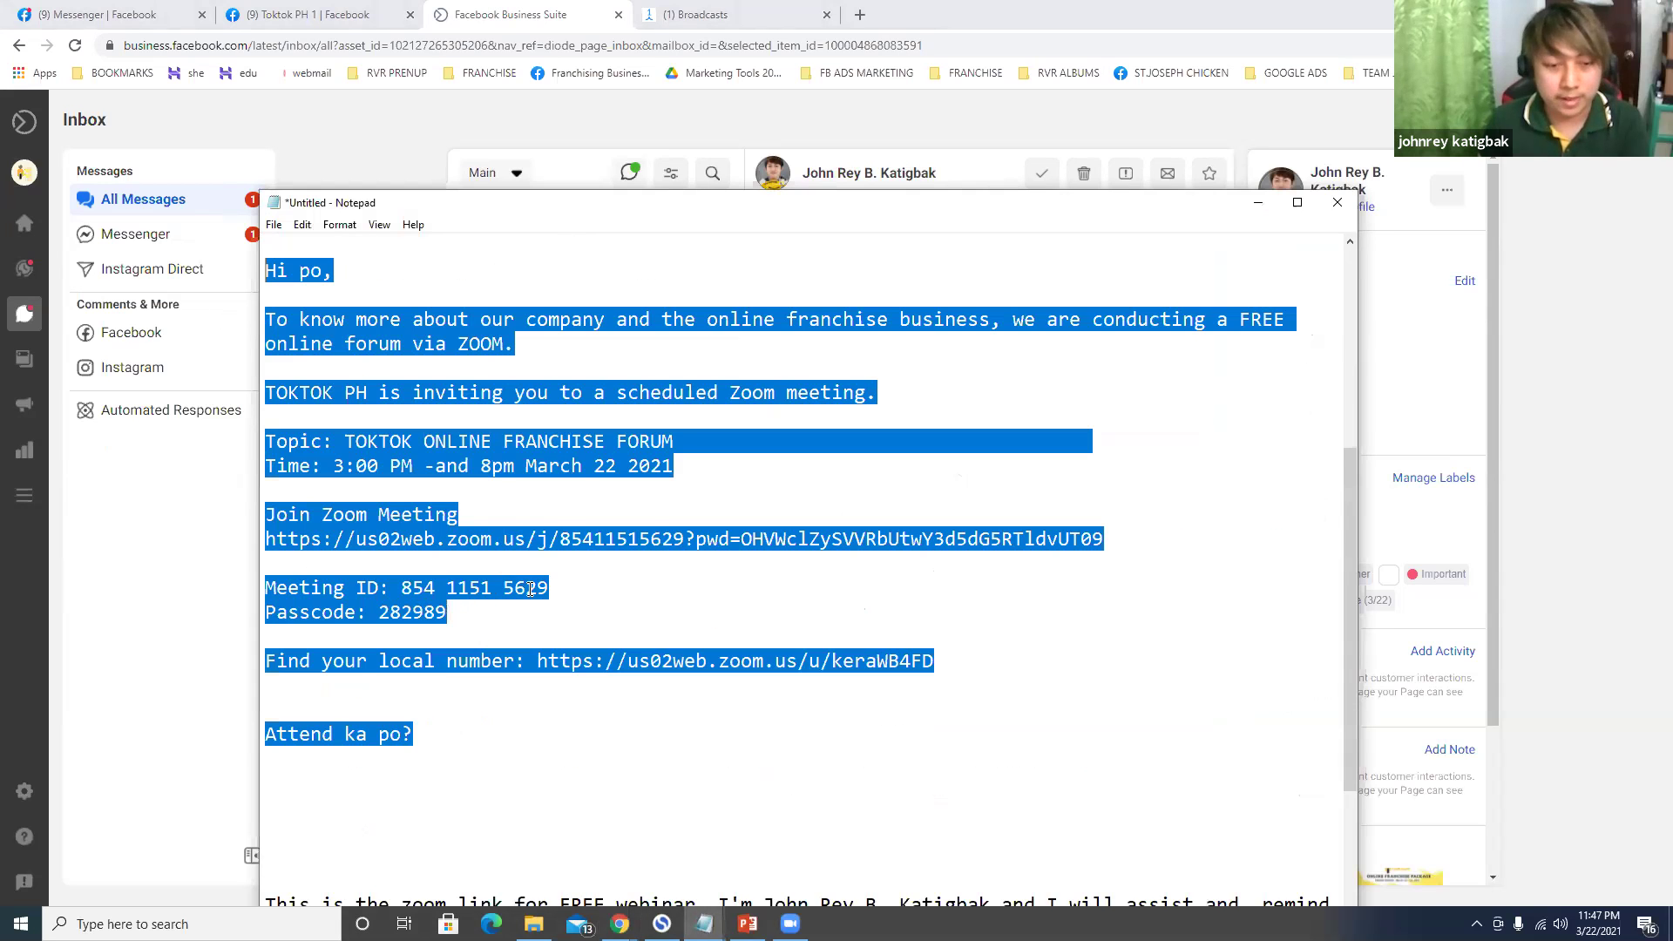
{"action": "scroll", "coordinate": [530, 590], "scroll_direction": "up", "scroll_amount": 1}
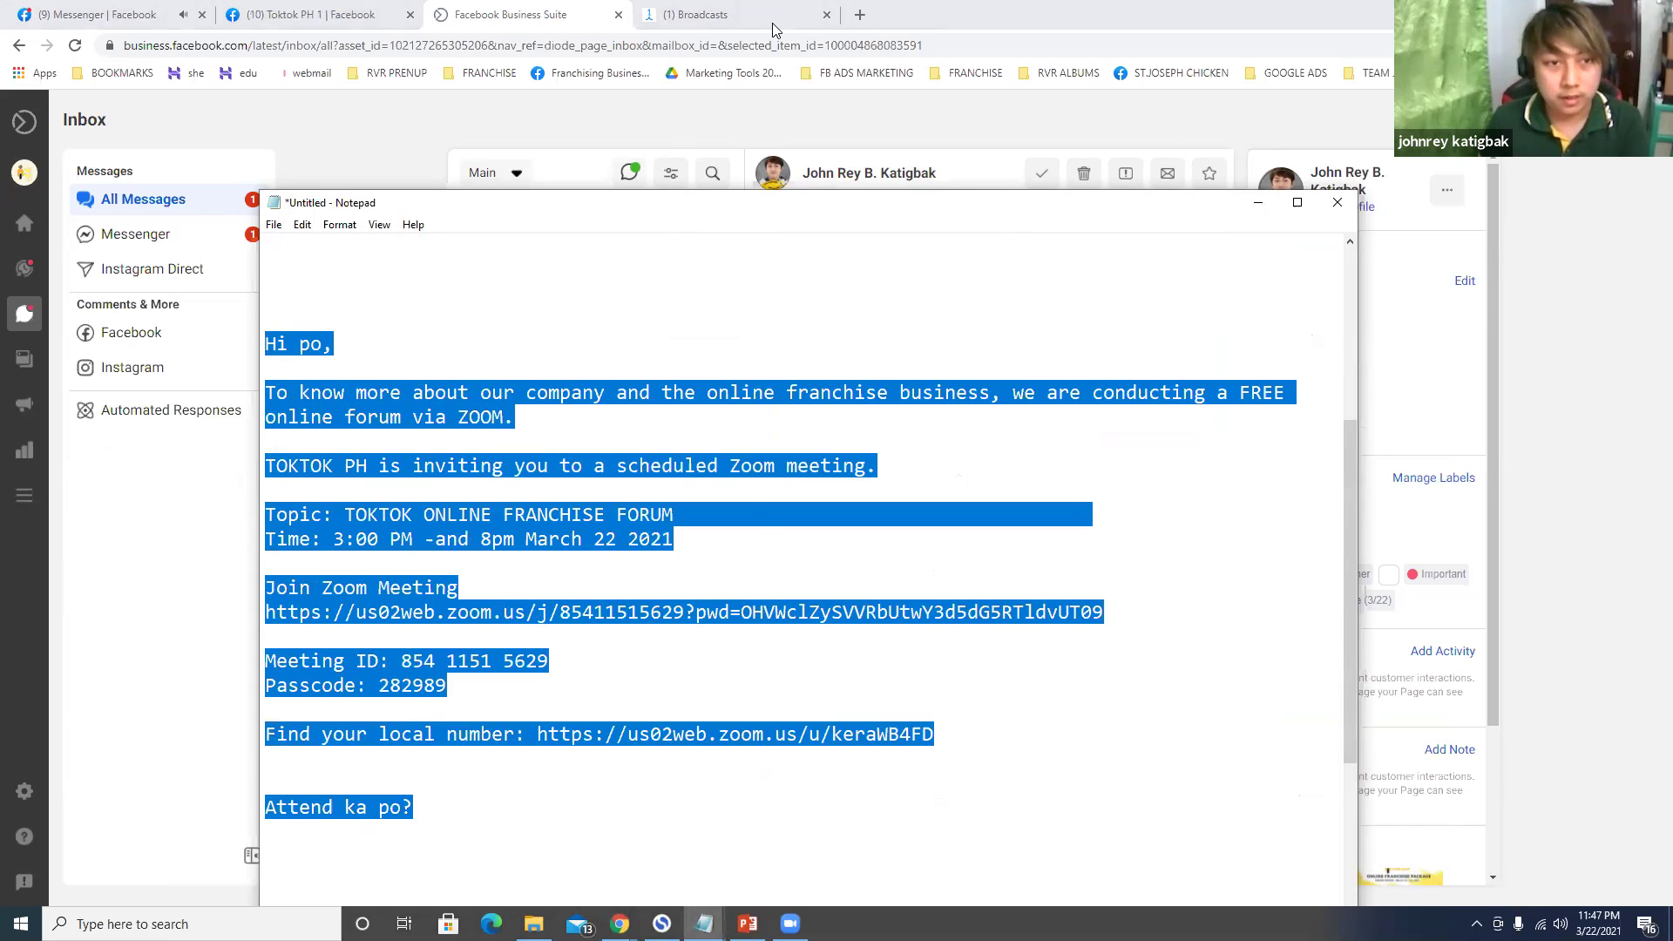
{"action": "left_click", "coordinate": [678, 140]}
- Start a Messenger broadcast draft named Content and open its Post text editor
{"action": "key", "text": "ctrl+Tab"}
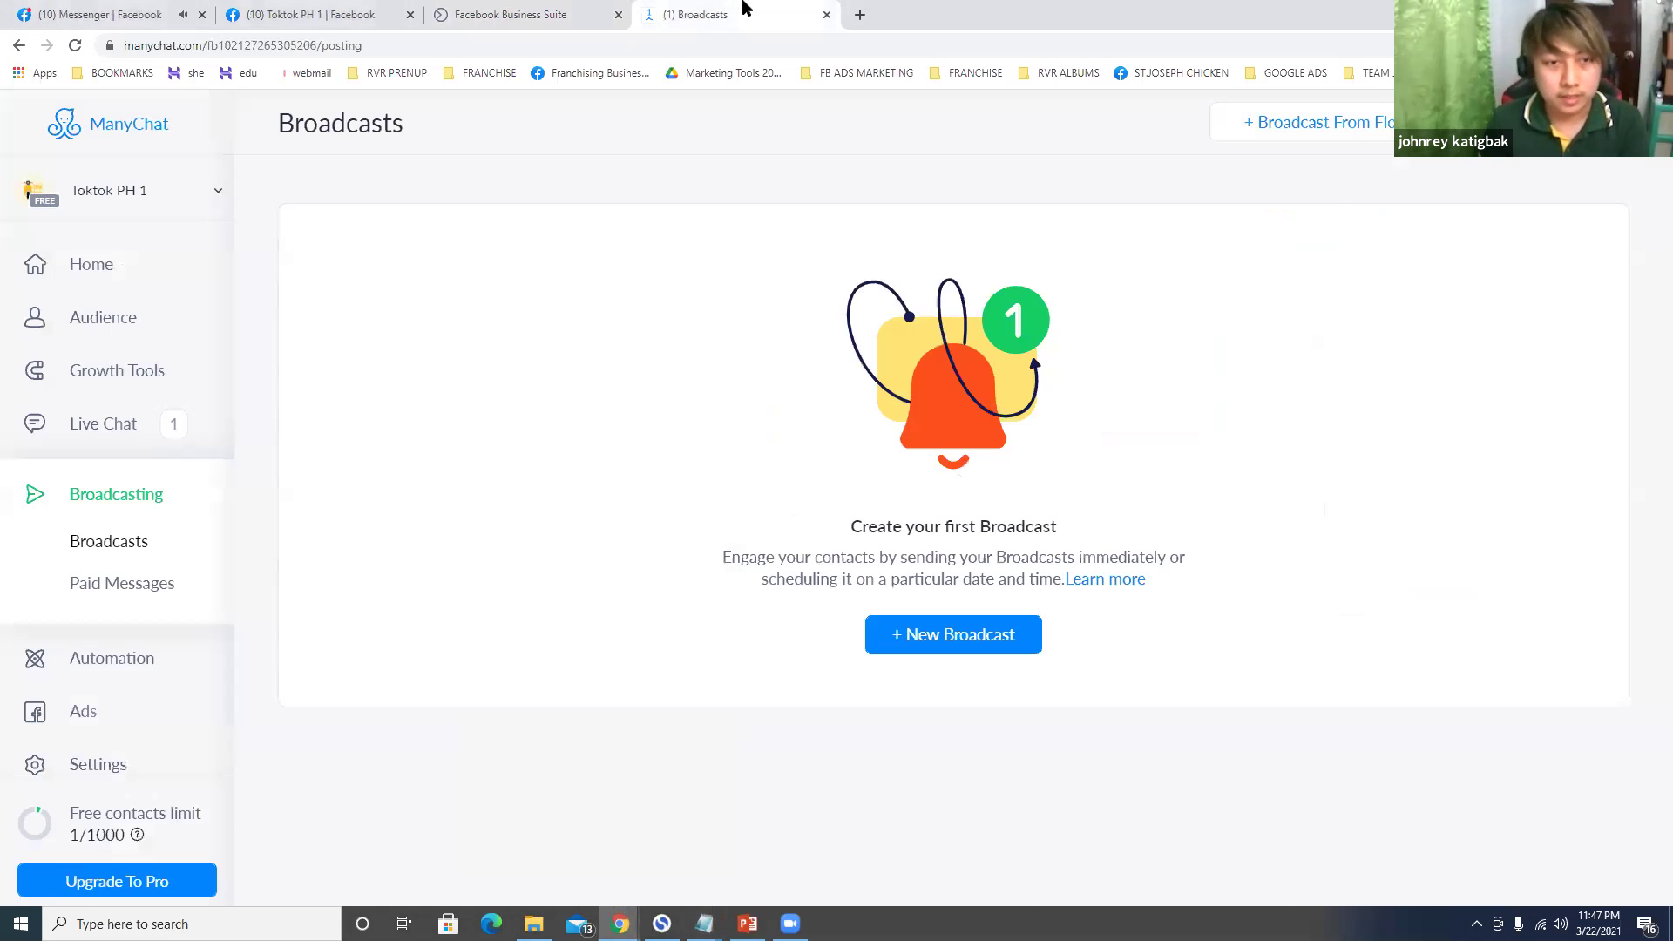
{"action": "key", "text": "ctrl+shift+Tab"}
{"action": "key", "text": "ctrl+Tab"}
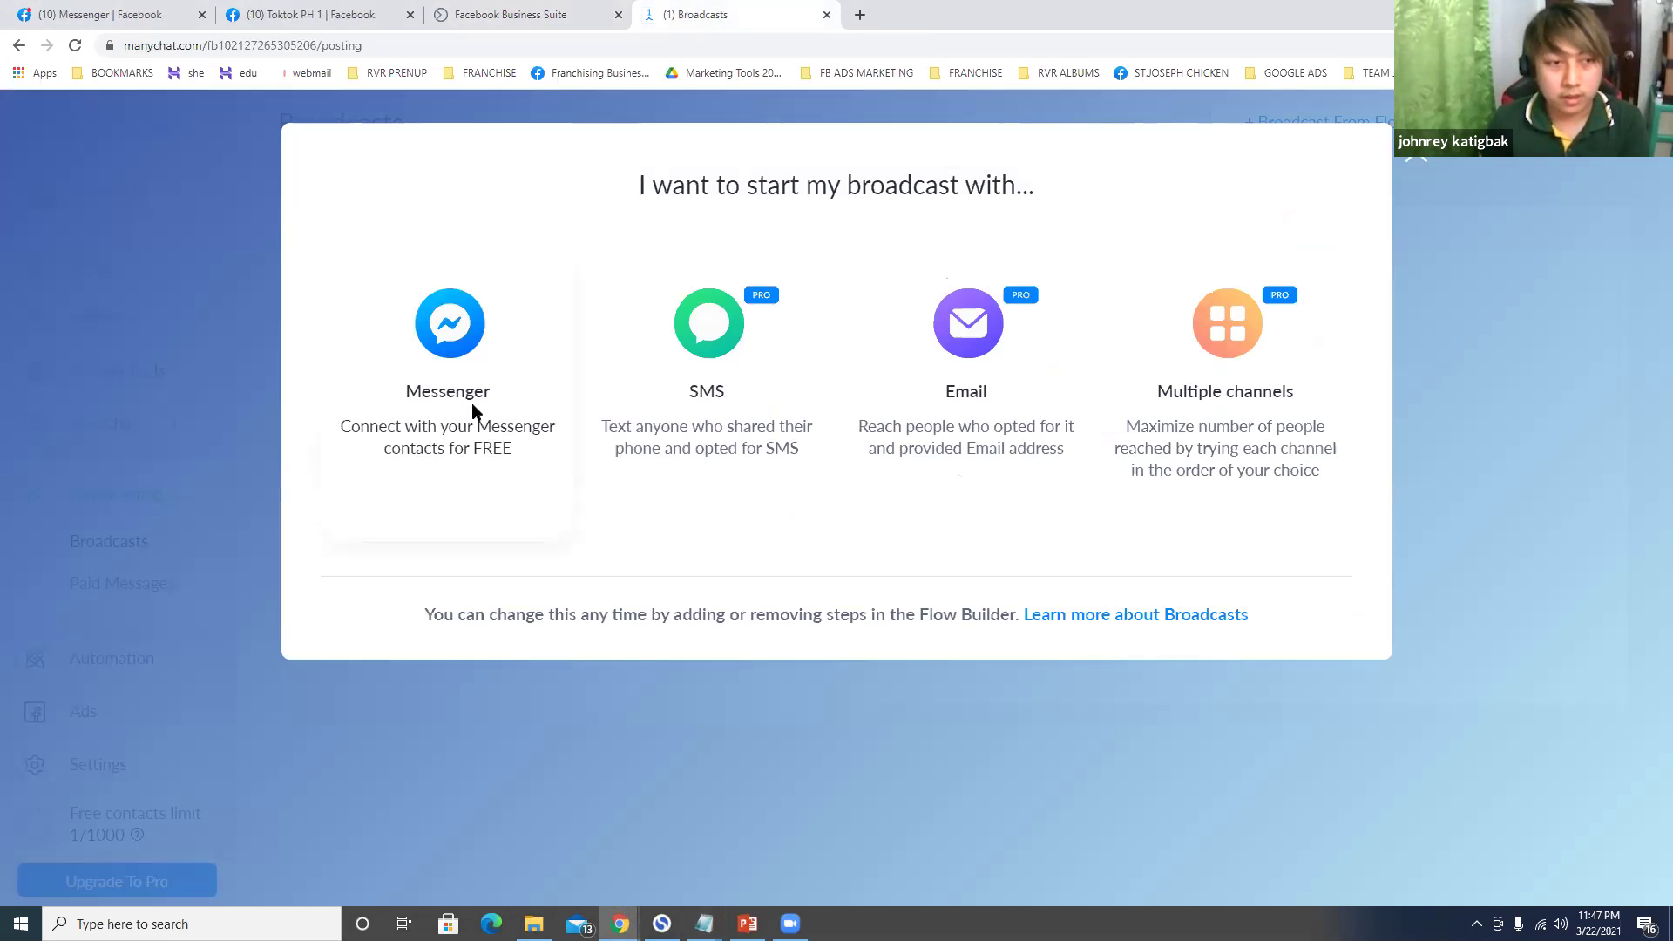
{"action": "left_click", "coordinate": [473, 405]}
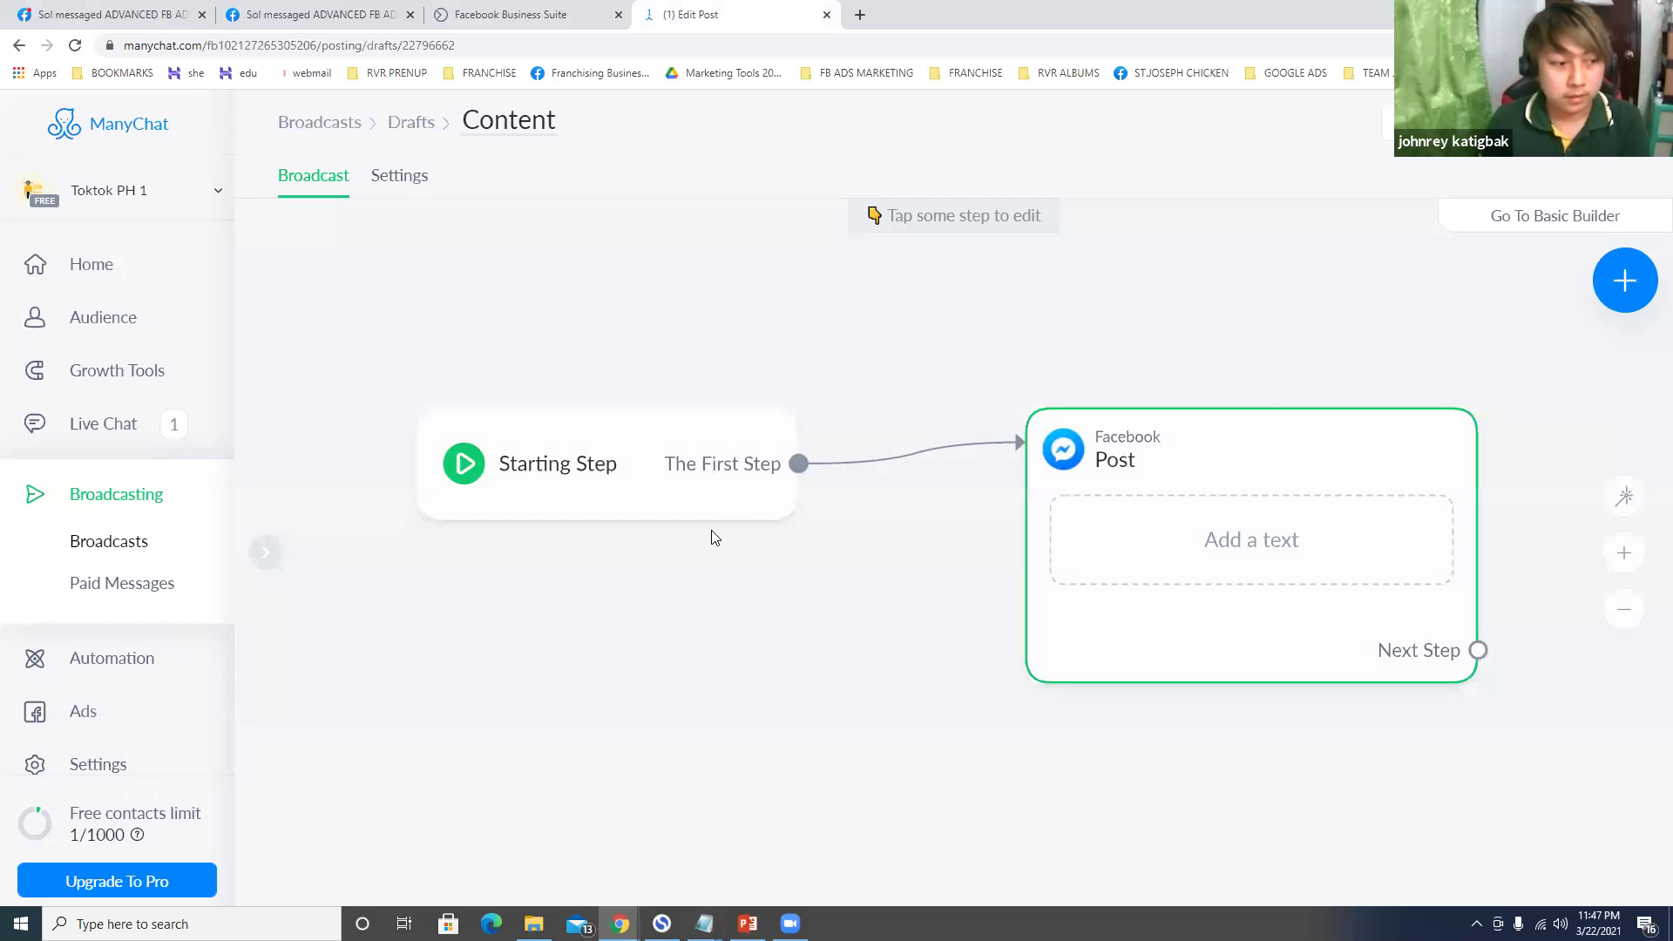
{"action": "left_click", "coordinate": [233, 504]}
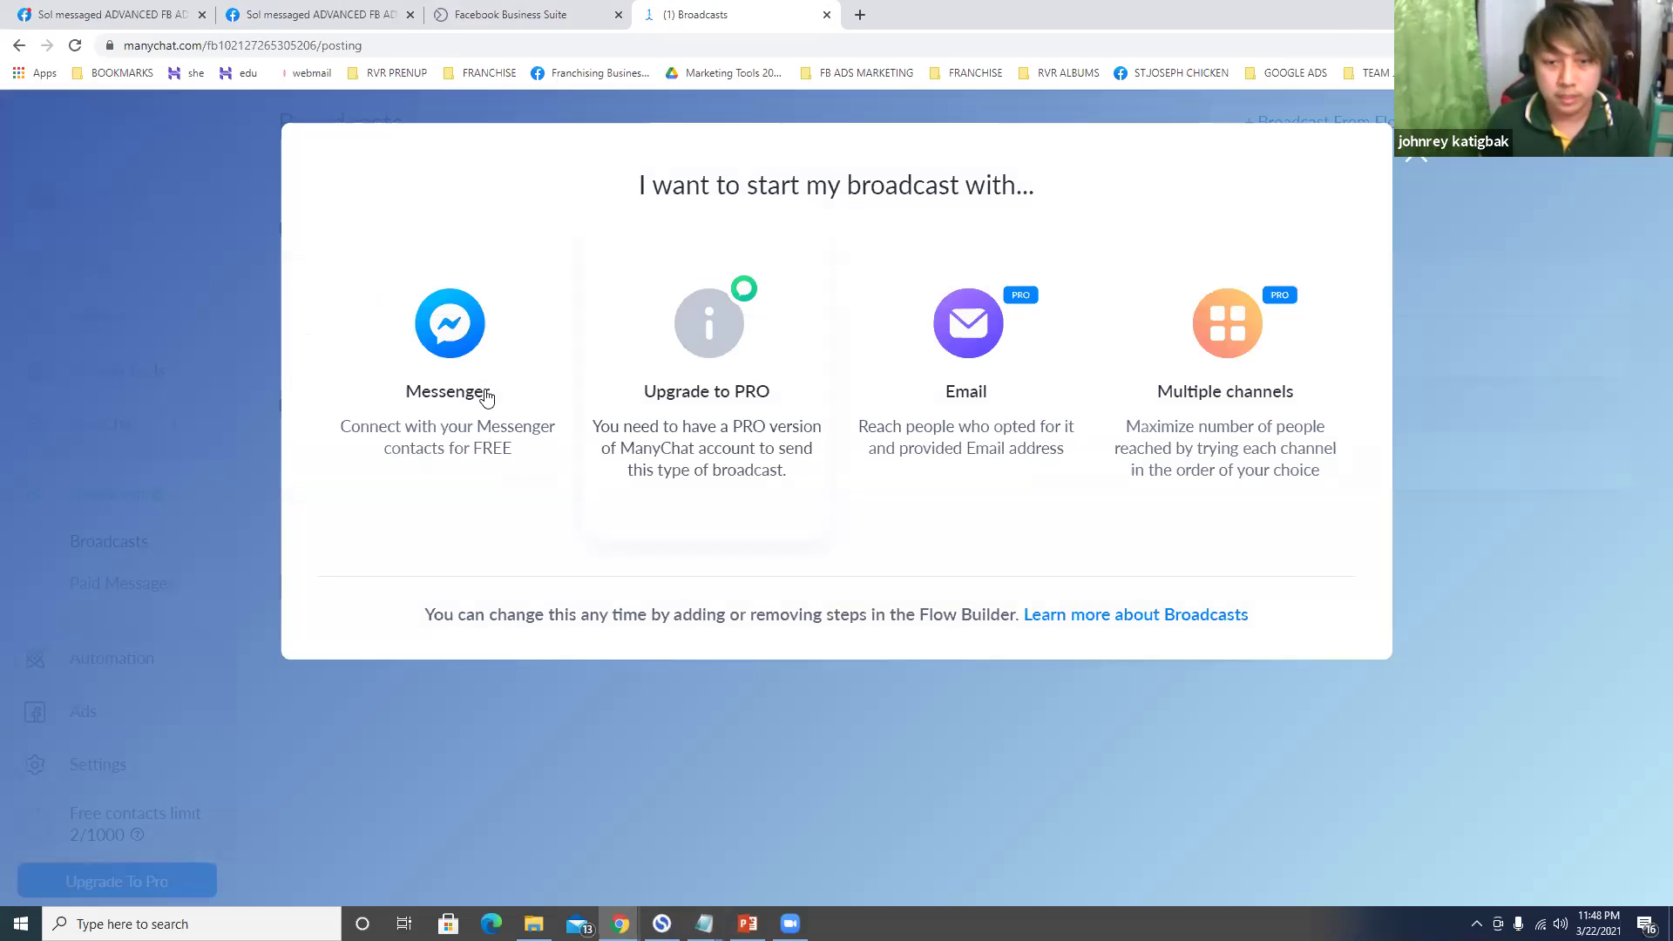
{"action": "left_click", "coordinate": [449, 363]}
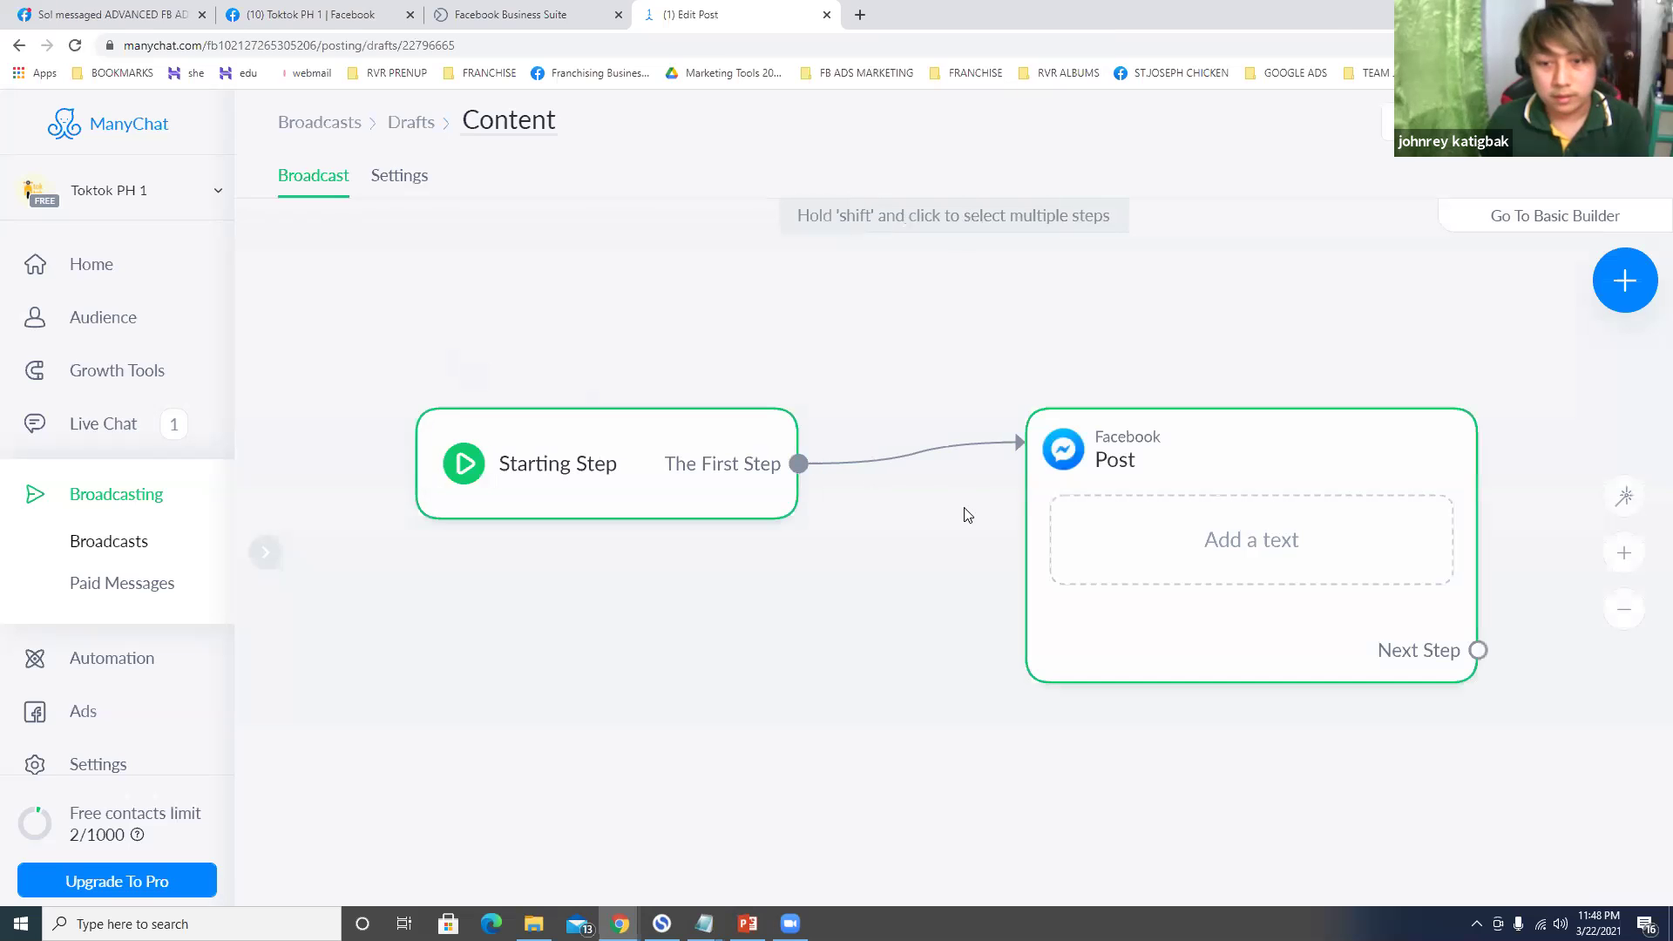
{"action": "left_click", "coordinate": [1232, 543]}
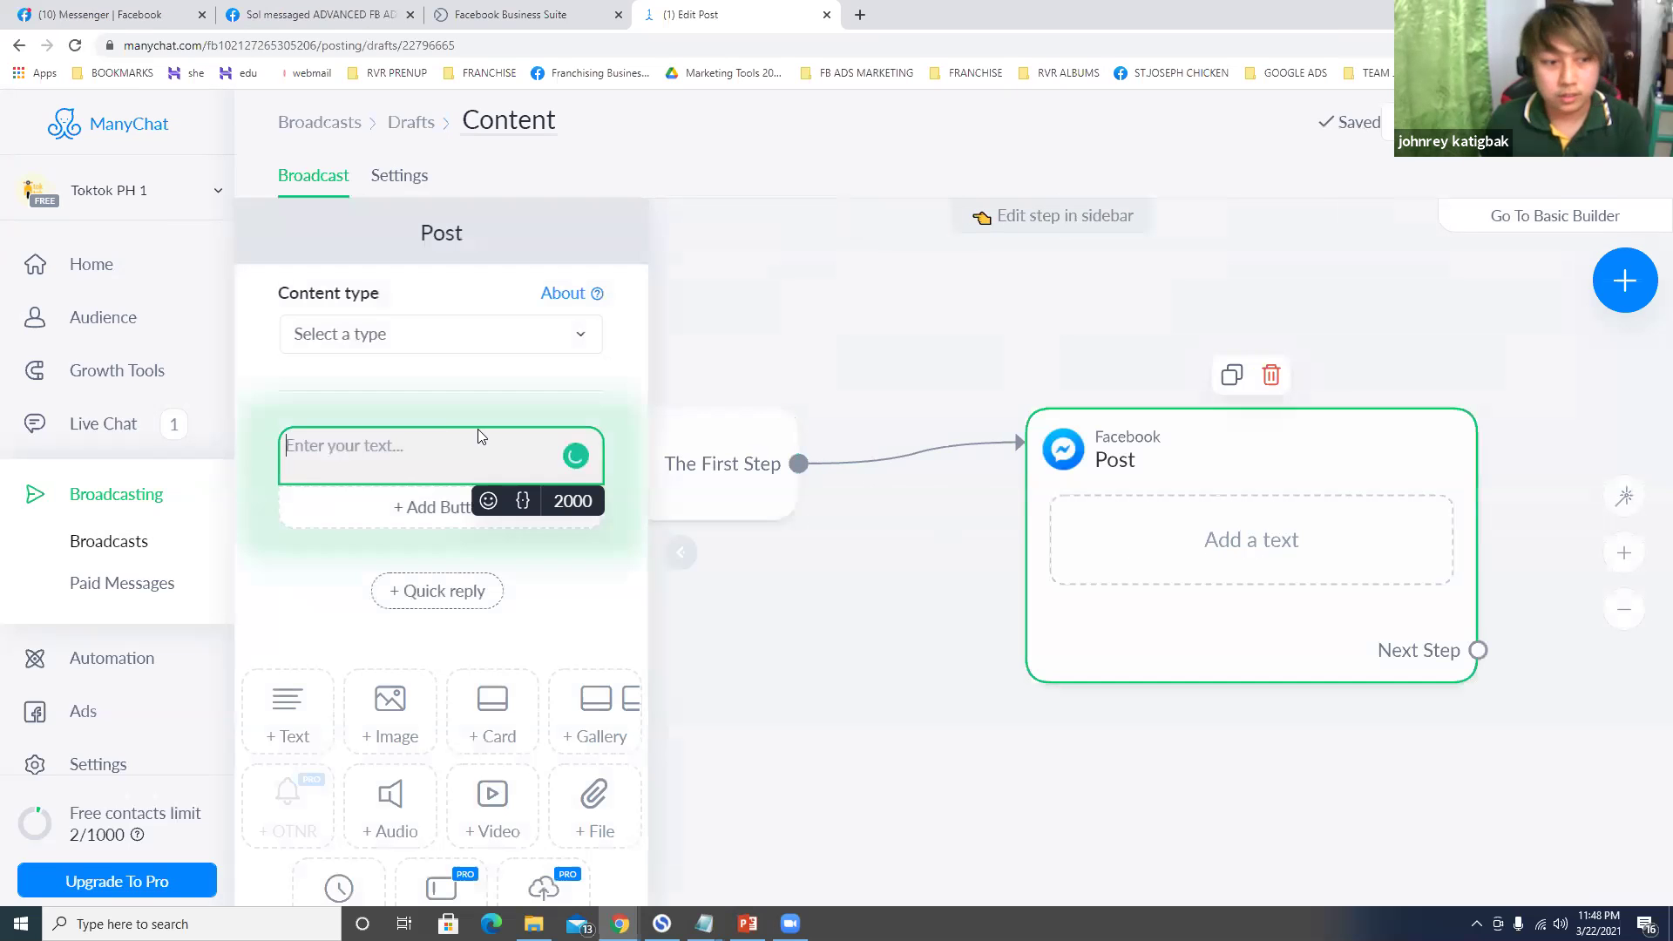
- Paste the TOKTOK franchise forum Zoom invitation into the Post, then view the broadcast Settings
{"action": "key", "text": "ctrl+v"}
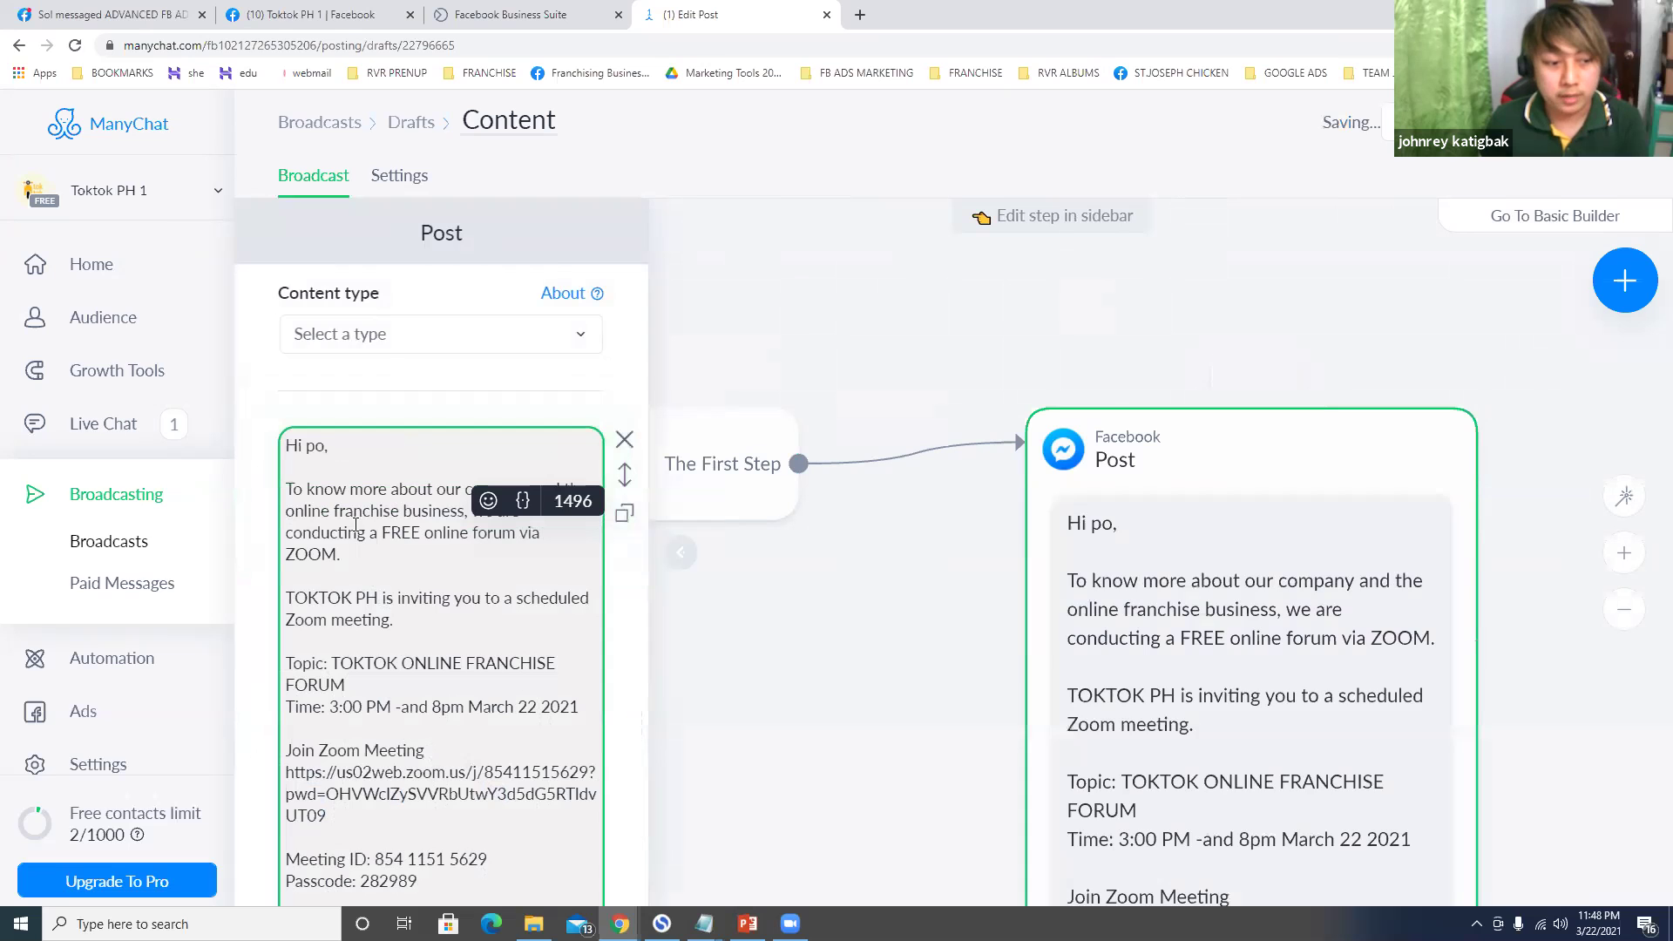
{"action": "left_click", "coordinate": [935, 589]}
{"action": "scroll", "coordinate": [1107, 423], "scroll_direction": "down", "scroll_amount": 6}
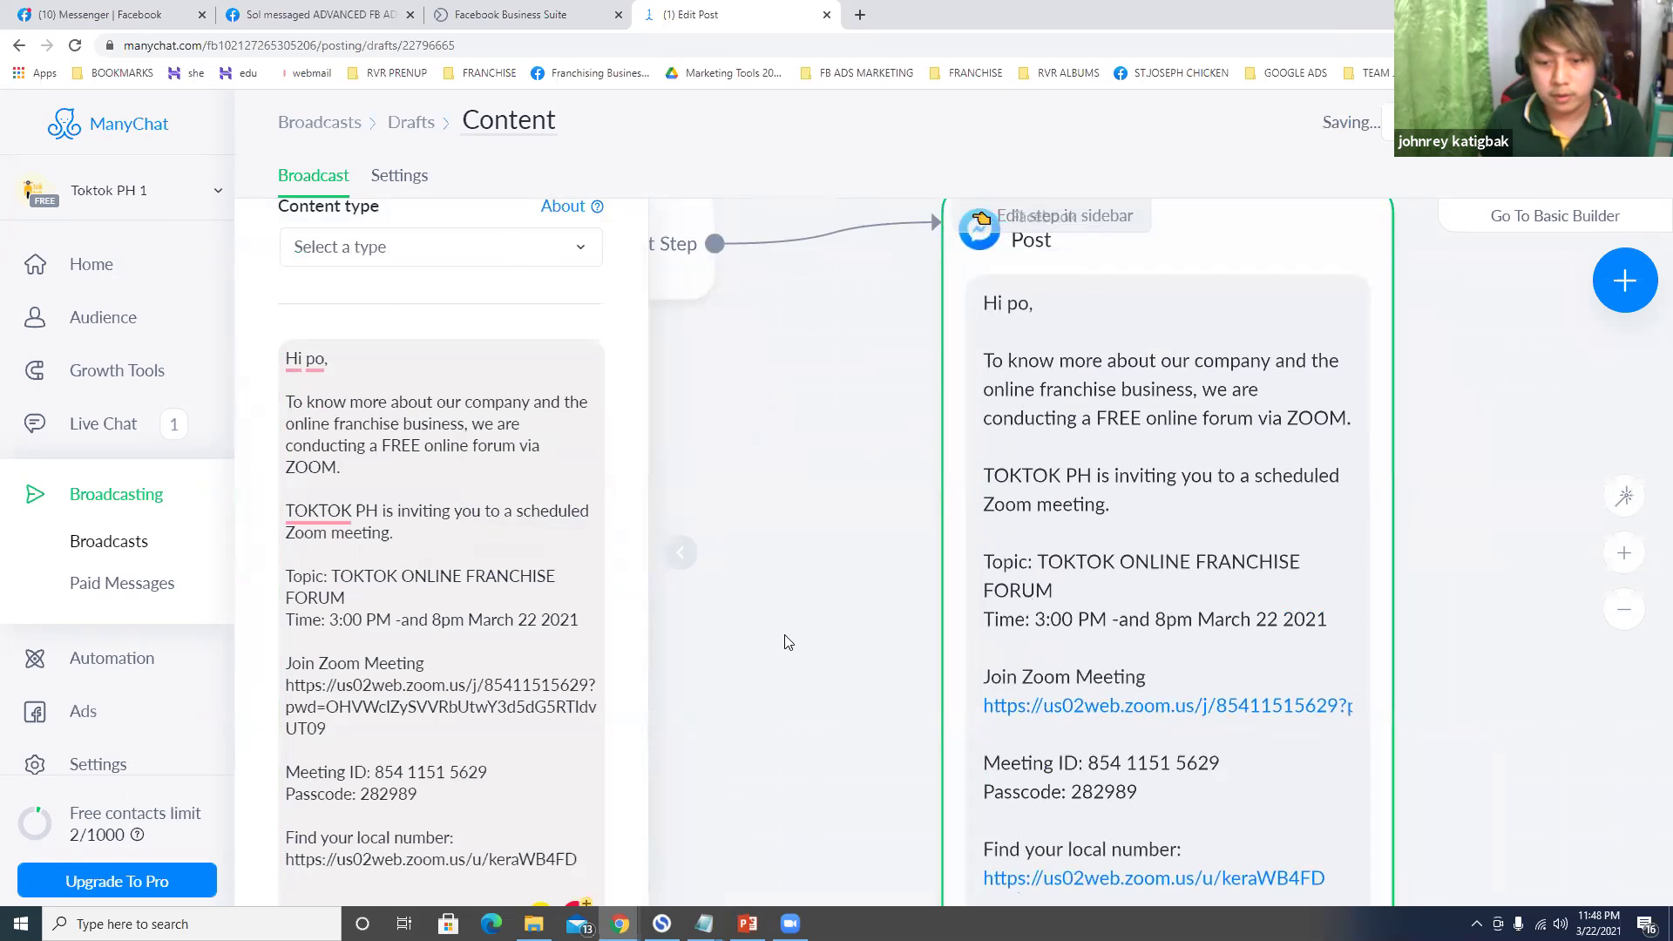
{"action": "scroll", "coordinate": [766, 518], "scroll_direction": "up", "scroll_amount": 1}
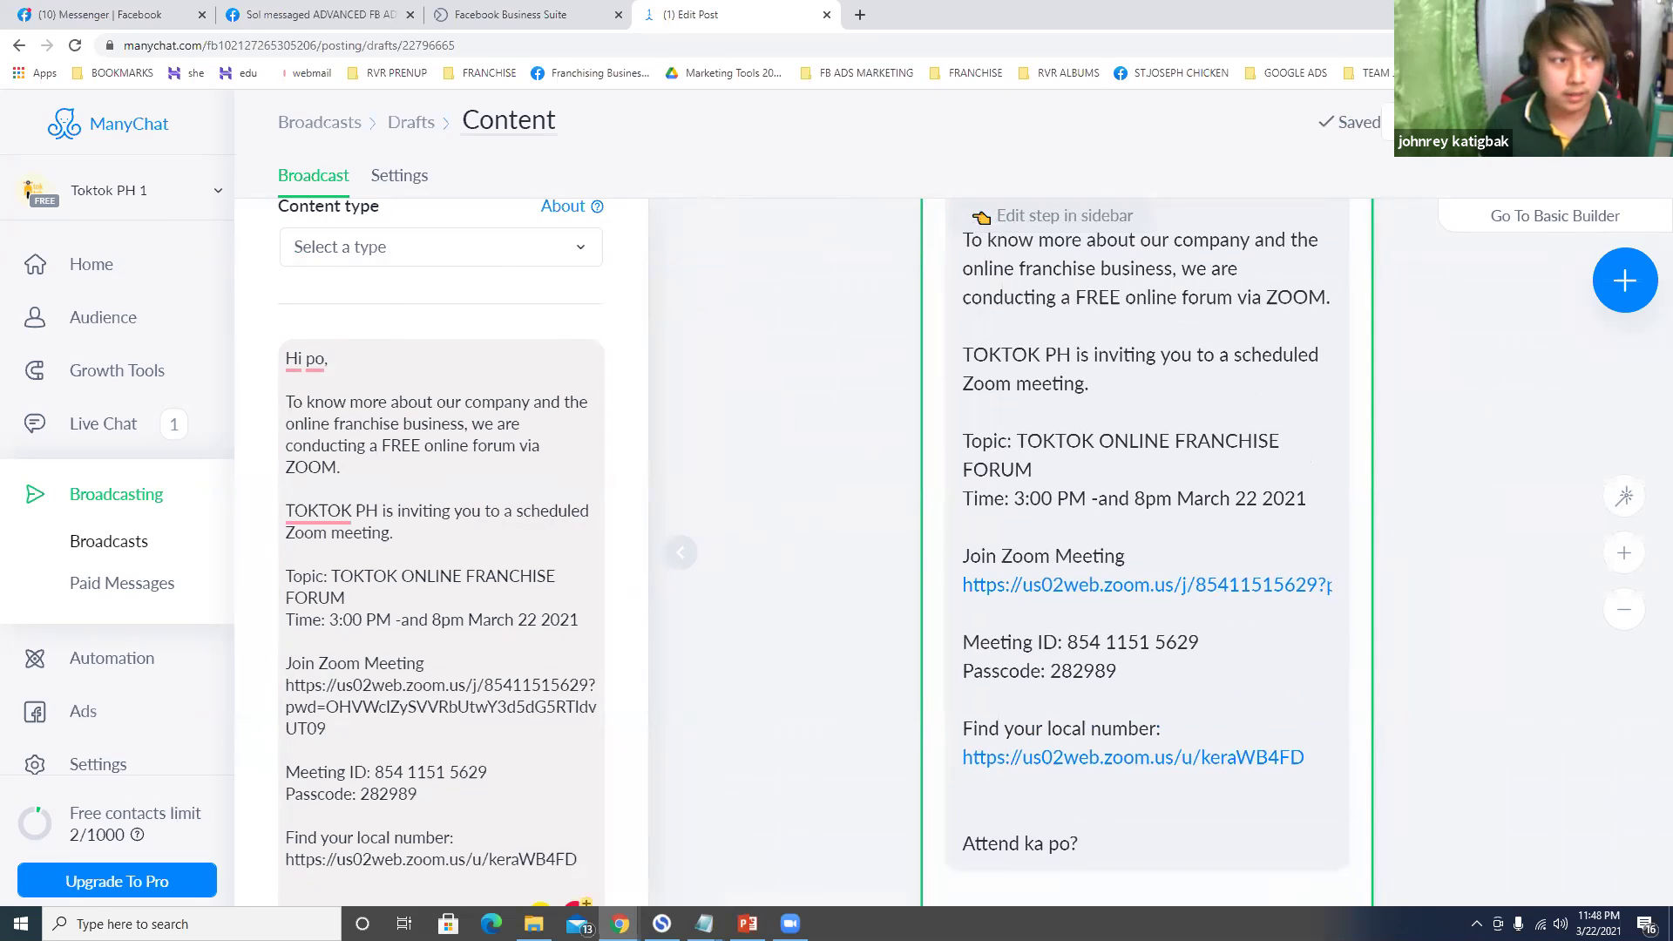
{"action": "left_click", "coordinate": [399, 175]}
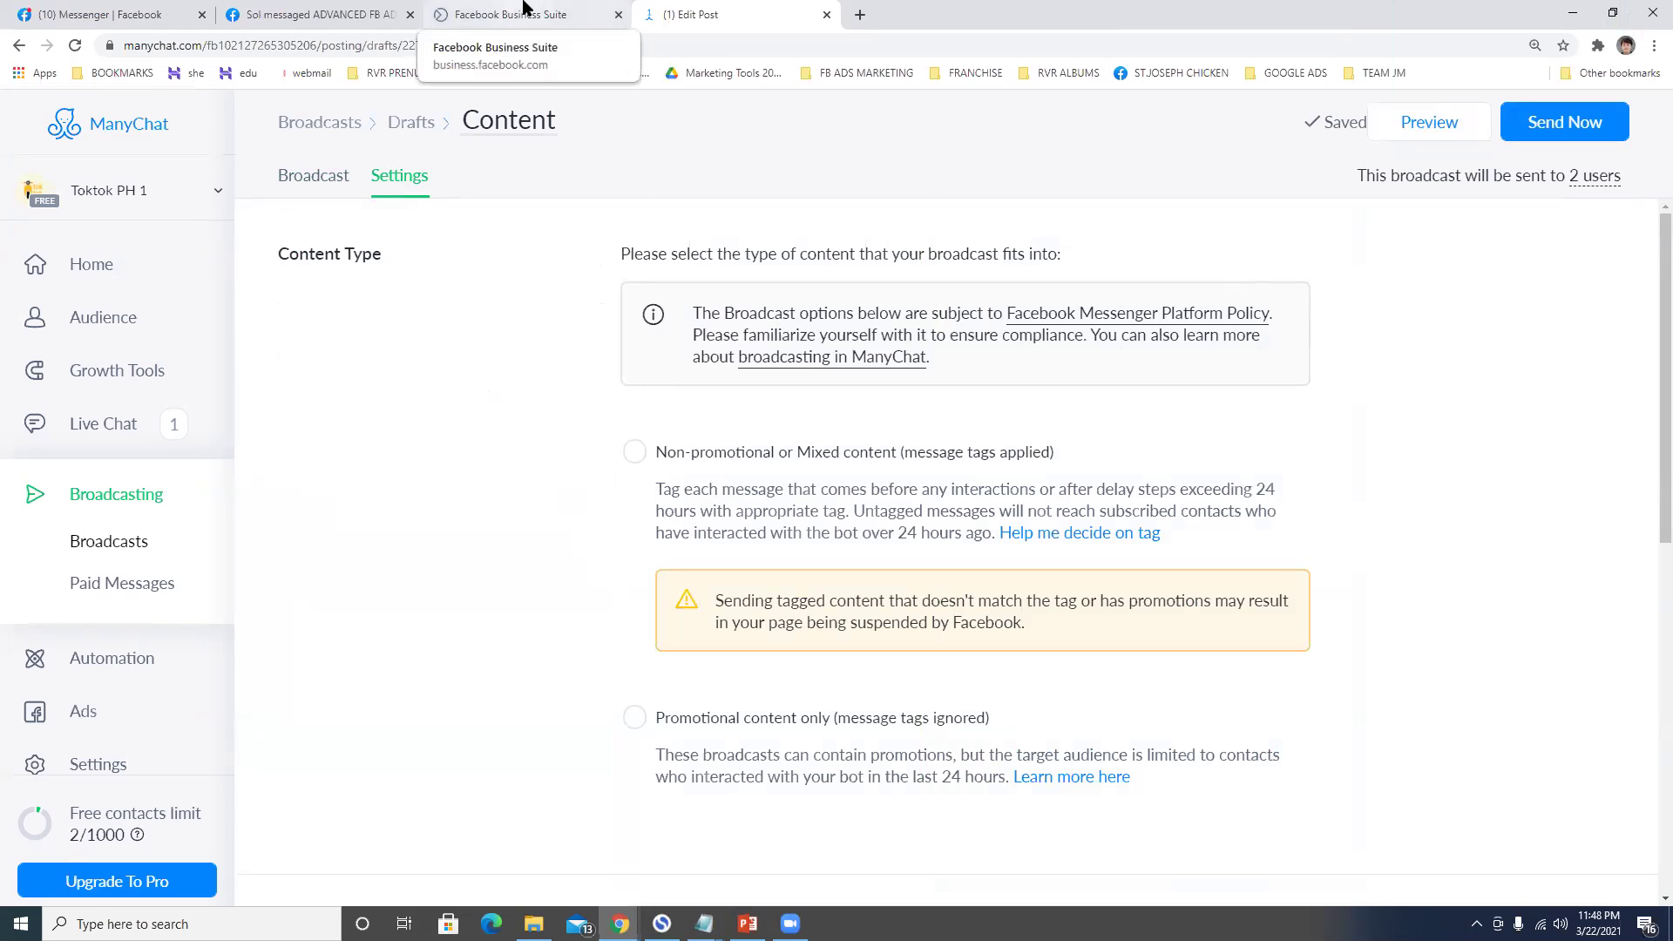
- Read the broadcast's message-tag explanation, cross-checking the Business Suite inbox
{"action": "left_click", "coordinate": [523, 7]}
{"action": "left_click", "coordinate": [698, 14]}
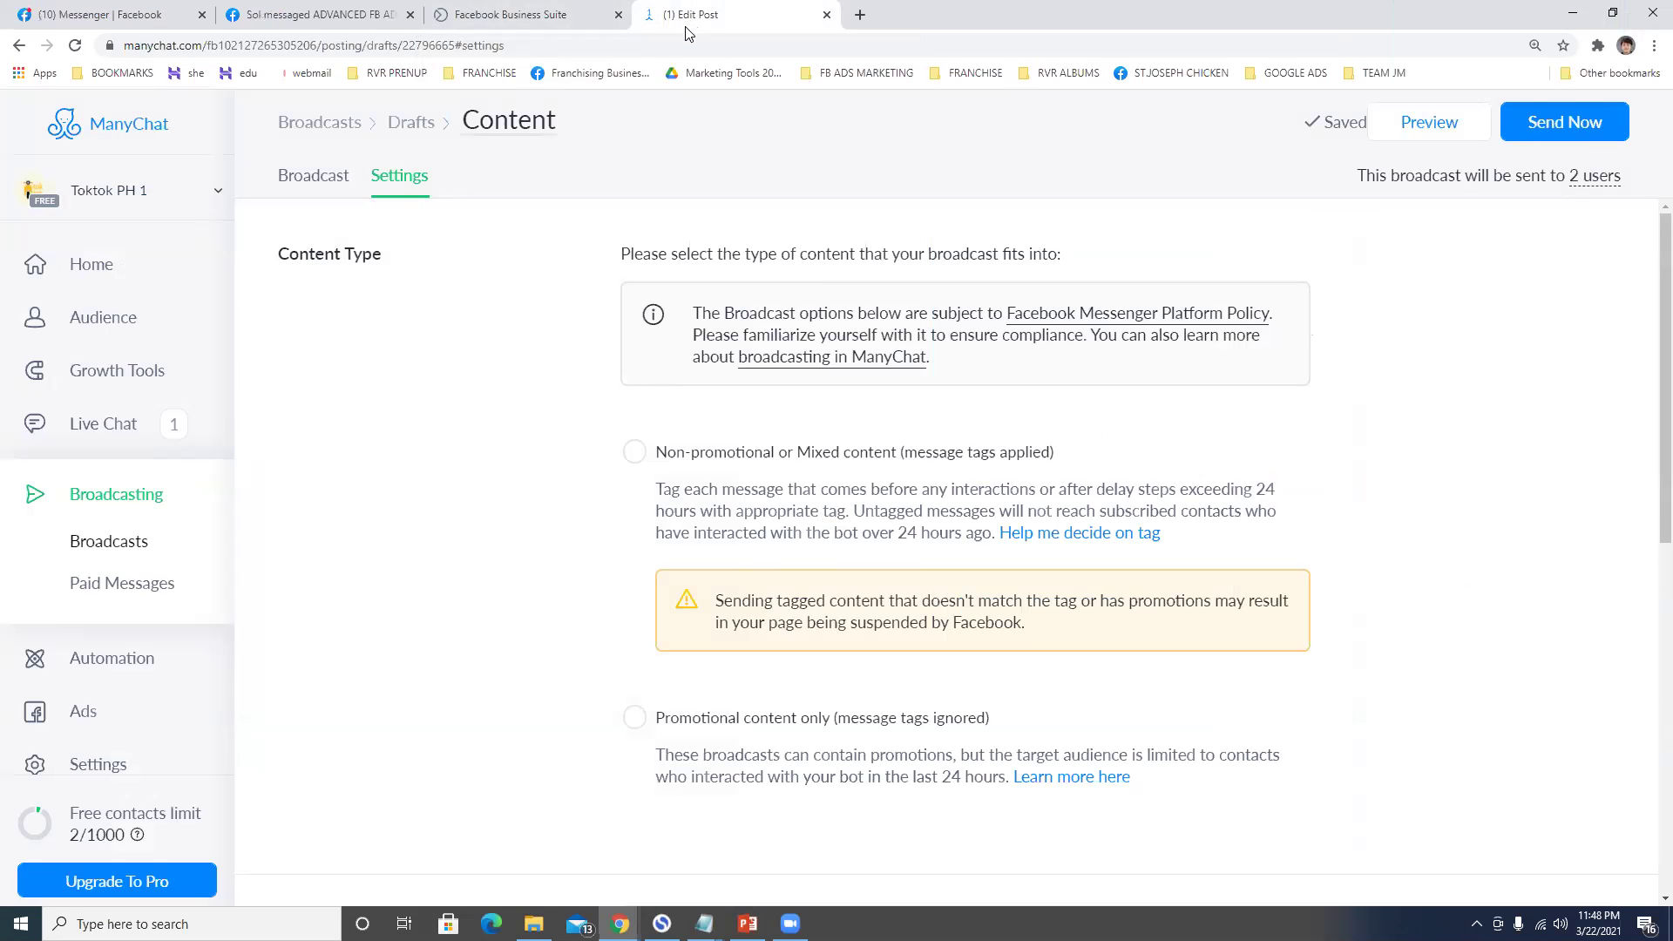
{"action": "triple_click", "coordinate": [1401, 429]}
{"action": "left_click", "coordinate": [1401, 429]}
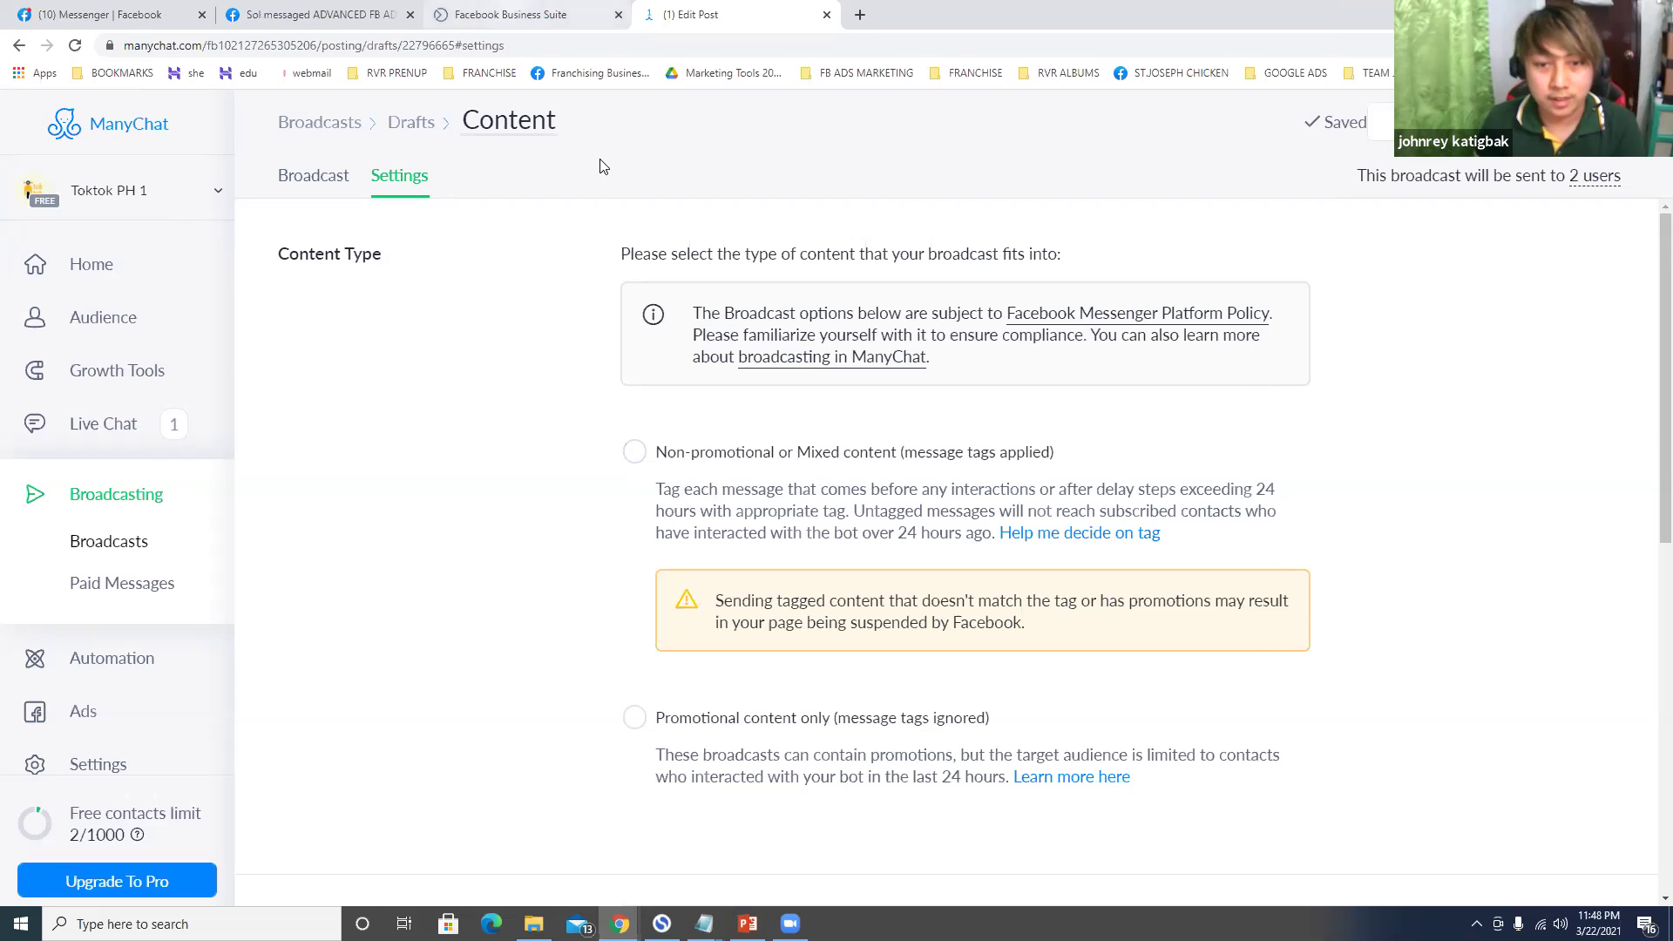
{"action": "left_click", "coordinate": [513, 14]}
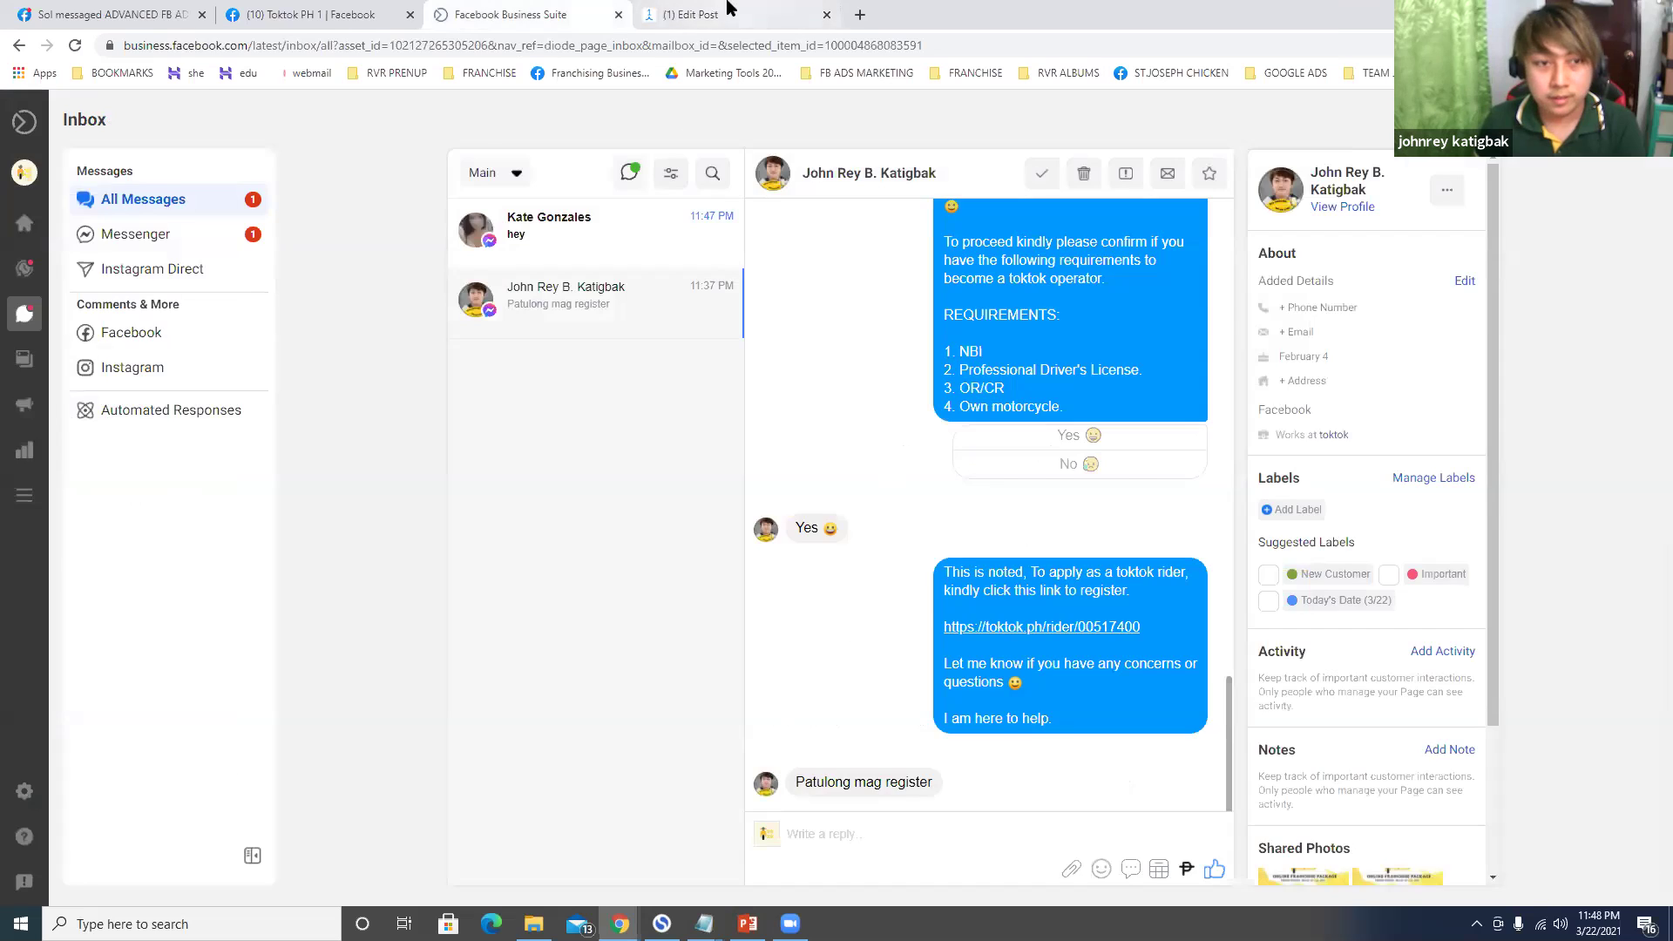
{"action": "left_click", "coordinate": [697, 14]}
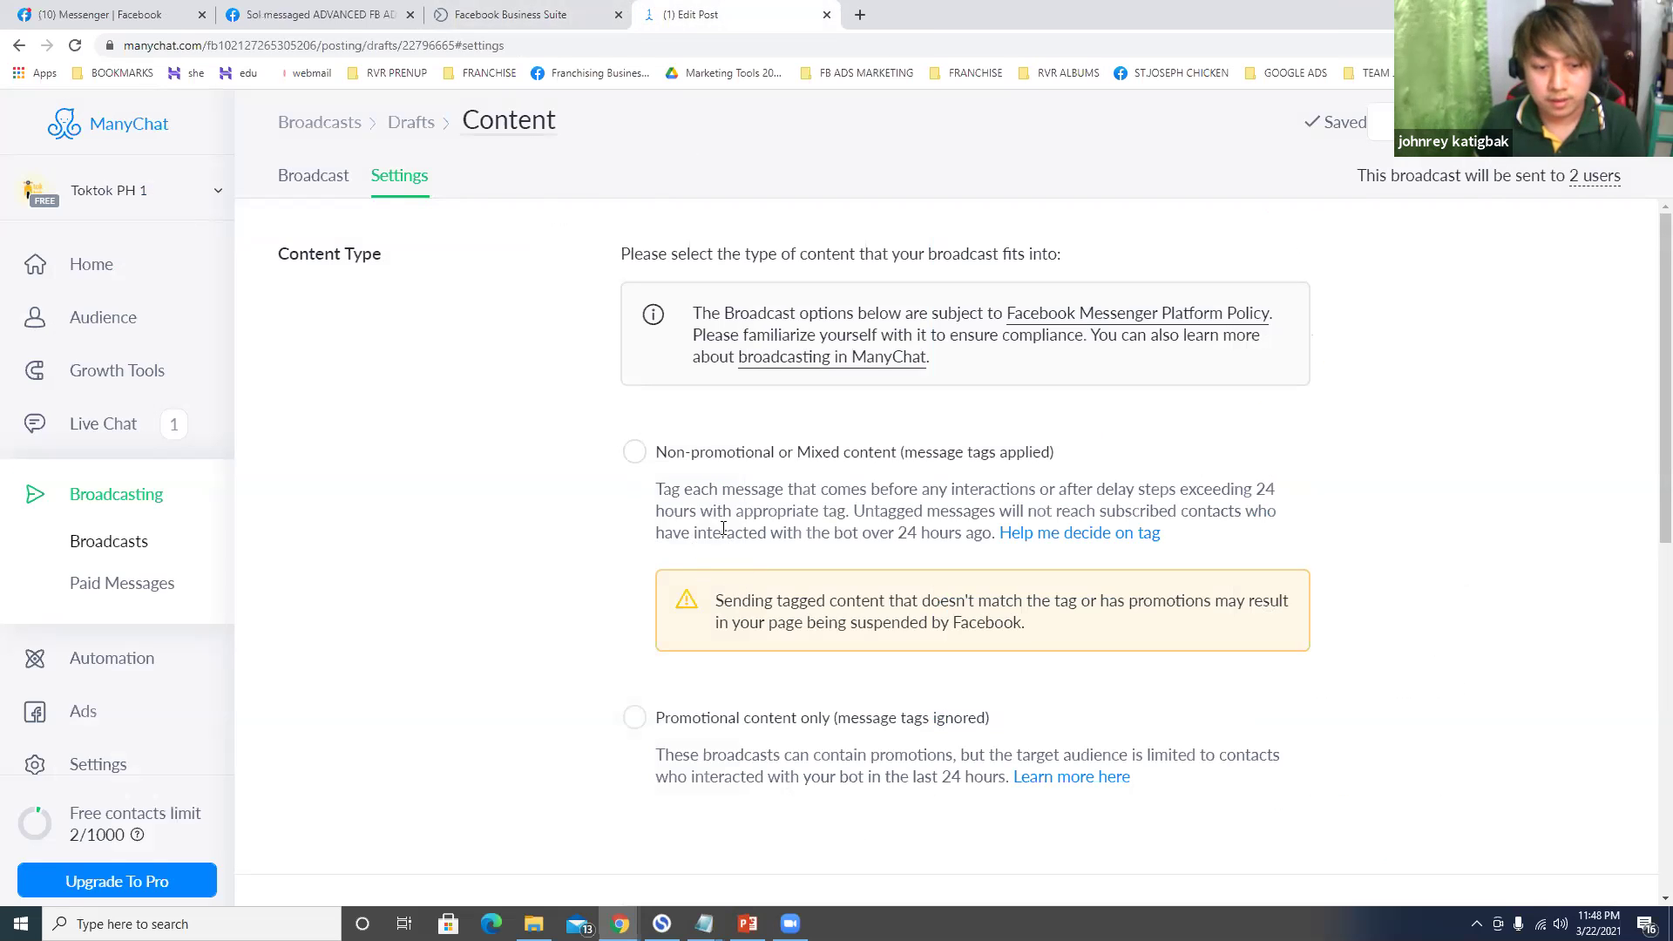
- Mark the broadcast as Non-promotional or Mixed content and zoom the page in
{"action": "left_click", "coordinate": [657, 462]}
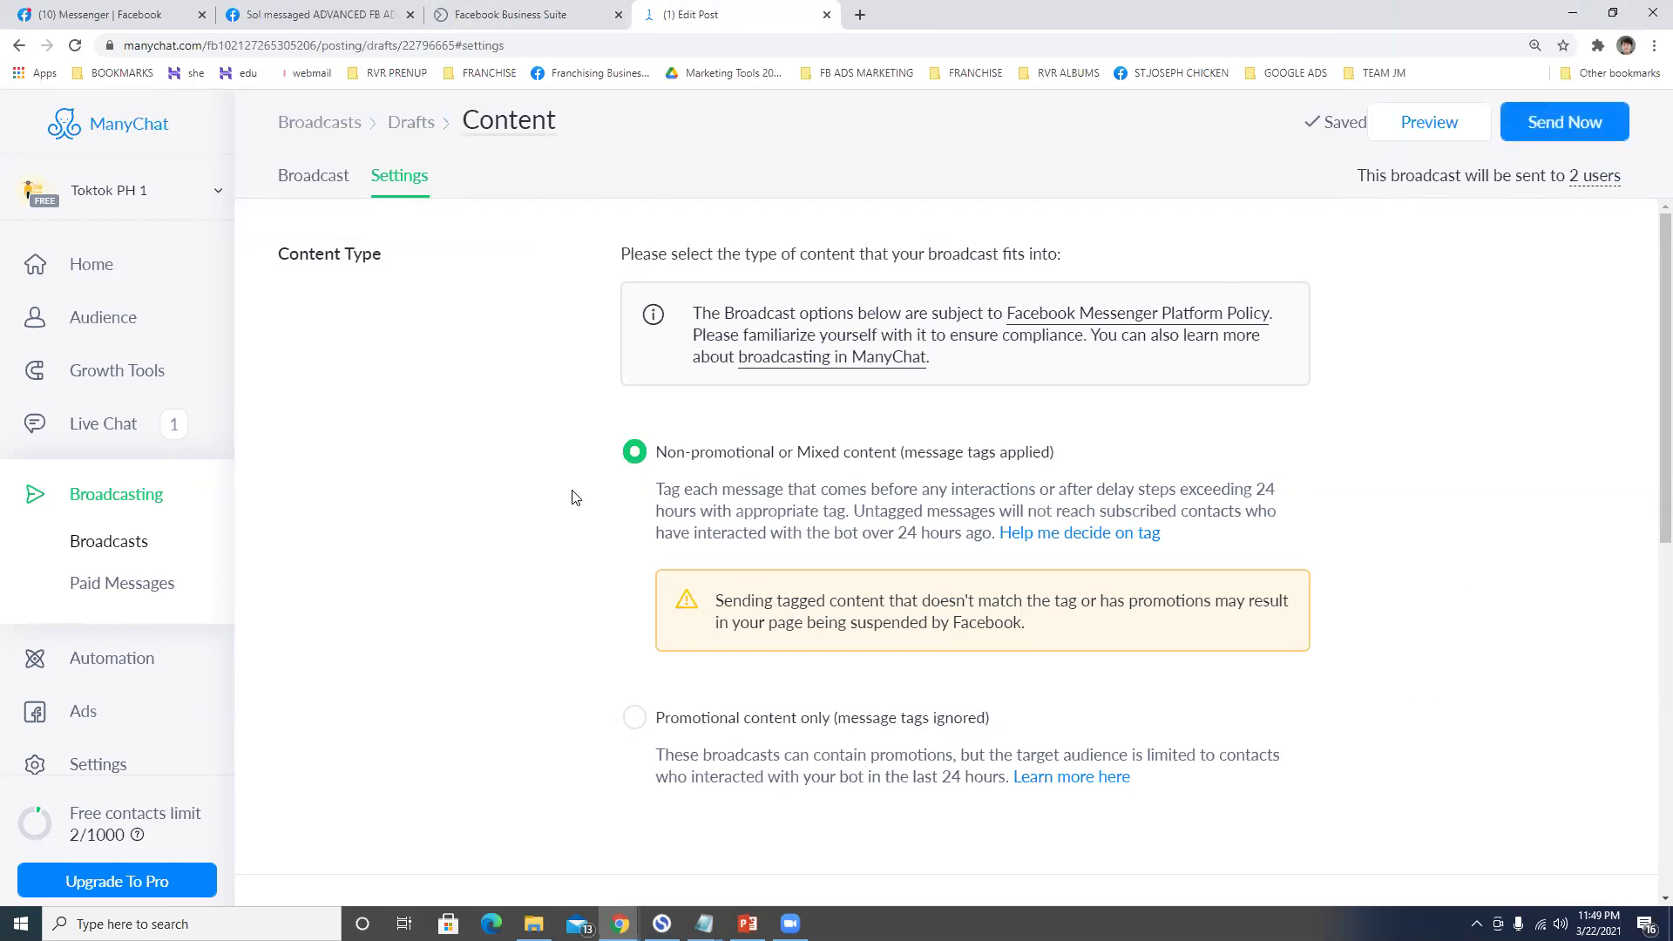
{"action": "scroll", "coordinate": [572, 500], "scroll_direction": "down", "scroll_amount": 2}
{"action": "scroll", "coordinate": [602, 503], "scroll_direction": "up", "scroll_amount": 2}
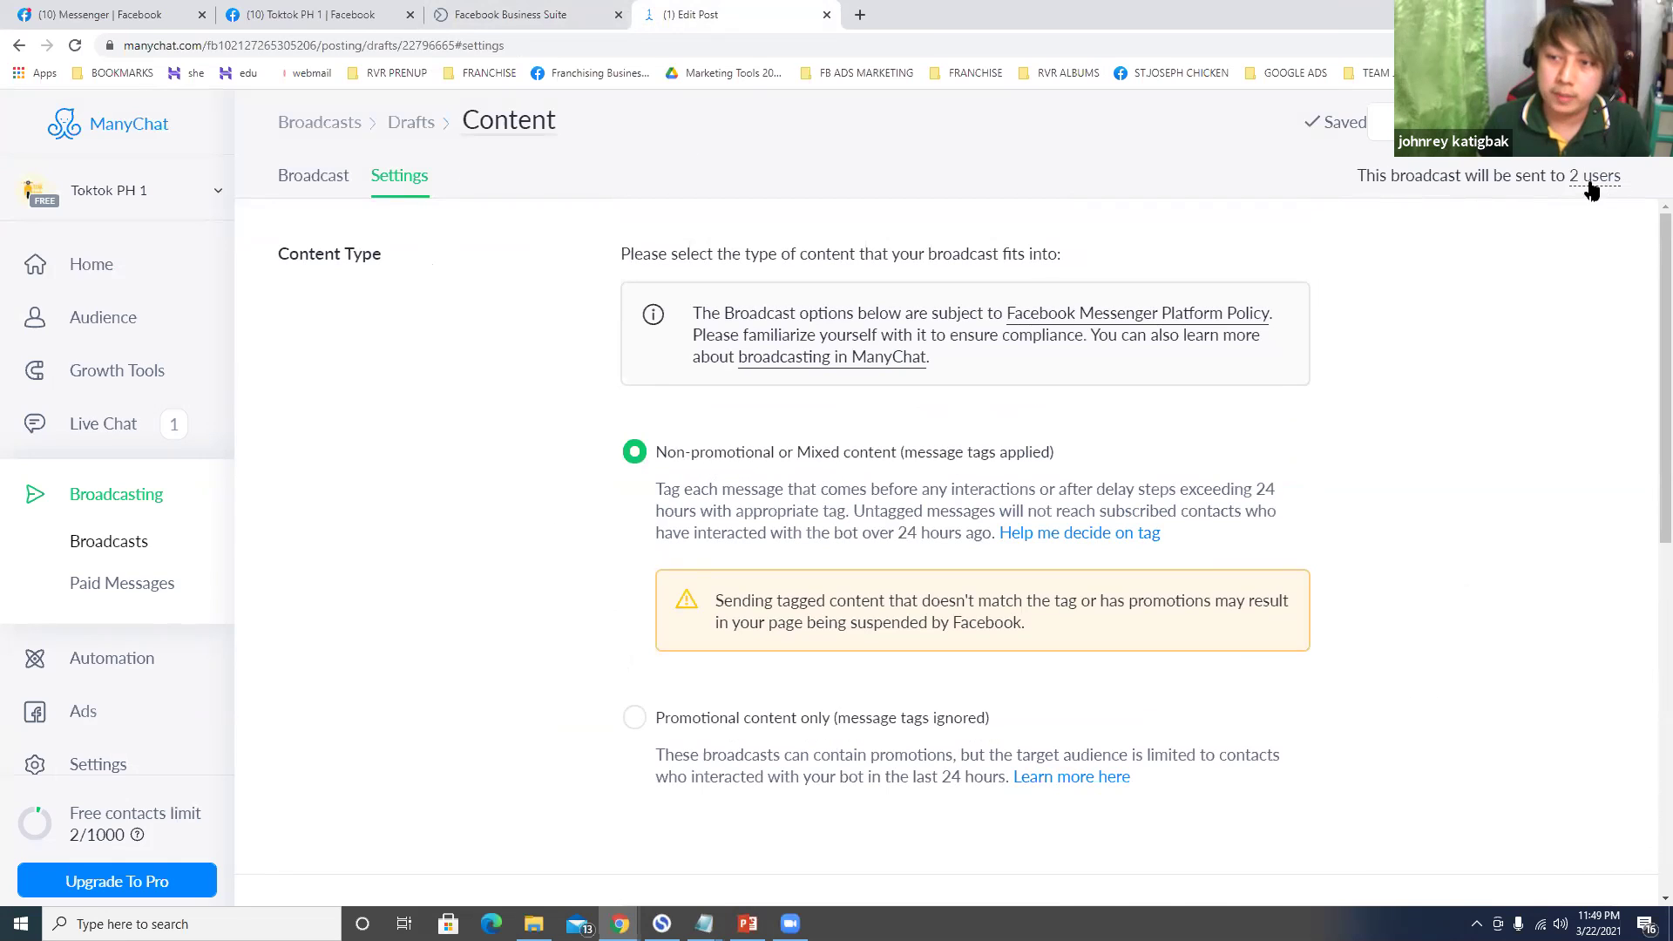
{"action": "key", "text": "ctrl+plus"}
{"action": "key", "text": "ctrl+plus"}
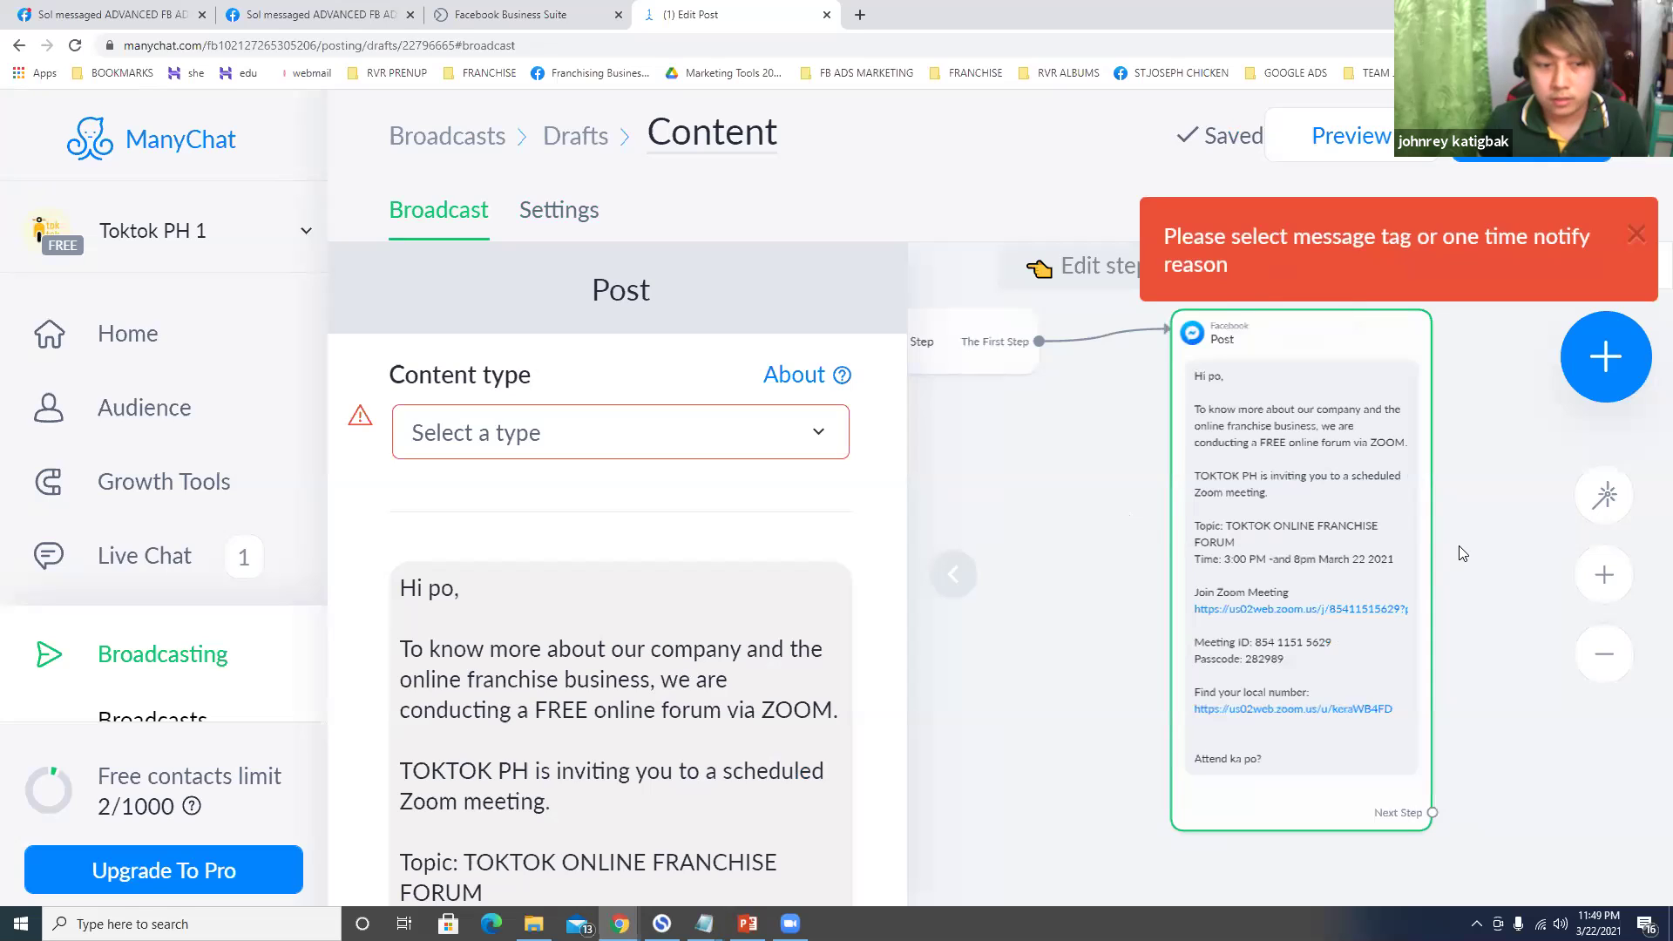
- Choose Other as the Post's content type
{"action": "left_click", "coordinate": [600, 441]}
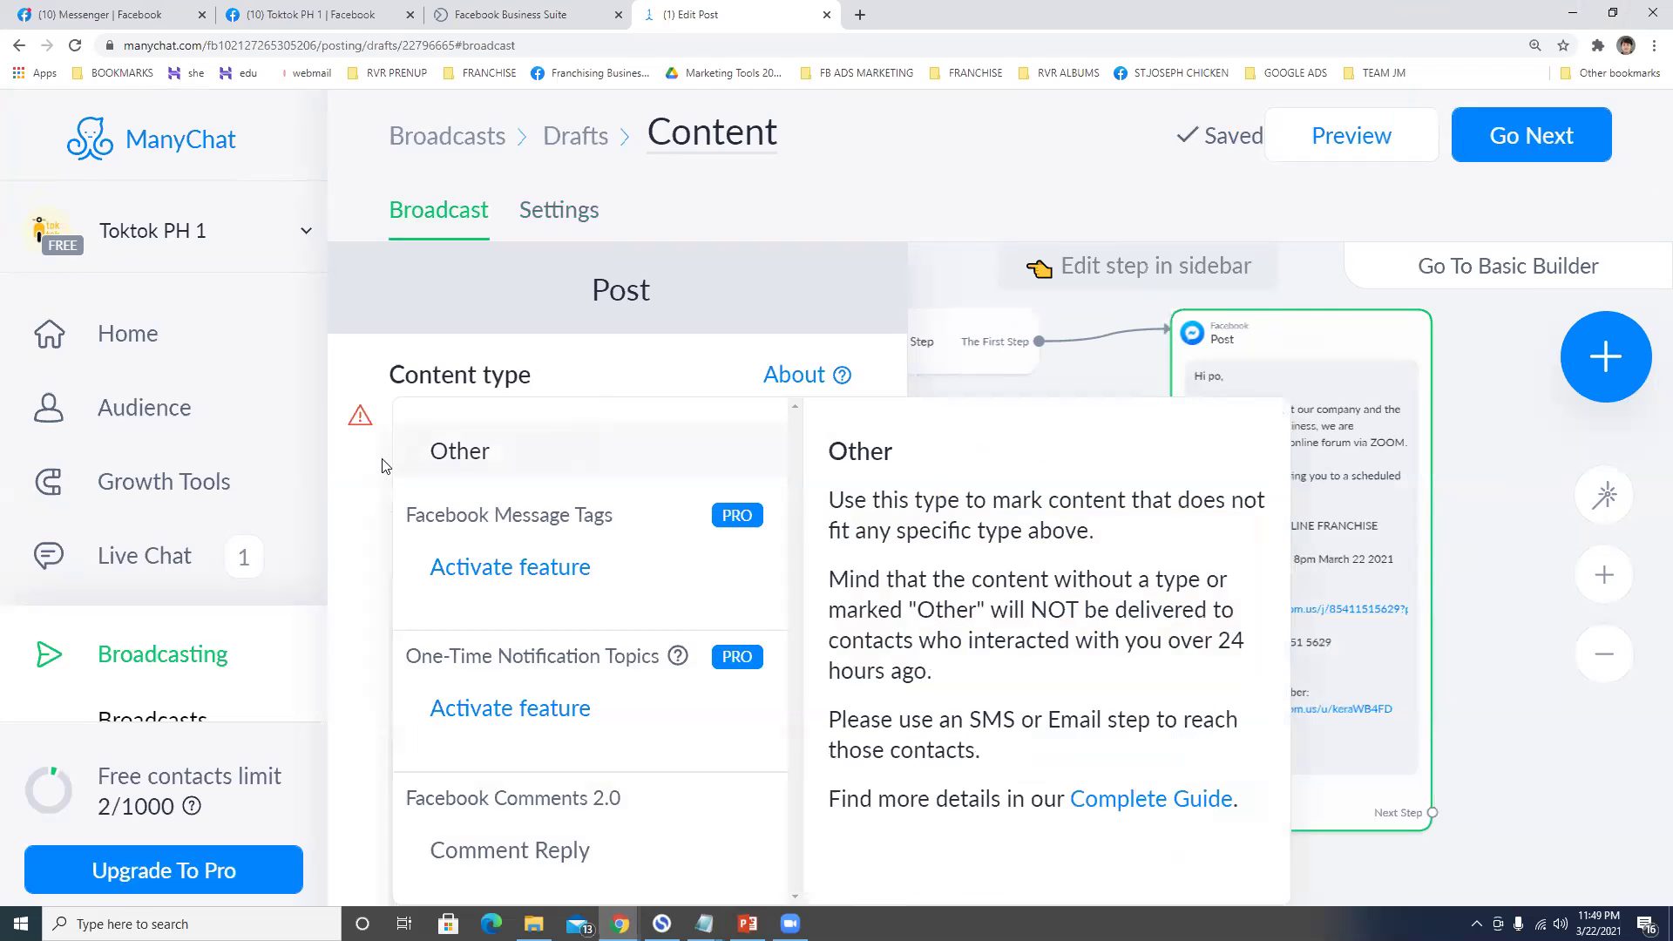
{"action": "left_click", "coordinate": [495, 455]}
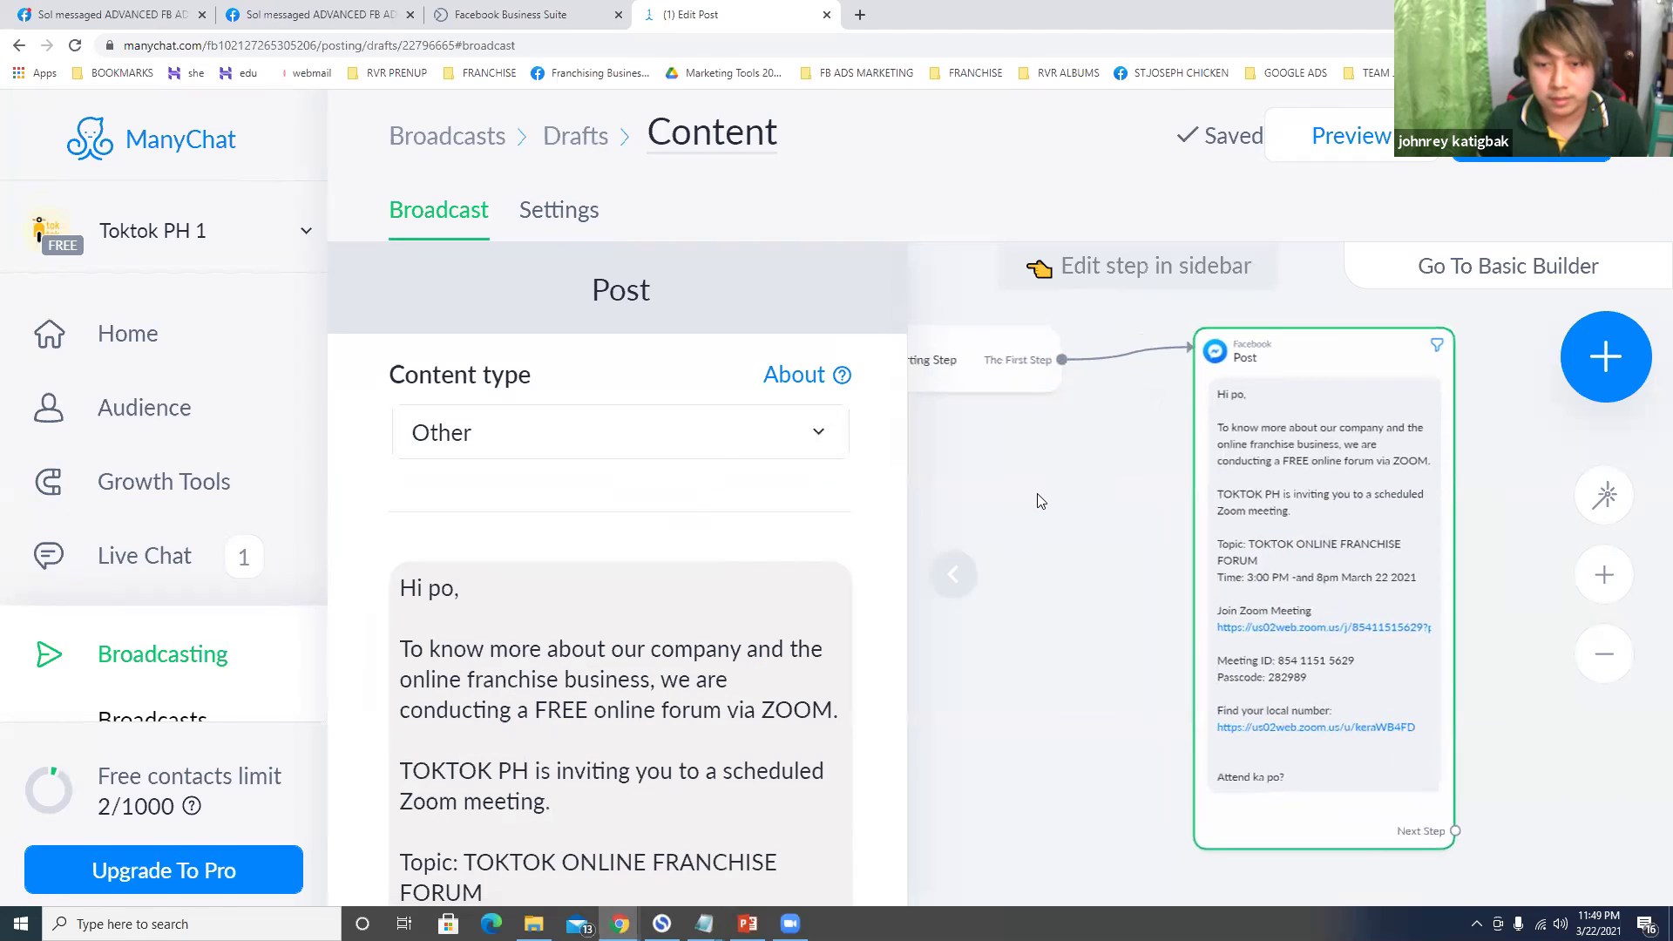
{"action": "left_click", "coordinate": [629, 443]}
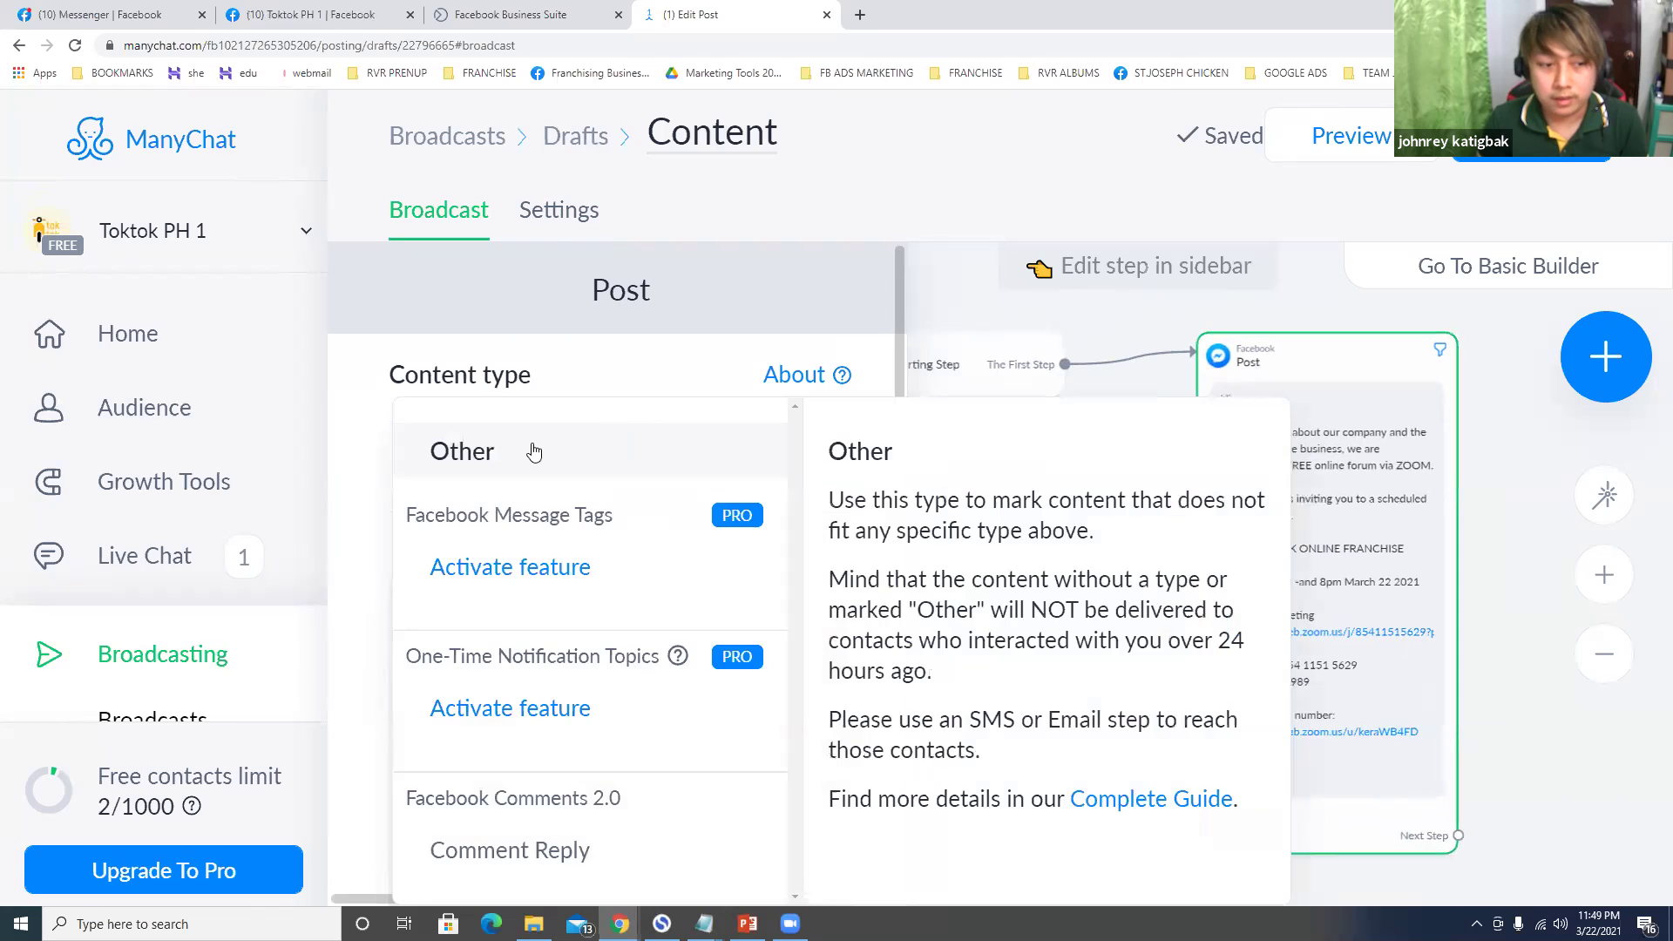
{"action": "left_click", "coordinate": [549, 452]}
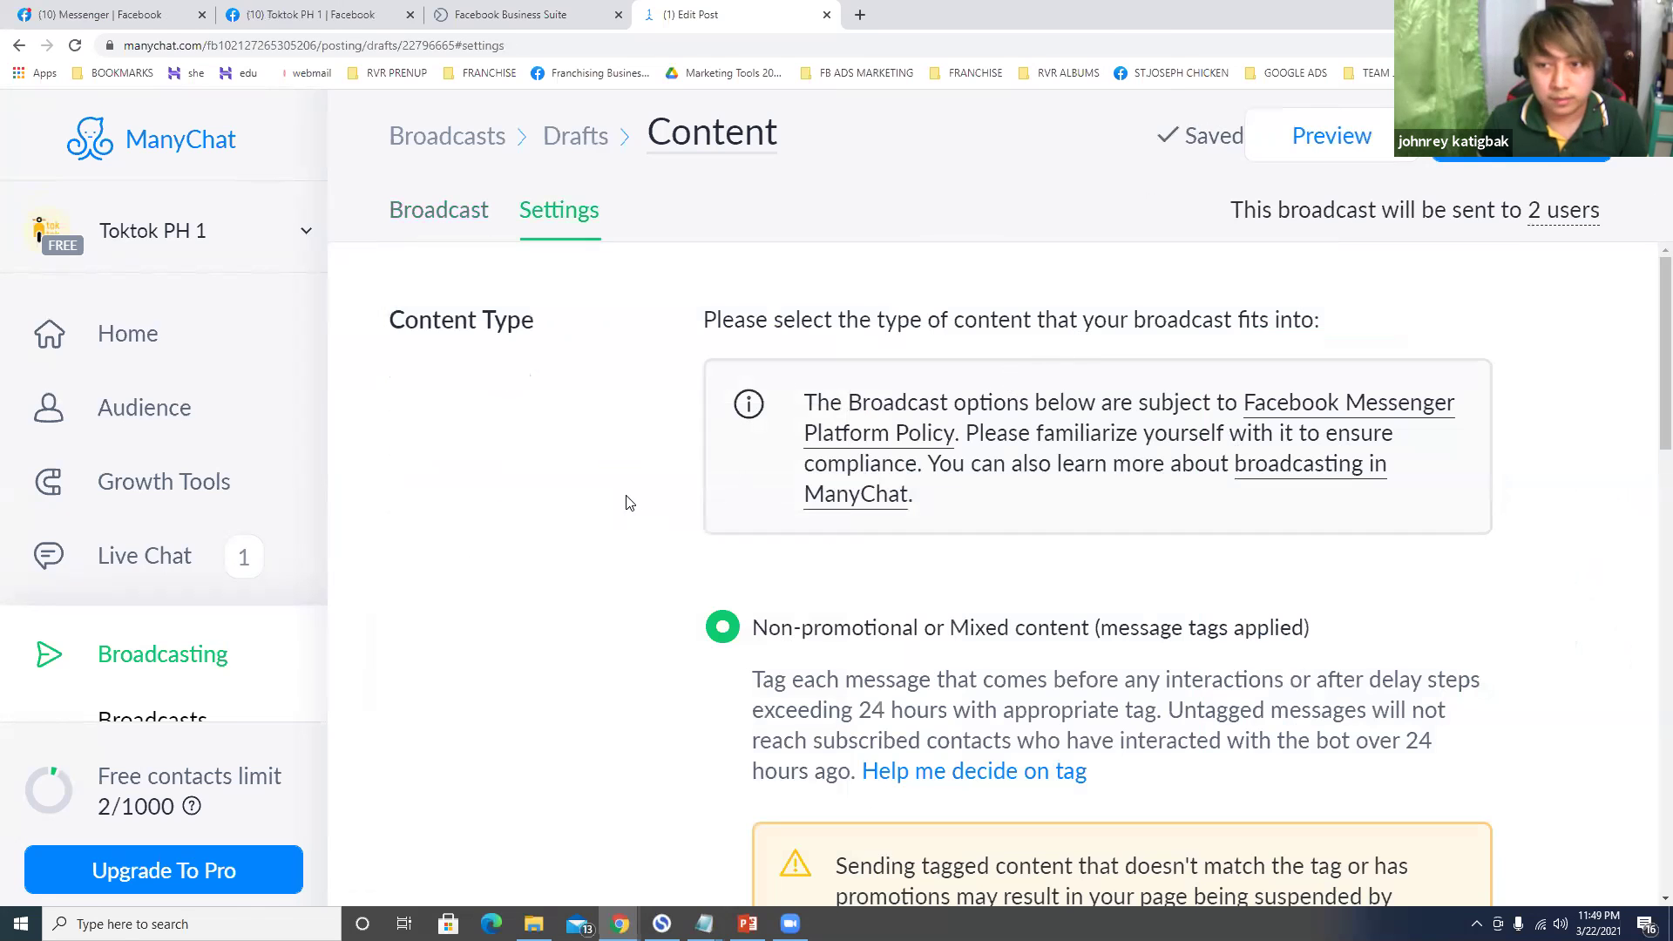
{"action": "scroll", "coordinate": [609, 515], "scroll_direction": "down", "scroll_amount": 3}
{"action": "scroll", "coordinate": [614, 526], "scroll_direction": "down", "scroll_amount": 4}
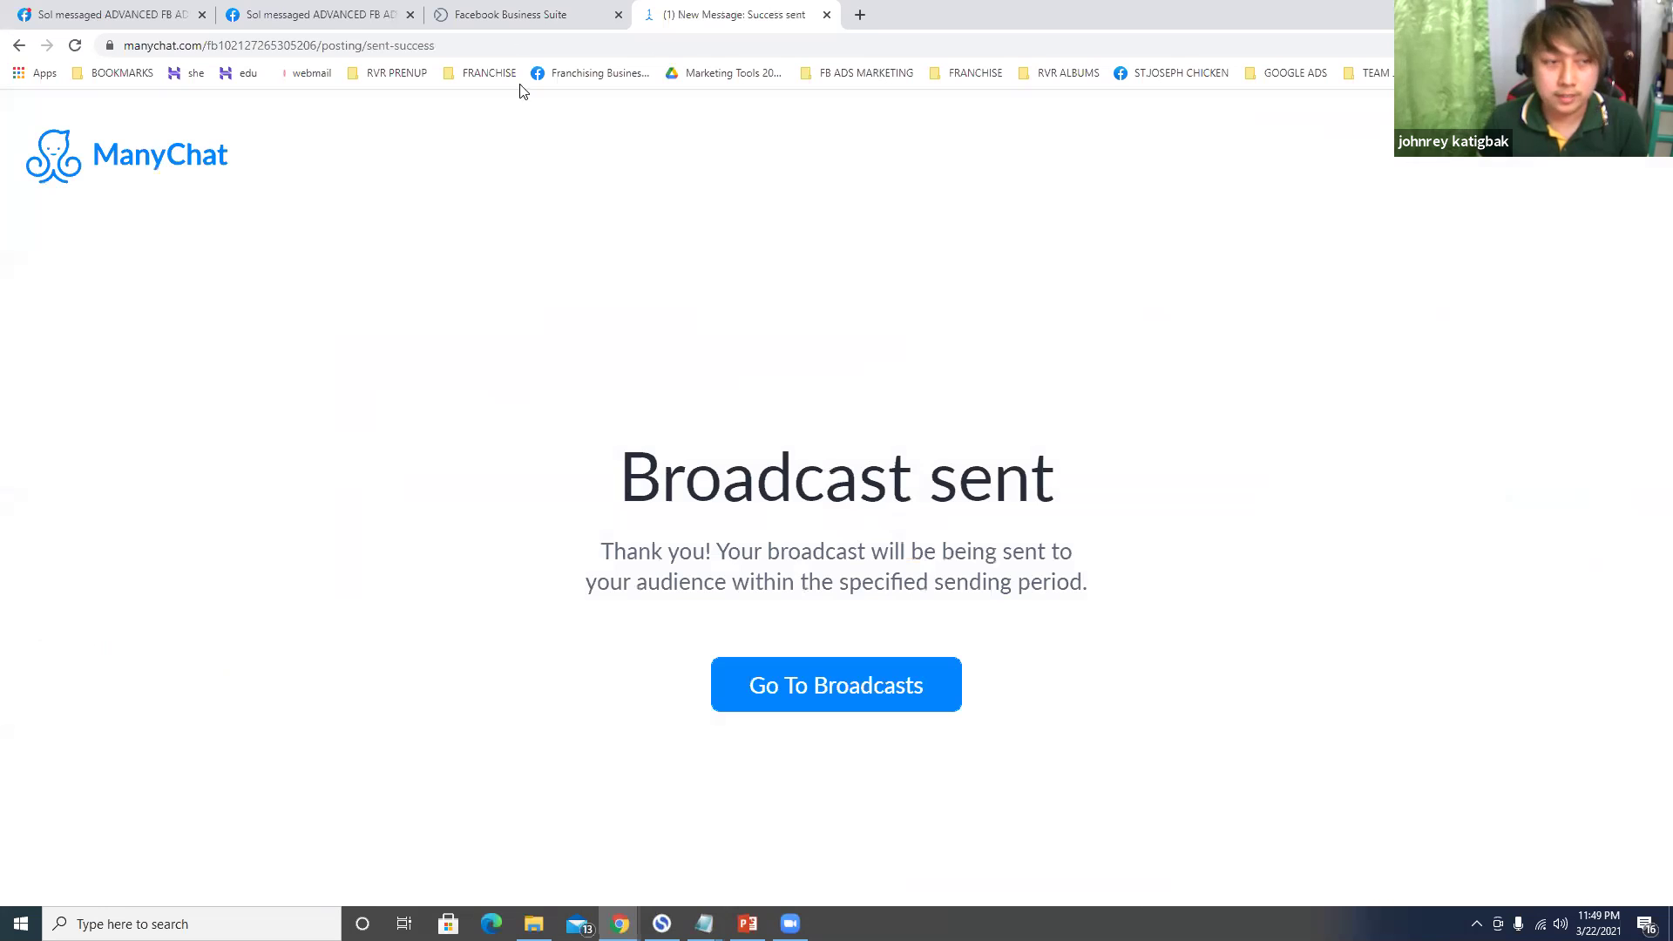
{"action": "left_click", "coordinate": [506, 15]}
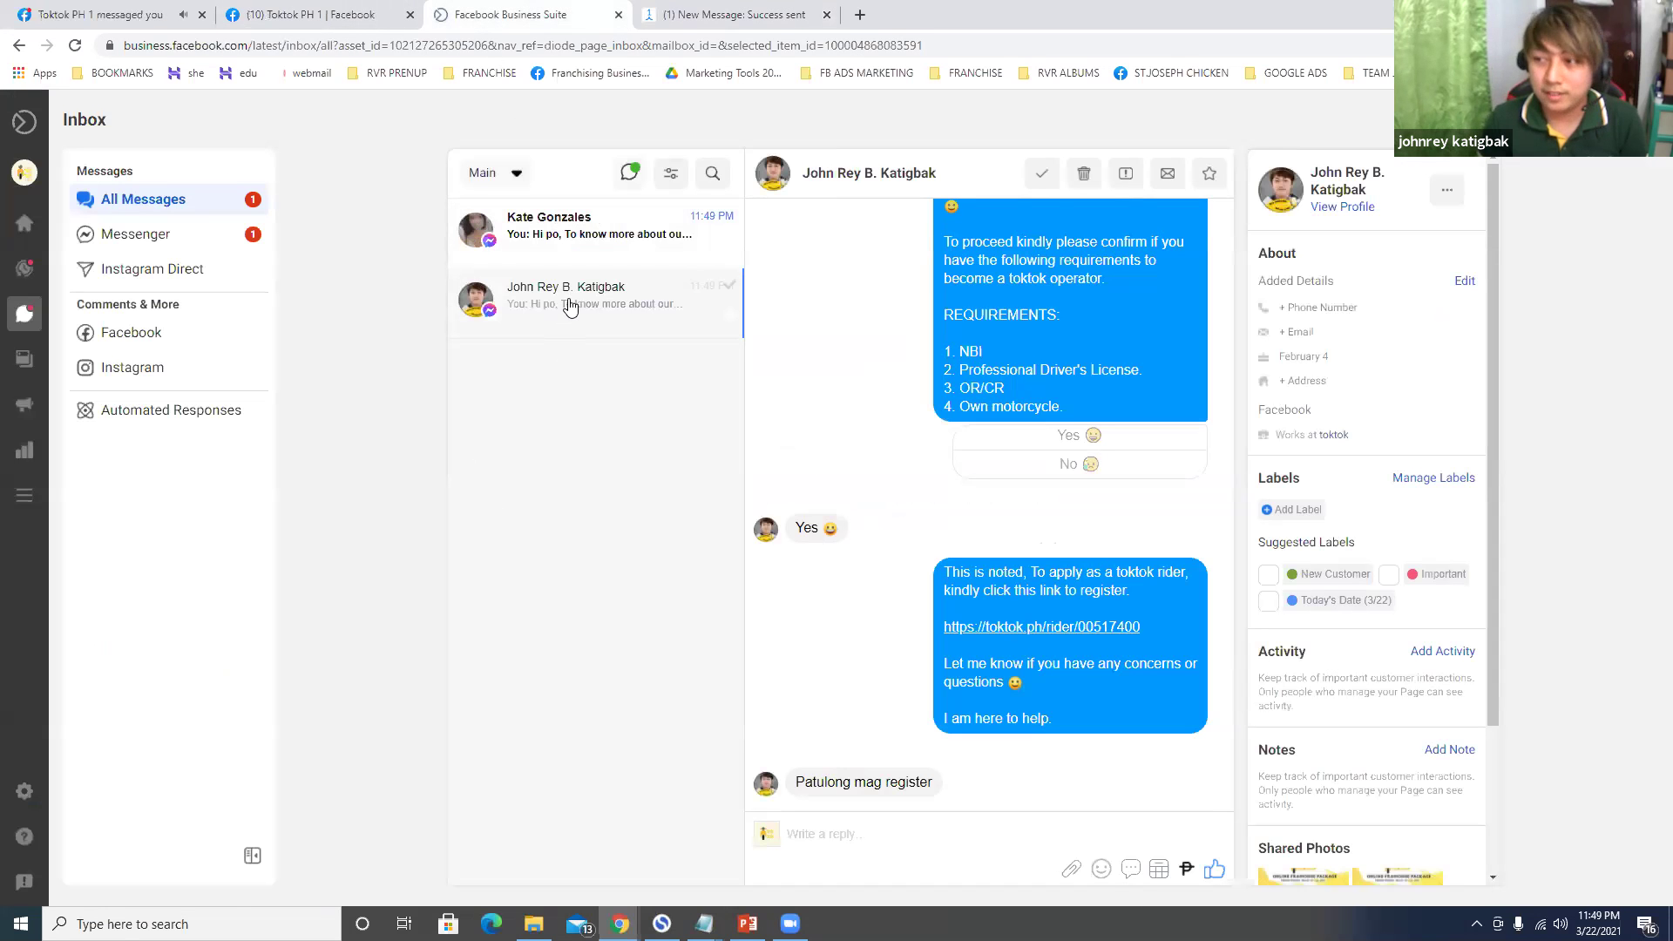
{"action": "scroll", "coordinate": [878, 564], "scroll_direction": "down", "scroll_amount": 6}
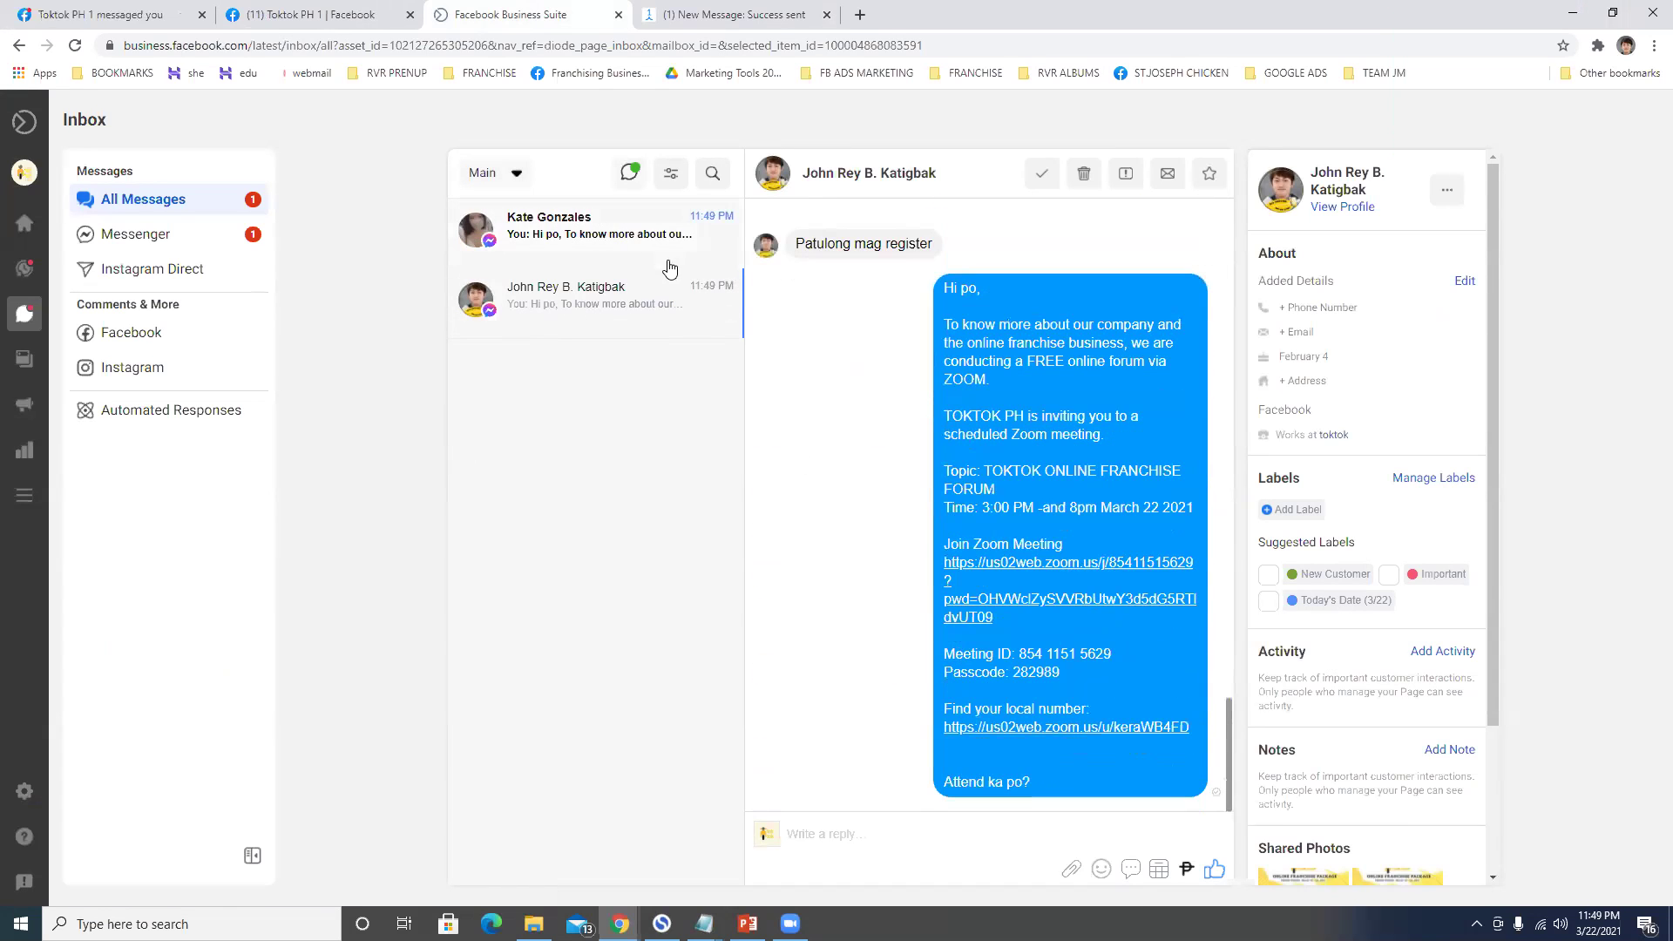
{"action": "left_click", "coordinate": [645, 234]}
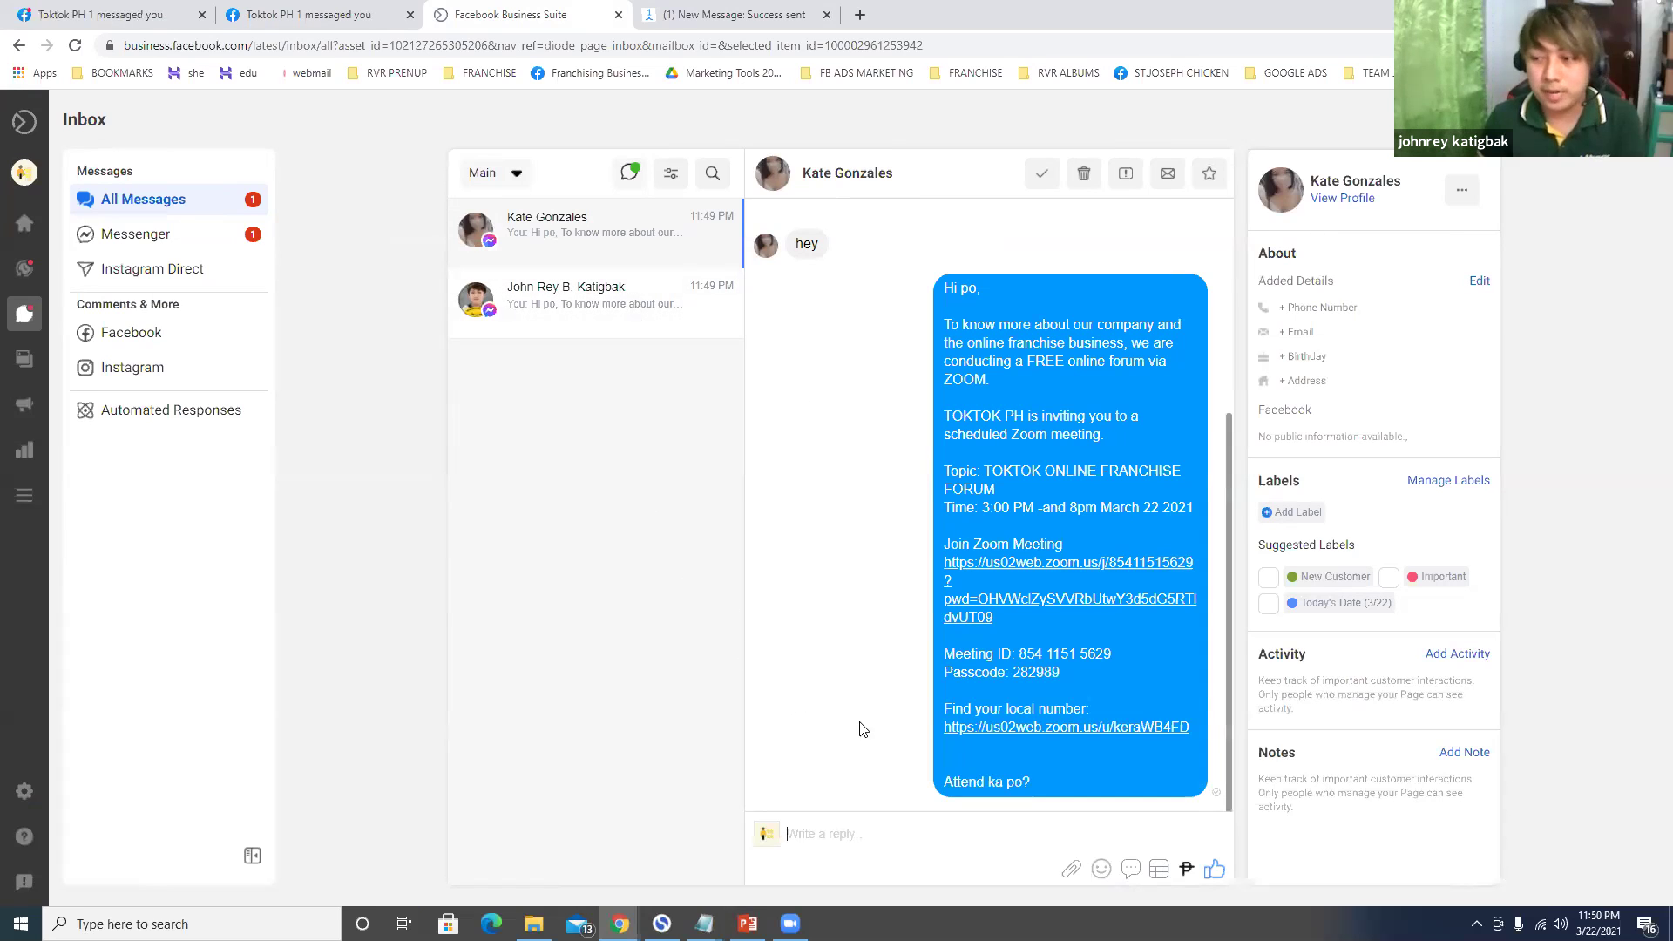
{"action": "key", "text": "ctrl+Tab"}
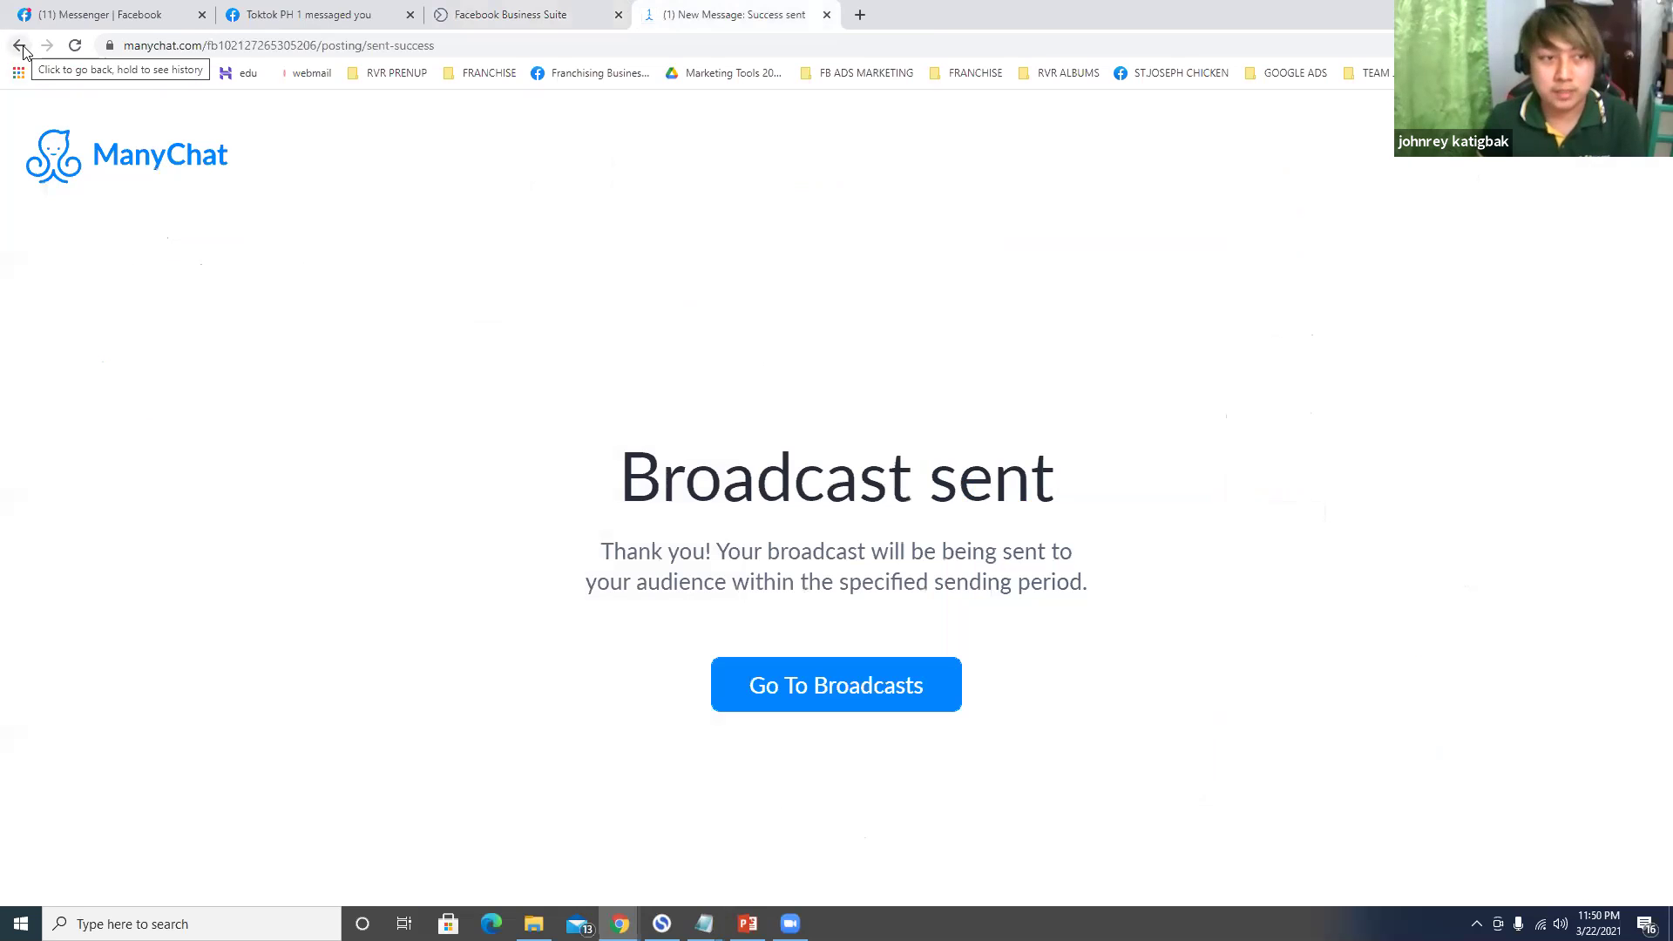
- Go from the sent broadcast back to Broadcasting and create a new Messenger broadcast
{"action": "left_click", "coordinate": [19, 45]}
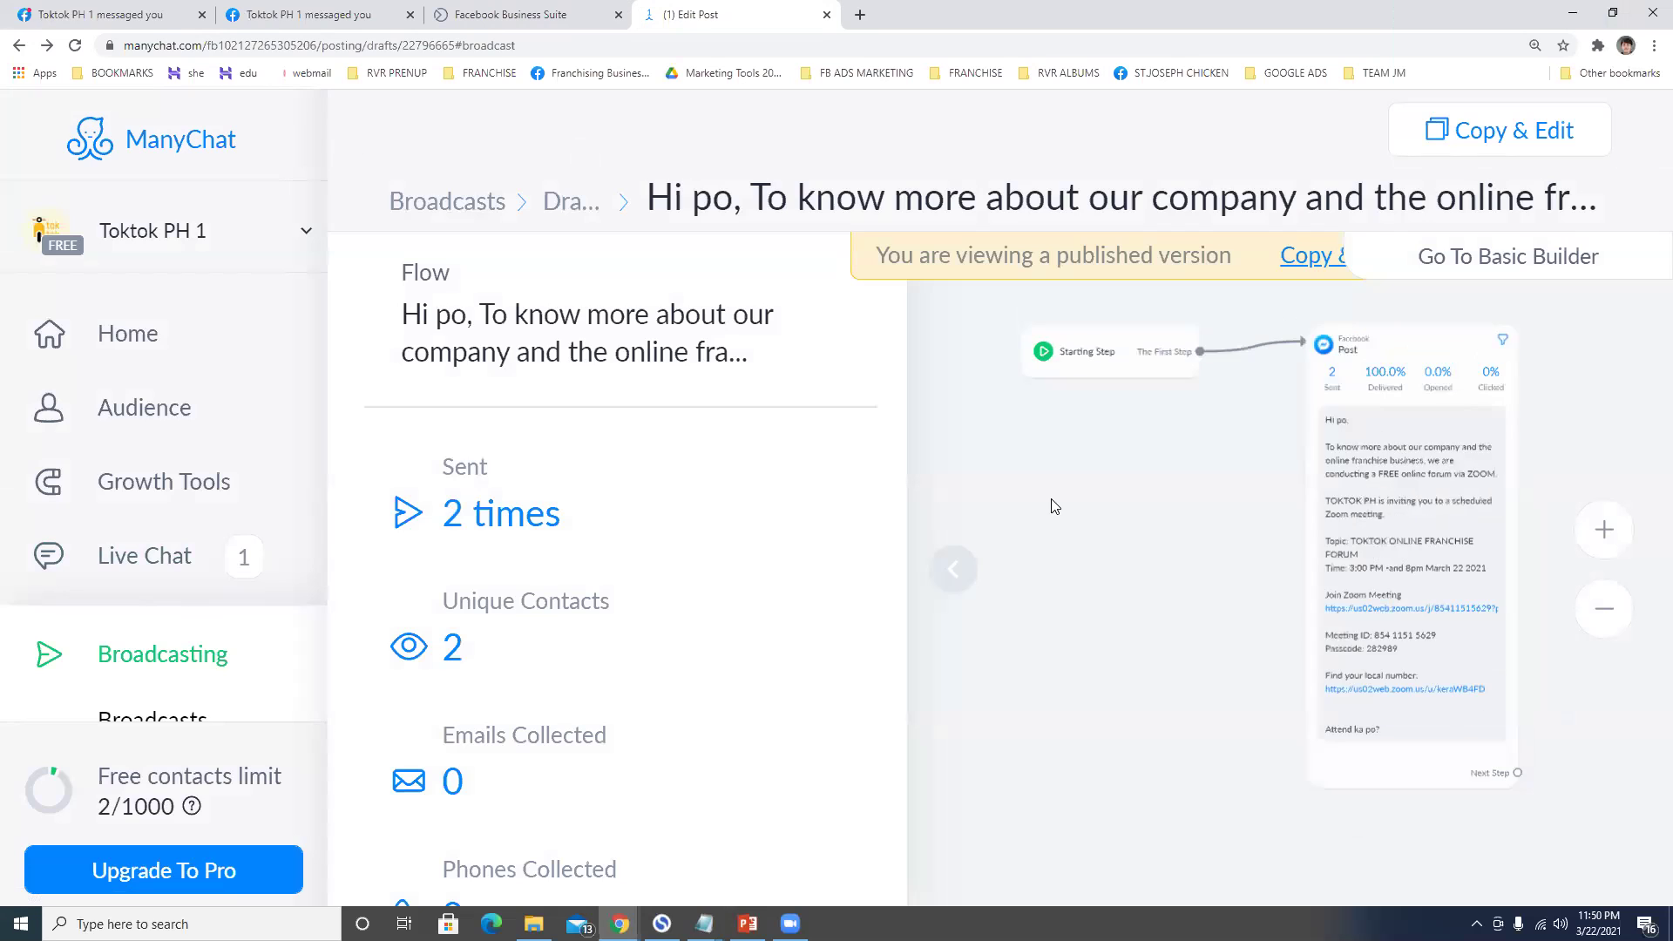
{"action": "scroll", "coordinate": [1054, 507], "scroll_direction": "down", "scroll_amount": 1}
{"action": "scroll", "coordinate": [1068, 536], "scroll_direction": "down", "scroll_amount": 2}
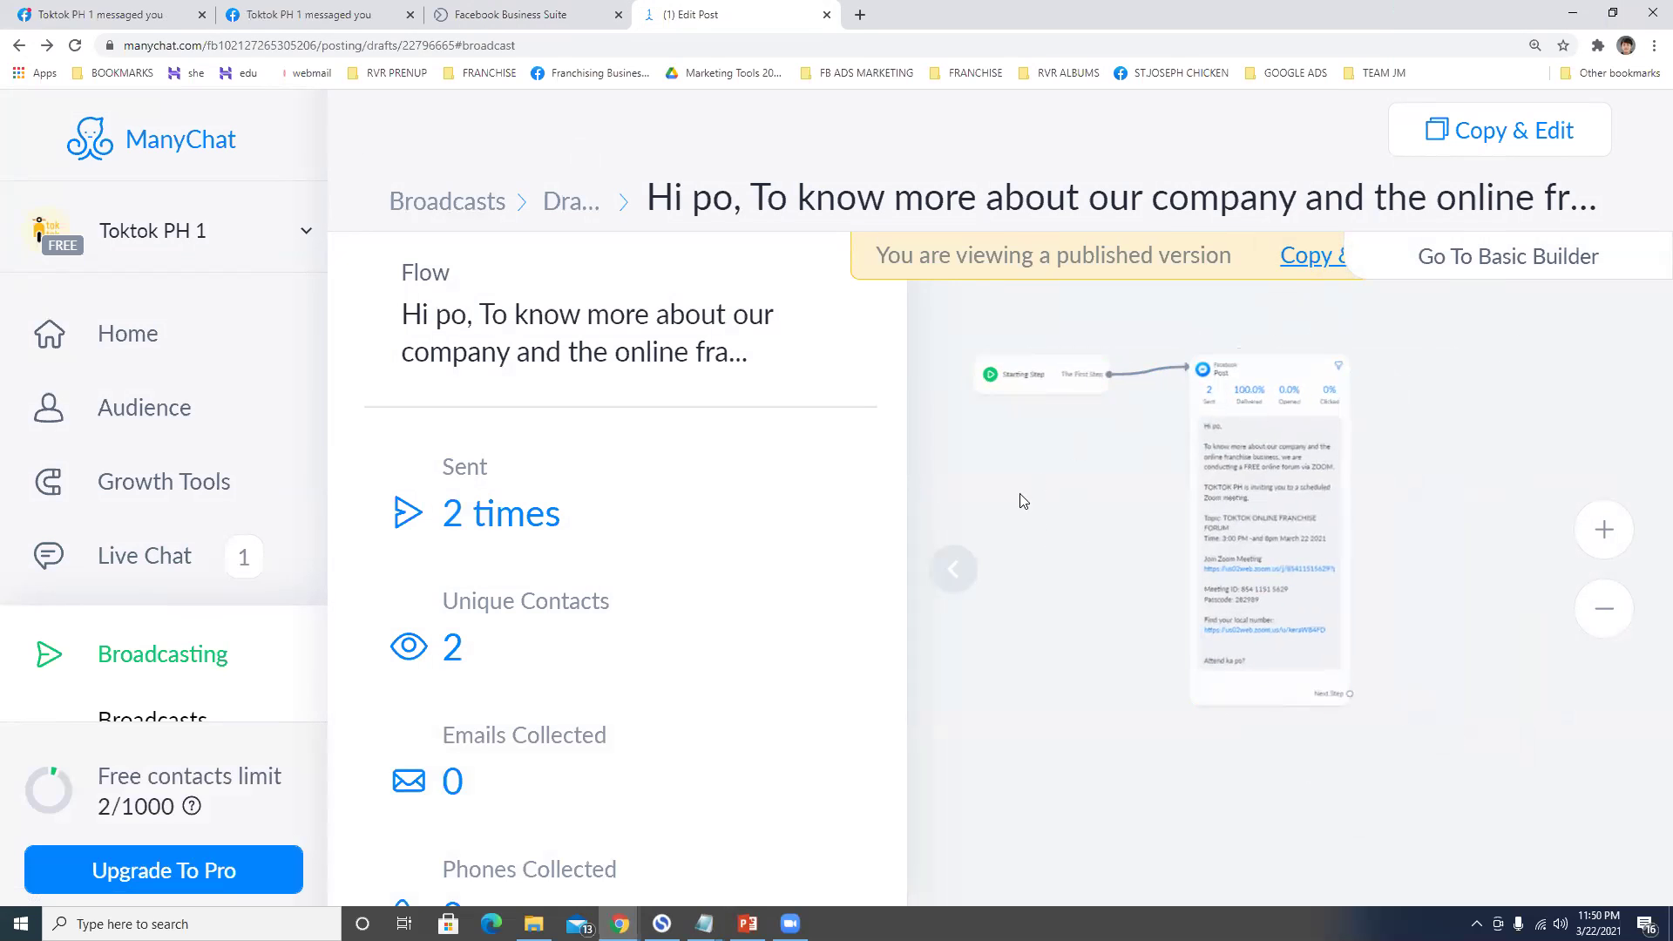
{"action": "scroll", "coordinate": [1006, 514], "scroll_direction": "down", "scroll_amount": 1}
{"action": "left_click", "coordinate": [194, 637]}
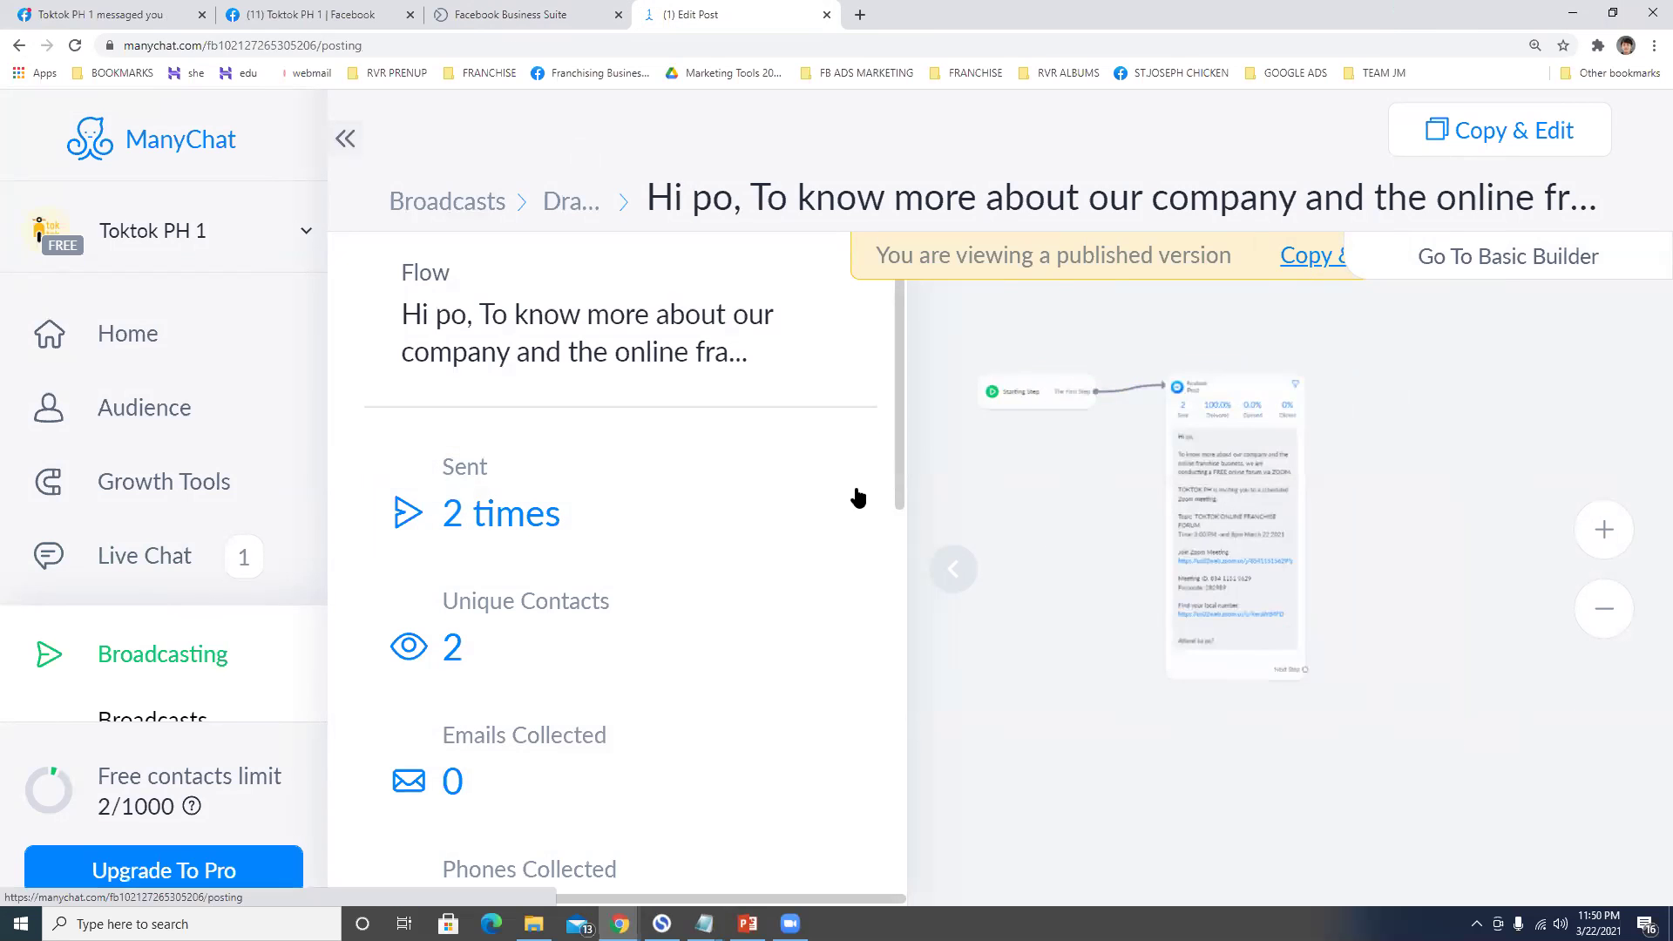
{"action": "left_click", "coordinate": [1489, 135]}
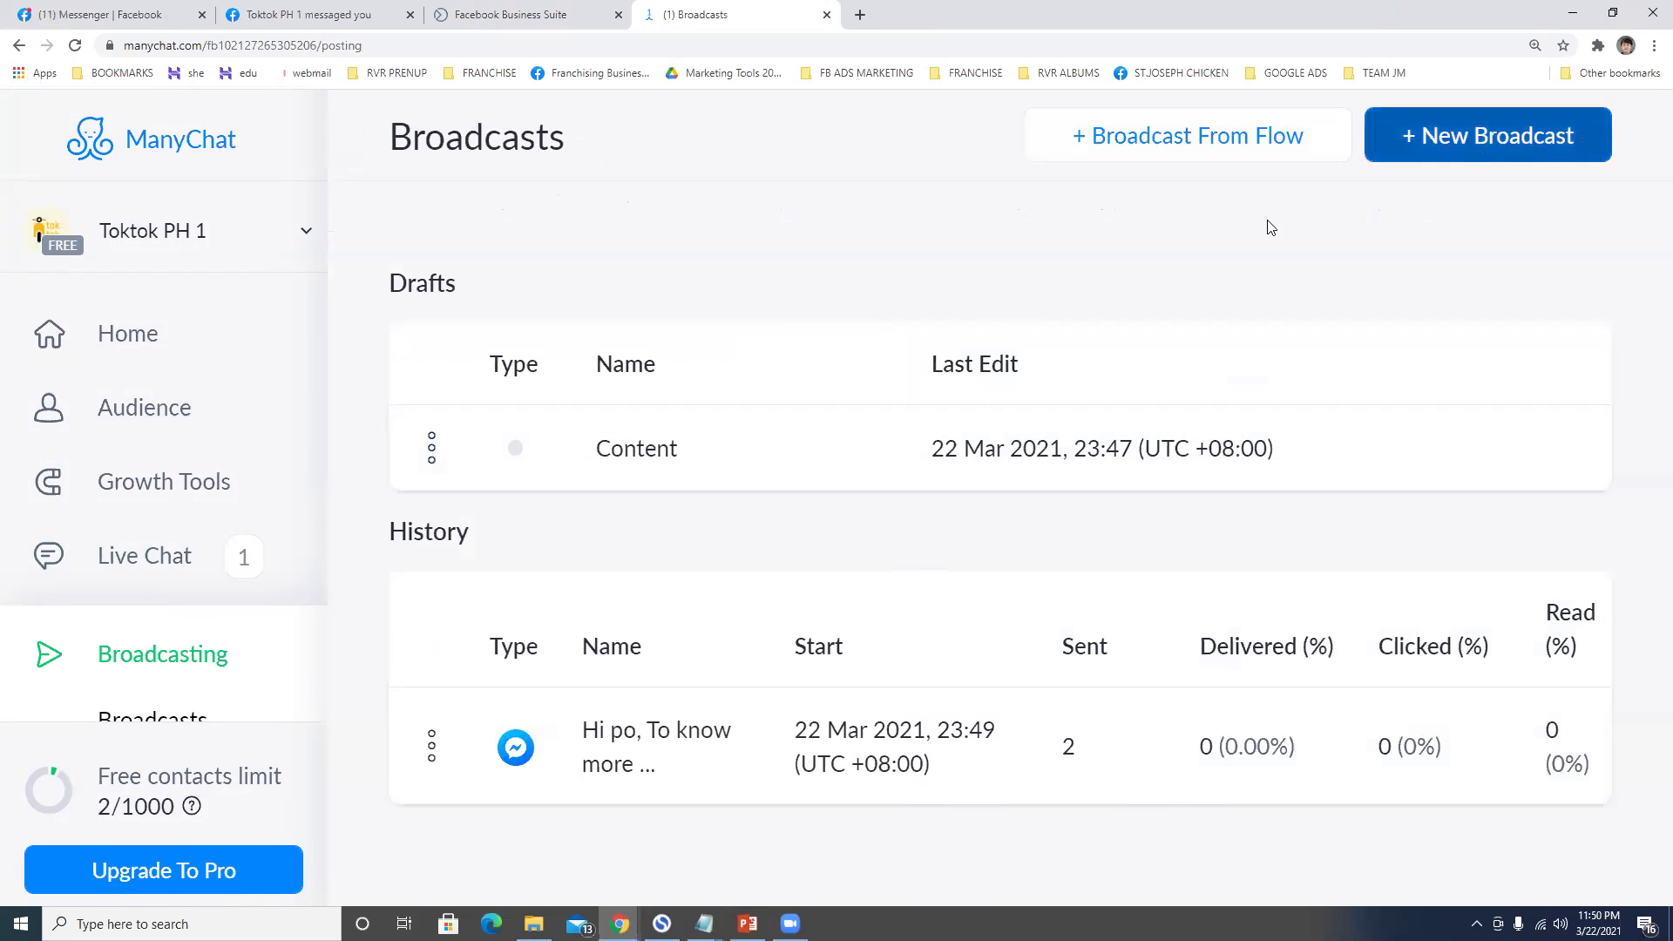
{"action": "left_click", "coordinate": [486, 432]}
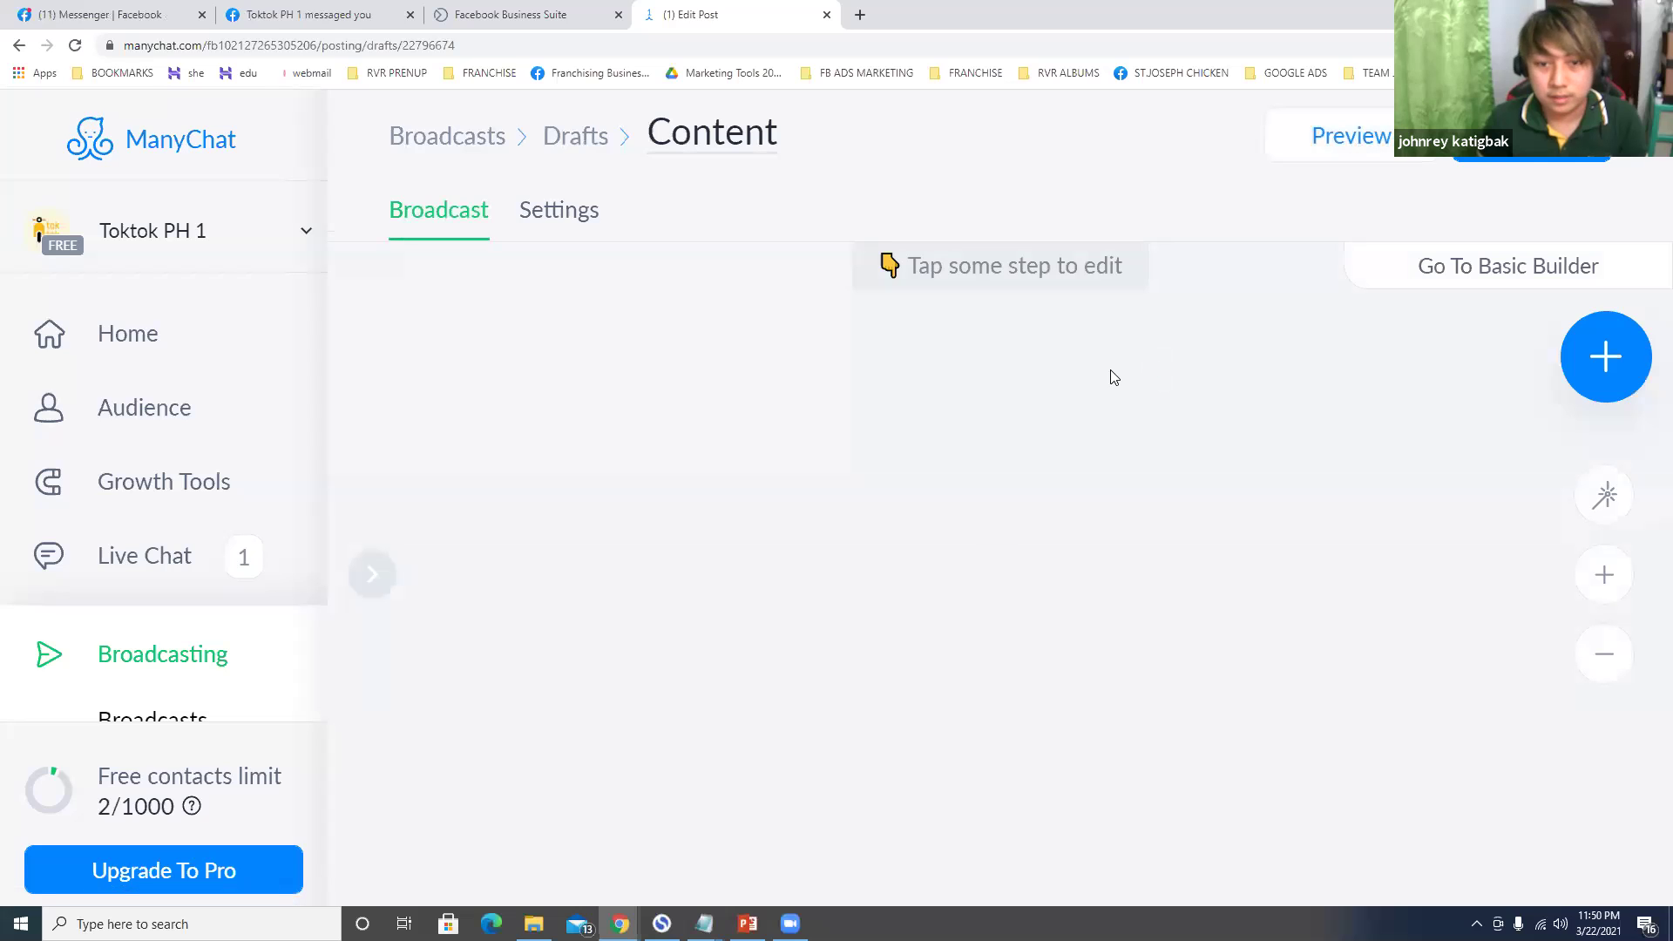
{"action": "scroll", "coordinate": [1194, 376], "scroll_direction": "down", "scroll_amount": 1}
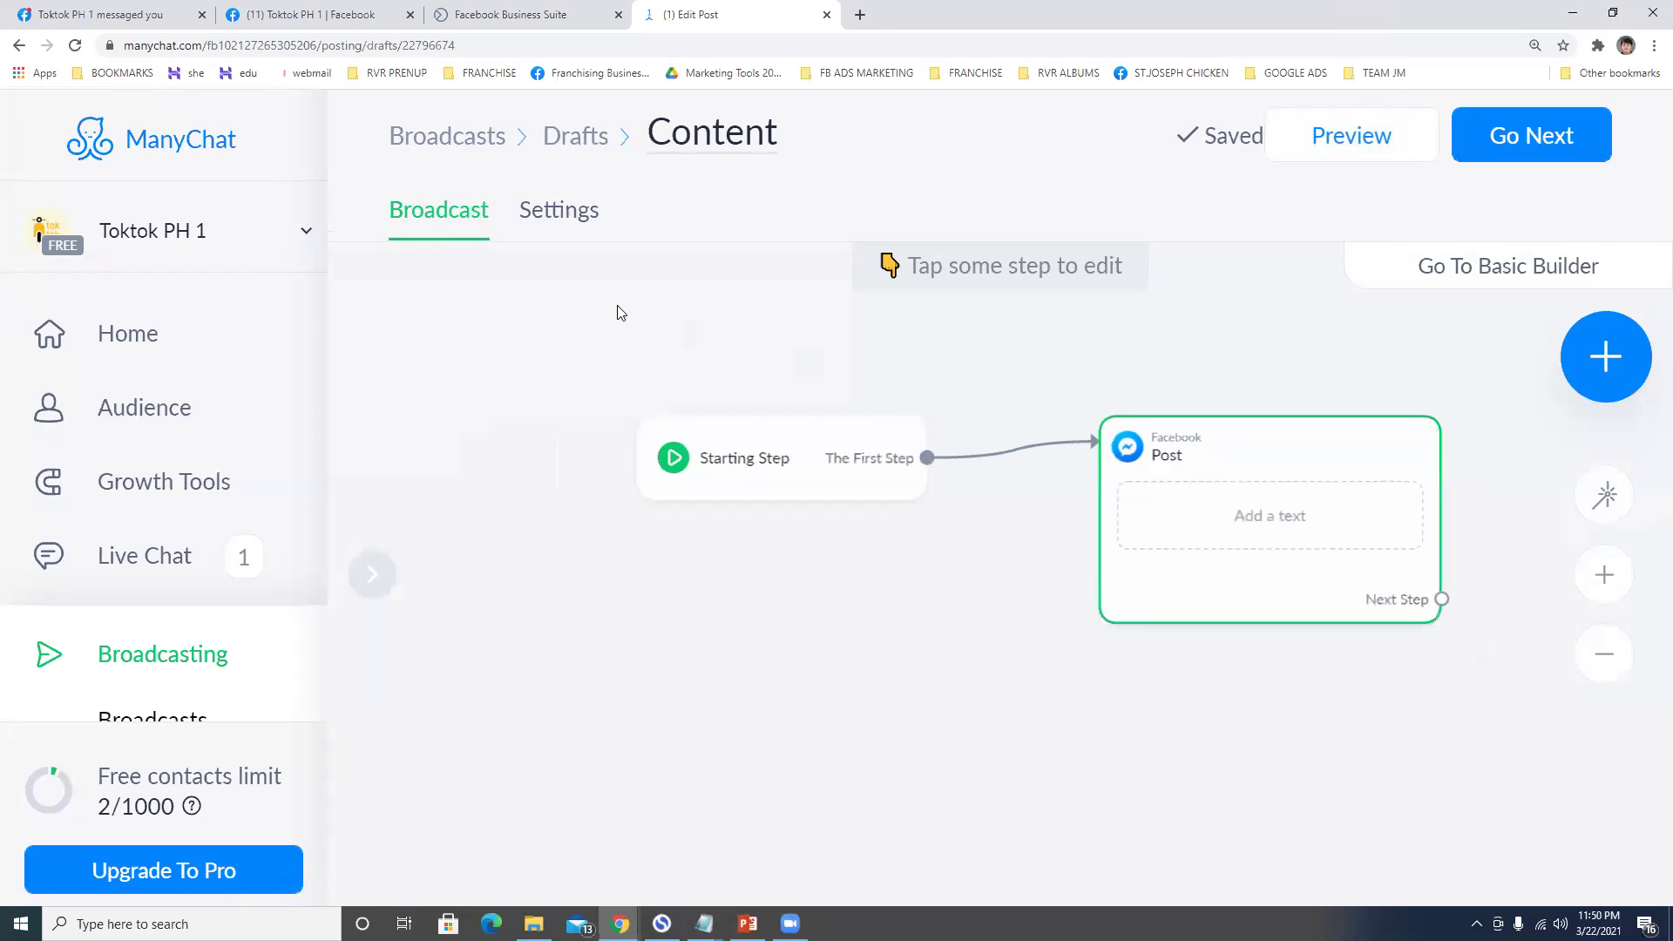
{"action": "left_click", "coordinate": [558, 213]}
{"action": "scroll", "coordinate": [615, 427], "scroll_direction": "down", "scroll_amount": 2}
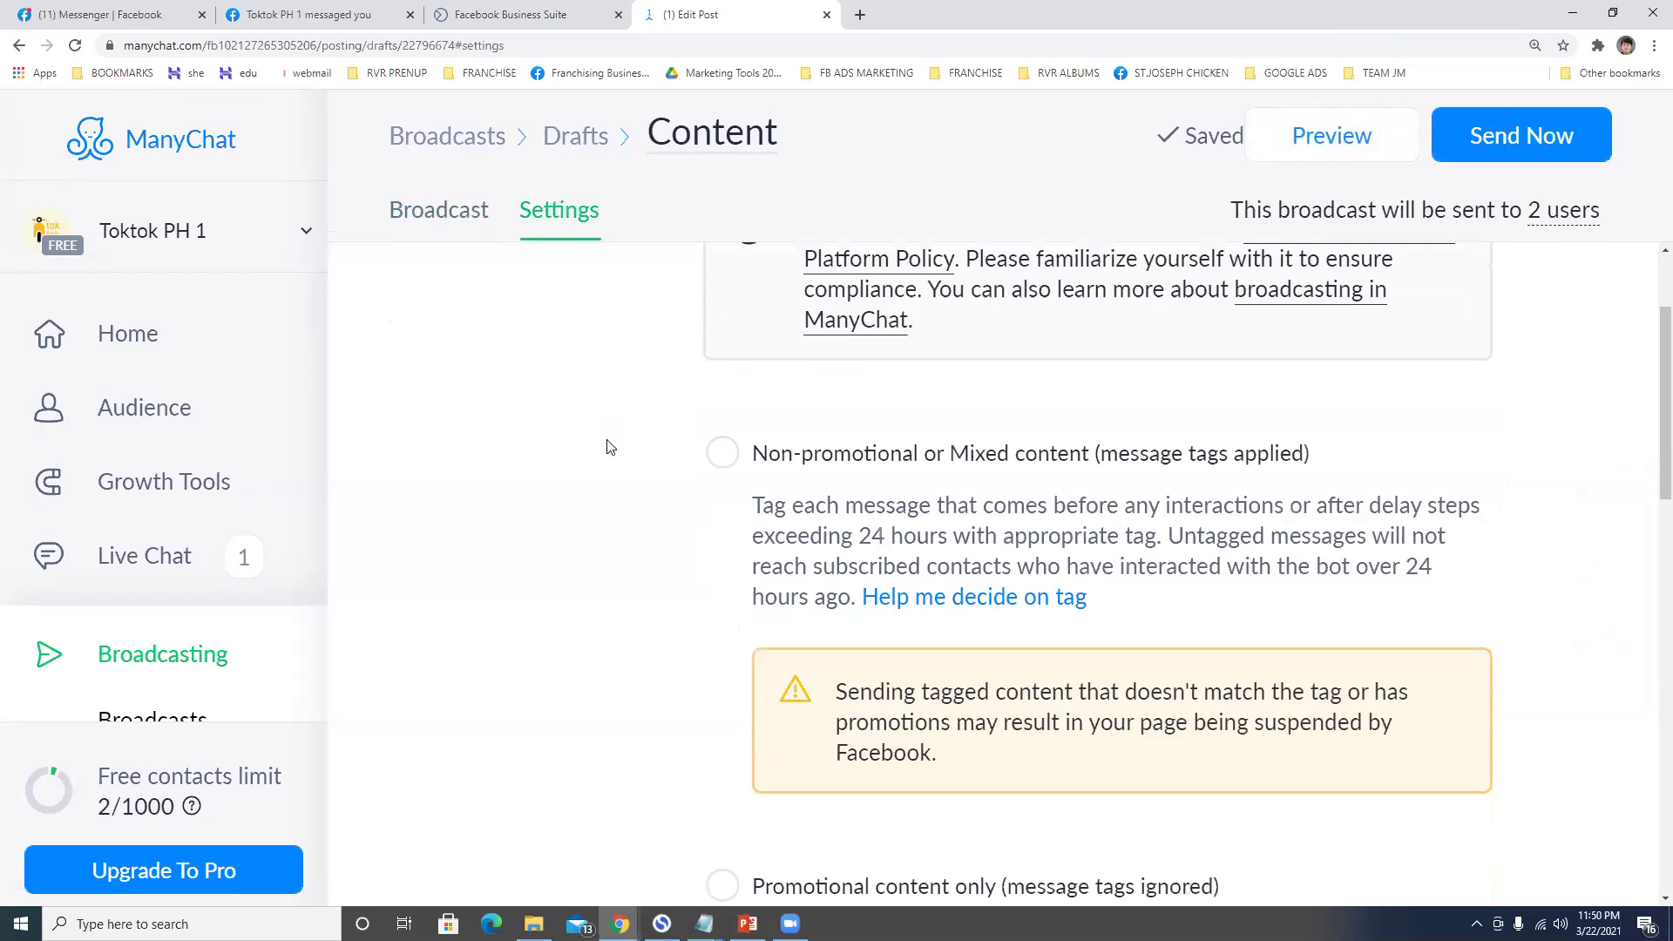
{"action": "key", "text": "ctrl+minus"}
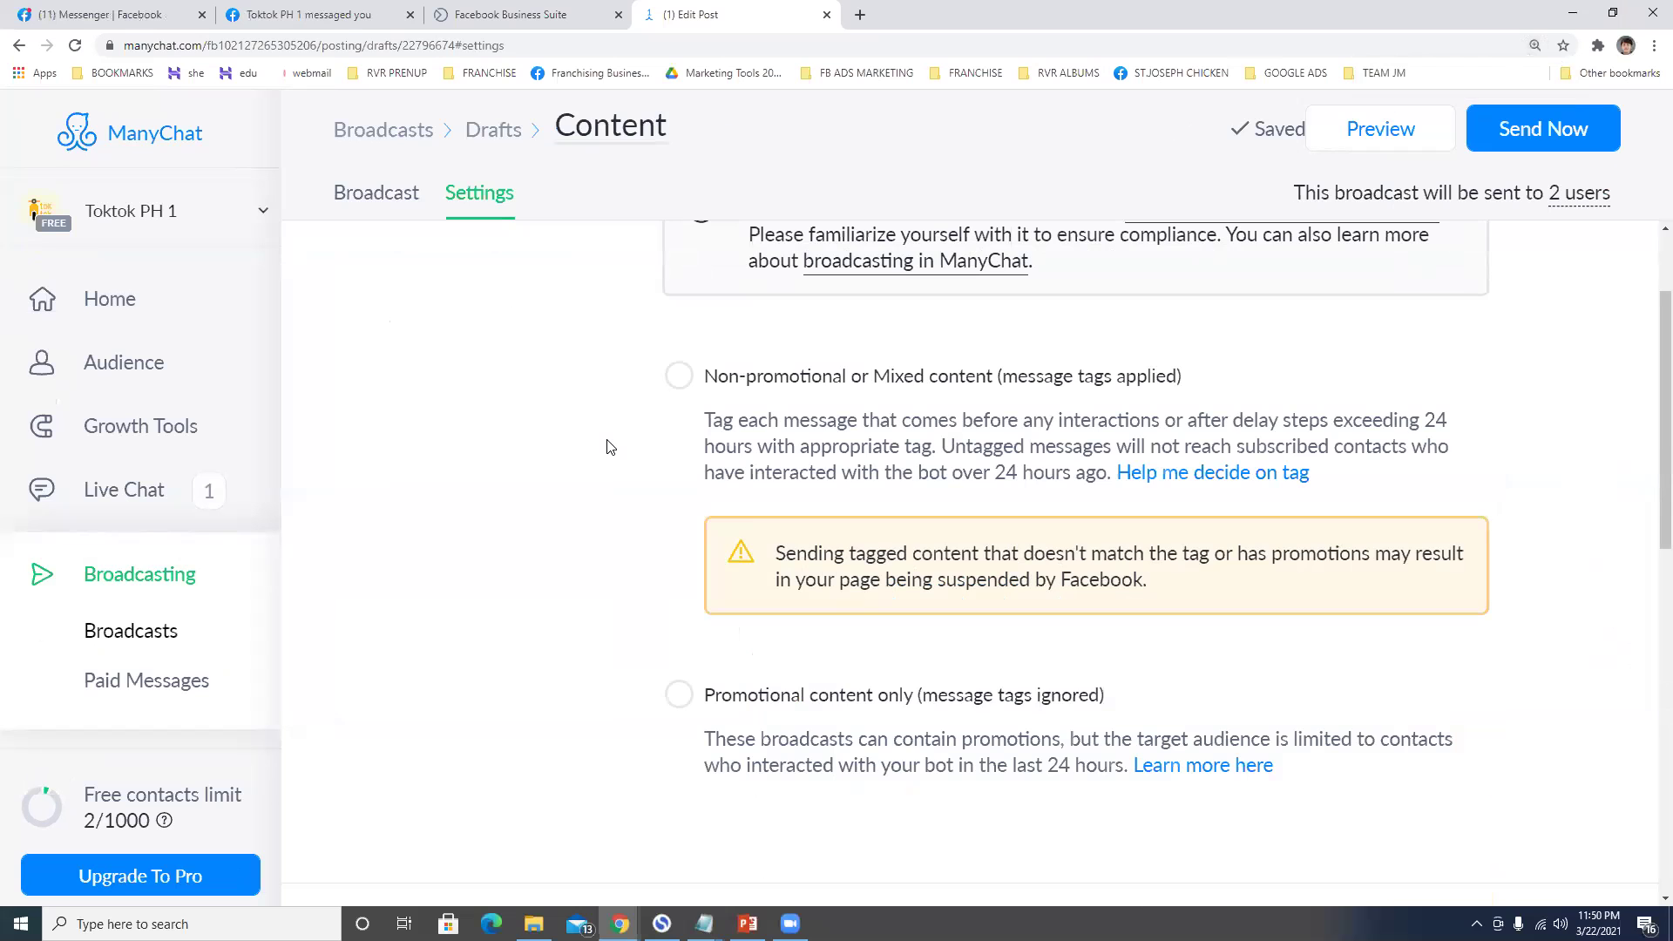
{"action": "scroll", "coordinate": [610, 447], "scroll_direction": "down", "scroll_amount": 3}
{"action": "scroll", "coordinate": [608, 445], "scroll_direction": "up", "scroll_amount": 1}
{"action": "scroll", "coordinate": [608, 446], "scroll_direction": "up", "scroll_amount": 4}
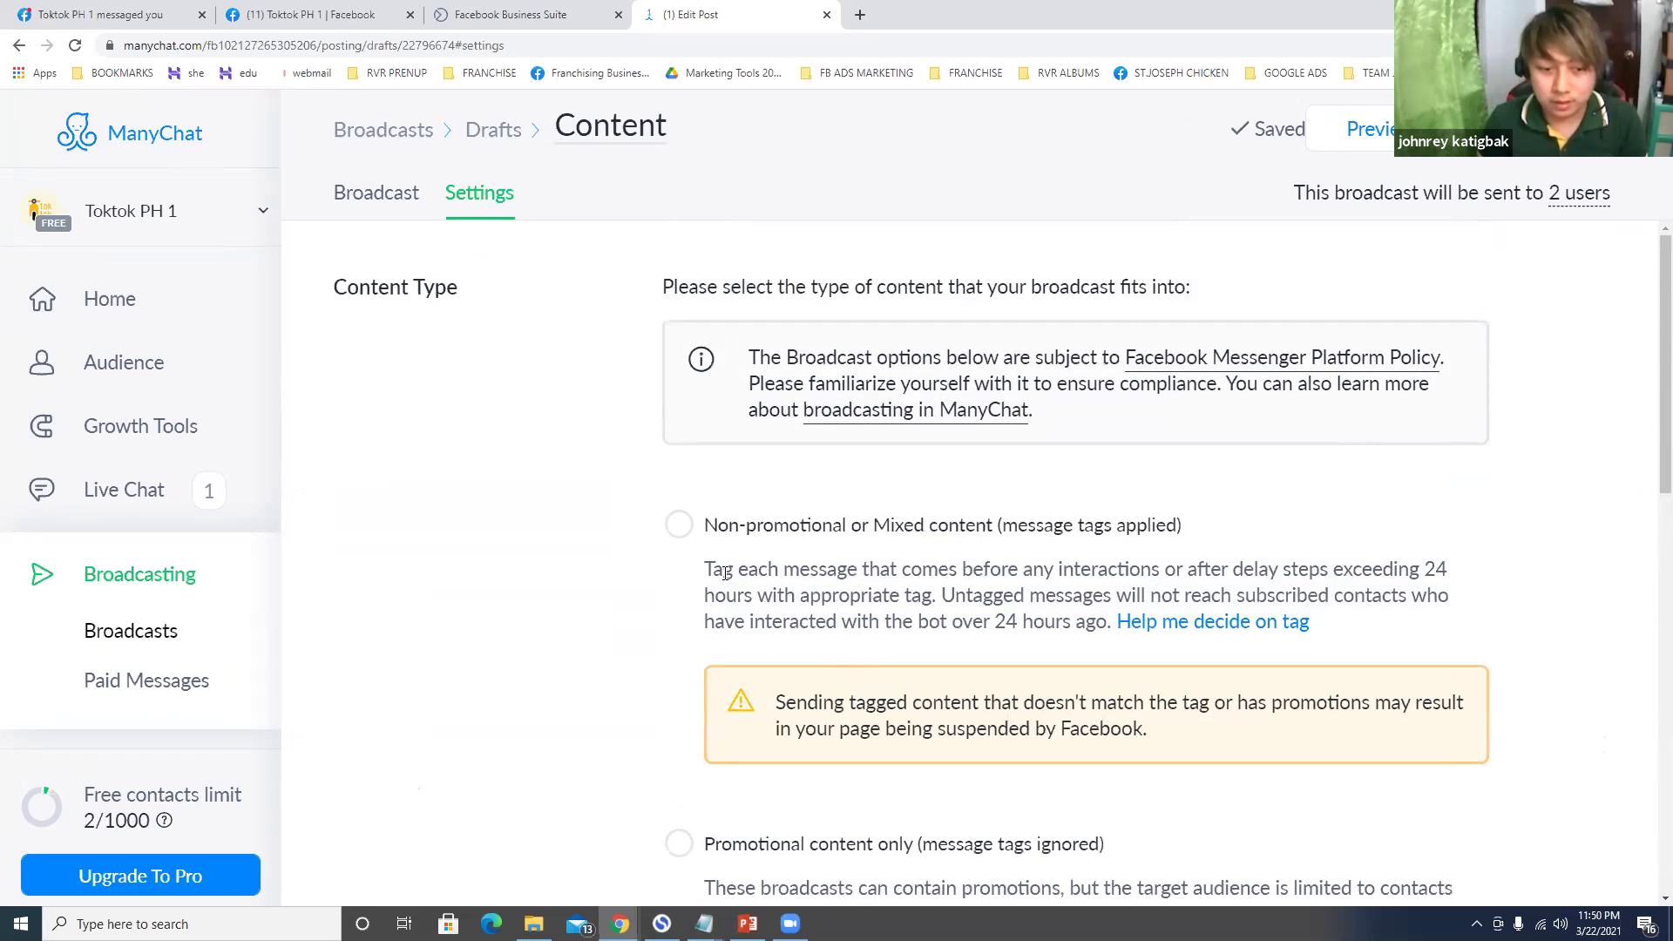
{"action": "left_click_drag", "start_coordinate": [748, 569], "coordinate": [913, 573]}
{"action": "left_click_drag", "start_coordinate": [994, 621], "coordinate": [1079, 620]}
{"action": "scroll", "coordinate": [1046, 636], "scroll_direction": "down", "scroll_amount": 2}
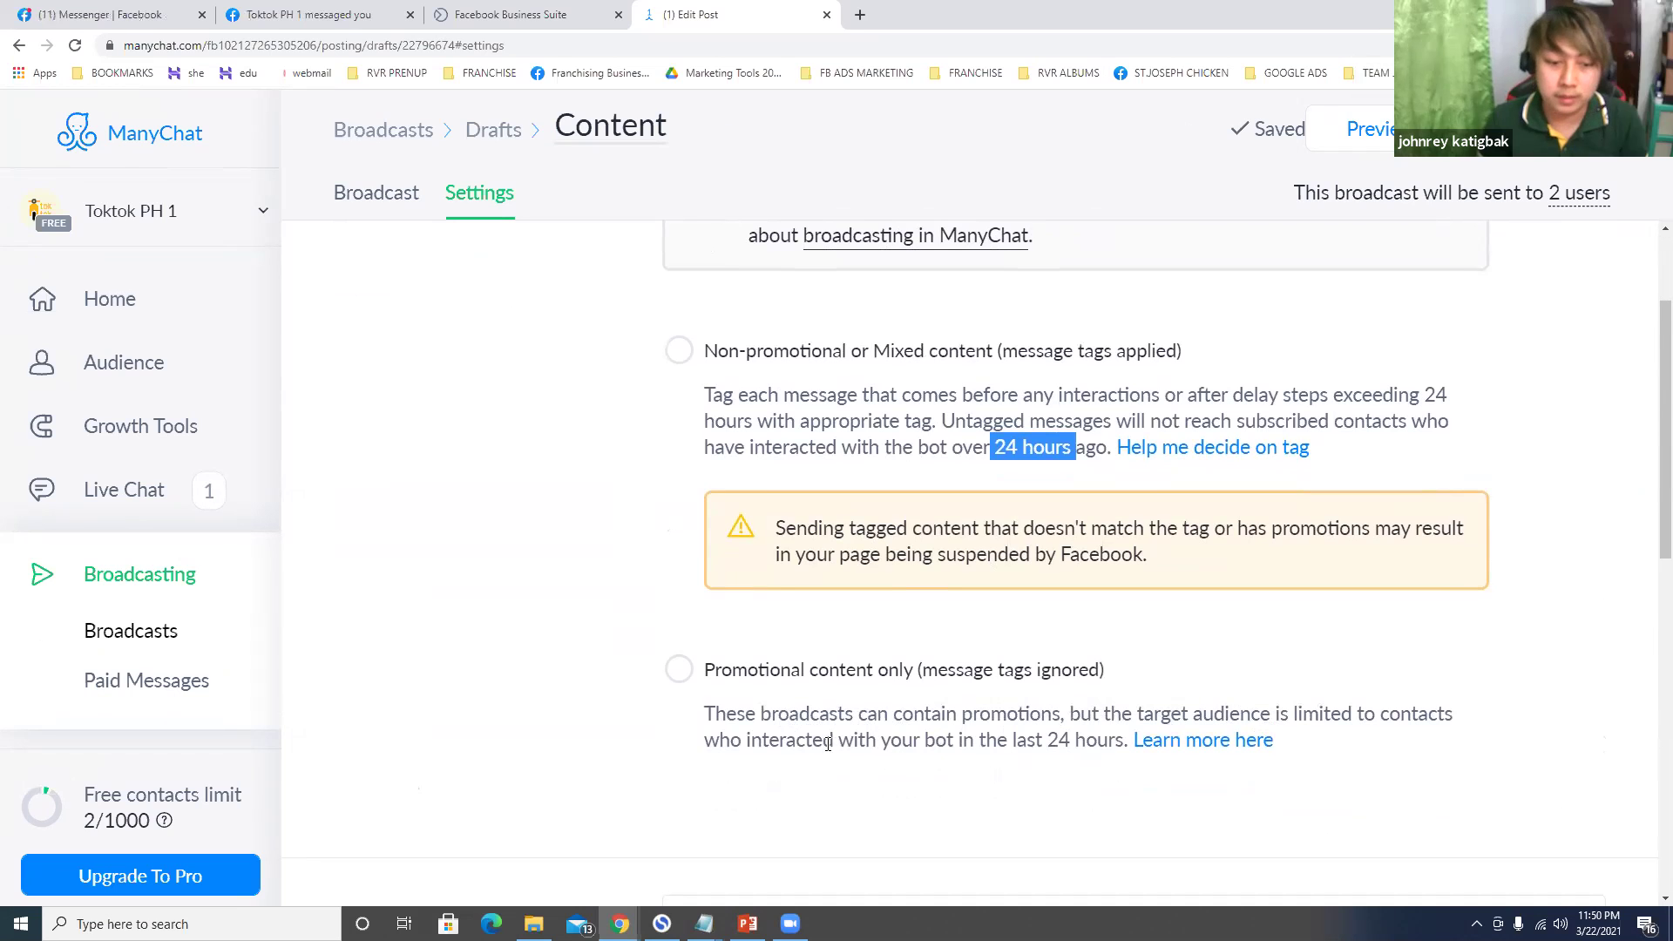
{"action": "left_click_drag", "start_coordinate": [813, 740], "coordinate": [1086, 742]}
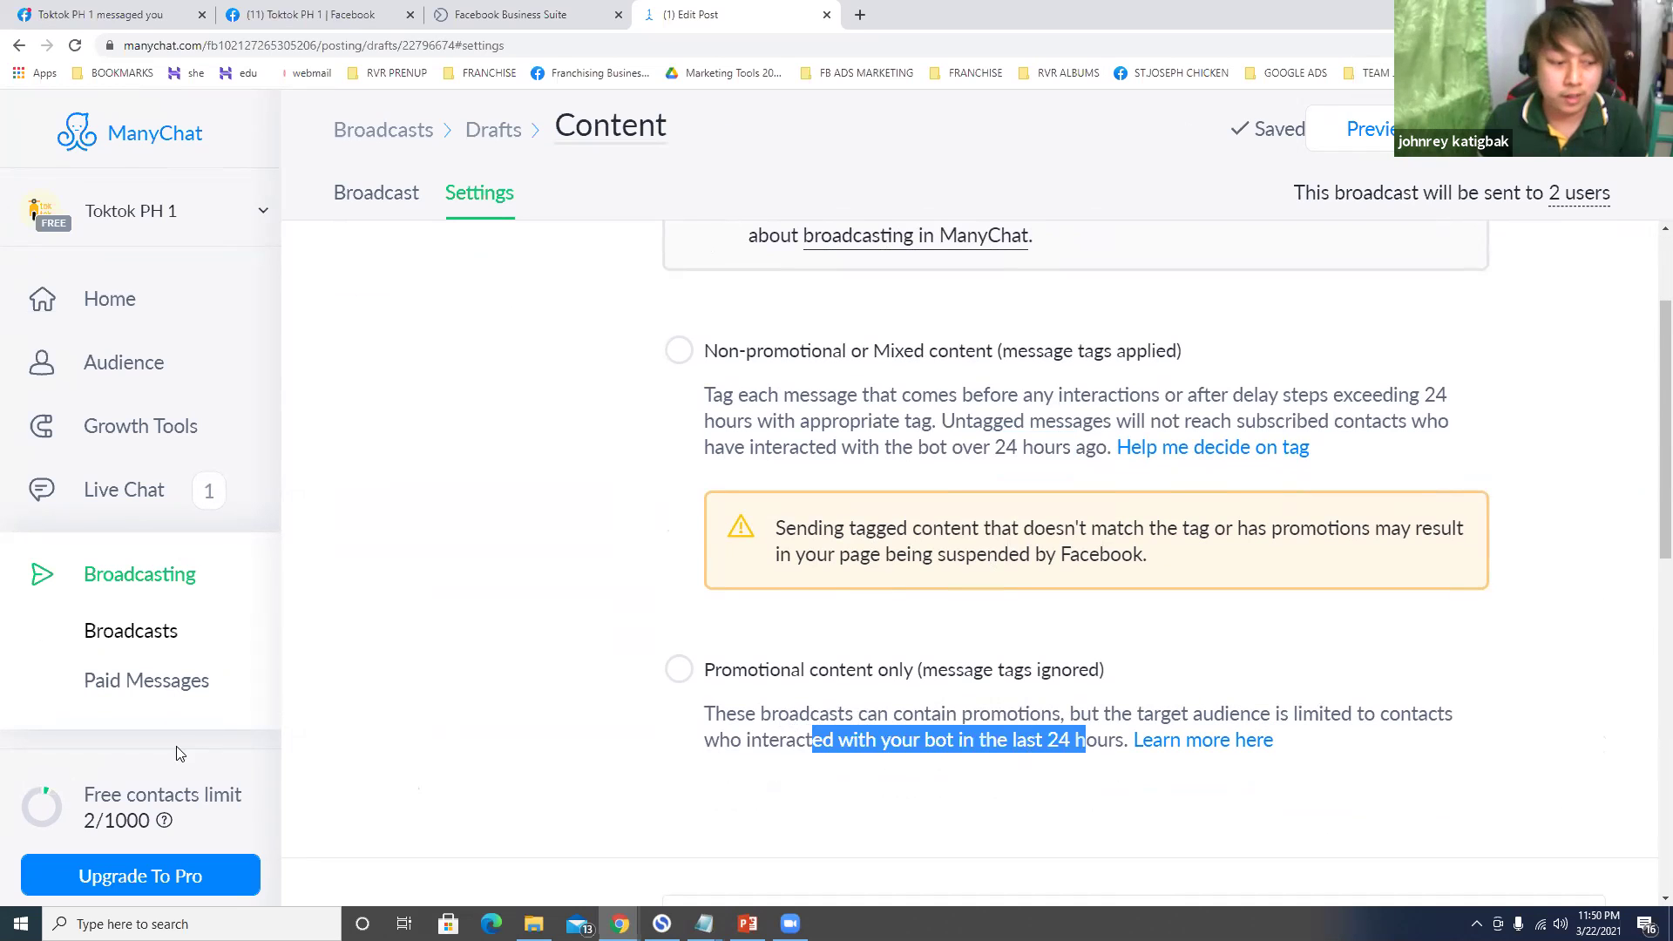
{"action": "left_click_drag", "start_coordinate": [1125, 740], "coordinate": [703, 723]}
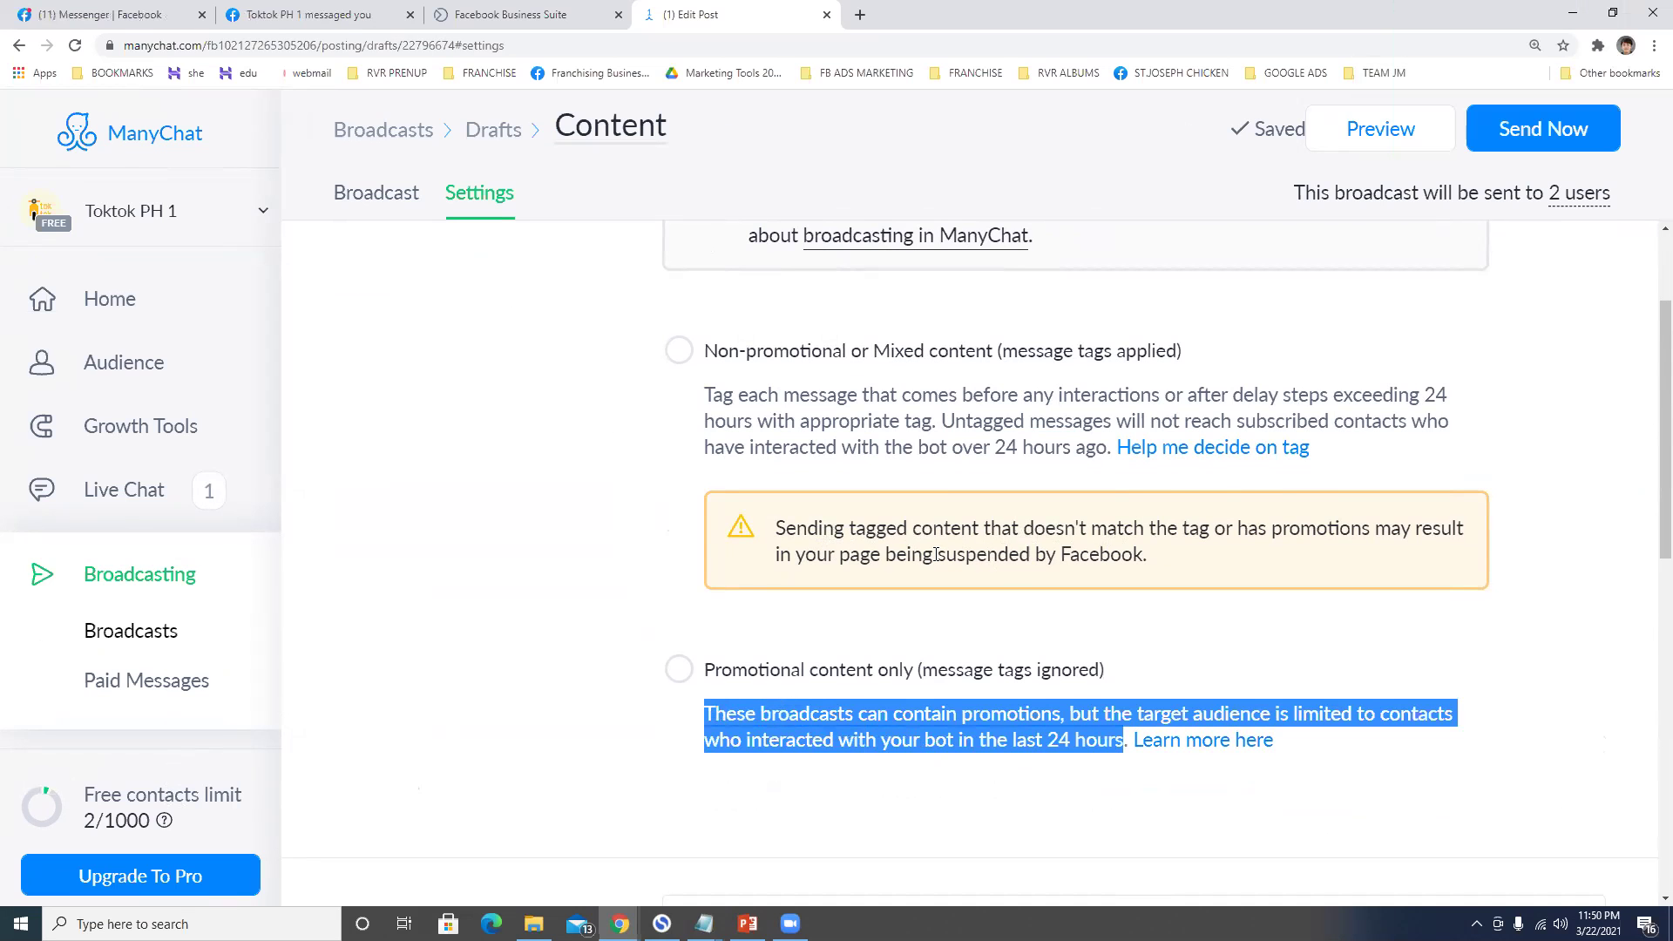
{"action": "scroll", "coordinate": [697, 555], "scroll_direction": "down", "scroll_amount": 2}
{"action": "scroll", "coordinate": [698, 555], "scroll_direction": "up", "scroll_amount": 2}
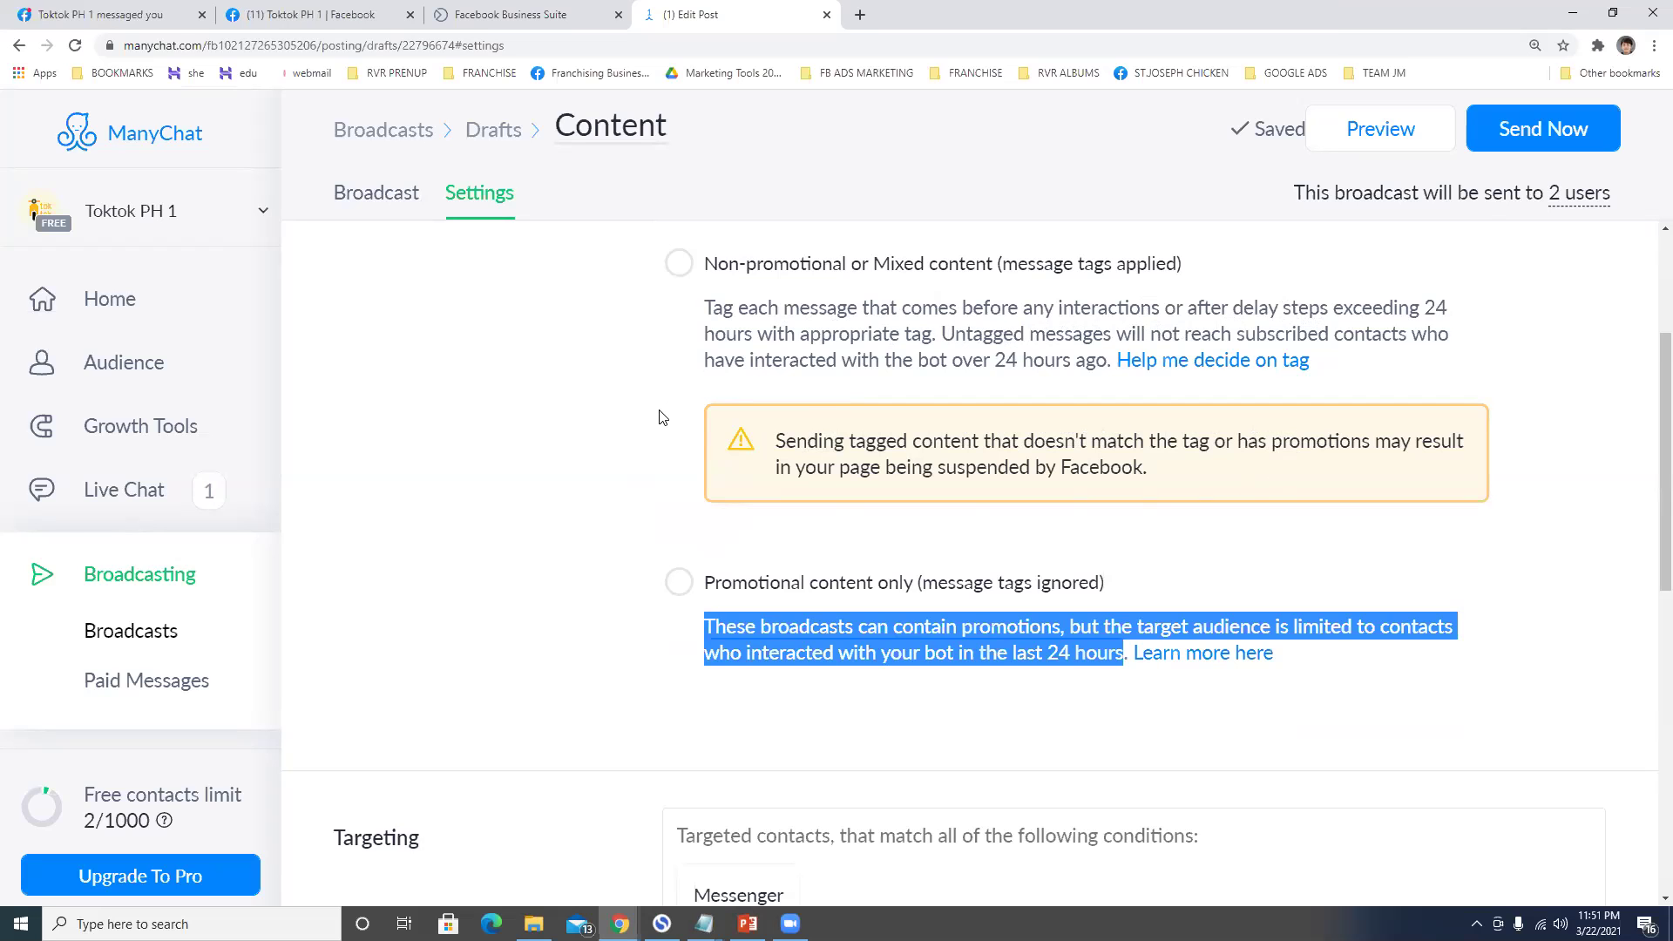
{"action": "scroll", "coordinate": [660, 417], "scroll_direction": "up", "scroll_amount": 3}
{"action": "scroll", "coordinate": [654, 416], "scroll_direction": "down", "scroll_amount": 2}
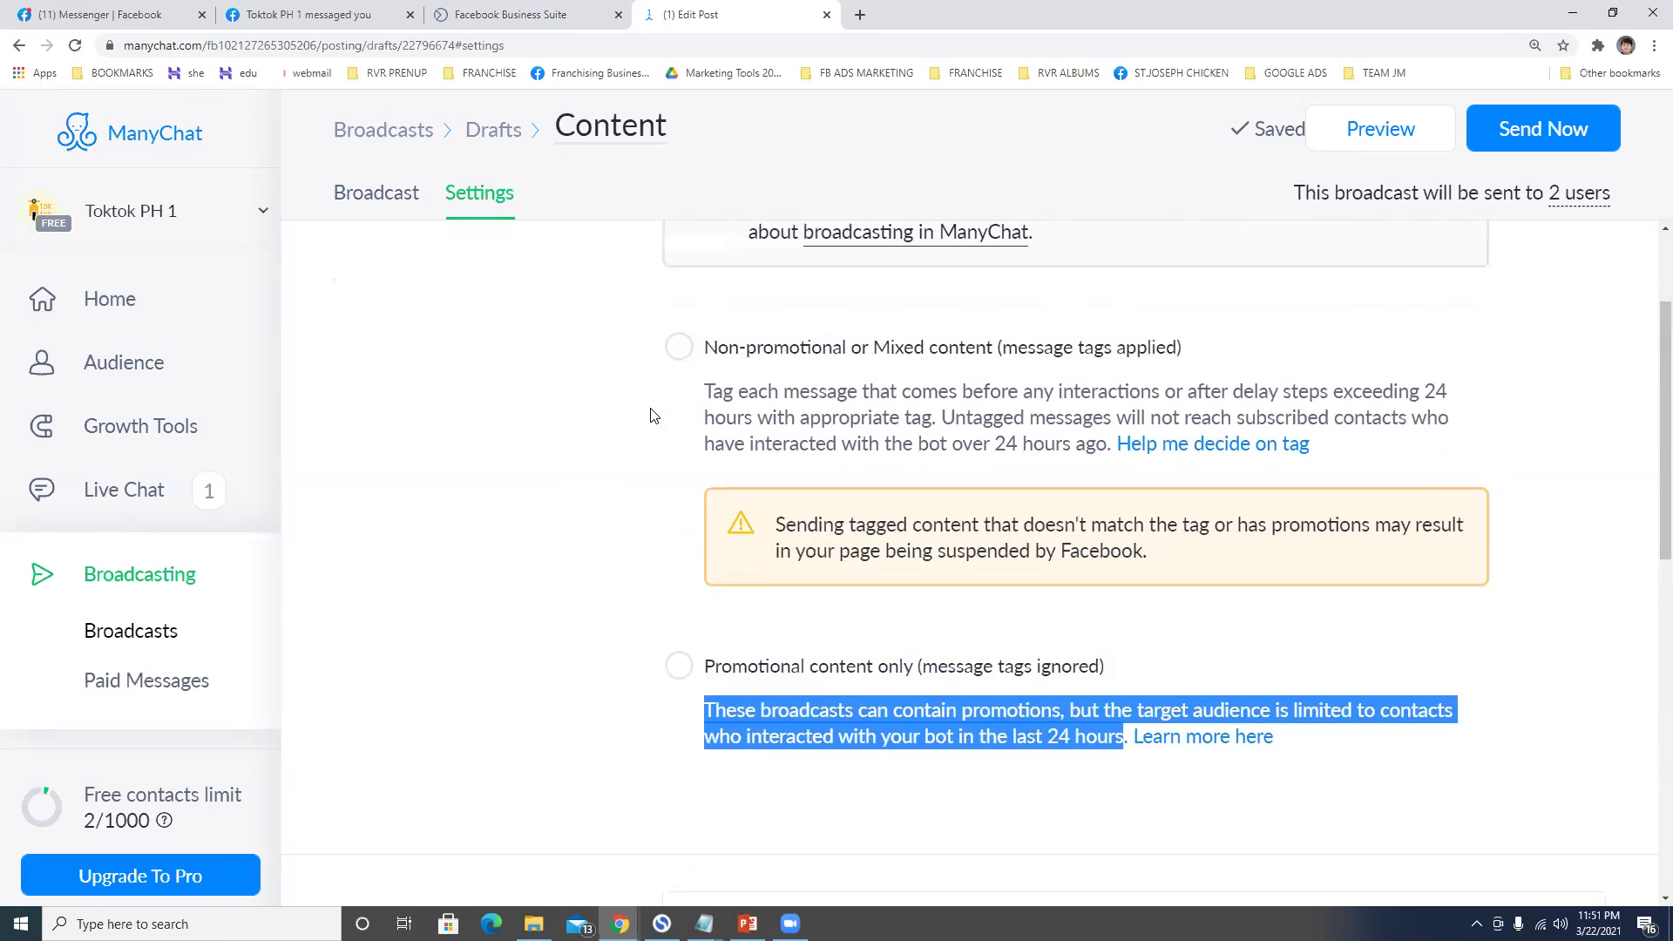
{"action": "scroll", "coordinate": [654, 416], "scroll_direction": "down", "scroll_amount": 10}
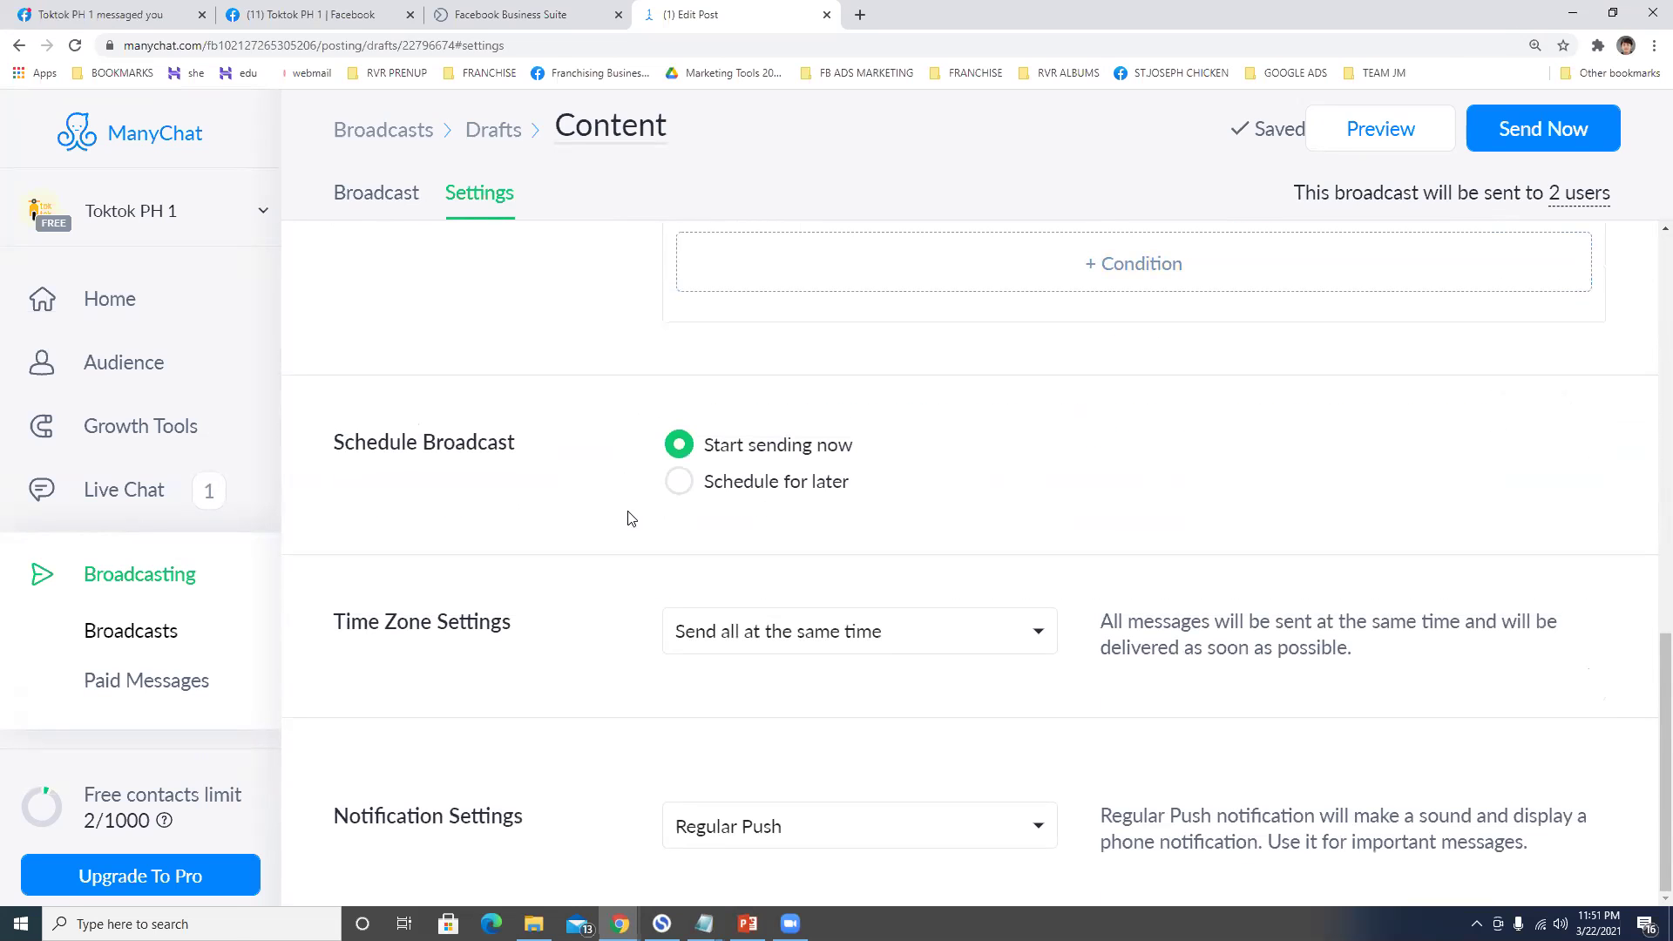
- Pick 'Schedule for later' under Schedule Broadcast, leaving the date empty
{"action": "scroll", "coordinate": [677, 478], "scroll_direction": "up", "scroll_amount": 3}
{"action": "scroll", "coordinate": [695, 462], "scroll_direction": "down", "scroll_amount": 3}
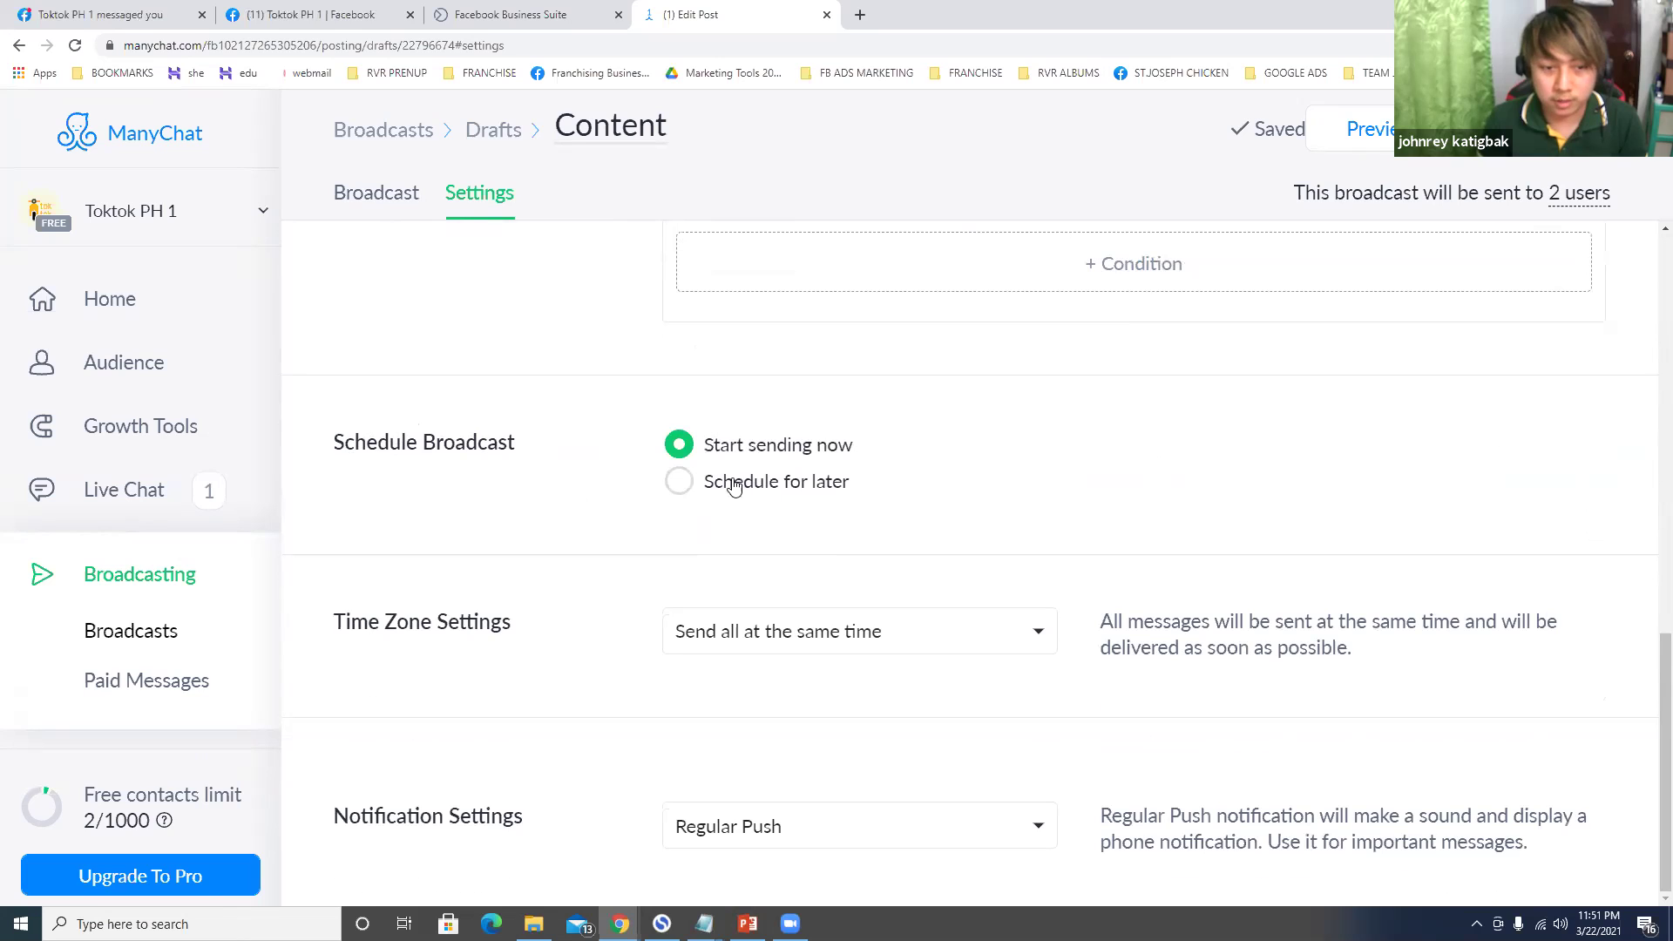
{"action": "left_click", "coordinate": [679, 481]}
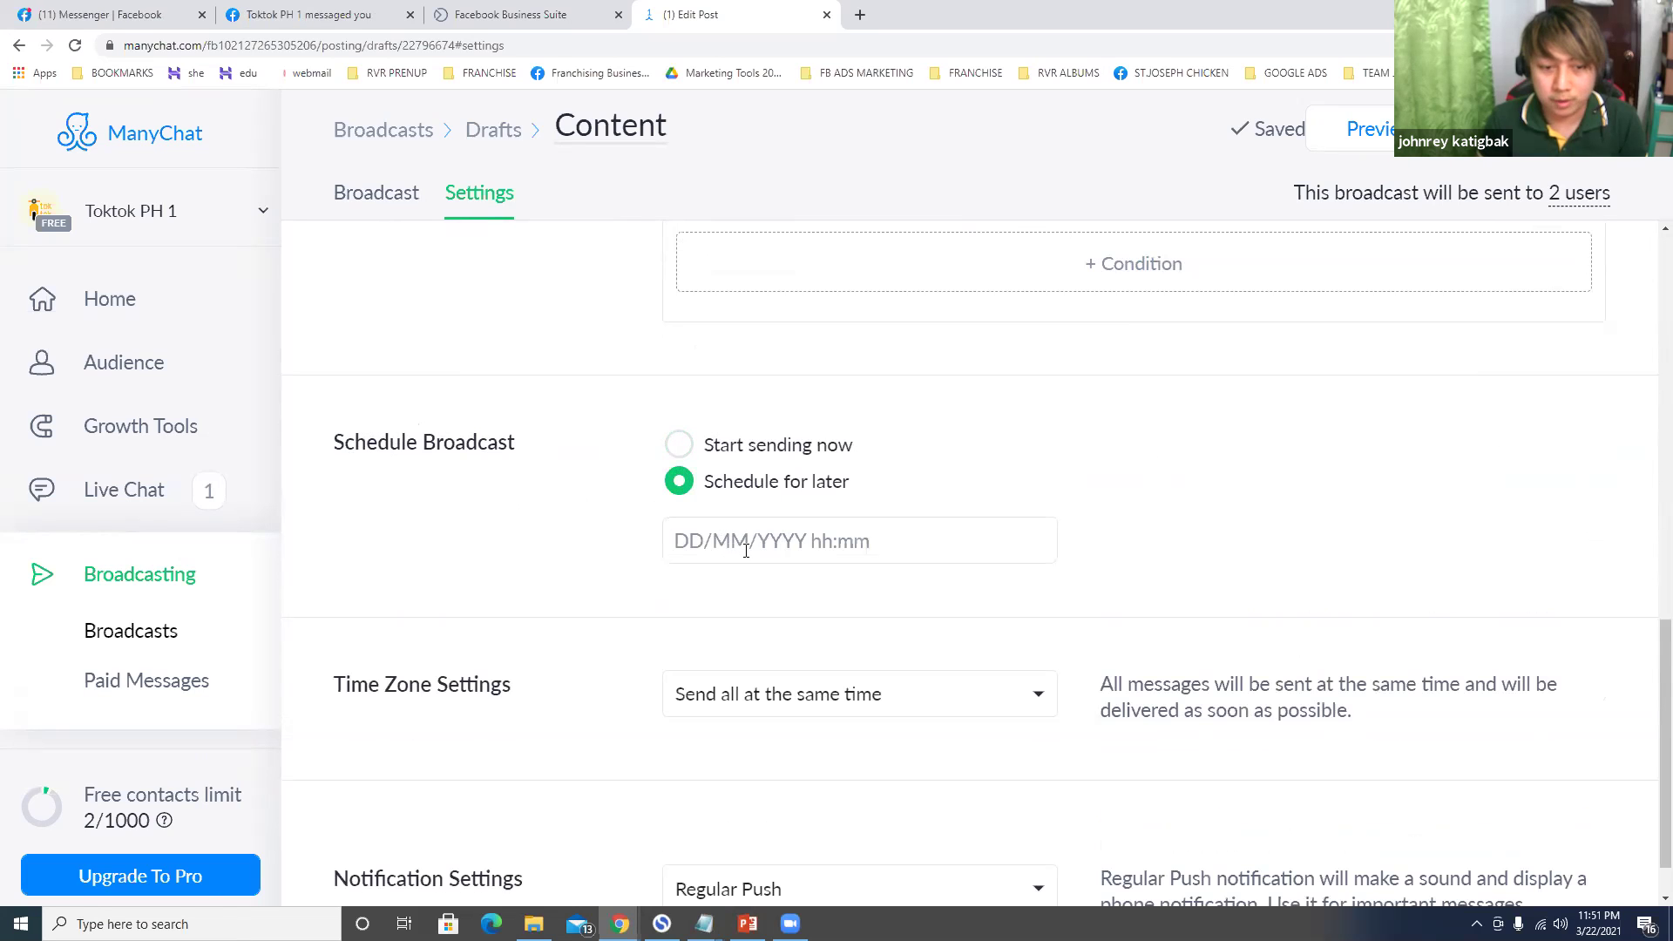
{"action": "scroll", "coordinate": [623, 528], "scroll_direction": "down", "scroll_amount": 1}
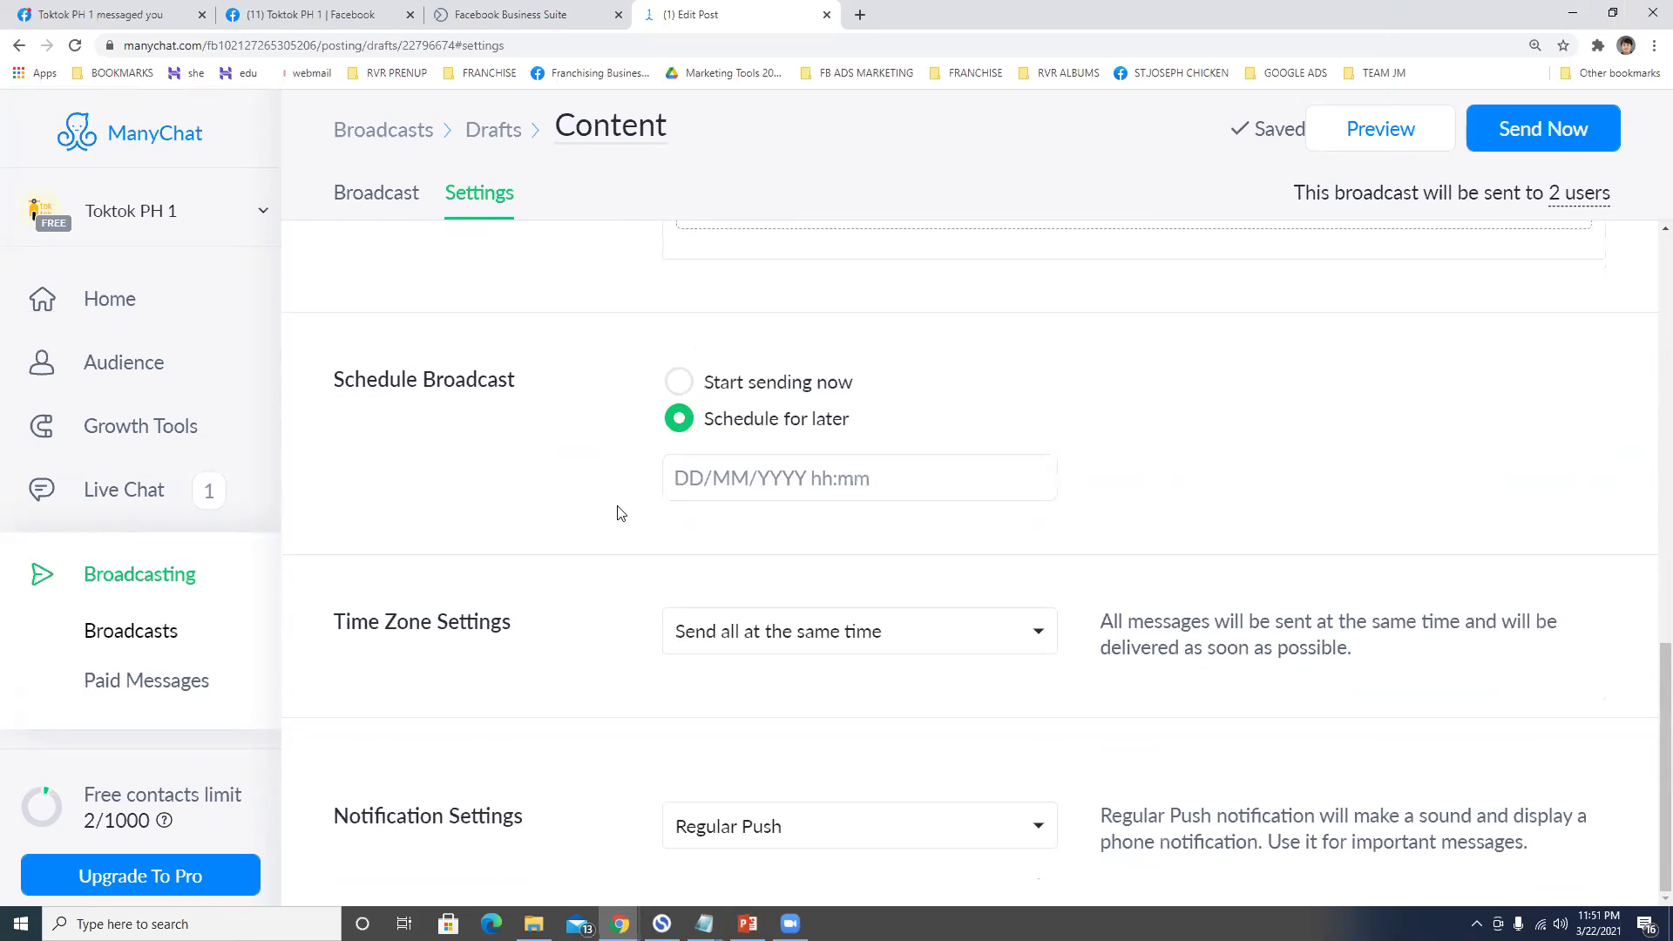
{"action": "scroll", "coordinate": [641, 710], "scroll_direction": "up", "scroll_amount": 10}
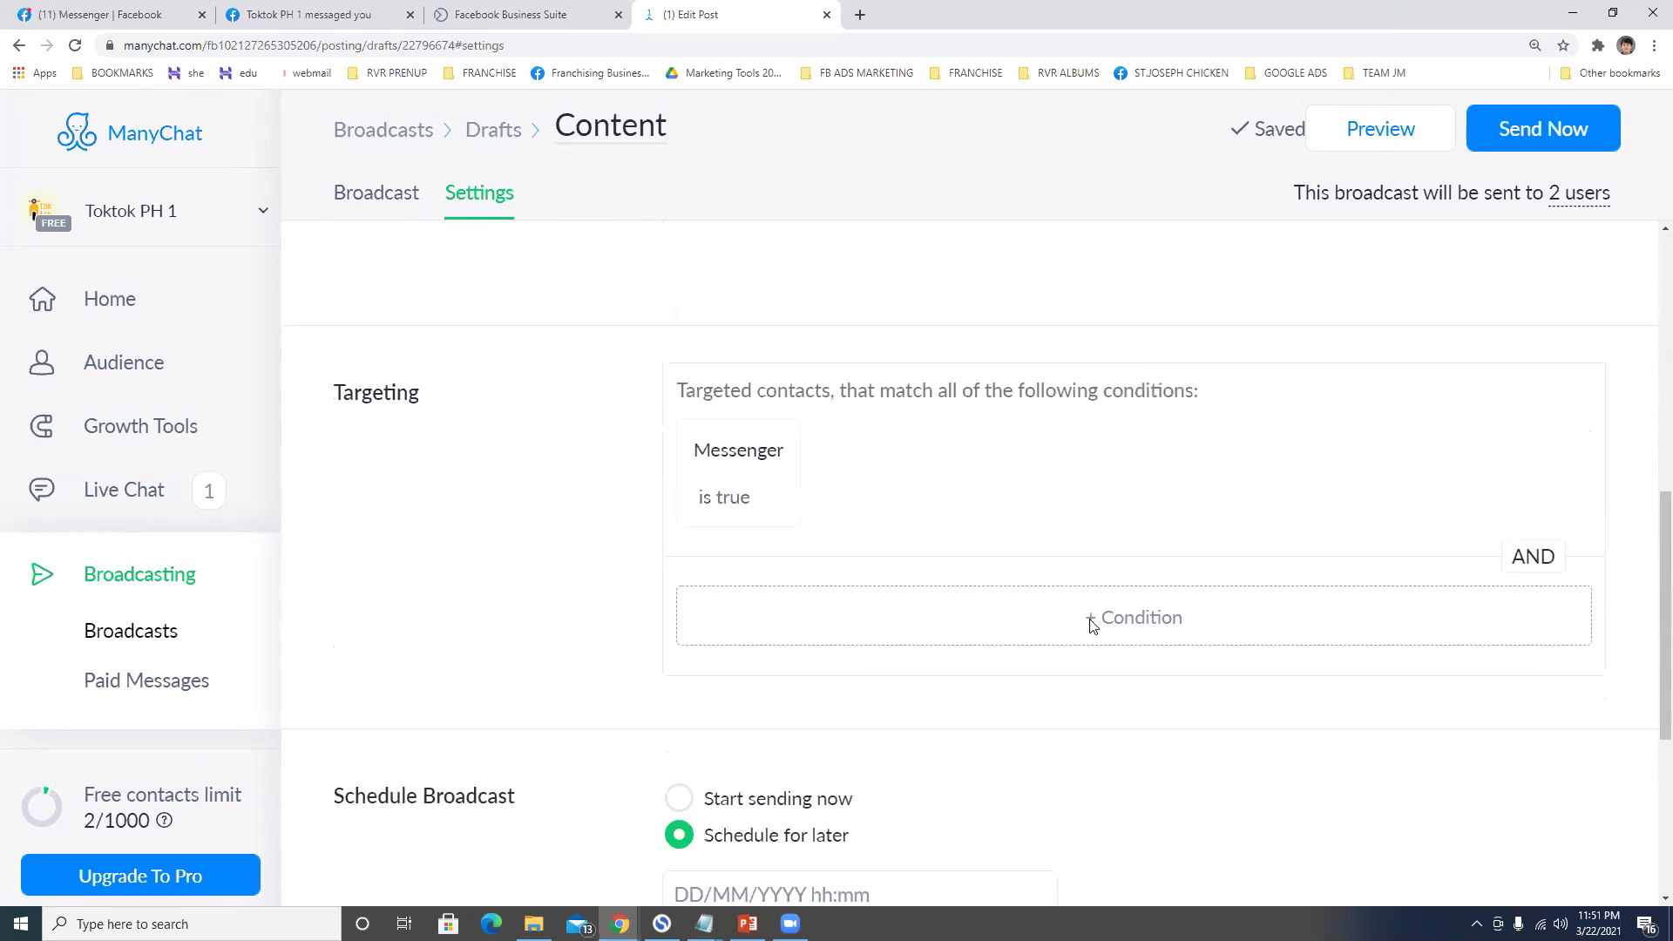
{"action": "scroll", "coordinate": [586, 508], "scroll_direction": "down", "scroll_amount": 9}
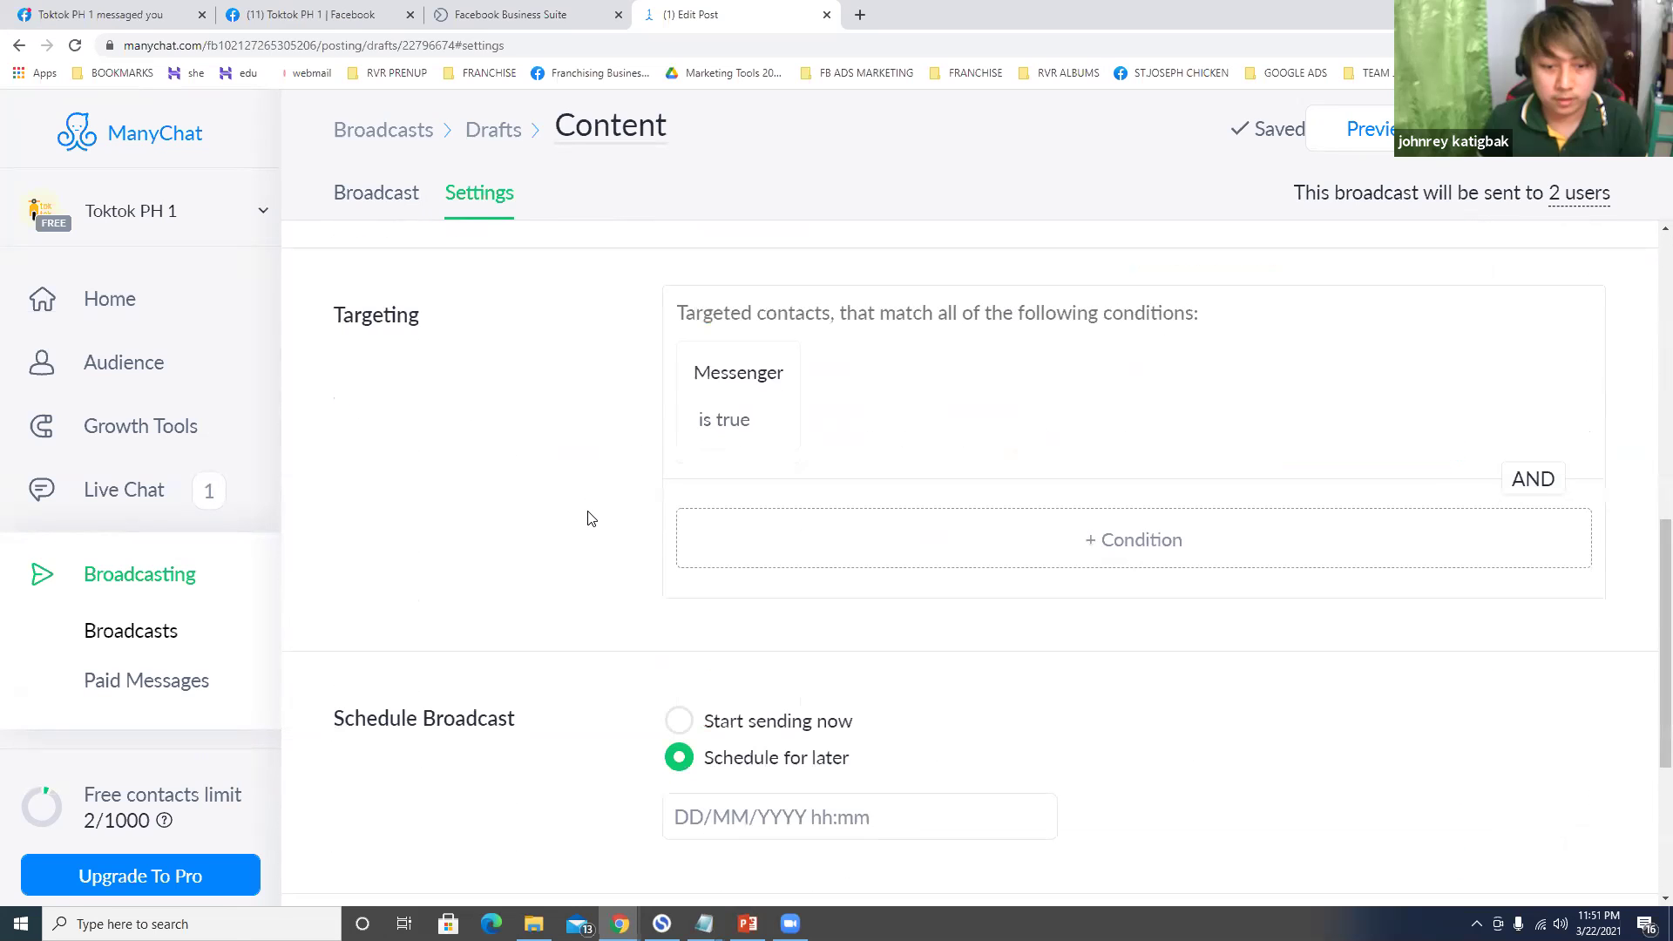
{"action": "scroll", "coordinate": [587, 519], "scroll_direction": "up", "scroll_amount": 3}
{"action": "scroll", "coordinate": [587, 519], "scroll_direction": "up", "scroll_amount": 5}
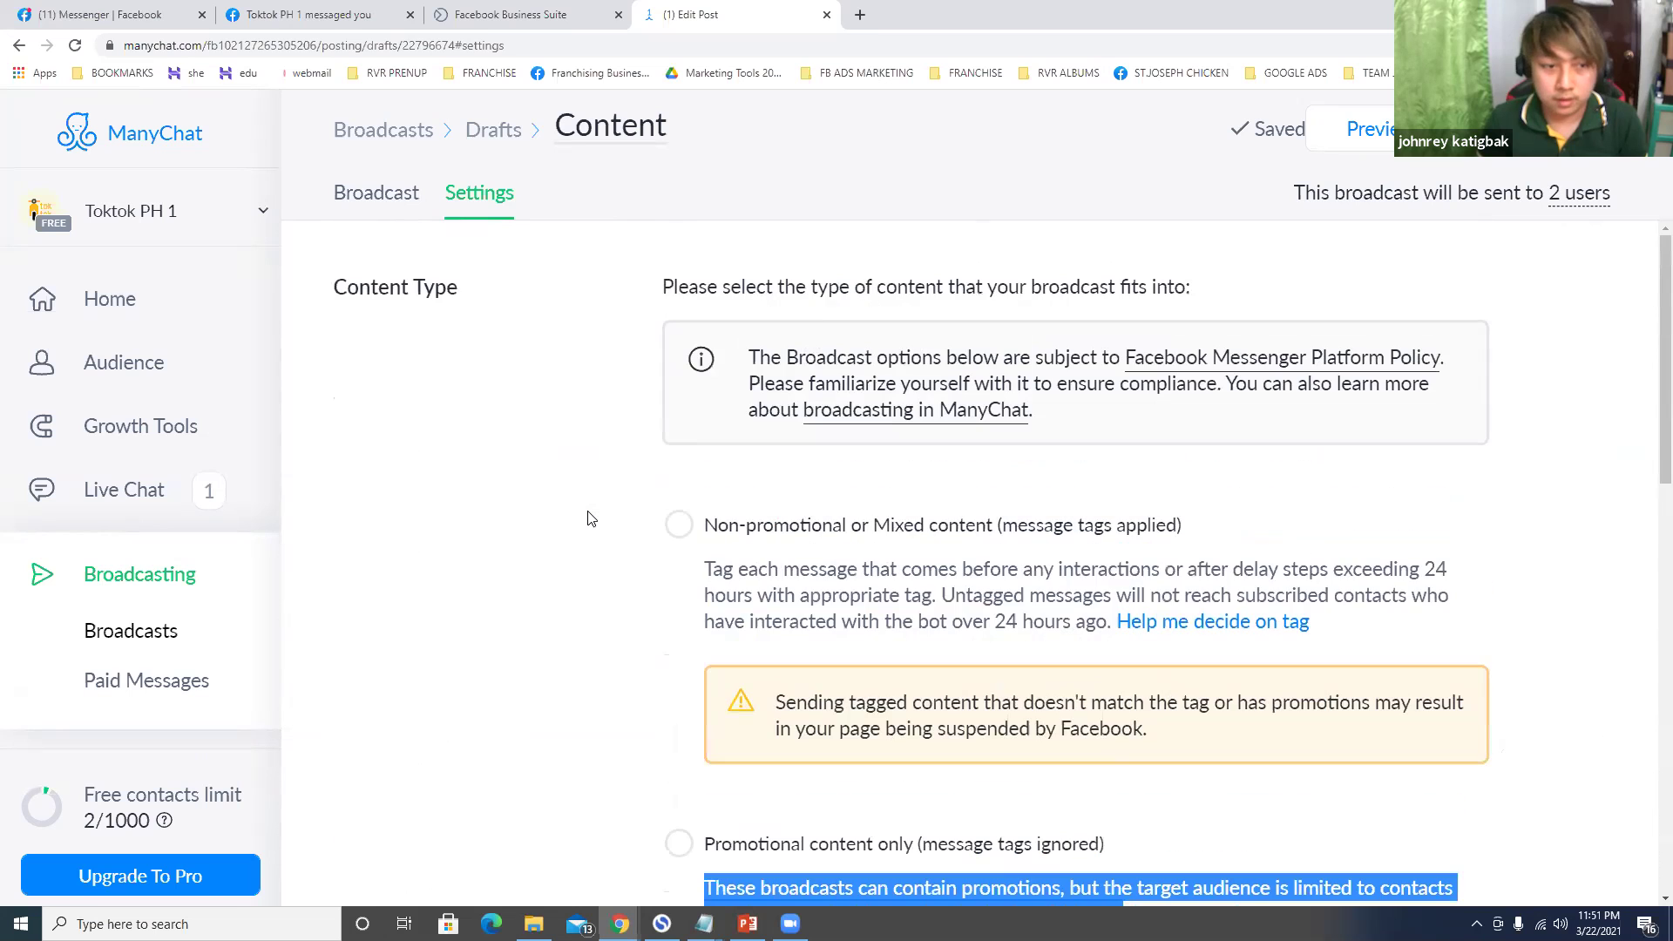
{"action": "scroll", "coordinate": [587, 519], "scroll_direction": "down", "scroll_amount": 5}
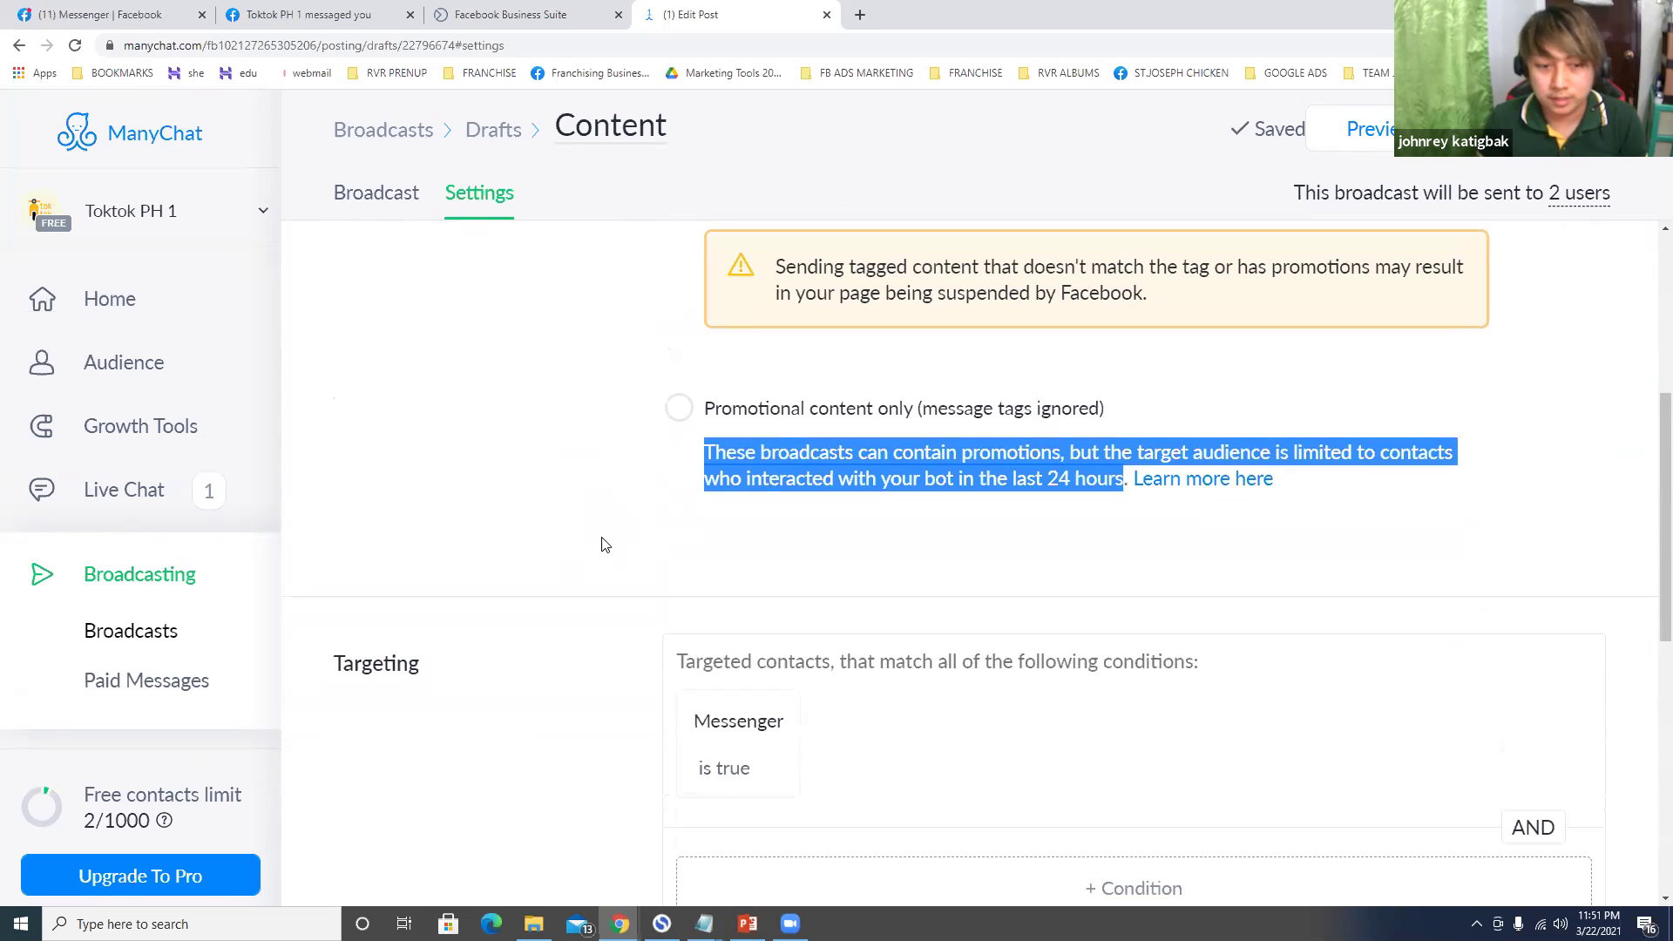
{"action": "scroll", "coordinate": [658, 755], "scroll_direction": "down", "scroll_amount": 4}
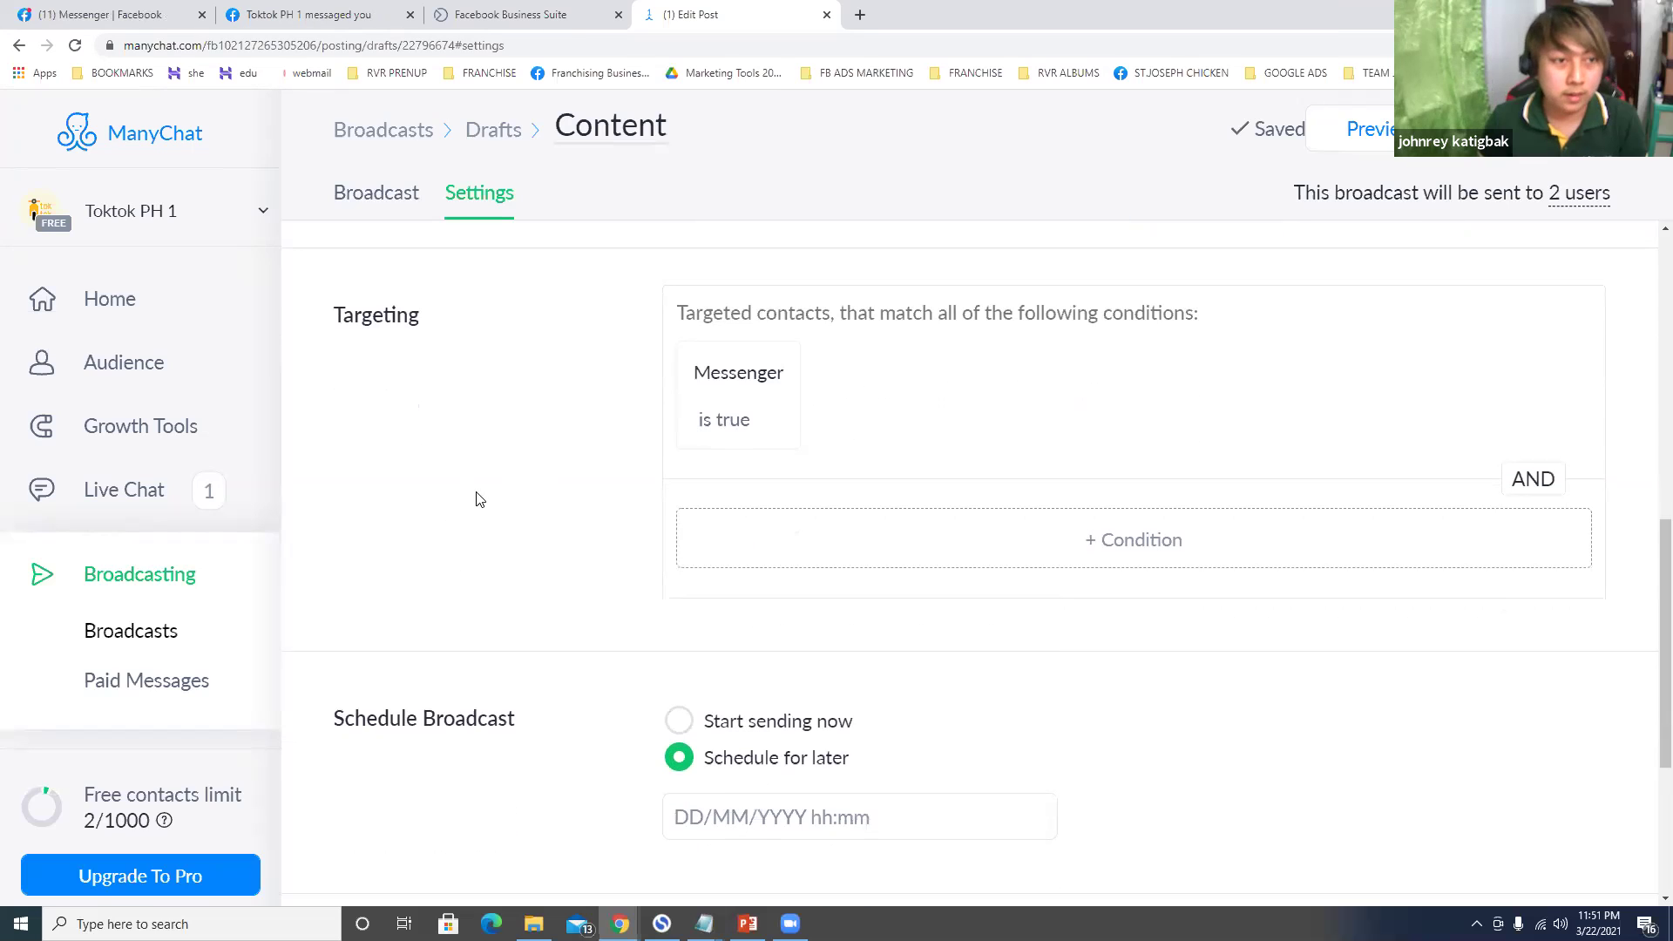
{"action": "key", "text": "ctrl+Tab"}
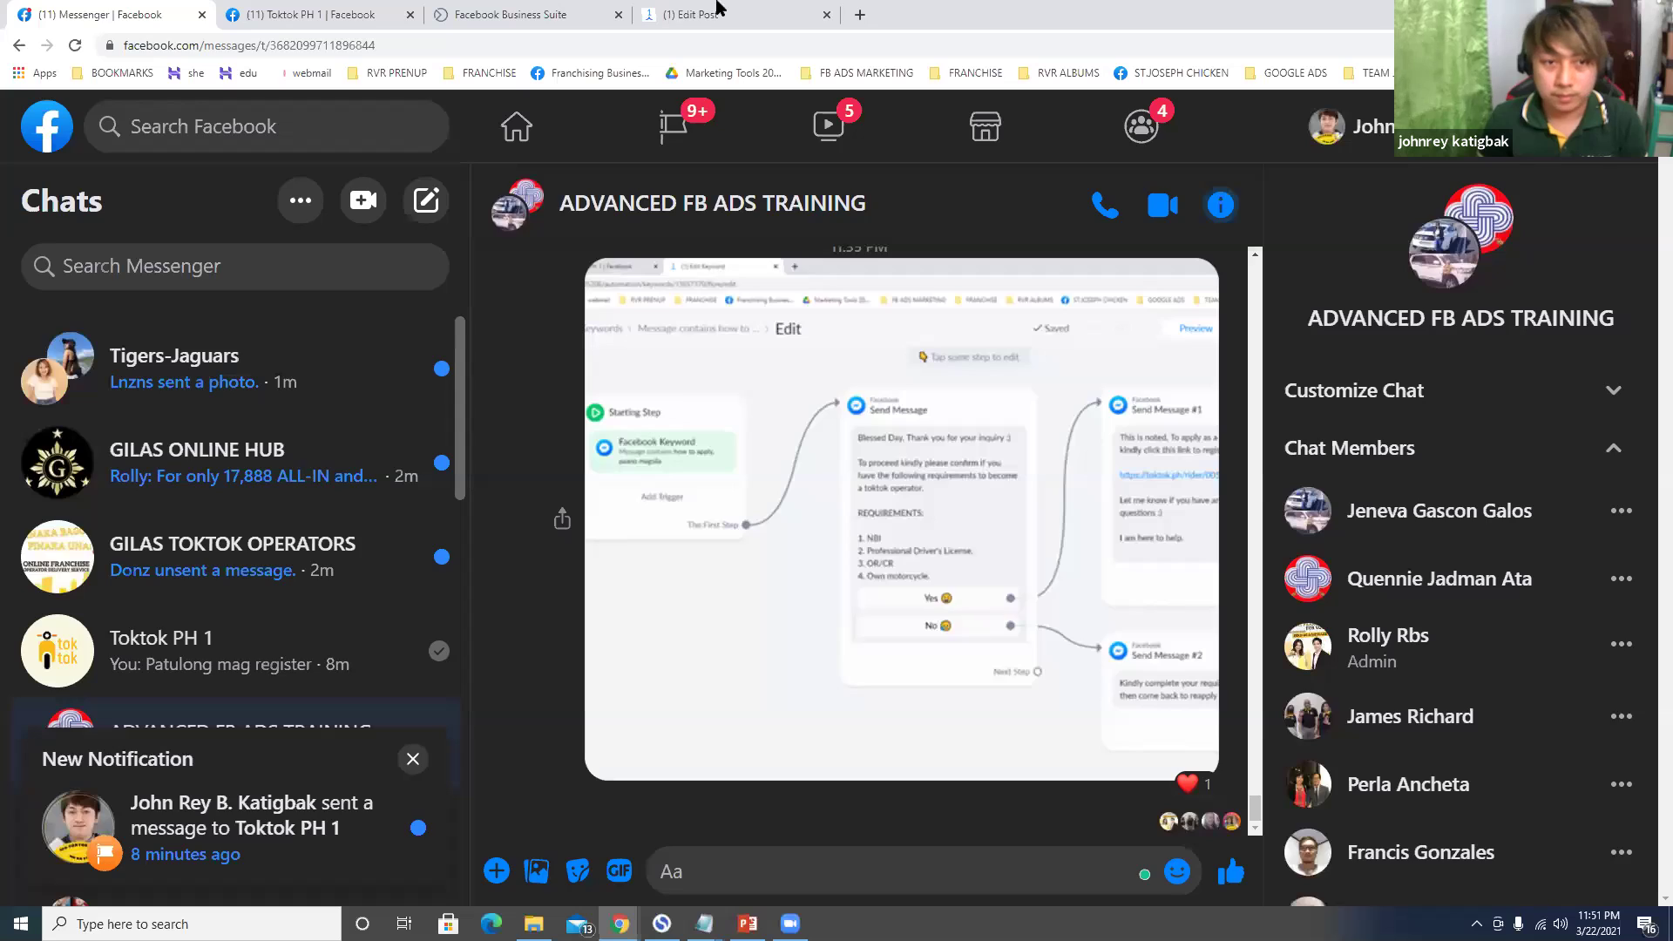
{"action": "key", "text": "ctrl+shift+Tab"}
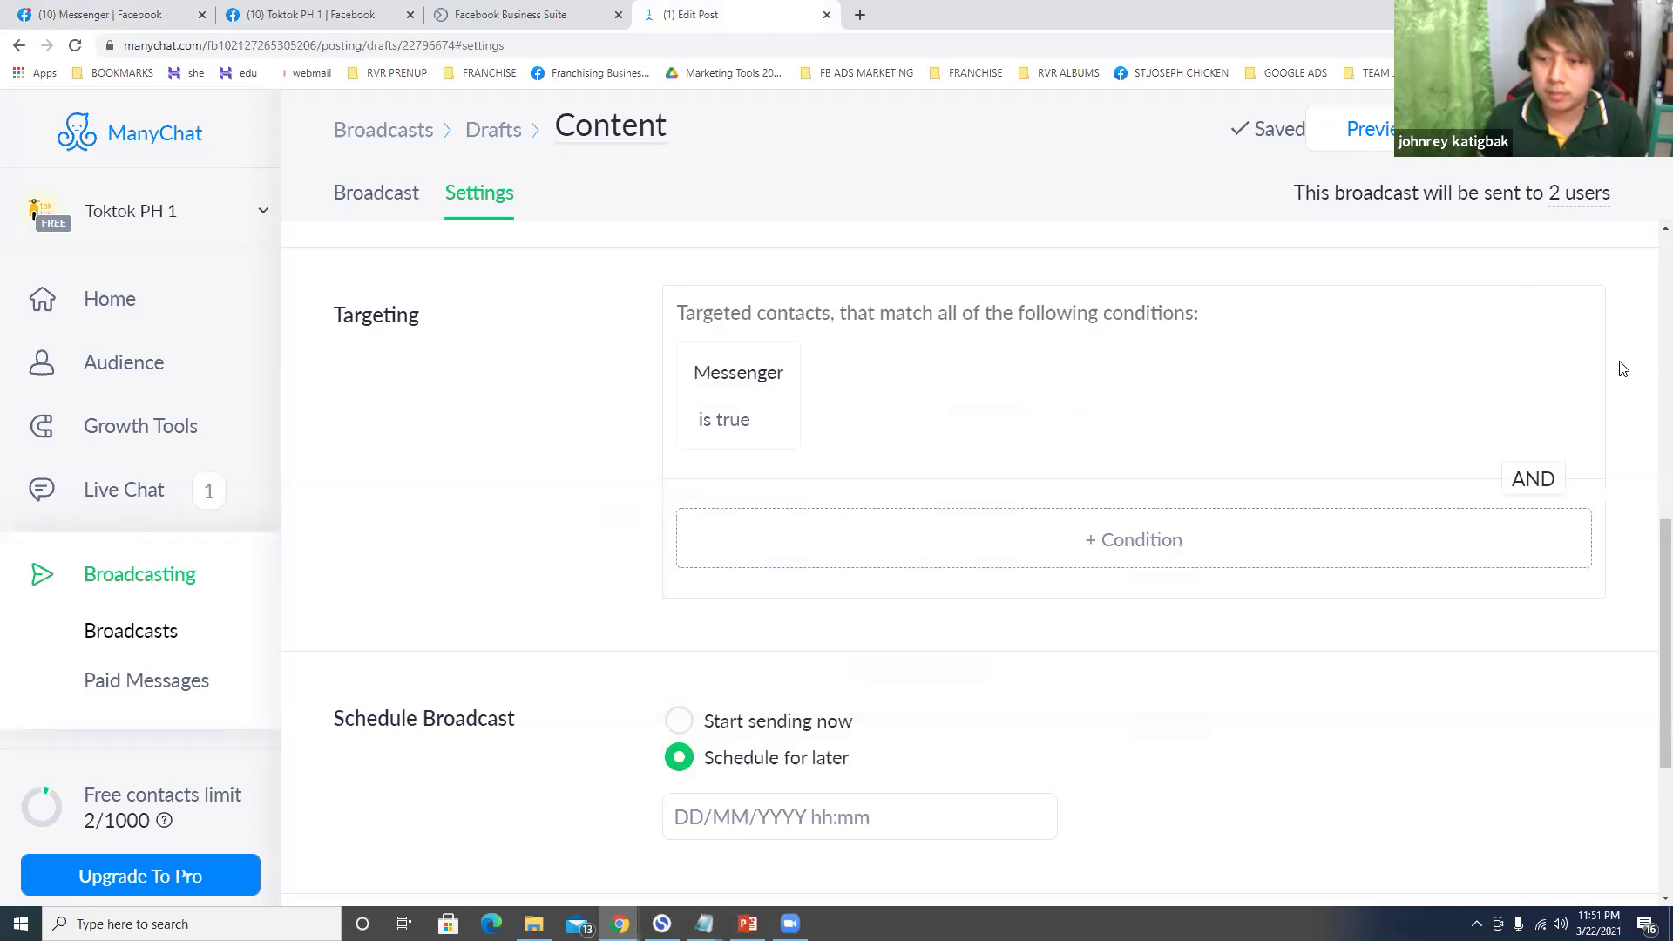
{"action": "scroll", "coordinate": [185, 565], "scroll_direction": "down", "scroll_amount": 2}
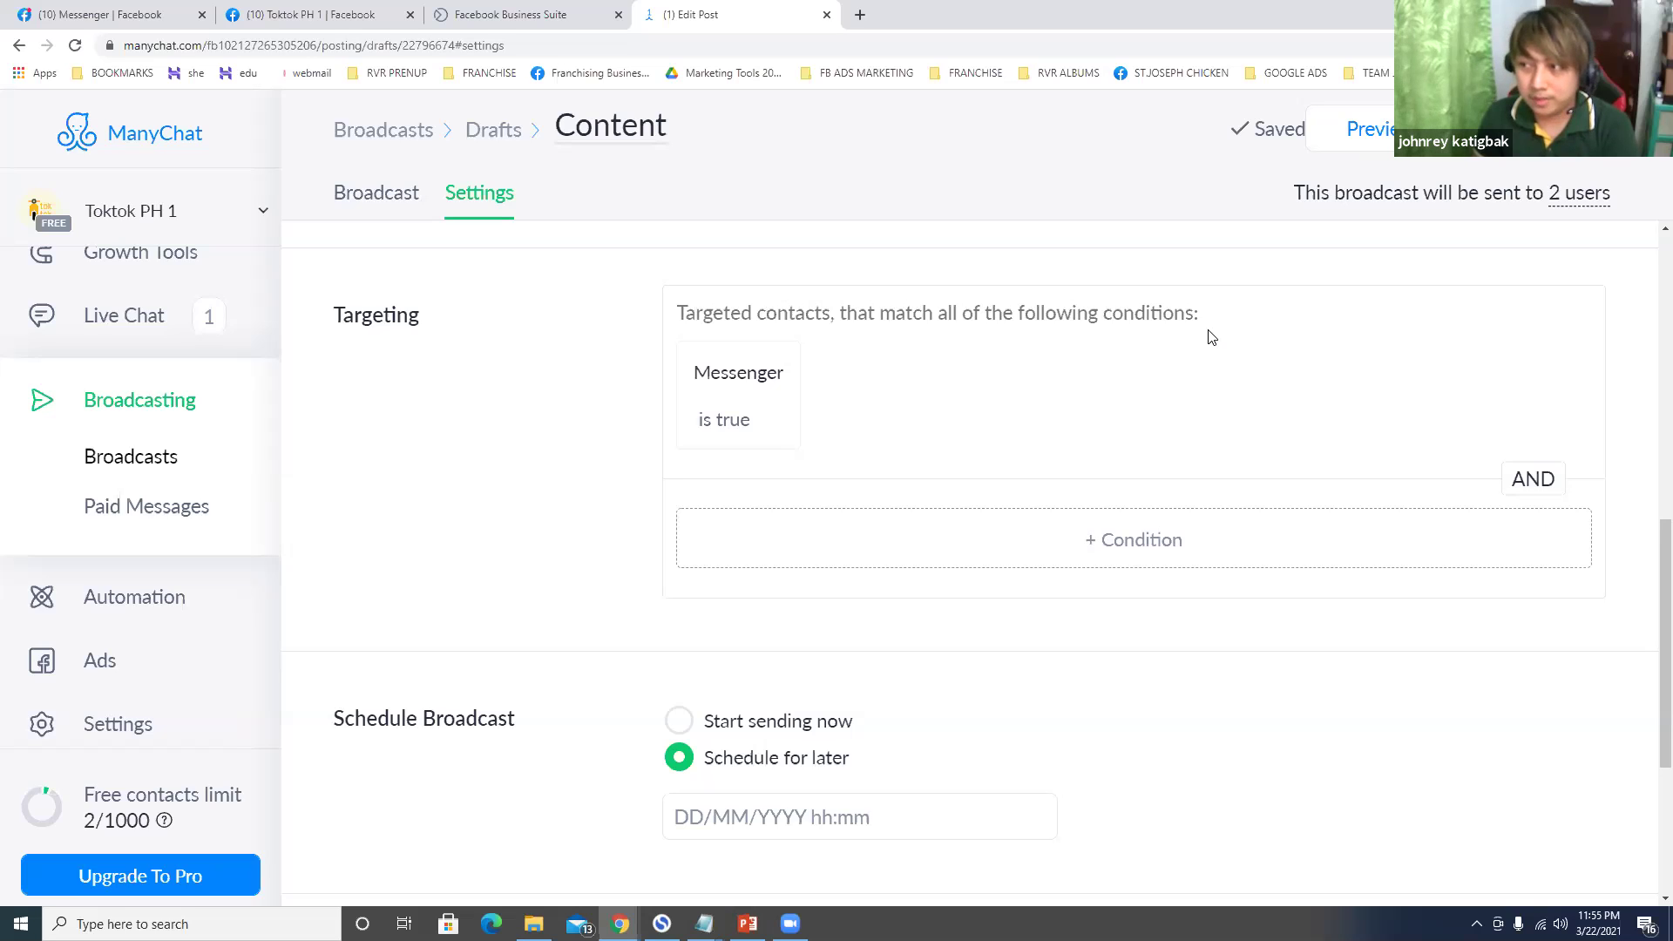
{"action": "left_click_drag", "start_coordinate": [1197, 318], "coordinate": [1239, 324]}
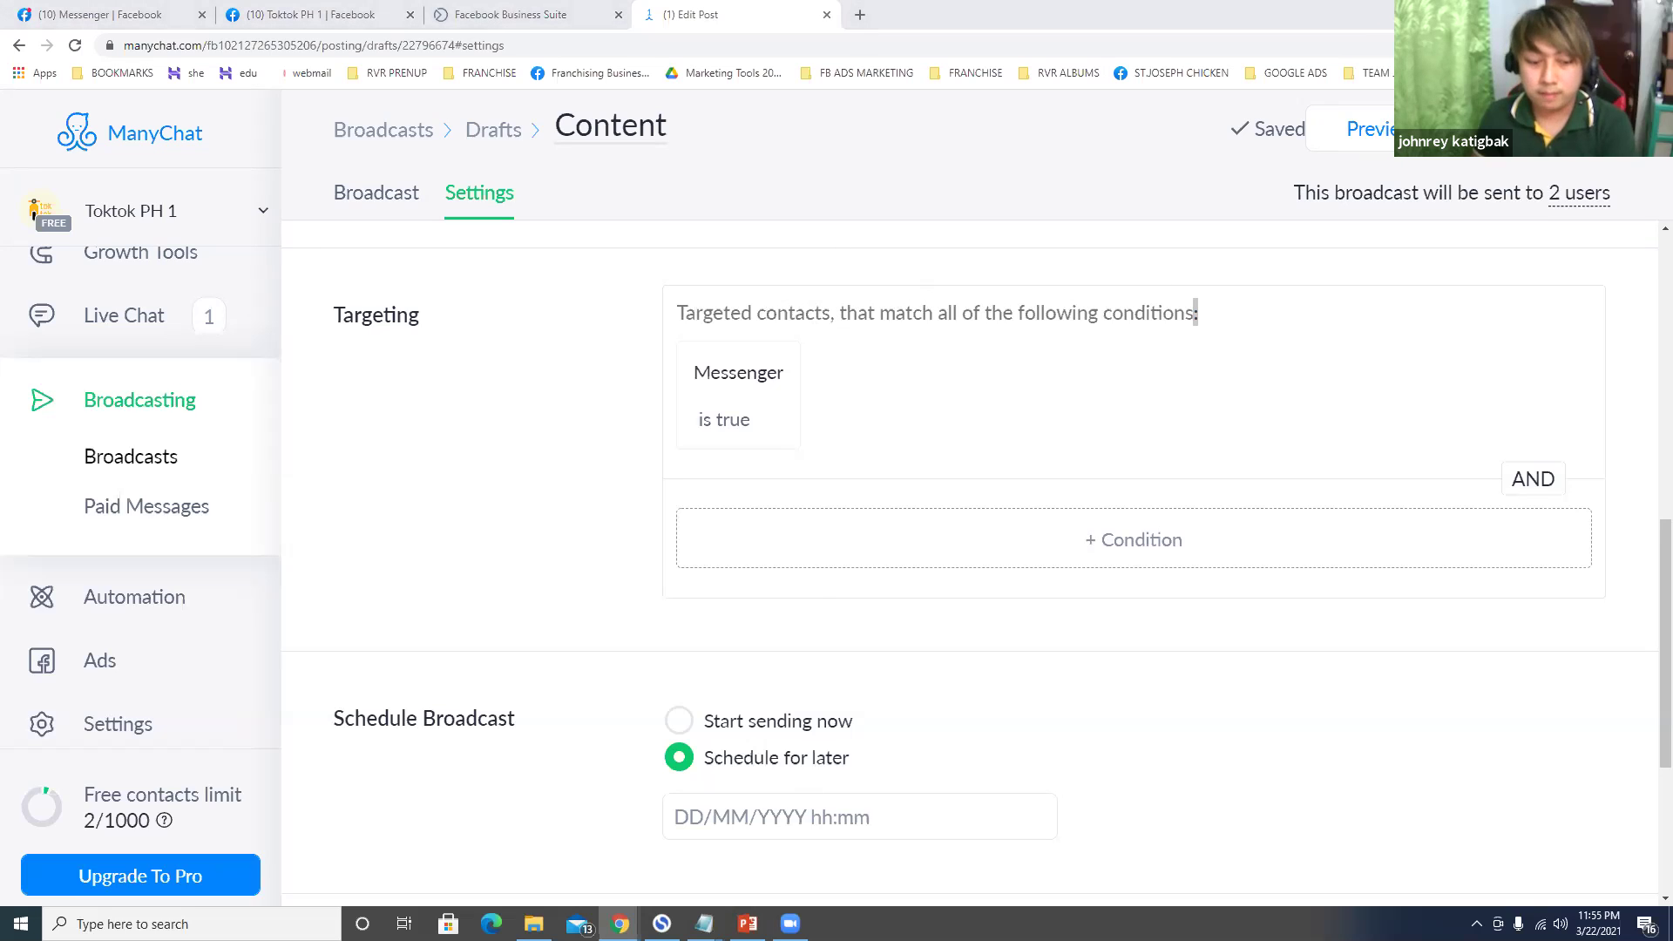
- Show slide 39, 'Basic Graphics Design (Canva)', in the BATCH 2 FB ADS presentation
{"action": "key", "text": "alt+Tab"}
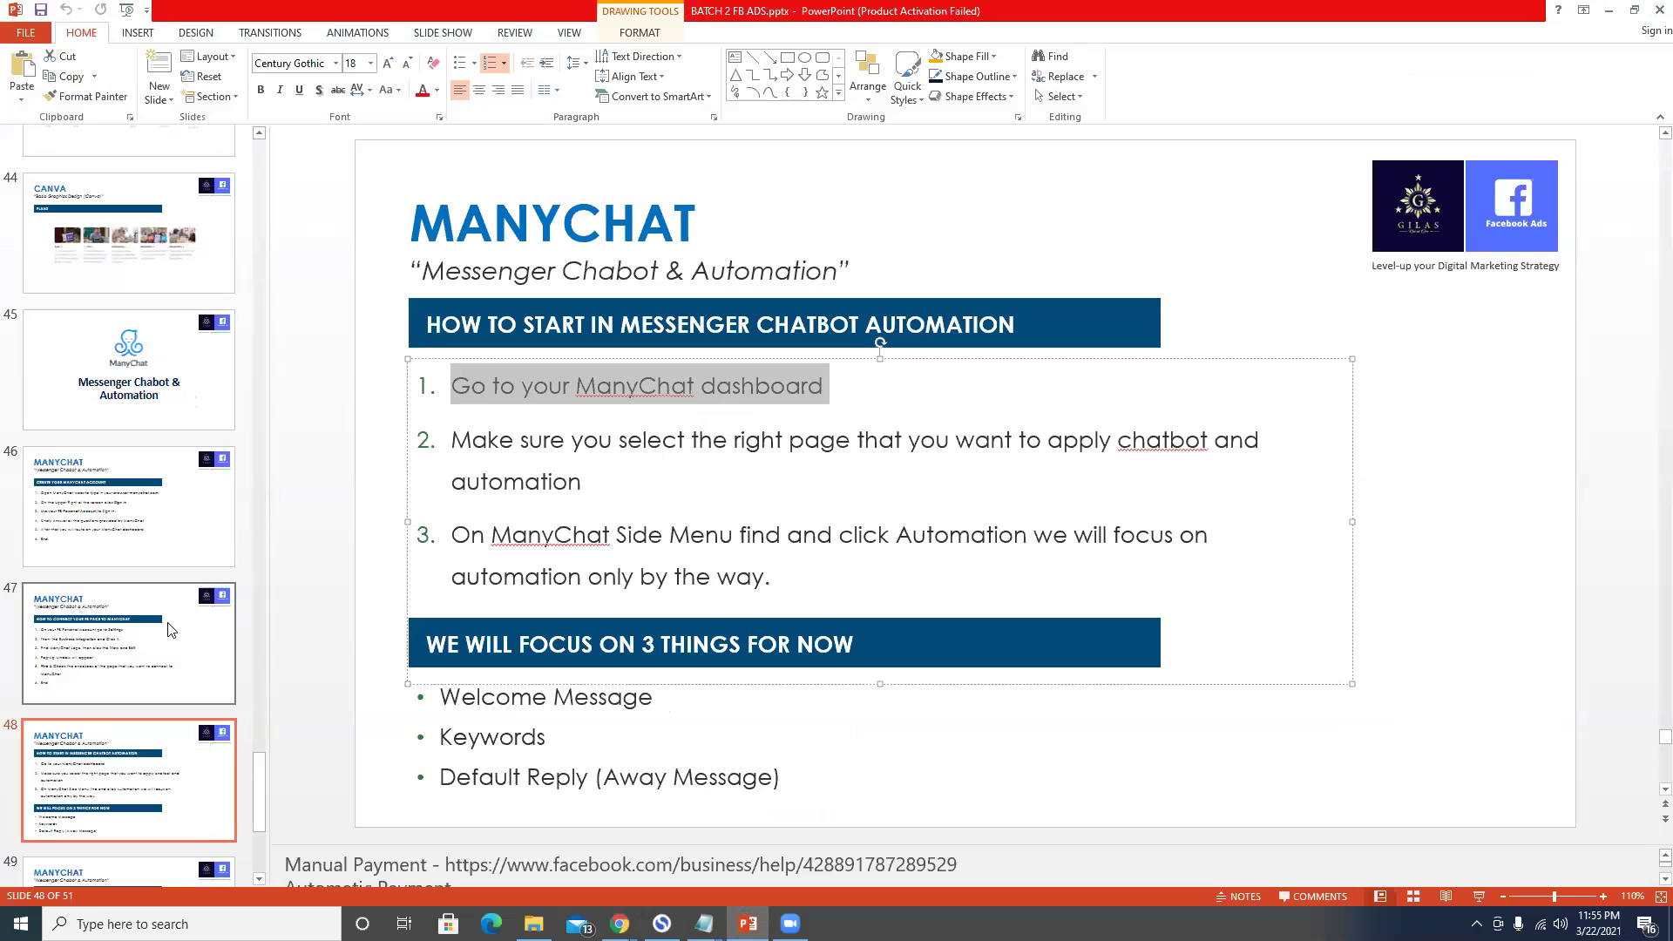
{"action": "scroll", "coordinate": [172, 646], "scroll_direction": "down", "scroll_amount": 2}
{"action": "scroll", "coordinate": [172, 646], "scroll_direction": "down", "scroll_amount": 2}
{"action": "key", "text": "Down"}
{"action": "key", "text": "Down"}
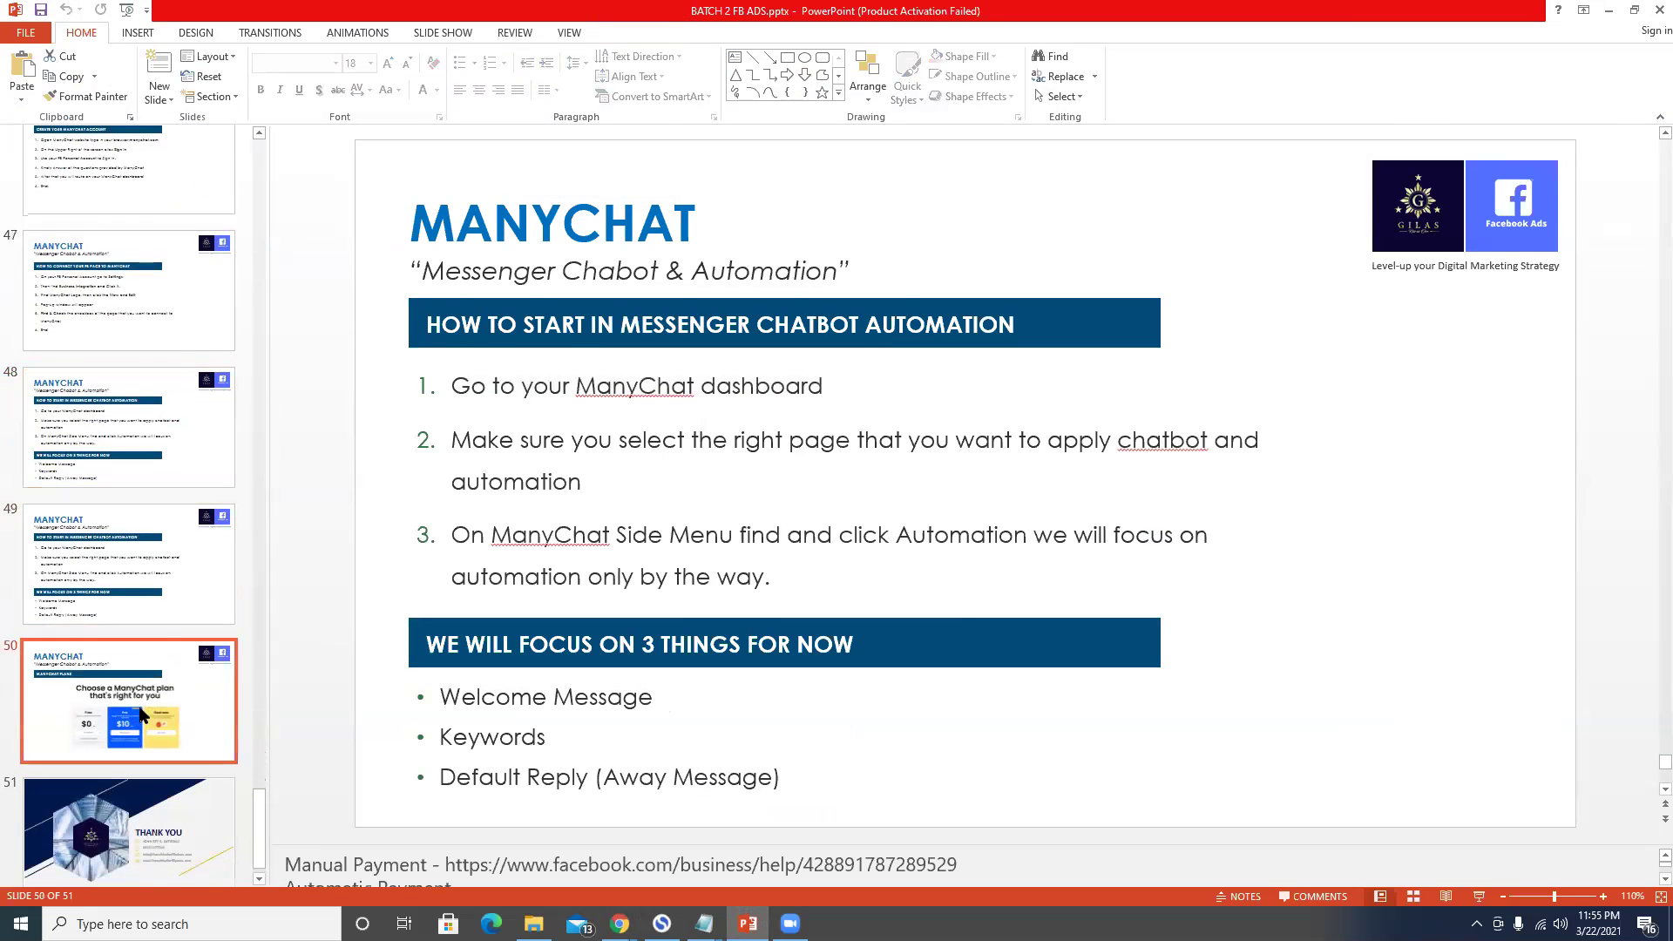
{"action": "left_click", "coordinate": [160, 620]}
{"action": "scroll", "coordinate": [165, 536], "scroll_direction": "up", "scroll_amount": 5}
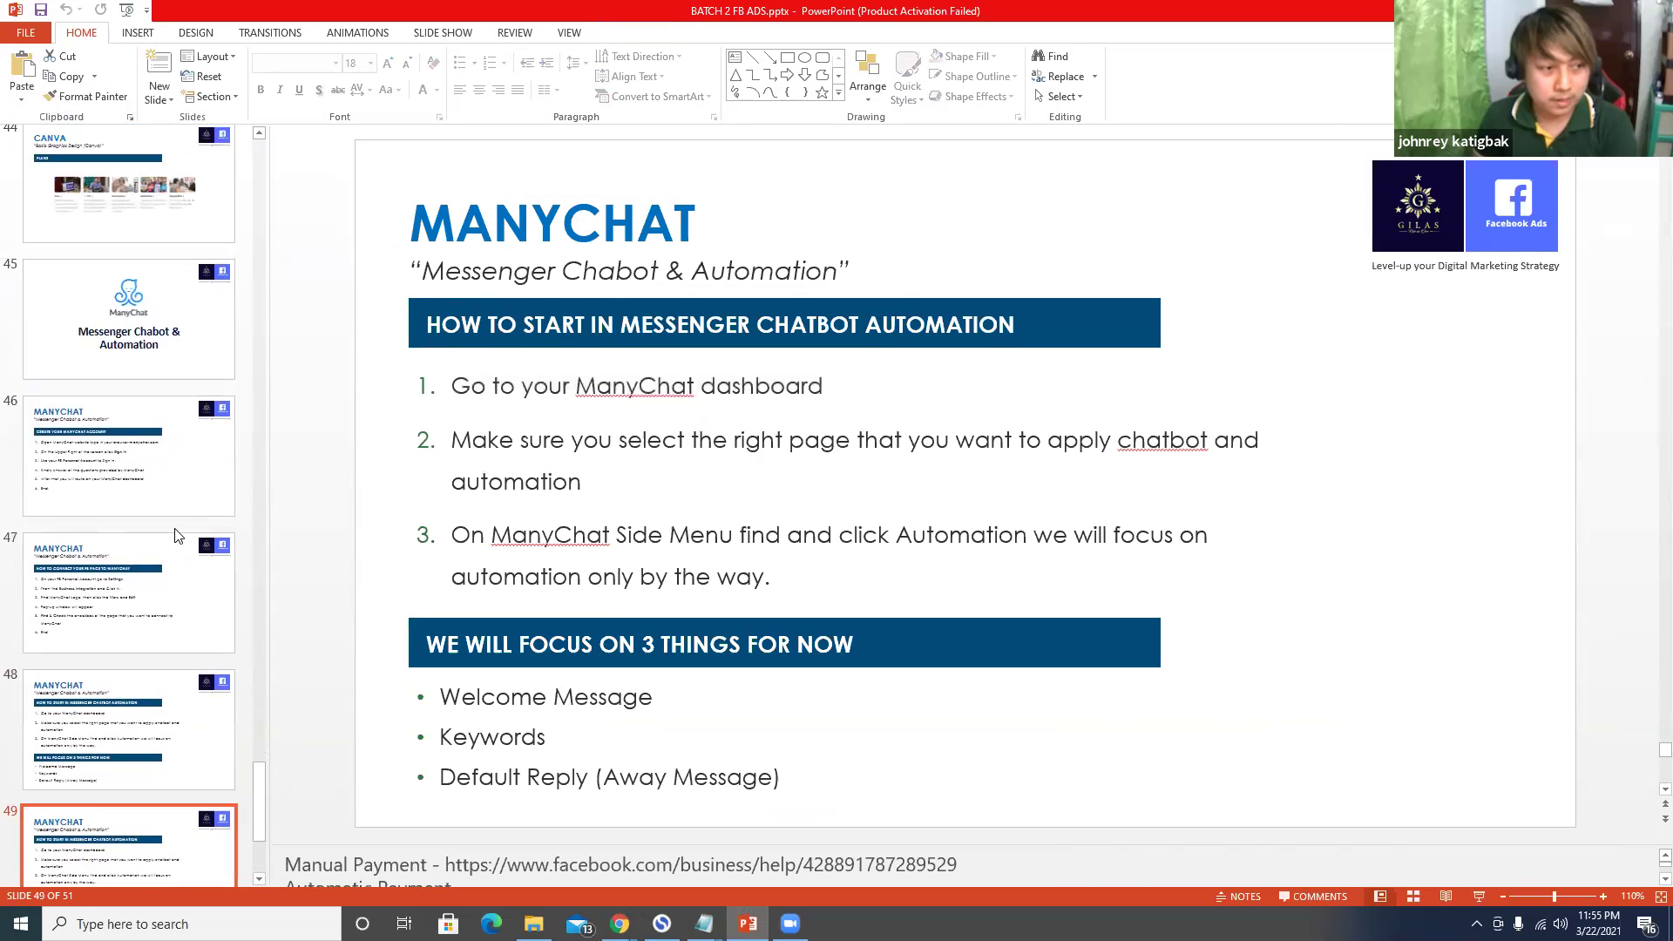
{"action": "left_click", "coordinate": [149, 795]}
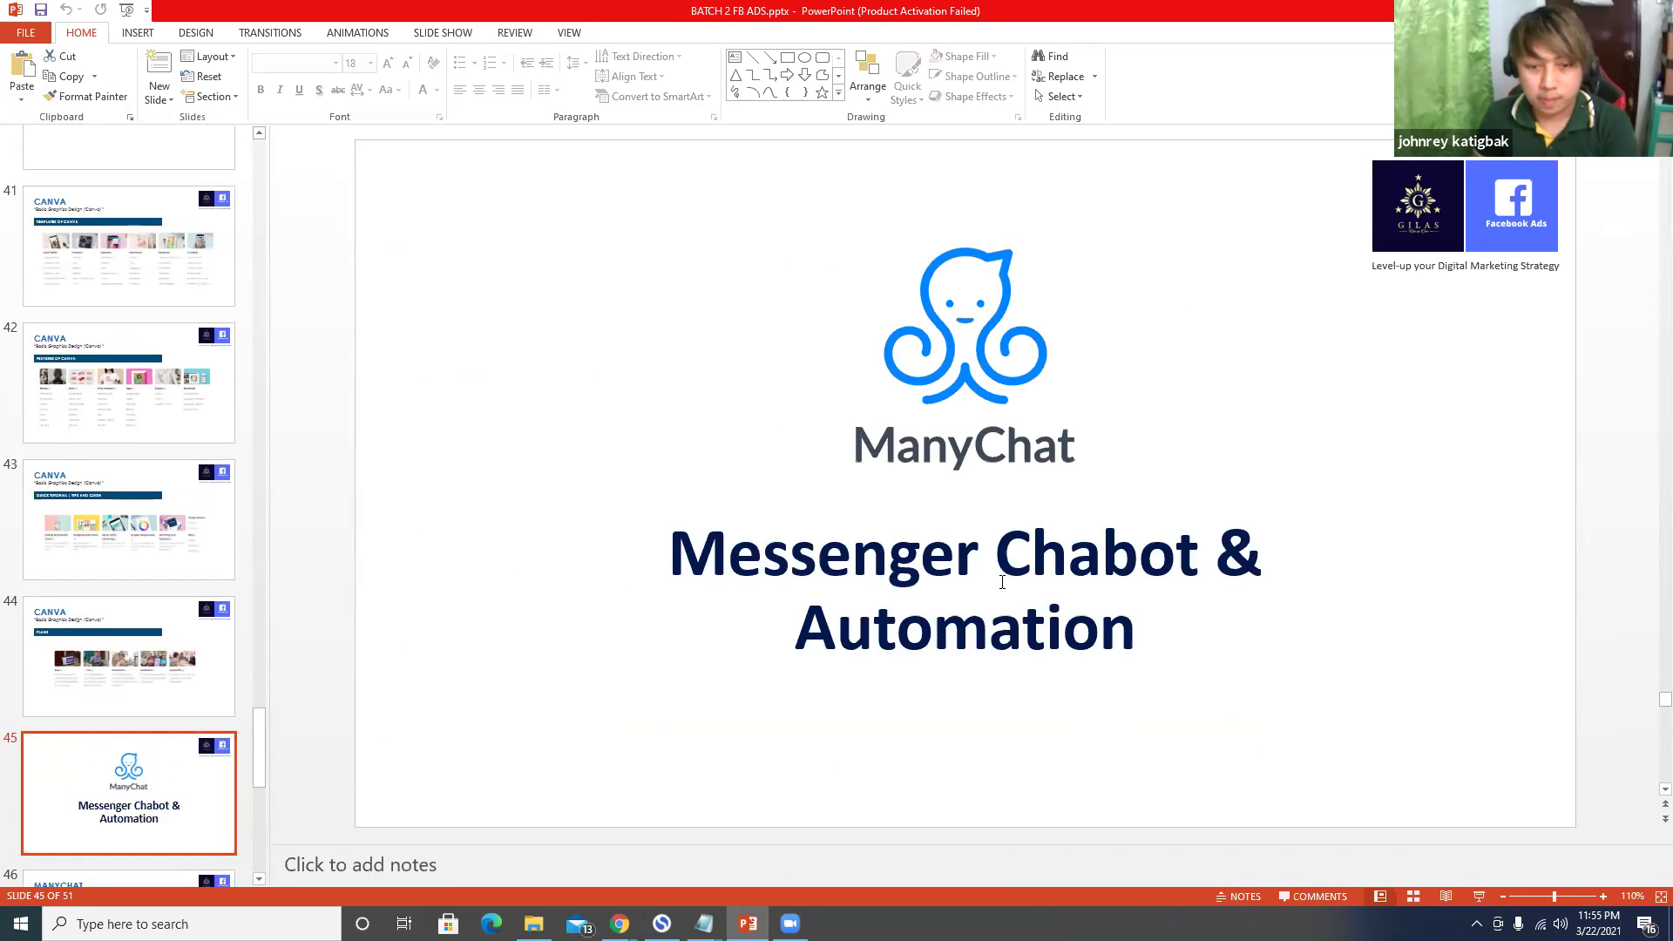
{"action": "scroll", "coordinate": [105, 552], "scroll_direction": "up", "scroll_amount": 6}
{"action": "left_click", "coordinate": [97, 791]}
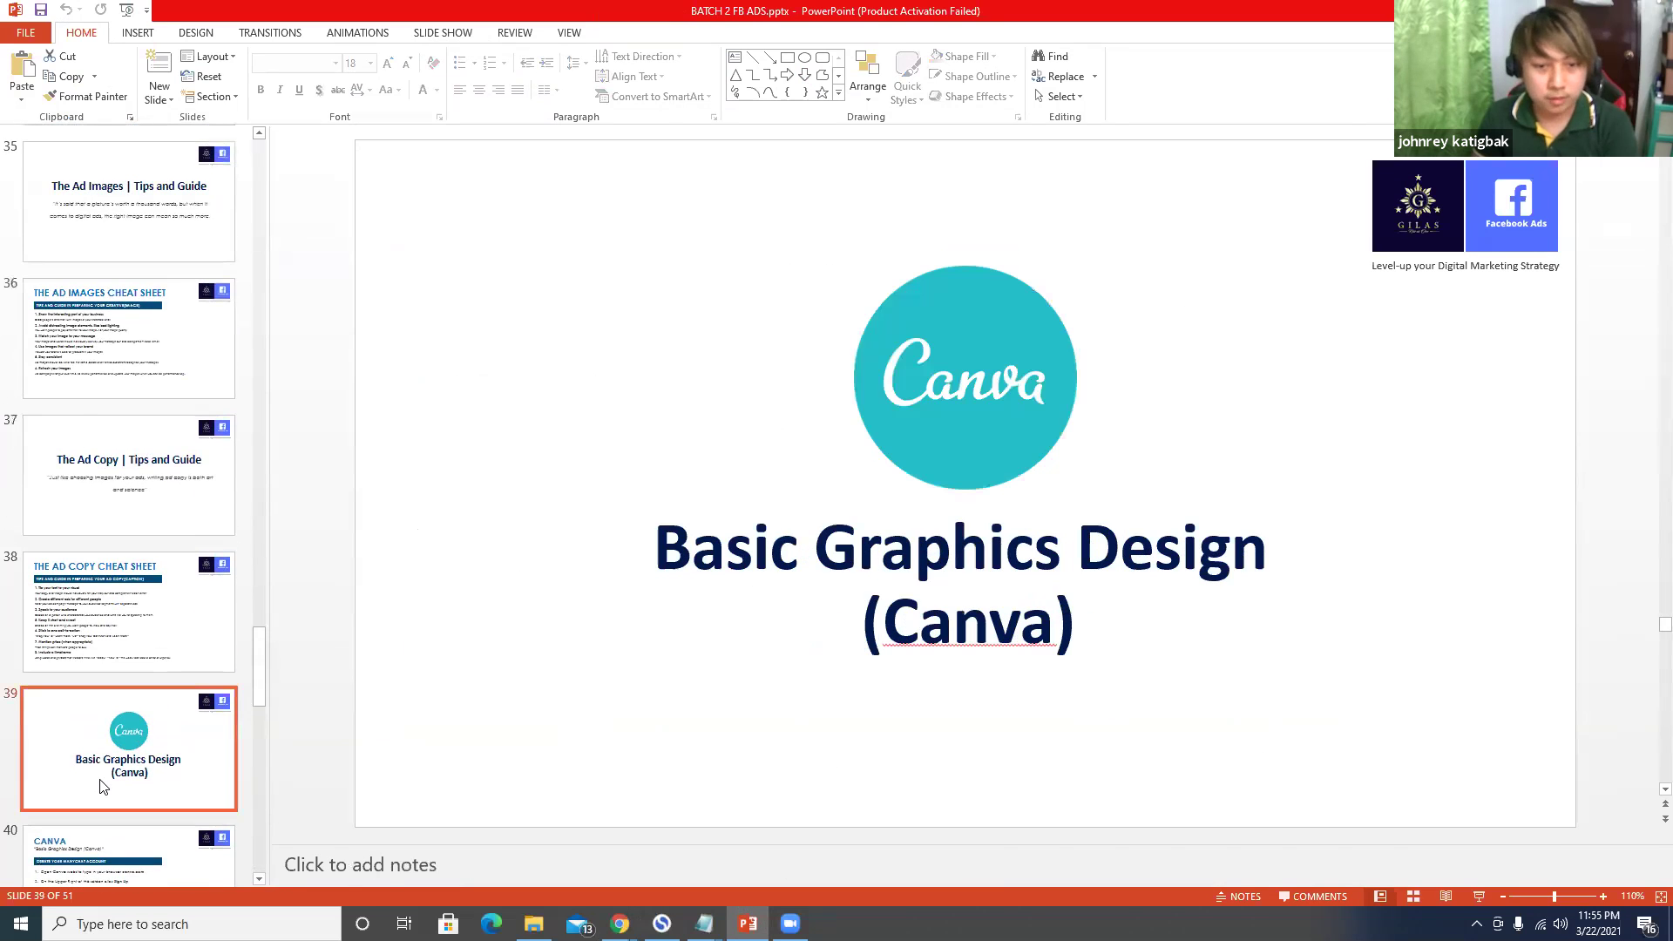
{"action": "scroll", "coordinate": [105, 783], "scroll_direction": "down", "scroll_amount": 2}
{"action": "scroll", "coordinate": [123, 721], "scroll_direction": "down", "scroll_amount": 2}
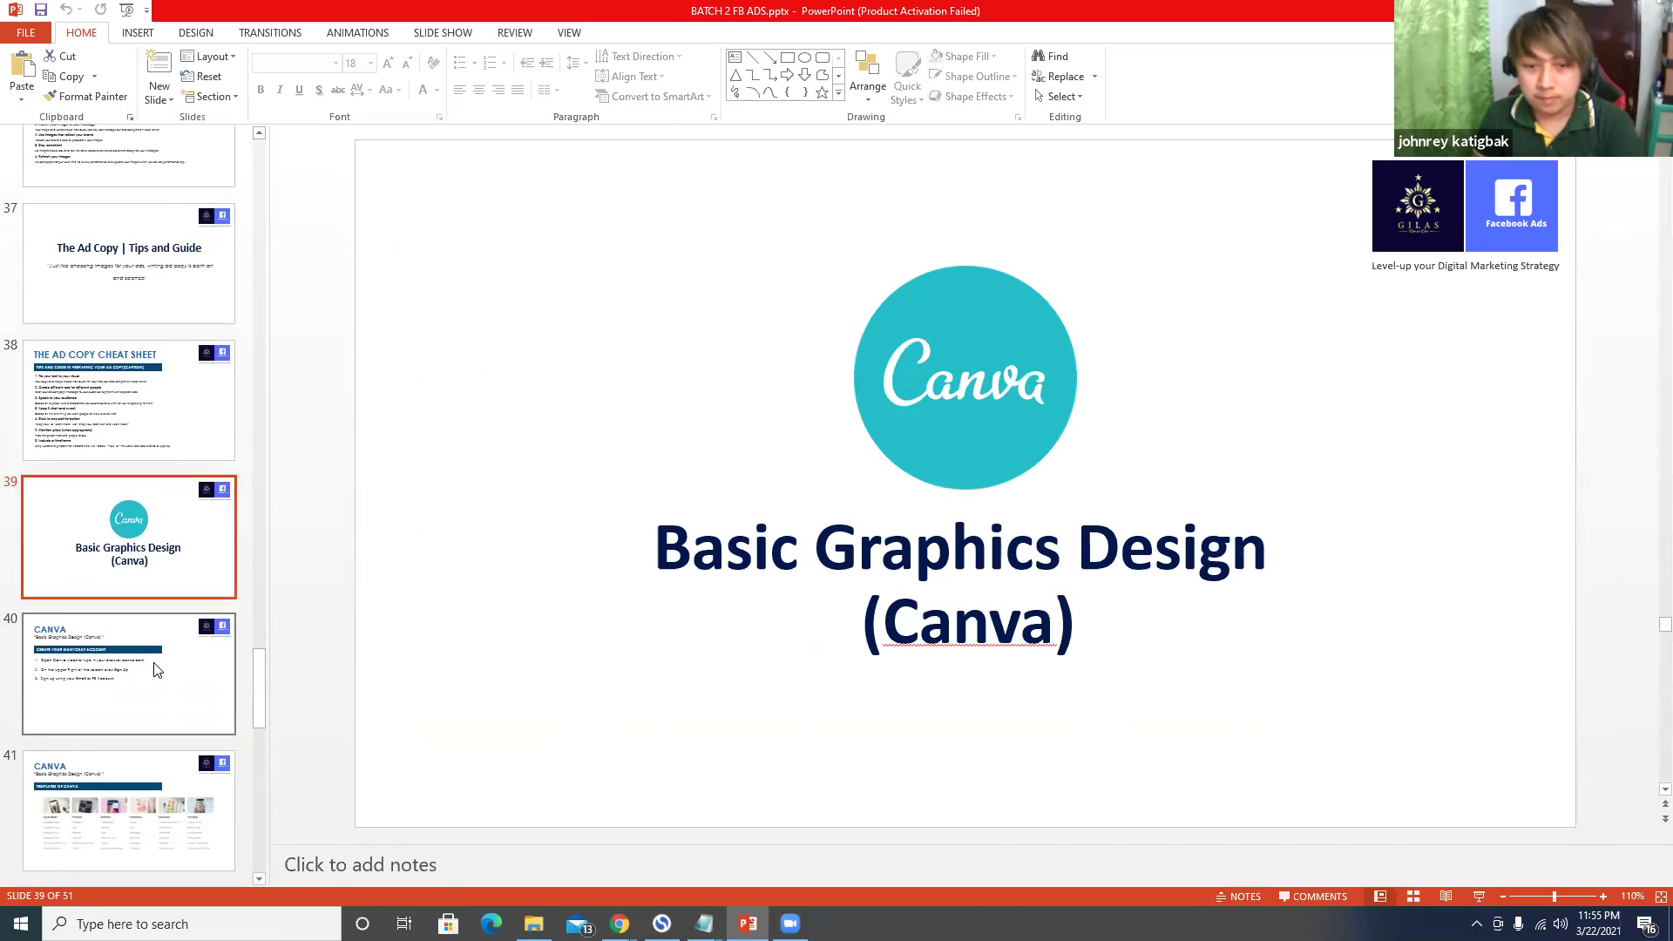
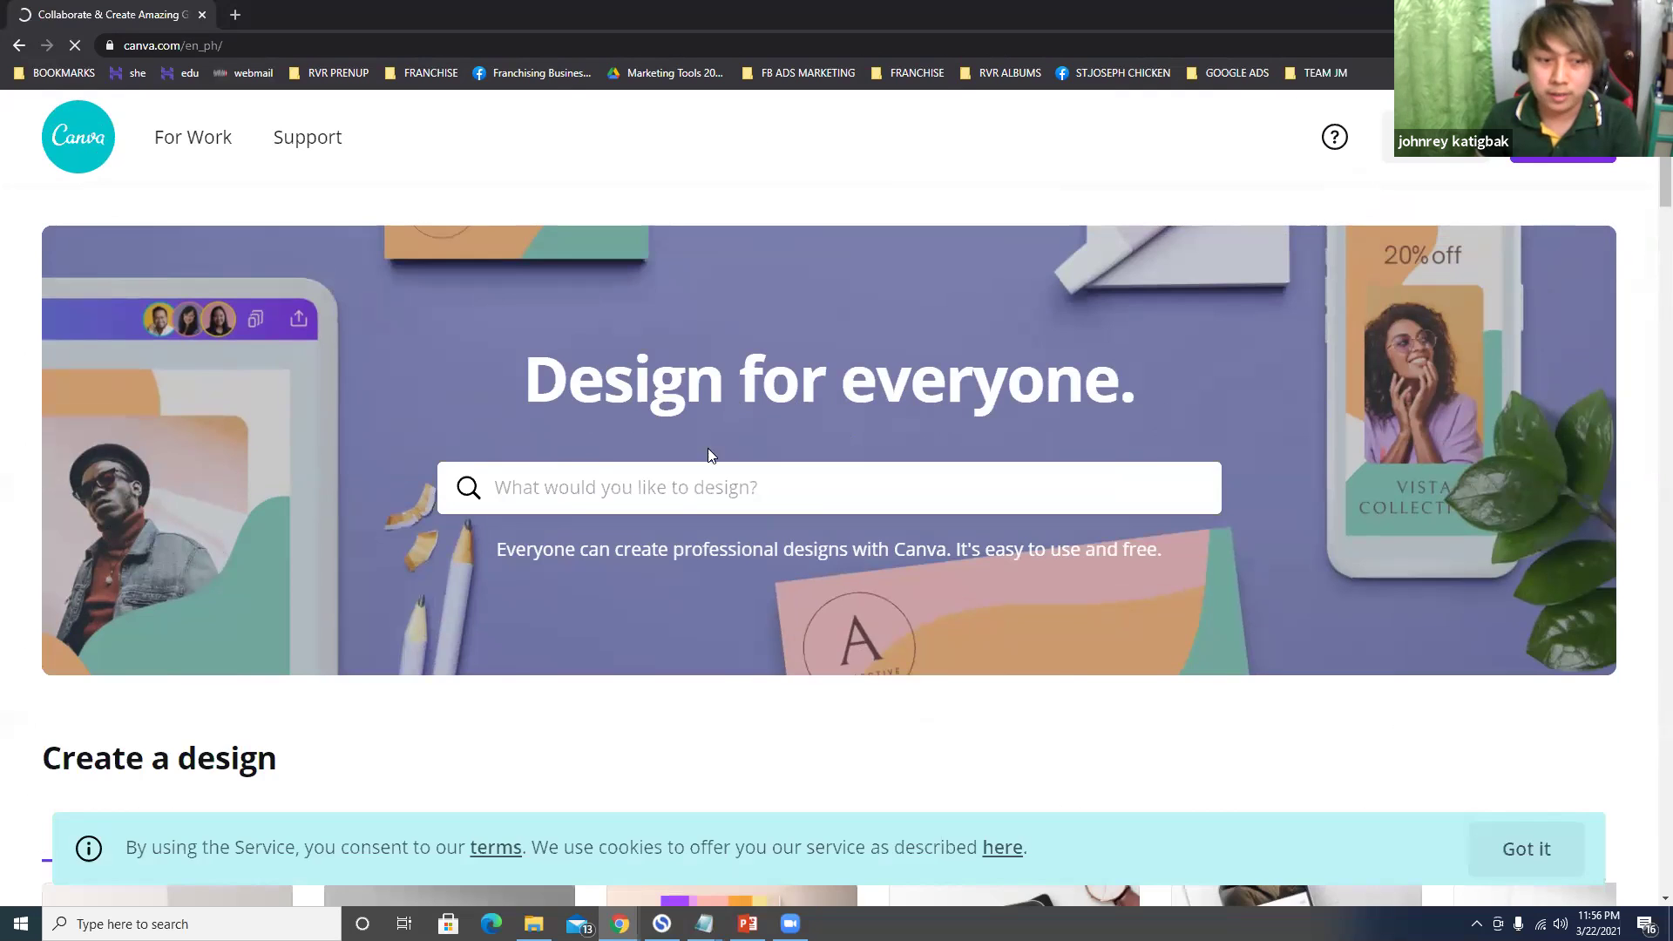
- Scroll up and down the Canva landing page to preview its Create a design templates
{"action": "scroll", "coordinate": [718, 442], "scroll_direction": "up", "scroll_amount": 2}
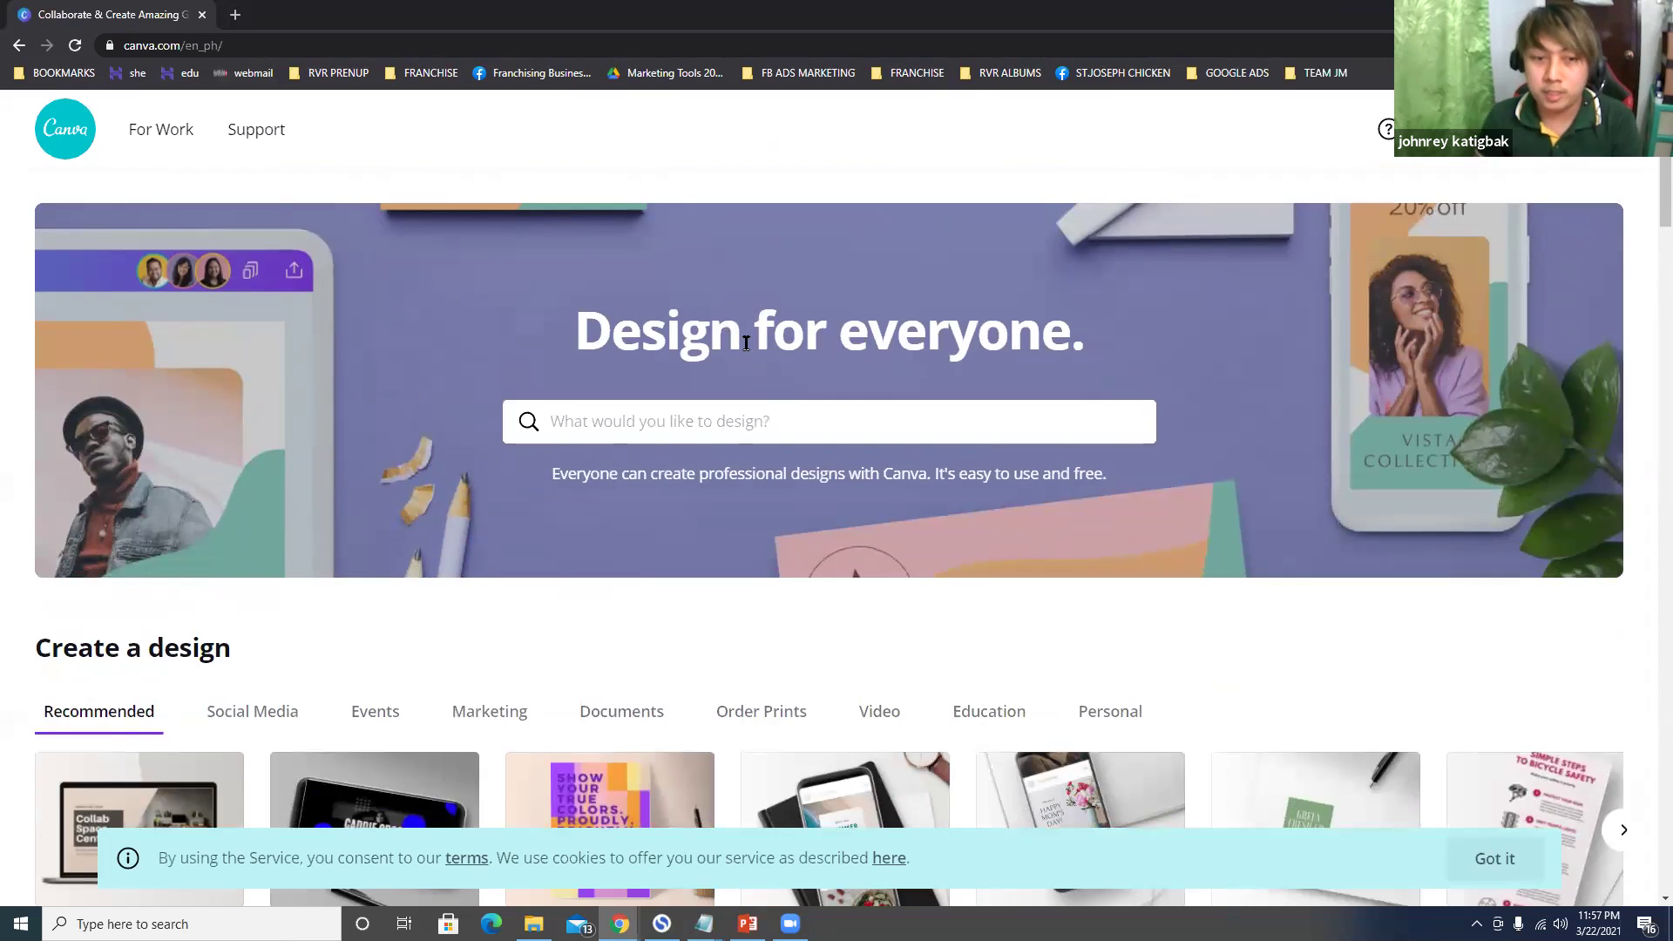
{"action": "scroll", "coordinate": [1008, 389], "scroll_direction": "down", "scroll_amount": 7}
{"action": "scroll", "coordinate": [1011, 387], "scroll_direction": "up", "scroll_amount": 7}
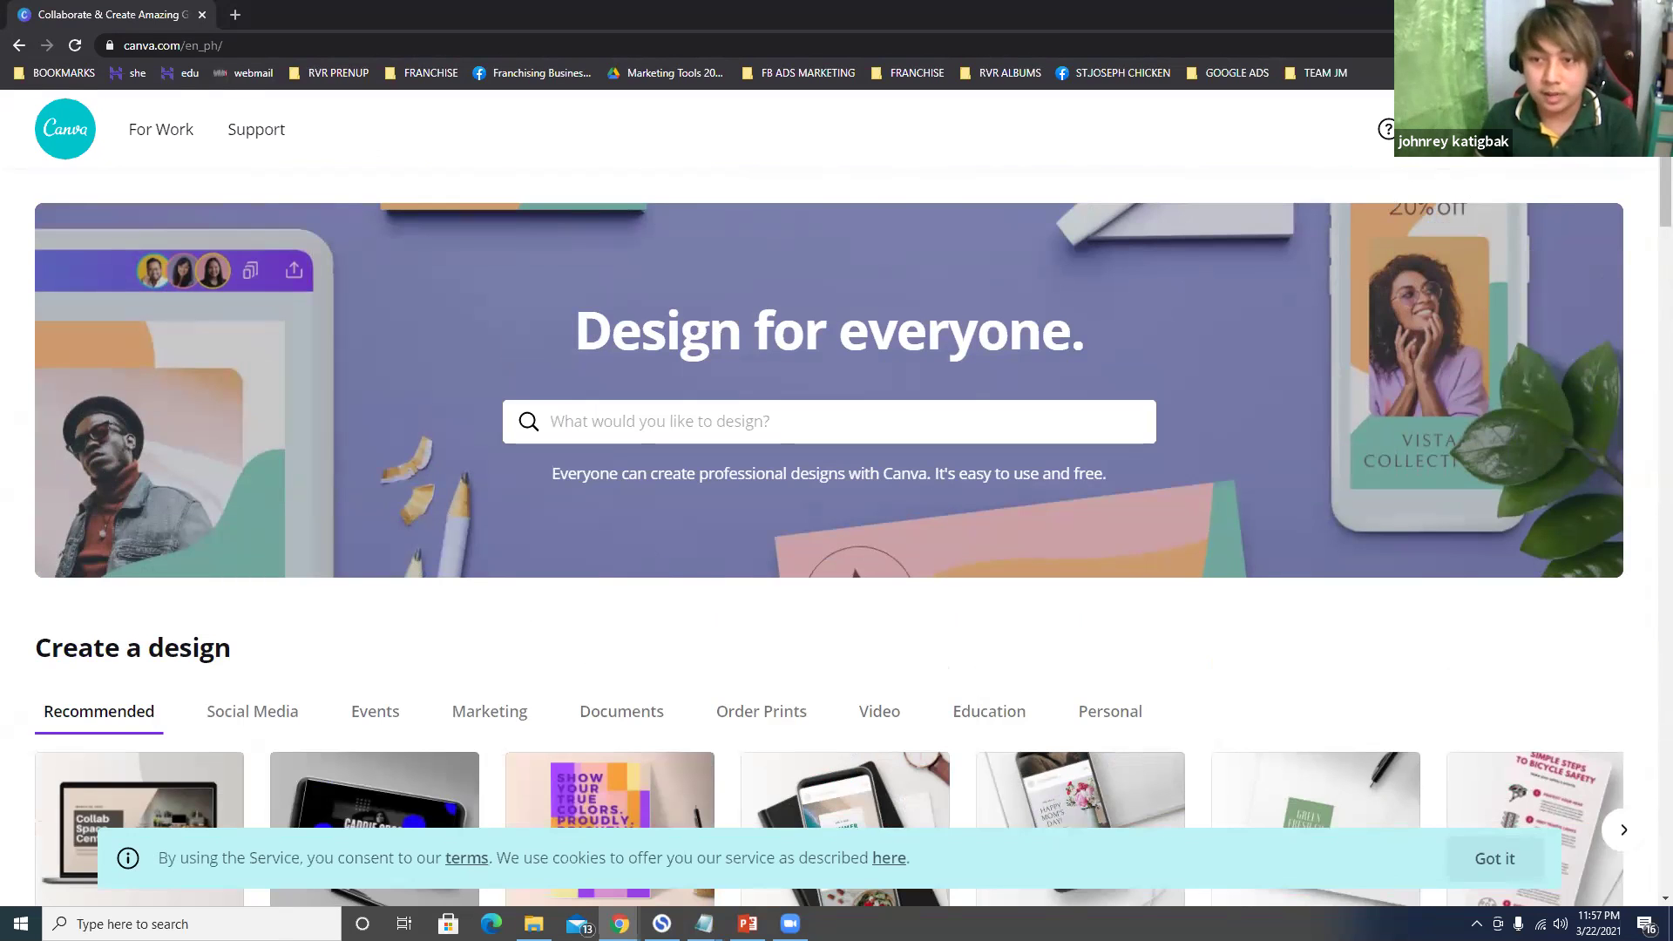
{"action": "scroll", "coordinate": [511, 575], "scroll_direction": "down", "scroll_amount": 2}
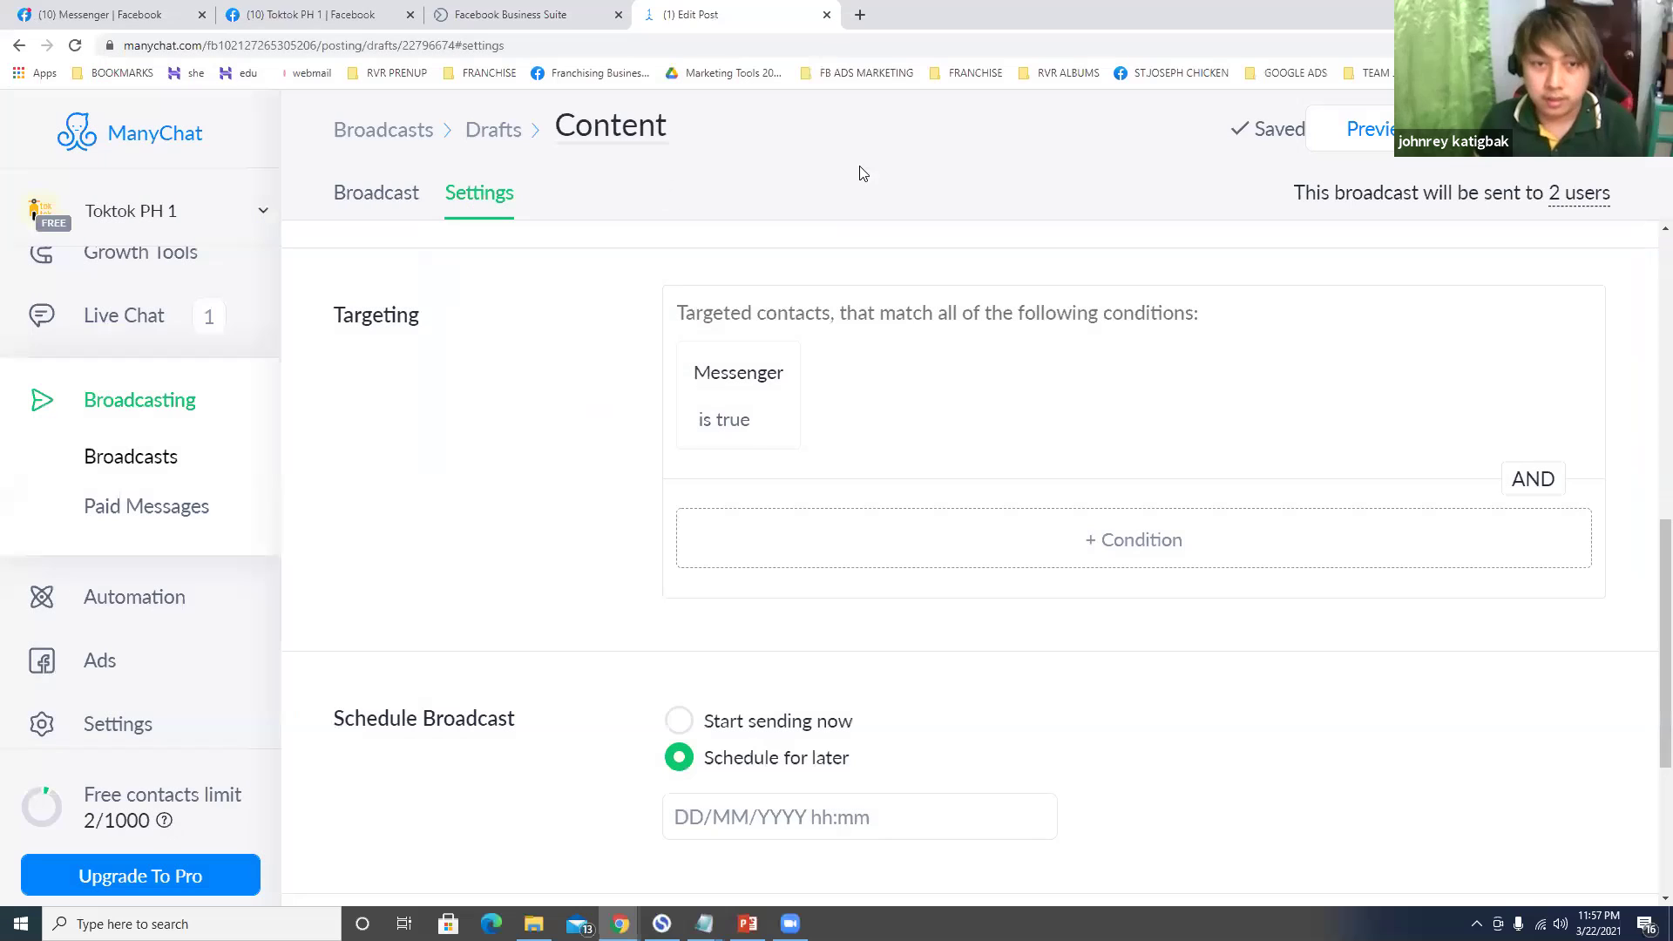
- Load canva.com in a new browser tab
{"action": "key", "text": "ctrl+t"}
{"action": "type", "text": "canva.com"}
{"action": "key", "text": "Return"}
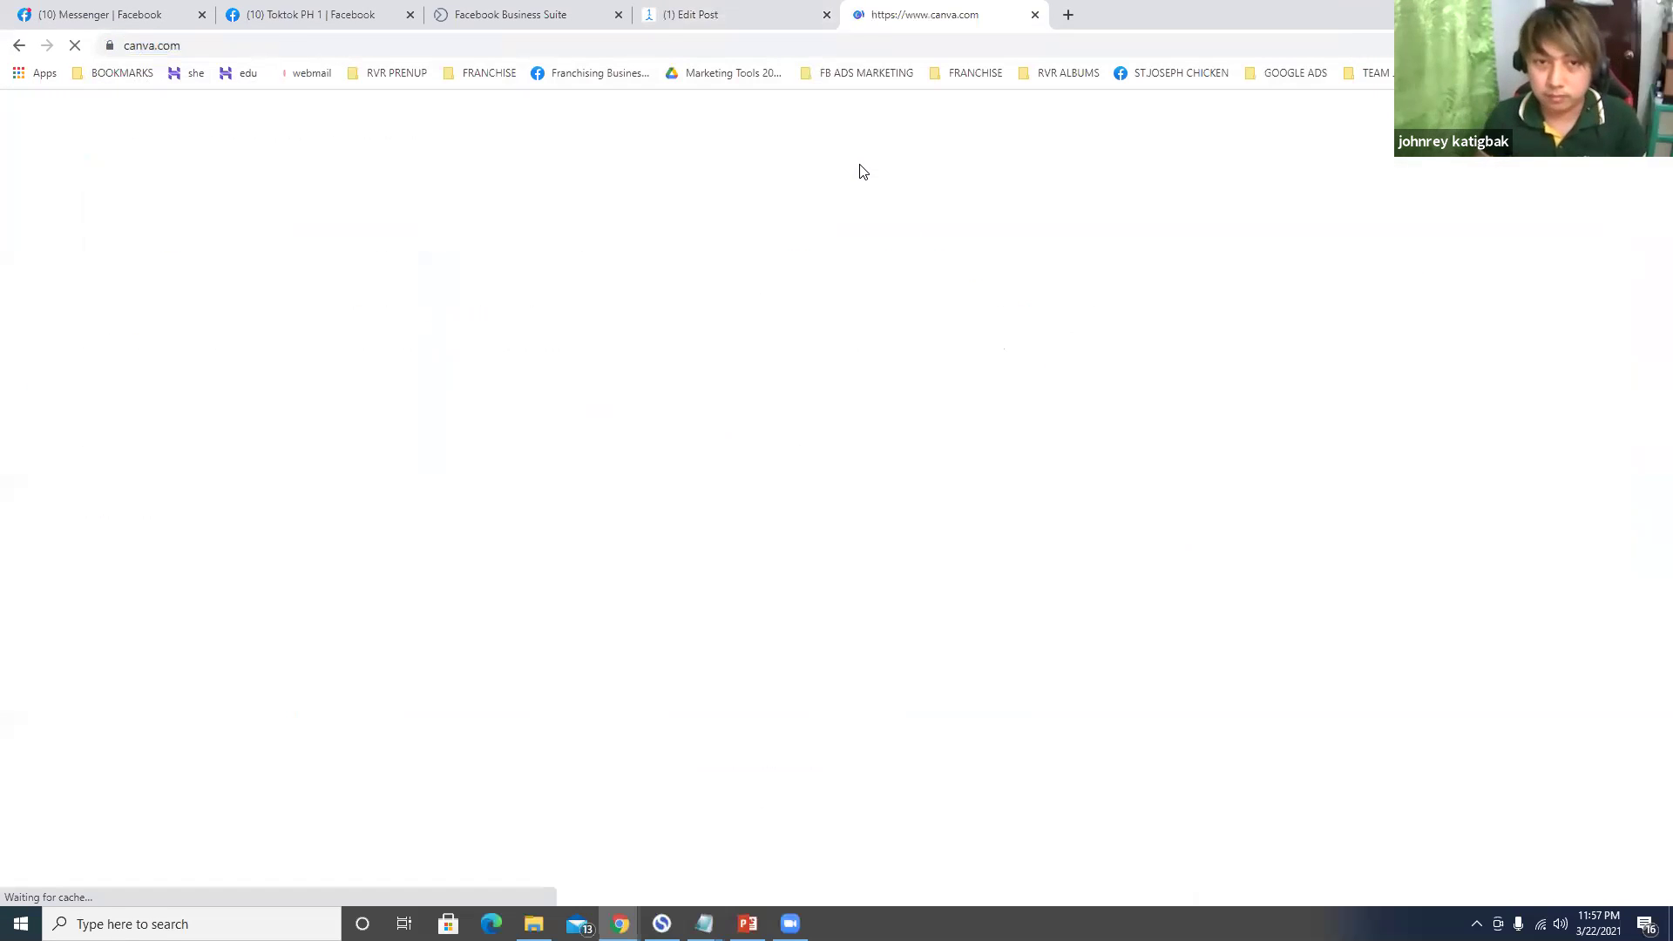
- Close the extra blank tab and return to the PowerPoint lesson at slide 40
{"action": "key", "text": "ctrl+t"}
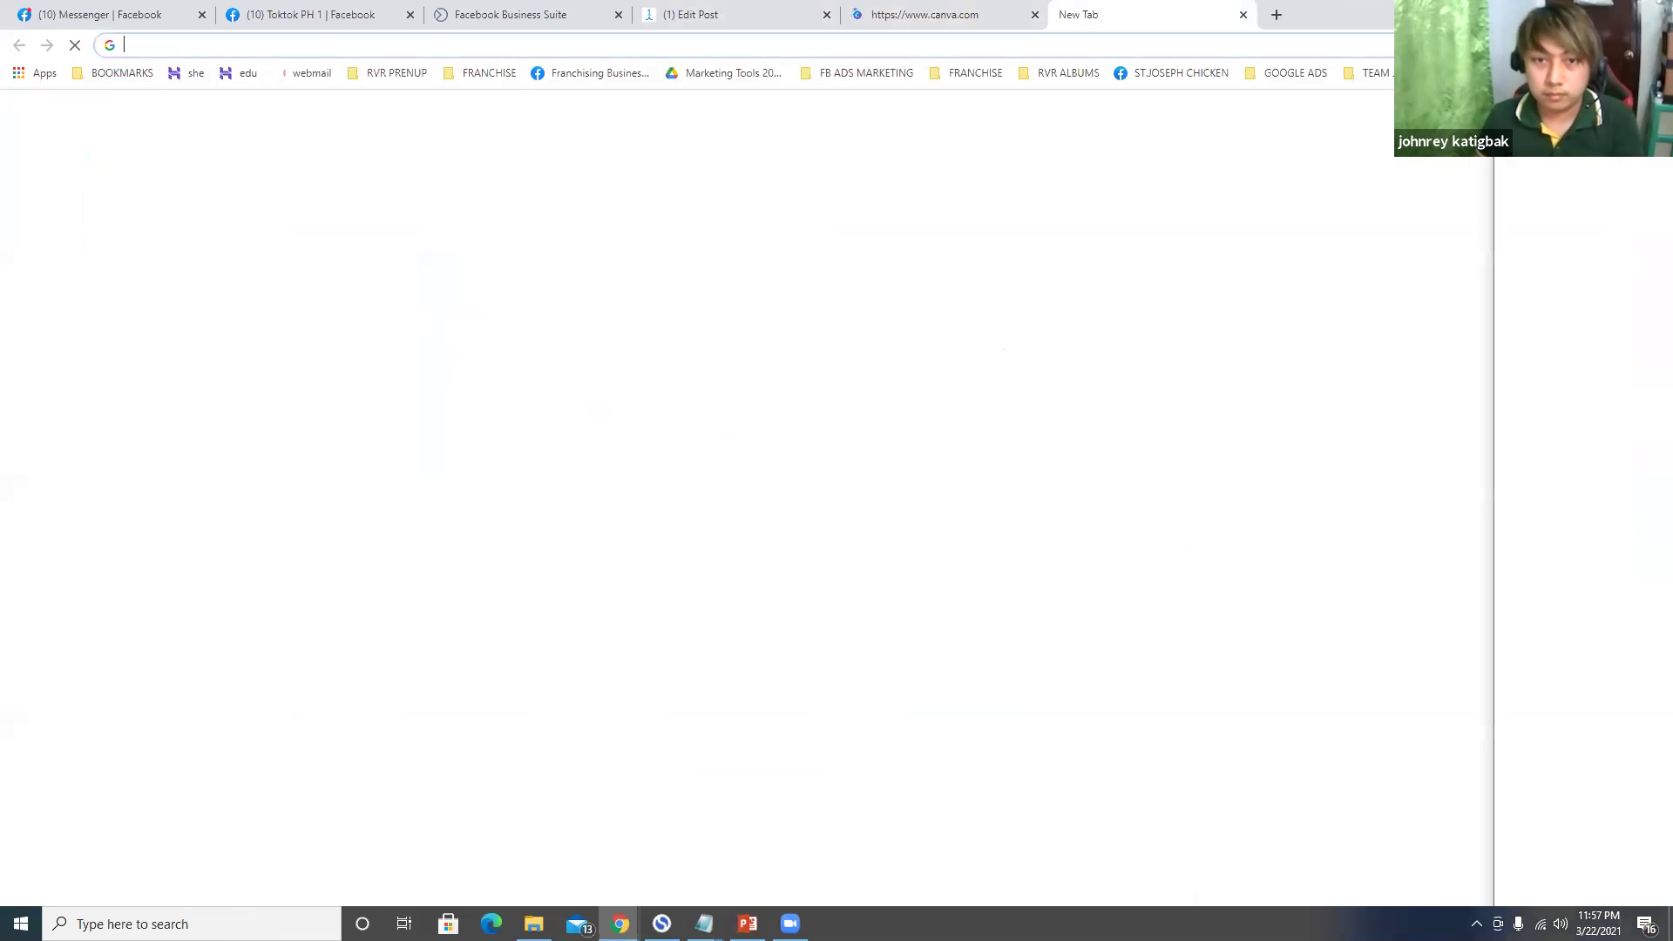
{"action": "key", "text": "ctrl+w"}
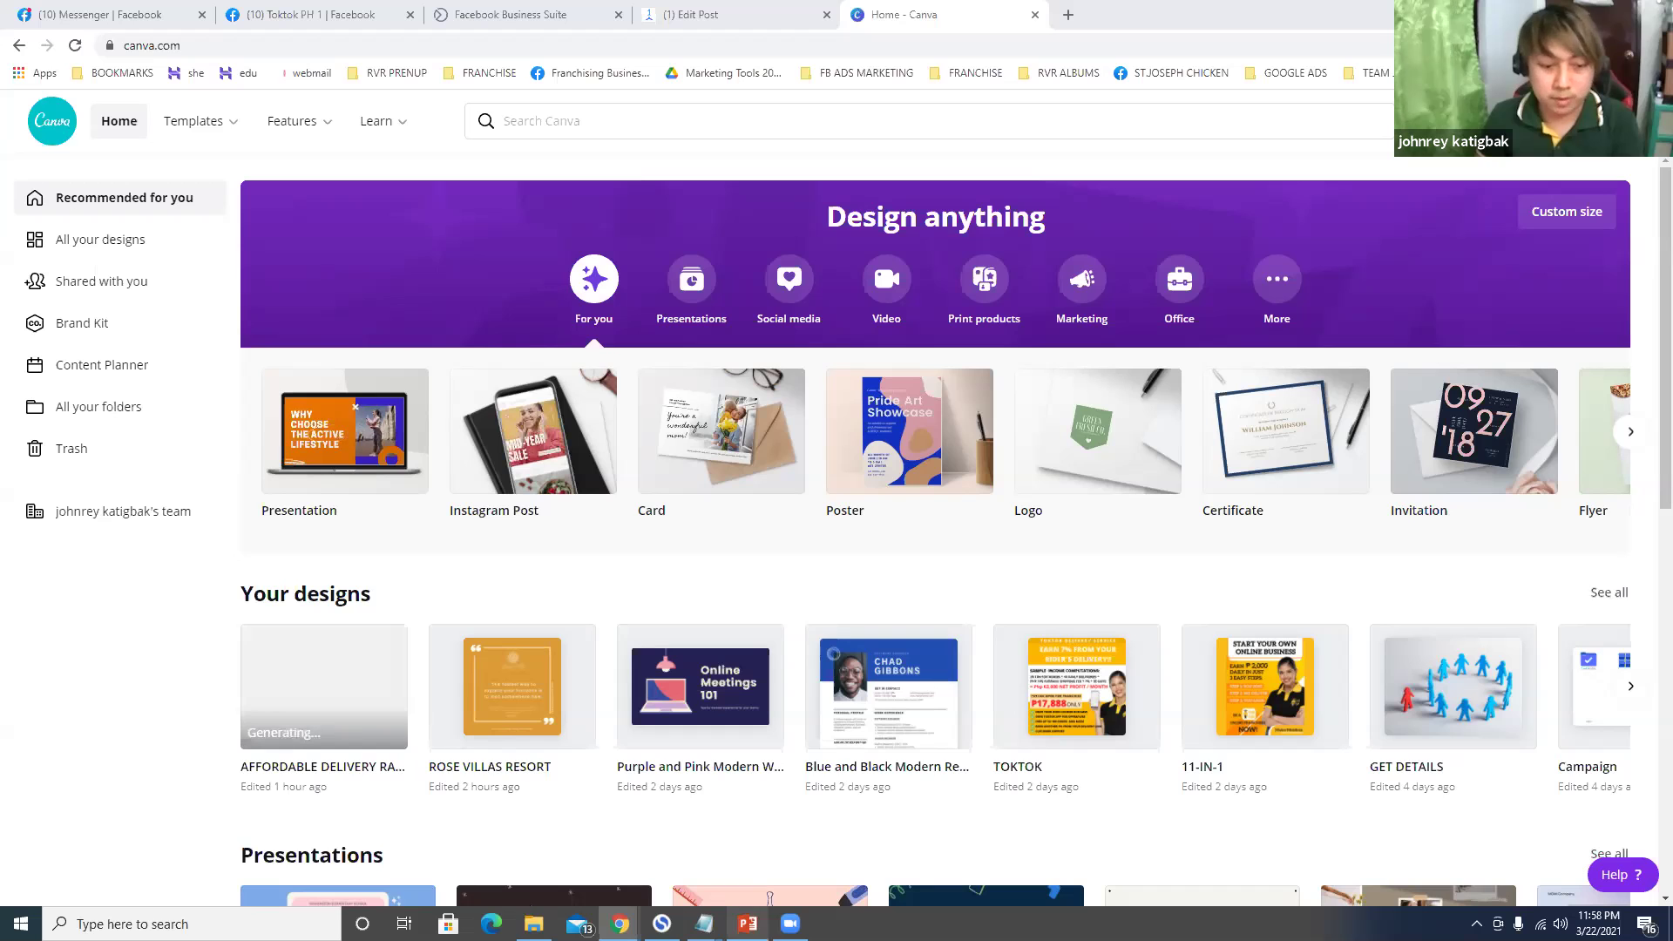
{"action": "key", "text": "alt+Tab"}
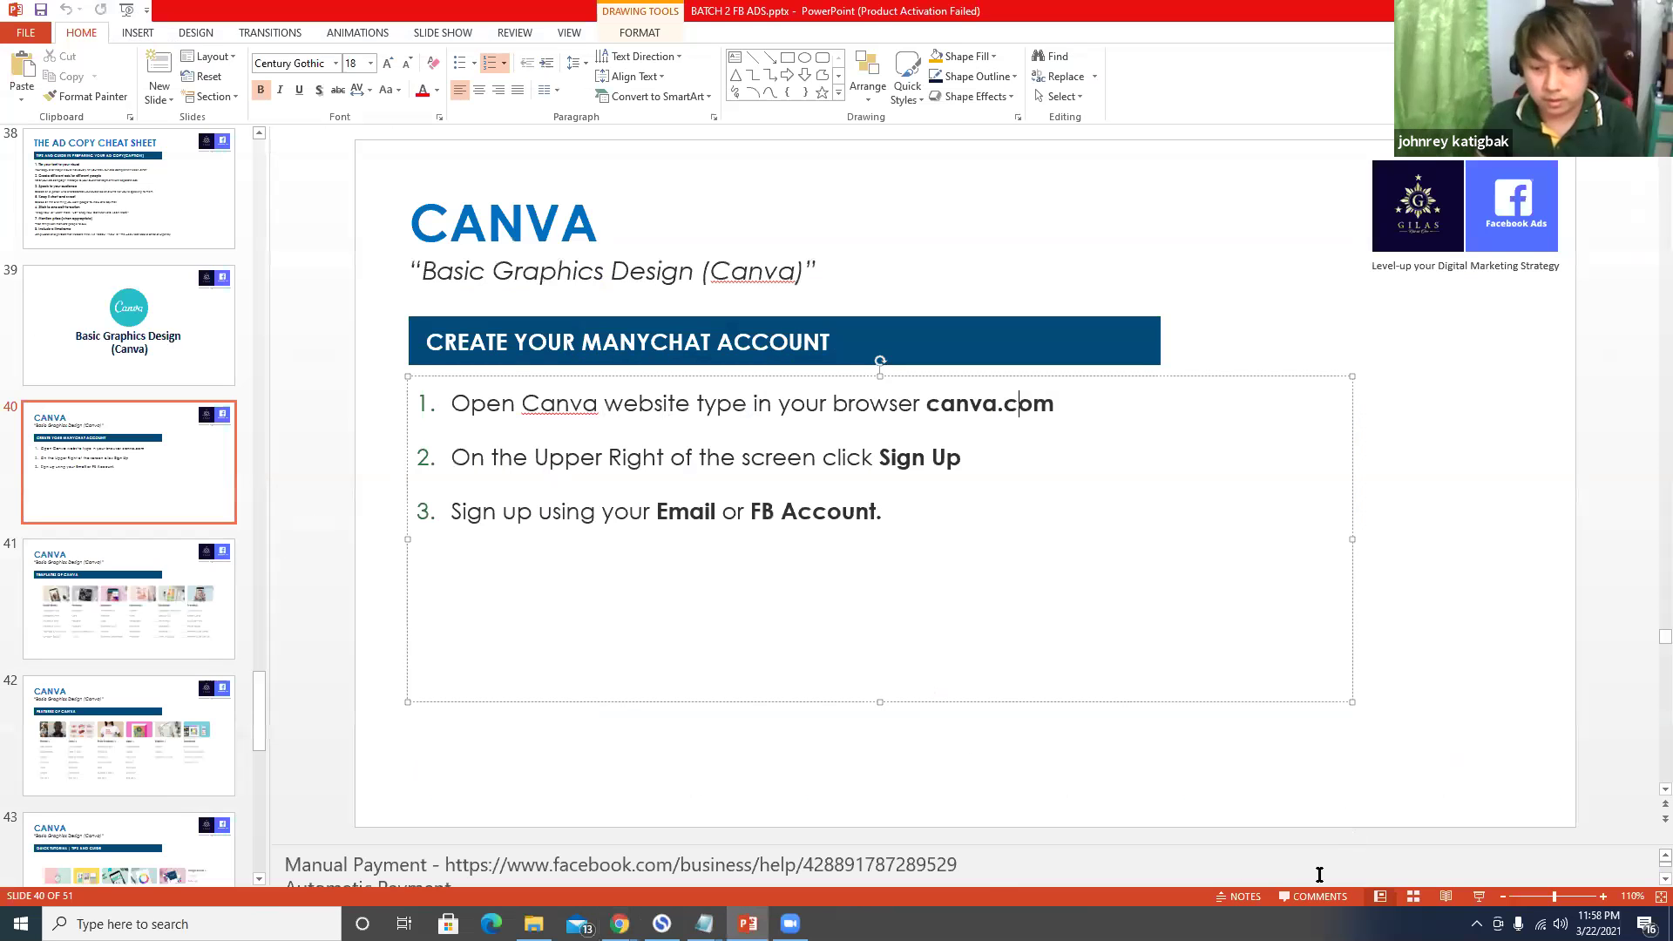
- Present the deck in Reading View and advance to slide 41, Templates of Canva
{"action": "left_click", "coordinate": [1447, 897]}
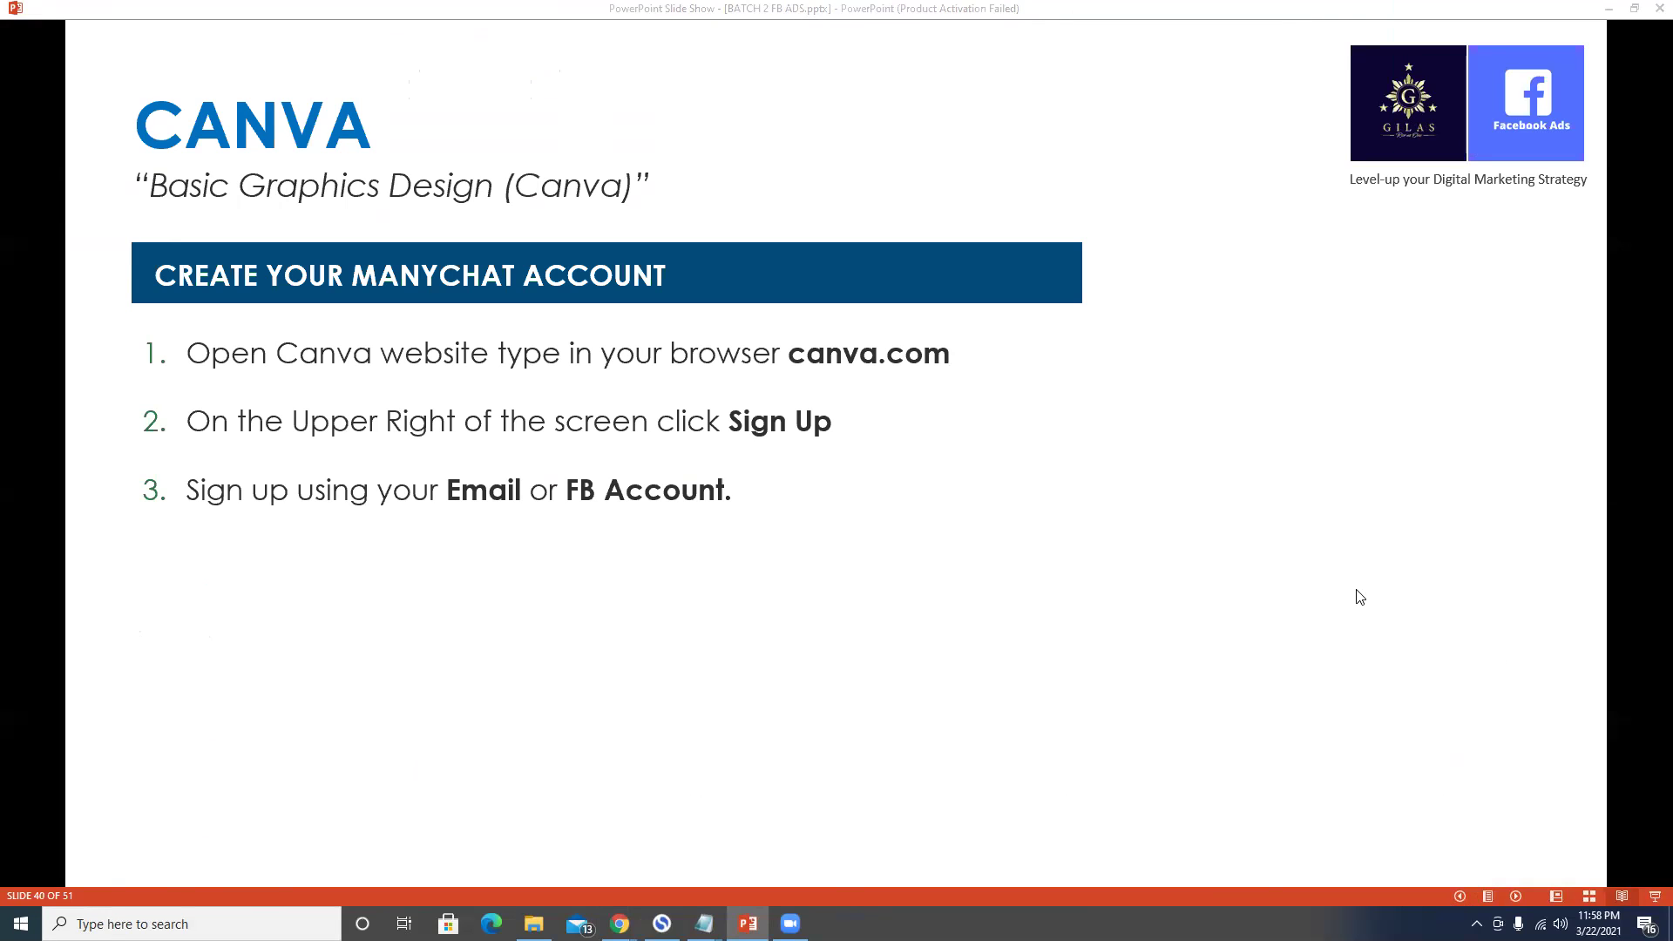
{"action": "left_click", "coordinate": [1416, 554]}
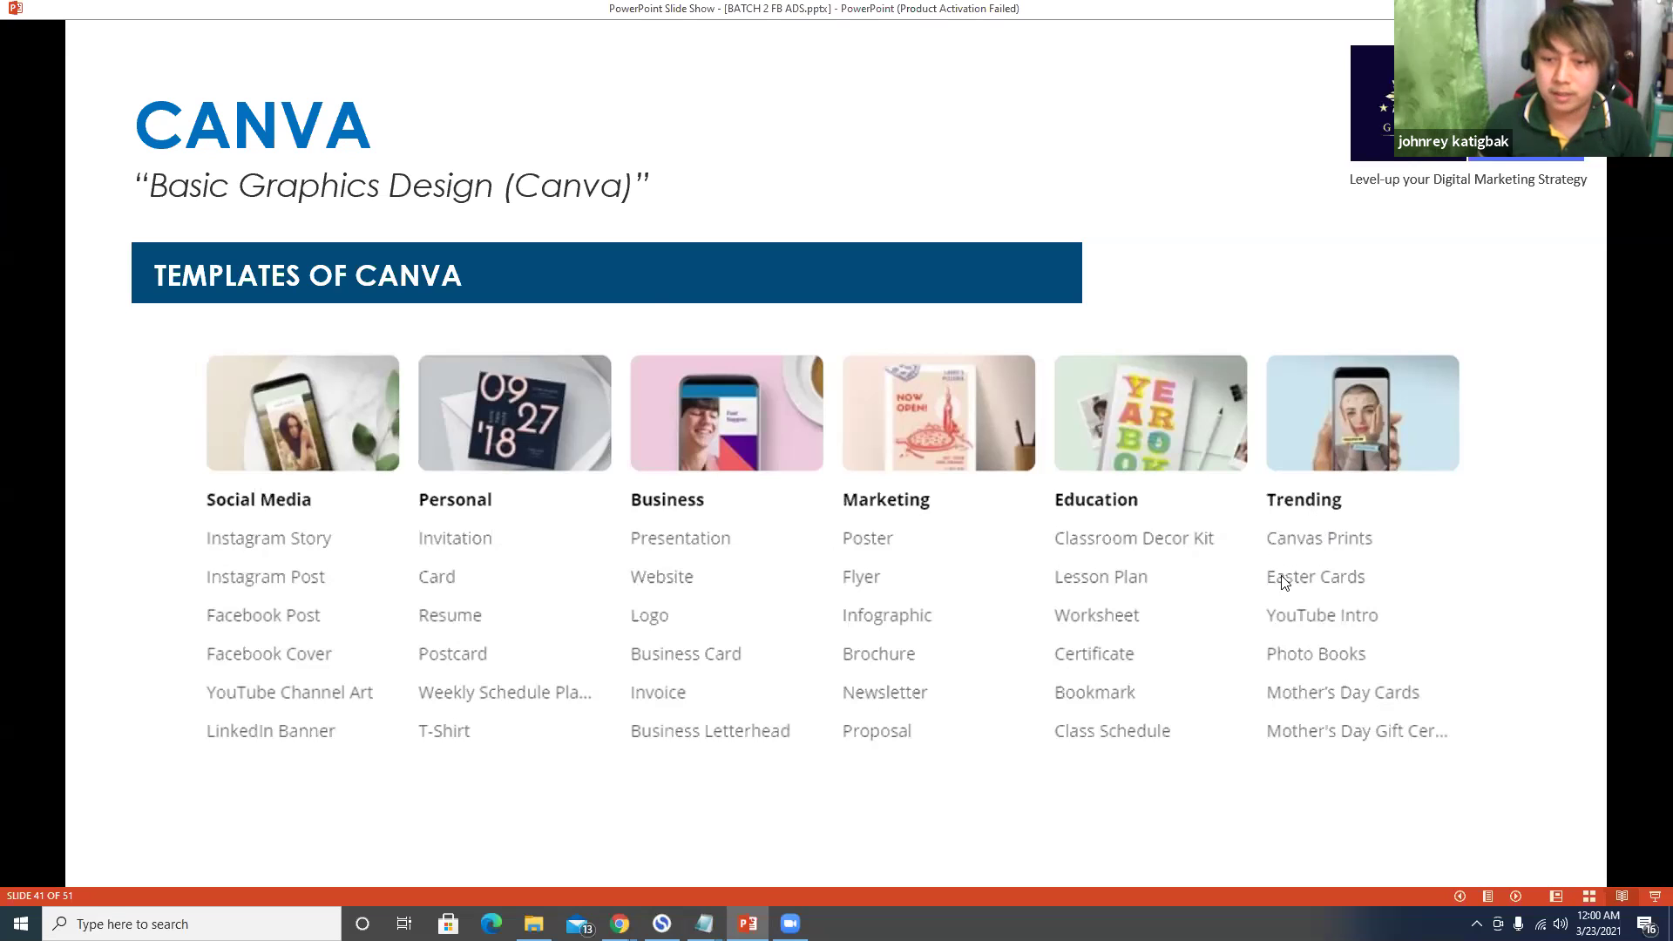
- Advance through the Features, Quick Tutorial, Plans and ManyChat slides, then end the show
{"action": "left_click", "coordinate": [1454, 475]}
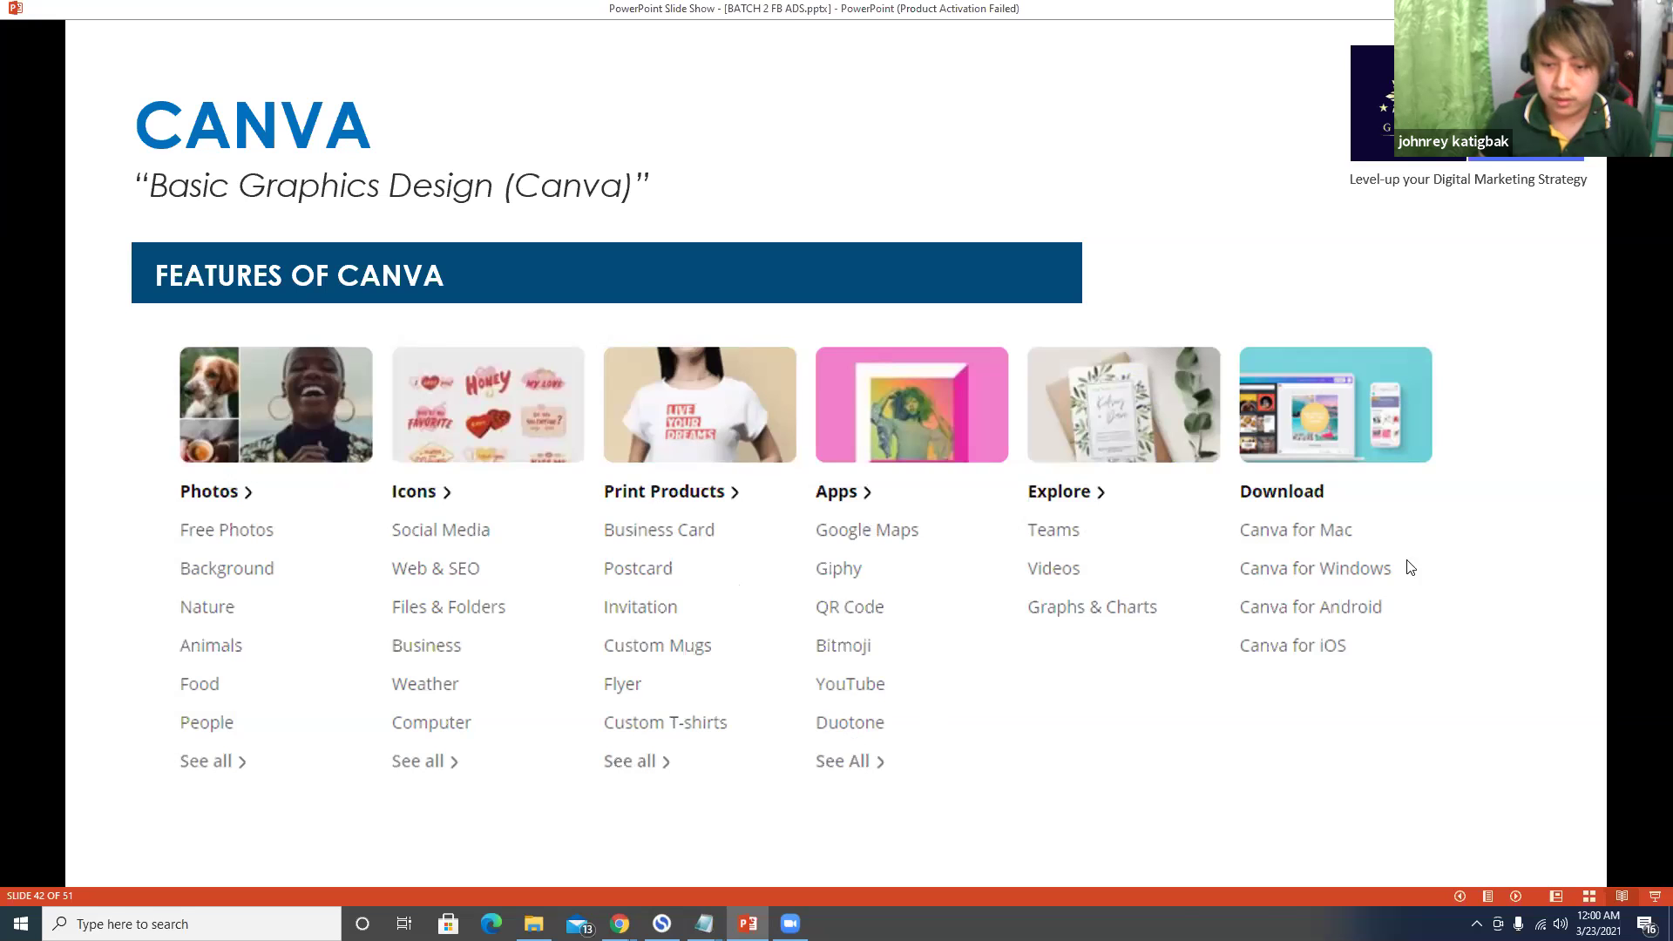
{"action": "left_click", "coordinate": [1502, 509]}
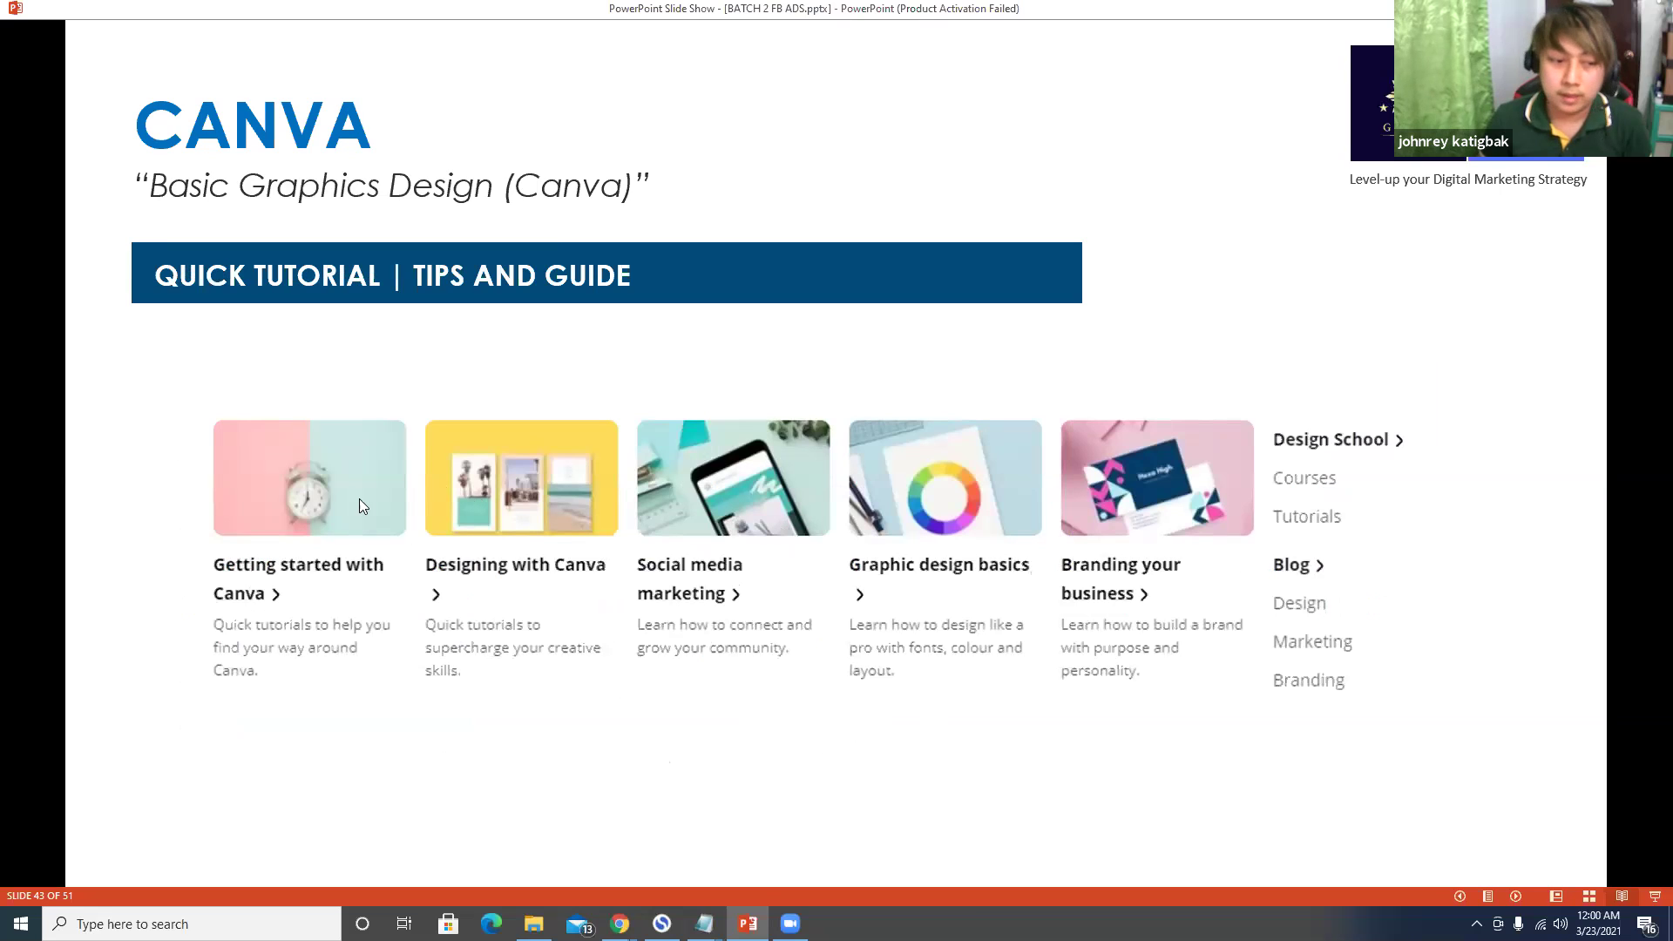
{"action": "left_click", "coordinate": [1490, 504]}
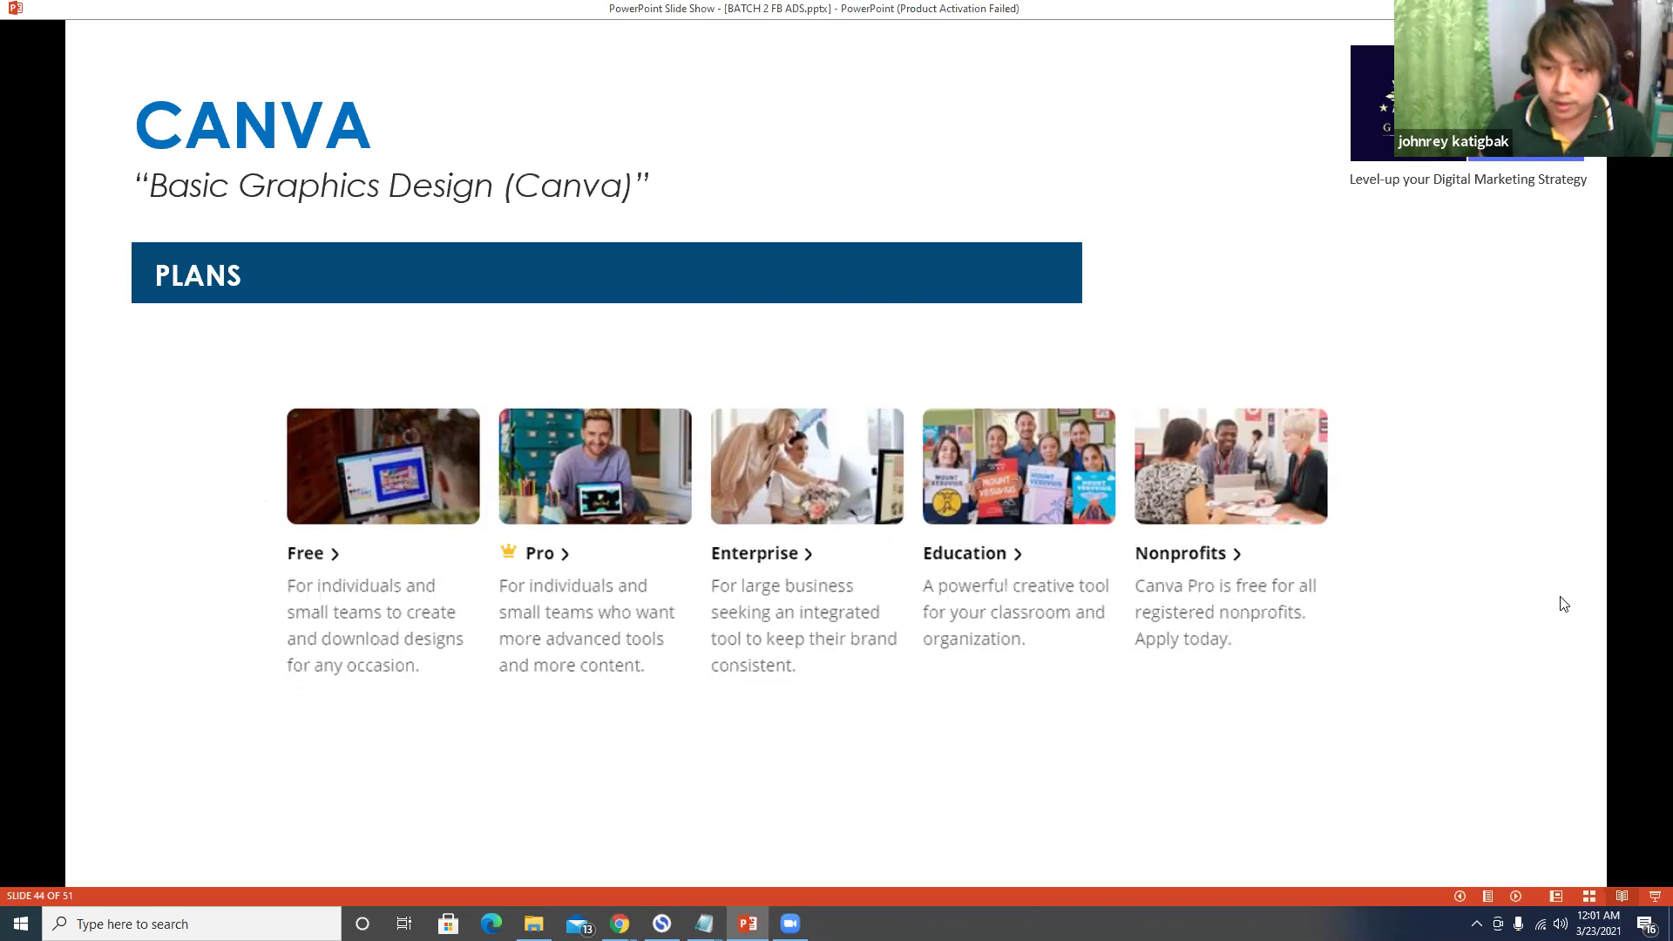
{"action": "left_click", "coordinate": [1351, 566]}
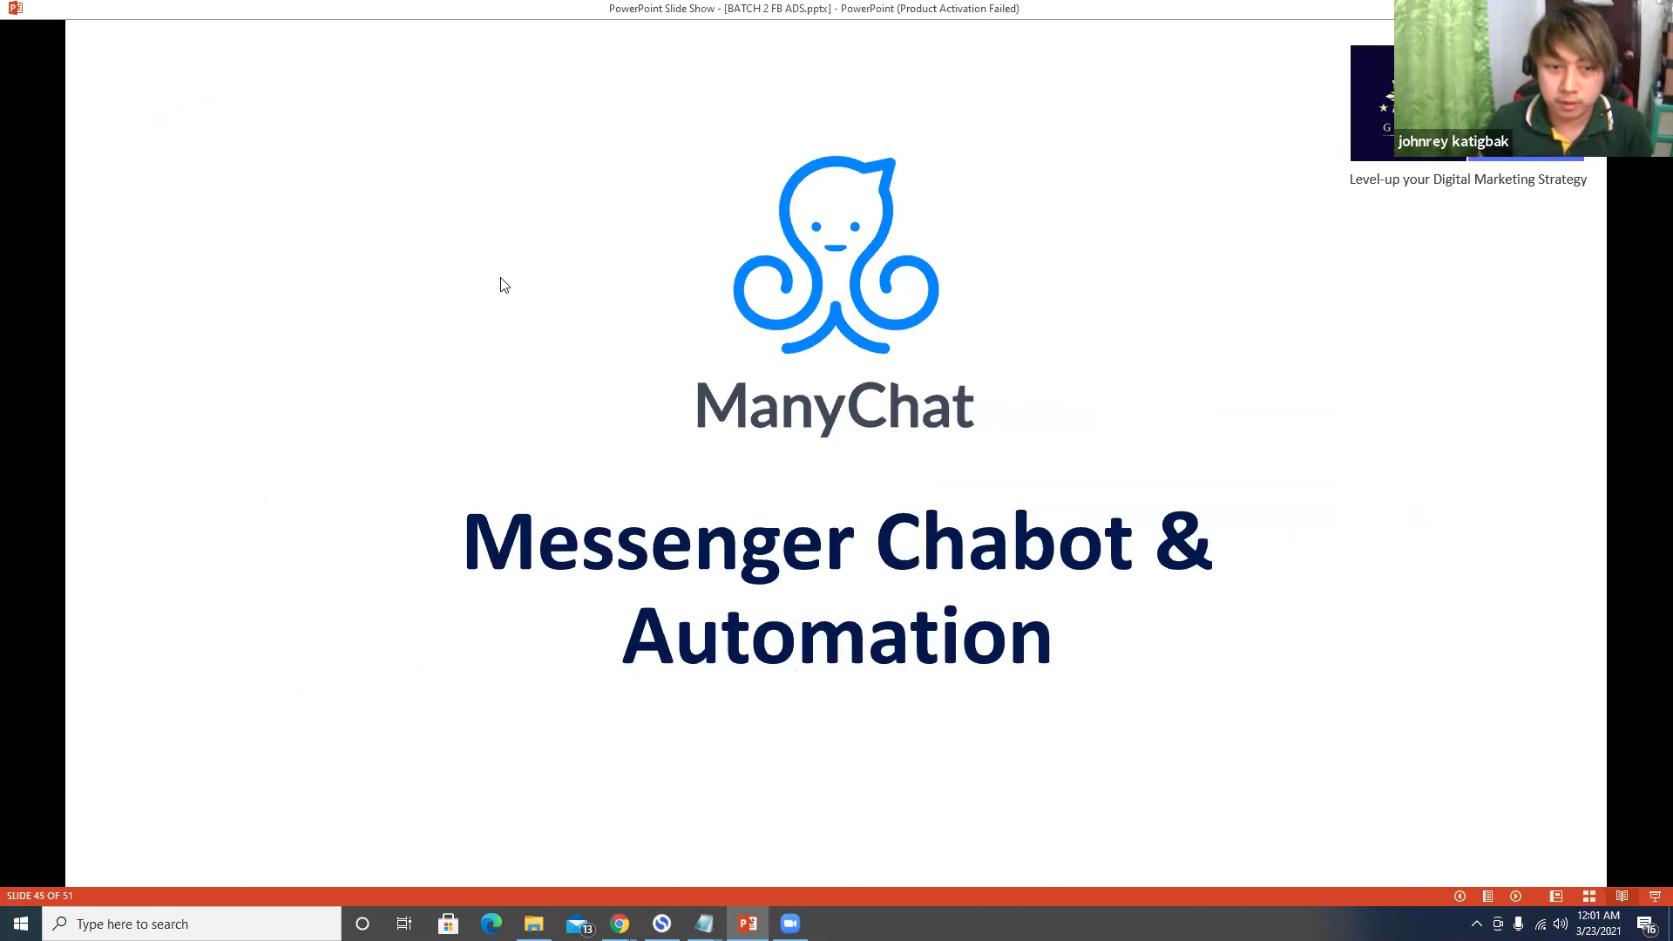
{"action": "key", "text": "alt+F4"}
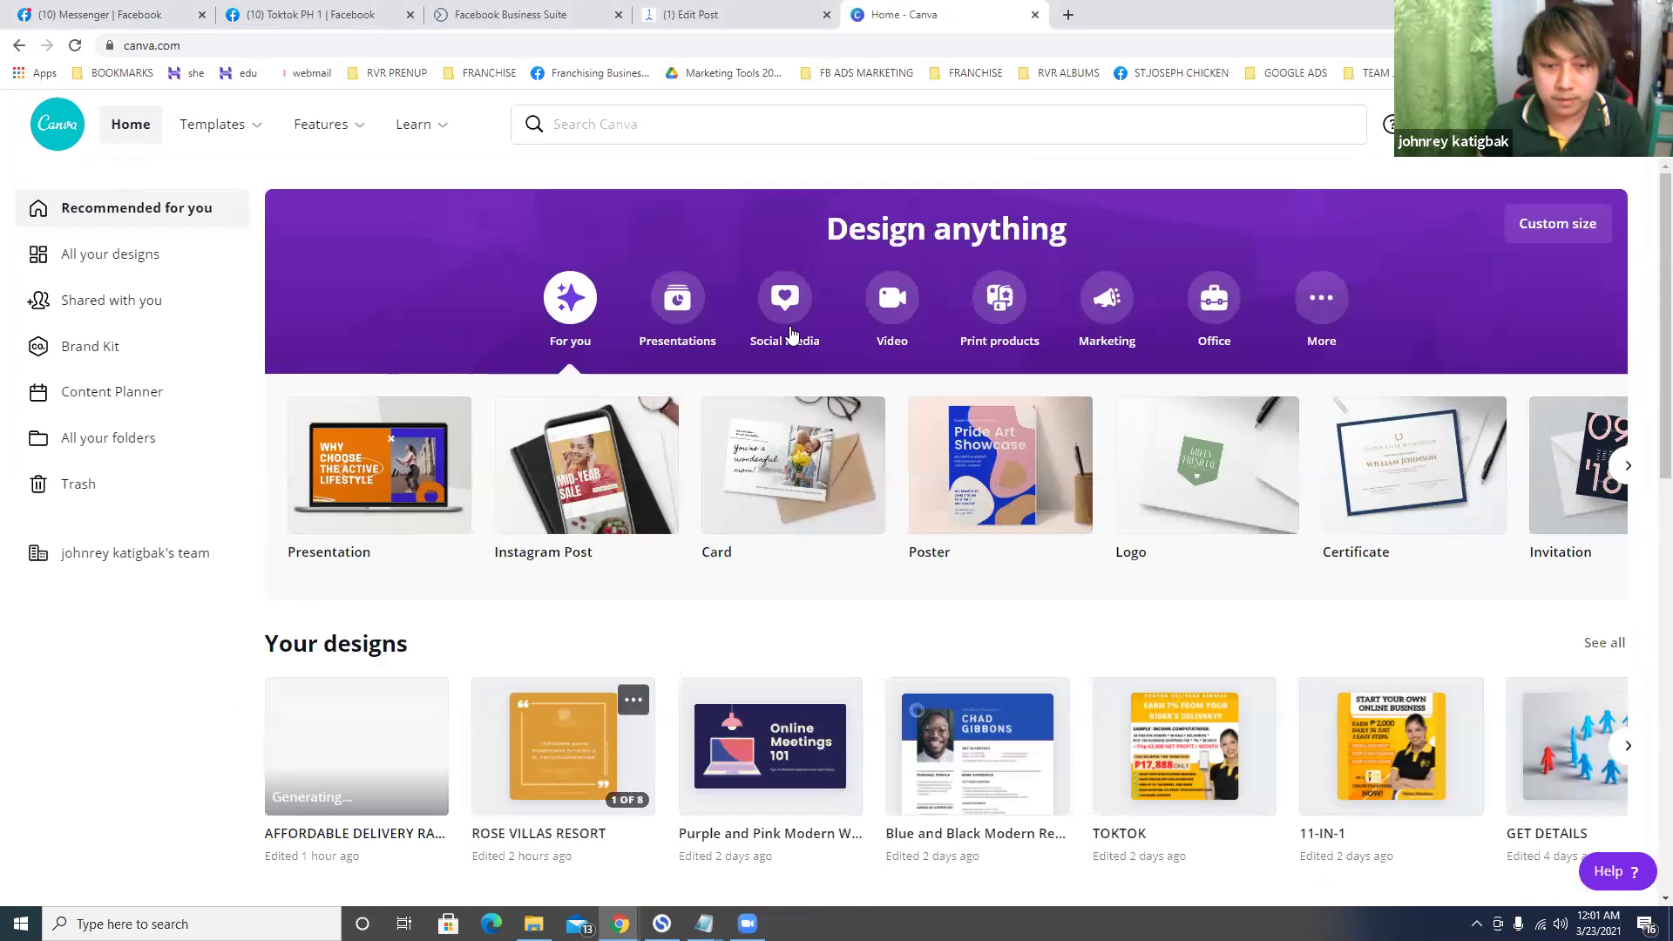
- Show the Toktok PH 1 Facebook page with its zoom adjusted, then open a new browser tab
{"action": "key", "text": "ctrl+plus"}
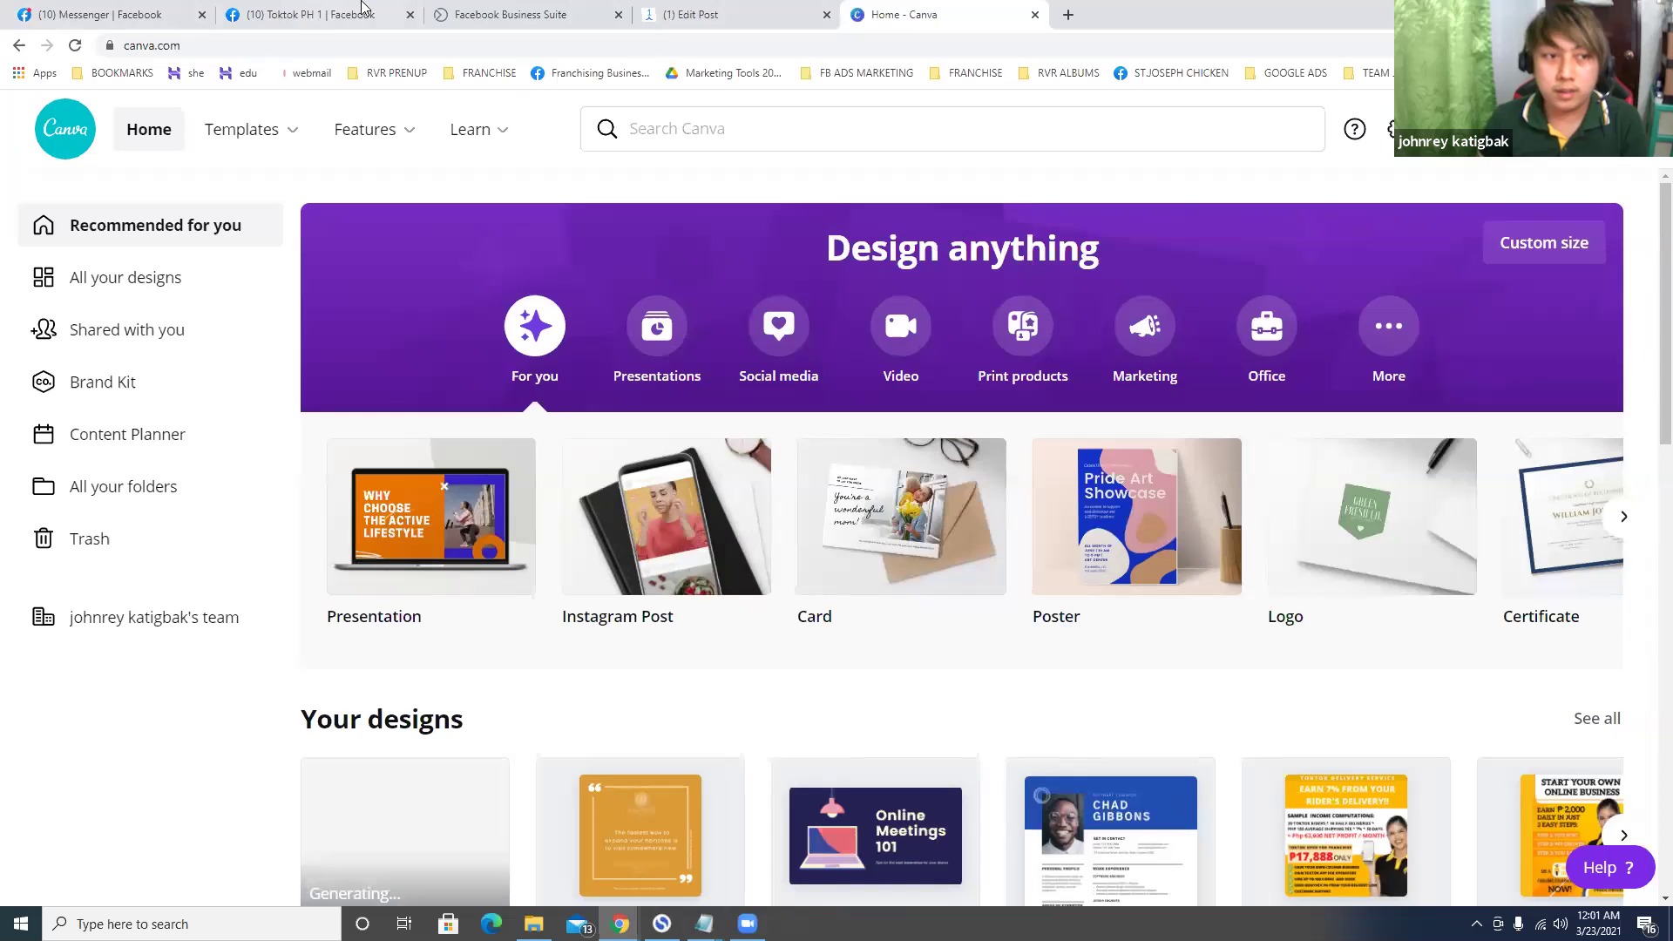
{"action": "key", "text": "ctrl+2"}
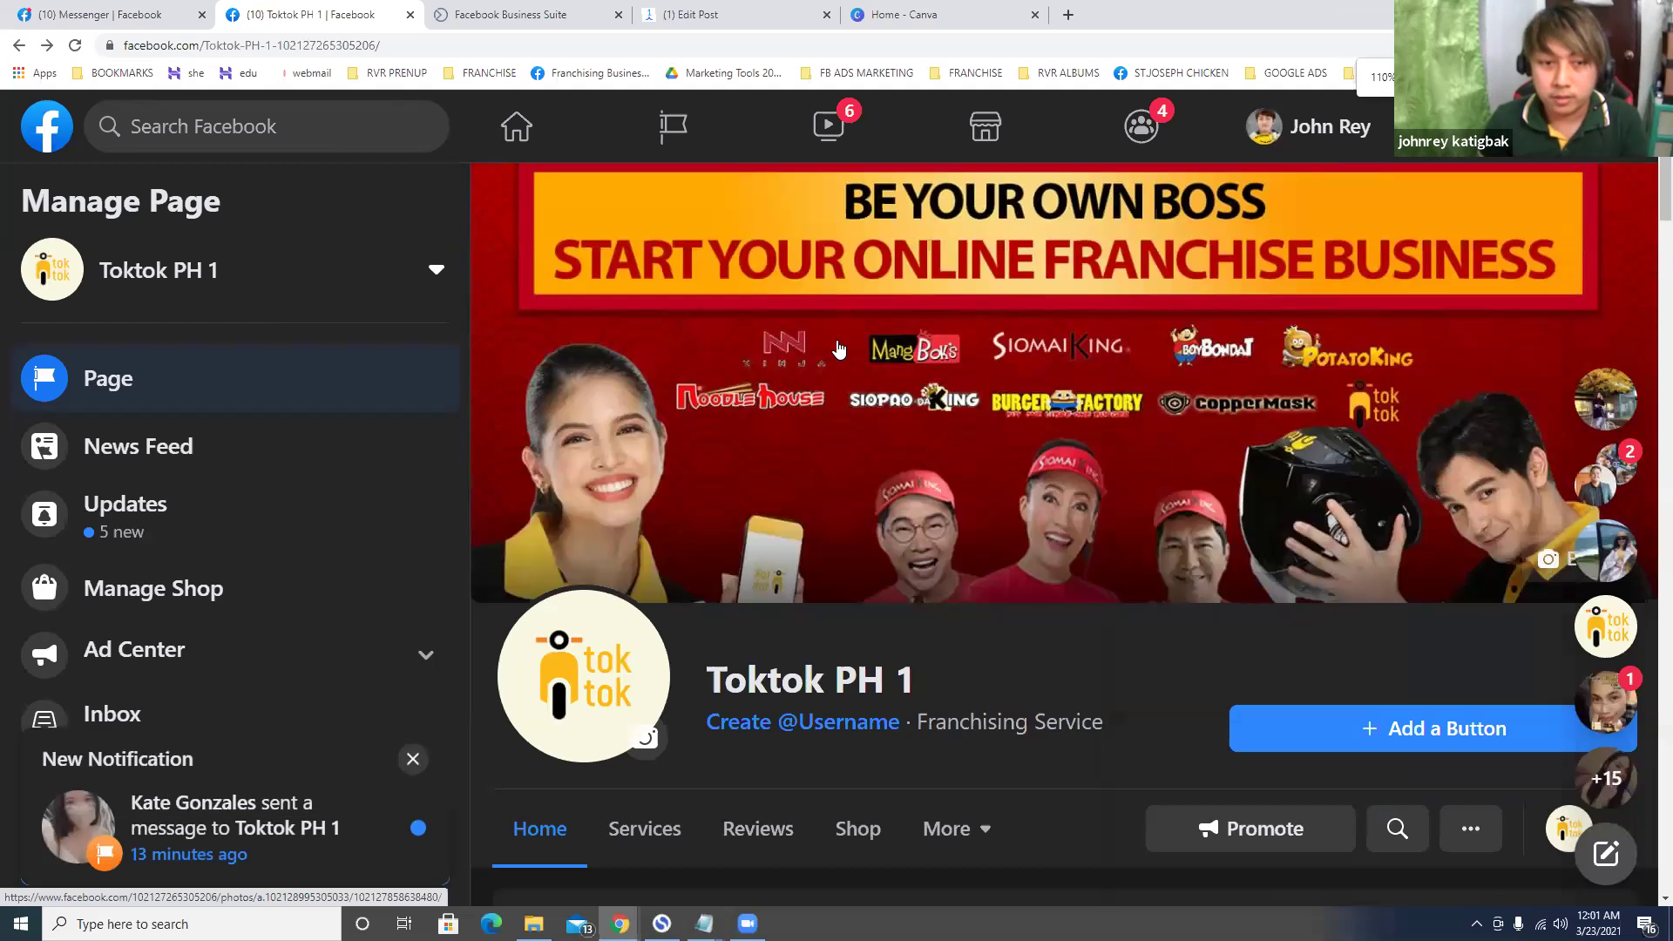
{"action": "key", "text": "ctrl+minus"}
{"action": "key", "text": "ctrl+minus"}
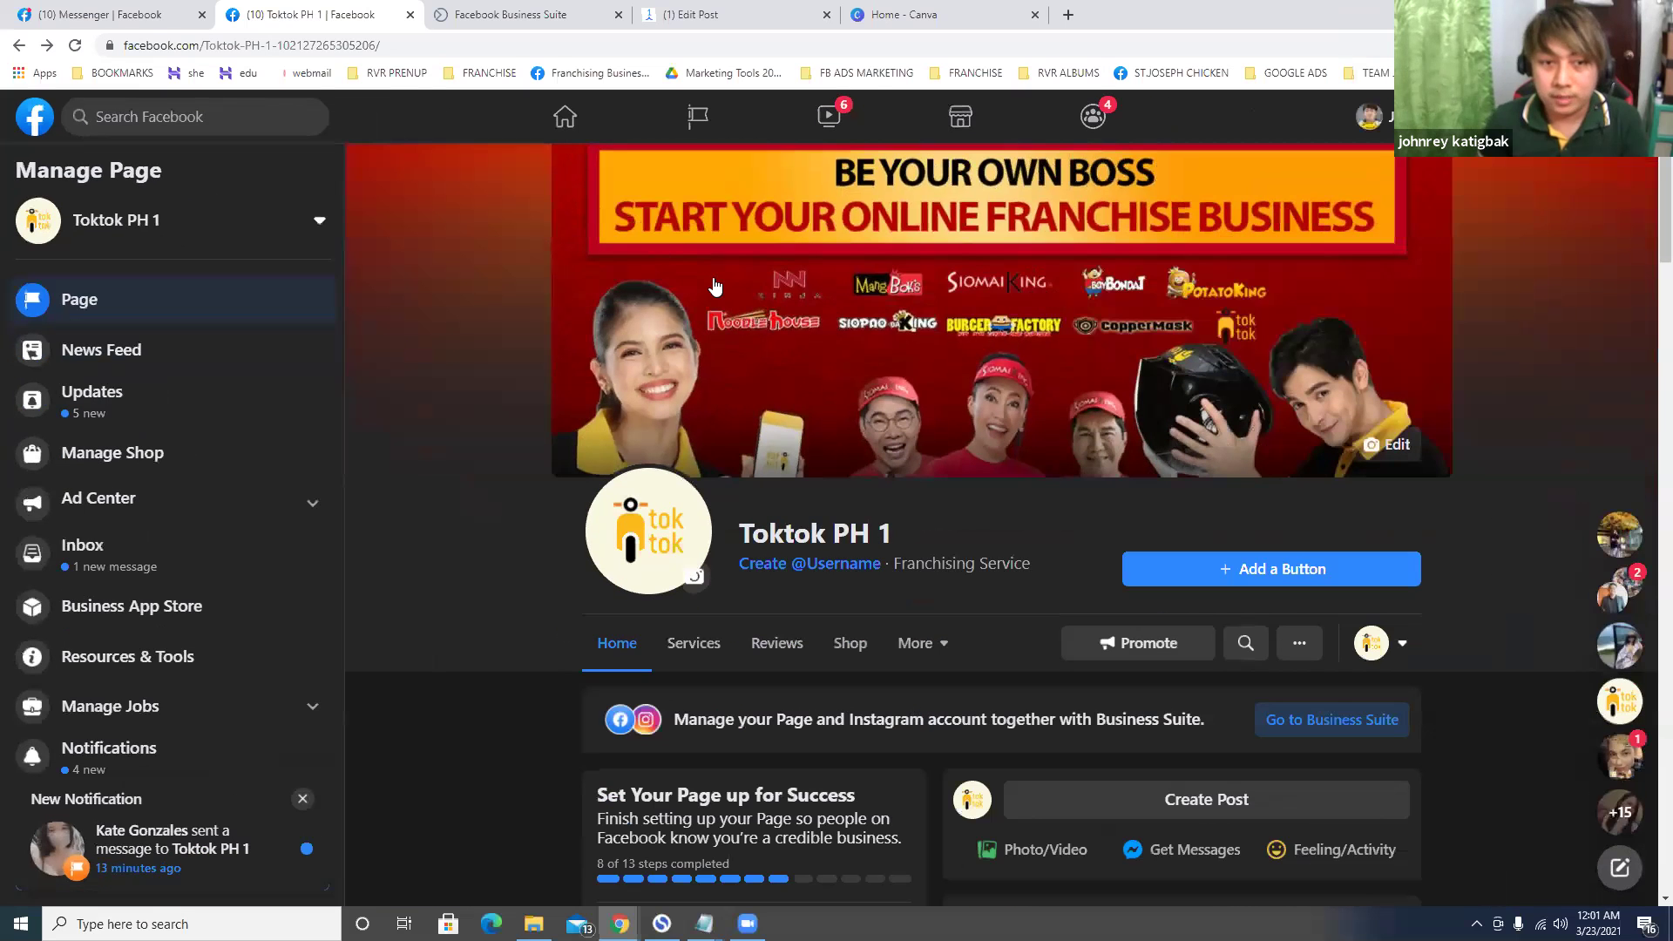
{"action": "key", "text": "ctrl+plus"}
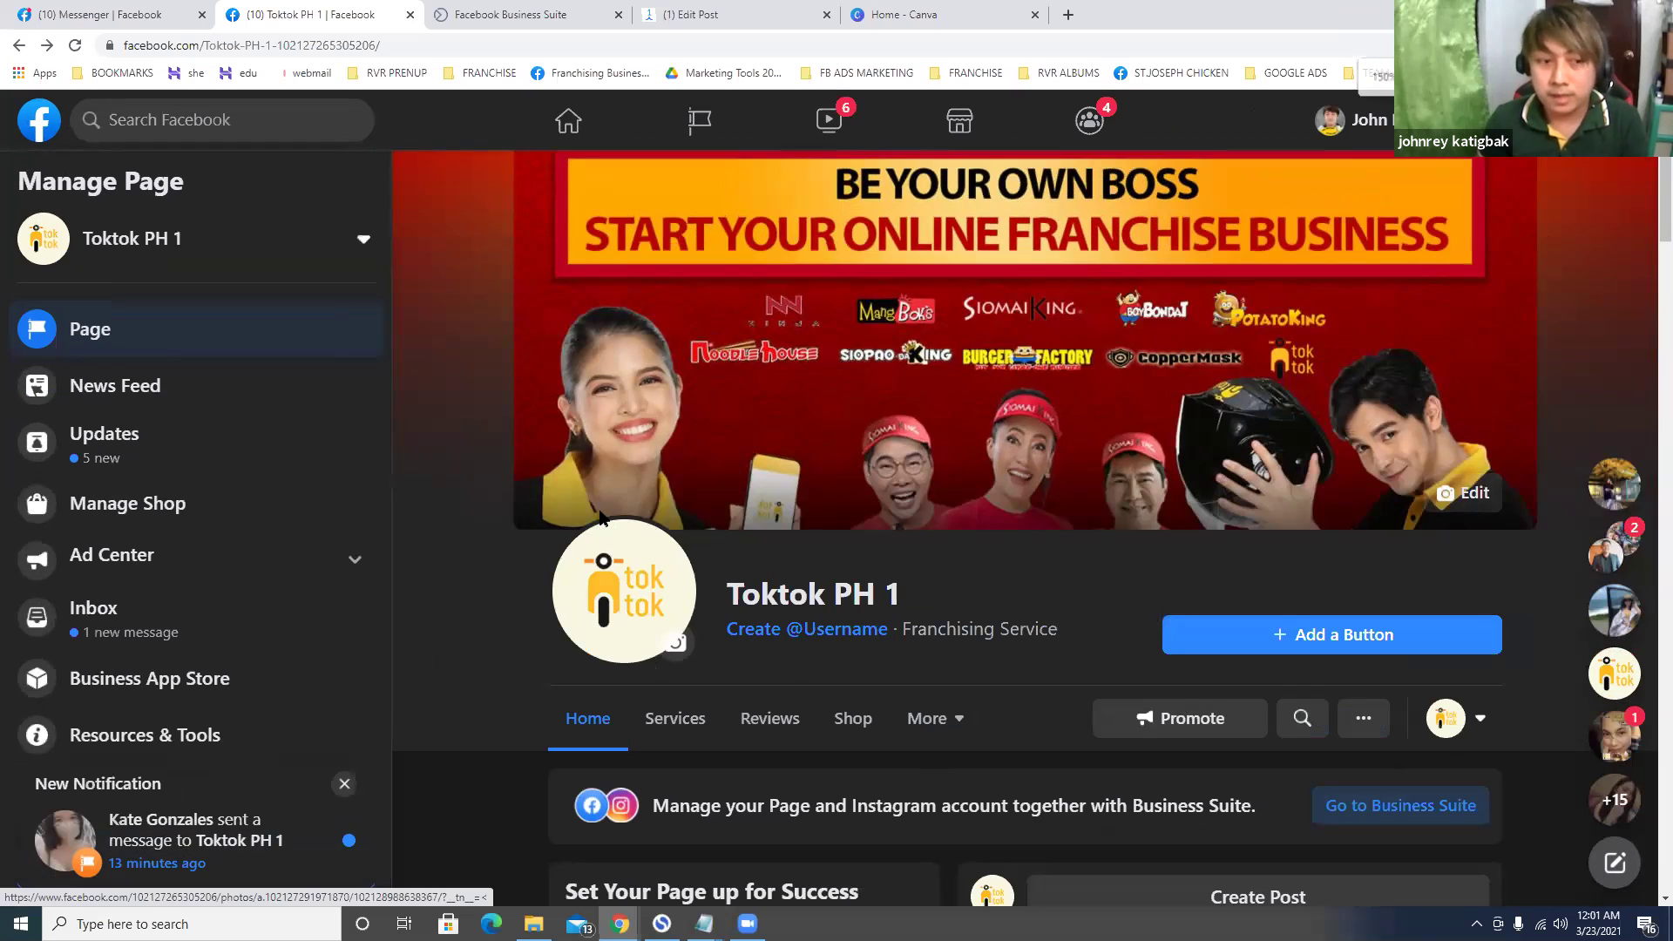
{"action": "key", "text": "ctrl+minus"}
{"action": "key", "text": "ctrl+plus"}
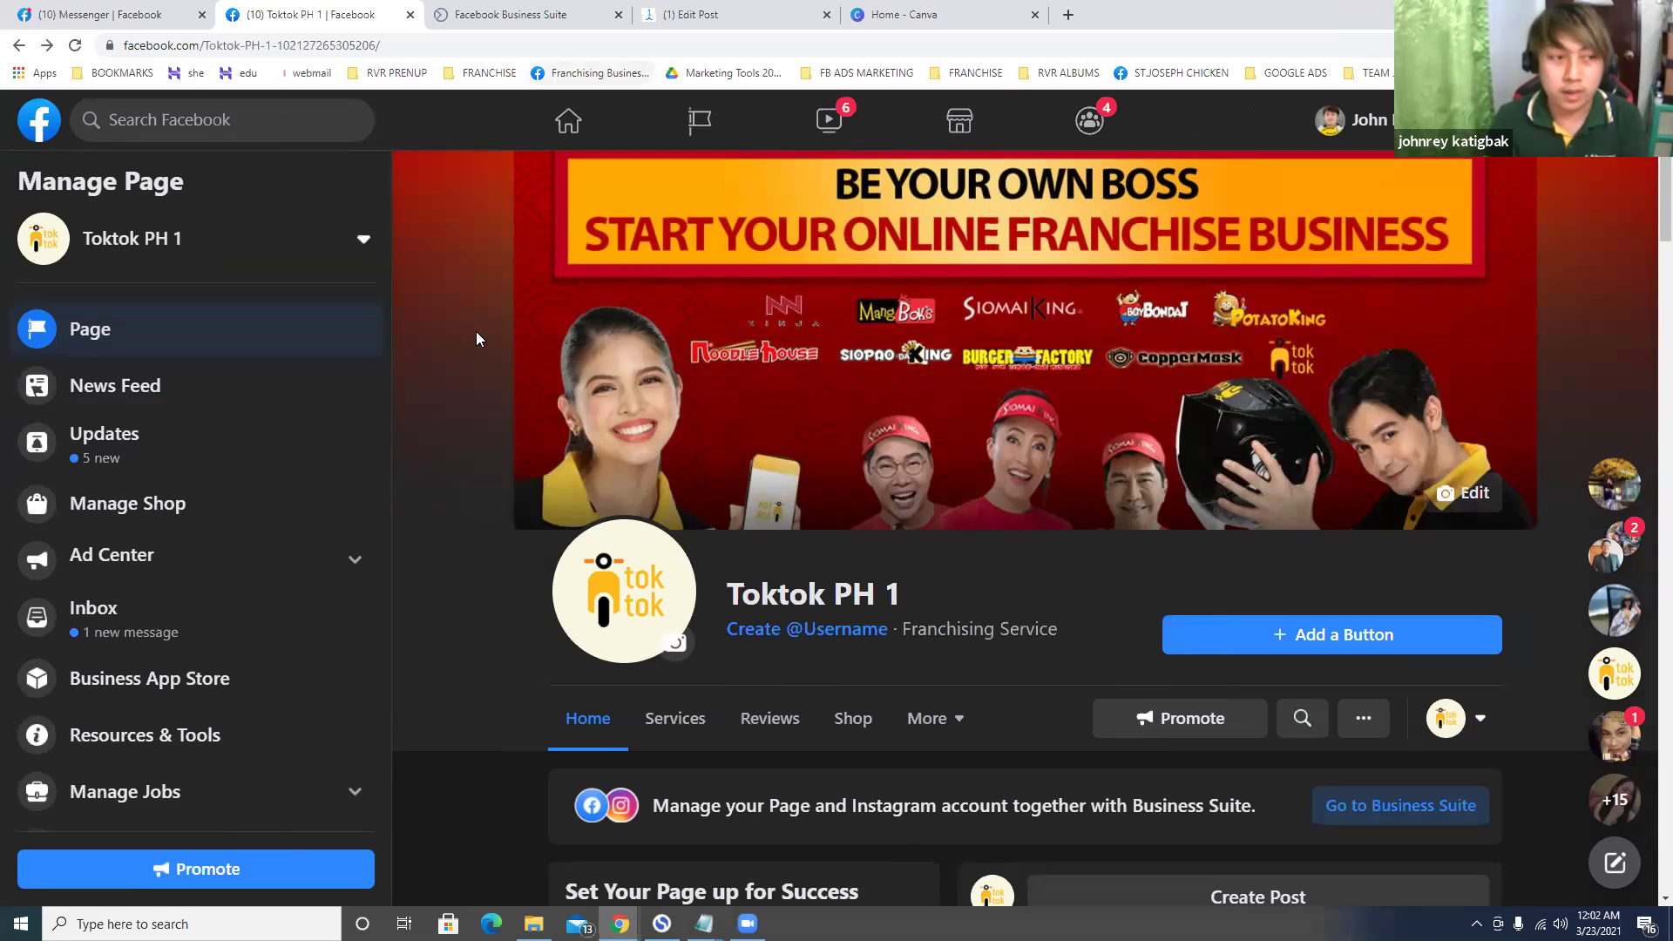
{"action": "key", "text": "ctrl+t"}
- Search Google for 'size of fb cover photo'
{"action": "type", "text": "sei"}
{"action": "key", "text": "BackSpace"}
{"action": "key", "text": "BackSpace"}
{"action": "type", "text": "i"}
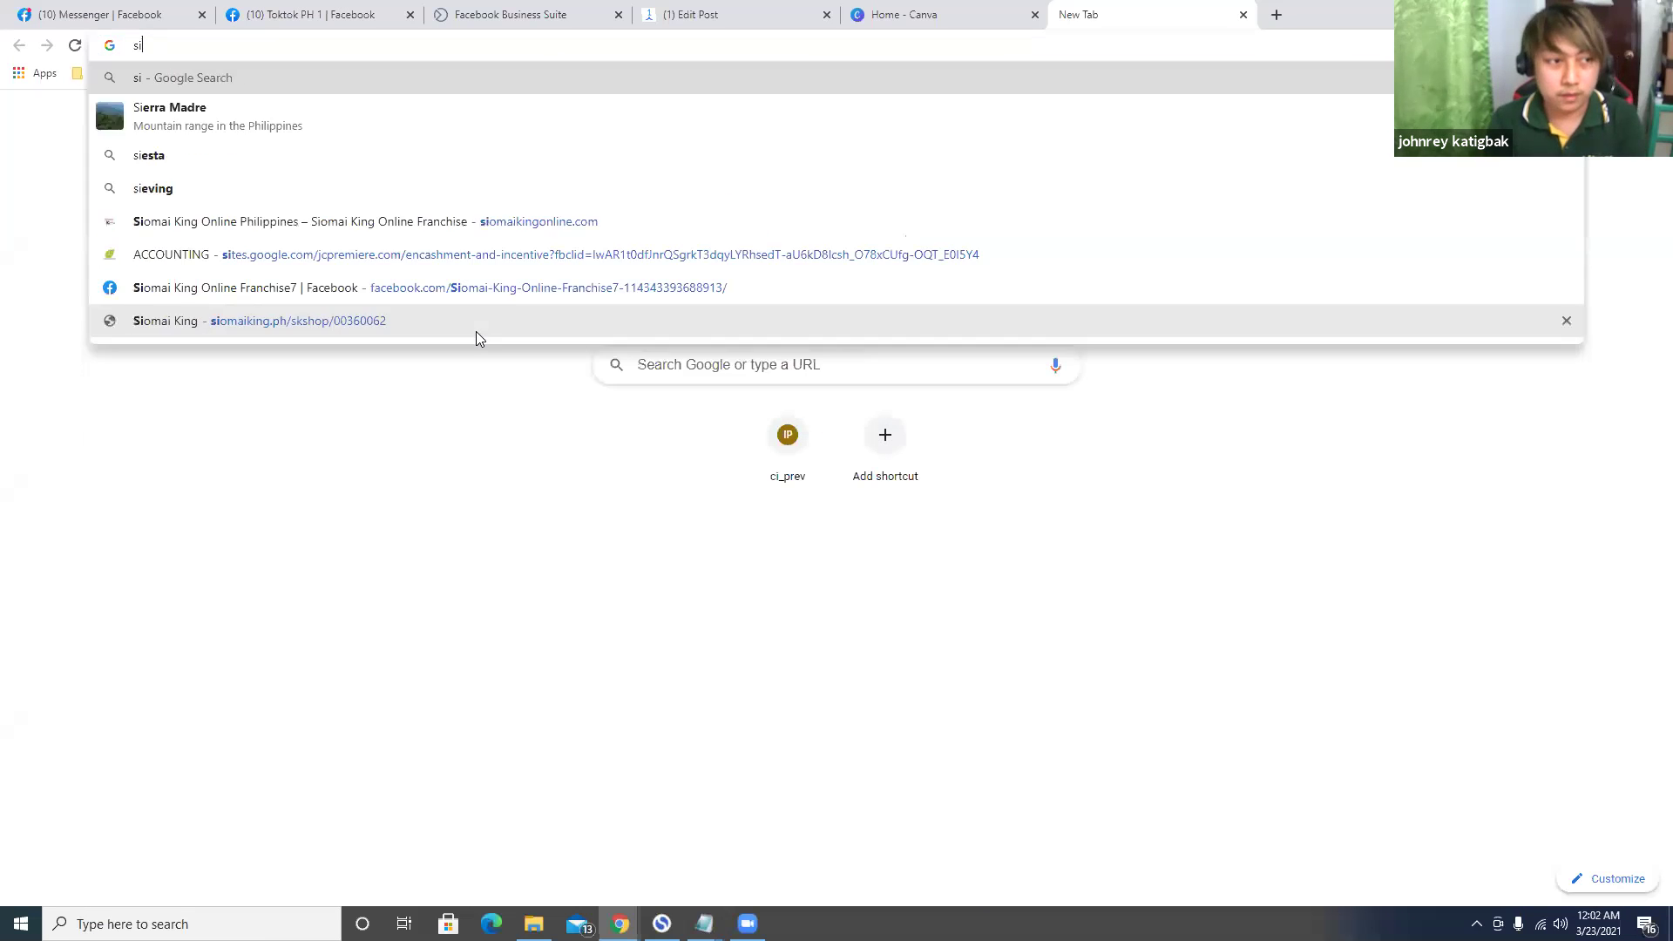
{"action": "key", "text": "BackSpace"}
{"action": "type", "text": "ze of"}
{"action": "key", "text": "ctrl+a"}
{"action": "type", "text": "size of"}
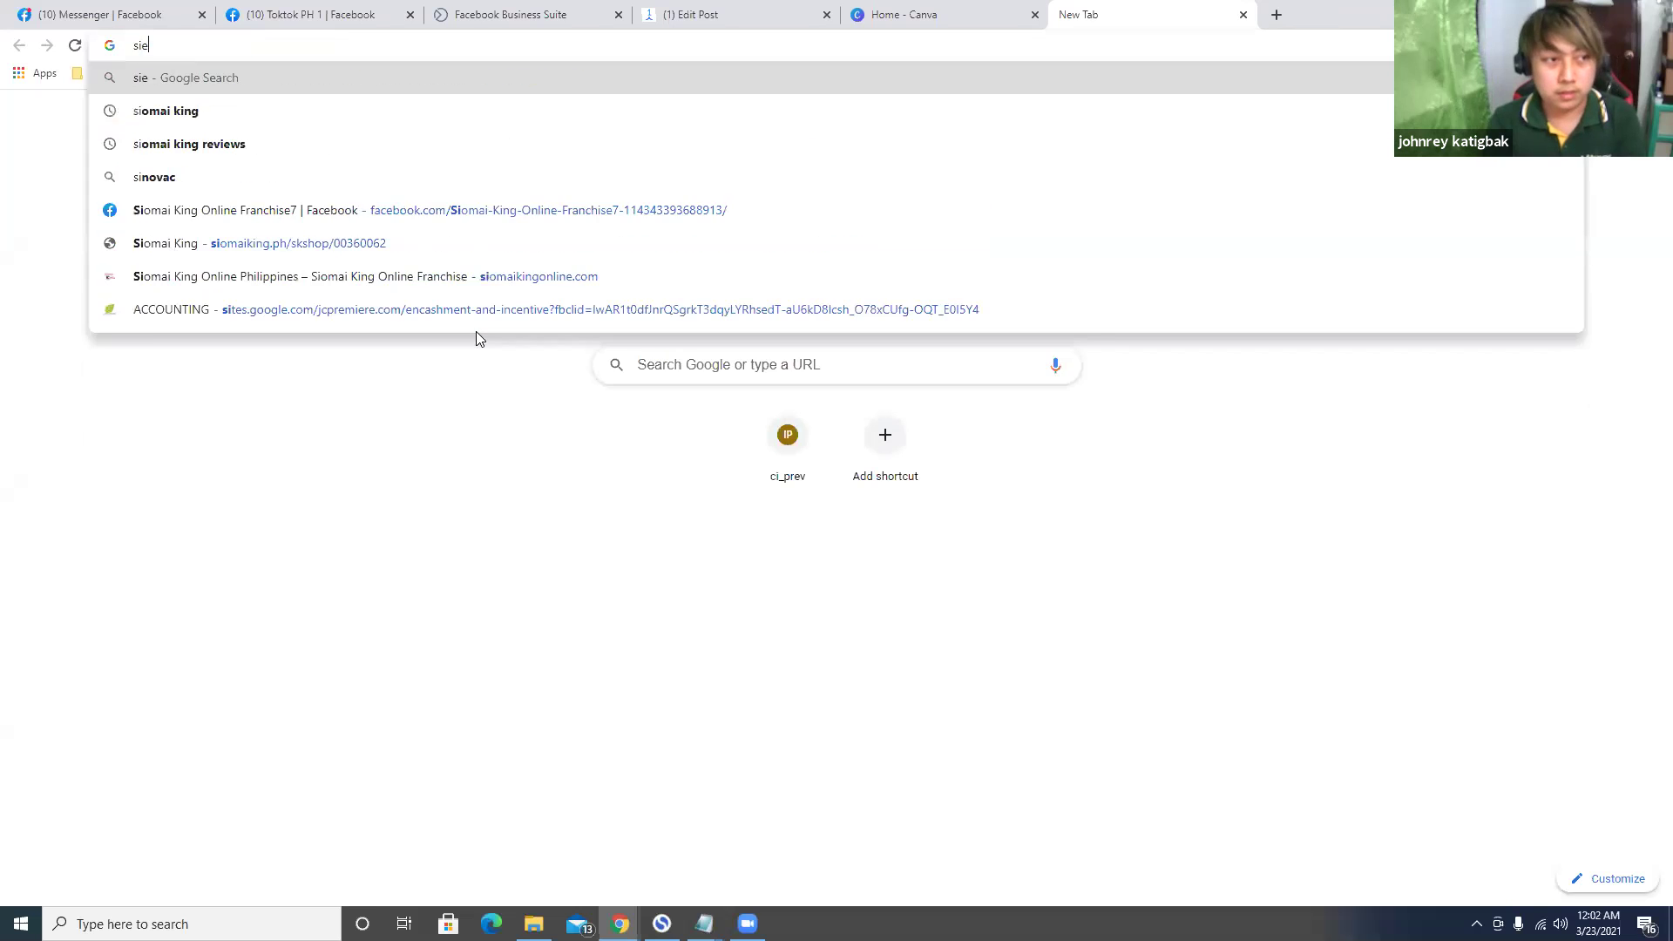
{"action": "type", "text": " fb co"}
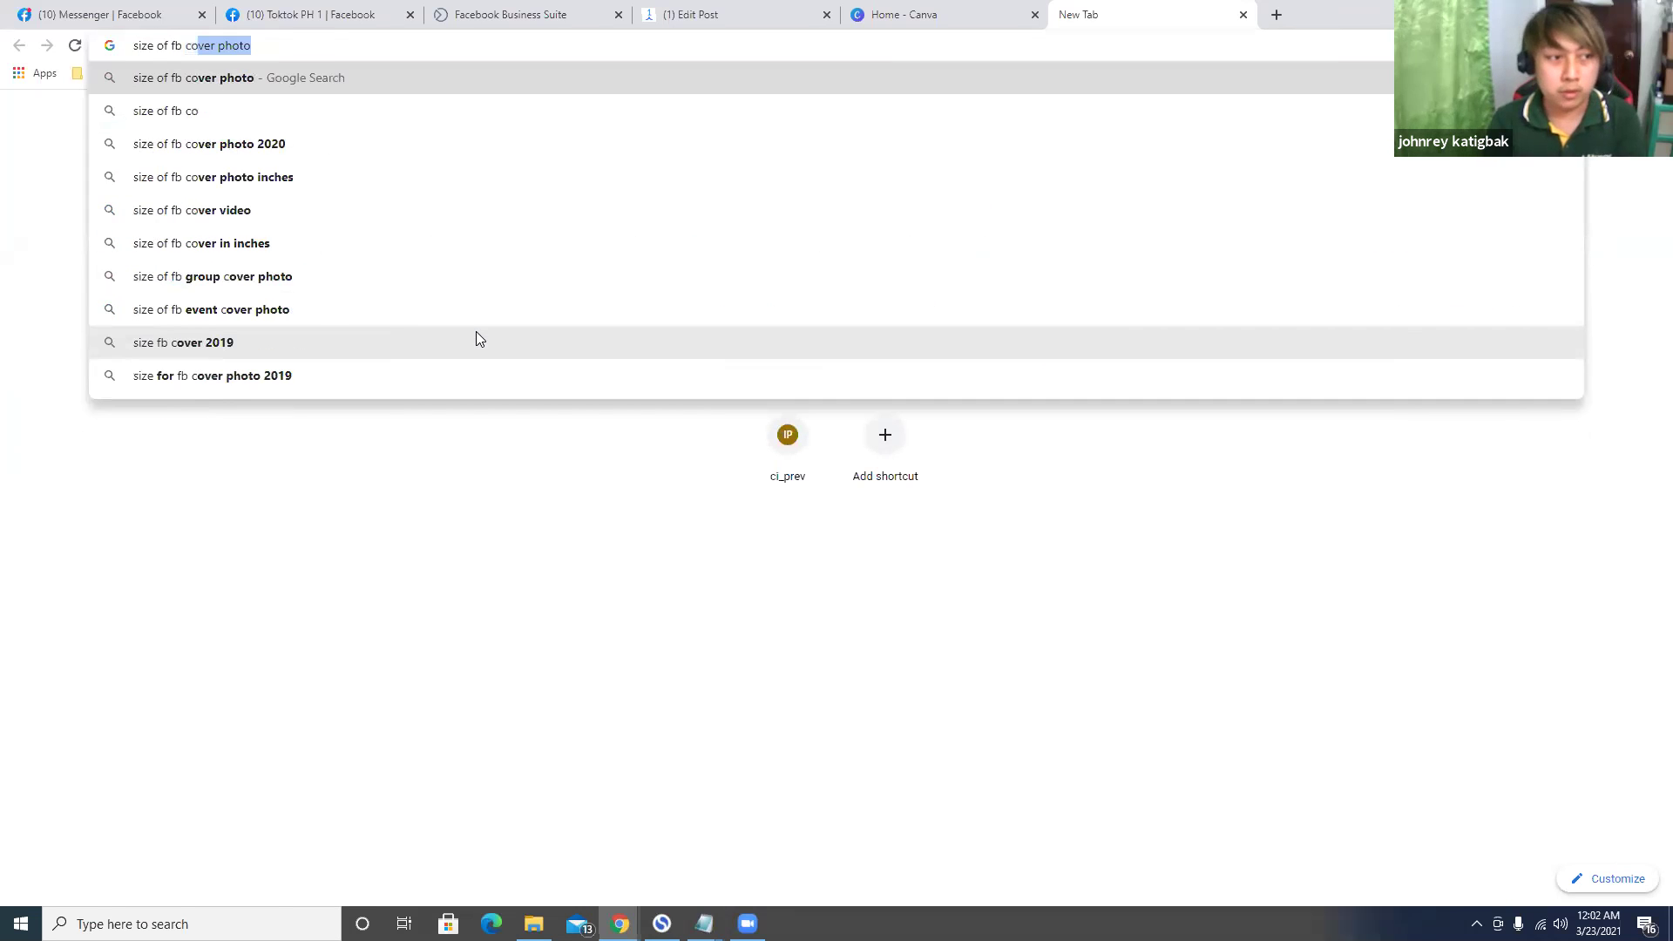
{"action": "key", "text": "Return"}
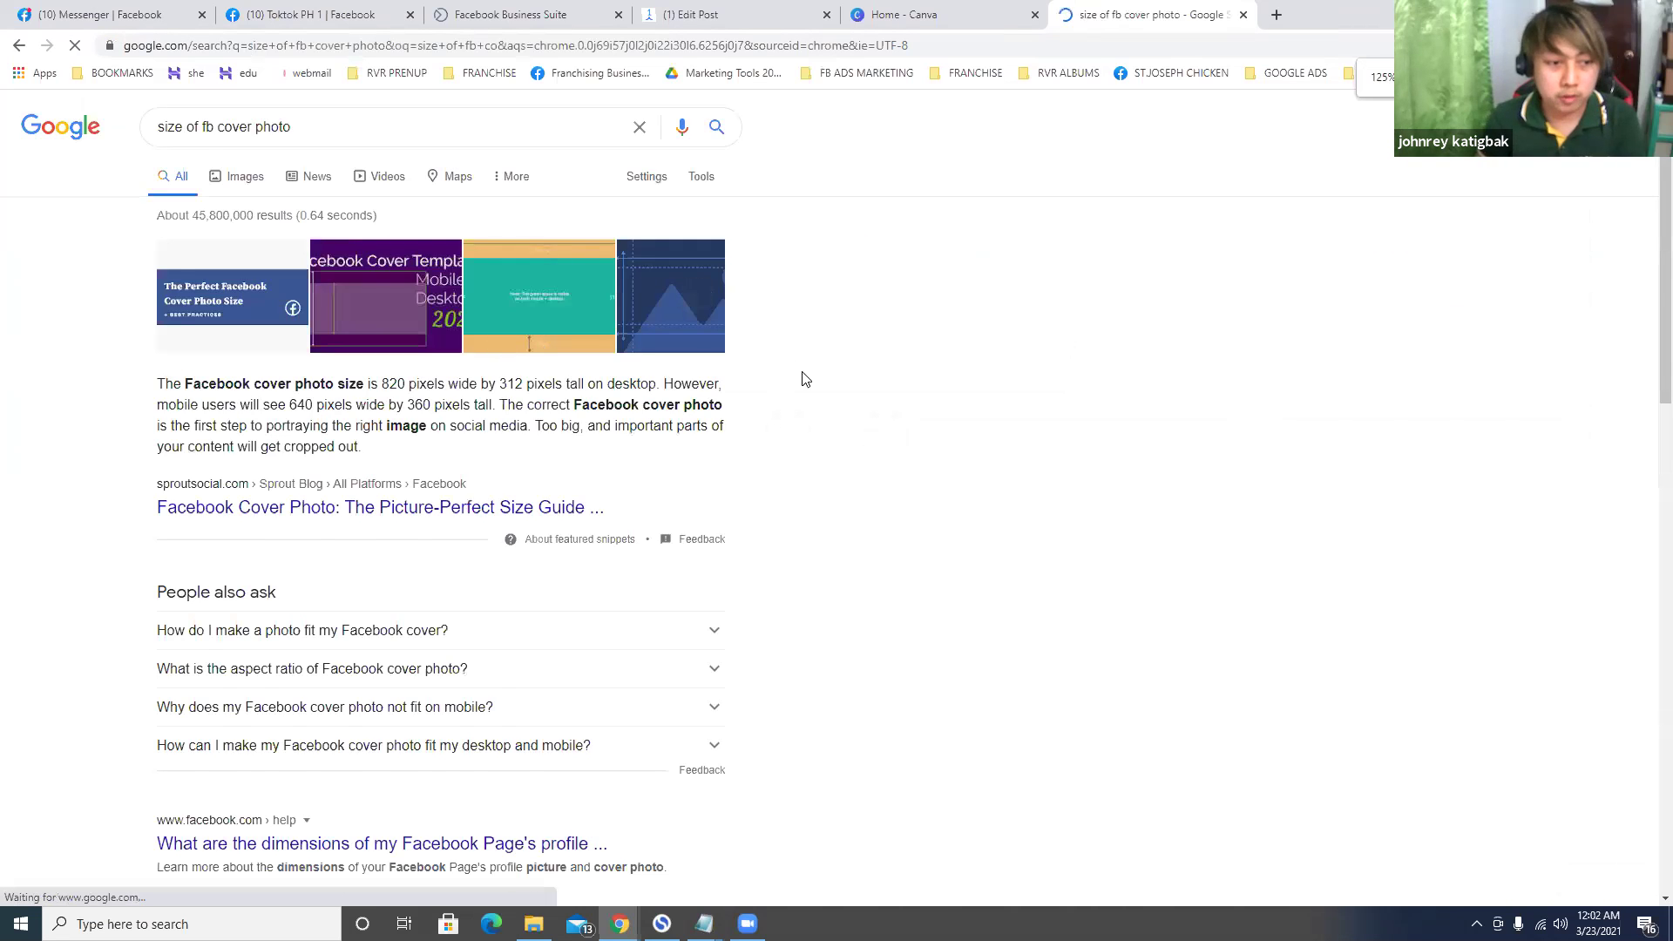
- Highlight the 820 by 312 pixel cover size in the results, then close the tab for Canva
{"action": "key", "text": "ctrl+plus"}
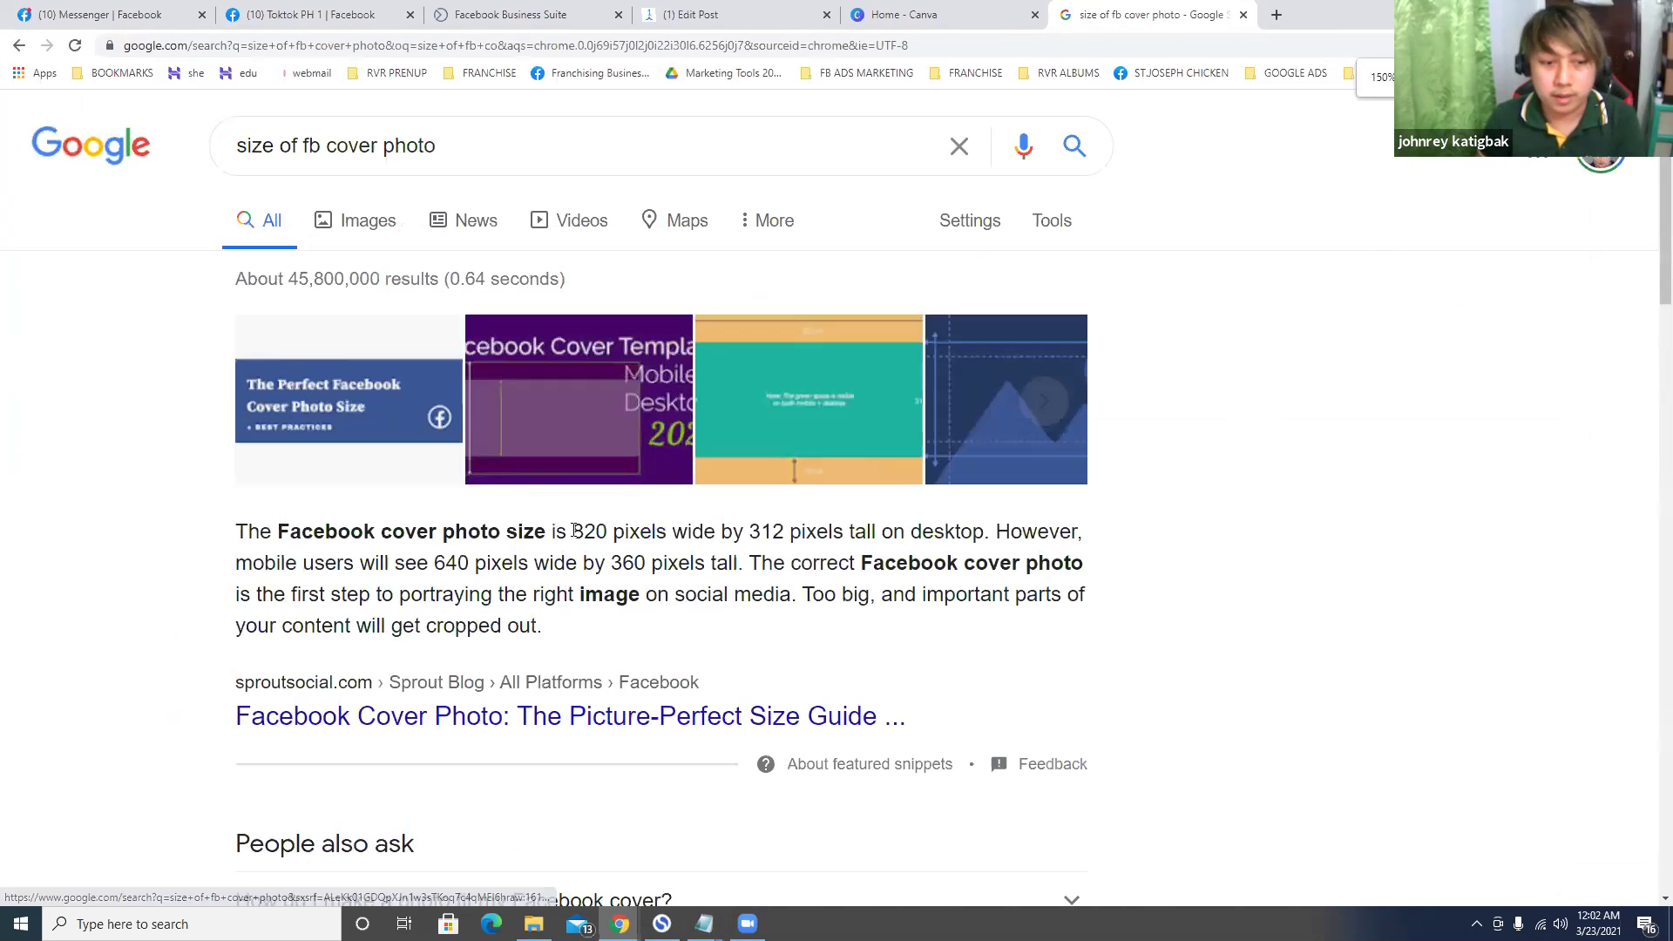
{"action": "left_click_drag", "start_coordinate": [575, 531], "coordinate": [630, 531]}
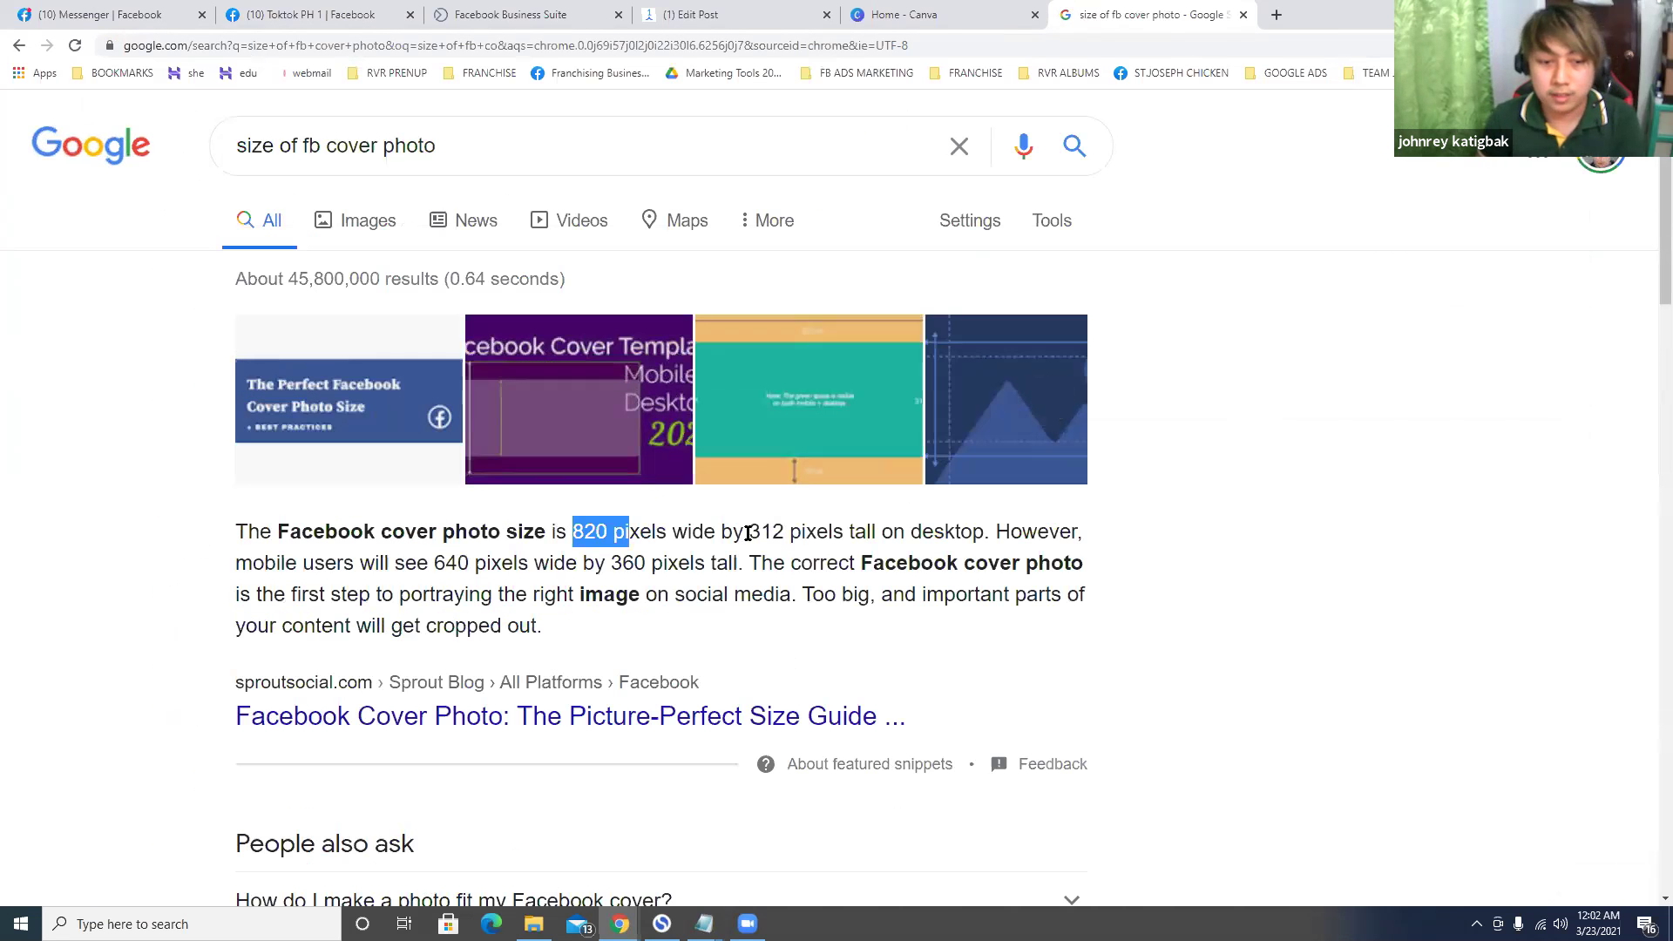
{"action": "left_click_drag", "start_coordinate": [745, 530], "coordinate": [829, 531]}
{"action": "left_click_drag", "start_coordinate": [484, 563], "coordinate": [615, 560]}
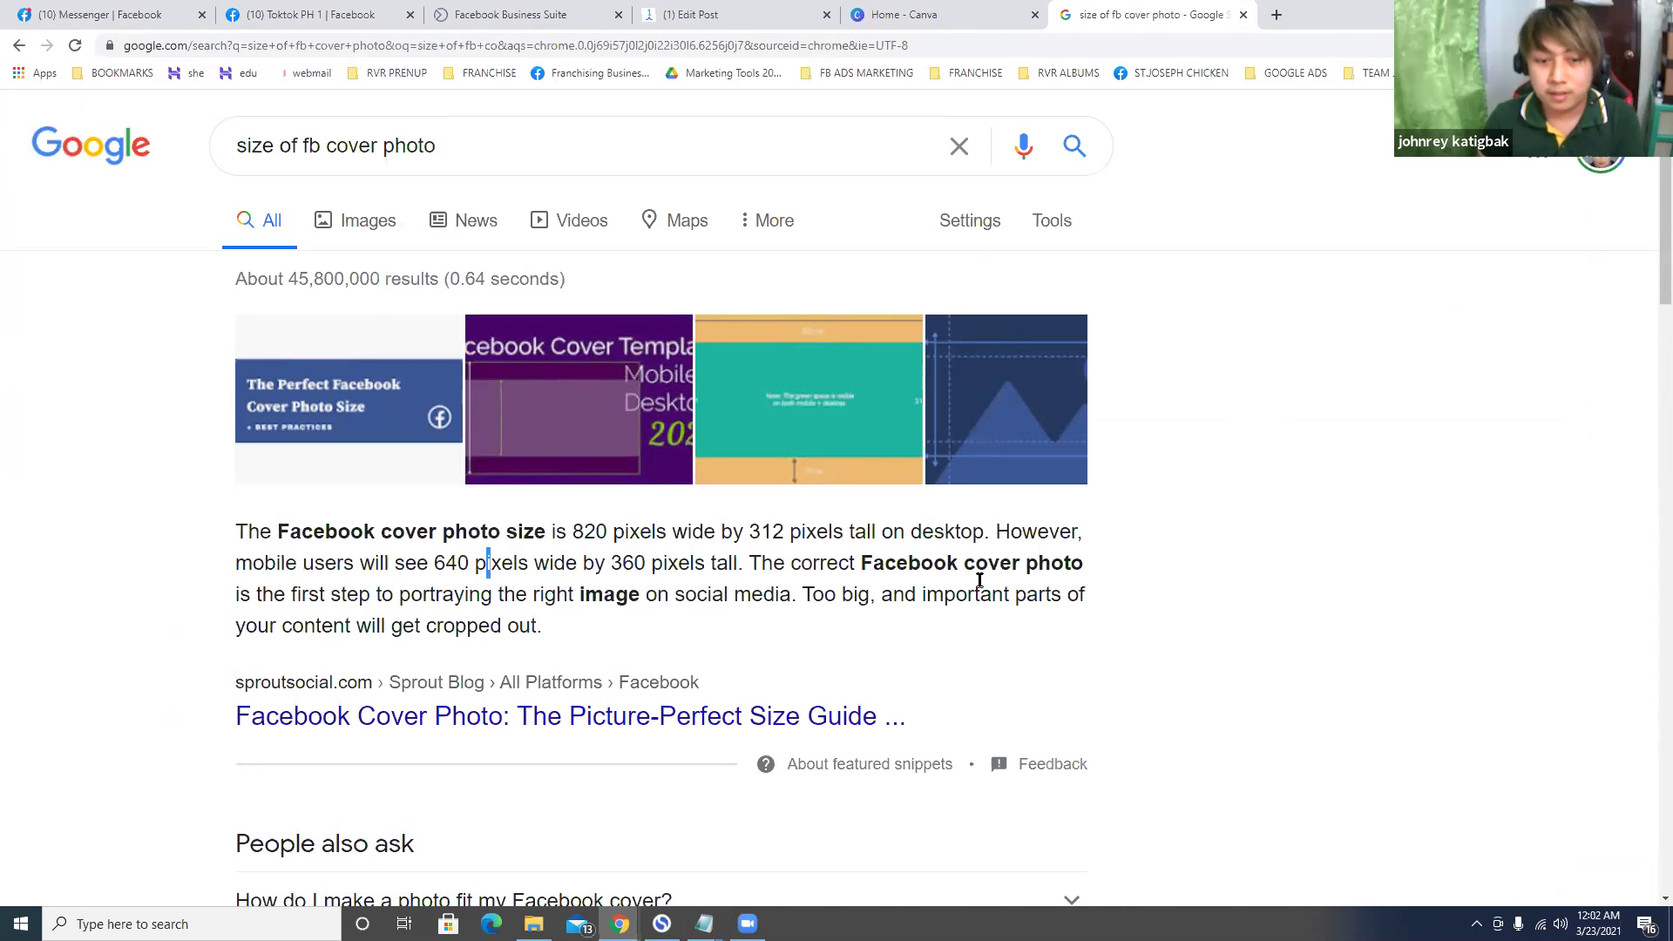
{"action": "key", "text": "ctrl+w"}
{"action": "left_click", "coordinate": [967, 11]}
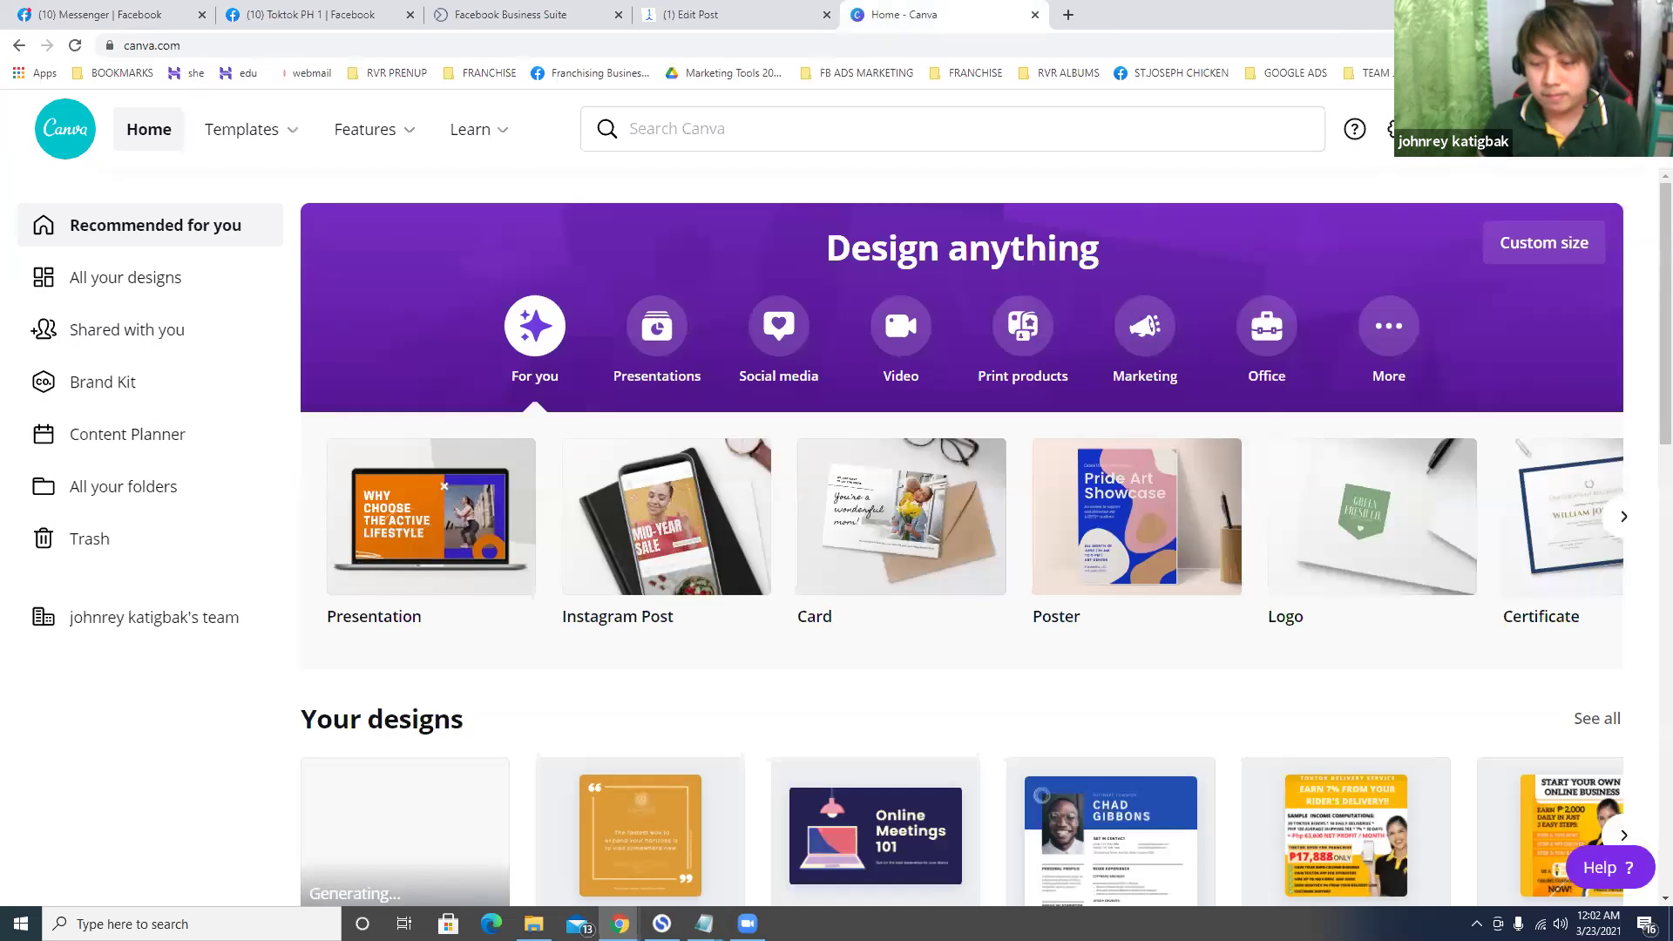
- Create a new Facebook Cover design by searching 'fb cove'
{"action": "left_click", "coordinate": [1551, 129]}
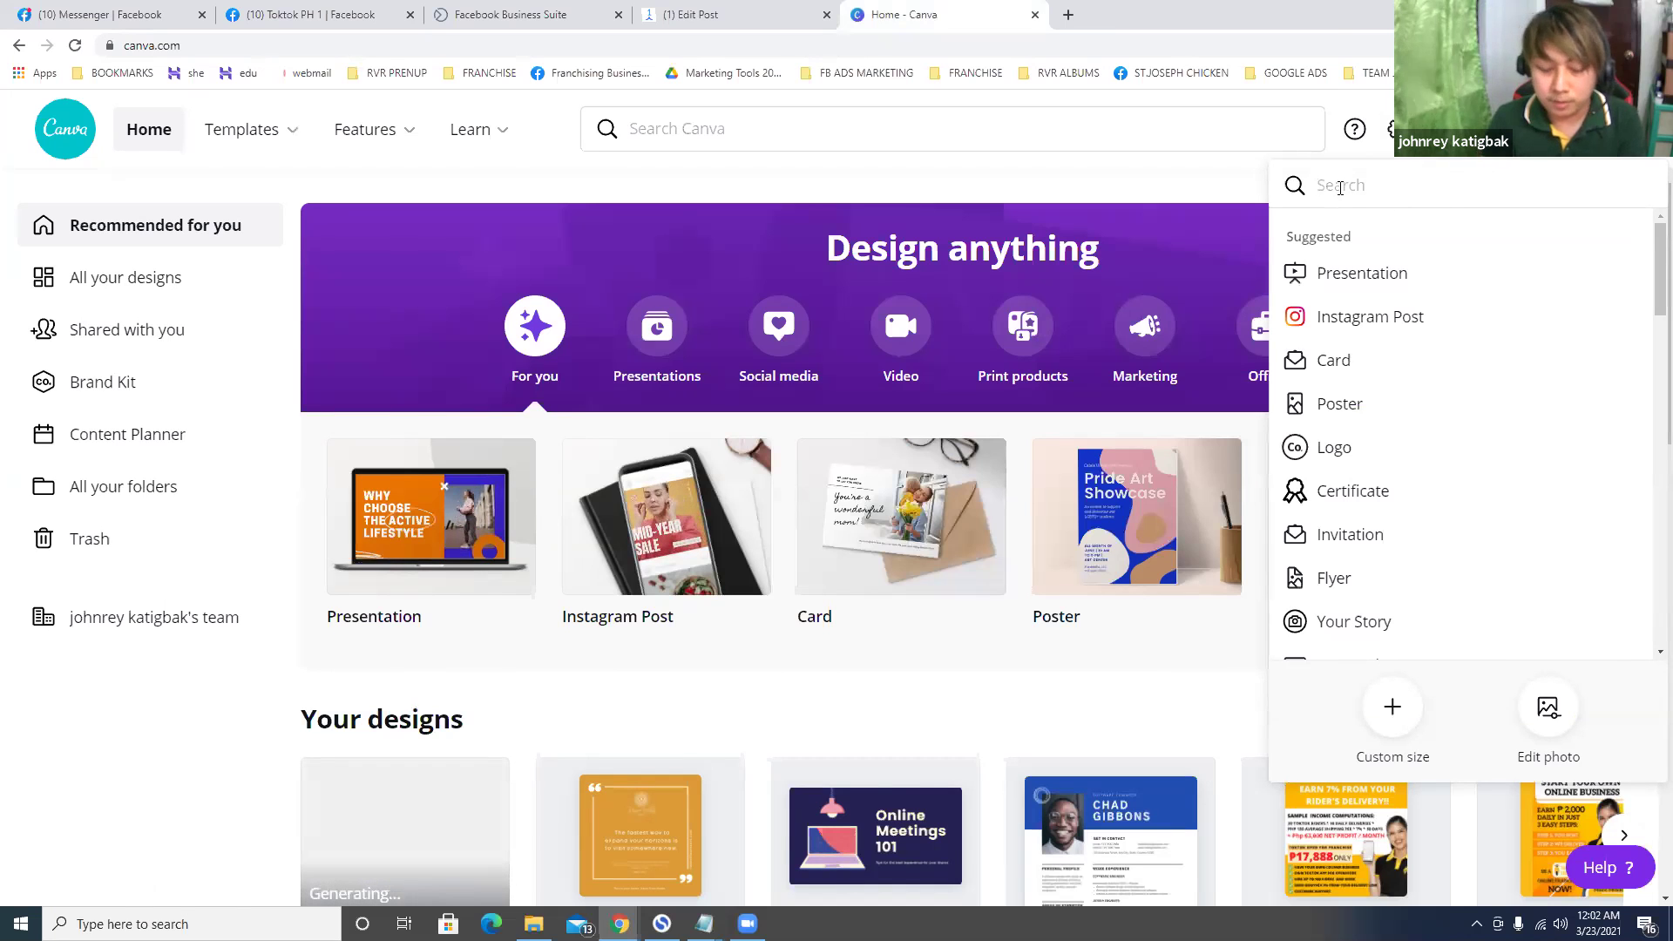
{"action": "type", "text": "fb cove"}
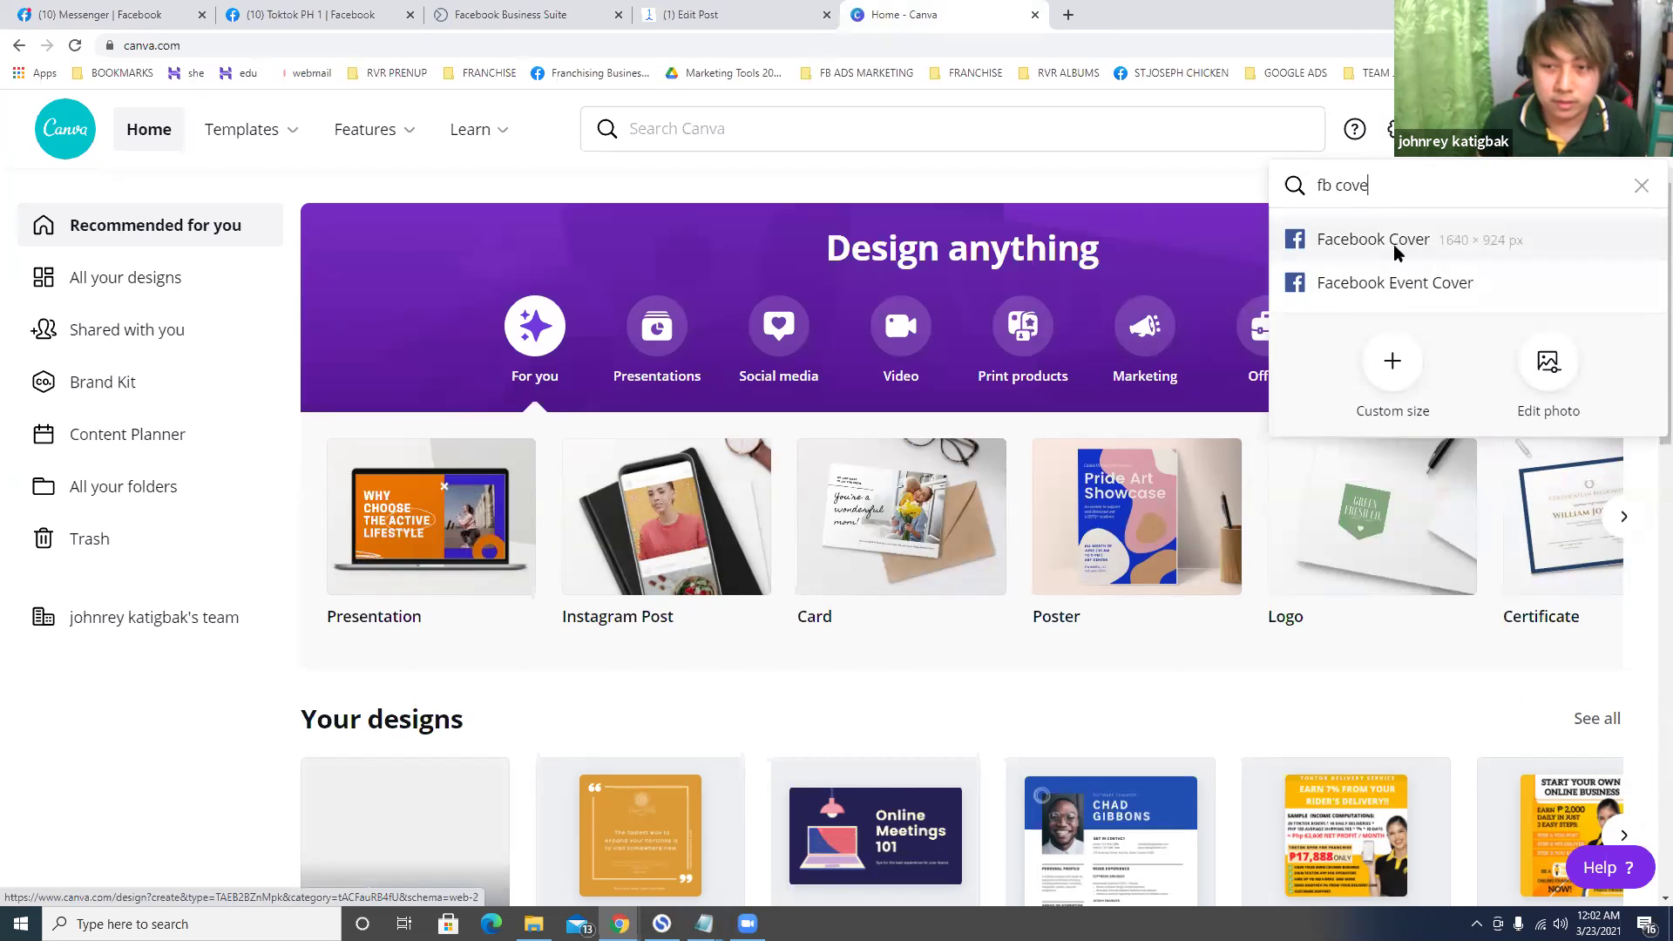
{"action": "left_click", "coordinate": [1399, 254]}
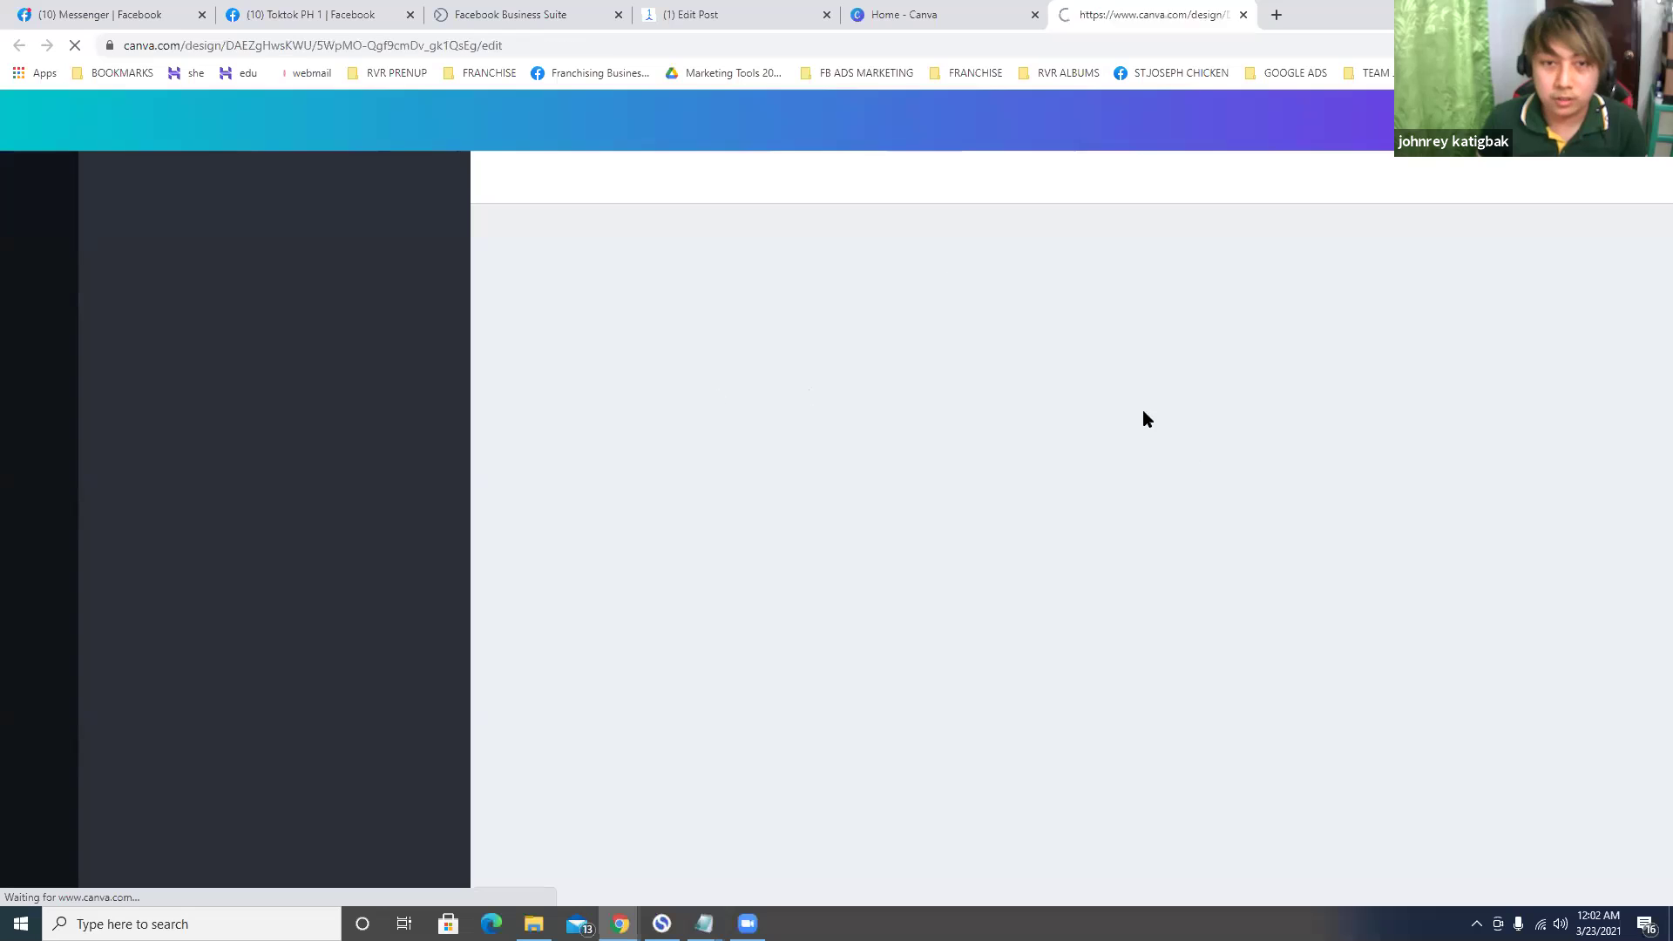
- Check the Toktok PH 1 page, return to the blank design, and open the Marketing Tools 2020 folder in a new tab
{"action": "left_click", "coordinate": [339, 11]}
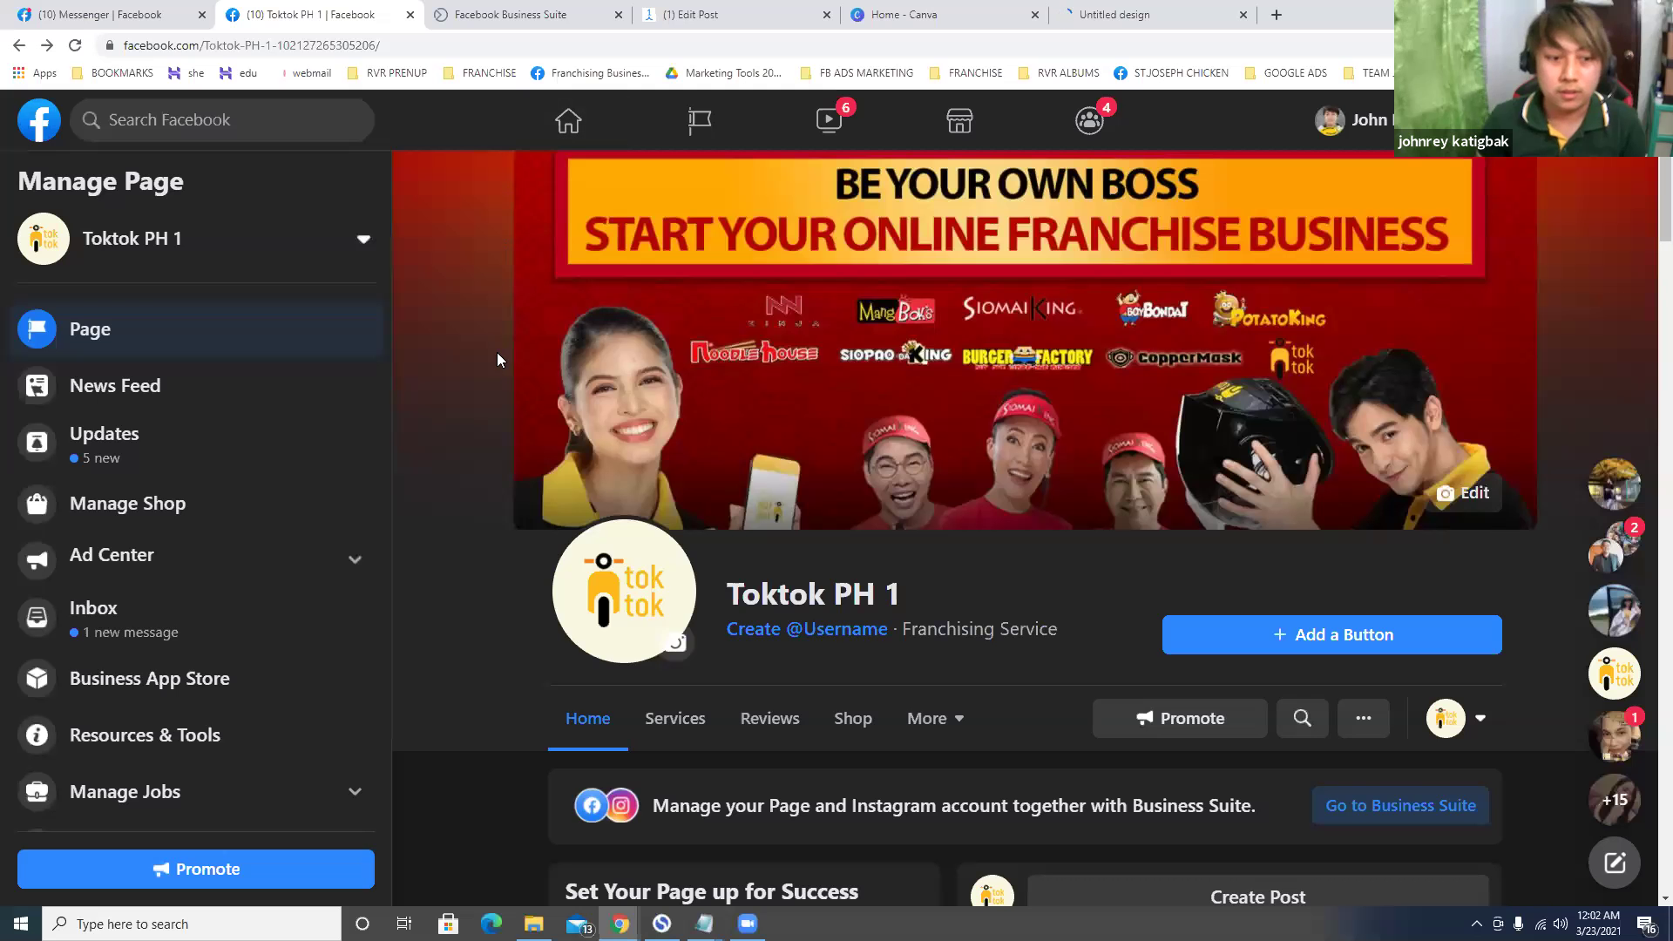
{"action": "left_click", "coordinate": [1190, 12]}
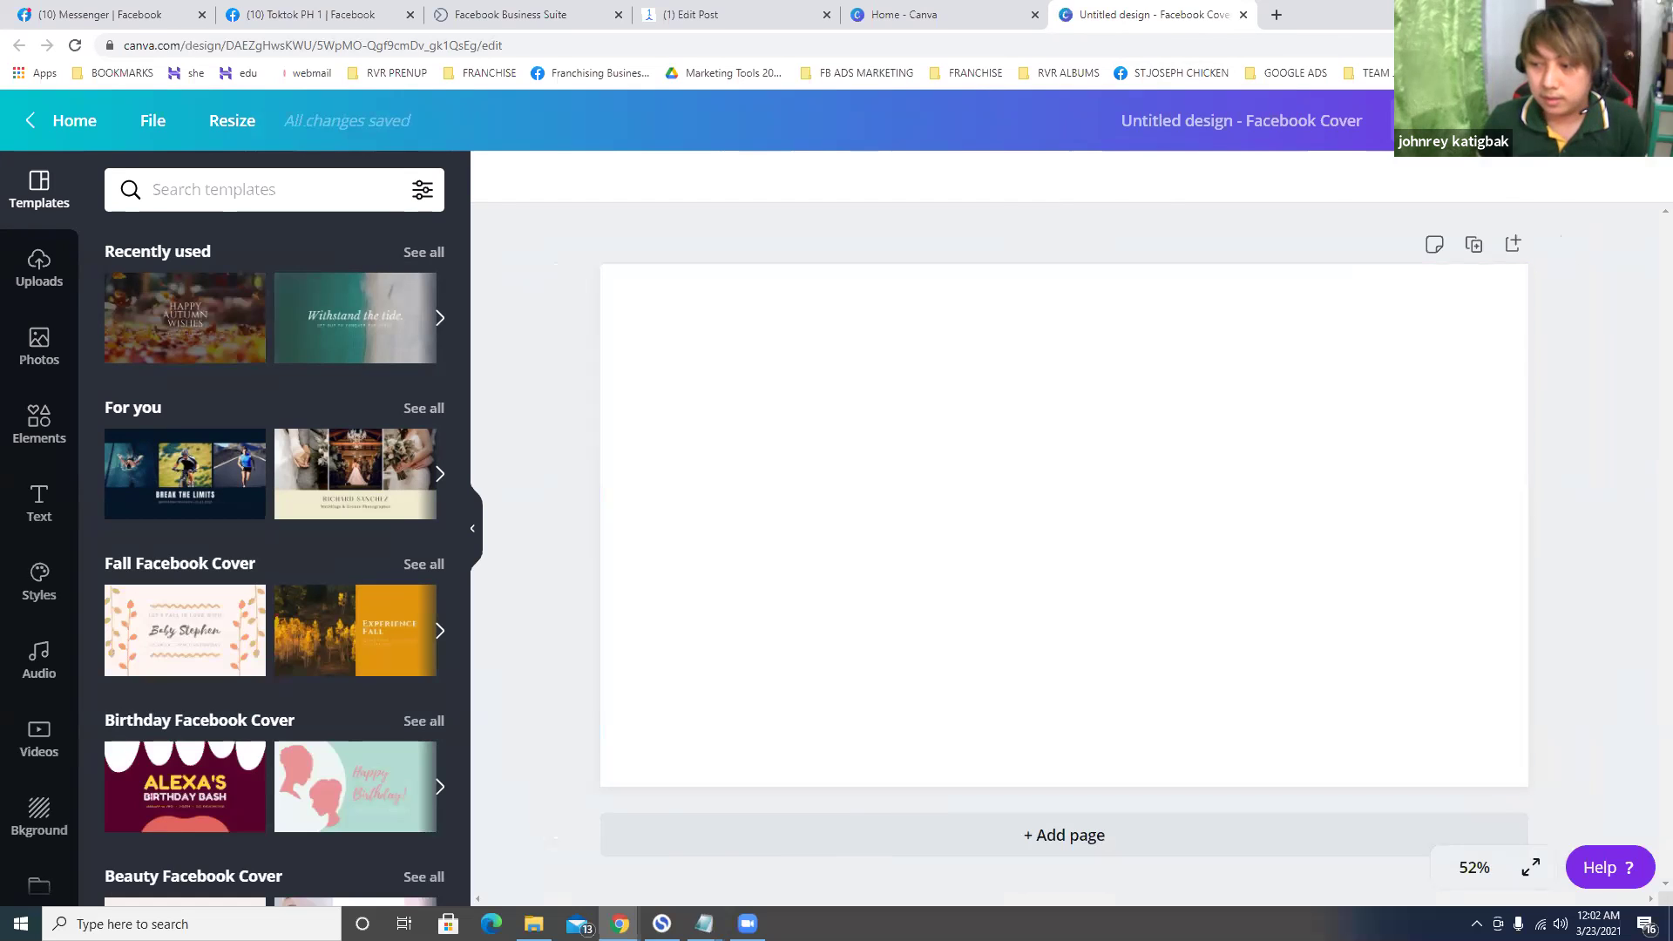
{"action": "middle_click", "coordinate": [731, 75]}
- Open the TOKTOK folder in Marketing Tools 2020 and preview toktok10.jpg
{"action": "left_click", "coordinate": [1318, 12]}
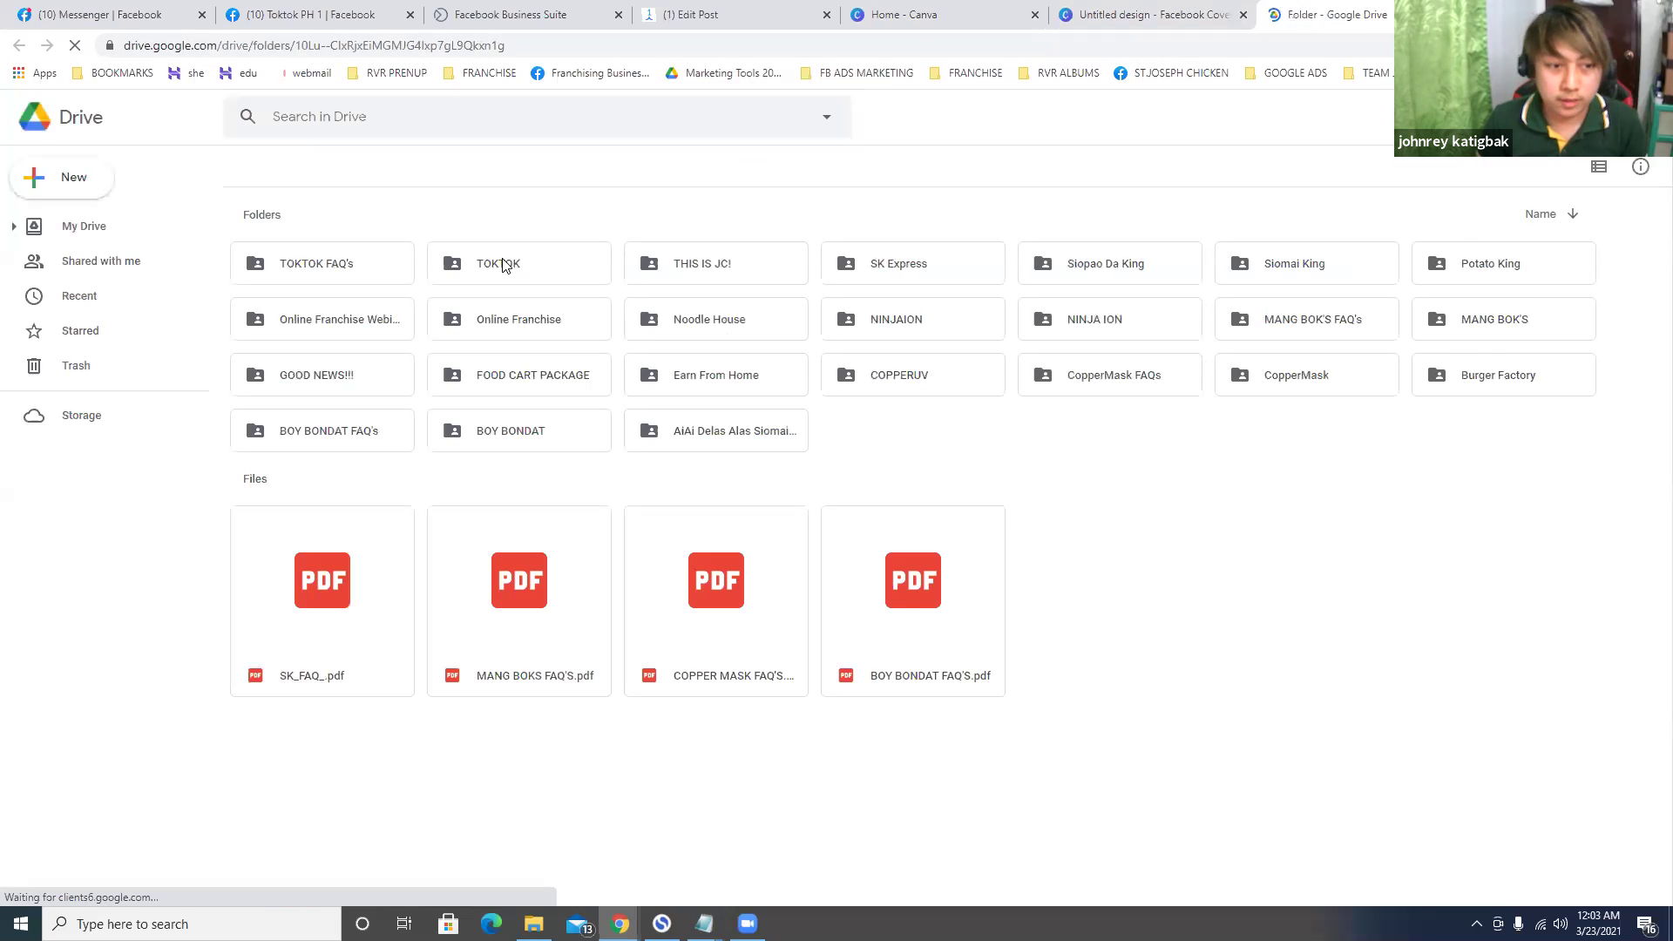
{"action": "double_click", "coordinate": [508, 267]}
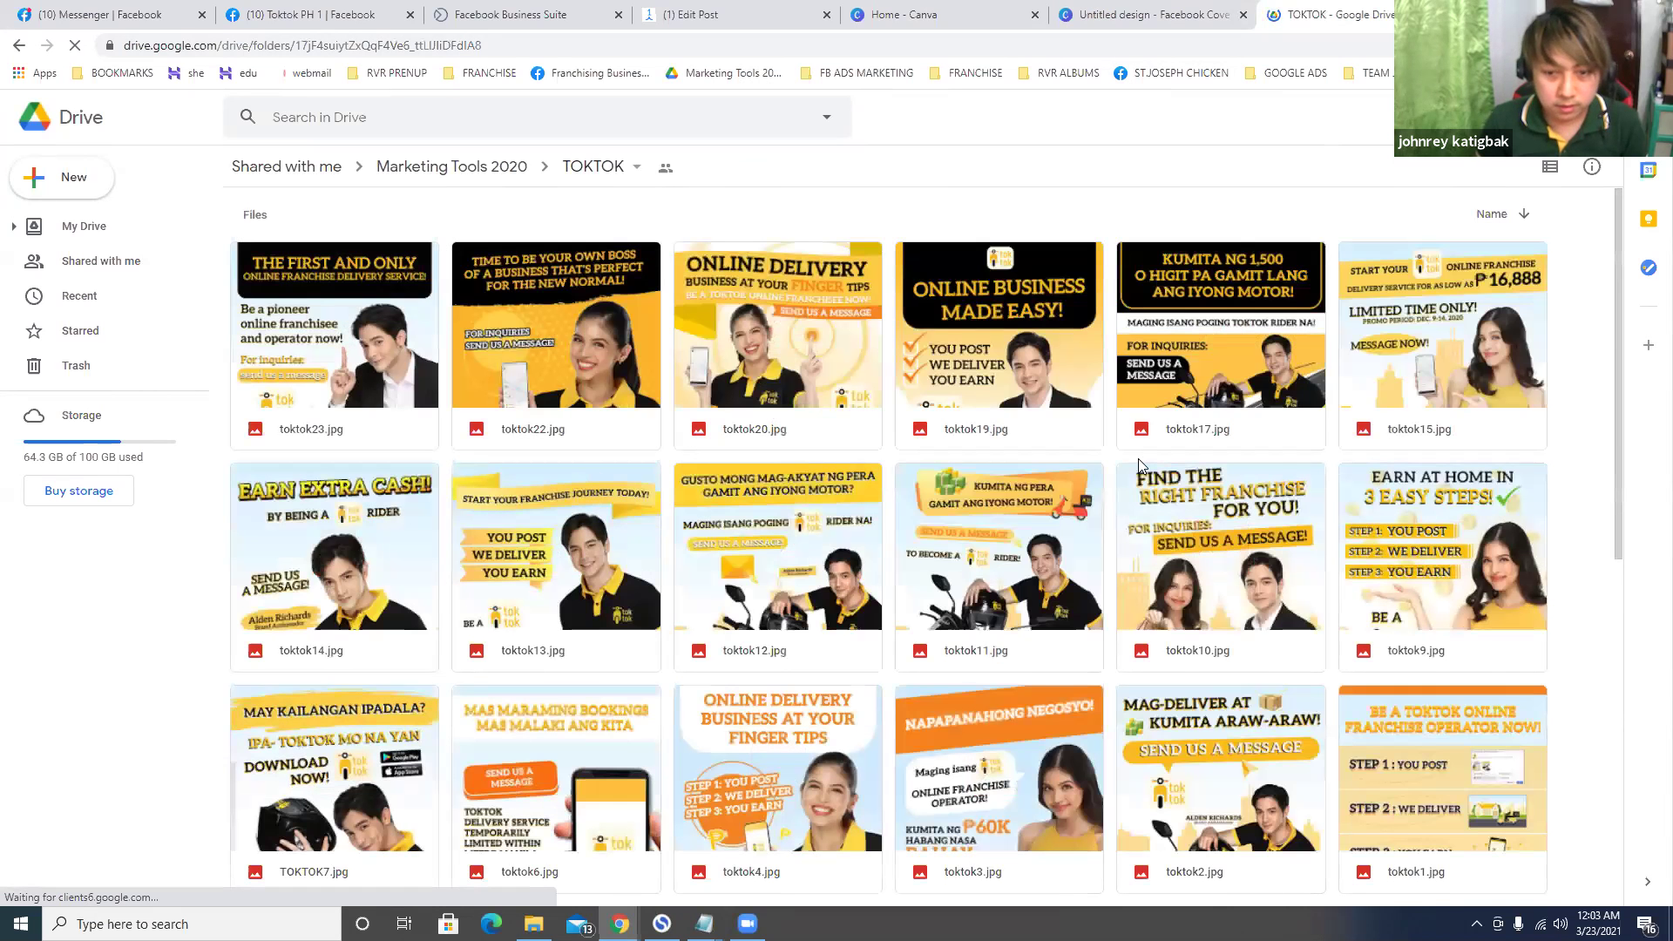
{"action": "scroll", "coordinate": [1194, 441], "scroll_direction": "down", "scroll_amount": 1}
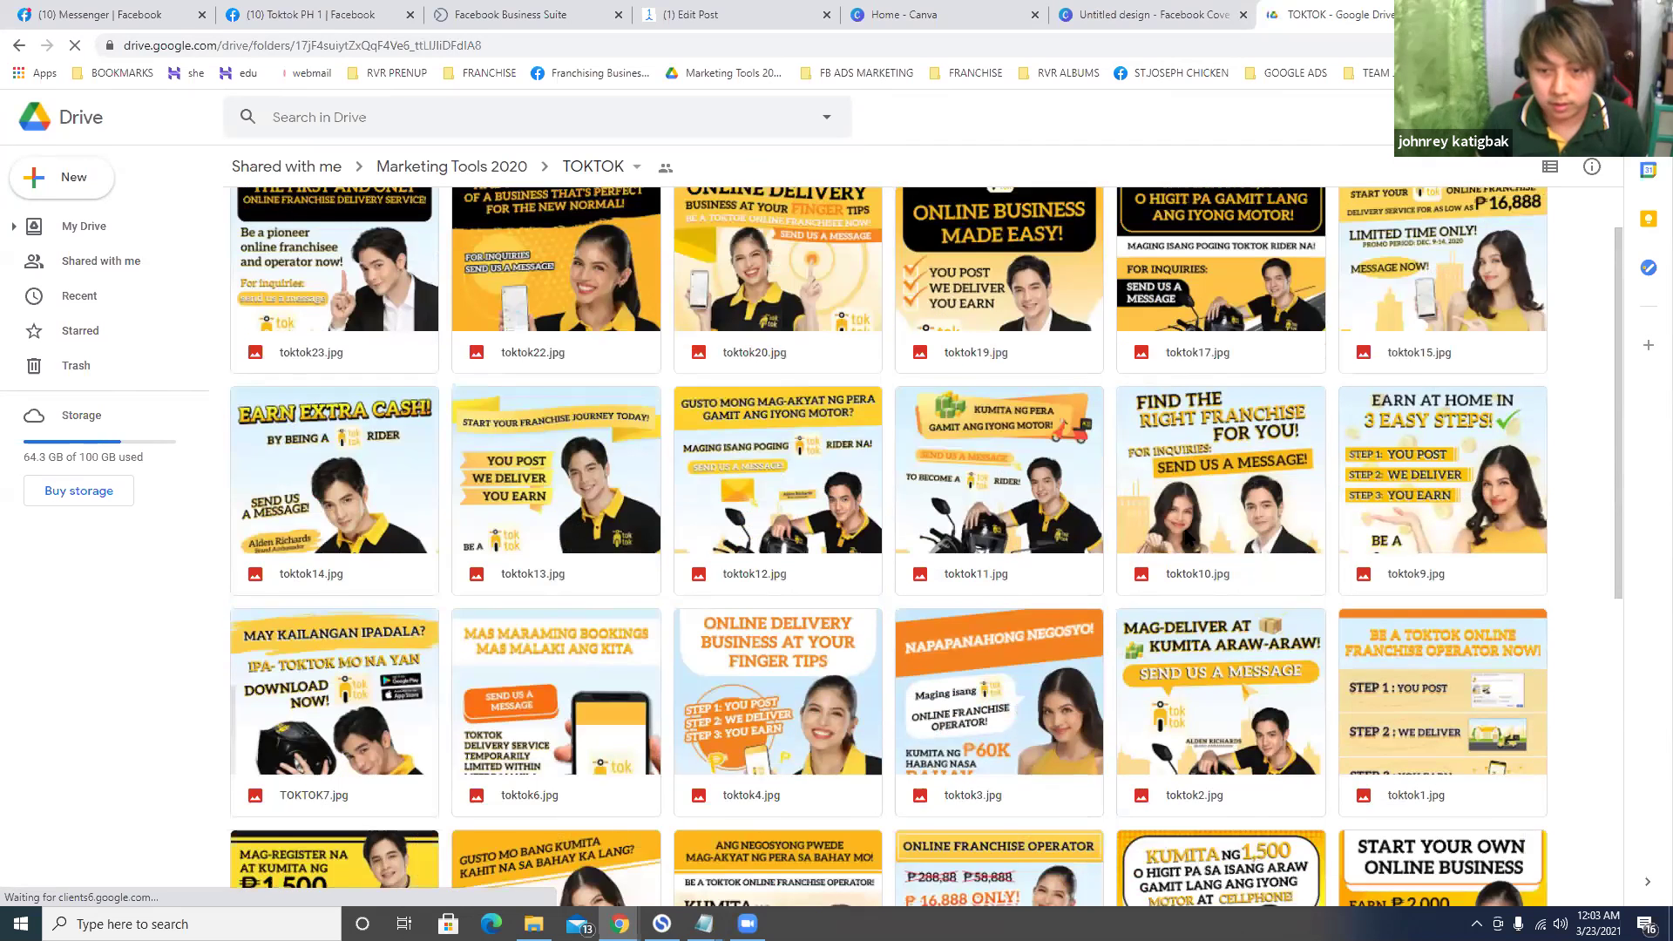
{"action": "left_click", "coordinate": [1187, 535]}
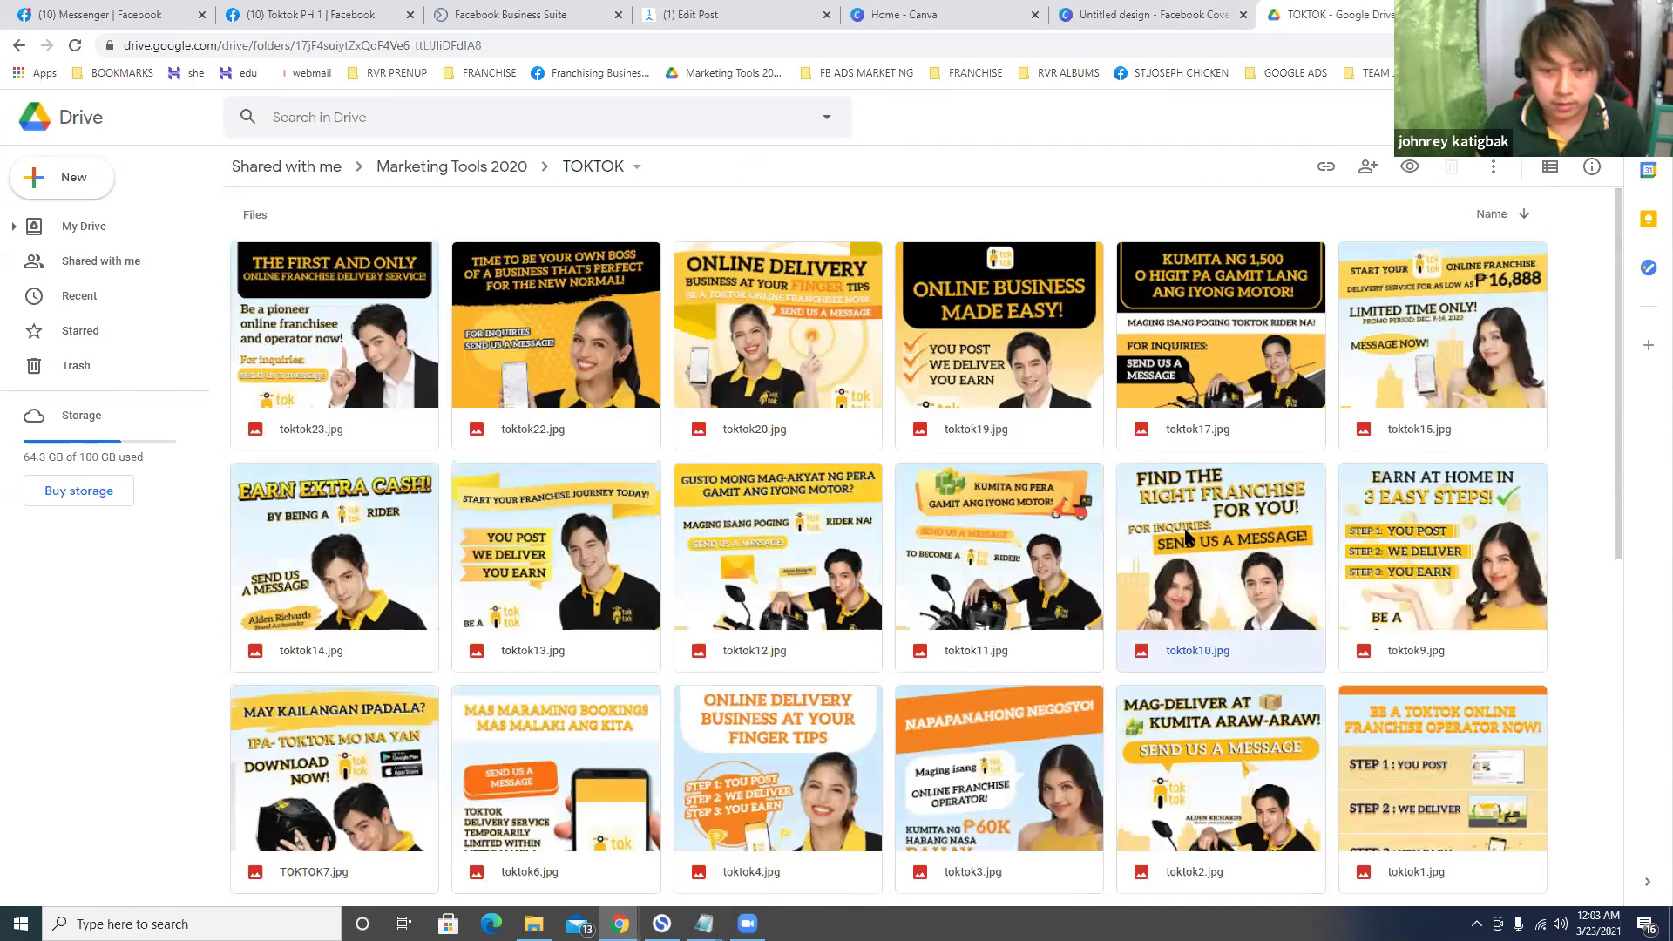
{"action": "double_click", "coordinate": [1187, 535]}
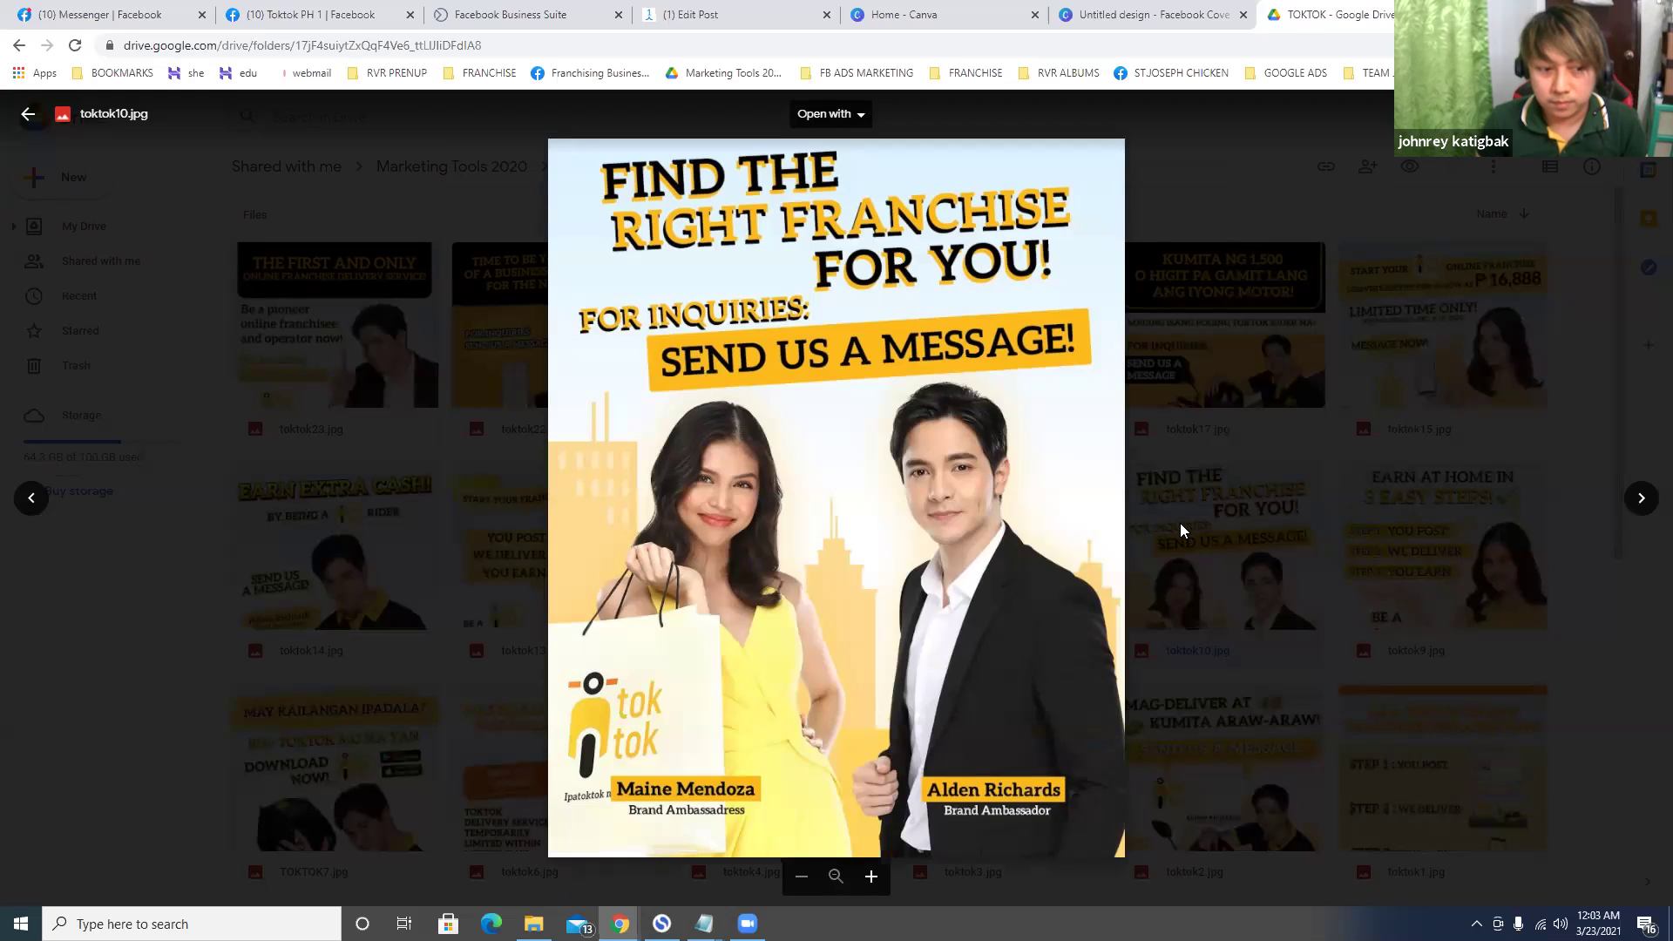
- Close the toktok10.jpg preview and preview toktok13.jpg instead
{"action": "left_click", "coordinate": [1180, 523]}
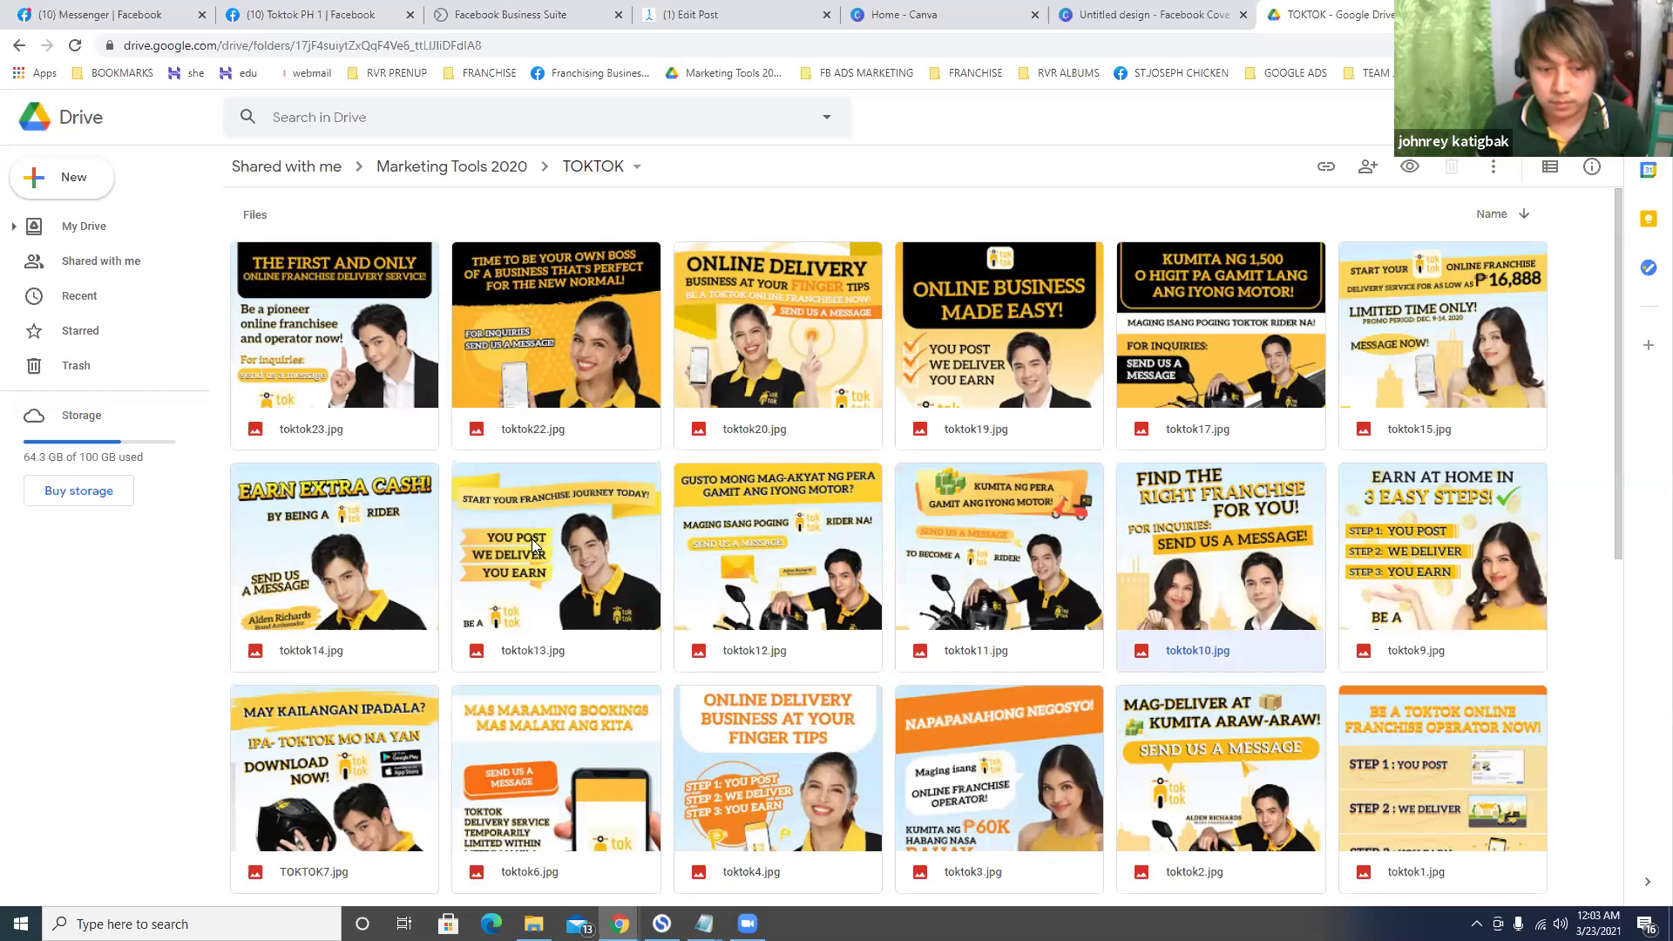
{"action": "double_click", "coordinate": [1178, 523]}
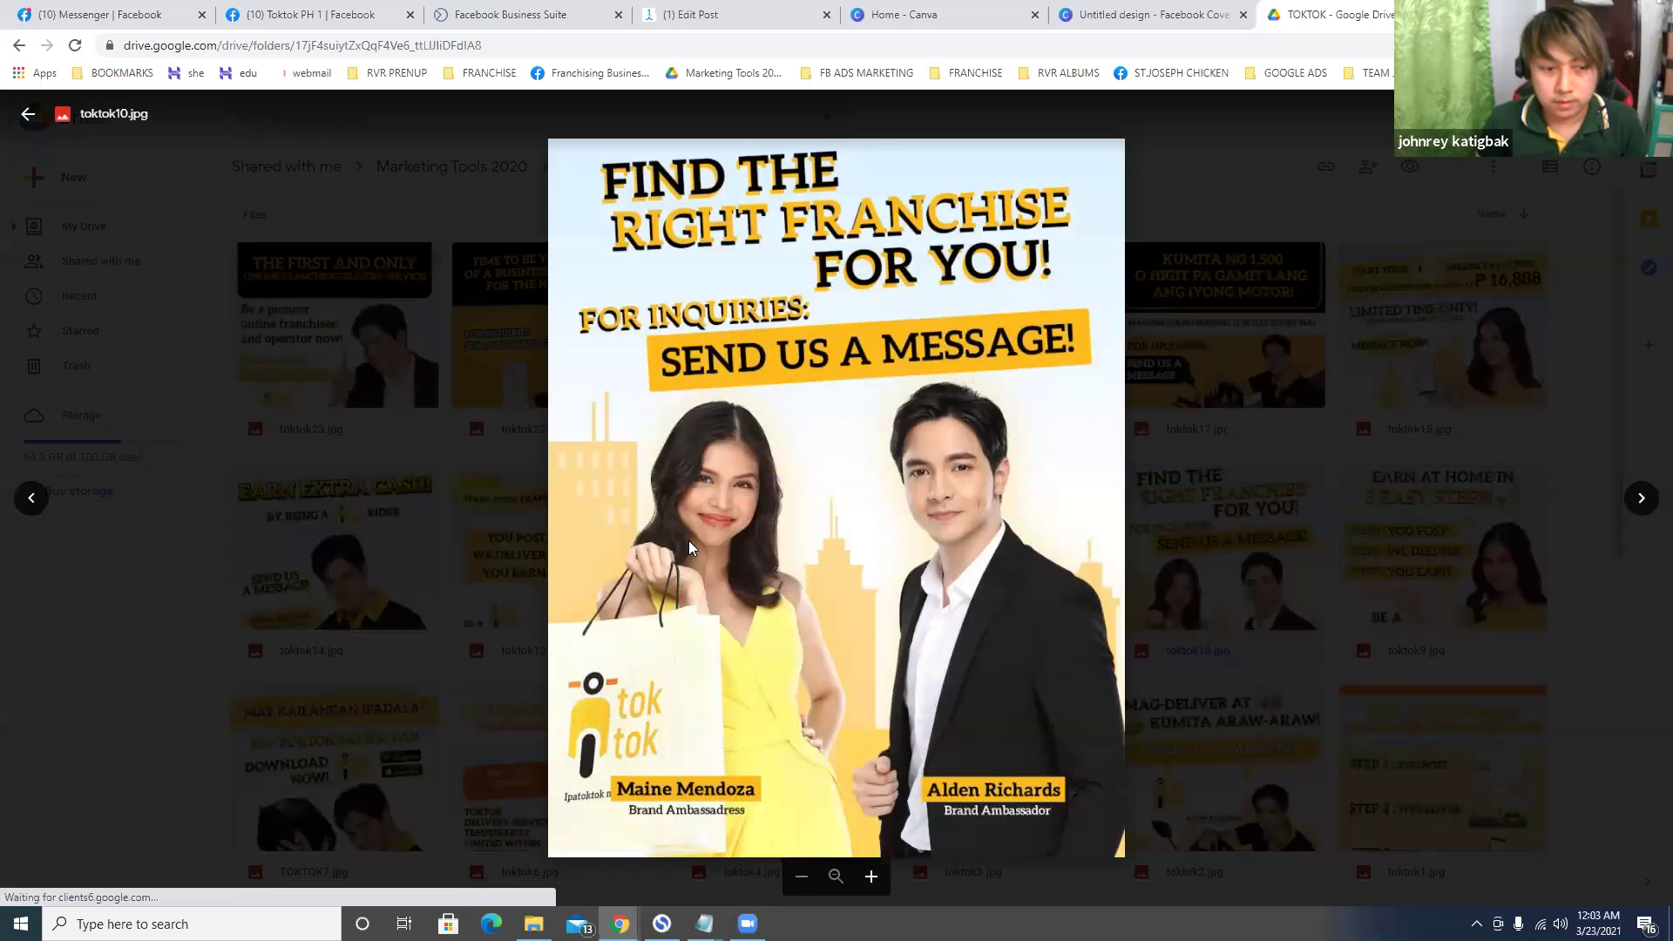
{"action": "key", "text": "Escape"}
{"action": "double_click", "coordinate": [596, 537]}
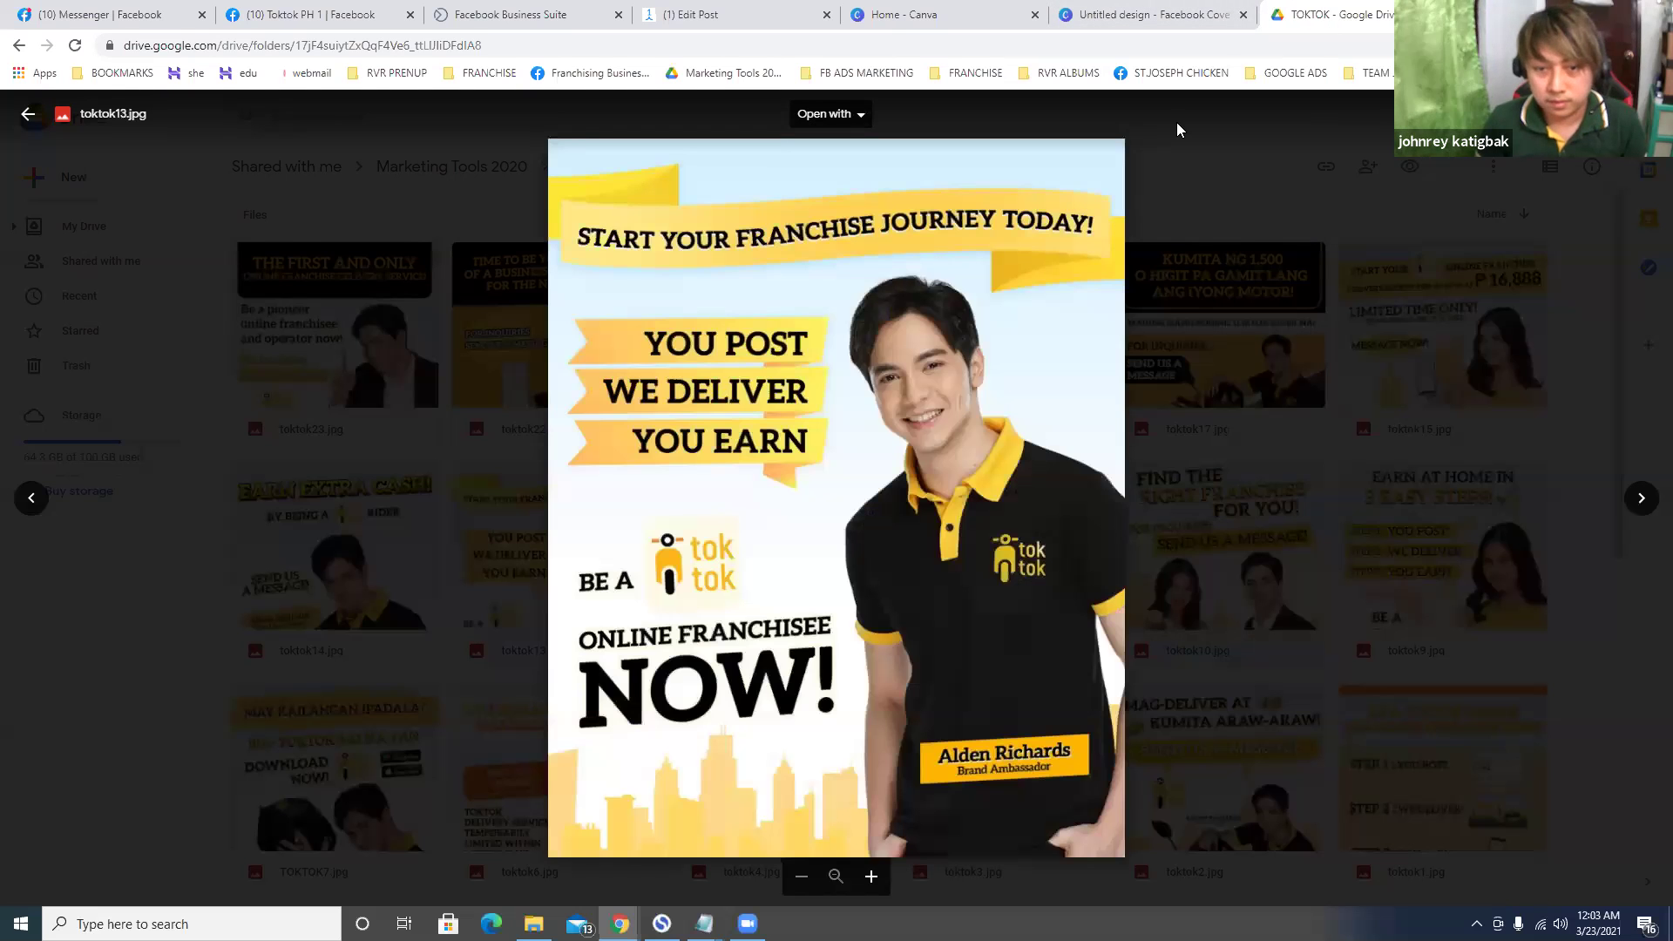
- Place the blank Canva cover in a wide left window, with the toktok13.jpg preview on the right
{"action": "left_click_drag", "start_coordinate": [1325, 15], "coordinate": [942, 243]}
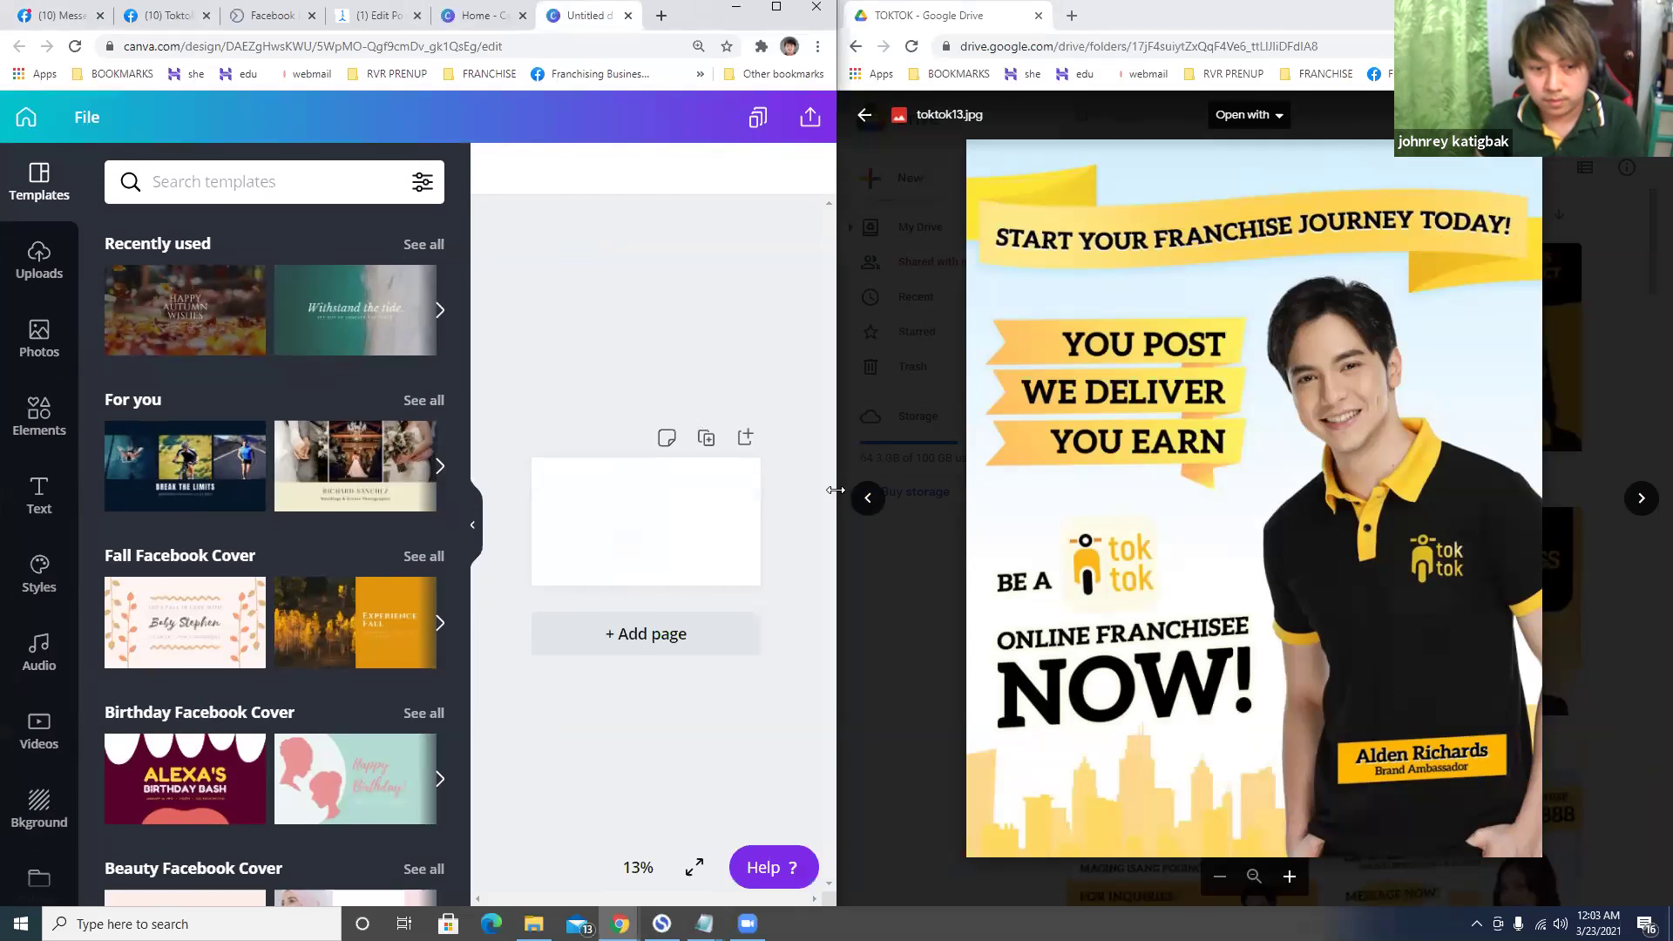
{"action": "left_click_drag", "start_coordinate": [838, 492], "coordinate": [1162, 479]}
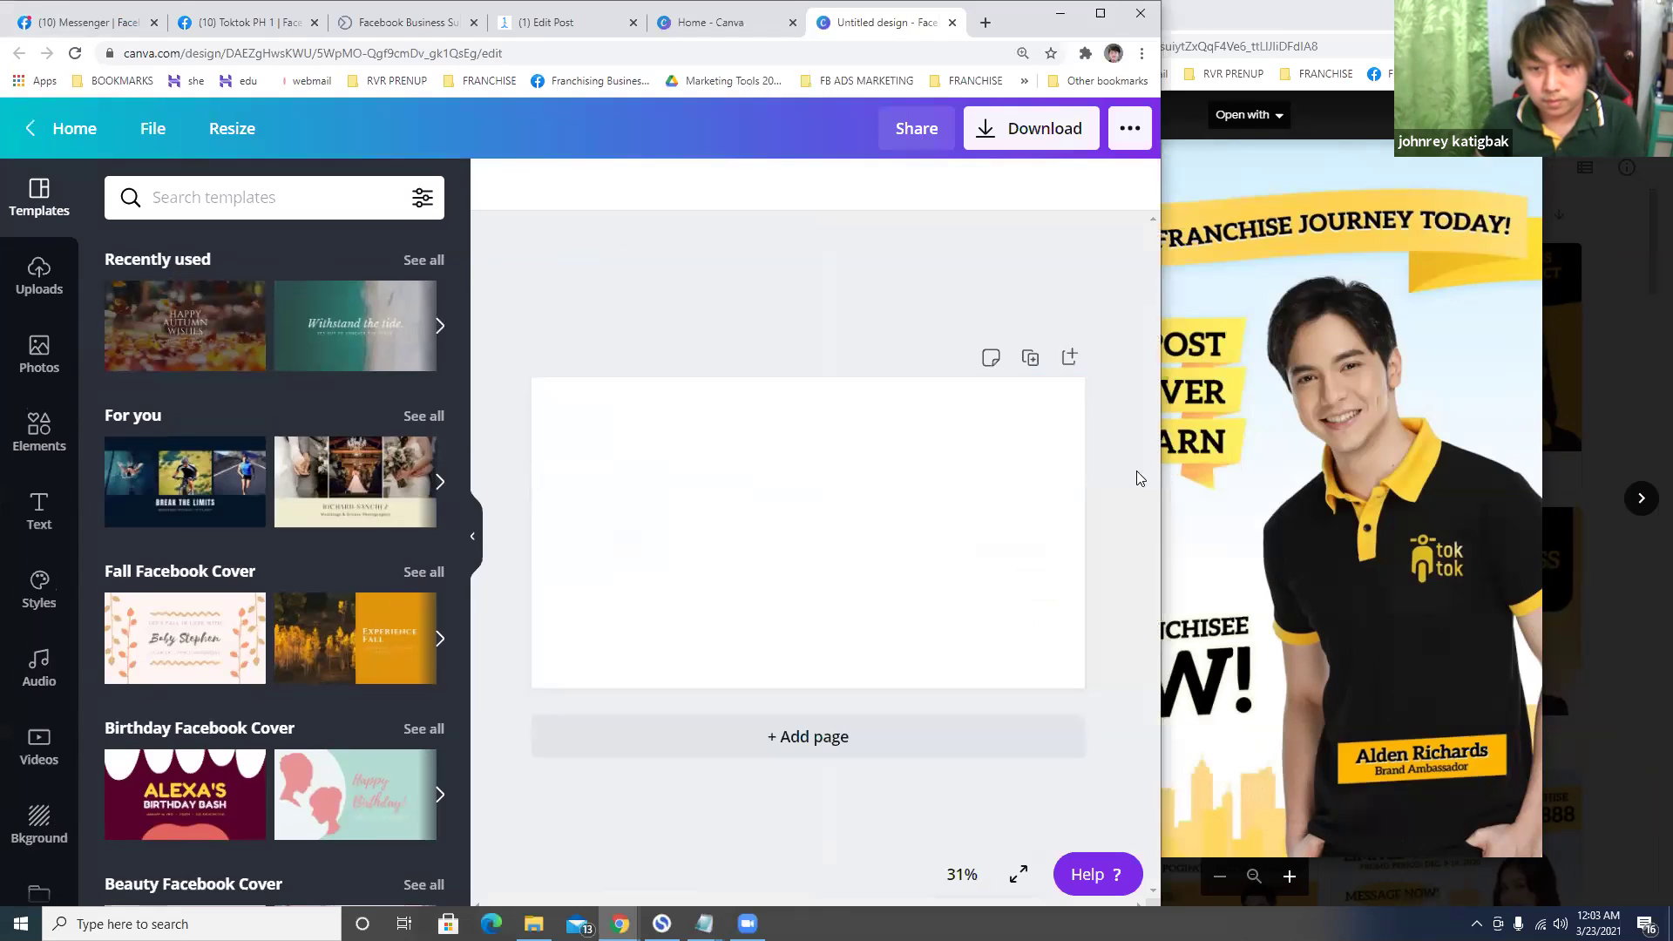
{"action": "left_click", "coordinate": [476, 540]}
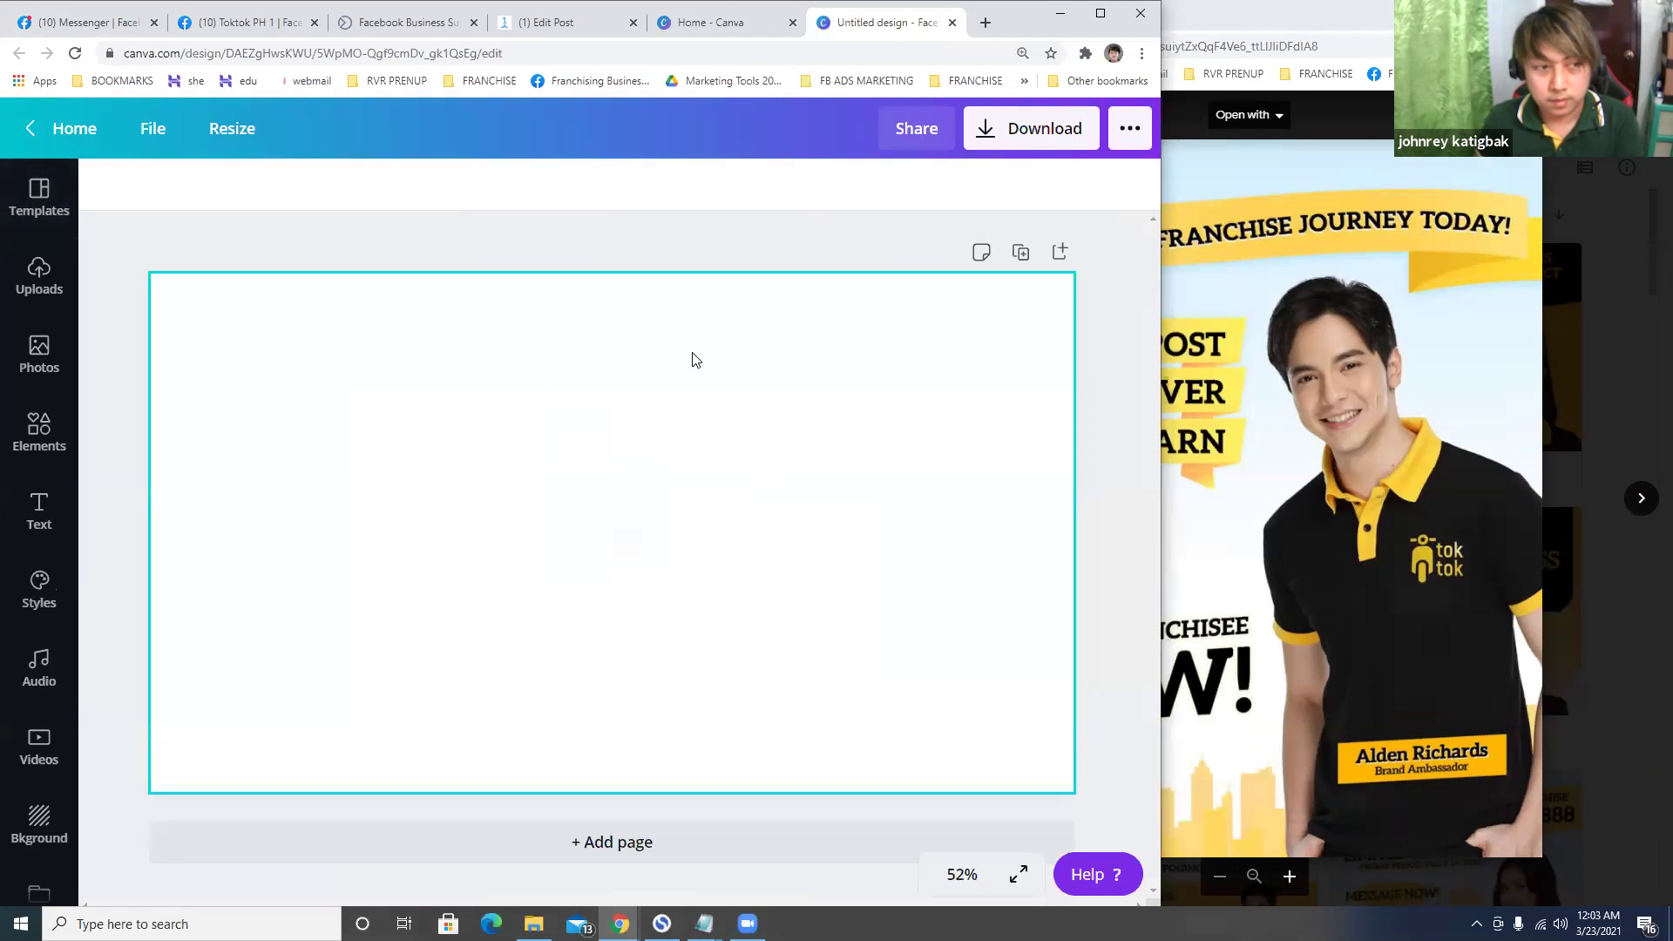
{"action": "left_click", "coordinate": [1343, 15]}
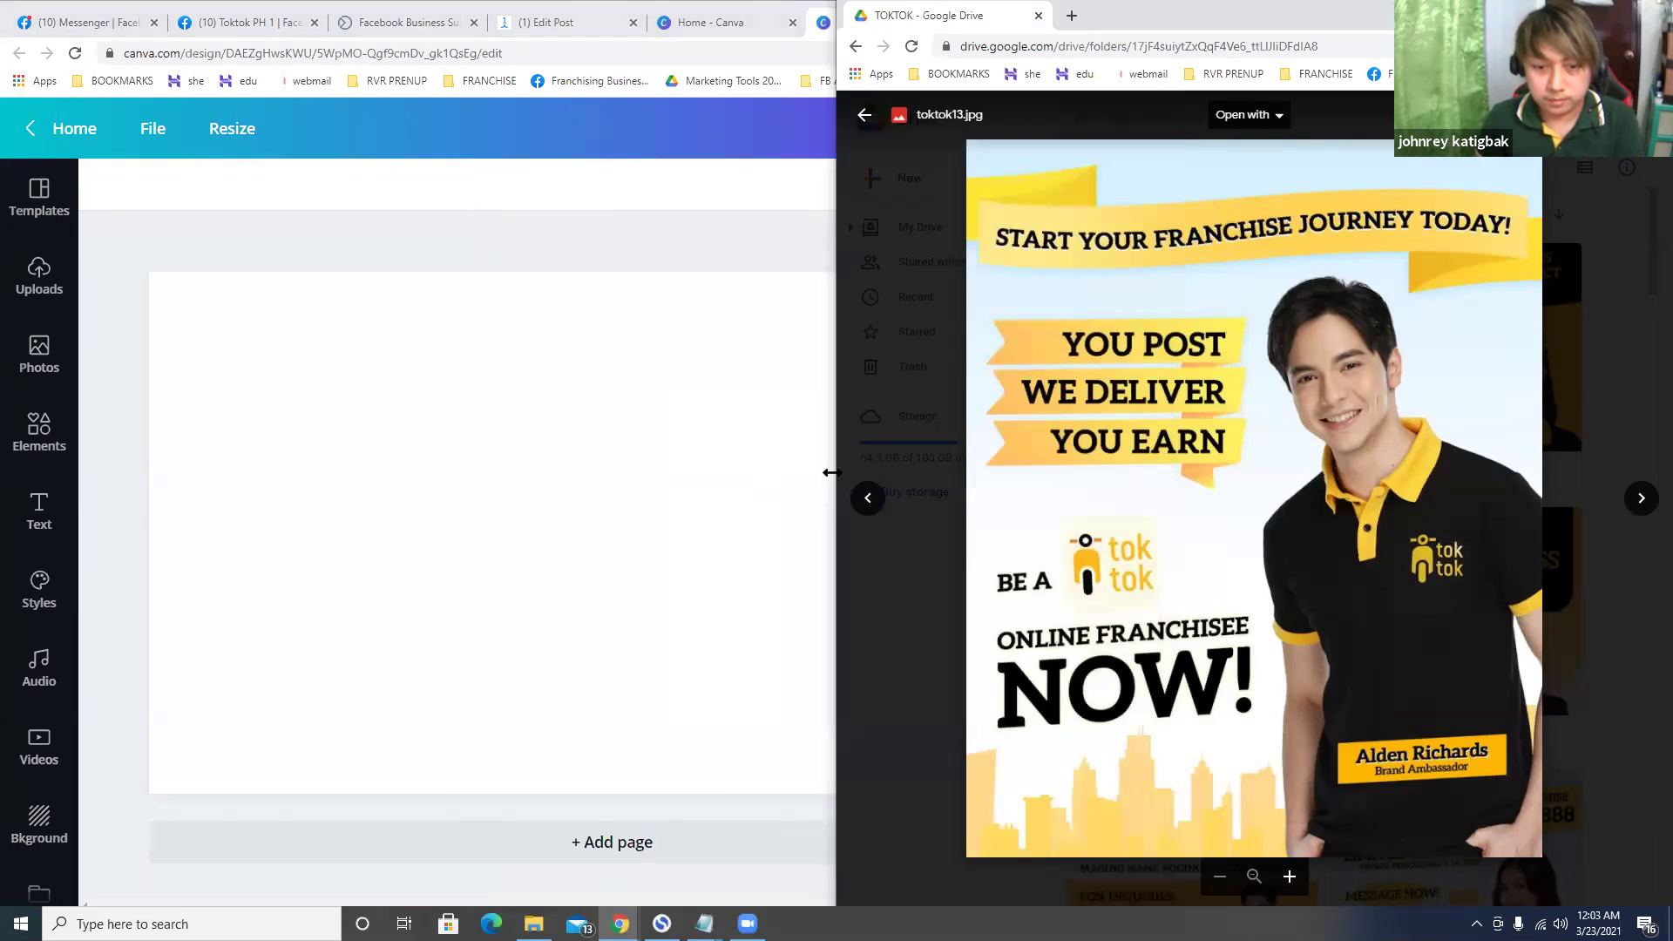
{"action": "left_click_drag", "start_coordinate": [832, 473], "coordinate": [1166, 453]}
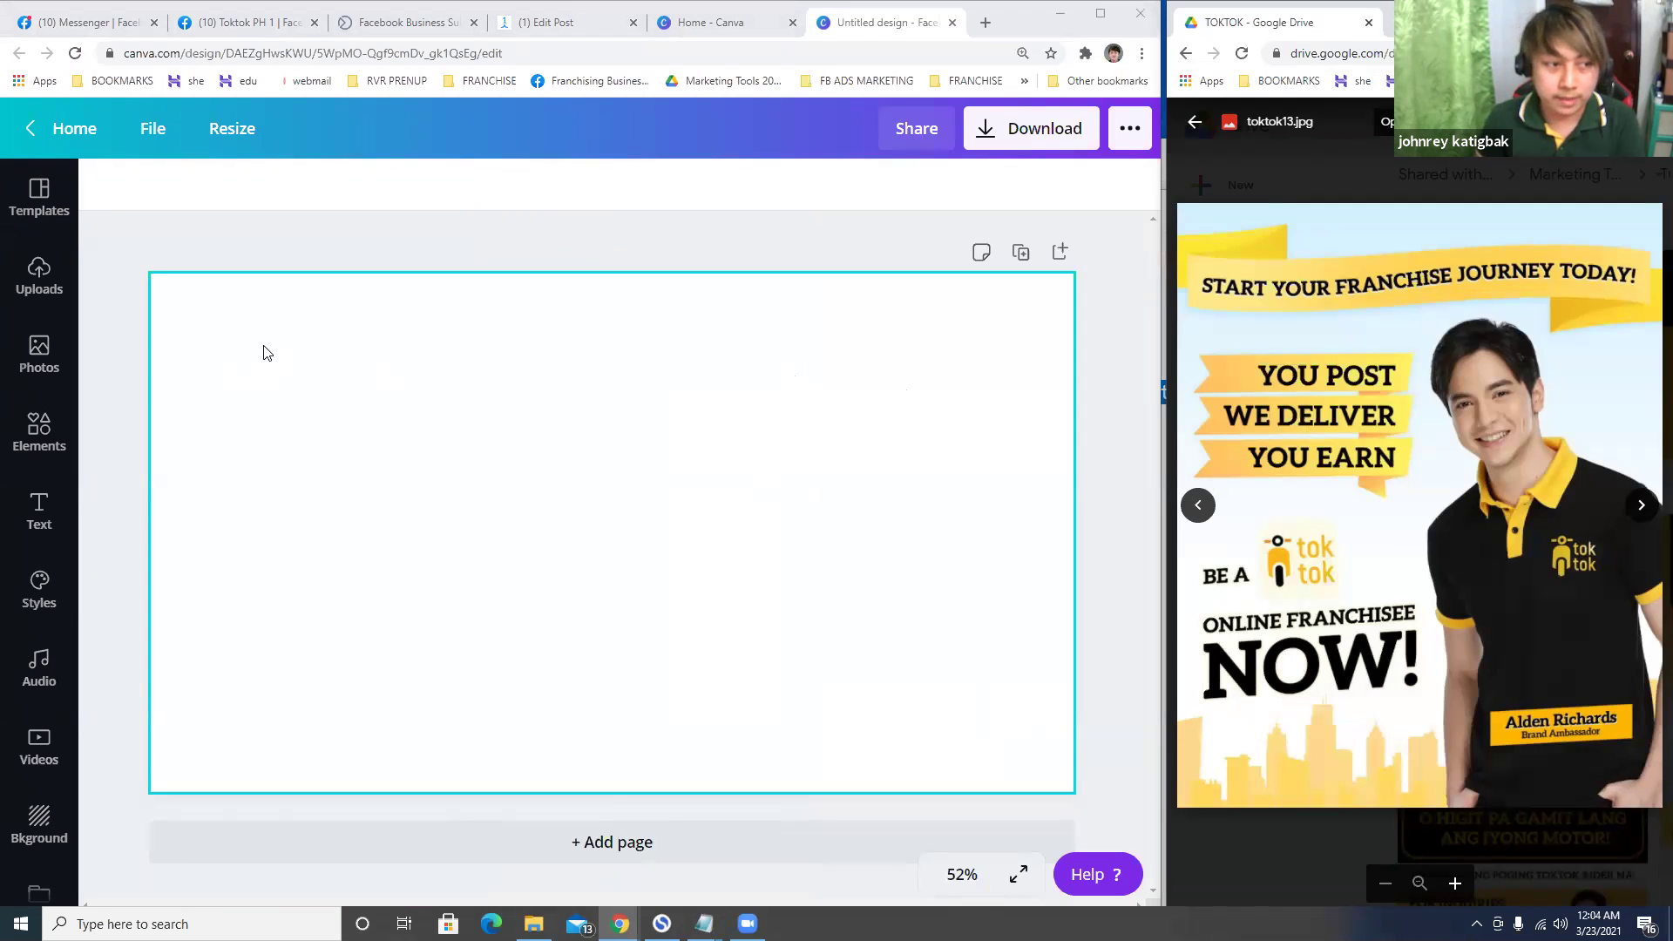
{"action": "left_click", "coordinate": [267, 352]}
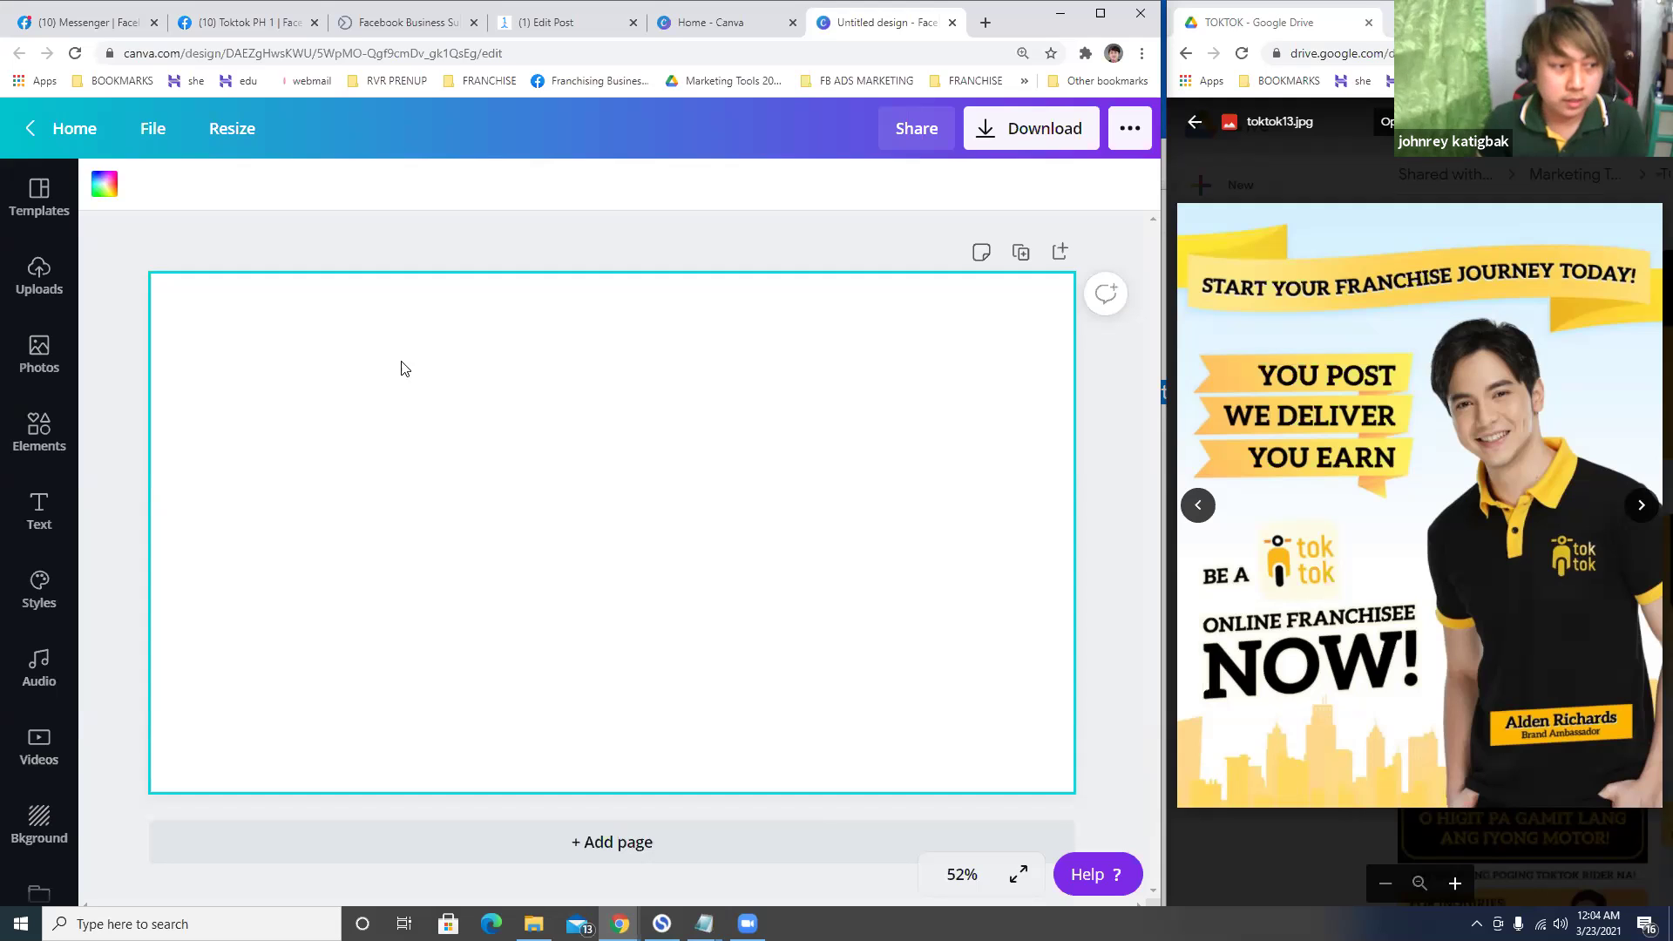
- Open Canva's Photos library and browse down the Trending stock photos, then back up
{"action": "left_click", "coordinate": [41, 366]}
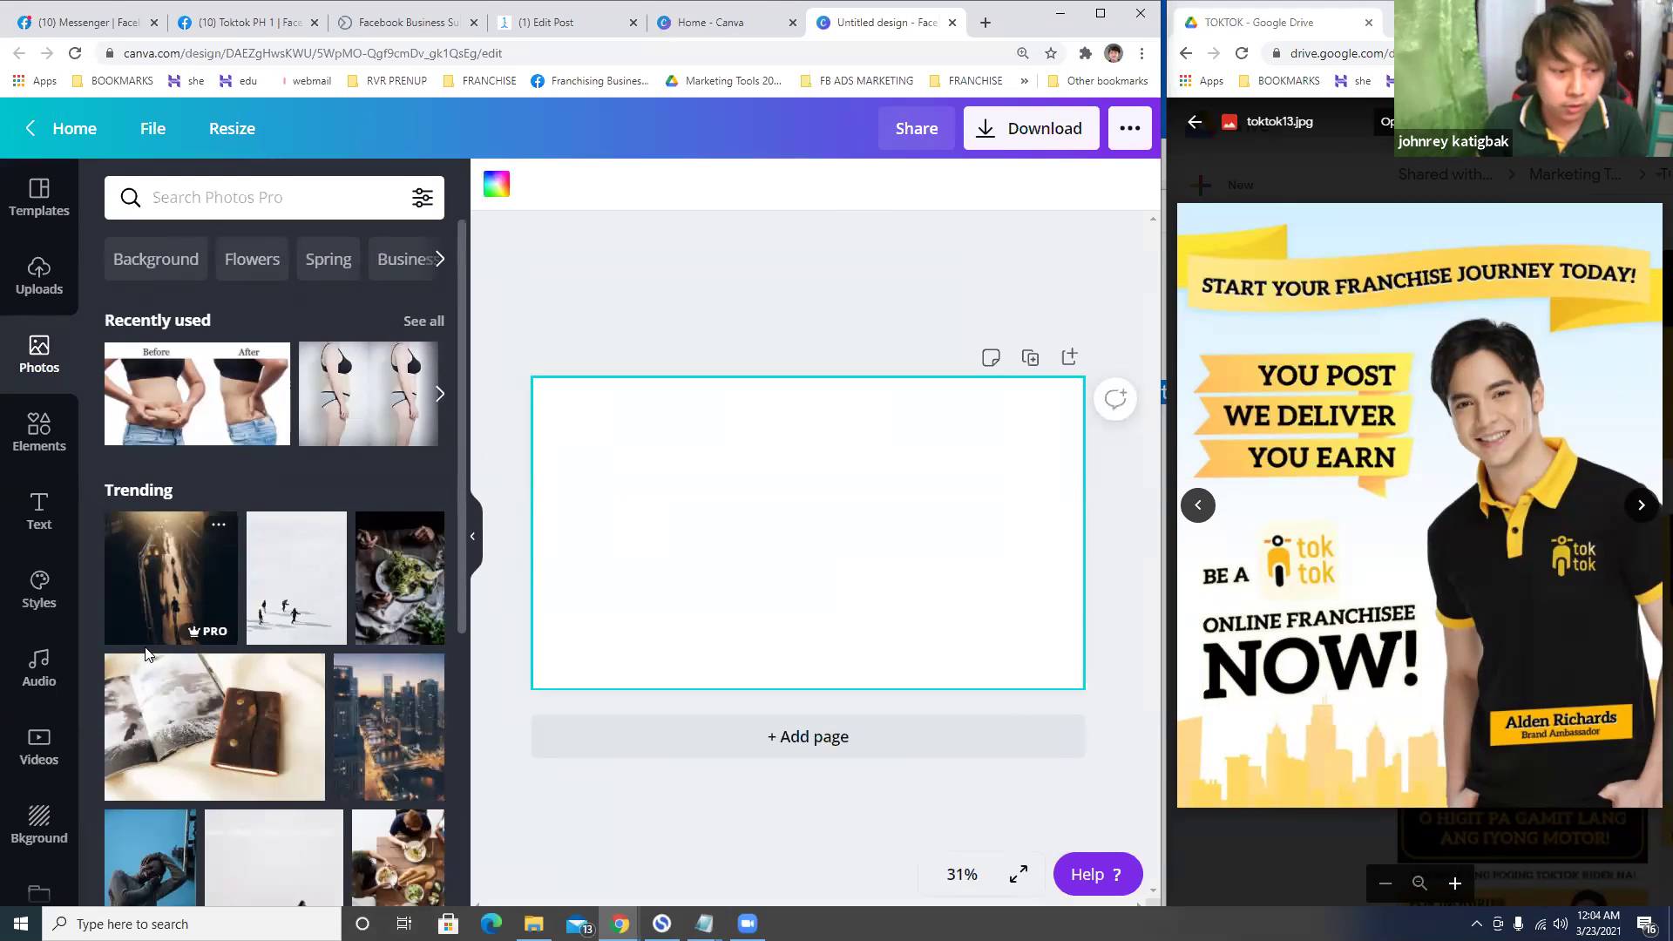
{"action": "scroll", "coordinate": [225, 702], "scroll_direction": "down", "scroll_amount": 2}
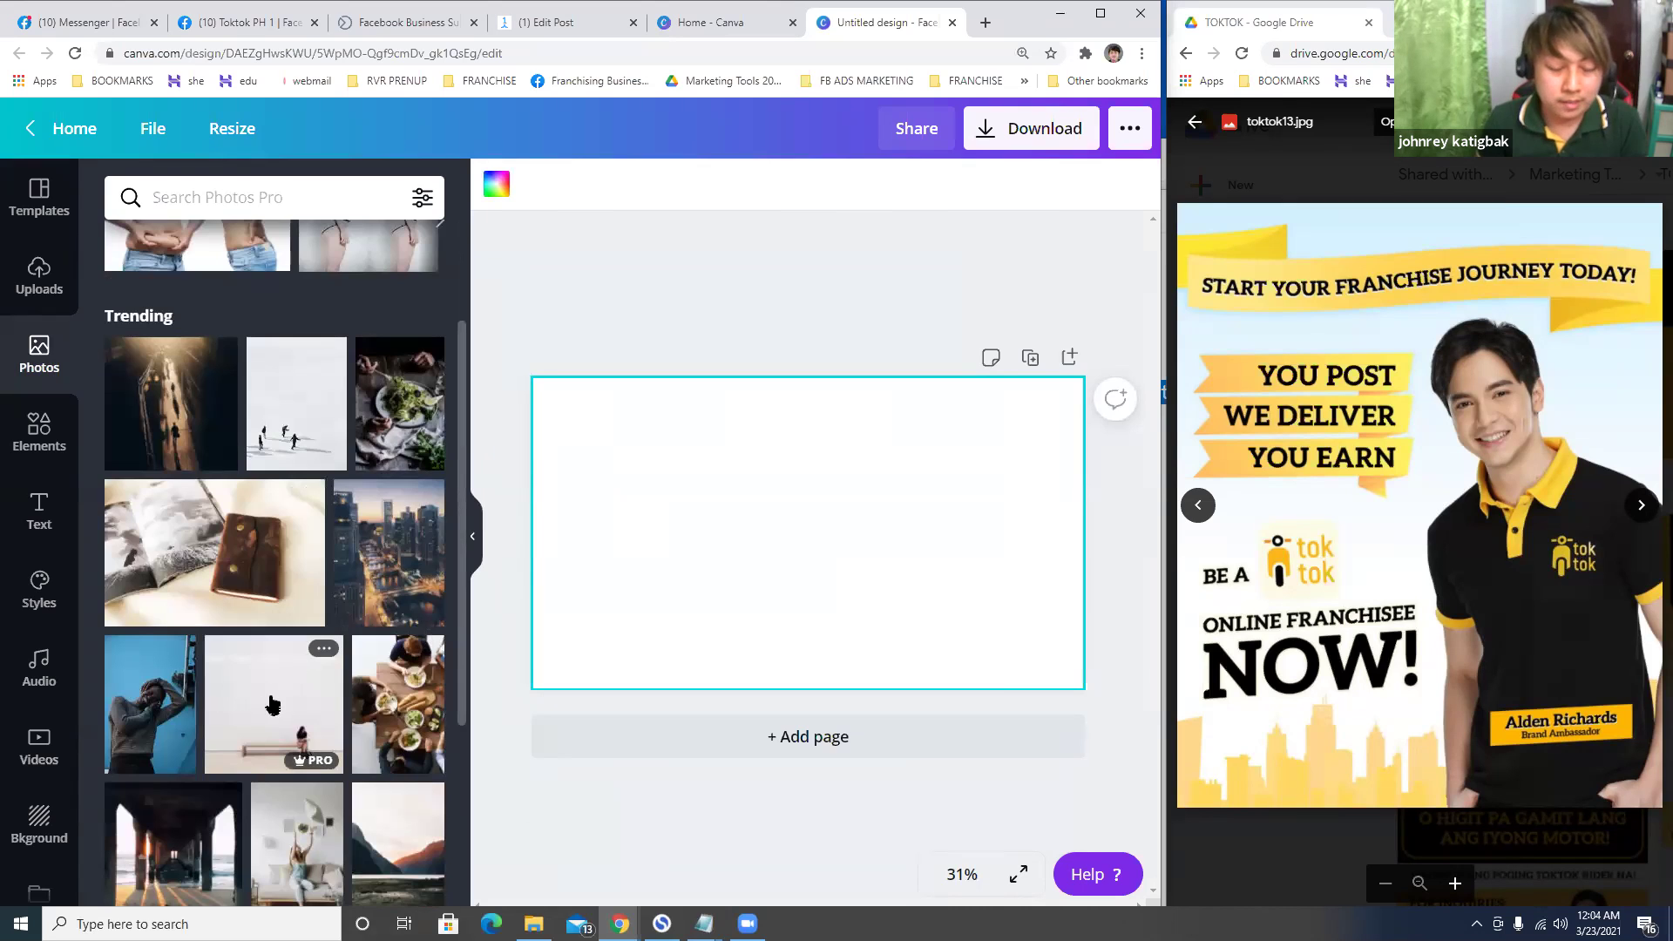
{"action": "scroll", "coordinate": [301, 691], "scroll_direction": "down", "scroll_amount": 3}
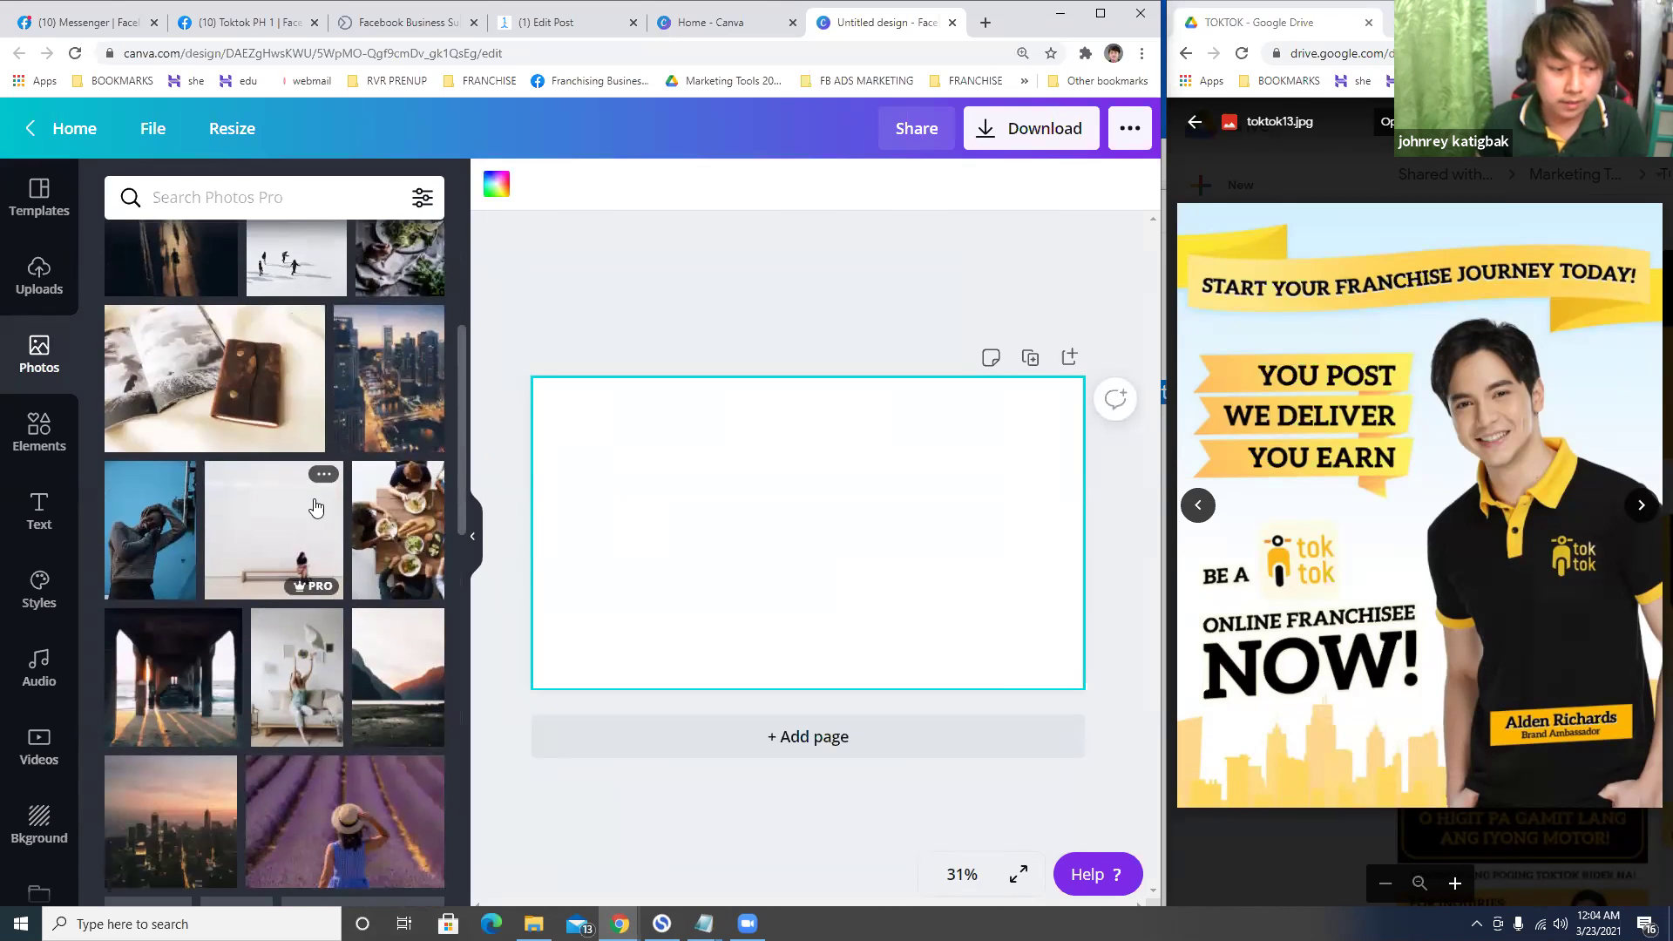
{"action": "scroll", "coordinate": [289, 645], "scroll_direction": "down", "scroll_amount": 1}
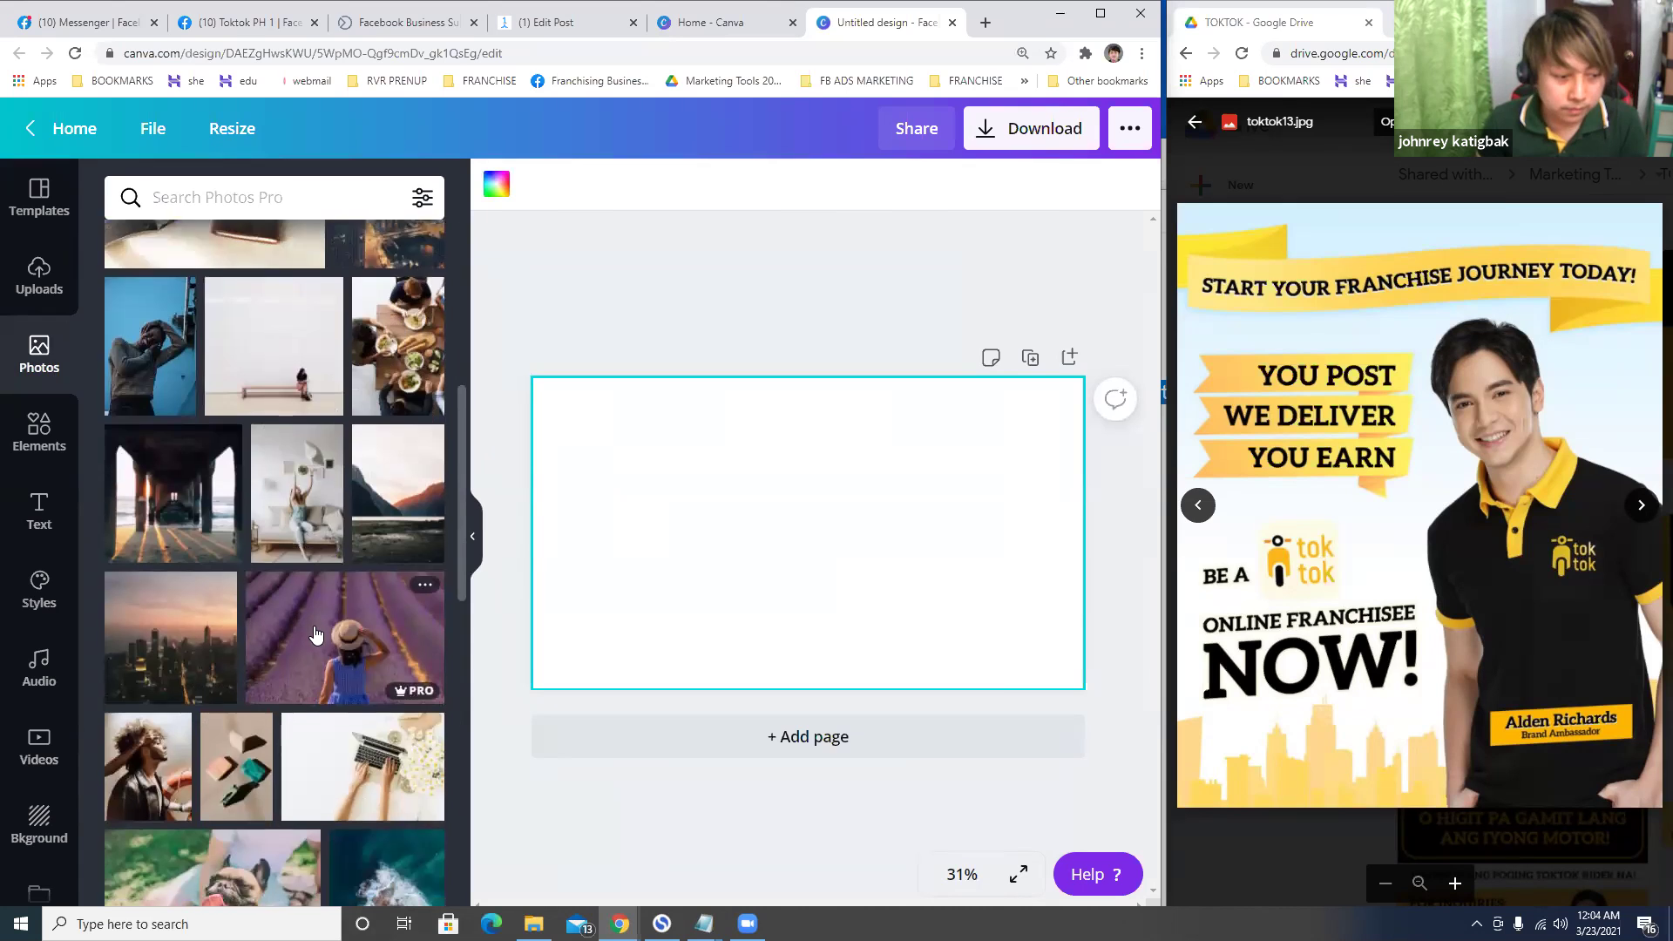
{"action": "scroll", "coordinate": [270, 632], "scroll_direction": "down", "scroll_amount": 1}
{"action": "scroll", "coordinate": [279, 636], "scroll_direction": "down", "scroll_amount": 2}
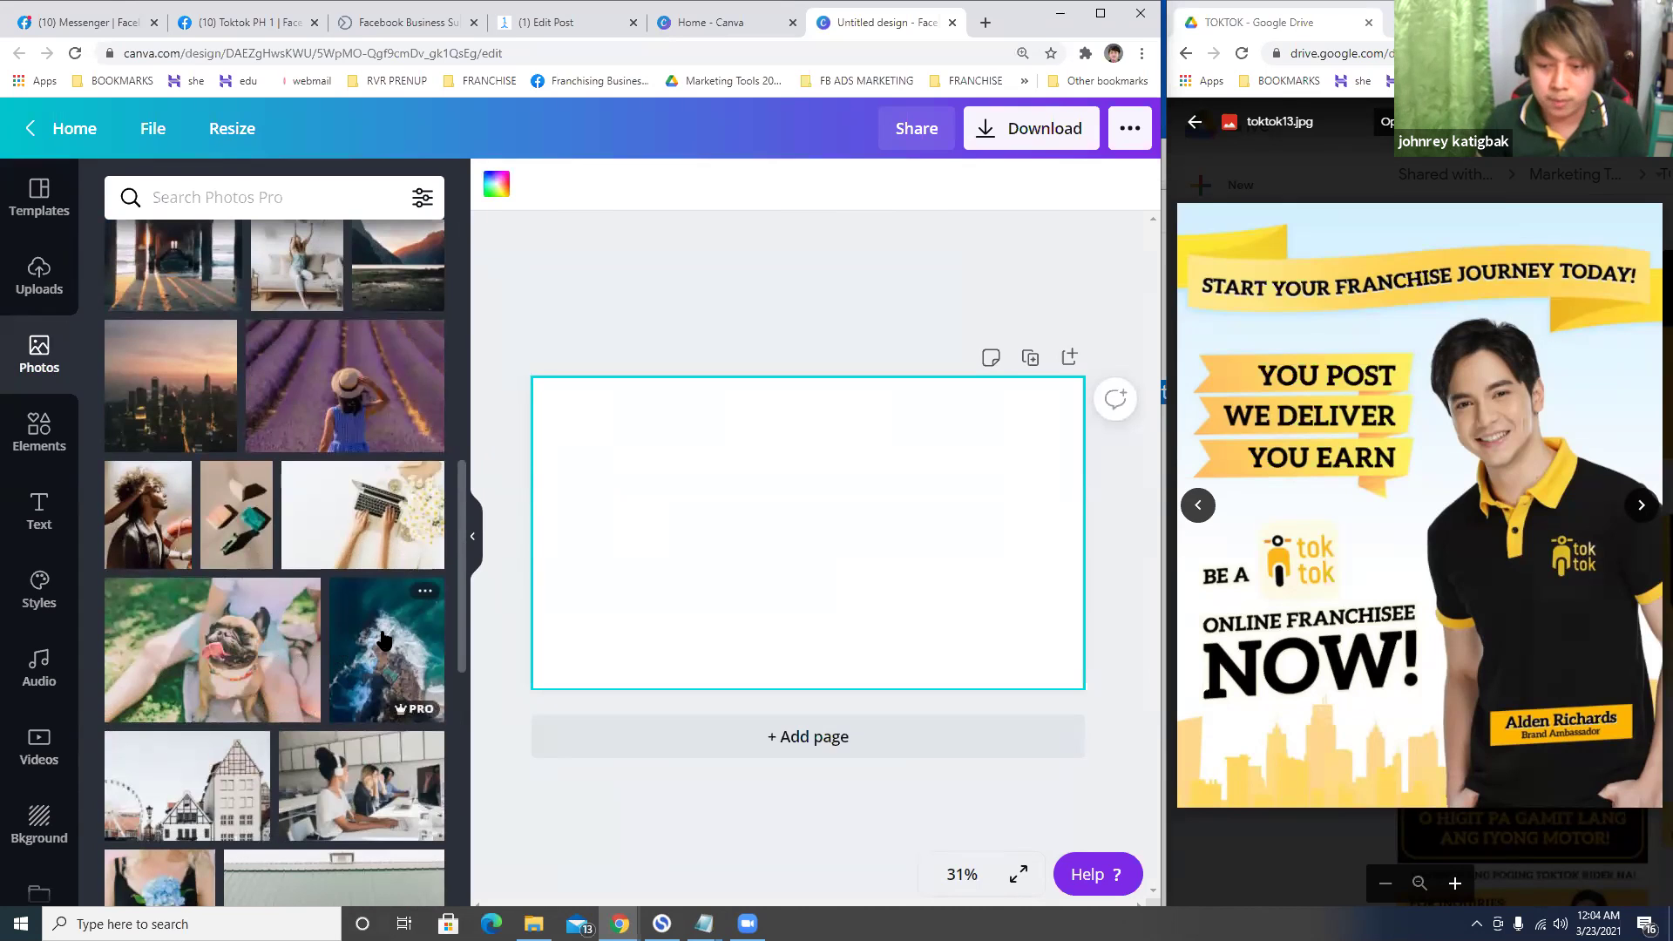
{"action": "scroll", "coordinate": [296, 610], "scroll_direction": "down", "scroll_amount": 3}
{"action": "scroll", "coordinate": [288, 576], "scroll_direction": "down", "scroll_amount": 2}
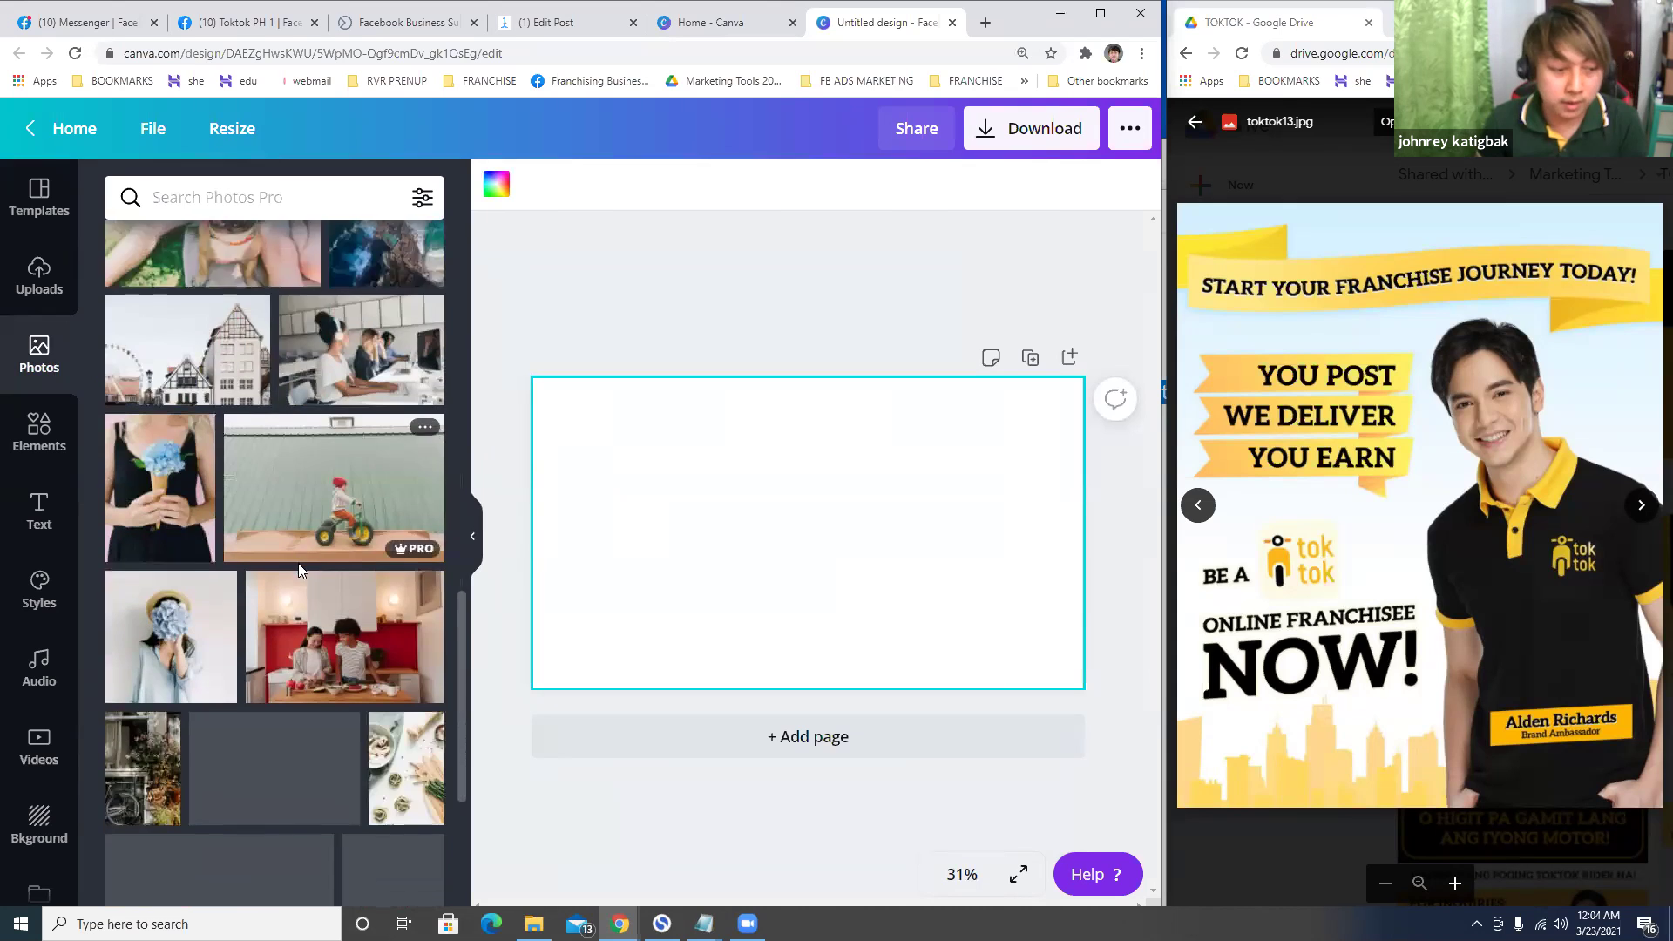
{"action": "scroll", "coordinate": [327, 536], "scroll_direction": "up", "scroll_amount": 10}
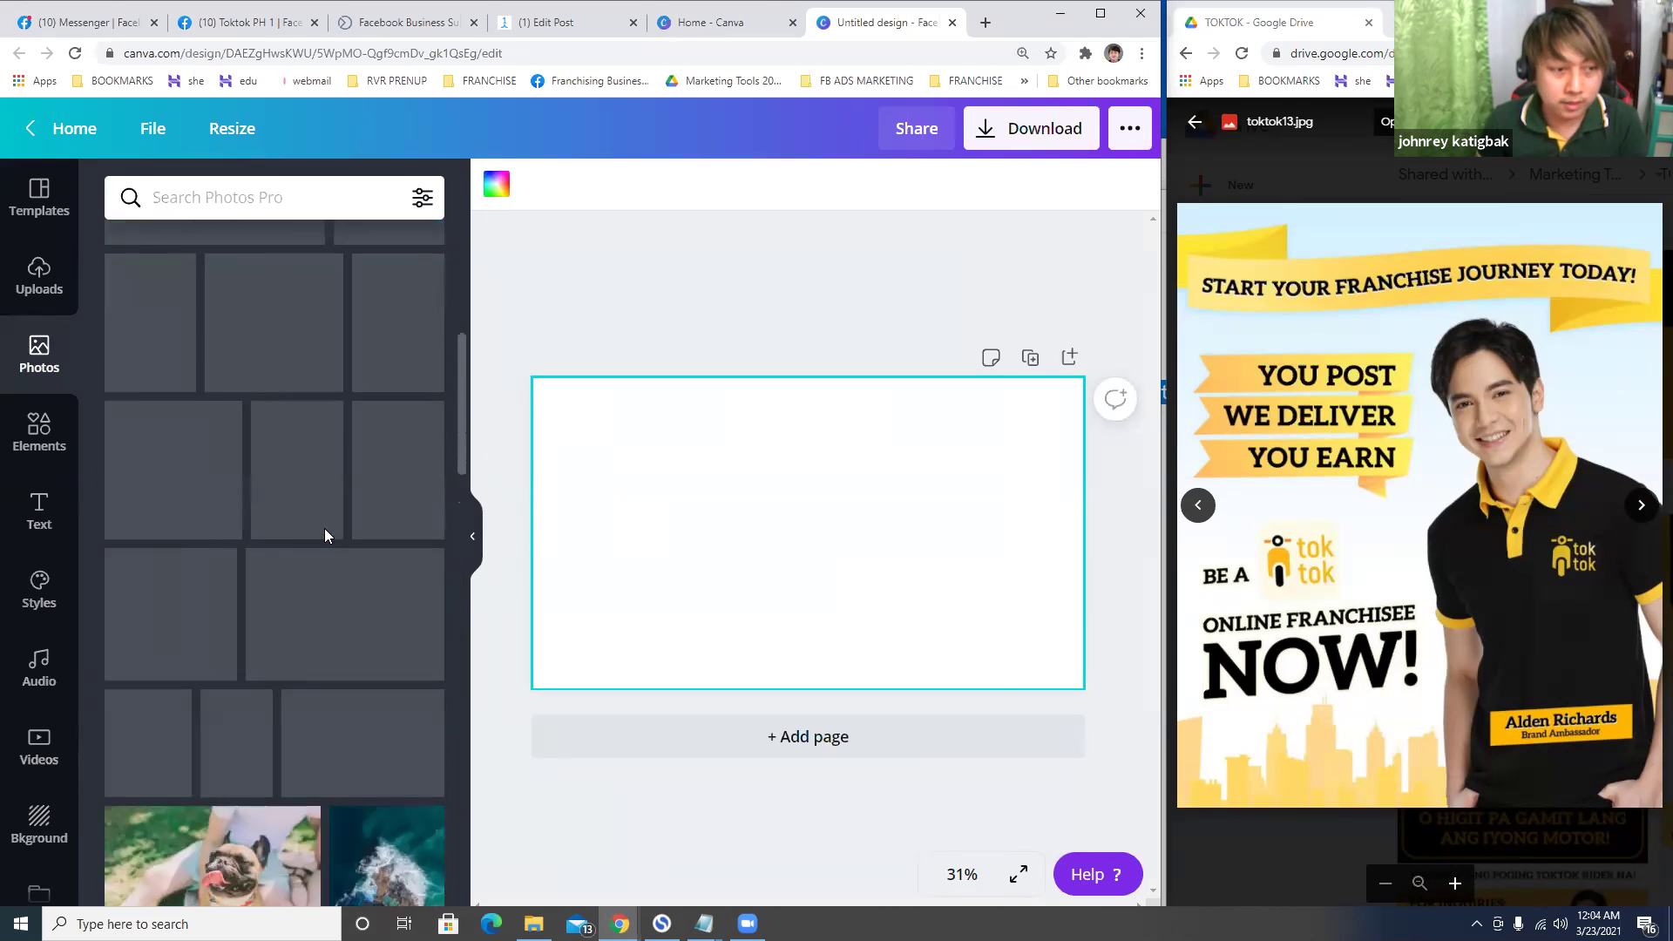
{"action": "scroll", "coordinate": [327, 536], "scroll_direction": "up", "scroll_amount": 2}
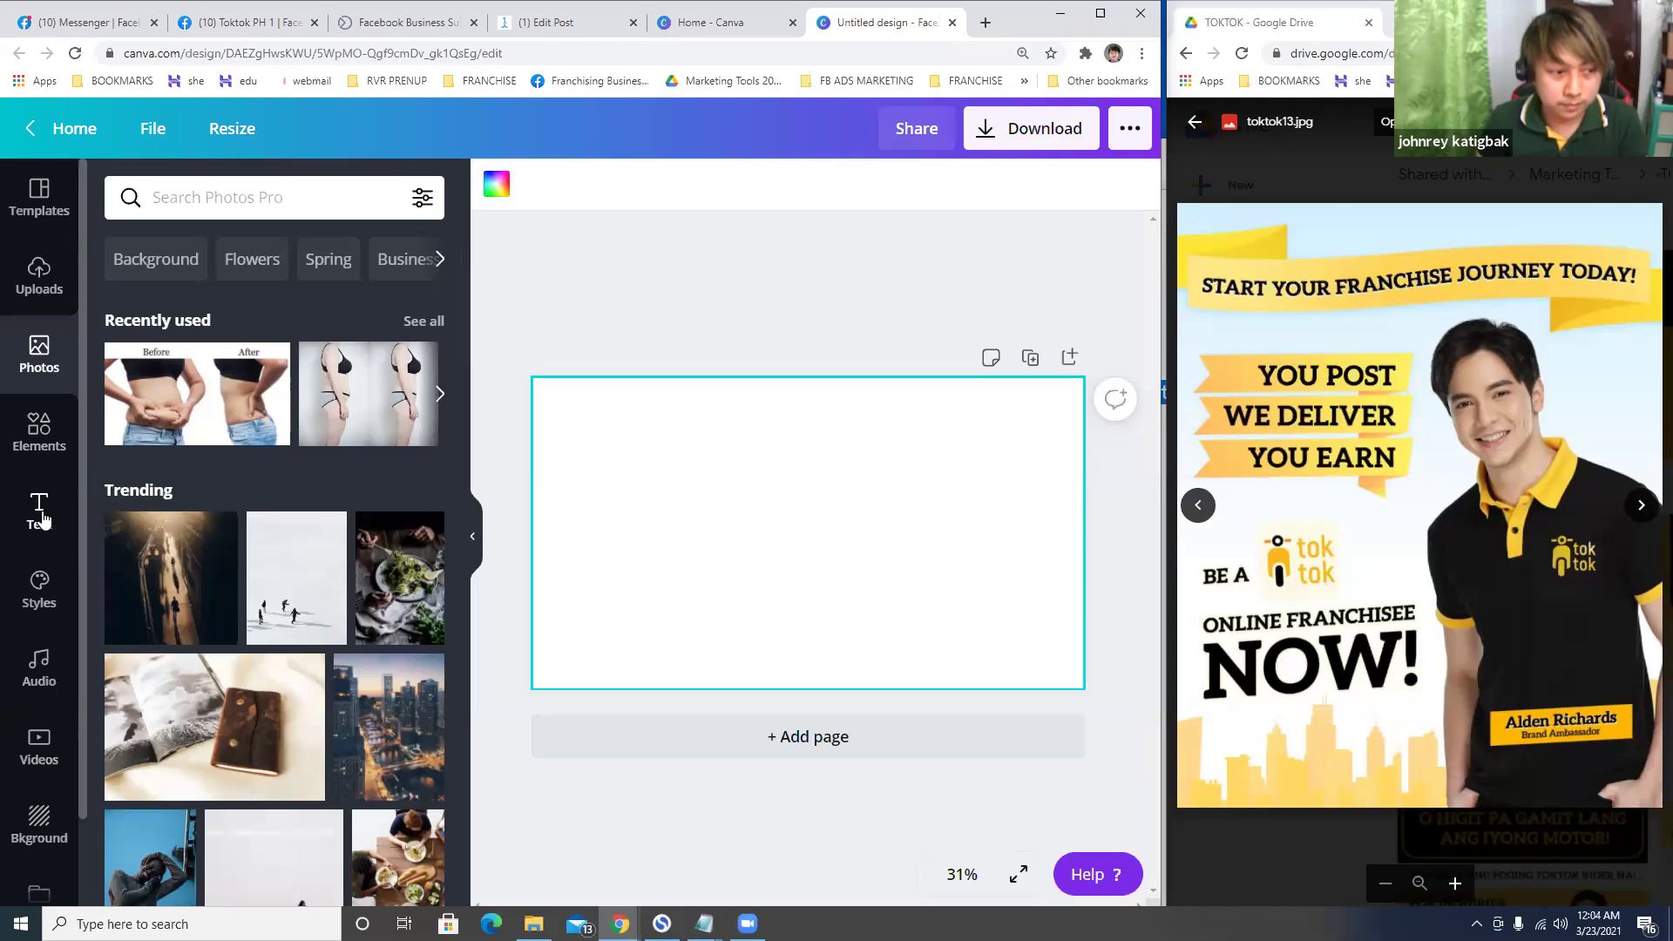
- Add the Pool Party text combination to the page and retype POOL as HELLO
{"action": "left_click", "coordinate": [40, 516]}
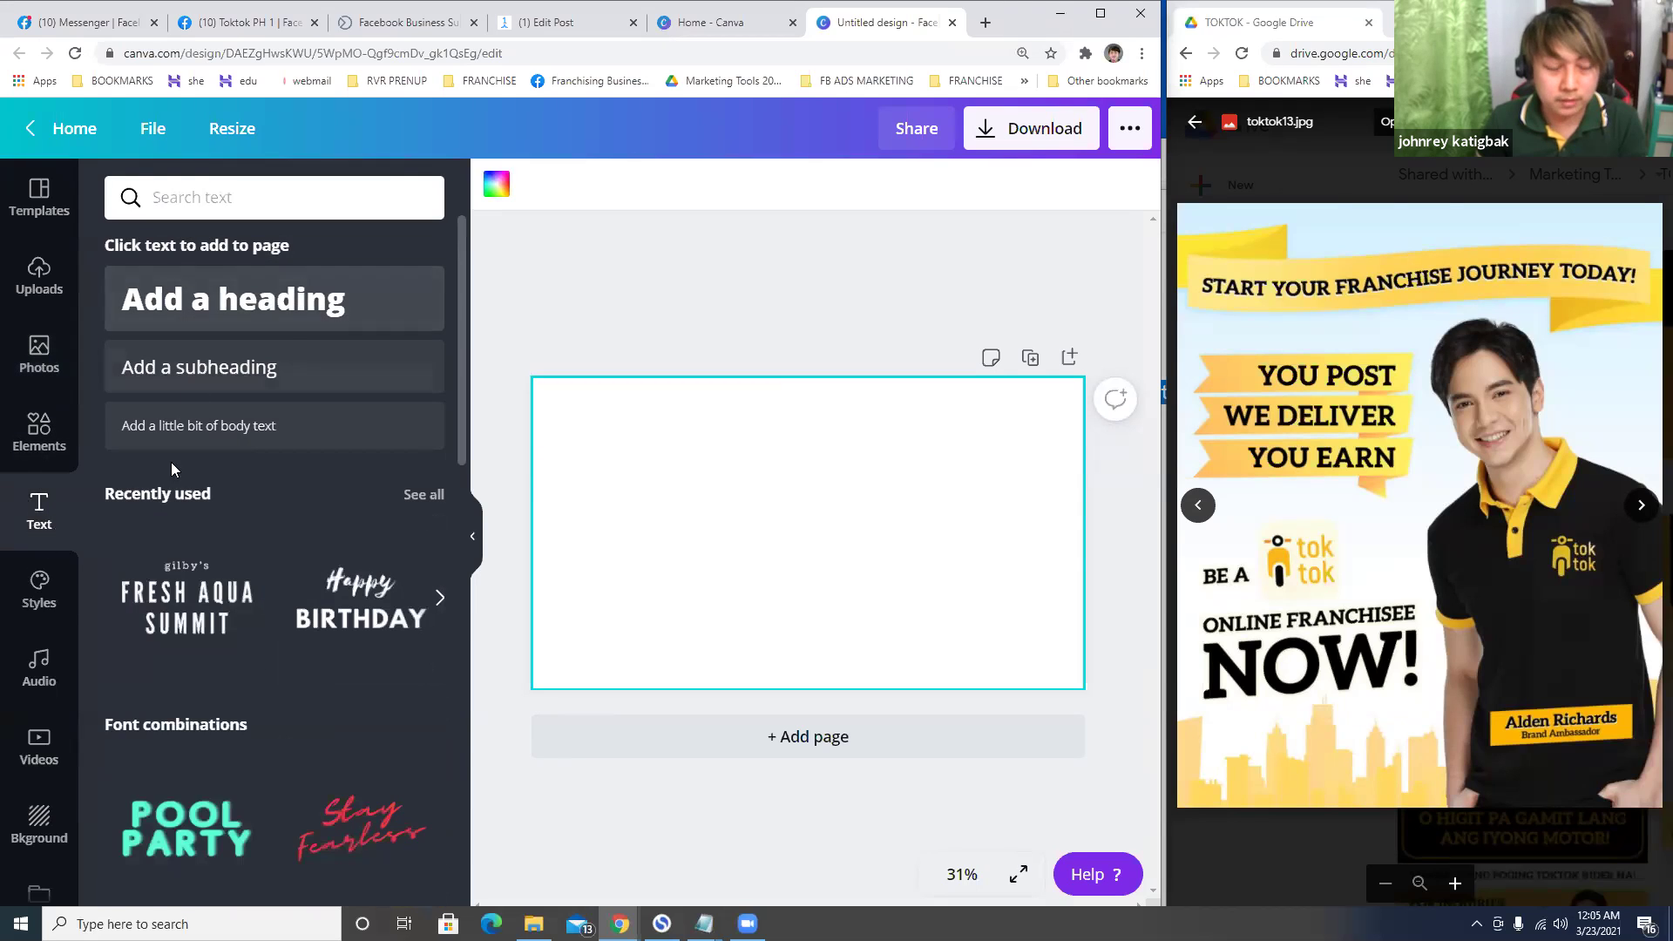
{"action": "scroll", "coordinate": [248, 652], "scroll_direction": "down", "scroll_amount": 2}
{"action": "scroll", "coordinate": [288, 637], "scroll_direction": "up", "scroll_amount": 2}
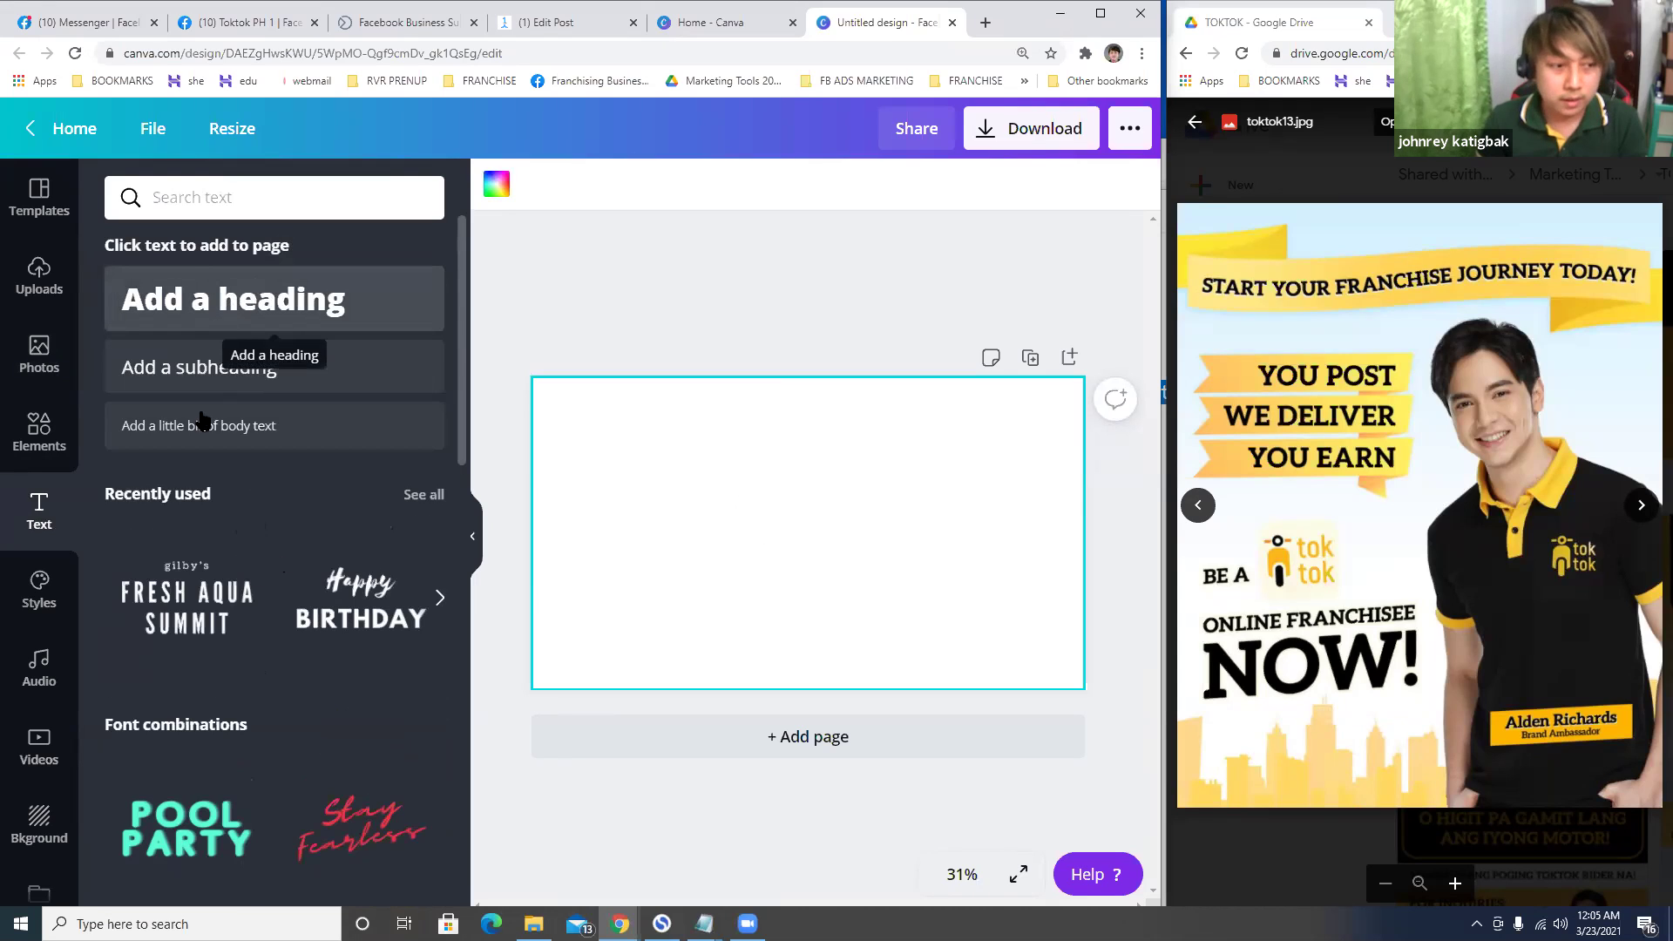
{"action": "left_click_drag", "start_coordinate": [167, 774], "coordinate": [887, 488]}
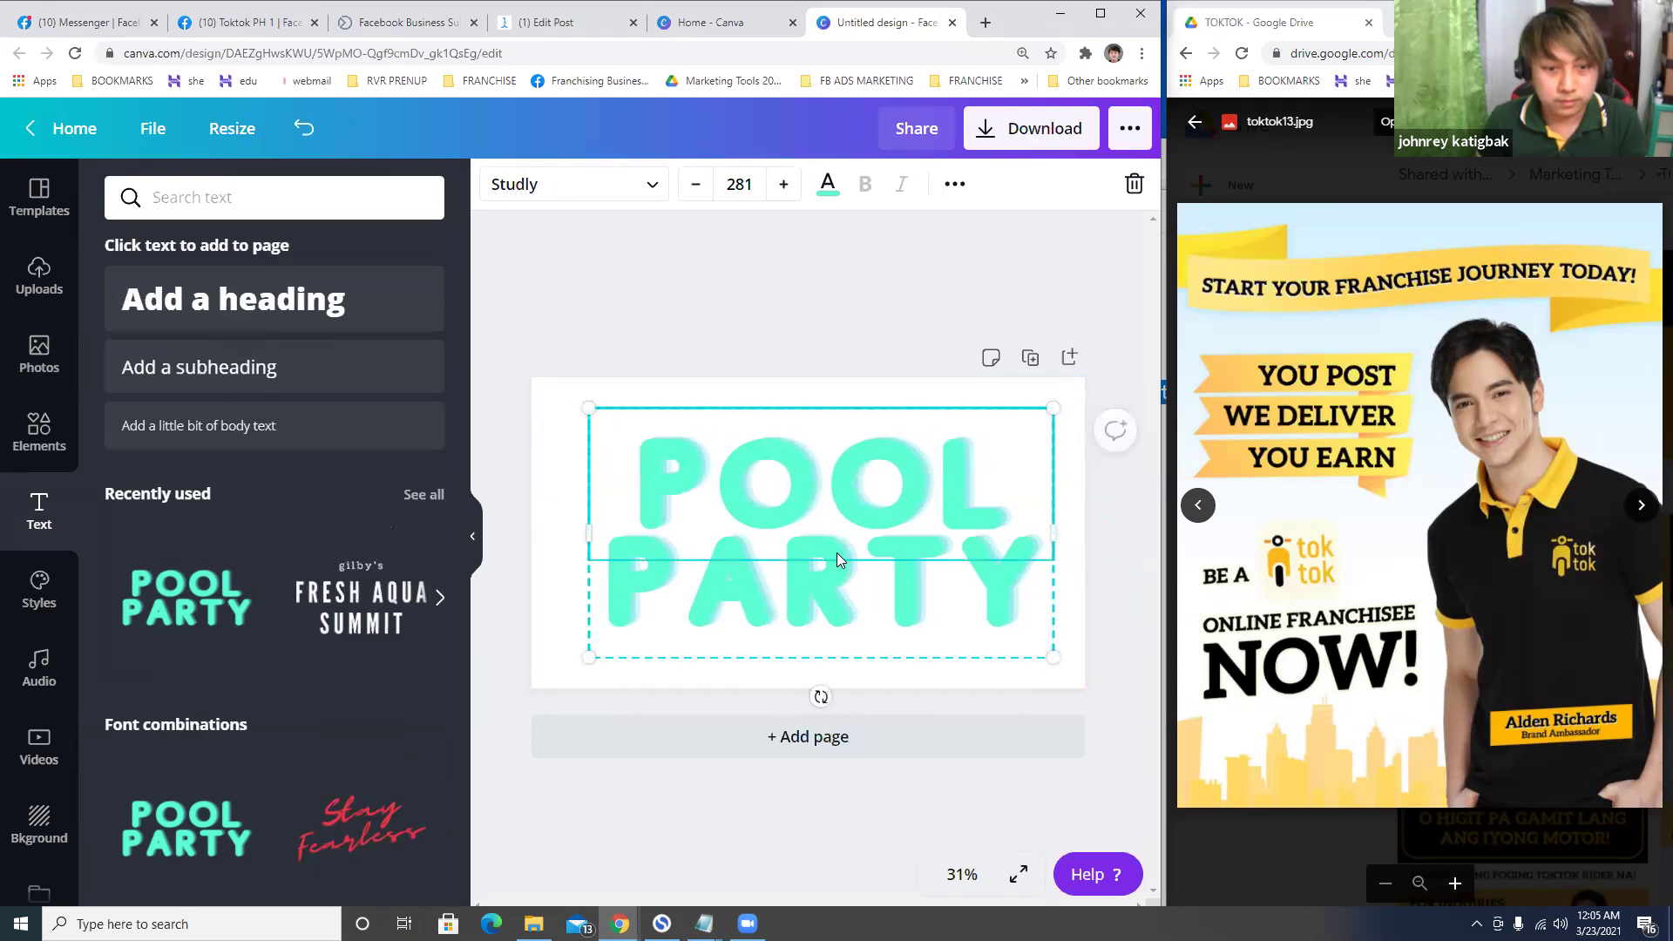
{"action": "double_click", "coordinate": [774, 479]}
{"action": "type", "text": "HELLO"}
{"action": "double_click", "coordinate": [772, 482]}
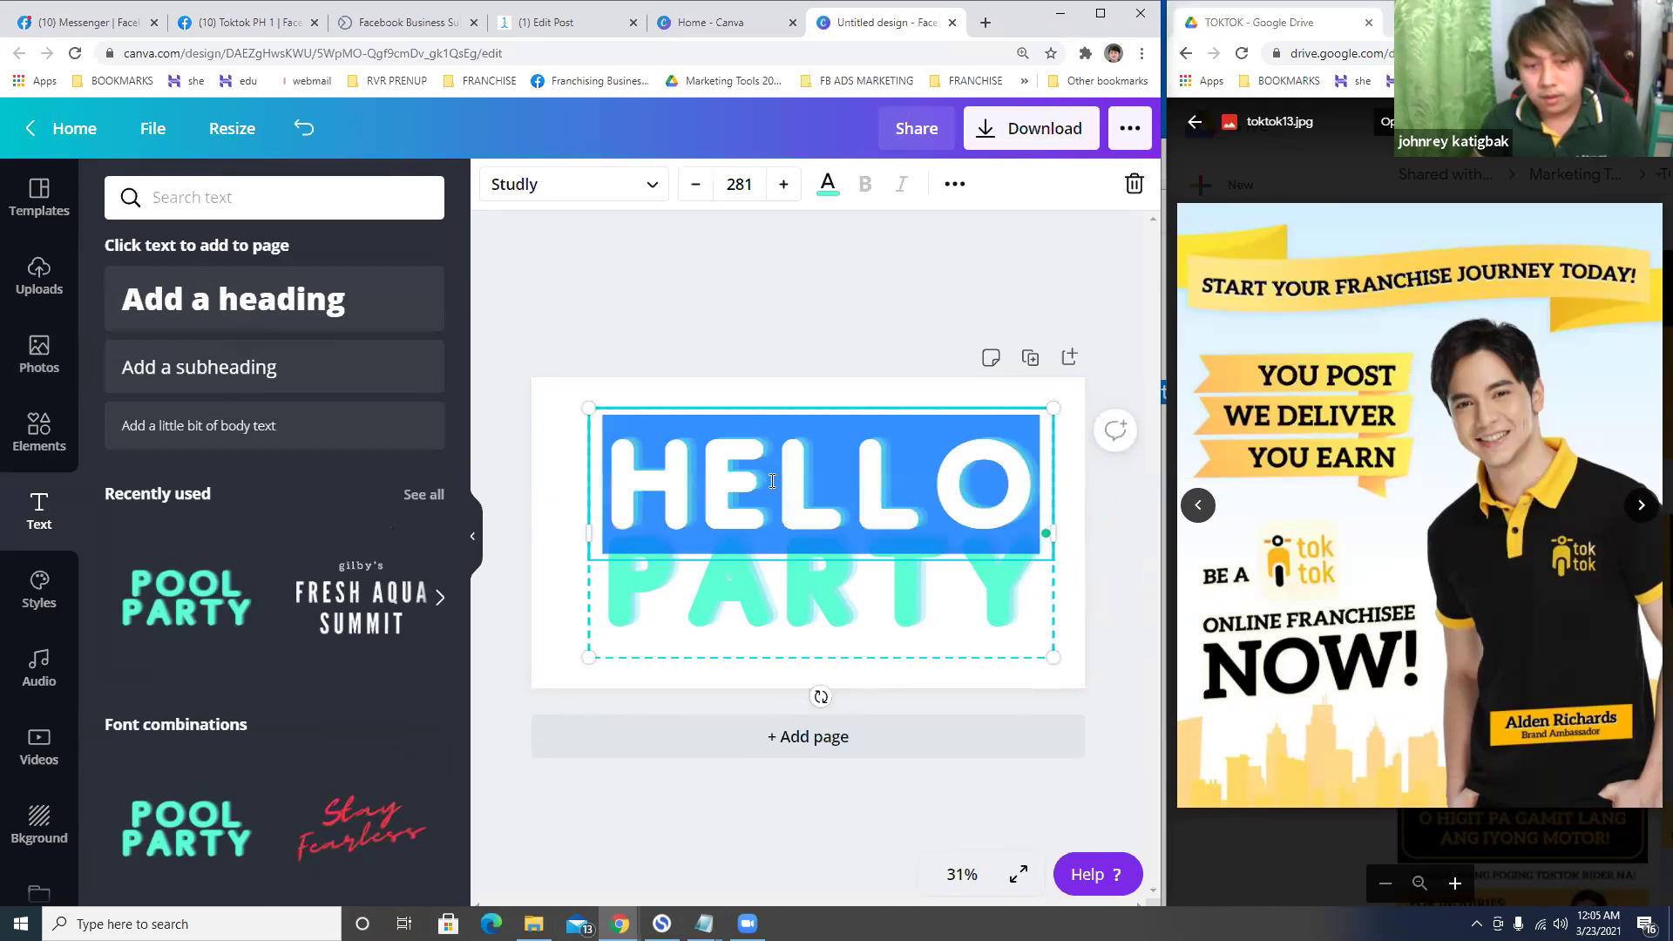
- Delete the HELLO and PARTY lines to leave the page blank, then maximize the browser window
{"action": "left_click", "coordinate": [767, 433]}
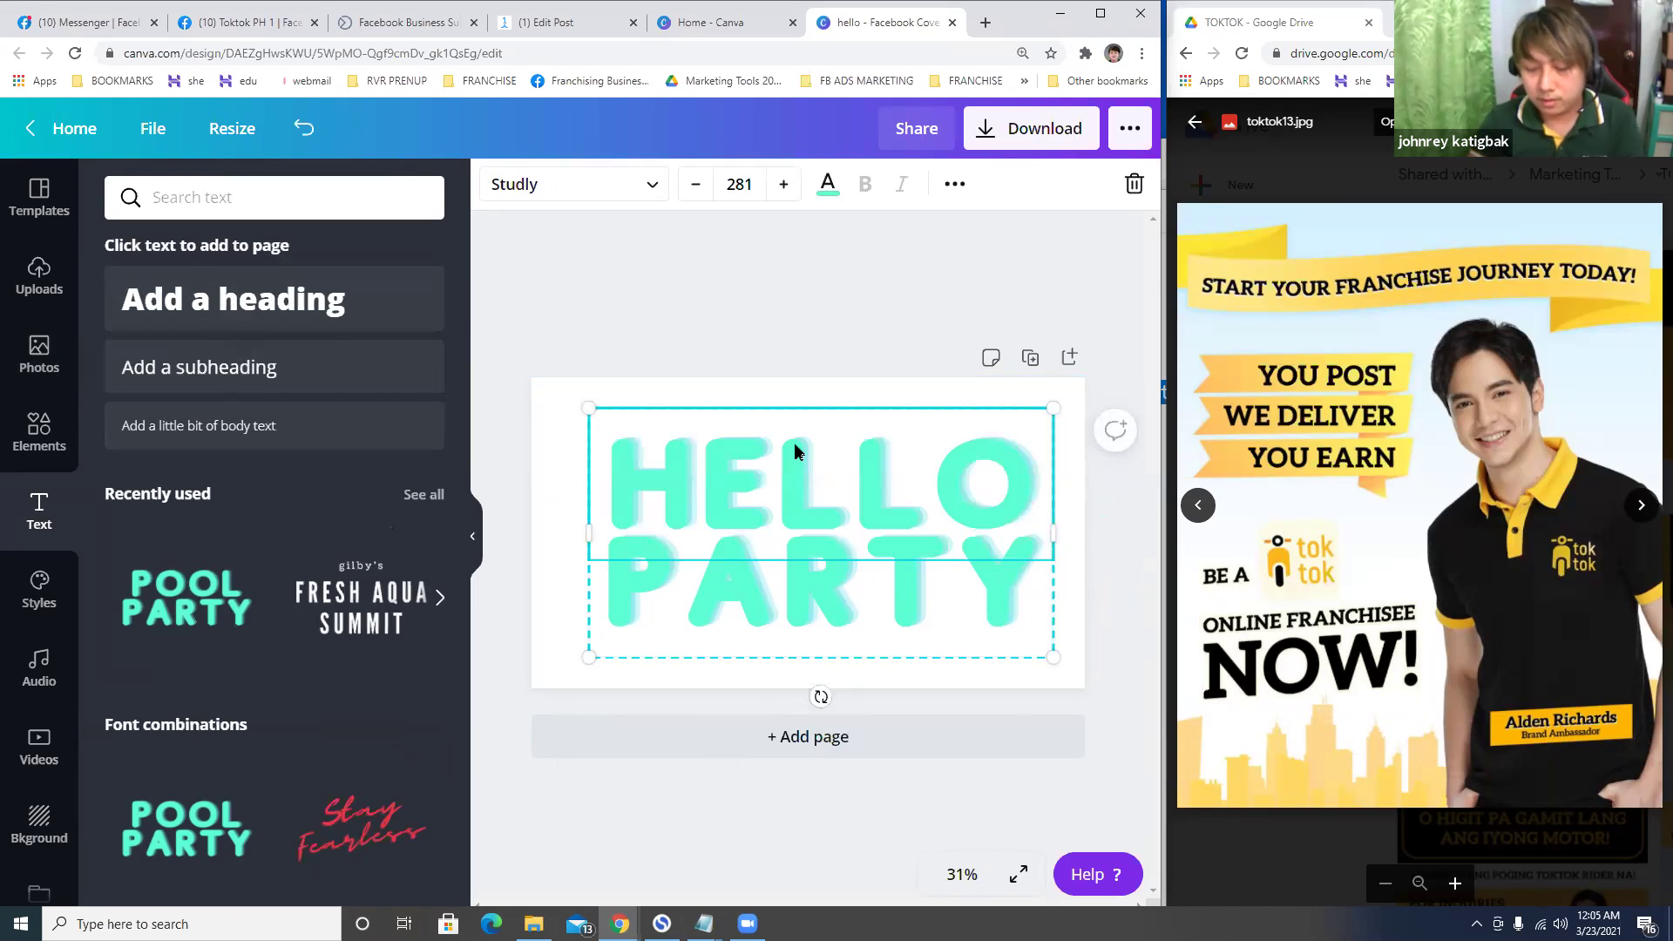
{"action": "triple_click", "coordinate": [795, 449]}
{"action": "key", "text": "BackSpace"}
{"action": "left_click", "coordinate": [770, 520]}
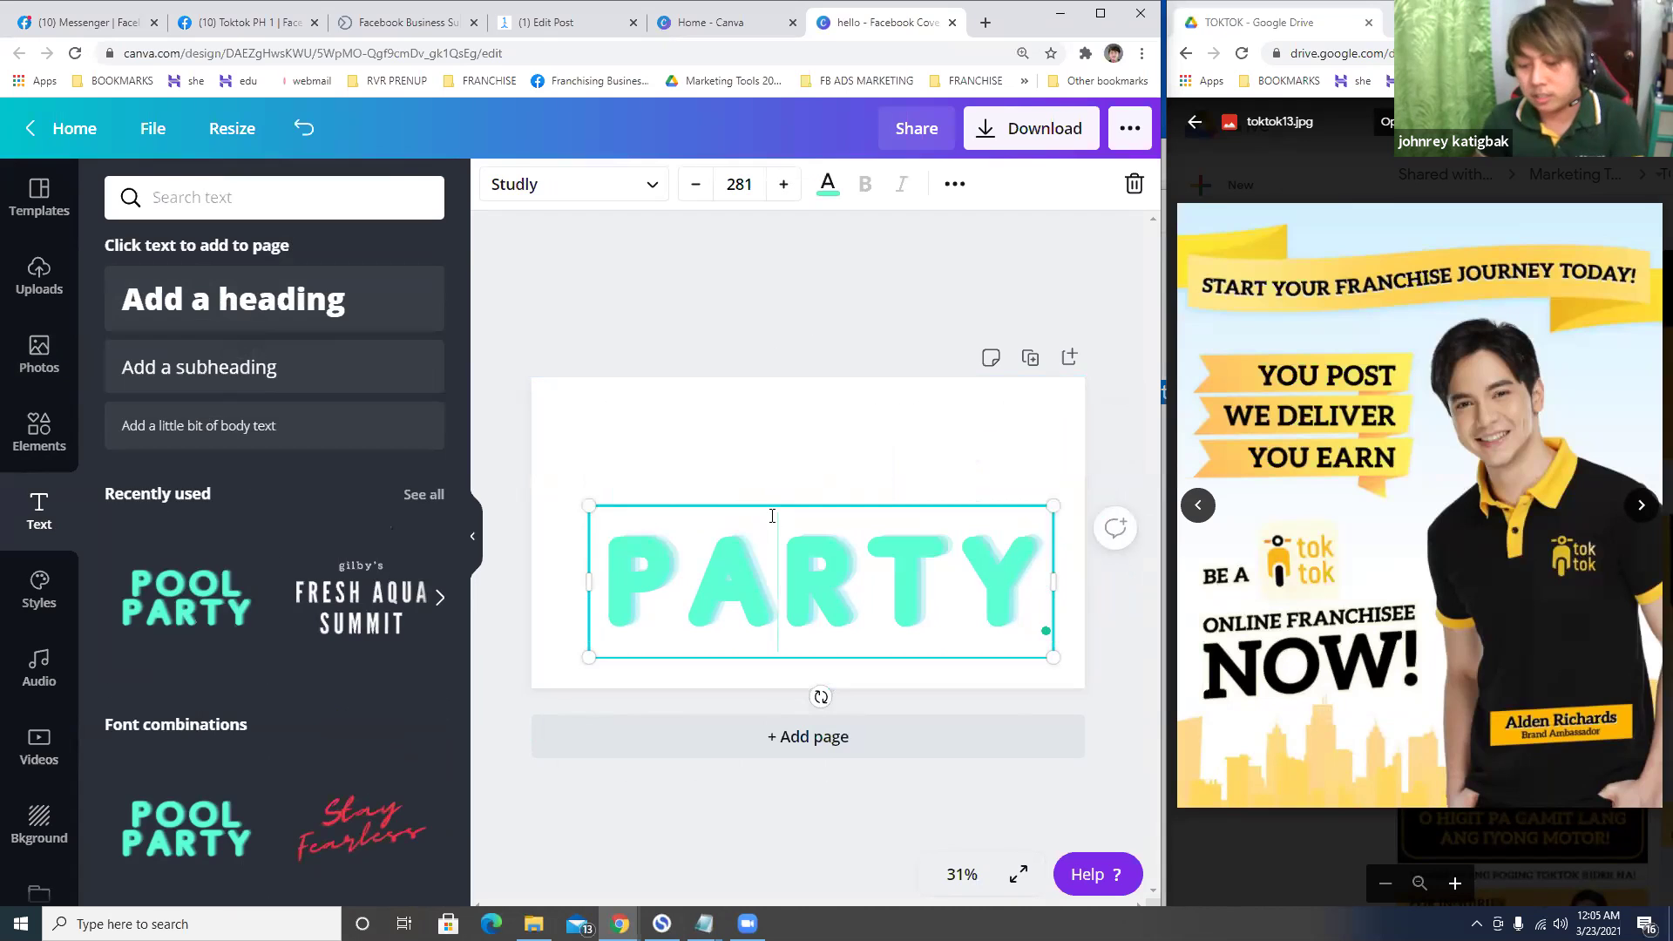
{"action": "key", "text": "Escape"}
{"action": "key", "text": "Delete"}
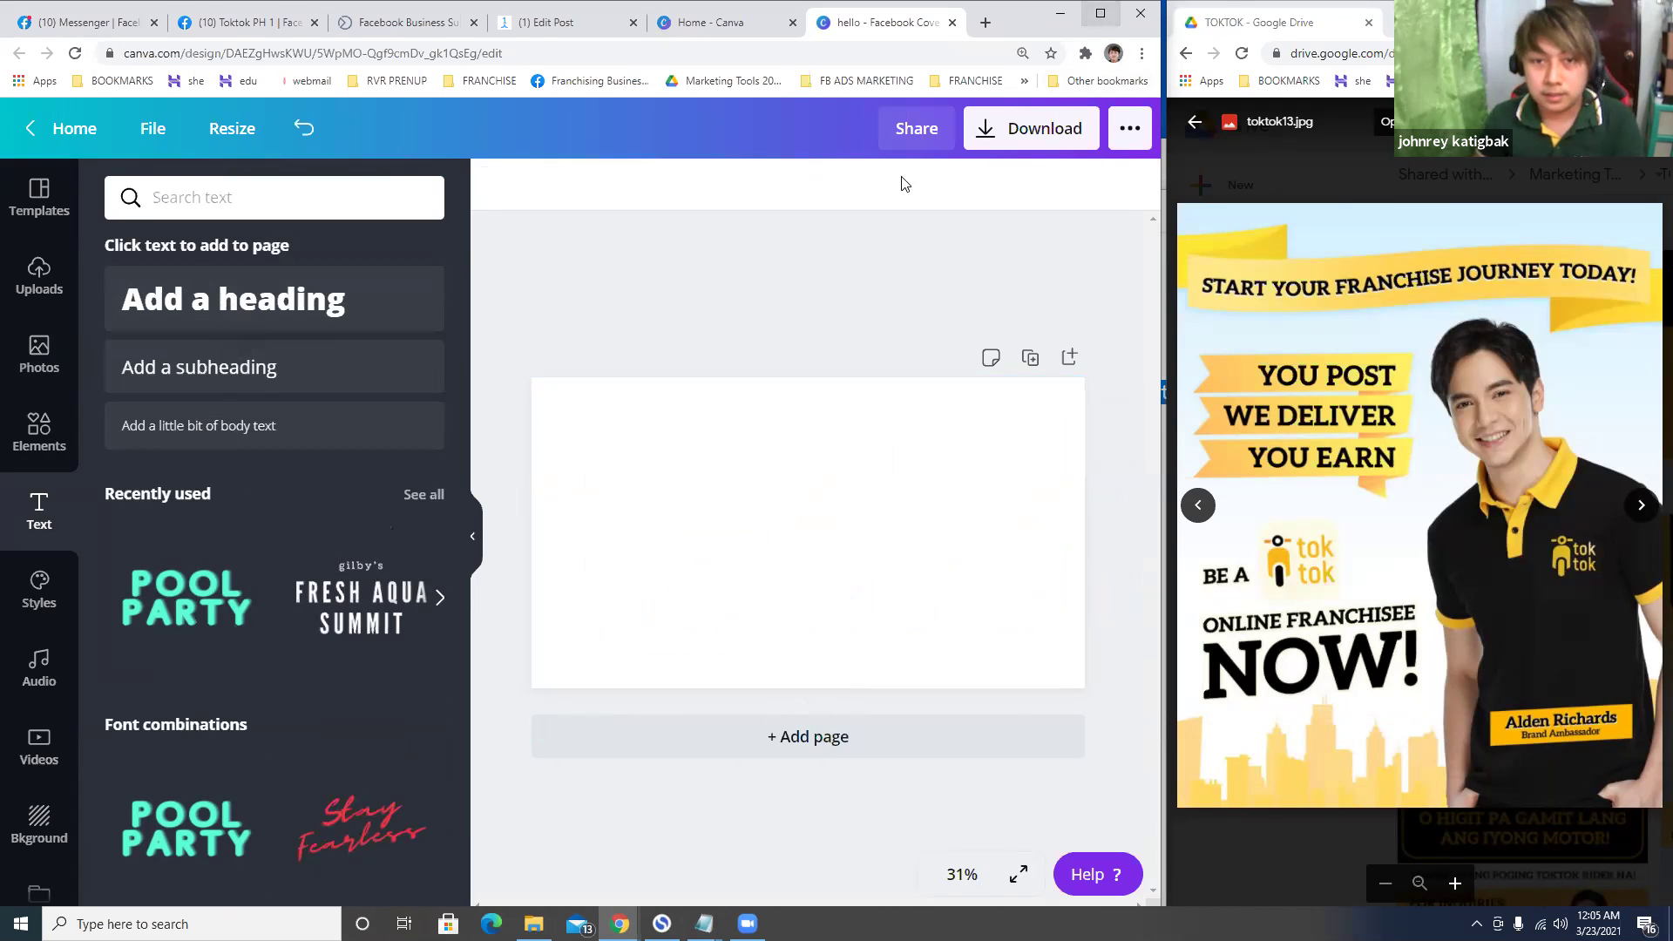
{"action": "left_click", "coordinate": [1101, 13]}
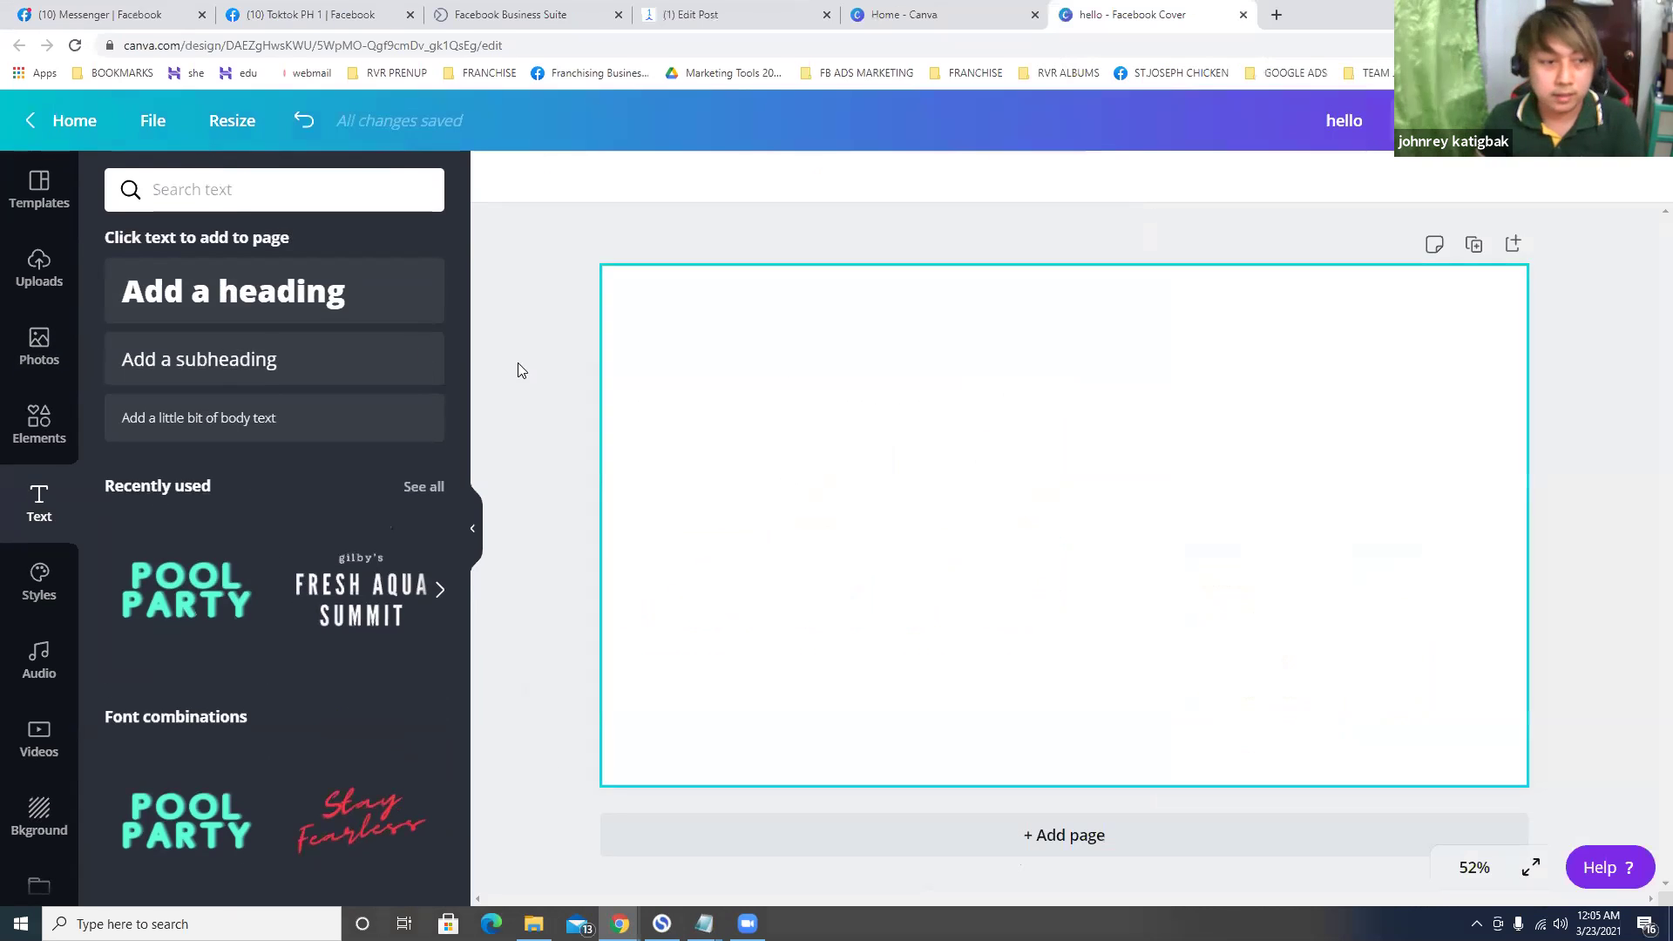
- Apply the pink Mid Season Sale Beauty Facebook Cover template to the blank page
{"action": "left_click", "coordinate": [50, 197]}
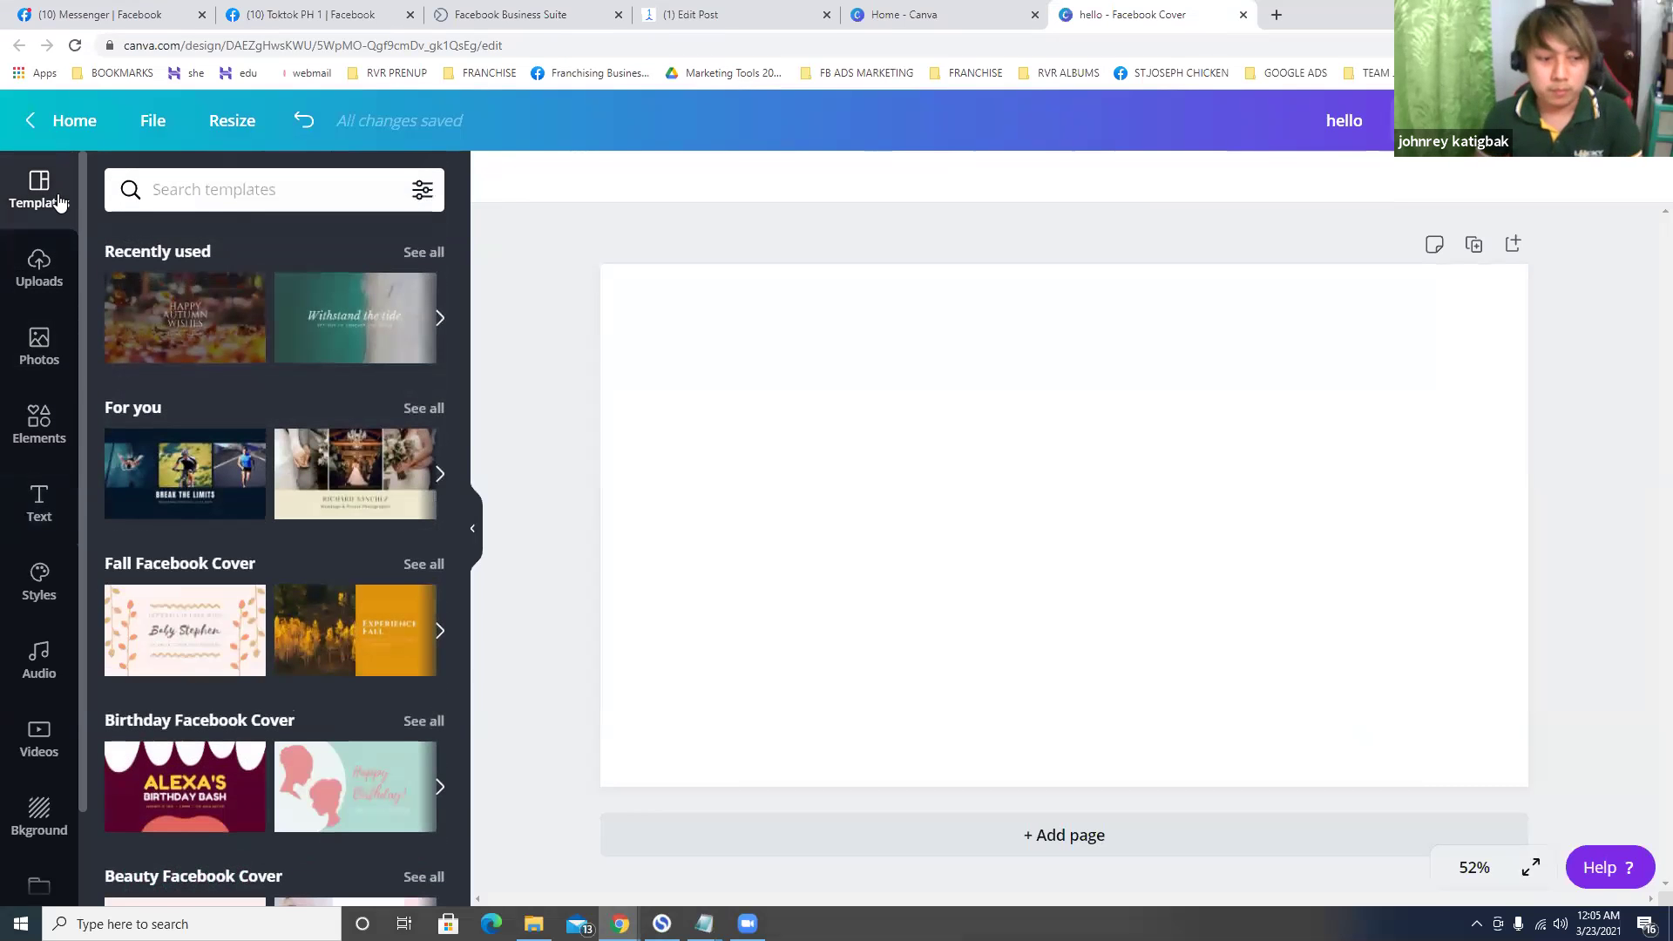
{"action": "scroll", "coordinate": [235, 523], "scroll_direction": "down", "scroll_amount": 1}
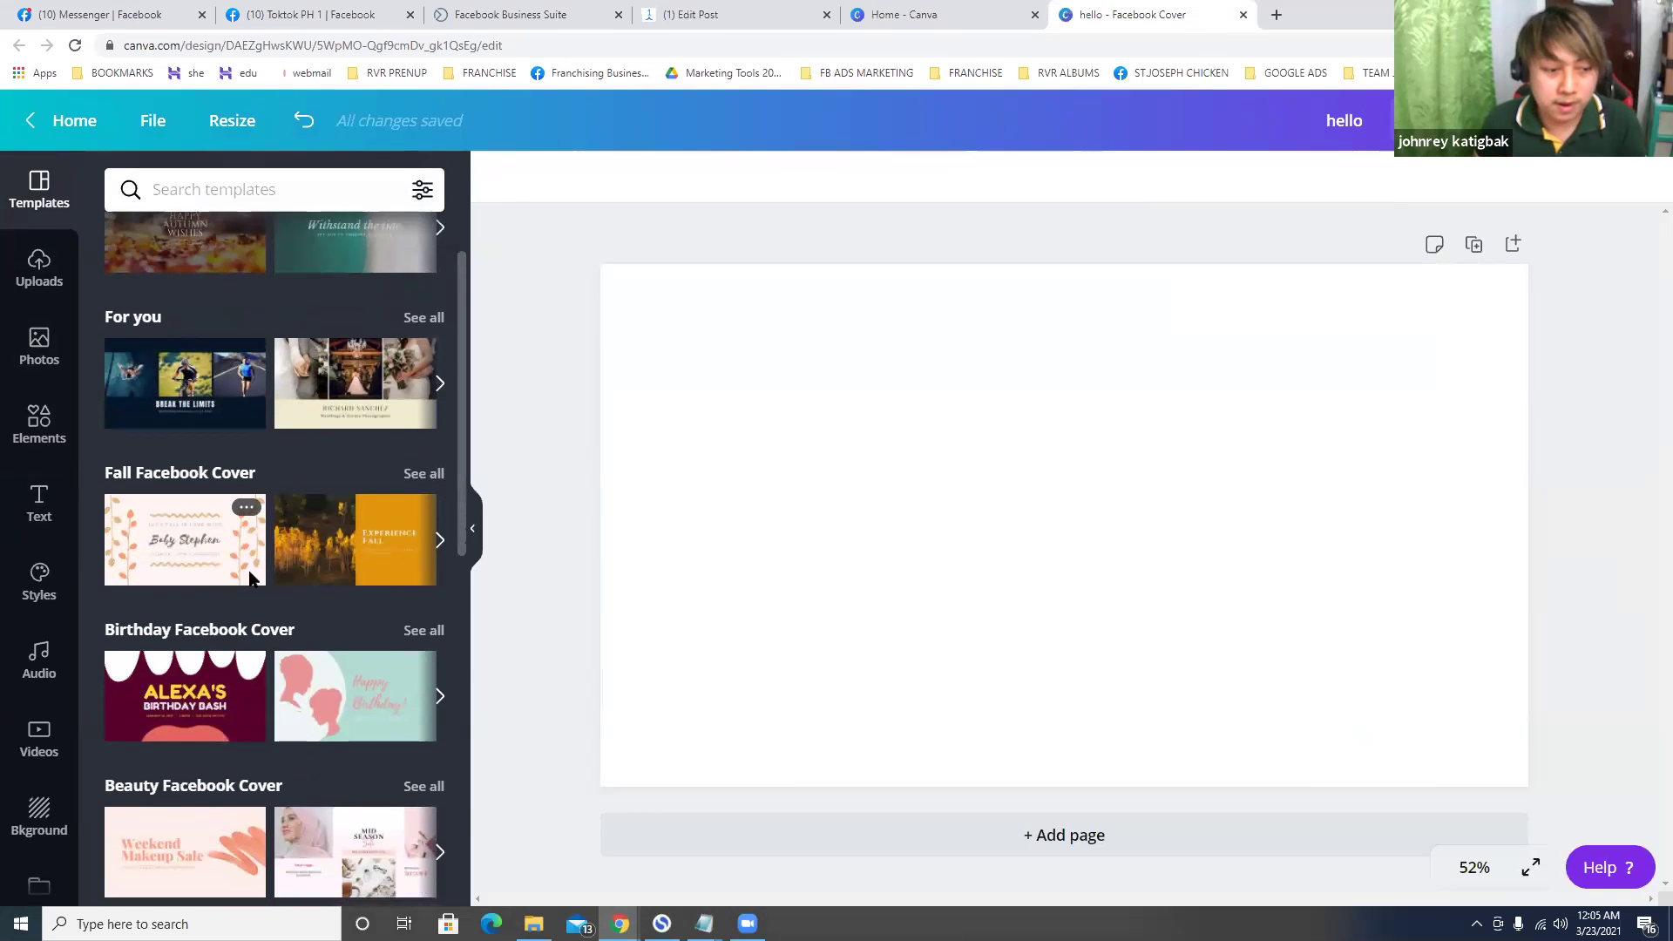
{"action": "scroll", "coordinate": [250, 578], "scroll_direction": "down", "scroll_amount": 3}
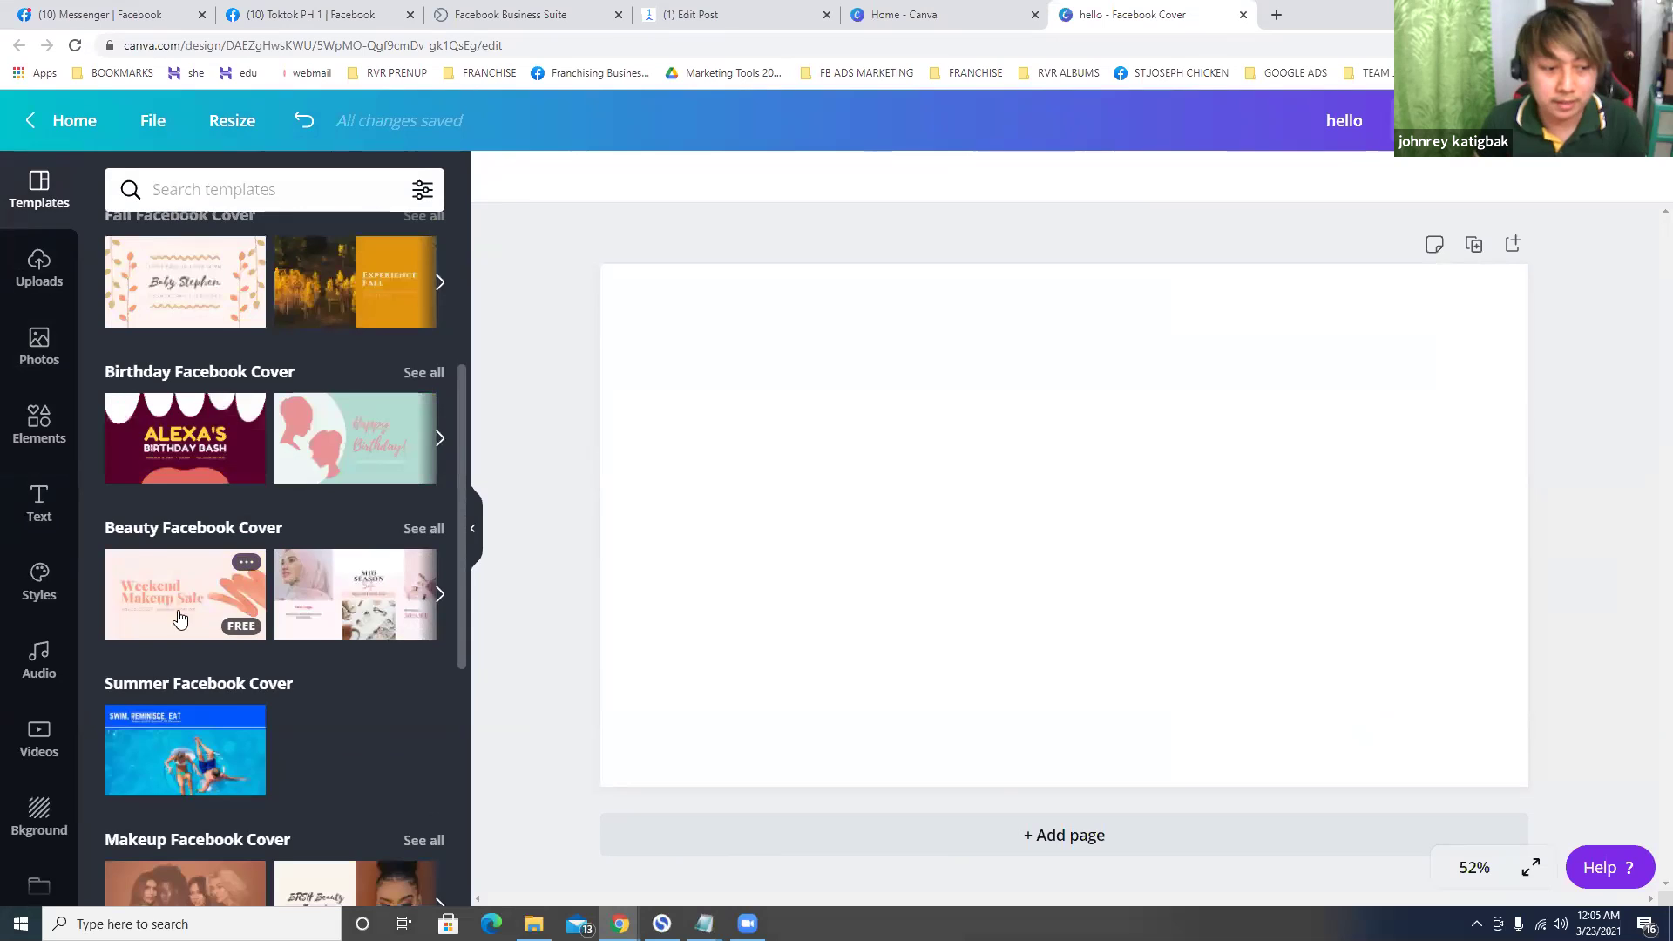
{"action": "scroll", "coordinate": [200, 615], "scroll_direction": "down", "scroll_amount": 1}
{"action": "left_click_drag", "start_coordinate": [330, 516], "coordinate": [687, 485]}
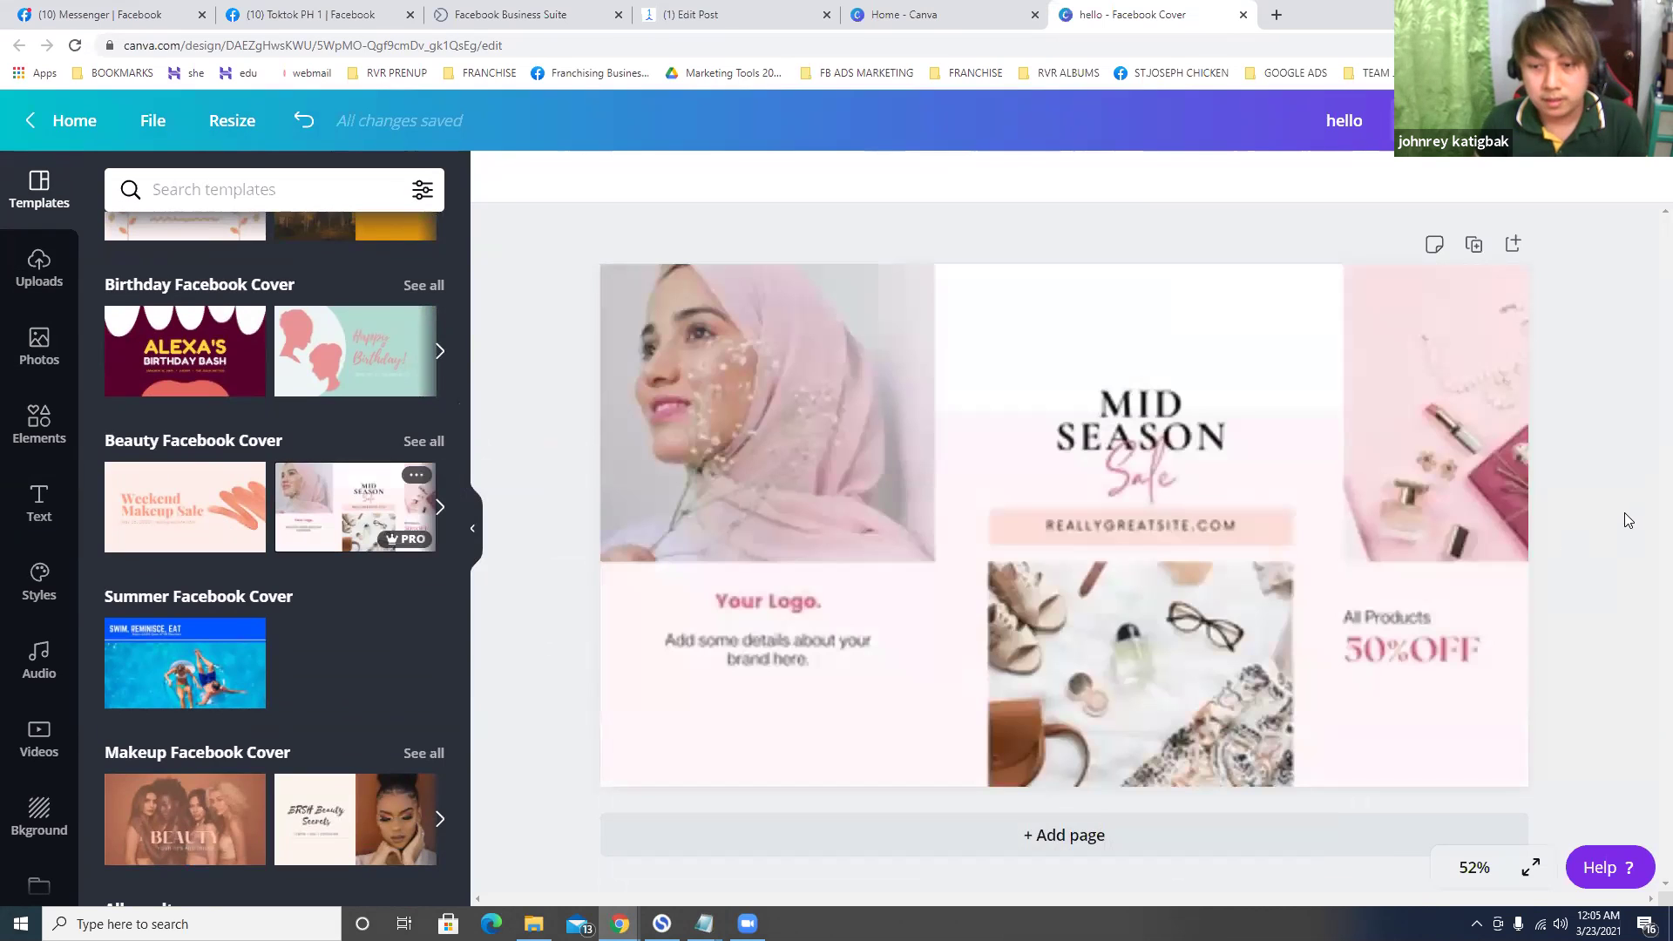
{"action": "left_click", "coordinate": [712, 513]}
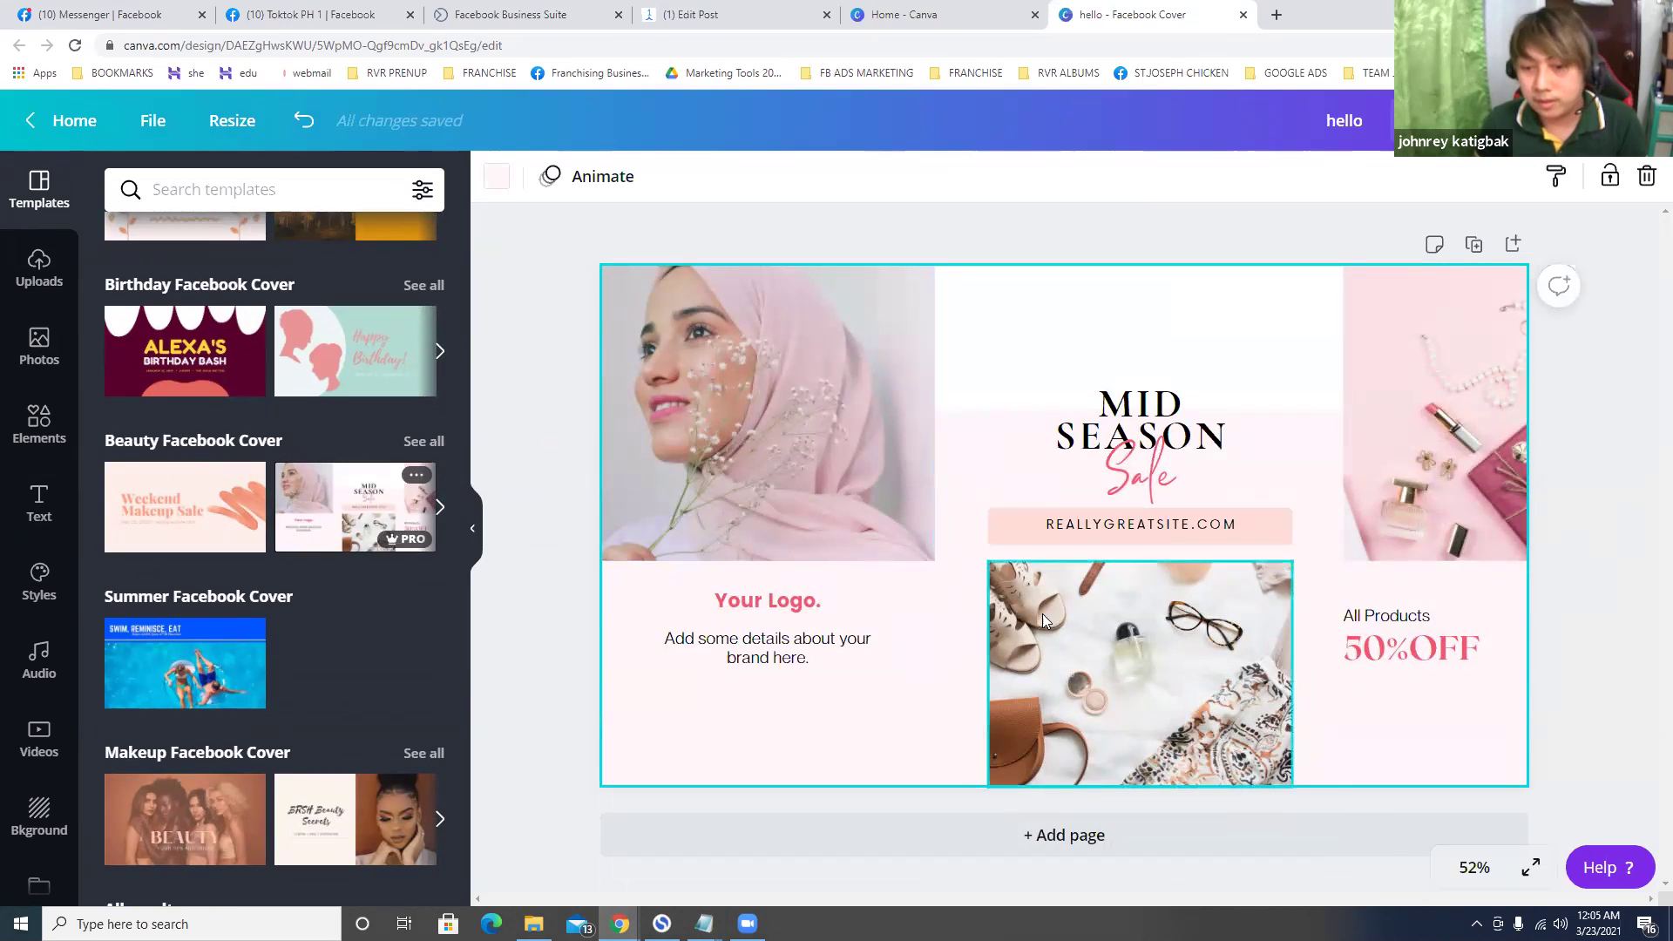
{"action": "scroll", "coordinate": [202, 529], "scroll_direction": "down", "scroll_amount": 7}
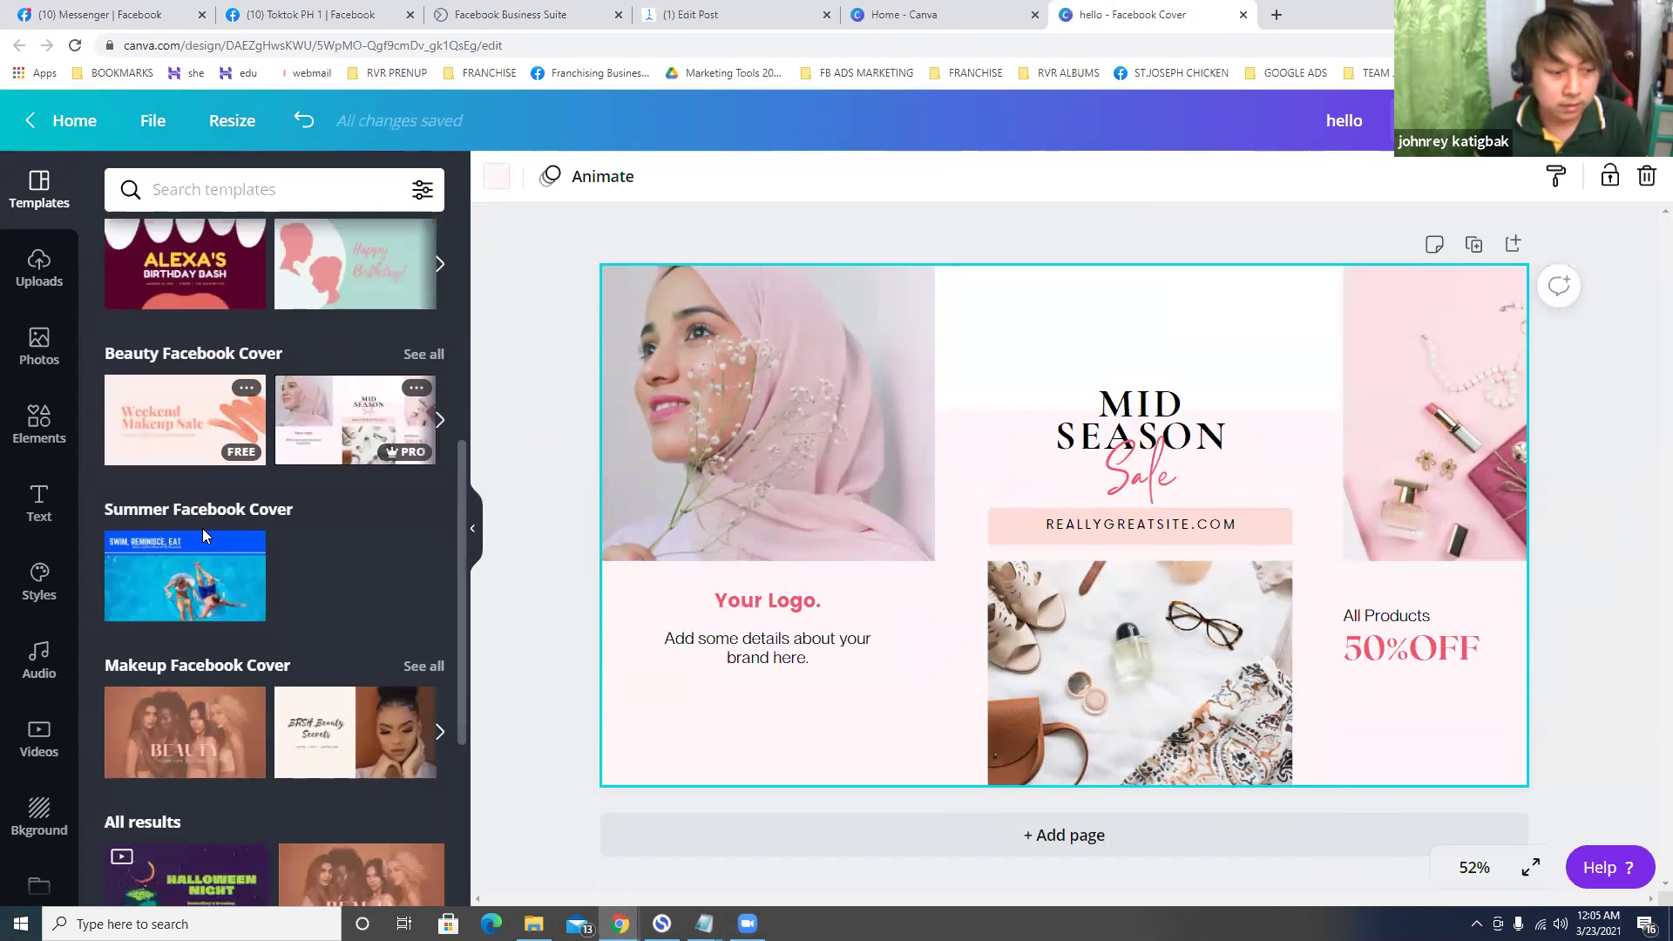
{"action": "scroll", "coordinate": [202, 527], "scroll_direction": "down", "scroll_amount": 1}
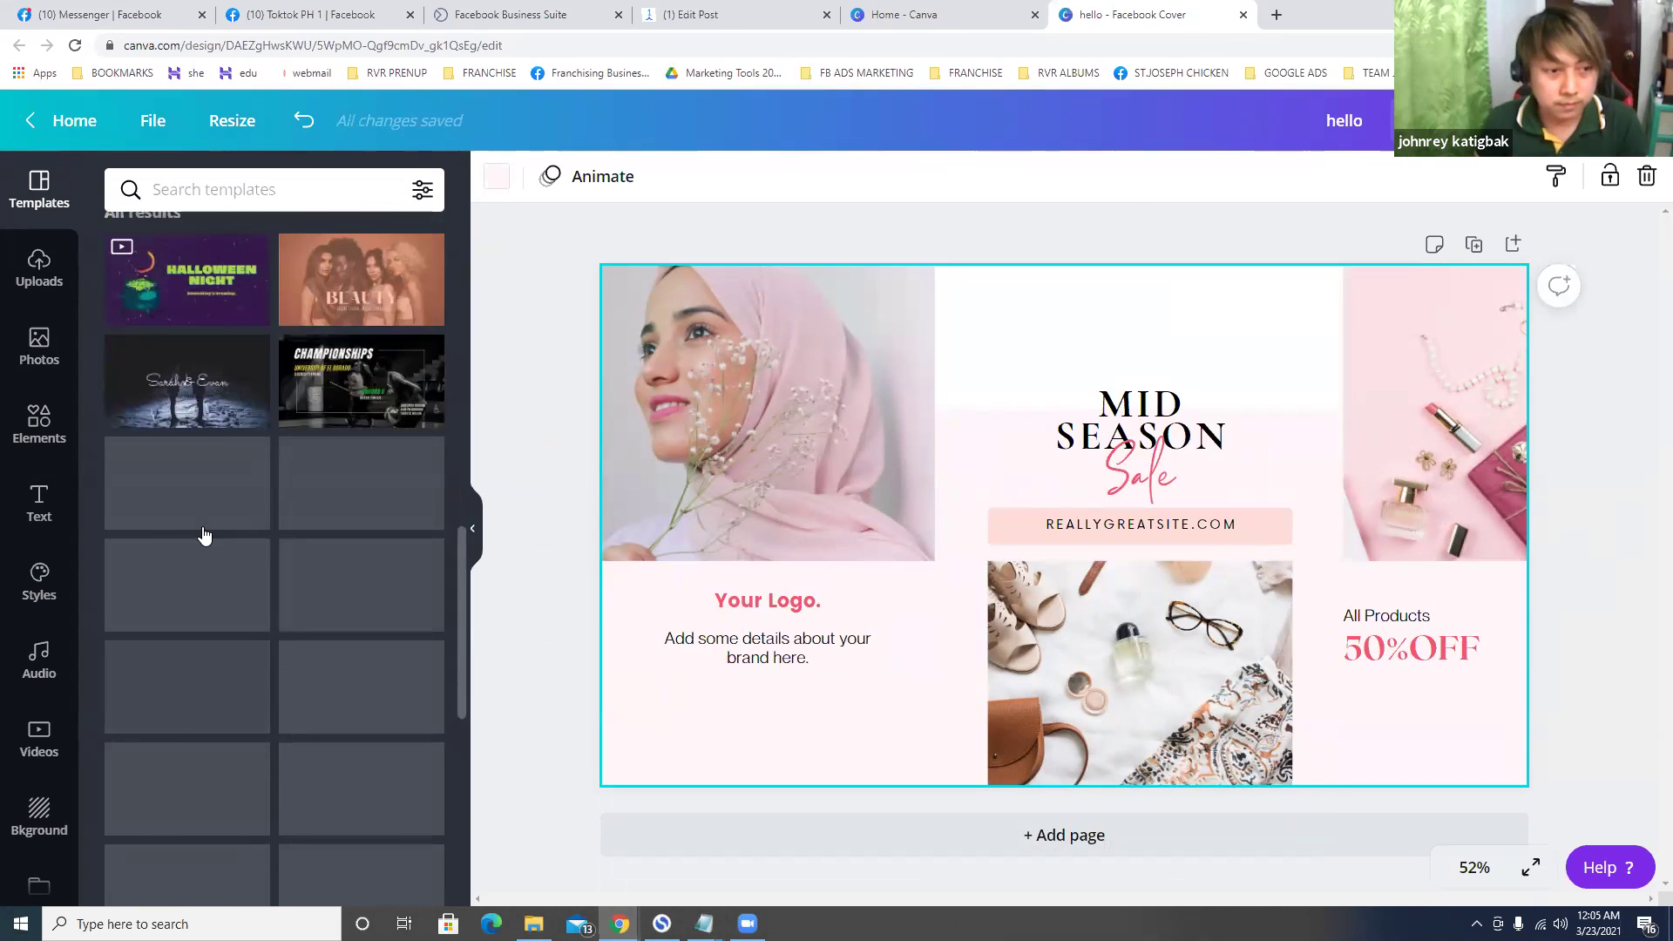
{"action": "left_click", "coordinate": [730, 476]}
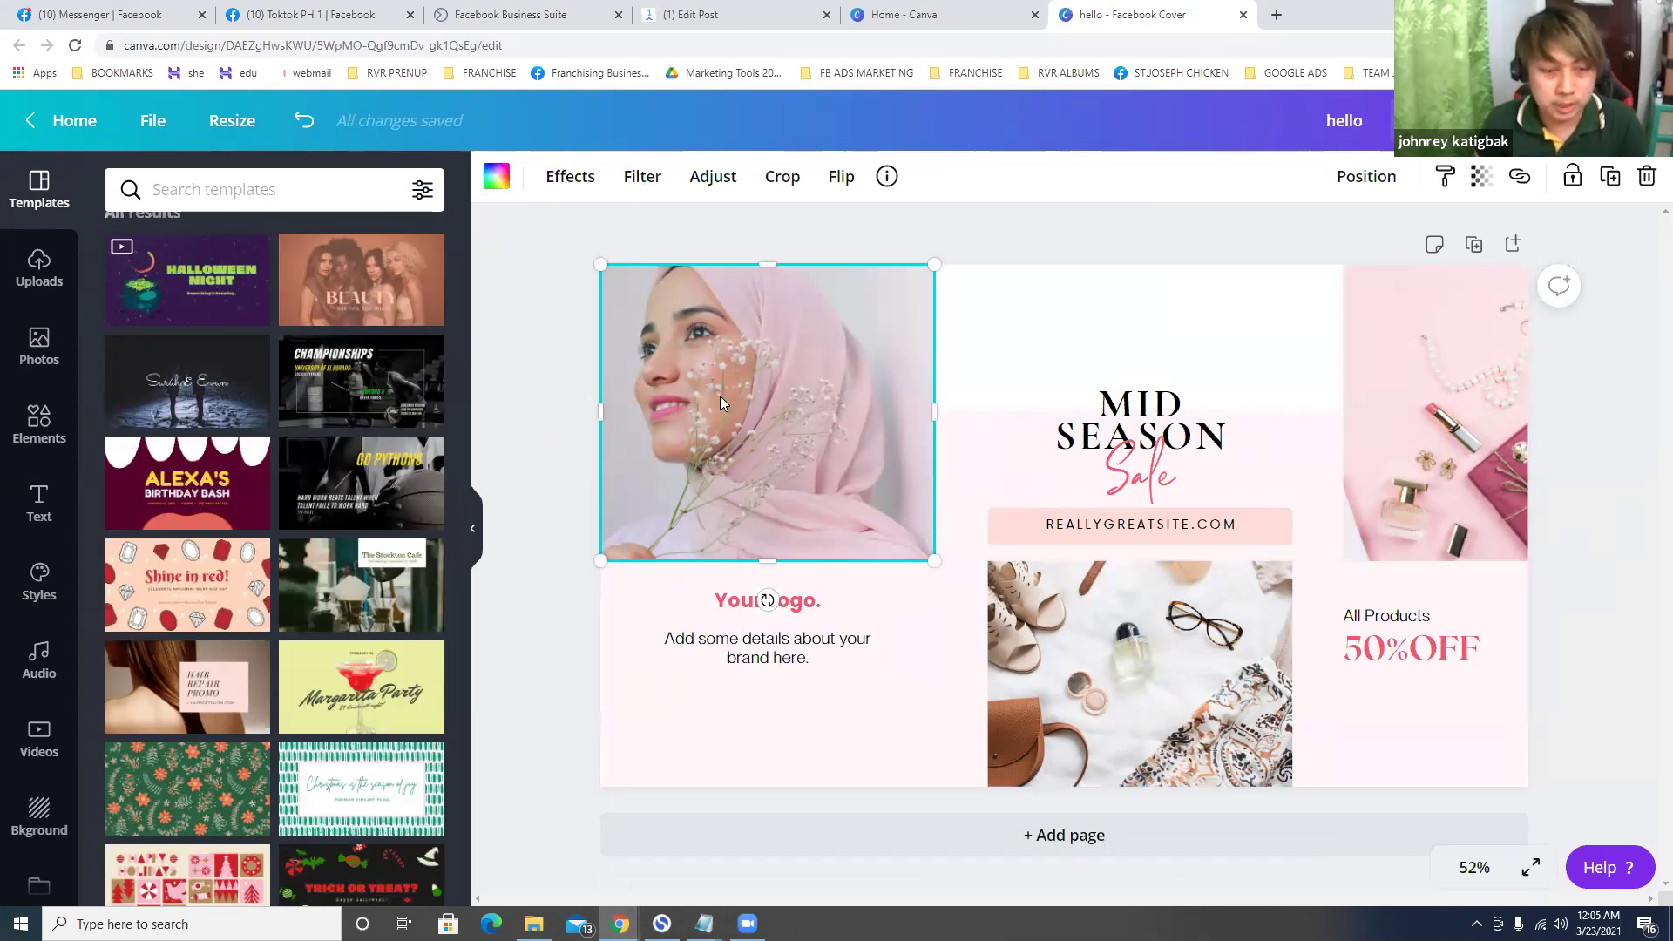
{"action": "left_click", "coordinate": [558, 313]}
- Search Google for 'siomai king foods' in a new tab
{"action": "left_click", "coordinate": [1277, 15]}
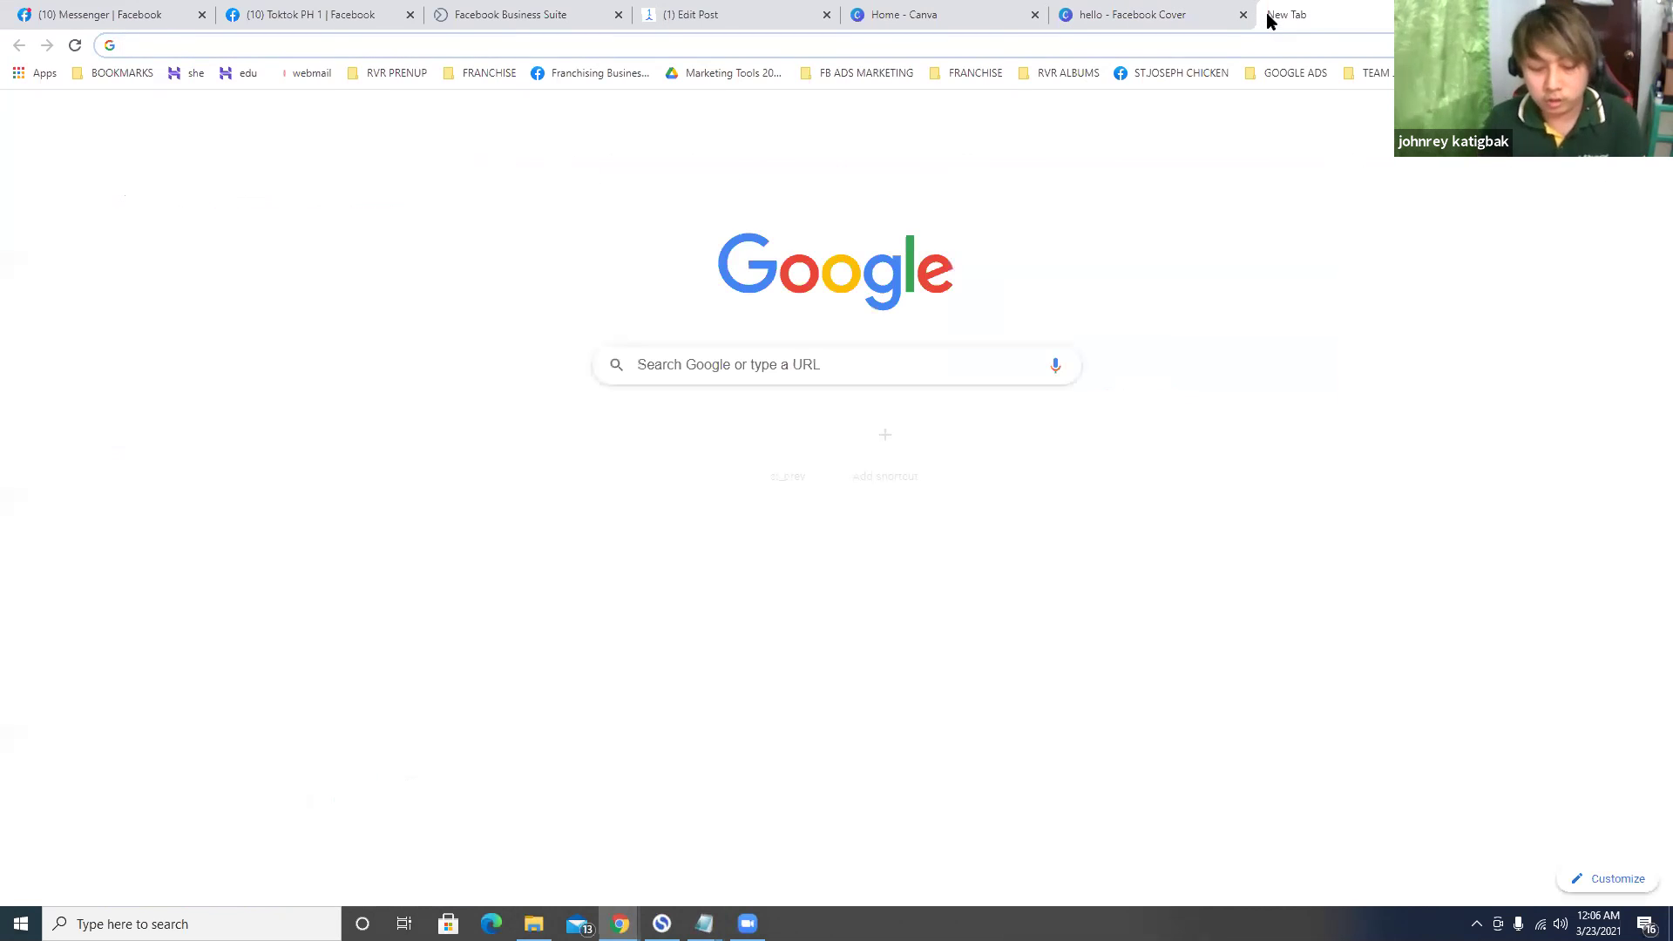
{"action": "type", "text": "siomai king foods"}
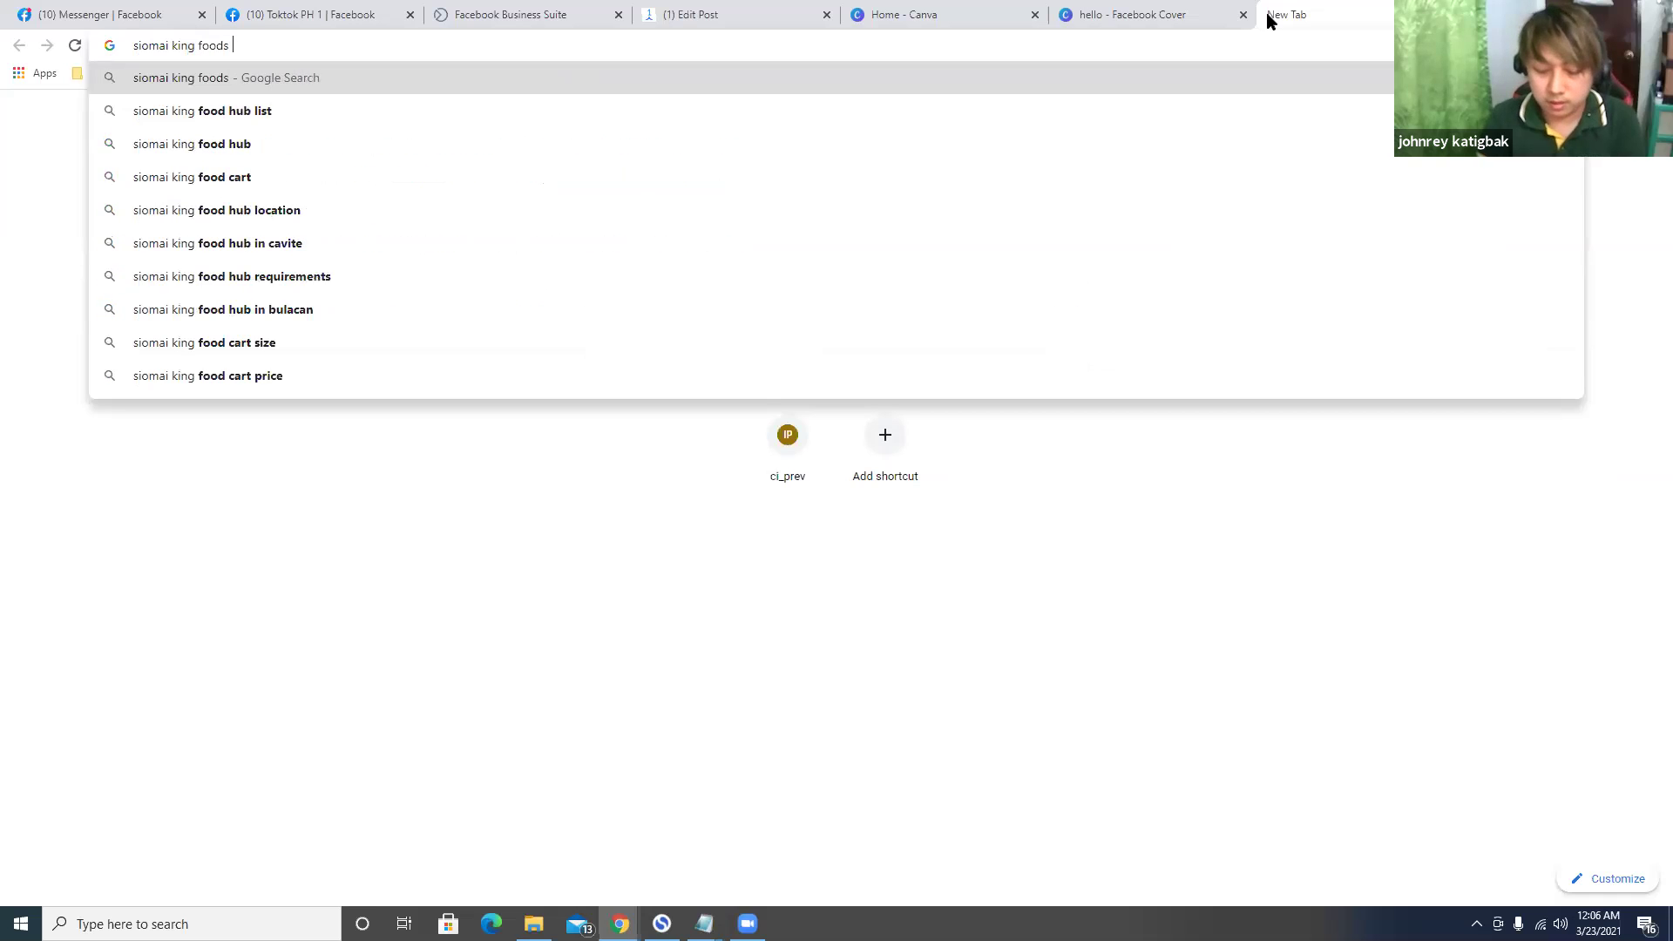
{"action": "key", "text": "Return"}
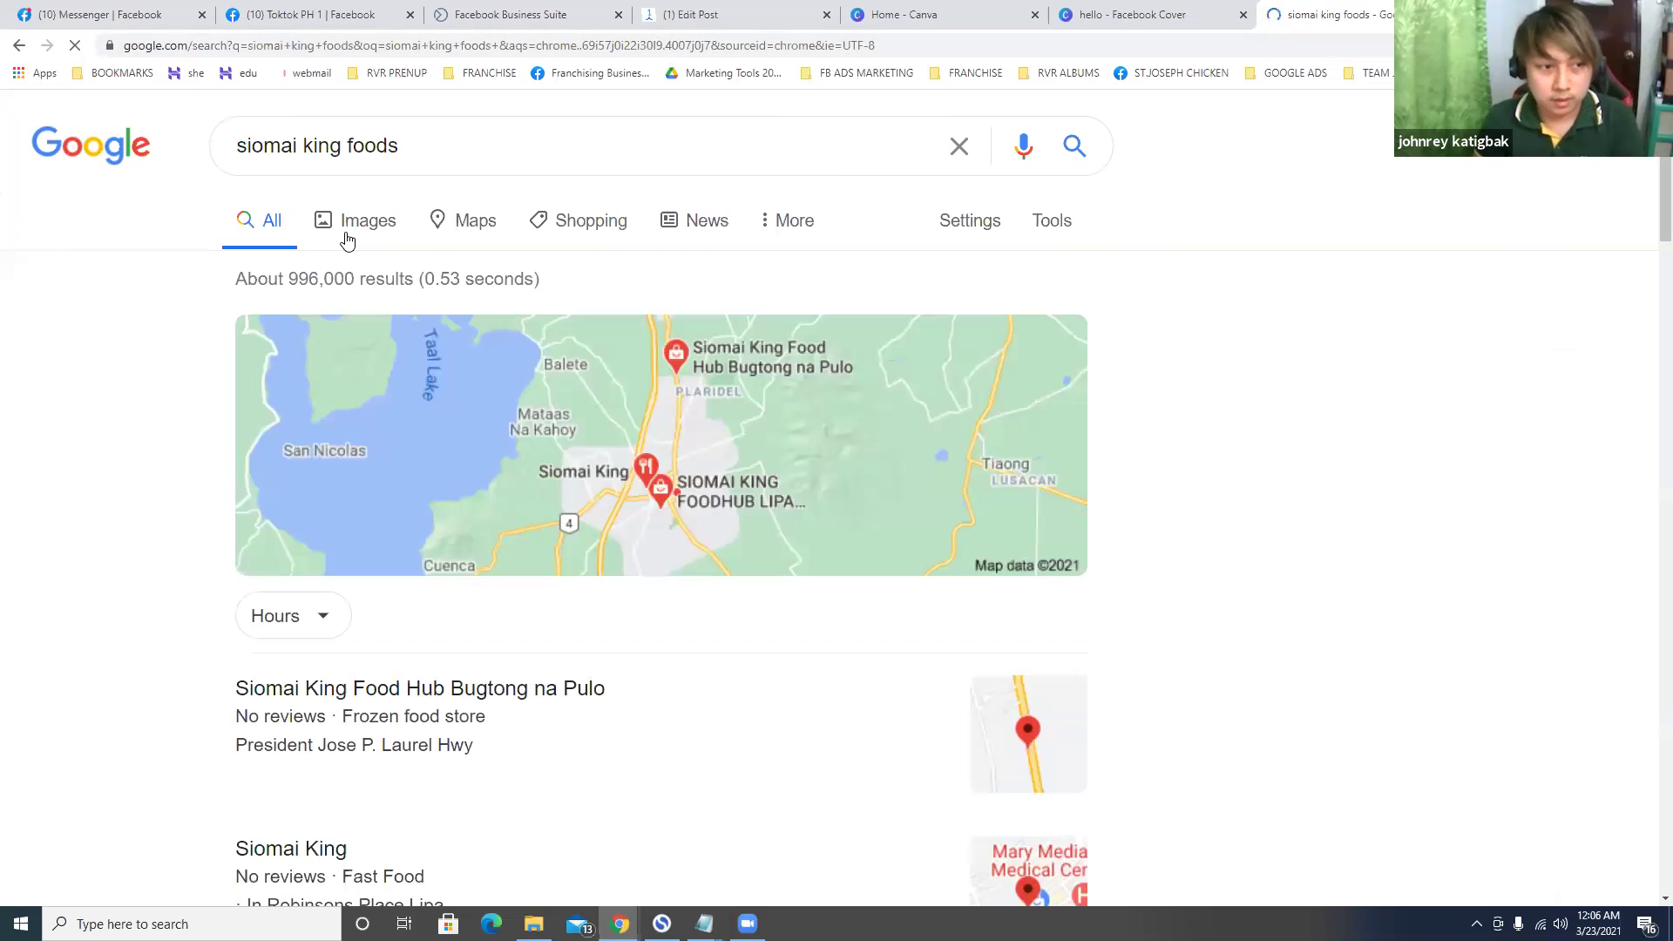
- Browse the image results and preview the SIOMAI KING Food Delivery photo
{"action": "left_click", "coordinate": [419, 229]}
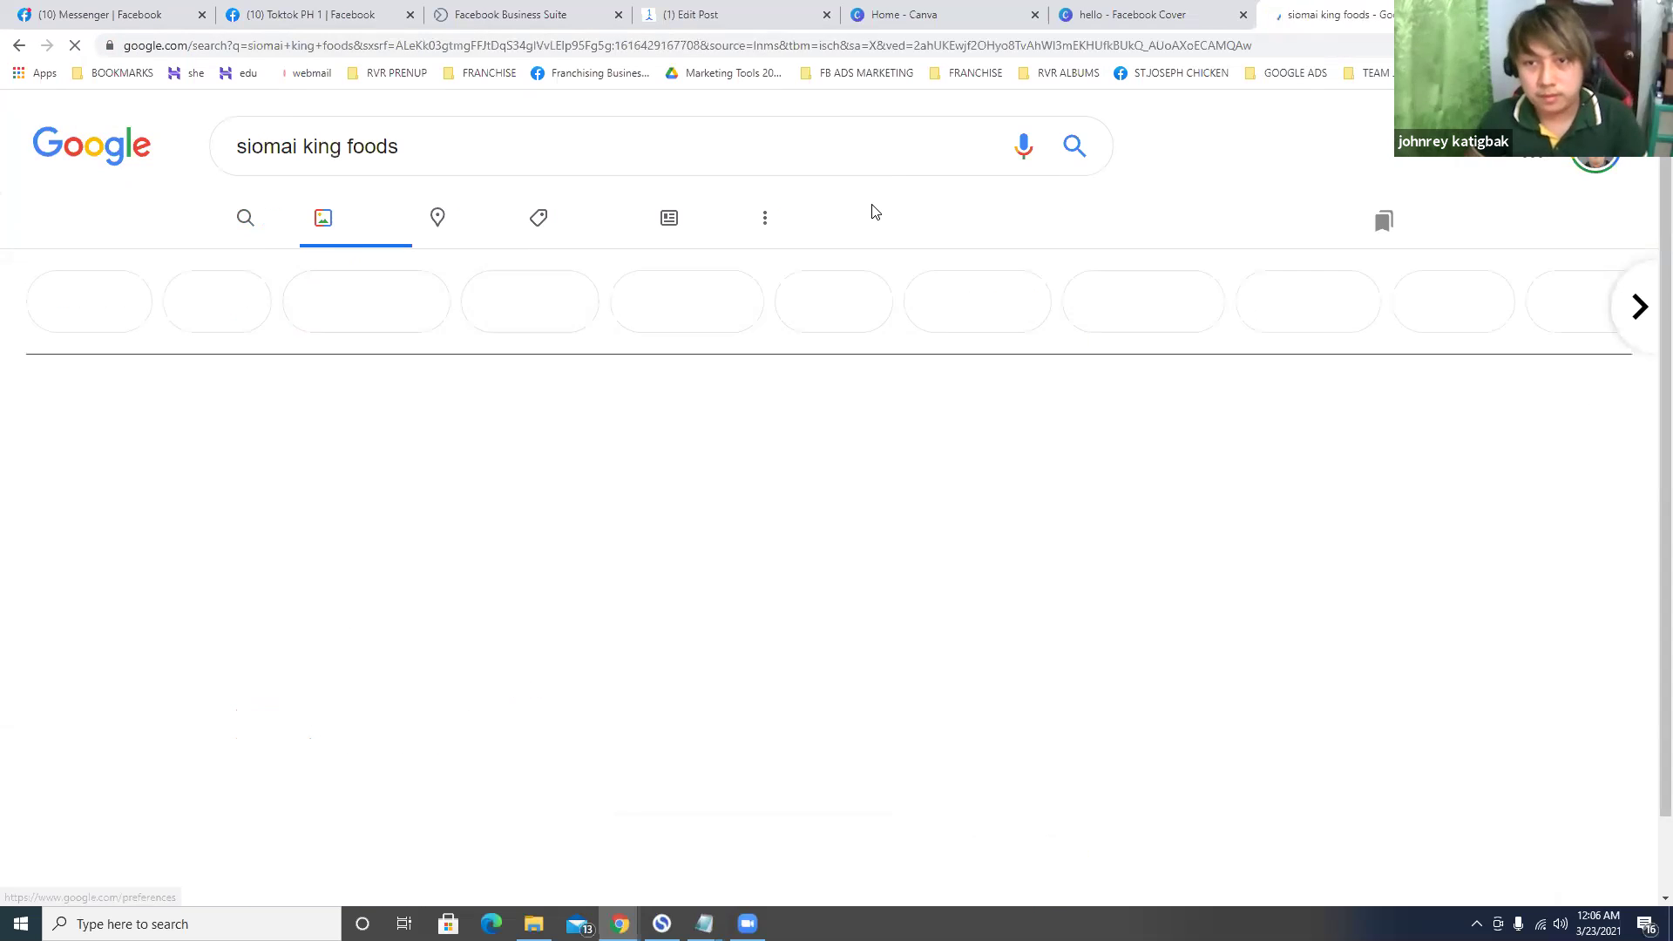
{"action": "scroll", "coordinate": [1046, 436], "scroll_direction": "down", "scroll_amount": 4}
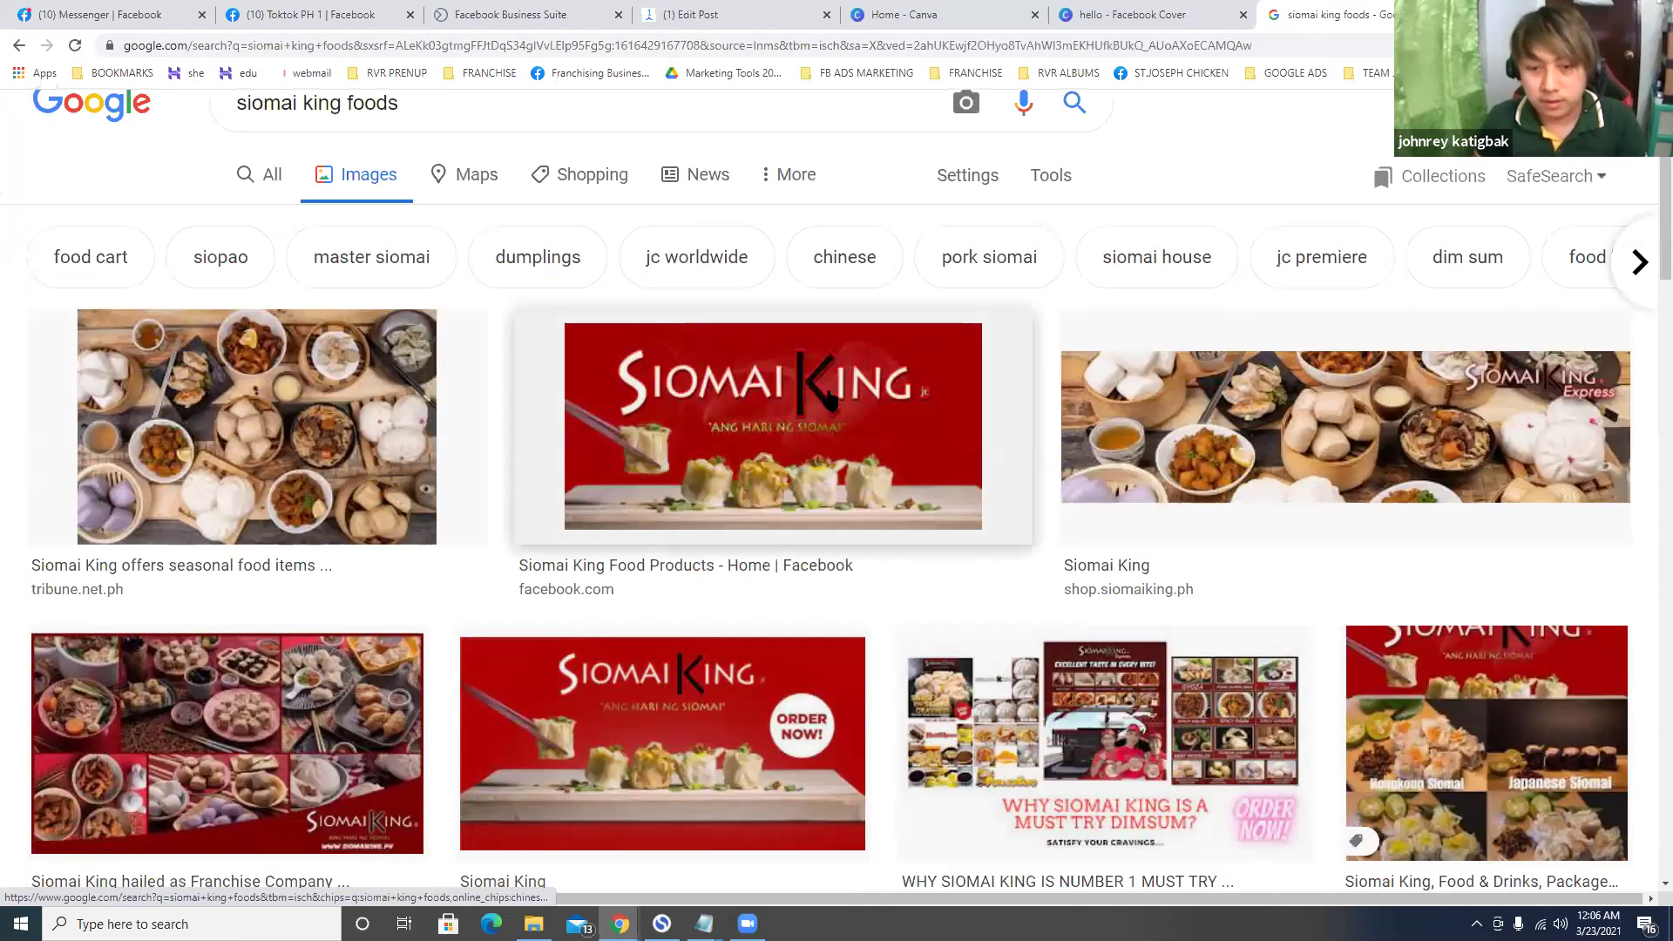
{"action": "scroll", "coordinate": [1260, 451], "scroll_direction": "down", "scroll_amount": 5}
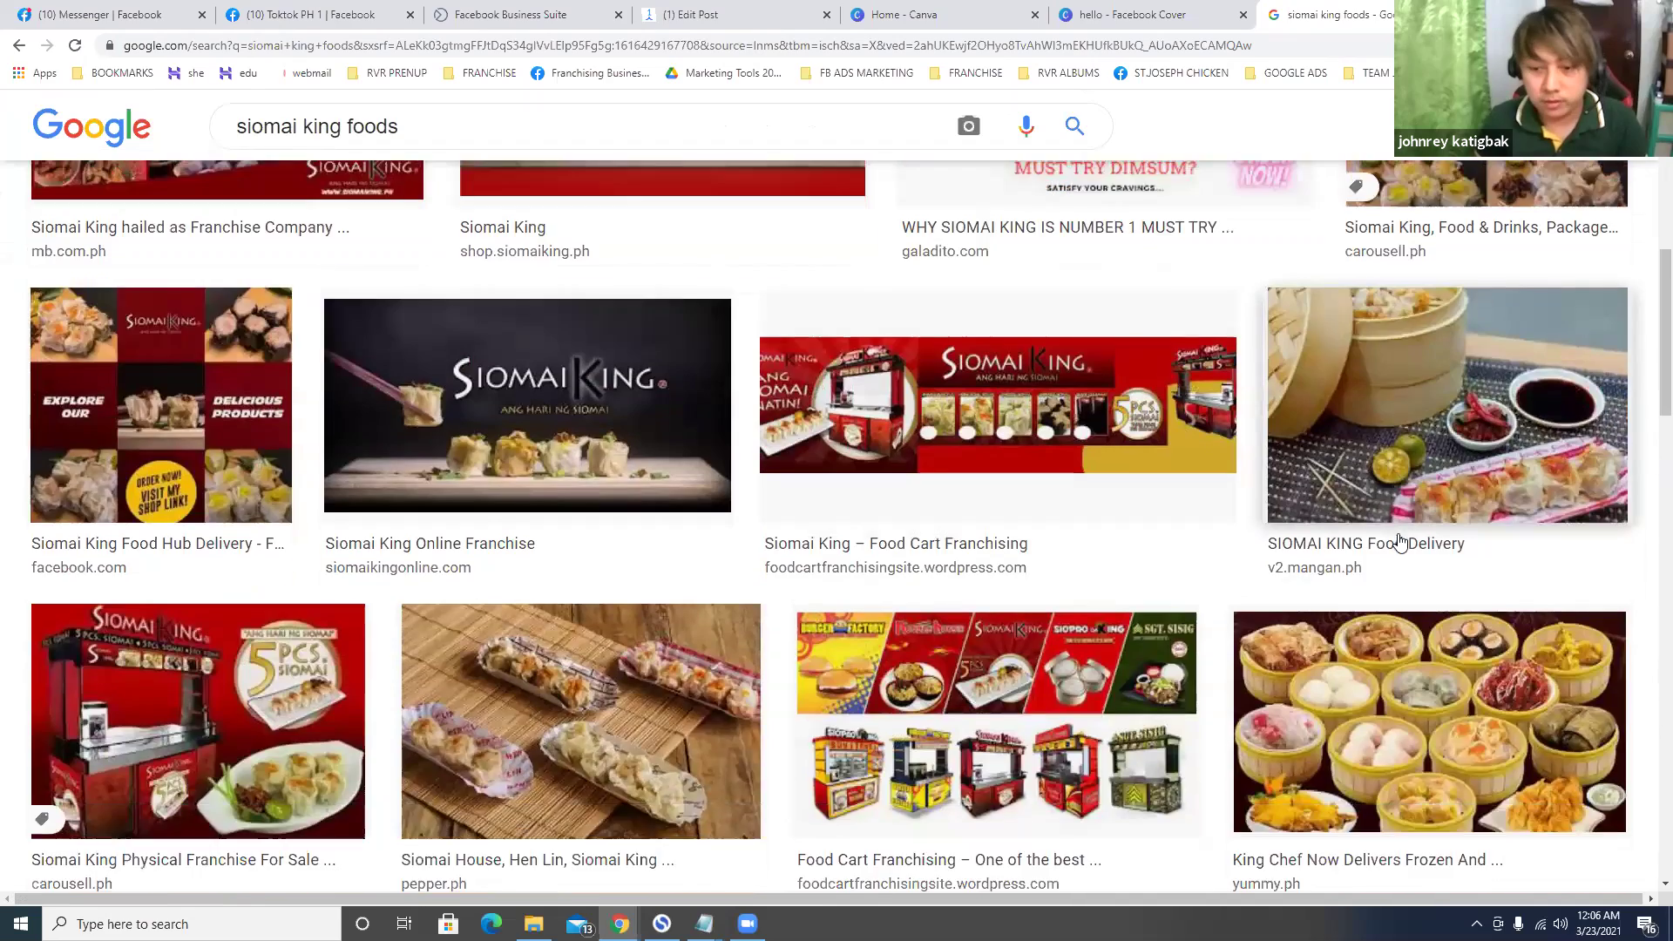
{"action": "scroll", "coordinate": [1310, 457], "scroll_direction": "down", "scroll_amount": 2}
{"action": "scroll", "coordinate": [1312, 387], "scroll_direction": "up", "scroll_amount": 2}
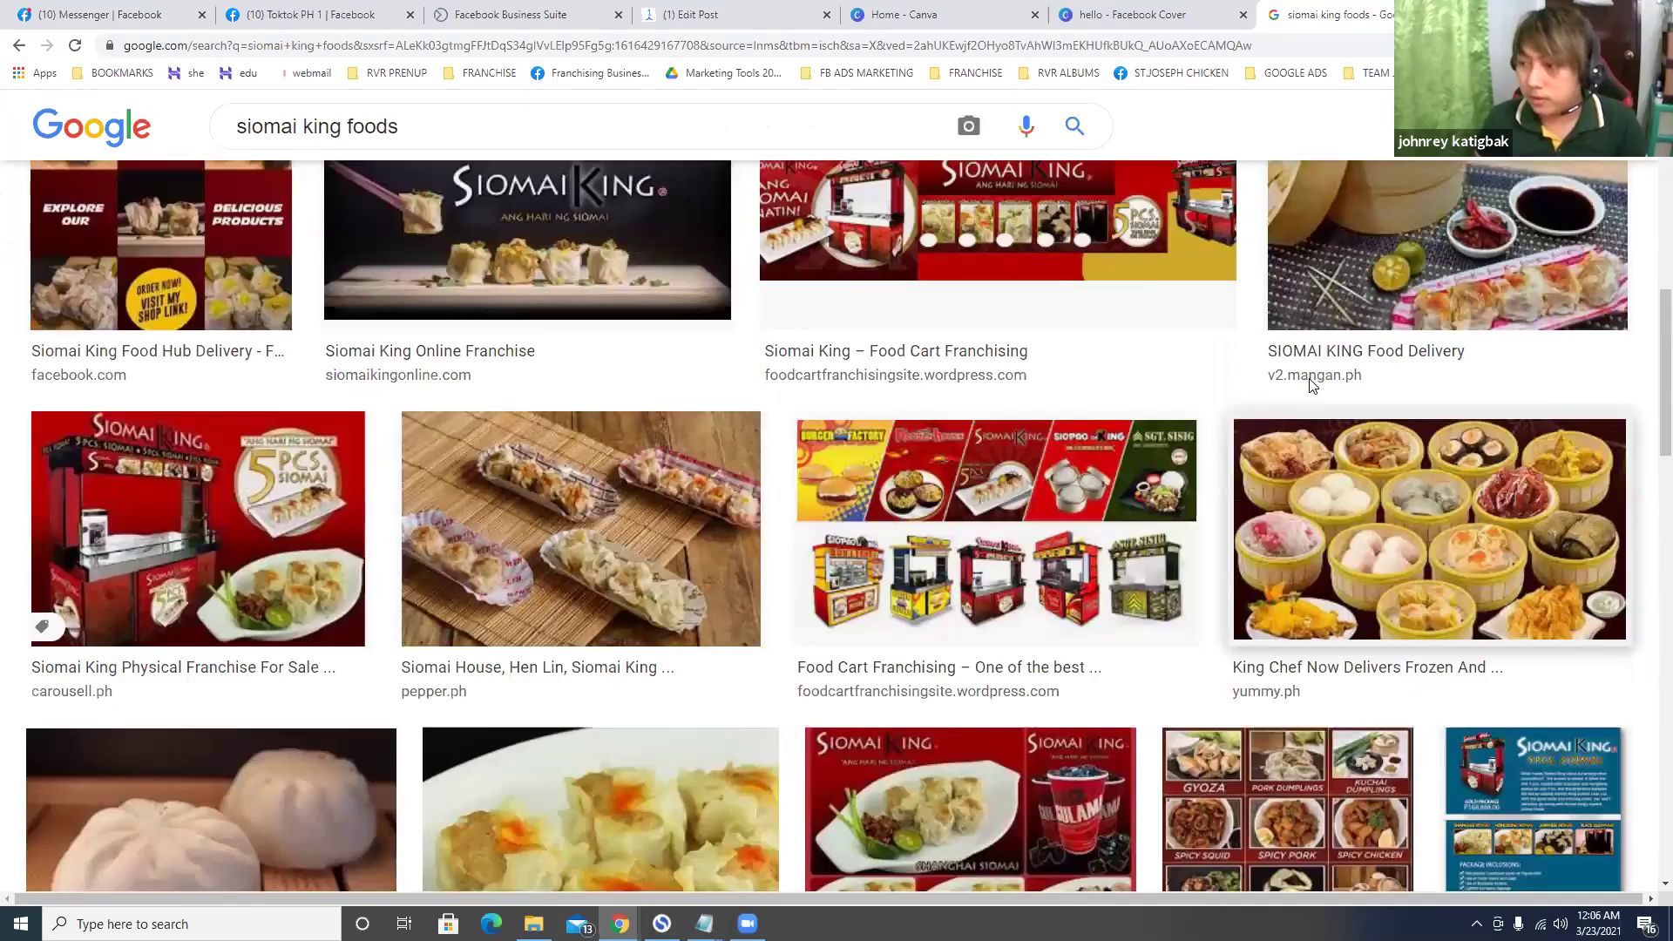
{"action": "left_click", "coordinate": [1312, 377]}
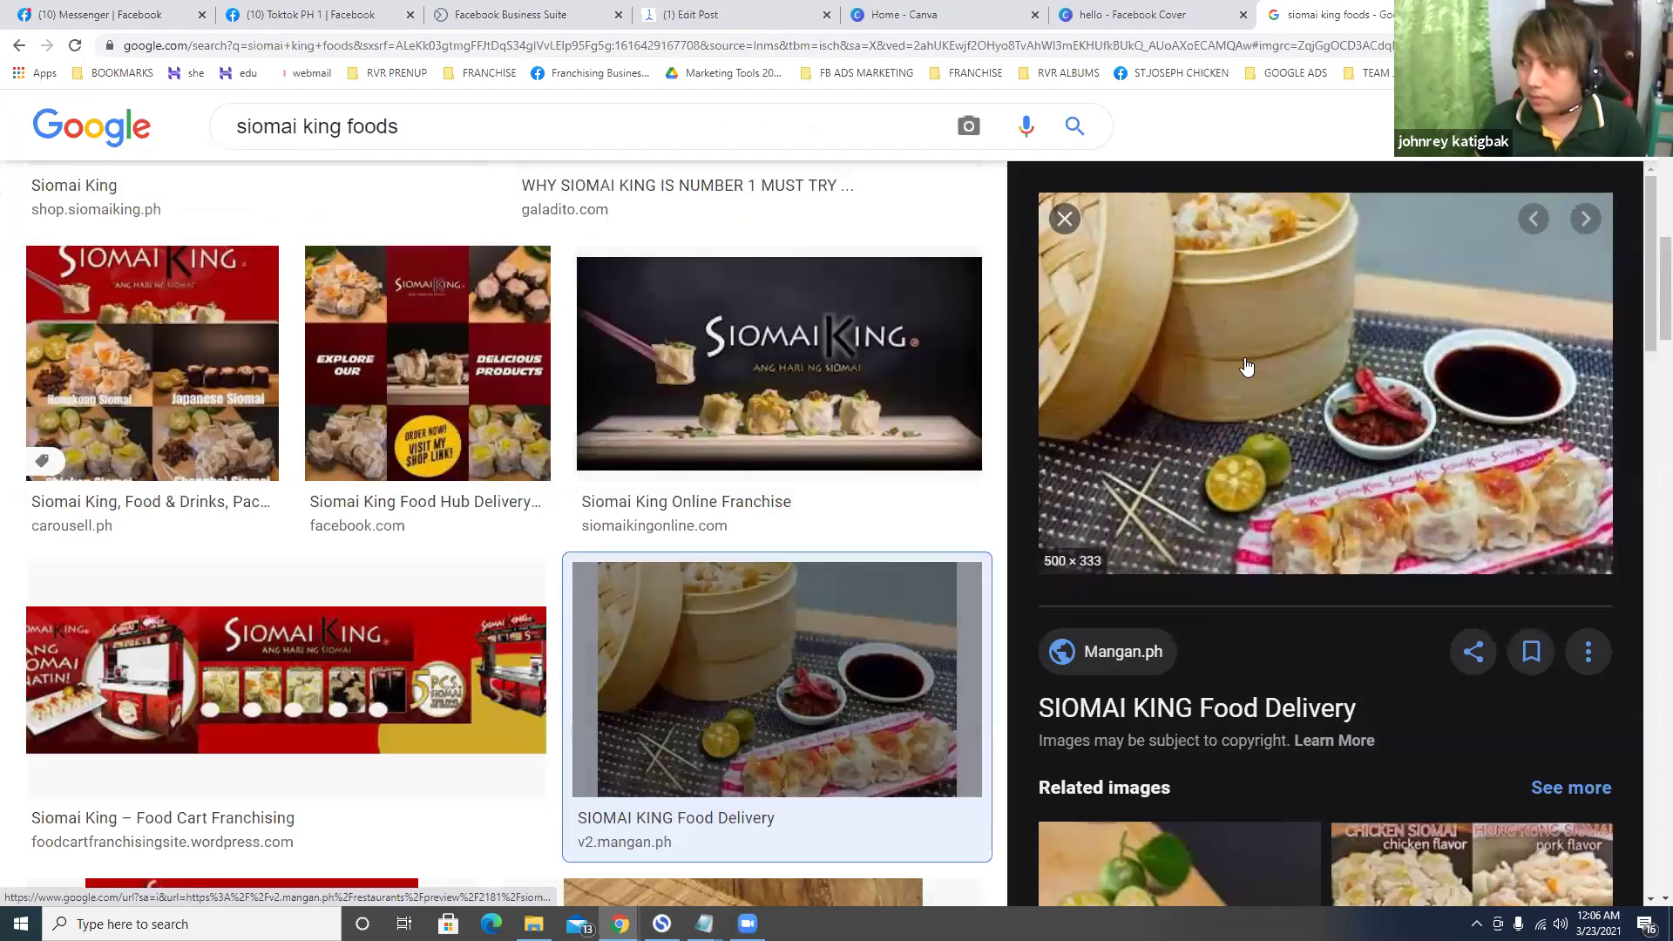
- Save the previewed Siomai King photo to Downloads as 2181.jpg
{"action": "right_click", "coordinate": [1245, 324]}
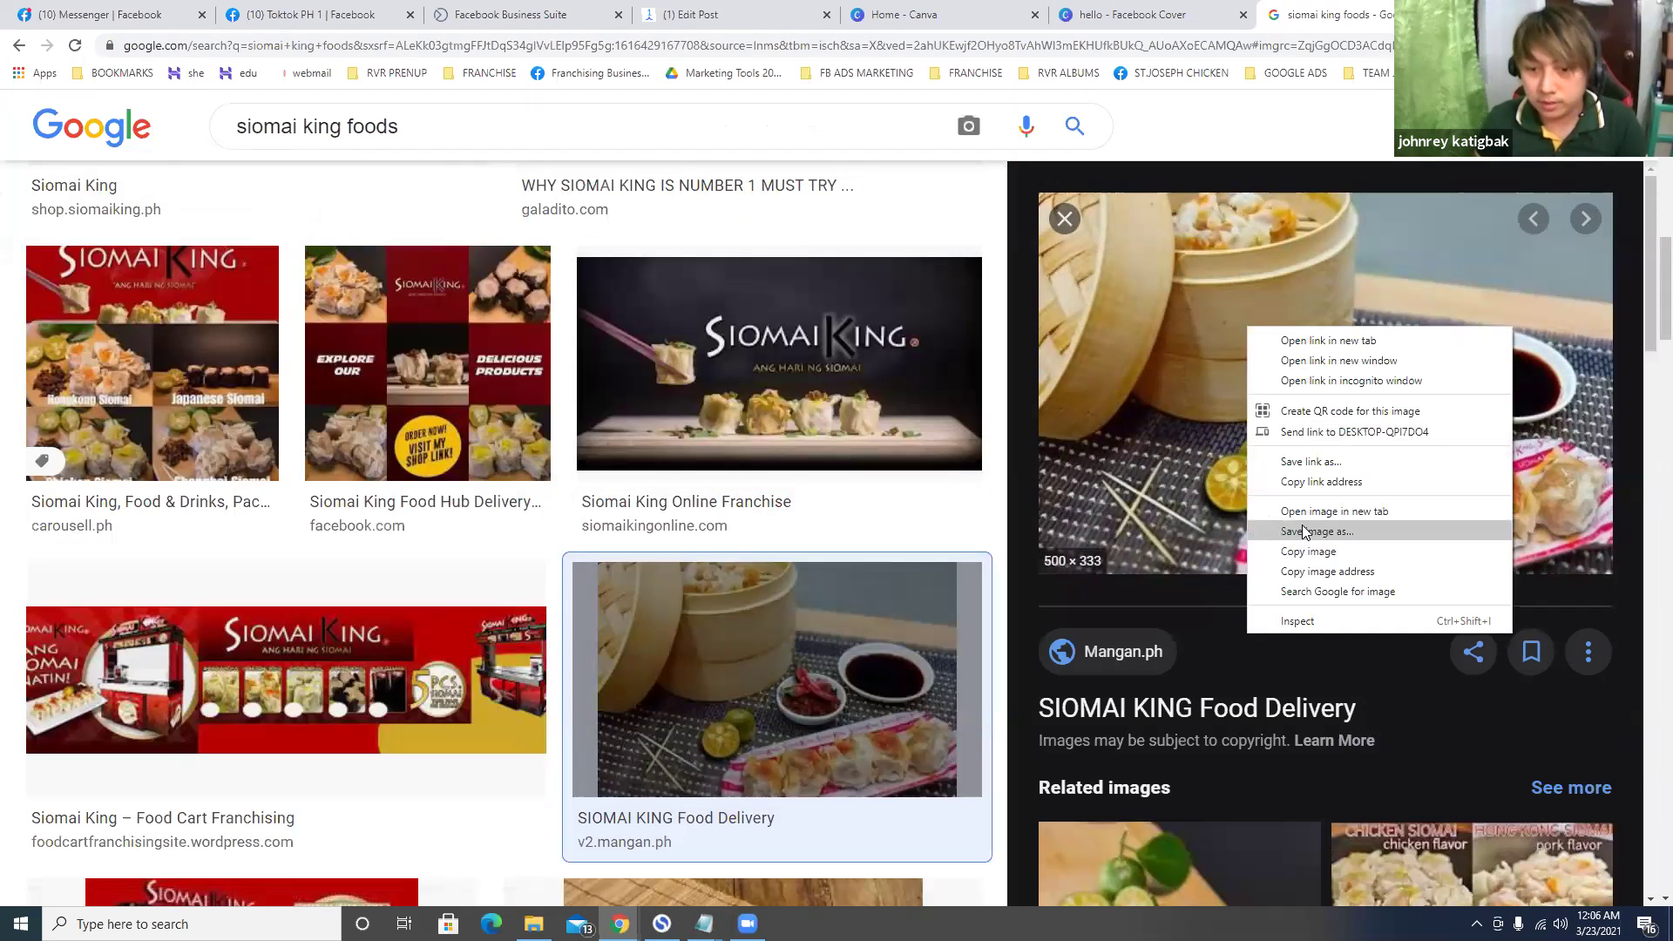
{"action": "left_click", "coordinate": [1302, 528]}
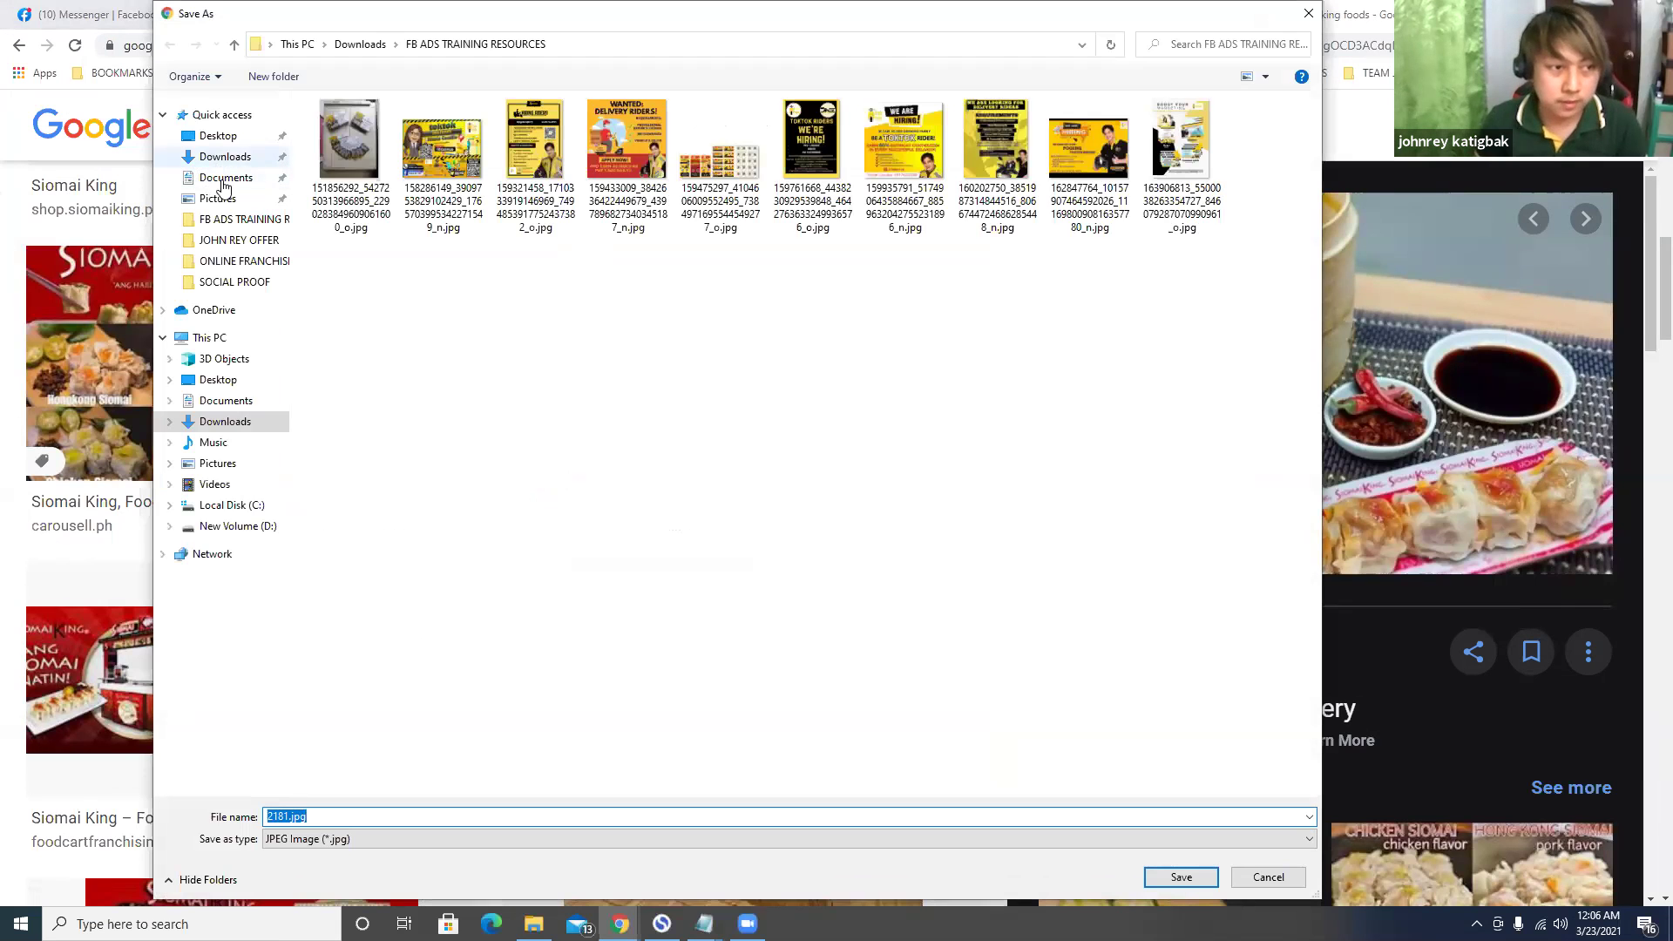
{"action": "left_click", "coordinate": [220, 157]}
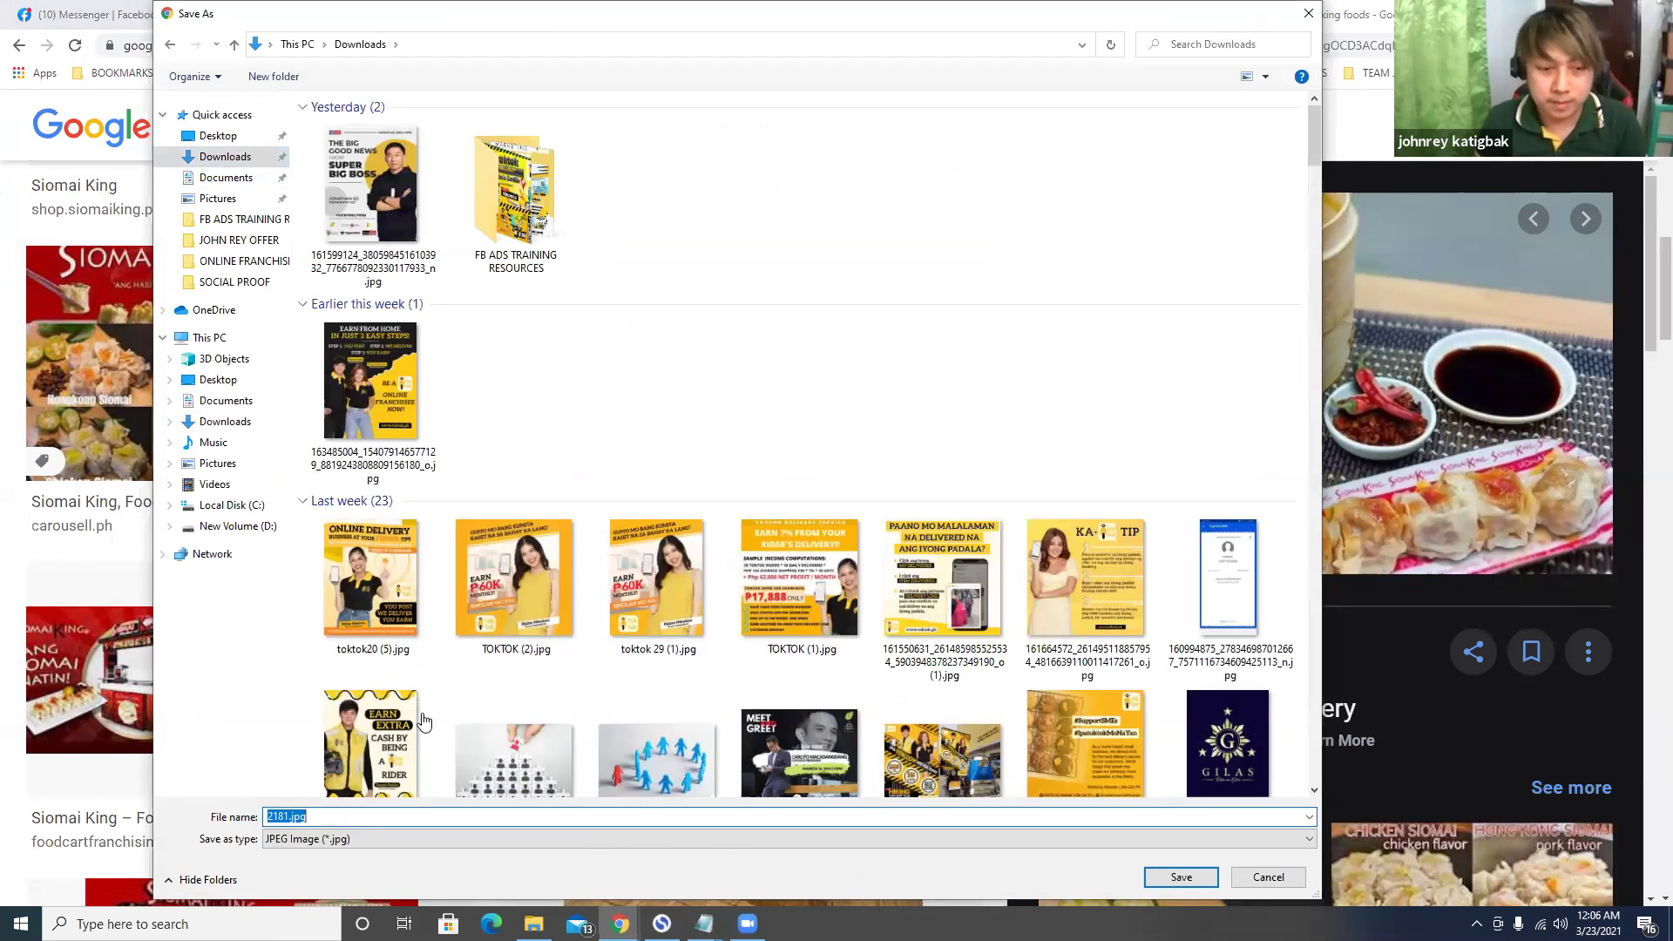
{"action": "key", "text": "Return"}
- Save the Siomai King steamed bun photo to Downloads as download.jpg
{"action": "scroll", "coordinate": [697, 636], "scroll_direction": "down", "scroll_amount": 5}
{"action": "scroll", "coordinate": [571, 597], "scroll_direction": "down", "scroll_amount": 2}
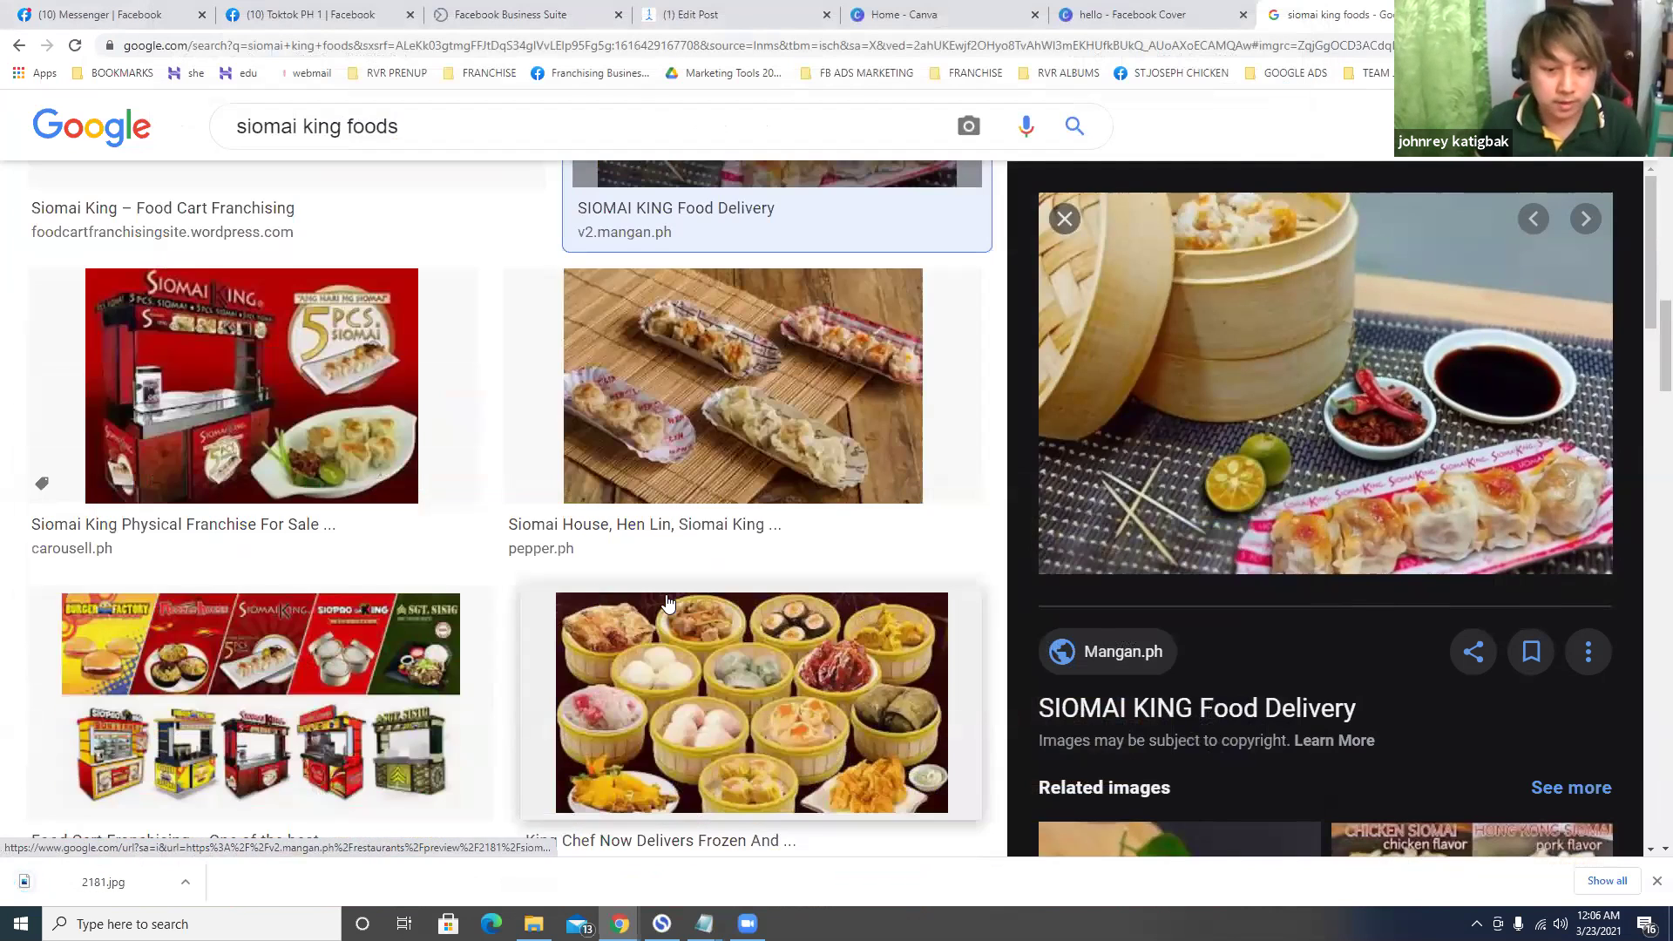
{"action": "scroll", "coordinate": [689, 540], "scroll_direction": "down", "scroll_amount": 4}
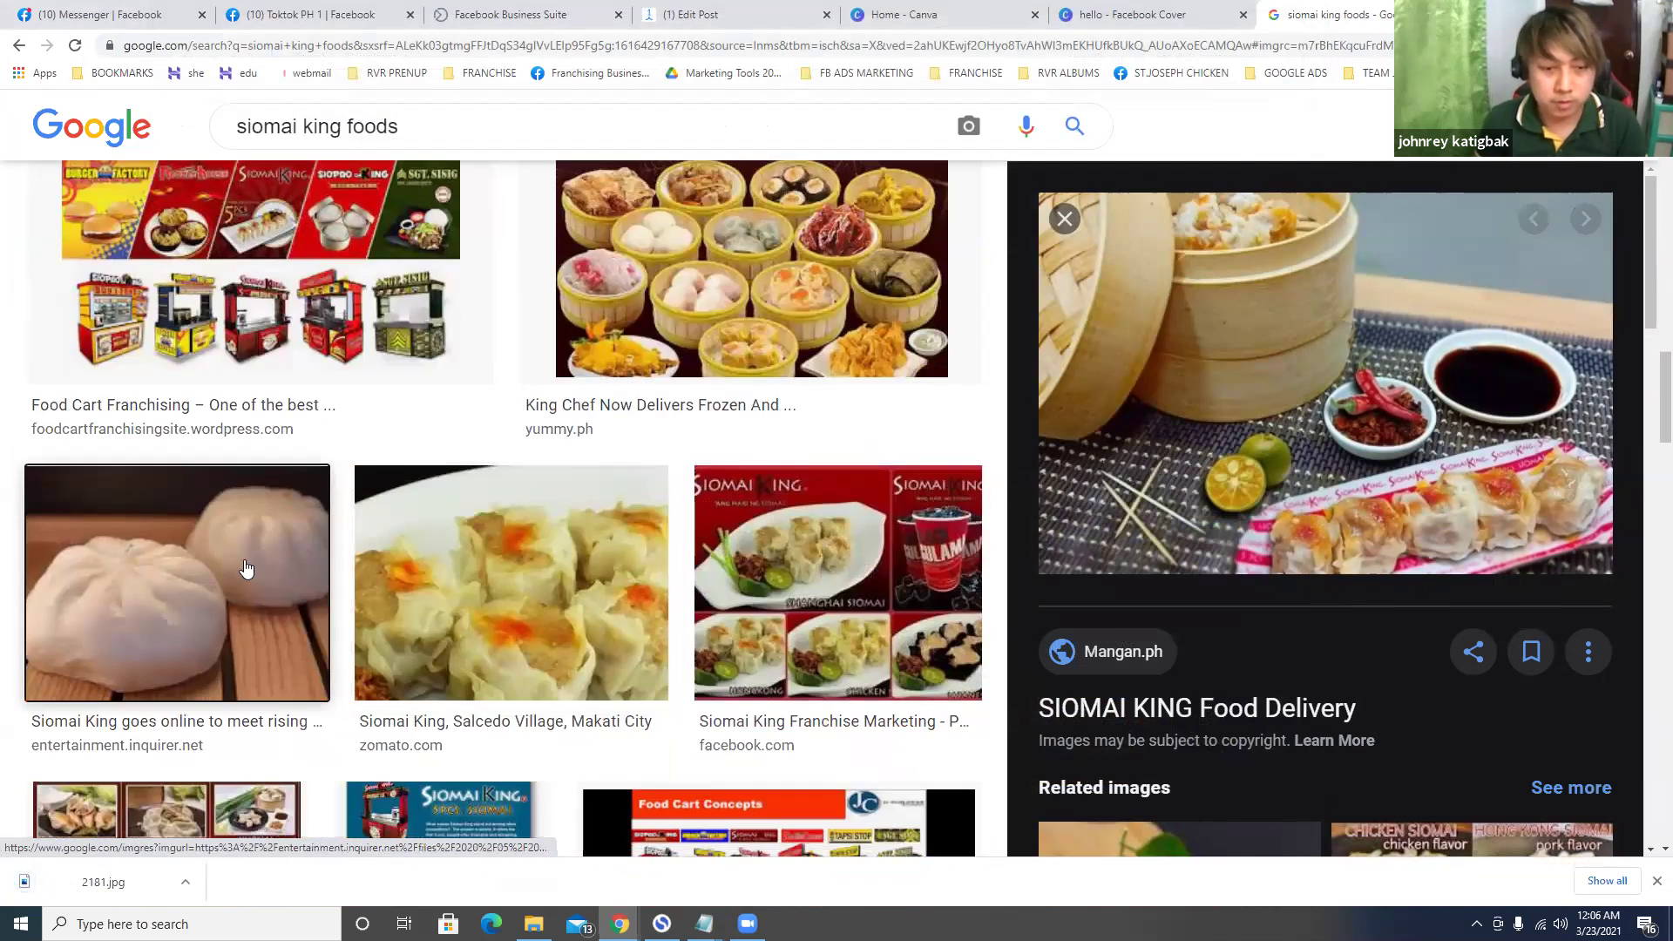
{"action": "left_click", "coordinate": [244, 568]}
{"action": "right_click", "coordinate": [1270, 366]}
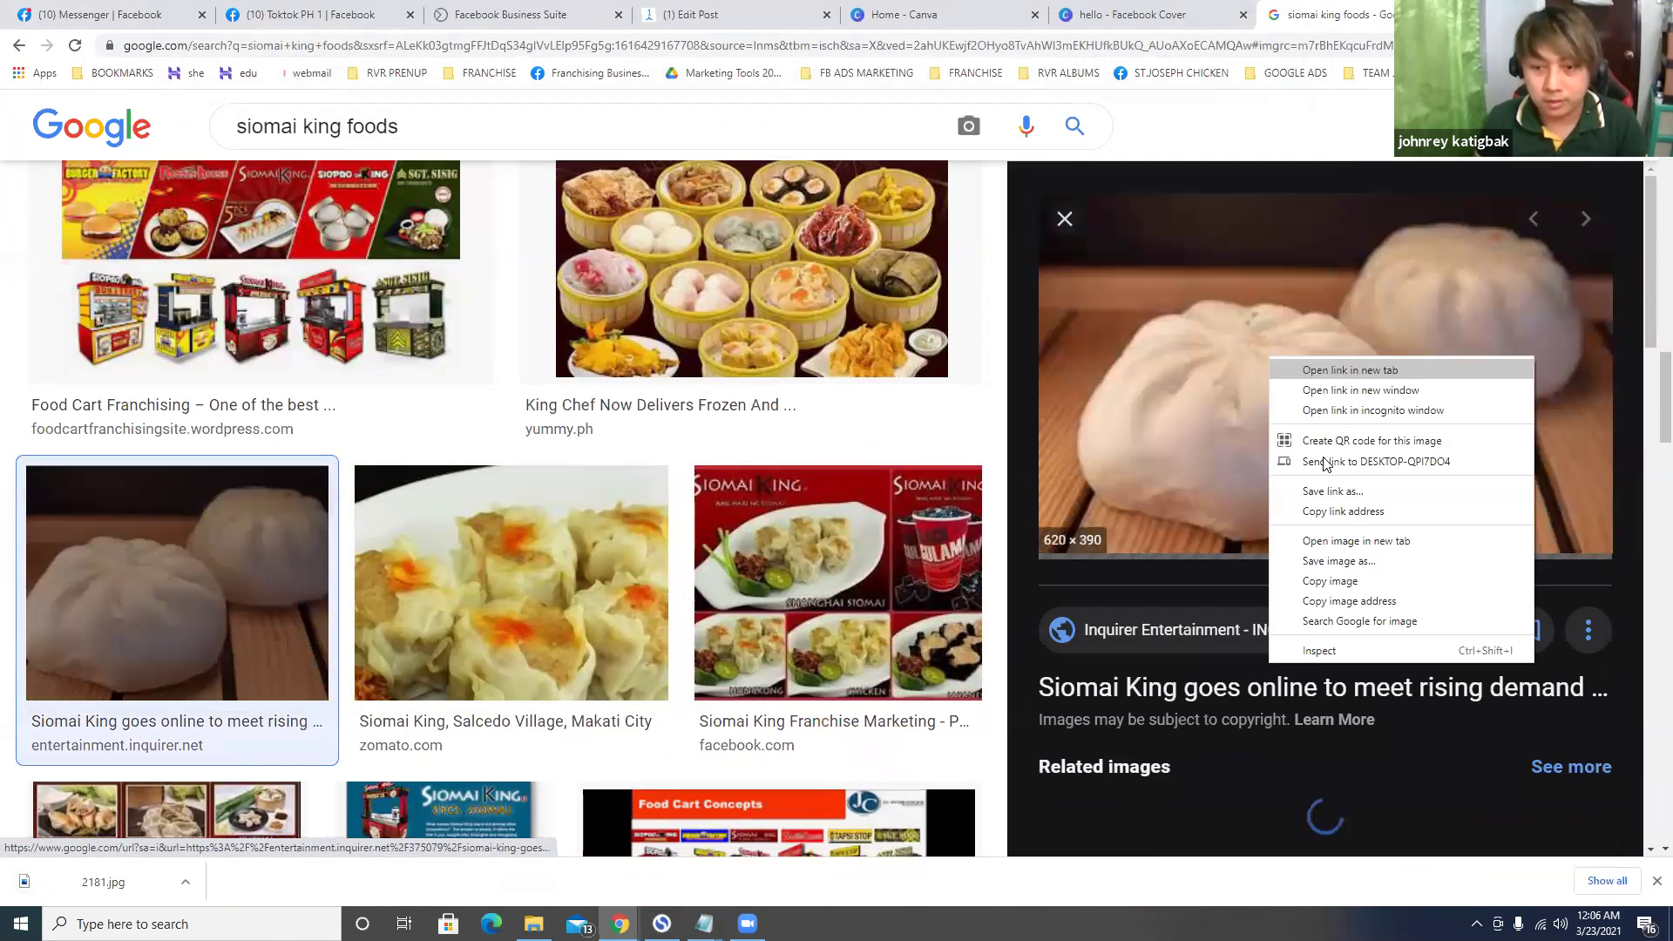
{"action": "left_click", "coordinate": [1315, 562]}
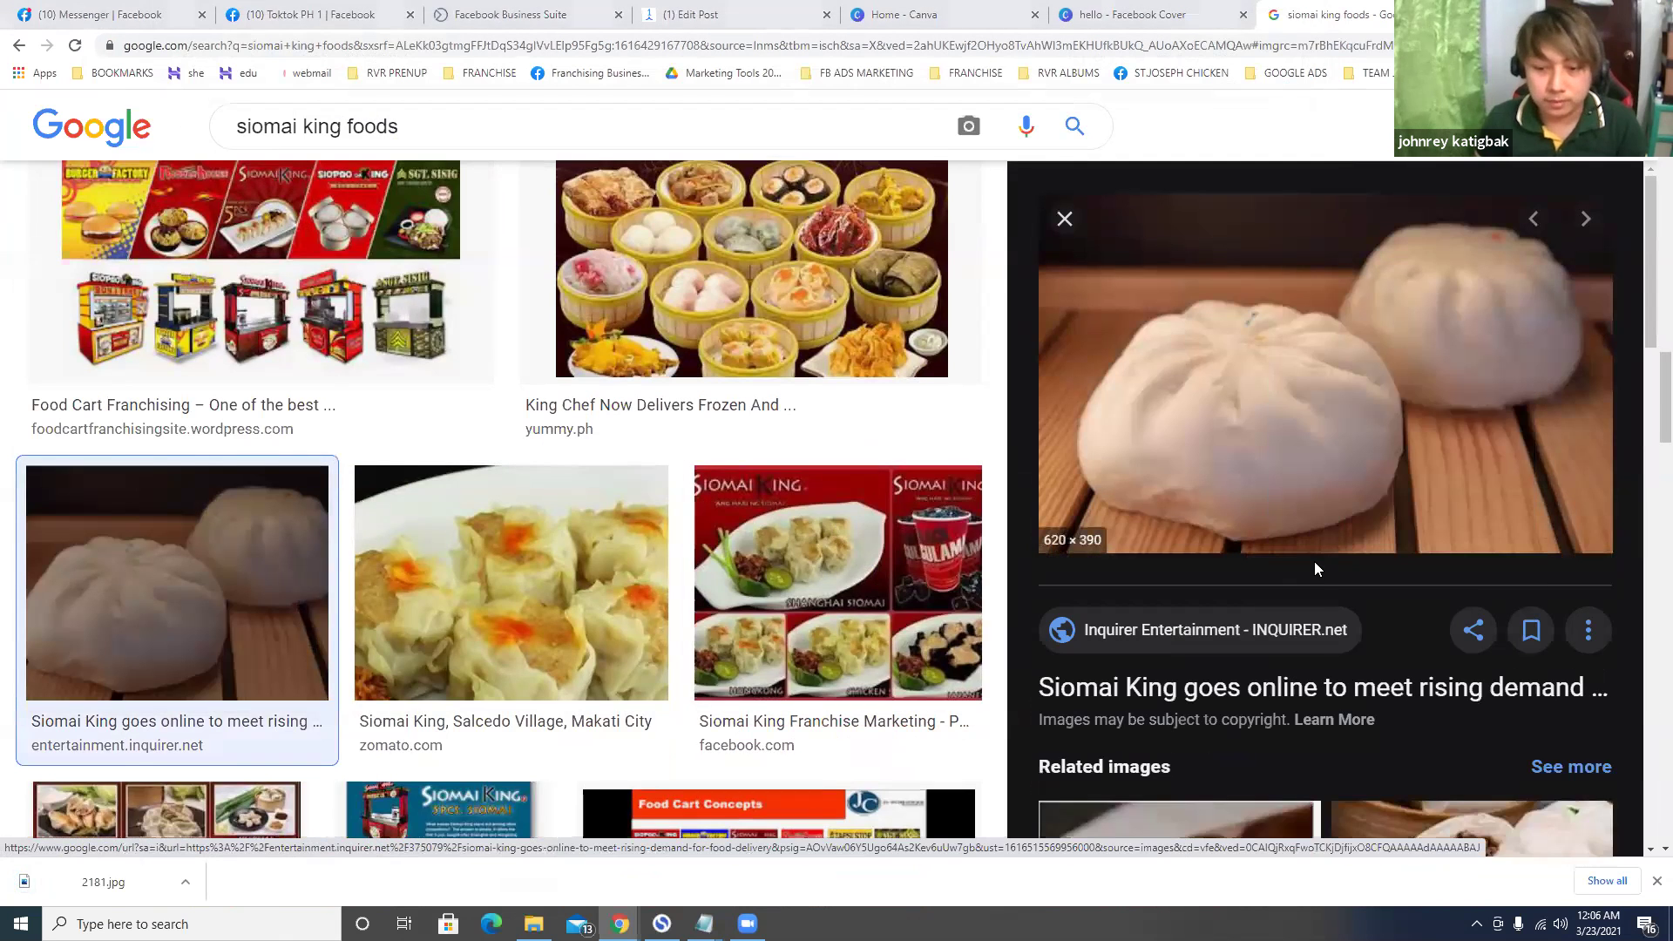
{"action": "key", "text": "Return"}
- Save the Siomai House dumplings photo as download (1).jpg and return to the Canva tab
{"action": "scroll", "coordinate": [1264, 541], "scroll_direction": "down", "scroll_amount": 10}
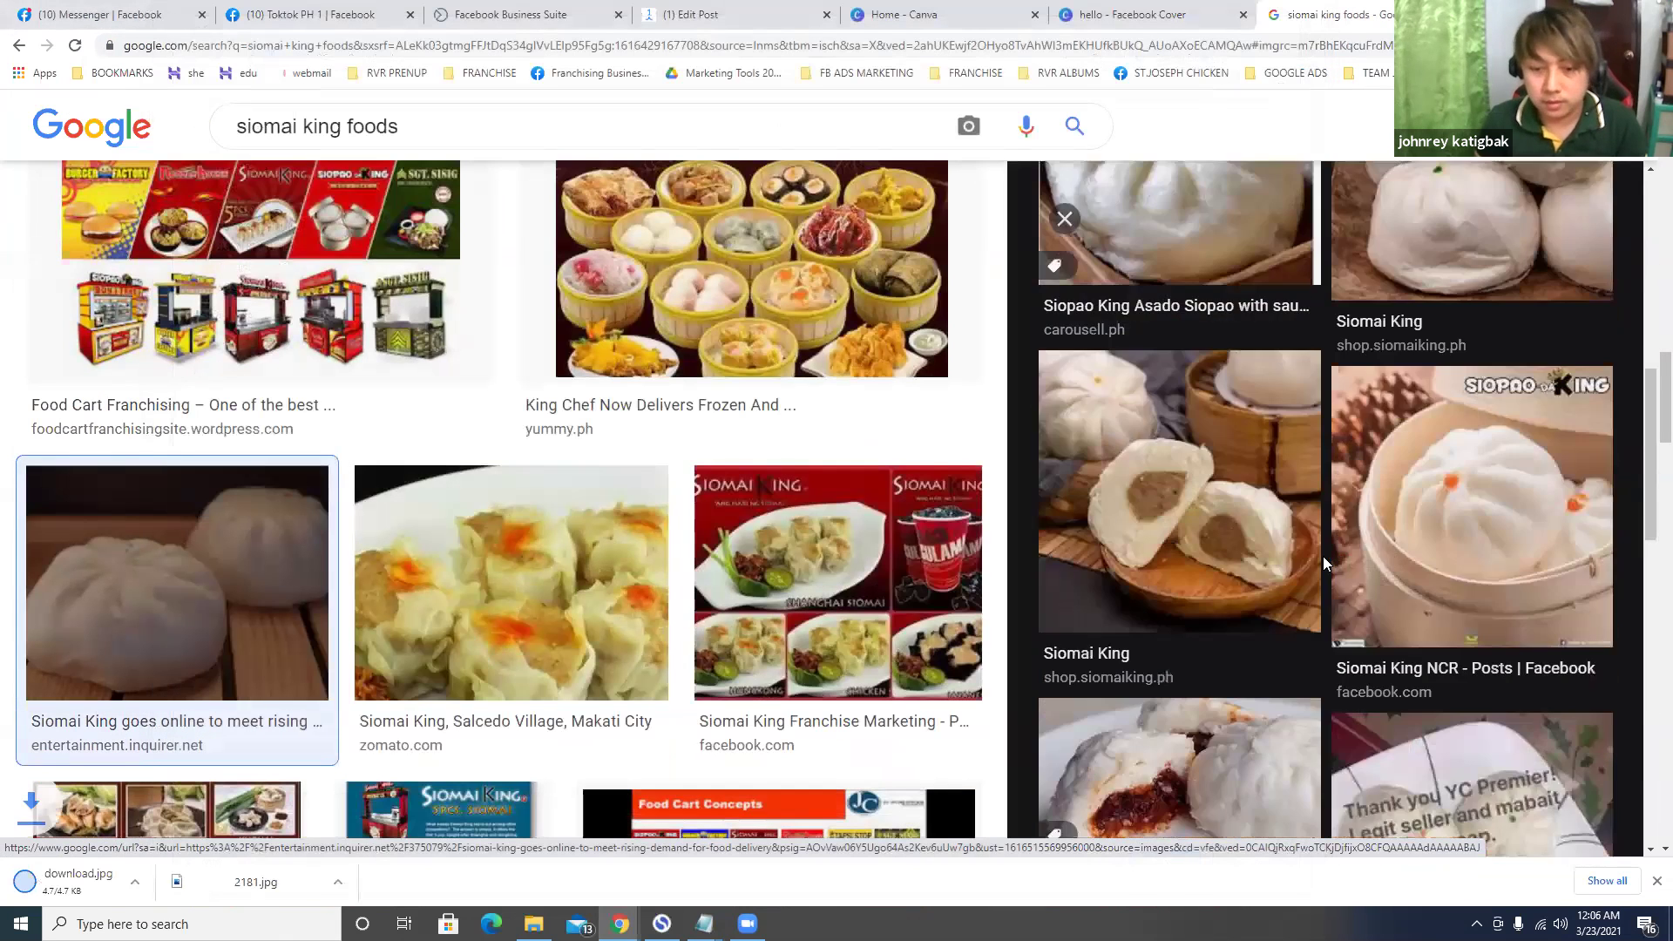
{"action": "scroll", "coordinate": [1229, 519], "scroll_direction": "down", "scroll_amount": 10}
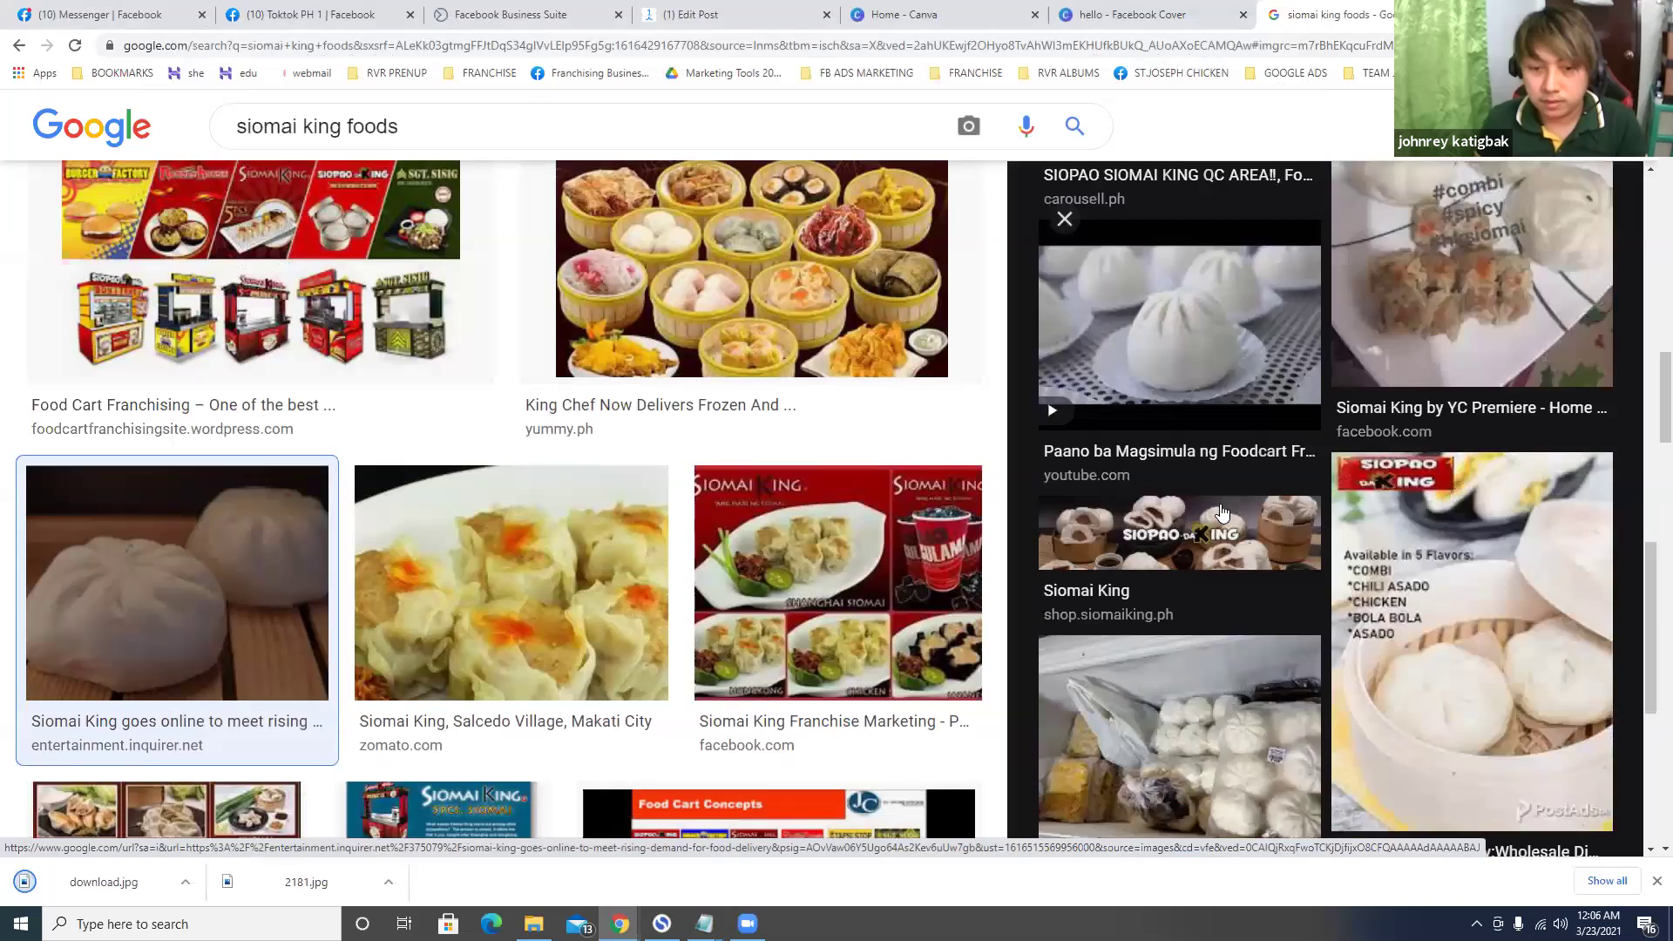
{"action": "scroll", "coordinate": [610, 540], "scroll_direction": "up", "scroll_amount": 6}
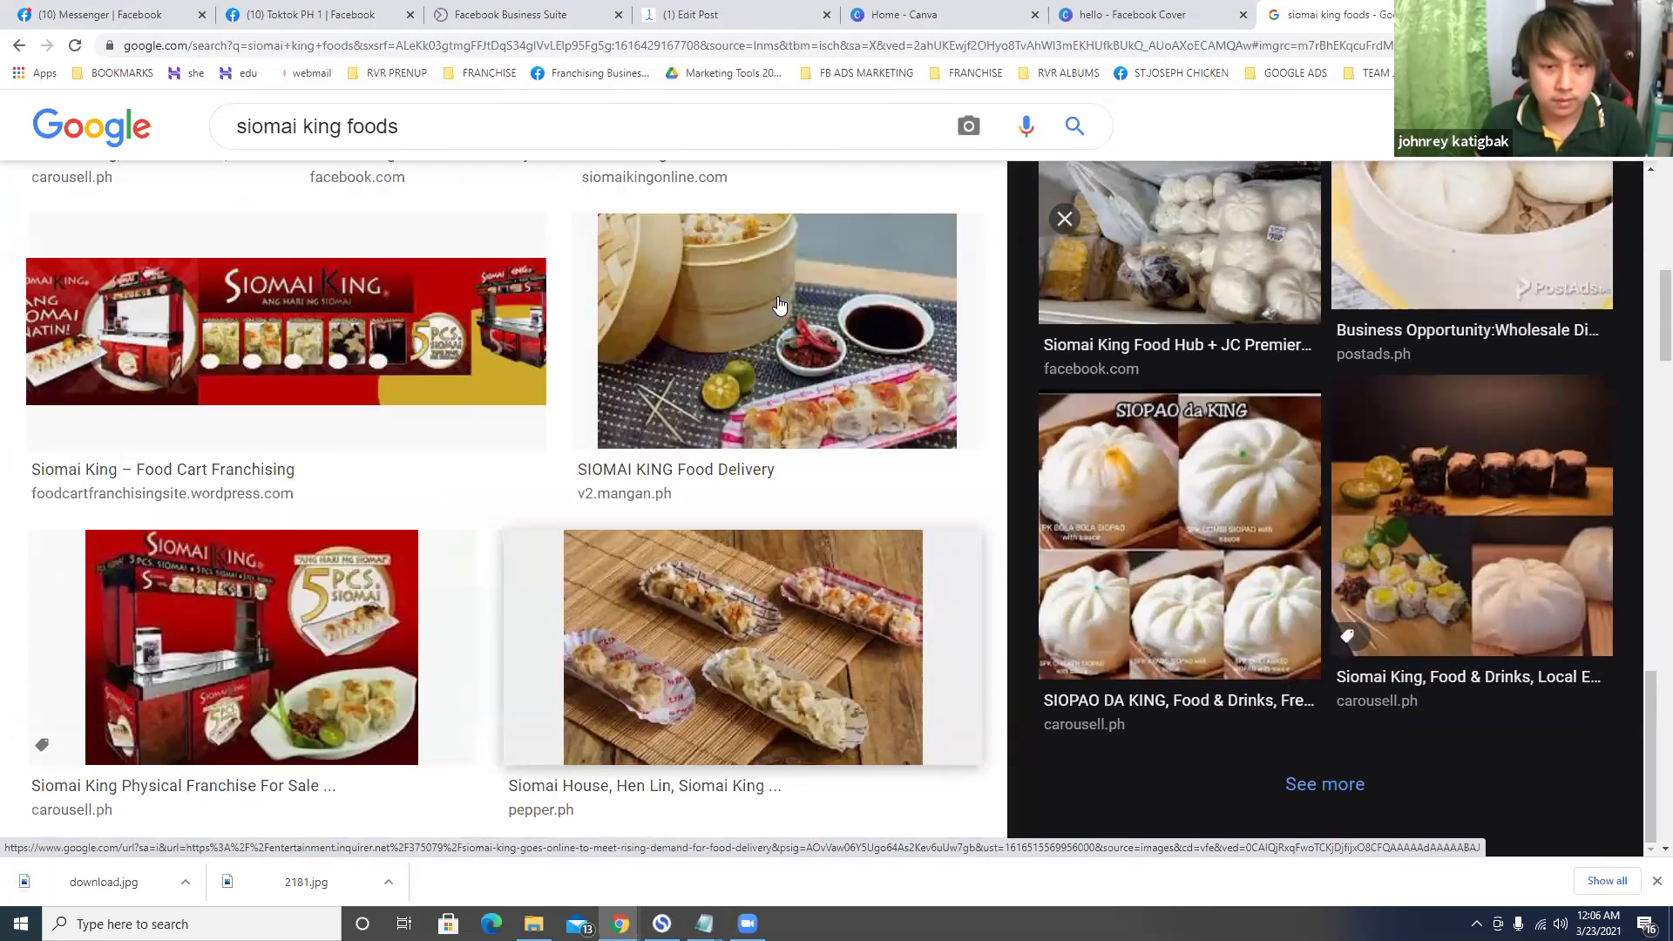
{"action": "left_click", "coordinate": [780, 305]}
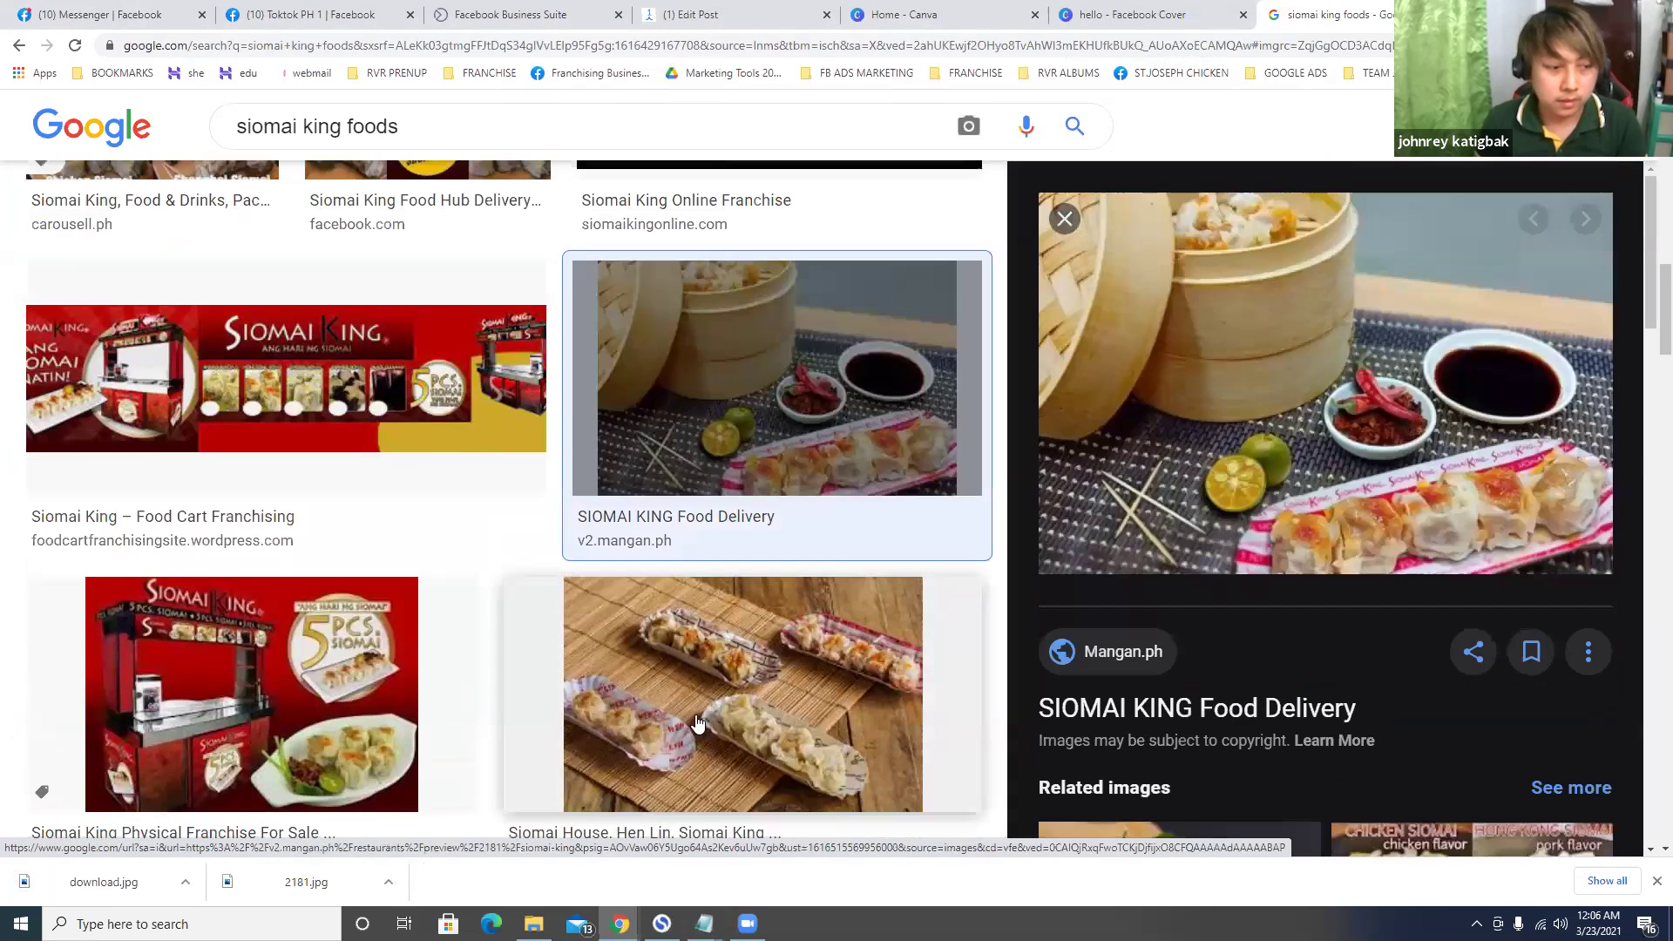
{"action": "left_click", "coordinate": [747, 667]}
{"action": "right_click", "coordinate": [1320, 352]}
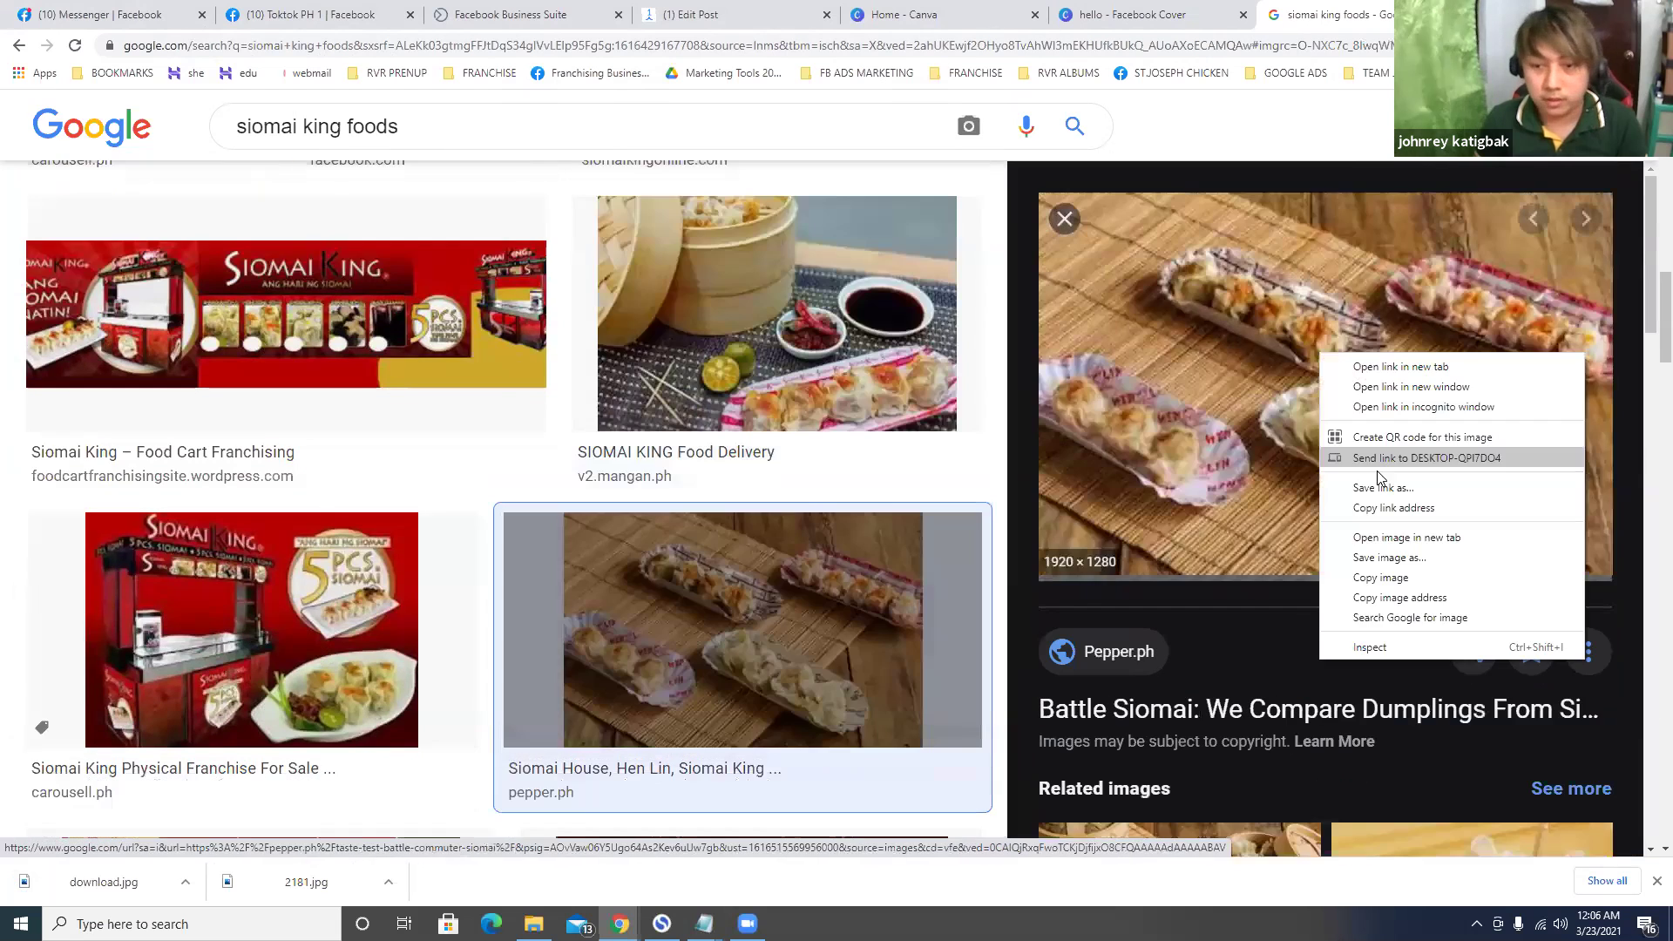
{"action": "left_click", "coordinate": [1364, 558]}
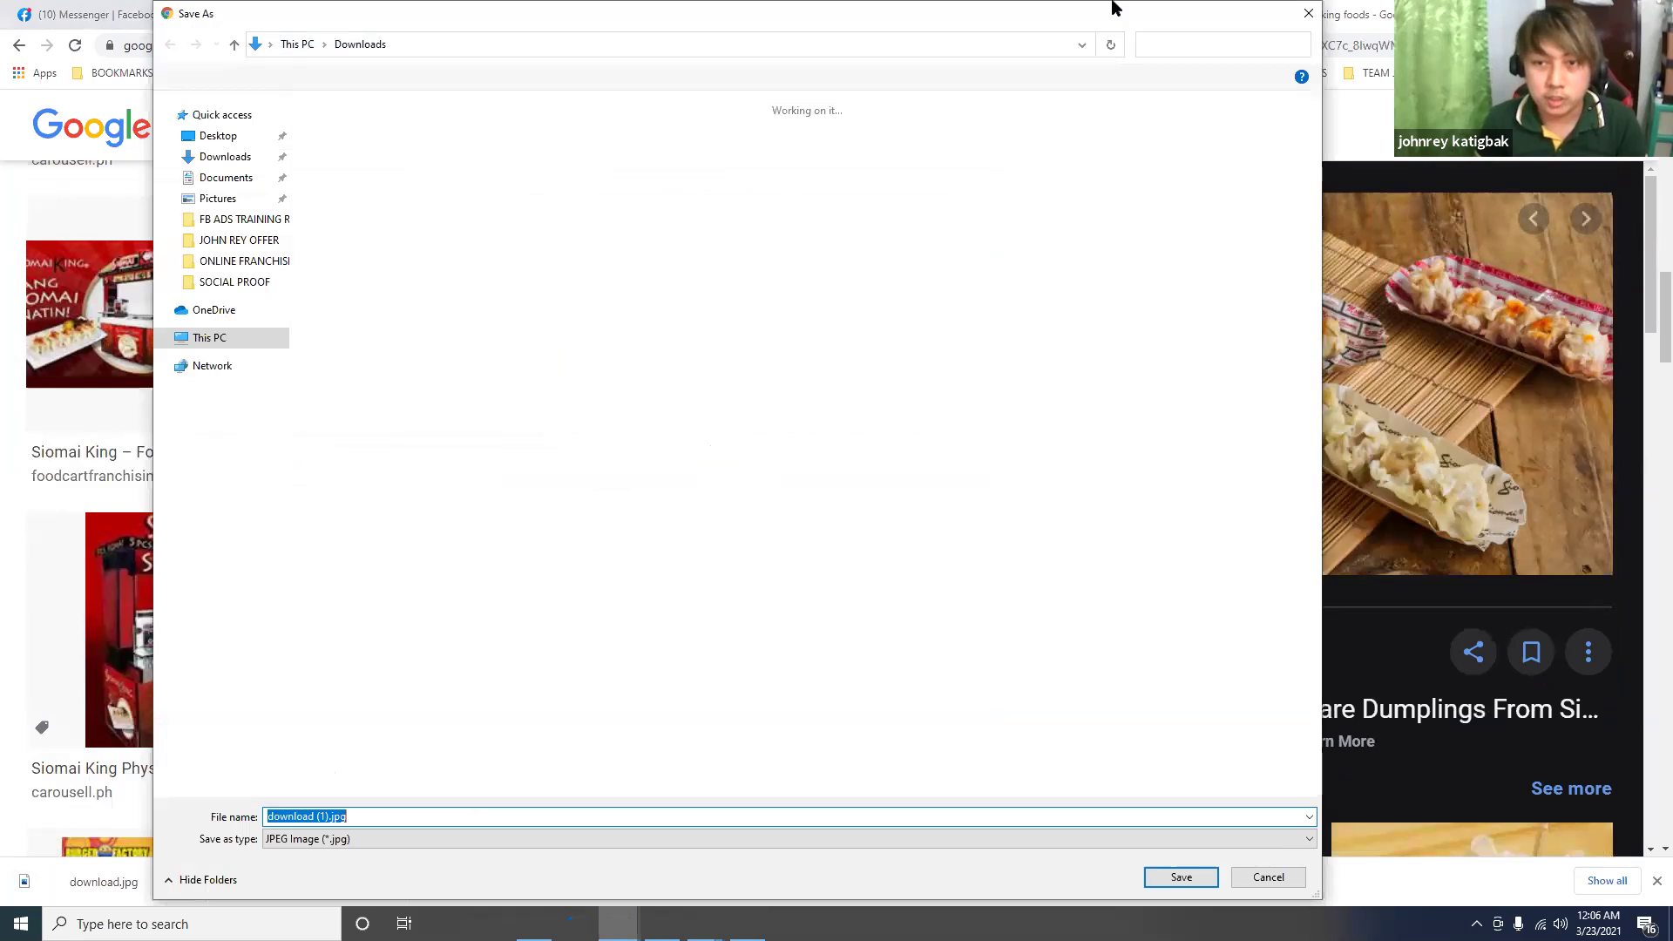
{"action": "key", "text": "Return"}
{"action": "key", "text": "ctrl+shift+Tab"}
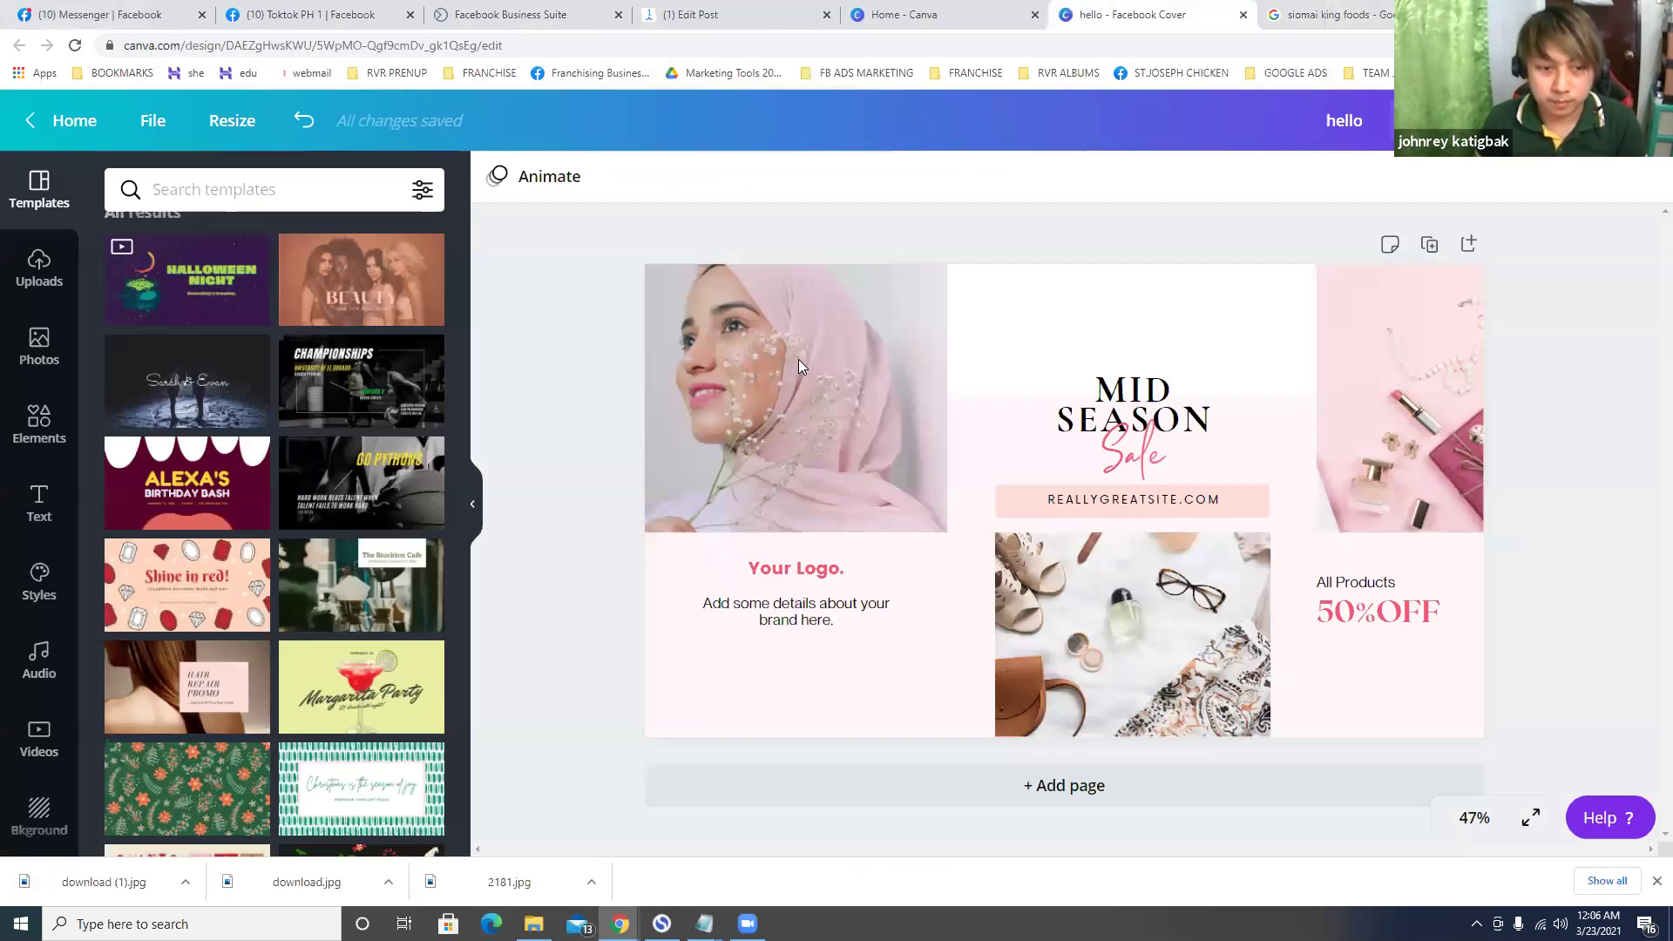
- Upload download (1).jpg, download.jpg and 2181.jpg from the Downloads folder into Canva
{"action": "left_click", "coordinate": [799, 360]}
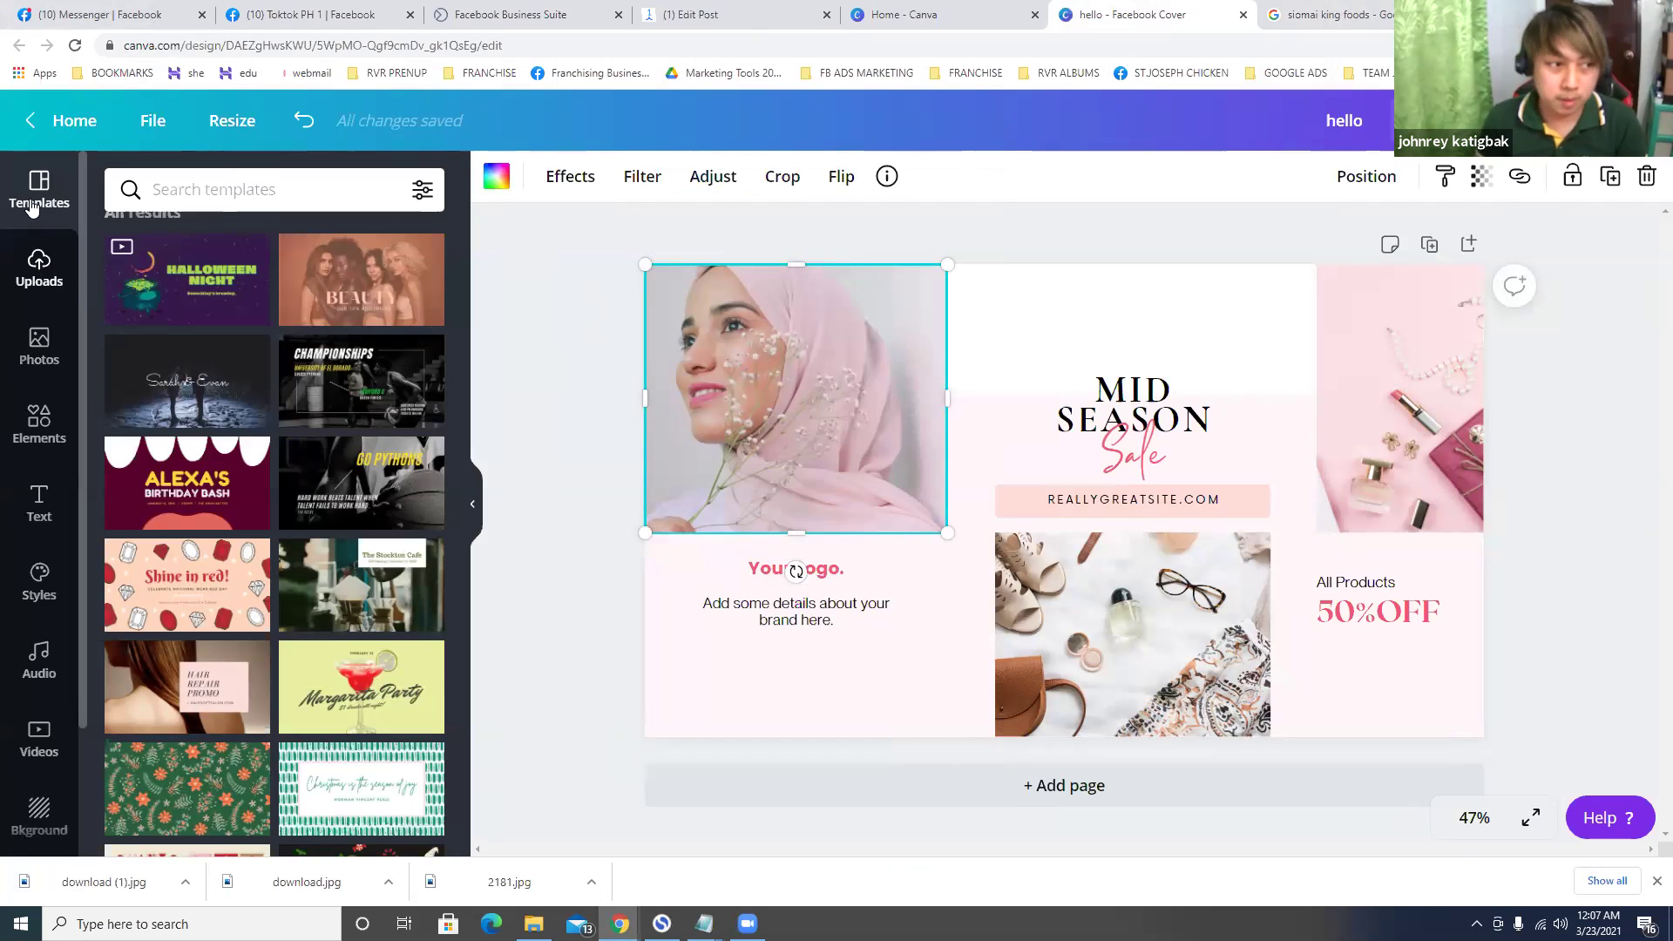
{"action": "left_click", "coordinate": [37, 274]}
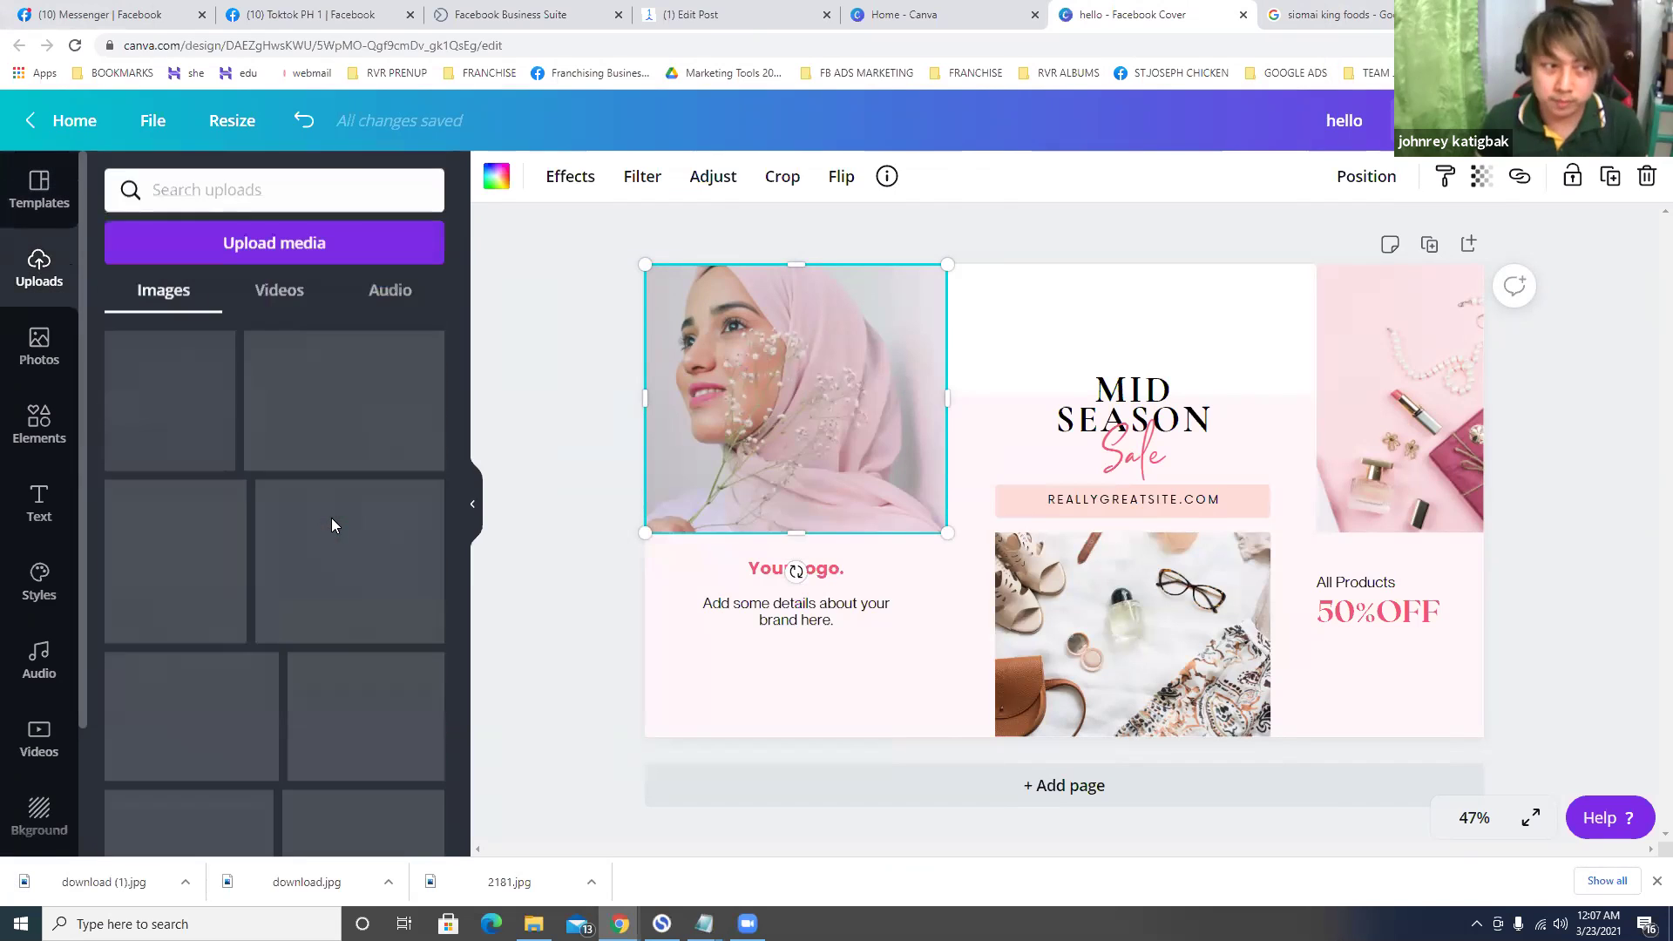
{"action": "left_click", "coordinate": [289, 246]}
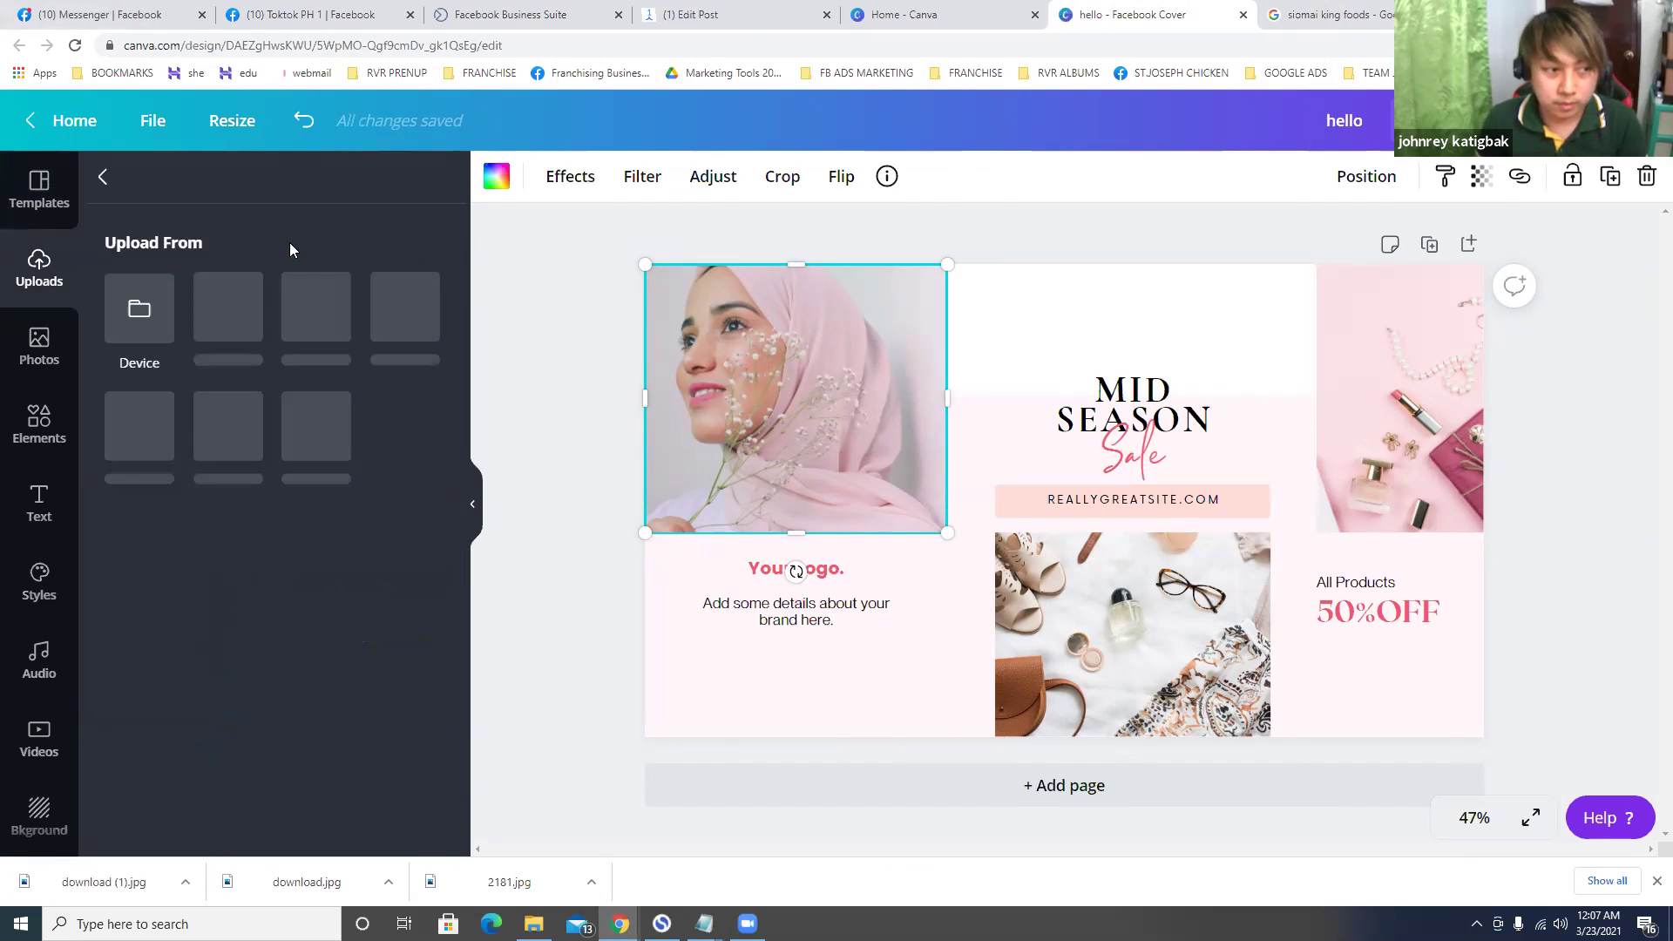
{"action": "left_click", "coordinate": [142, 320]}
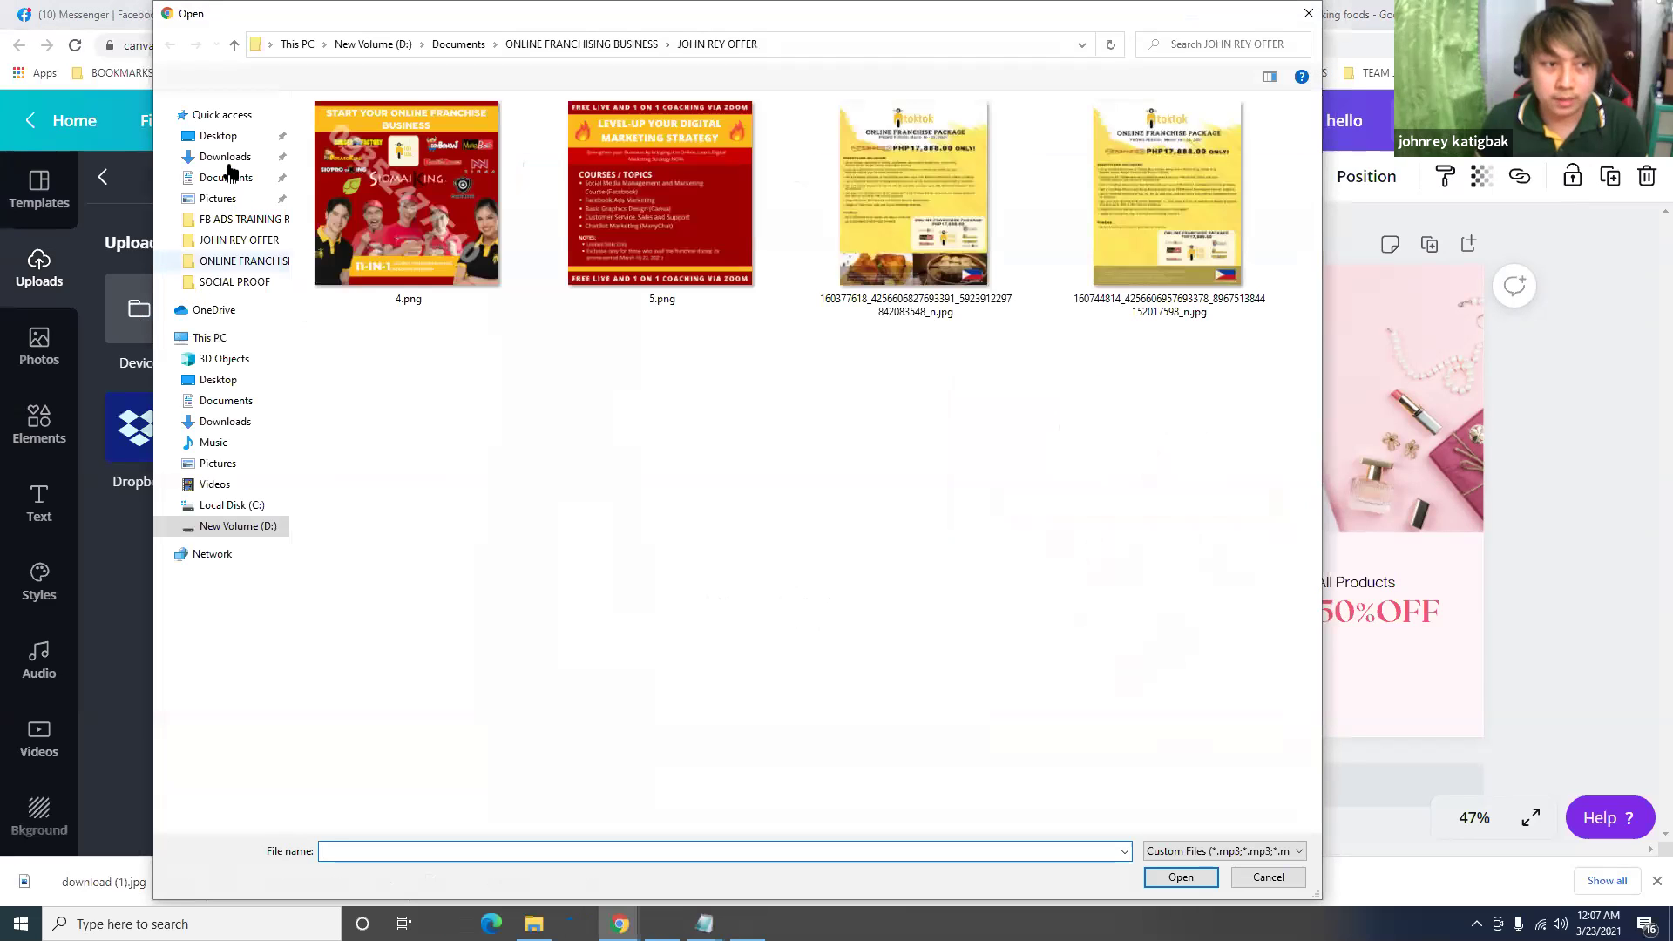
{"action": "left_click", "coordinate": [229, 158]}
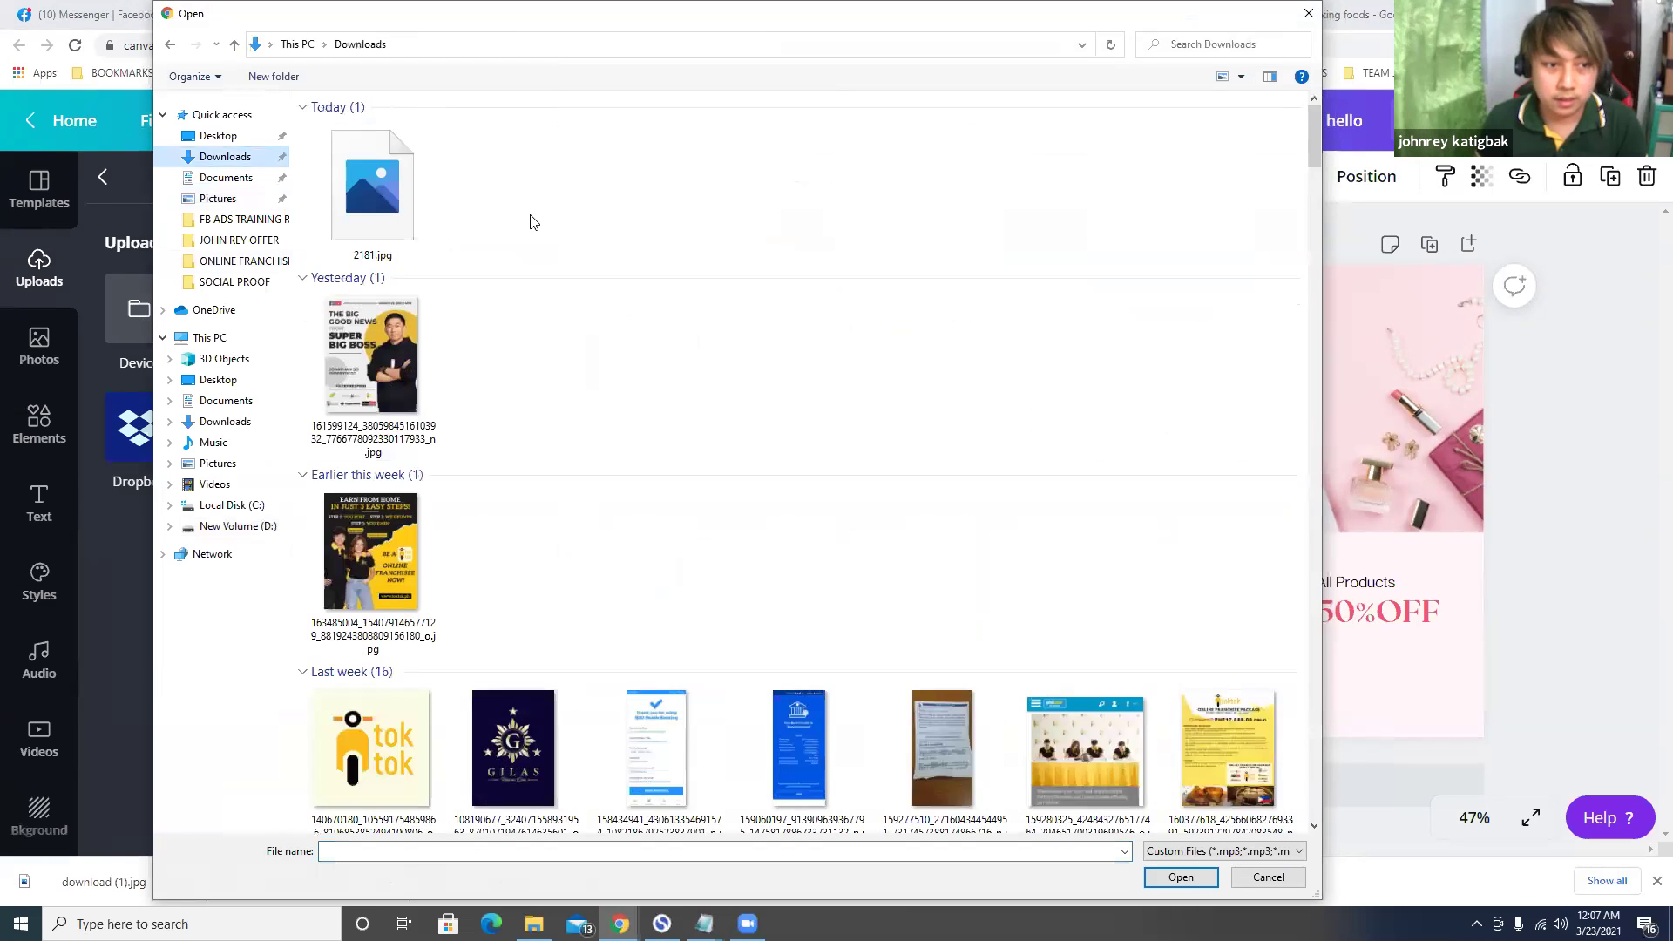
{"action": "left_click_drag", "start_coordinate": [824, 173], "coordinate": [367, 218]}
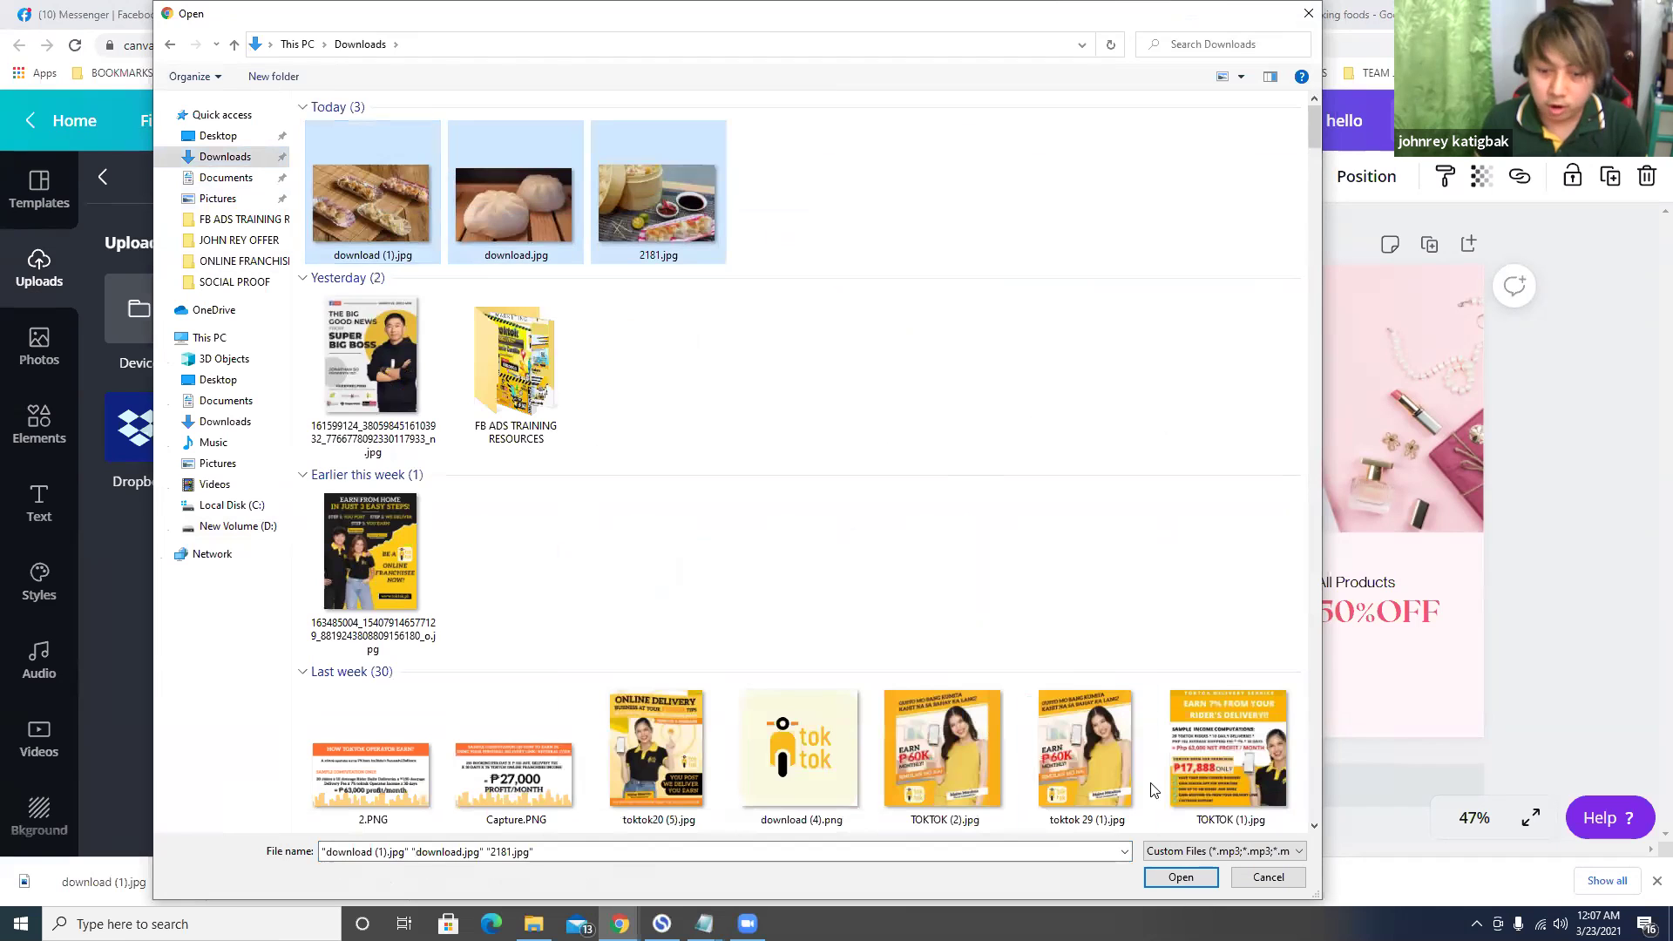
{"action": "left_click", "coordinate": [1181, 878]}
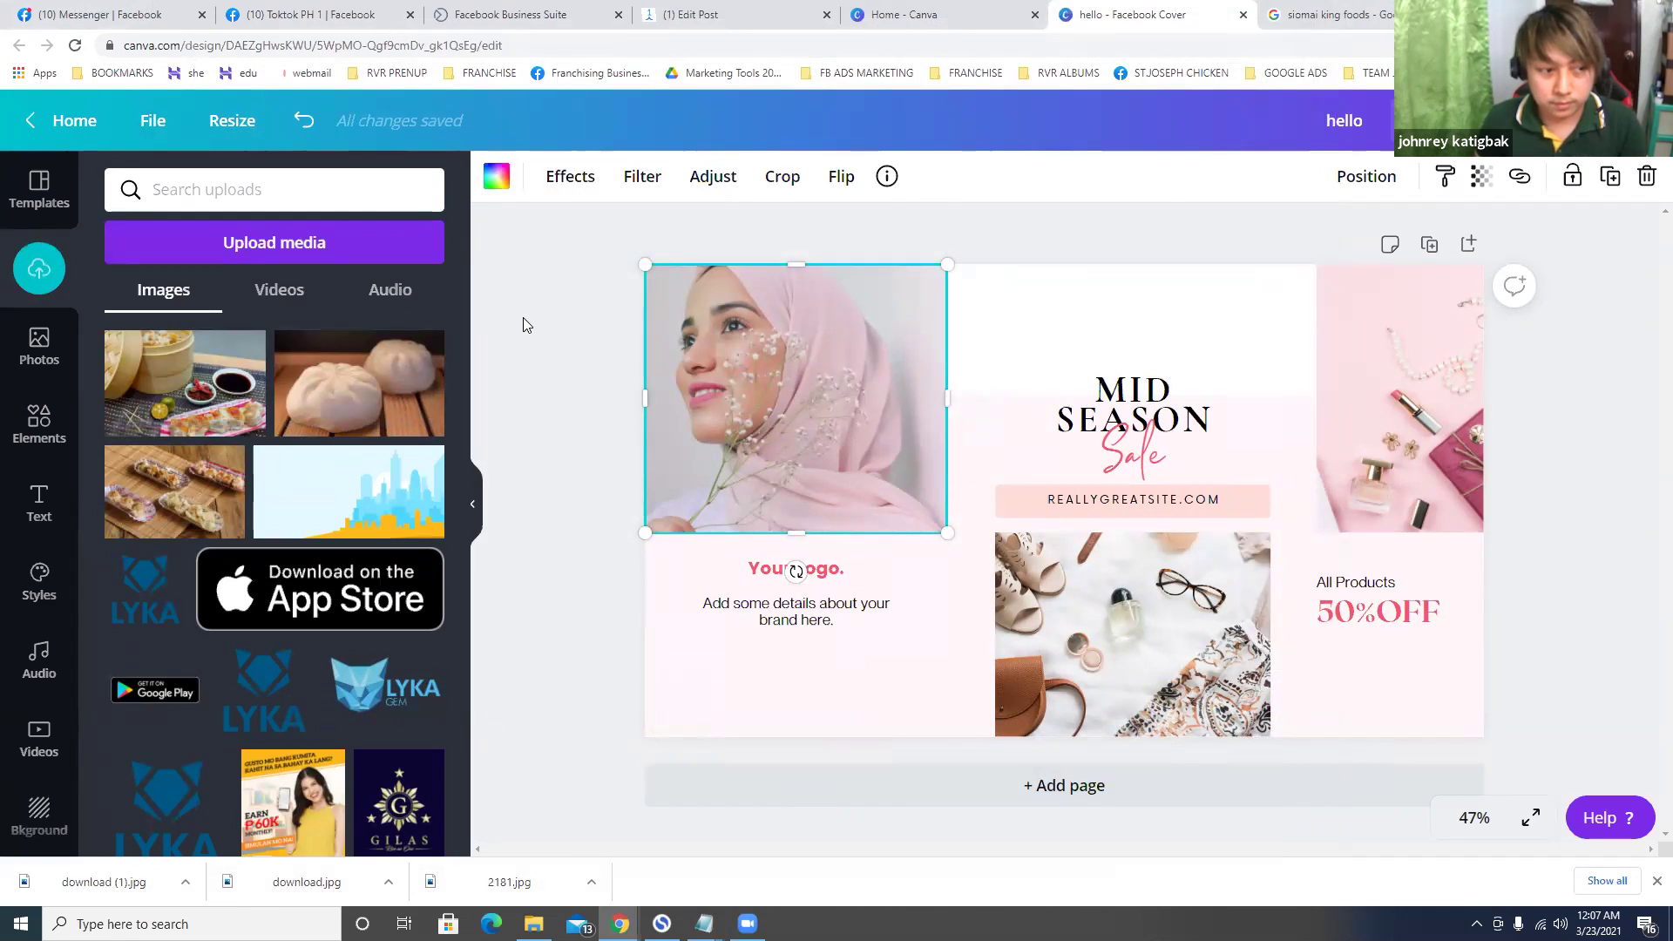
- Put the steamer, dumpling-tray and steamed-bun photos into the top-left, bottom-centre and top-right frames
{"action": "left_click_drag", "start_coordinate": [185, 381], "coordinate": [670, 404]}
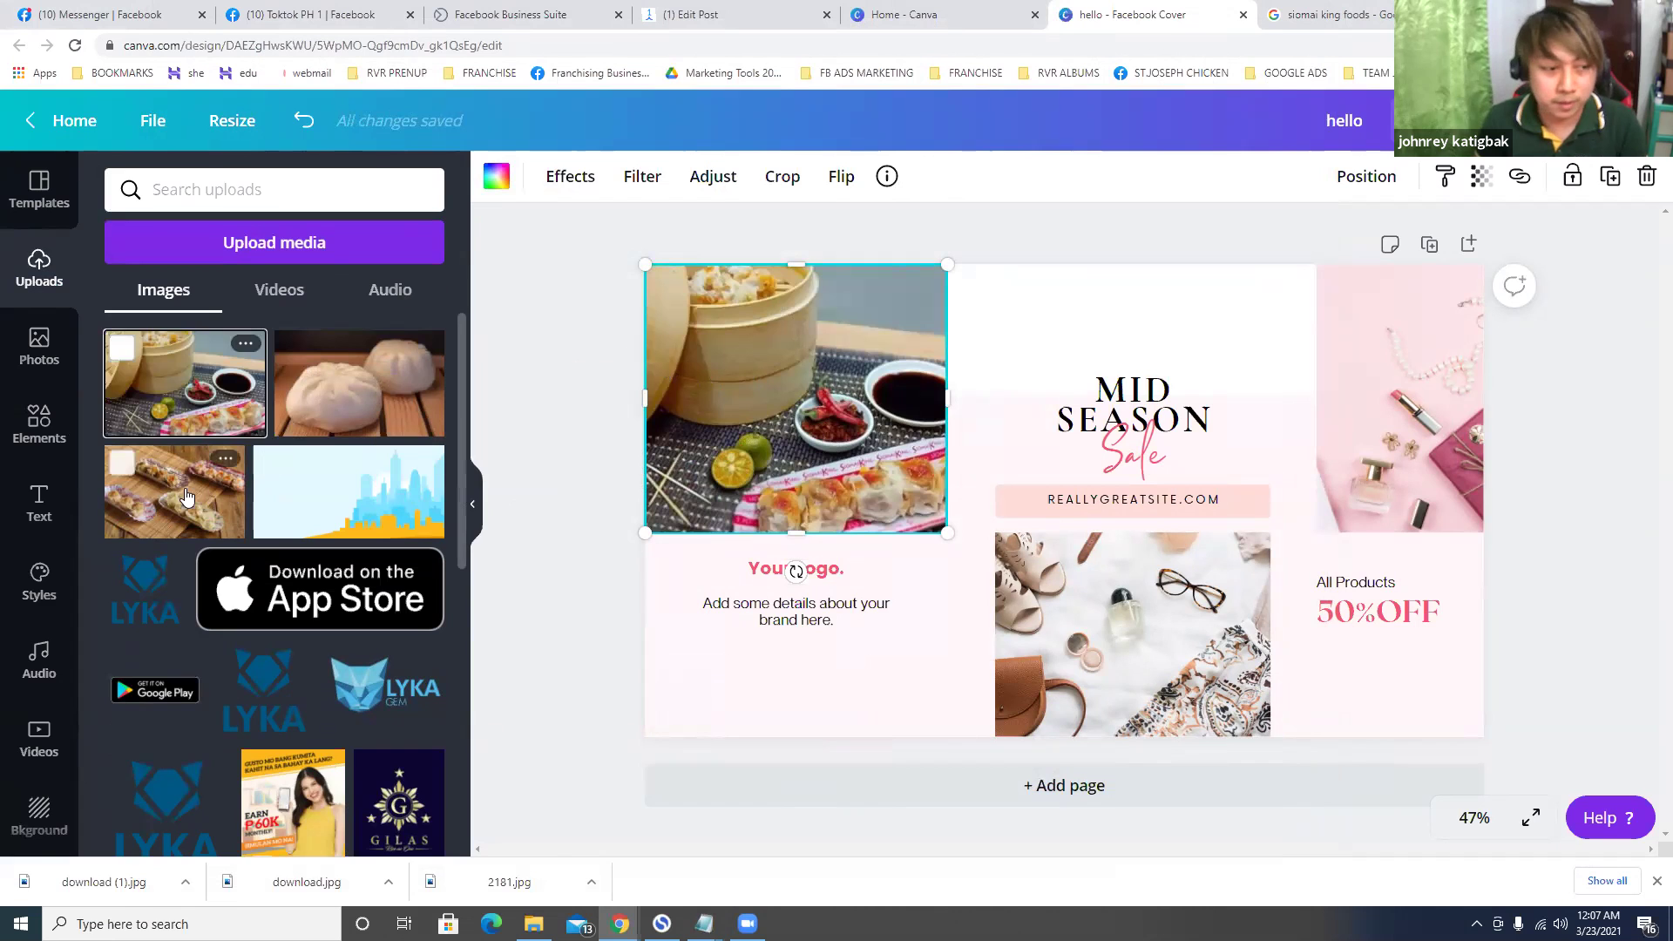
{"action": "left_click_drag", "start_coordinate": [188, 490], "coordinate": [1074, 591]}
{"action": "left_click_drag", "start_coordinate": [323, 425], "coordinate": [1351, 417]}
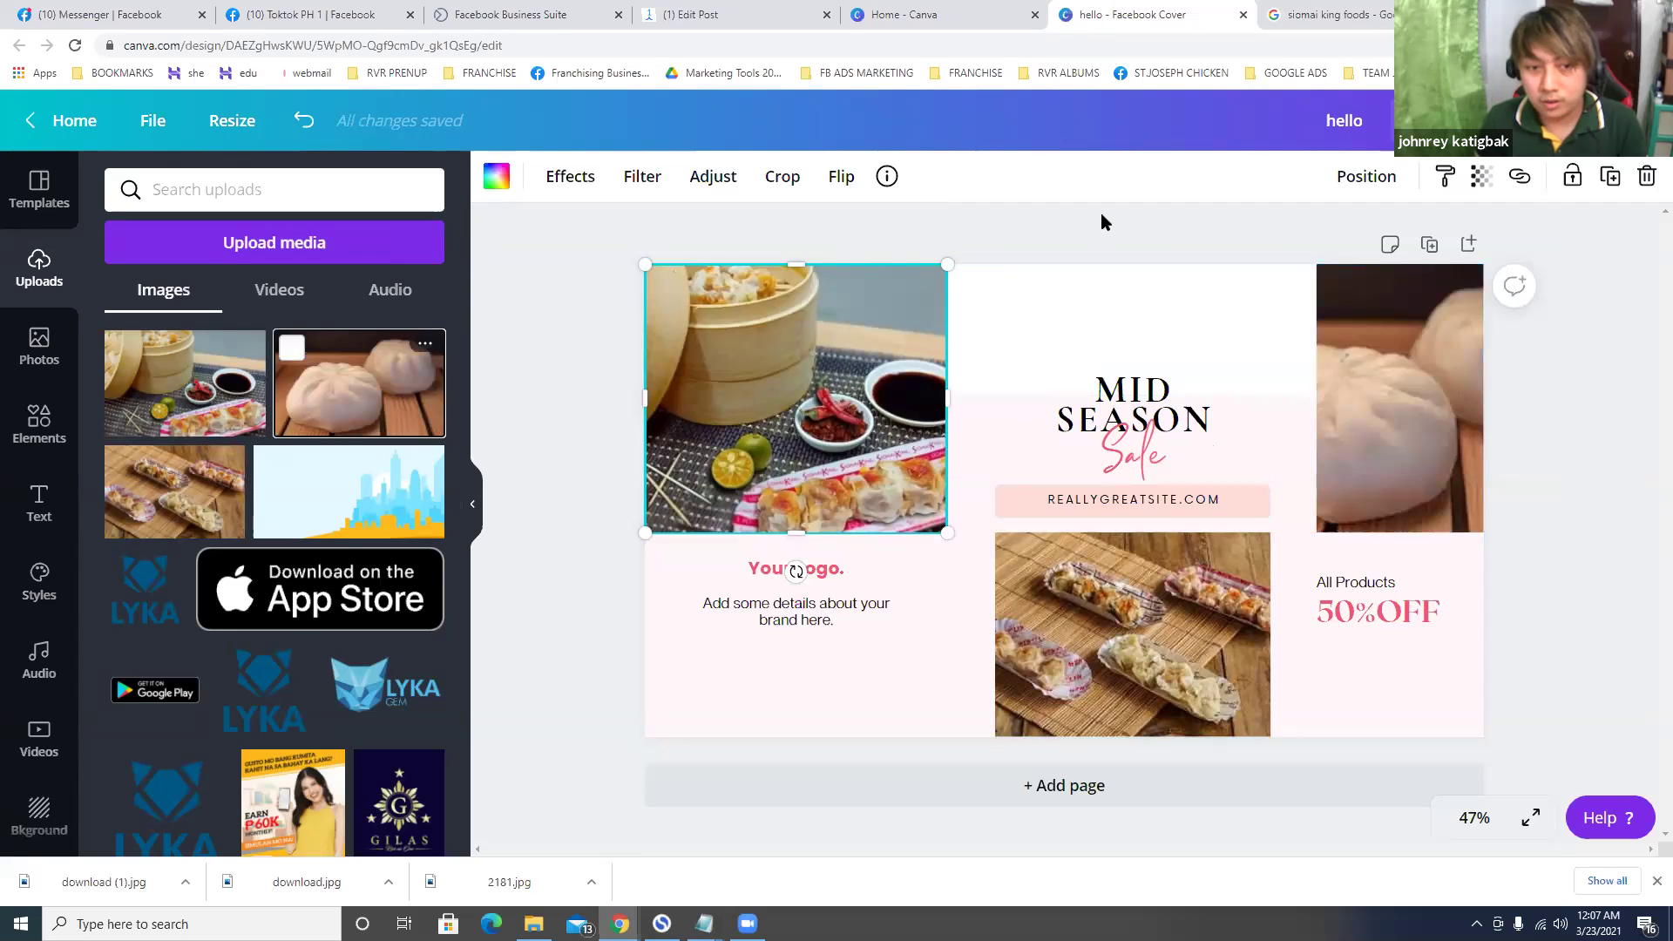
{"action": "left_click", "coordinate": [587, 406]}
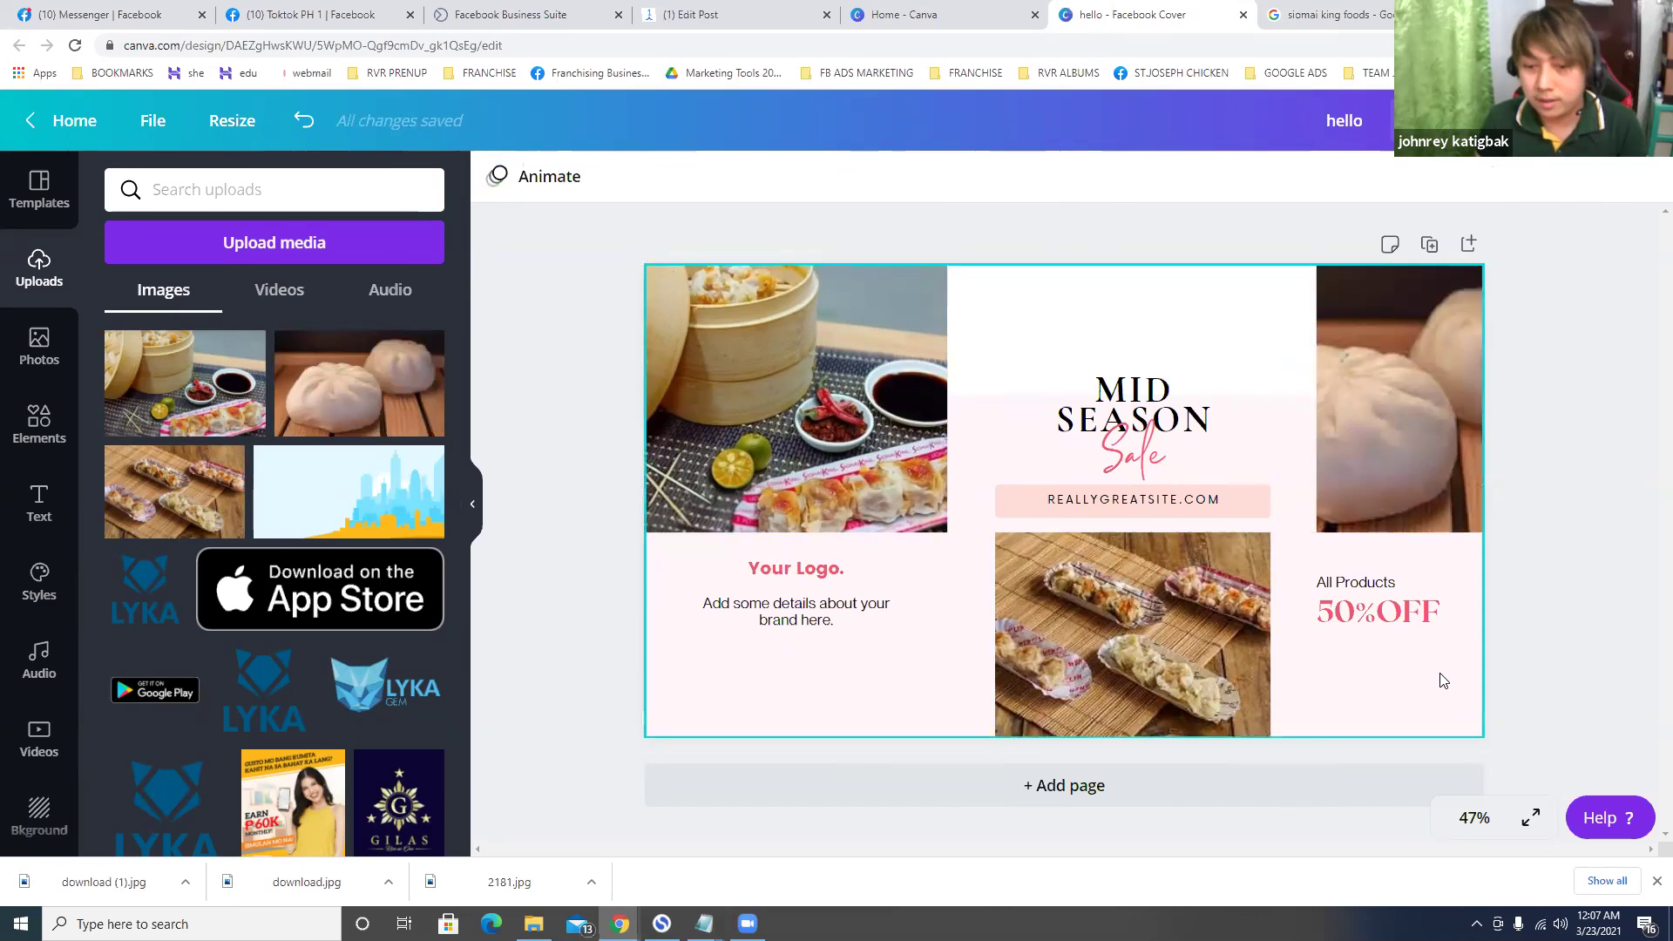
- Change the page background from pale pink to a custom dark red, #AB0202
{"action": "left_click", "coordinate": [1394, 684]}
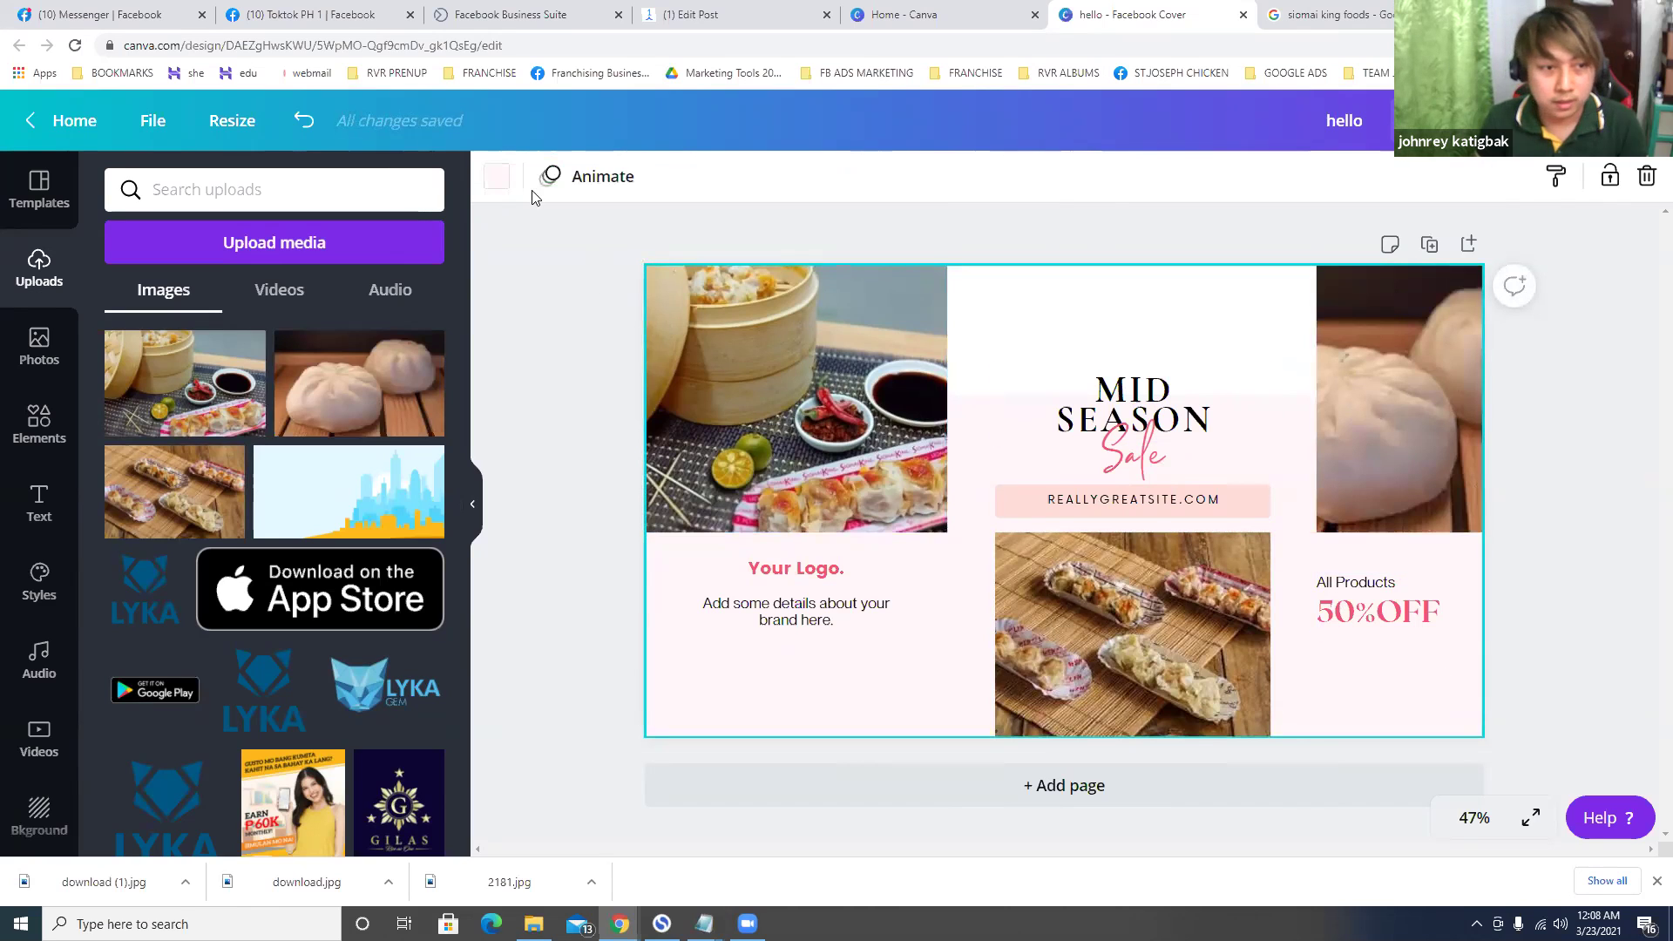
{"action": "left_click", "coordinate": [495, 179]}
{"action": "left_click", "coordinate": [186, 391]}
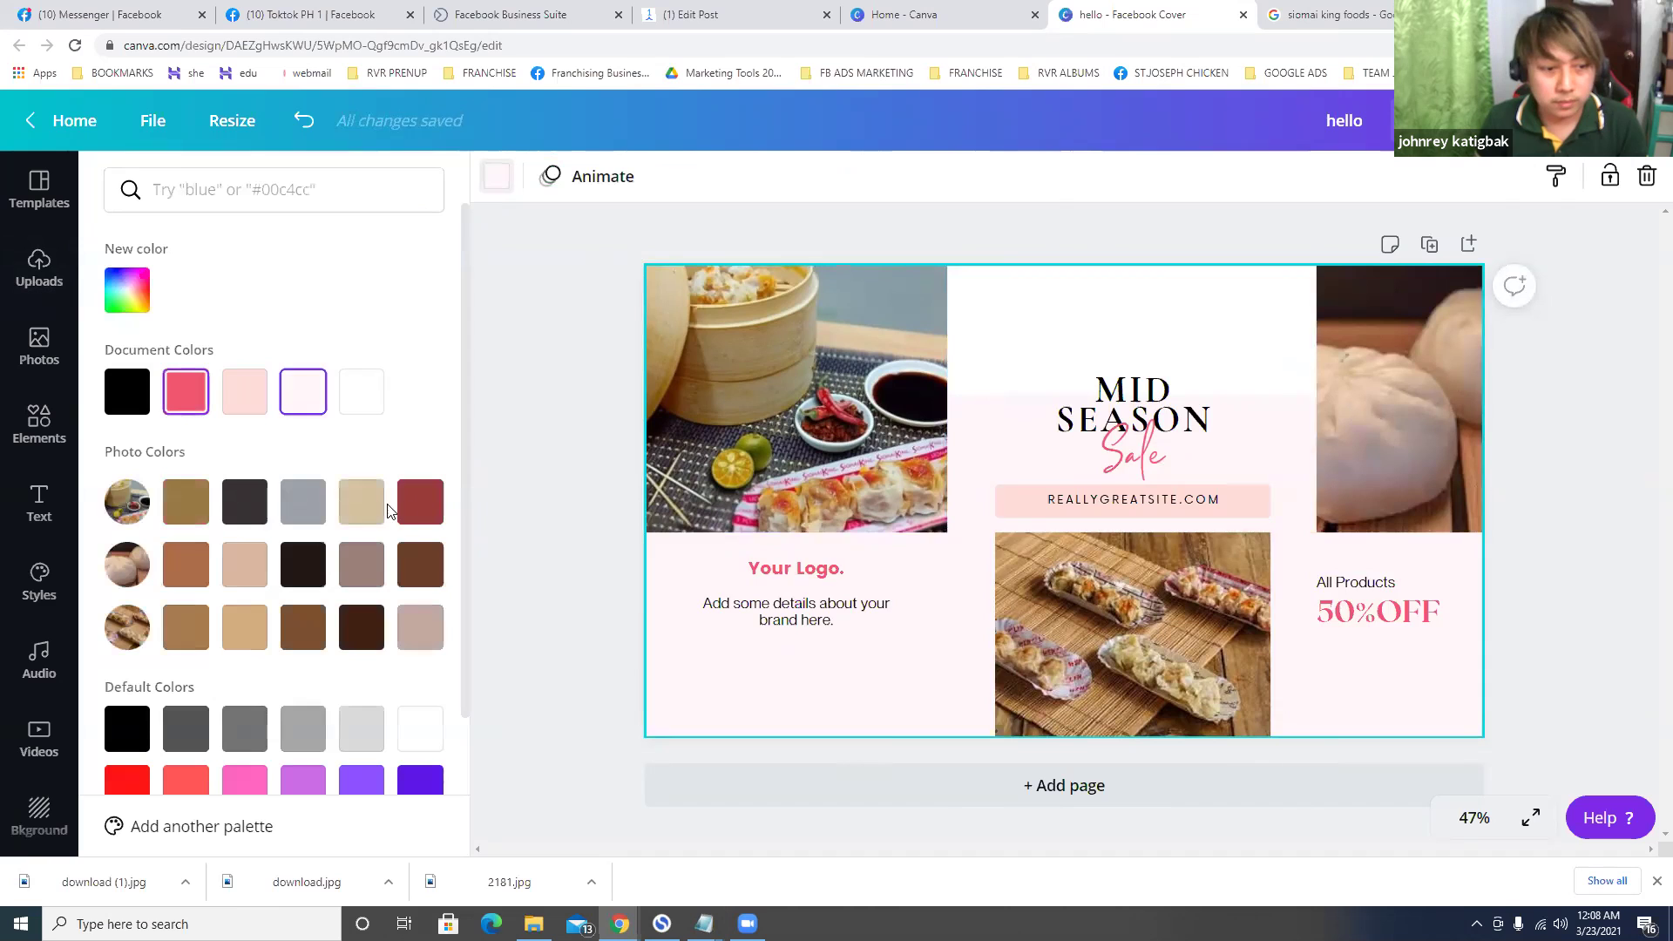
{"action": "left_click", "coordinate": [414, 512]}
{"action": "scroll", "coordinate": [253, 549], "scroll_direction": "down", "scroll_amount": 1}
{"action": "left_click", "coordinate": [129, 700]}
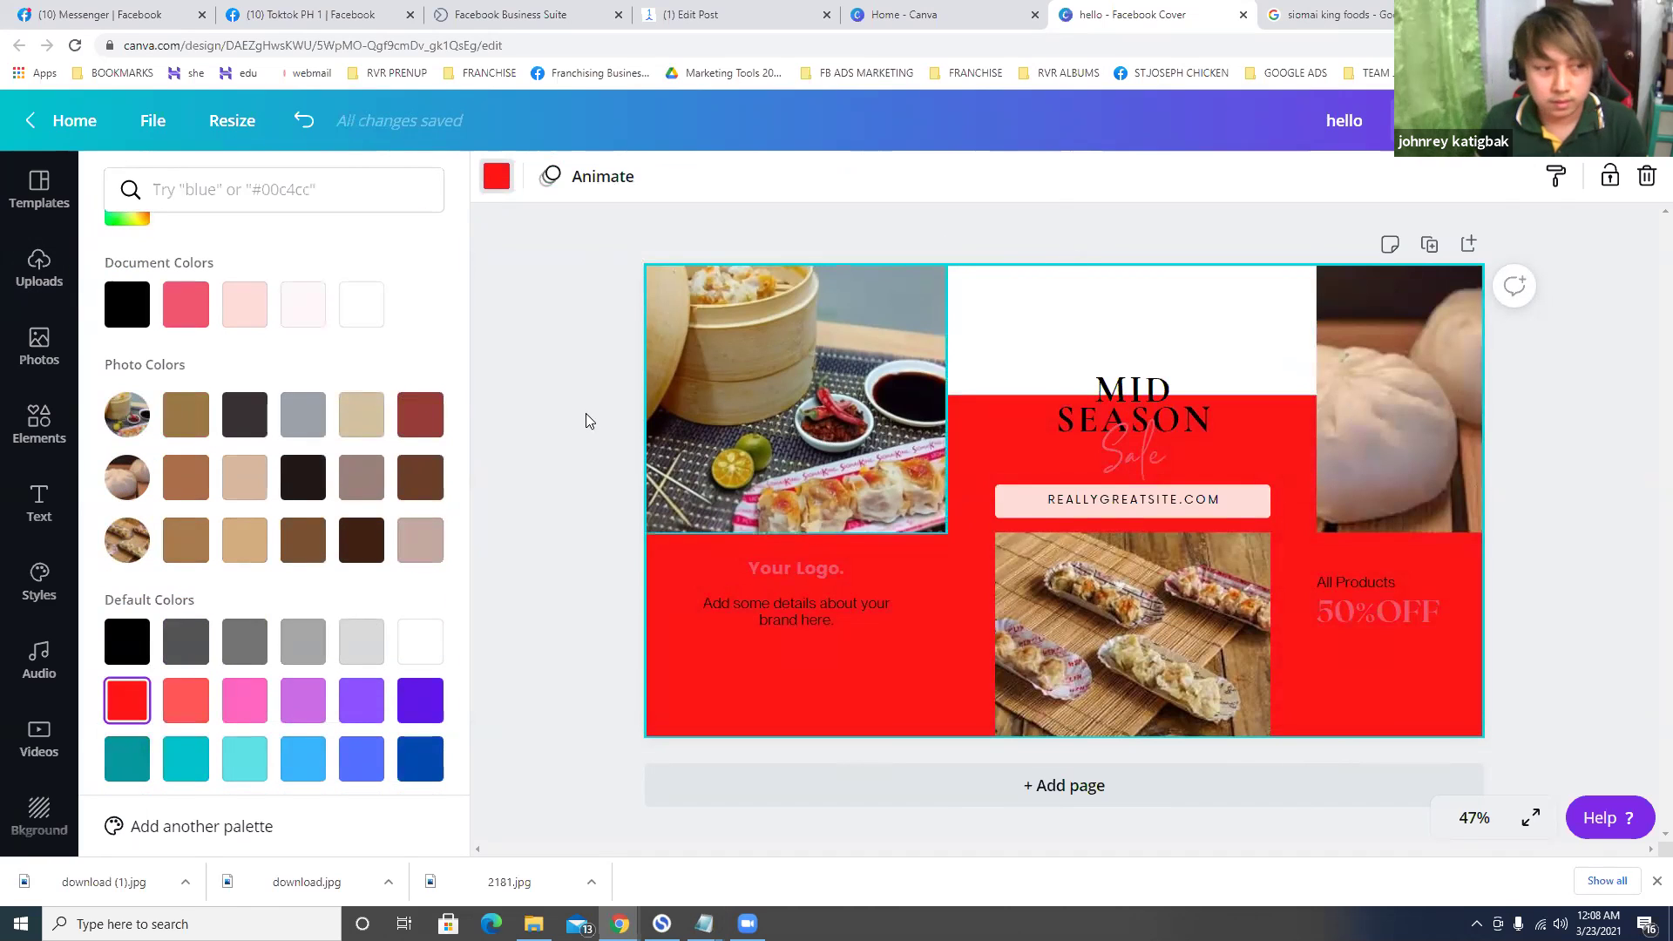
{"action": "scroll", "coordinate": [261, 392], "scroll_direction": "up", "scroll_amount": 1}
{"action": "left_click", "coordinate": [127, 289]}
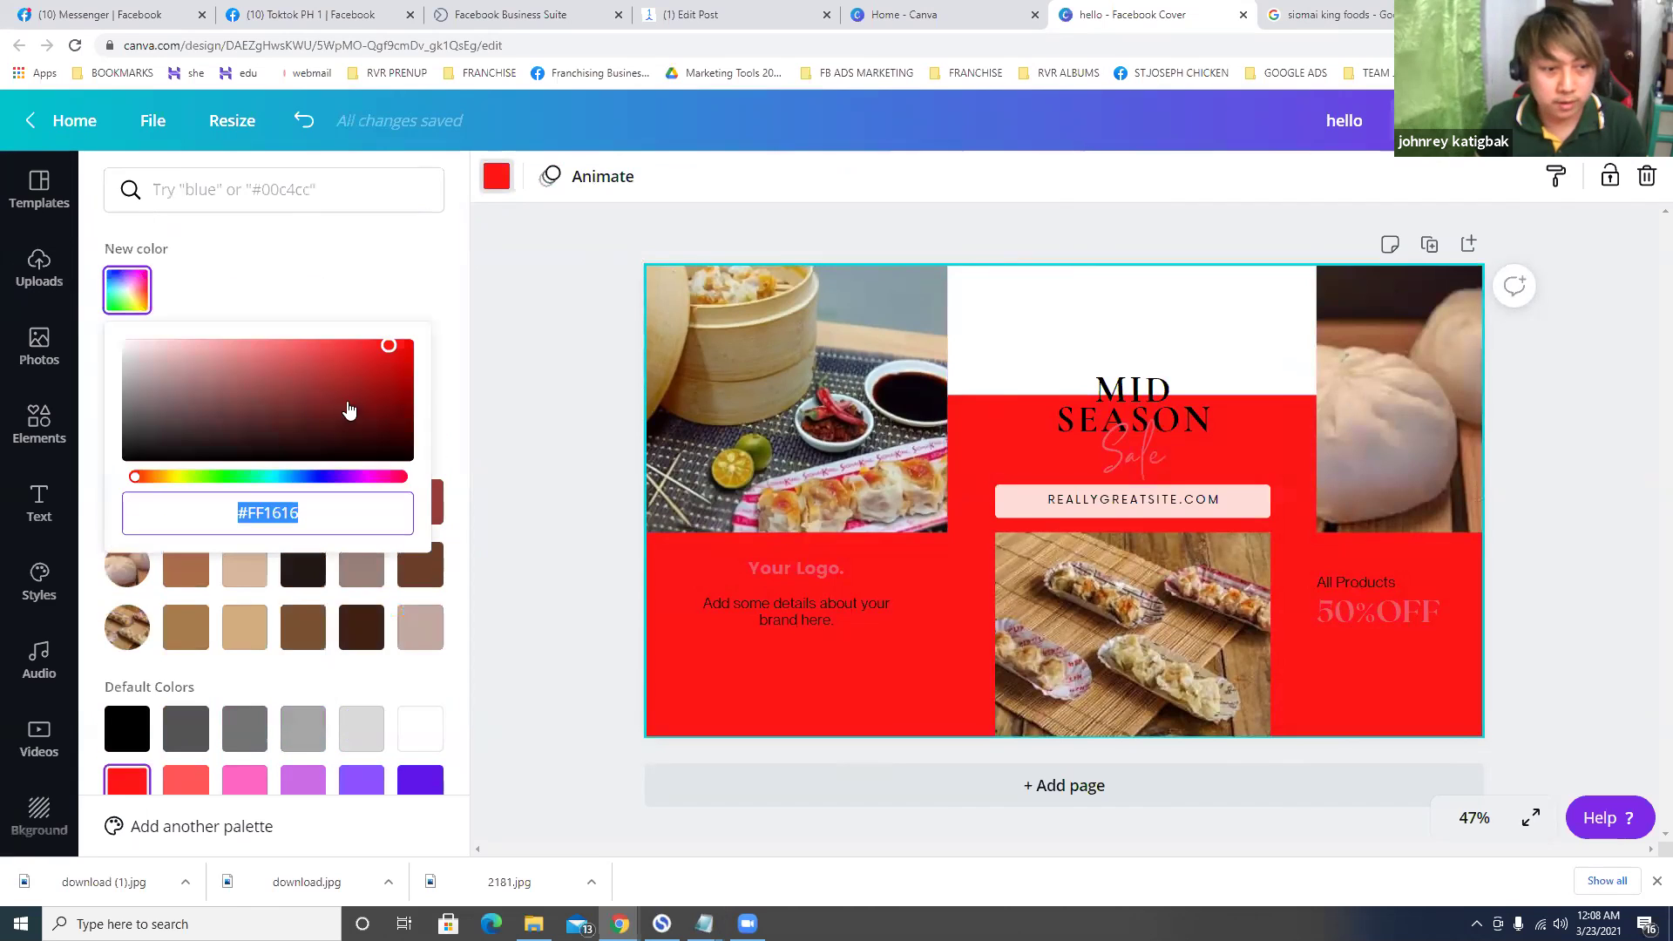
{"action": "left_click_drag", "start_coordinate": [389, 345], "coordinate": [407, 379]}
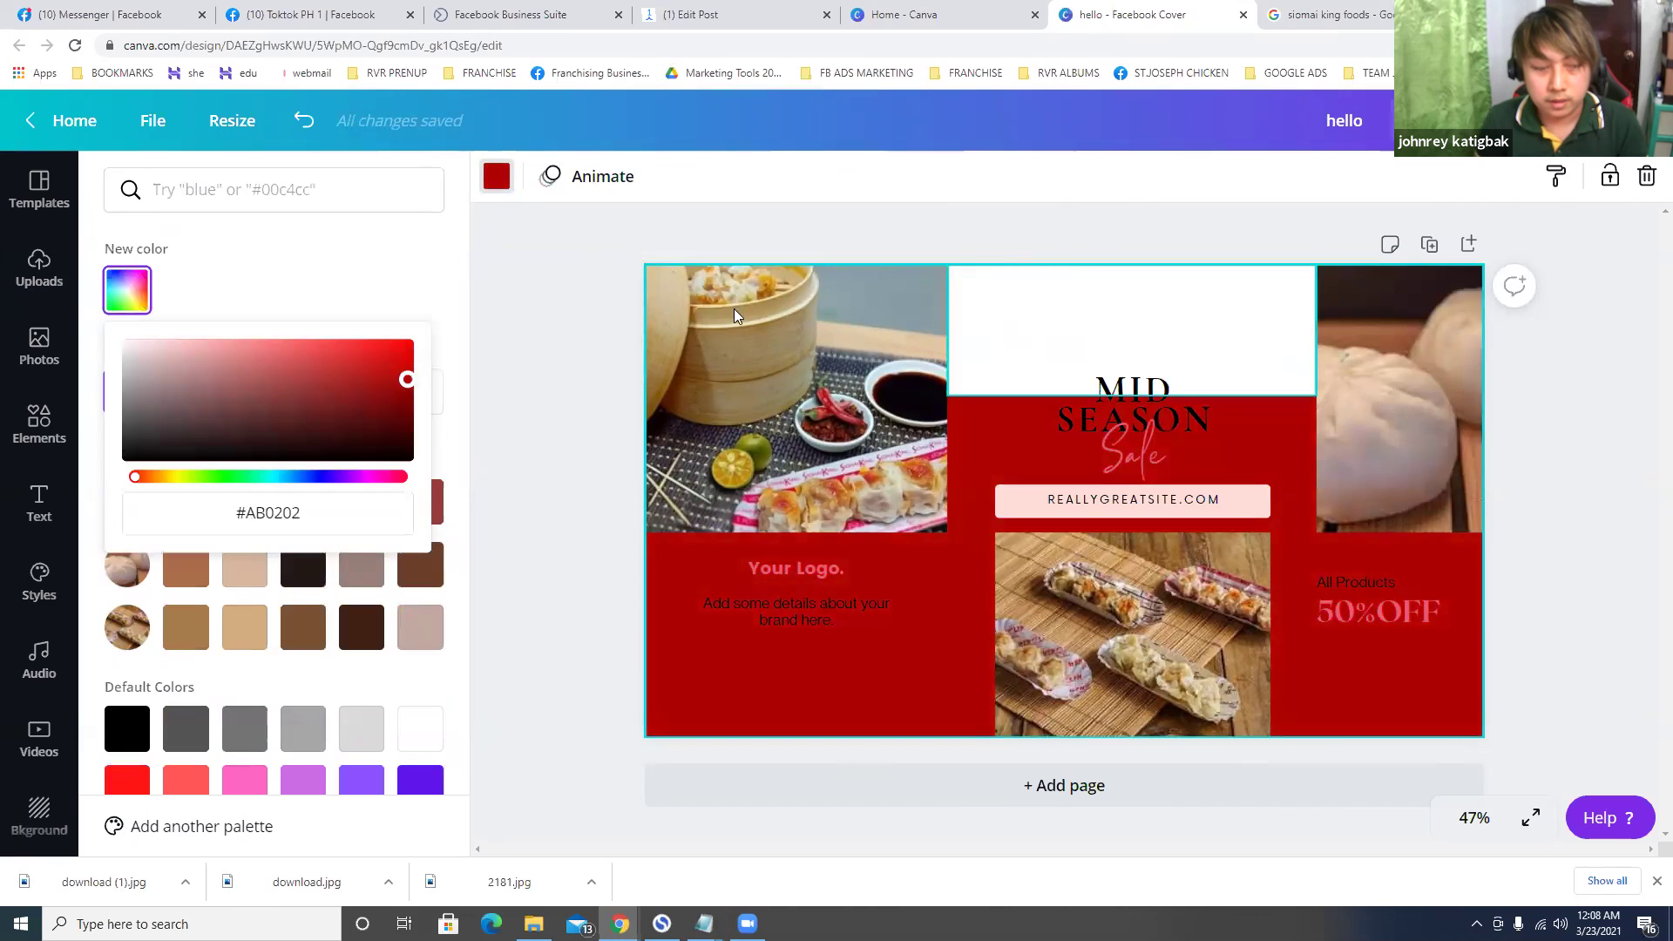
{"action": "left_click", "coordinate": [573, 288]}
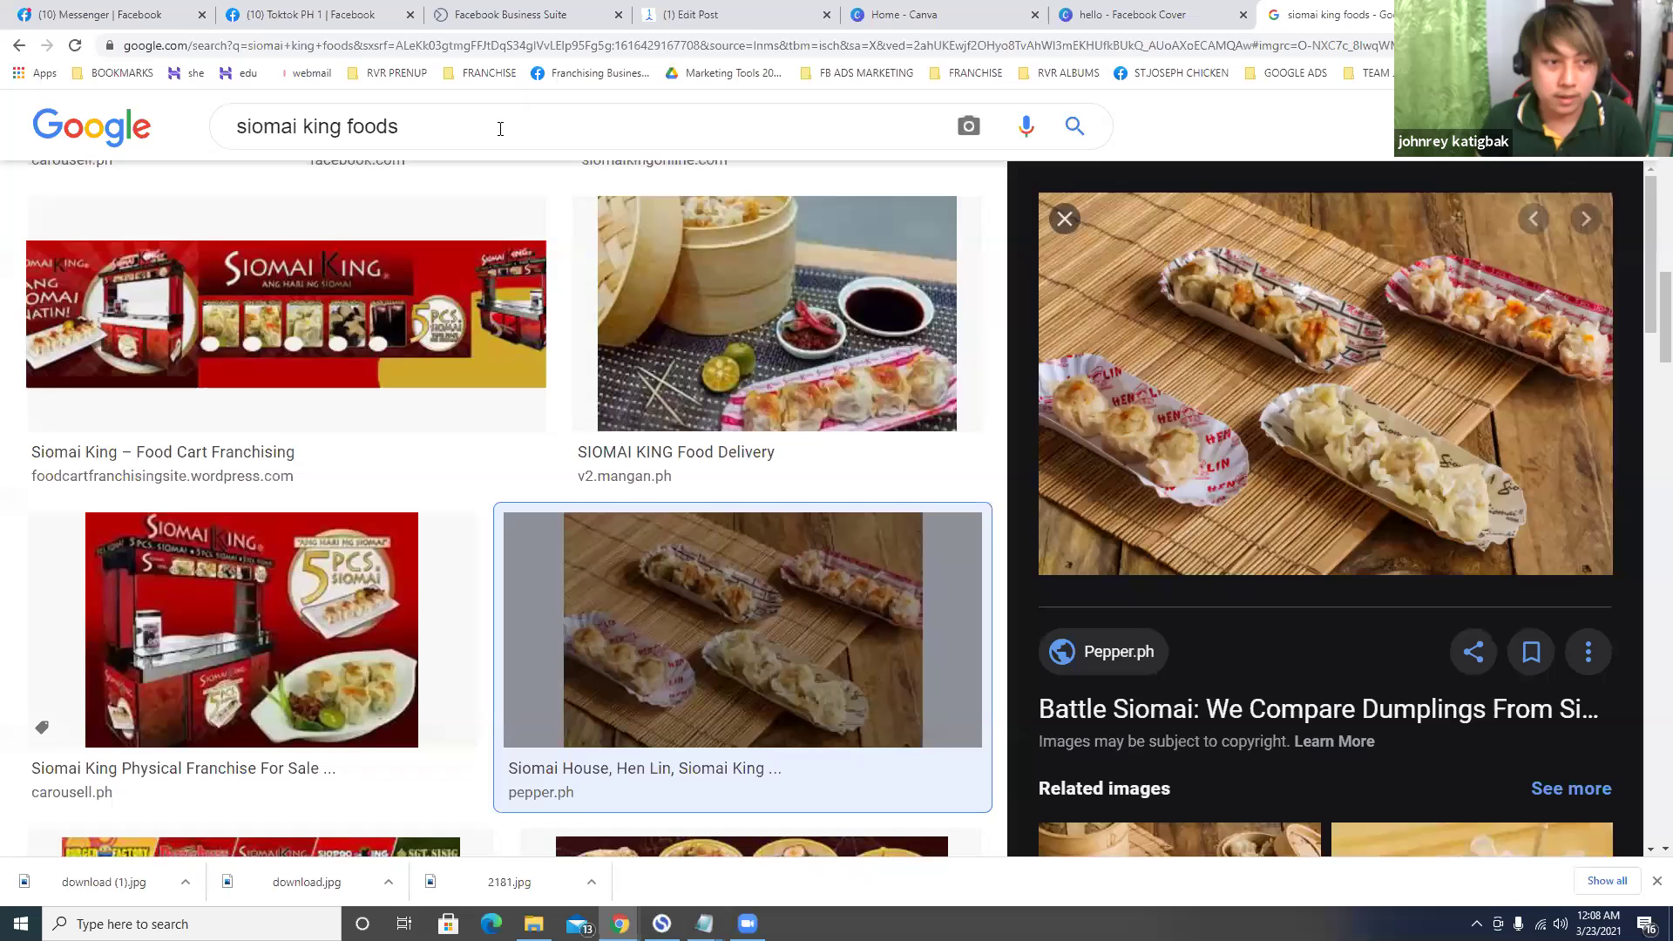
- Change the Google Images search to 'siomai king logo'
{"action": "left_click", "coordinate": [1327, 15]}
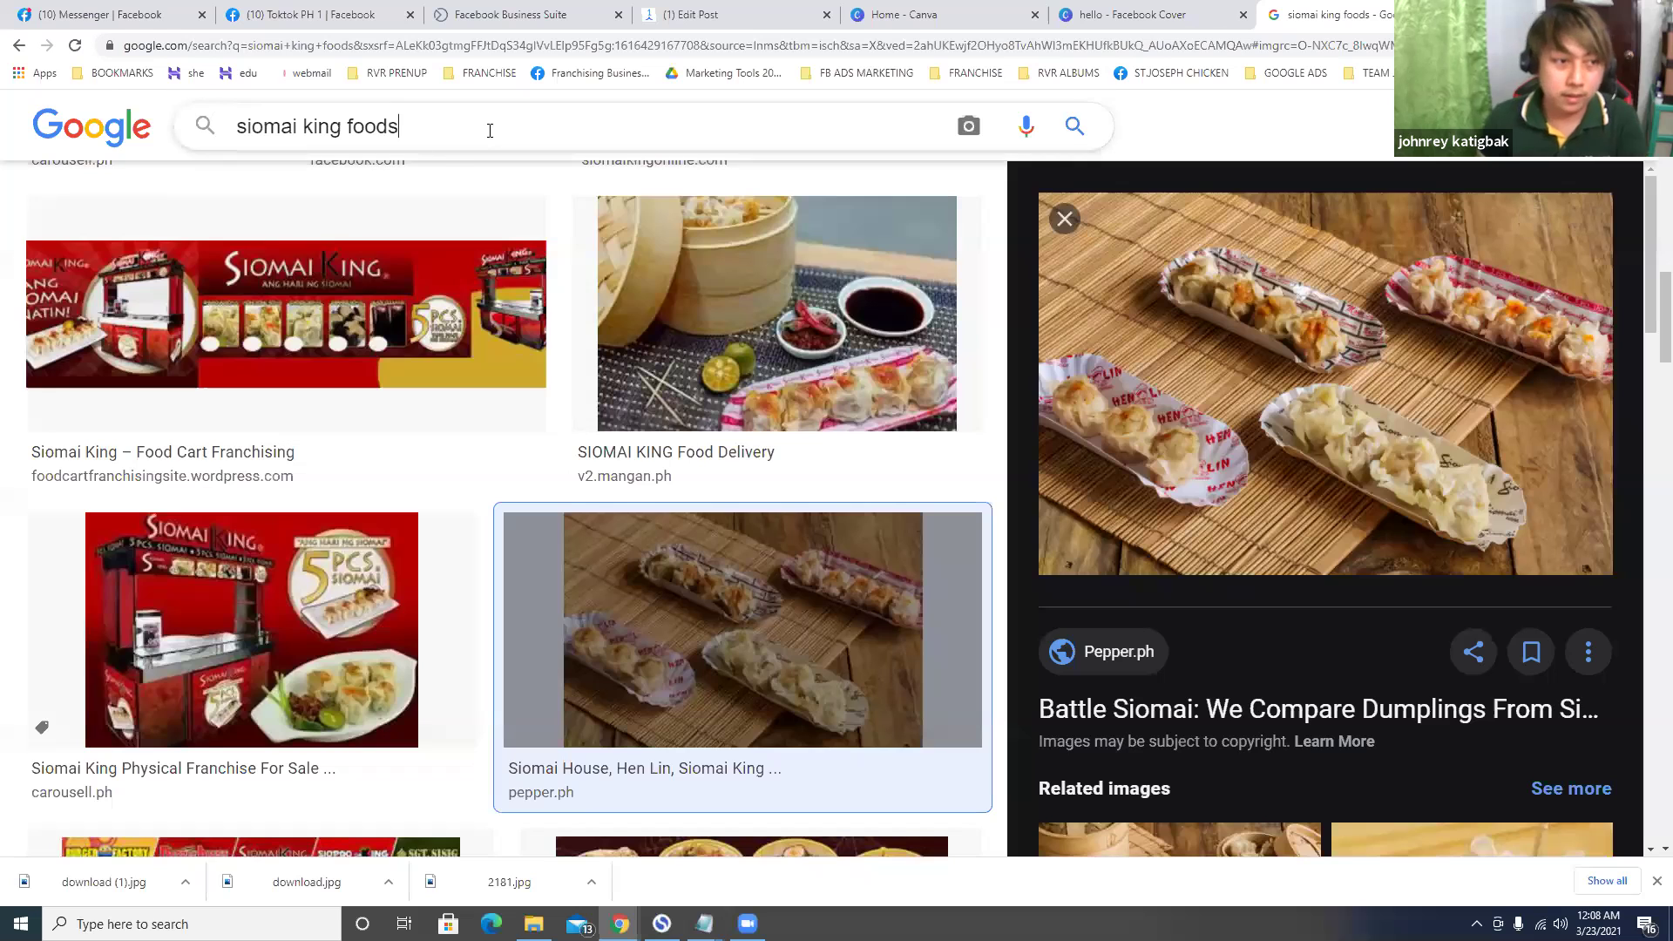
{"action": "left_click", "coordinate": [485, 135]}
{"action": "key", "text": "BackSpace"}
{"action": "key", "text": "BackSpace"}
{"action": "key", "text": "BackSpace"}
{"action": "key", "text": "BackSpace"}
{"action": "key", "text": "BackSpace"}
{"action": "type", "text": "log"}
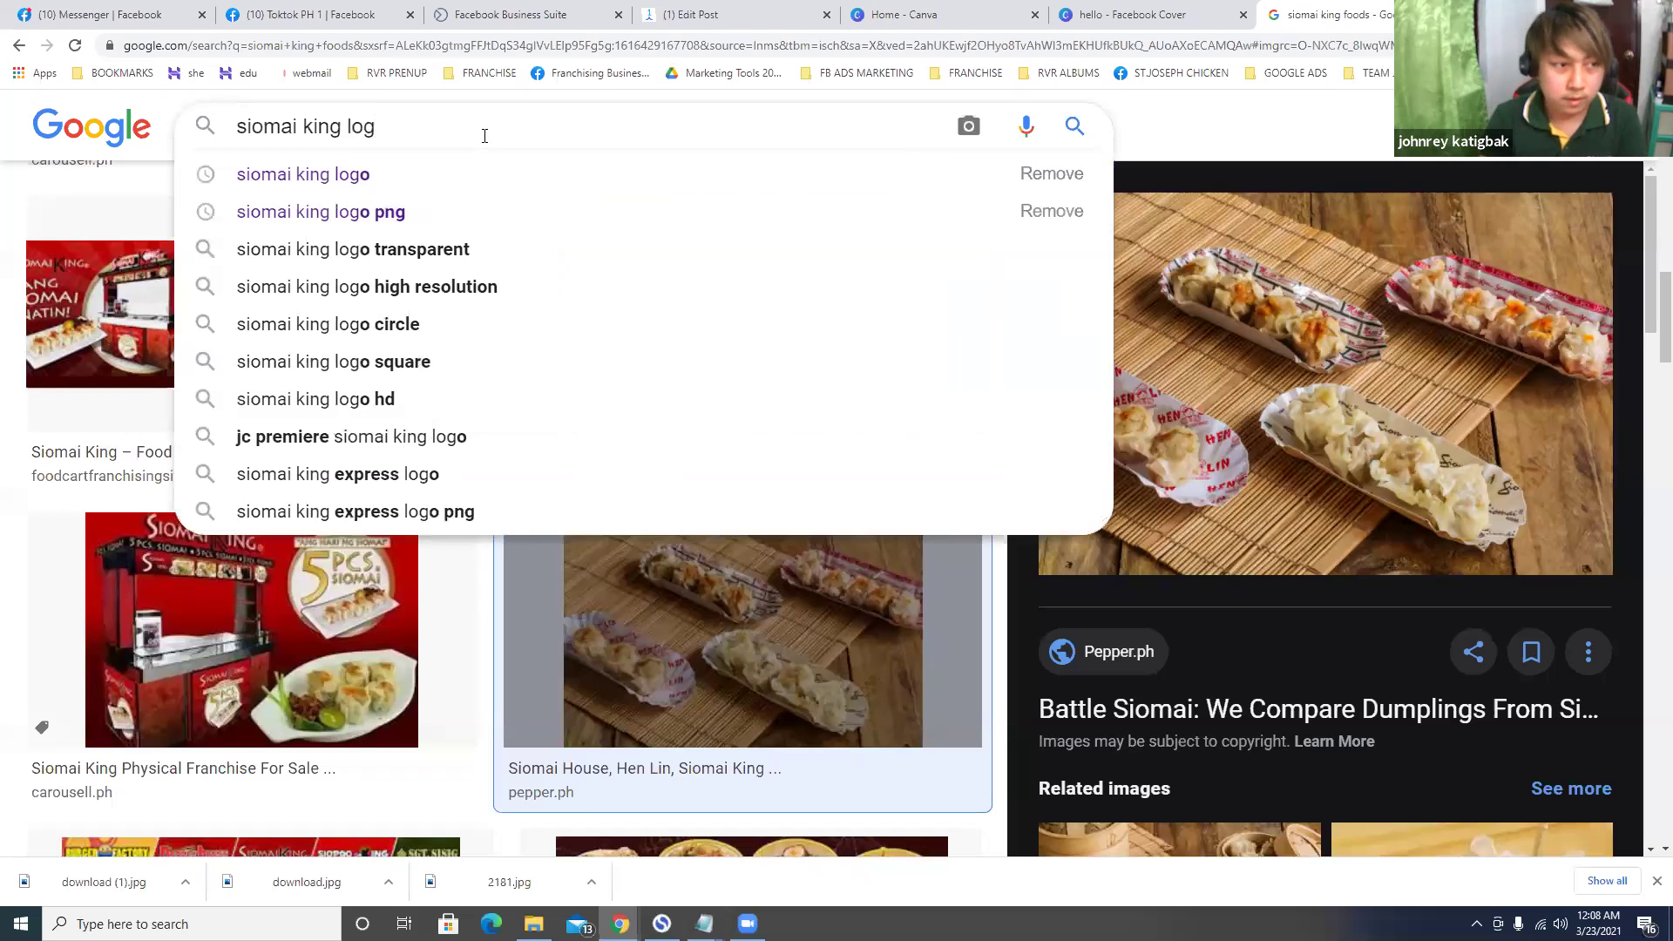
{"action": "type", "text": "o"}
{"action": "key", "text": "Return"}
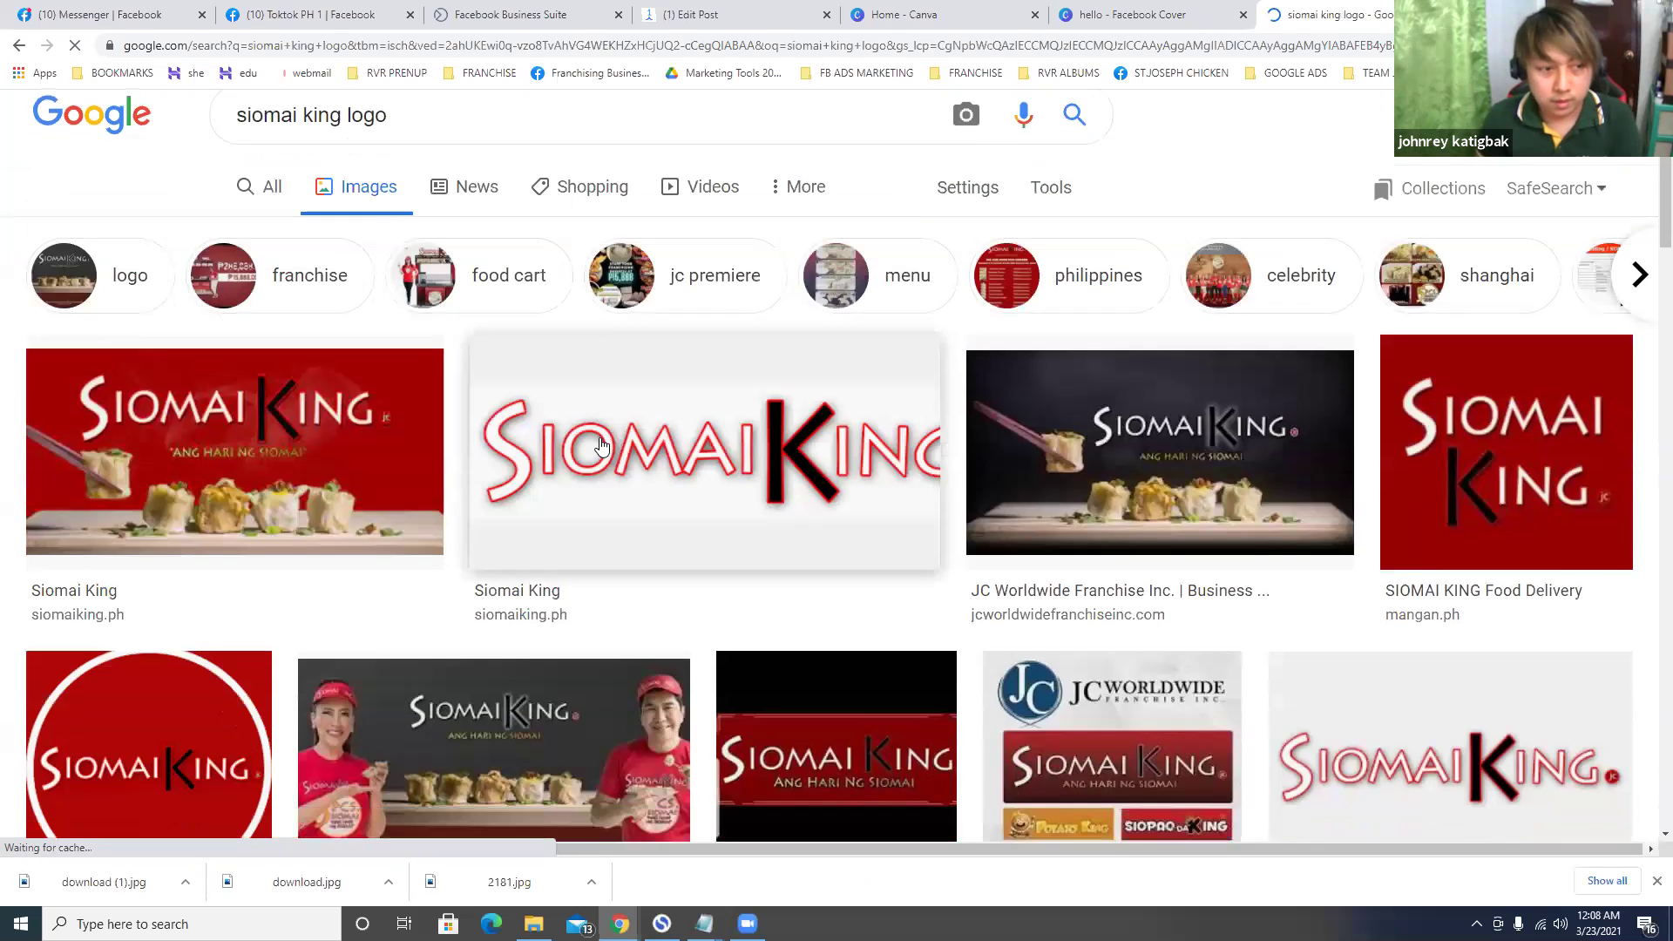
{"action": "scroll", "coordinate": [619, 474], "scroll_direction": "down", "scroll_amount": 3}
{"action": "scroll", "coordinate": [622, 479], "scroll_direction": "up", "scroll_amount": 2}
{"action": "scroll", "coordinate": [1494, 385], "scroll_direction": "down", "scroll_amount": 2}
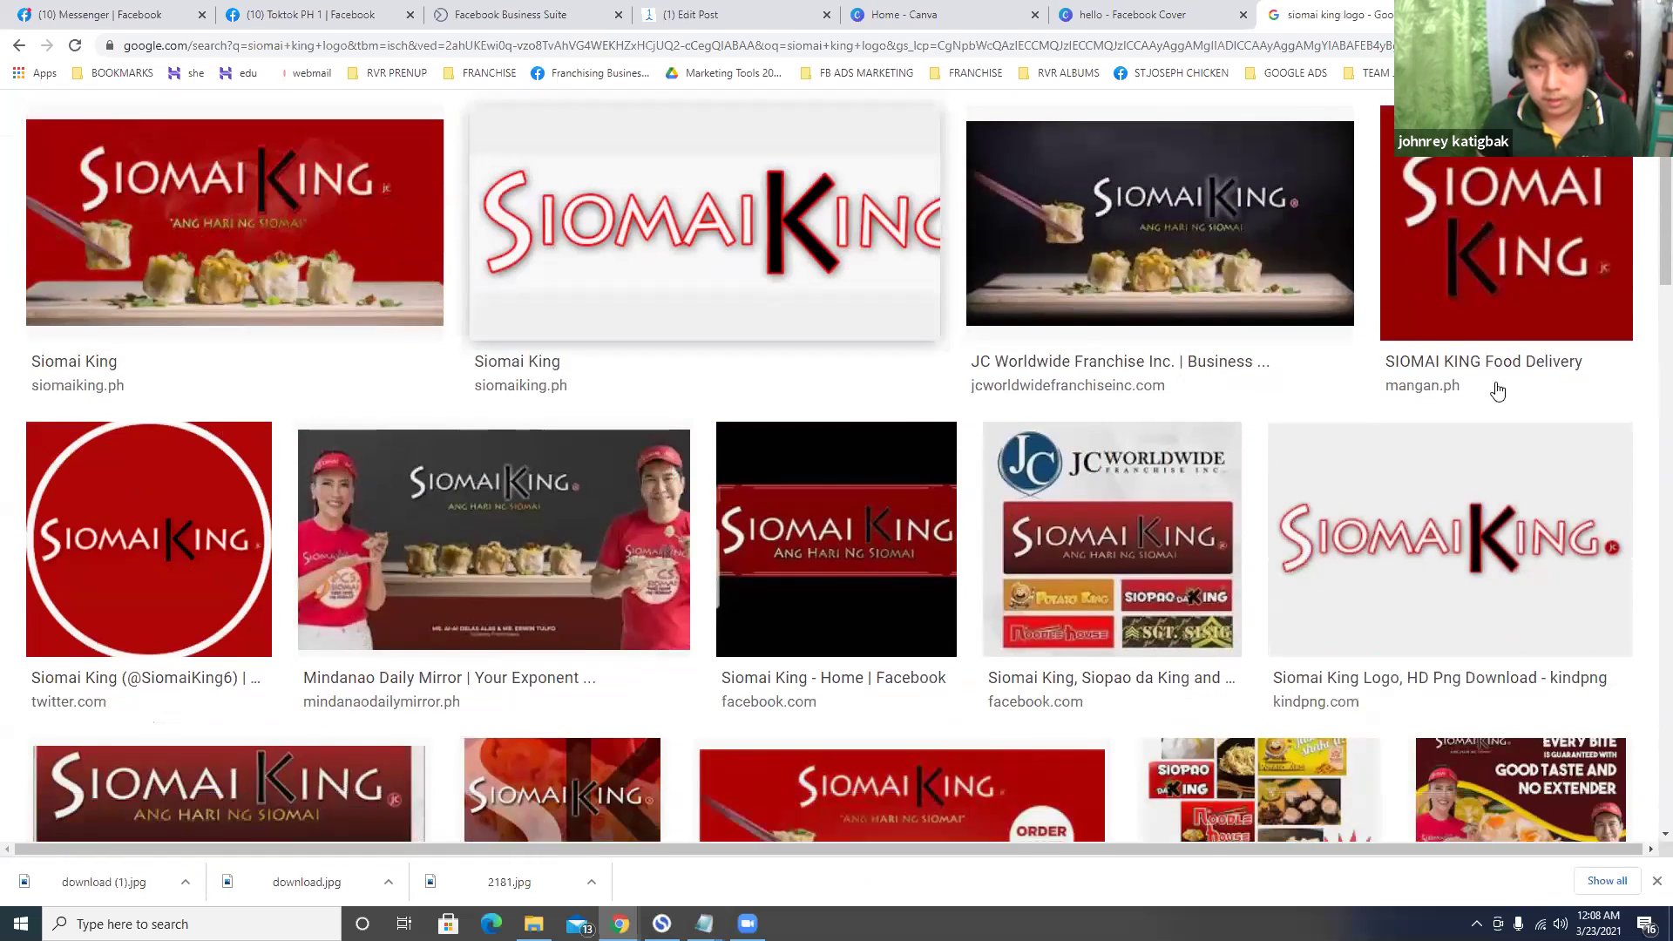
{"action": "scroll", "coordinate": [1470, 370], "scroll_direction": "up", "scroll_amount": 2}
- Copy the red SIOMAI KING logo from the mangan.ph result and return to Canva
{"action": "left_click", "coordinate": [1470, 370]}
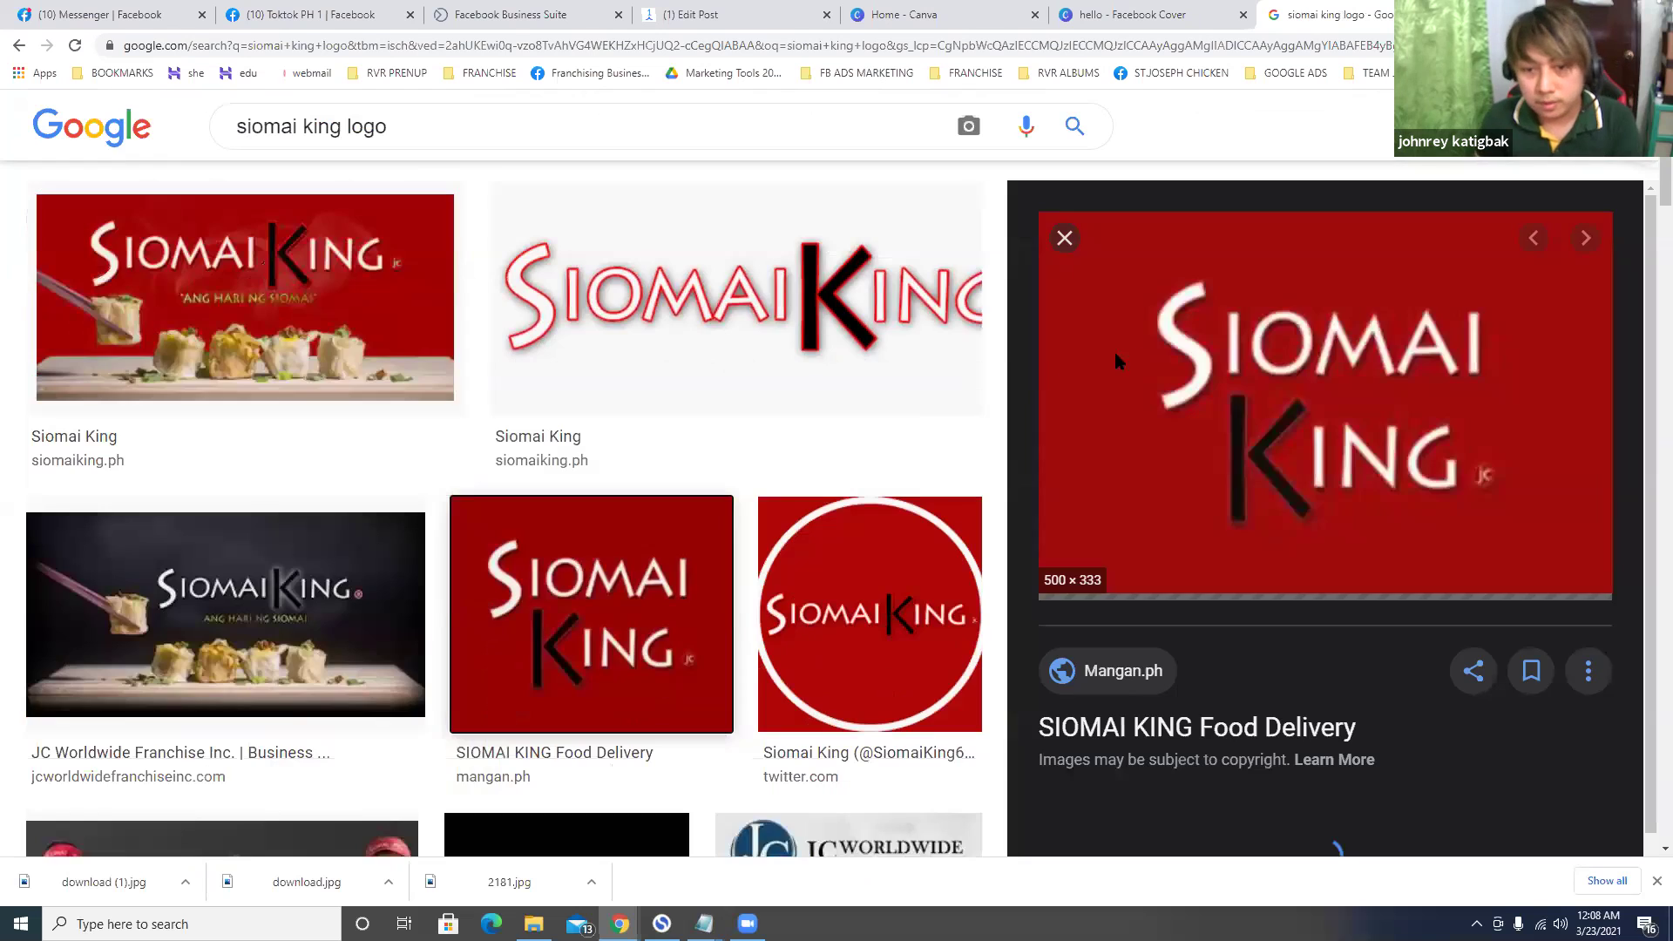
{"action": "right_click", "coordinate": [1205, 411]}
{"action": "left_click", "coordinate": [1255, 626]}
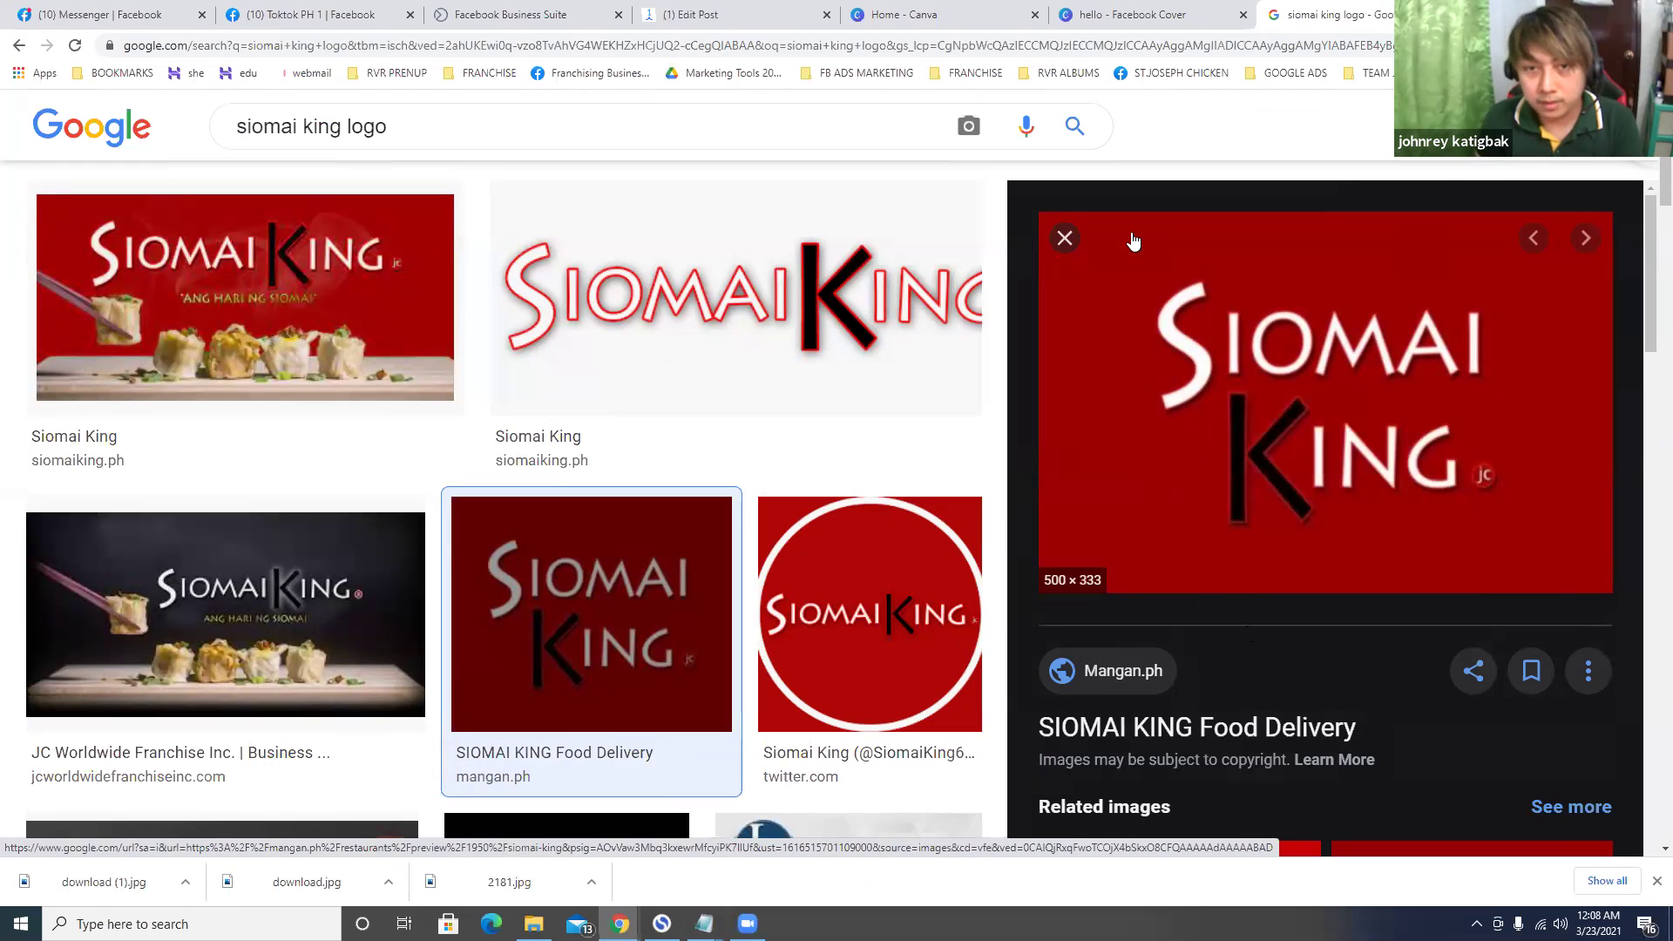
{"action": "key", "text": "ctrl+shift+Tab"}
- Paste the Siomai King logo and size it to fill the top-middle panel
{"action": "right_click", "coordinate": [1012, 320]}
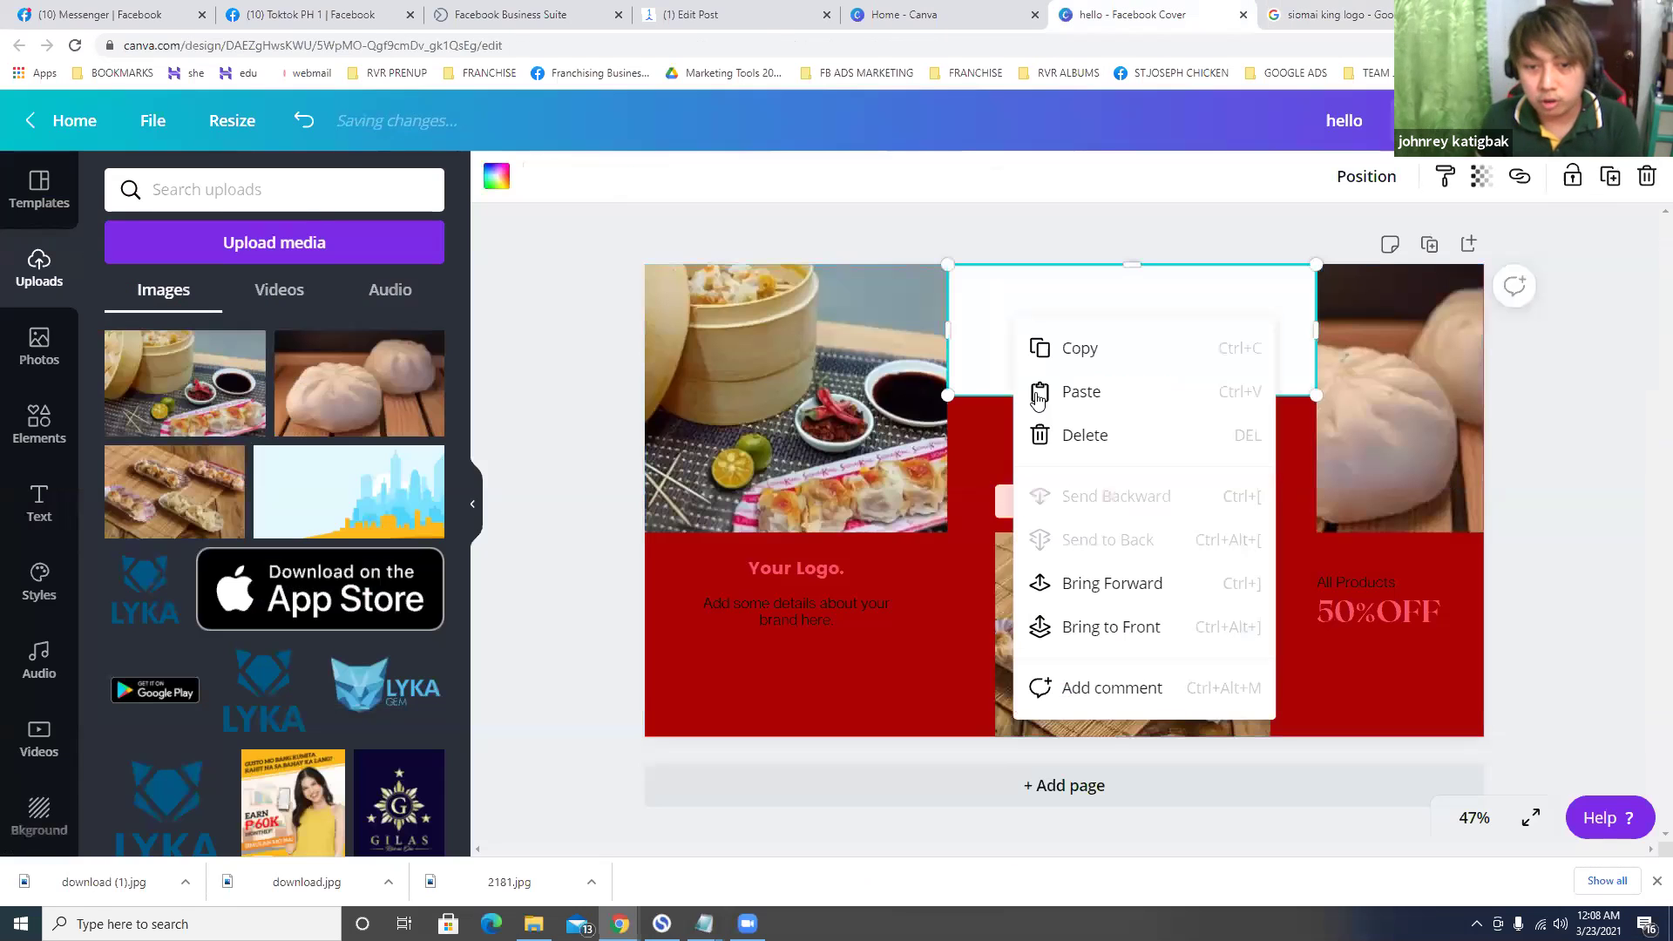
{"action": "left_click", "coordinate": [1073, 394]}
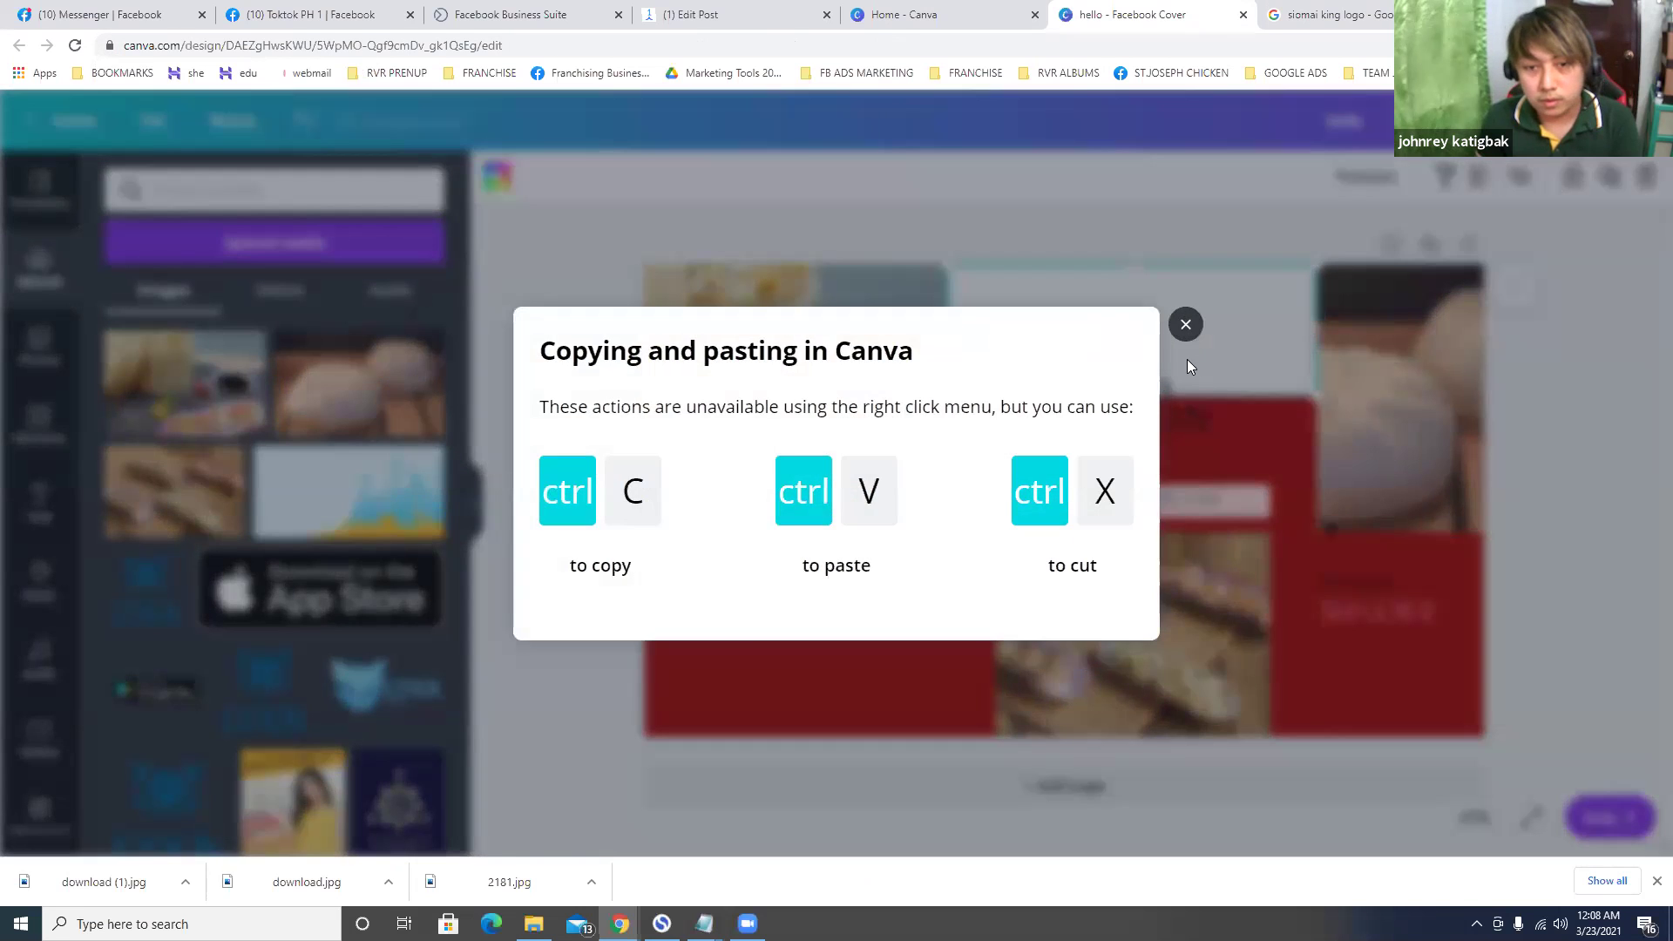
{"action": "left_click", "coordinate": [1185, 324]}
{"action": "left_click", "coordinate": [1166, 234]}
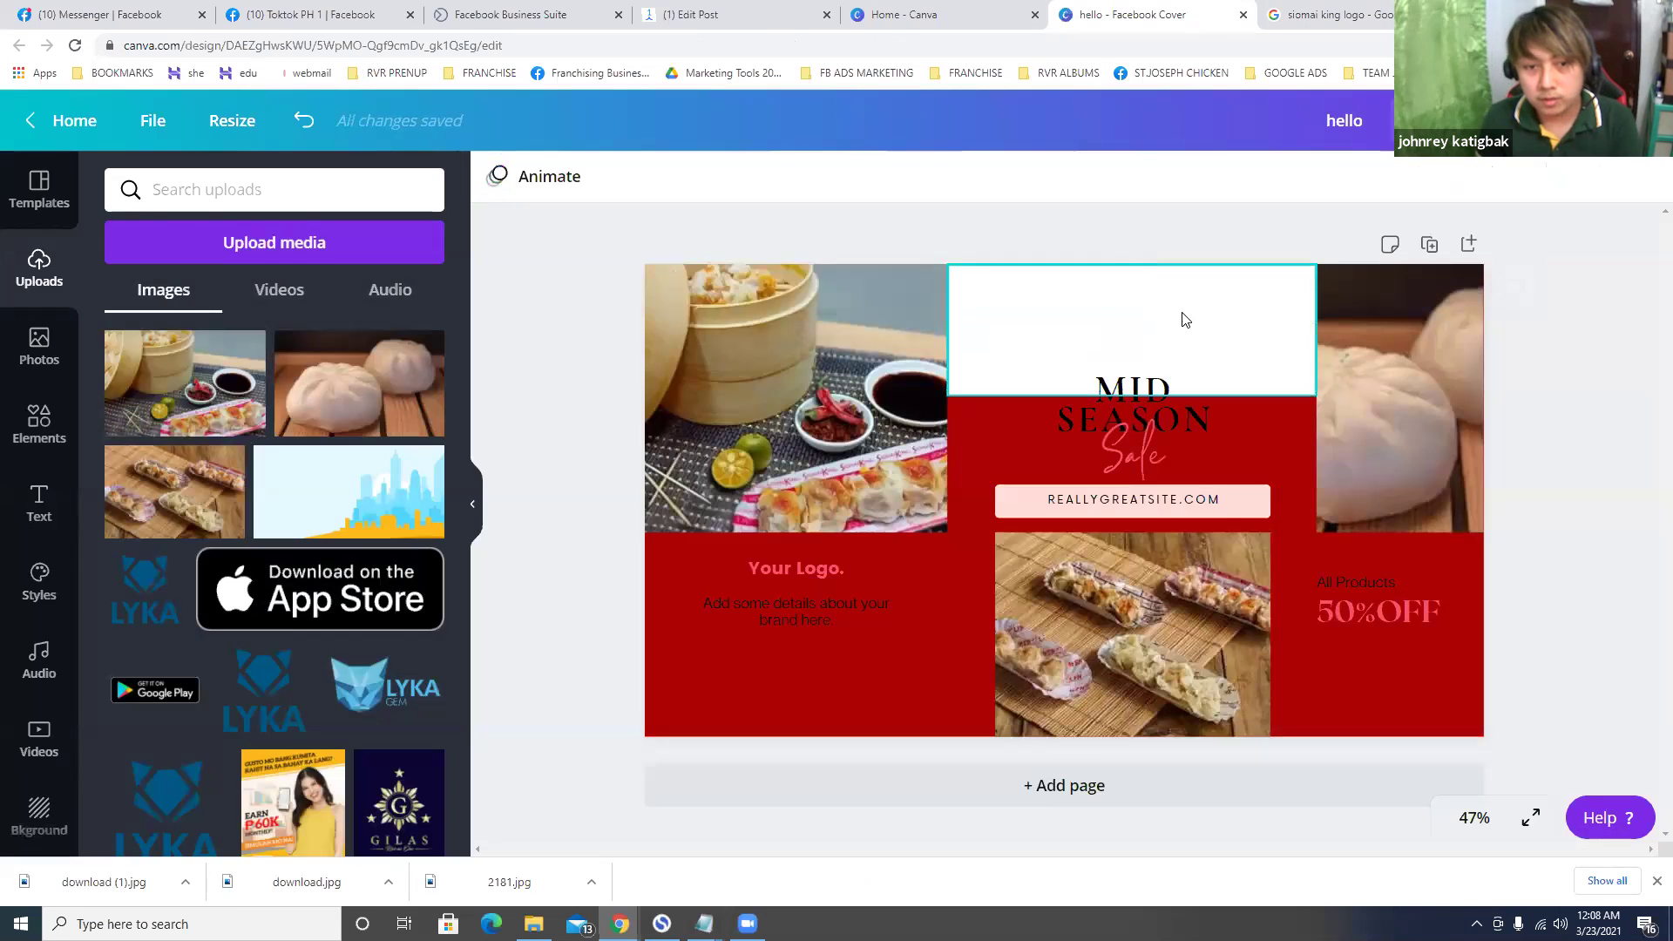
{"action": "key", "text": "ctrl+v"}
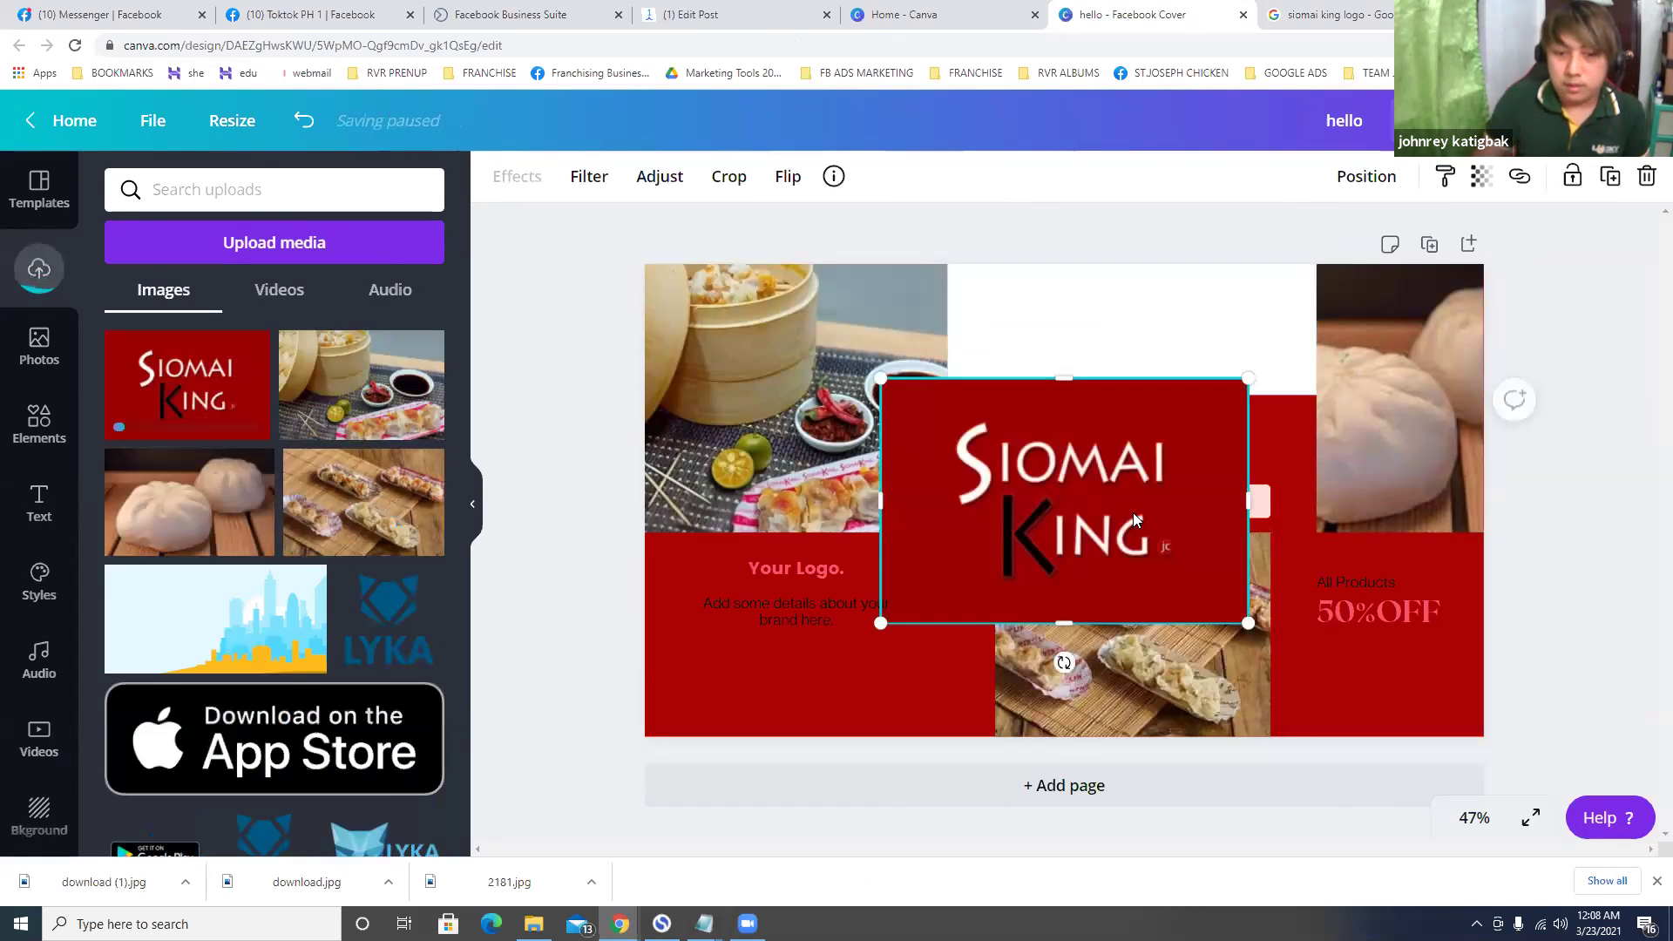
{"action": "left_click_drag", "start_coordinate": [1179, 396], "coordinate": [1086, 352]}
{"action": "left_click_drag", "start_coordinate": [926, 280], "coordinate": [1021, 319]}
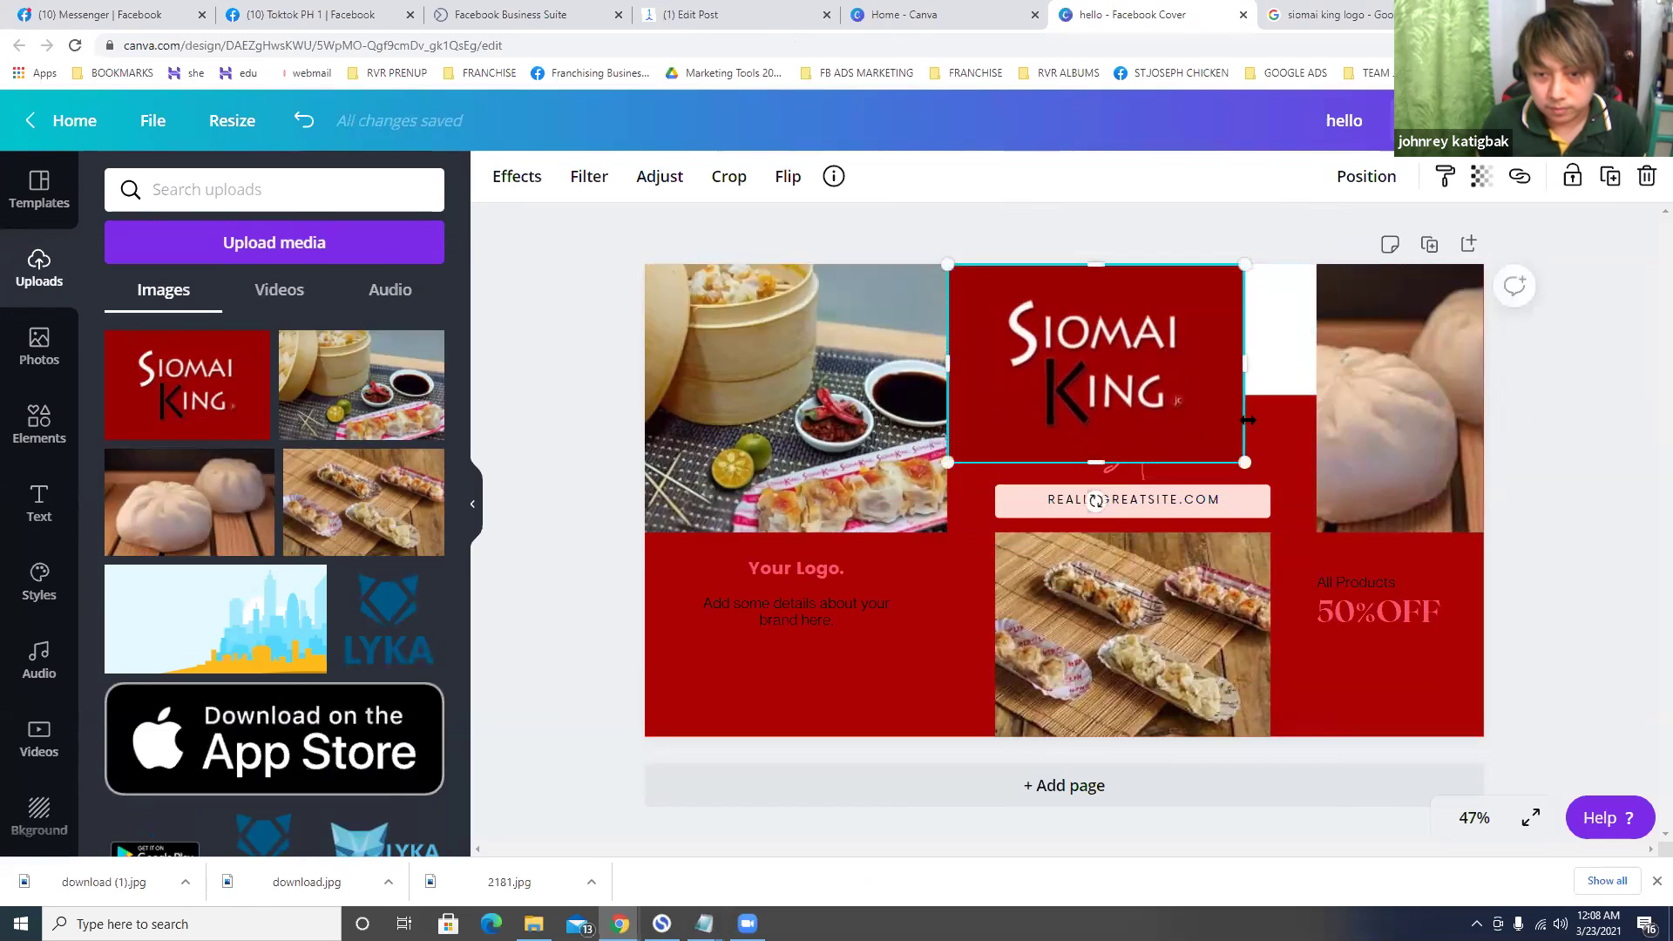
{"action": "left_click_drag", "start_coordinate": [1244, 463], "coordinate": [1324, 507]}
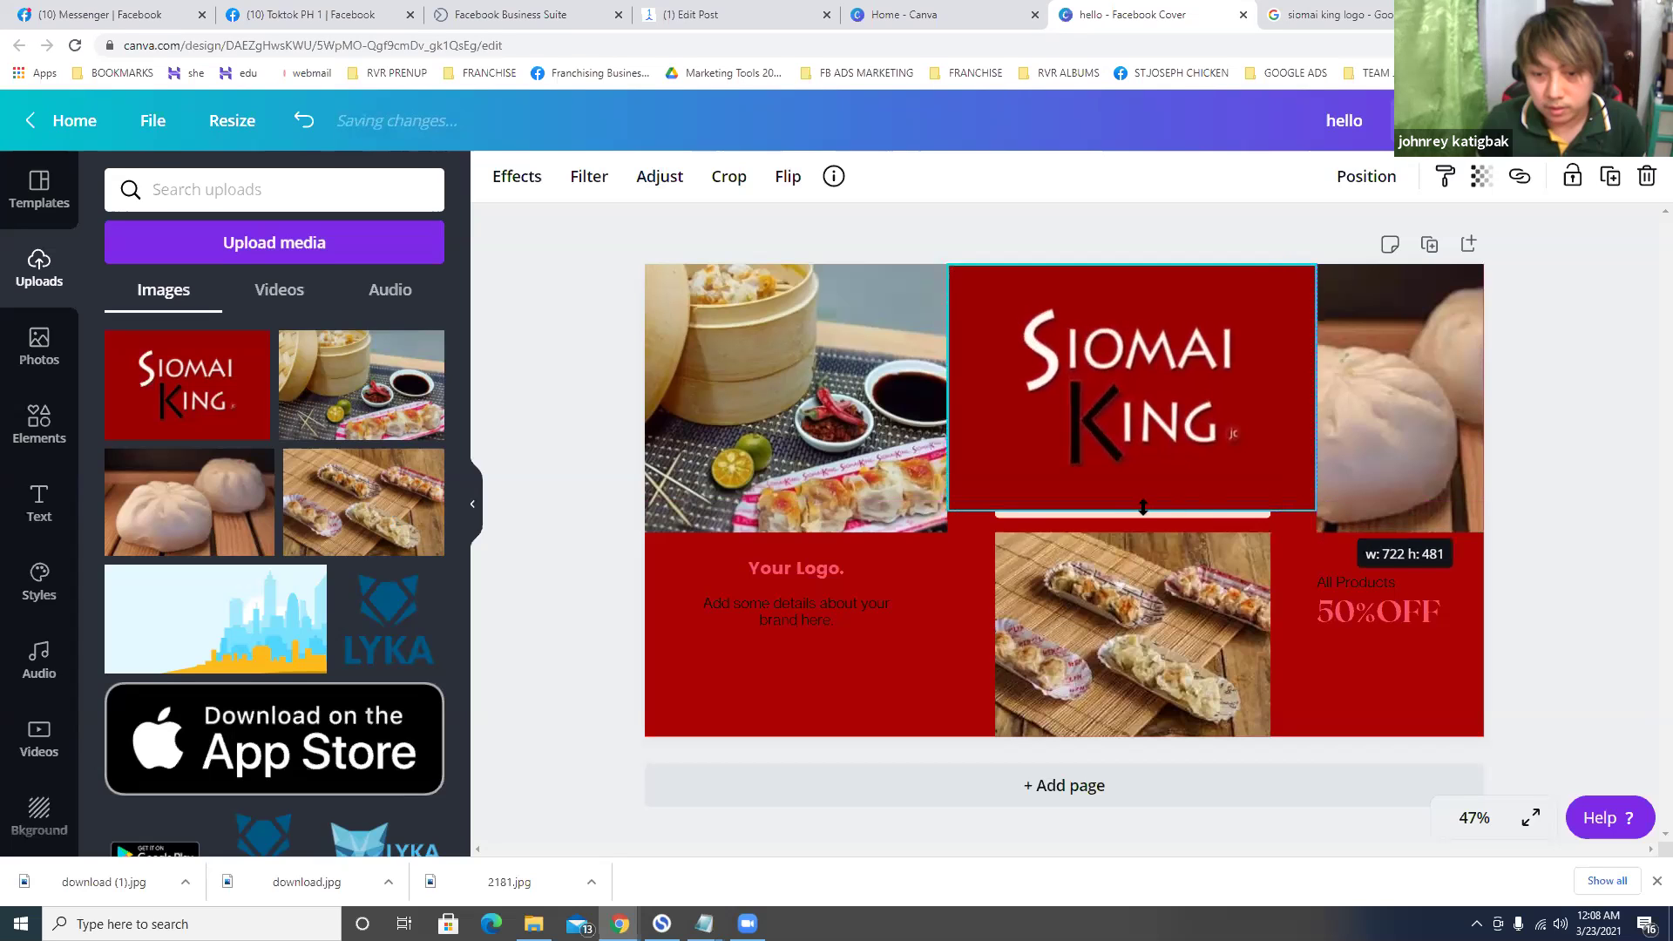
{"action": "left_click", "coordinate": [1299, 598]}
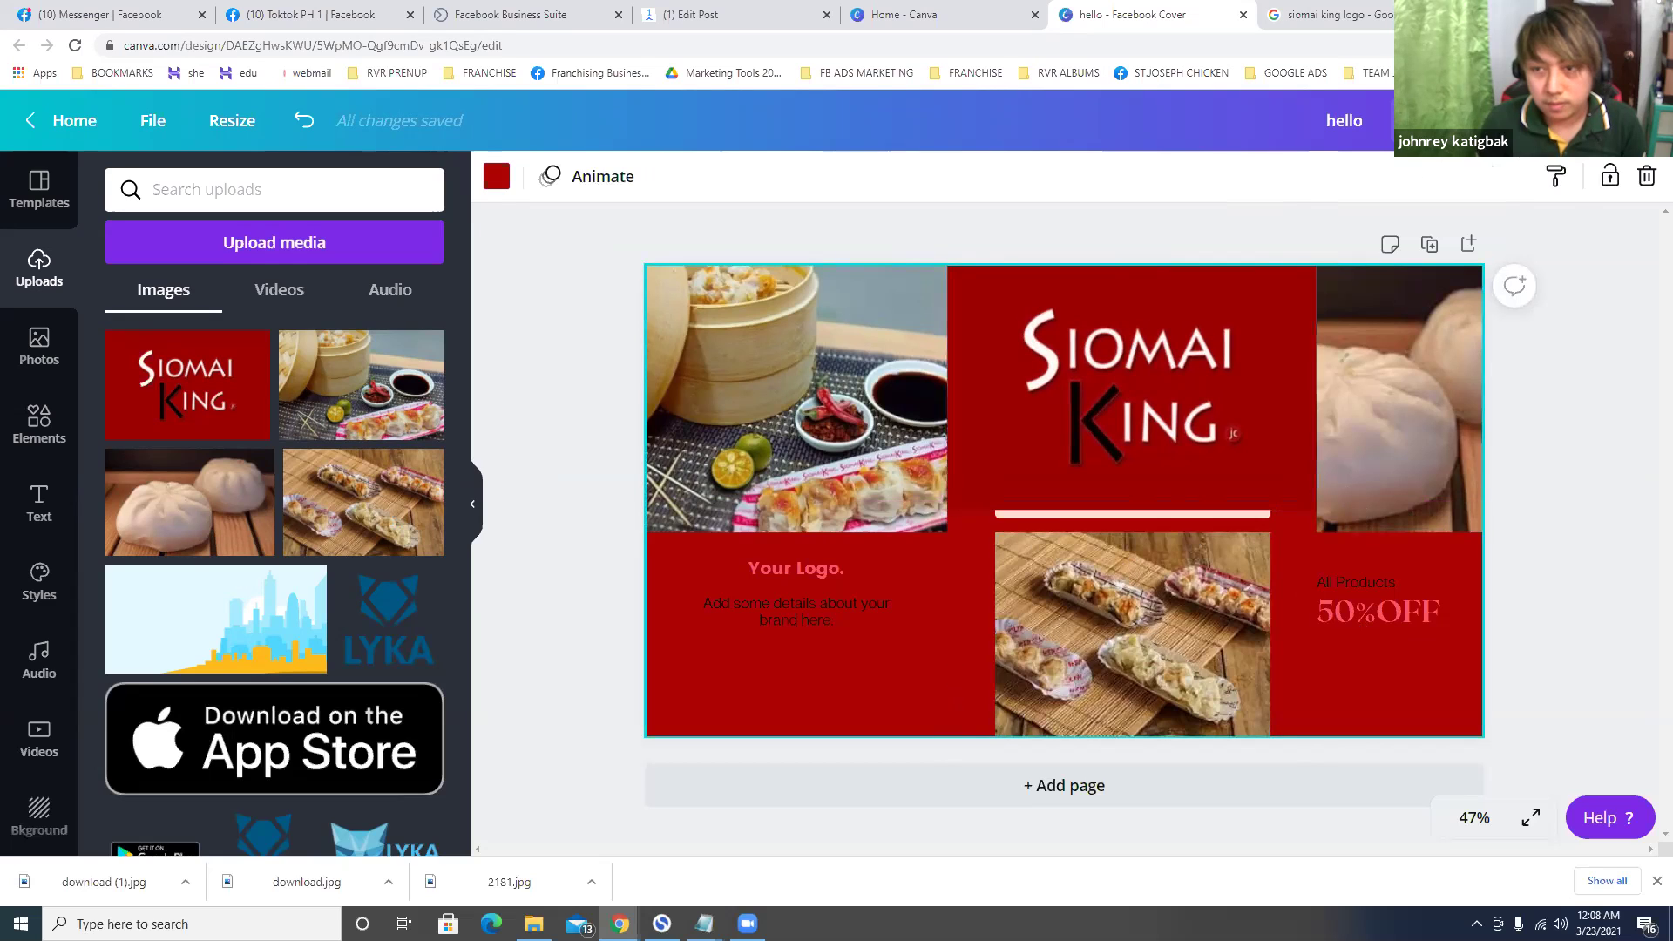
- Sample the logo's red with the ColorPick Eyedropper extension, getting #9A0000
{"action": "left_click", "coordinate": [1602, 44]}
{"action": "left_click", "coordinate": [1438, 171]}
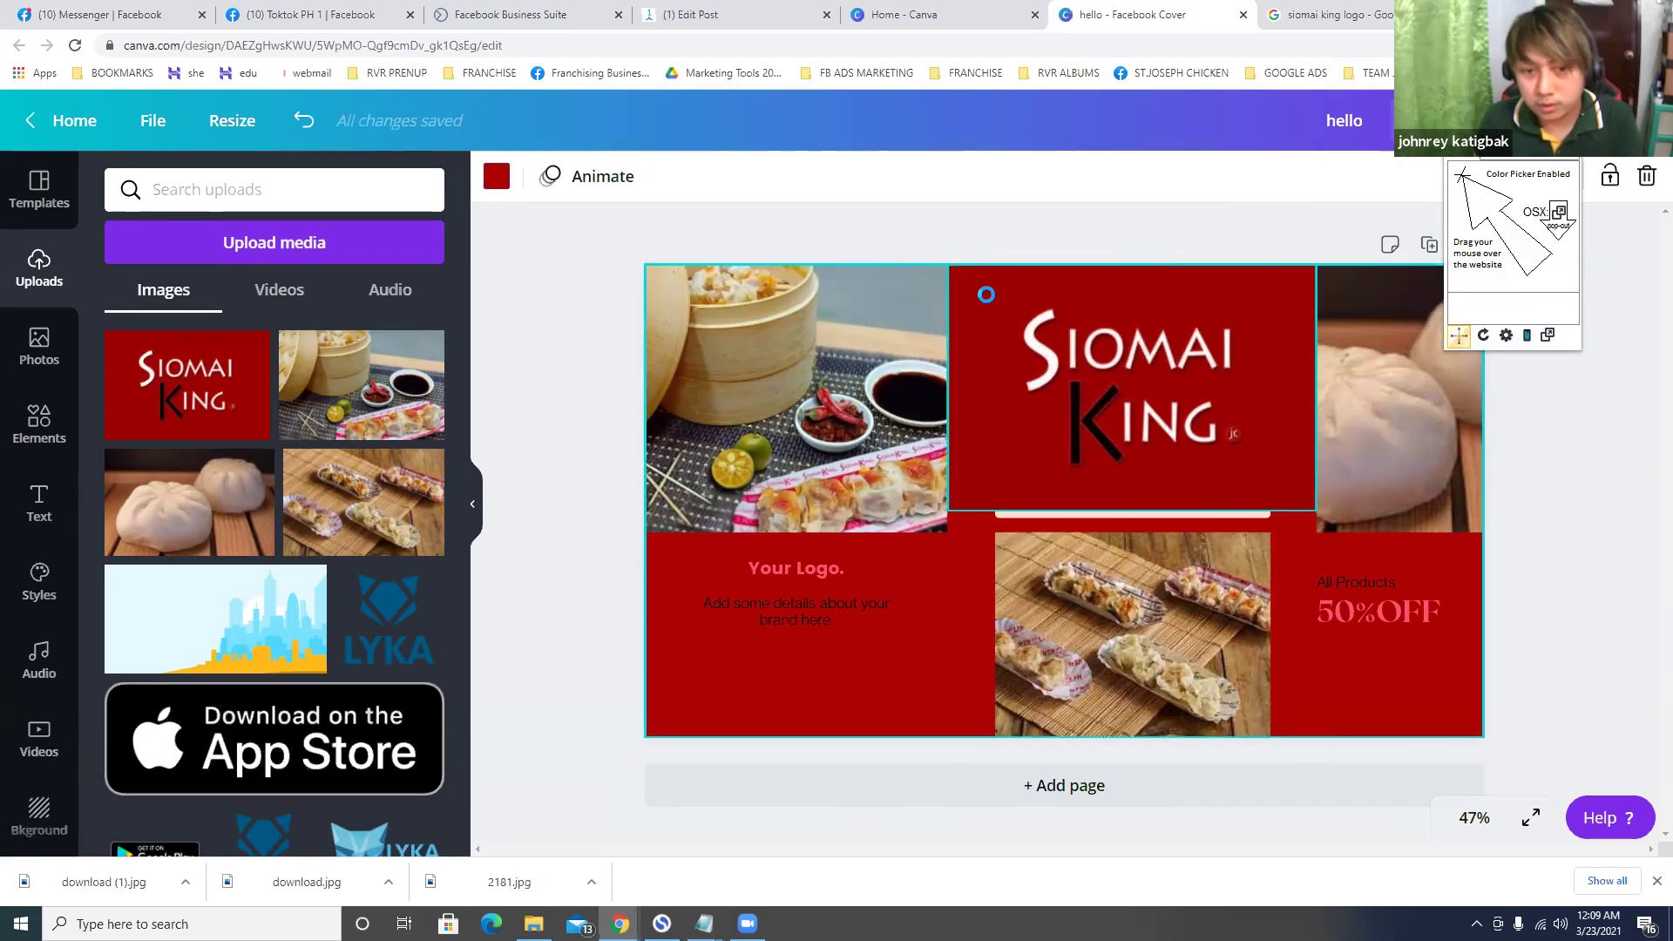
{"action": "left_click", "coordinate": [985, 294]}
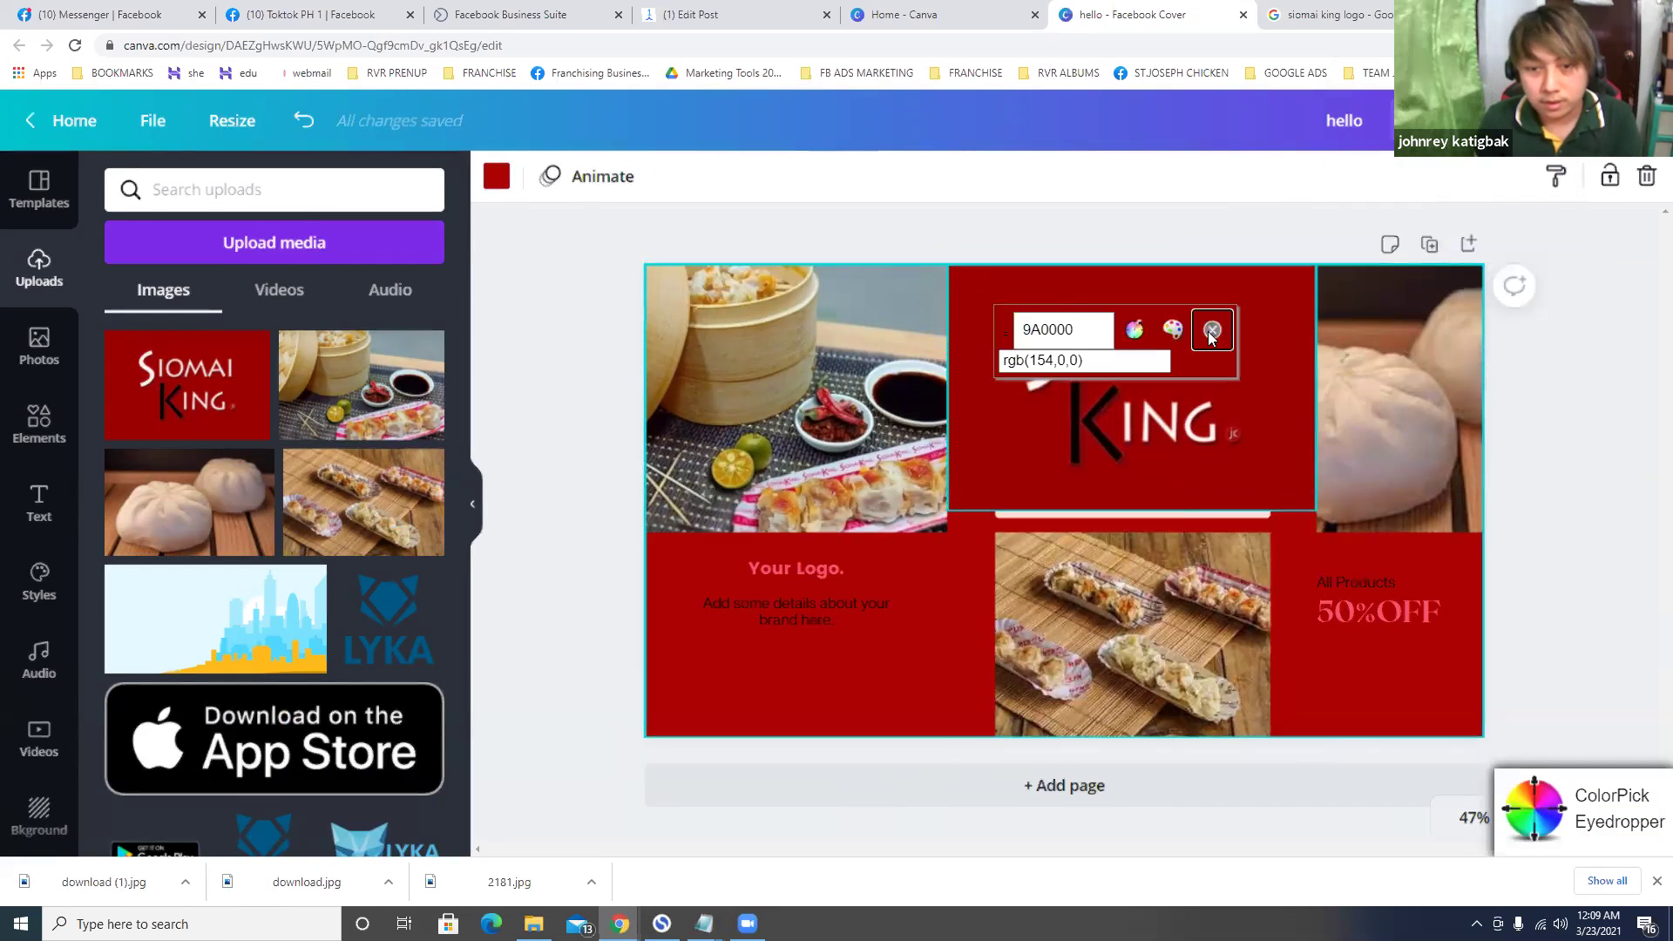
{"action": "left_click", "coordinate": [1213, 330]}
{"action": "left_click", "coordinate": [524, 245]}
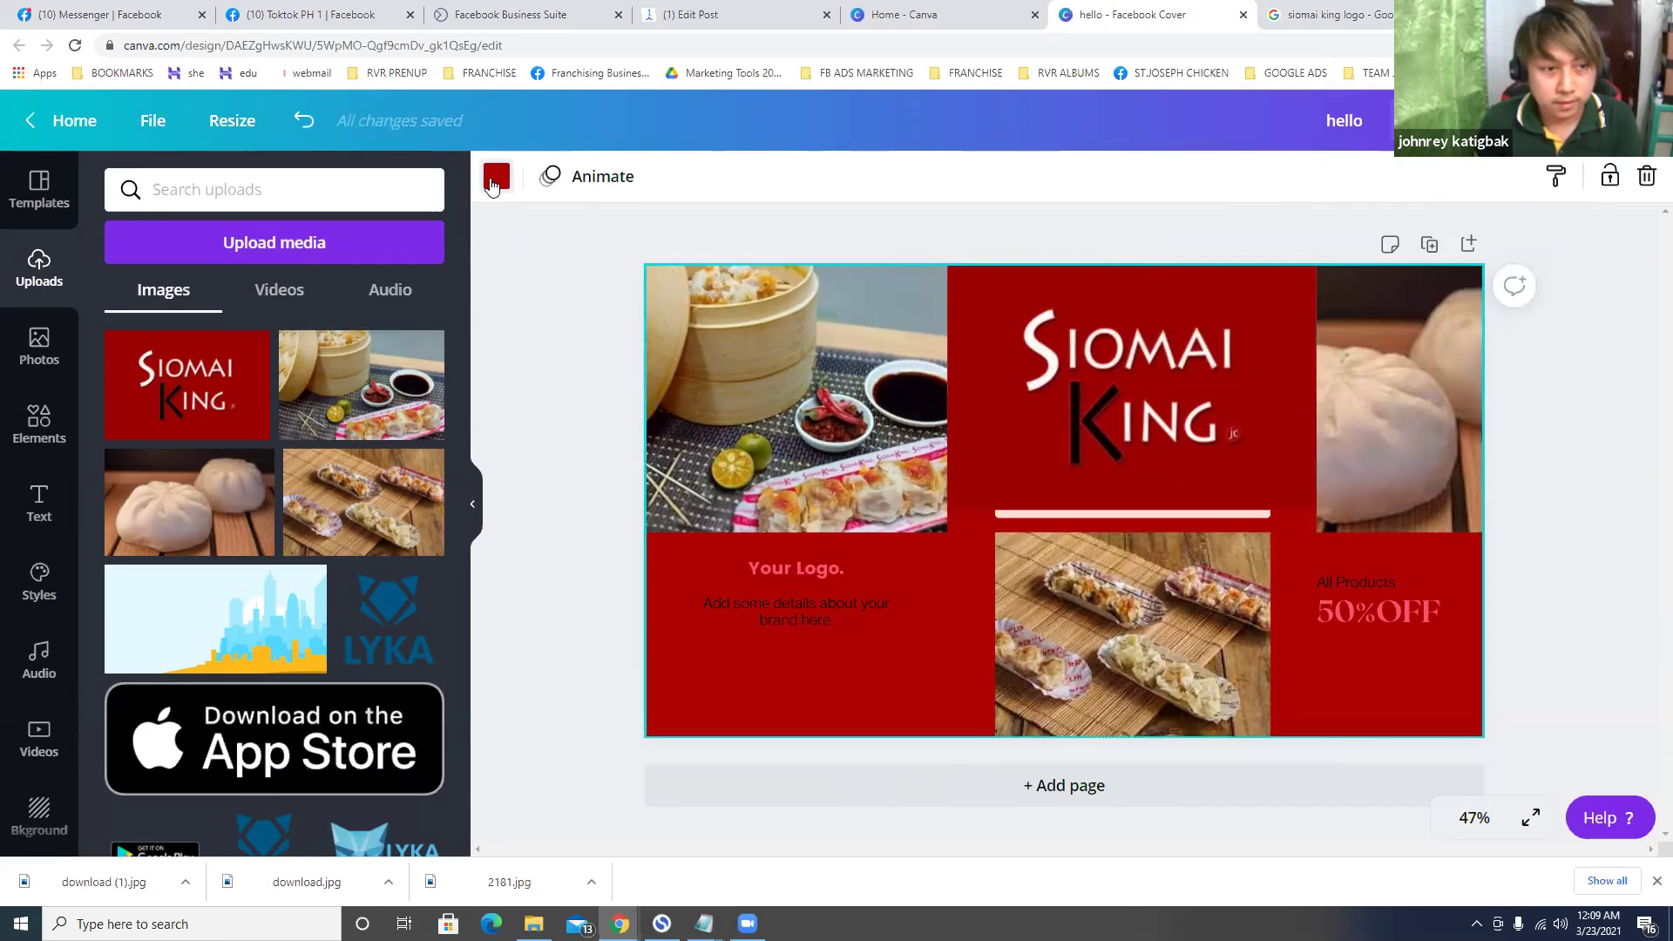
- Set the background colour's hex value to #9A0000
{"action": "left_click", "coordinate": [493, 183]}
{"action": "left_click", "coordinate": [127, 289]}
{"action": "type", "text": "#9A0000"}
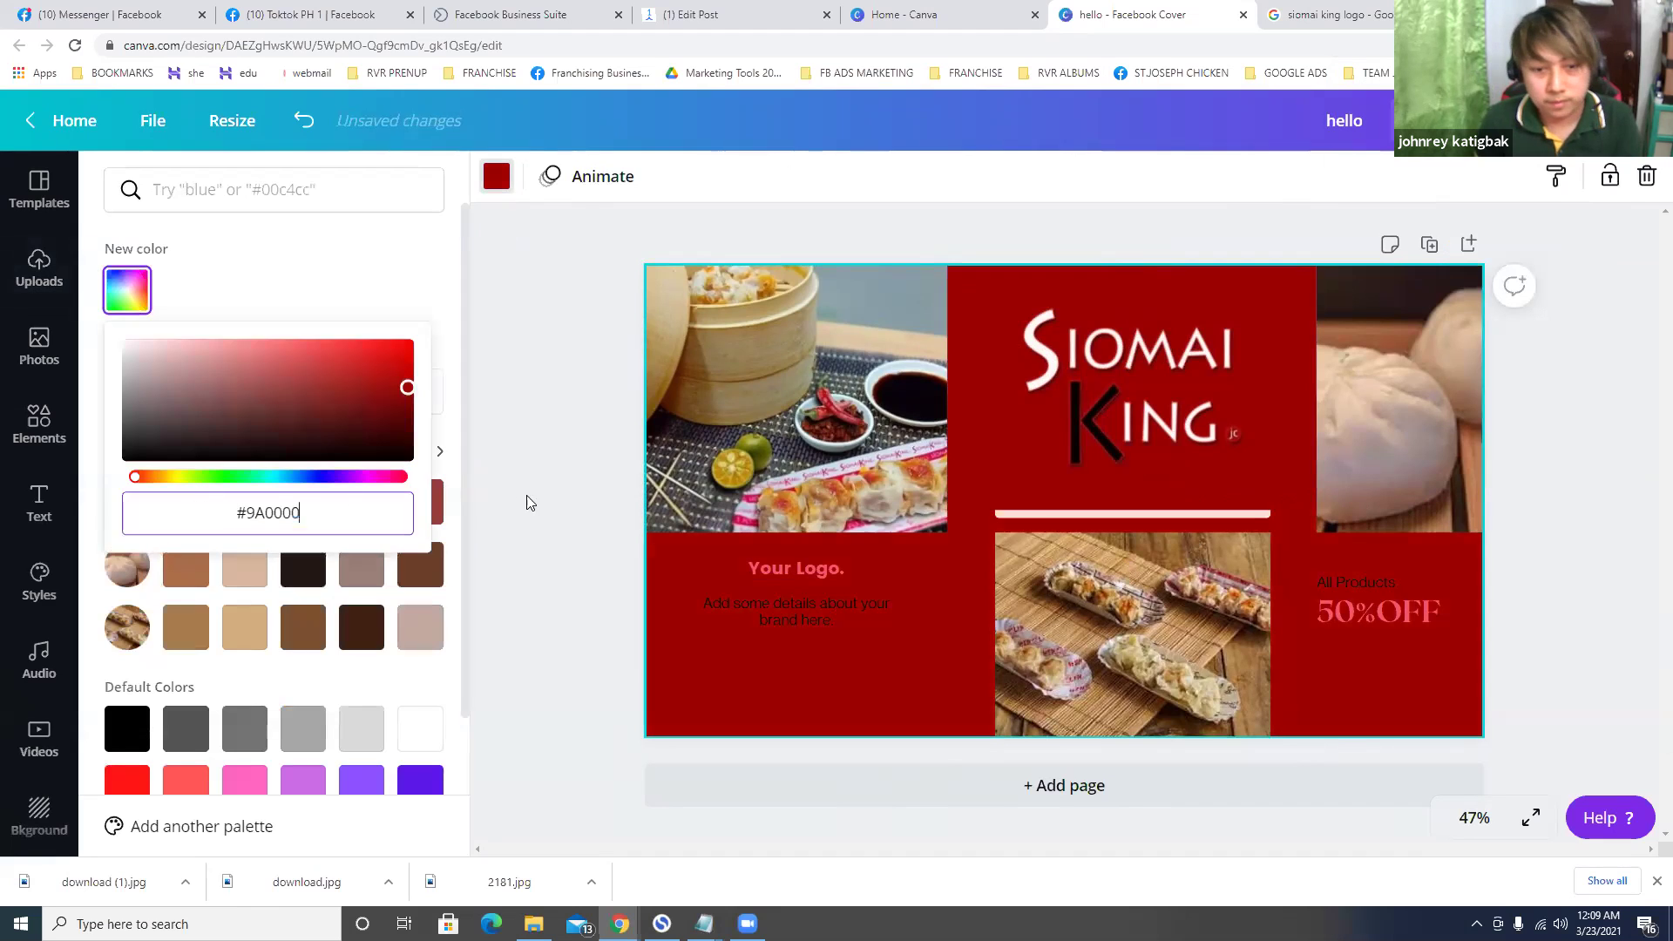
{"action": "left_click", "coordinate": [551, 484]}
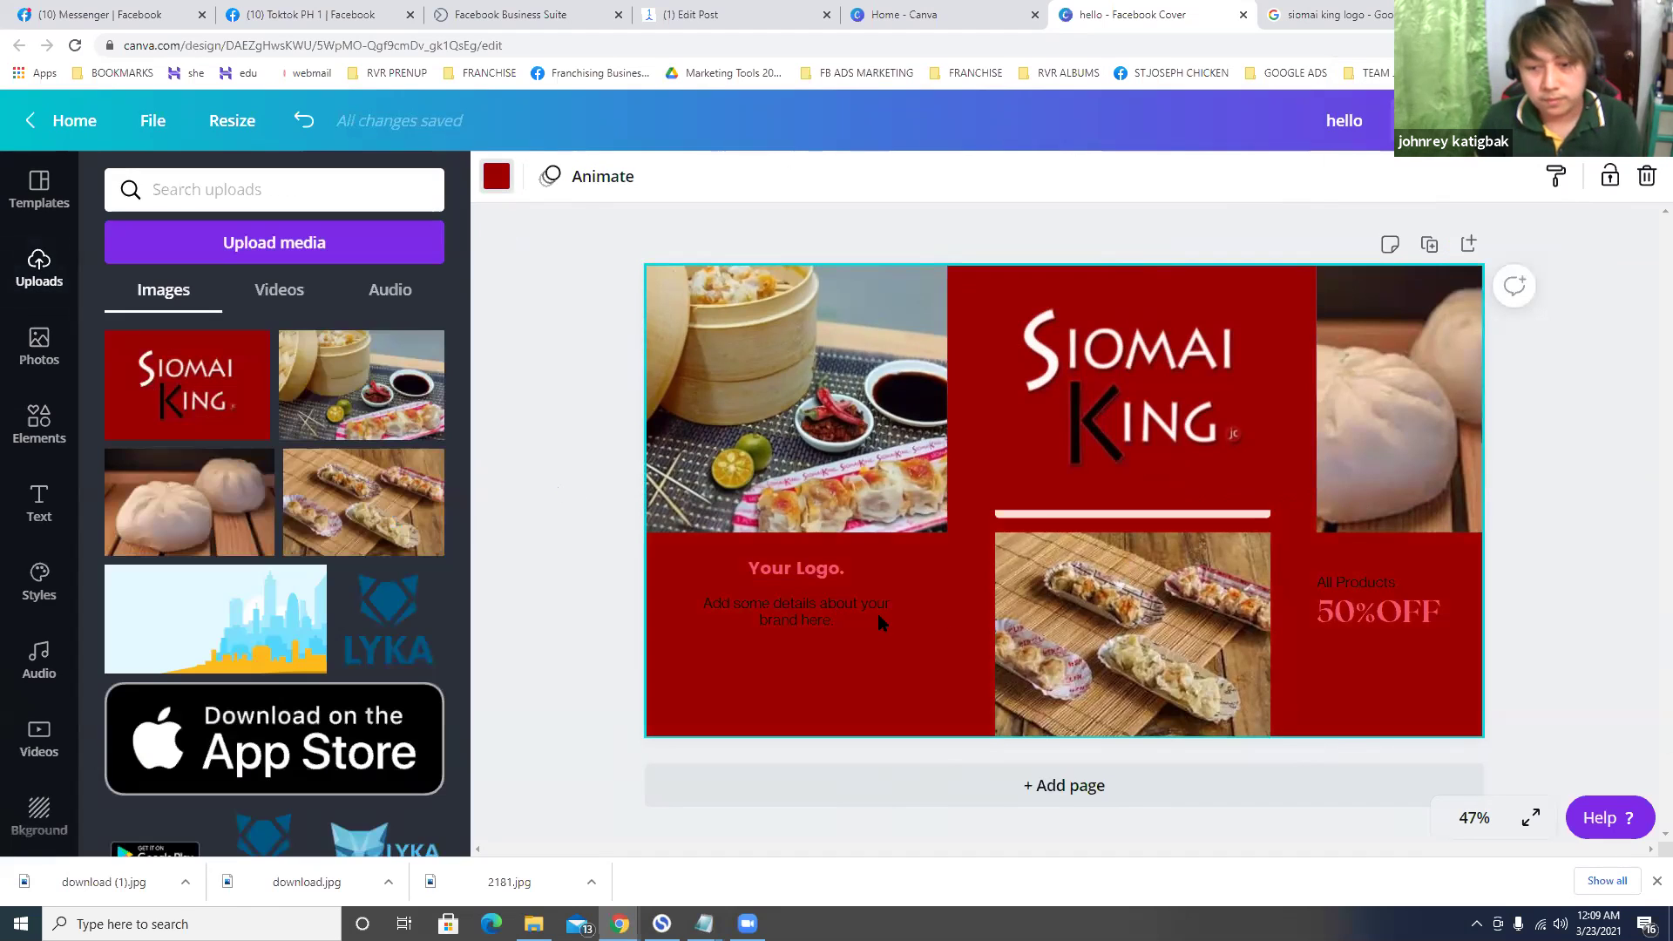
- Replace the placeholder details text under 'Your Logo.' with 'Satisfy your Siomai Cravings'
{"action": "left_click", "coordinate": [1356, 620]}
{"action": "double_click", "coordinate": [1349, 619]}
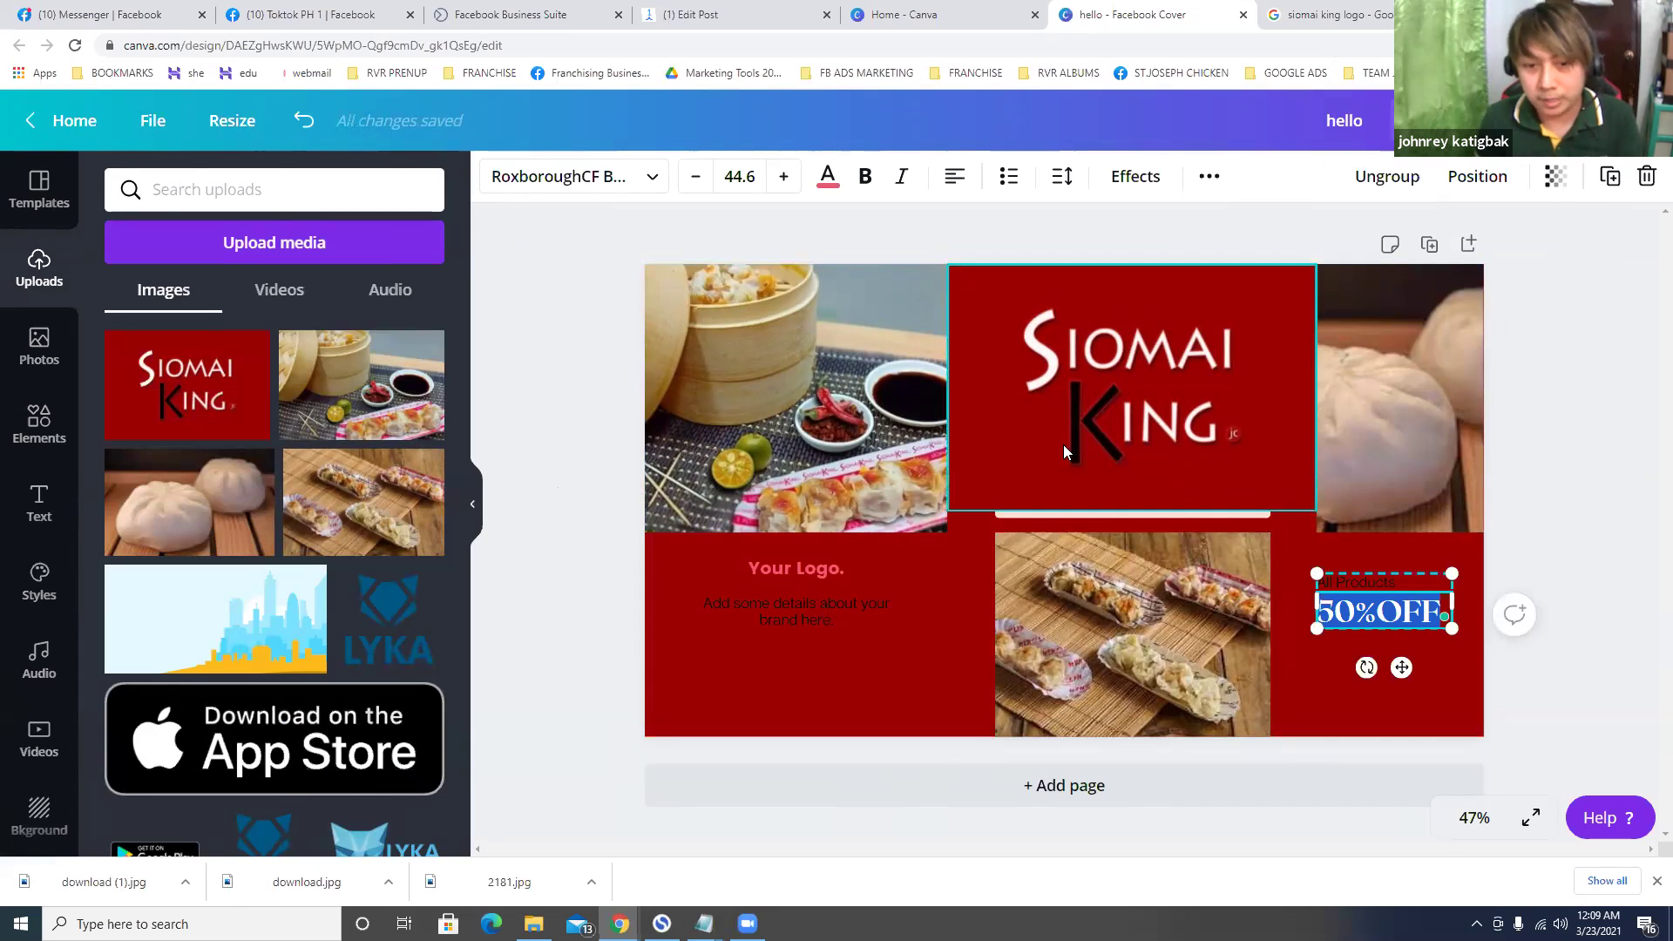
{"action": "left_click", "coordinate": [556, 595]}
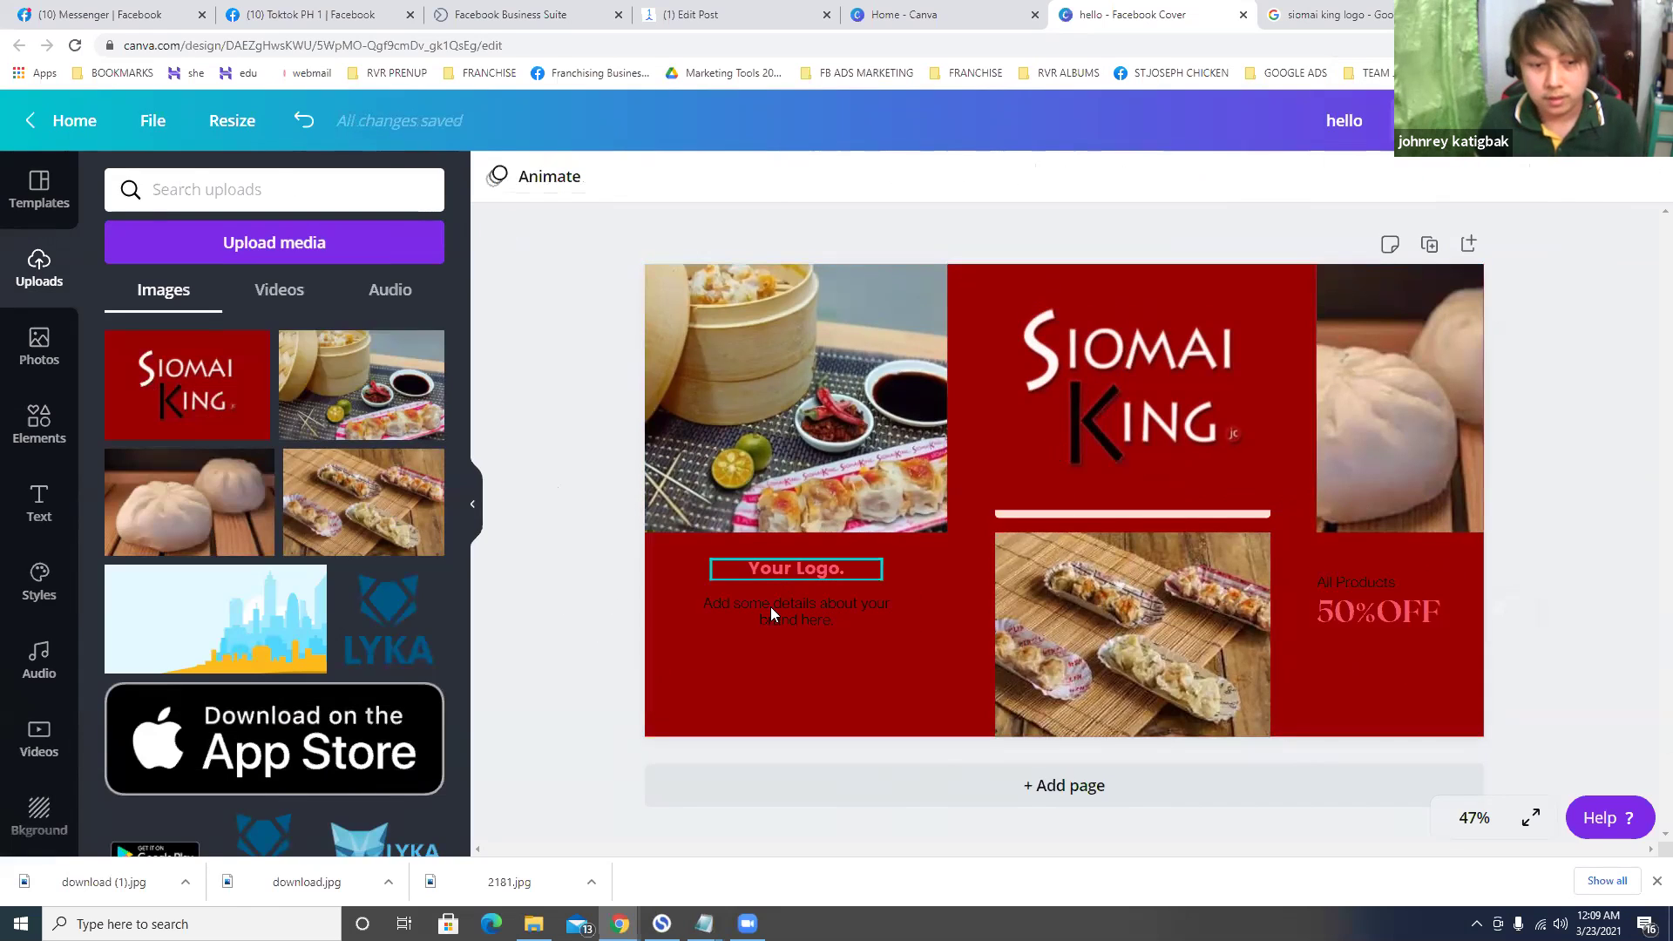
{"action": "left_click", "coordinate": [771, 576]}
{"action": "left_click", "coordinate": [748, 611]}
{"action": "left_click", "coordinate": [752, 608]}
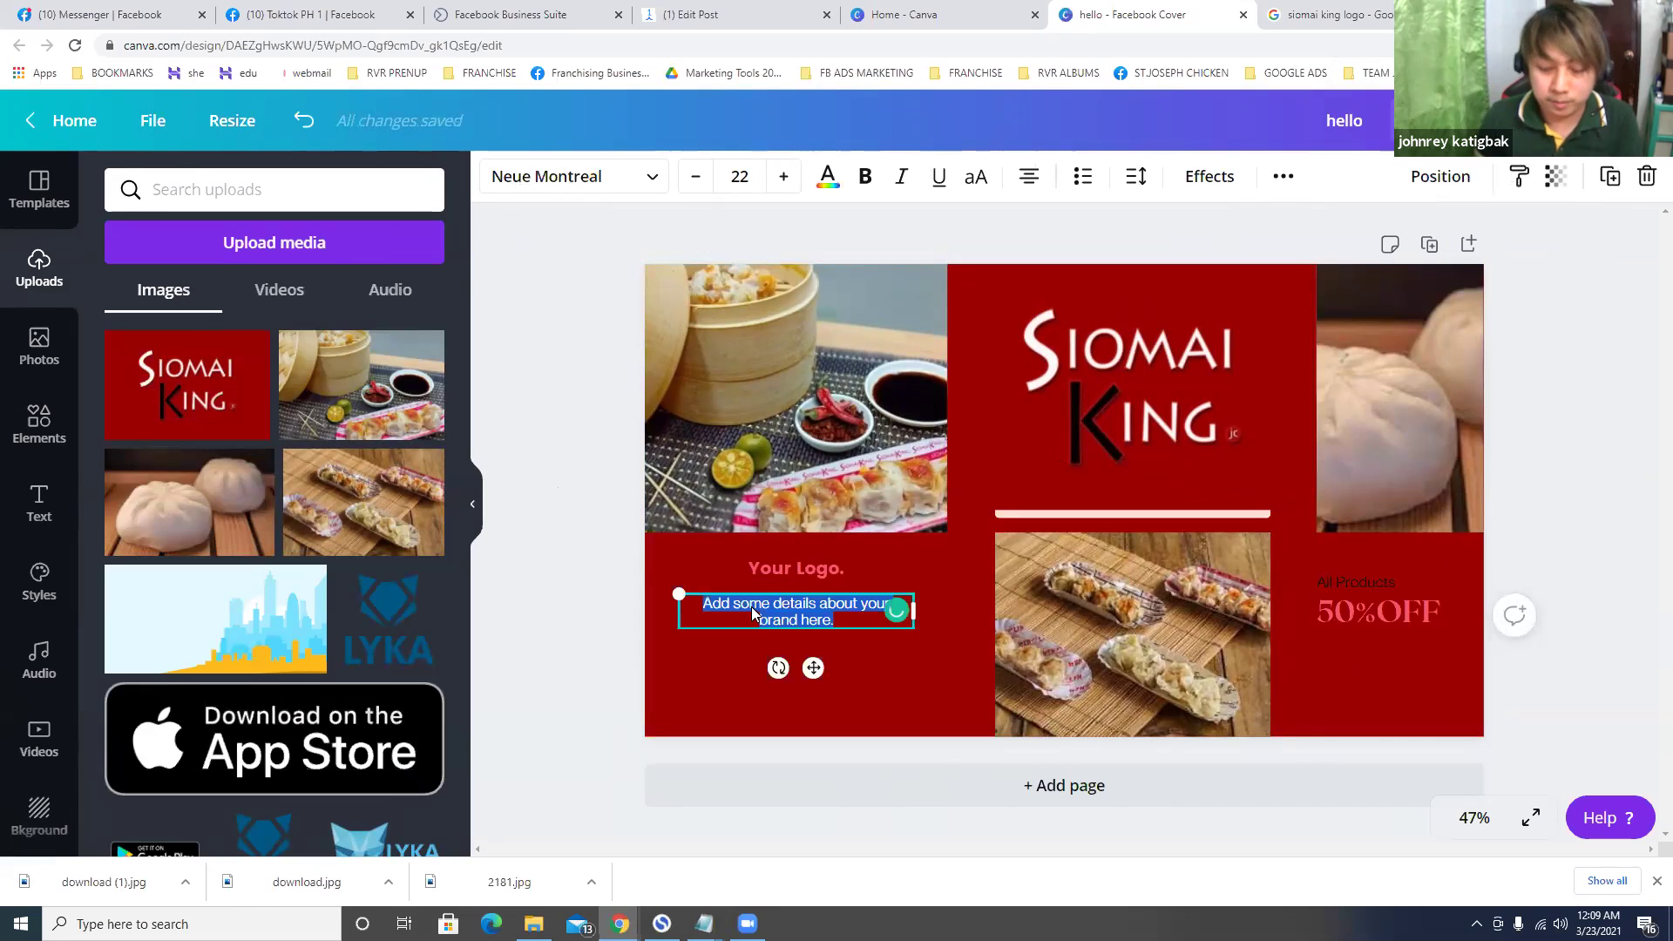
{"action": "key", "text": "BackSpace"}
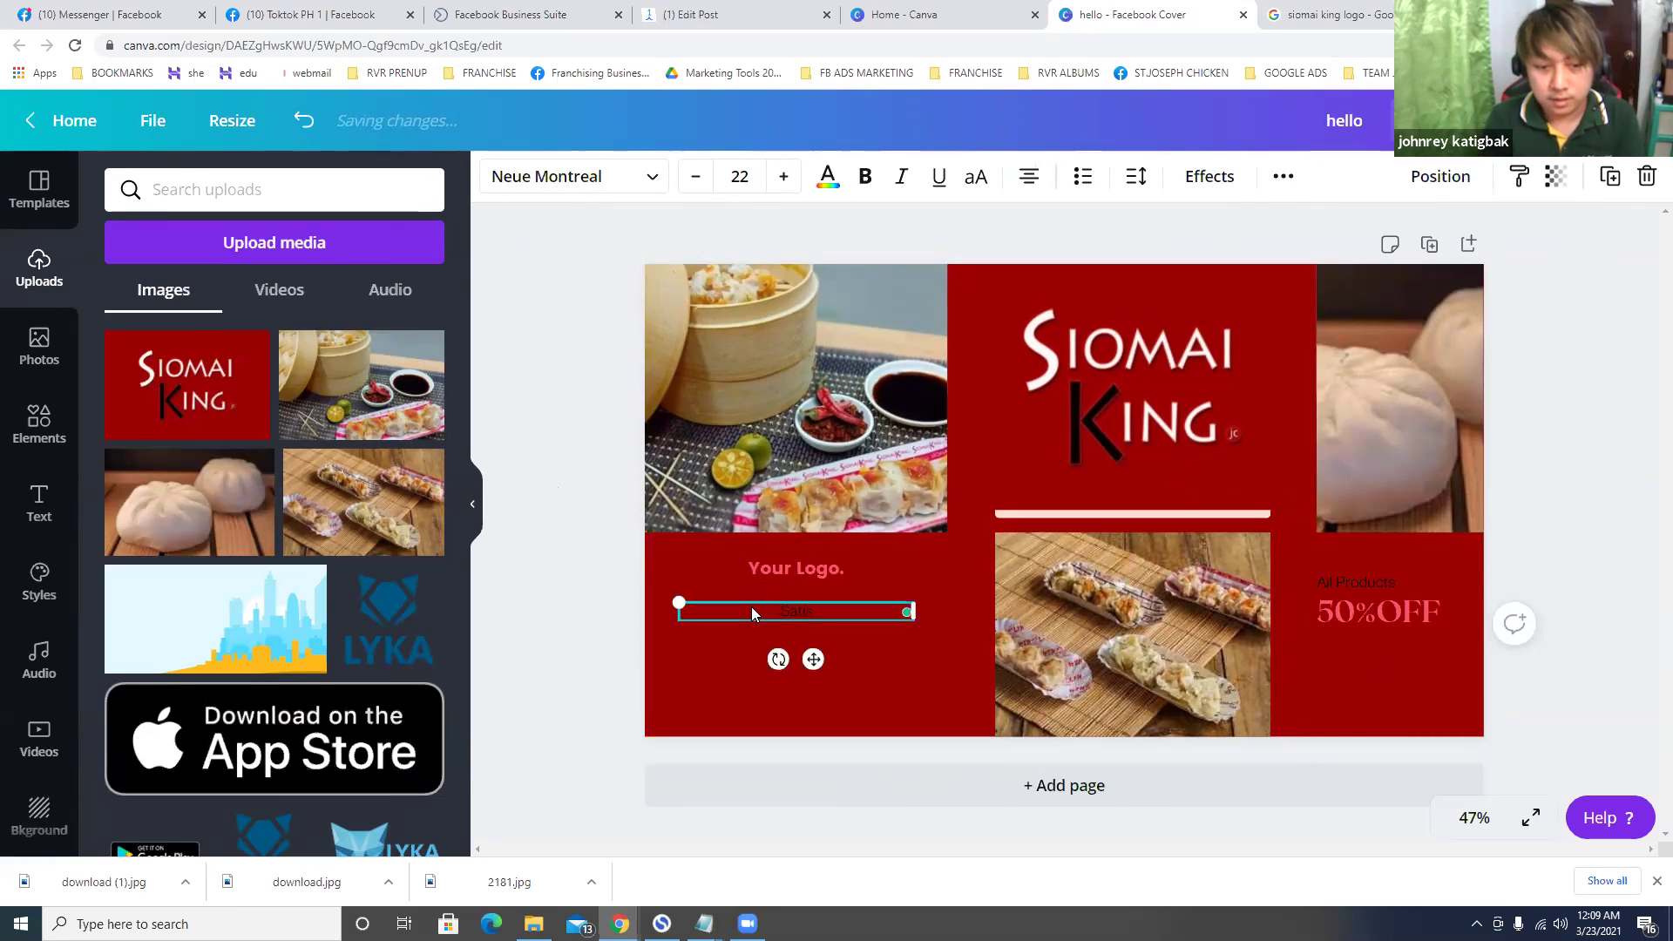
{"action": "type", "text": "Satisfy your Siomai Cravings"}
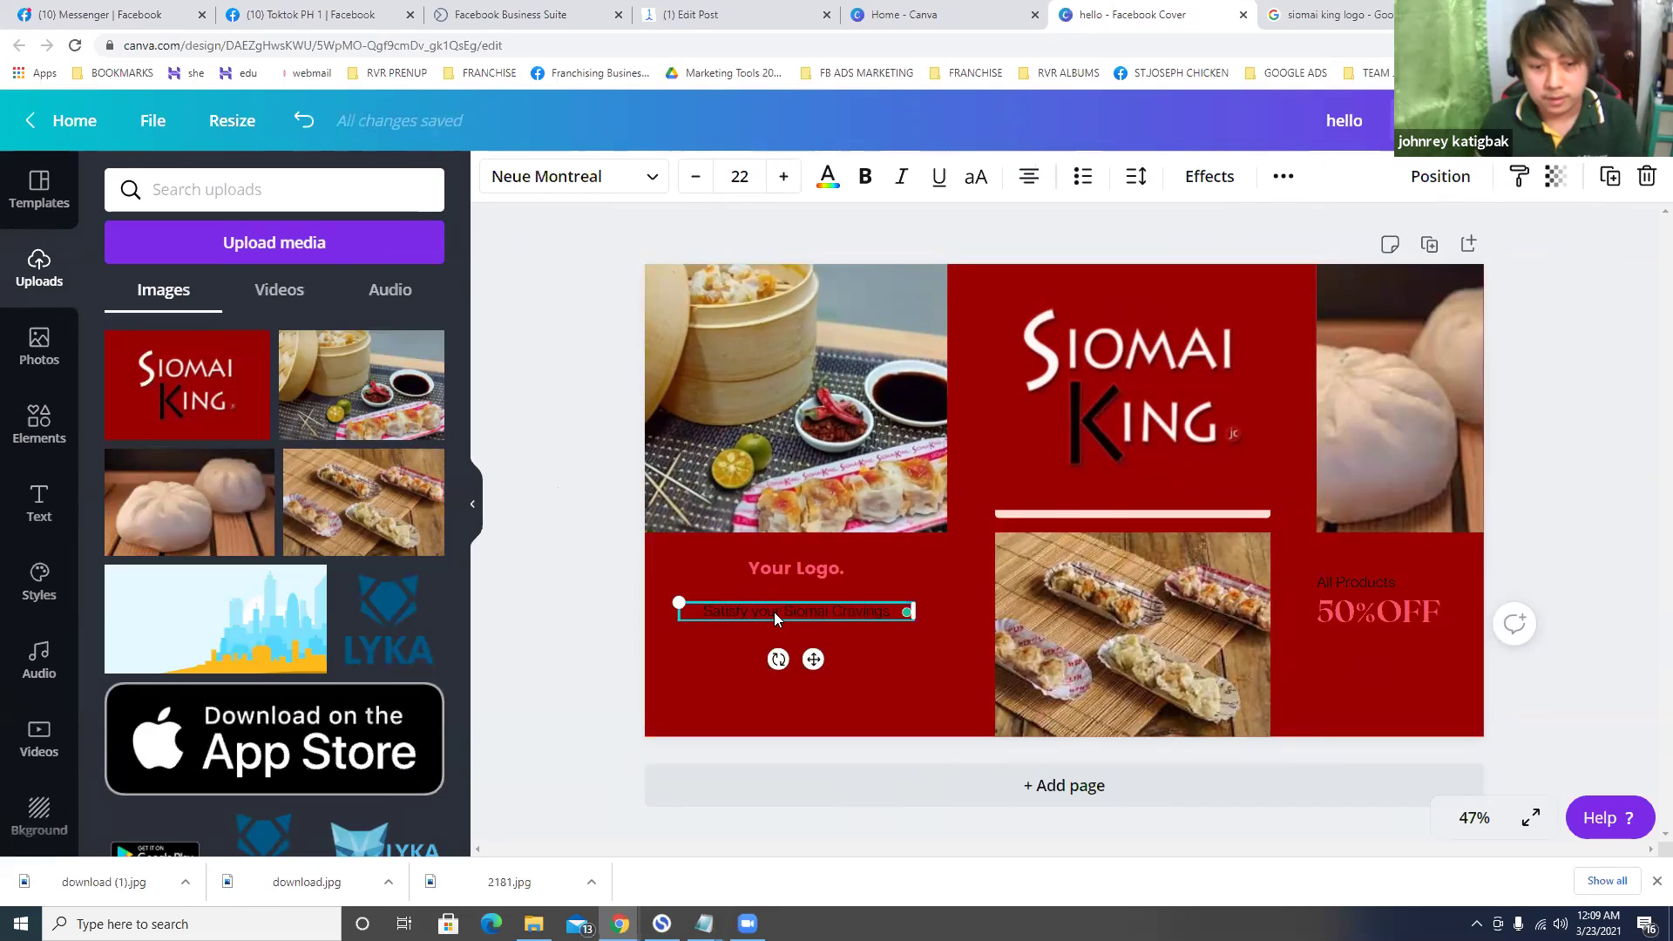
{"action": "key", "text": "ctrl+a"}
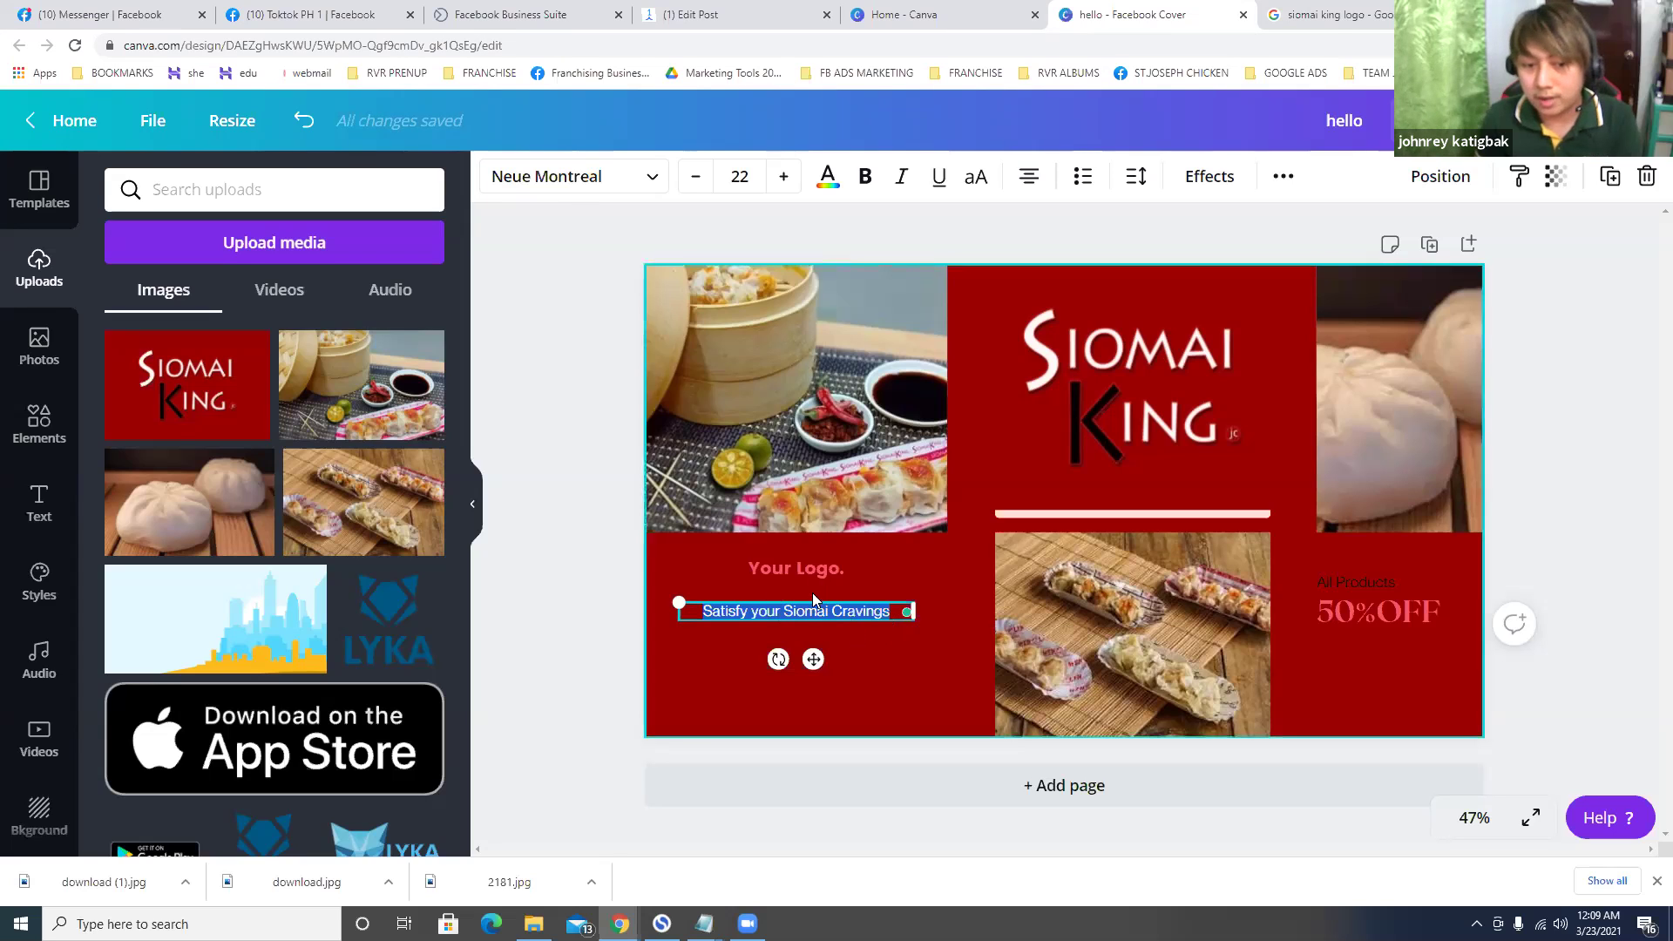
{"action": "left_click", "coordinate": [811, 627]}
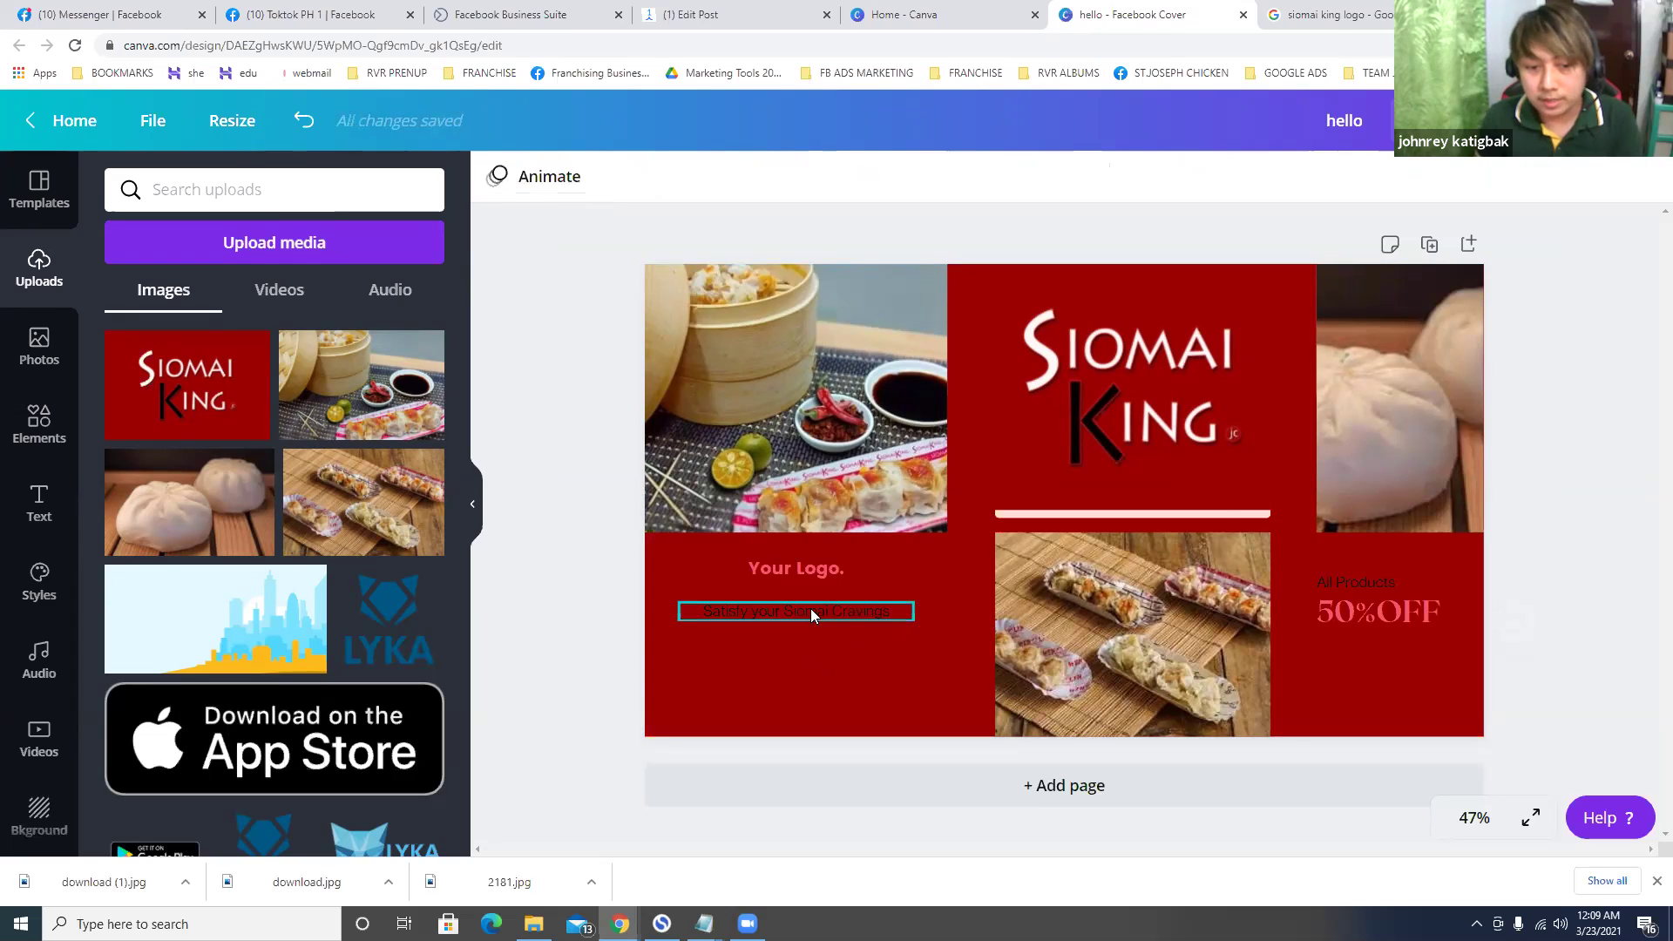
{"action": "left_click", "coordinate": [804, 613]}
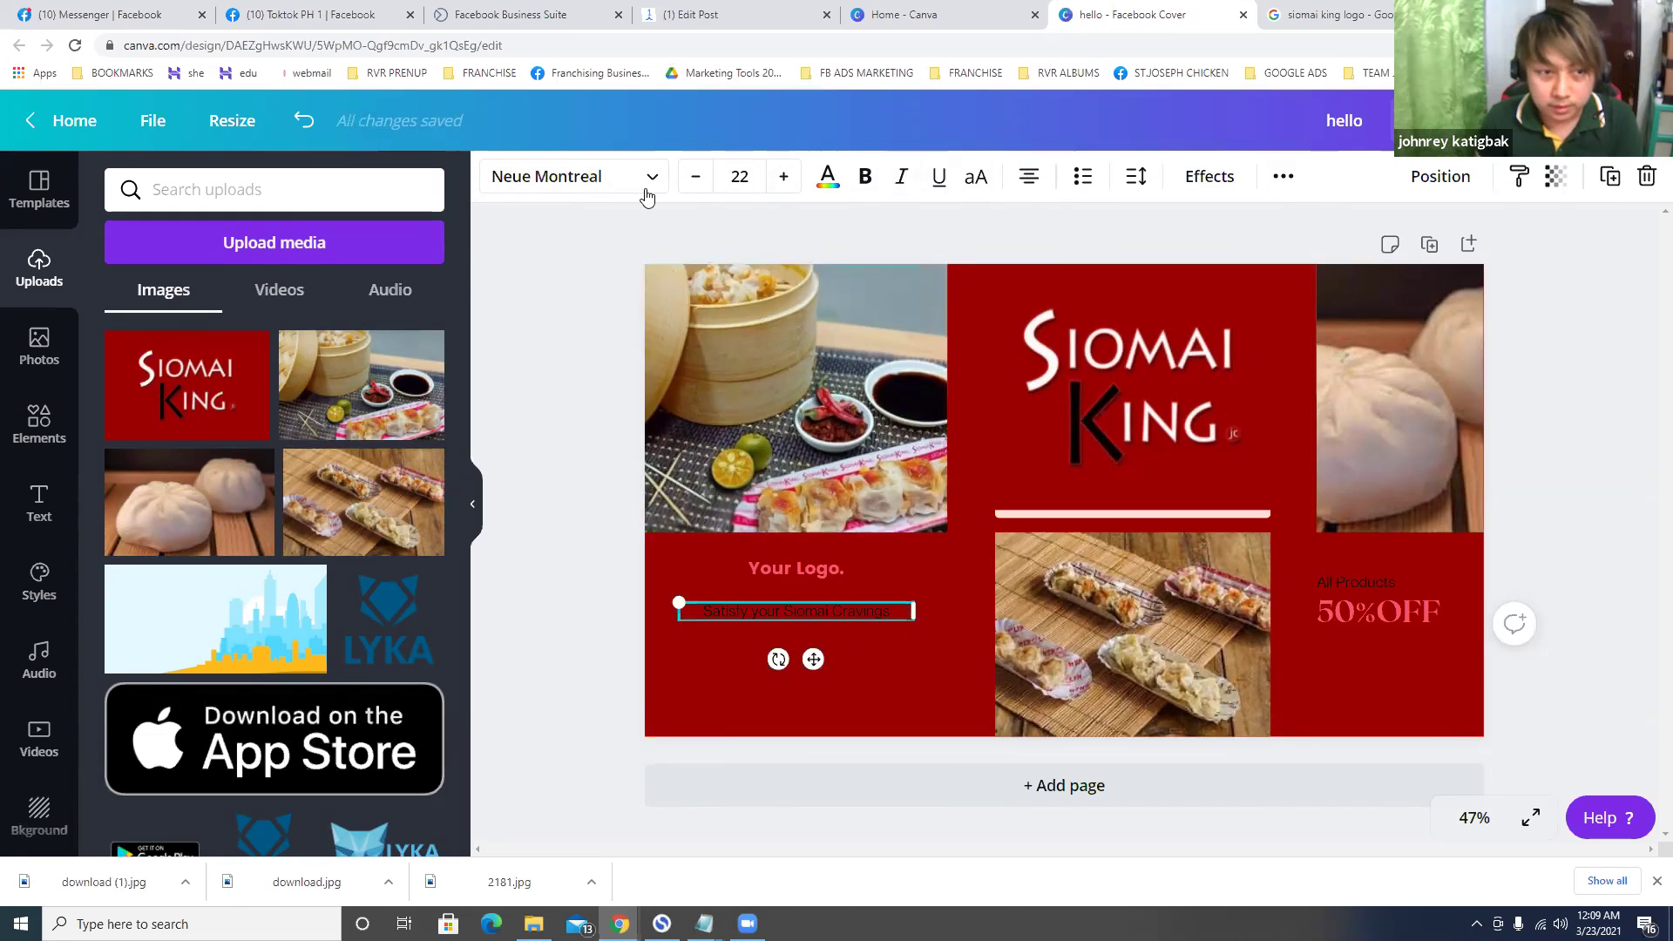
- Change the slogan font to Open Sans Extra Bold
{"action": "left_click", "coordinate": [576, 177]}
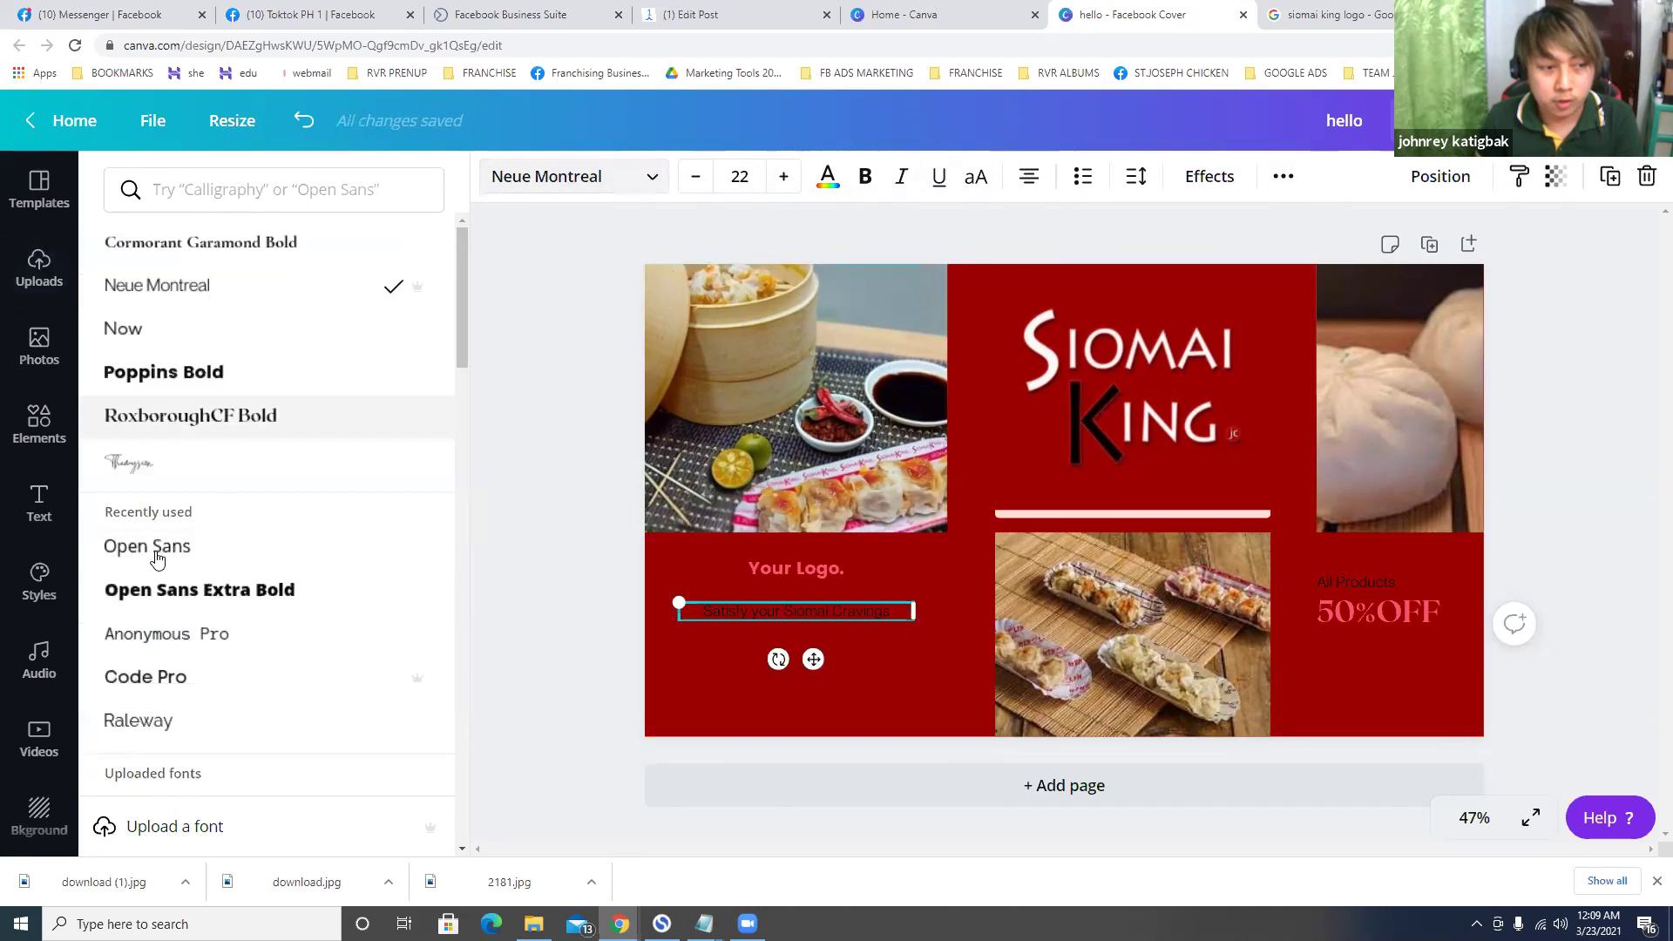
{"action": "scroll", "coordinate": [175, 558], "scroll_direction": "down", "scroll_amount": 4}
{"action": "scroll", "coordinate": [165, 577], "scroll_direction": "up", "scroll_amount": 5}
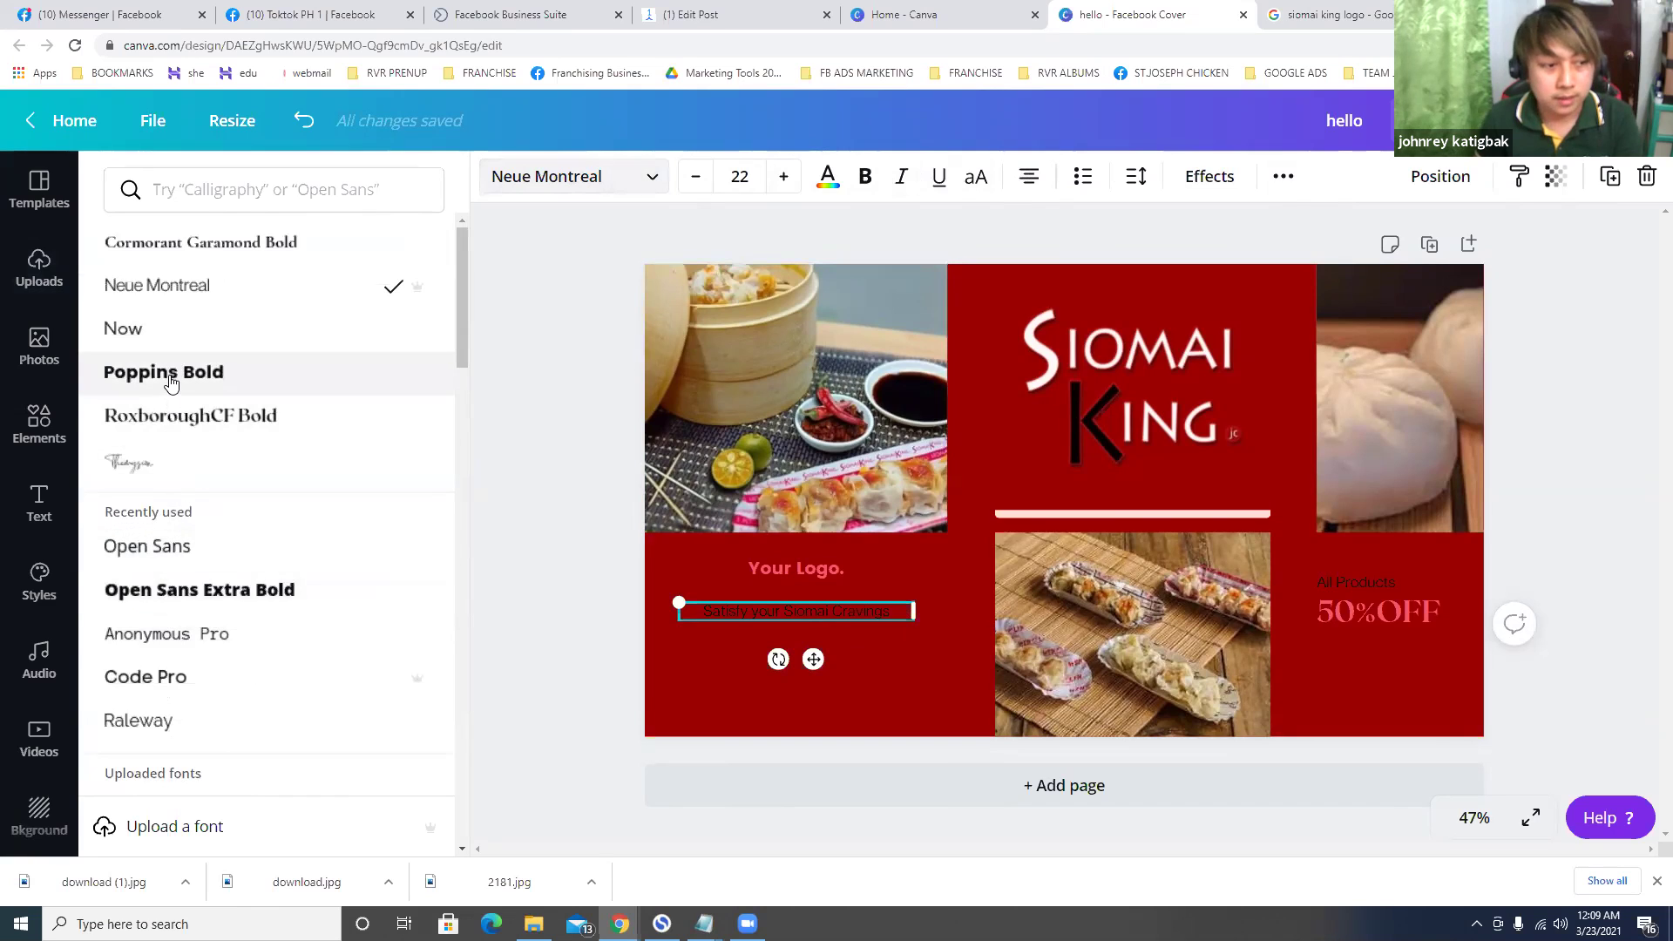
{"action": "left_click", "coordinate": [127, 600]}
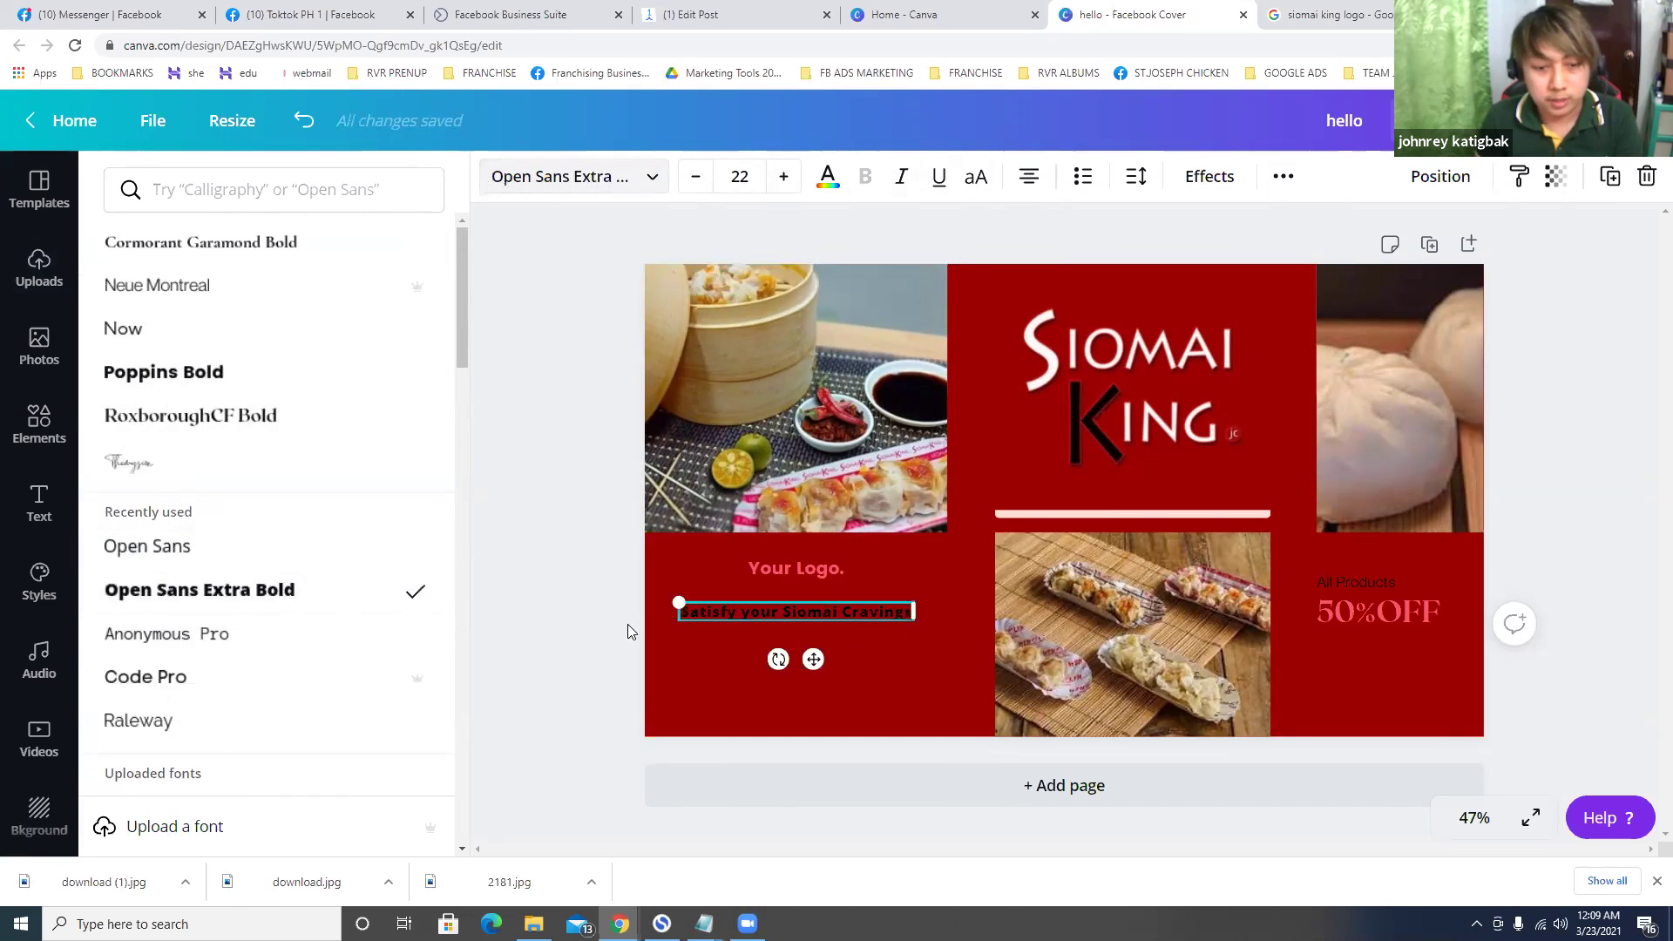
{"action": "left_click", "coordinate": [571, 176]}
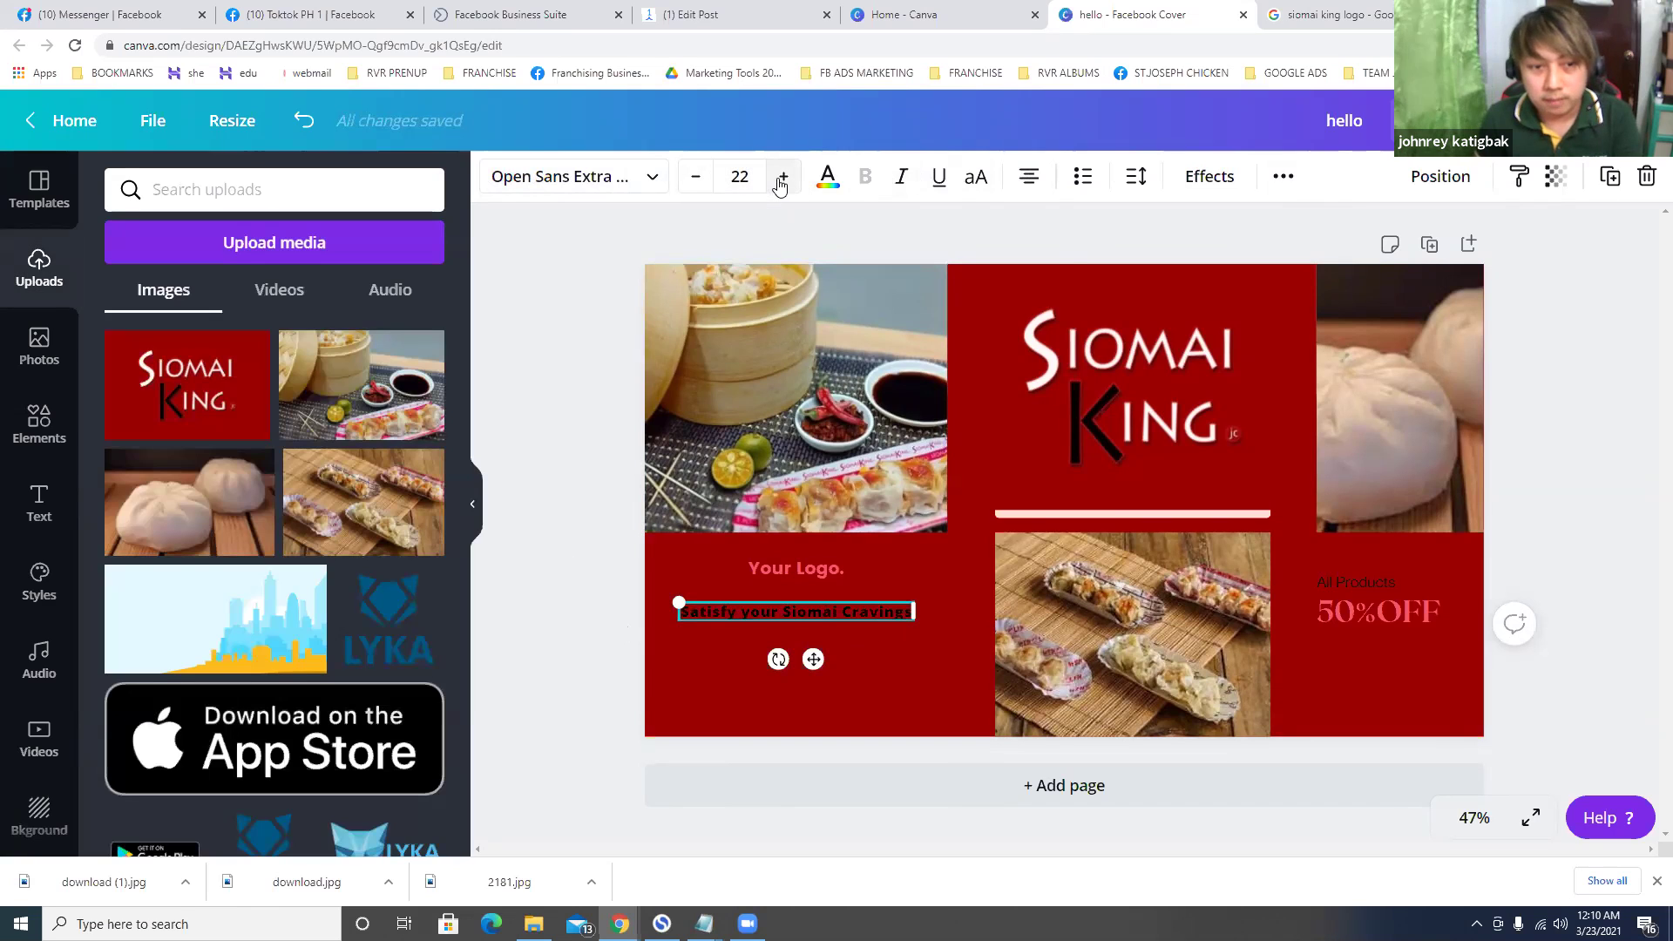
- Enlarge the slogan text until it wraps onto three lines
{"action": "left_click", "coordinate": [783, 179]}
{"action": "left_click", "coordinate": [782, 178]}
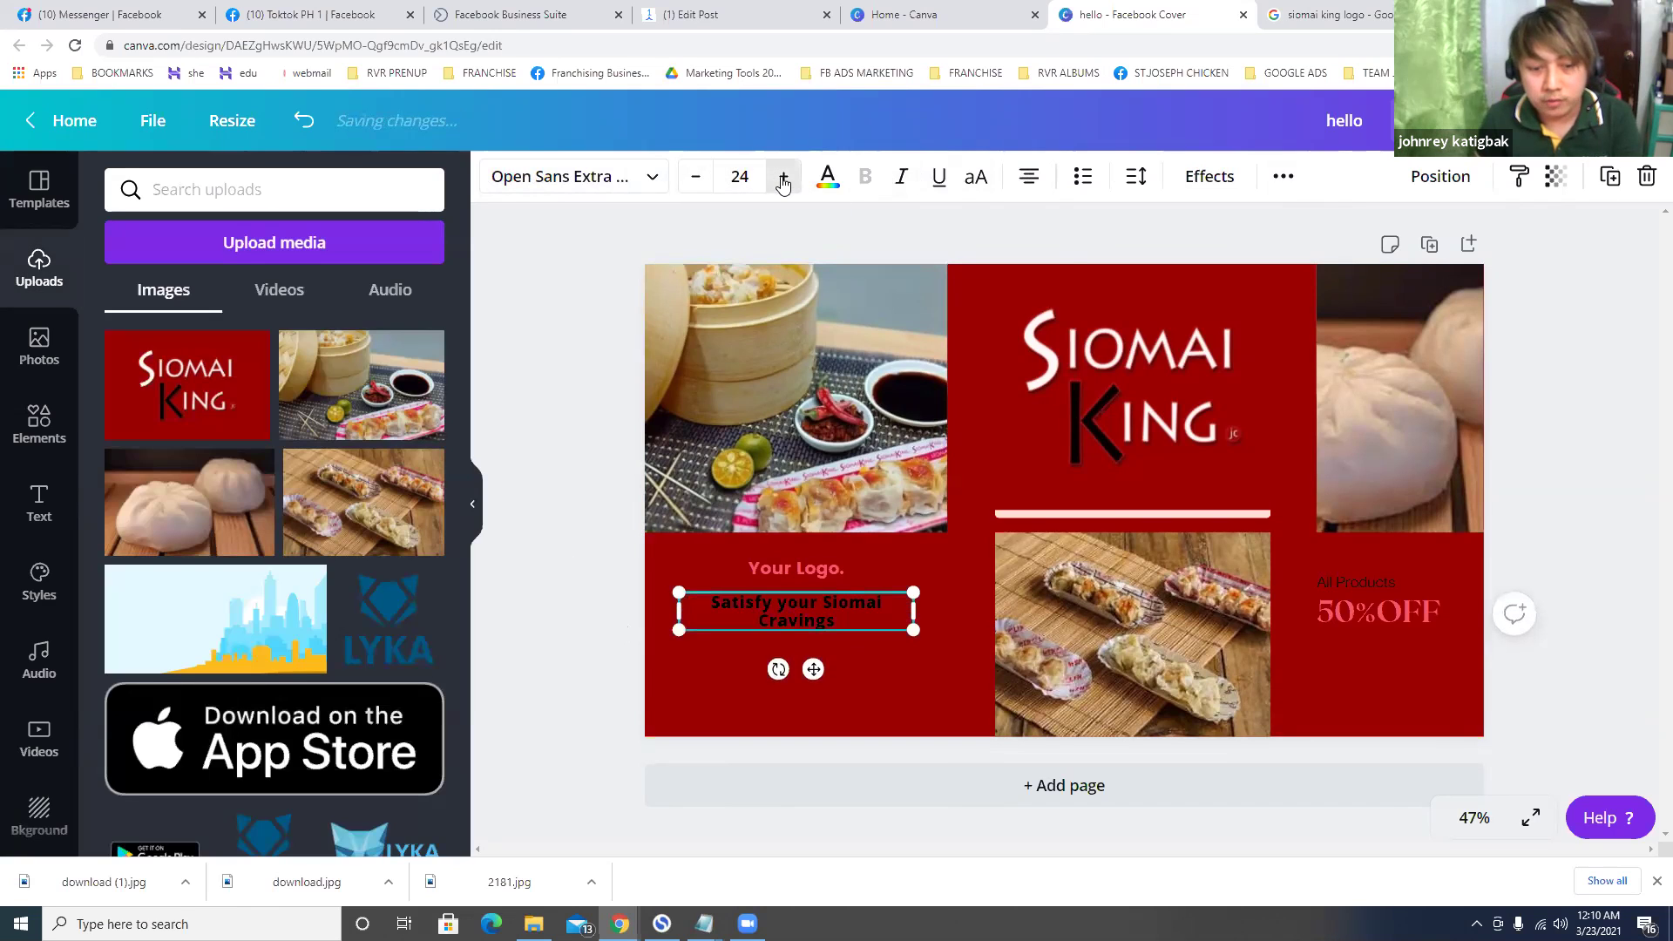
{"action": "left_click", "coordinate": [783, 179]}
{"action": "left_click", "coordinate": [783, 179]}
{"action": "left_click", "coordinate": [783, 178]}
{"action": "left_click", "coordinate": [782, 179]}
{"action": "left_click", "coordinate": [783, 178]}
{"action": "left_click", "coordinate": [783, 179]}
{"action": "left_click", "coordinate": [782, 179]}
{"action": "left_click", "coordinate": [783, 179]}
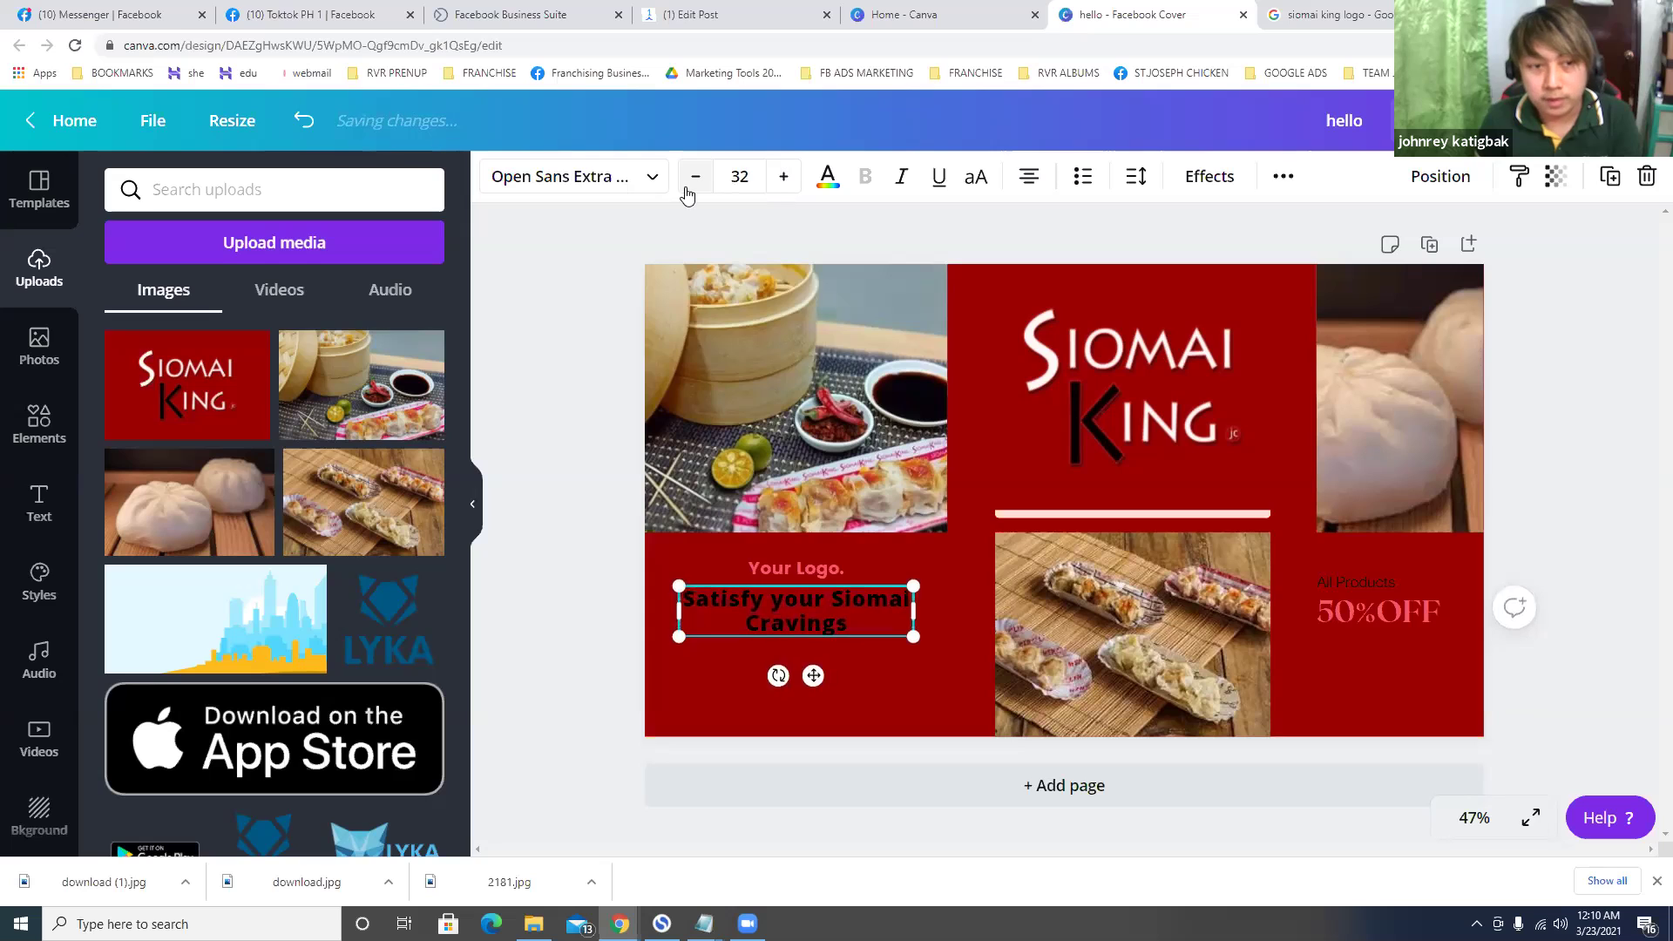
{"action": "left_click", "coordinate": [780, 178]}
{"action": "left_click", "coordinate": [780, 179]}
{"action": "left_click", "coordinate": [780, 179]}
{"action": "left_click", "coordinate": [780, 179]}
{"action": "left_click", "coordinate": [780, 179]}
{"action": "left_click", "coordinate": [780, 179]}
{"action": "left_click", "coordinate": [780, 179]}
{"action": "left_click", "coordinate": [780, 179]}
{"action": "left_click", "coordinate": [780, 179]}
{"action": "left_click", "coordinate": [780, 179]}
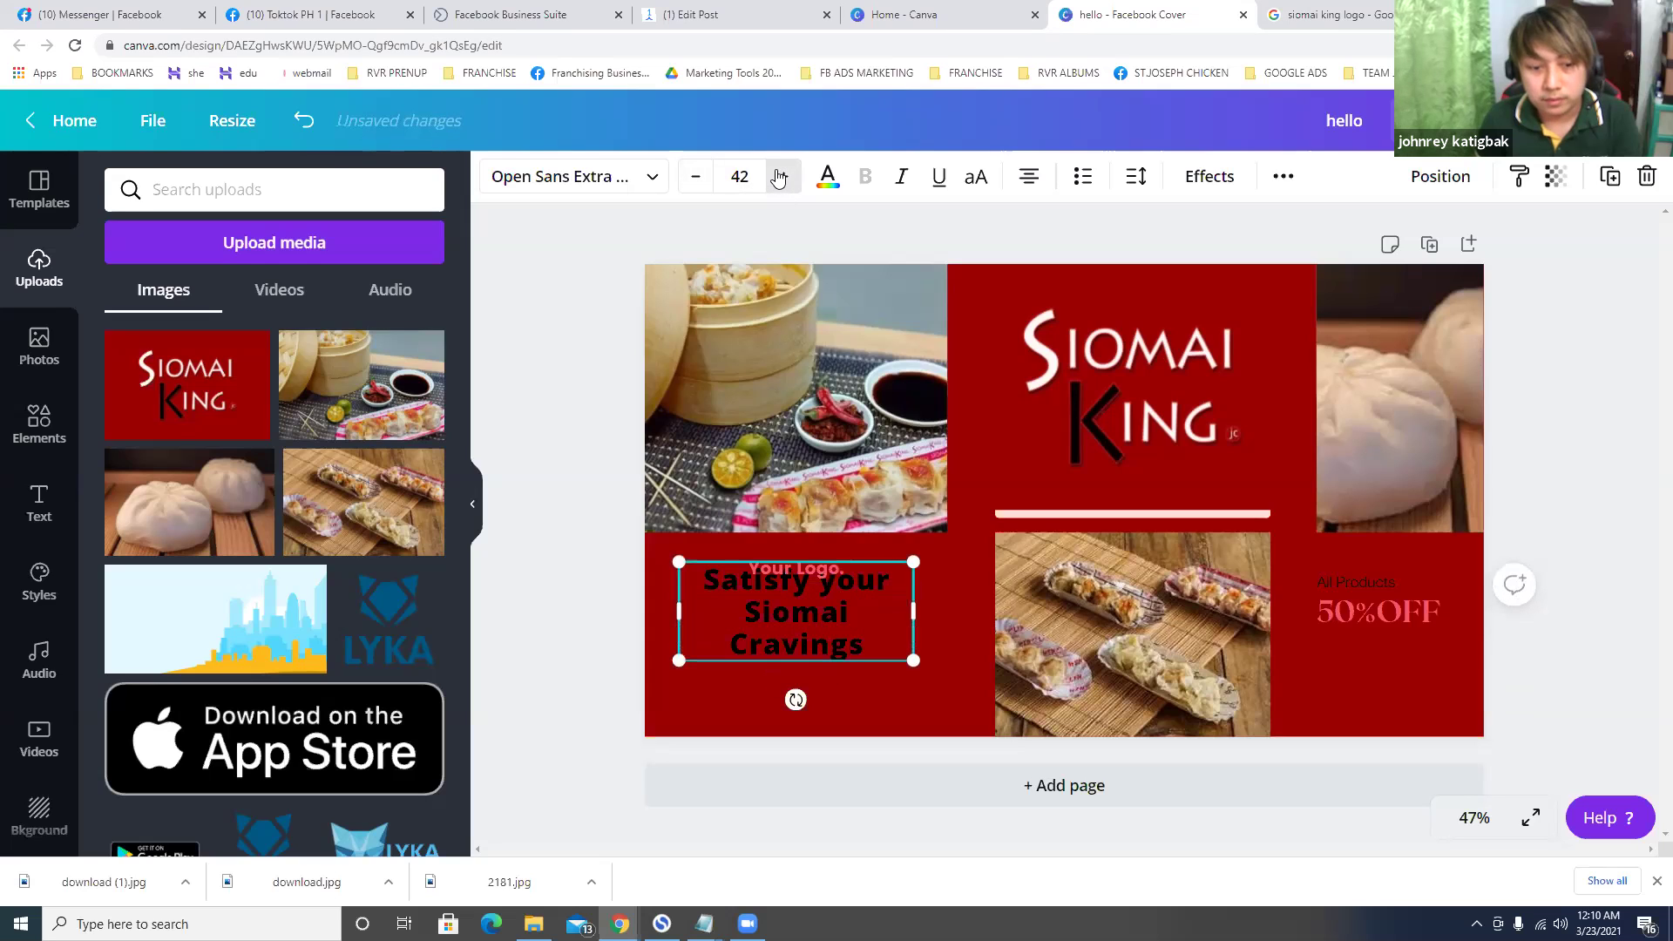
{"action": "left_click", "coordinate": [780, 179]}
{"action": "left_click", "coordinate": [780, 179]}
{"action": "left_click", "coordinate": [781, 179]}
{"action": "left_click", "coordinate": [780, 179]}
{"action": "left_click", "coordinate": [780, 178]}
{"action": "left_click", "coordinate": [780, 179]}
{"action": "left_click", "coordinate": [780, 179]}
{"action": "left_click", "coordinate": [780, 179]}
- Delete the 'Your Logo.' placeholder and move the slogan into the left red panel
{"action": "left_click_drag", "start_coordinate": [811, 652], "coordinate": [790, 668]}
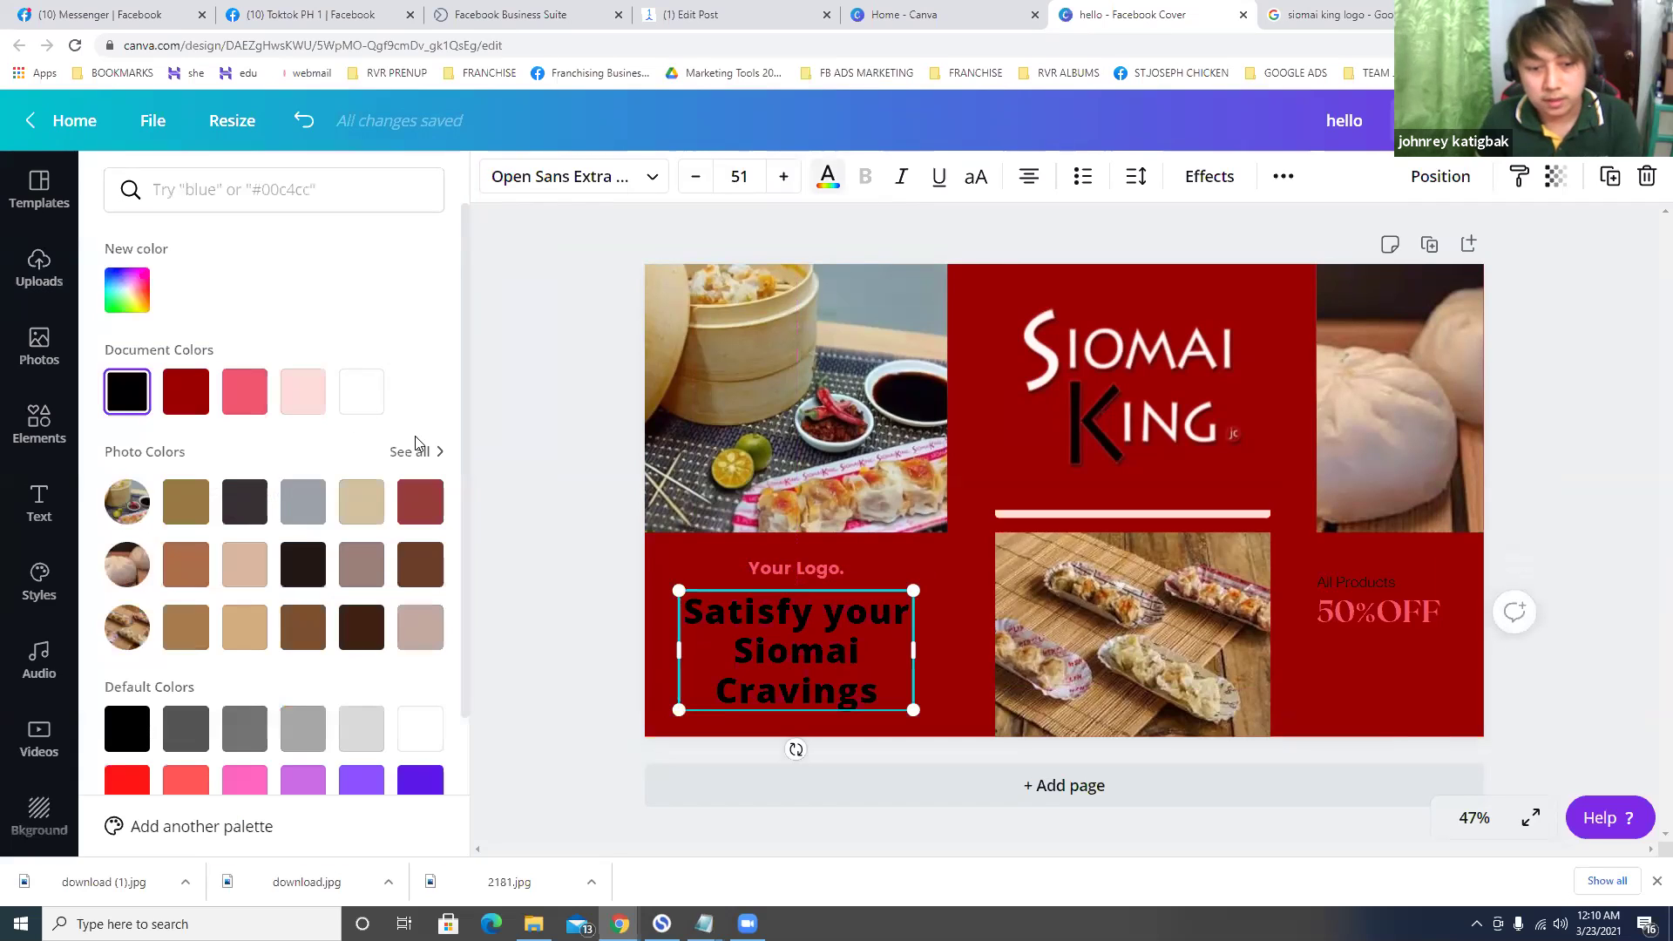
{"action": "left_click", "coordinate": [792, 576]}
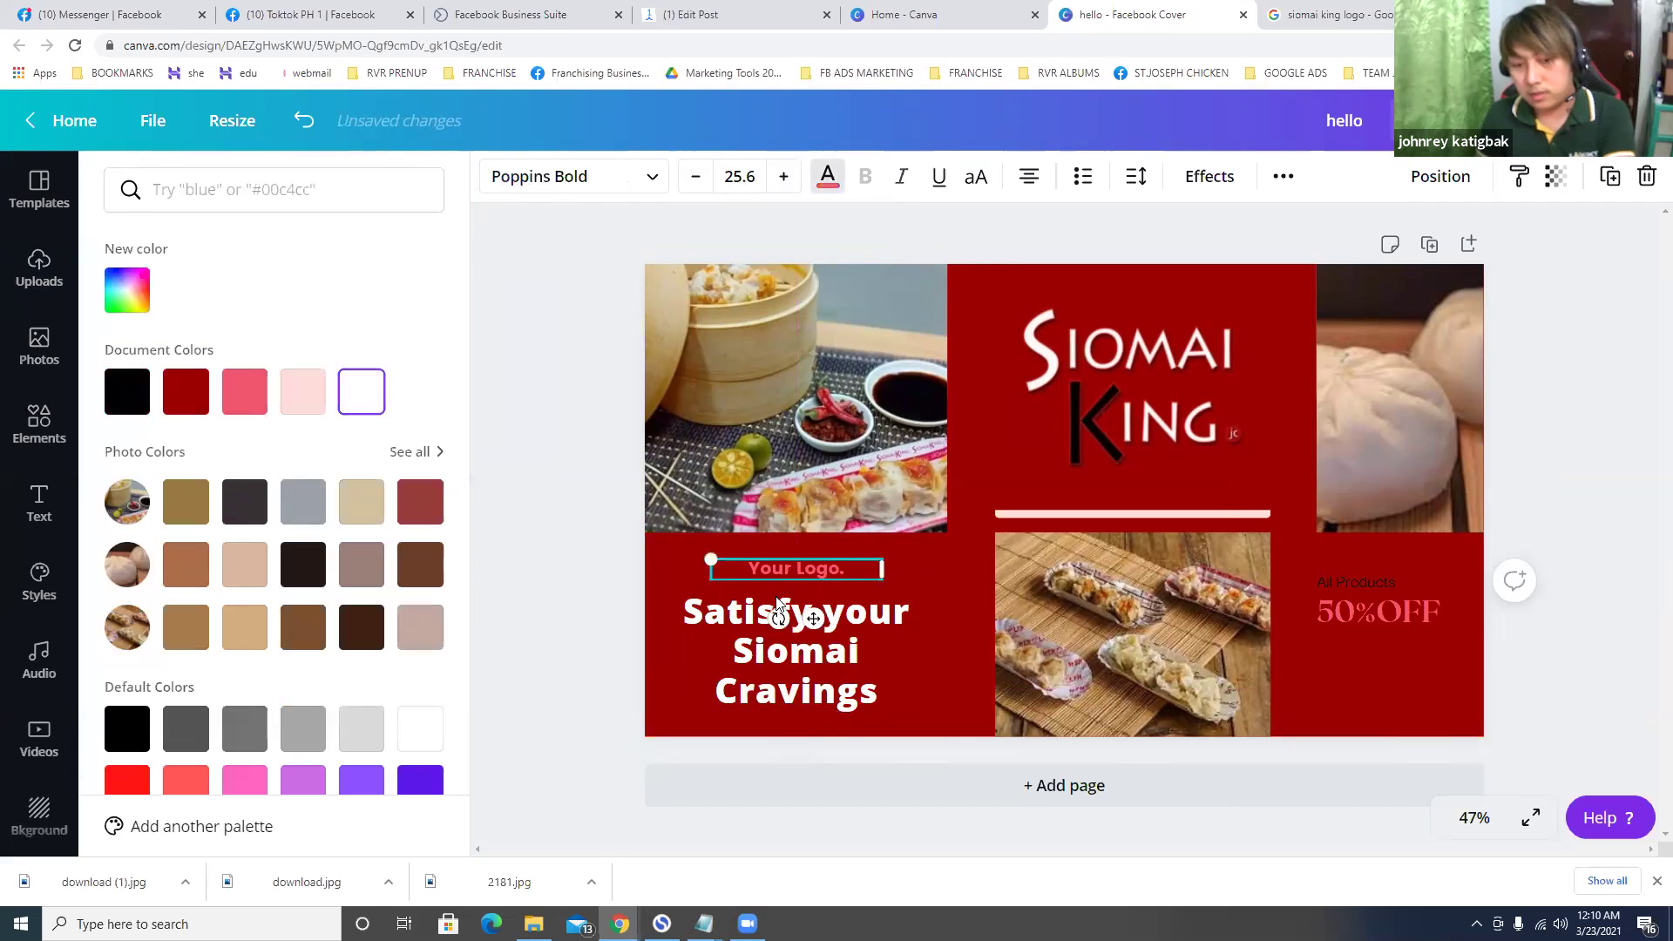
{"action": "key", "text": "Delete"}
{"action": "left_click_drag", "start_coordinate": [763, 628], "coordinate": [762, 610]}
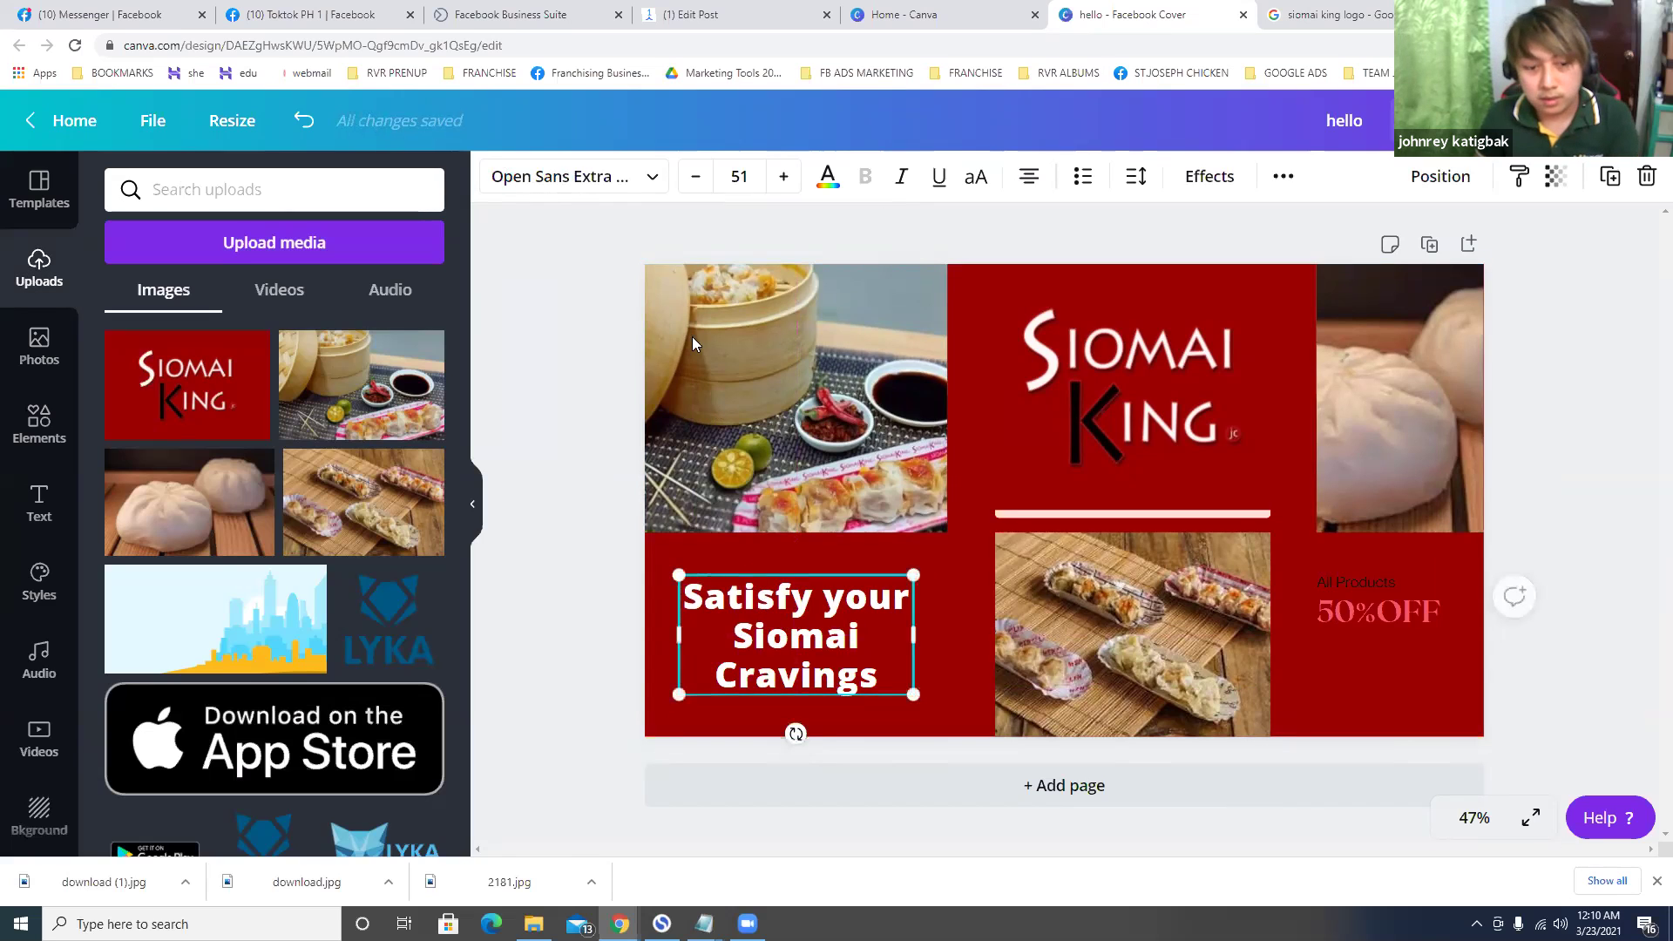
- Set the slogan to size 46 regular Open Sans and lower the 50%OFF group slightly
{"action": "left_click", "coordinate": [701, 183]}
{"action": "left_click", "coordinate": [701, 183]}
{"action": "left_click", "coordinate": [700, 183]}
{"action": "left_click", "coordinate": [701, 183]}
{"action": "left_click", "coordinate": [701, 183]}
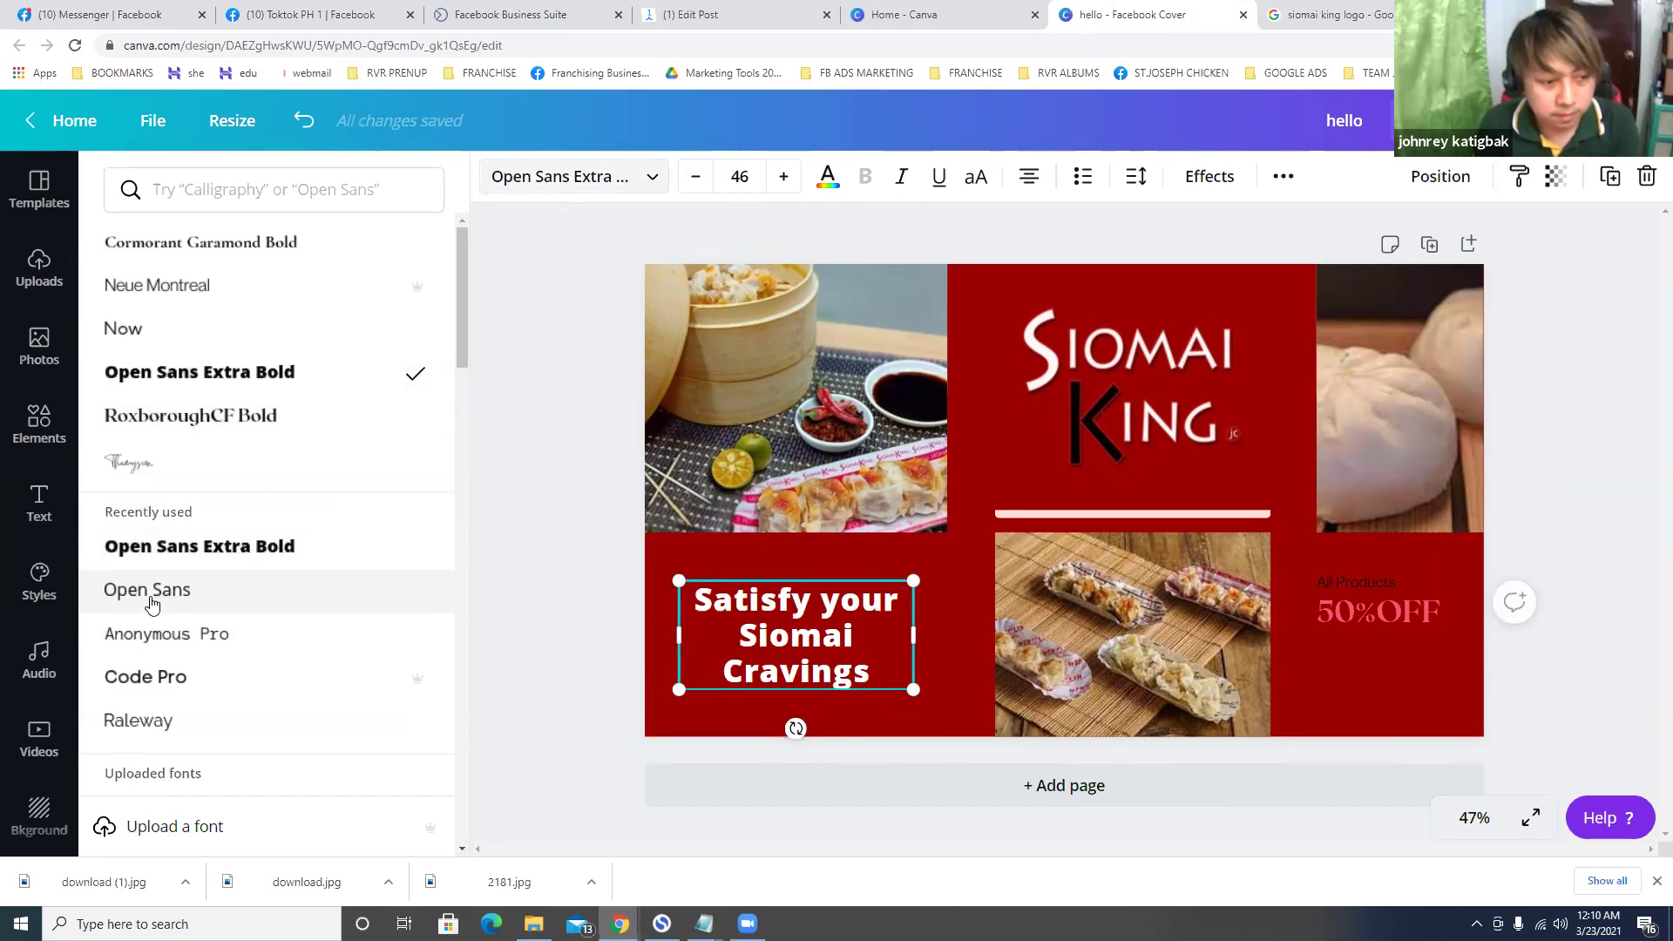
{"action": "left_click", "coordinate": [149, 600]}
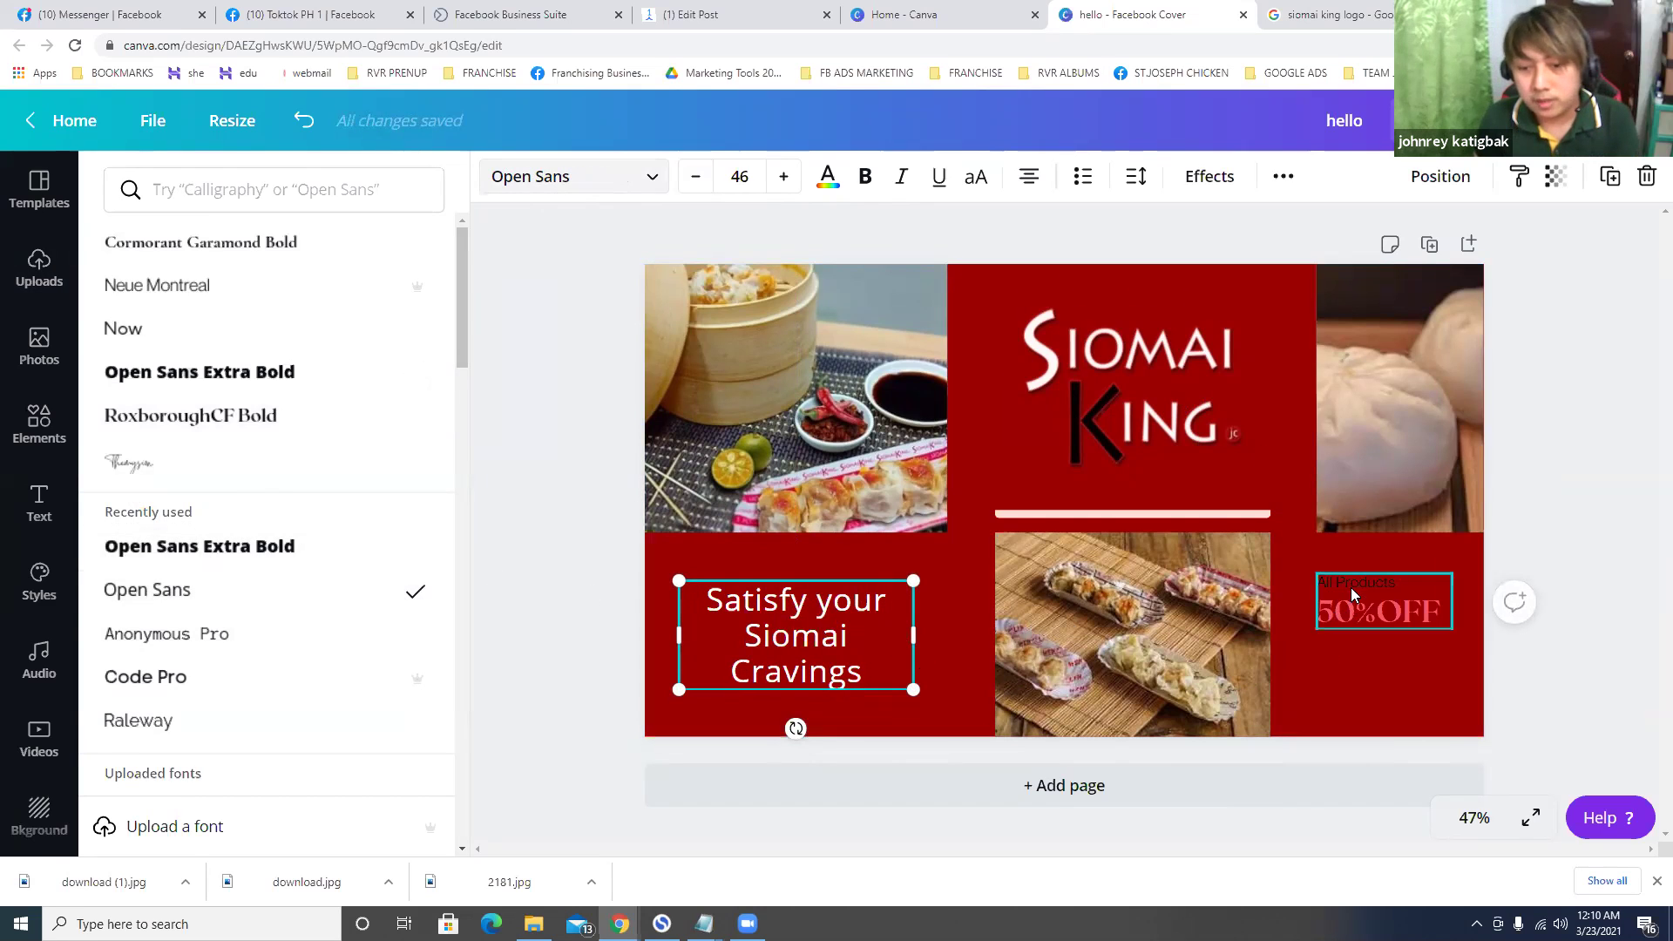
{"action": "left_click_drag", "start_coordinate": [1351, 571], "coordinate": [1340, 603]}
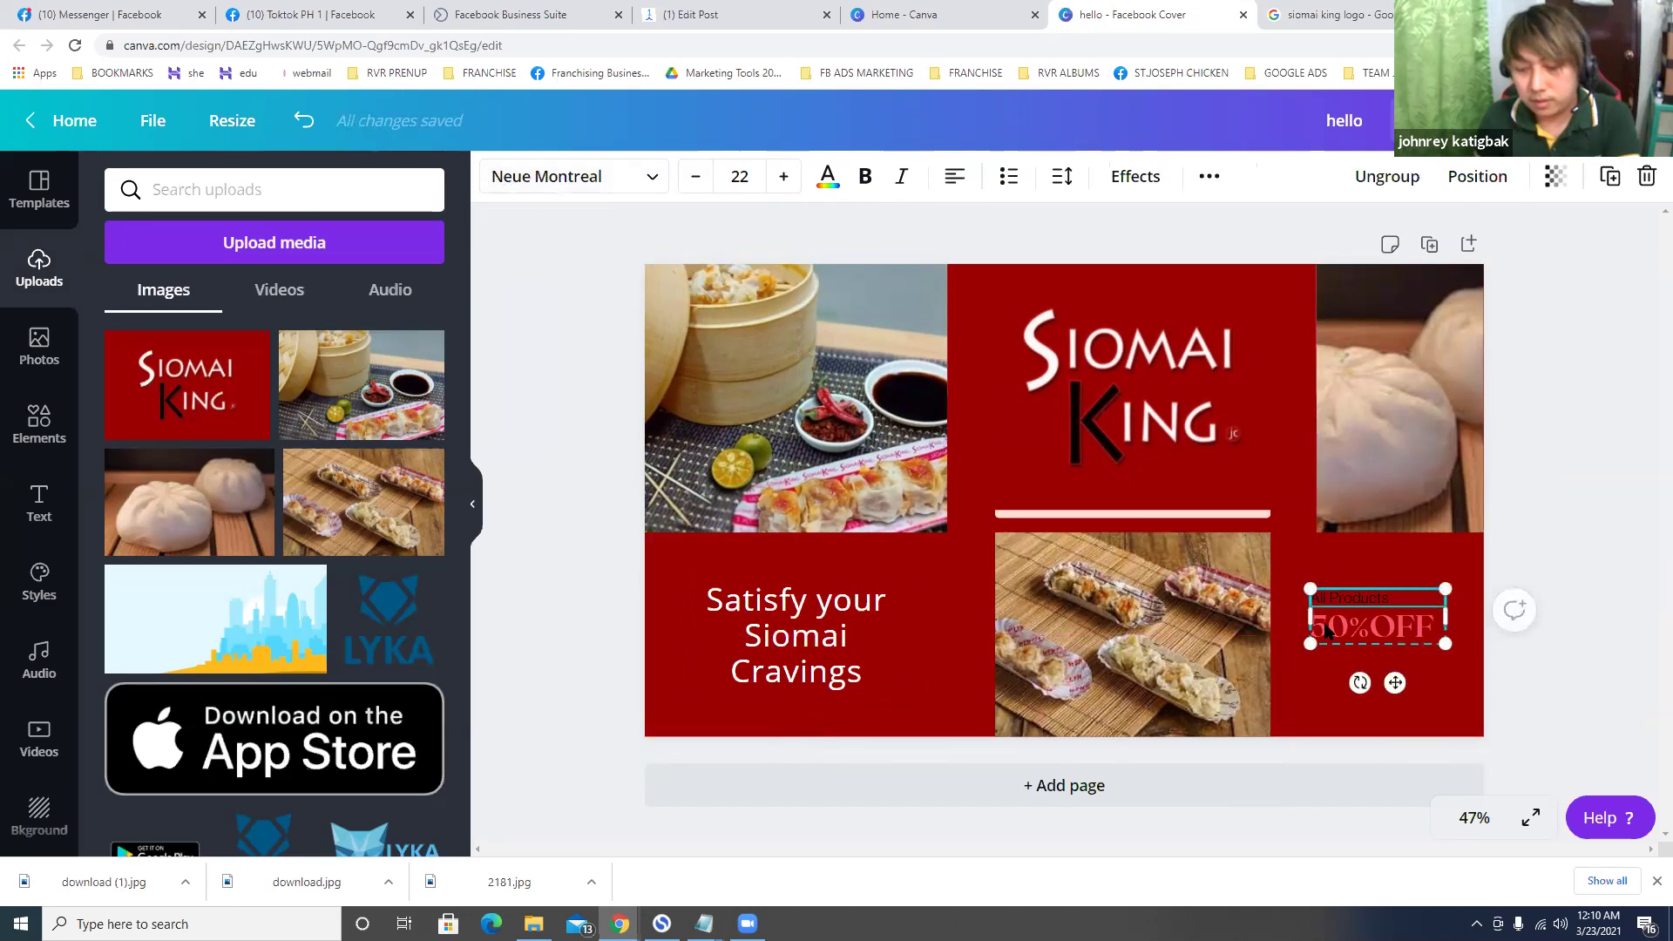
- Delete the 50%OFF text and duplicate the slogan into the right red panel
{"action": "left_click", "coordinate": [1328, 633]}
{"action": "key", "text": "Delete"}
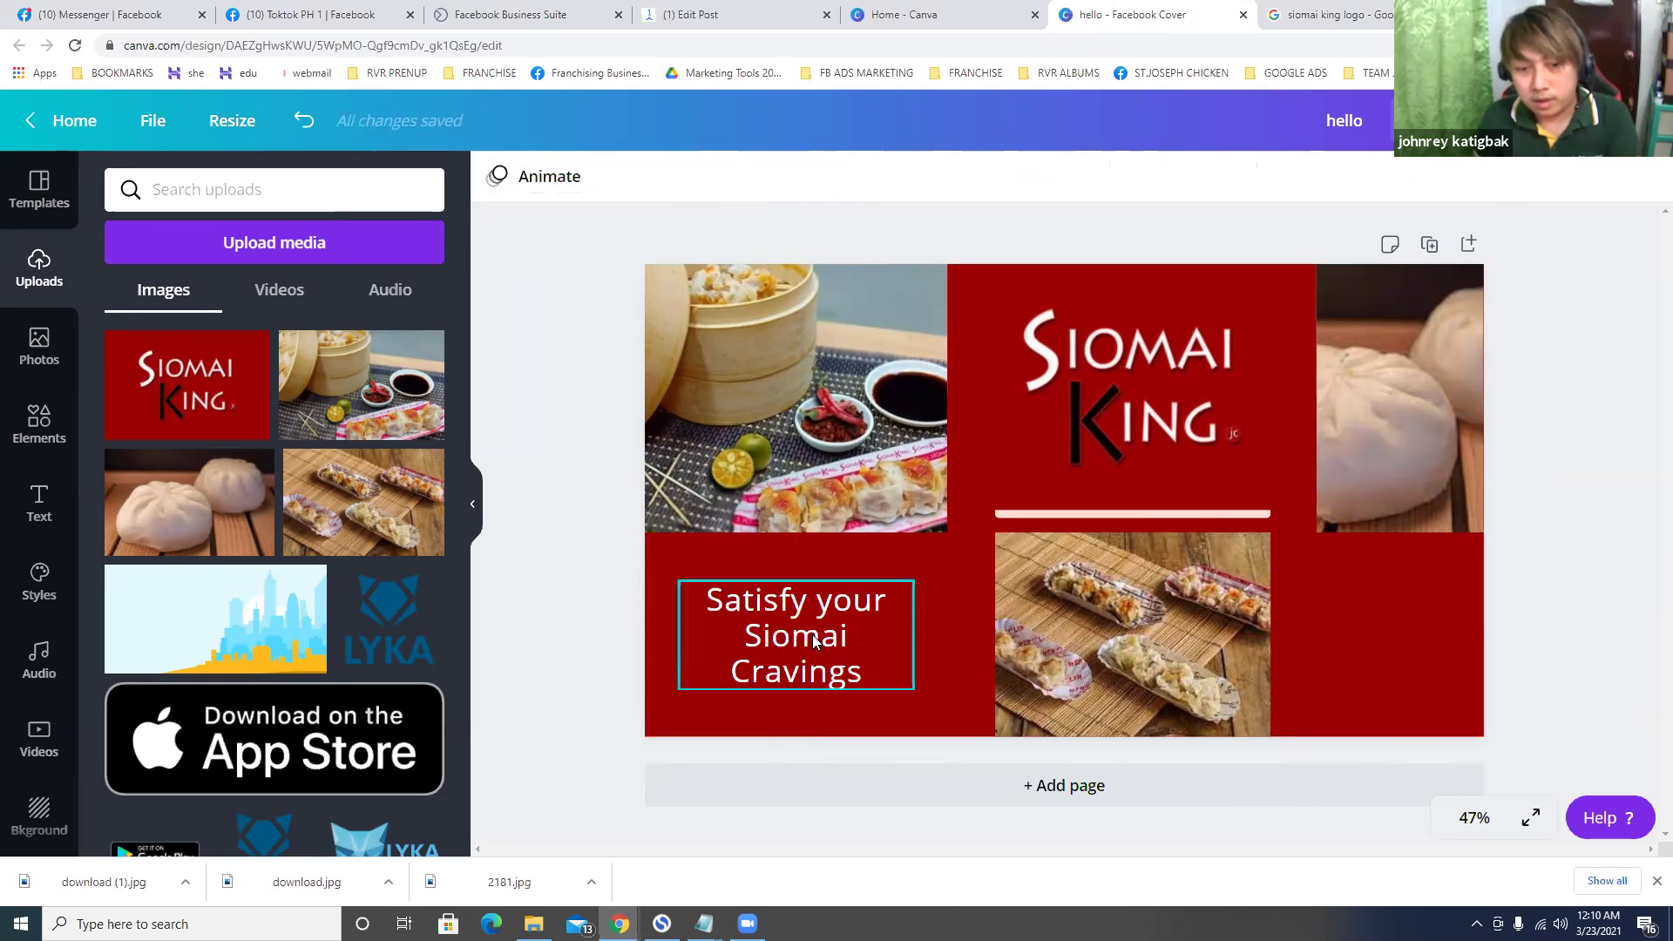
{"action": "left_click", "coordinate": [812, 634]}
{"action": "key", "text": "ctrl+d"}
{"action": "left_click_drag", "start_coordinate": [819, 641], "coordinate": [1436, 590]}
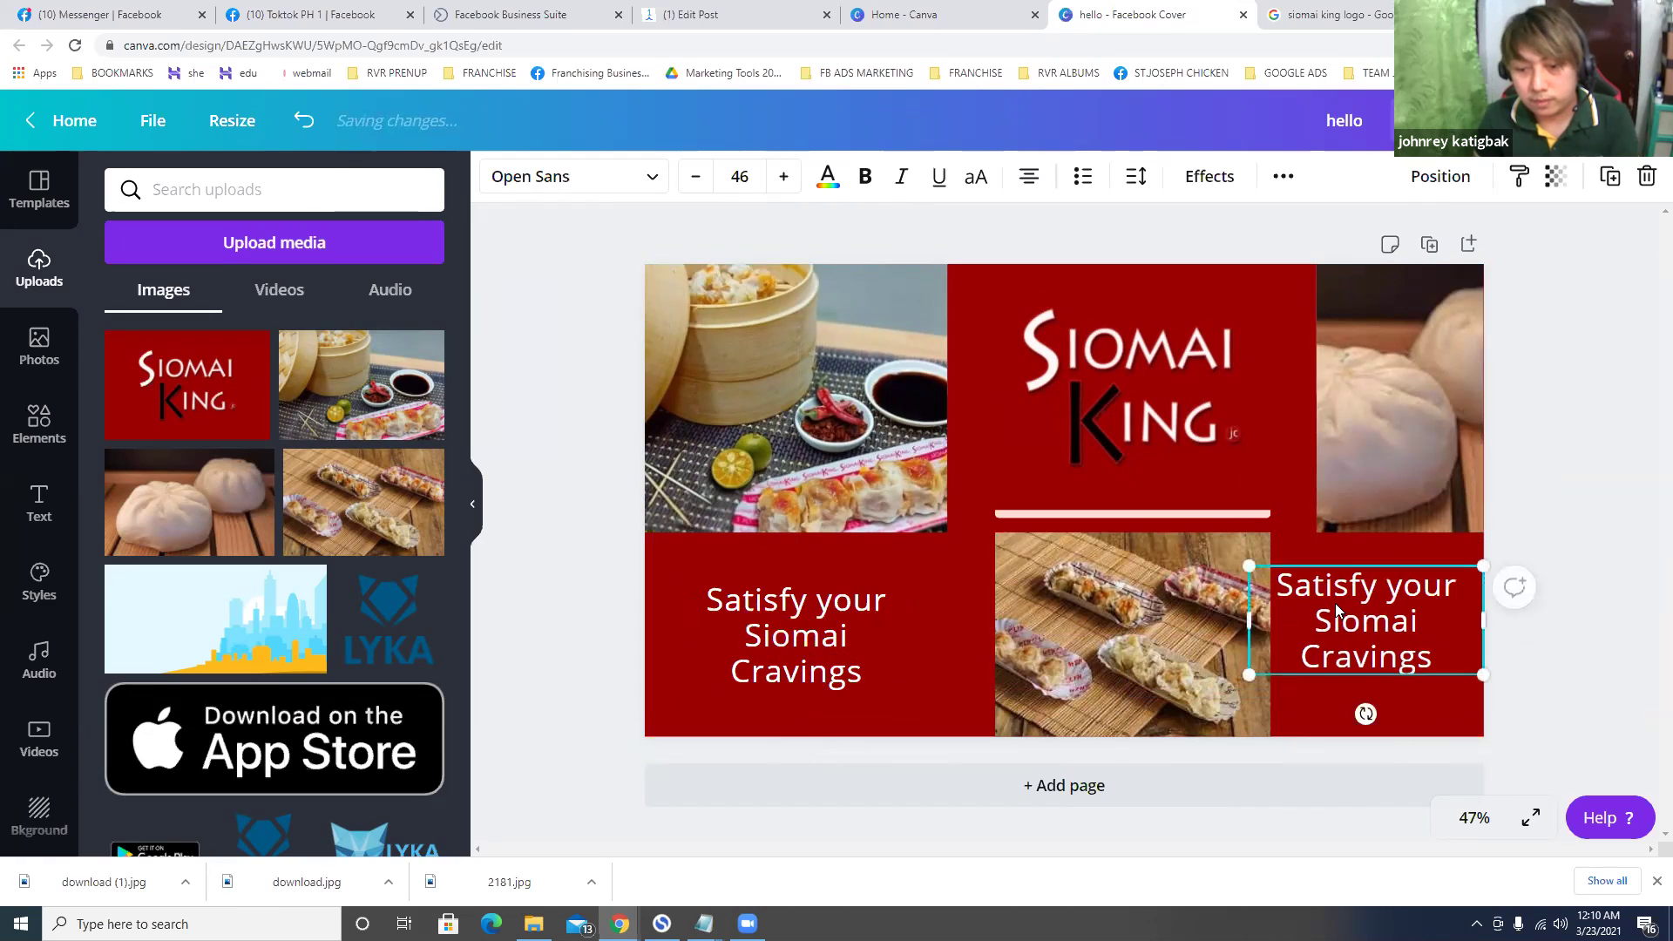
- Retype the copy as three lines: '50% off', 'Free Delivery', 'Nationwide'
{"action": "double_click", "coordinate": [1338, 610]}
{"action": "type", "text": "50% off"}
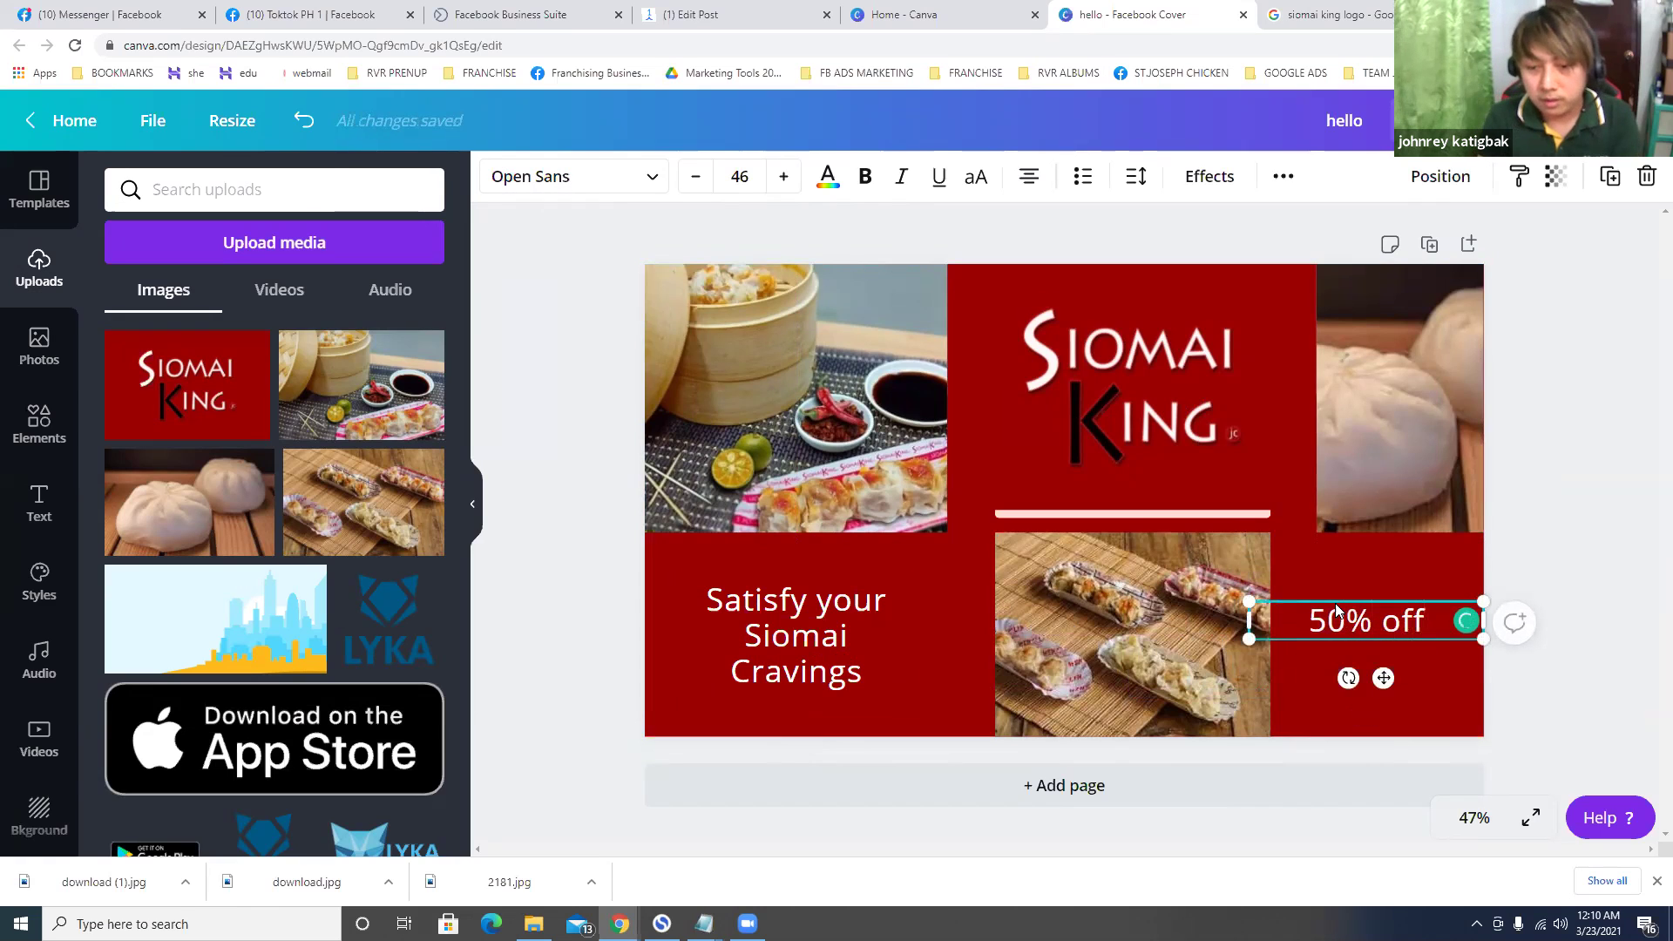
{"action": "key", "text": "Return"}
{"action": "type", "text": "Free Delivery"}
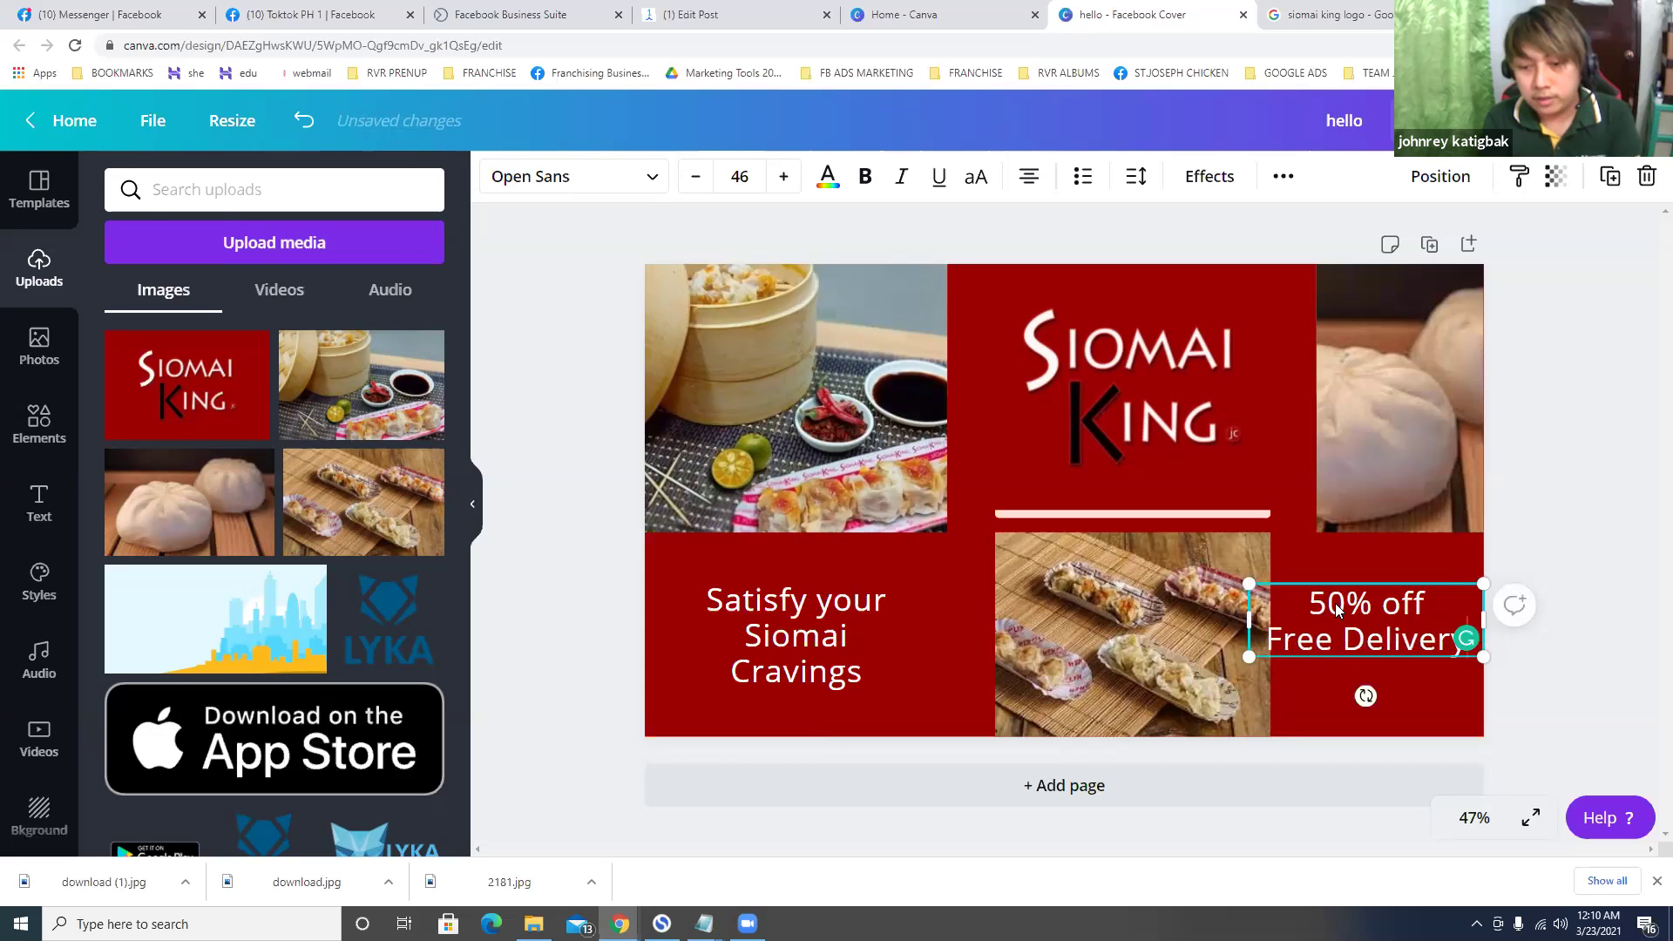
{"action": "key", "text": "Return"}
{"action": "type", "text": "Nationside"}
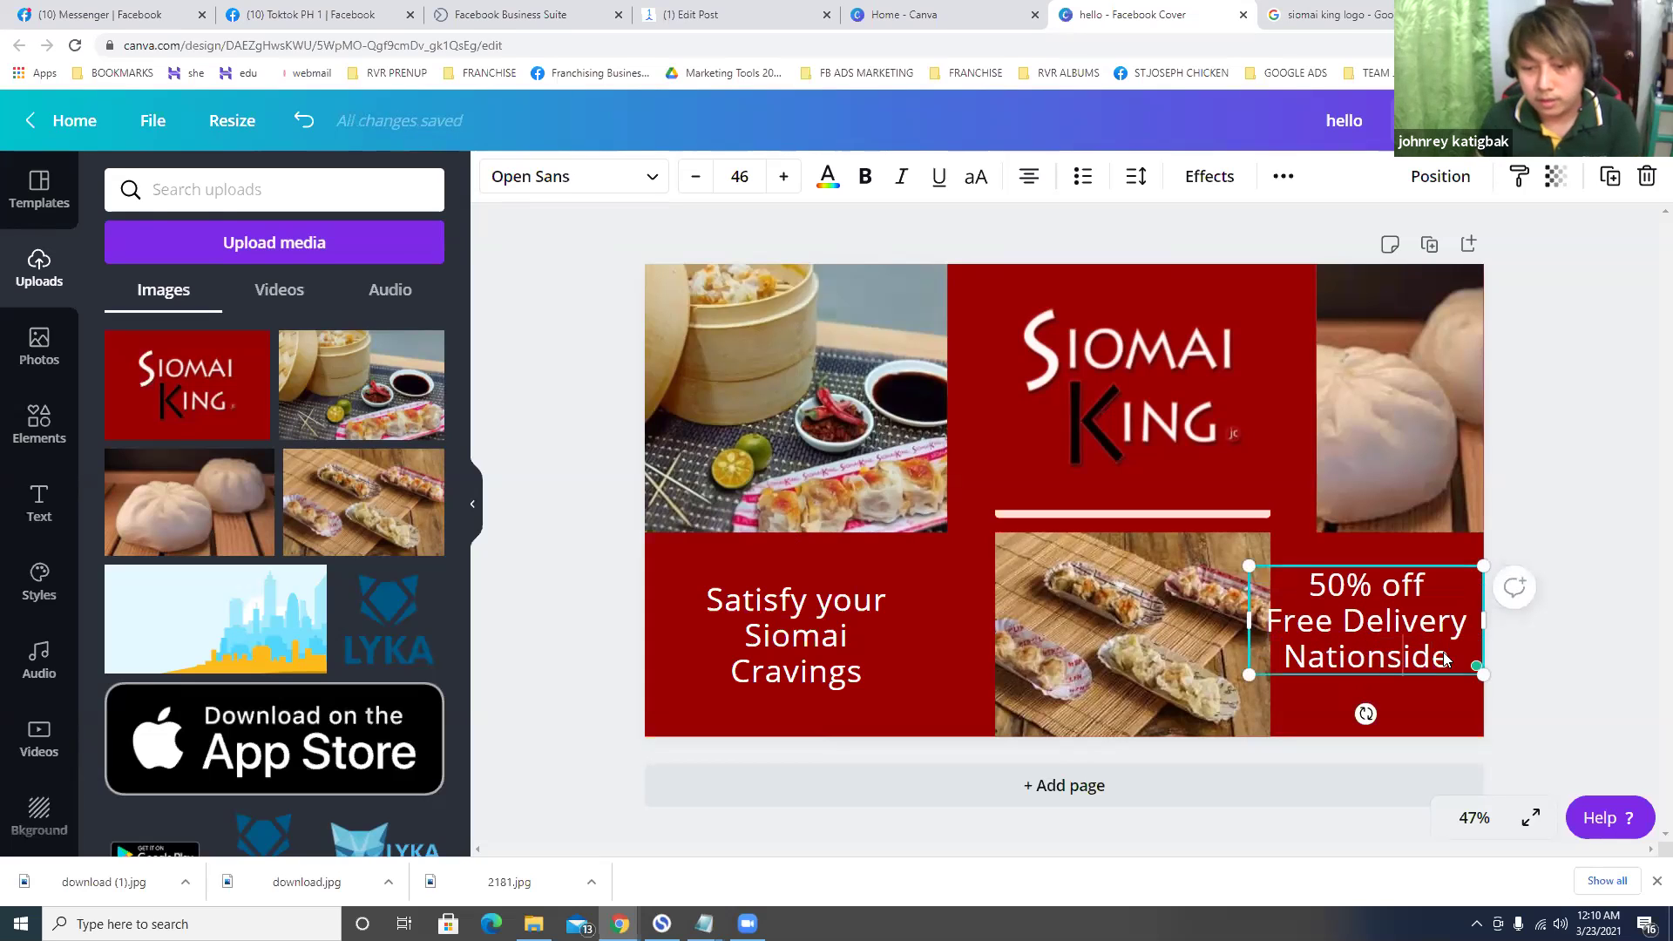
{"action": "key", "text": "BackSpace"}
{"action": "type", "text": "w"}
- Center the offer text in the right panel and shrink its font slightly
{"action": "left_click", "coordinate": [1555, 547]}
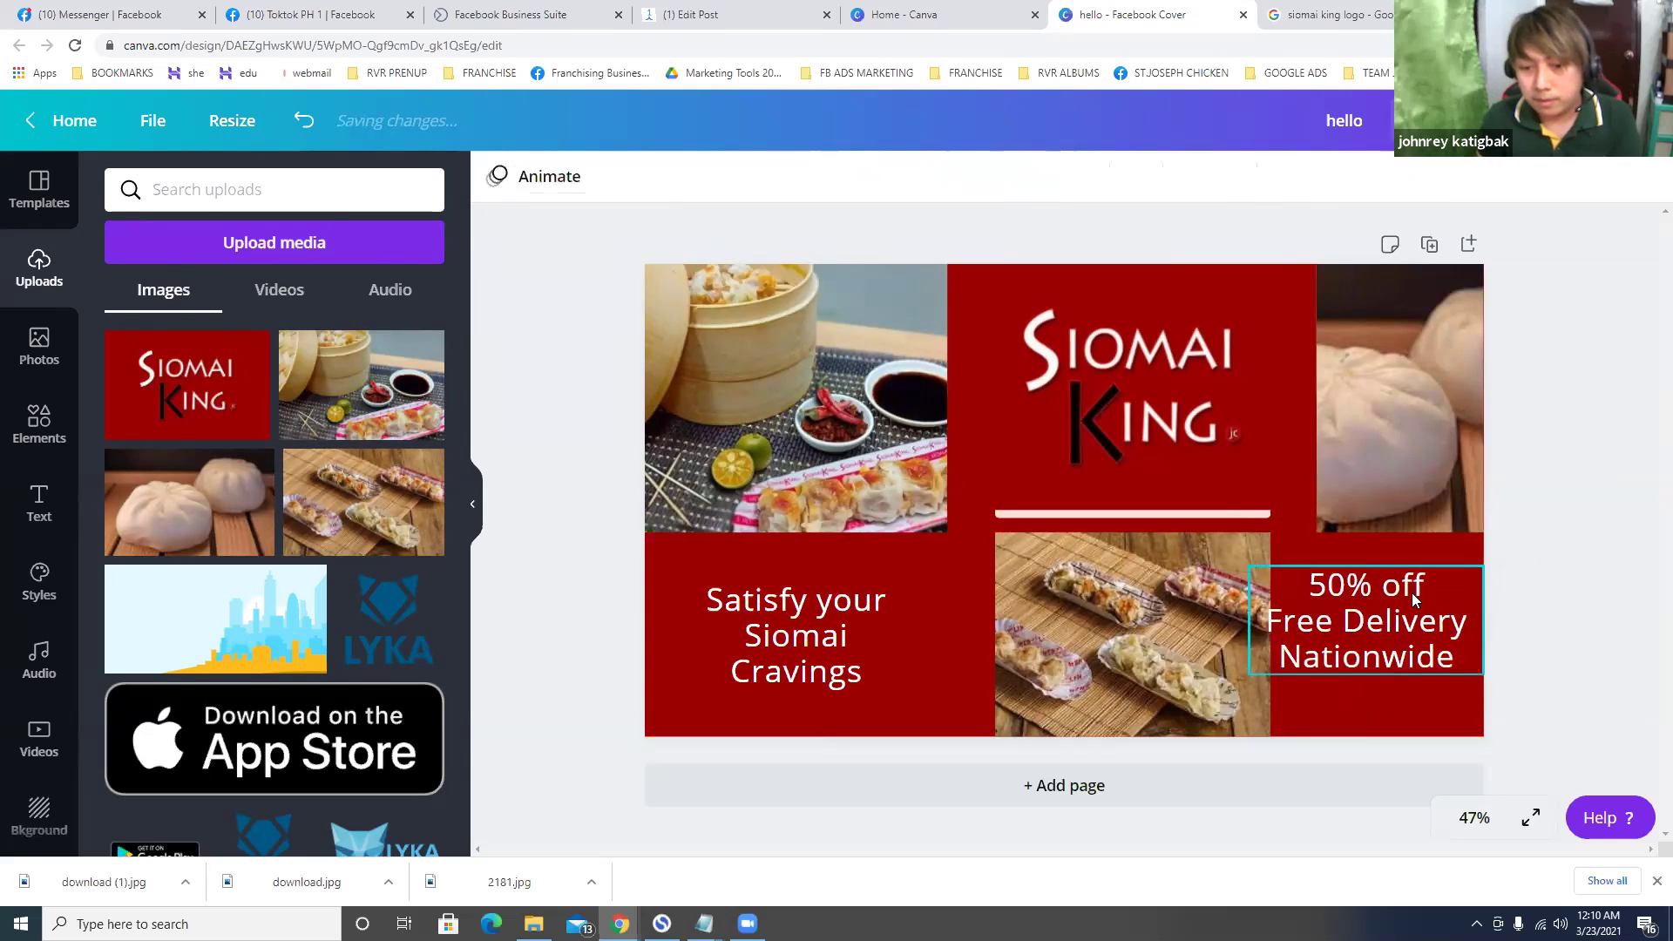
{"action": "left_click_drag", "start_coordinate": [1412, 593], "coordinate": [1424, 609]}
{"action": "left_click", "coordinate": [698, 185]}
{"action": "left_click", "coordinate": [697, 185]}
{"action": "left_click", "coordinate": [697, 185]}
{"action": "left_click", "coordinate": [697, 185]}
{"action": "left_click", "coordinate": [1555, 413]}
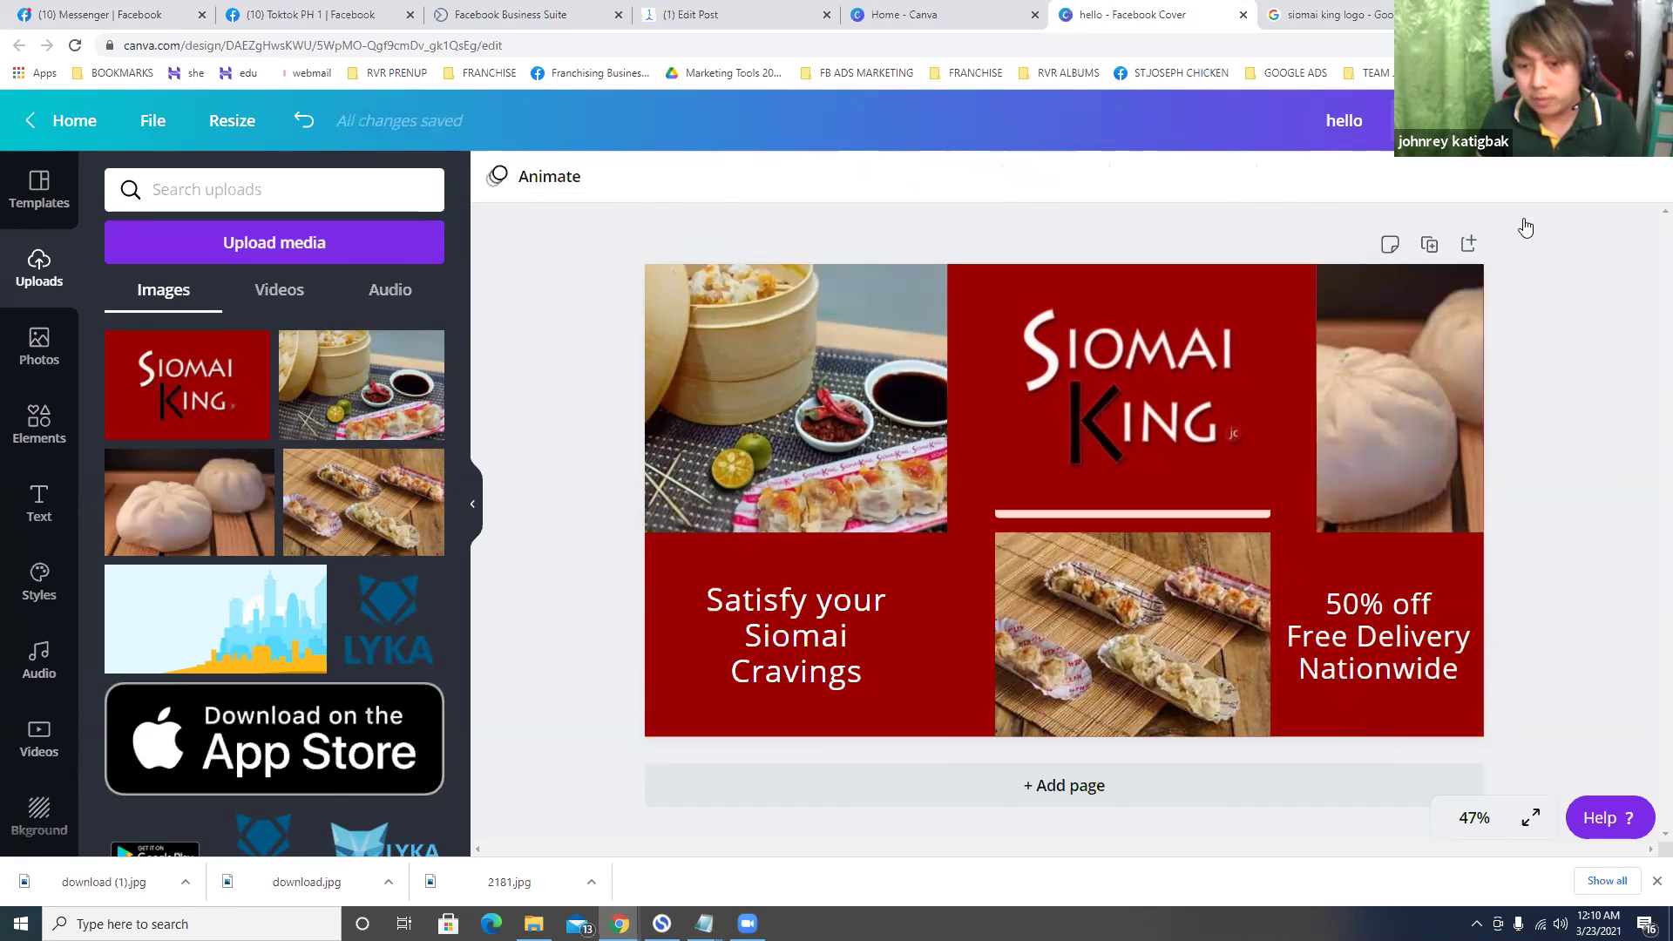
{"action": "left_click", "coordinate": [1560, 121]}
{"action": "left_click", "coordinate": [557, 237]}
- Download the Siomai King cover as a PNG file named hello.png
{"action": "left_click_drag", "start_coordinate": [605, 225], "coordinate": [1513, 737]}
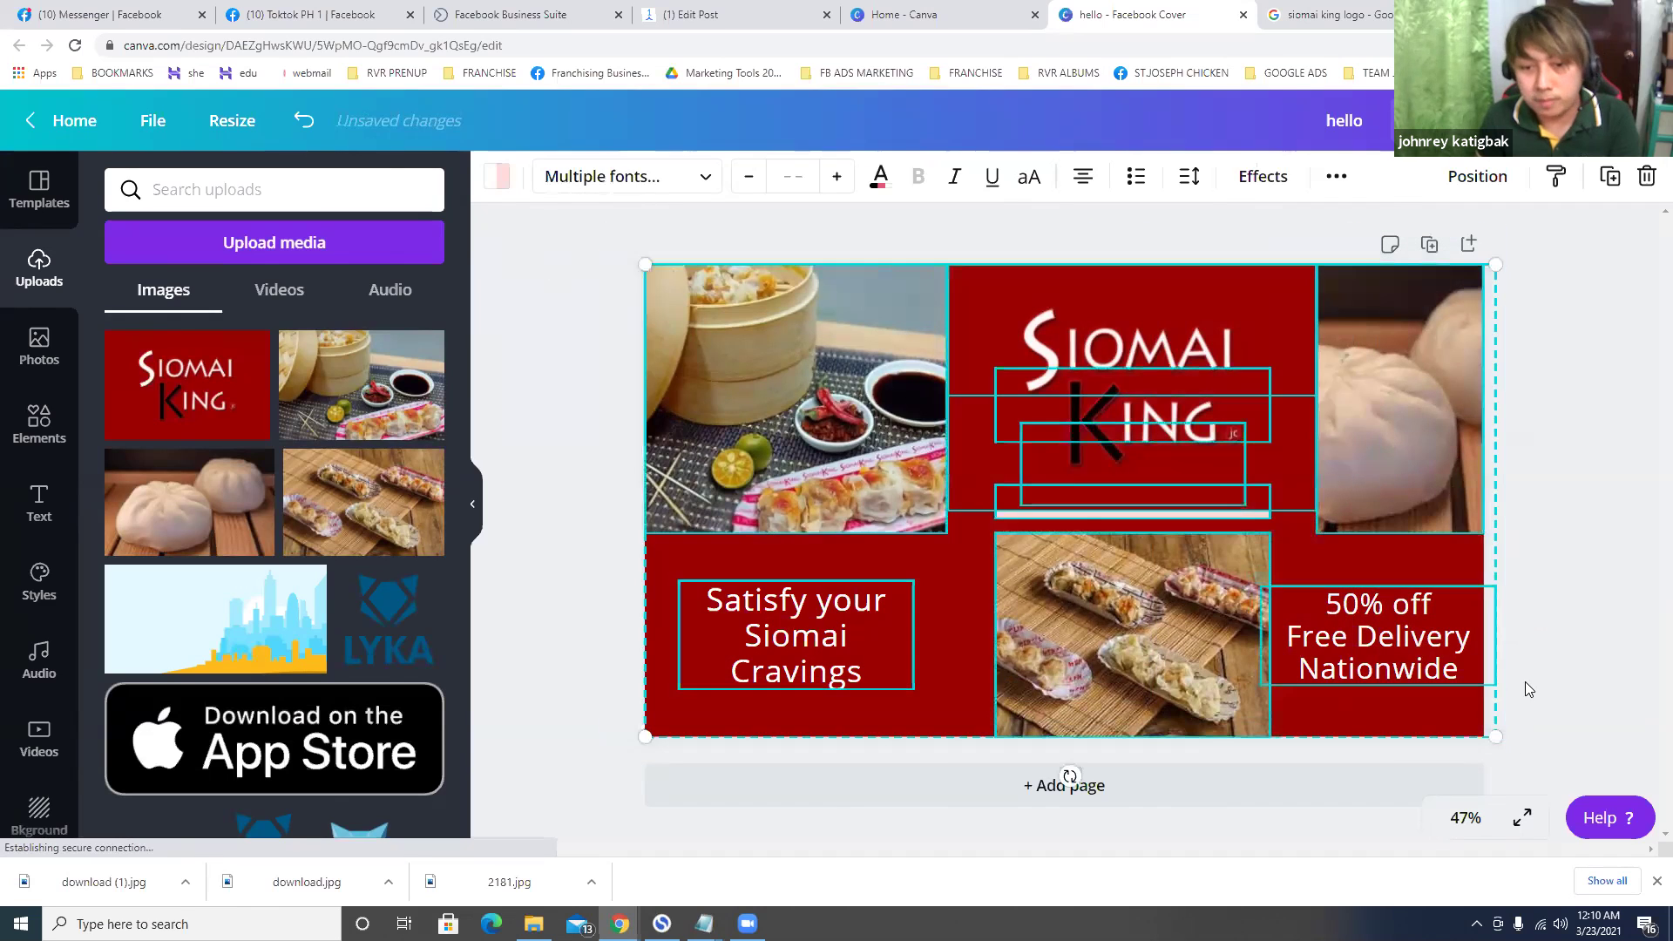
{"action": "left_click", "coordinate": [1512, 453]}
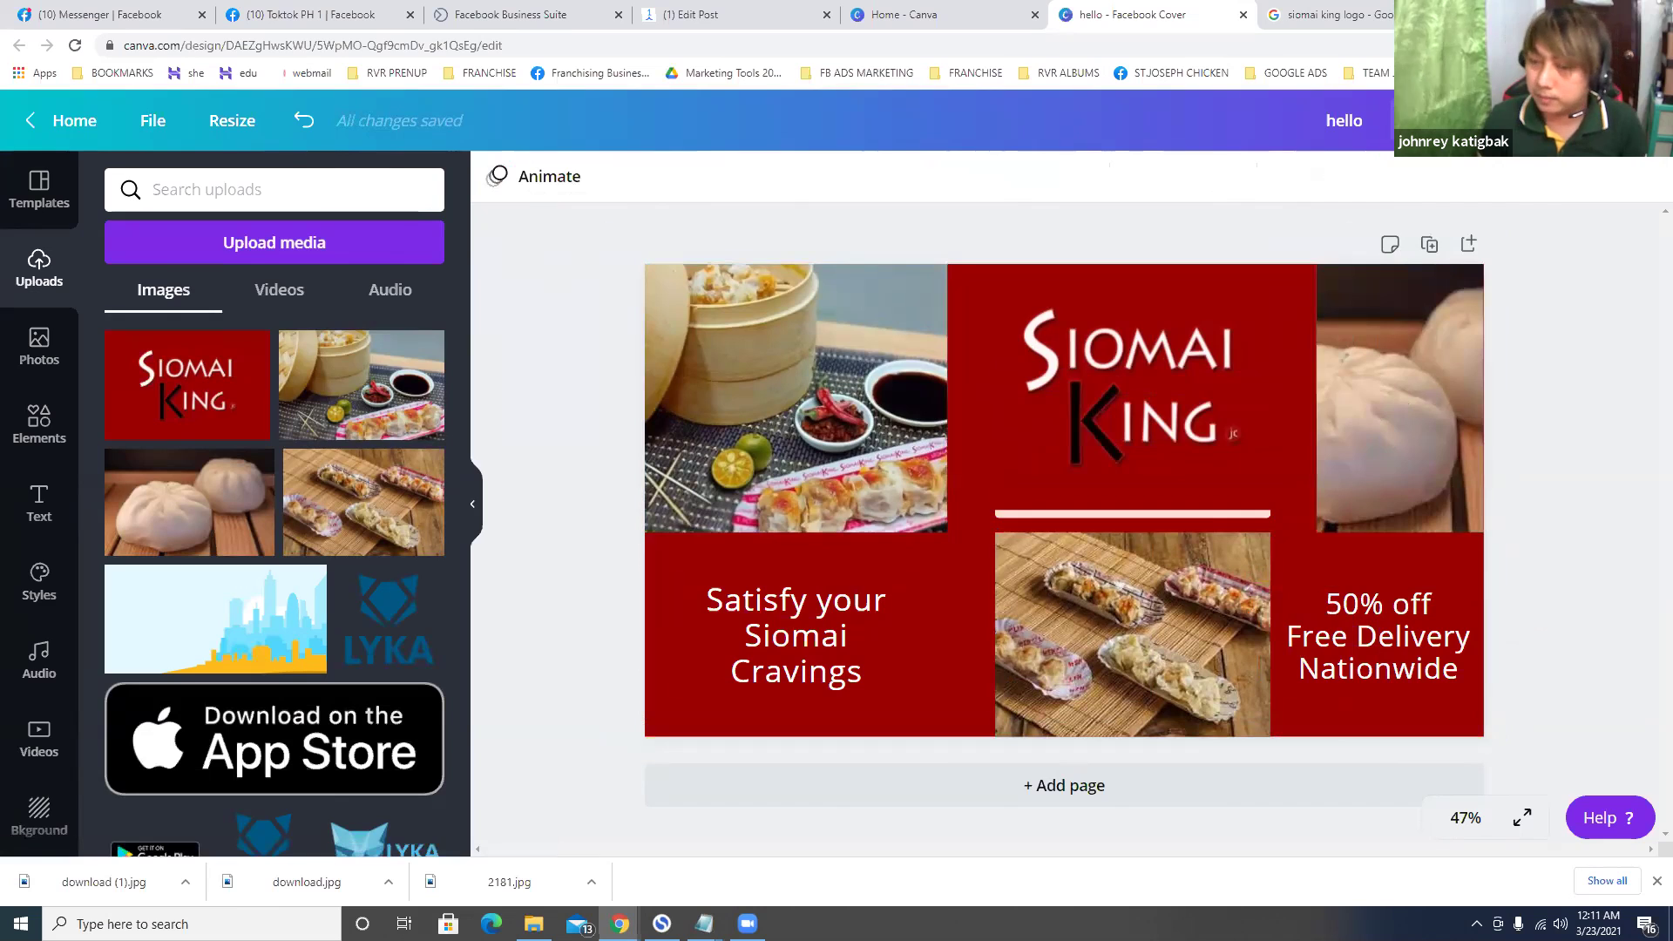
{"action": "left_click", "coordinate": [1568, 121]}
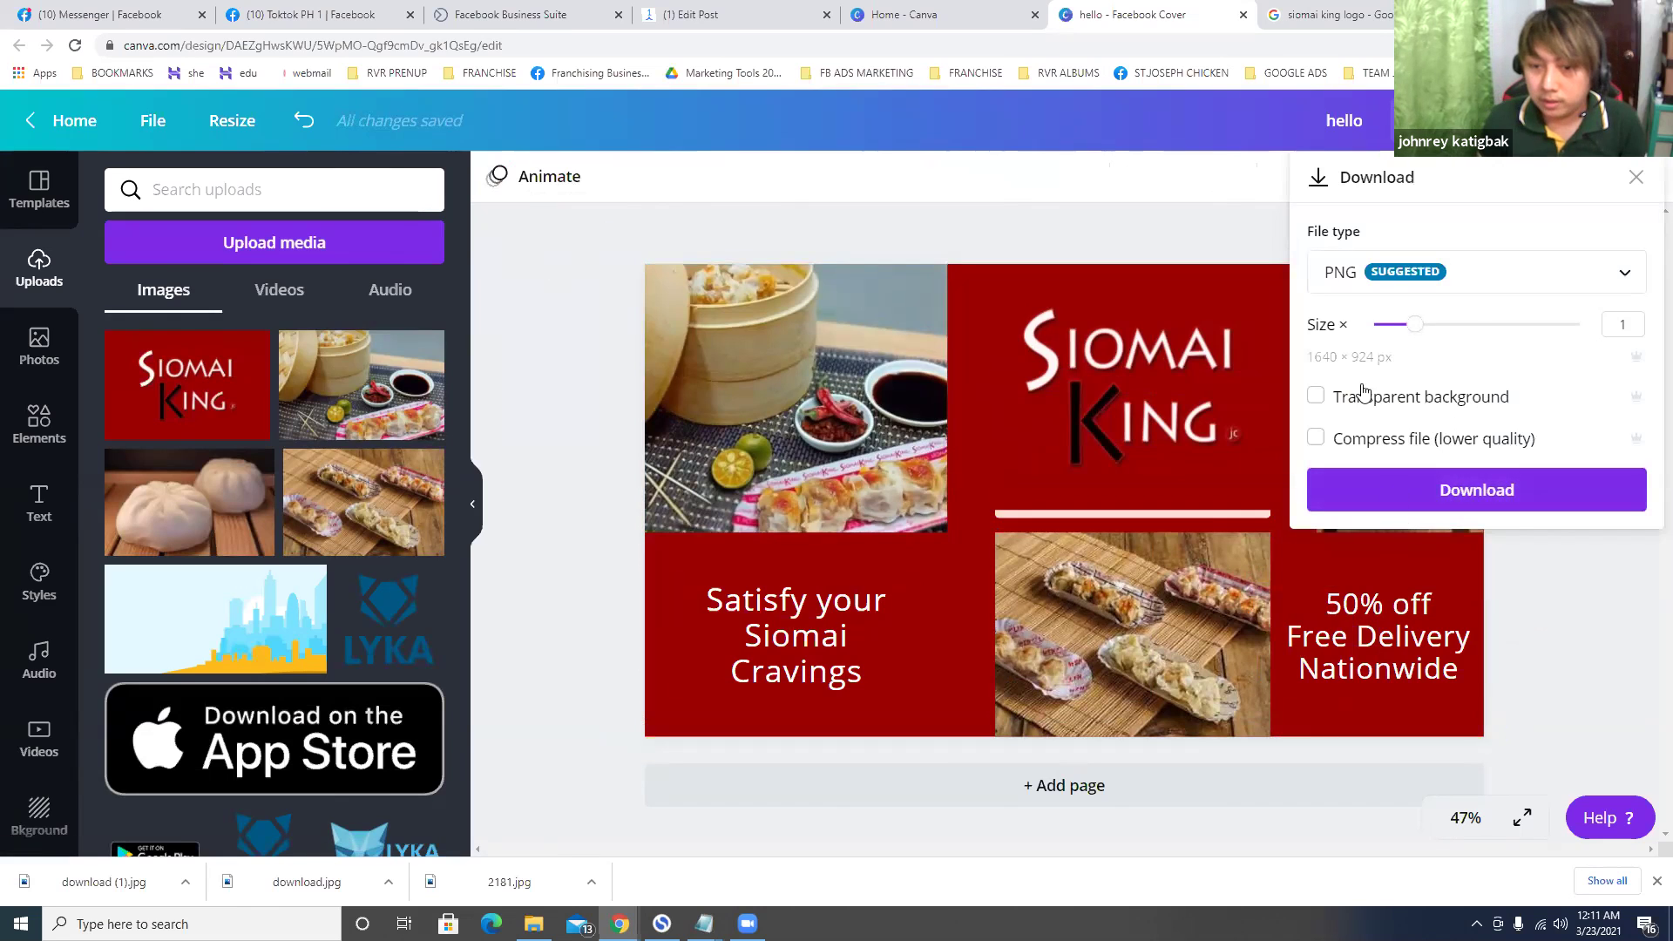
{"action": "left_click", "coordinate": [1354, 275]}
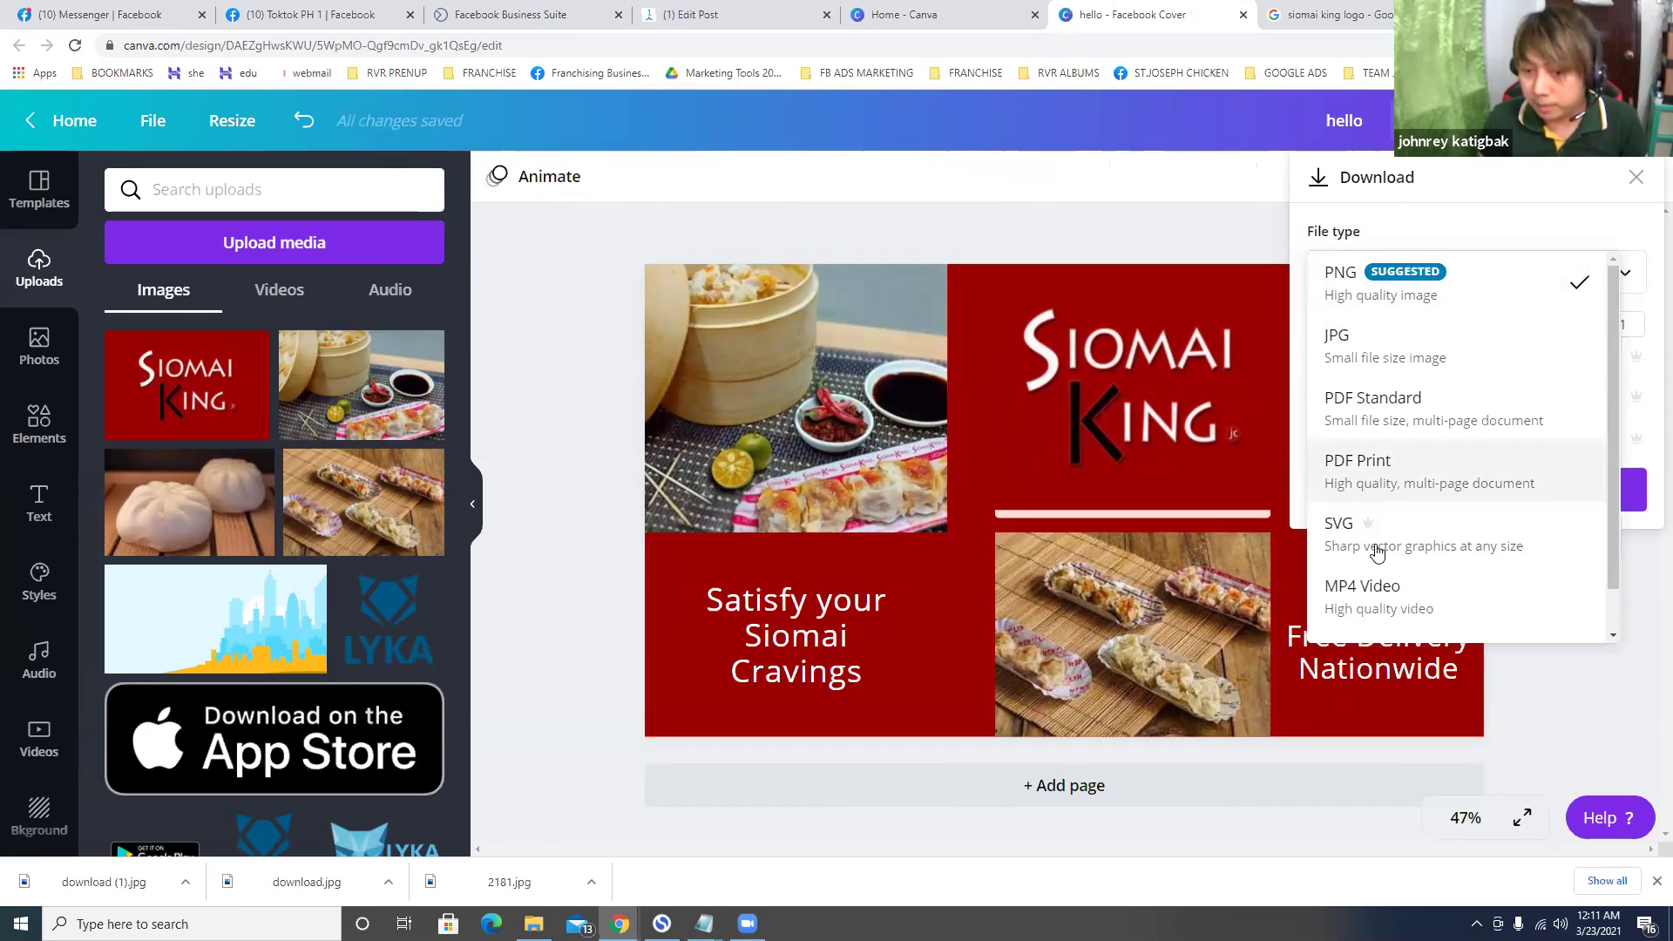
{"action": "left_click", "coordinate": [1377, 299]}
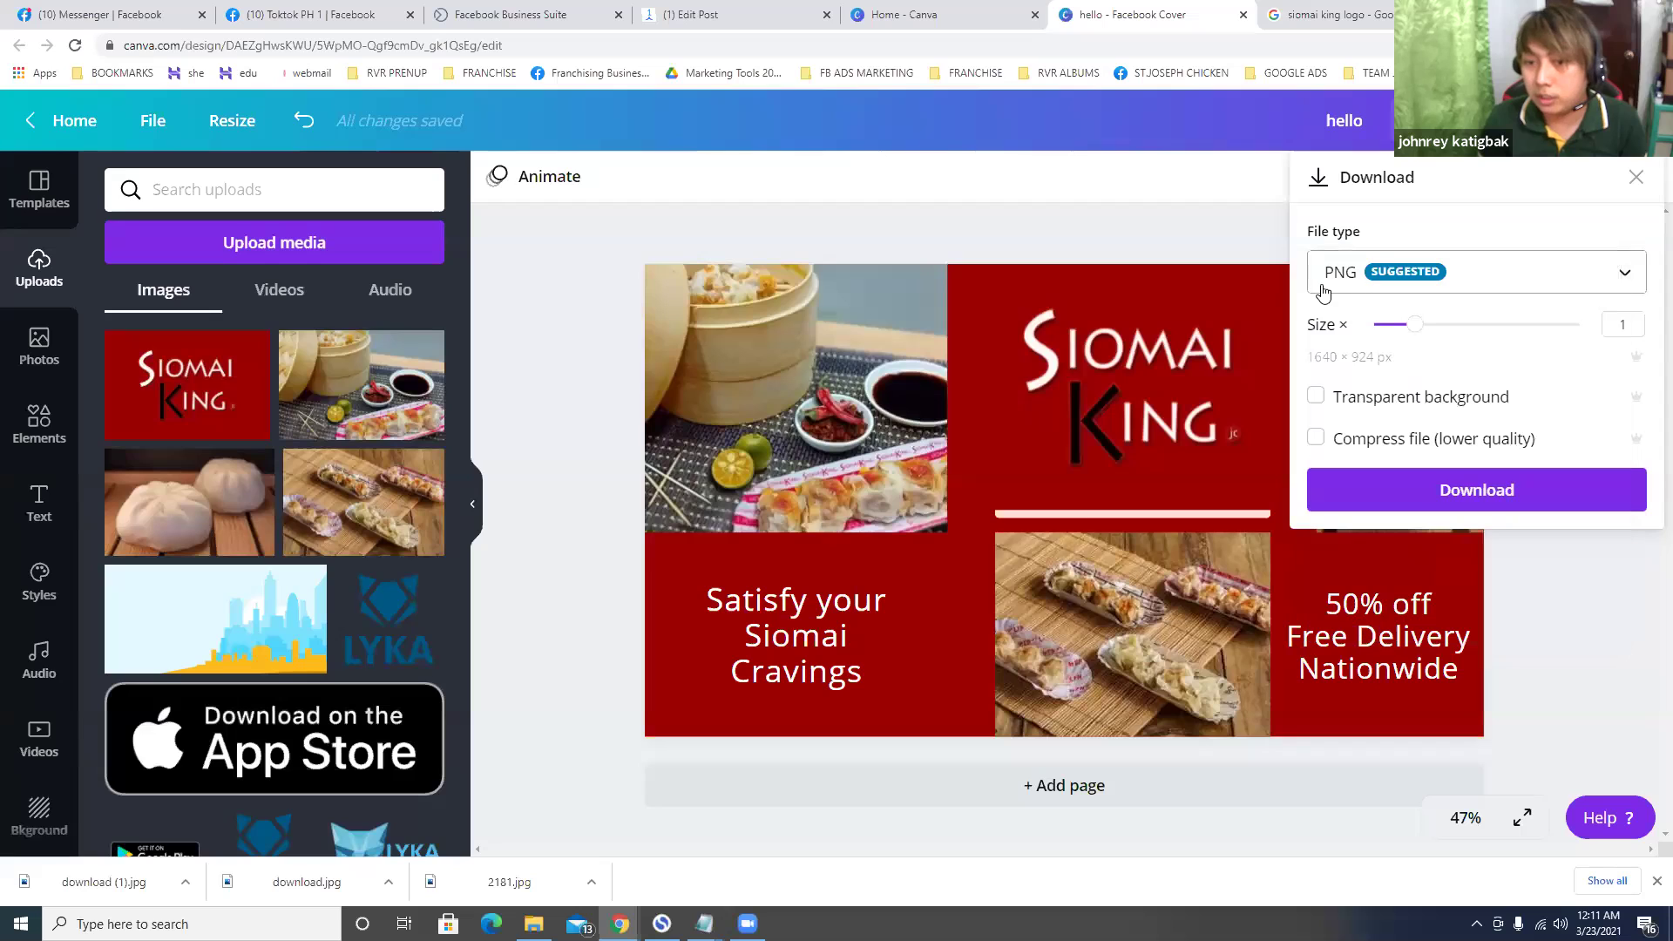
{"action": "left_click", "coordinate": [1377, 504]}
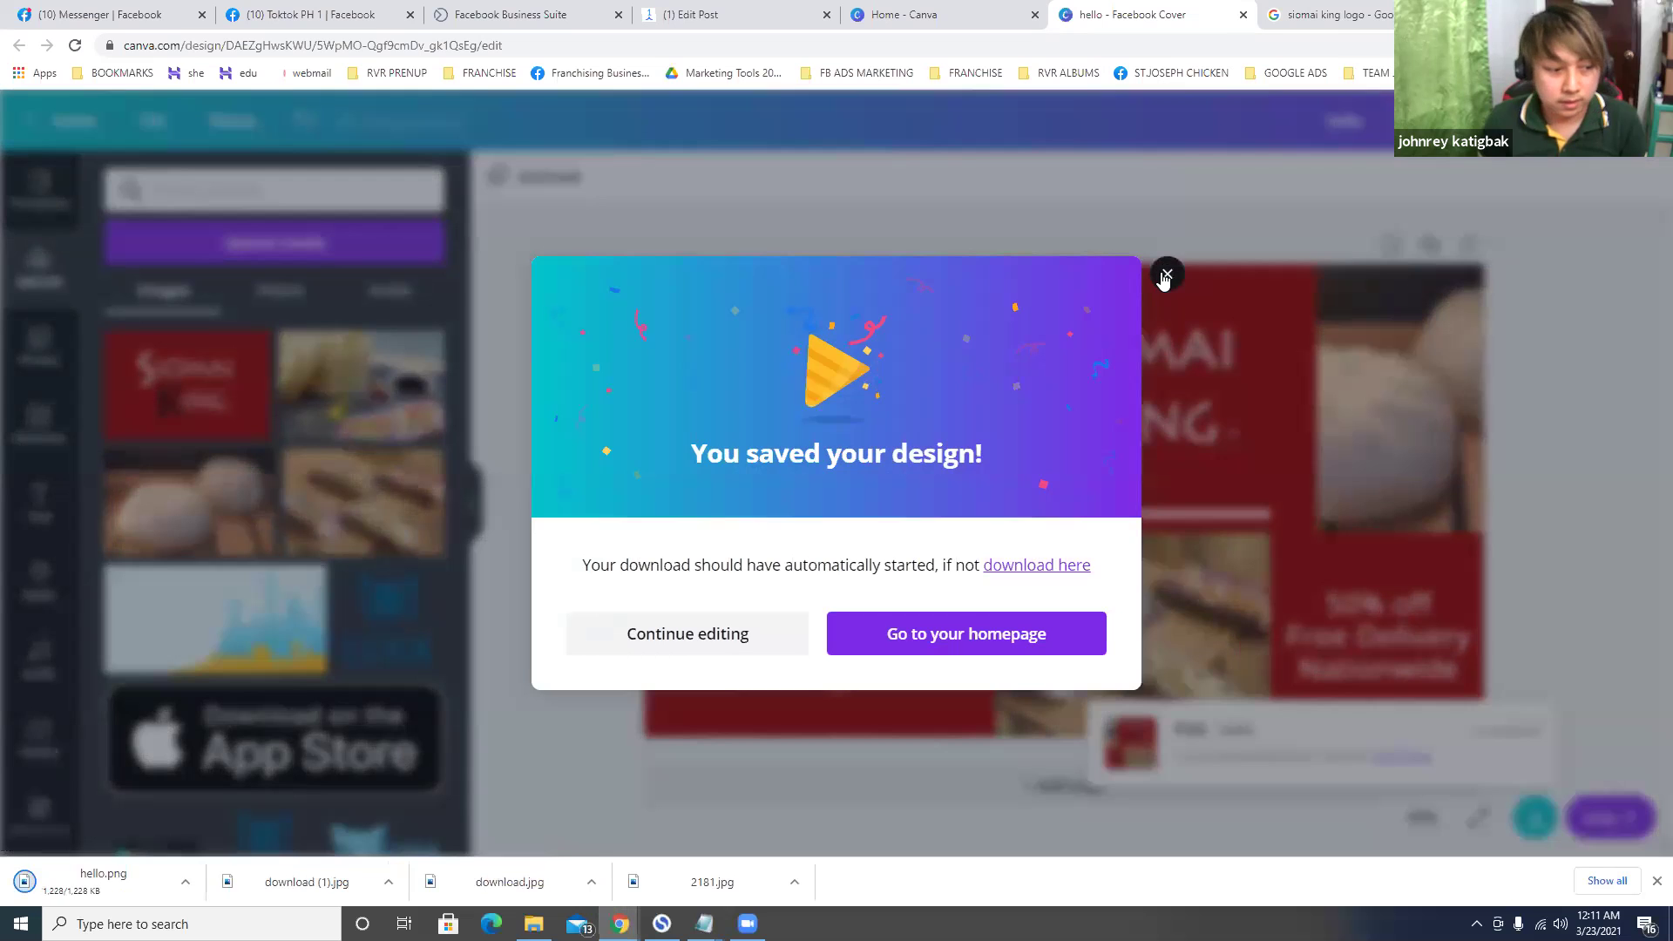
{"action": "left_click", "coordinate": [1167, 275]}
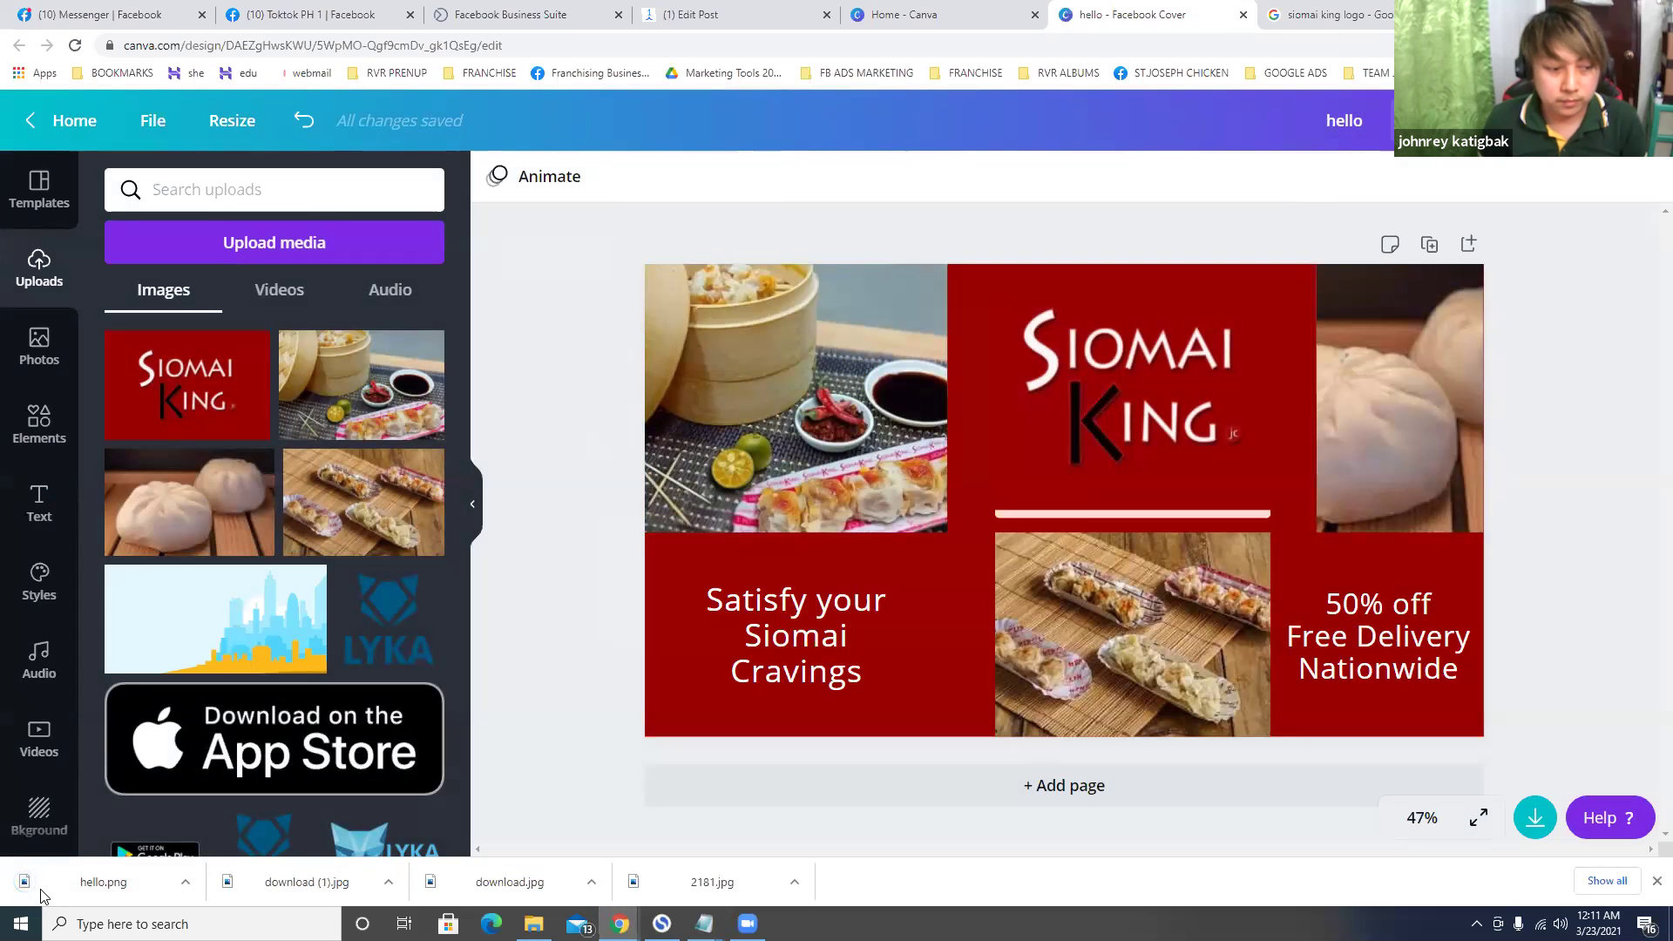
{"action": "left_click", "coordinate": [529, 7]}
- On the Toktok PH 1 page, close Business Suite and start uploading a new cover photo
{"action": "left_click", "coordinate": [353, 12]}
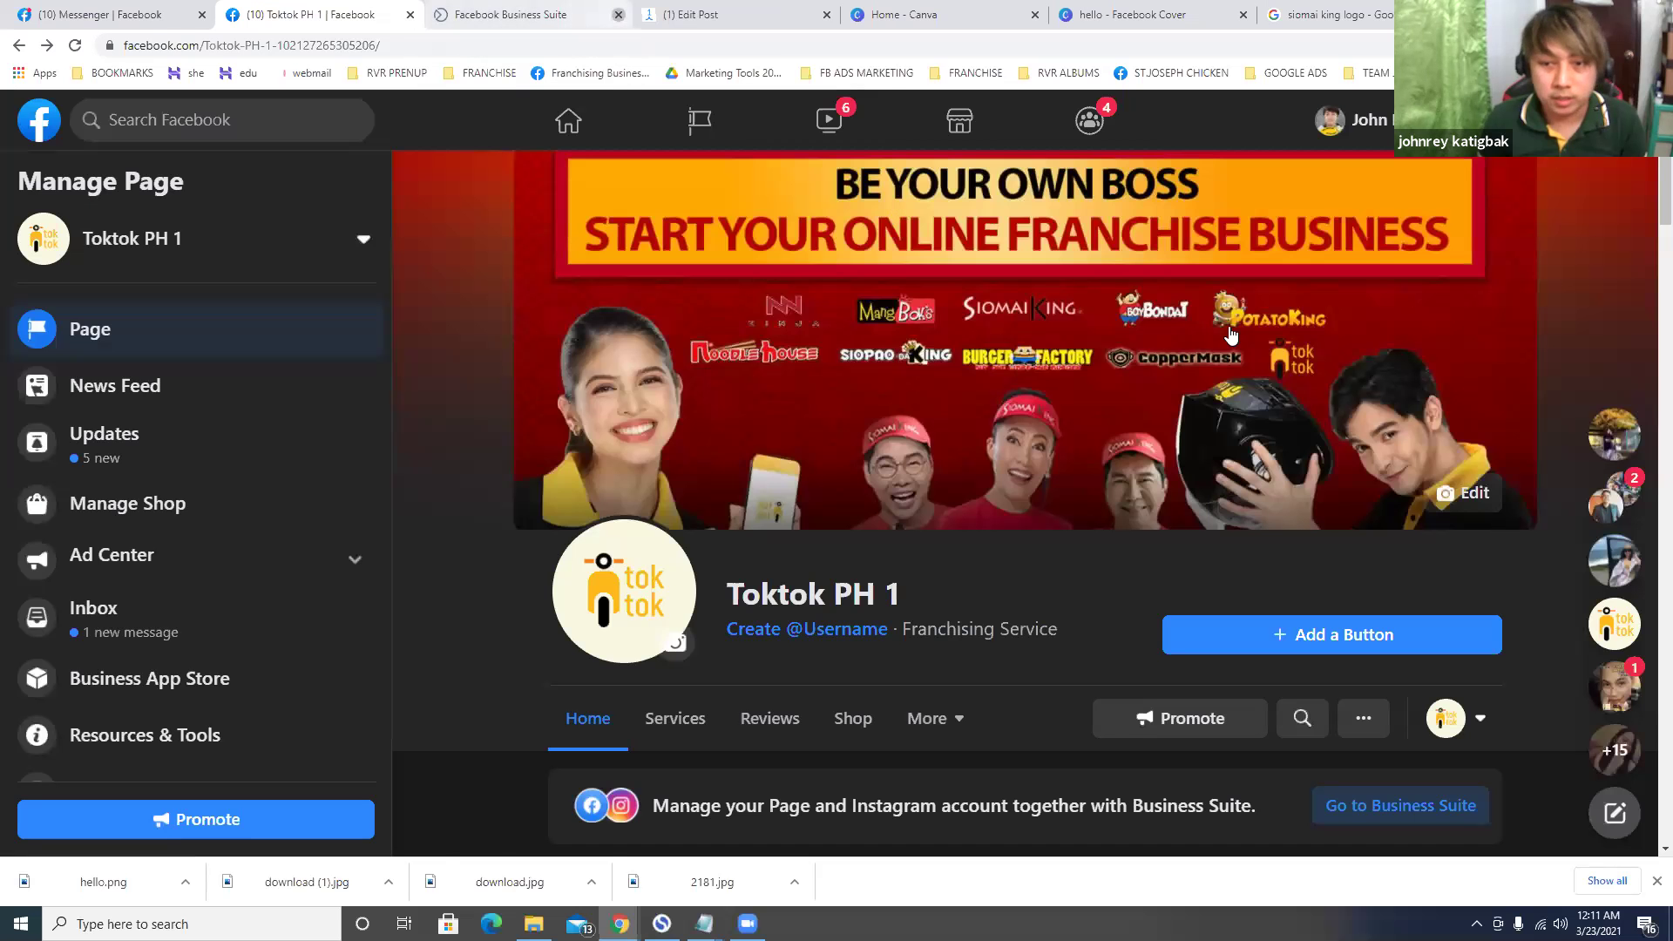
{"action": "left_click", "coordinate": [617, 14]}
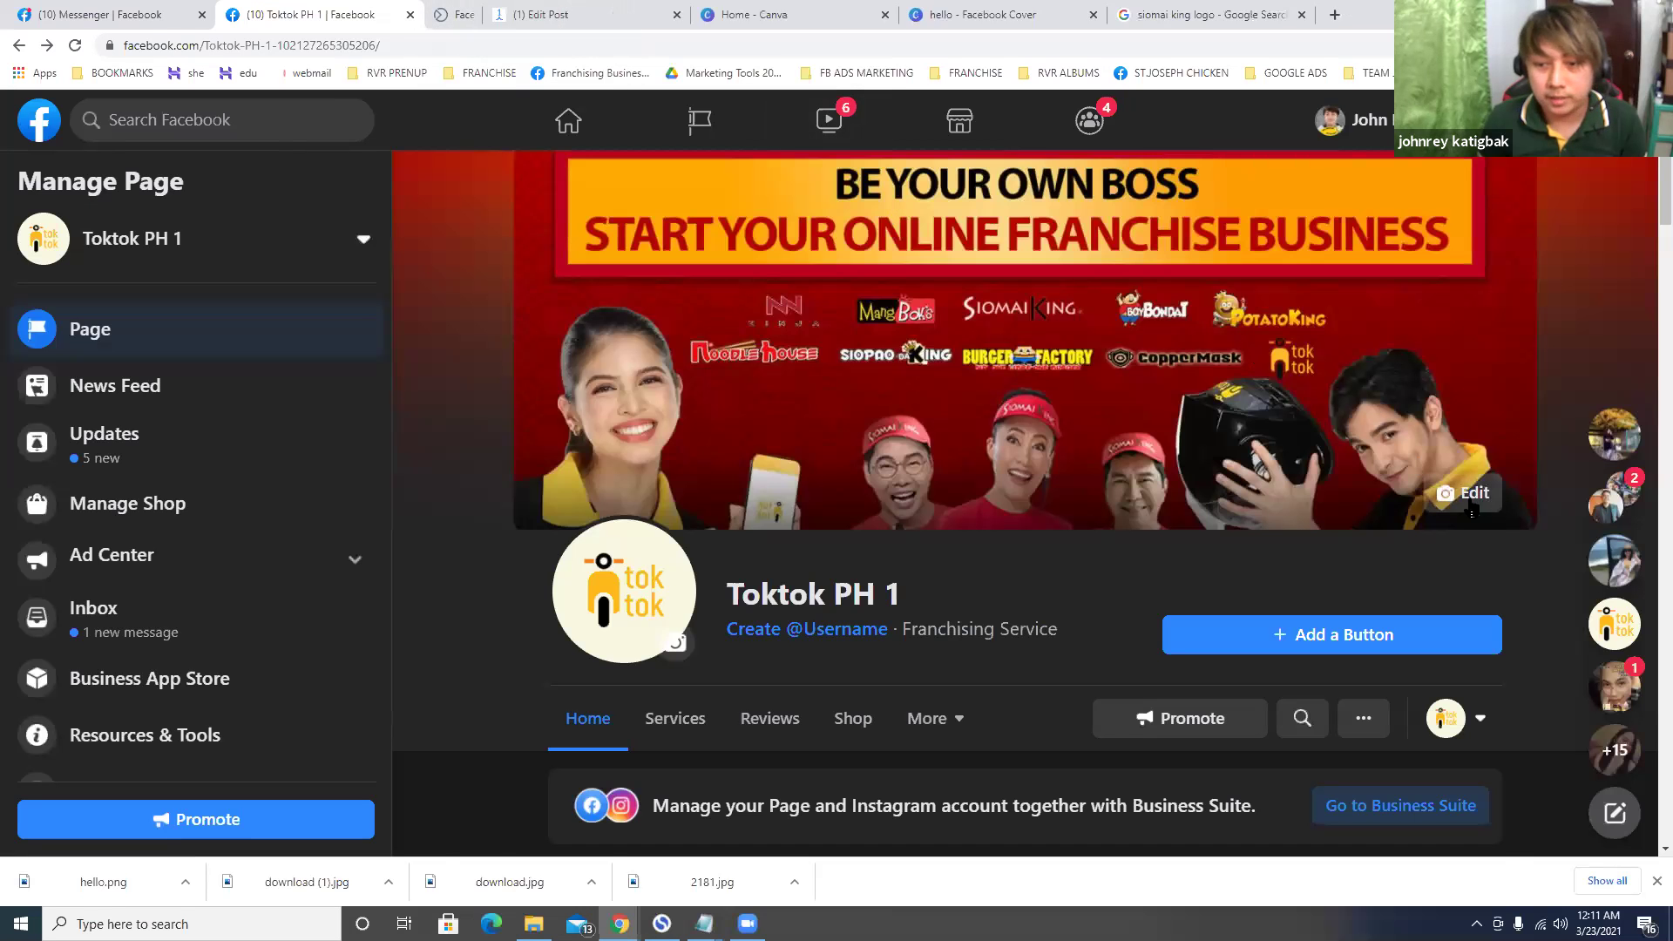
{"action": "left_click", "coordinate": [1472, 509]}
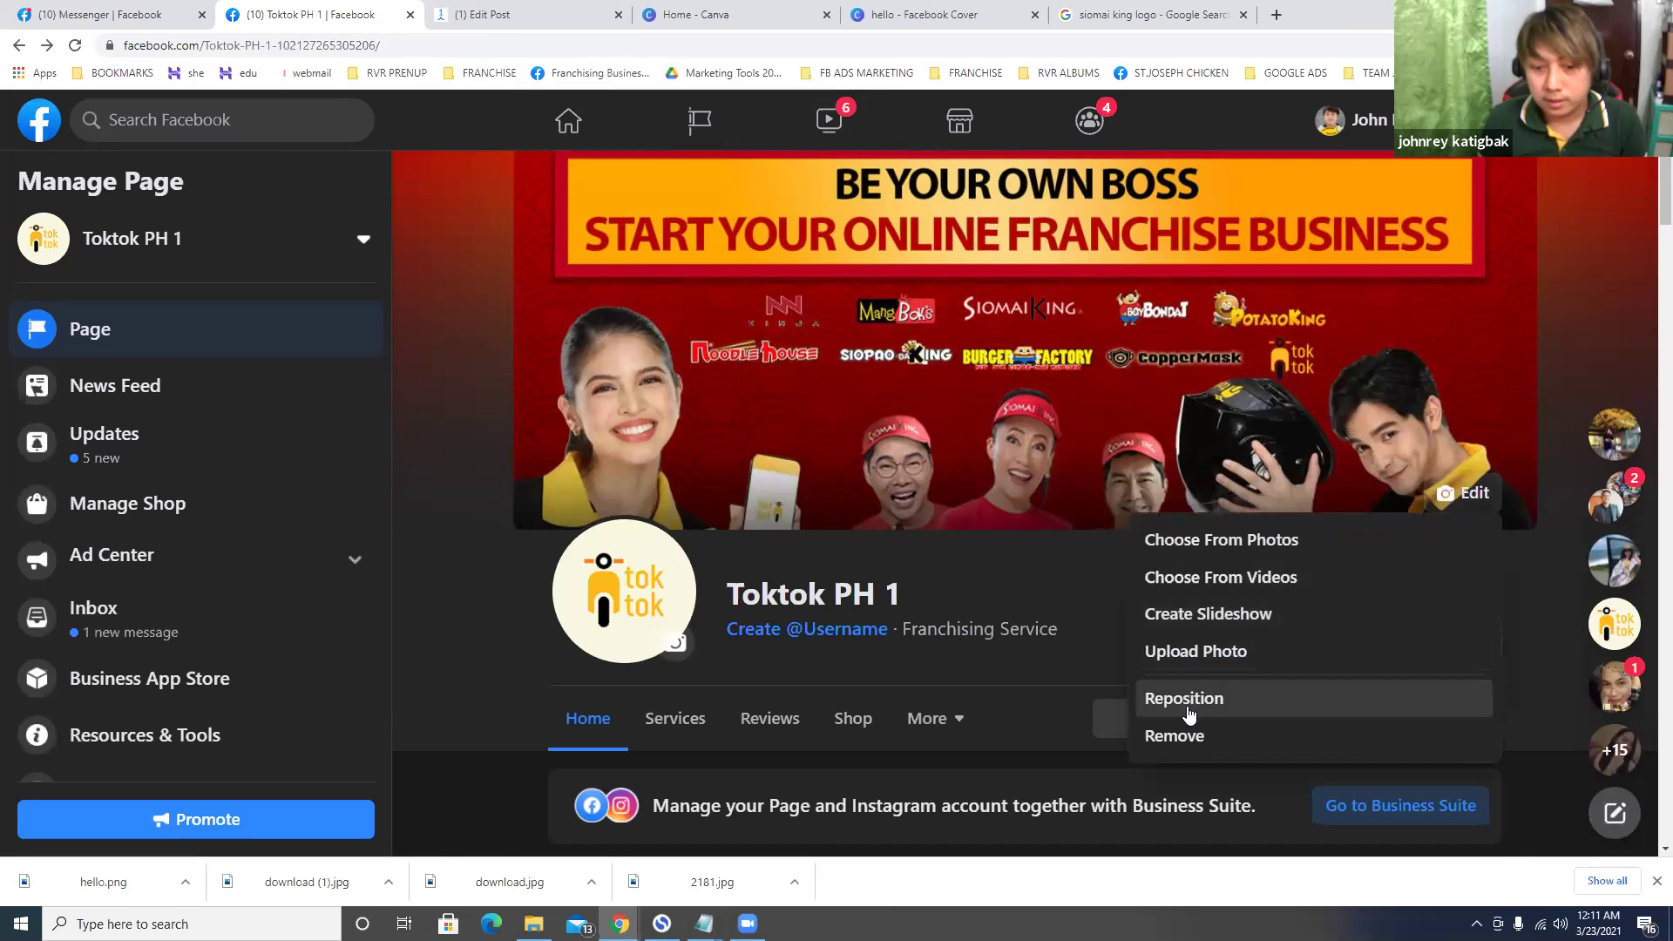
{"action": "left_click", "coordinate": [1184, 661]}
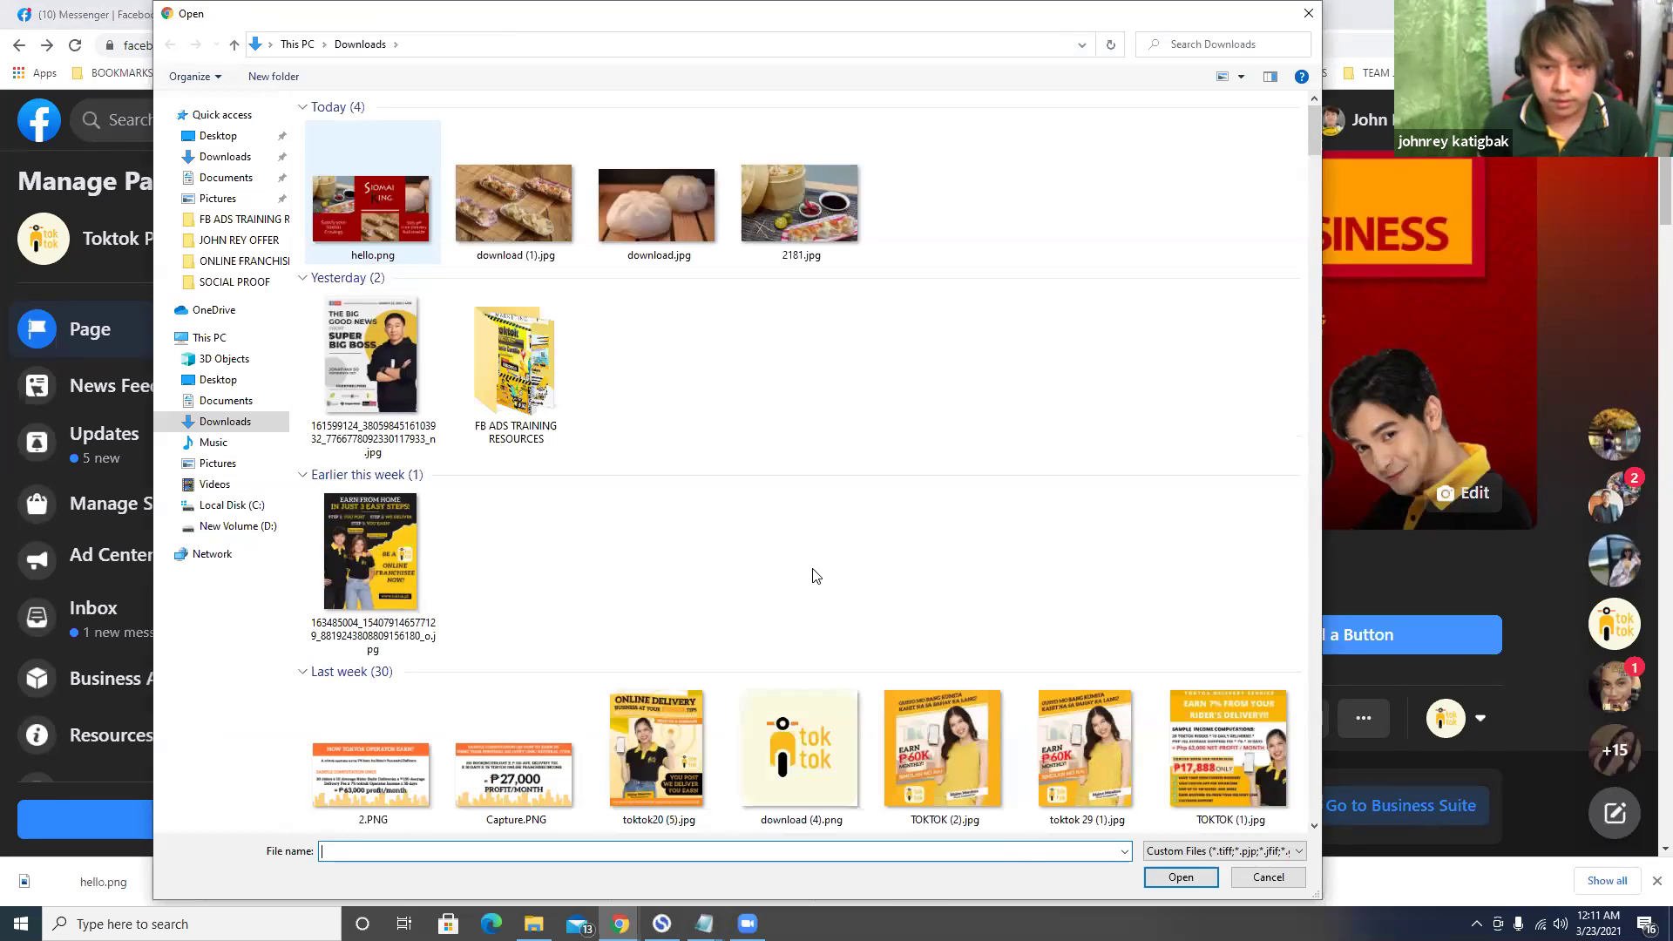
- Set hello.png as the cover, positioned on the SIOMAI KING logo, and save
{"action": "key", "text": "Escape"}
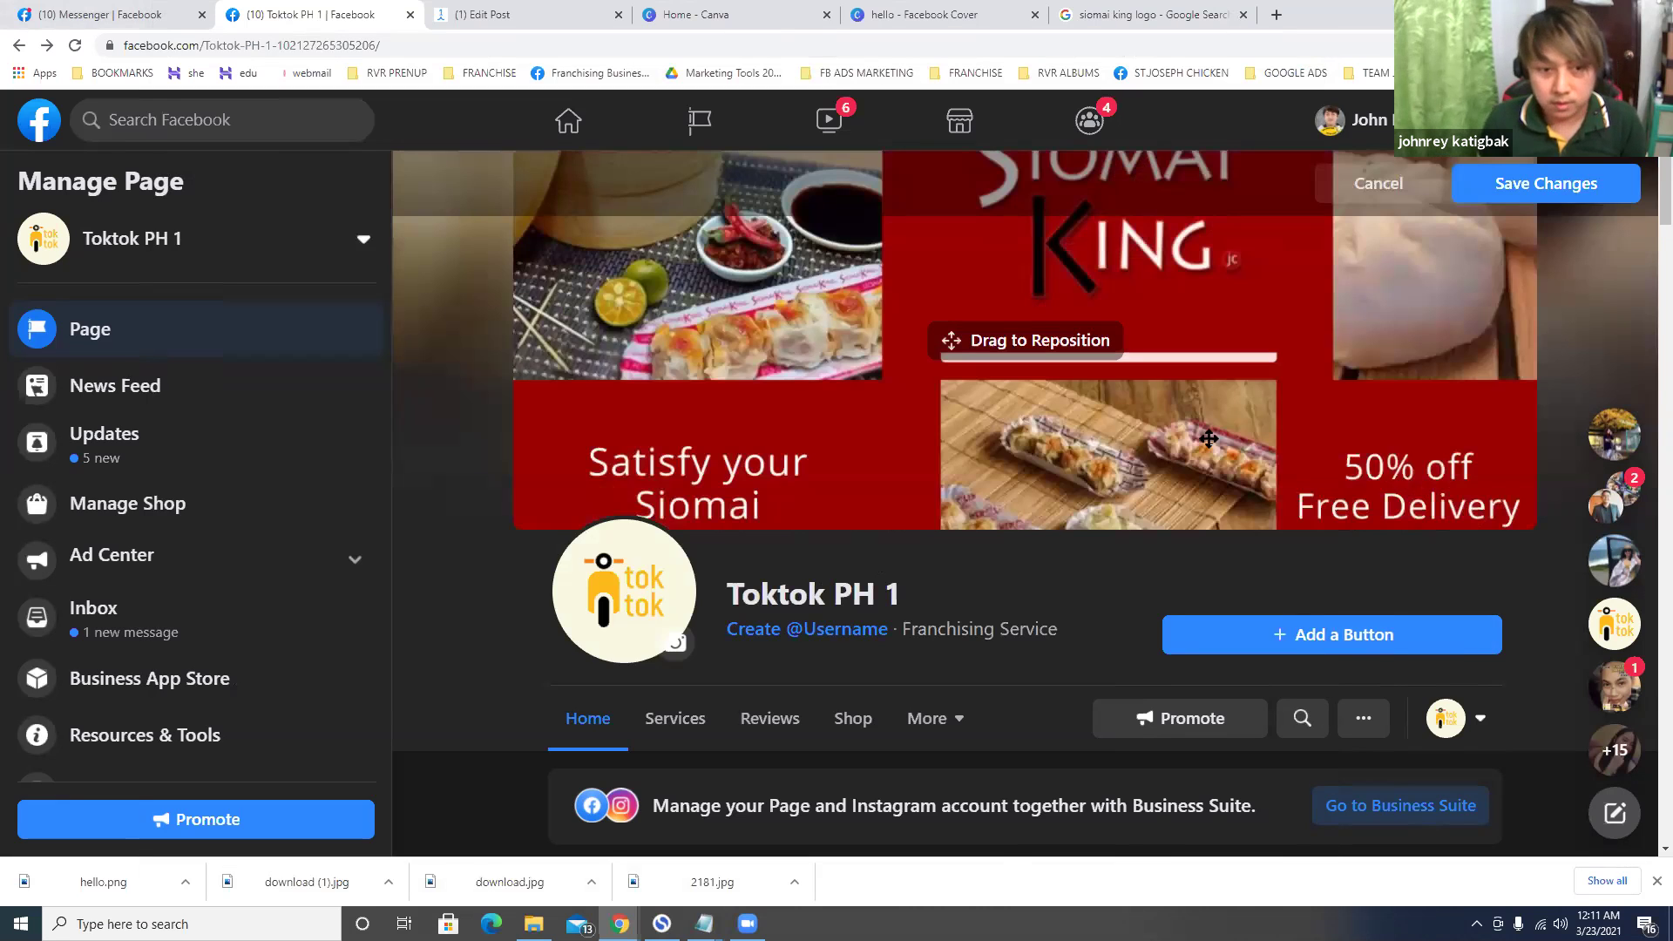
{"action": "left_click_drag", "start_coordinate": [1256, 398], "coordinate": [1277, 562]}
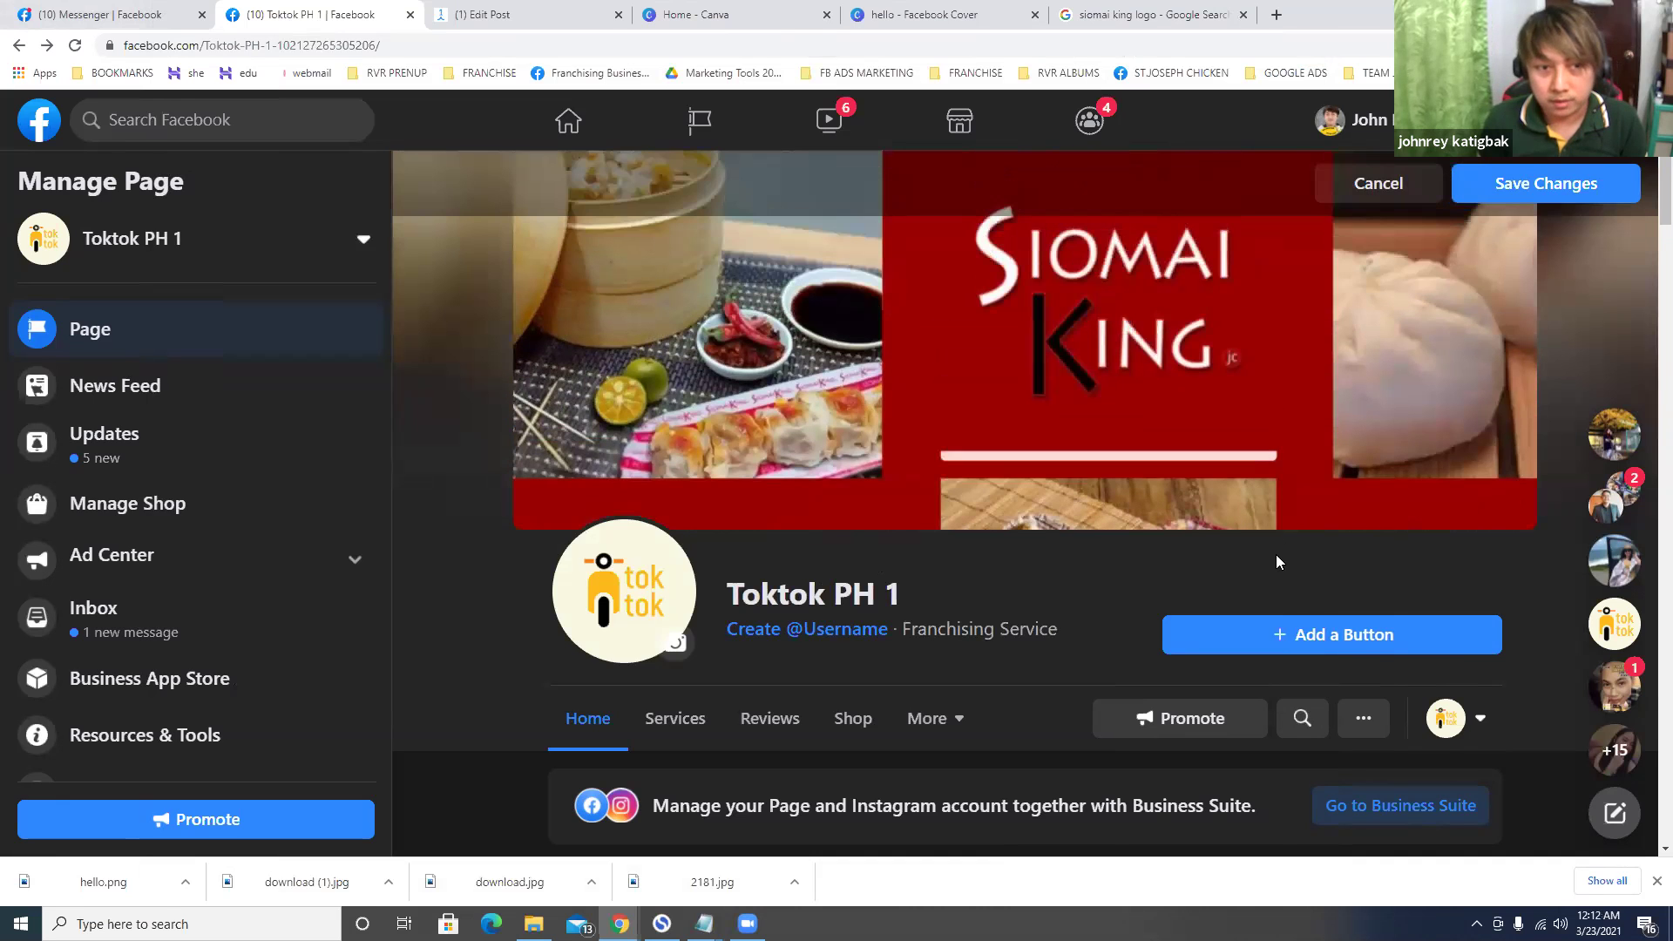
{"action": "left_click_drag", "start_coordinate": [1275, 317], "coordinate": [1273, 252]}
{"action": "left_click_drag", "start_coordinate": [1279, 322], "coordinate": [1281, 498]}
{"action": "left_click_drag", "start_coordinate": [1333, 354], "coordinate": [1334, 367]}
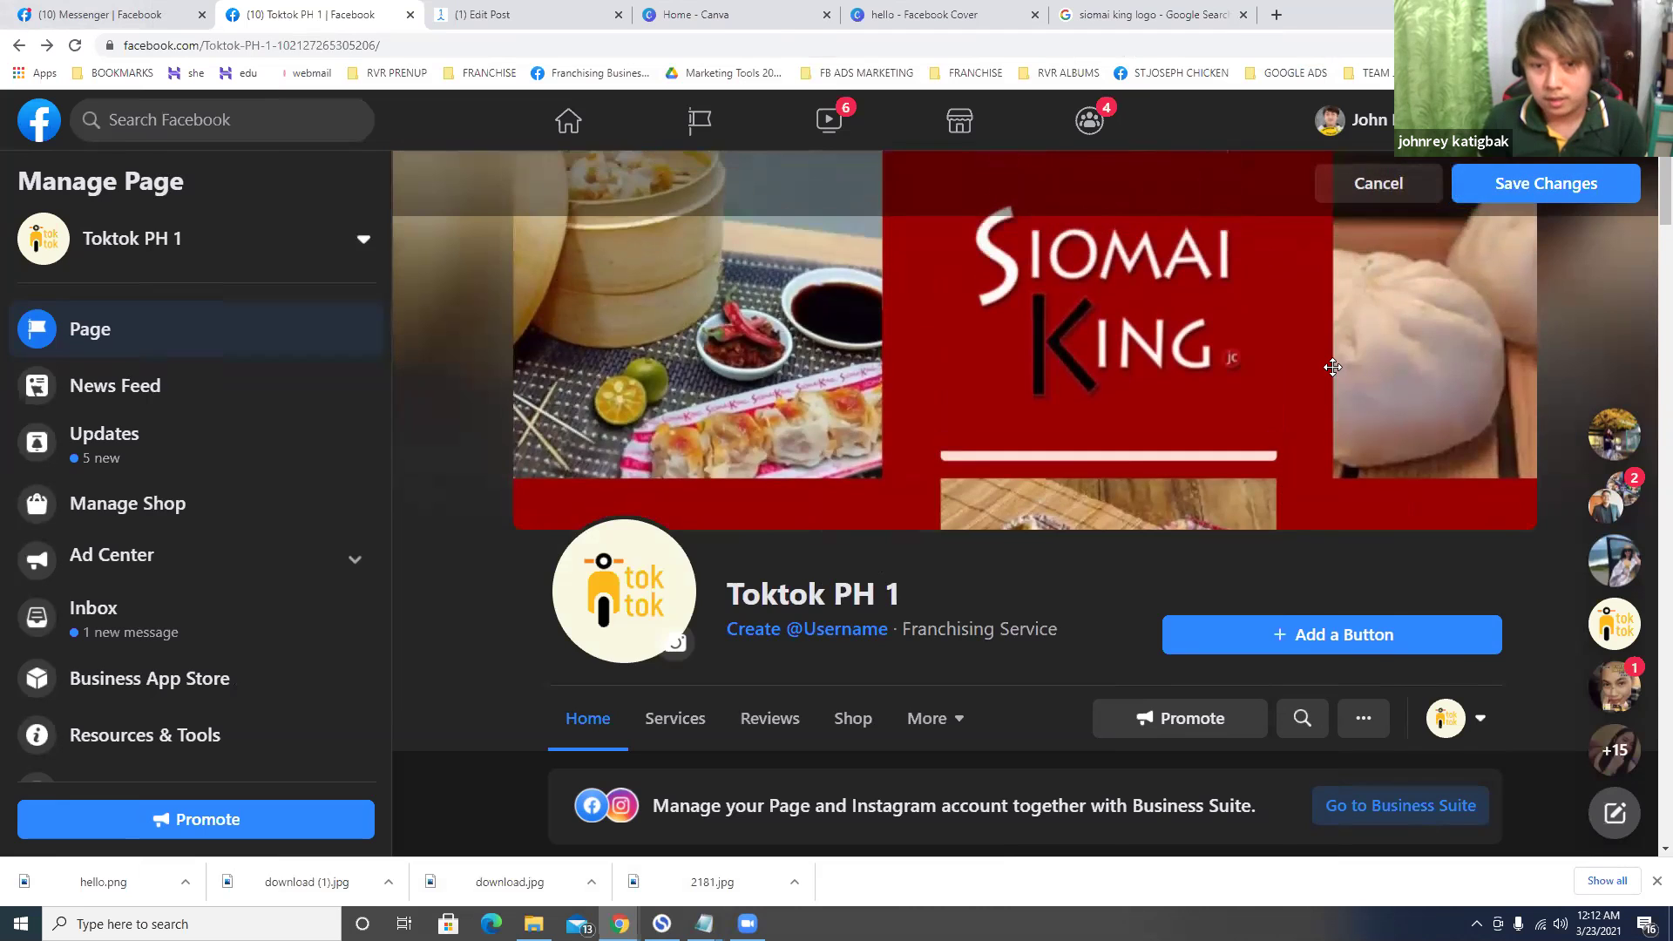
{"action": "left_click_drag", "start_coordinate": [1328, 298], "coordinate": [1326, 279]}
{"action": "left_click", "coordinate": [1560, 182]}
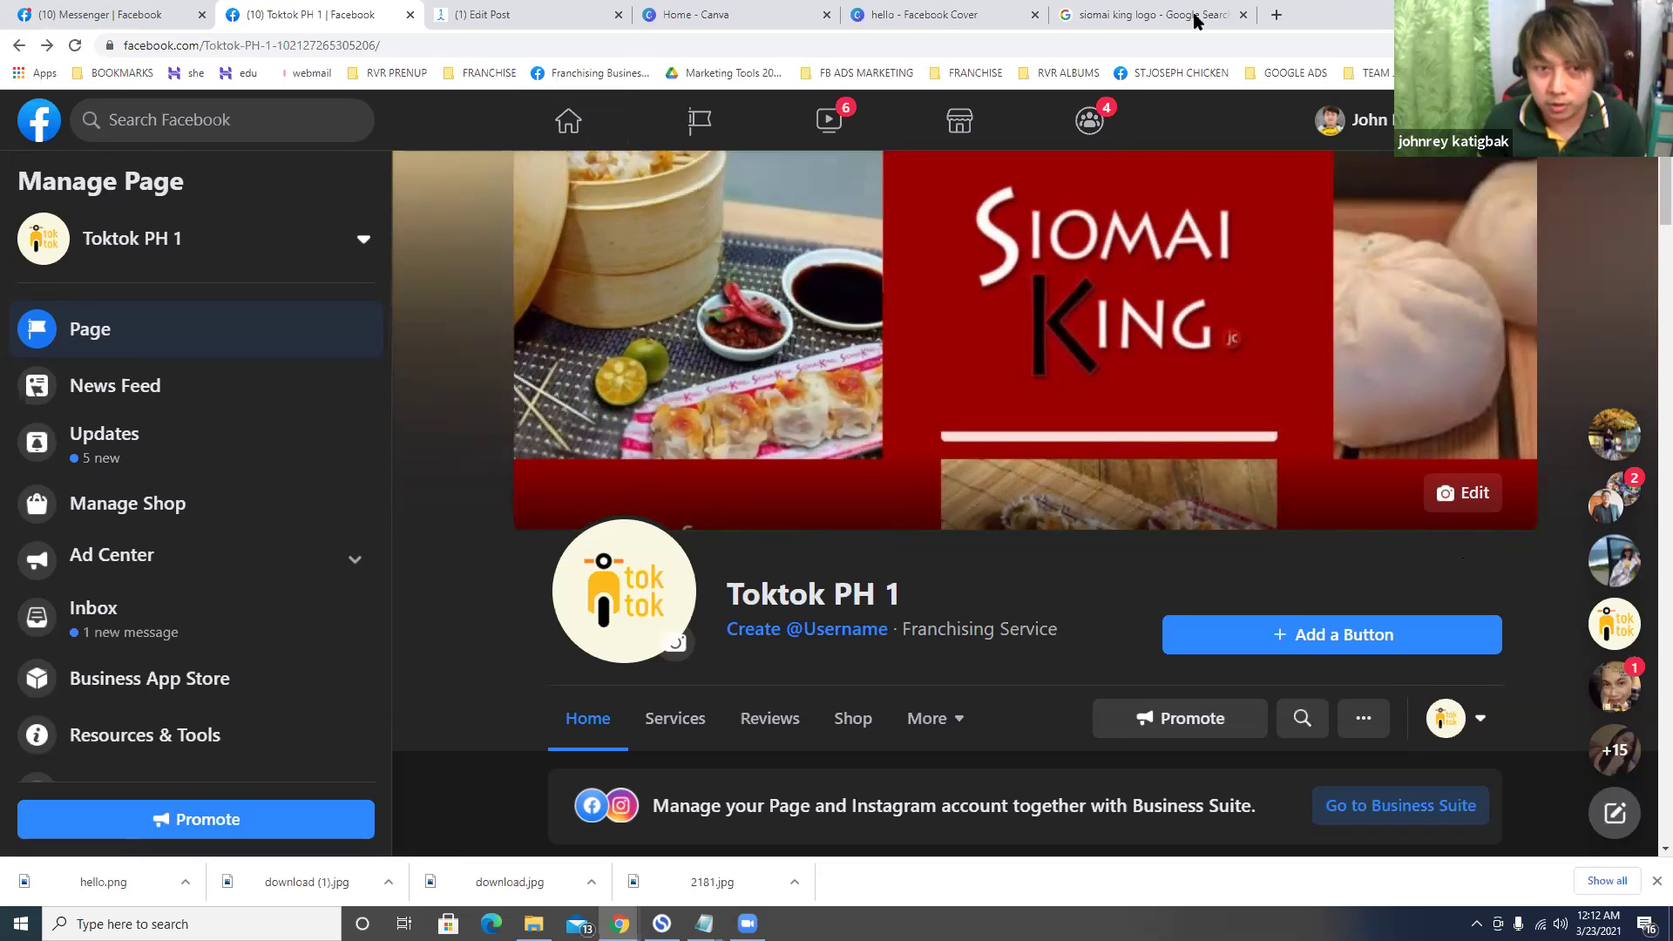
- Return to the Canva 'hello' design and drag-select its elements
{"action": "left_click", "coordinate": [944, 7]}
{"action": "left_click_drag", "start_coordinate": [606, 241], "coordinate": [1055, 551]}
{"action": "mouse_move", "coordinate": [1500, 754]}
{"action": "left_mouse_down"}
{"action": "mouse_move", "coordinate": [1520, 720]}
{"action": "mouse_move", "coordinate": [1497, 731]}
{"action": "left_mouse_up"}
- Check the new Facebook cover, then add a blank second page to the Canva design
{"action": "left_click", "coordinate": [1498, 737]}
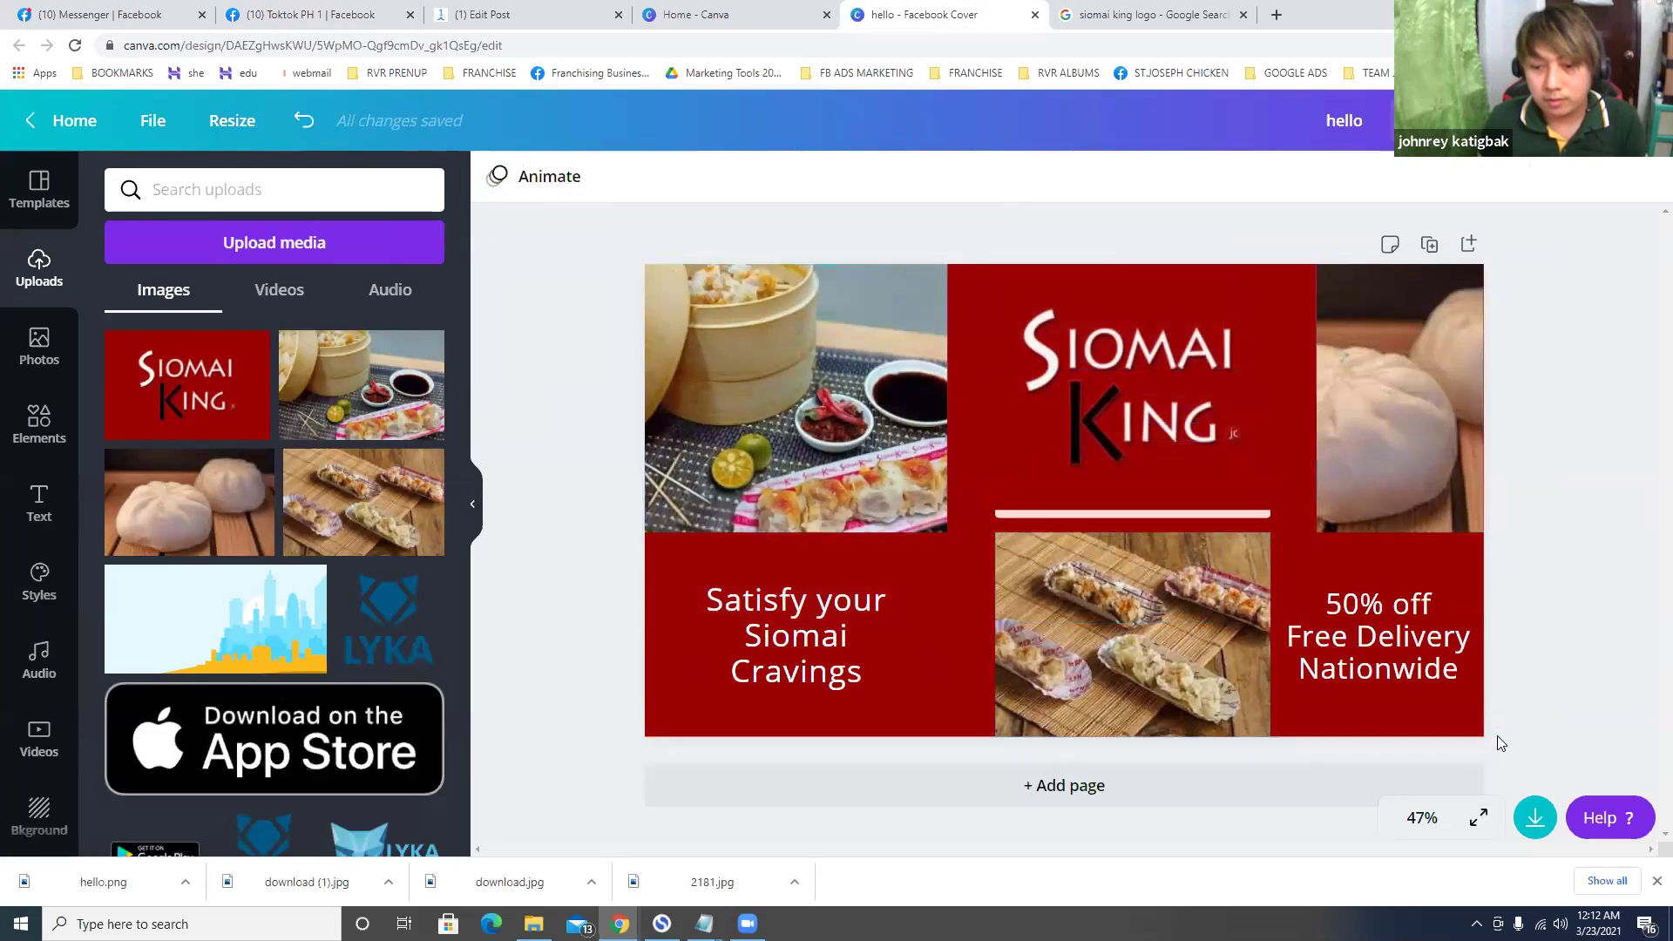
{"action": "left_click_drag", "start_coordinate": [605, 233], "coordinate": [1485, 723]}
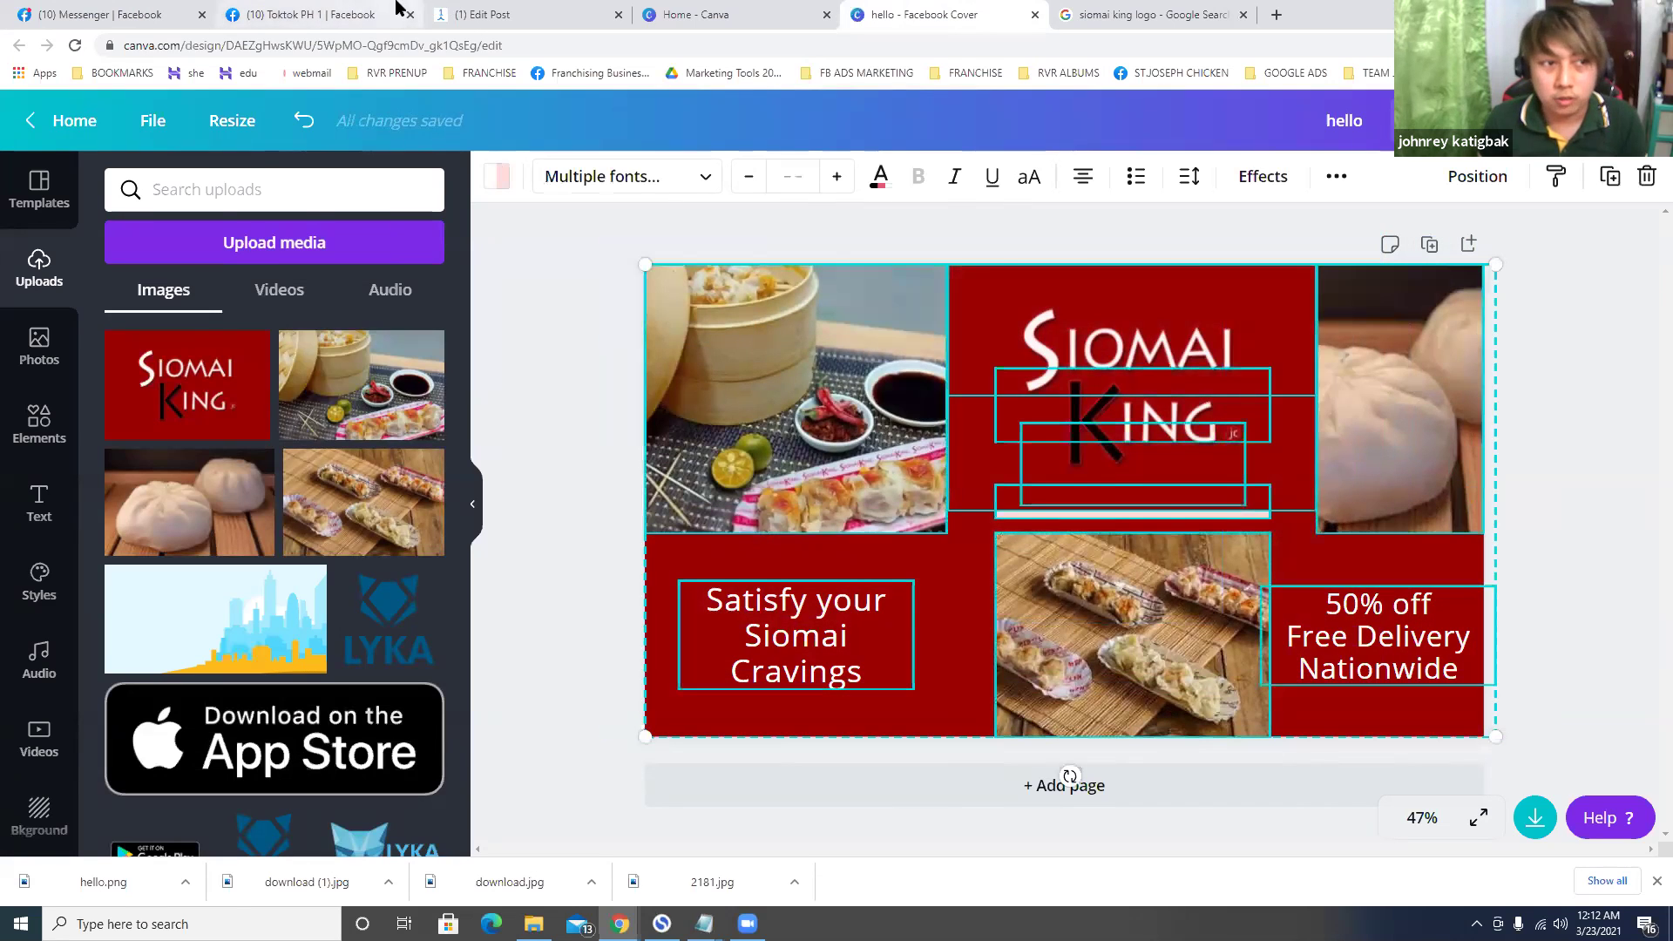
{"action": "left_click", "coordinate": [310, 15]}
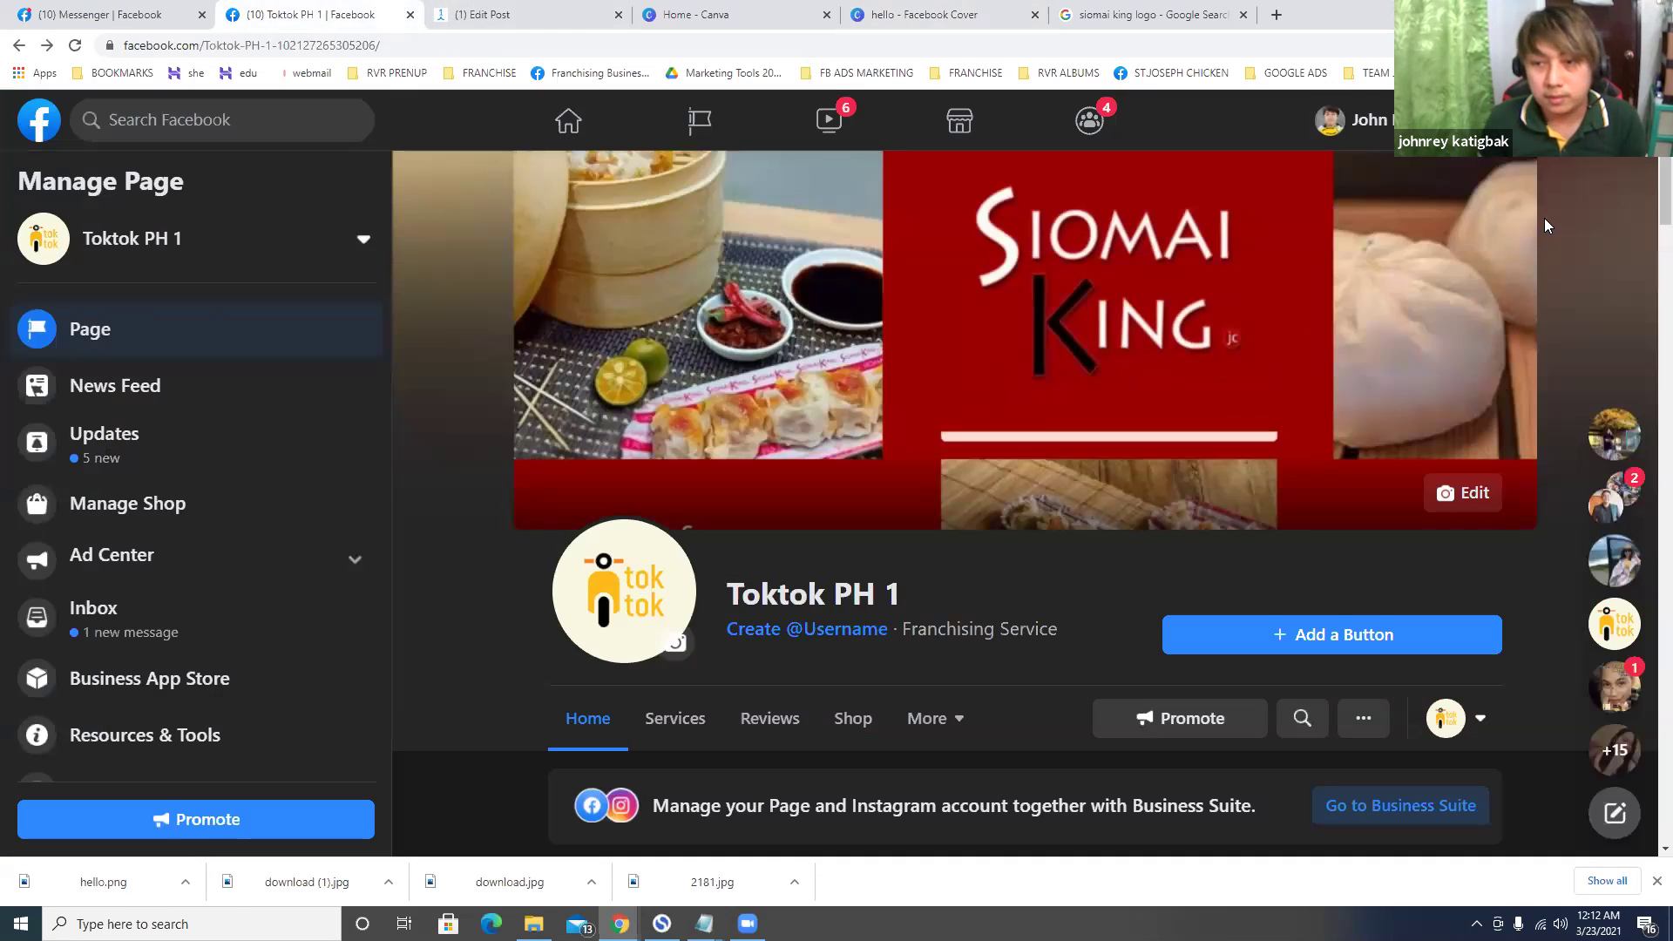
{"action": "scroll", "coordinate": [986, 345], "scroll_direction": "down", "scroll_amount": 2}
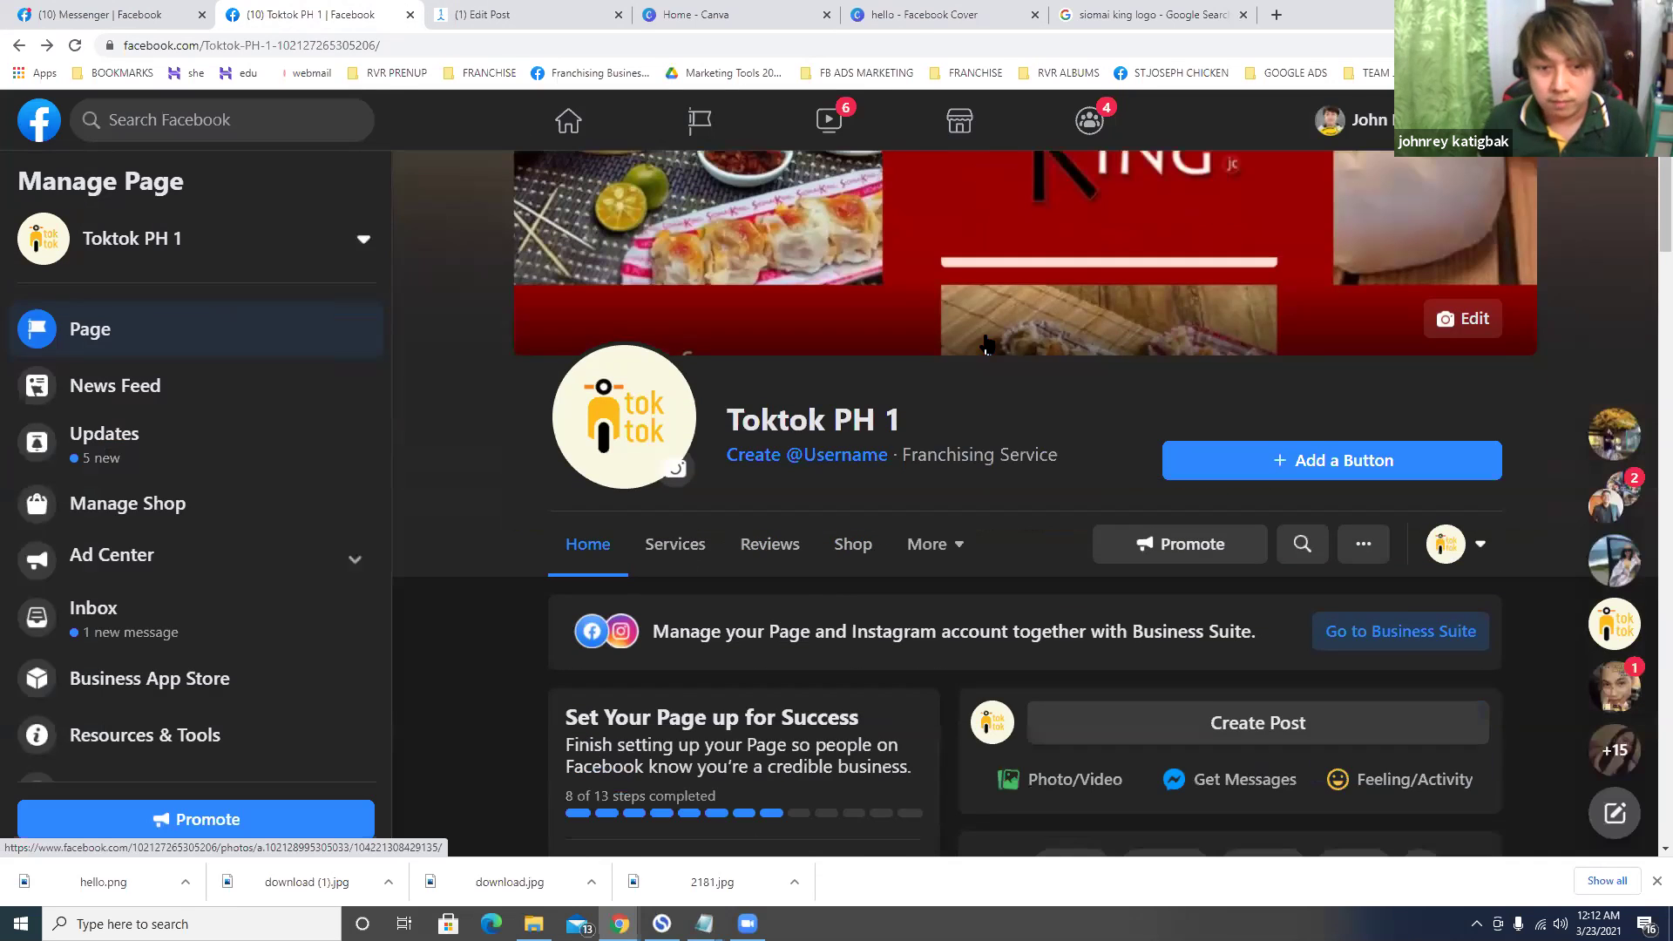
{"action": "scroll", "coordinate": [986, 345], "scroll_direction": "up", "scroll_amount": 1}
{"action": "left_click", "coordinate": [851, 19]}
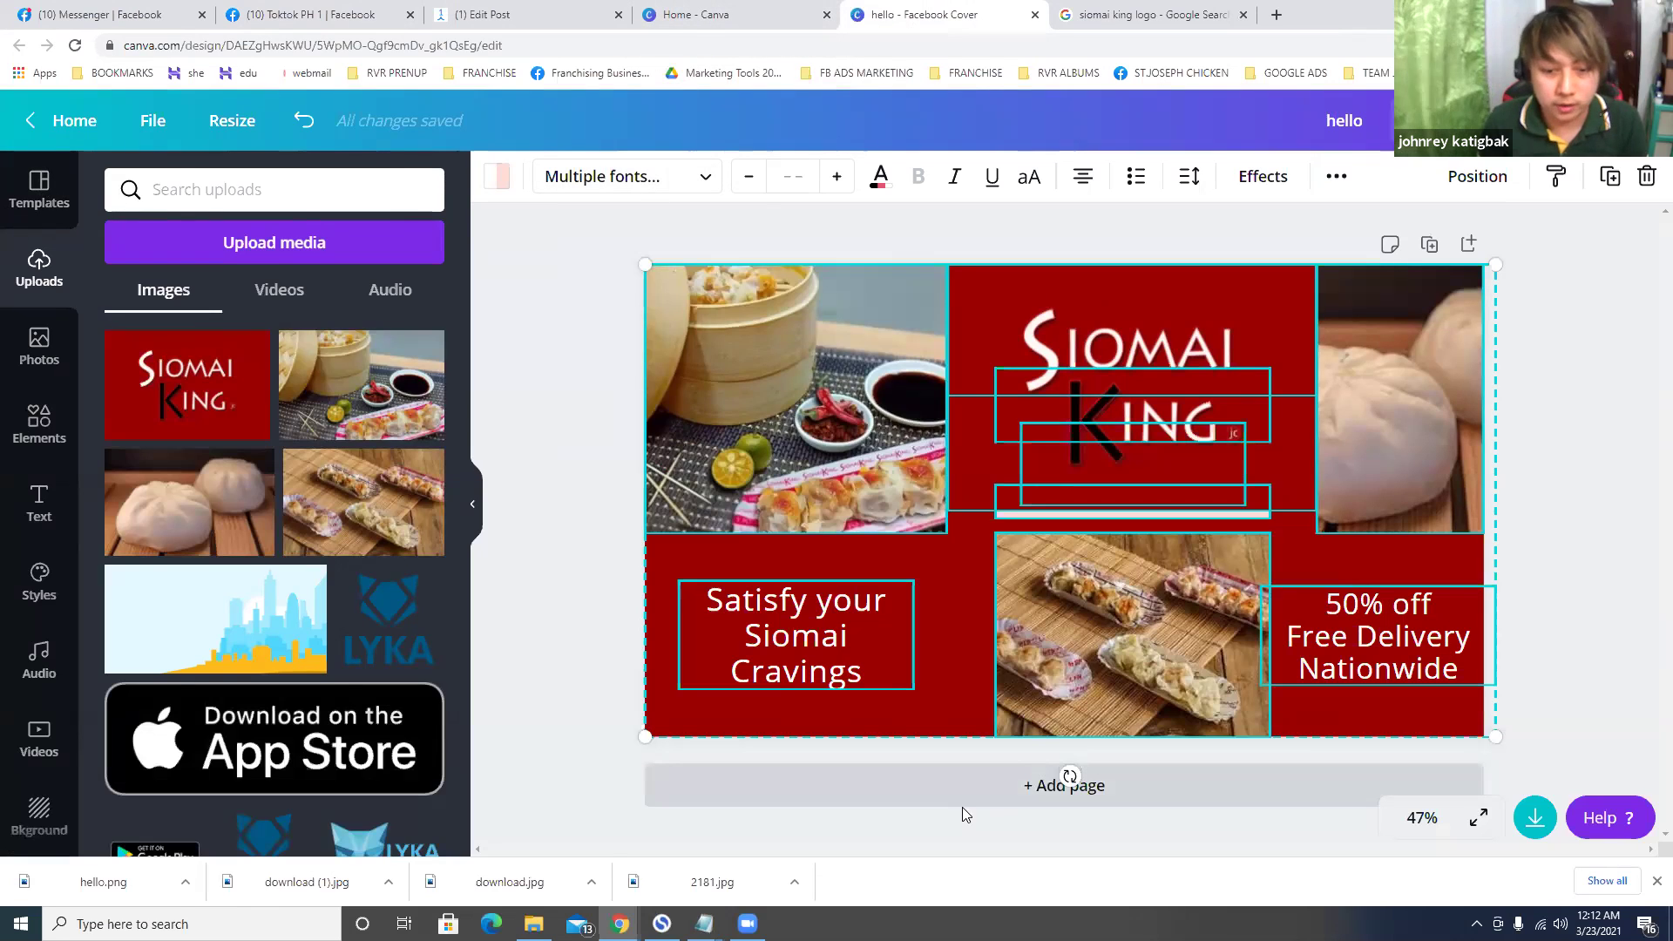
{"action": "left_click", "coordinate": [952, 783]}
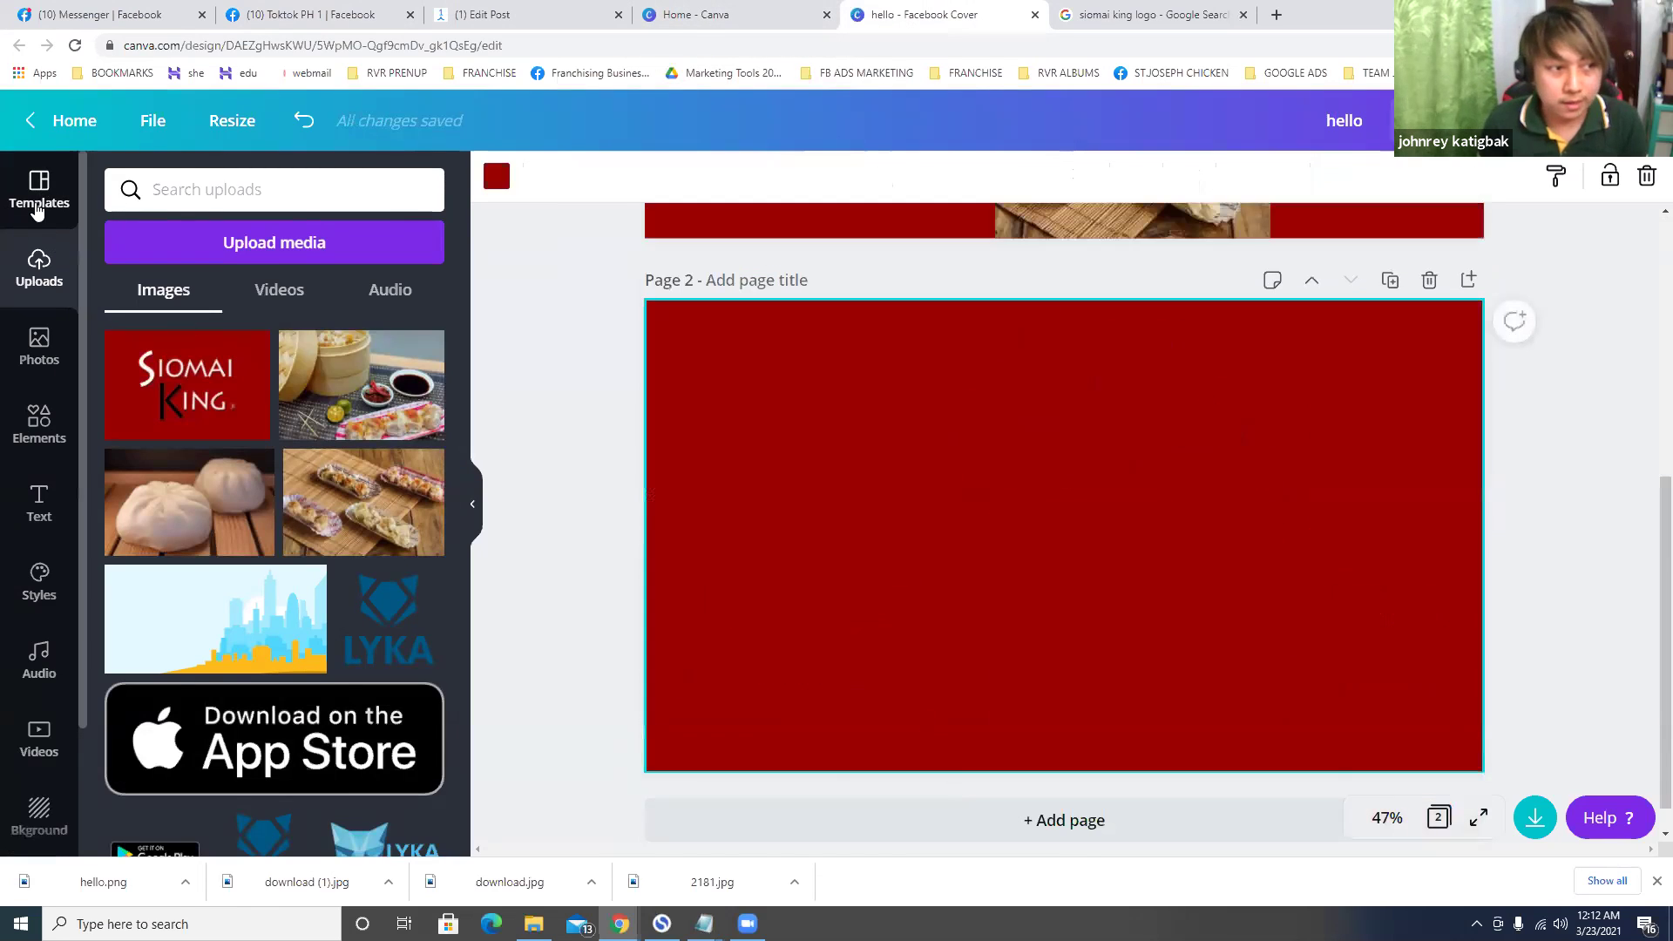
- Apply the Alexa's Birthday Bash template to Page 2 and add a third page
{"action": "left_click", "coordinate": [39, 188]}
{"action": "scroll", "coordinate": [209, 401], "scroll_direction": "down", "scroll_amount": 2}
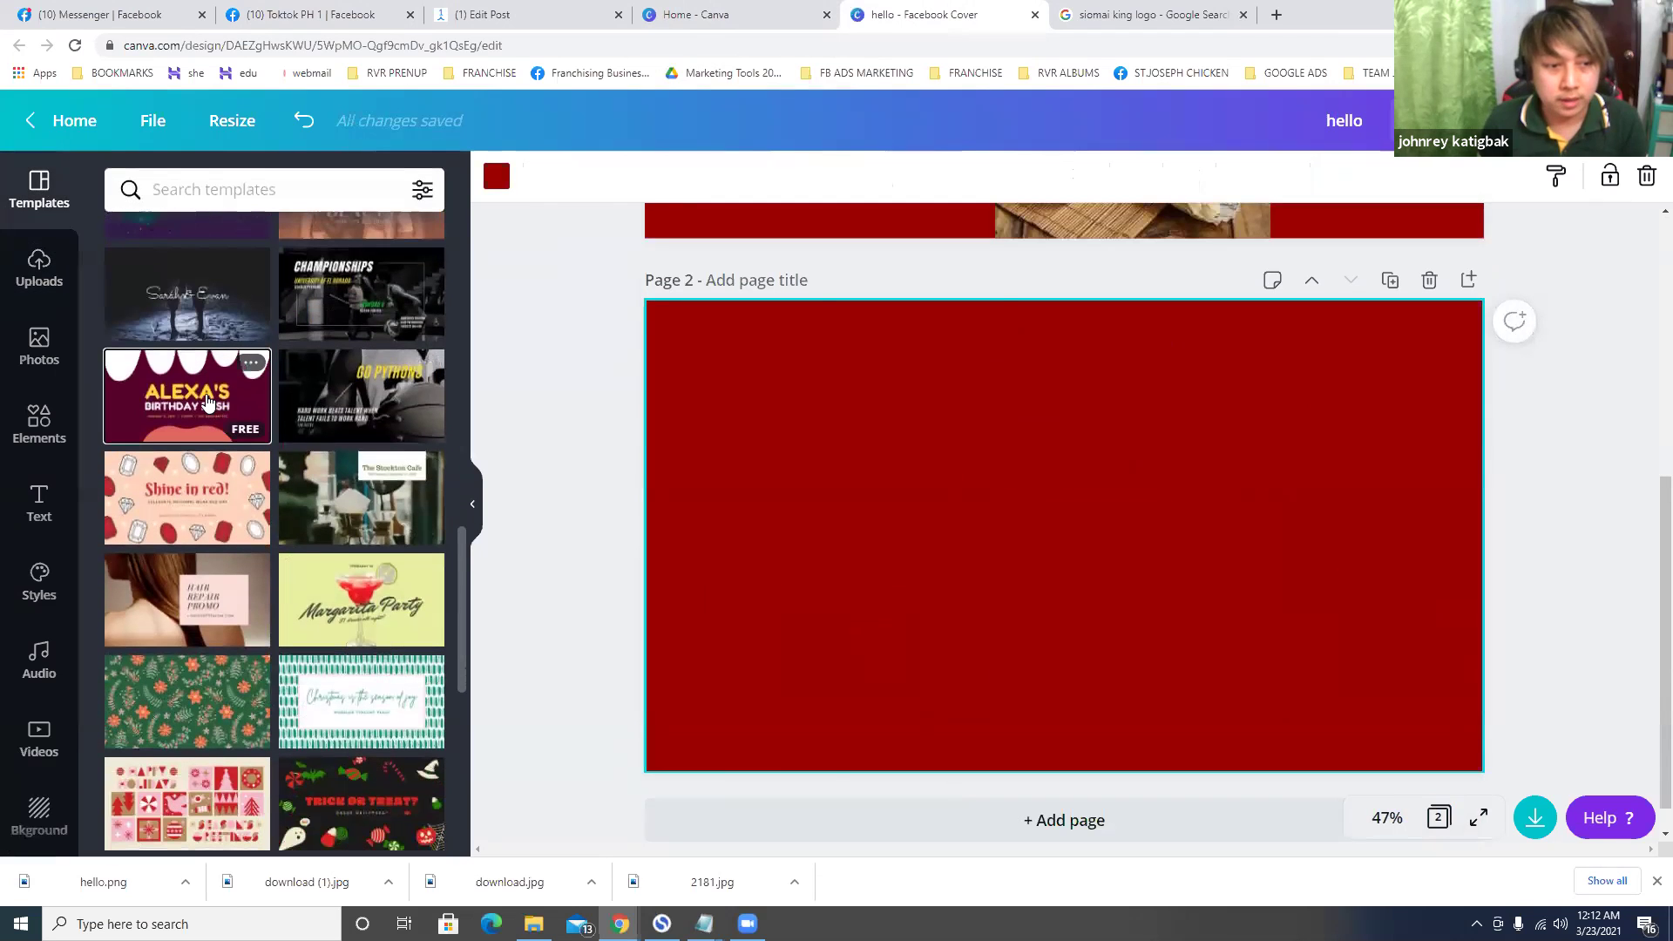
{"action": "left_click", "coordinate": [209, 401]}
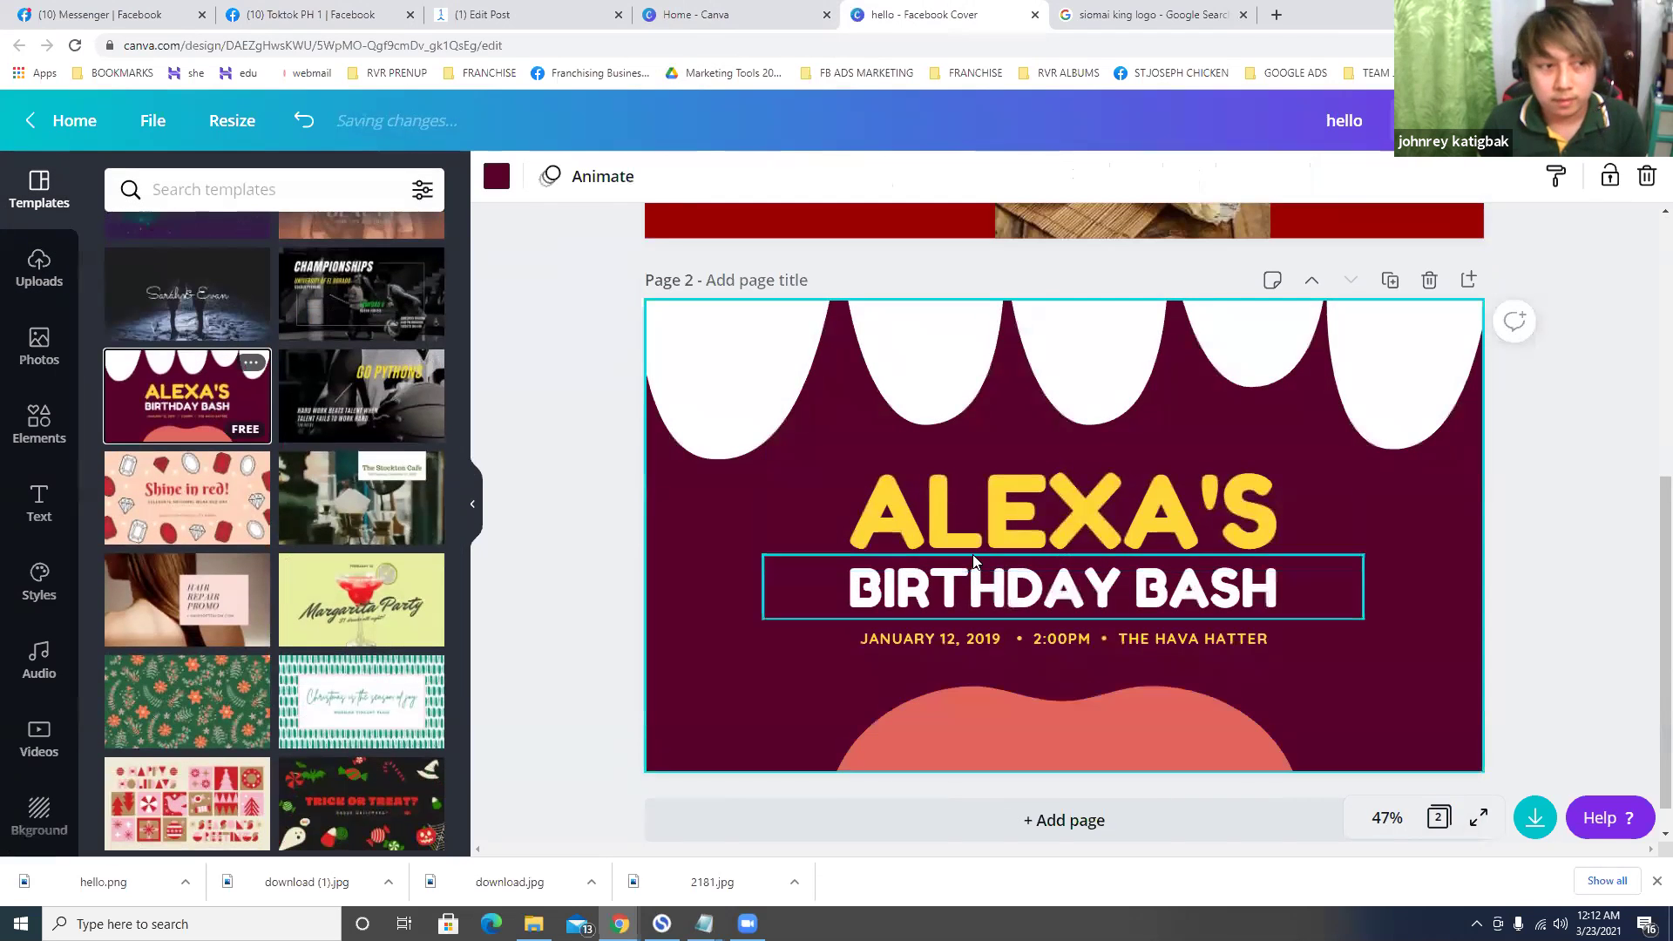
{"action": "left_click", "coordinate": [887, 811]}
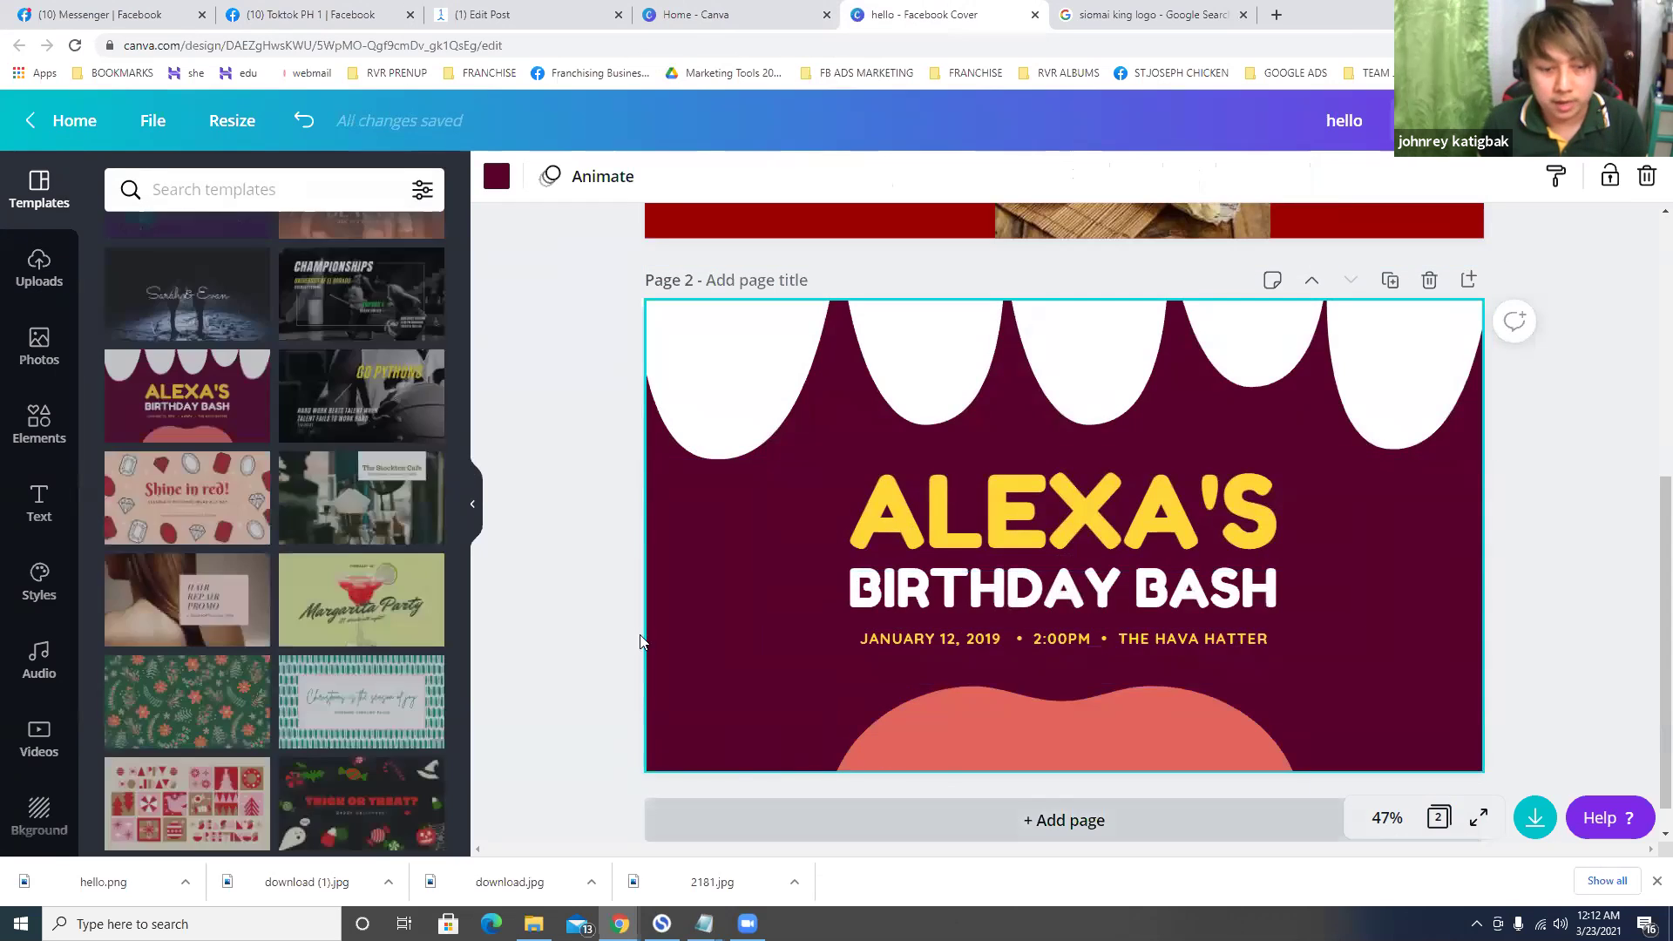
- Search 'happy birthday' templates and apply Happy 10th Party Works to Page 3
{"action": "left_click", "coordinate": [296, 179]}
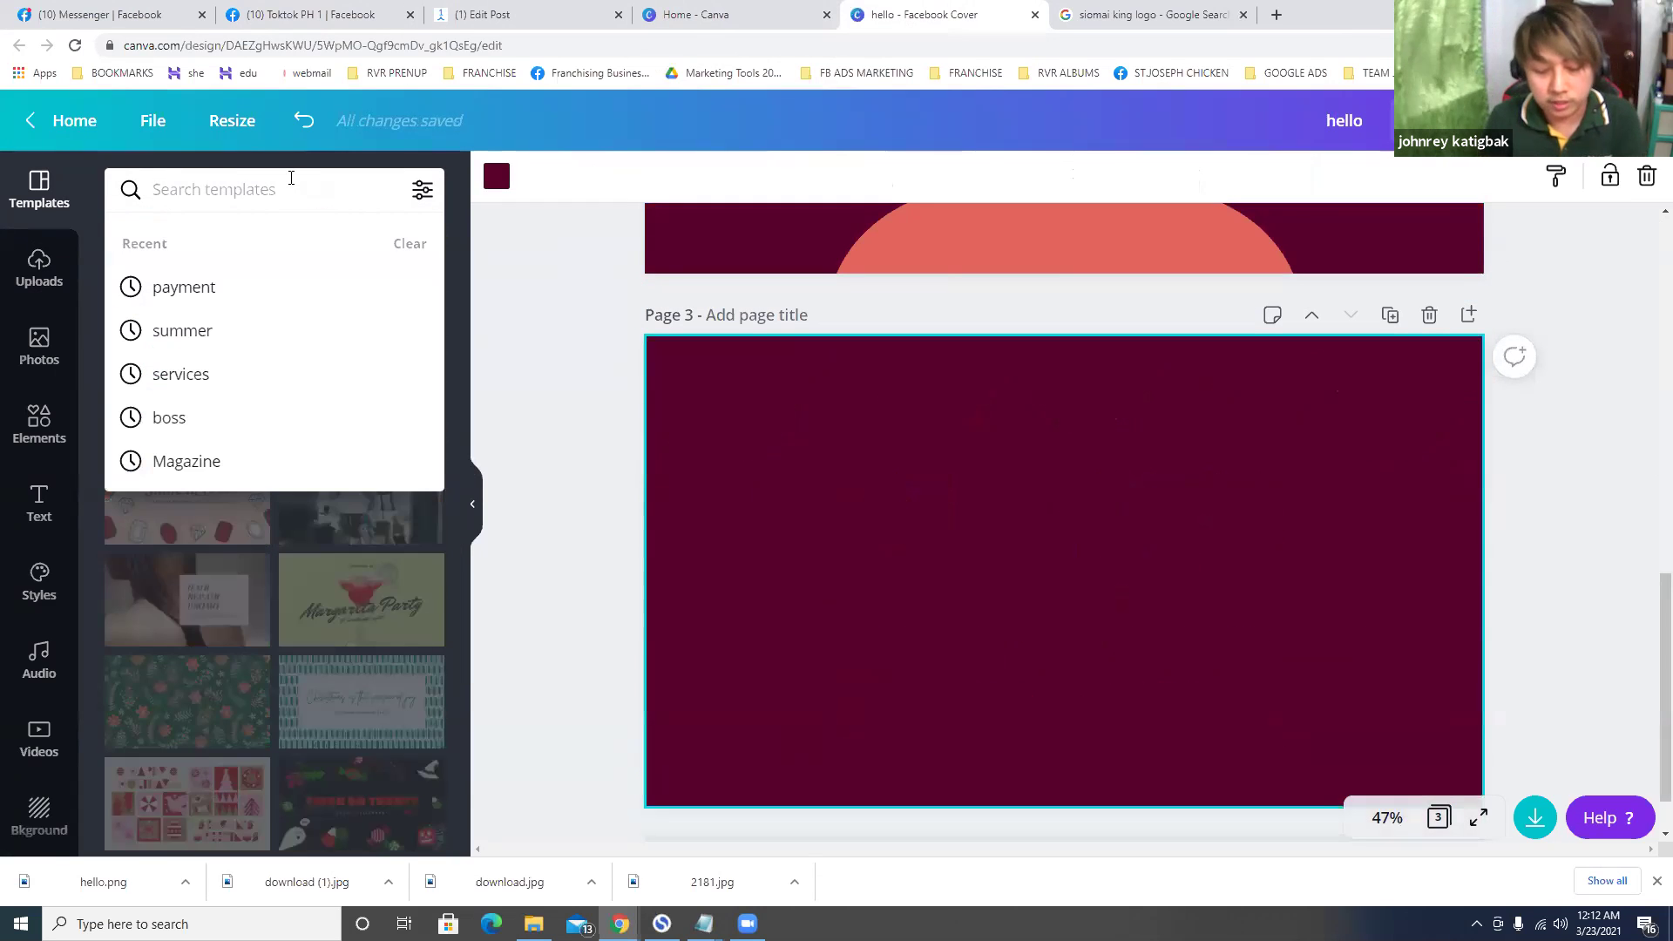
{"action": "type", "text": "happy "}
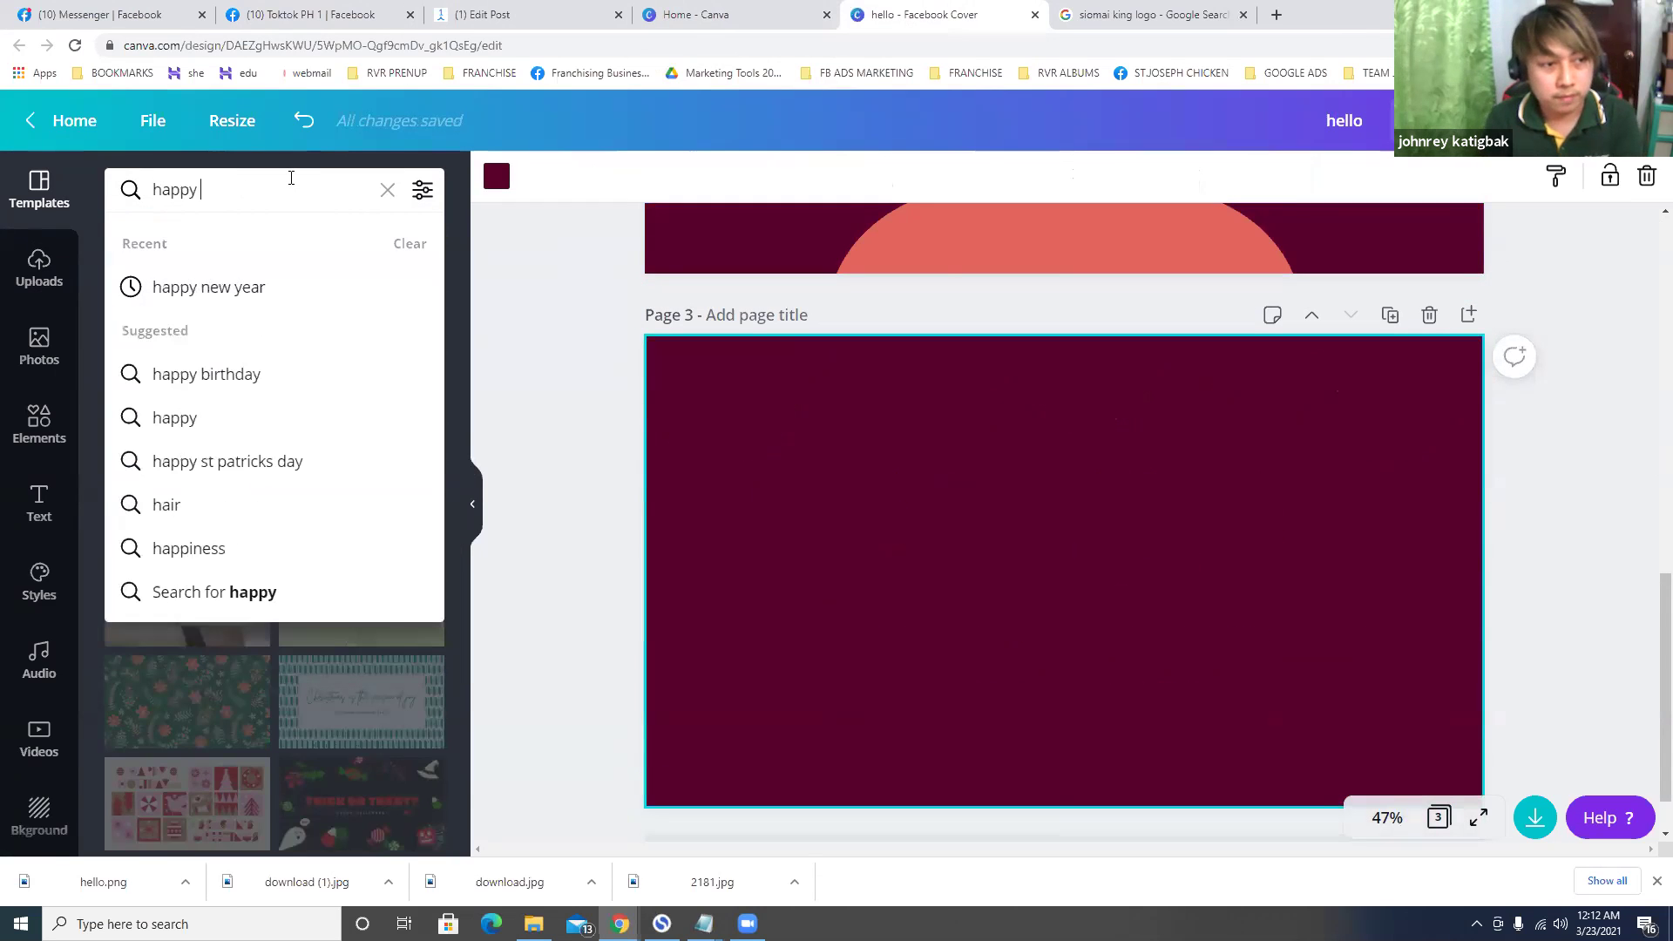
{"action": "type", "text": "birthday"}
{"action": "key", "text": "Return"}
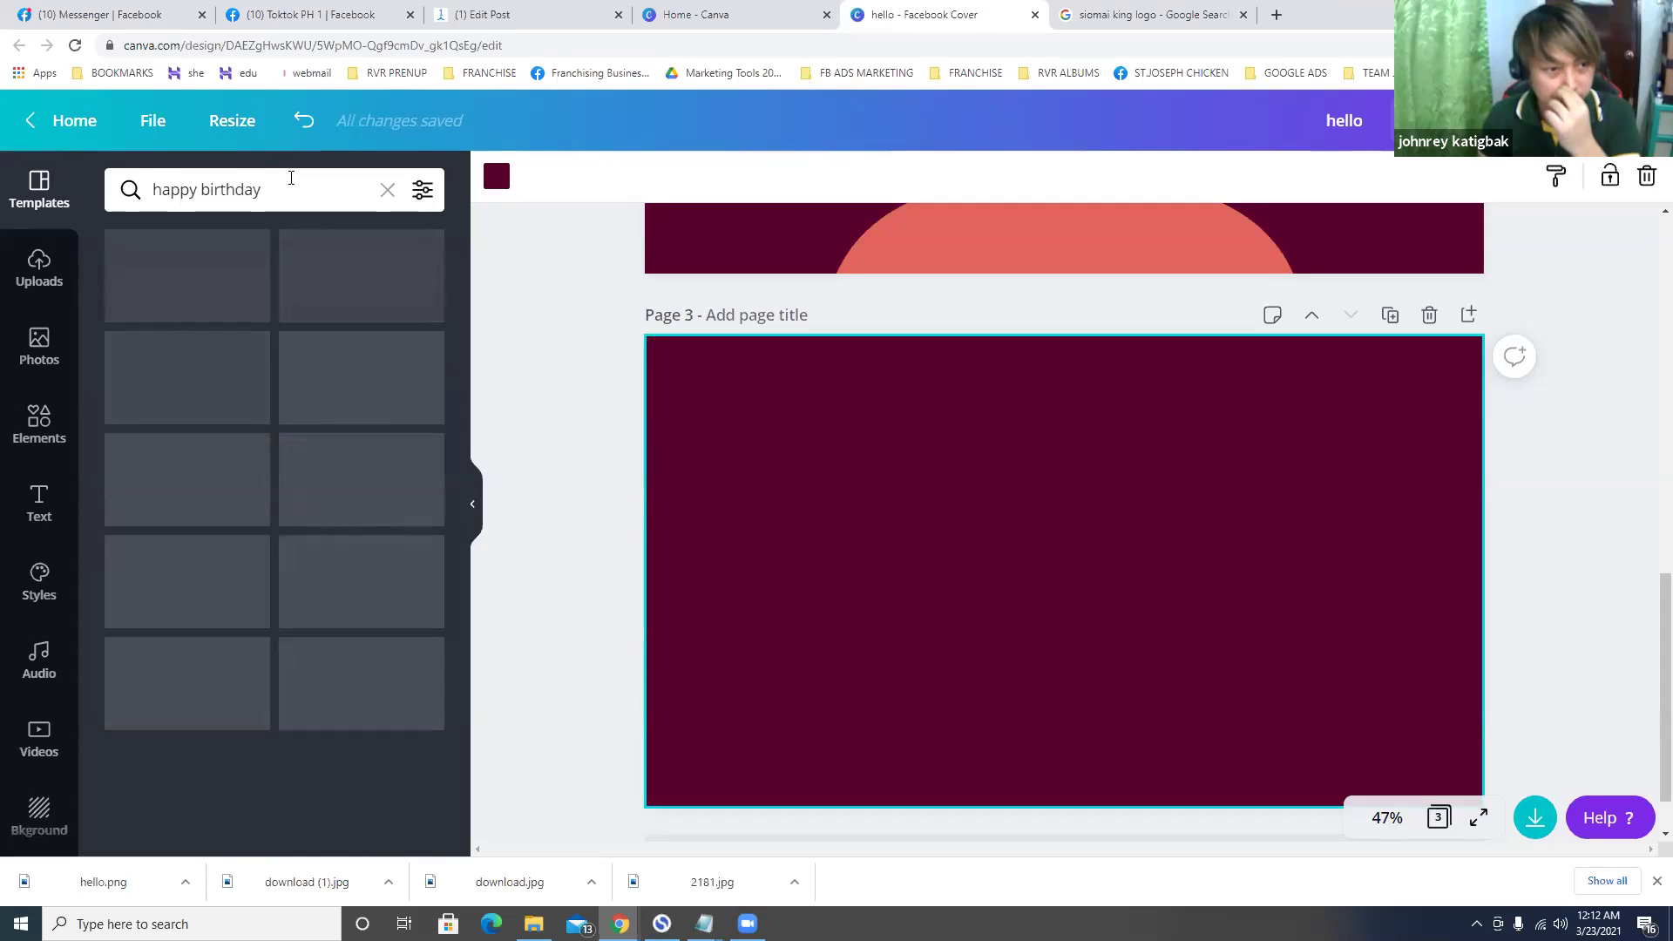
{"action": "left_click", "coordinate": [331, 375]}
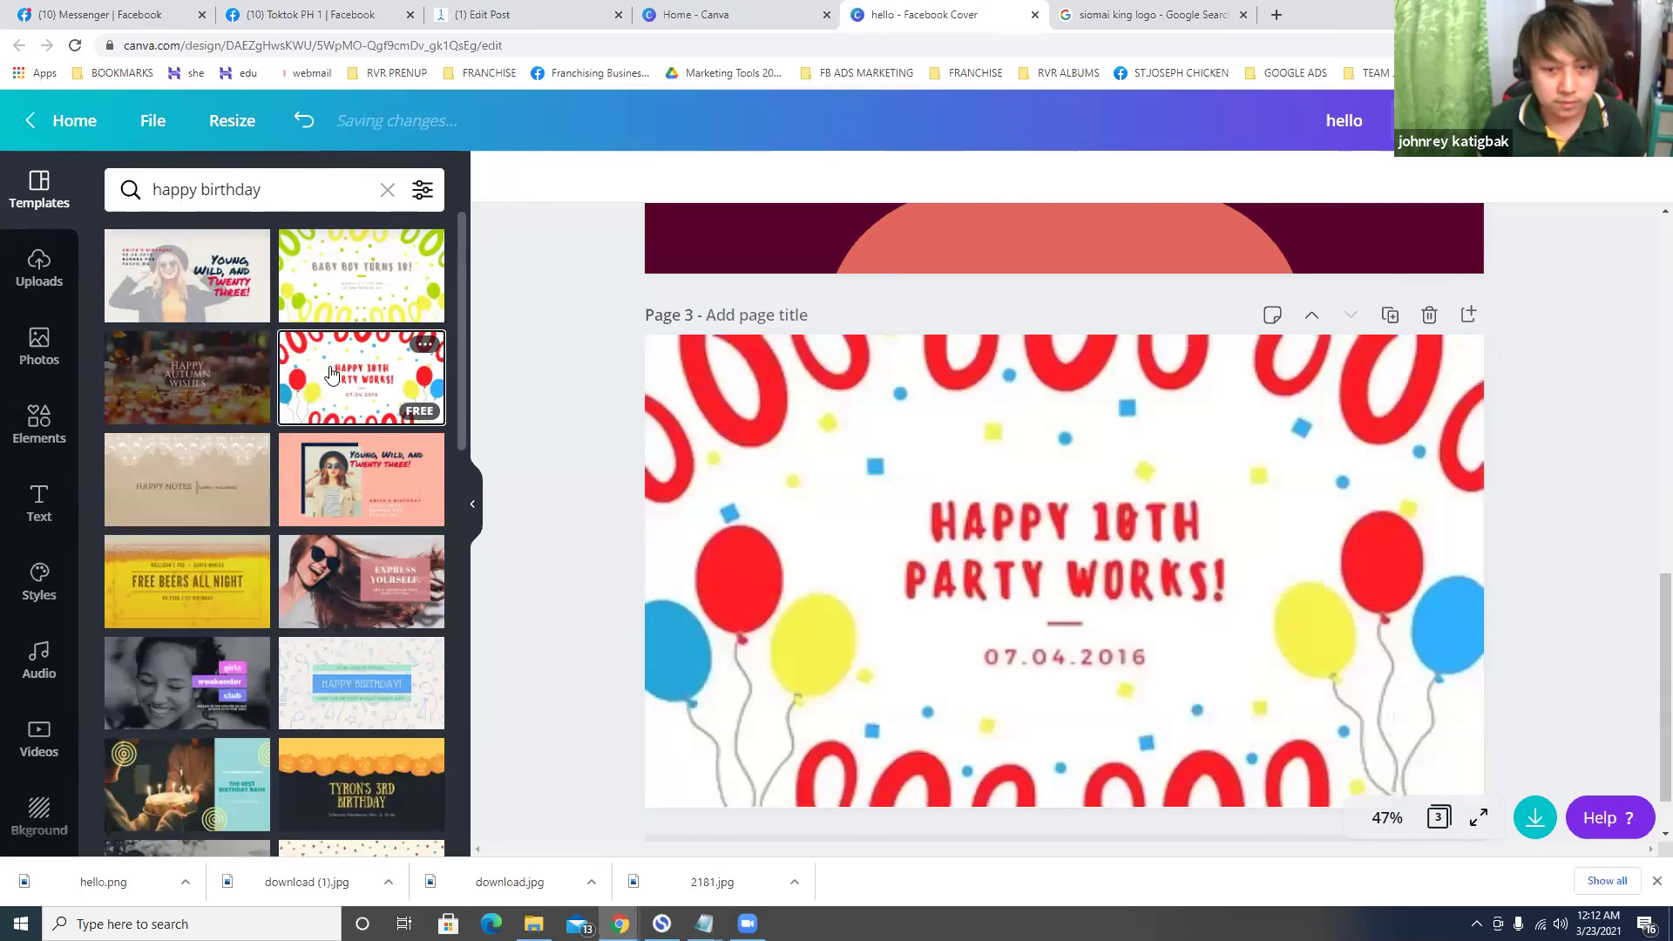
- Replace Page 3's 07.04.2016 date line with a person's name
{"action": "left_click", "coordinate": [704, 640]}
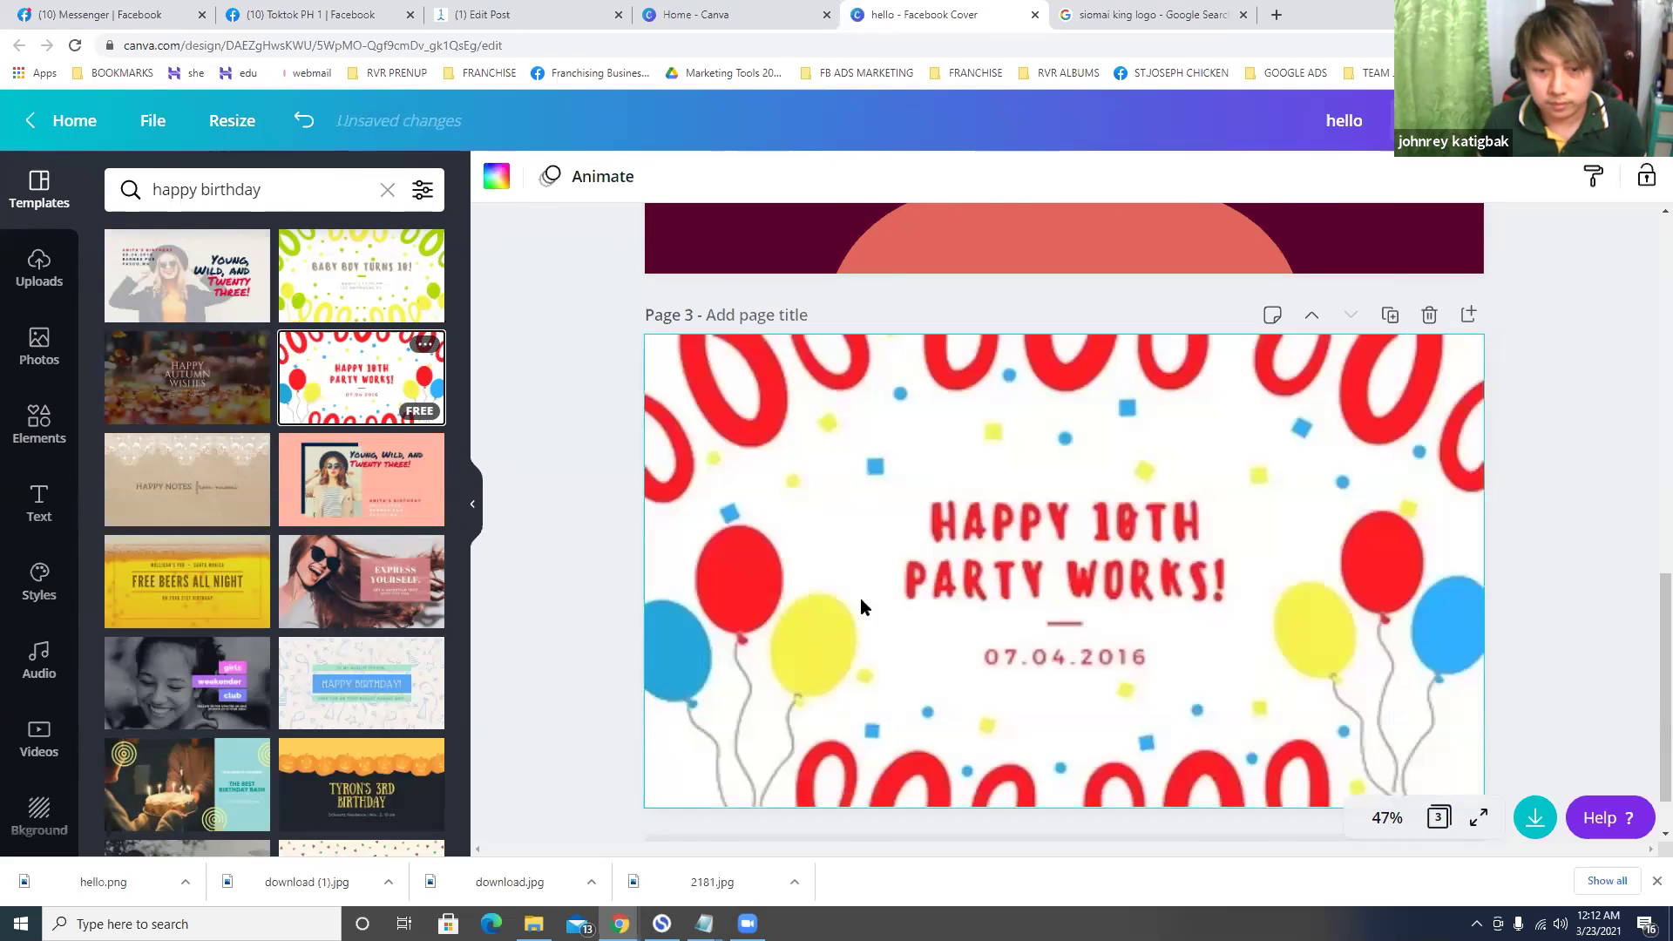
{"action": "double_click", "coordinate": [1059, 661]}
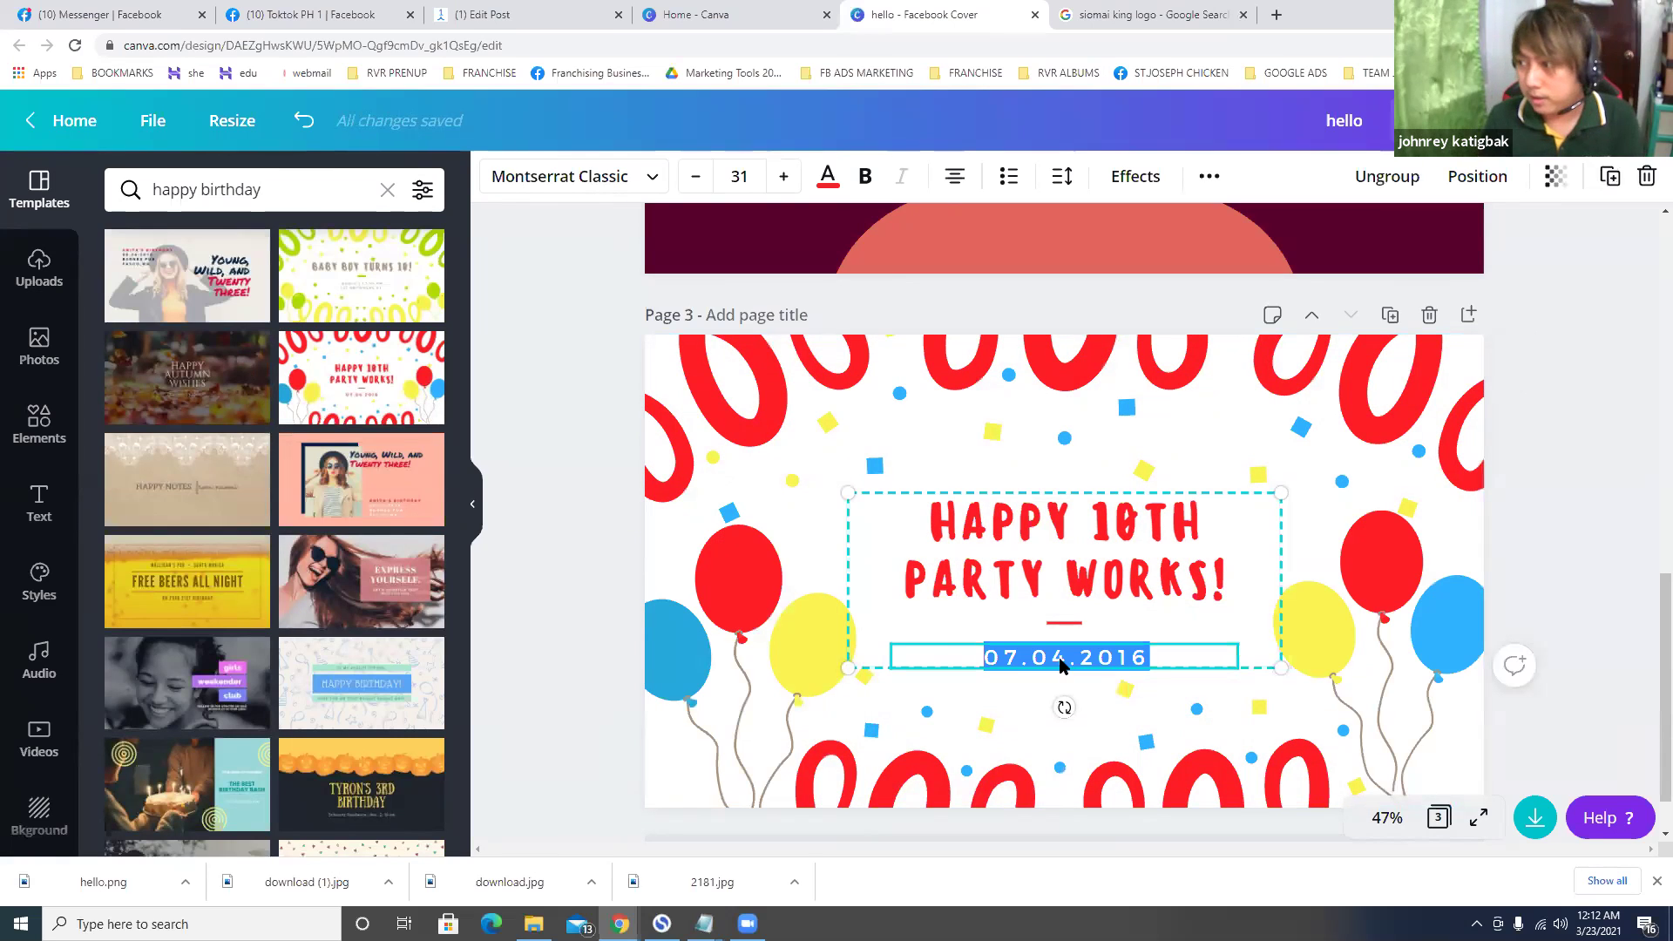
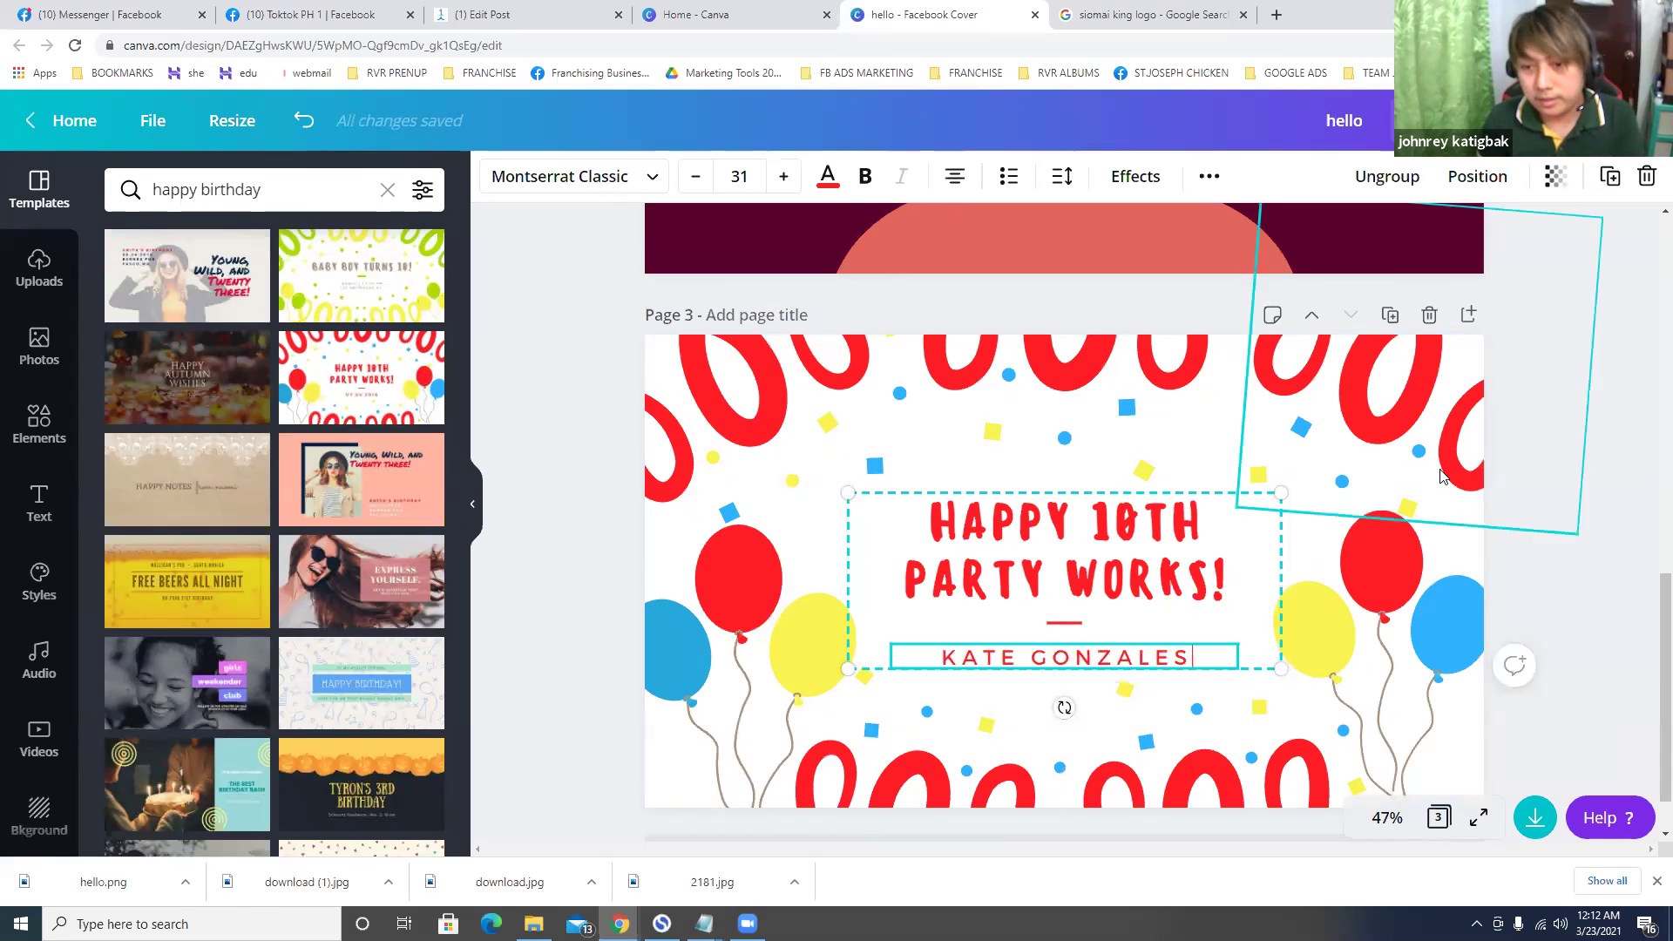
{"action": "left_click", "coordinate": [486, 426]}
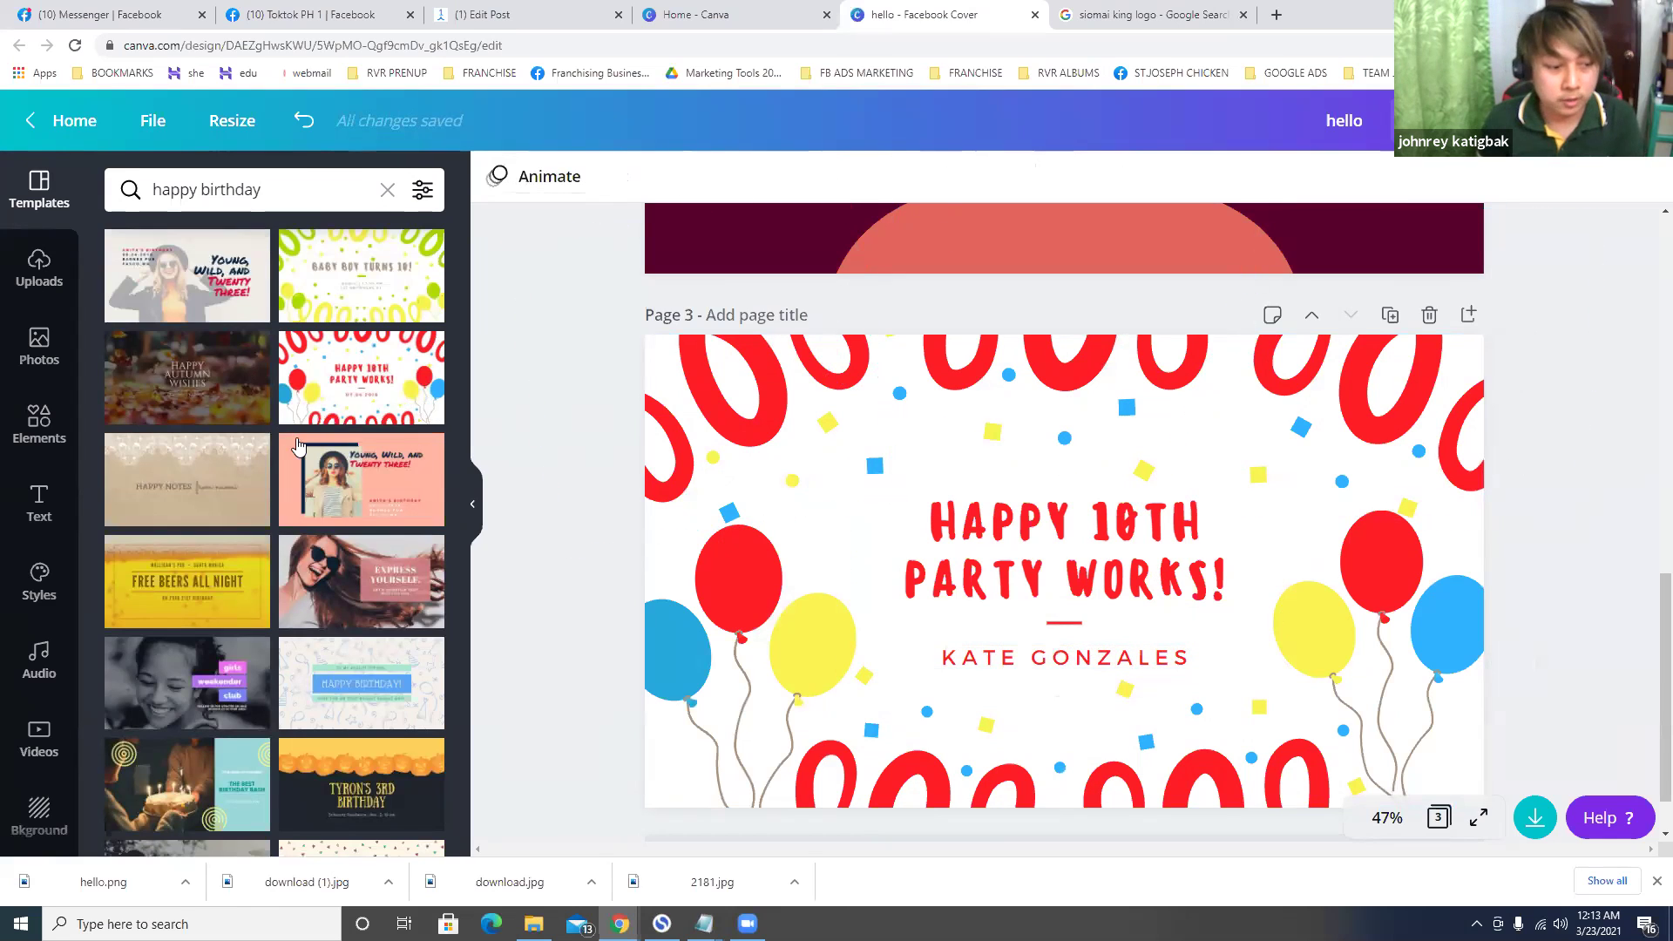
{"action": "scroll", "coordinate": [306, 456], "scroll_direction": "down", "scroll_amount": 6}
{"action": "scroll", "coordinate": [307, 457], "scroll_direction": "down", "scroll_amount": 1}
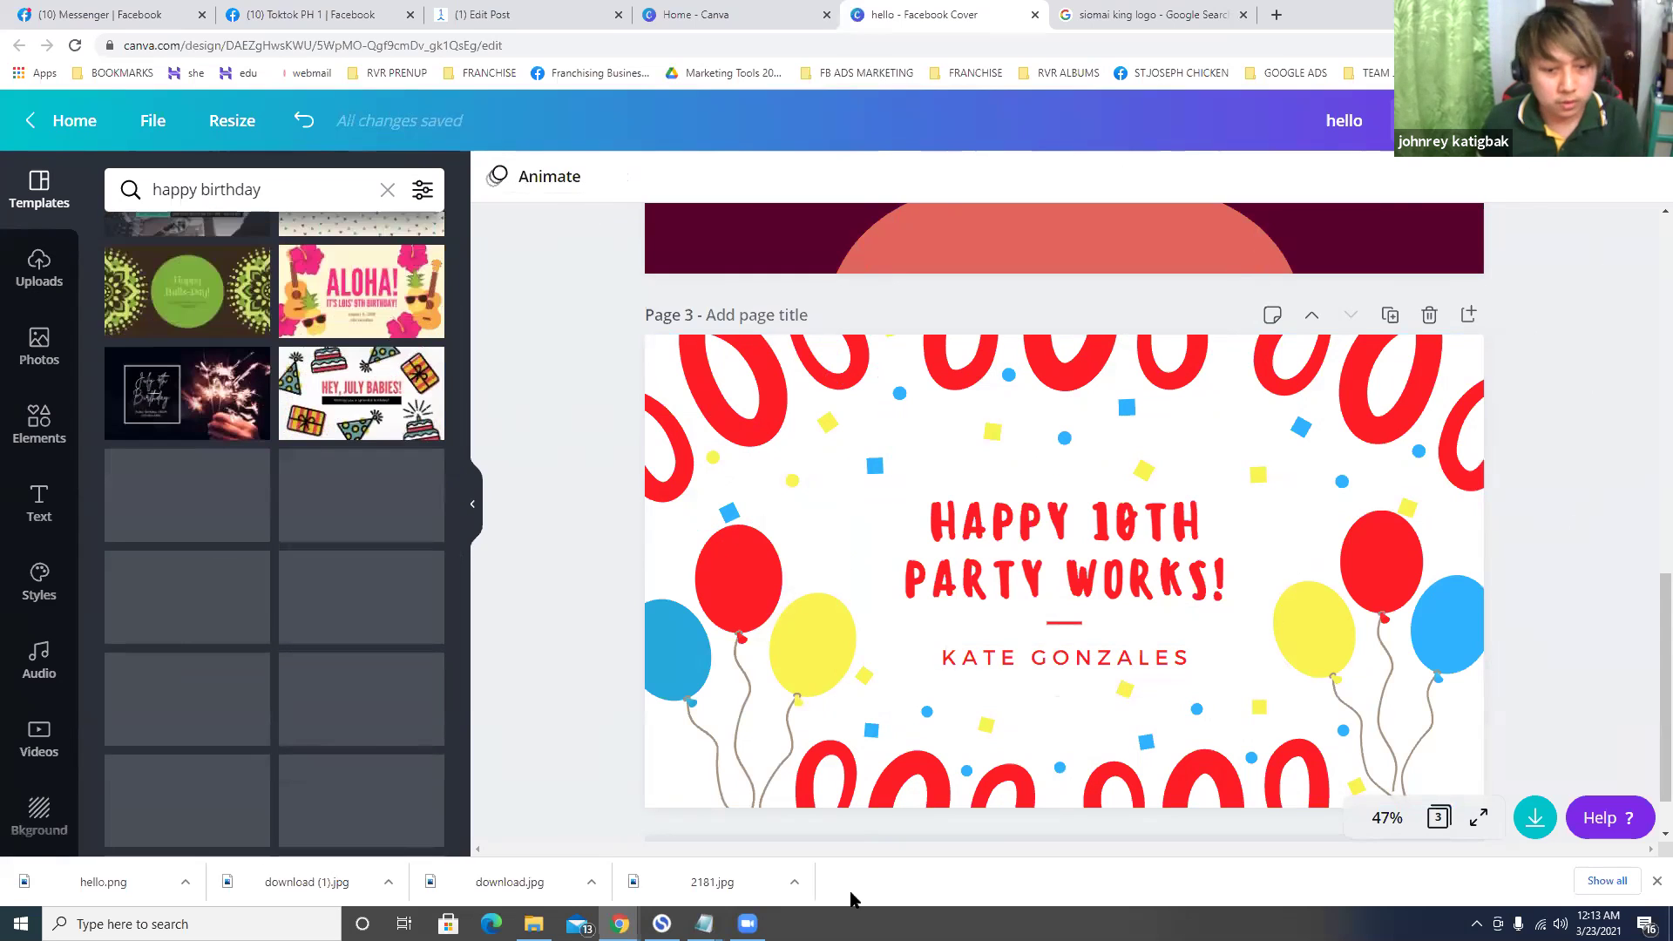
{"action": "scroll", "coordinate": [828, 802], "scroll_direction": "down", "scroll_amount": 1}
- Add Page 4 and fill it with the leafy You're Invited birthday template
{"action": "left_click", "coordinate": [854, 789]}
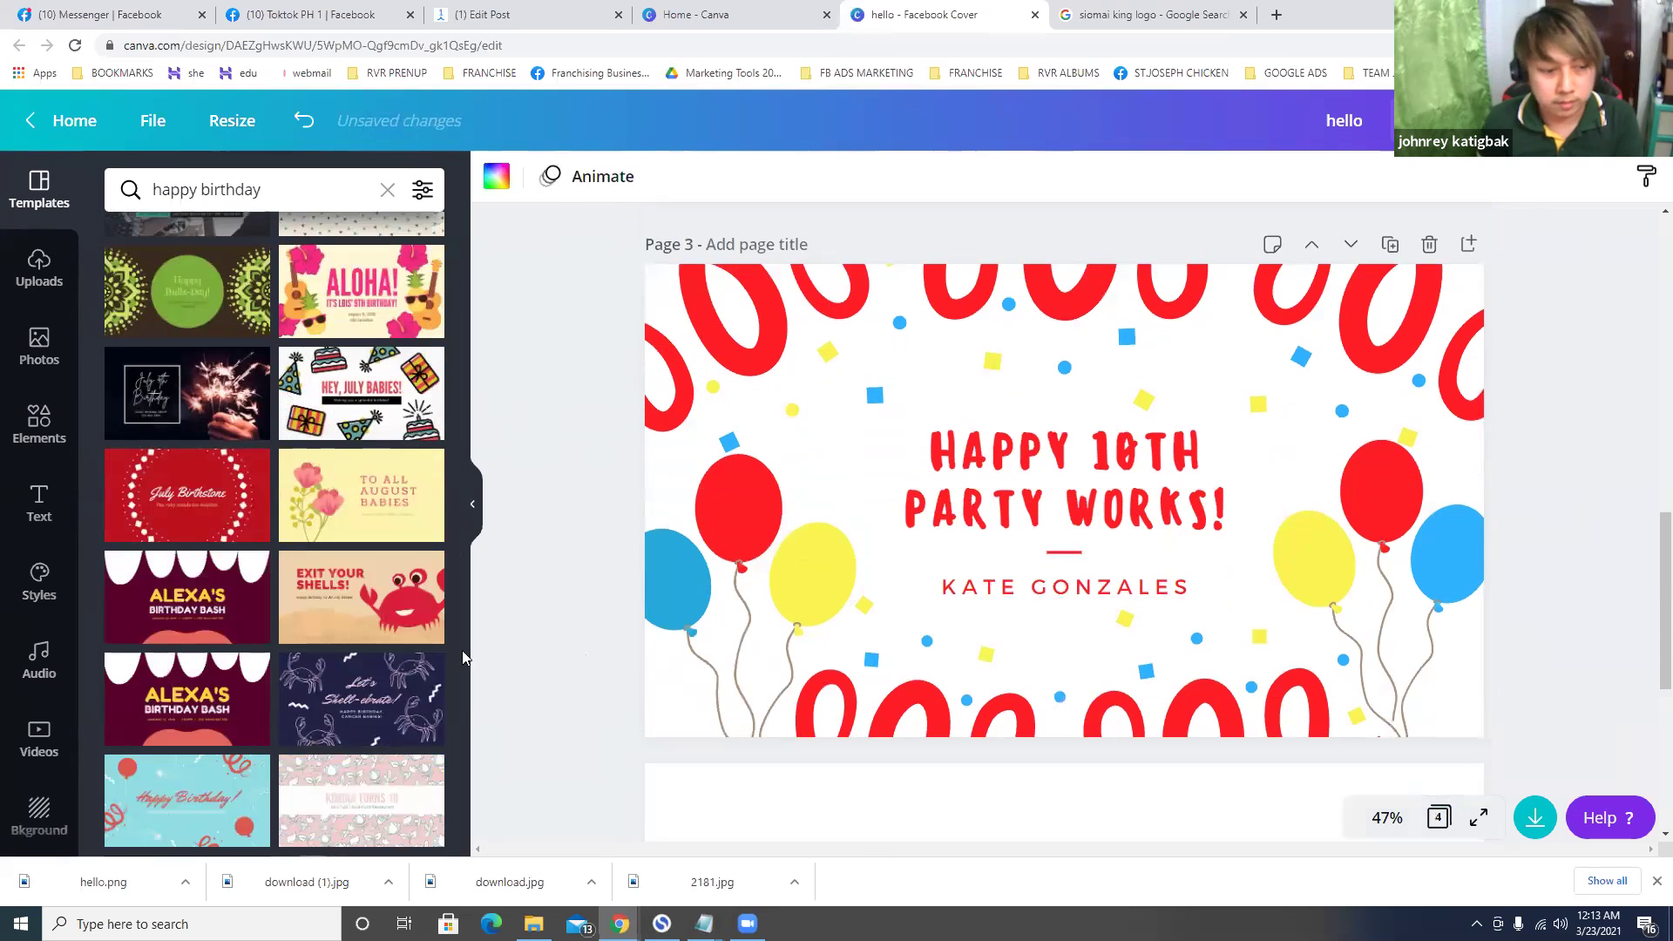
{"action": "scroll", "coordinate": [349, 436], "scroll_direction": "down", "scroll_amount": 6}
{"action": "left_click", "coordinate": [244, 176]}
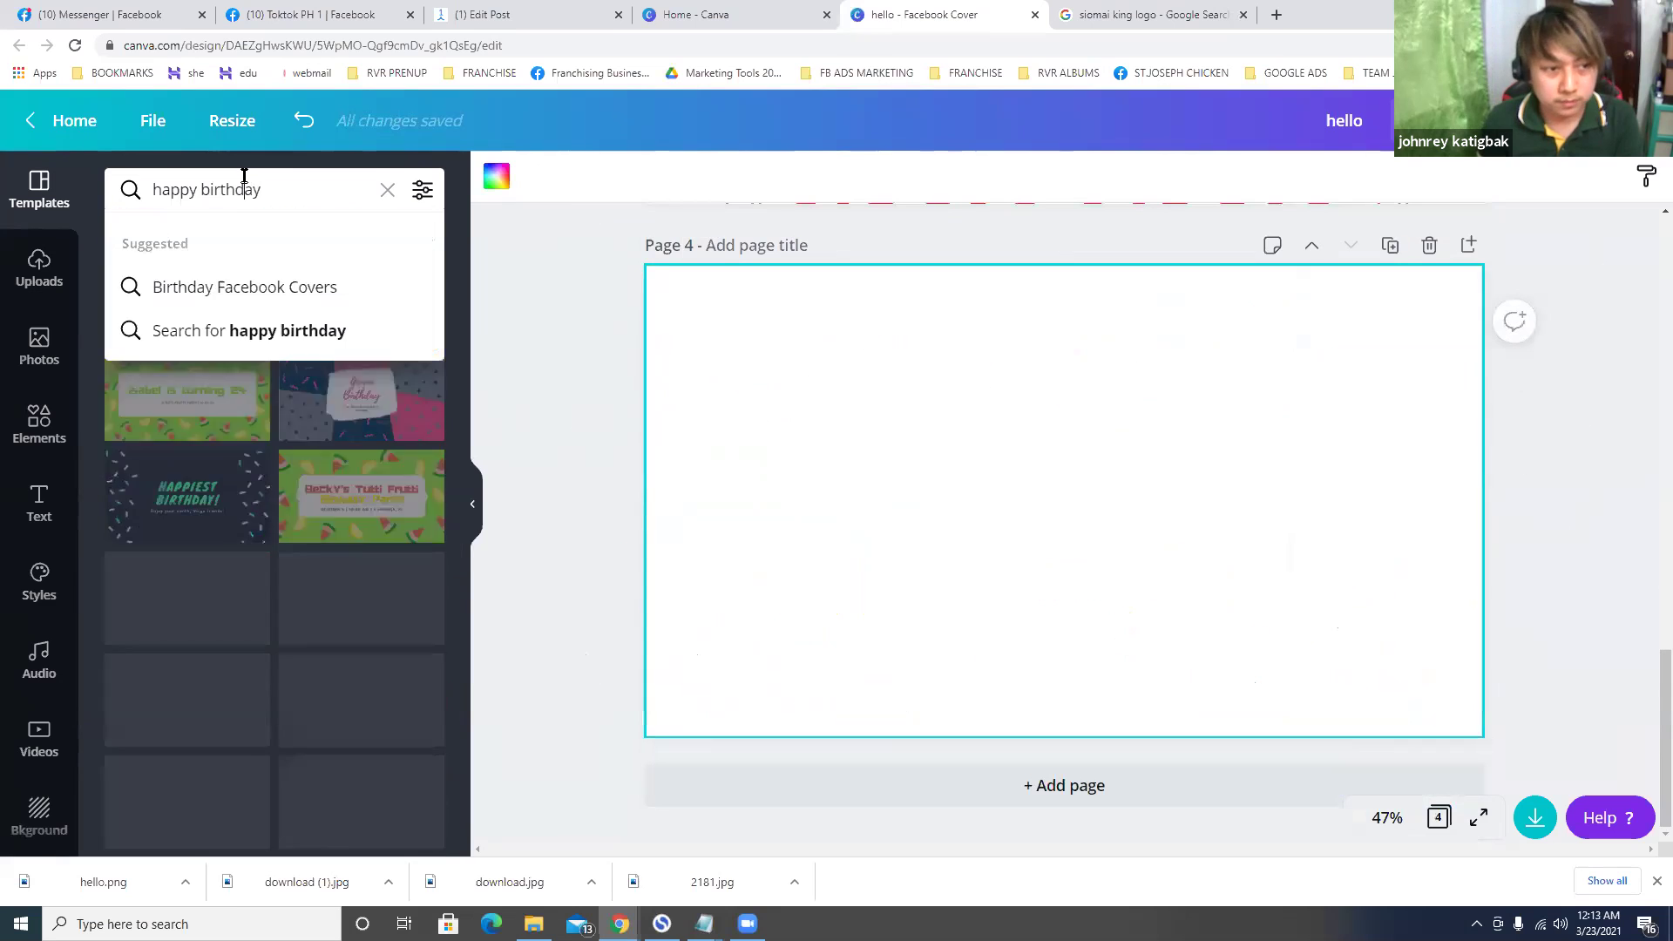
{"action": "scroll", "coordinate": [525, 375], "scroll_direction": "up", "scroll_amount": 5}
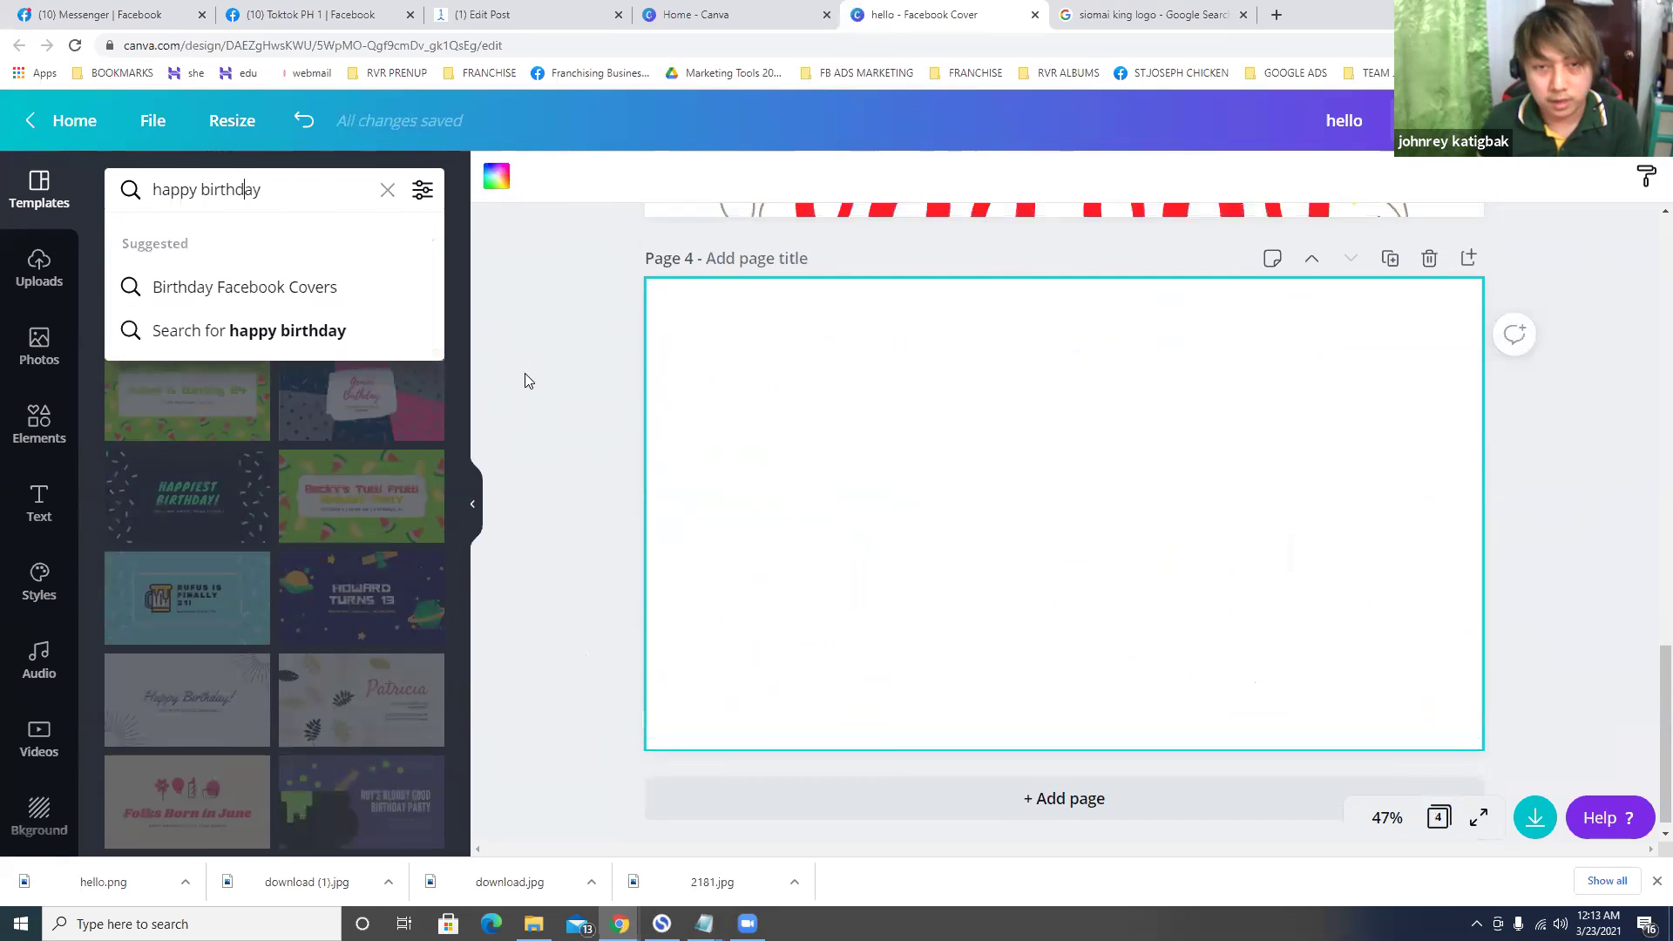
{"action": "scroll", "coordinate": [523, 373], "scroll_direction": "up", "scroll_amount": 3}
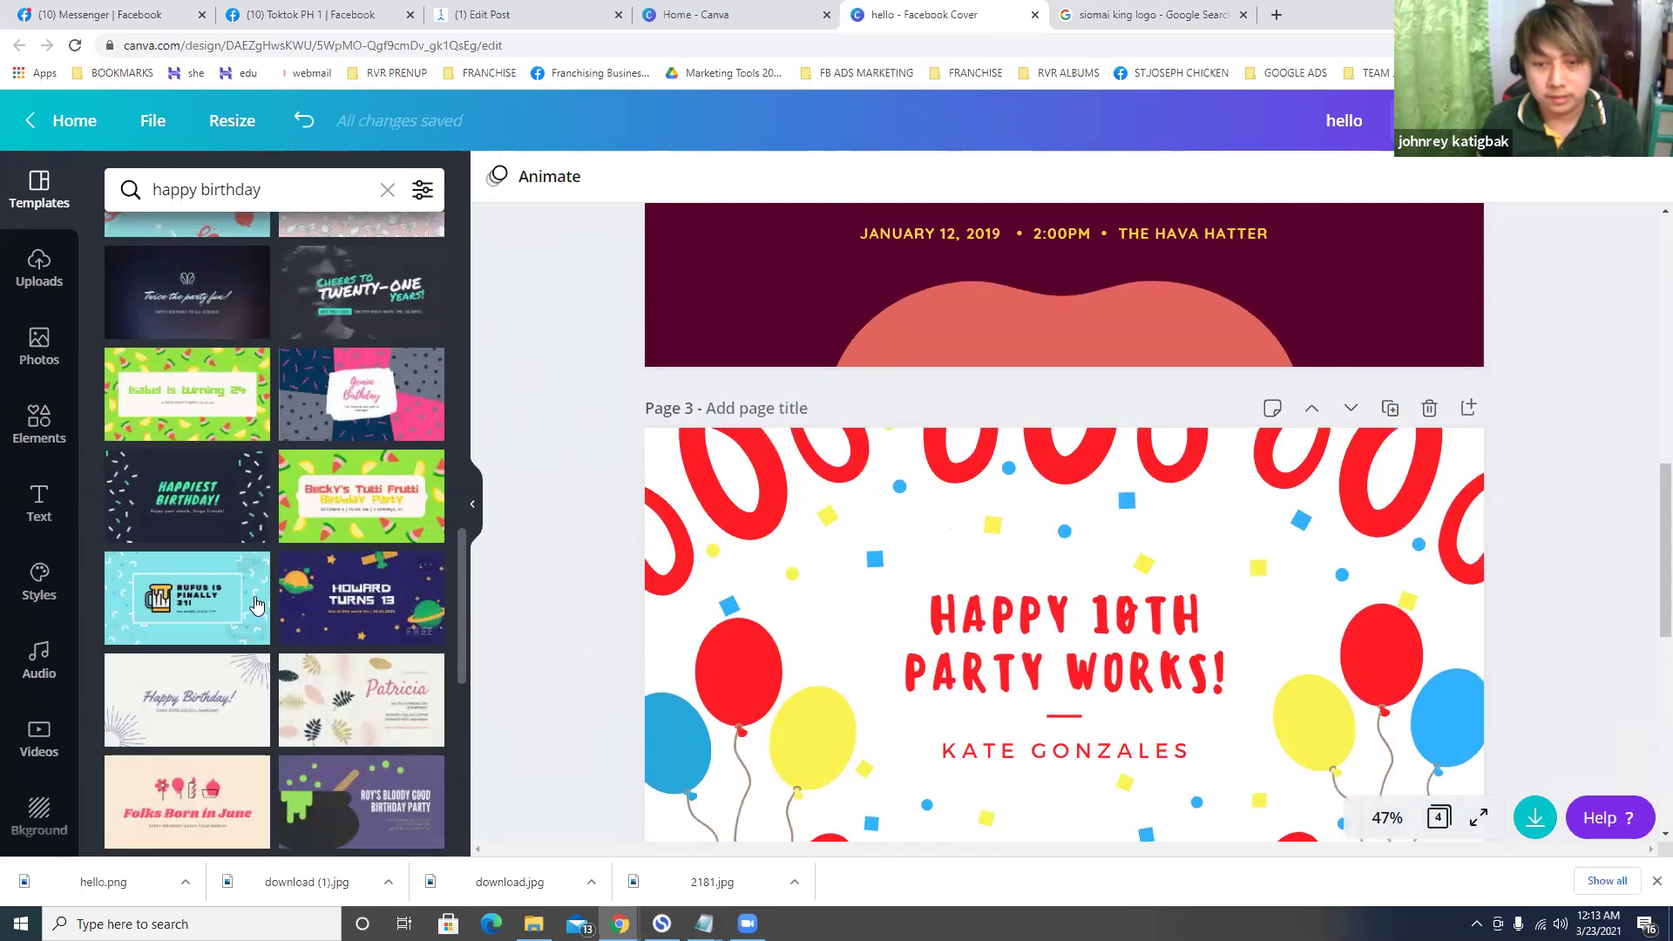
{"action": "scroll", "coordinate": [147, 588], "scroll_direction": "down", "scroll_amount": 2}
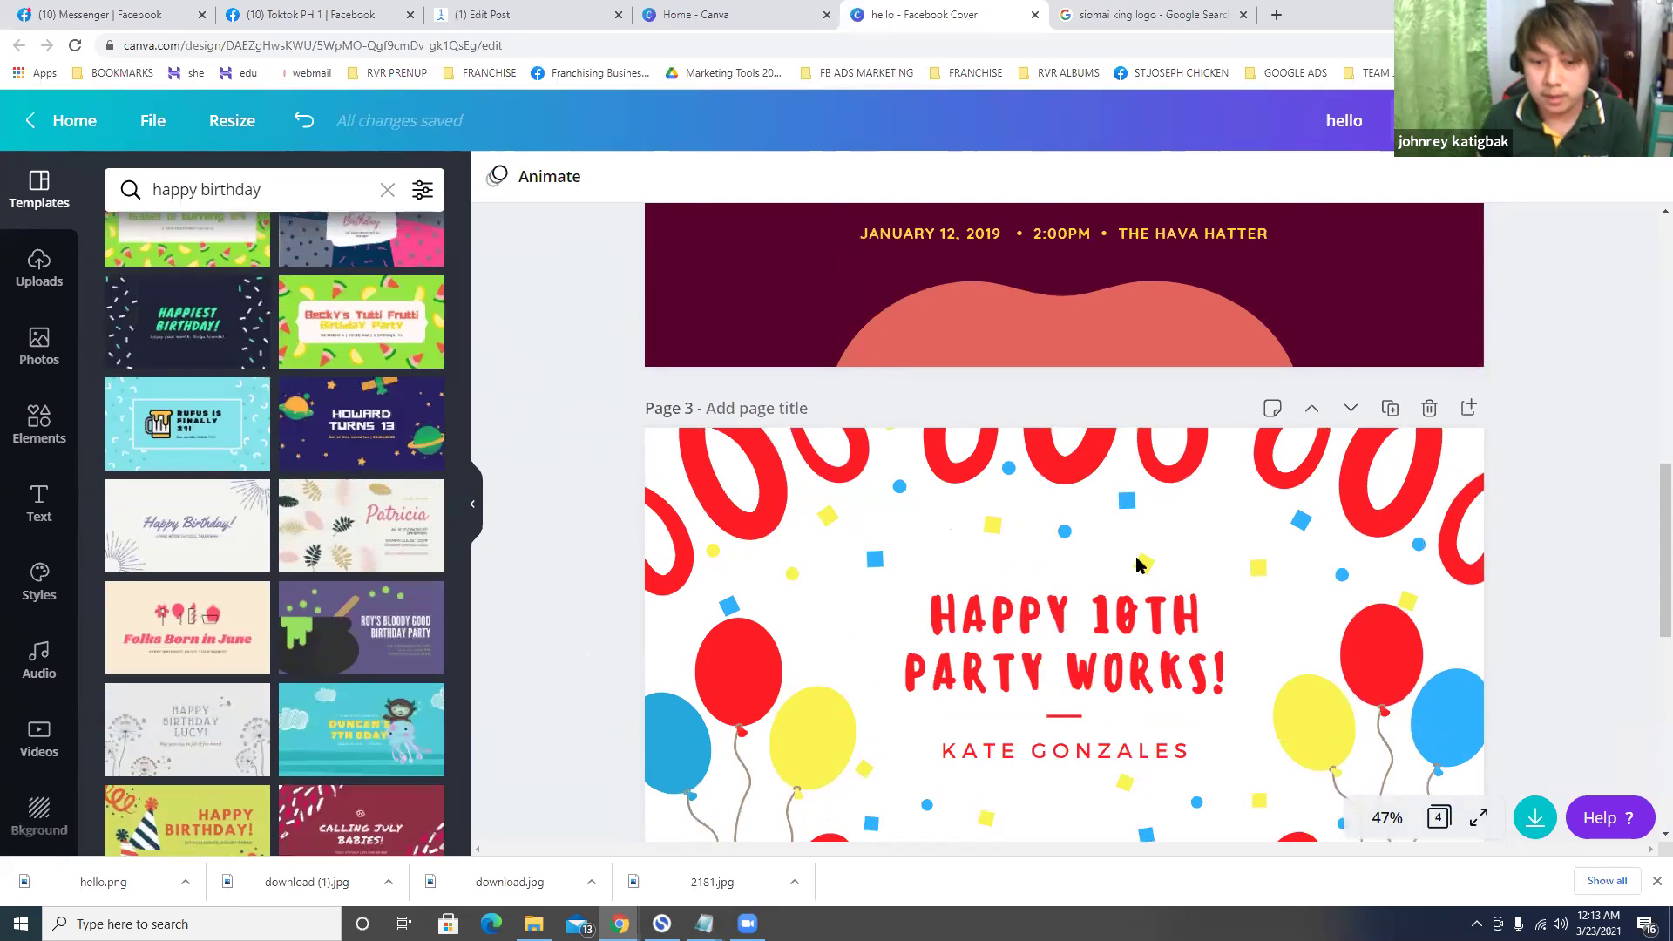
{"action": "scroll", "coordinate": [1534, 558], "scroll_direction": "down", "scroll_amount": 2}
{"action": "scroll", "coordinate": [1521, 550], "scroll_direction": "down", "scroll_amount": 2}
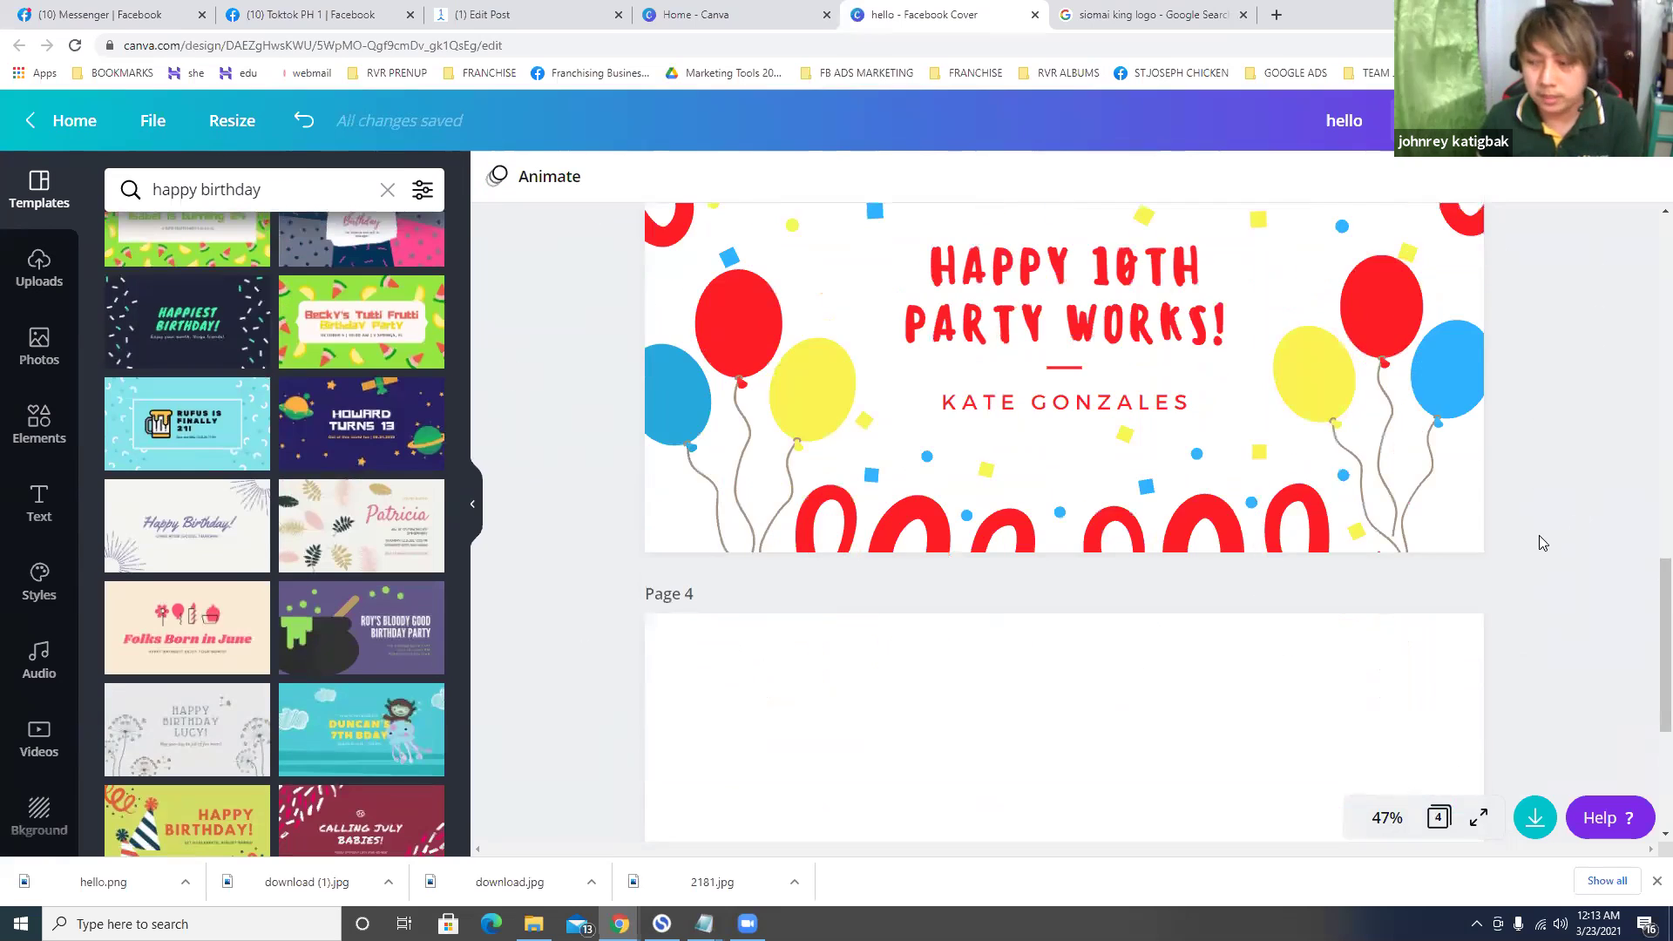
{"action": "scroll", "coordinate": [1535, 541], "scroll_direction": "down", "scroll_amount": 2}
{"action": "left_click", "coordinate": [299, 513]}
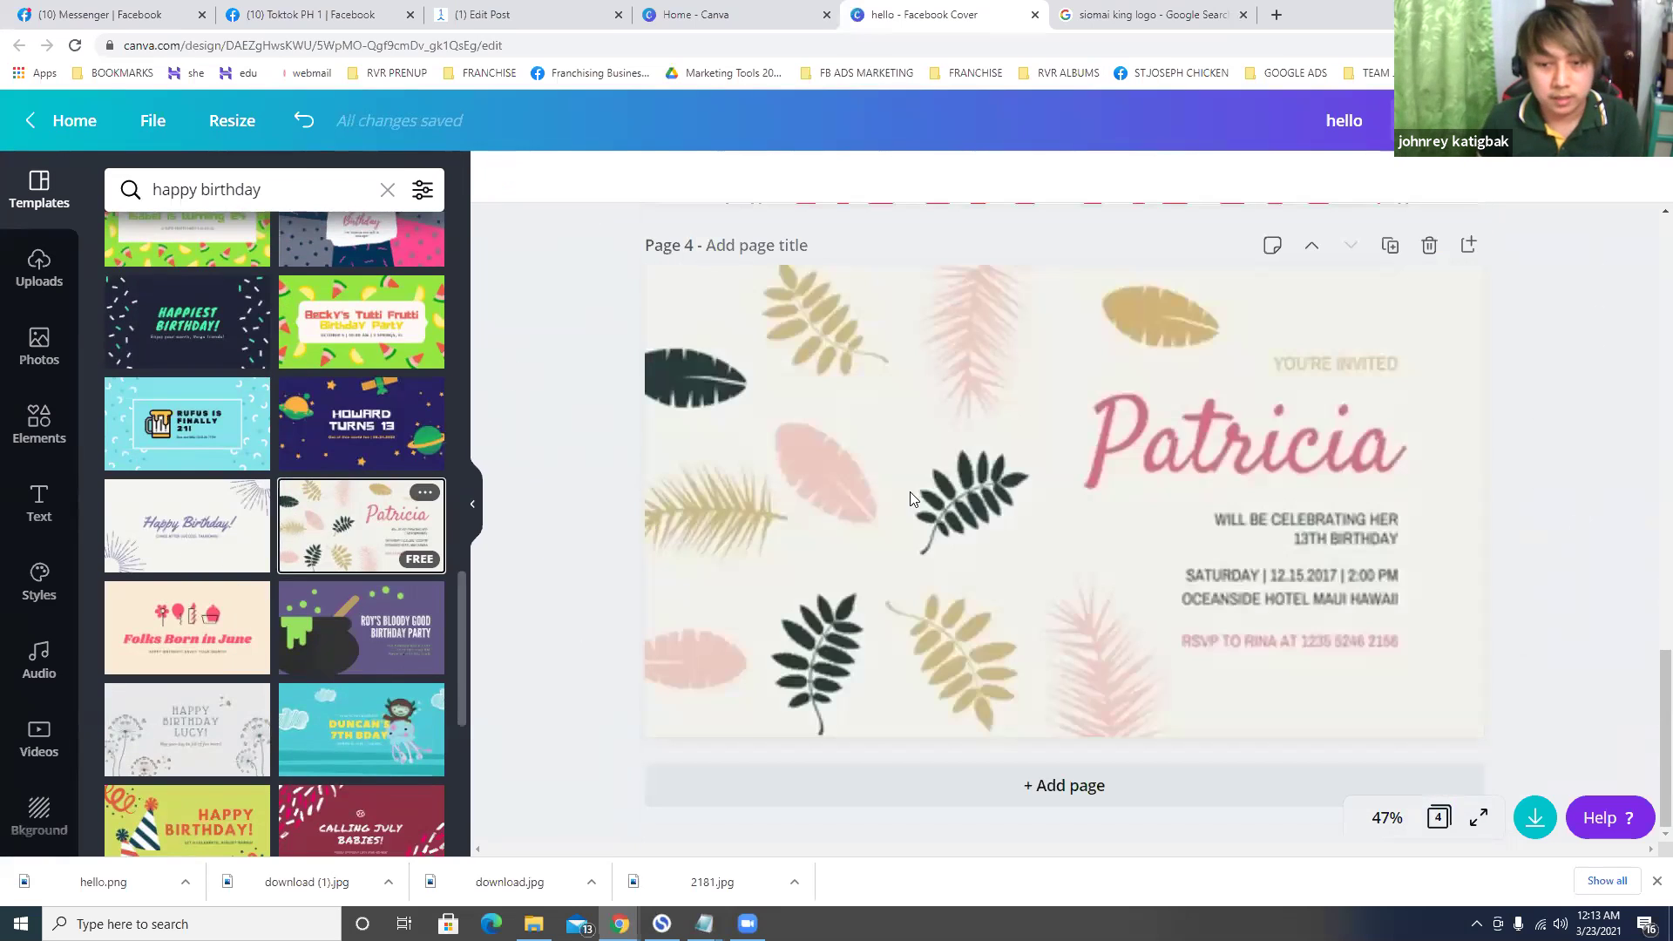
- Add a blank Page 5 after the leafy invitation
{"action": "scroll", "coordinate": [353, 464], "scroll_direction": "up", "scroll_amount": 1}
{"action": "scroll", "coordinate": [459, 601], "scroll_direction": "up", "scroll_amount": 2}
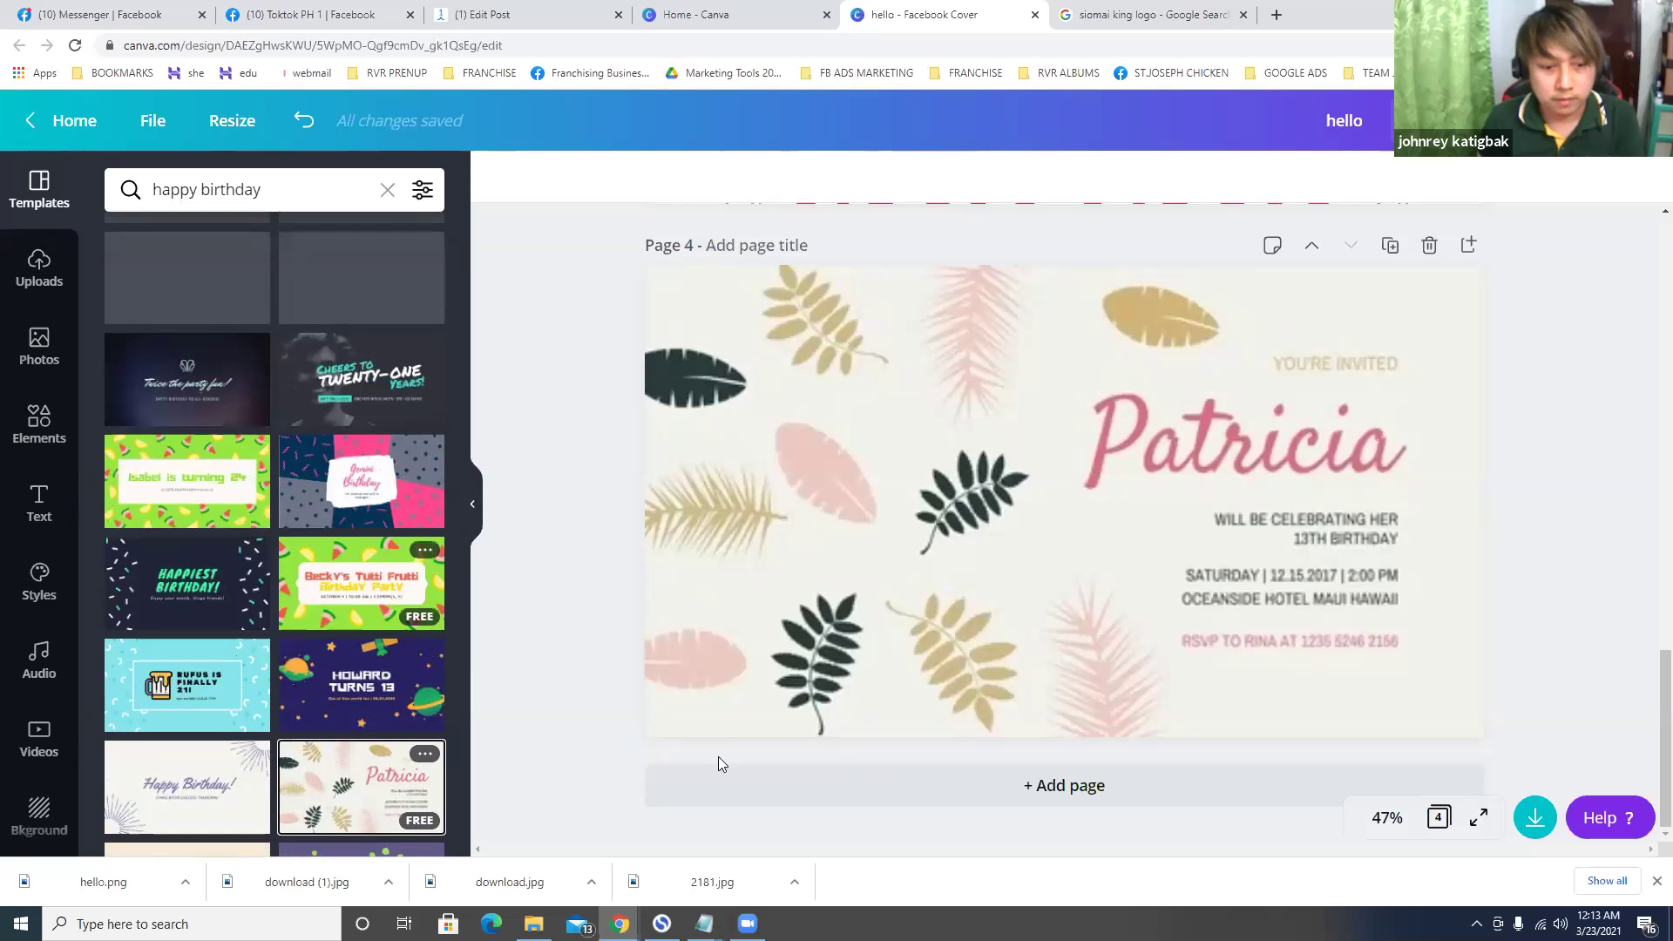
{"action": "left_click", "coordinate": [720, 779]}
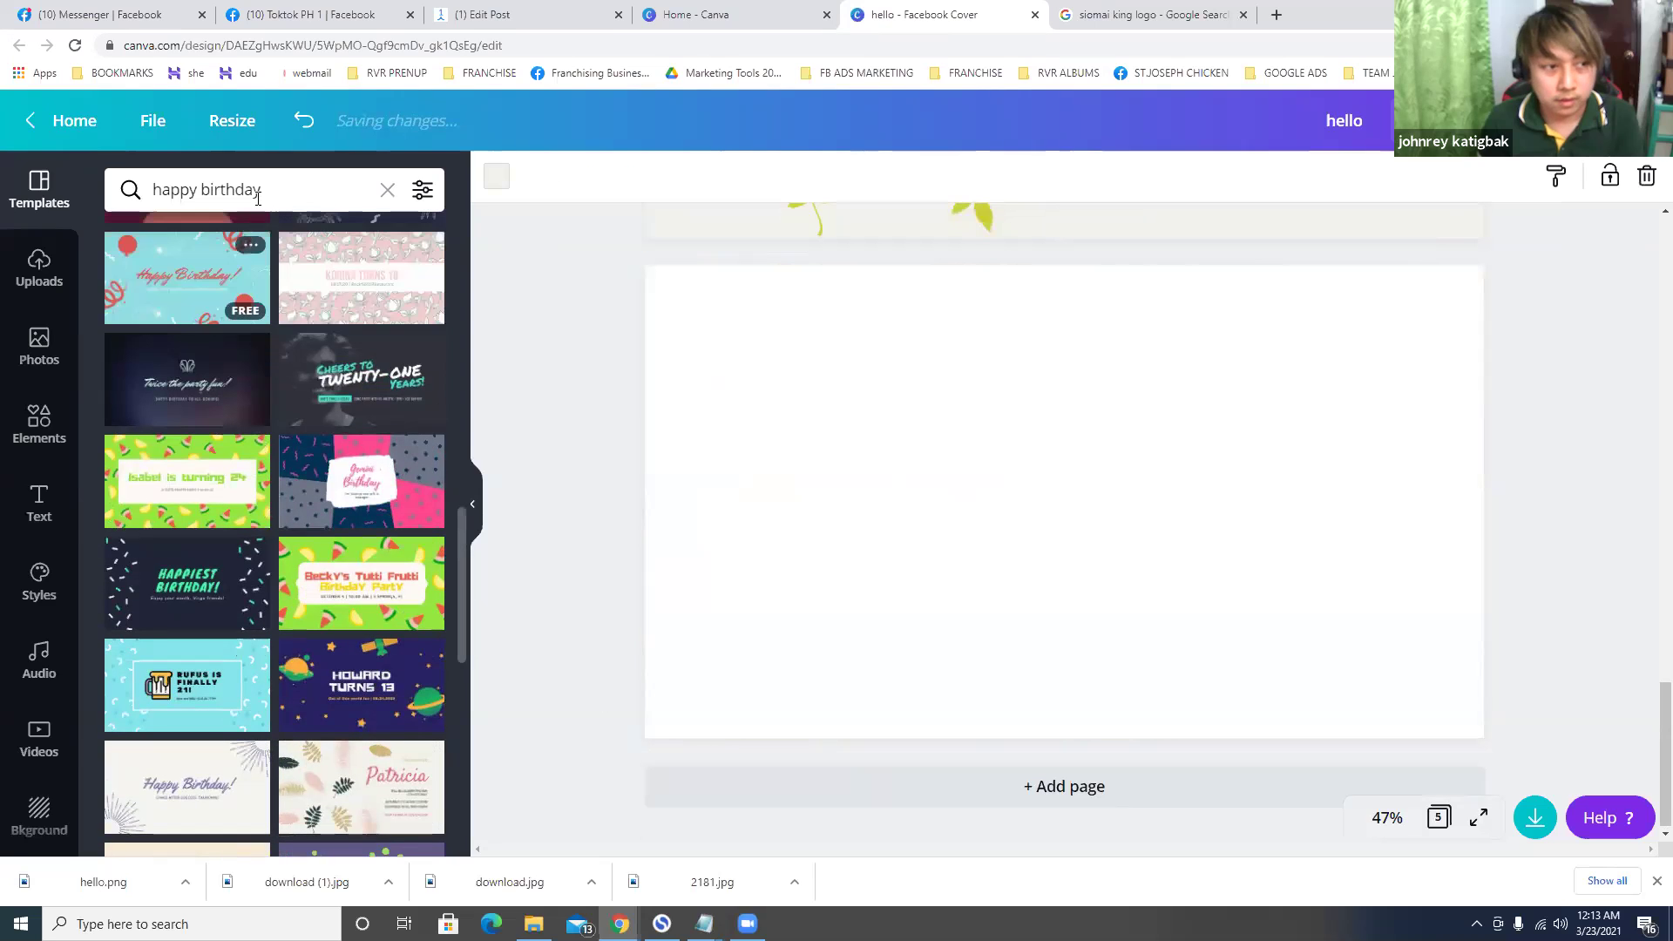
{"action": "left_click", "coordinate": [153, 177]}
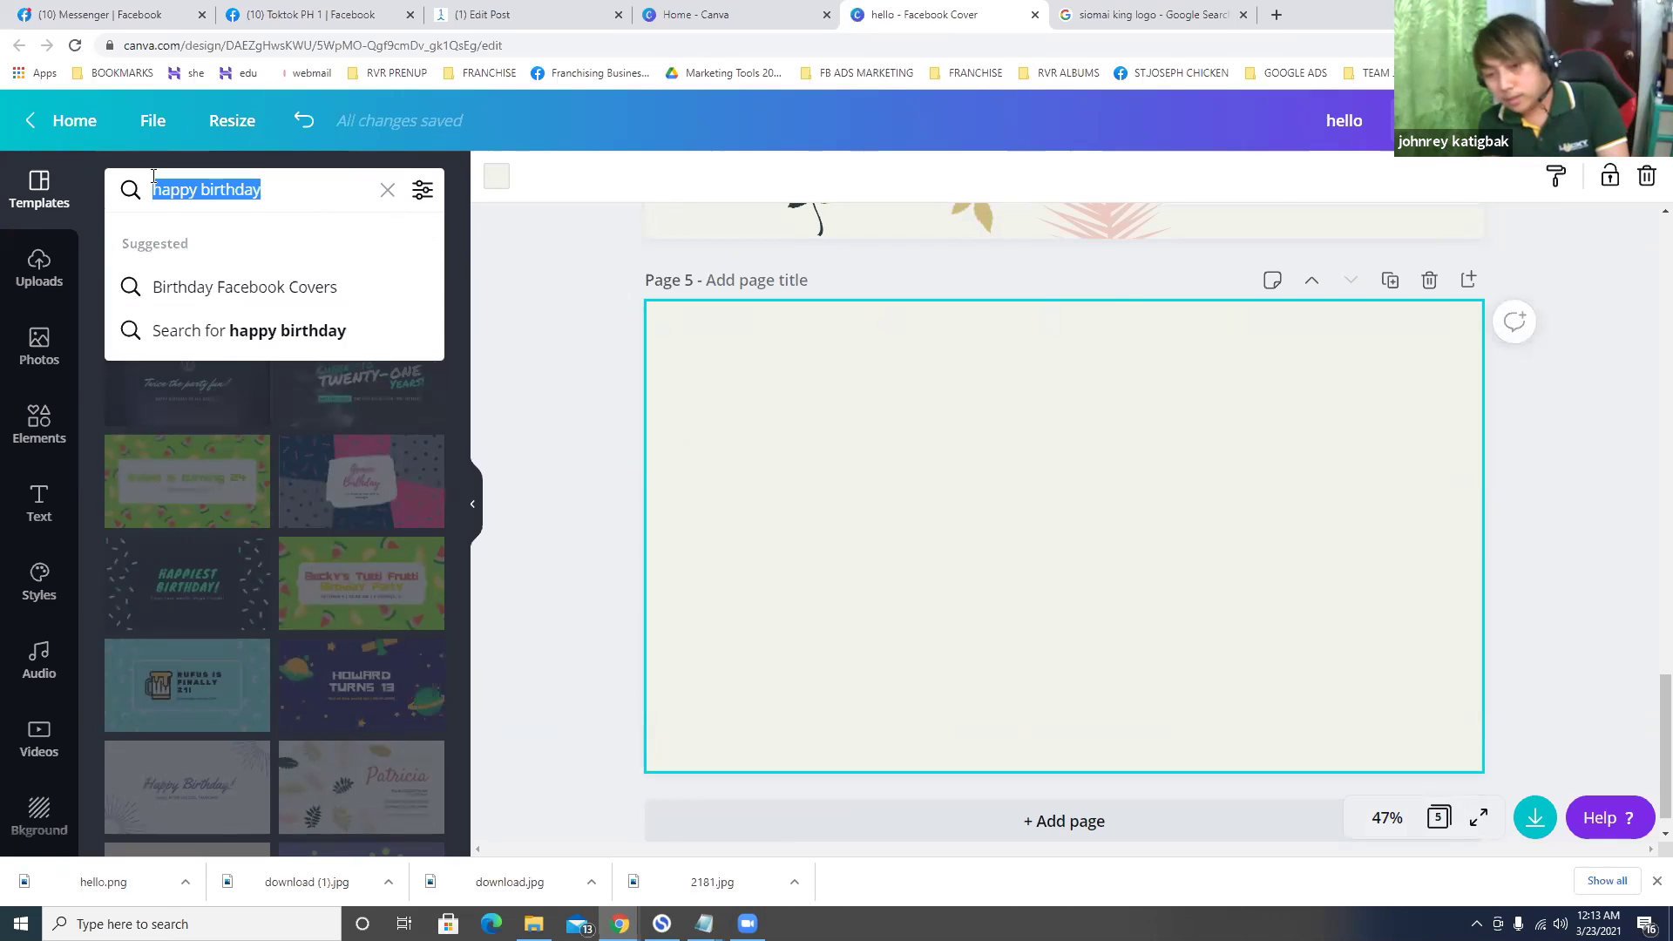
- Replace the template search with a search for flyers
{"action": "key", "text": "BackSpace"}
{"action": "type", "text": "INIVATION"}
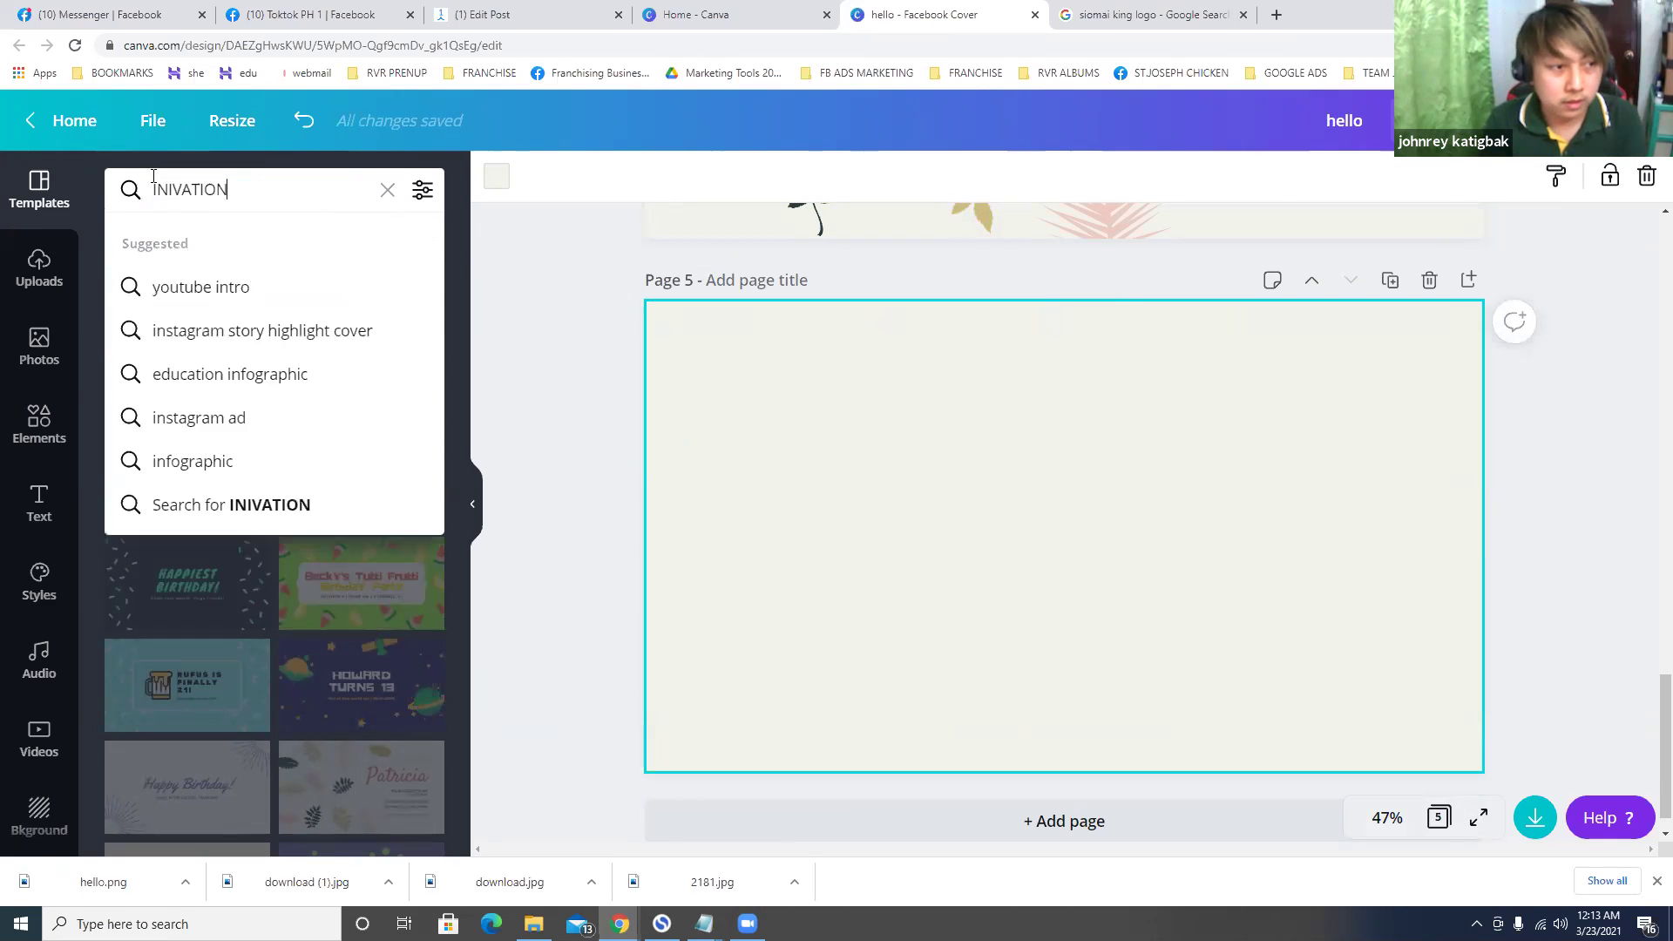
{"action": "double_click", "coordinate": [153, 177]}
{"action": "type", "text": "INVITATION"}
{"action": "double_click", "coordinate": [153, 177]}
{"action": "type", "text": "FLYERSS"}
{"action": "key", "text": "Return"}
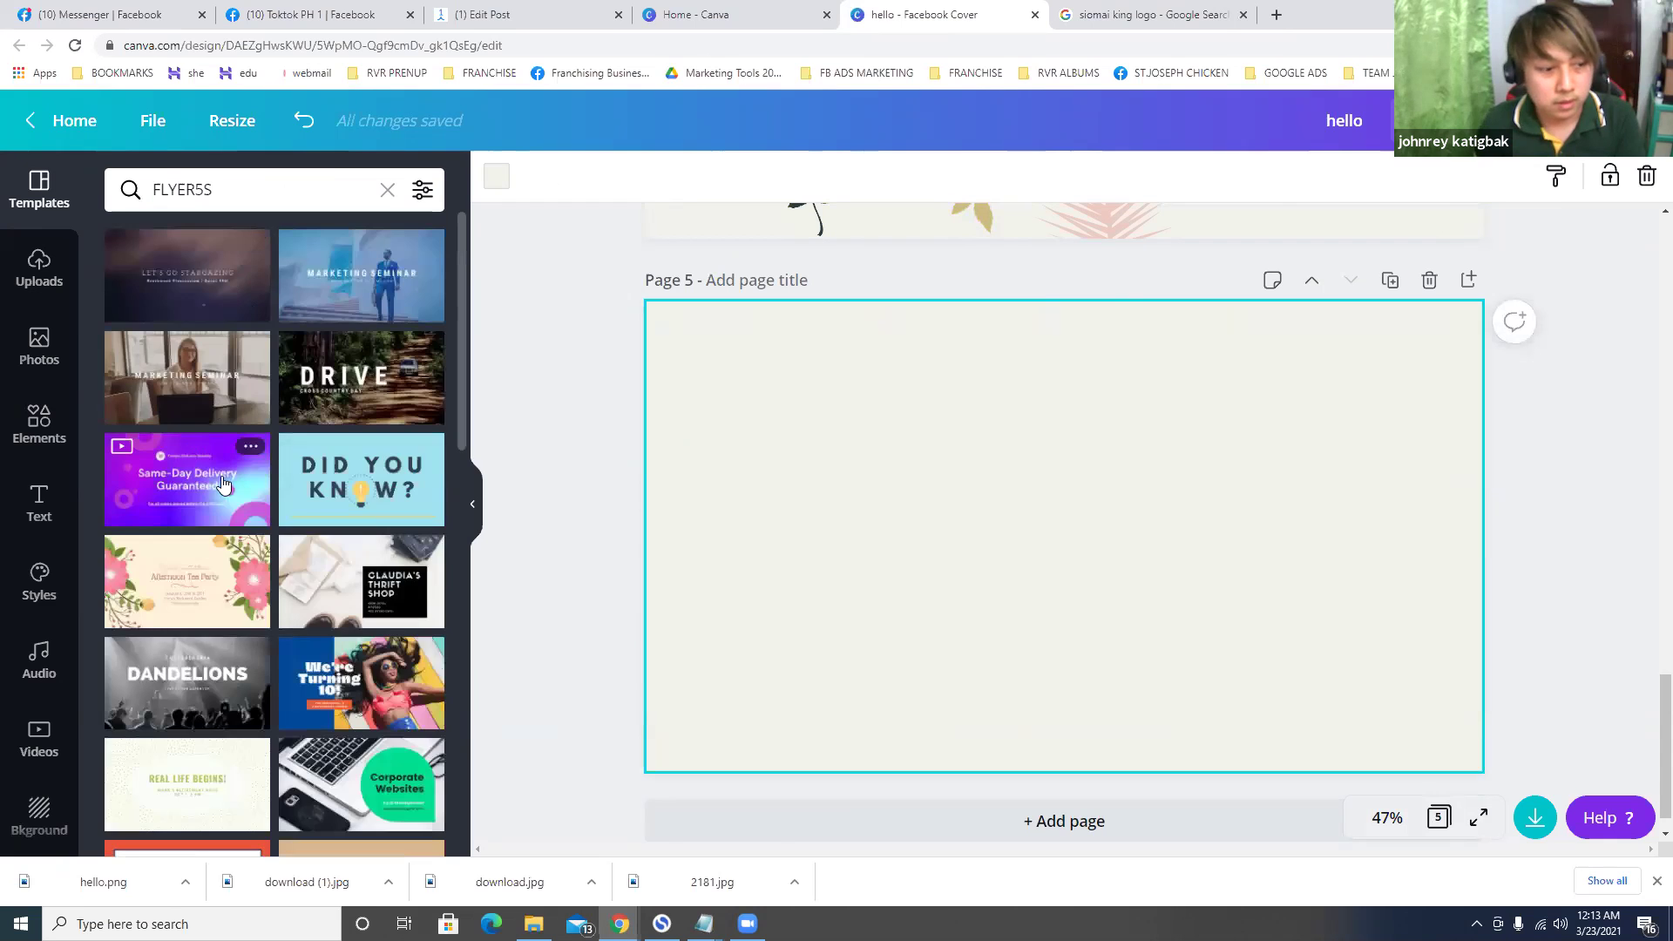
- Apply the Cheers to Twenty-One Years! party template to Page 5 and inspect its text boxes
{"action": "scroll", "coordinate": [209, 569], "scroll_direction": "down", "scroll_amount": 3}
{"action": "scroll", "coordinate": [209, 569], "scroll_direction": "down", "scroll_amount": 3}
{"action": "left_click", "coordinate": [332, 654]}
{"action": "left_click", "coordinate": [184, 775]}
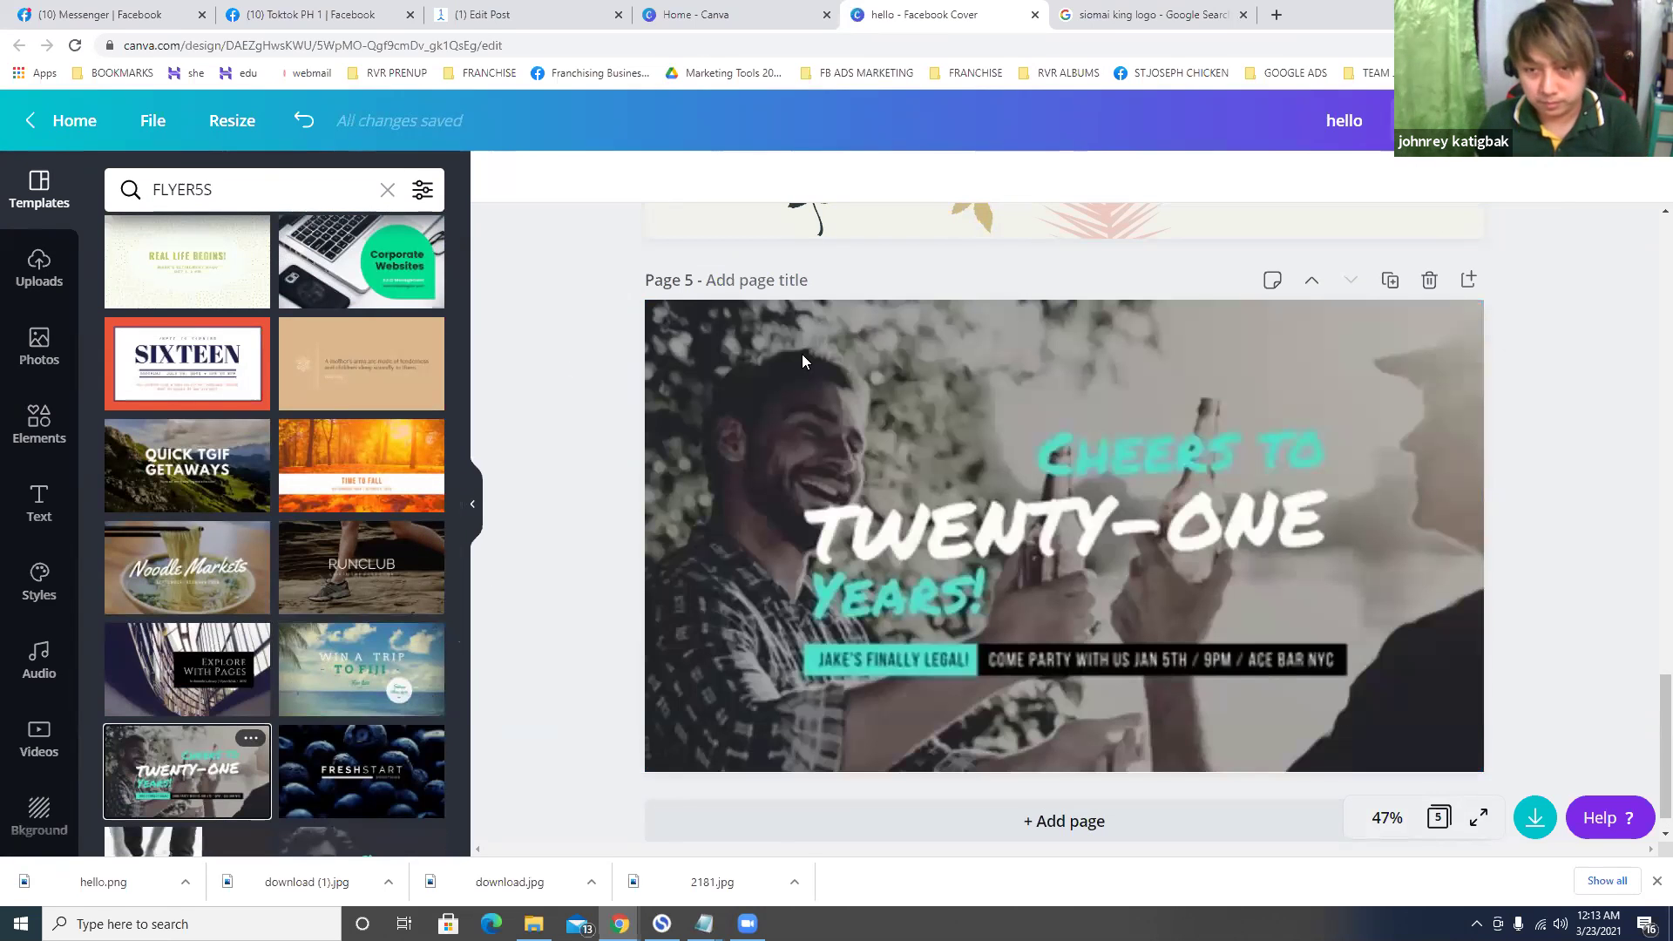
{"action": "left_click", "coordinate": [772, 352]}
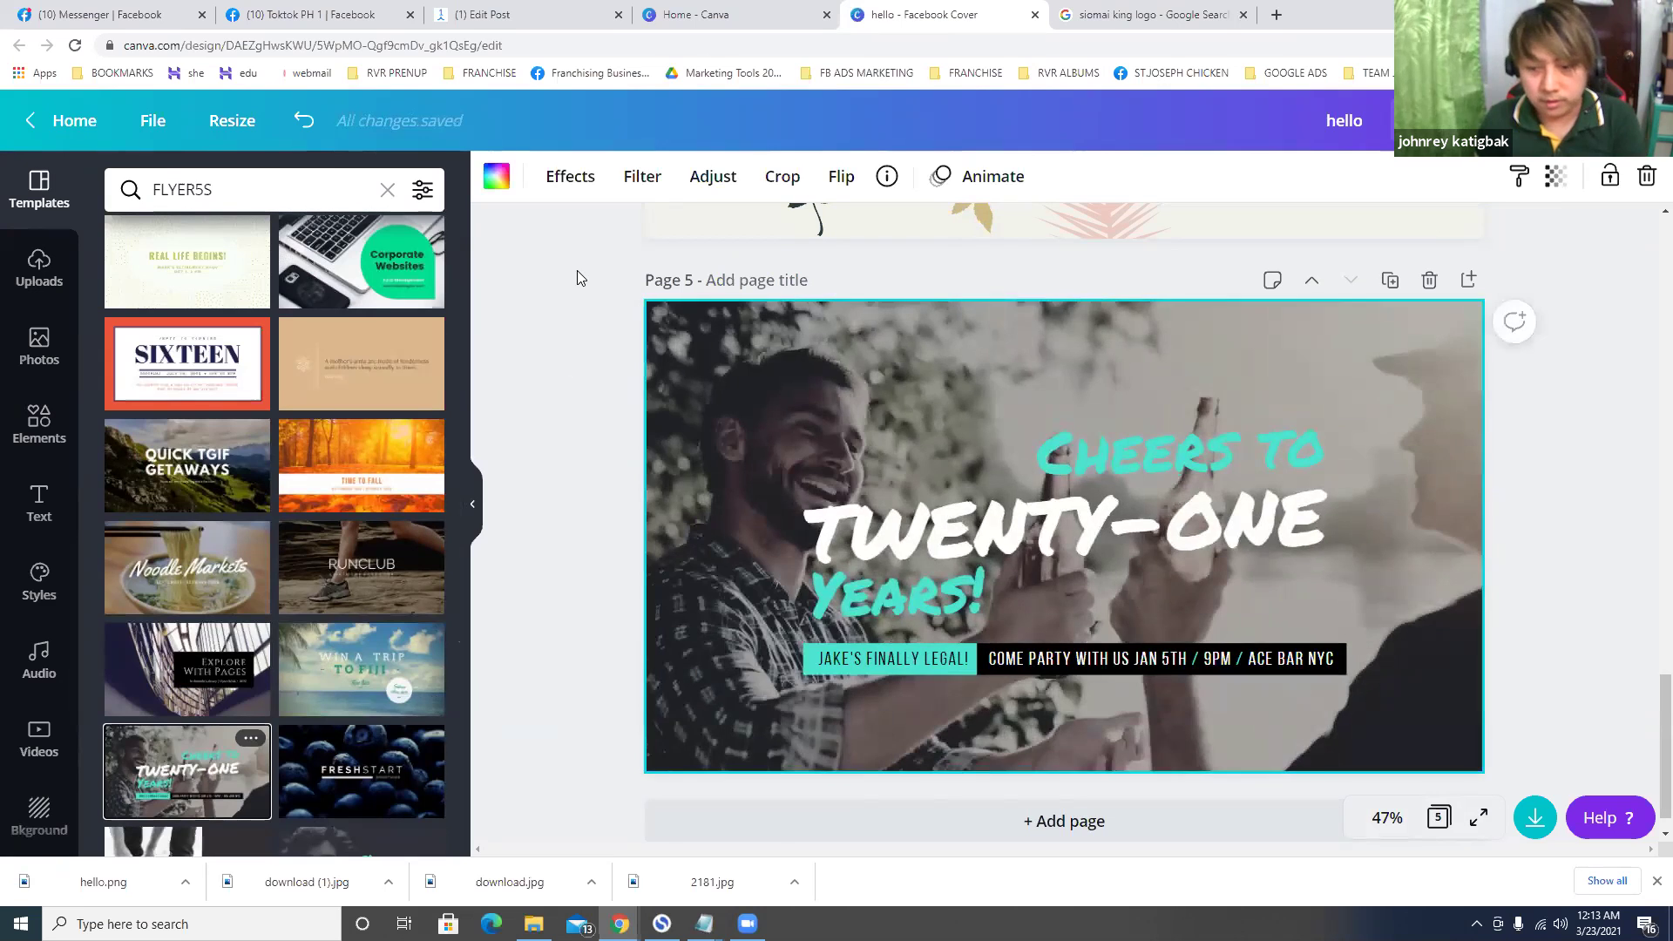
{"action": "left_click", "coordinate": [577, 270]}
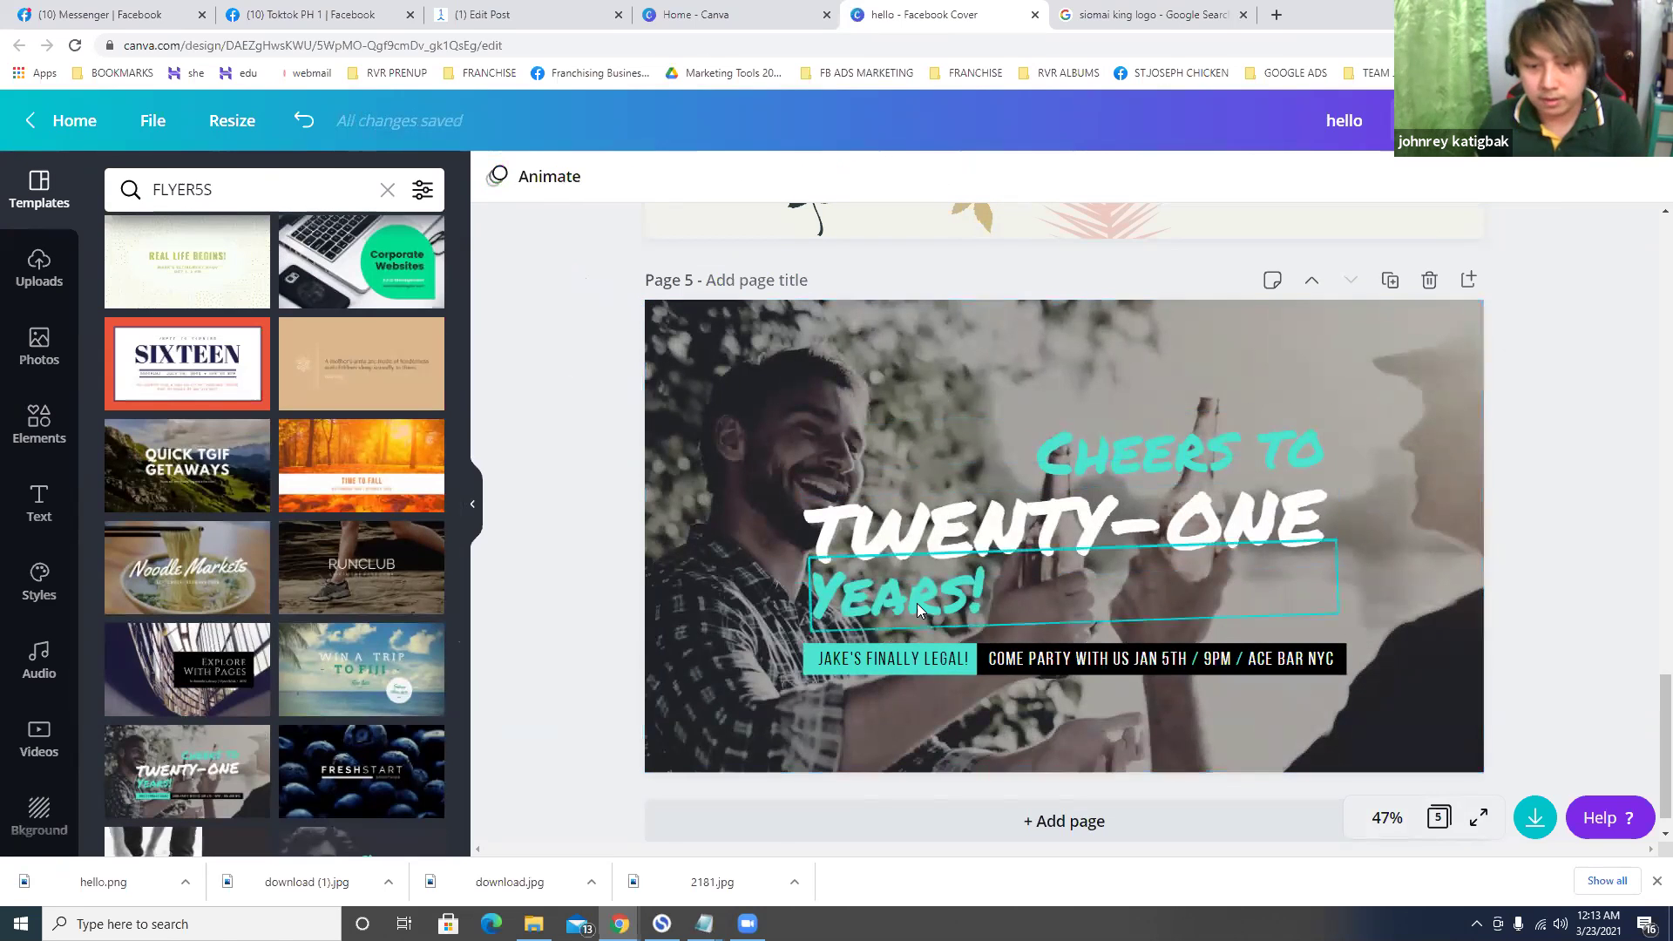
{"action": "left_click", "coordinate": [894, 658]}
{"action": "left_click", "coordinate": [1152, 458]}
{"action": "left_click", "coordinate": [1158, 454]}
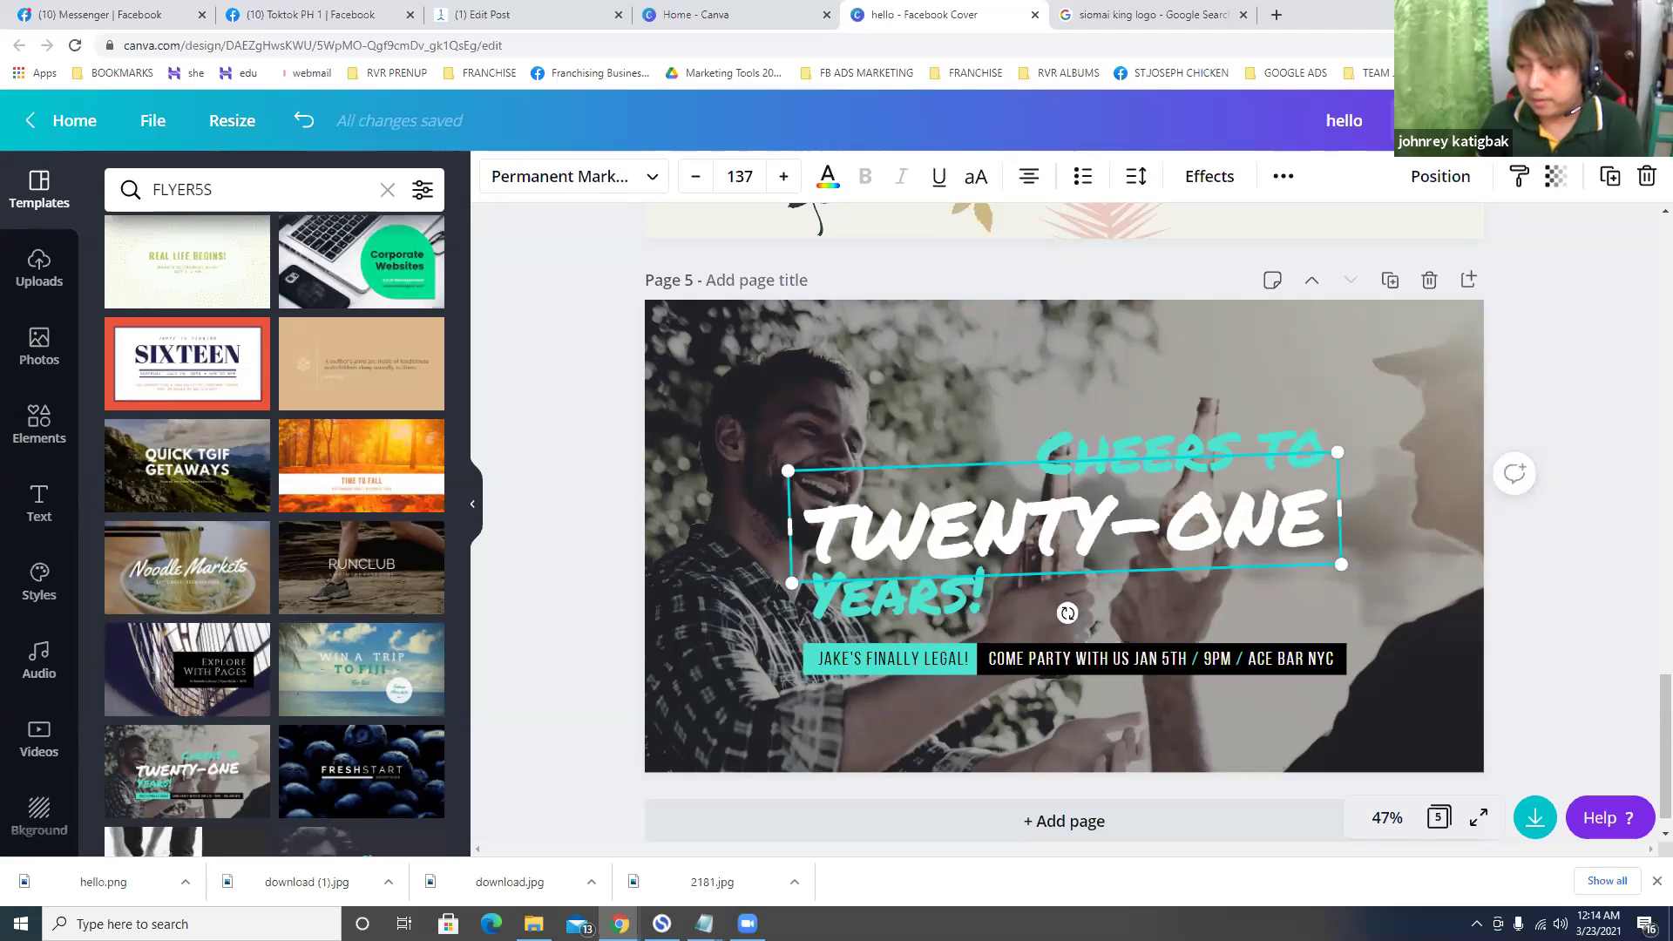
- Close the 'hello - Facebook Cover' tab and go to the Canva home page
{"action": "left_click", "coordinate": [1036, 17]}
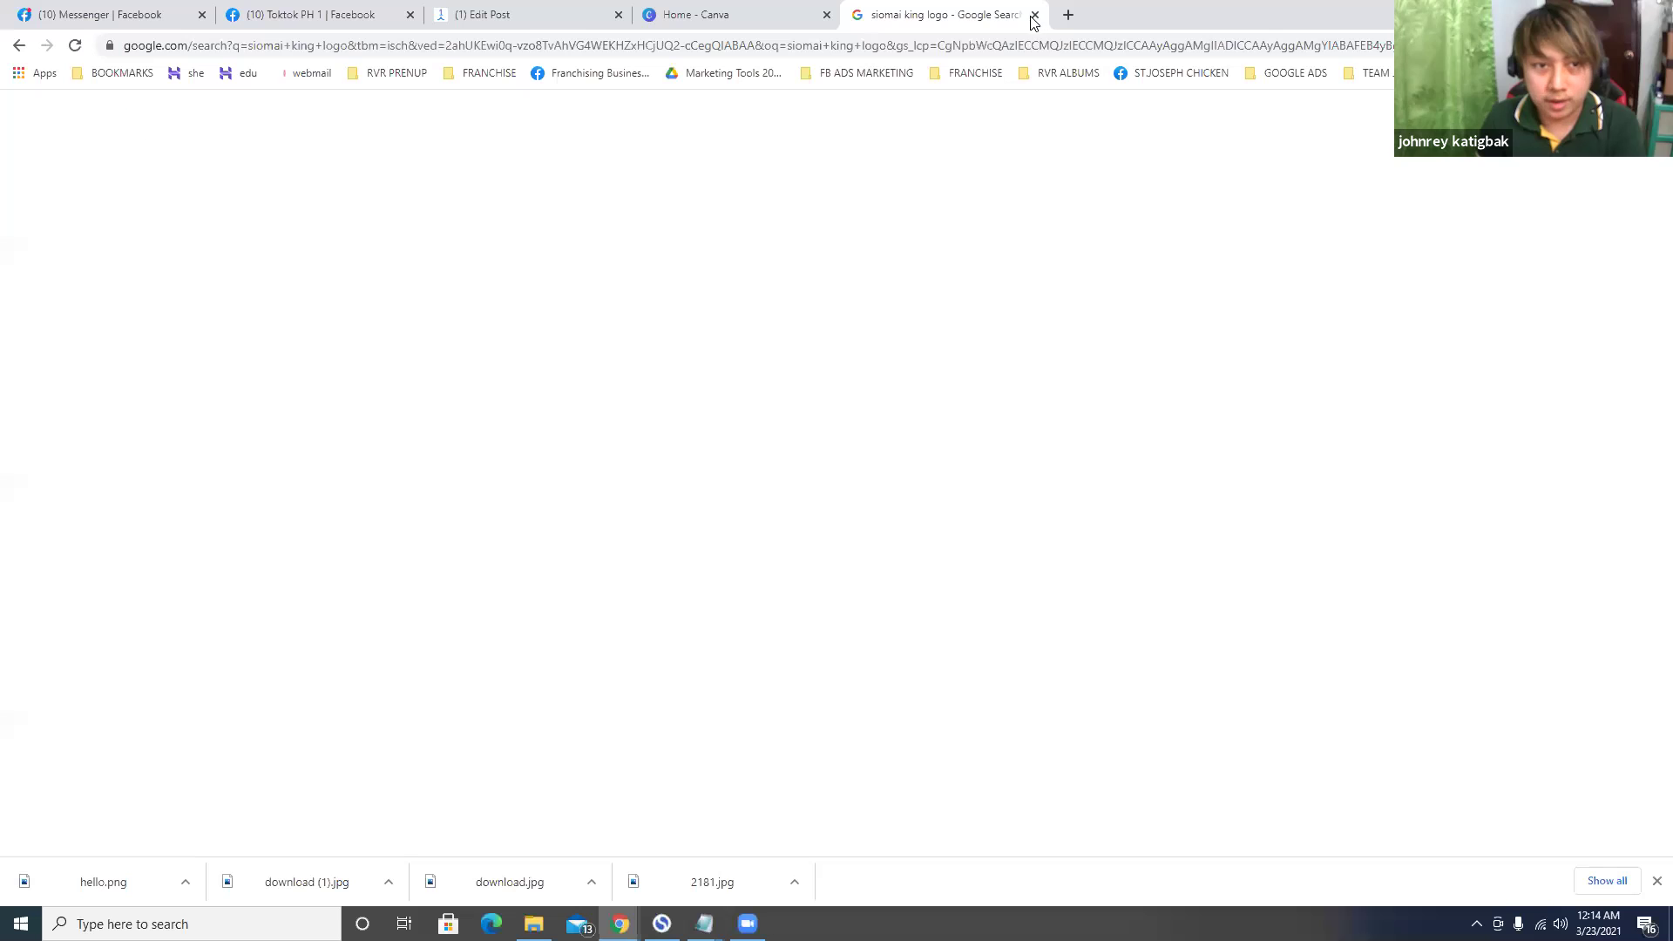
{"action": "left_click", "coordinate": [759, 14]}
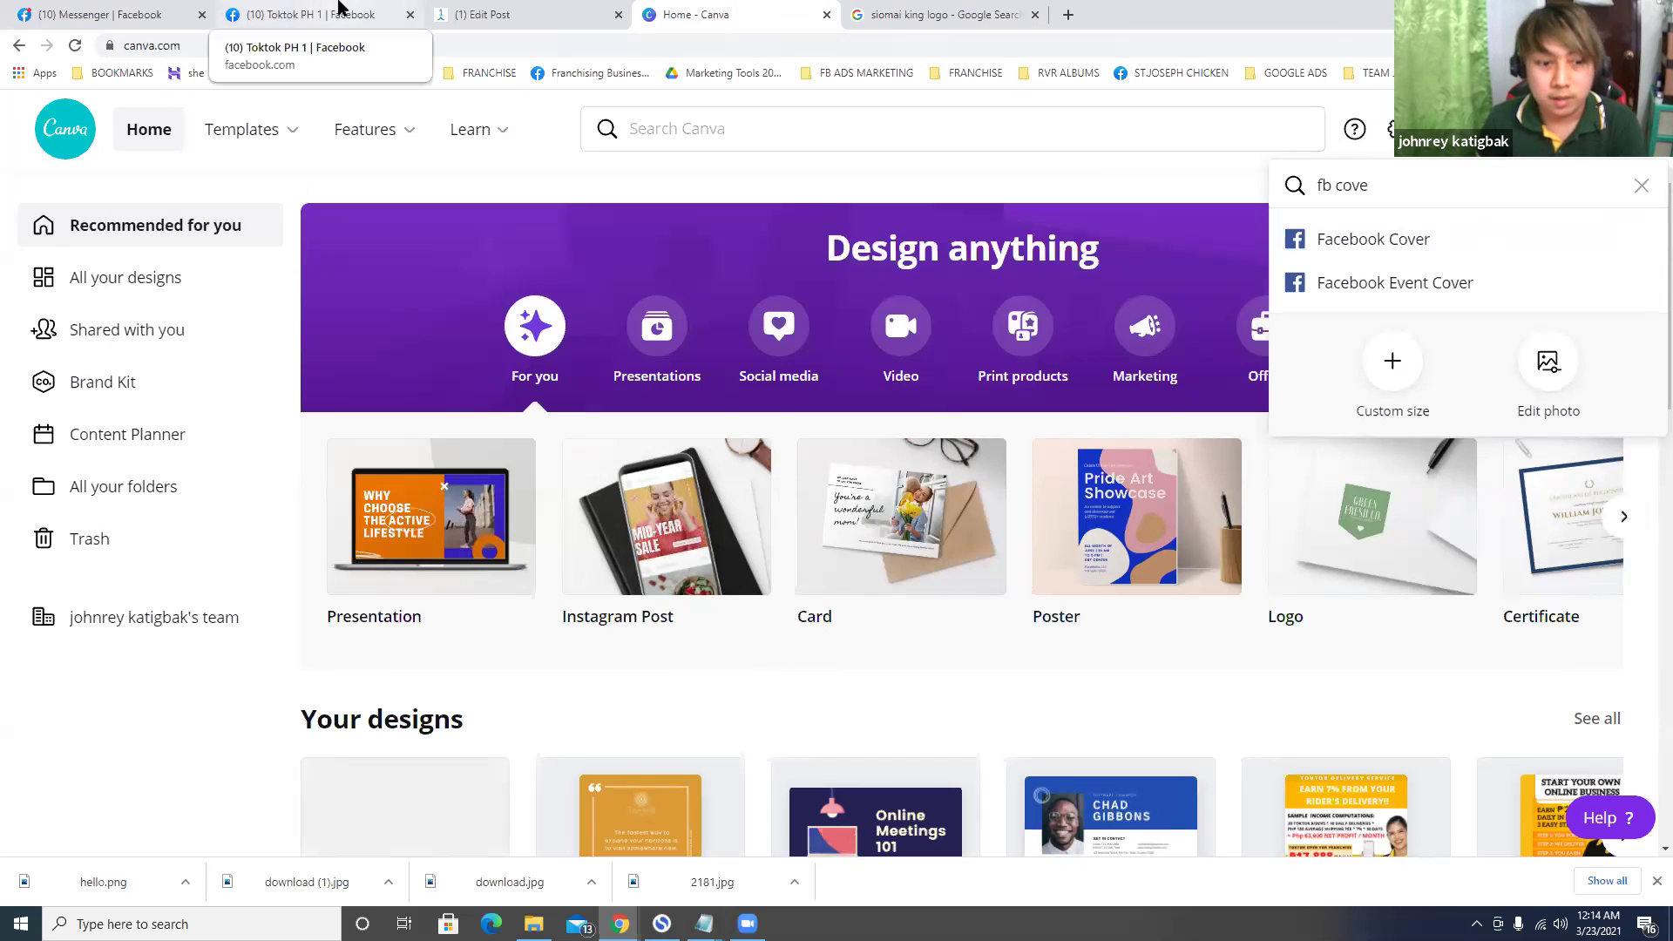
- Clear the old 'fb cove' text from the Create a design search box
{"action": "key", "text": "Escape"}
{"action": "left_click", "coordinate": [1544, 242]}
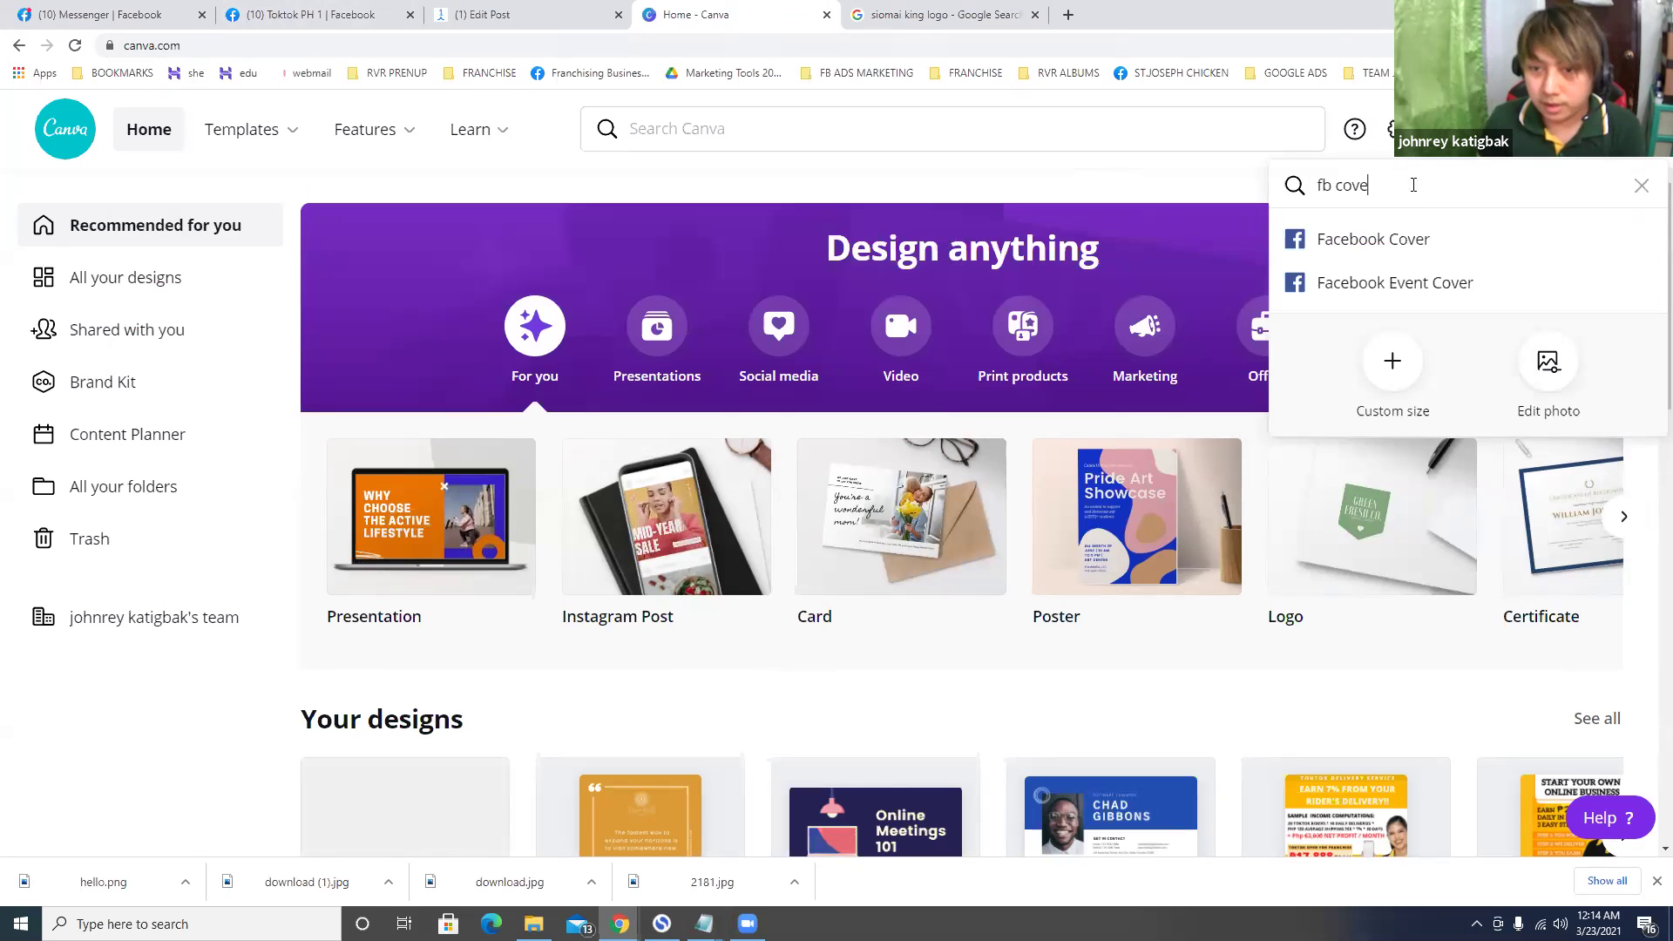
{"action": "left_click", "coordinate": [1634, 193]}
{"action": "key", "text": "Escape"}
{"action": "left_click", "coordinate": [1544, 242]}
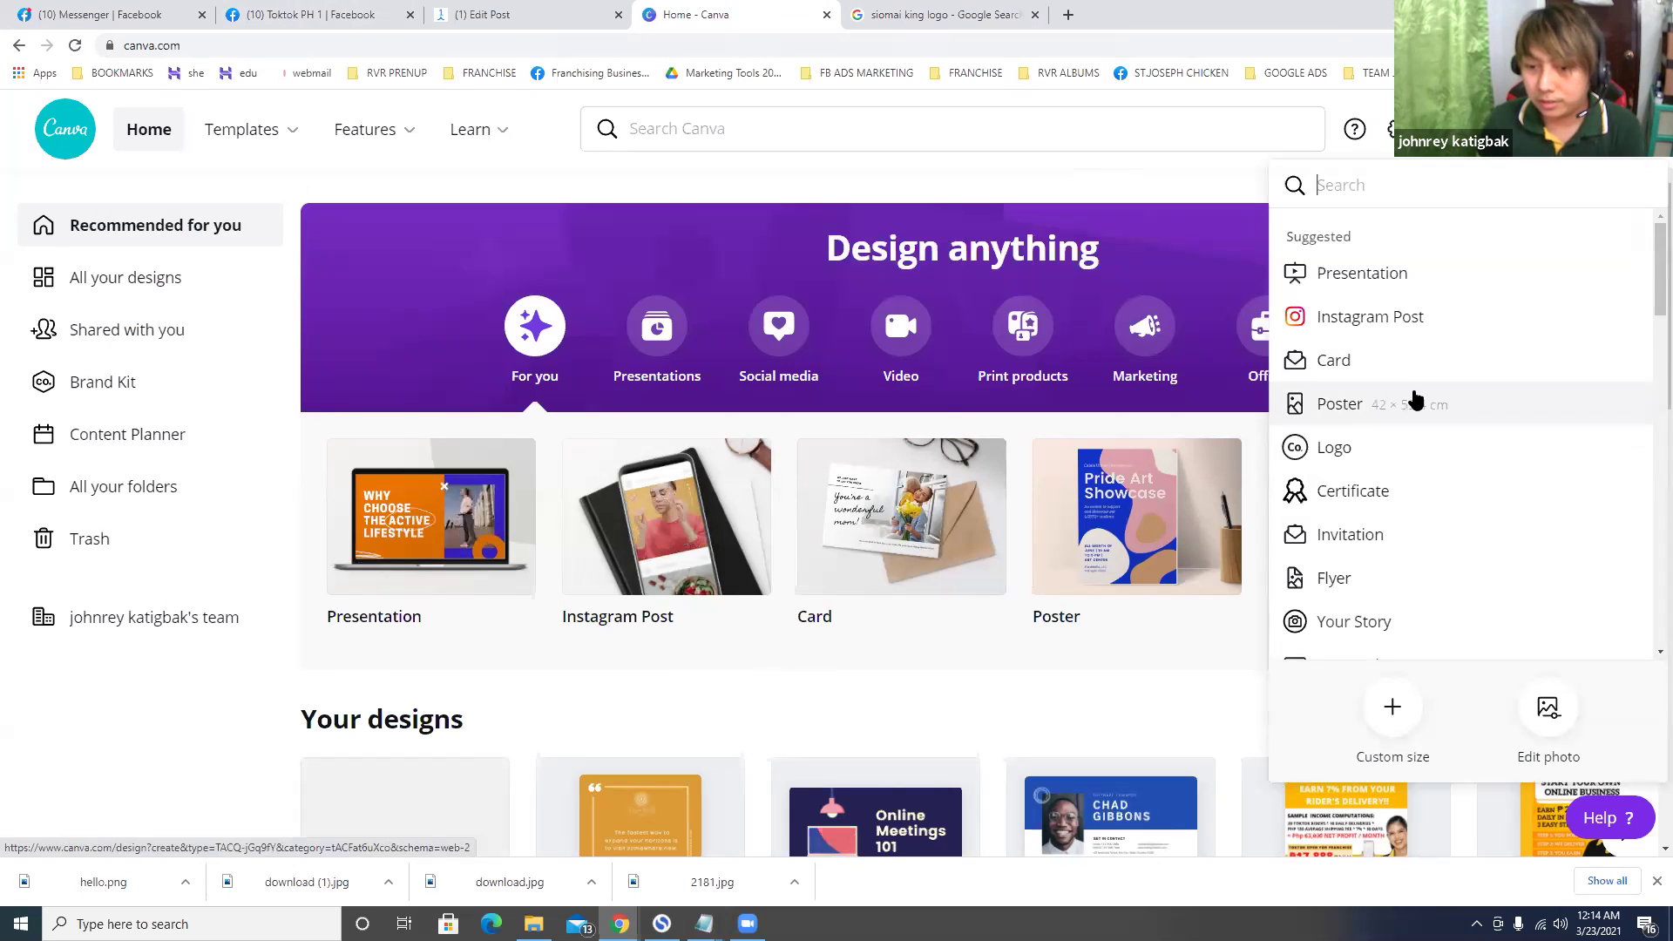
- Start a new Instagram Post design from the suggested design types
{"action": "scroll", "coordinate": [1416, 401], "scroll_direction": "down", "scroll_amount": 1}
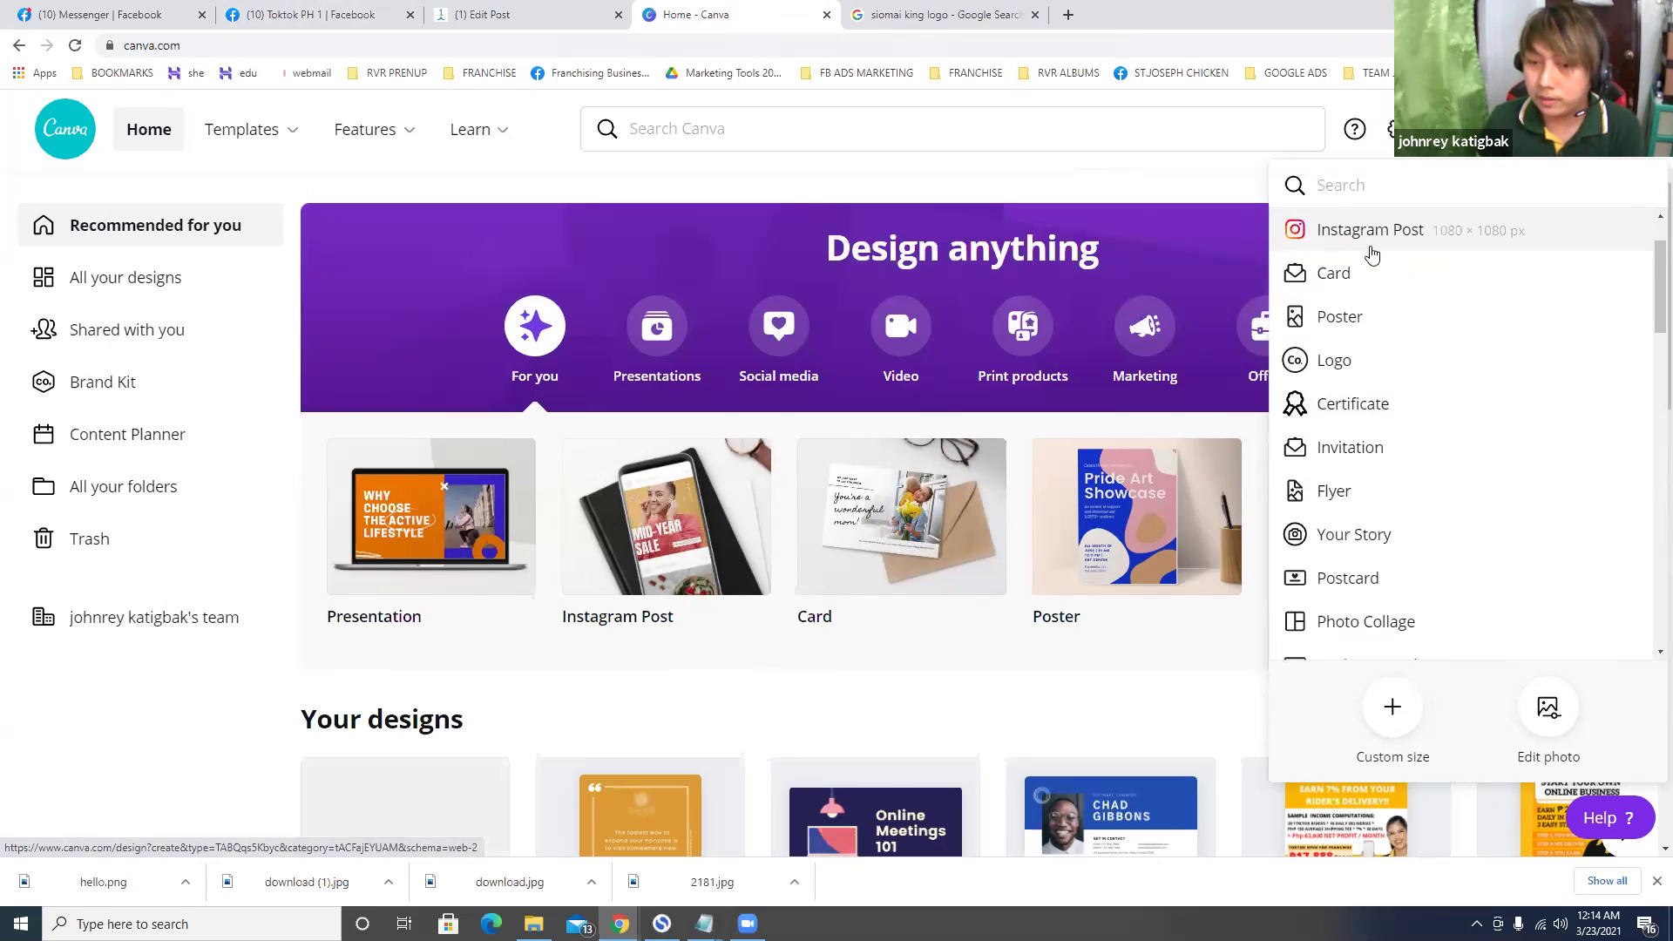
{"action": "scroll", "coordinate": [1364, 321], "scroll_direction": "up", "scroll_amount": 1}
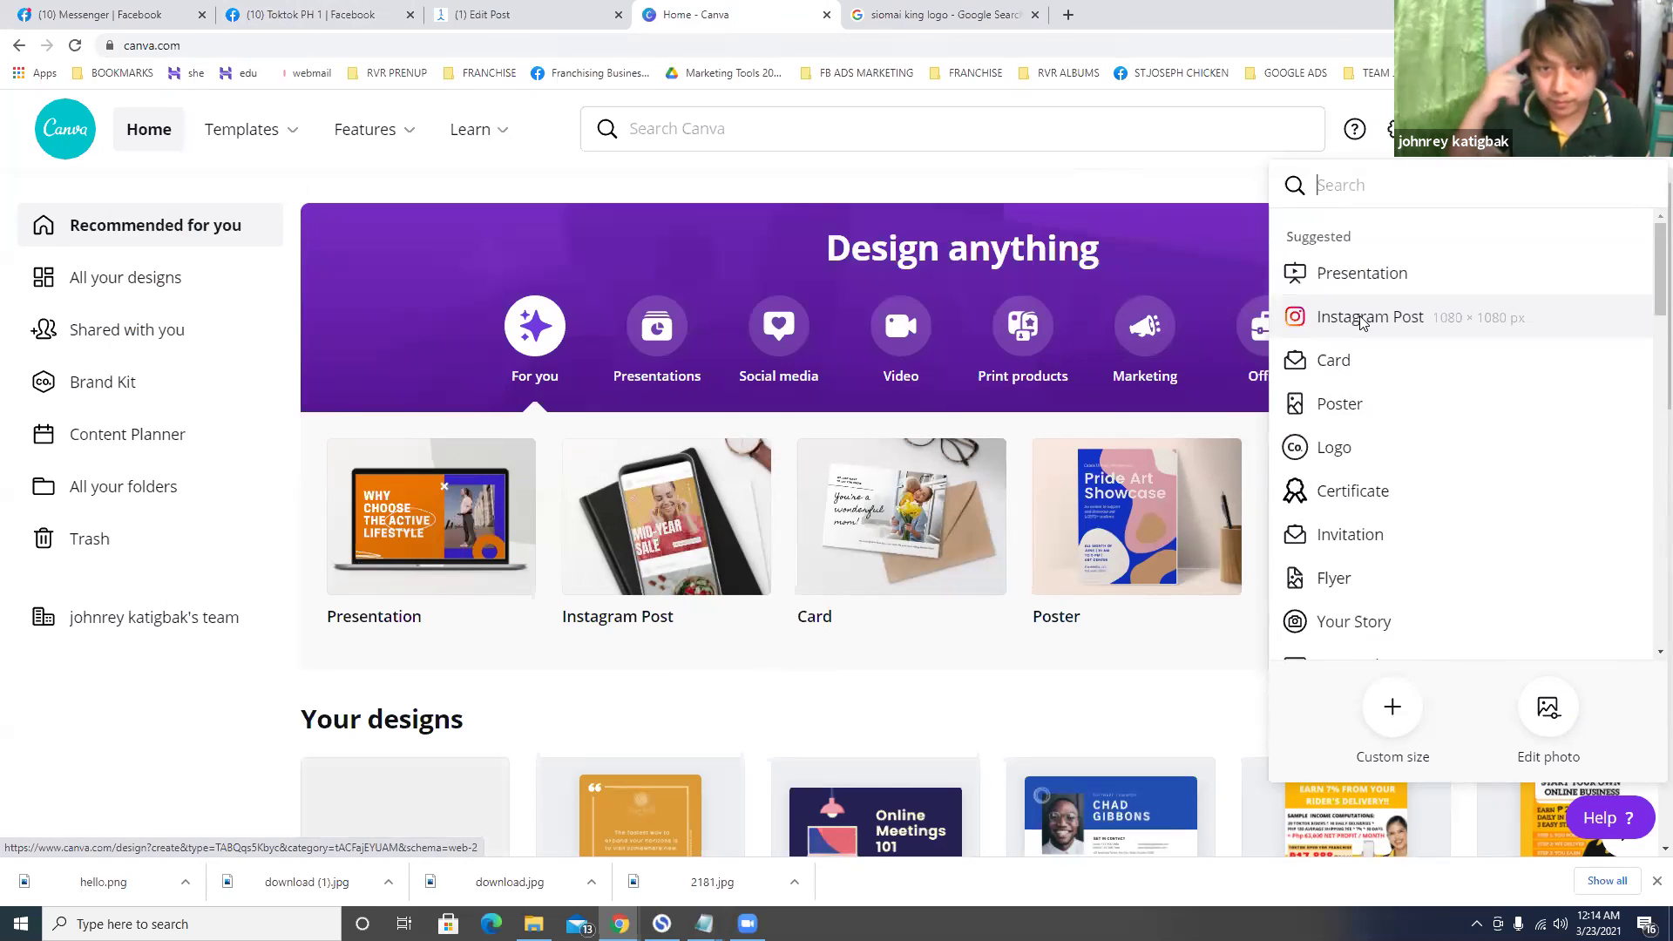
{"action": "left_click", "coordinate": [1365, 319]}
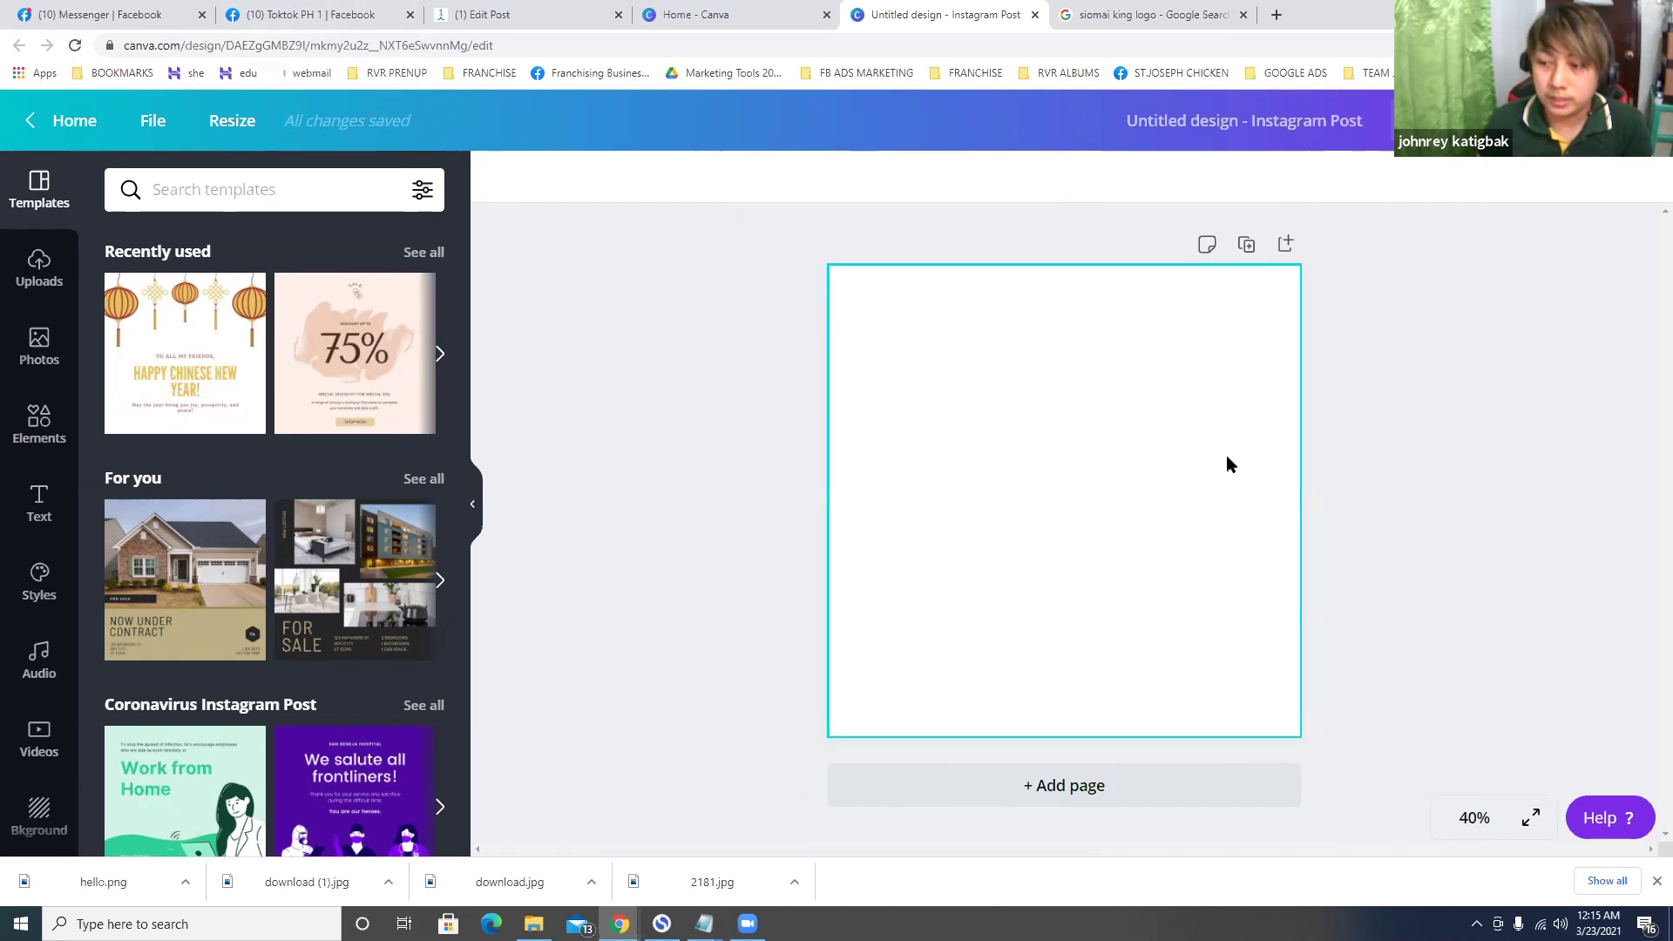
- Scroll the Toktok PH 1 Facebook feed at 100% zoom and dismiss the download notice
{"action": "left_click", "coordinate": [336, 10]}
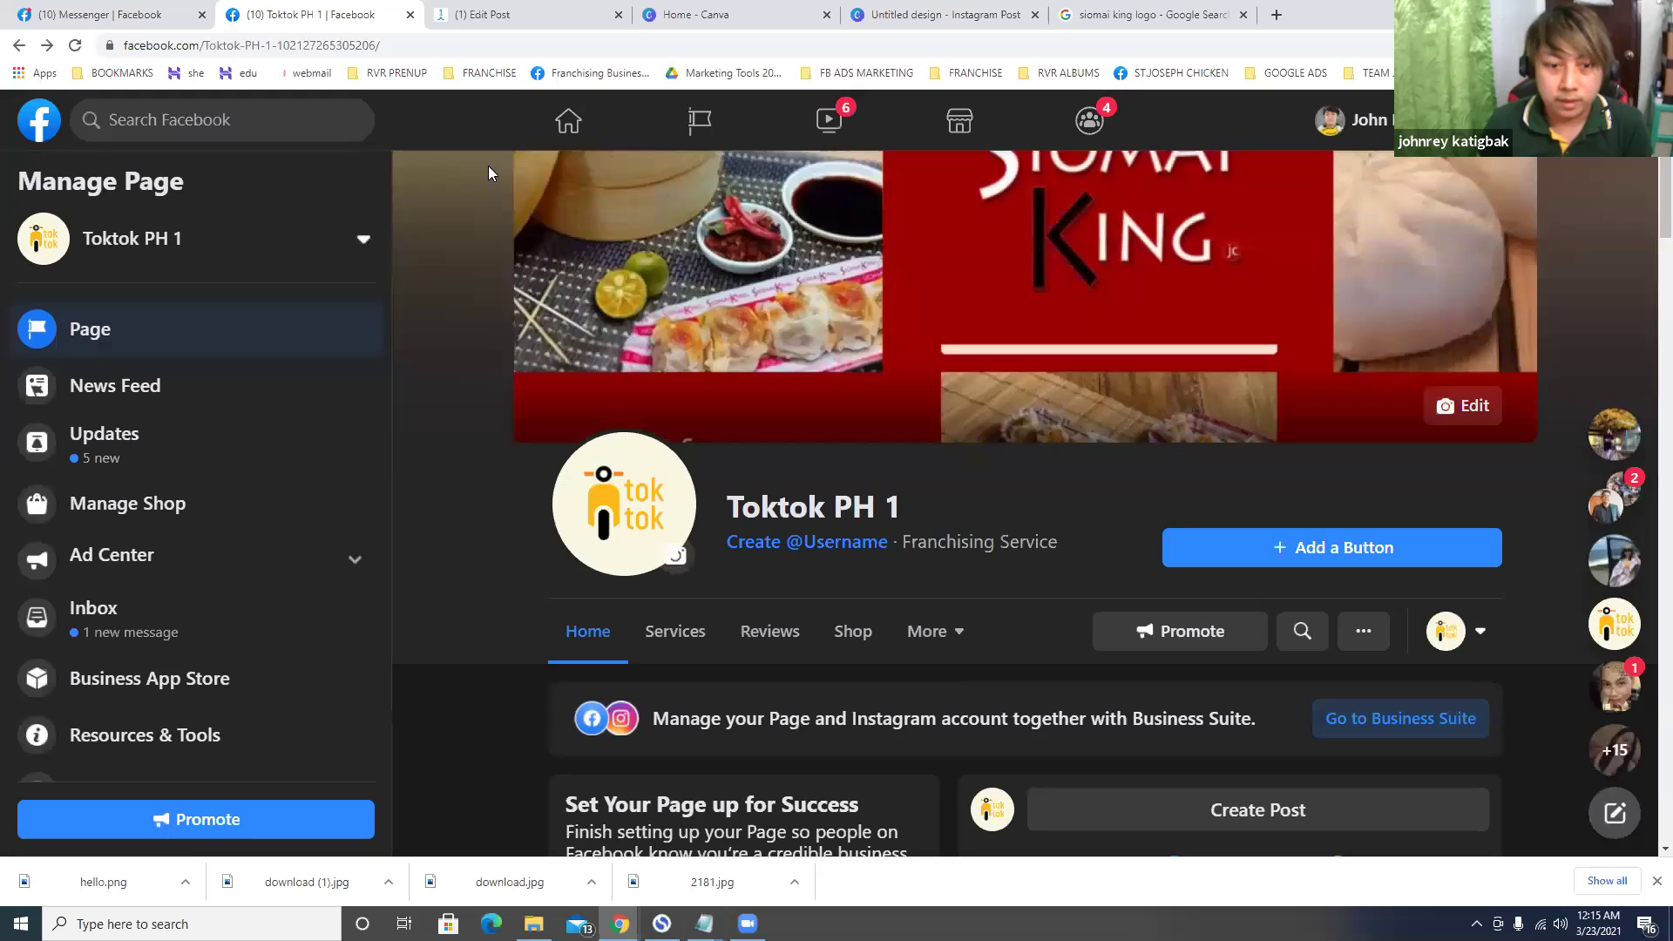
{"action": "scroll", "coordinate": [602, 262], "scroll_direction": "down", "scroll_amount": 3}
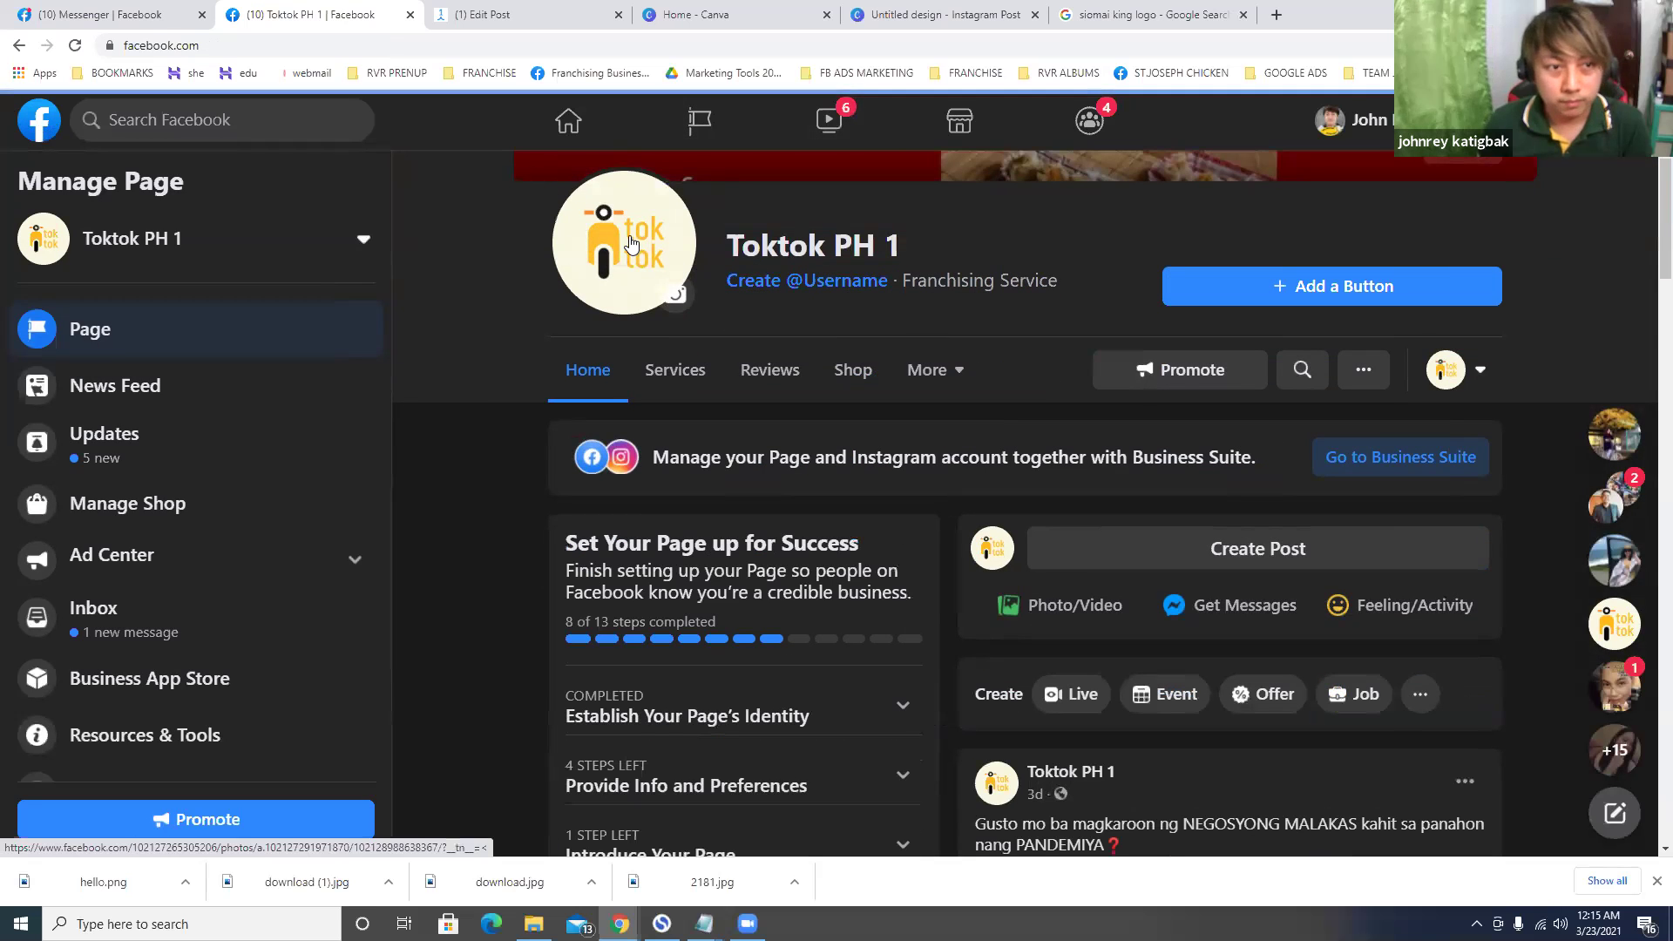
{"action": "scroll", "coordinate": [615, 261], "scroll_direction": "down", "scroll_amount": 3}
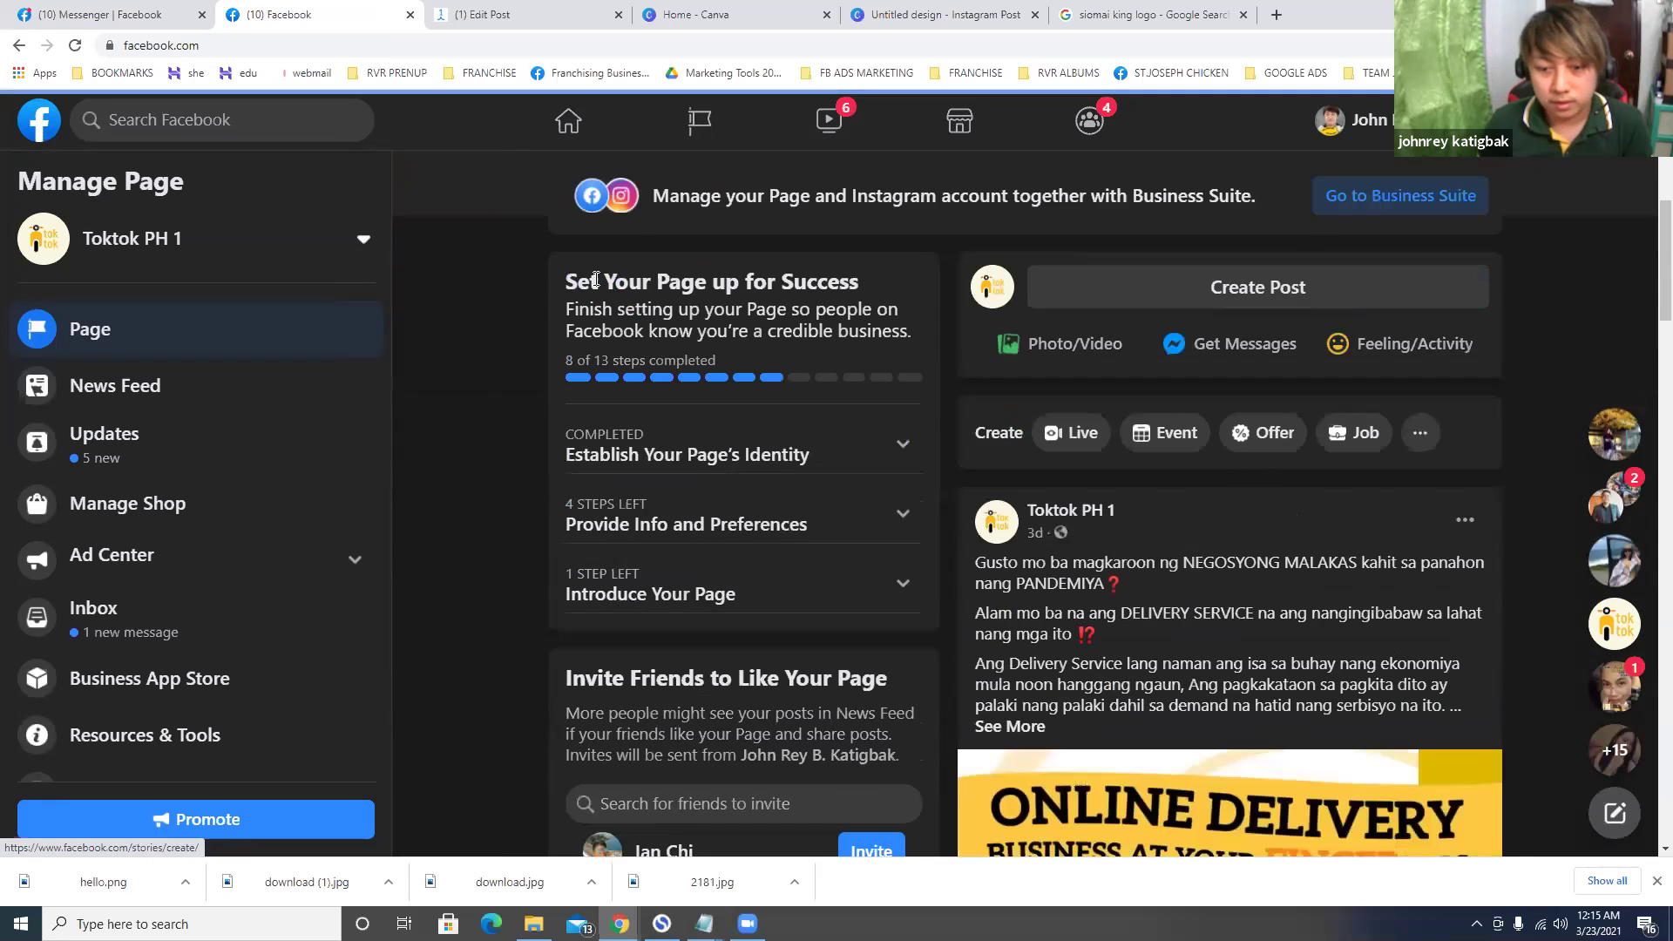
{"action": "scroll", "coordinate": [1210, 395], "scroll_direction": "down", "scroll_amount": 3}
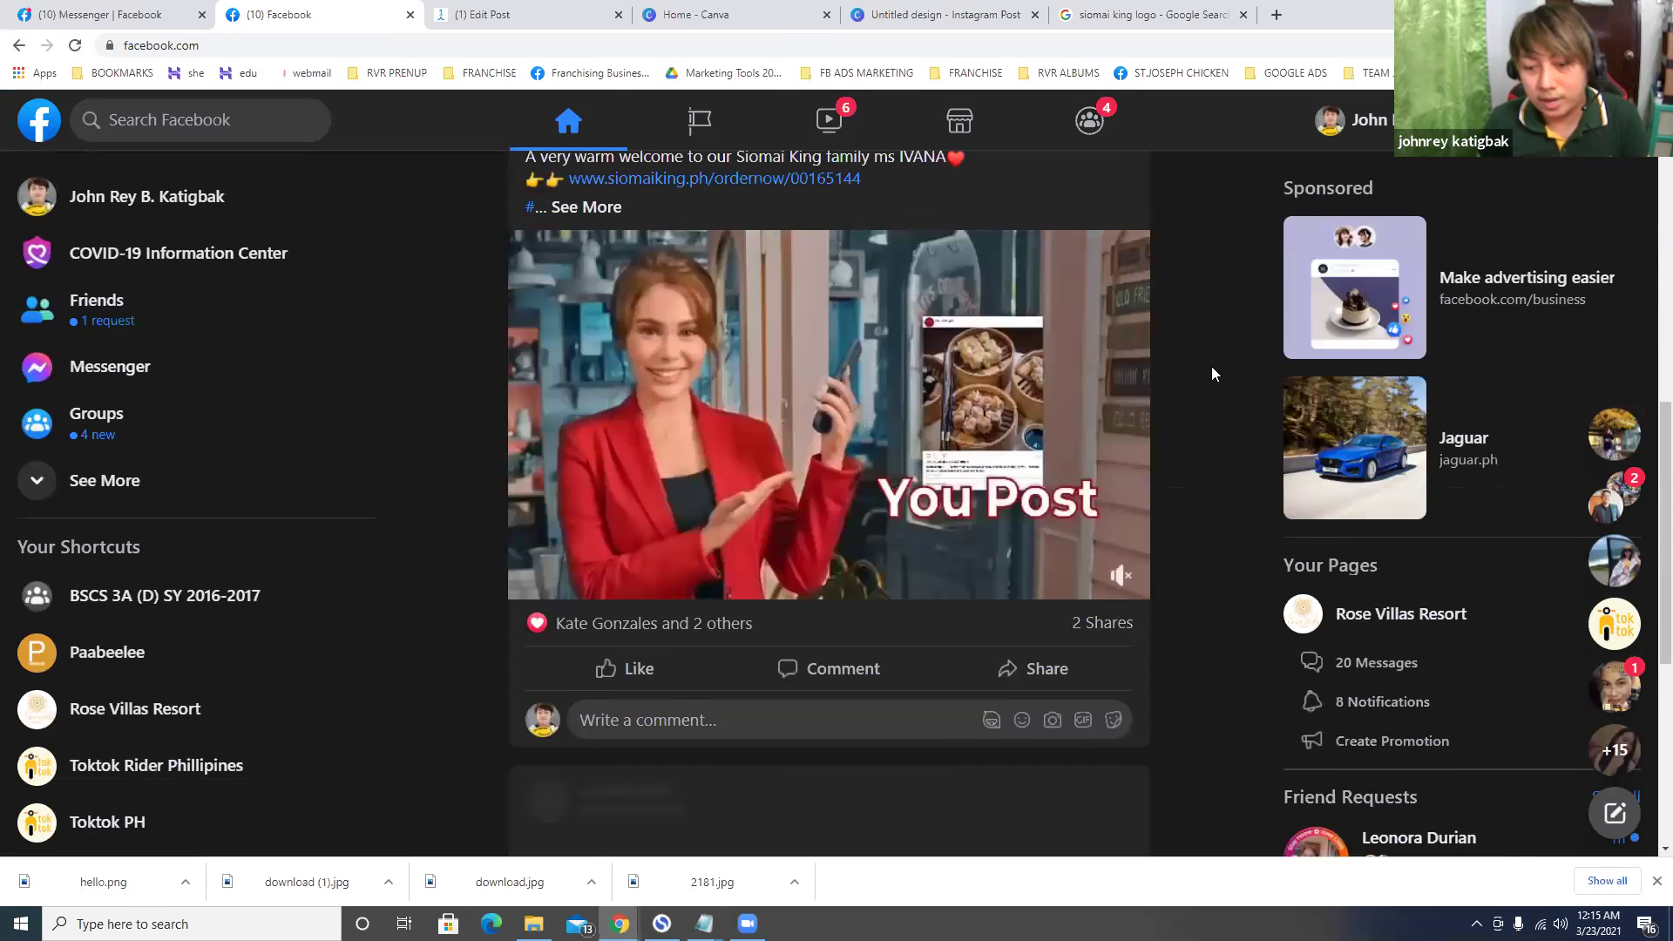
{"action": "key", "text": "ctrl+minus"}
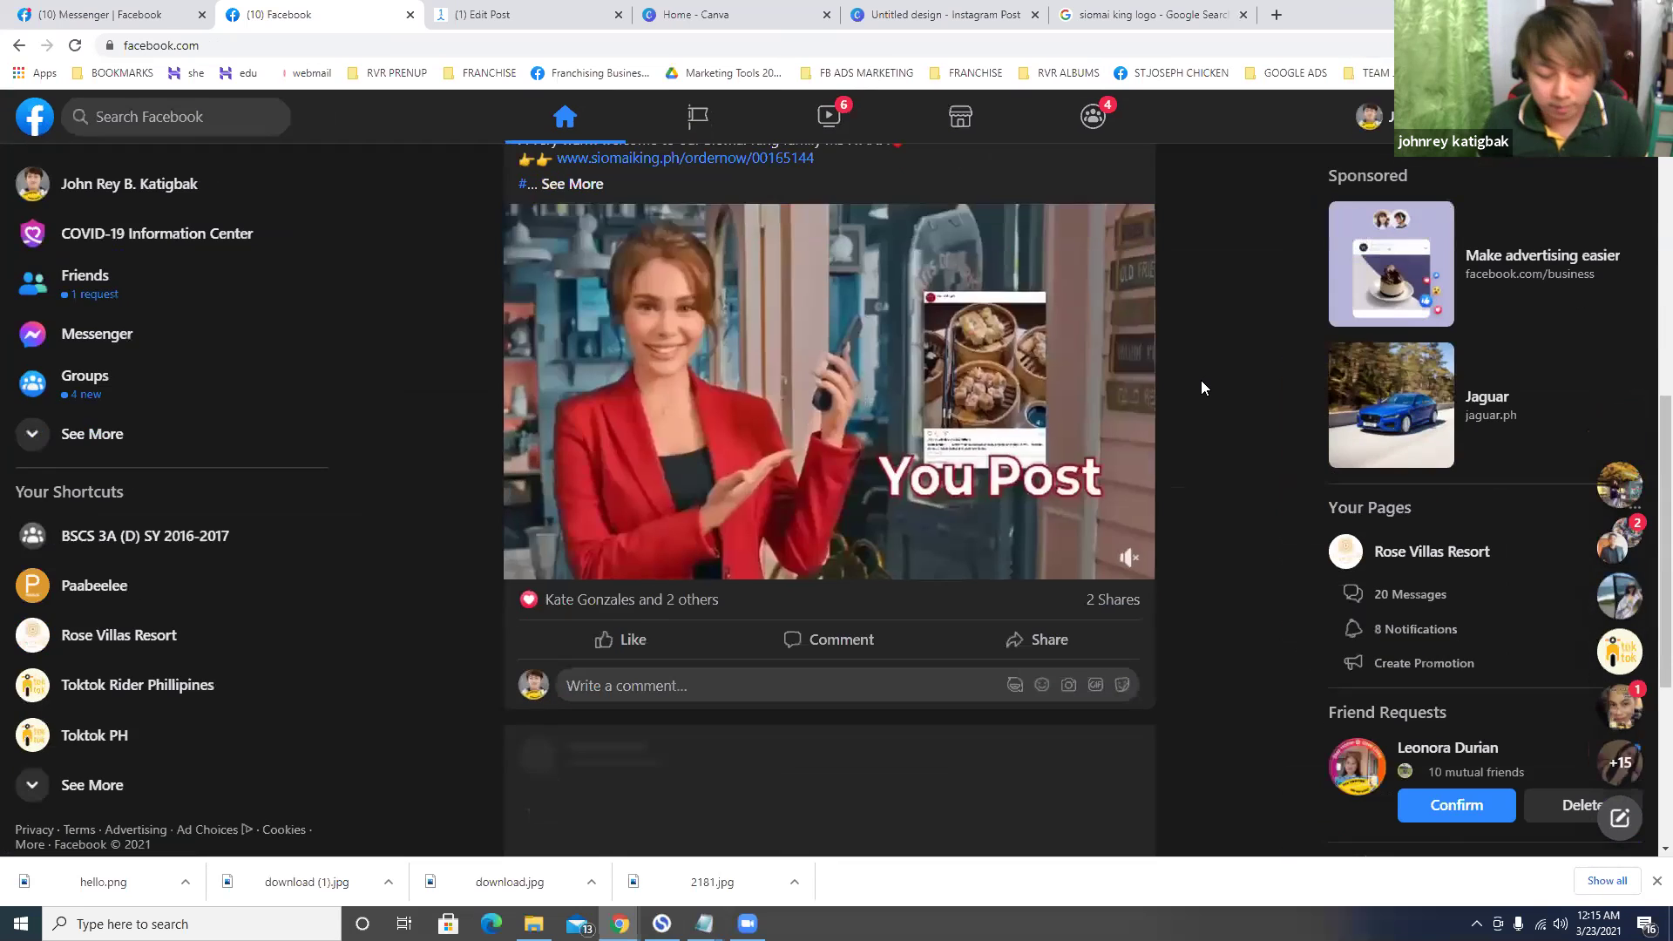
{"action": "scroll", "coordinate": [1199, 399], "scroll_direction": "down", "scroll_amount": 3}
{"action": "scroll", "coordinate": [1200, 407], "scroll_direction": "down", "scroll_amount": 6}
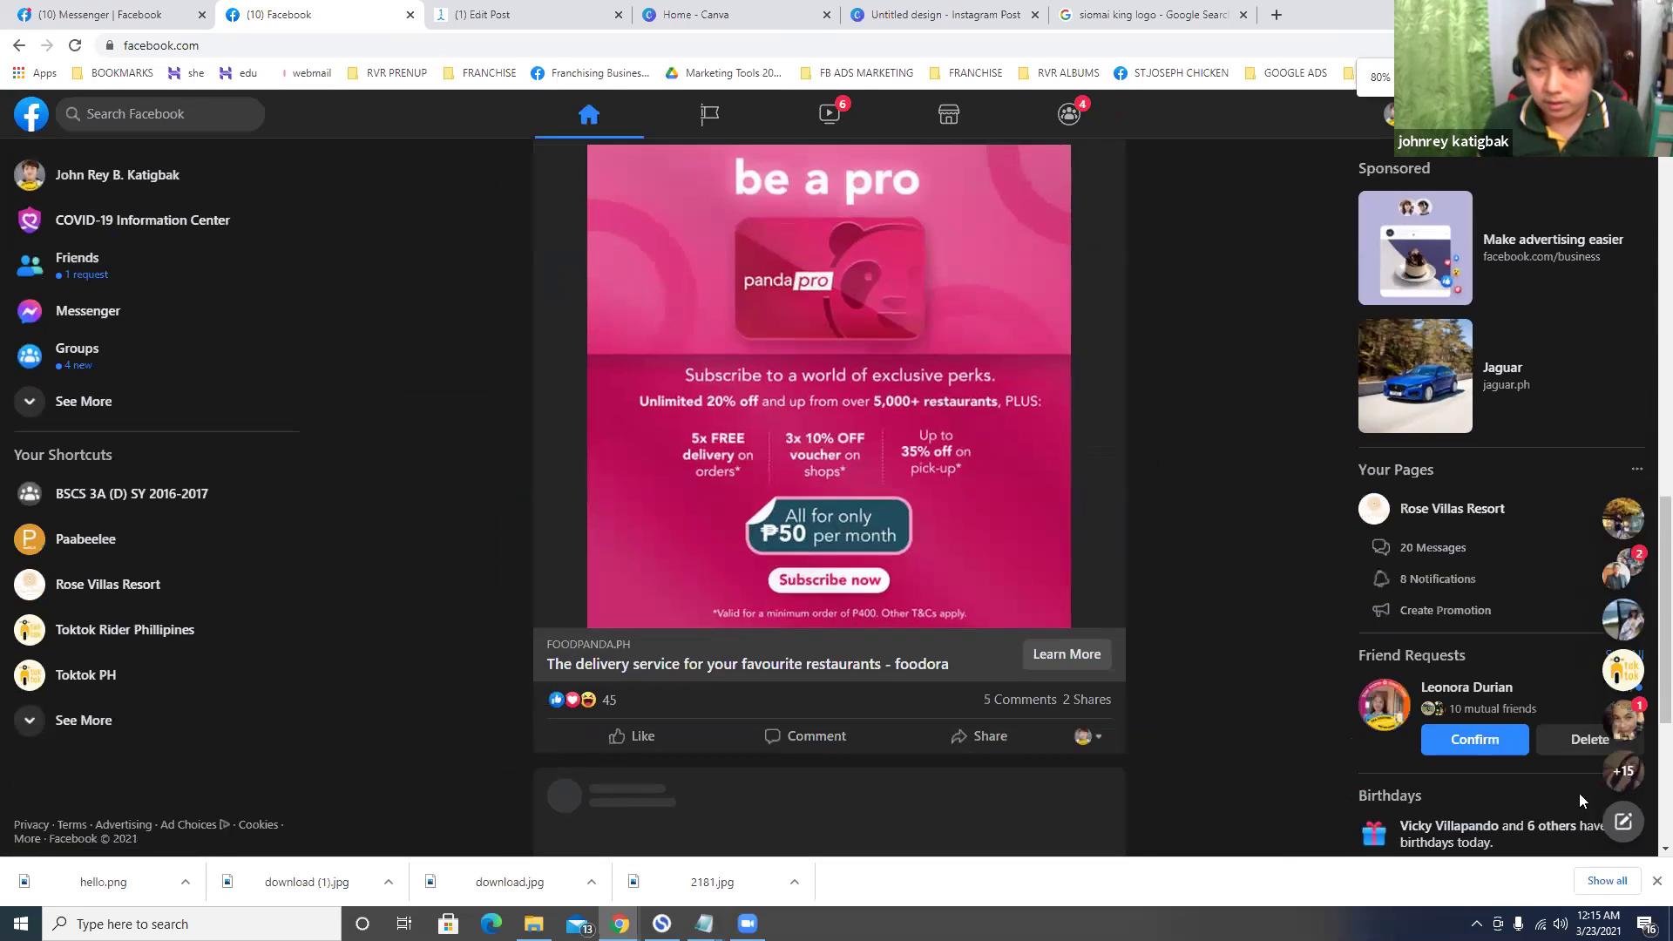
{"action": "left_click", "coordinate": [1655, 882]}
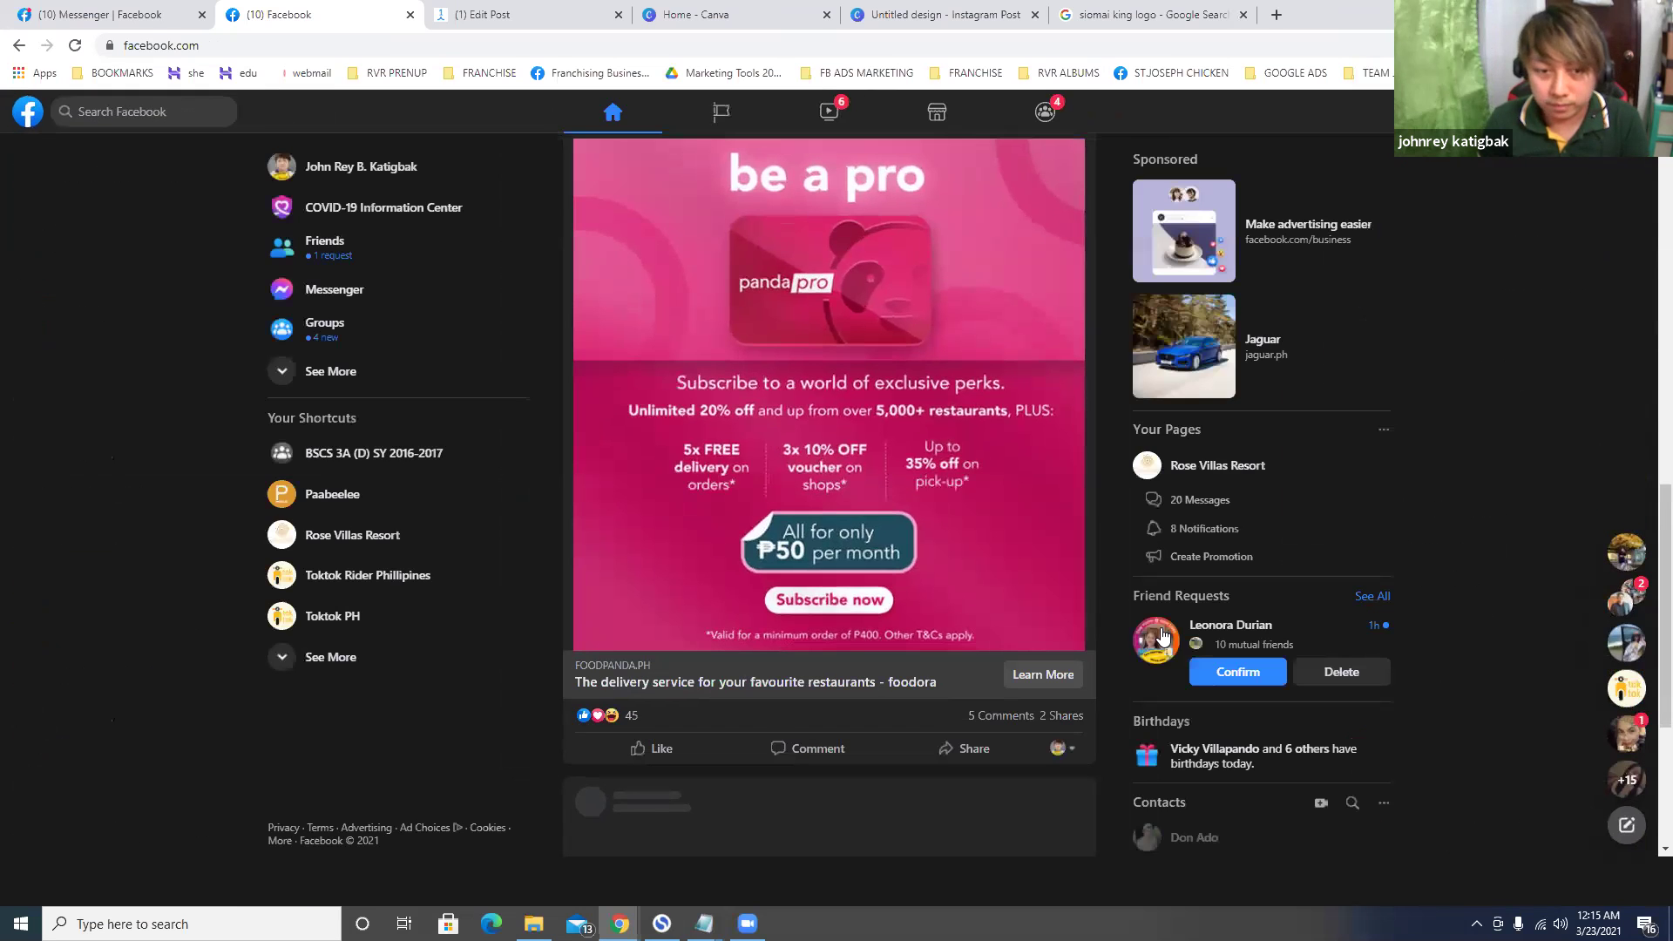
{"action": "scroll", "coordinate": [601, 543], "scroll_direction": "up", "scroll_amount": 2}
{"action": "scroll", "coordinate": [761, 551], "scroll_direction": "up", "scroll_amount": 1}
- Browse the feed at 90% zoom past the Siomai King posts, then go to the siomai king logo results
{"action": "key", "text": "ctrl"}
{"action": "scroll", "coordinate": [761, 551], "scroll_direction": "down", "scroll_amount": 15}
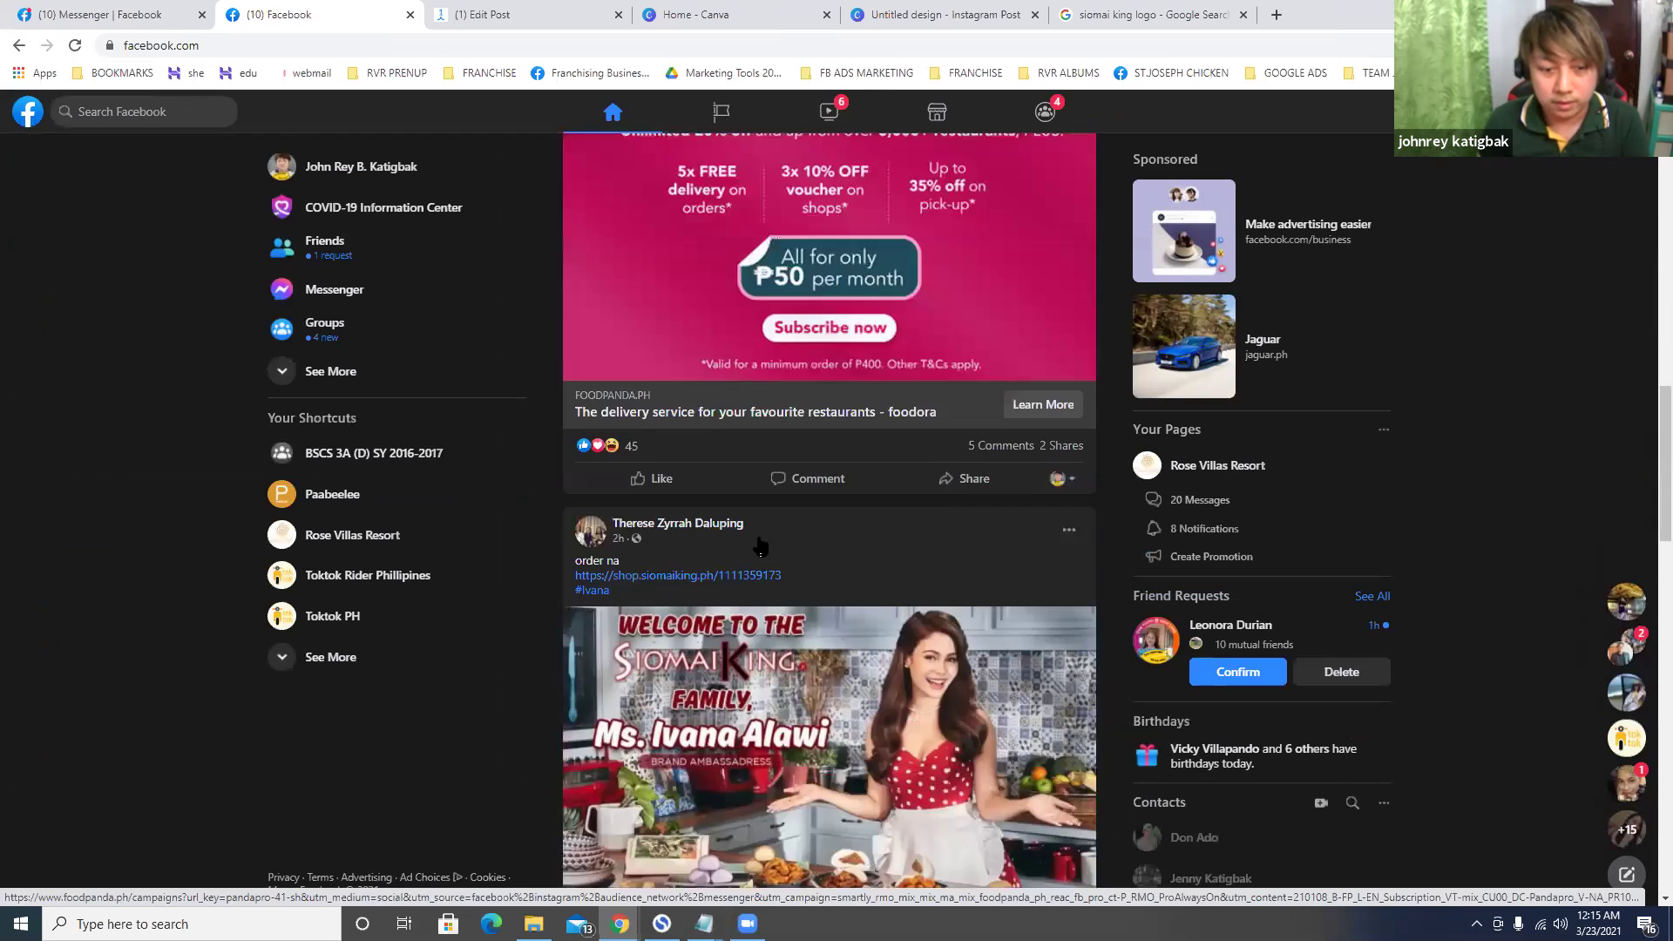
{"action": "scroll", "coordinate": [758, 541], "scroll_direction": "down", "scroll_amount": 15}
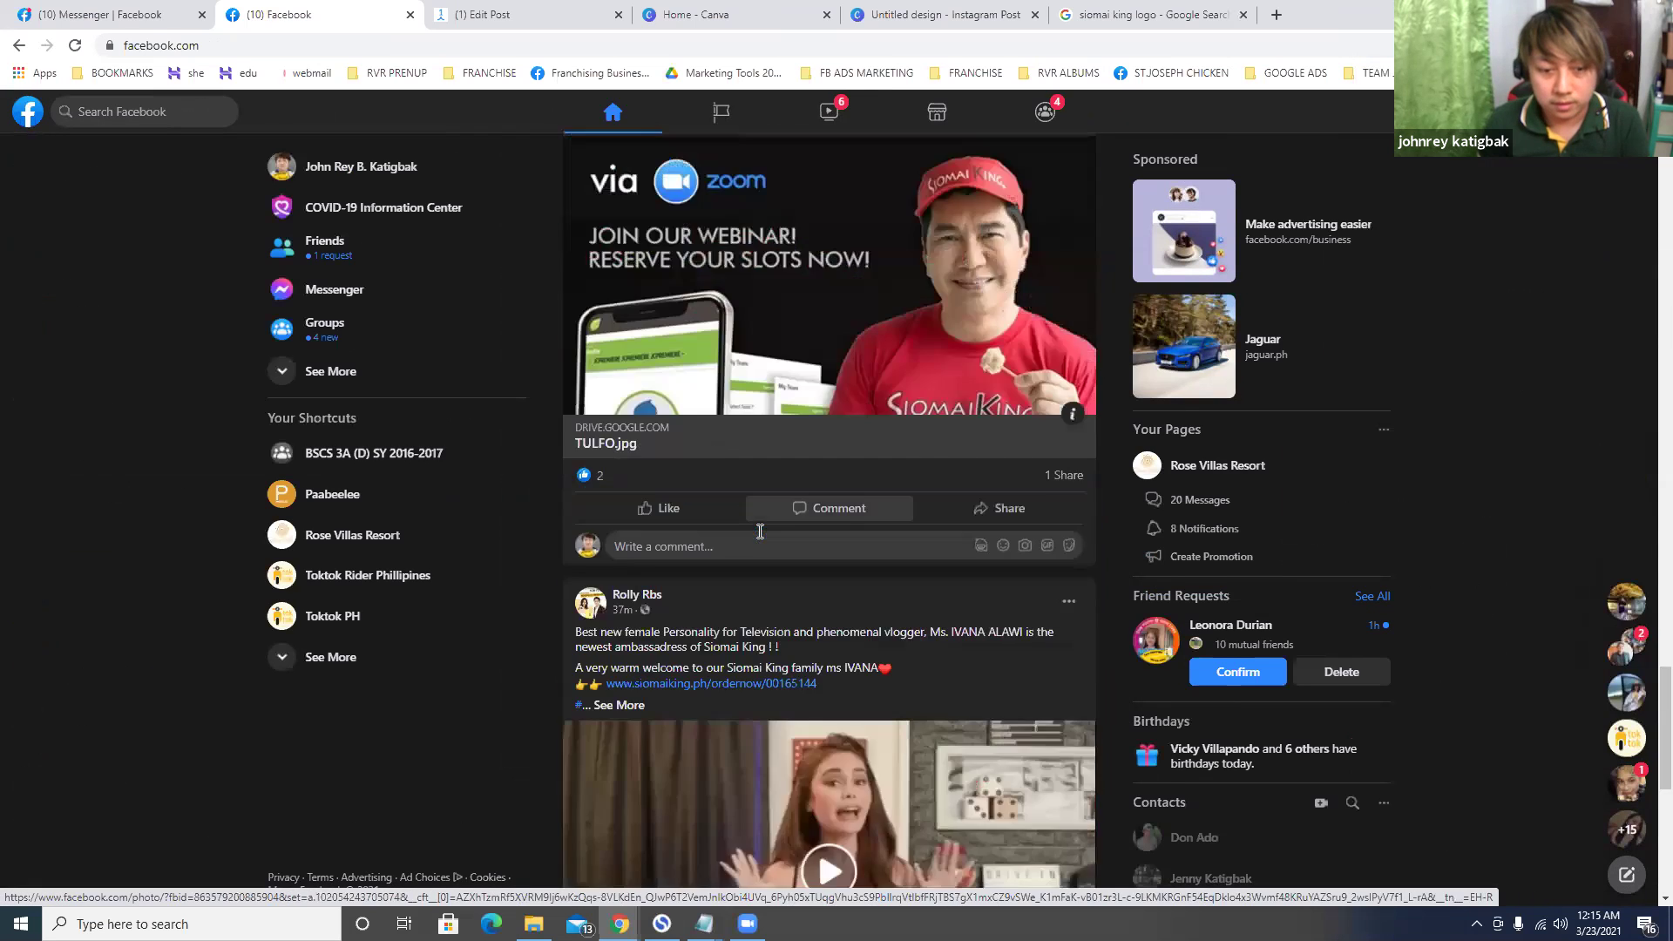
{"action": "scroll", "coordinate": [758, 518], "scroll_direction": "up", "scroll_amount": 3}
{"action": "scroll", "coordinate": [759, 519], "scroll_direction": "up", "scroll_amount": 3}
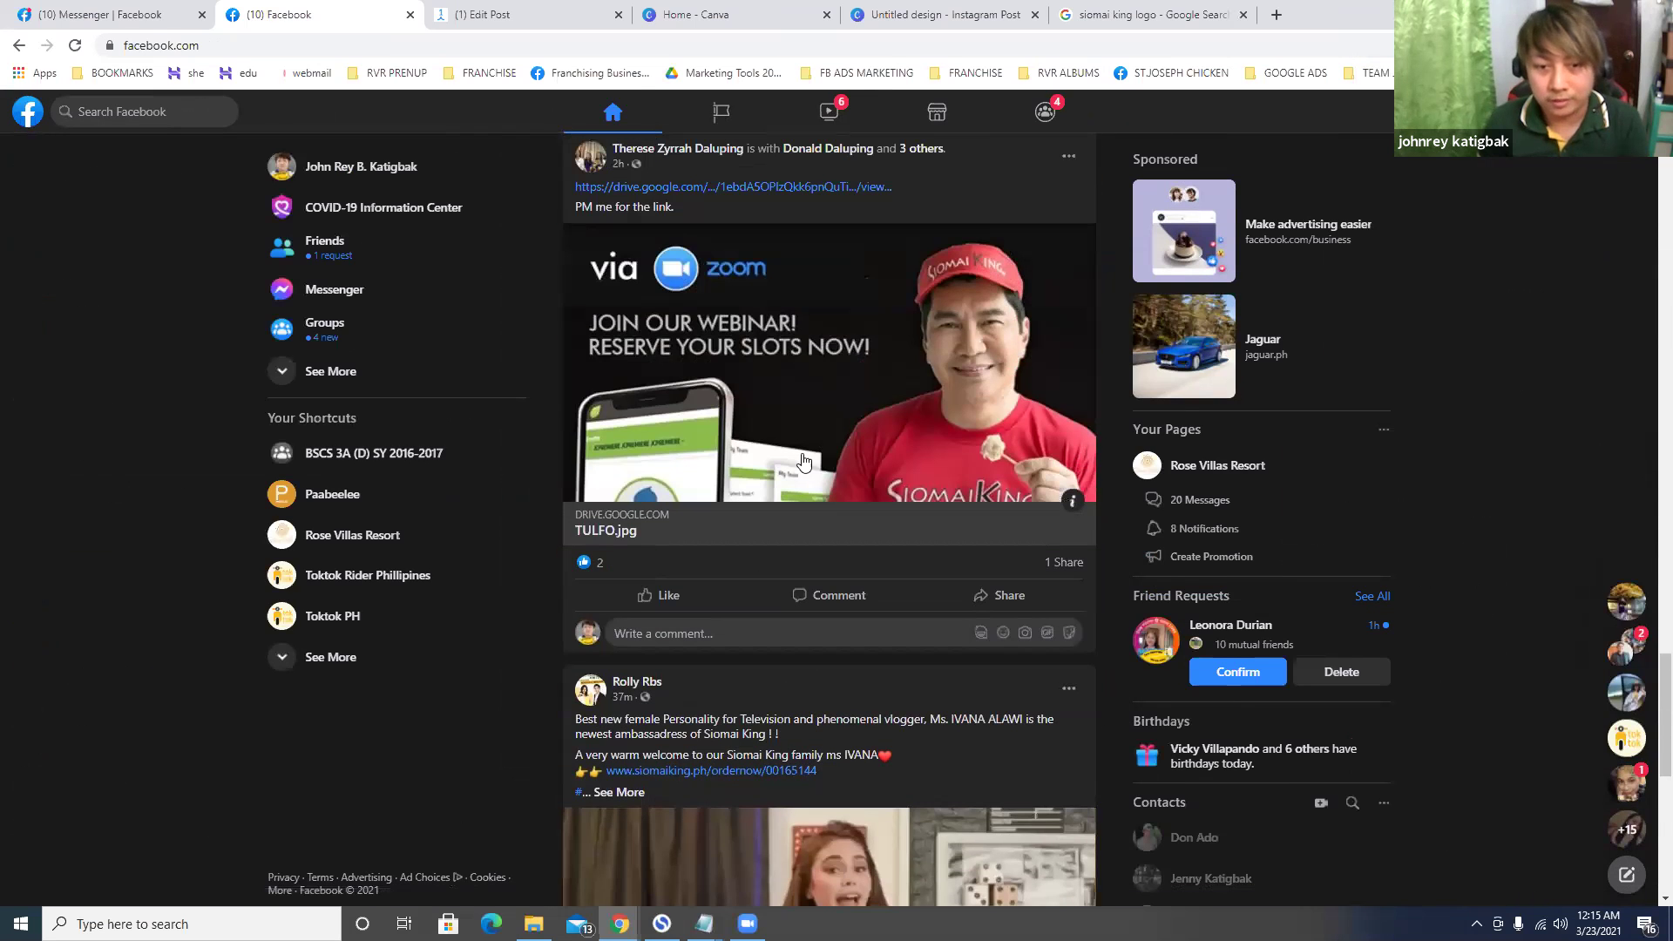
{"action": "scroll", "coordinate": [896, 579], "scroll_direction": "up", "scroll_amount": 2}
{"action": "scroll", "coordinate": [889, 574], "scroll_direction": "up", "scroll_amount": 1}
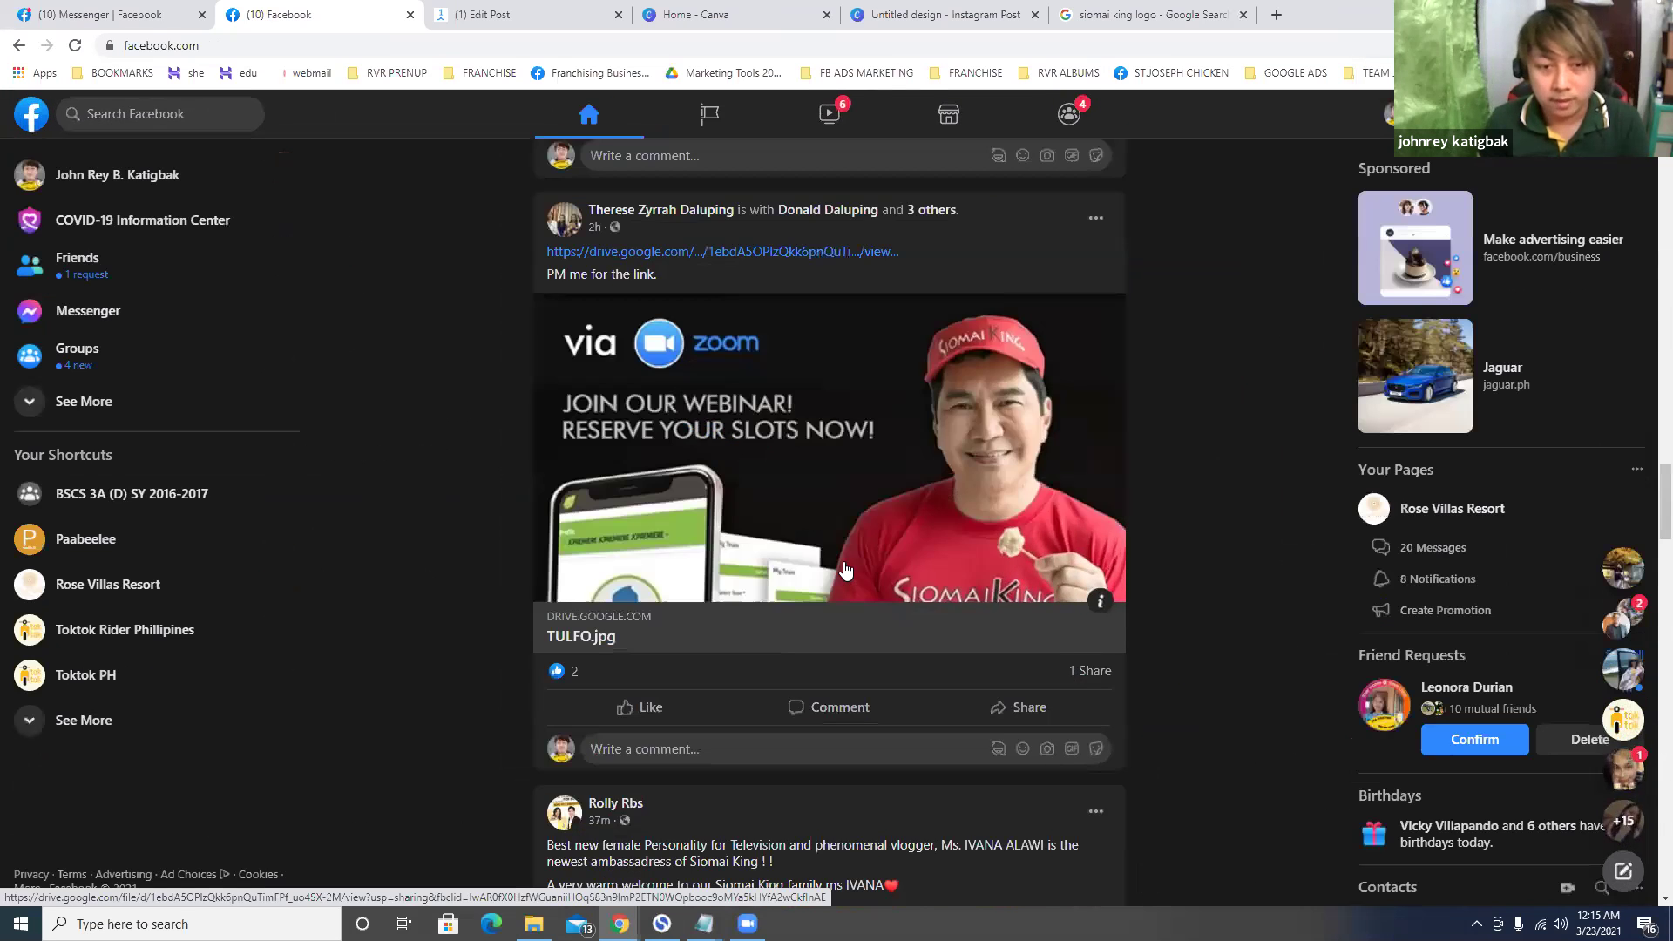
{"action": "scroll", "coordinate": [845, 570], "scroll_direction": "up", "scroll_amount": 1}
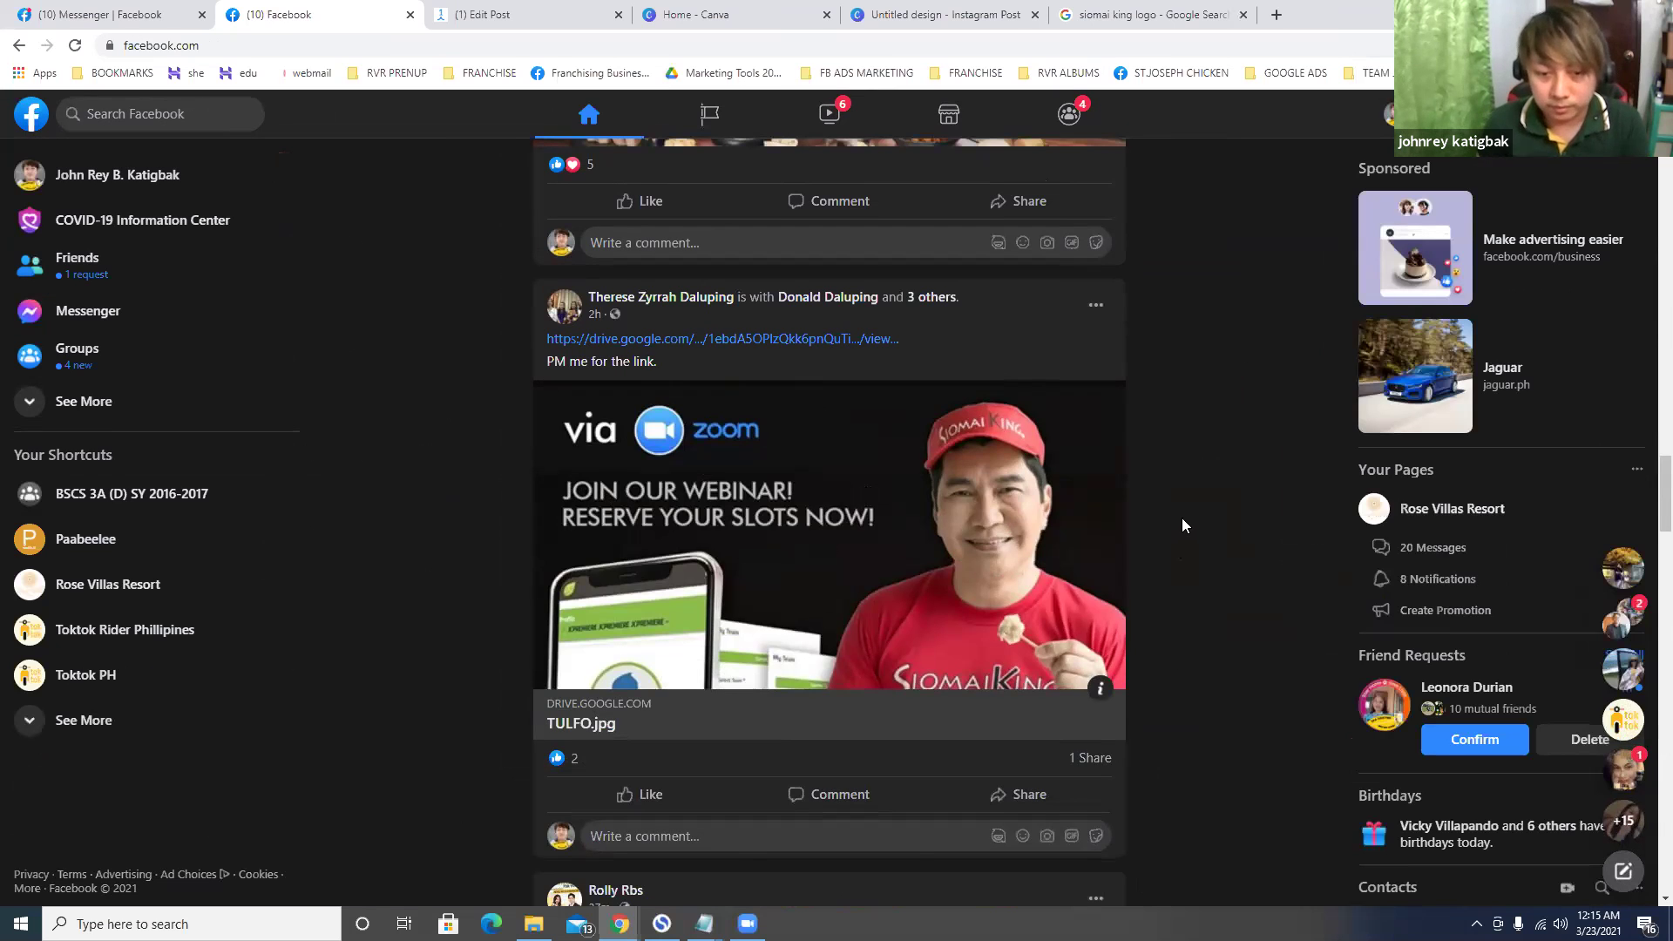
{"action": "scroll", "coordinate": [1176, 520], "scroll_direction": "down", "scroll_amount": 1}
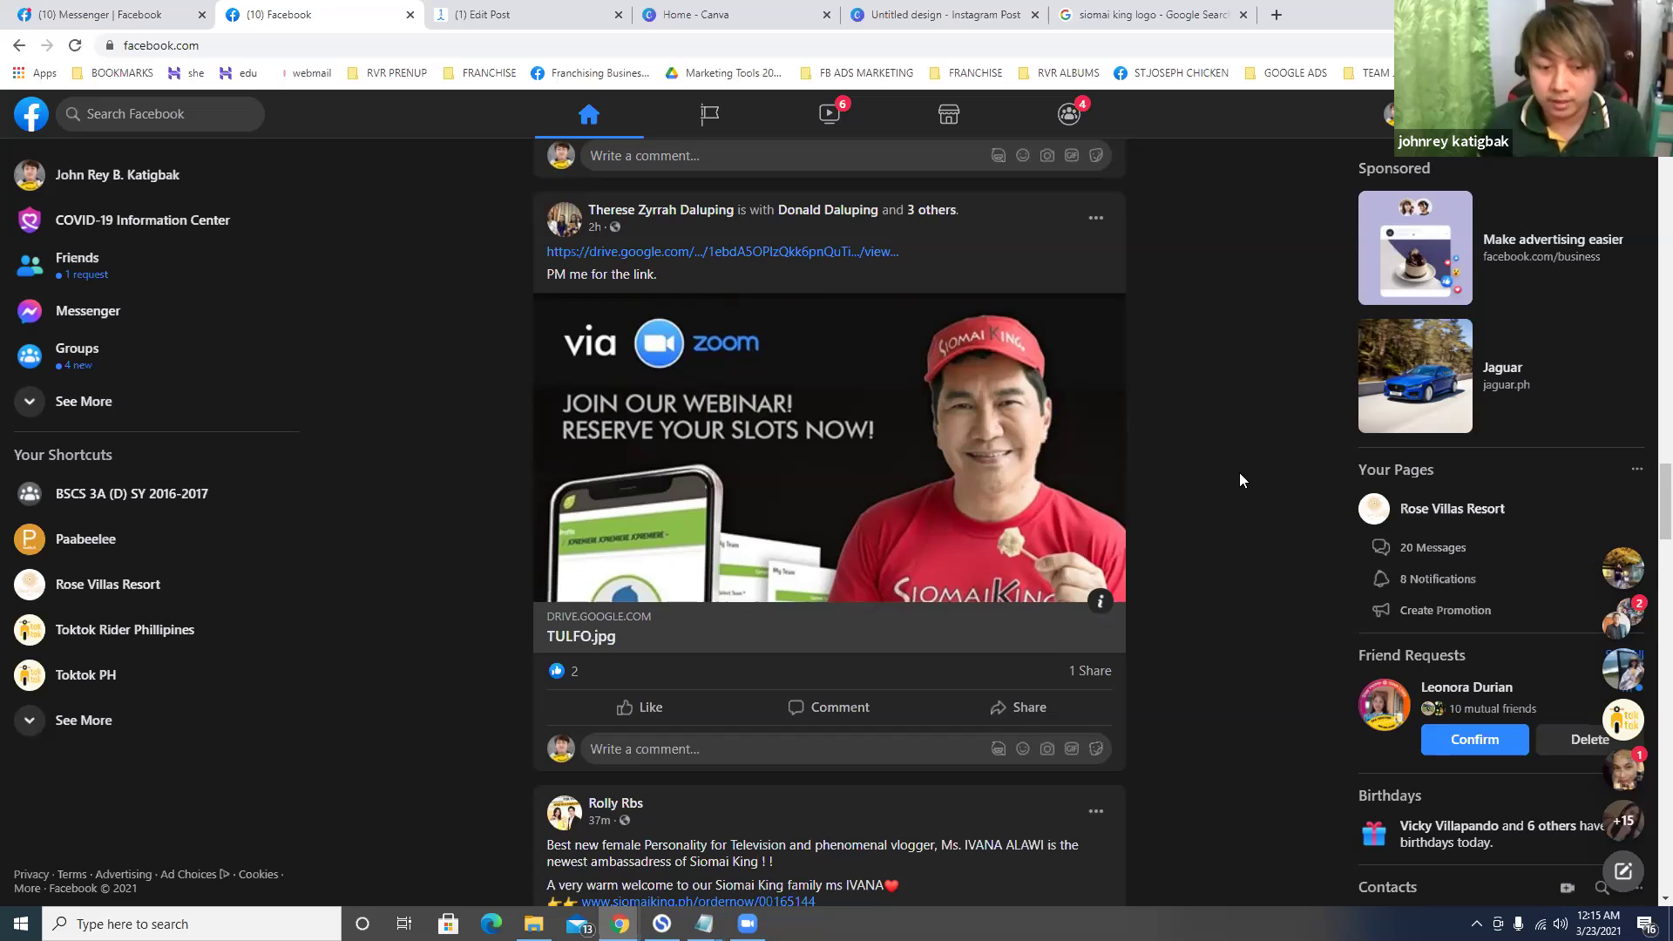
{"action": "scroll", "coordinate": [1238, 464], "scroll_direction": "down", "scroll_amount": 7}
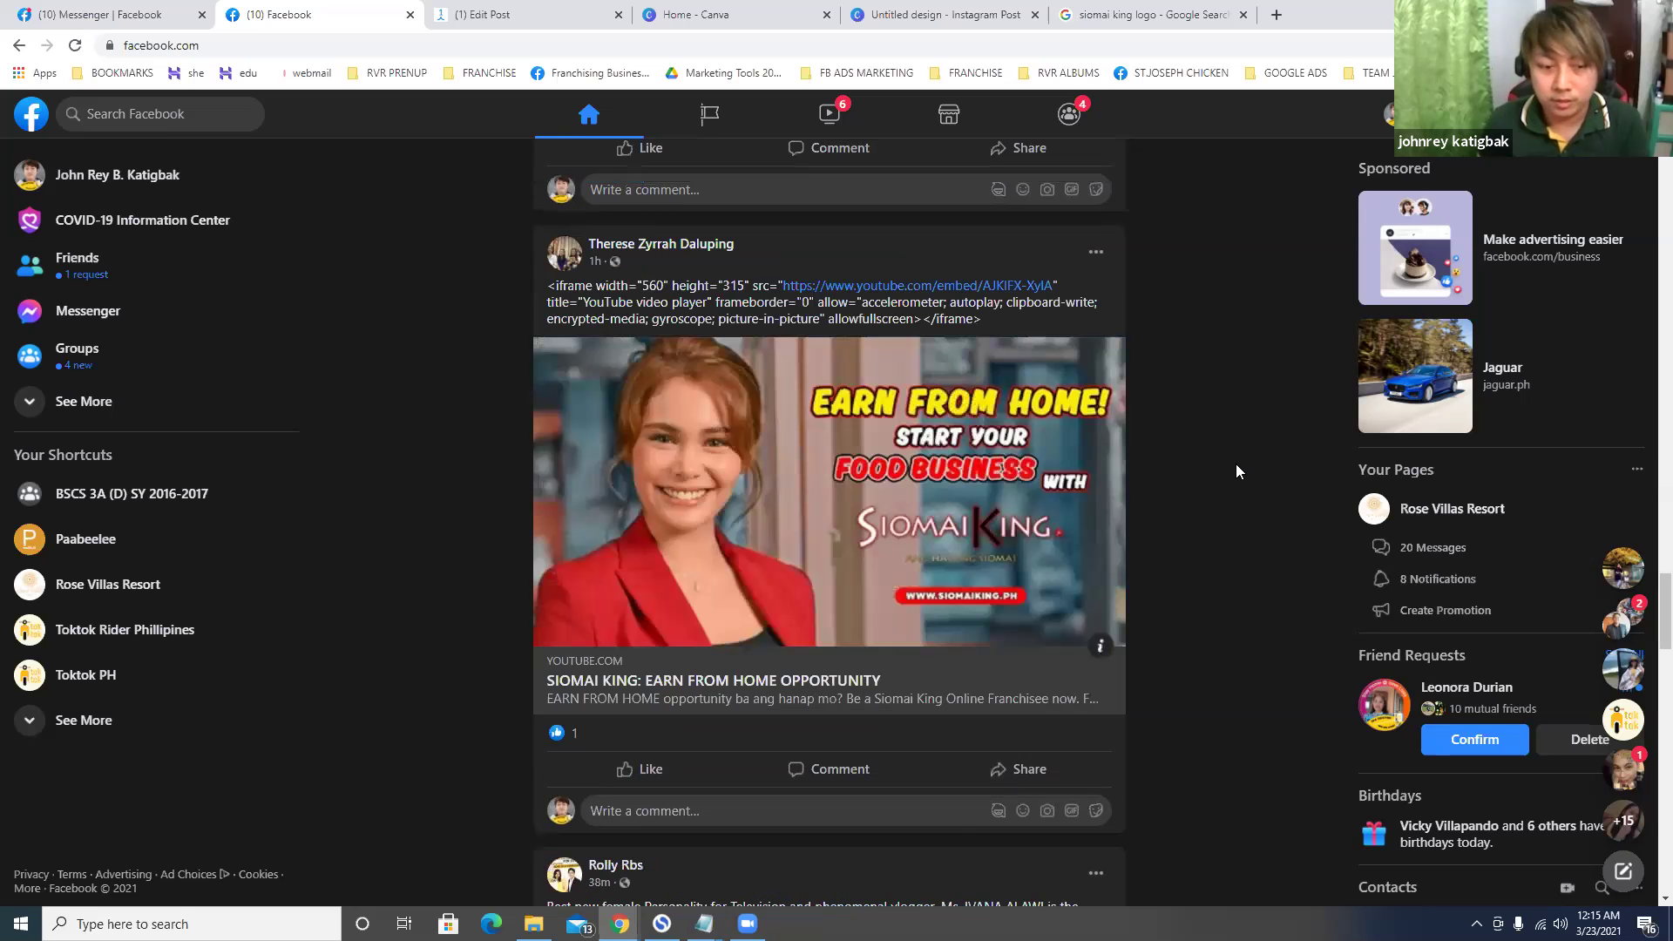
{"action": "scroll", "coordinate": [1236, 464], "scroll_direction": "down", "scroll_amount": 5}
{"action": "scroll", "coordinate": [1232, 458], "scroll_direction": "down", "scroll_amount": 7}
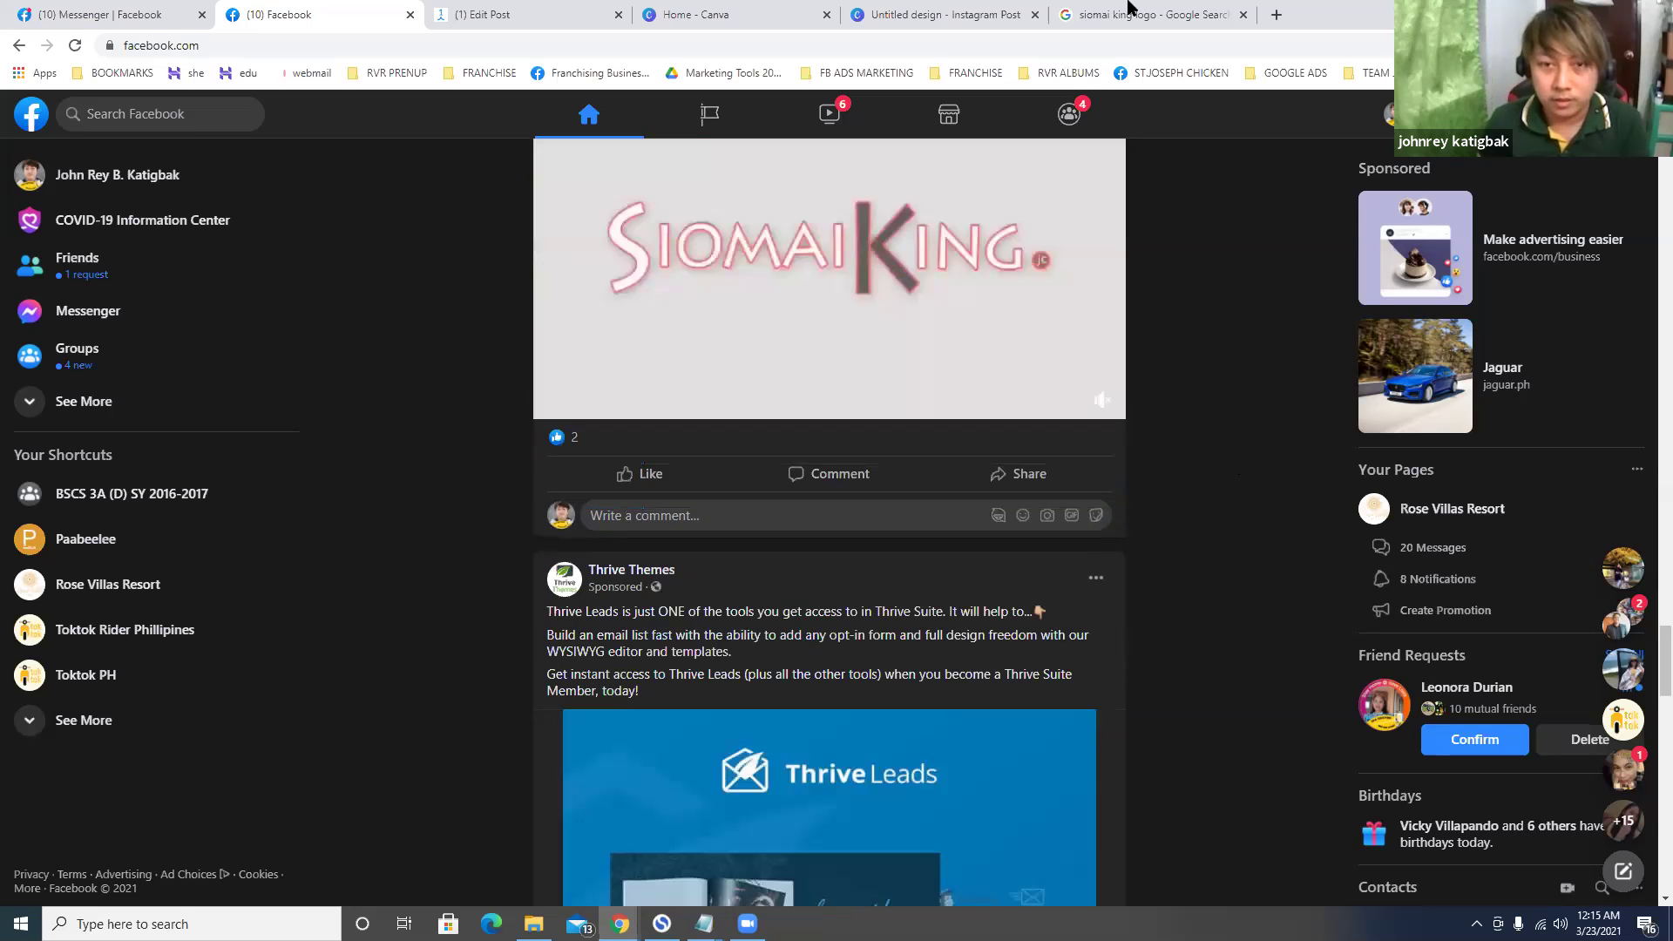
{"action": "left_click", "coordinate": [1073, 11]}
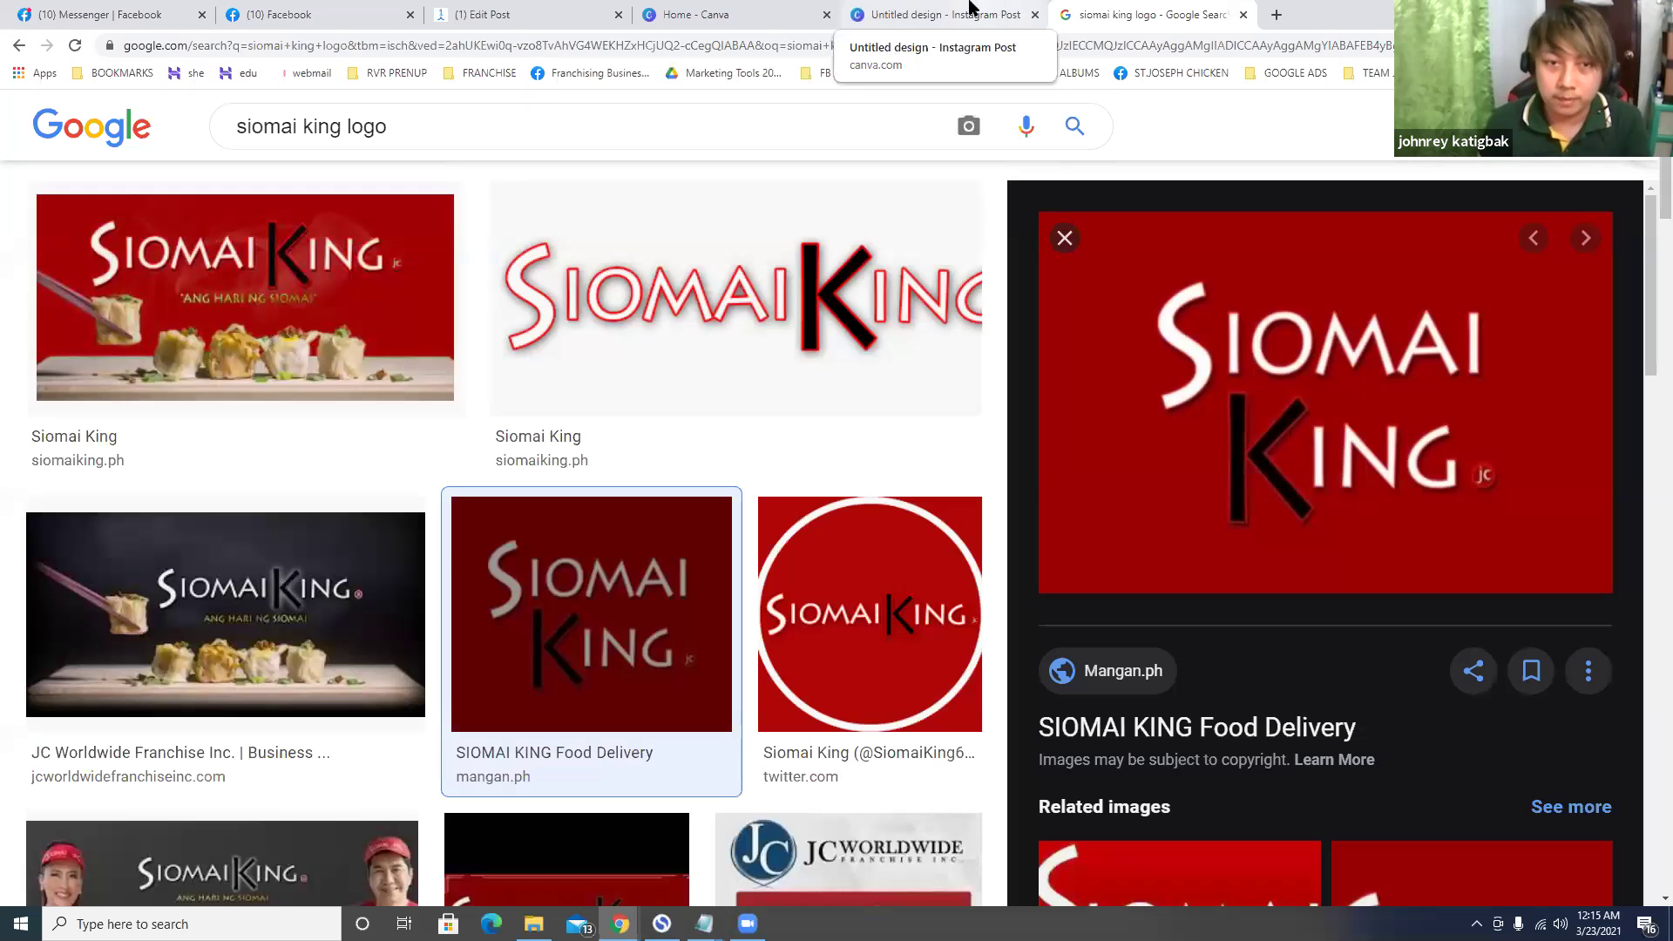
- Check the blank Instagram Post and Canva home, then show all web results for 'siomai king logo'
{"action": "left_click", "coordinate": [970, 9]}
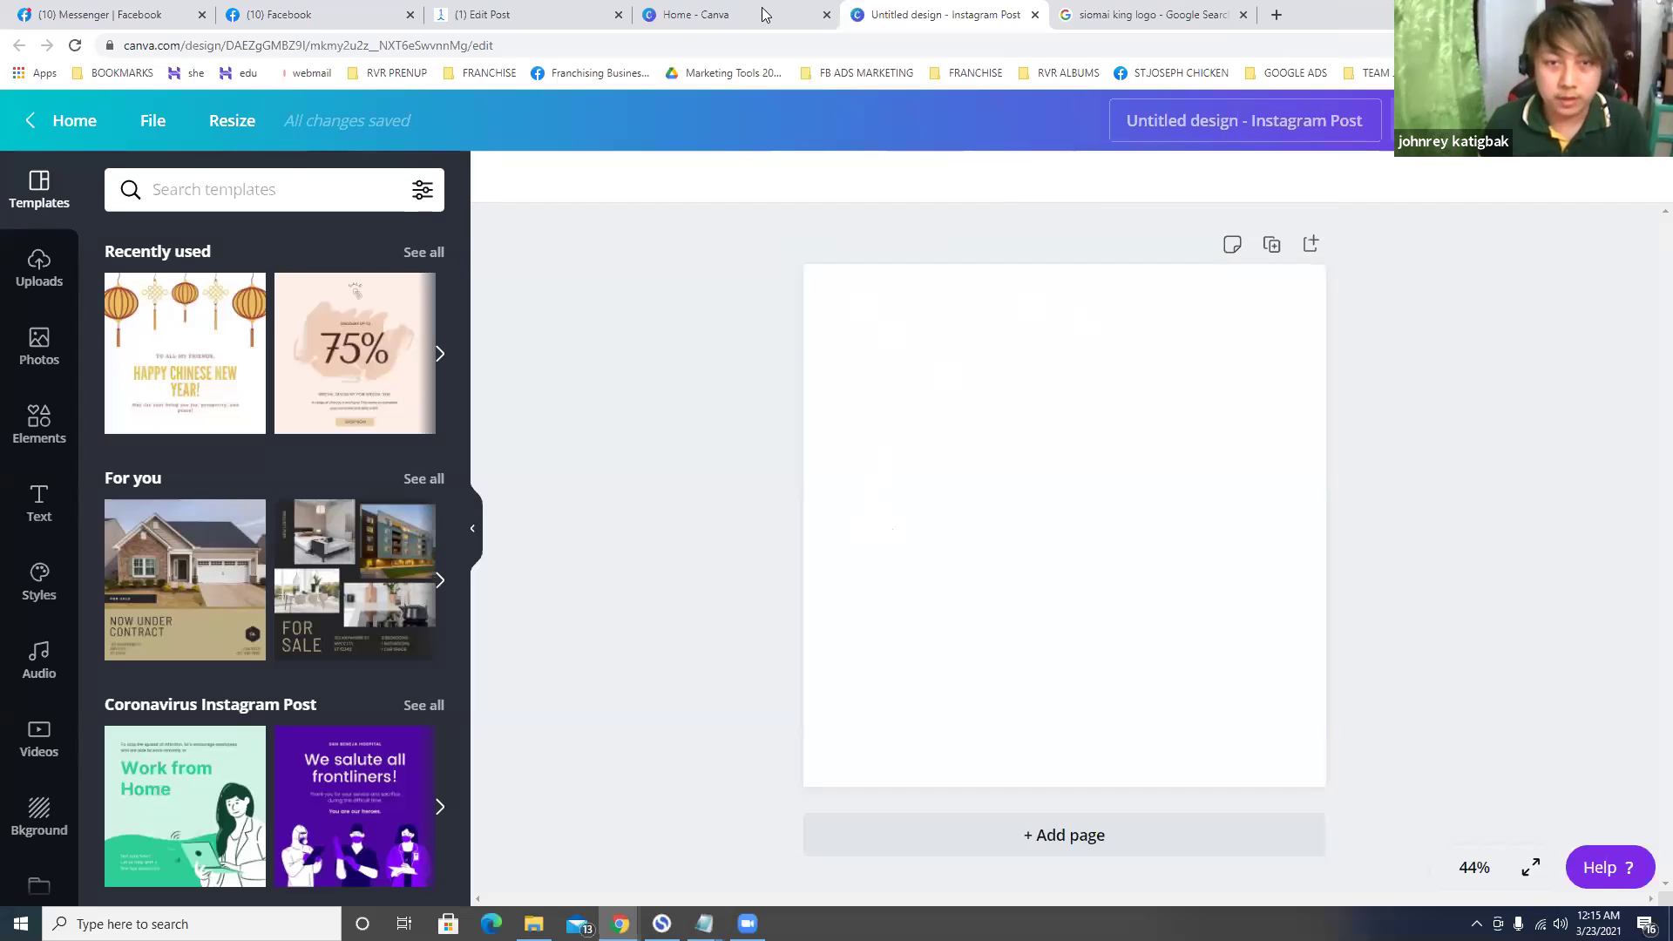
{"action": "left_click", "coordinate": [1485, 158]}
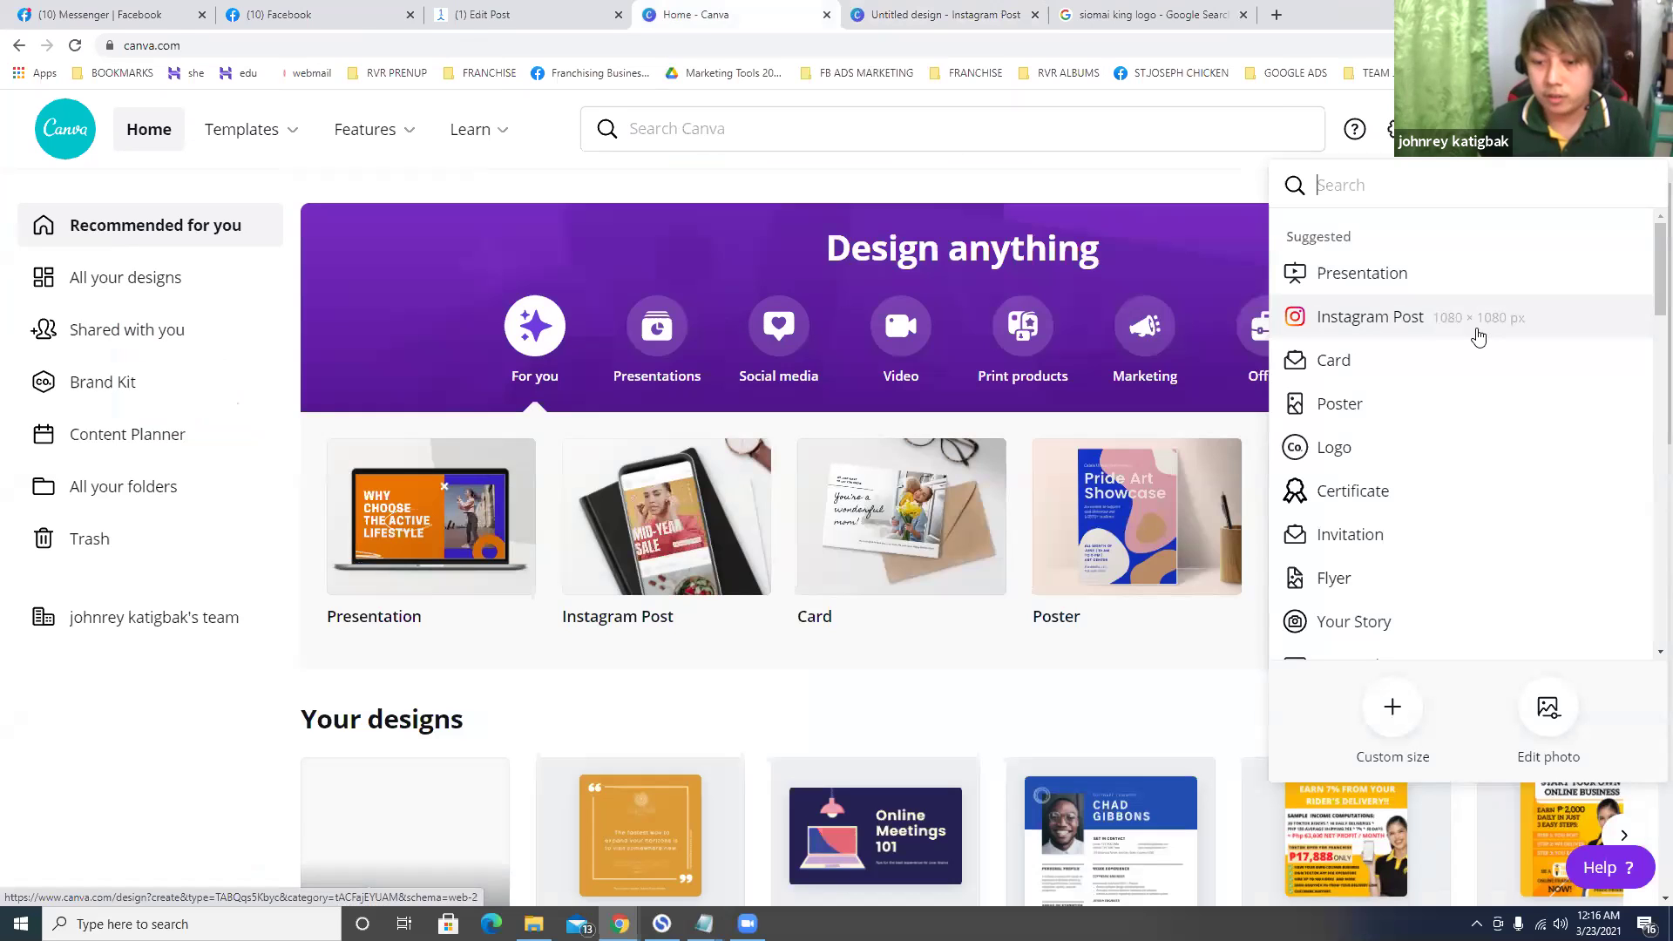
{"action": "left_click", "coordinate": [1142, 15]}
{"action": "left_click", "coordinate": [1127, 46]}
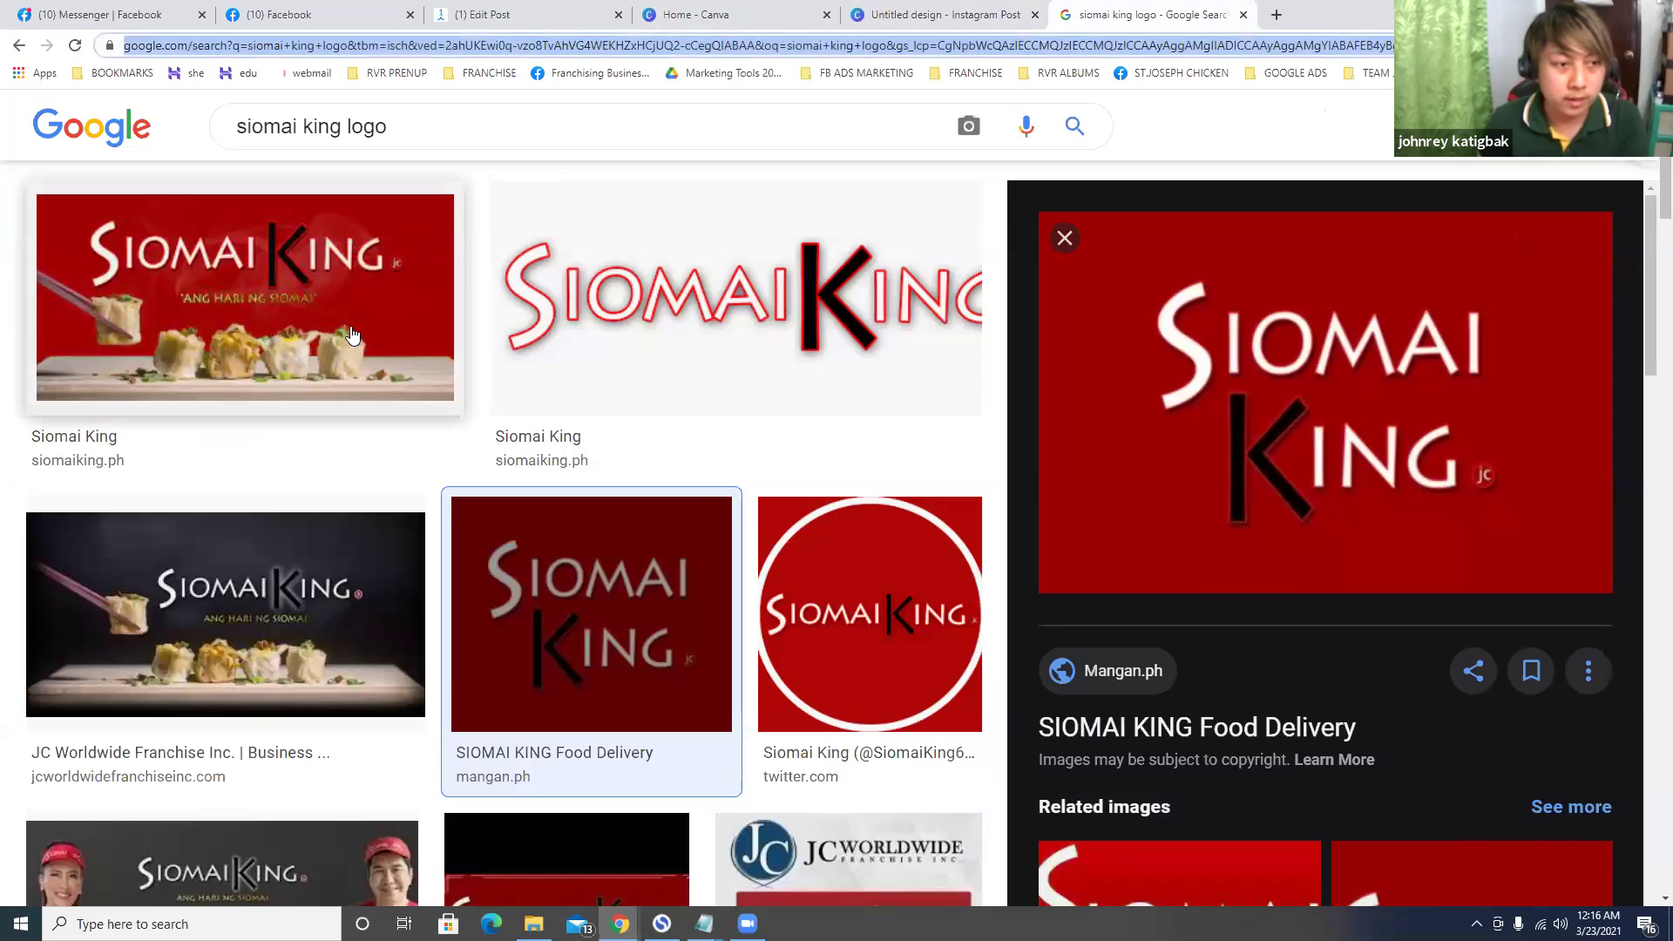
{"action": "scroll", "coordinate": [353, 336], "scroll_direction": "up", "scroll_amount": 2}
{"action": "left_click", "coordinate": [266, 216]}
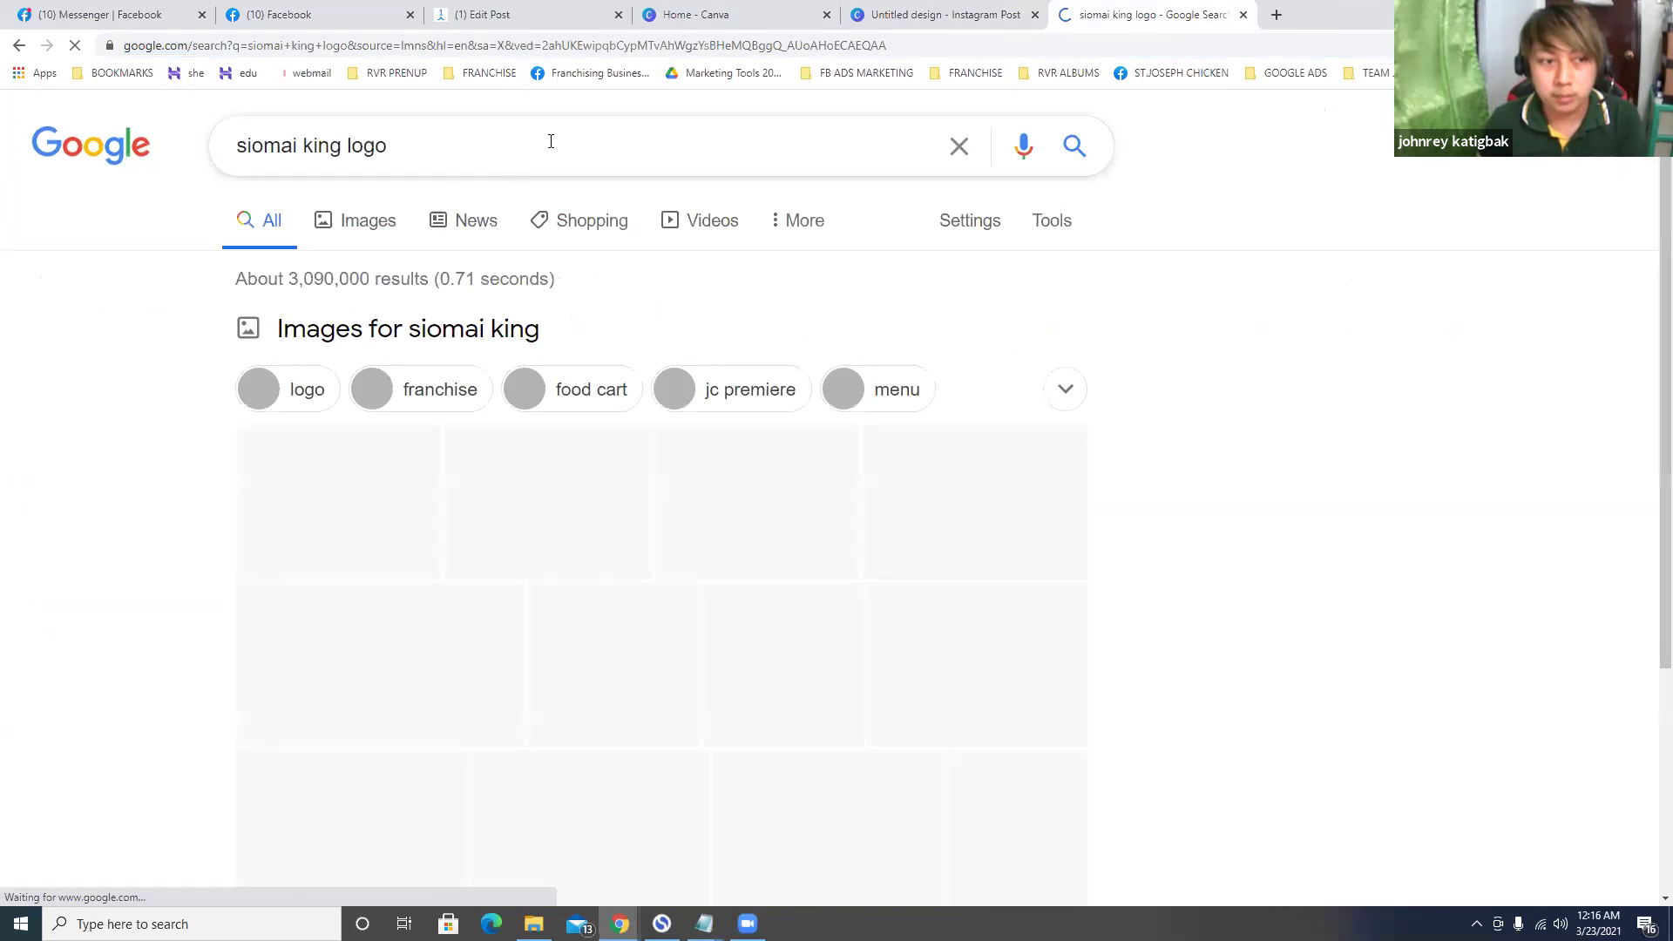
- Search Google for 'FB SIZE POST'
{"action": "left_click", "coordinate": [551, 142]}
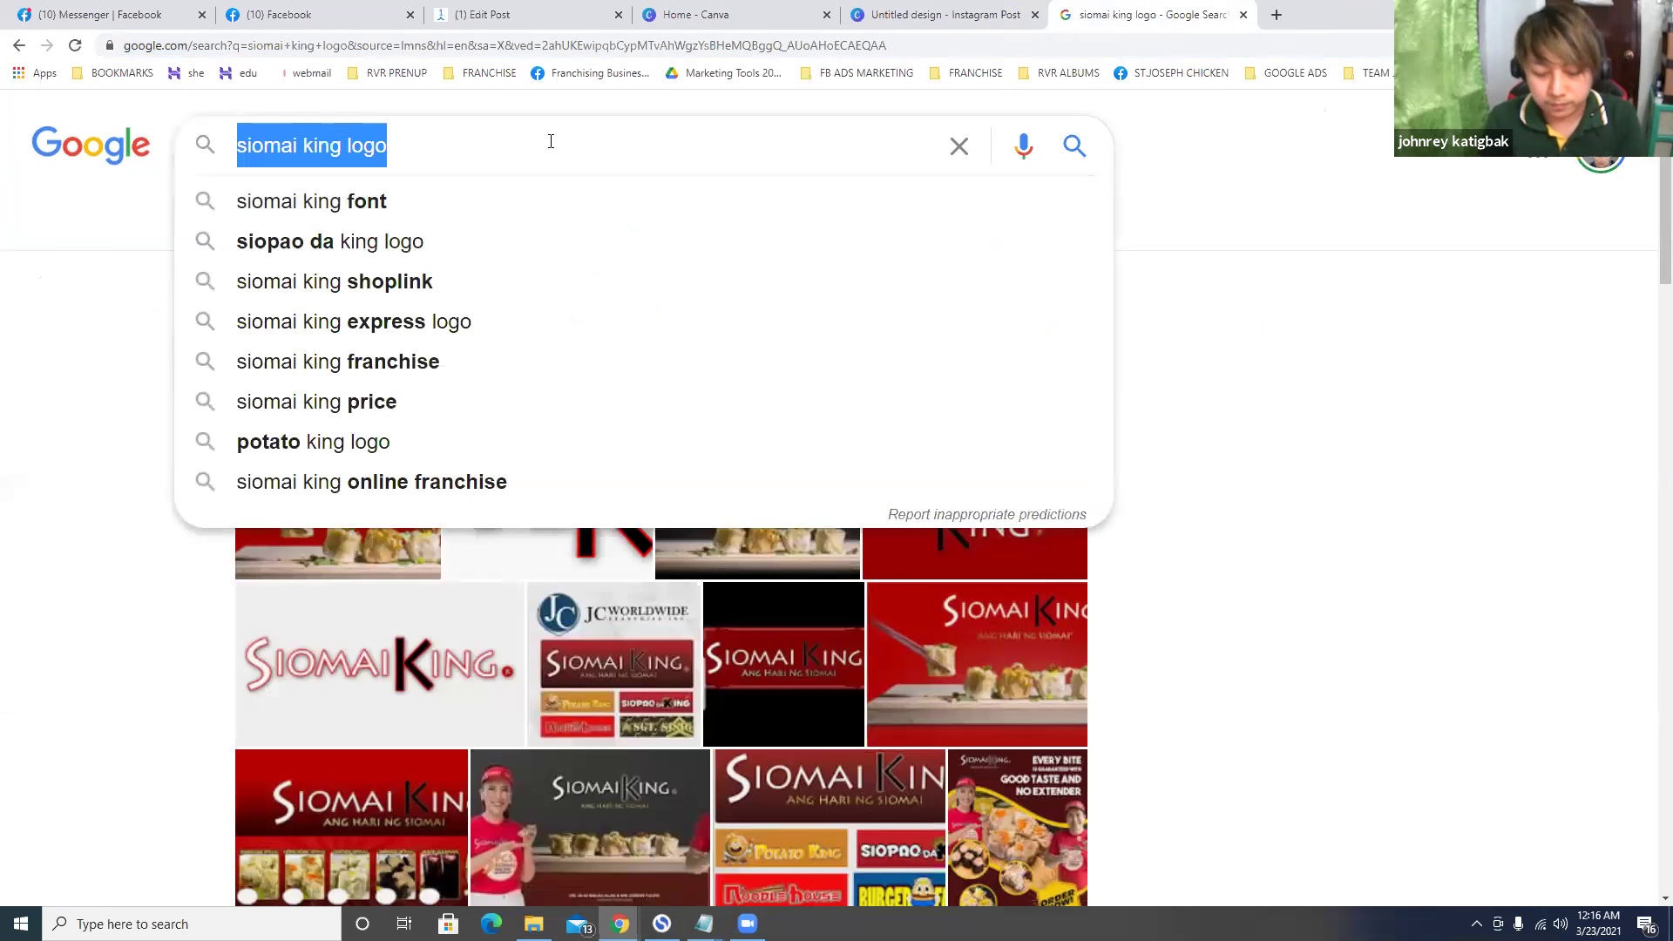
{"action": "type", "text": "FB SIZ"}
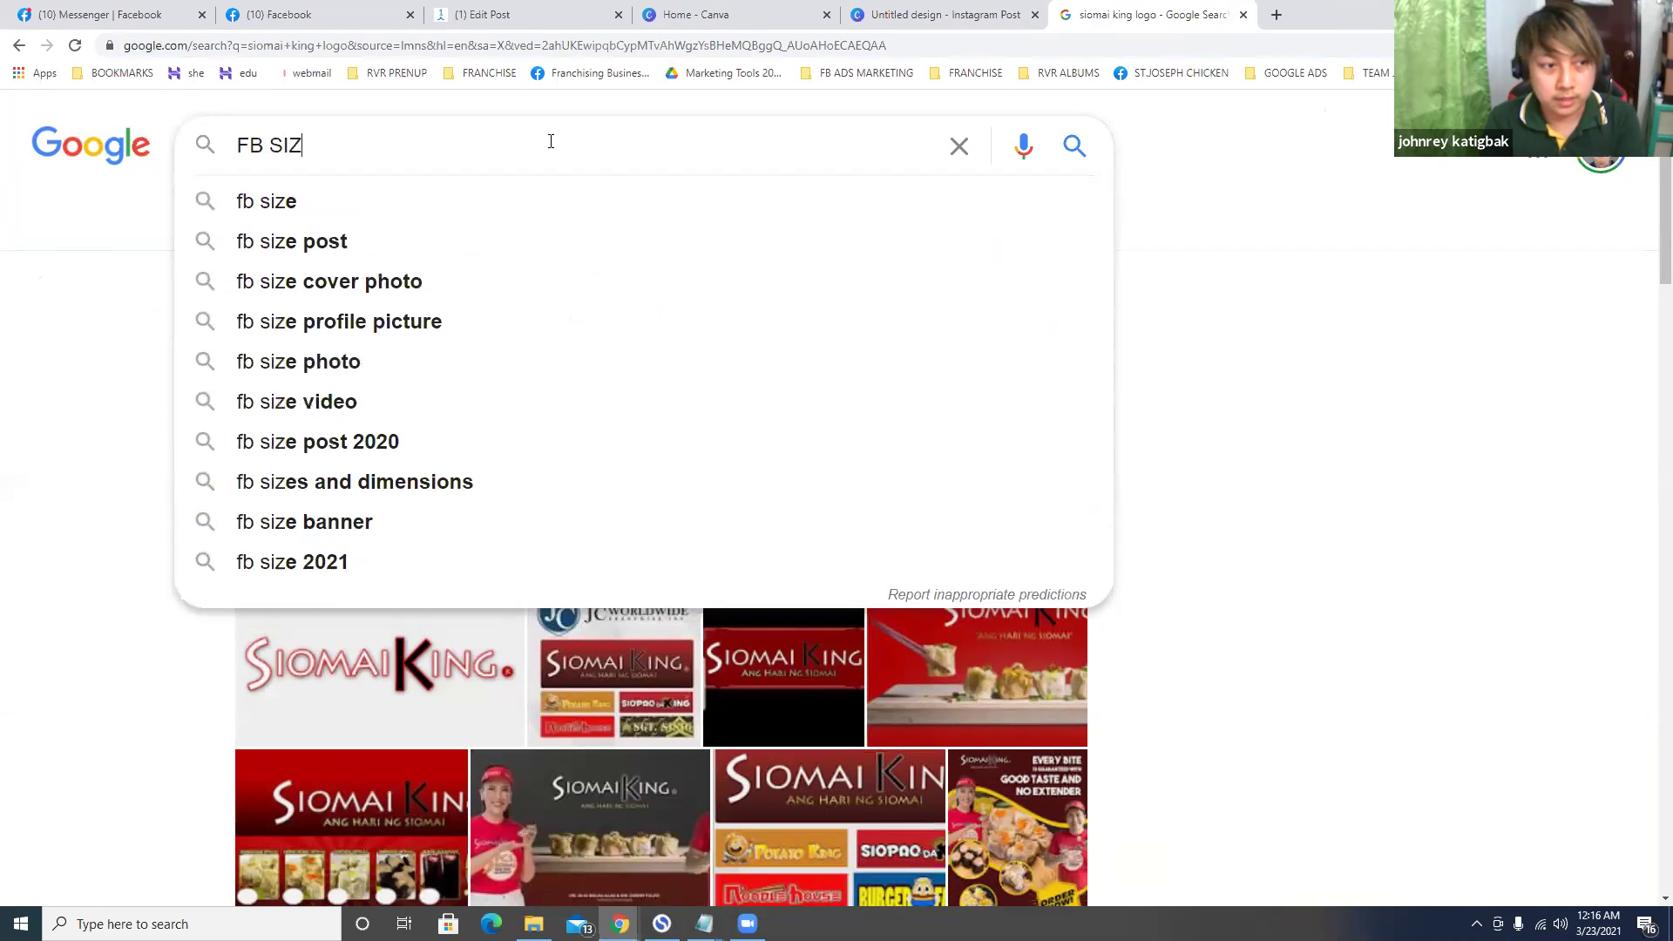
{"action": "type", "text": "E POST"}
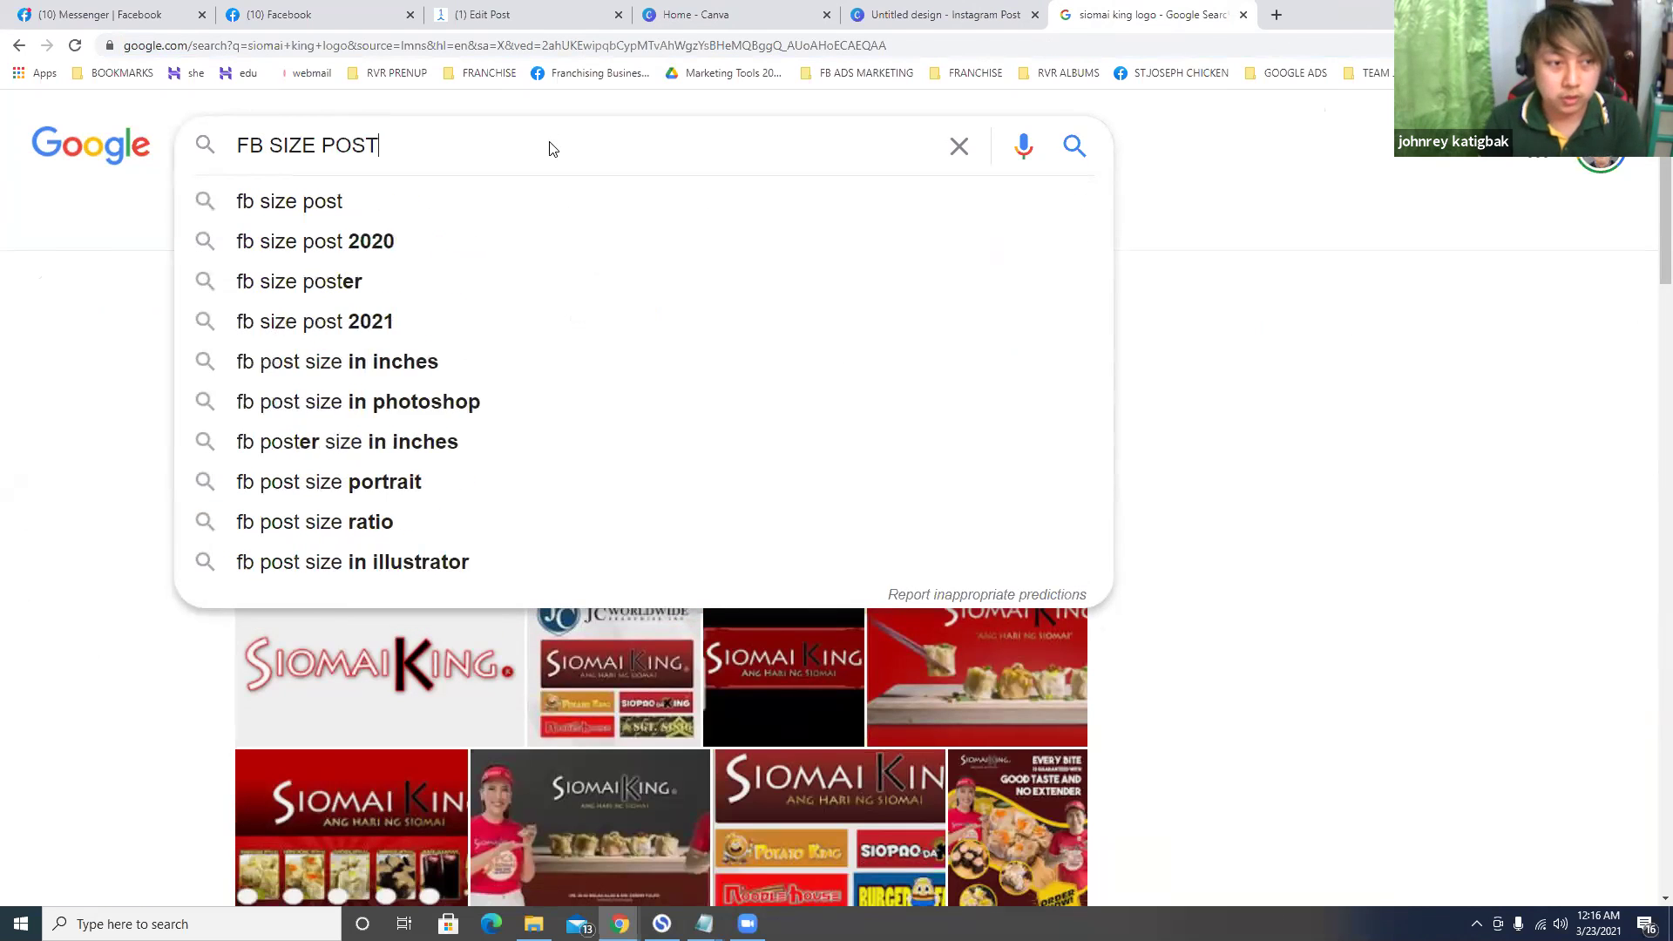
{"action": "key", "text": "Return"}
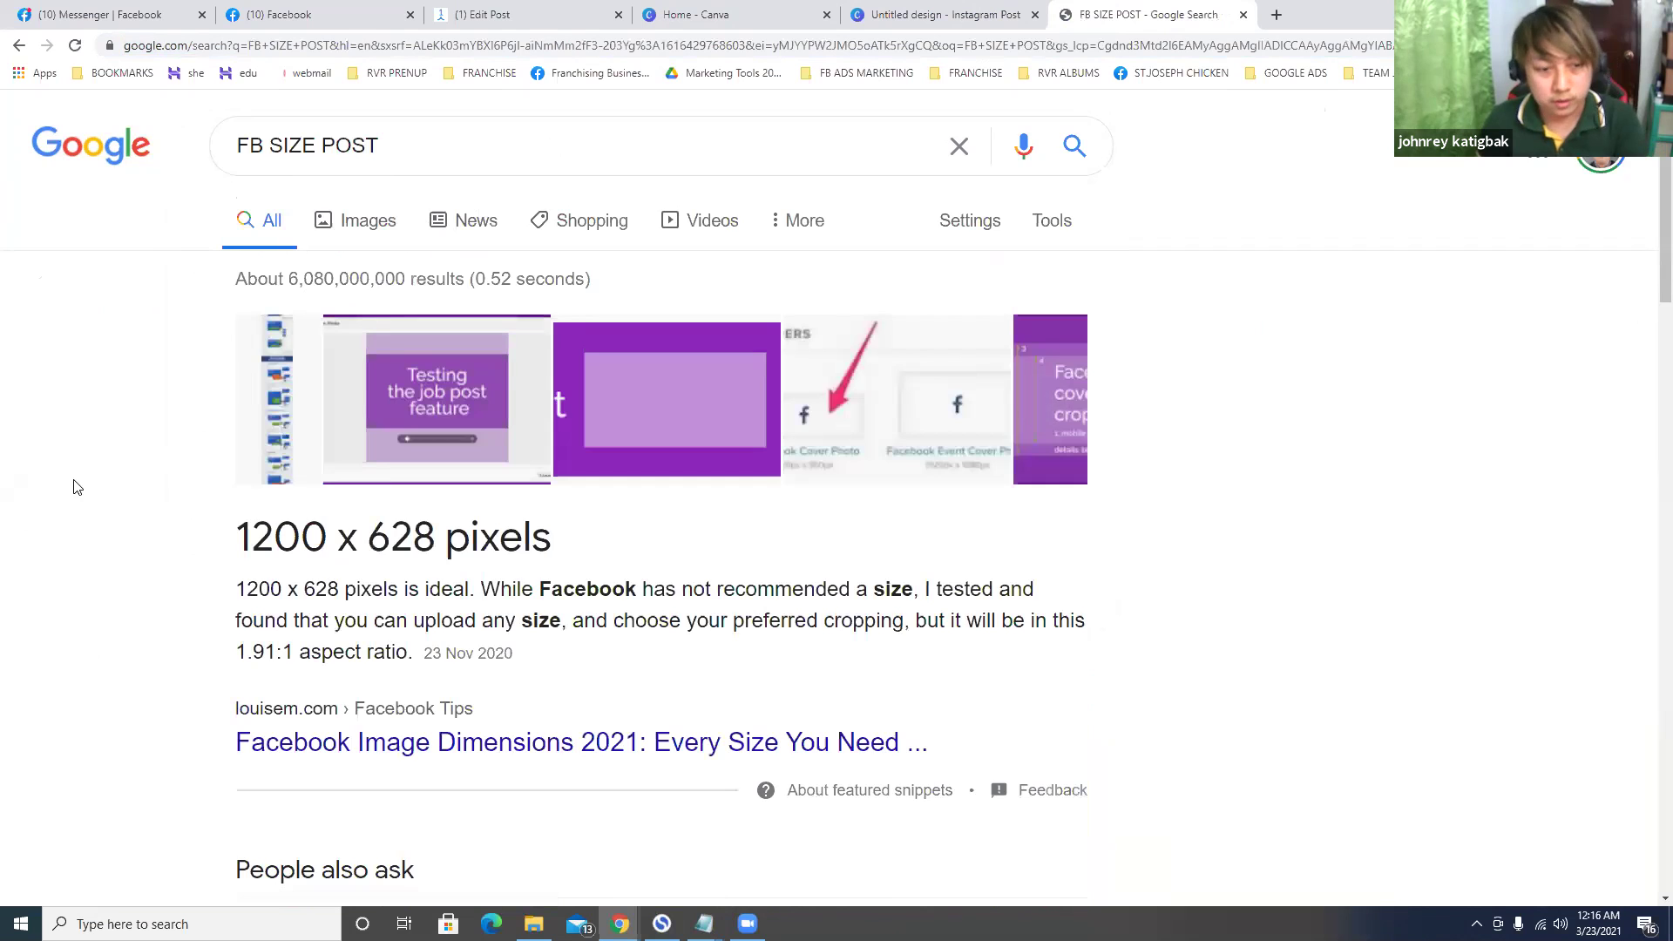
{"action": "scroll", "coordinate": [86, 482], "scroll_direction": "down", "scroll_amount": 1}
{"action": "scroll", "coordinate": [86, 471], "scroll_direction": "down", "scroll_amount": 2}
{"action": "scroll", "coordinate": [86, 459], "scroll_direction": "down", "scroll_amount": 3}
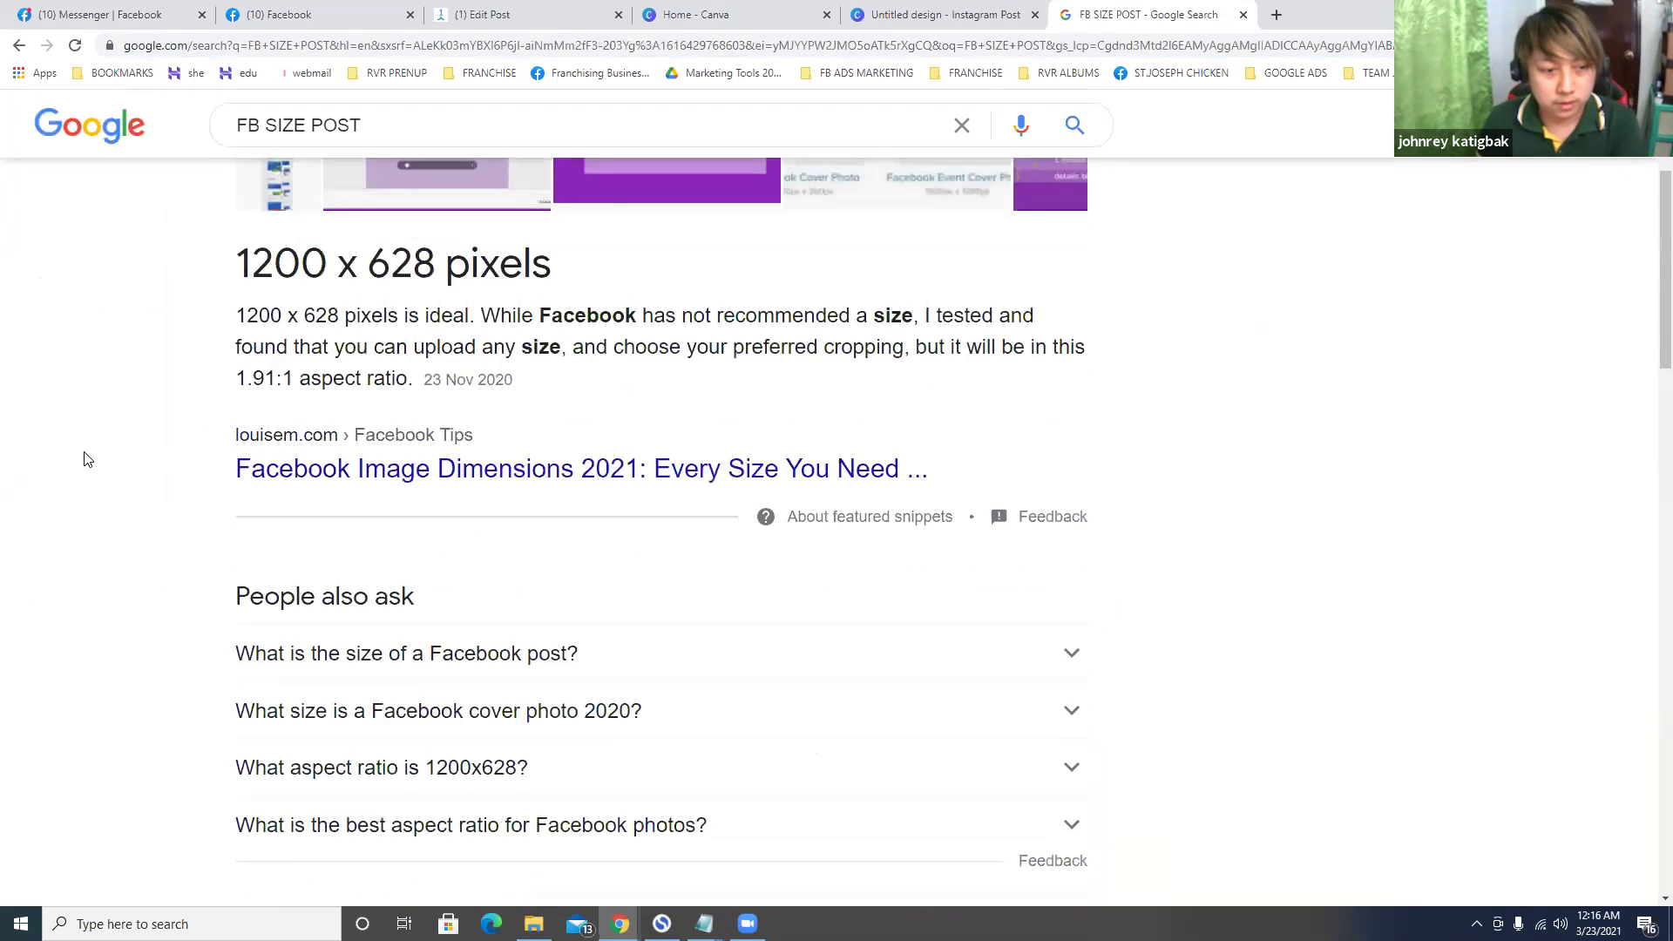
- Expand the People also ask answers giving 1200 x 628 pixels, then close the search tab
{"action": "left_click", "coordinate": [431, 549]}
{"action": "scroll", "coordinate": [218, 497], "scroll_direction": "down", "scroll_amount": 5}
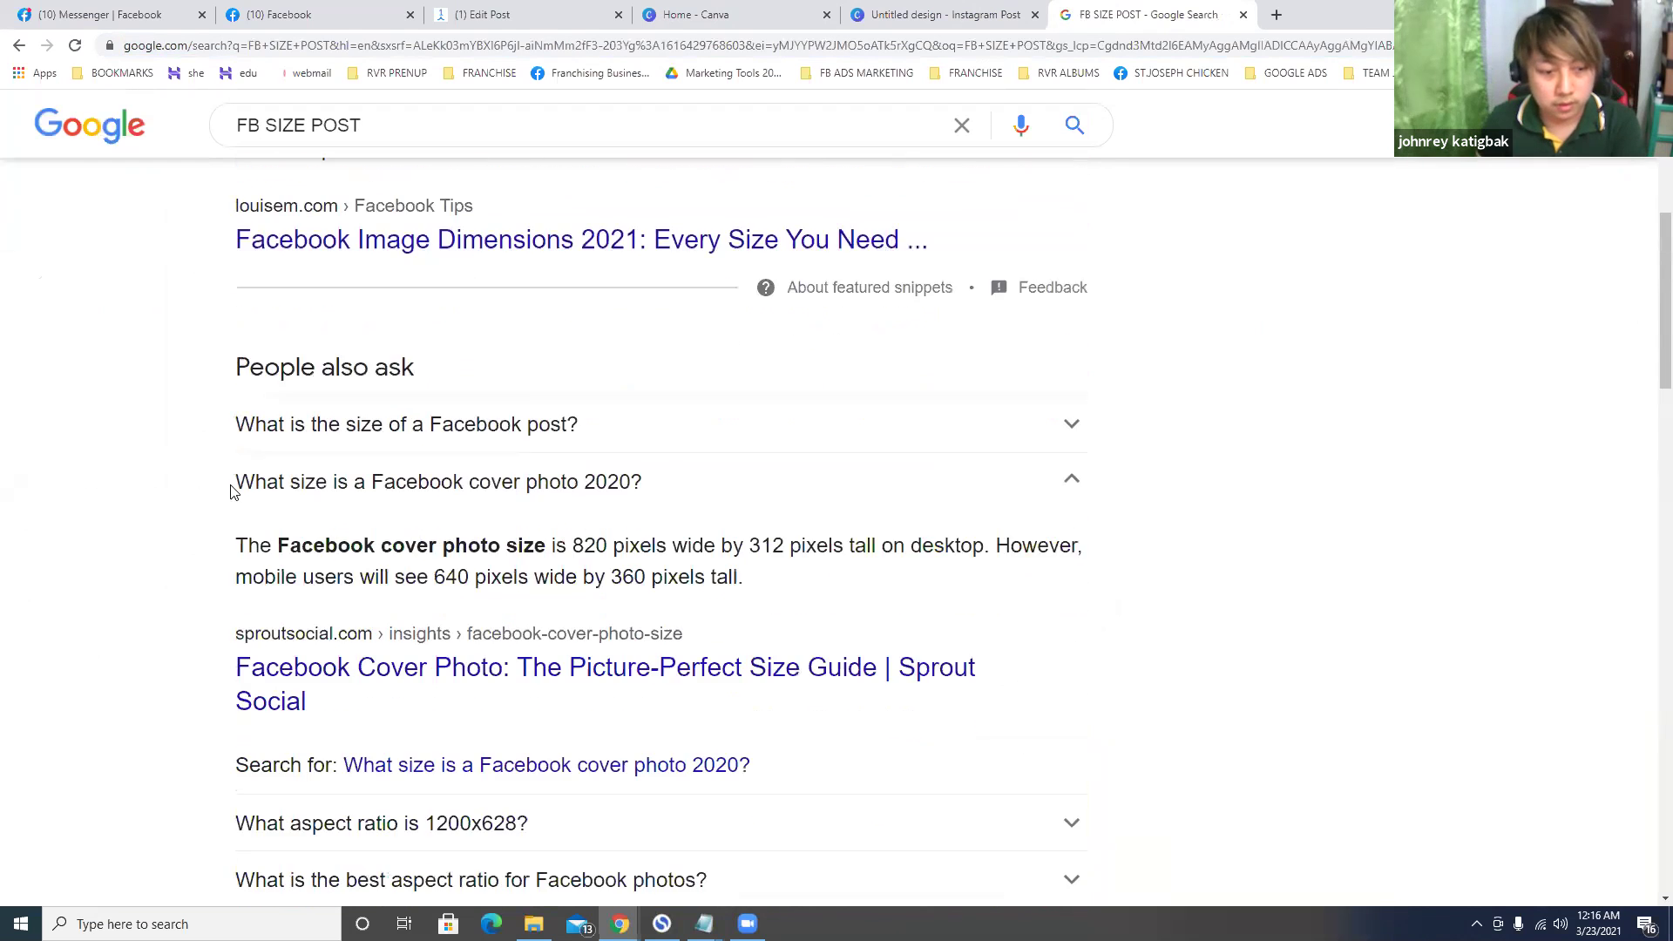
{"action": "left_click", "coordinate": [346, 462]}
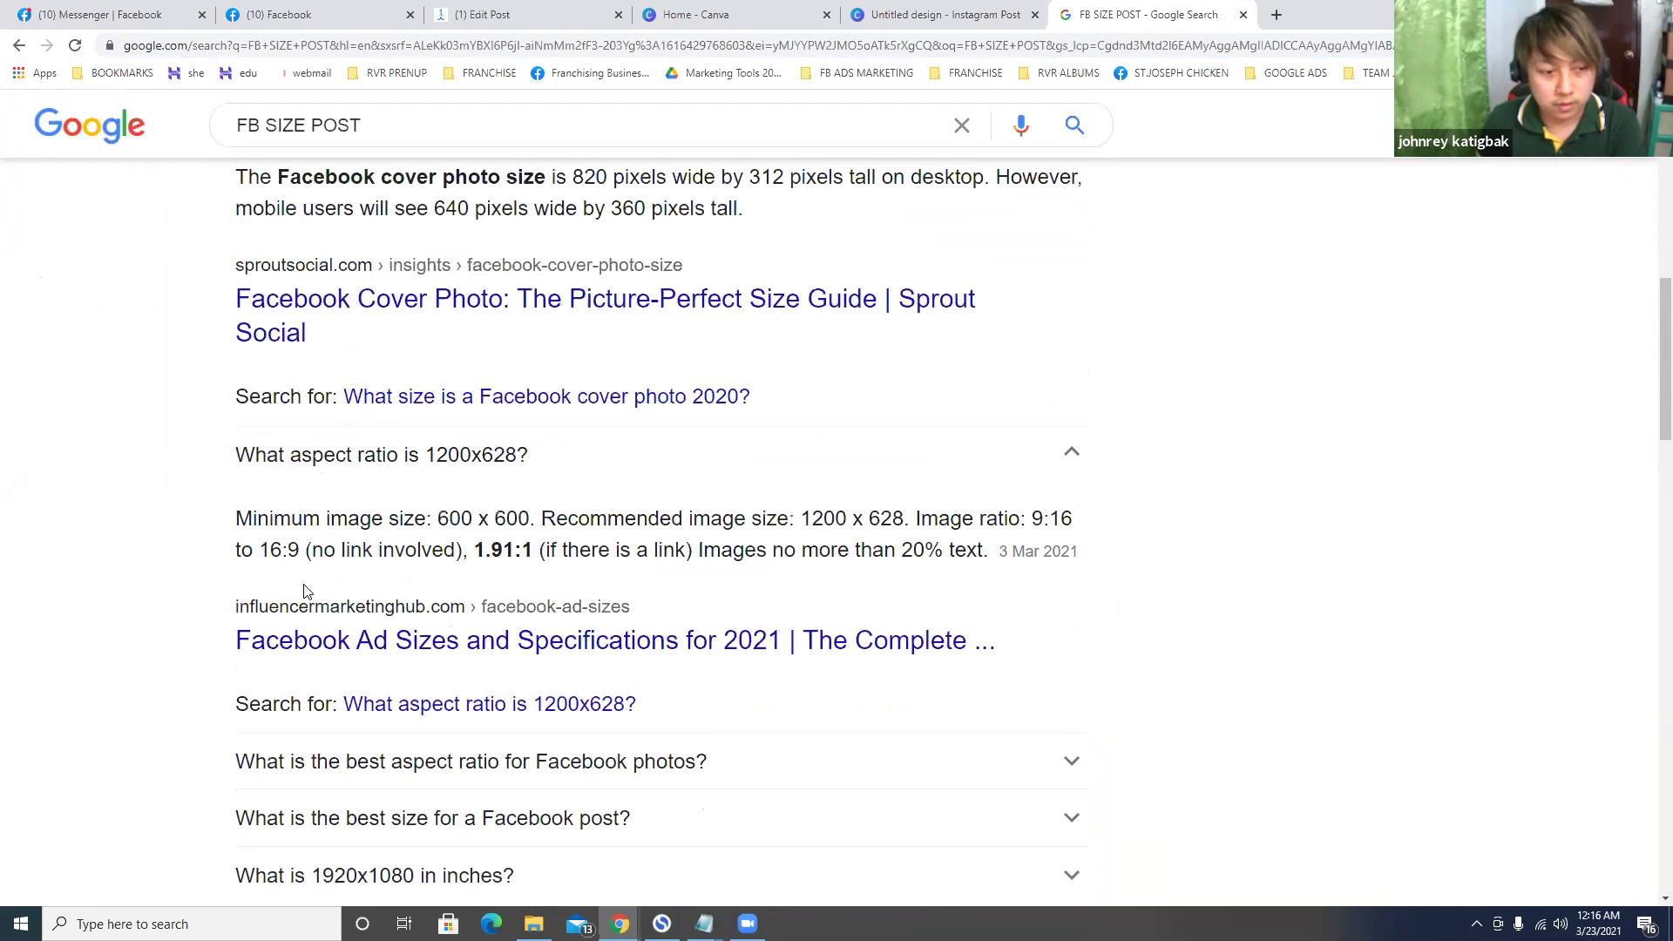
{"action": "scroll", "coordinate": [1256, 437], "scroll_direction": "up", "scroll_amount": 3}
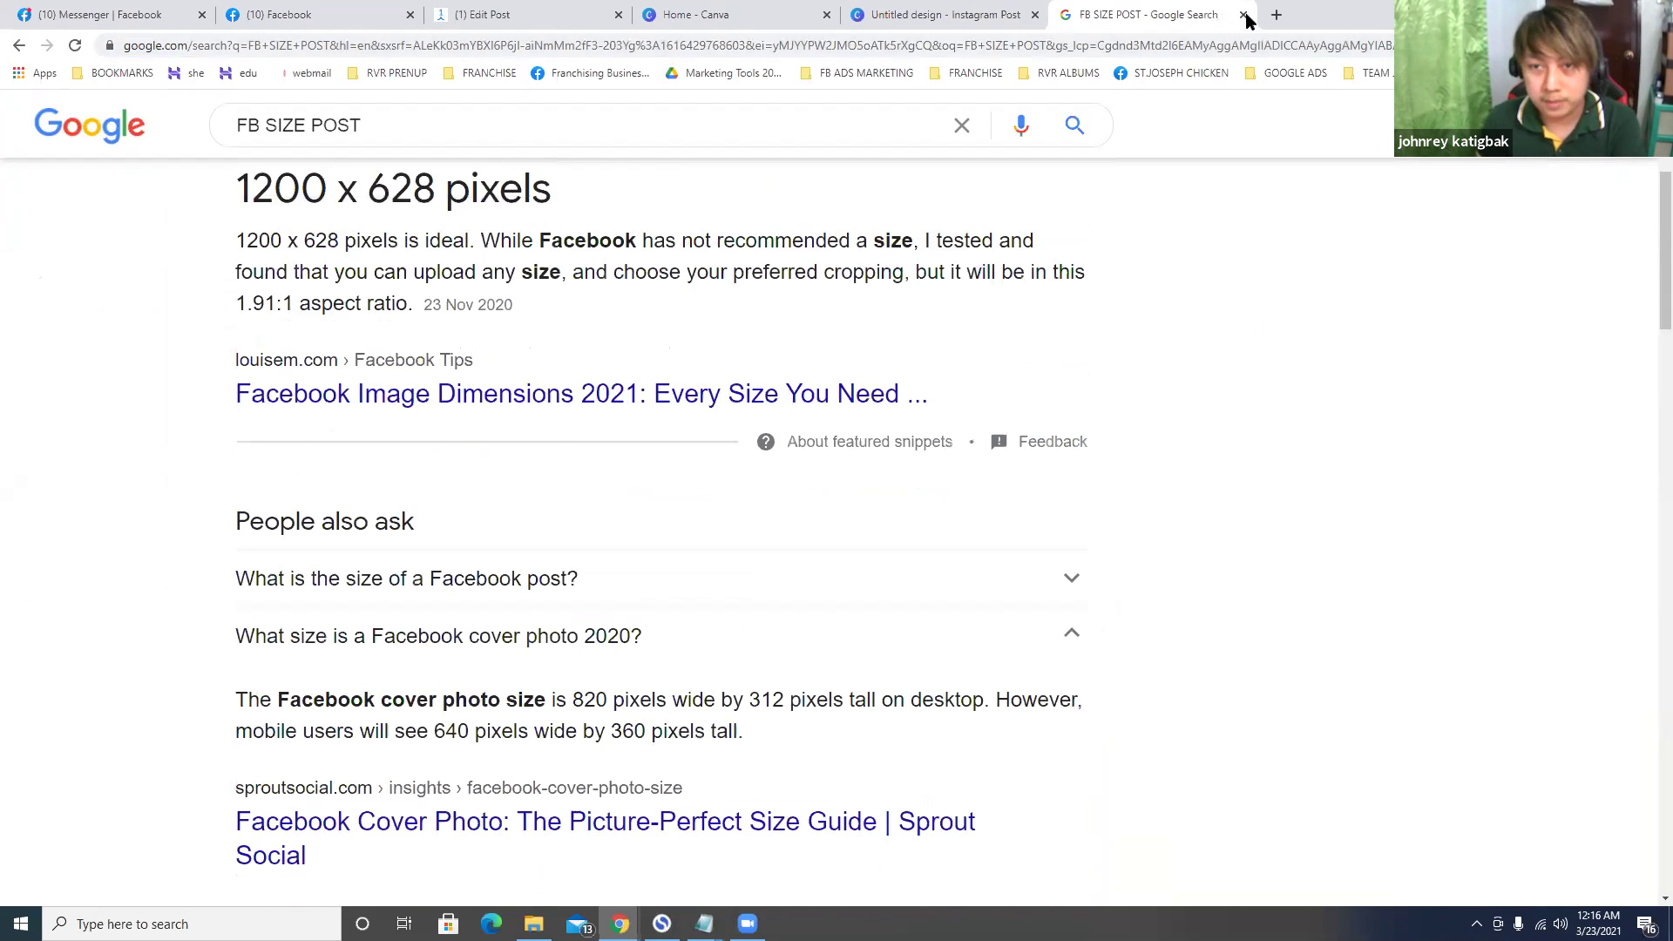
{"action": "left_click", "coordinate": [1242, 15]}
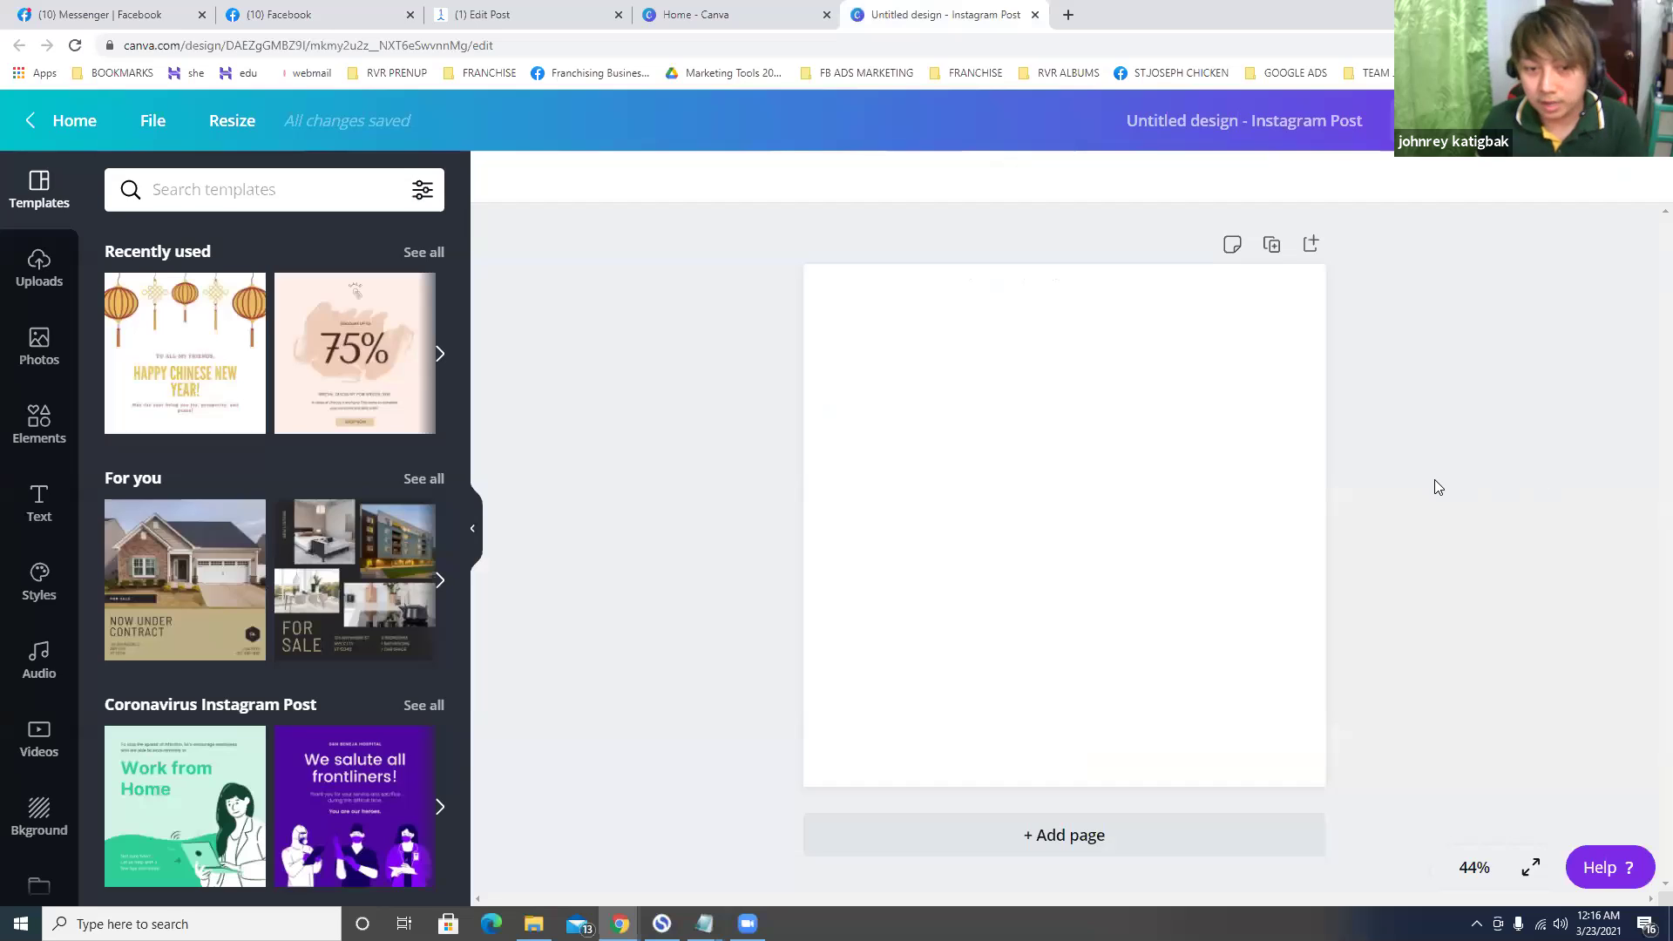
{"action": "scroll", "coordinate": [1438, 487], "scroll_direction": "up", "scroll_amount": 5, "text": "ctrl"}
{"action": "scroll", "coordinate": [1436, 483], "scroll_direction": "down", "scroll_amount": 5, "text": "ctrl"}
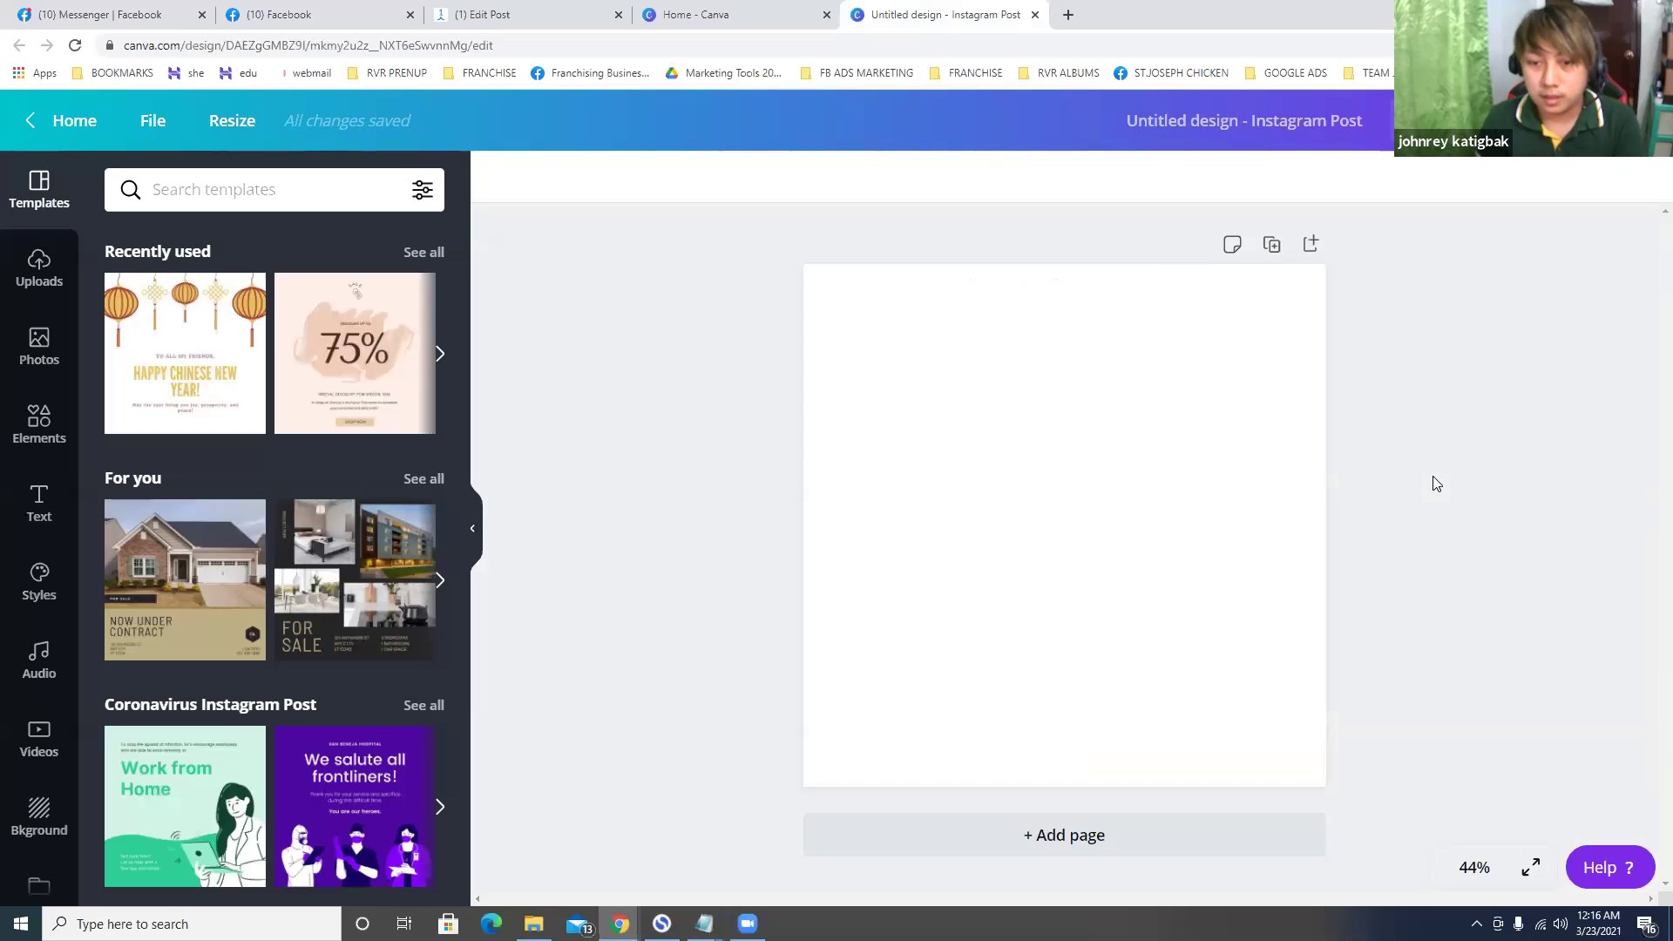
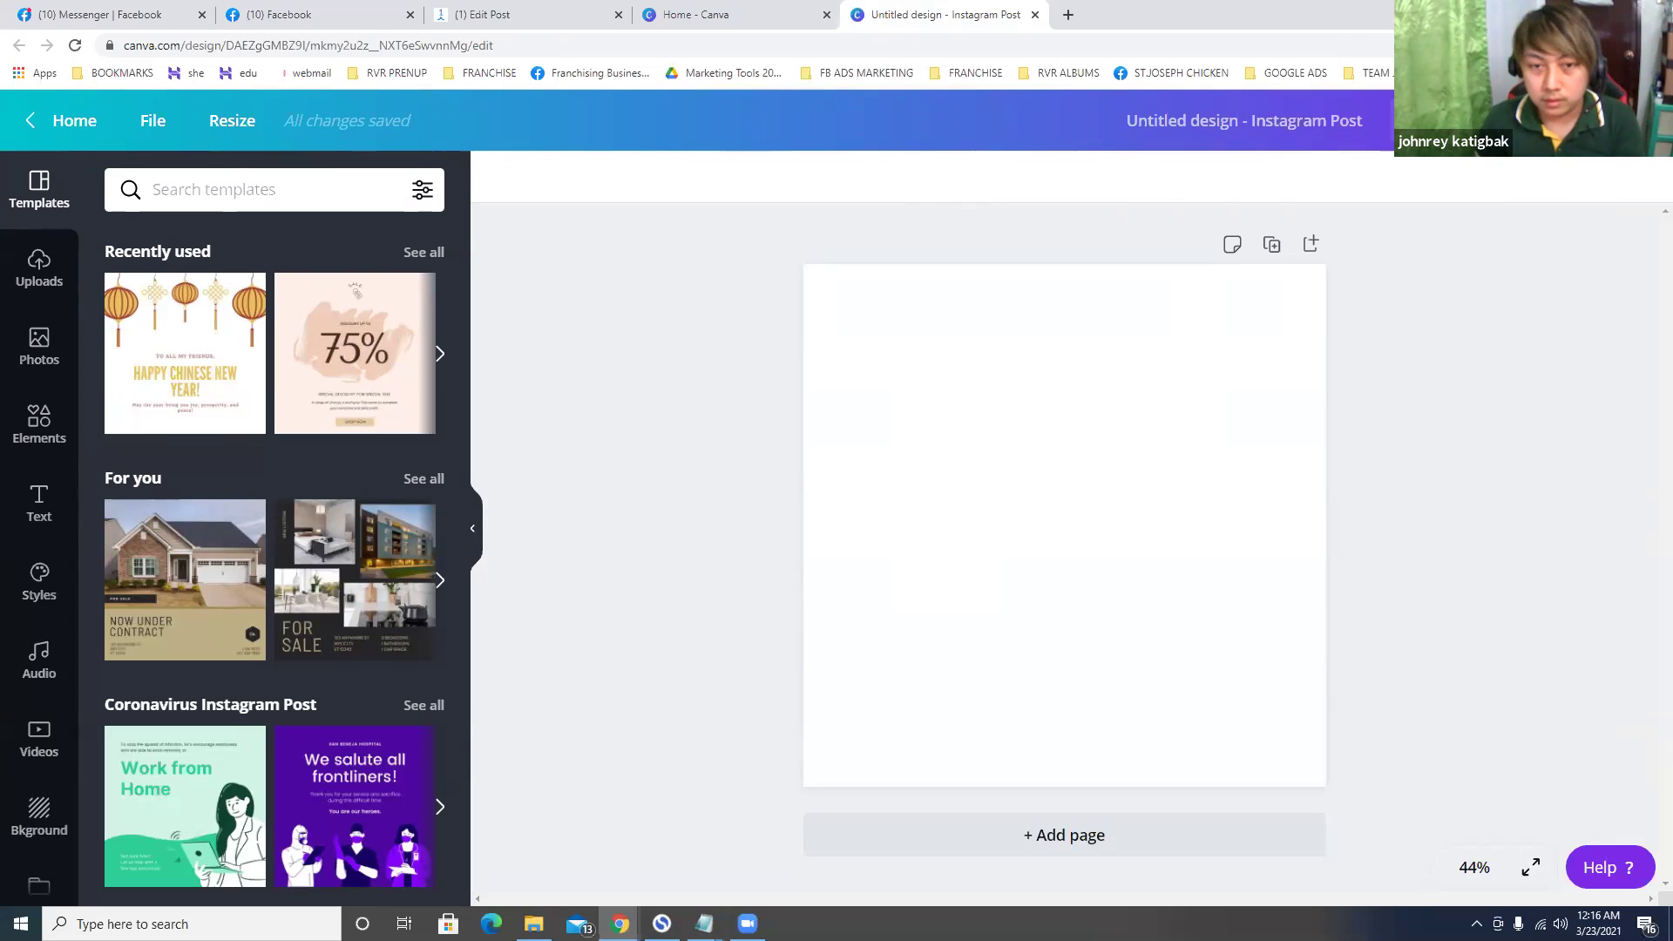
{"action": "left_click", "coordinate": [50, 294]}
{"action": "left_click", "coordinate": [204, 243]}
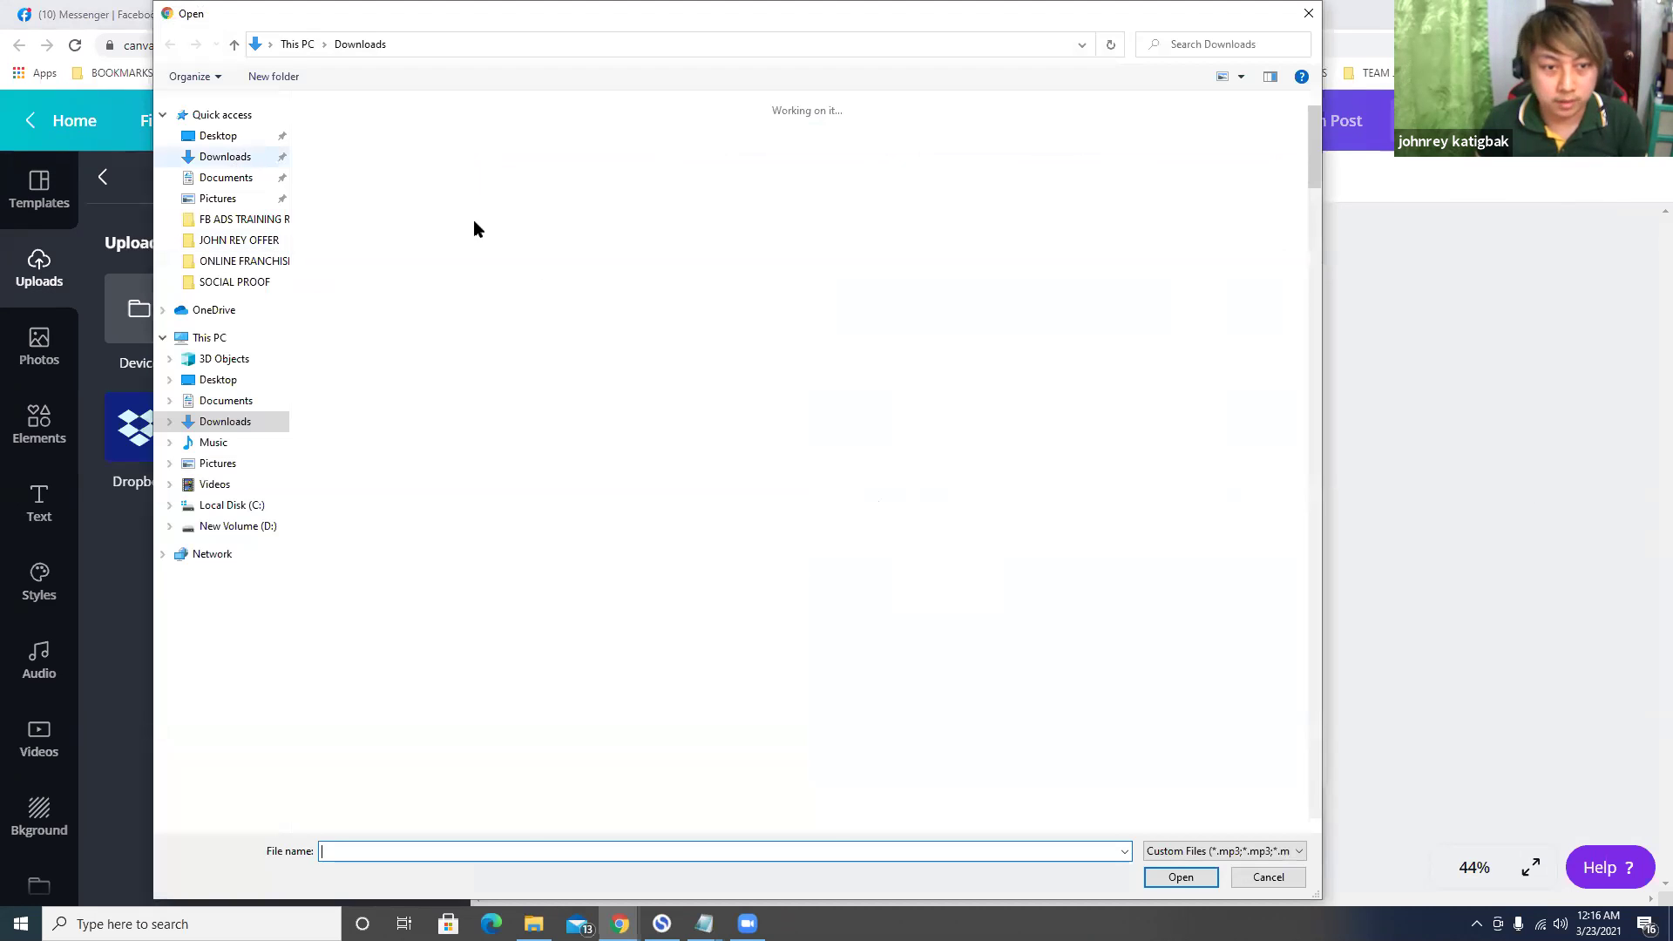
{"action": "scroll", "coordinate": [568, 284], "scroll_direction": "down", "scroll_amount": 6}
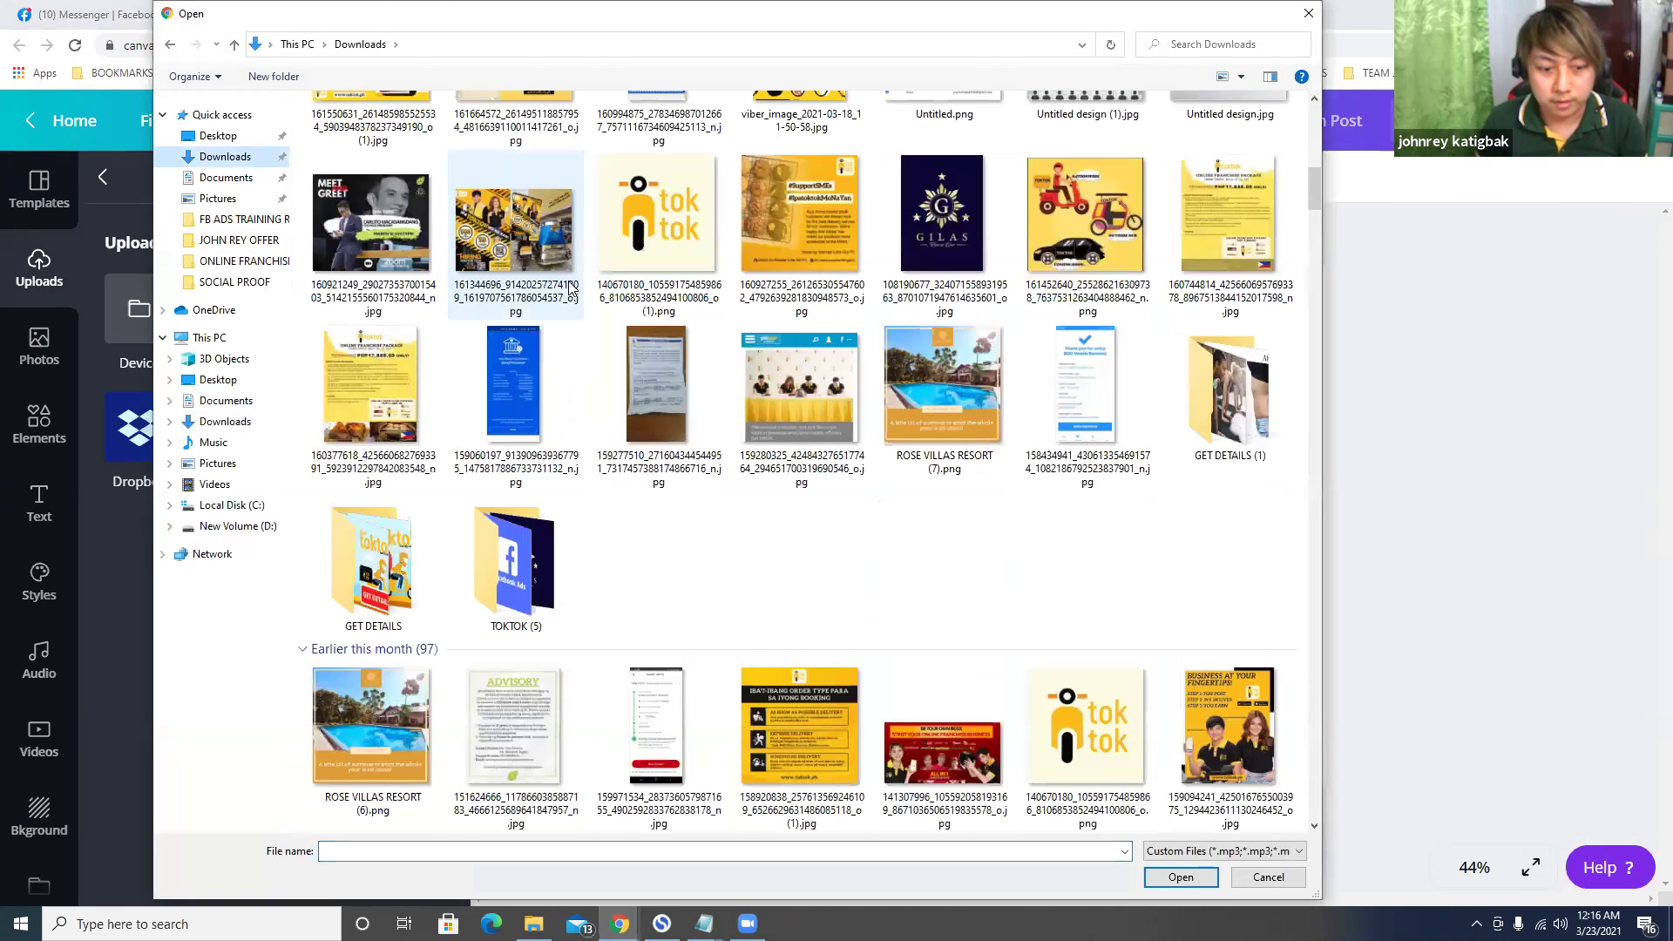
{"action": "scroll", "coordinate": [571, 288], "scroll_direction": "up", "scroll_amount": 10}
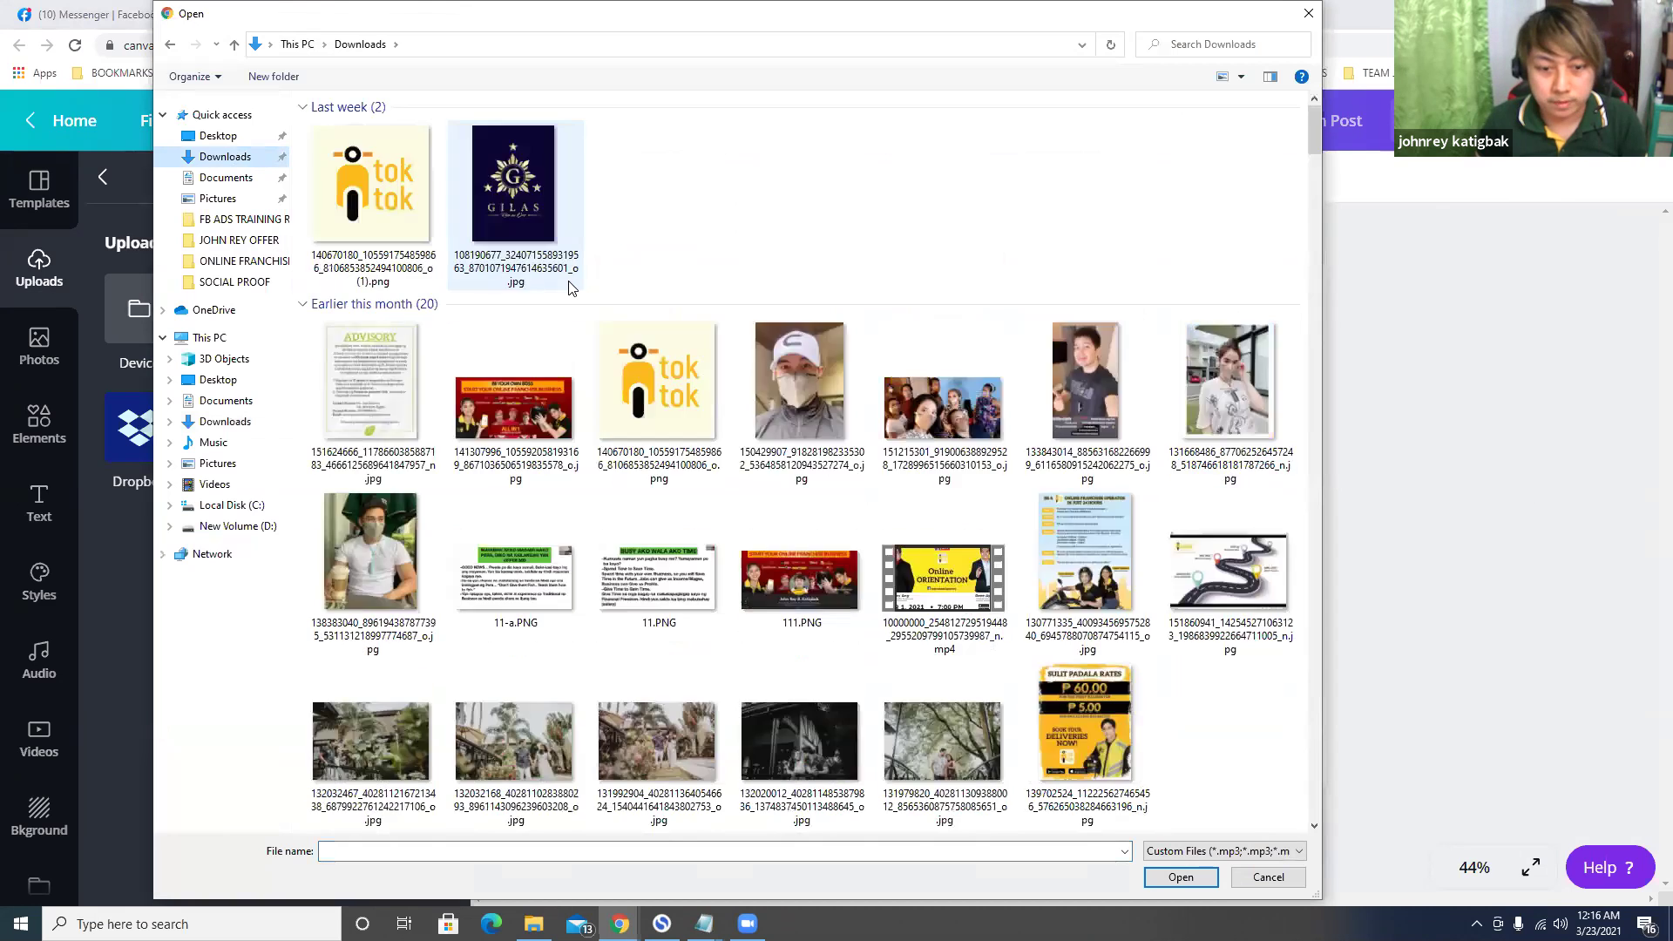
{"action": "scroll", "coordinate": [571, 292], "scroll_direction": "down", "scroll_amount": 6}
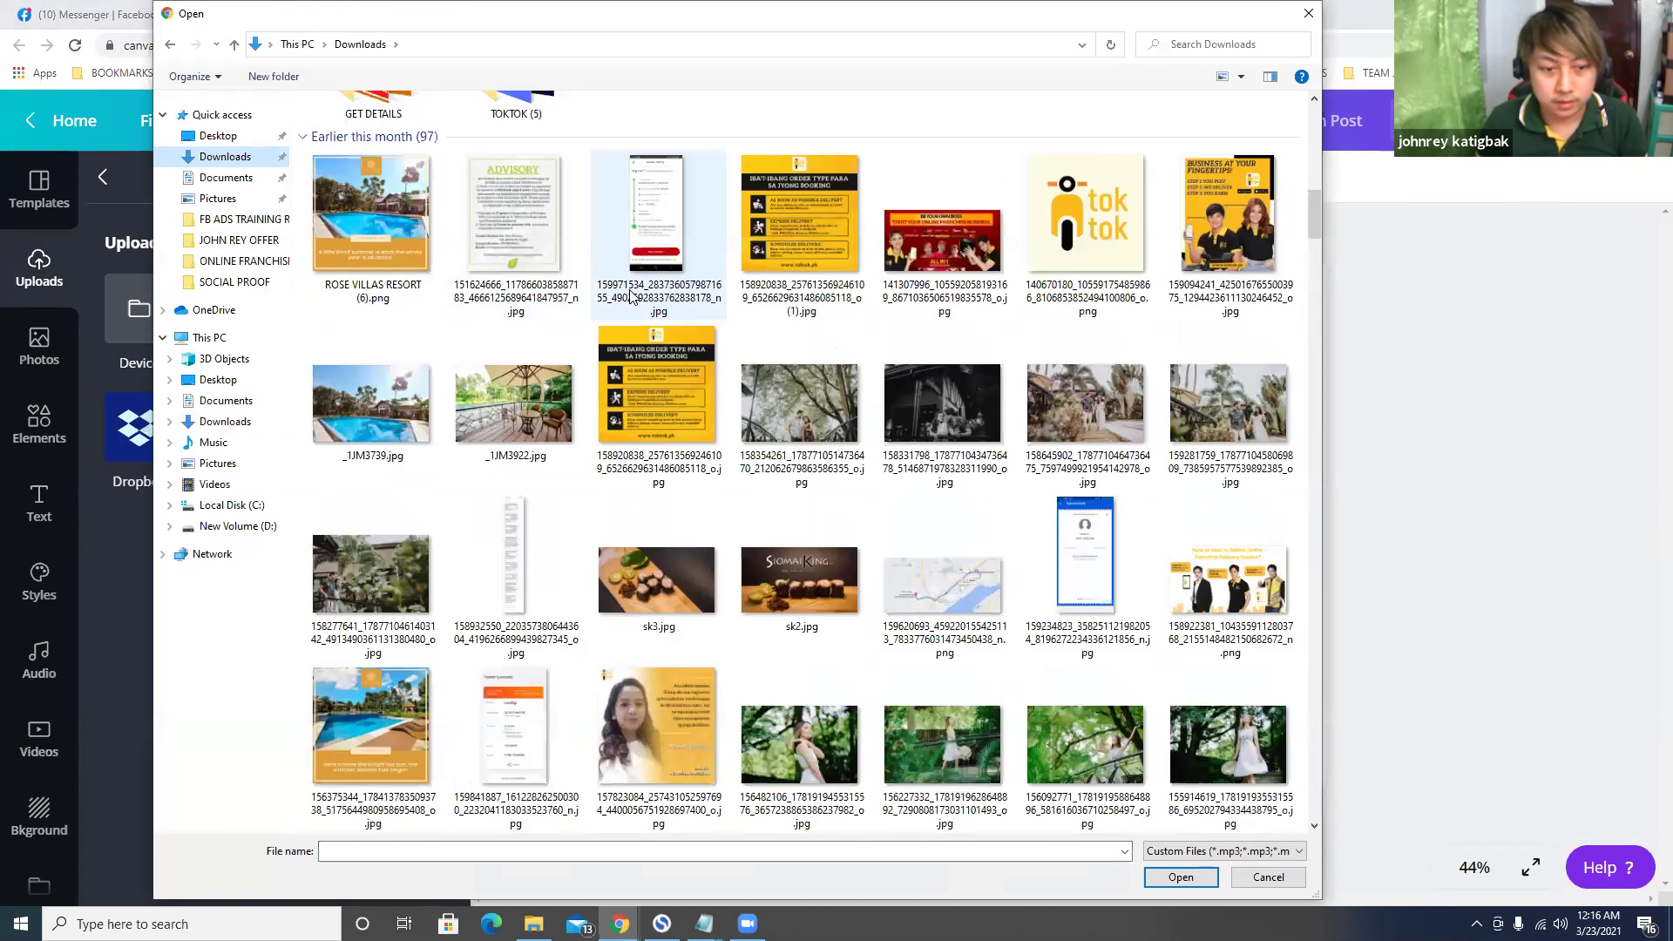
{"action": "scroll", "coordinate": [632, 297], "scroll_direction": "down", "scroll_amount": 5}
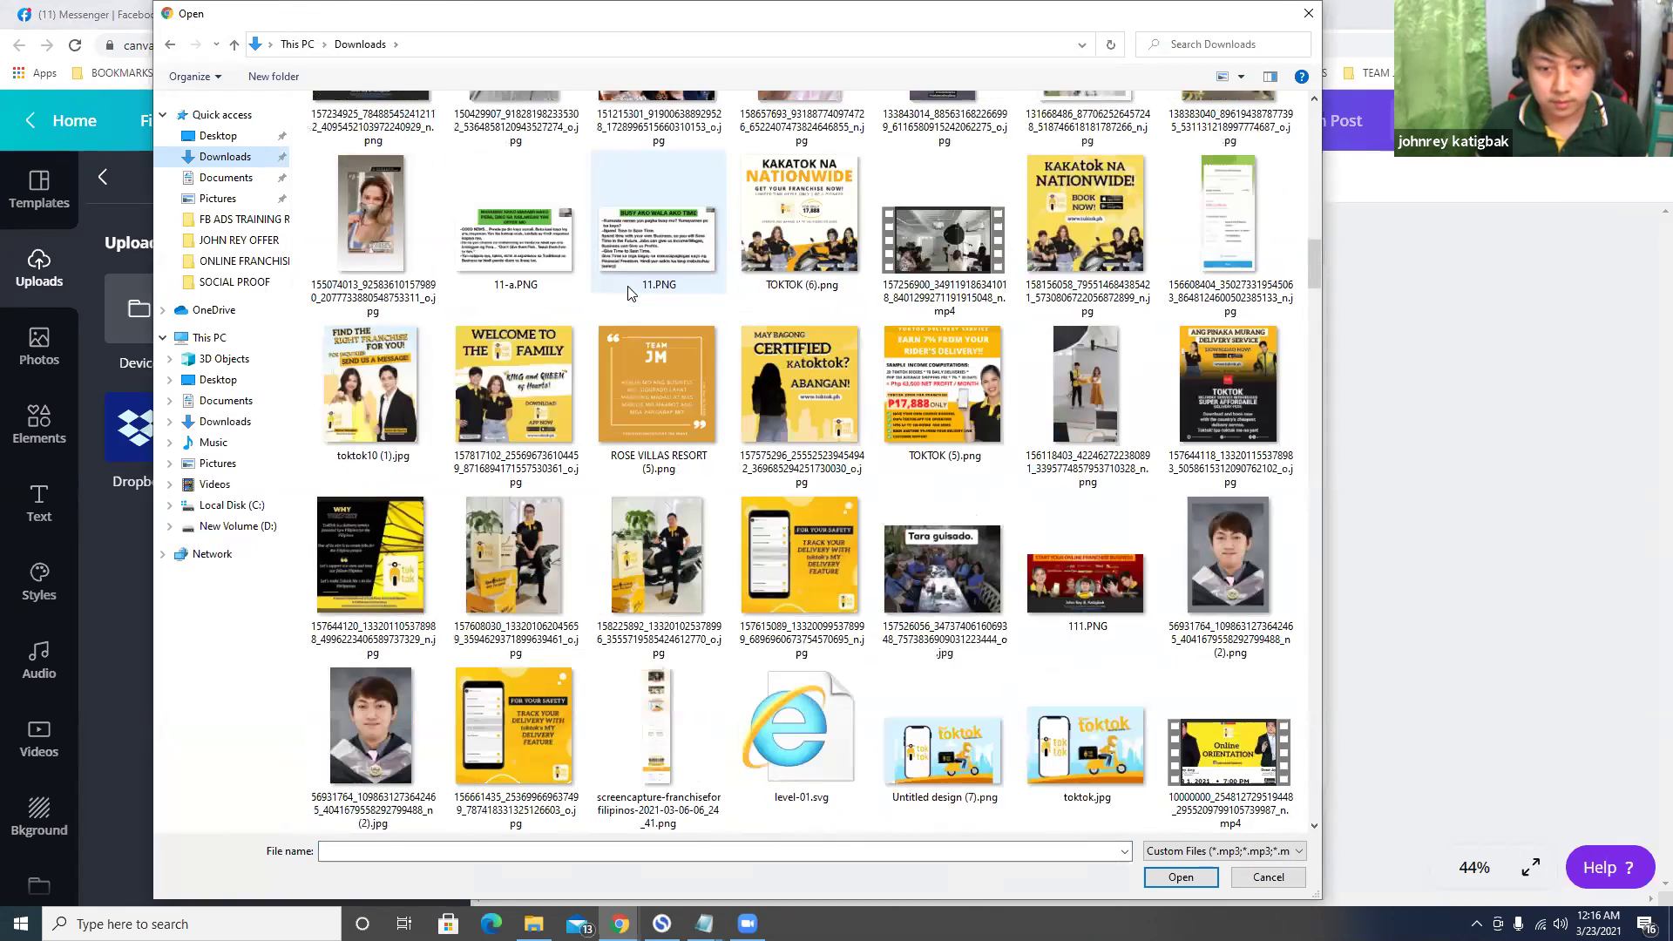
{"action": "scroll", "coordinate": [648, 324], "scroll_direction": "down", "scroll_amount": 5}
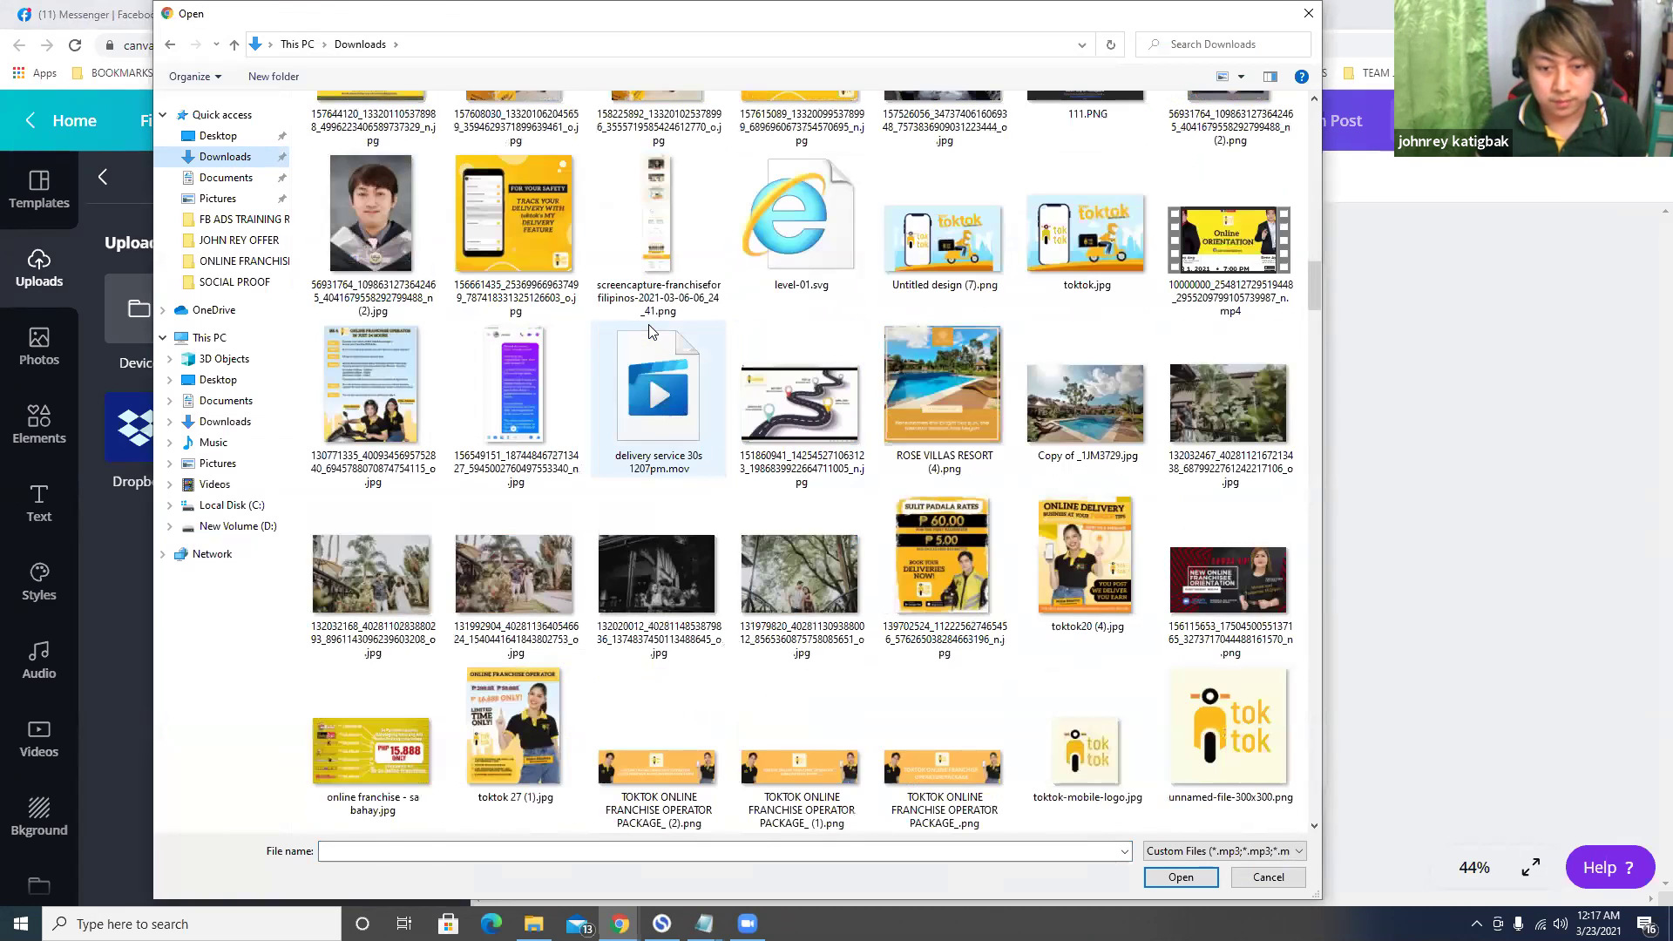
{"action": "scroll", "coordinate": [658, 323], "scroll_direction": "down", "scroll_amount": 4}
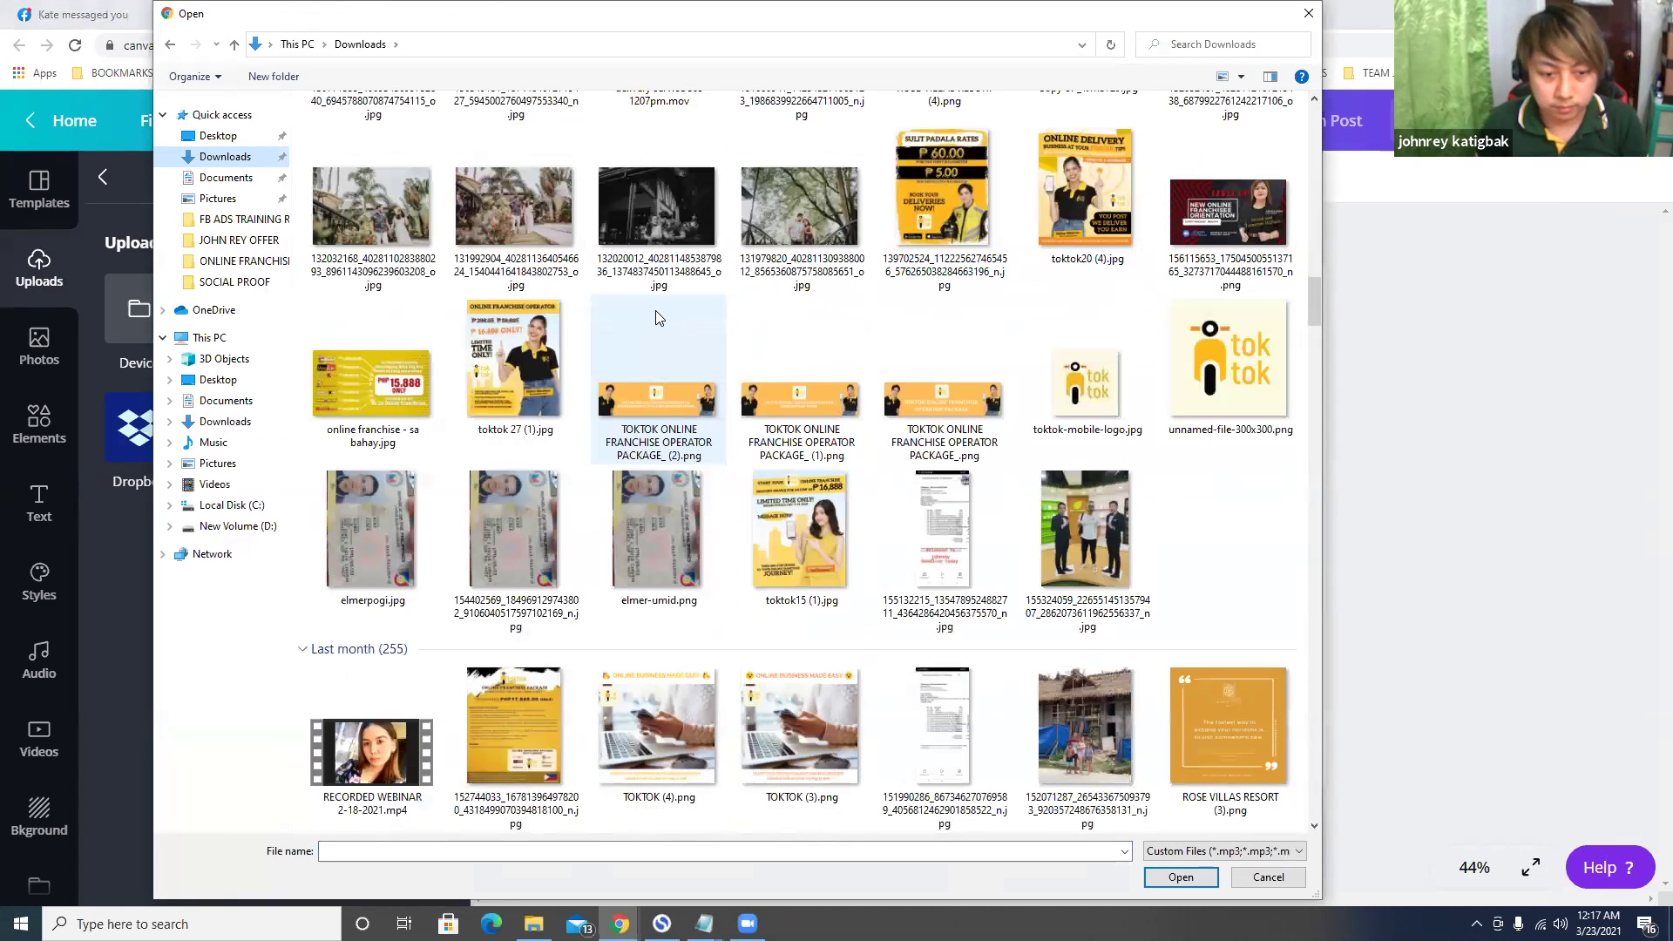
{"action": "scroll", "coordinate": [658, 323], "scroll_direction": "down", "scroll_amount": 10}
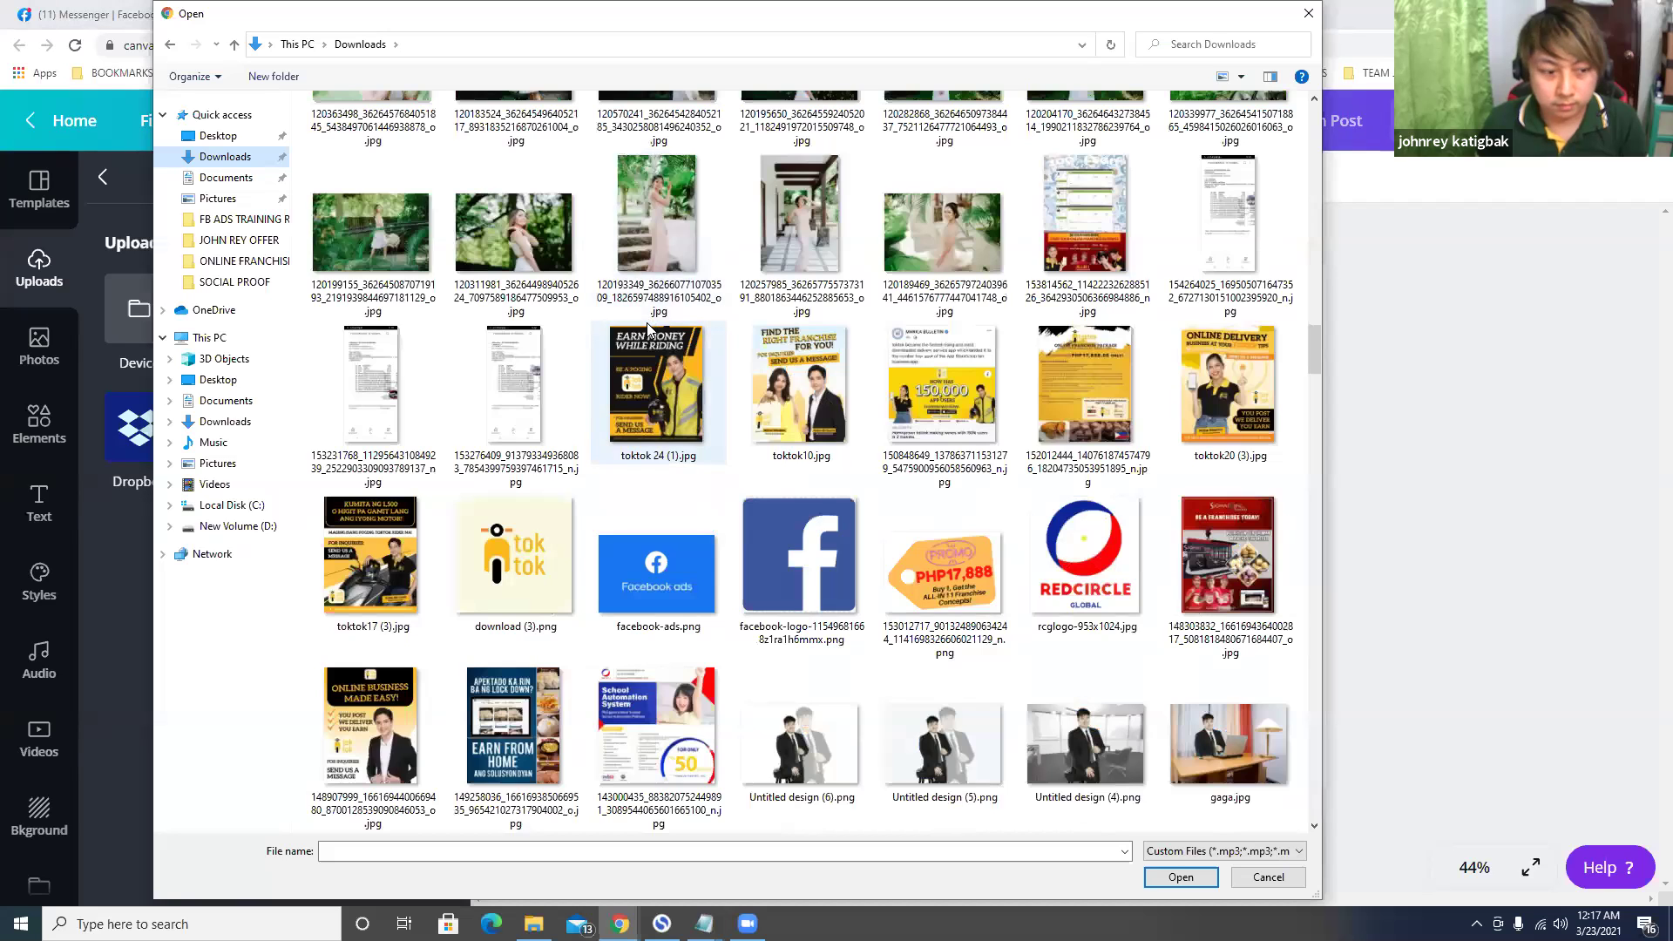
{"action": "scroll", "coordinate": [648, 328], "scroll_direction": "down", "scroll_amount": 5}
{"action": "scroll", "coordinate": [650, 330], "scroll_direction": "down", "scroll_amount": 5}
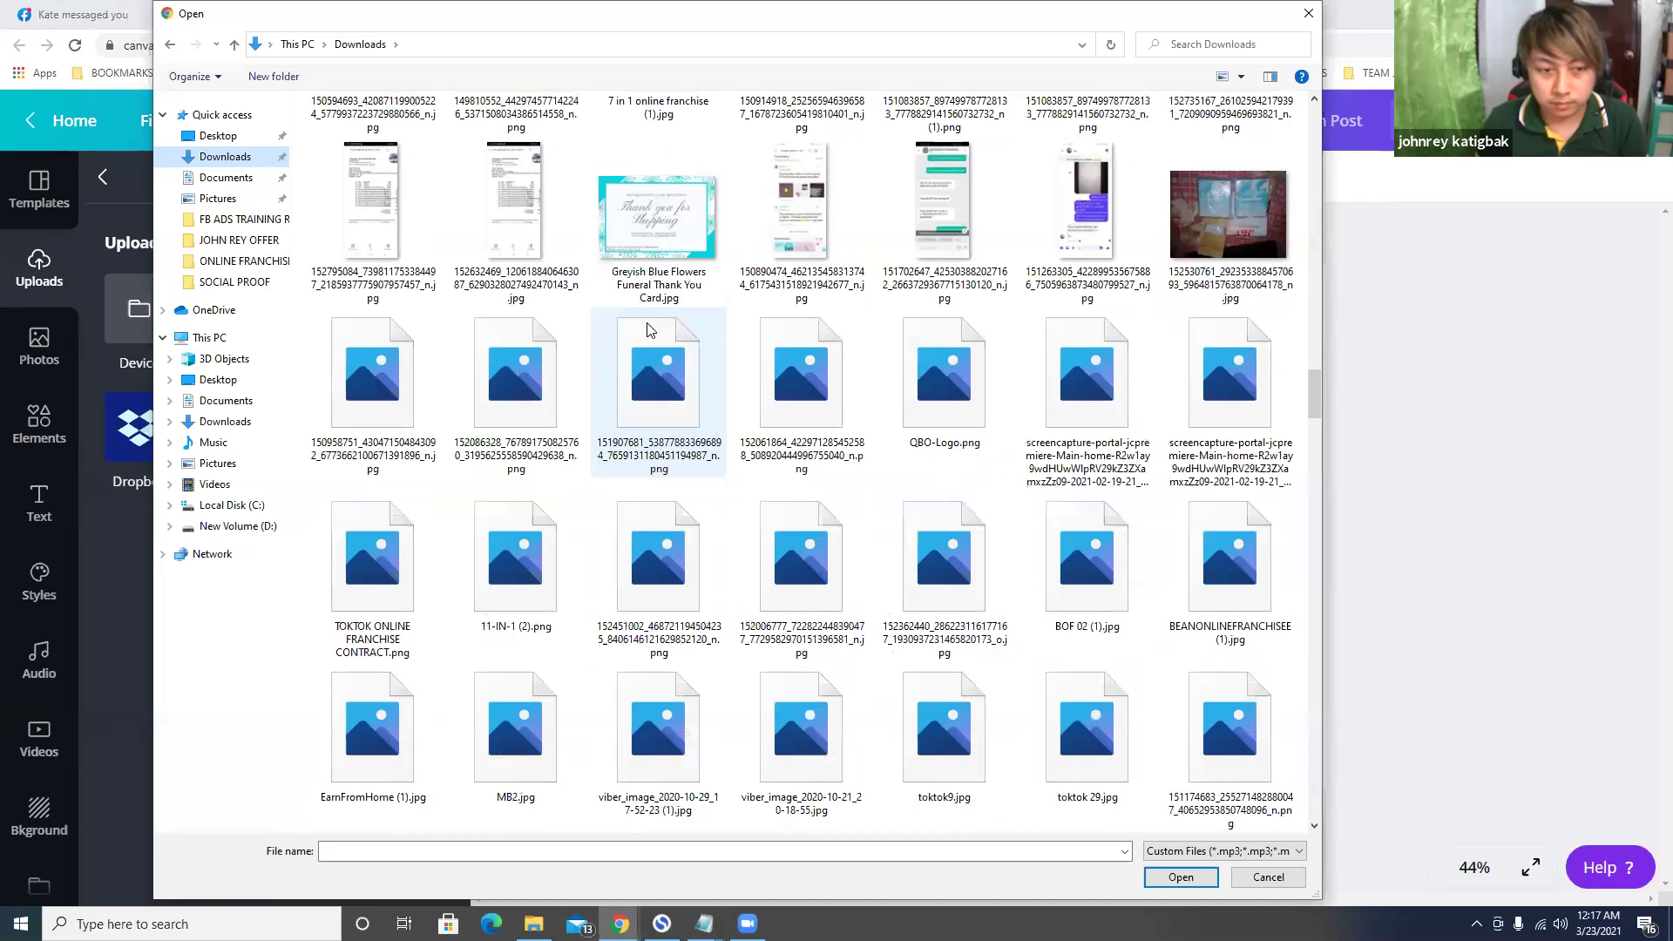
{"action": "scroll", "coordinate": [647, 329], "scroll_direction": "down", "scroll_amount": 5}
{"action": "scroll", "coordinate": [647, 329], "scroll_direction": "up", "scroll_amount": 10}
{"action": "scroll", "coordinate": [646, 322], "scroll_direction": "up", "scroll_amount": 15}
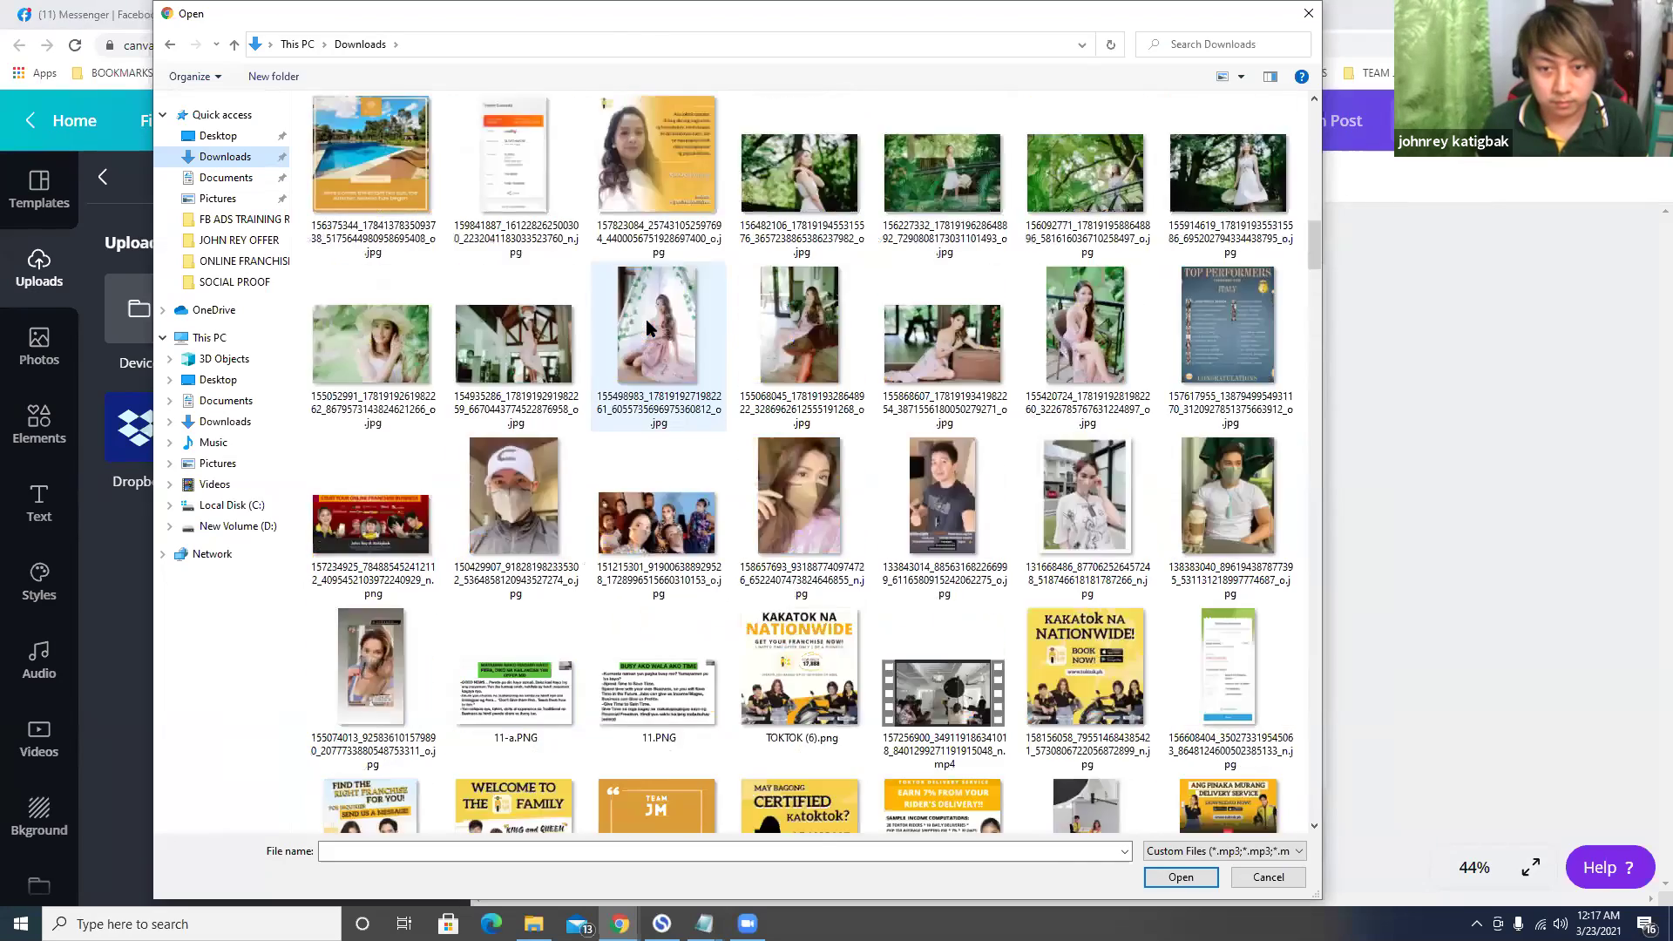
{"action": "scroll", "coordinate": [646, 328], "scroll_direction": "up", "scroll_amount": 15}
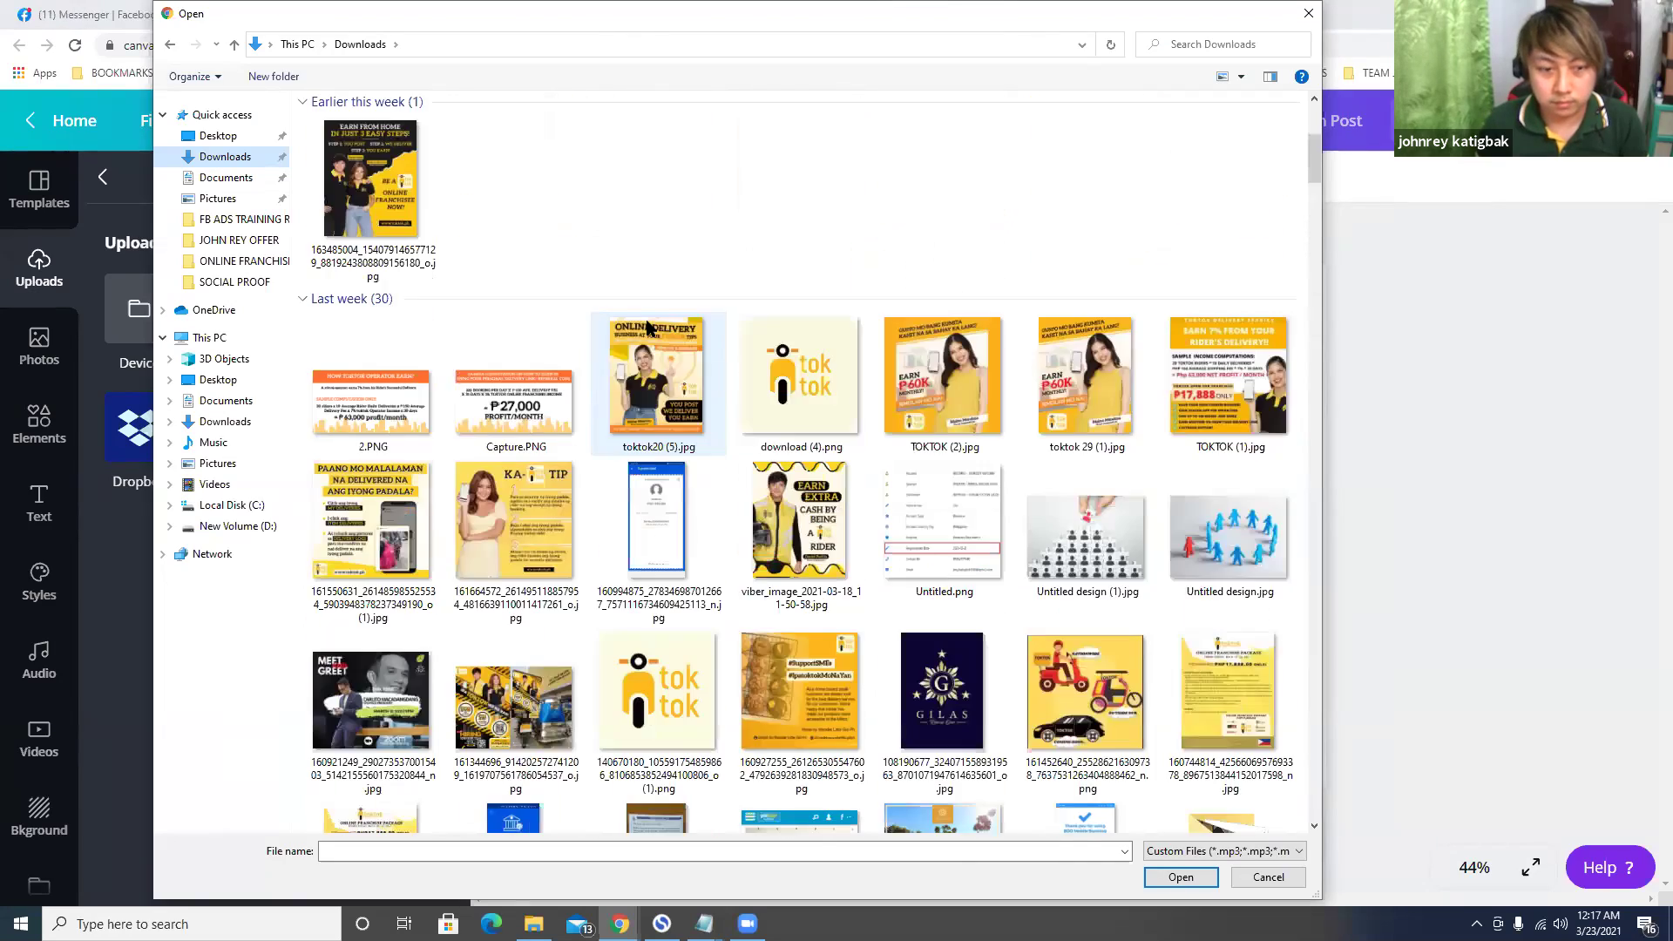
{"action": "scroll", "coordinate": [647, 326], "scroll_direction": "up", "scroll_amount": 4}
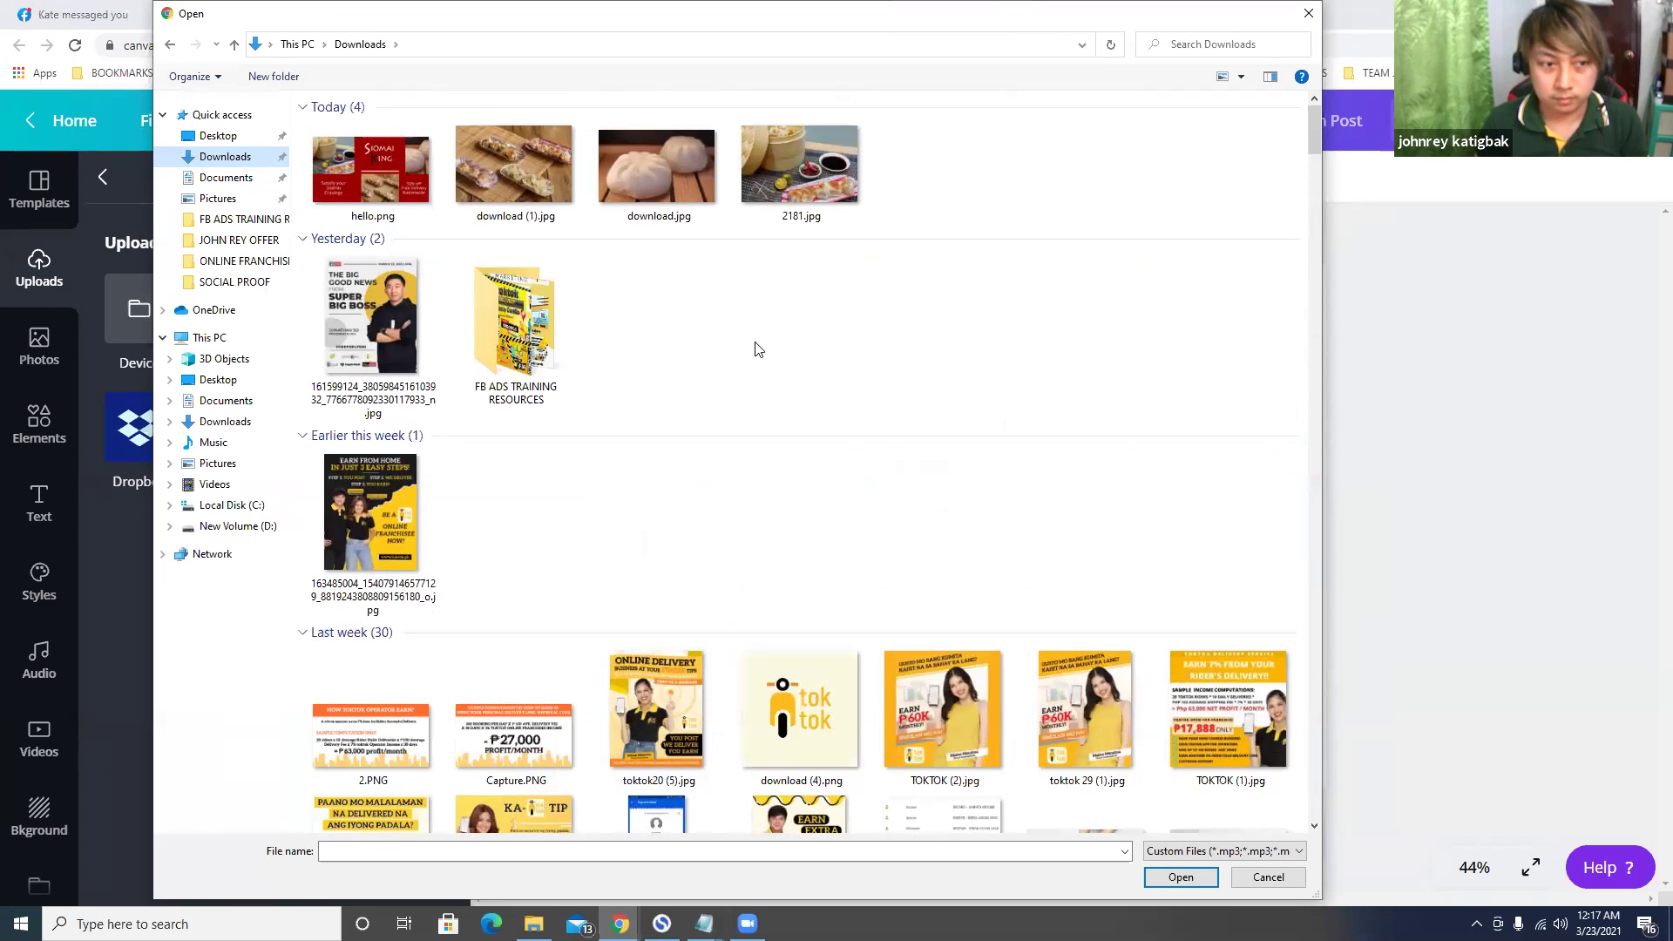
- Cancel the file picker, load Facebook in a new tab, and return to the Canva design
{"action": "left_click", "coordinate": [1308, 16]}
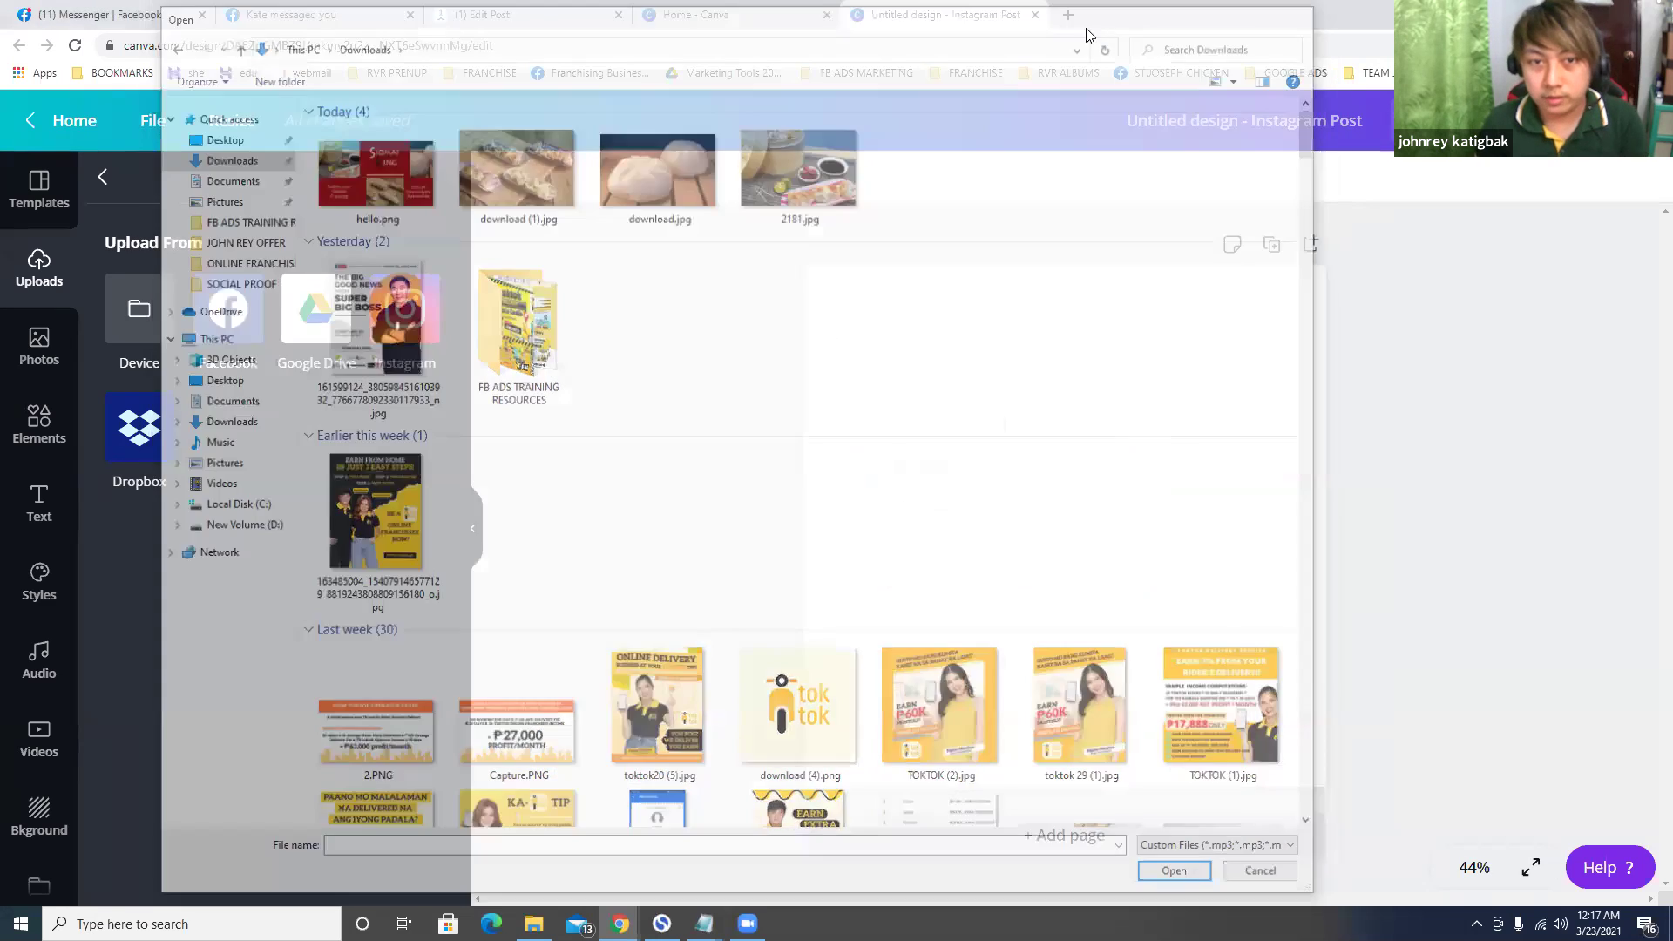
{"action": "left_click", "coordinate": [1072, 14]}
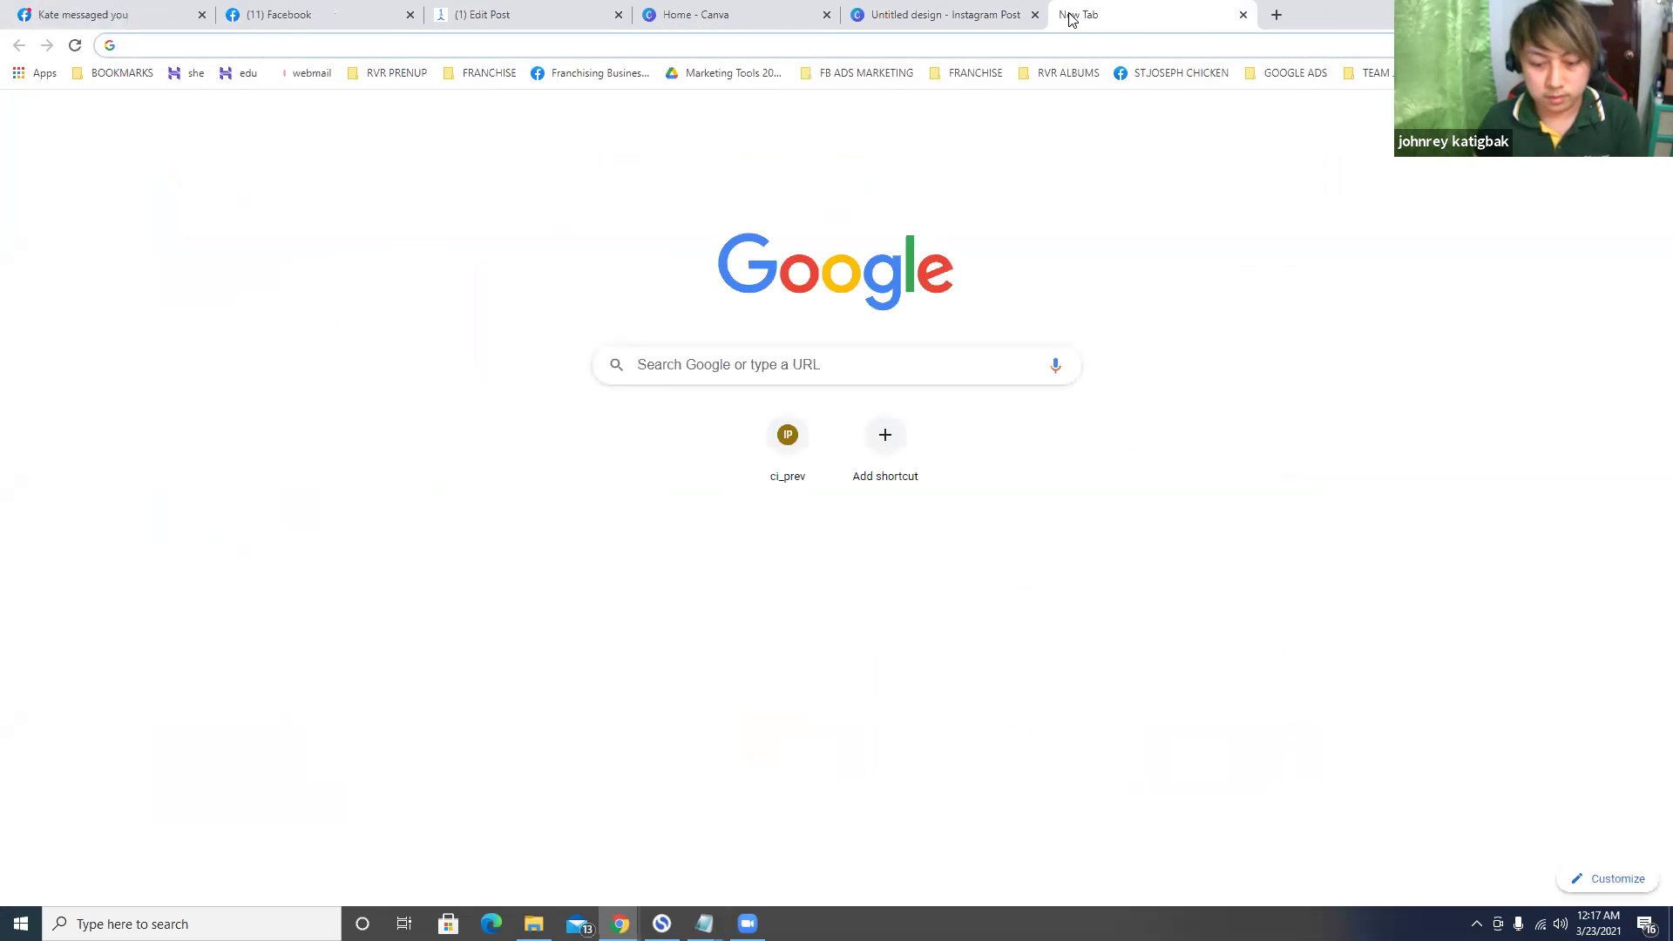
{"action": "type", "text": "Fb"}
{"action": "key", "text": "Return"}
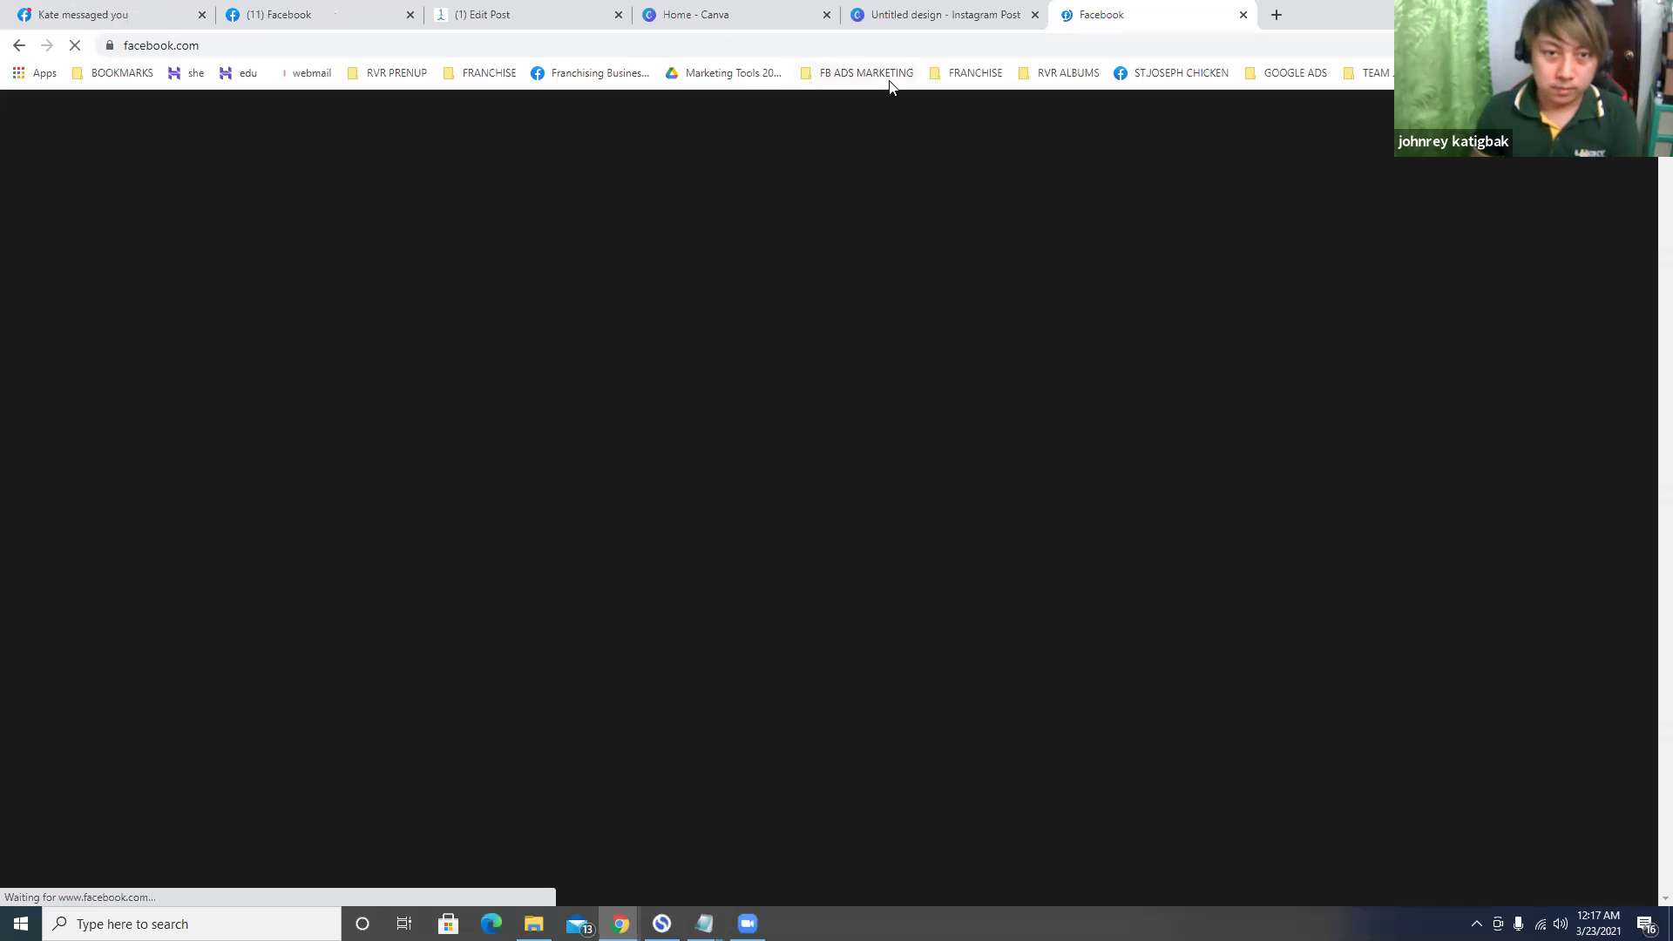
{"action": "left_click", "coordinate": [961, 10]}
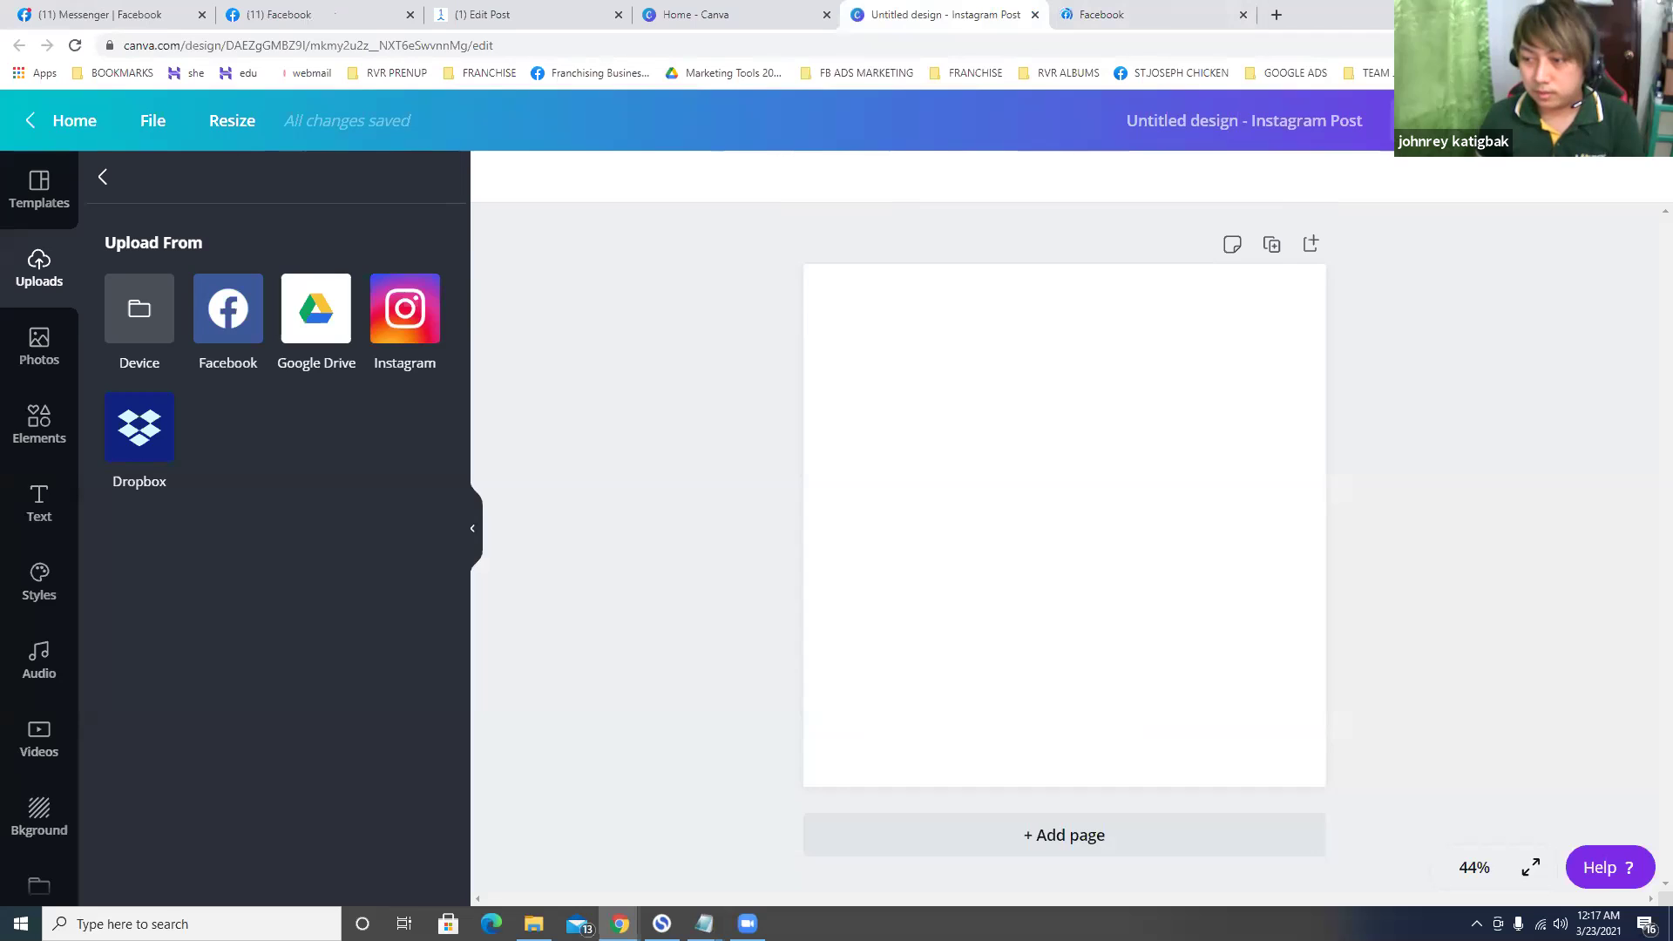
- Fill the Instagram post's page background with a custom dark red, around #C21212
{"action": "left_click", "coordinate": [869, 332]}
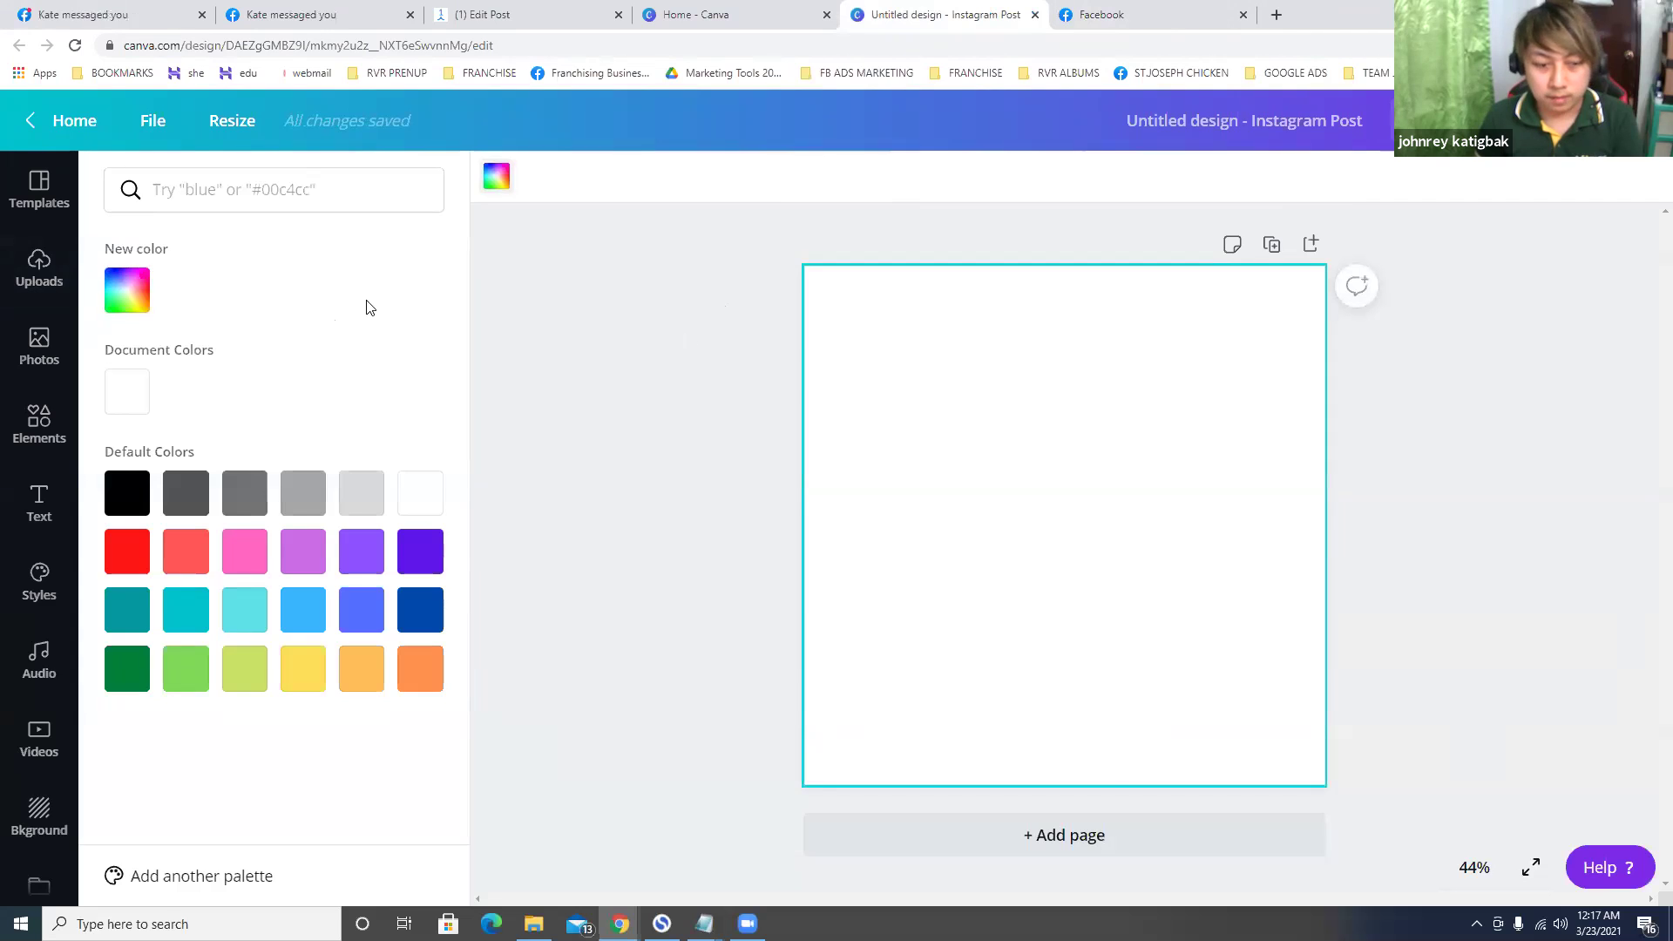
{"action": "left_click", "coordinate": [142, 292]}
{"action": "left_click", "coordinate": [386, 359]}
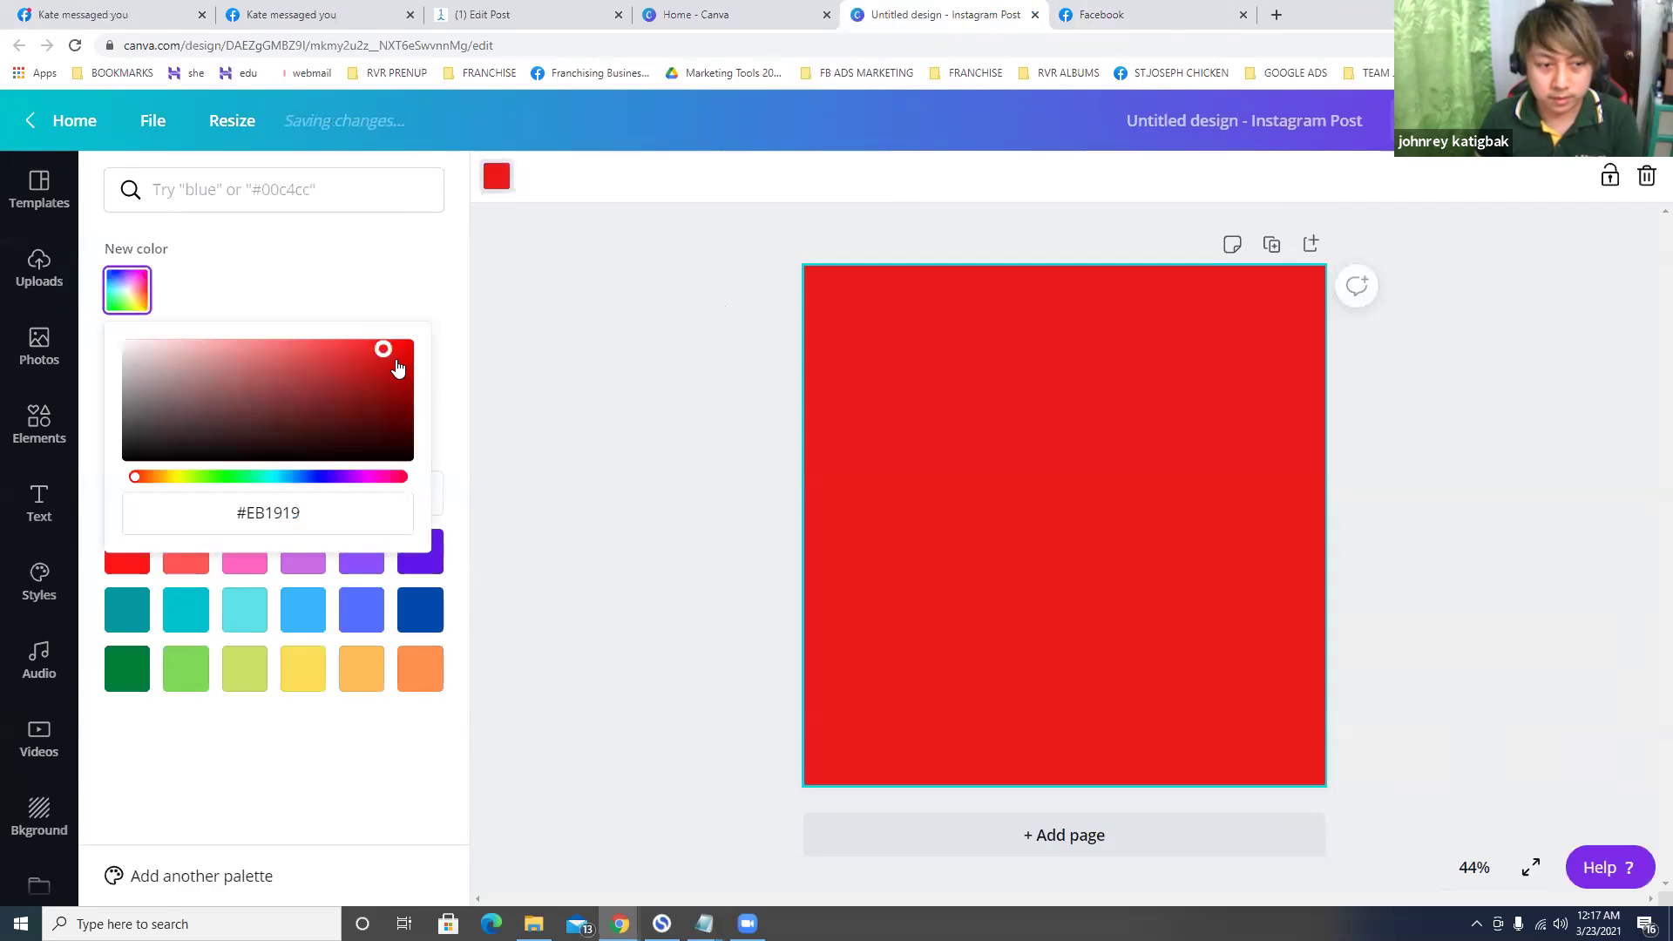
{"action": "left_click", "coordinate": [396, 361]}
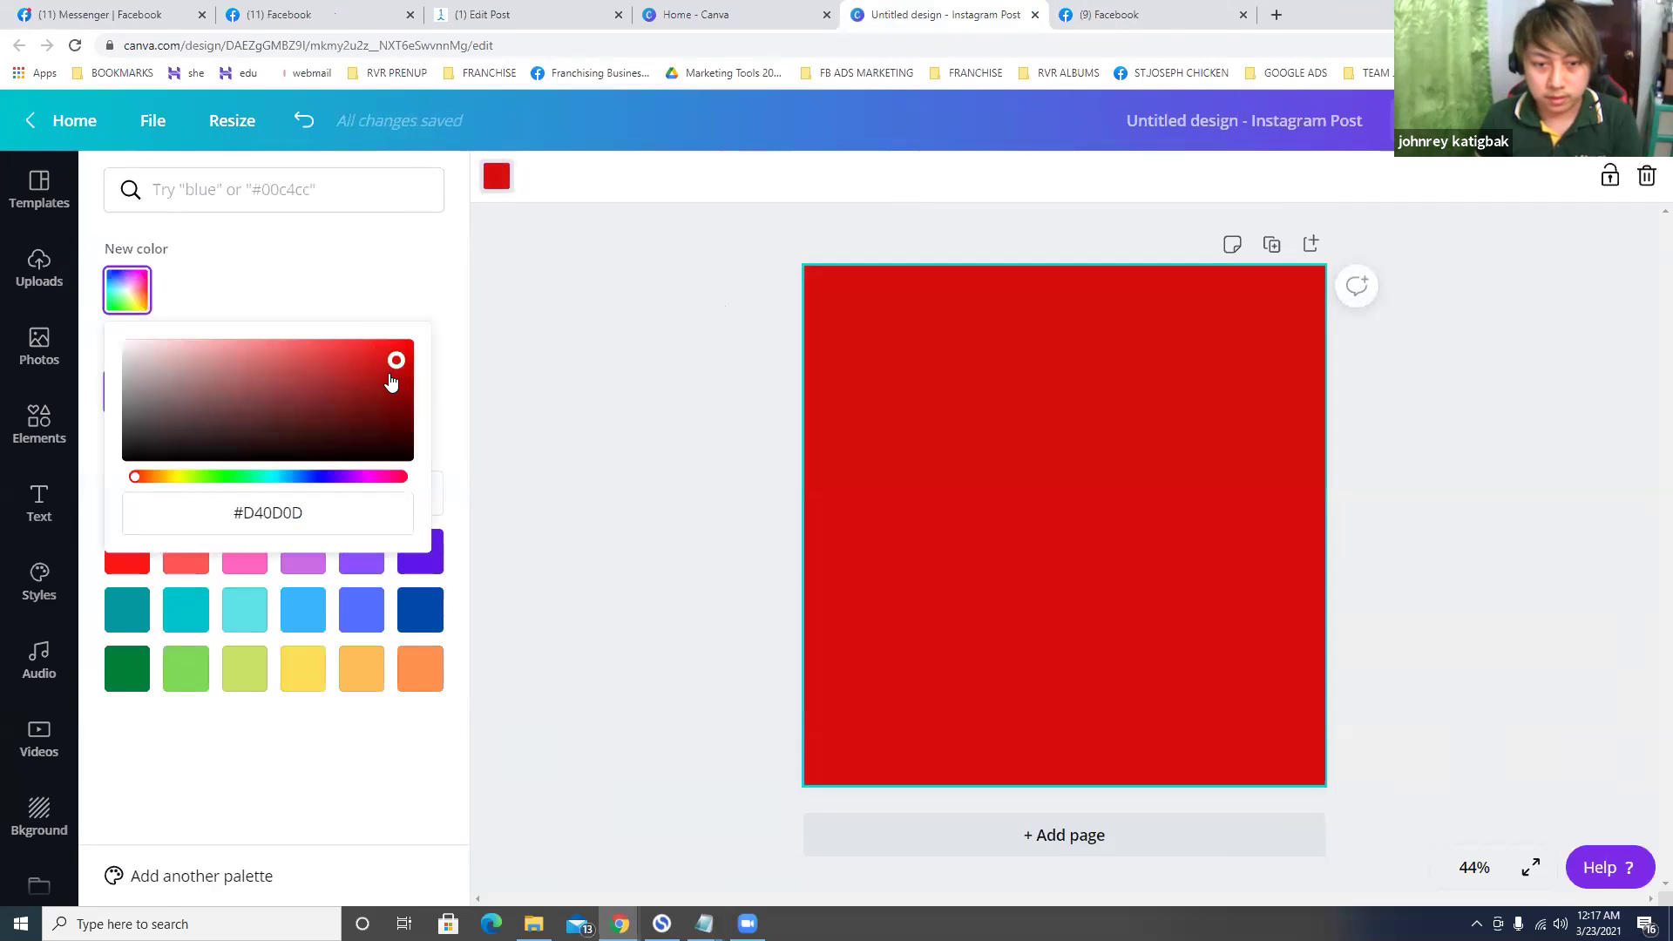
{"action": "left_click", "coordinate": [386, 368]}
{"action": "left_click", "coordinate": [653, 418]}
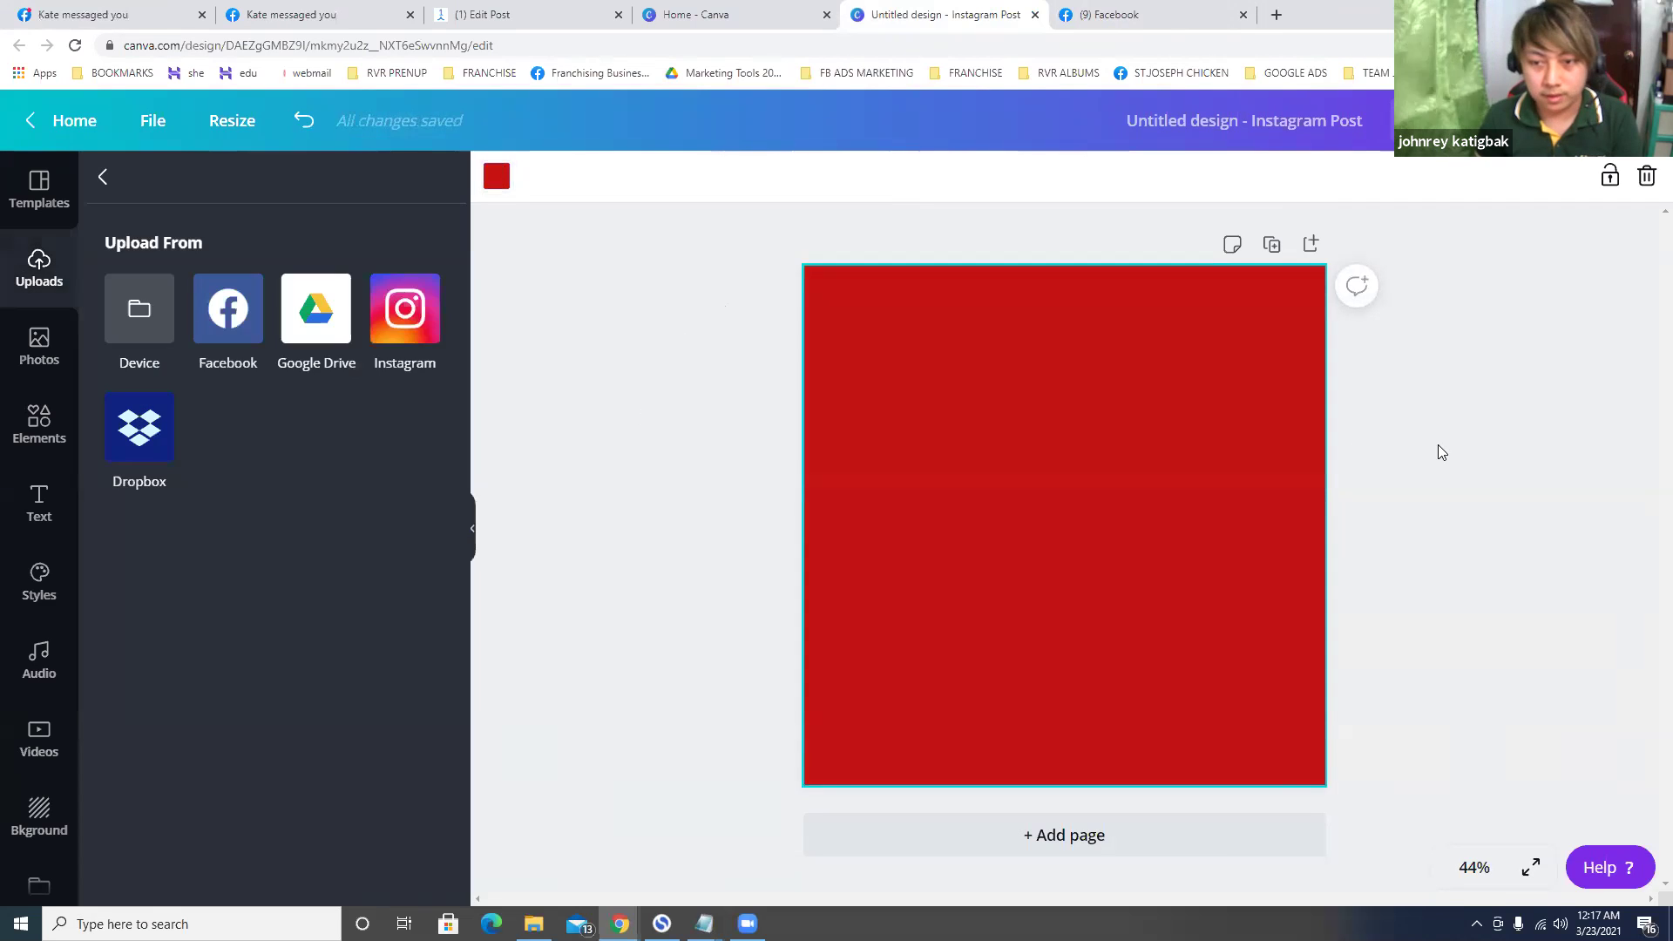
{"action": "scroll", "coordinate": [1349, 568], "scroll_direction": "up", "scroll_amount": 5}
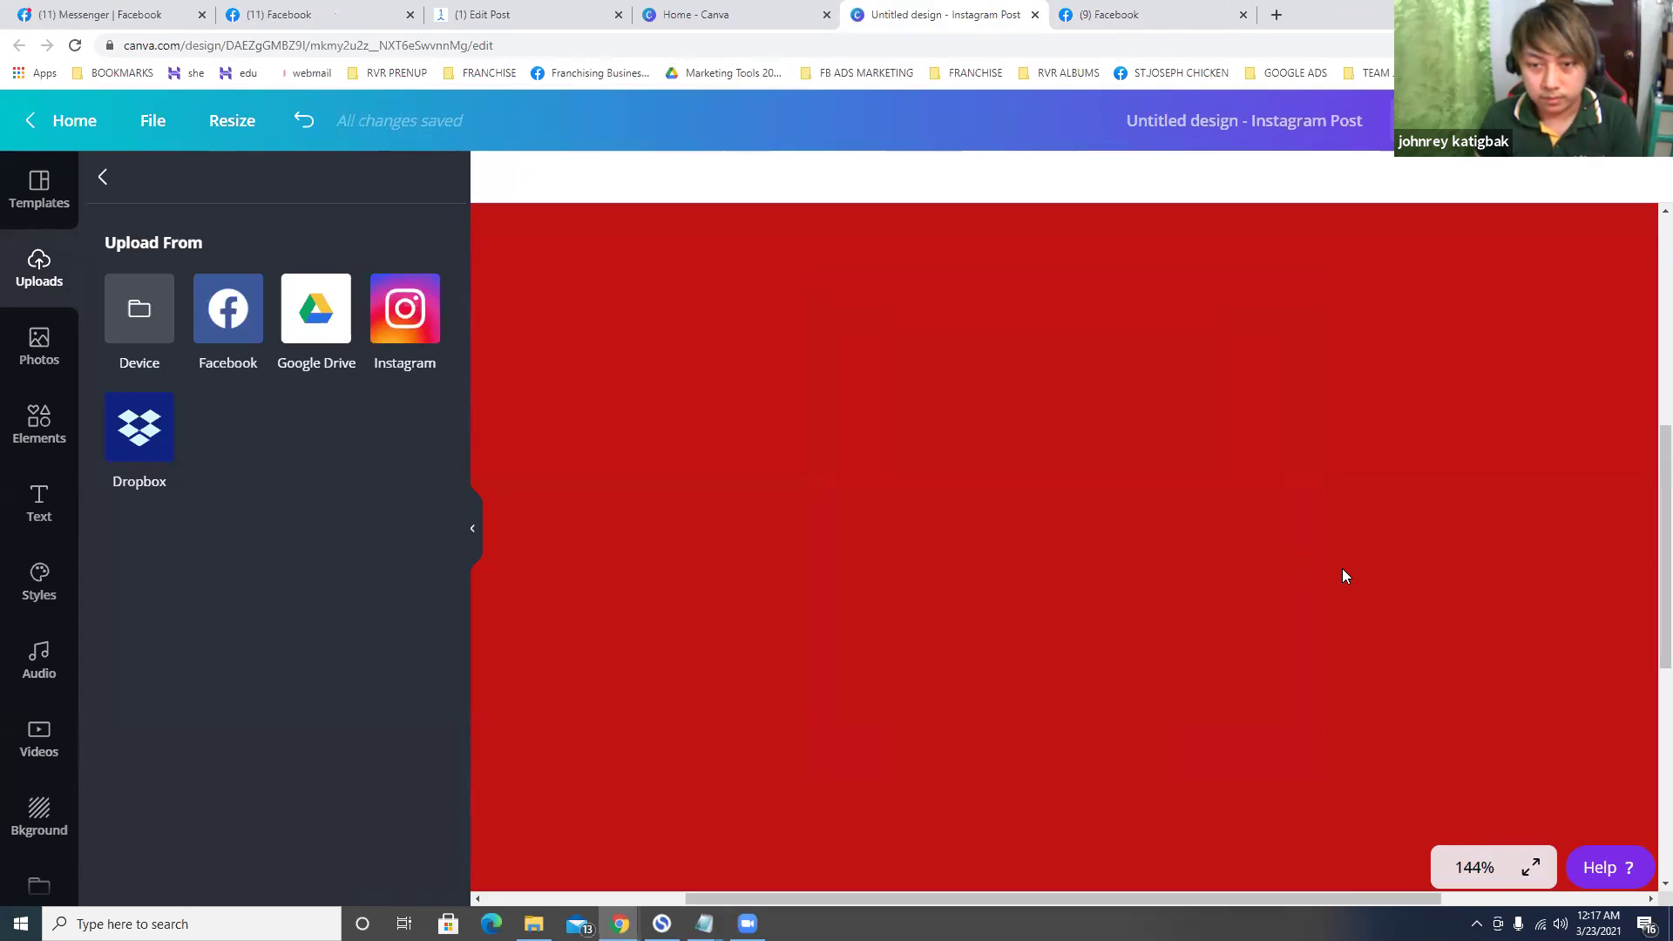
{"action": "scroll", "coordinate": [1342, 569], "scroll_direction": "down", "scroll_amount": 5}
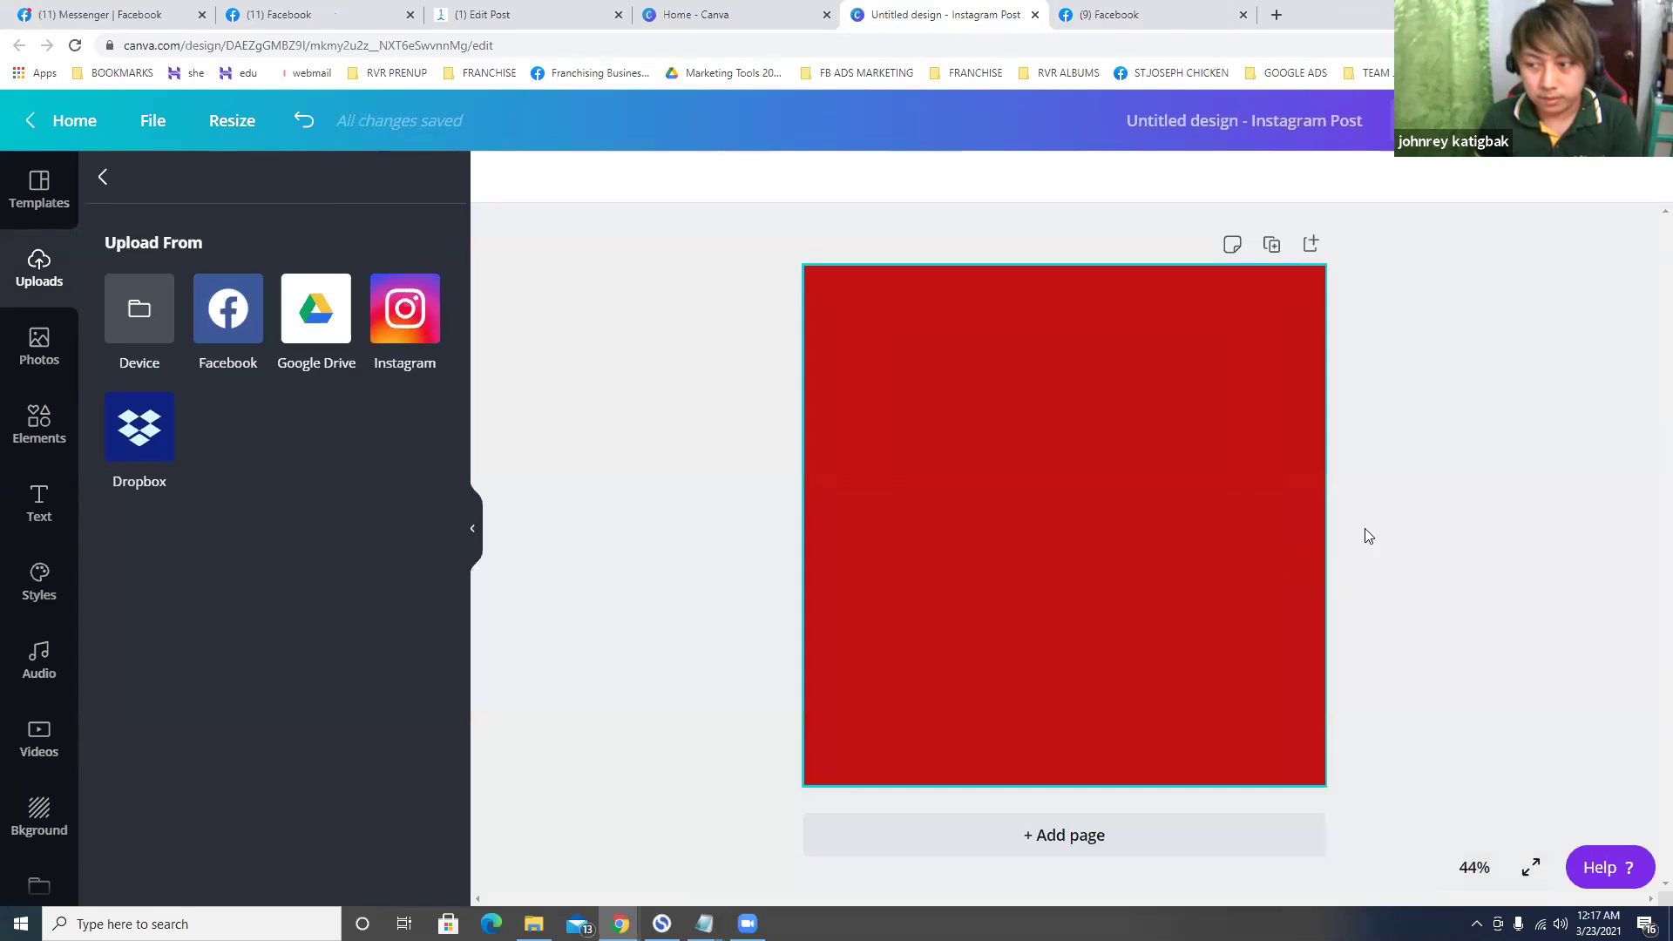
- Drag a square shape from the Elements shapes collection onto the red post
{"action": "left_click", "coordinate": [40, 350]}
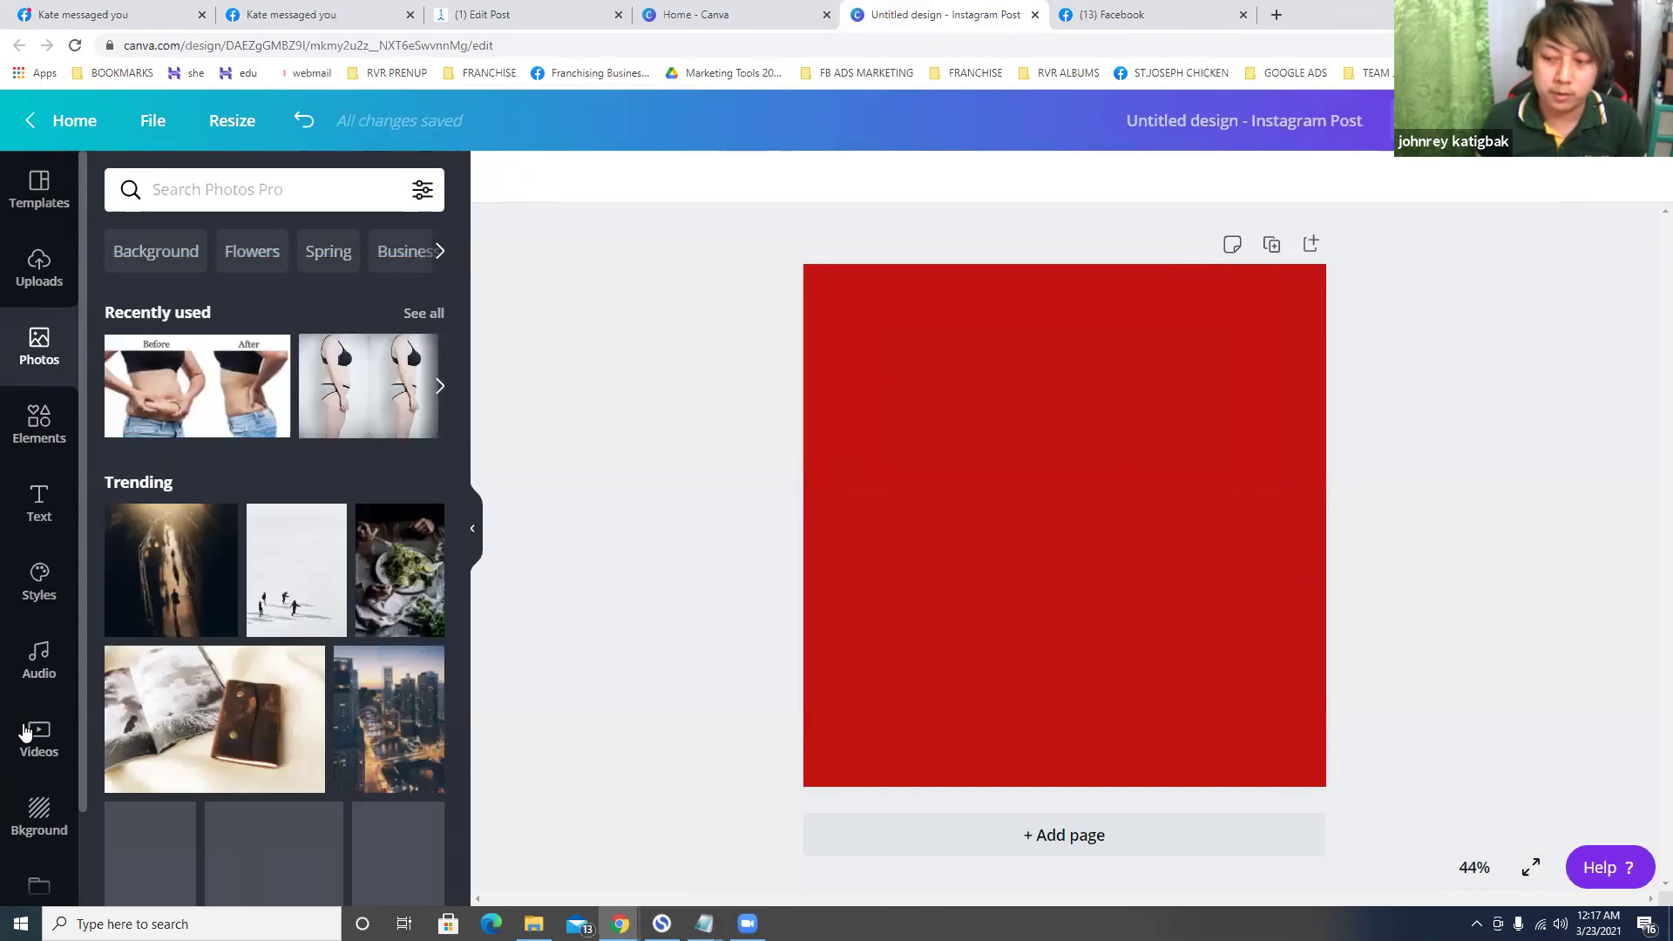
{"action": "left_click", "coordinate": [39, 424]}
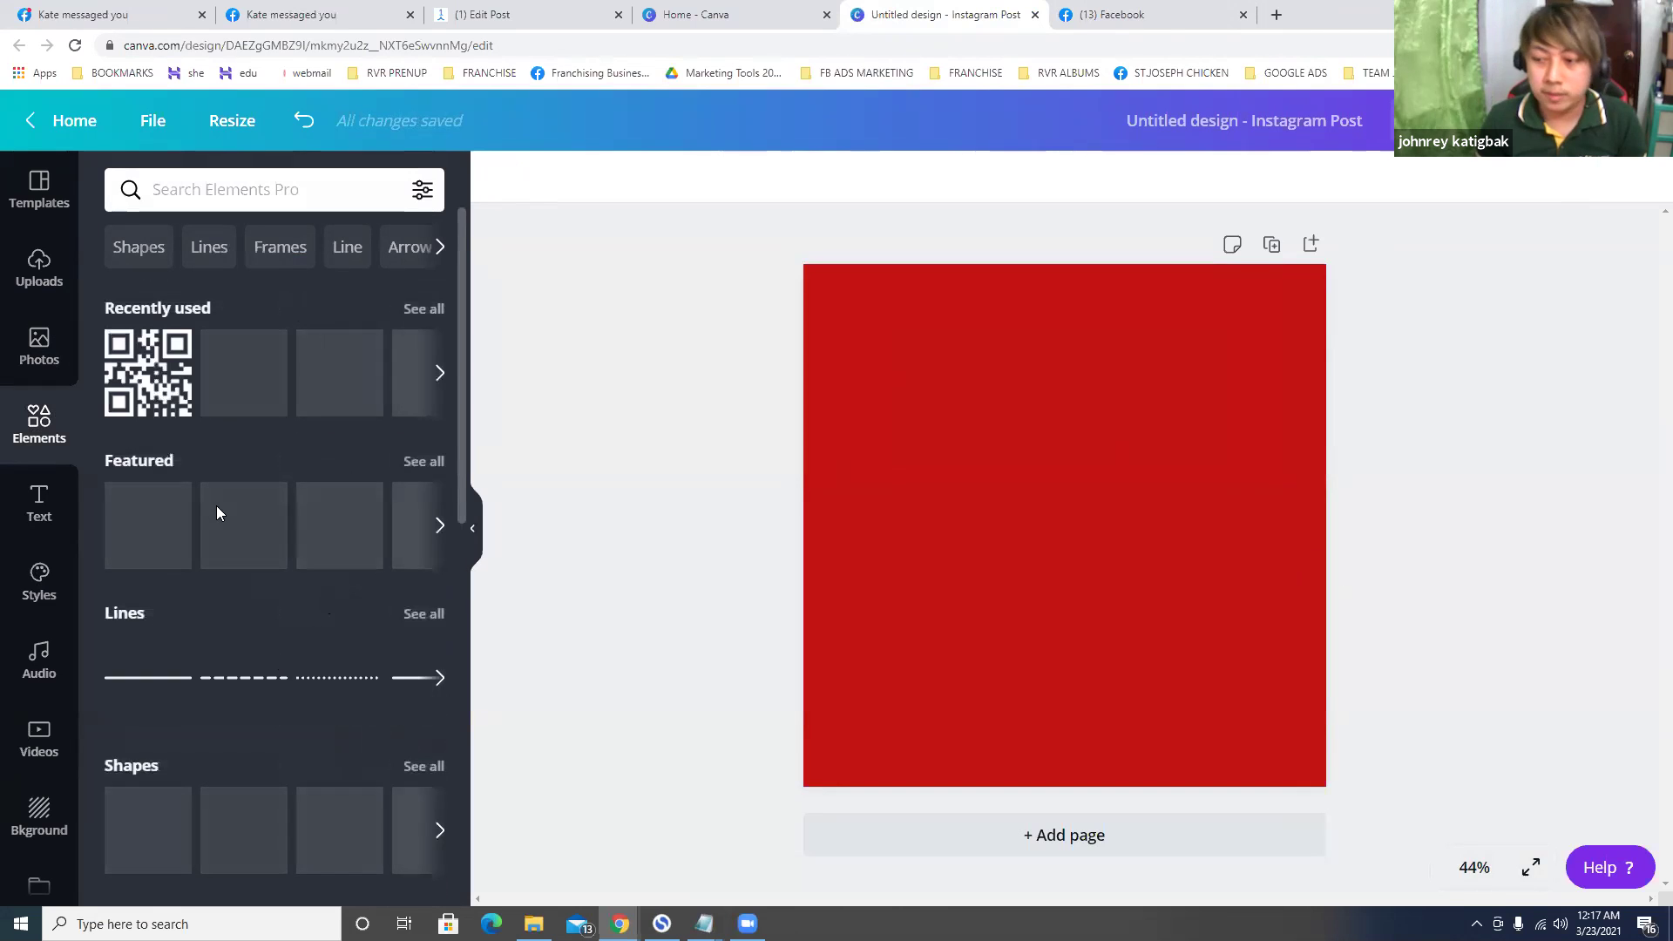
{"action": "scroll", "coordinate": [254, 549], "scroll_direction": "down", "scroll_amount": 2}
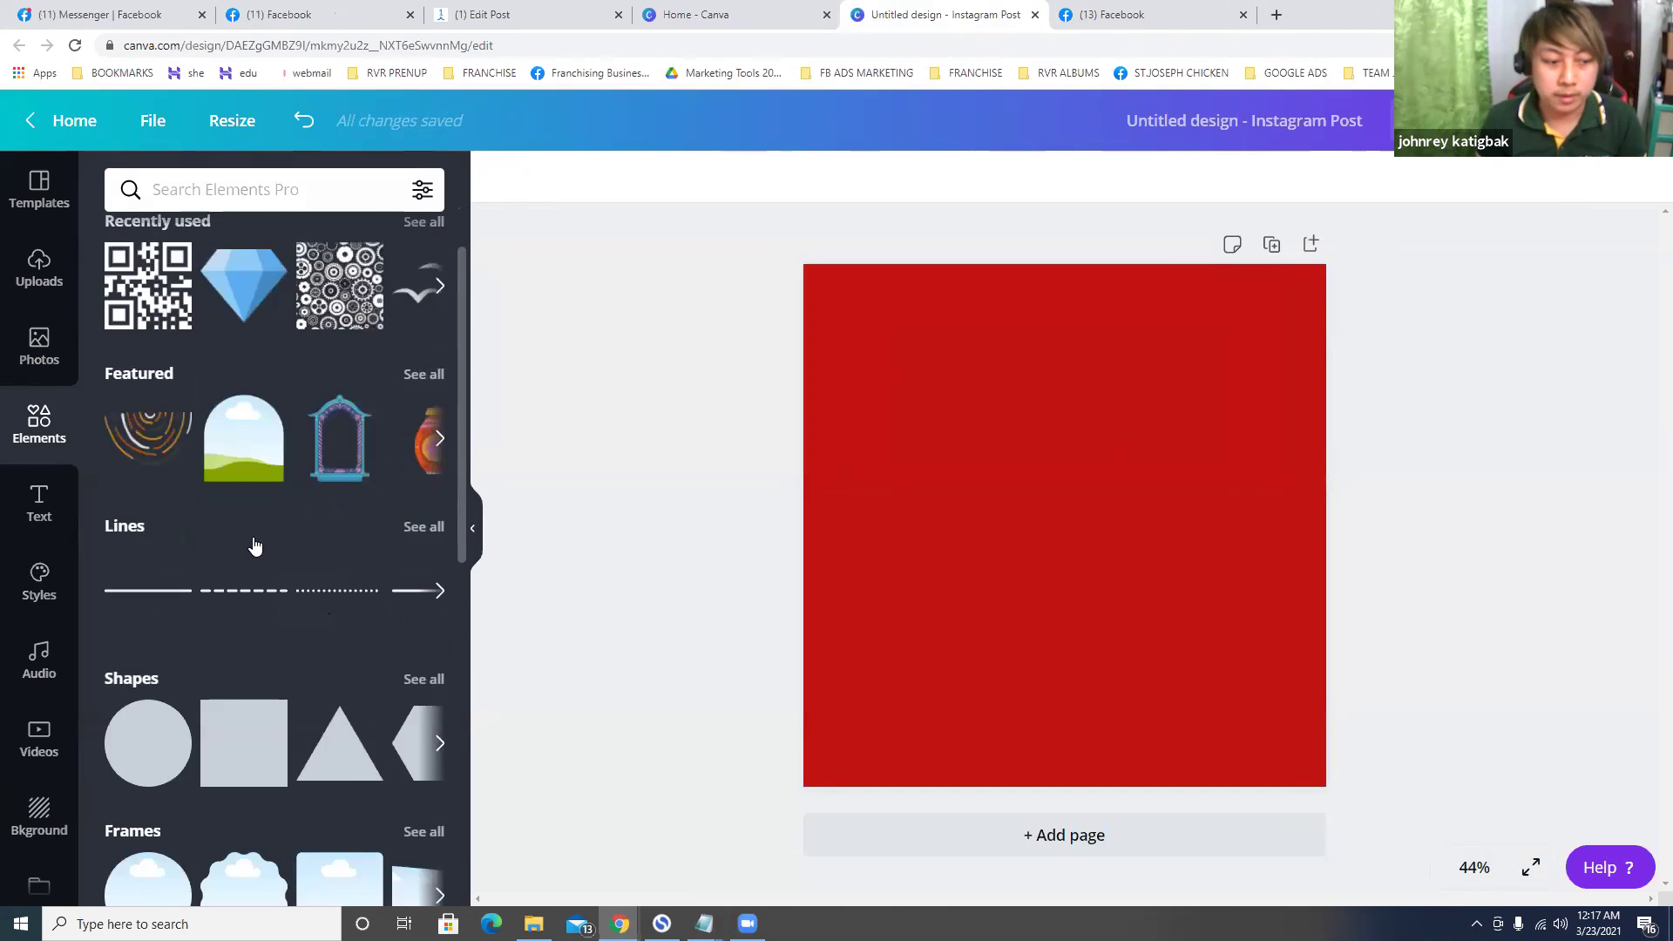
{"action": "left_click_drag", "start_coordinate": [228, 658], "coordinate": [924, 419]}
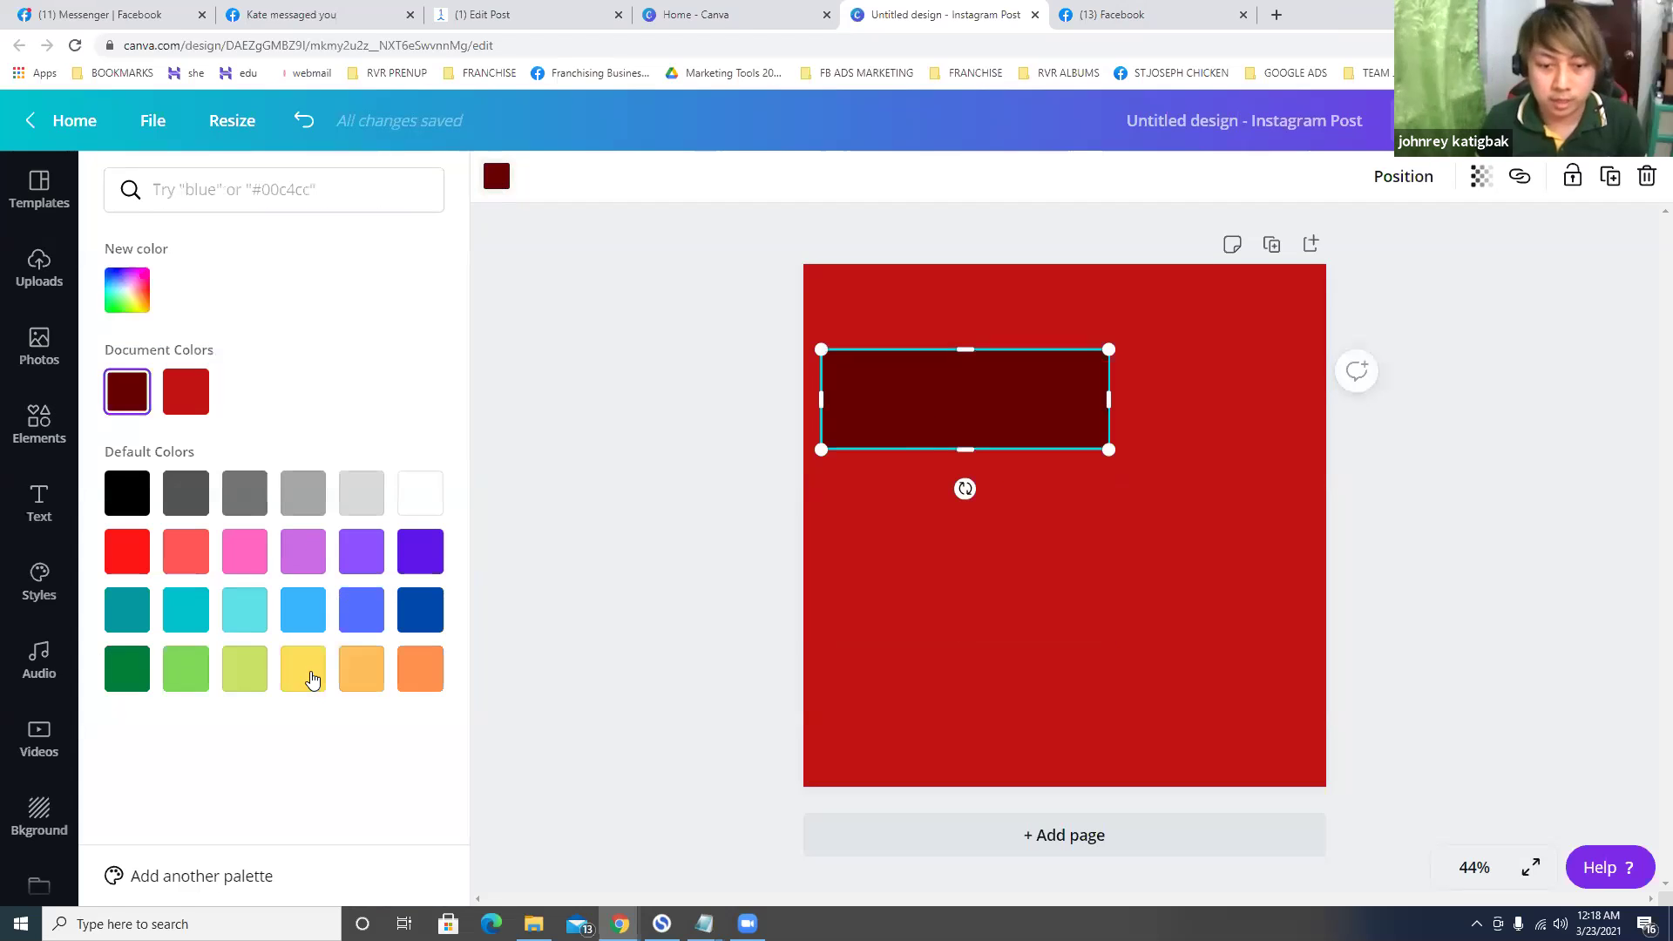
- Recolour the rectangle yellow and stretch it across the post's full width near the top
{"action": "left_click", "coordinate": [361, 669]}
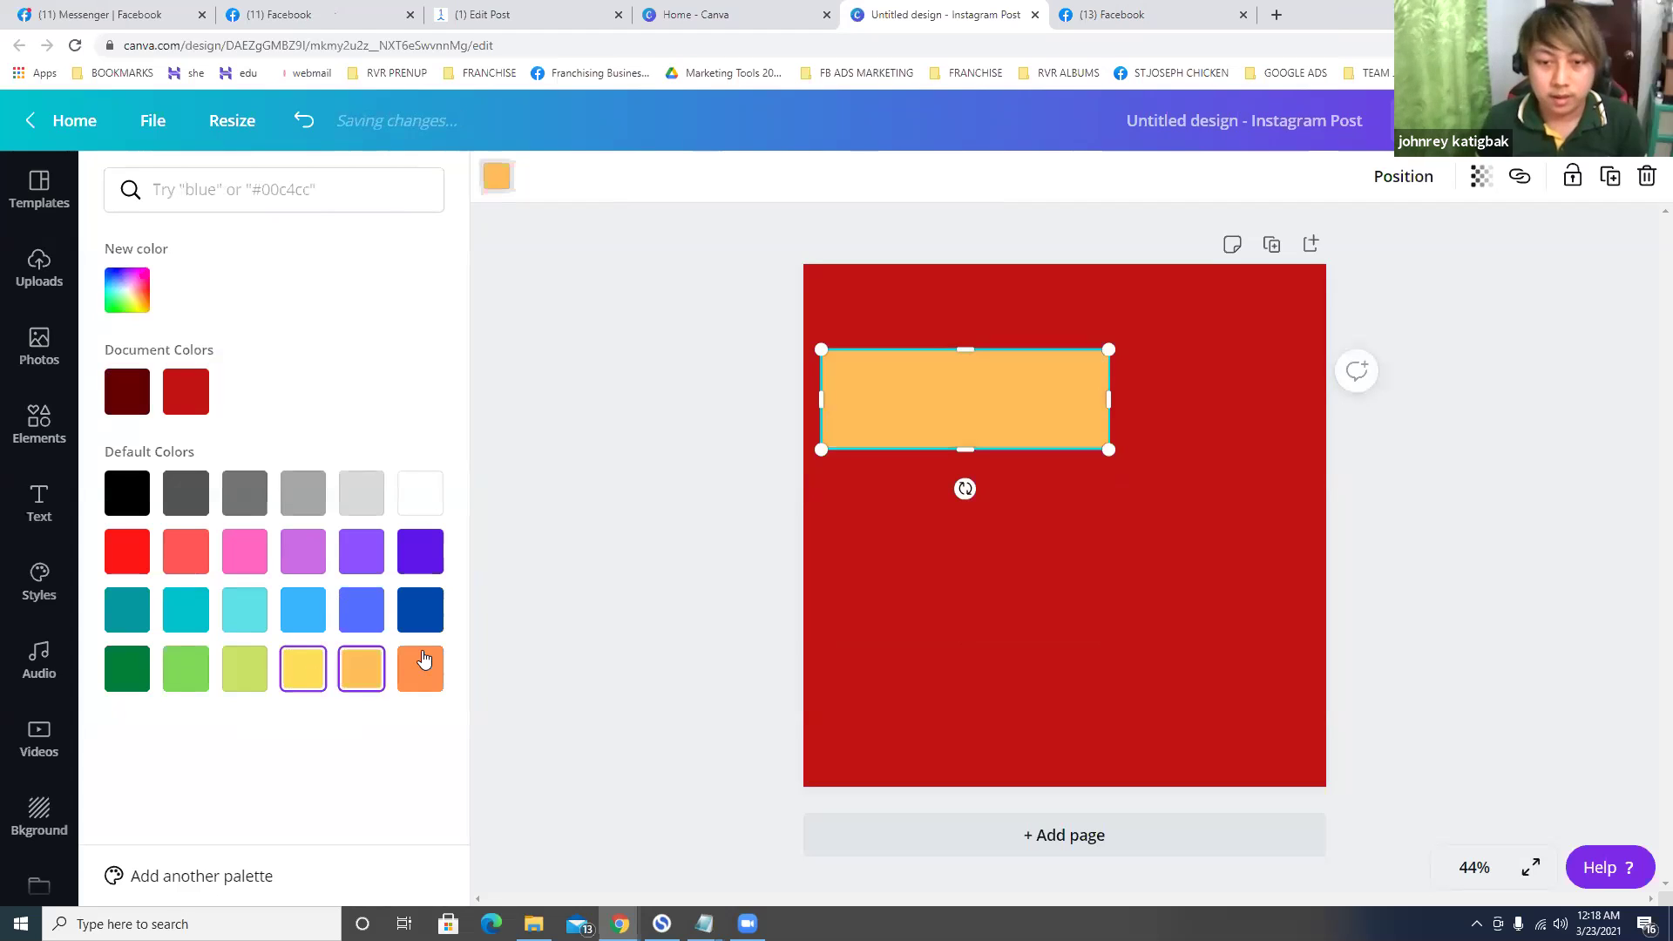
{"action": "left_click", "coordinate": [303, 672]}
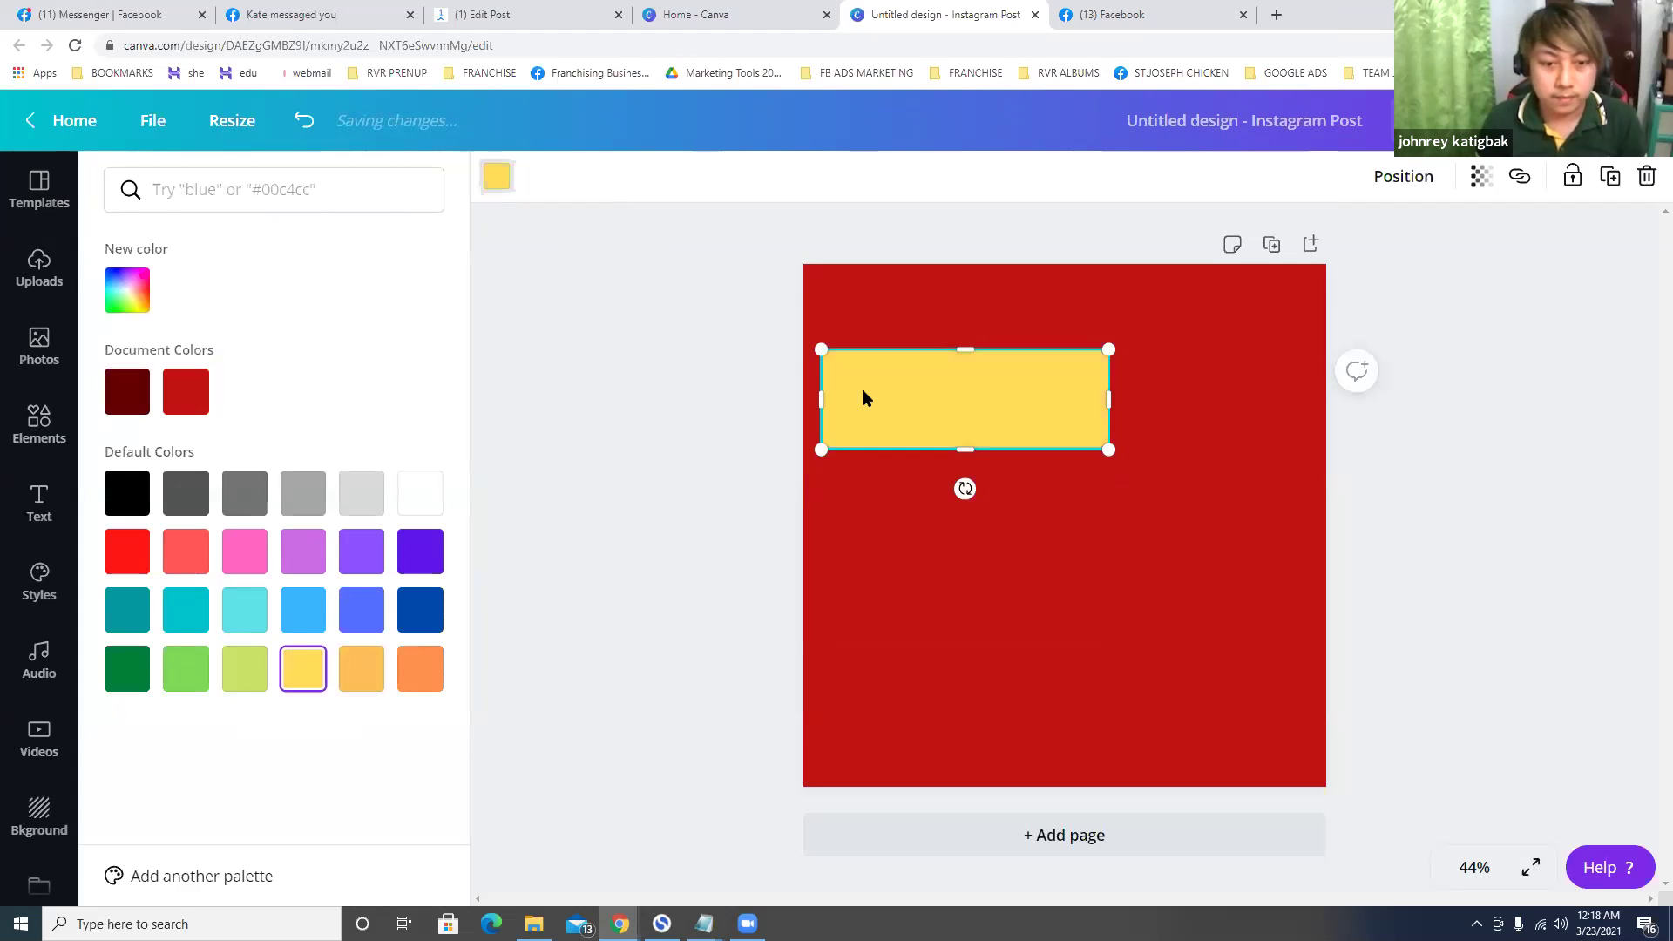
{"action": "left_click_drag", "start_coordinate": [896, 384], "coordinate": [897, 353]}
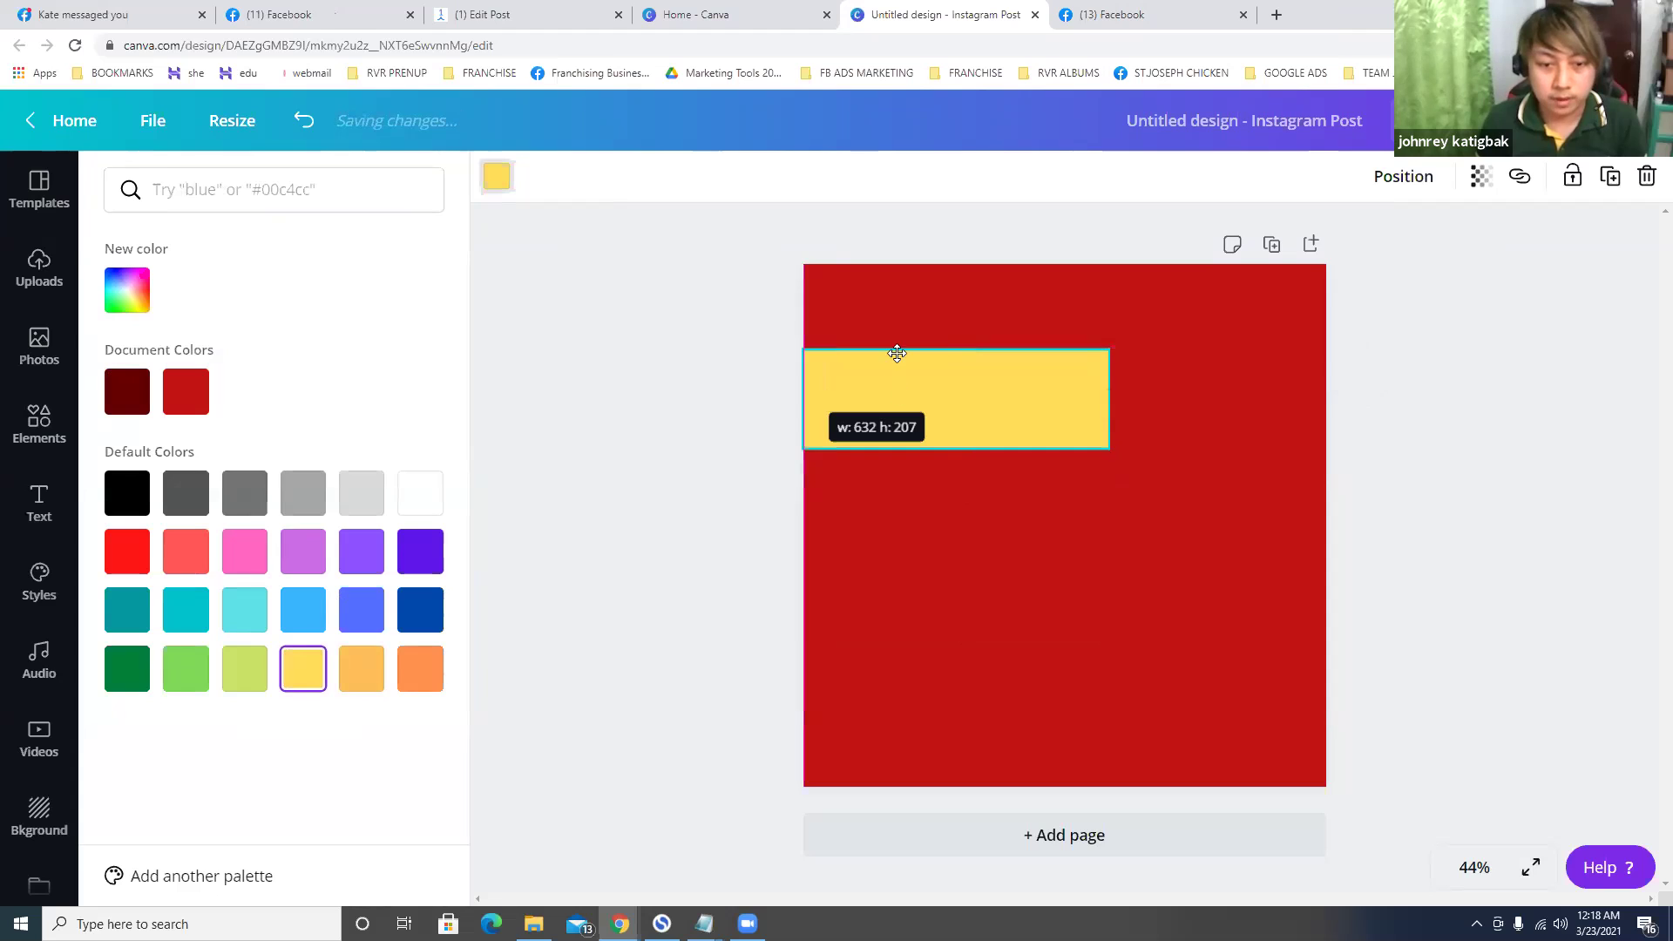
{"action": "left_click_drag", "start_coordinate": [1079, 364], "coordinate": [1075, 358]}
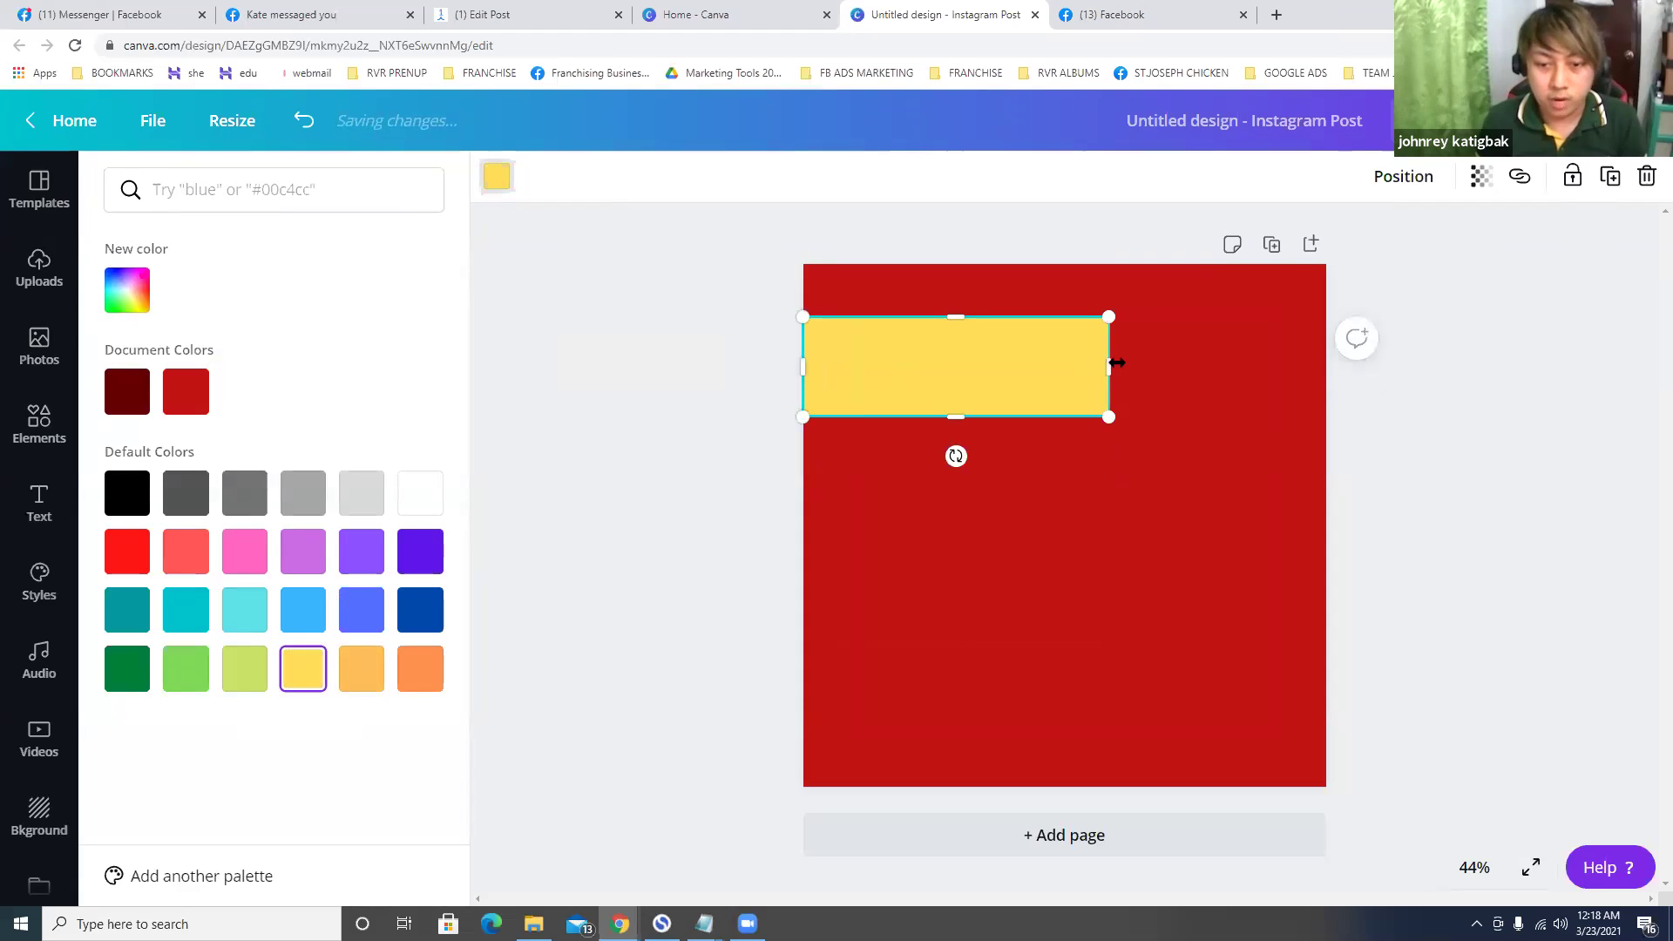
{"action": "left_click_drag", "start_coordinate": [1318, 376], "coordinate": [1342, 378]}
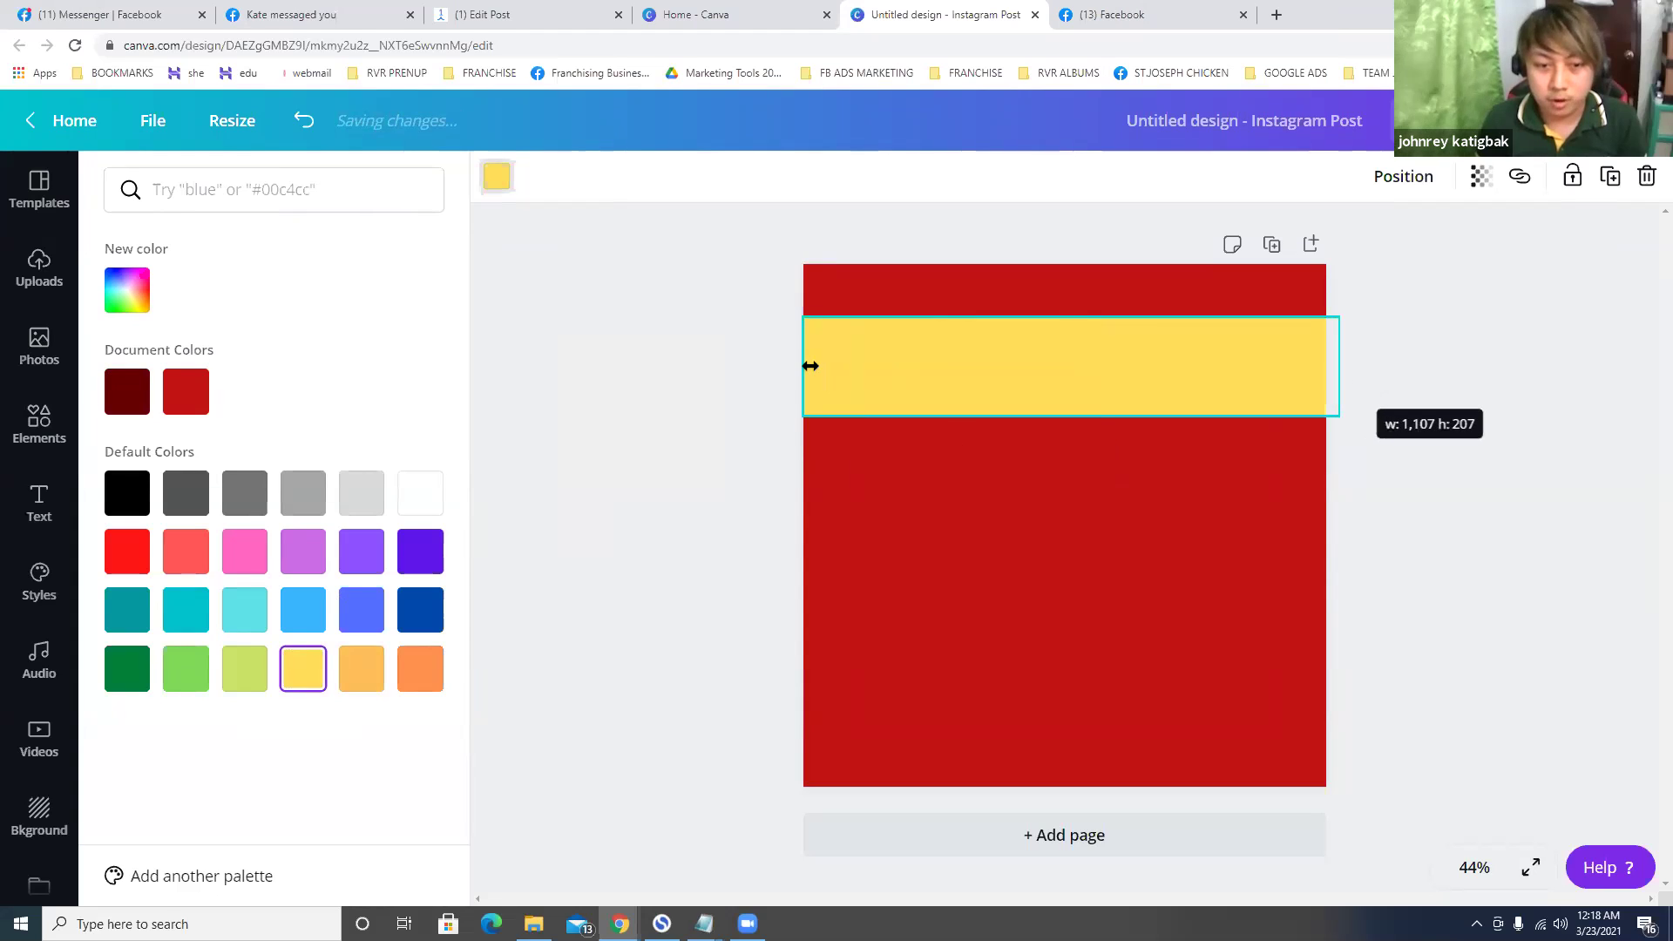
{"action": "left_click_drag", "start_coordinate": [803, 366], "coordinate": [797, 361]}
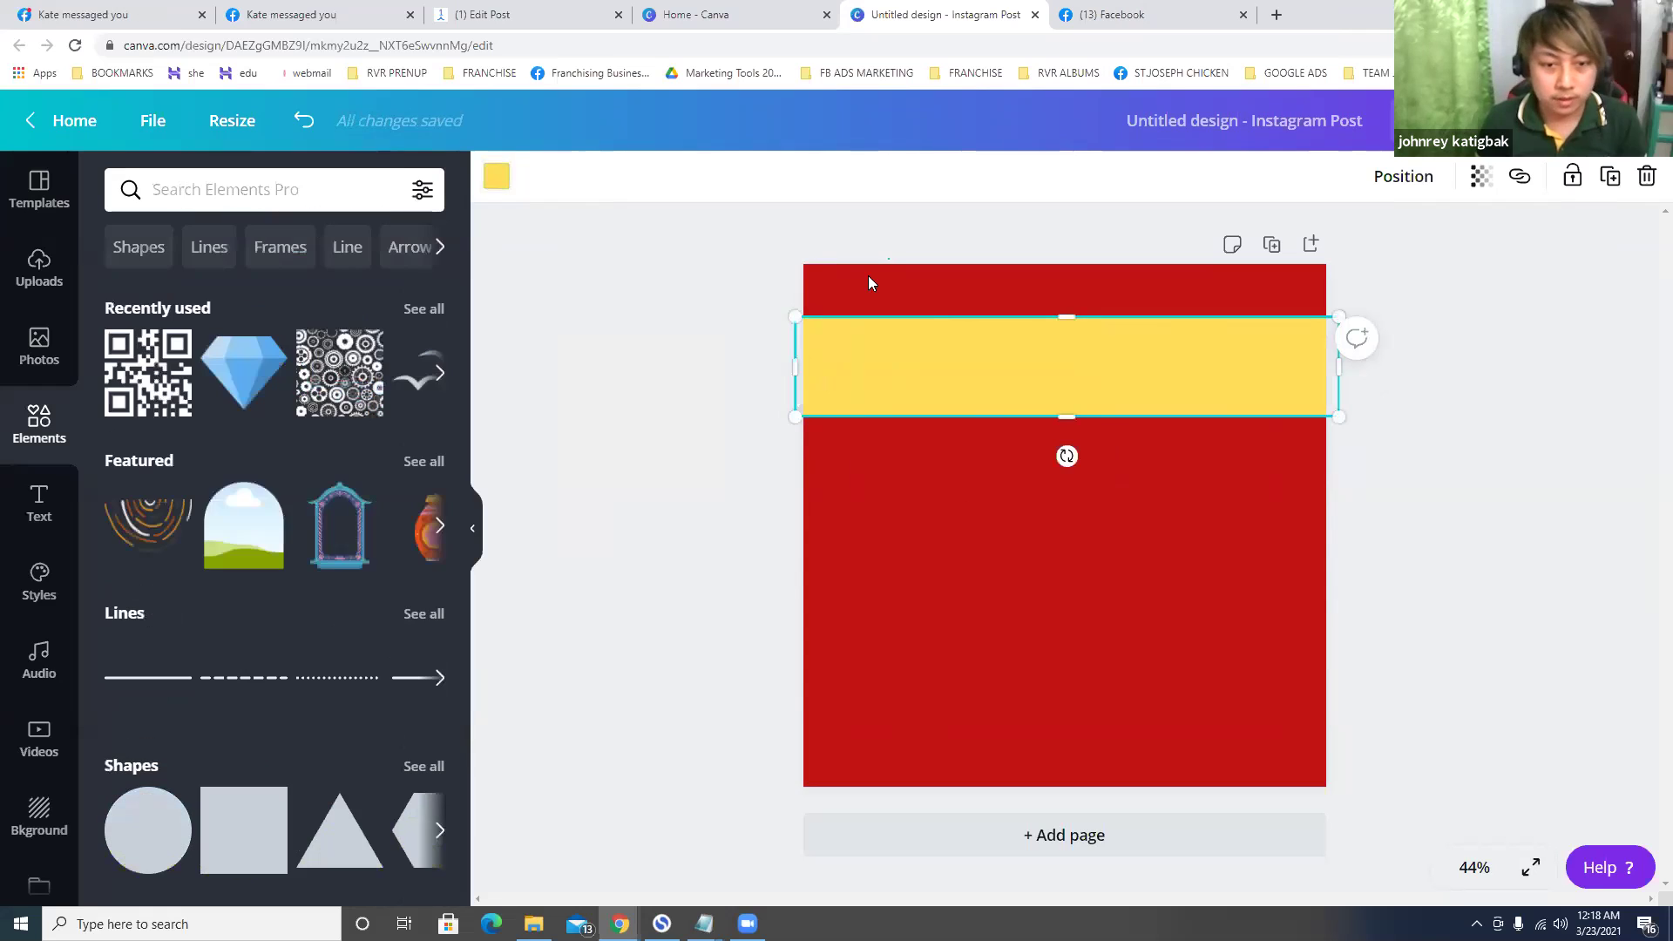
{"action": "key", "text": "Escape"}
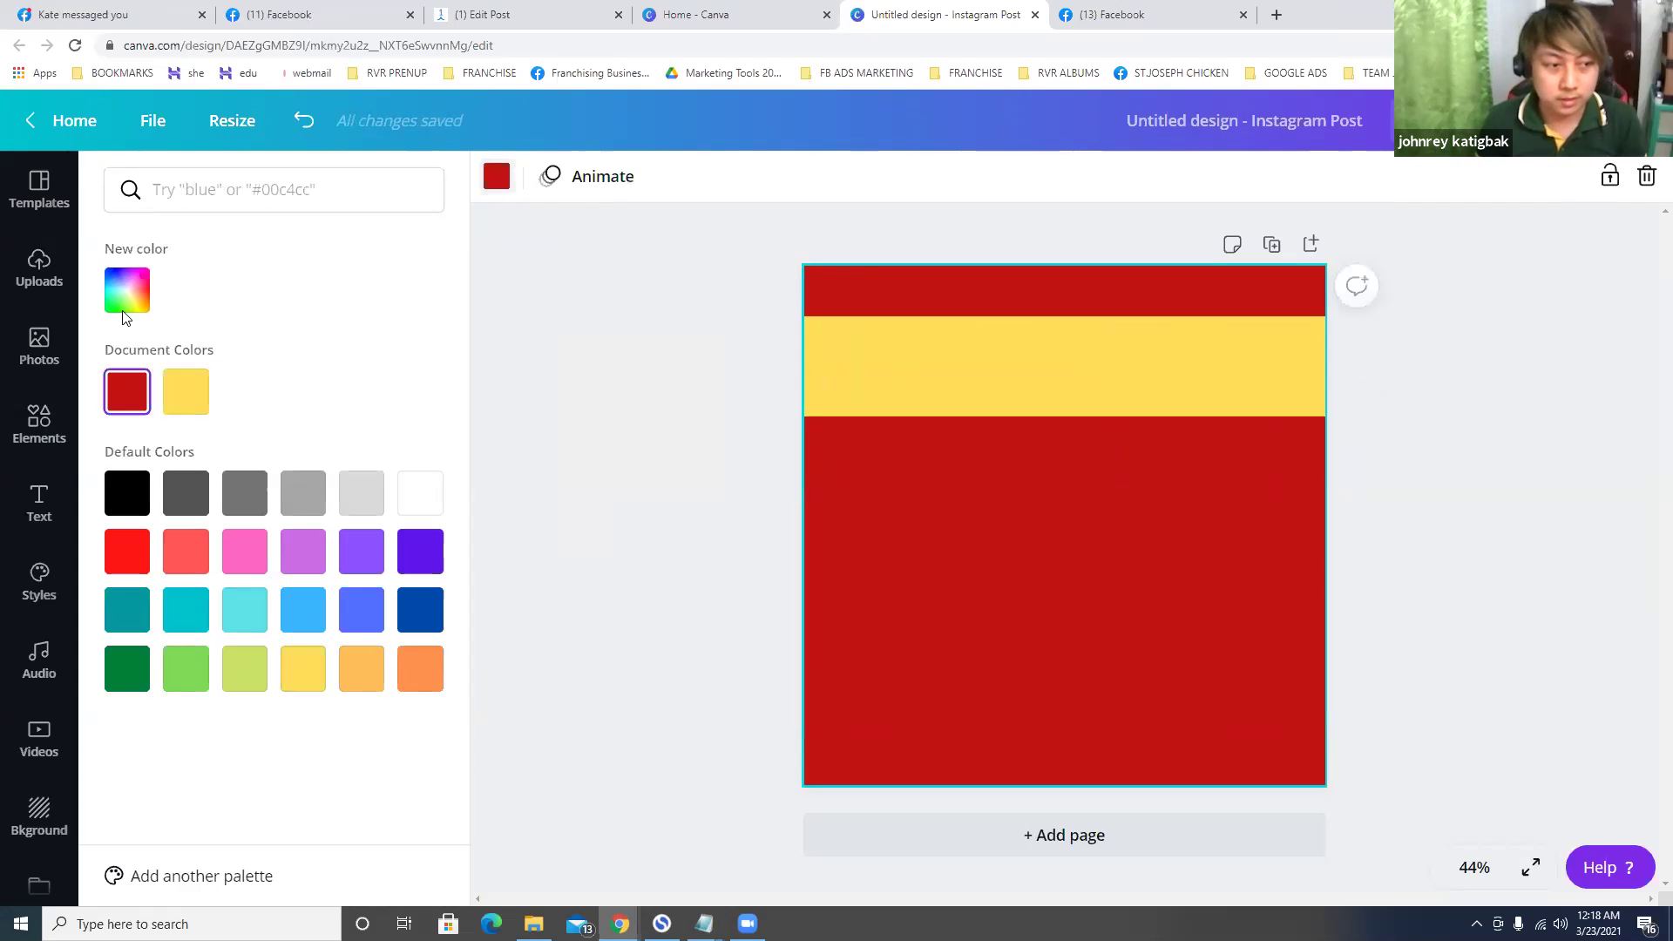
{"action": "left_click", "coordinate": [127, 289]}
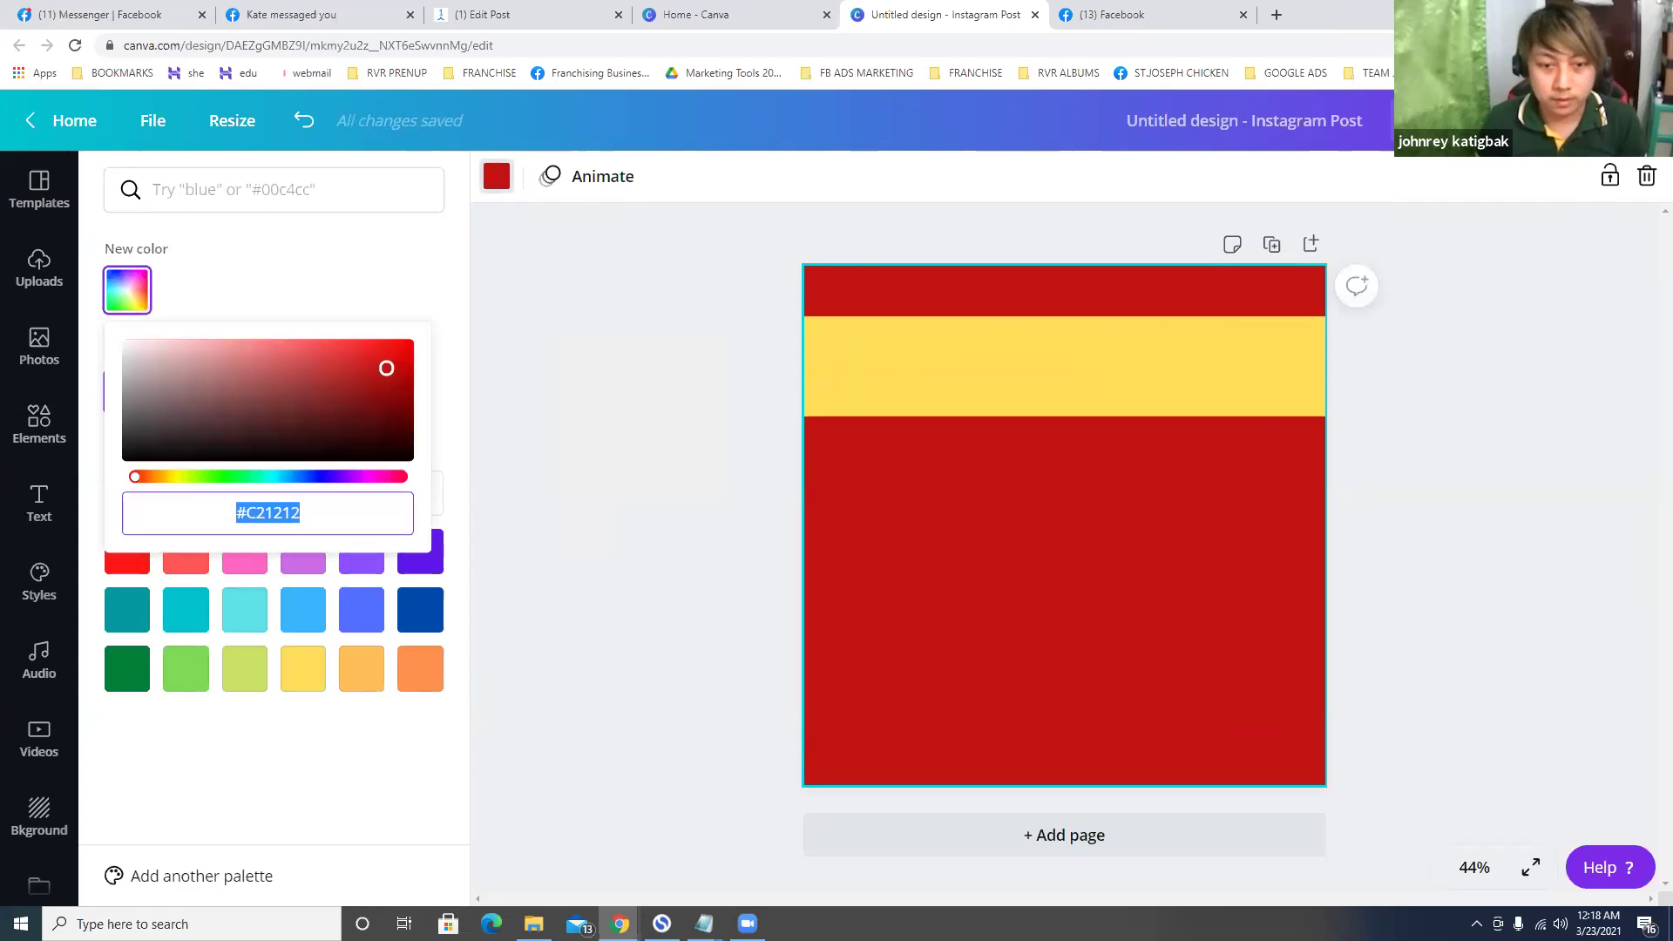
- Deepen the page background to the custom red #C40202
{"action": "left_click", "coordinate": [395, 350]}
{"action": "left_click_drag", "start_coordinate": [394, 350], "coordinate": [407, 364]}
{"action": "left_click_drag", "start_coordinate": [874, 367], "coordinate": [871, 368]}
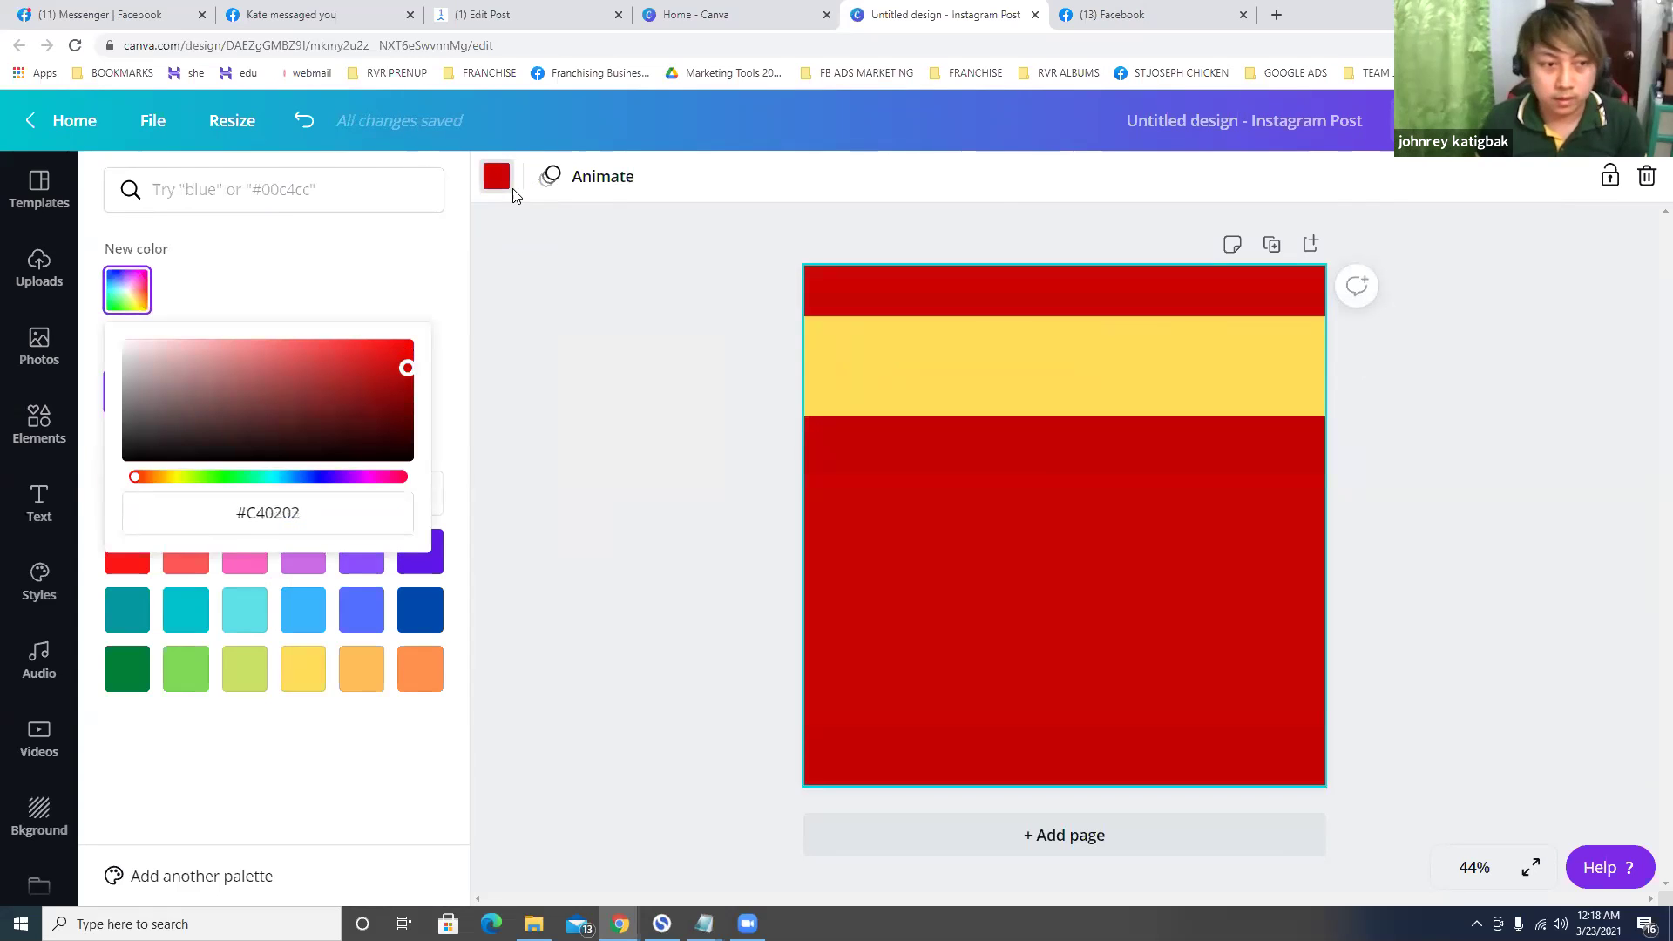
- Change the top bar to #FFCD05 yellow and make it slightly less tall
{"action": "left_click", "coordinate": [872, 367]}
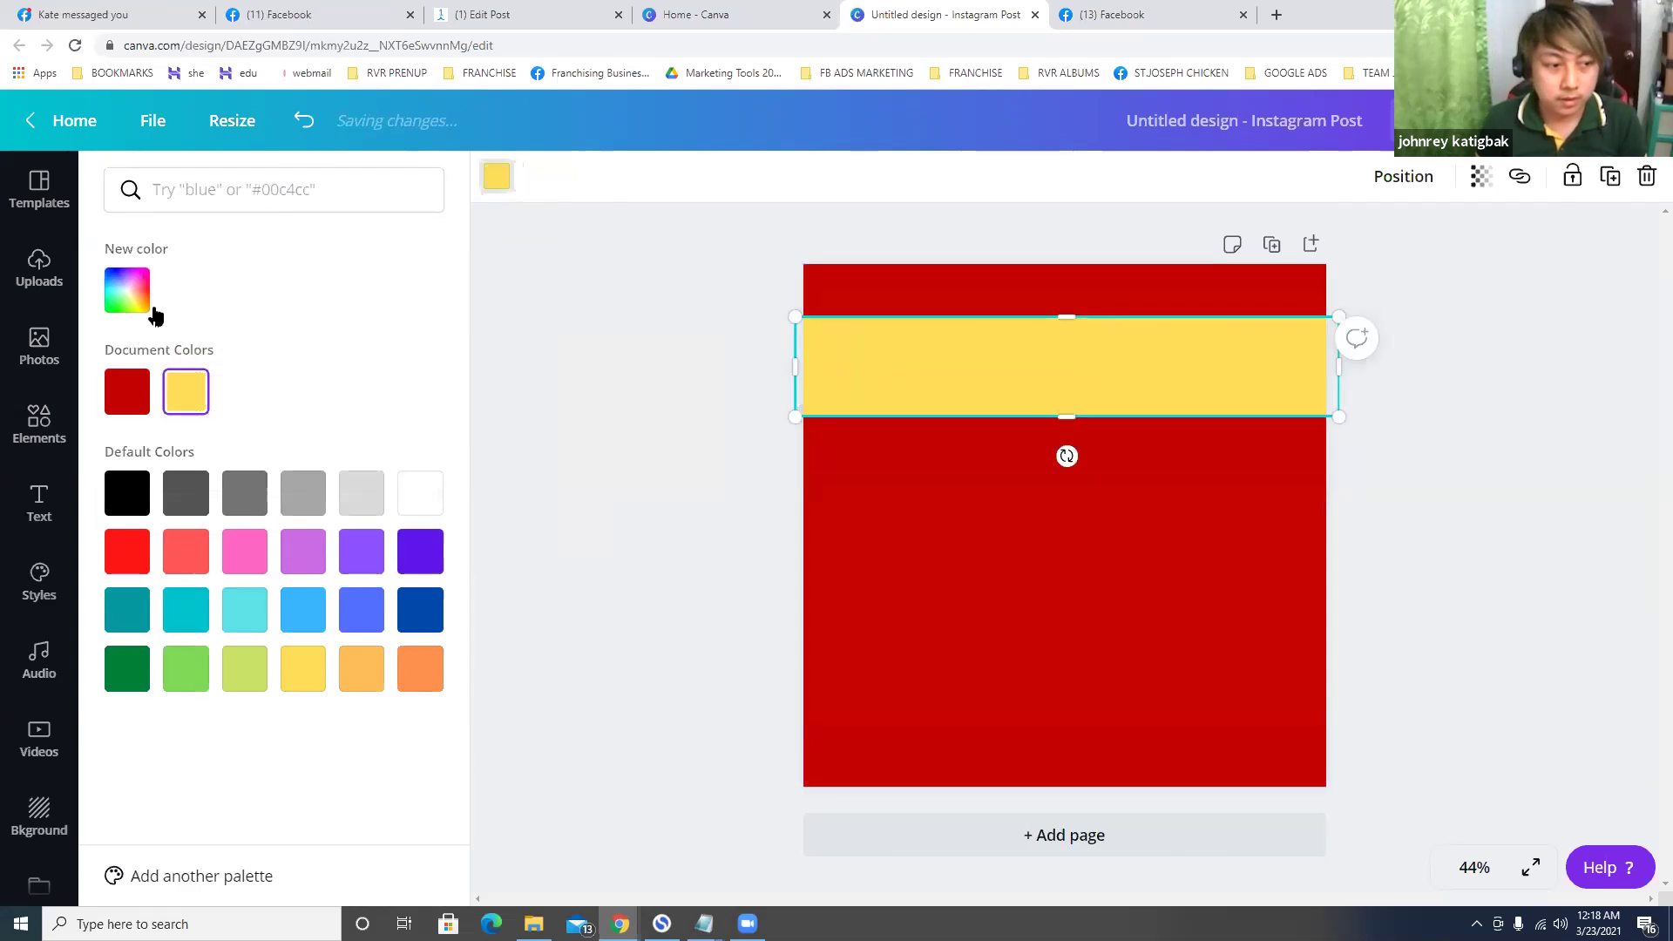
{"action": "left_click", "coordinate": [127, 290]}
{"action": "left_click", "coordinate": [331, 346]}
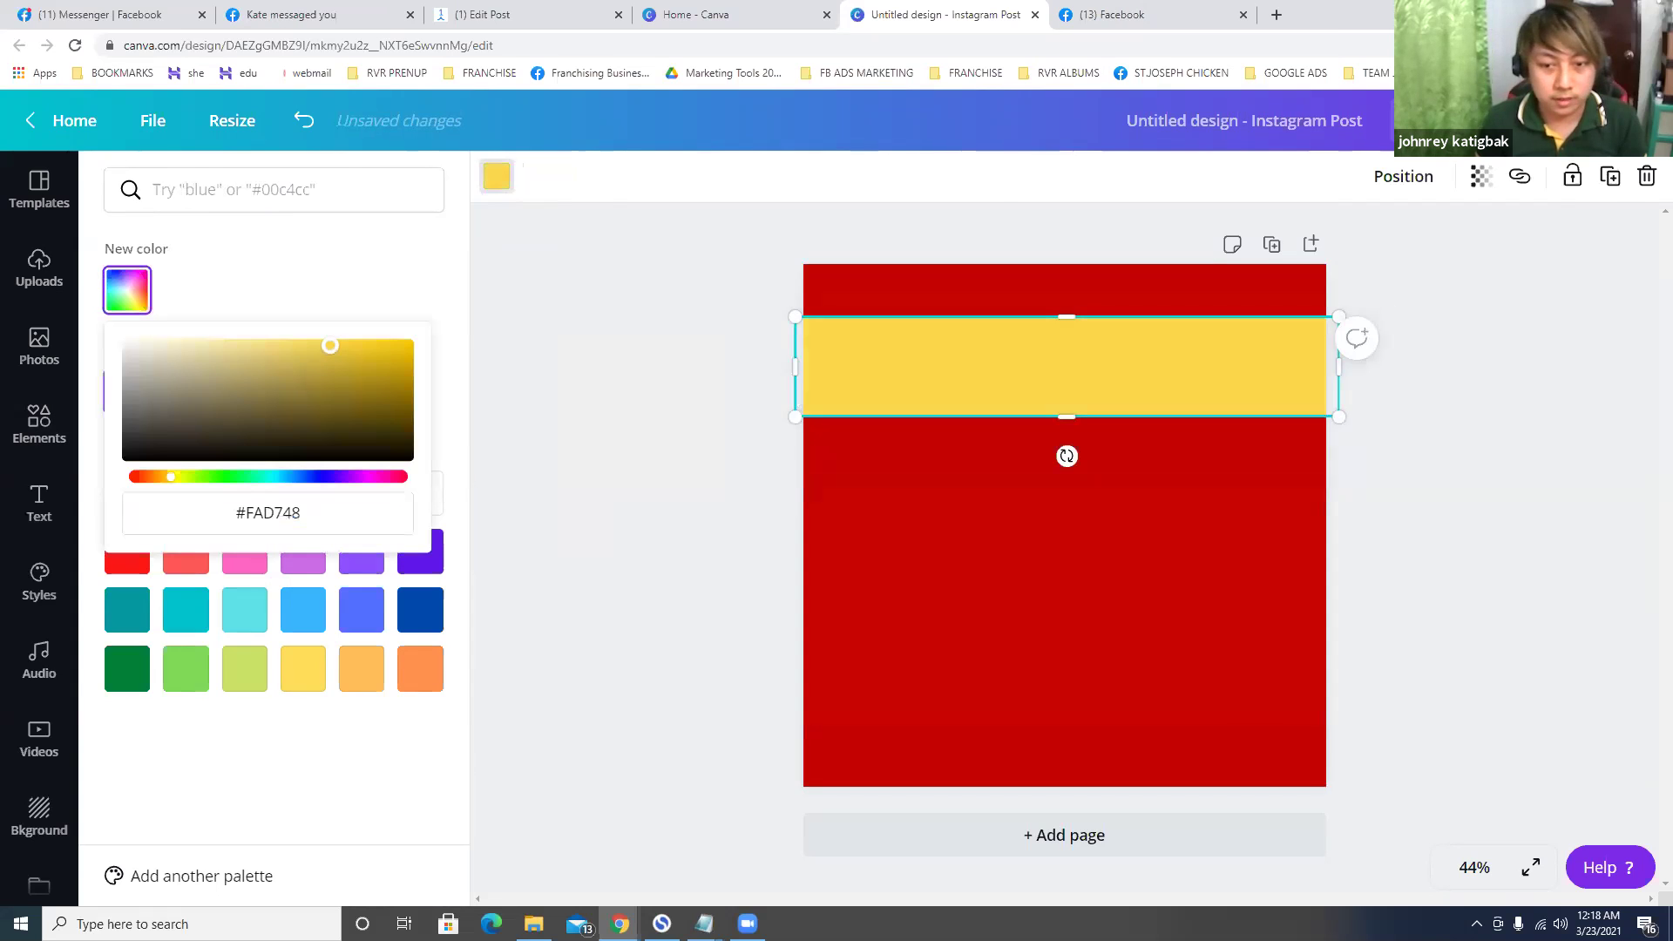
{"action": "left_click", "coordinate": [388, 346]}
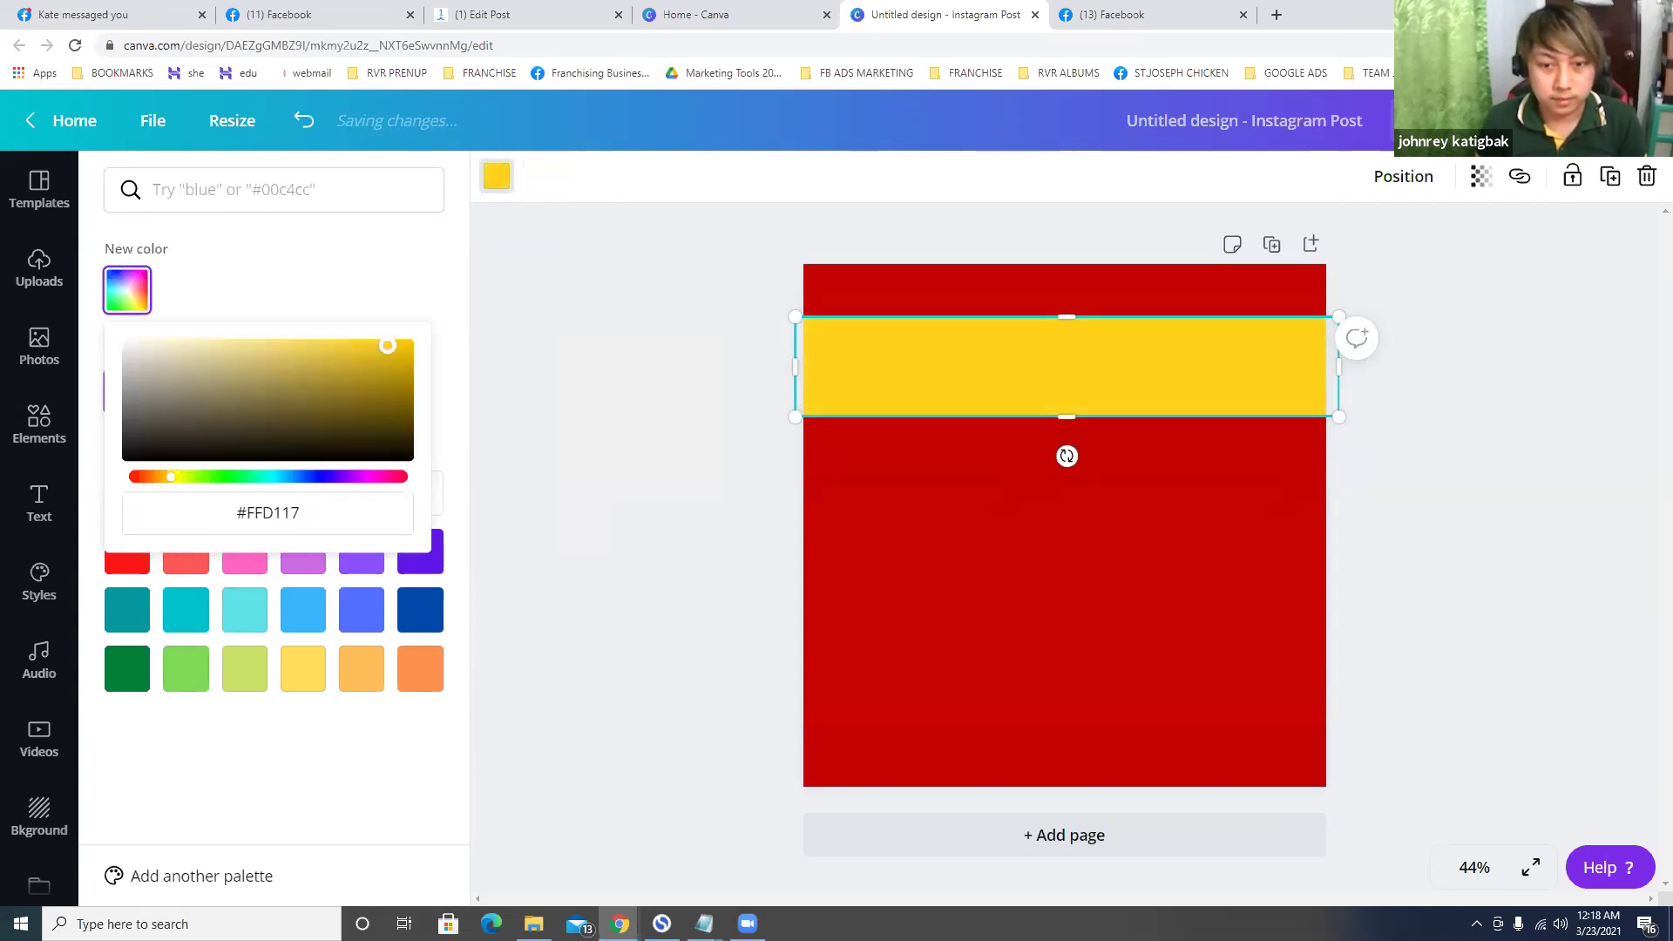
{"action": "left_click_drag", "start_coordinate": [331, 327], "coordinate": [417, 314]}
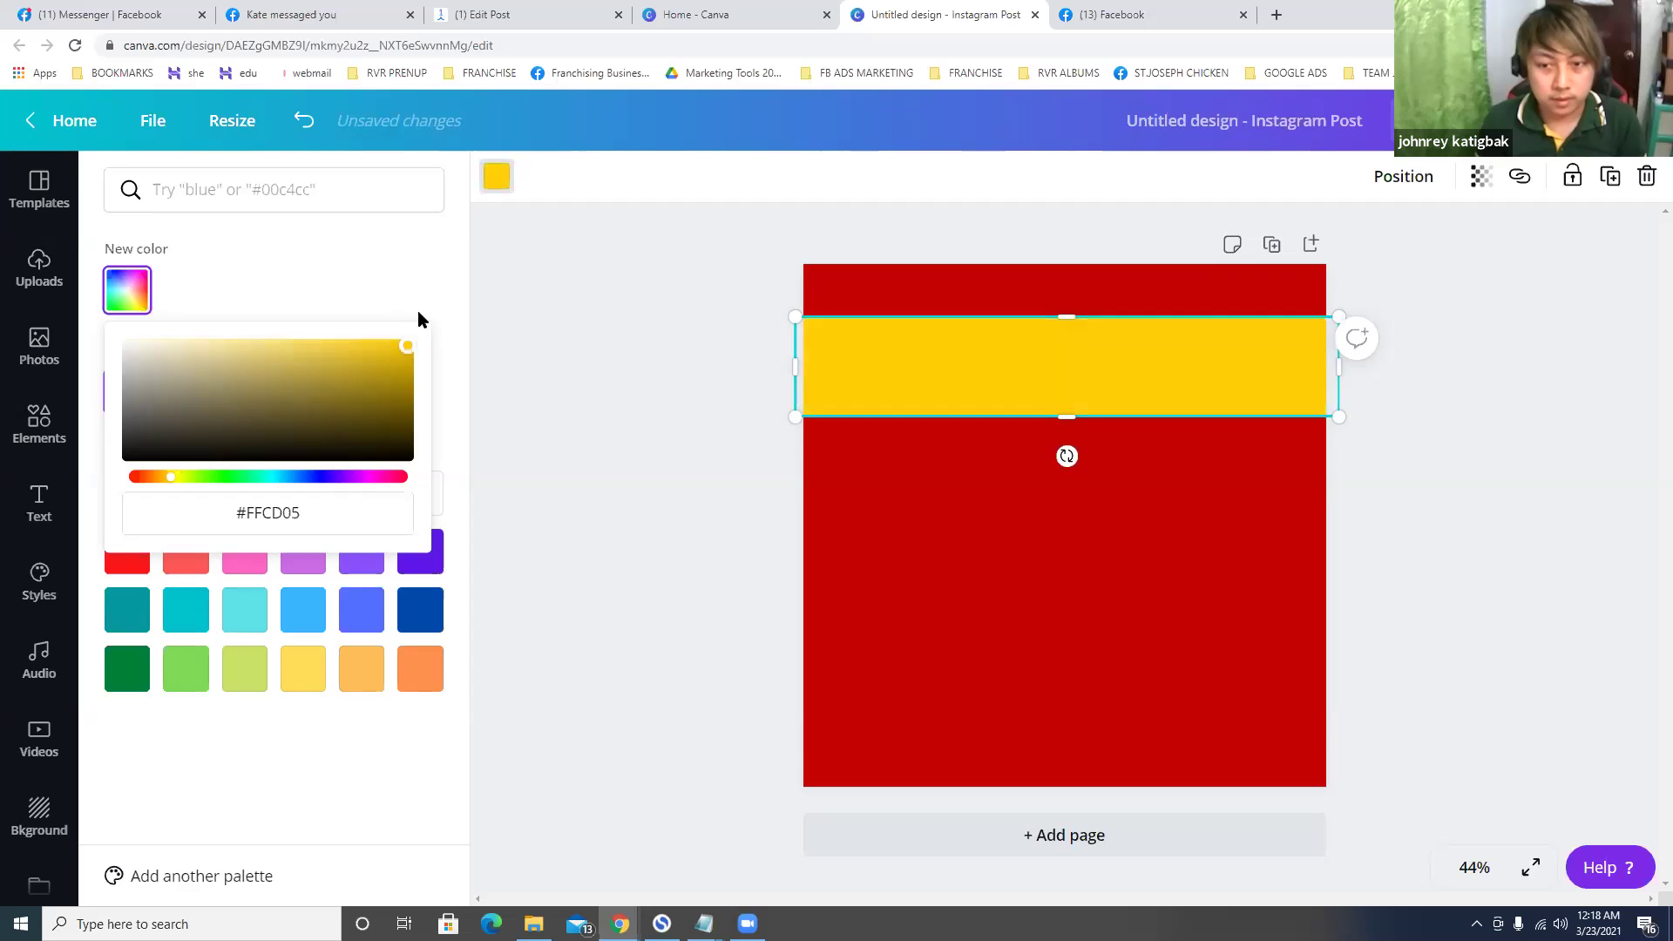
{"action": "left_click_drag", "start_coordinate": [1079, 410], "coordinate": [1069, 402]}
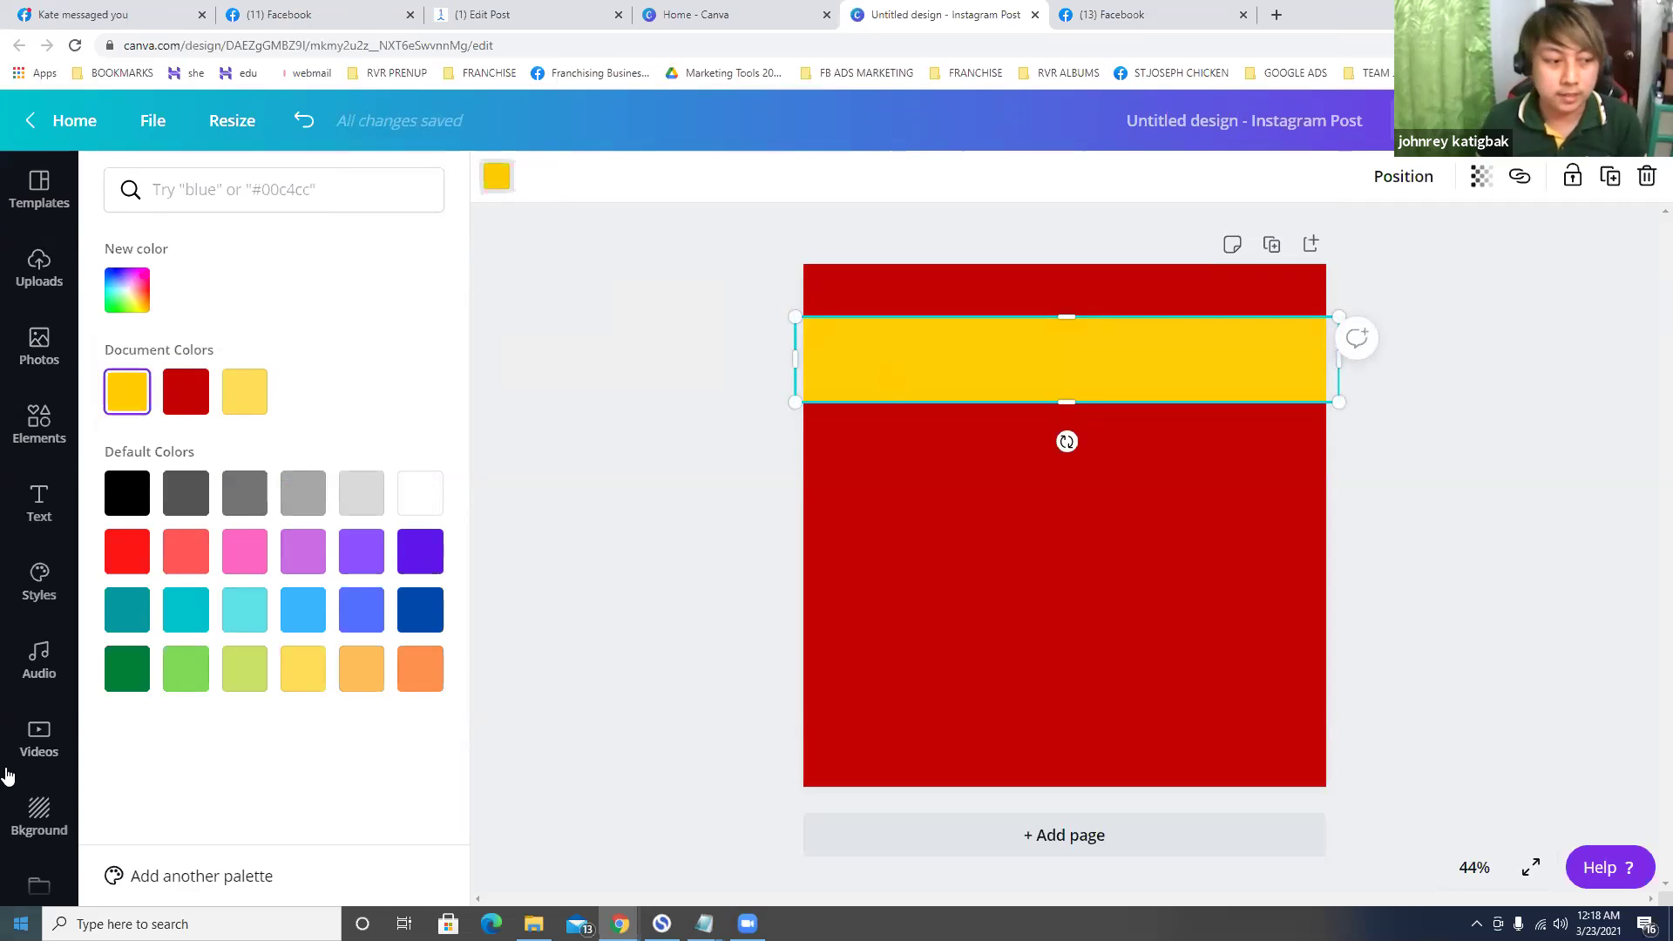
- Add a heading on the yellow bar reading 'START YOUR ONLINE FRANCHISE BUSINESS'
{"action": "left_click", "coordinate": [39, 506]}
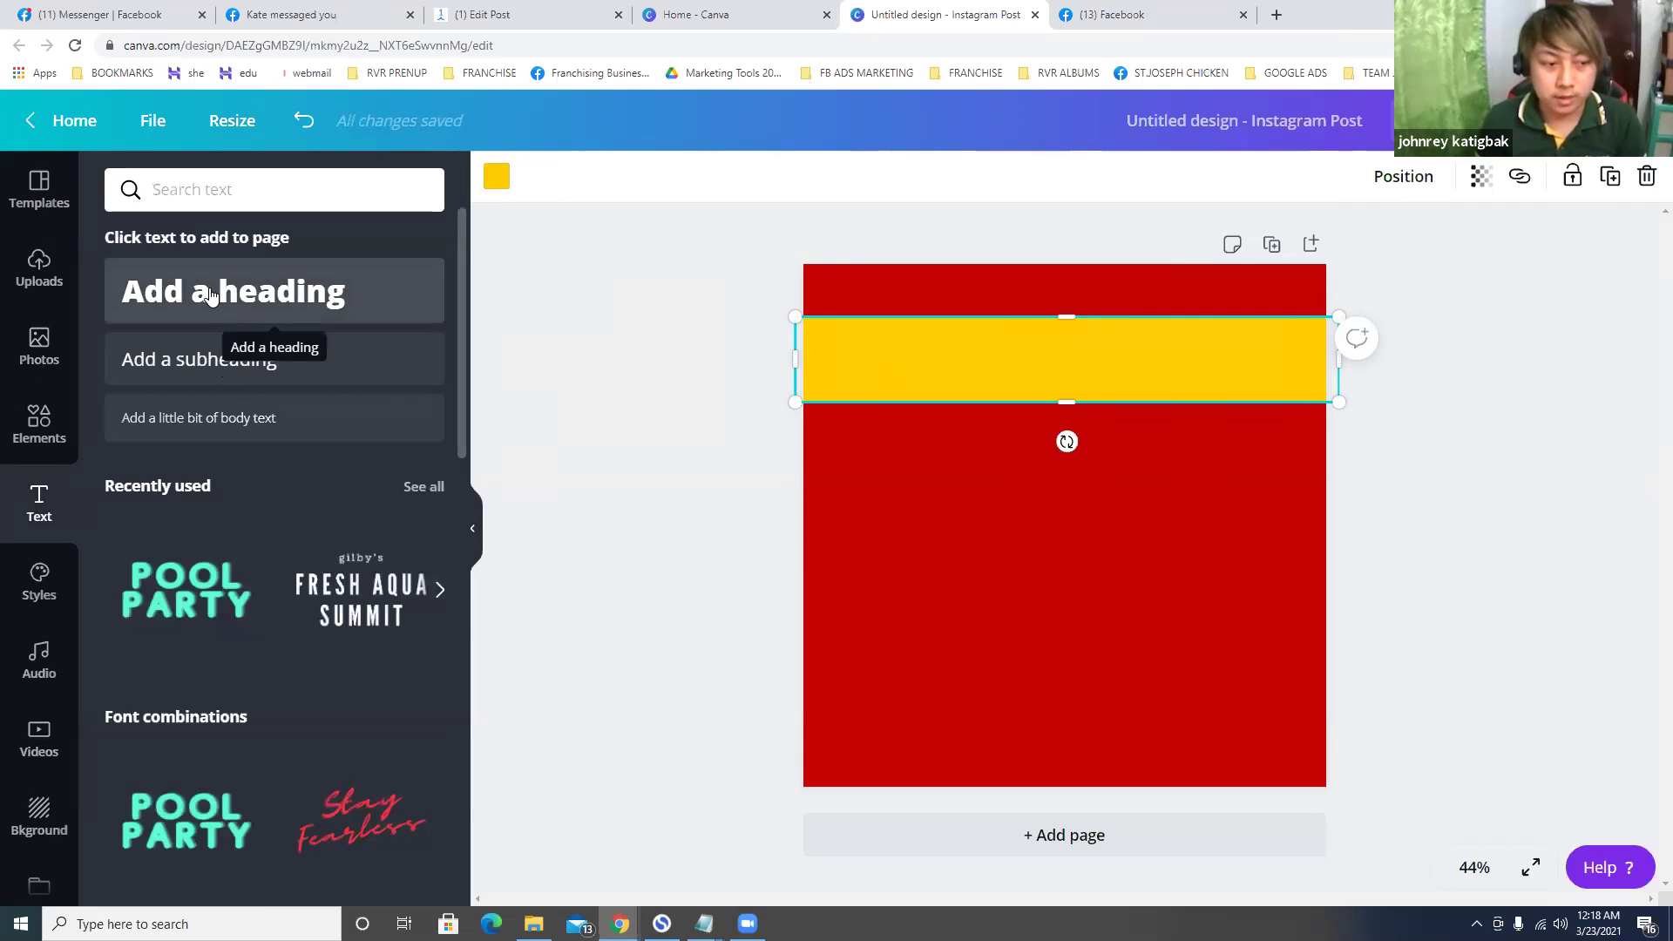
{"action": "left_click_drag", "start_coordinate": [210, 296], "coordinate": [961, 353]}
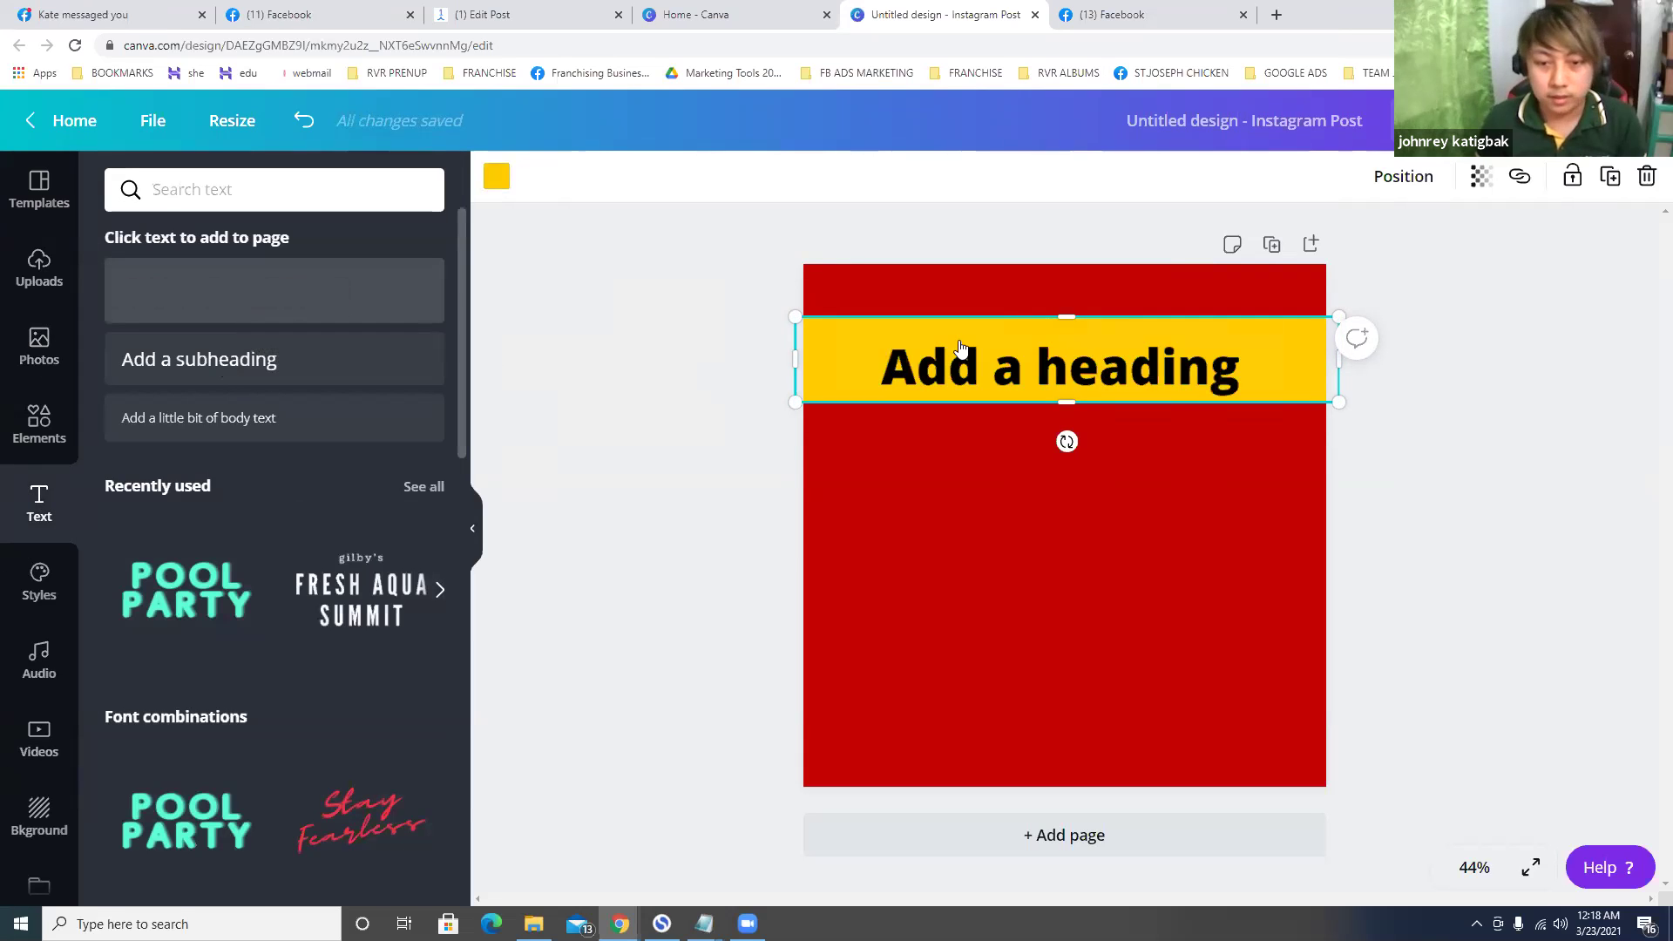
{"action": "double_click", "coordinate": [1020, 364]}
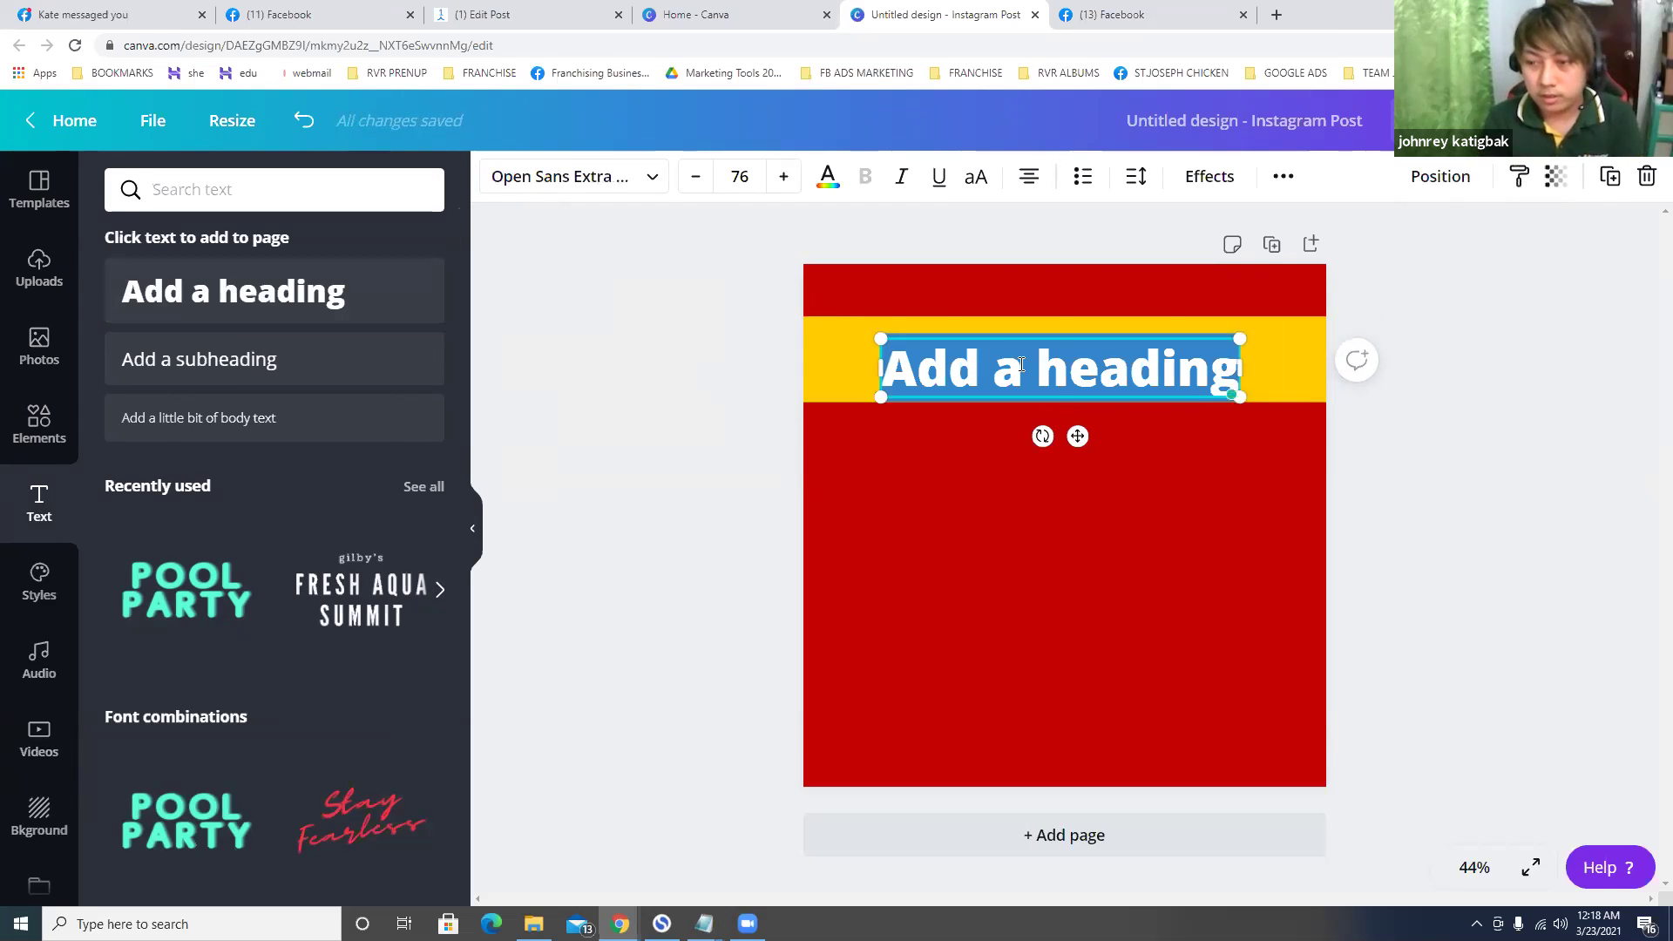
{"action": "type", "text": "START YOUR ONLINE FR"}
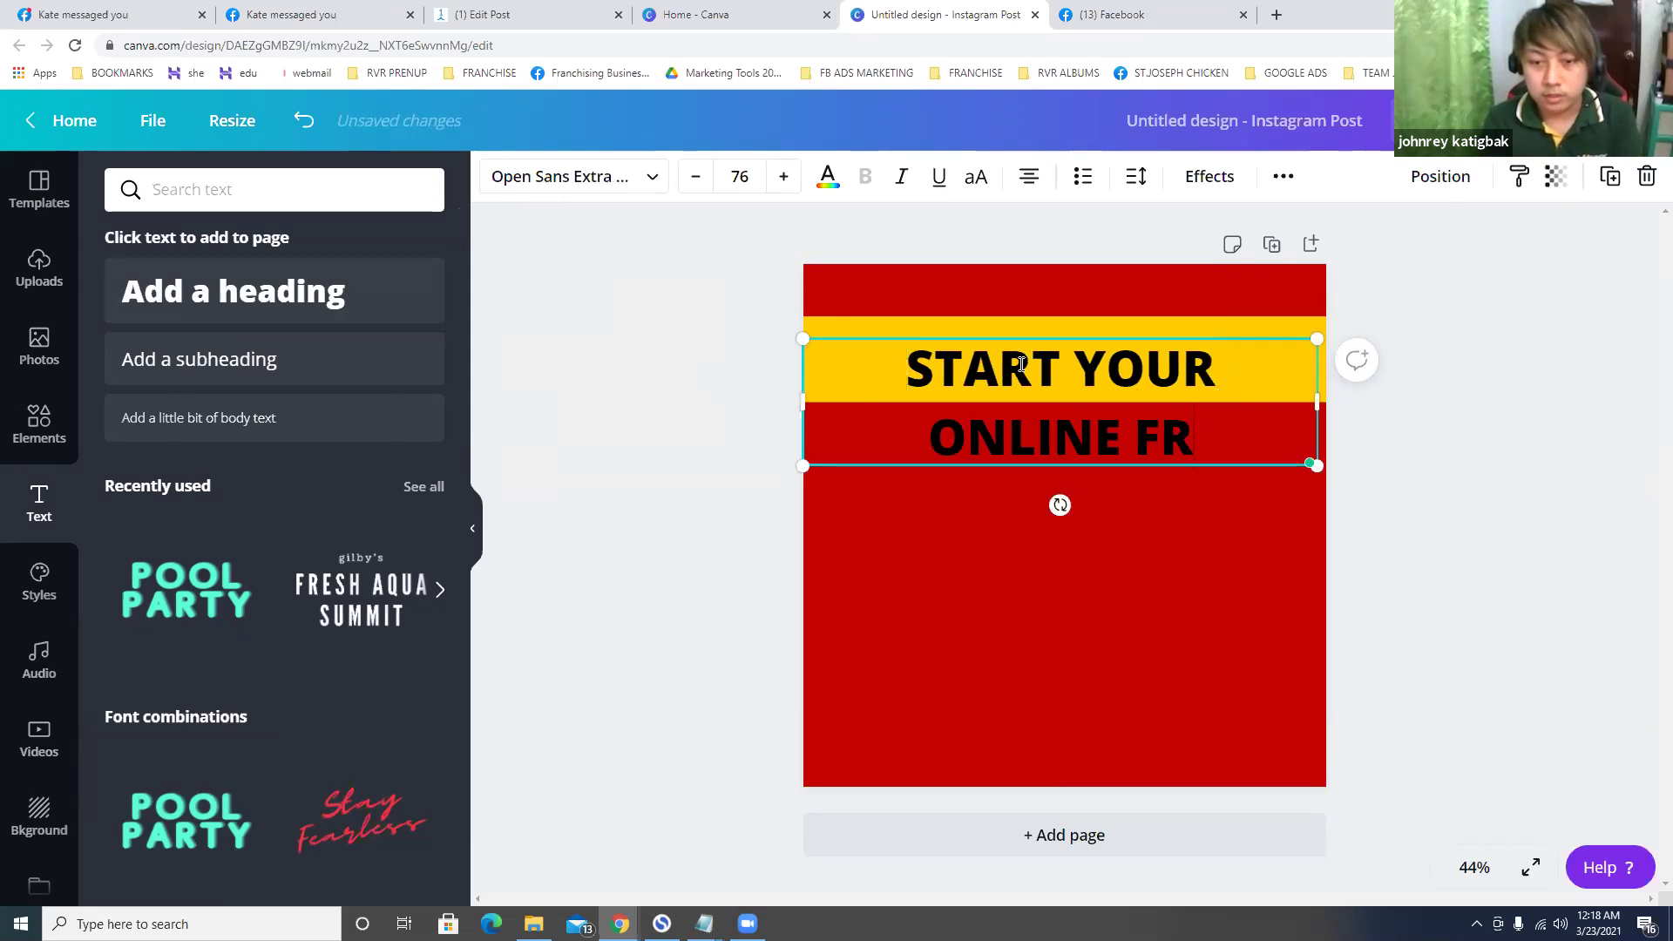
{"action": "type", "text": "ANCHISE BUSINES"}
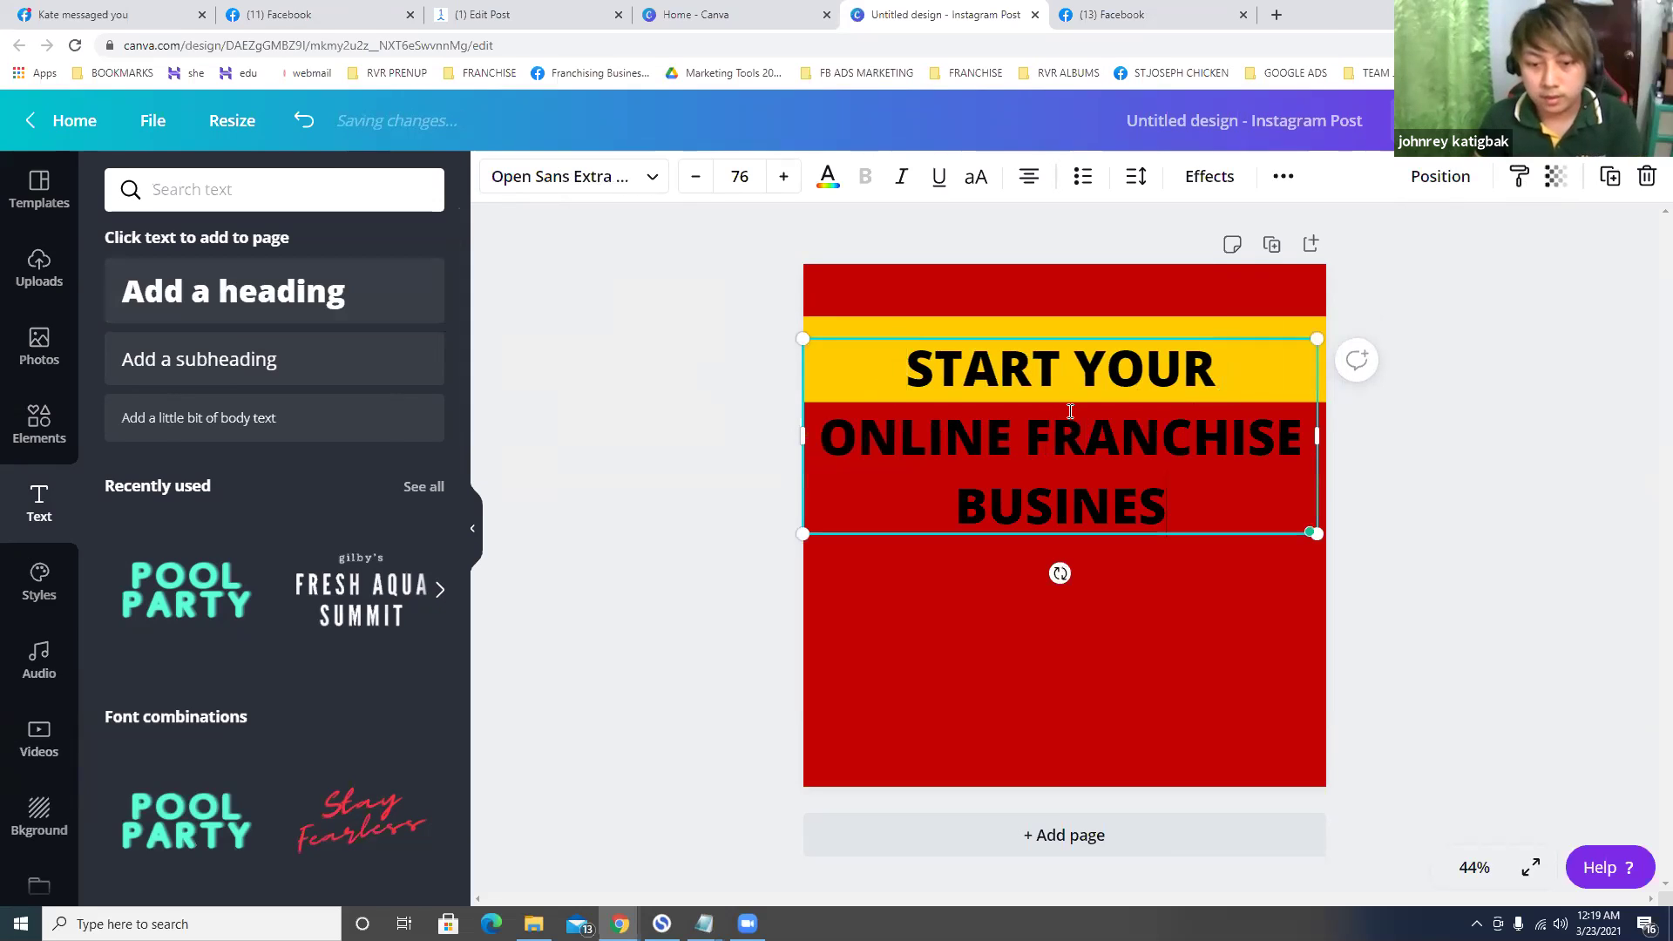
- Set the headline's font size to 50 so it wraps onto two lines
{"action": "triple_click", "coordinate": [1027, 477]}
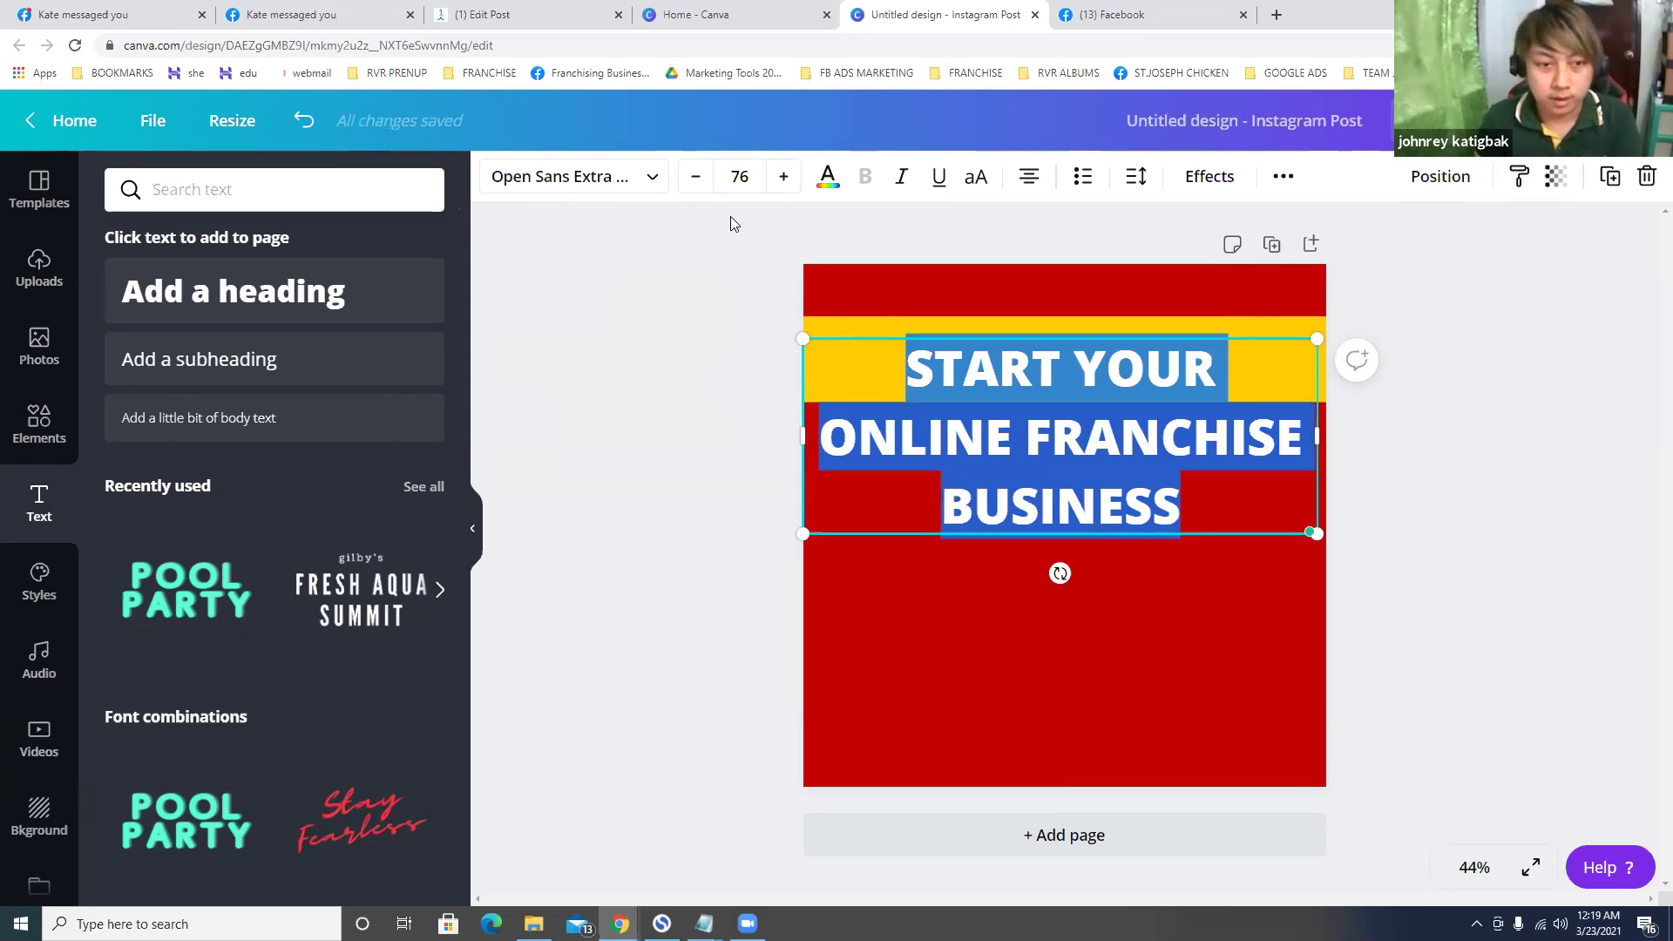
{"action": "left_click", "coordinate": [748, 178]}
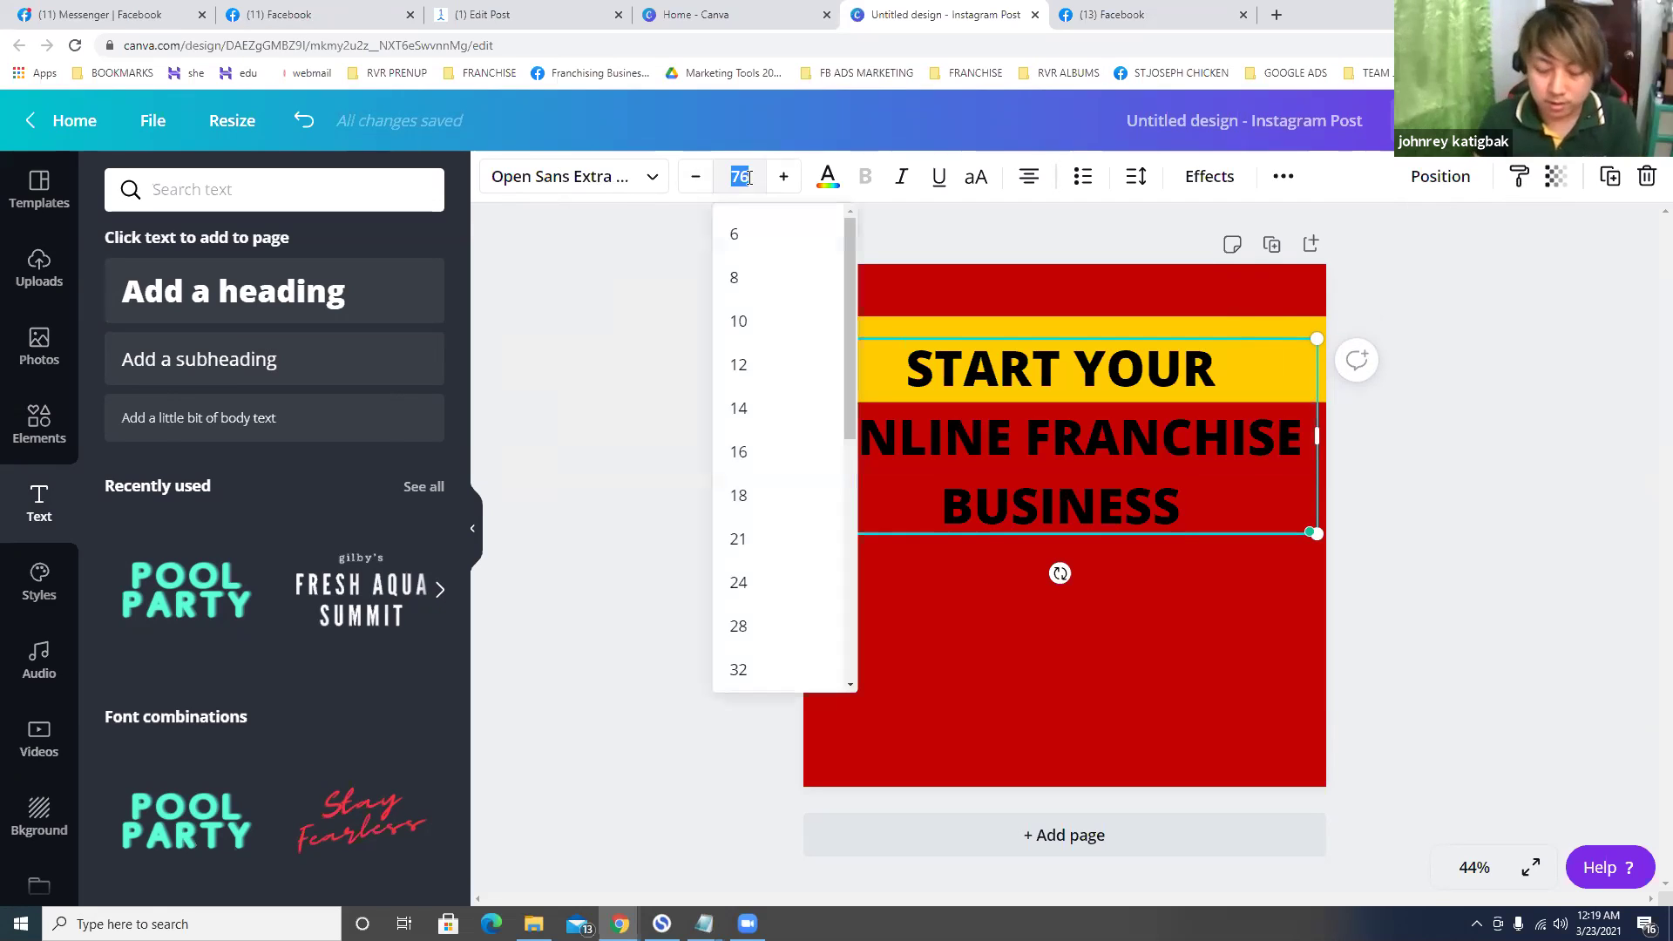
{"action": "type", "text": "30"}
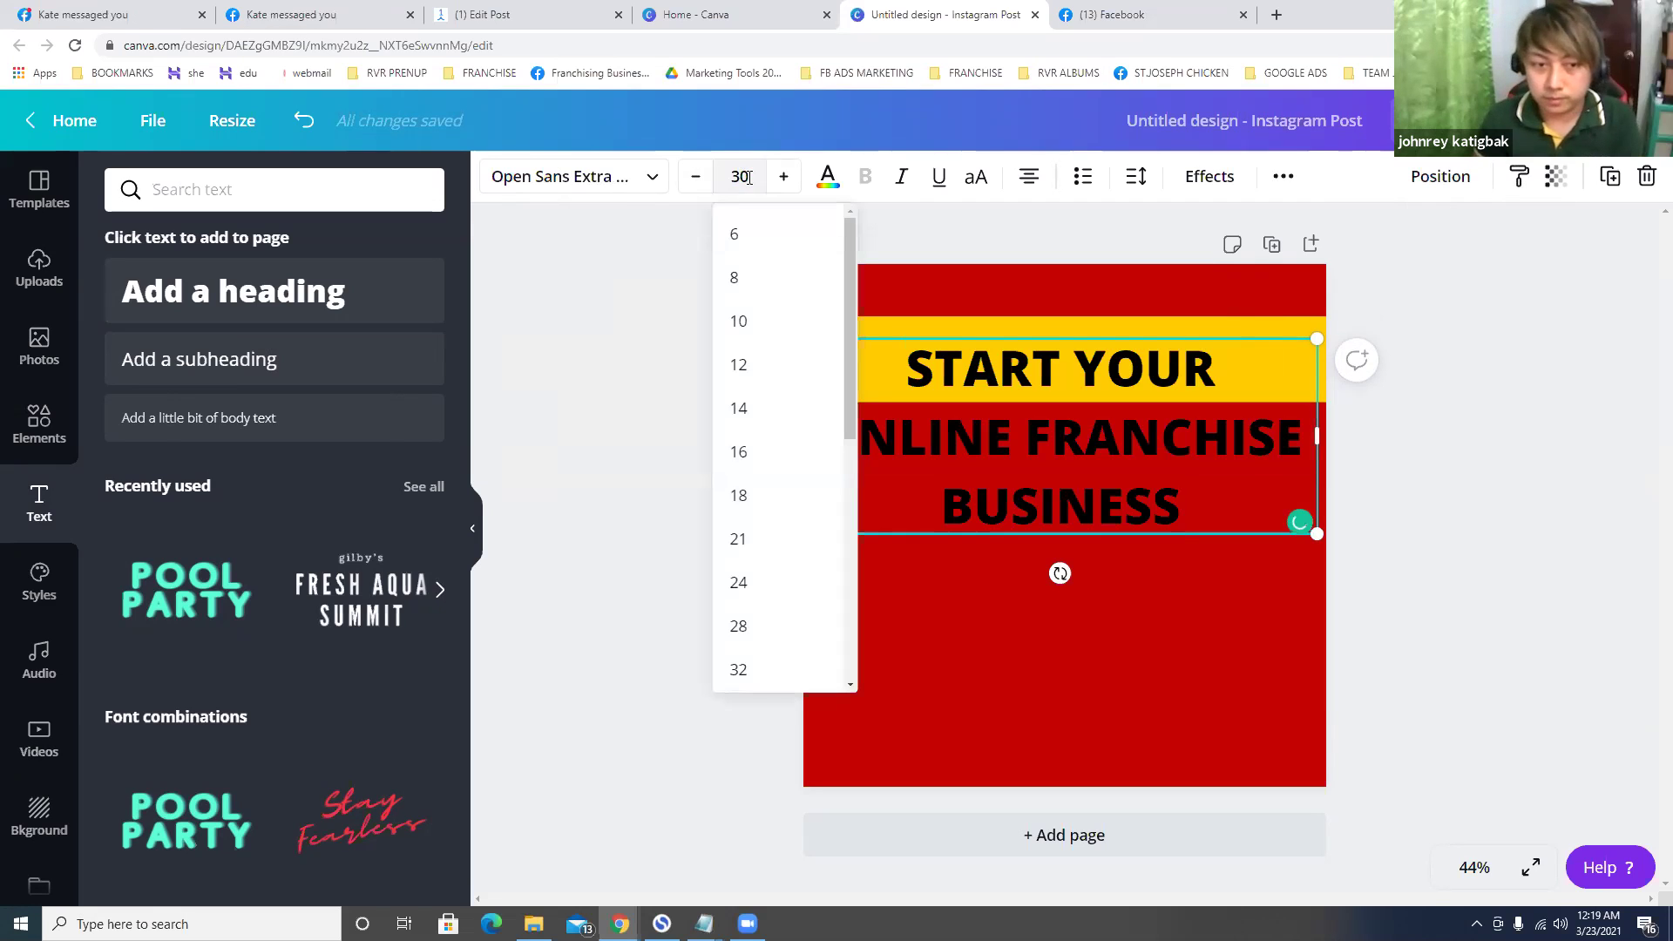
{"action": "key", "text": "Return"}
{"action": "left_click", "coordinate": [743, 179]}
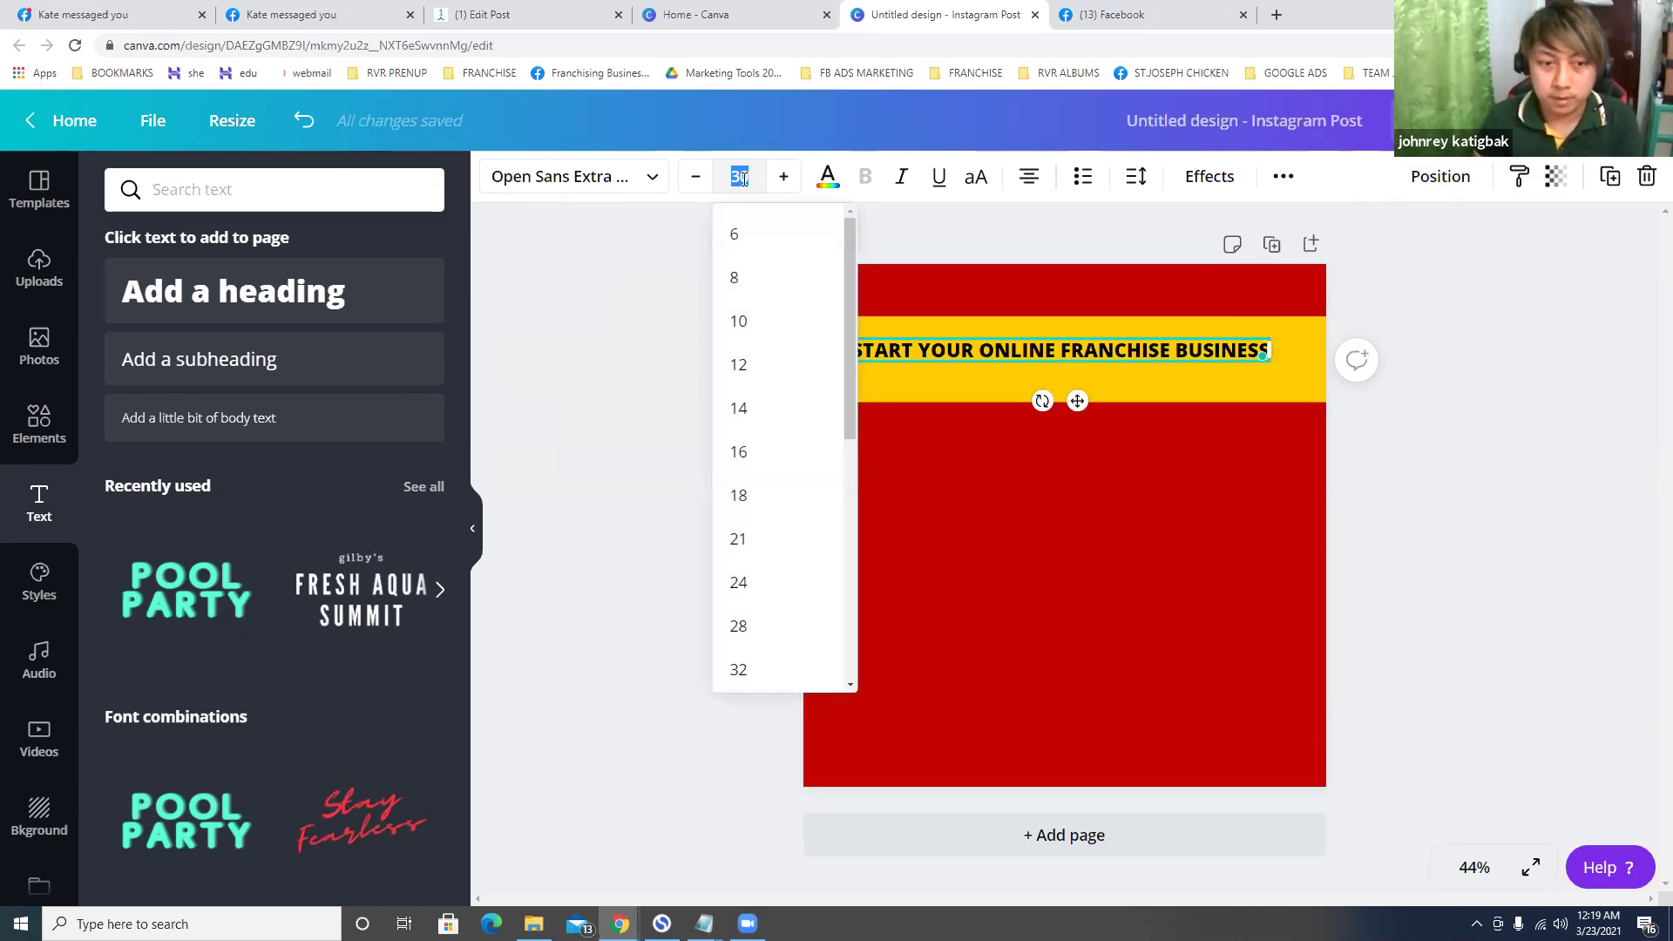
{"action": "type", "text": "50"}
{"action": "key", "text": "Return"}
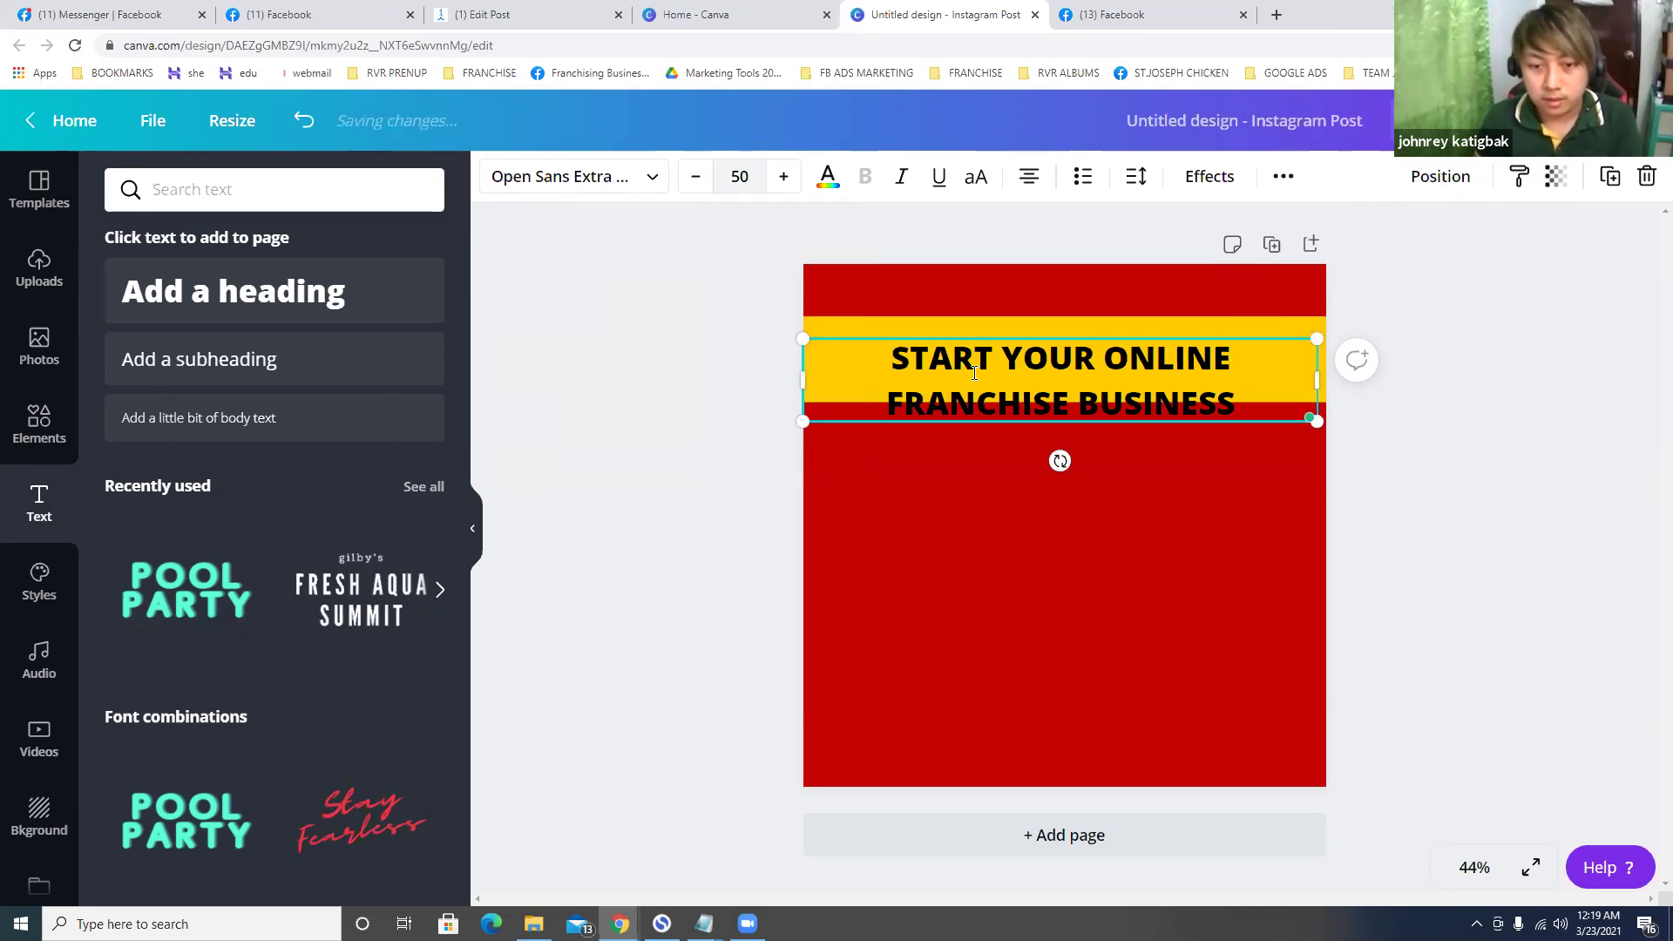
{"action": "key", "text": "shift+Down"}
{"action": "key", "text": "Escape"}
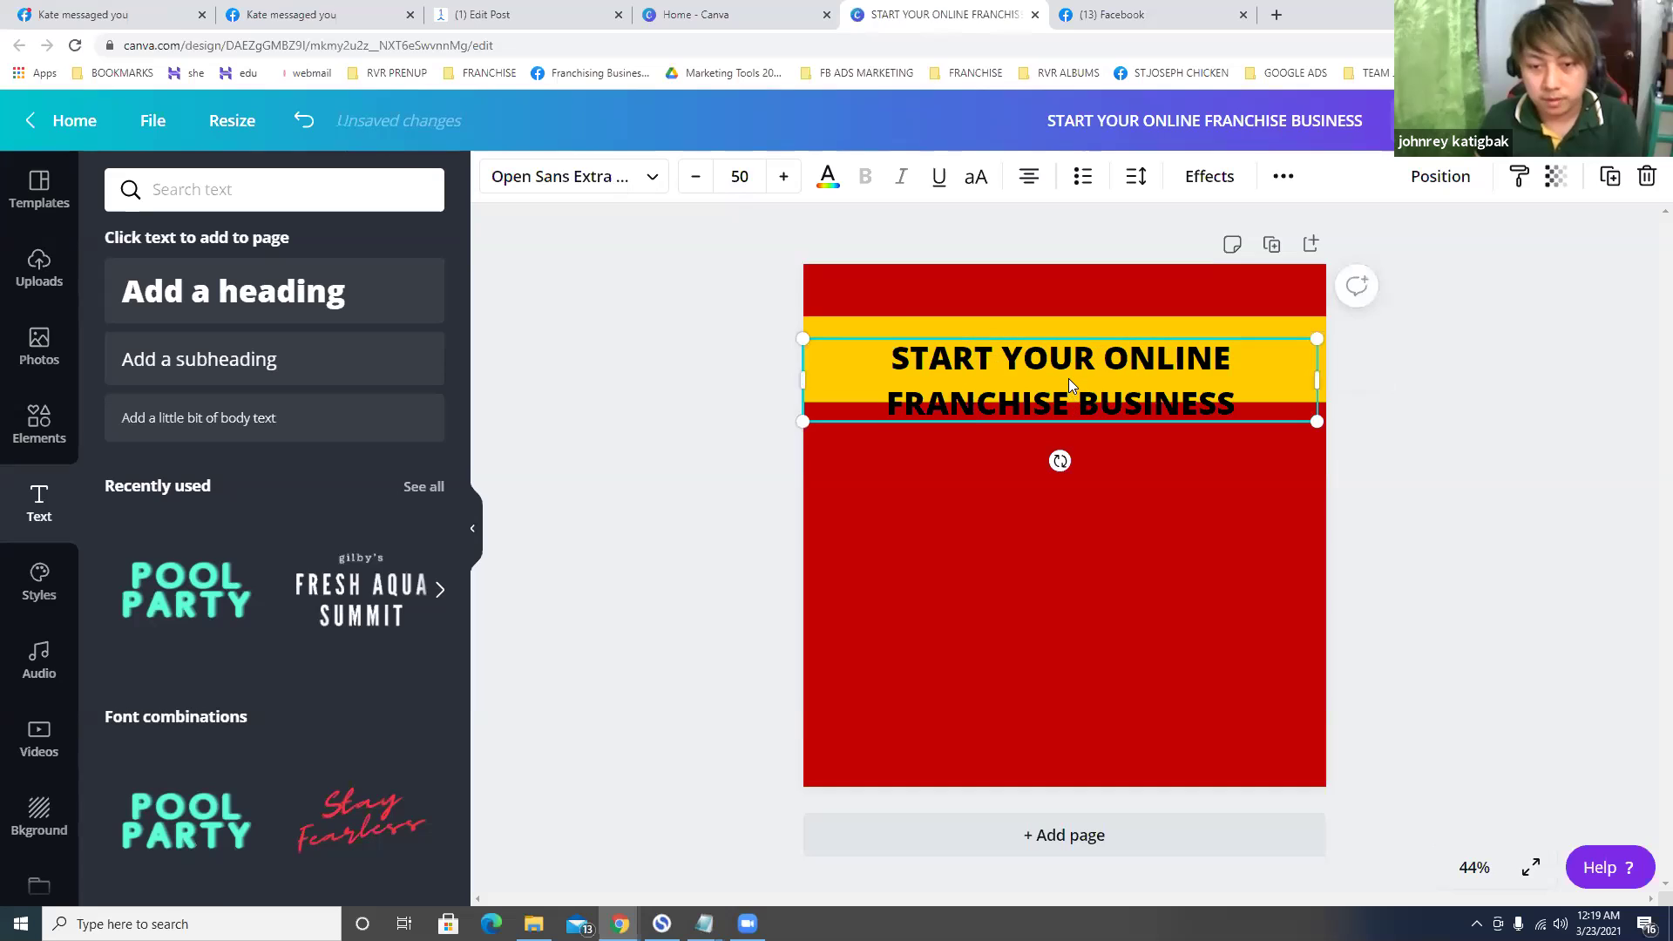
- Move the headline up into the yellow band and colour it white (#FFFFFF)
{"action": "left_click_drag", "start_coordinate": [1070, 380], "coordinate": [987, 340]}
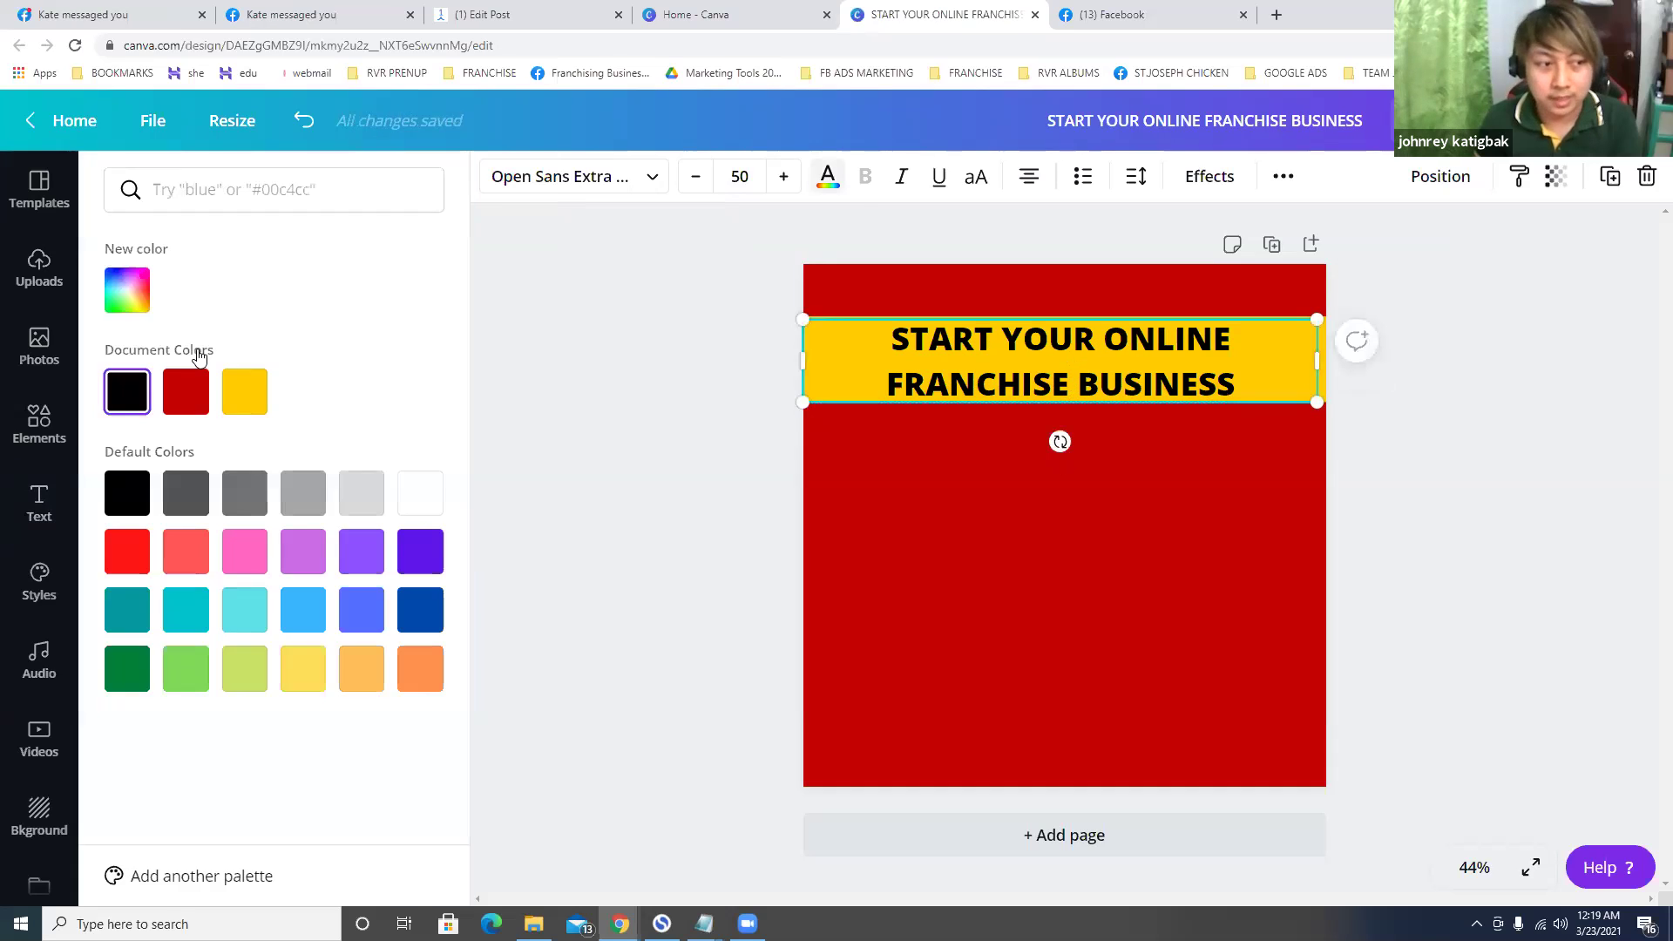
{"action": "left_click", "coordinate": [127, 291]}
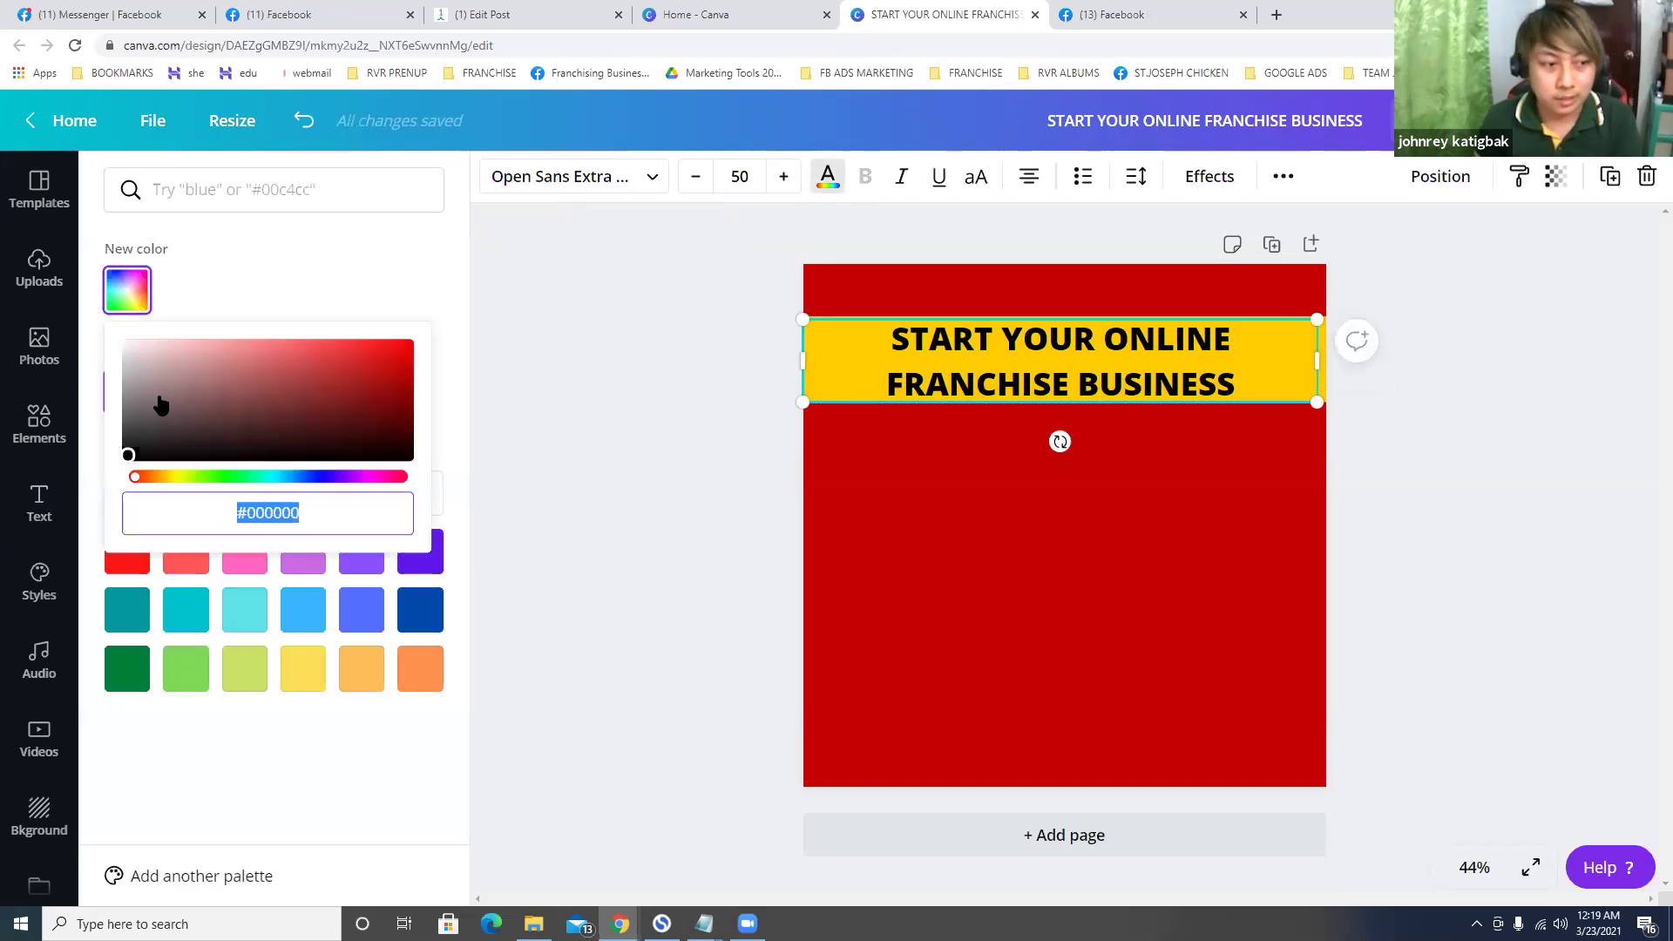
{"action": "left_click", "coordinate": [126, 343]}
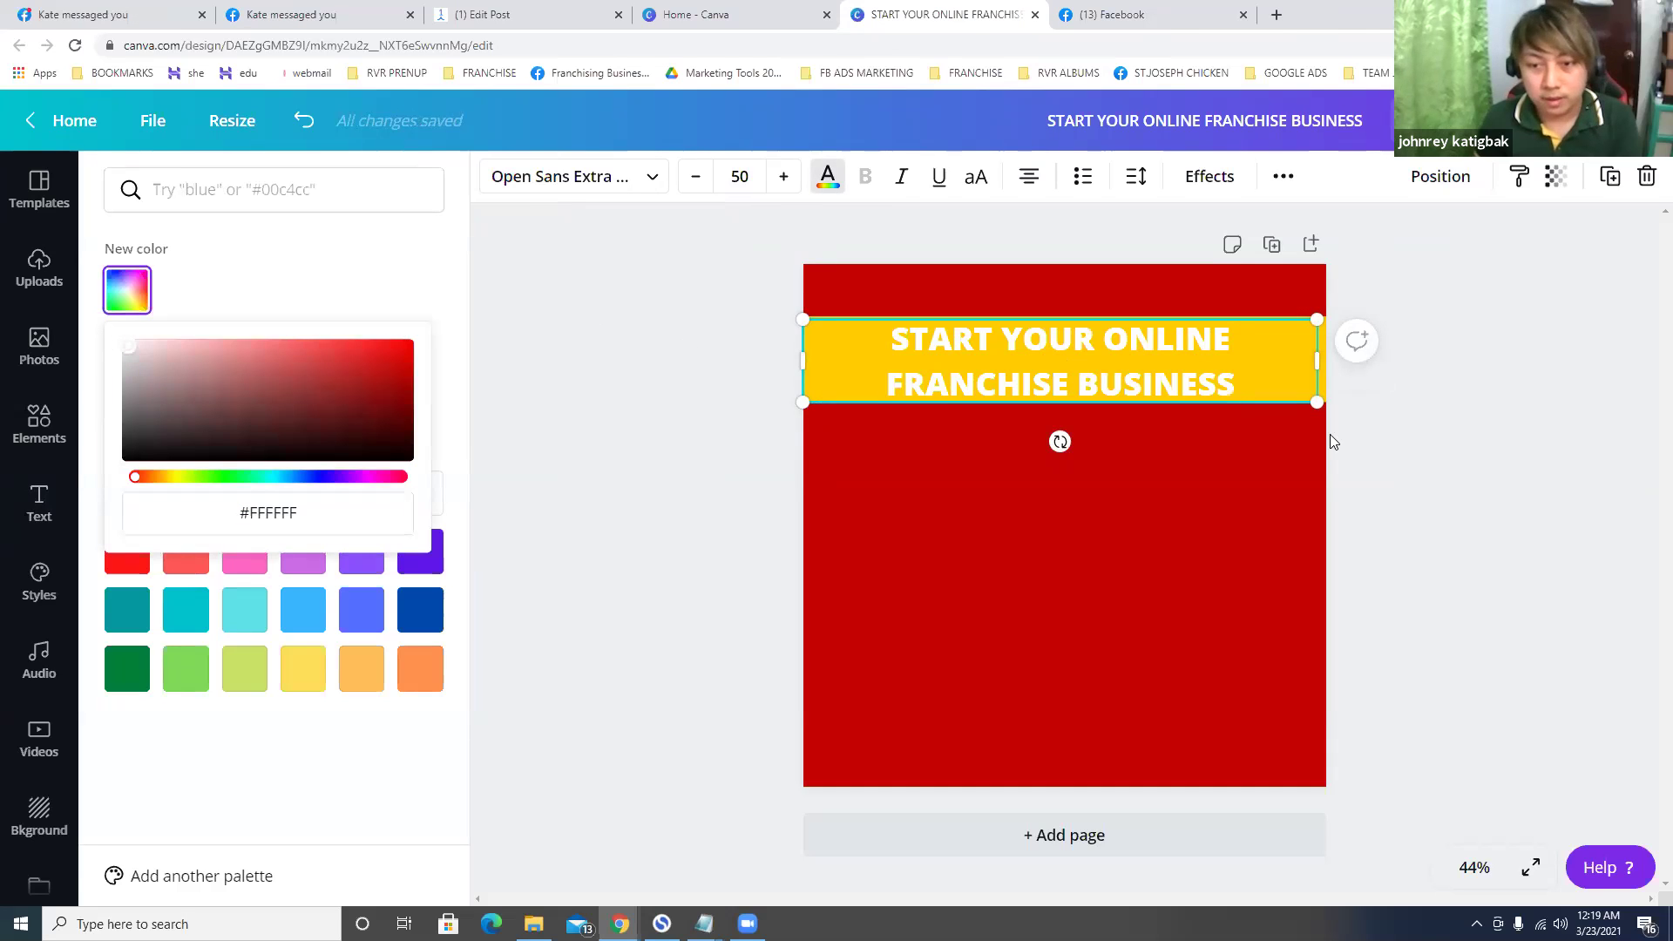
{"action": "left_click", "coordinate": [1409, 428]}
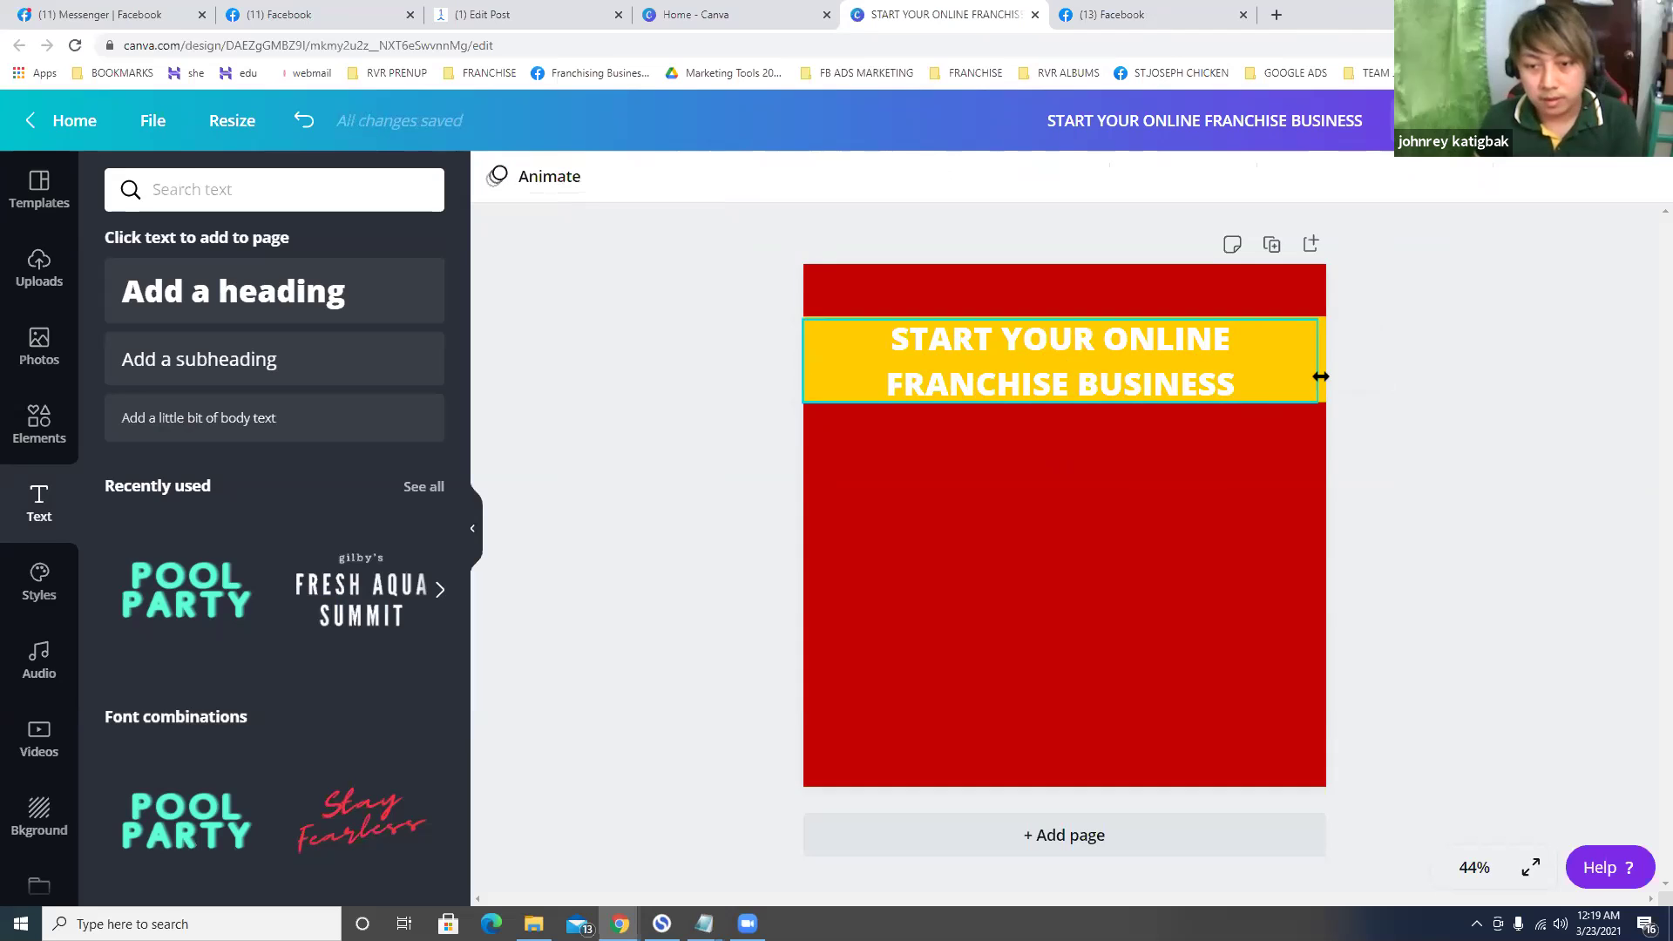
- Widen the headline box to the page's right edge
{"action": "left_click", "coordinate": [1312, 373]}
{"action": "left_click_drag", "start_coordinate": [1322, 359], "coordinate": [1331, 359]}
{"action": "left_click", "coordinate": [1468, 564]}
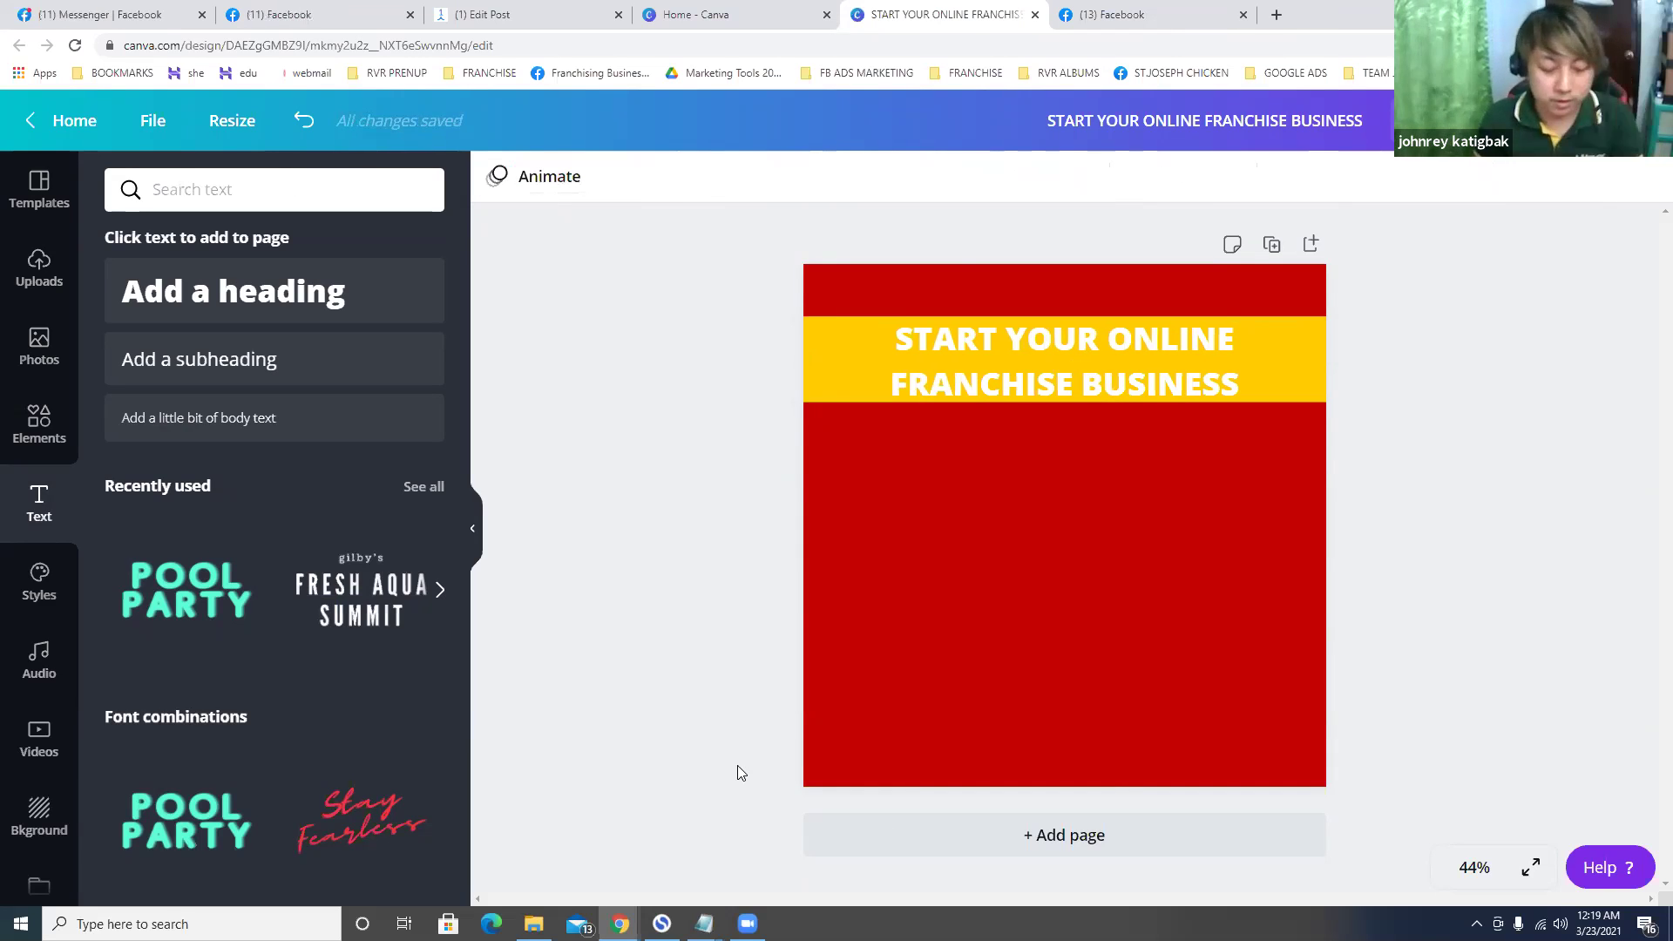
- Launch PowerPoint 2013 and open the recent BATCH 2 FB ADS.pptx presentation
{"action": "key", "text": "super"}
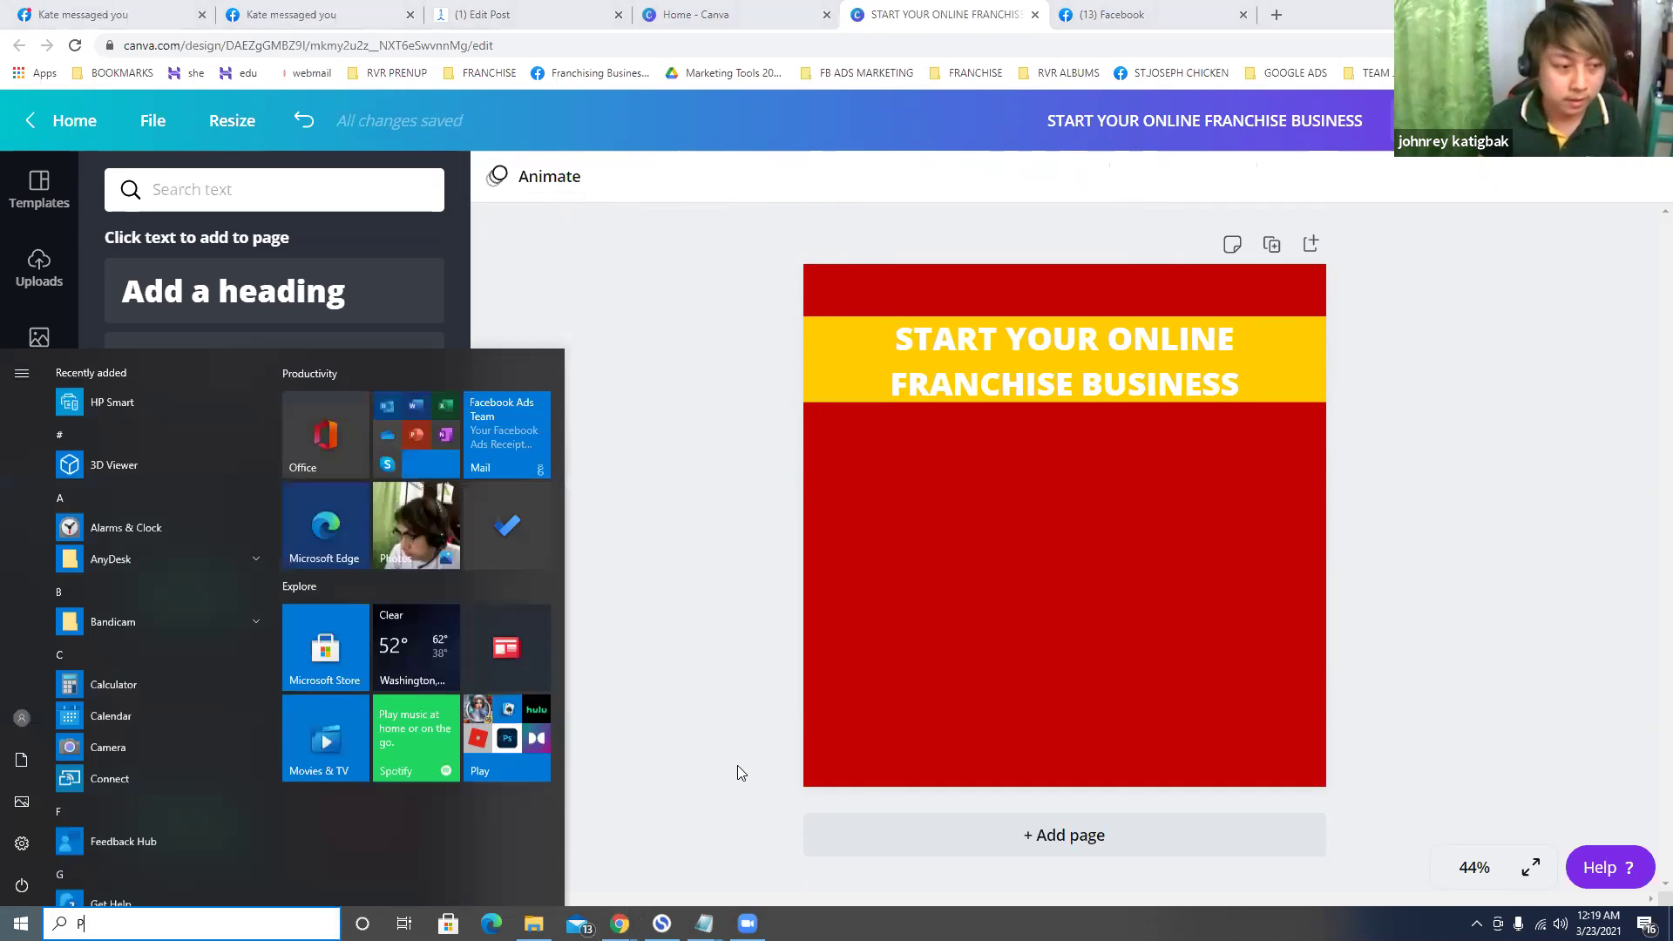
{"action": "type", "text": "POWE"}
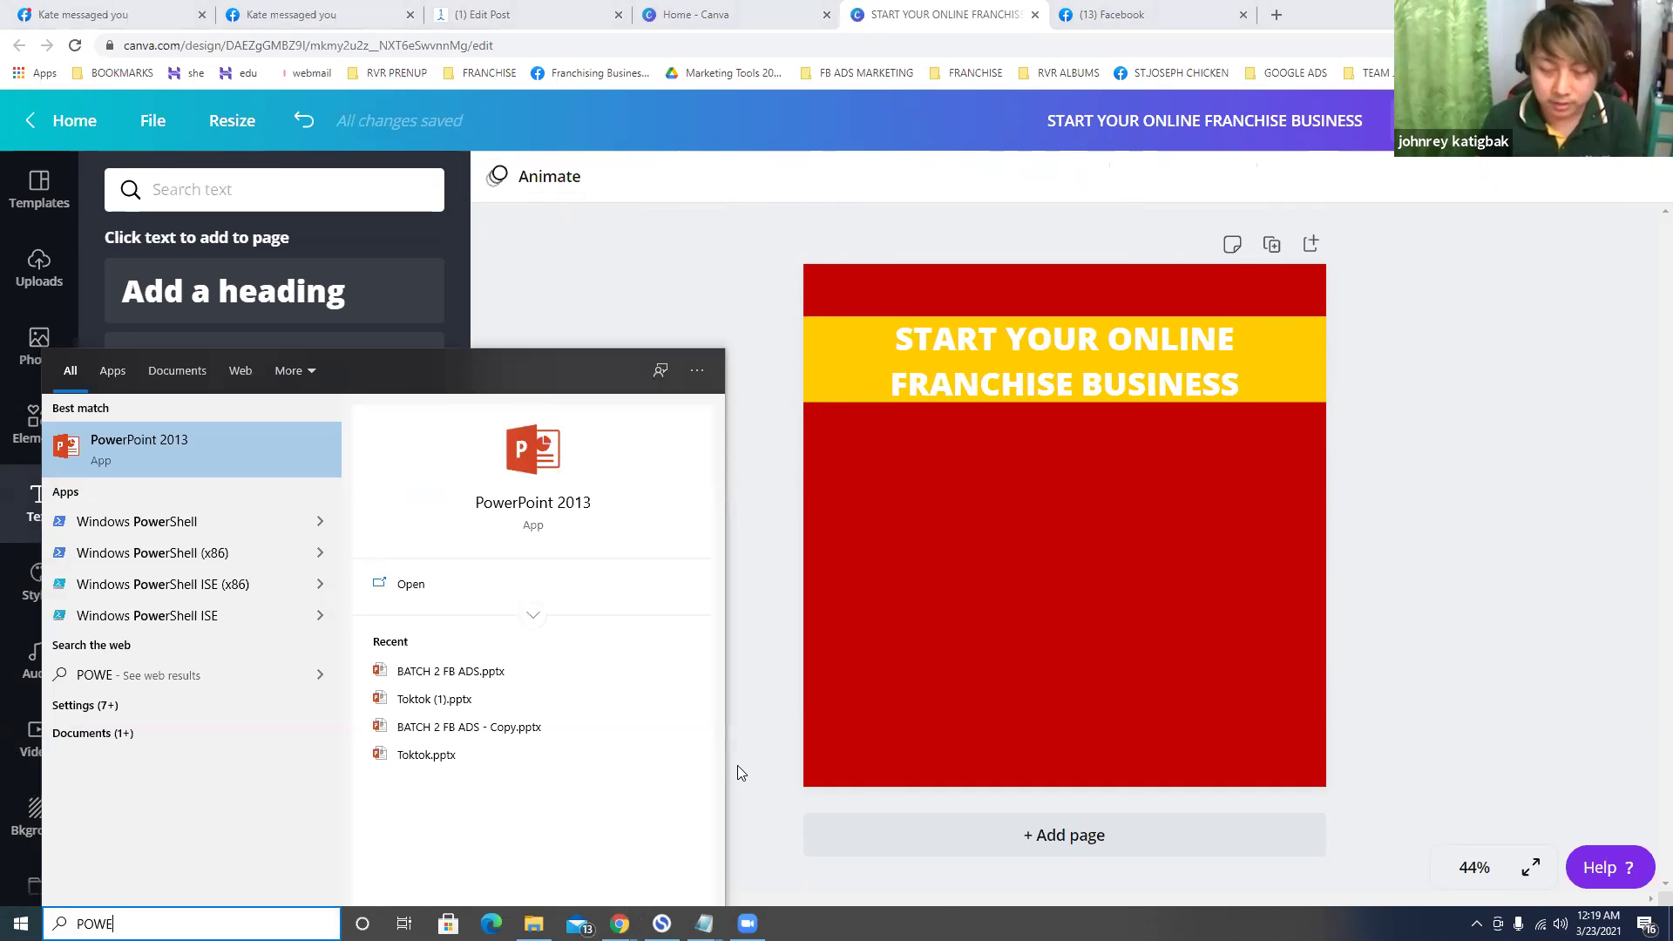
{"action": "key", "text": "Return"}
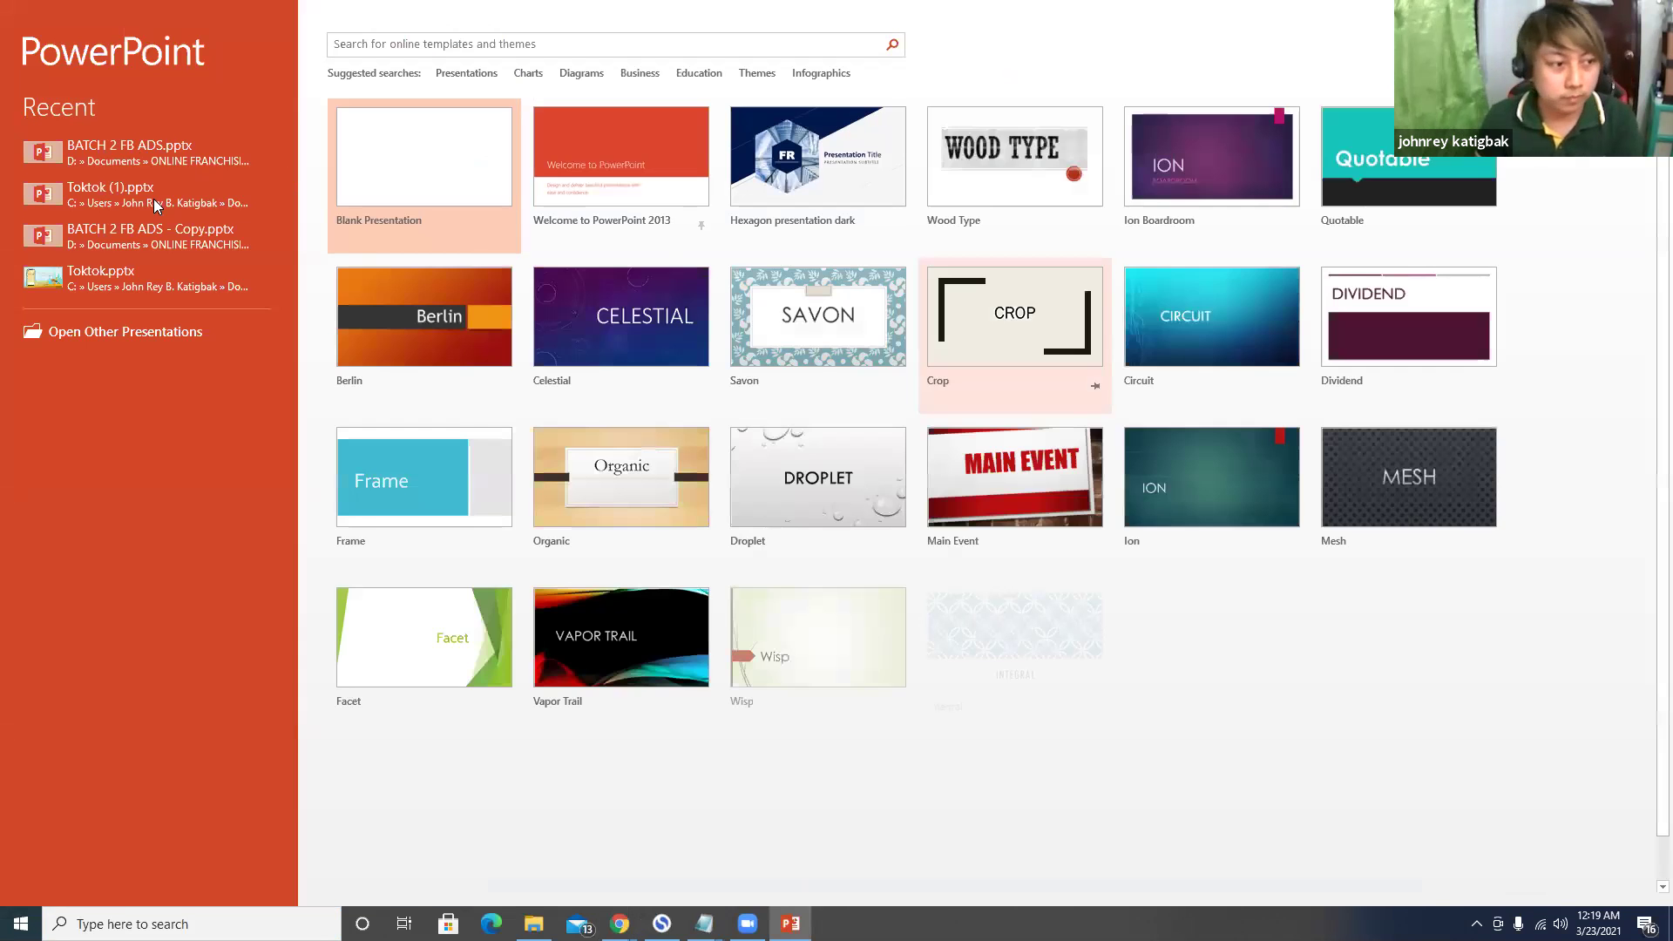
{"action": "left_click", "coordinate": [162, 165]}
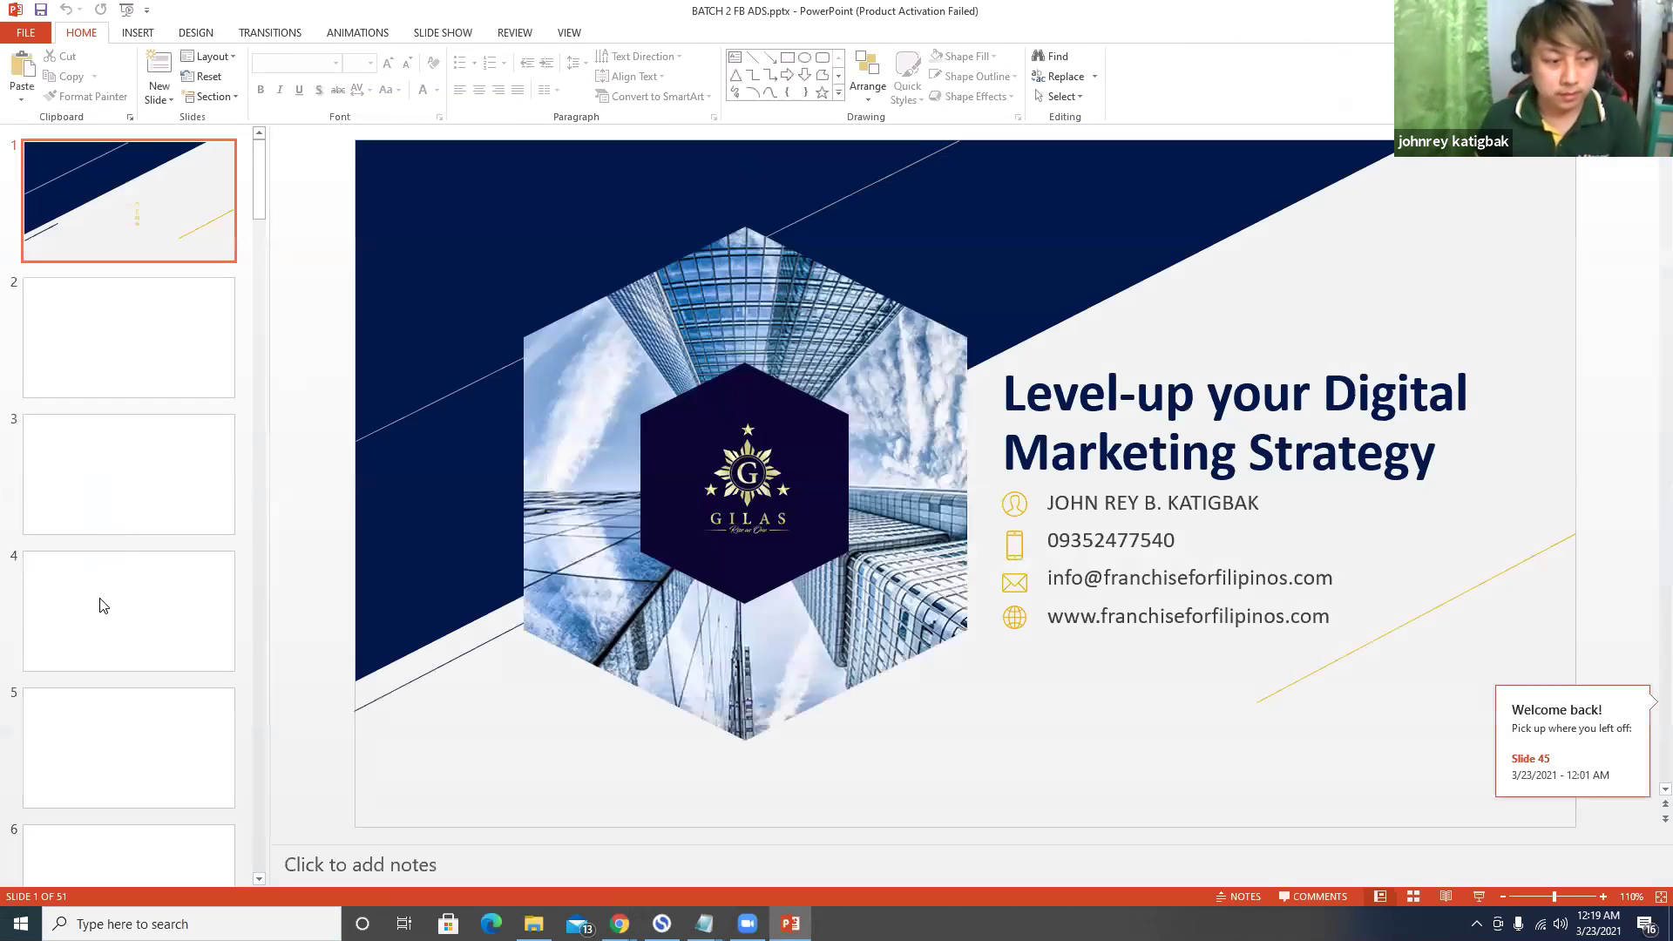
- Browse slides 7 and 20, ending on slide 36, 'The Ad Images Cheat Sheet'
{"action": "scroll", "coordinate": [101, 598], "scroll_direction": "down", "scroll_amount": 1}
{"action": "scroll", "coordinate": [108, 724], "scroll_direction": "down", "scroll_amount": 2}
{"action": "left_click", "coordinate": [95, 634]}
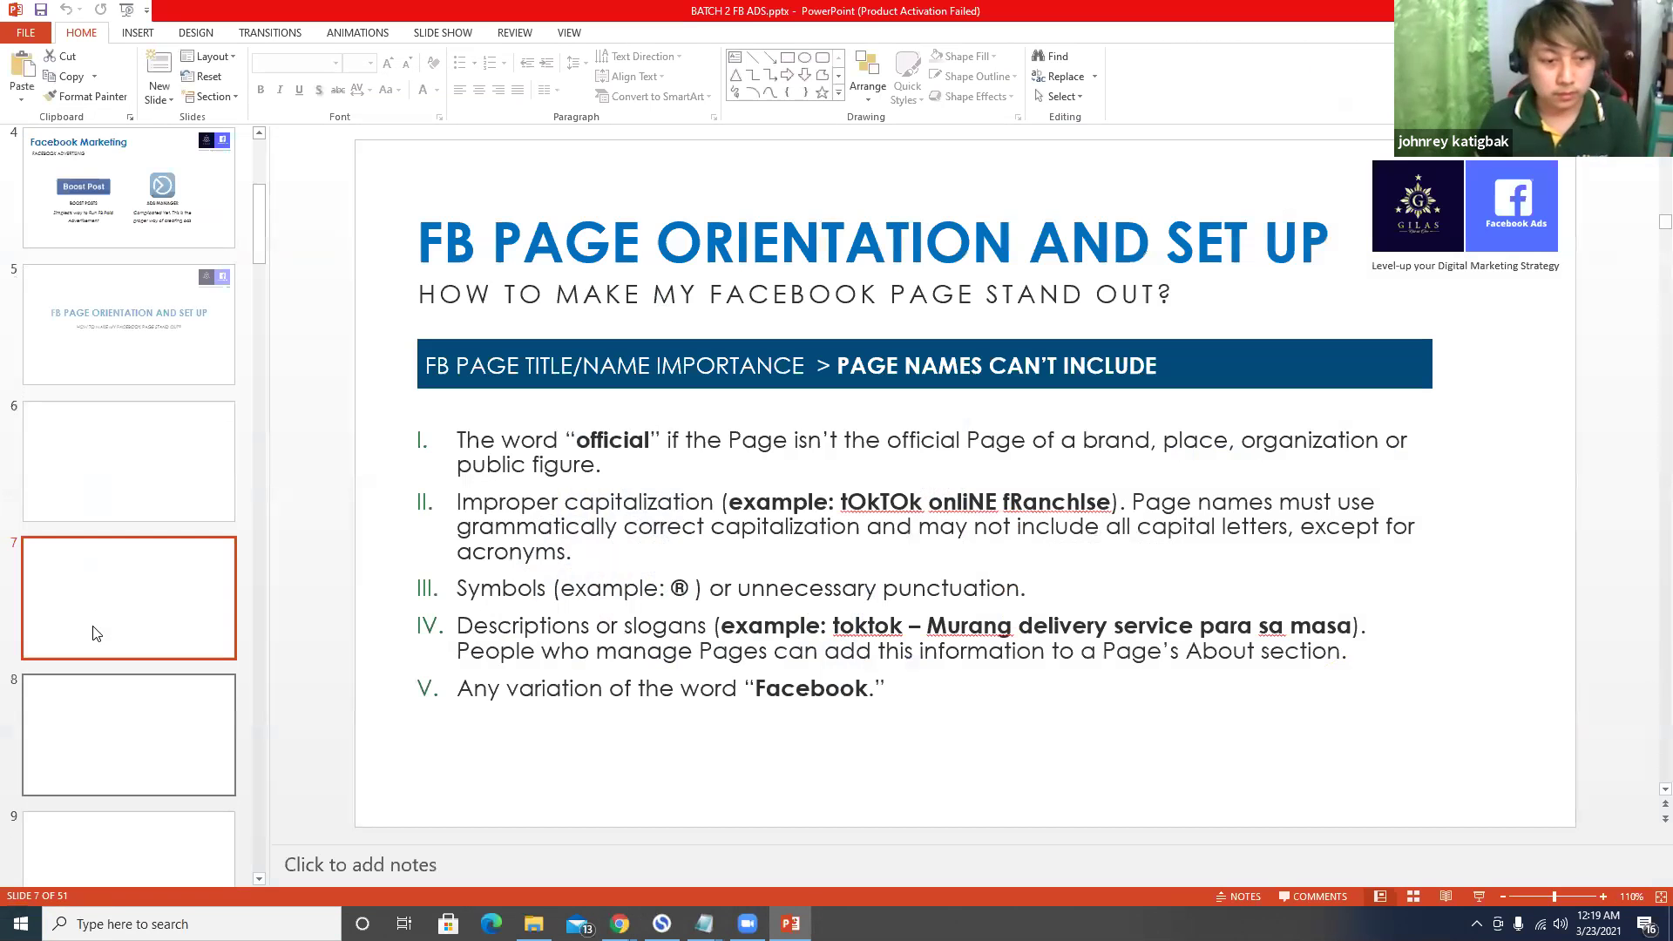
{"action": "left_click", "coordinate": [830, 624]}
{"action": "scroll", "coordinate": [84, 555], "scroll_direction": "down", "scroll_amount": 12}
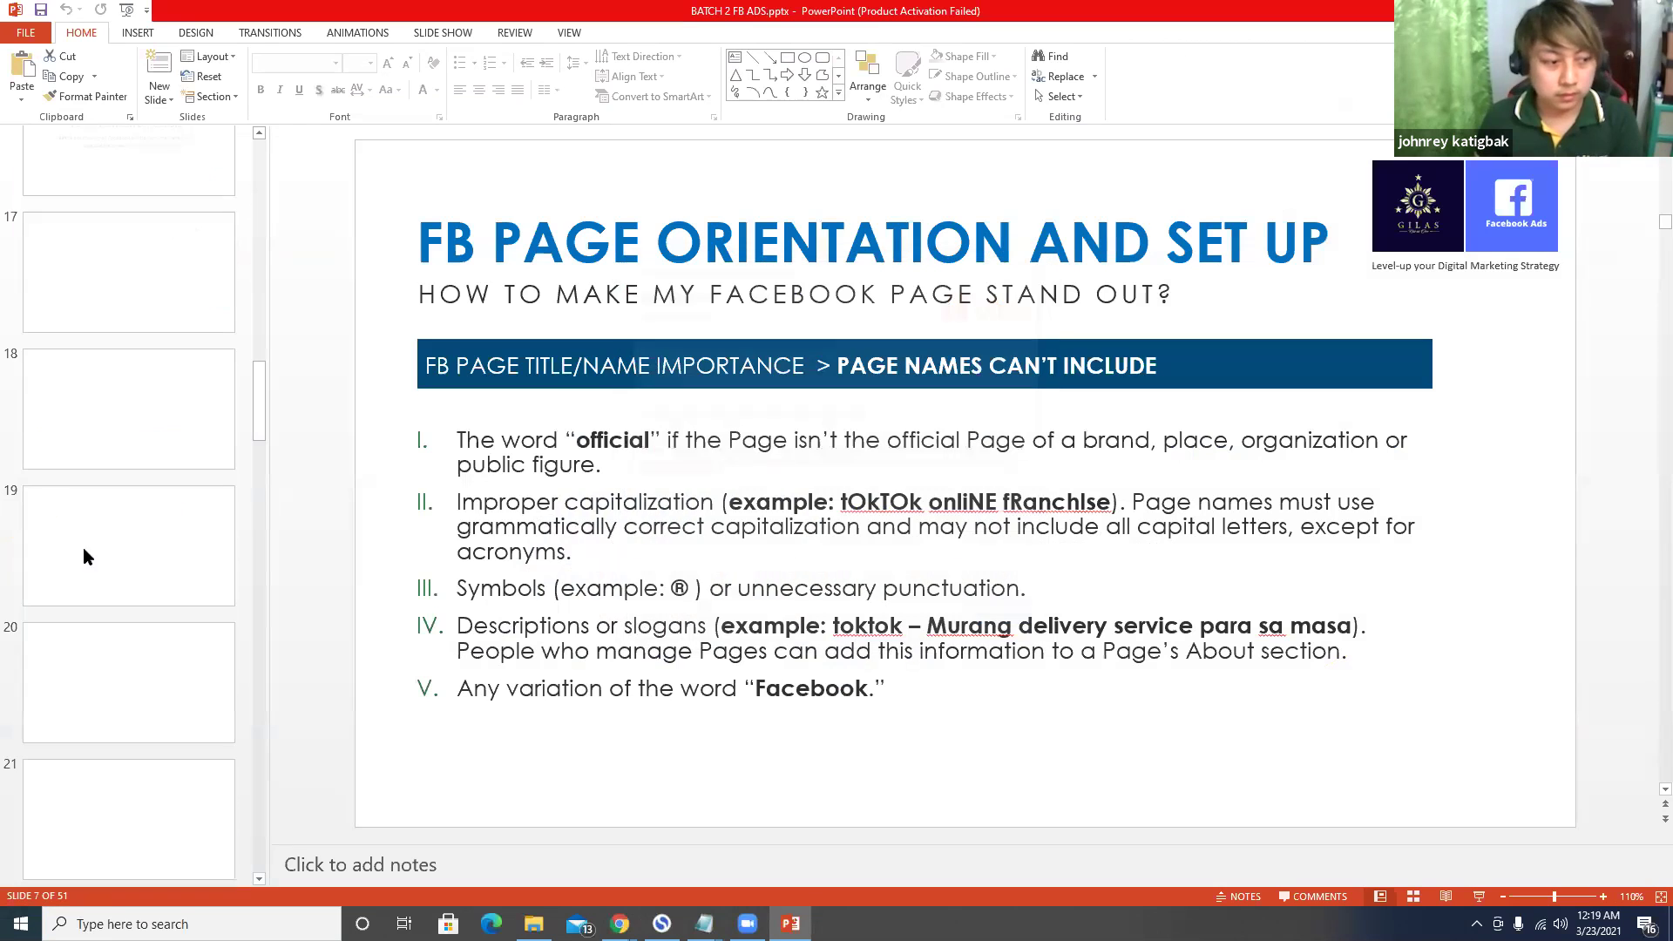
{"action": "left_click", "coordinate": [113, 673]}
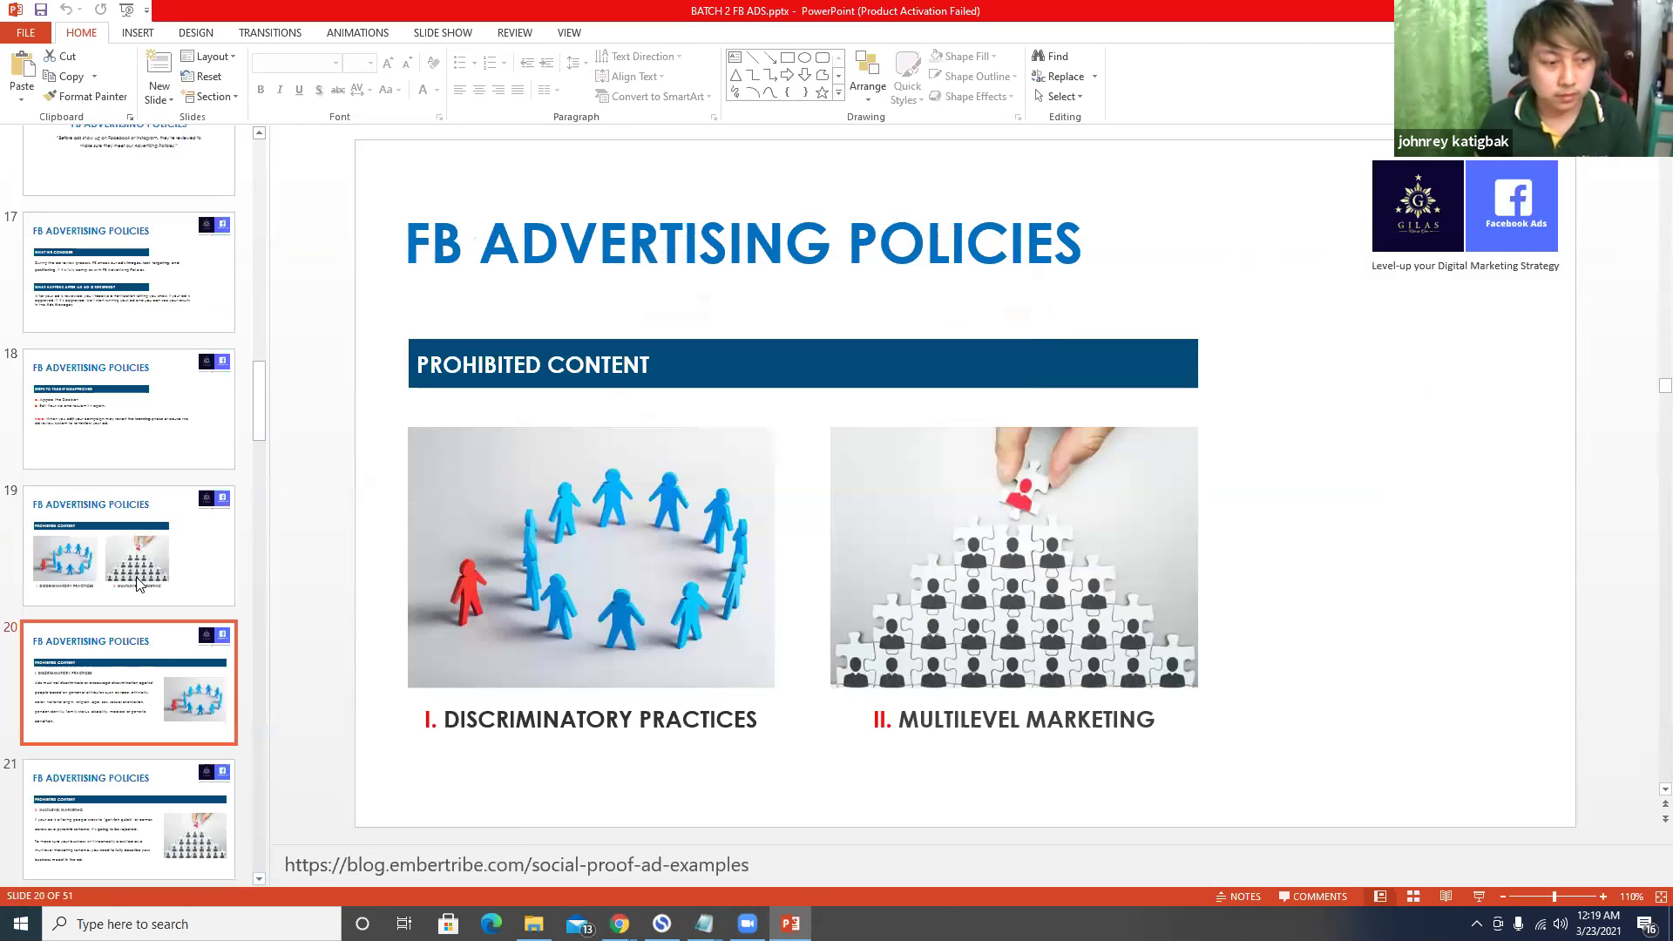
{"action": "scroll", "coordinate": [135, 582], "scroll_direction": "down", "scroll_amount": 9}
{"action": "scroll", "coordinate": [131, 575], "scroll_direction": "down", "scroll_amount": 13}
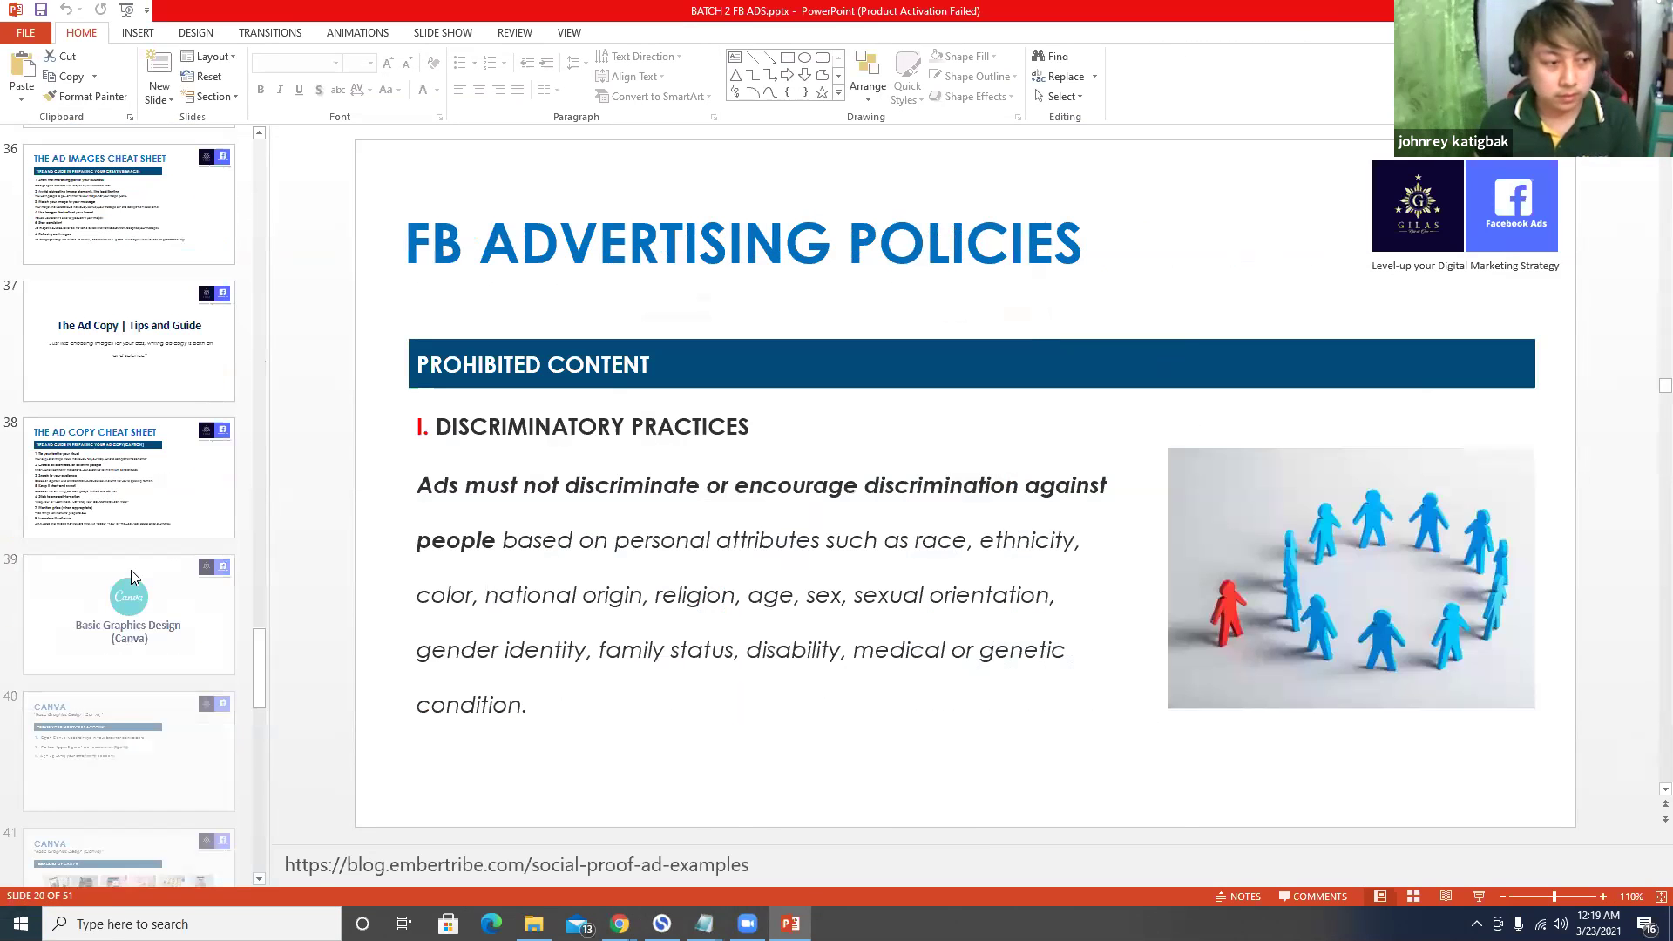
{"action": "scroll", "coordinate": [131, 568], "scroll_direction": "down", "scroll_amount": 4}
{"action": "scroll", "coordinate": [135, 550], "scroll_direction": "down", "scroll_amount": 1}
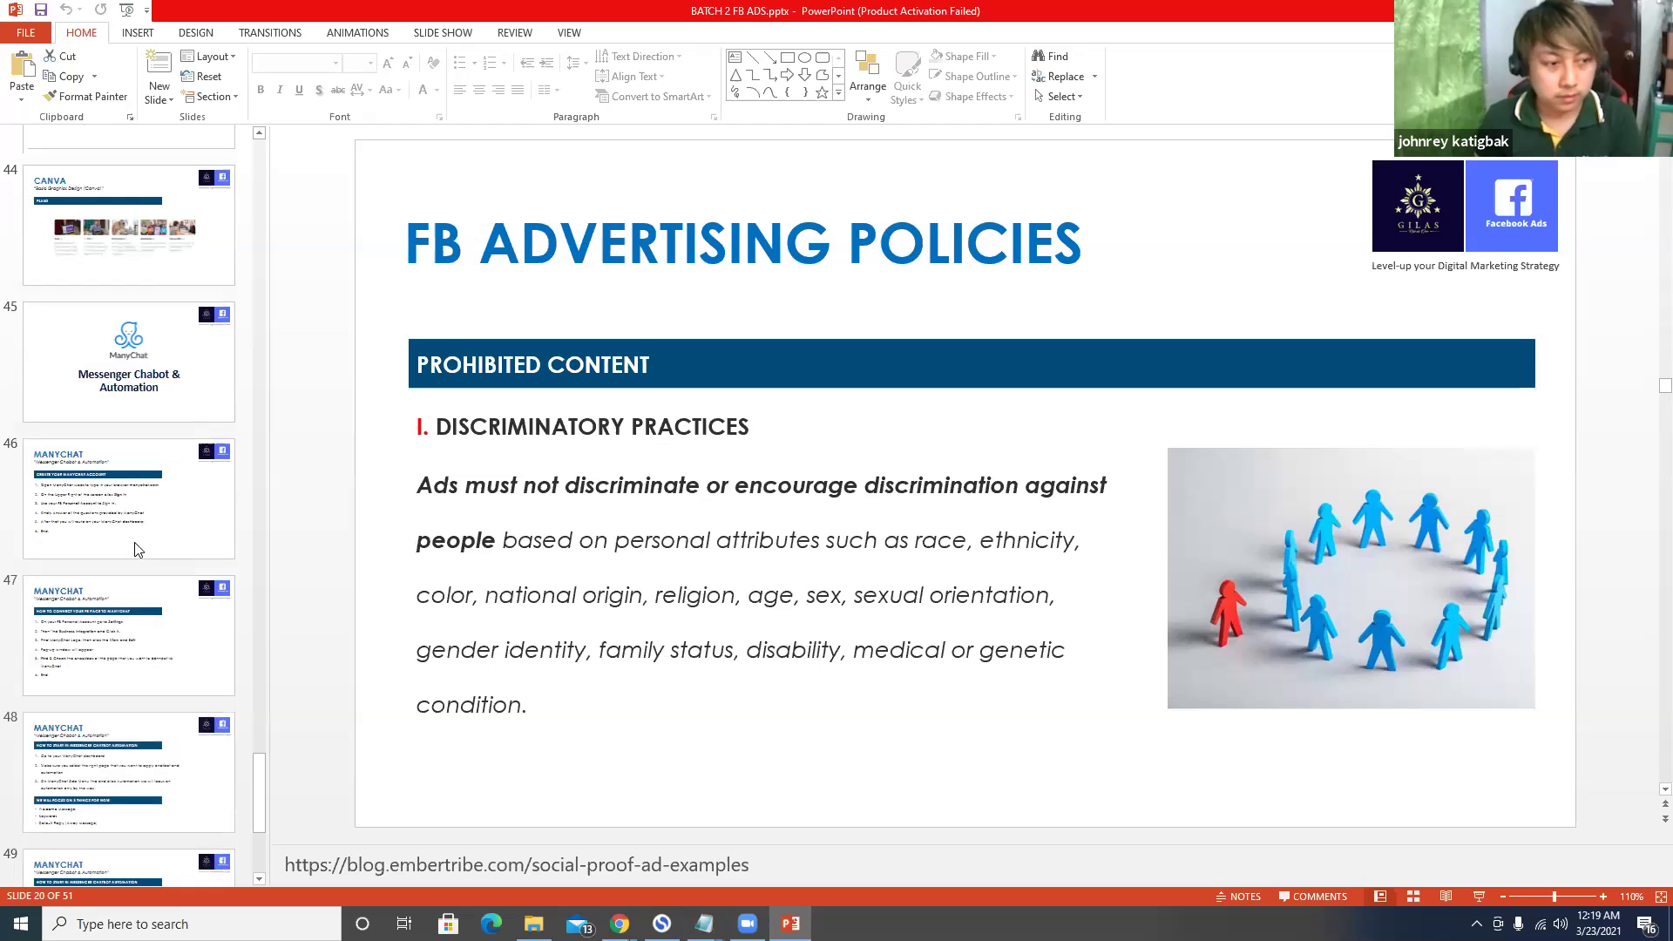
{"action": "scroll", "coordinate": [148, 497], "scroll_direction": "up", "scroll_amount": 9}
{"action": "scroll", "coordinate": [164, 471], "scroll_direction": "up", "scroll_amount": 1}
{"action": "left_click", "coordinate": [164, 471]}
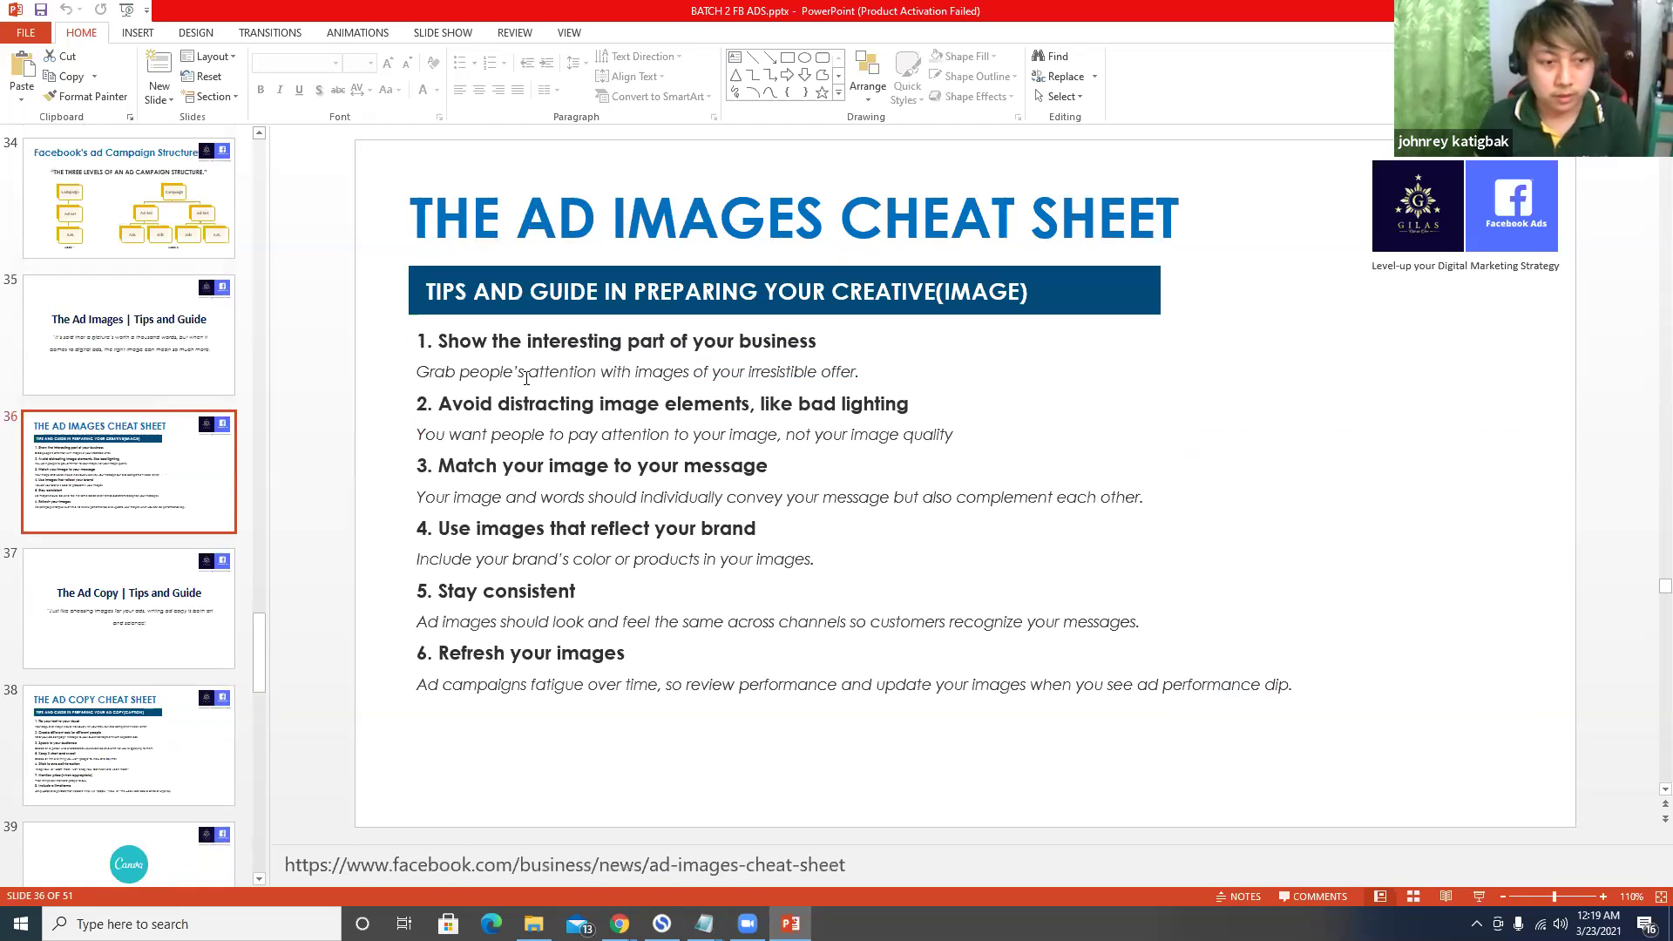